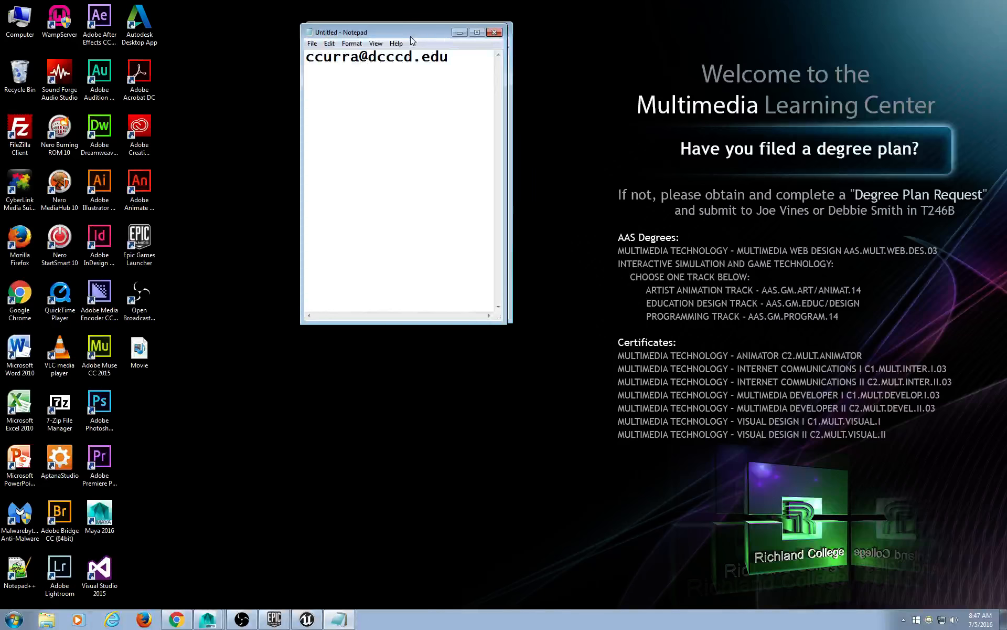
Discard the unsaved Notepad note, minimize Chrome, and restore the Unreal Project Browser, moved to the right.
{"action": "left_click", "coordinate": [462, 37]}
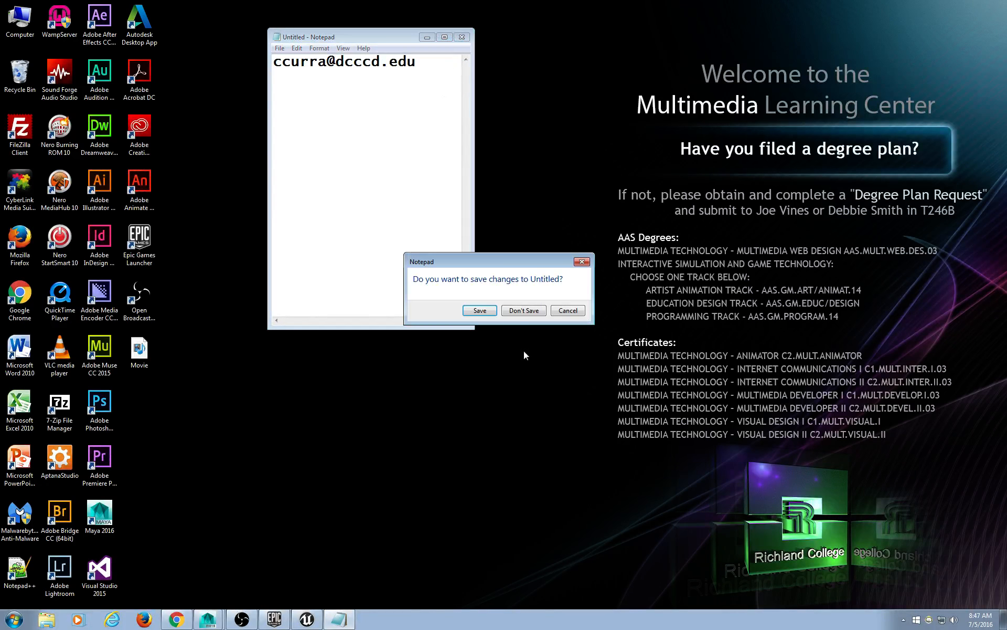
{"action": "left_click", "coordinate": [522, 310]}
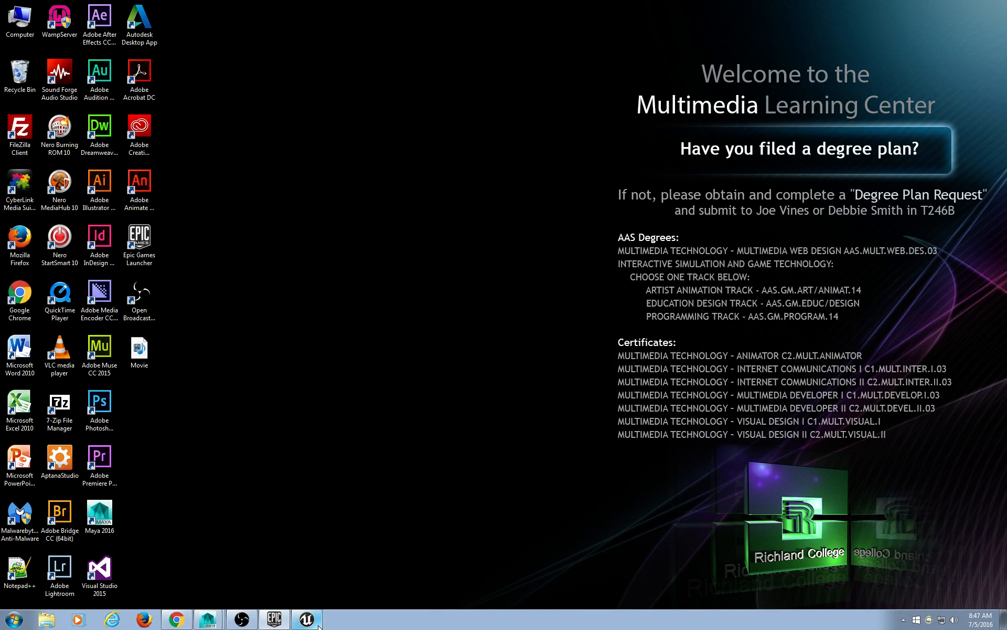
{"action": "left_click", "coordinate": [190, 620]}
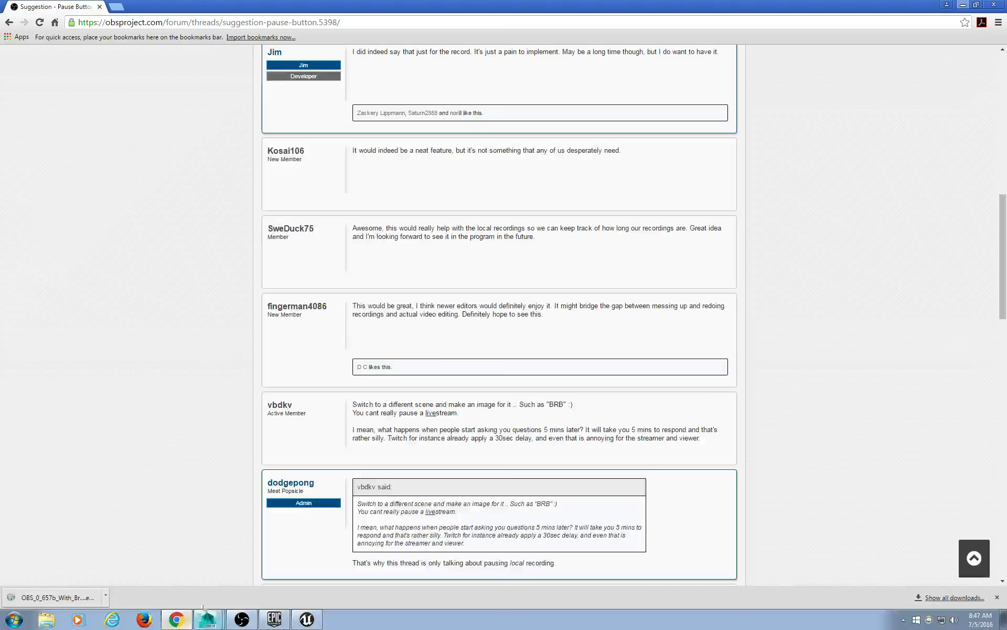
{"action": "left_click", "coordinate": [962, 4]}
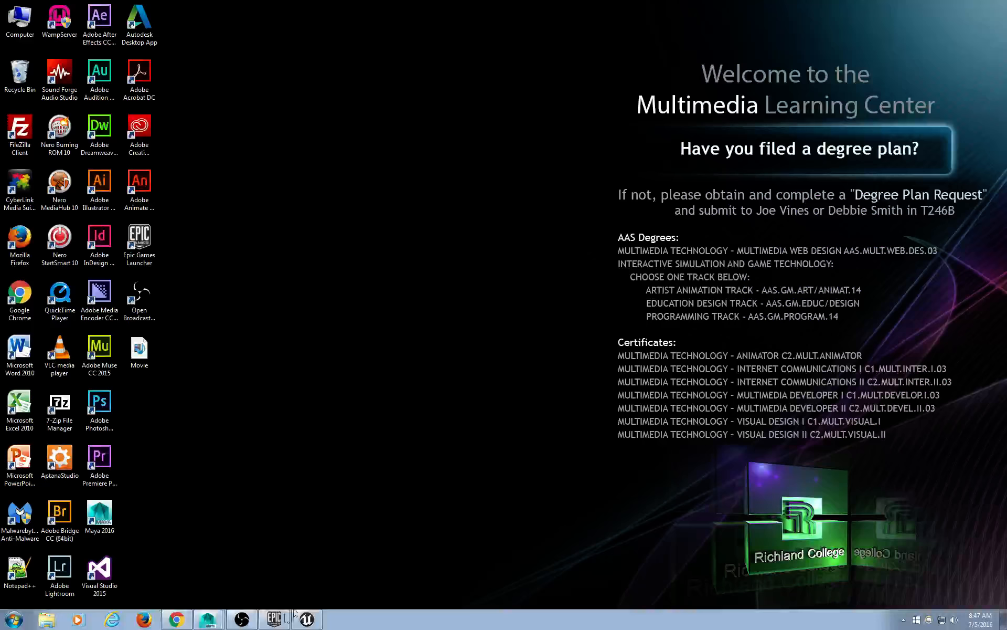
{"action": "left_click", "coordinate": [307, 619]}
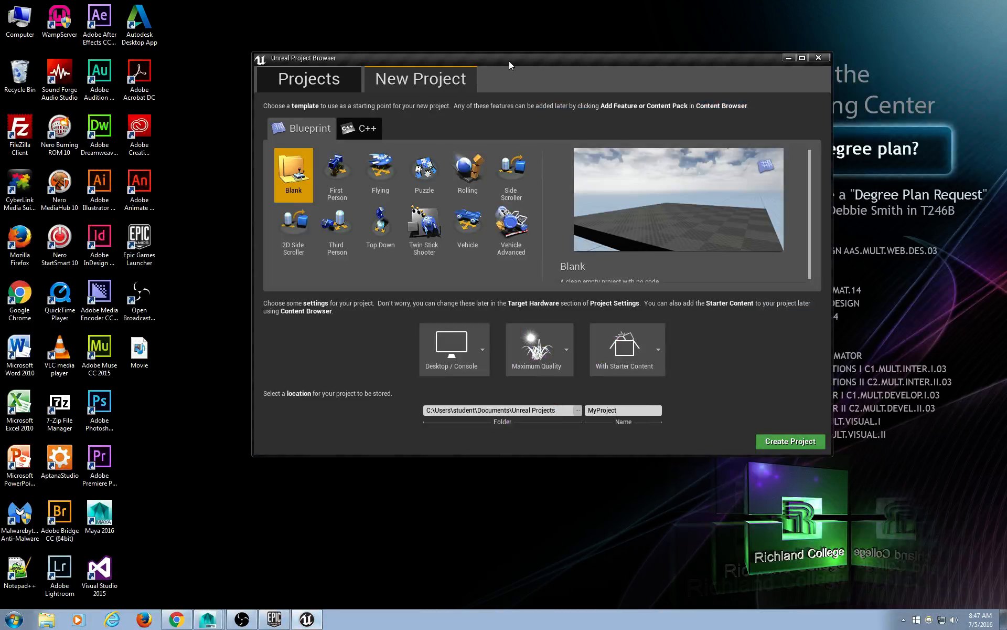
{"action": "left_click_drag", "start_coordinate": [509, 65], "coordinate": [582, 64]}
Open the user's personal folder on the Storage (D:) drive from Computer.
{"action": "double_click", "coordinate": [17, 10]}
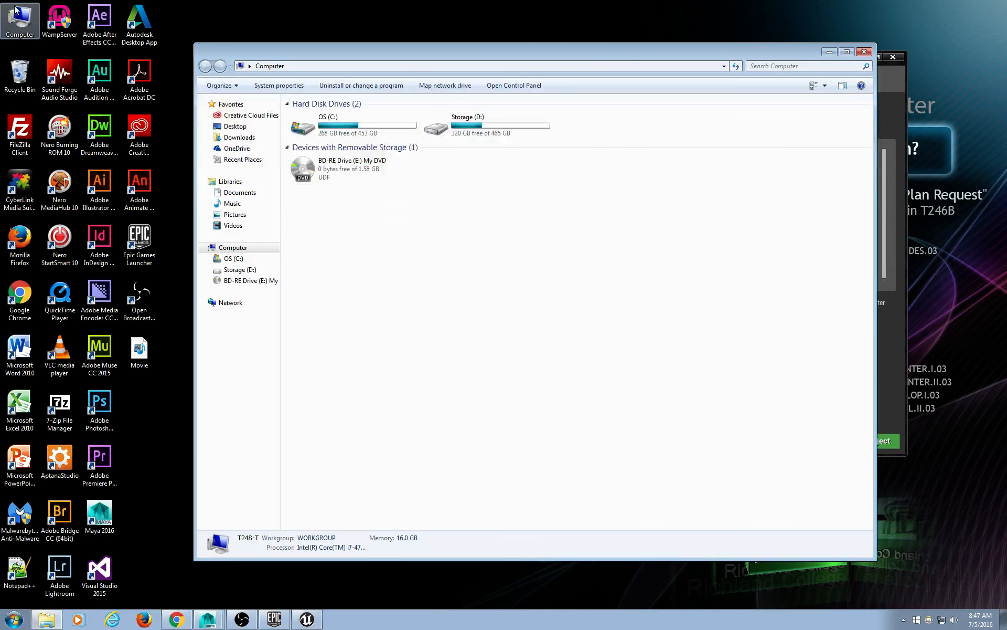
{"action": "left_click", "coordinate": [498, 116]}
{"action": "double_click", "coordinate": [498, 115]}
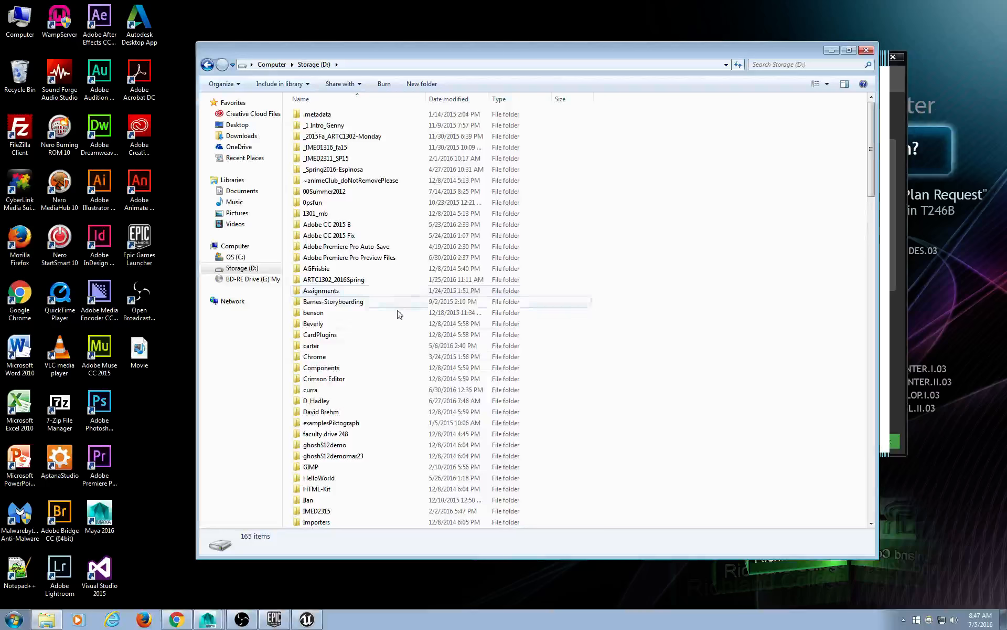
{"action": "double_click", "coordinate": [386, 394]}
Create a new folder named Hitler2 there and shrink the Explorer window.
{"action": "right_click", "coordinate": [333, 217]}
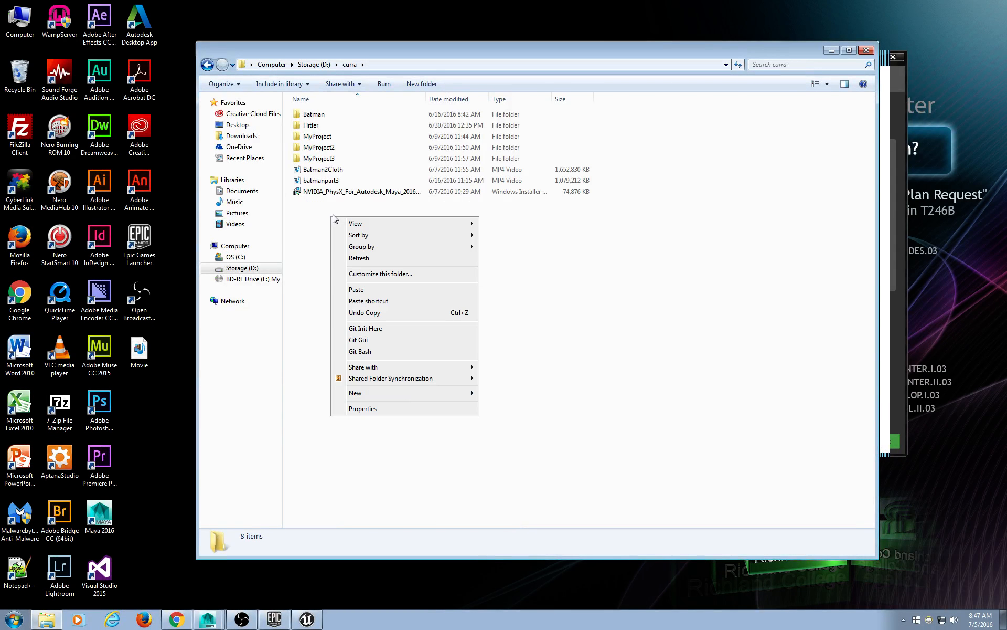
{"action": "mouse_move", "coordinate": [450, 395]}
{"action": "left_click", "coordinate": [515, 396]}
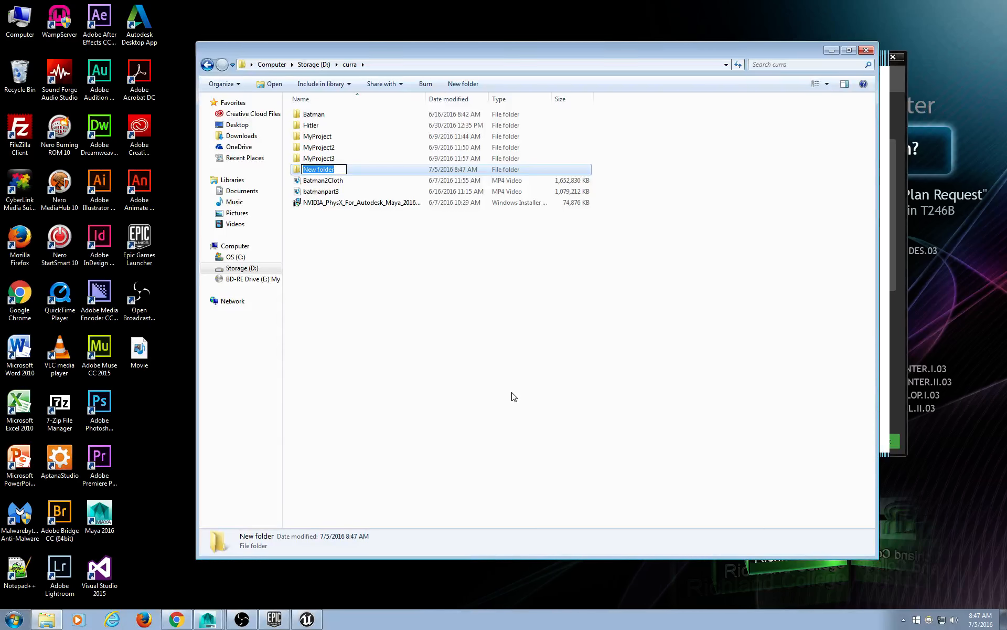
{"action": "type", "text": "Hitler2"}
{"action": "key", "text": "Return"}
{"action": "key", "text": "Return"}
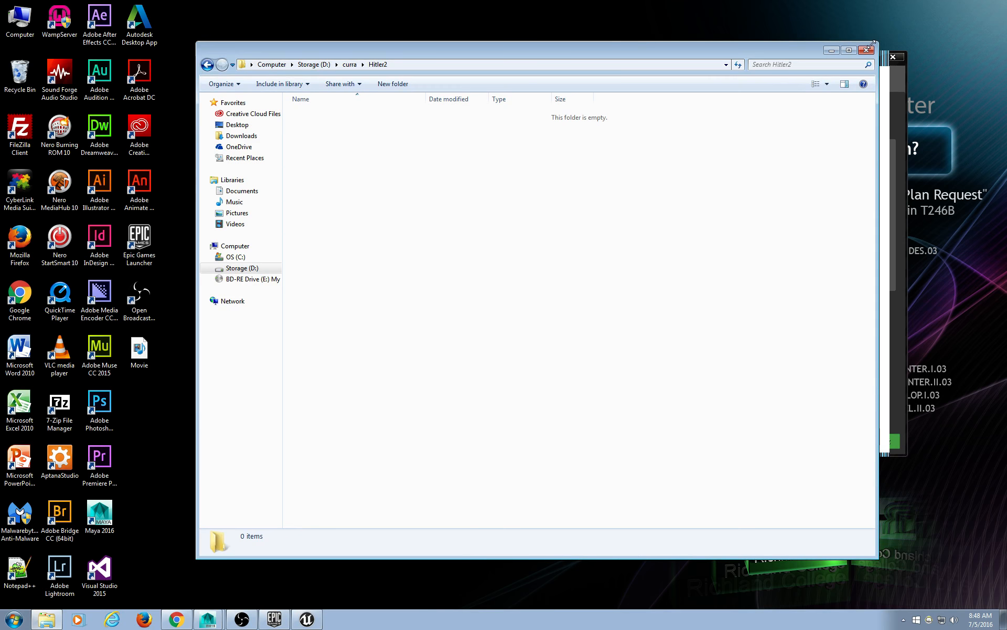
{"action": "left_click_drag", "start_coordinate": [876, 42], "coordinate": [579, 254]}
Minimize Explorer and create a MyProject project from the Vehicle Advanced Blueprint template.
{"action": "left_click_drag", "start_coordinate": [497, 266], "coordinate": [372, 171]}
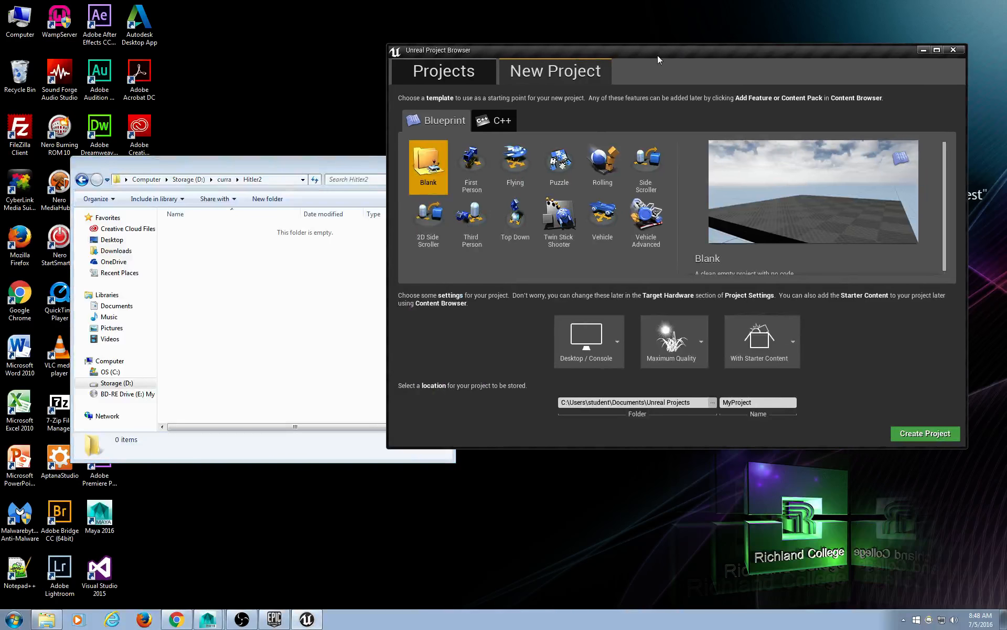
{"action": "left_click_drag", "start_coordinate": [657, 55], "coordinate": [687, 37]}
{"action": "left_click_drag", "start_coordinate": [297, 174], "coordinate": [307, 110]}
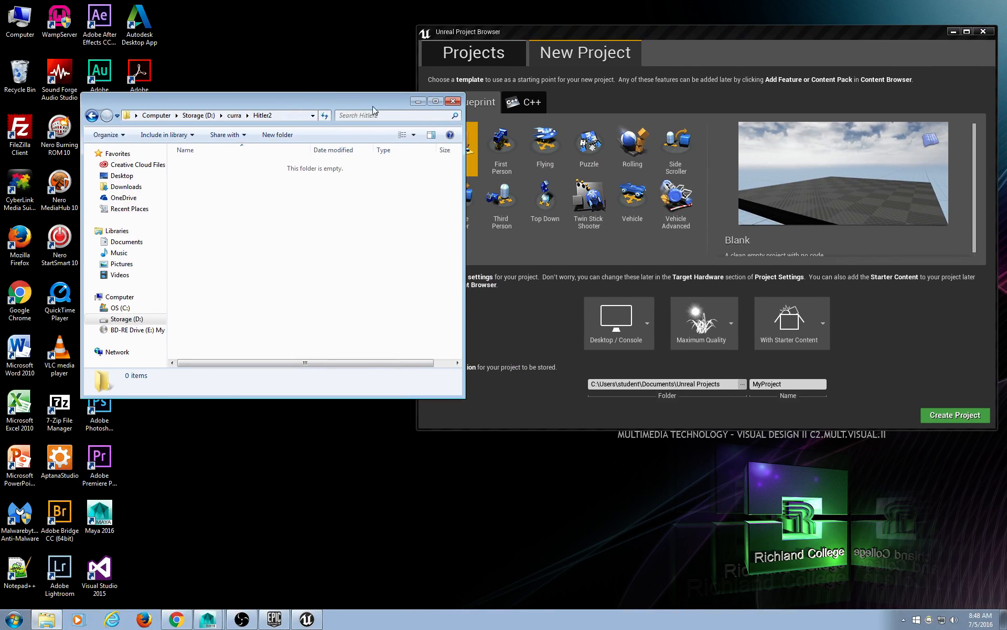
{"action": "left_click", "coordinate": [417, 103]}
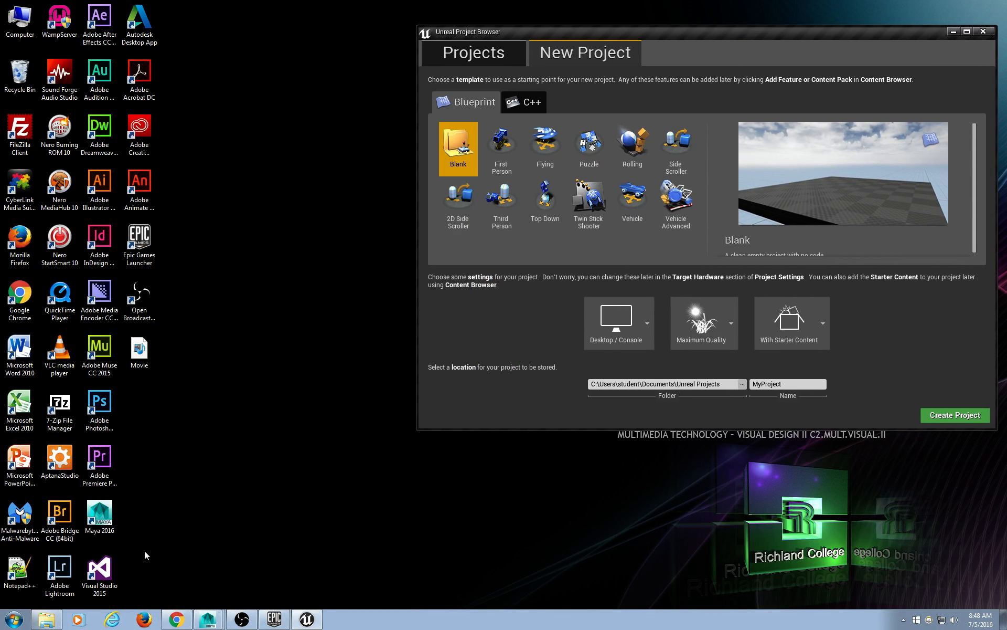
{"action": "left_click_drag", "start_coordinate": [710, 48], "coordinate": [594, 41]}
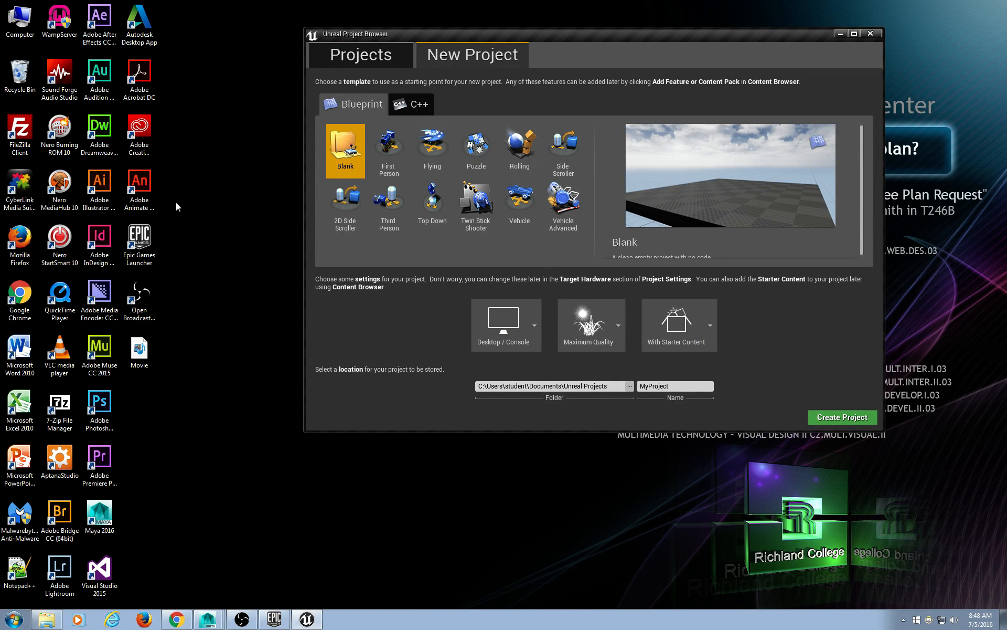
{"action": "left_click", "coordinate": [573, 223]}
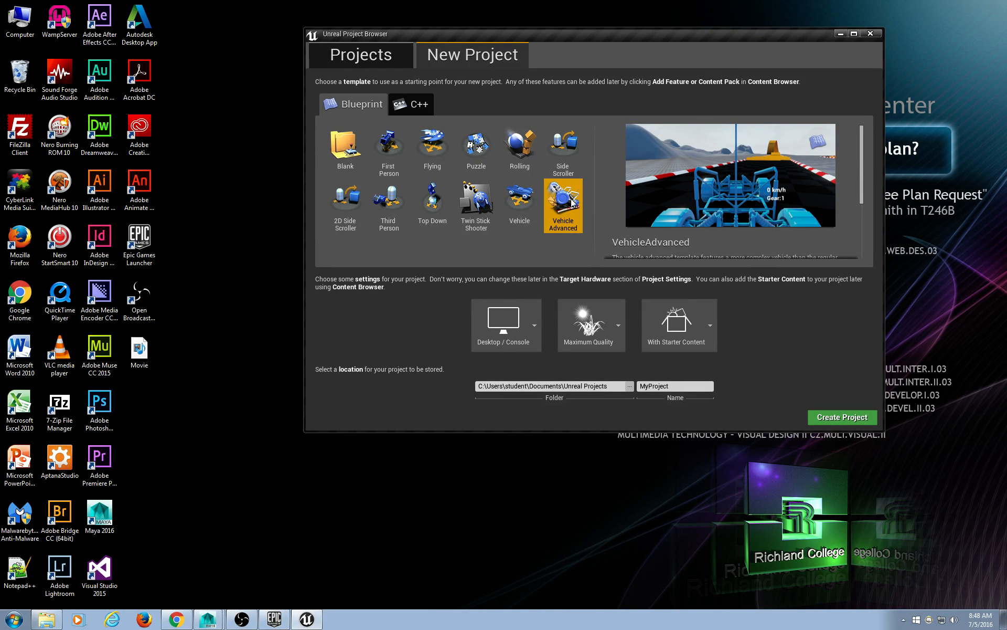
{"action": "left_click", "coordinate": [858, 418]}
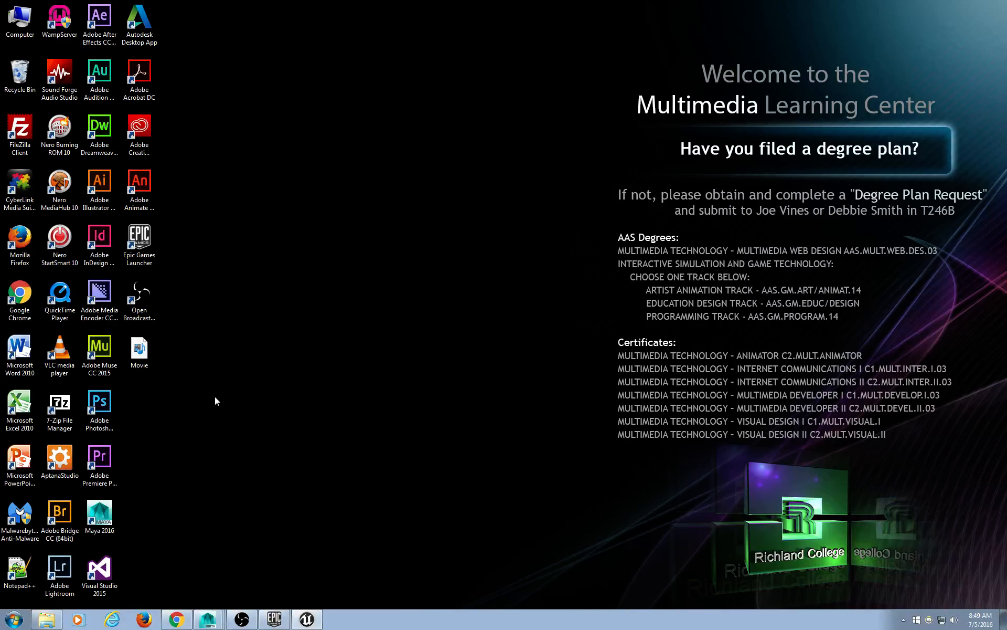
Search the web for tf3dm from Chrome's address bar while the vehicle example map loads.
{"action": "left_click", "coordinate": [176, 619]}
{"action": "scroll", "coordinate": [898, 232], "scroll_direction": "up", "scroll_amount": 10}
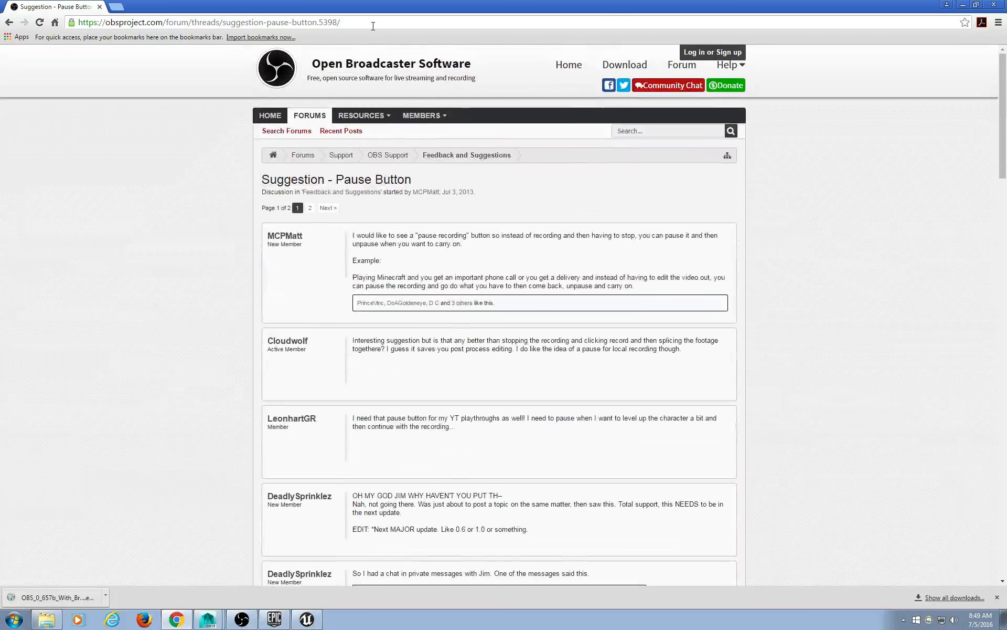
{"action": "left_click", "coordinate": [374, 22]}
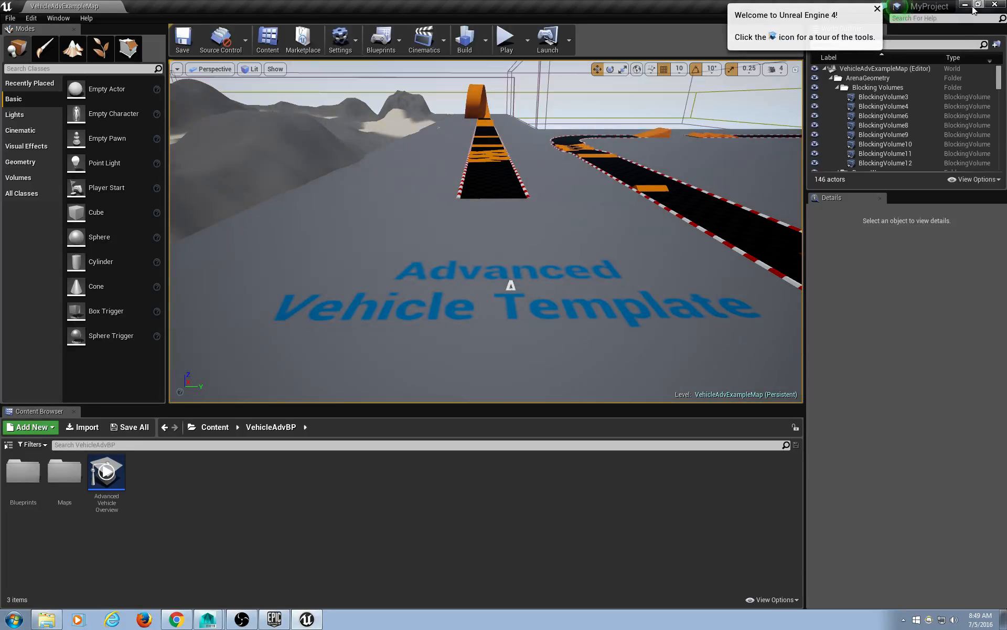
{"action": "key", "text": "alt+Tab"}
{"action": "left_click_drag", "start_coordinate": [401, 26], "coordinate": [1, 24]}
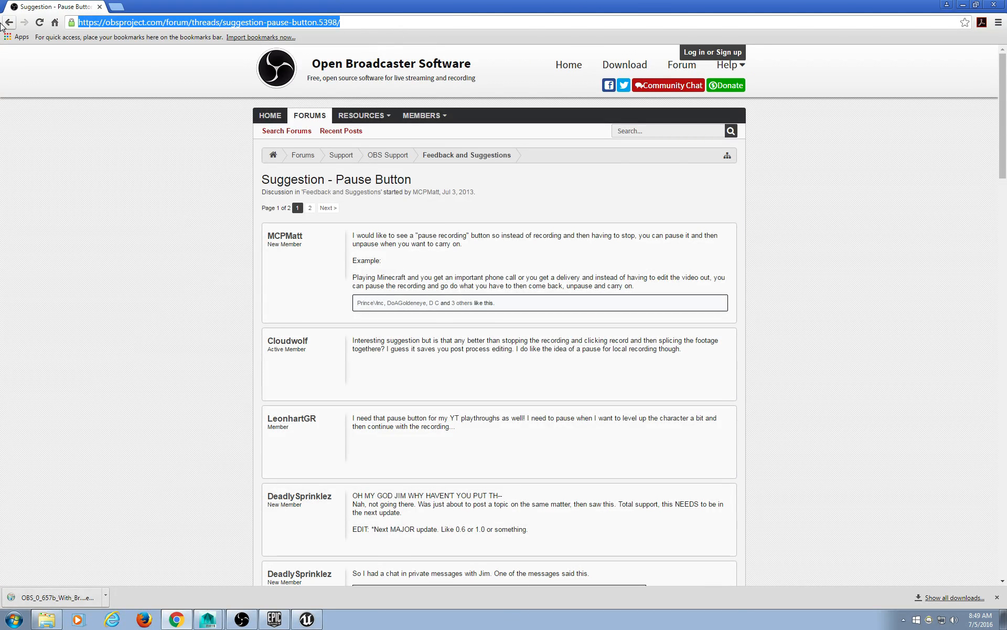
{"action": "type", "text": "tf3dm"}
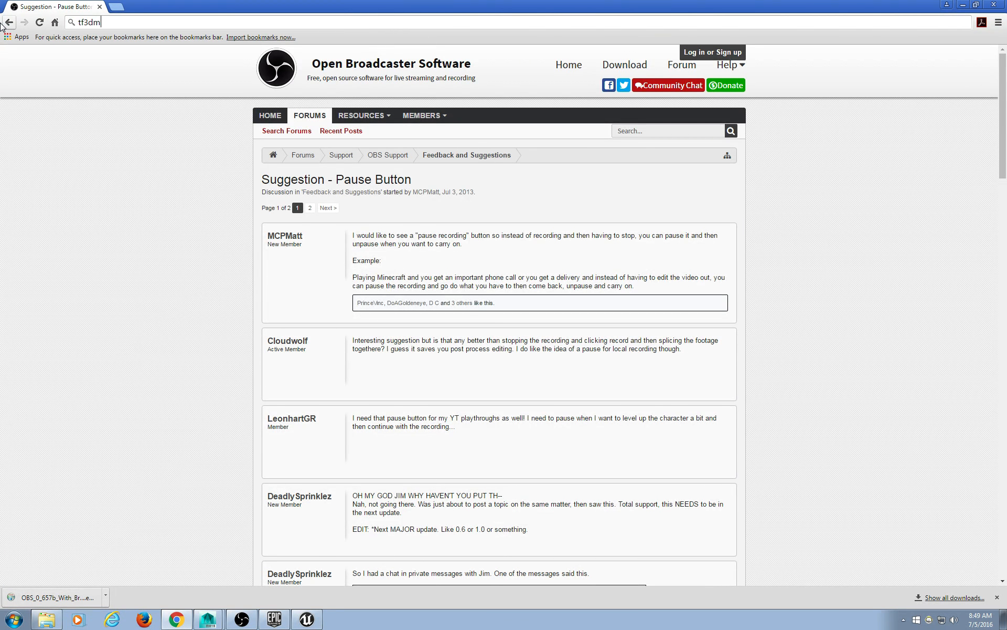
{"action": "key", "text": "Return"}
Open the TF3DM site and search its models for 'hitler'.
{"action": "left_click", "coordinate": [143, 141]}
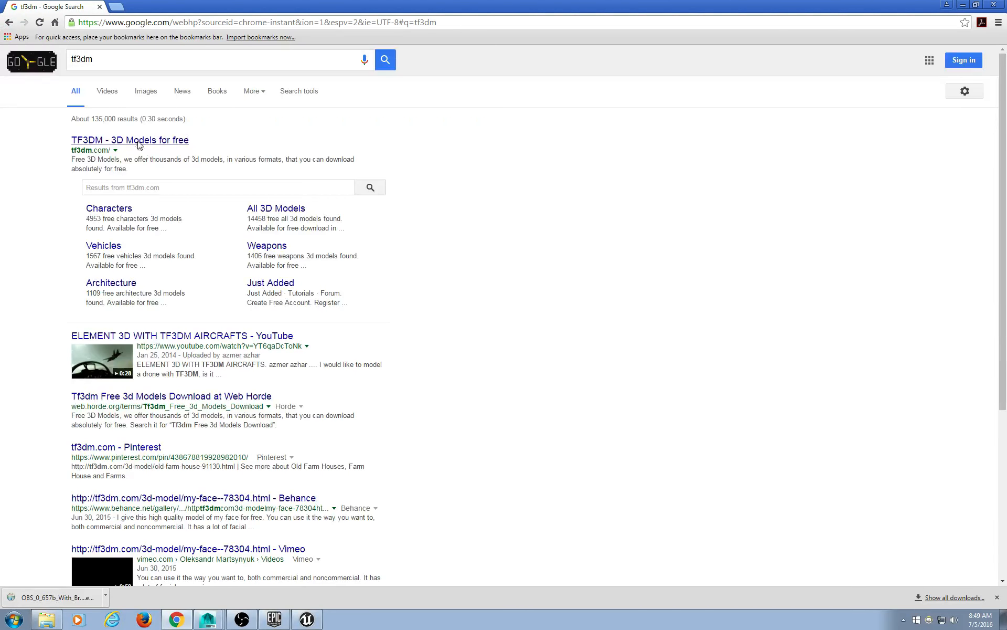
{"action": "left_click", "coordinate": [445, 133]}
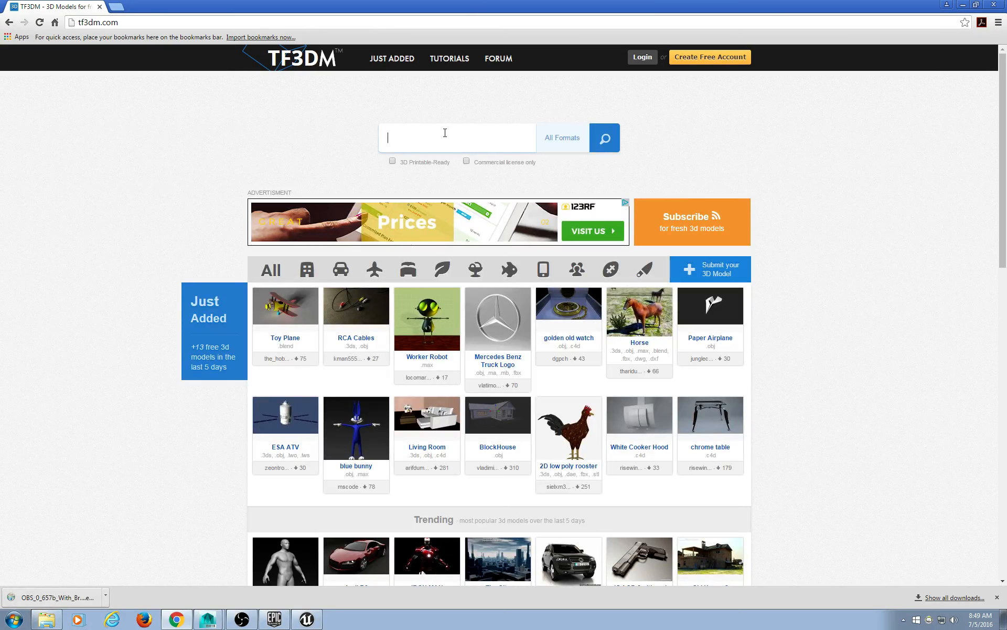
{"action": "type", "text": "hitler"}
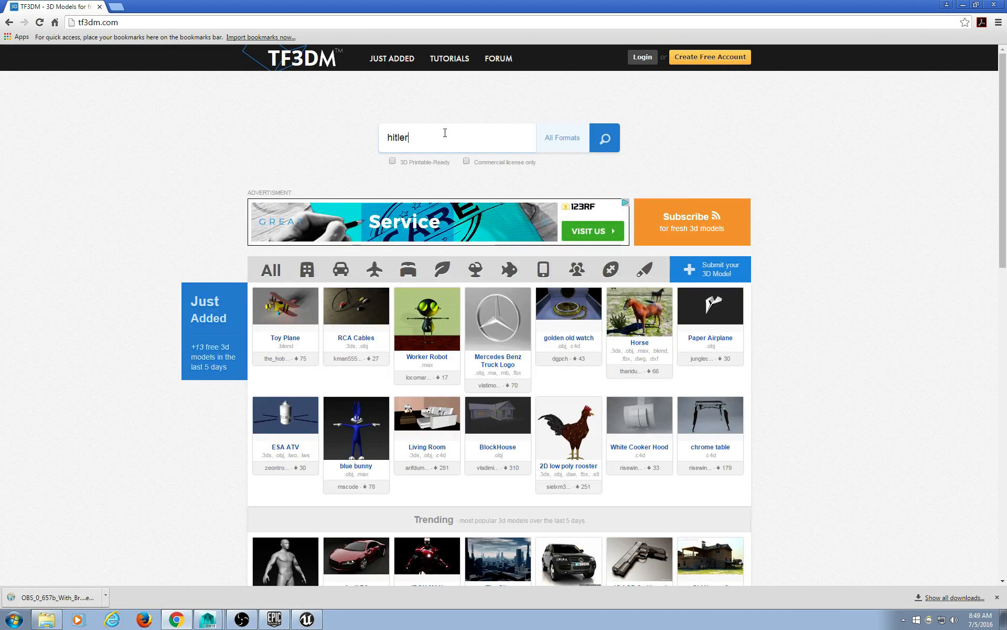
{"action": "key", "text": "Return"}
{"action": "scroll", "coordinate": [409, 270], "scroll_direction": "down", "scroll_amount": 2}
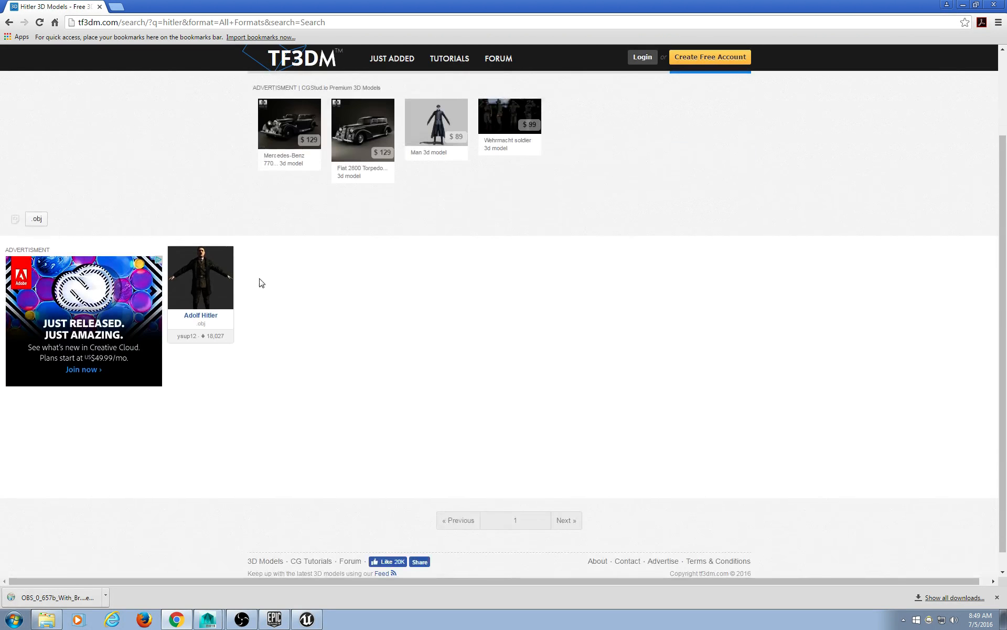
Open the Adolf Hitler model page and start downloading its zip file.
{"action": "left_click", "coordinate": [217, 282]}
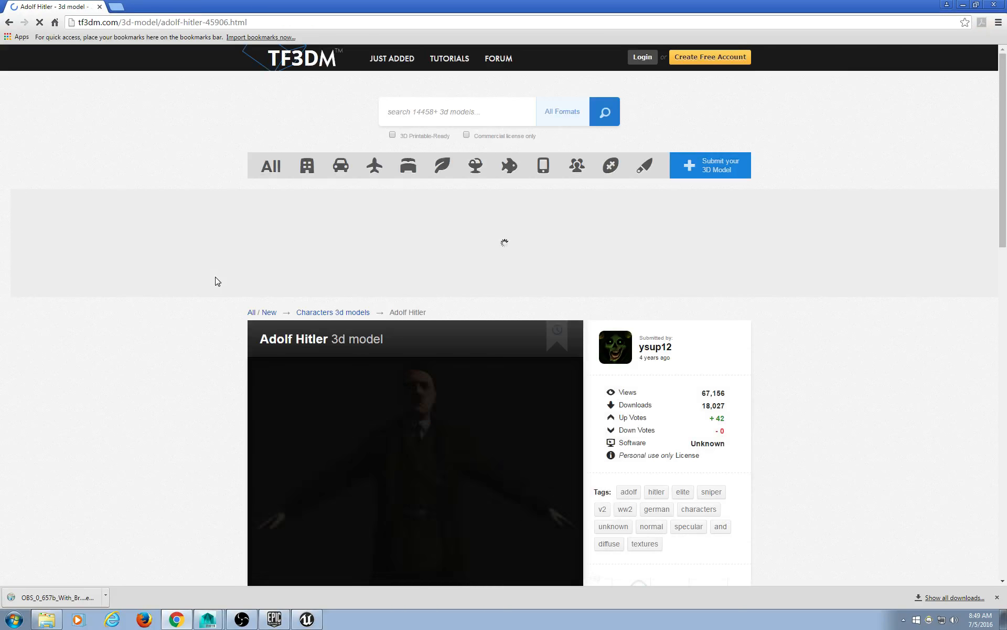
{"action": "scroll", "coordinate": [247, 304], "scroll_direction": "down", "scroll_amount": 5}
{"action": "scroll", "coordinate": [232, 312], "scroll_direction": "up", "scroll_amount": 2}
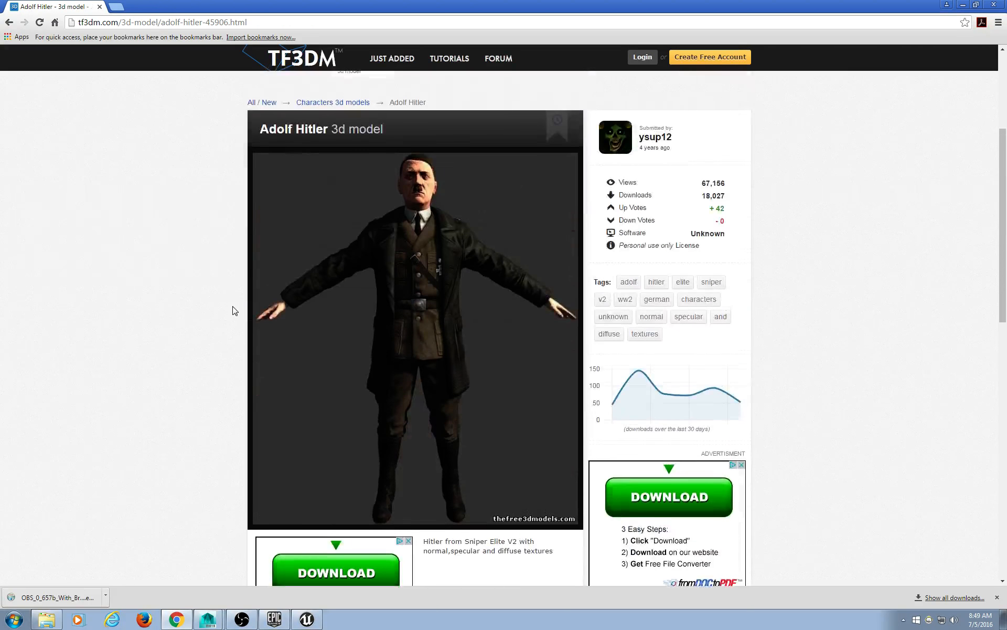
{"action": "scroll", "coordinate": [230, 310], "scroll_direction": "down", "scroll_amount": 2}
{"action": "scroll", "coordinate": [229, 311], "scroll_direction": "down", "scroll_amount": 2}
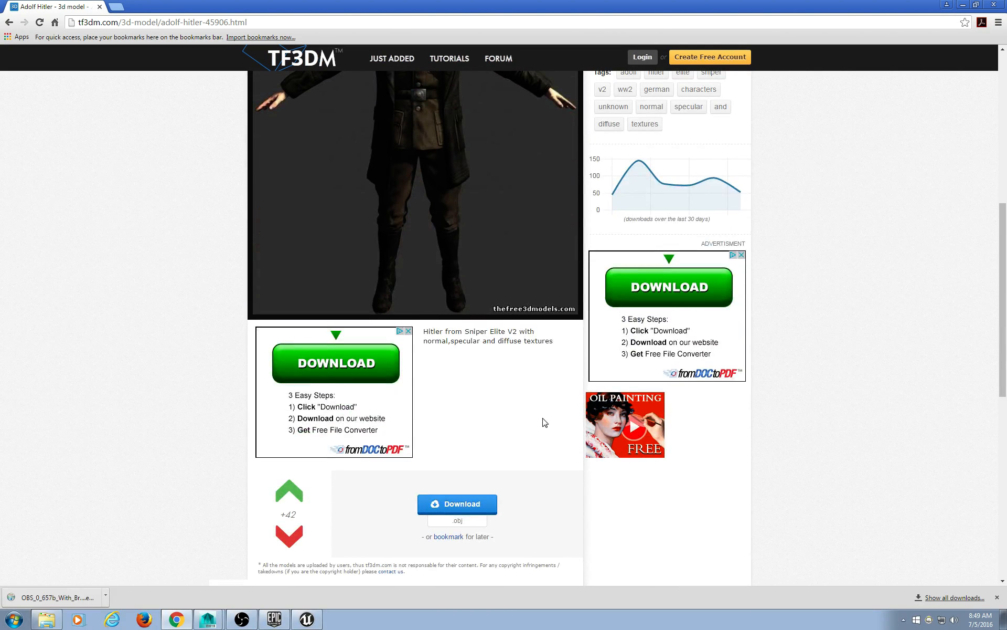
{"action": "left_click", "coordinate": [463, 504]}
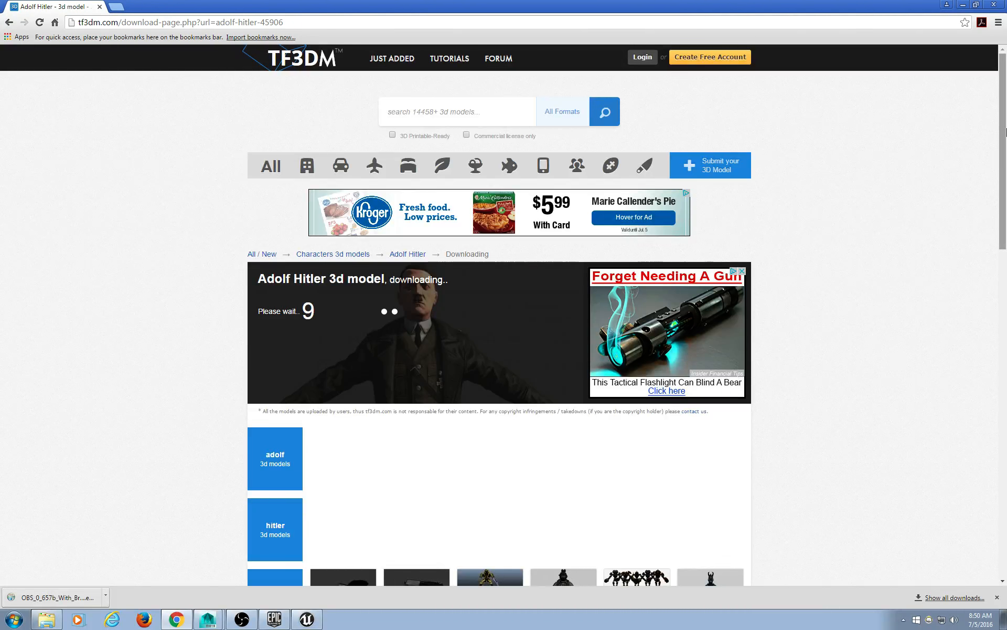
{"action": "left_click", "coordinate": [445, 109]}
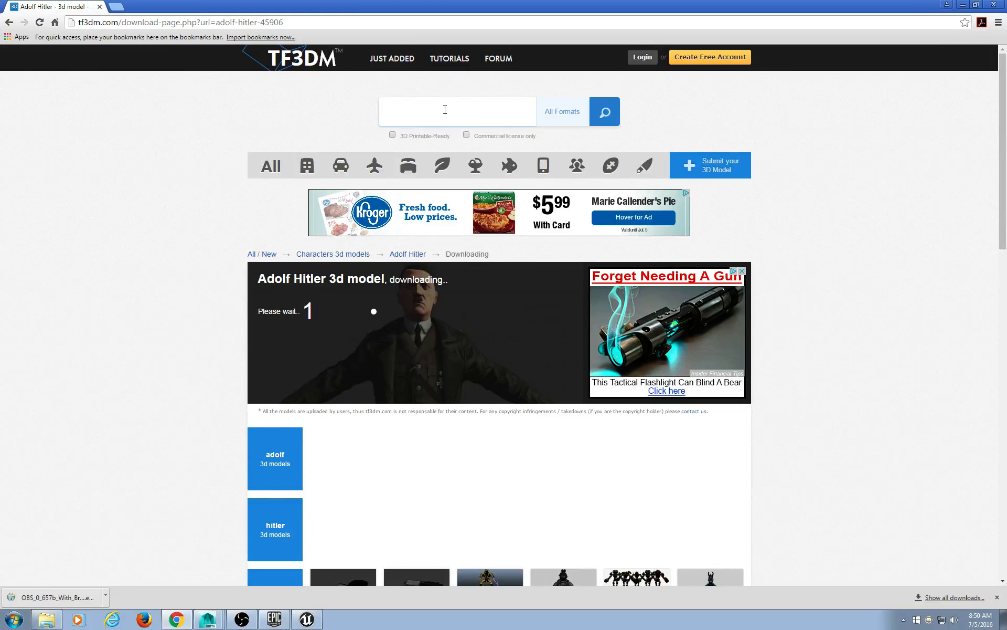
Search TF3DM for 'jeep', preview the Jeep WWII model, and go back.
{"action": "type", "text": "jeep"}
{"action": "key", "text": "Return"}
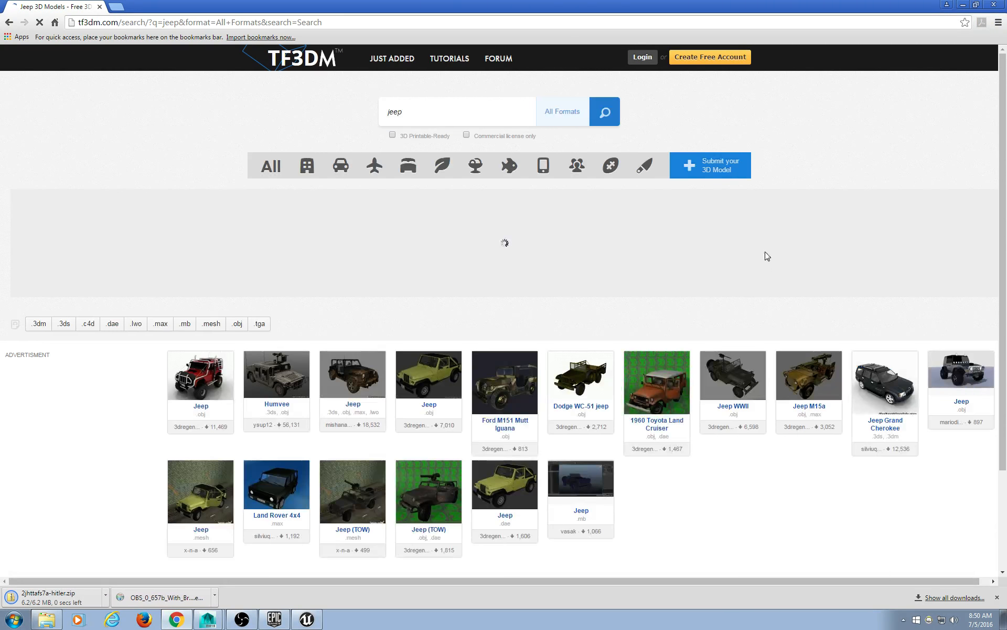
{"action": "scroll", "coordinate": [862, 247], "scroll_direction": "down", "scroll_amount": 2}
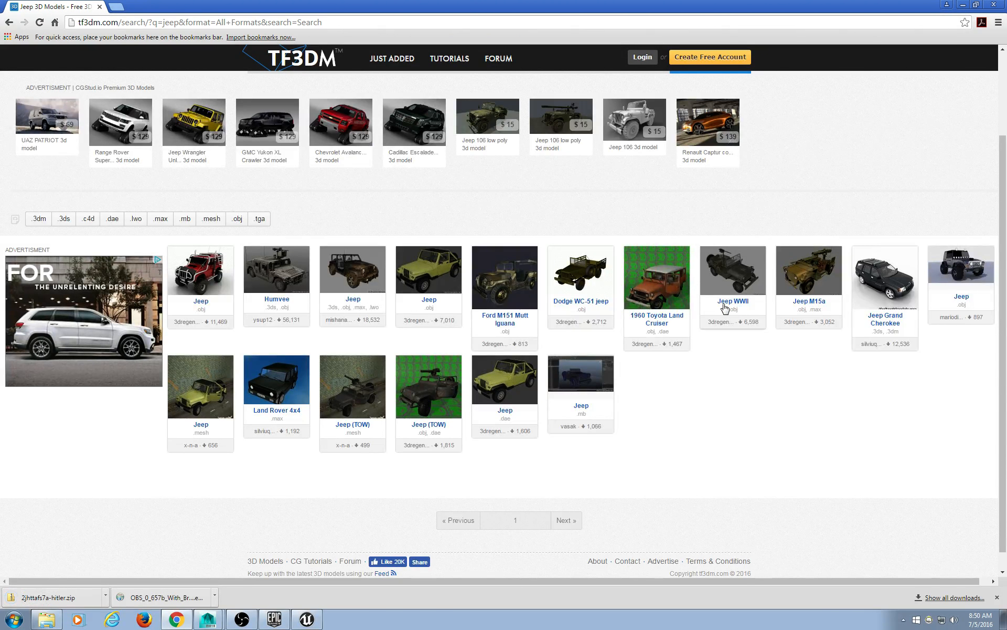
{"action": "left_click", "coordinate": [738, 270]}
{"action": "scroll", "coordinate": [790, 272], "scroll_direction": "down", "scroll_amount": 1}
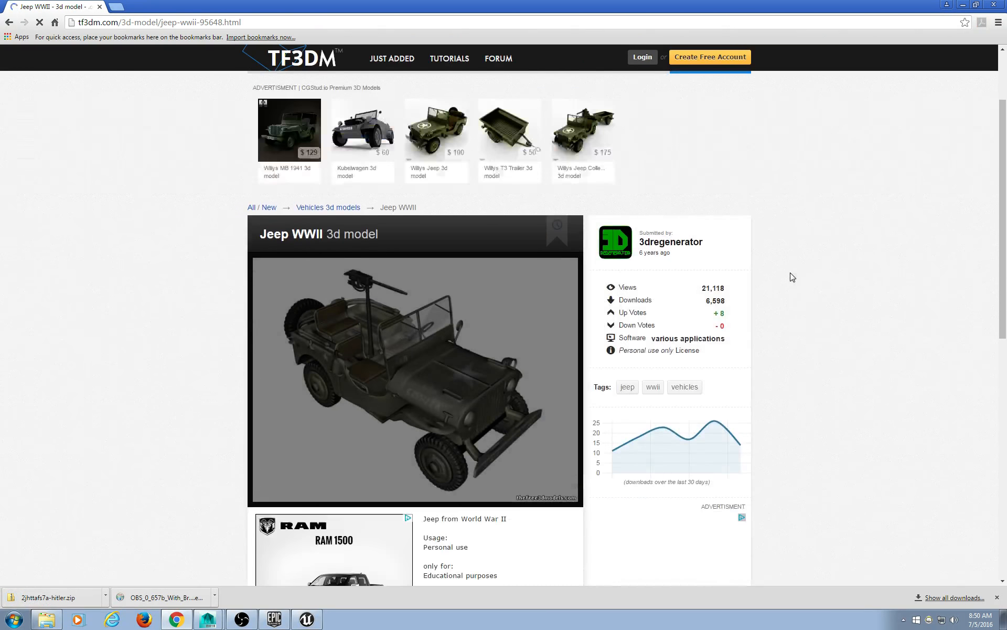
{"action": "left_click", "coordinate": [6, 23]}
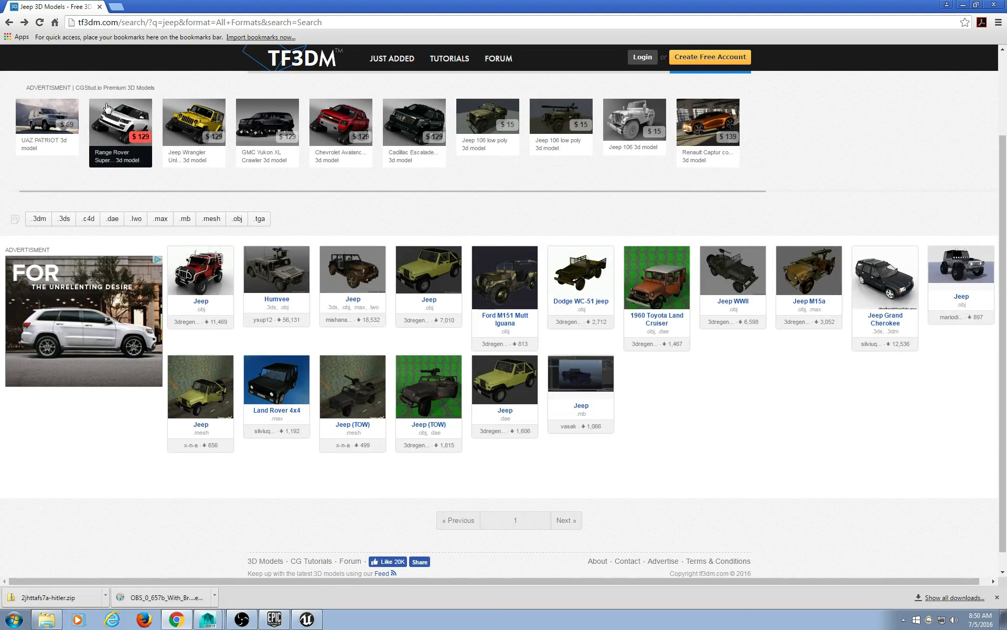
Search TF3DM for 'german' and scroll through the resulting models.
{"action": "scroll", "coordinate": [290, 110], "scroll_direction": "up", "scroll_amount": 2}
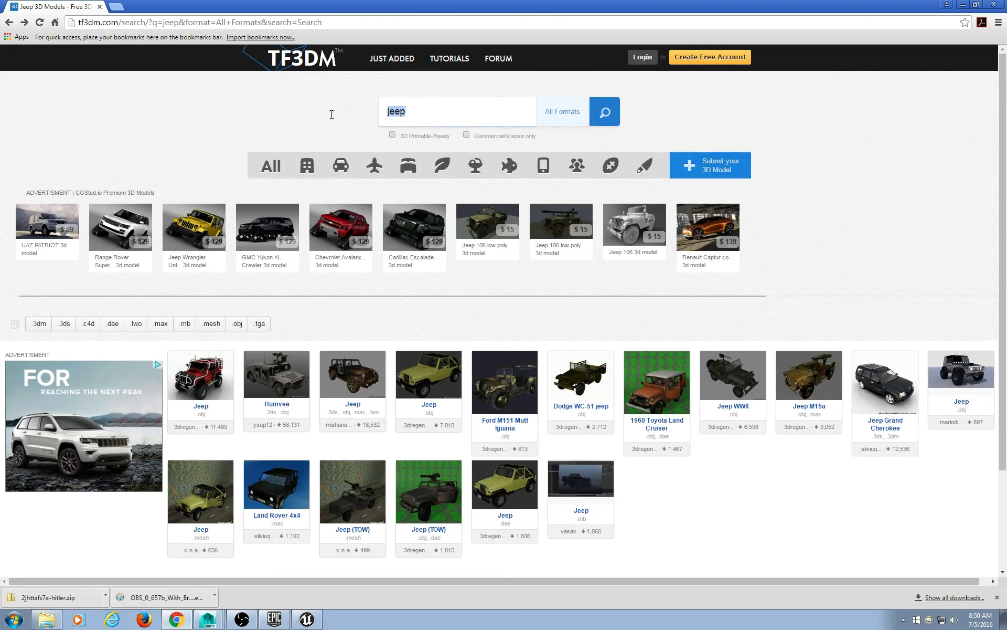
{"action": "type", "text": "german"}
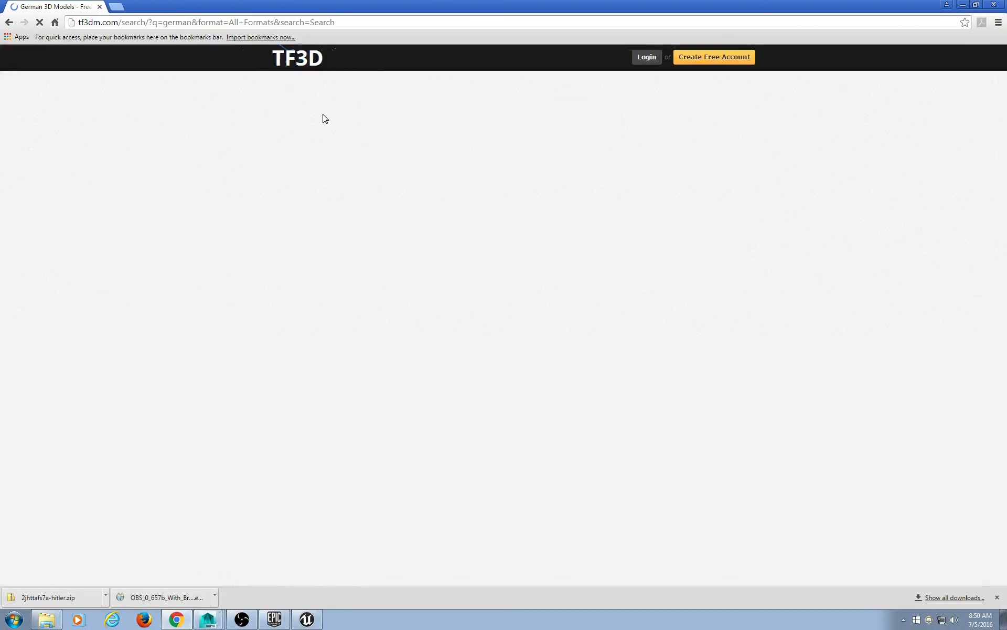
{"action": "scroll", "coordinate": [609, 312], "scroll_direction": "down", "scroll_amount": 6}
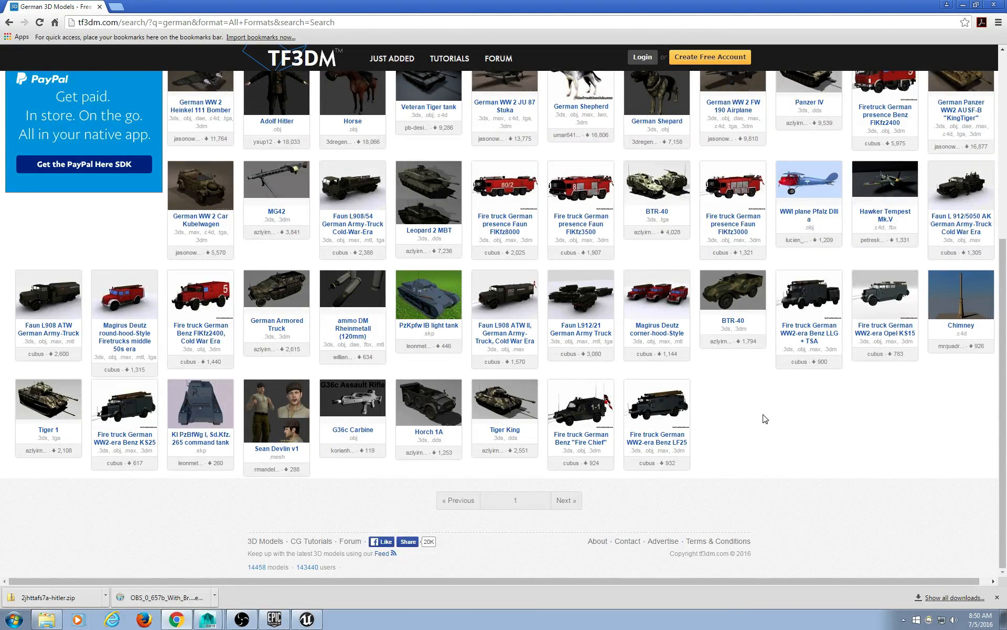
Review the Horch 1A model page, then show the earlier hitler download in its folder.
{"action": "left_click", "coordinate": [431, 403]}
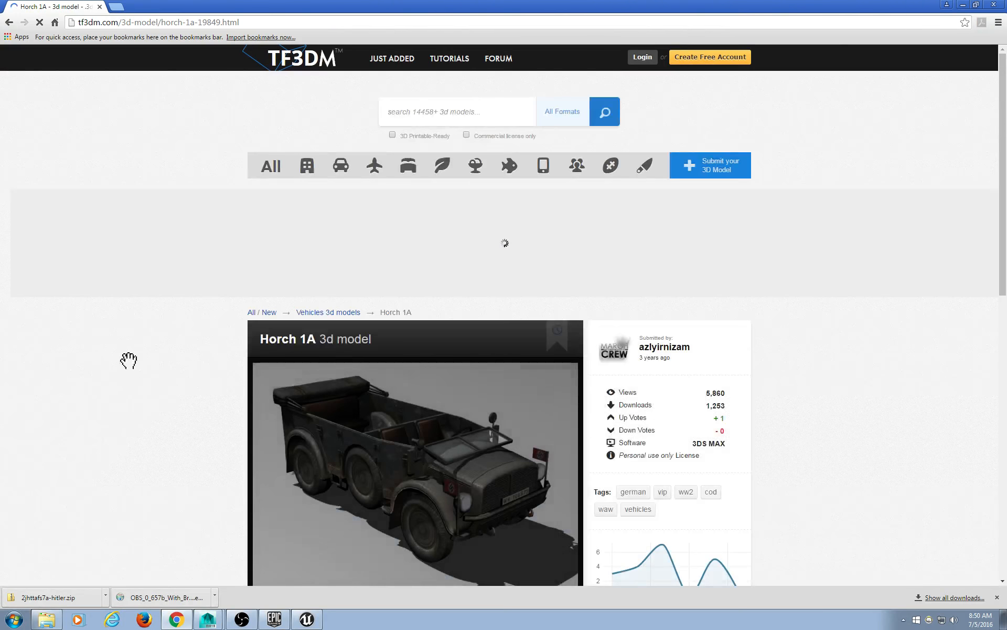
{"action": "scroll", "coordinate": [144, 354], "scroll_direction": "down", "scroll_amount": 2}
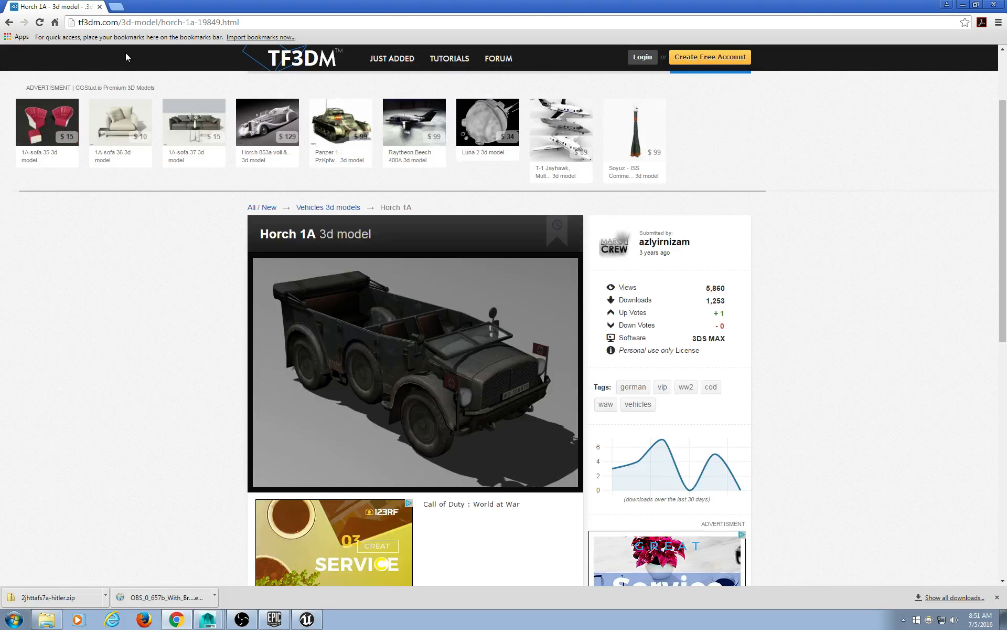
{"action": "scroll", "coordinate": [72, 194], "scroll_direction": "down", "scroll_amount": 6}
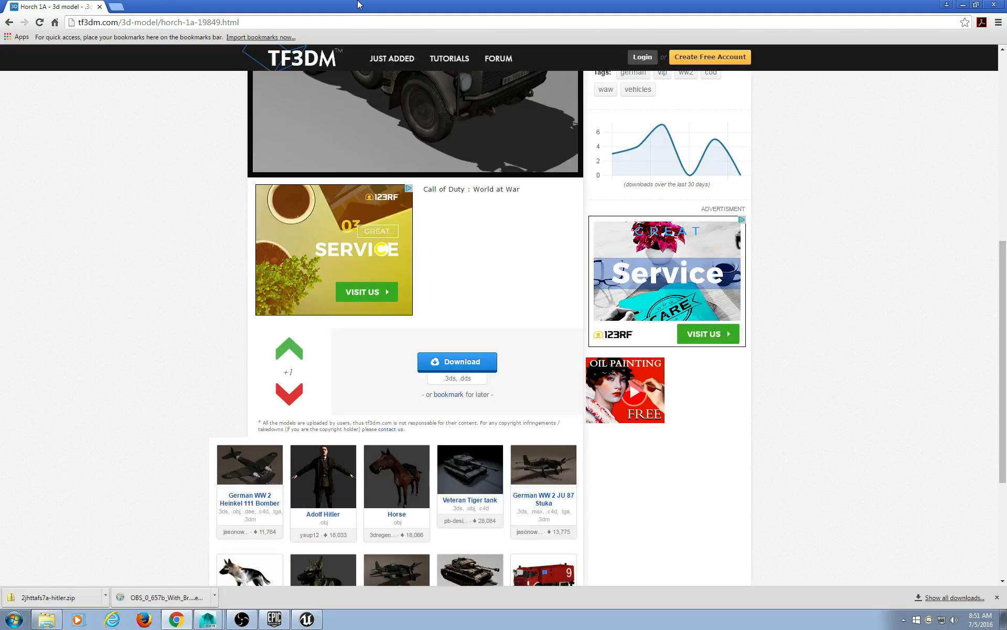
{"action": "scroll", "coordinate": [511, 164], "scroll_direction": "up", "scroll_amount": 7}
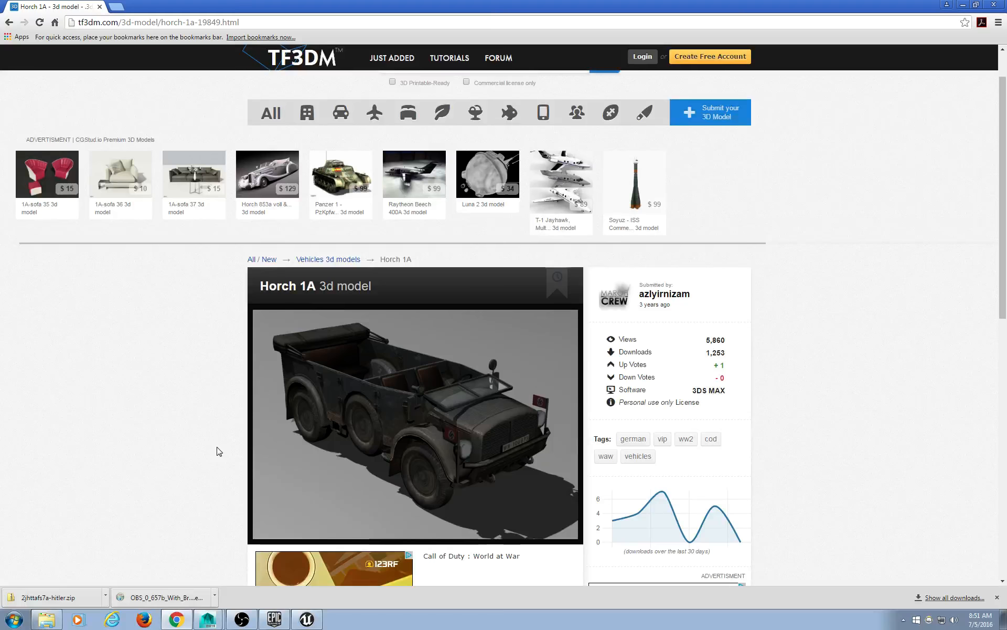
{"action": "scroll", "coordinate": [220, 450], "scroll_direction": "down", "scroll_amount": 6}
{"action": "scroll", "coordinate": [221, 450], "scroll_direction": "up", "scroll_amount": 7}
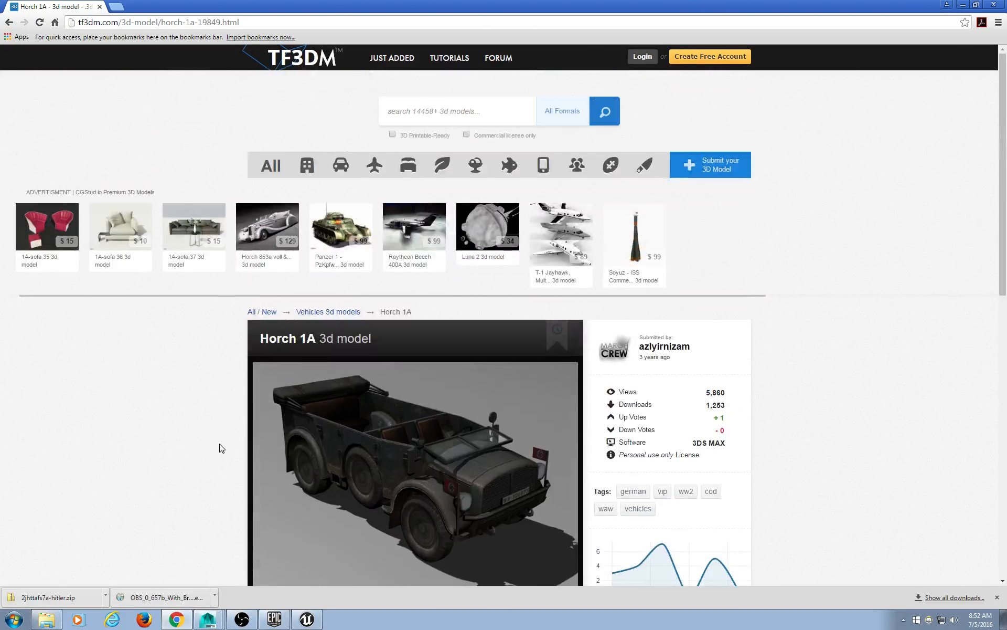
{"action": "scroll", "coordinate": [223, 442], "scroll_direction": "down", "scroll_amount": 9}
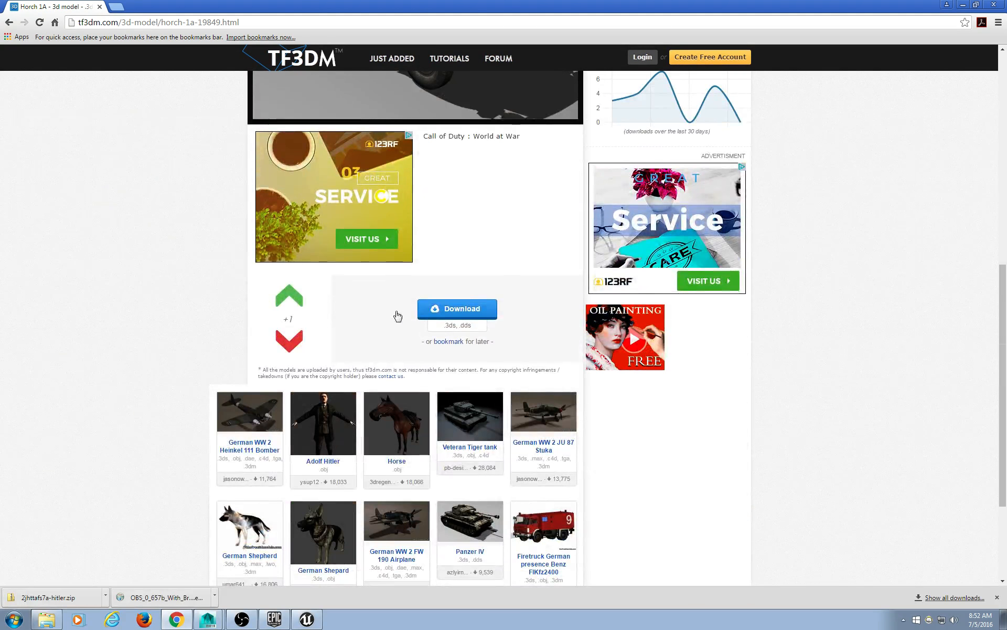
{"action": "scroll", "coordinate": [47, 357], "scroll_direction": "up", "scroll_amount": 9}
{"action": "scroll", "coordinate": [67, 357], "scroll_direction": "down", "scroll_amount": 6}
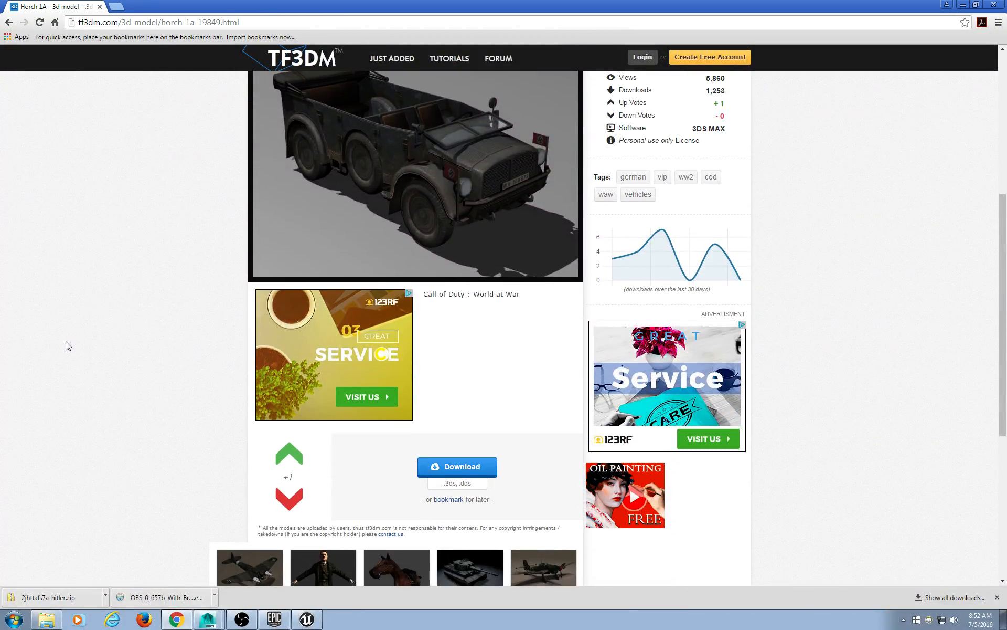
{"action": "left_click", "coordinate": [215, 597]}
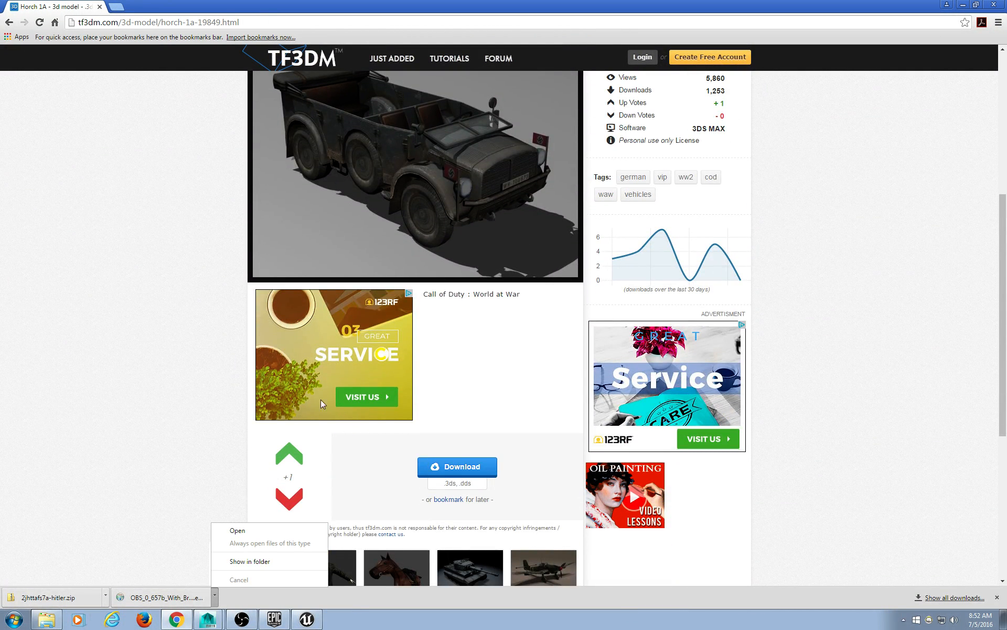
{"action": "left_click", "coordinate": [279, 559]}
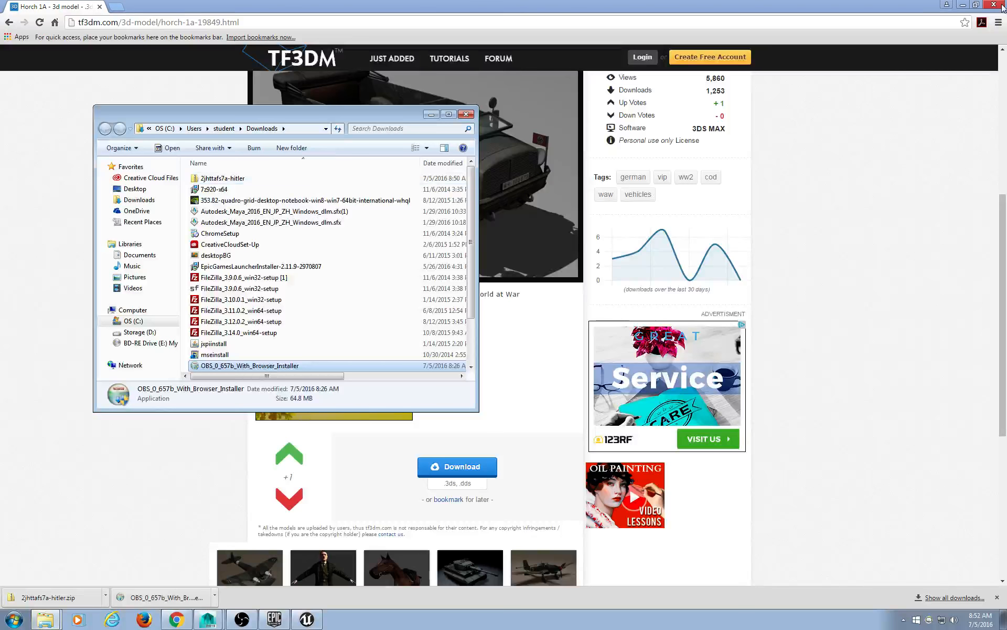
Arrange the Downloads and Hitler2 Explorer windows side by side.
{"action": "left_click", "coordinate": [963, 5]}
{"action": "left_click_drag", "start_coordinate": [288, 116], "coordinate": [646, 73]}
{"action": "left_click_drag", "start_coordinate": [589, 369], "coordinate": [628, 558]}
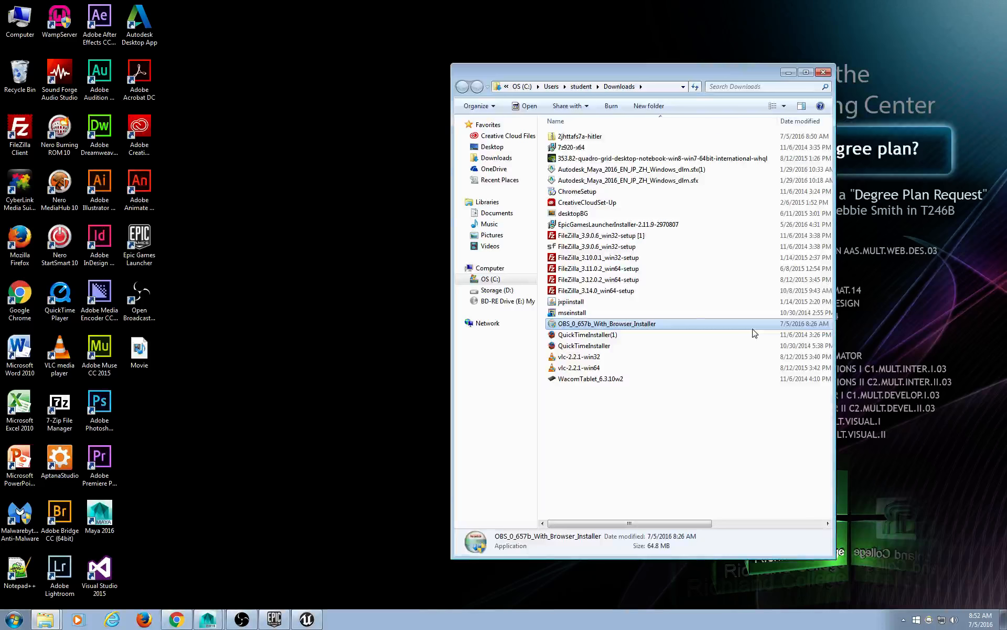
{"action": "left_click", "coordinate": [48, 621]}
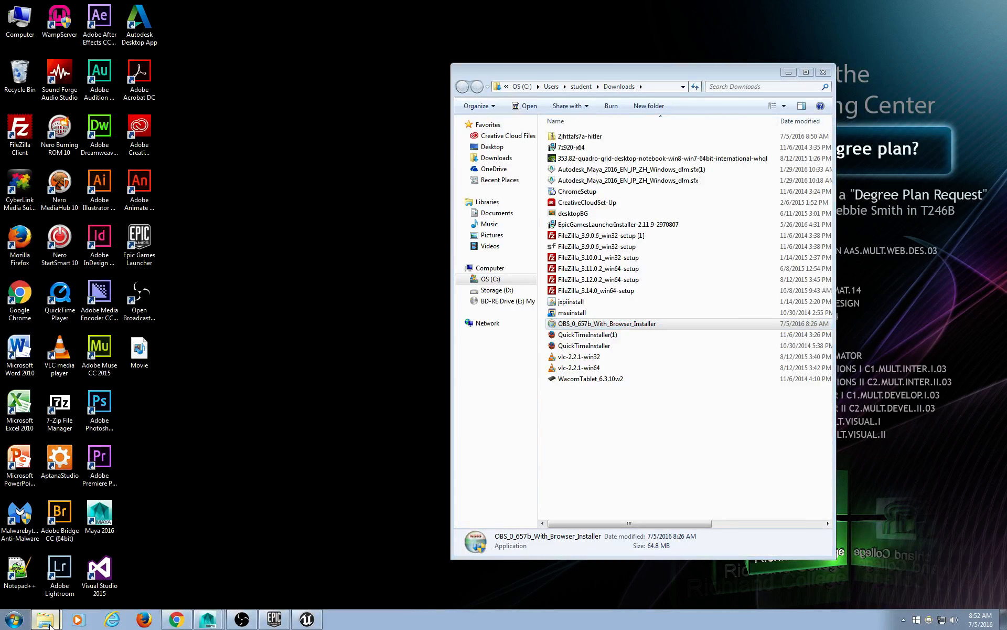
{"action": "left_click", "coordinate": [45, 578]}
{"action": "left_click_drag", "start_coordinate": [377, 97], "coordinate": [317, 93]}
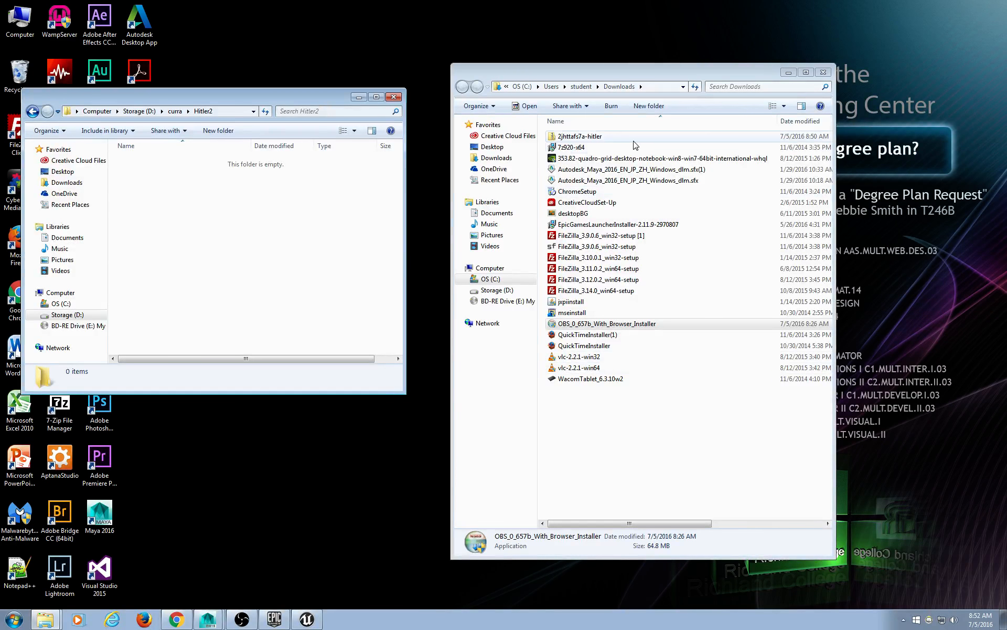
Copy the 2jhttafs7a-hitler zip into Hitler2 and return to the Horch 1A page.
{"action": "left_click_drag", "start_coordinate": [600, 137], "coordinate": [215, 238]}
{"action": "left_click_drag", "start_coordinate": [249, 362], "coordinate": [139, 362]}
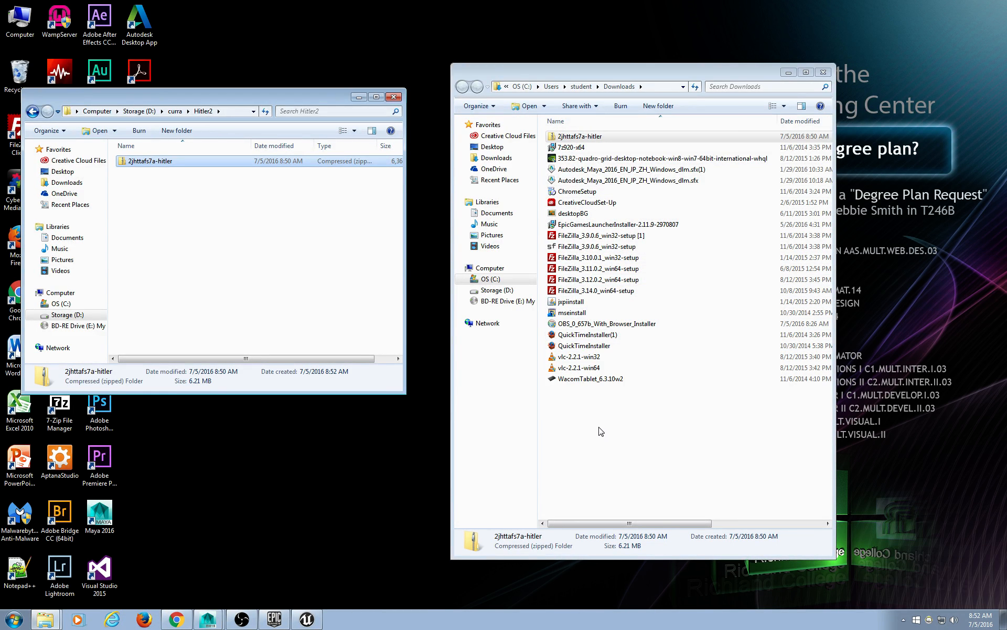
{"action": "left_click", "coordinate": [177, 619]}
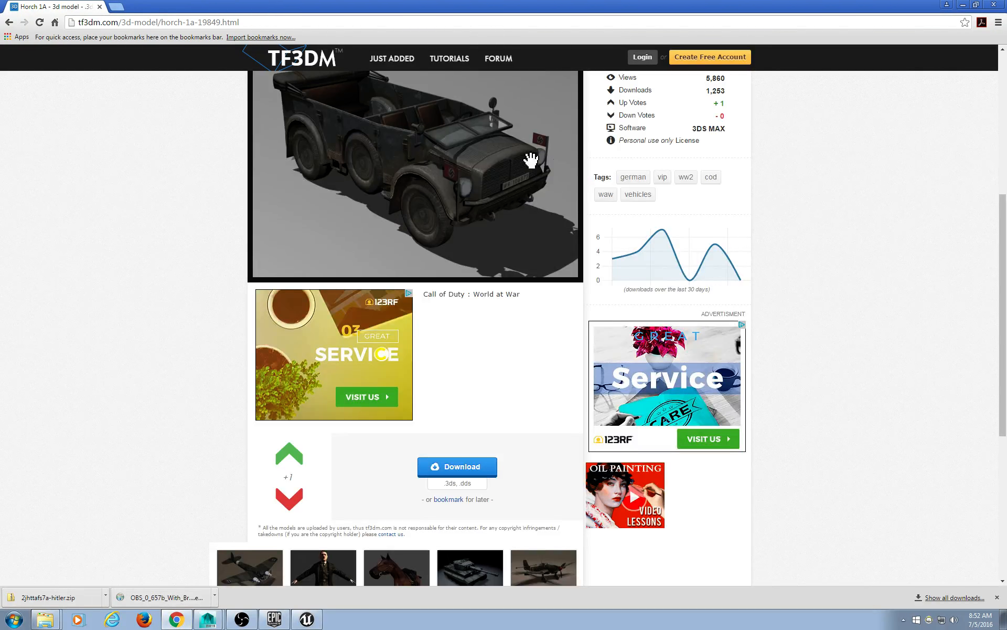
Download the Horch 1A model after the countdown, then select the page address.
{"action": "left_click", "coordinate": [448, 464]}
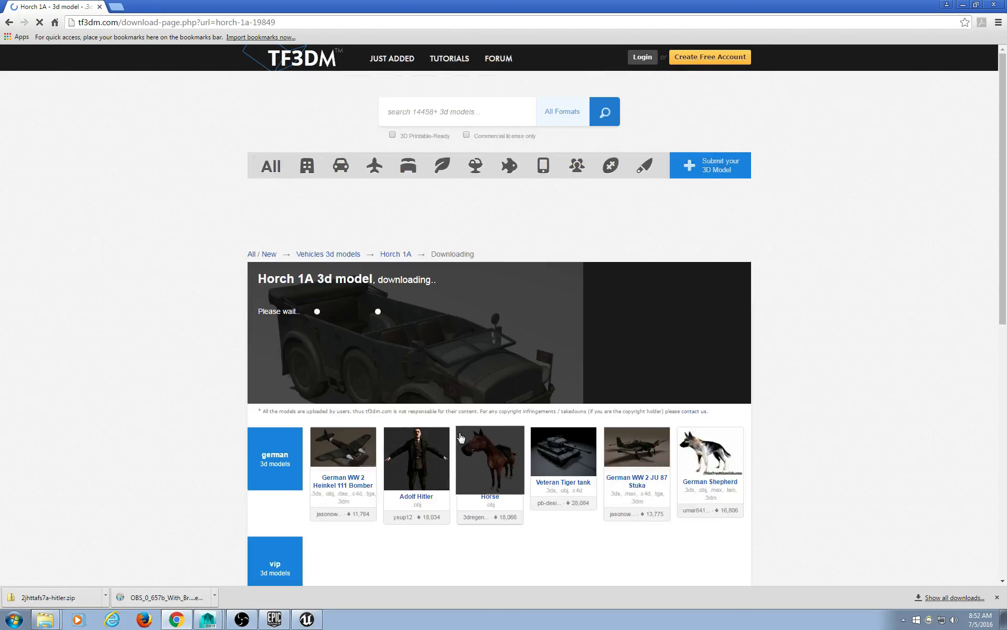
{"action": "scroll", "coordinate": [139, 309], "scroll_direction": "down", "scroll_amount": 4}
{"action": "scroll", "coordinate": [140, 311], "scroll_direction": "up", "scroll_amount": 4}
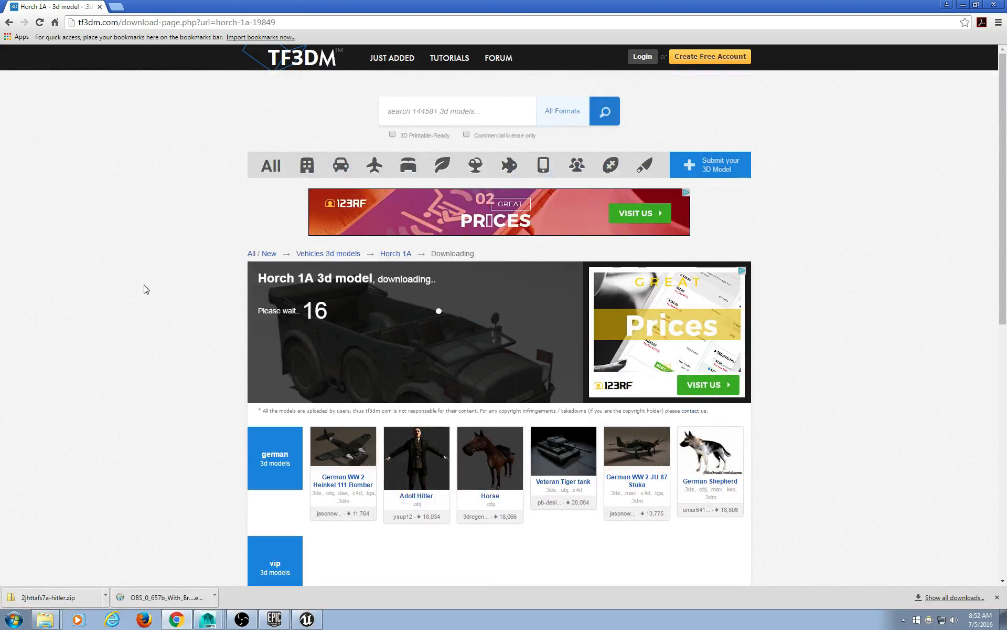
{"action": "left_click", "coordinate": [274, 23]}
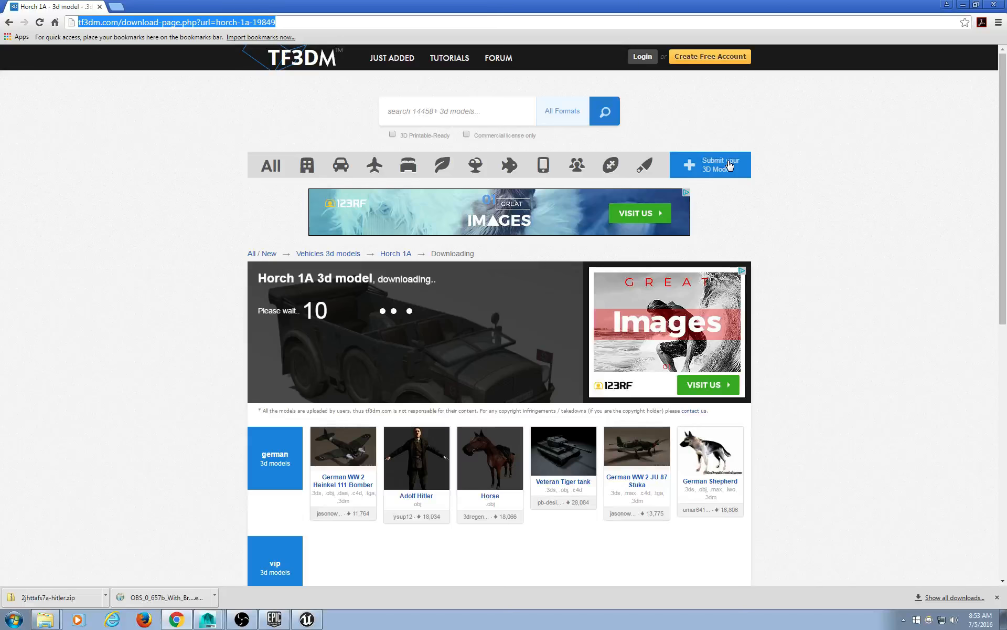
{"action": "left_click", "coordinate": [1003, 82]}
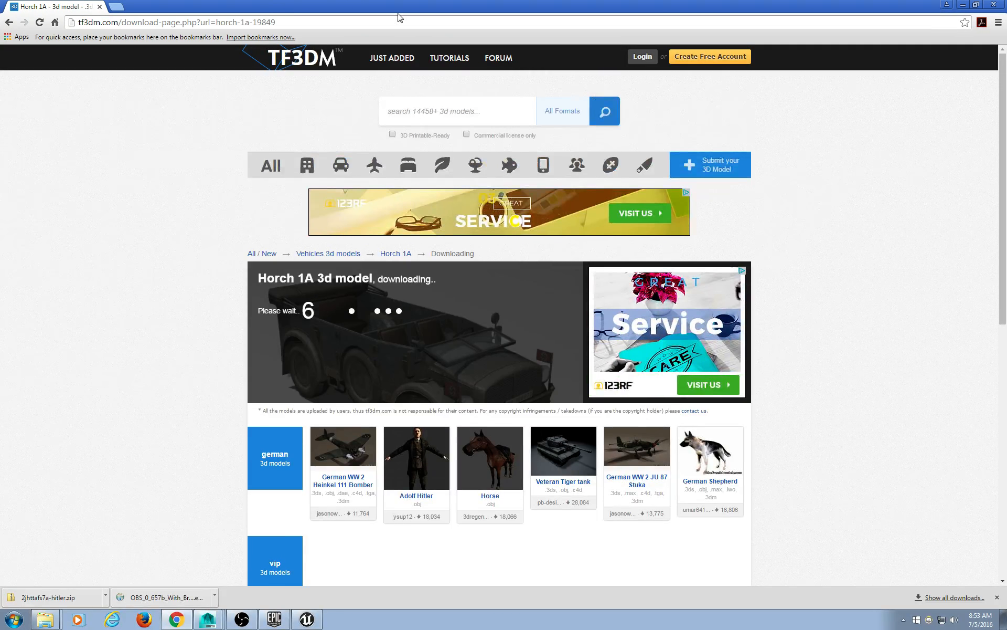
{"action": "left_click", "coordinate": [331, 25]}
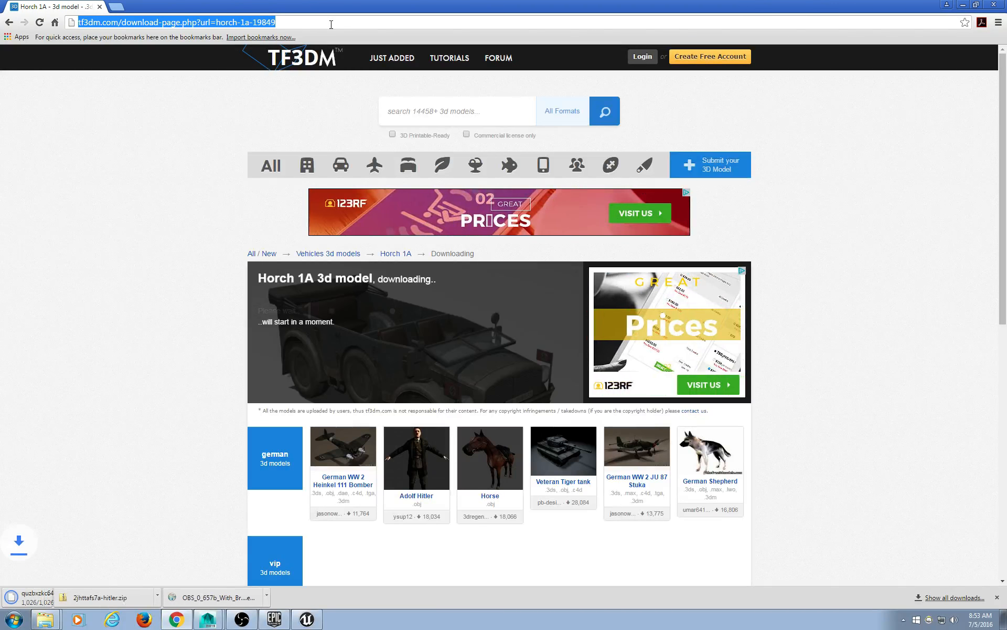
Search the web for '3ds to fbx' and open the Autodesk FBX 2013.3 Converter page.
{"action": "key", "text": "BackSpace"}
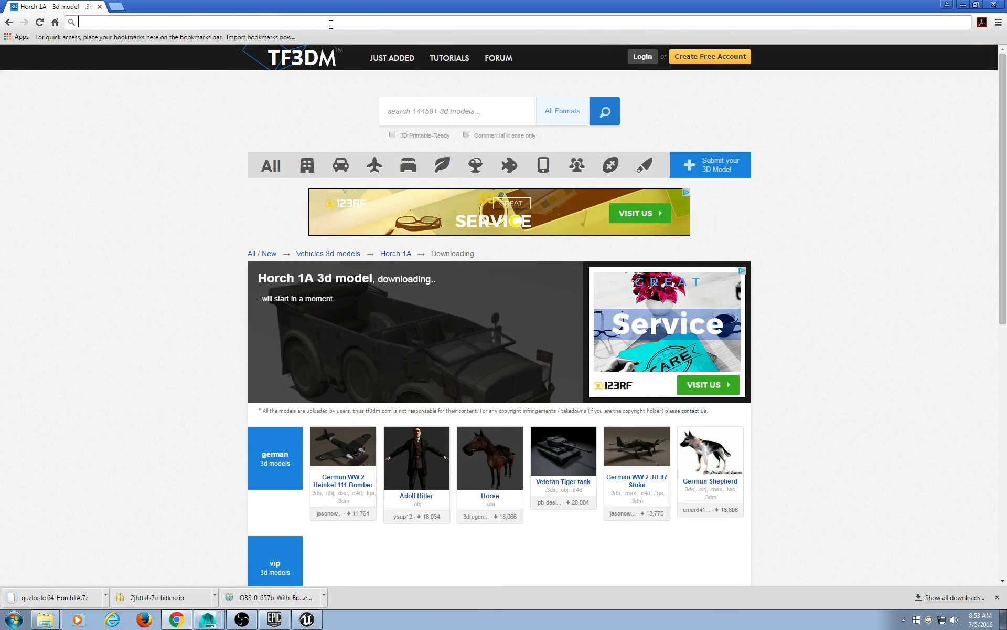
{"action": "type", "text": "3ds"}
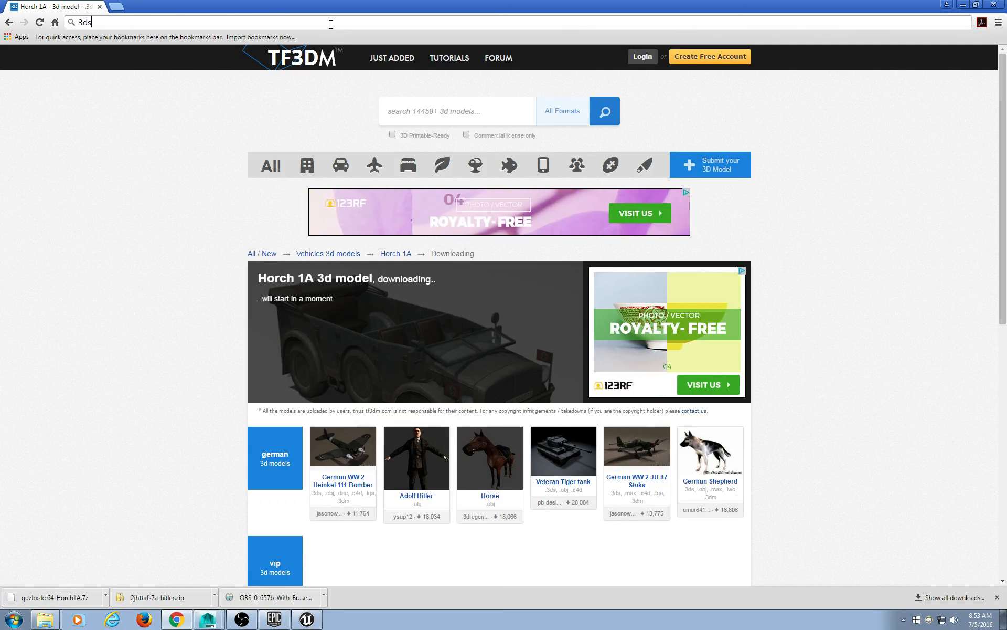
{"action": "type", "text": " to fbx"}
{"action": "key", "text": "Return"}
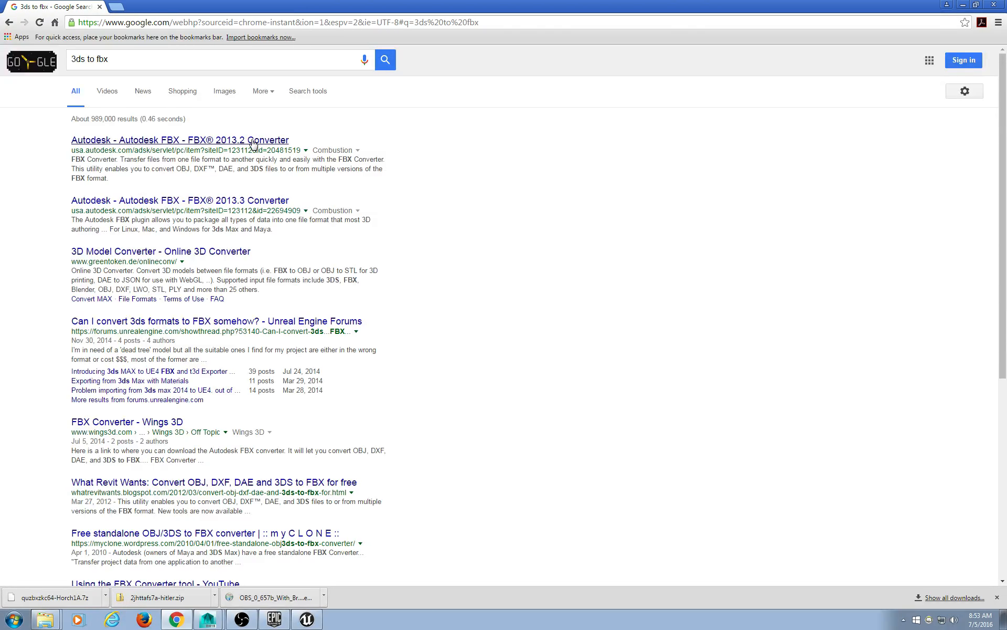
{"action": "left_click", "coordinate": [202, 201]}
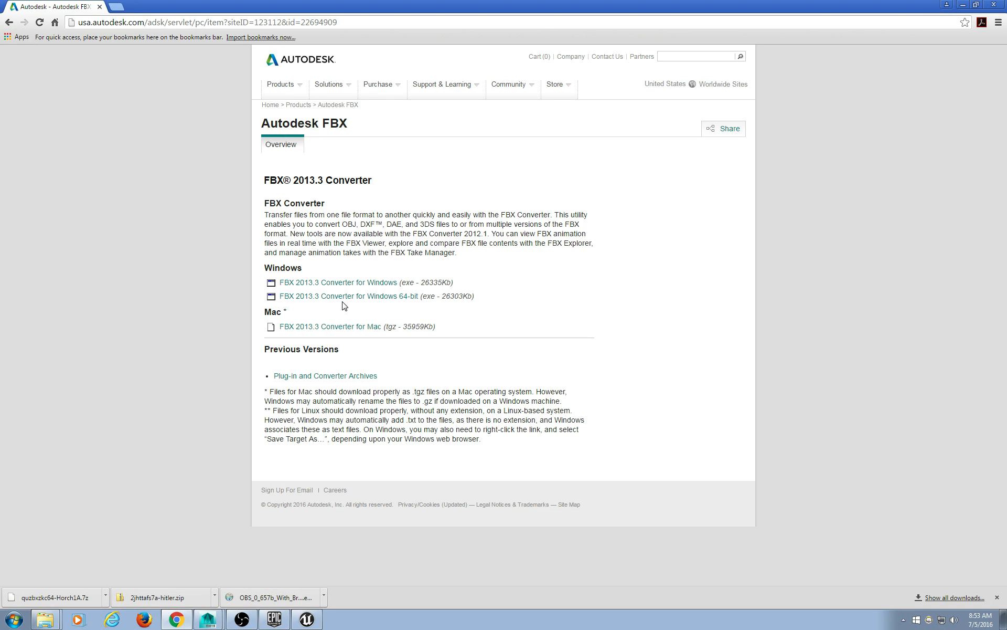
Download the Windows 64-bit FBX converter and show it in the Downloads folder.
{"action": "left_click", "coordinate": [323, 297]}
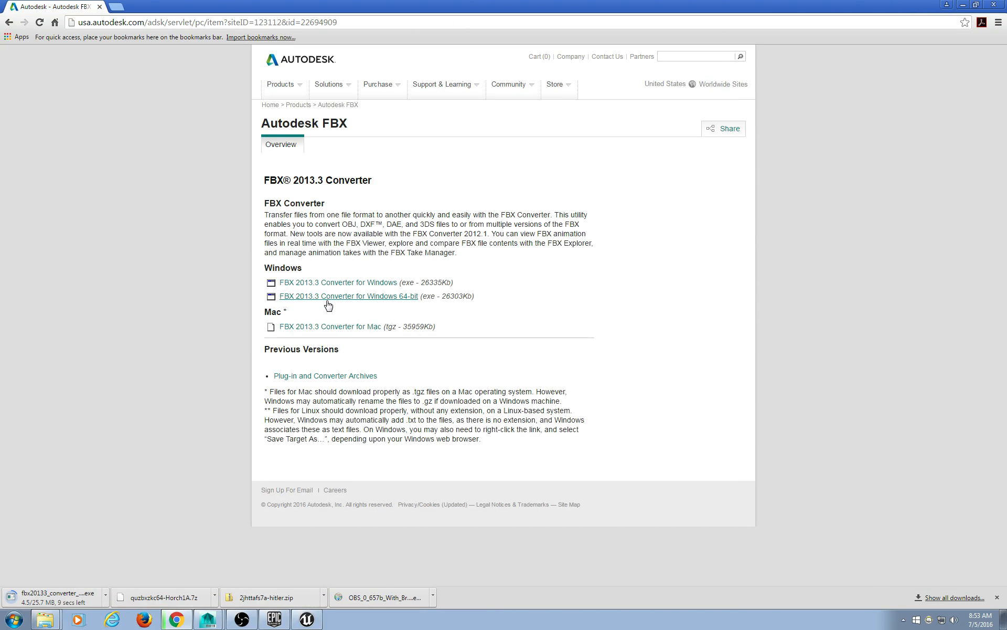
{"action": "left_click", "coordinate": [105, 596]}
{"action": "left_click", "coordinate": [132, 571]}
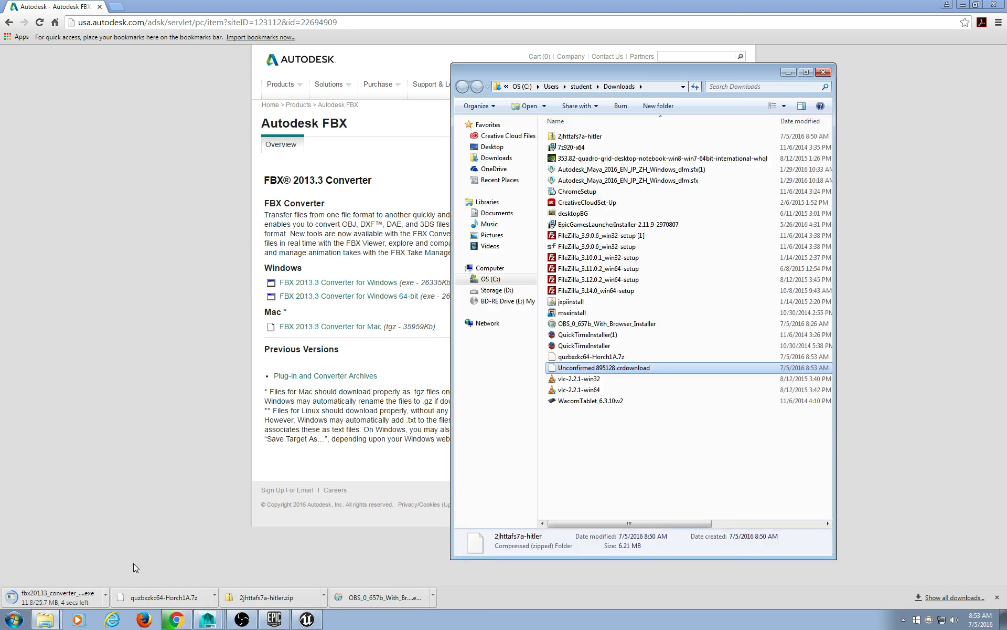
Arrange the Downloads and Hitler2 windows and copy quzbxzkc64-Horch1A.7z into Hitler2.
{"action": "left_click", "coordinate": [964, 5]}
{"action": "left_click_drag", "start_coordinate": [677, 74], "coordinate": [805, 23]}
{"action": "left_click_drag", "start_coordinate": [258, 100], "coordinate": [328, 102]}
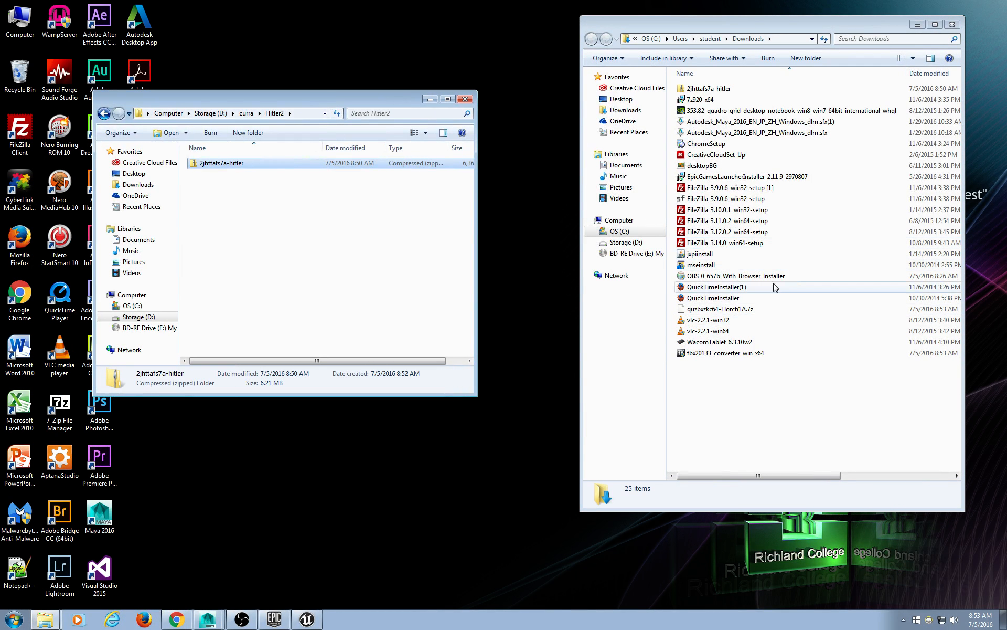
{"action": "left_click_drag", "start_coordinate": [745, 309], "coordinate": [346, 257]}
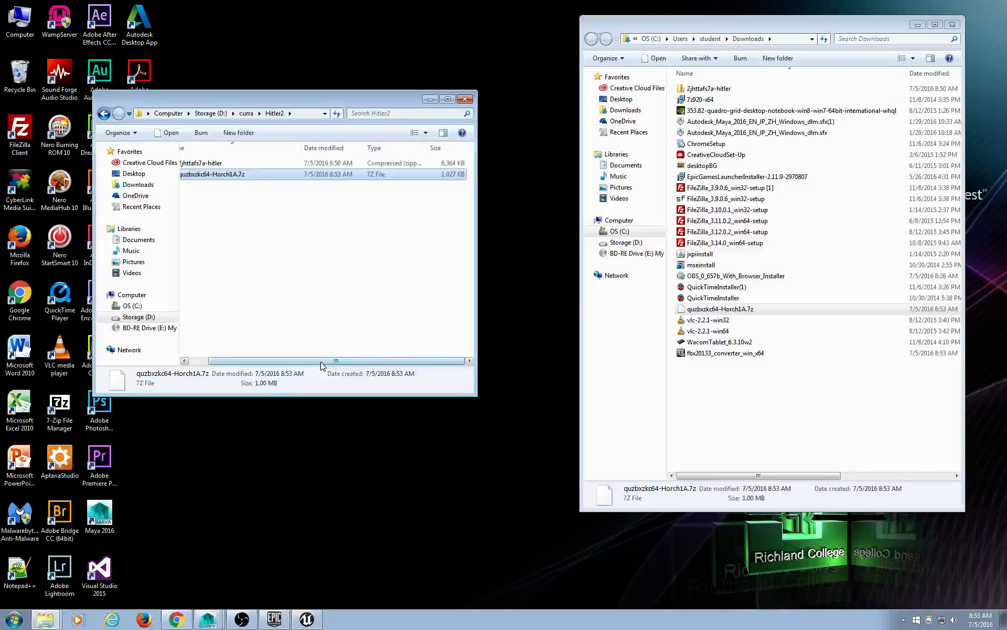
{"action": "left_click_drag", "start_coordinate": [301, 103], "coordinate": [364, 44]}
Check the 2jhttafs7a-hitler zip's actions, then select the fbx20133_converter_win_x64 installer.
{"action": "left_click", "coordinate": [292, 108]}
{"action": "right_click", "coordinate": [293, 107]}
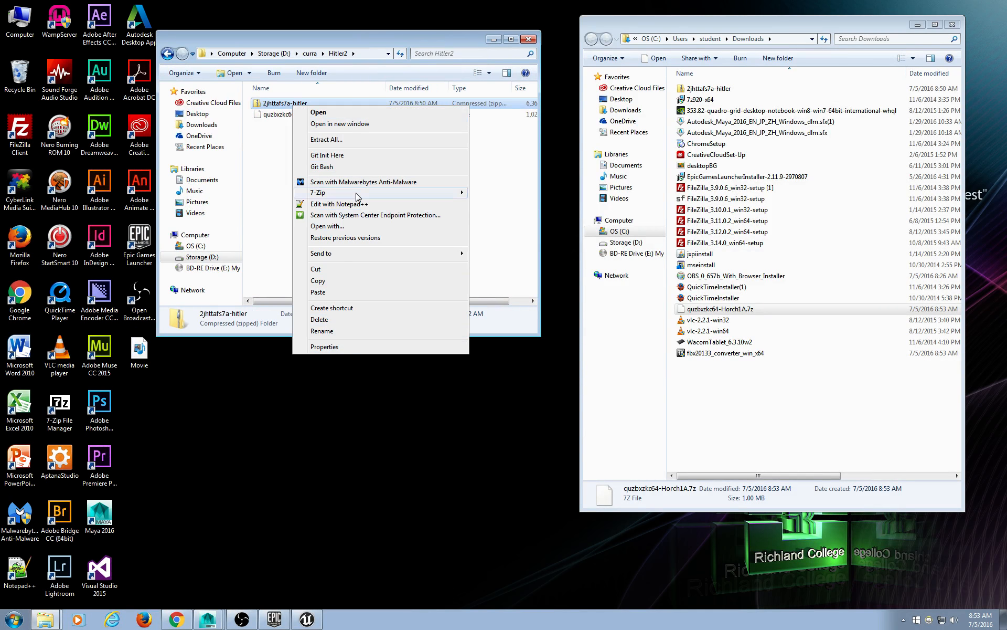
{"action": "left_click", "coordinate": [345, 42]}
{"action": "left_click_drag", "start_coordinate": [344, 44], "coordinate": [369, 29]}
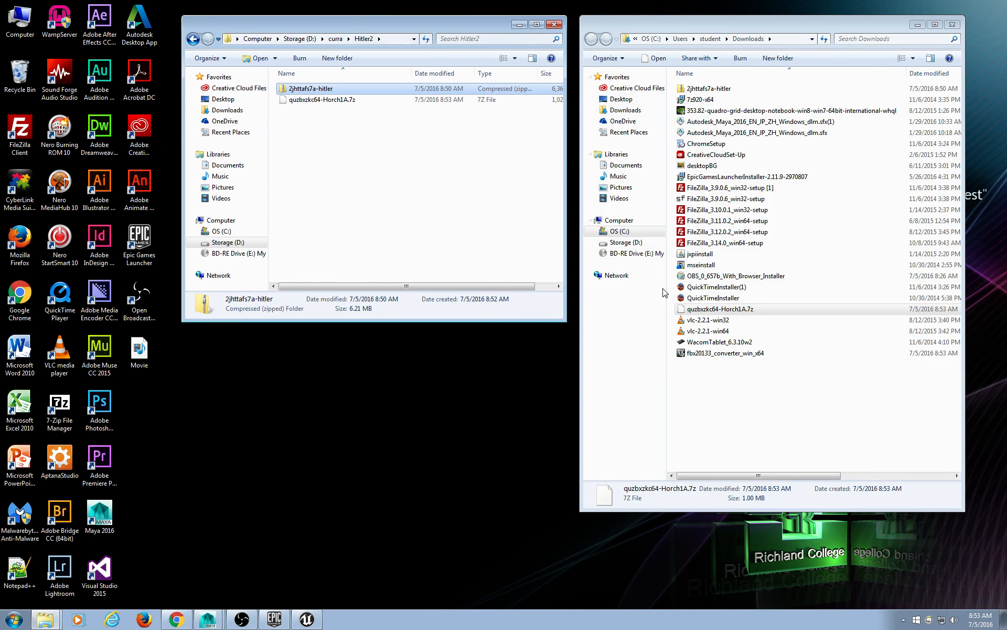
{"action": "left_click", "coordinate": [738, 356]}
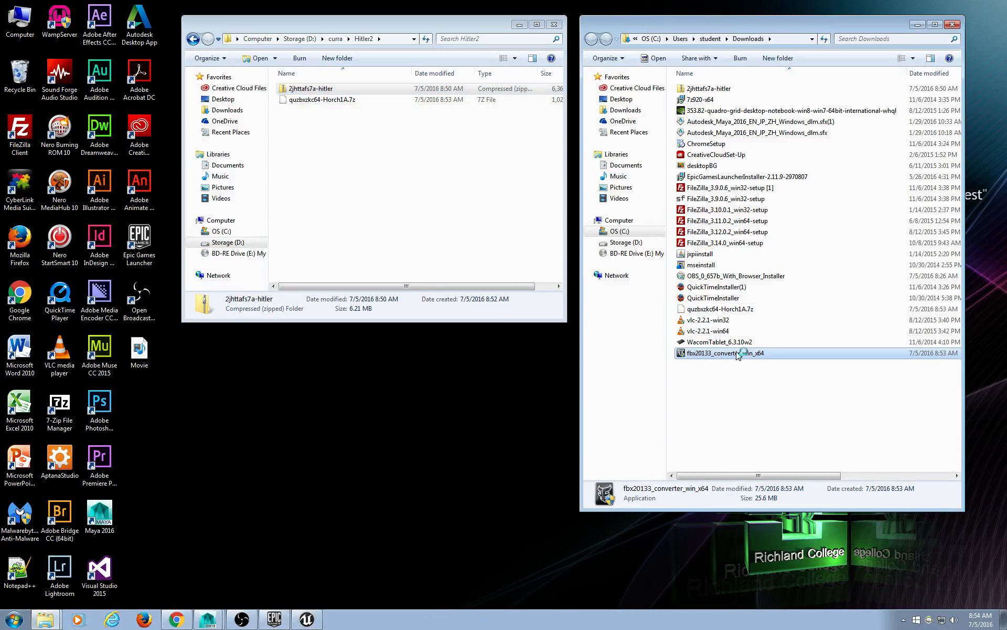
Accept the FBX Converter licence and install it, closing the readme and adding the shell extension.
{"action": "left_click_drag", "start_coordinate": [490, 210], "coordinate": [438, 180]}
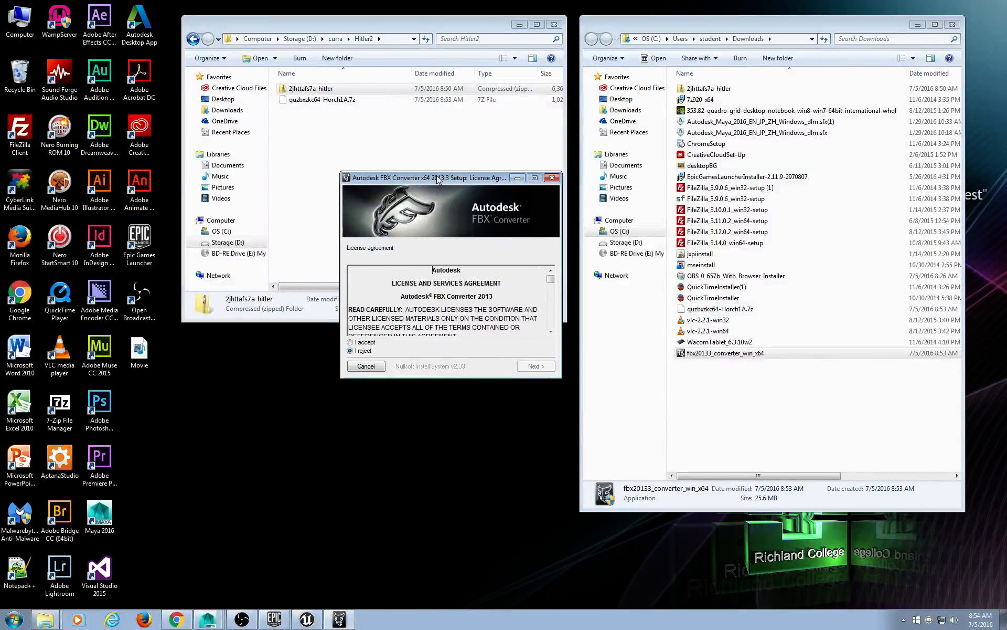
{"action": "left_click", "coordinate": [361, 342]}
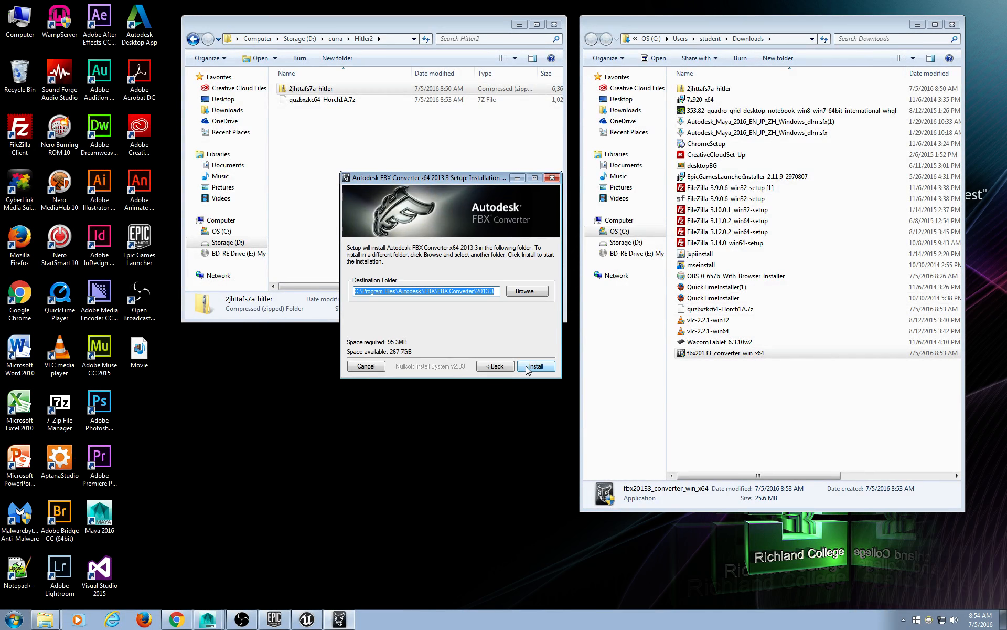
{"action": "left_click", "coordinate": [535, 368]}
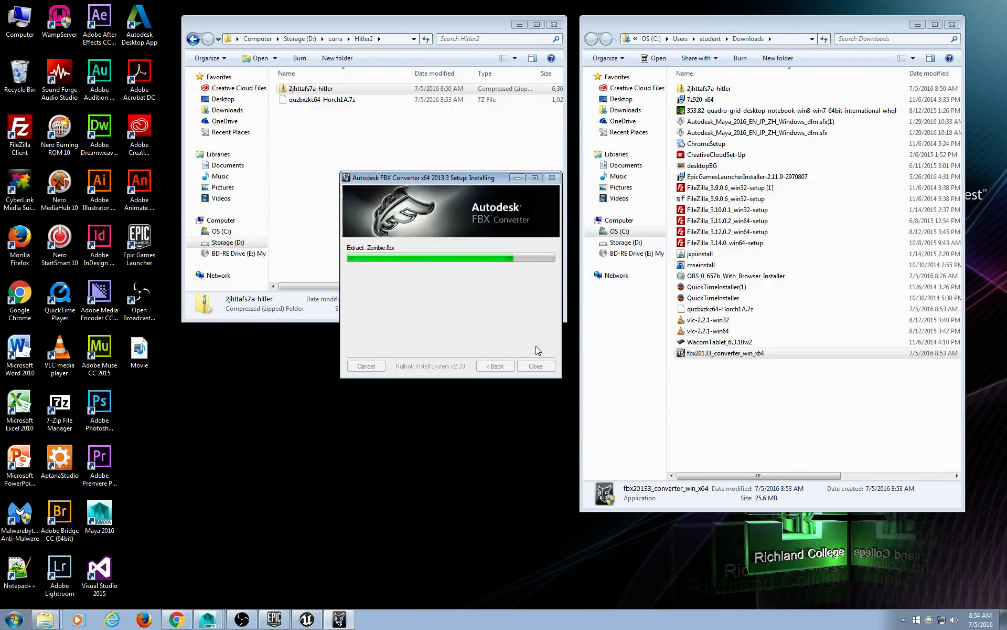
{"action": "left_click", "coordinate": [509, 345]}
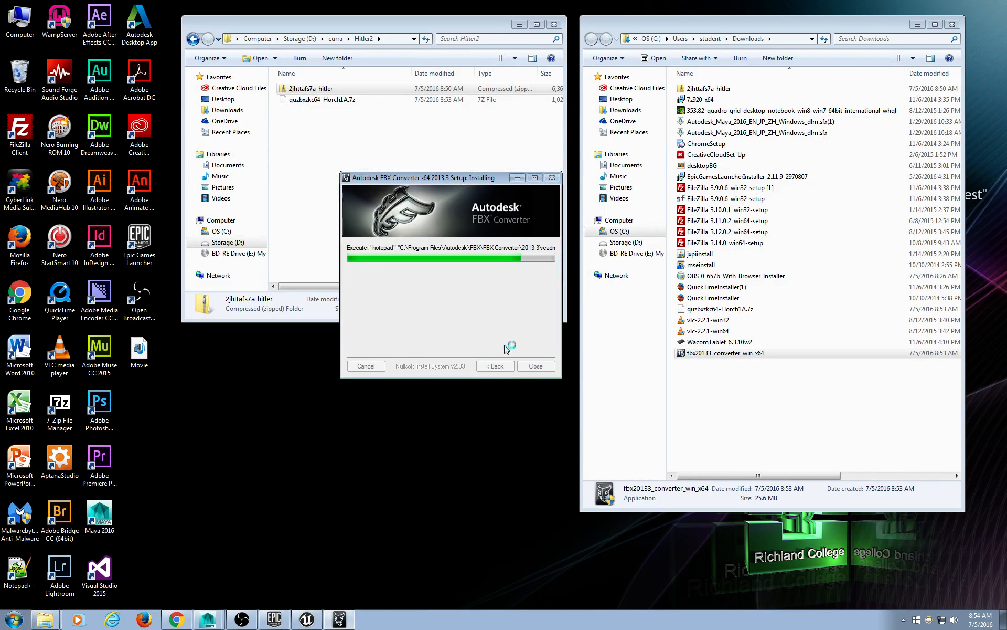
{"action": "key", "text": "alt+F4"}
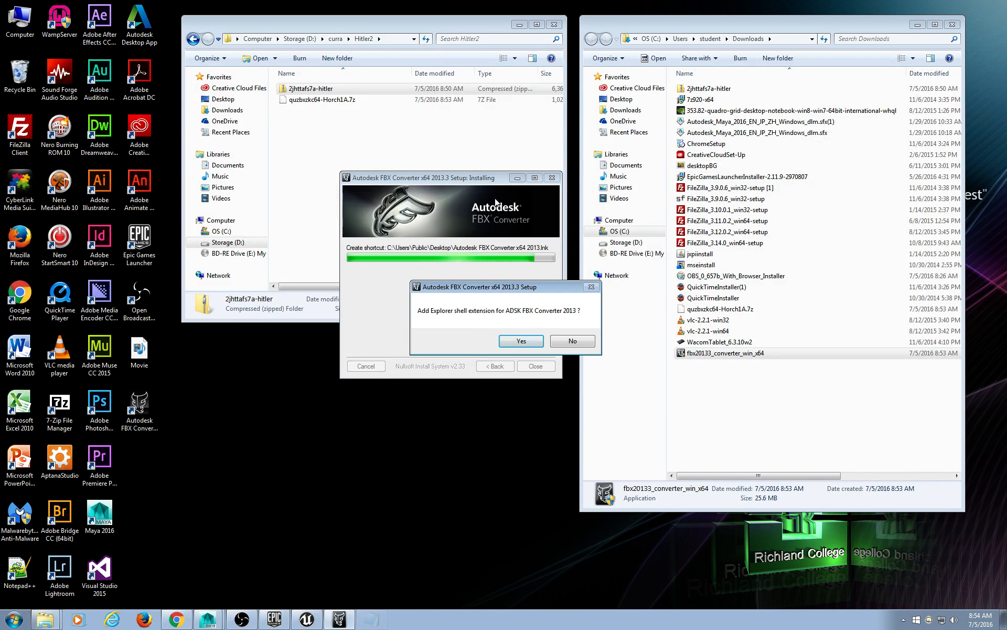
{"action": "left_click", "coordinate": [519, 341]}
Close the Downloads window and the finished FBX Converter setup, leaving Hitler2 open.
{"action": "left_click_drag", "start_coordinate": [487, 182], "coordinate": [410, 335]}
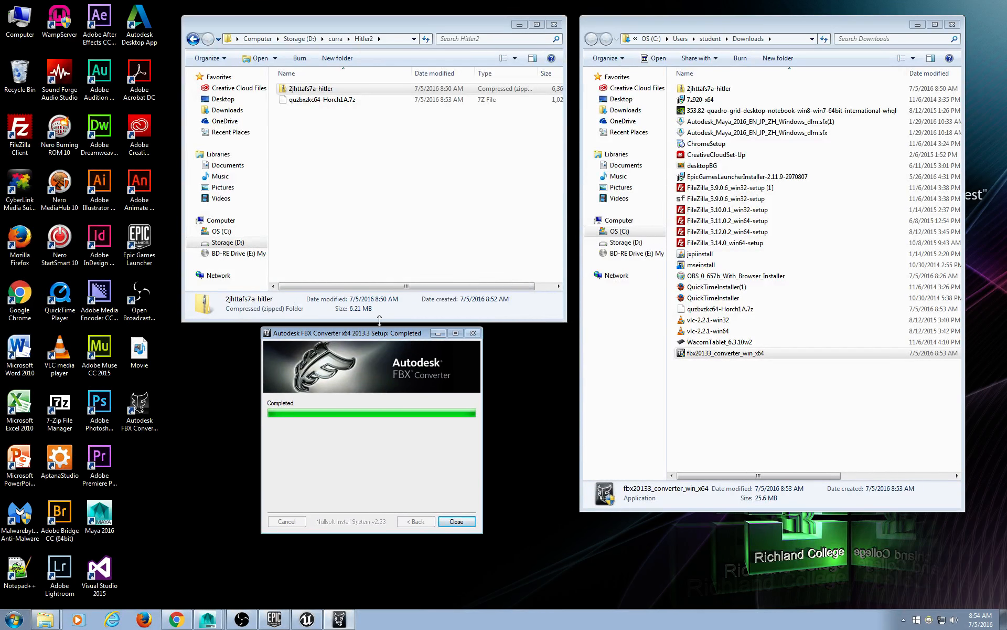
{"action": "left_click", "coordinate": [290, 92]}
{"action": "left_click", "coordinate": [952, 24]}
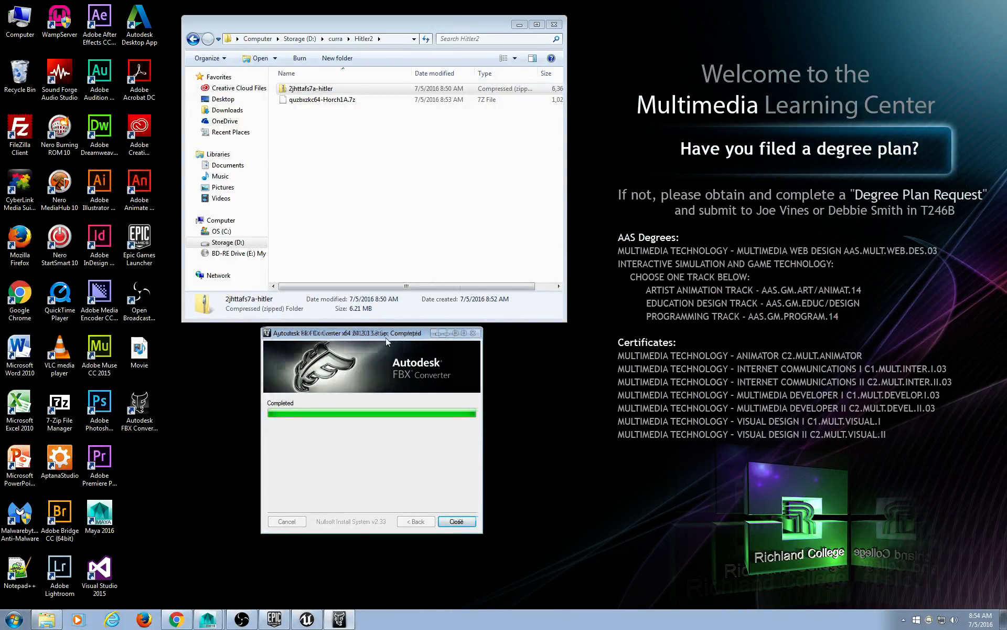
{"action": "left_click_drag", "start_coordinate": [385, 338], "coordinate": [753, 80]}
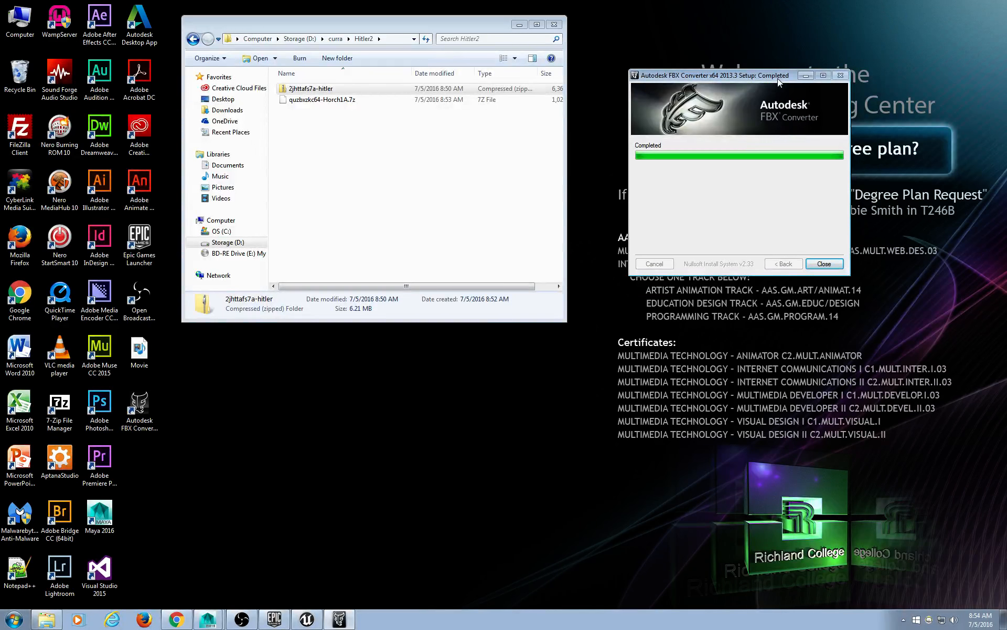
{"action": "left_click", "coordinate": [827, 264]}
{"action": "left_click_drag", "start_coordinate": [472, 24], "coordinate": [496, 39]}
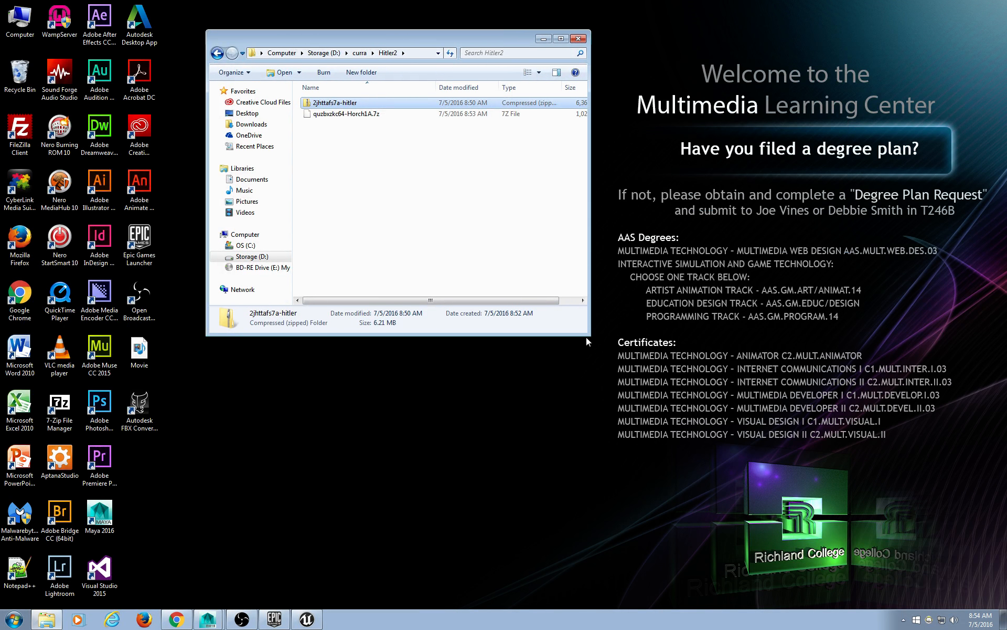
Resize the Hitler2 window larger to show the hitler zip and Horch1A.7z details.
{"action": "left_click_drag", "start_coordinate": [589, 335], "coordinate": [838, 369]}
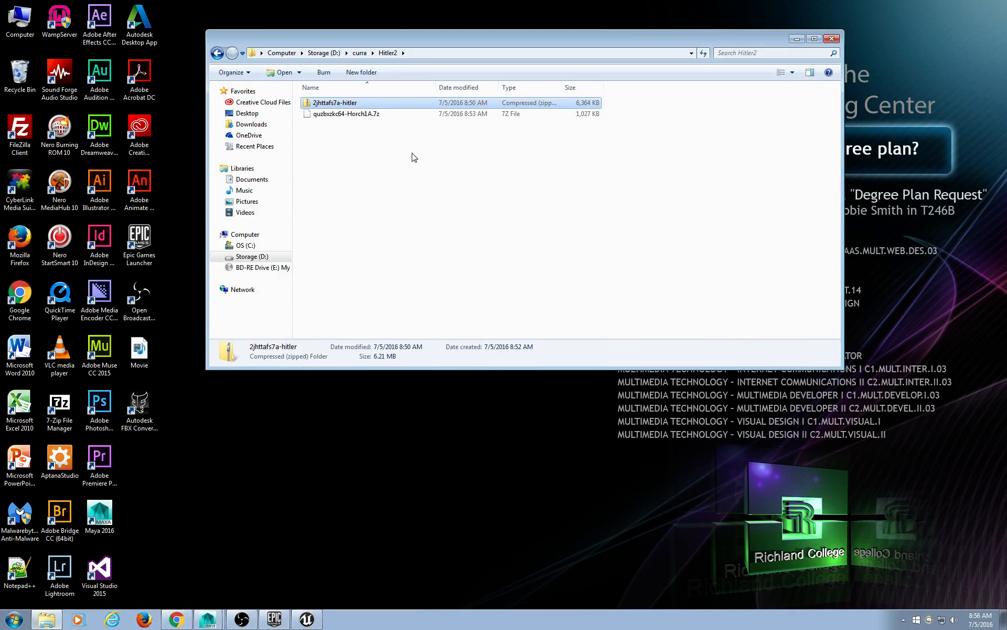
Extract quzbxzkc64-Horch1A.7z into its own folder with 7-Zip.
{"action": "left_click_drag", "start_coordinate": [385, 37], "coordinate": [389, 38]}
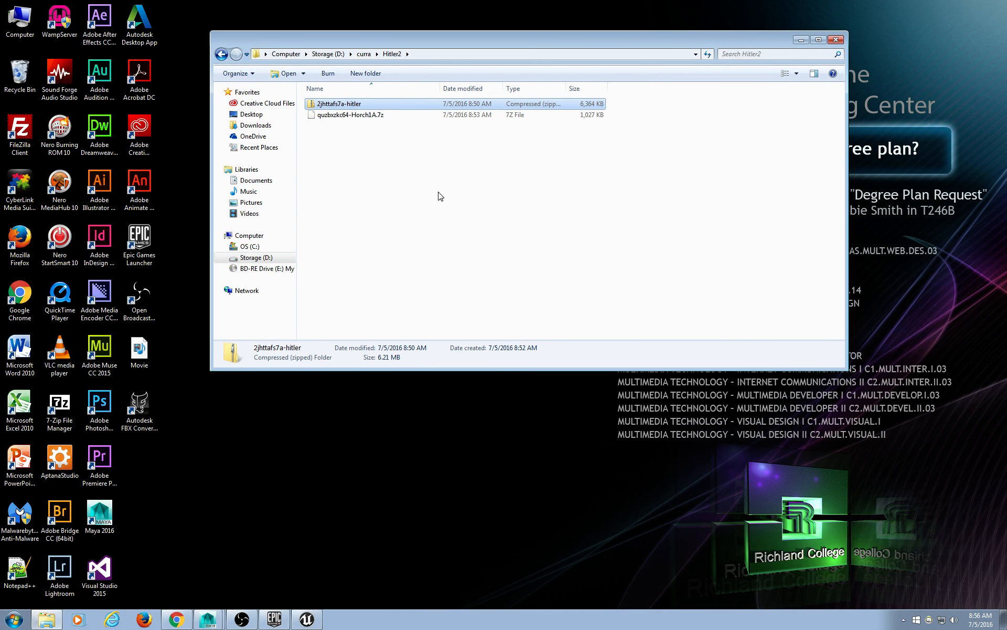
{"action": "left_click", "coordinate": [402, 154]}
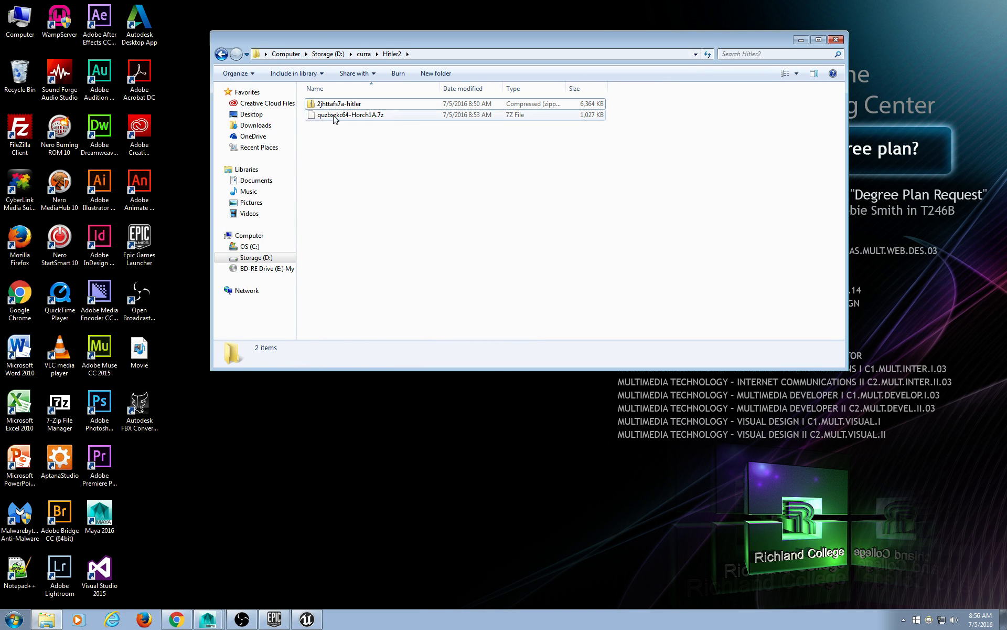
{"action": "left_click", "coordinate": [335, 117]}
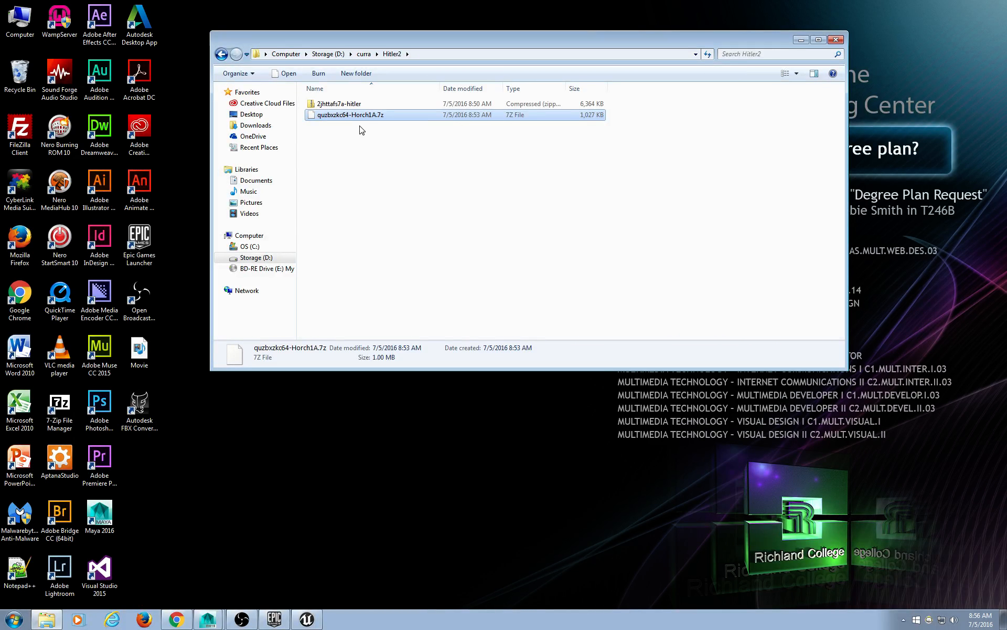
{"action": "left_click_drag", "start_coordinate": [368, 42], "coordinate": [367, 37]}
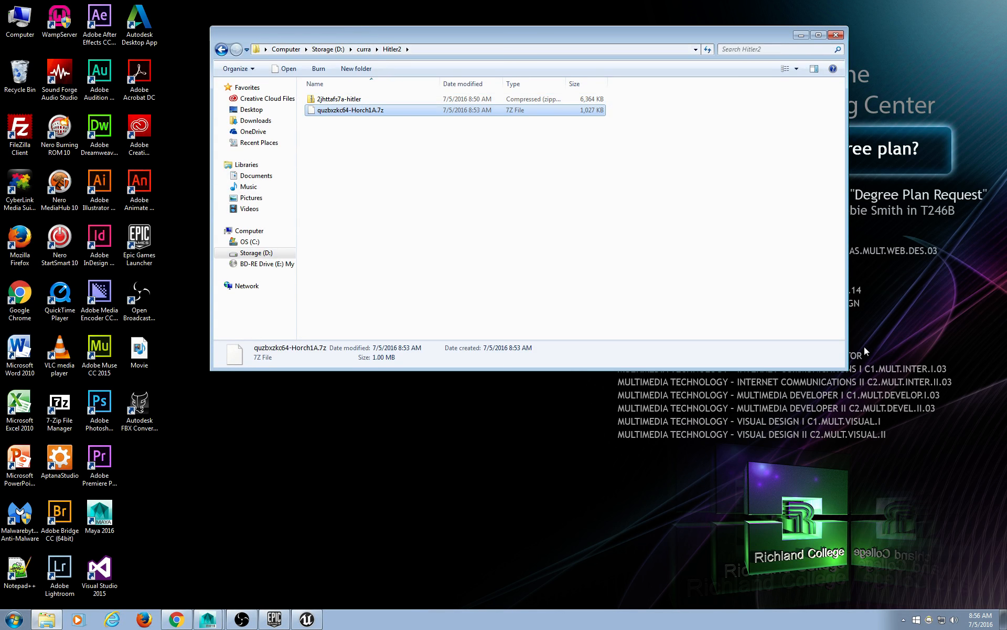
{"action": "left_click_drag", "start_coordinate": [848, 370], "coordinate": [931, 398]}
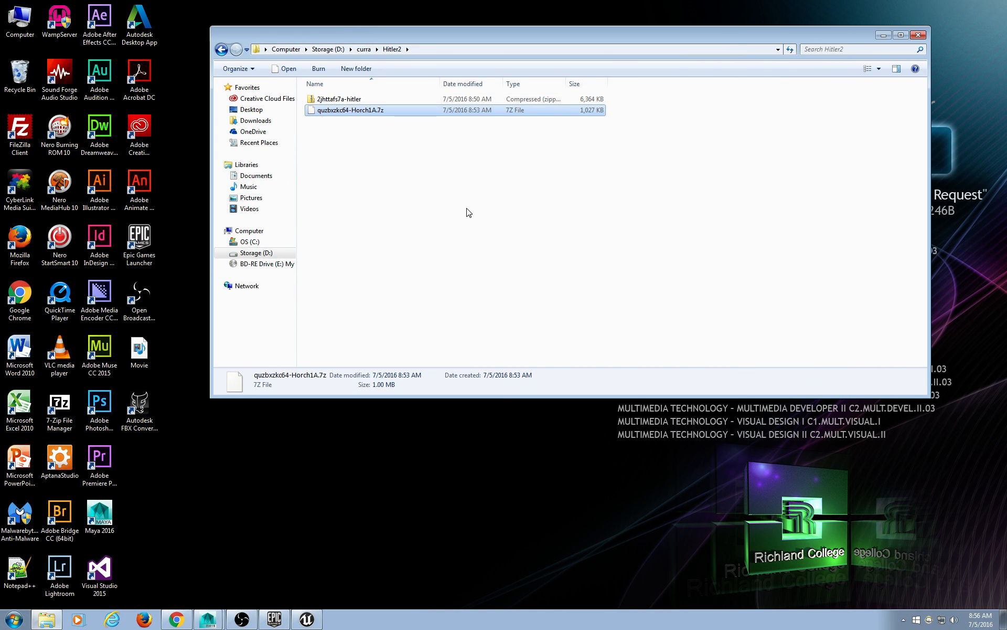
{"action": "left_click", "coordinate": [455, 161]}
{"action": "left_click", "coordinate": [377, 110]}
{"action": "right_click", "coordinate": [375, 110]}
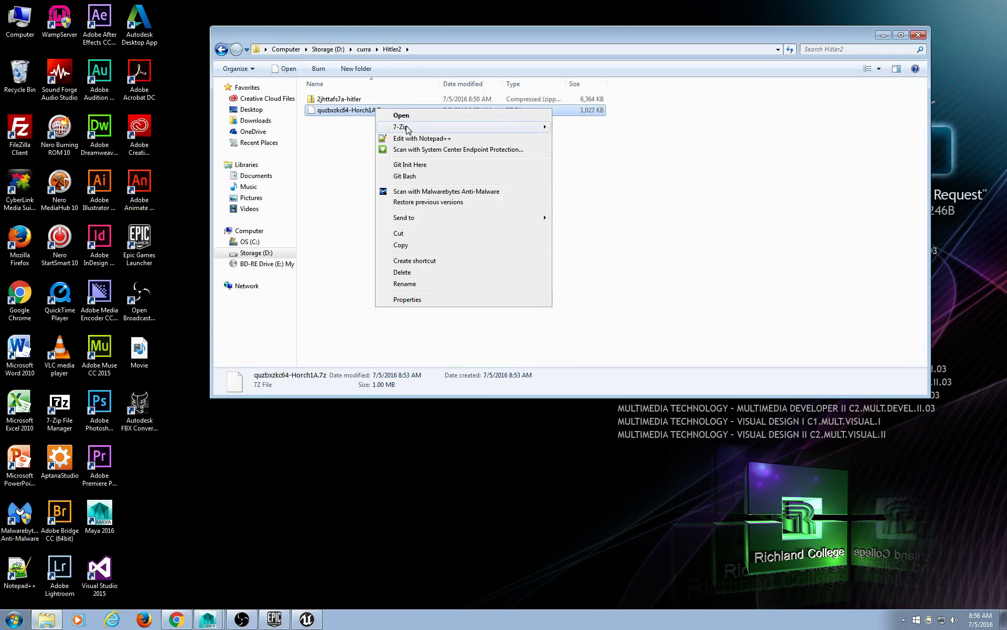
{"action": "mouse_move", "coordinate": [408, 129]}
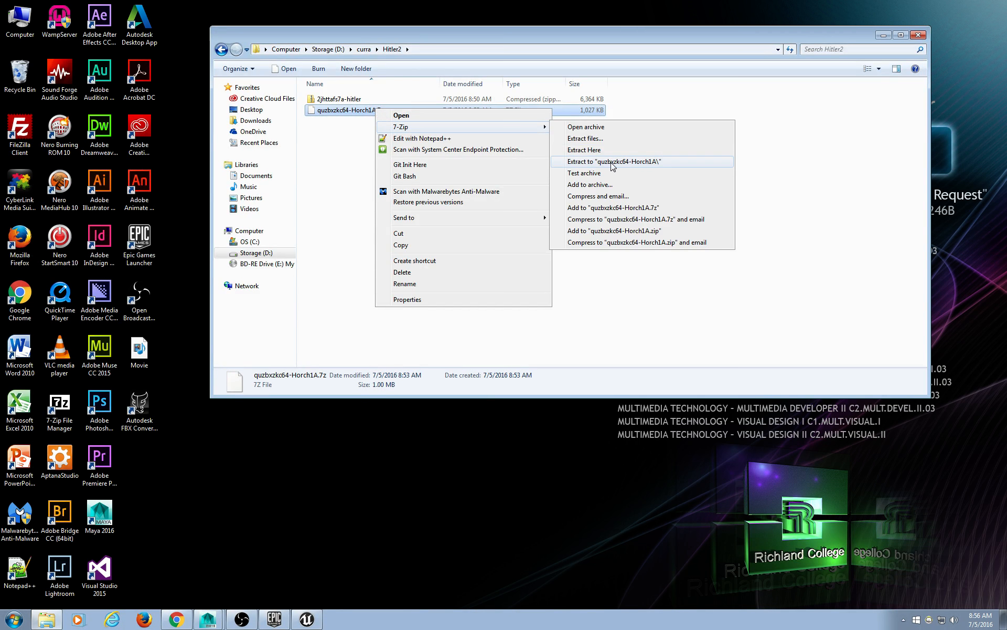
{"action": "left_click", "coordinate": [628, 162]}
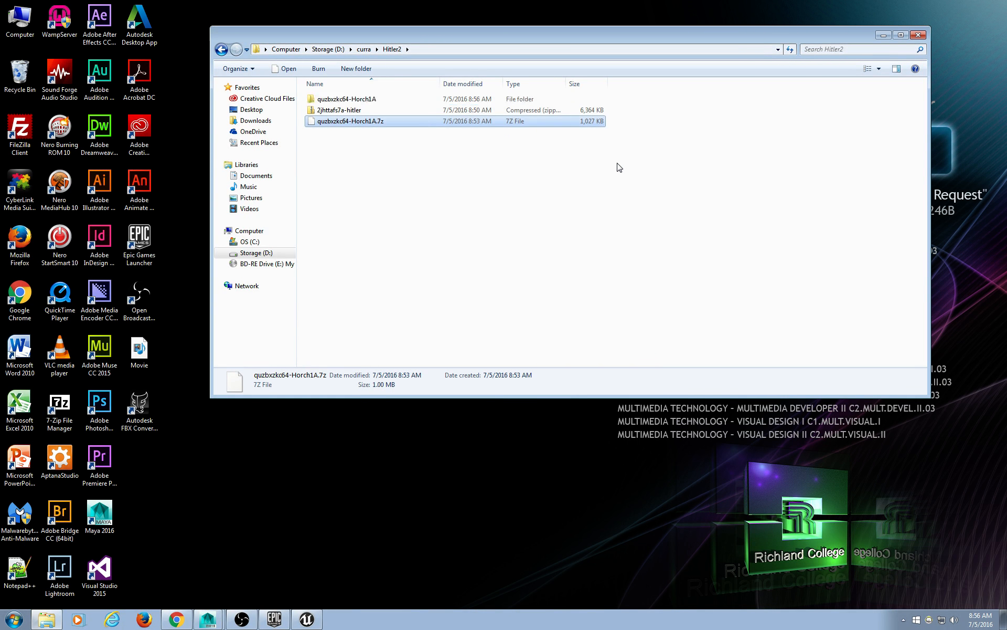
In the new Horch1A folder, extract Textures_DDS.7z here to get the DDS textures.
{"action": "double_click", "coordinate": [356, 101]}
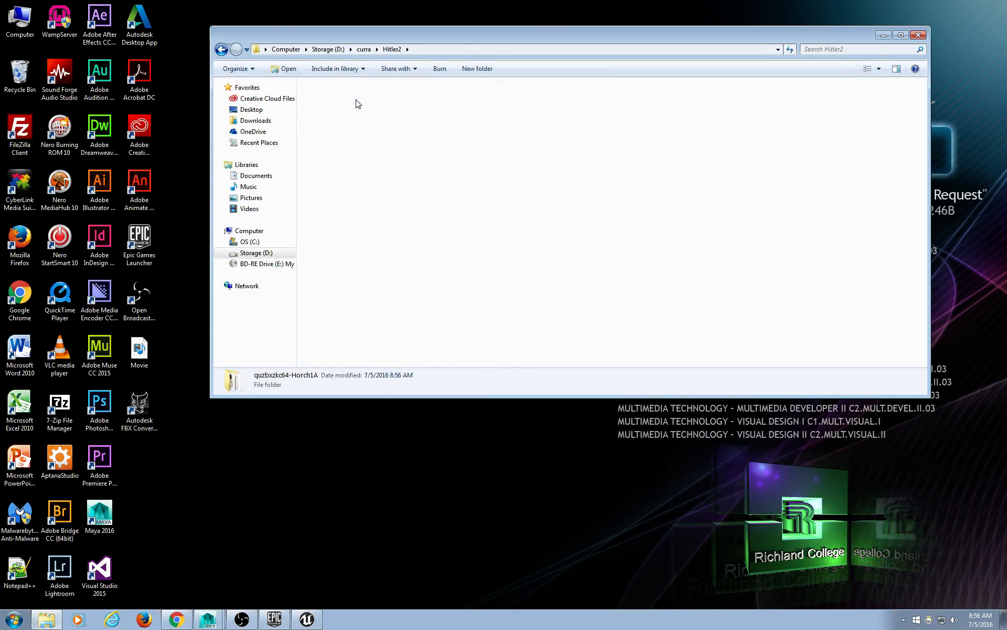
{"action": "left_click_drag", "start_coordinate": [410, 43], "coordinate": [418, 43]}
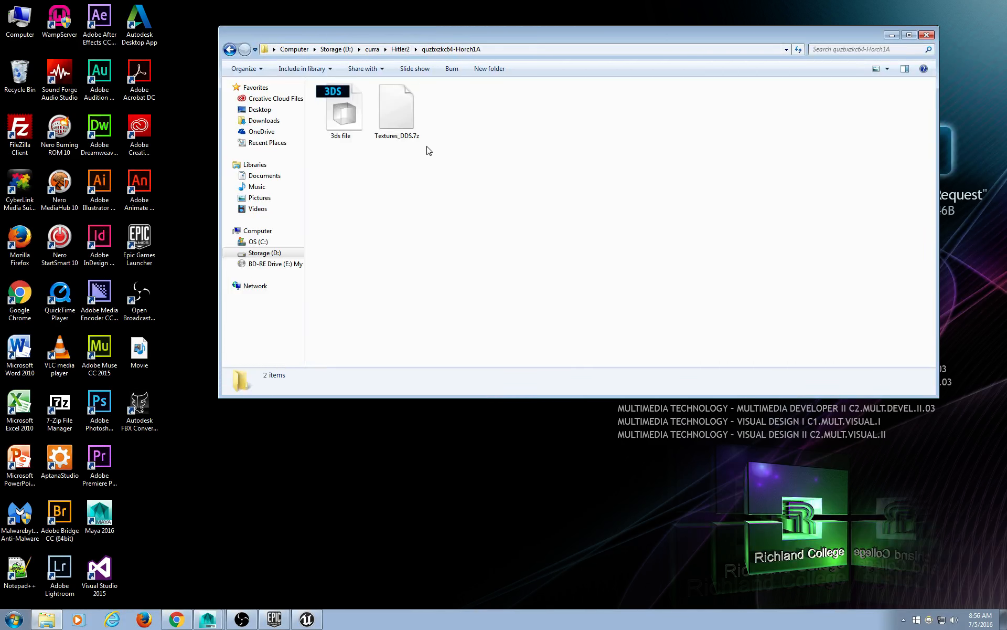
{"action": "right_click", "coordinate": [402, 120]}
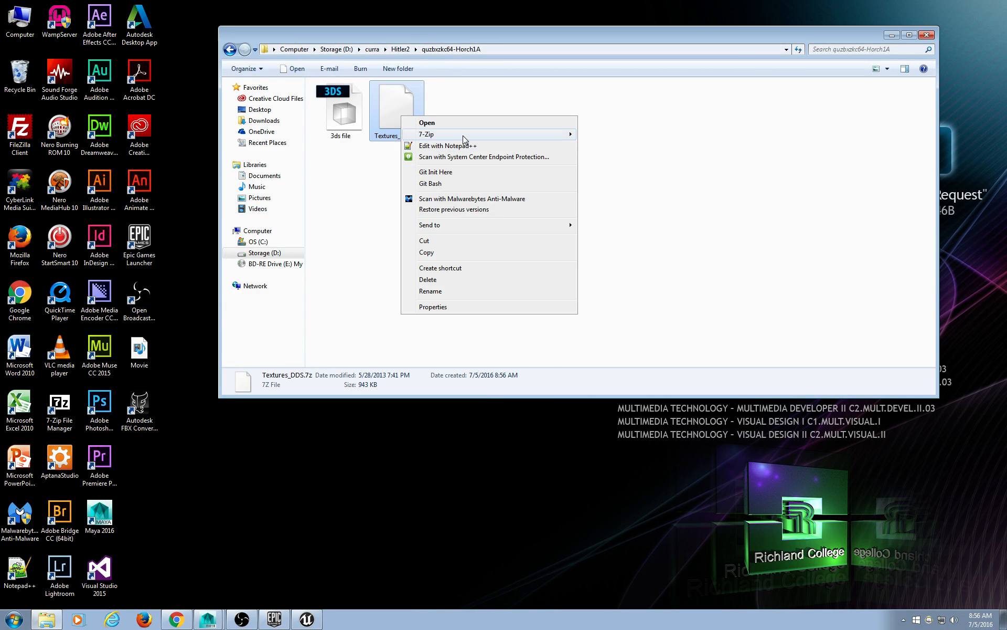
{"action": "mouse_move", "coordinate": [464, 138]}
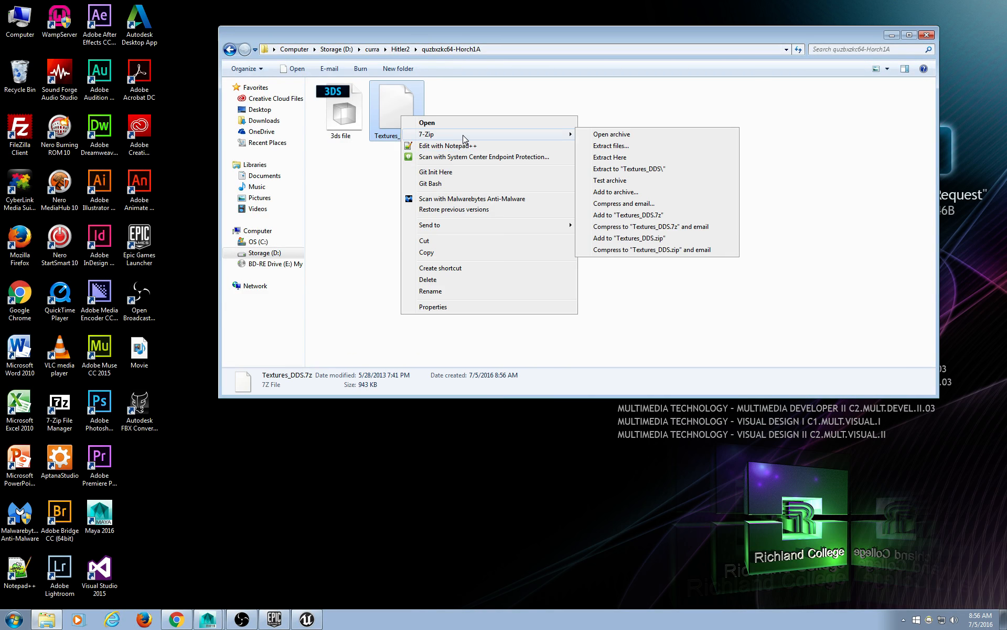
{"action": "left_click", "coordinate": [663, 158]}
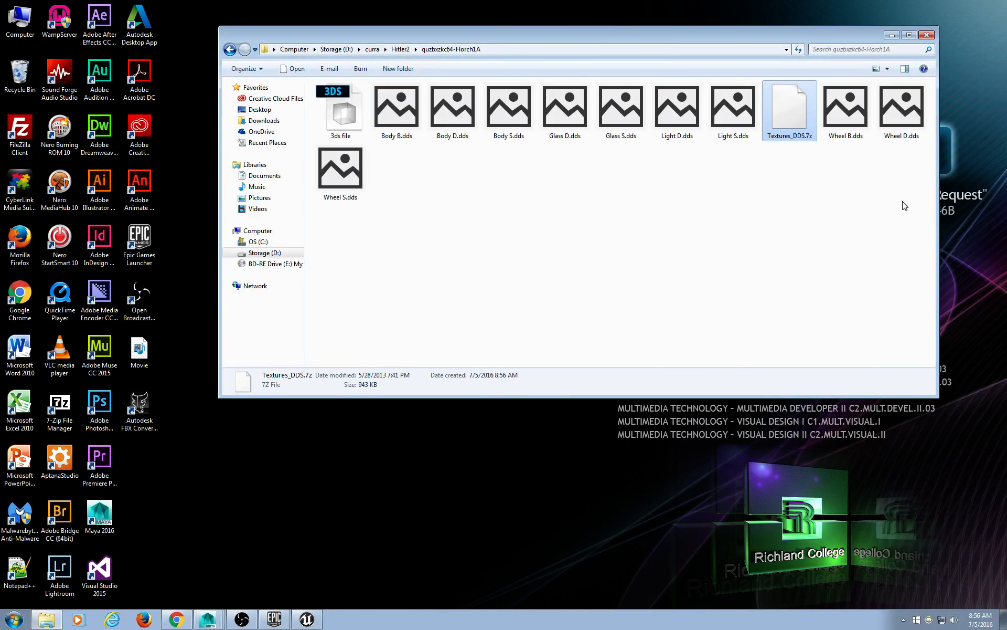
{"action": "left_click_drag", "start_coordinate": [938, 194], "coordinate": [979, 190]}
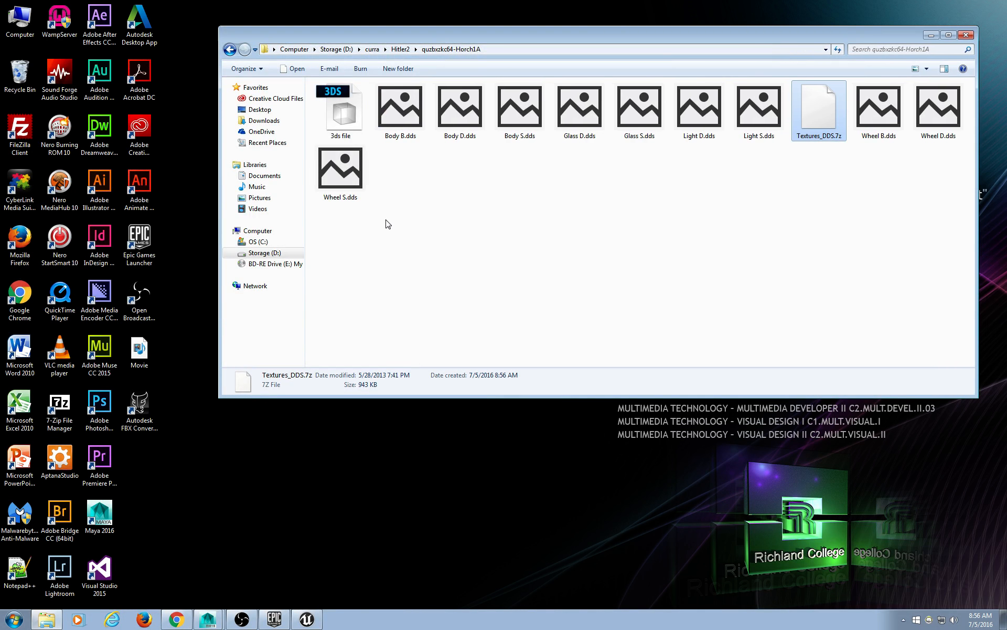
Open Body D.dds in Adobe Photoshop CC 2015, making it the default for DDS files.
{"action": "left_click", "coordinate": [340, 169]}
{"action": "right_click", "coordinate": [340, 169]}
{"action": "left_click", "coordinate": [576, 180]}
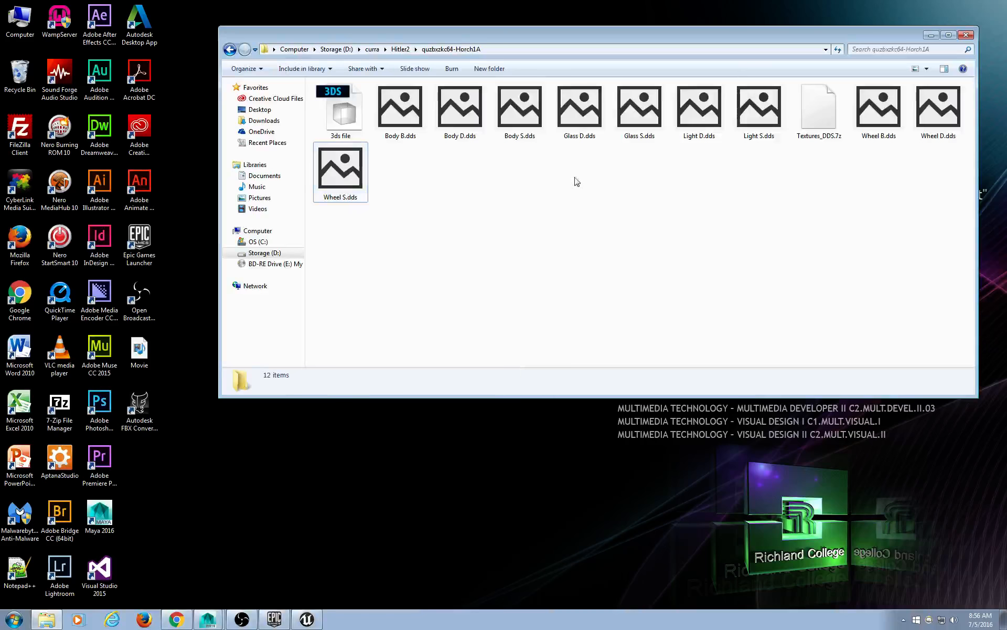
{"action": "left_click", "coordinate": [471, 115]}
{"action": "right_click", "coordinate": [471, 115]}
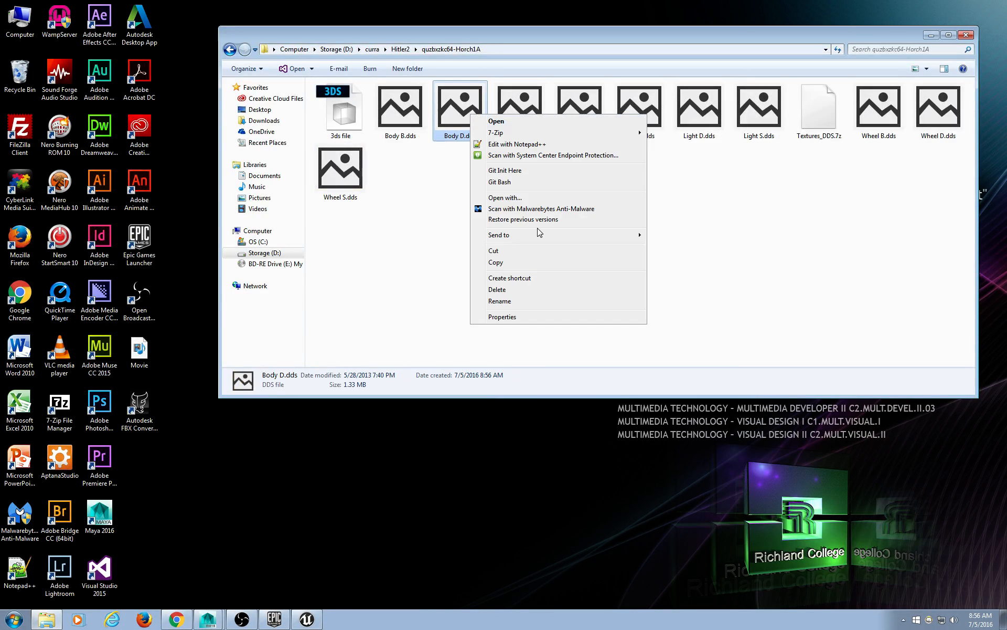
{"action": "left_click", "coordinate": [534, 198]}
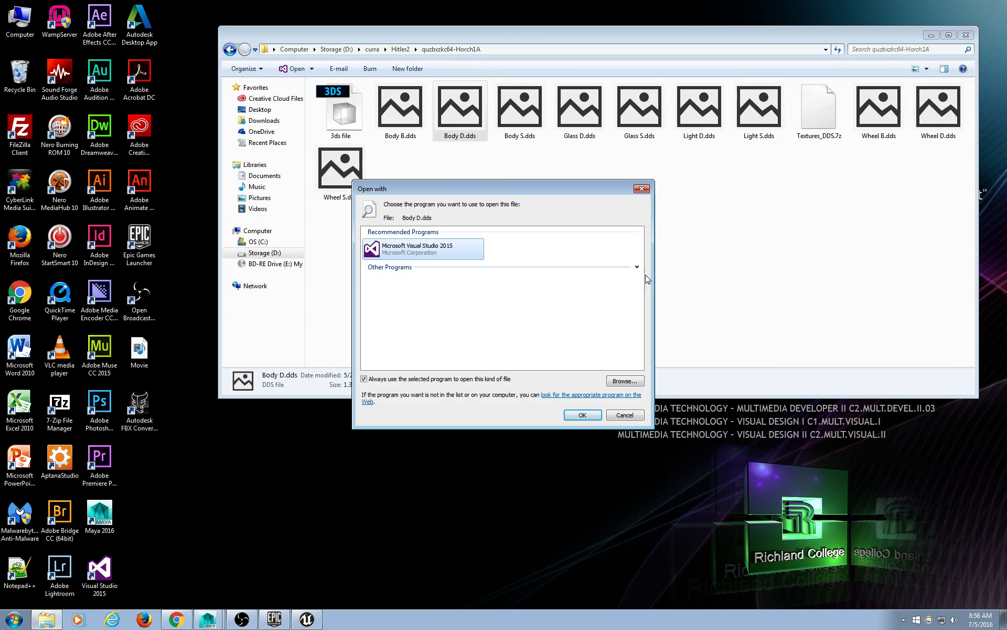
{"action": "left_click", "coordinate": [637, 267]}
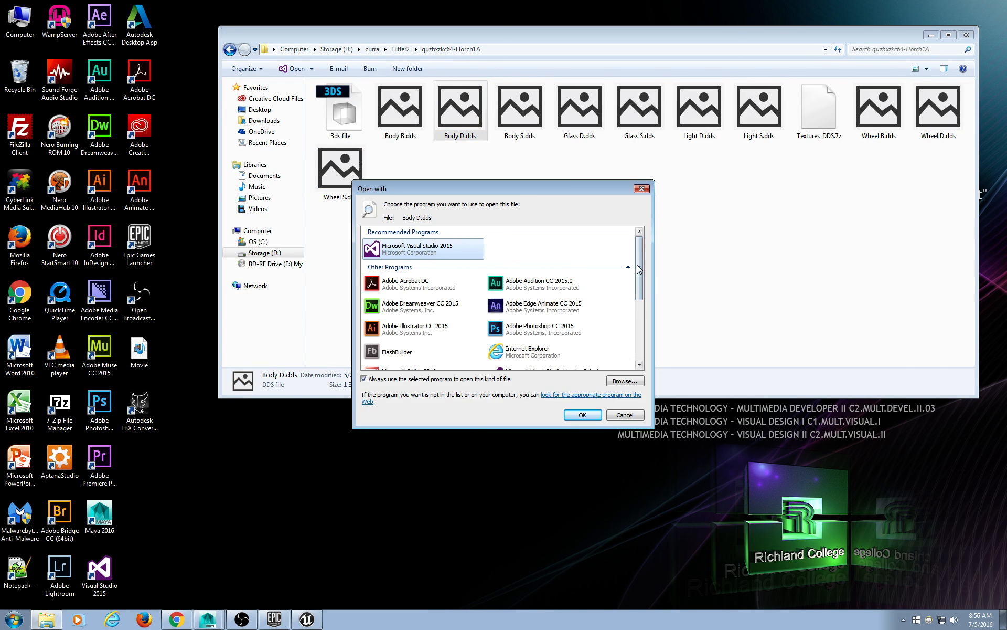
{"action": "left_click", "coordinate": [521, 323]}
{"action": "left_click", "coordinate": [581, 414]}
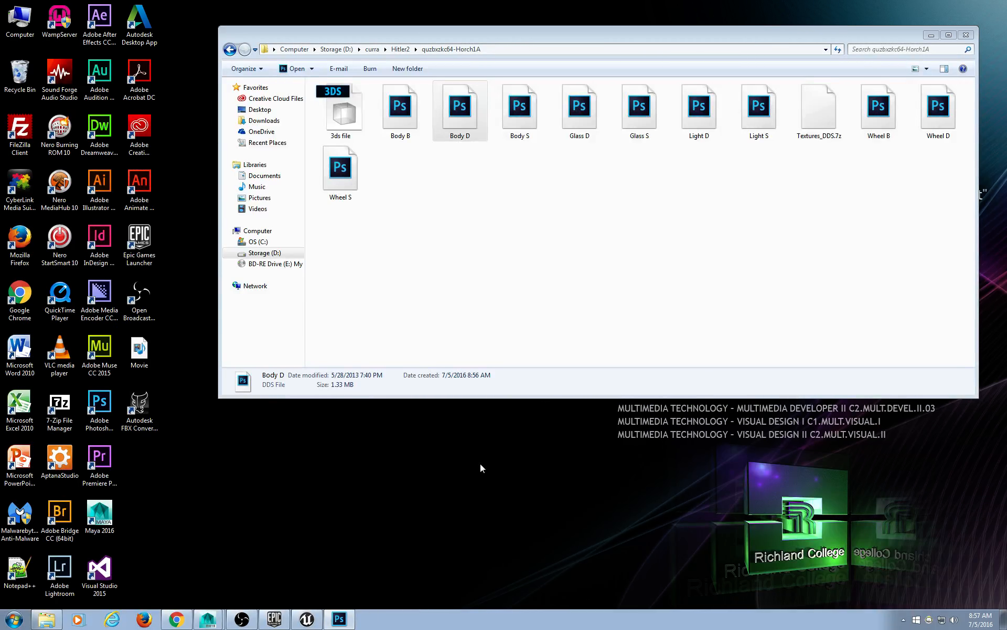
Search Chrome for 'dds converter' and open the ddsconverter.com result, dismissing Photoshop's error.
{"action": "left_click", "coordinate": [181, 619]}
{"action": "left_click", "coordinate": [257, 22]}
{"action": "type", "text": "dds conv"}
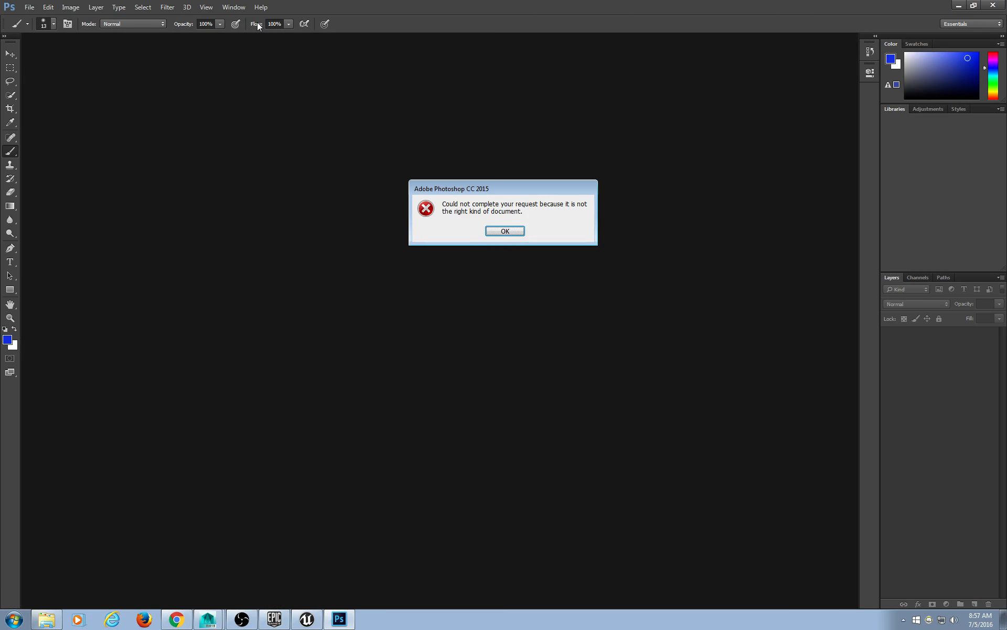
{"action": "left_click", "coordinate": [506, 231]}
{"action": "left_click", "coordinate": [960, 6]}
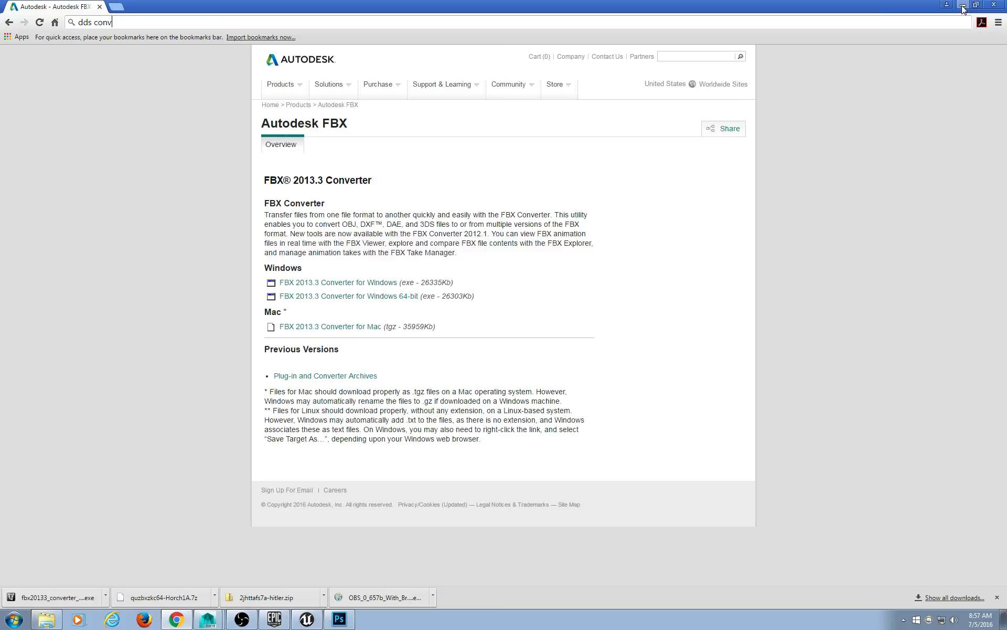
{"action": "type", "text": "erter"}
{"action": "key", "text": "Return"}
{"action": "left_click", "coordinate": [110, 140]}
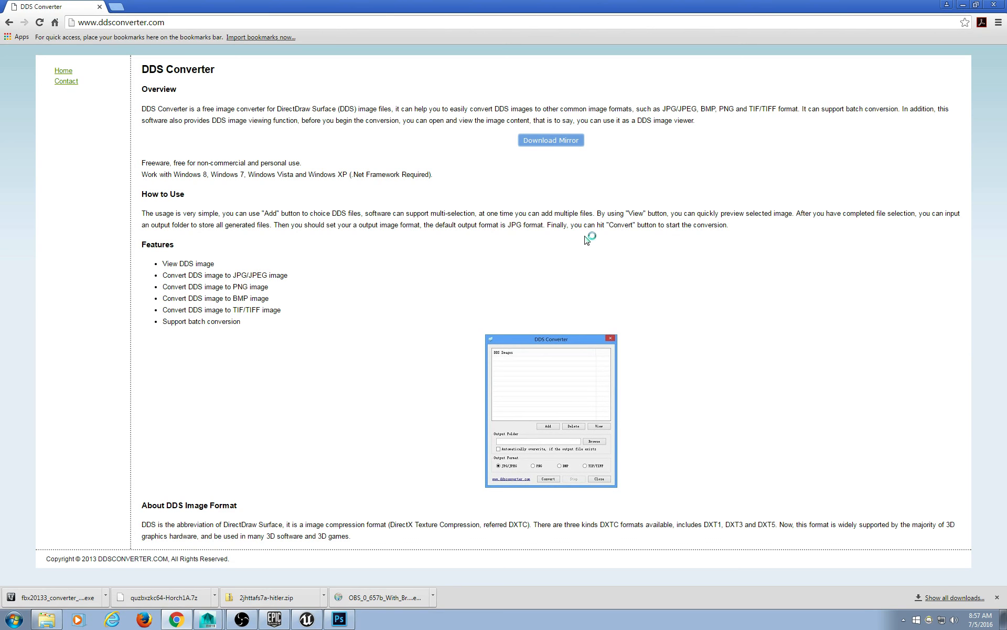
Download ddsconverter_setup.exe from the Download Mirror and launch it.
{"action": "left_click", "coordinate": [529, 144]}
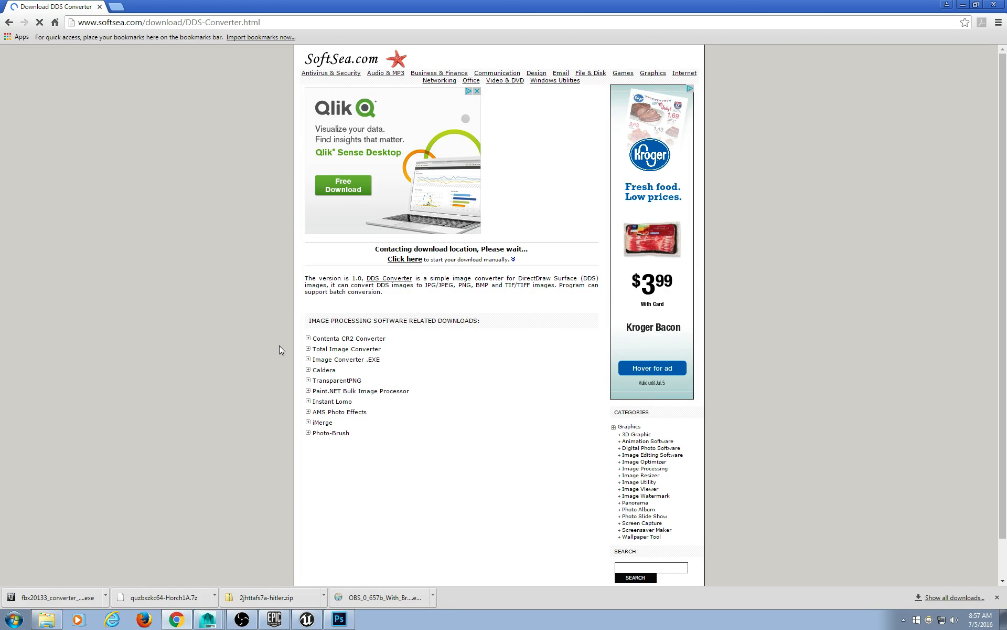
{"action": "double_click", "coordinate": [385, 5]}
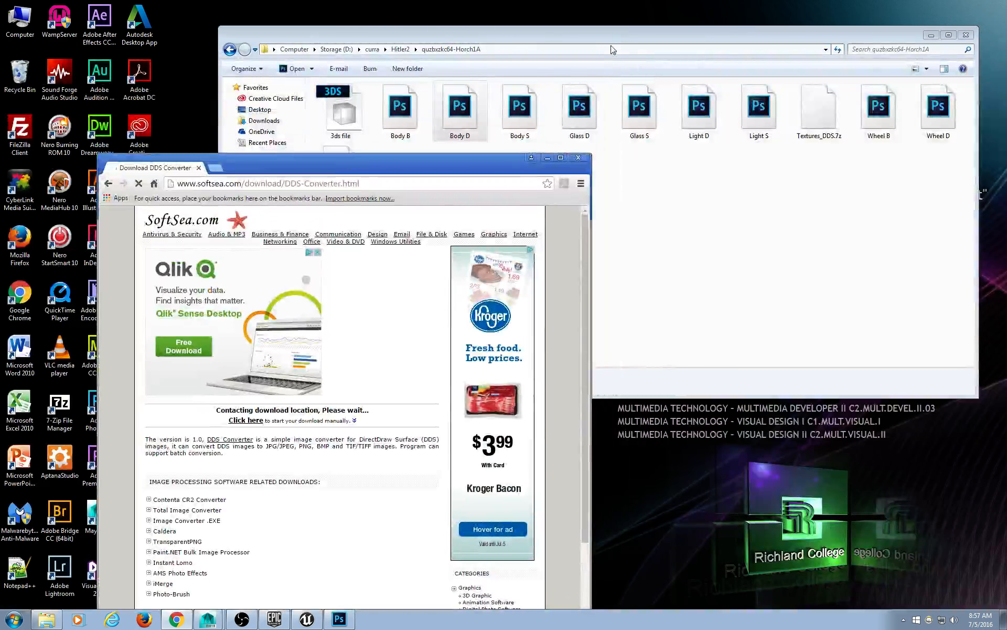
{"action": "left_click_drag", "start_coordinate": [613, 49], "coordinate": [627, 33]}
{"action": "left_click_drag", "start_coordinate": [233, 315], "coordinate": [628, 315]}
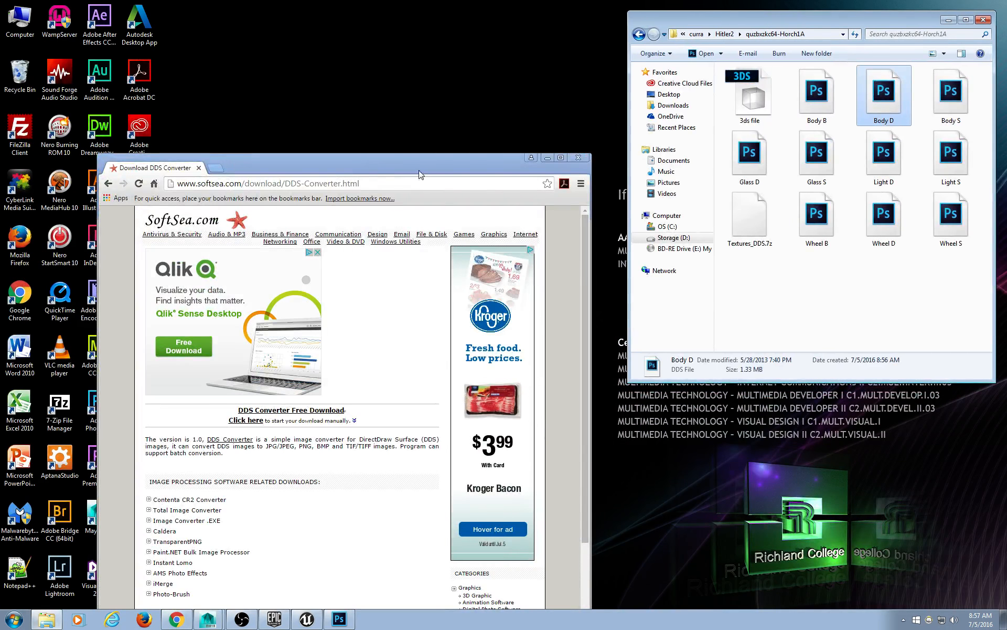
{"action": "left_click_drag", "start_coordinate": [420, 175], "coordinate": [448, 34]}
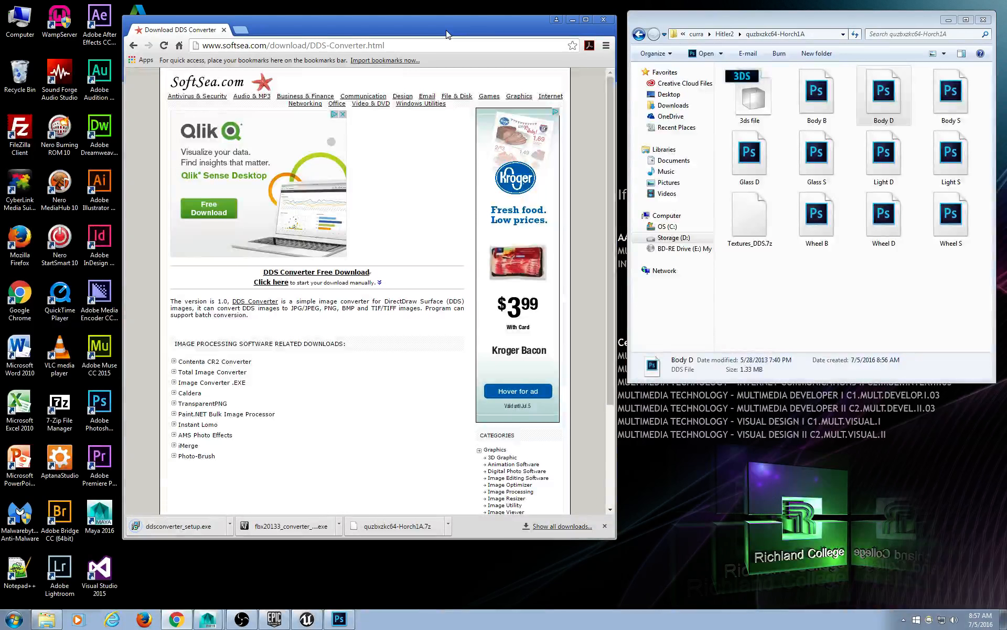
{"action": "left_click", "coordinate": [229, 525]}
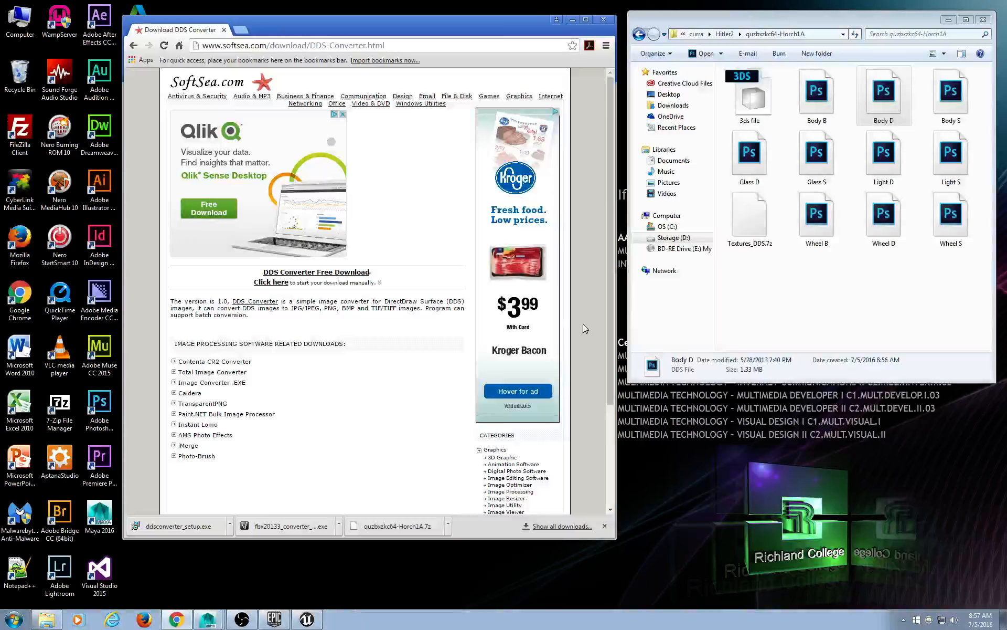
{"action": "left_click", "coordinate": [583, 322]}
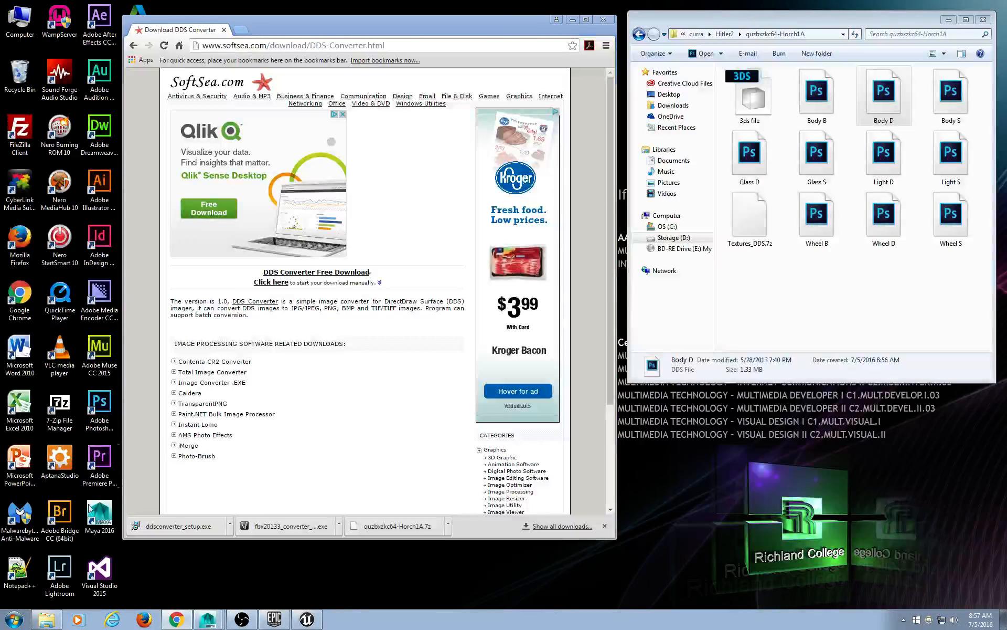
{"action": "left_click", "coordinate": [195, 530]}
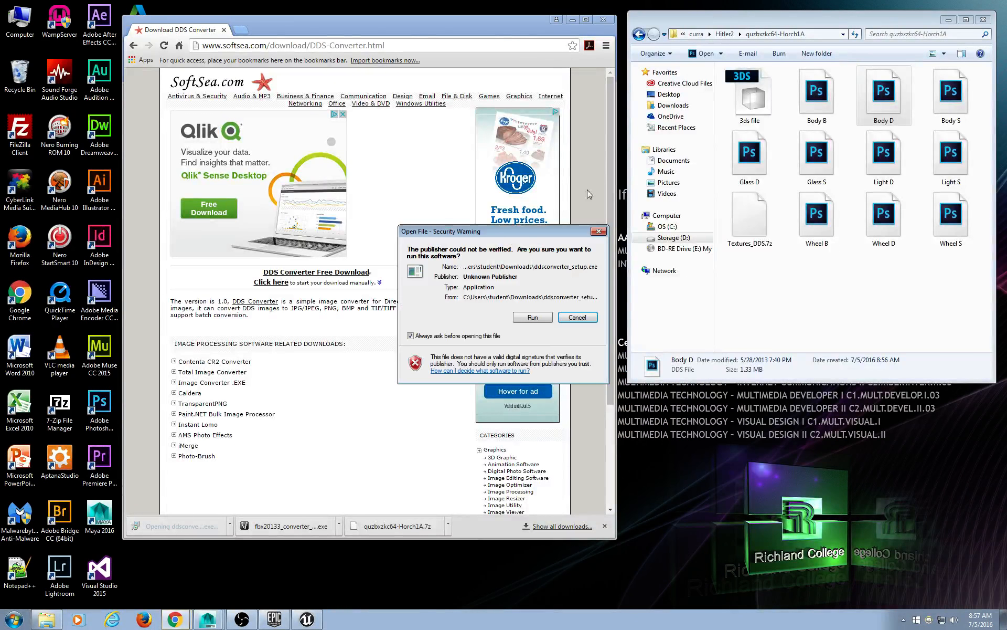
Run DDS Converter Setup, accept the agreement, and keep C:\Program Files (x86)\DDS Converter.
{"action": "left_click", "coordinate": [528, 318]}
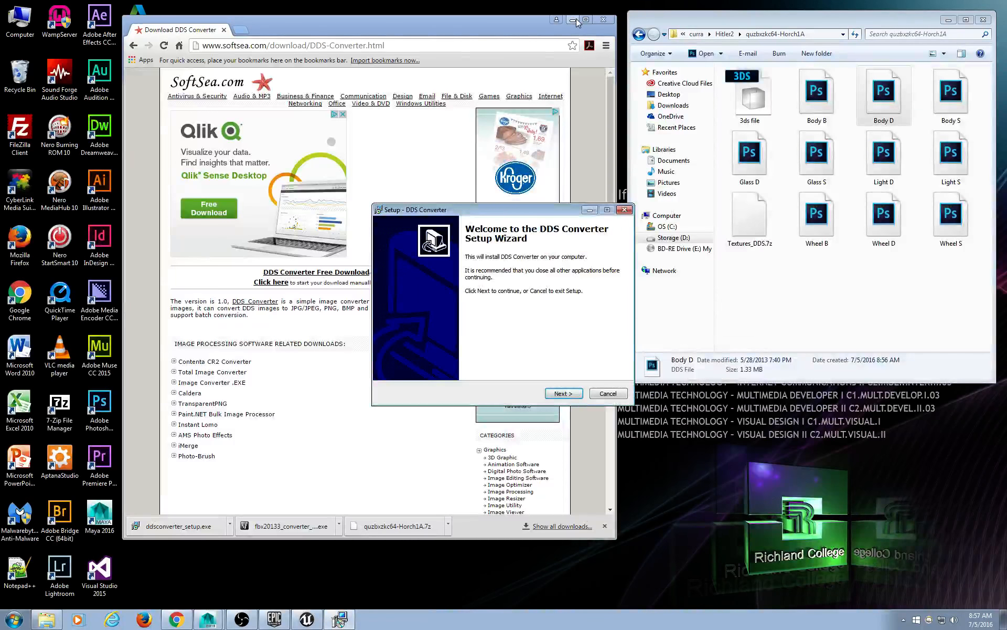
{"action": "left_click", "coordinate": [574, 19]}
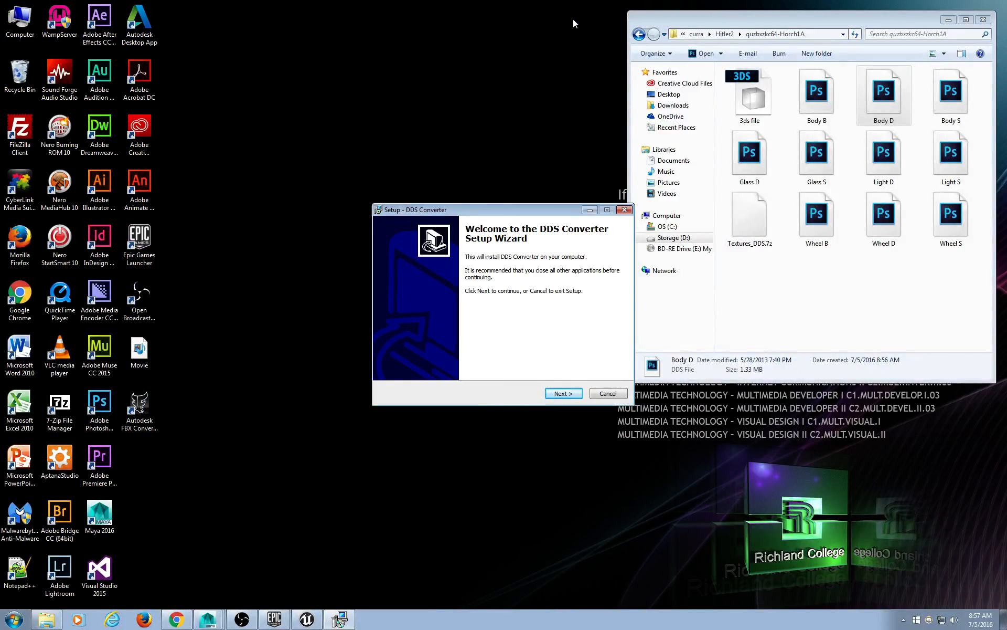
{"action": "left_click_drag", "start_coordinate": [536, 217], "coordinate": [378, 88]}
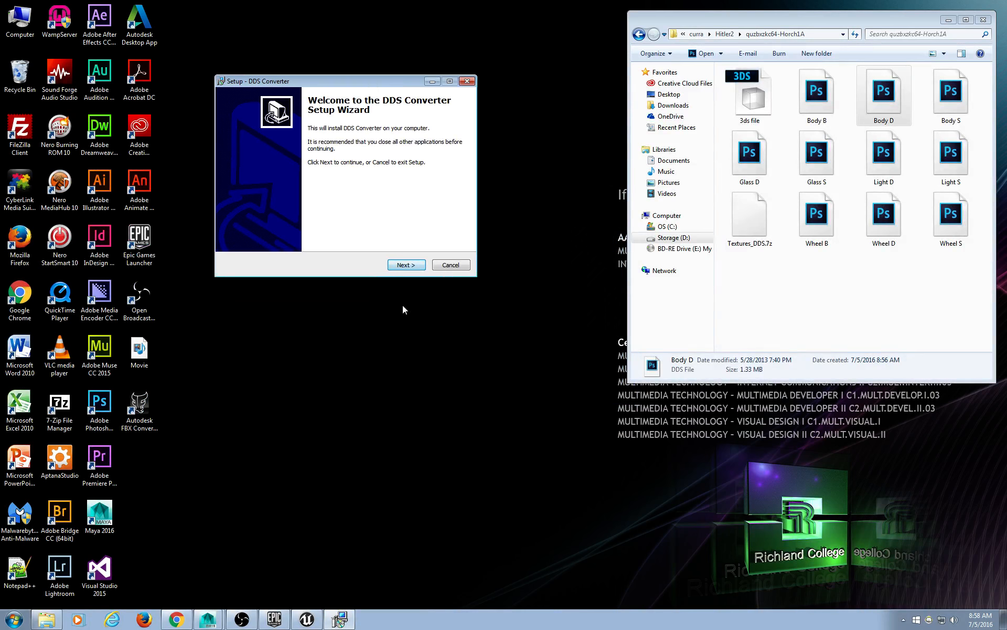
{"action": "left_click", "coordinate": [404, 265]}
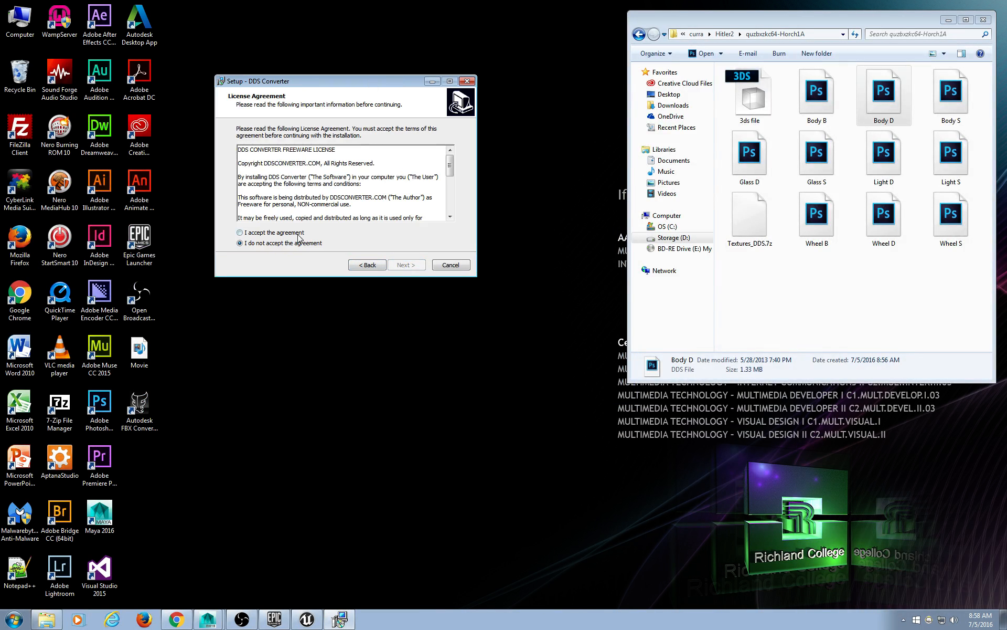
{"action": "left_click", "coordinate": [298, 233]}
{"action": "left_click", "coordinate": [406, 265]}
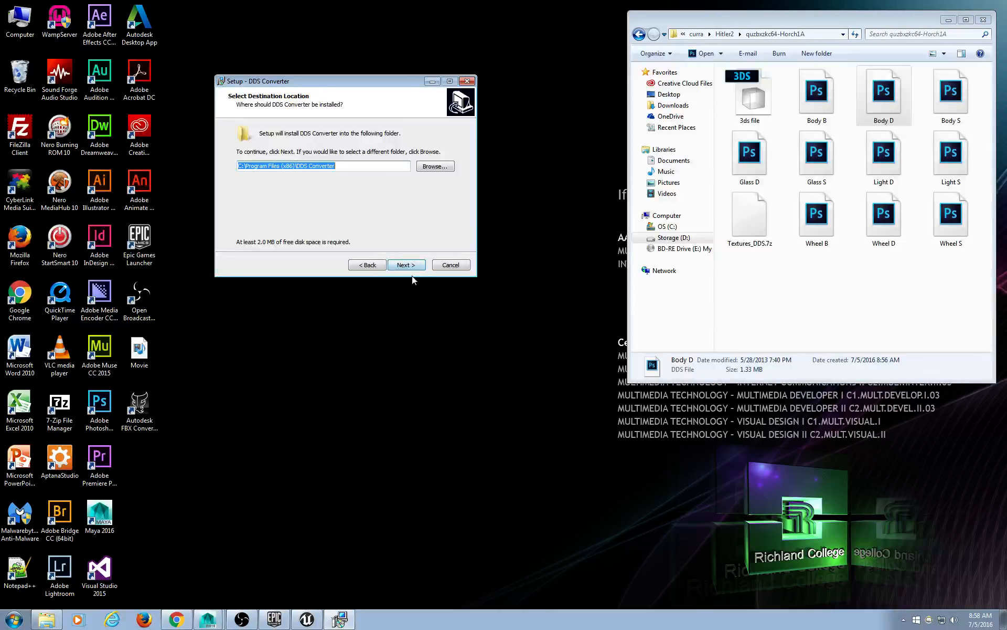
{"action": "left_click", "coordinate": [407, 265]}
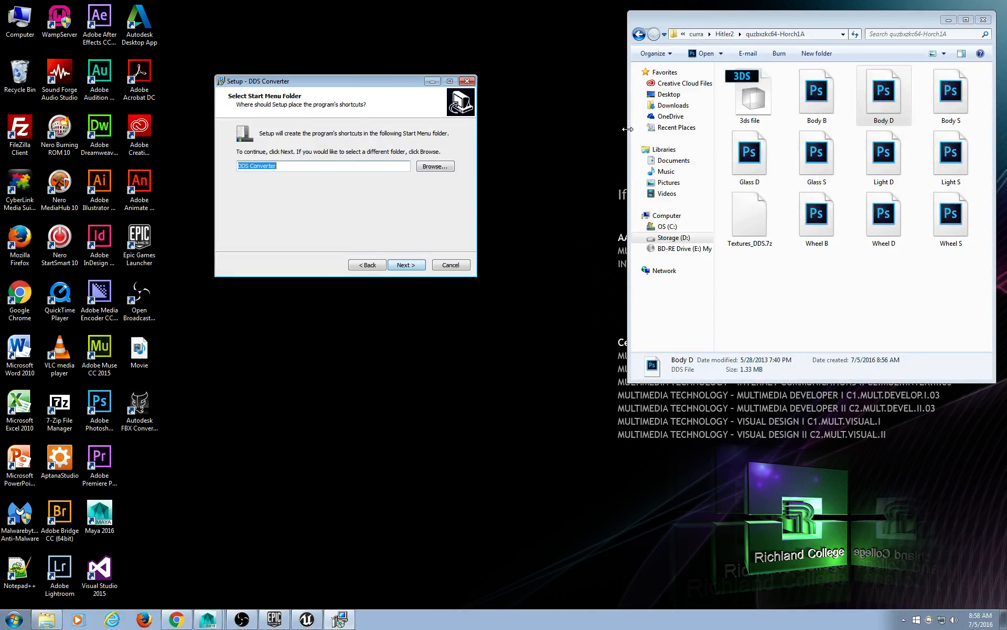
Widen the Horch1A folder window and browse through the texture files.
{"action": "left_click_drag", "start_coordinate": [627, 129], "coordinate": [516, 132]}
{"action": "left_click_drag", "start_coordinate": [627, 139], "coordinate": [363, 139]}
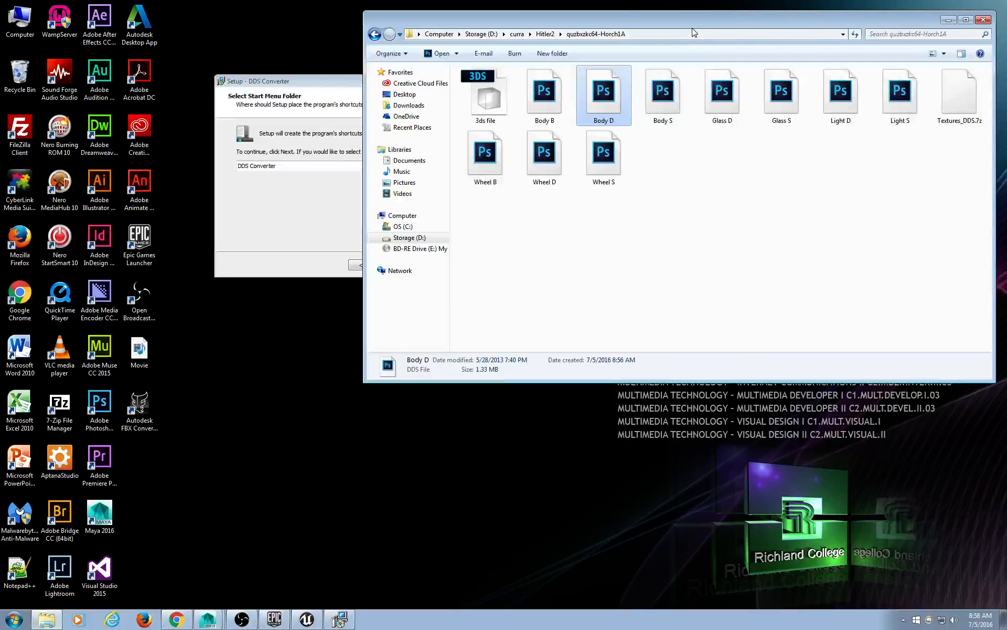
{"action": "left_click", "coordinate": [485, 97]}
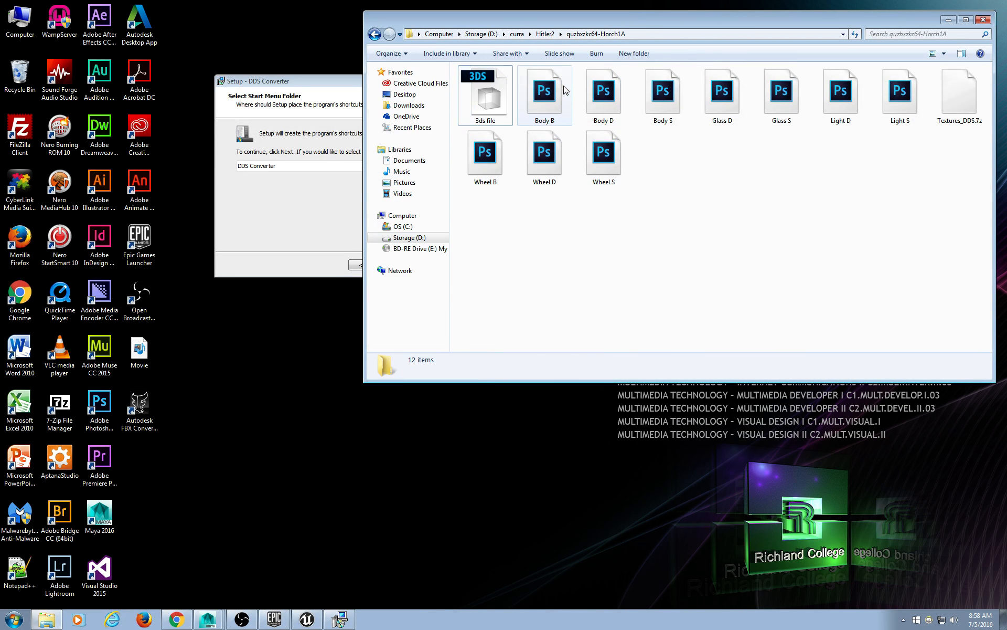
{"action": "key", "text": "Right"}
{"action": "key", "text": "Right"}
{"action": "key", "text": "Right"}
{"action": "left_click", "coordinate": [704, 79]}
{"action": "left_click", "coordinate": [799, 90]}
{"action": "left_click", "coordinate": [865, 224]}
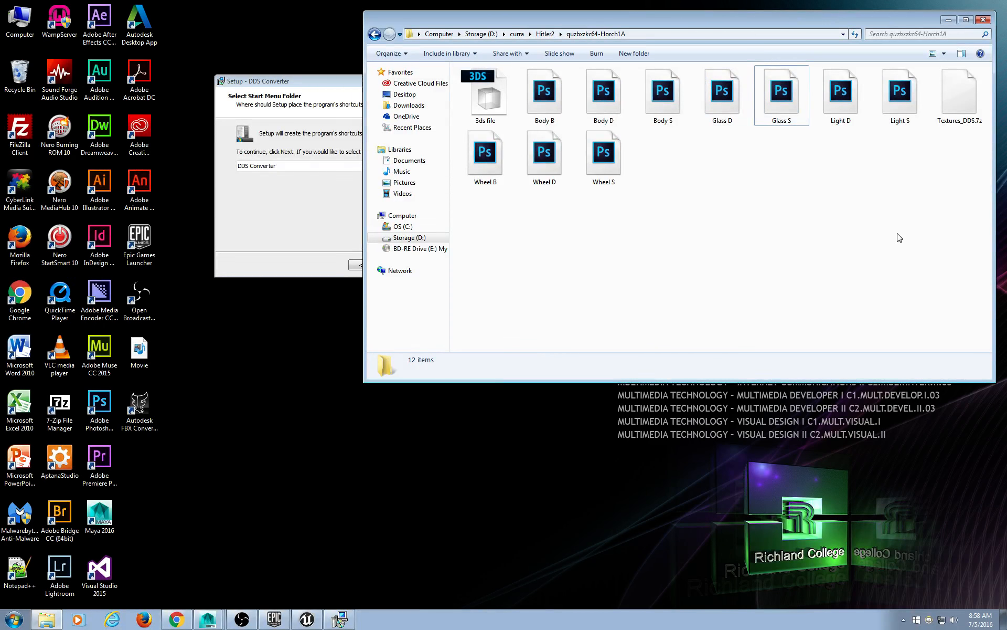
{"action": "left_click_drag", "start_coordinate": [908, 234], "coordinate": [517, 67]}
{"action": "left_click_drag", "start_coordinate": [771, 310], "coordinate": [762, 171]}
{"action": "left_click_drag", "start_coordinate": [922, 227], "coordinate": [516, 77]}
{"action": "left_click", "coordinate": [792, 245]}
Resize the folder window and bring the setup wizard and browser back forward.
{"action": "left_click_drag", "start_coordinate": [458, 24], "coordinate": [463, 25]}
{"action": "left_click", "coordinate": [332, 85]}
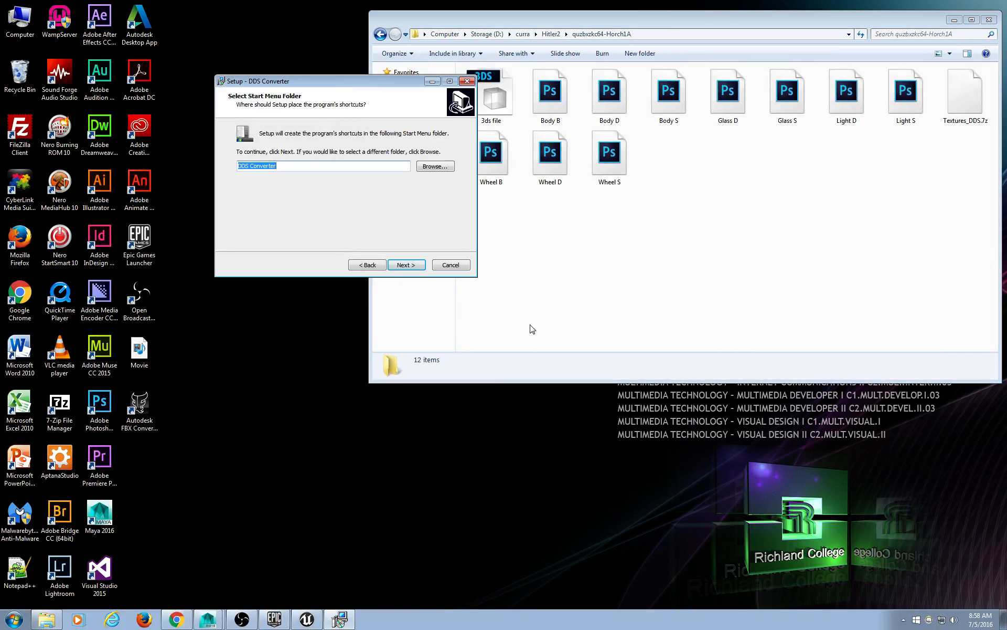
{"action": "left_click_drag", "start_coordinate": [565, 383], "coordinate": [565, 237]}
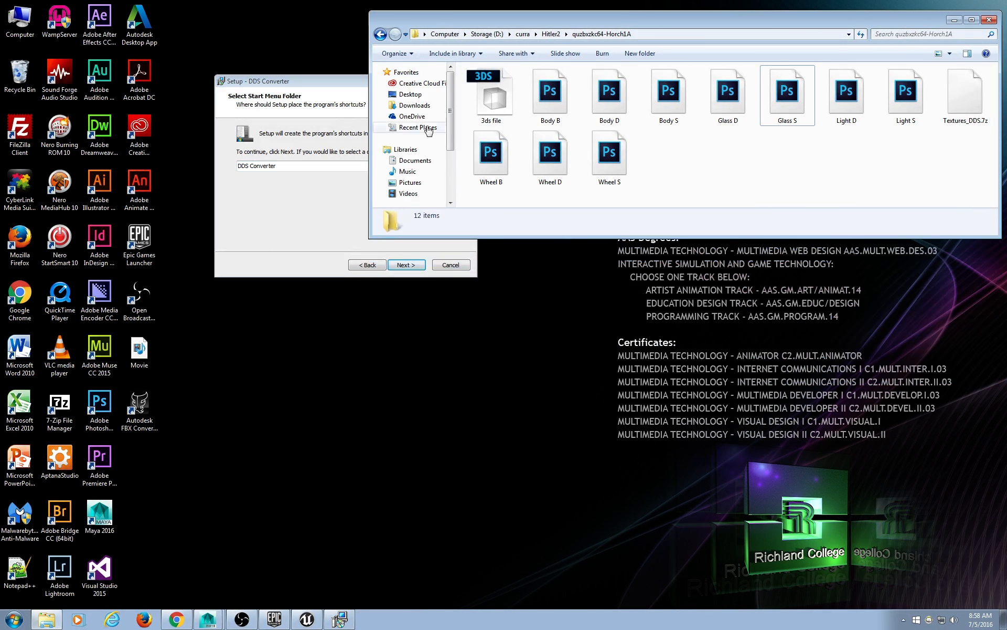
{"action": "left_click", "coordinate": [176, 619]}
Maximize Chrome and browse the ddsconverter.com homepage, its screenshot, and site address.
{"action": "double_click", "coordinate": [288, 20]}
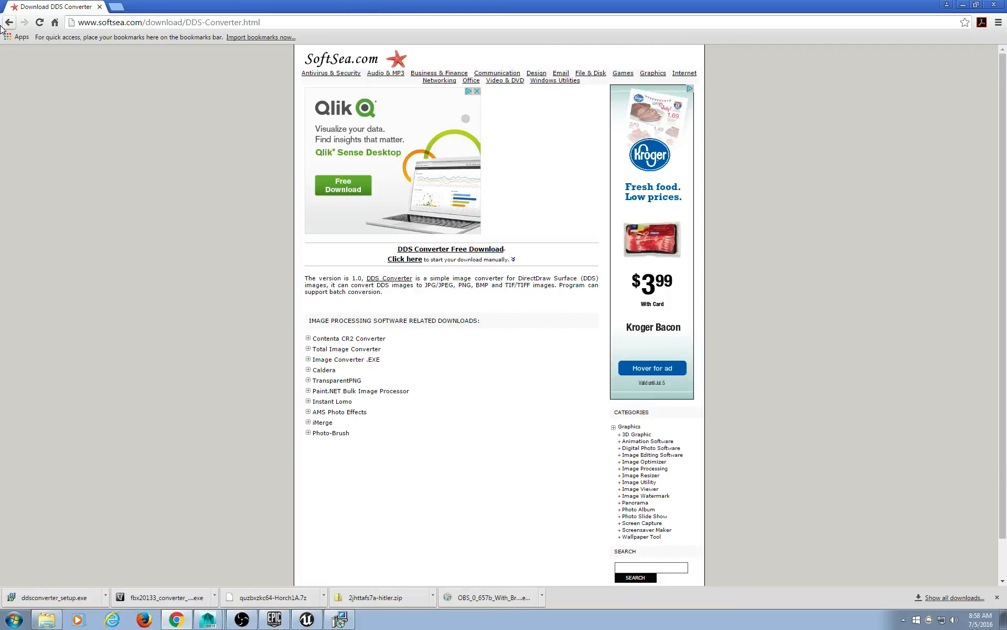
{"action": "left_click", "coordinate": [8, 24]}
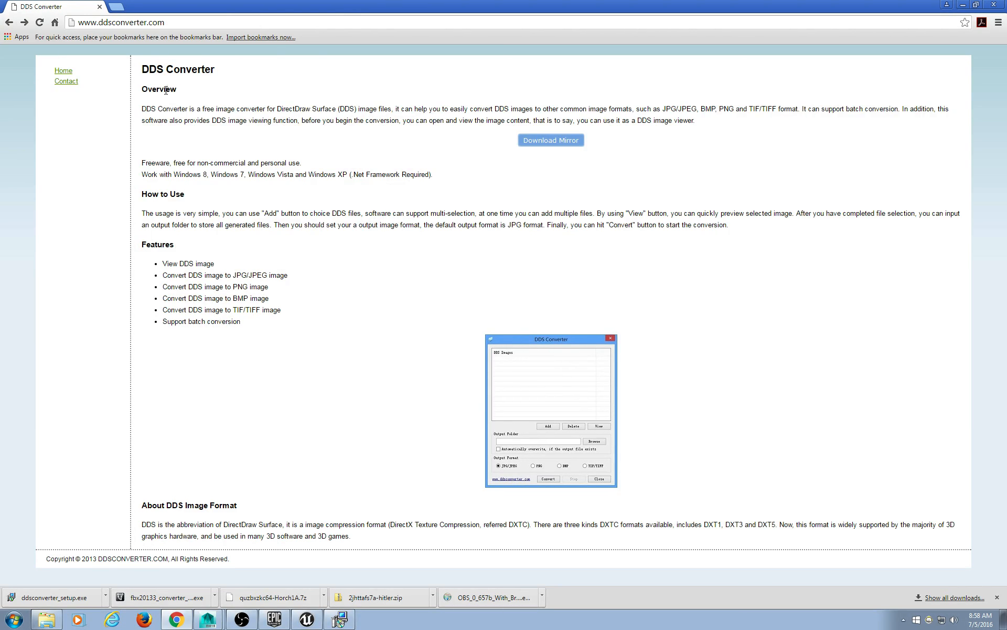
{"action": "left_click_drag", "start_coordinate": [145, 73], "coordinate": [167, 246]}
{"action": "left_click", "coordinate": [510, 362]}
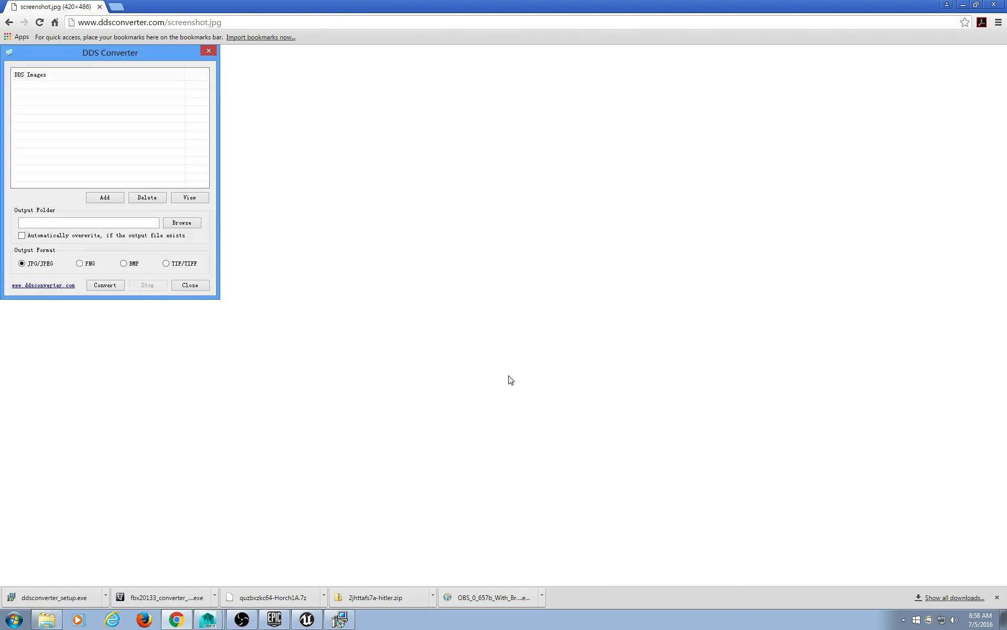
{"action": "left_click", "coordinate": [9, 22]}
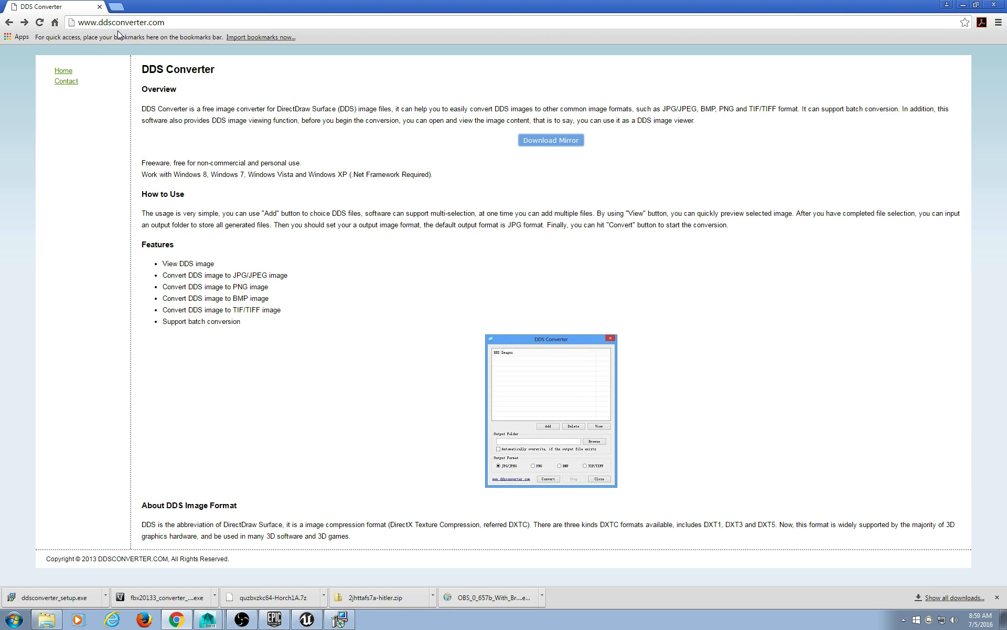
{"action": "left_click_drag", "start_coordinate": [106, 22], "coordinate": [204, 22]}
{"action": "left_click", "coordinate": [209, 23]}
Finish the DDS Converter installation and launch the program.
{"action": "left_click", "coordinate": [962, 7]}
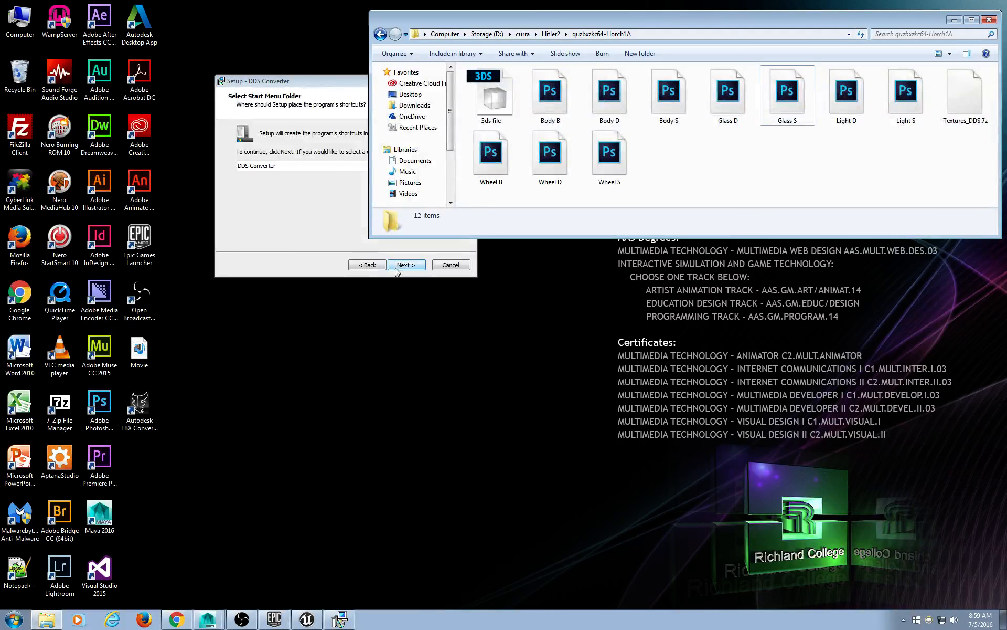
{"action": "left_click", "coordinate": [405, 265]}
{"action": "left_click", "coordinate": [406, 264]}
{"action": "left_click", "coordinate": [407, 265]}
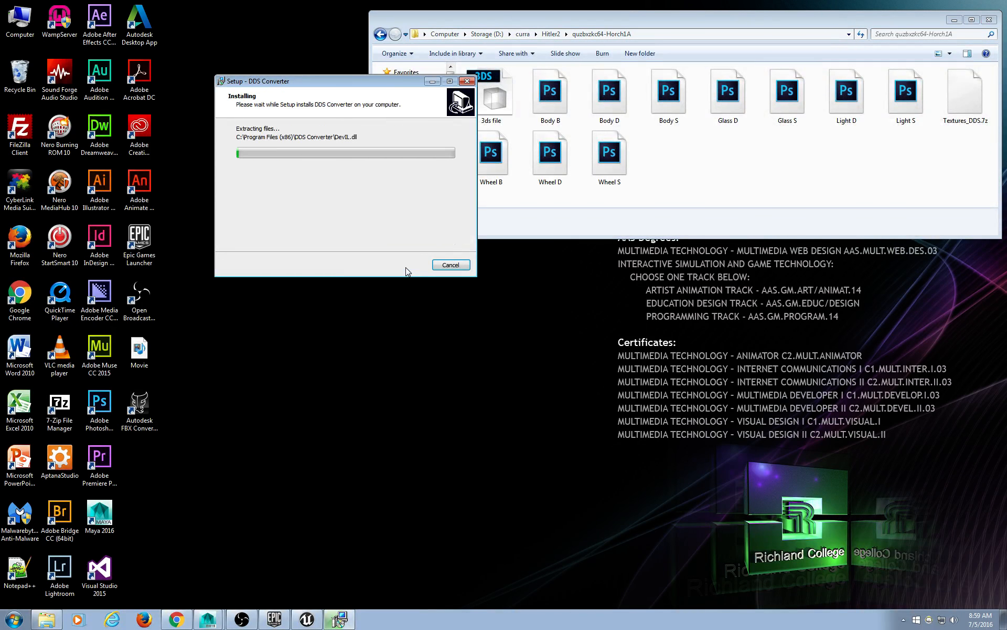
{"action": "left_click", "coordinate": [407, 265]}
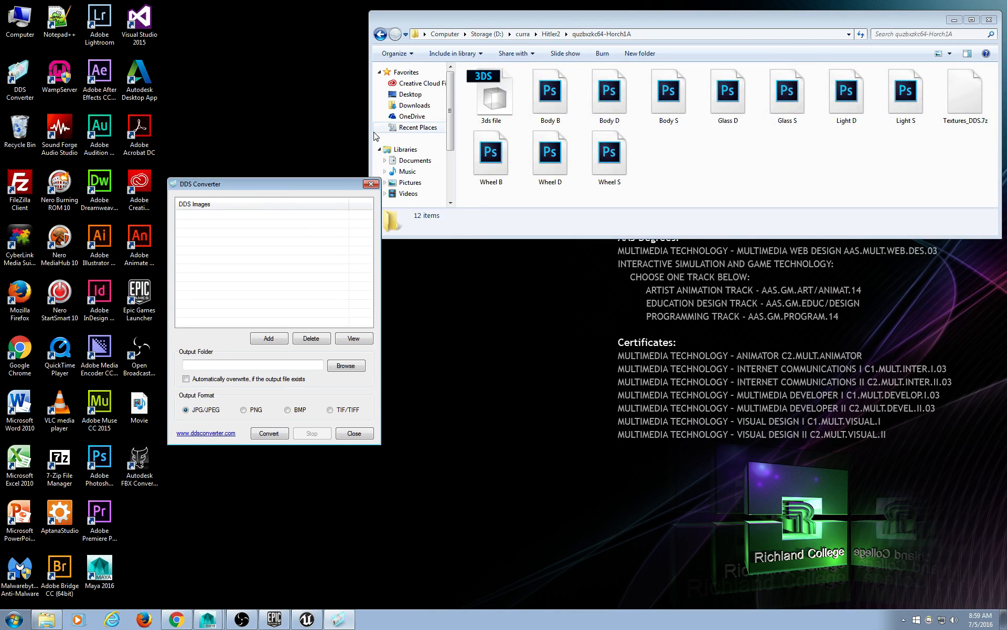
Arrange the folder and converter windows and set Output Format to PNG.
{"action": "left_click_drag", "start_coordinate": [369, 133], "coordinate": [412, 133]}
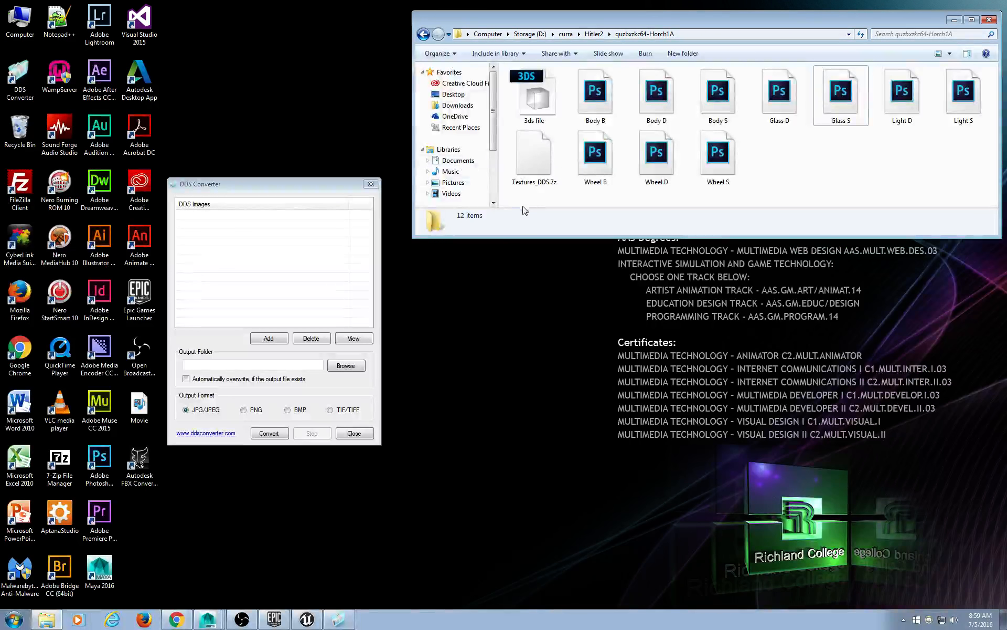
{"action": "left_click_drag", "start_coordinate": [544, 234], "coordinate": [531, 345]}
{"action": "left_click", "coordinate": [320, 198]}
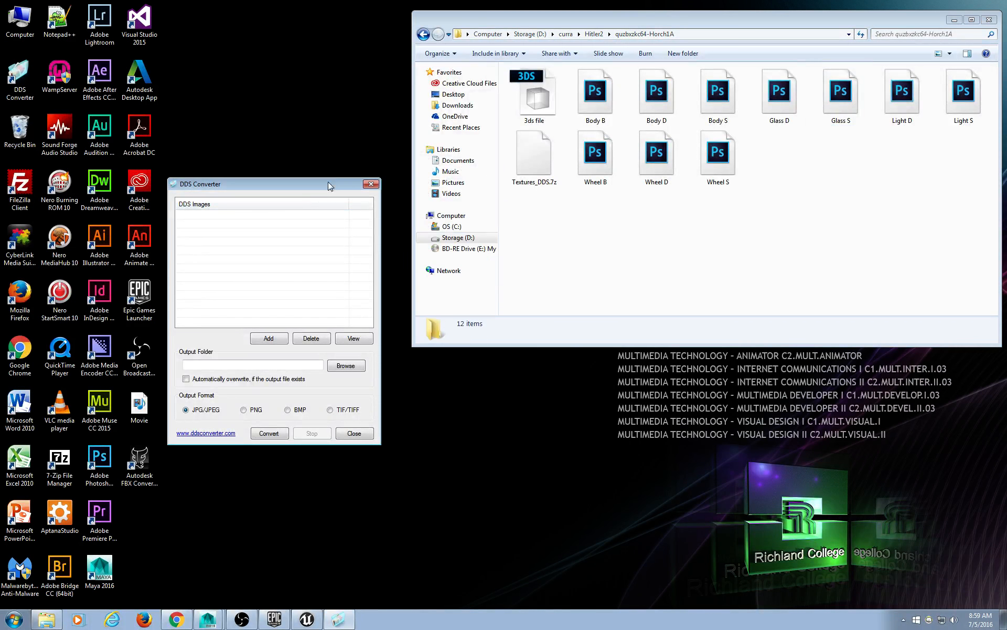
{"action": "left_click_drag", "start_coordinate": [320, 184], "coordinate": [360, 87]}
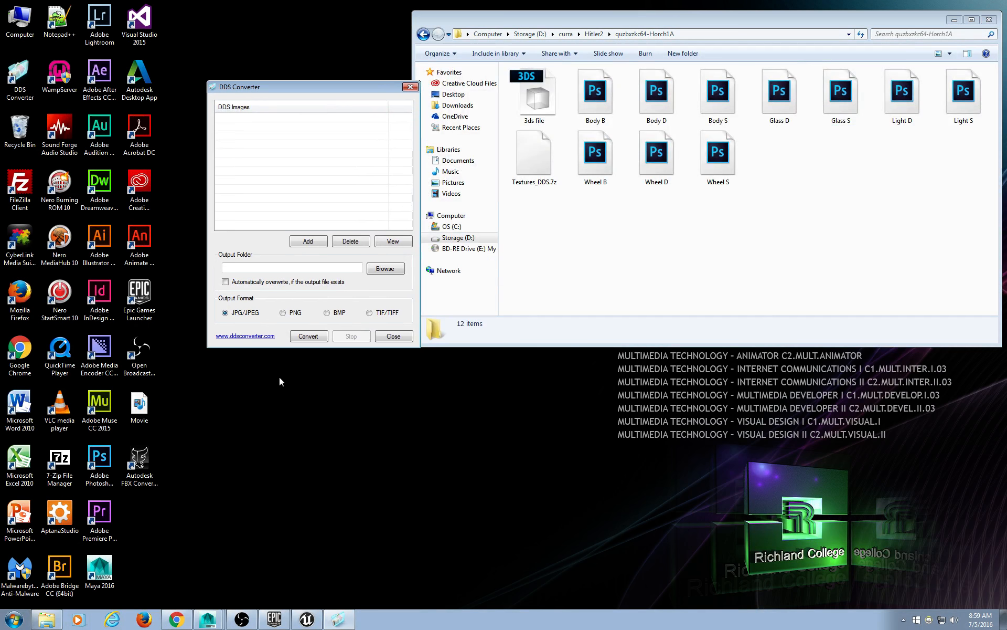
{"action": "left_click", "coordinate": [282, 313]}
Add the ten DDS textures from the Horch1A folder to the conversion list.
{"action": "left_click_drag", "start_coordinate": [990, 205], "coordinate": [565, 68]}
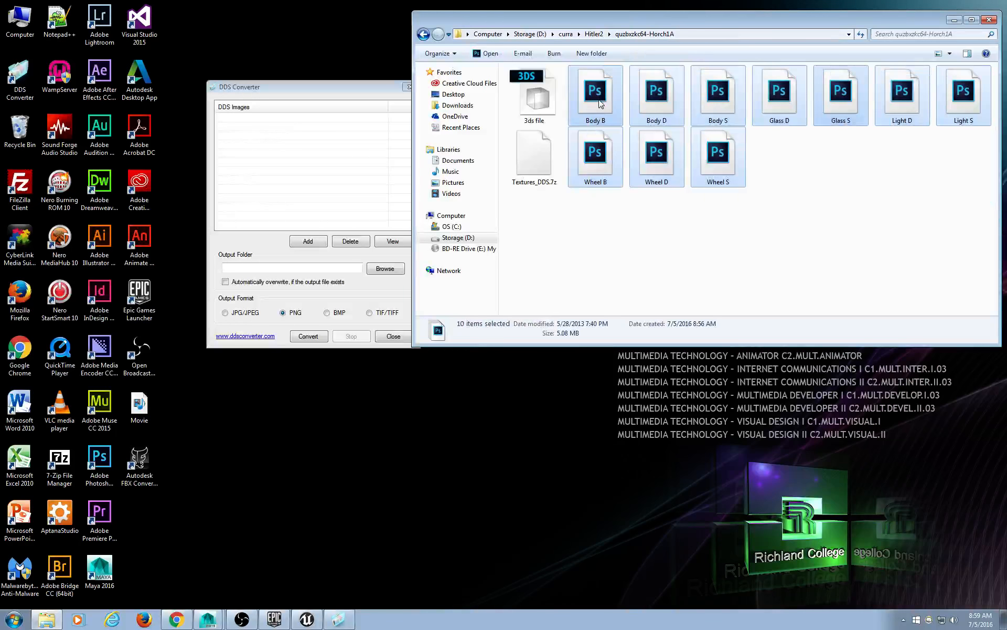
{"action": "left_click_drag", "start_coordinate": [597, 102], "coordinate": [253, 172]}
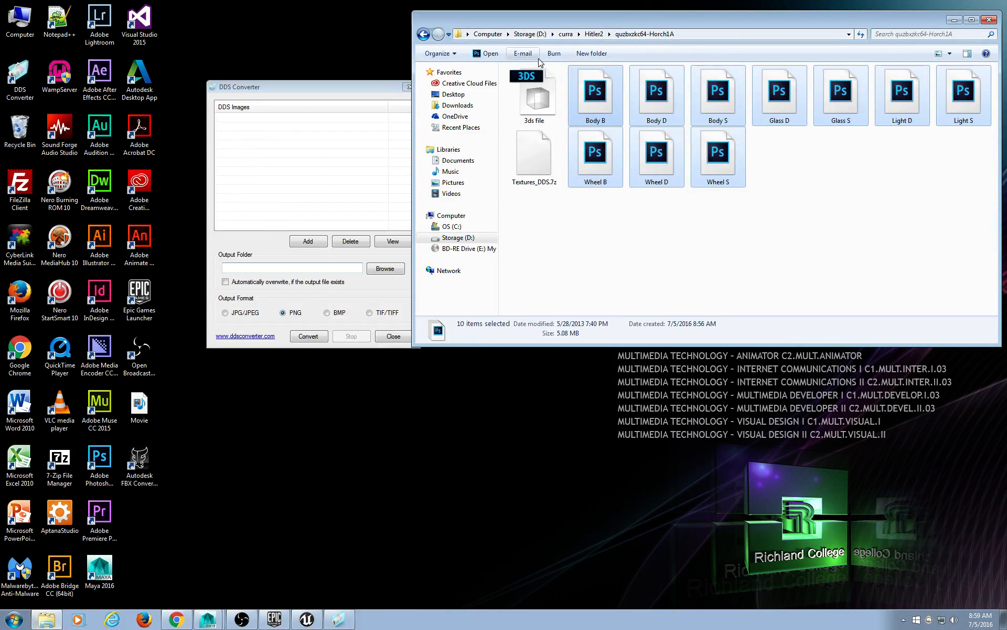
{"action": "left_click", "coordinate": [693, 35]}
{"action": "left_click_drag", "start_coordinate": [399, 88], "coordinate": [374, 88]}
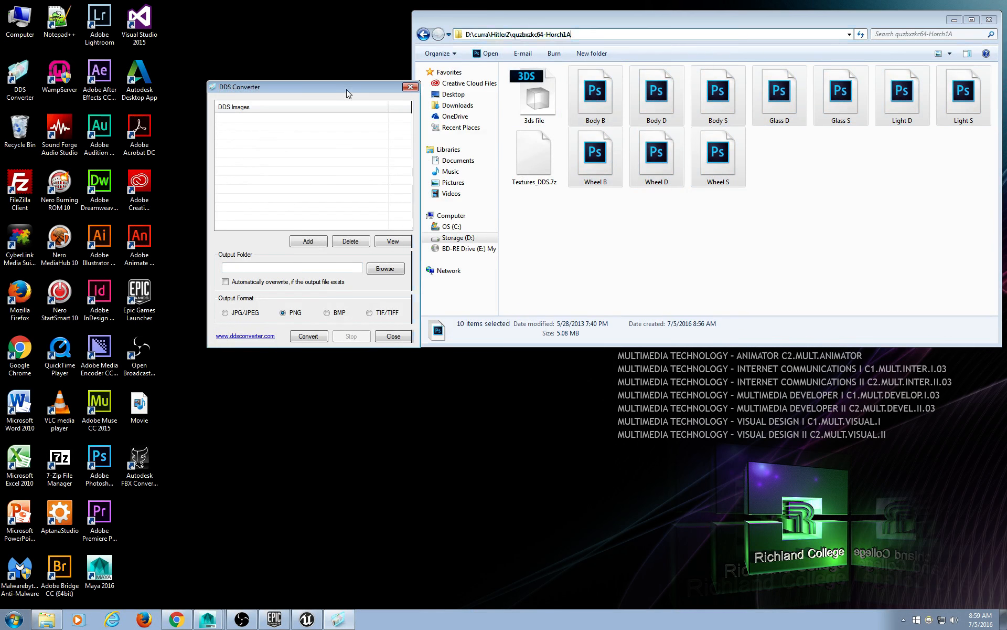
{"action": "left_click", "coordinate": [288, 244]}
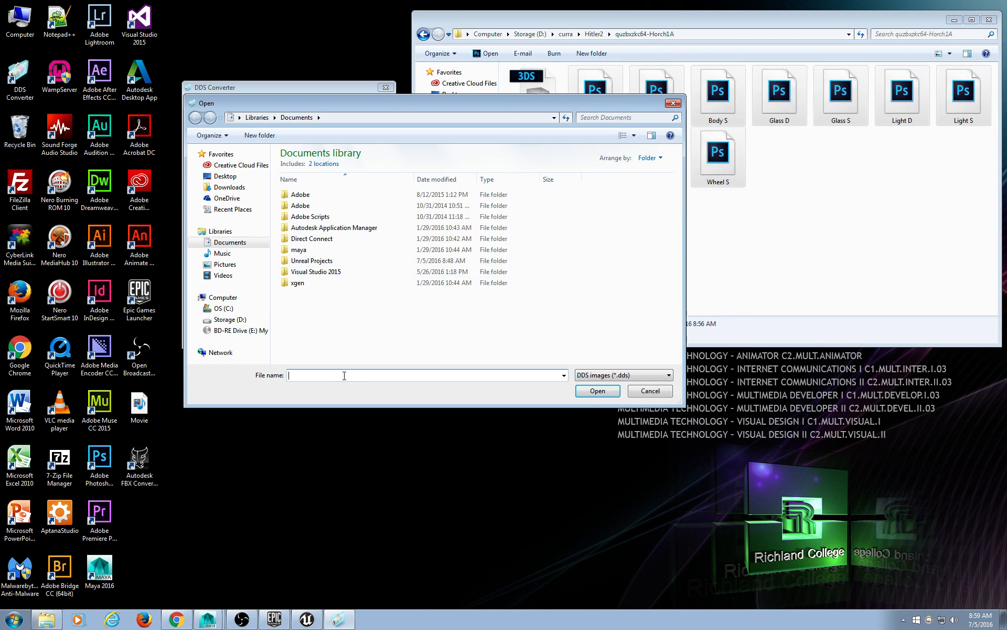
{"action": "key", "text": "ctrl+v"}
{"action": "key", "text": "Return"}
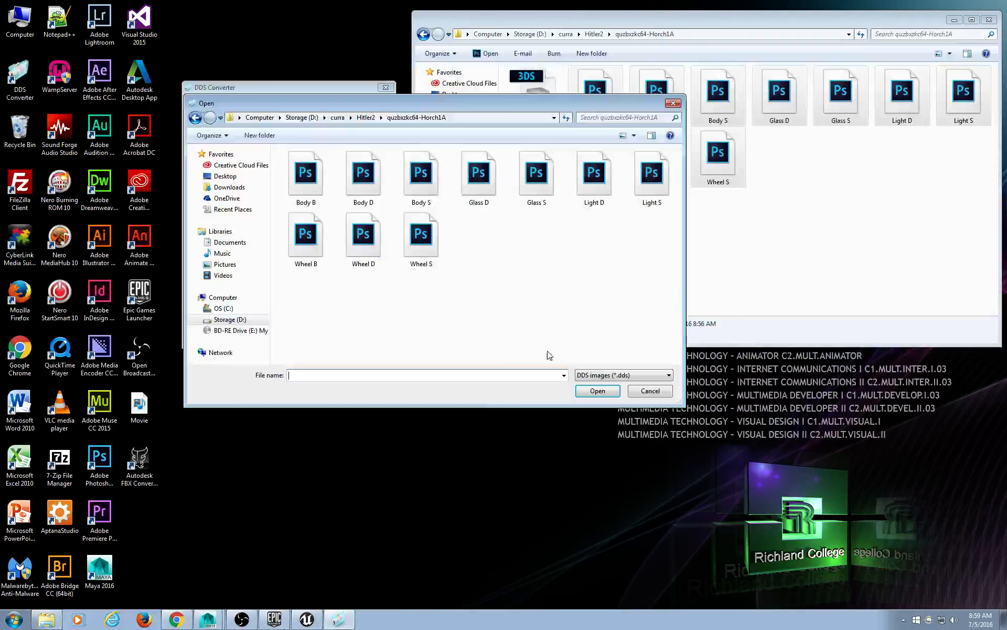
{"action": "left_click_drag", "start_coordinate": [680, 303], "coordinate": [279, 149]}
{"action": "left_click", "coordinate": [595, 391]}
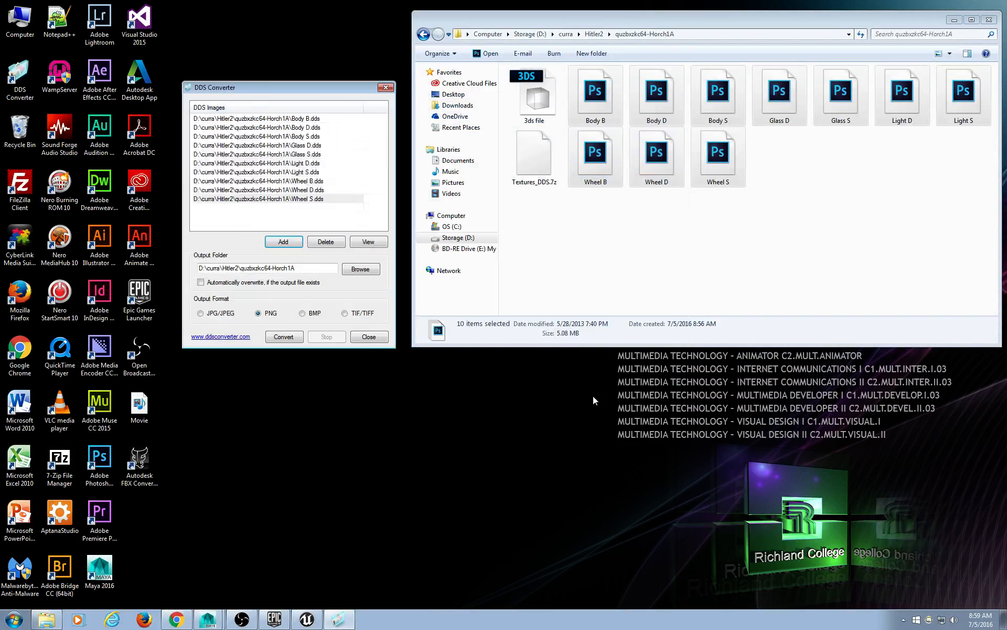
Convert the ten textures to PNG and confirm.
{"action": "left_click_drag", "start_coordinate": [292, 88], "coordinate": [292, 72]}
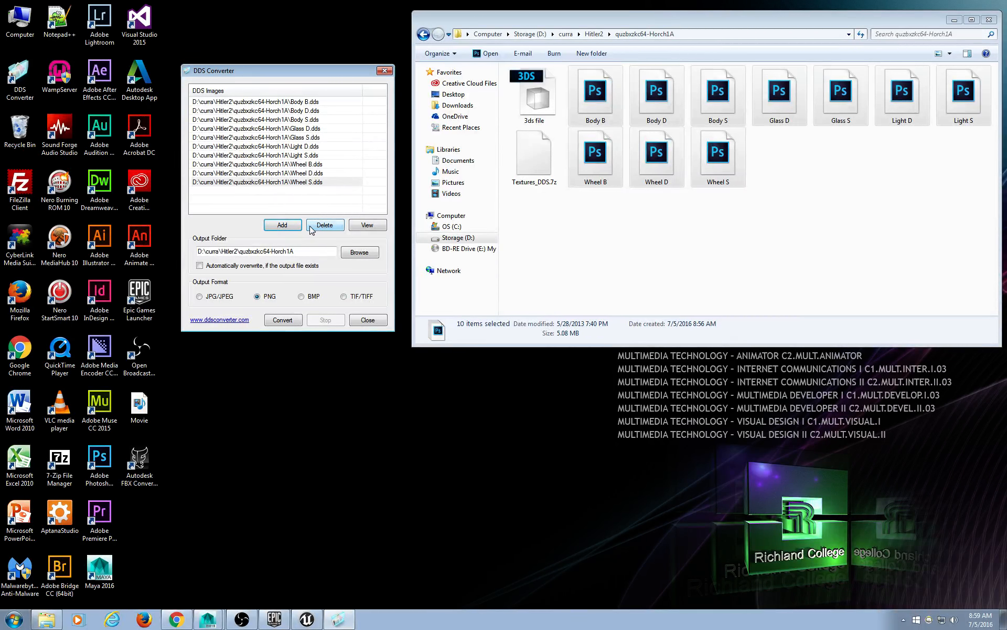
{"action": "left_click", "coordinate": [286, 321]}
{"action": "left_click", "coordinate": [473, 344]}
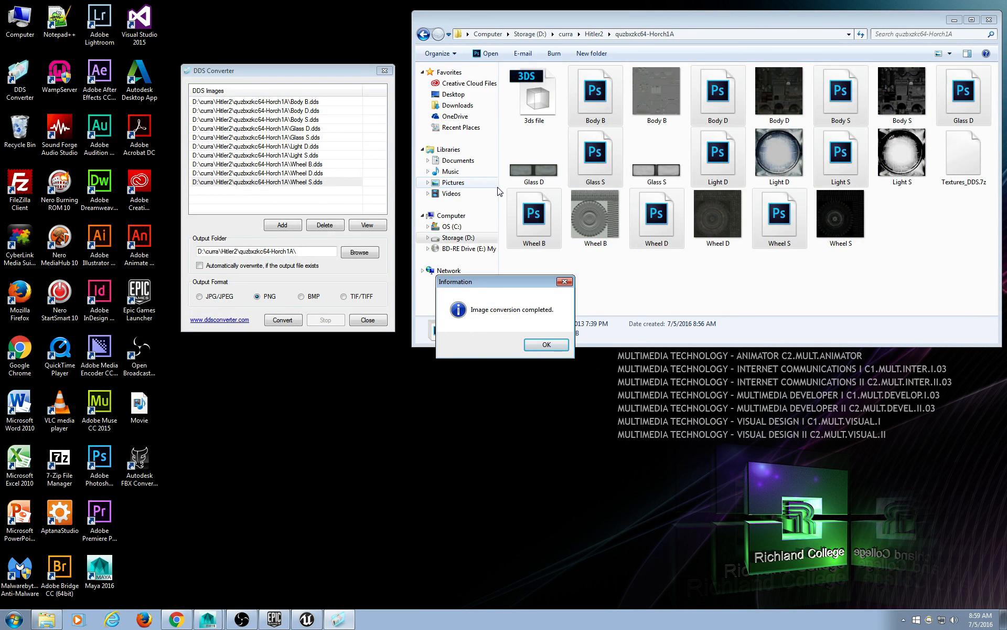
Close DDS Converter and show the Horch1A folder in Details view sorted by Type.
{"action": "left_click", "coordinate": [544, 344]}
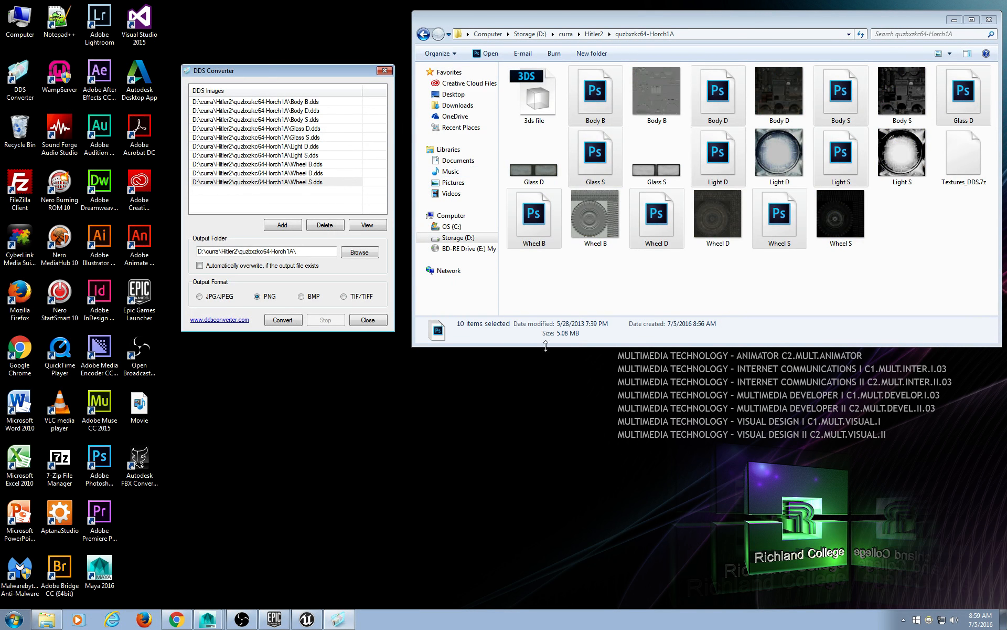
{"action": "left_click", "coordinate": [385, 71]}
{"action": "left_click", "coordinate": [887, 272]}
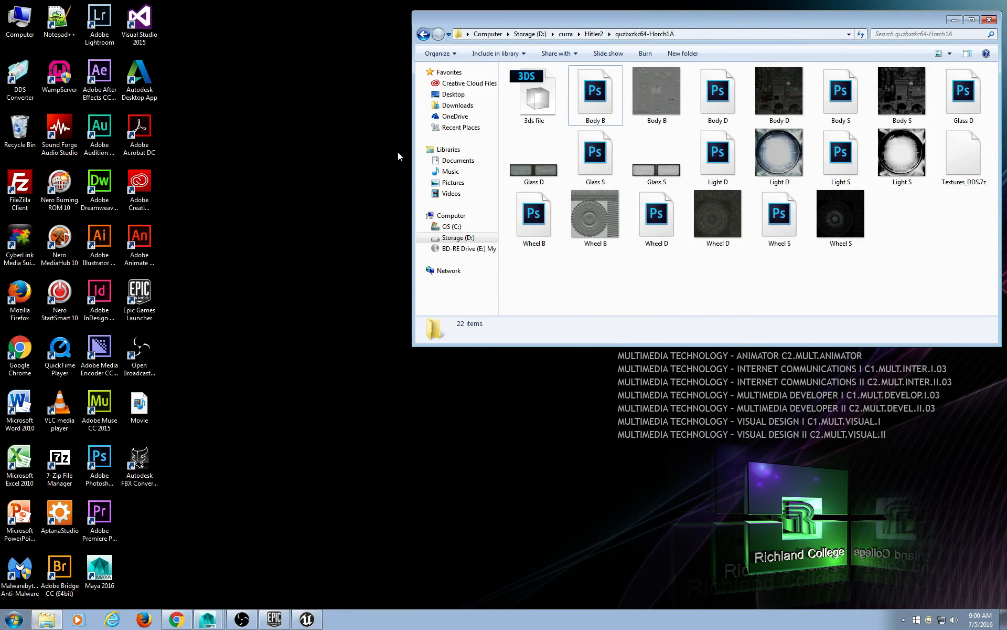
{"action": "left_click_drag", "start_coordinate": [413, 157], "coordinate": [223, 142]}
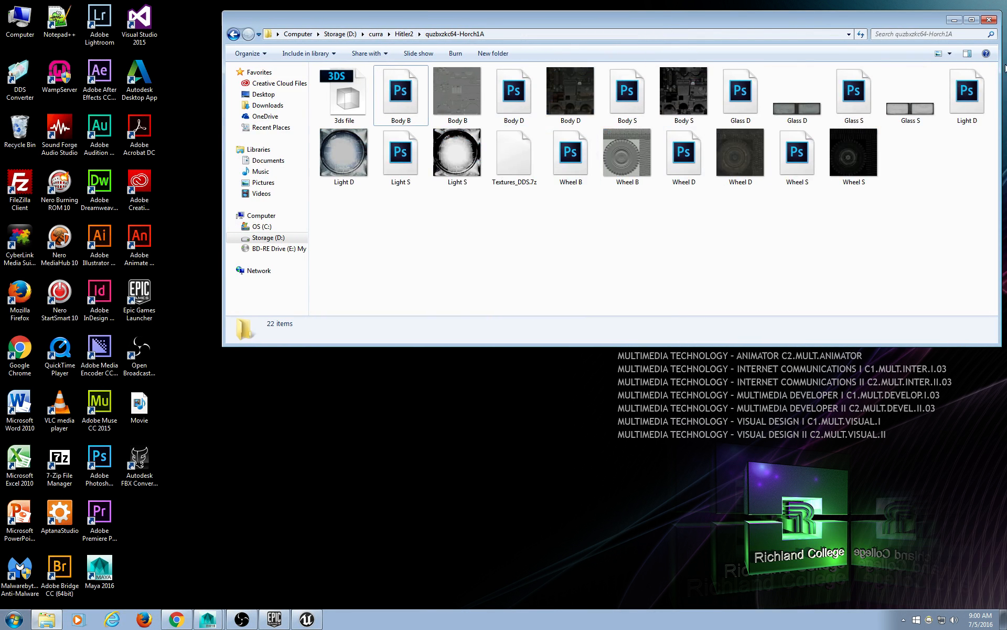
{"action": "left_click", "coordinate": [950, 54]}
{"action": "left_click", "coordinate": [934, 106]}
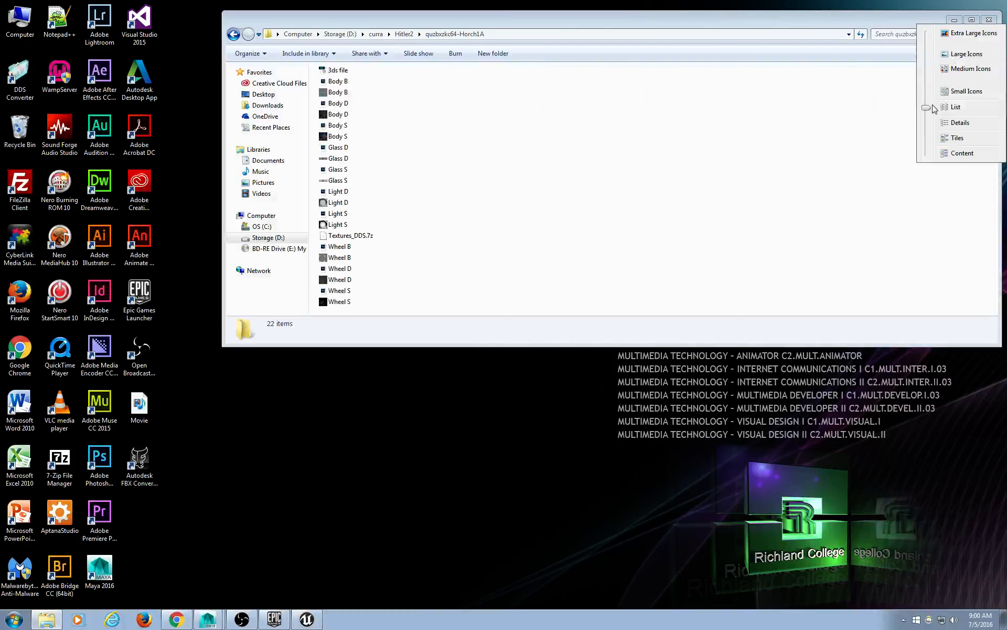
{"action": "left_click_drag", "start_coordinate": [416, 345], "coordinate": [416, 374]}
{"action": "left_click", "coordinate": [950, 54]}
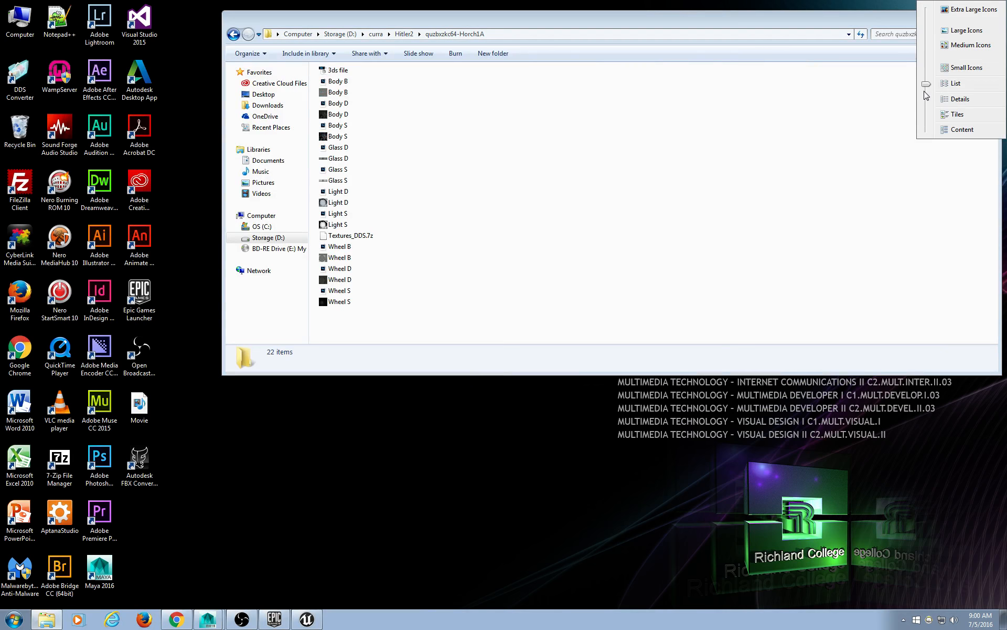
{"action": "left_click_drag", "start_coordinate": [925, 87], "coordinate": [925, 100]}
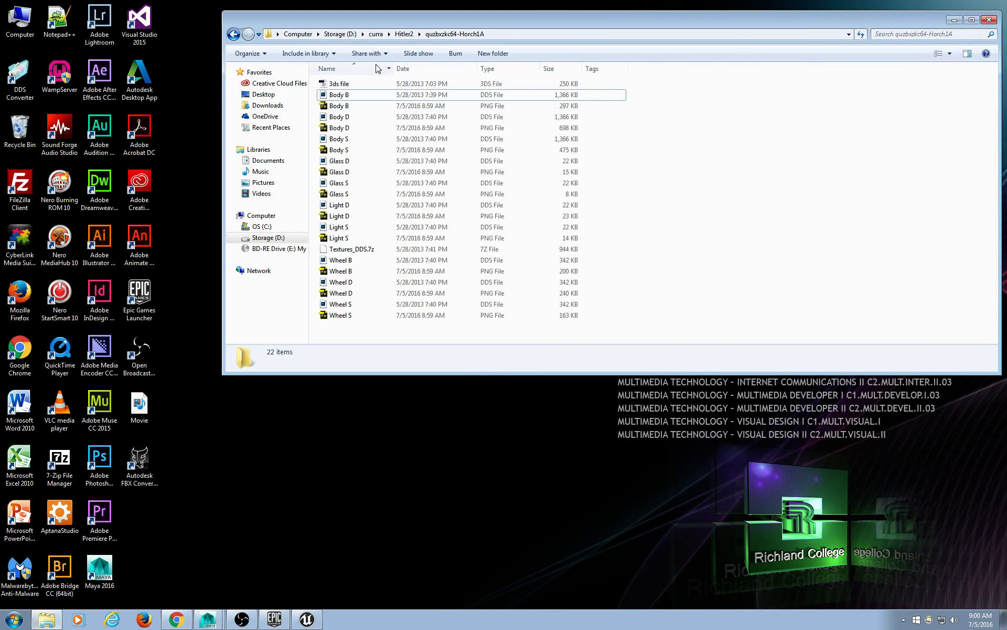
{"action": "left_click", "coordinate": [515, 73]}
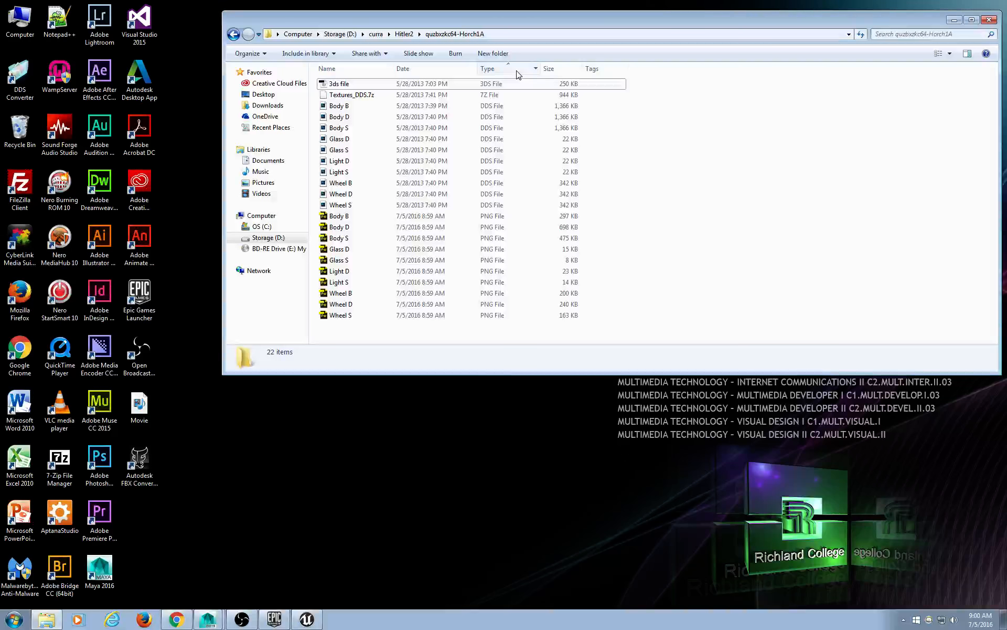
Delete the ten DDS files and Textures_DDS.7z, leaving the 3ds file and PNGs.
{"action": "left_click", "coordinate": [383, 106]}
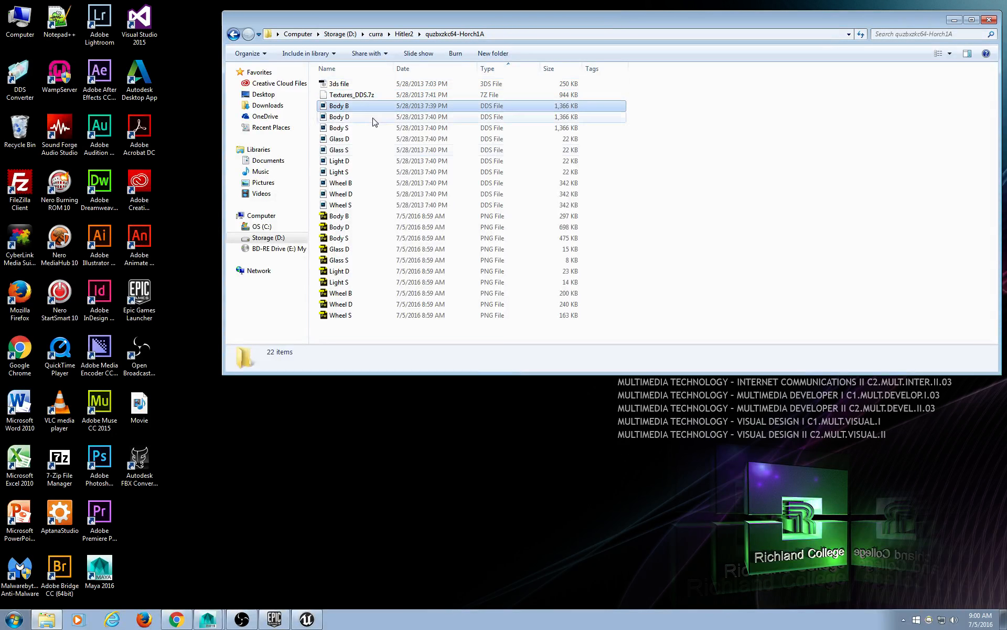
{"action": "left_click", "coordinate": [370, 205], "text": "shift"}
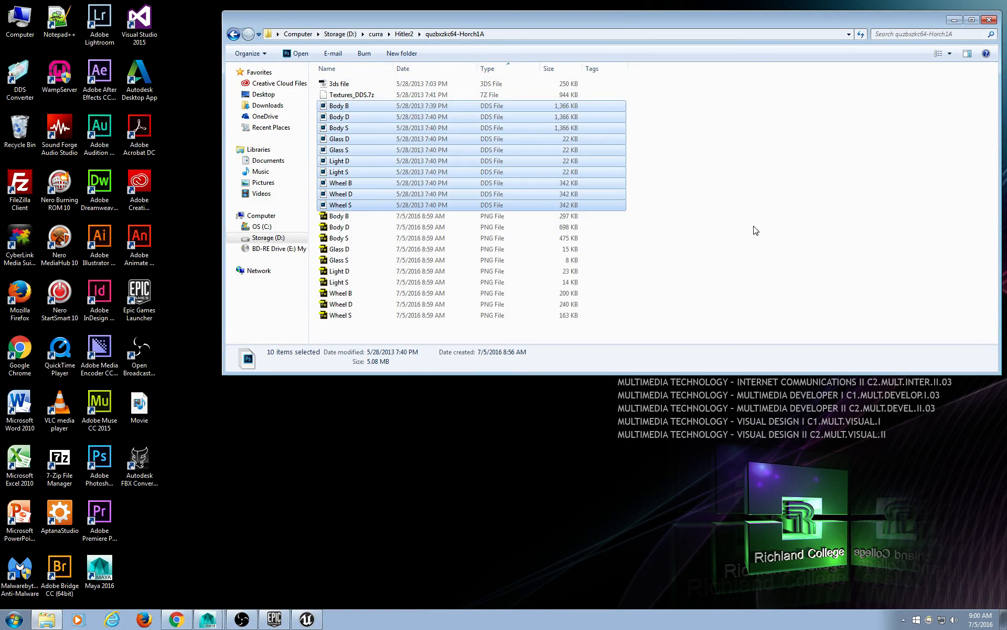
{"action": "key", "text": "Delete"}
{"action": "left_click", "coordinate": [534, 318]}
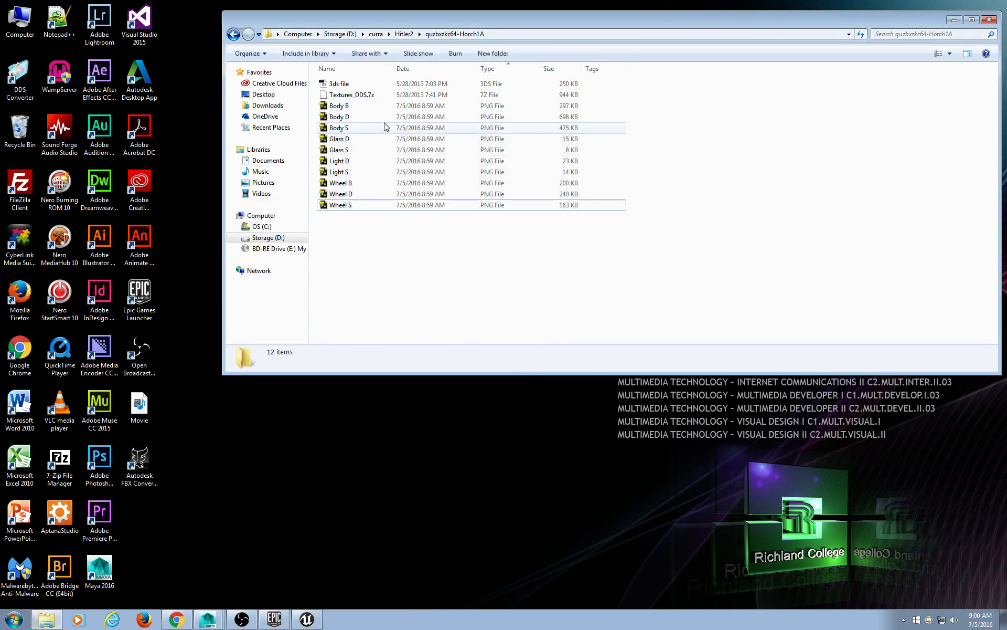
{"action": "left_click", "coordinate": [368, 97]}
{"action": "key", "text": "Delete"}
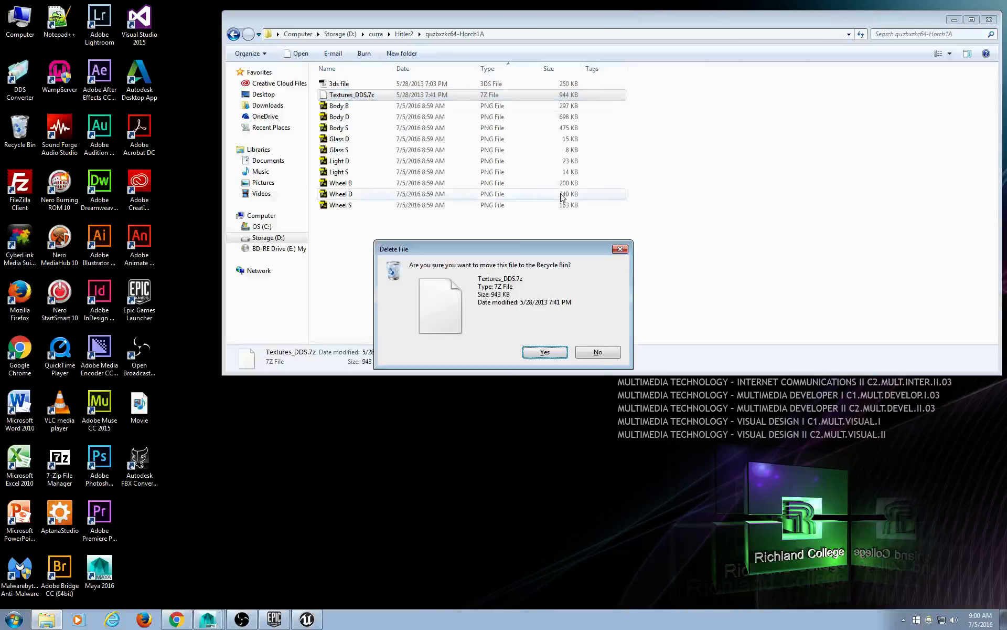
{"action": "left_click", "coordinate": [561, 354]}
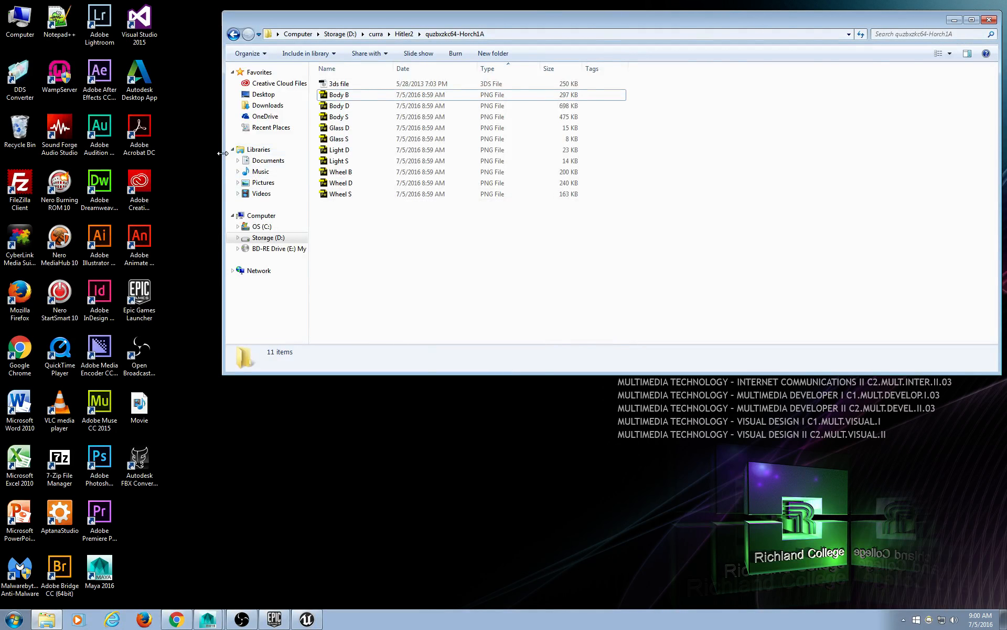
{"action": "left_click_drag", "start_coordinate": [222, 153], "coordinate": [471, 164]}
{"action": "left_click_drag", "start_coordinate": [678, 19], "coordinate": [658, 23]}
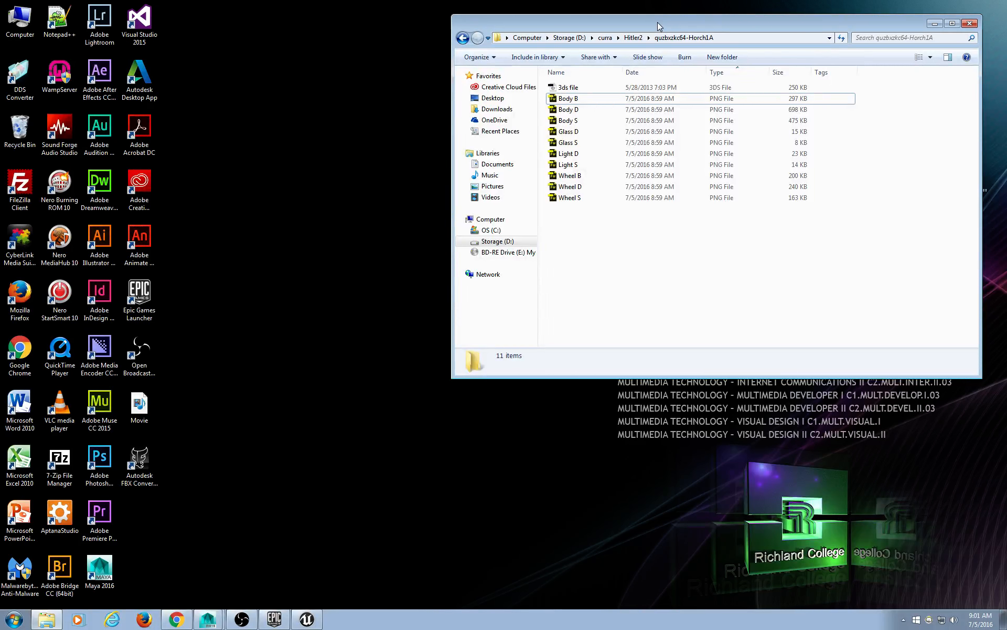
{"action": "left_click", "coordinate": [326, 360]}
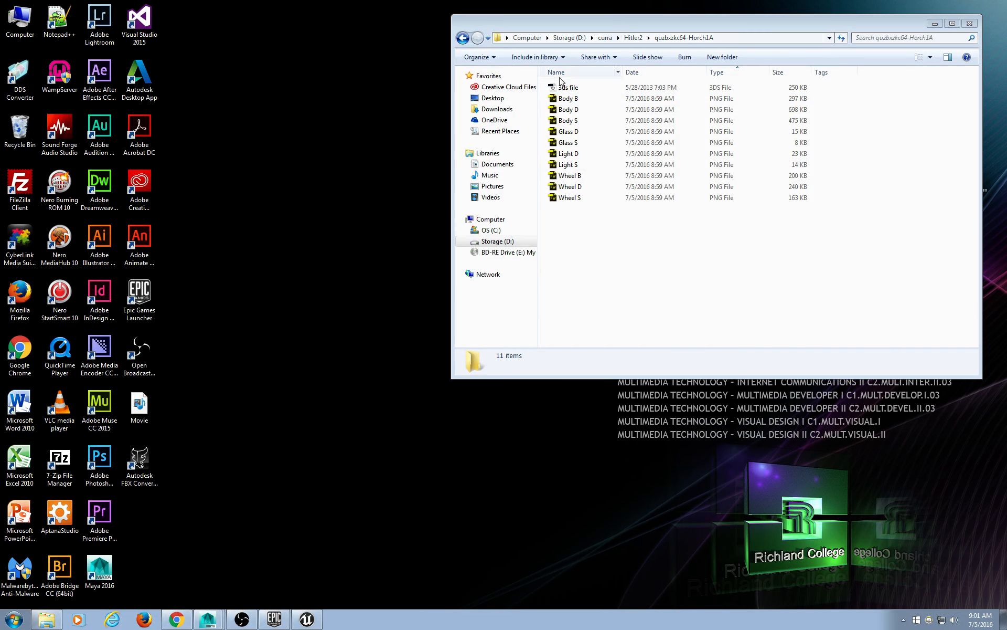
{"action": "left_click_drag", "start_coordinate": [619, 23], "coordinate": [639, 14]}
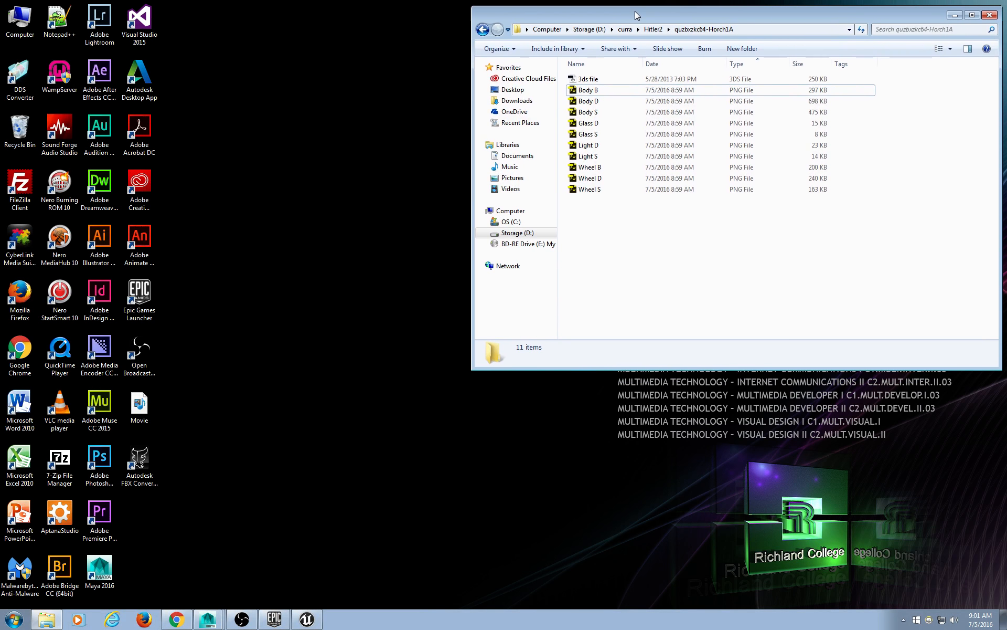
{"action": "left_click", "coordinate": [376, 254]}
{"action": "left_click", "coordinate": [139, 461]}
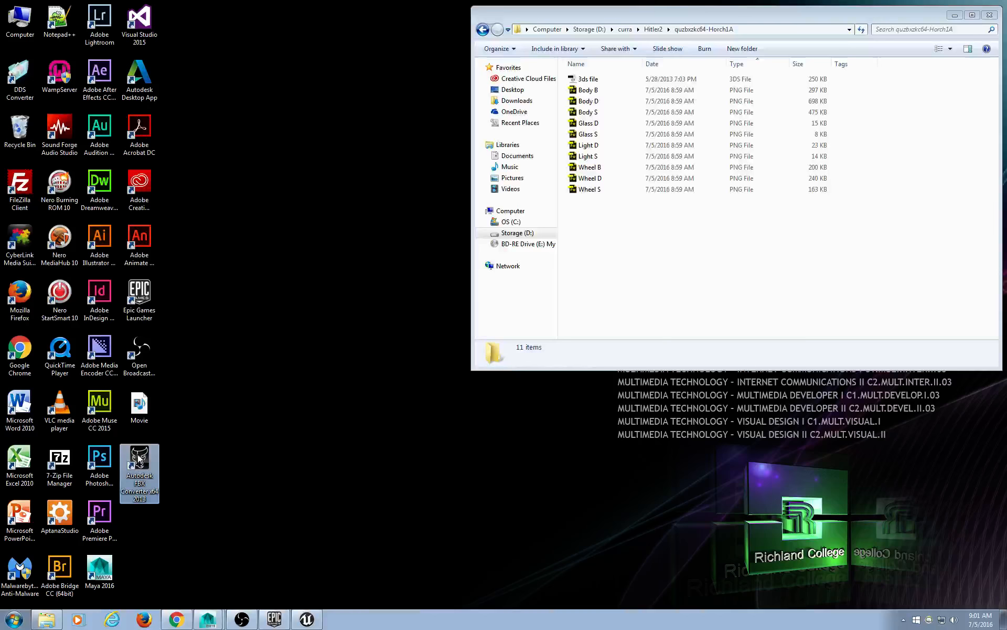
Launch FBX Converter and add the Horch 3ds file to its Source files, beside the file browser.
{"action": "double_click", "coordinate": [139, 460]}
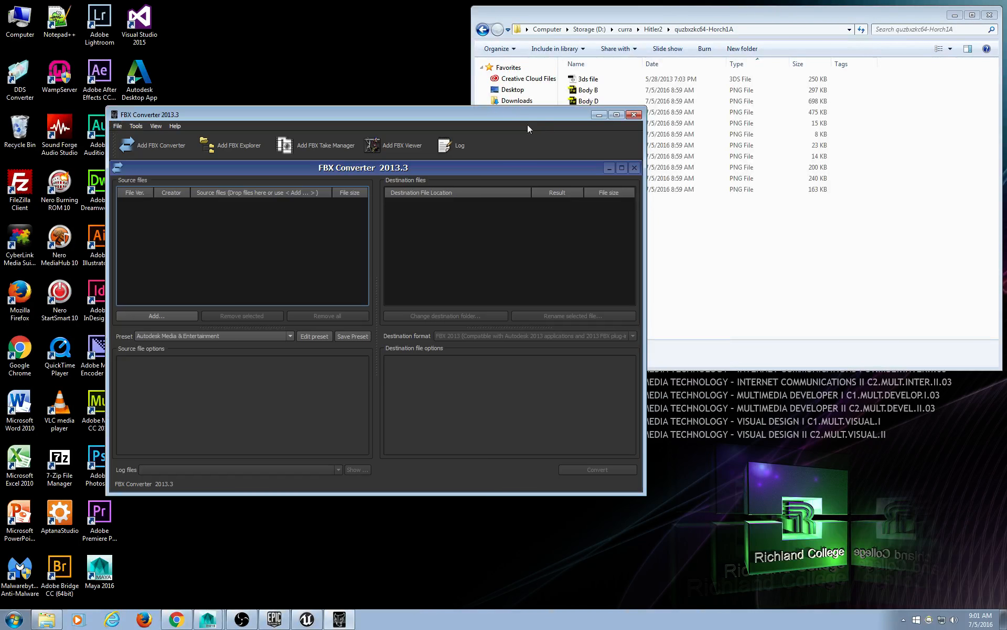
{"action": "left_click_drag", "start_coordinate": [527, 124], "coordinate": [569, 166]}
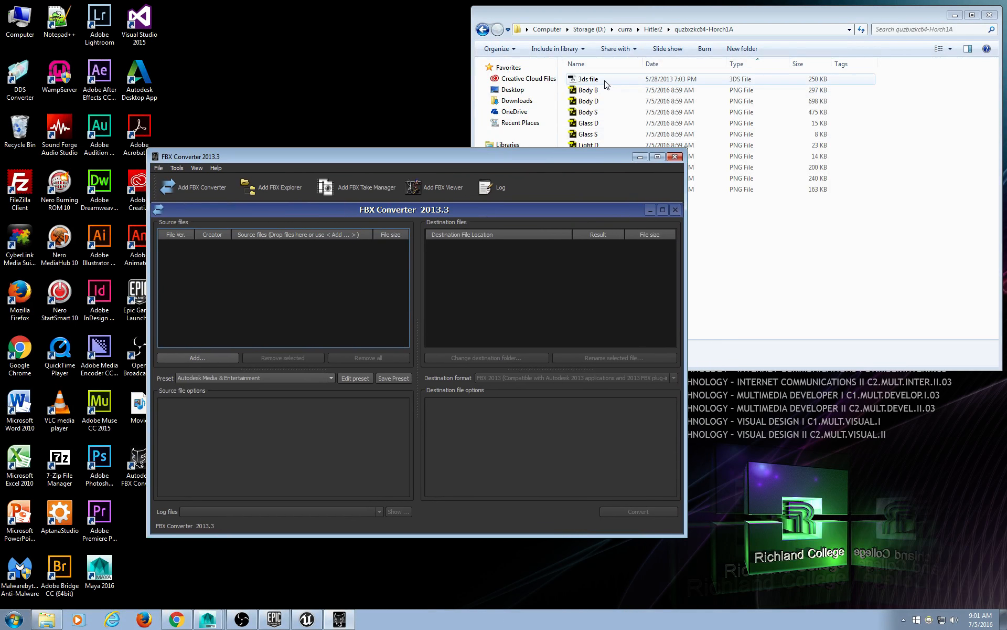
{"action": "left_click", "coordinate": [603, 79]}
{"action": "left_click_drag", "start_coordinate": [602, 80], "coordinate": [241, 315]}
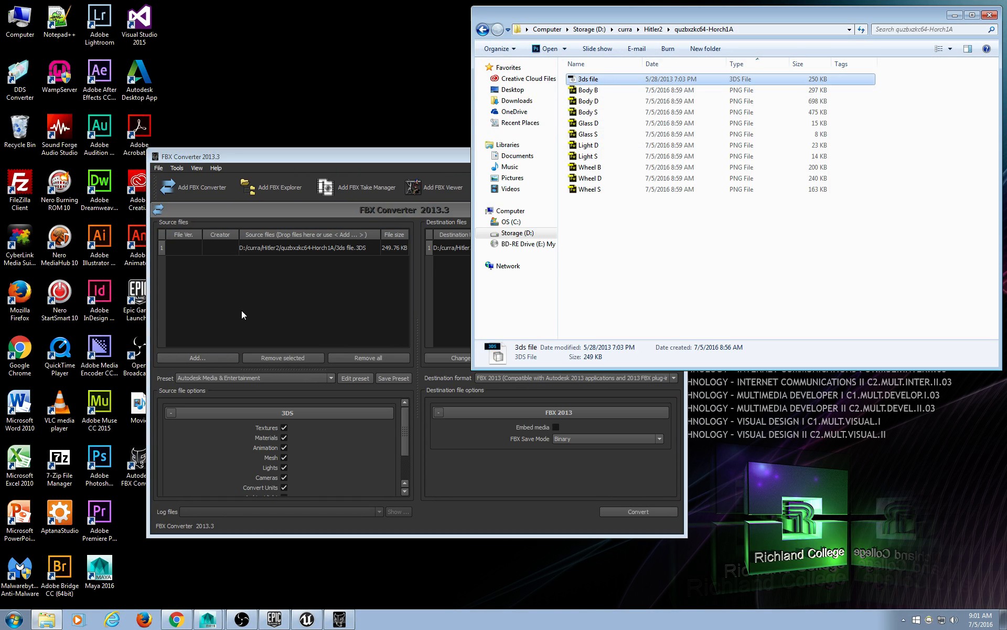
{"action": "left_click_drag", "start_coordinate": [319, 156], "coordinate": [271, 62]}
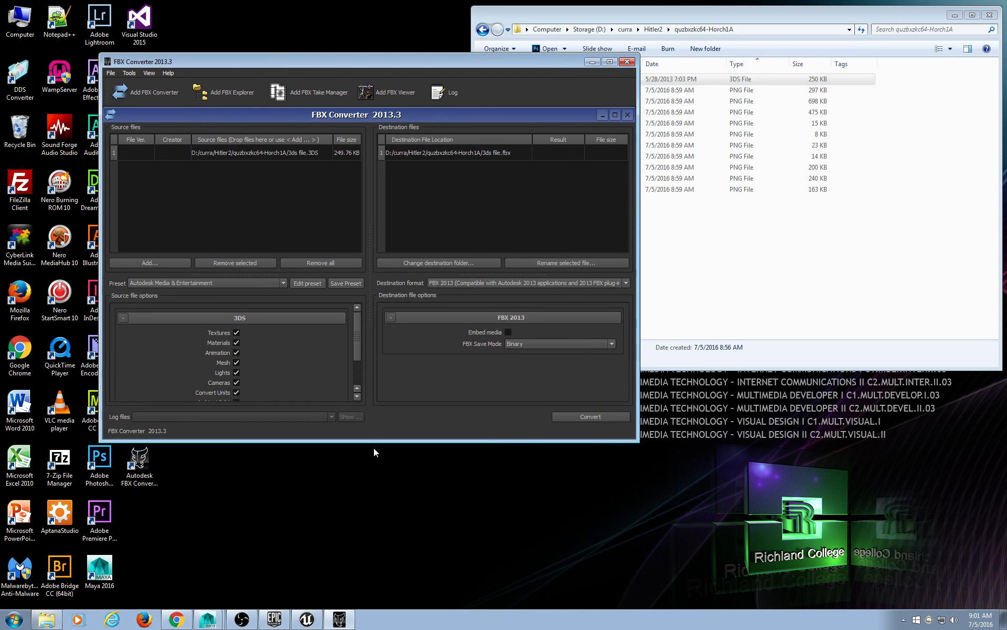
{"action": "left_click_drag", "start_coordinate": [373, 440], "coordinate": [373, 551]}
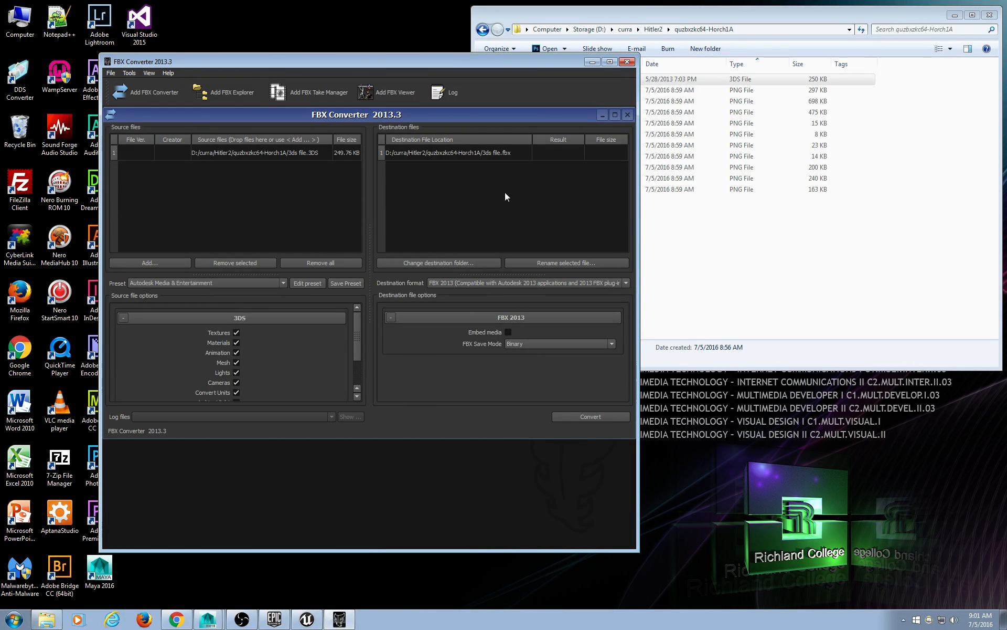
{"action": "left_click_drag", "start_coordinate": [472, 44], "coordinate": [686, 122]}
{"action": "mouse_move", "coordinate": [497, 61]}
{"action": "left_mouse_down"}
{"action": "mouse_move", "coordinate": [512, 50]}
{"action": "mouse_move", "coordinate": [502, 41]}
{"action": "left_mouse_up"}
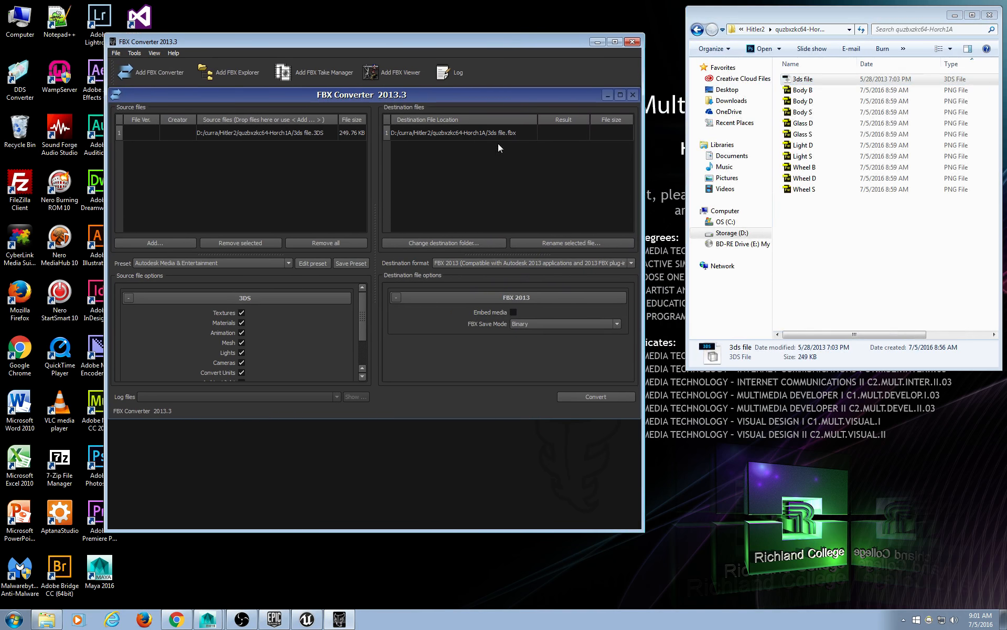
Set FBX 2013 output to ASCII save mode with ambient light included and no root node.
{"action": "left_click", "coordinate": [265, 129]}
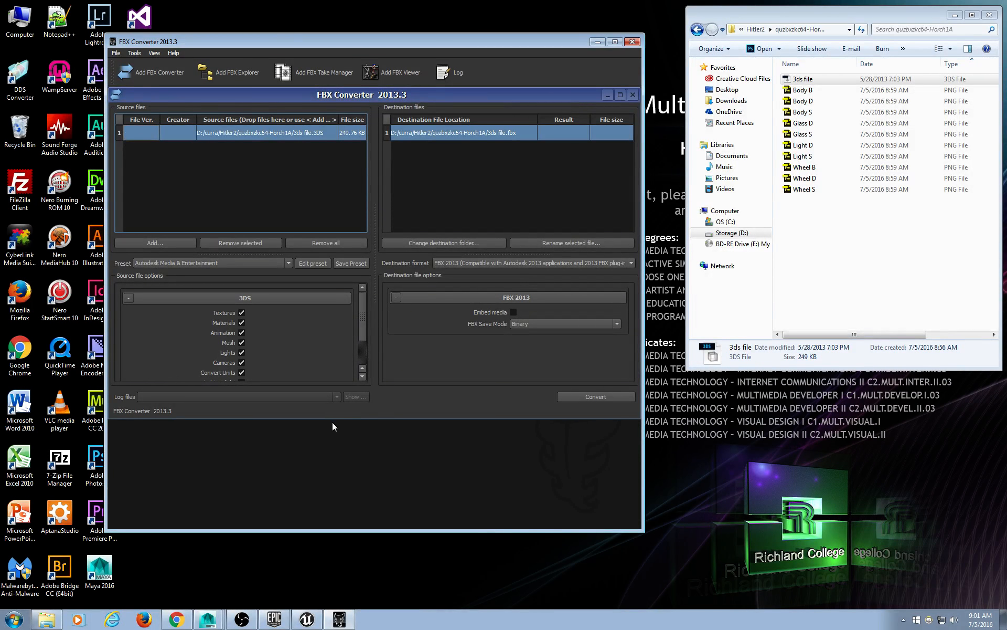
{"action": "left_click_drag", "start_coordinate": [362, 330], "coordinate": [366, 367]}
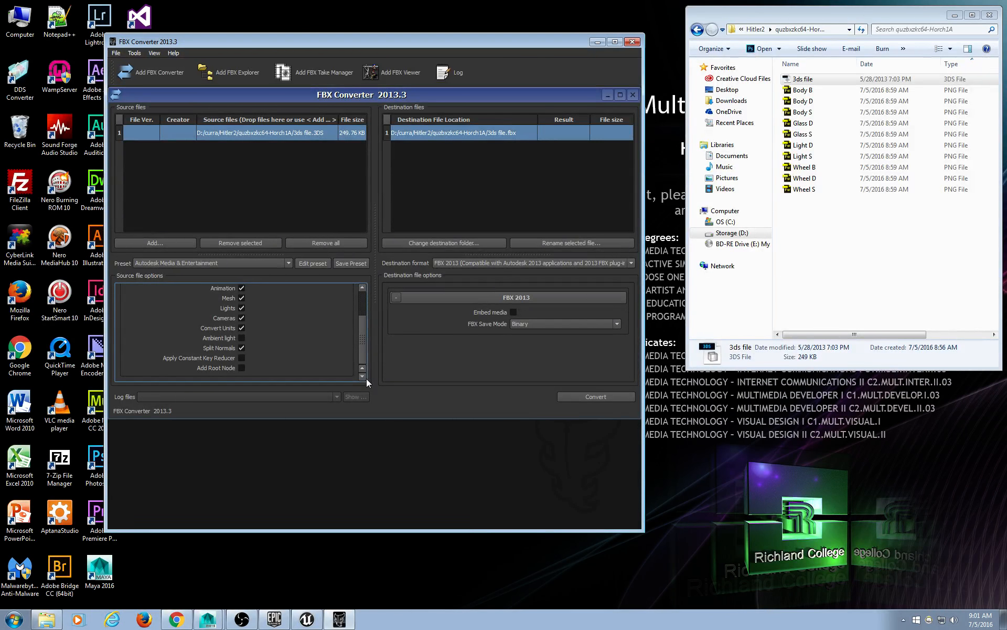
{"action": "left_click", "coordinate": [570, 324]}
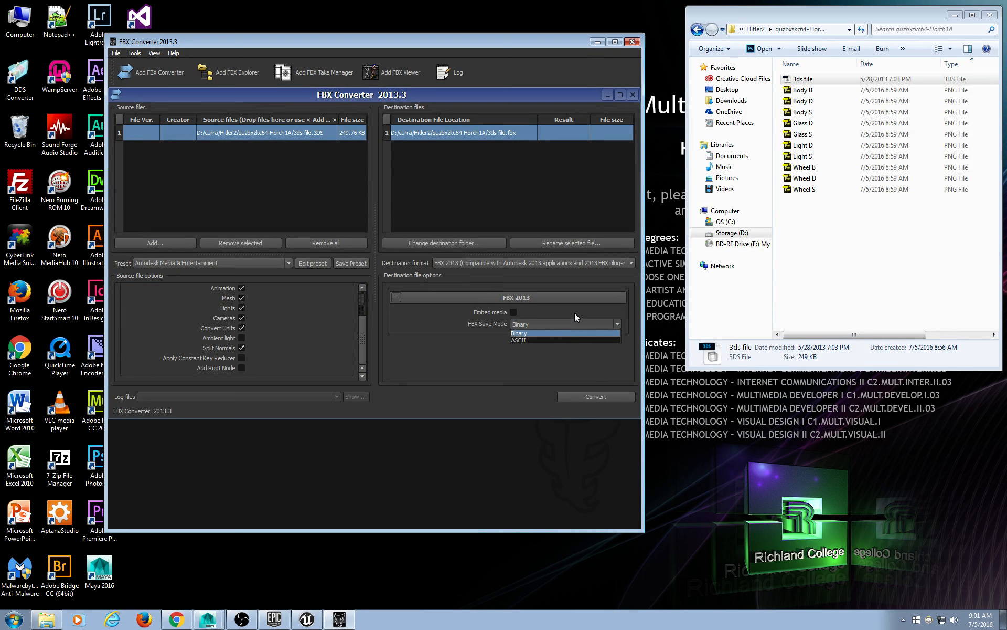
{"action": "left_click", "coordinate": [570, 339]}
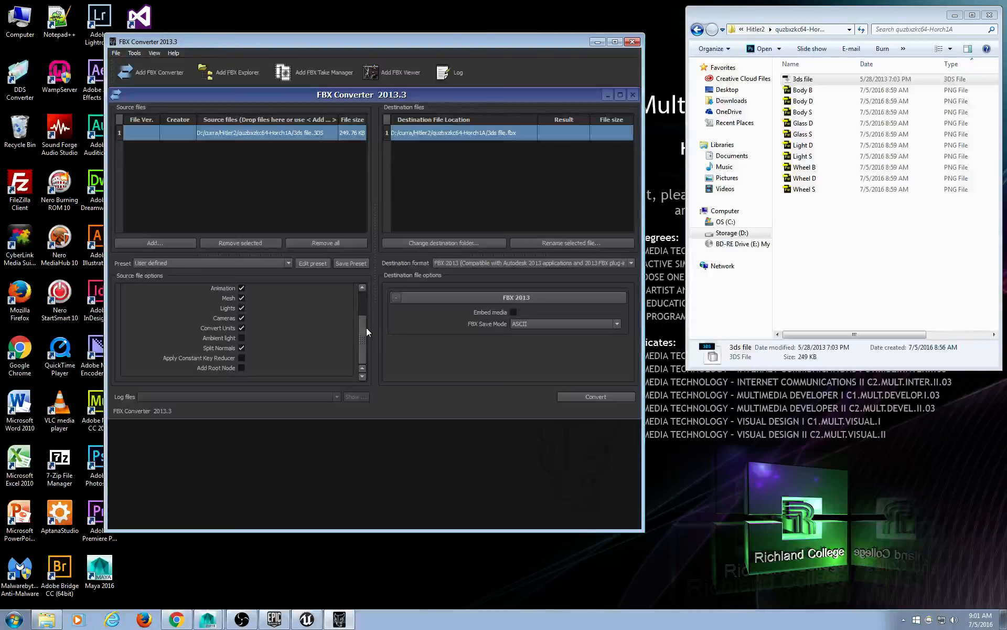
{"action": "mouse_move", "coordinate": [364, 332]}
{"action": "left_mouse_down"}
{"action": "mouse_move", "coordinate": [361, 308]}
{"action": "mouse_move", "coordinate": [359, 340]}
{"action": "left_mouse_up"}
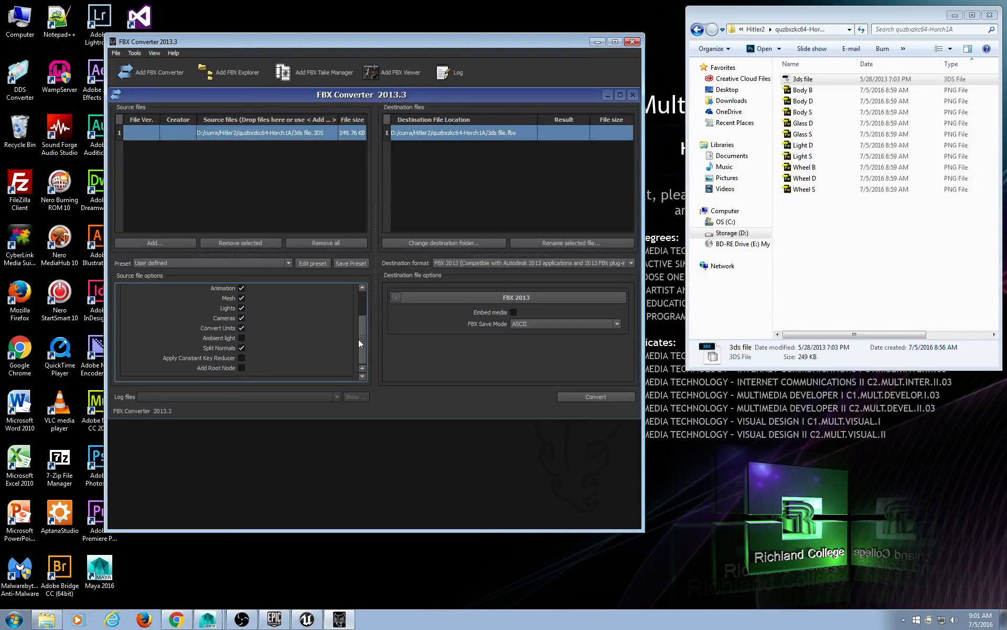
{"action": "left_click", "coordinate": [241, 367]}
{"action": "left_click", "coordinate": [499, 298]}
{"action": "left_click", "coordinate": [396, 298]}
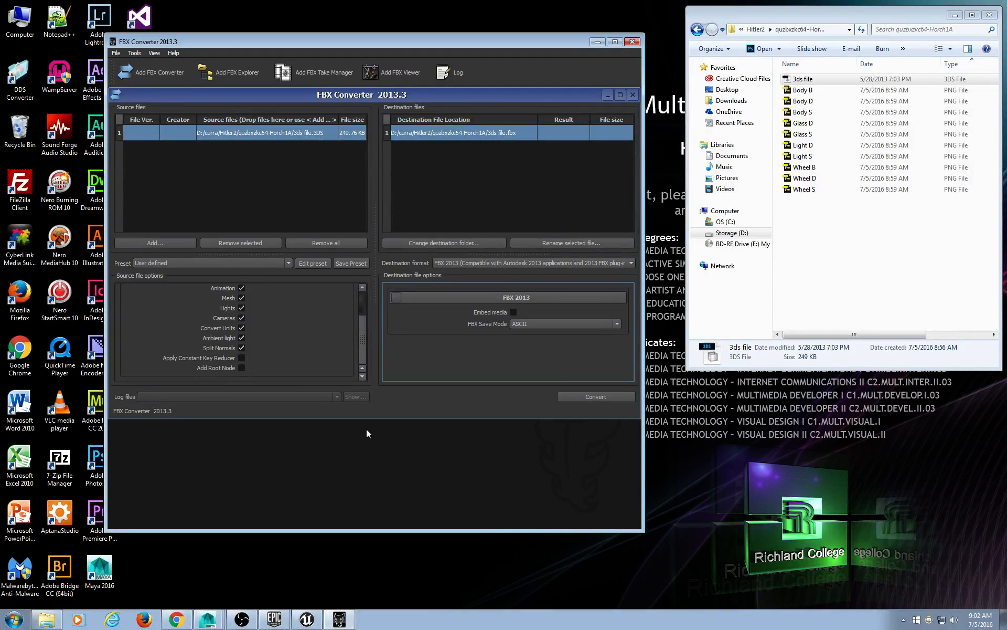
{"action": "mouse_move", "coordinate": [351, 49]}
{"action": "left_mouse_down"}
{"action": "mouse_move", "coordinate": [384, 49]}
{"action": "mouse_move", "coordinate": [370, 51]}
{"action": "left_mouse_up"}
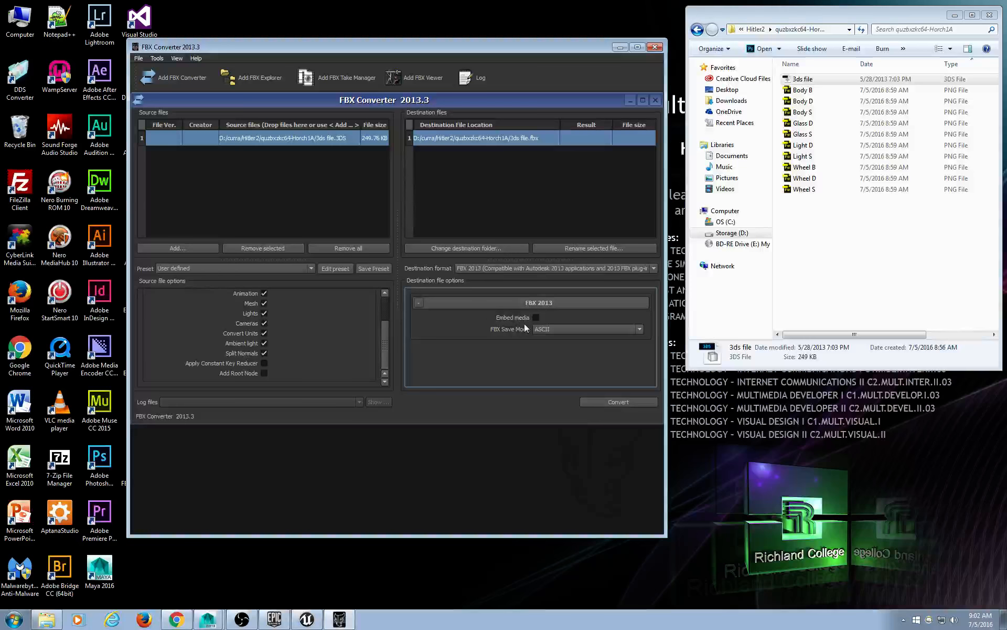
Keep ASCII mode, convert to the 1.33 MB 3ds file.fbx, then switch to Maya.
{"action": "left_click", "coordinate": [550, 330]}
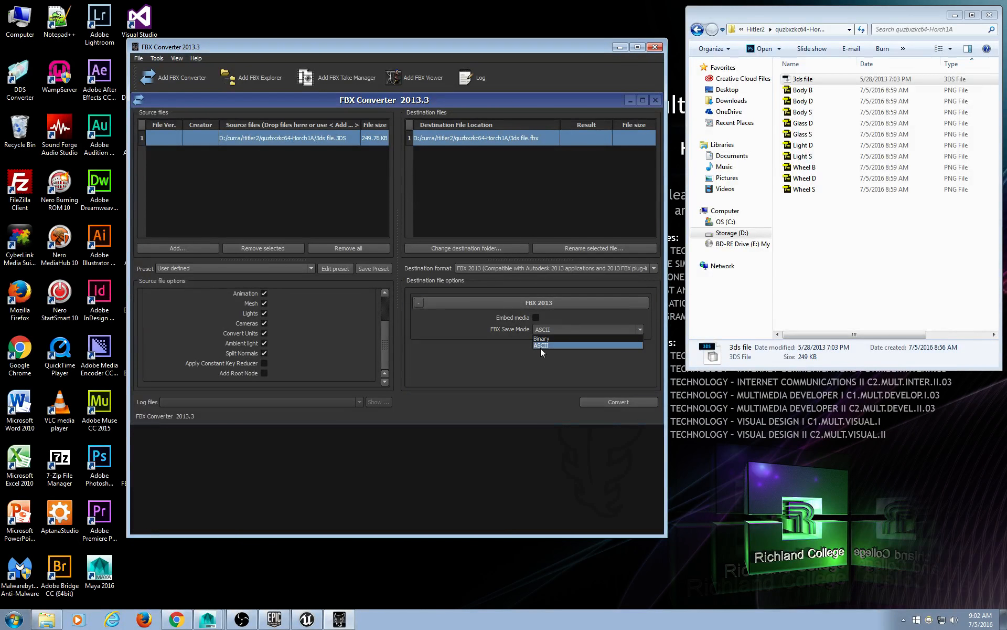
{"action": "left_click", "coordinate": [543, 345]}
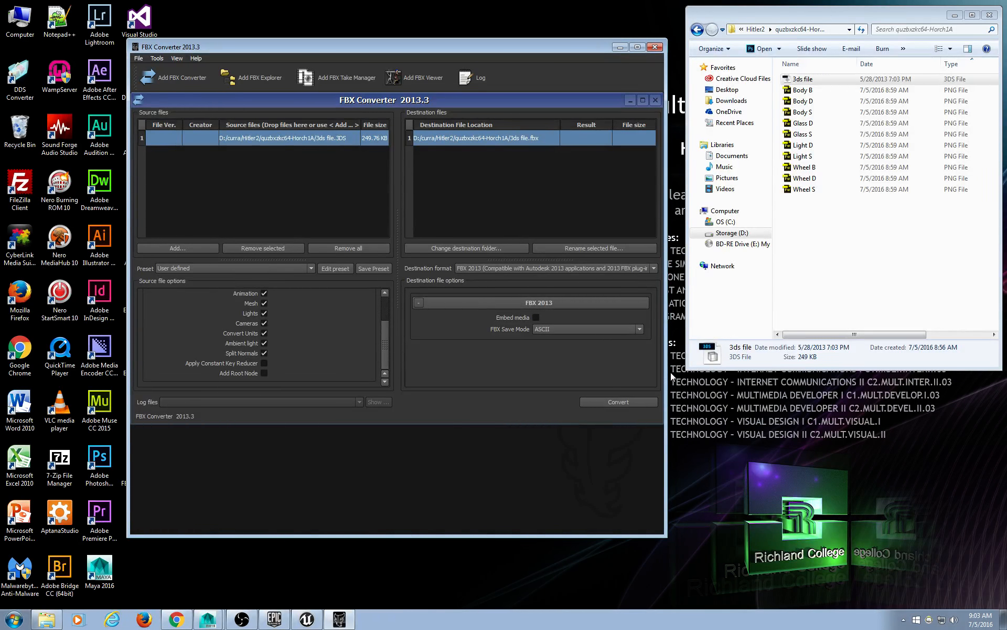
{"action": "left_click", "coordinate": [622, 401]}
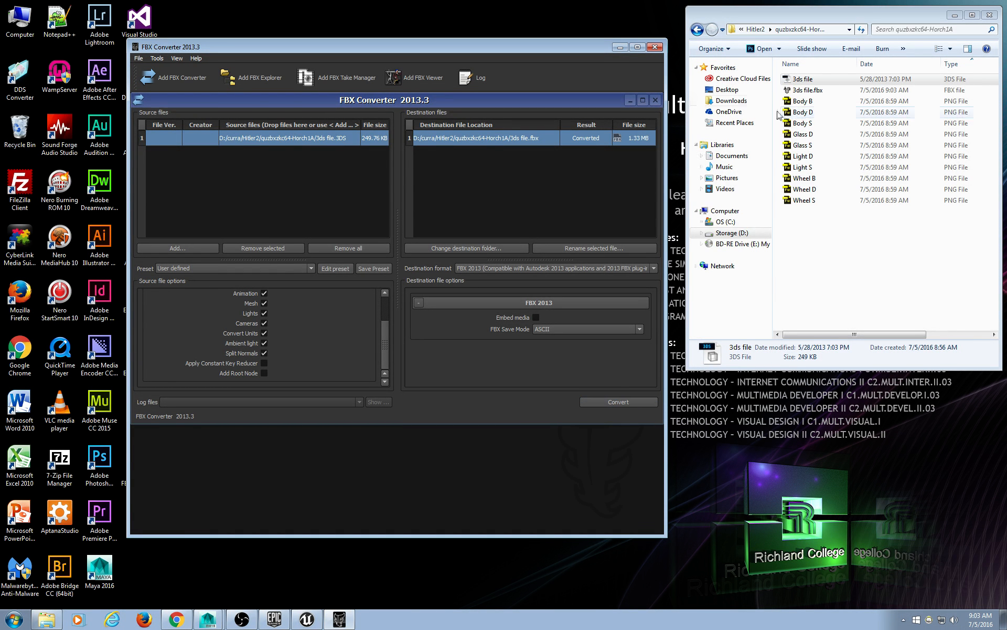
{"action": "left_click", "coordinate": [831, 92]}
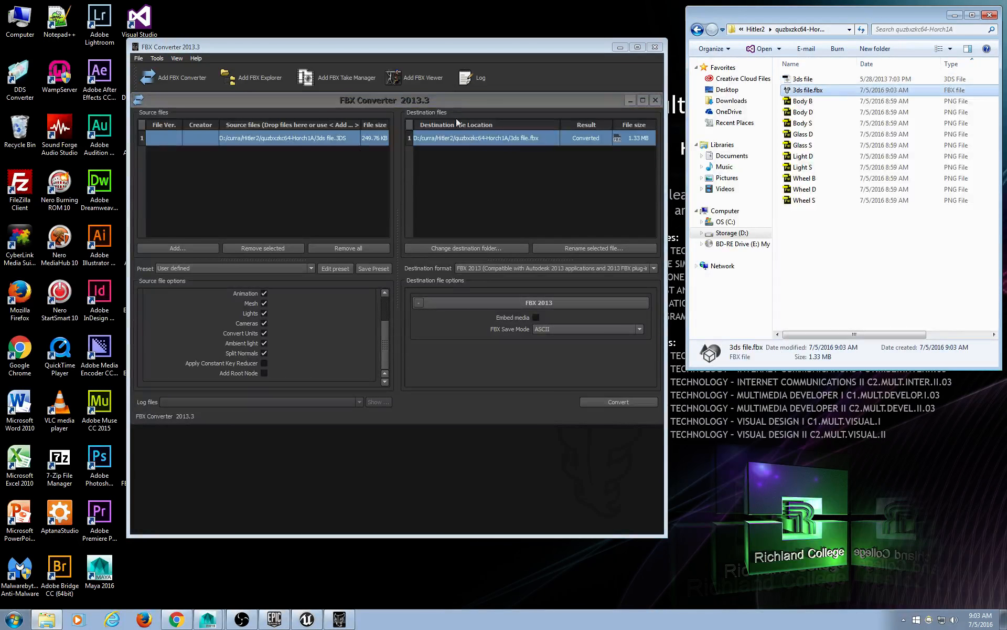
{"action": "left_click", "coordinate": [209, 619]}
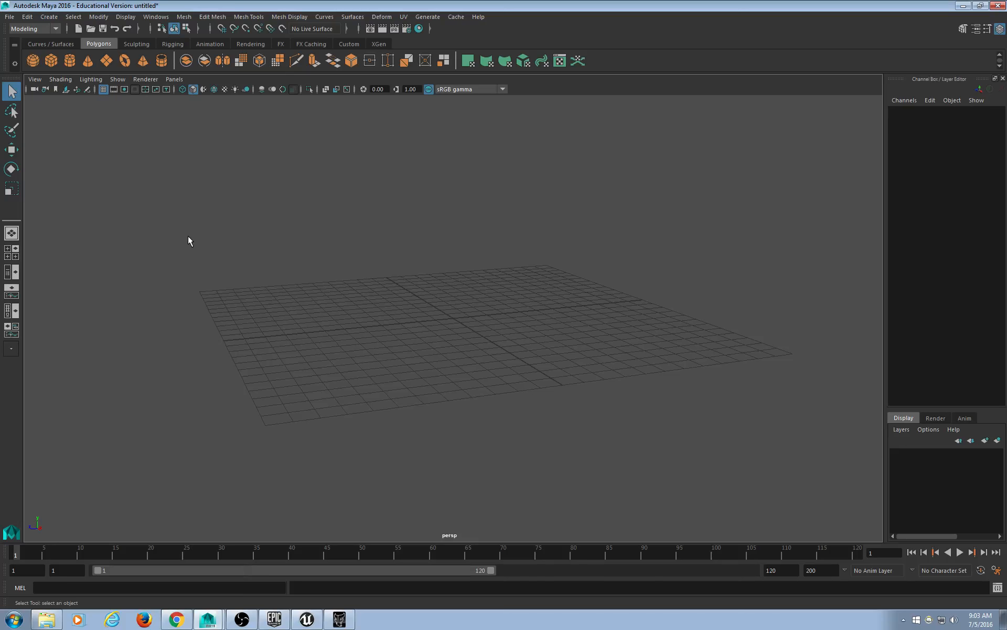
Copy the model folder path and import 3ds file.fbx from it via File > Import.
{"action": "left_click", "coordinate": [963, 6]}
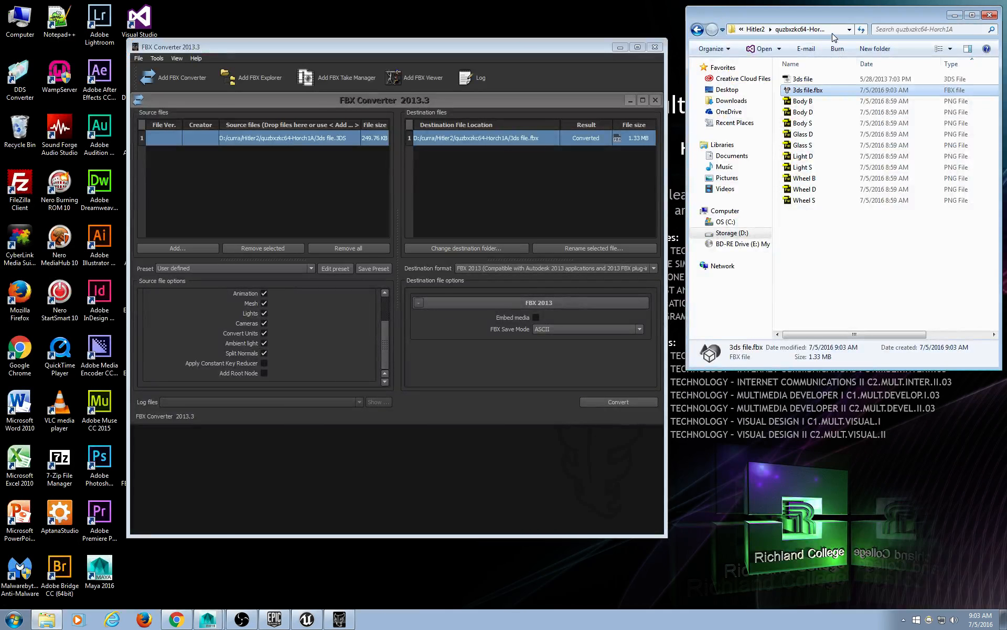
{"action": "left_click", "coordinate": [838, 30]}
{"action": "key", "text": "ctrl+c"}
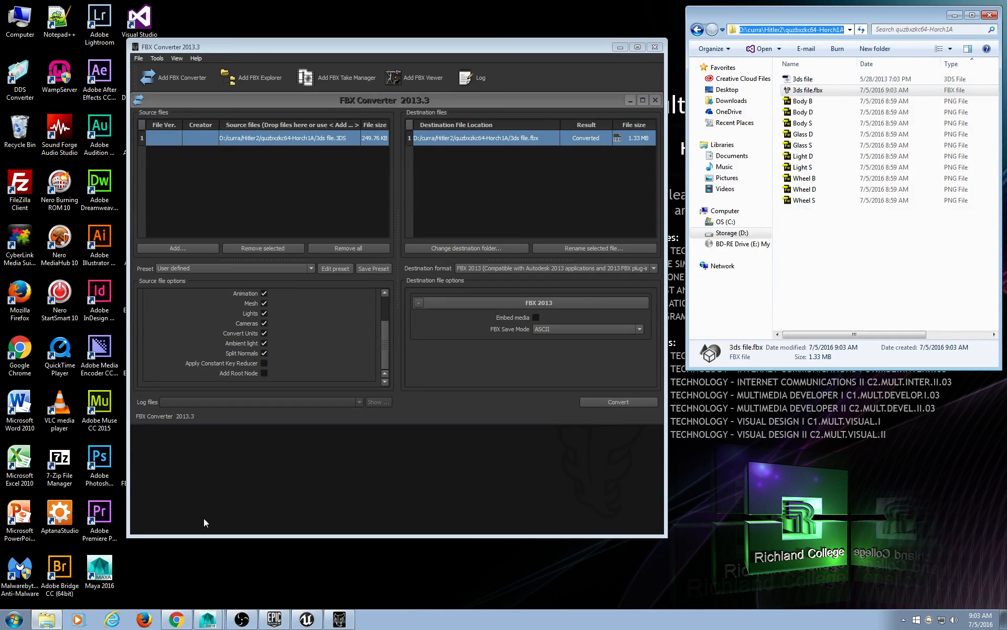
{"action": "left_click", "coordinate": [208, 619]}
{"action": "left_click", "coordinate": [9, 16]}
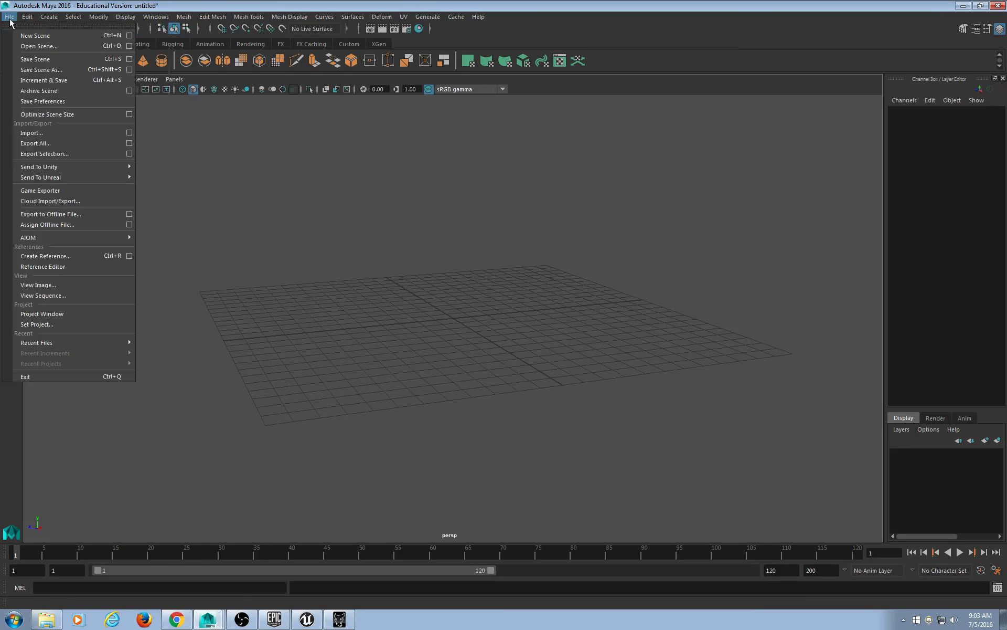
{"action": "left_click", "coordinate": [38, 133]}
{"action": "key", "text": "ctrl+v"}
{"action": "key", "text": "Return"}
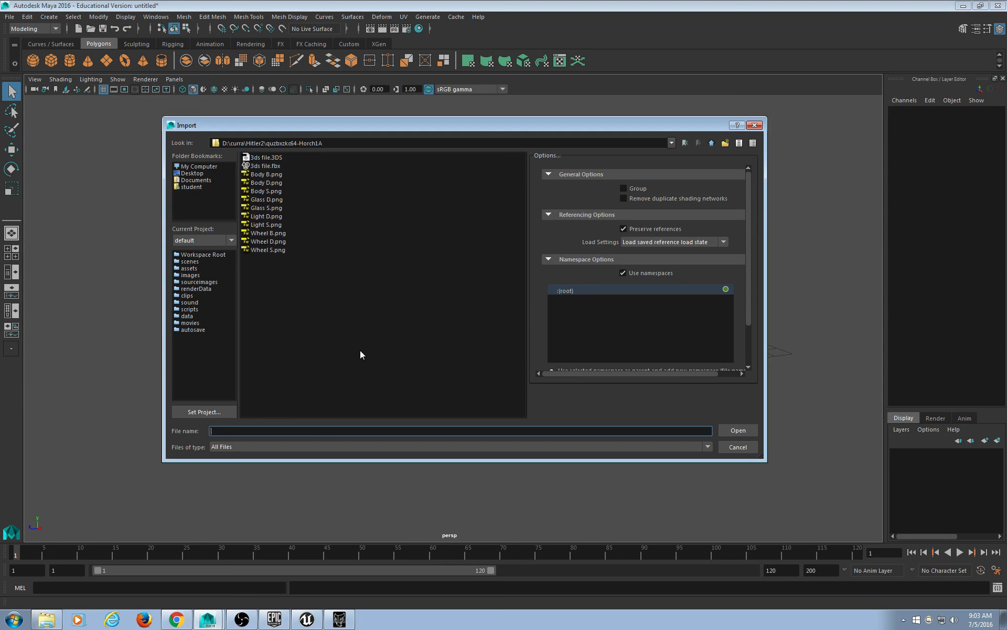
{"action": "left_click", "coordinate": [281, 165]}
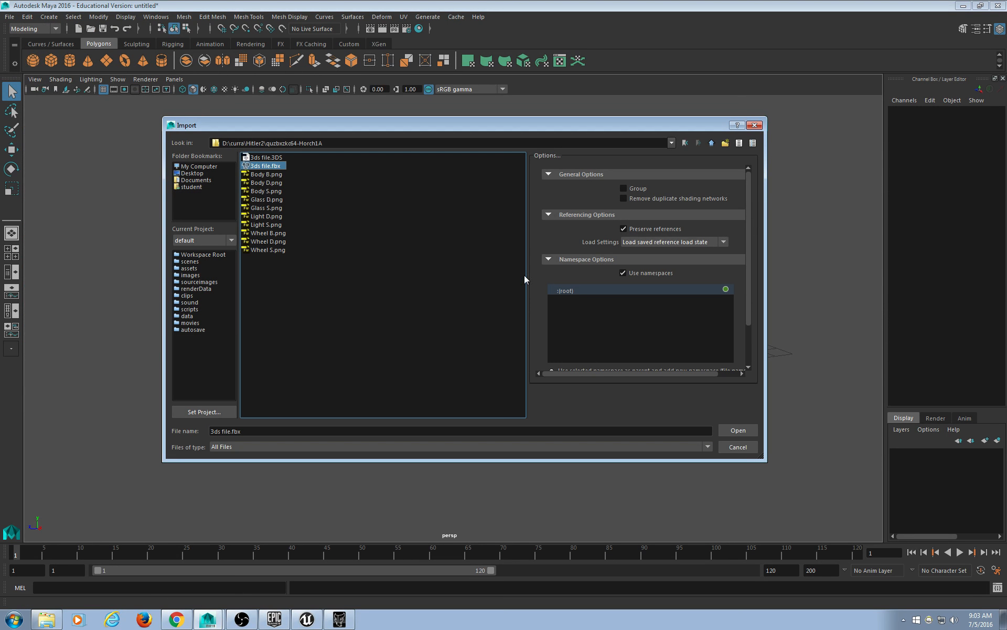
{"action": "left_click", "coordinate": [737, 430]}
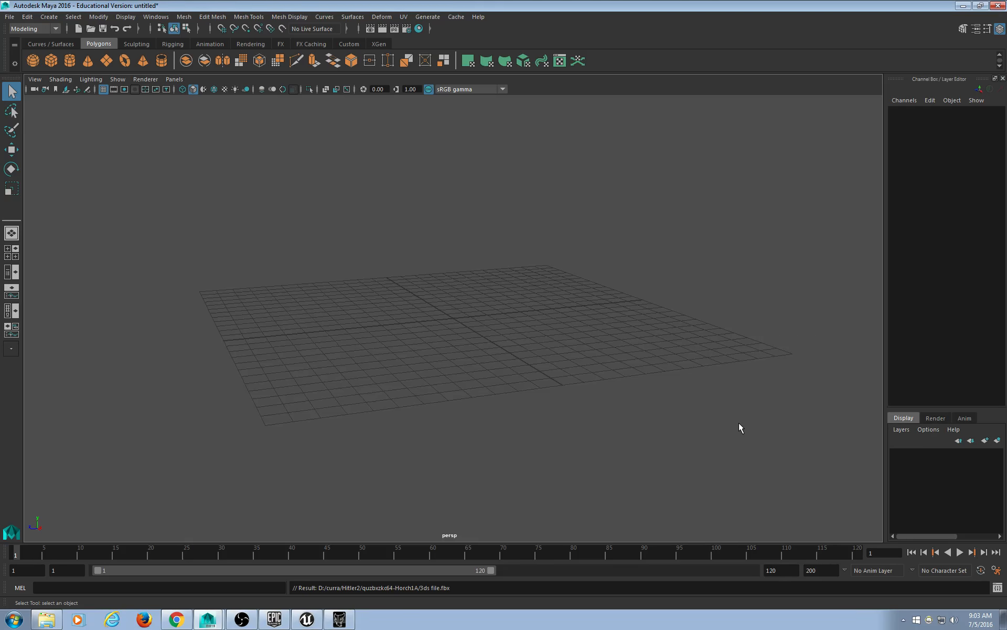
Frame the imported Horch vehicle and orbit around it, selecting Body and Body_door to inspect.
{"action": "key", "text": "a"}
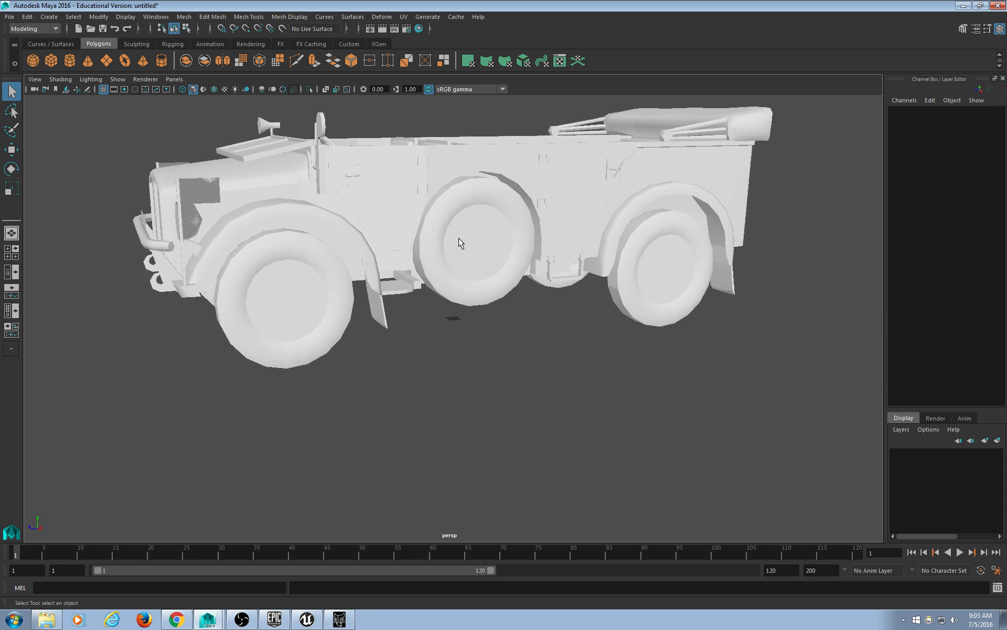
{"action": "scroll", "coordinate": [457, 238], "scroll_direction": "down", "scroll_amount": 4}
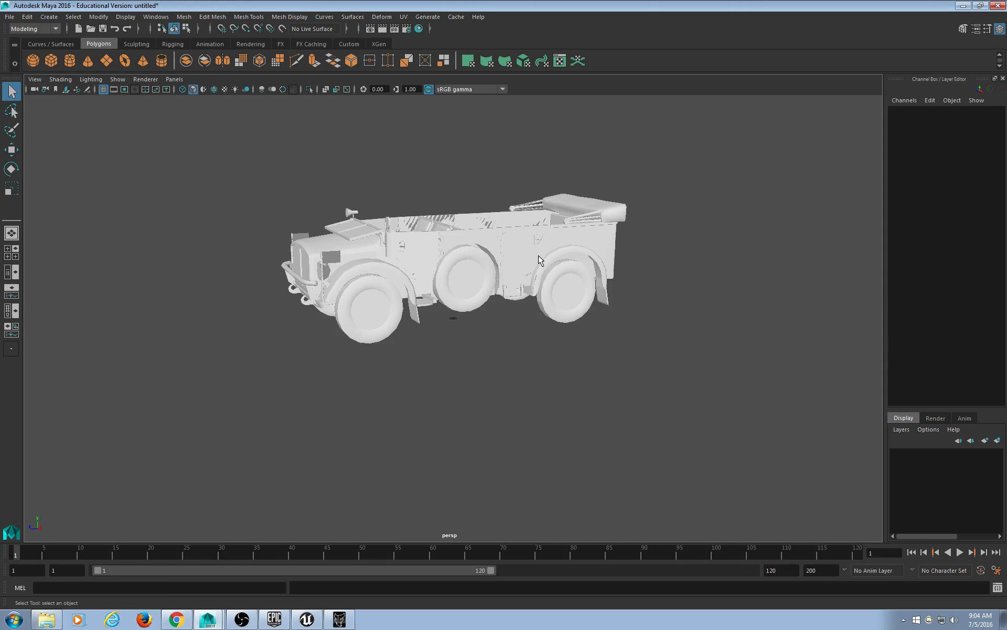
{"action": "left_click_drag", "start_coordinate": [415, 304], "coordinate": [504, 307], "text": "alt"}
{"action": "scroll", "coordinate": [458, 288], "scroll_direction": "up", "scroll_amount": 5}
{"action": "scroll", "coordinate": [571, 309], "scroll_direction": "down", "scroll_amount": 1}
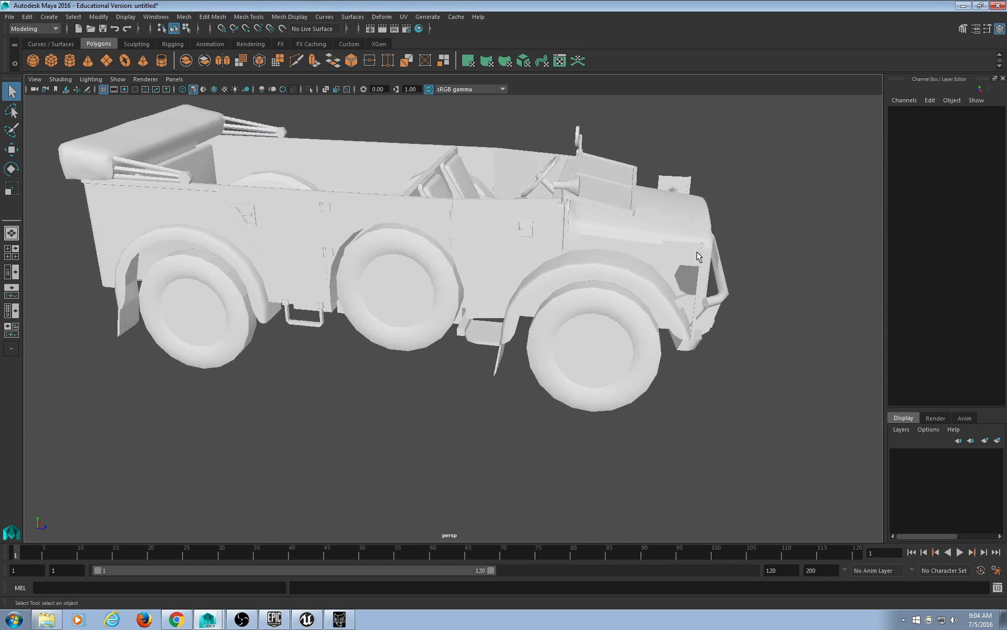
{"action": "left_click", "coordinate": [645, 279]}
{"action": "left_click_drag", "start_coordinate": [738, 336], "coordinate": [652, 337], "text": "alt"}
{"action": "scroll", "coordinate": [677, 322], "scroll_direction": "down", "scroll_amount": 3}
{"action": "left_click", "coordinate": [653, 331]}
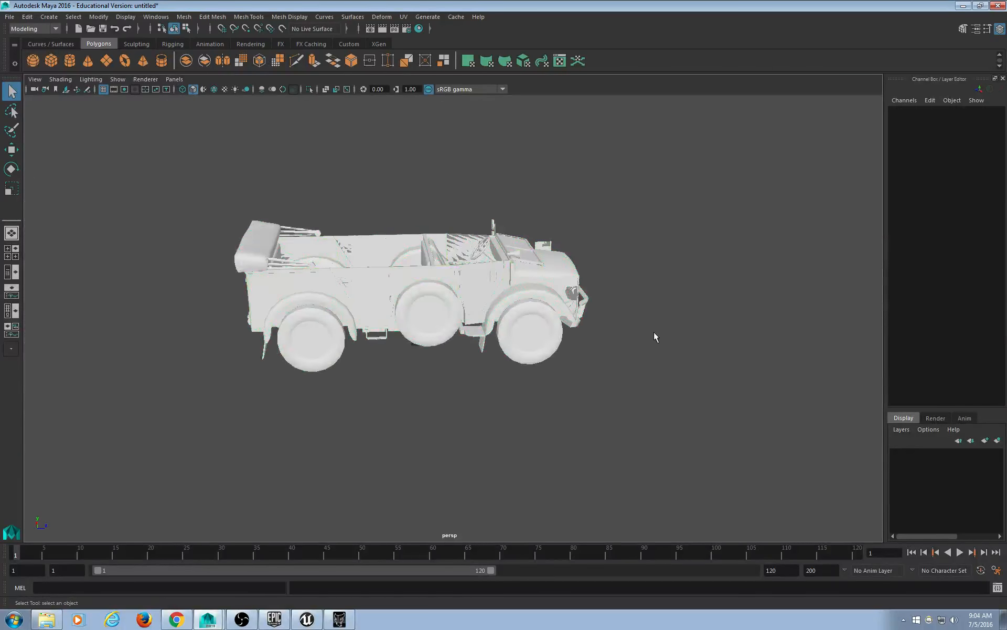
{"action": "left_click_drag", "start_coordinate": [346, 254], "coordinate": [316, 284], "text": "alt"}
{"action": "scroll", "coordinate": [331, 288], "scroll_direction": "up", "scroll_amount": 5}
{"action": "left_click", "coordinate": [316, 284]}
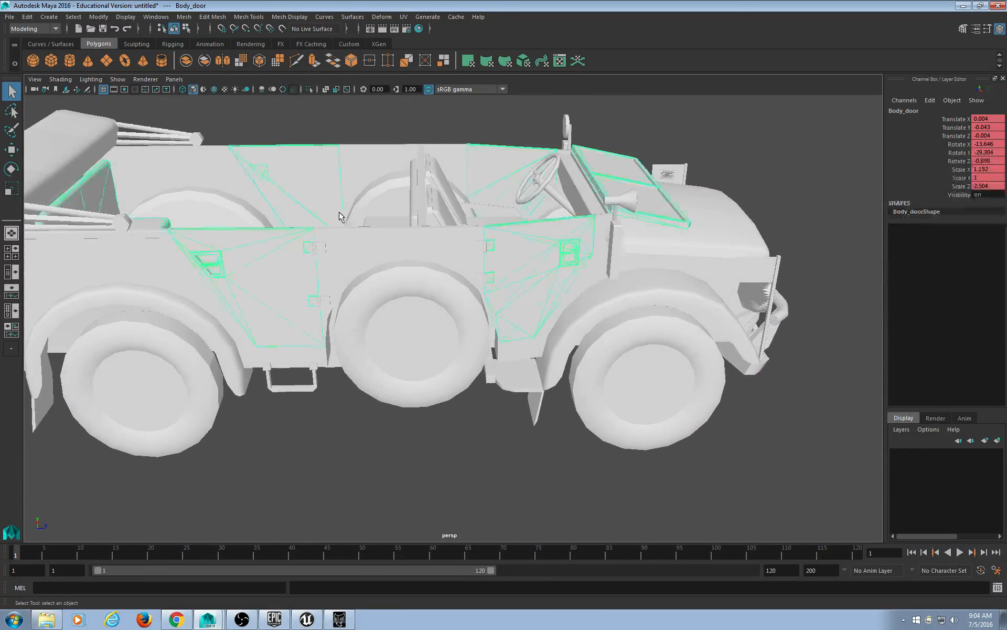
{"action": "left_click_drag", "start_coordinate": [337, 214], "coordinate": [161, 386], "text": "alt"}
{"action": "scroll", "coordinate": [605, 307], "scroll_direction": "down", "scroll_amount": 5}
{"action": "left_click", "coordinate": [446, 336]}
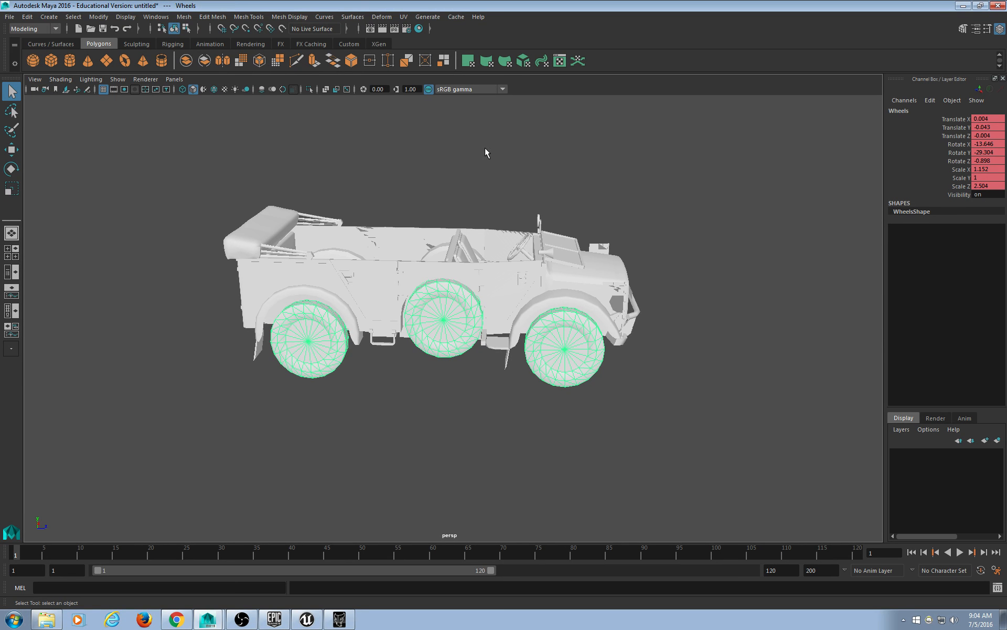
{"action": "scroll", "coordinate": [512, 226], "scroll_direction": "up", "scroll_amount": 5}
{"action": "scroll", "coordinate": [512, 224], "scroll_direction": "down", "scroll_amount": 5}
{"action": "left_click_drag", "start_coordinate": [512, 223], "coordinate": [384, 366], "text": "alt"}
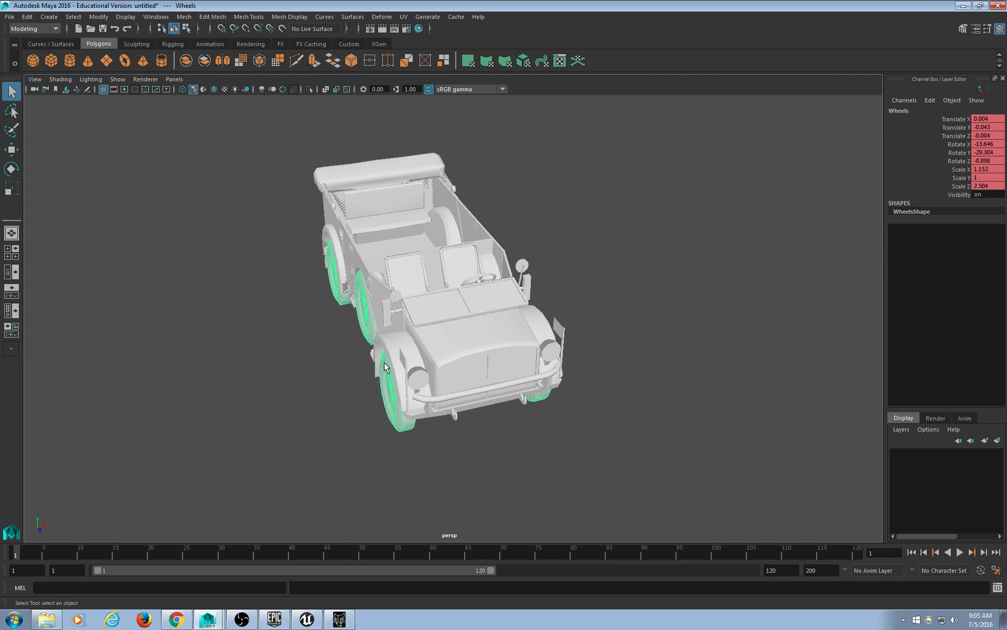
{"action": "left_click", "coordinate": [627, 362]}
{"action": "left_click_drag", "start_coordinate": [668, 357], "coordinate": [530, 353], "text": "alt"}
{"action": "left_click", "coordinate": [530, 367]}
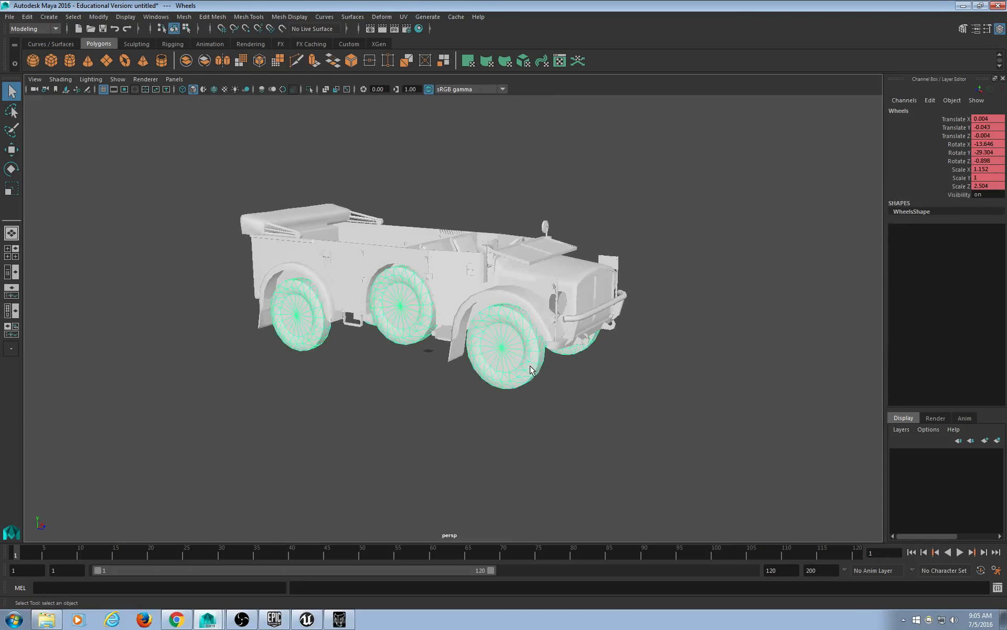
{"action": "middle_click_drag", "start_coordinate": [545, 328], "coordinate": [504, 326], "text": "alt"}
{"action": "left_click", "coordinate": [527, 294]}
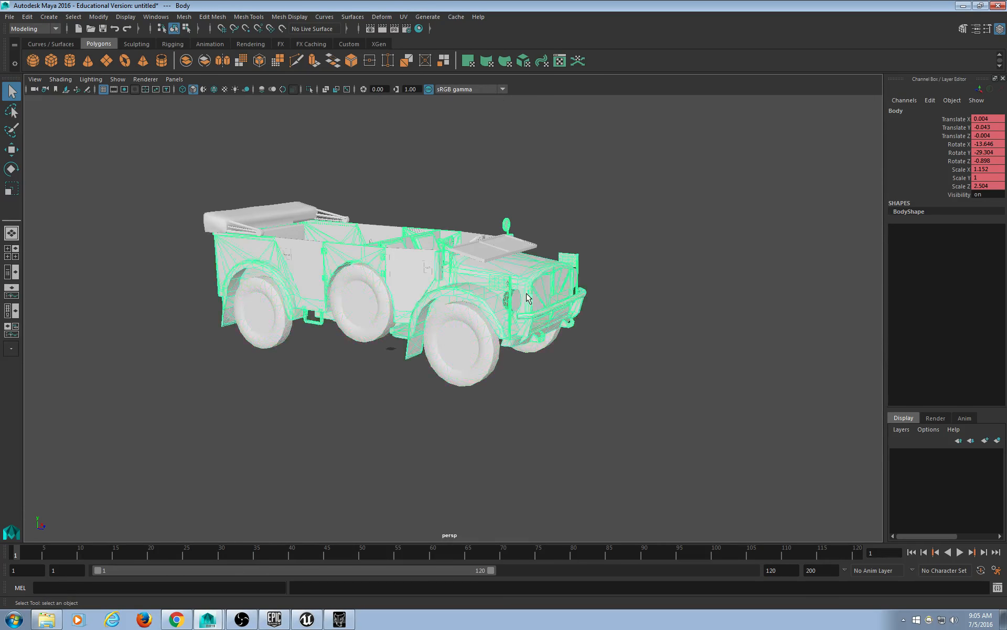
{"action": "left_click", "coordinate": [499, 249]}
{"action": "left_click_drag", "start_coordinate": [498, 249], "coordinate": [551, 320], "text": "alt"}
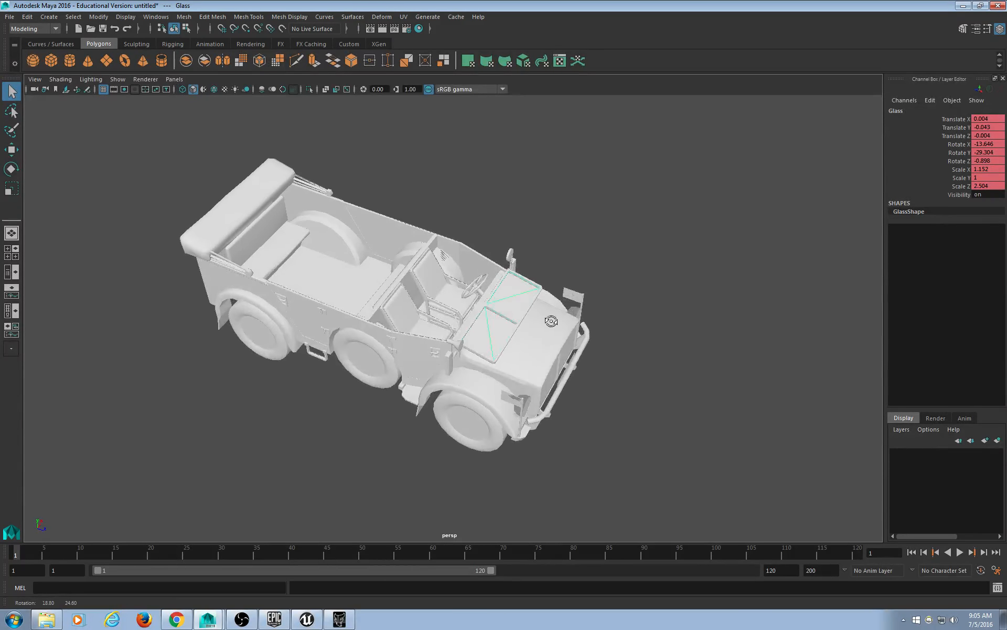
{"action": "left_click_drag", "start_coordinate": [517, 369], "coordinate": [555, 347], "text": "alt"}
{"action": "scroll", "coordinate": [555, 347], "scroll_direction": "up", "scroll_amount": 4}
{"action": "scroll", "coordinate": [555, 348], "scroll_direction": "down", "scroll_amount": 4}
{"action": "middle_click_drag", "start_coordinate": [538, 328], "coordinate": [537, 328], "text": "alt"}
{"action": "left_click_drag", "start_coordinate": [536, 328], "coordinate": [498, 355], "text": "alt"}
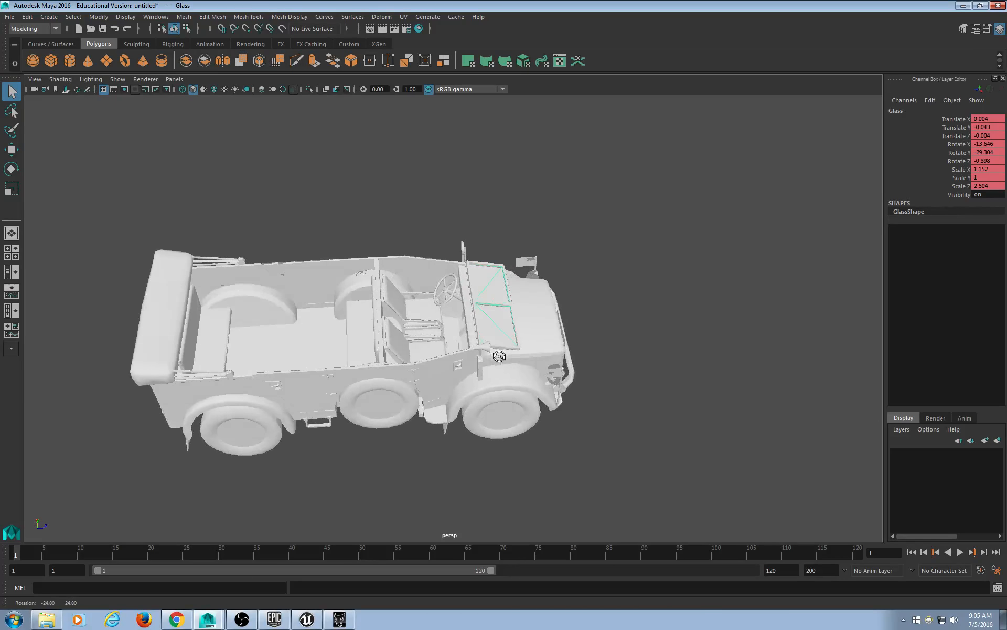
{"action": "left_click", "coordinate": [446, 288]}
{"action": "left_click_drag", "start_coordinate": [446, 288], "coordinate": [435, 353], "text": "alt"}
{"action": "left_click", "coordinate": [496, 393]}
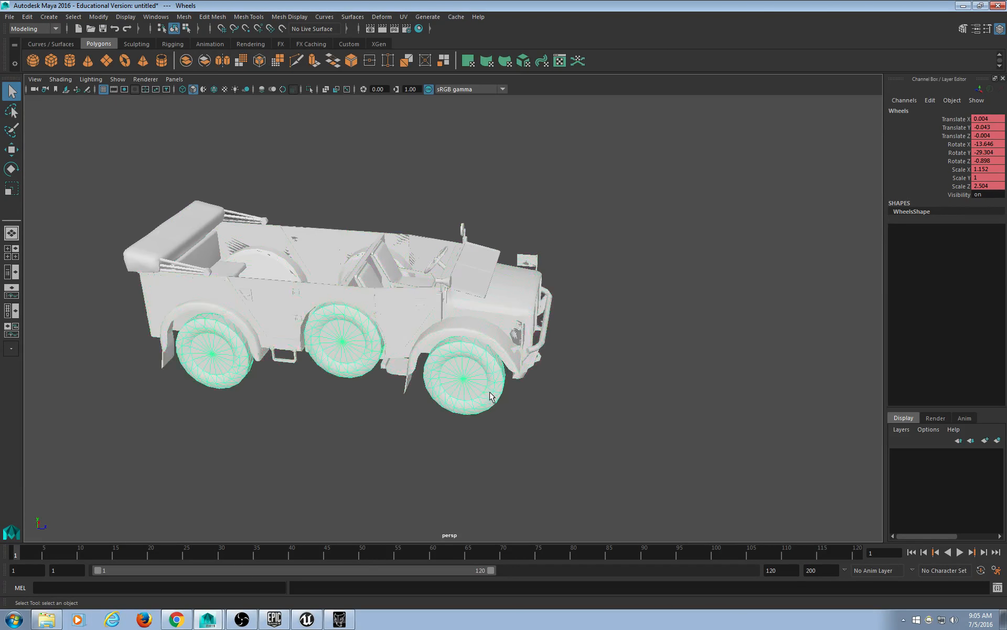
{"action": "left_click_drag", "start_coordinate": [495, 393], "coordinate": [524, 405], "text": "alt"}
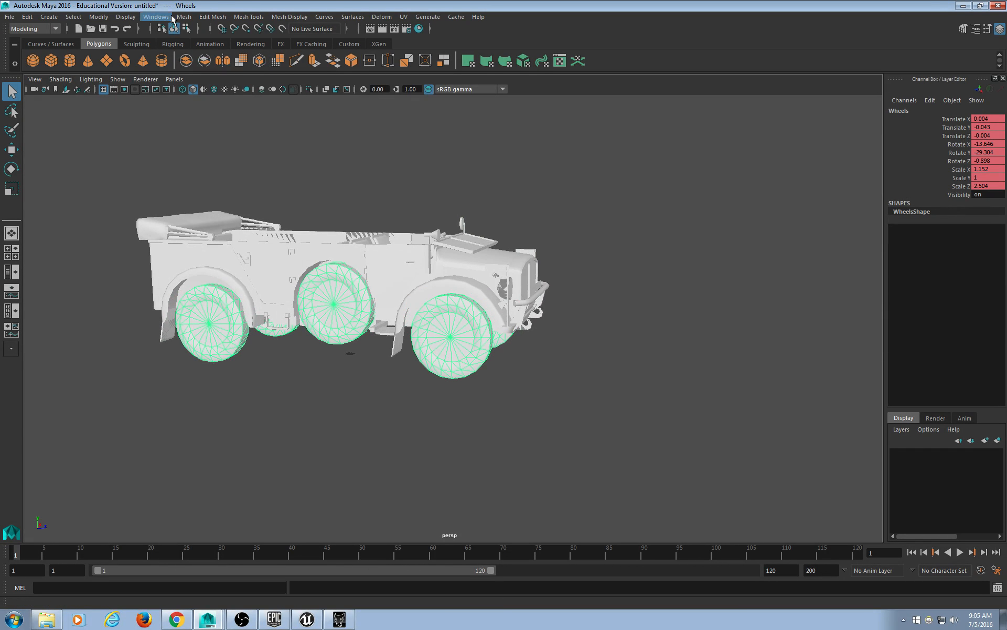
Open Hypergraph: Hierarchy, place it left of the car, make it taller, and select Body.
{"action": "left_click", "coordinate": [169, 17]}
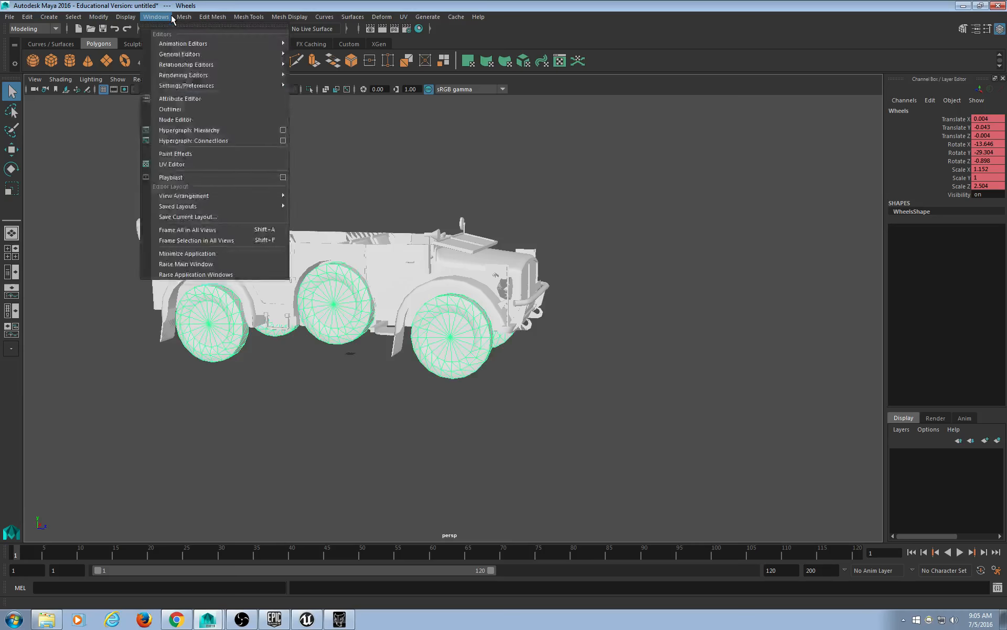
{"action": "left_click", "coordinate": [197, 130]}
{"action": "scroll", "coordinate": [420, 285], "scroll_direction": "down", "scroll_amount": 5}
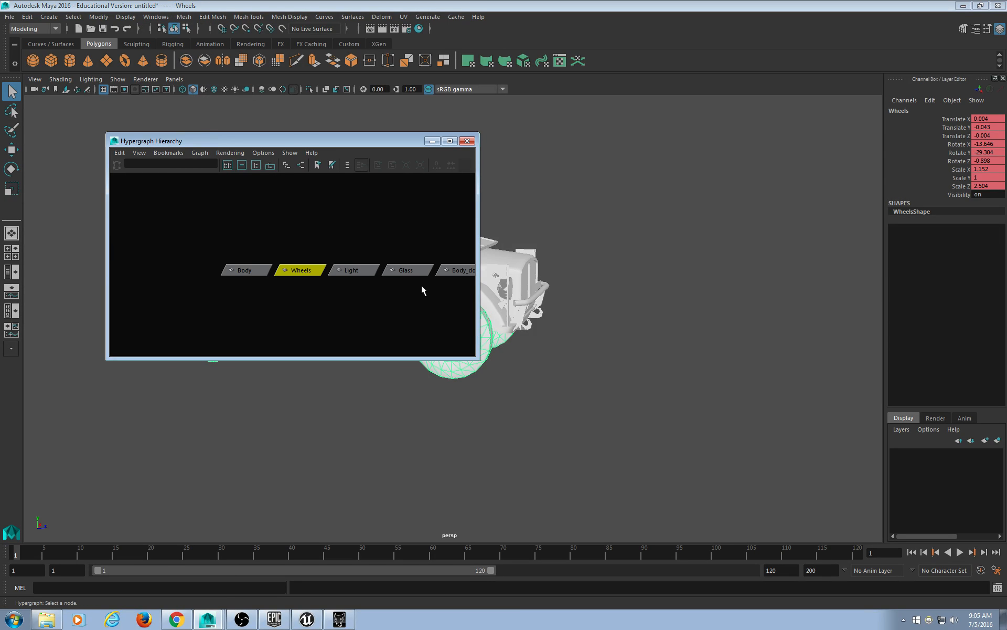
{"action": "middle_click_drag", "start_coordinate": [402, 294], "coordinate": [309, 285], "text": "alt"}
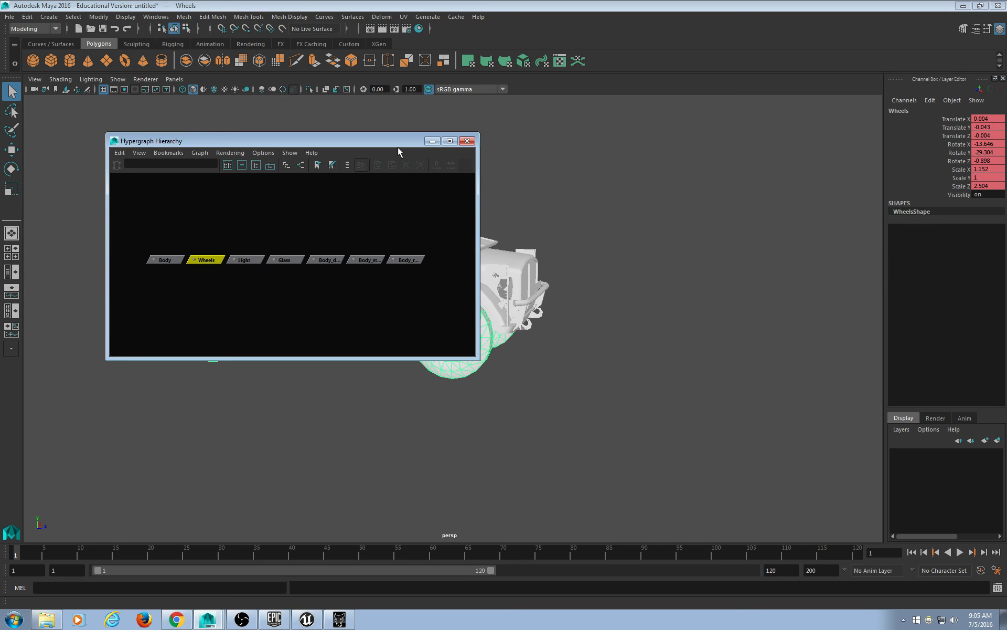
{"action": "left_click_drag", "start_coordinate": [396, 143], "coordinate": [329, 124]}
{"action": "middle_click_drag", "start_coordinate": [459, 210], "coordinate": [738, 158], "text": "alt"}
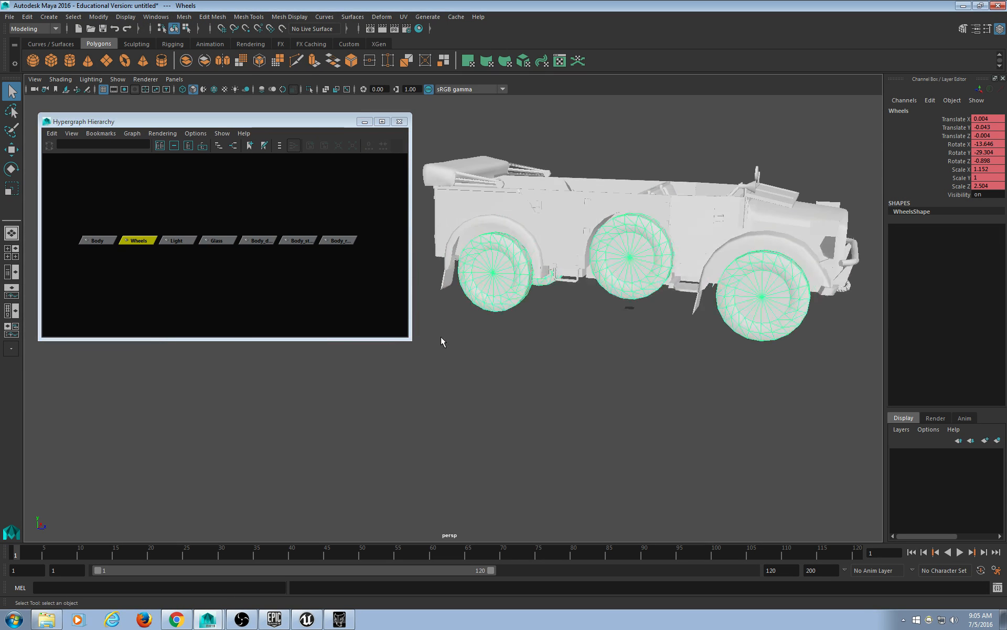
{"action": "left_click_drag", "start_coordinate": [408, 337], "coordinate": [410, 498]}
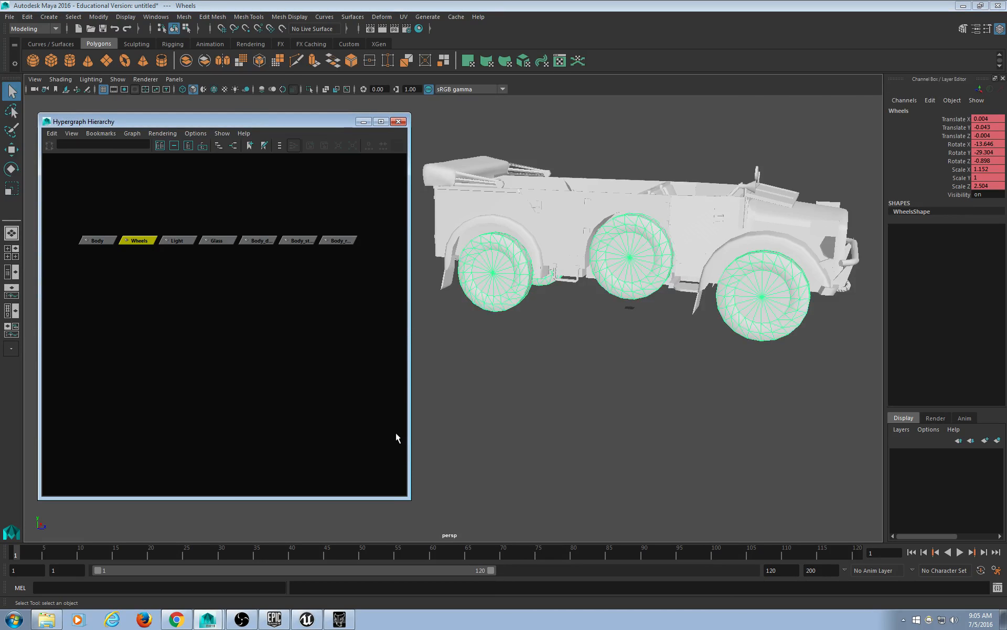
{"action": "left_click", "coordinate": [97, 240]}
{"action": "left_click_drag", "start_coordinate": [640, 279], "coordinate": [616, 269], "text": "alt"}
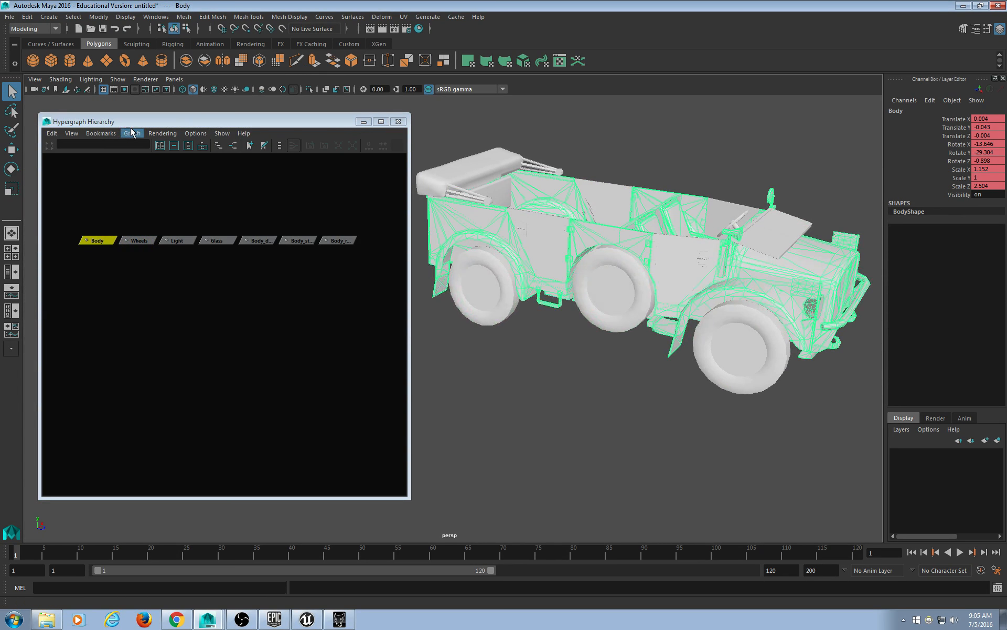
{"action": "left_click", "coordinate": [156, 17]}
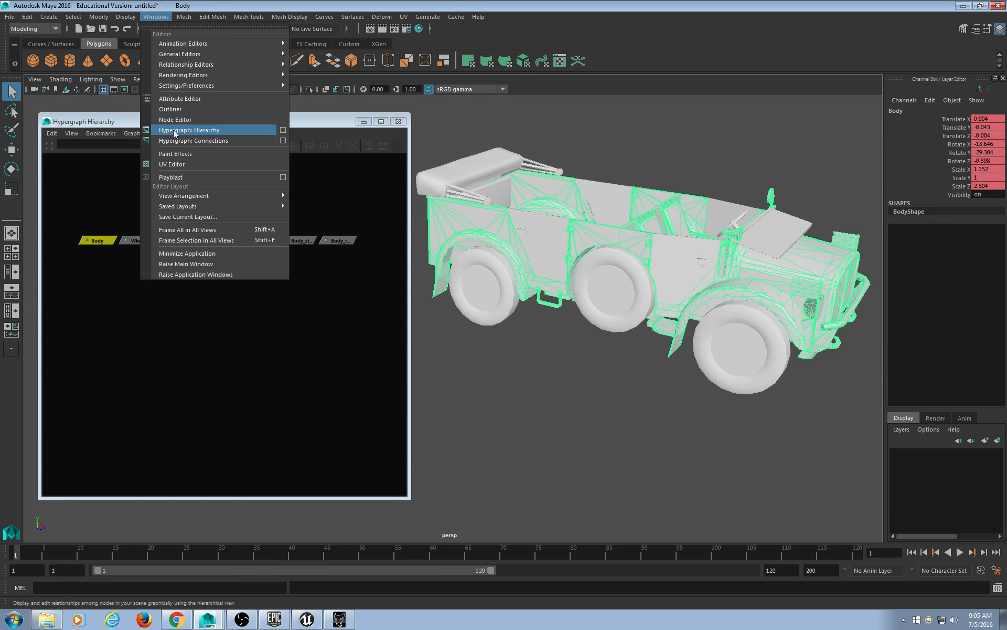
{"action": "left_click", "coordinate": [288, 303]}
{"action": "left_click", "coordinate": [88, 240]}
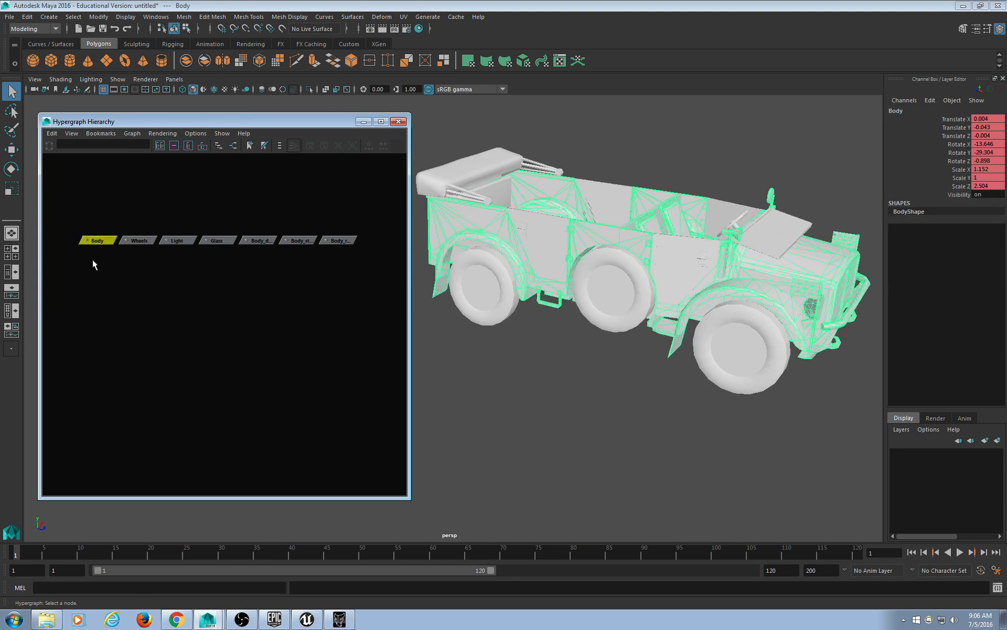
{"action": "middle_click_drag", "start_coordinate": [744, 256], "coordinate": [715, 252], "text": "alt"}
{"action": "left_click", "coordinate": [724, 240]}
{"action": "left_click", "coordinate": [326, 330]}
{"action": "left_click", "coordinate": [132, 236]}
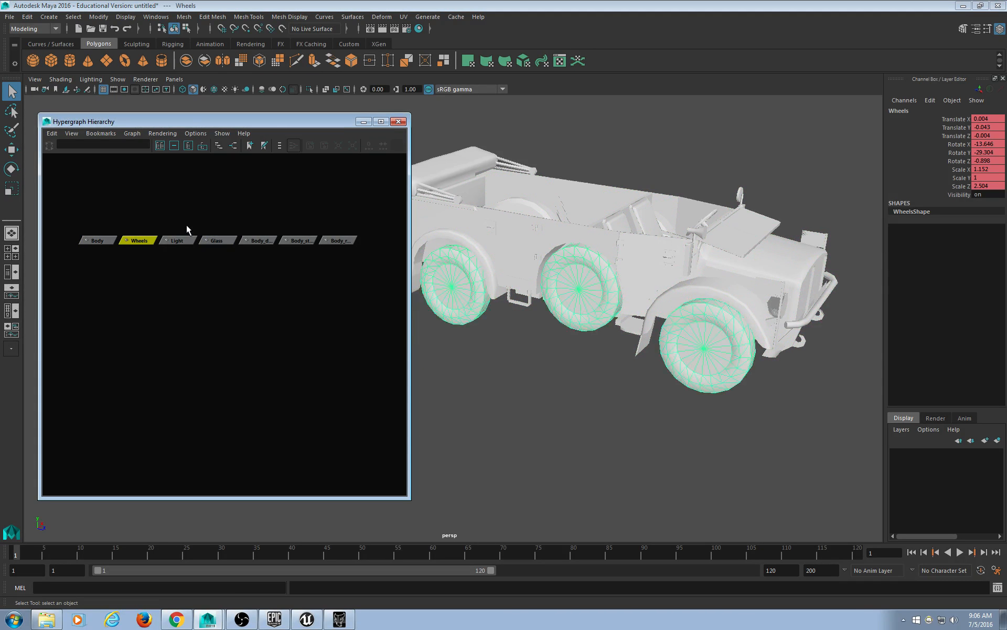
{"action": "left_click_drag", "start_coordinate": [187, 225], "coordinate": [187, 257]}
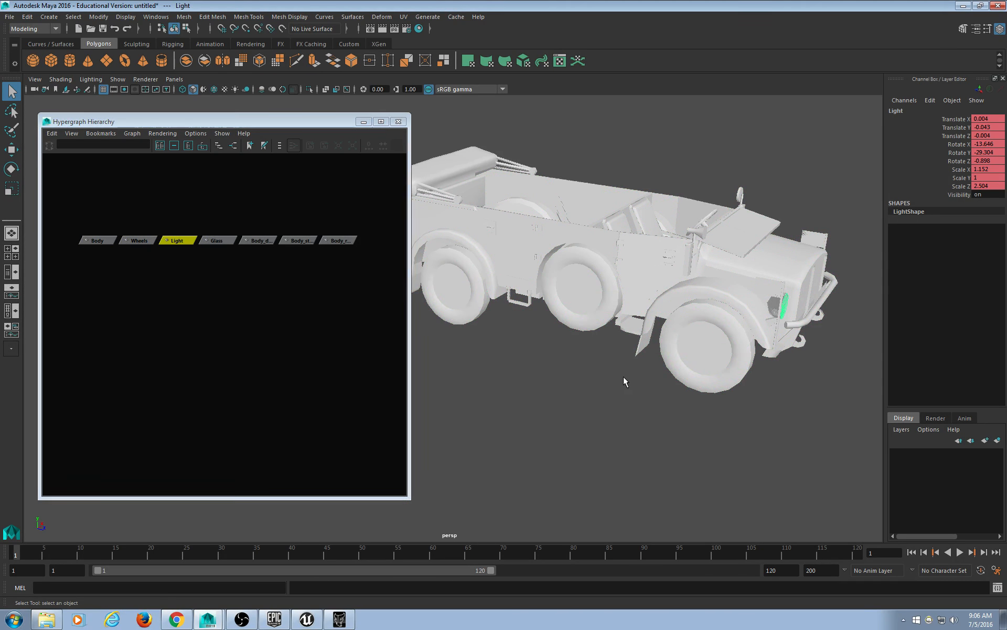
{"action": "left_click_drag", "start_coordinate": [623, 376], "coordinate": [593, 370], "text": "alt"}
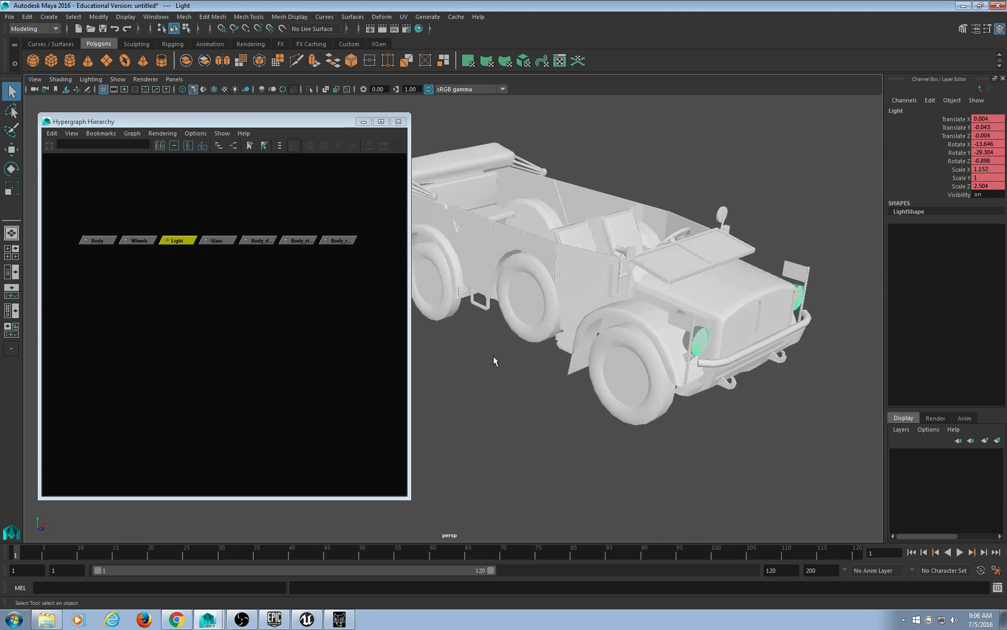
{"action": "left_click_drag", "start_coordinate": [212, 194], "coordinate": [212, 287]}
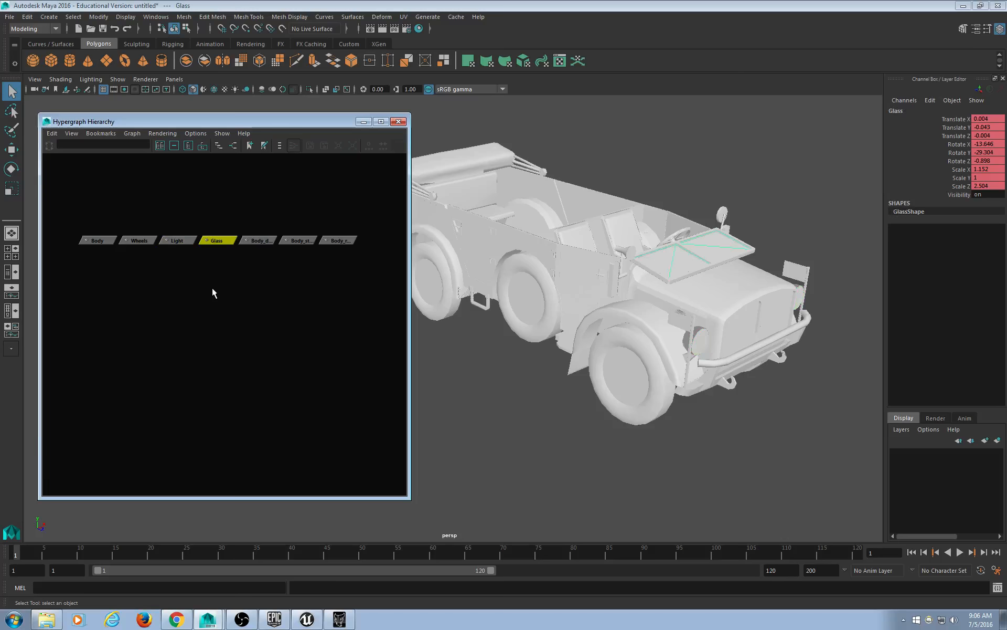
{"action": "left_click_drag", "start_coordinate": [656, 321], "coordinate": [681, 314], "text": "alt"}
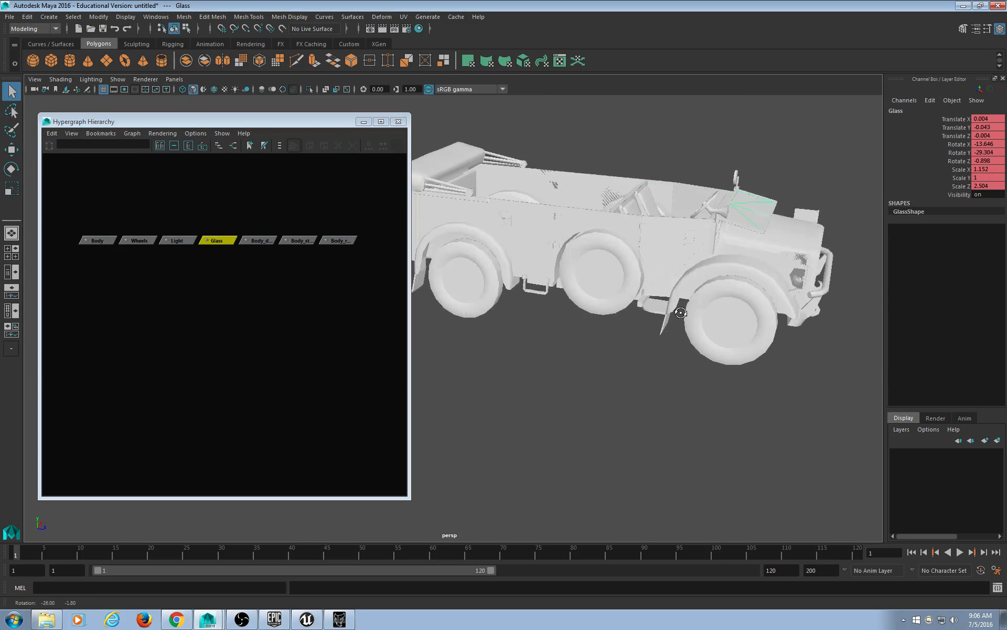
{"action": "left_click_drag", "start_coordinate": [261, 210], "coordinate": [259, 269]}
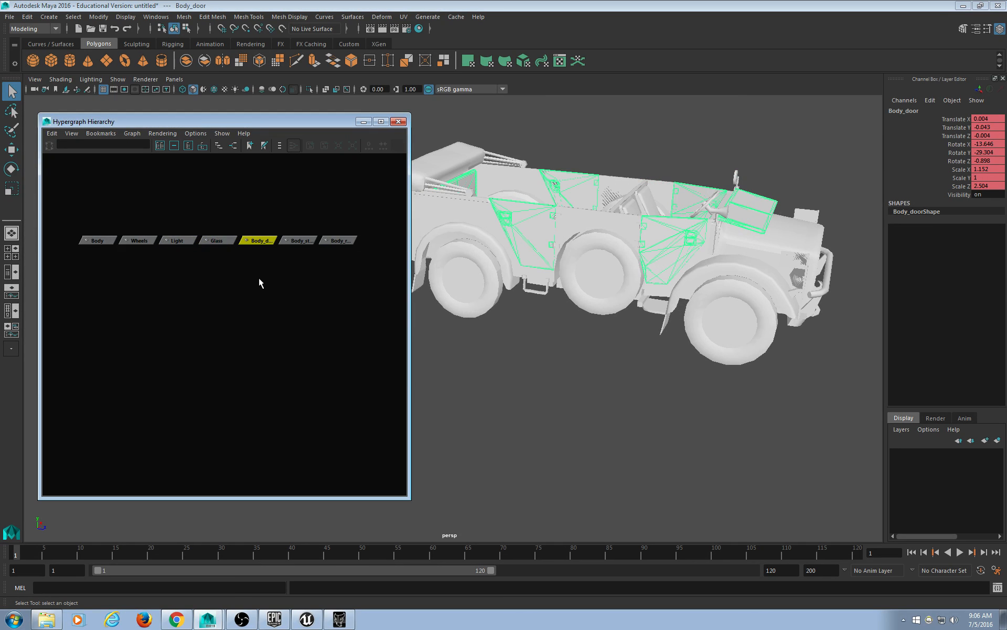
{"action": "scroll", "coordinate": [561, 297], "scroll_direction": "up", "scroll_amount": 5}
{"action": "scroll", "coordinate": [567, 292], "scroll_direction": "down", "scroll_amount": 3}
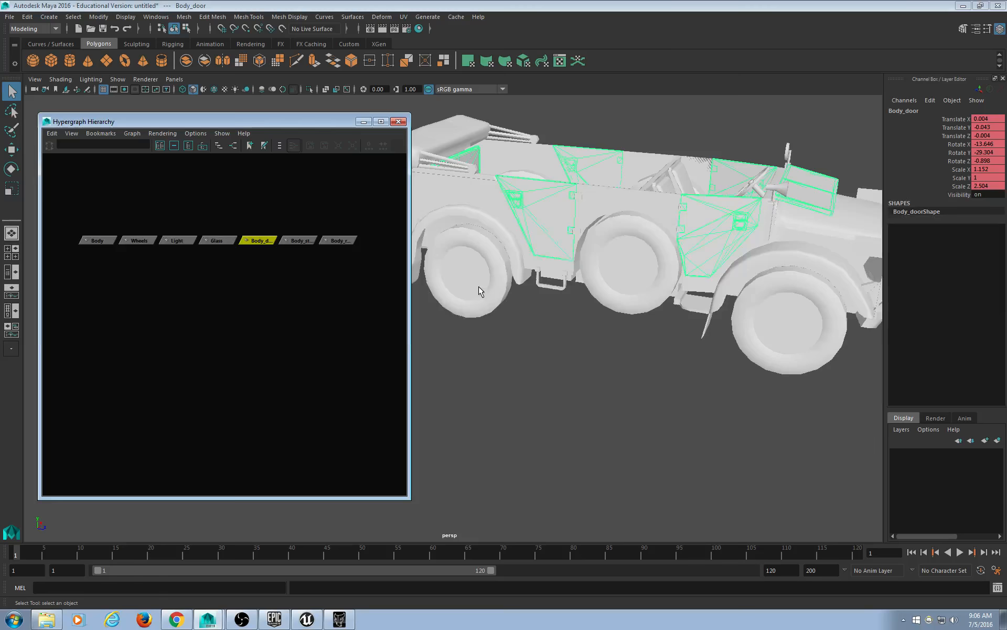
{"action": "left_click_drag", "start_coordinate": [478, 285], "coordinate": [722, 314], "text": "alt"}
{"action": "left_click_drag", "start_coordinate": [283, 207], "coordinate": [300, 257]}
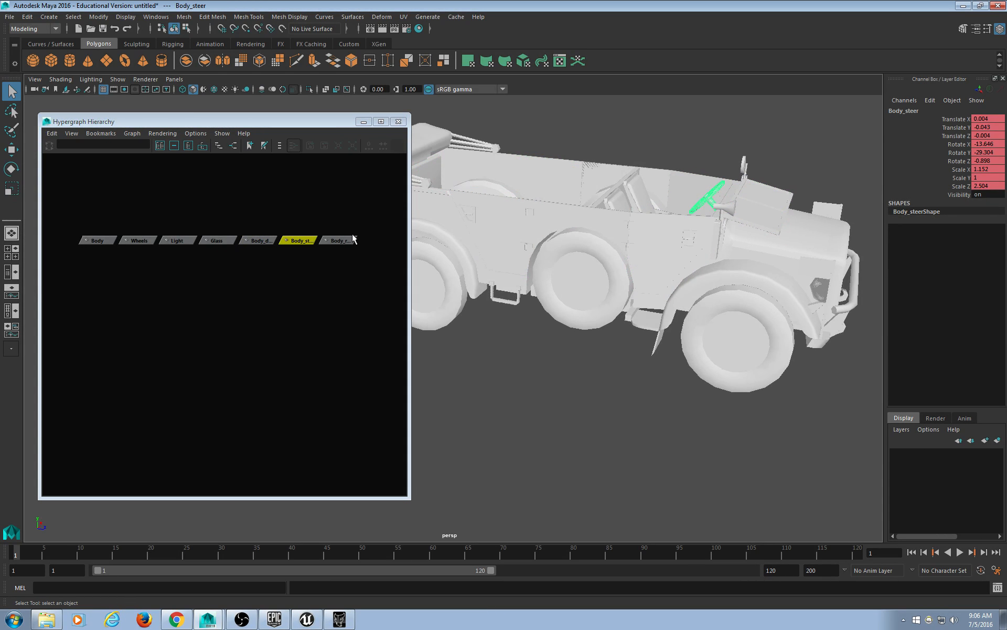
{"action": "left_click_drag", "start_coordinate": [341, 210], "coordinate": [340, 271]}
{"action": "left_click_drag", "start_coordinate": [420, 284], "coordinate": [565, 257], "text": "alt"}
{"action": "left_click", "coordinate": [565, 257]}
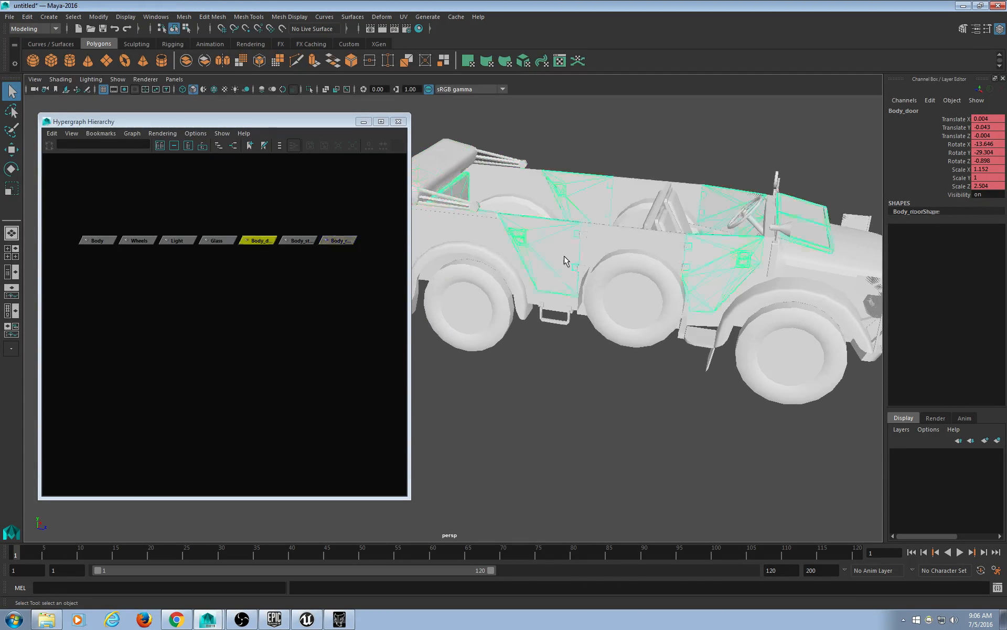
Select the Wheels, Body and Body_door nodes, then bring up the texture folder in Explorer.
{"action": "middle_click_drag", "start_coordinate": [669, 245], "coordinate": [581, 243], "text": "alt"}
{"action": "left_click_drag", "start_coordinate": [581, 243], "coordinate": [655, 256], "text": "alt"}
{"action": "middle_click_drag", "start_coordinate": [654, 252], "coordinate": [667, 269], "text": "alt"}
{"action": "scroll", "coordinate": [659, 255], "scroll_direction": "down", "scroll_amount": 3}
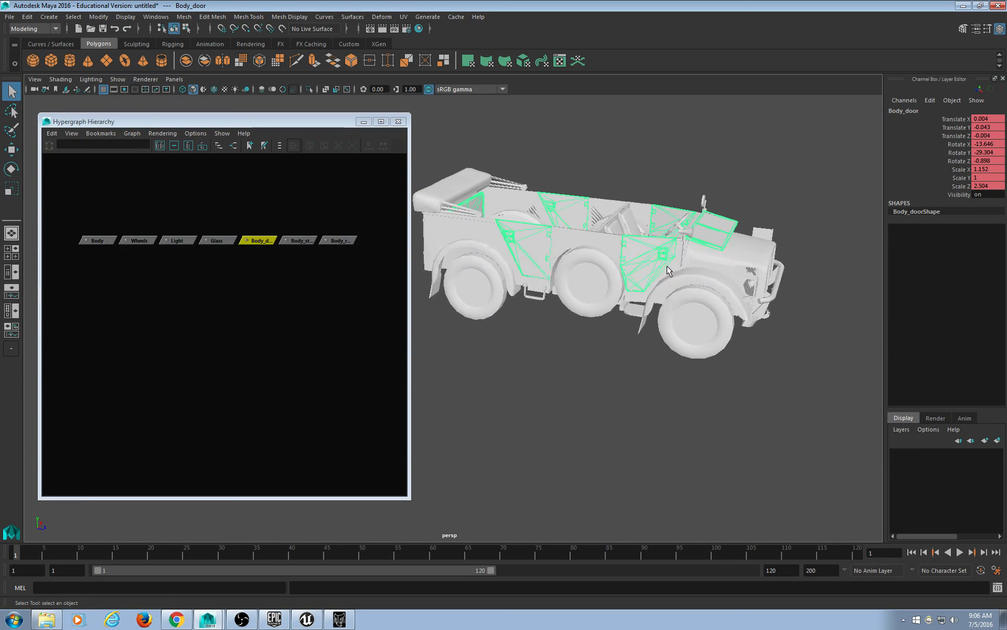
{"action": "left_click", "coordinate": [577, 252]}
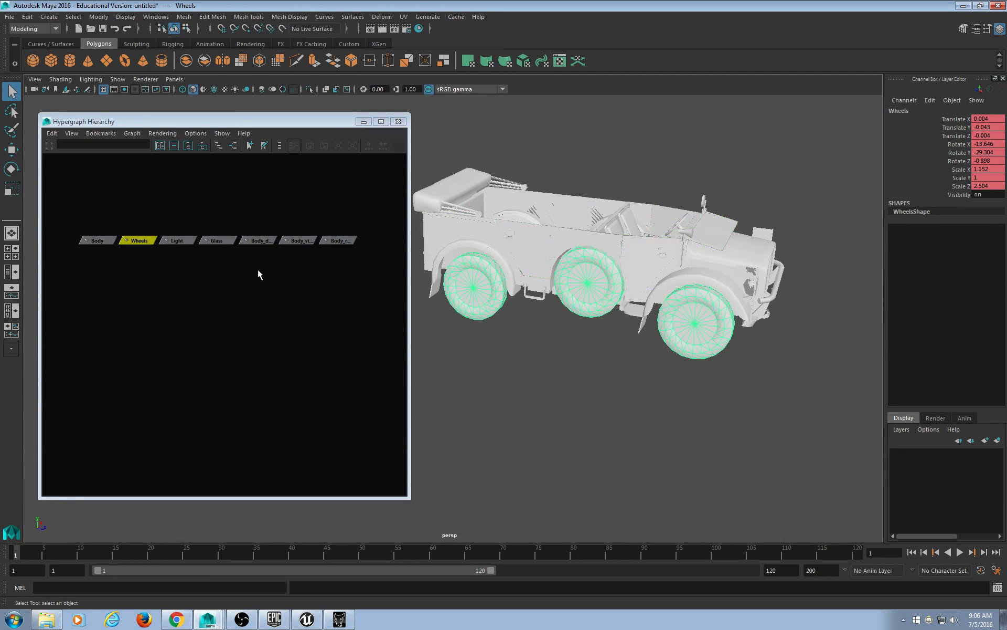
{"action": "left_click_drag", "start_coordinate": [643, 288], "coordinate": [677, 289], "text": "alt"}
{"action": "left_click", "coordinate": [677, 290]}
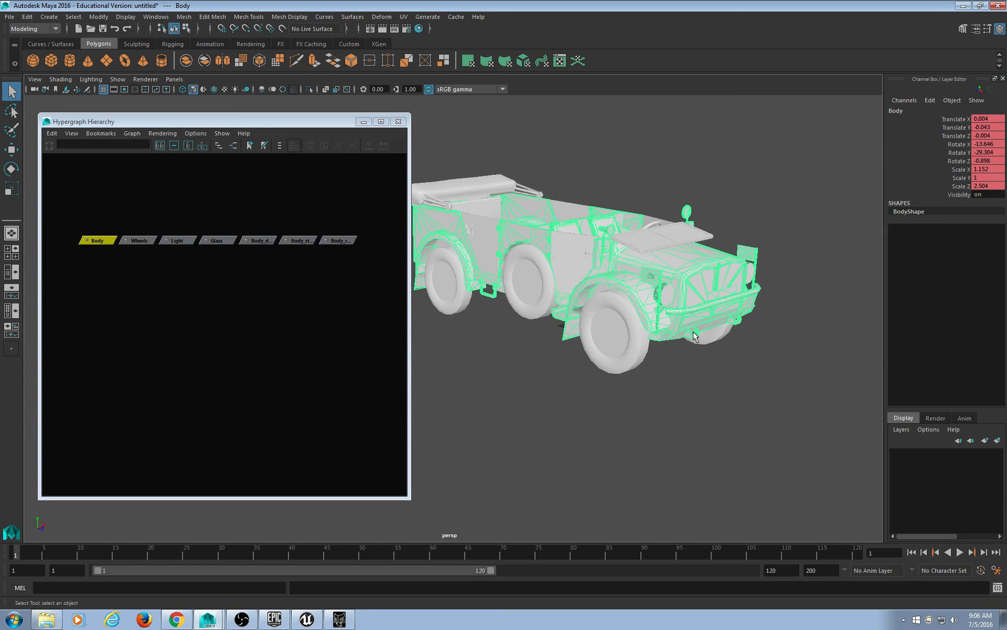
{"action": "left_click_drag", "start_coordinate": [648, 318], "coordinate": [544, 191], "text": "alt"}
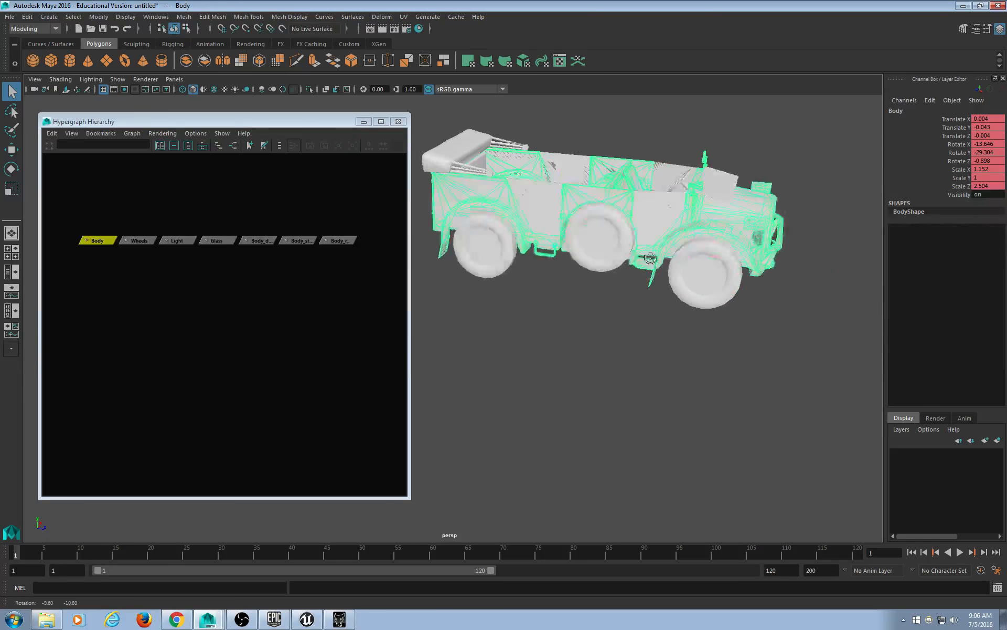
{"action": "left_click", "coordinate": [544, 191]}
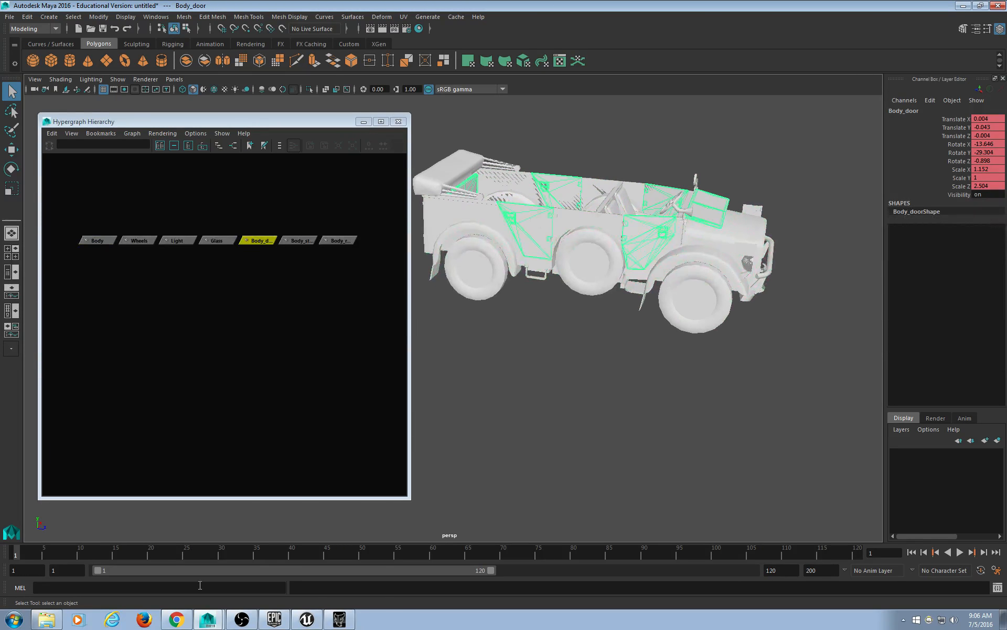
{"action": "left_click", "coordinate": [47, 619]}
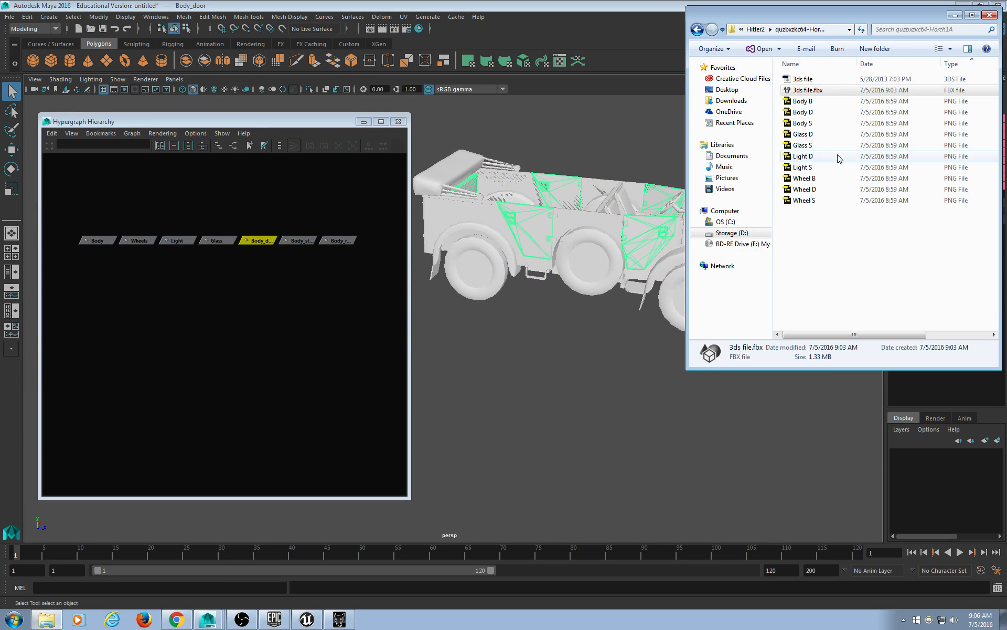
Select Body_door, test-move it along X with the Move tool, and undo the move.
{"action": "left_click", "coordinate": [627, 135]}
{"action": "scroll", "coordinate": [618, 162], "scroll_direction": "up", "scroll_amount": 3}
{"action": "middle_click_drag", "start_coordinate": [618, 162], "coordinate": [596, 286], "text": "alt"}
{"action": "scroll", "coordinate": [603, 292], "scroll_direction": "up", "scroll_amount": 4}
{"action": "scroll", "coordinate": [612, 287], "scroll_direction": "down", "scroll_amount": 12}
{"action": "scroll", "coordinate": [608, 285], "scroll_direction": "up", "scroll_amount": 4}
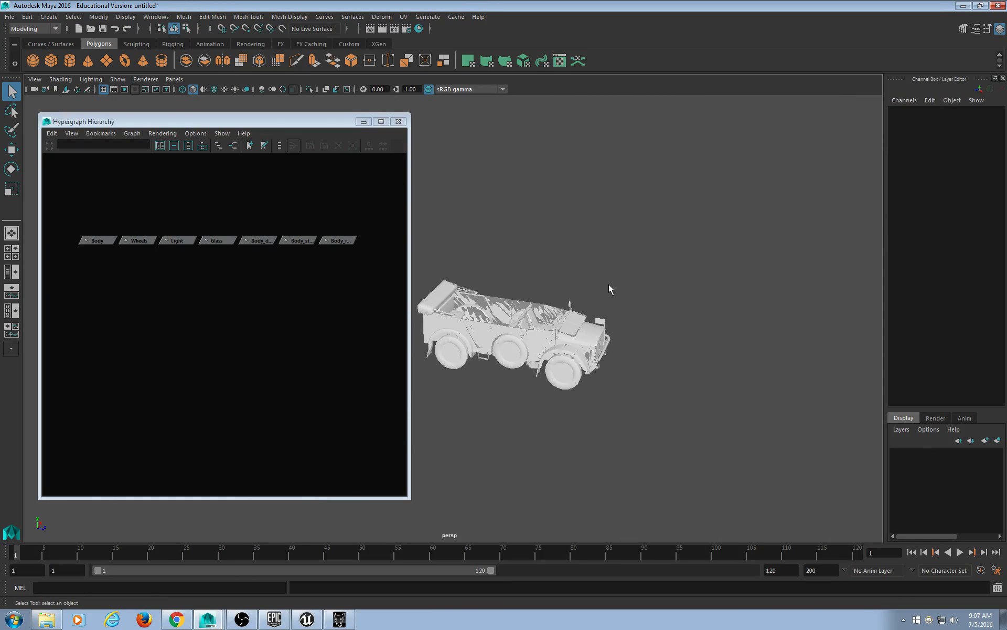
{"action": "left_click", "coordinate": [504, 317]}
{"action": "scroll", "coordinate": [518, 321], "scroll_direction": "up", "scroll_amount": 6}
{"action": "left_click_drag", "start_coordinate": [608, 319], "coordinate": [589, 326], "text": "alt"}
{"action": "key", "text": "w"}
{"action": "middle_click_drag", "start_coordinate": [637, 220], "coordinate": [762, 151]}
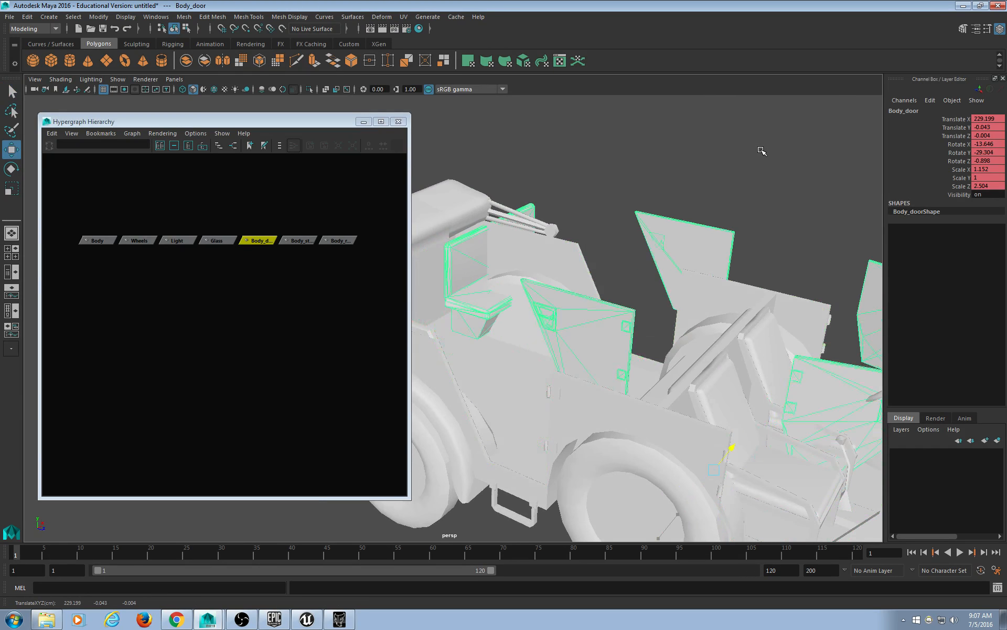
{"action": "key", "text": "ctrl+z"}
Switch the viewport renderer to Legacy Default and view the car in three-quarter.
{"action": "scroll", "coordinate": [688, 181], "scroll_direction": "down", "scroll_amount": 5}
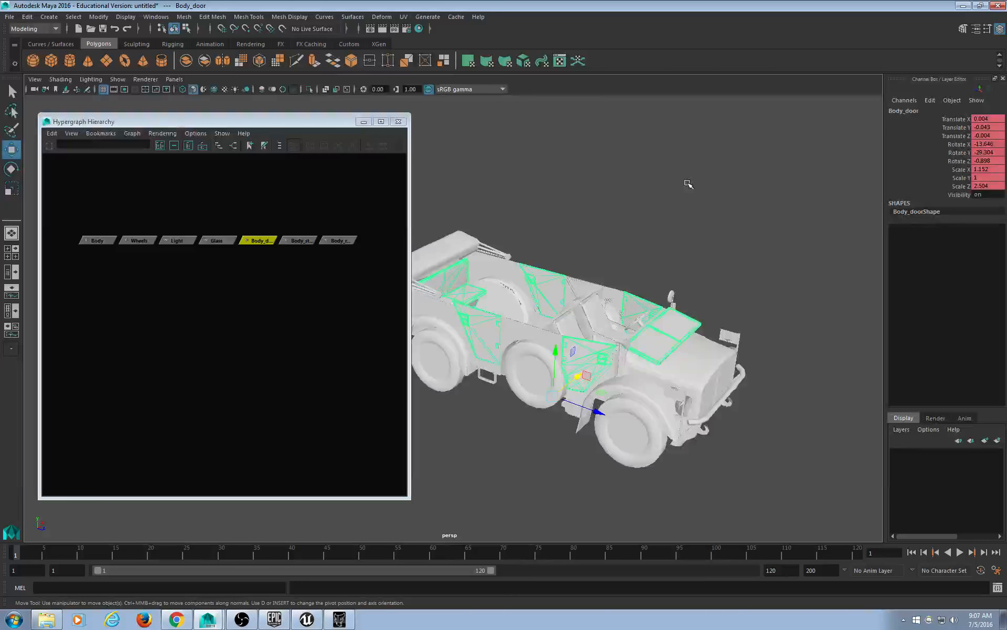
{"action": "mouse_move", "coordinate": [646, 205]}
{"action": "left_mouse_down", "text": "alt"}
{"action": "mouse_move", "coordinate": [452, 209]}
{"action": "mouse_move", "coordinate": [499, 187]}
{"action": "mouse_move", "coordinate": [569, 216]}
{"action": "mouse_move", "coordinate": [650, 212]}
{"action": "left_mouse_up", "text": "alt"}
{"action": "scroll", "coordinate": [603, 290], "scroll_direction": "up", "scroll_amount": 5}
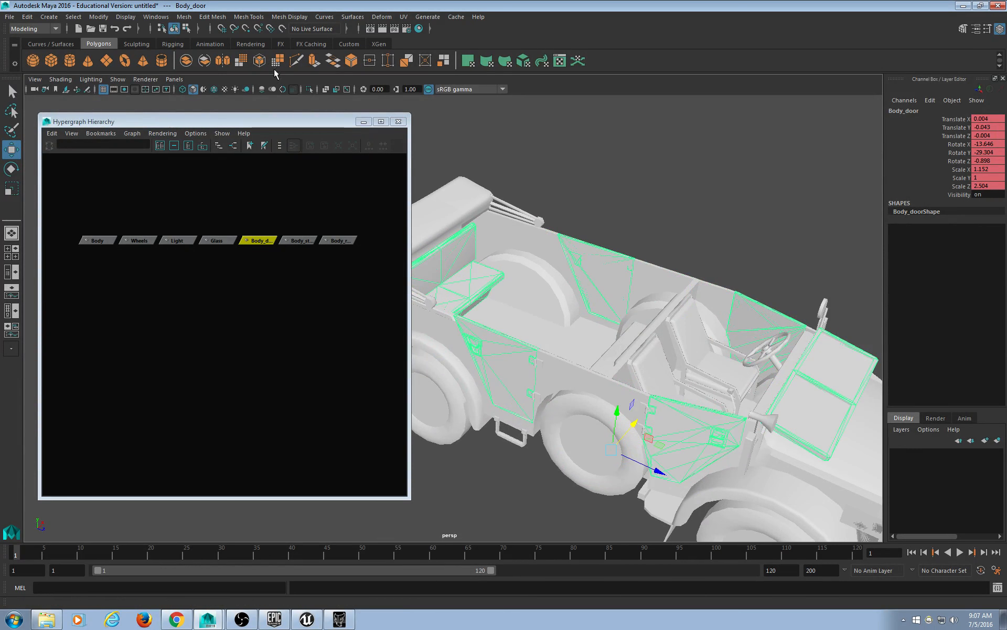
{"action": "left_click", "coordinate": [151, 80]}
{"action": "left_click", "coordinate": [176, 108]}
{"action": "left_click_drag", "start_coordinate": [562, 221], "coordinate": [615, 242], "text": "alt"}
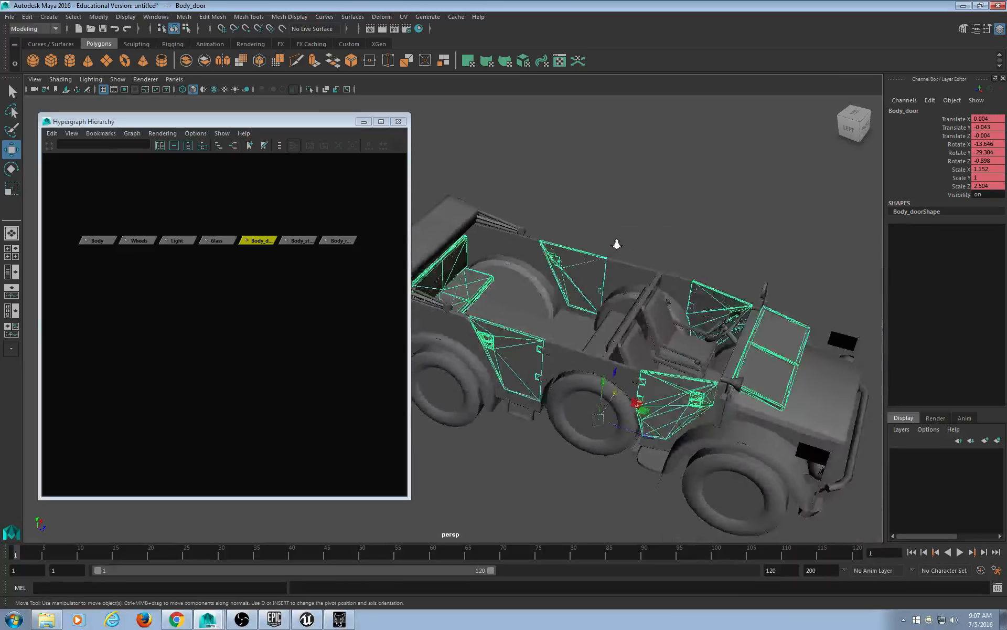
{"action": "scroll", "coordinate": [546, 269], "scroll_direction": "down", "scroll_amount": 5}
{"action": "left_click", "coordinate": [549, 249]}
{"action": "left_click_drag", "start_coordinate": [542, 260], "coordinate": [565, 241], "text": "alt"}
{"action": "scroll", "coordinate": [534, 375], "scroll_direction": "up", "scroll_amount": 5}
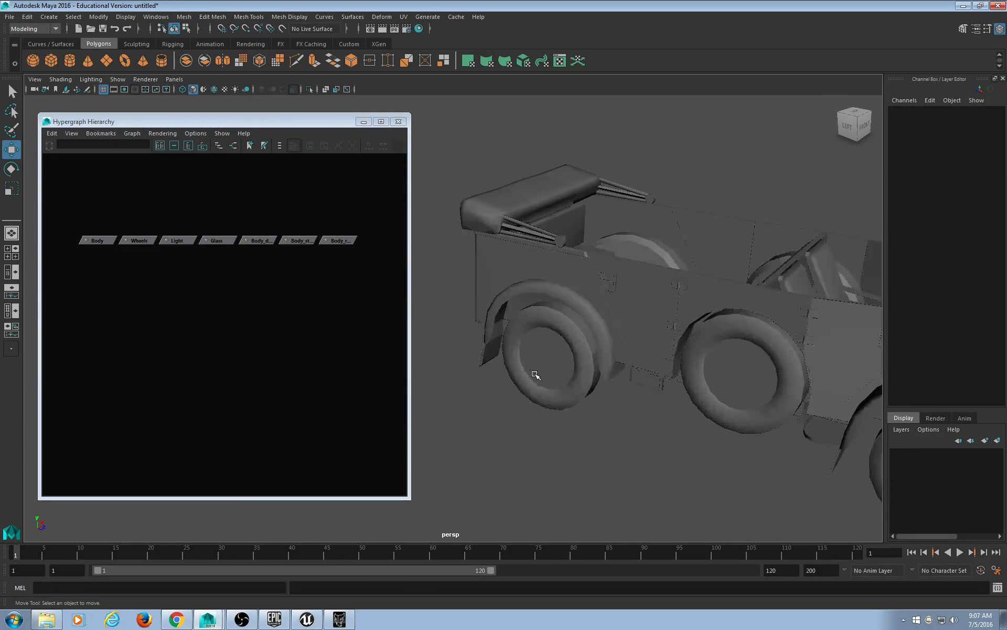
{"action": "middle_click_drag", "start_coordinate": [535, 375], "coordinate": [477, 313], "text": "alt"}
{"action": "left_click", "coordinate": [513, 290]}
{"action": "scroll", "coordinate": [528, 313], "scroll_direction": "up", "scroll_amount": 4}
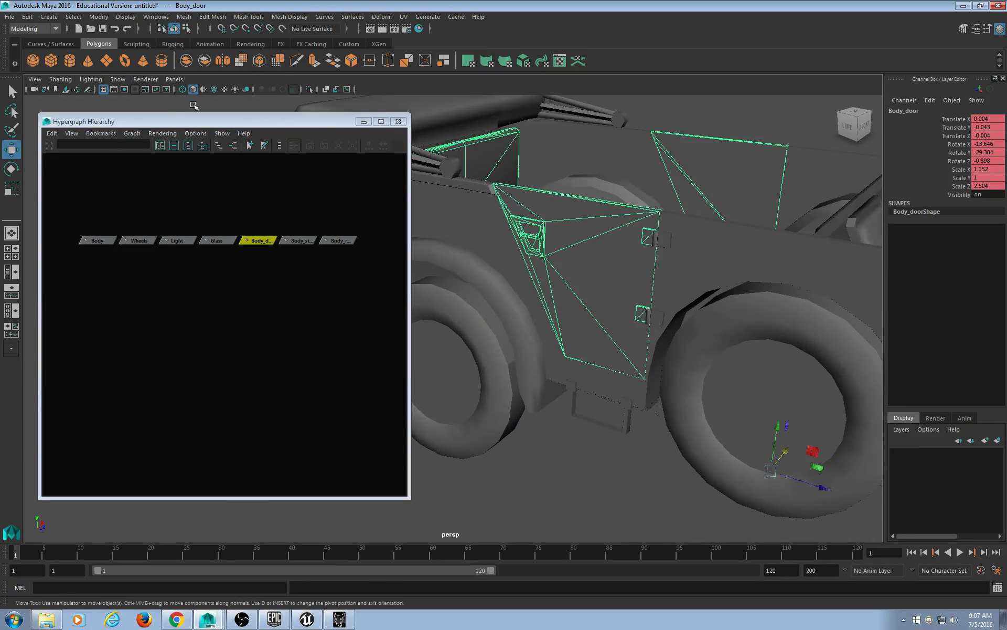
{"action": "left_click", "coordinate": [154, 79]}
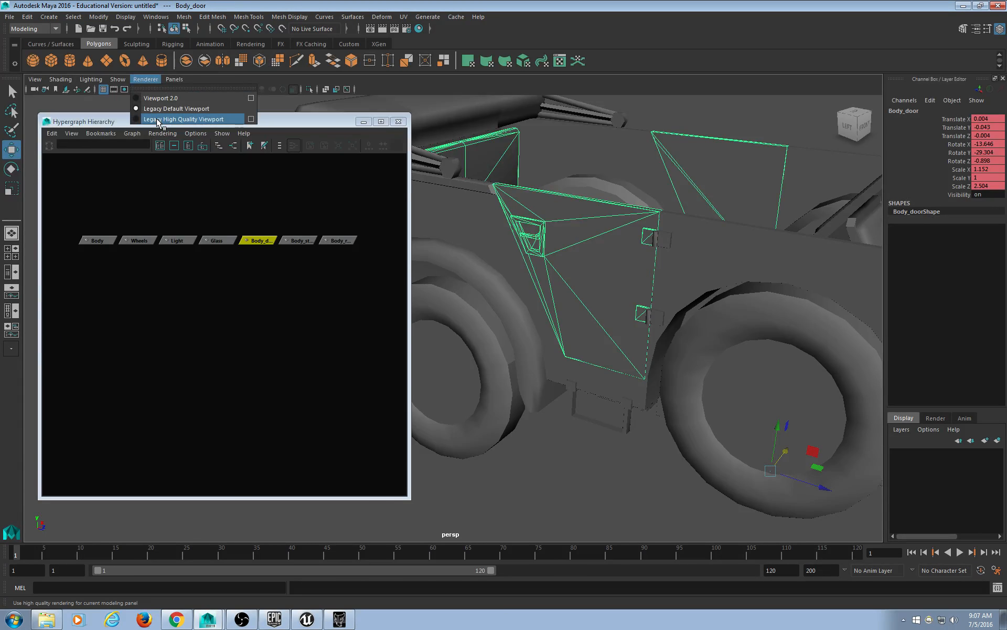
{"action": "left_click", "coordinate": [158, 119]}
{"action": "scroll", "coordinate": [629, 237], "scroll_direction": "down", "scroll_amount": 10}
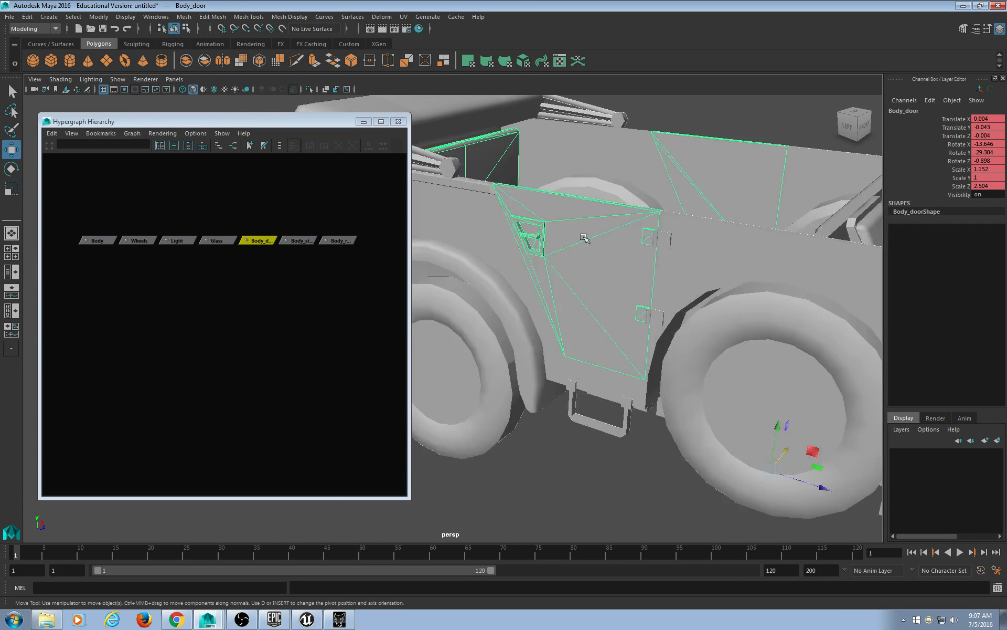
{"action": "left_click", "coordinate": [631, 235]}
{"action": "scroll", "coordinate": [630, 236], "scroll_direction": "up", "scroll_amount": 10}
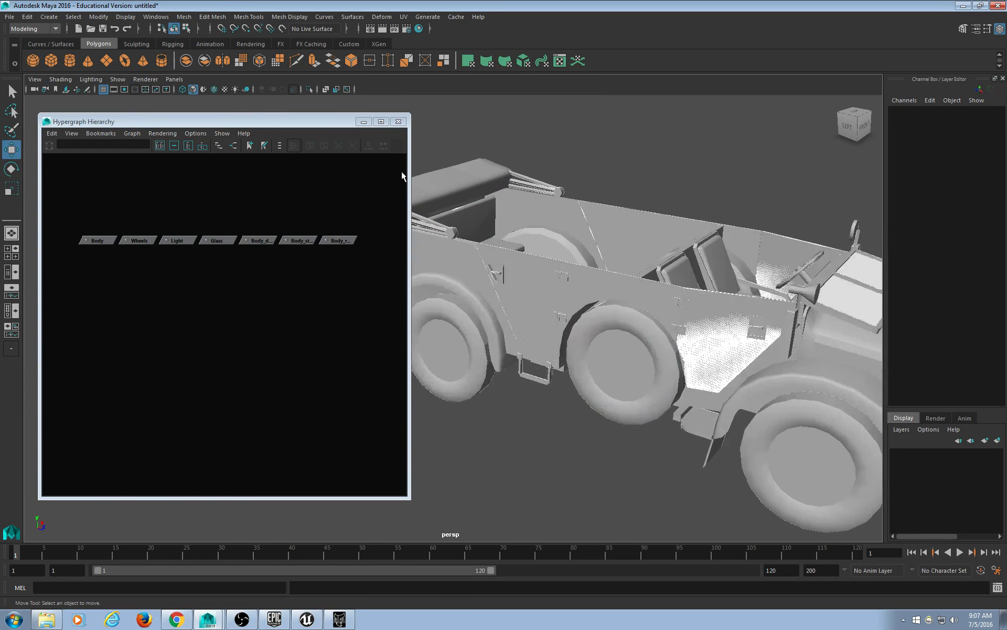
{"action": "left_click", "coordinate": [145, 80]}
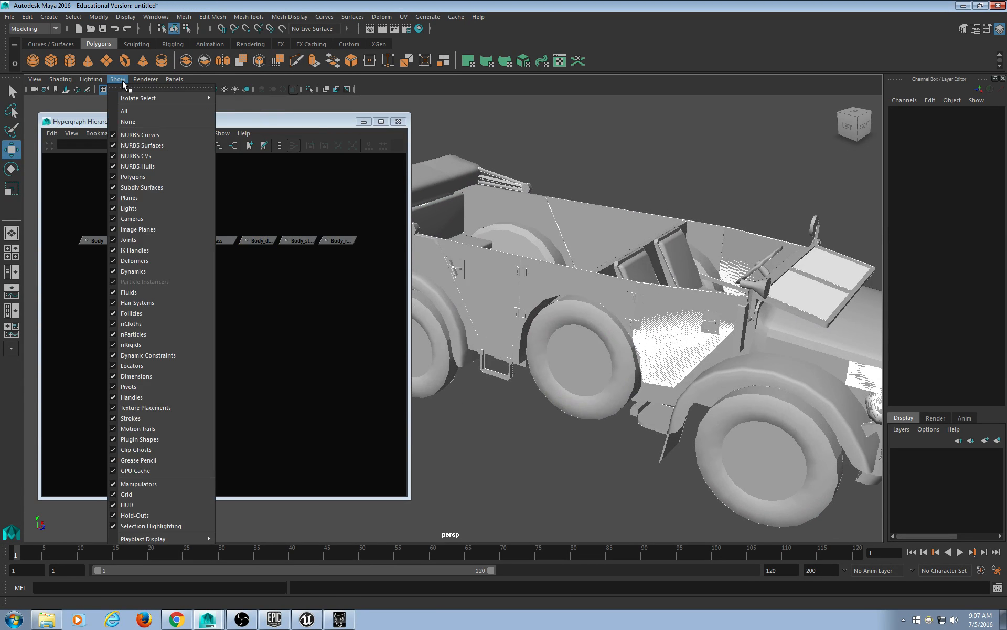
{"action": "left_click", "coordinate": [609, 156]}
{"action": "scroll", "coordinate": [612, 158], "scroll_direction": "down", "scroll_amount": 5}
{"action": "left_click_drag", "start_coordinate": [615, 162], "coordinate": [579, 211], "text": "alt"}
{"action": "left_click", "coordinate": [145, 79]}
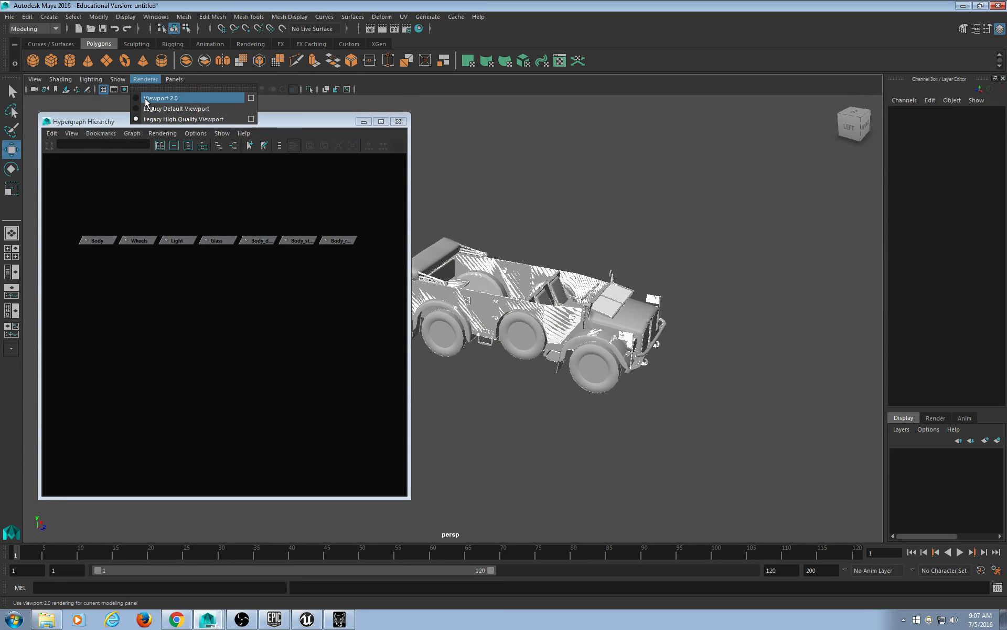
{"action": "left_click", "coordinate": [146, 100]}
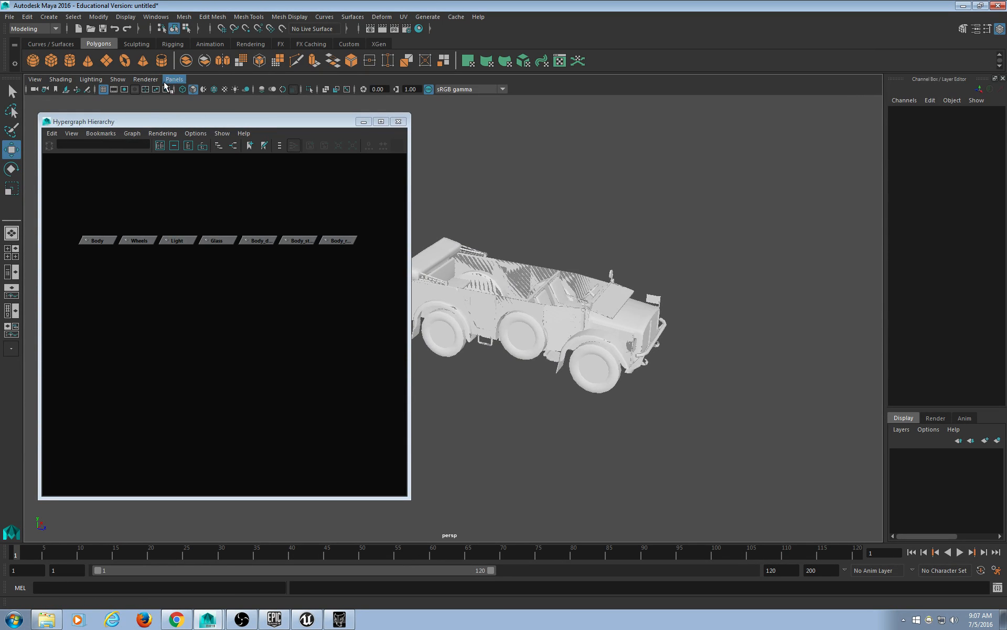
{"action": "left_click", "coordinate": [118, 79]}
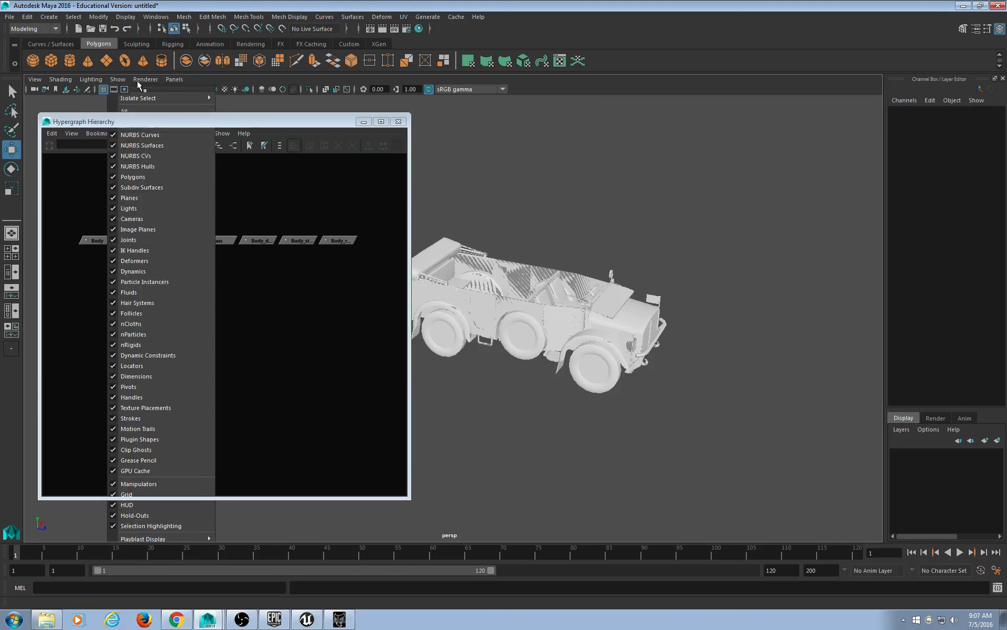
{"action": "mouse_move", "coordinate": [139, 81]}
{"action": "left_click", "coordinate": [151, 108]}
{"action": "scroll", "coordinate": [567, 292], "scroll_direction": "up", "scroll_amount": 5}
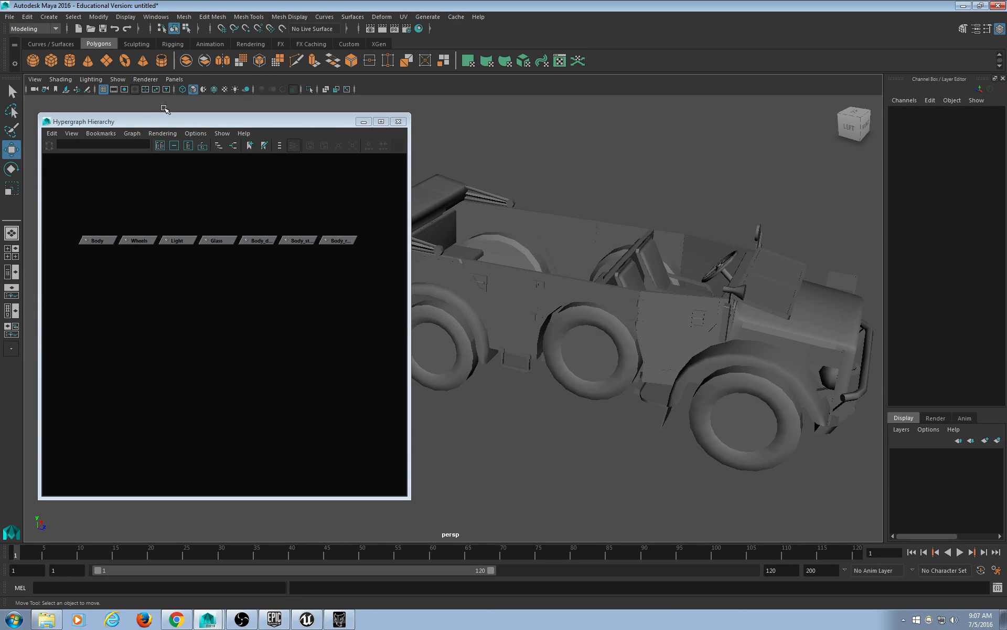
{"action": "left_click", "coordinate": [145, 79]}
Switch the renderer to Viewport 2.0 and select Body_door, Wheels and Body to inspect them.
{"action": "left_click", "coordinate": [144, 97]}
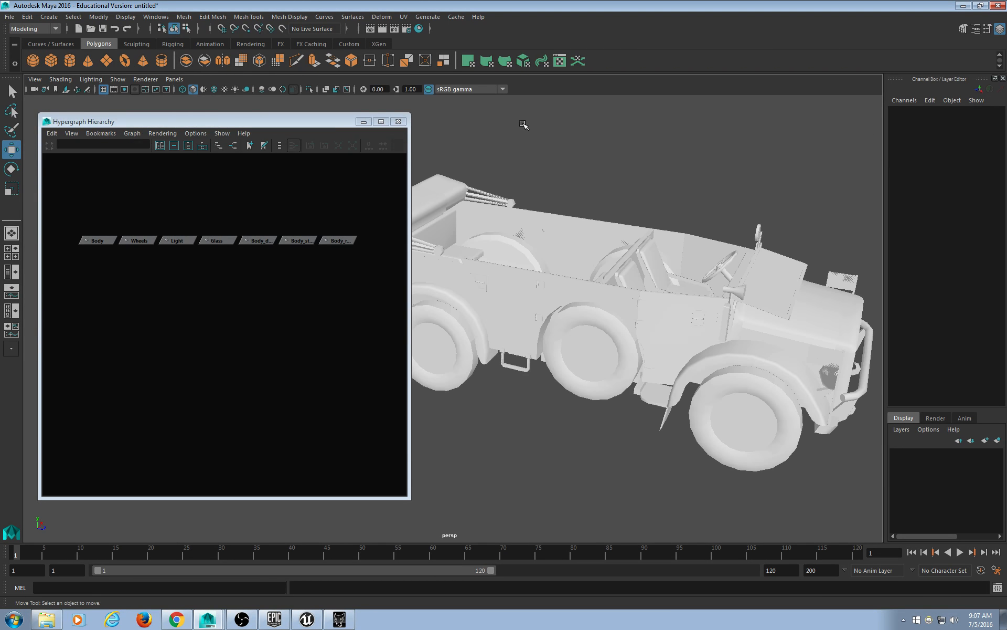
{"action": "middle_click_drag", "start_coordinate": [649, 301], "coordinate": [646, 277], "text": "alt"}
{"action": "left_click", "coordinate": [645, 277]}
{"action": "scroll", "coordinate": [672, 296], "scroll_direction": "down", "scroll_amount": 5}
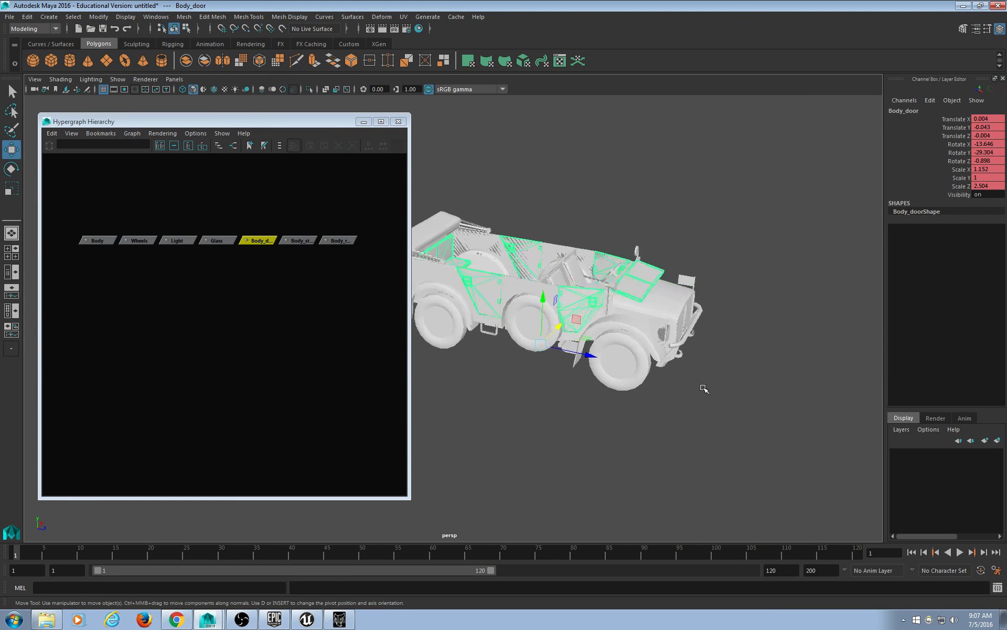
{"action": "middle_click_drag", "start_coordinate": [704, 389], "coordinate": [708, 347], "text": "alt"}
{"action": "left_click", "coordinate": [632, 320]}
{"action": "left_click_drag", "start_coordinate": [710, 349], "coordinate": [628, 340], "text": "alt"}
{"action": "left_click", "coordinate": [679, 348]}
{"action": "left_click", "coordinate": [656, 316]}
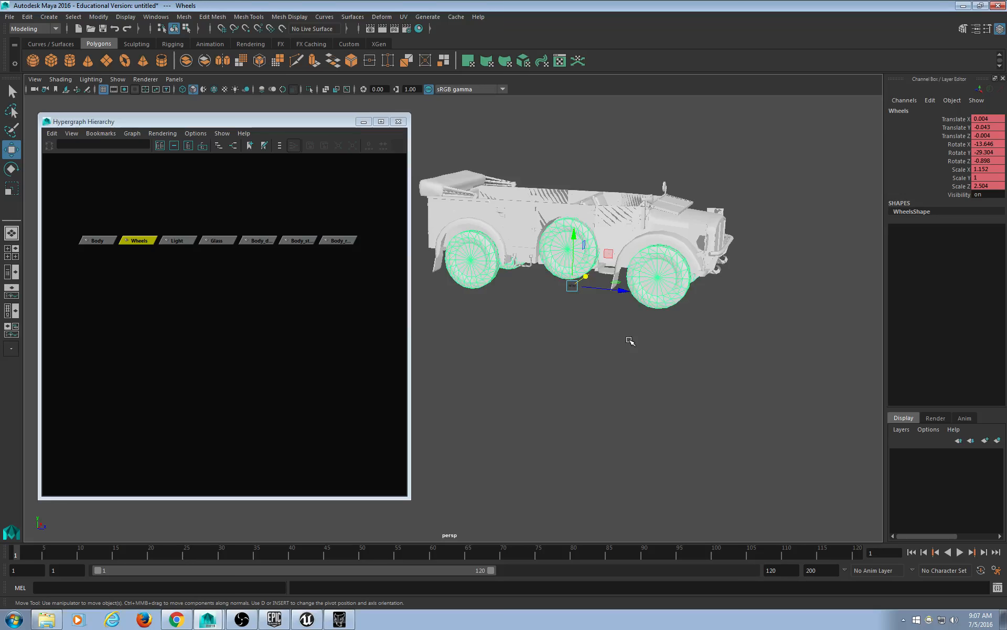
{"action": "left_click", "coordinate": [492, 208]}
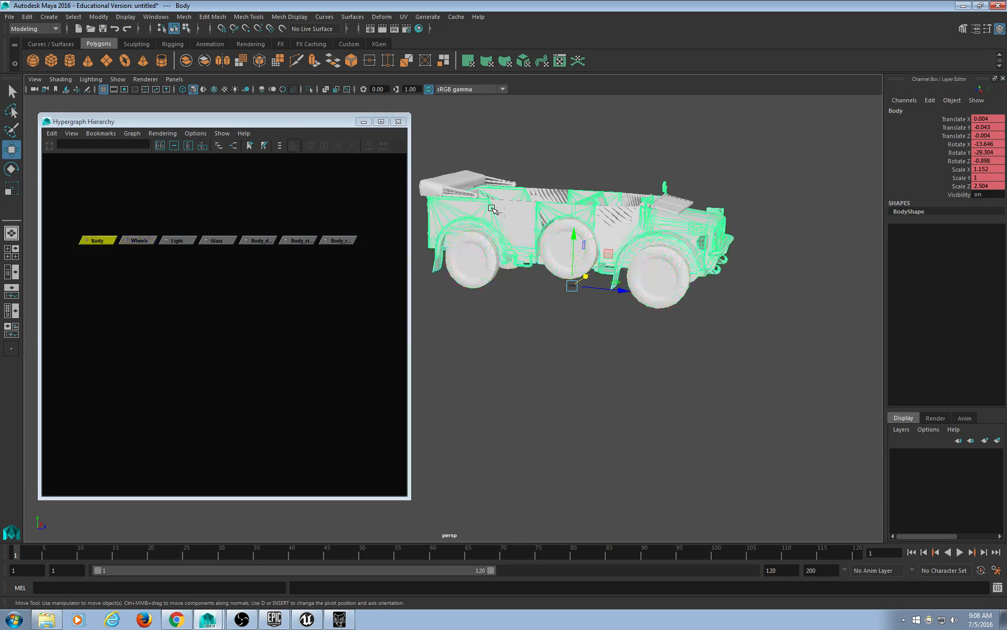
Open Explorer and review the Body D, Light S and Wheel B texture files.
{"action": "left_click", "coordinate": [46, 619]}
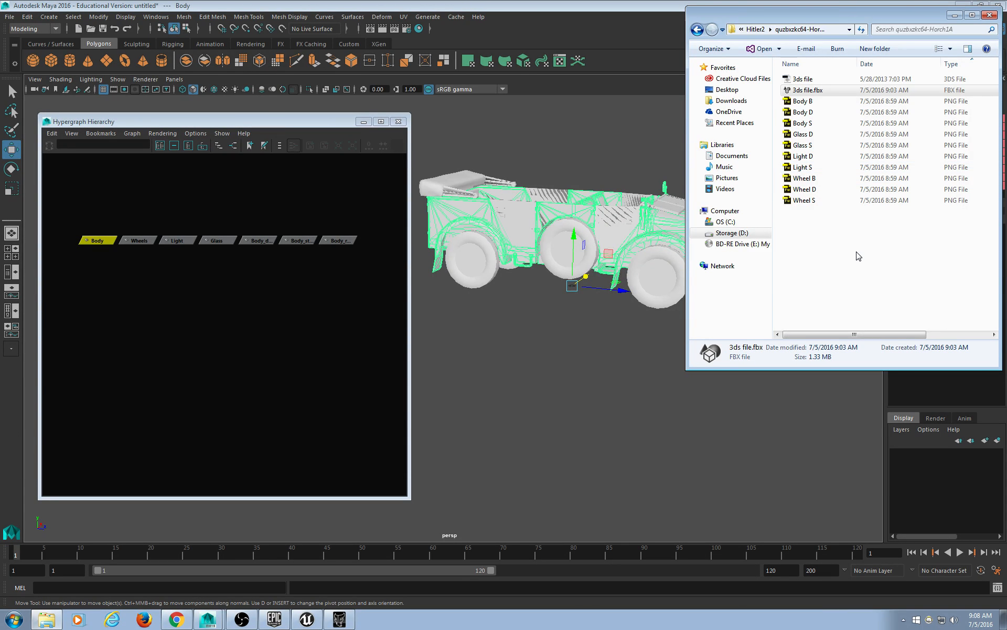
{"action": "left_click", "coordinate": [819, 113]}
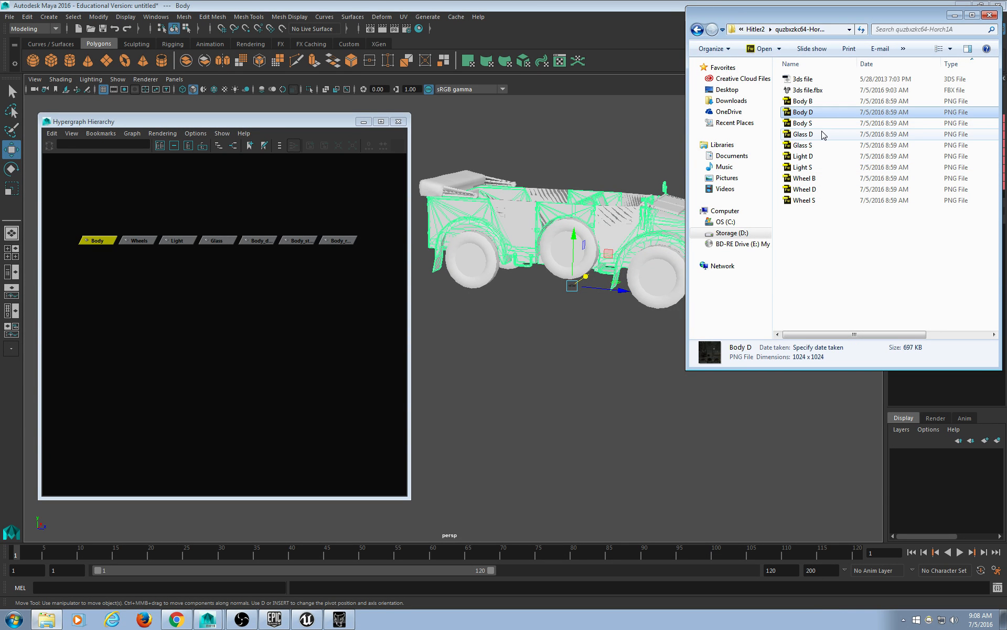
{"action": "left_click", "coordinate": [826, 168]}
{"action": "left_click", "coordinate": [826, 178]}
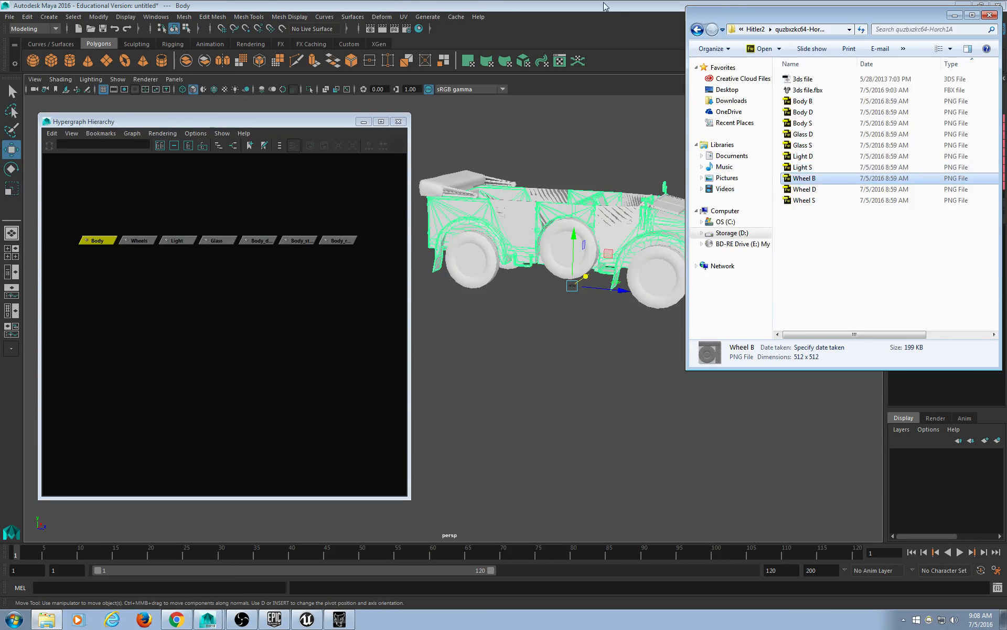
Back in Maya, narrow the Hypergraph window and select the Wheels mesh.
{"action": "key", "text": "alt+Tab"}
{"action": "left_click", "coordinate": [757, 369]}
{"action": "left_click_drag", "start_coordinate": [402, 320], "coordinate": [359, 309]}
{"action": "left_click", "coordinate": [673, 291]}
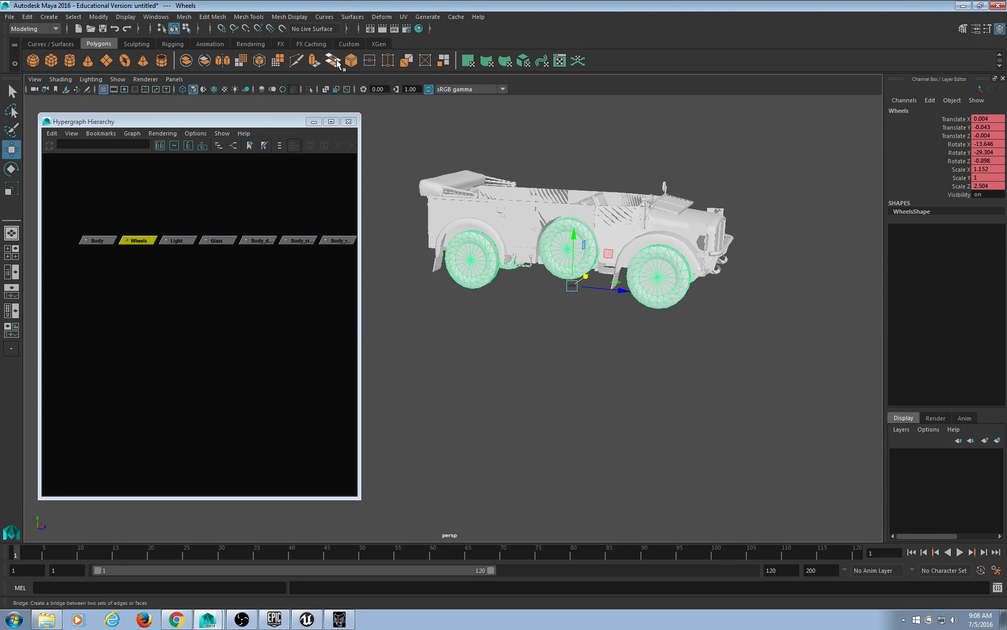
Extract the Wheels mesh faces into separate polySurface pieces, then clear the selection.
{"action": "left_click", "coordinate": [443, 62]}
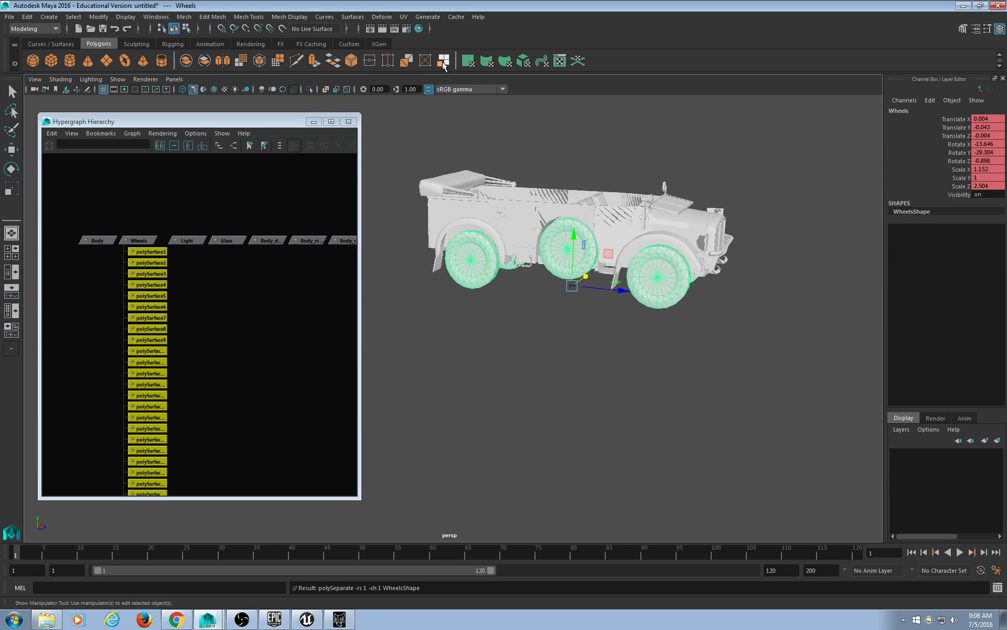
{"action": "middle_click_drag", "start_coordinate": [249, 269], "coordinate": [262, 232], "text": "alt"}
{"action": "scroll", "coordinate": [262, 232], "scroll_direction": "down", "scroll_amount": 3}
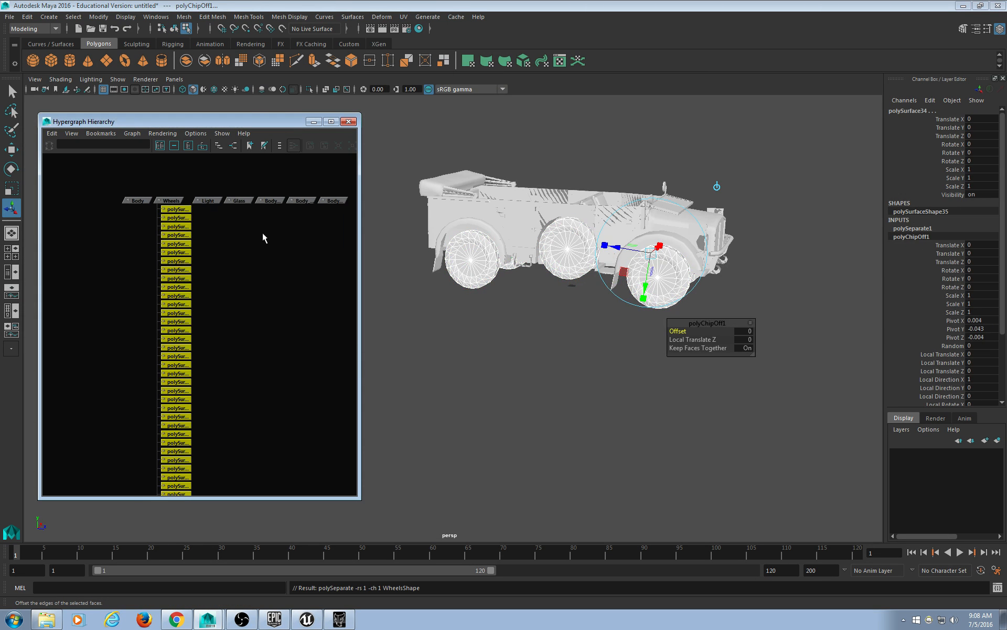
{"action": "scroll", "coordinate": [269, 231], "scroll_direction": "up", "scroll_amount": 1}
{"action": "left_click_drag", "start_coordinate": [511, 346], "coordinate": [511, 345], "text": "alt"}
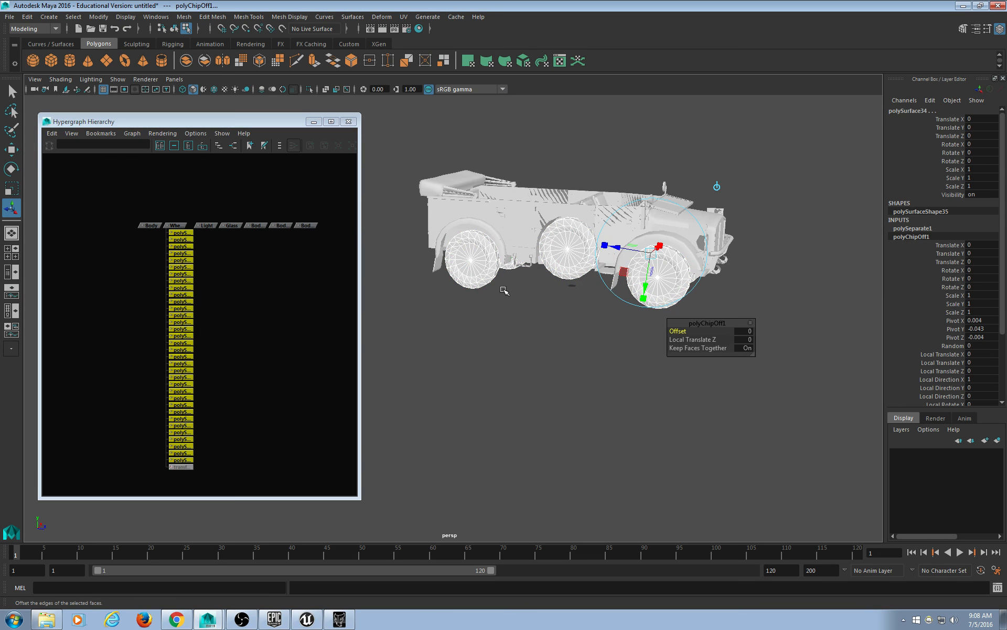
{"action": "middle_click_drag", "start_coordinate": [240, 293], "coordinate": [229, 293], "text": "alt"}
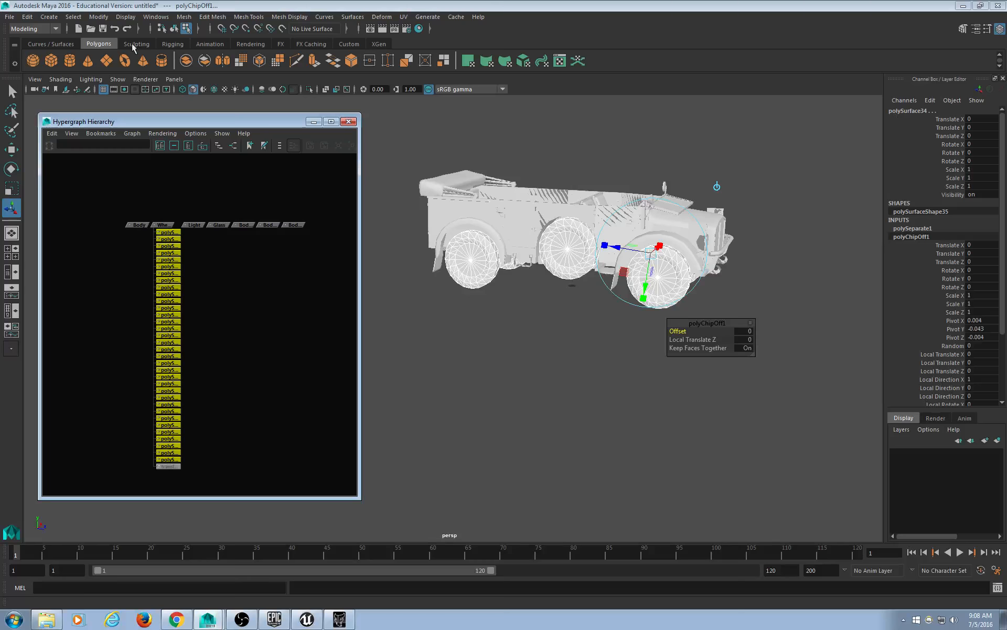
{"action": "left_click", "coordinate": [186, 28]}
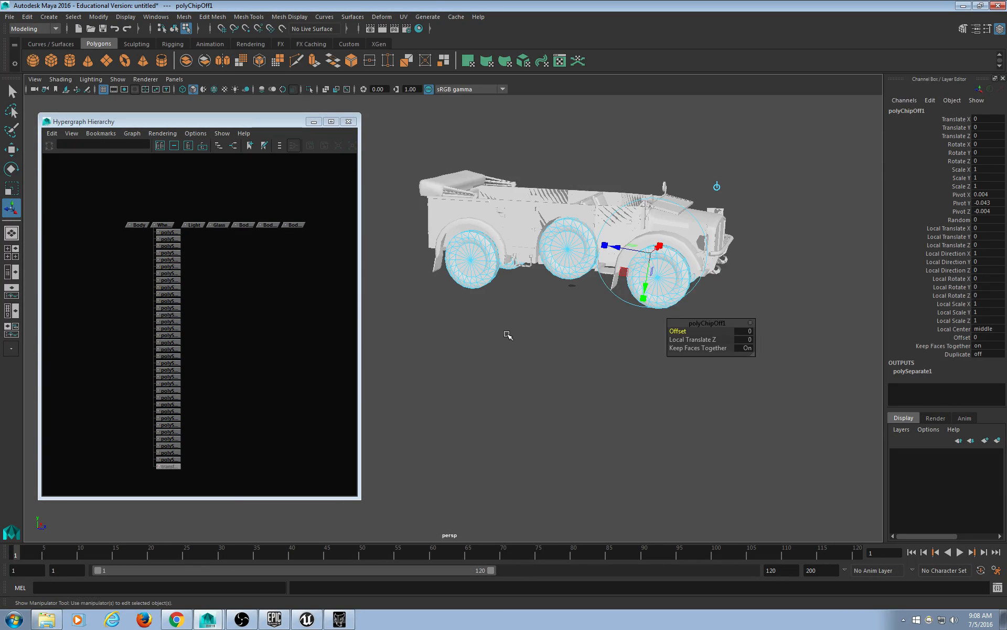
{"action": "left_click", "coordinate": [174, 29]}
{"action": "left_click", "coordinate": [493, 298]}
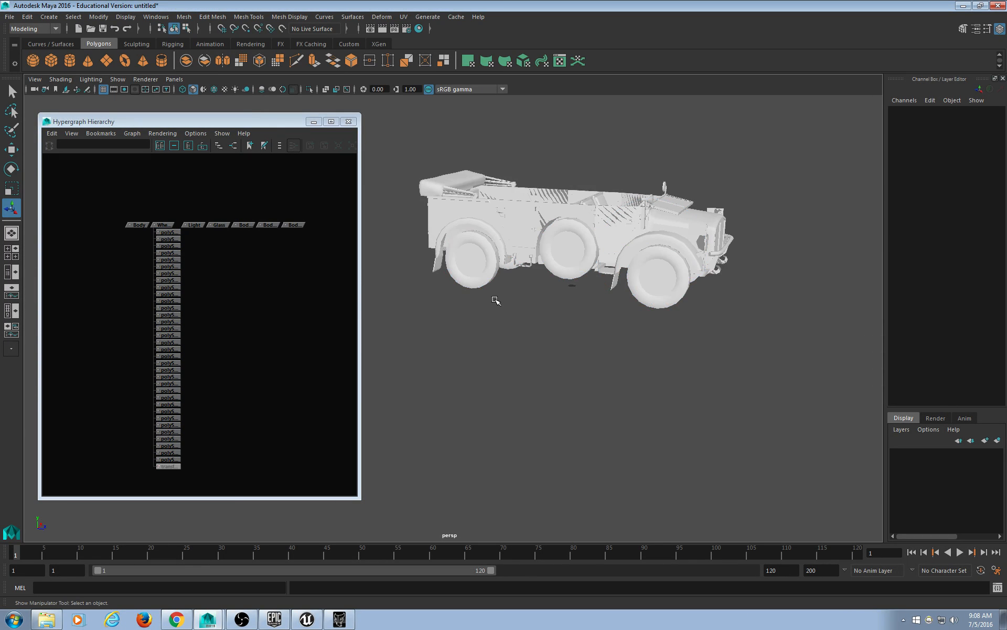
Select the near front wheel's pieces and orbit around the car to inspect them.
{"action": "left_click", "coordinate": [475, 282]}
{"action": "scroll", "coordinate": [525, 362], "scroll_direction": "up", "scroll_amount": 4}
{"action": "left_click_drag", "start_coordinate": [525, 323], "coordinate": [613, 368], "text": "alt"}
{"action": "left_click_drag", "start_coordinate": [734, 373], "coordinate": [767, 395], "text": "alt"}
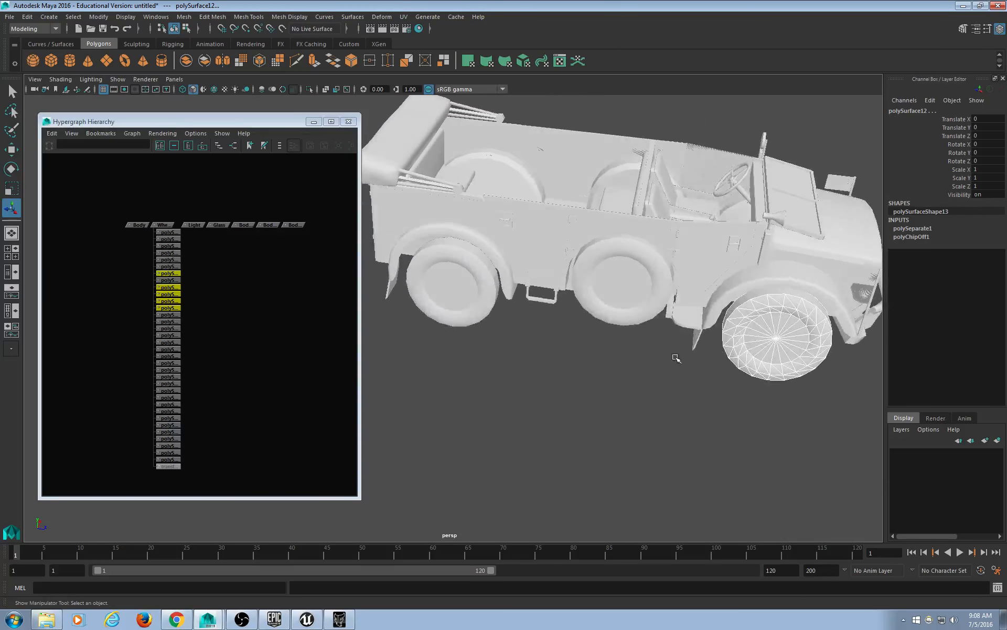
{"action": "left_click_drag", "start_coordinate": [676, 358], "coordinate": [541, 322], "text": "alt"}
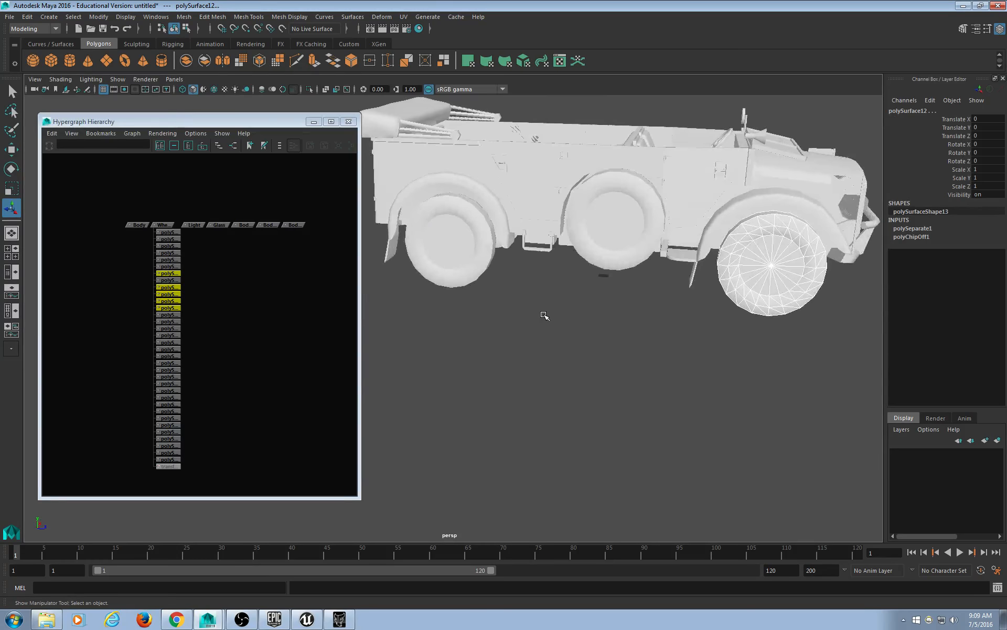
Select the Body, Light, Glass and Bod nodes in the Hypergraph and hide them with Ctrl+H.
{"action": "left_click", "coordinate": [272, 281]}
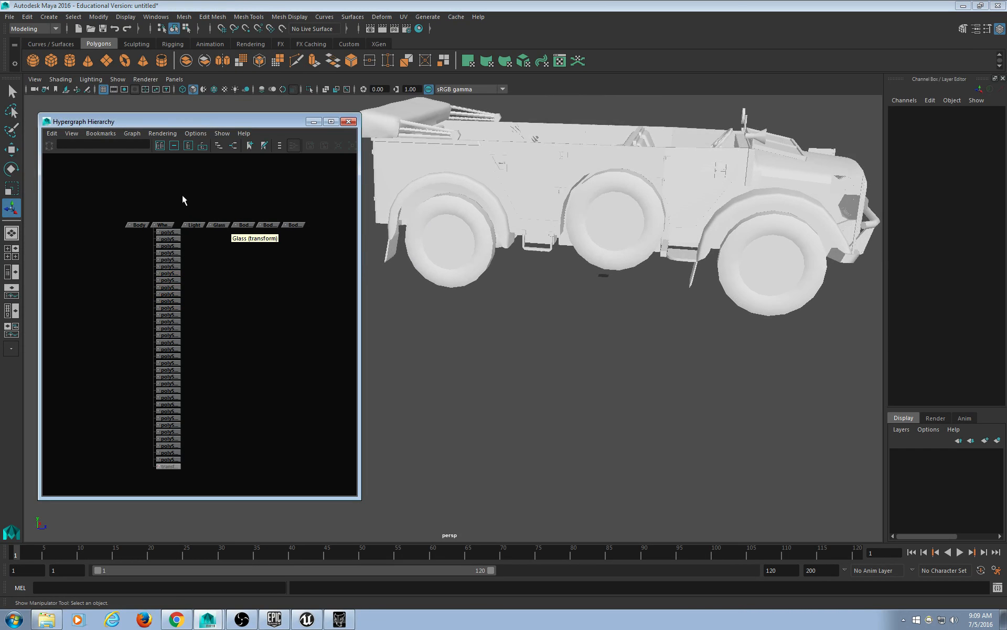
{"action": "left_click_drag", "start_coordinate": [191, 176], "coordinate": [313, 247]}
{"action": "left_click_drag", "start_coordinate": [119, 199], "coordinate": [142, 266], "text": "shift"}
{"action": "left_click_drag", "start_coordinate": [182, 209], "coordinate": [335, 244]}
{"action": "left_click_drag", "start_coordinate": [117, 199], "coordinate": [141, 232], "text": "shift"}
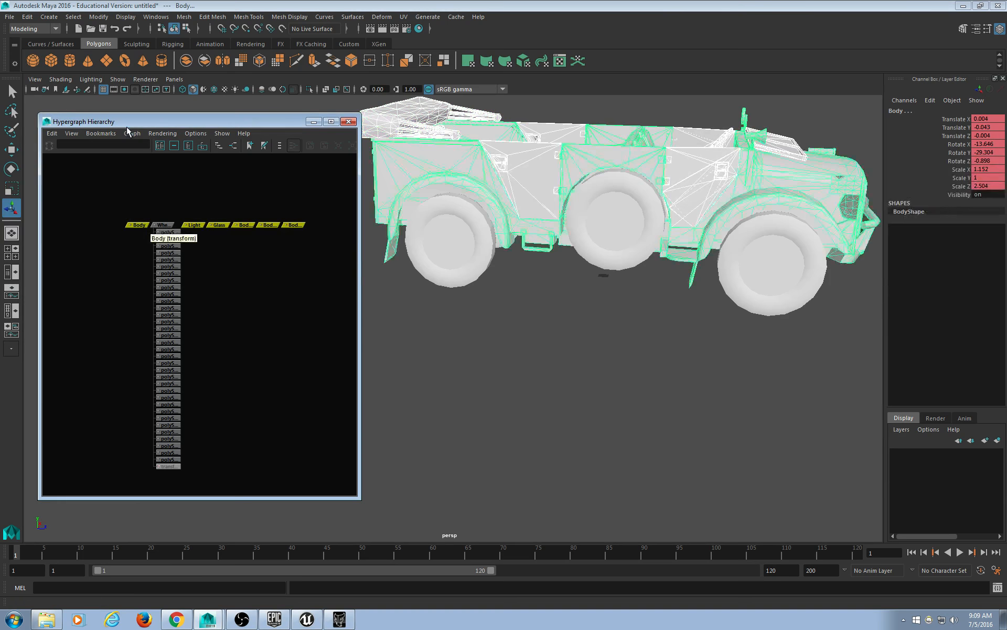
{"action": "left_click", "coordinate": [117, 79]}
{"action": "mouse_move", "coordinate": [173, 99]}
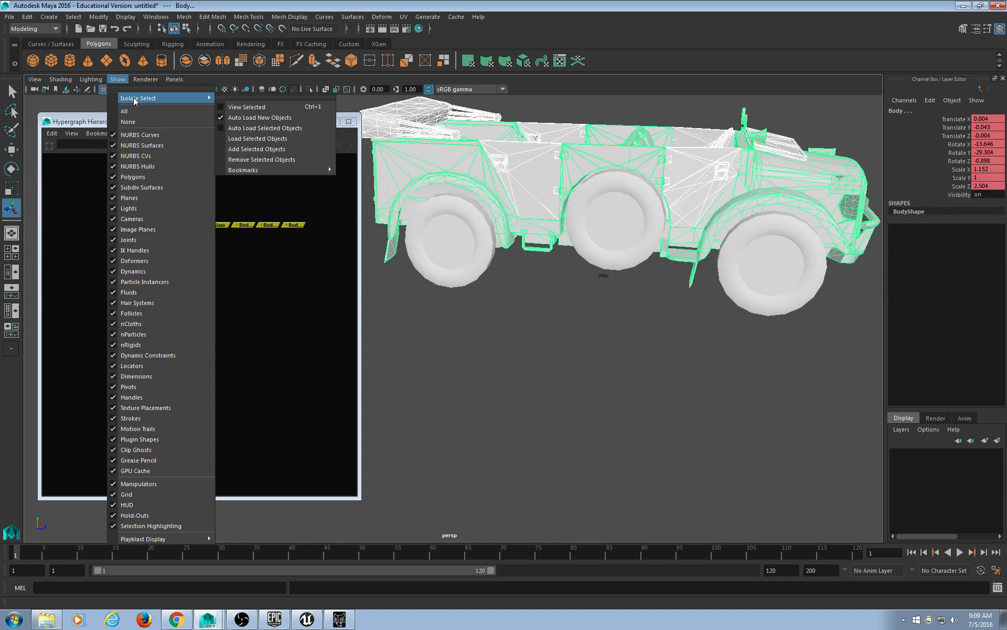
{"action": "left_click", "coordinate": [250, 107]}
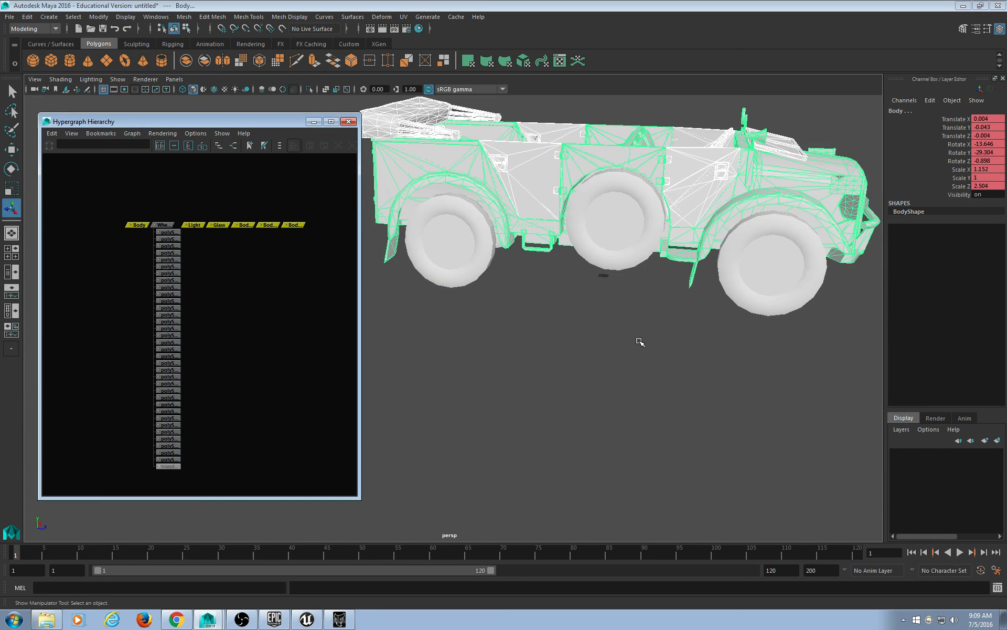
{"action": "key", "text": "ctrl+h"}
Select the Wheels group's polySurface pieces and unparent them with Shift+P.
{"action": "left_click_drag", "start_coordinate": [647, 284], "coordinate": [728, 325], "text": "alt"}
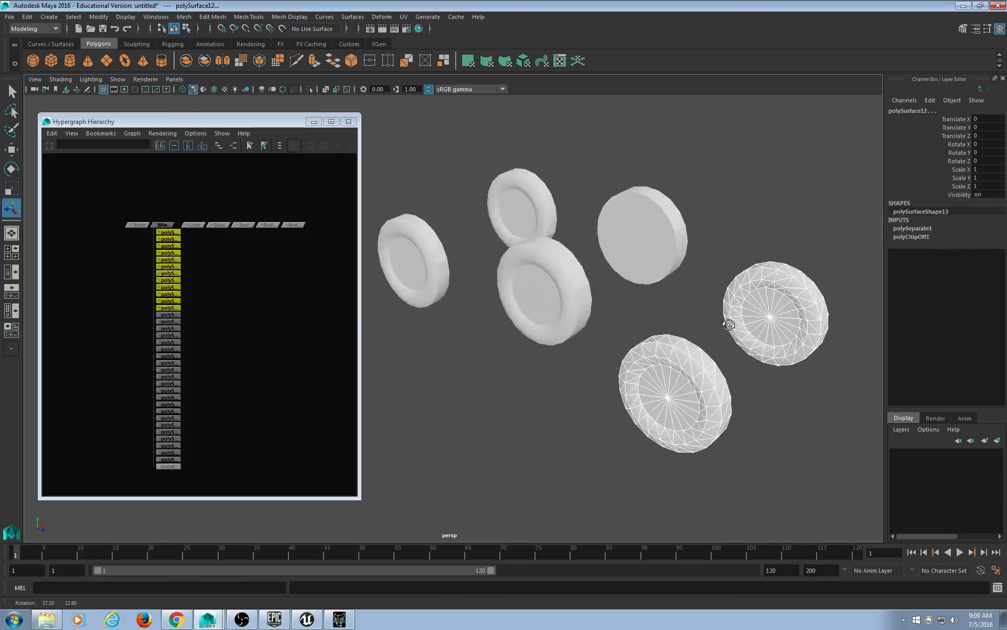
{"action": "left_click", "coordinate": [222, 333]}
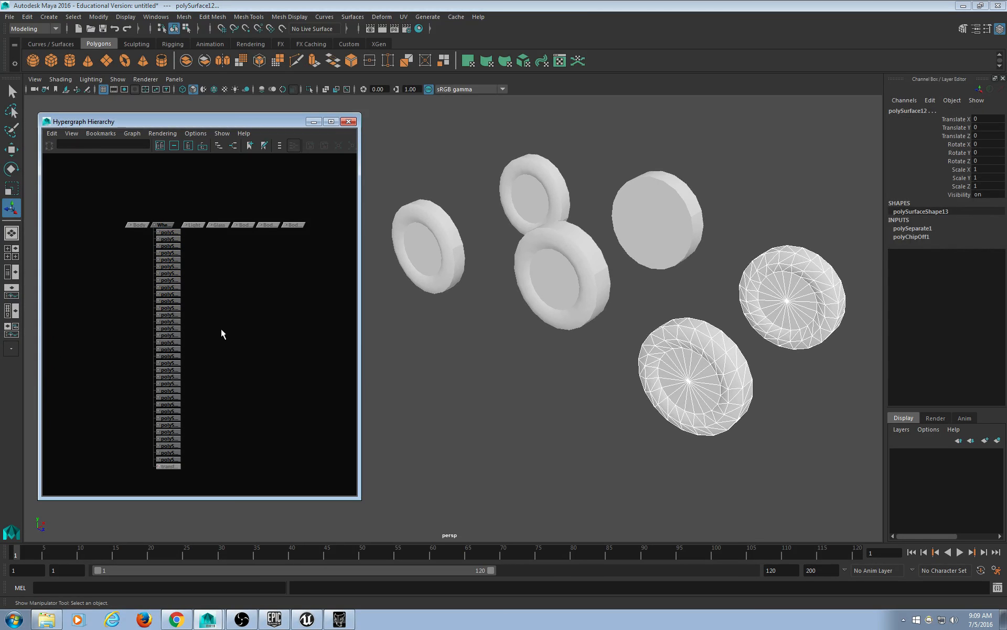
{"action": "left_click", "coordinate": [163, 226]}
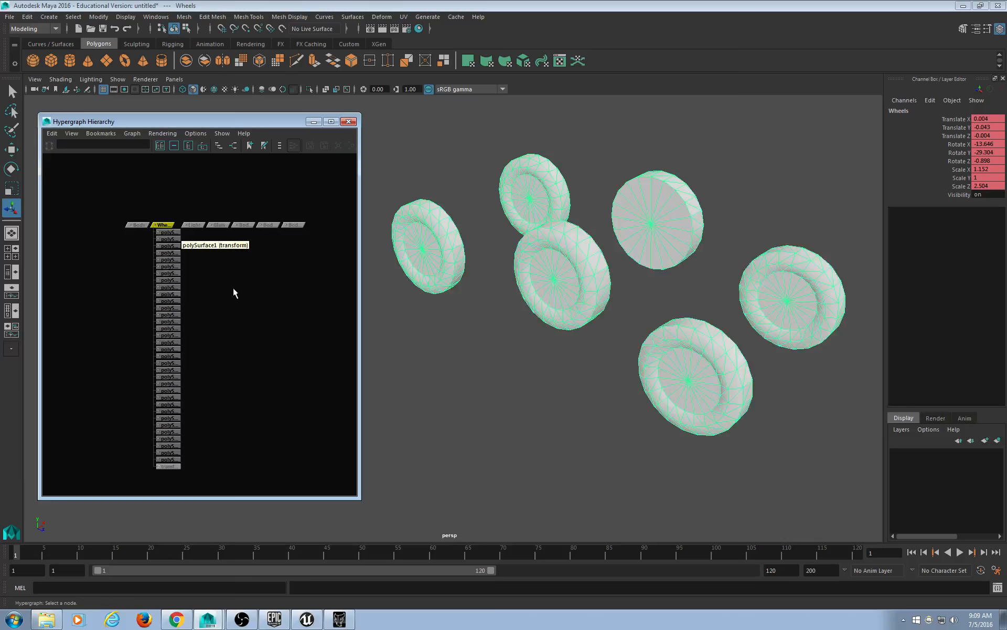
{"action": "left_click", "coordinate": [216, 282]}
{"action": "left_click_drag", "start_coordinate": [169, 490], "coordinate": [172, 208]}
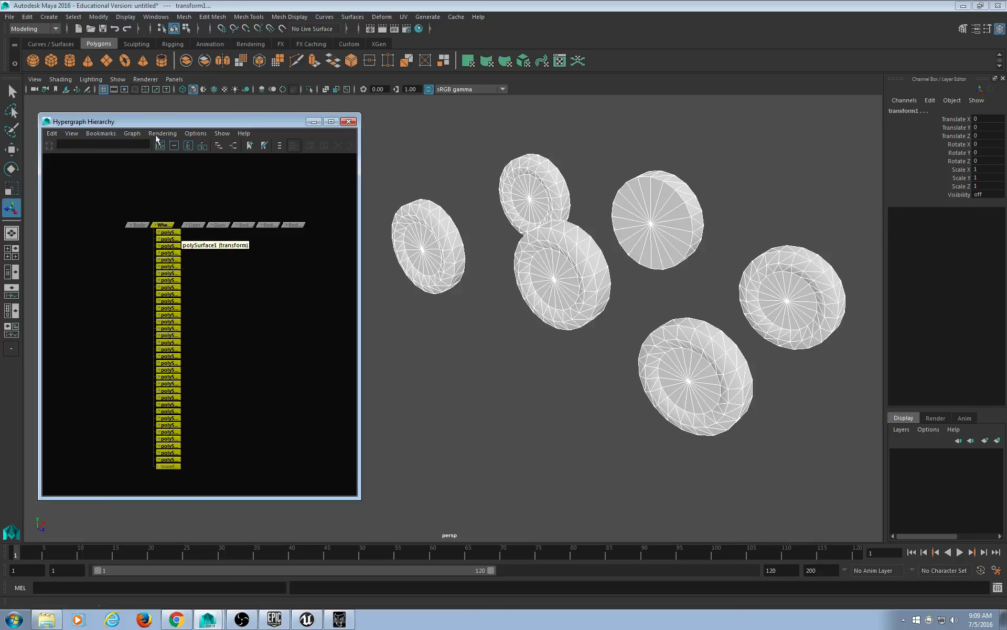
{"action": "left_click", "coordinate": [254, 304]}
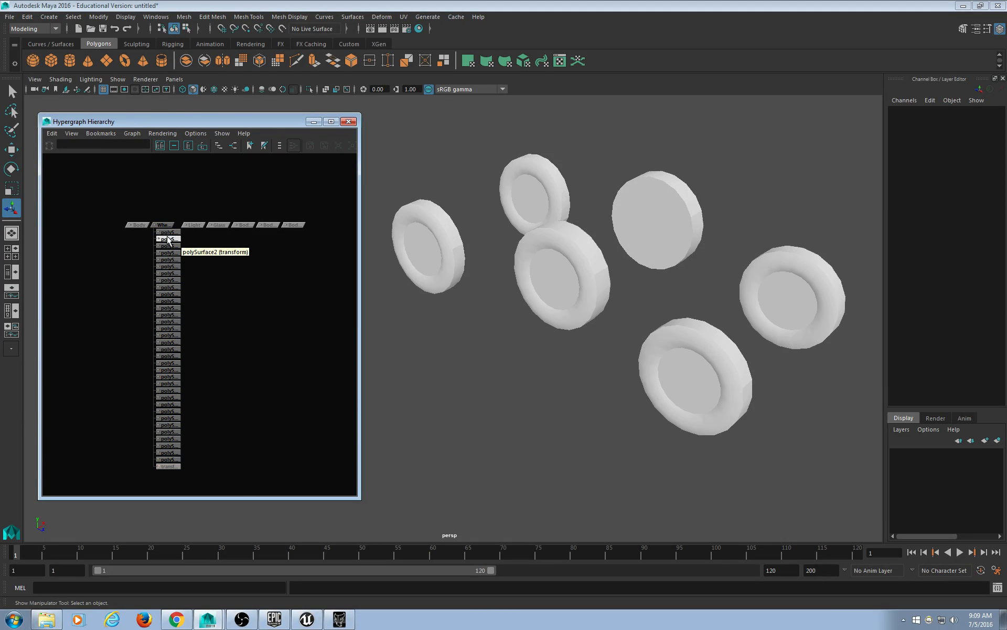
{"action": "left_click_drag", "start_coordinate": [161, 193], "coordinate": [175, 320]}
{"action": "left_click_drag", "start_coordinate": [178, 507], "coordinate": [180, 475]}
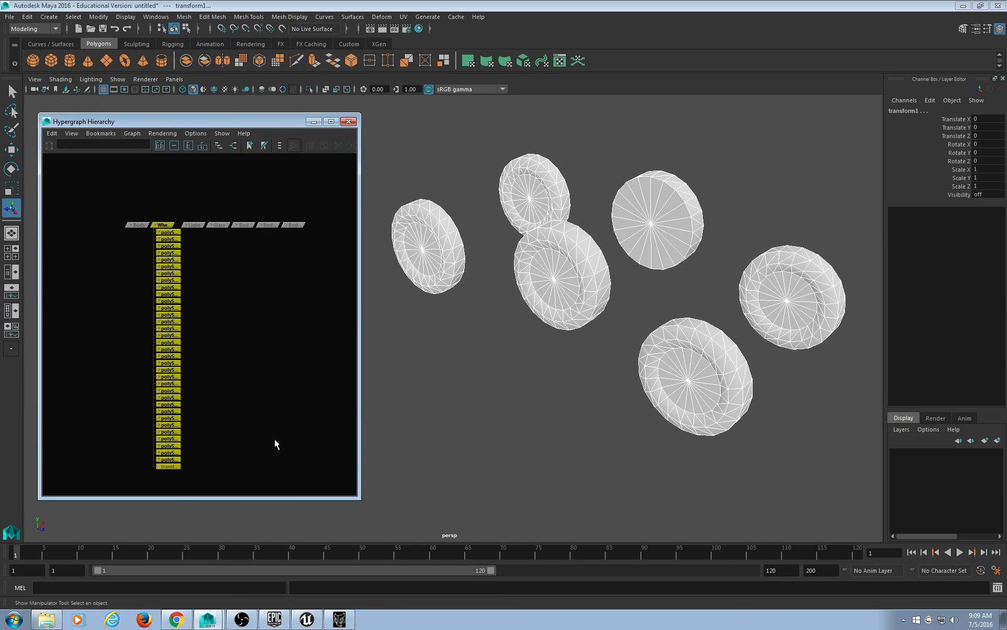
{"action": "key", "text": "shift+p"}
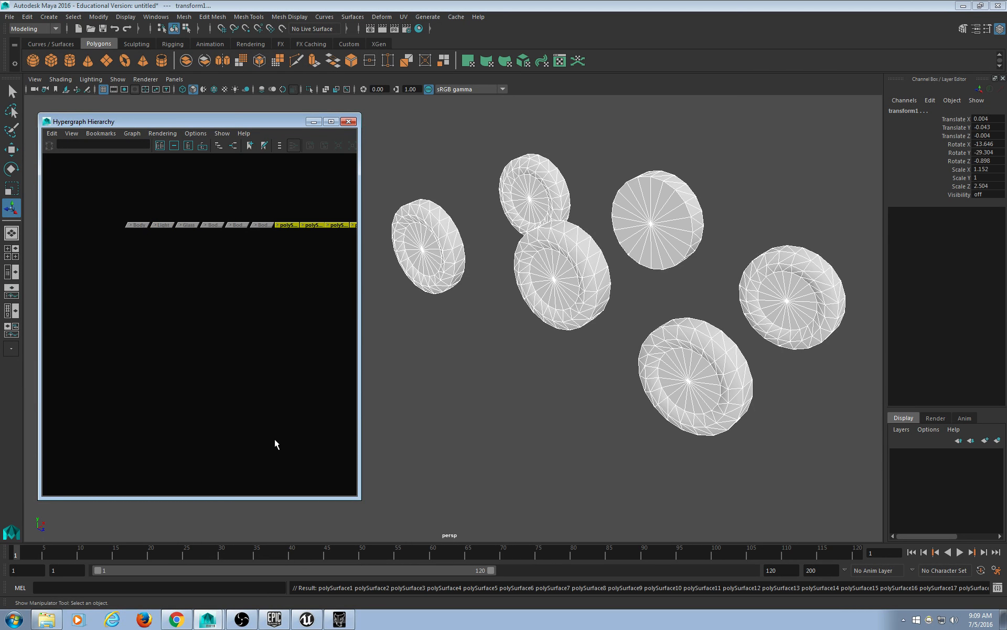
Scroll and pan the Hypergraph Hierarchy to bring the node row into view.
{"action": "scroll", "coordinate": [278, 373], "scroll_direction": "down", "scroll_amount": 3}
{"action": "middle_click_drag", "start_coordinate": [251, 380], "coordinate": [156, 341], "text": "alt"}
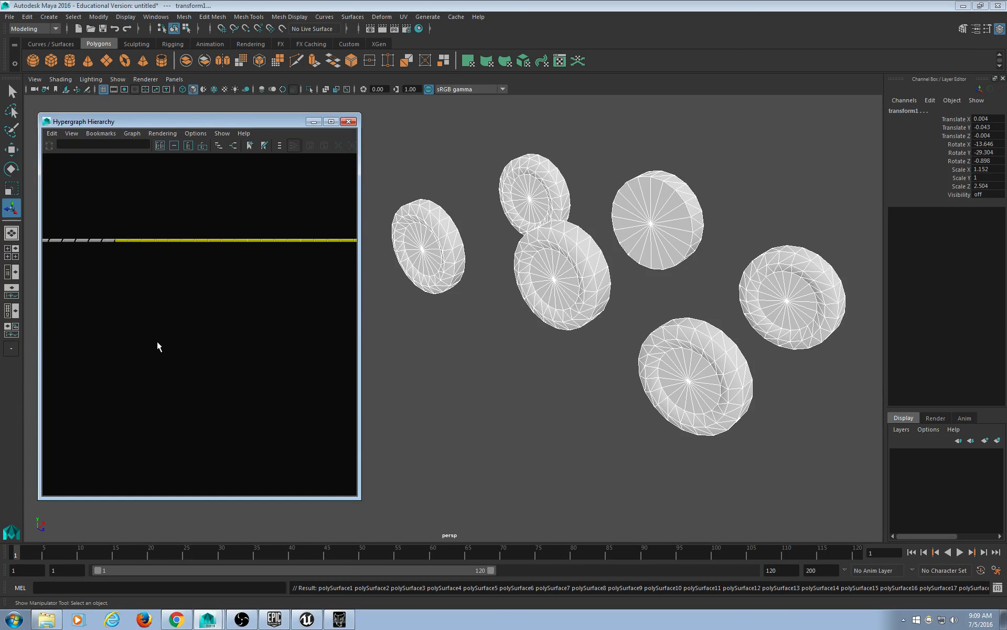
{"action": "scroll", "coordinate": [176, 348], "scroll_direction": "down", "scroll_amount": 3}
{"action": "middle_click_drag", "start_coordinate": [309, 353], "coordinate": [268, 269], "text": "alt"}
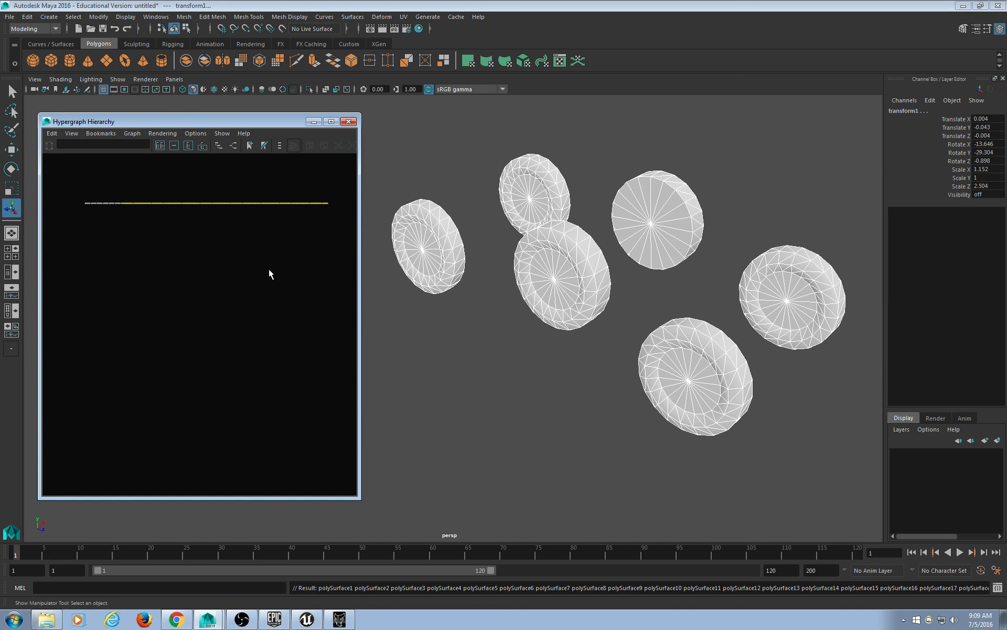
Select the lower wheel's pieces and orbit the viewport to frame the wheels.
{"action": "left_click", "coordinate": [603, 420]}
{"action": "left_click_drag", "start_coordinate": [651, 332], "coordinate": [701, 446]}
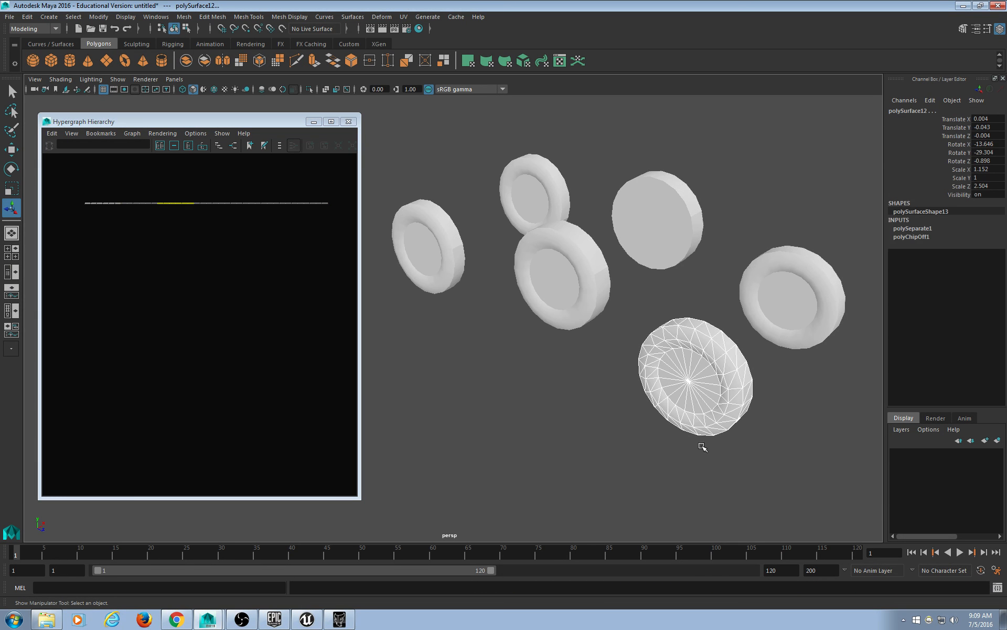
{"action": "left_click_drag", "start_coordinate": [783, 365], "coordinate": [736, 417], "text": "alt"}
{"action": "middle_click_drag", "start_coordinate": [735, 417], "coordinate": [719, 294], "text": "alt"}
{"action": "left_click_drag", "start_coordinate": [719, 294], "coordinate": [700, 323], "text": "alt"}
{"action": "middle_click_drag", "start_coordinate": [695, 399], "coordinate": [722, 387], "text": "alt"}
{"action": "left_click_drag", "start_coordinate": [707, 456], "coordinate": [535, 274]}
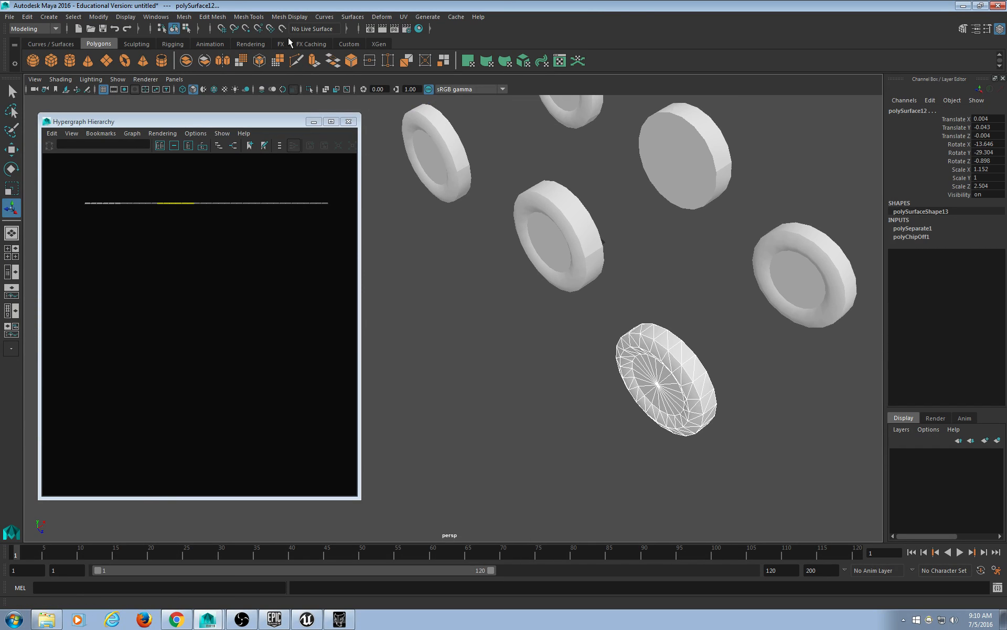
Tear off the Mesh menu and combine the first wheel's and the right wheel's pieces.
{"action": "left_click", "coordinate": [184, 17]}
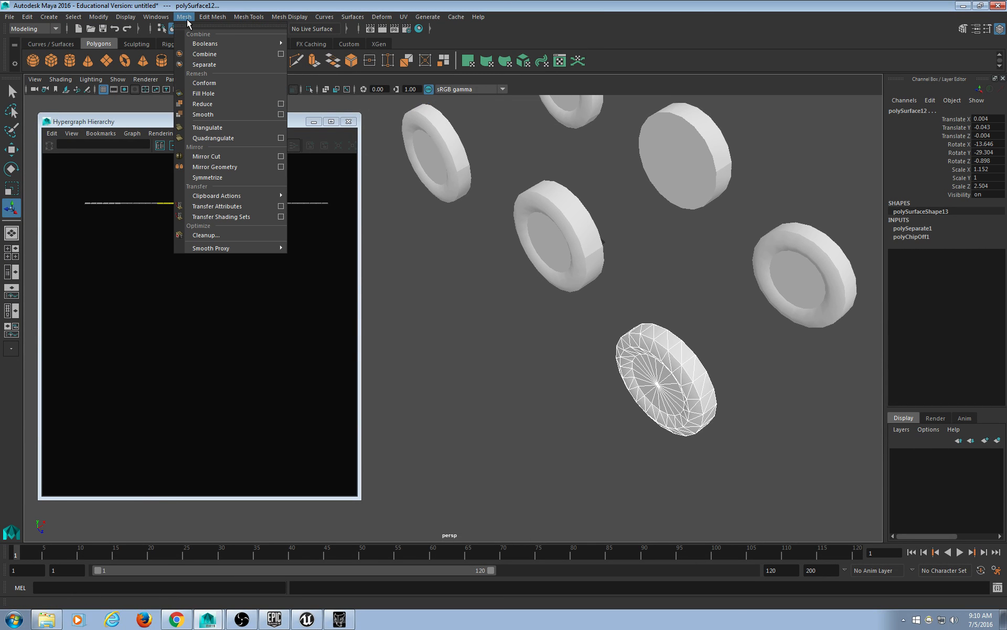
{"action": "left_click", "coordinate": [192, 28]}
{"action": "left_click_drag", "start_coordinate": [193, 13], "coordinate": [279, 92]}
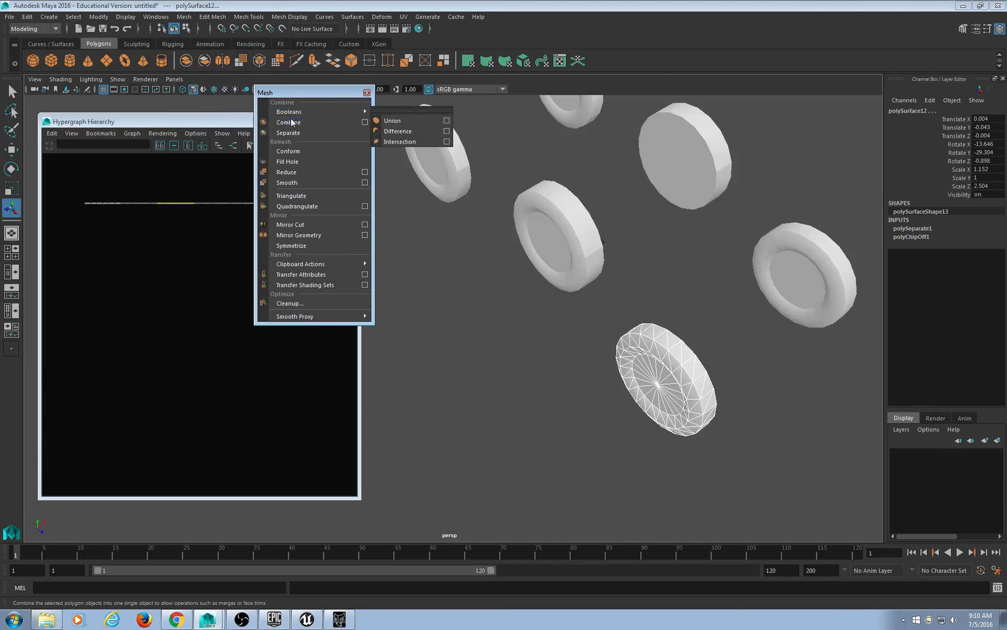
{"action": "left_click", "coordinate": [290, 122]}
{"action": "middle_click_drag", "start_coordinate": [693, 231], "coordinate": [626, 265], "text": "alt"}
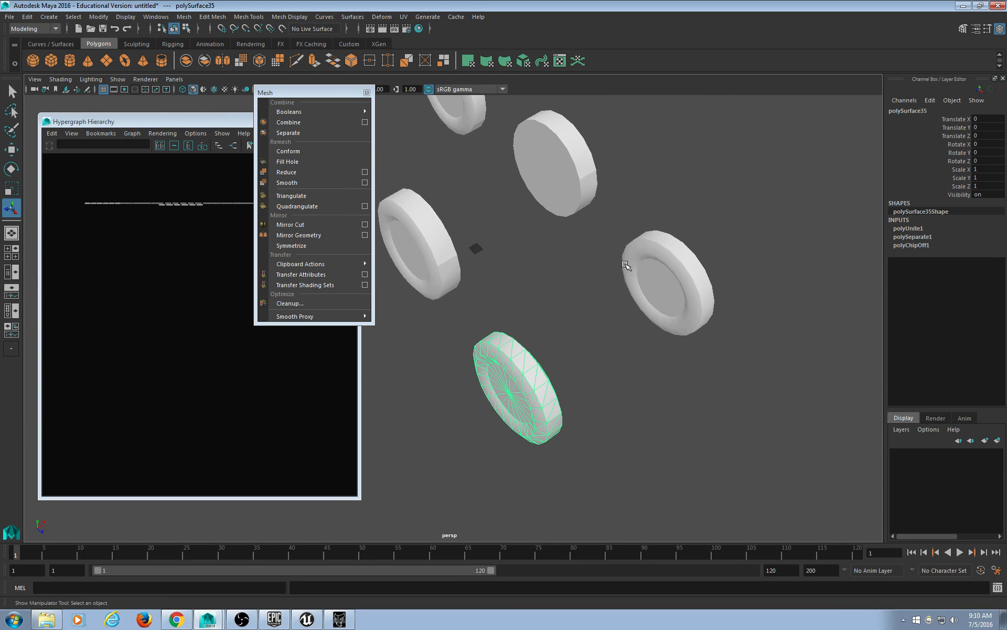
{"action": "left_click_drag", "start_coordinate": [622, 192], "coordinate": [798, 356]}
{"action": "middle_click_drag", "start_coordinate": [628, 325], "coordinate": [676, 331], "text": "alt"}
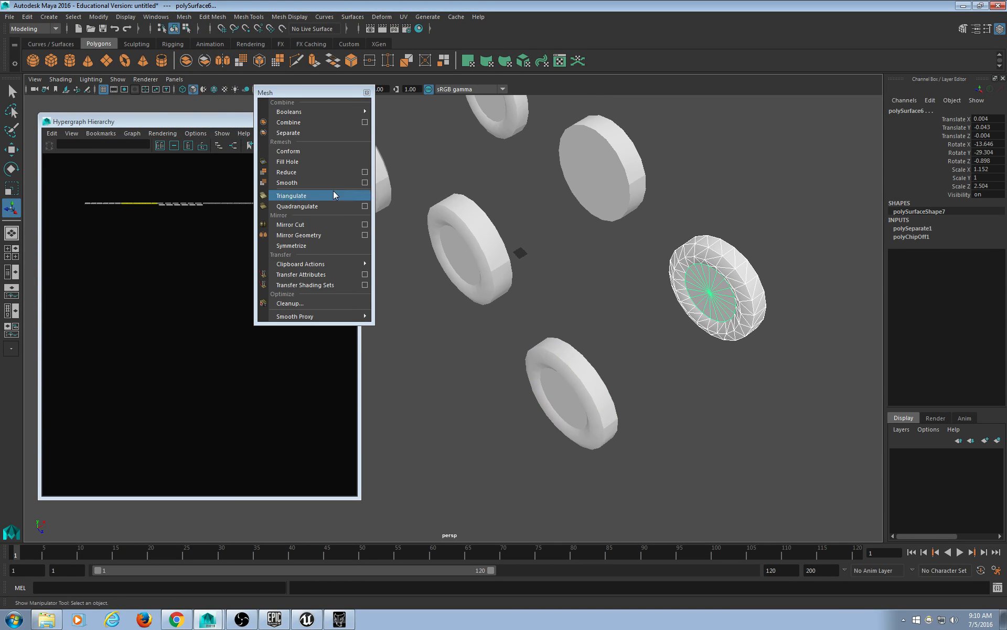
{"action": "left_click", "coordinate": [297, 126]}
Combine the pieces of the left, top and middle wheels into single meshes.
{"action": "middle_click_drag", "start_coordinate": [411, 127], "coordinate": [548, 198], "text": "alt"}
{"action": "left_click_drag", "start_coordinate": [411, 137], "coordinate": [550, 306]}
{"action": "left_click", "coordinate": [288, 123]}
{"action": "middle_click_drag", "start_coordinate": [543, 73], "coordinate": [513, 150], "text": "alt"}
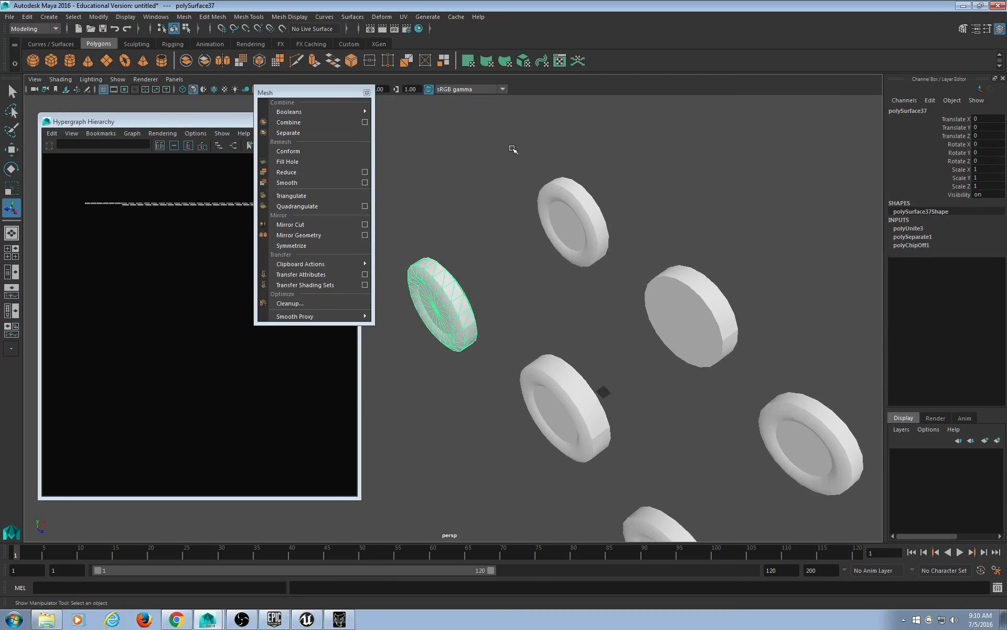
{"action": "left_click_drag", "start_coordinate": [513, 150], "coordinate": [627, 286]}
{"action": "left_click", "coordinate": [285, 123]}
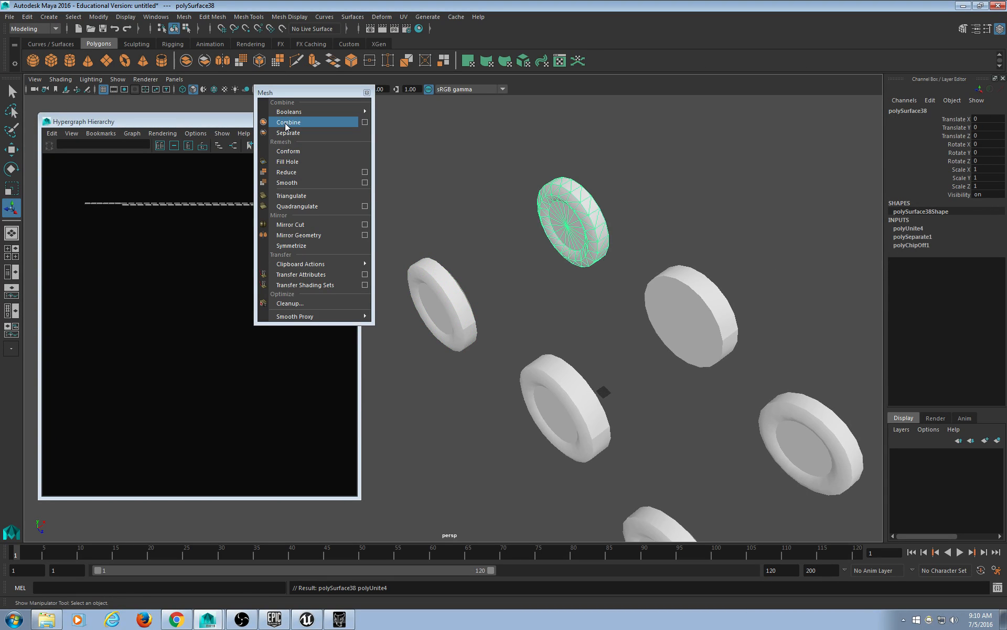
{"action": "left_click_drag", "start_coordinate": [506, 252], "coordinate": [512, 228], "text": "alt"}
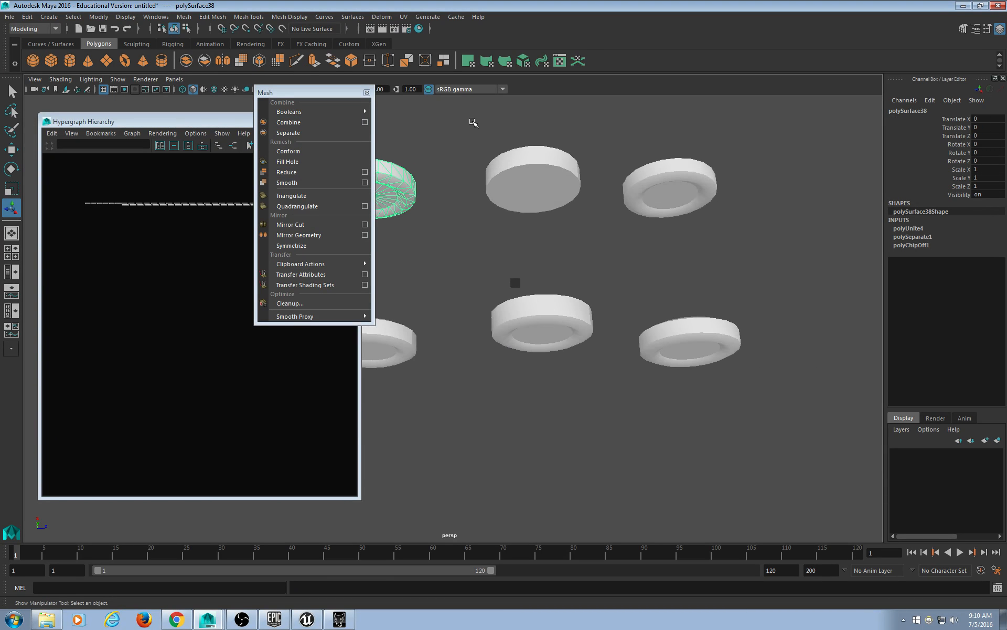
{"action": "left_click_drag", "start_coordinate": [474, 122], "coordinate": [599, 380]}
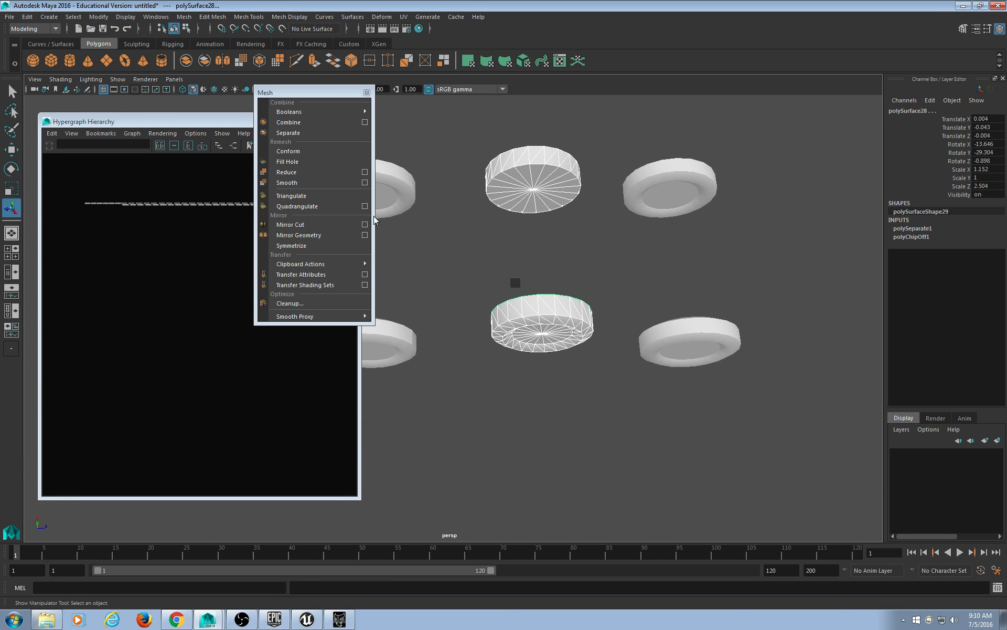
{"action": "left_click", "coordinate": [289, 122]}
Verify each of the six wheels is now one mesh, then close the torn-off Mesh menu.
{"action": "left_click_drag", "start_coordinate": [461, 231], "coordinate": [593, 246], "text": "alt"}
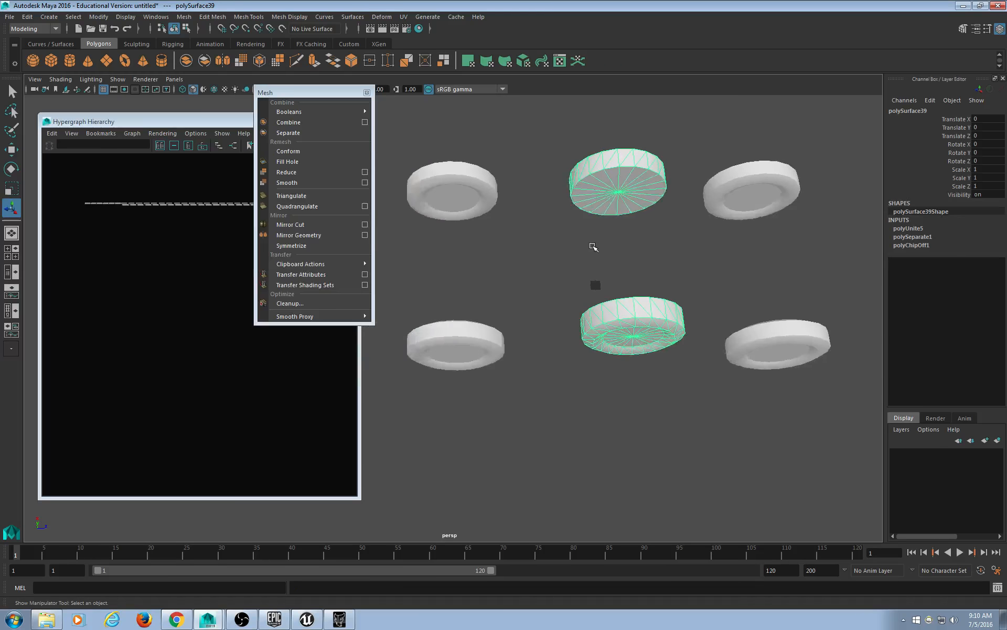
{"action": "left_click", "coordinate": [442, 191]}
{"action": "left_click", "coordinate": [472, 368]}
{"action": "left_click", "coordinate": [755, 342]}
{"action": "left_click", "coordinate": [723, 207]}
{"action": "left_click_drag", "start_coordinate": [584, 352], "coordinate": [528, 305], "text": "alt"}
{"action": "left_click", "coordinate": [717, 281]}
{"action": "middle_click_drag", "start_coordinate": [421, 264], "coordinate": [532, 296], "text": "alt"}
{"action": "left_click", "coordinate": [534, 297]}
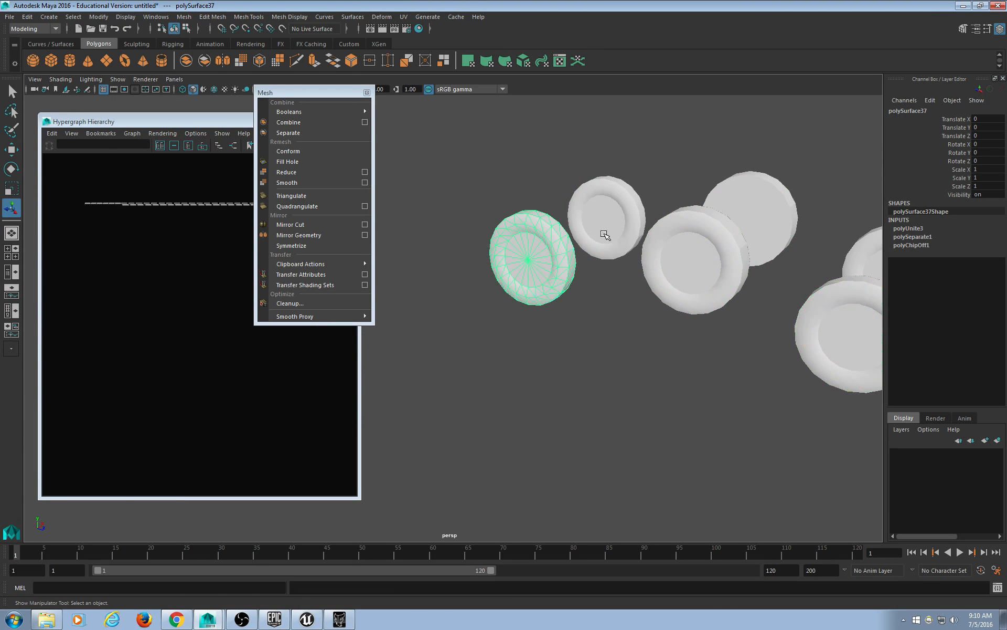
{"action": "left_click", "coordinate": [617, 226]}
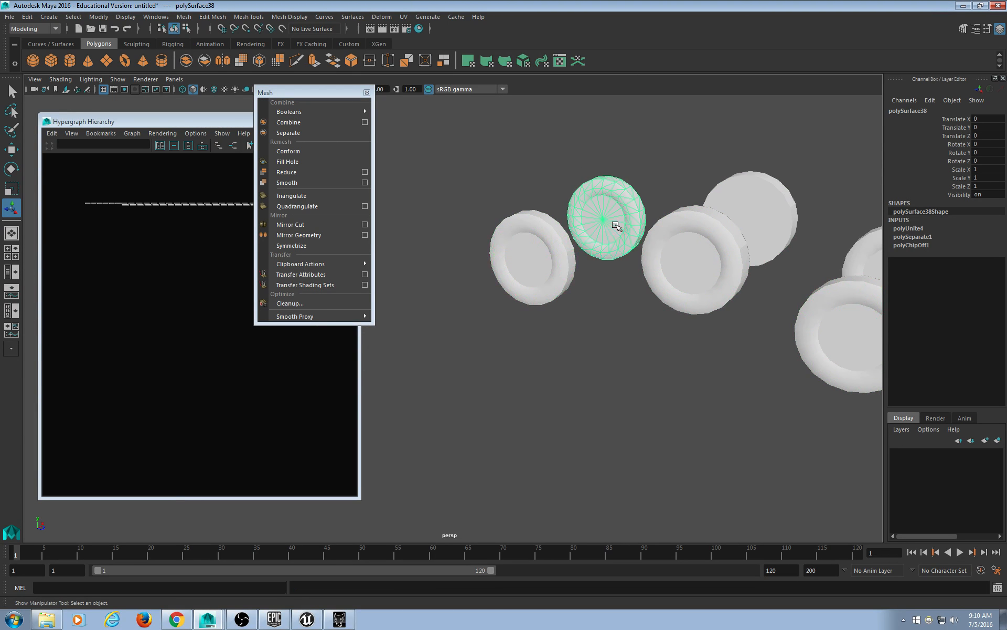
{"action": "left_click", "coordinate": [366, 92]}
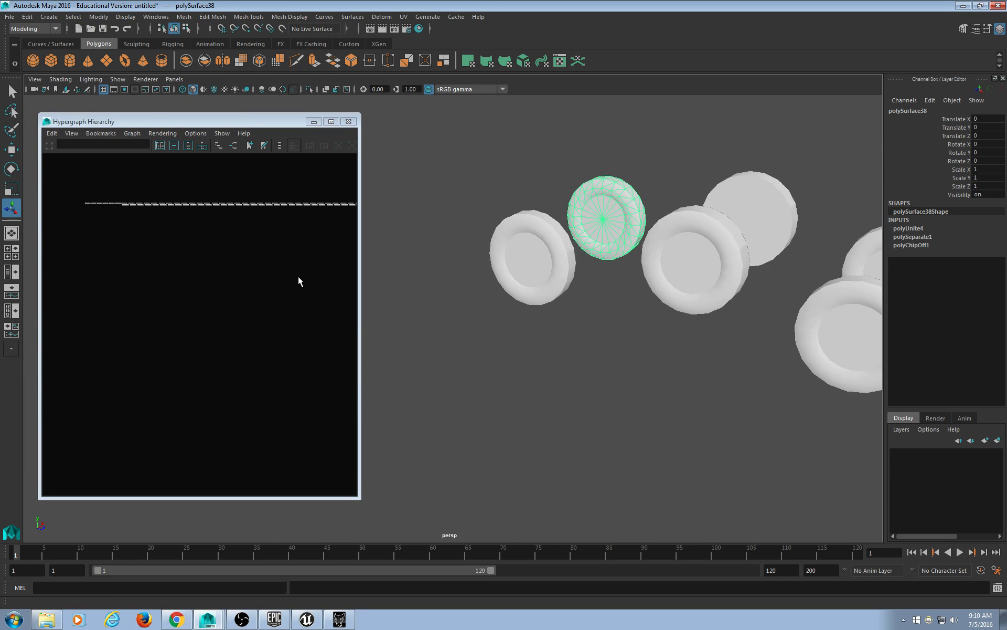
Drag the Hypergraph Hierarchy window's right edge wider, then pull it back slightly.
{"action": "left_click_drag", "start_coordinate": [361, 269], "coordinate": [528, 269]}
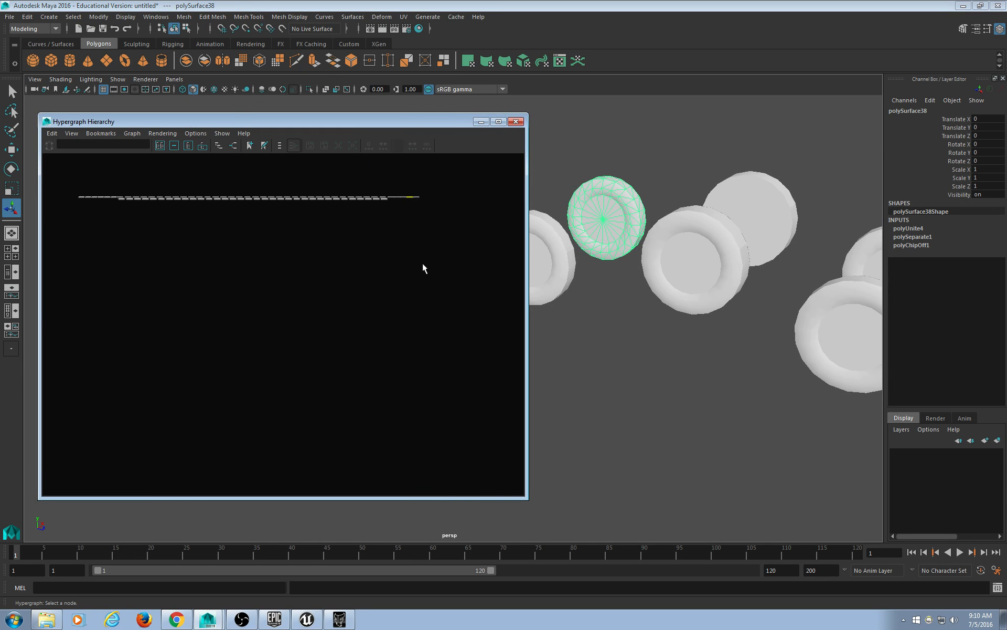
{"action": "left_click_drag", "start_coordinate": [528, 319], "coordinate": [443, 318]}
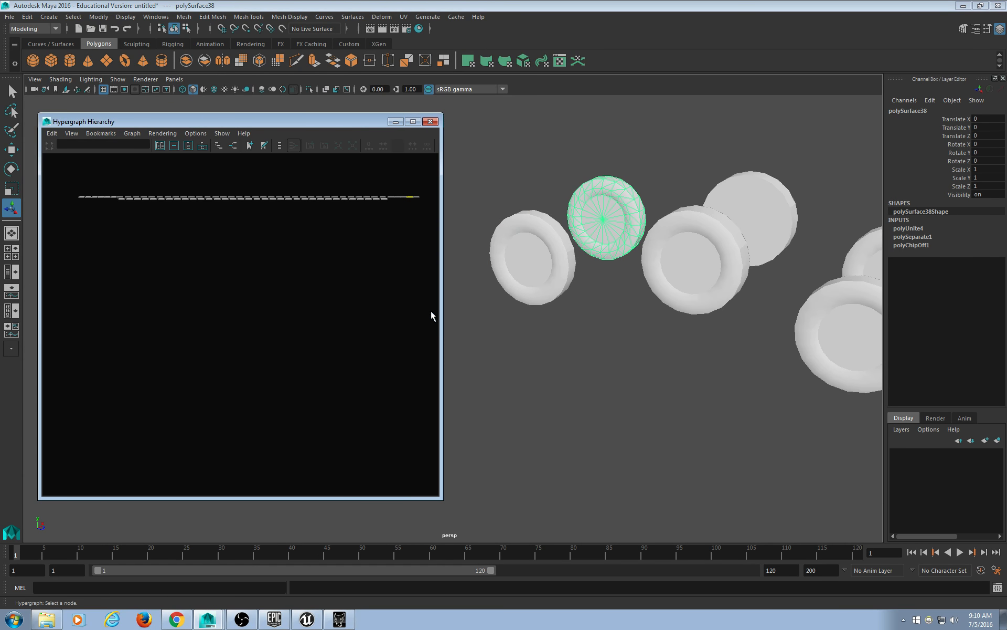
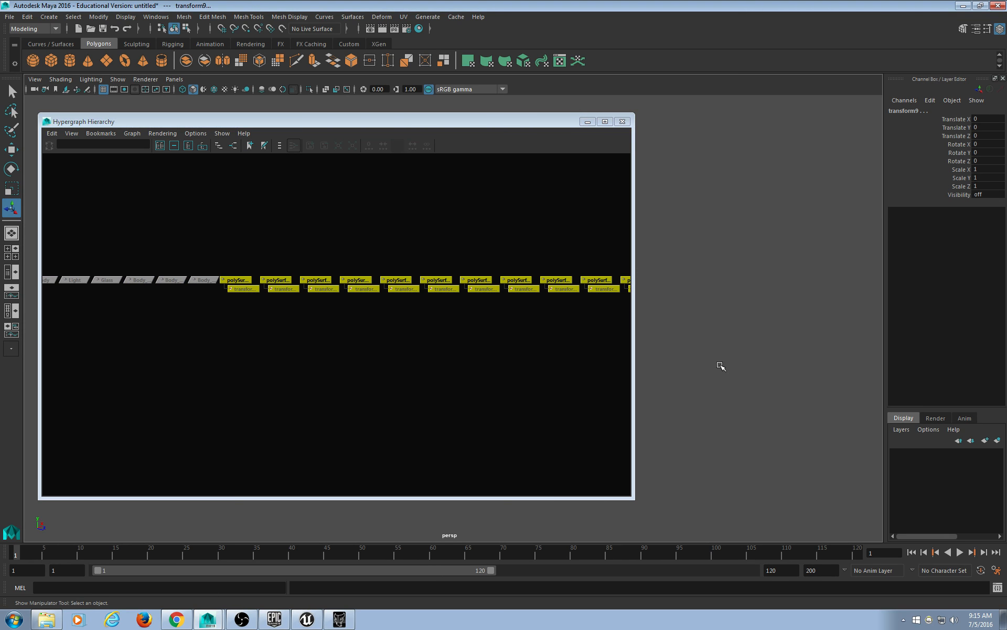
Pan and zoom the viewport and Hypergraph Hierarchy to bring the wheels and the full node row into view.
{"action": "scroll", "coordinate": [696, 373], "scroll_direction": "up", "scroll_amount": 4}
{"action": "middle_click_drag", "start_coordinate": [690, 371], "coordinate": [827, 351], "text": "alt"}
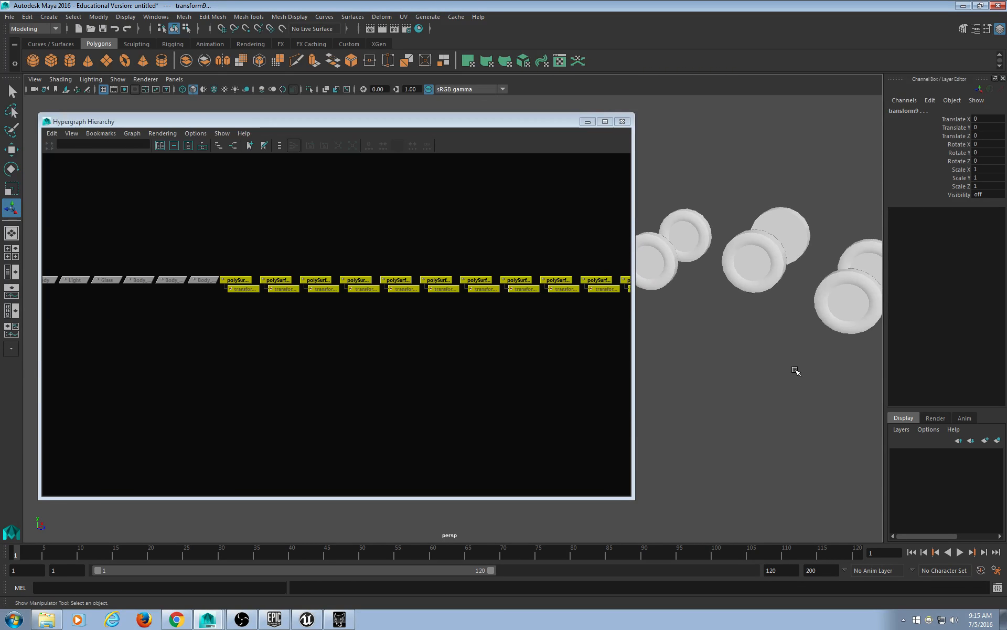
{"action": "scroll", "coordinate": [795, 371], "scroll_direction": "down", "scroll_amount": 2}
{"action": "scroll", "coordinate": [452, 383], "scroll_direction": "down", "scroll_amount": 5}
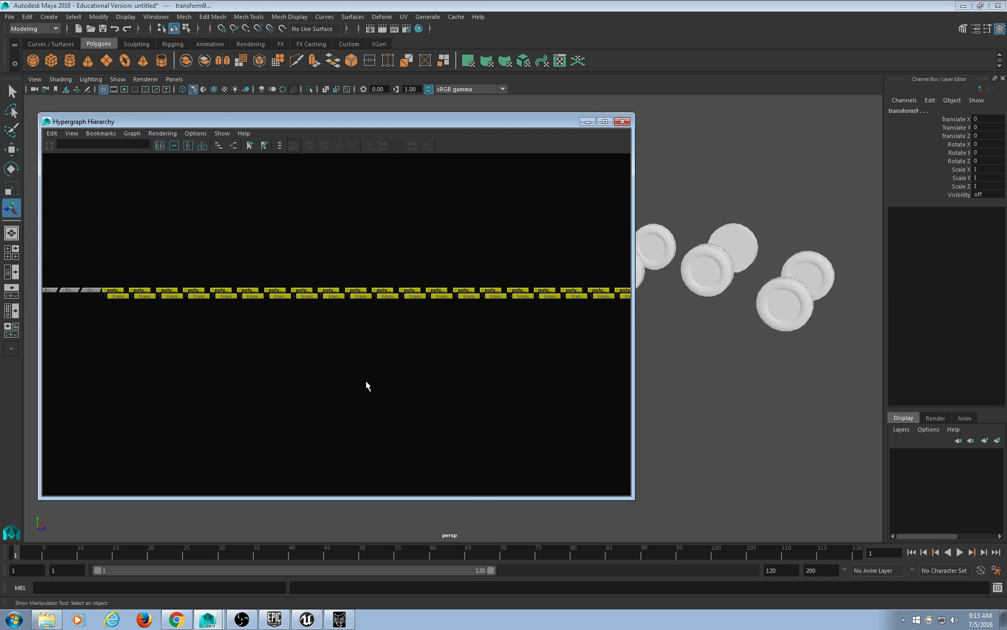
{"action": "scroll", "coordinate": [374, 378], "scroll_direction": "down", "scroll_amount": 2}
{"action": "middle_click_drag", "start_coordinate": [454, 373], "coordinate": [339, 363], "text": "alt"}
{"action": "scroll", "coordinate": [349, 358], "scroll_direction": "down", "scroll_amount": 1}
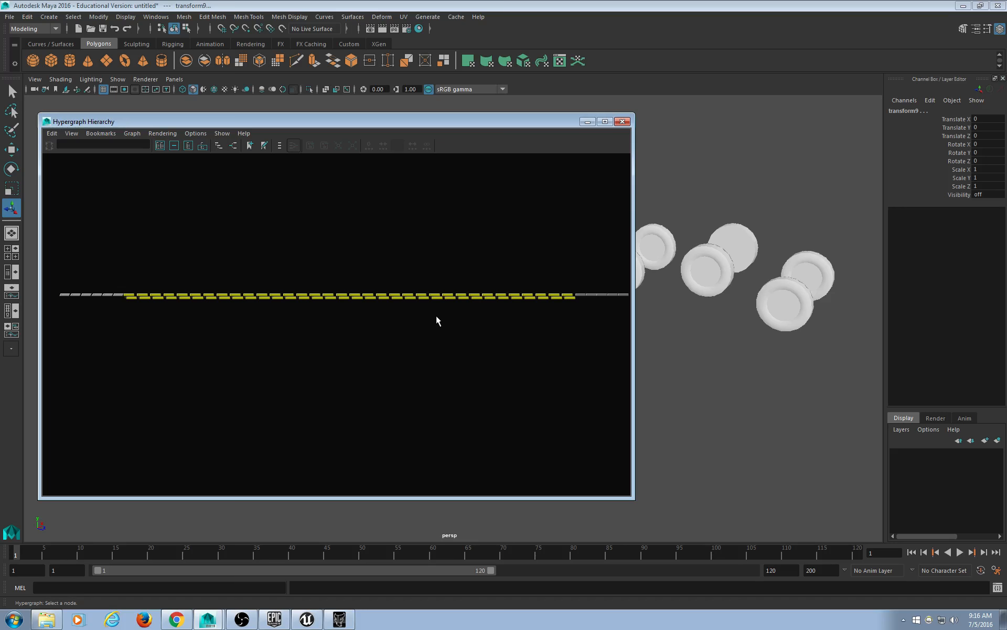
Delete the leftover transform nodes and frame the remaining node row in the Hierarchy.
{"action": "key", "text": "Delete"}
{"action": "left_click_drag", "start_coordinate": [333, 271], "coordinate": [138, 319]}
{"action": "key", "text": "a"}
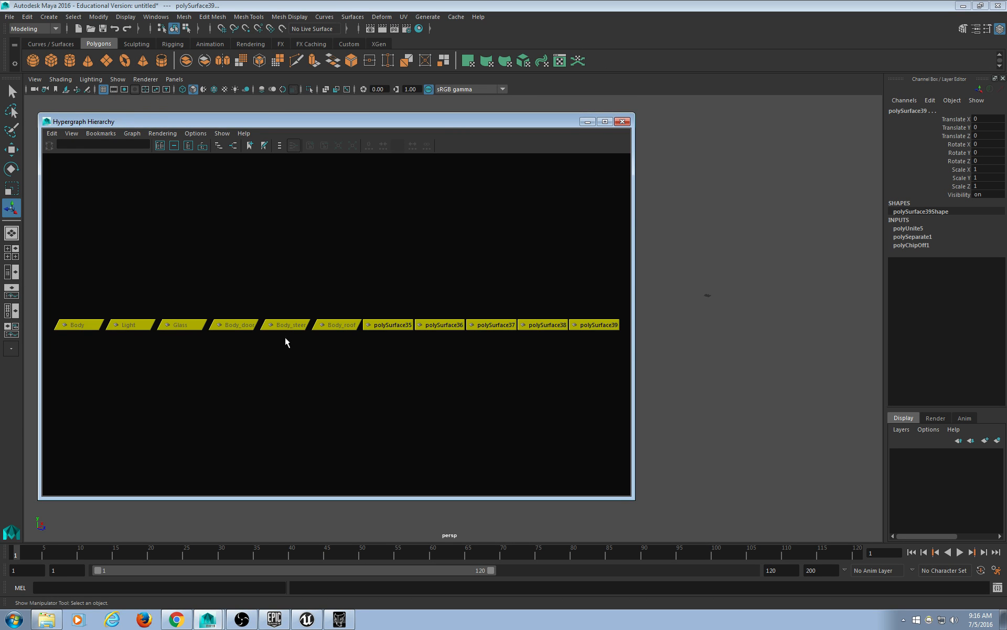
{"action": "left_click", "coordinate": [365, 373]}
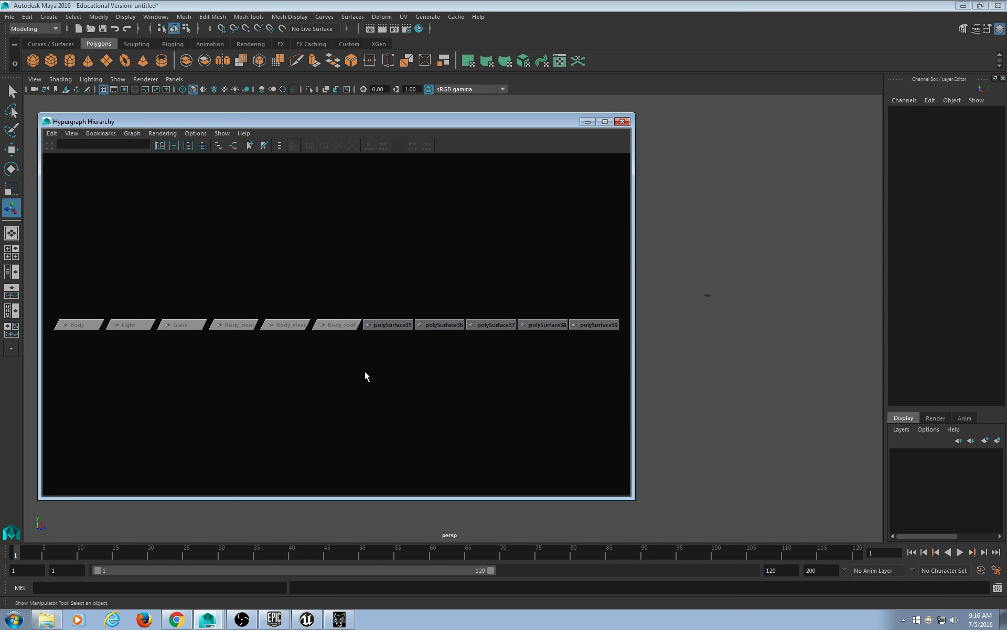
Select polySurface39, then narrow and minimize the Hypergraph Hierarchy window.
{"action": "scroll", "coordinate": [730, 348], "scroll_direction": "up", "scroll_amount": 4}
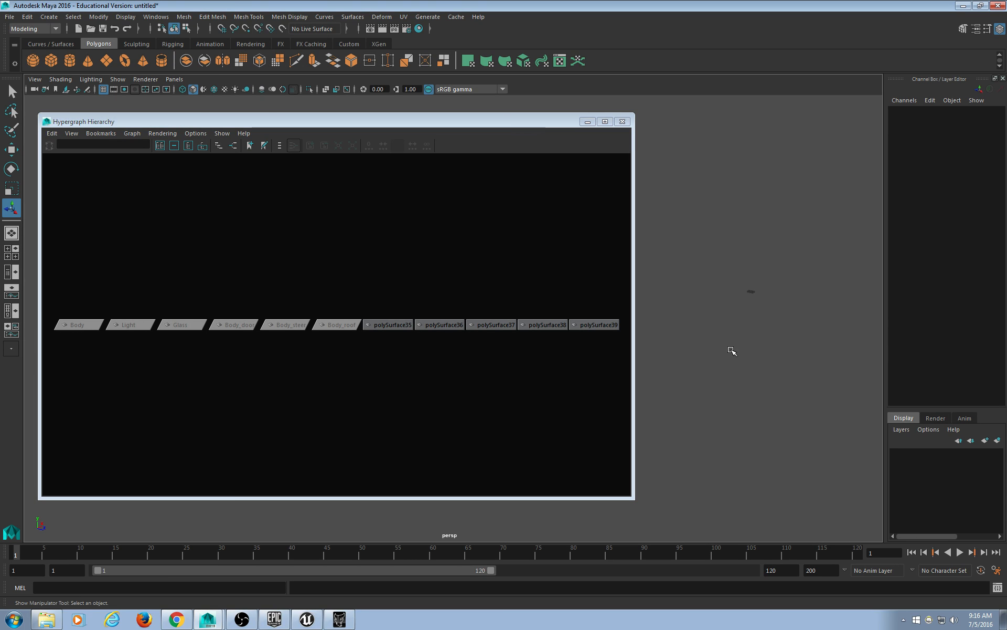
{"action": "middle_click_drag", "start_coordinate": [818, 315], "coordinate": [713, 341], "text": "alt"}
{"action": "left_click", "coordinate": [604, 324]}
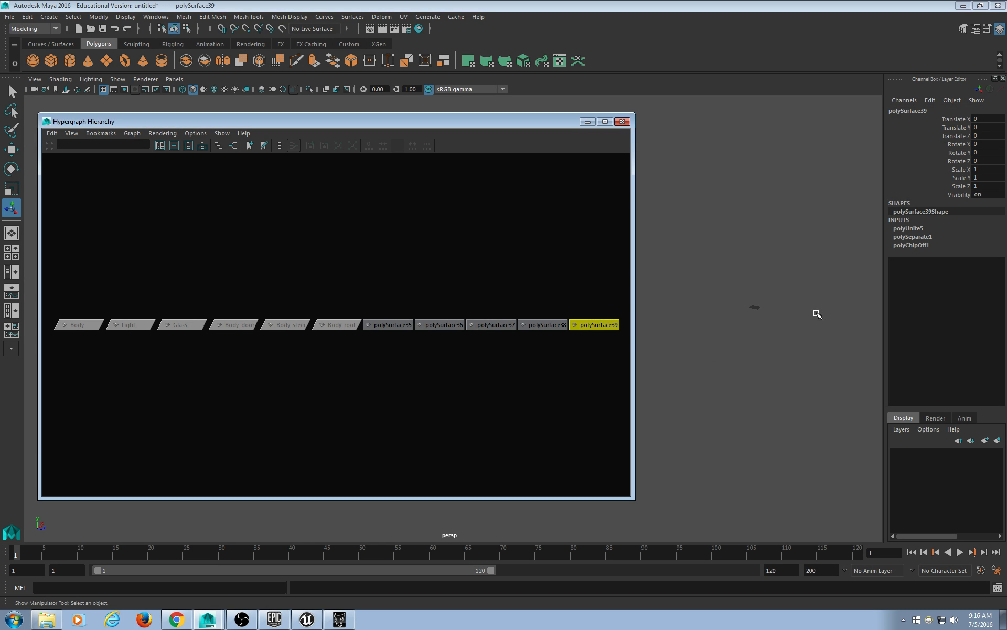
{"action": "left_click_drag", "start_coordinate": [634, 303], "coordinate": [468, 300]}
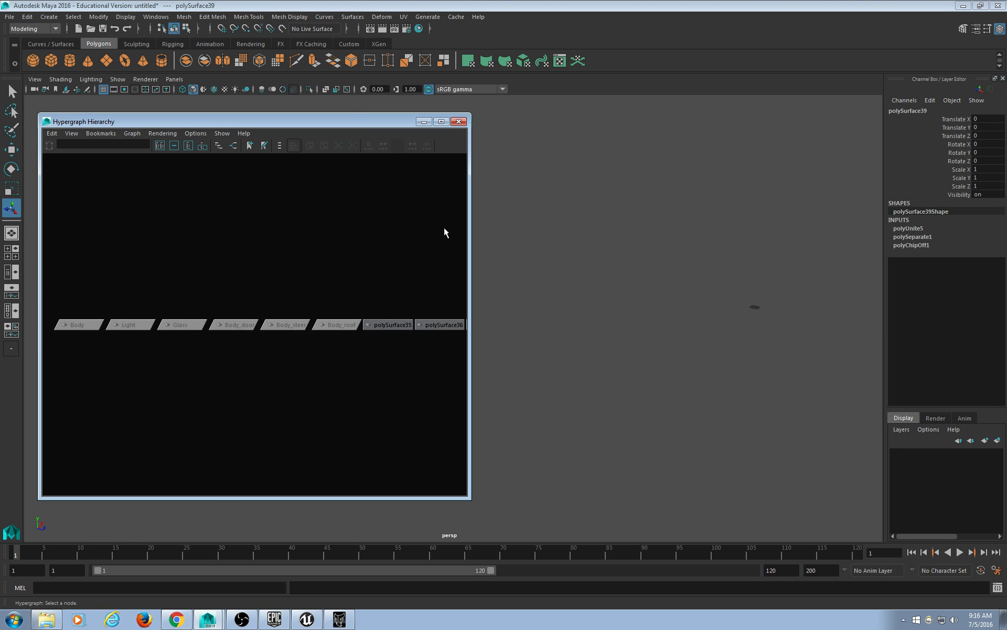
{"action": "left_click", "coordinate": [424, 122]}
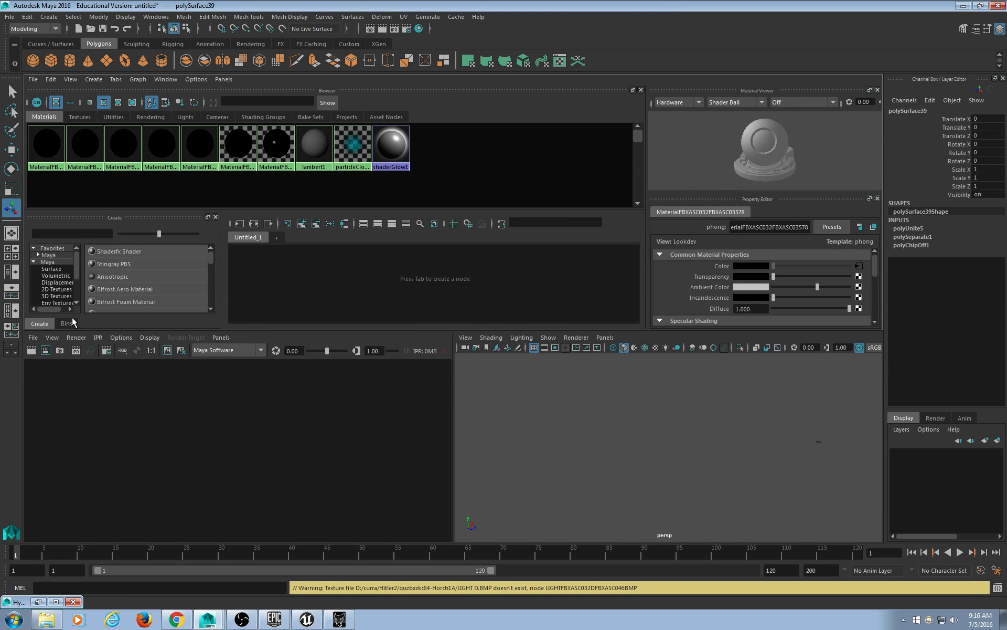
Create a new Blinn material, blinn1, in the Hypershade.
{"action": "scroll", "coordinate": [78, 273], "scroll_direction": "down", "scroll_amount": 1}
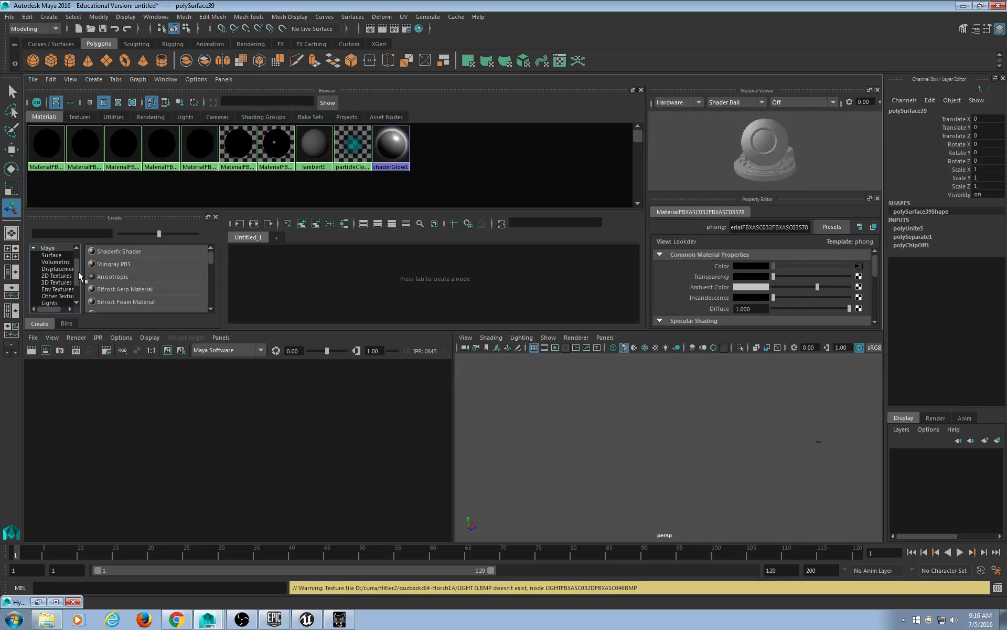
{"action": "scroll", "coordinate": [79, 262], "scroll_direction": "up", "scroll_amount": 1}
{"action": "left_click_drag", "start_coordinate": [210, 257], "coordinate": [210, 254]}
{"action": "left_click", "coordinate": [209, 308]}
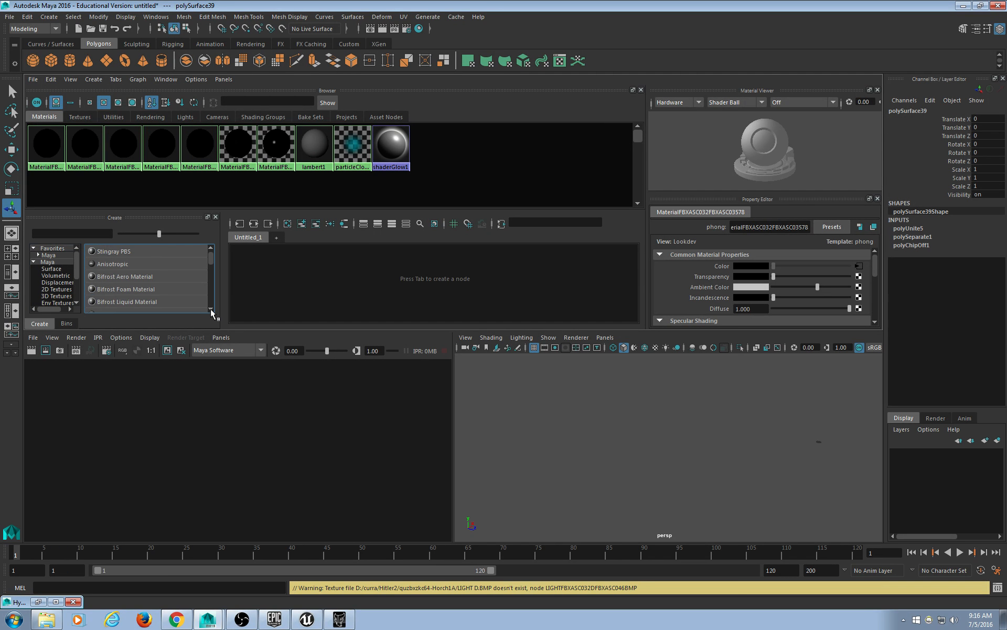
{"action": "left_click", "coordinate": [210, 309]}
{"action": "left_click", "coordinate": [209, 308]}
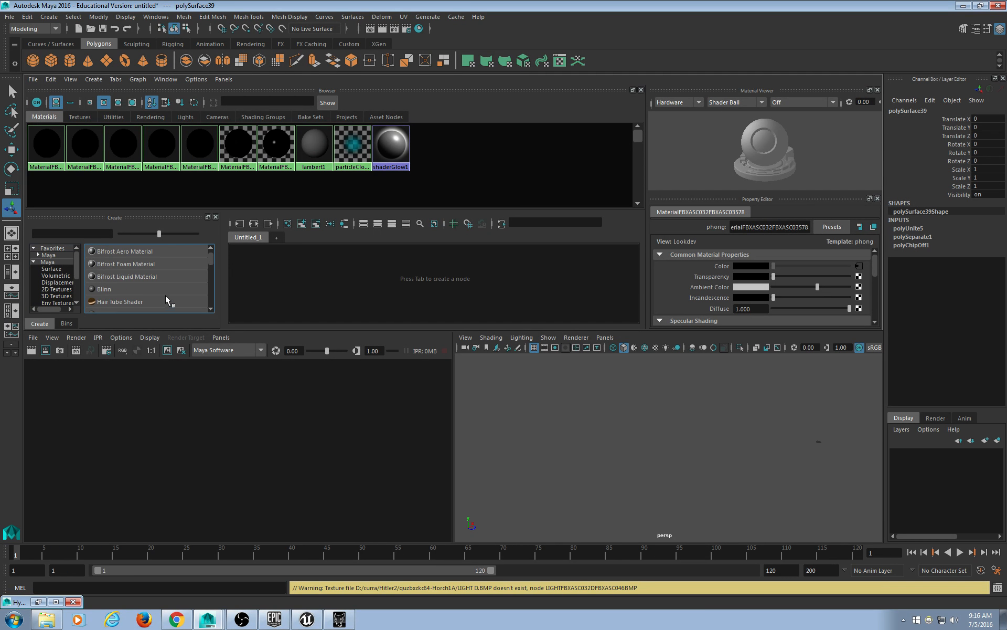
{"action": "left_click", "coordinate": [103, 290]}
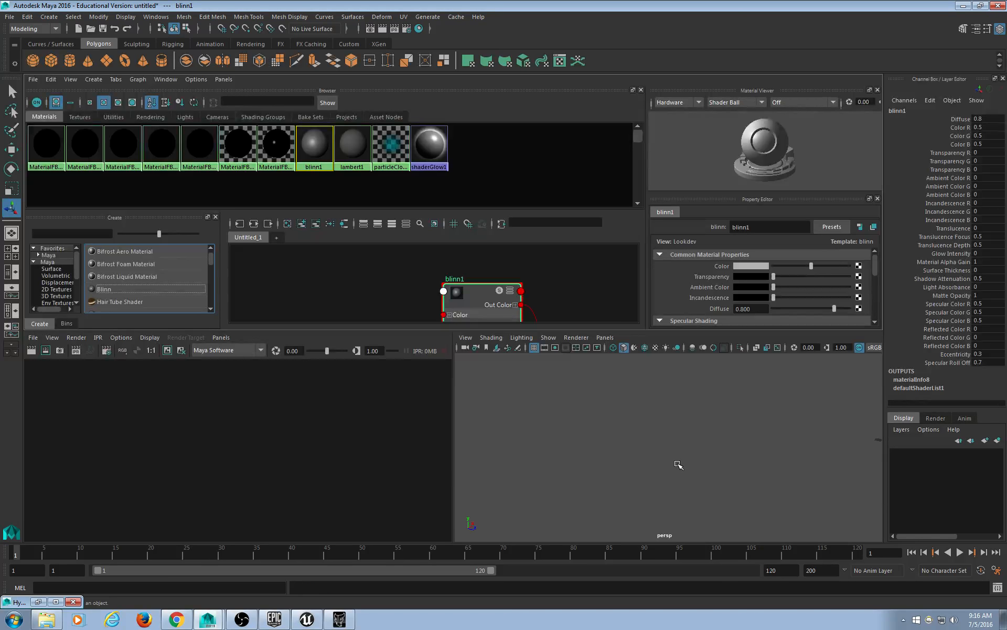
Select polySurface35–39 in the Hypergraph and assign blinn1 to them.
{"action": "left_click", "coordinate": [37, 601]}
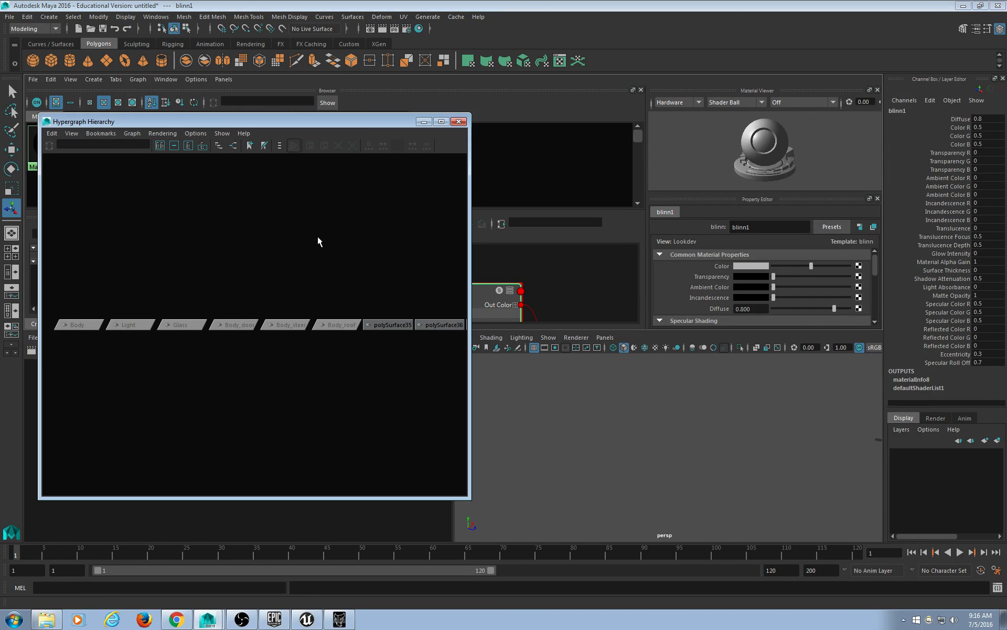
{"action": "left_click_drag", "start_coordinate": [303, 132], "coordinate": [466, 166]}
{"action": "middle_click_drag", "start_coordinate": [557, 386], "coordinate": [262, 393], "text": "alt"}
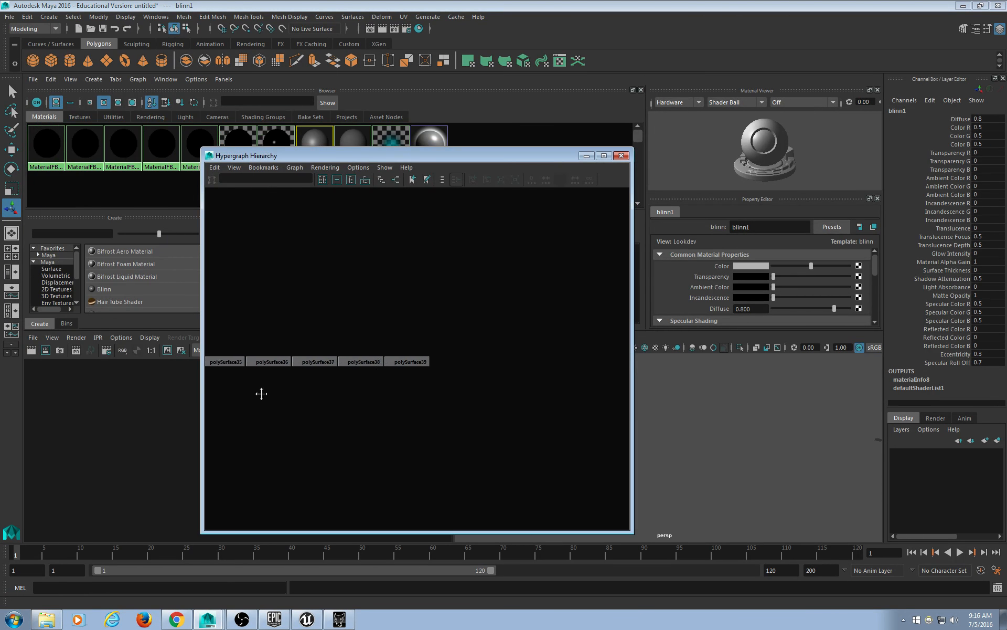
{"action": "left_click_drag", "start_coordinate": [589, 297], "coordinate": [286, 414]}
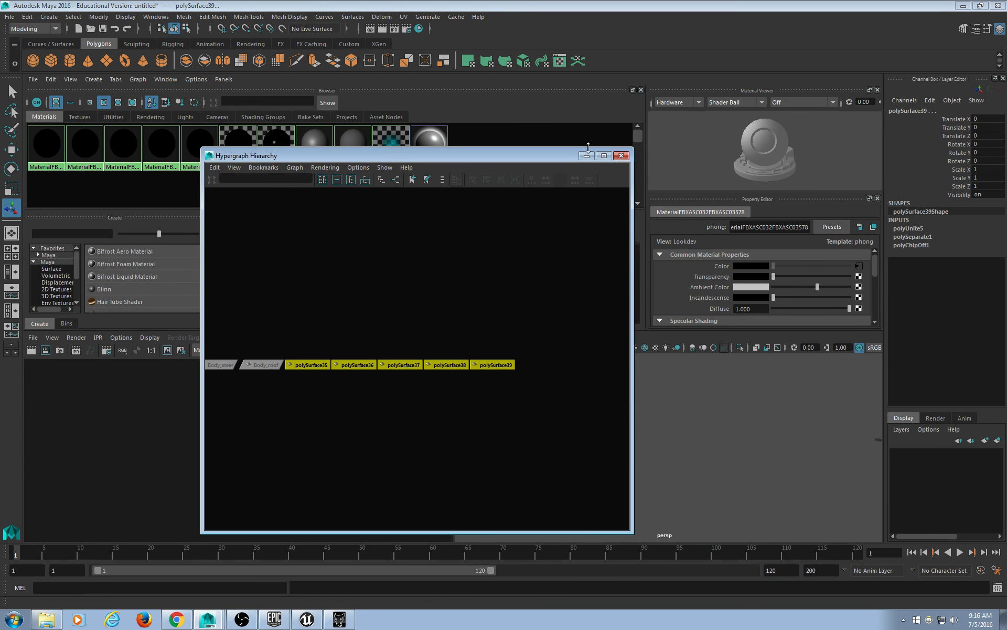
{"action": "left_click", "coordinate": [588, 159]}
{"action": "right_click_drag", "start_coordinate": [316, 149], "coordinate": [317, 127]}
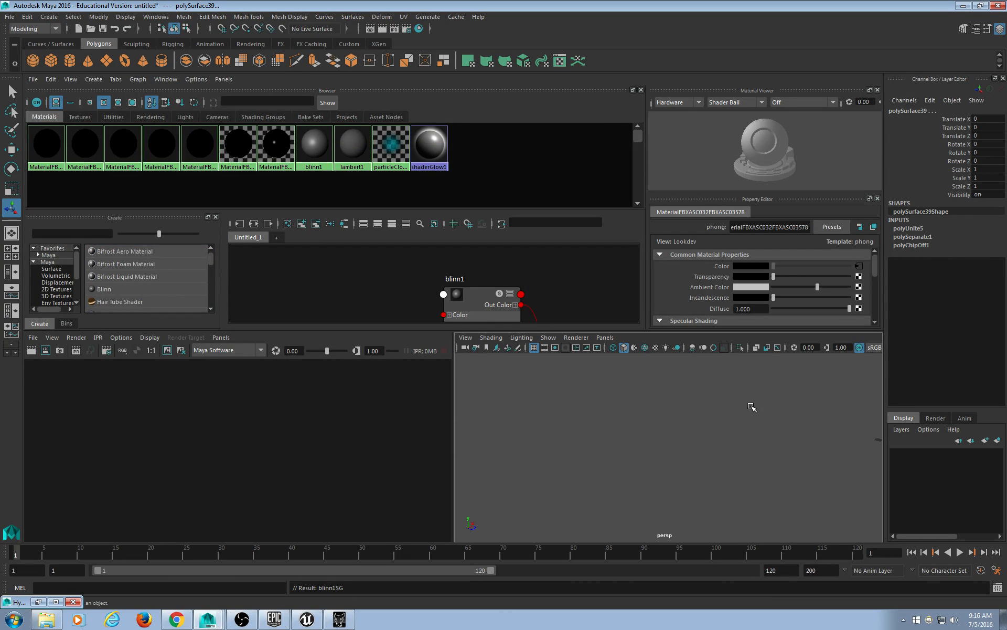
Frame the viewport on the scene origin and briefly check the Hypergraph Hierarchy.
{"action": "key", "text": "f"}
{"action": "scroll", "coordinate": [762, 438], "scroll_direction": "down", "scroll_amount": 8}
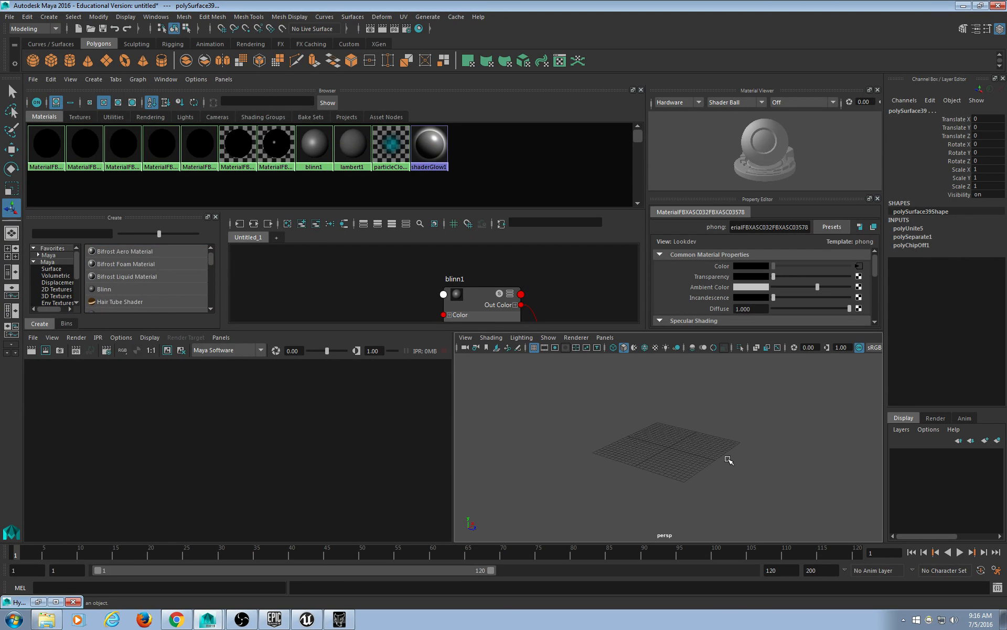
{"action": "scroll", "coordinate": [728, 457], "scroll_direction": "up", "scroll_amount": 5}
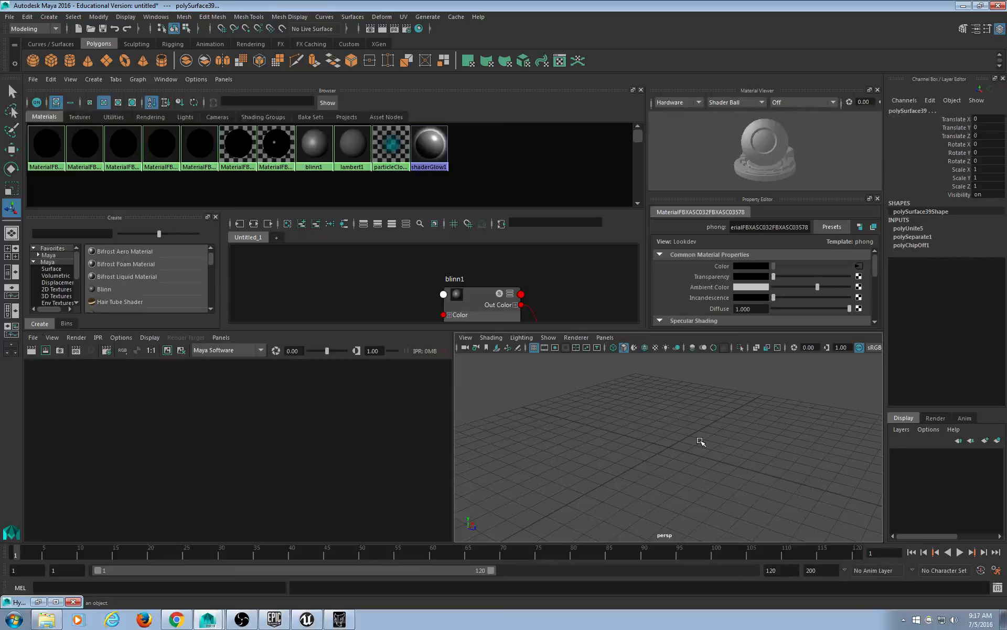
{"action": "left_click", "coordinate": [38, 602]}
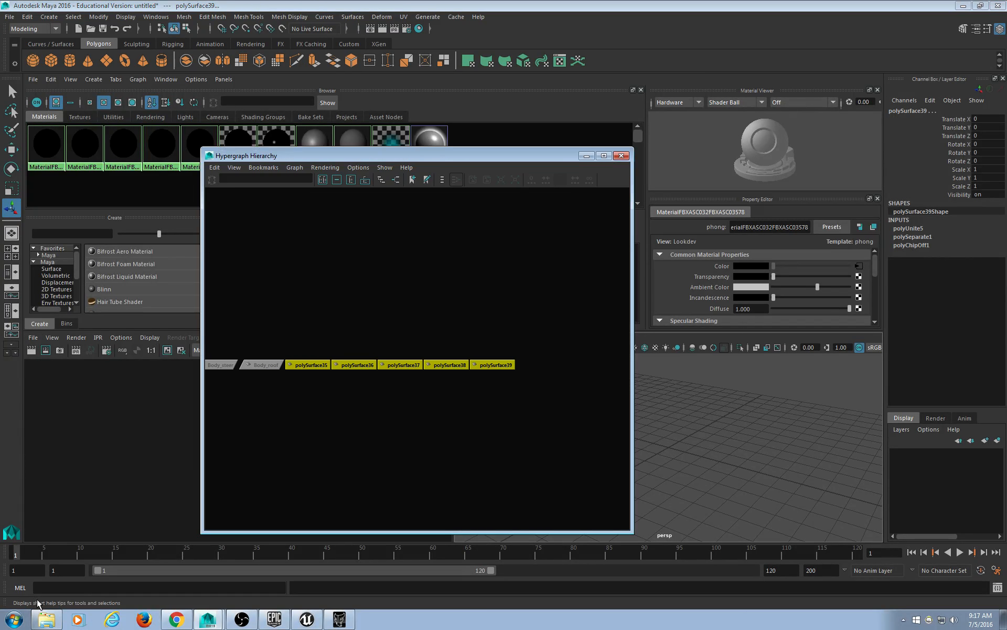
{"action": "left_click", "coordinate": [586, 156]}
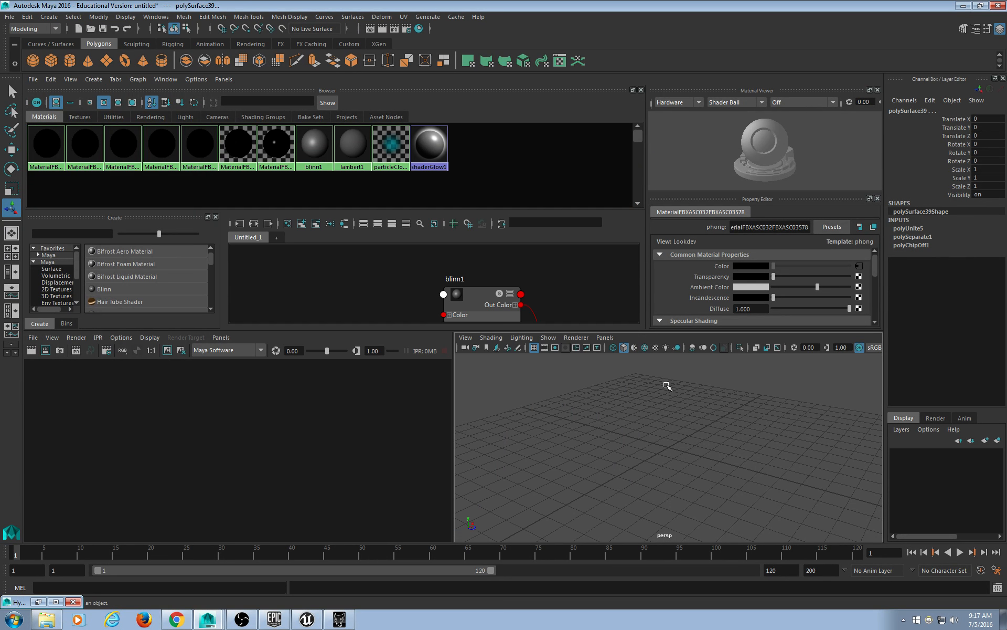
Duplicate the selected wheels and move the copy along Z, then undo it.
{"action": "key", "text": "w"}
{"action": "key", "text": "ctrl+d"}
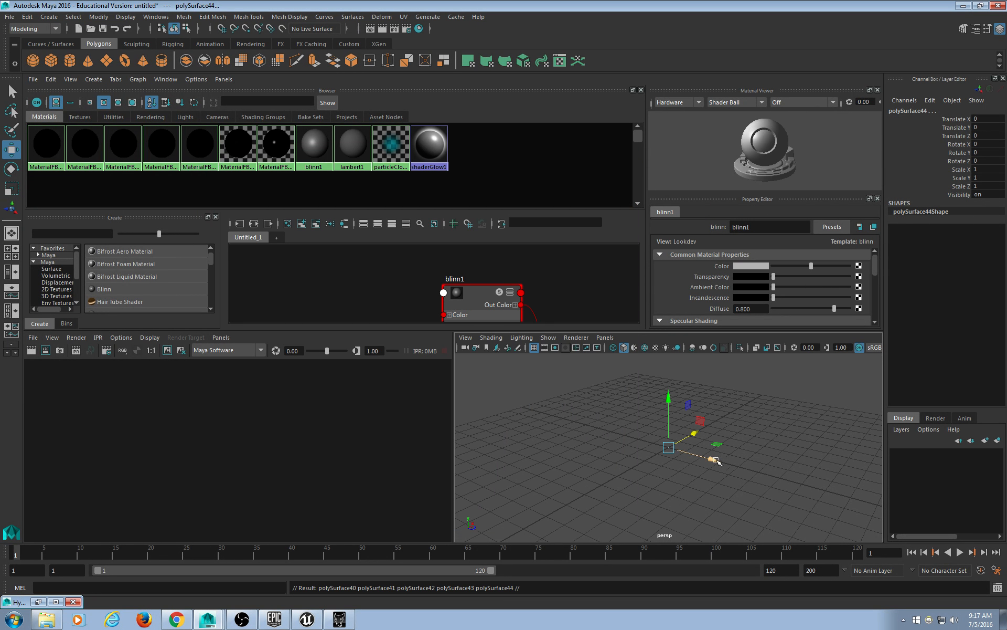
{"action": "left_click_drag", "start_coordinate": [720, 461], "coordinate": [817, 474]}
{"action": "key", "text": "ctrl+z"}
{"action": "key", "text": "ctrl+z"}
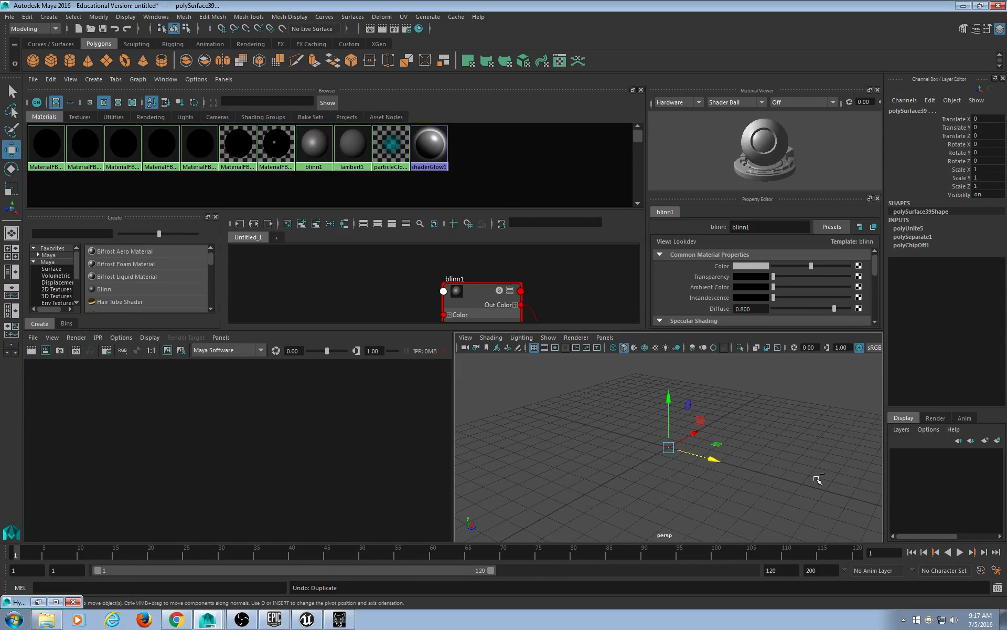
{"action": "key", "text": "ctrl+z"}
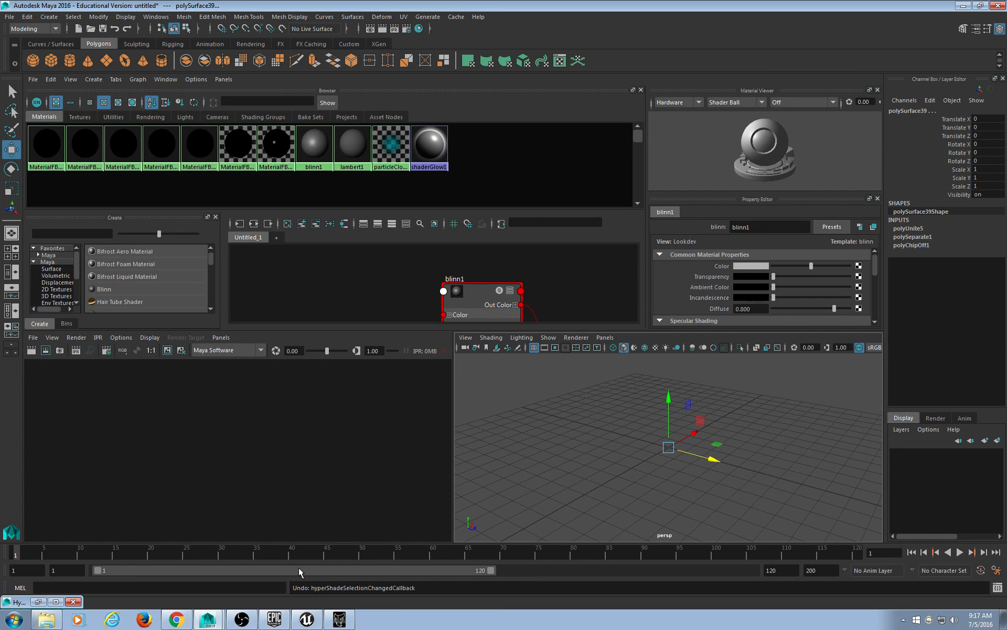
Undo repeatedly back past the blinn1 material's creation and earlier scene steps until Maya crashes.
{"action": "left_click", "coordinate": [39, 601]}
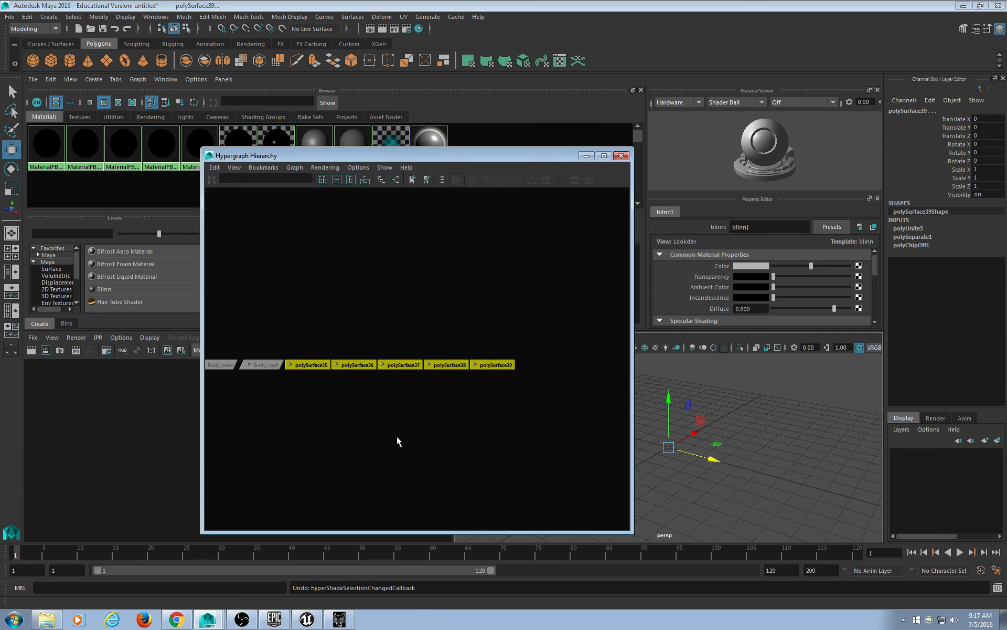
{"action": "key", "text": "a"}
{"action": "left_click", "coordinate": [423, 417]}
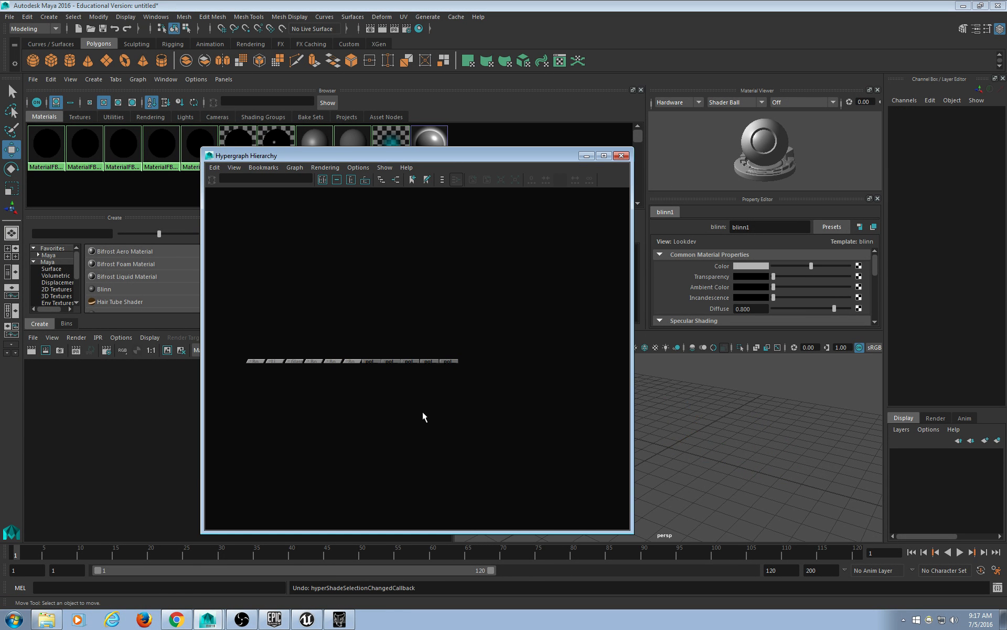
{"action": "key", "text": "ctrl+z"}
{"action": "key", "text": "ctrl+z"}
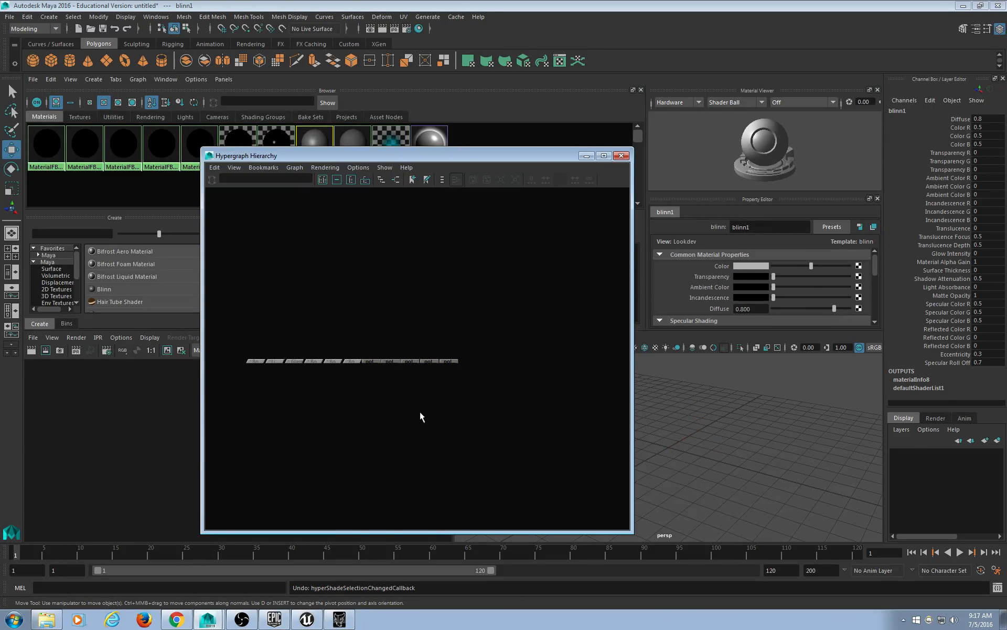
{"action": "key", "text": "ctrl+z"}
{"action": "key", "text": "ctrl+z"}
{"action": "key", "text": "ctrl+z"}
{"action": "key", "text": "ctrl+z"}
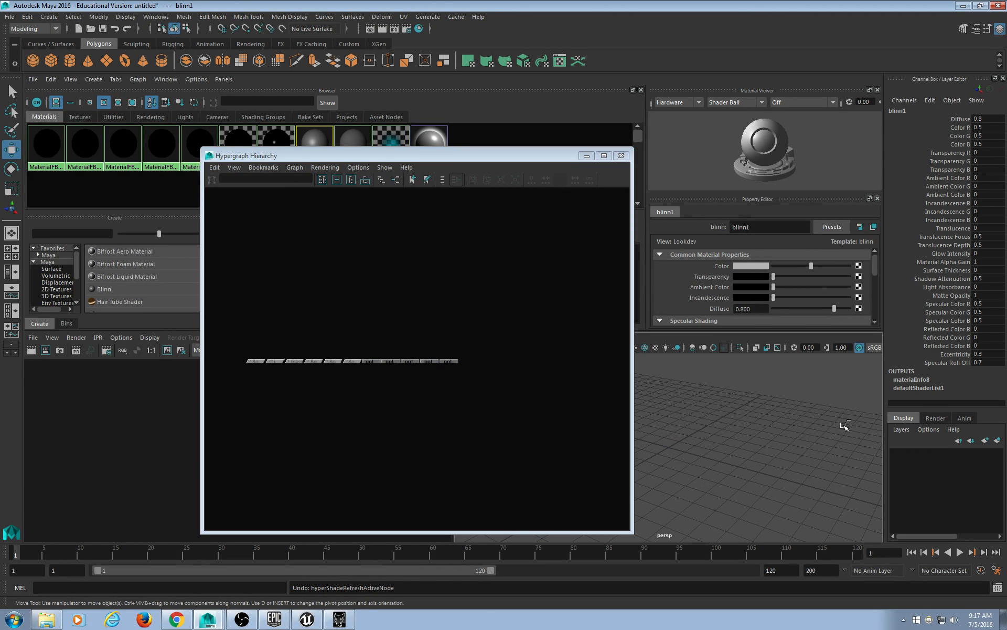
{"action": "key", "text": "ctrl+z"}
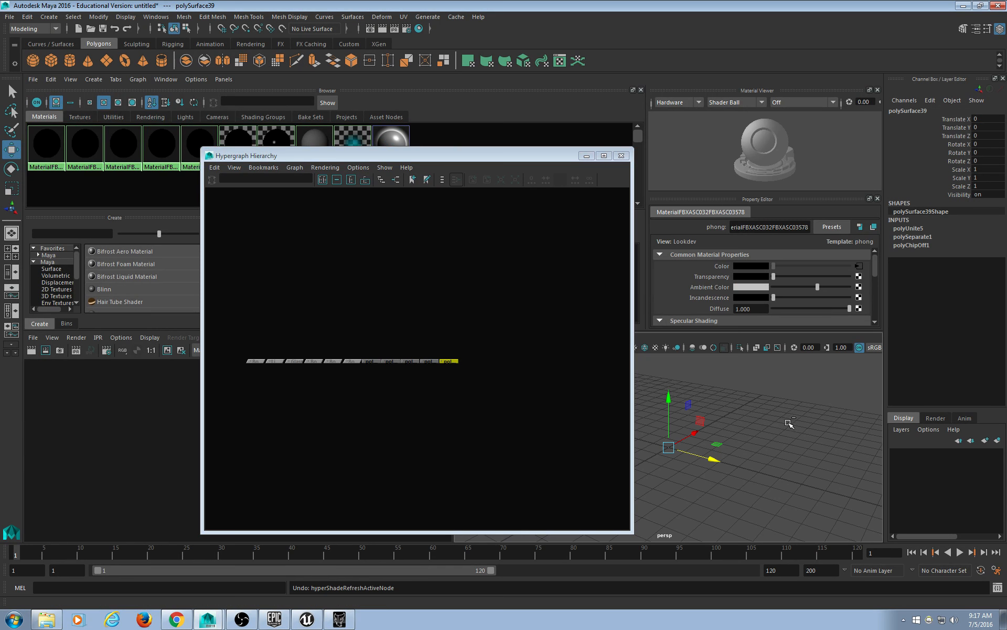
{"action": "key", "text": "ctrl+z"}
{"action": "key", "text": "ctrl+z"}
{"action": "key", "text": "ctrl+z"}
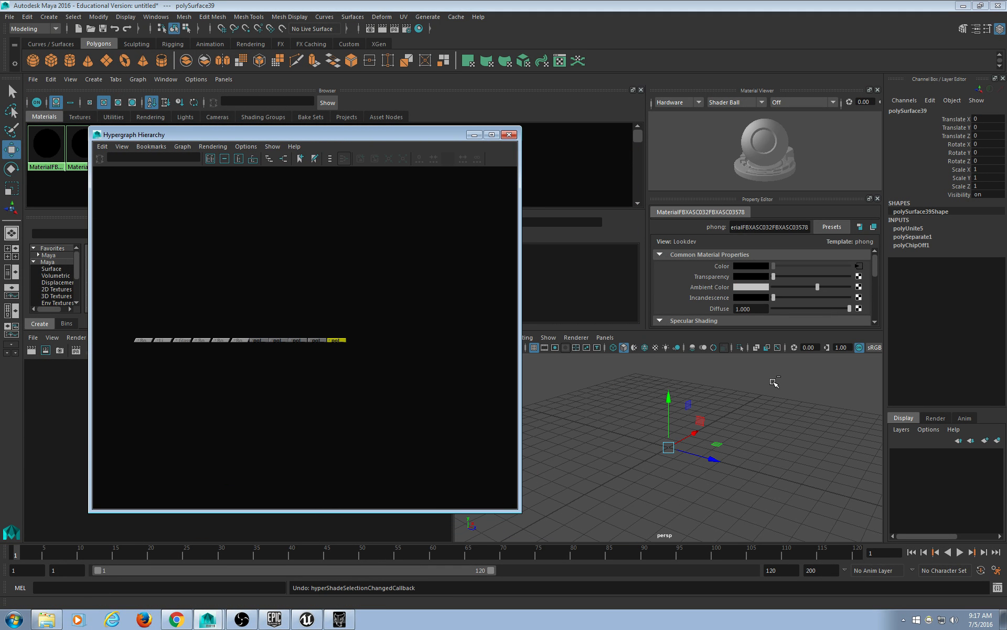
{"action": "key", "text": "ctrl+z"}
{"action": "key", "text": "ctrl+z"}
{"action": "key", "text": "ctrl+z"}
{"action": "key", "text": "ctrl+z"}
{"action": "key", "text": "ctrl+z"}
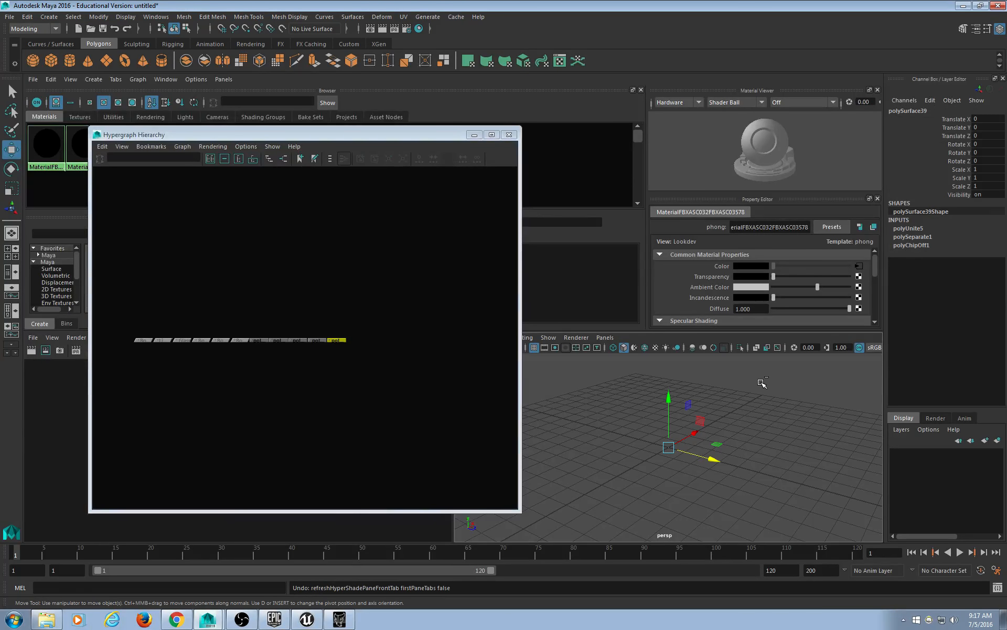
{"action": "key", "text": "ctrl+z"}
{"action": "key", "text": "ctrl+z"}
{"action": "key", "text": "ctrl+z"}
{"action": "key", "text": "ctrl+z"}
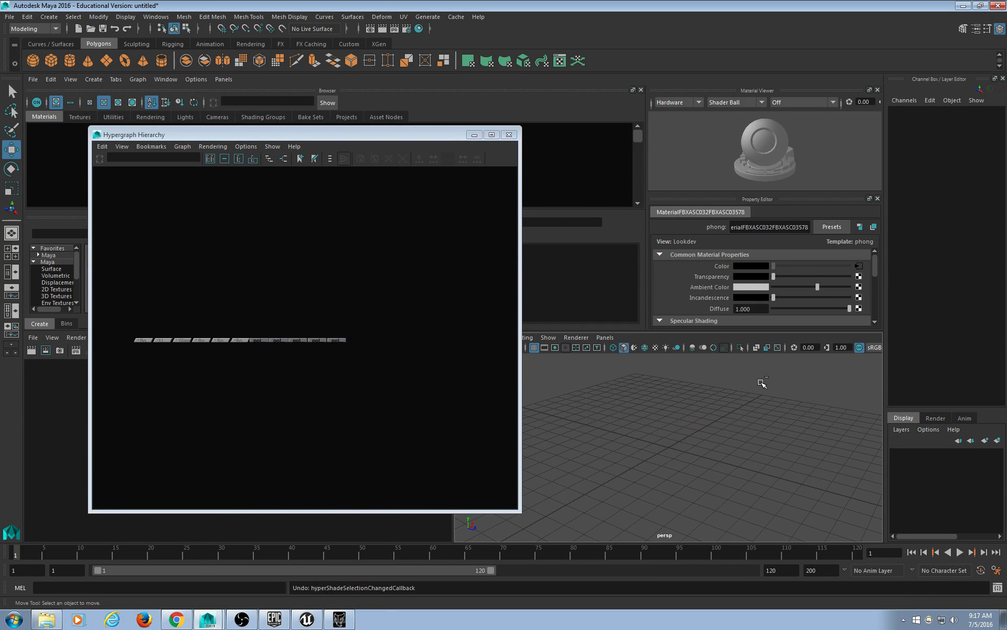
{"action": "key", "text": "ctrl+z"}
{"action": "key", "text": "ctrl+z"}
{"action": "key", "text": "ctrl+z"}
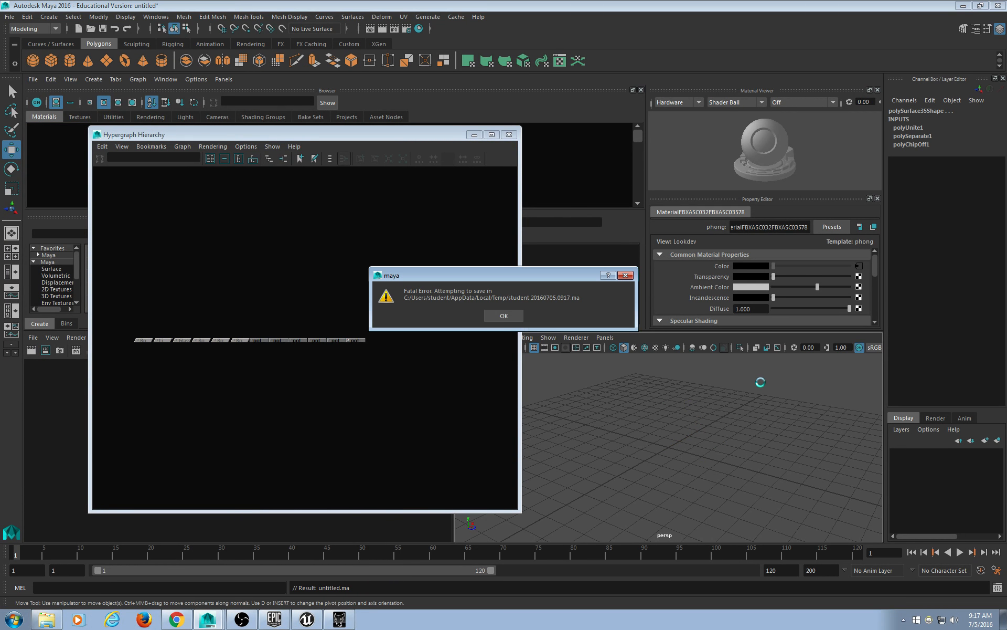
Dismiss the fatal error, Windows error-report prompts and Just-In-Time Debugger so Maya closes.
{"action": "left_click", "coordinate": [503, 316]}
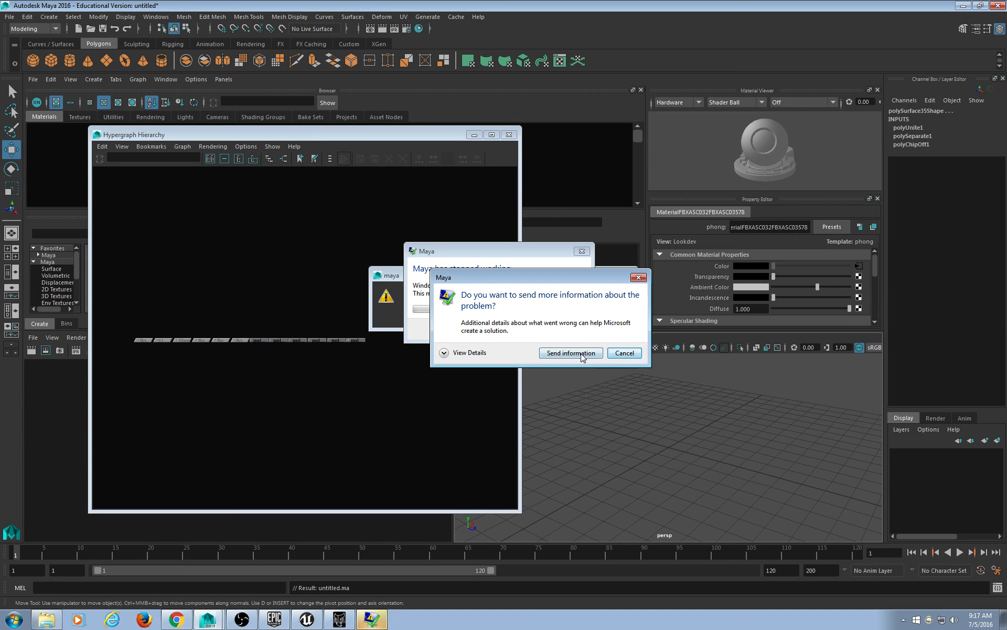
{"action": "left_click", "coordinate": [598, 352]}
{"action": "left_click", "coordinate": [552, 344]}
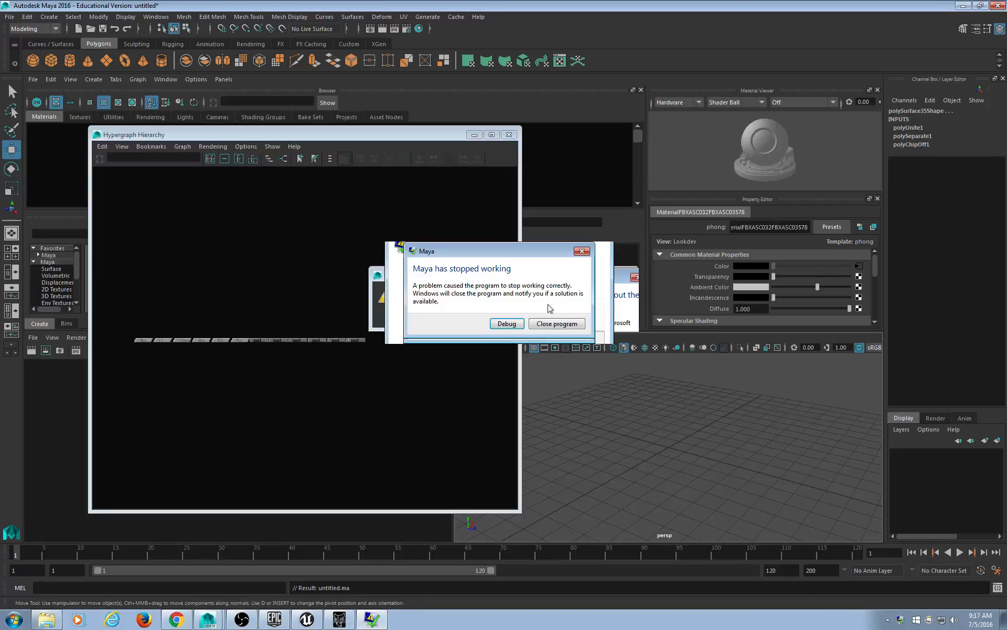
{"action": "left_click", "coordinate": [512, 323]}
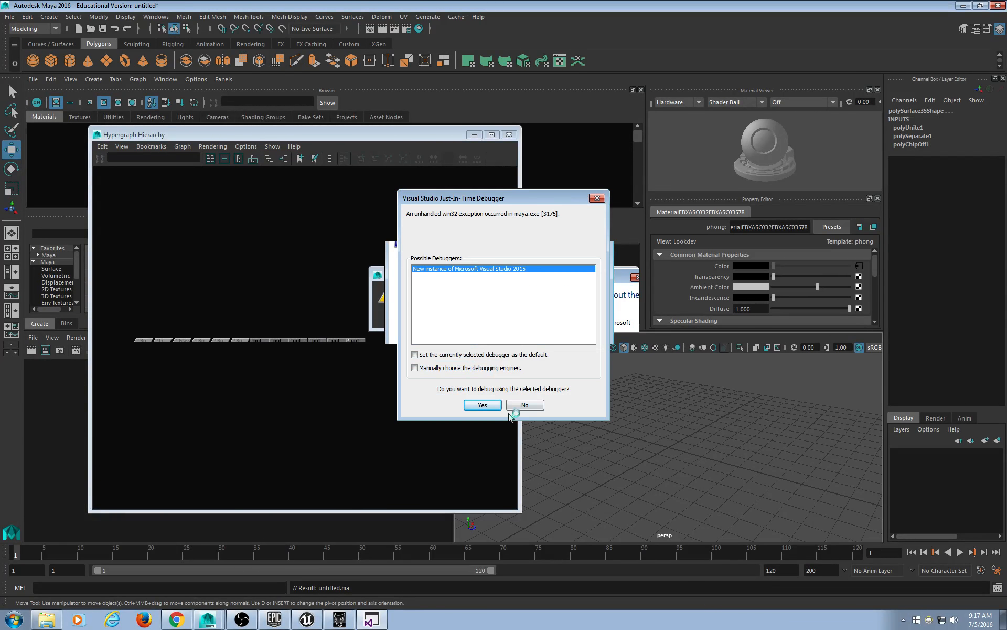
{"action": "left_click", "coordinate": [522, 403]}
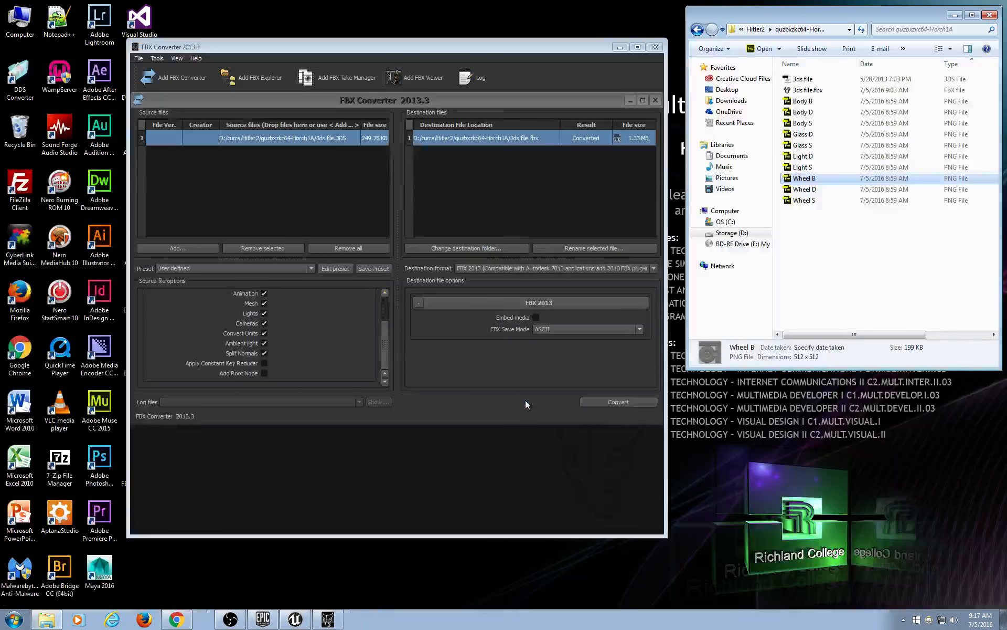
Close FBX Converter, move the Explorer window aside, and launch Maya 2016 from its desktop shortcut.
{"action": "left_click", "coordinate": [651, 50]}
{"action": "left_click_drag", "start_coordinate": [882, 17], "coordinate": [808, 47]}
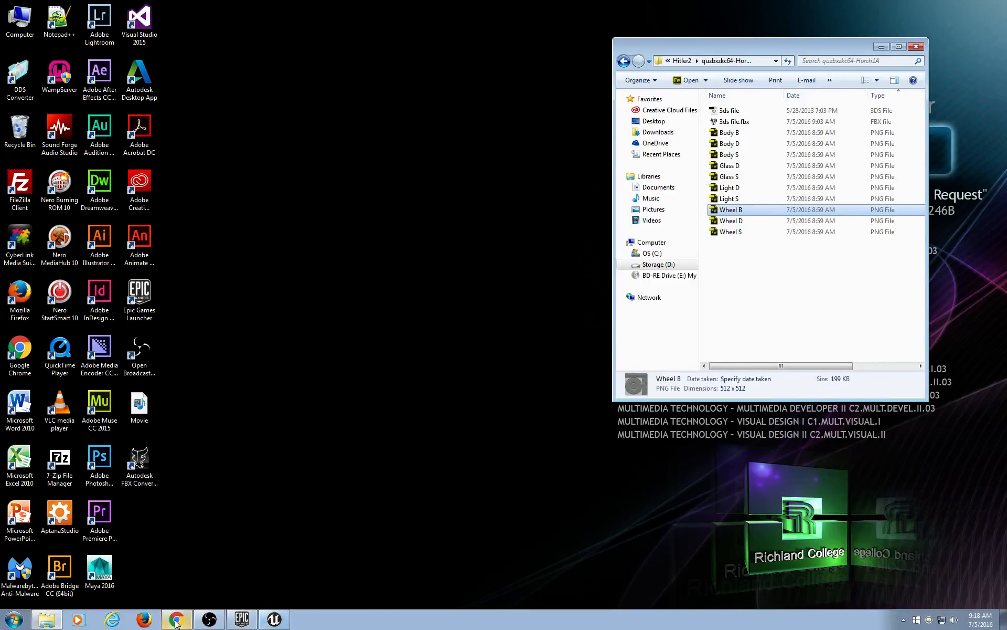
{"action": "left_click", "coordinate": [234, 422]}
{"action": "left_click", "coordinate": [104, 574]}
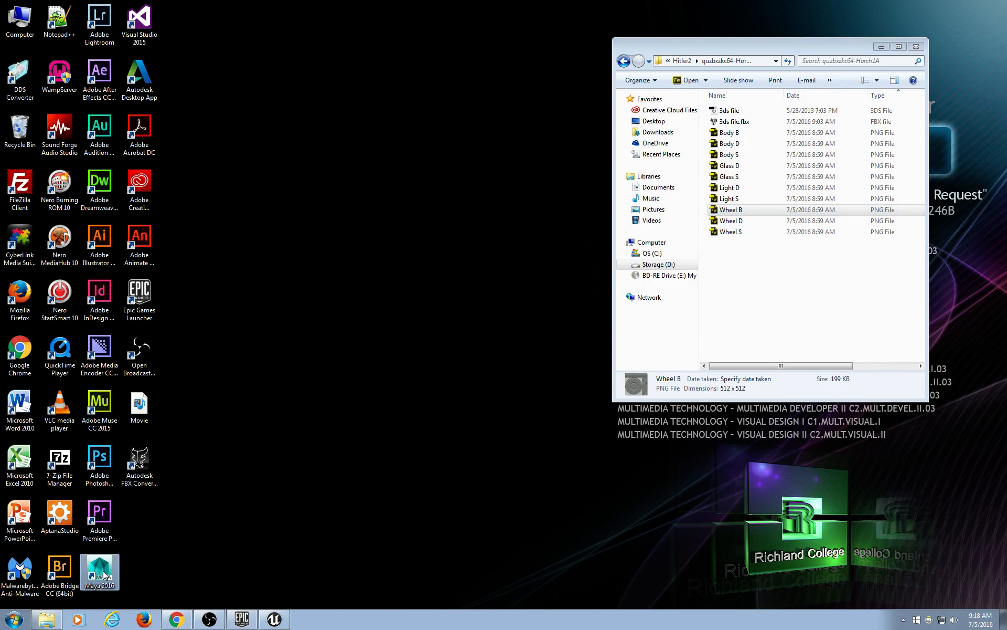
{"action": "double_click", "coordinate": [103, 575]}
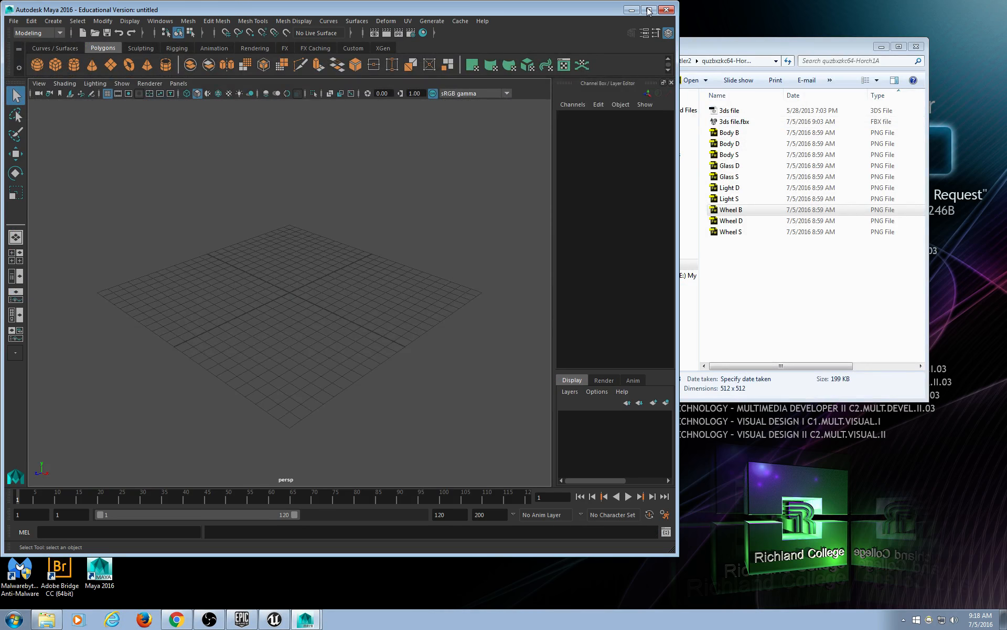
Maximize Maya and import '3ds file.fbx' from the pasted model folder path.
{"action": "left_click", "coordinate": [649, 10]}
{"action": "left_click", "coordinate": [9, 16]}
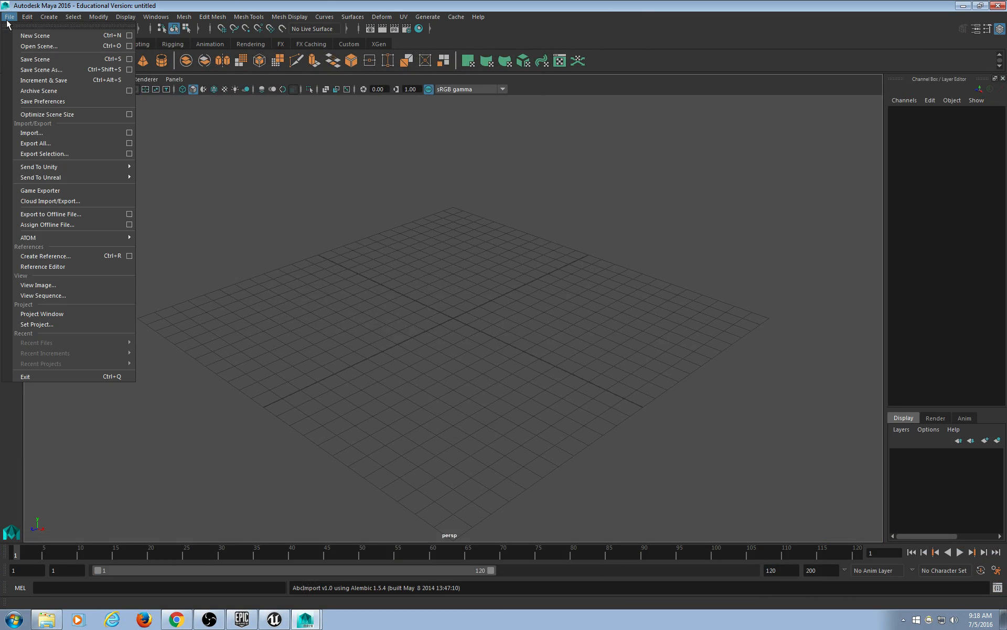
{"action": "left_click", "coordinate": [39, 134]}
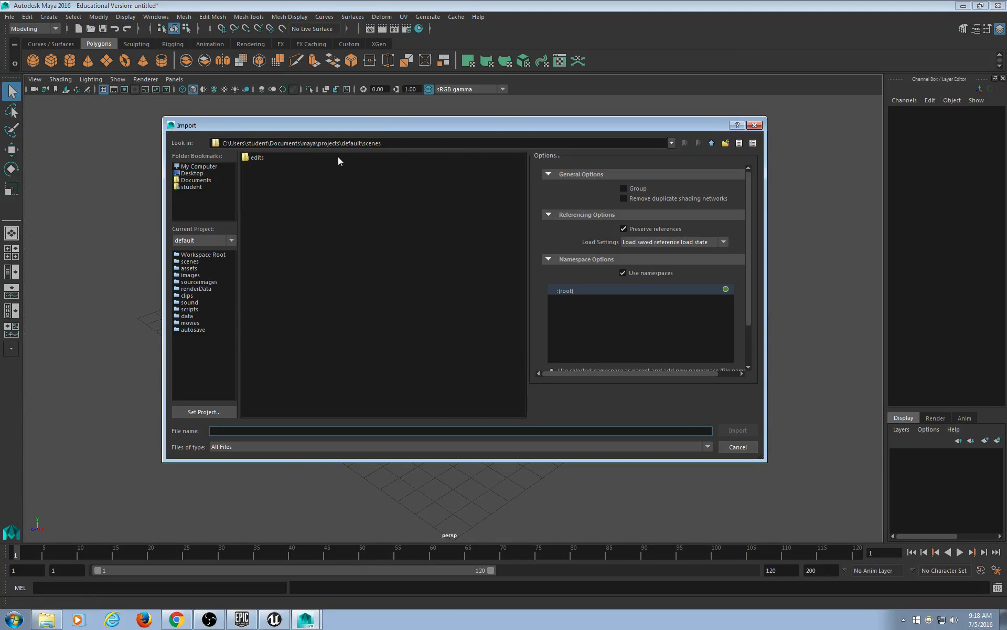
{"action": "left_click", "coordinate": [200, 173]}
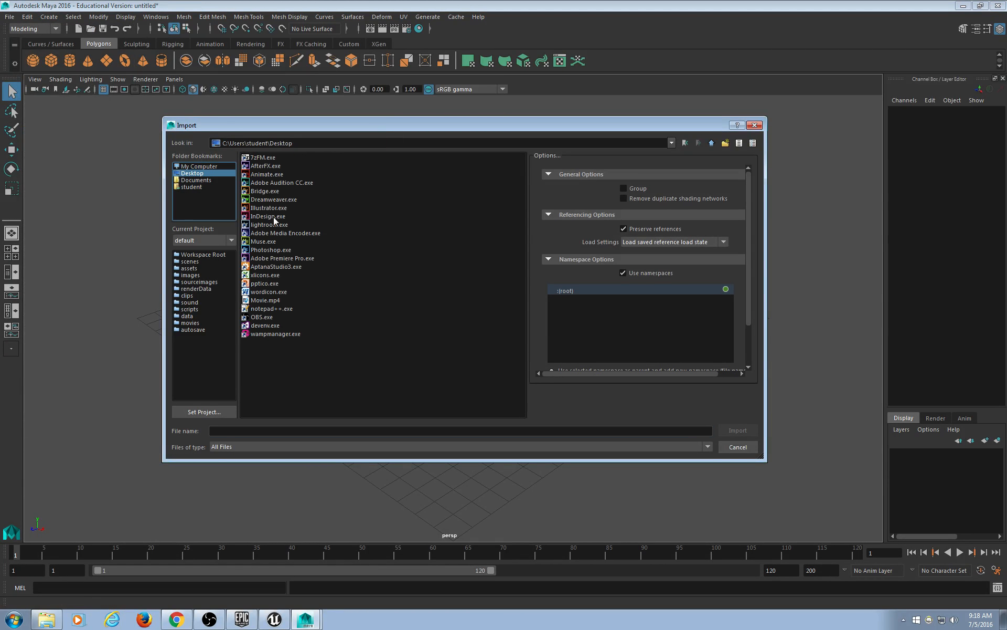
{"action": "left_click", "coordinate": [295, 430]}
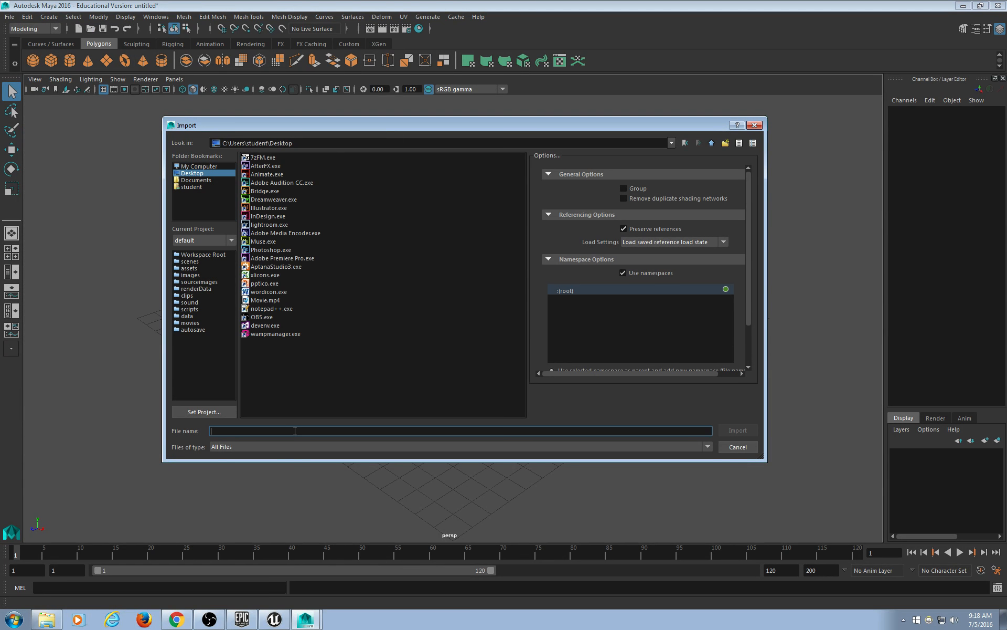
{"action": "type", "text": "D:\\curra\\Hitler2\\quzbxzkc64-Horch1A"}
{"action": "key", "text": "Return"}
{"action": "double_click", "coordinate": [272, 166]}
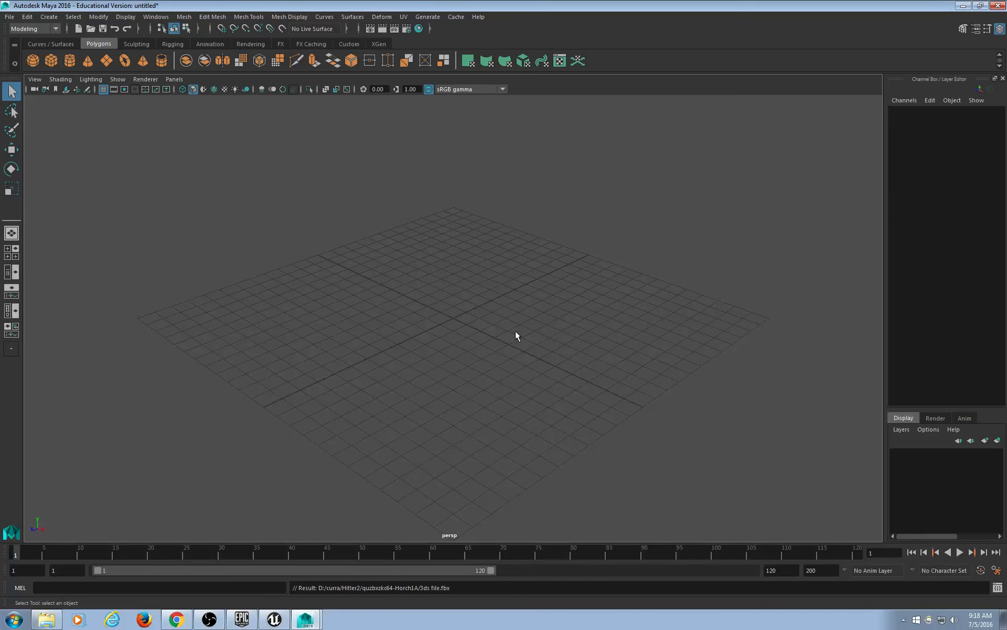
Select the car's body meshes and remove them, leaving only the wheels.
{"action": "key", "text": "a"}
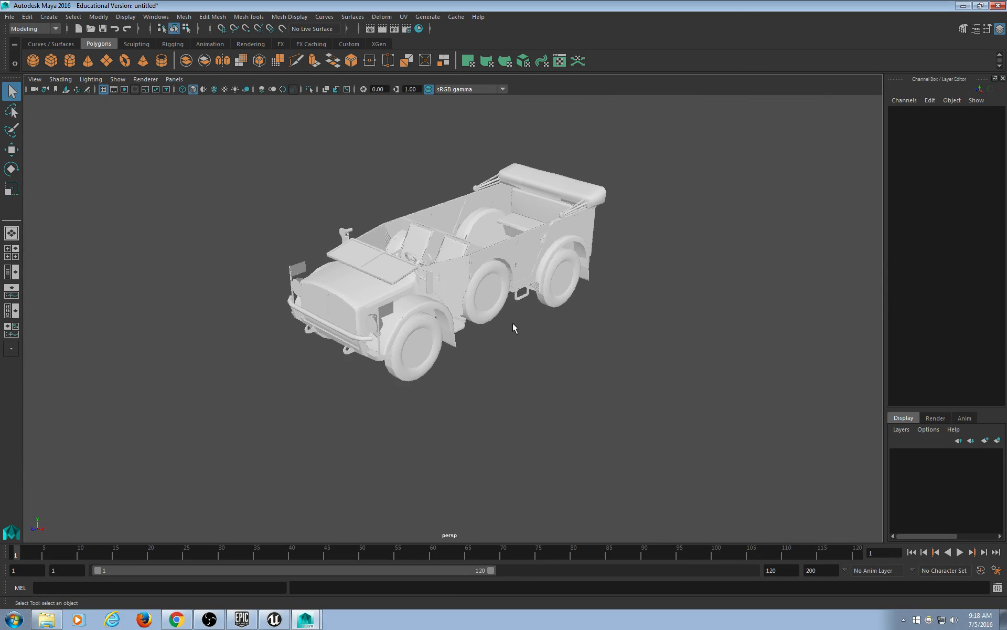
{"action": "left_click_drag", "start_coordinate": [512, 322], "coordinate": [388, 294], "text": "alt"}
{"action": "left_click", "coordinate": [403, 326]}
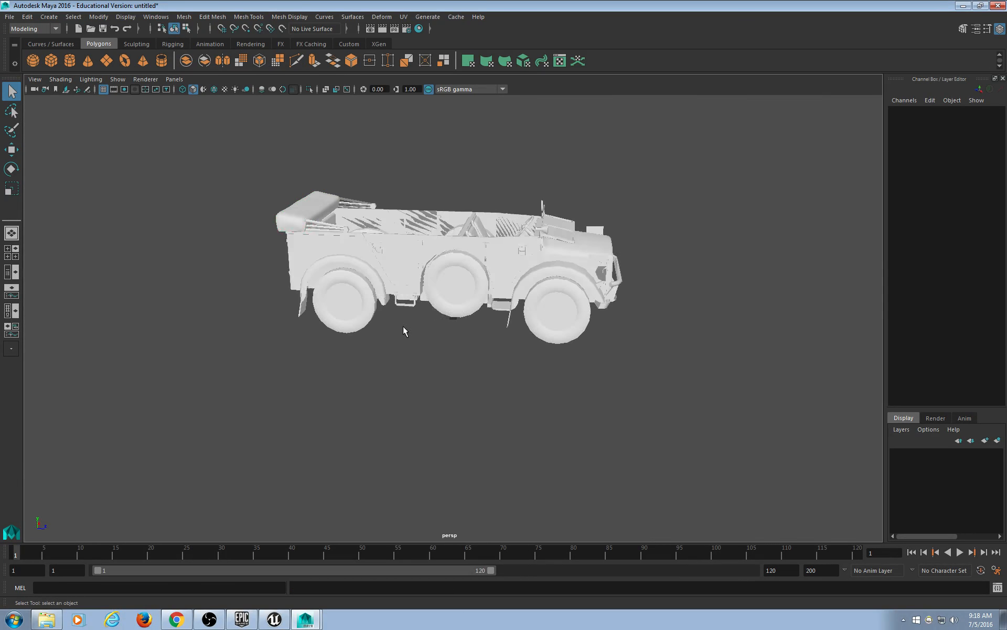
{"action": "left_click_drag", "start_coordinate": [748, 390], "coordinate": [298, 152]}
{"action": "left_click", "coordinate": [345, 317], "text": "ctrl"}
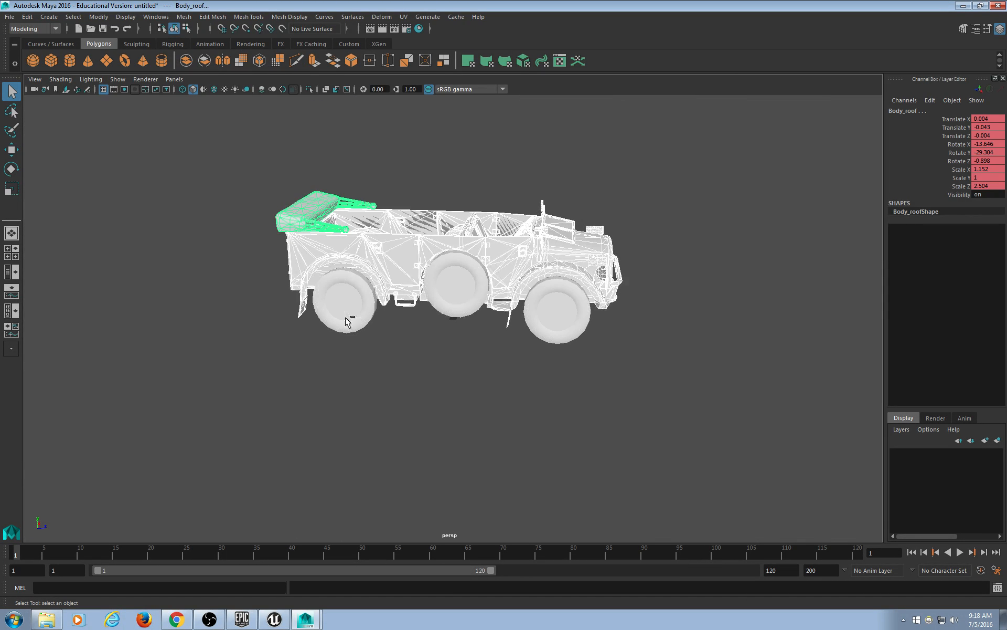
{"action": "left_click_drag", "start_coordinate": [508, 331], "coordinate": [618, 308], "text": "alt"}
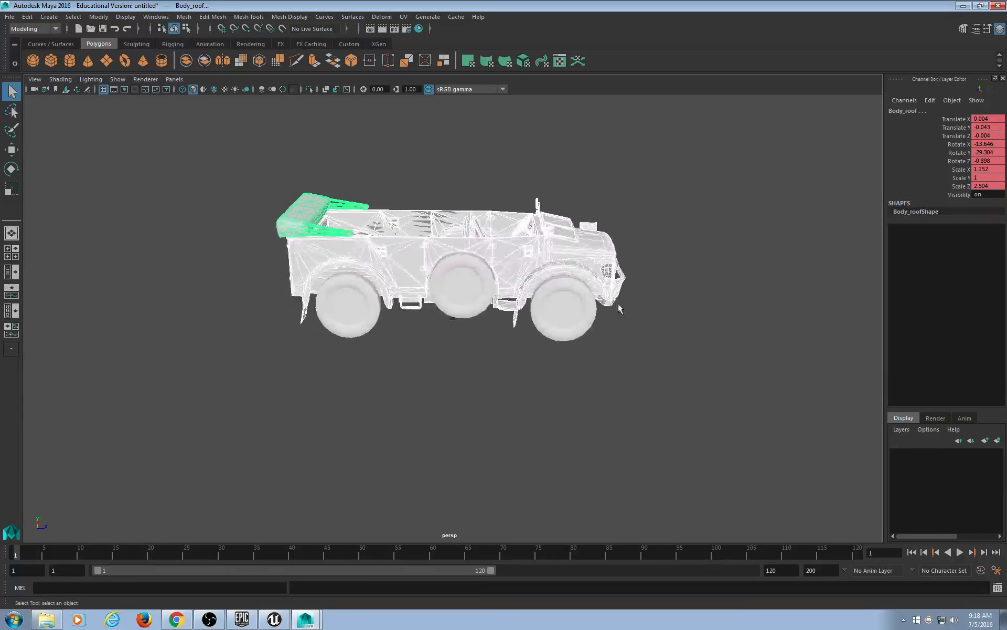
{"action": "key", "text": "ctrl+h"}
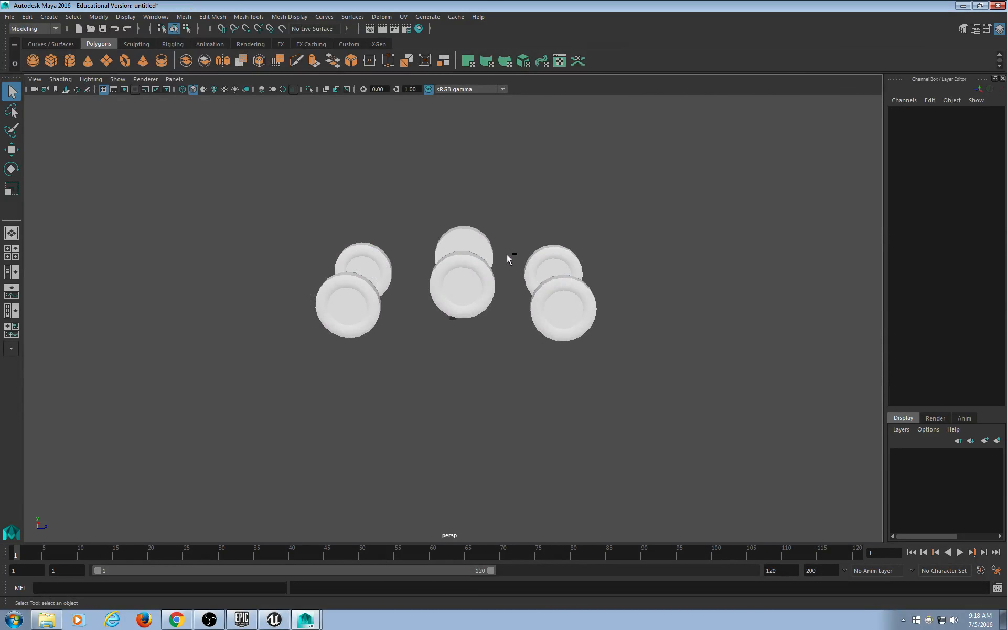
Open the Hypergraph Hierarchy, select the Wheels node, and separate it into pieces.
{"action": "left_click", "coordinate": [156, 16]}
{"action": "left_click", "coordinate": [195, 129]}
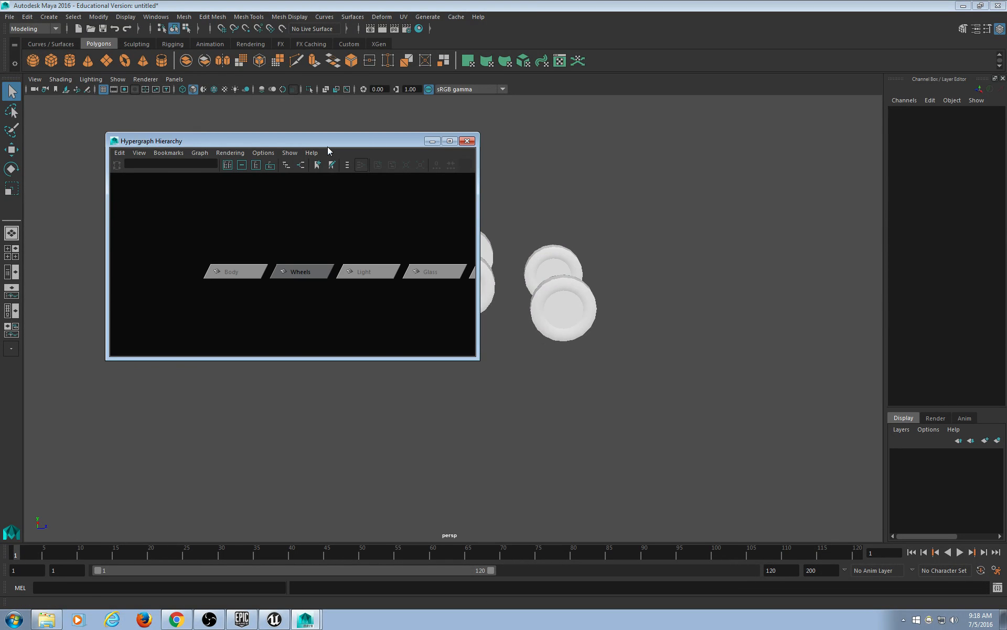
{"action": "left_click_drag", "start_coordinate": [409, 144], "coordinate": [363, 136]}
{"action": "middle_click_drag", "start_coordinate": [464, 190], "coordinate": [646, 195], "text": "alt"}
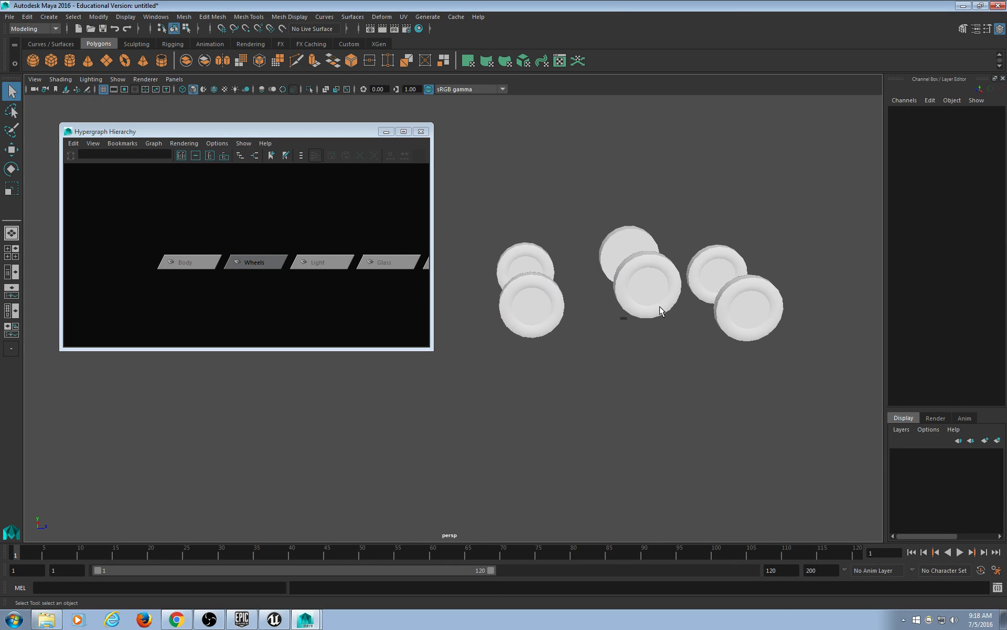
{"action": "left_click", "coordinate": [659, 311]}
{"action": "left_click_drag", "start_coordinate": [659, 320], "coordinate": [642, 325], "text": "alt"}
{"action": "scroll", "coordinate": [304, 261], "scroll_direction": "down", "scroll_amount": 4}
{"action": "middle_click_drag", "start_coordinate": [342, 263], "coordinate": [227, 254], "text": "alt"}
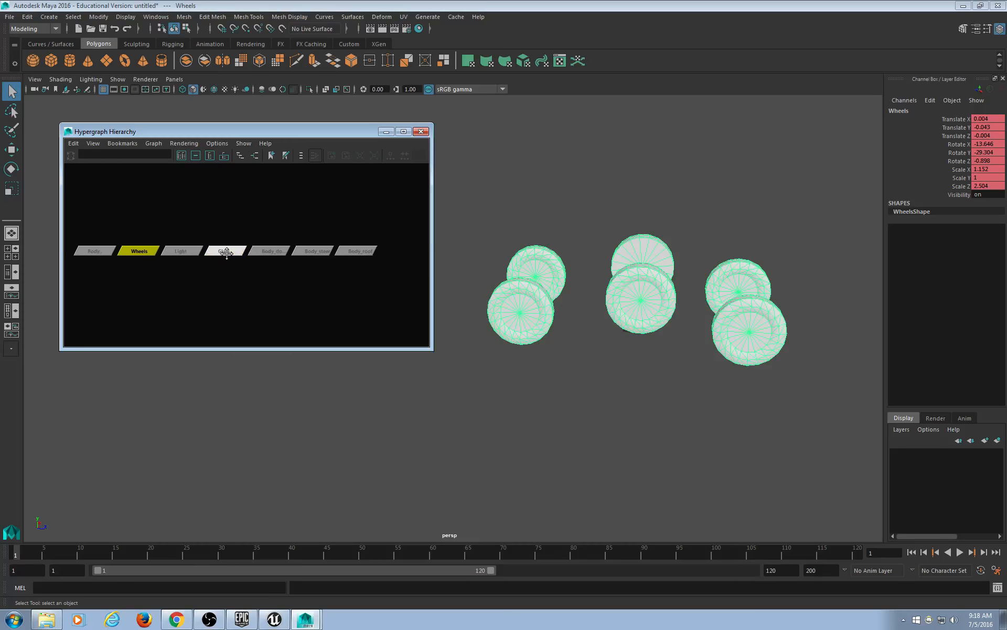
{"action": "left_click", "coordinate": [614, 376]}
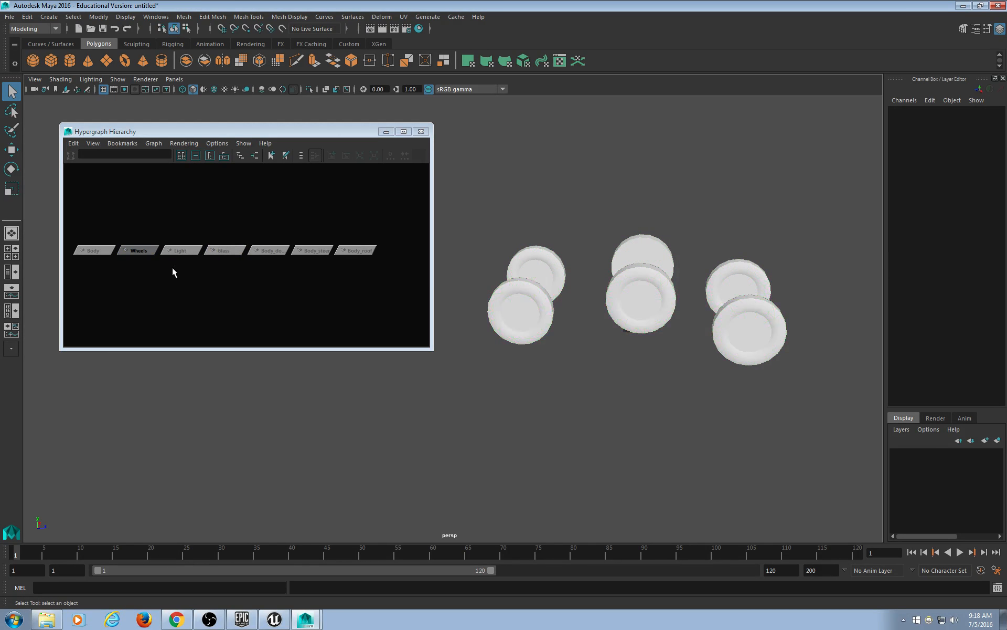
{"action": "left_click", "coordinate": [140, 251]}
{"action": "left_click", "coordinate": [440, 64]}
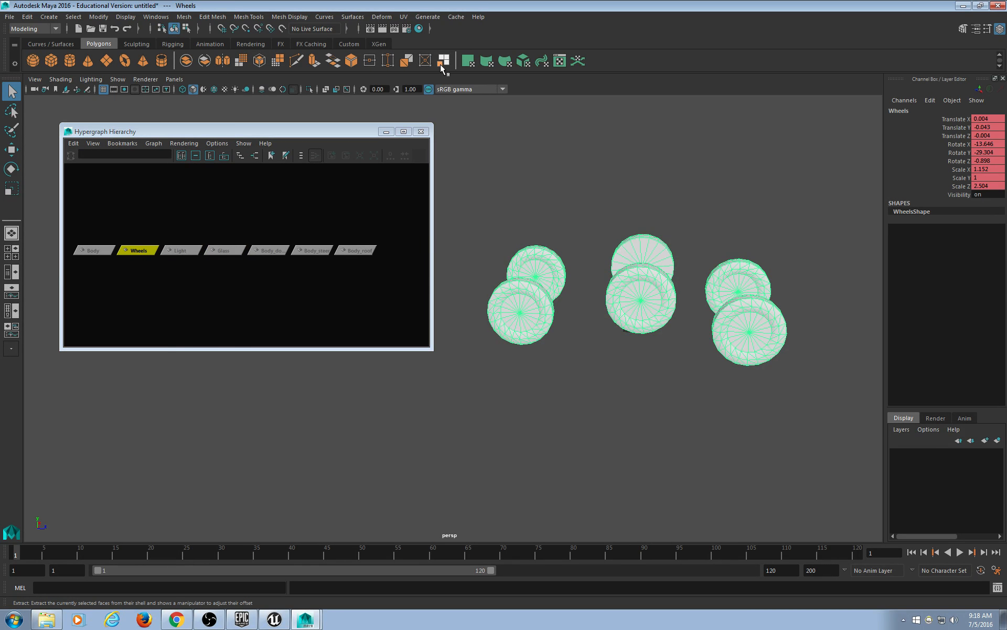
Select all the wheel-piece nodes and unparent them with Shift+P, then deselect.
{"action": "scroll", "coordinate": [272, 216], "scroll_direction": "down", "scroll_amount": 8}
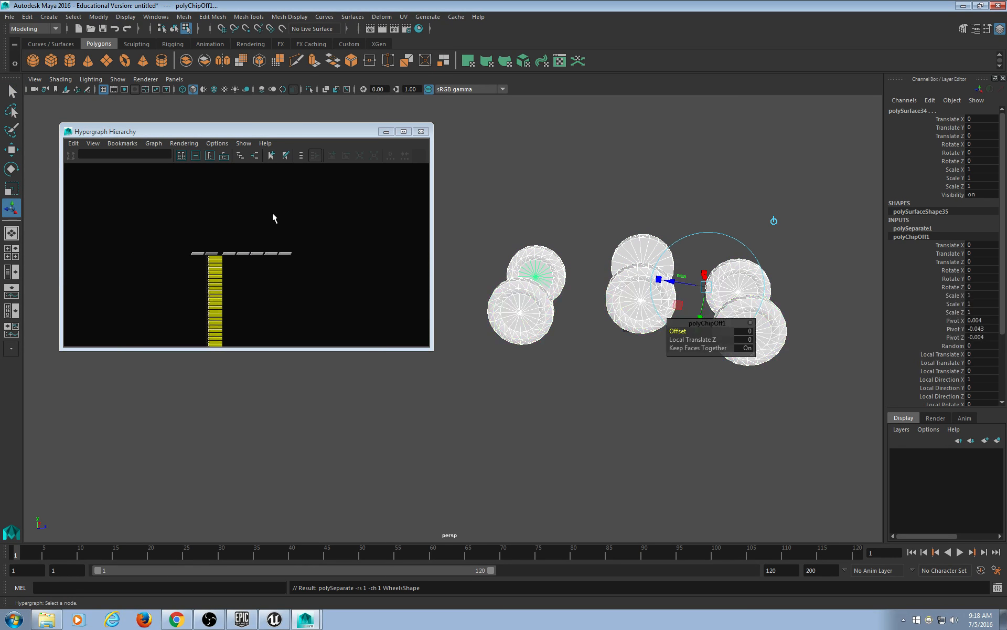
{"action": "scroll", "coordinate": [275, 247], "scroll_direction": "up", "scroll_amount": 4}
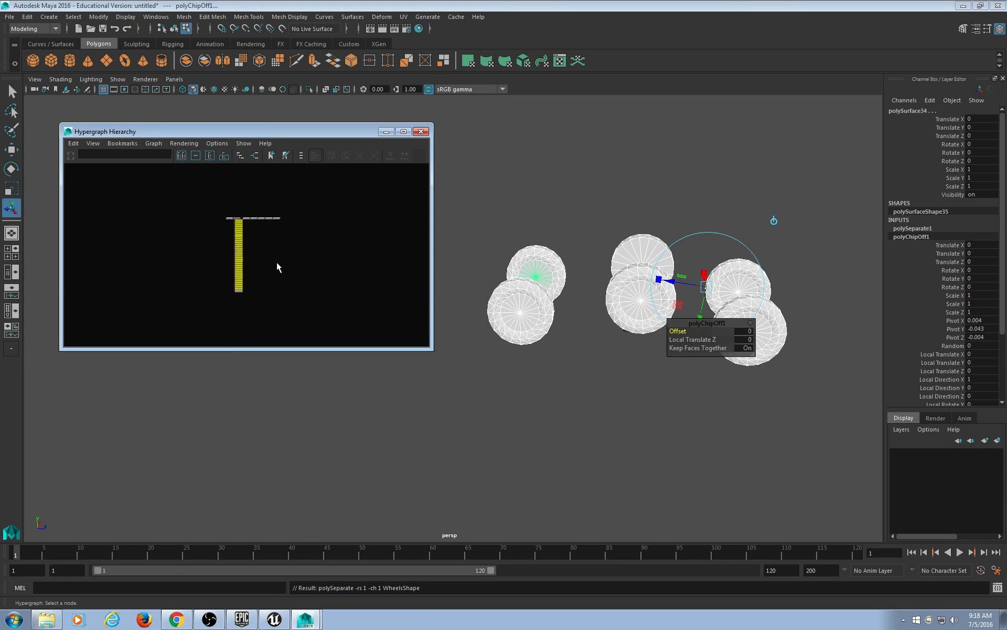
{"action": "left_click", "coordinate": [273, 248]}
{"action": "left_click_drag", "start_coordinate": [234, 204], "coordinate": [235, 322]}
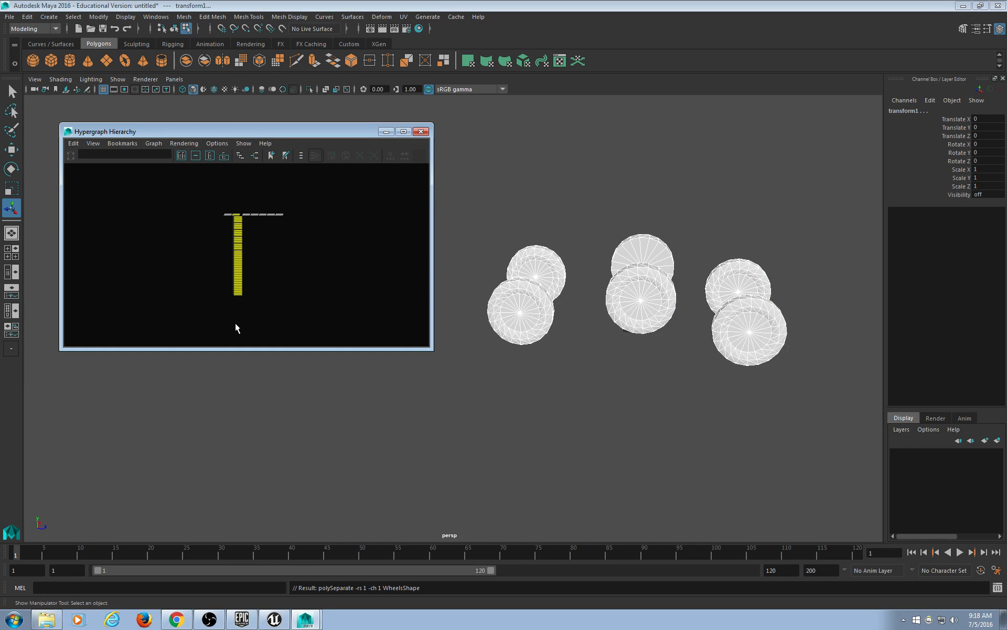
{"action": "key", "text": "shift+p"}
{"action": "middle_click_drag", "start_coordinate": [282, 269], "coordinate": [190, 267], "text": "alt"}
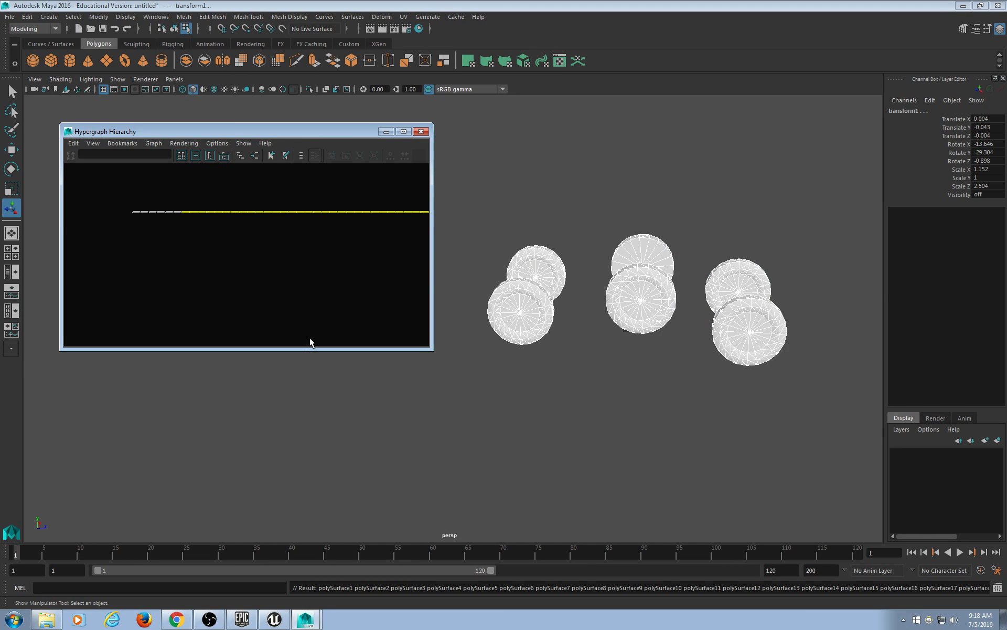
{"action": "left_click", "coordinate": [557, 304]}
{"action": "mouse_move", "coordinate": [558, 302]}
{"action": "left_mouse_down", "text": "alt"}
{"action": "mouse_move", "coordinate": [560, 353]}
{"action": "mouse_move", "coordinate": [567, 292]}
{"action": "left_mouse_up", "text": "alt"}
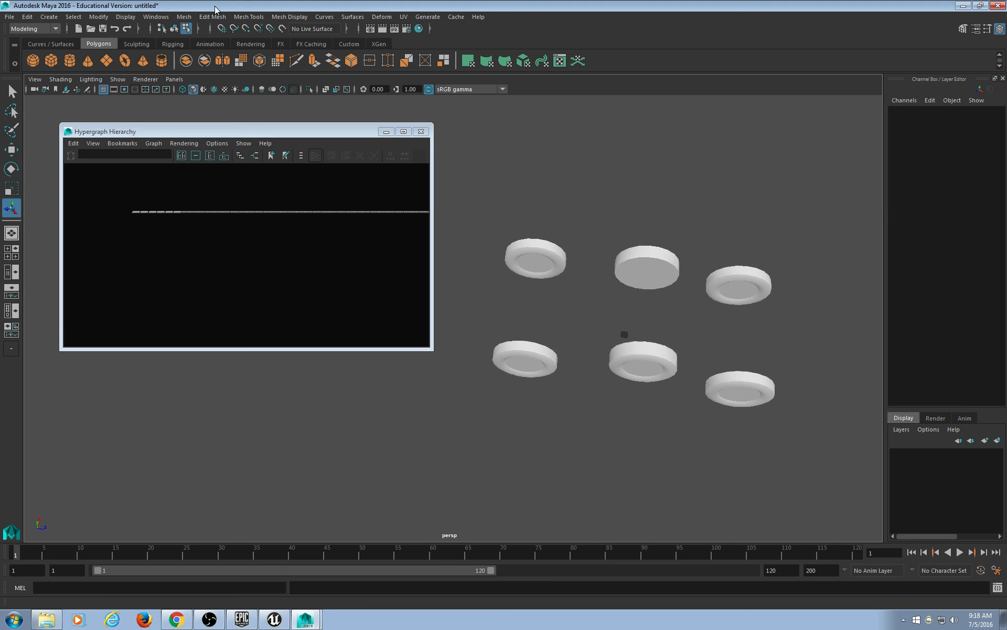
Tear off the Mesh menu, switch to object selection, and select the bottom-left disc's pieces.
{"action": "left_click", "coordinate": [185, 17]}
{"action": "left_click", "coordinate": [192, 25]}
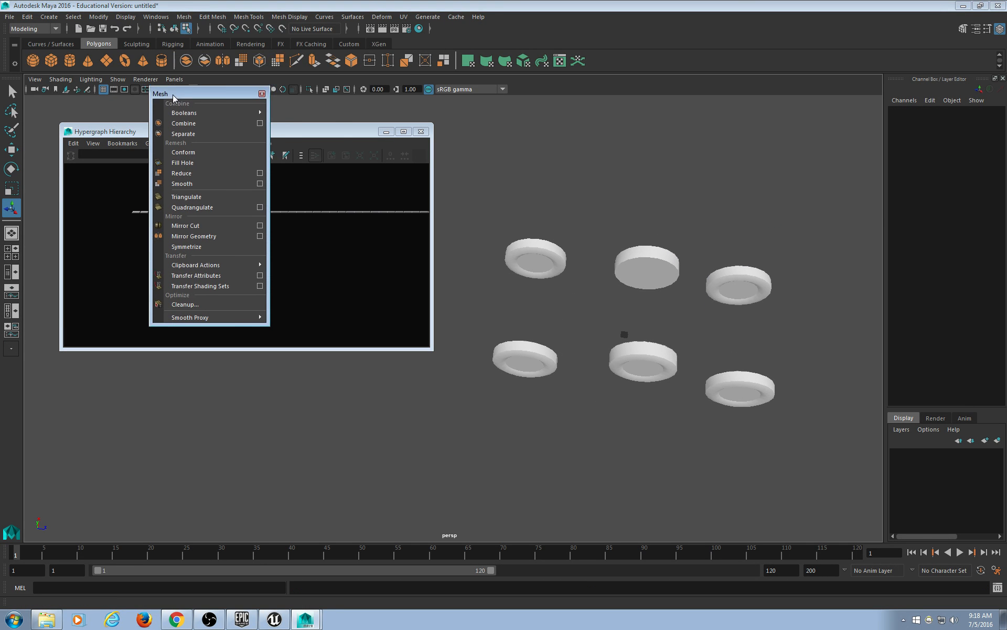
{"action": "left_click", "coordinate": [524, 353]}
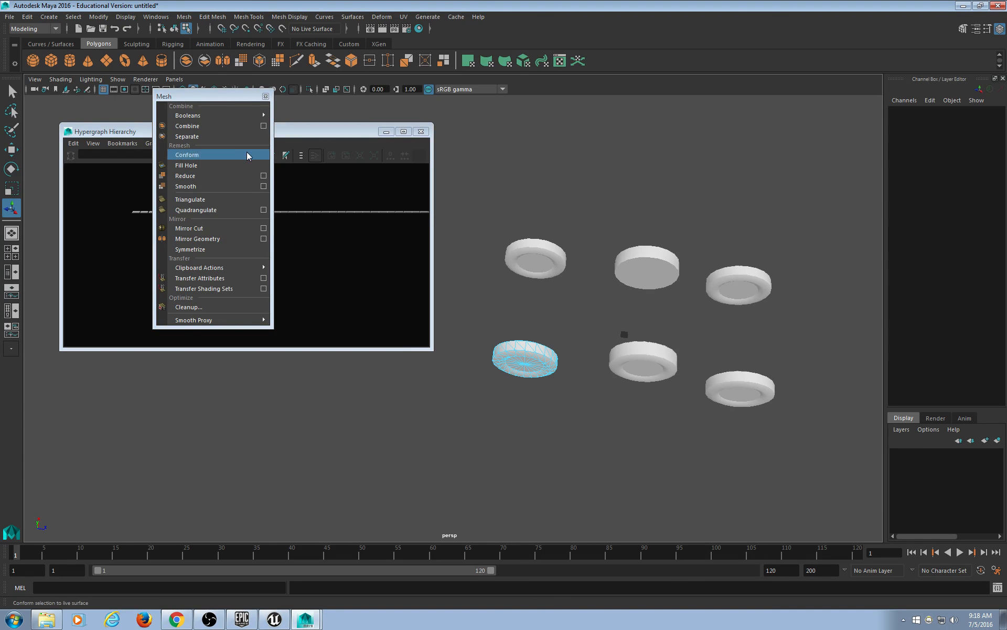
{"action": "left_click", "coordinate": [174, 29]}
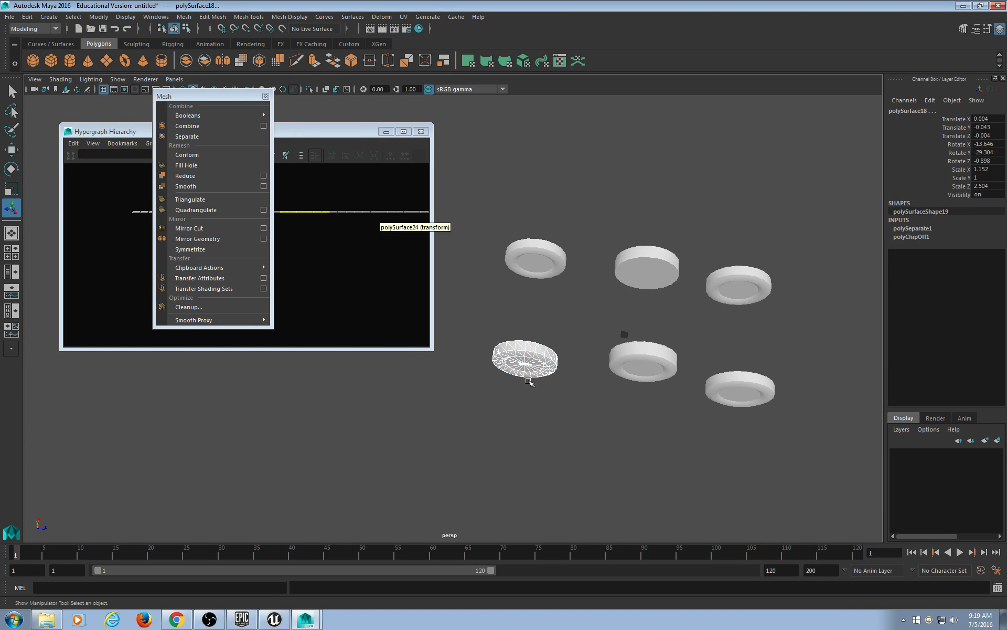
{"action": "left_click", "coordinate": [557, 316]}
{"action": "left_click_drag", "start_coordinate": [557, 315], "coordinate": [482, 392]}
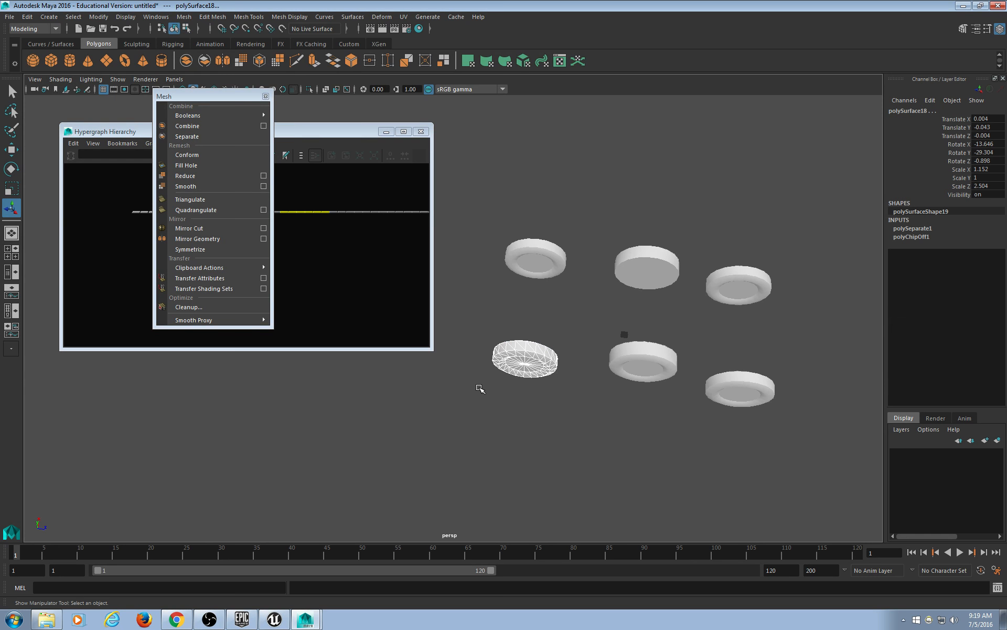
{"action": "left_click", "coordinate": [528, 315]}
{"action": "left_click_drag", "start_coordinate": [562, 315], "coordinate": [445, 409]}
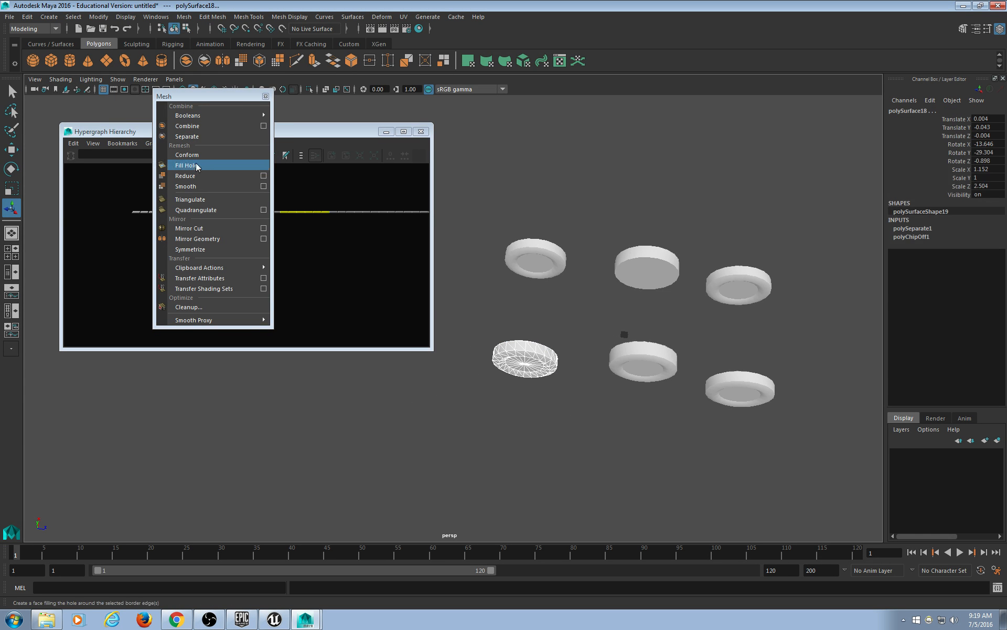
Select the top-left and middle-column discs' pieces and combine them.
{"action": "mouse_move", "coordinate": [212, 120]}
{"action": "left_click", "coordinate": [470, 190]}
{"action": "left_click_drag", "start_coordinate": [470, 190], "coordinate": [582, 281]}
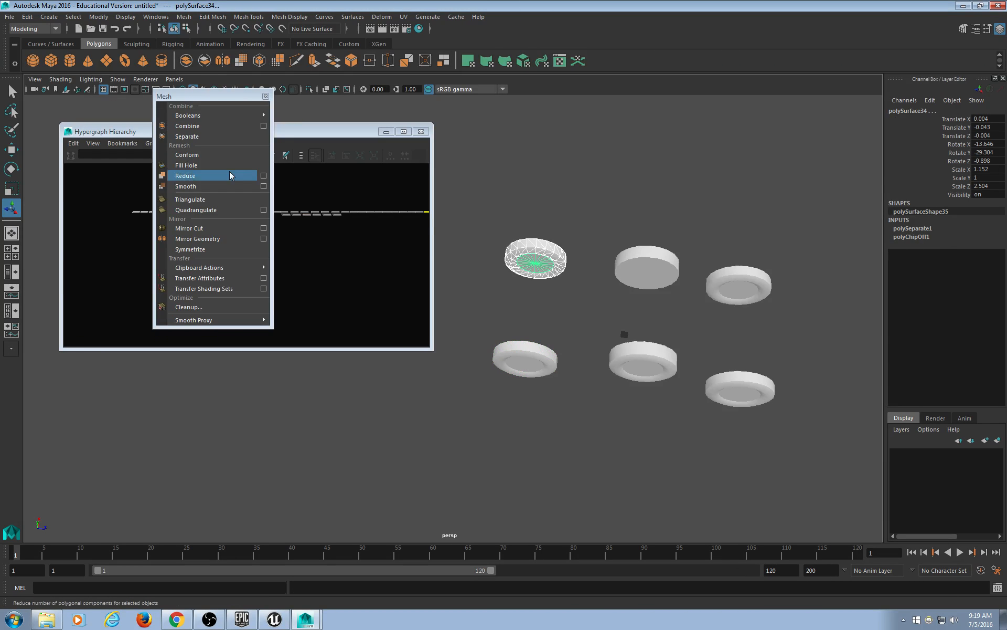
{"action": "left_click_drag", "start_coordinate": [607, 193], "coordinate": [688, 449]}
{"action": "left_click", "coordinate": [212, 126]}
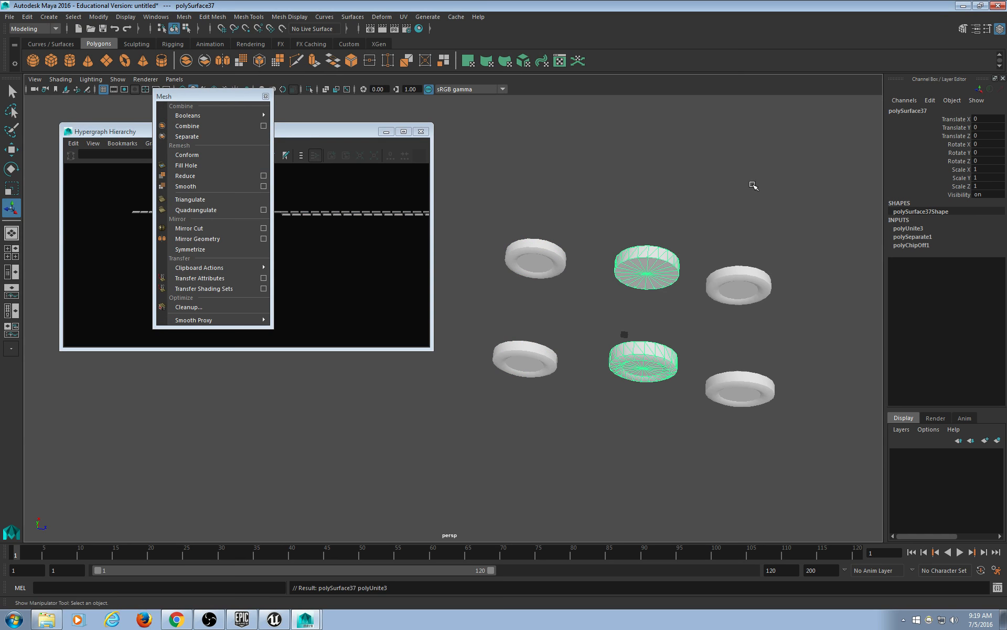
Combine the upper-right and bottom-right discs' pieces each into its own mesh.
{"action": "left_click_drag", "start_coordinate": [706, 208], "coordinate": [781, 297]}
{"action": "left_click", "coordinate": [214, 127]}
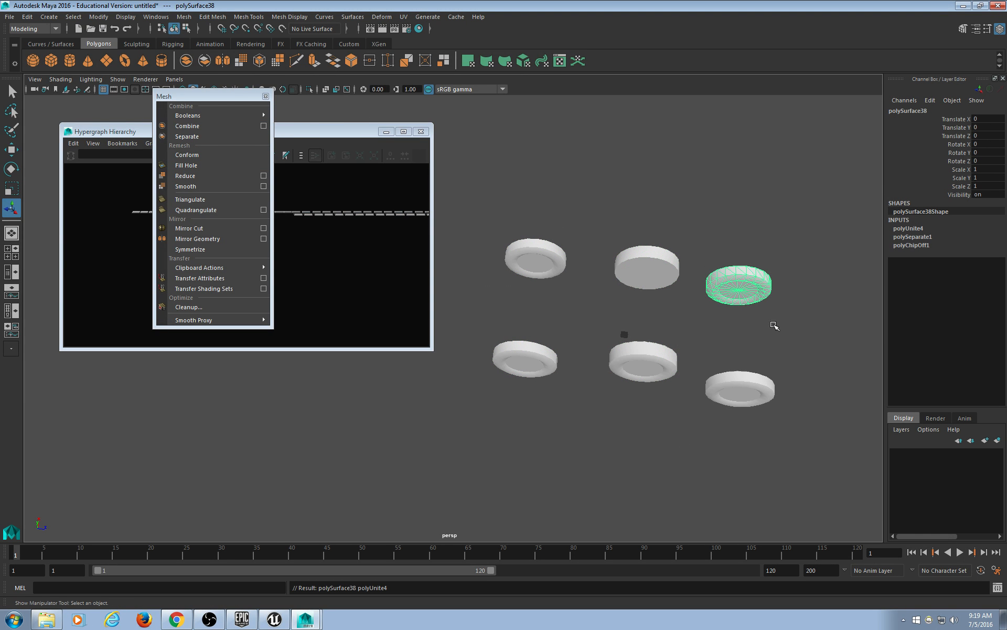
{"action": "left_click_drag", "start_coordinate": [809, 341], "coordinate": [722, 428]}
{"action": "left_click", "coordinate": [198, 127]}
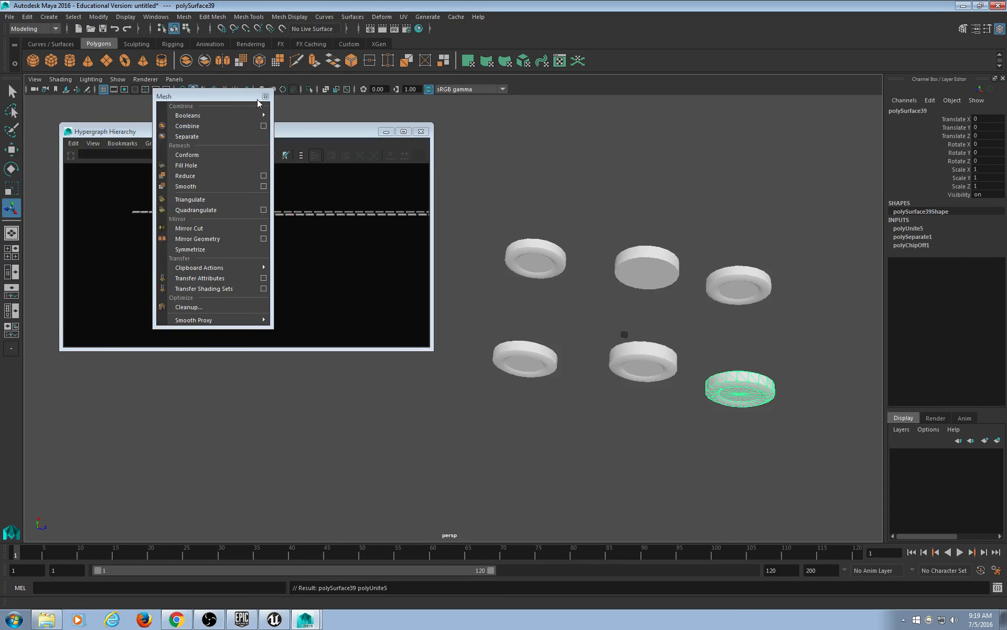
{"action": "left_click", "coordinate": [266, 96]}
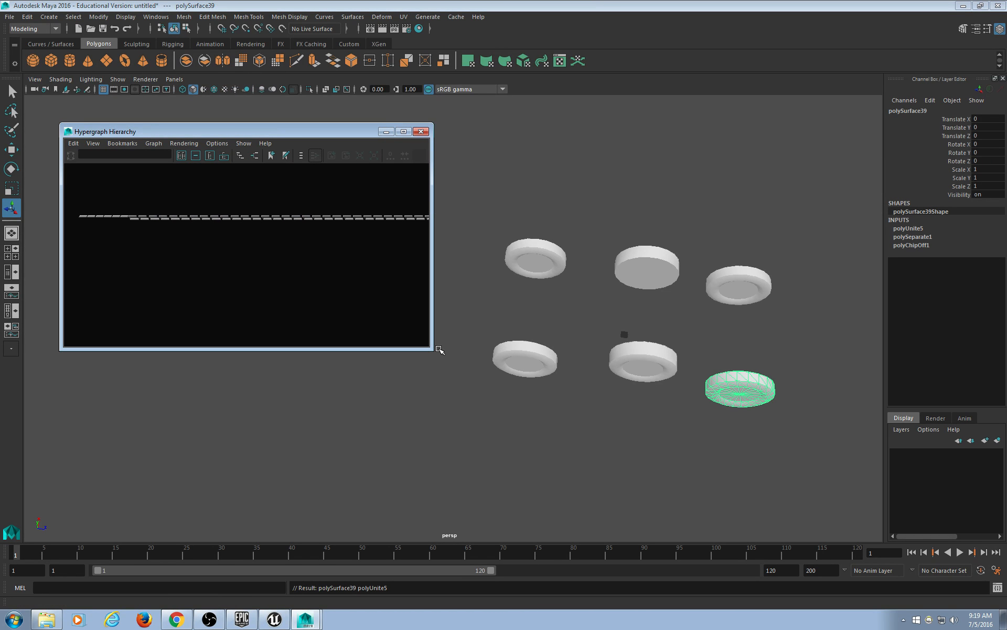
Duplicate all six discs with Ctrl+D, slide the copies along Z, and delete the originals.
{"action": "left_click_drag", "start_coordinate": [428, 348], "coordinate": [490, 266]}
{"action": "left_click", "coordinate": [640, 373]}
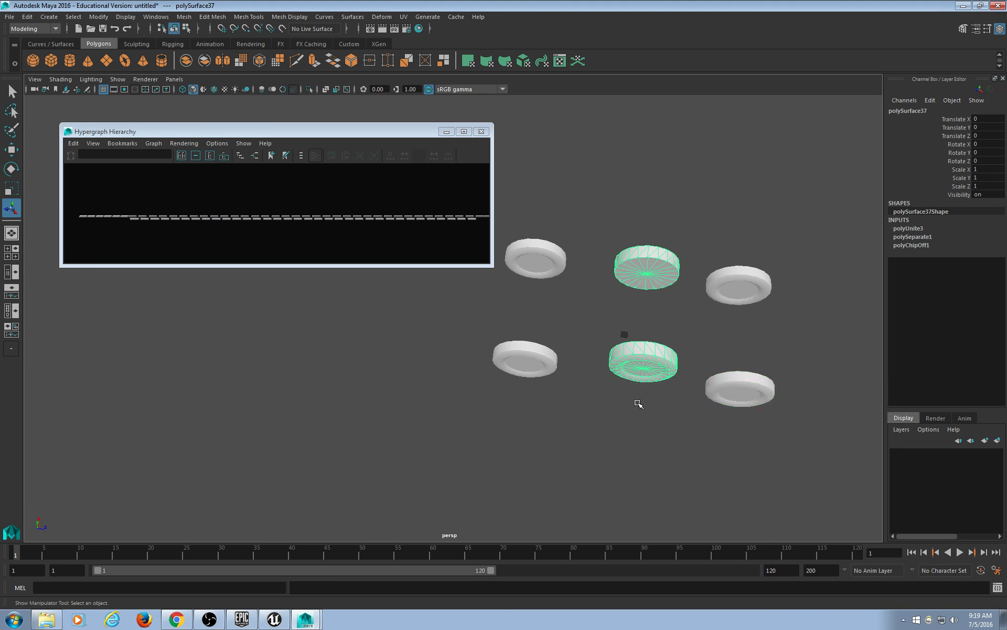
{"action": "middle_click_drag", "start_coordinate": [638, 403], "coordinate": [659, 407], "text": "alt"}
{"action": "left_click_drag", "start_coordinate": [527, 187], "coordinate": [788, 461]}
{"action": "key", "text": "w"}
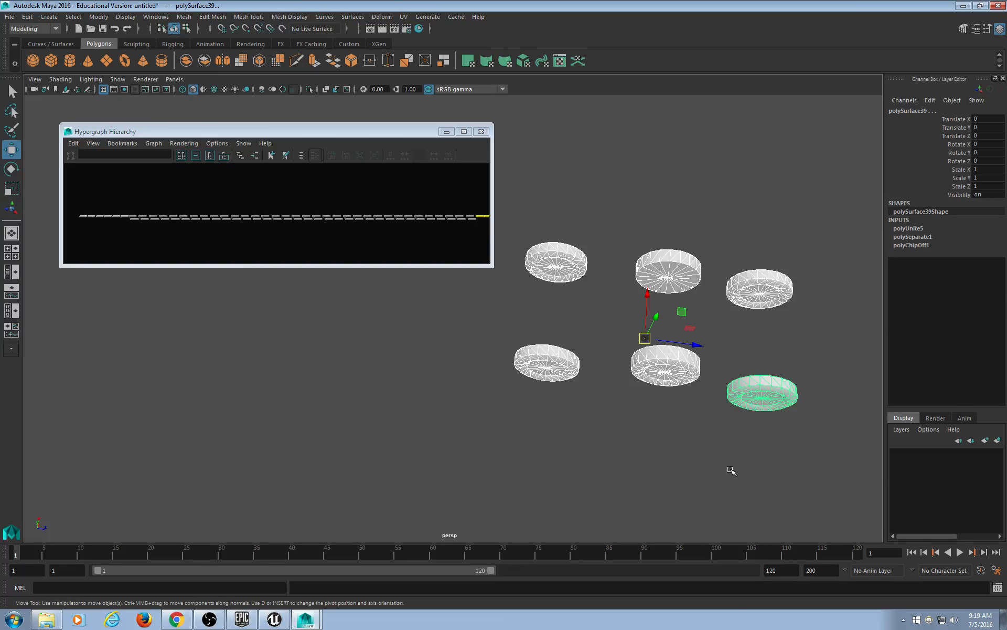
{"action": "scroll", "coordinate": [729, 470], "scroll_direction": "down", "scroll_amount": 3}
{"action": "key", "text": "ctrl+d"}
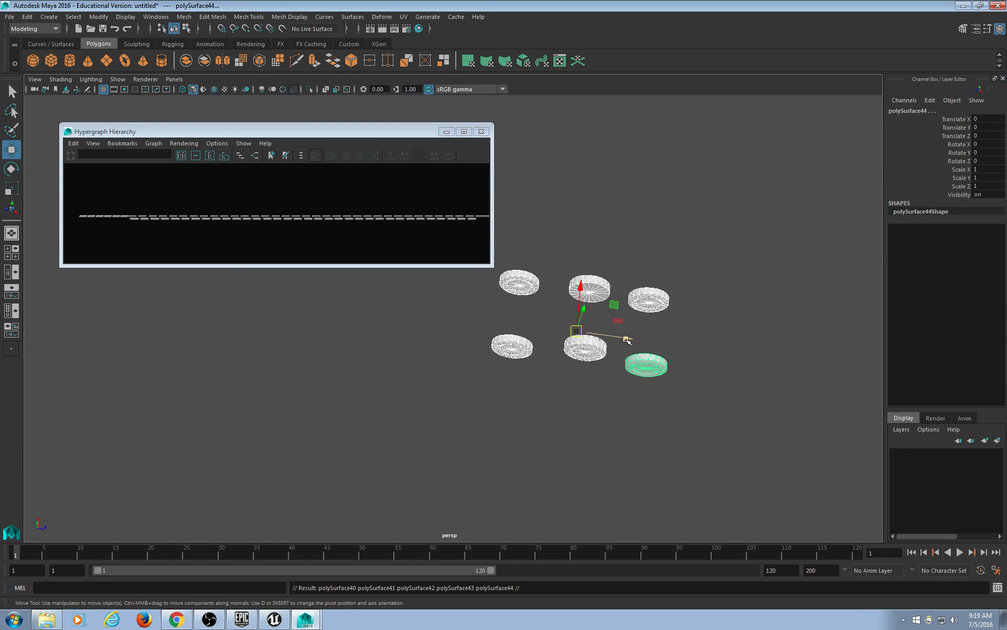
{"action": "left_click_drag", "start_coordinate": [627, 340], "coordinate": [828, 371]}
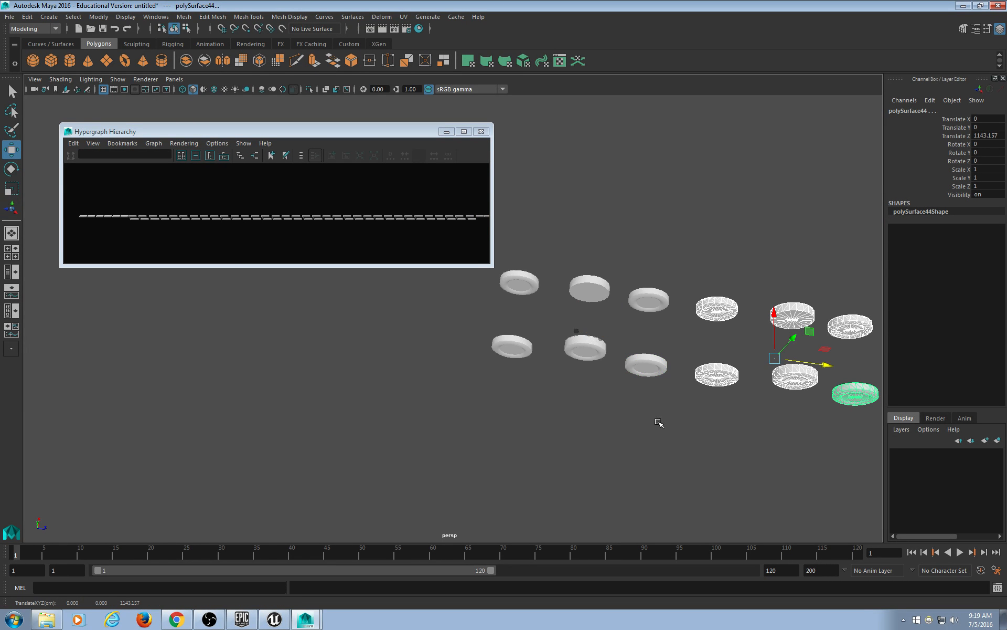
{"action": "left_click_drag", "start_coordinate": [679, 229], "coordinate": [486, 428]}
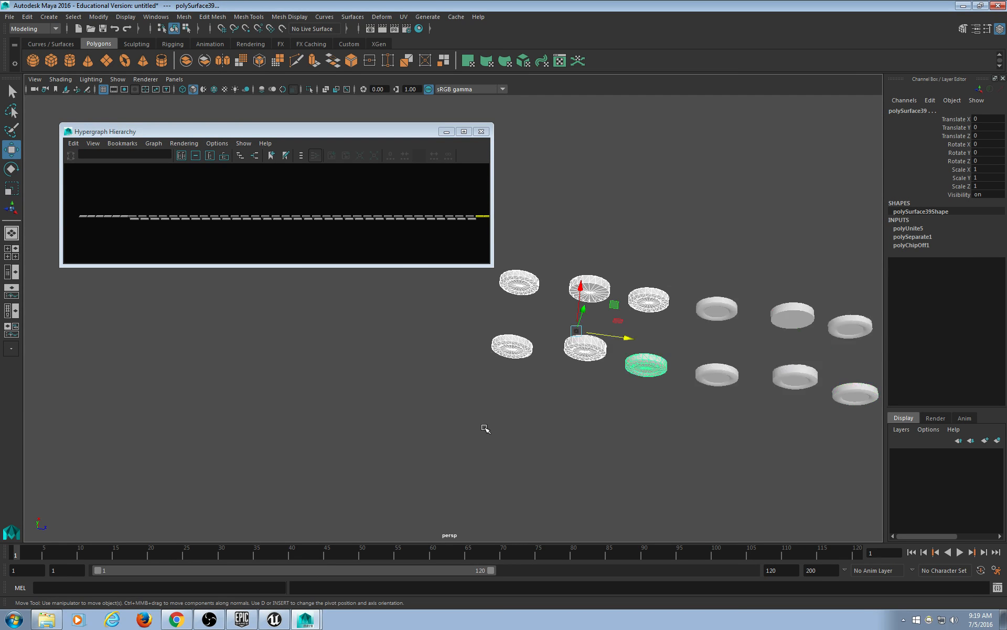
{"action": "key", "text": "Delete"}
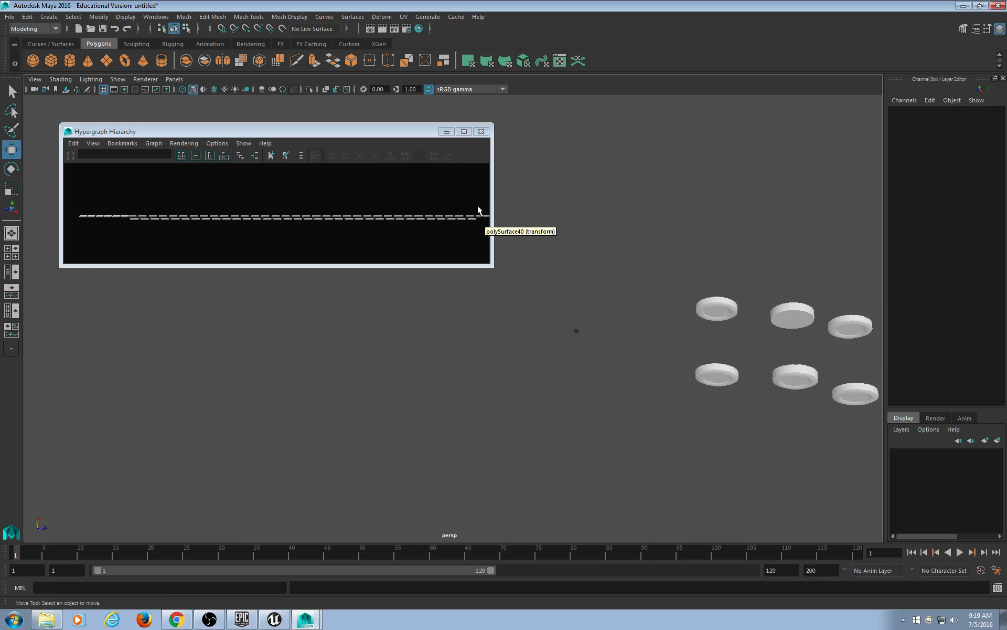
Delete the row of leftover empty transform nodes in the Hypergraph Hierarchy.
{"action": "left_click_drag", "start_coordinate": [474, 199], "coordinate": [134, 260]}
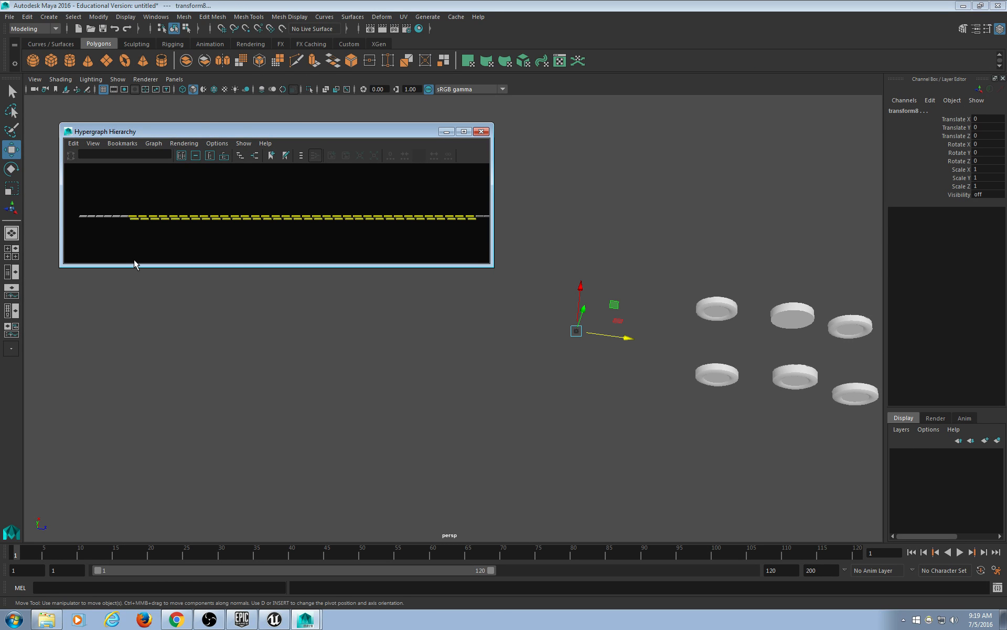
{"action": "key", "text": "Delete"}
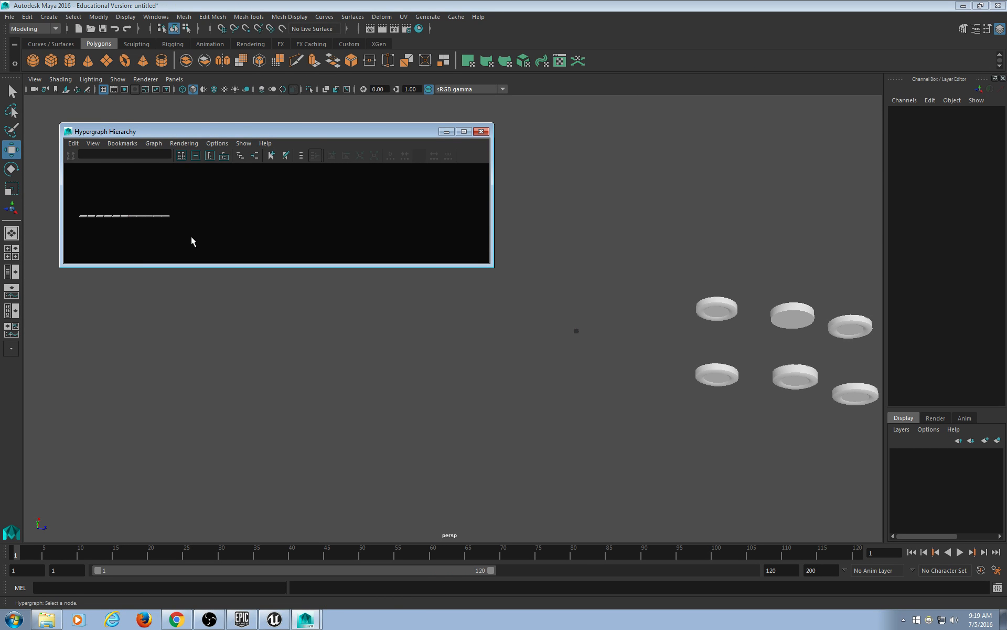
{"action": "middle_click_drag", "start_coordinate": [166, 231], "coordinate": [291, 220], "text": "alt"}
{"action": "scroll", "coordinate": [284, 247], "scroll_direction": "up", "scroll_amount": 7}
{"action": "scroll", "coordinate": [532, 338], "scroll_direction": "up", "scroll_amount": 5}
Select all six wheel discs in the viewport.
{"action": "middle_click_drag", "start_coordinate": [533, 339], "coordinate": [291, 311], "text": "alt"}
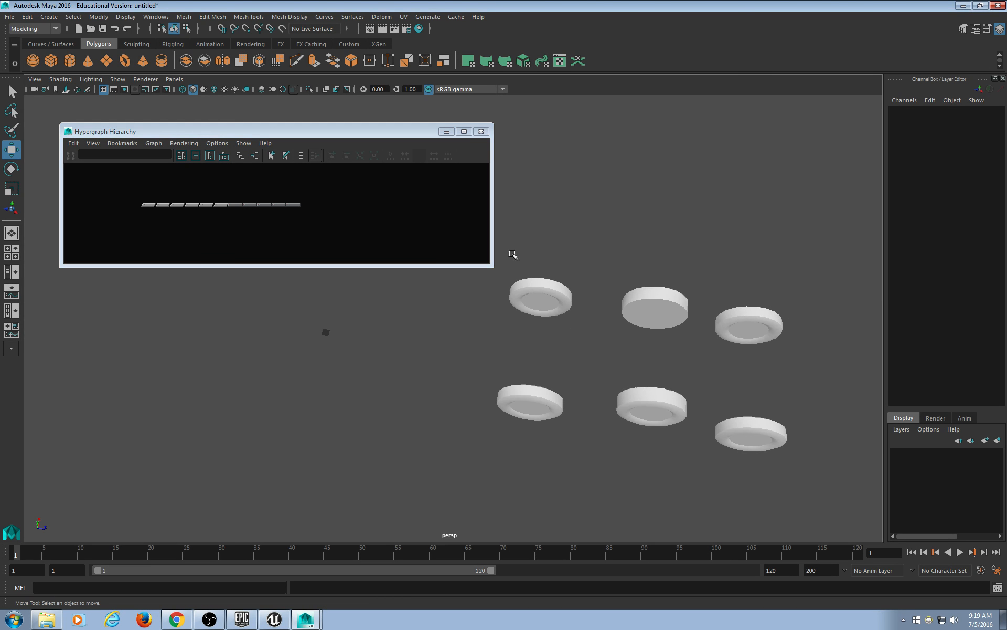
{"action": "left_click_drag", "start_coordinate": [511, 252], "coordinate": [719, 470]}
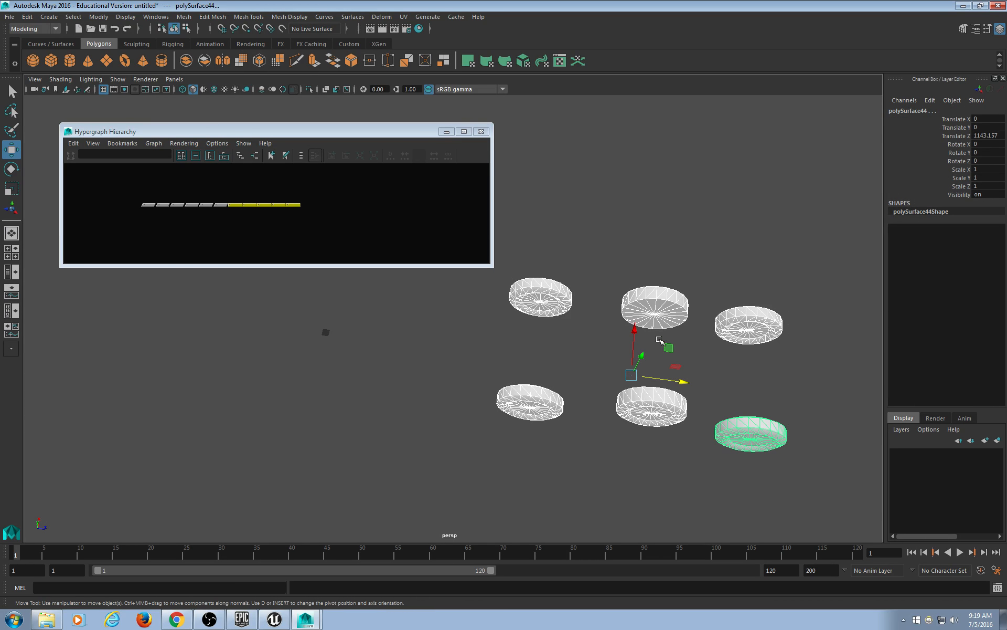
{"action": "middle_click_drag", "start_coordinate": [575, 223], "coordinate": [611, 214], "text": "alt"}
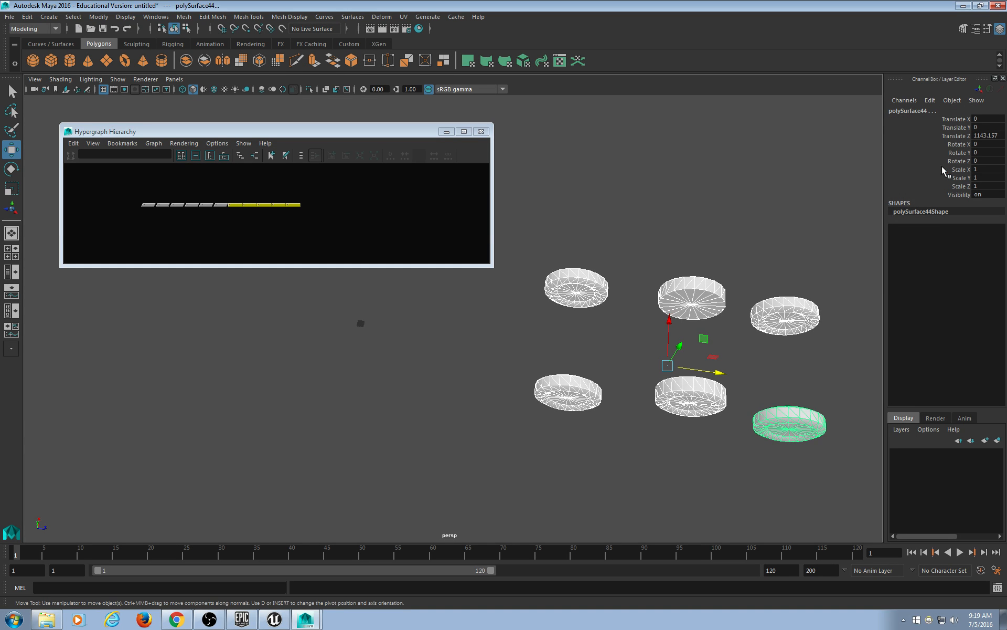
Set the selected wheels' Translate Z to 0 in the Channel Box.
{"action": "left_click", "coordinate": [987, 135]}
{"action": "type", "text": "0"}
{"action": "key", "text": "Return"}
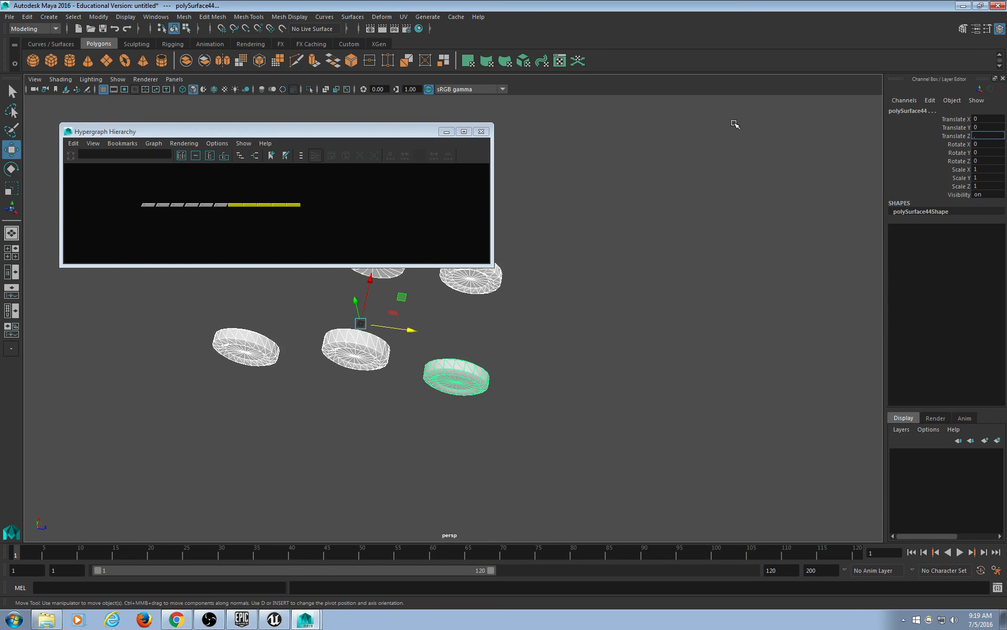
{"action": "left_click_drag", "start_coordinate": [735, 124], "coordinate": [658, 411], "text": "alt"}
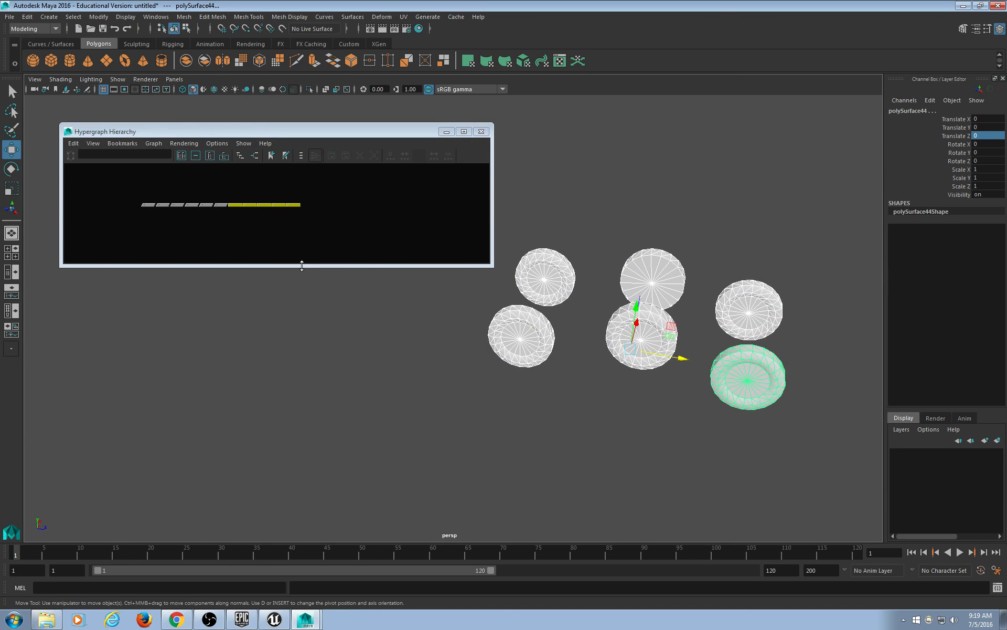
Enlarge the Hypergraph window, frame all nodes and select the poly nodes.
{"action": "left_click_drag", "start_coordinate": [302, 265], "coordinate": [301, 317]}
{"action": "key", "text": "a"}
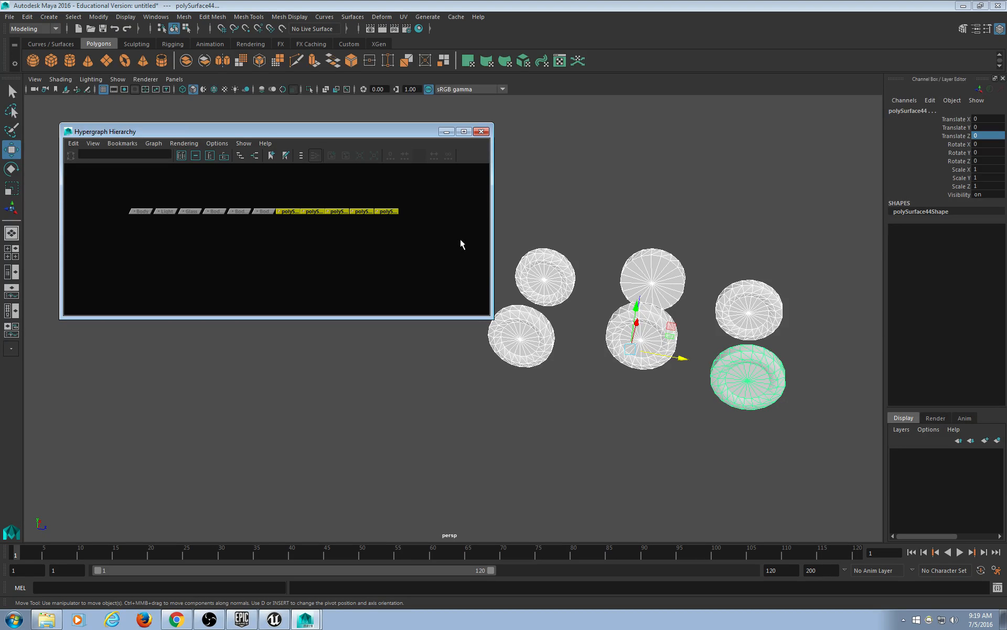
{"action": "left_click_drag", "start_coordinate": [407, 188], "coordinate": [292, 250]}
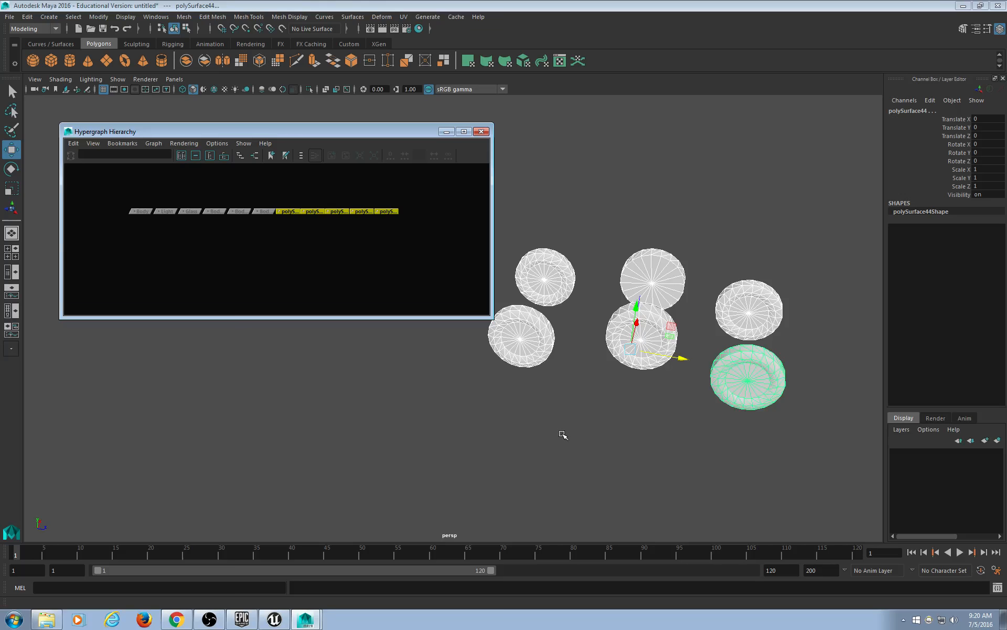
Undo the last four actions to restore the original wheels.
{"action": "key", "text": "ctrl+z"}
{"action": "key", "text": "ctrl+z"}
{"action": "key", "text": "ctrl+z"}
{"action": "key", "text": "ctrl+z"}
{"action": "key", "text": "ctrl+z"}
{"action": "key", "text": "ctrl+z"}
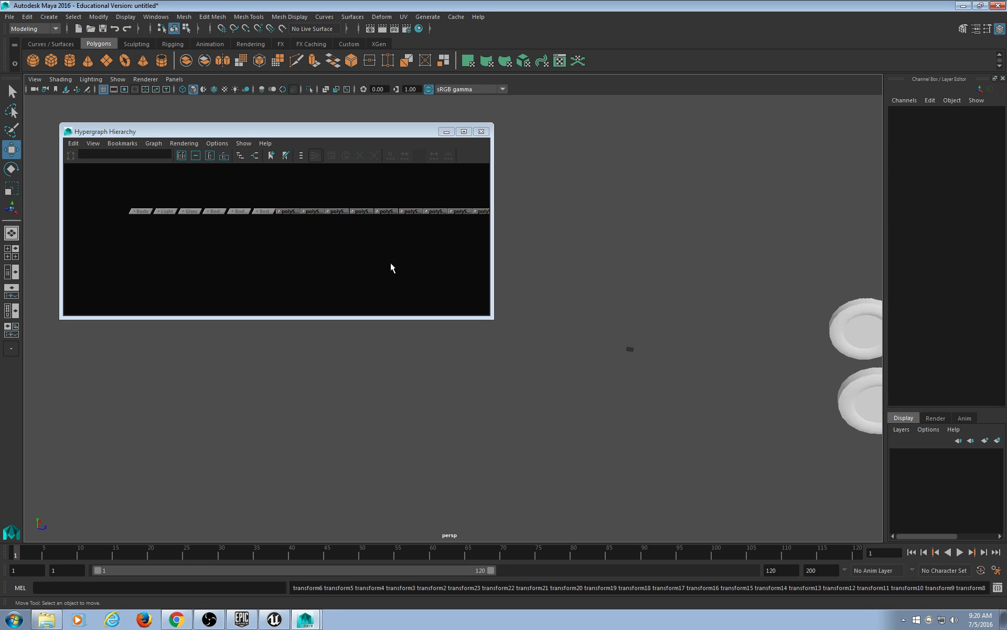
{"action": "key", "text": "ctrl+z"}
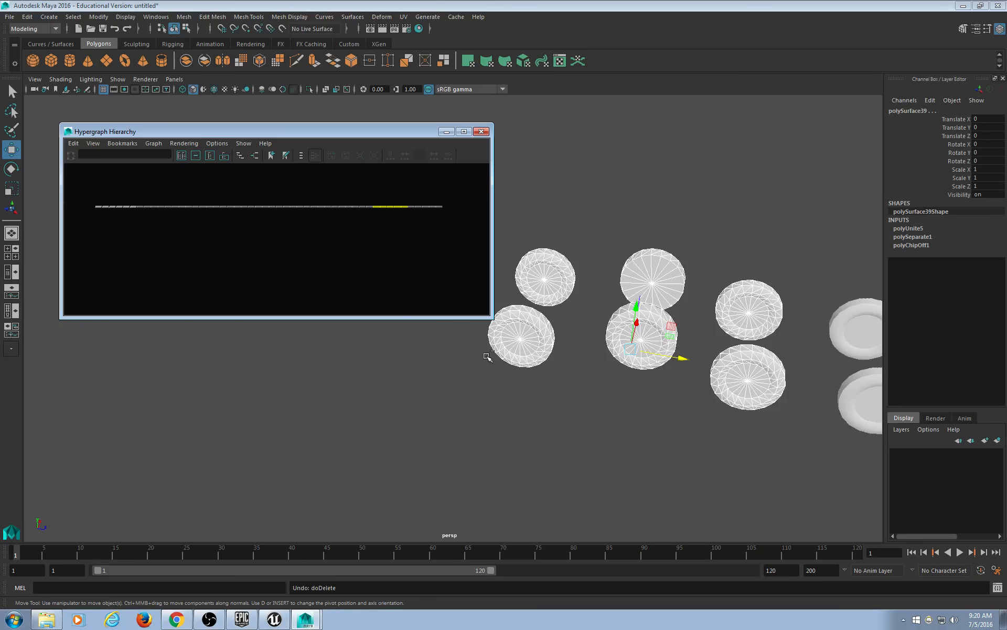
{"action": "key", "text": "ctrl+z"}
{"action": "key", "text": "ctrl+z"}
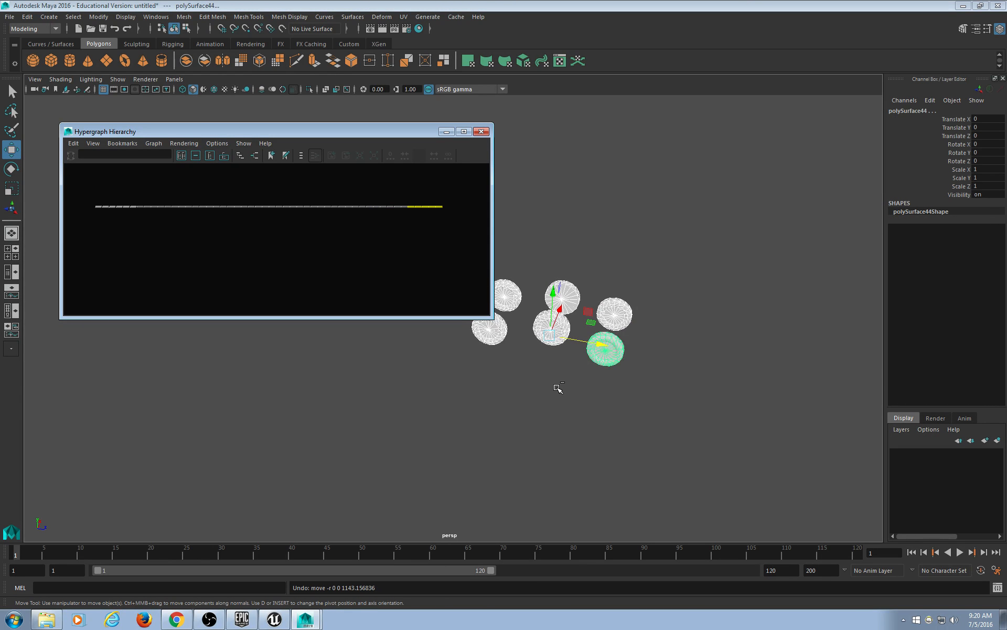
{"action": "key", "text": "ctrl+z"}
{"action": "key", "text": "ctrl+z"}
{"action": "key", "text": "ctrl+z"}
{"action": "key", "text": "ctrl+z"}
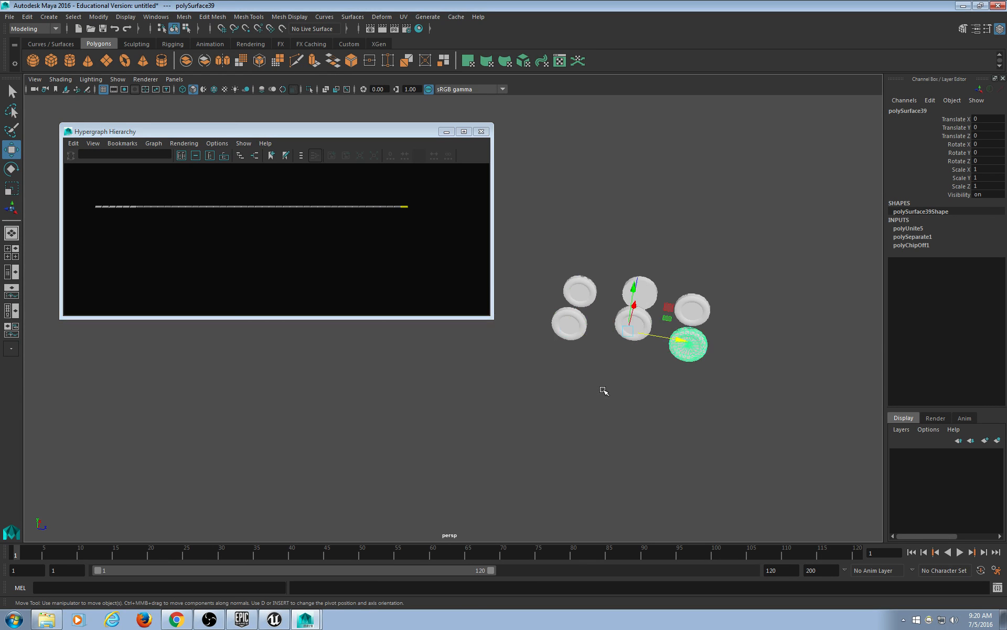
Select the six wheels and their matching nodes in the Hypergraph.
{"action": "left_click_drag", "start_coordinate": [755, 221], "coordinate": [533, 384]}
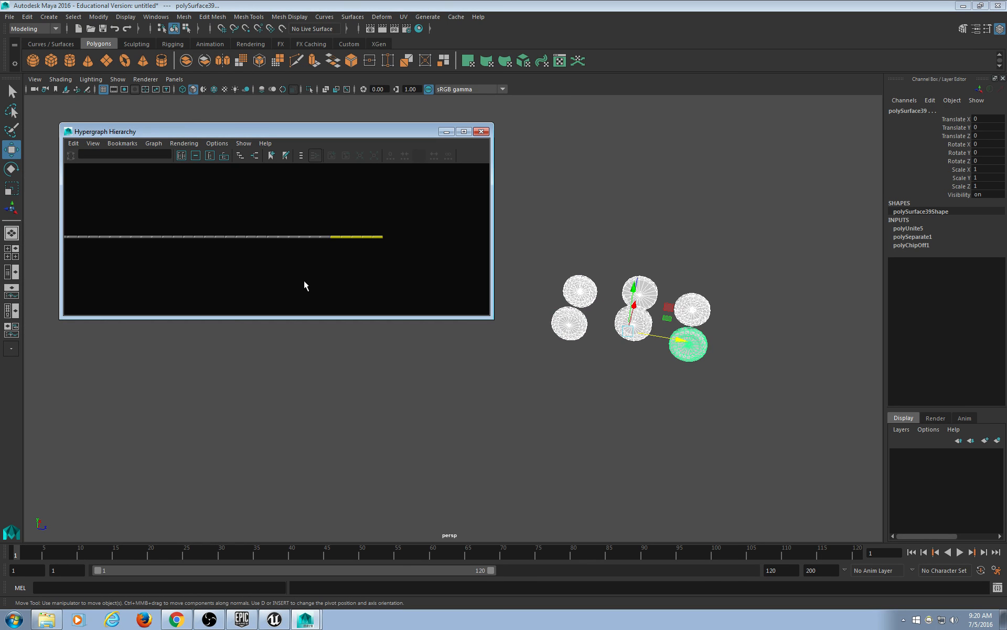
{"action": "scroll", "coordinate": [304, 281], "scroll_direction": "up", "scroll_amount": 7}
{"action": "middle_click_drag", "start_coordinate": [342, 269], "coordinate": [234, 250], "text": "alt"}
{"action": "scroll", "coordinate": [314, 239], "scroll_direction": "up", "scroll_amount": 4}
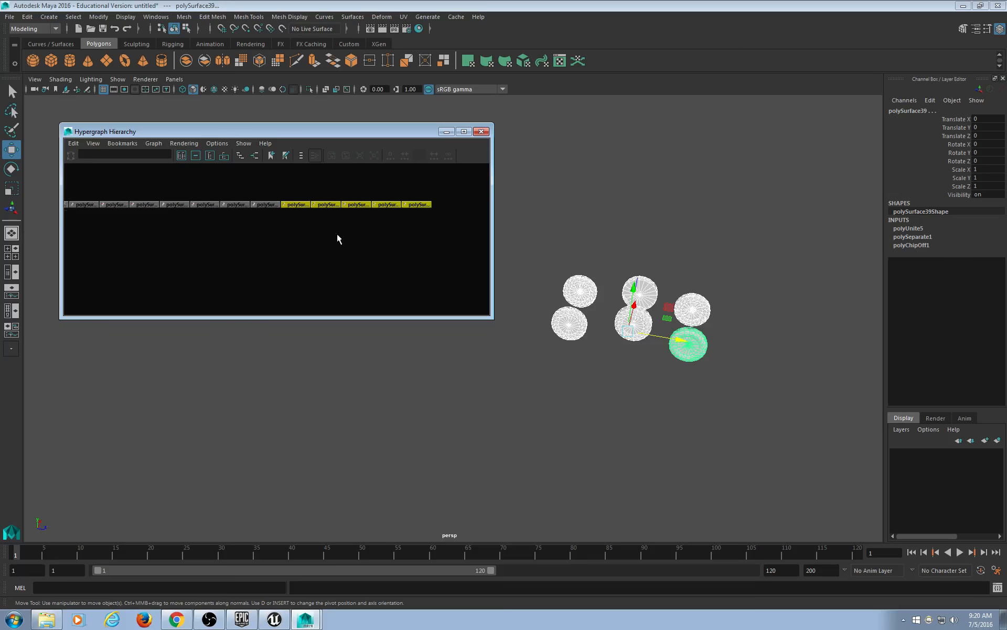
{"action": "scroll", "coordinate": [337, 240], "scroll_direction": "up", "scroll_amount": 1}
{"action": "middle_click_drag", "start_coordinate": [337, 239], "coordinate": [277, 261], "text": "alt"}
{"action": "left_click_drag", "start_coordinate": [232, 178], "coordinate": [415, 278]}
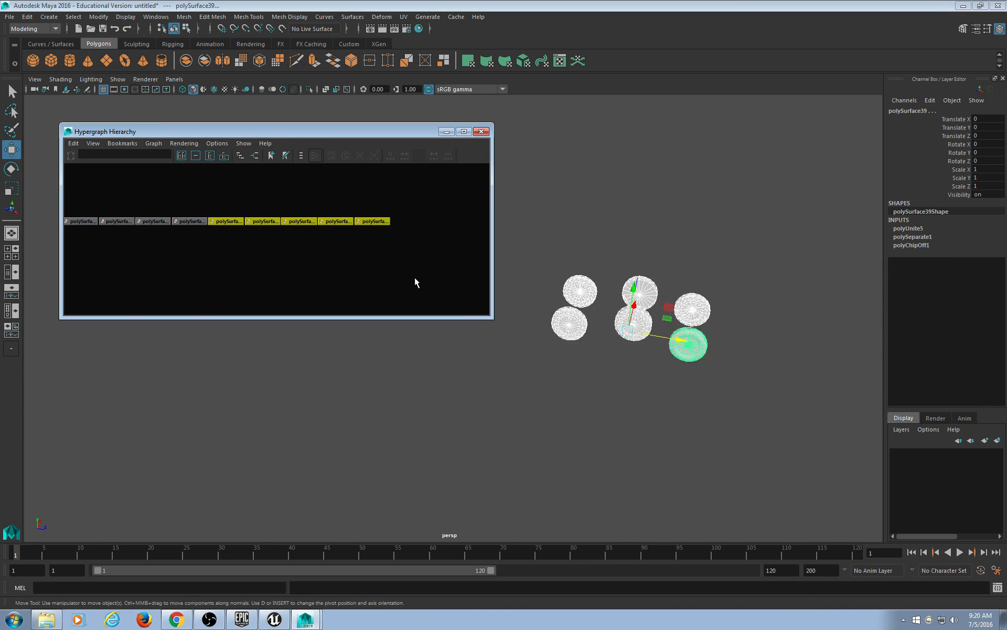
Duplicate the wheels with Edit > Duplicate and move the copies along Z to 1198.384.
{"action": "left_click", "coordinate": [27, 16]}
{"action": "left_click", "coordinate": [70, 174]}
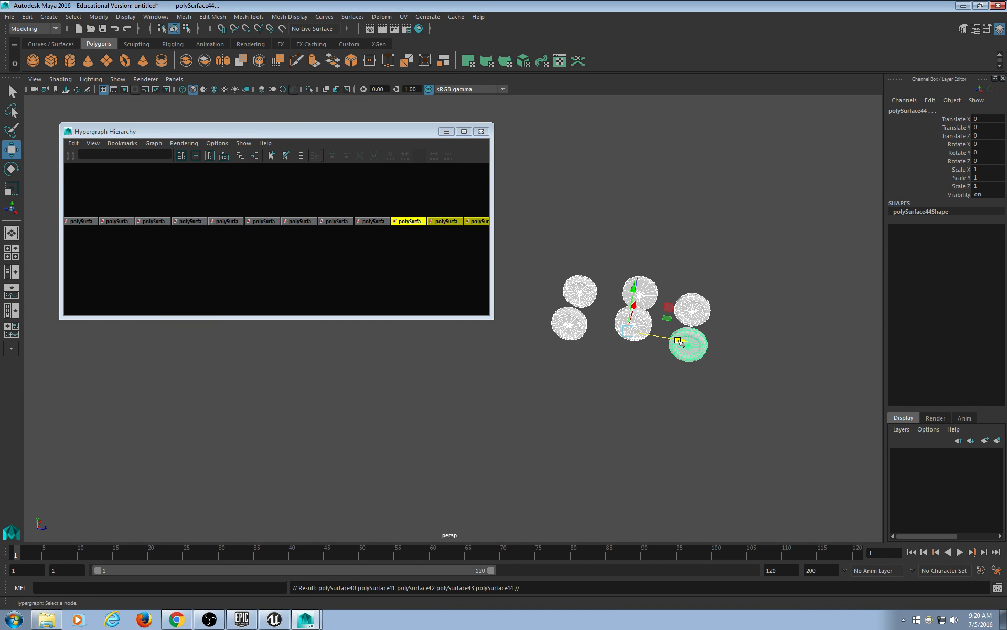
{"action": "left_click_drag", "start_coordinate": [680, 340], "coordinate": [877, 354]}
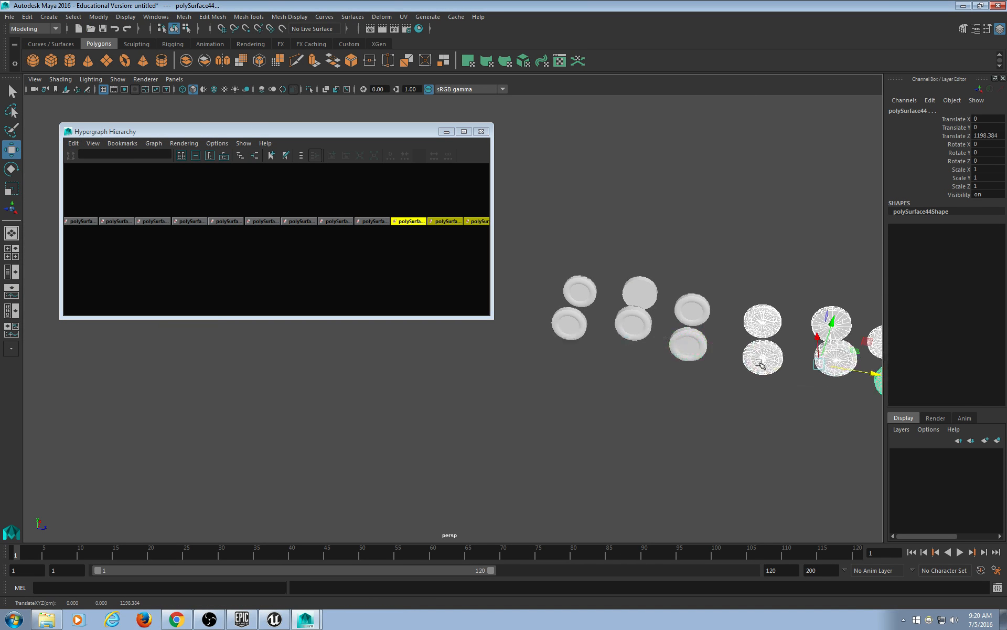
{"action": "left_click_drag", "start_coordinate": [724, 256], "coordinate": [553, 405]}
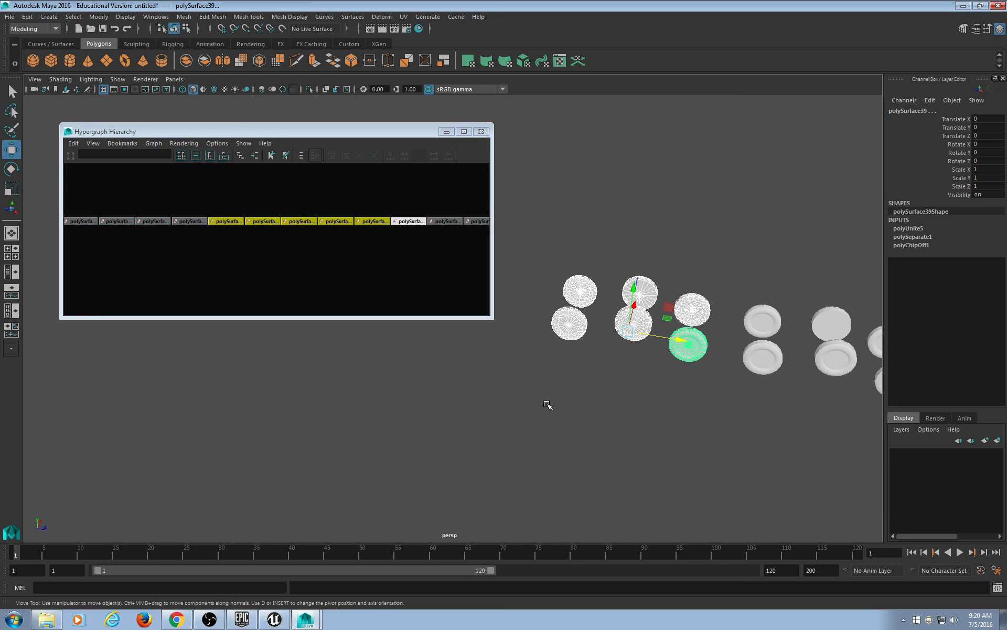
Delete the original wheel meshes, leaving the duplicated discs.
{"action": "key", "text": "Delete"}
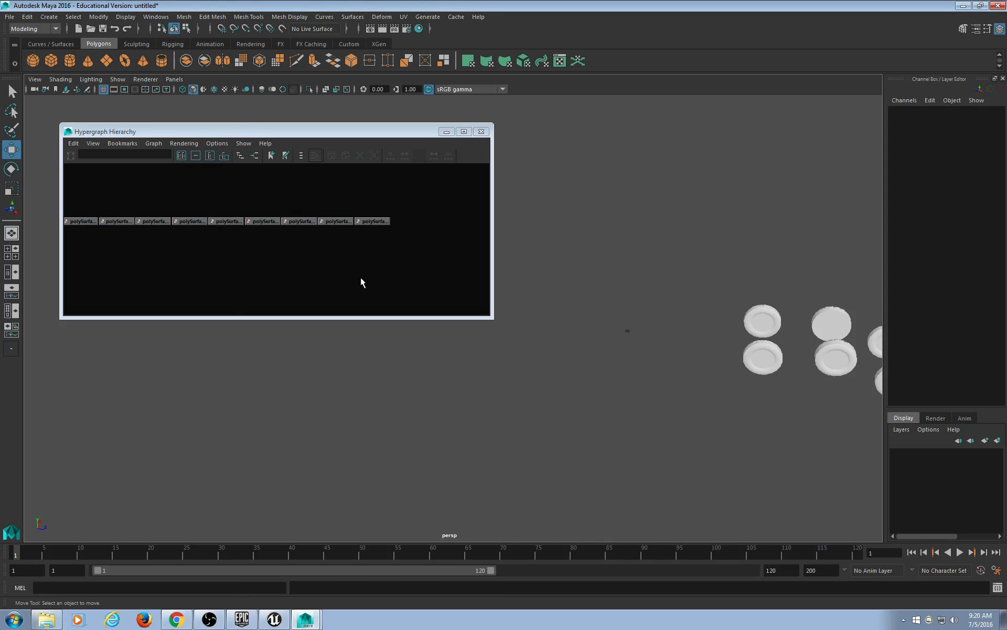
{"action": "scroll", "coordinate": [698, 407], "scroll_direction": "down", "scroll_amount": 3}
{"action": "left_click_drag", "start_coordinate": [742, 288], "coordinate": [616, 382]}
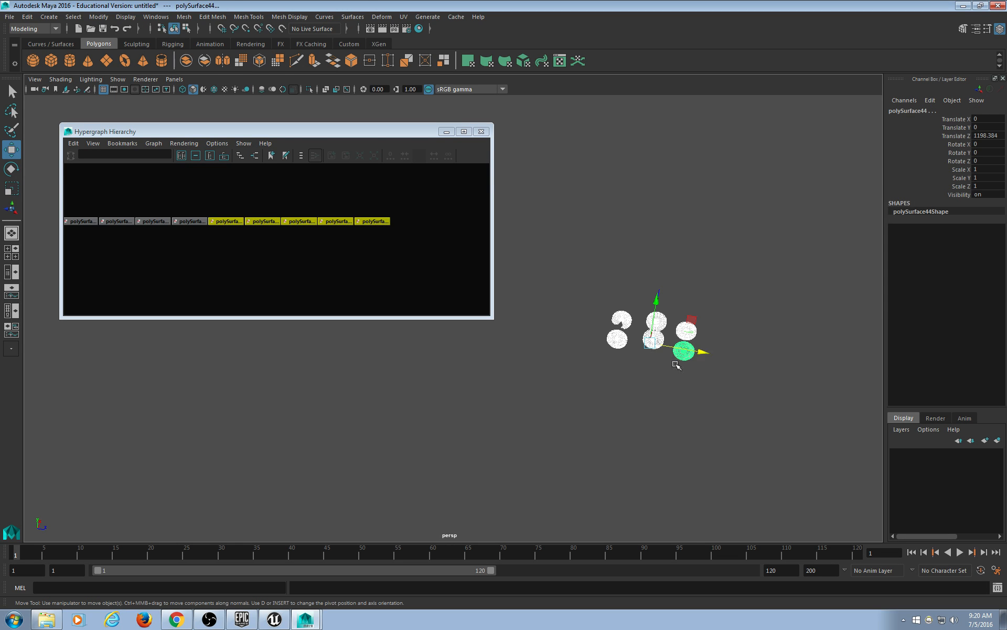
{"action": "scroll", "coordinate": [691, 405], "scroll_direction": "up", "scroll_amount": 5}
{"action": "middle_click_drag", "start_coordinate": [717, 392], "coordinate": [551, 387], "text": "alt"}
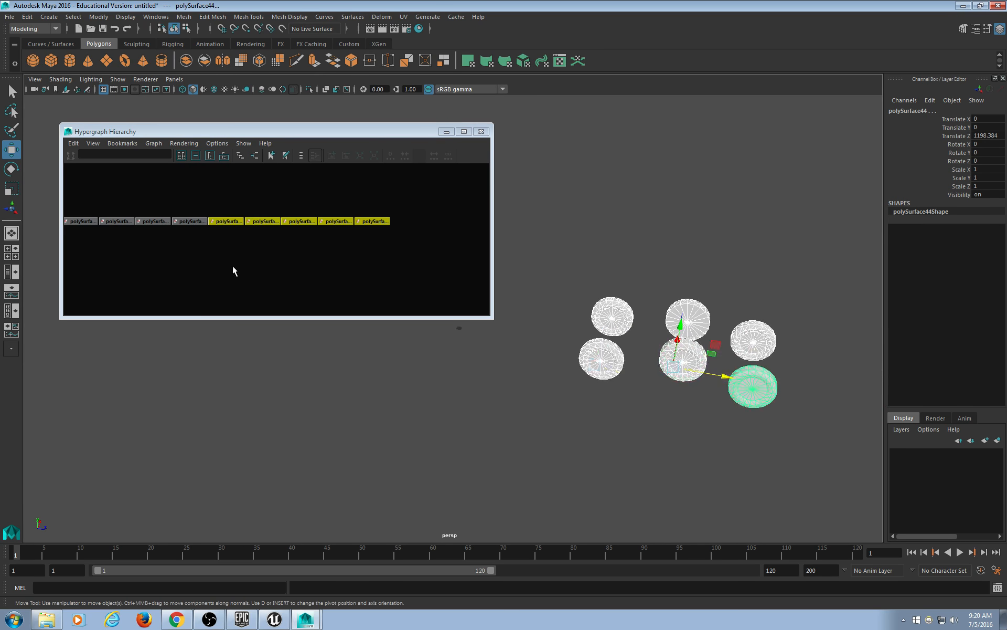
{"action": "scroll", "coordinate": [243, 247], "scroll_direction": "down", "scroll_amount": 2}
{"action": "scroll", "coordinate": [246, 254], "scroll_direction": "down", "scroll_amount": 5}
{"action": "middle_click_drag", "start_coordinate": [133, 262], "coordinate": [343, 249], "text": "alt"}
Delete the leftover left-hand nodes in the Hypergraph and frame the remaining polySurface nodes.
{"action": "left_click_drag", "start_coordinate": [133, 200], "coordinate": [461, 270]}
{"action": "left_click_drag", "start_coordinate": [376, 187], "coordinate": [310, 256], "text": "ctrl"}
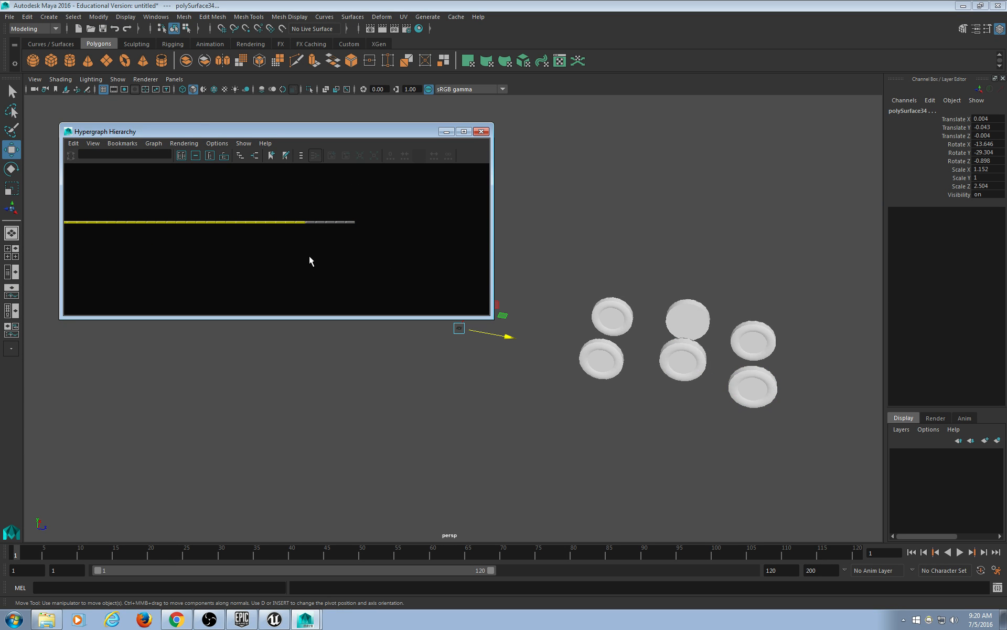
{"action": "key", "text": "Delete"}
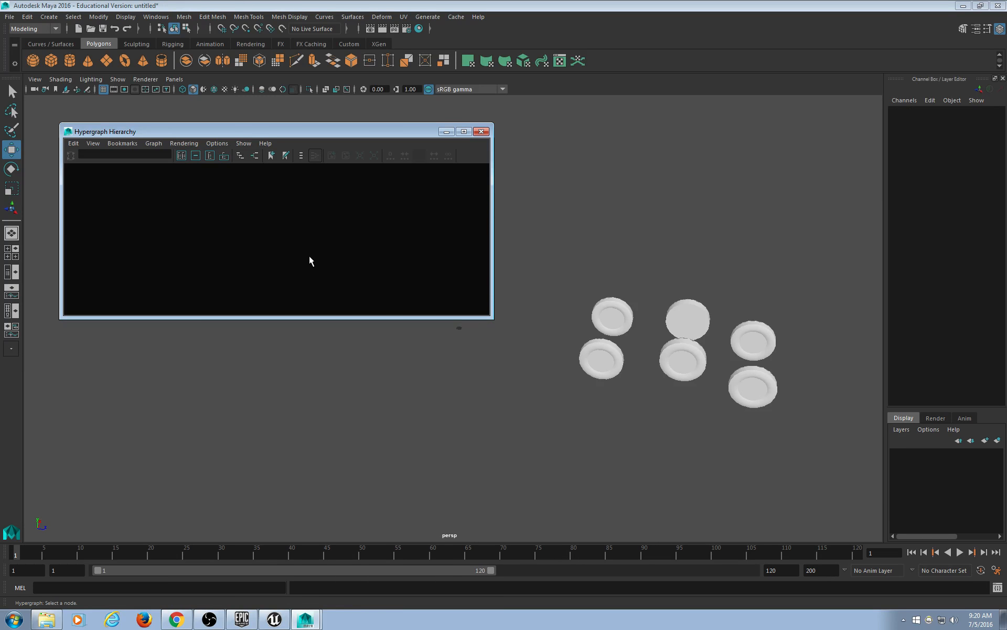
{"action": "middle_click_drag", "start_coordinate": [231, 251], "coordinate": [421, 246], "text": "alt"}
{"action": "key", "text": "a"}
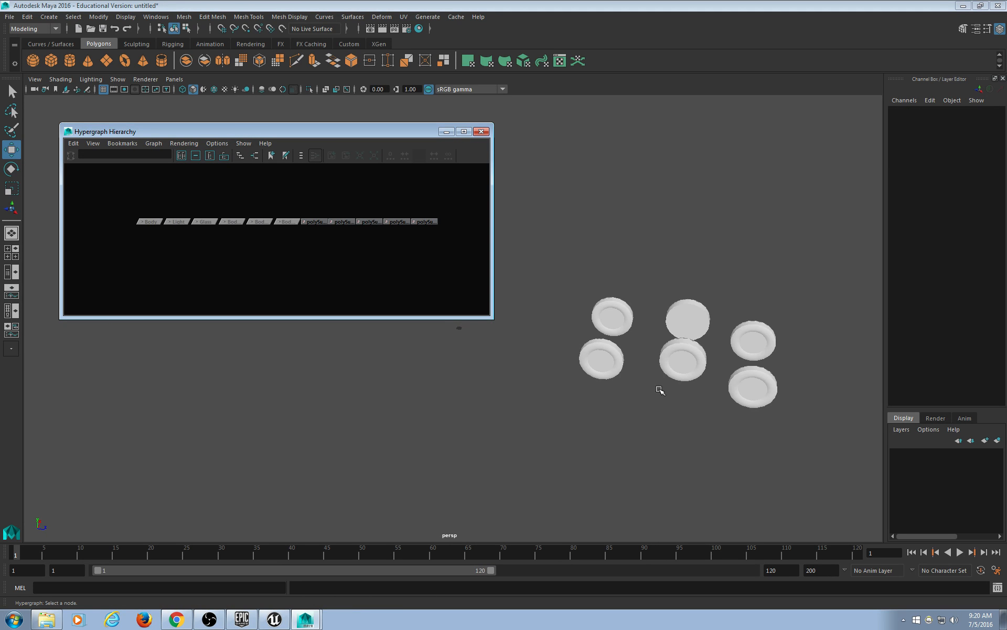
{"action": "scroll", "coordinate": [666, 395], "scroll_direction": "up", "scroll_amount": 5}
Select all six wheel discs and set their Translate Z to 0.
{"action": "left_click_drag", "start_coordinate": [585, 205], "coordinate": [832, 466]}
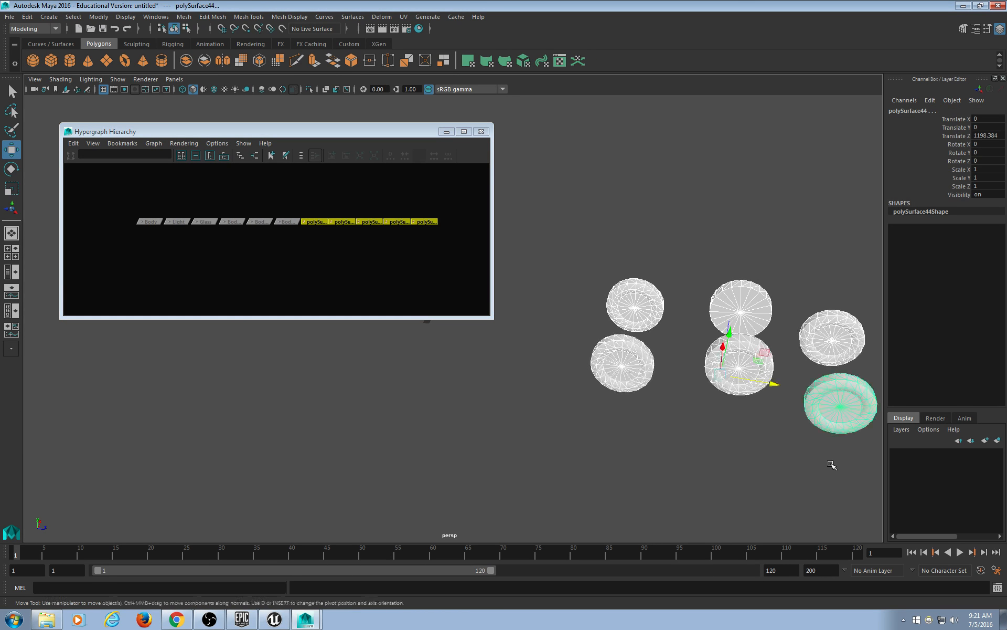
{"action": "middle_click_drag", "start_coordinate": [832, 465], "coordinate": [764, 432], "text": "alt"}
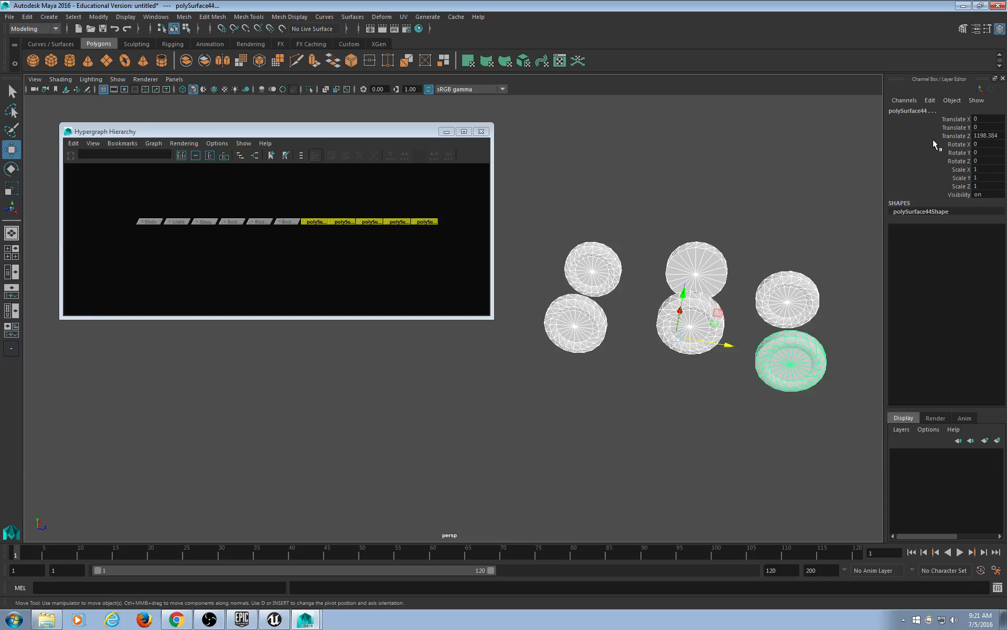
{"action": "double_click", "coordinate": [989, 135]}
{"action": "type", "text": "0"}
{"action": "key", "text": "Return"}
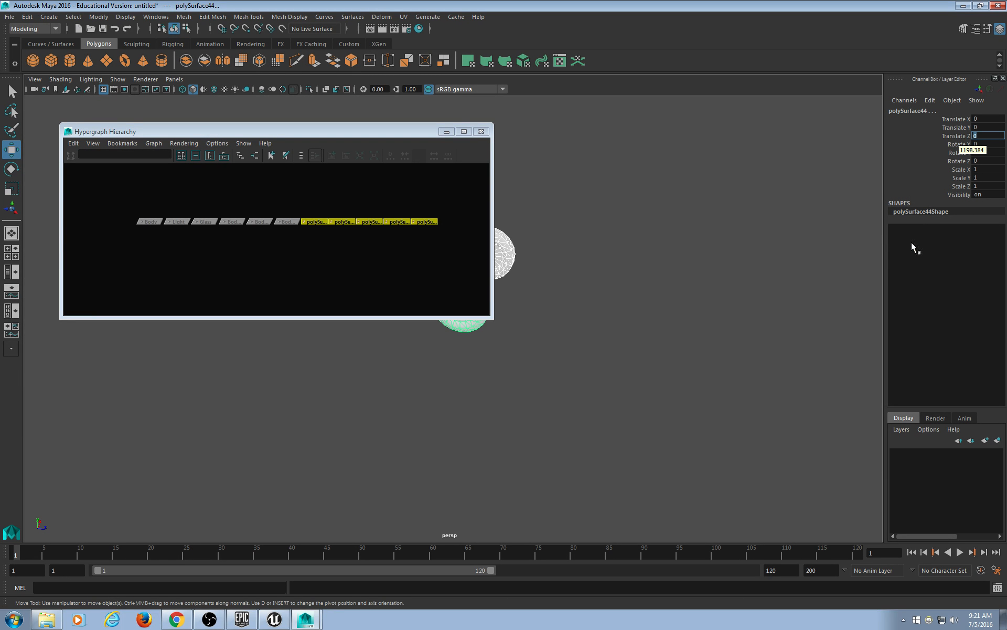
{"action": "left_click_drag", "start_coordinate": [523, 355], "coordinate": [677, 465], "text": "alt"}
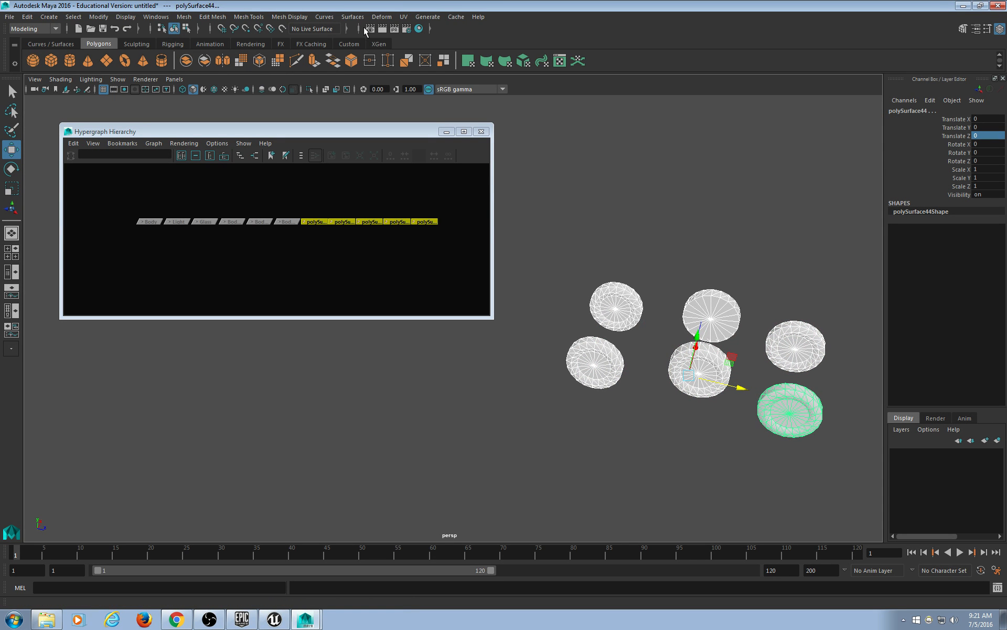
Turn off construction history using the Status Line's history icons.
{"action": "left_click", "coordinate": [430, 31]}
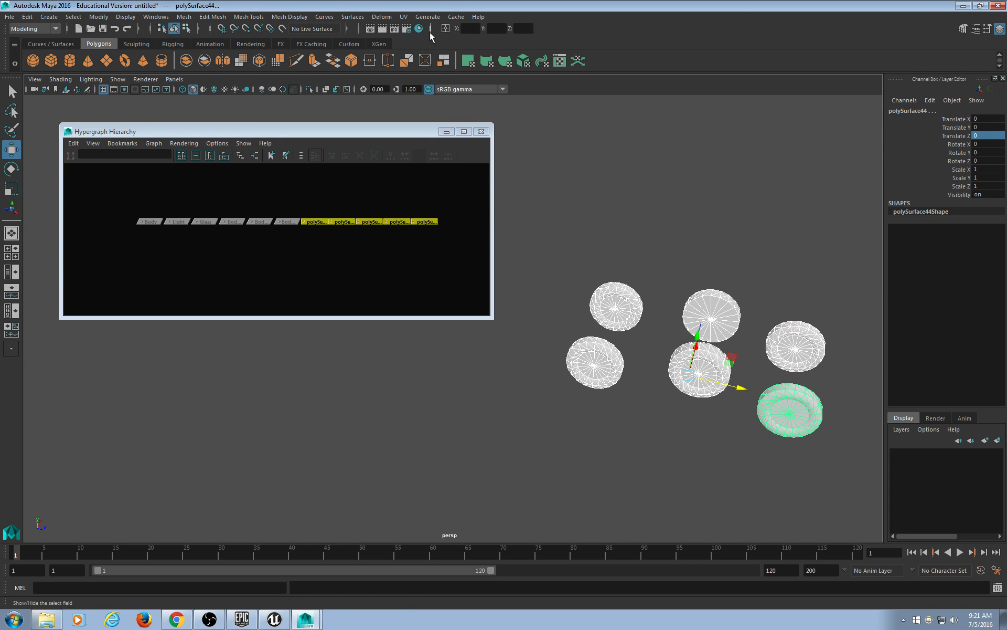
{"action": "left_click", "coordinate": [358, 30]}
{"action": "left_click", "coordinate": [358, 29]}
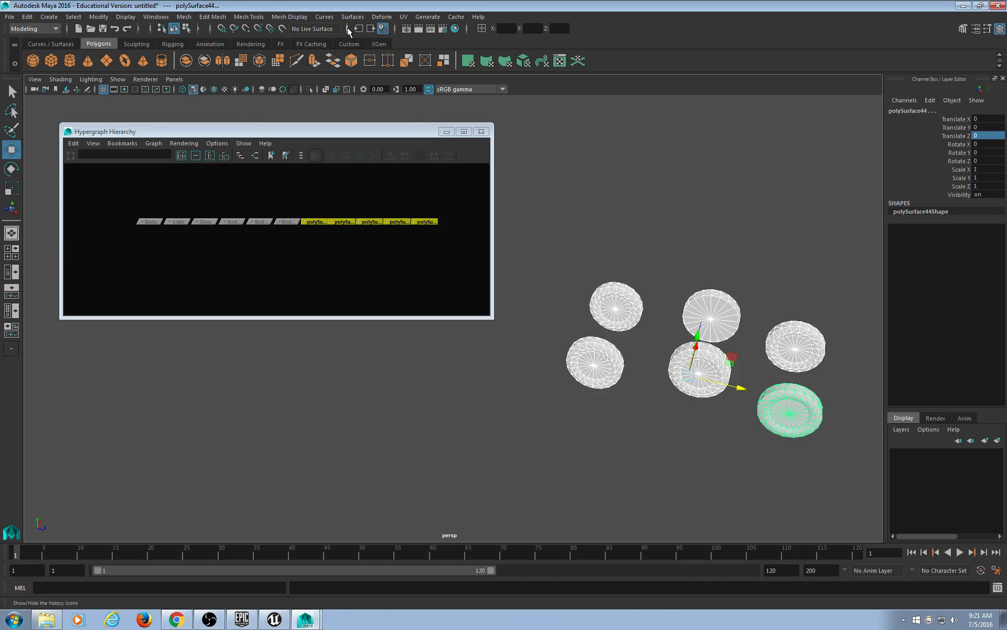
{"action": "left_click", "coordinate": [346, 29]}
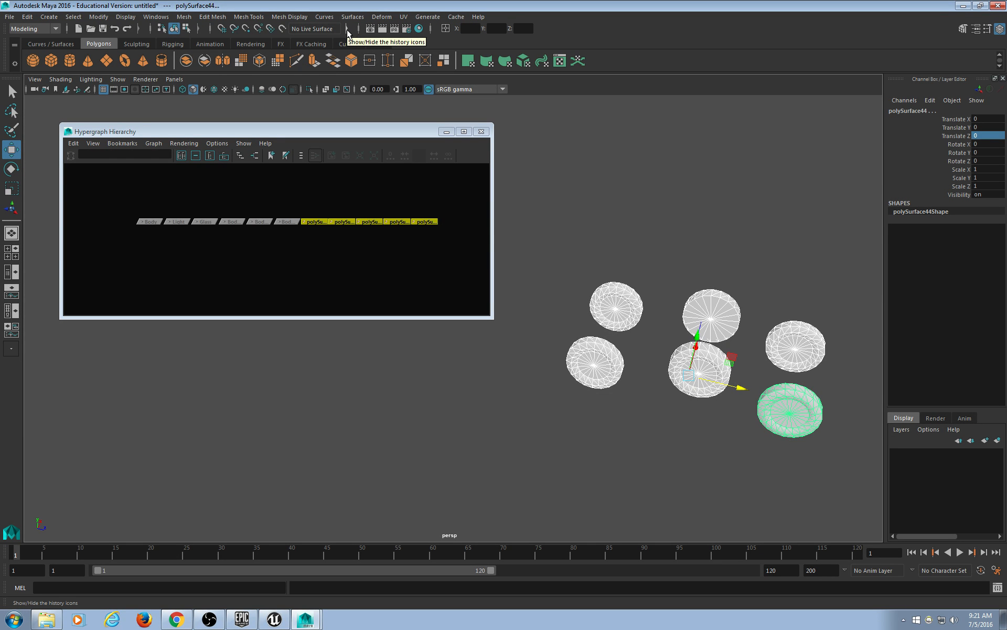
{"action": "left_click", "coordinate": [347, 31]}
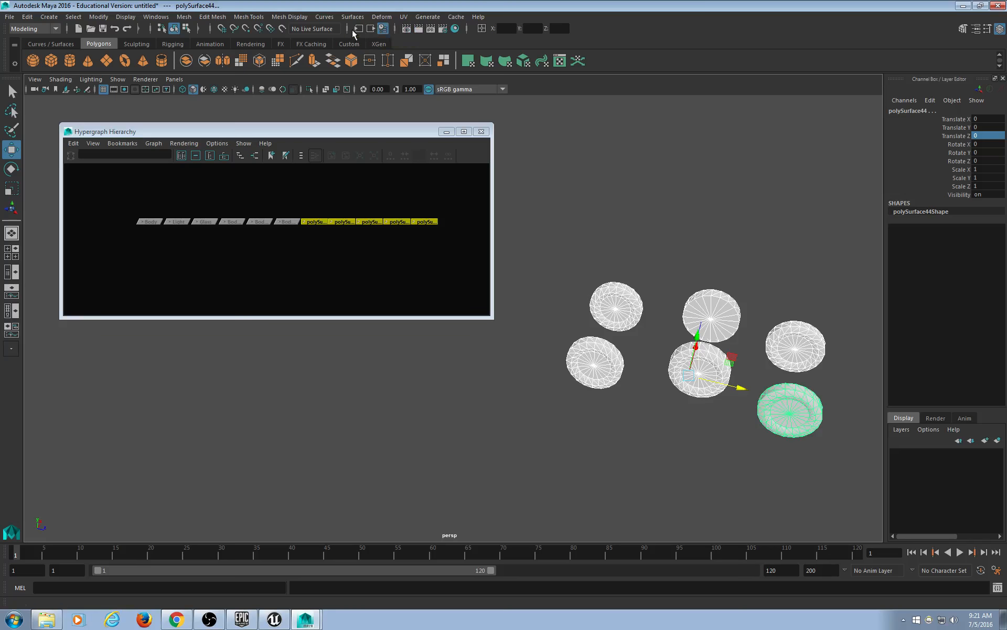
{"action": "left_click", "coordinate": [383, 30]}
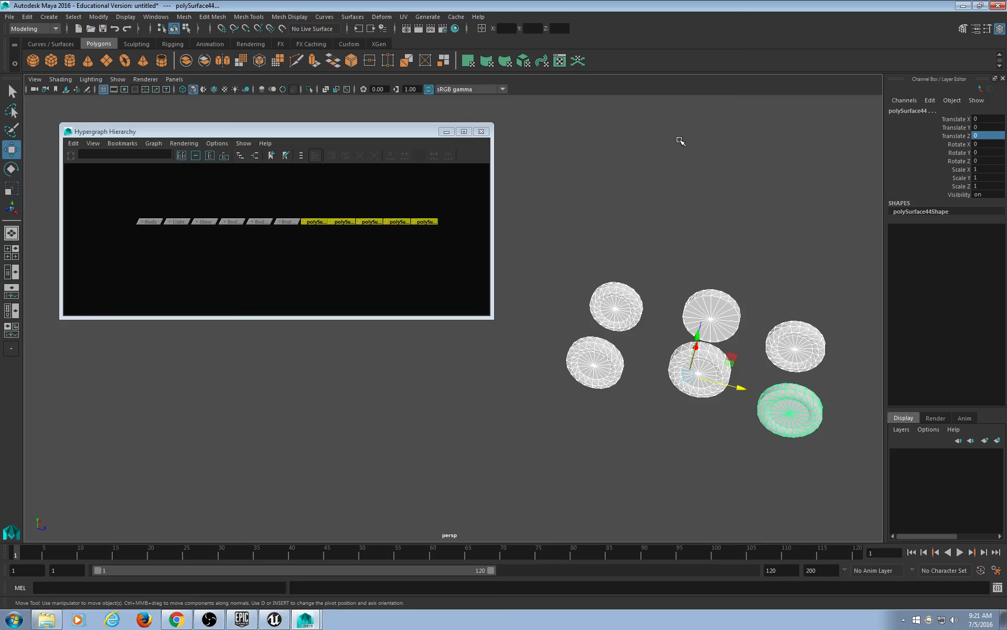
Select the upper-middle wheel disc, polySurface42, and toggle the history icons group.
{"action": "left_click", "coordinate": [713, 247]}
{"action": "left_click", "coordinate": [715, 305]}
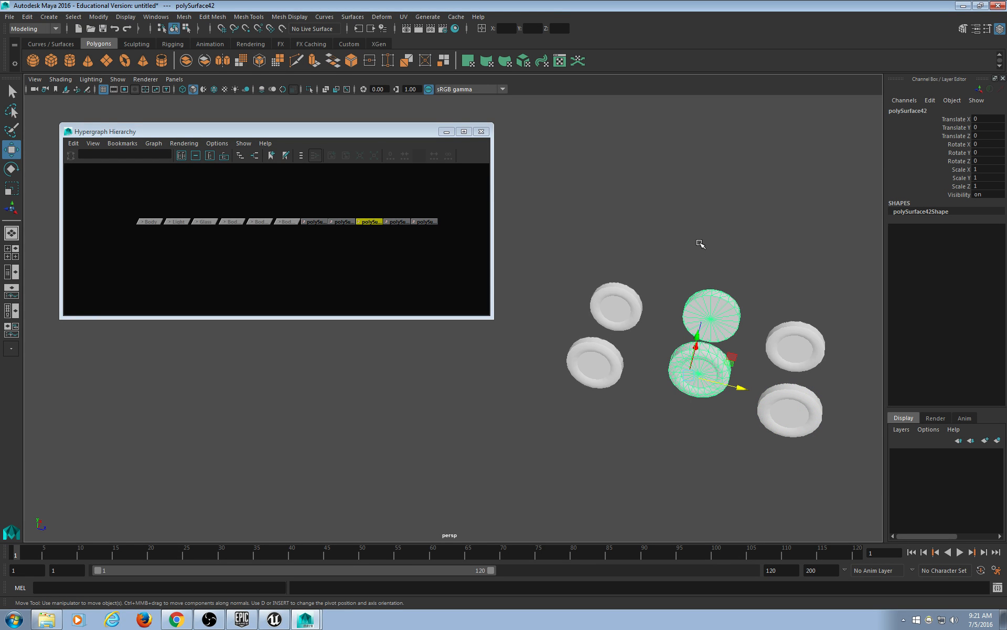
{"action": "left_click", "coordinate": [345, 33]}
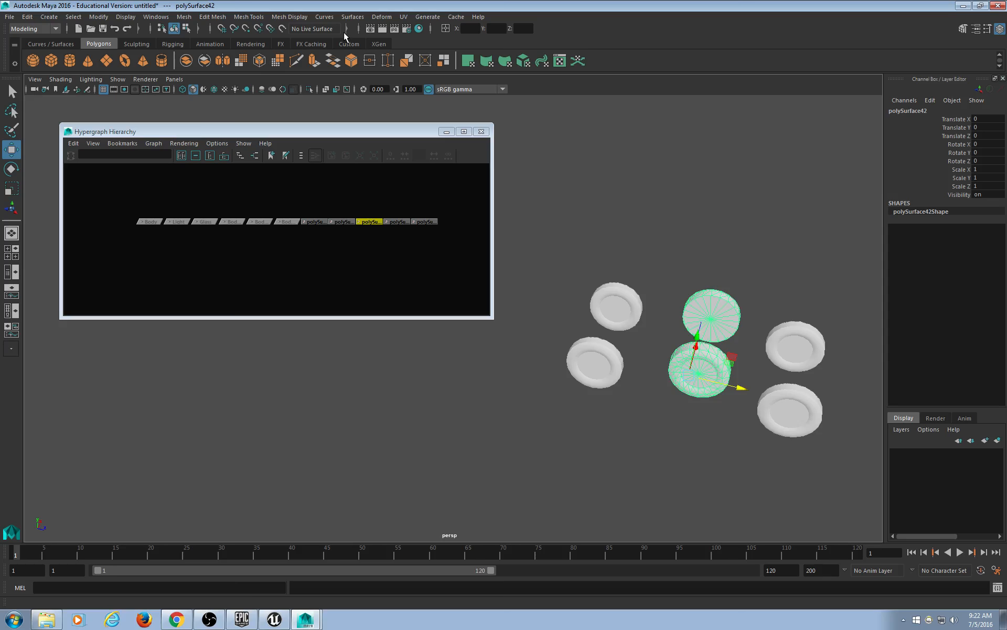
{"action": "left_click", "coordinate": [346, 33]}
{"action": "left_click", "coordinate": [346, 33]}
{"action": "left_click", "coordinate": [347, 33]}
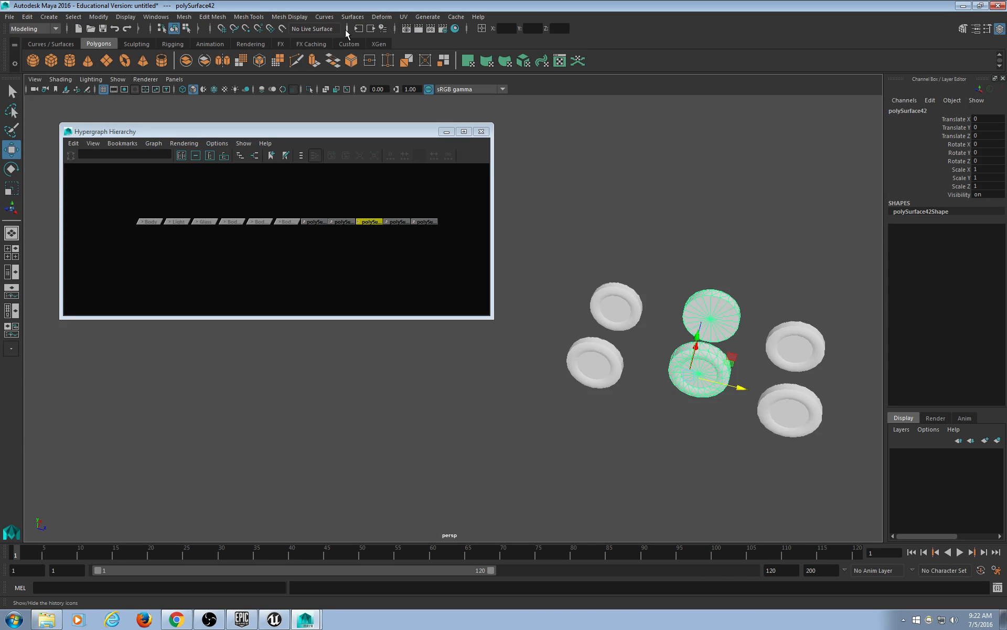
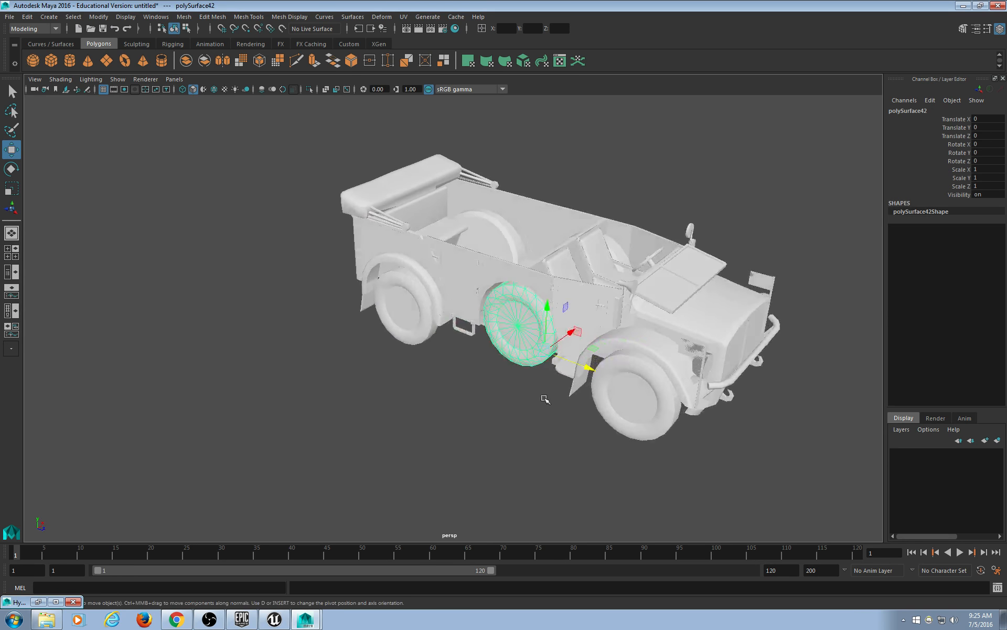
Stop transforming the wheel and select the Jeep's body mesh, framed from the front.
{"action": "key", "text": "t"}
{"action": "left_click_drag", "start_coordinate": [475, 419], "coordinate": [510, 410], "text": "alt"}
{"action": "middle_click_drag", "start_coordinate": [650, 379], "coordinate": [573, 366], "text": "alt"}
{"action": "scroll", "coordinate": [573, 367], "scroll_direction": "up", "scroll_amount": 5}
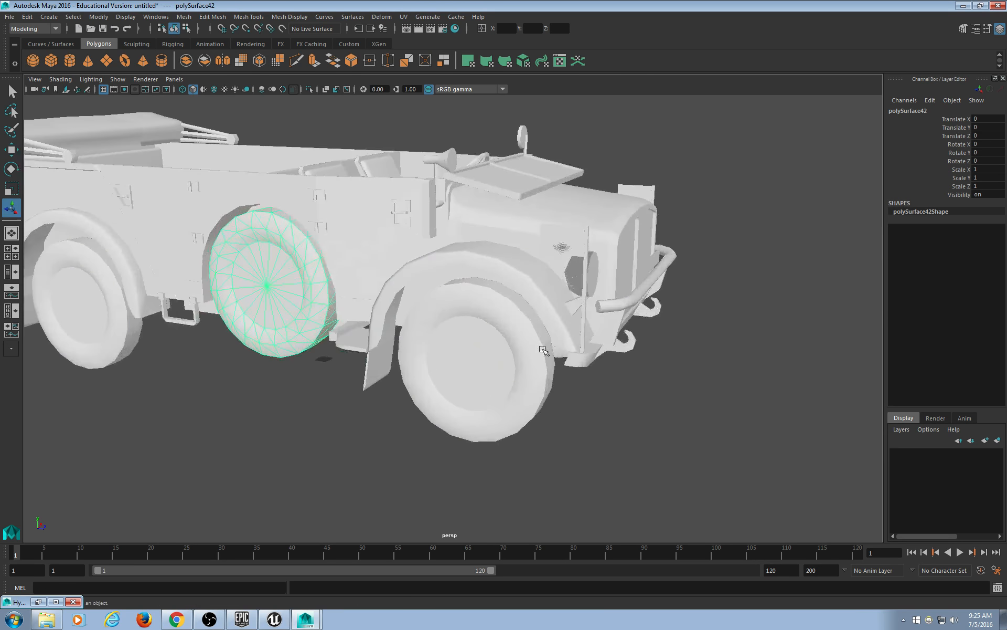
{"action": "left_click", "coordinate": [631, 274]}
{"action": "scroll", "coordinate": [631, 274], "scroll_direction": "down", "scroll_amount": 3}
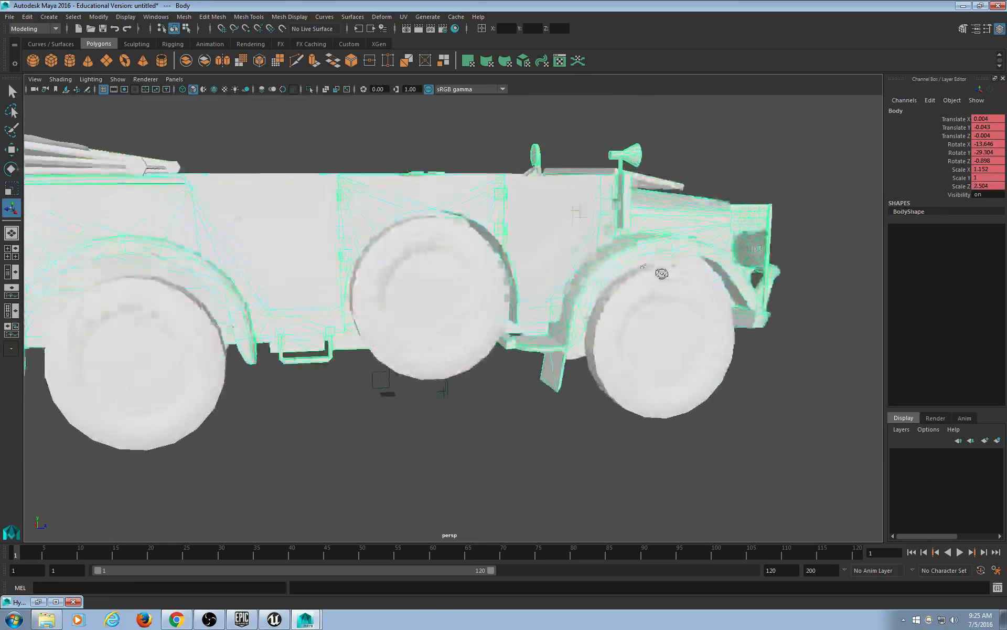
{"action": "left_click_drag", "start_coordinate": [631, 273], "coordinate": [572, 403], "text": "alt"}
{"action": "scroll", "coordinate": [571, 401], "scroll_direction": "up", "scroll_amount": 5}
{"action": "left_click_drag", "start_coordinate": [571, 346], "coordinate": [536, 367], "text": "alt"}
{"action": "left_click", "coordinate": [605, 258]}
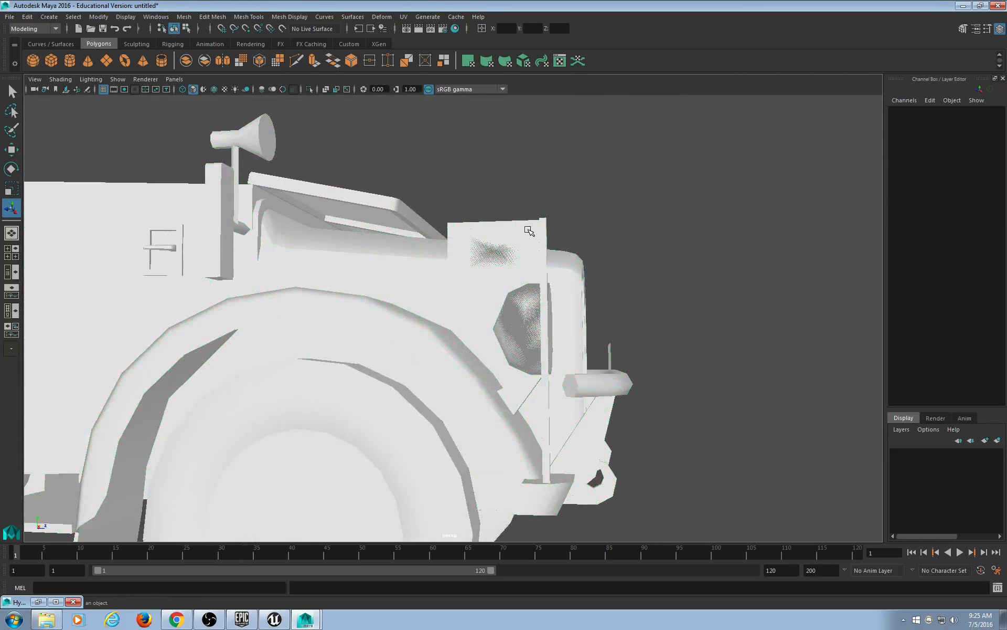
{"action": "left_click", "coordinate": [528, 230]}
{"action": "left_click_drag", "start_coordinate": [531, 304], "coordinate": [468, 348], "text": "alt"}
{"action": "middle_click_drag", "start_coordinate": [379, 382], "coordinate": [505, 311], "text": "alt"}
{"action": "left_click_drag", "start_coordinate": [505, 312], "coordinate": [598, 376], "text": "alt"}
{"action": "middle_click_drag", "start_coordinate": [598, 376], "coordinate": [528, 349], "text": "alt"}
{"action": "scroll", "coordinate": [512, 359], "scroll_direction": "up", "scroll_amount": 3}
{"action": "scroll", "coordinate": [511, 359], "scroll_direction": "down", "scroll_amount": 4}
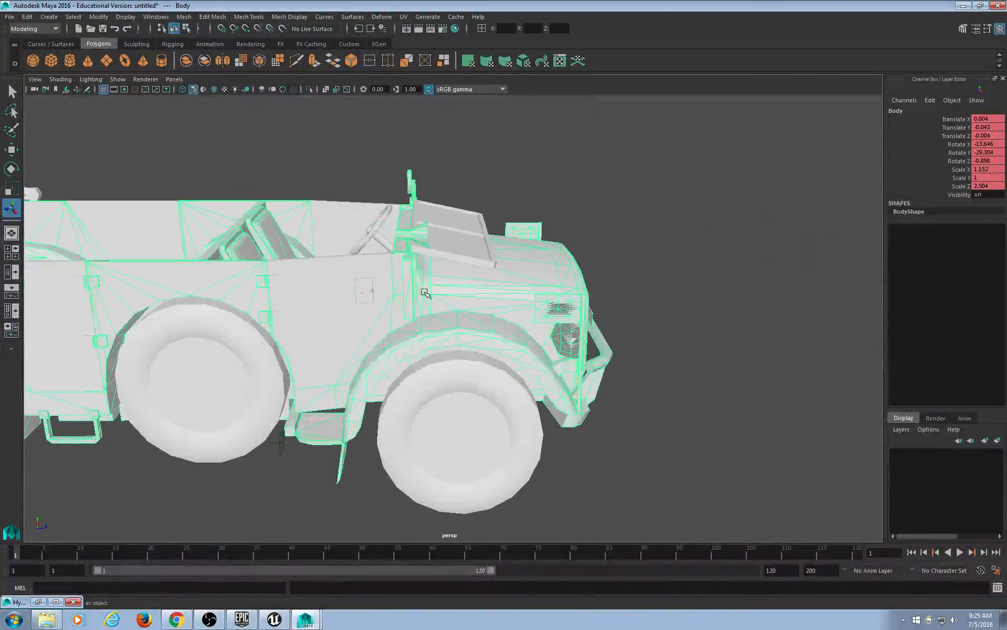
{"action": "left_click", "coordinate": [379, 238]}
{"action": "left_click_drag", "start_coordinate": [378, 241], "coordinate": [373, 313], "text": "alt"}
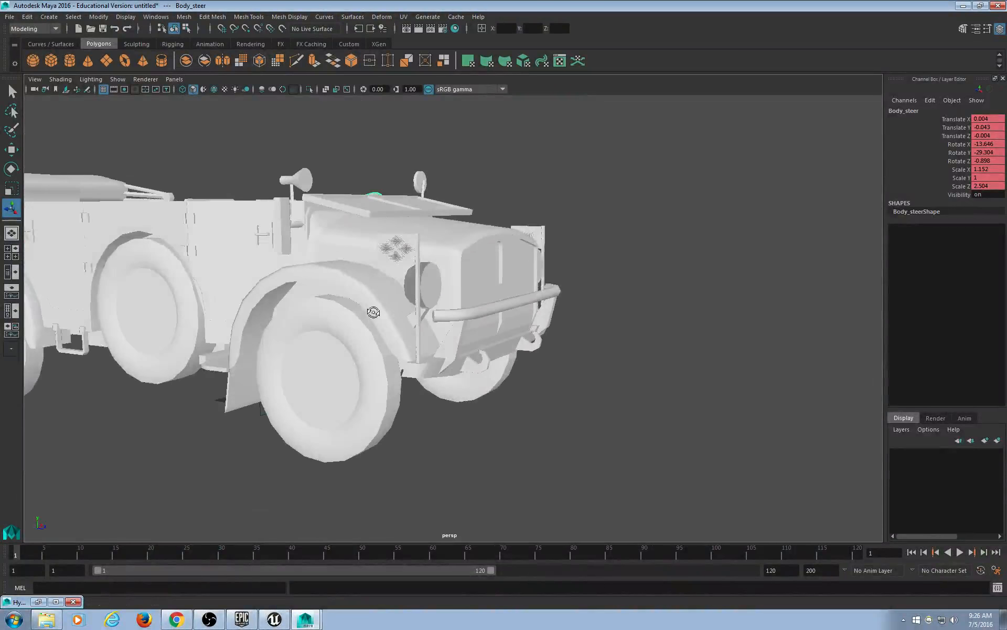
{"action": "middle_click_drag", "start_coordinate": [393, 302], "coordinate": [403, 340], "text": "alt"}
{"action": "scroll", "coordinate": [403, 340], "scroll_direction": "up", "scroll_amount": 4}
{"action": "left_click", "coordinate": [369, 286]}
{"action": "left_click_drag", "start_coordinate": [456, 331], "coordinate": [519, 318], "text": "alt"}
{"action": "middle_click_drag", "start_coordinate": [520, 318], "coordinate": [401, 394], "text": "alt"}
{"action": "scroll", "coordinate": [383, 433], "scroll_direction": "up", "scroll_amount": 3}
{"action": "left_click_drag", "start_coordinate": [401, 395], "coordinate": [565, 393], "text": "alt"}
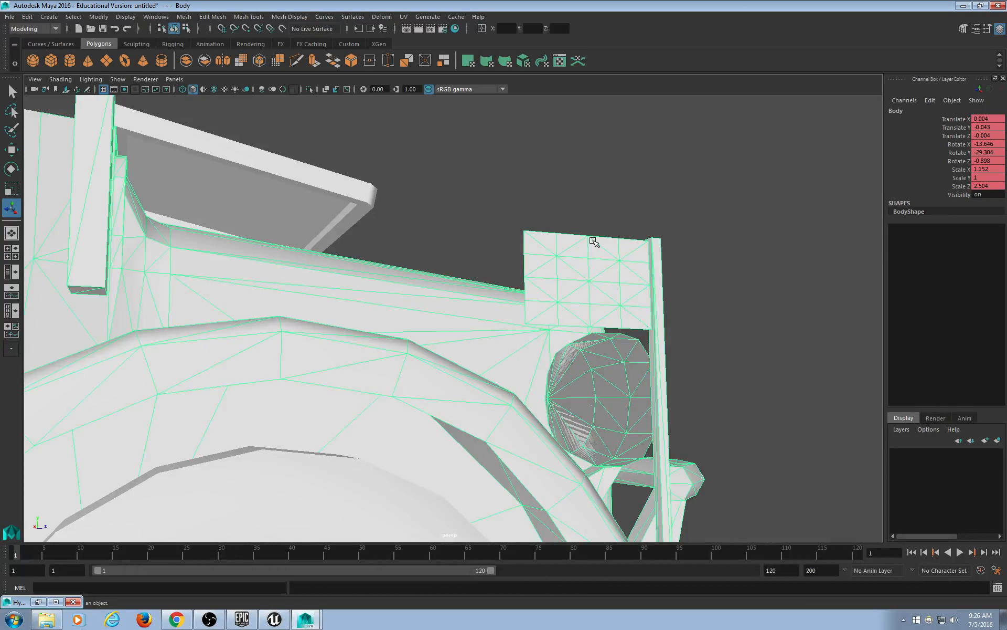
In face mode (F11), select all faces of the fender plate above the headlight.
{"action": "key", "text": "F11"}
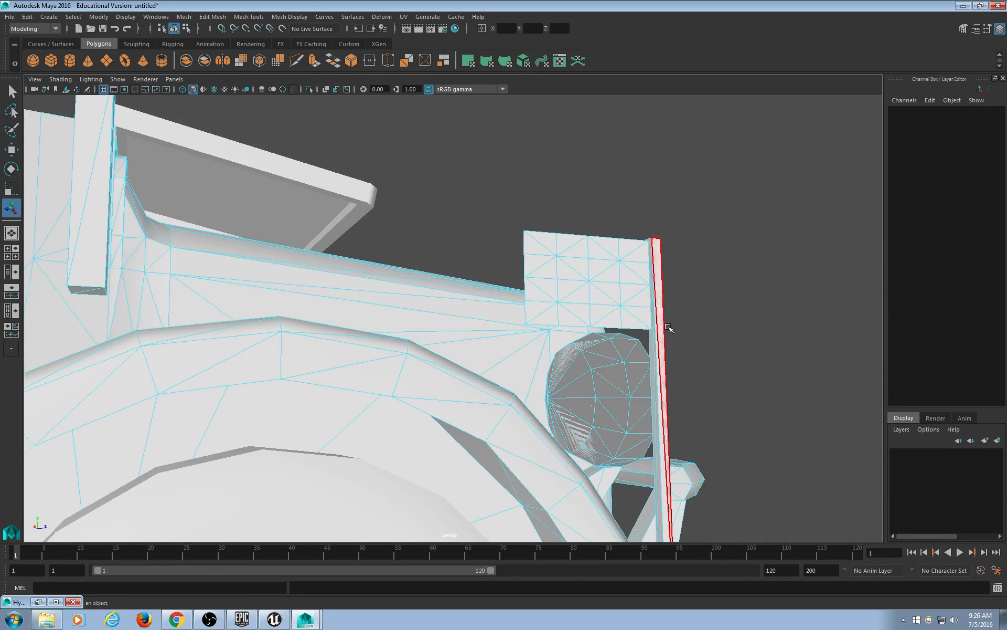
{"action": "left_click_drag", "start_coordinate": [668, 329], "coordinate": [516, 344], "text": "alt"}
{"action": "left_click_drag", "start_coordinate": [263, 341], "coordinate": [402, 305], "text": "alt"}
{"action": "left_click_drag", "start_coordinate": [497, 242], "coordinate": [494, 237], "text": "alt"}
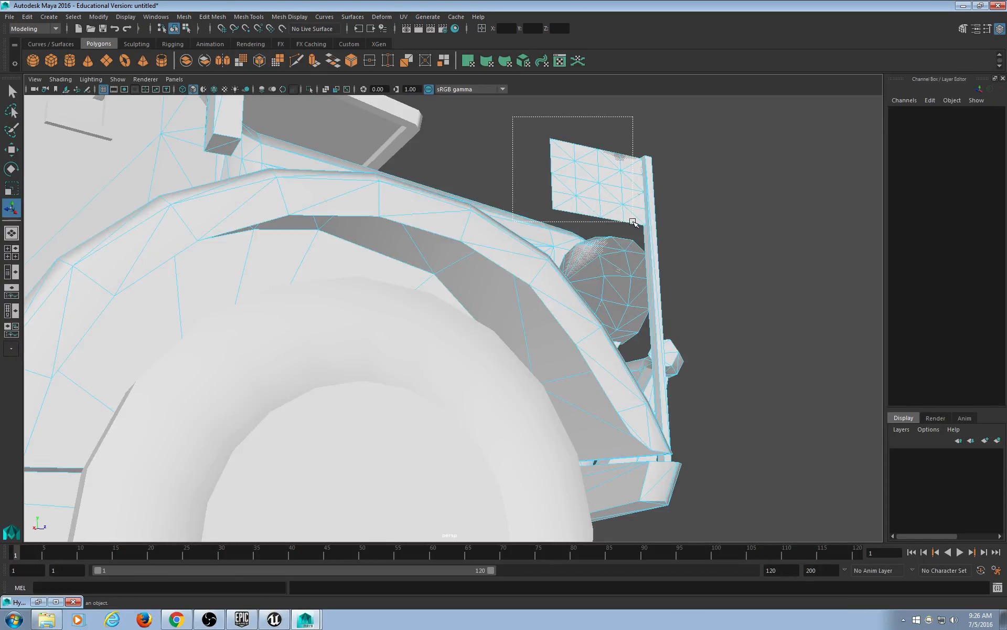
{"action": "left_click_drag", "start_coordinate": [633, 221], "coordinate": [632, 222]}
{"action": "left_click", "coordinate": [658, 218]}
{"action": "left_click_drag", "start_coordinate": [487, 218], "coordinate": [495, 238], "text": "alt"}
{"action": "middle_click_drag", "start_coordinate": [488, 196], "coordinate": [498, 232], "text": "alt"}
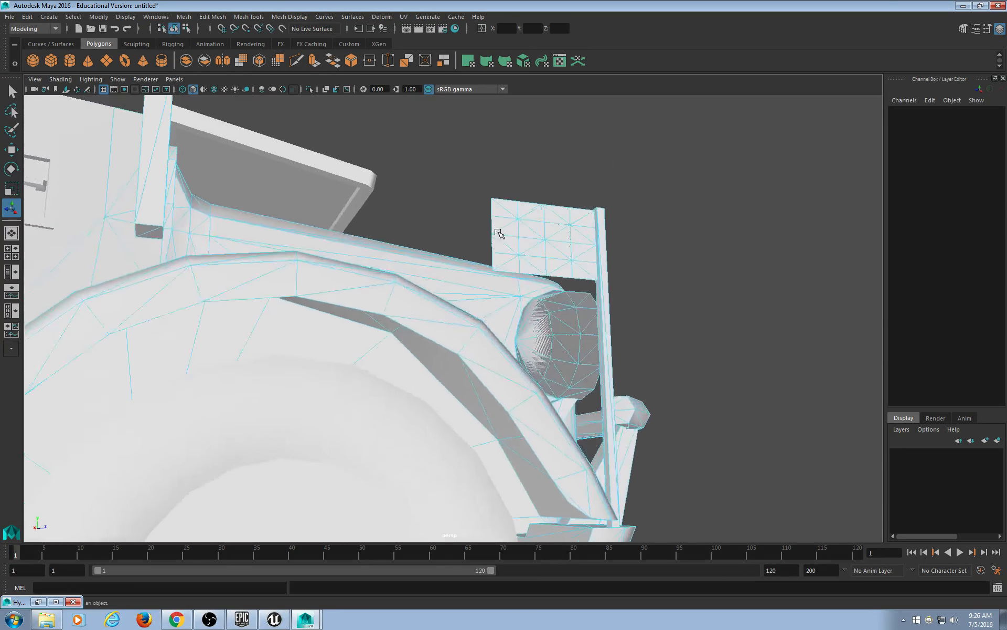
{"action": "left_click_drag", "start_coordinate": [498, 234], "coordinate": [493, 221], "text": "alt"}
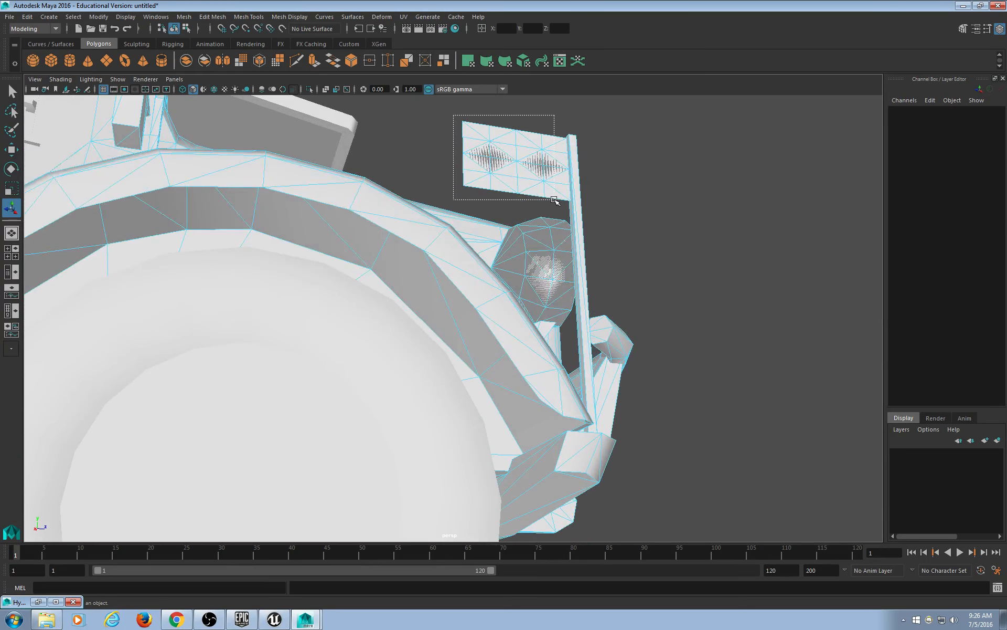
{"action": "left_click_drag", "start_coordinate": [554, 199], "coordinate": [361, 297]}
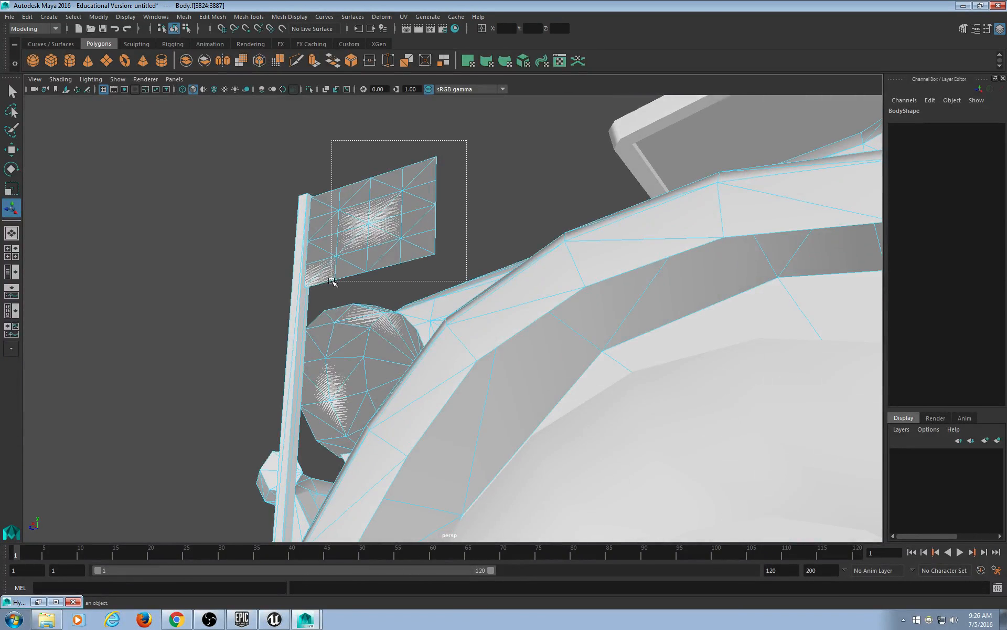
Switch to wireframe and add the second front plate's faces to the selection.
{"action": "left_click_drag", "start_coordinate": [336, 282], "coordinate": [560, 338], "text": "alt"}
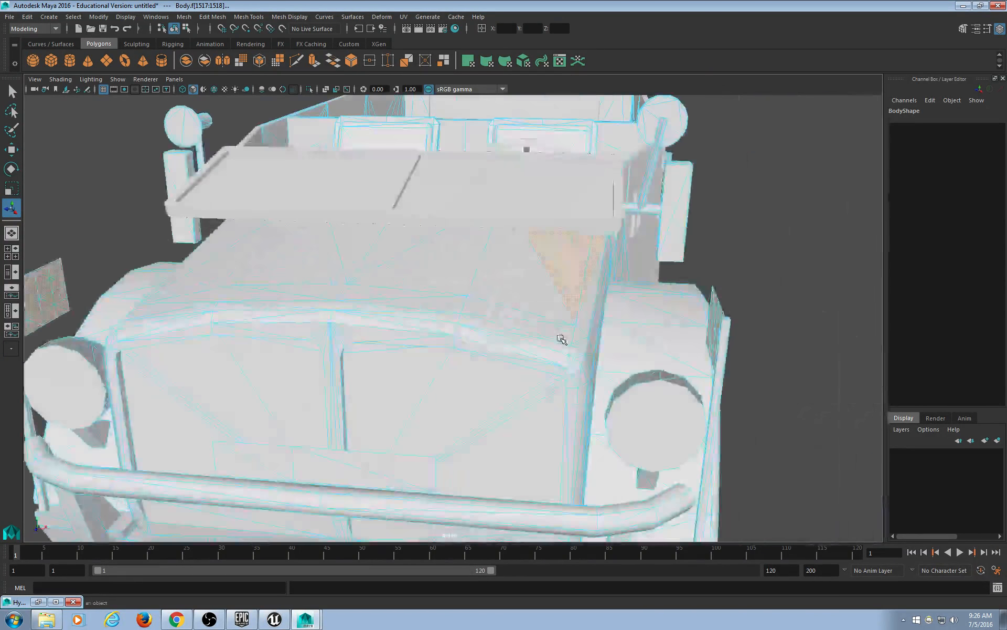
{"action": "key", "text": "4"}
{"action": "right_click_drag", "start_coordinate": [525, 326], "coordinate": [453, 404], "text": "alt"}
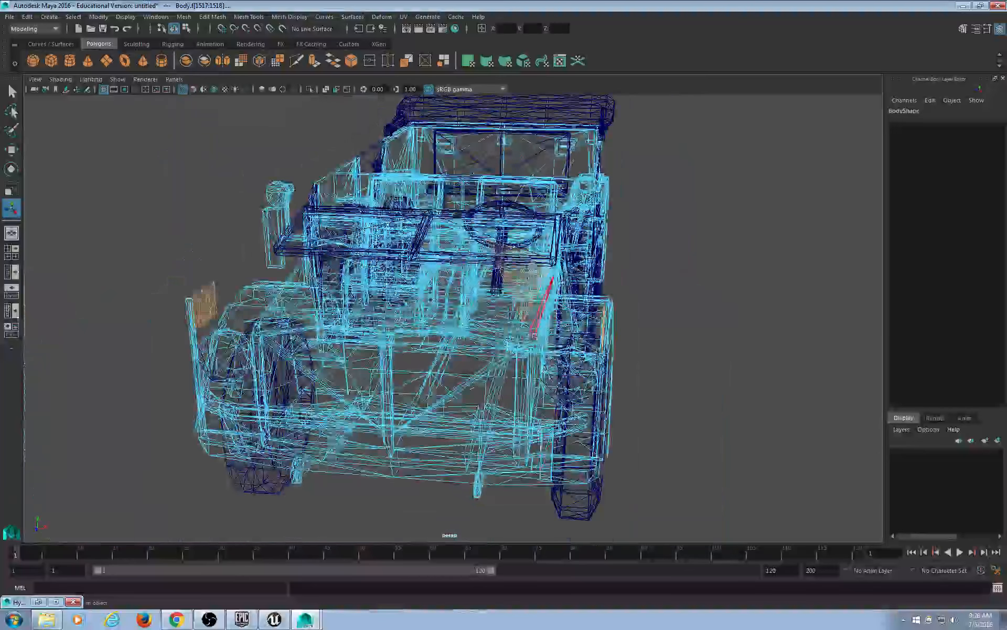
{"action": "left_click_drag", "start_coordinate": [561, 162], "coordinate": [450, 406], "text": "ctrl"}
{"action": "left_click_drag", "start_coordinate": [635, 318], "coordinate": [533, 398], "text": "alt"}
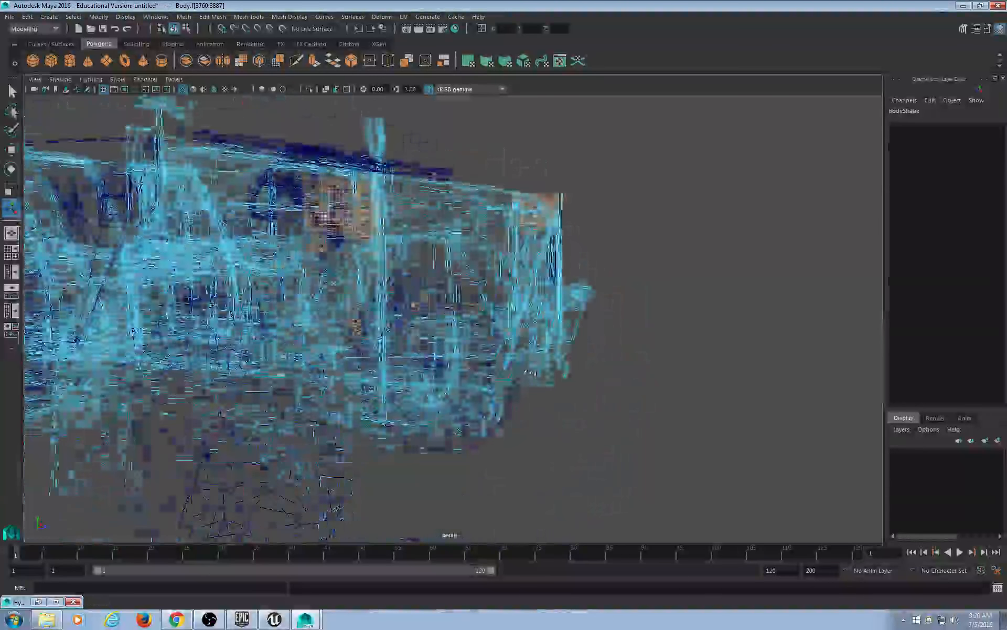
{"action": "scroll", "coordinate": [533, 399], "scroll_direction": "down", "scroll_amount": 7}
{"action": "middle_click_drag", "start_coordinate": [381, 431], "coordinate": [460, 402], "text": "alt"}
{"action": "mouse_move", "coordinate": [460, 403]}
{"action": "left_mouse_down", "text": "alt"}
{"action": "mouse_move", "coordinate": [394, 414]}
{"action": "mouse_move", "coordinate": [457, 415]}
{"action": "mouse_move", "coordinate": [446, 412]}
{"action": "mouse_move", "coordinate": [532, 388]}
{"action": "mouse_move", "coordinate": [546, 399]}
{"action": "mouse_move", "coordinate": [583, 378]}
{"action": "mouse_move", "coordinate": [742, 389]}
{"action": "mouse_move", "coordinate": [336, 392]}
{"action": "mouse_move", "coordinate": [385, 386]}
{"action": "left_mouse_up", "text": "alt"}
Check the plate face selection by toggling between shaded (5) and wireframe (4) views.
{"action": "key", "text": "5"}
{"action": "right_click_drag", "start_coordinate": [385, 385], "coordinate": [424, 409], "text": "alt"}
{"action": "left_click_drag", "start_coordinate": [425, 409], "coordinate": [471, 404], "text": "alt"}
{"action": "scroll", "coordinate": [470, 404], "scroll_direction": "down", "scroll_amount": 3}
{"action": "left_click_drag", "start_coordinate": [344, 398], "coordinate": [470, 362], "text": "alt"}
{"action": "scroll", "coordinate": [471, 362], "scroll_direction": "down", "scroll_amount": 3}
{"action": "middle_click_drag", "start_coordinate": [470, 362], "coordinate": [404, 418], "text": "alt"}
{"action": "scroll", "coordinate": [404, 418], "scroll_direction": "up", "scroll_amount": 5}
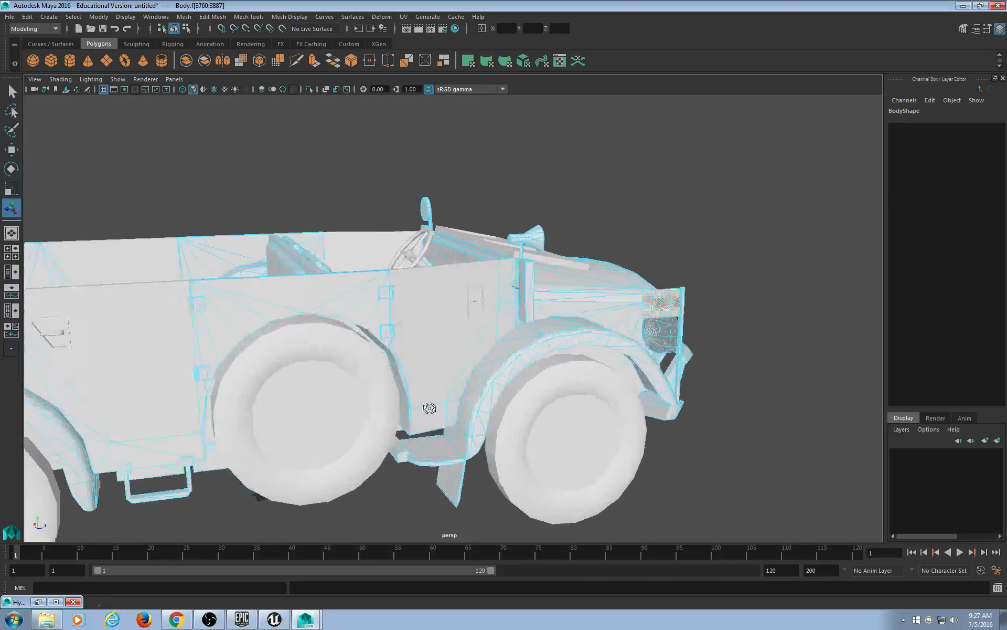
{"action": "mouse_move", "coordinate": [430, 407]}
{"action": "left_mouse_down", "text": "alt"}
{"action": "mouse_move", "coordinate": [366, 407]}
{"action": "mouse_move", "coordinate": [416, 406]}
{"action": "mouse_move", "coordinate": [388, 369]}
{"action": "mouse_move", "coordinate": [430, 392]}
{"action": "left_mouse_up", "text": "alt"}
{"action": "key", "text": "4"}
{"action": "scroll", "coordinate": [389, 382], "scroll_direction": "up", "scroll_amount": 4}
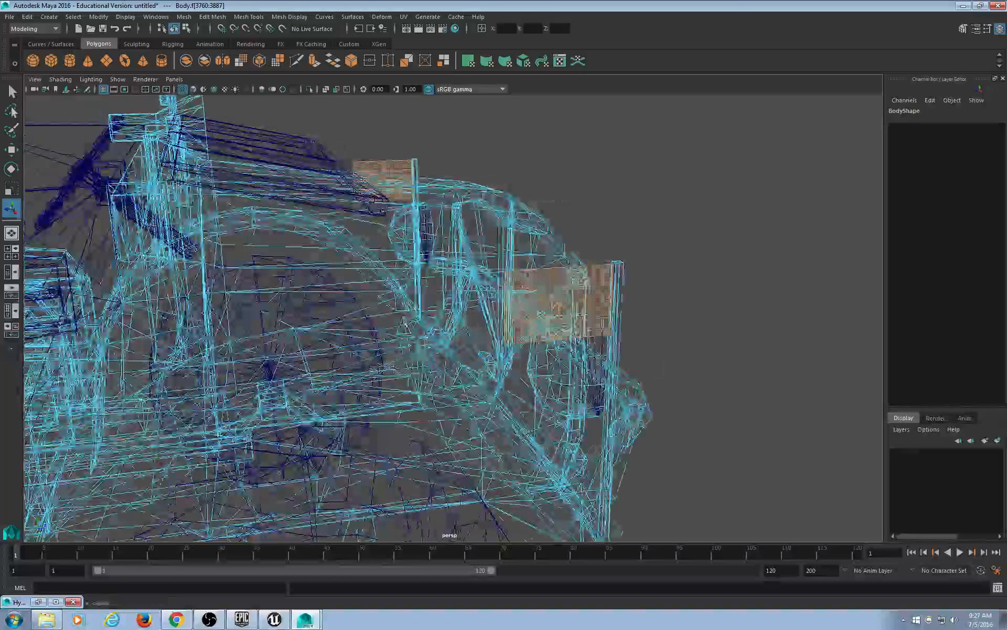
Extract the selected plate faces from the body and select both resulting plate grids.
{"action": "left_click", "coordinate": [444, 61]}
{"action": "left_click_drag", "start_coordinate": [415, 221], "coordinate": [379, 207], "text": "alt"}
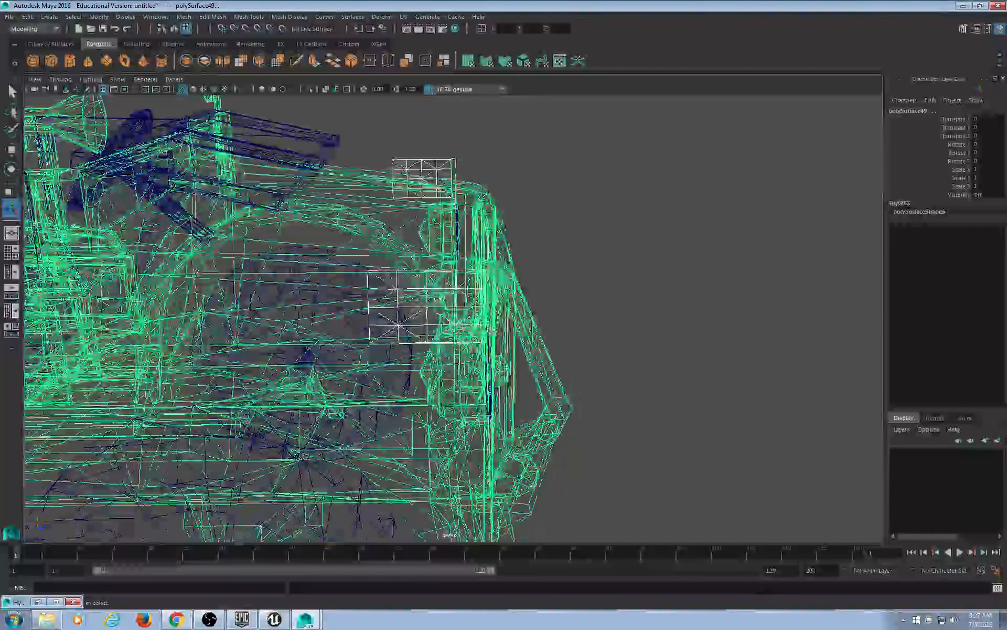
{"action": "left_click", "coordinate": [183, 29]}
{"action": "left_click", "coordinate": [586, 198]}
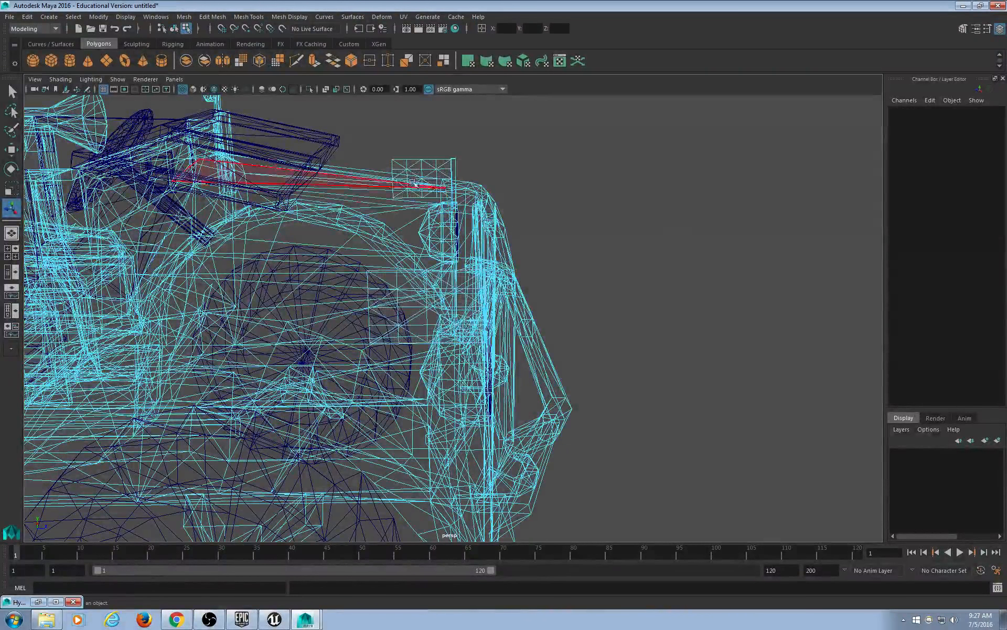
{"action": "left_click", "coordinate": [414, 171]}
{"action": "left_click", "coordinate": [174, 30]}
{"action": "left_click", "coordinate": [350, 186]}
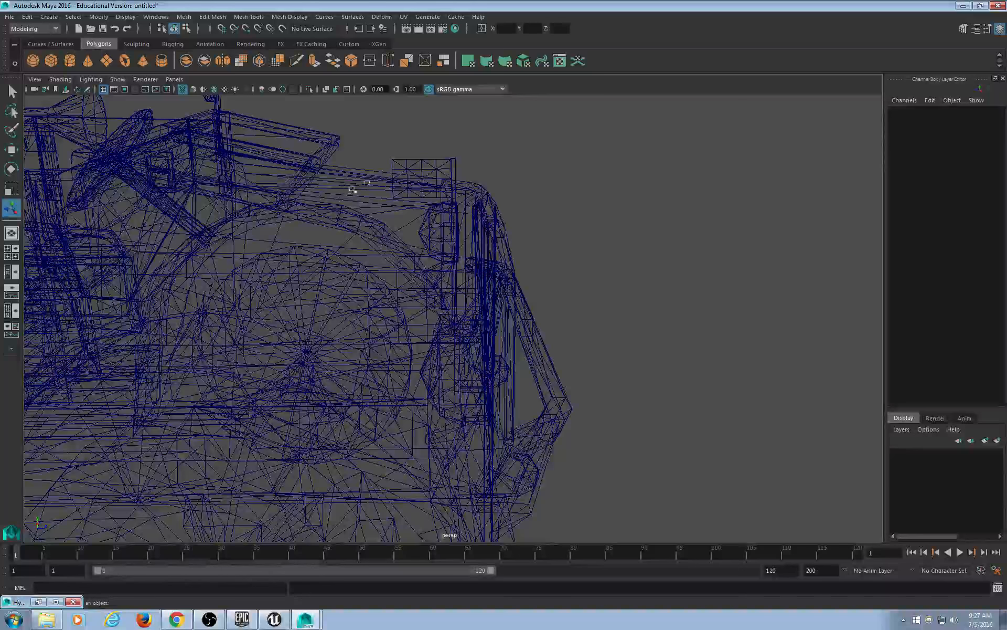
{"action": "left_click", "coordinate": [416, 161]}
{"action": "left_click", "coordinate": [408, 289], "text": "shift"}
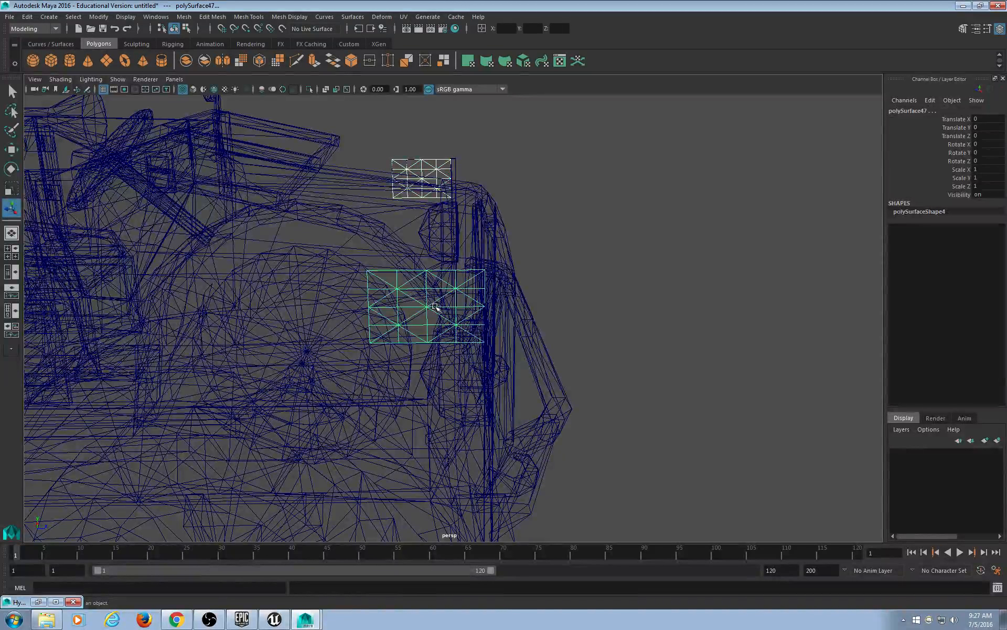
Move both extracted plate grids off to the Jeep's right.
{"action": "key", "text": "w"}
{"action": "scroll", "coordinate": [443, 418], "scroll_direction": "down", "scroll_amount": 3}
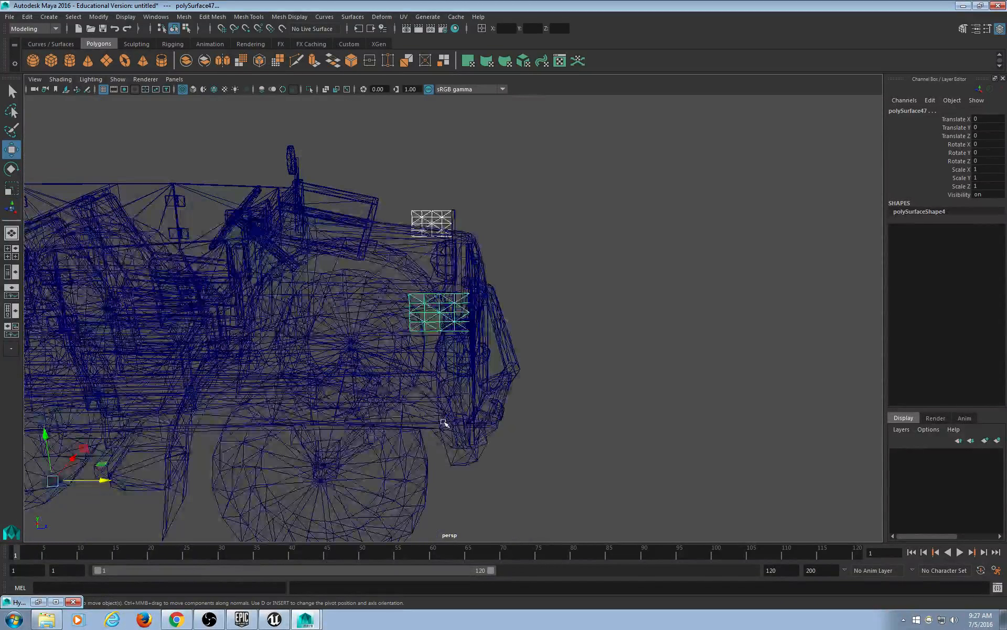
{"action": "key", "text": "5"}
{"action": "middle_click_drag", "start_coordinate": [419, 420], "coordinate": [533, 407]}
{"action": "mouse_move", "coordinate": [533, 407]}
{"action": "left_mouse_down", "text": "alt"}
{"action": "mouse_move", "coordinate": [539, 438]}
{"action": "mouse_move", "coordinate": [574, 420]}
{"action": "mouse_move", "coordinate": [569, 439]}
{"action": "mouse_move", "coordinate": [581, 438]}
{"action": "mouse_move", "coordinate": [566, 415]}
{"action": "left_mouse_up", "text": "alt"}
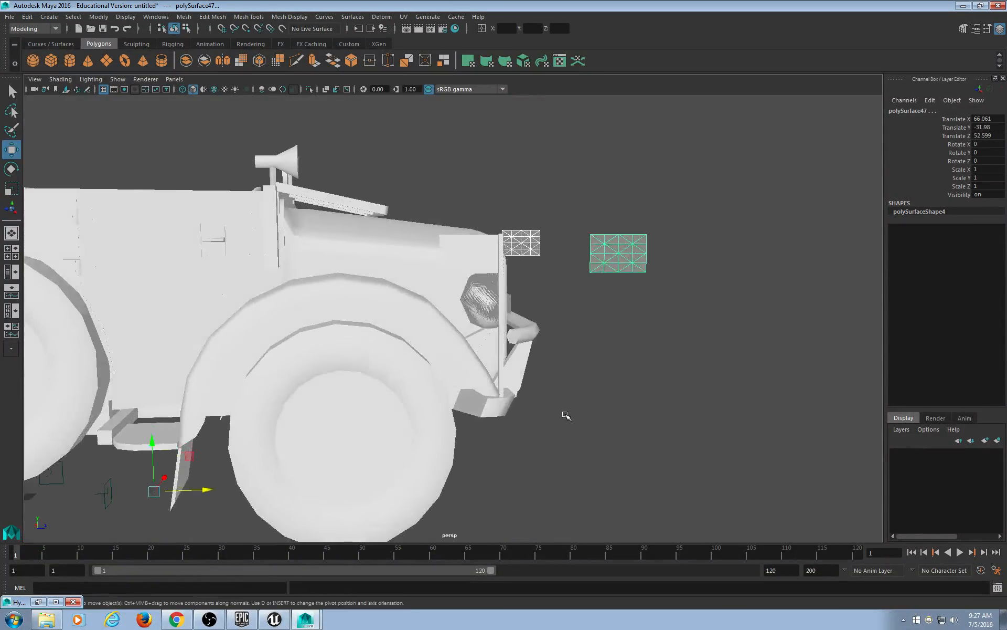
{"action": "left_click_drag", "start_coordinate": [524, 383], "coordinate": [485, 397], "text": "alt"}
Test-move the hood grid panel, then undo the move.
{"action": "left_click", "coordinate": [445, 227]}
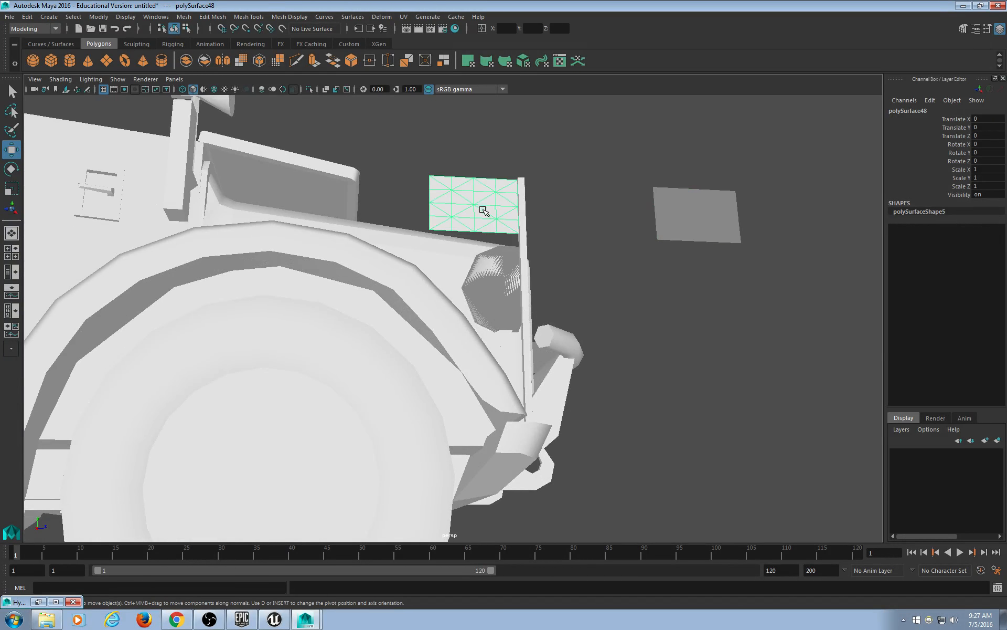
{"action": "mouse_move", "coordinate": [483, 211]}
{"action": "left_mouse_down", "text": "alt"}
{"action": "mouse_move", "coordinate": [427, 231]}
{"action": "mouse_move", "coordinate": [465, 243]}
{"action": "mouse_move", "coordinate": [456, 272]}
{"action": "mouse_move", "coordinate": [471, 214]}
{"action": "left_mouse_up", "text": "alt"}
{"action": "left_click", "coordinate": [443, 276]}
{"action": "left_click", "coordinate": [671, 305]}
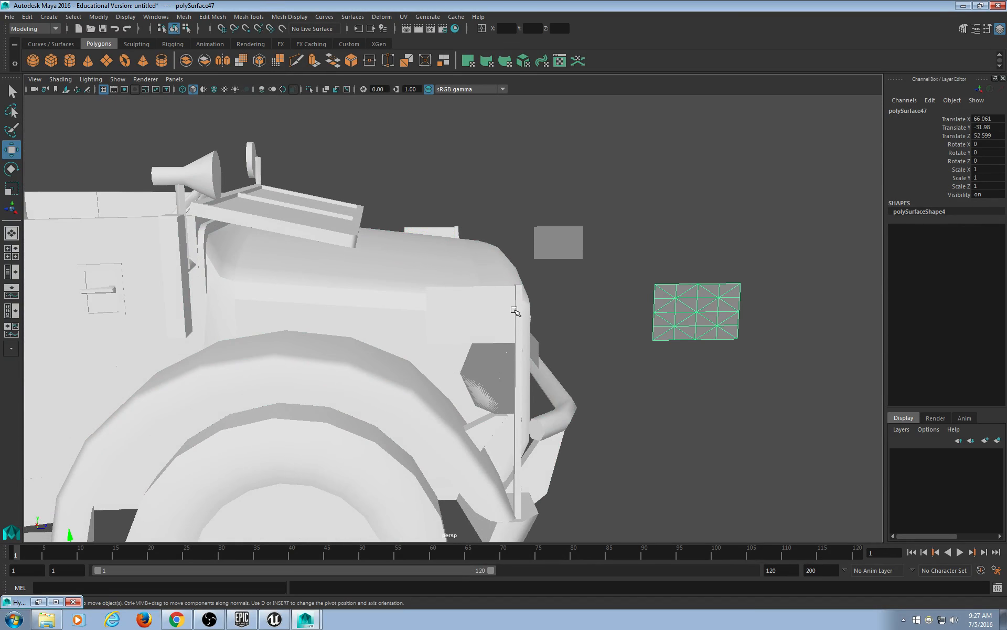
{"action": "left_click", "coordinate": [533, 341]}
{"action": "middle_click_drag", "start_coordinate": [559, 351], "coordinate": [626, 377]}
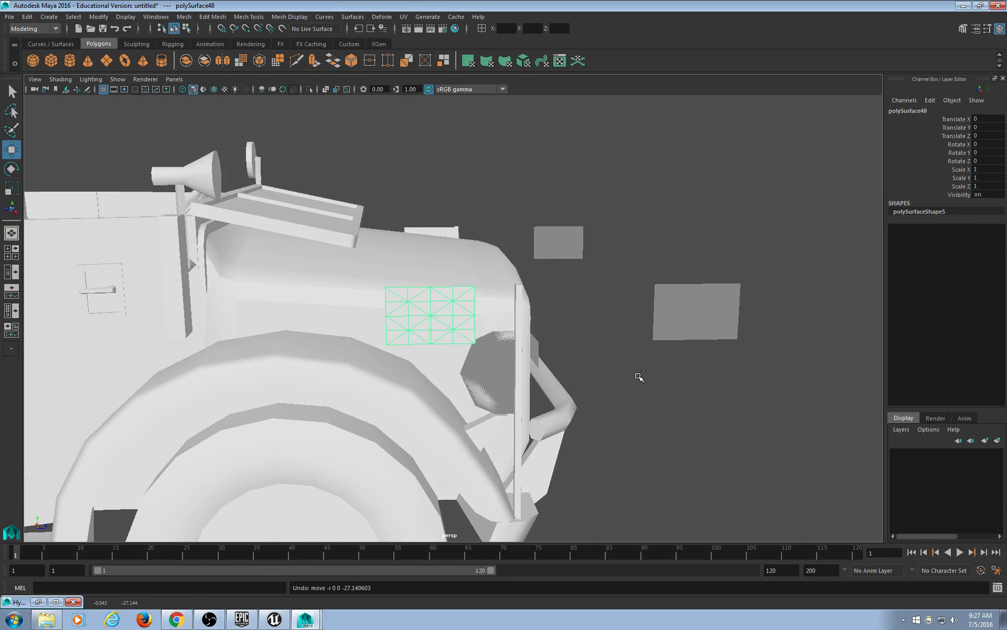
{"action": "key", "text": "ctrl+z"}
Delete the two grey floating duplicate panels.
{"action": "left_click", "coordinate": [518, 387]}
{"action": "right_click_drag", "start_coordinate": [586, 411], "coordinate": [525, 372], "text": "alt"}
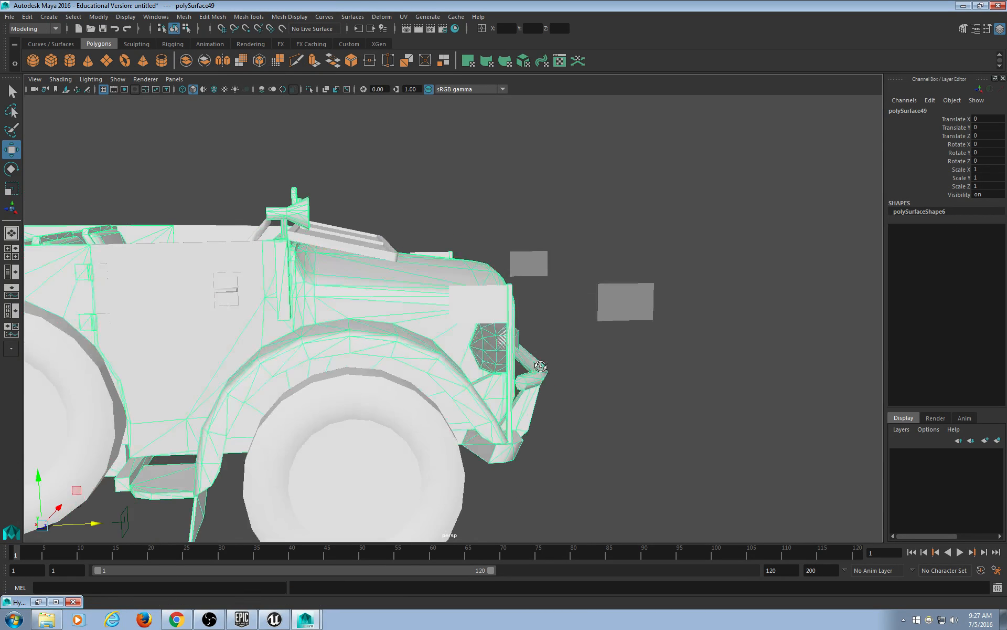
{"action": "left_click", "coordinate": [490, 313]}
{"action": "left_click_drag", "start_coordinate": [490, 312], "coordinate": [562, 307], "text": "alt"}
{"action": "left_click_drag", "start_coordinate": [519, 199], "coordinate": [565, 366]}
{"action": "key", "text": "Delete"}
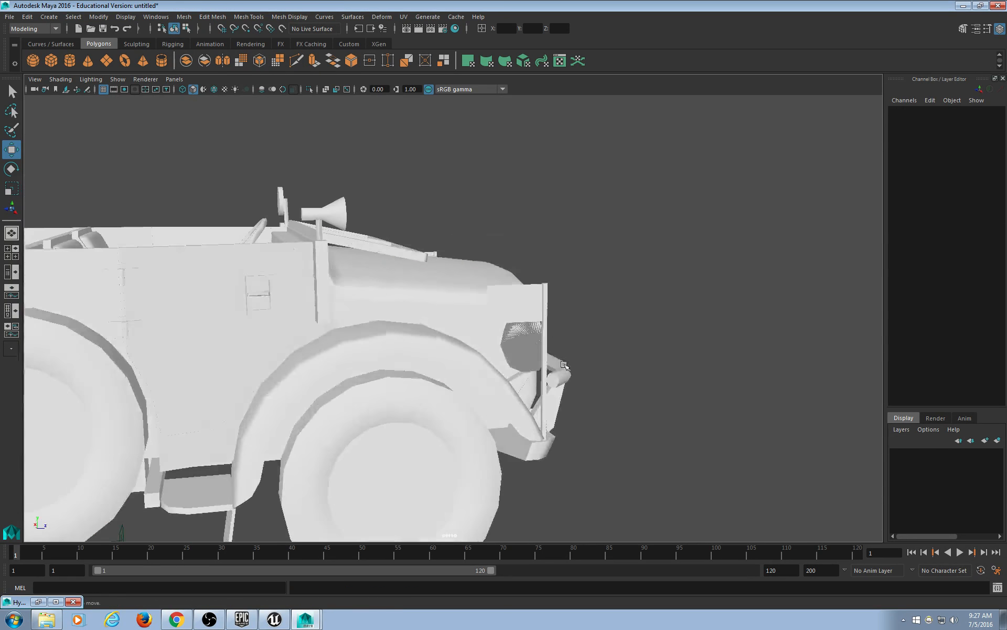
Test-move the grille panel and undo, leaving it in its original position.
{"action": "left_click", "coordinate": [527, 296]}
{"action": "left_click_drag", "start_coordinate": [525, 408], "coordinate": [450, 422], "text": "alt"}
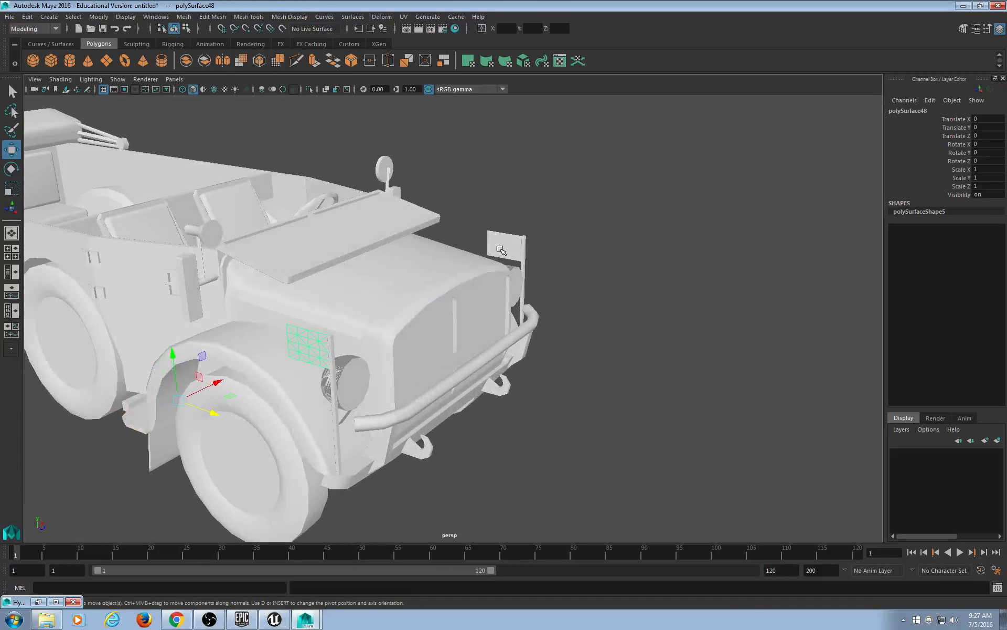
{"action": "left_click_drag", "start_coordinate": [531, 362], "coordinate": [599, 374], "text": "alt"}
{"action": "middle_click_drag", "start_coordinate": [643, 382], "coordinate": [631, 388]}
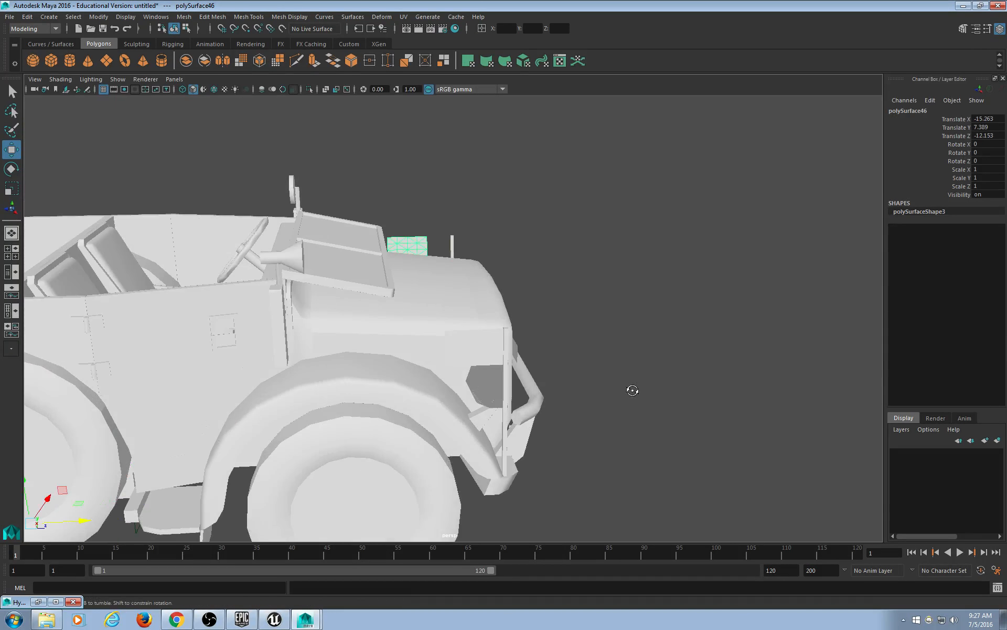
{"action": "left_click_drag", "start_coordinate": [632, 389], "coordinate": [618, 395], "text": "alt"}
{"action": "key", "text": "ctrl+z"}
{"action": "left_click_drag", "start_coordinate": [478, 397], "coordinate": [492, 373], "text": "alt"}
{"action": "left_click", "coordinate": [480, 309]}
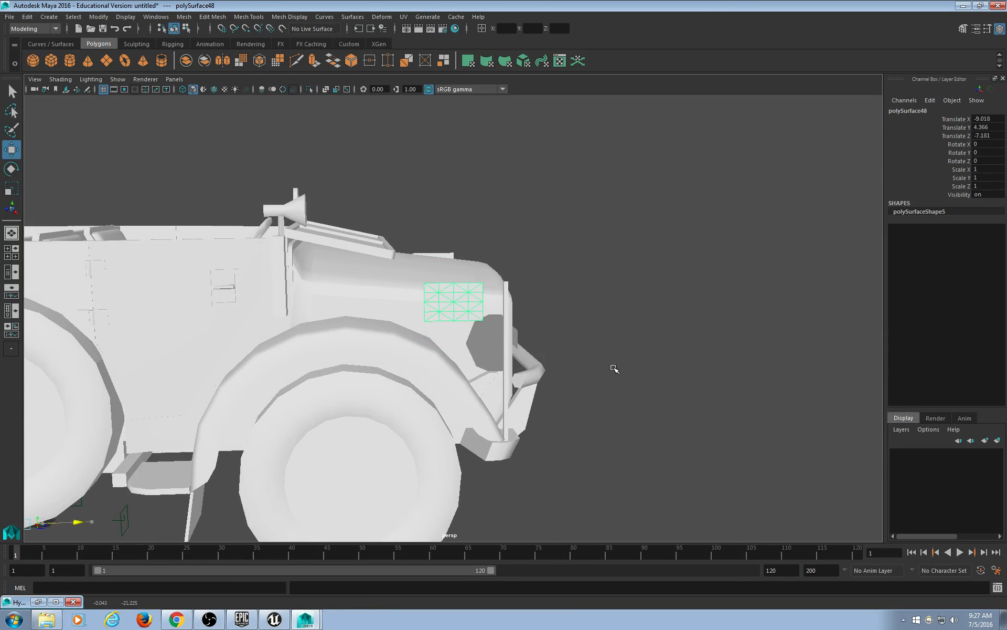
{"action": "left_click_drag", "start_coordinate": [614, 368], "coordinate": [595, 393], "text": "alt"}
{"action": "key", "text": "ctrl+z"}
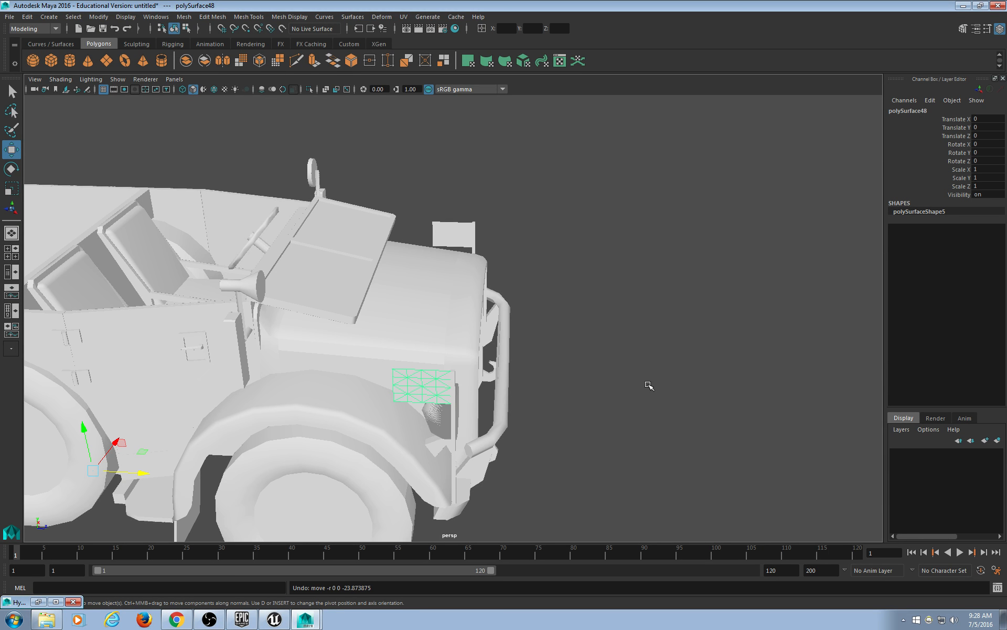
Reselect the grille and test-move the flag, undoing both moves.
{"action": "left_click_drag", "start_coordinate": [504, 380], "coordinate": [550, 372], "text": "alt"}
{"action": "left_click_drag", "start_coordinate": [455, 396], "coordinate": [589, 369], "text": "alt"}
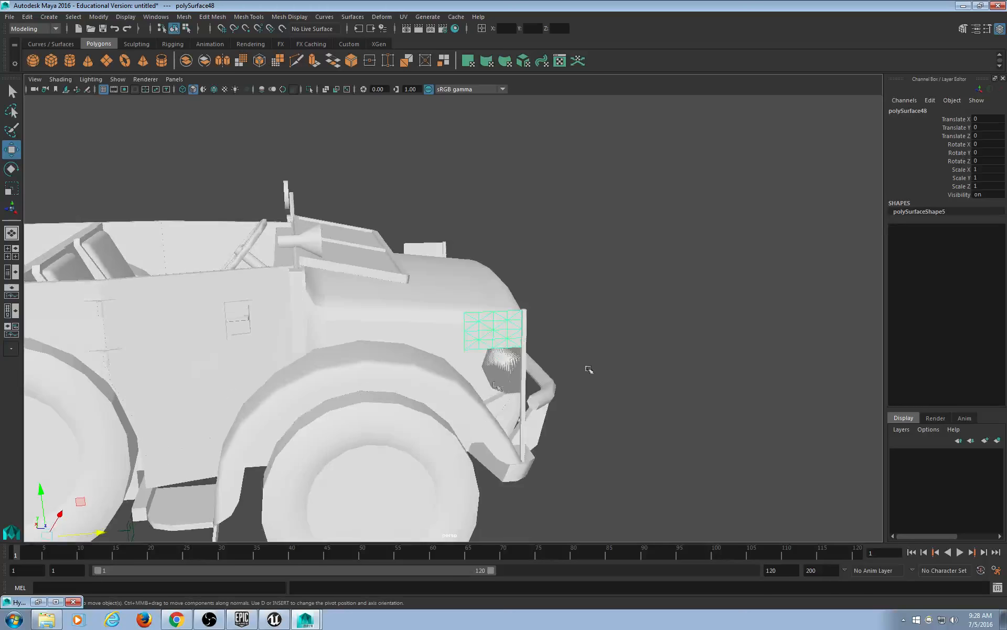
{"action": "left_click", "coordinate": [611, 345]}
{"action": "left_click", "coordinate": [500, 328]}
{"action": "key", "text": "ctrl+z"}
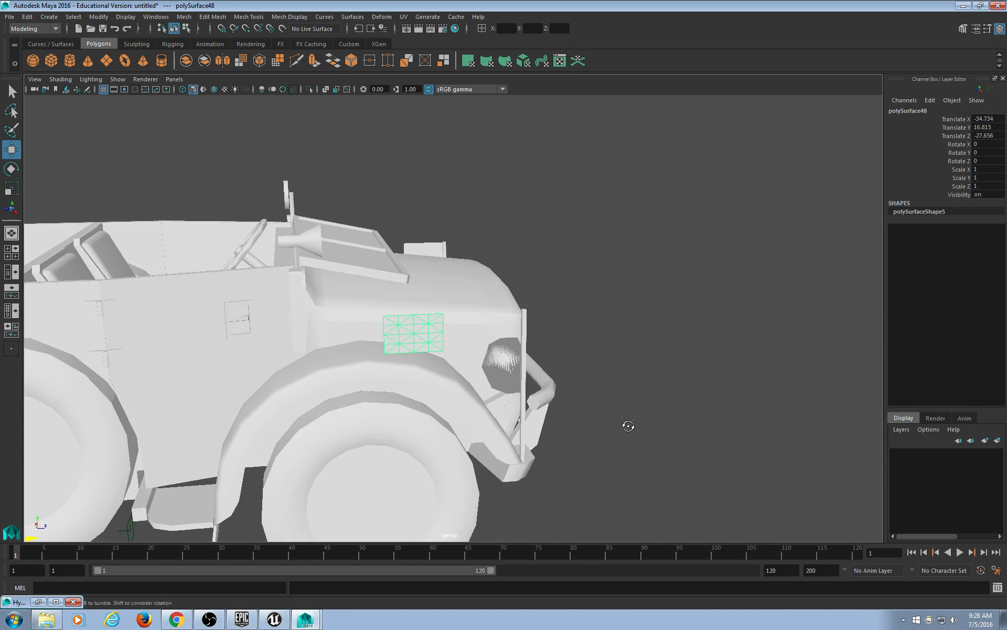
{"action": "left_click_drag", "start_coordinate": [628, 422], "coordinate": [502, 288], "text": "alt"}
{"action": "middle_click_drag", "start_coordinate": [642, 326], "coordinate": [601, 323]}
{"action": "key", "text": "ctrl+z"}
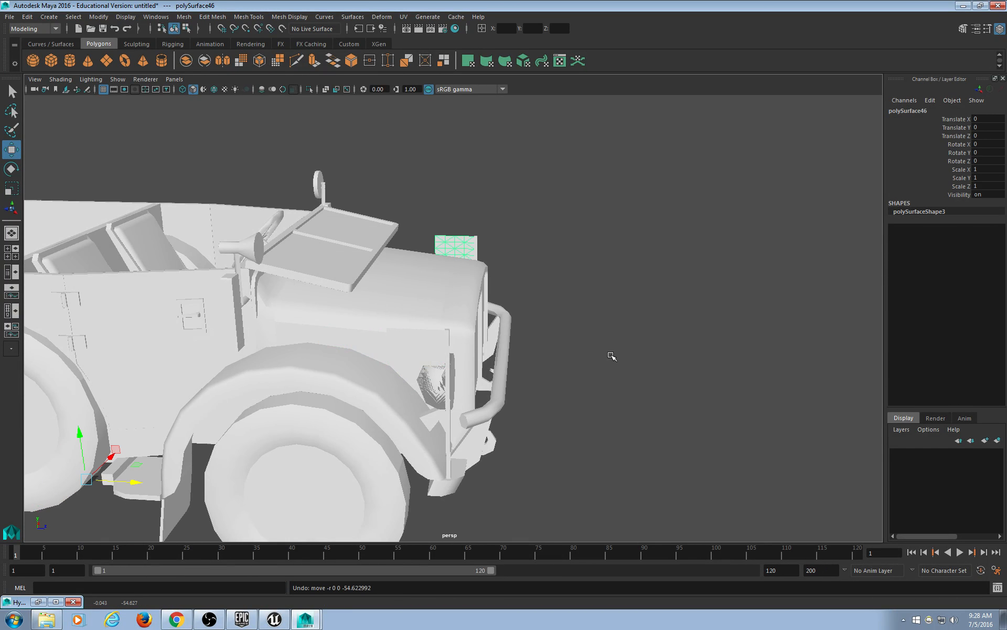
Turn on textured display (6) and inspect the front wheels around the whole vehicle.
{"action": "middle_click_drag", "start_coordinate": [558, 412], "coordinate": [722, 392], "text": "alt"}
{"action": "left_click_drag", "start_coordinate": [721, 393], "coordinate": [652, 367], "text": "alt"}
{"action": "scroll", "coordinate": [652, 376], "scroll_direction": "down", "scroll_amount": 5}
{"action": "middle_click_drag", "start_coordinate": [578, 377], "coordinate": [712, 425], "text": "alt"}
{"action": "left_click_drag", "start_coordinate": [664, 433], "coordinate": [620, 437], "text": "alt"}
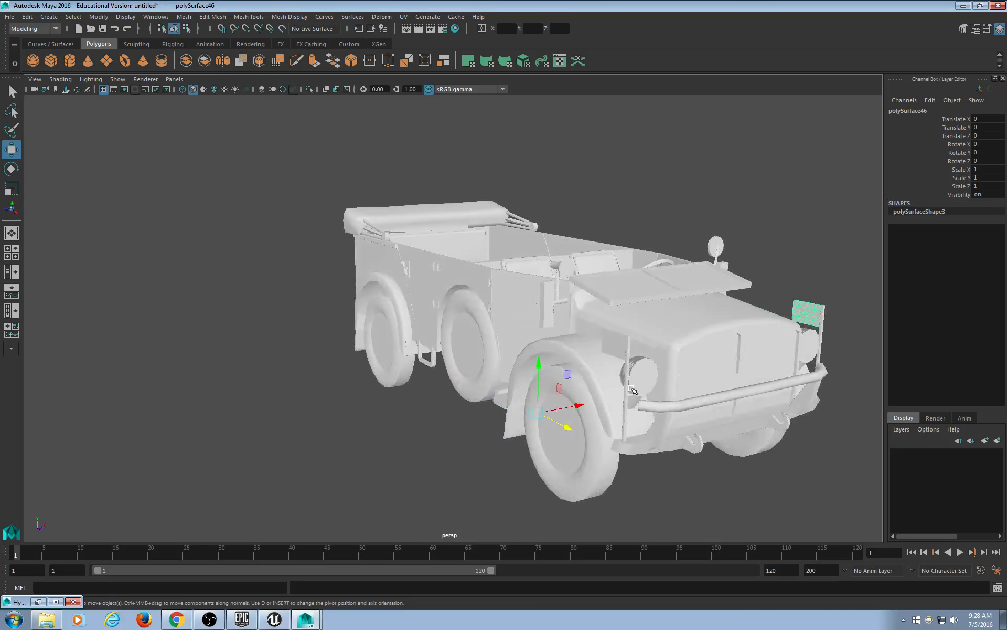
{"action": "left_click", "coordinate": [630, 386]}
{"action": "middle_click_drag", "start_coordinate": [718, 439], "coordinate": [647, 427], "text": "alt"}
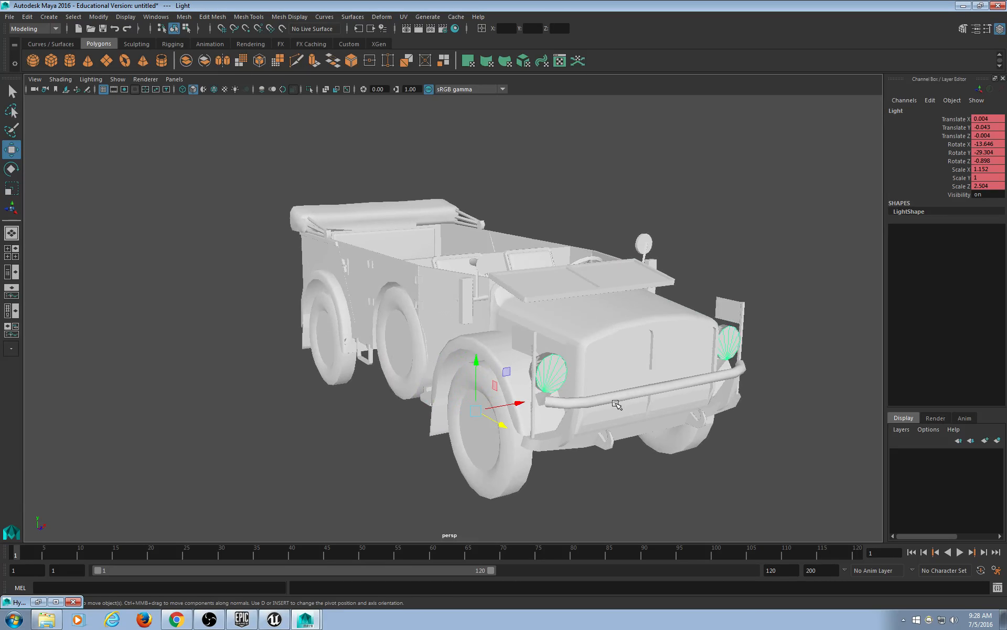
{"action": "key", "text": "6"}
{"action": "left_click", "coordinate": [651, 443]}
{"action": "left_click", "coordinate": [543, 476]}
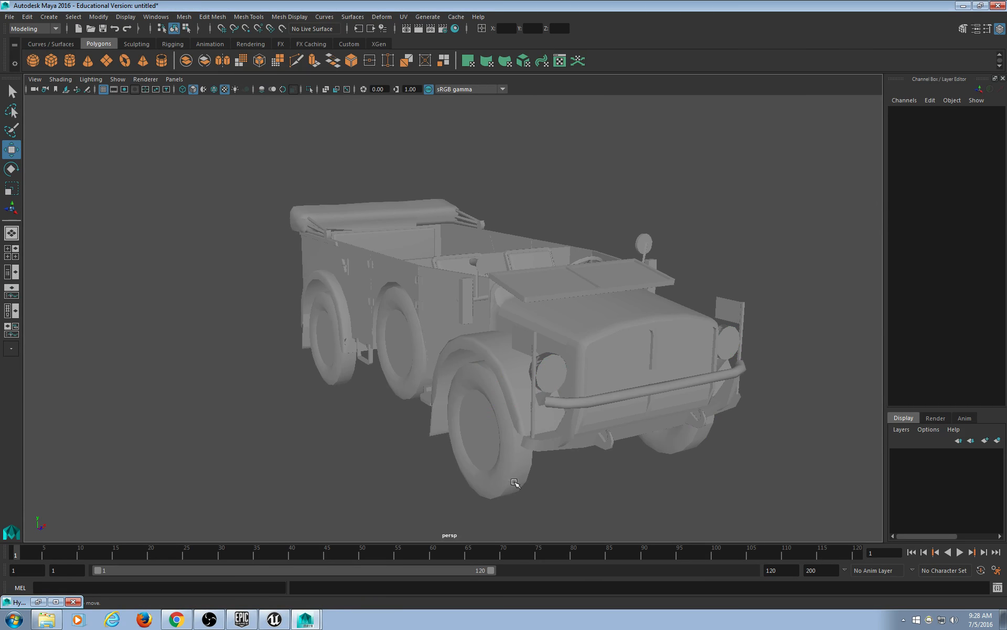
{"action": "left_click", "coordinate": [507, 480]}
{"action": "left_click_drag", "start_coordinate": [495, 494], "coordinate": [569, 509], "text": "alt"}
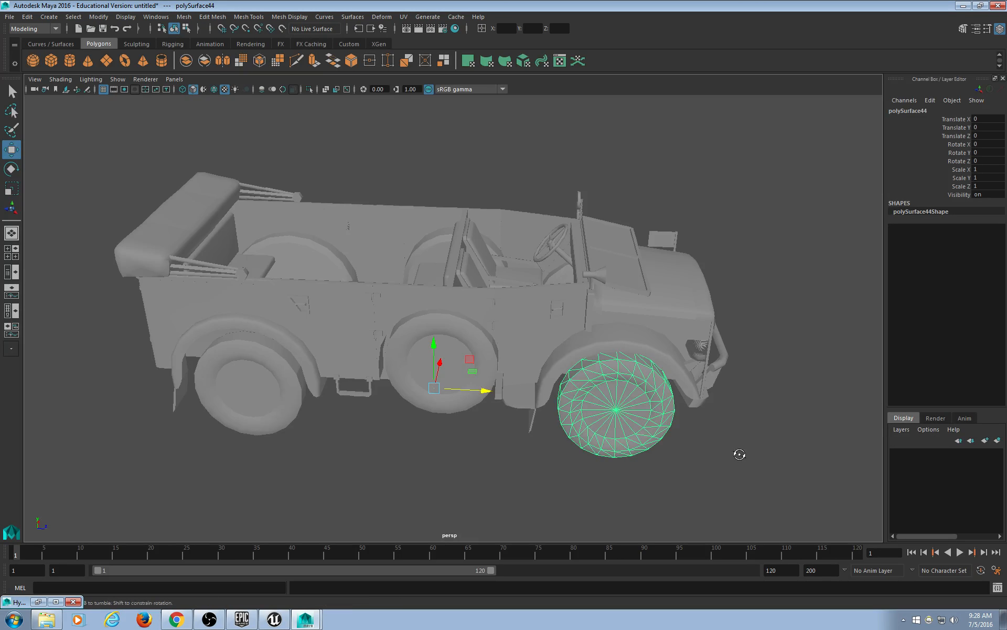
{"action": "left_click_drag", "start_coordinate": [737, 451], "coordinate": [200, 437], "text": "alt"}
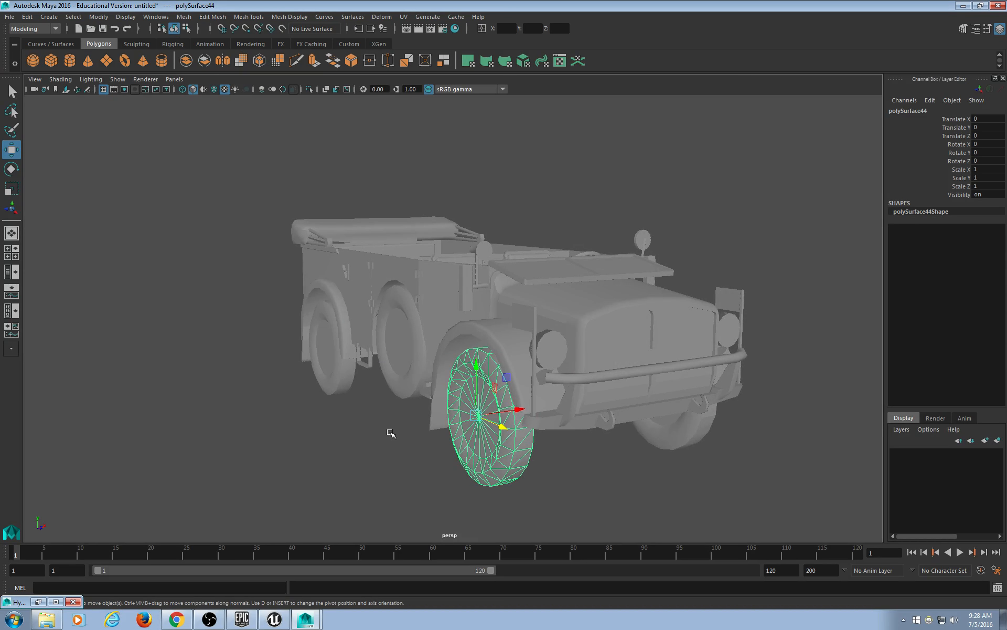
{"action": "key", "text": "5"}
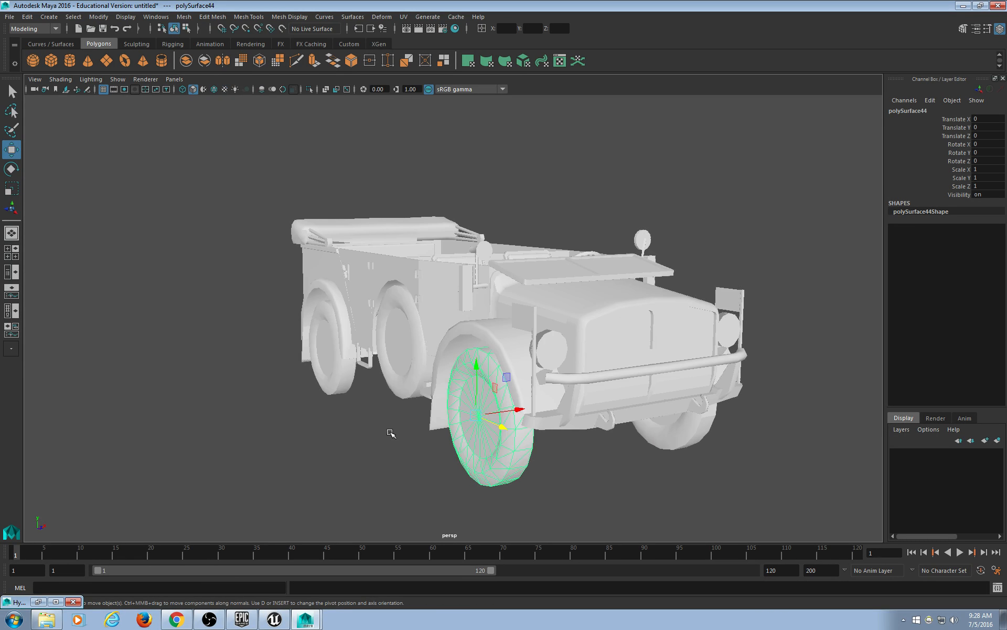
{"action": "key", "text": "6"}
Deselect the wheel and bring up the Windows > General Editors menu.
{"action": "left_click", "coordinate": [261, 181]}
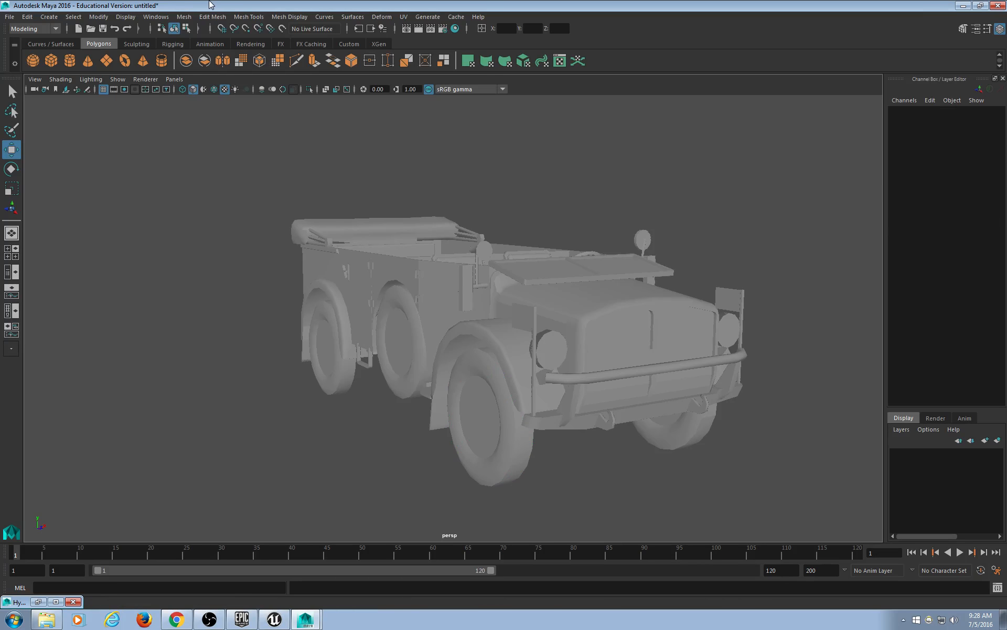
{"action": "left_click", "coordinate": [213, 16]}
{"action": "mouse_move", "coordinate": [189, 57]}
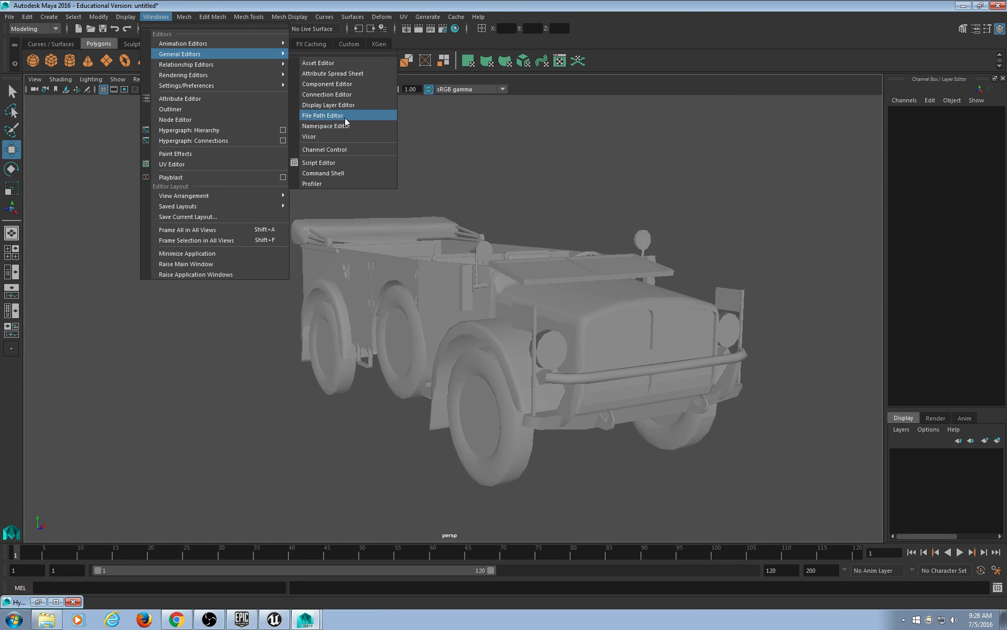
Open the File Path Editor and select all seven texture entries.
{"action": "left_click", "coordinate": [344, 116]}
{"action": "left_click", "coordinate": [370, 239]}
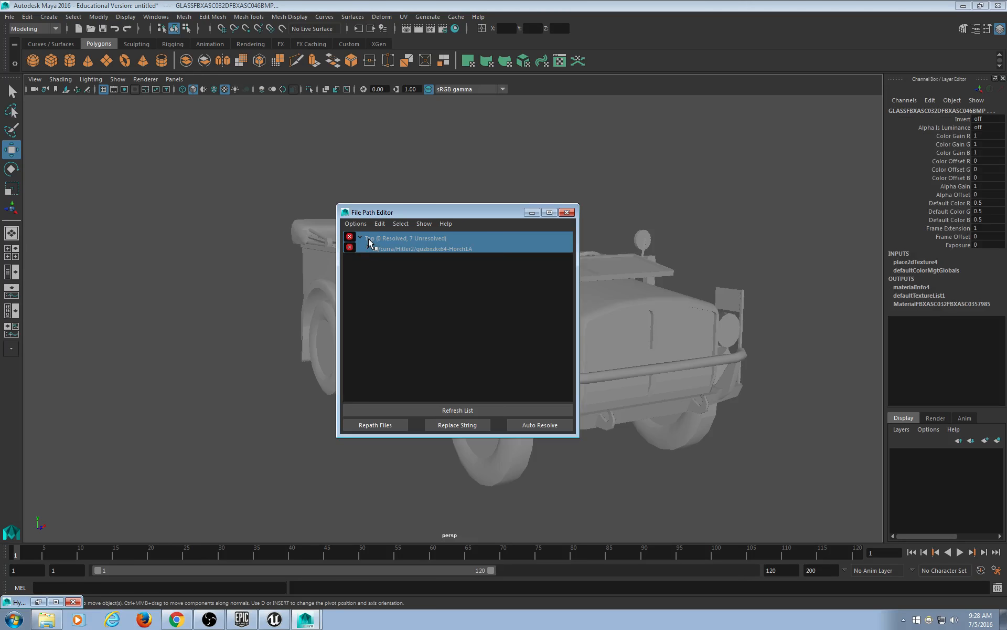
{"action": "left_click", "coordinate": [367, 249]}
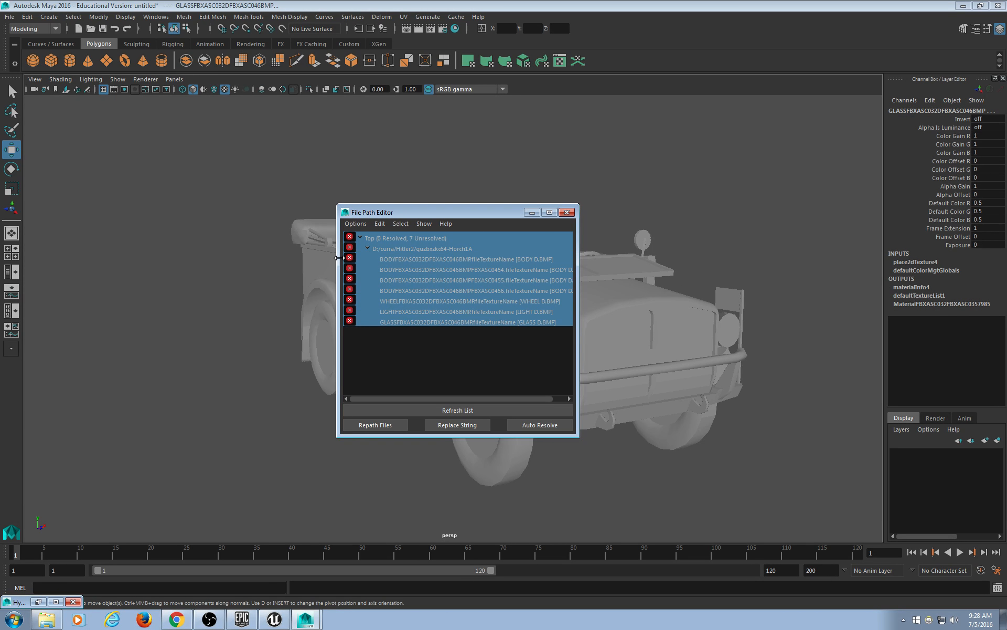
{"action": "left_click_drag", "start_coordinate": [337, 258], "coordinate": [282, 257]}
Repath the selected textures to the pasted Horch1A model folder.
{"action": "left_click", "coordinate": [310, 427]}
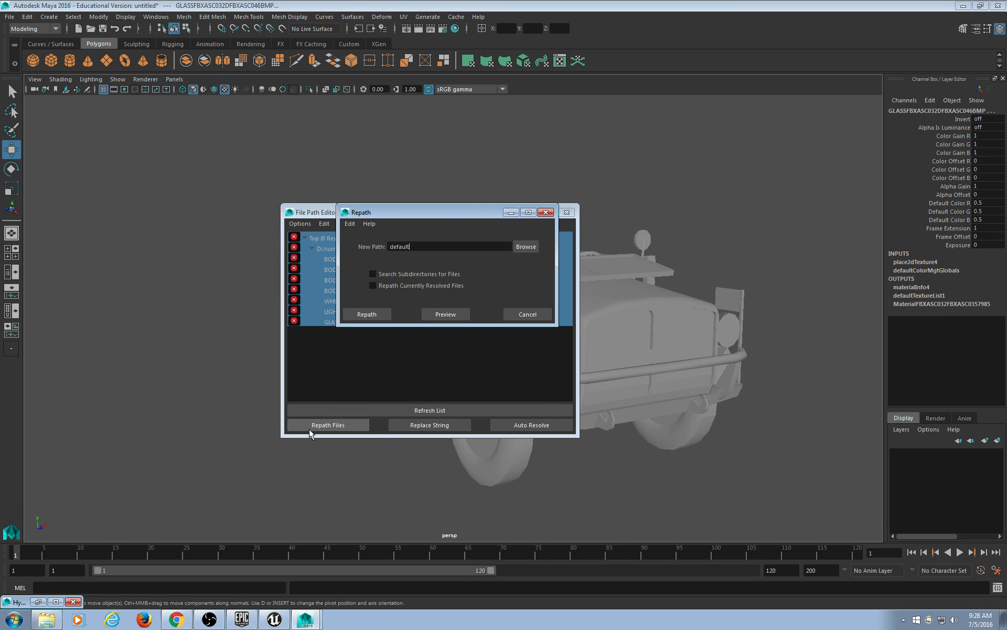
{"action": "left_click", "coordinate": [519, 249]}
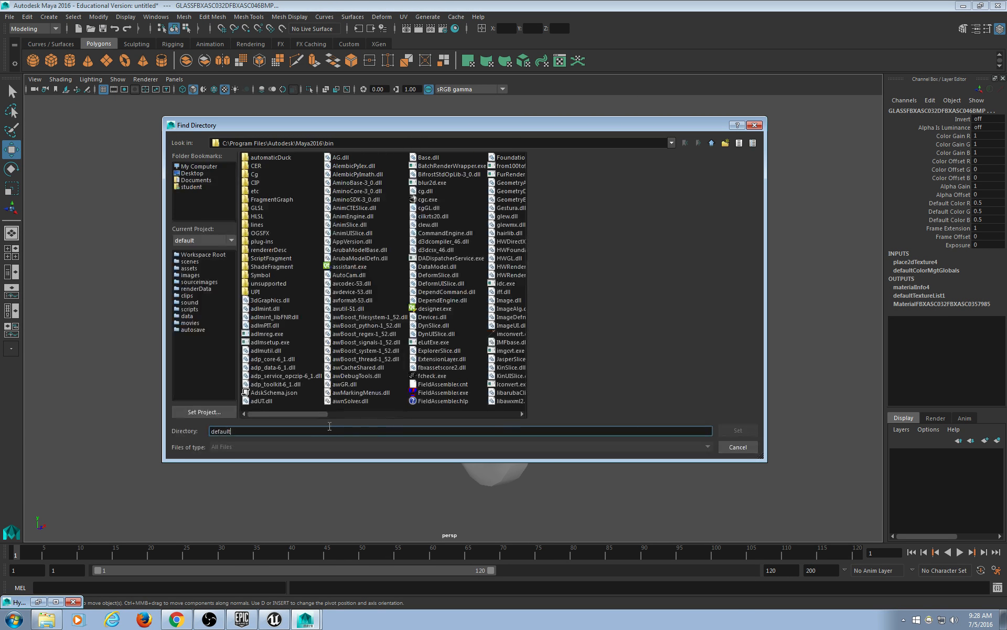
{"action": "key", "text": "ctrl+v"}
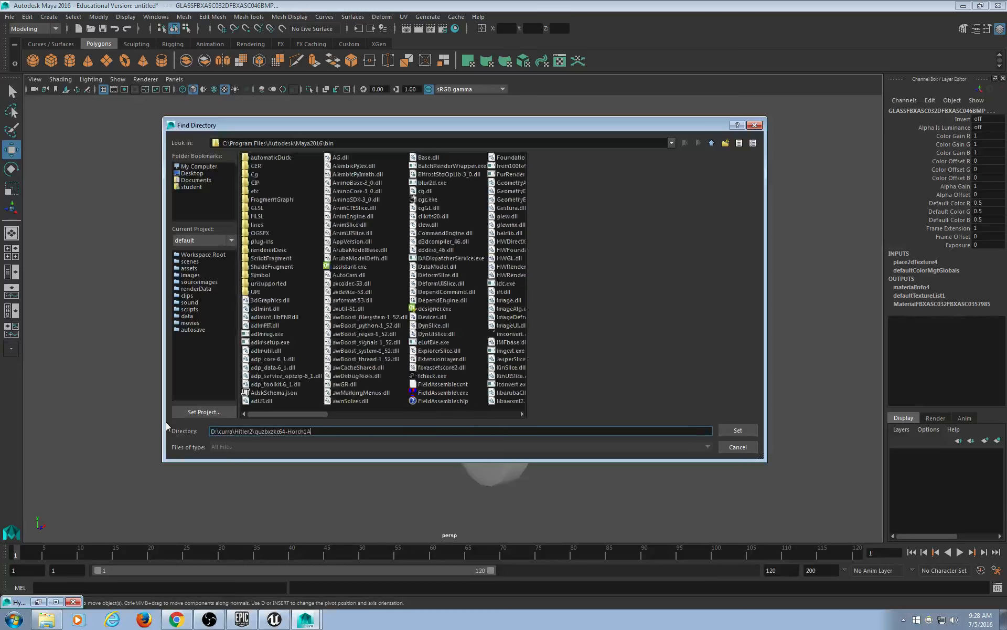
{"action": "key", "text": "Return"}
{"action": "left_click", "coordinate": [377, 312]}
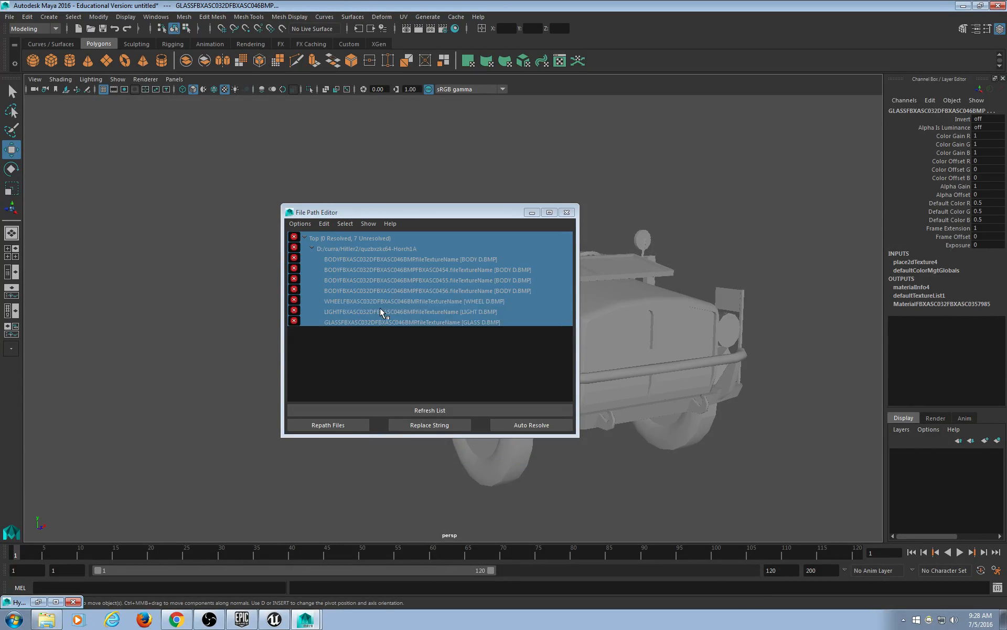
{"action": "left_click_drag", "start_coordinate": [440, 213], "coordinate": [252, 122]}
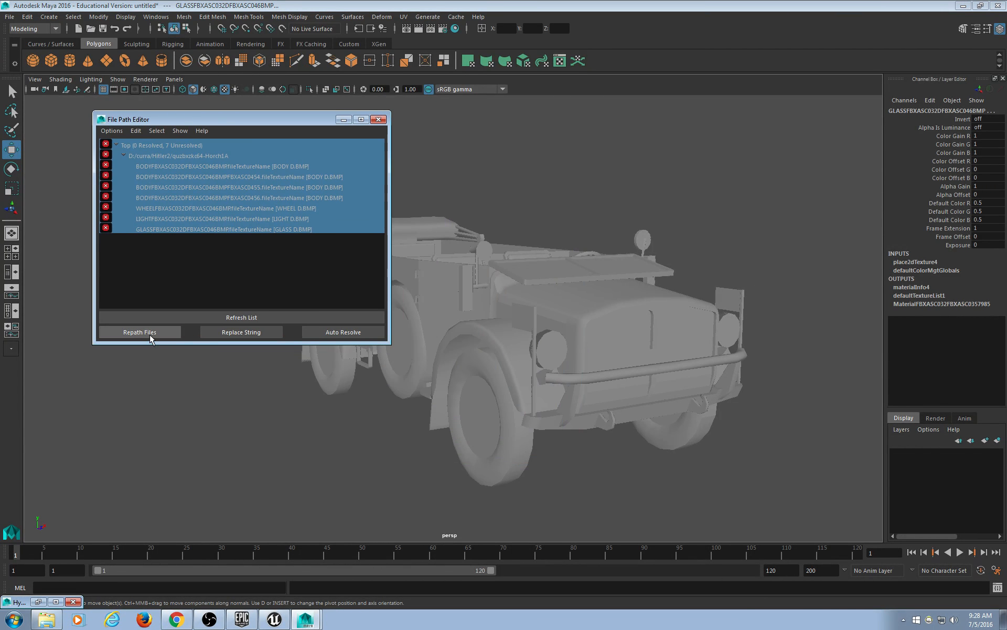
Repath the textures again with Search Subdirectories ticked, after previewing the changes.
{"action": "left_click", "coordinate": [149, 334]}
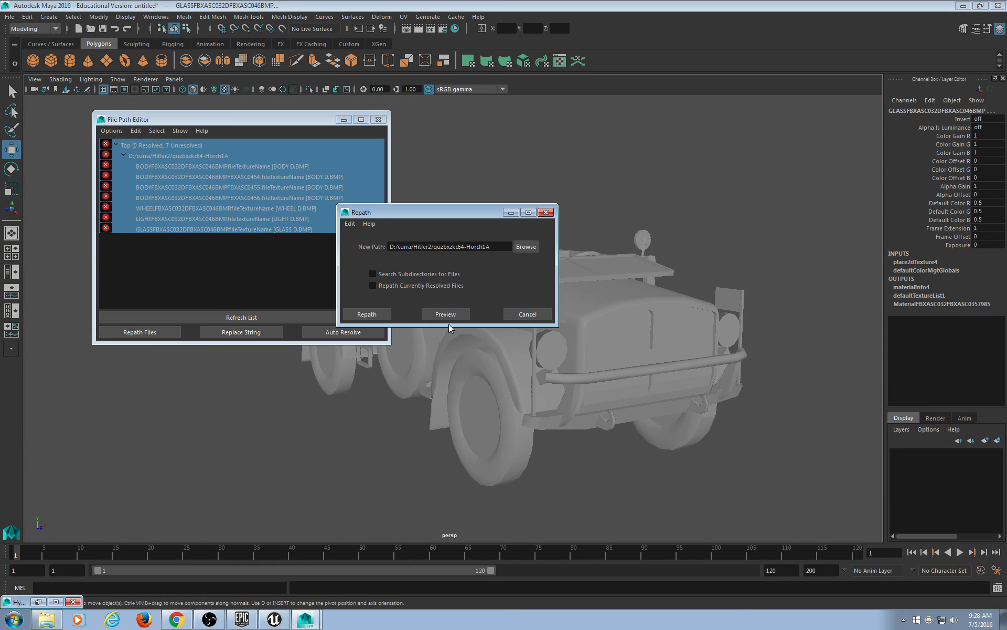
{"action": "left_click", "coordinate": [432, 313]}
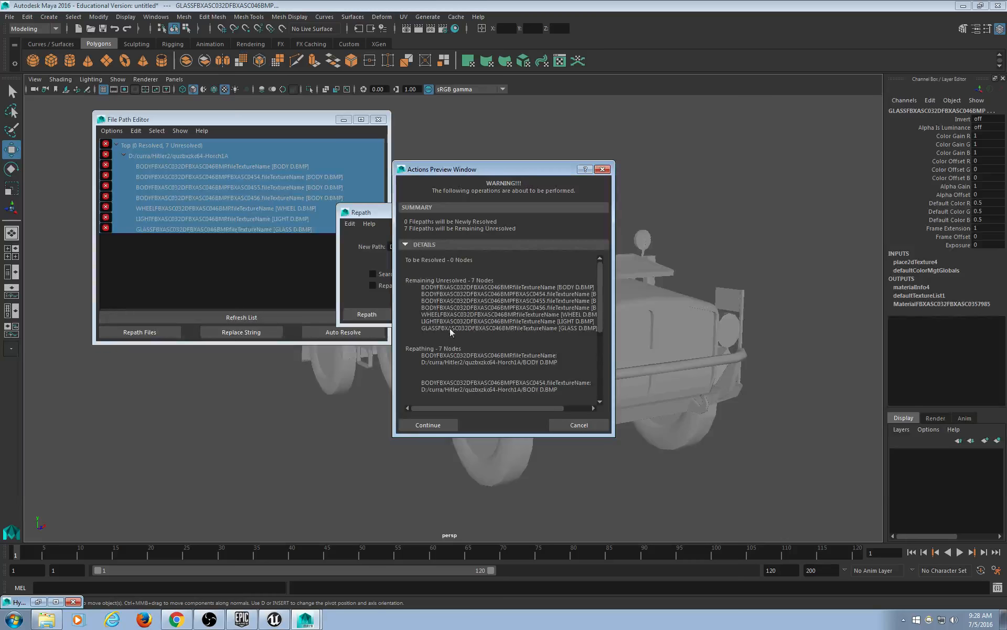
{"action": "scroll", "coordinate": [519, 355], "scroll_direction": "down", "scroll_amount": 5}
{"action": "scroll", "coordinate": [521, 355], "scroll_direction": "up", "scroll_amount": 5}
{"action": "left_click", "coordinate": [587, 422]}
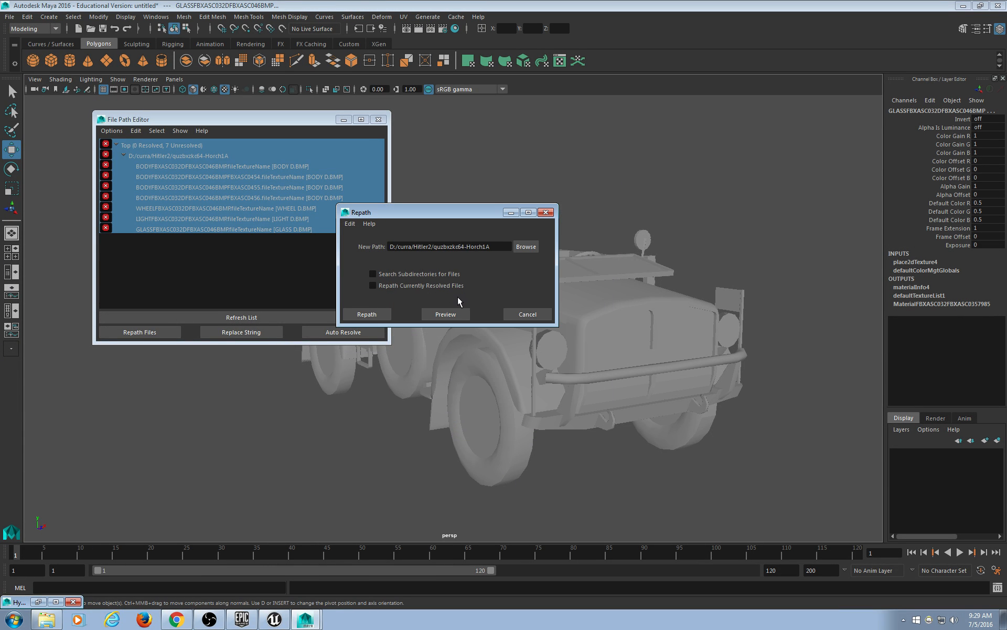
{"action": "left_click", "coordinate": [436, 273]}
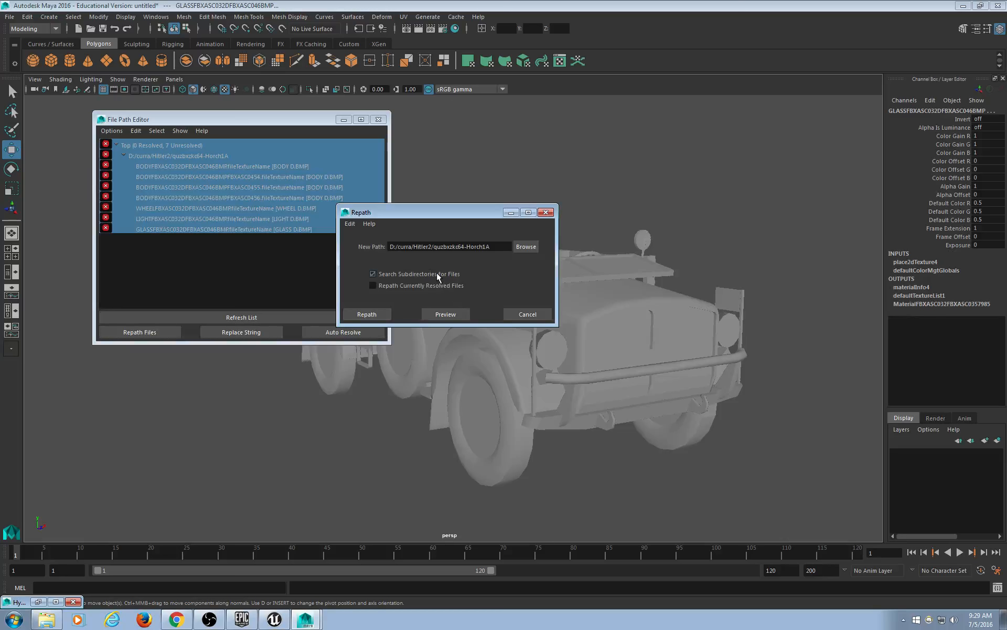
{"action": "left_click", "coordinate": [362, 317]}
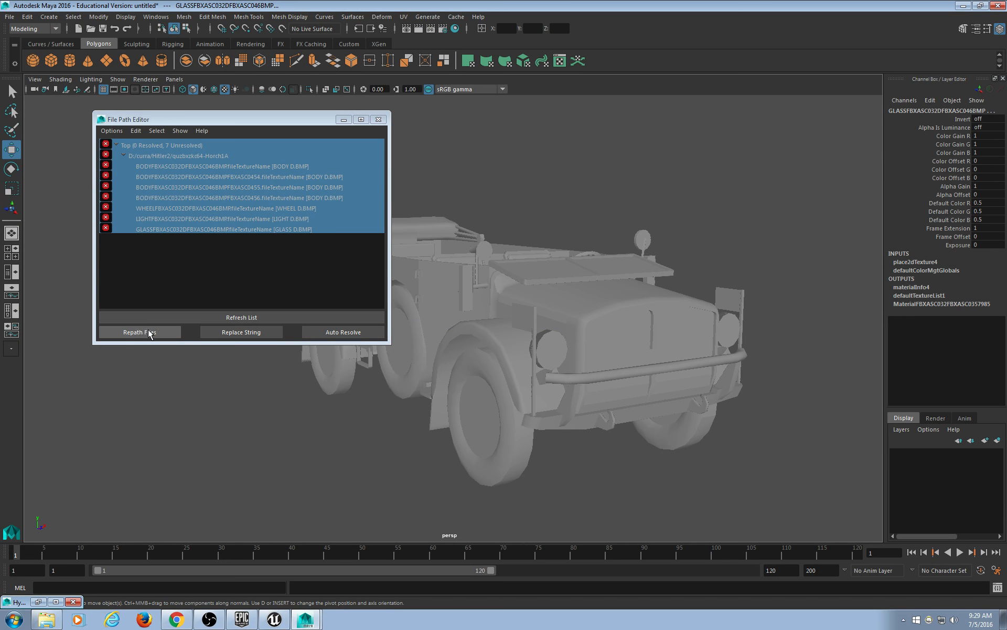
Run a first Replace String on the texture paths using the .dds and .png text.
{"action": "left_click", "coordinate": [280, 331]}
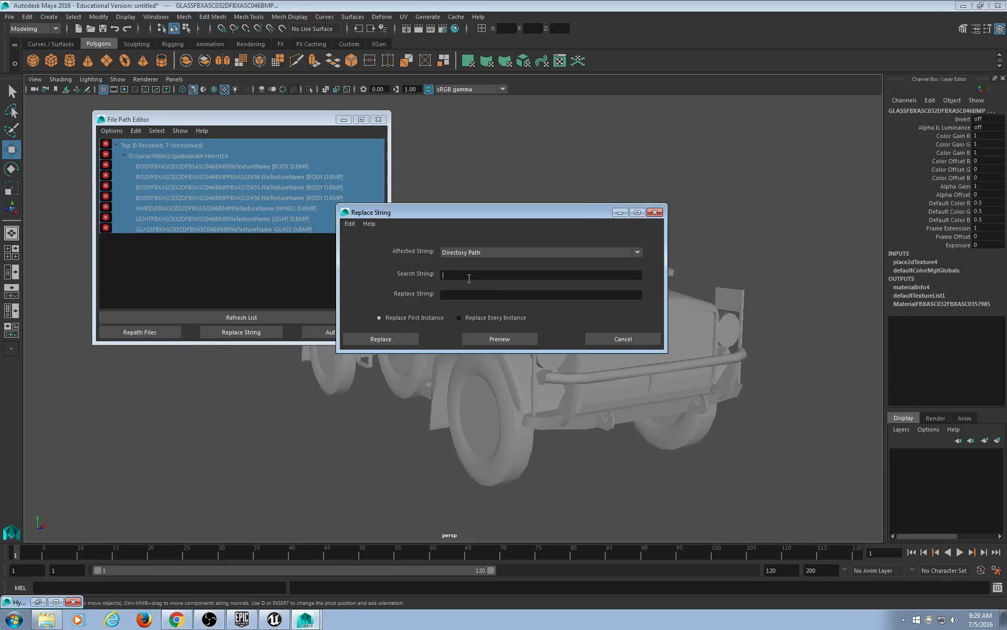
{"action": "left_click", "coordinate": [469, 278]}
{"action": "type", "text": ".dd"}
{"action": "type", "text": ".png"}
{"action": "left_click", "coordinate": [389, 344]}
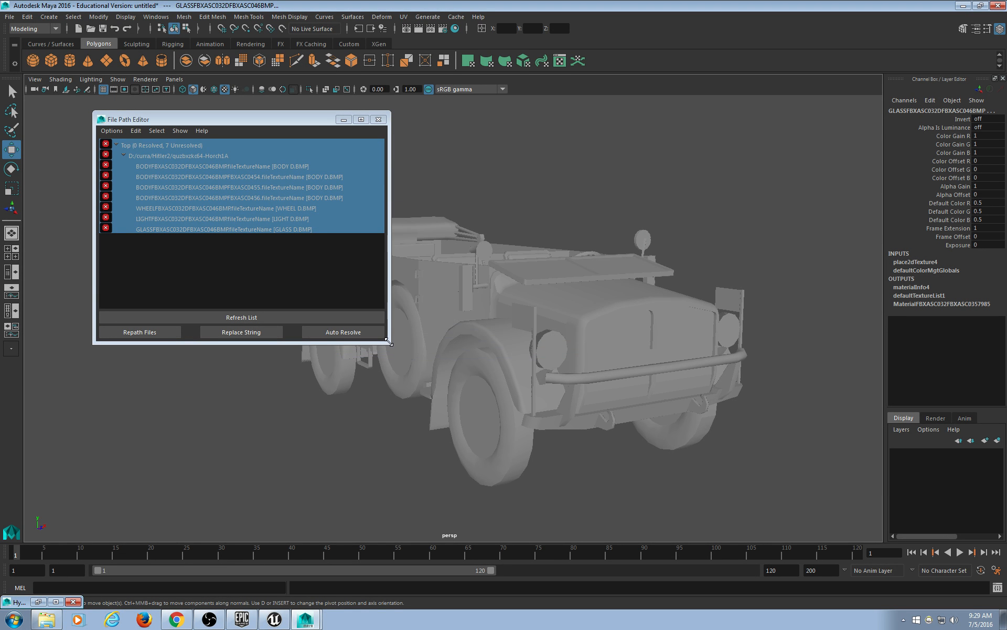
List the unresolved texture files and replace .bmp with .png in their paths.
{"action": "left_click", "coordinate": [151, 334]}
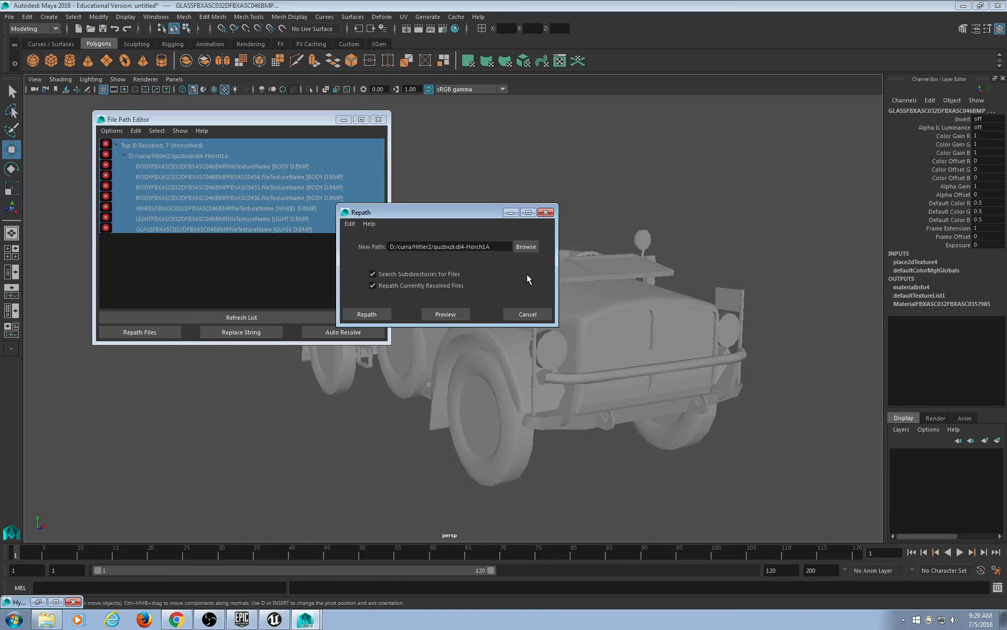
{"action": "left_click_drag", "start_coordinate": [487, 212], "coordinate": [424, 141]}
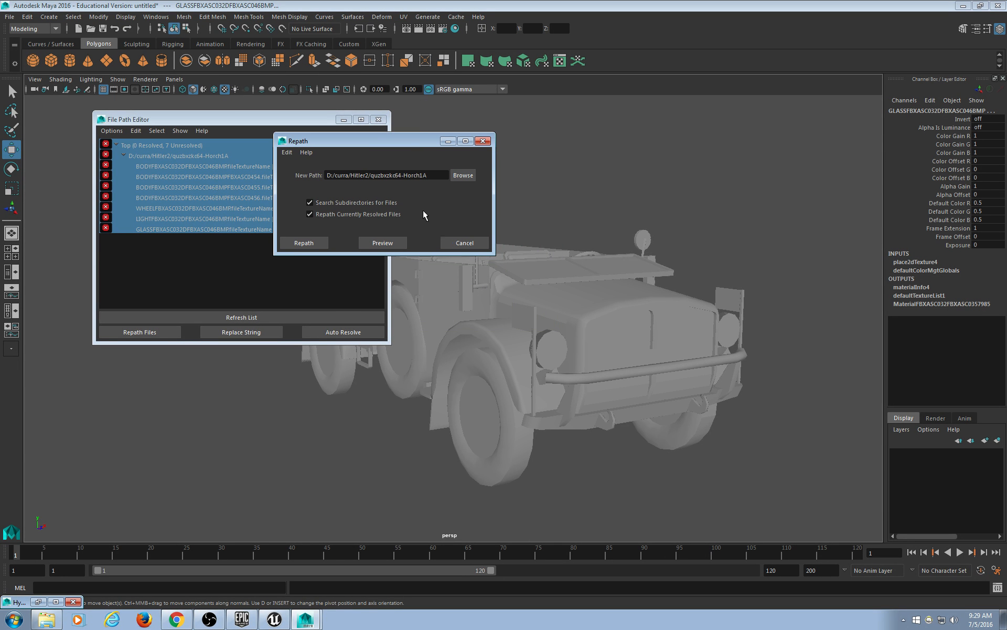
{"action": "left_click", "coordinate": [302, 243]}
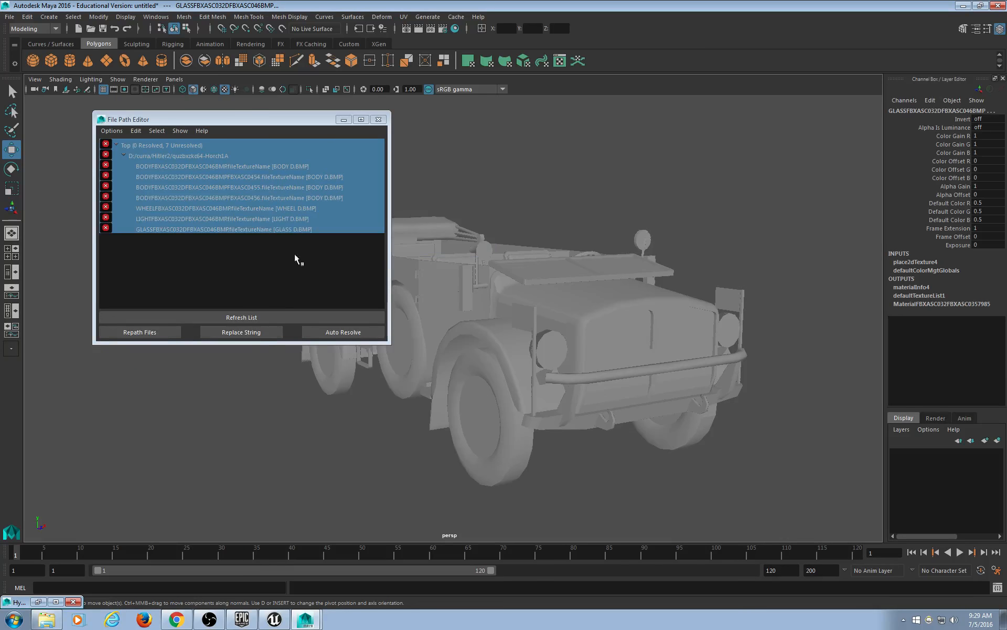
{"action": "left_click", "coordinate": [229, 331]}
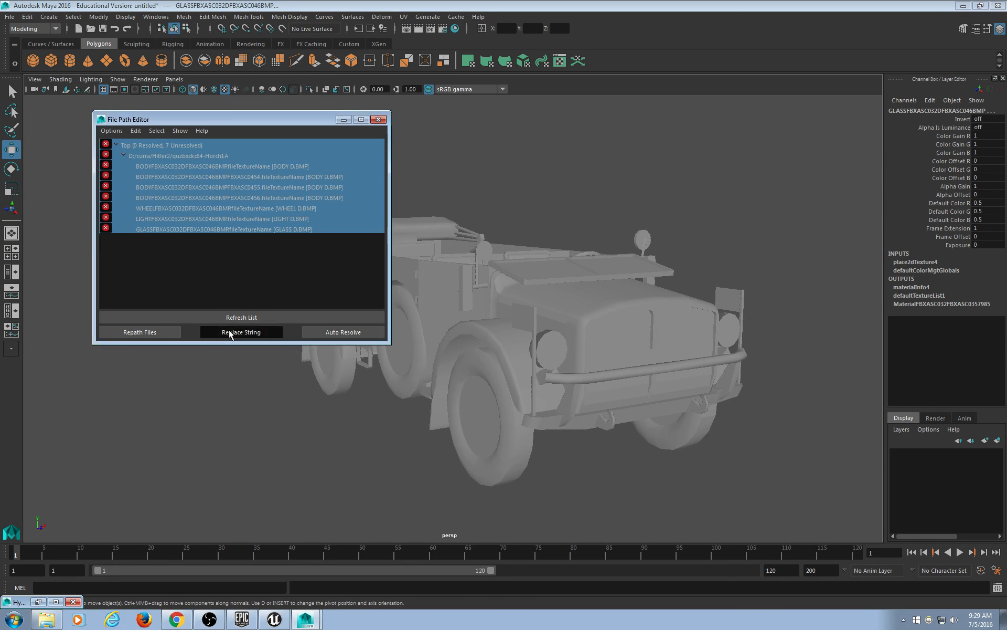
{"action": "left_click_drag", "start_coordinate": [465, 276], "coordinate": [426, 281]}
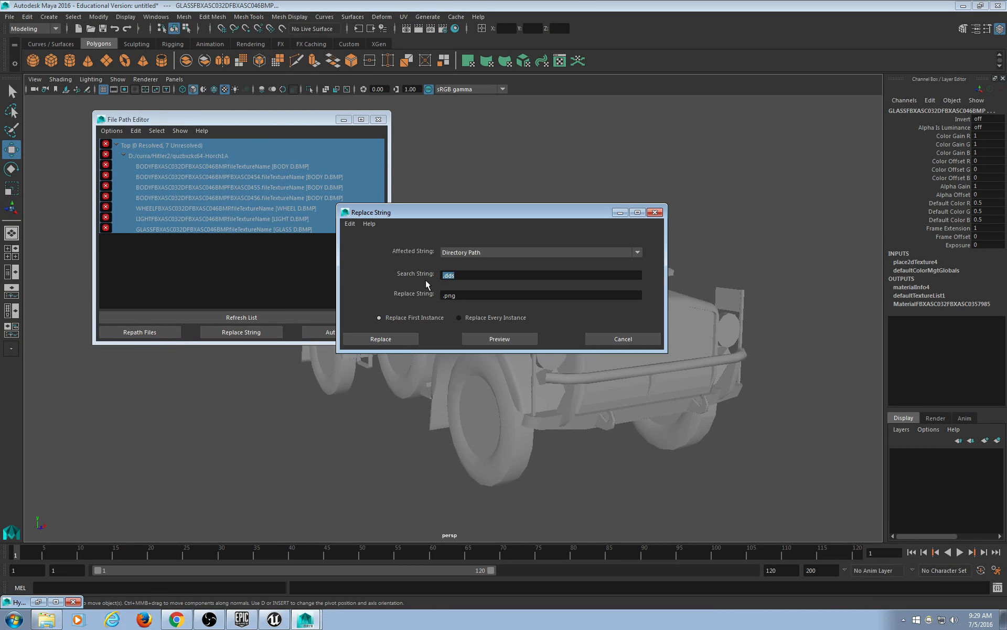
{"action": "key", "text": "BackSpace"}
{"action": "left_click", "coordinate": [410, 342]}
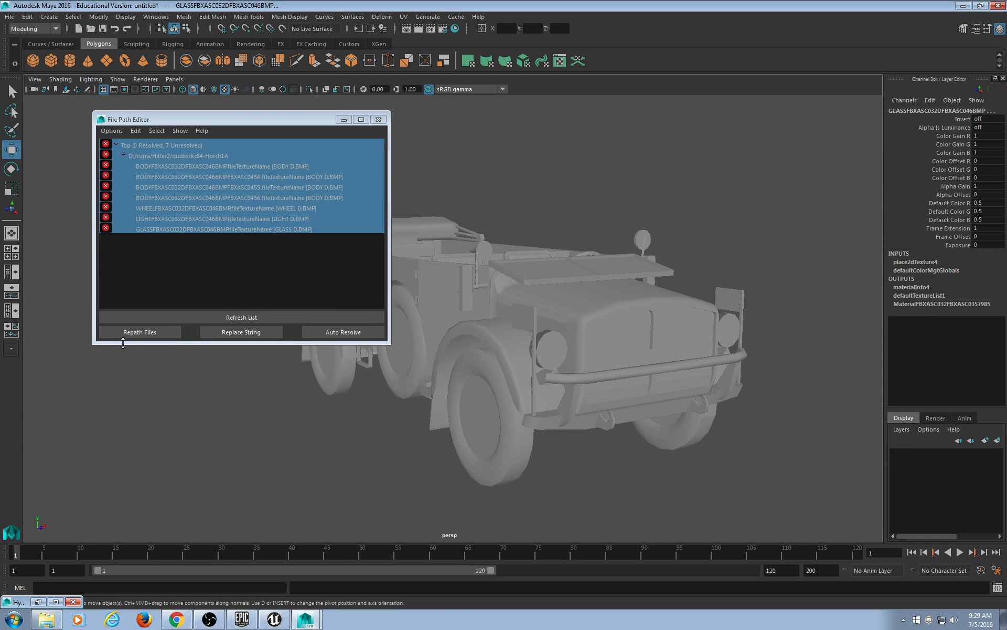
Auto Resolve the fourth BODY texture's path, then close the File Path Editor.
{"action": "left_click", "coordinate": [155, 198]}
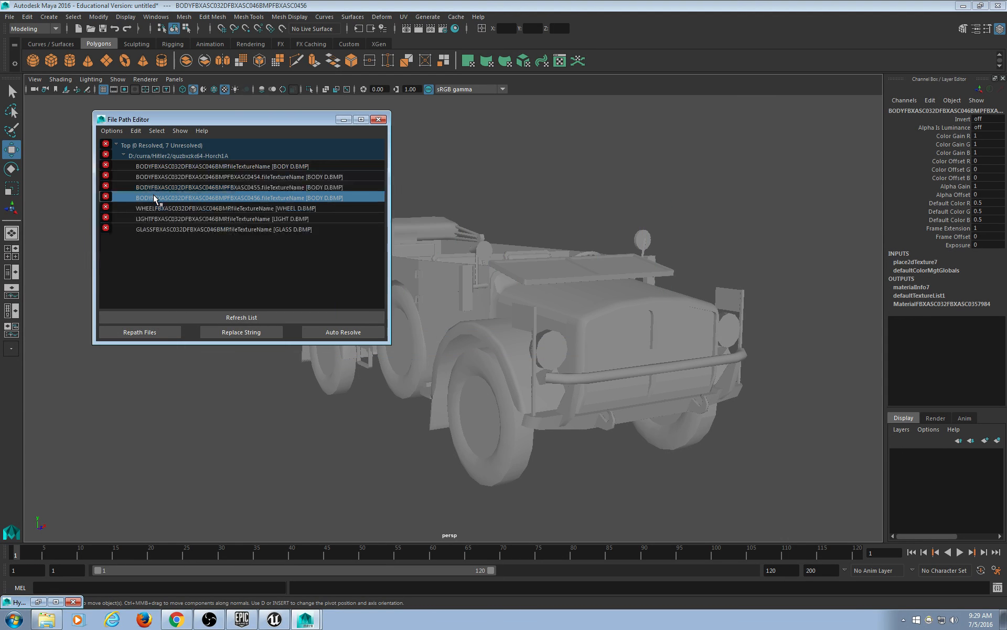
{"action": "right_click", "coordinate": [226, 186]}
{"action": "left_click", "coordinate": [214, 195]}
{"action": "right_click", "coordinate": [212, 197]}
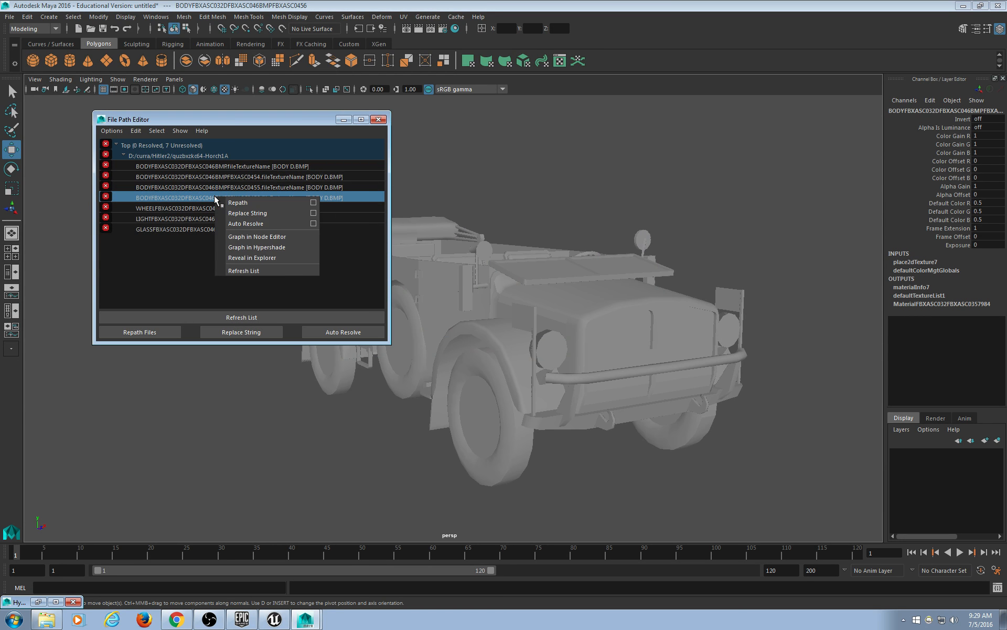
{"action": "left_click", "coordinate": [247, 224]}
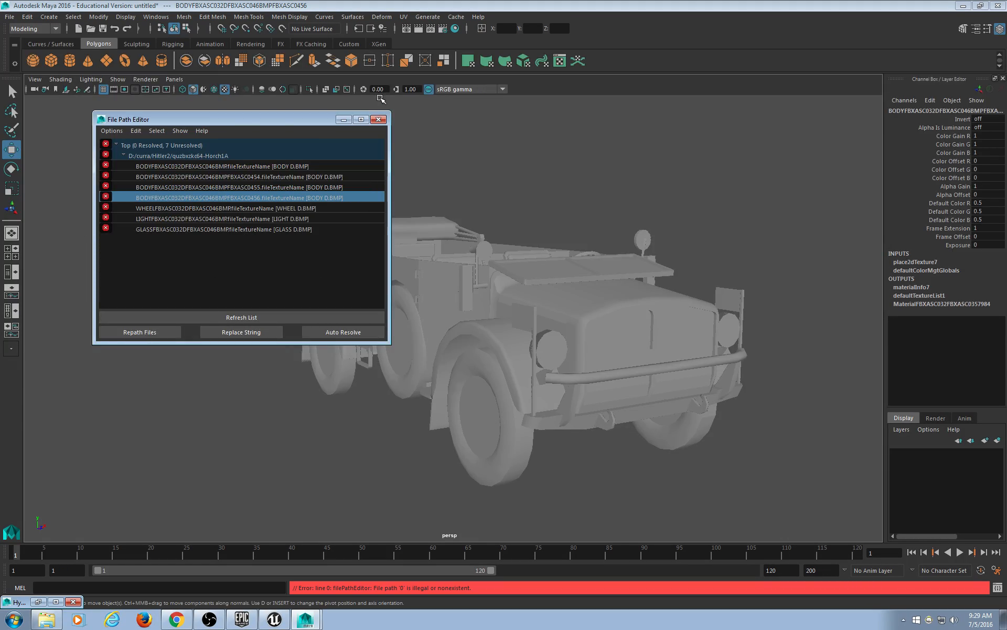
{"action": "left_click", "coordinate": [378, 119]}
{"action": "left_click", "coordinate": [438, 128]}
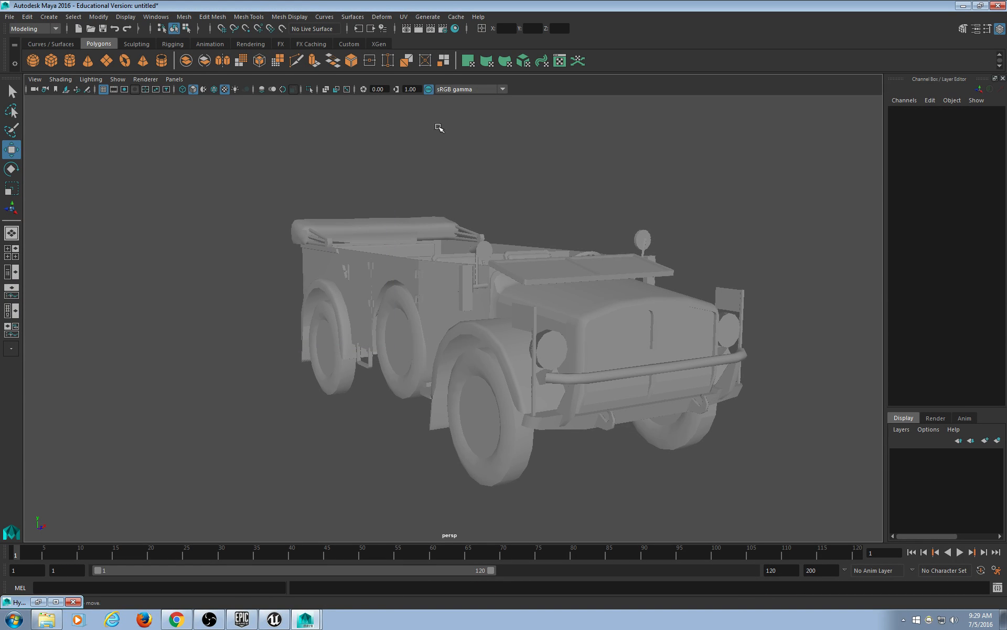
In the Hypergraph, select polySurface46, 48 and 49 under Body and unparent them with Shift+P.
{"action": "left_click", "coordinate": [38, 601]}
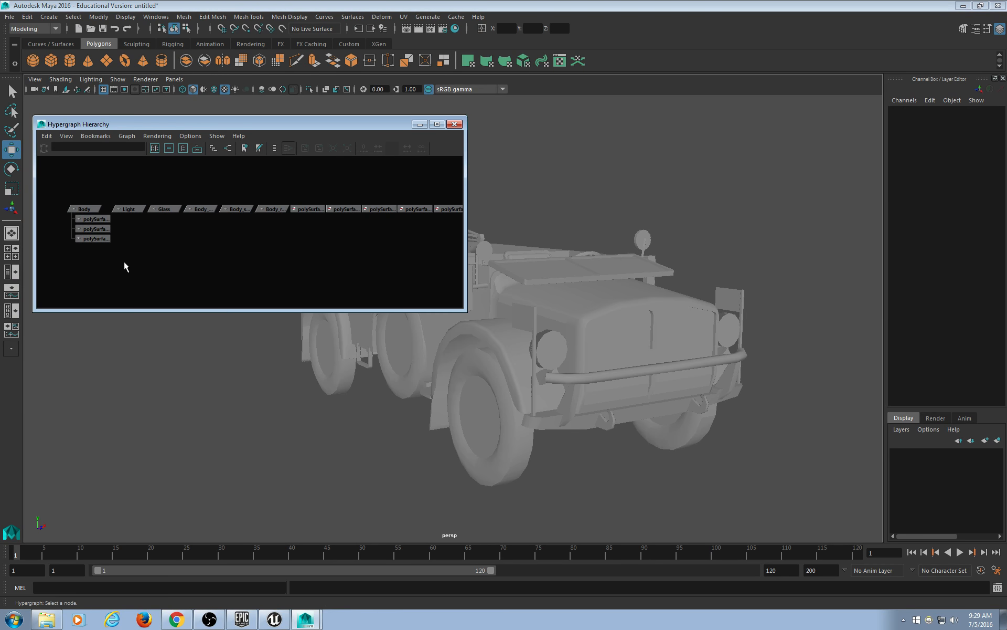
{"action": "left_click_drag", "start_coordinate": [123, 265], "coordinate": [74, 187]}
{"action": "middle_click_drag", "start_coordinate": [609, 301], "coordinate": [686, 288], "text": "alt"}
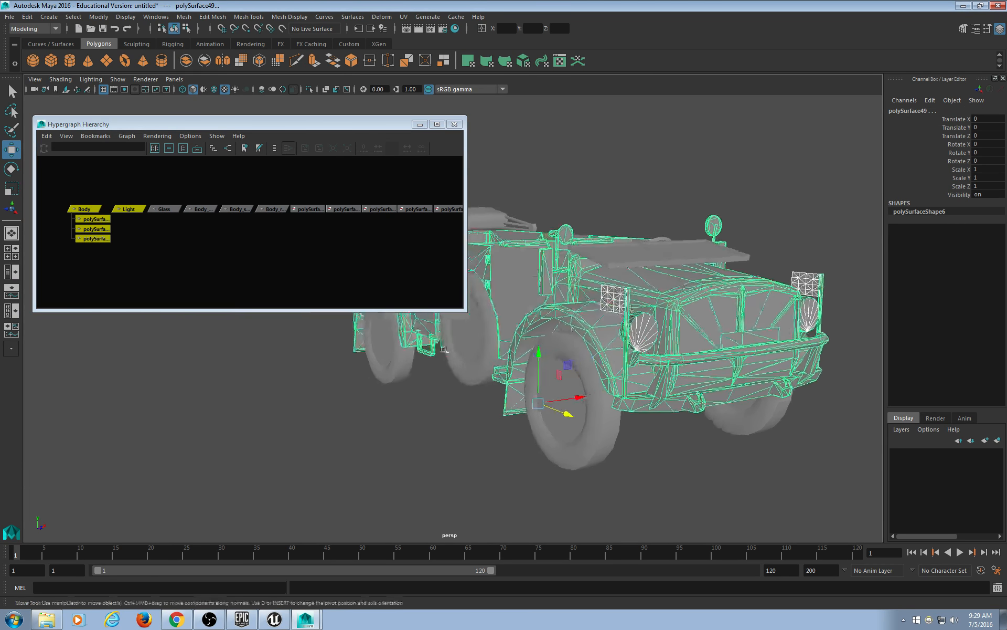
{"action": "left_click", "coordinate": [147, 232]}
{"action": "scroll", "coordinate": [128, 253], "scroll_direction": "up", "scroll_amount": 1}
{"action": "middle_click_drag", "start_coordinate": [128, 253], "coordinate": [206, 256], "text": "alt"}
{"action": "scroll", "coordinate": [188, 281], "scroll_direction": "up", "scroll_amount": 3}
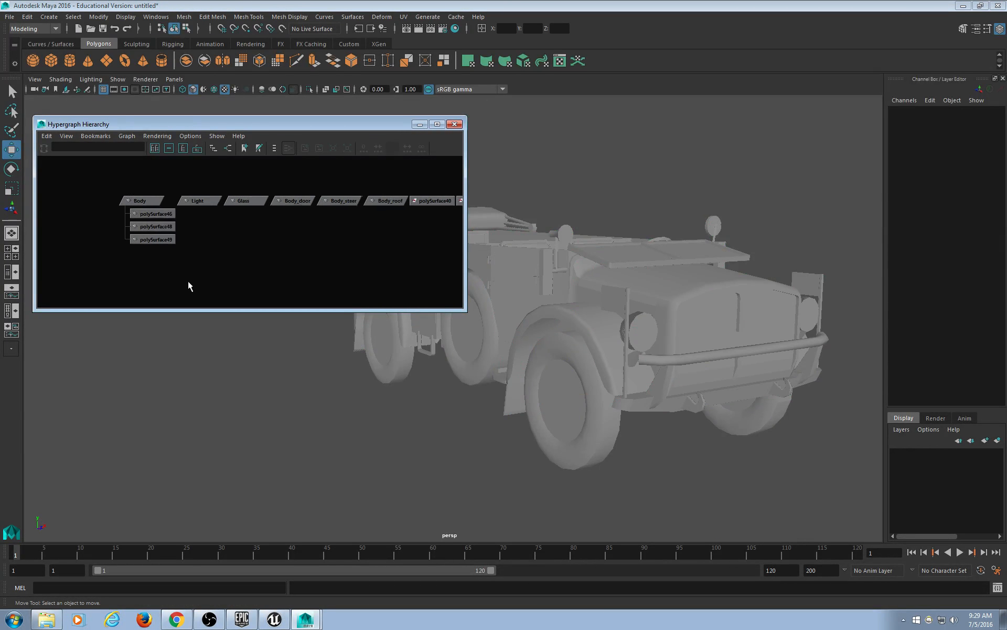
{"action": "left_click", "coordinate": [129, 197]}
{"action": "left_click", "coordinate": [133, 209]}
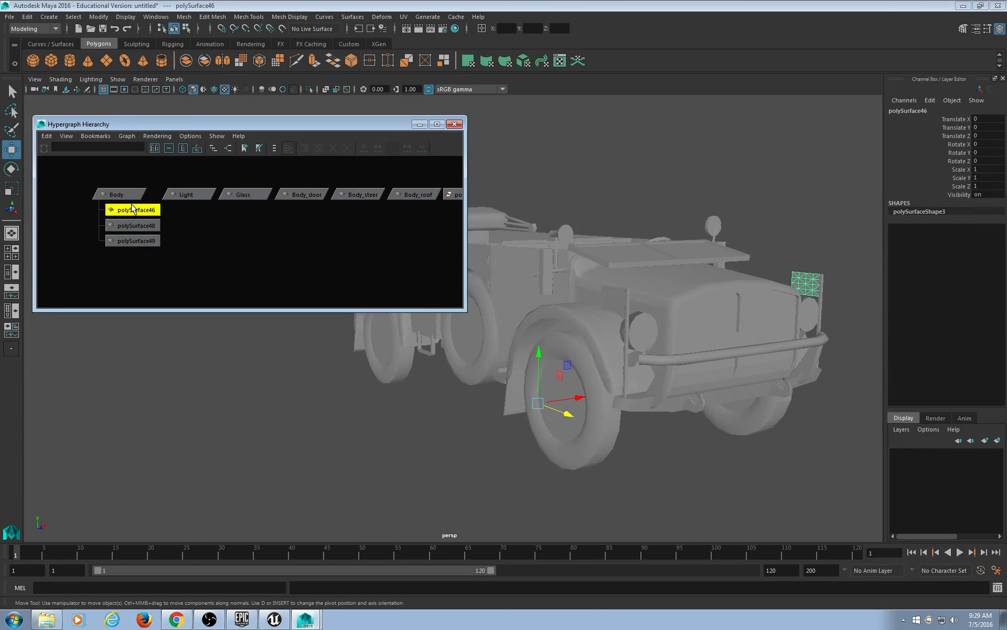
{"action": "left_click", "coordinate": [133, 225]}
{"action": "left_click", "coordinate": [132, 240]}
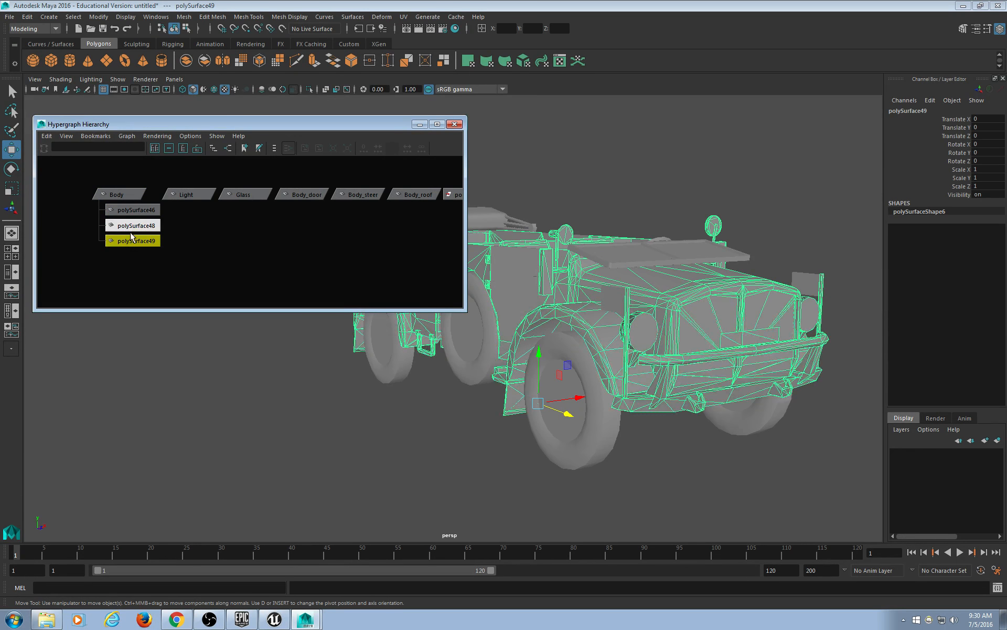
{"action": "left_click_drag", "start_coordinate": [136, 257], "coordinate": [109, 183]}
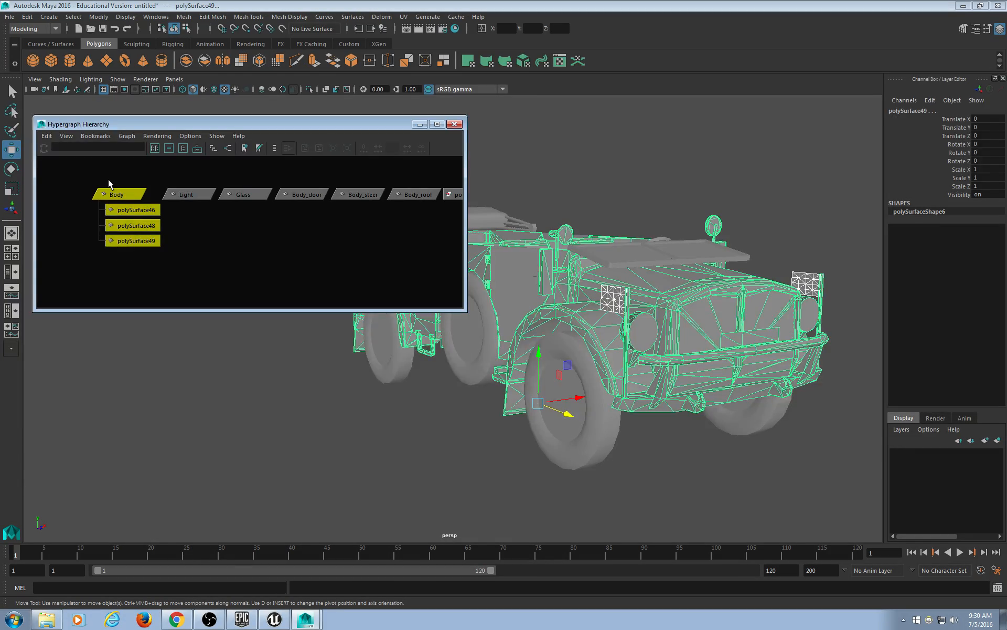
{"action": "key", "text": "shift+p"}
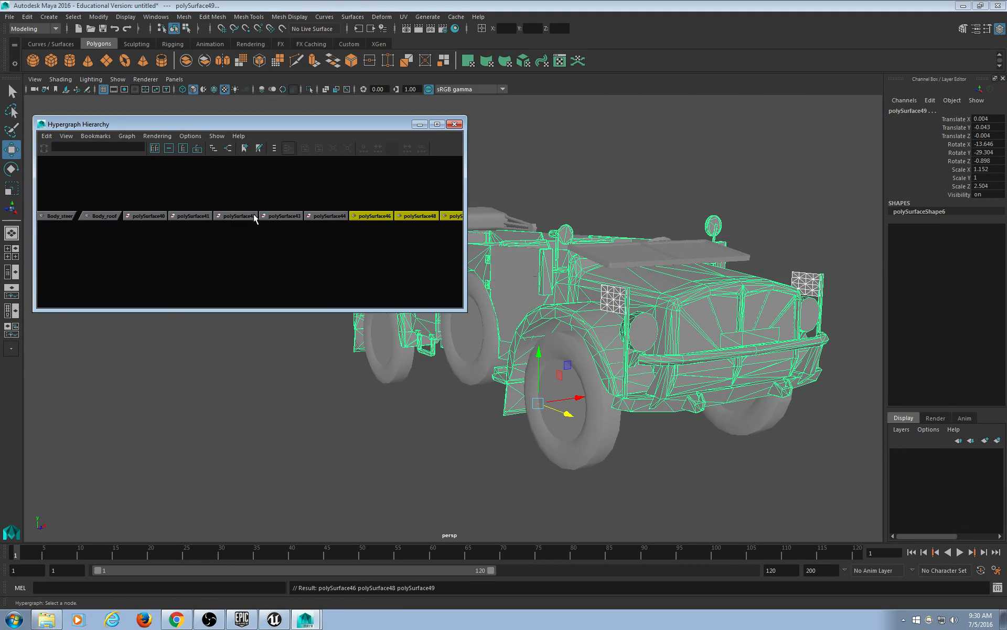
Hide the persp, top, front and side cameras and delete the empty Body group.
{"action": "middle_click_drag", "start_coordinate": [254, 213], "coordinate": [424, 237], "text": "alt"}
{"action": "left_click", "coordinate": [292, 190]}
{"action": "scroll", "coordinate": [295, 213], "scroll_direction": "down", "scroll_amount": 2}
{"action": "middle_click_drag", "start_coordinate": [101, 228], "coordinate": [242, 218], "text": "alt"}
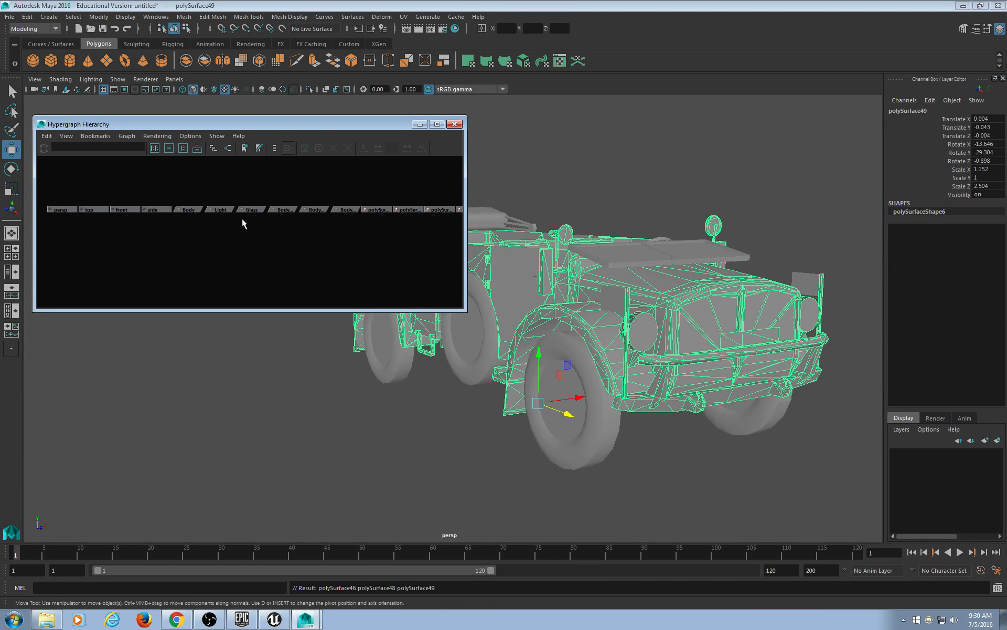
{"action": "left_click", "coordinate": [62, 209]}
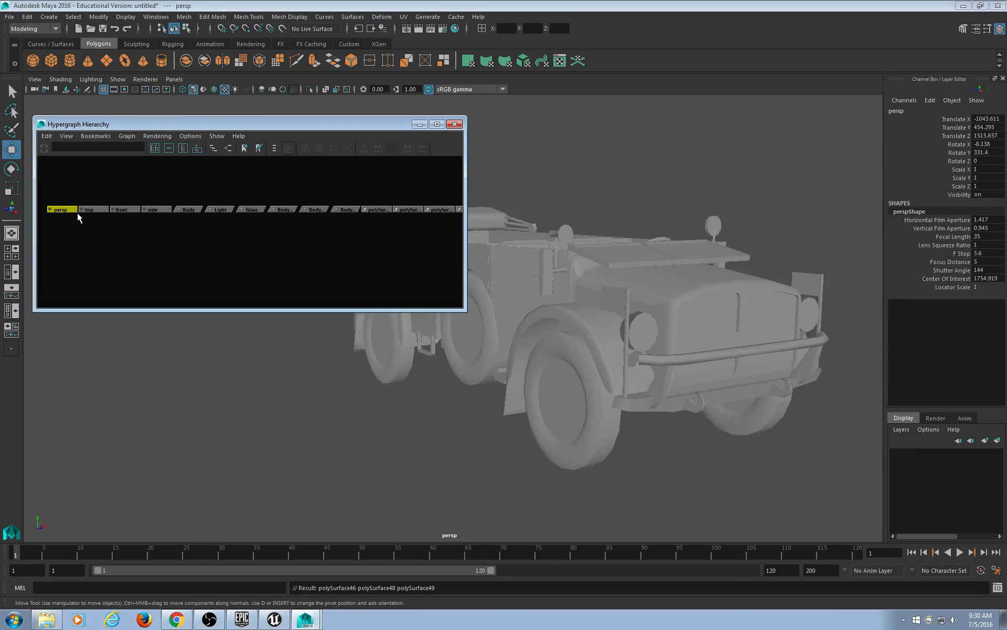
{"action": "left_click_drag", "start_coordinate": [79, 184], "coordinate": [95, 230]}
{"action": "left_click_drag", "start_coordinate": [117, 186], "coordinate": [125, 227]}
{"action": "left_click_drag", "start_coordinate": [154, 188], "coordinate": [159, 263]}
{"action": "left_click_drag", "start_coordinate": [161, 187], "coordinate": [48, 231]}
{"action": "key", "text": "ctrl+h"}
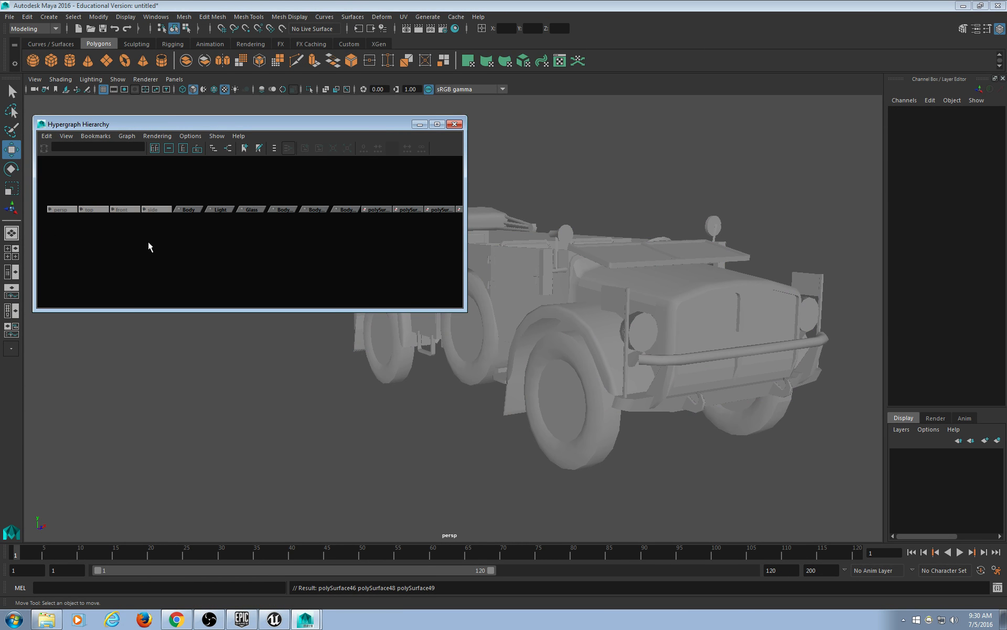
{"action": "left_click", "coordinate": [186, 210]}
{"action": "middle_click_drag", "start_coordinate": [266, 247], "coordinate": [237, 245], "text": "alt"}
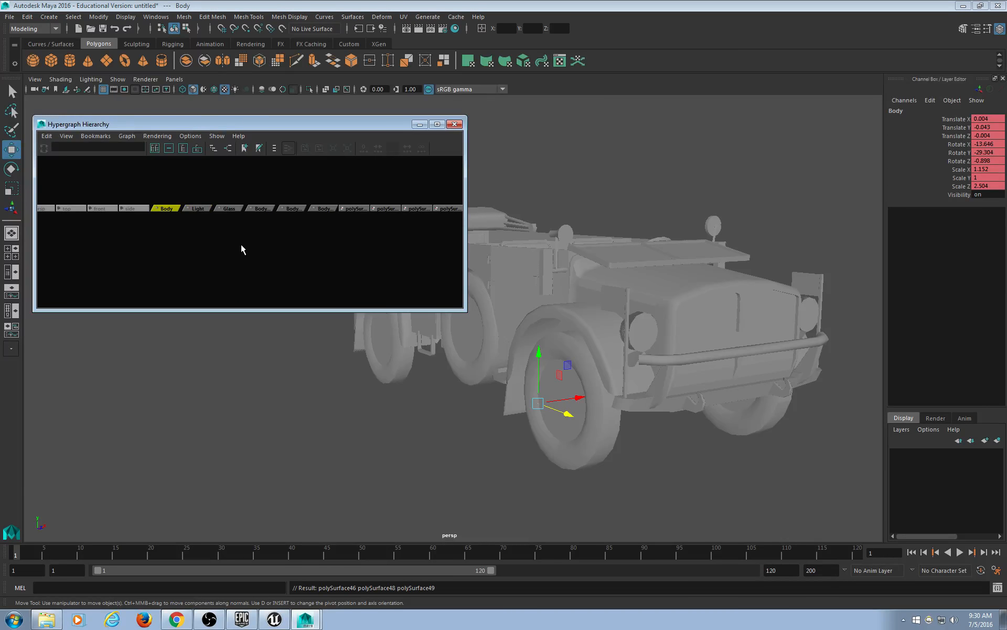
{"action": "key", "text": "Delete"}
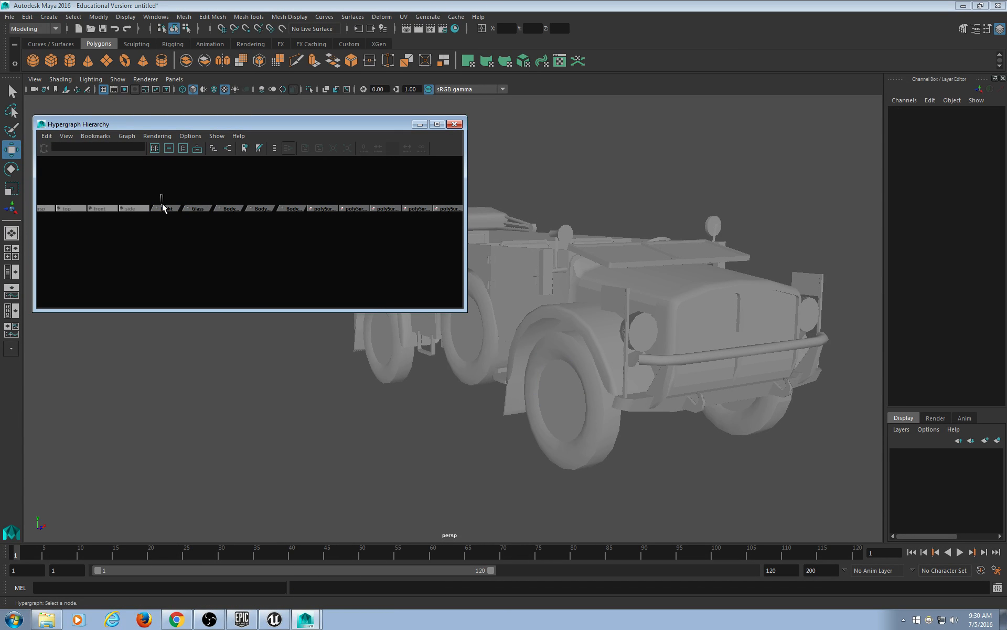
Select the Light, Glass, Body_door, Body_roof, polySurface40 and polySurface41 nodes in turn.
{"action": "left_click_drag", "start_coordinate": [162, 203], "coordinate": [165, 214]}
{"action": "left_click_drag", "start_coordinate": [196, 195], "coordinate": [230, 220]}
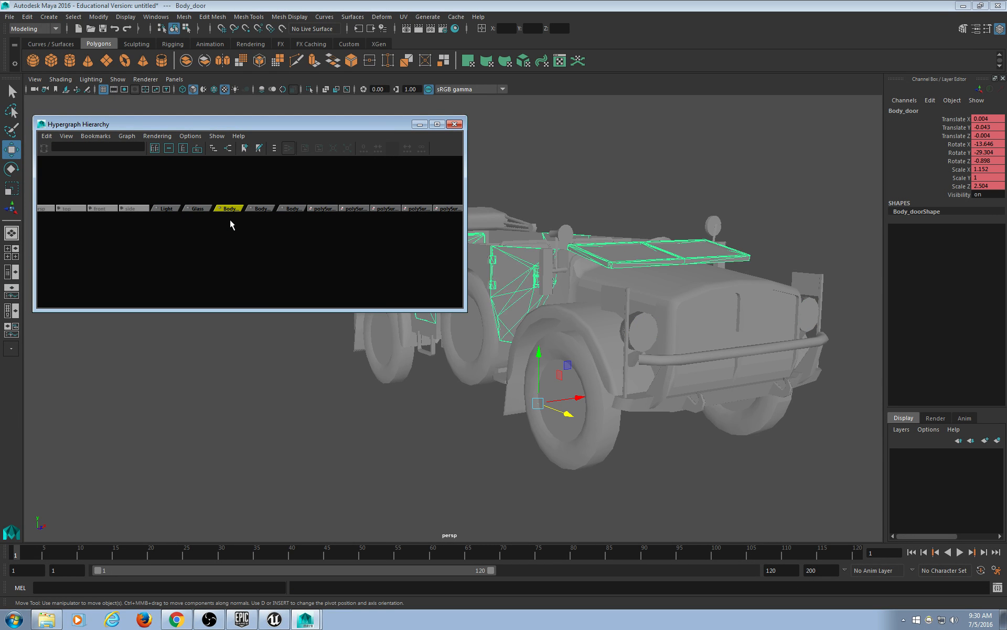
{"action": "left_click_drag", "start_coordinate": [284, 190], "coordinate": [288, 233]}
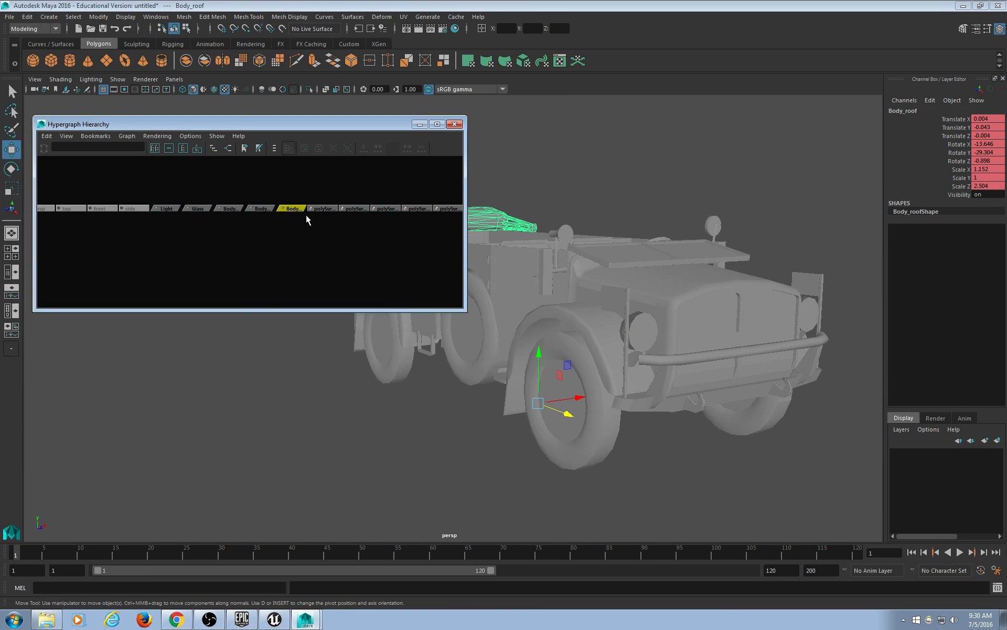
{"action": "left_click", "coordinate": [330, 207]}
{"action": "left_click", "coordinate": [354, 208]}
{"action": "middle_click_drag", "start_coordinate": [360, 232], "coordinate": [239, 239], "text": "alt"}
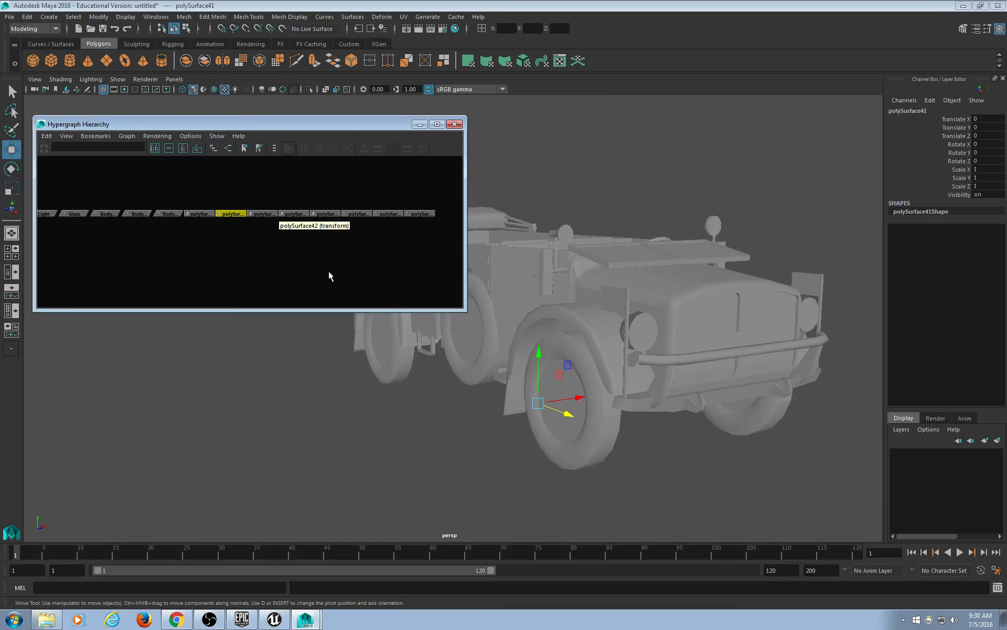
{"action": "left_click_drag", "start_coordinate": [430, 353], "coordinate": [506, 343], "text": "alt"}
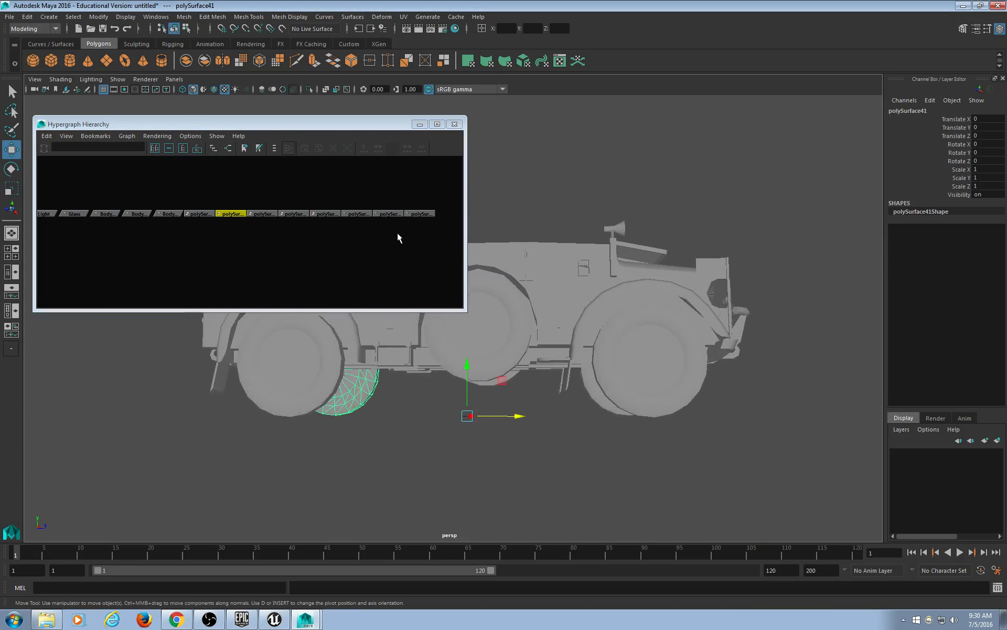
Check wheels polySurface42–44 and polySurface46, 48, 49 by selecting each while orbiting the truck.
{"action": "left_click", "coordinate": [264, 212]}
{"action": "left_click", "coordinate": [294, 213]}
{"action": "left_click", "coordinate": [325, 213]}
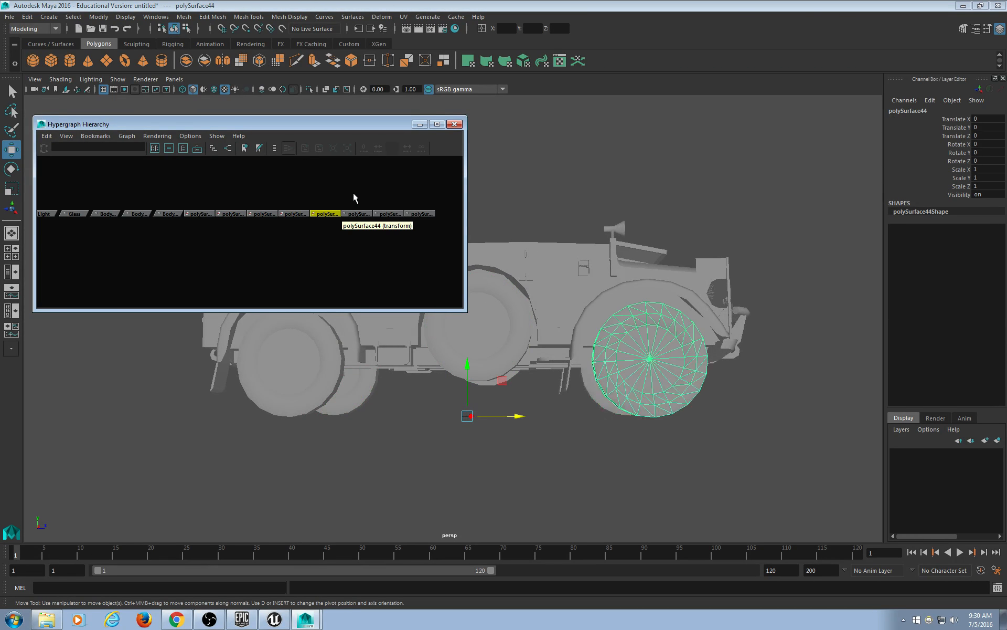
{"action": "left_click", "coordinate": [358, 213]}
{"action": "left_click_drag", "start_coordinate": [653, 279], "coordinate": [613, 308], "text": "alt"}
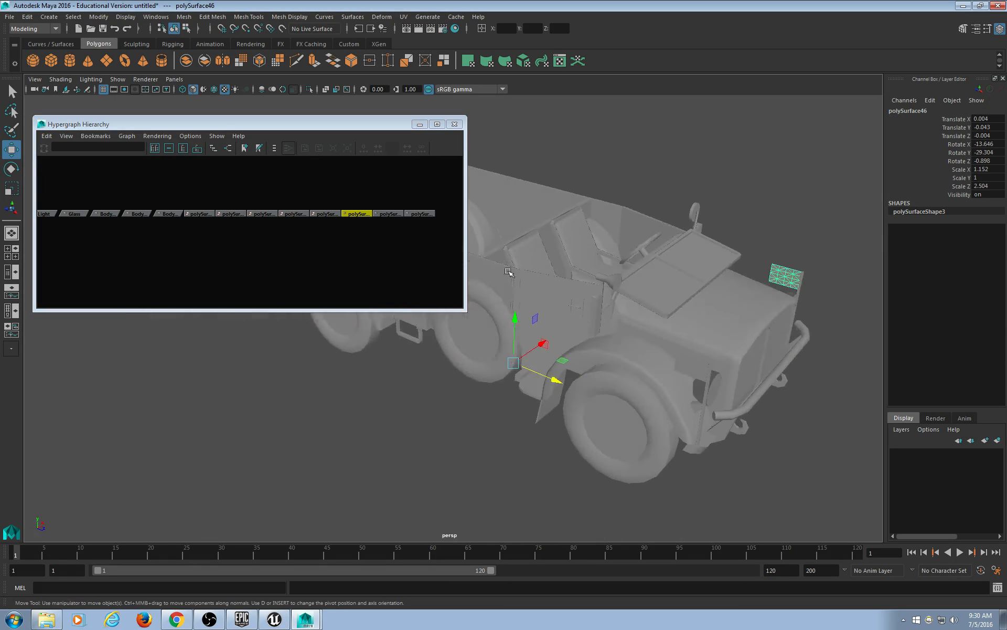
{"action": "left_click", "coordinate": [391, 213]}
{"action": "left_click", "coordinate": [422, 214]}
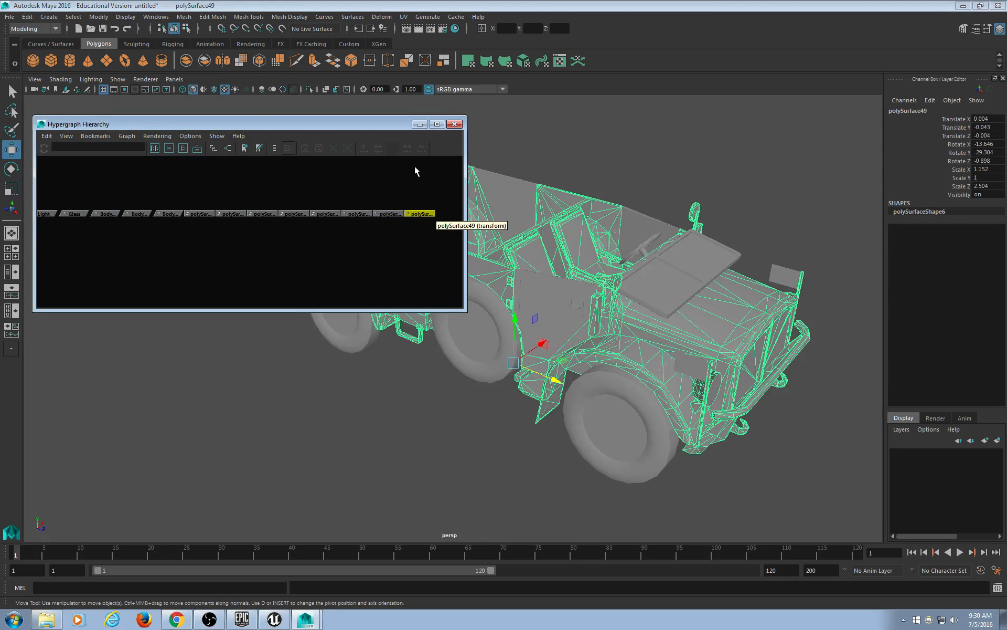
{"action": "scroll", "coordinate": [549, 352], "scroll_direction": "down", "scroll_amount": 3}
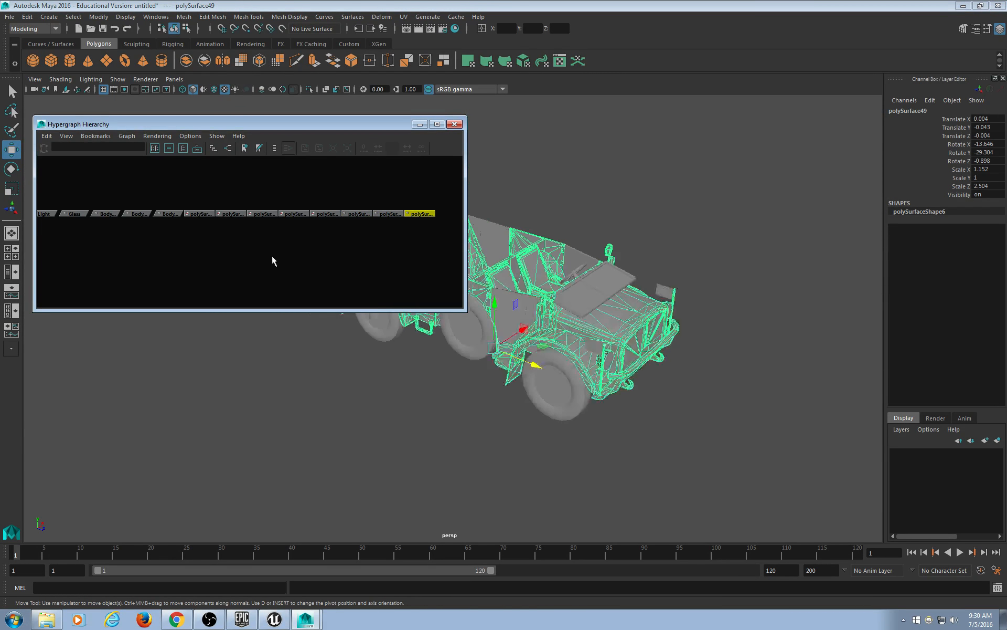
{"action": "scroll", "coordinate": [276, 253], "scroll_direction": "down", "scroll_amount": 3}
{"action": "middle_click_drag", "start_coordinate": [143, 254], "coordinate": [185, 248], "text": "alt"}
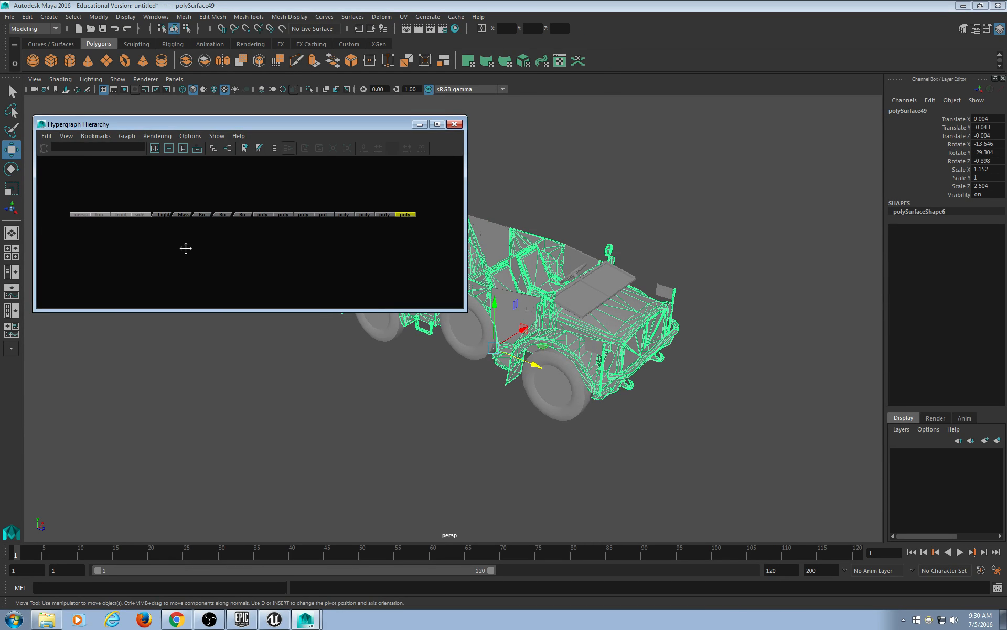
Undo six times with Ctrl+Z until polySurface46, 48 and 49 sit under Body again.
{"action": "scroll", "coordinate": [196, 256], "scroll_direction": "up", "scroll_amount": 2}
{"action": "key", "text": "ctrl+z"}
{"action": "key", "text": "ctrl+z"}
{"action": "key", "text": "ctrl+z"}
{"action": "key", "text": "ctrl+z"}
{"action": "key", "text": "ctrl+z"}
{"action": "key", "text": "ctrl+z"}
{"action": "key", "text": "ctrl+z"}
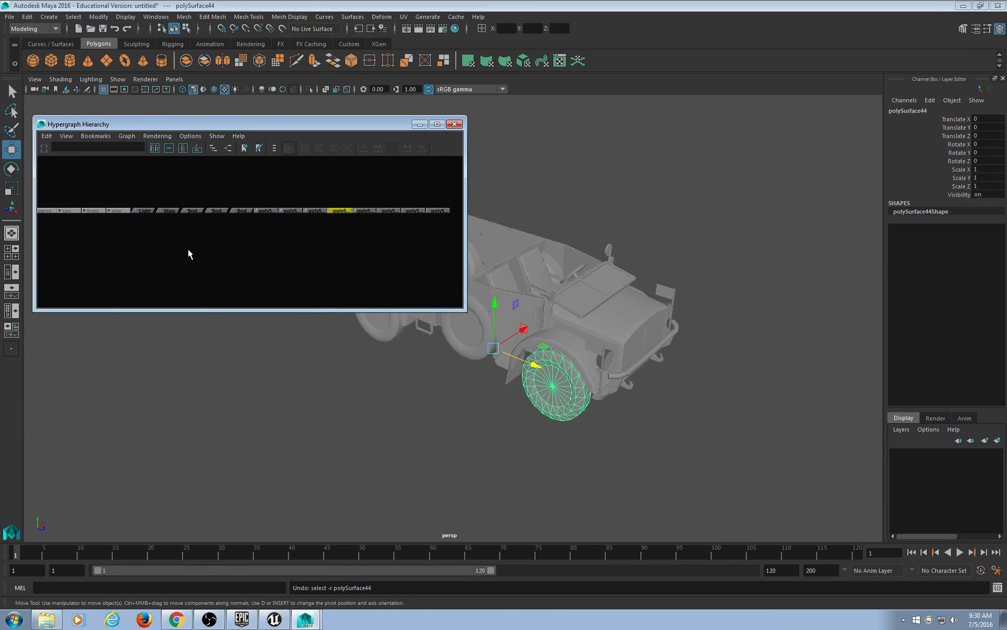
{"action": "key", "text": "ctrl+z"}
{"action": "key", "text": "ctrl+z"}
{"action": "key", "text": "ctrl+z"}
{"action": "key", "text": "ctrl+z"}
{"action": "key", "text": "ctrl+z"}
{"action": "key", "text": "ctrl+z"}
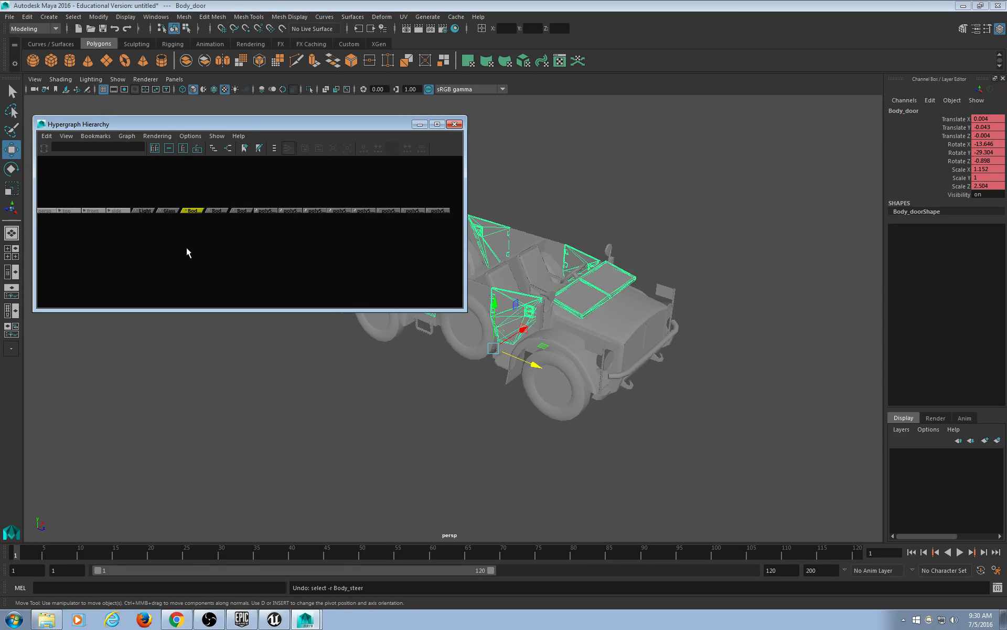
{"action": "key", "text": "ctrl+z"}
{"action": "key", "text": "ctrl+z"}
{"action": "key", "text": "ctrl+z"}
{"action": "key", "text": "ctrl+z"}
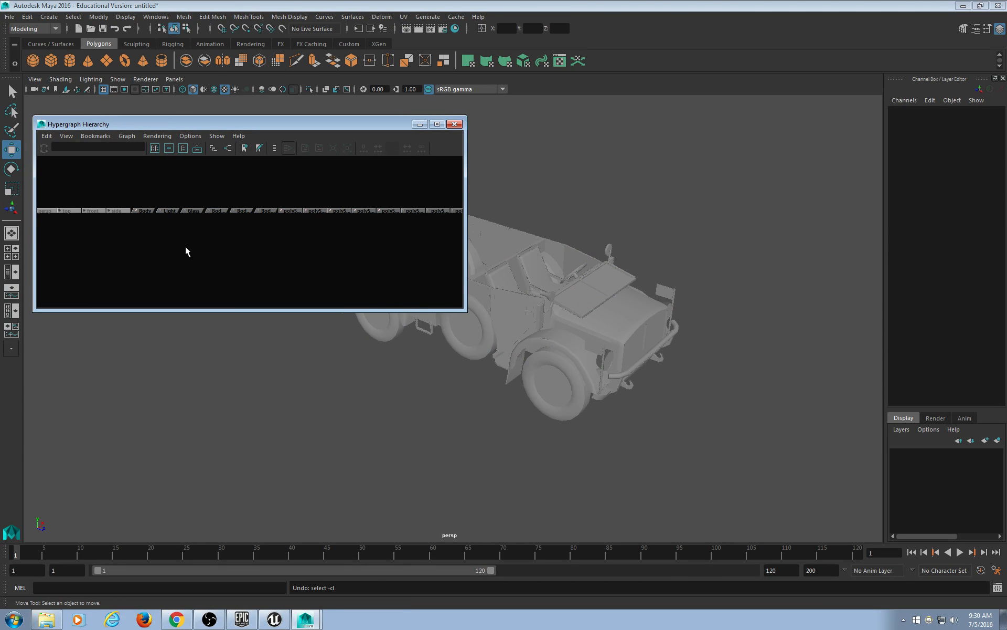
{"action": "key", "text": "ctrl+z"}
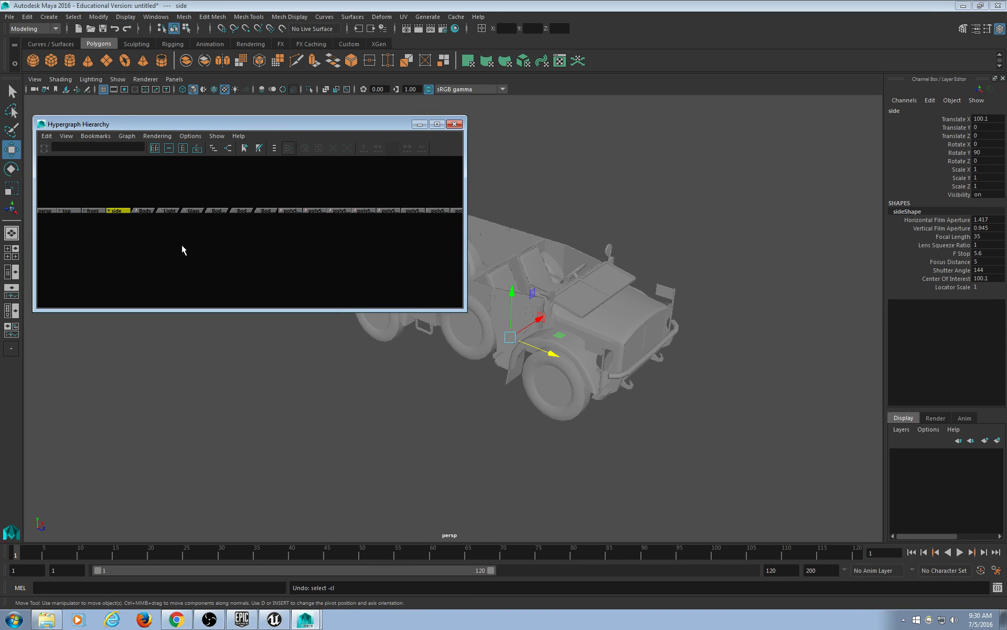
{"action": "key", "text": "ctrl+z"}
{"action": "key", "text": "ctrl+z"}
{"action": "key", "text": "ctrl+z"}
{"action": "key", "text": "ctrl+z"}
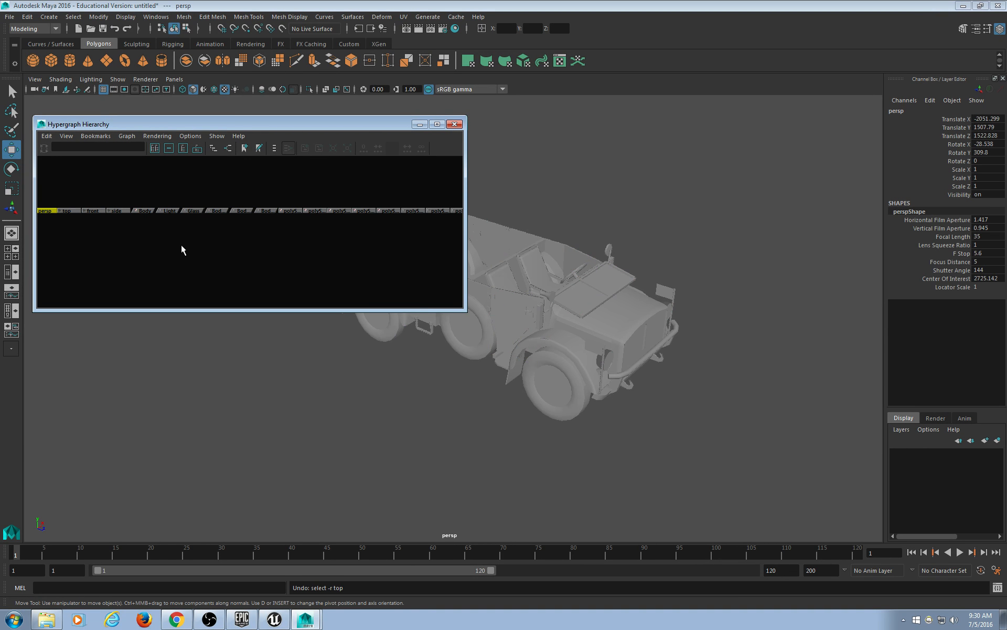
{"action": "key", "text": "ctrl+z"}
{"action": "key", "text": "ctrl+z"}
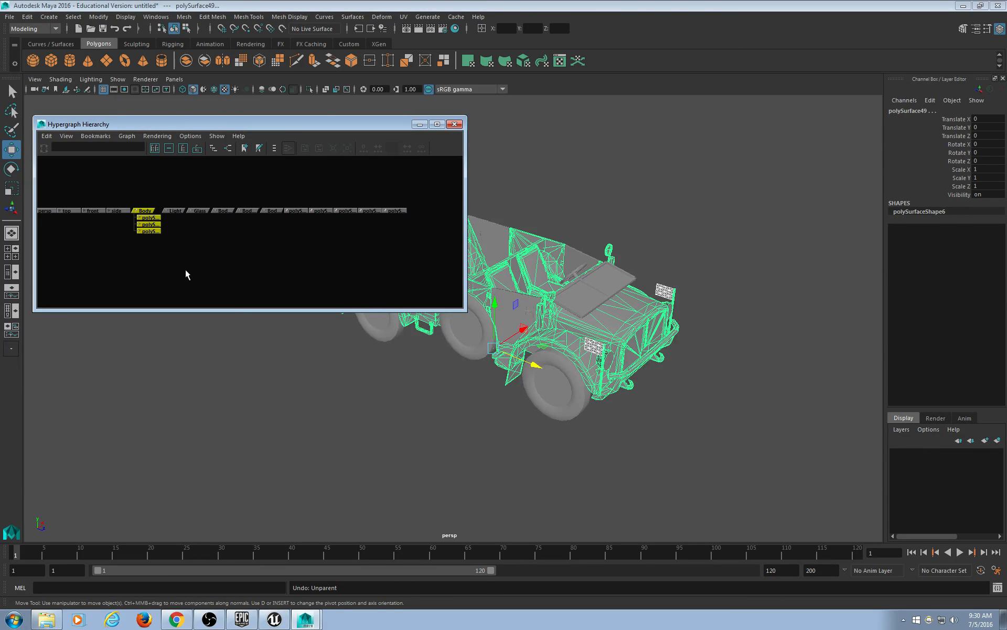
{"action": "scroll", "coordinate": [194, 270], "scroll_direction": "up", "scroll_amount": 2}
{"action": "middle_click_drag", "start_coordinate": [139, 261], "coordinate": [181, 257], "text": "alt"}
{"action": "middle_click_drag", "start_coordinate": [407, 384], "coordinate": [539, 370], "text": "alt"}
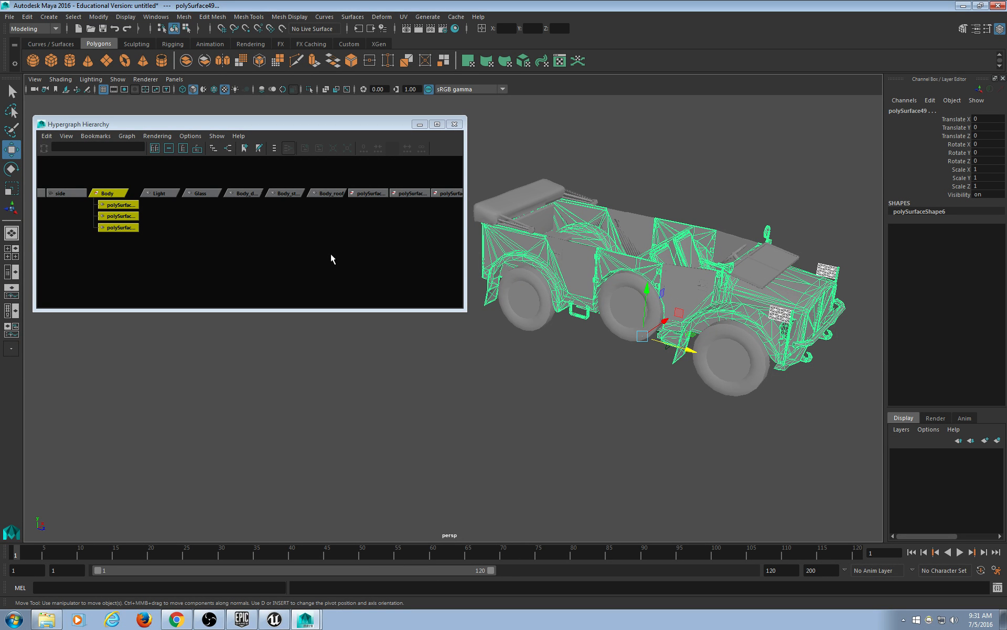
{"action": "middle_click_drag", "start_coordinate": [273, 263], "coordinate": [338, 260], "text": "alt"}
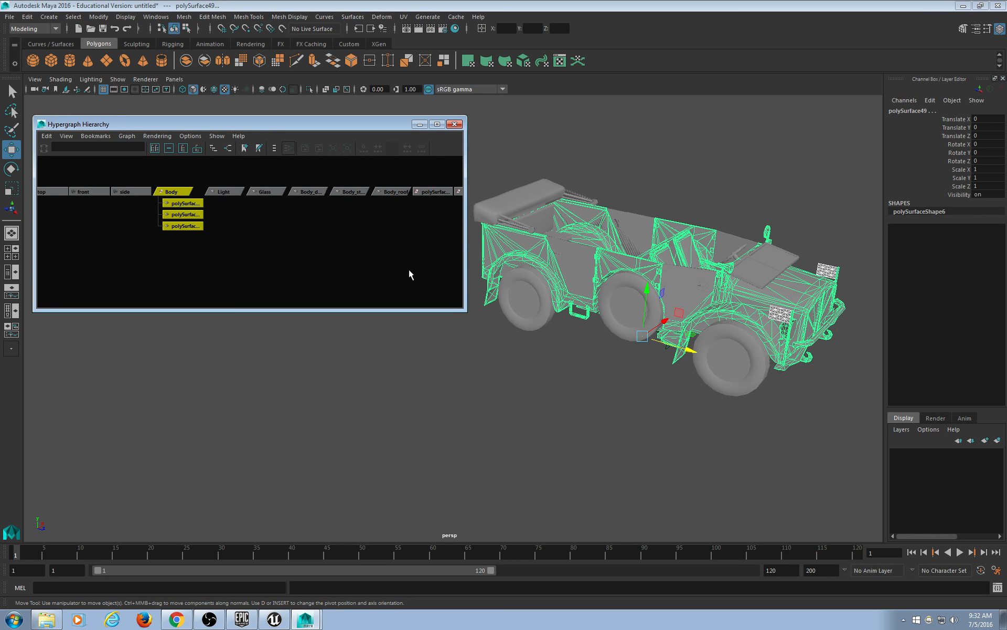
Select the three polySurface pieces under the Body group in the Hypergraph.
{"action": "left_click", "coordinate": [237, 262]}
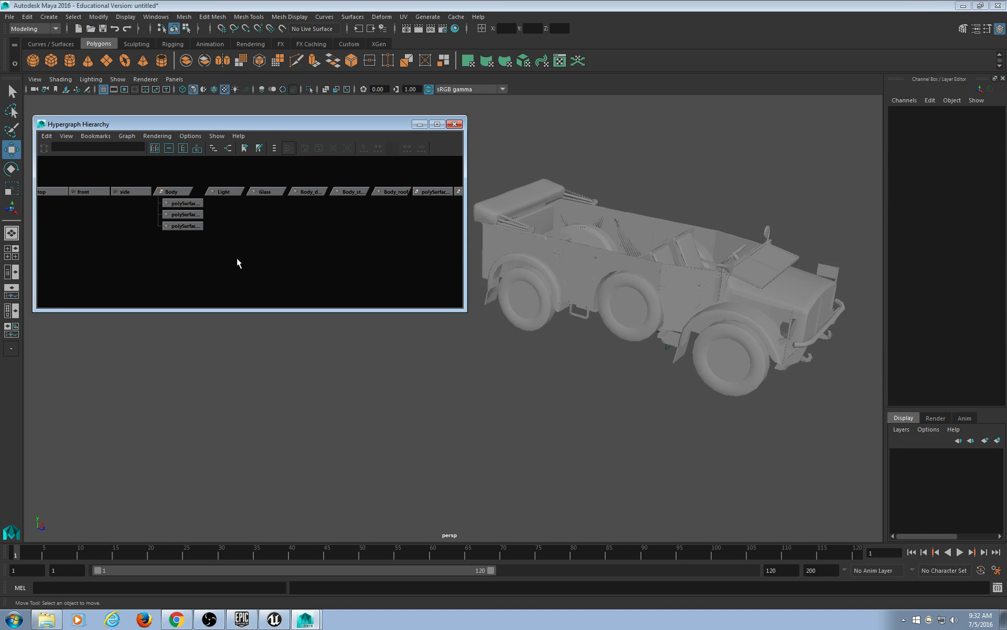
{"action": "middle_click_drag", "start_coordinate": [222, 218], "coordinate": [269, 227], "text": "alt"}
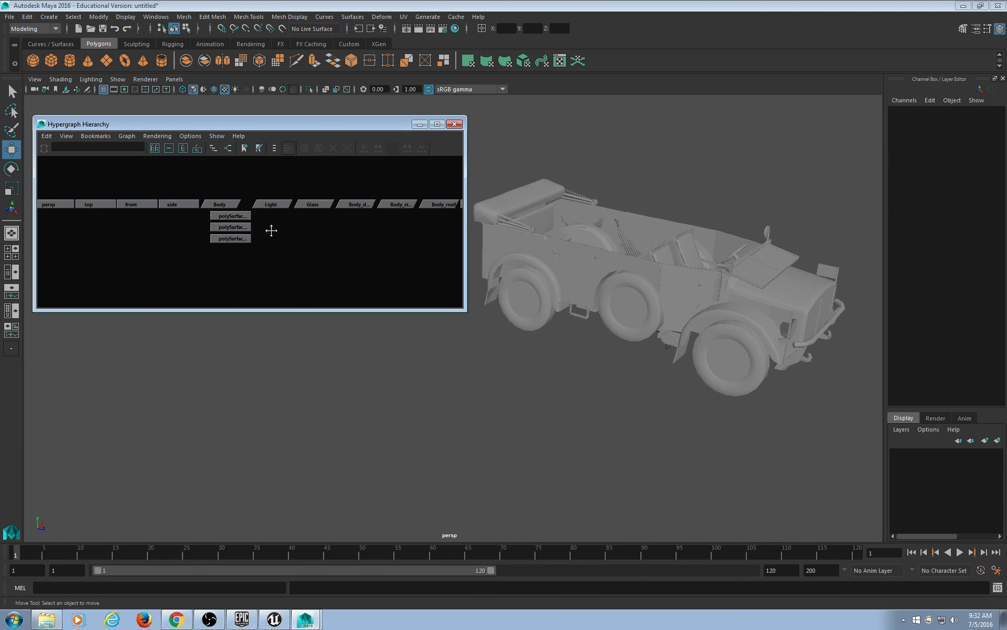
{"action": "left_click_drag", "start_coordinate": [222, 215], "coordinate": [221, 216]}
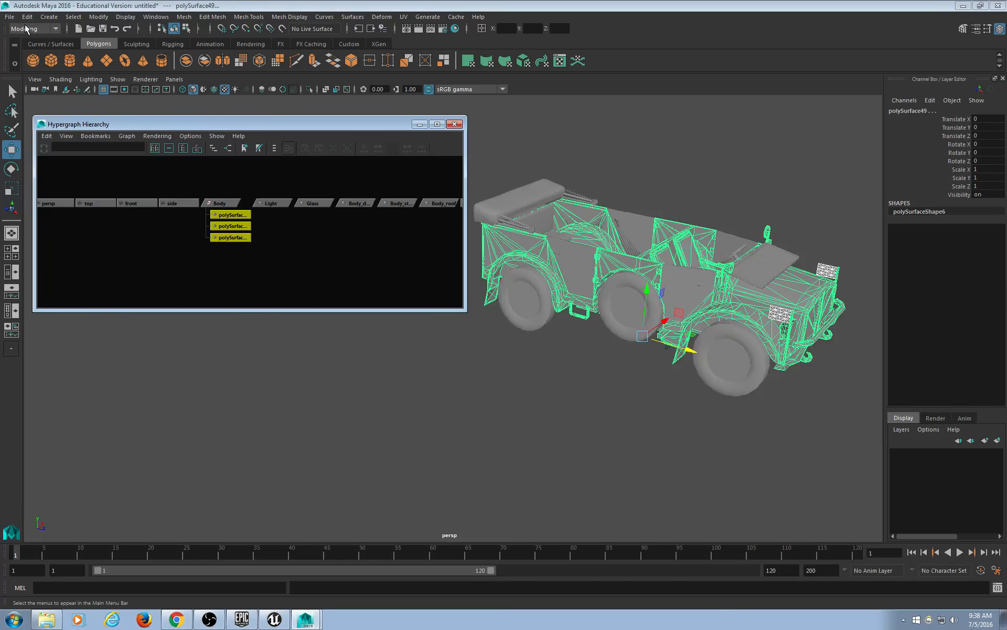
Open the Save As dialog from File > Save Scene As and check the texture folder.
{"action": "left_click", "coordinate": [9, 16]}
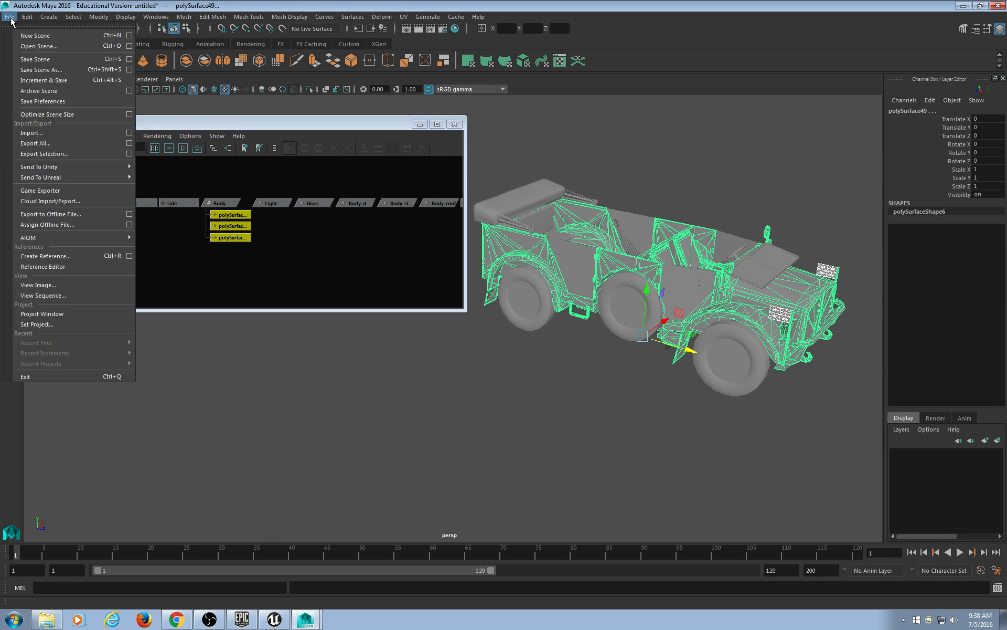
{"action": "left_click", "coordinate": [35, 65]}
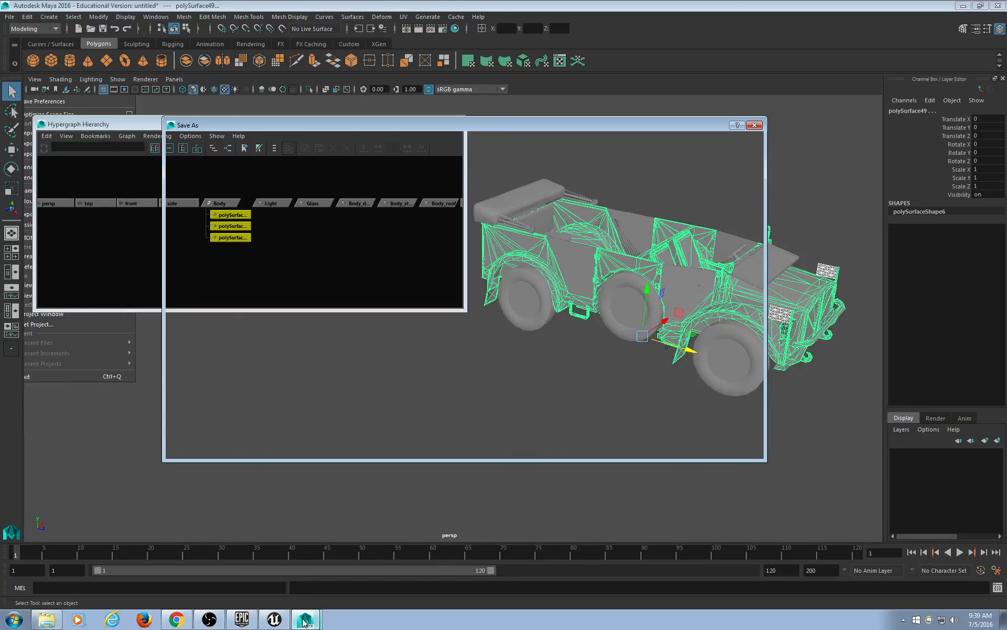
{"action": "left_click", "coordinate": [55, 621]}
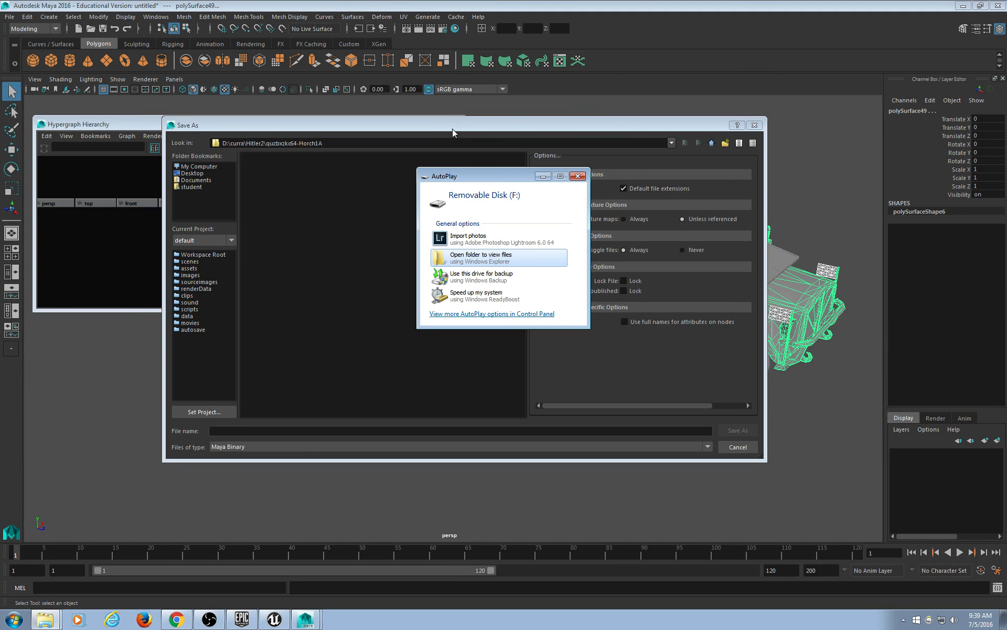
Open Removable Disk (F:) from AutoPlay in an enlarged window, then return to Save As.
{"action": "left_click", "coordinate": [473, 257]}
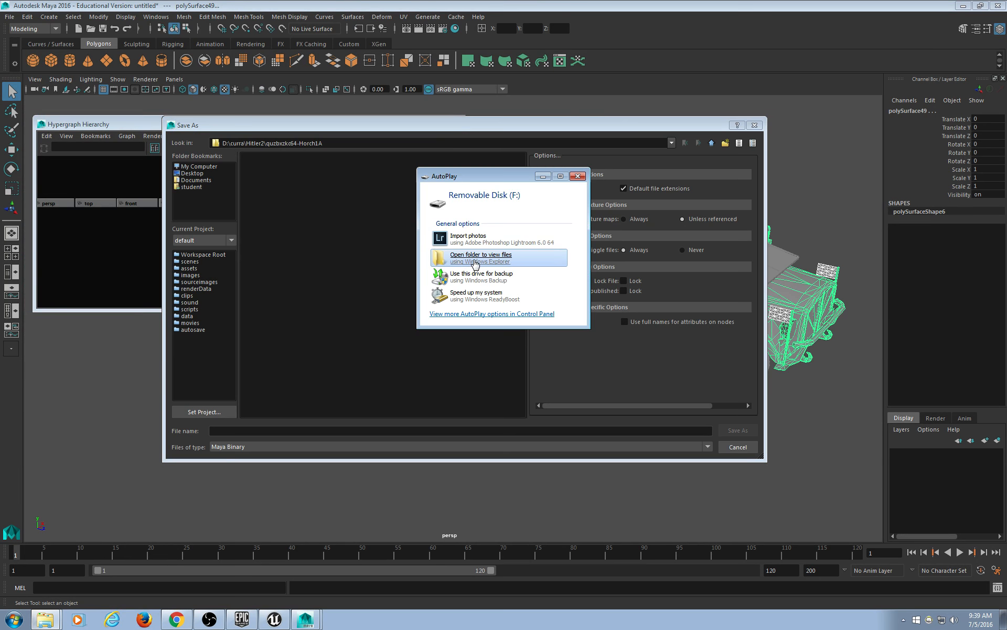
{"action": "left_click_drag", "start_coordinate": [682, 68], "coordinate": [598, 66]}
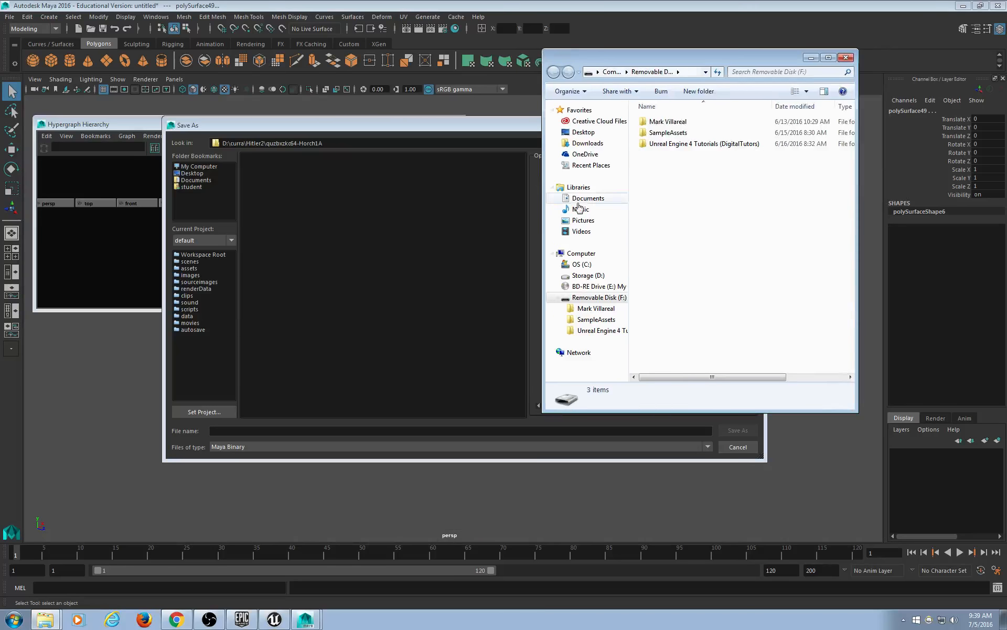
{"action": "left_click_drag", "start_coordinate": [543, 413], "coordinate": [467, 460]}
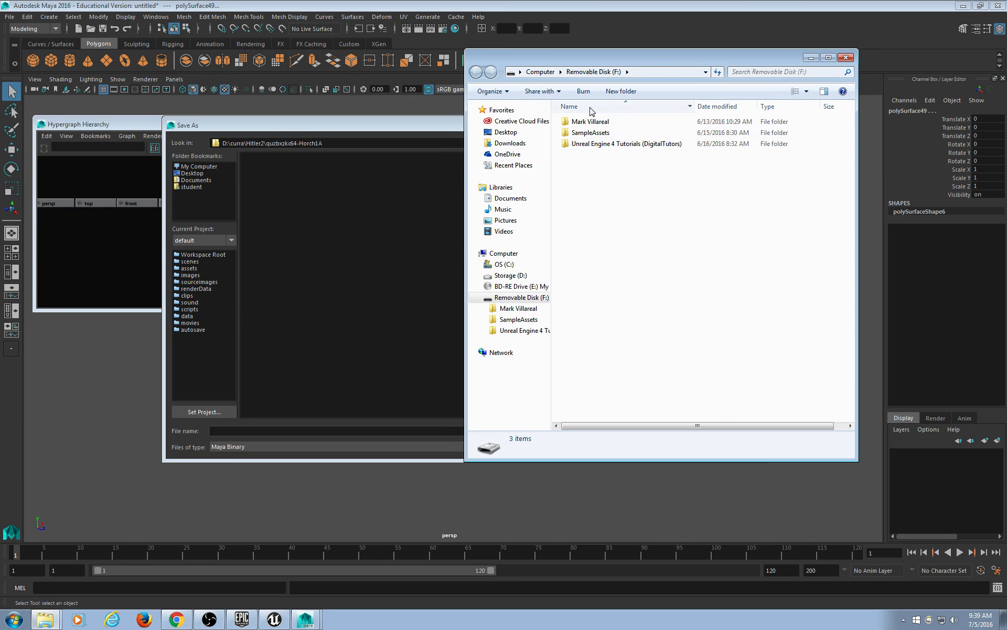
{"action": "left_click", "coordinate": [381, 128]}
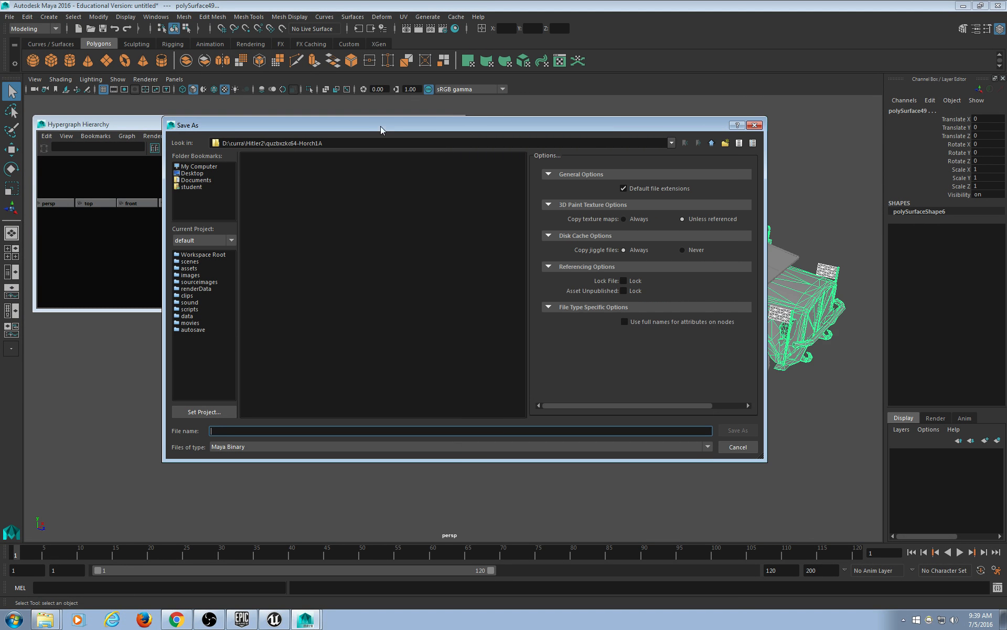
Save the scene as Jeep in Maya ASCII format in the D:\curra\Hitler2 folder.
{"action": "left_click", "coordinate": [711, 143]}
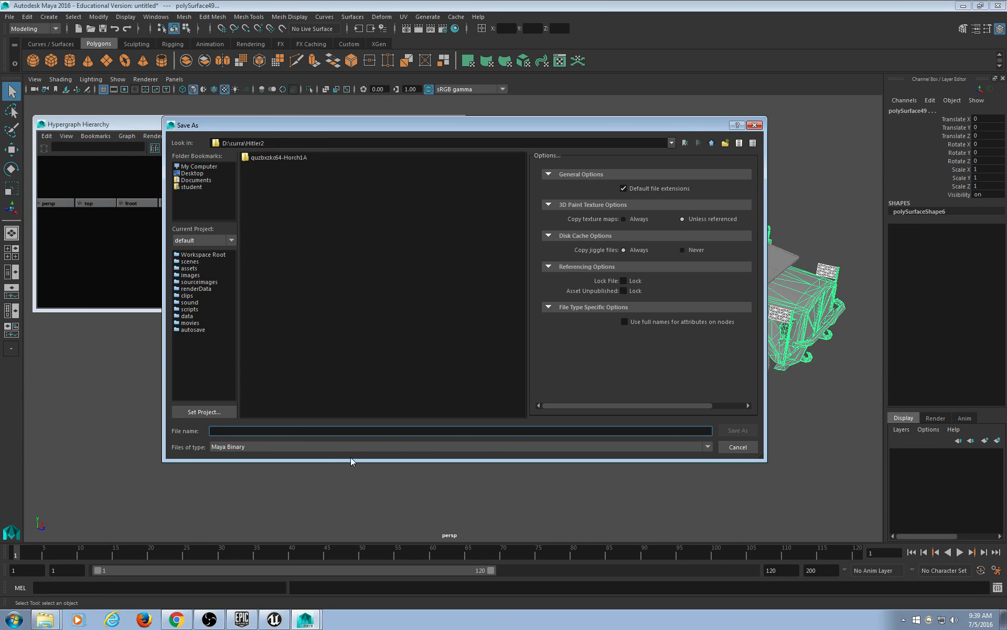
{"action": "left_click", "coordinate": [287, 465]}
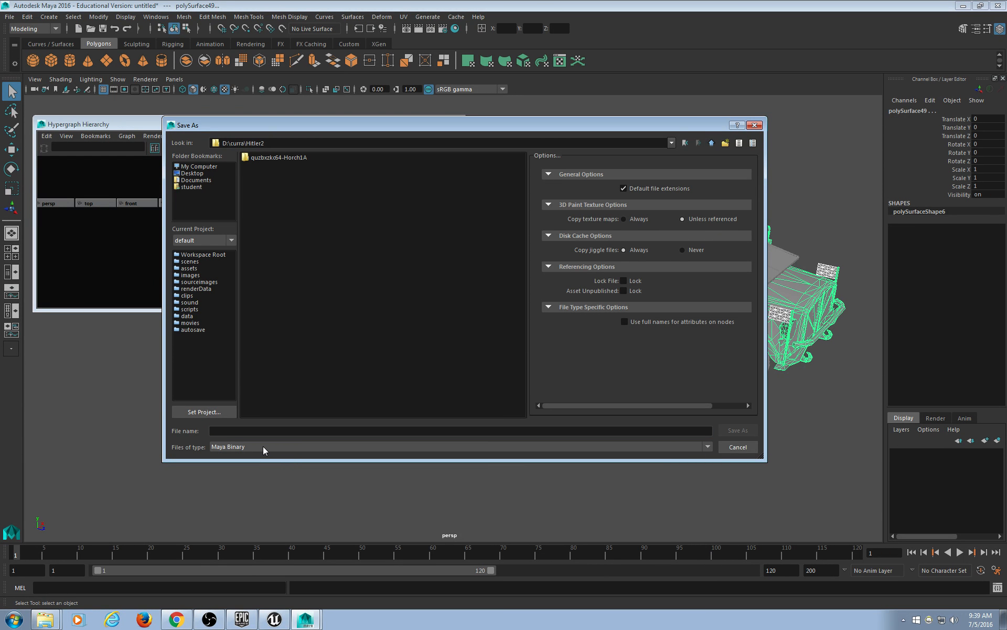
{"action": "left_click", "coordinate": [259, 446]}
{"action": "left_click", "coordinate": [253, 456]}
{"action": "left_click", "coordinate": [247, 431]}
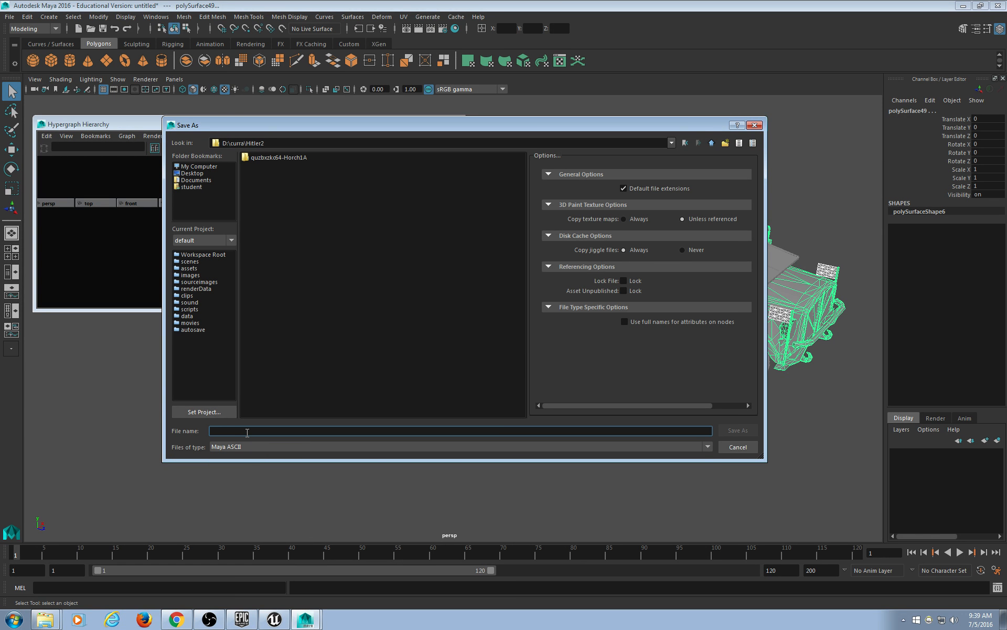
{"action": "type", "text": "Jeep"}
{"action": "key", "text": "Return"}
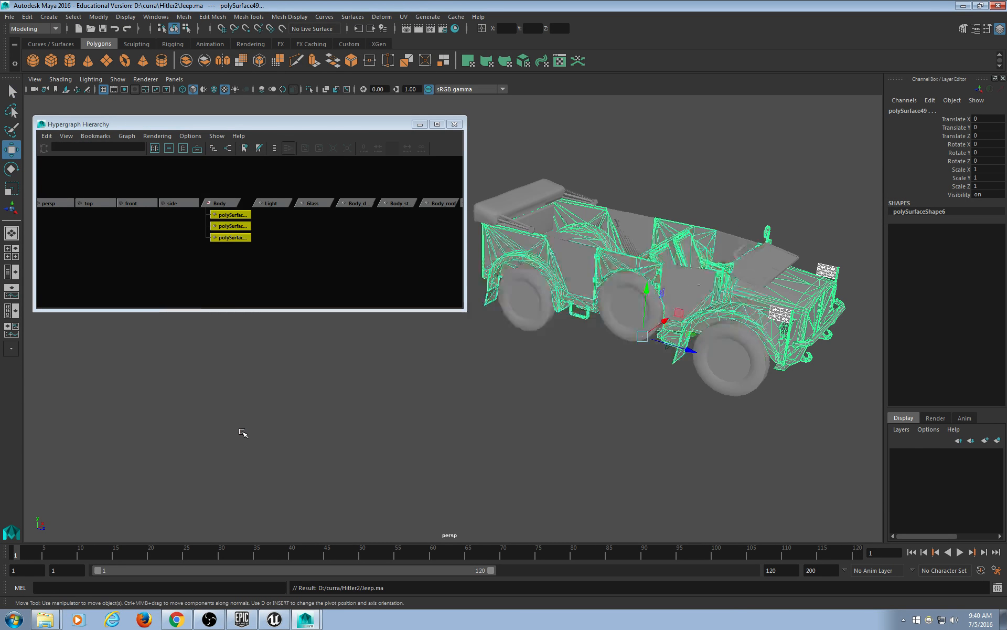
Copy Jeep.ma from the Hitler2 folder onto Removable Disk (F:).
{"action": "left_click", "coordinate": [46, 619]}
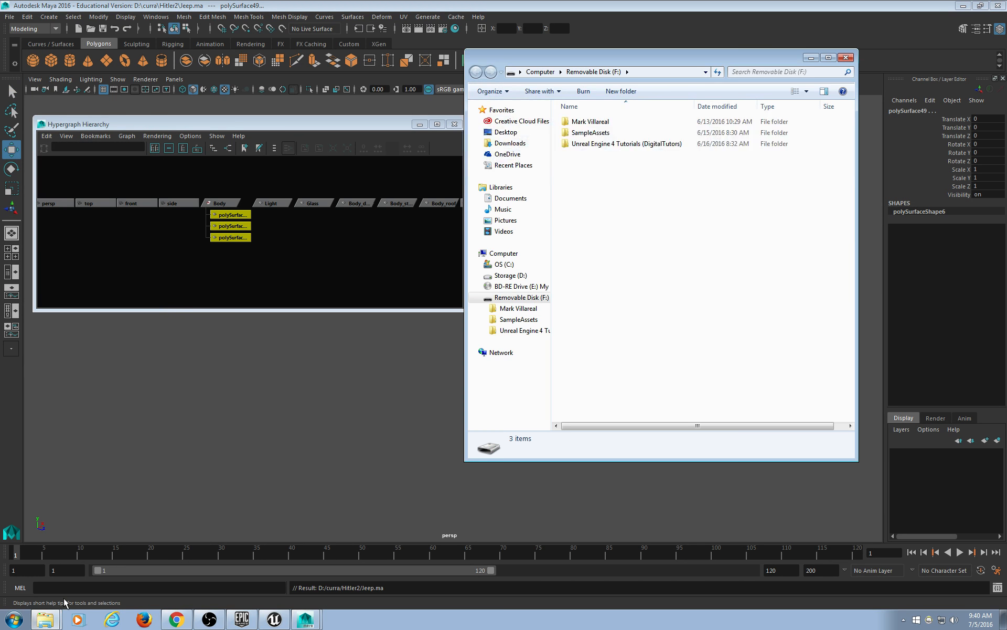
{"action": "left_click", "coordinate": [964, 6]}
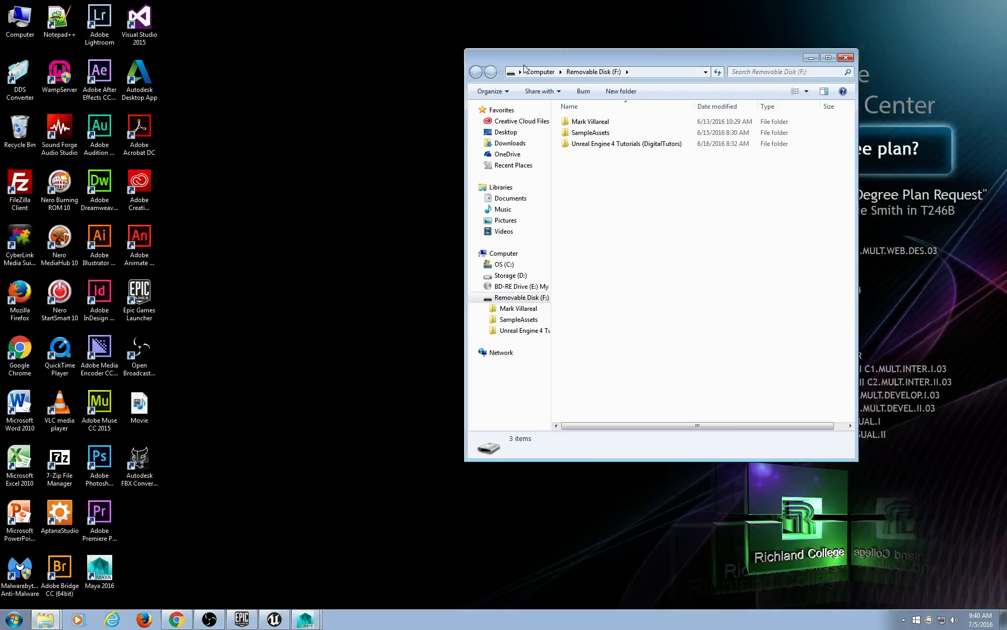
{"action": "left_click", "coordinate": [49, 619]}
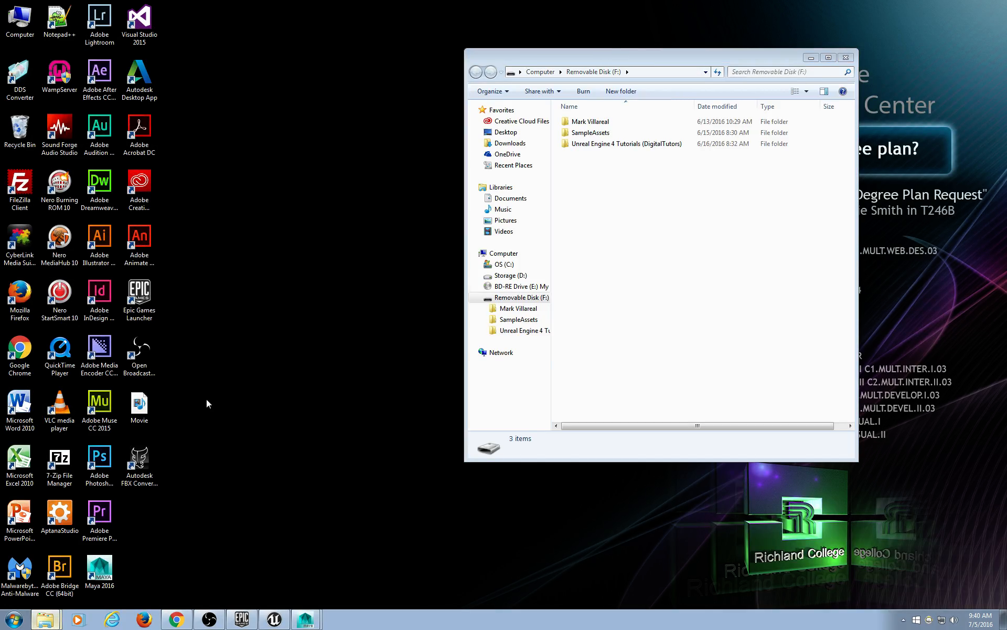
{"action": "left_click_drag", "start_coordinate": [676, 43], "coordinate": [149, 50]}
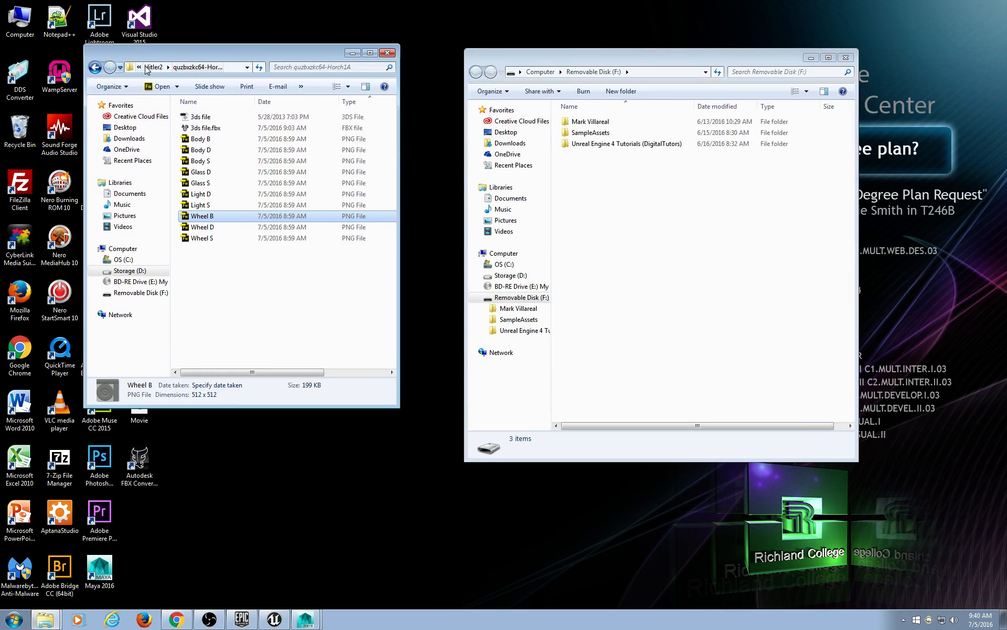
{"action": "left_click", "coordinate": [153, 66]}
{"action": "left_click", "coordinate": [211, 141]}
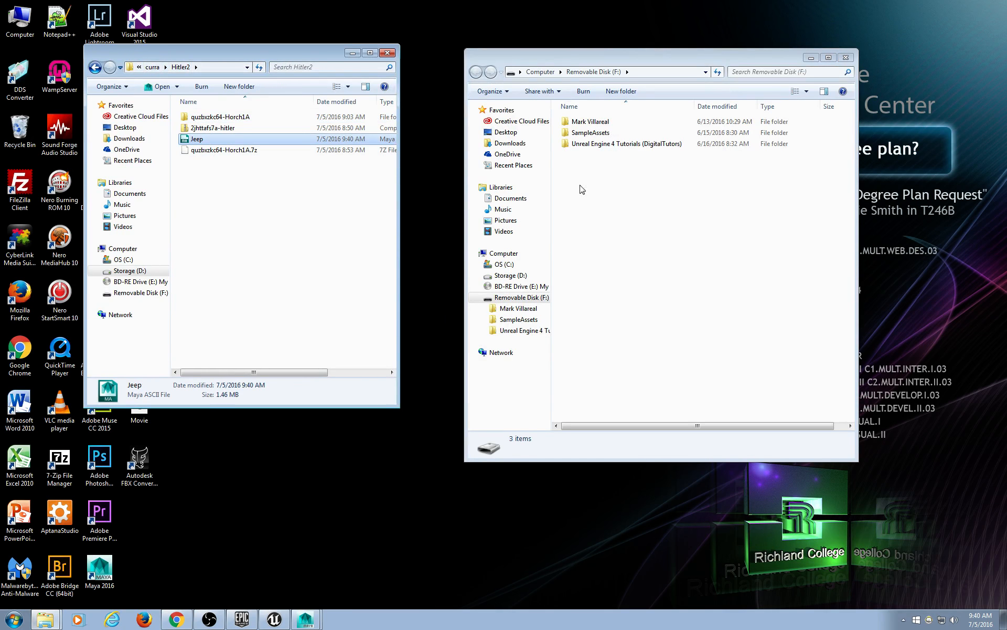
{"action": "left_click", "coordinate": [591, 220]}
{"action": "key", "text": "ctrl+v"}
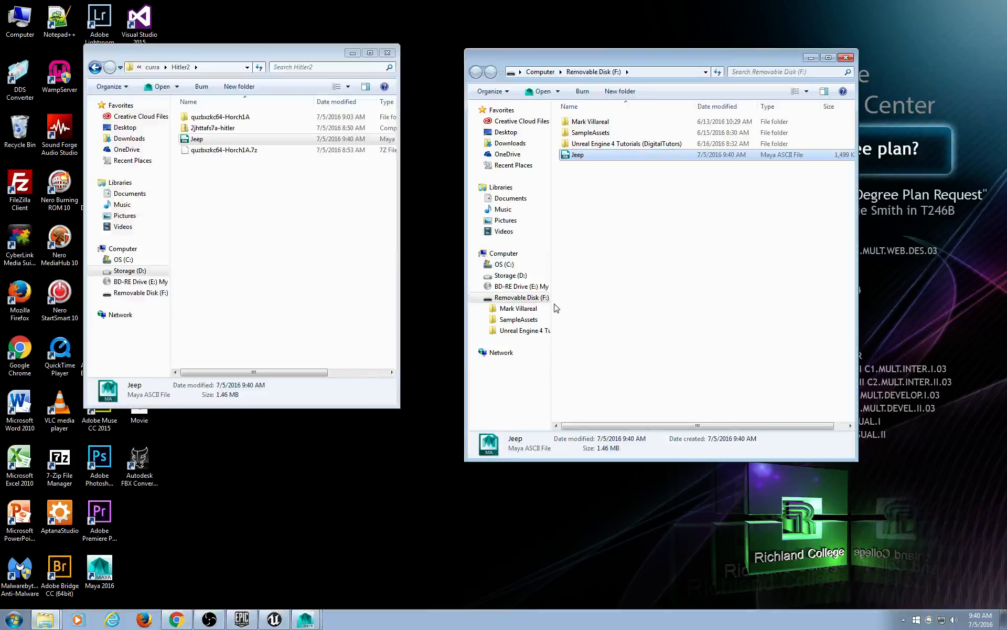
Eject Removable Disk (F:) and move the Hitler2 window toward the screen centre.
{"action": "right_click", "coordinate": [507, 301]}
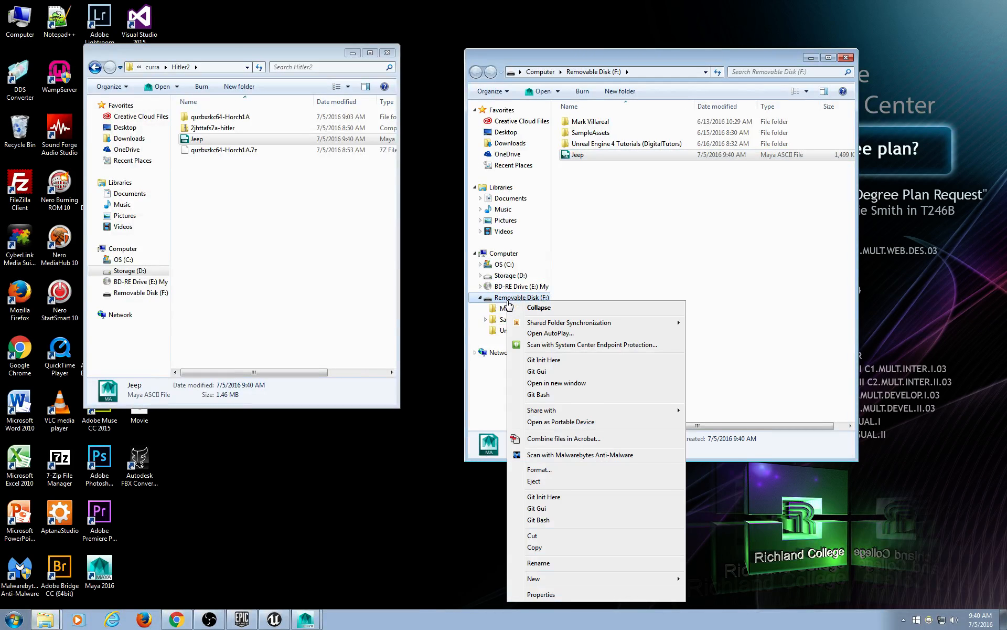
{"action": "left_click", "coordinate": [534, 481]}
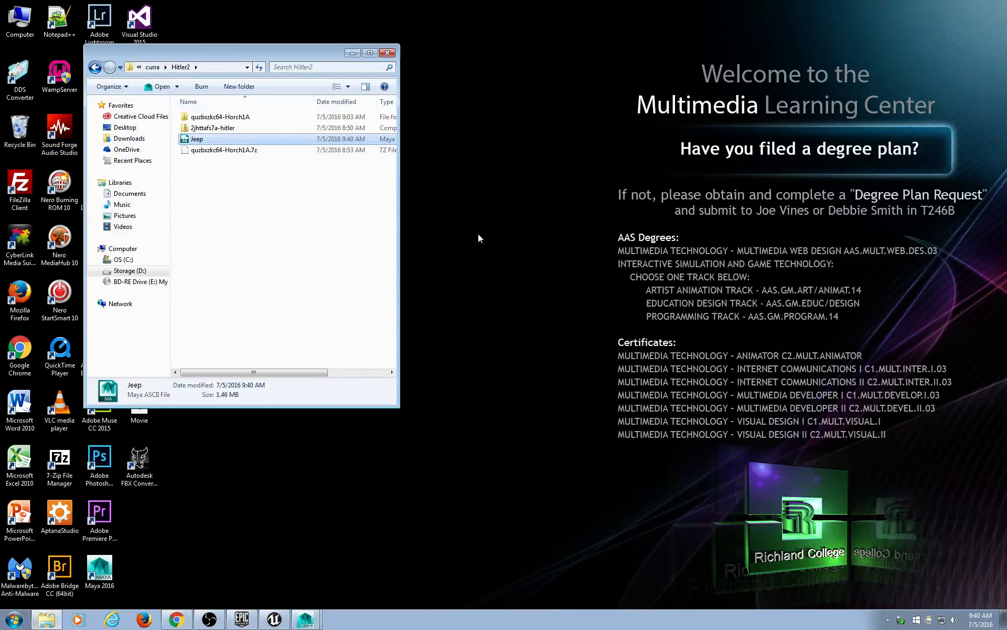
{"action": "left_click_drag", "start_coordinate": [274, 53], "coordinate": [561, 51]}
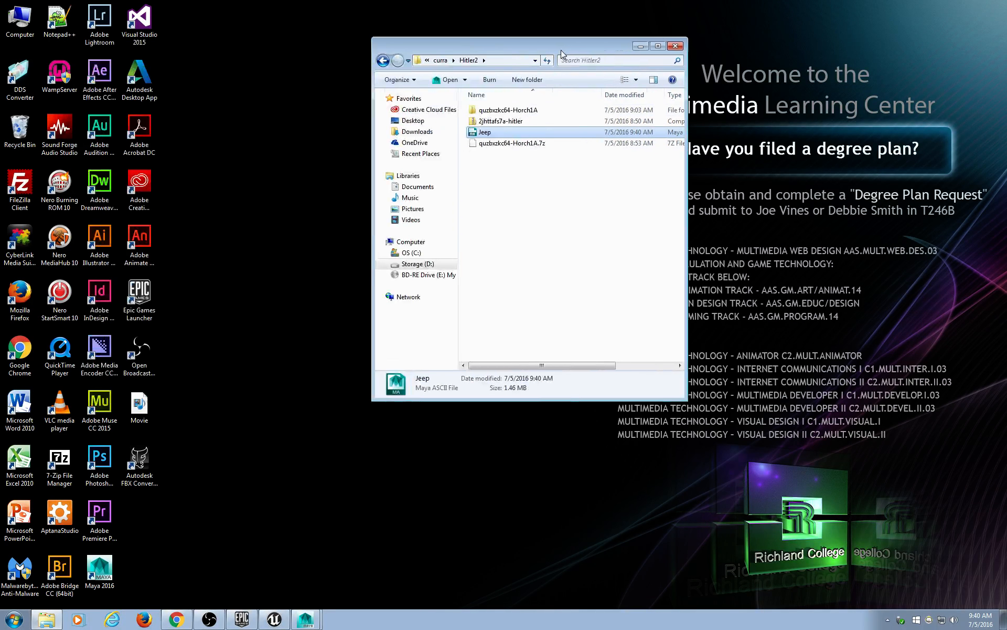
Back in Maya, marquee-select polySurface46, 48 and 49 under Body and unparent them with Shift+P.
{"action": "left_click", "coordinate": [307, 619]}
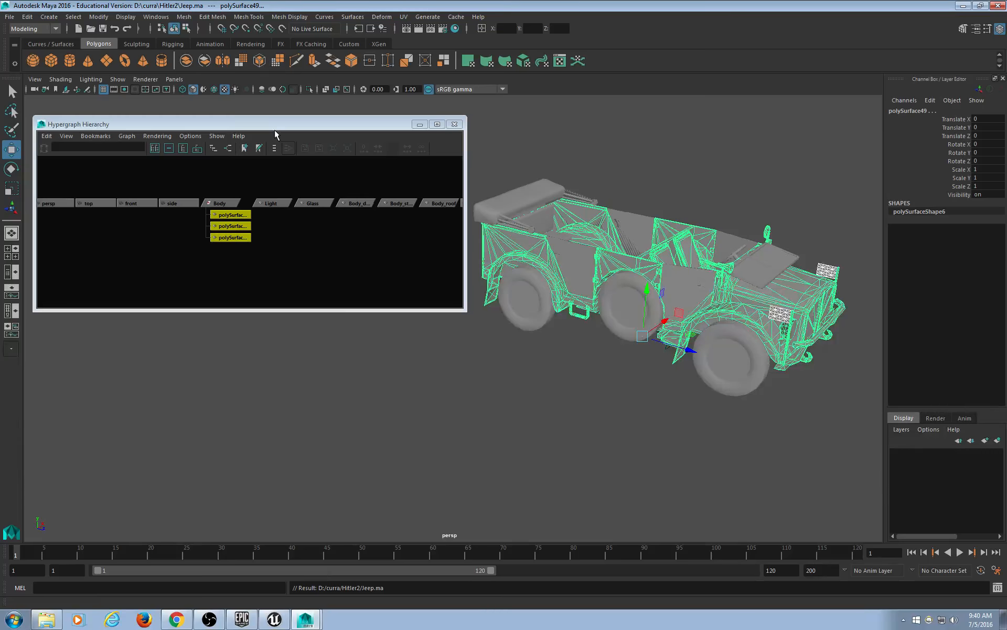
{"action": "left_click_drag", "start_coordinate": [275, 126], "coordinate": [293, 129]}
{"action": "scroll", "coordinate": [345, 216], "scroll_direction": "up", "scroll_amount": 5}
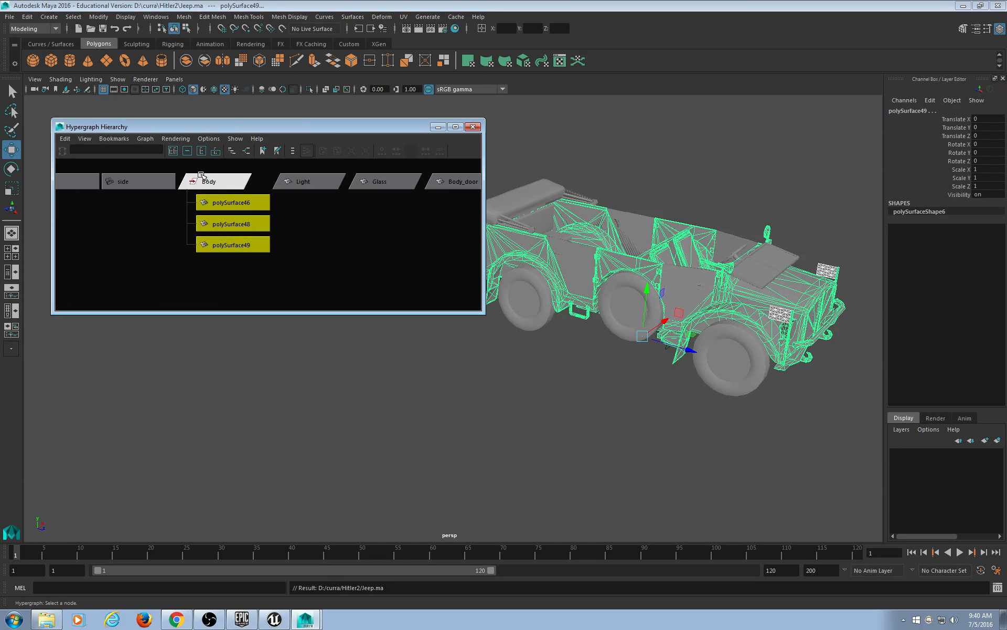
{"action": "left_click", "coordinate": [212, 181]}
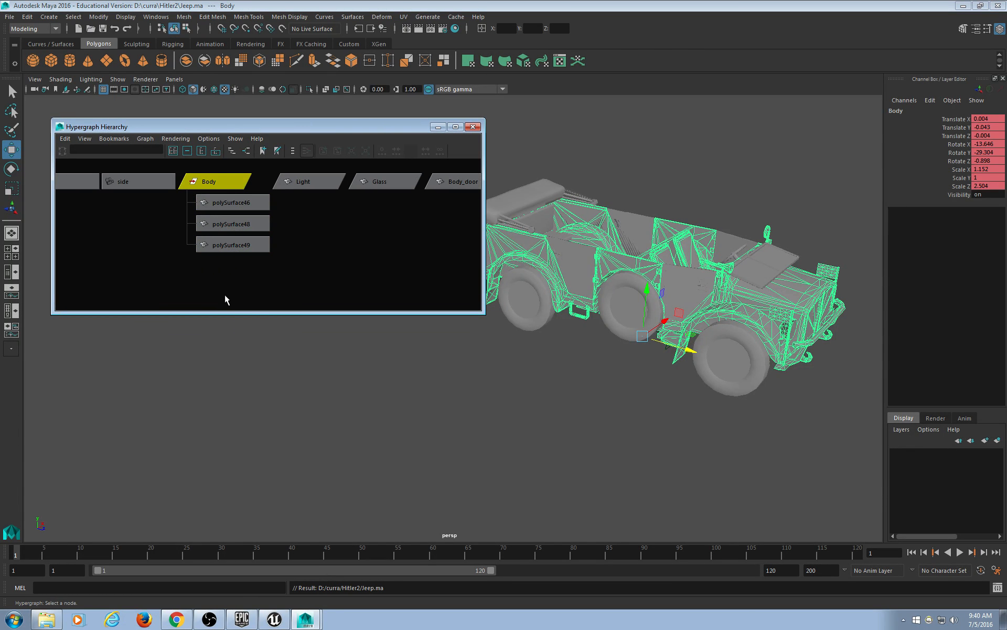
{"action": "left_click_drag", "start_coordinate": [225, 297], "coordinate": [225, 196]}
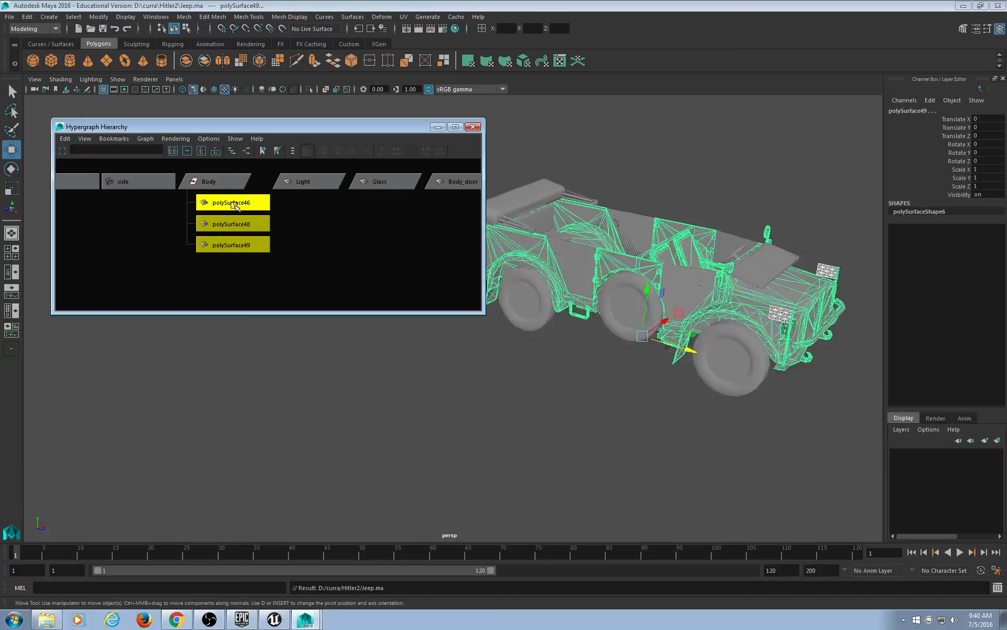
{"action": "left_click", "coordinate": [240, 291]}
{"action": "left_click", "coordinate": [237, 244]}
{"action": "left_click", "coordinate": [235, 222]}
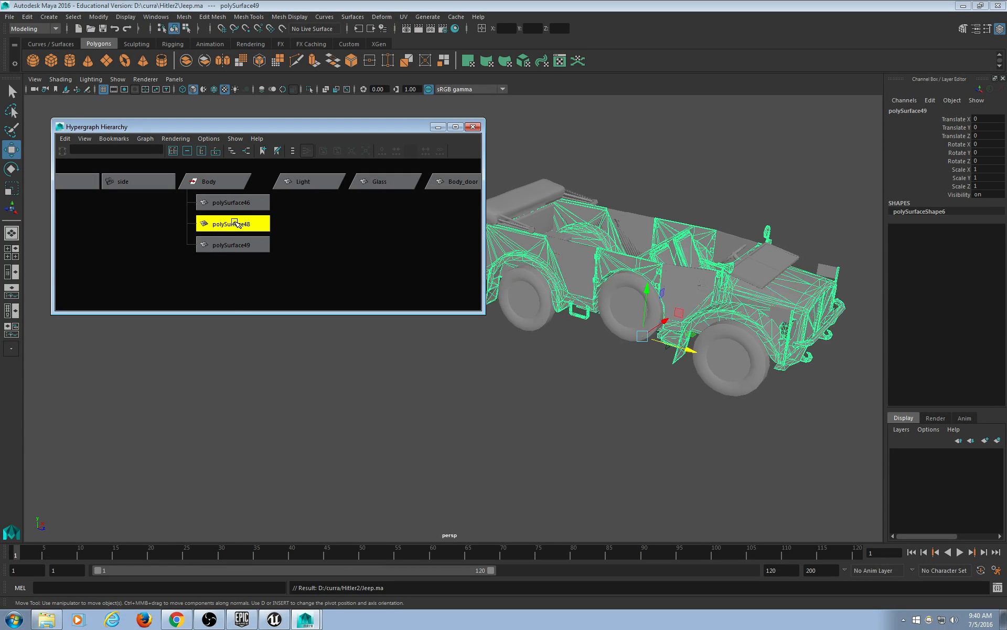
{"action": "left_click", "coordinate": [231, 203]}
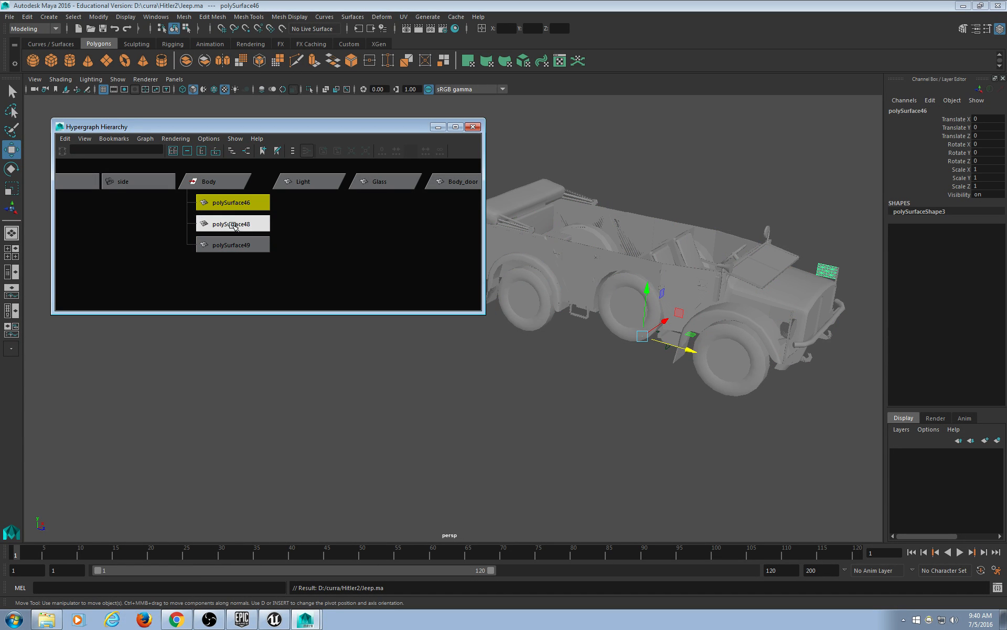
{"action": "left_click_drag", "start_coordinate": [241, 279], "coordinate": [239, 195]}
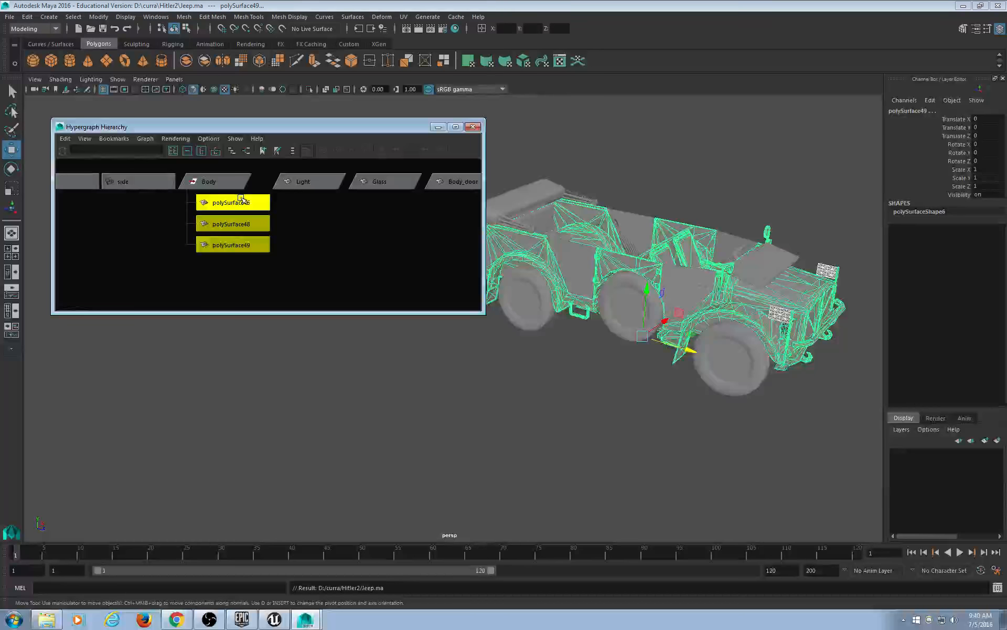
{"action": "key", "text": "shift+p"}
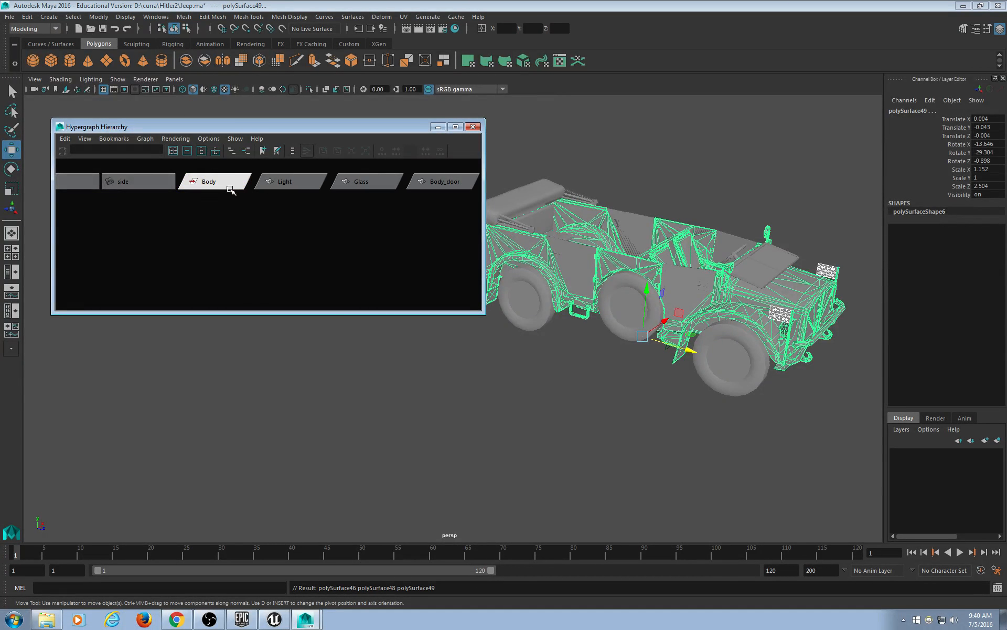
Delete the empty Body group from the scene.
{"action": "left_click", "coordinate": [222, 183]}
{"action": "left_click_drag", "start_coordinate": [503, 385], "coordinate": [519, 362], "text": "alt"}
{"action": "key", "text": "f"}
{"action": "key", "text": "Delete"}
Select the windshield Glass and the Body_door panels in the viewport to identify them.
{"action": "right_click_drag", "start_coordinate": [692, 401], "coordinate": [526, 400], "text": "alt"}
{"action": "middle_click_drag", "start_coordinate": [526, 400], "coordinate": [679, 401], "text": "alt"}
{"action": "scroll", "coordinate": [356, 242], "scroll_direction": "down", "scroll_amount": 2}
{"action": "scroll", "coordinate": [362, 242], "scroll_direction": "down", "scroll_amount": 5}
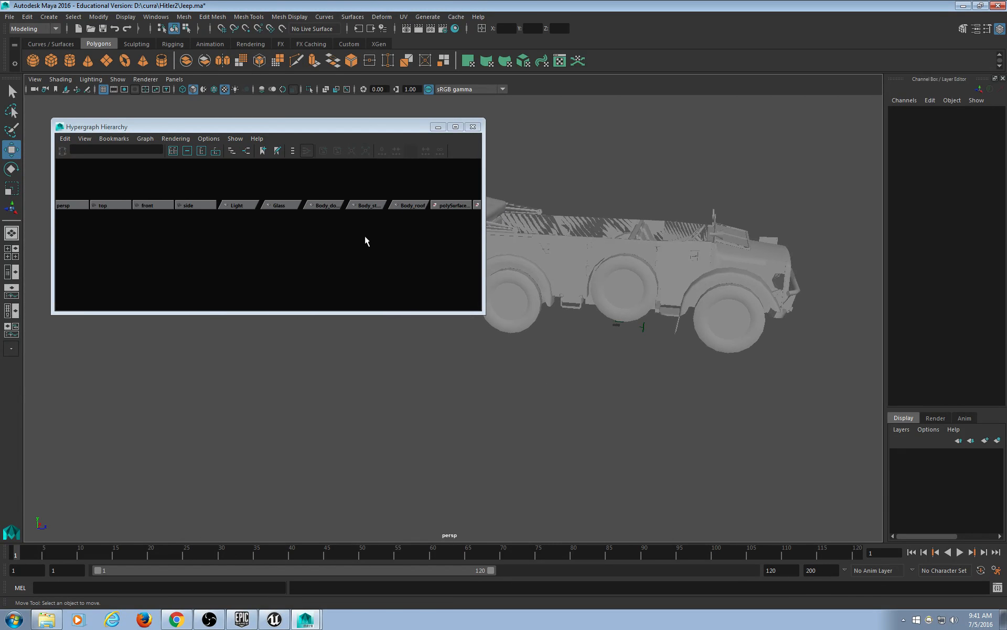
{"action": "left_click_drag", "start_coordinate": [715, 316], "coordinate": [678, 357], "text": "alt"}
{"action": "left_click", "coordinate": [671, 327]}
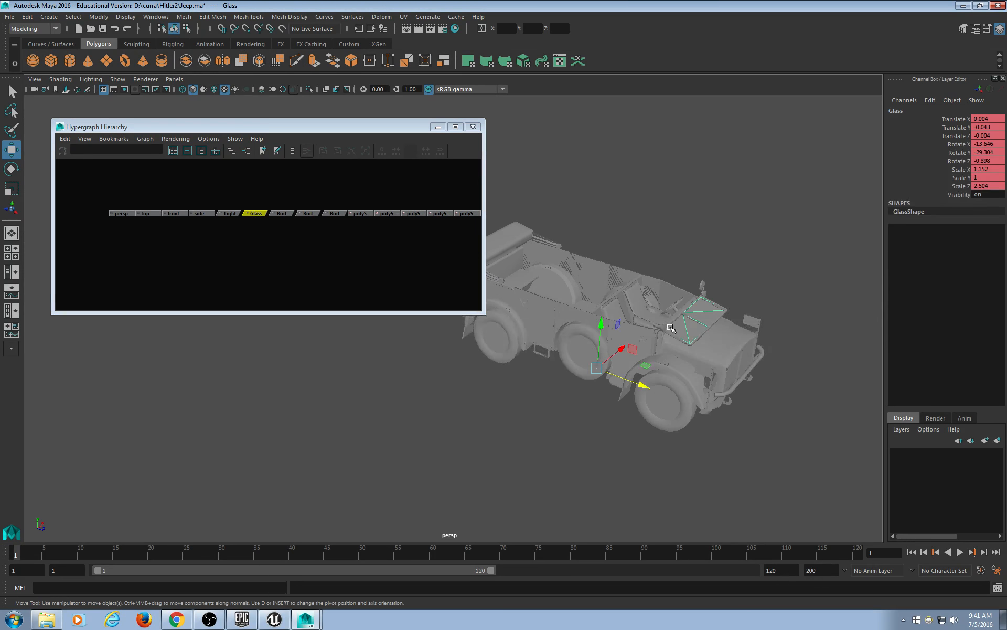
{"action": "left_click", "coordinate": [703, 335]}
{"action": "right_click_drag", "start_coordinate": [703, 341], "coordinate": [716, 357], "text": "alt"}
{"action": "middle_click_drag", "start_coordinate": [716, 356], "coordinate": [610, 341], "text": "alt"}
{"action": "left_click", "coordinate": [666, 316]}
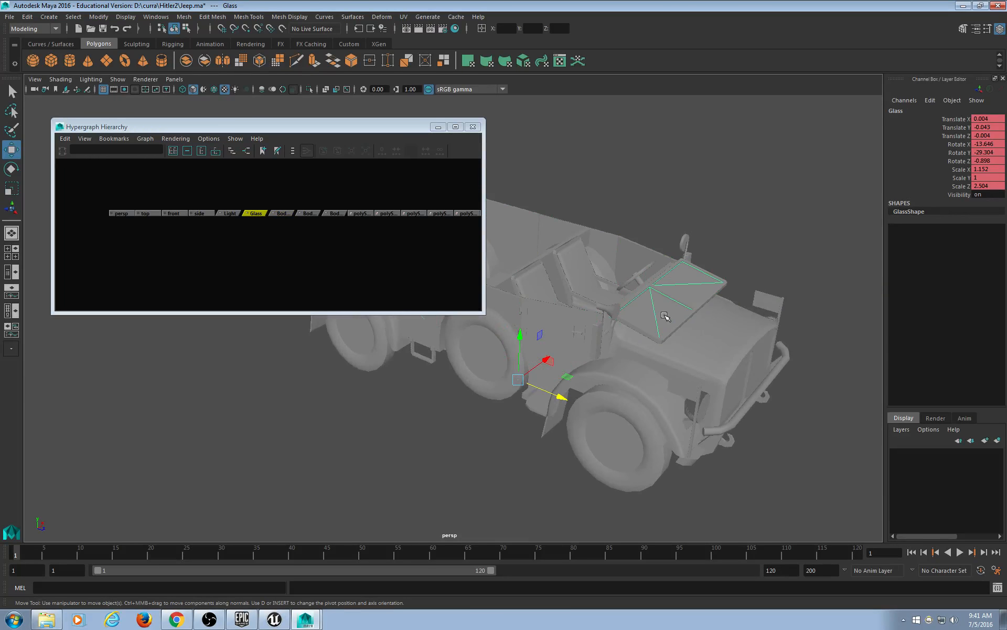
Narrow the Hypergraph and identify the wheel nodes, polySurface42 and polySurface46.
{"action": "left_click", "coordinate": [482, 173]}
{"action": "left_click_drag", "start_coordinate": [483, 174], "coordinate": [339, 176]}
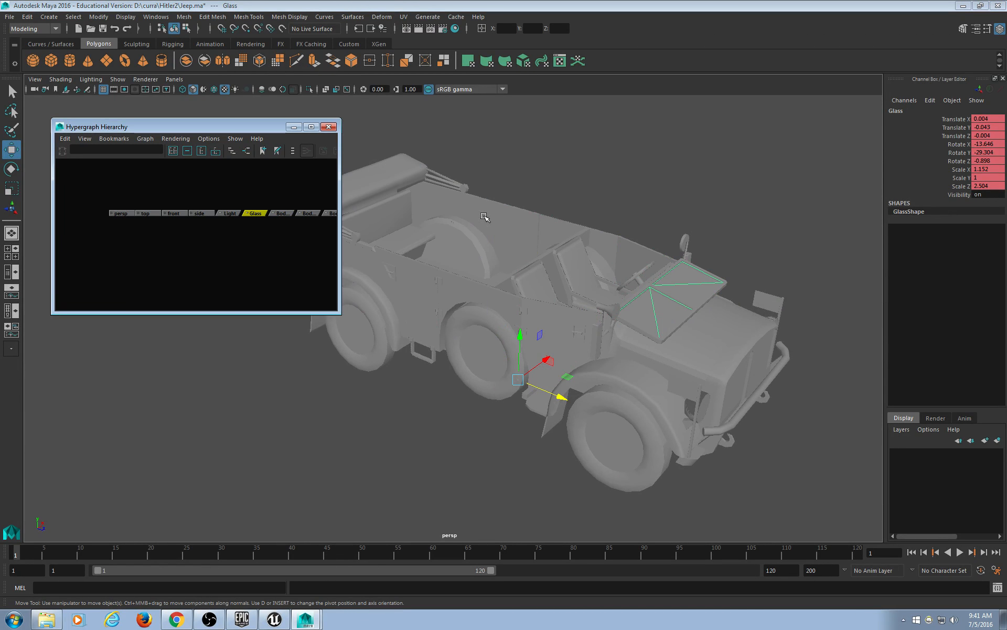
{"action": "middle_click_drag", "start_coordinate": [464, 271], "coordinate": [519, 234], "text": "alt"}
{"action": "left_click", "coordinate": [517, 309]}
{"action": "left_click", "coordinate": [439, 317]}
{"action": "middle_click_drag", "start_coordinate": [248, 237], "coordinate": [173, 231], "text": "alt"}
{"action": "scroll", "coordinate": [239, 230], "scroll_direction": "down", "scroll_amount": 3}
{"action": "middle_click_drag", "start_coordinate": [249, 230], "coordinate": [215, 232], "text": "alt"}
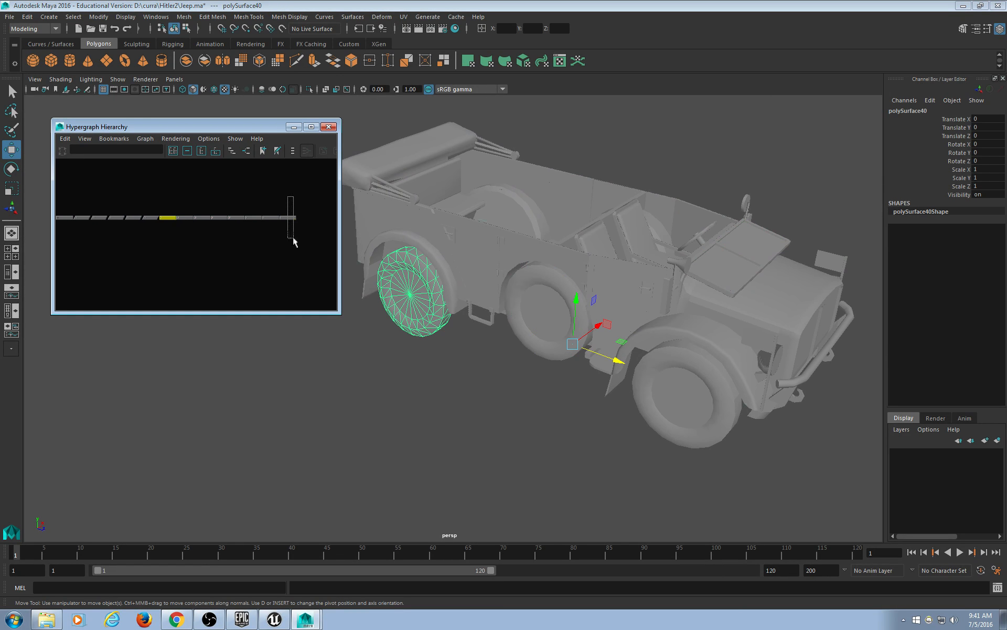
{"action": "left_click_drag", "start_coordinate": [292, 237], "coordinate": [293, 238]}
{"action": "left_click_drag", "start_coordinate": [266, 202], "coordinate": [201, 238]}
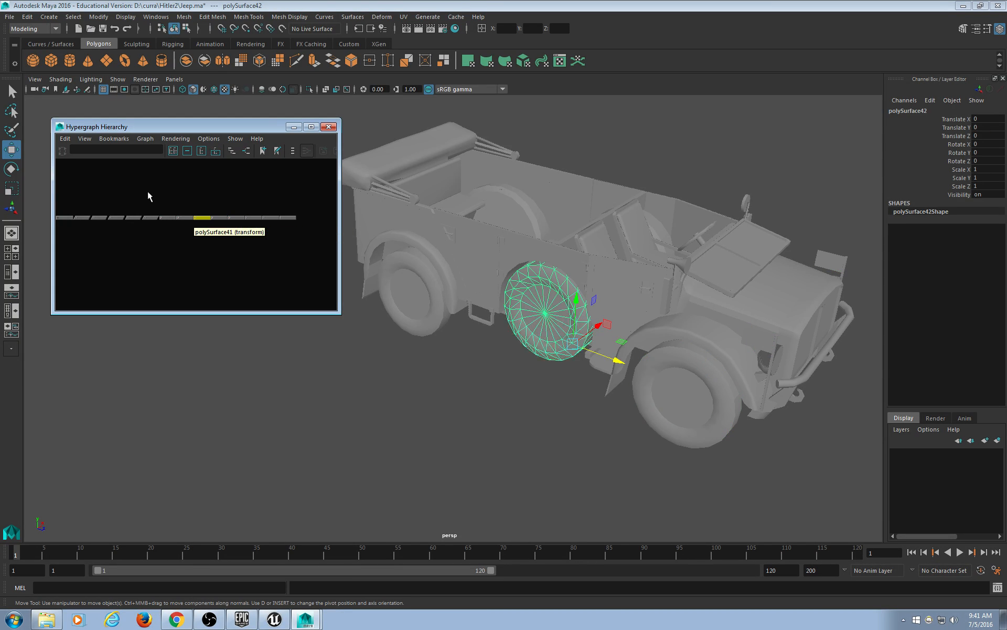
{"action": "left_click_drag", "start_coordinate": [148, 193], "coordinate": [129, 239]}
{"action": "middle_click_drag", "start_coordinate": [128, 240], "coordinate": [235, 263], "text": "alt"}
{"action": "left_click_drag", "start_coordinate": [209, 224], "coordinate": [214, 258]}
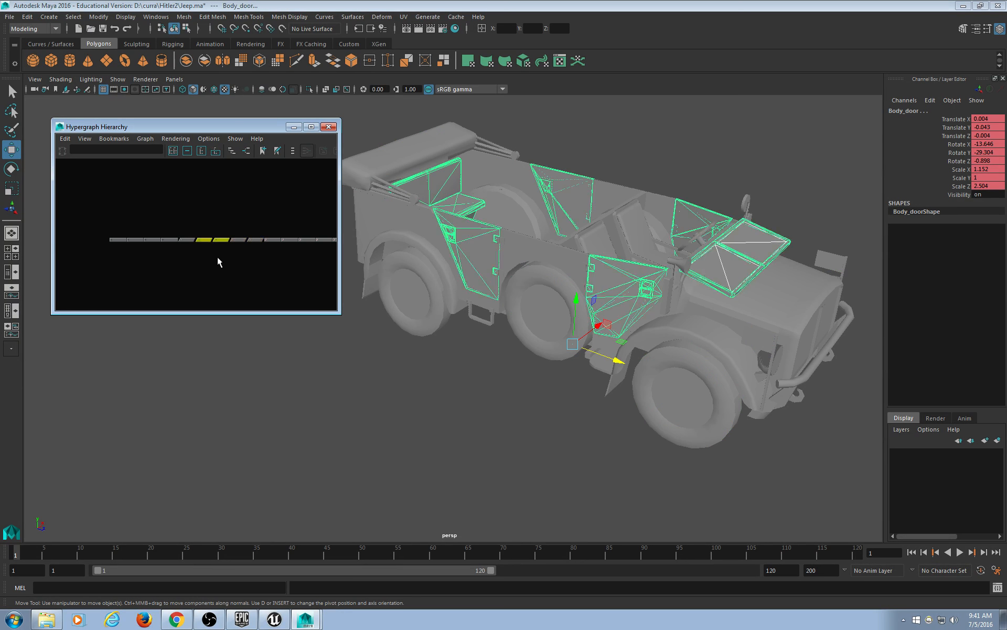
Identify polySurface49 as the jeep body, plus Body_roof and polySurface48 in the Hypergraph.
{"action": "left_click_drag", "start_coordinate": [339, 151], "coordinate": [568, 151]}
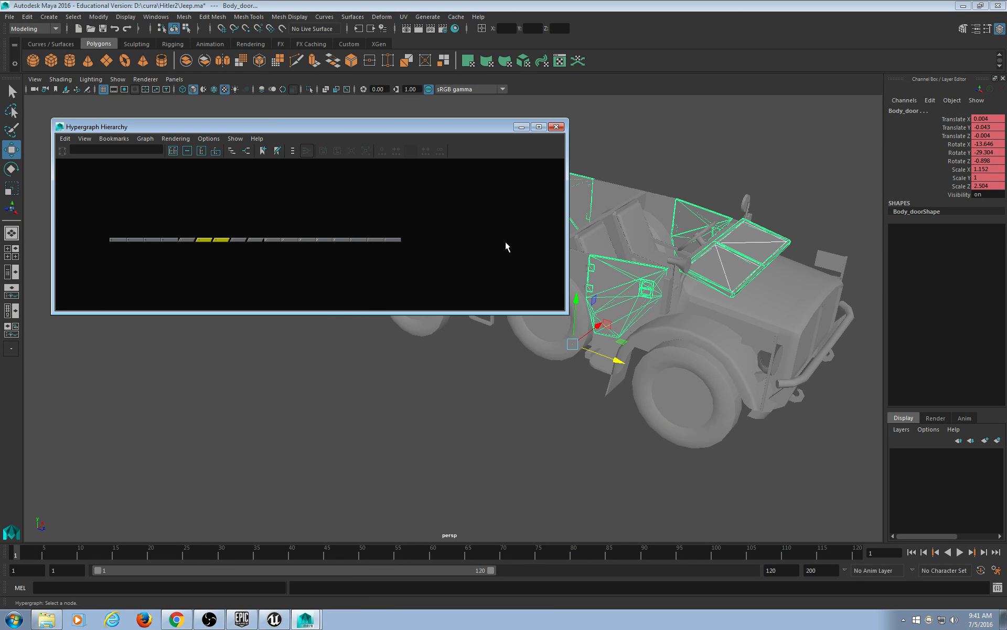
{"action": "scroll", "coordinate": [478, 266], "scroll_direction": "up", "scroll_amount": 3}
{"action": "scroll", "coordinate": [469, 264], "scroll_direction": "up", "scroll_amount": 1}
{"action": "middle_click_drag", "start_coordinate": [257, 261], "coordinate": [336, 222], "text": "alt"}
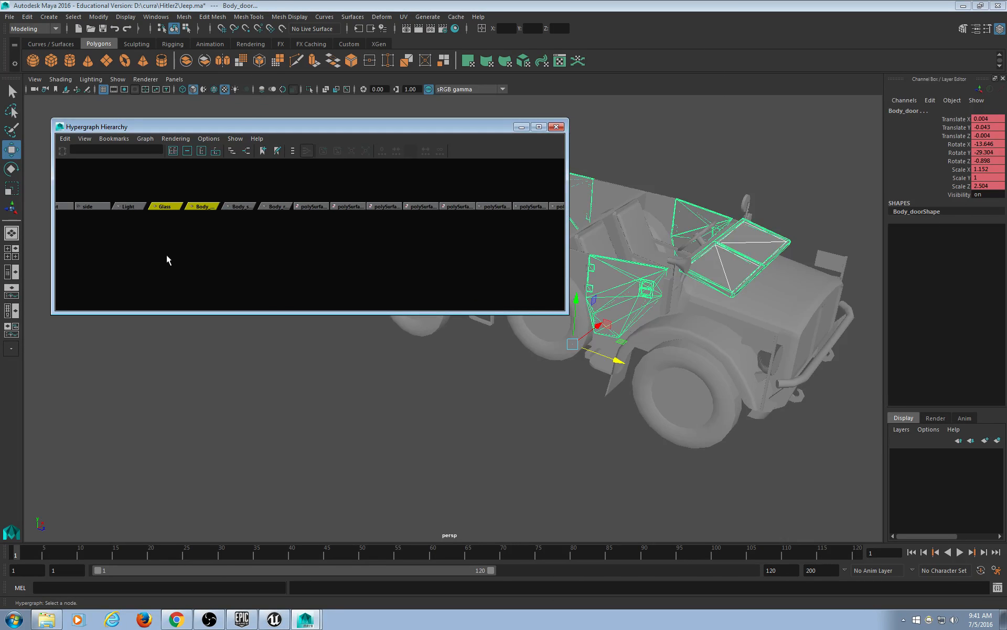
{"action": "middle_click_drag", "start_coordinate": [168, 255], "coordinate": [265, 281], "text": "alt"}
{"action": "middle_click_drag", "start_coordinate": [483, 248], "coordinate": [241, 245], "text": "alt"}
{"action": "left_click_drag", "start_coordinate": [427, 218], "coordinate": [424, 243]}
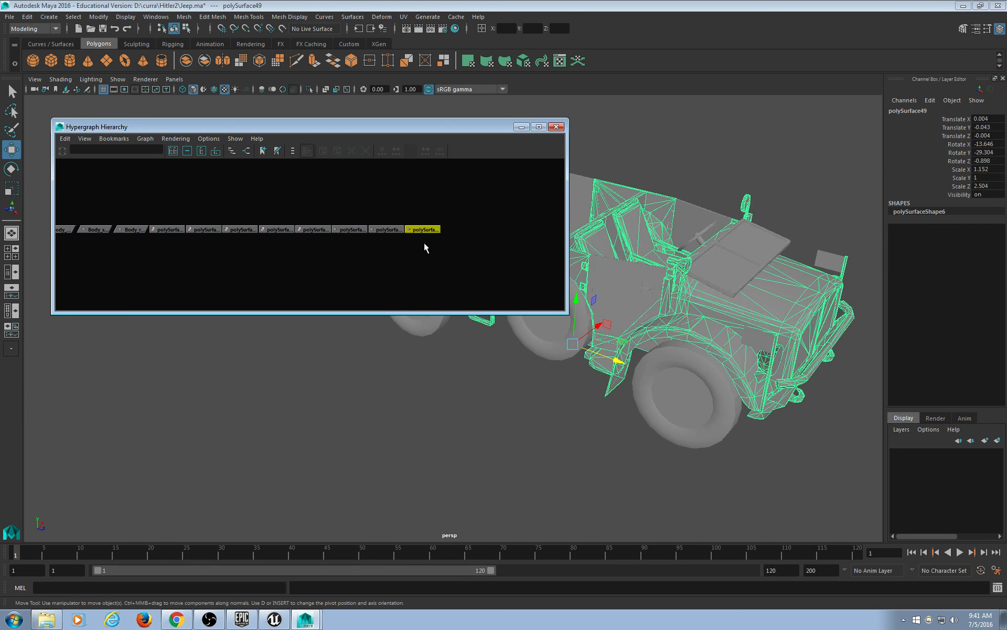
{"action": "middle_click_drag", "start_coordinate": [216, 272], "coordinate": [292, 281], "text": "alt"}
{"action": "left_click_drag", "start_coordinate": [227, 229], "coordinate": [218, 242]}
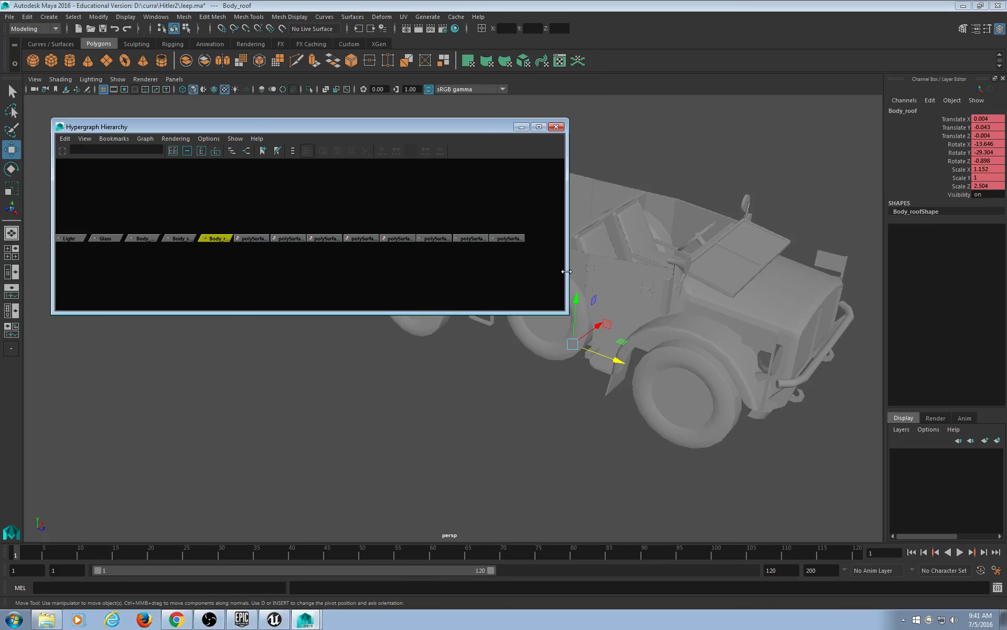
{"action": "left_click_drag", "start_coordinate": [566, 271], "coordinate": [471, 271]}
{"action": "middle_click_drag", "start_coordinate": [344, 204], "coordinate": [198, 211], "text": "alt"}
{"action": "left_click_drag", "start_coordinate": [376, 246], "coordinate": [376, 248]}
{"action": "left_click_drag", "start_coordinate": [334, 210], "coordinate": [326, 247]}
{"action": "left_click_drag", "start_coordinate": [775, 306], "coordinate": [724, 306], "text": "alt"}
Step through polySurface43, 42, 41, 40 and Body_roof nodes to identify each part.
{"action": "left_click", "coordinate": [303, 251]}
{"action": "left_click", "coordinate": [295, 237]}
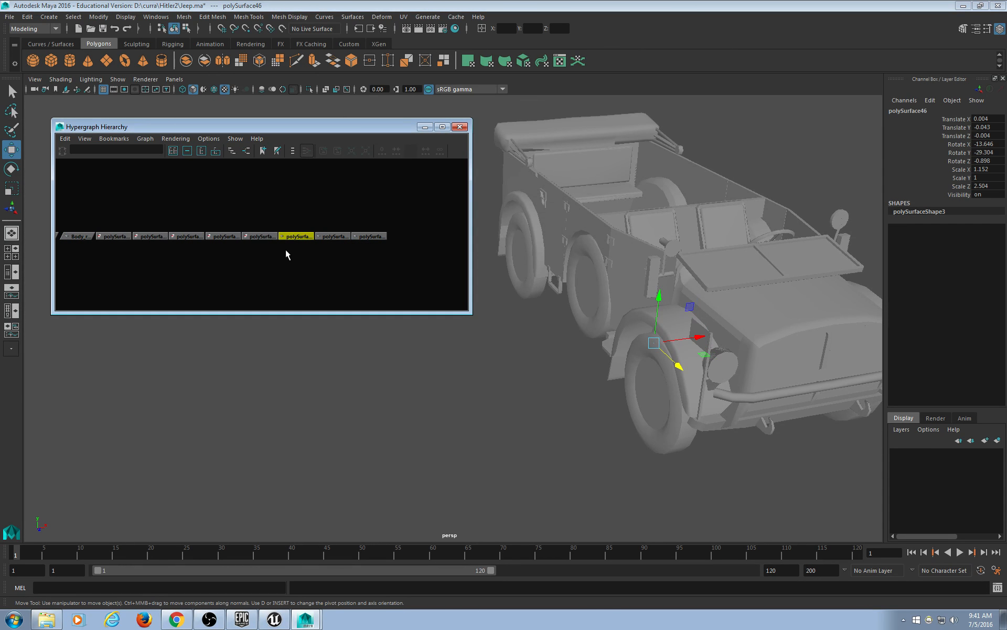
{"action": "left_click", "coordinate": [251, 238]}
{"action": "left_click", "coordinate": [208, 238]}
{"action": "left_click", "coordinate": [194, 236]}
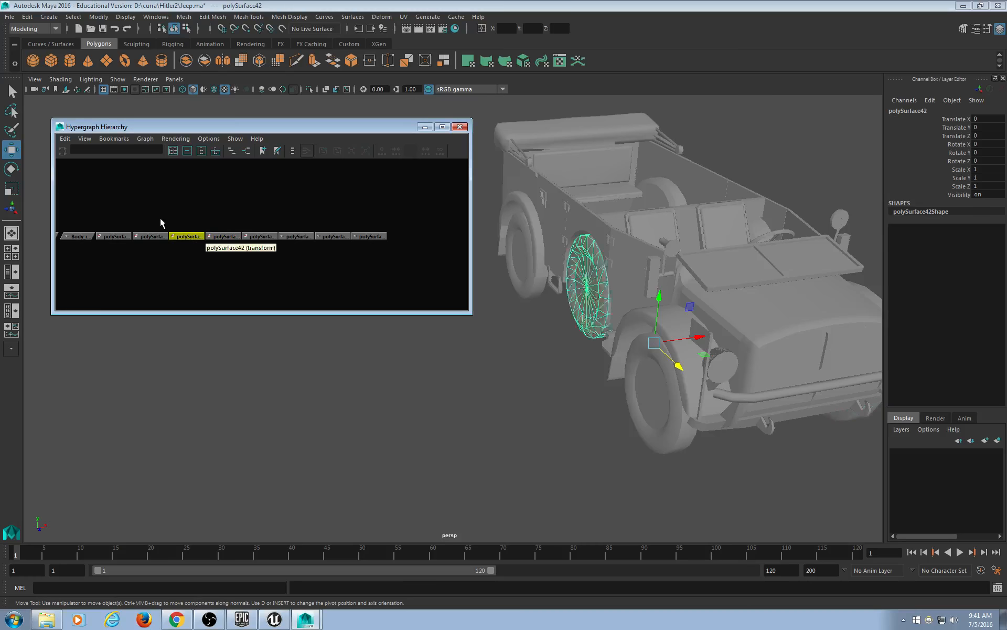
{"action": "left_click", "coordinate": [156, 236]}
{"action": "middle_click_drag", "start_coordinate": [154, 253], "coordinate": [289, 256], "text": "alt"}
{"action": "left_click", "coordinate": [250, 240]}
{"action": "left_click", "coordinate": [215, 237]}
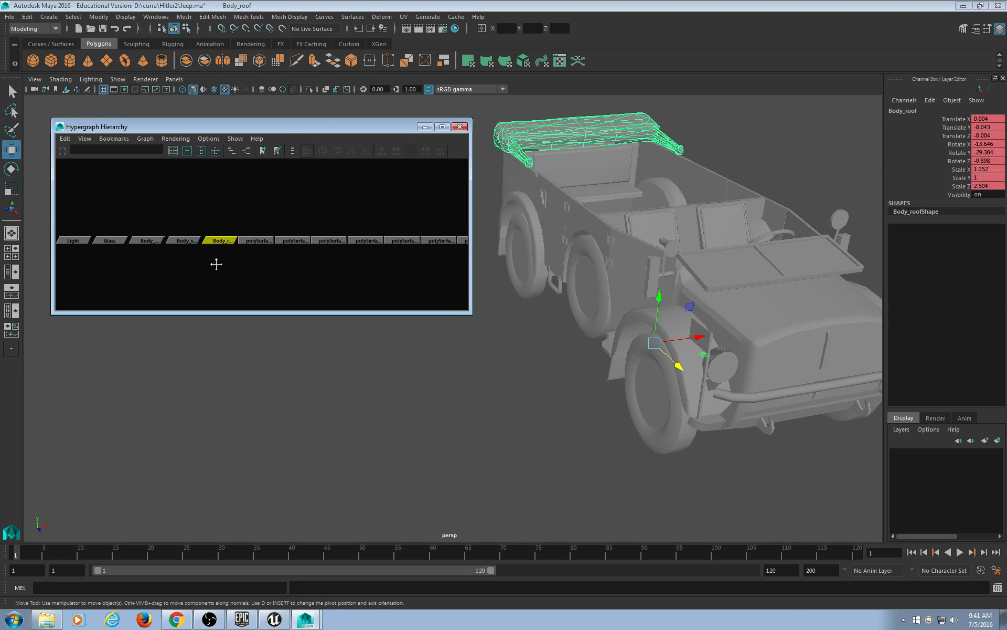
Check the Body_door, Glass, Light and camera nodes, then clear the selection.
{"action": "middle_click_drag", "start_coordinate": [216, 262], "coordinate": [295, 257], "text": "alt"}
{"action": "left_click", "coordinate": [281, 238]}
{"action": "left_click", "coordinate": [243, 238]}
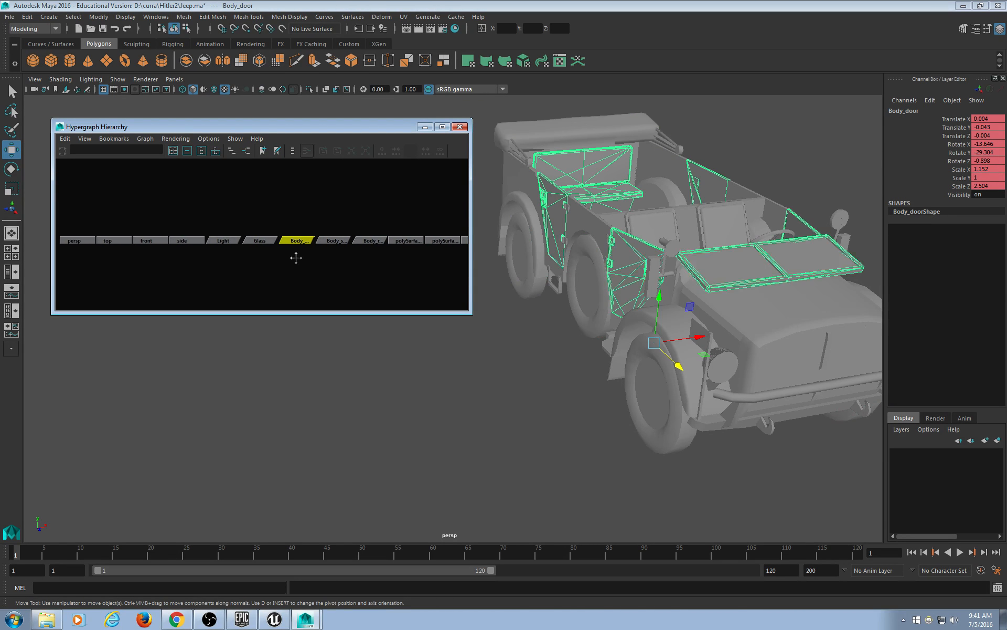
{"action": "left_click", "coordinate": [259, 242]}
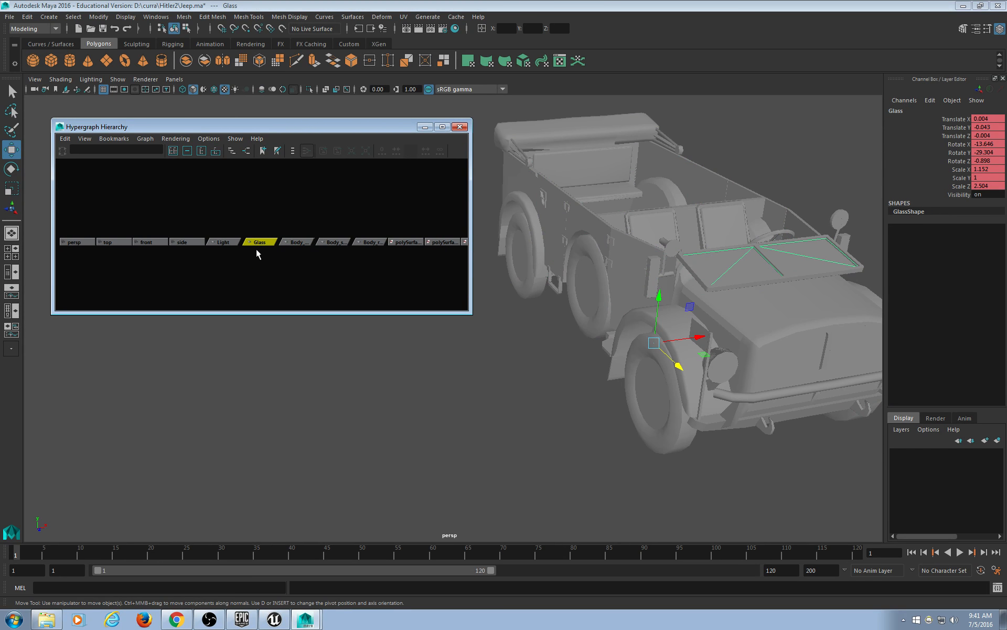
{"action": "left_click", "coordinate": [223, 242]}
{"action": "left_click", "coordinate": [186, 241]}
{"action": "middle_click_drag", "start_coordinate": [183, 270], "coordinate": [240, 273], "text": "alt"}
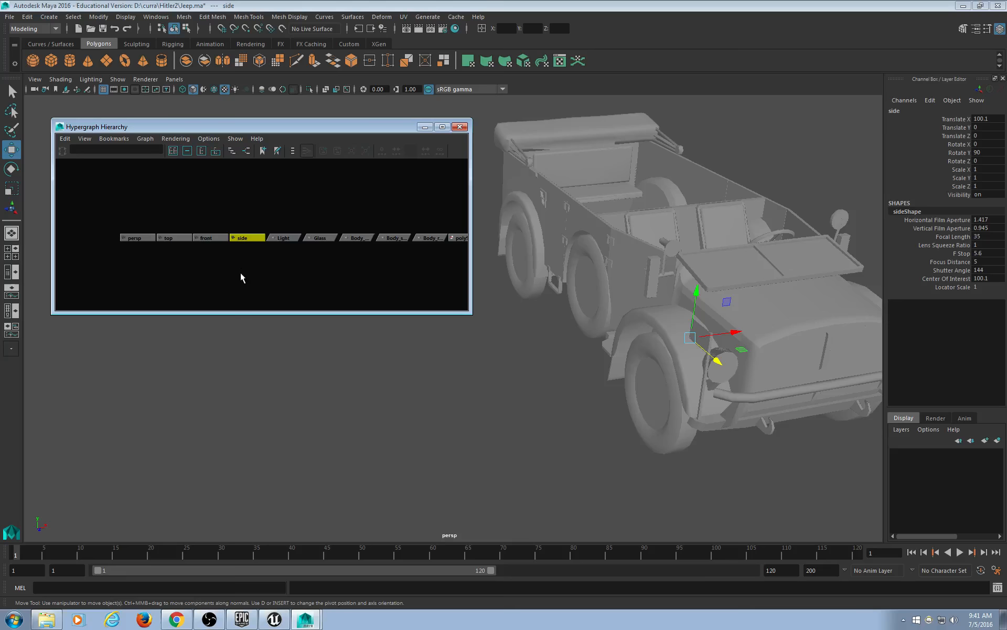
{"action": "left_click_drag", "start_coordinate": [118, 205], "coordinate": [240, 273]}
{"action": "left_click", "coordinate": [241, 274]}
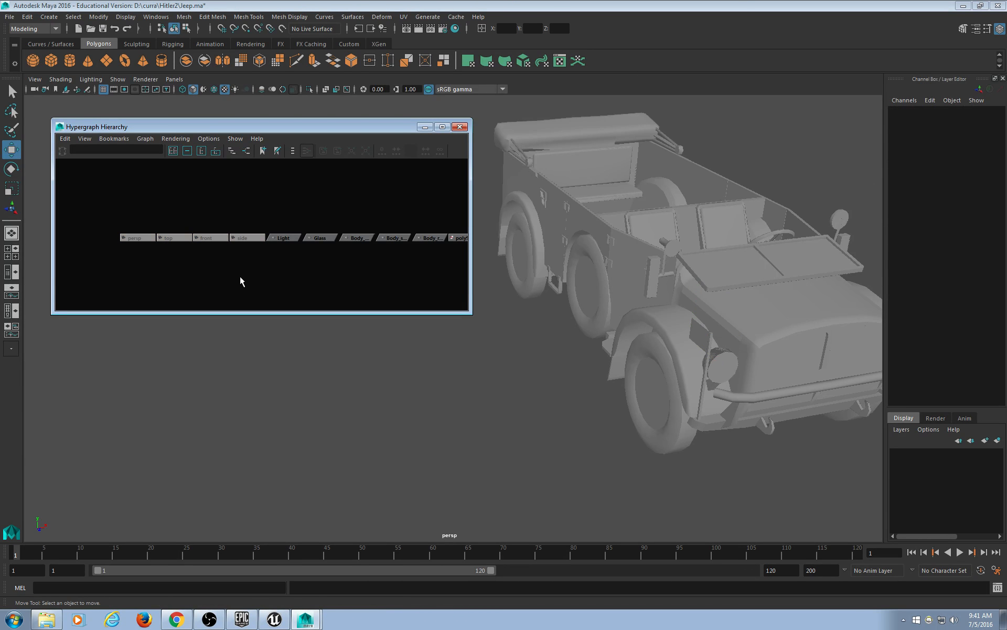
Test-move the polySurface49 body piece along X, then undo the move.
{"action": "middle_click_drag", "start_coordinate": [418, 269], "coordinate": [236, 258], "text": "alt"}
{"action": "scroll", "coordinate": [277, 251], "scroll_direction": "down", "scroll_amount": 4}
{"action": "left_click", "coordinate": [397, 234]}
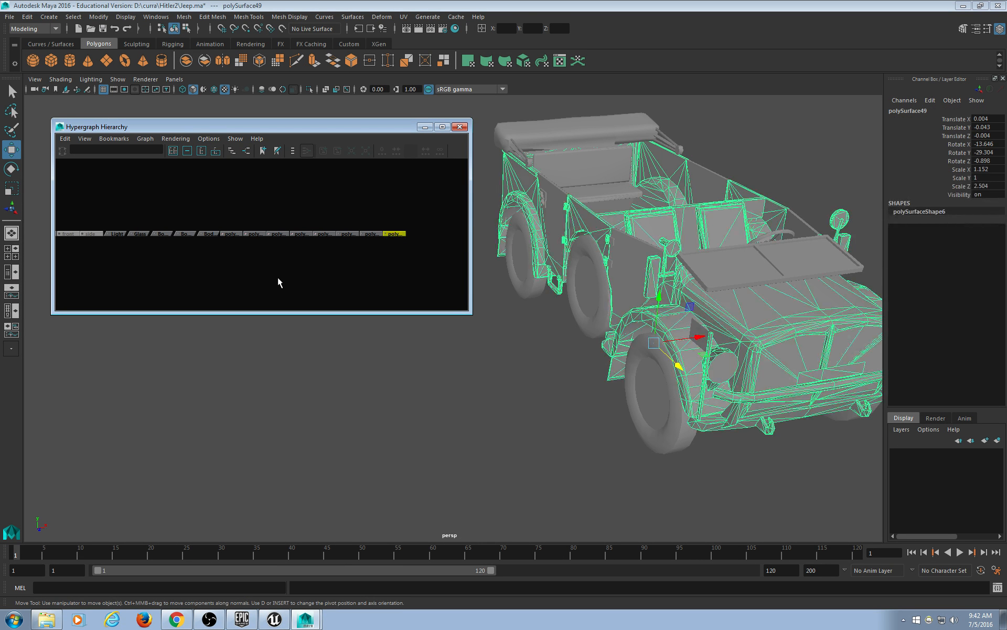
{"action": "left_click_drag", "start_coordinate": [551, 331], "coordinate": [504, 338], "text": "alt"}
{"action": "left_click_drag", "start_coordinate": [684, 368], "coordinate": [560, 374]}
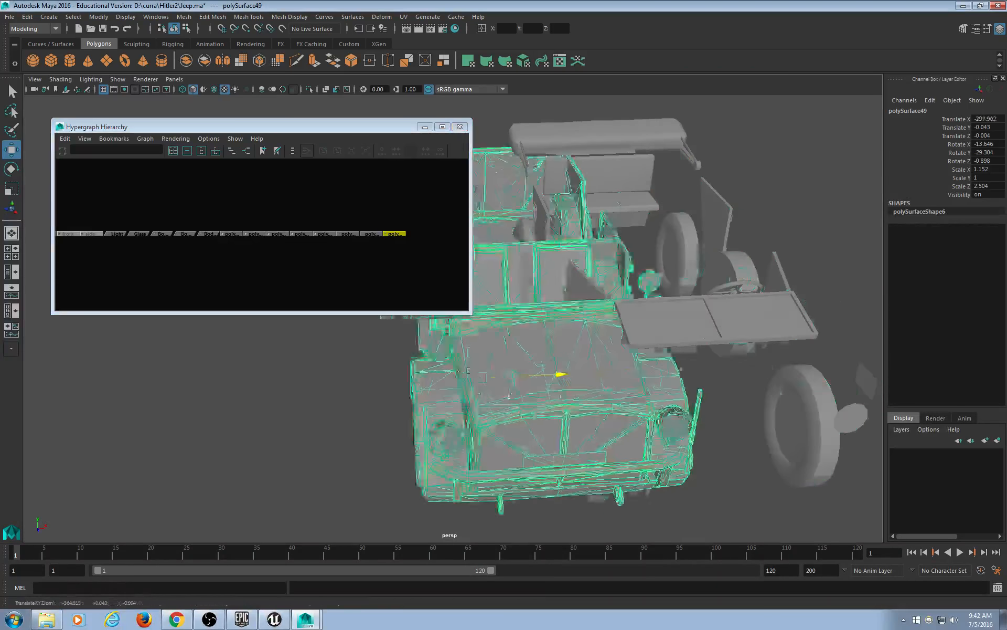
{"action": "left_click_drag", "start_coordinate": [508, 397], "coordinate": [383, 417]}
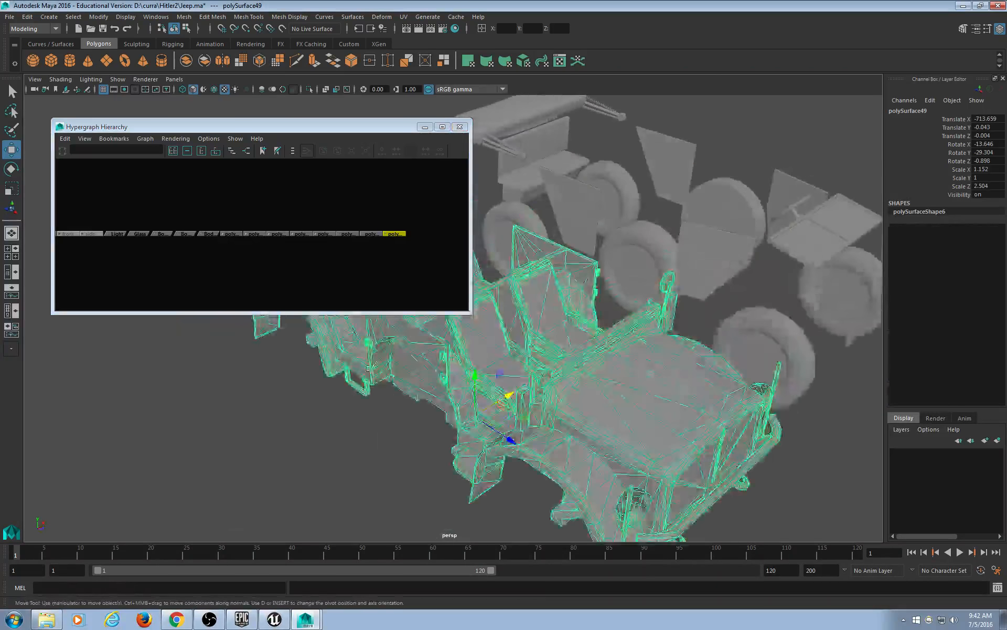
{"action": "key", "text": "ctrl+z"}
Identify Body_roof, Body_door, Glass, the Light headlight and Body_steer, the steering wheel.
{"action": "left_click", "coordinate": [232, 234]}
{"action": "left_click", "coordinate": [208, 233]}
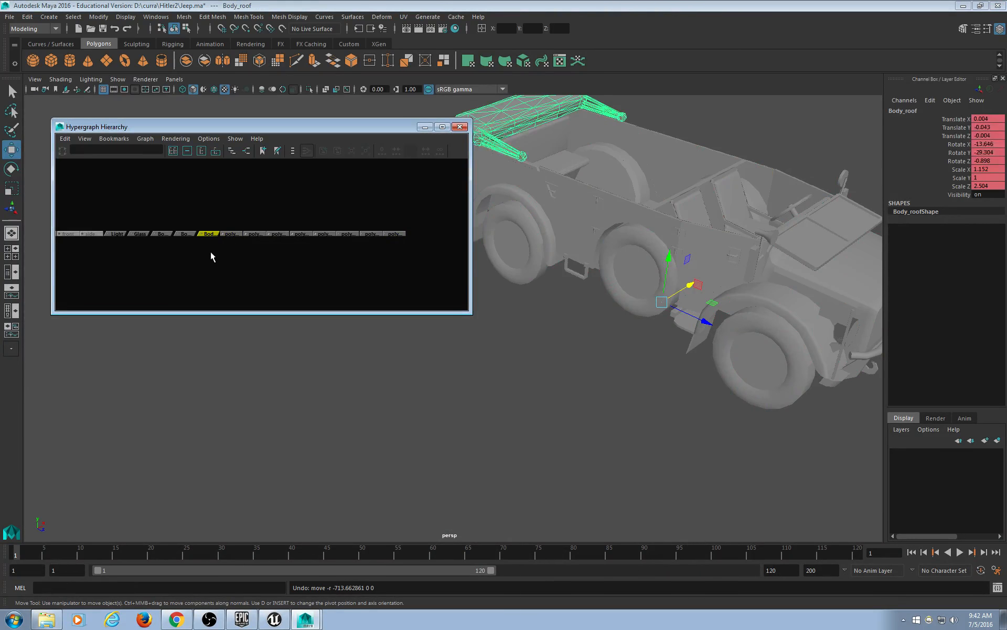
{"action": "left_click", "coordinate": [162, 234]}
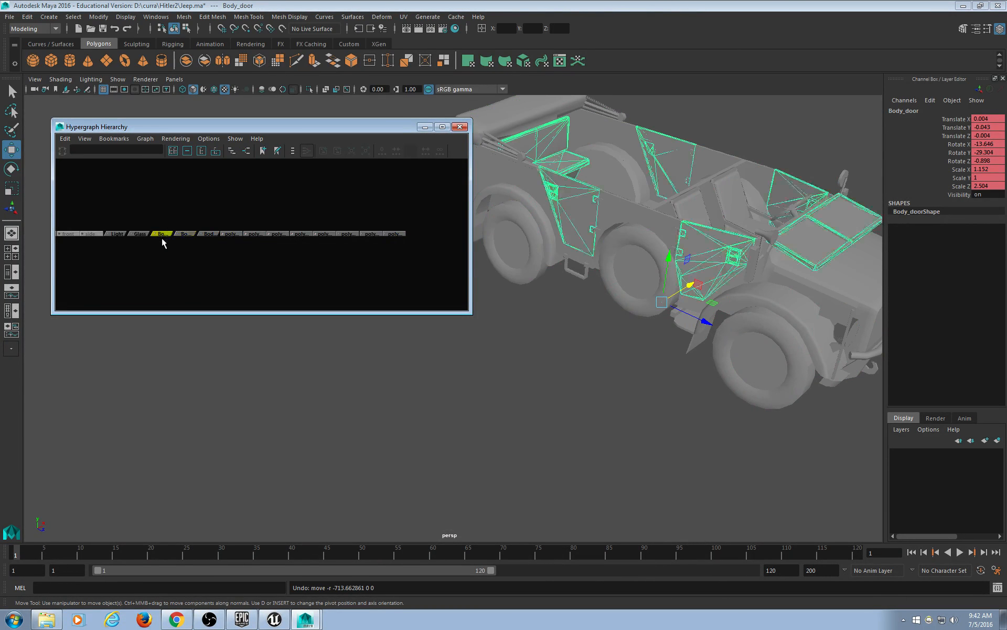
{"action": "left_click", "coordinate": [140, 234]}
{"action": "left_click", "coordinate": [117, 233]}
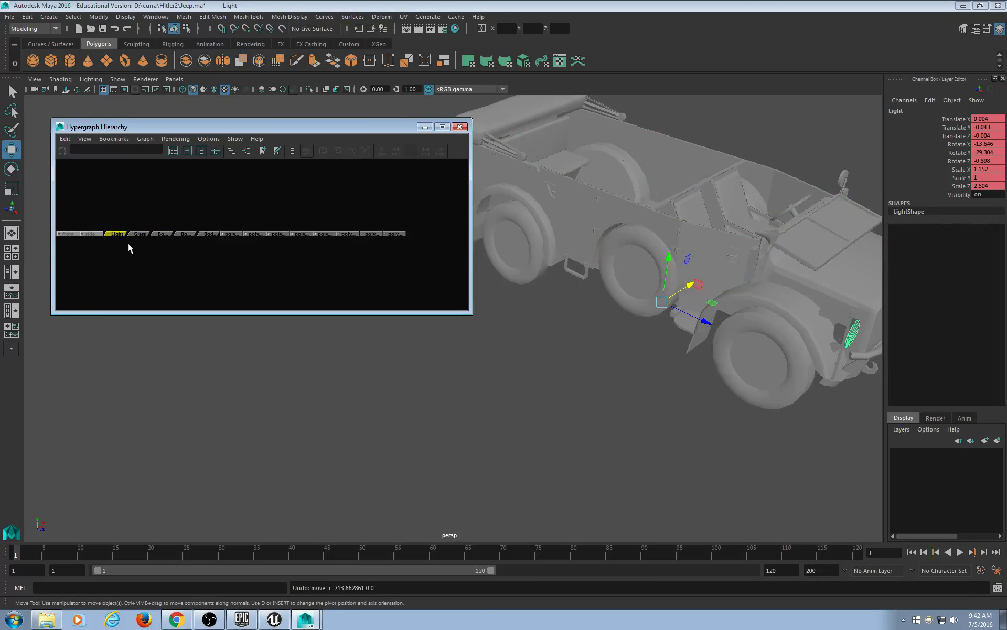
{"action": "left_click", "coordinate": [140, 234]}
{"action": "left_click", "coordinate": [161, 234]}
{"action": "left_click", "coordinate": [185, 234]}
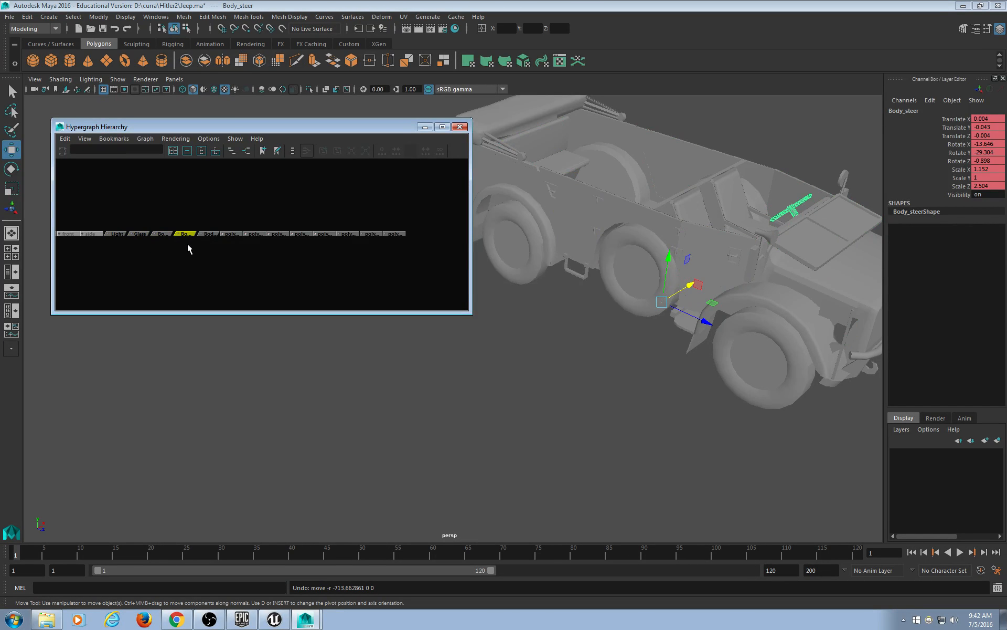
Recheck polySurface49, polySurface48, polySurface43, Body_steer and Light in the hierarchy.
{"action": "left_click", "coordinate": [394, 234]}
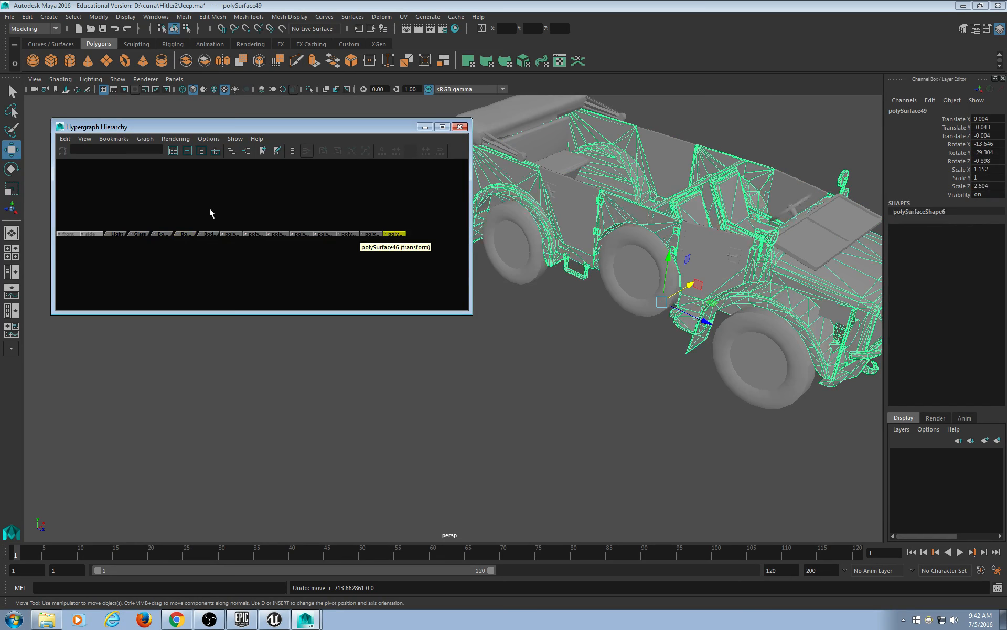
{"action": "left_click", "coordinate": [185, 234]}
{"action": "left_click", "coordinate": [391, 234]}
{"action": "left_click", "coordinate": [370, 234]}
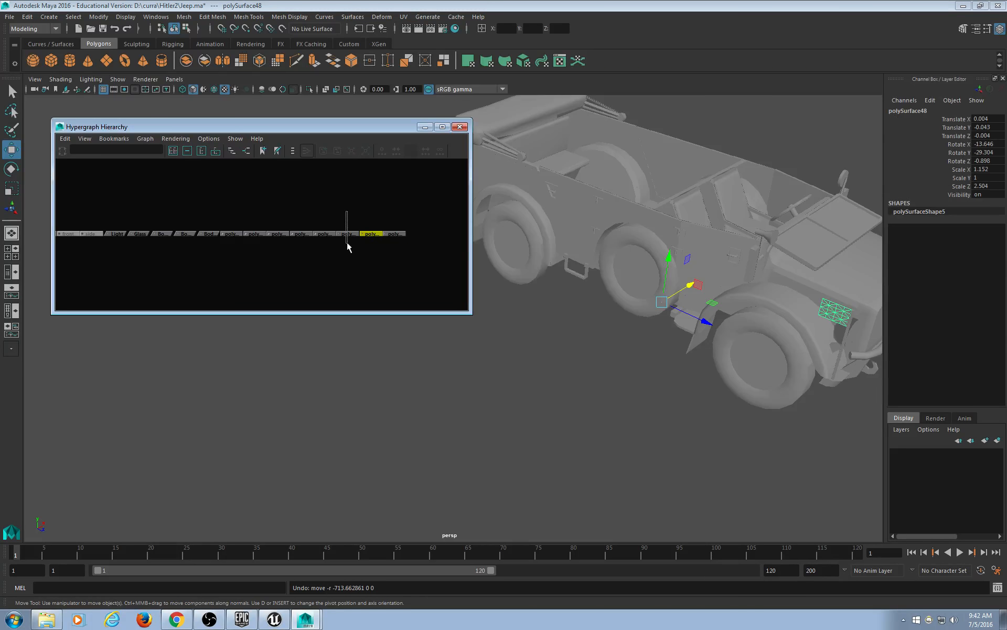
{"action": "left_click", "coordinate": [322, 235]}
{"action": "left_click", "coordinate": [299, 235]}
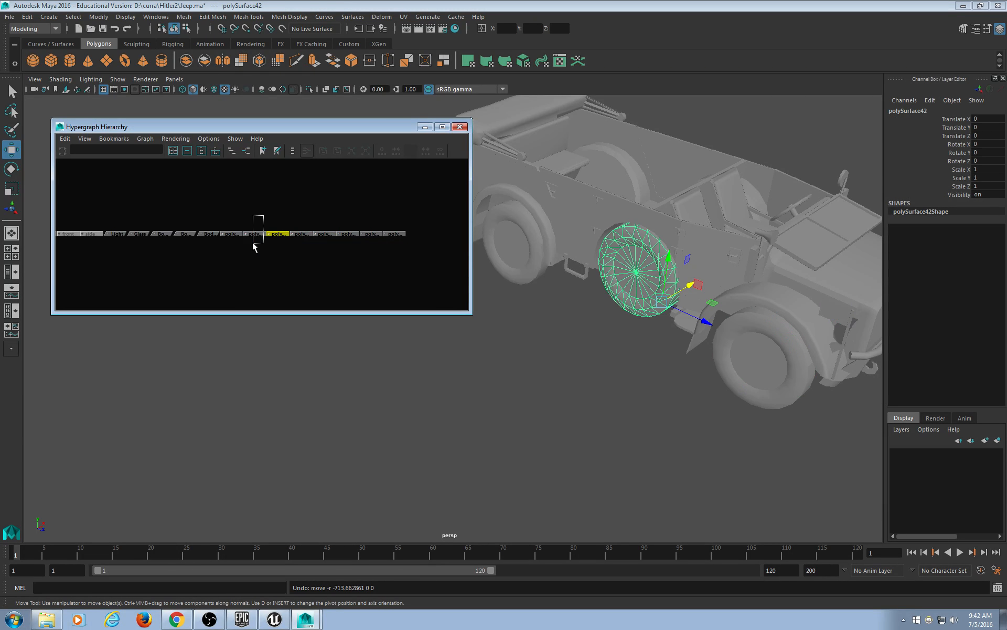
{"action": "left_click_drag", "start_coordinate": [253, 242], "coordinate": [215, 246]}
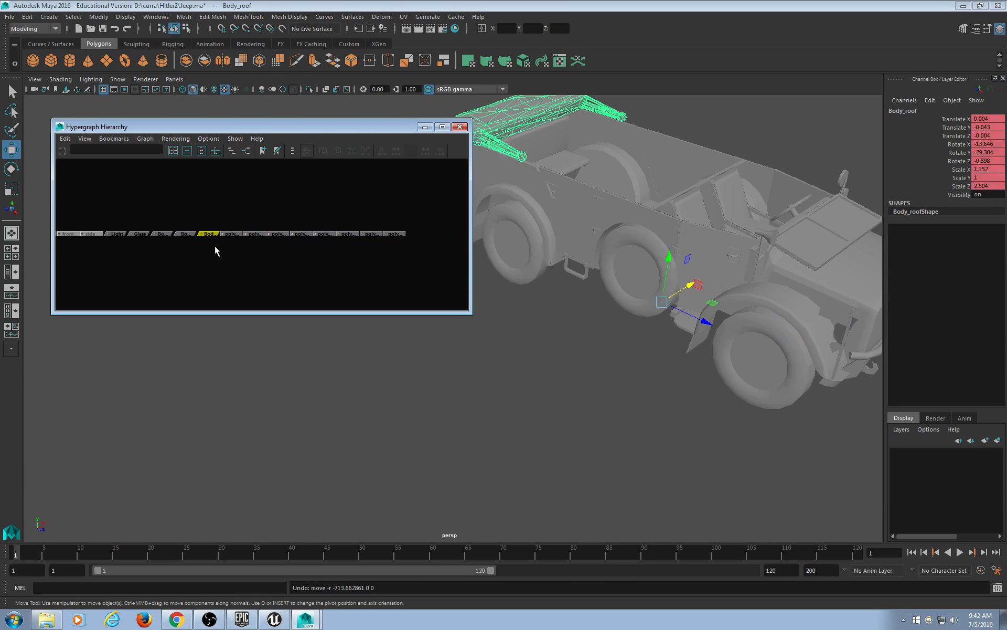
{"action": "left_click_drag", "start_coordinate": [196, 208], "coordinate": [187, 244]}
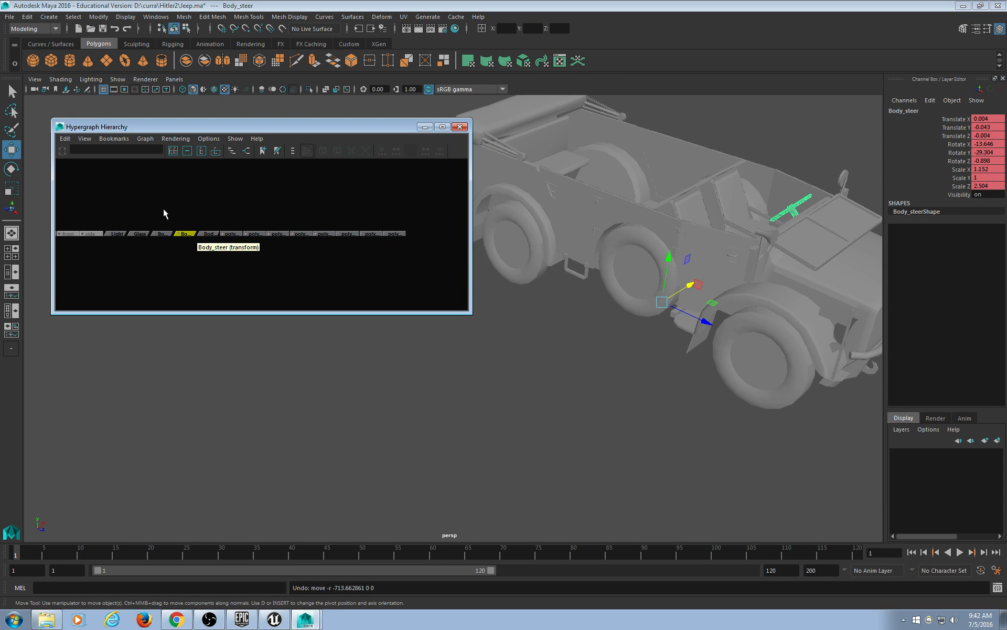
{"action": "left_click_drag", "start_coordinate": [162, 209], "coordinate": [163, 244]}
{"action": "left_click_drag", "start_coordinate": [138, 208], "coordinate": [115, 243]}
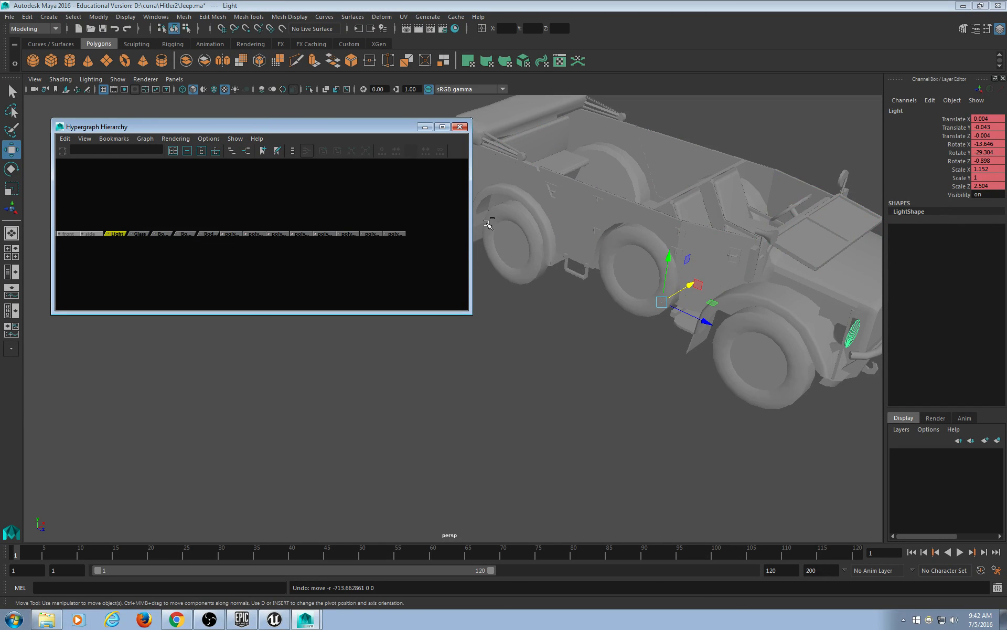
Narrow the Hypergraph window and select Body_door on the model.
{"action": "left_click_drag", "start_coordinate": [473, 220], "coordinate": [400, 222]}
{"action": "left_click_drag", "start_coordinate": [523, 252], "coordinate": [546, 294], "text": "alt"}
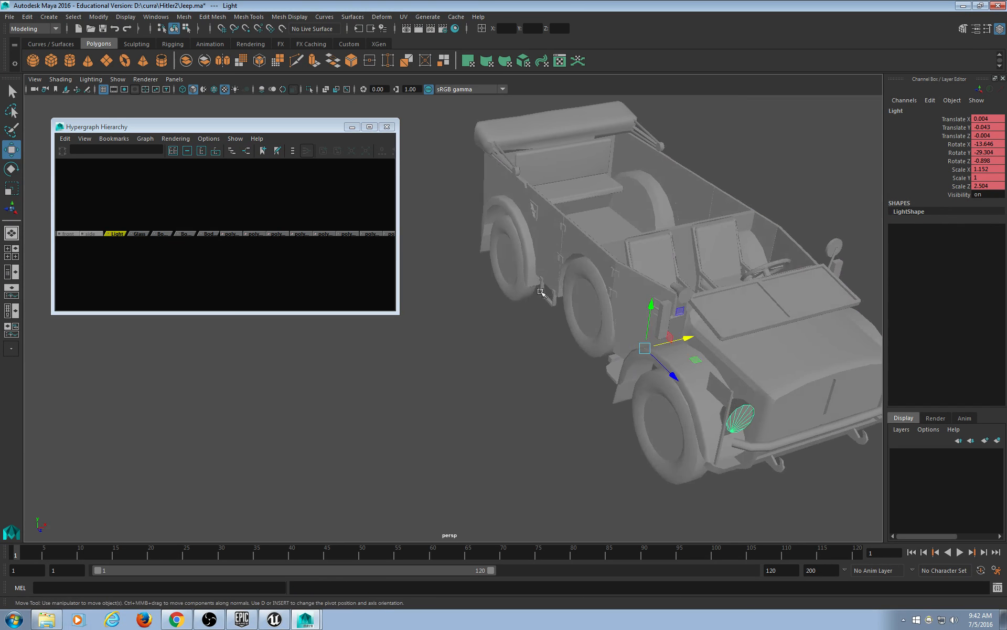
{"action": "middle_click_drag", "start_coordinate": [546, 294], "coordinate": [535, 287], "text": "alt"}
{"action": "left_click_drag", "start_coordinate": [536, 287], "coordinate": [553, 256], "text": "alt"}
{"action": "middle_click_drag", "start_coordinate": [553, 256], "coordinate": [519, 269], "text": "alt"}
{"action": "left_click_drag", "start_coordinate": [518, 270], "coordinate": [534, 292], "text": "alt"}
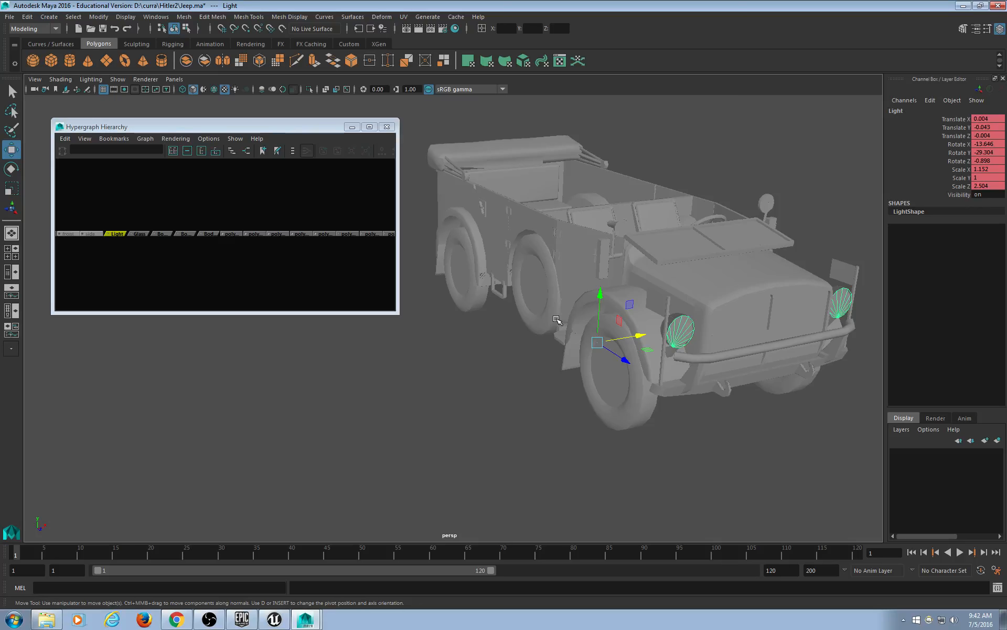
{"action": "left_click", "coordinate": [529, 346]}
{"action": "left_click", "coordinate": [498, 239]}
Select the front wheel, polySurface44, on the model.
{"action": "left_click_drag", "start_coordinate": [507, 266], "coordinate": [485, 315], "text": "alt"}
{"action": "middle_click_drag", "start_coordinate": [486, 314], "coordinate": [479, 315], "text": "alt"}
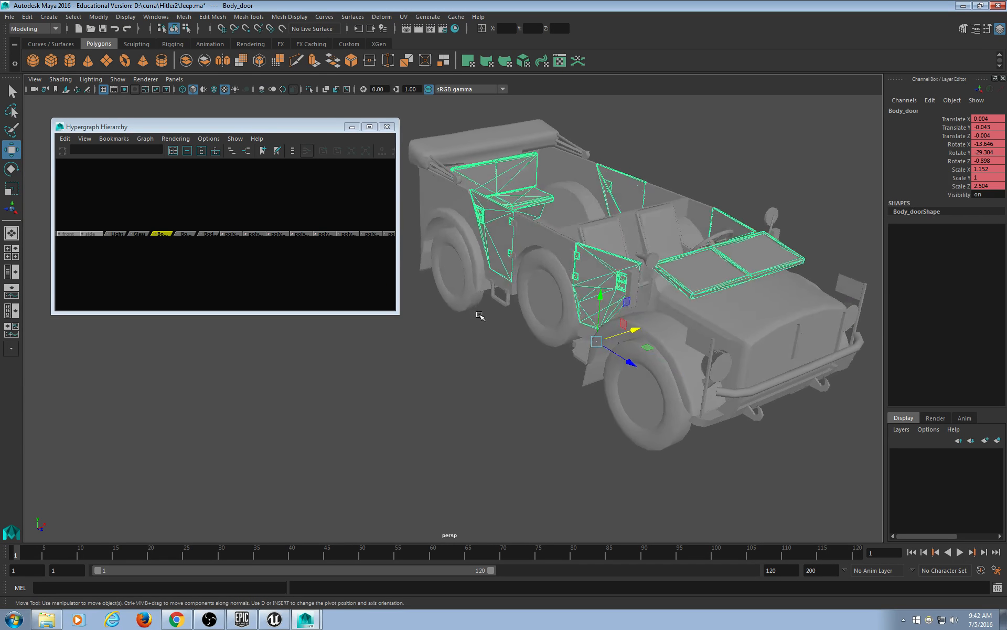
{"action": "left_click", "coordinate": [648, 421]}
{"action": "left_click_drag", "start_coordinate": [798, 475], "coordinate": [642, 386], "text": "alt"}
{"action": "scroll", "coordinate": [671, 392], "scroll_direction": "down", "scroll_amount": 3}
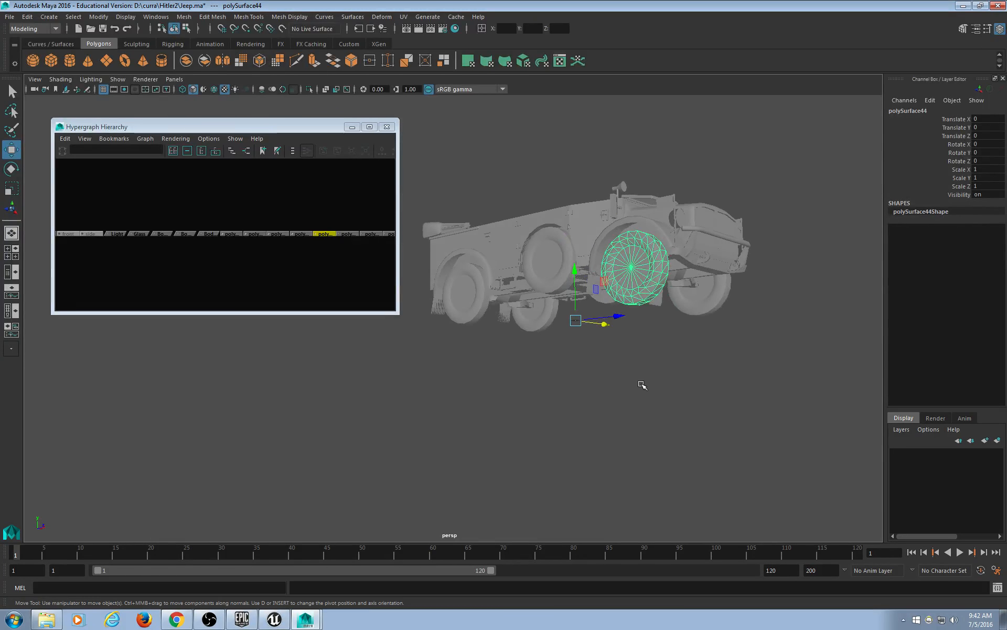
{"action": "scroll", "coordinate": [644, 388], "scroll_direction": "up", "scroll_amount": 3}
{"action": "middle_click_drag", "start_coordinate": [674, 386], "coordinate": [659, 388], "text": "alt"}
{"action": "left_click", "coordinate": [659, 388]}
{"action": "left_click", "coordinate": [680, 278]}
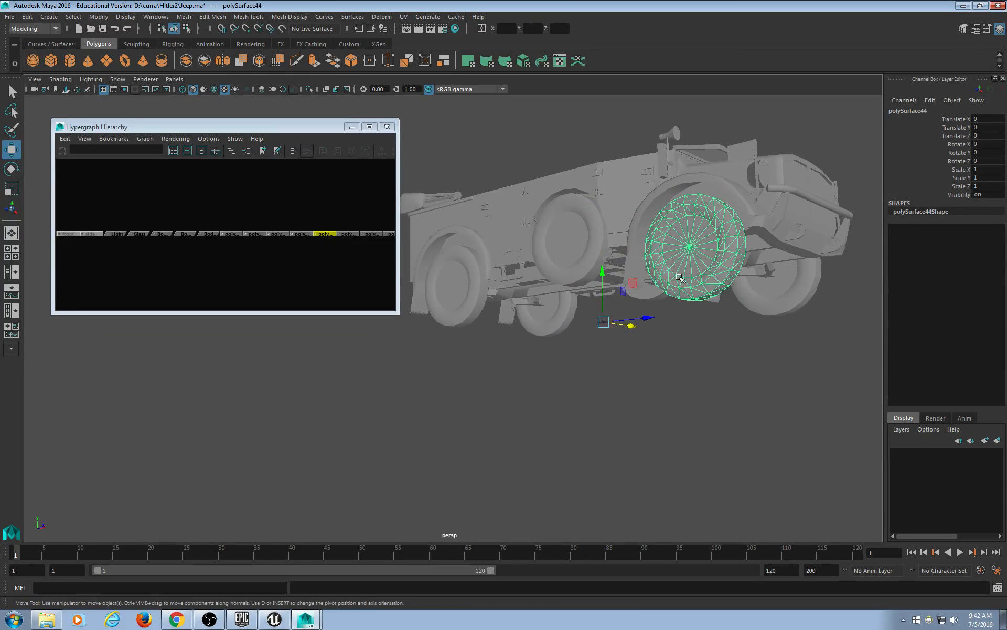
Tear off the Modify menu and centre the pivots of the front and front-left wheels.
{"action": "left_click", "coordinate": [98, 17]}
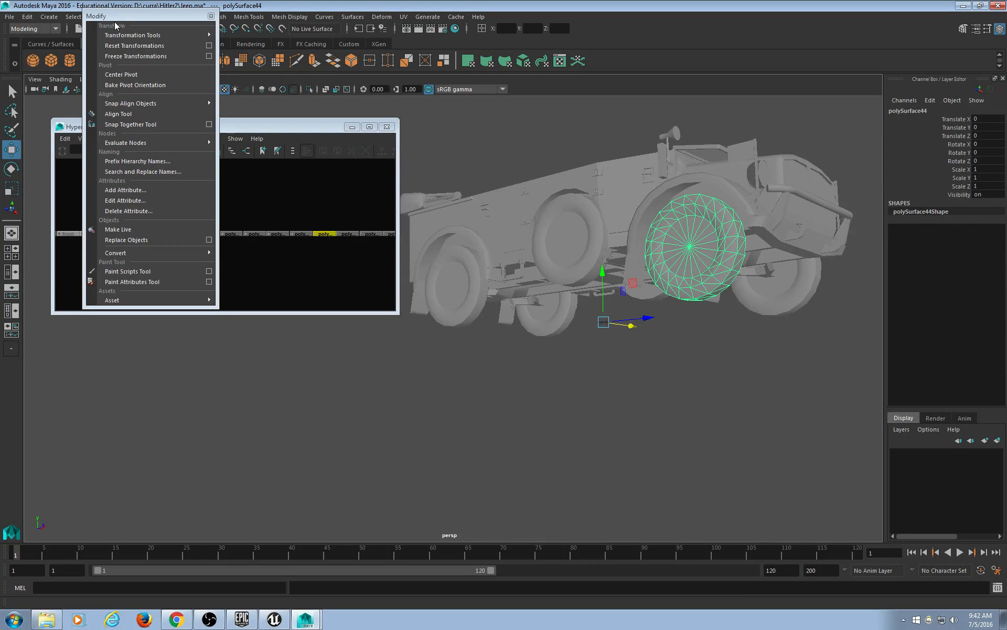
{"action": "left_click", "coordinate": [110, 32]}
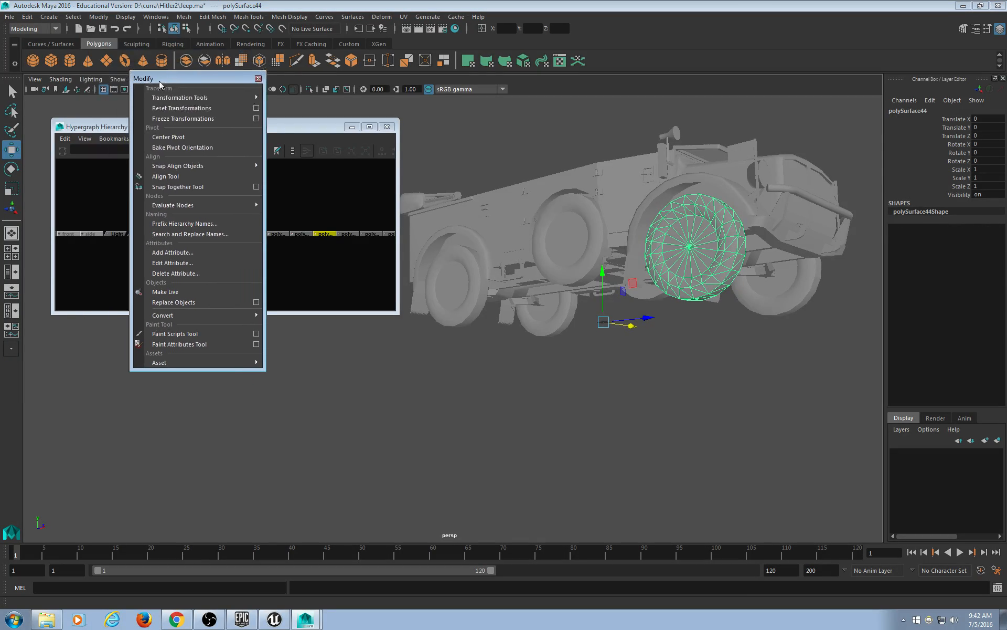
{"action": "left_click", "coordinate": [179, 137]}
{"action": "left_click", "coordinate": [472, 315]}
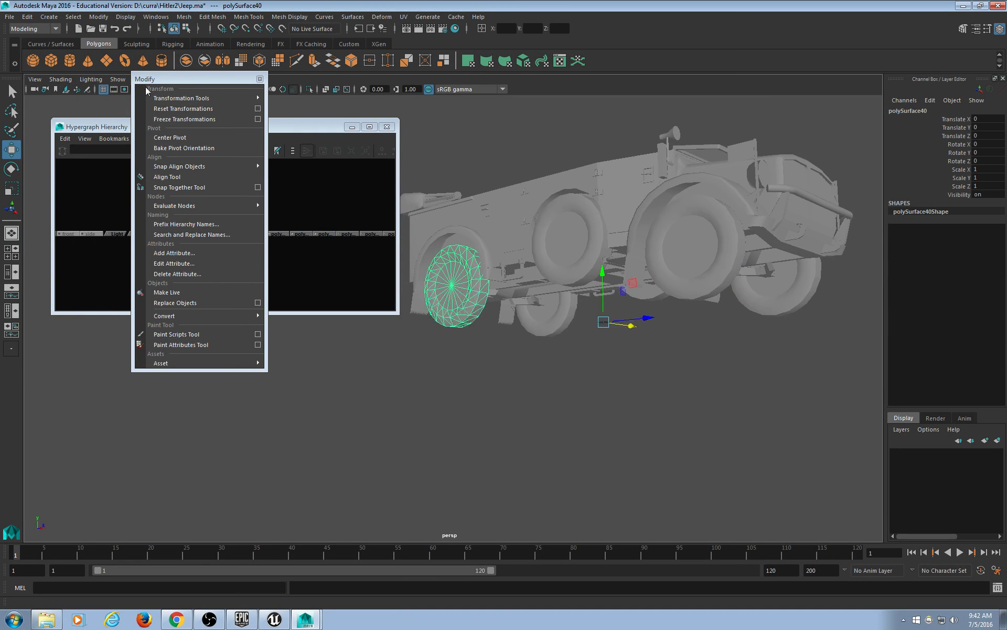
{"action": "left_click", "coordinate": [196, 137]}
Centre the pivots of polySurface41 and the right rear wheel.
{"action": "left_click", "coordinate": [546, 321]}
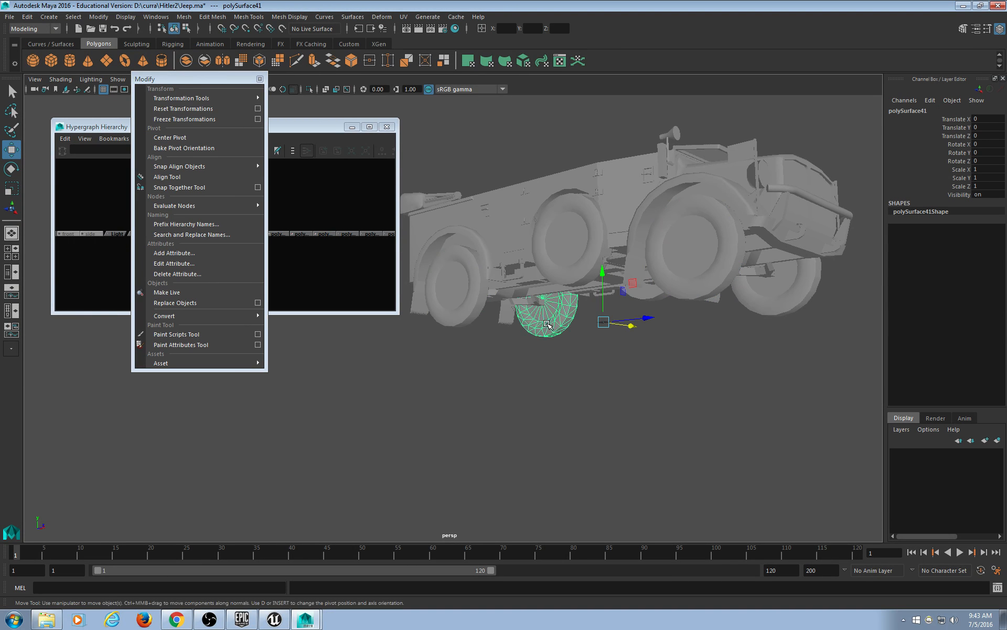
{"action": "left_click", "coordinate": [200, 138]}
{"action": "left_click", "coordinate": [776, 294]}
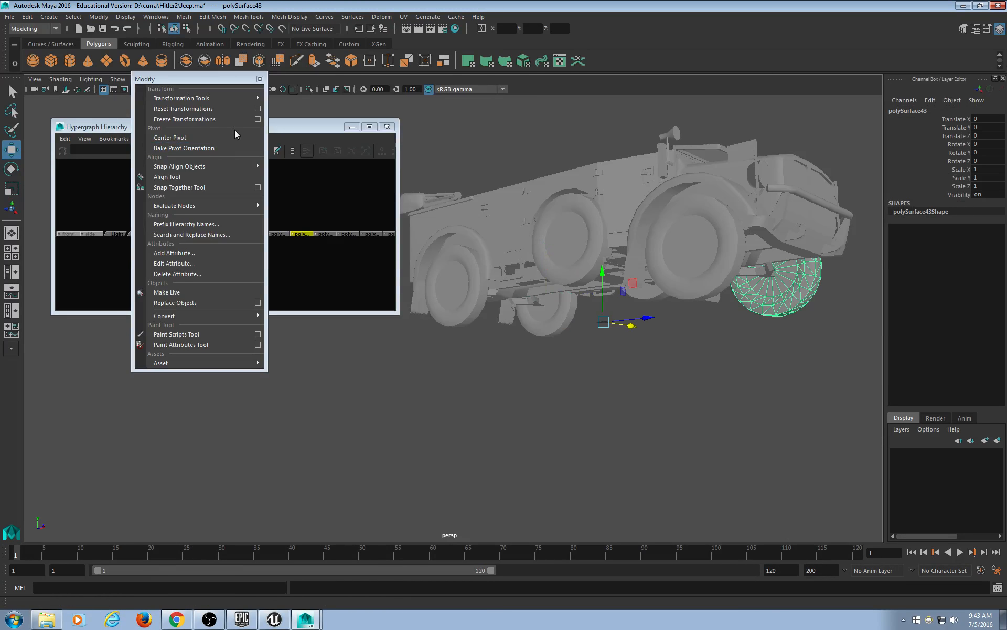
{"action": "left_click", "coordinate": [203, 139]}
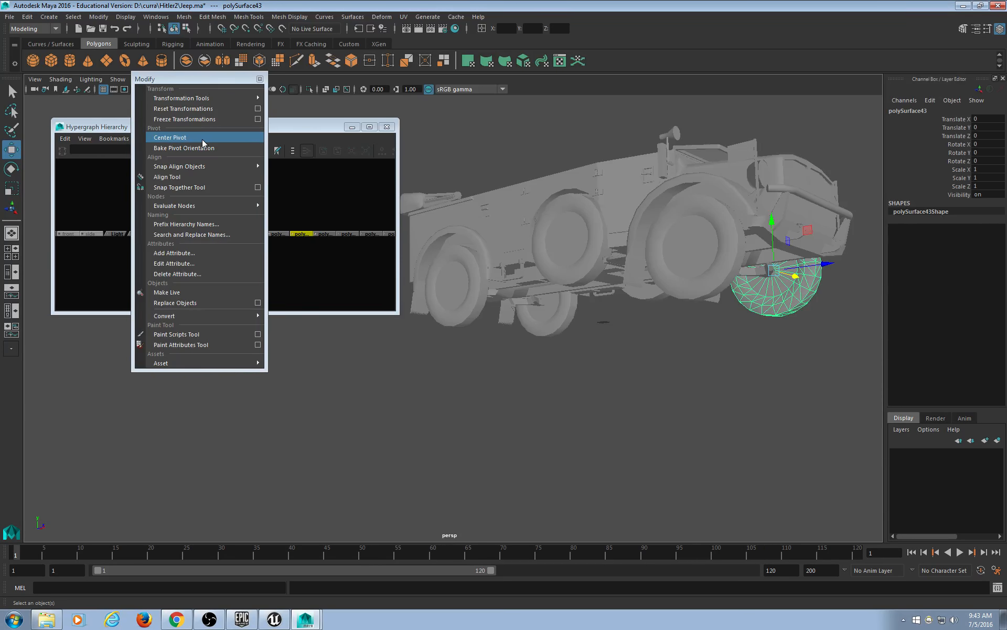
{"action": "left_click", "coordinate": [672, 369]}
{"action": "left_click_drag", "start_coordinate": [625, 333], "coordinate": [680, 275], "text": "alt"}
{"action": "scroll", "coordinate": [612, 386], "scroll_direction": "up", "scroll_amount": 5}
{"action": "middle_click_drag", "start_coordinate": [681, 275], "coordinate": [387, 531], "text": "alt"}
{"action": "scroll", "coordinate": [612, 386], "scroll_direction": "up", "scroll_amount": 2}
{"action": "scroll", "coordinate": [446, 526], "scroll_direction": "up", "scroll_amount": 5}
{"action": "middle_click_drag", "start_coordinate": [524, 499], "coordinate": [461, 359], "text": "alt"}
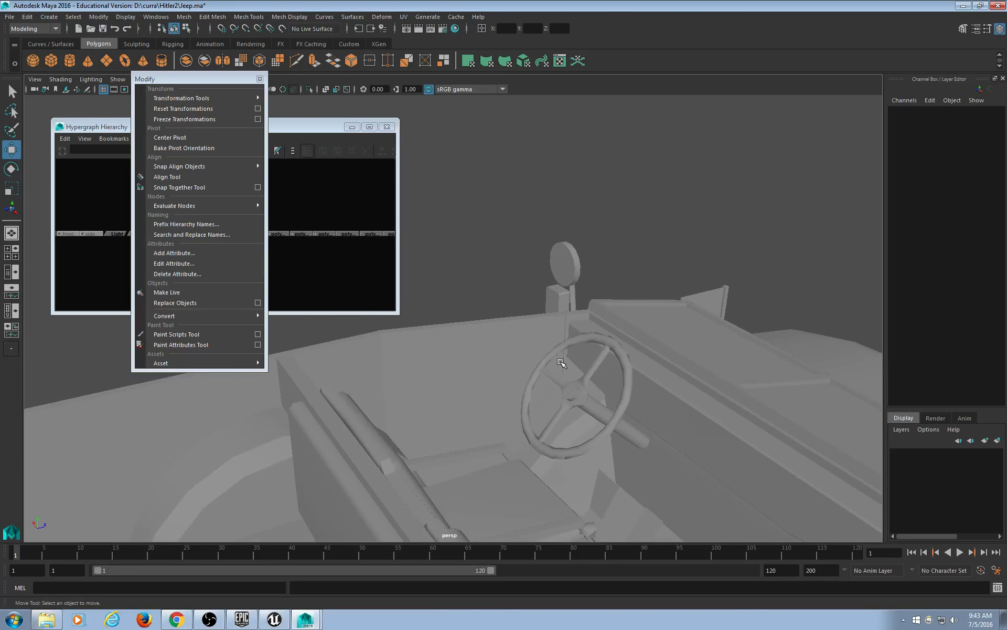
Select and frame Body_steer, then centre the steering wheel's pivot.
{"action": "left_click", "coordinate": [561, 363]}
{"action": "key", "text": "f"}
{"action": "left_click", "coordinate": [643, 295]}
{"action": "scroll", "coordinate": [643, 294], "scroll_direction": "up", "scroll_amount": 8}
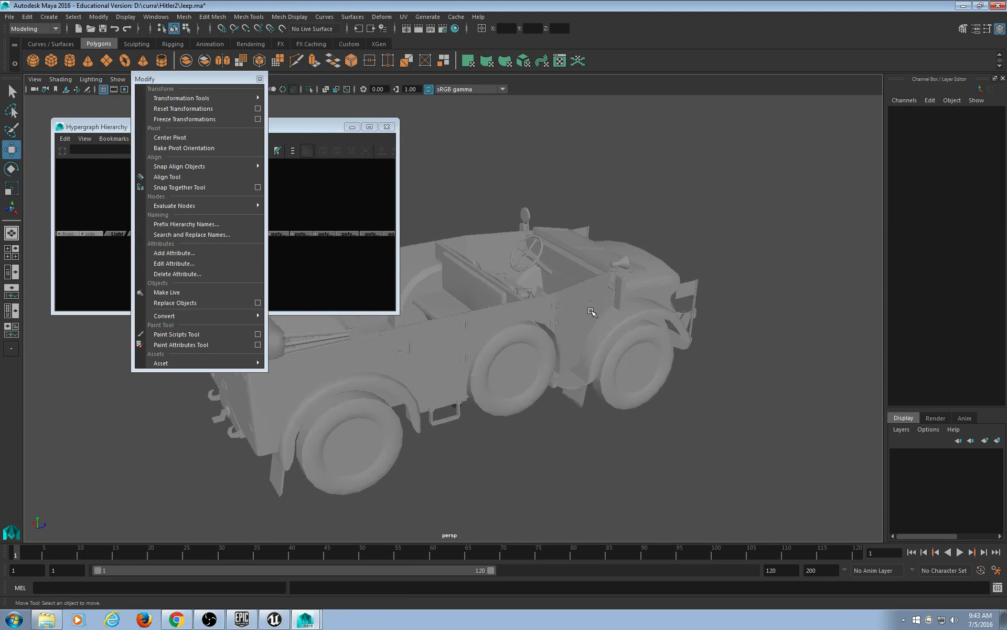
{"action": "left_click", "coordinate": [577, 207]}
{"action": "key", "text": "f"}
{"action": "left_click_drag", "start_coordinate": [429, 421], "coordinate": [501, 446], "text": "alt"}
{"action": "left_click", "coordinate": [214, 138]}
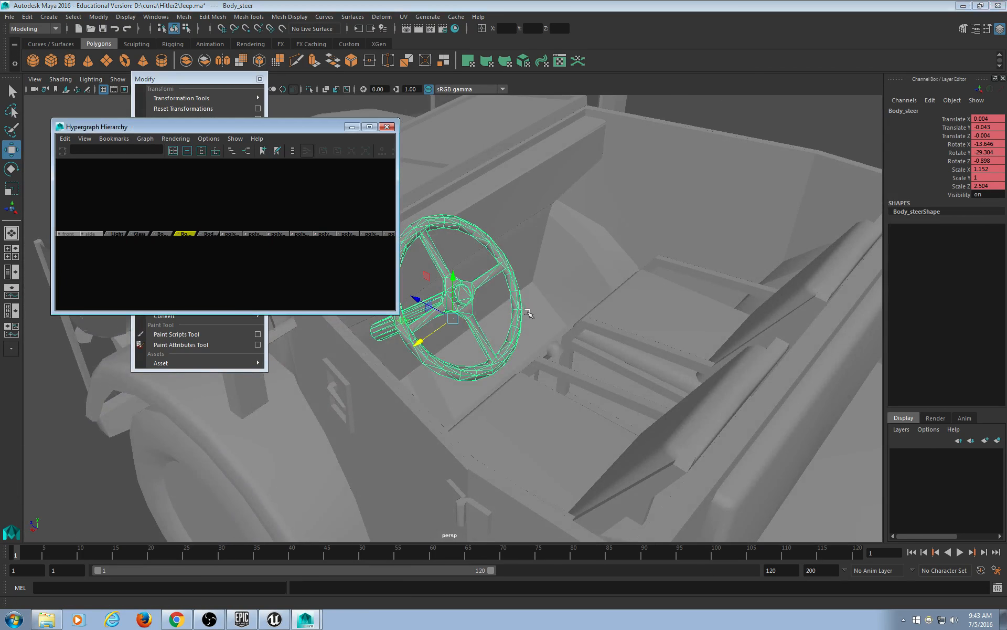
View the steering wheel from a low level angle and enter pivot editing with D.
{"action": "mouse_move", "coordinate": [566, 315]}
{"action": "left_mouse_down", "text": "alt"}
{"action": "mouse_move", "coordinate": [580, 328]}
{"action": "mouse_move", "coordinate": [682, 246]}
{"action": "mouse_move", "coordinate": [636, 358]}
{"action": "mouse_move", "coordinate": [578, 313]}
{"action": "left_mouse_up", "text": "alt"}
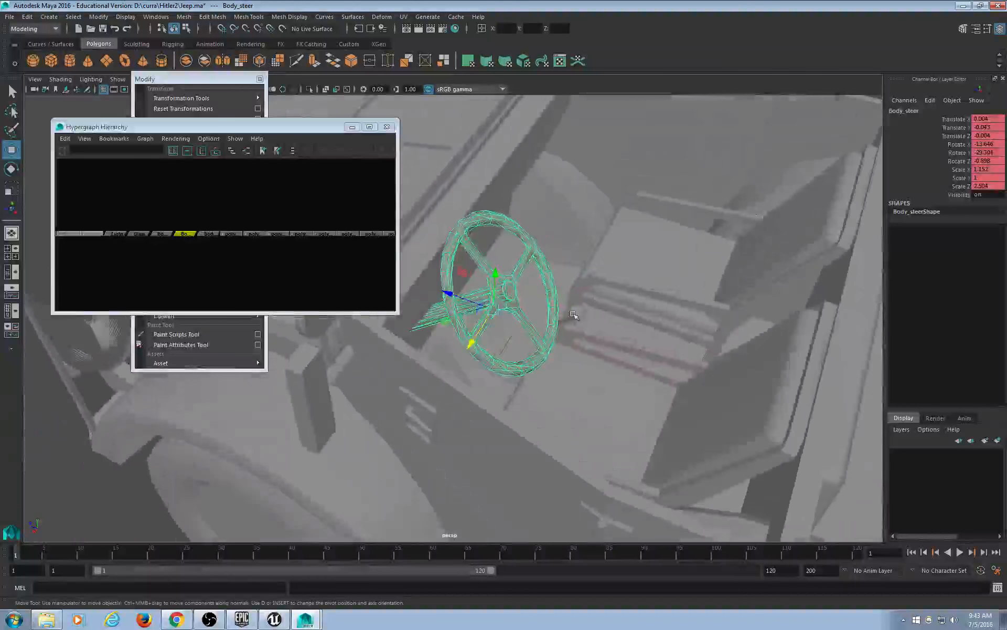
{"action": "middle_click_drag", "start_coordinate": [571, 331], "coordinate": [598, 385], "text": "alt"}
{"action": "scroll", "coordinate": [598, 385], "scroll_direction": "up", "scroll_amount": 5}
{"action": "left_click_drag", "start_coordinate": [570, 404], "coordinate": [620, 375], "text": "alt"}
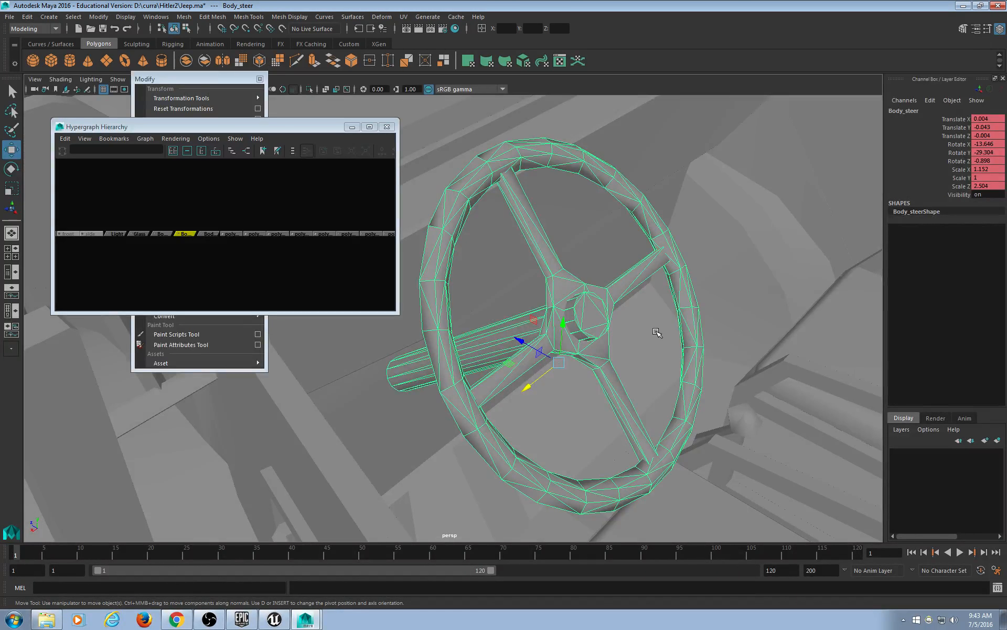
{"action": "key", "text": "d"}
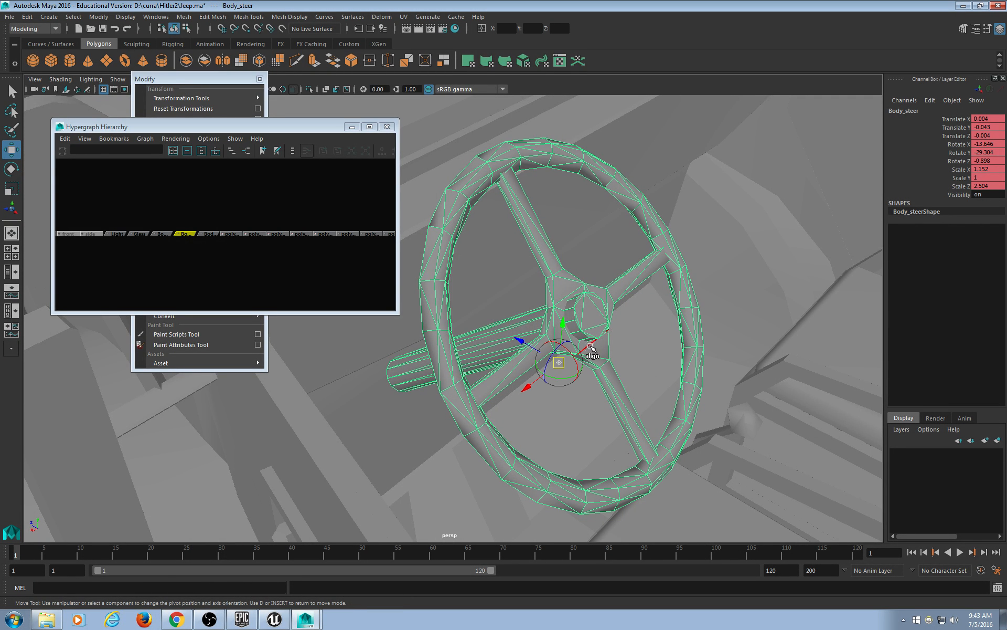
Drag the steering wheel's pivot up and along its axis onto the hub centre.
{"action": "left_click_drag", "start_coordinate": [563, 321], "coordinate": [564, 251]}
{"action": "left_click_drag", "start_coordinate": [515, 282], "coordinate": [549, 288]}
{"action": "key", "text": "f"}
{"action": "scroll", "coordinate": [495, 297], "scroll_direction": "up", "scroll_amount": 8}
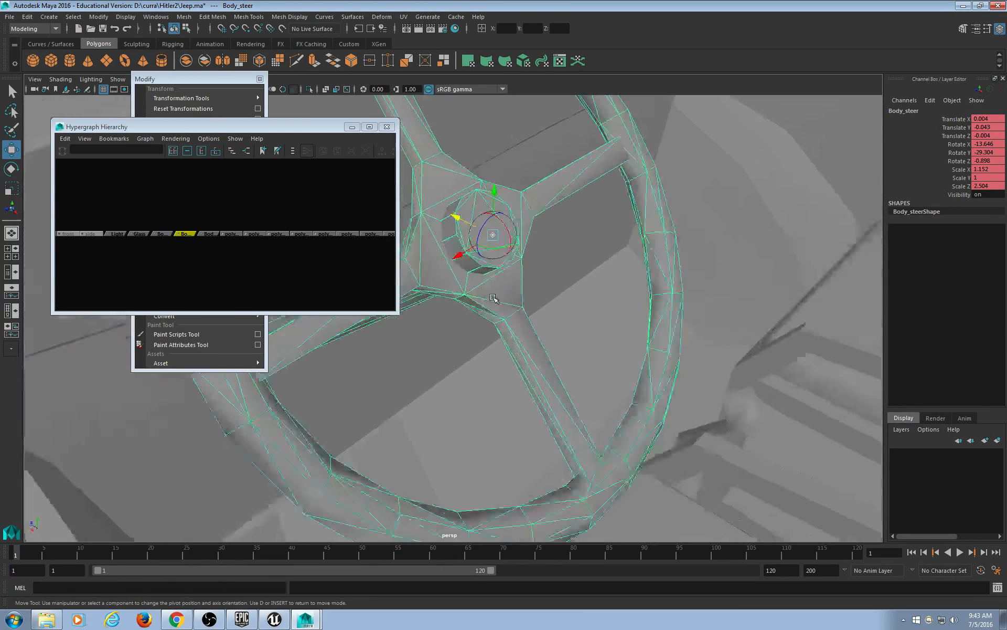
{"action": "middle_click_drag", "start_coordinate": [544, 261], "coordinate": [585, 416], "text": "alt"}
{"action": "mouse_move", "coordinate": [585, 416]}
{"action": "left_mouse_down", "text": "alt"}
{"action": "mouse_move", "coordinate": [537, 420]}
{"action": "mouse_move", "coordinate": [609, 431]}
{"action": "mouse_move", "coordinate": [601, 449]}
{"action": "mouse_move", "coordinate": [556, 436]}
{"action": "mouse_move", "coordinate": [525, 404]}
{"action": "mouse_move", "coordinate": [482, 393]}
{"action": "mouse_move", "coordinate": [628, 381]}
{"action": "mouse_move", "coordinate": [609, 430]}
{"action": "mouse_move", "coordinate": [593, 420]}
{"action": "left_mouse_up", "text": "alt"}
{"action": "left_click_drag", "start_coordinate": [525, 275], "coordinate": [522, 233]}
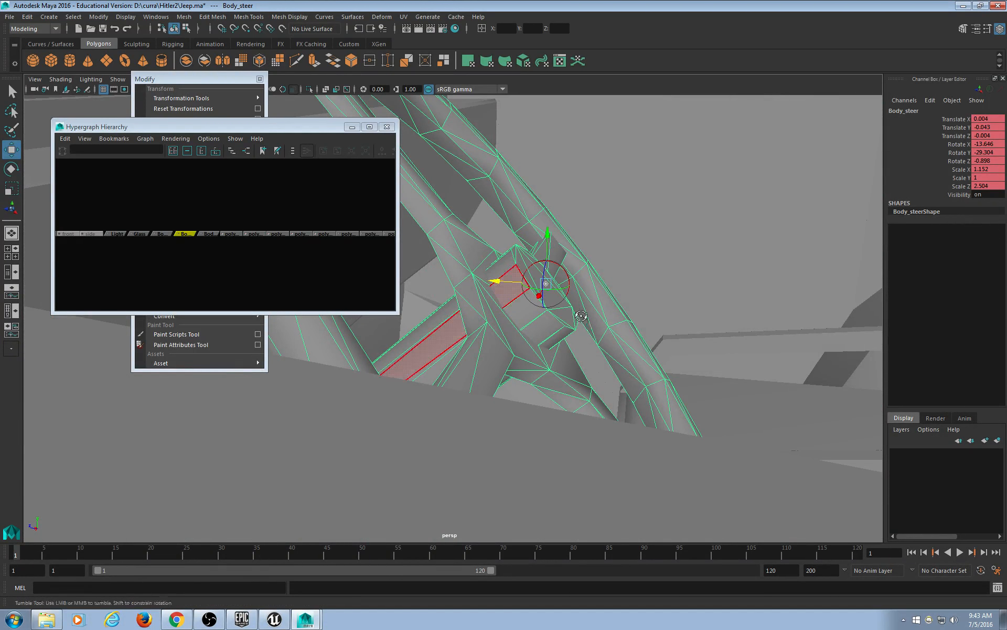
{"action": "left_click_drag", "start_coordinate": [579, 318], "coordinate": [391, 336], "text": "alt"}
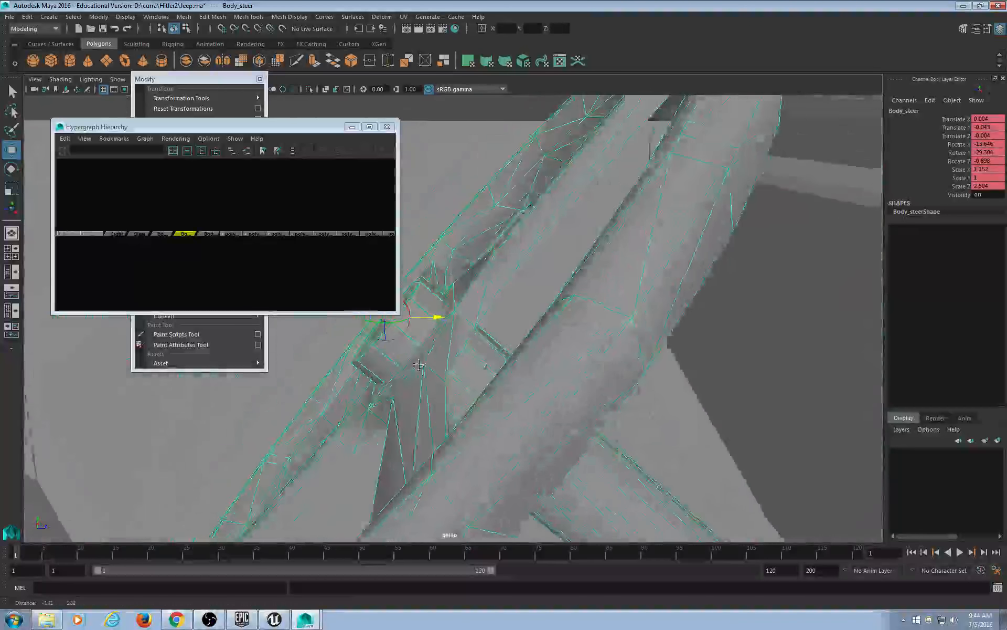
{"action": "middle_click_drag", "start_coordinate": [390, 336], "coordinate": [470, 360], "text": "alt"}
{"action": "left_click_drag", "start_coordinate": [471, 361], "coordinate": [546, 373], "text": "alt"}
{"action": "scroll", "coordinate": [484, 372], "scroll_direction": "up", "scroll_amount": 5}
{"action": "middle_click_drag", "start_coordinate": [545, 373], "coordinate": [577, 348], "text": "alt"}
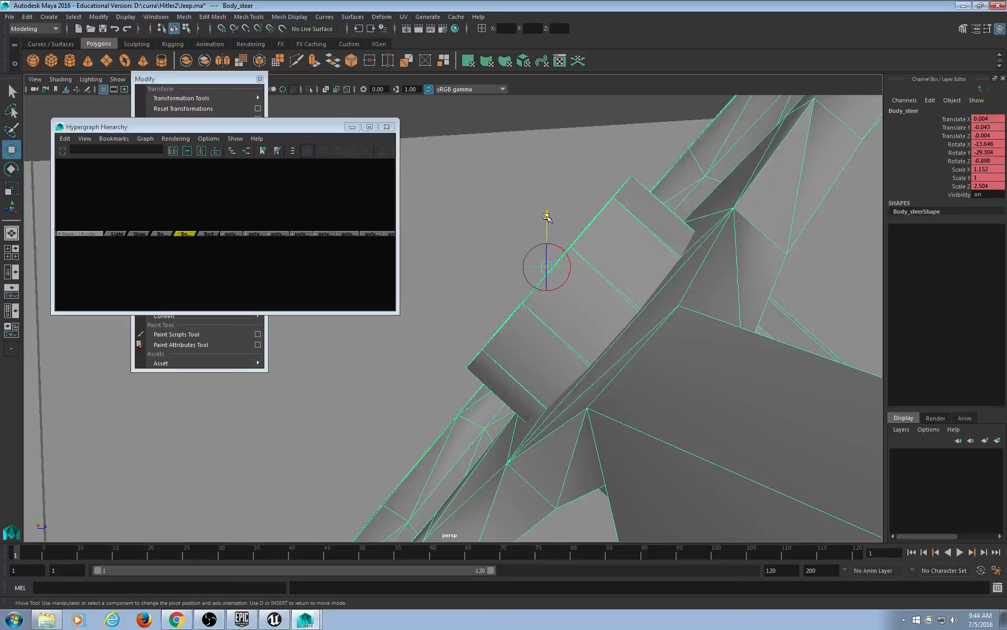
{"action": "left_click_drag", "start_coordinate": [547, 215], "coordinate": [548, 223]}
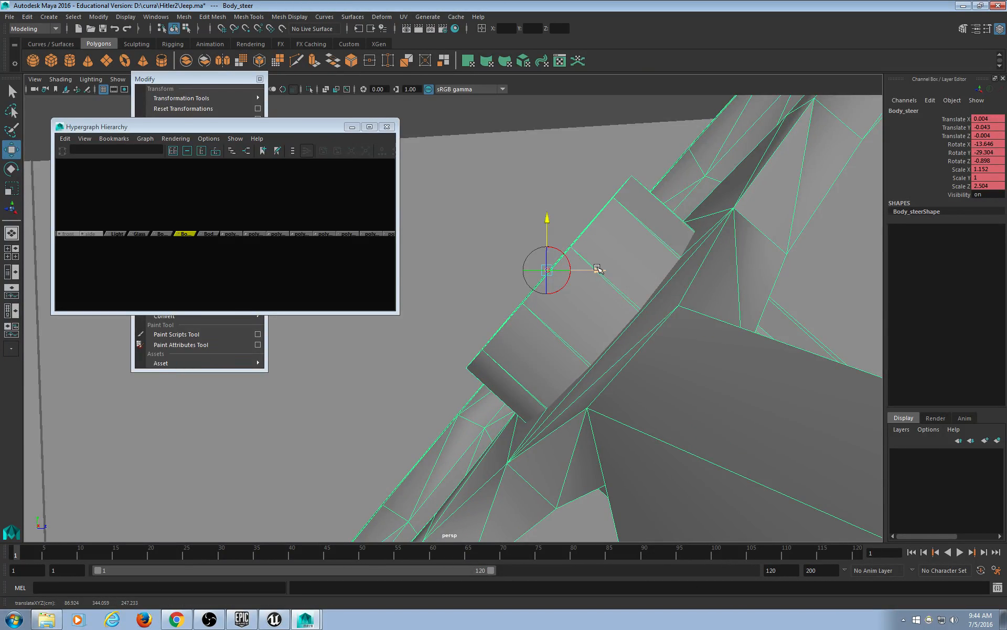
Align the pivot's orientation to a hub face and leave pivot editing mode.
{"action": "left_click_drag", "start_coordinate": [589, 296], "coordinate": [624, 380], "text": "alt"}
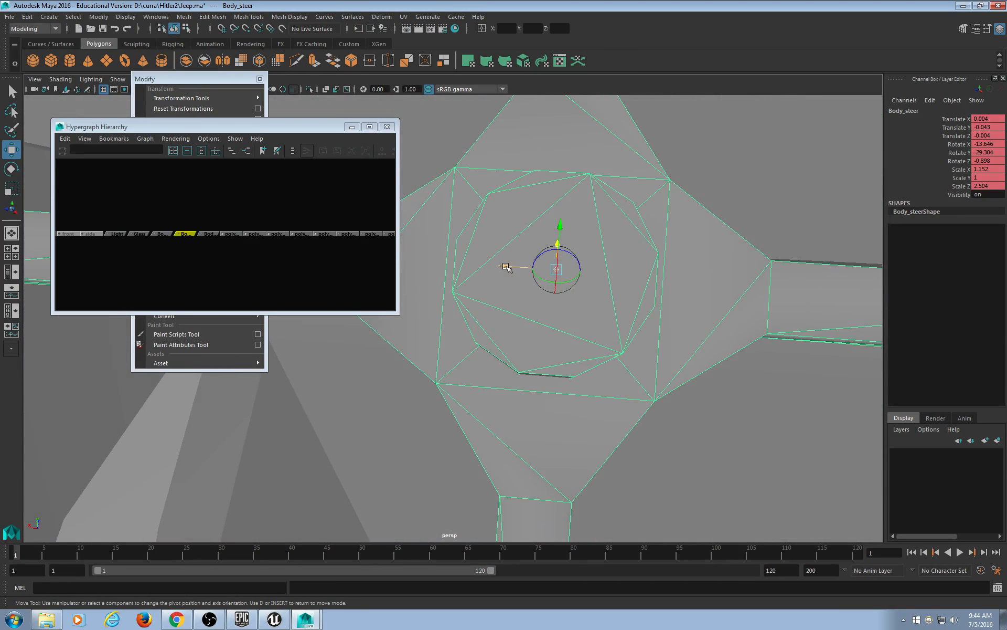
{"action": "left_click", "coordinate": [502, 266]}
{"action": "left_click_drag", "start_coordinate": [497, 334], "coordinate": [585, 426], "text": "alt"}
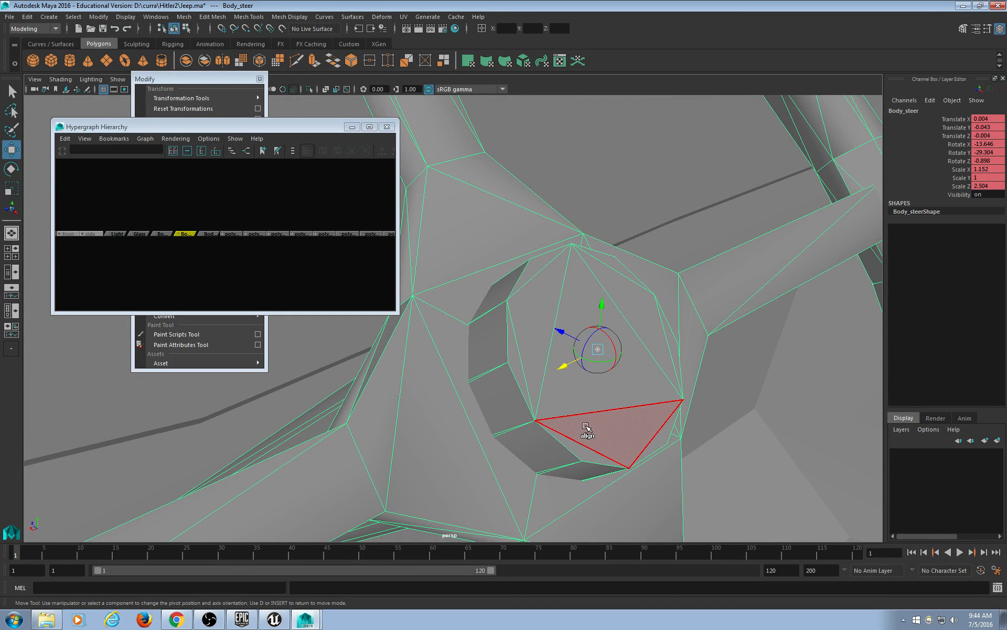
{"action": "left_click", "coordinate": [586, 427]}
{"action": "key", "text": "d"}
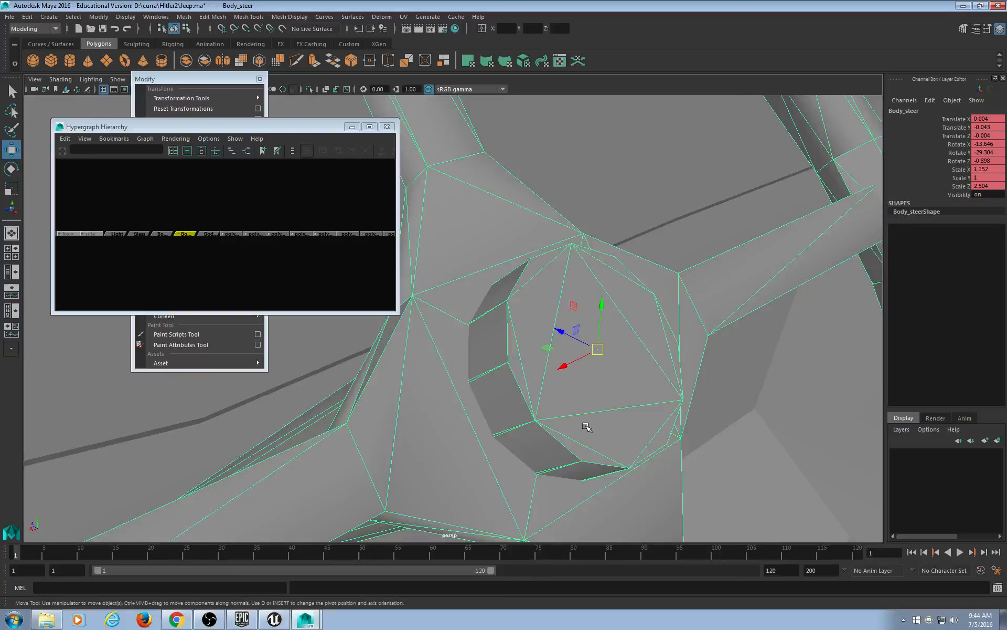
{"action": "scroll", "coordinate": [655, 455], "scroll_direction": "down", "scroll_amount": 3}
{"action": "key", "text": "e"}
{"action": "scroll", "coordinate": [601, 407], "scroll_direction": "down", "scroll_amount": 4}
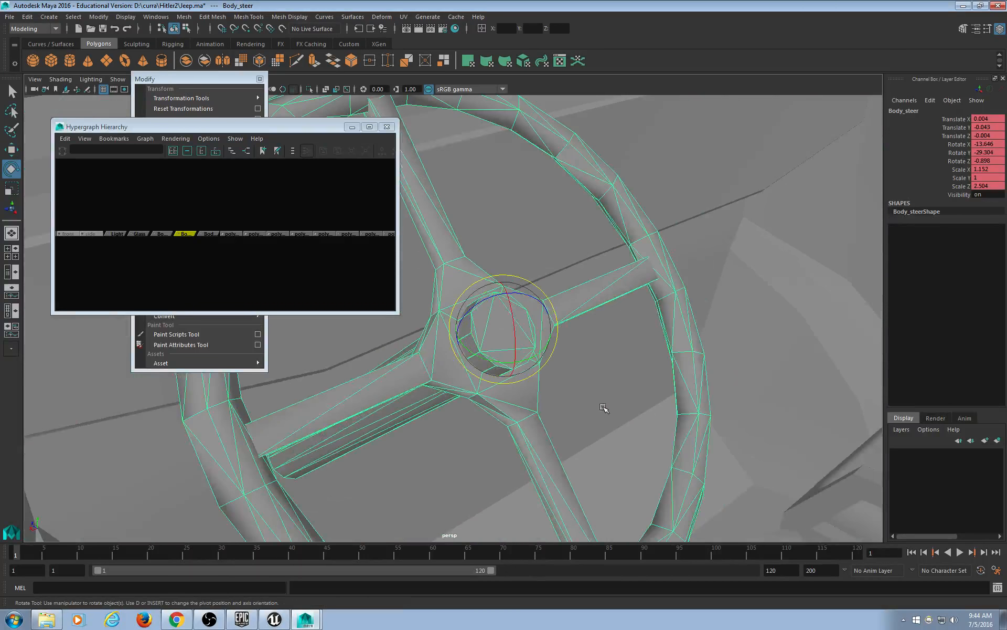
Narrow the hierarchy window and frame the steering wheel in the viewport.
{"action": "left_click_drag", "start_coordinate": [539, 386], "coordinate": [474, 413], "text": "alt"}
{"action": "middle_click_drag", "start_coordinate": [475, 413], "coordinate": [489, 417], "text": "alt"}
{"action": "left_click_drag", "start_coordinate": [489, 417], "coordinate": [609, 440], "text": "alt"}
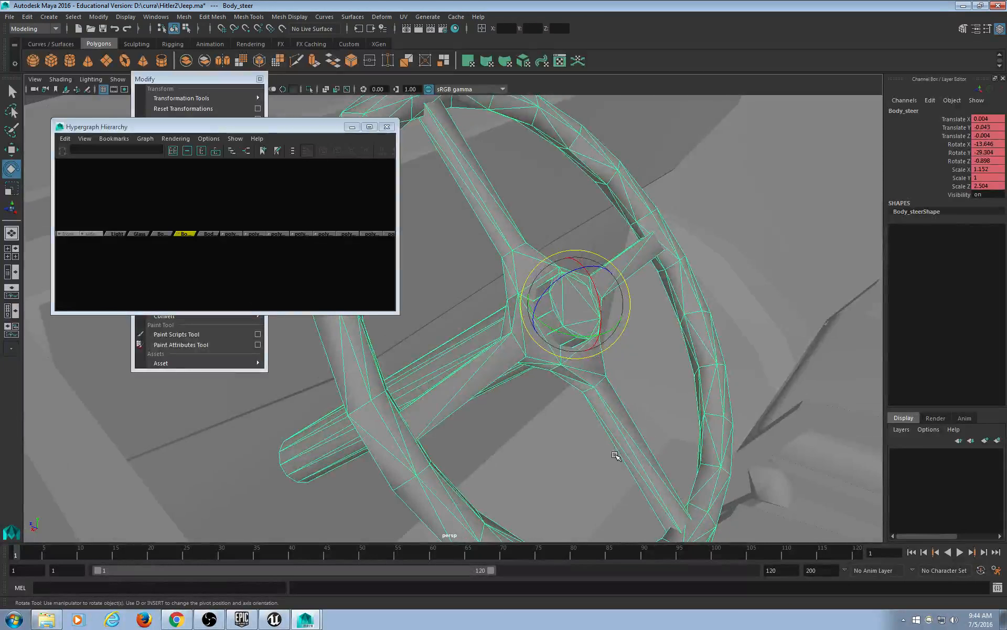
{"action": "scroll", "coordinate": [611, 443], "scroll_direction": "down", "scroll_amount": 10}
{"action": "key", "text": "t"}
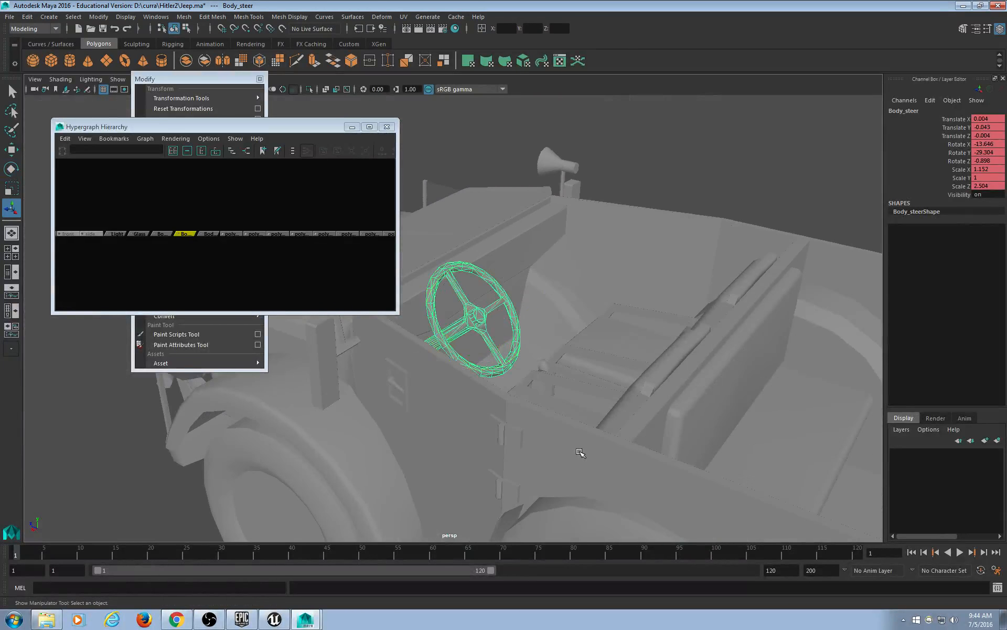
{"action": "left_click_drag", "start_coordinate": [579, 412], "coordinate": [534, 378], "text": "alt"}
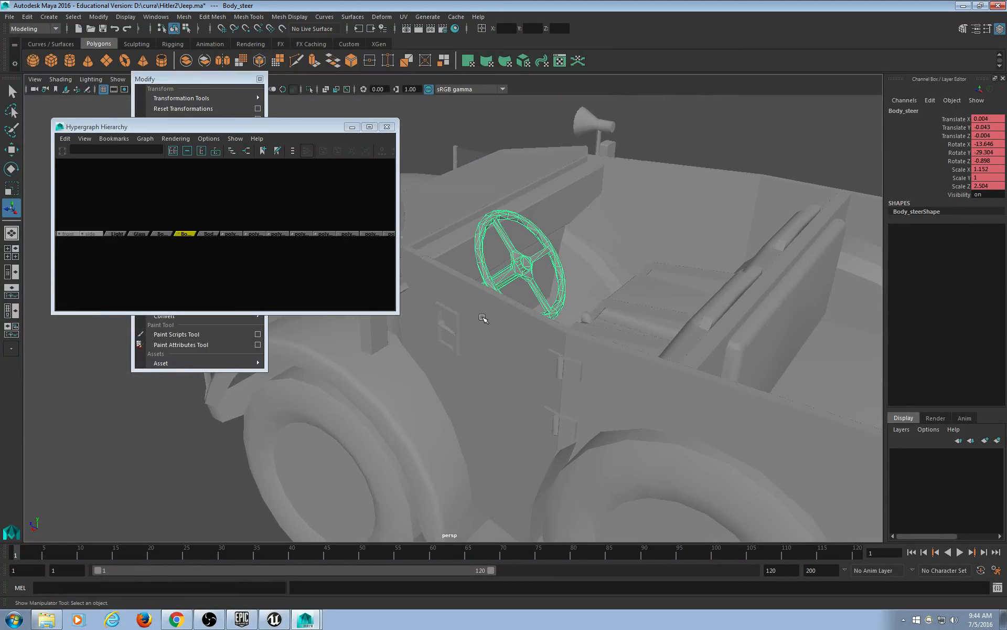
{"action": "left_click_drag", "start_coordinate": [399, 197], "coordinate": [301, 191]}
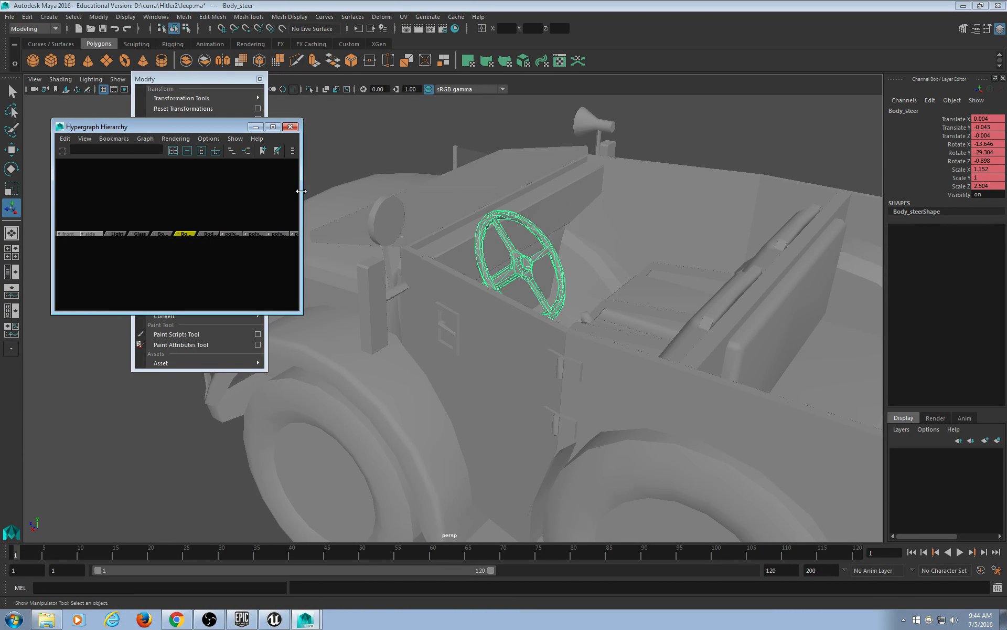
{"action": "key", "text": "f"}
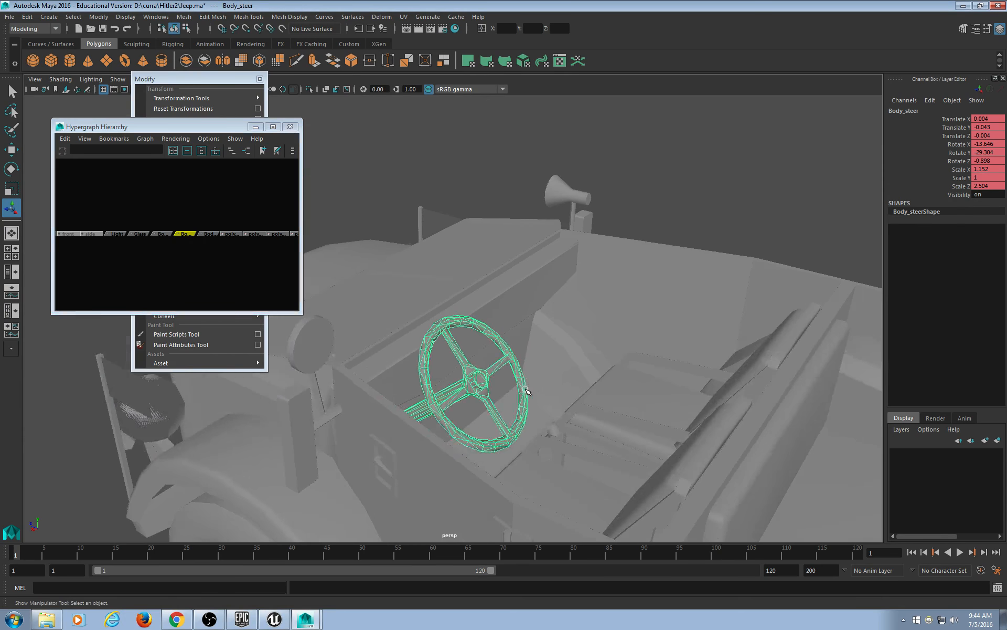
Test-spin the steering wheel about its new hub pivot, then undo the rotations.
{"action": "left_click_drag", "start_coordinate": [520, 256], "coordinate": [477, 331], "text": "alt"}
{"action": "key", "text": "e"}
{"action": "key", "text": "ctrl+z"}
{"action": "middle_click_drag", "start_coordinate": [477, 330], "coordinate": [487, 309], "text": "alt"}
{"action": "left_click_drag", "start_coordinate": [501, 301], "coordinate": [482, 341]}
{"action": "key", "text": "ctrl+z"}
Close the floating Modify tool panel and the Hypergraph Hierarchy window.
{"action": "scroll", "coordinate": [481, 341], "scroll_direction": "down", "scroll_amount": 9}
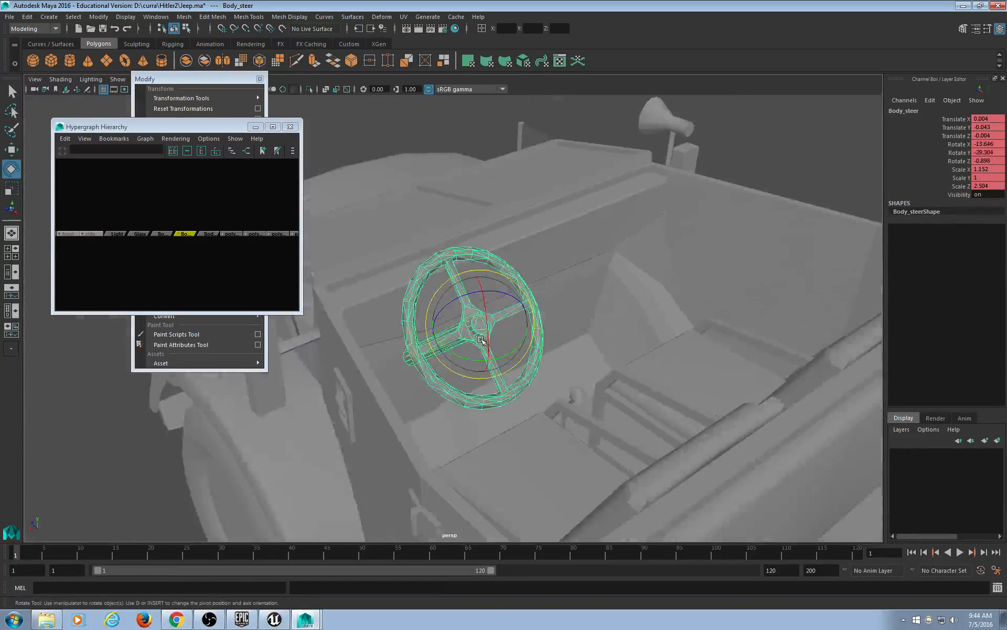
{"action": "left_click_drag", "start_coordinate": [438, 372], "coordinate": [481, 375], "text": "alt"}
{"action": "scroll", "coordinate": [482, 378], "scroll_direction": "down", "scroll_amount": 9}
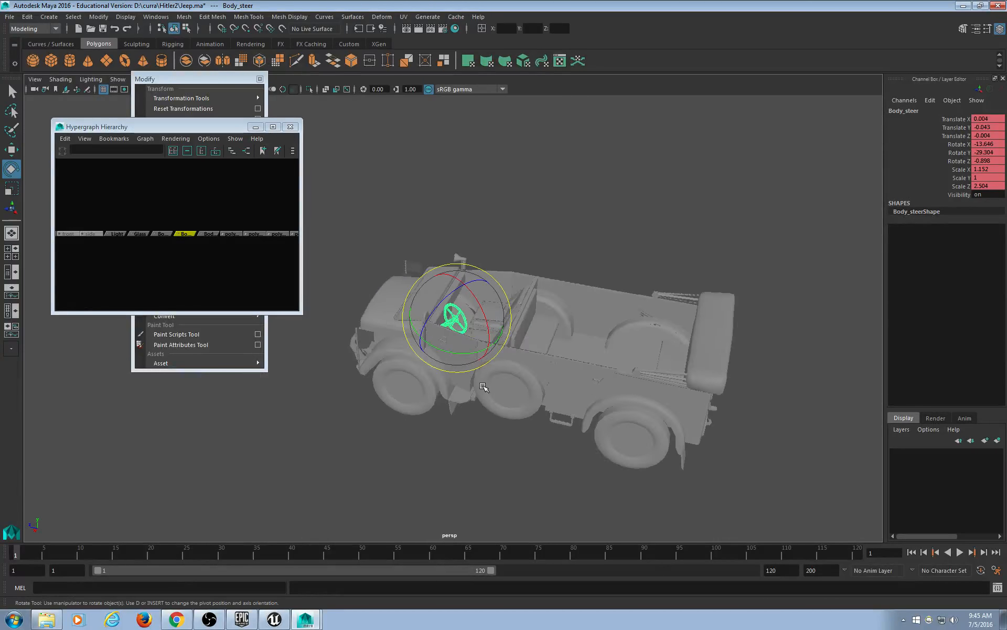
{"action": "scroll", "coordinate": [481, 403], "scroll_direction": "up", "scroll_amount": 6}
{"action": "middle_click_drag", "start_coordinate": [625, 428], "coordinate": [565, 337], "text": "alt"}
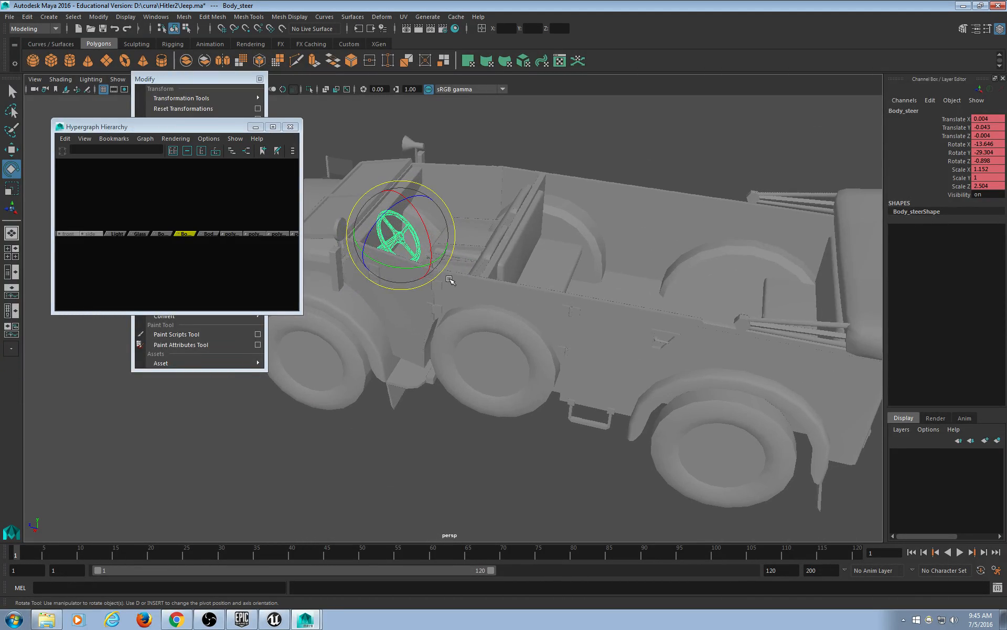
{"action": "left_click", "coordinate": [259, 79]}
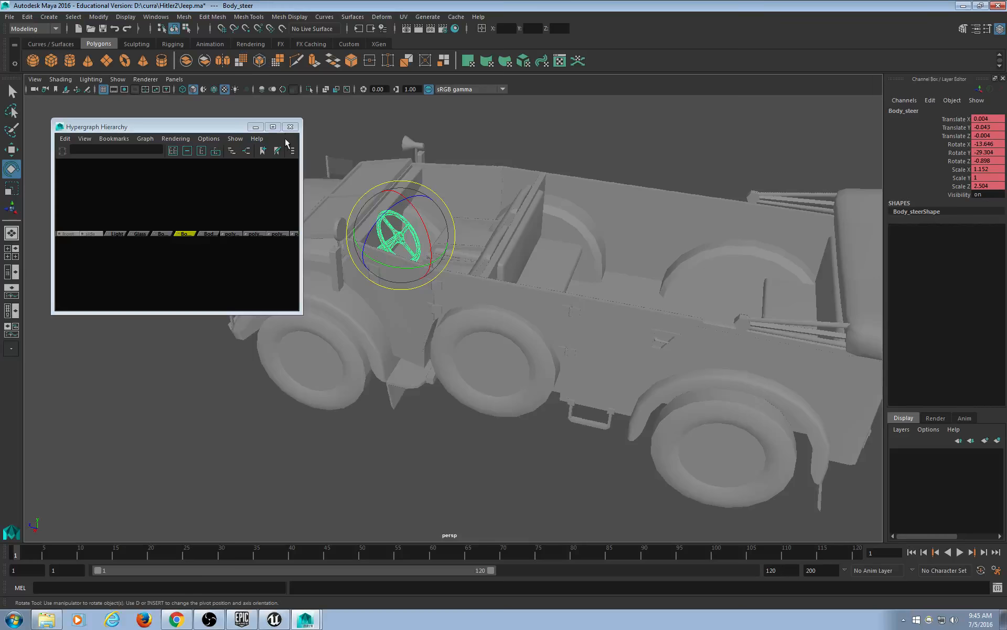
{"action": "left_click", "coordinate": [290, 126]}
Deselect the steering wheel and select the spare wheel from a side-on view.
{"action": "mouse_move", "coordinate": [399, 310]}
{"action": "left_mouse_down", "text": "alt"}
{"action": "mouse_move", "coordinate": [414, 315]}
{"action": "mouse_move", "coordinate": [425, 293]}
{"action": "mouse_move", "coordinate": [420, 310]}
{"action": "mouse_move", "coordinate": [401, 314]}
{"action": "left_mouse_up", "text": "alt"}
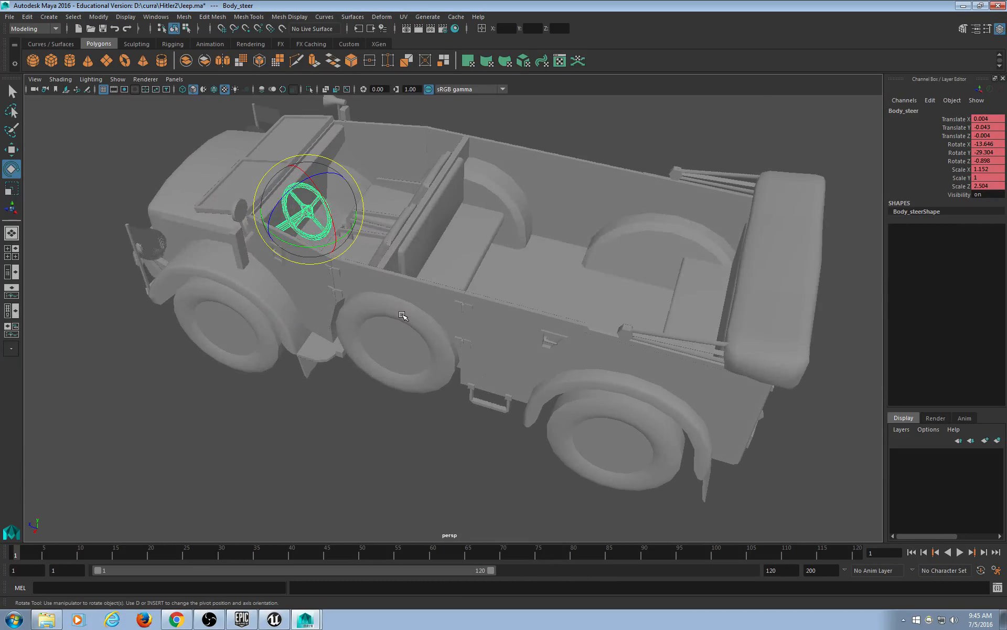
{"action": "left_click_drag", "start_coordinate": [400, 332], "coordinate": [346, 367], "text": "alt"}
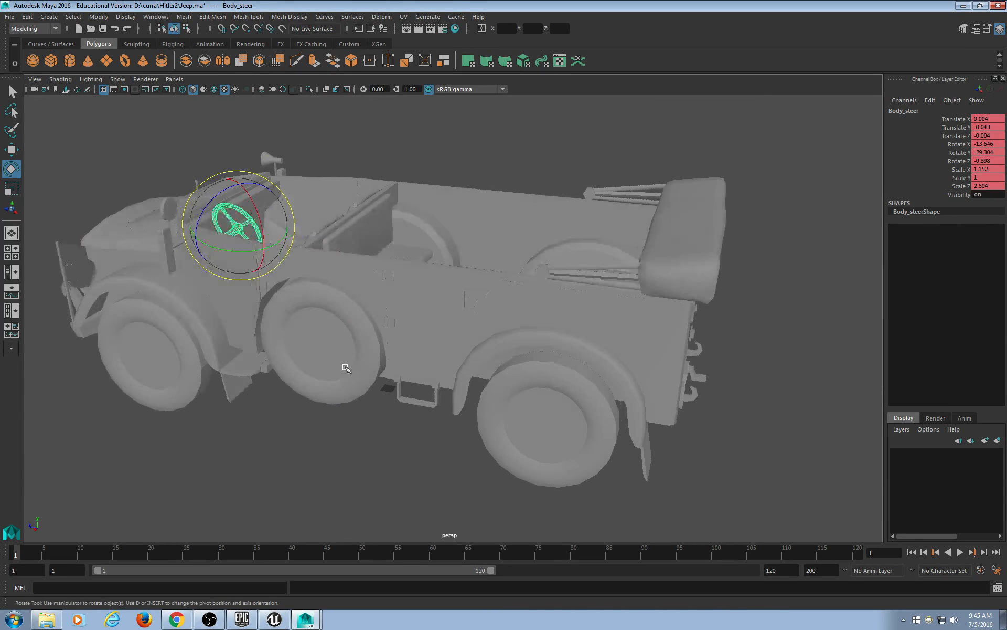
{"action": "key", "text": "t"}
{"action": "left_click", "coordinate": [320, 433]}
{"action": "left_click_drag", "start_coordinate": [320, 433], "coordinate": [273, 336], "text": "alt"}
{"action": "left_click", "coordinate": [327, 368]}
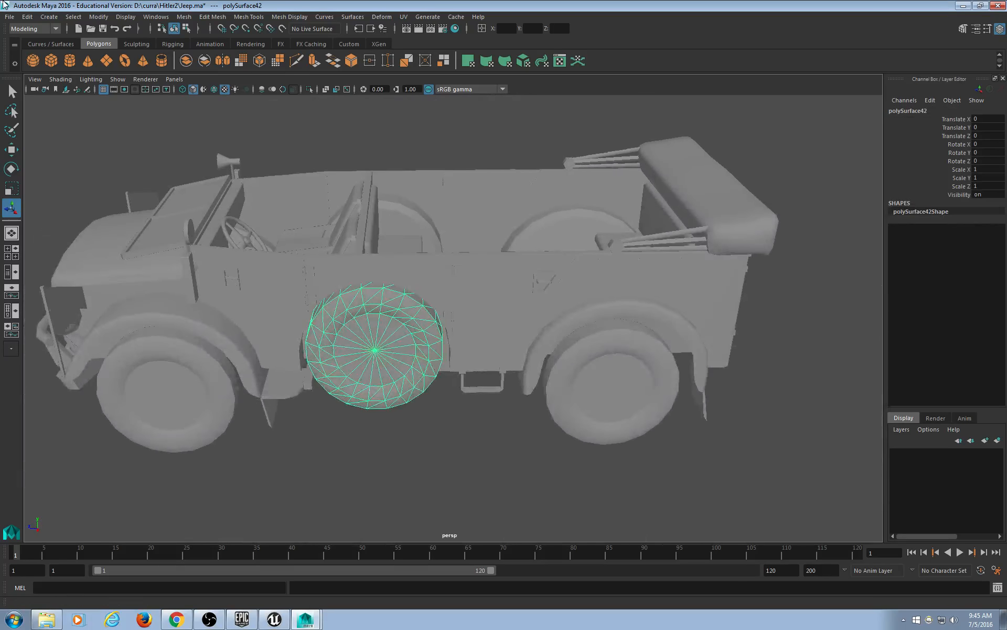
Save the Jeep scene with File > Save Scene.
{"action": "left_click", "coordinate": [28, 17]}
{"action": "left_click", "coordinate": [10, 17]}
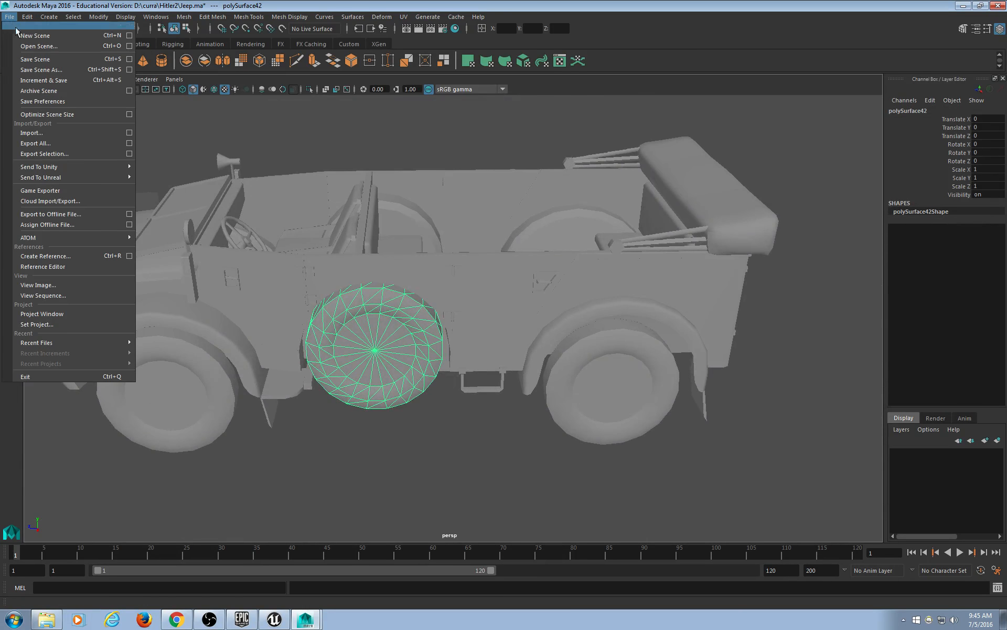
{"action": "left_click", "coordinate": [33, 59]}
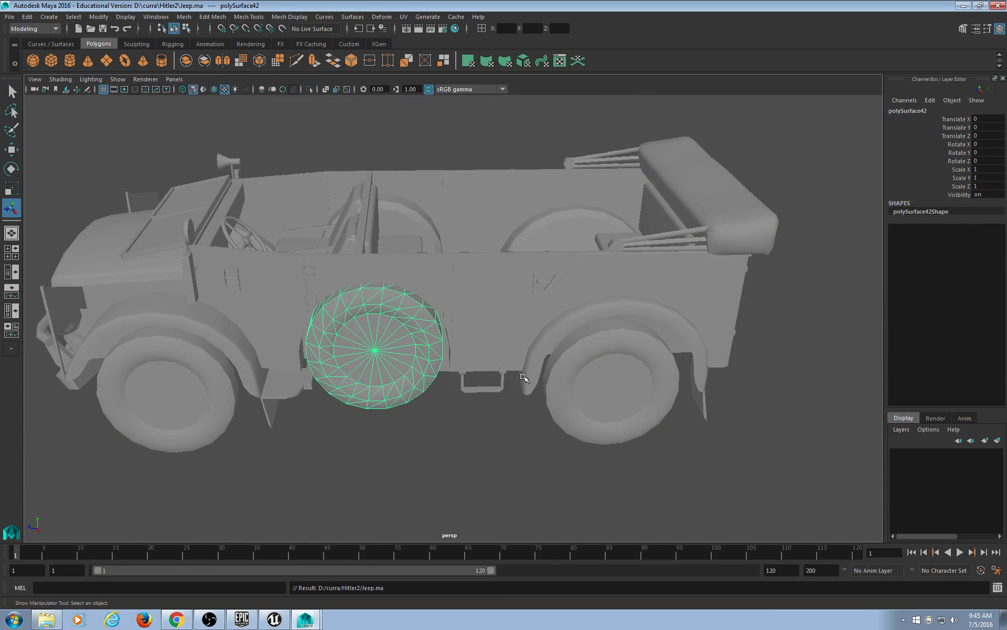
Select the jeep body, middle wheel and rear wheel, and tumble around the jeep.
{"action": "right_click_drag", "start_coordinate": [524, 377], "coordinate": [207, 388], "text": "alt"}
{"action": "left_click", "coordinate": [219, 313]}
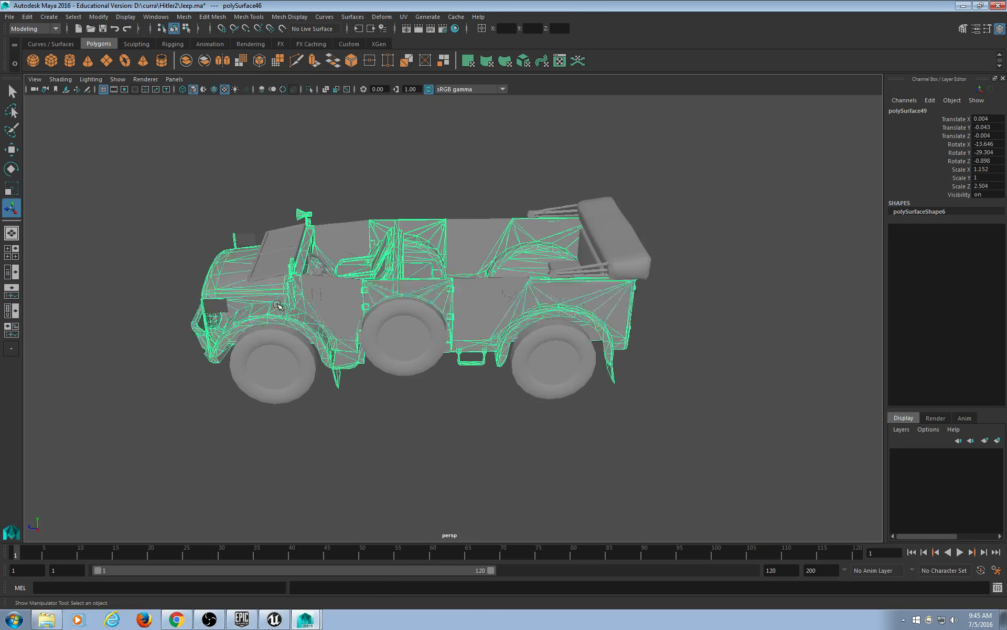
{"action": "left_click", "coordinate": [418, 368]}
{"action": "left_click", "coordinate": [540, 364]}
{"action": "left_click_drag", "start_coordinate": [540, 364], "coordinate": [412, 408], "text": "alt"}
{"action": "left_click_drag", "start_coordinate": [416, 451], "coordinate": [397, 449], "text": "alt"}
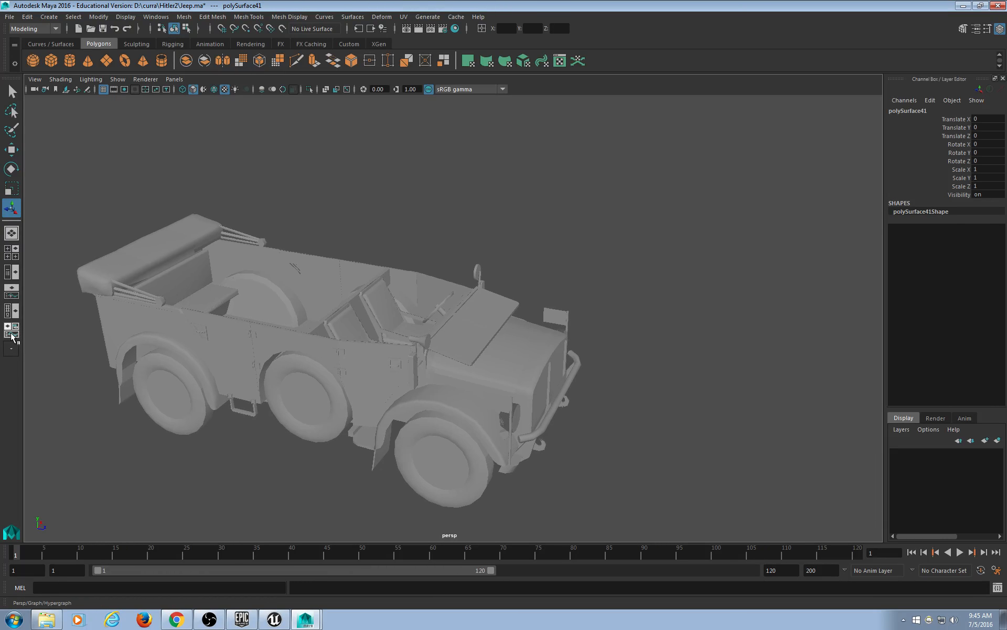
Switch to the Hypershade/Persp layout and open the MaterialFBXASC032FBXASC03578 phong's attributes.
{"action": "left_click", "coordinate": [14, 298]}
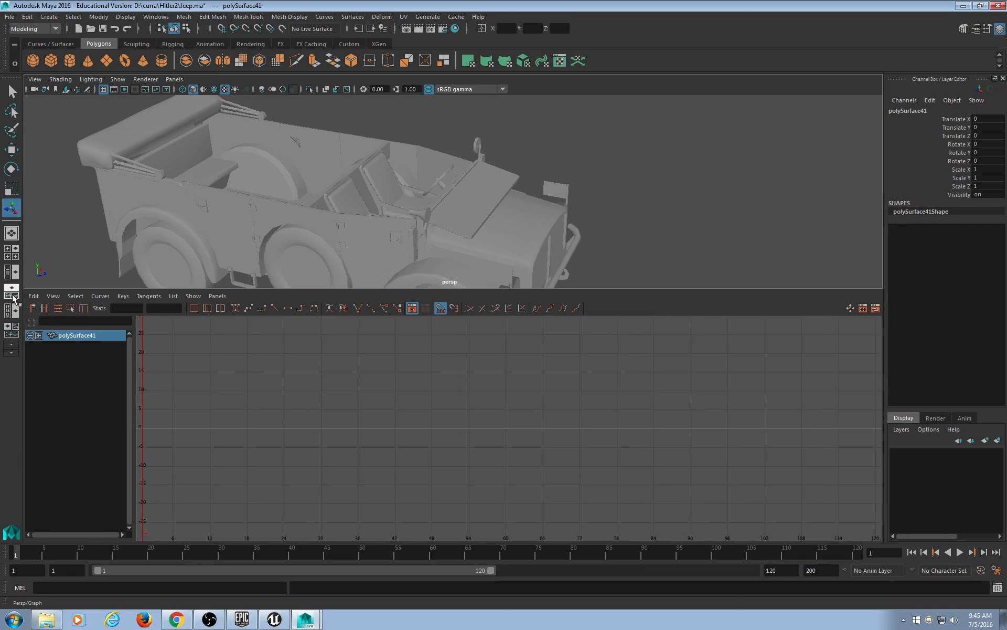
{"action": "left_click", "coordinate": [13, 327]}
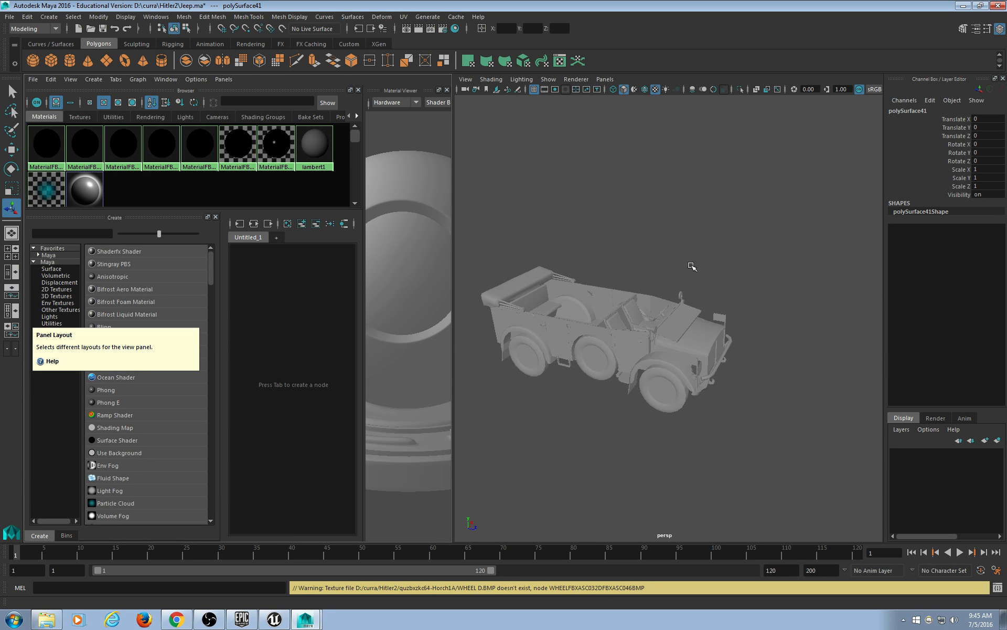
{"action": "mouse_move", "coordinate": [452, 231]}
{"action": "left_mouse_down"}
{"action": "mouse_move", "coordinate": [589, 226]}
{"action": "mouse_move", "coordinate": [443, 225]}
{"action": "left_mouse_up"}
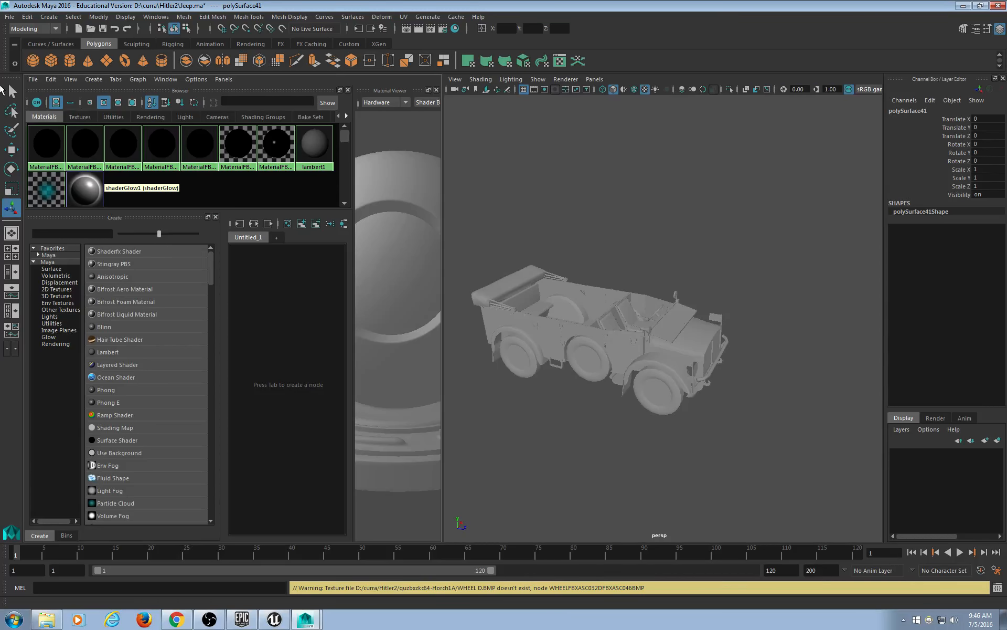
{"action": "double_click", "coordinate": [47, 142]}
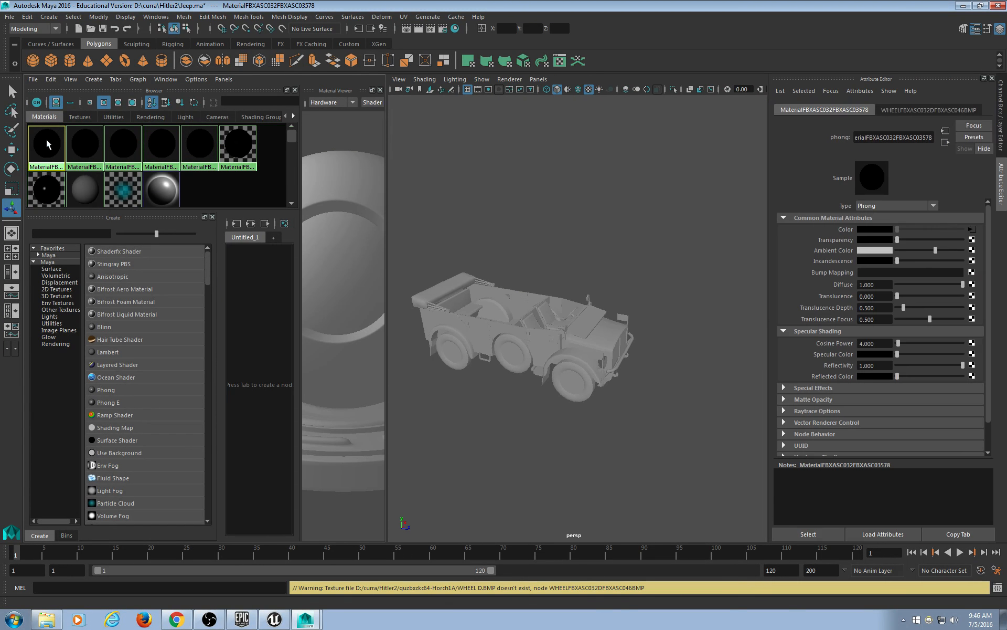
Replace the wheel Phong's missing Color file path with Wheel D.png.
{"action": "left_click", "coordinate": [972, 231]}
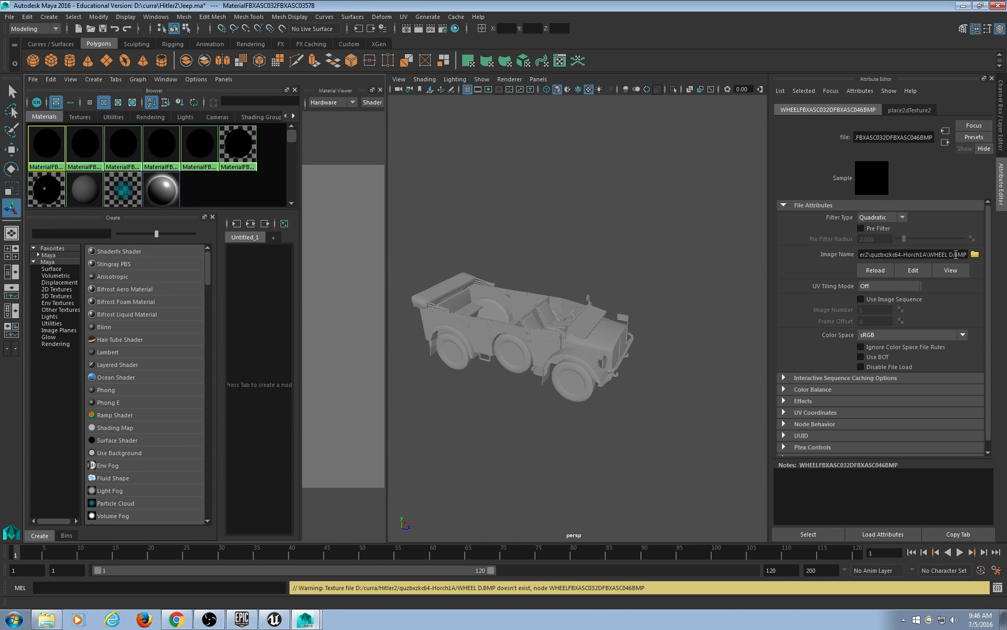
{"action": "left_click", "coordinate": [947, 255]}
{"action": "left_click_drag", "start_coordinate": [928, 255], "coordinate": [967, 252]}
{"action": "left_click", "coordinate": [974, 255]}
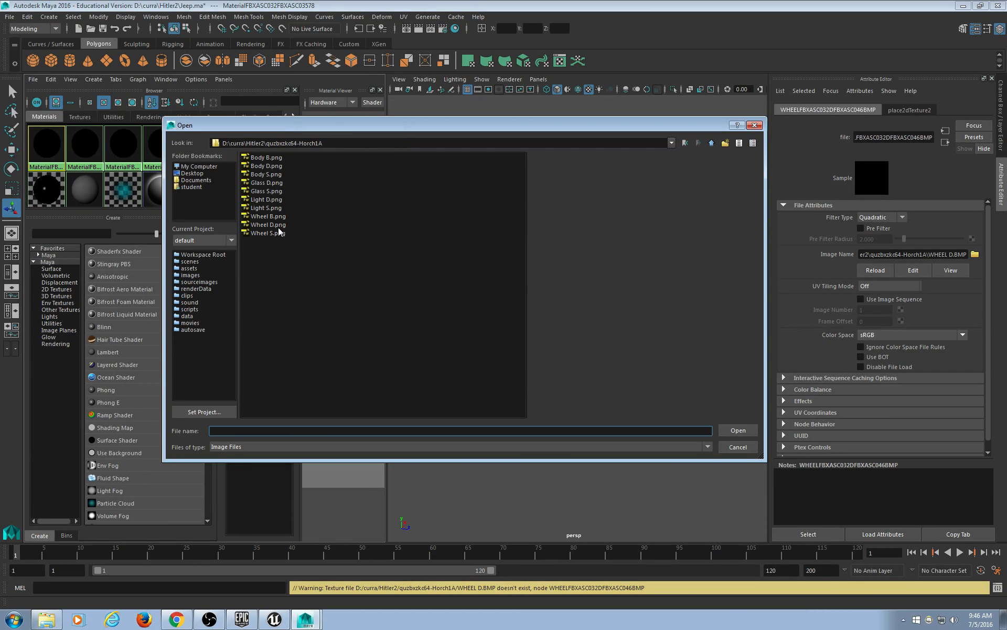
{"action": "left_click", "coordinate": [275, 225]}
{"action": "left_click", "coordinate": [746, 434]}
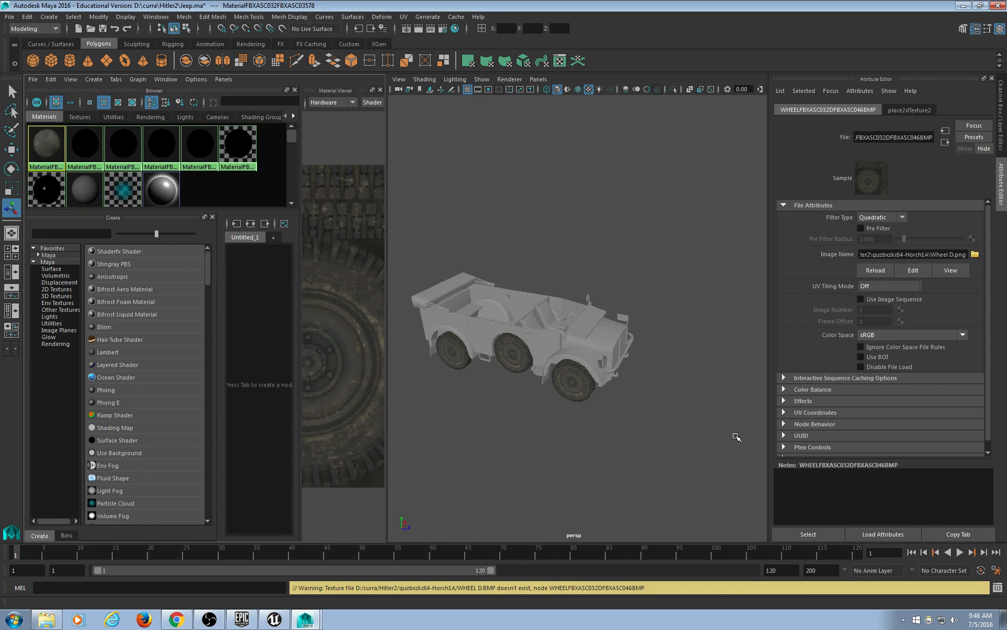
{"action": "left_click", "coordinate": [73, 143]}
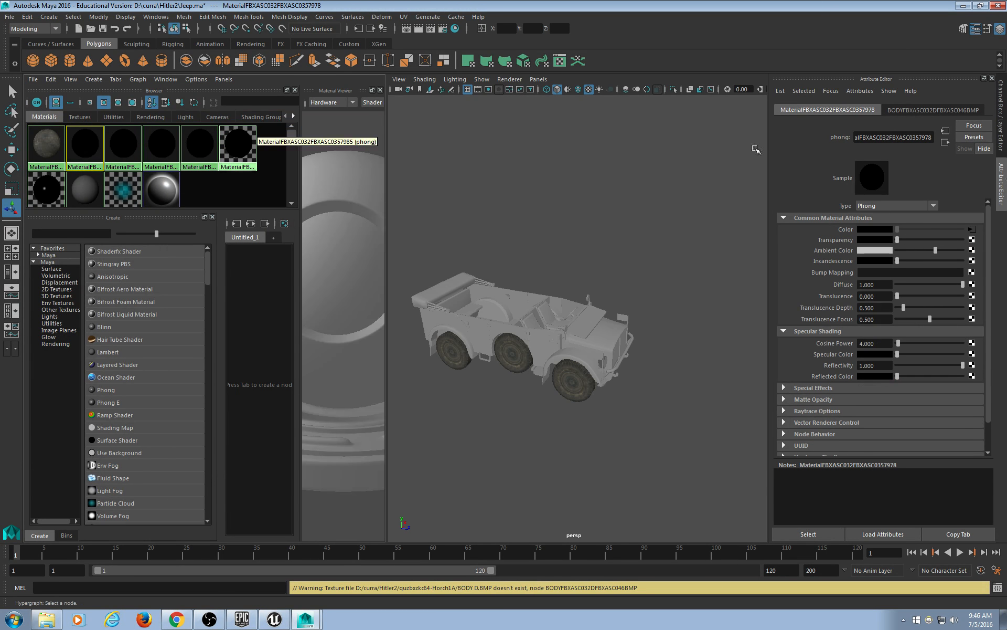
Relink the first body materials' Color file nodes to Body D.png.
{"action": "left_click", "coordinate": [972, 231]}
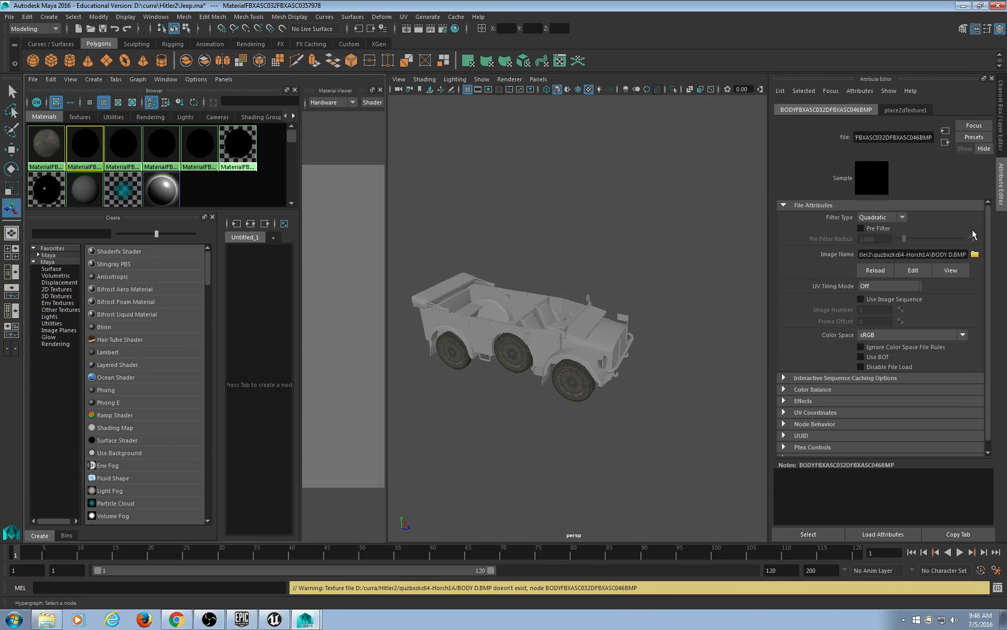
{"action": "left_click", "coordinate": [974, 254]}
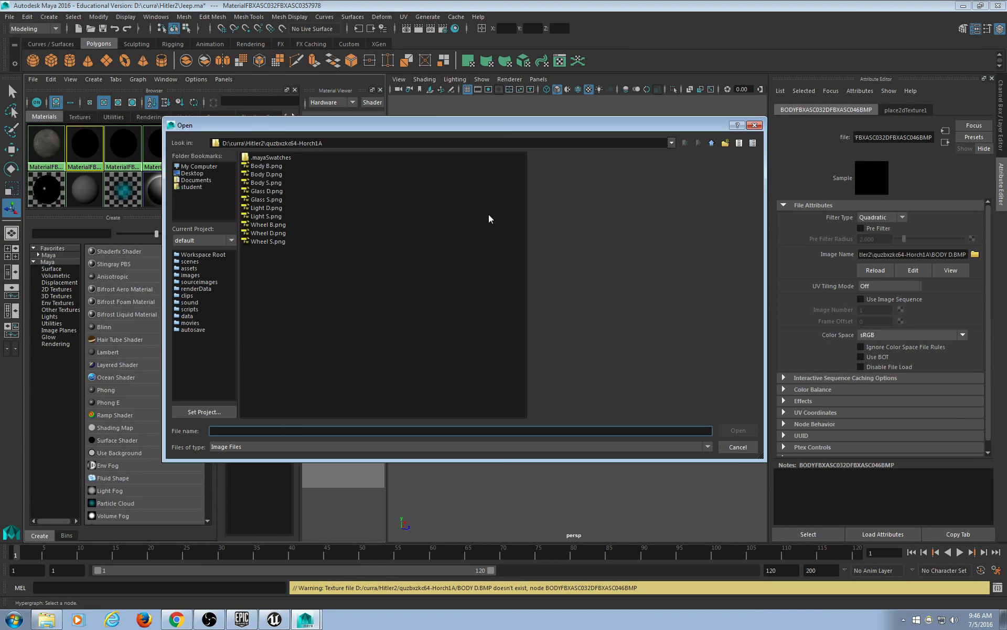
{"action": "double_click", "coordinate": [278, 176]}
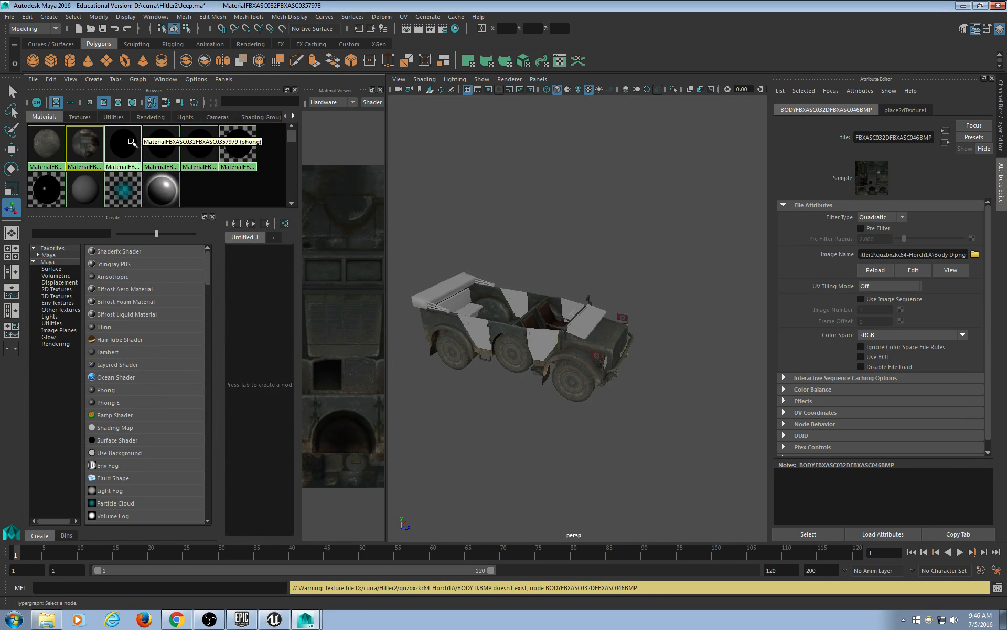
{"action": "left_click", "coordinate": [972, 230]}
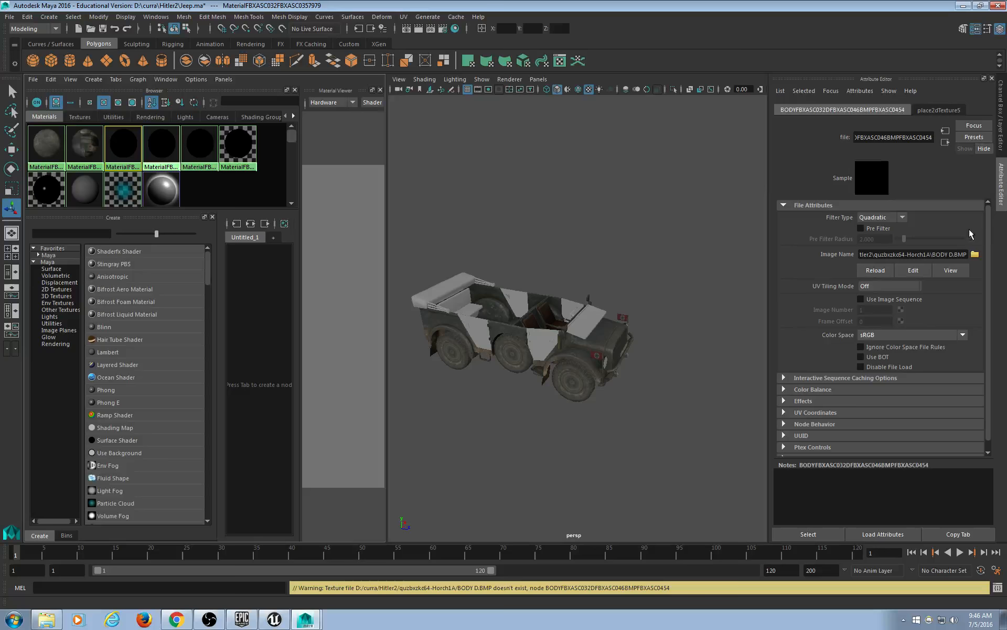
{"action": "left_click", "coordinate": [974, 254]}
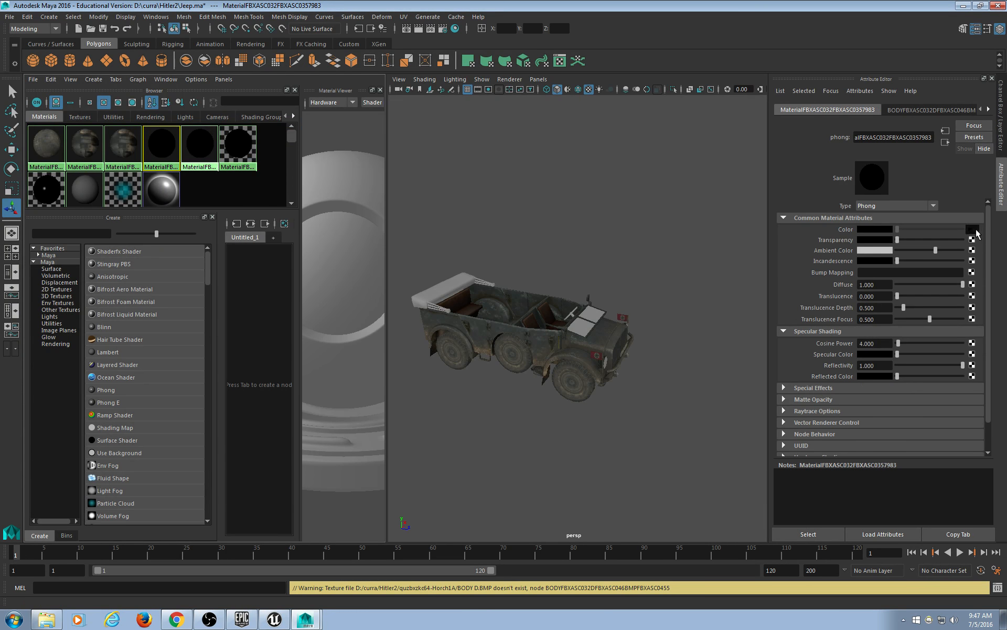
{"action": "left_click", "coordinate": [972, 229]}
{"action": "left_click", "coordinate": [975, 255]}
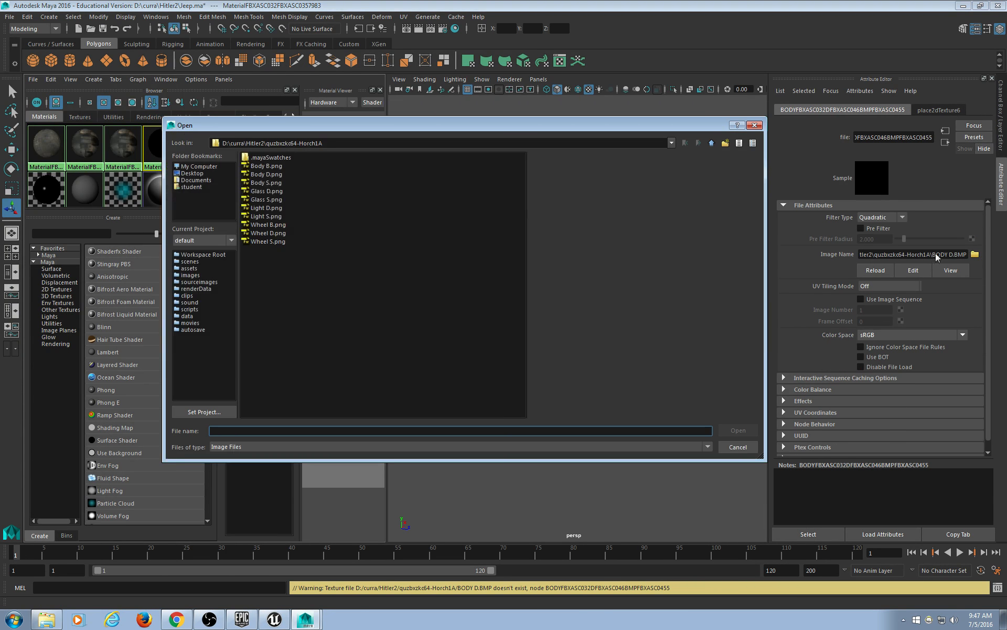
{"action": "double_click", "coordinate": [266, 174]}
Load Body D.png into the fifth material's Color file node.
{"action": "left_click", "coordinate": [191, 146]}
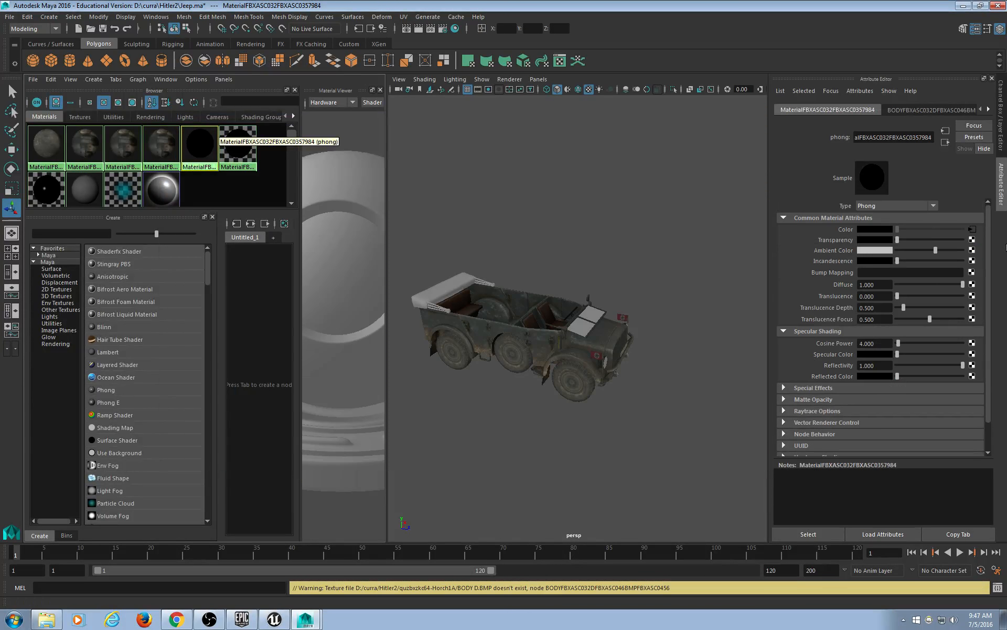
{"action": "left_click", "coordinate": [971, 229]}
{"action": "left_click", "coordinate": [975, 254]}
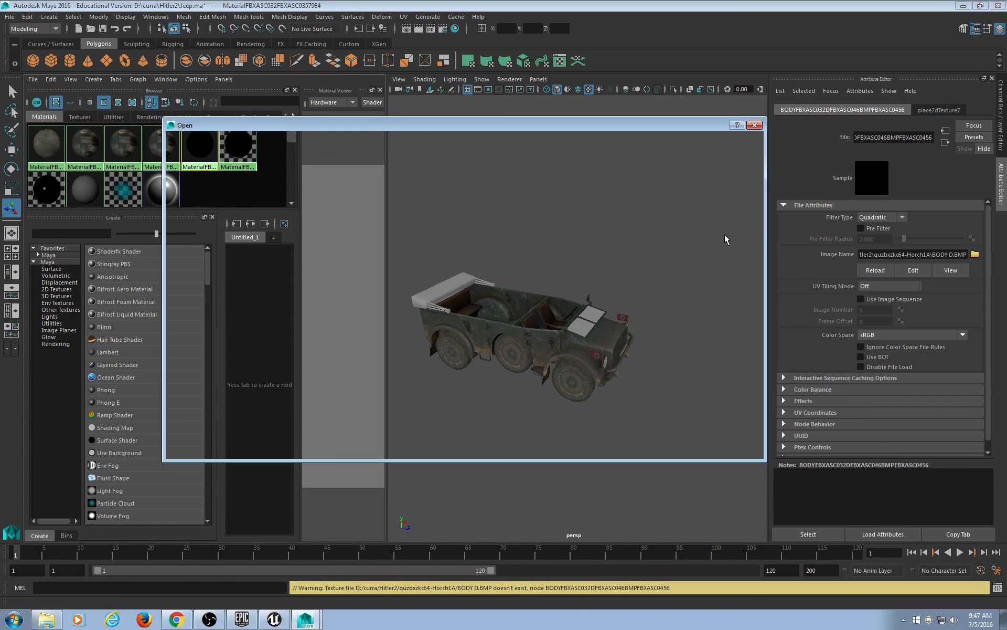
{"action": "left_click", "coordinate": [273, 181]}
{"action": "double_click", "coordinate": [273, 182]}
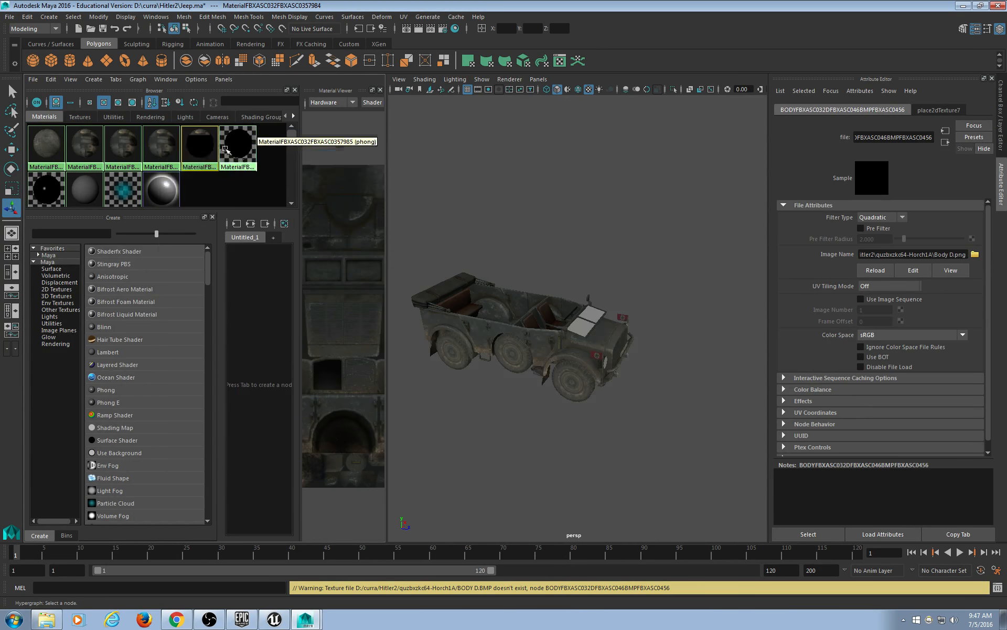
Relink the glass material's Color texture to Glass D.png.
{"action": "left_click", "coordinate": [238, 147]}
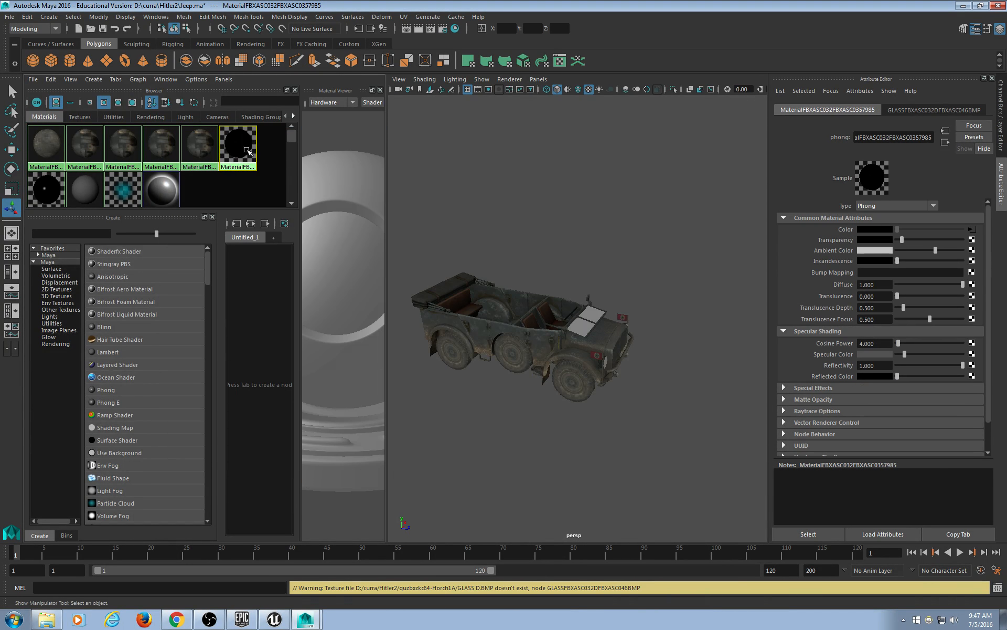
{"action": "left_click", "coordinate": [972, 230]}
{"action": "left_click", "coordinate": [974, 254]}
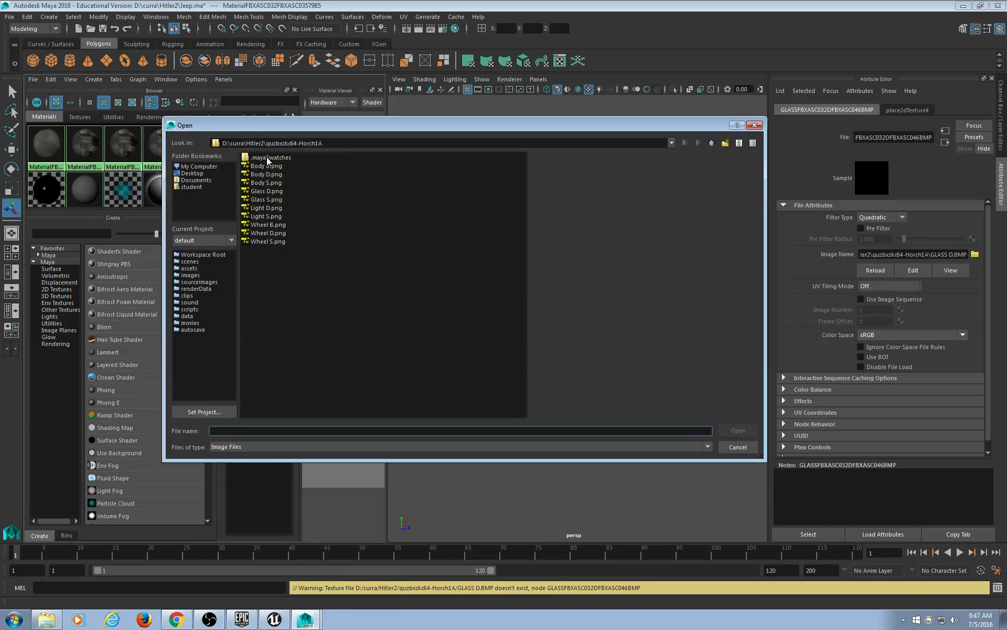
{"action": "double_click", "coordinate": [268, 191]}
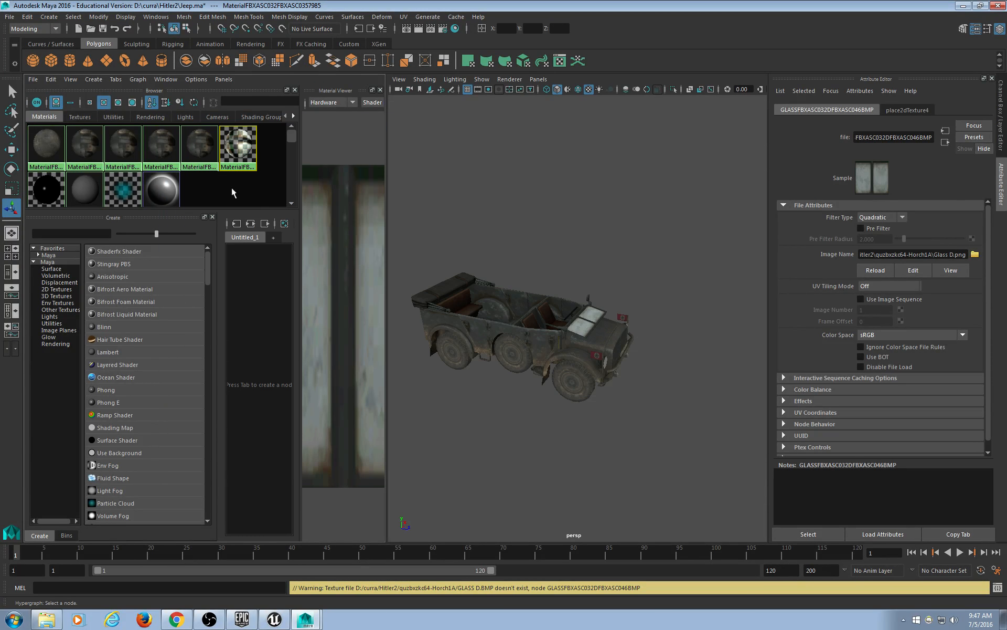
{"action": "left_click", "coordinate": [42, 193]}
{"action": "scroll", "coordinate": [42, 193], "scroll_direction": "down", "scroll_amount": 1}
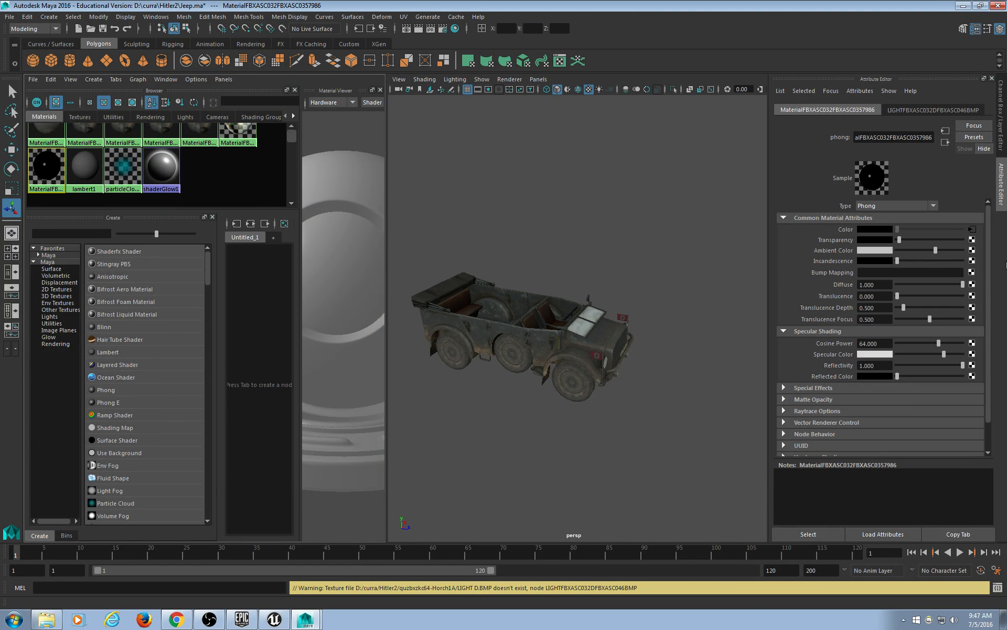
Point the headlight material's Color file node at Light D.png.
{"action": "left_click", "coordinate": [972, 229]}
{"action": "left_click", "coordinate": [975, 254]}
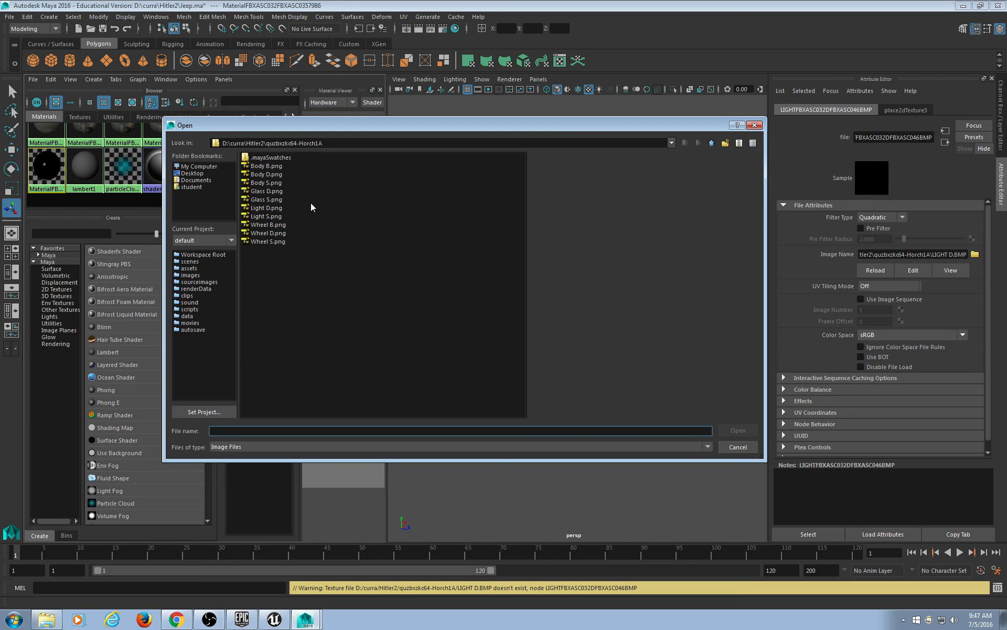
{"action": "left_click", "coordinate": [268, 207]}
{"action": "left_click", "coordinate": [738, 430]}
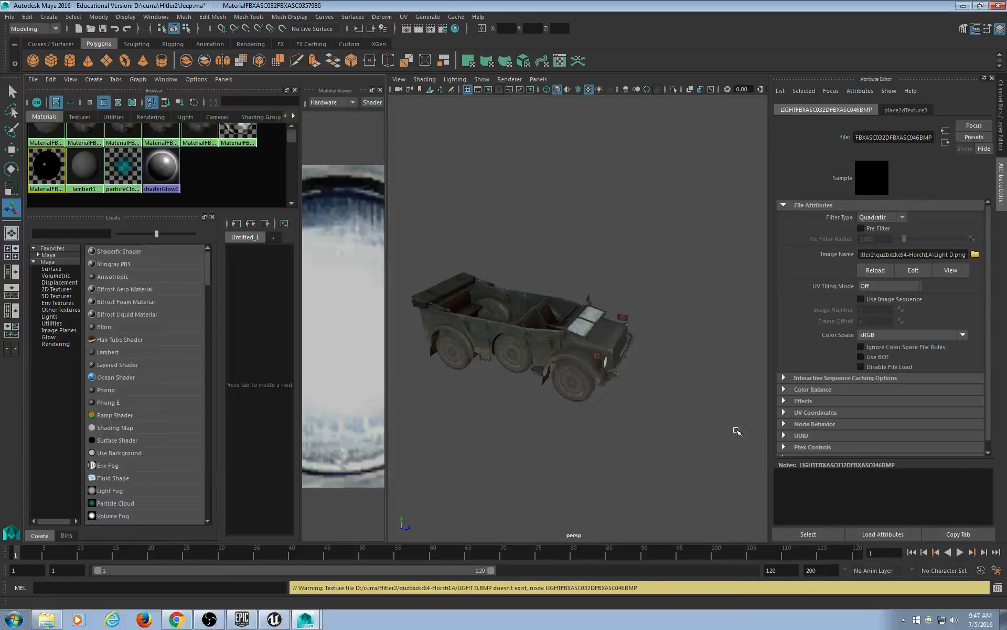
Orbit around the textured jeep to check the headlights, then save Jeep.ma with Ctrl+S.
{"action": "left_click", "coordinate": [635, 400]}
{"action": "left_click_drag", "start_coordinate": [634, 401], "coordinate": [581, 369], "text": "alt"}
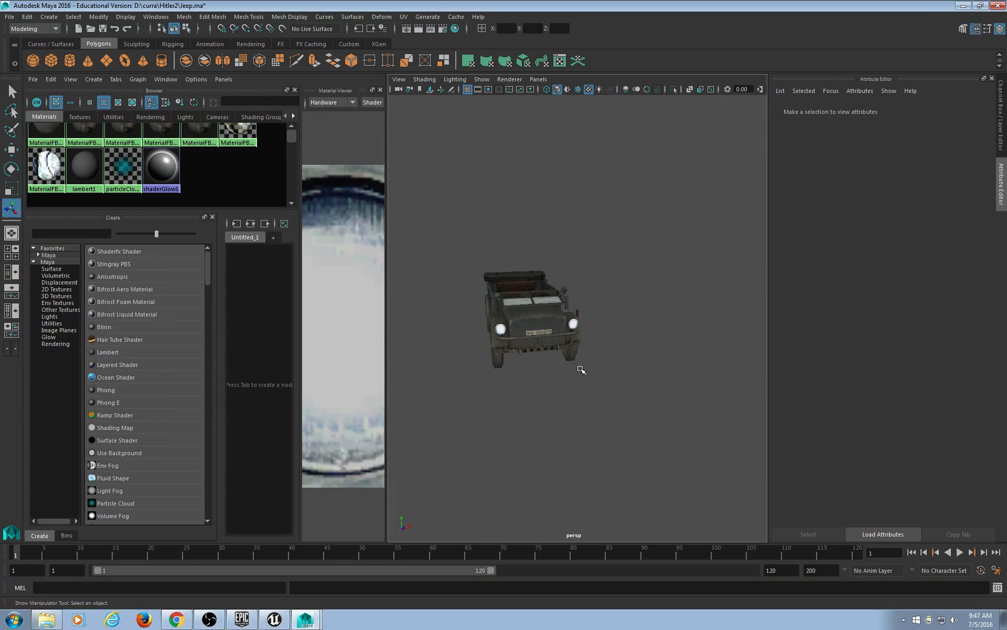
{"action": "scroll", "coordinate": [581, 368], "scroll_direction": "up", "scroll_amount": 6}
{"action": "scroll", "coordinate": [489, 364], "scroll_direction": "down", "scroll_amount": 5}
{"action": "left_click_drag", "start_coordinate": [474, 371], "coordinate": [563, 291], "text": "alt"}
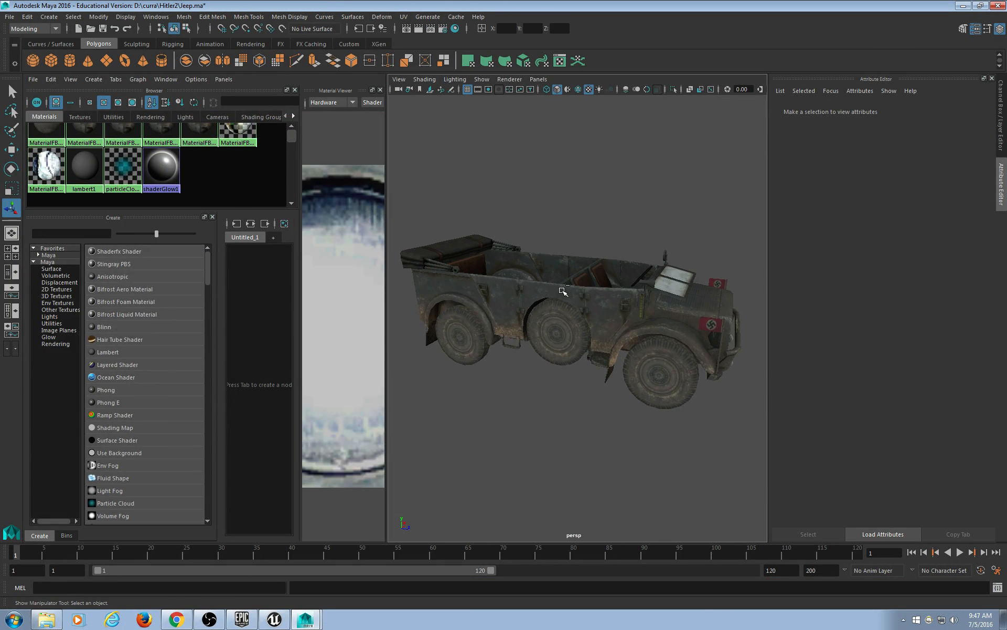
{"action": "key", "text": "ctrl+s"}
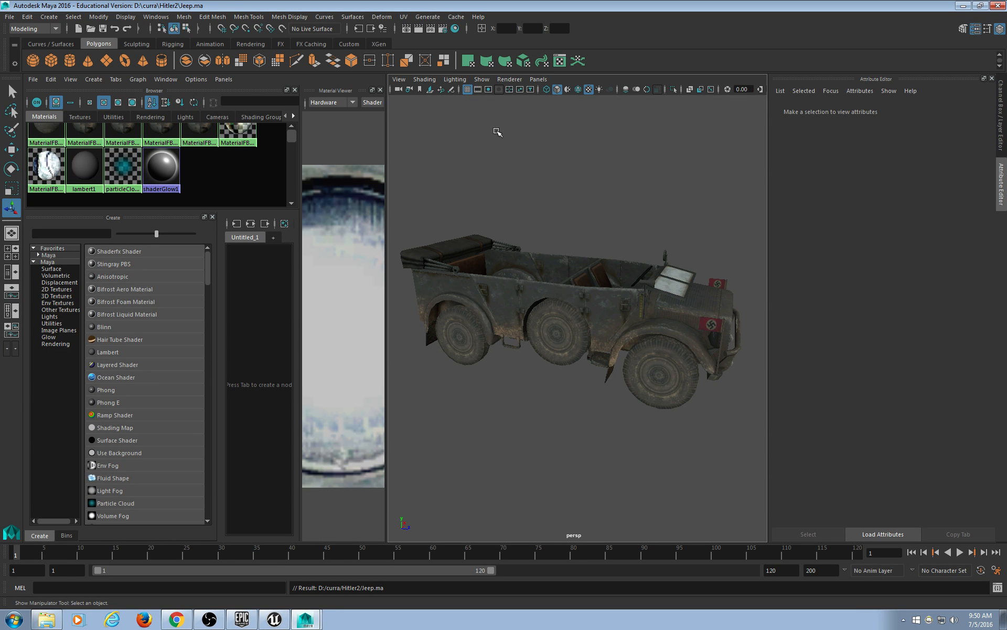
Close Hypershade's Material Viewer panel and bring up the Hitler2 folder in Explorer.
{"action": "left_click", "coordinate": [380, 89]}
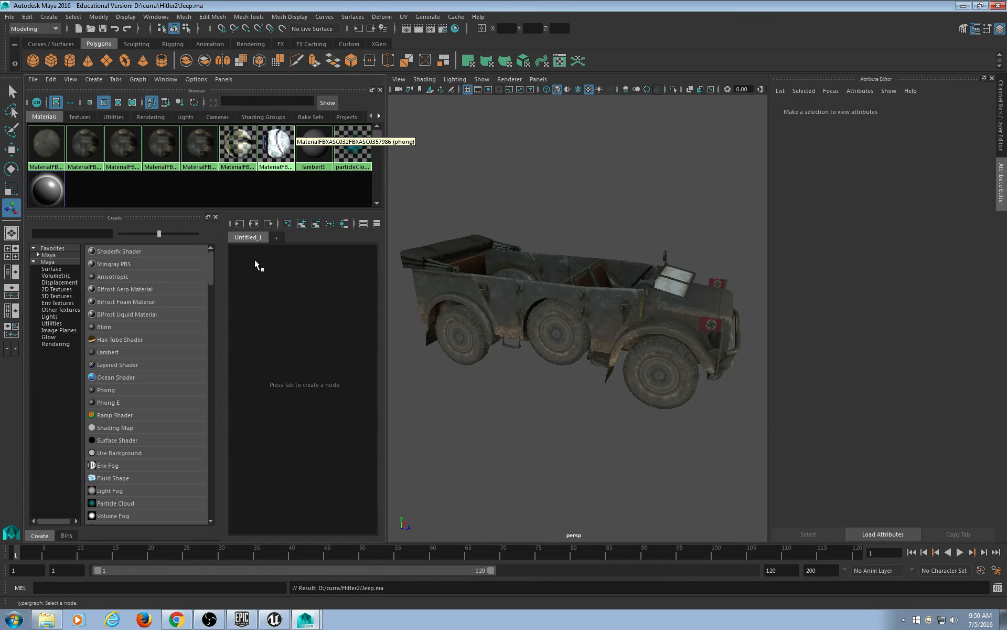
{"action": "left_click", "coordinate": [47, 620]}
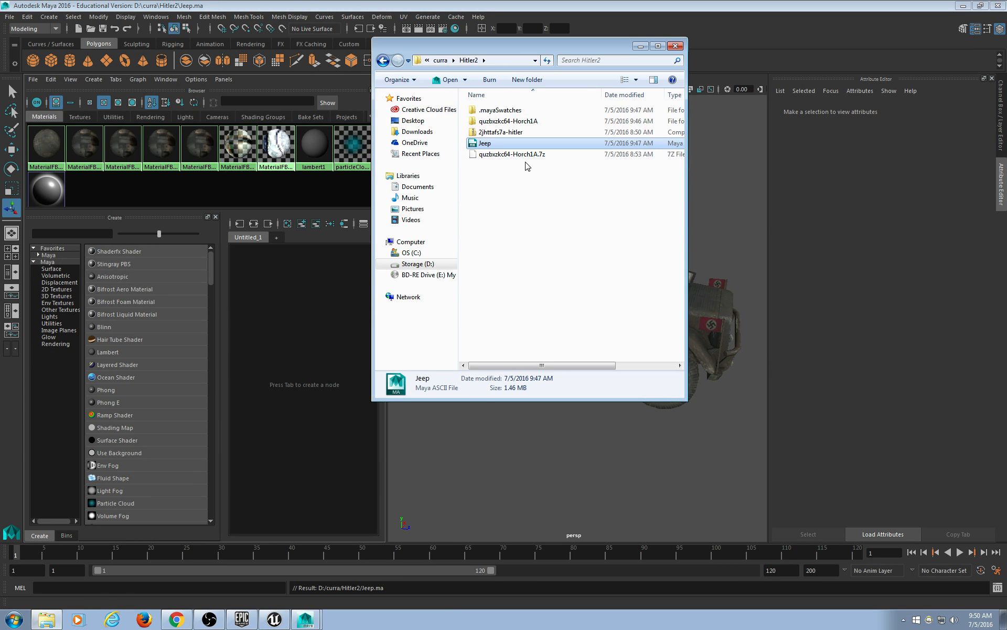
Minimize Maya and place a Computer drives window left of the Hitler2 folder, browsing the disc and D: drives.
{"action": "left_click", "coordinate": [963, 6]}
{"action": "left_click_drag", "start_coordinate": [532, 50], "coordinate": [727, 103]}
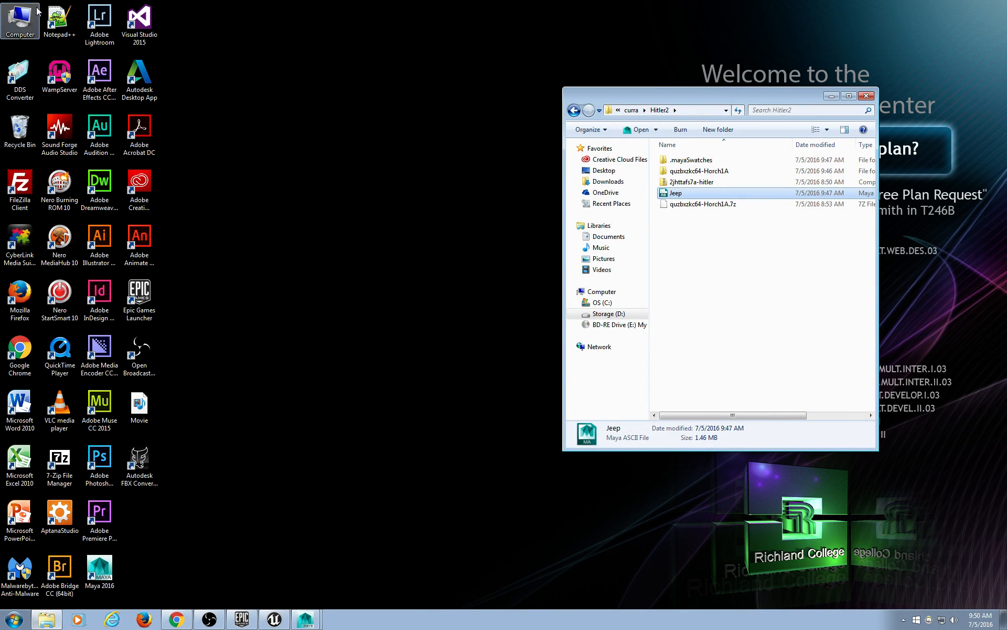
{"action": "double_click", "coordinate": [20, 21]}
{"action": "left_click_drag", "start_coordinate": [714, 111], "coordinate": [307, 96]}
{"action": "left_click", "coordinate": [227, 322]}
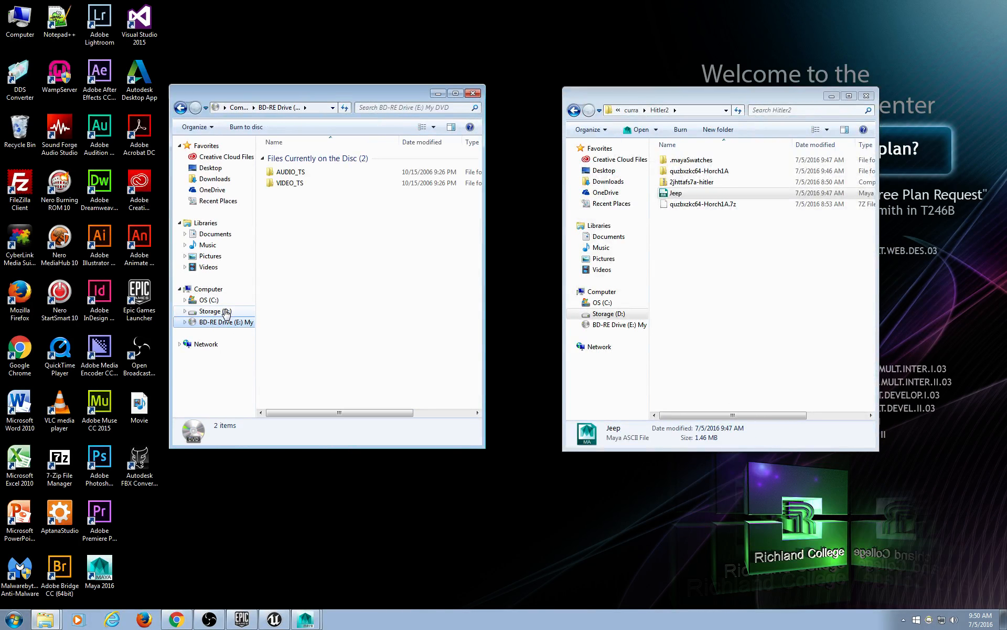
{"action": "left_click", "coordinate": [215, 311]}
{"action": "left_click", "coordinate": [210, 289]}
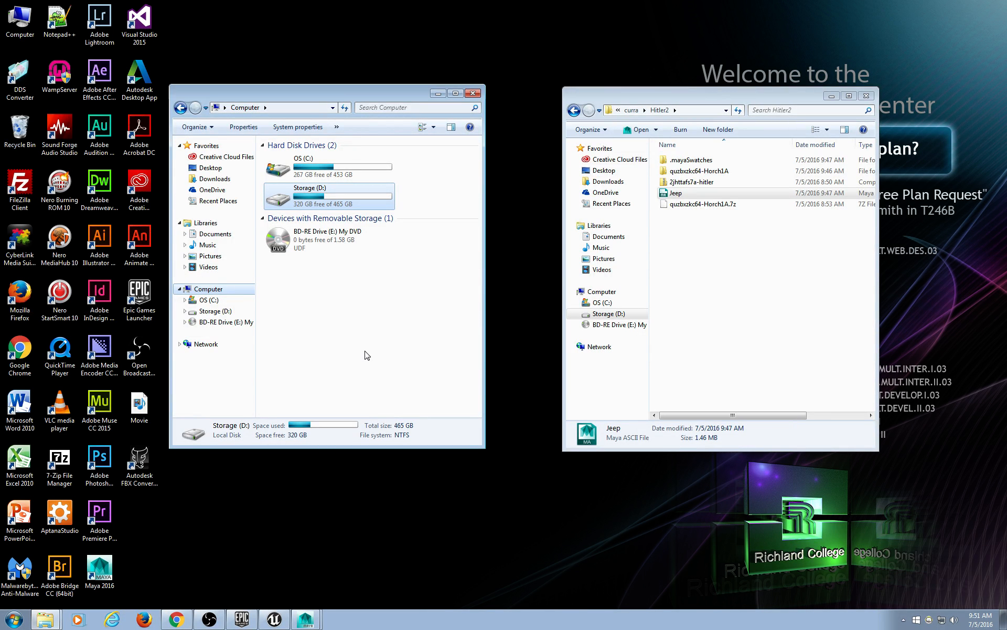
Close the Computer drives window and widen the Hitler2 window's navigation pane.
{"action": "left_click", "coordinate": [903, 621]}
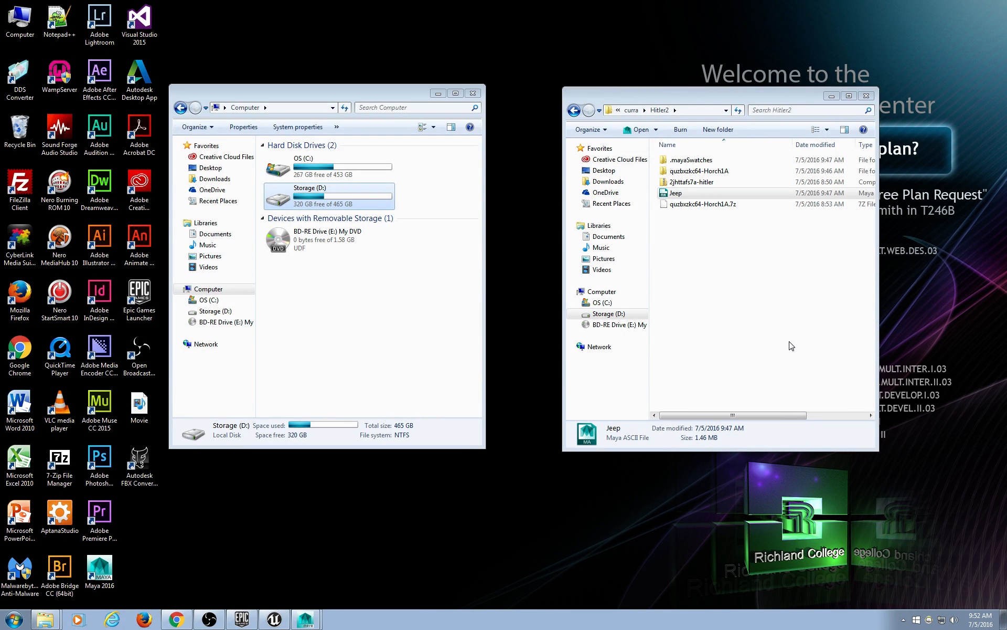
{"action": "left_click", "coordinate": [473, 93]}
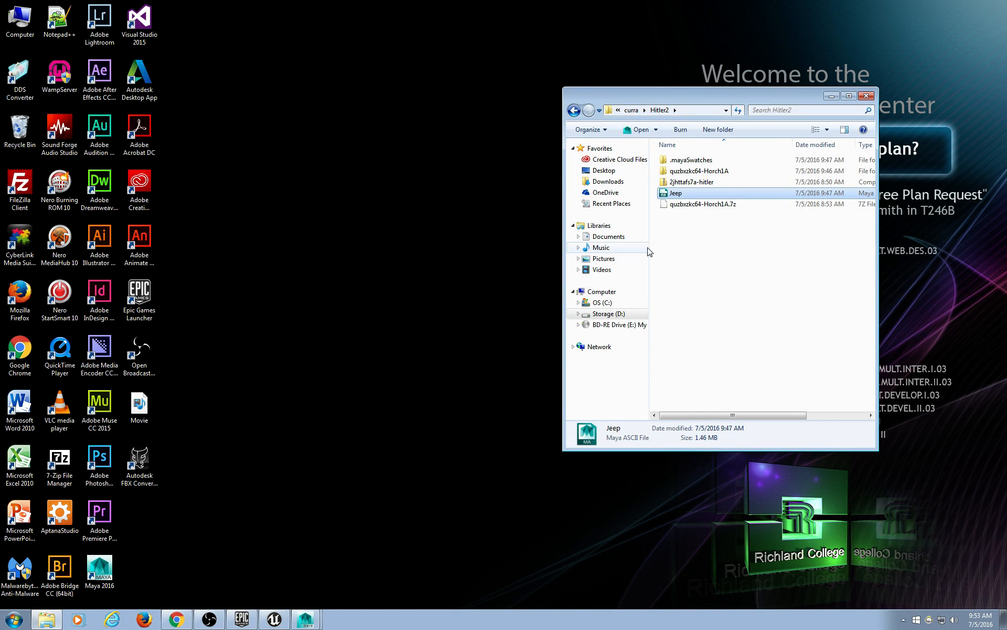
{"action": "left_click_drag", "start_coordinate": [651, 252], "coordinate": [683, 254]}
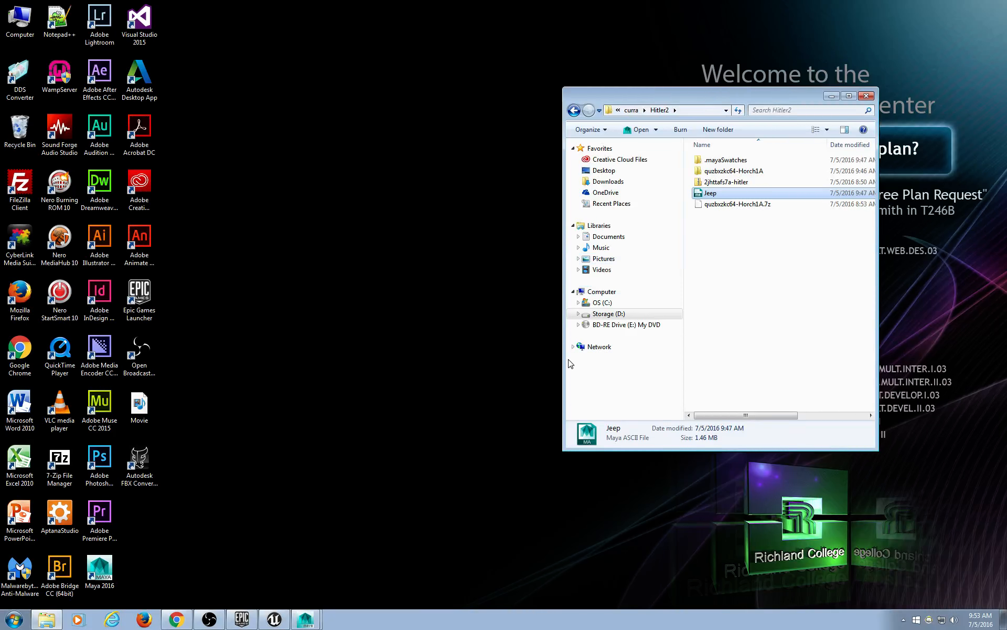
Search Chrome for 'quick file share' and open the Wikisend site.
{"action": "left_click", "coordinate": [177, 619]}
{"action": "key", "text": "ctrl+l"}
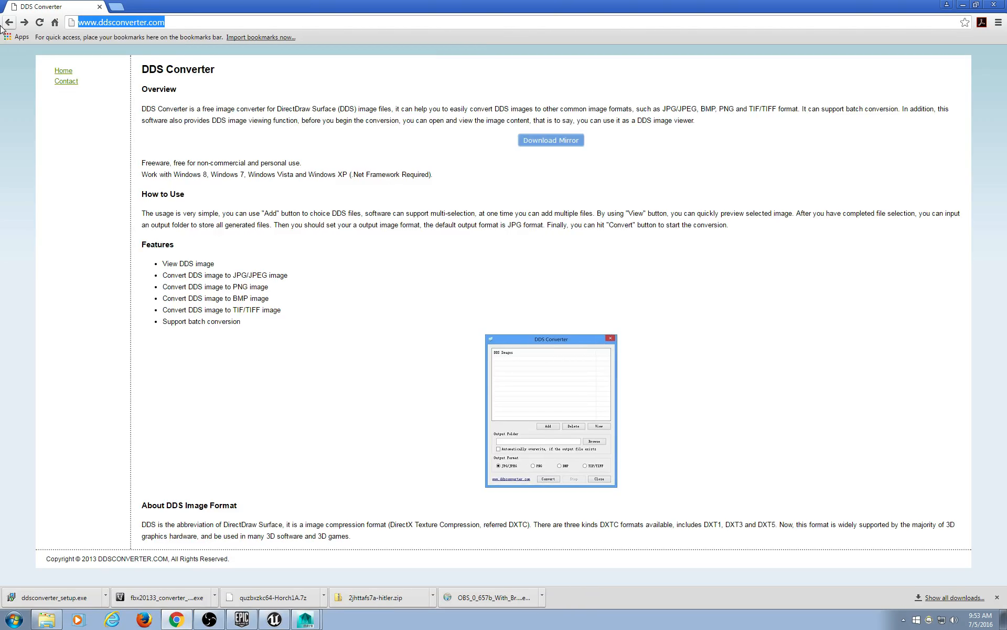
{"action": "type", "text": "quick file sh"}
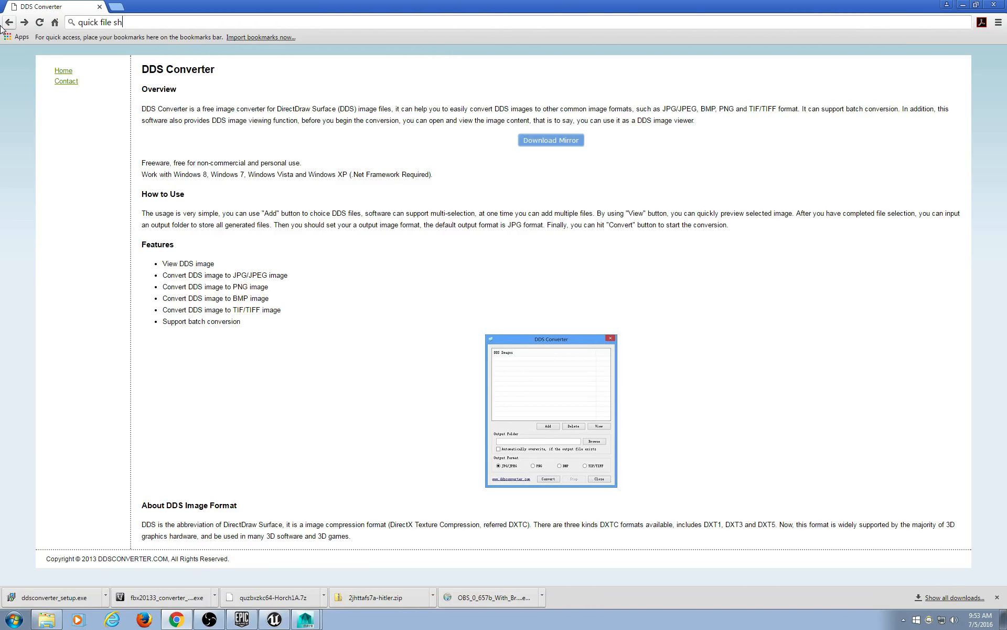
{"action": "type", "text": "are"}
{"action": "key", "text": "Return"}
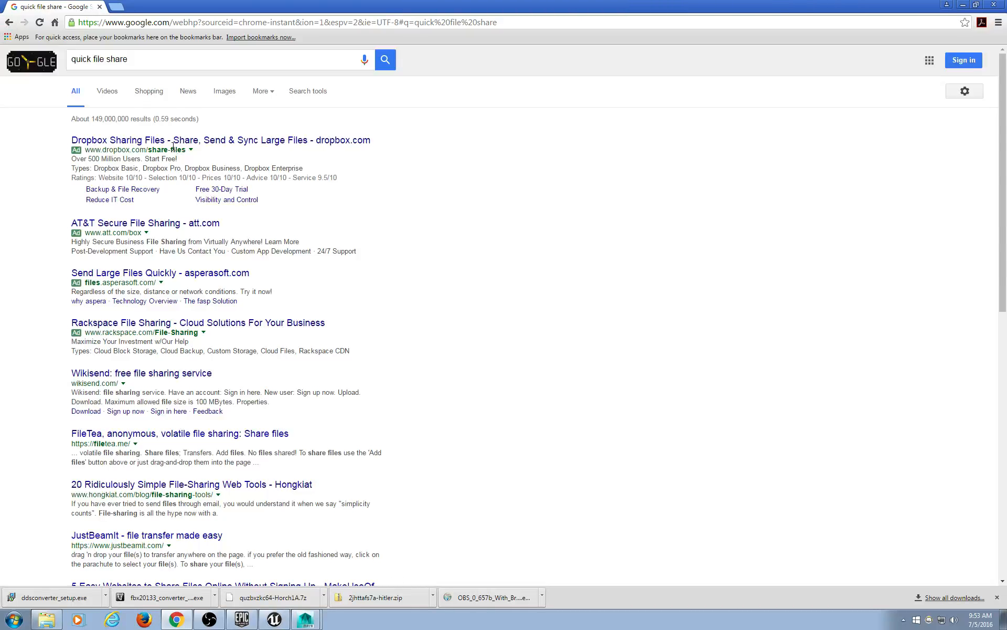
{"action": "left_click", "coordinate": [142, 373]}
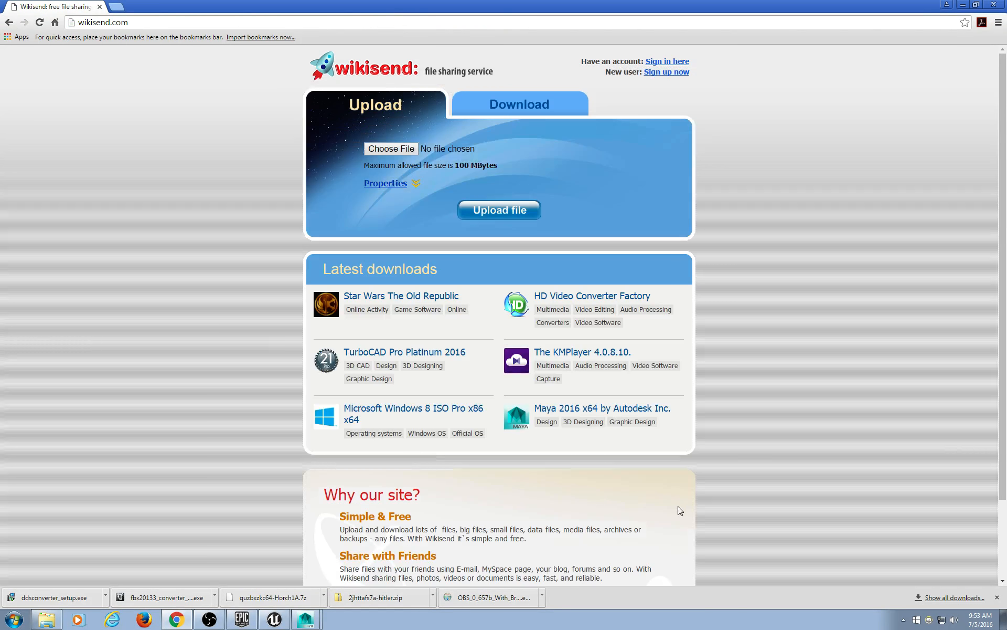
Browse Wikisend's file chooser to the quzbxkc64-Horch1A folder, cancel it, and minimize Chrome.
{"action": "left_click", "coordinate": [397, 151]}
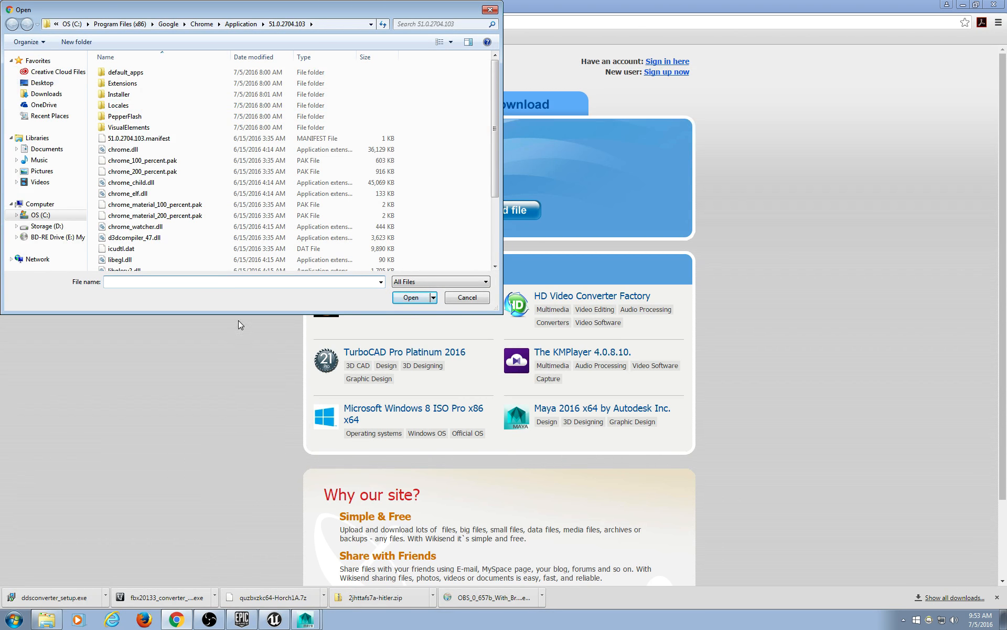
{"action": "type", "text": "D:\\curra\\Hitler2\\quzbxkc64-Horch1A"}
{"action": "key", "text": "Return"}
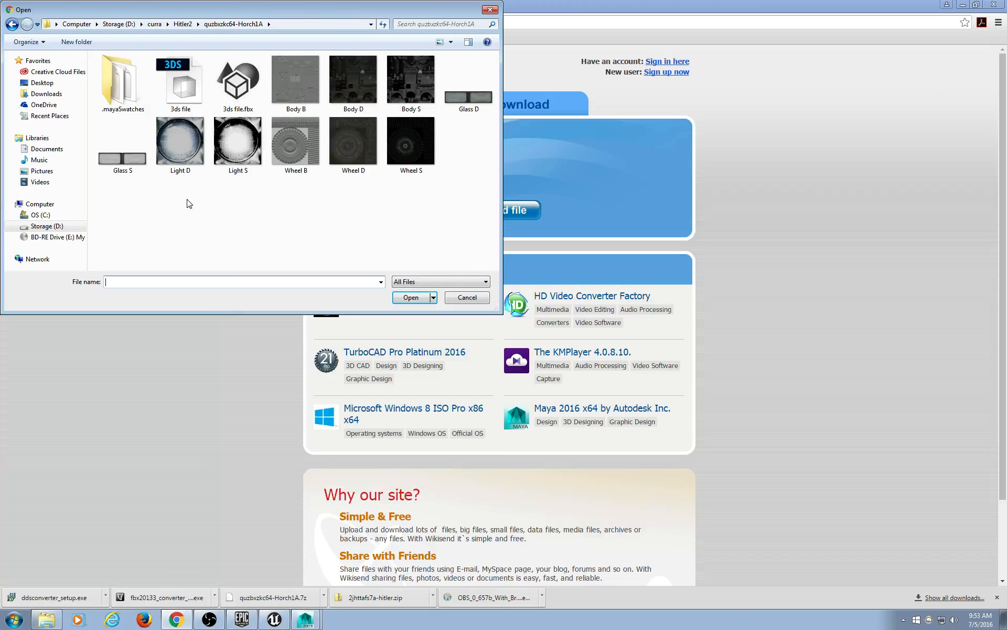
{"action": "left_click_drag", "start_coordinate": [501, 159], "coordinate": [547, 151]}
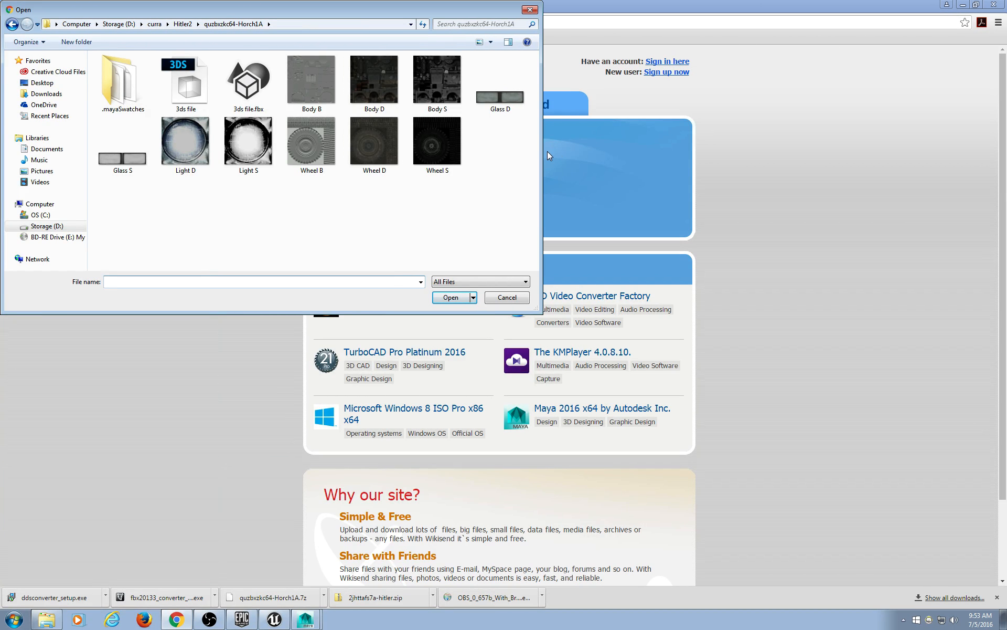
{"action": "left_click", "coordinate": [530, 9]}
{"action": "left_click", "coordinate": [965, 5]}
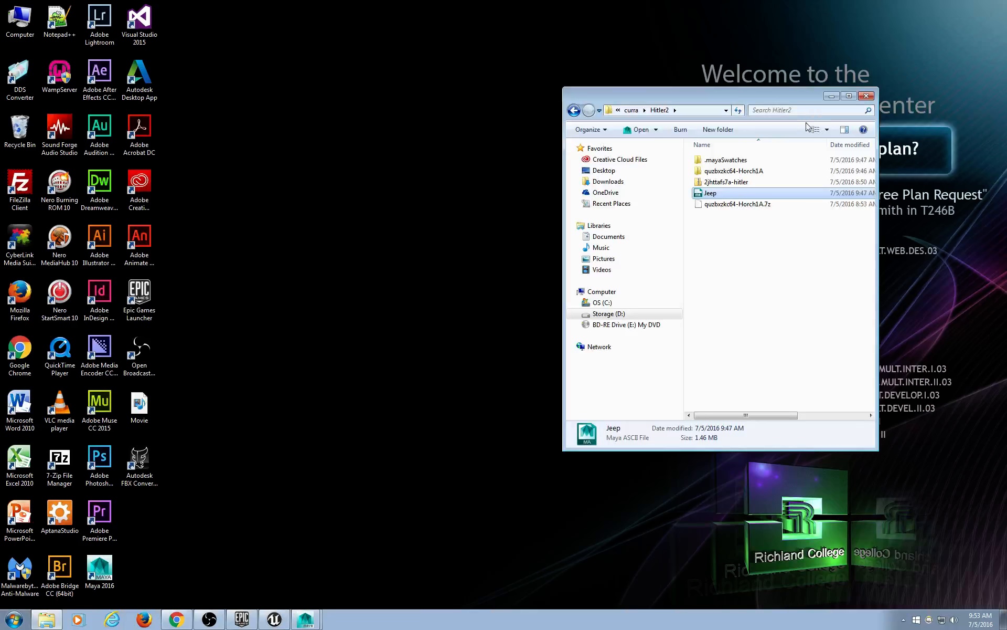
Return to Maya and look down on the jeep, briefly selecting the windshield and whole jeep.
{"action": "left_click", "coordinate": [305, 619]}
{"action": "left_click_drag", "start_coordinate": [577, 362], "coordinate": [655, 377], "text": "alt"}
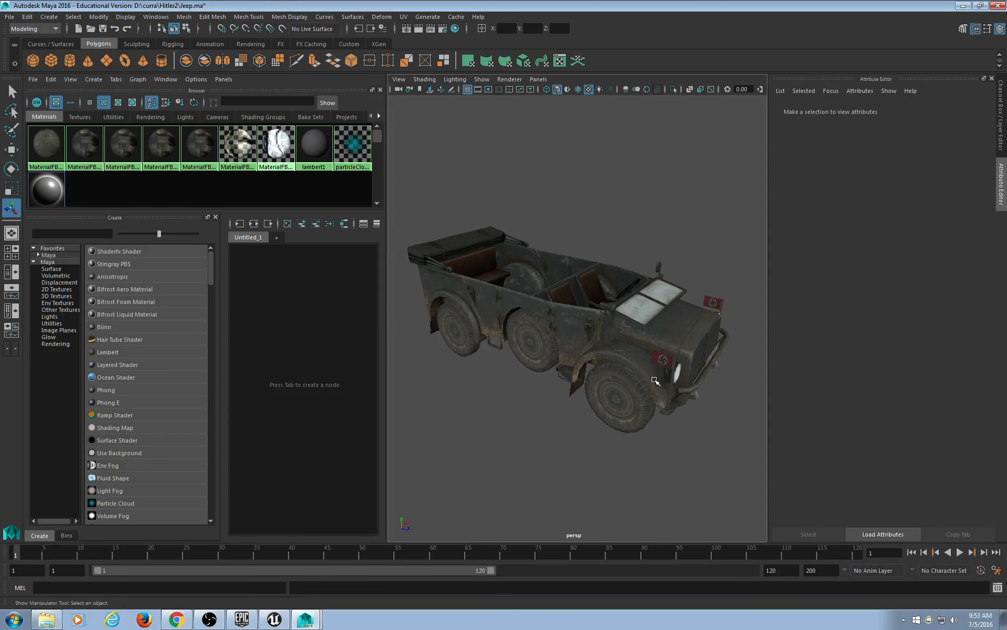
{"action": "left_click", "coordinate": [657, 305]}
{"action": "left_click", "coordinate": [655, 209]}
{"action": "left_click", "coordinate": [602, 306]}
{"action": "left_click", "coordinate": [549, 173]}
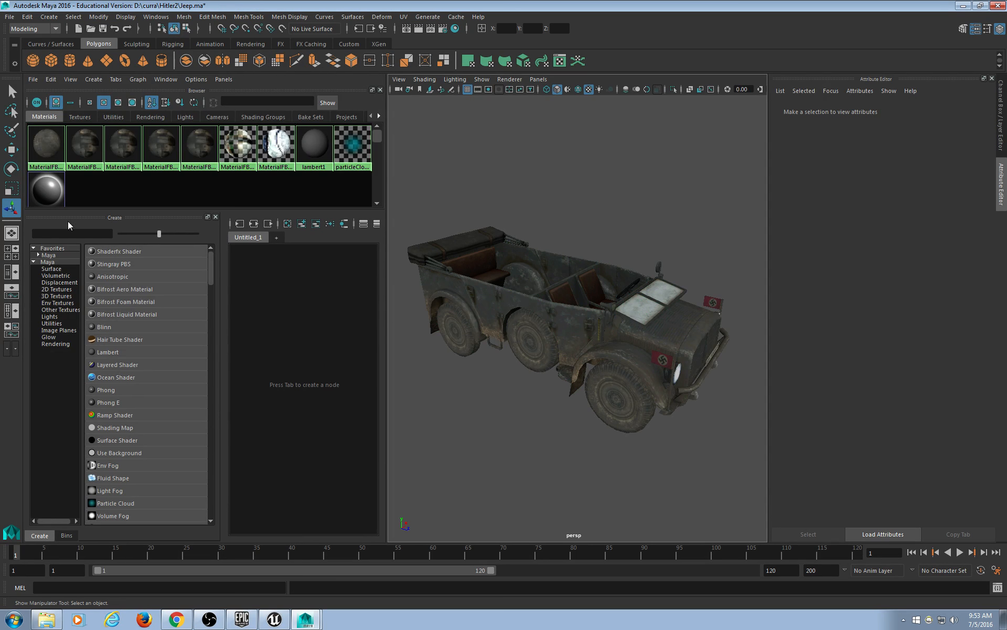
Maximize the perspective view and pick out the rear wheel, front wheel and small front panel.
{"action": "left_click", "coordinate": [11, 252]}
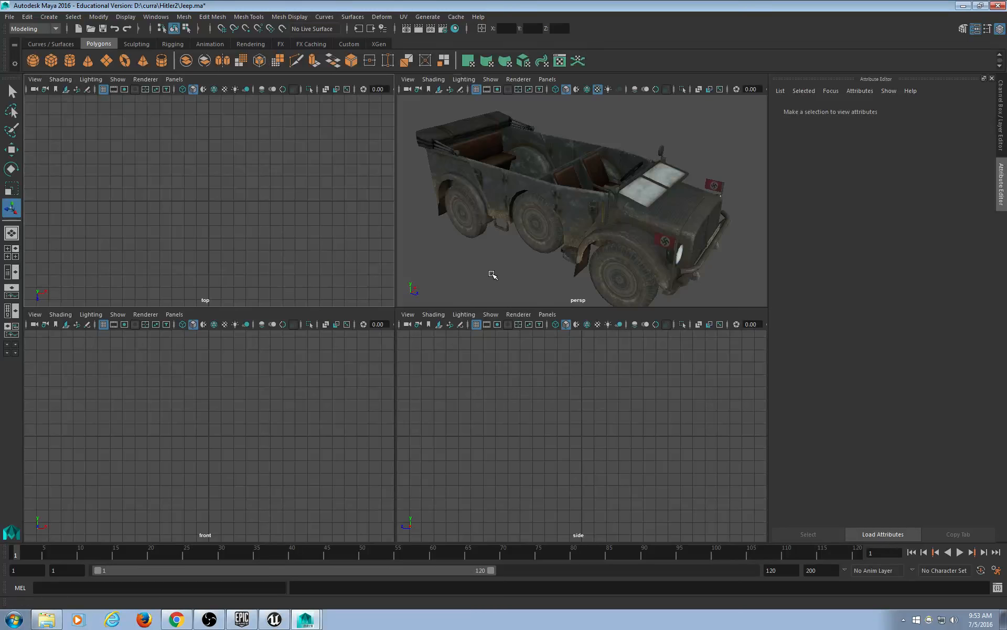
{"action": "key", "text": "space"}
{"action": "left_click_drag", "start_coordinate": [484, 358], "coordinate": [539, 344], "text": "alt"}
{"action": "left_click", "coordinate": [501, 262]}
{"action": "left_click_drag", "start_coordinate": [500, 262], "coordinate": [547, 328], "text": "alt"}
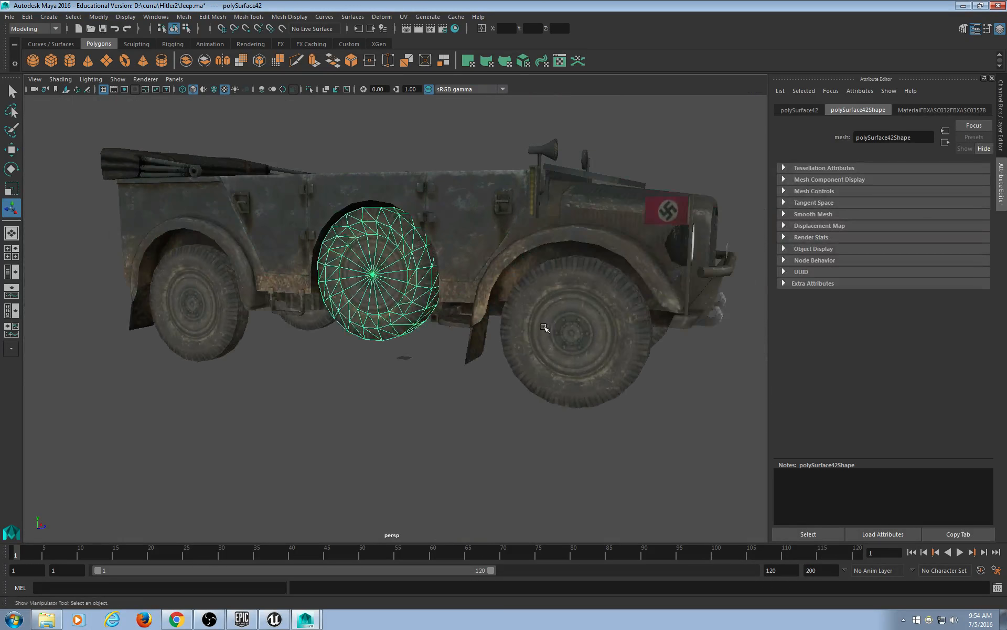
{"action": "left_click", "coordinate": [549, 330]}
{"action": "left_click_drag", "start_coordinate": [653, 269], "coordinate": [648, 278], "text": "alt"}
{"action": "left_click", "coordinate": [649, 295]}
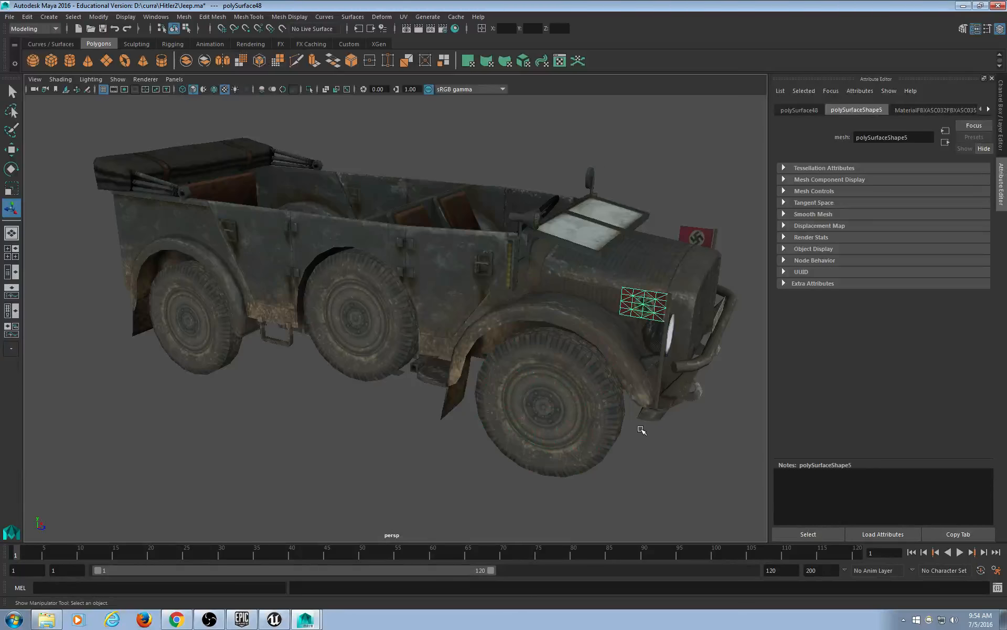
Select the front panel, right-side flag and side spare wheel, then view the jeep from the side.
{"action": "scroll", "coordinate": [640, 426], "scroll_direction": "down", "scroll_amount": 5}
{"action": "scroll", "coordinate": [639, 423], "scroll_direction": "up", "scroll_amount": 6}
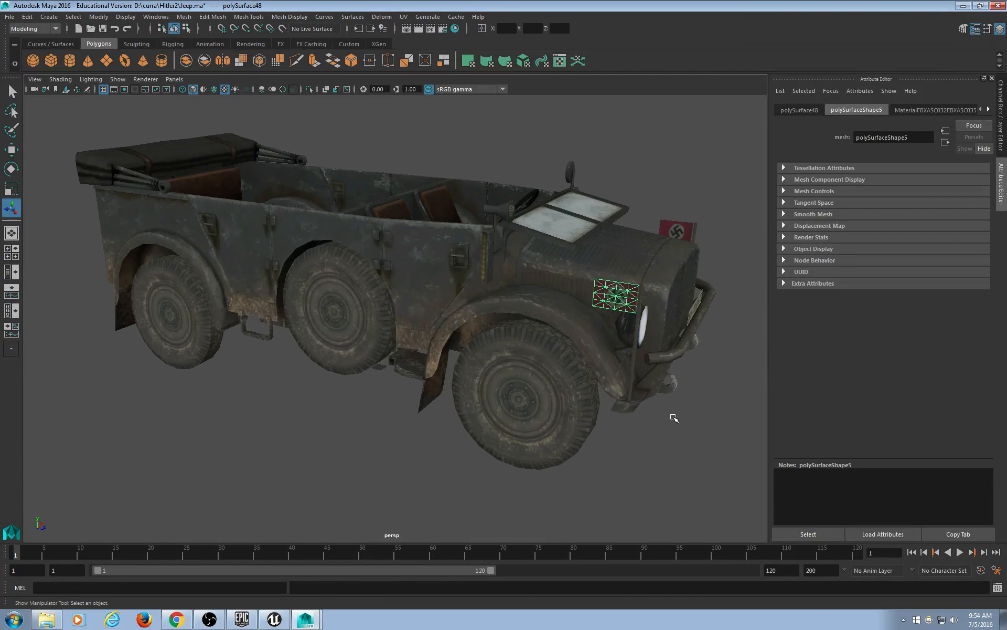
{"action": "left_click", "coordinate": [749, 428]}
{"action": "left_click", "coordinate": [613, 298]}
{"action": "left_click", "coordinate": [674, 231]}
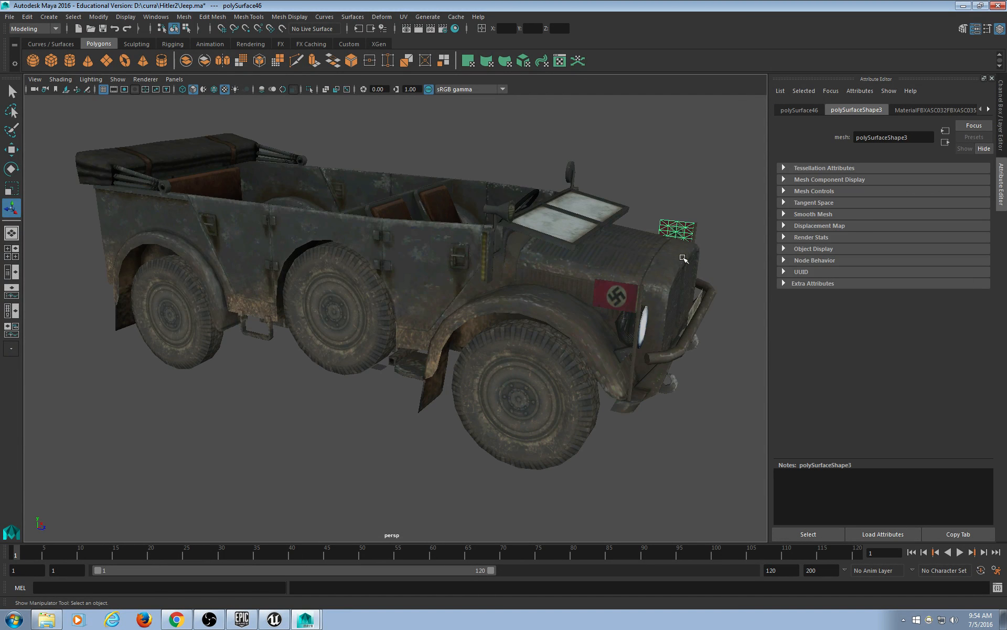
{"action": "scroll", "coordinate": [682, 261], "scroll_direction": "down", "scroll_amount": 4}
{"action": "left_click_drag", "start_coordinate": [524, 298], "coordinate": [503, 313], "text": "alt"}
{"action": "left_click", "coordinate": [367, 370]}
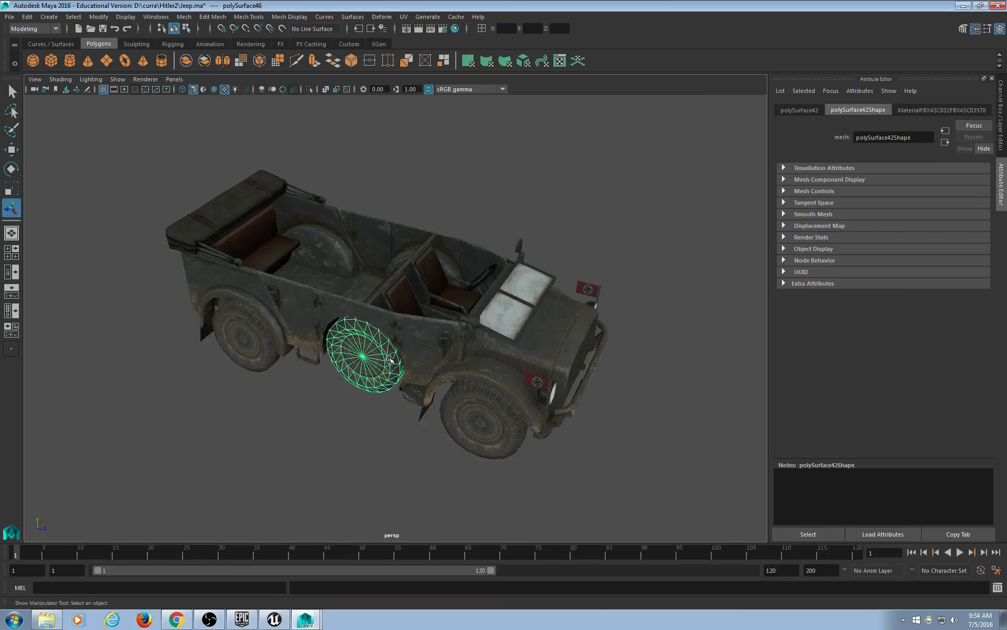
{"action": "left_click_drag", "start_coordinate": [370, 380], "coordinate": [392, 379], "text": "alt"}
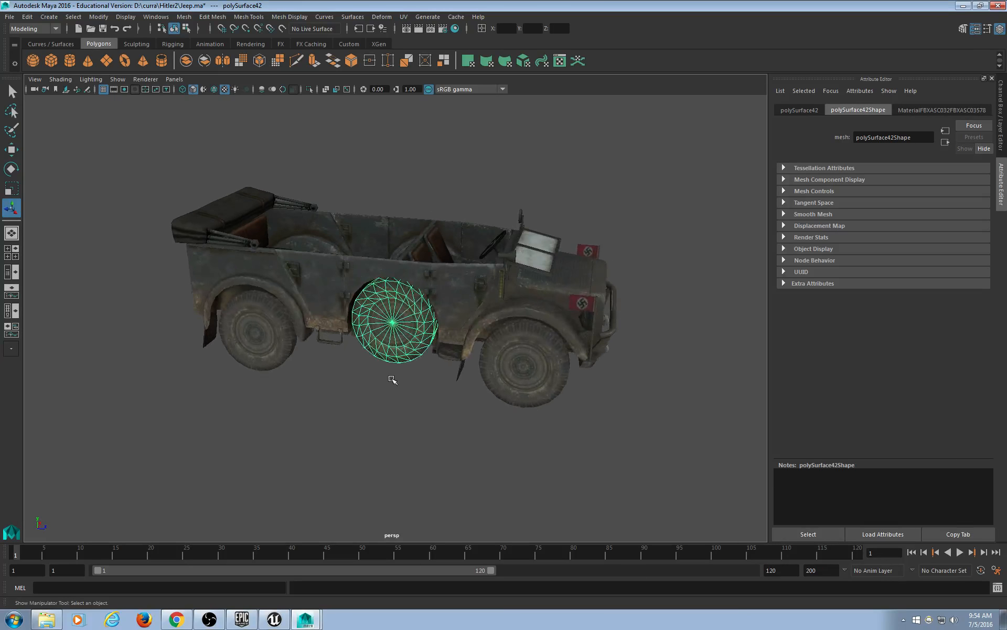
Save Jeep.ma with File > Save Scene and clear the selection.
{"action": "left_click", "coordinate": [9, 16]}
{"action": "left_click", "coordinate": [23, 60]}
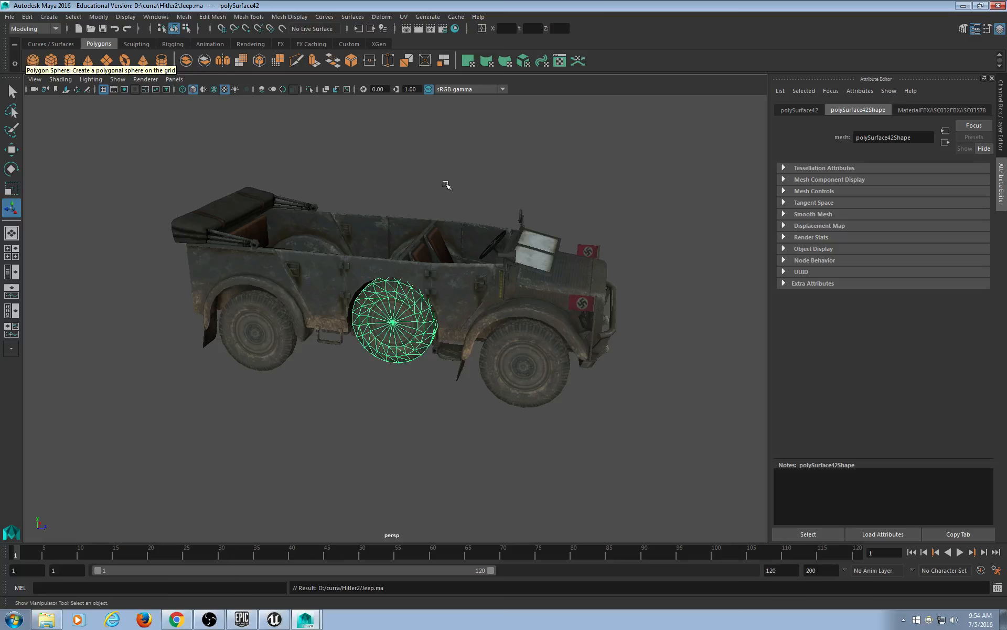
{"action": "left_click", "coordinate": [452, 174]}
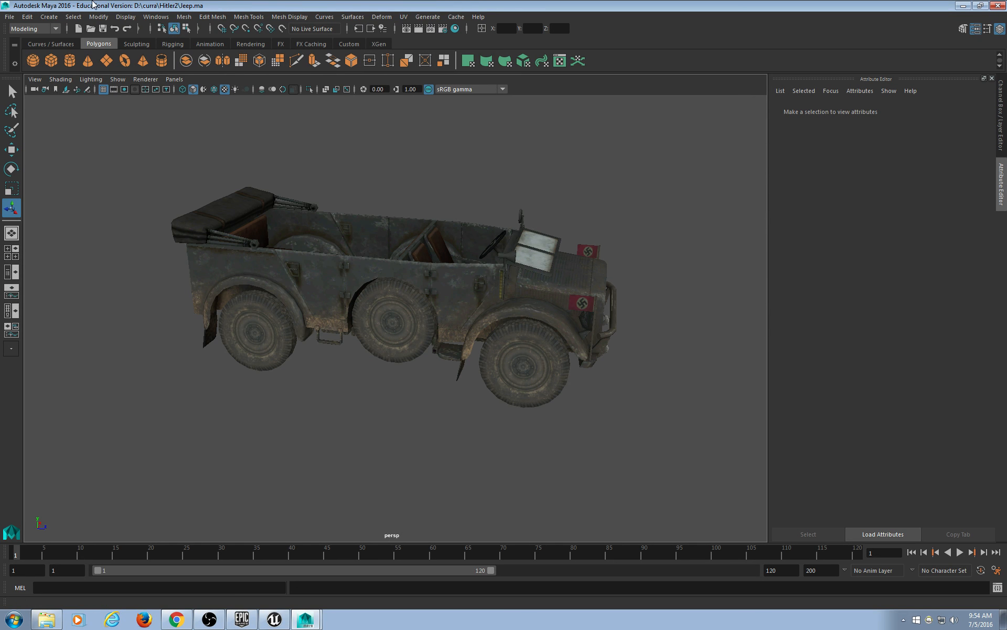
Start a new empty scene with File > New Scene and minimize Maya.
{"action": "left_click", "coordinate": [10, 20]}
{"action": "left_click", "coordinate": [35, 35]}
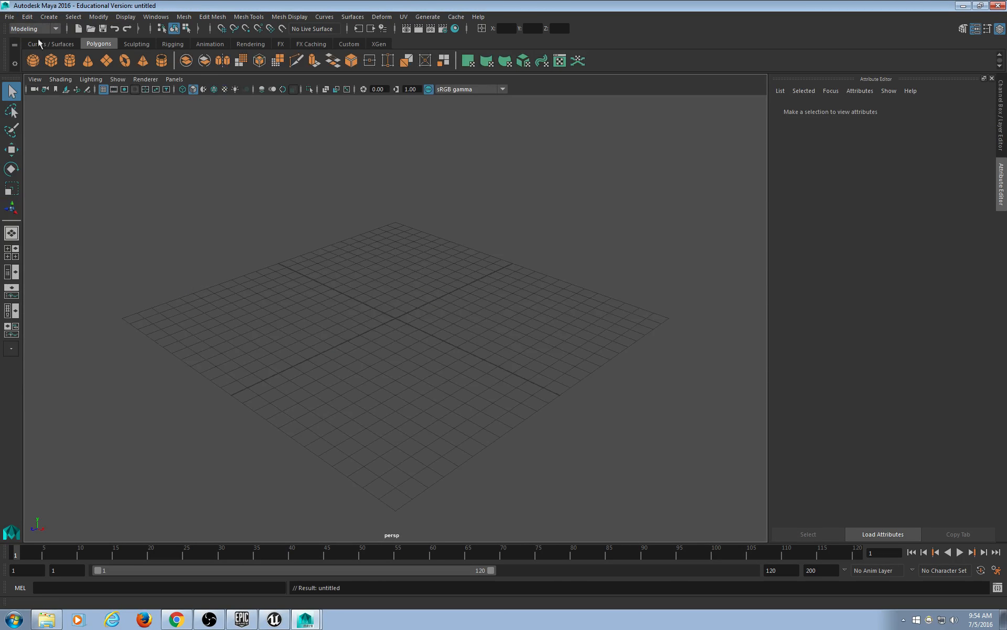
{"action": "left_click", "coordinate": [963, 6]}
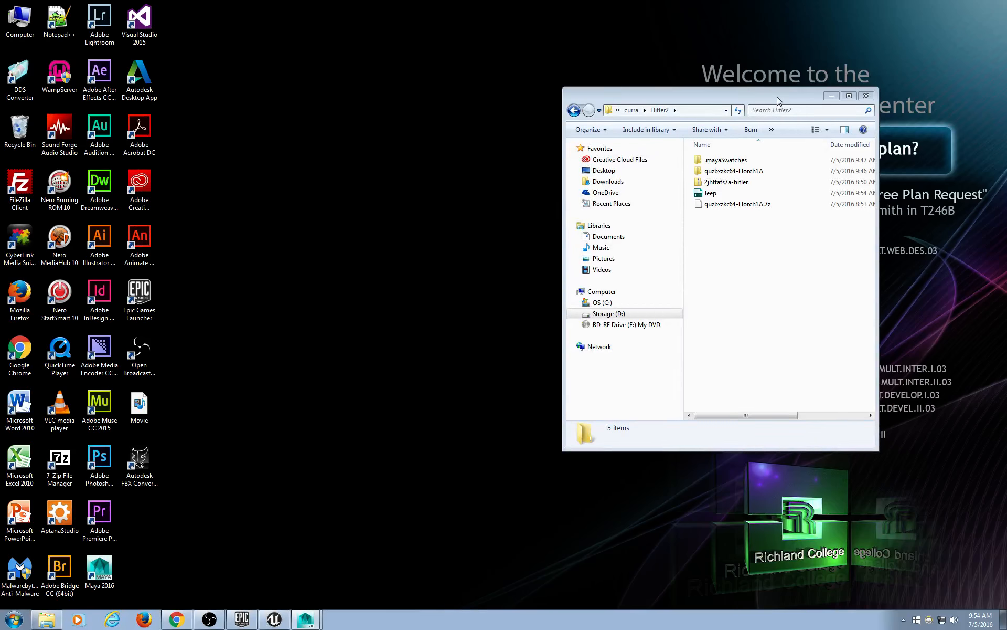
Move the Hitler2 Explorer window top-right and enlarge it to show file types, then switch to Unreal Editor.
{"action": "left_click_drag", "start_coordinate": [776, 97], "coordinate": [898, 19]}
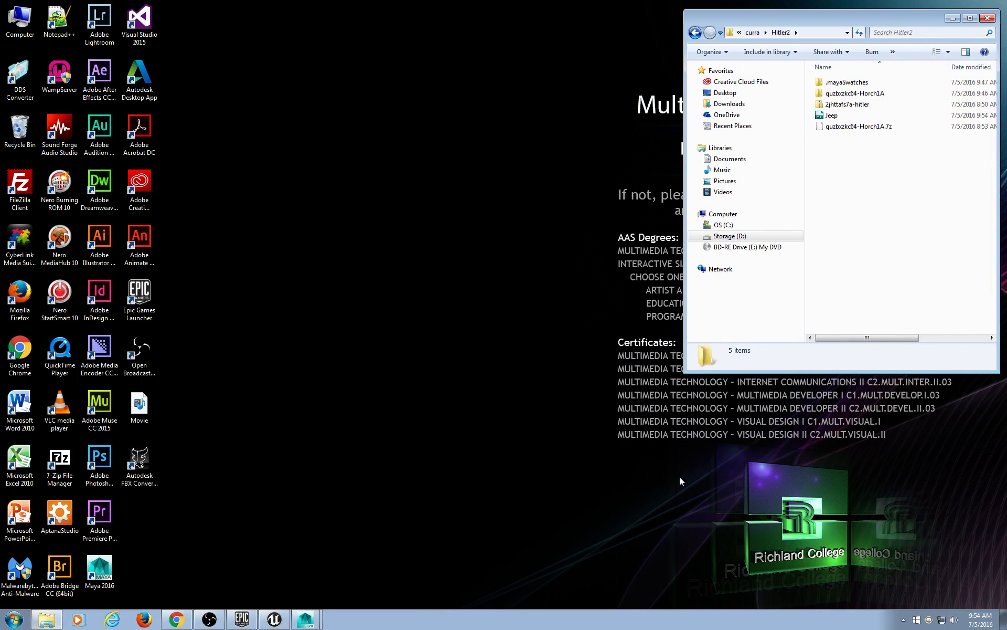
{"action": "left_click_drag", "start_coordinate": [685, 371], "coordinate": [598, 463]}
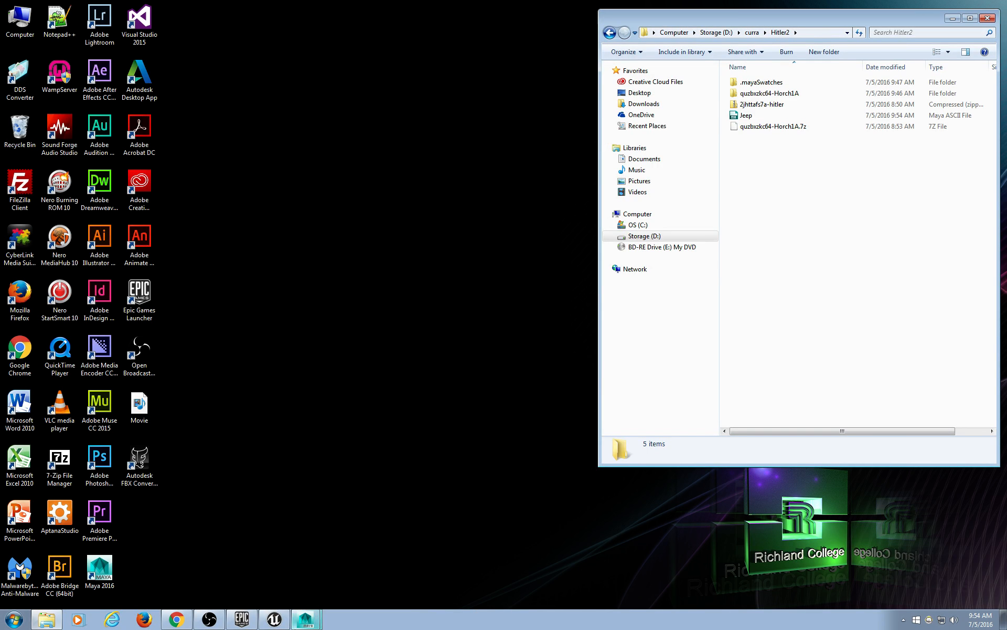
{"action": "left_click", "coordinate": [271, 620]}
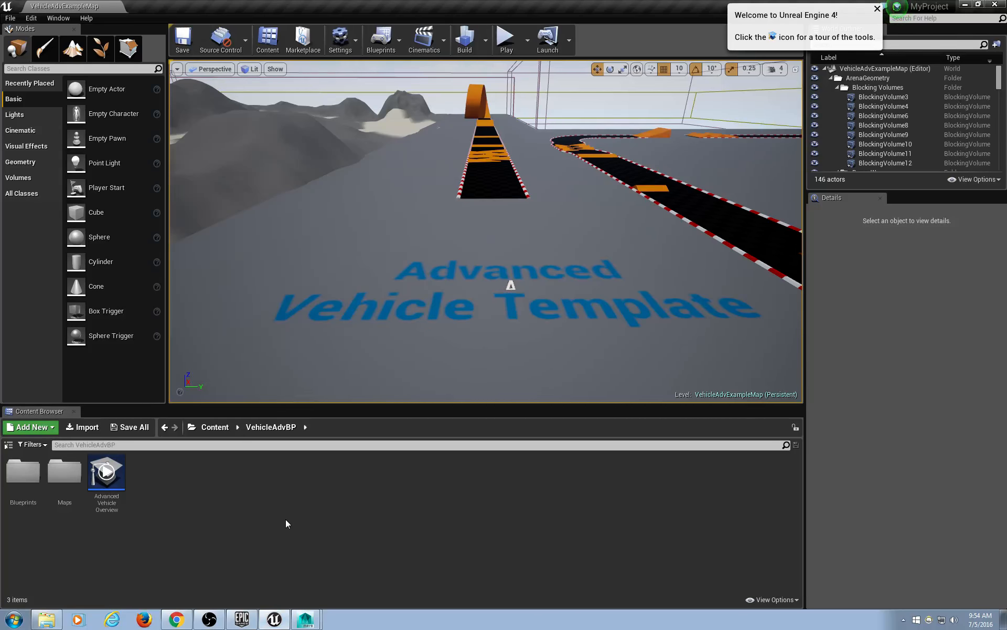
Go up to the top-level Content folder in the Content Browser and select Geometry.
{"action": "left_click", "coordinate": [215, 429]}
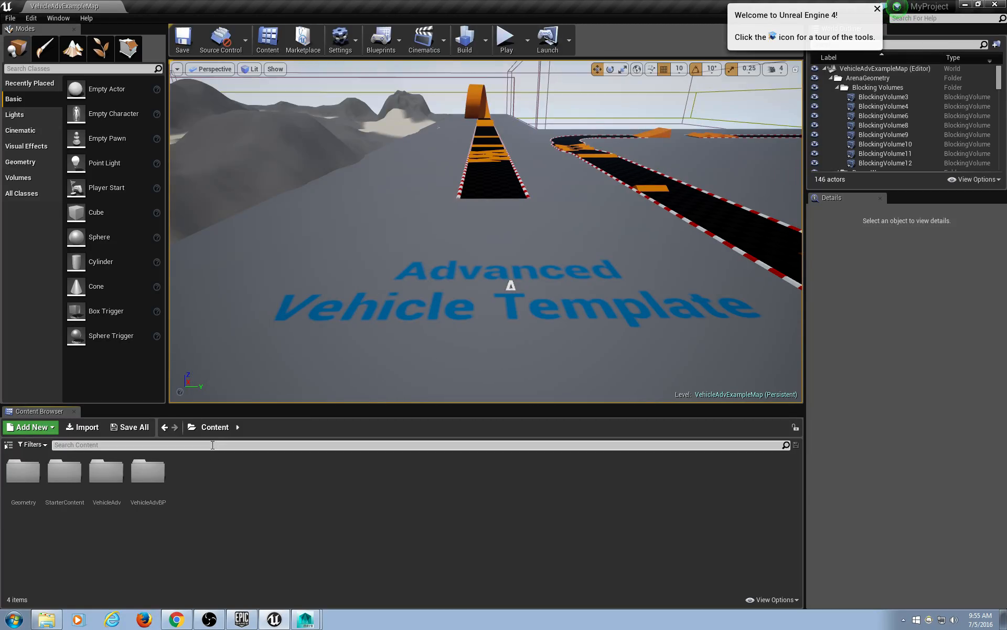
{"action": "left_click", "coordinate": [24, 473]}
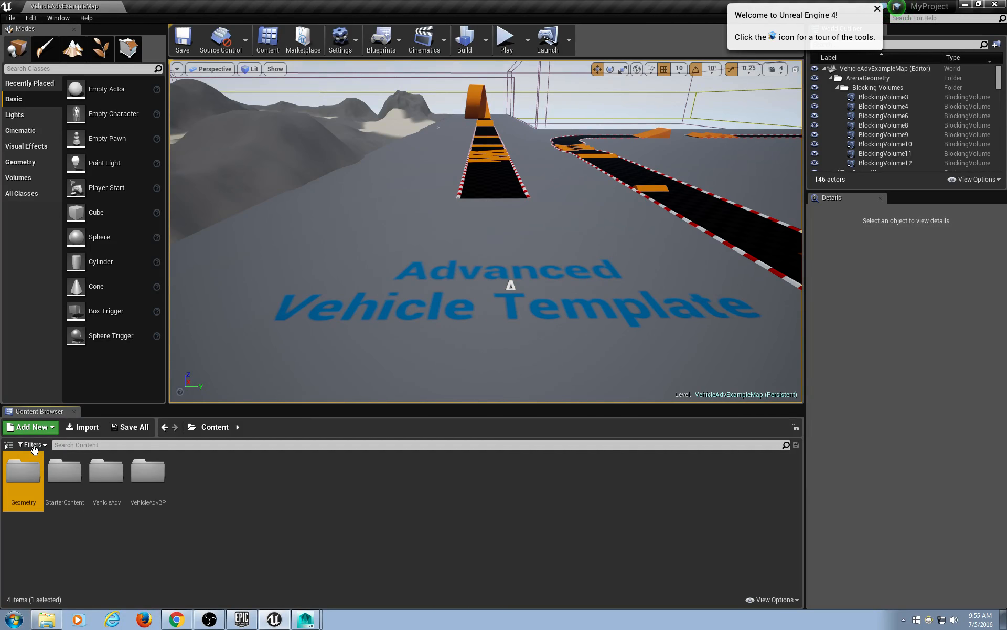
{"action": "left_click", "coordinate": [34, 446]}
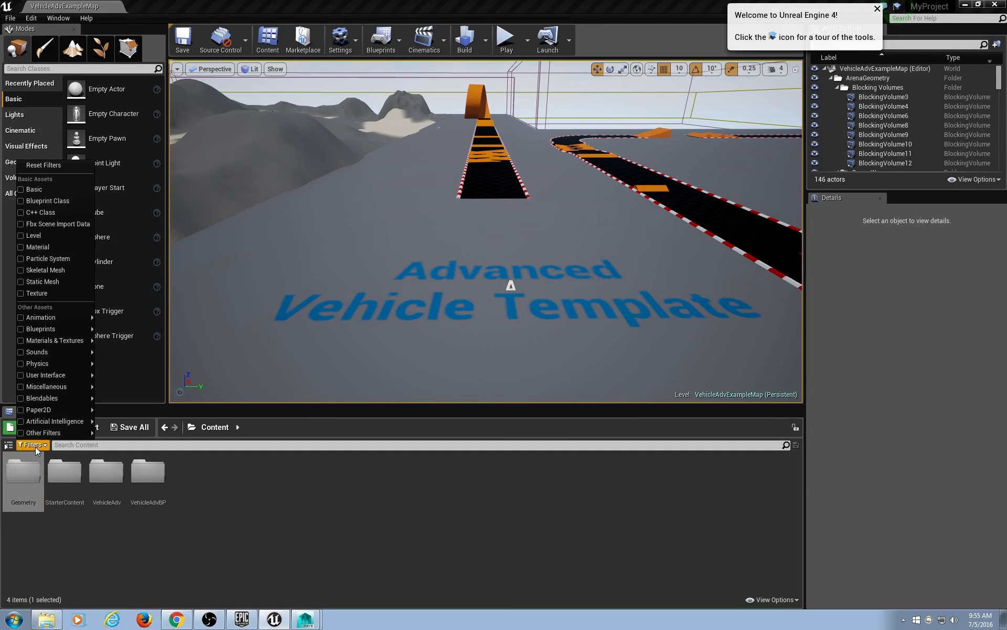
Filter the Content Browser to Skeletal Mesh, select Vehicle_SkelMesh, and start a Play session.
{"action": "left_click", "coordinate": [56, 271]}
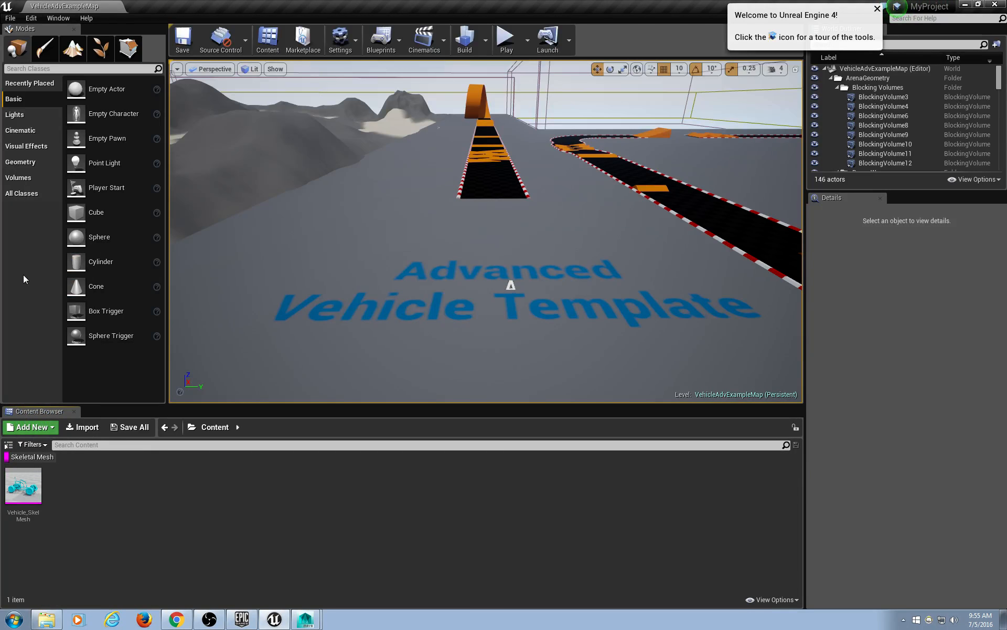
{"action": "left_click", "coordinate": [23, 488]}
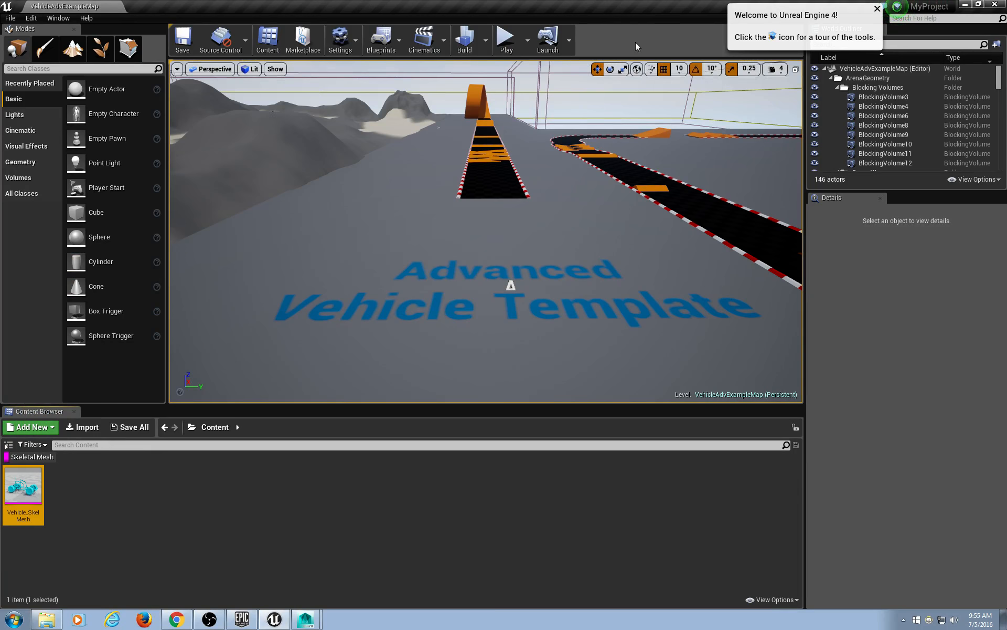
{"action": "left_click", "coordinate": [507, 42]}
{"action": "left_click", "coordinate": [507, 42]}
Test-drive the vehicle with W, A, D and S, then press Escape to end play.
{"action": "key", "text": "w"}
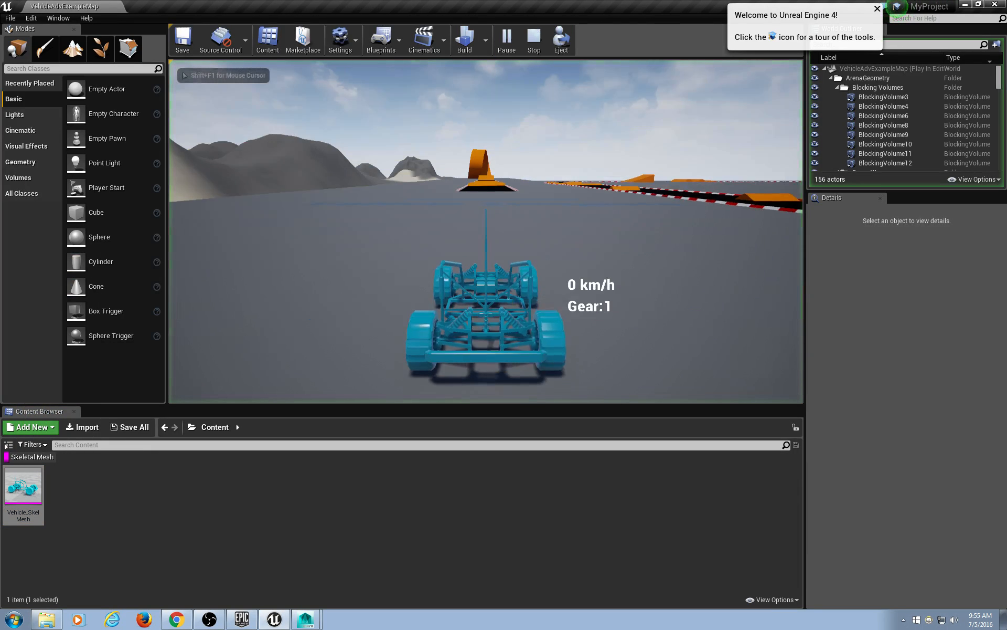
{"action": "key", "text": "a"}
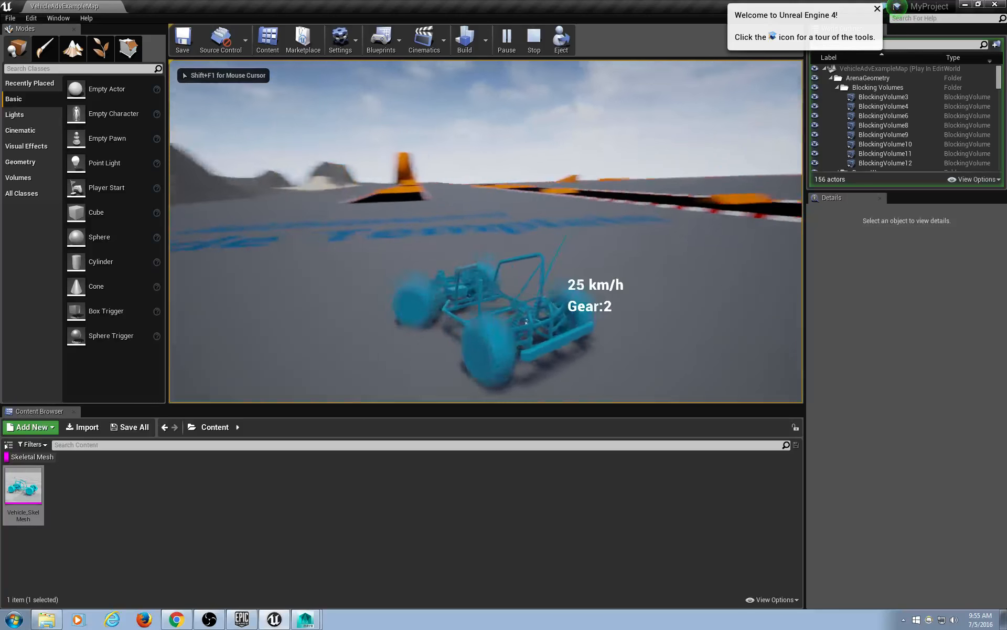
{"action": "key", "text": "d"}
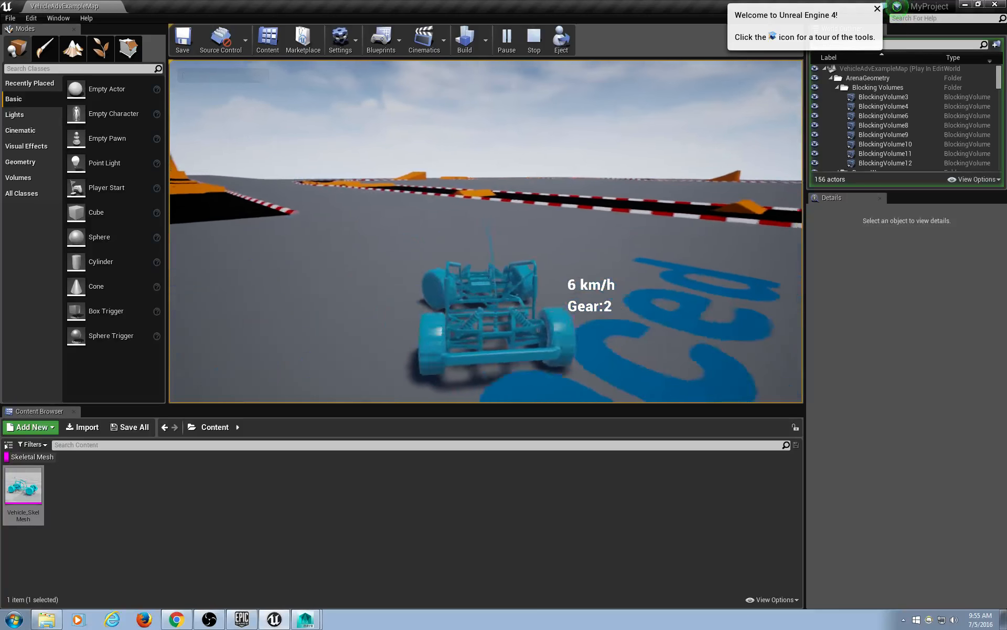
{"action": "key", "text": "a"}
{"action": "key", "text": "w"}
{"action": "key", "text": "w"}
{"action": "key", "text": "a"}
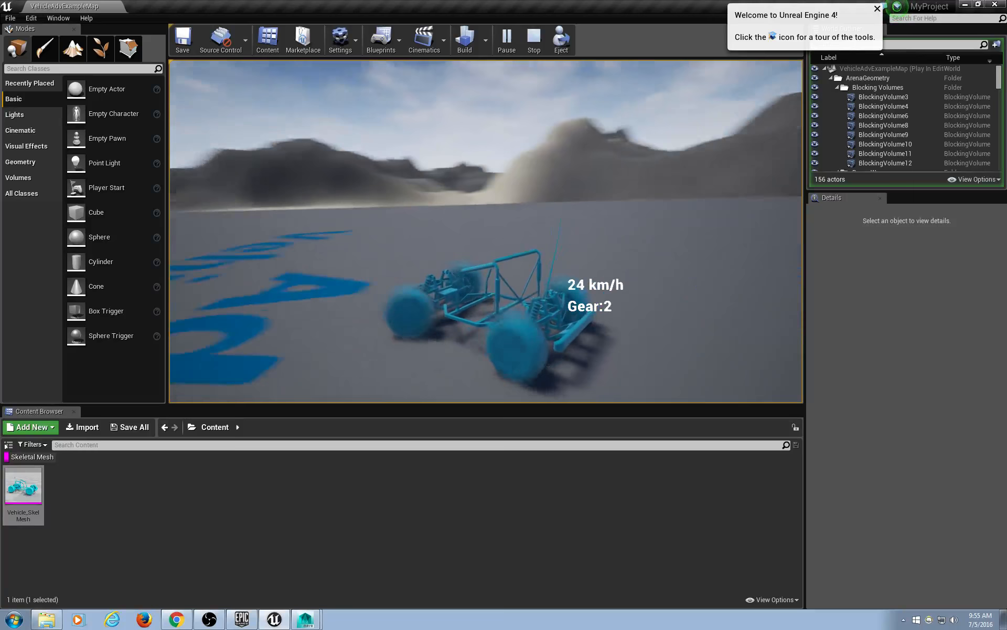
{"action": "key", "text": "w"}
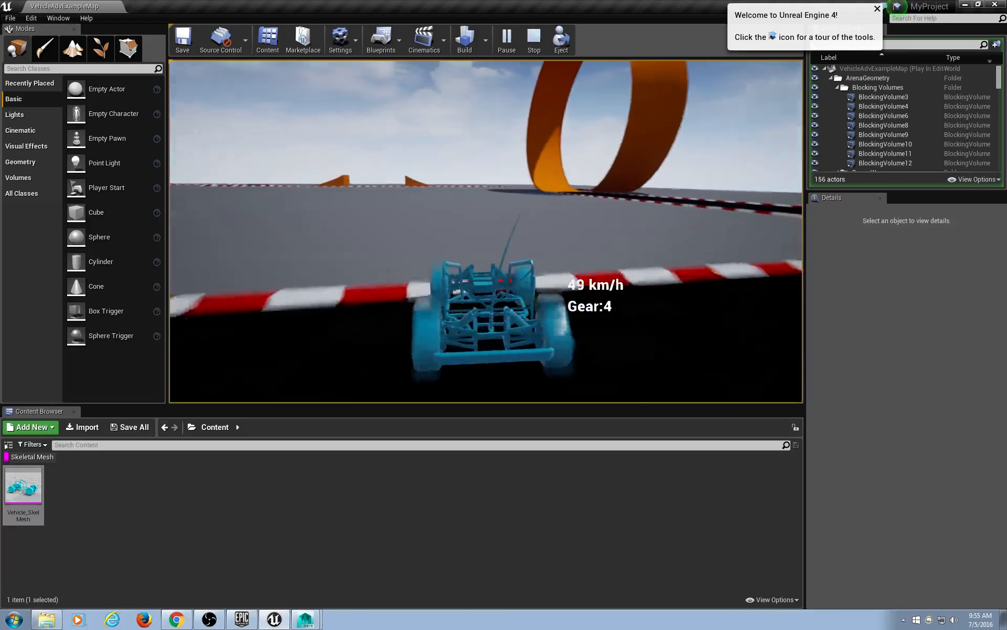
{"action": "key", "text": "s"}
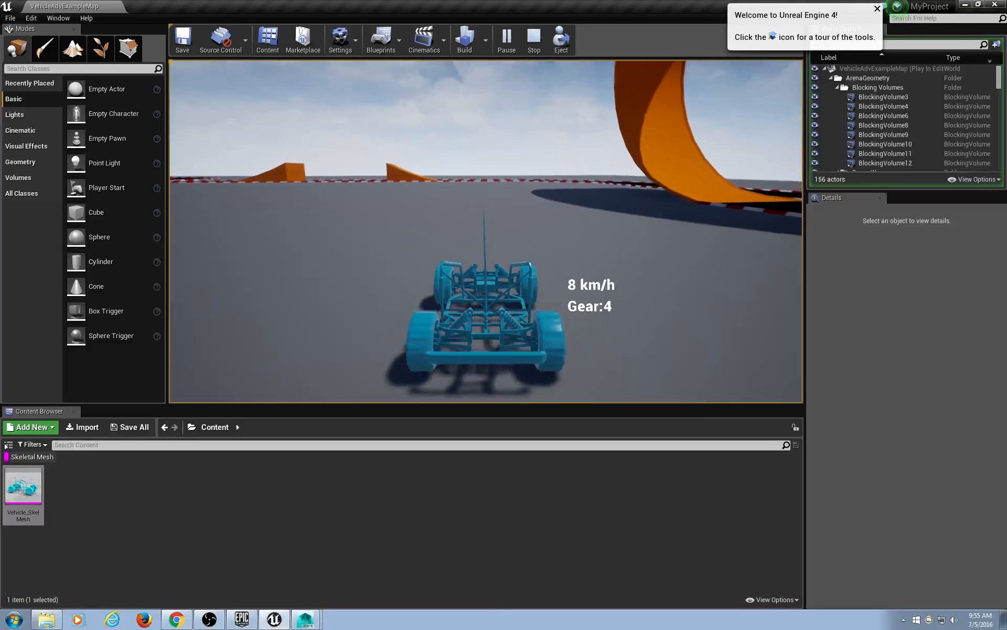
{"action": "key", "text": "w"}
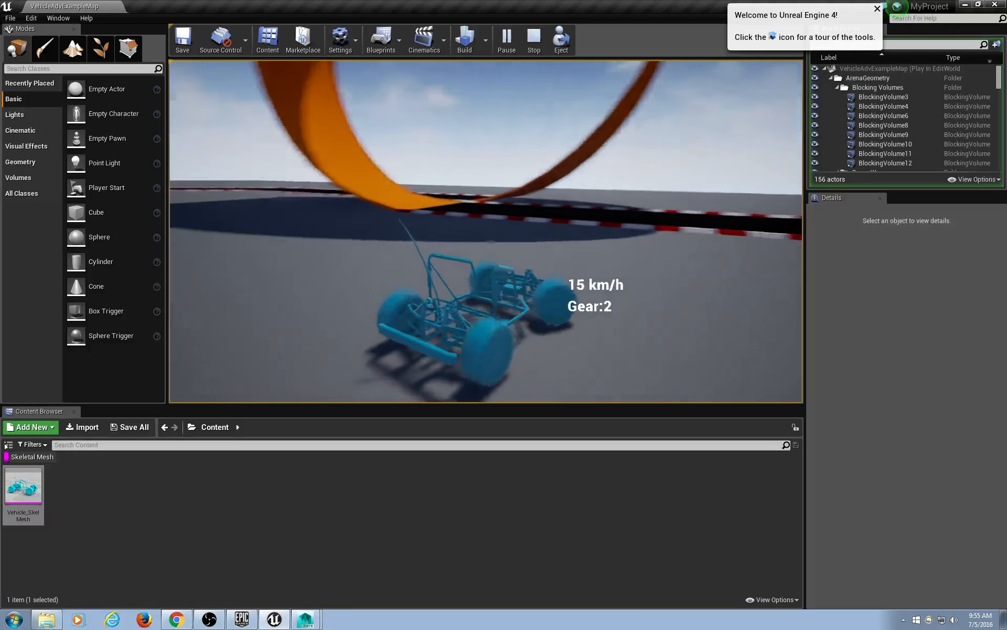
{"action": "key", "text": "Escape"}
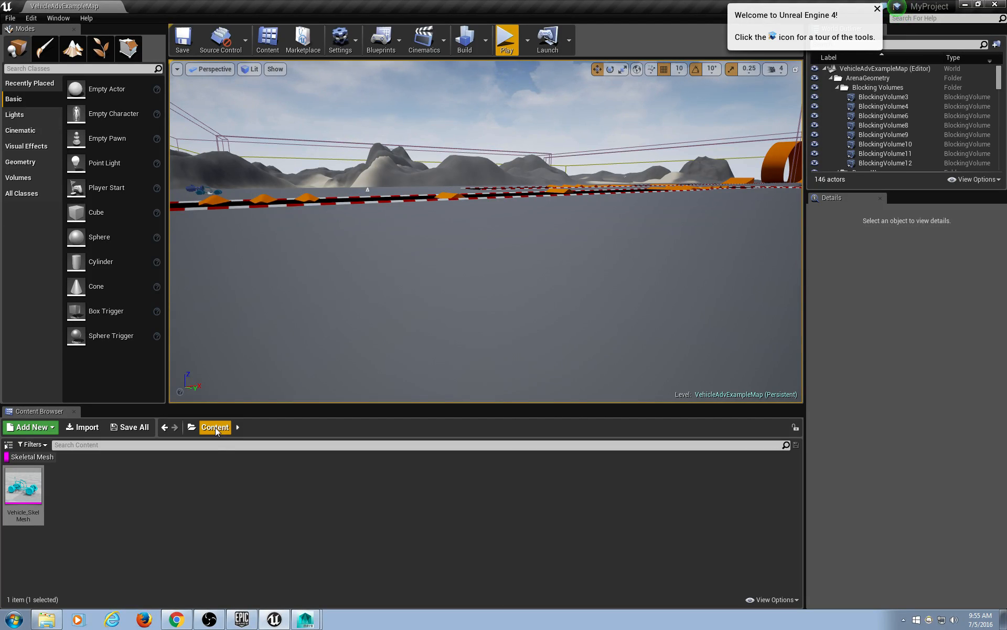
Choose Asset Actions > Export for the Vehicle_SkelMesh asset.
{"action": "left_click", "coordinate": [37, 446]}
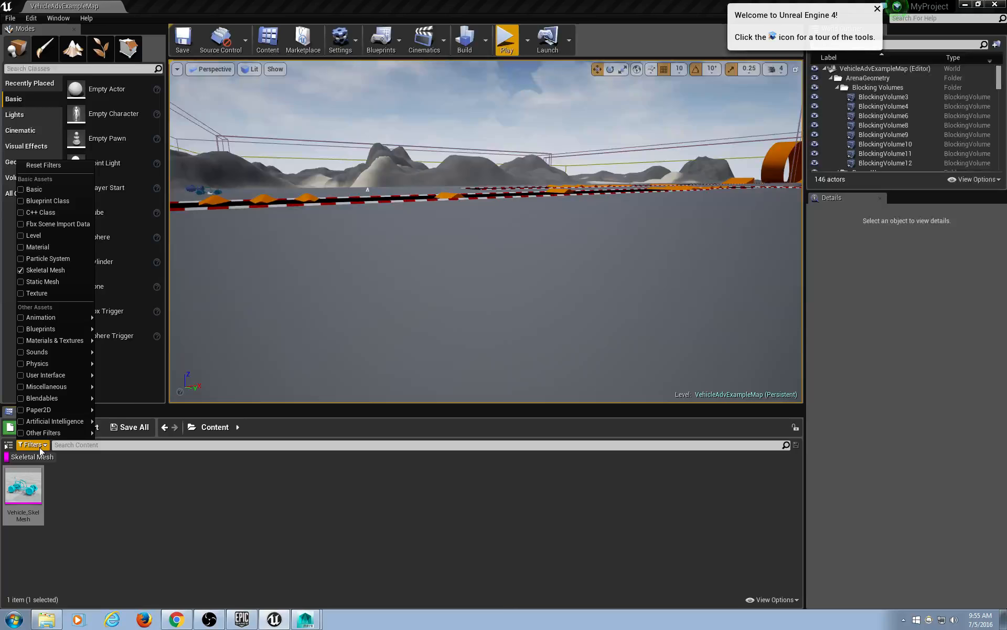
{"action": "left_click", "coordinate": [509, 600]}
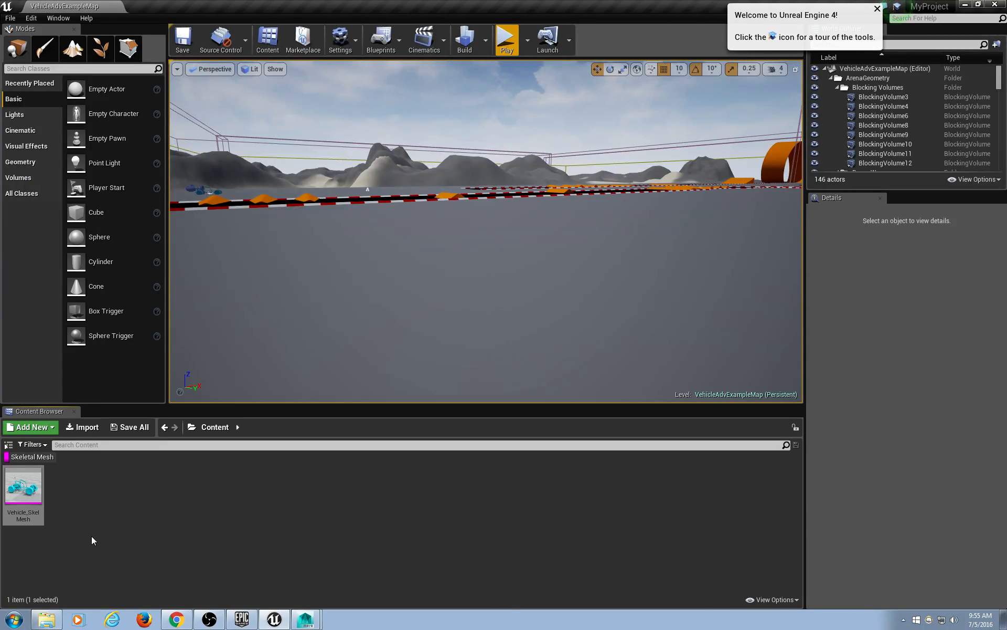
{"action": "double_click", "coordinate": [30, 478]}
{"action": "right_click", "coordinate": [30, 478]}
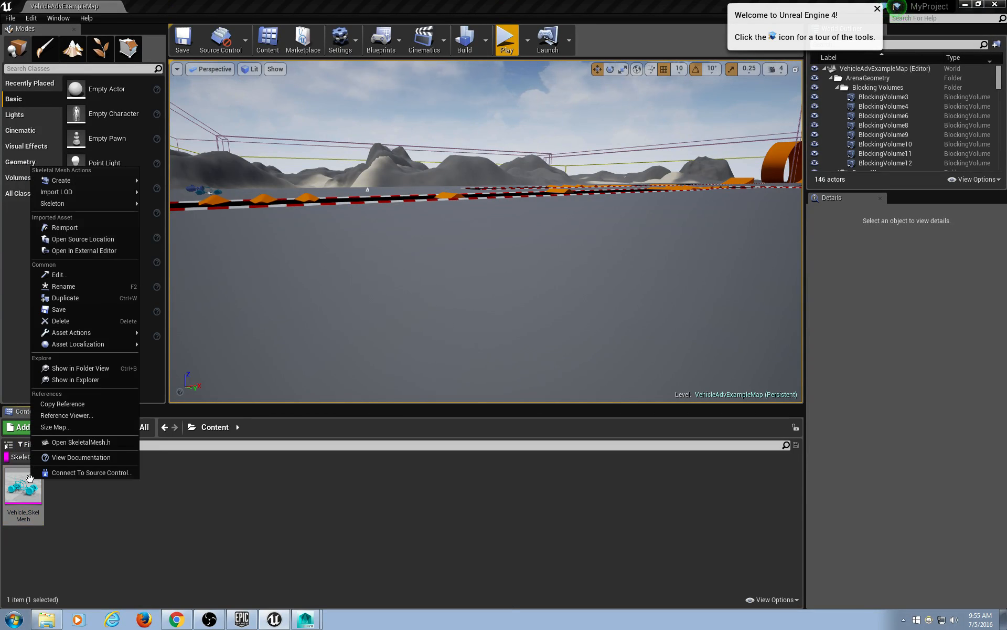
{"action": "mouse_move", "coordinate": [57, 329]}
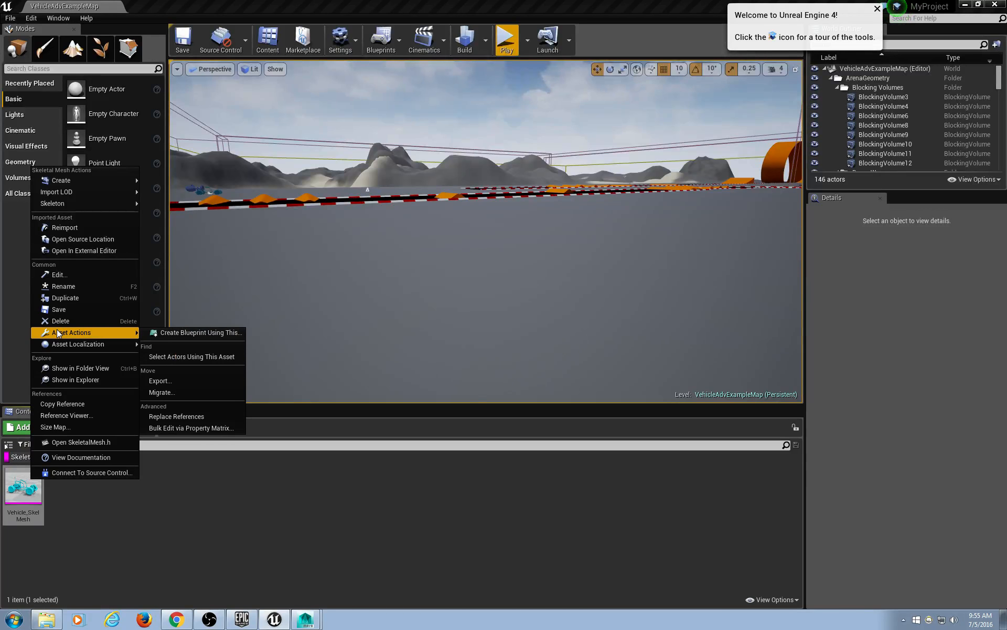
{"action": "left_click", "coordinate": [186, 381]}
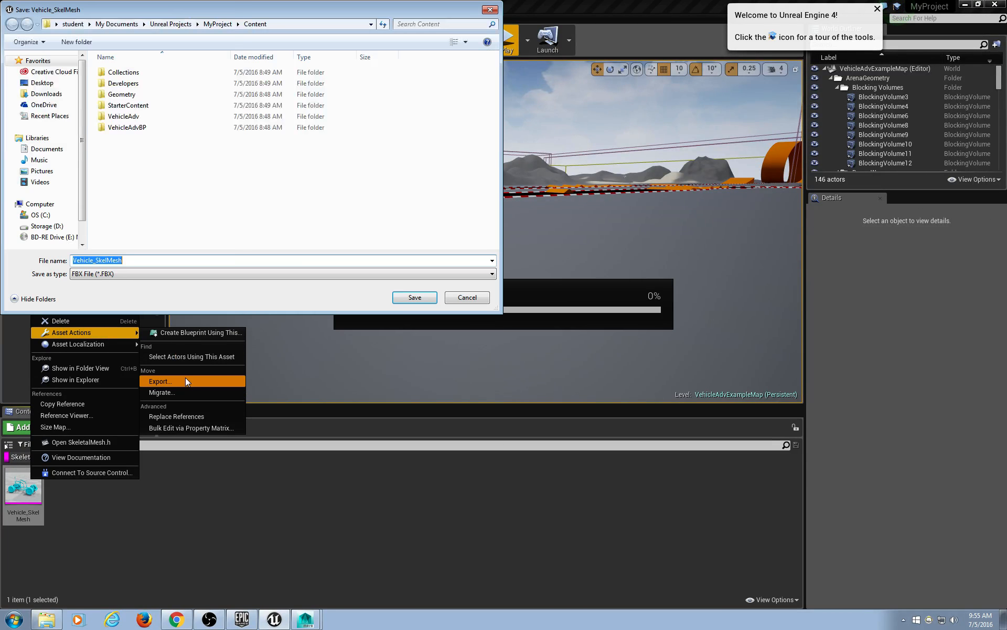
Save the Vehicle_SkelMesh FBX export into the D:\curra\Hitler2 folder.
{"action": "left_click_drag", "start_coordinate": [230, 8], "coordinate": [411, 54]}
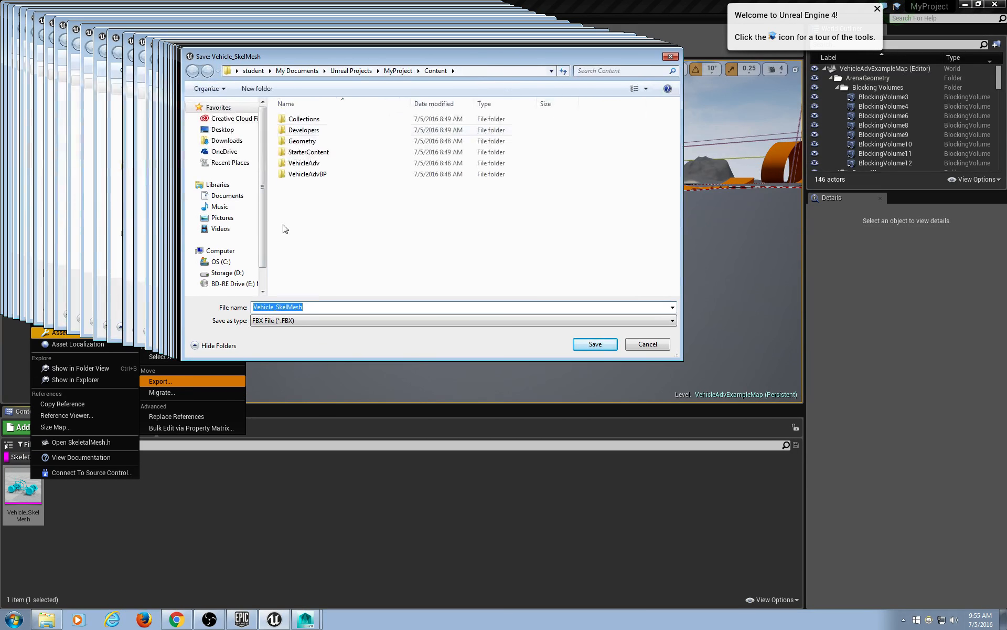
{"action": "left_click", "coordinate": [239, 273]}
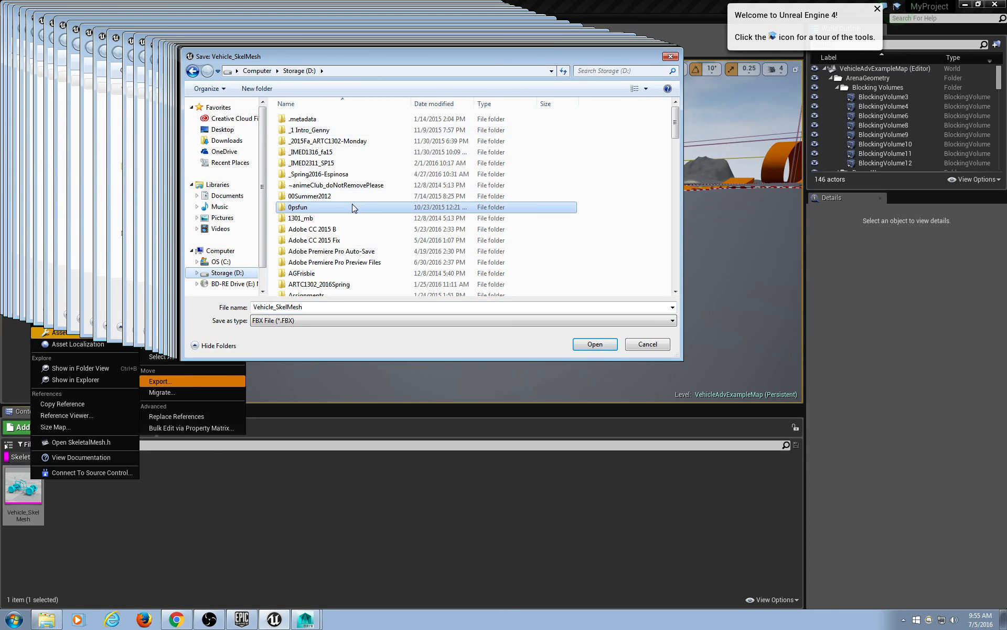
{"action": "scroll", "coordinate": [356, 214], "scroll_direction": "down", "scroll_amount": 3}
{"action": "scroll", "coordinate": [366, 267], "scroll_direction": "up", "scroll_amount": 10}
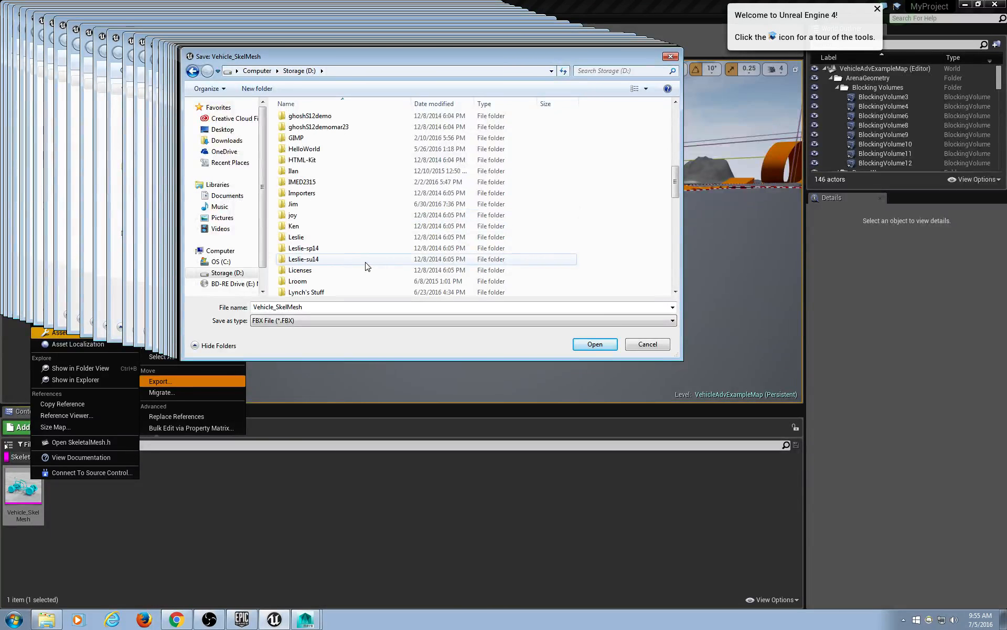
{"action": "scroll", "coordinate": [365, 265], "scroll_direction": "down", "scroll_amount": 3}
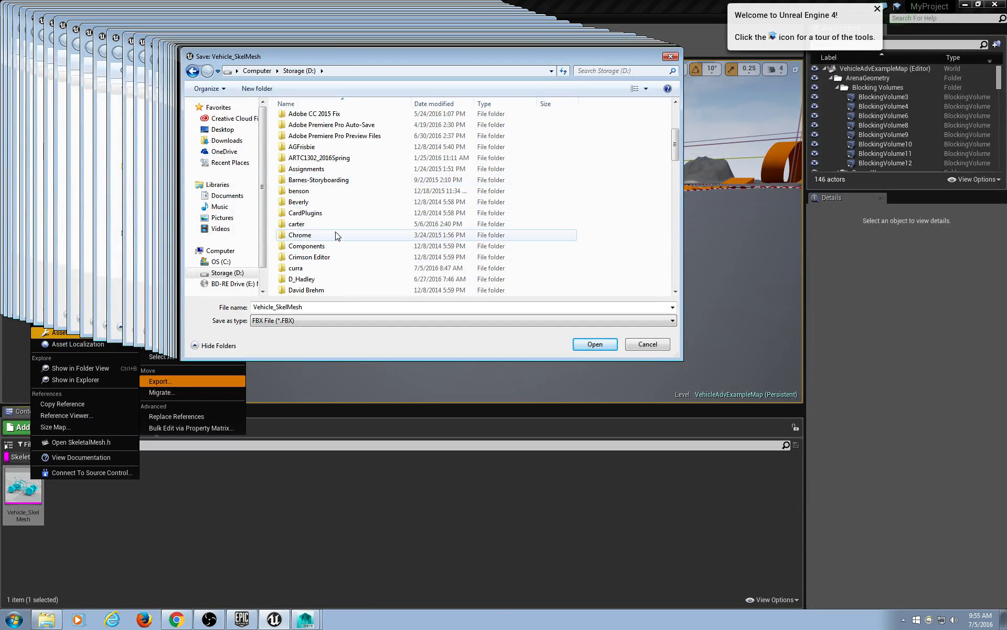
{"action": "scroll", "coordinate": [336, 236], "scroll_direction": "down", "scroll_amount": 2}
{"action": "scroll", "coordinate": [367, 286], "scroll_direction": "down", "scroll_amount": 8}
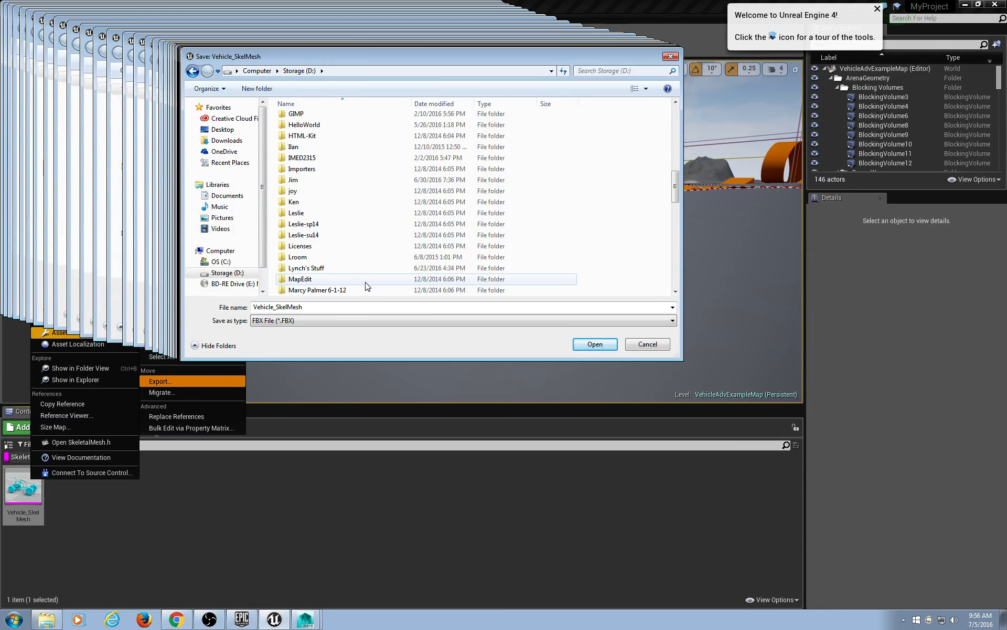
{"action": "scroll", "coordinate": [366, 285], "scroll_direction": "up", "scroll_amount": 13}
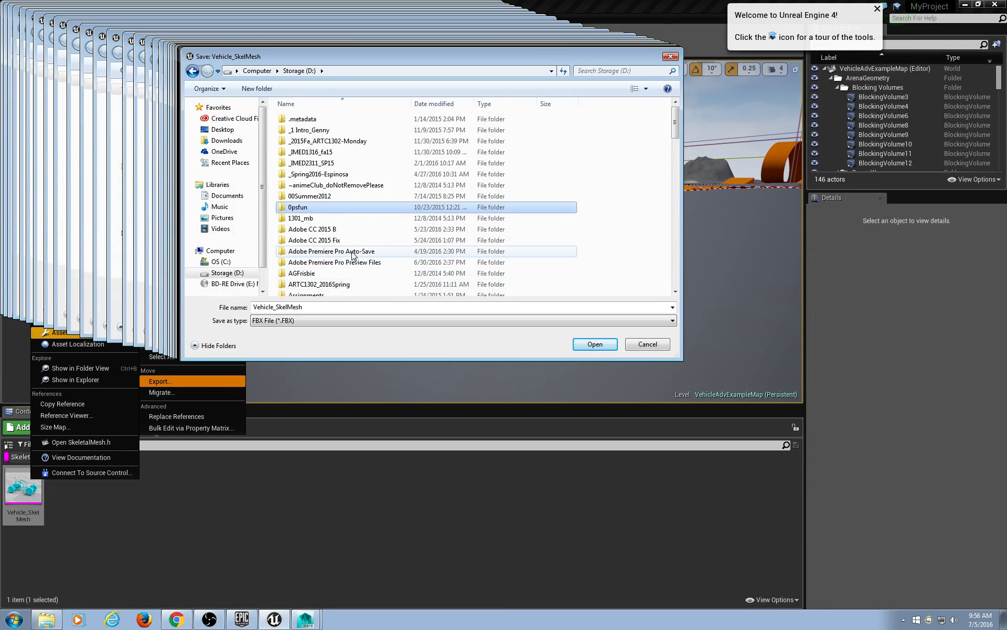
{"action": "scroll", "coordinate": [367, 183], "scroll_direction": "down", "scroll_amount": 5}
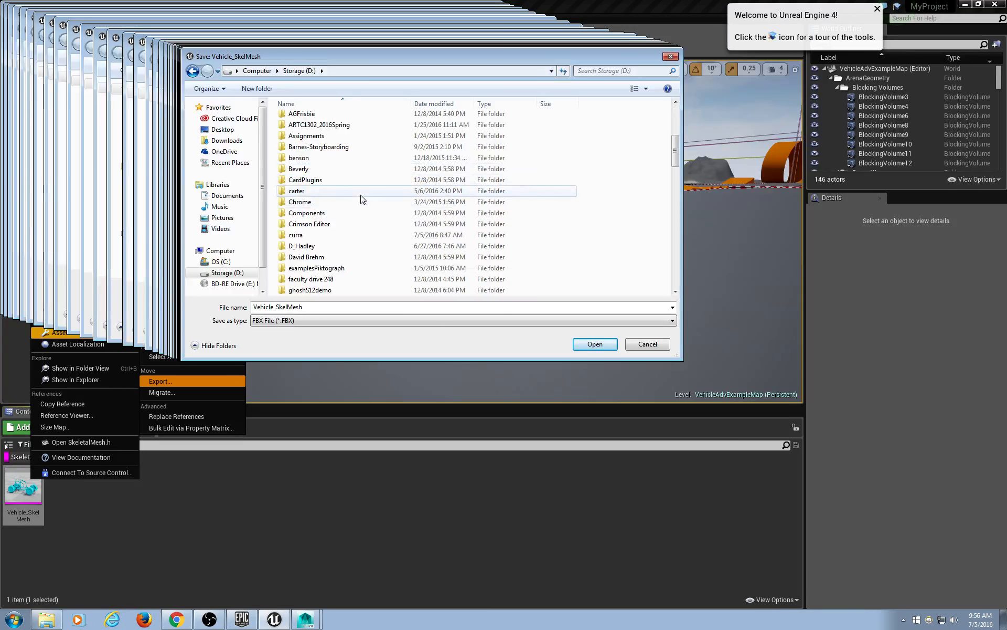
{"action": "double_click", "coordinate": [334, 237]}
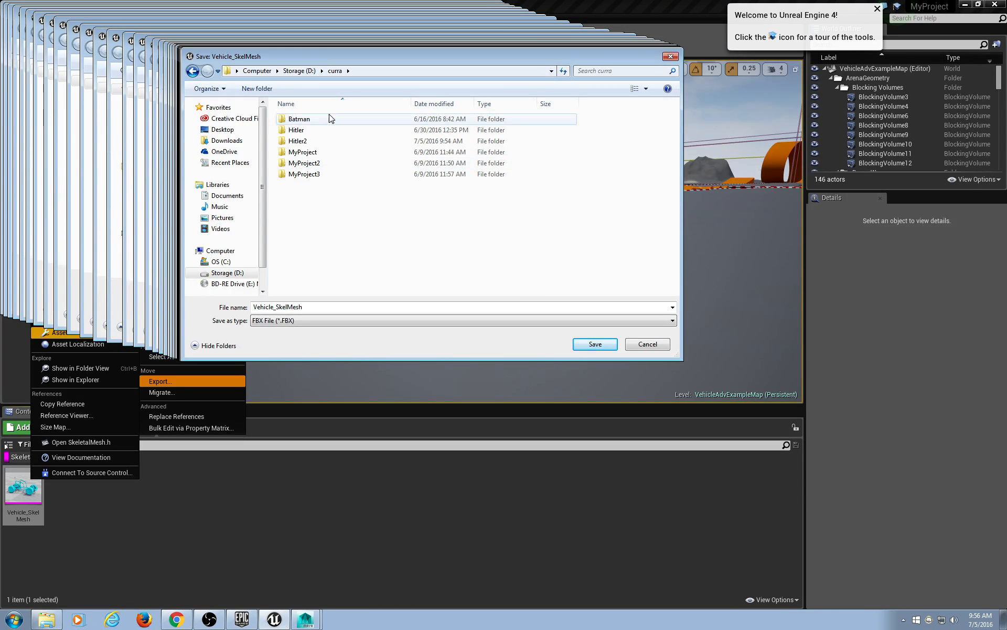
{"action": "double_click", "coordinate": [322, 141]}
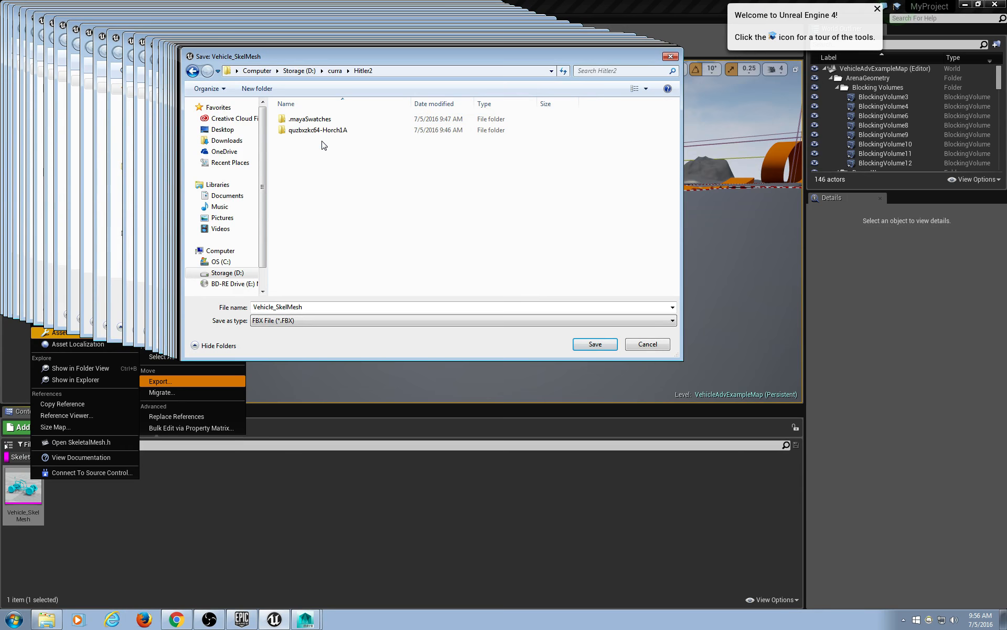
{"action": "left_click", "coordinate": [595, 344]}
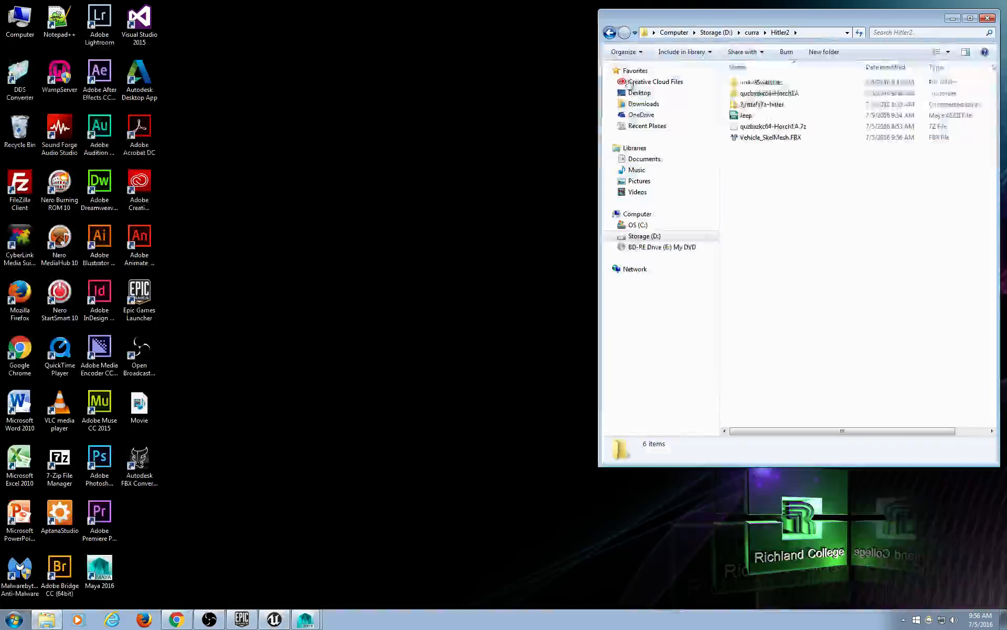
Import Vehicle_SkelMesh.FBX into the Maya scene and frame the whole buggy, then return to Unreal.
{"action": "left_click", "coordinate": [965, 5]}
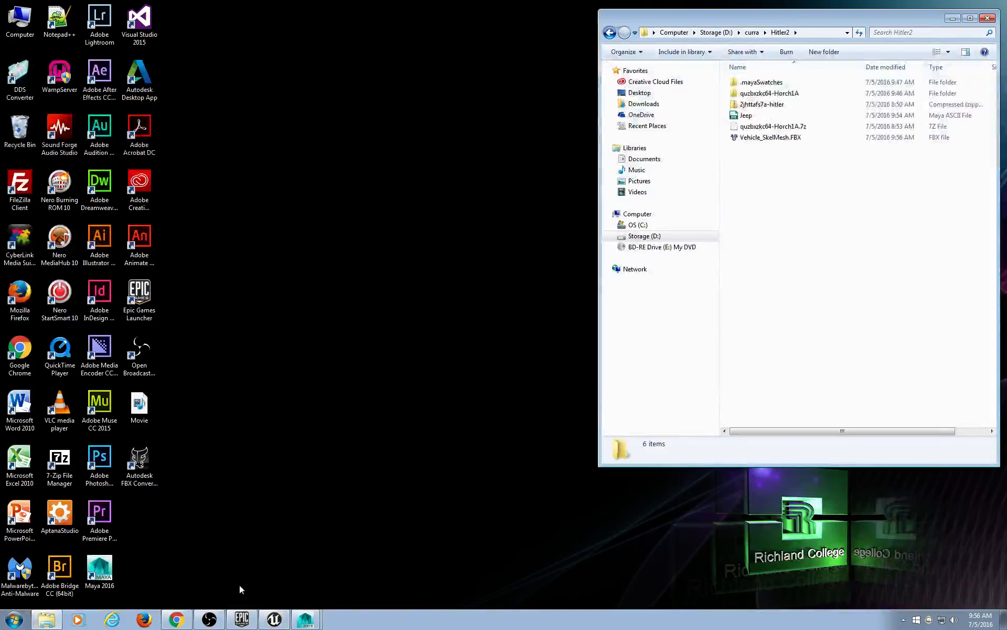
{"action": "left_click", "coordinate": [309, 623]}
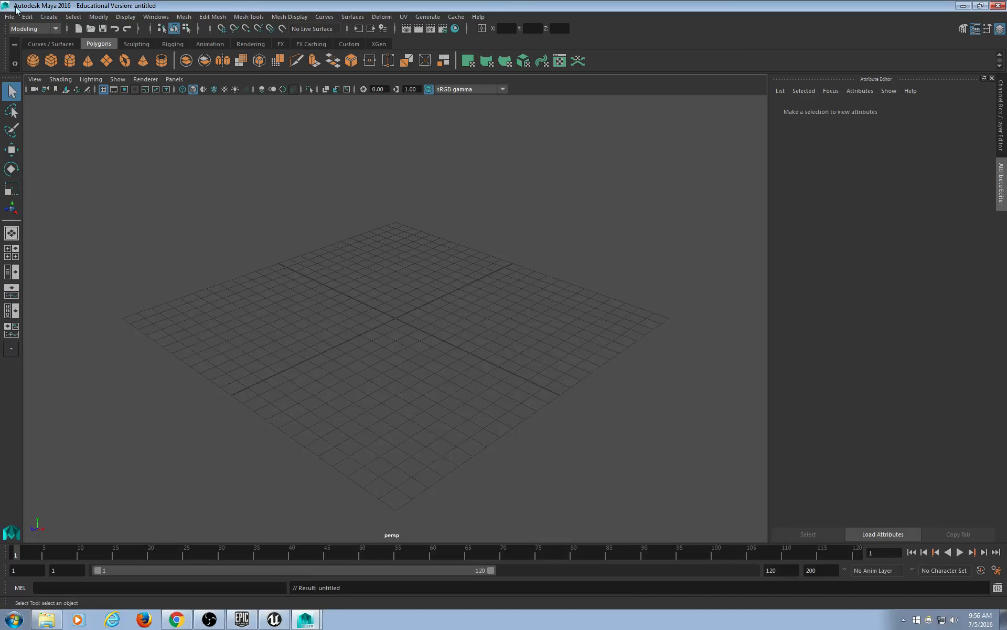
{"action": "left_click", "coordinate": [10, 16]}
{"action": "left_click", "coordinate": [42, 134]}
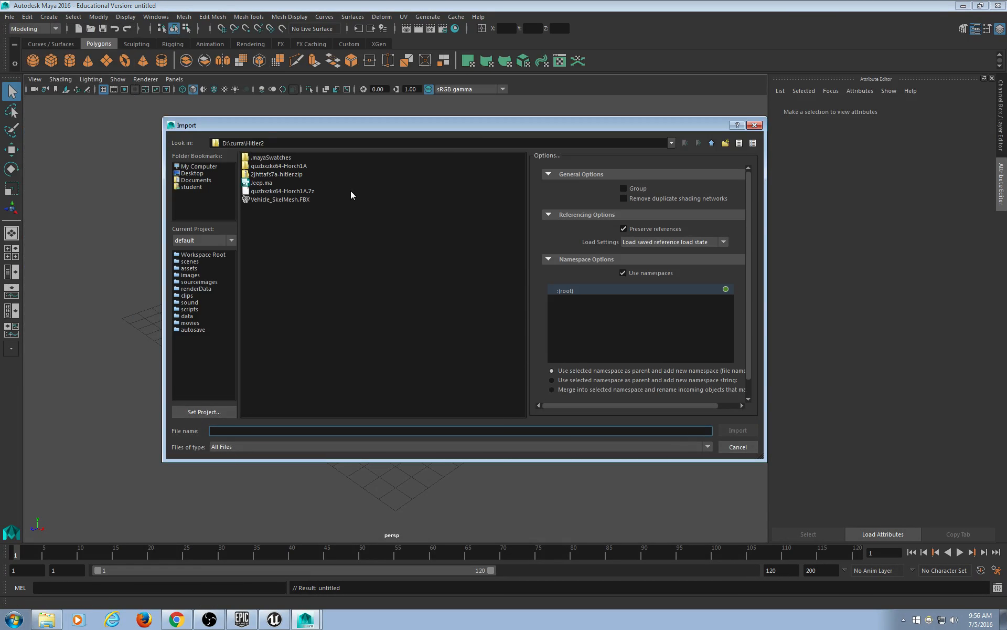
{"action": "double_click", "coordinate": [278, 200]}
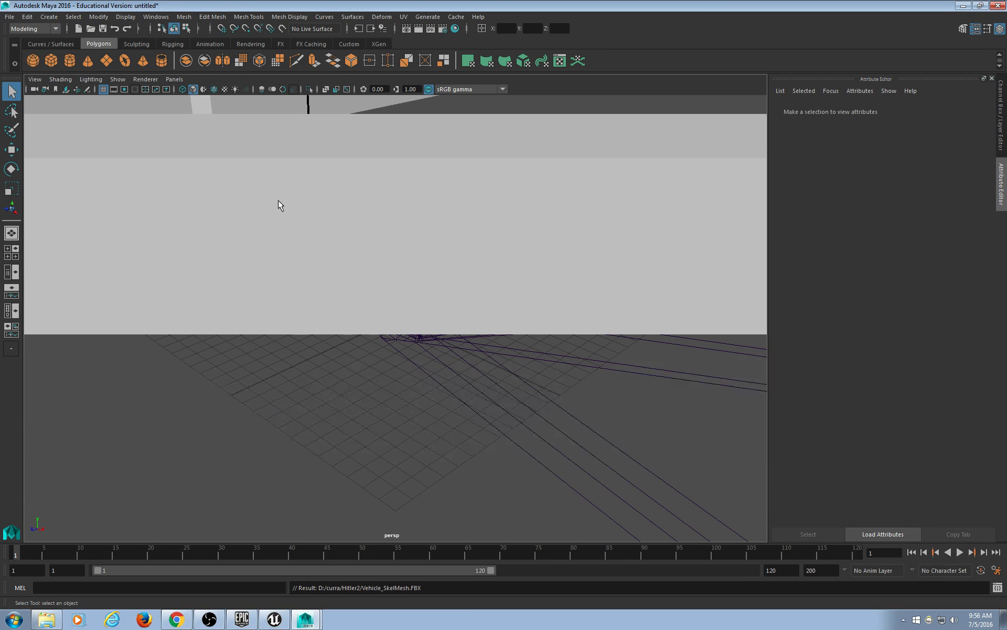
{"action": "key", "text": "f"}
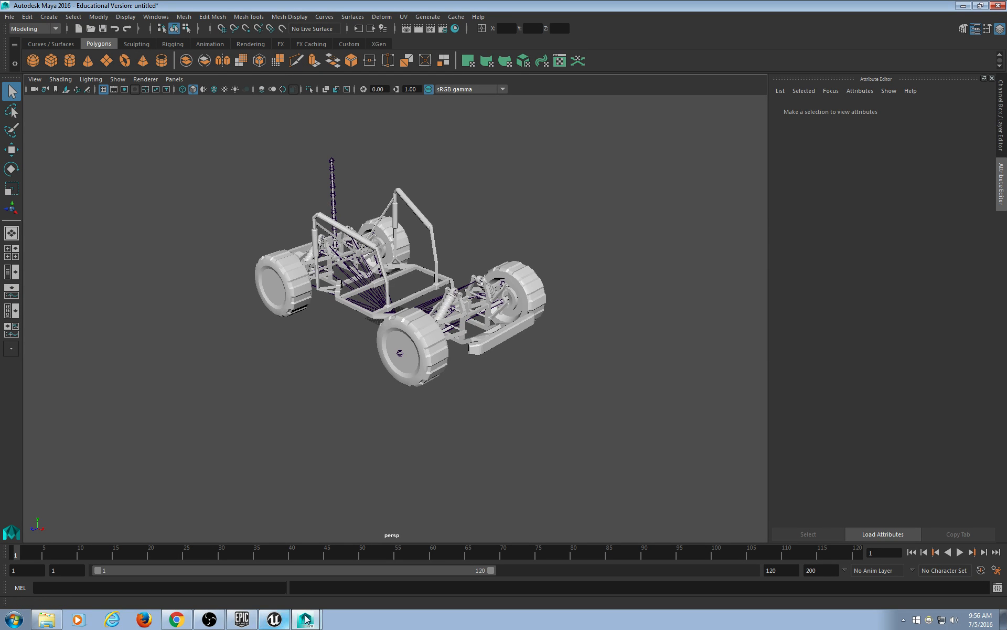
{"action": "left_click", "coordinate": [274, 619]}
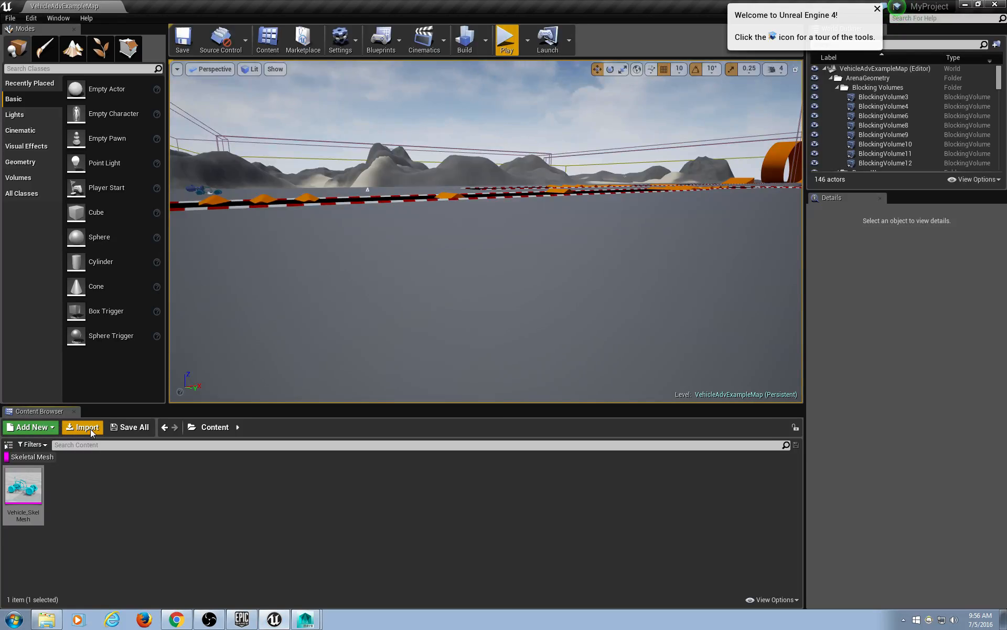
Glance at the Content Browser asset-type filters, then minimize Unreal to show the imported buggy in Maya.
{"action": "left_click", "coordinate": [38, 443]}
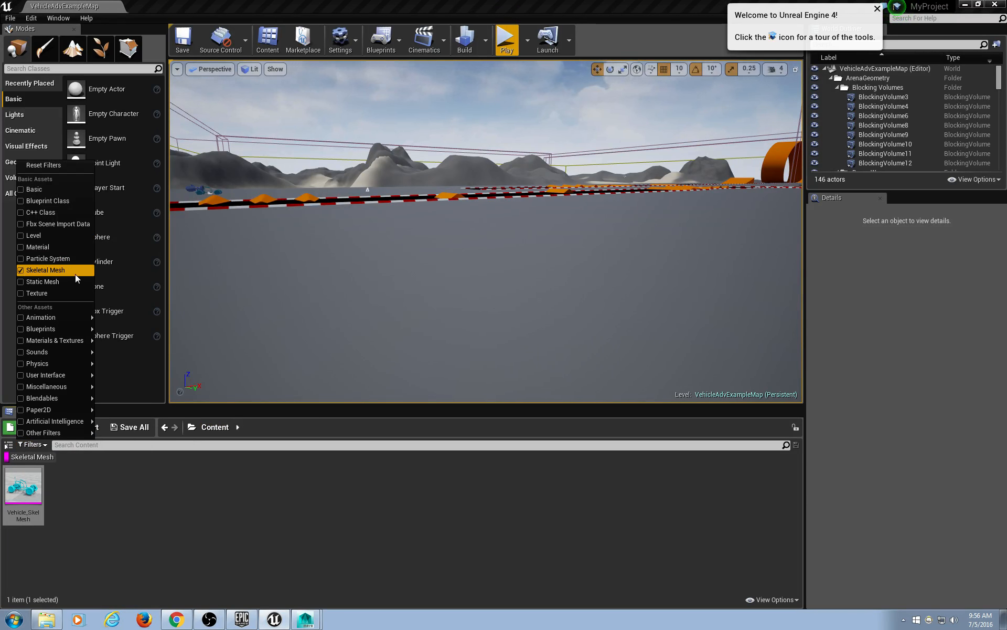
{"action": "left_click", "coordinate": [336, 506]}
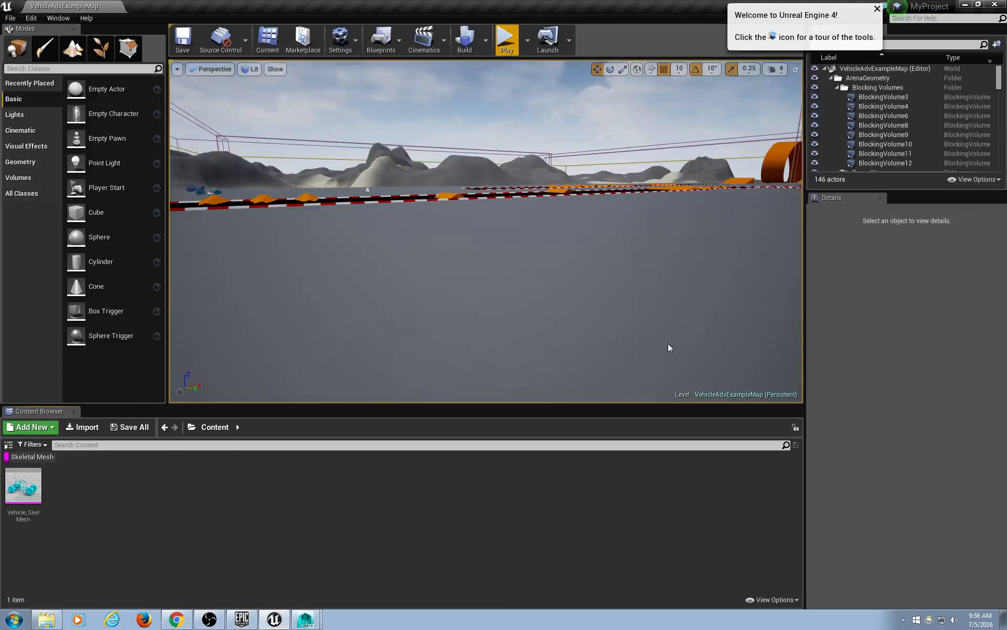
{"action": "left_click", "coordinate": [965, 5]}
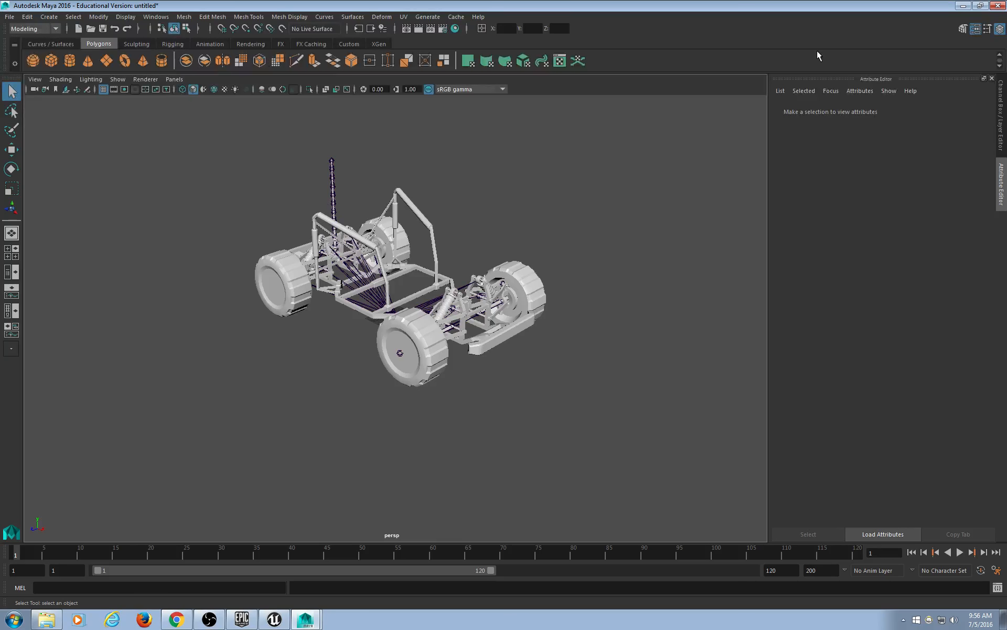
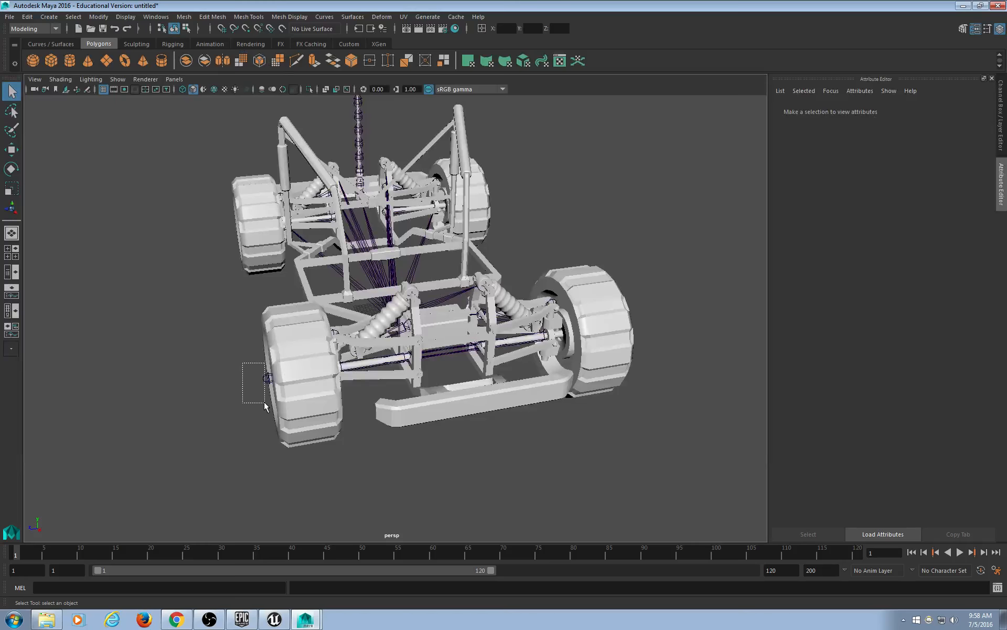
Test the skinning by rotating the LAT_Hub_FL wheel joint, then undo the rotation.
{"action": "left_click_drag", "start_coordinate": [264, 405], "coordinate": [363, 399]}
{"action": "key", "text": "e"}
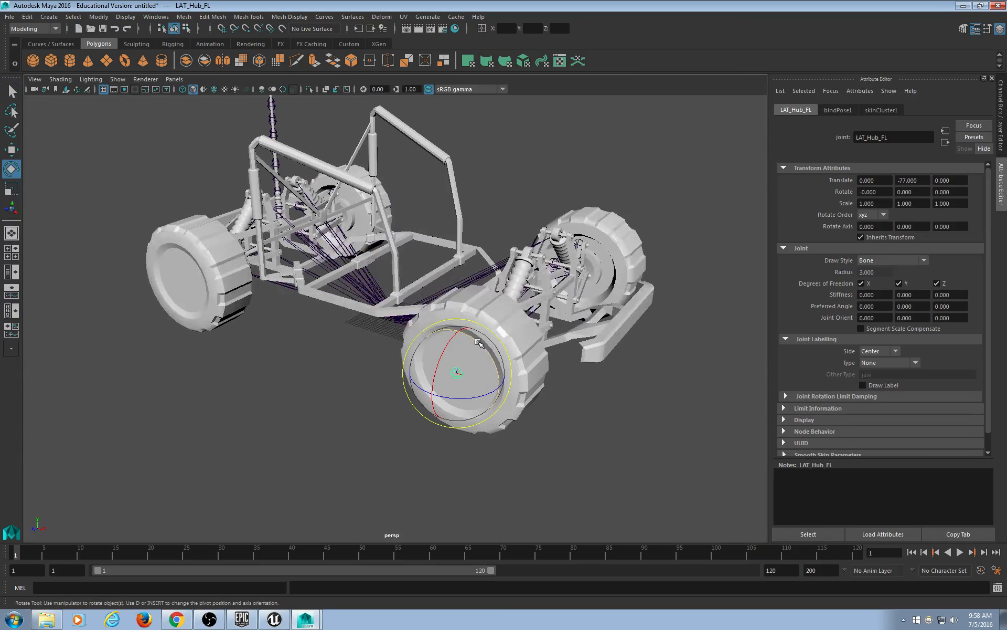
{"action": "left_click_drag", "start_coordinate": [479, 342], "coordinate": [430, 366]}
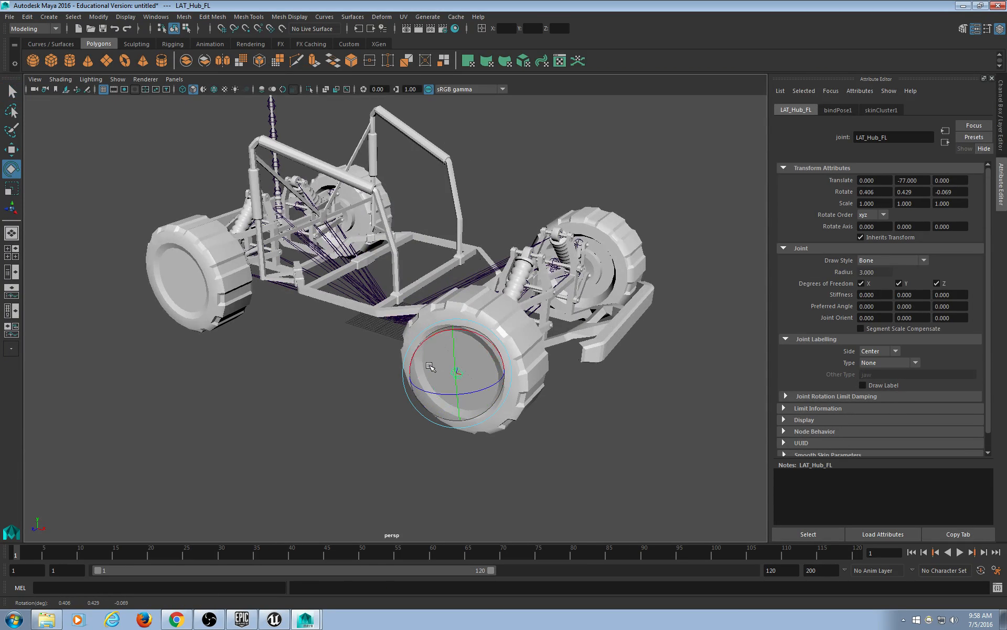
{"action": "key", "text": "ctrl+z"}
{"action": "left_click", "coordinate": [593, 466]}
{"action": "left_click_drag", "start_coordinate": [577, 409], "coordinate": [557, 417], "text": "alt"}
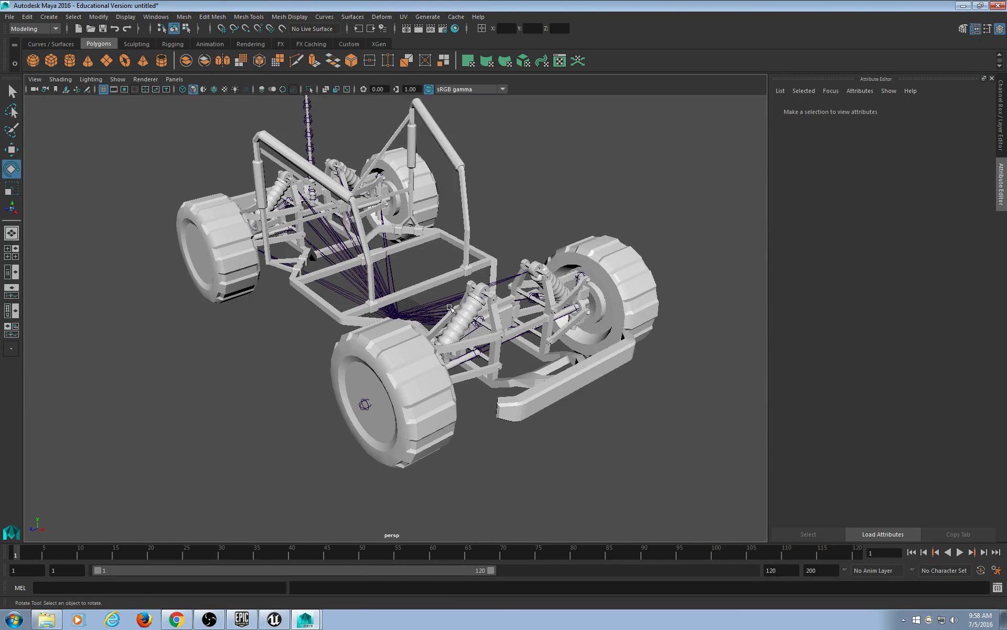
Select the Vehicle root joint, undo its test rotation, and clear the selection.
{"action": "left_click_drag", "start_coordinate": [451, 308], "coordinate": [591, 357], "text": "alt"}
{"action": "left_click", "coordinate": [409, 390]}
{"action": "left_click", "coordinate": [402, 365]}
{"action": "key", "text": "ctrl+z"}
{"action": "left_click", "coordinate": [591, 357]}
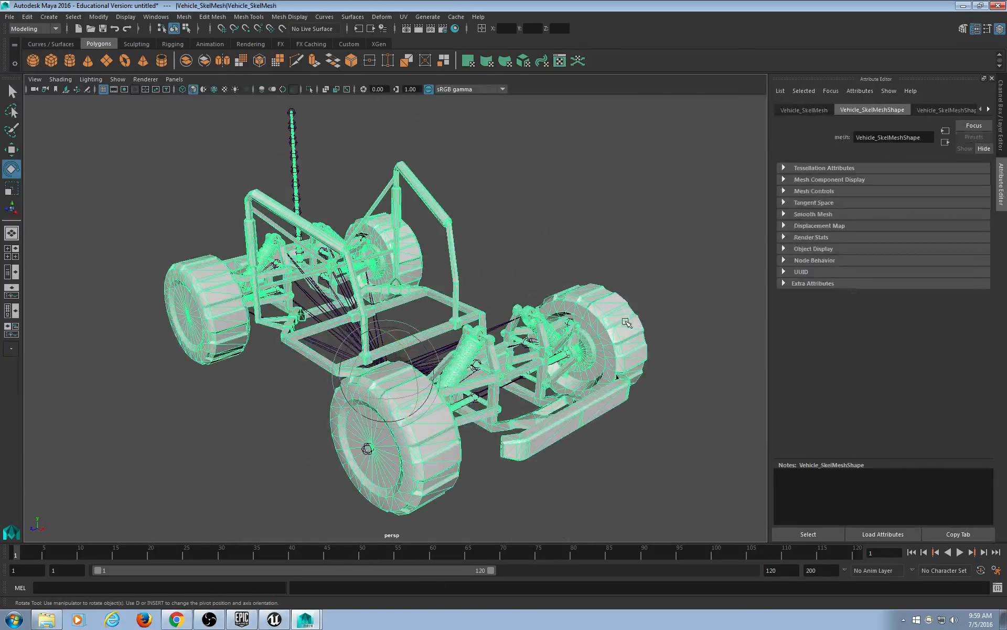
{"action": "scroll", "coordinate": [578, 404], "scroll_direction": "down", "scroll_amount": 3}
{"action": "left_click", "coordinate": [580, 415]}
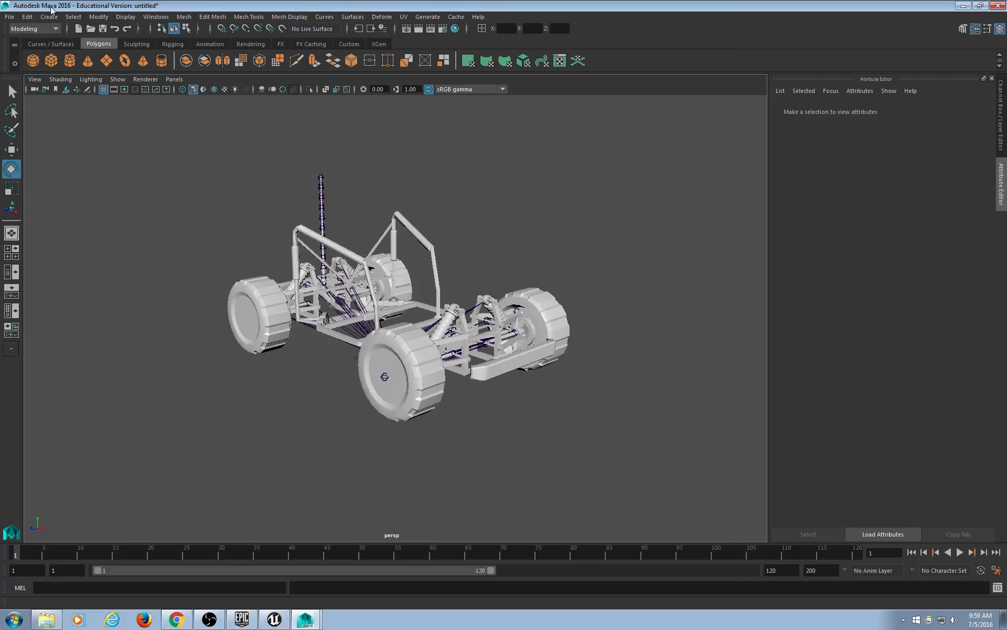
Delete construction history on all objects and frame the Vehicle skeleton.
{"action": "left_click", "coordinate": [24, 20]}
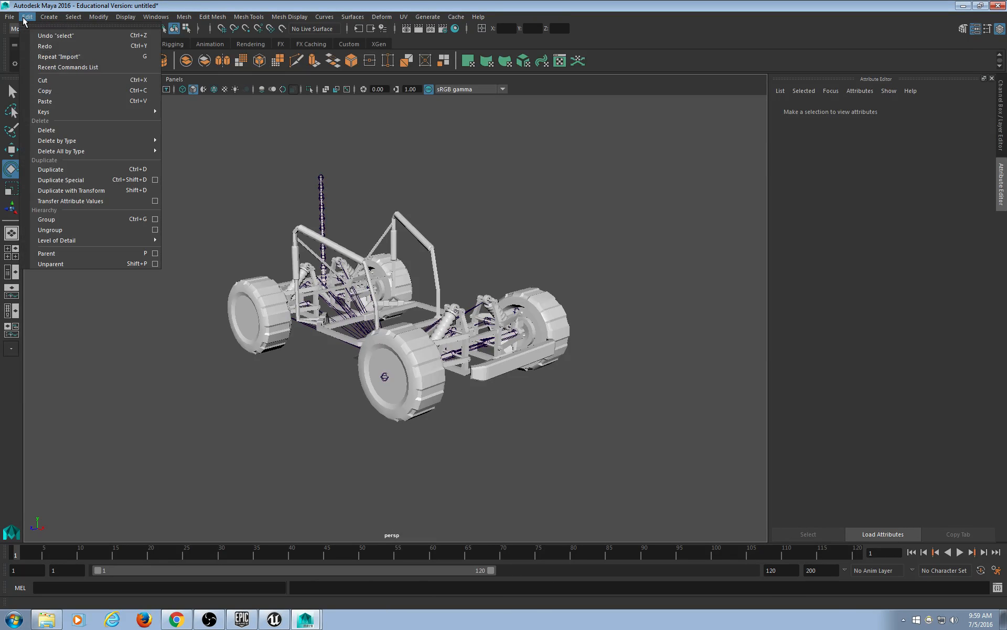
{"action": "mouse_move", "coordinate": [67, 152]}
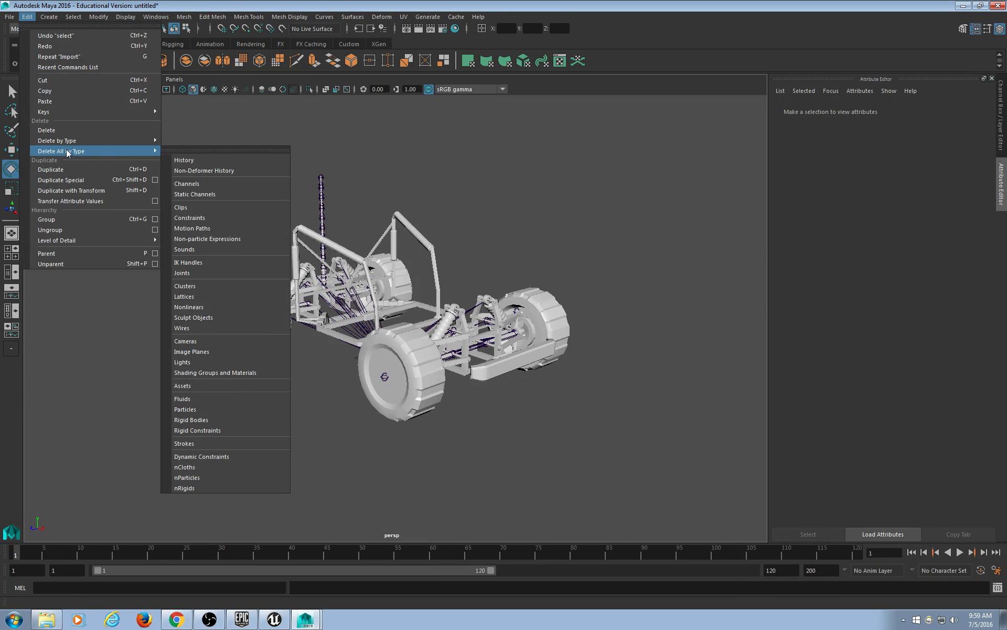
{"action": "left_click", "coordinate": [204, 160]}
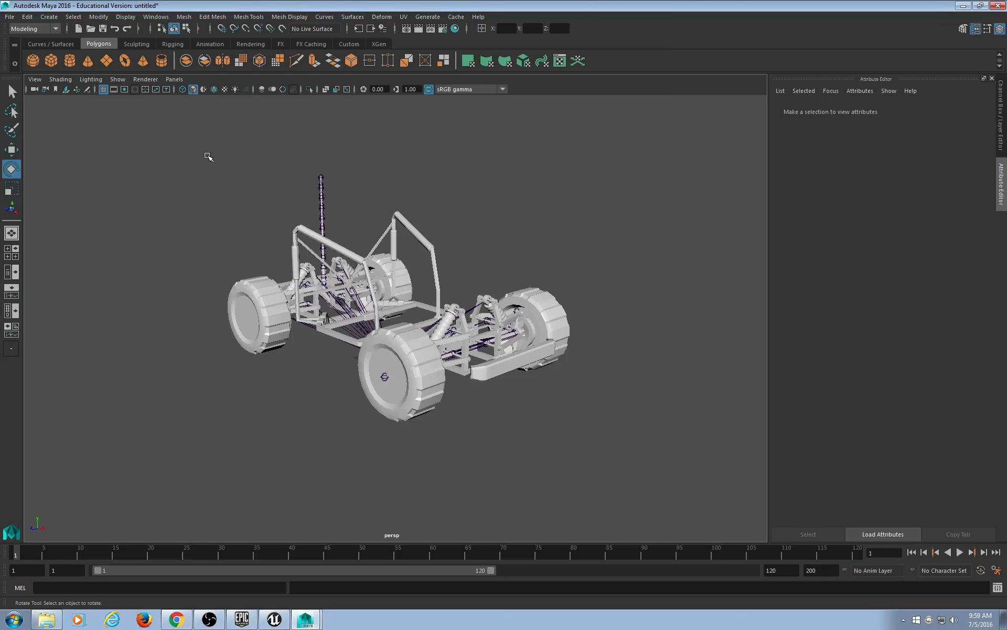
{"action": "left_click_drag", "start_coordinate": [208, 156], "coordinate": [601, 413]}
{"action": "key", "text": "f"}
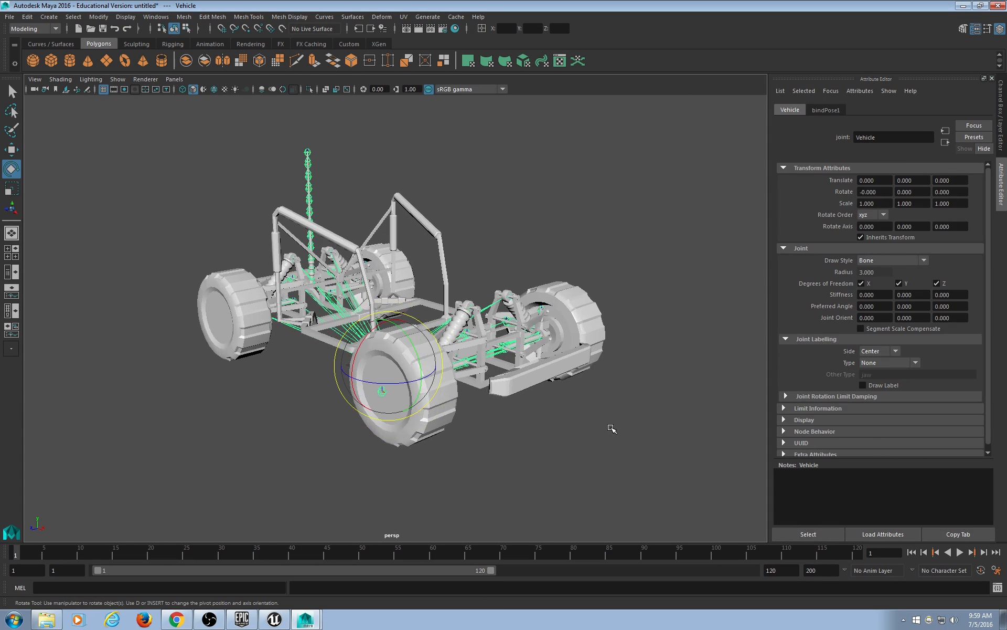
{"action": "left_click", "coordinate": [614, 426]}
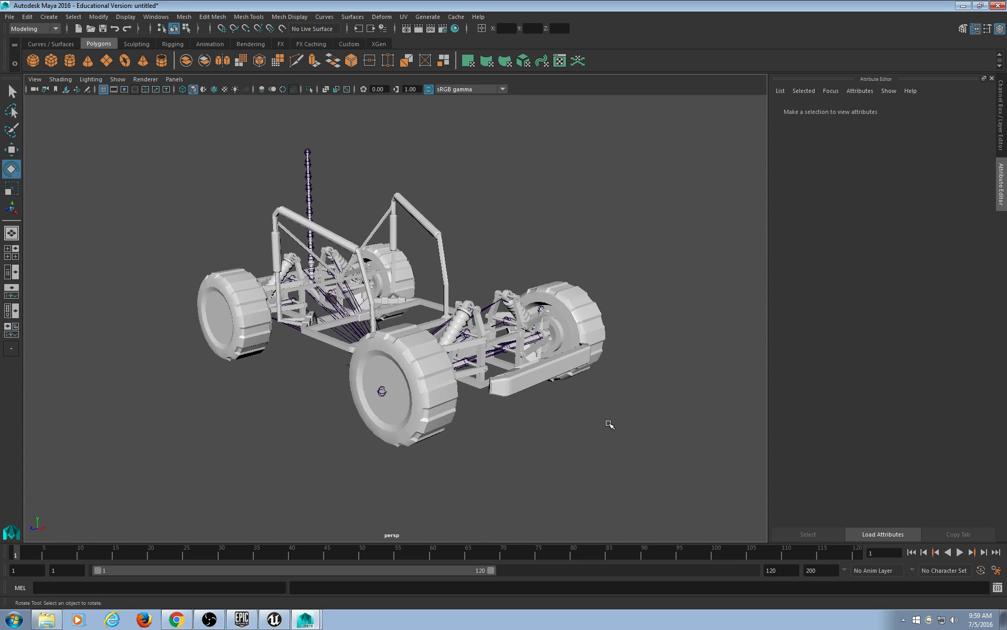
Hide joints, delete the entire jeep mesh, then show joints again.
{"action": "left_click", "coordinate": [125, 82]}
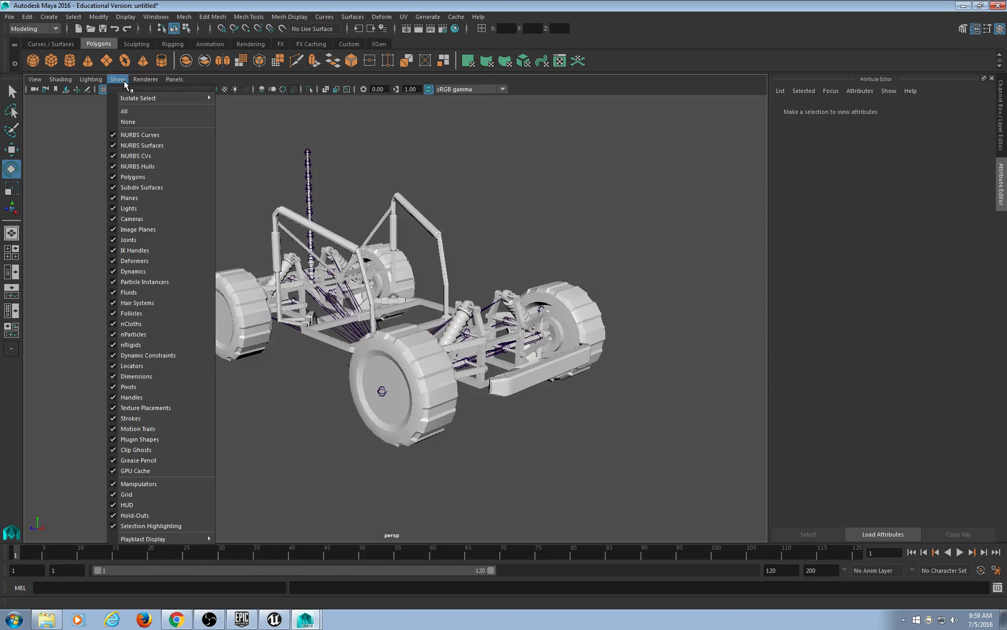
{"action": "left_click", "coordinate": [154, 237]}
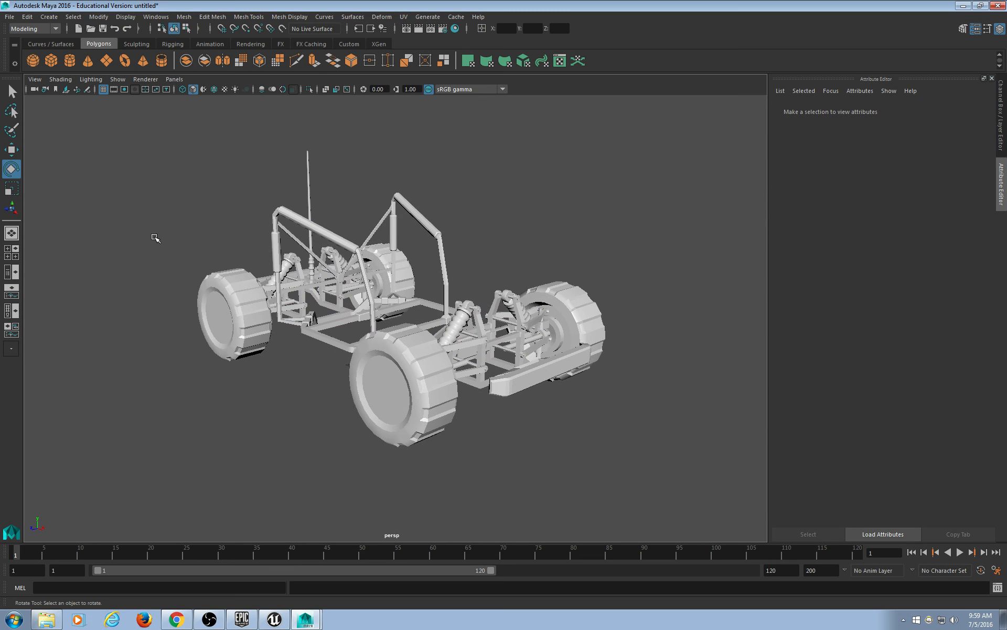
{"action": "left_click_drag", "start_coordinate": [116, 112], "coordinate": [684, 533]}
{"action": "key", "text": "Delete"}
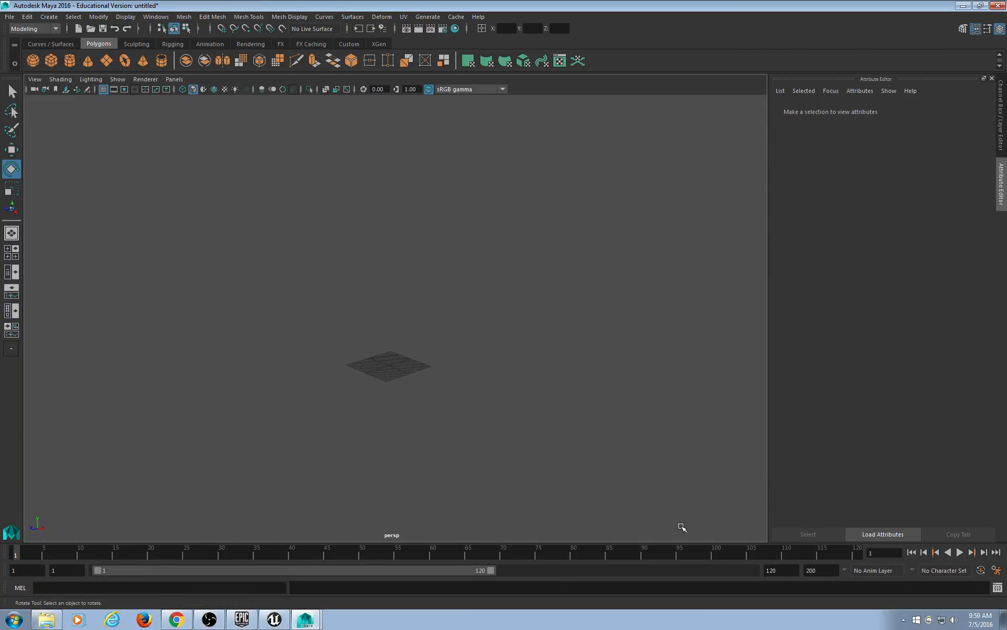
{"action": "left_click", "coordinate": [118, 78]}
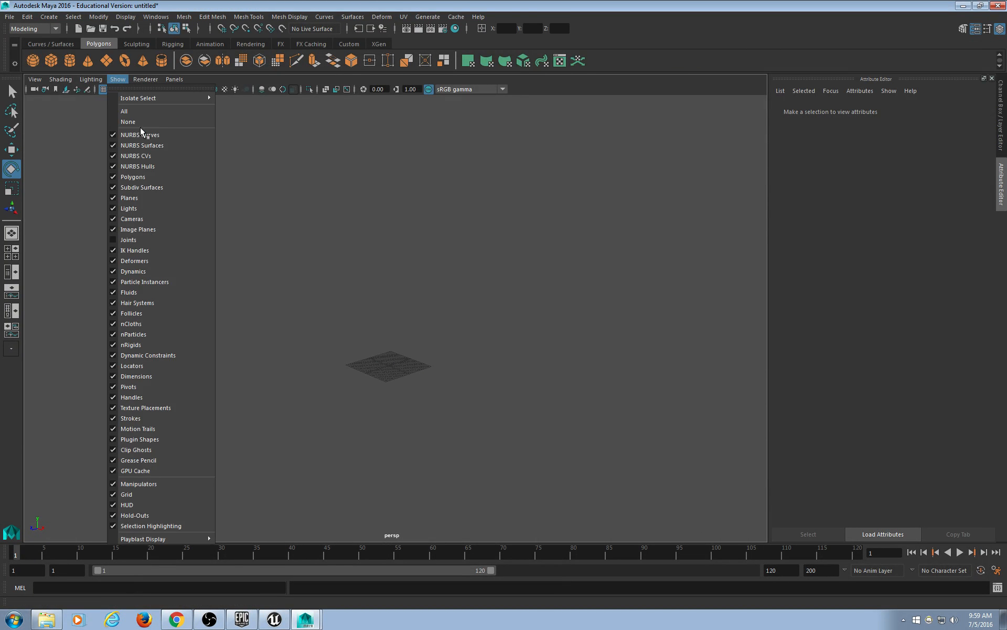
{"action": "left_click", "coordinate": [149, 240]}
Select the Vehicle root joint and switch to the Show Manipulator tool.
{"action": "right_click_drag", "start_coordinate": [148, 240], "coordinate": [241, 308], "text": "alt"}
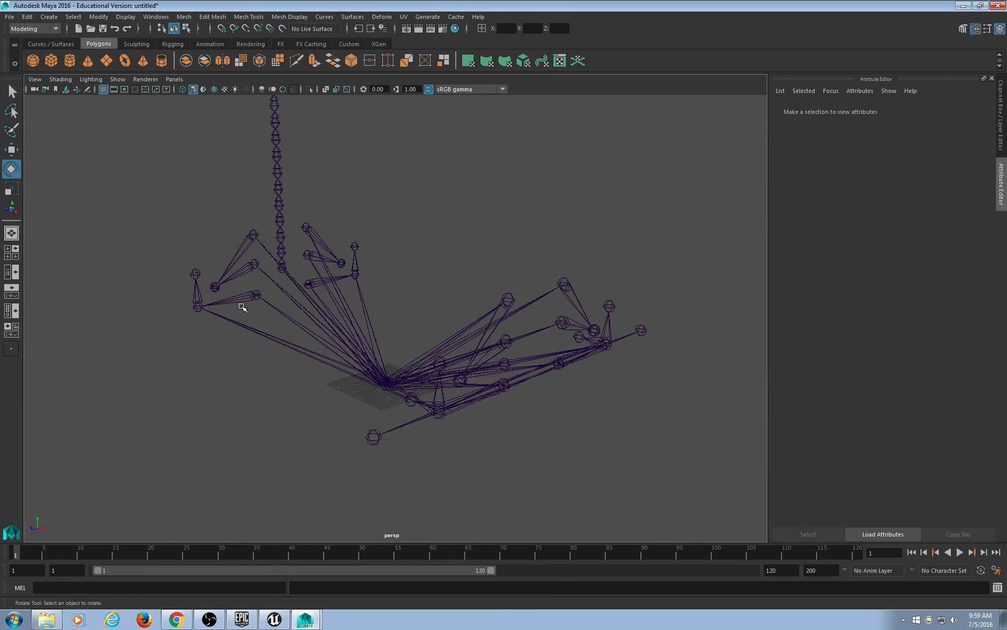
{"action": "left_click", "coordinate": [364, 383]}
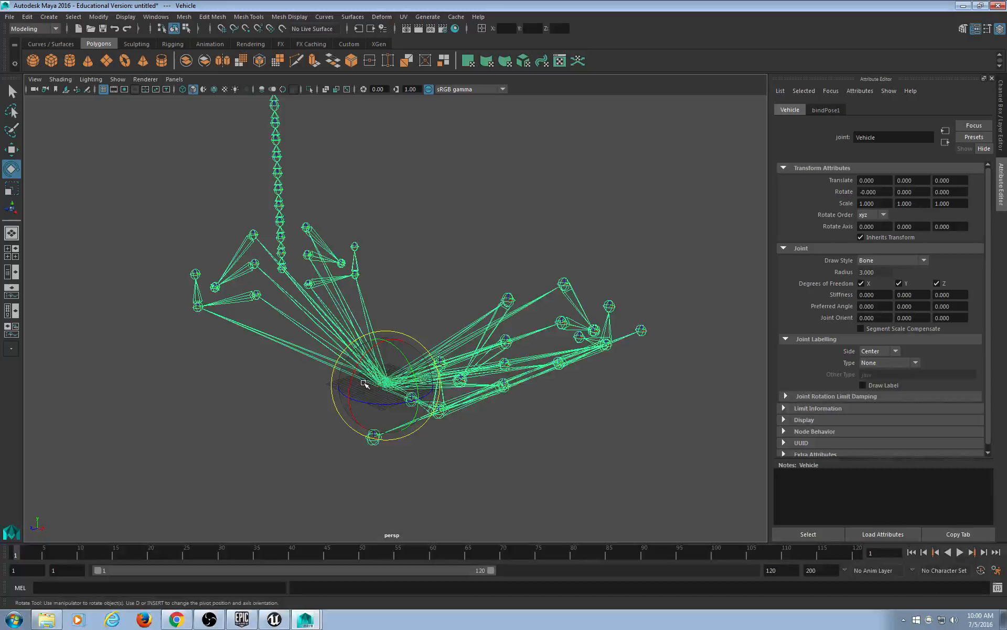
{"action": "key", "text": "t"}
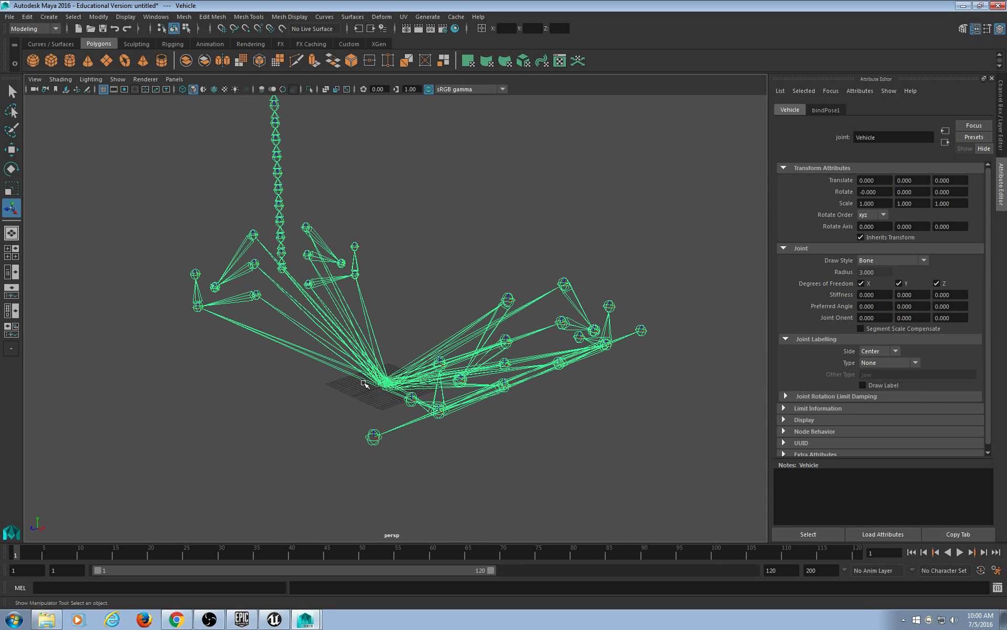
Reselect the Vehicle skeleton and swap the Attribute Editor for the Channel Box.
{"action": "left_click", "coordinate": [362, 191]}
{"action": "scroll", "coordinate": [362, 191], "scroll_direction": "down", "scroll_amount": 3}
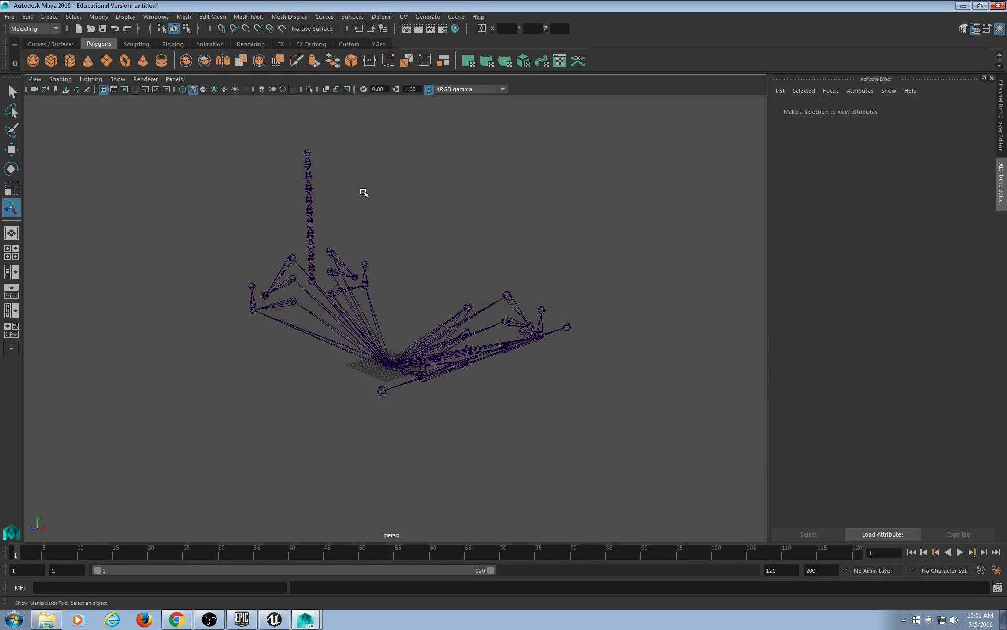
{"action": "left_click_drag", "start_coordinate": [577, 265], "coordinate": [325, 367]}
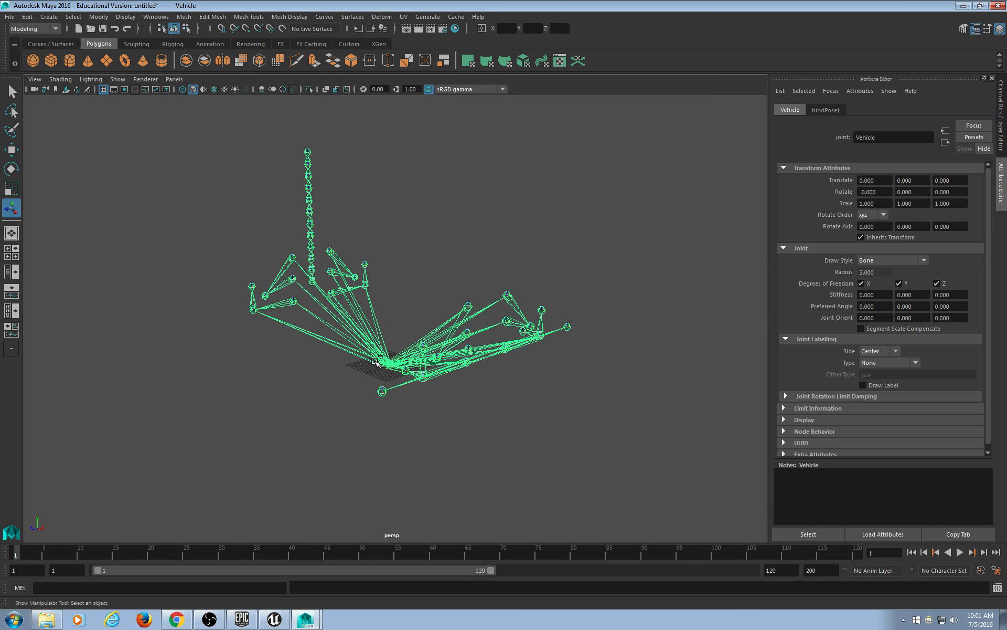
{"action": "key", "text": "ctrl+a"}
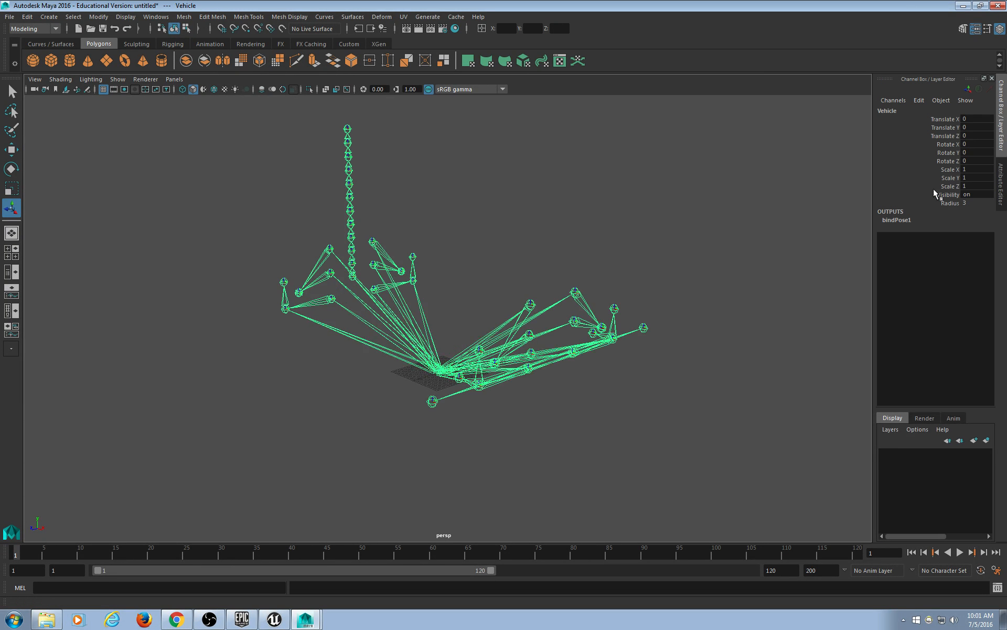
{"action": "left_click", "coordinate": [579, 201]}
{"action": "left_click", "coordinate": [437, 373]}
{"action": "left_click", "coordinate": [159, 18]}
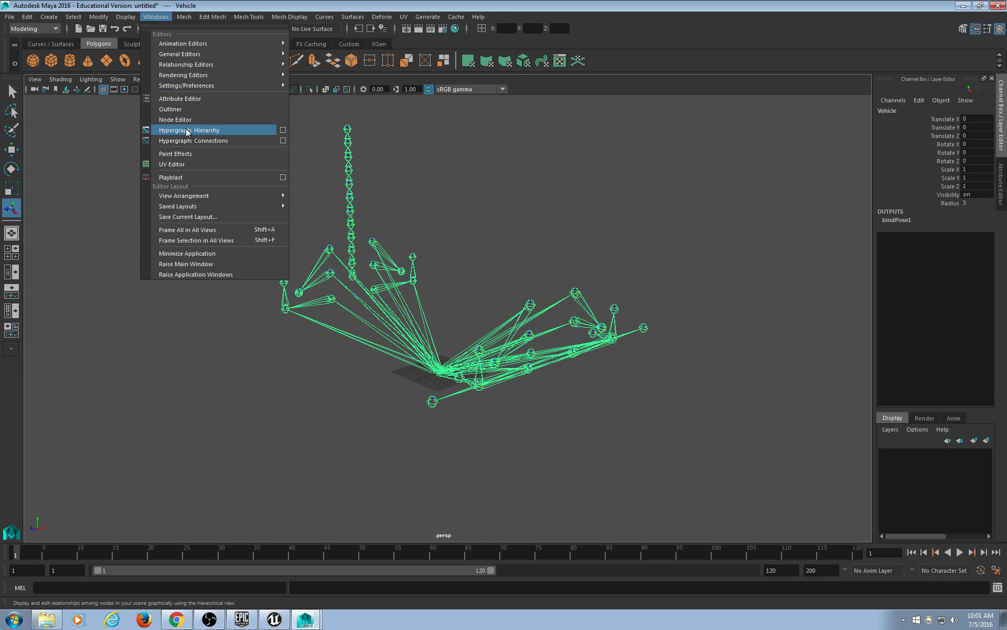
Open the Hypergraph: Hierarchy and frame the Vehicle skeleton's node tree.
{"action": "left_click", "coordinate": [186, 131]}
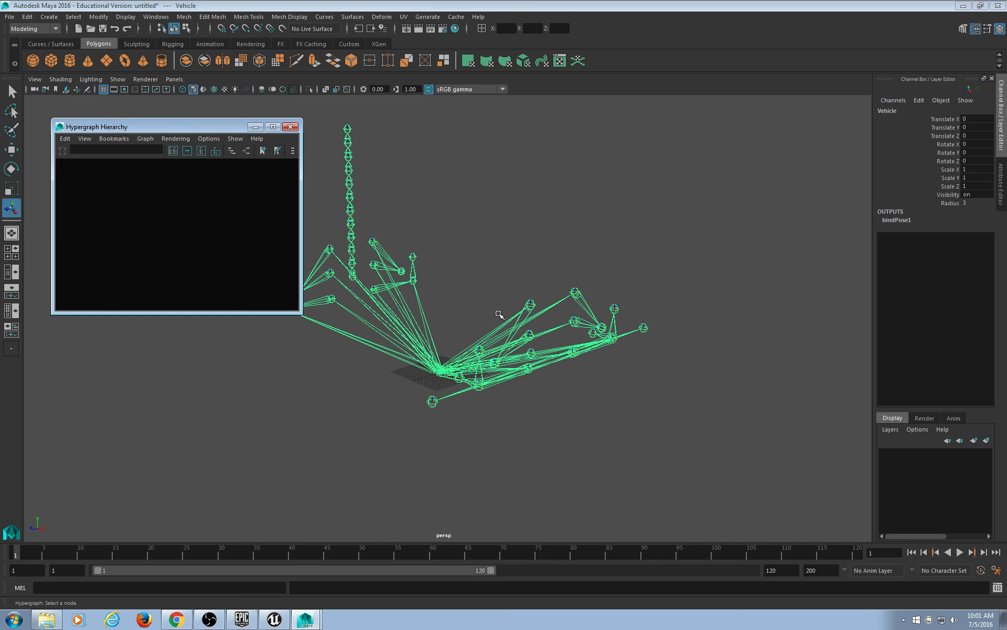
{"action": "middle_click_drag", "start_coordinate": [418, 210], "coordinate": [522, 201], "text": "alt"}
{"action": "left_click", "coordinate": [643, 209]}
{"action": "left_click_drag", "start_coordinate": [643, 186], "coordinate": [517, 438]}
{"action": "left_click_drag", "start_coordinate": [176, 130], "coordinate": [195, 126]}
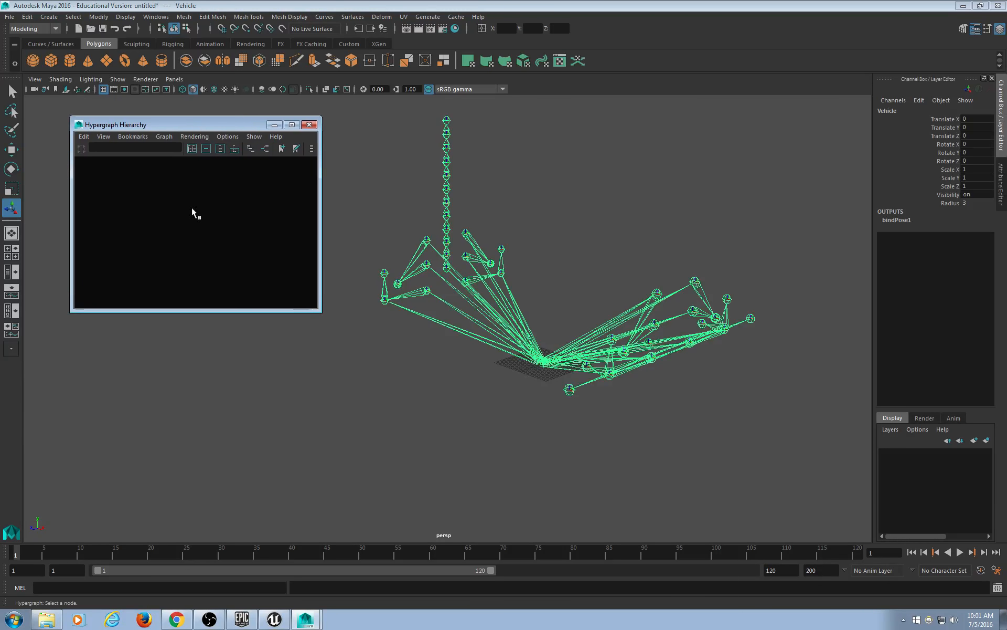
{"action": "key", "text": "f"}
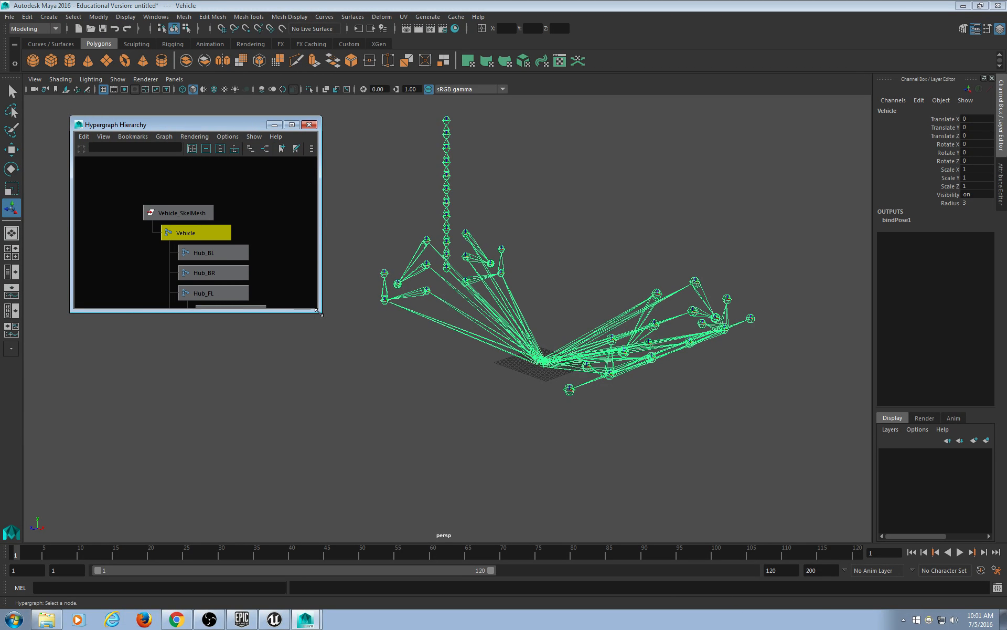
{"action": "left_click_drag", "start_coordinate": [320, 311], "coordinate": [364, 542]}
{"action": "scroll", "coordinate": [331, 473], "scroll_direction": "down", "scroll_amount": 4}
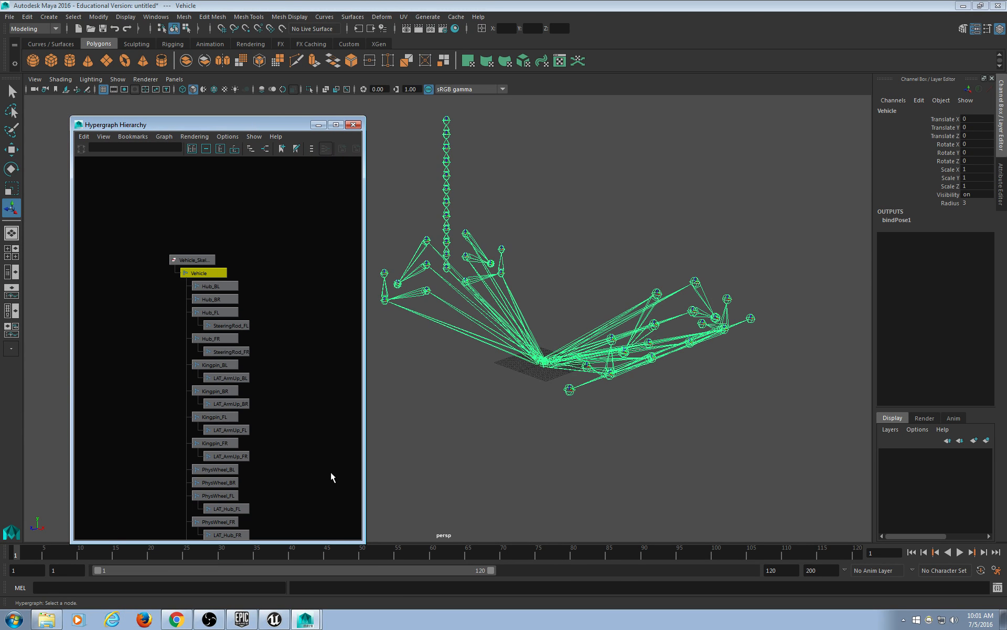
{"action": "scroll", "coordinate": [331, 472], "scroll_direction": "up", "scroll_amount": 9}
{"action": "middle_click_drag", "start_coordinate": [275, 259], "coordinate": [264, 298], "text": "alt"}
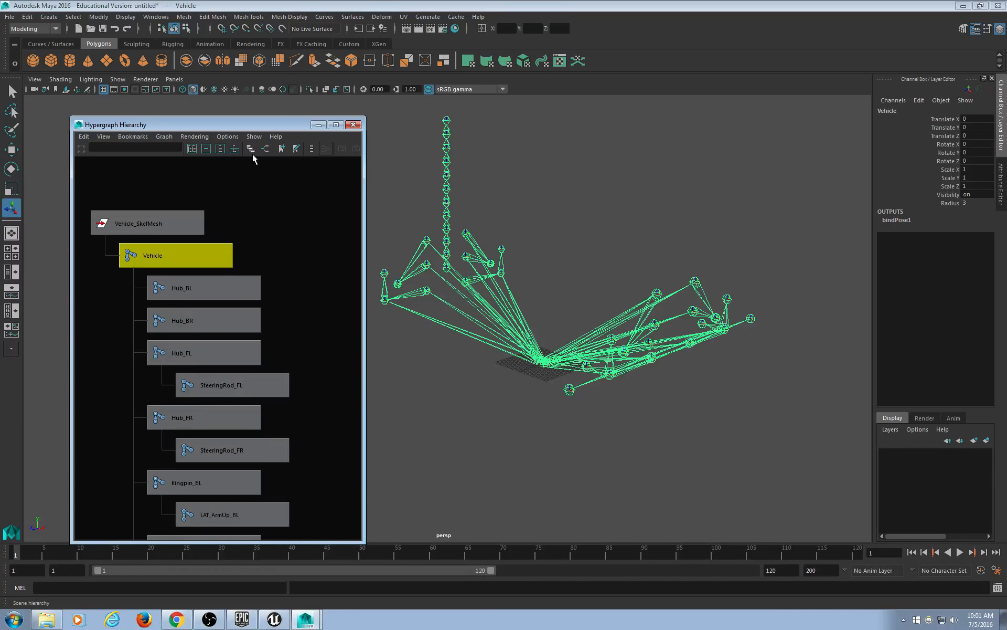
Show the Vehicle joint's input and output connections, delete bindPose1, and close the Hypergraph.
{"action": "left_click", "coordinate": [265, 150]}
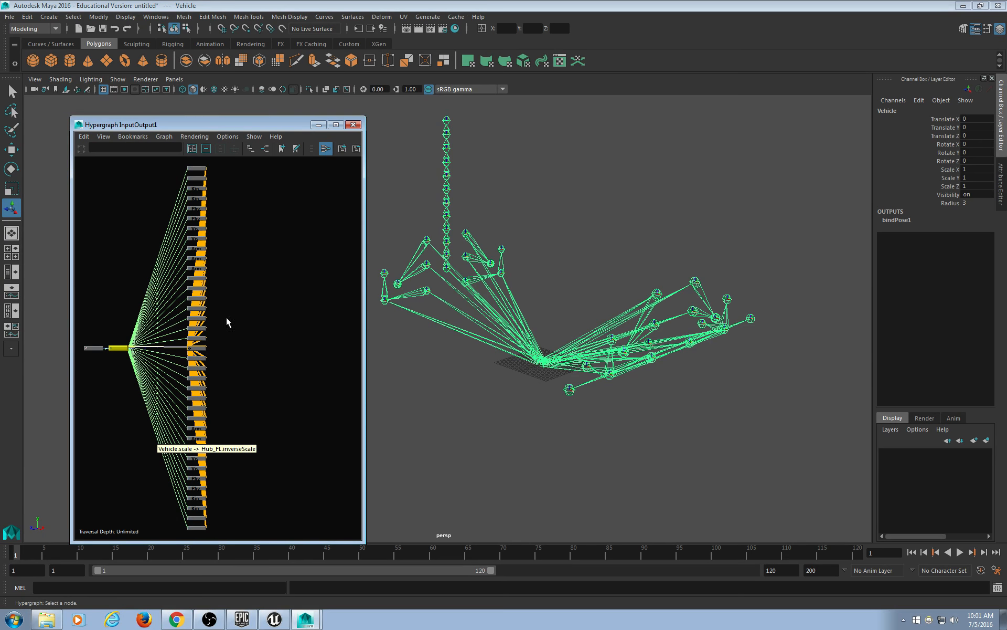
{"action": "scroll", "coordinate": [167, 384], "scroll_direction": "up", "scroll_amount": 5}
{"action": "middle_click_drag", "start_coordinate": [174, 377], "coordinate": [262, 363], "text": "alt"}
{"action": "left_click", "coordinate": [240, 338]}
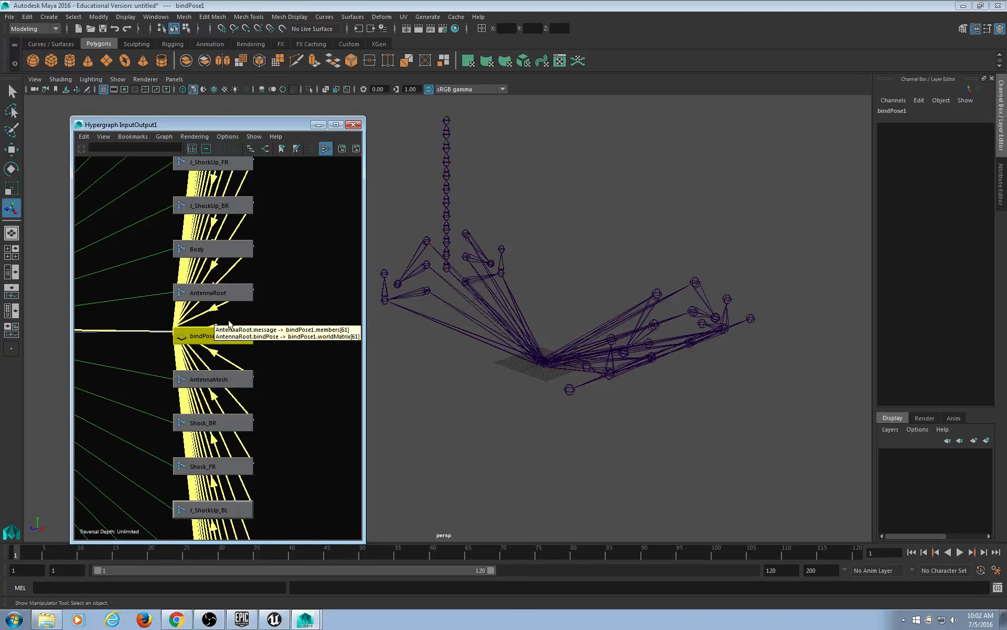
{"action": "left_click", "coordinate": [243, 354]}
{"action": "left_click", "coordinate": [226, 336]}
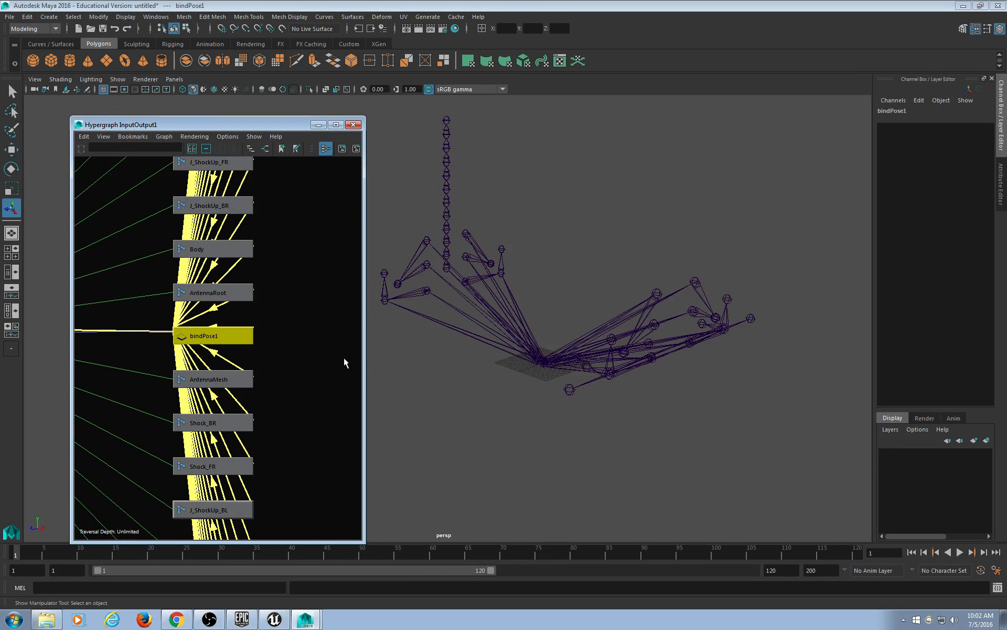
{"action": "key", "text": "Delete"}
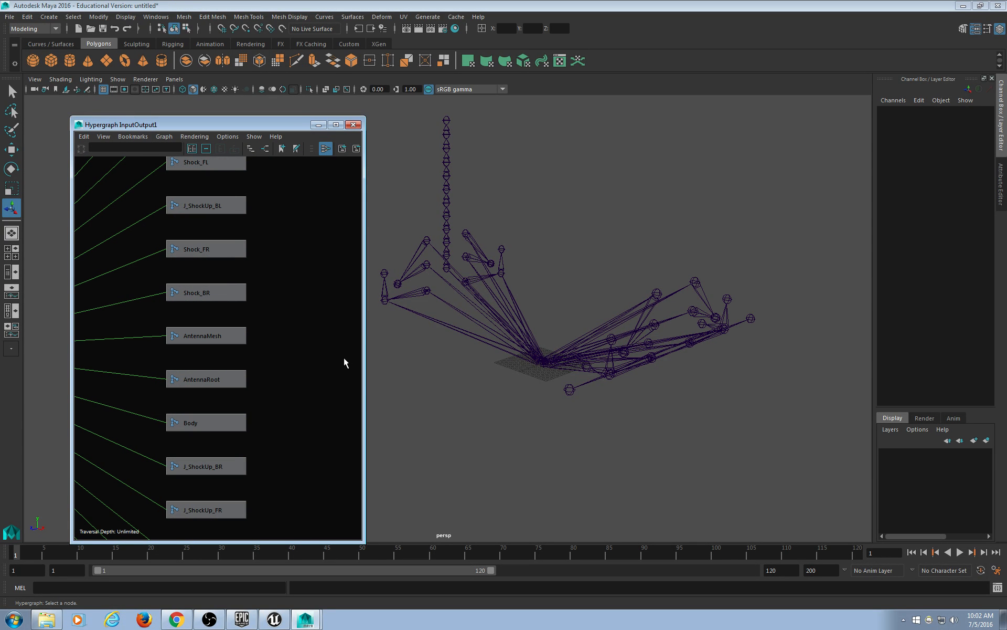
{"action": "left_click", "coordinate": [353, 124]}
Try the Persp/Outliner, Persp/Graph and Hypershade/Persp layouts, then hide the Hypershade swatches.
{"action": "left_click_drag", "start_coordinate": [525, 246], "coordinate": [468, 264], "text": "alt"}
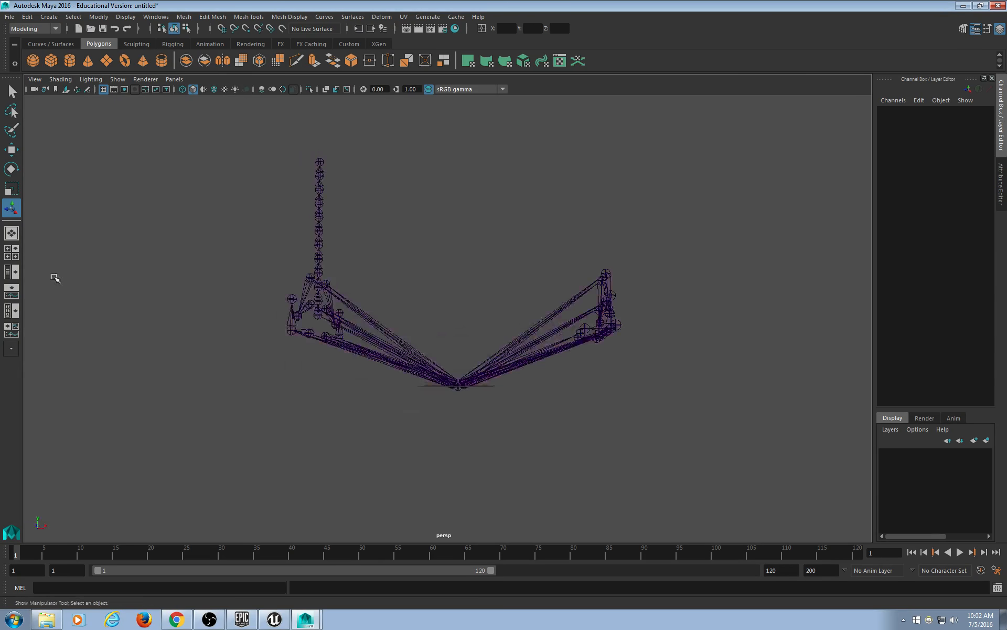
{"action": "left_click", "coordinate": [13, 275]}
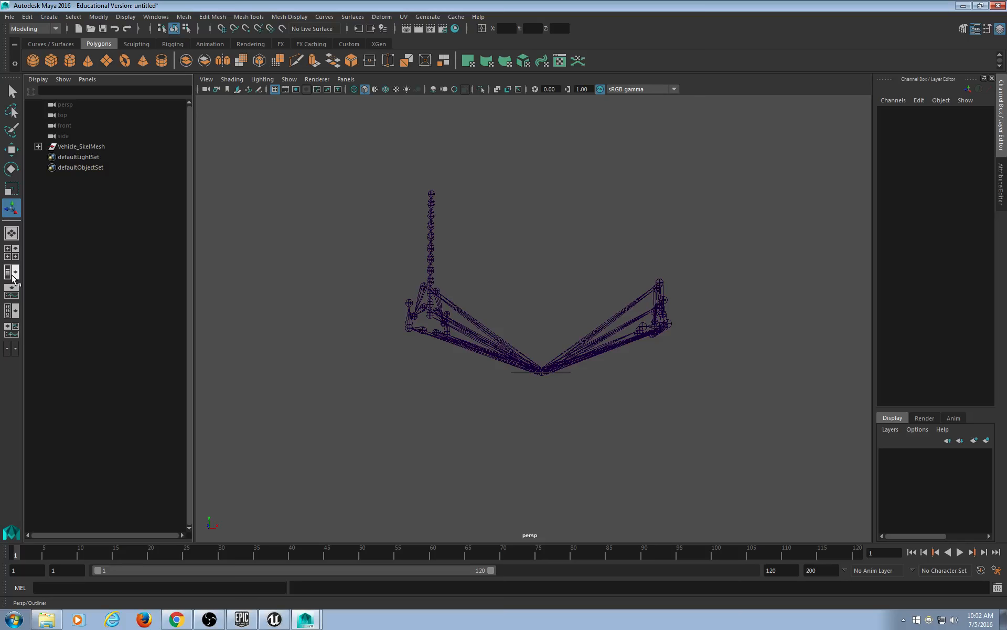
{"action": "left_click", "coordinate": [11, 286]}
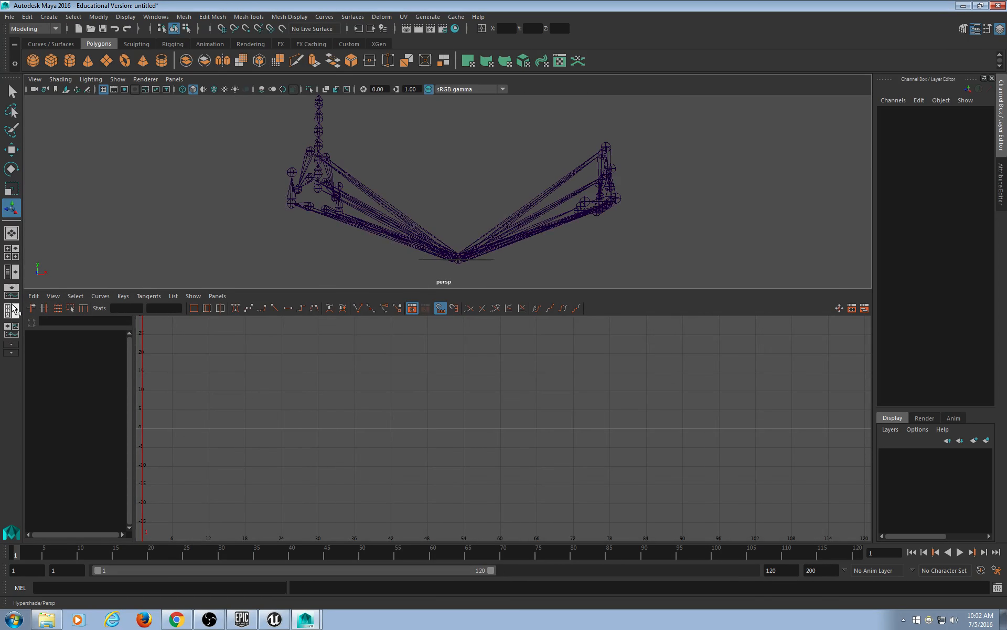
{"action": "left_click", "coordinate": [12, 312]}
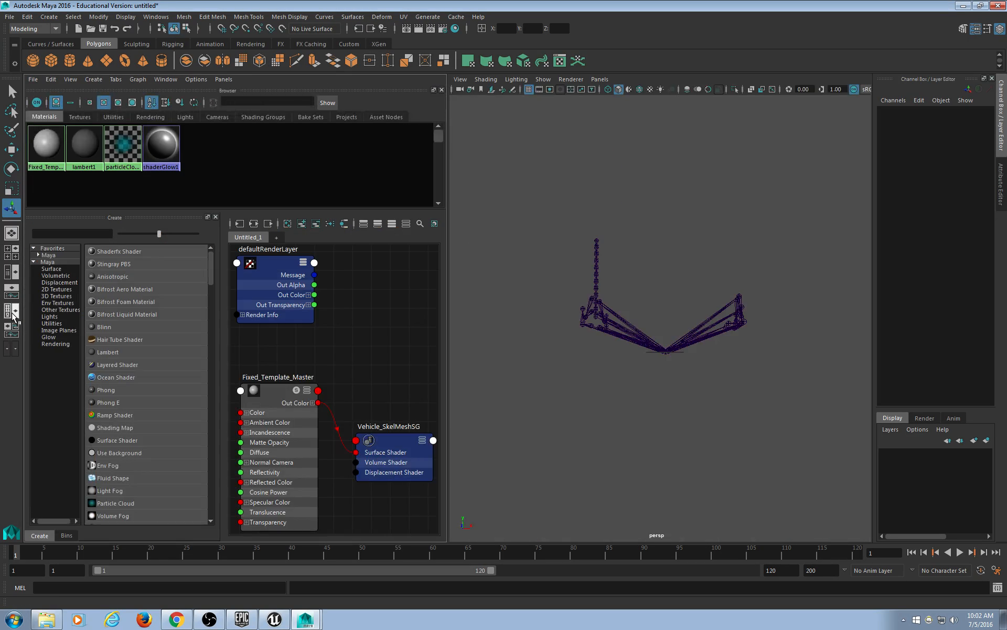
{"action": "right_click", "coordinate": [12, 314]}
{"action": "left_click", "coordinate": [465, 234]}
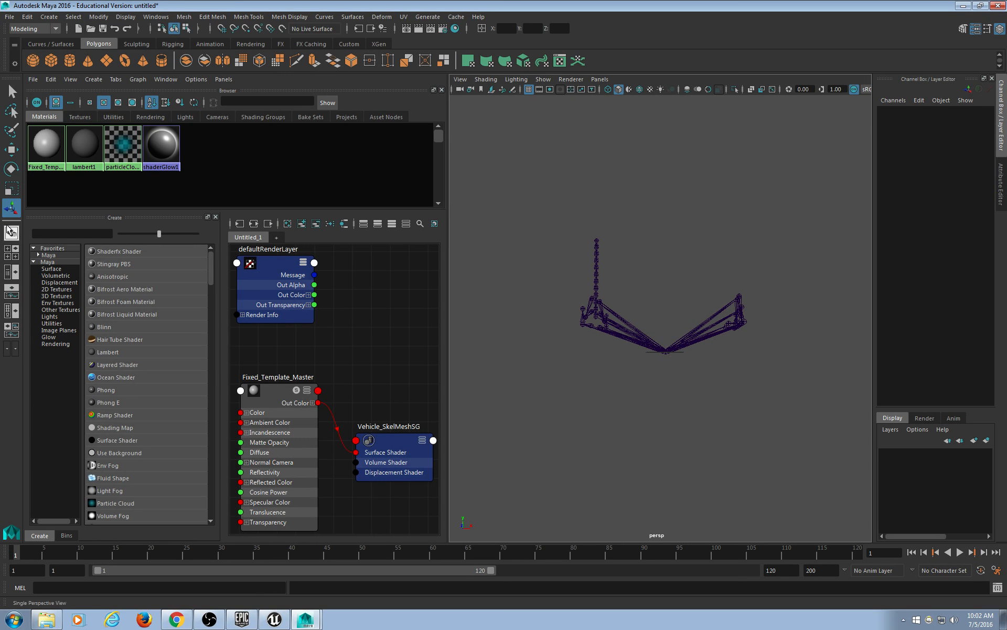
{"action": "left_click", "coordinate": [442, 90]}
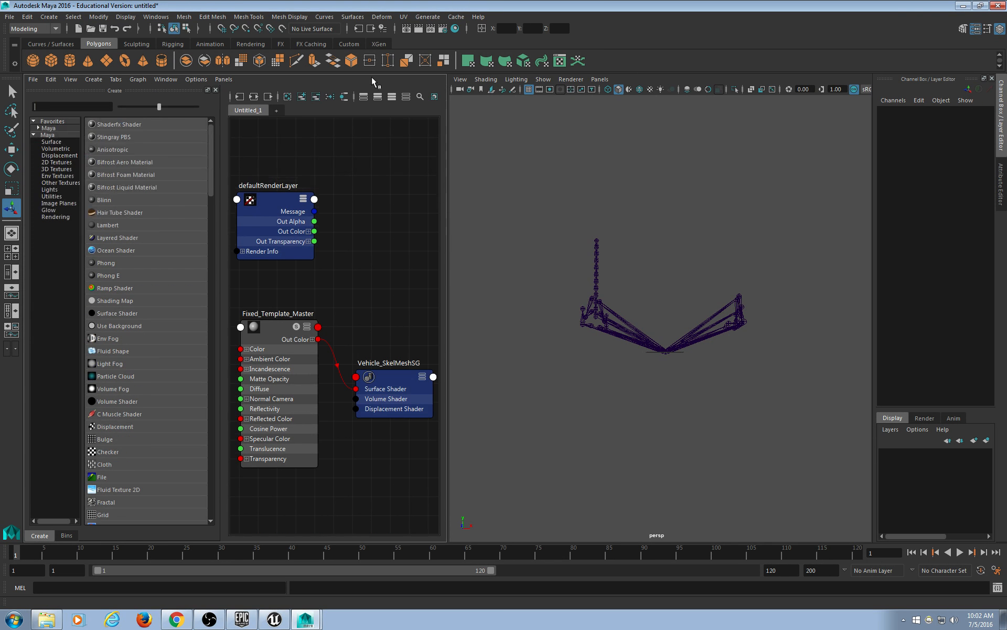
Switch to Four View and maximize the perspective panel.
{"action": "left_click", "coordinate": [11, 252]}
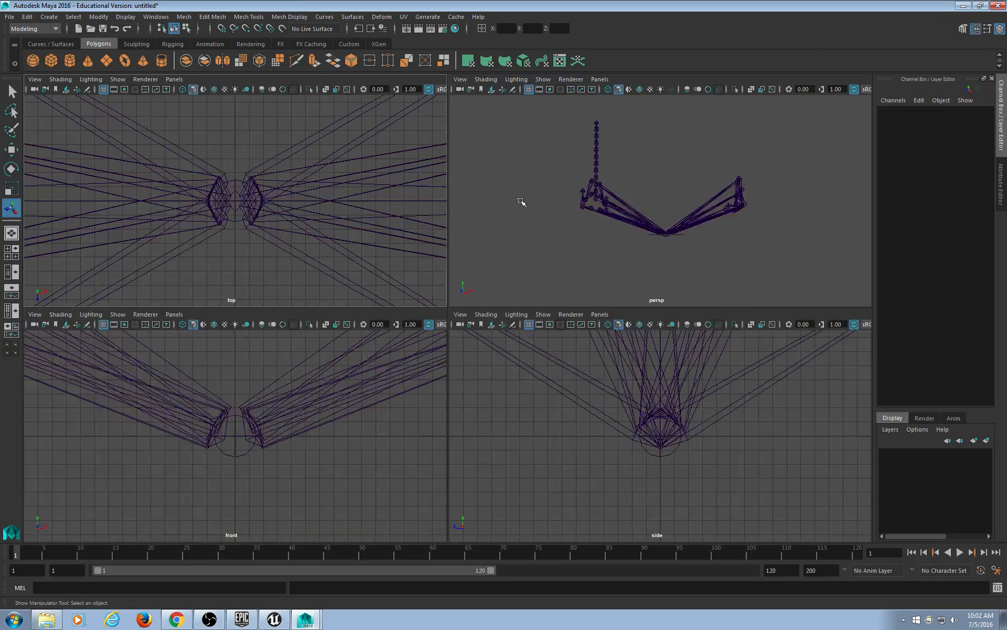
{"action": "key", "text": "space"}
{"action": "left_click_drag", "start_coordinate": [540, 262], "coordinate": [528, 297], "text": "alt"}
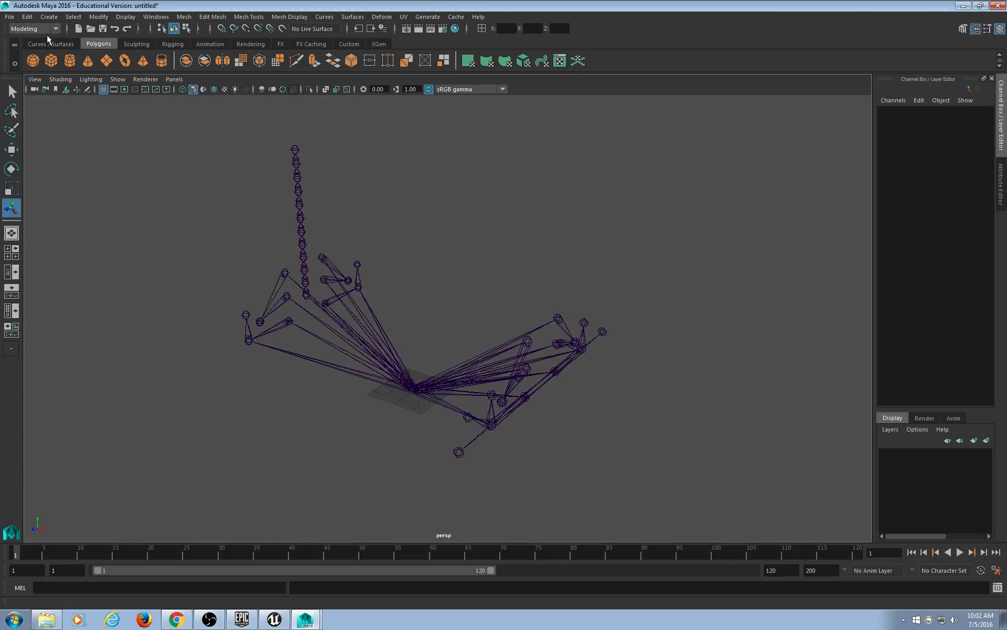
{"action": "left_click", "coordinate": [10, 17]}
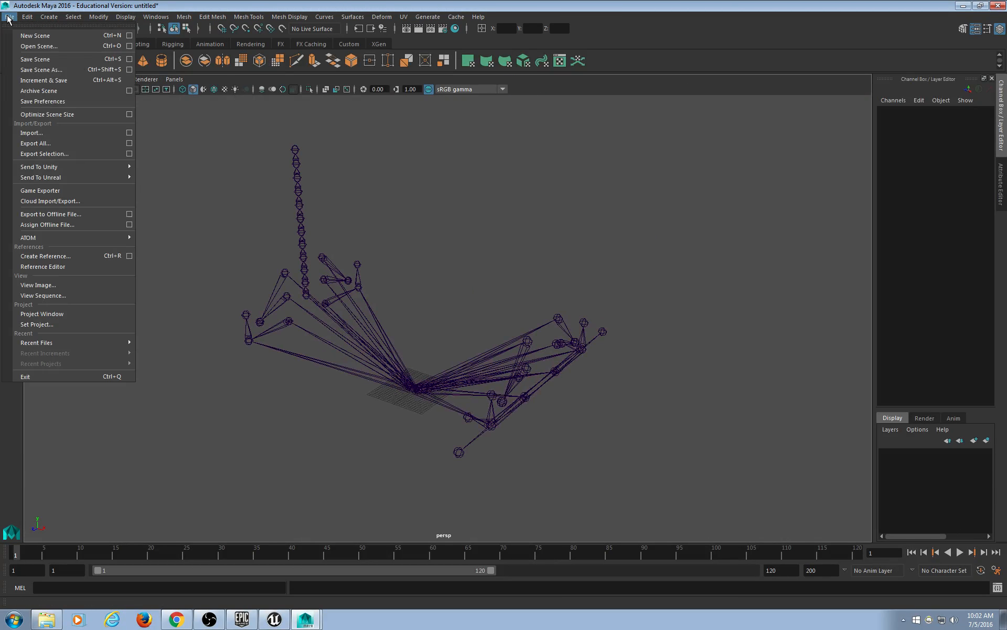
Save the scene as VehicleSkeleton.ma.
{"action": "left_click", "coordinate": [41, 70]}
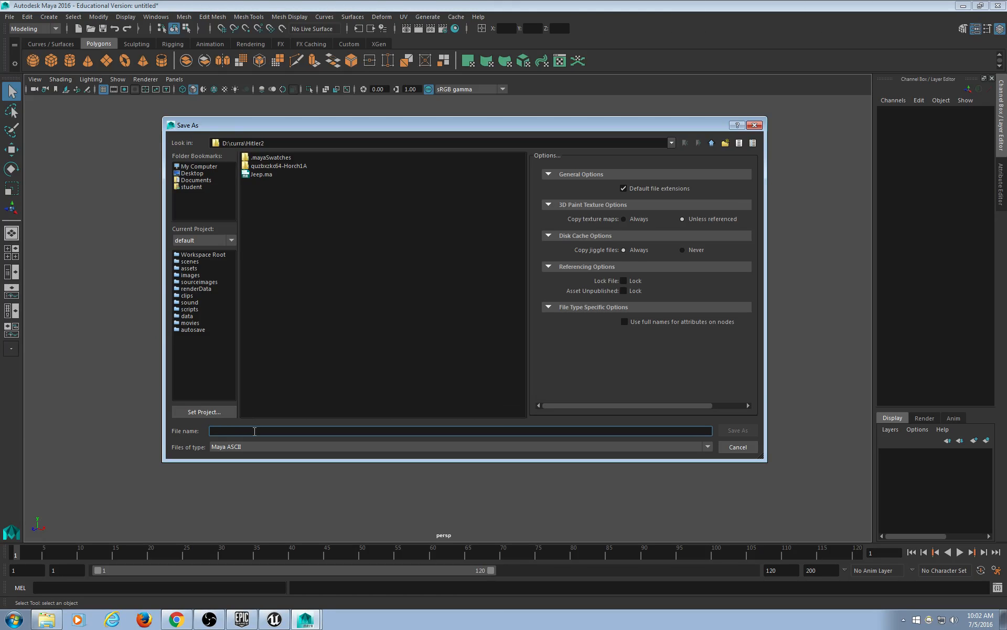
{"action": "type", "text": "VehicleSkeleton"}
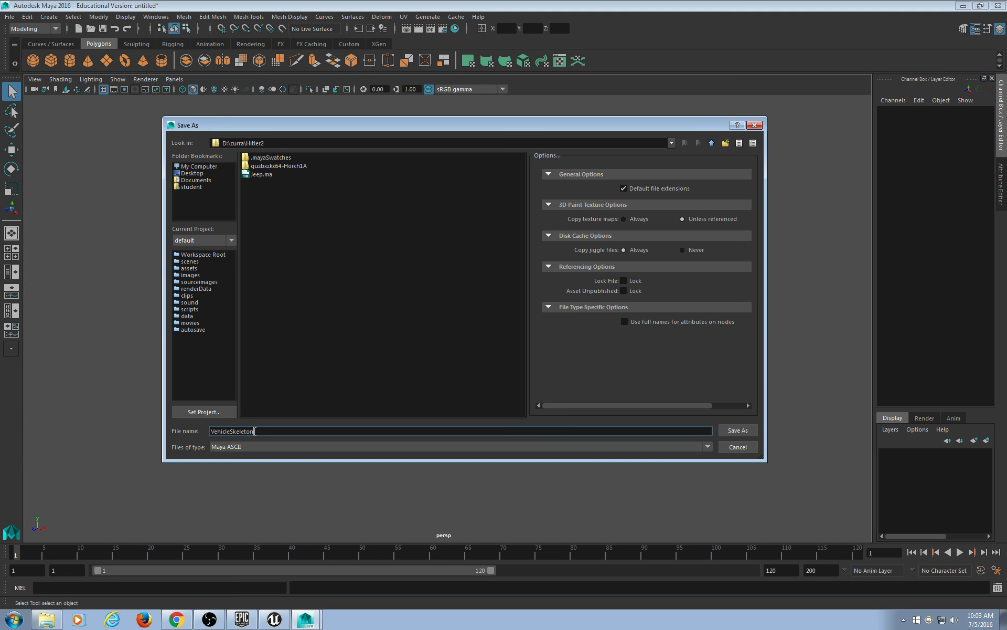
{"action": "key", "text": "Return"}
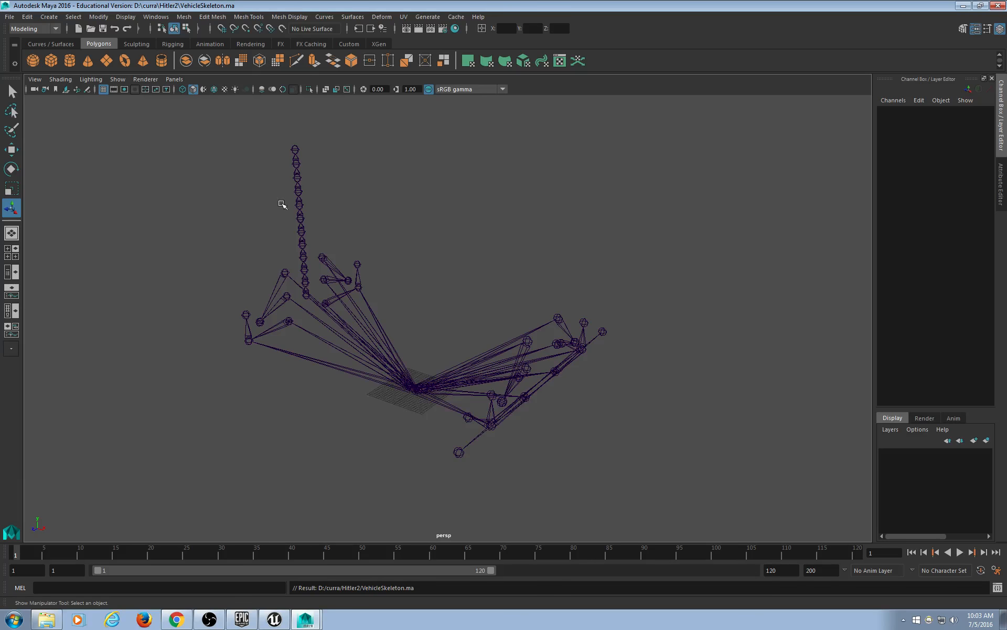
{"action": "left_click_drag", "start_coordinate": [283, 204], "coordinate": [414, 281], "text": "alt"}
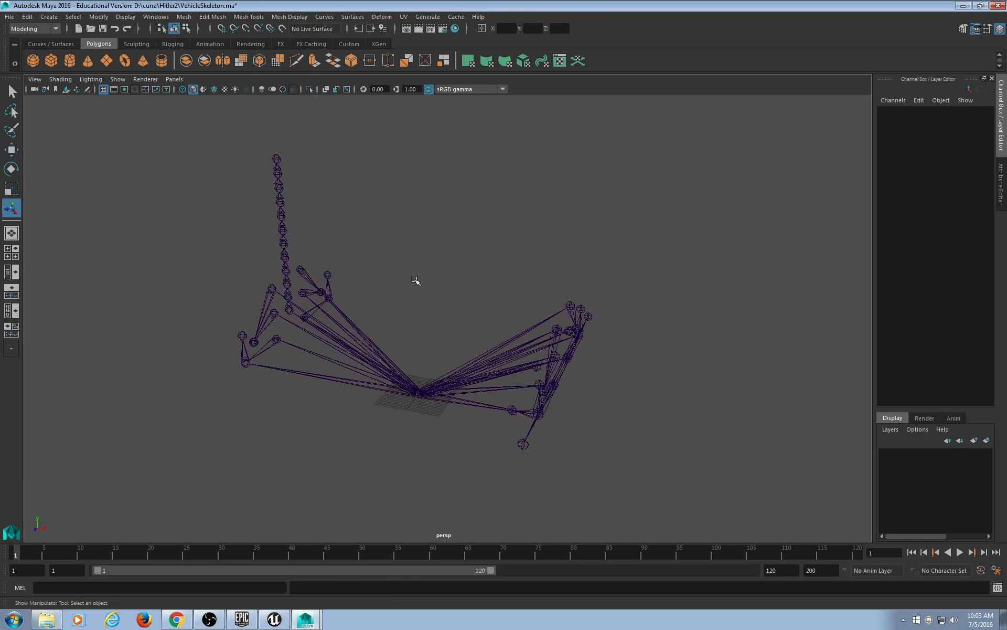
Import Jeep.ma and frame the whole jeep in view.
{"action": "left_click", "coordinate": [9, 17]}
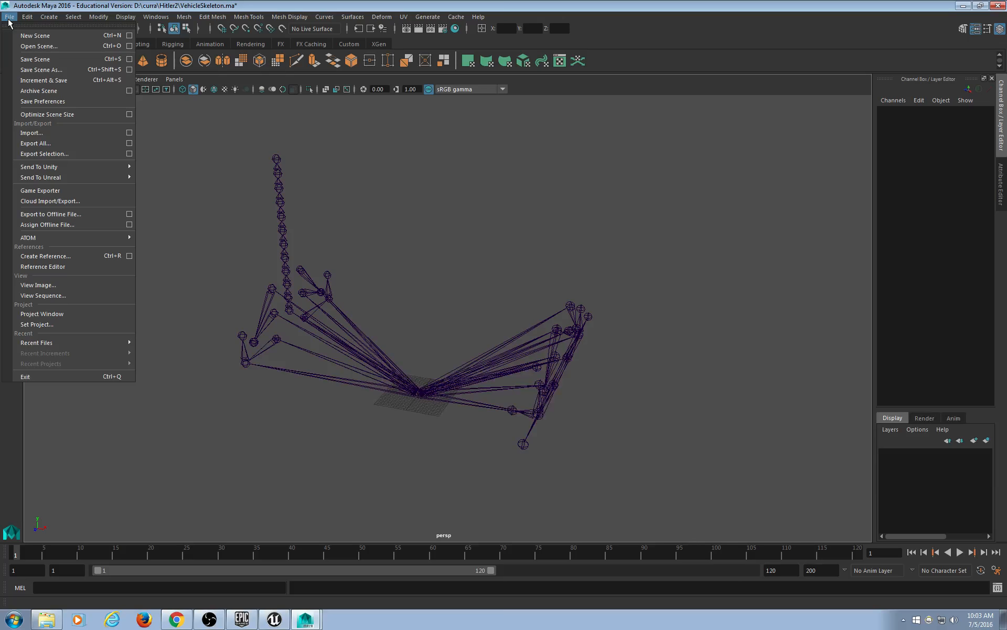
{"action": "left_click", "coordinate": [77, 132]}
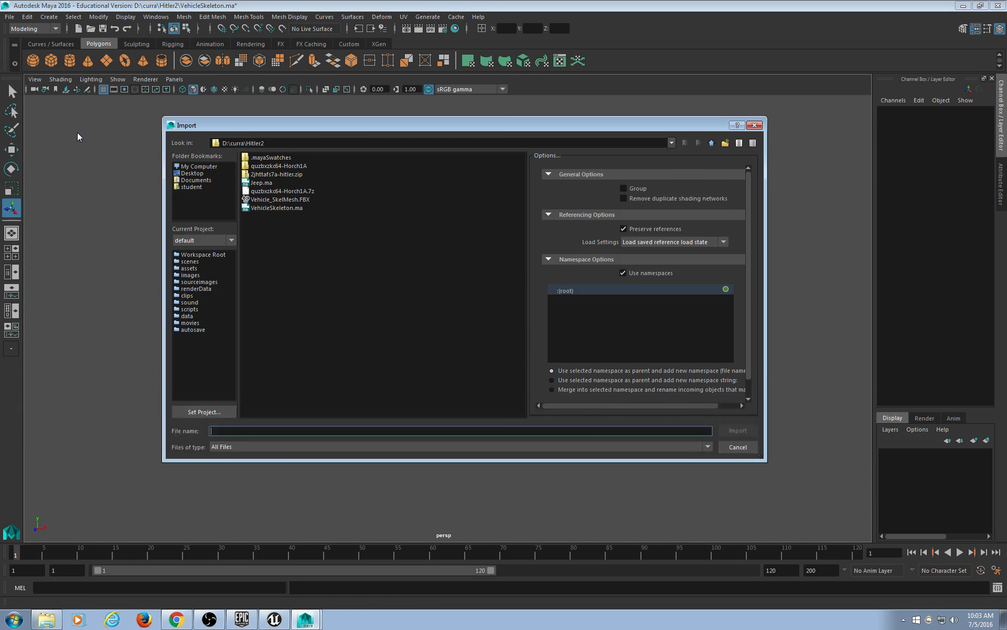
{"action": "left_click", "coordinate": [267, 185]}
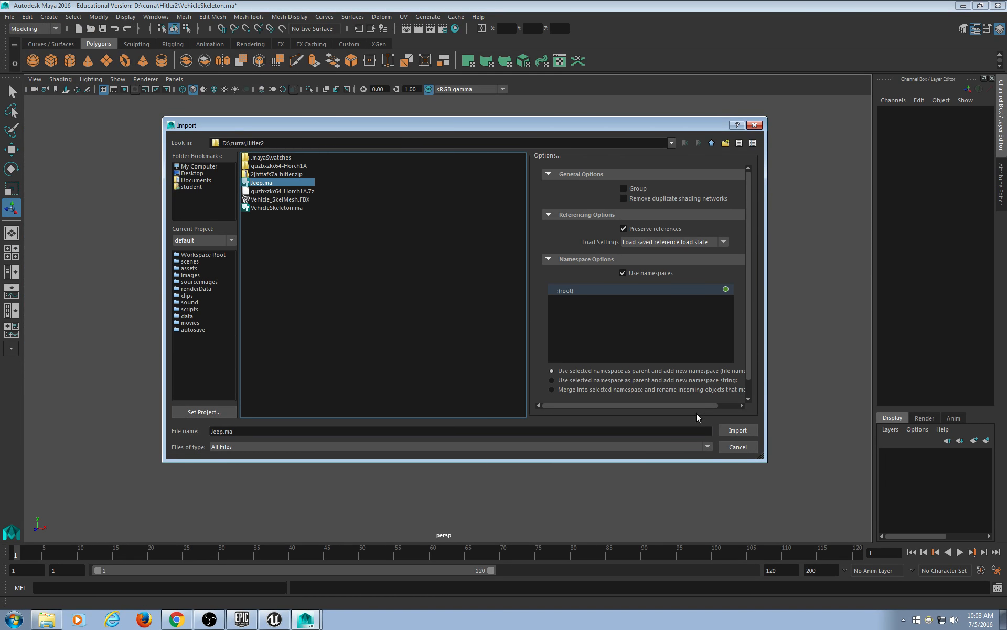
{"action": "left_click", "coordinate": [738, 431]}
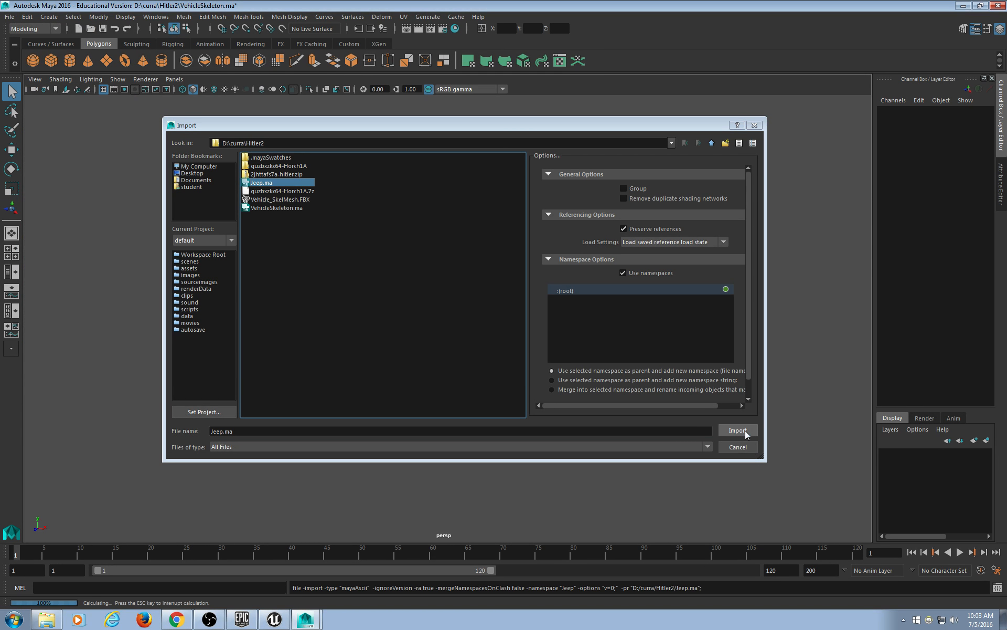
{"action": "key", "text": "a"}
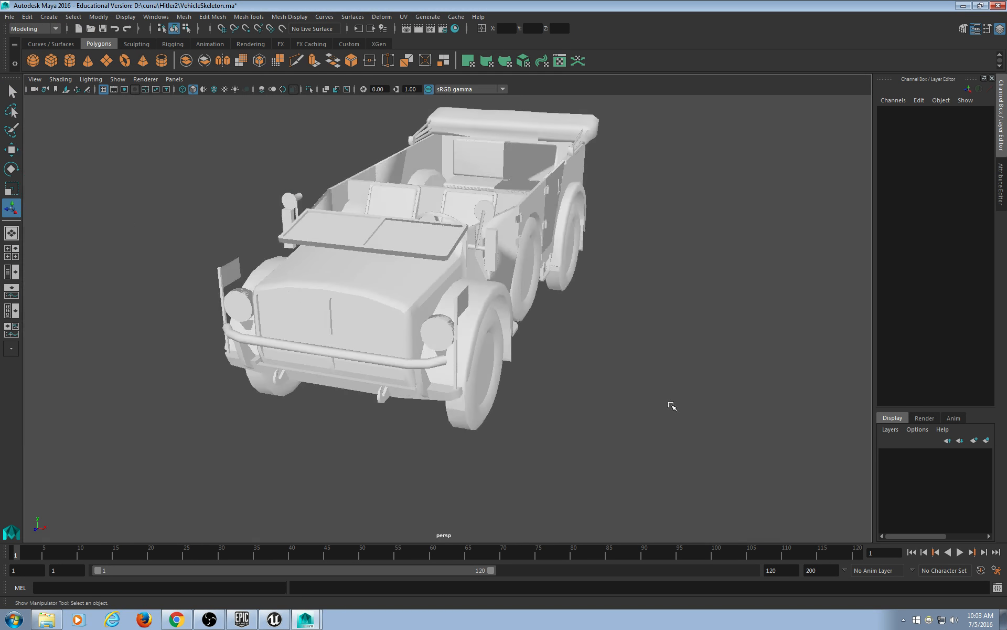
{"action": "left_click_drag", "start_coordinate": [670, 407], "coordinate": [632, 369], "text": "alt"}
Show the jeep textured and select its body and middle wheel.
{"action": "key", "text": "6"}
{"action": "left_click", "coordinate": [348, 247]}
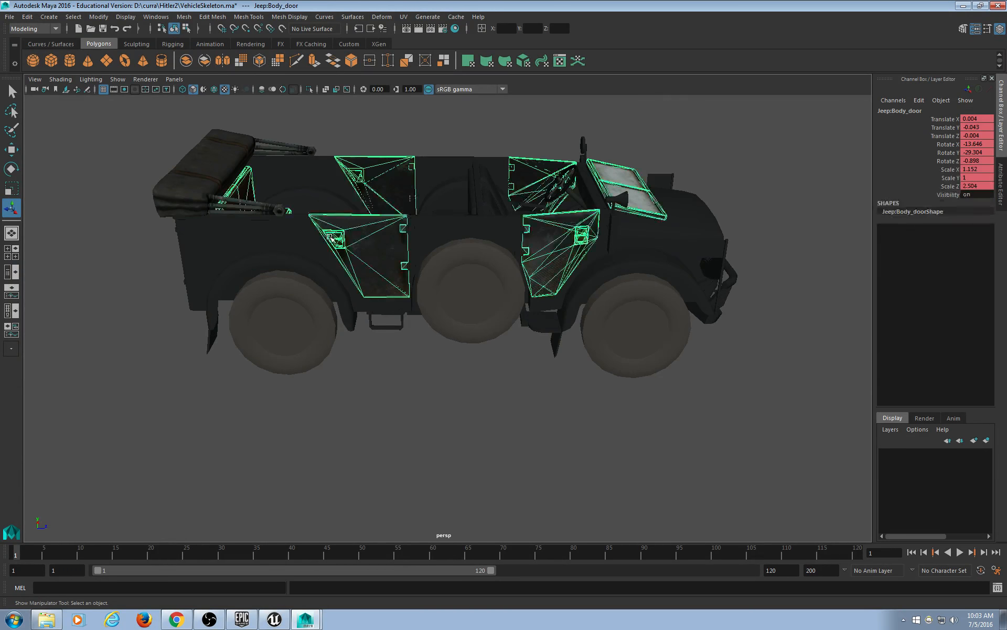
{"action": "left_click", "coordinate": [295, 331]}
{"action": "left_click", "coordinate": [347, 422]}
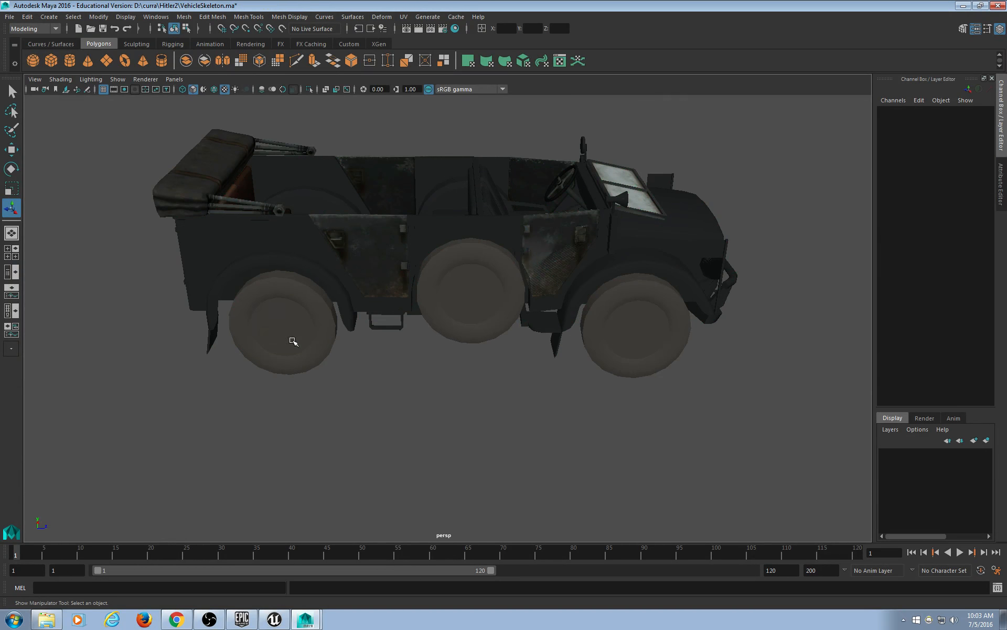
{"action": "left_click", "coordinate": [234, 259]}
{"action": "left_click_drag", "start_coordinate": [234, 278], "coordinate": [502, 317], "text": "alt"}
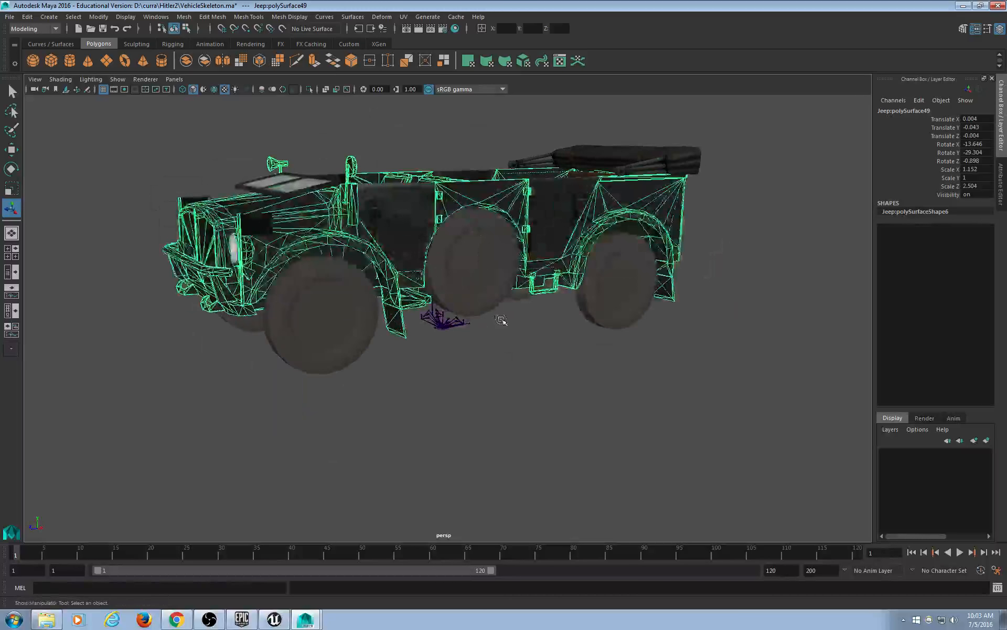
{"action": "left_click", "coordinate": [481, 312]}
Try the Legacy Default and Legacy High Quality renderers, then return to Viewport 2.0.
{"action": "left_click", "coordinate": [174, 79]}
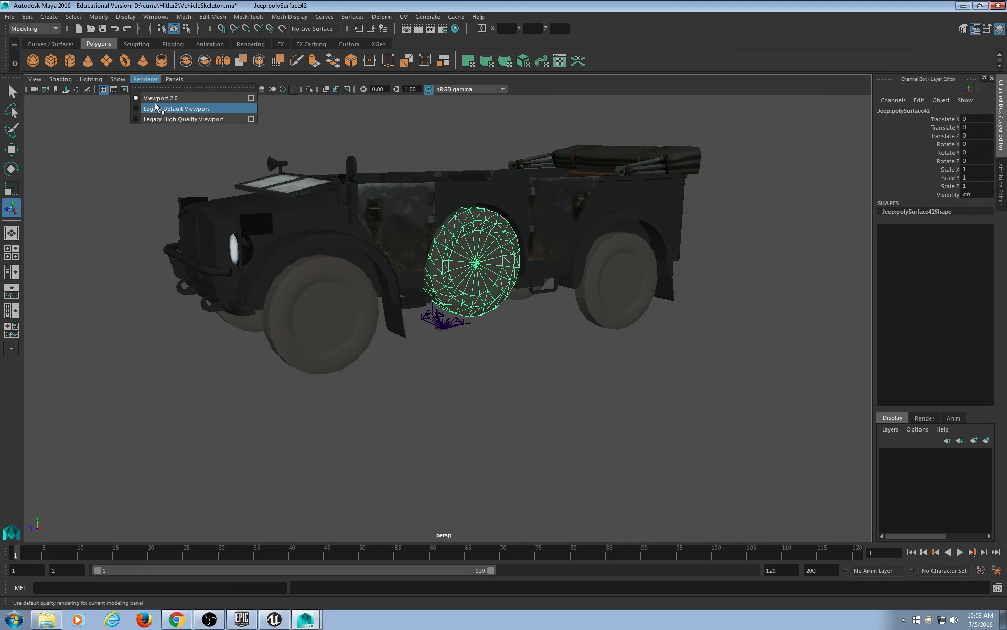
{"action": "left_click", "coordinate": [157, 106]}
{"action": "left_click", "coordinate": [147, 79]}
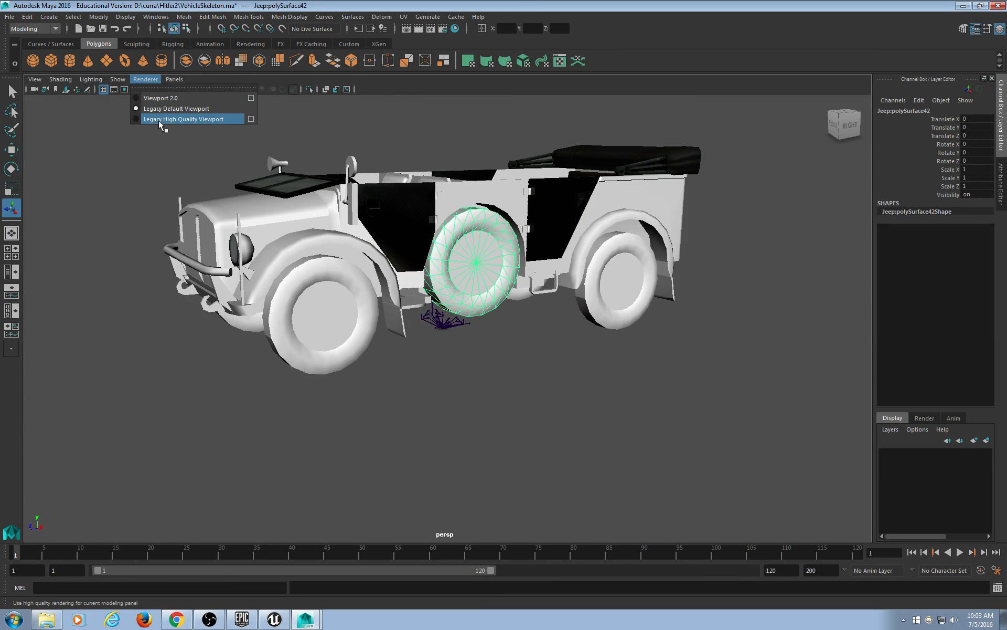
{"action": "left_click", "coordinate": [160, 122]}
{"action": "left_click", "coordinate": [146, 79]}
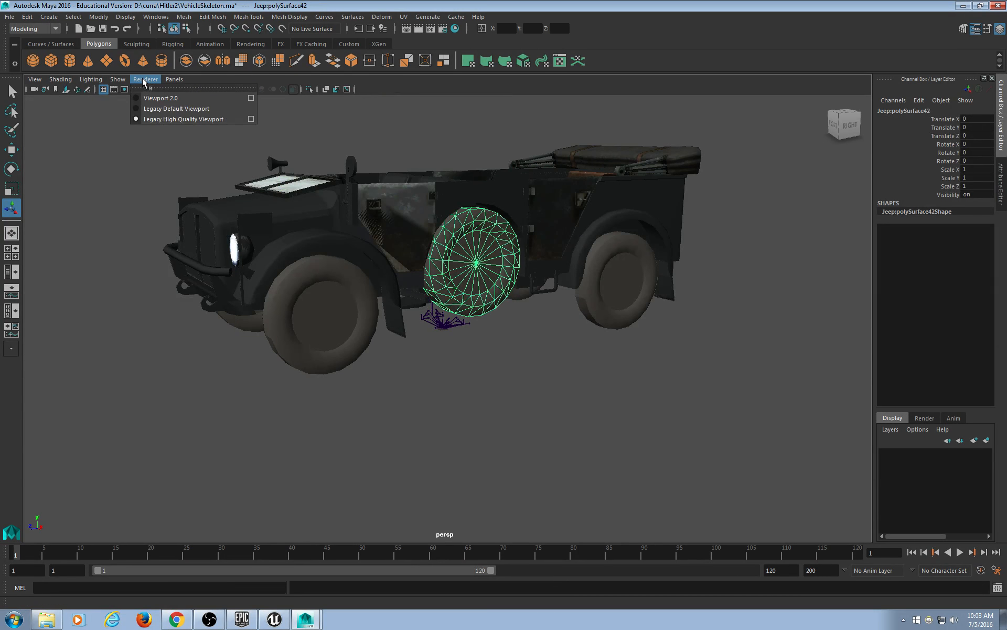
{"action": "left_click", "coordinate": [152, 98]}
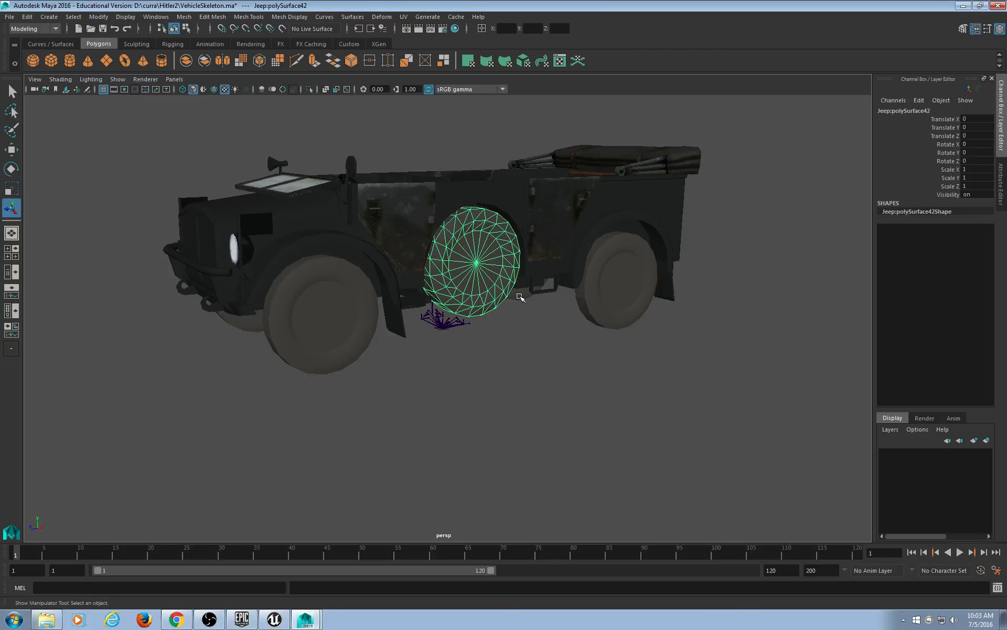
{"action": "left_click_drag", "start_coordinate": [555, 335], "coordinate": [589, 355], "text": "alt"}
{"action": "left_click", "coordinate": [392, 353]}
{"action": "left_click_drag", "start_coordinate": [392, 353], "coordinate": [455, 342], "text": "alt"}
{"action": "left_click", "coordinate": [479, 403]}
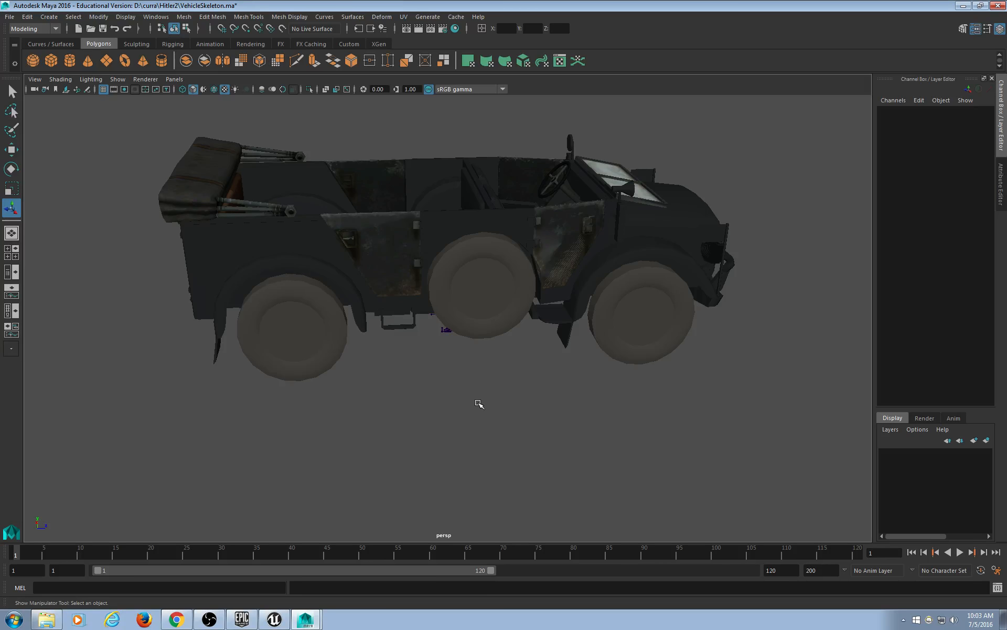
Keep the Viewport 2.0 renderer and select the middle wheel from a low side view.
{"action": "left_click", "coordinate": [159, 78]}
{"action": "mouse_move", "coordinate": [165, 79]}
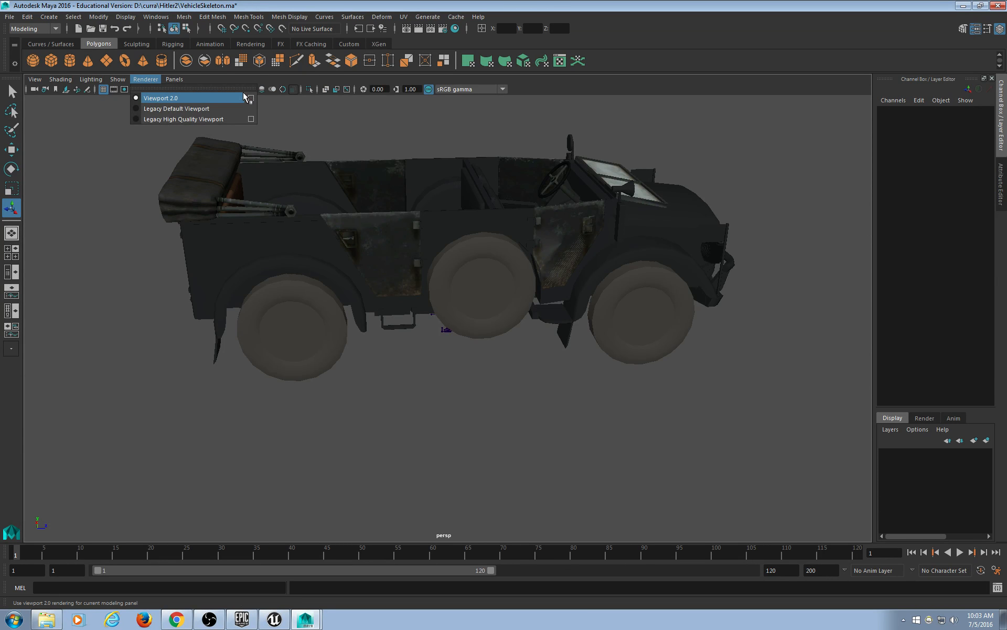
{"action": "left_click", "coordinate": [227, 98]}
{"action": "scroll", "coordinate": [440, 395], "scroll_direction": "down", "scroll_amount": 2}
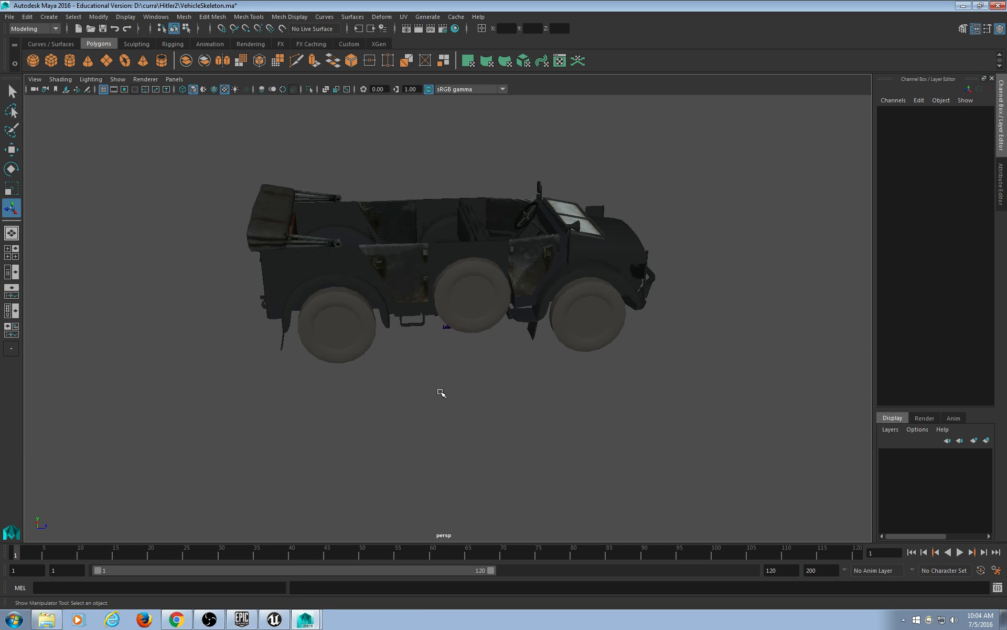
{"action": "scroll", "coordinate": [441, 395], "scroll_direction": "up", "scroll_amount": 5}
{"action": "scroll", "coordinate": [442, 388], "scroll_direction": "down", "scroll_amount": 3}
{"action": "left_click_drag", "start_coordinate": [600, 362], "coordinate": [541, 421], "text": "alt"}
{"action": "scroll", "coordinate": [568, 341], "scroll_direction": "up", "scroll_amount": 5}
{"action": "left_click", "coordinate": [545, 344]}
{"action": "scroll", "coordinate": [542, 344], "scroll_direction": "down", "scroll_amount": 5}
Switch the jeep to wireframe and inspect the skeleton inside it.
{"action": "key", "text": "4"}
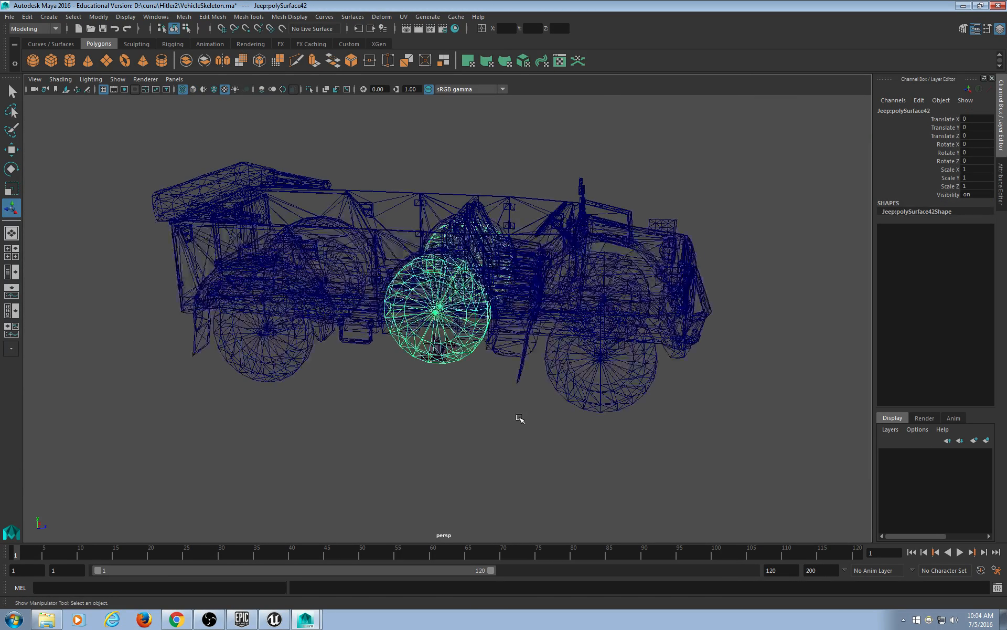
{"action": "left_click", "coordinate": [511, 412]}
{"action": "scroll", "coordinate": [493, 400], "scroll_direction": "up", "scroll_amount": 6}
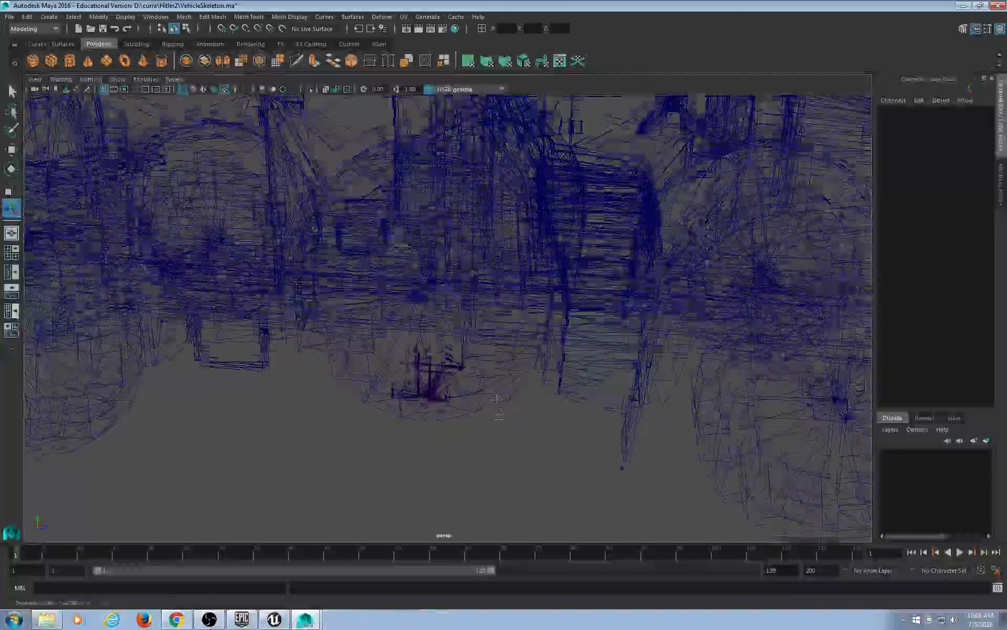
{"action": "left_click_drag", "start_coordinate": [496, 400], "coordinate": [458, 379], "text": "alt"}
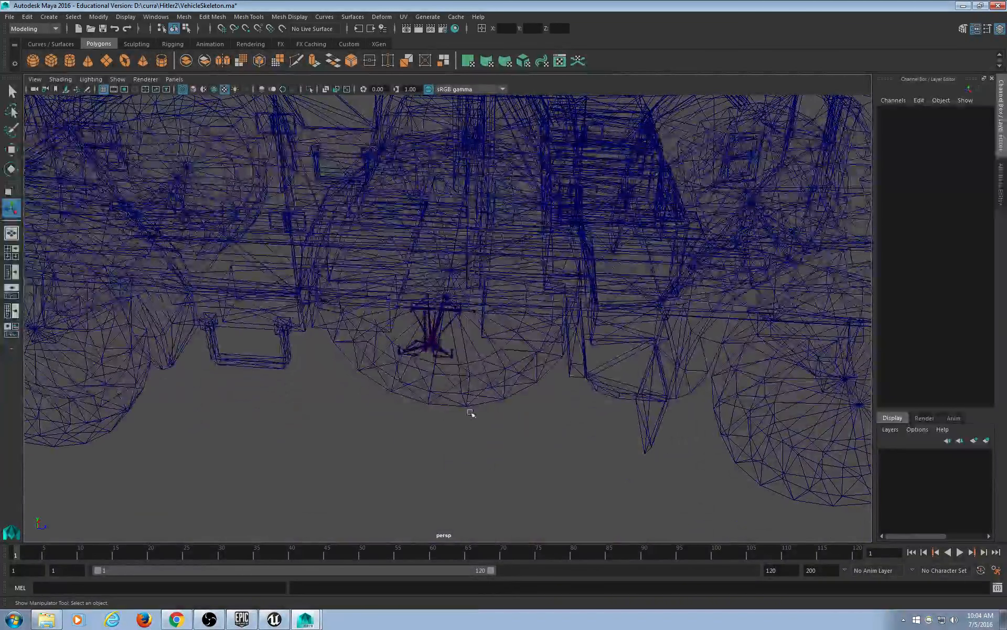
{"action": "scroll", "coordinate": [464, 407], "scroll_direction": "down", "scroll_amount": 6}
{"action": "left_click_drag", "start_coordinate": [551, 282], "coordinate": [466, 446]}
{"action": "scroll", "coordinate": [505, 428], "scroll_direction": "up", "scroll_amount": 8}
{"action": "scroll", "coordinate": [503, 424], "scroll_direction": "down", "scroll_amount": 9}
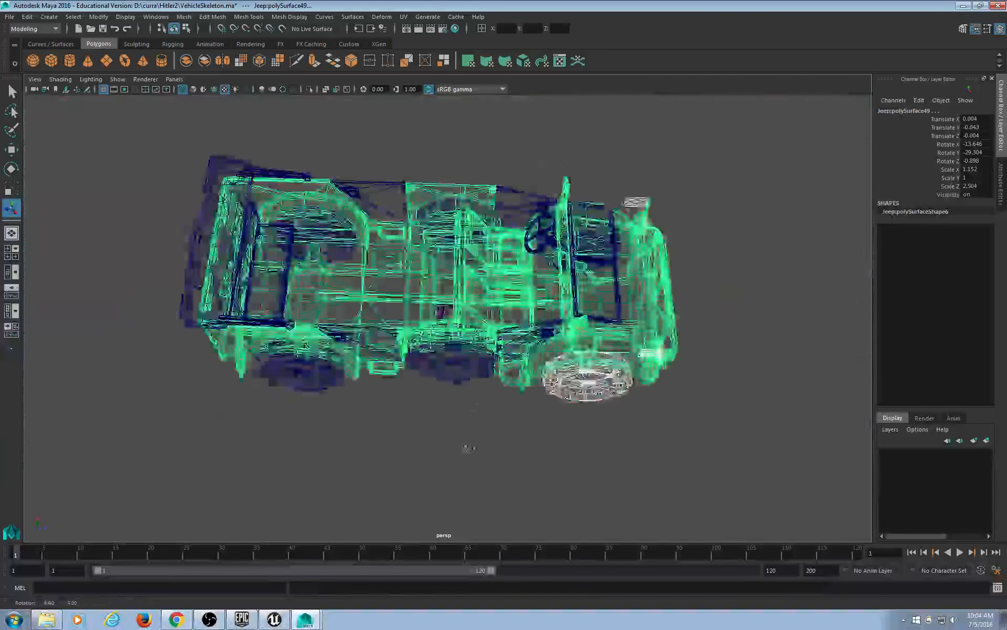
{"action": "scroll", "coordinate": [483, 434], "scroll_direction": "up", "scroll_amount": 10}
{"action": "left_click_drag", "start_coordinate": [354, 449], "coordinate": [383, 428], "text": "alt"}
{"action": "scroll", "coordinate": [295, 445], "scroll_direction": "down", "scroll_amount": 12}
Frame the whole wireframe jeep and deselect all its parts.
{"action": "left_click", "coordinate": [567, 403]}
{"action": "left_click_drag", "start_coordinate": [558, 385], "coordinate": [525, 373], "text": "alt"}
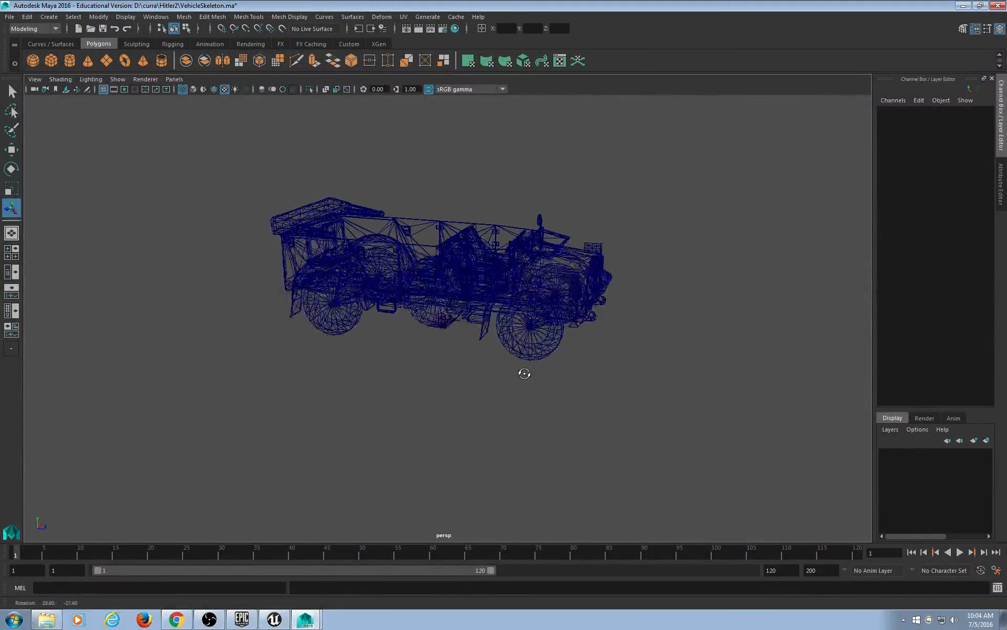
{"action": "scroll", "coordinate": [526, 372], "scroll_direction": "up", "scroll_amount": 4}
{"action": "middle_click_drag", "start_coordinate": [497, 353], "coordinate": [521, 404], "text": "alt"}
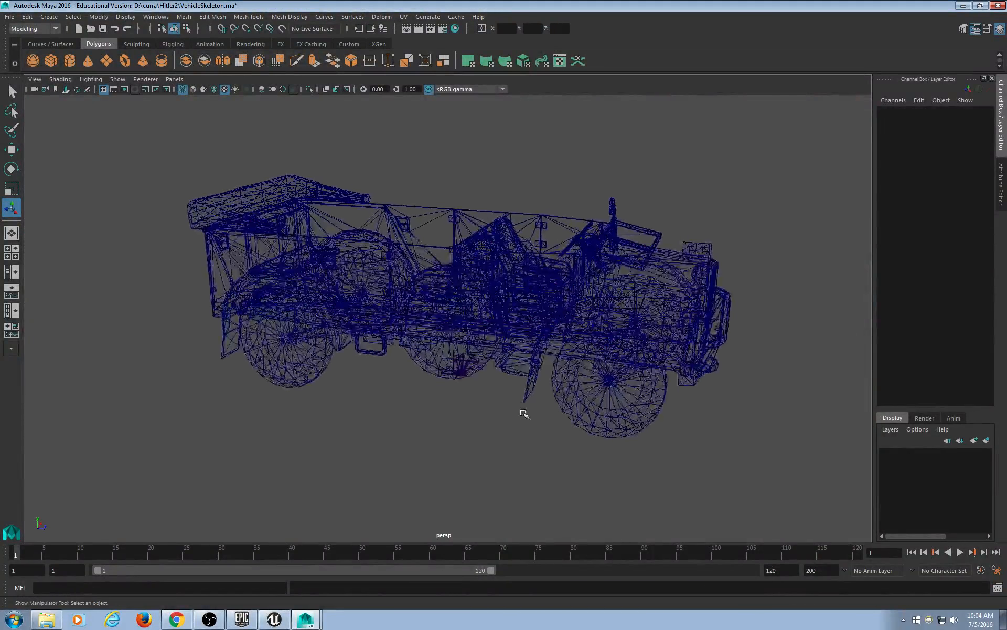
{"action": "scroll", "coordinate": [523, 411], "scroll_direction": "down", "scroll_amount": 2}
{"action": "left_click_drag", "start_coordinate": [588, 314], "coordinate": [543, 491]}
{"action": "left_click", "coordinate": [553, 466]}
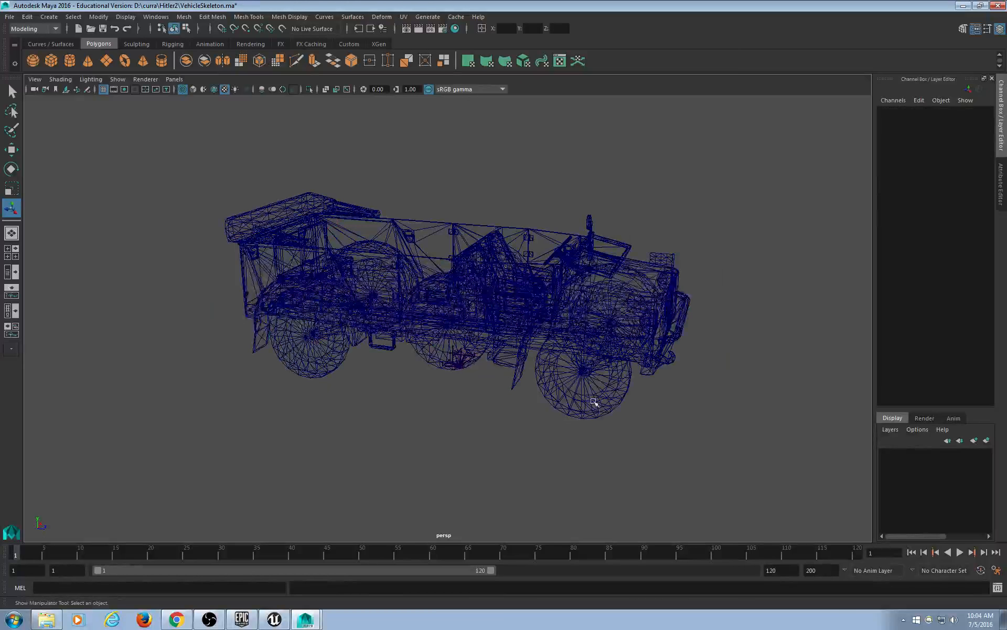
Tear off the viewport Show menu, uncheck Joints, and marquee-select all jeep meshes.
{"action": "left_click", "coordinate": [116, 82]}
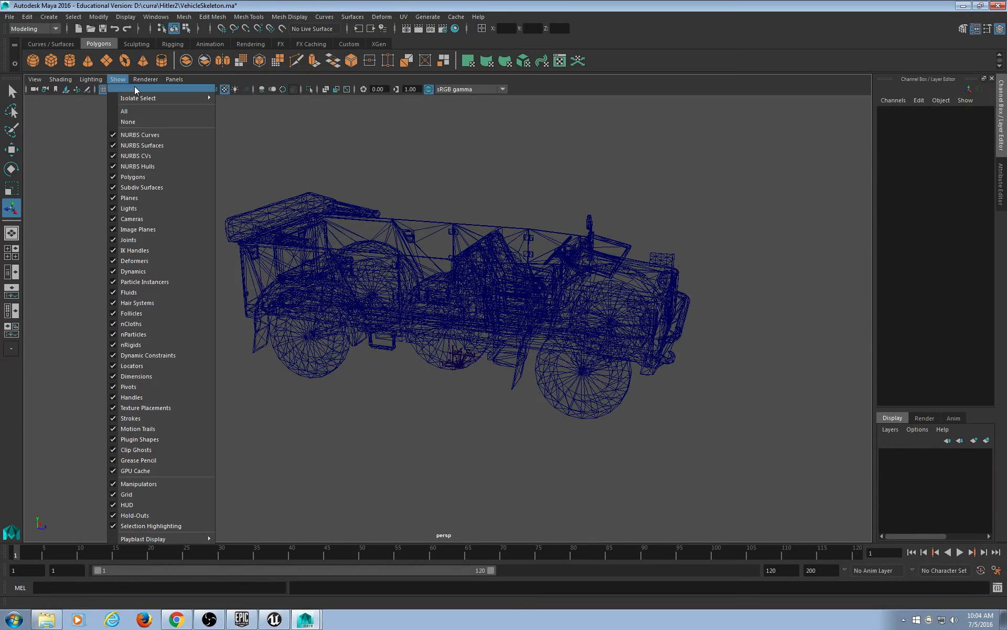
{"action": "left_click", "coordinate": [134, 86]}
{"action": "left_click_drag", "start_coordinate": [143, 74], "coordinate": [75, 53]}
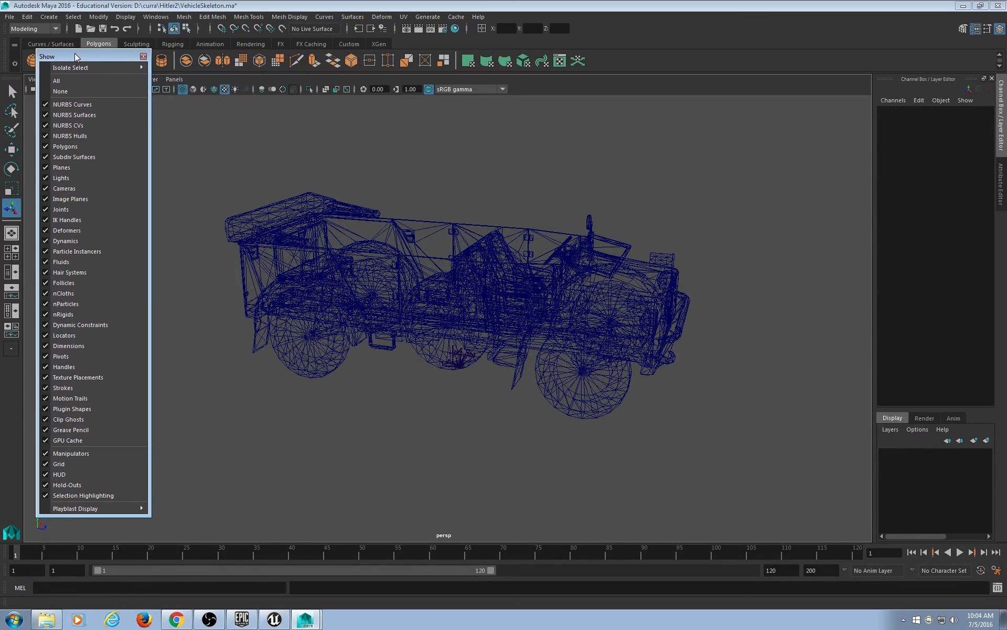
{"action": "left_click", "coordinate": [80, 210]}
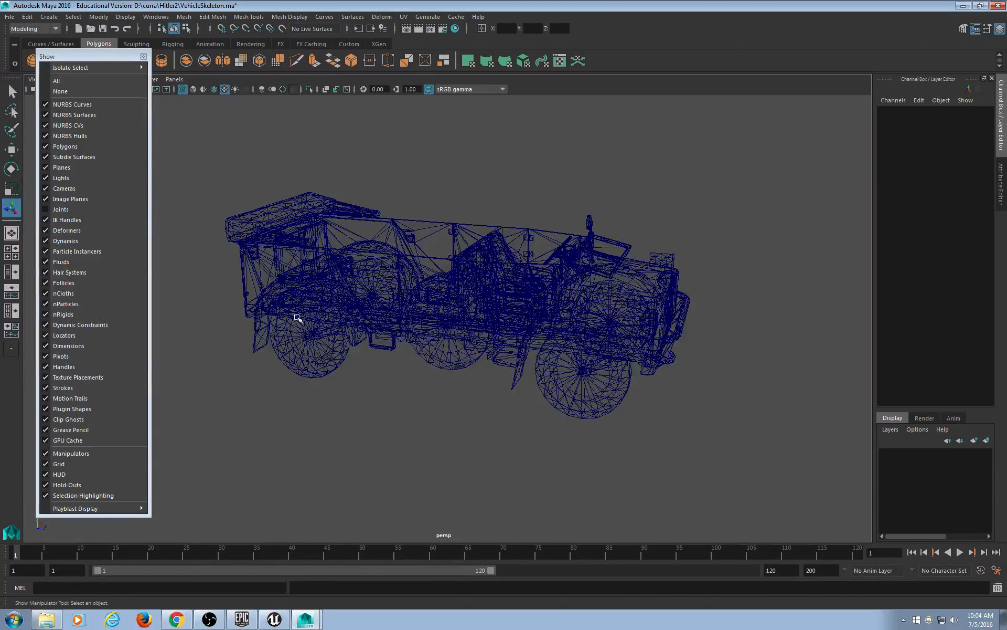
{"action": "left_click_drag", "start_coordinate": [180, 117], "coordinate": [778, 475]}
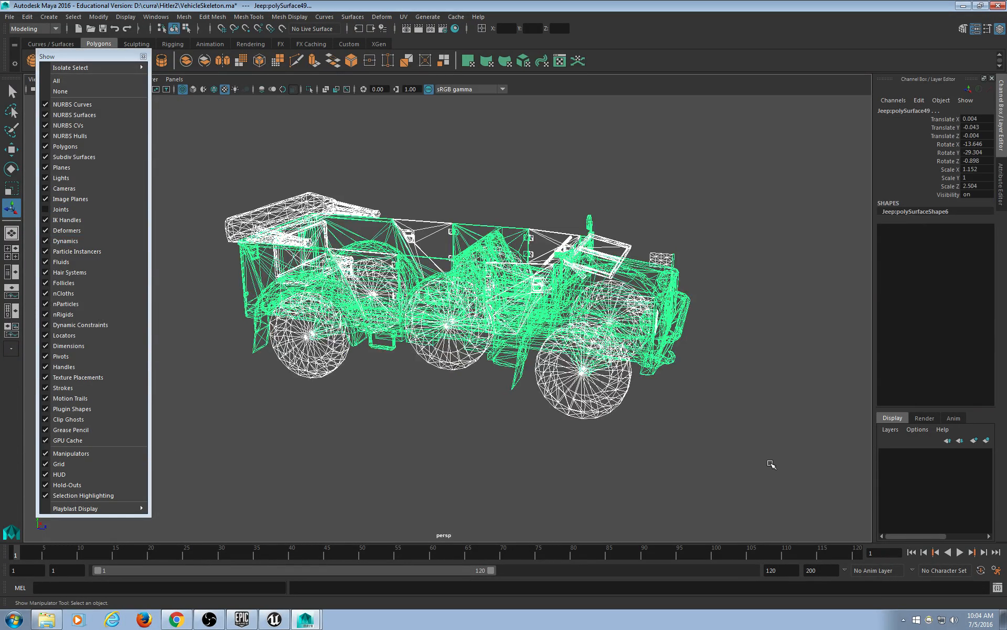
Group the selected jeep meshes with Ctrl+G and turn joint display back on.
{"action": "key", "text": "ctrl+g"}
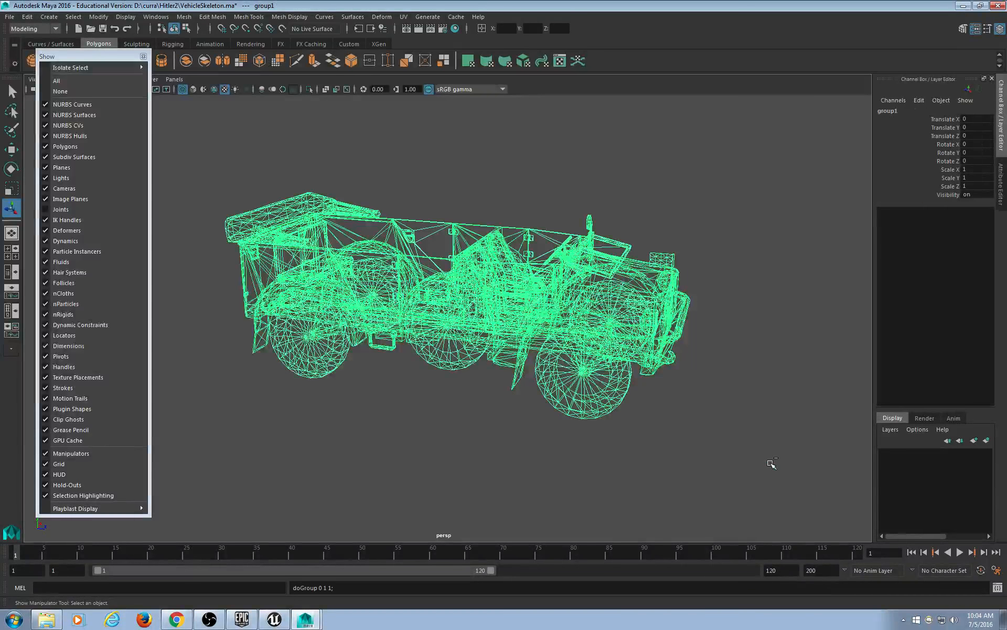
{"action": "left_click_drag", "start_coordinate": [474, 351], "coordinate": [450, 360], "text": "alt"}
{"action": "left_click_drag", "start_coordinate": [482, 401], "coordinate": [482, 396], "text": "alt"}
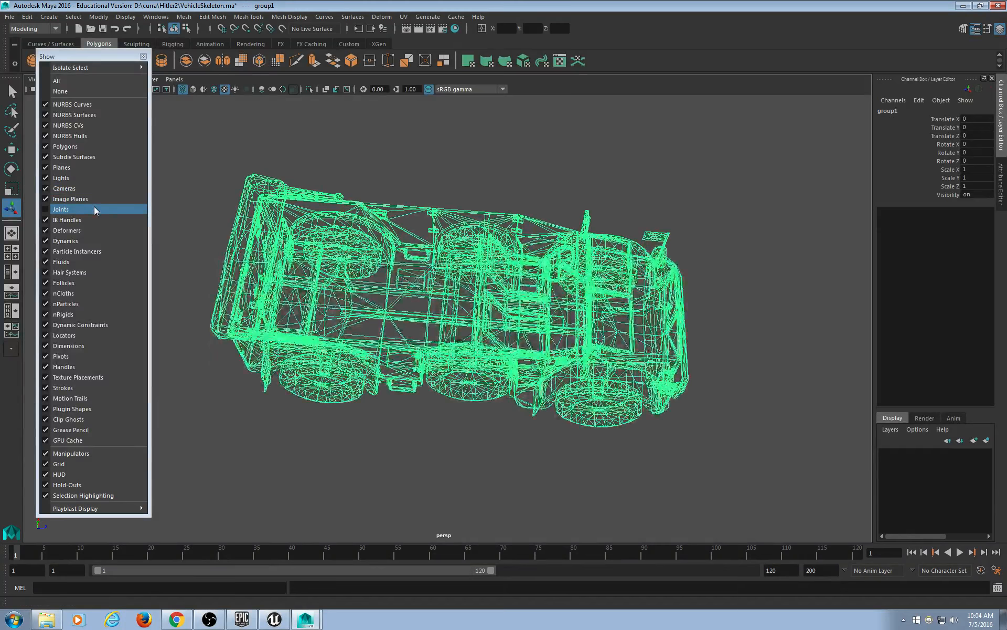
{"action": "left_click", "coordinate": [93, 209]}
{"action": "key", "text": "e"}
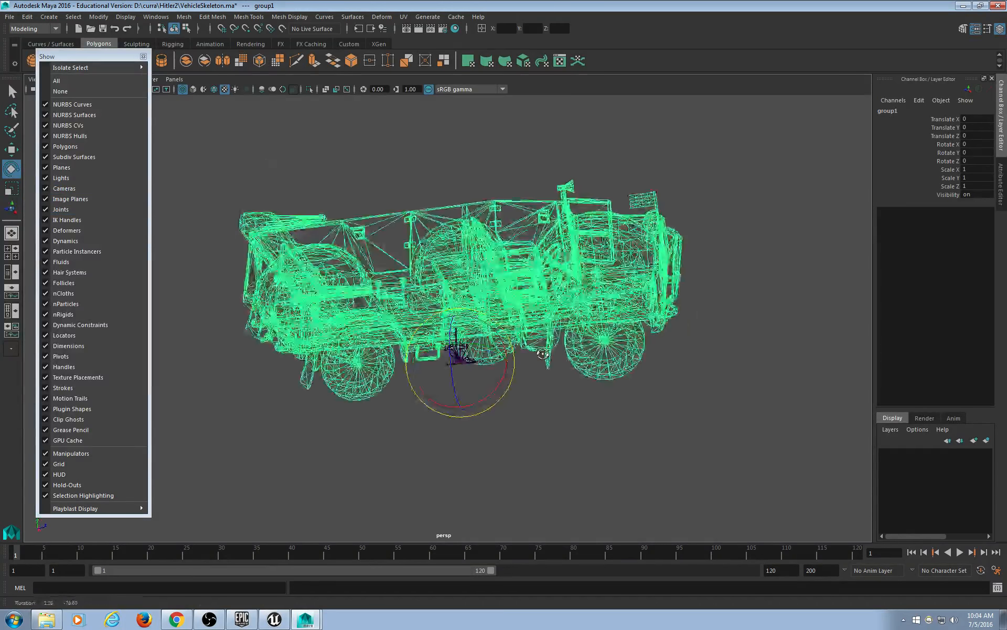
{"action": "right_click_drag", "start_coordinate": [545, 401], "coordinate": [558, 449], "text": "alt"}
{"action": "left_click_drag", "start_coordinate": [559, 448], "coordinate": [555, 362], "text": "alt"}
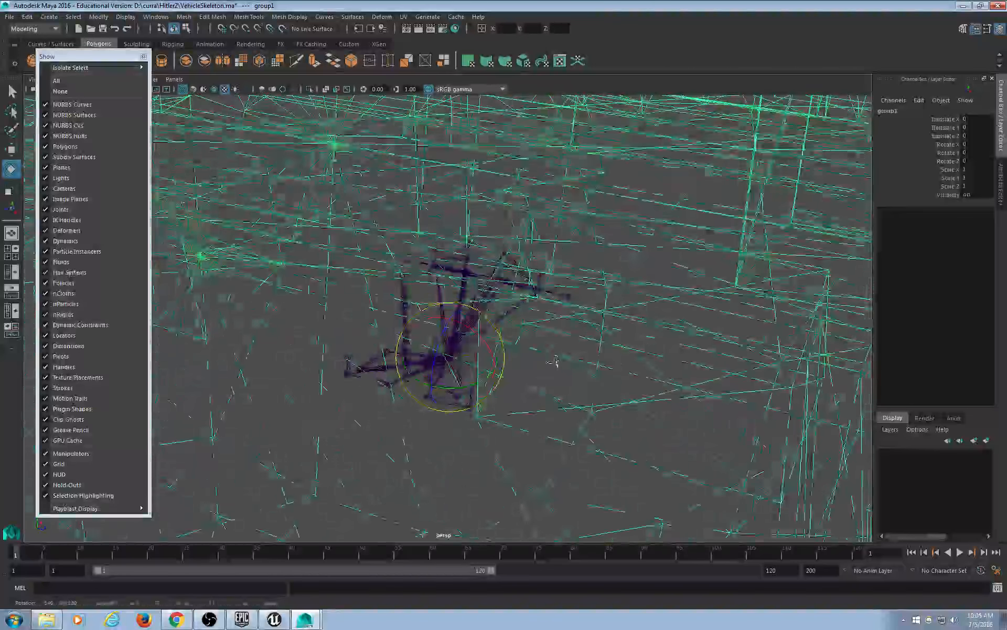
{"action": "scroll", "coordinate": [557, 362], "scroll_direction": "down", "scroll_amount": 12}
Scale the jeep group down, then set Scale X/Y/Z to 0.15 in the Channel Box.
{"action": "key", "text": "r"}
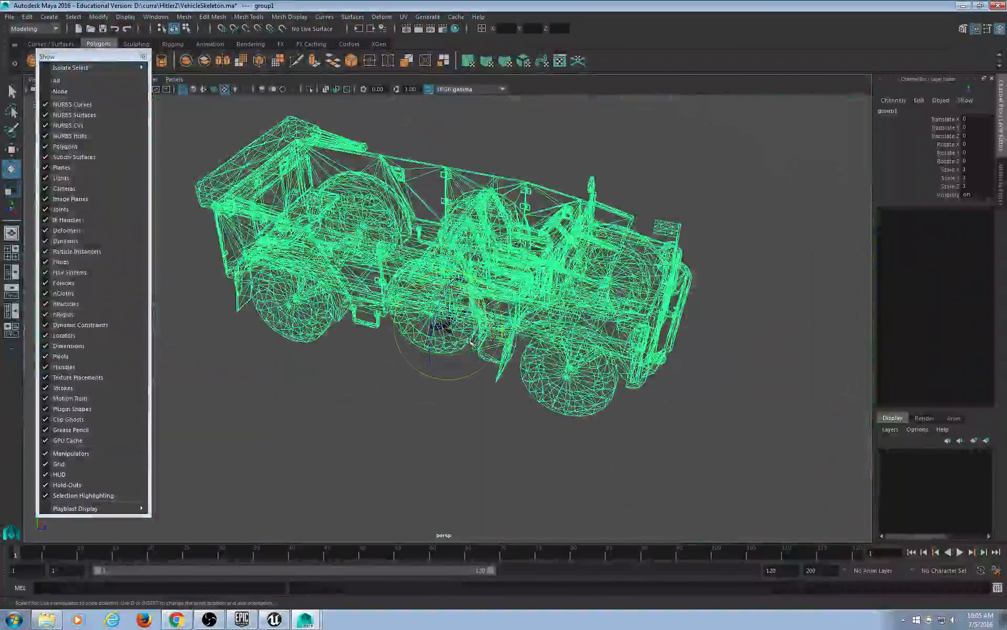
{"action": "left_click_drag", "start_coordinate": [446, 326], "coordinate": [61, 432]}
{"action": "scroll", "coordinate": [254, 398], "scroll_direction": "up", "scroll_amount": 12}
{"action": "left_click_drag", "start_coordinate": [263, 409], "coordinate": [462, 361], "text": "alt"}
{"action": "key", "text": "e"}
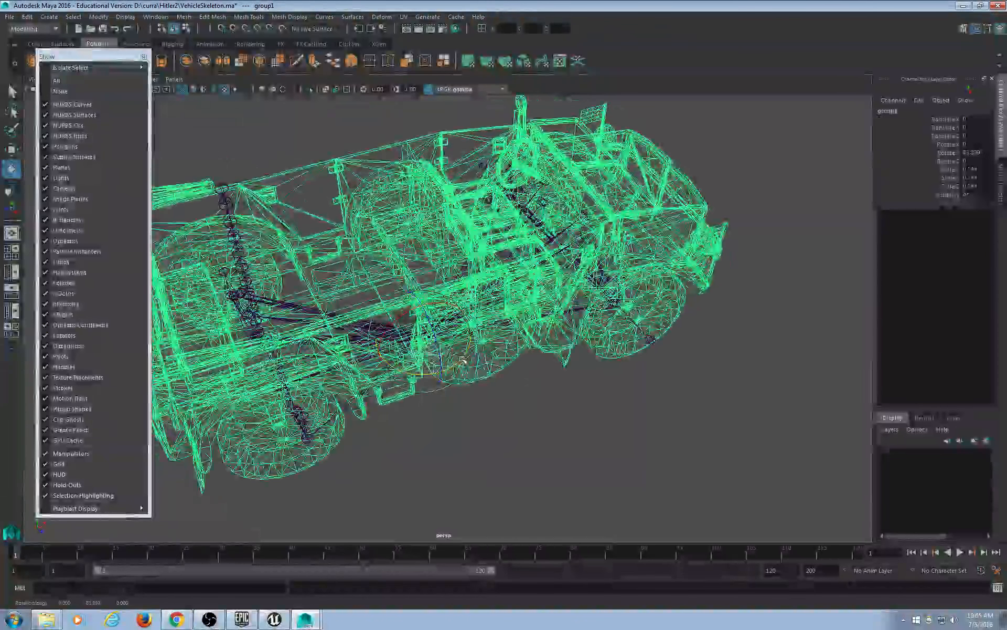
{"action": "left_click_drag", "start_coordinate": [975, 169], "coordinate": [984, 185]}
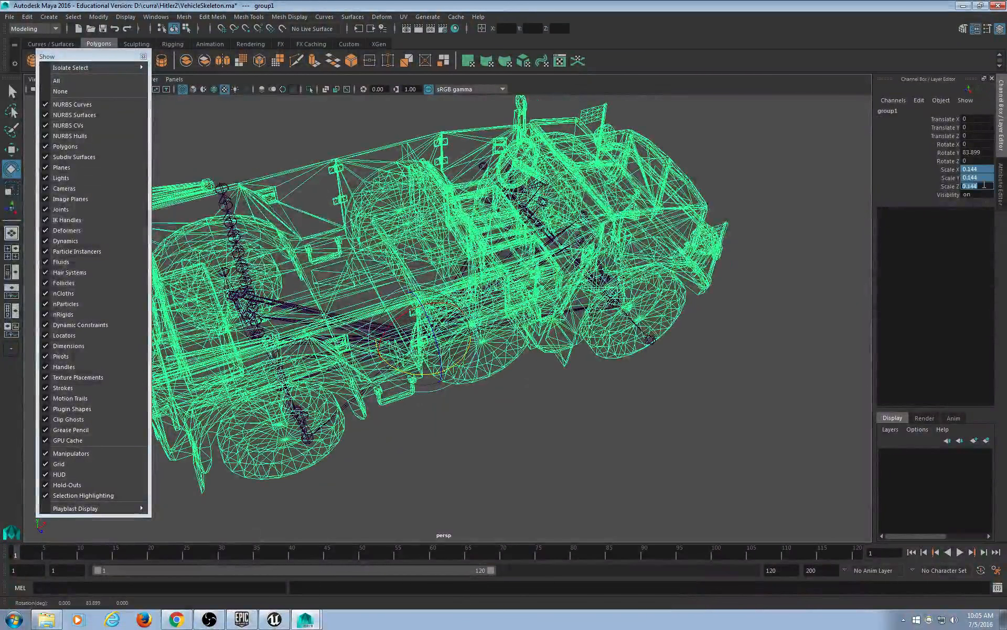
{"action": "type", "text": ".15"}
{"action": "key", "text": "Return"}
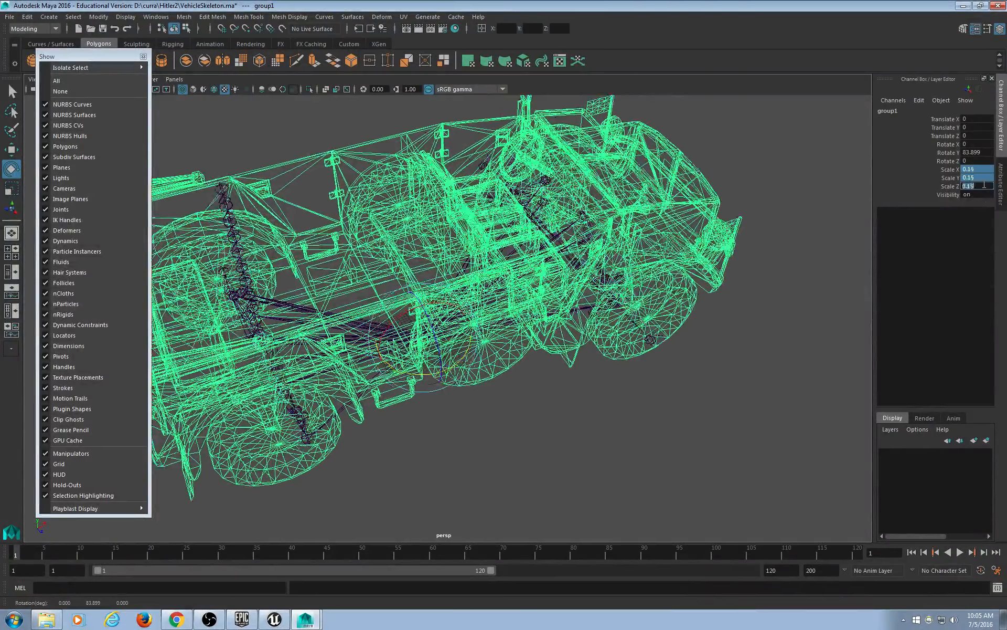
{"action": "left_click_drag", "start_coordinate": [776, 299], "coordinate": [582, 247], "text": "alt"}
{"action": "middle_click_drag", "start_coordinate": [582, 247], "coordinate": [680, 308], "text": "alt"}
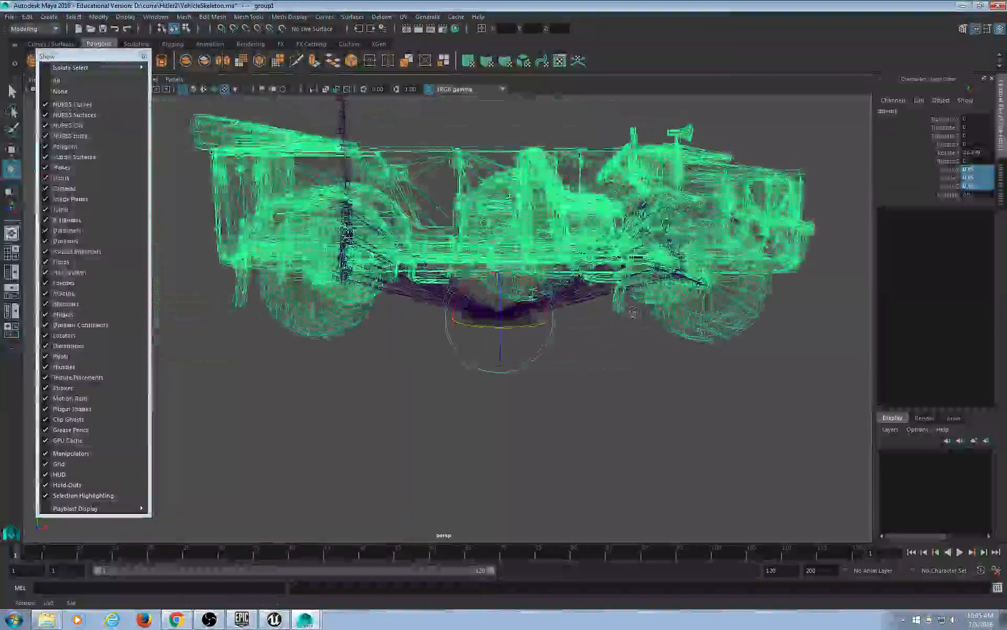
{"action": "left_click_drag", "start_coordinate": [679, 308], "coordinate": [618, 292], "text": "alt"}
Frame the jeep in front view, then type 90 into the group's Rotate Y in perspective.
{"action": "key", "text": "space"}
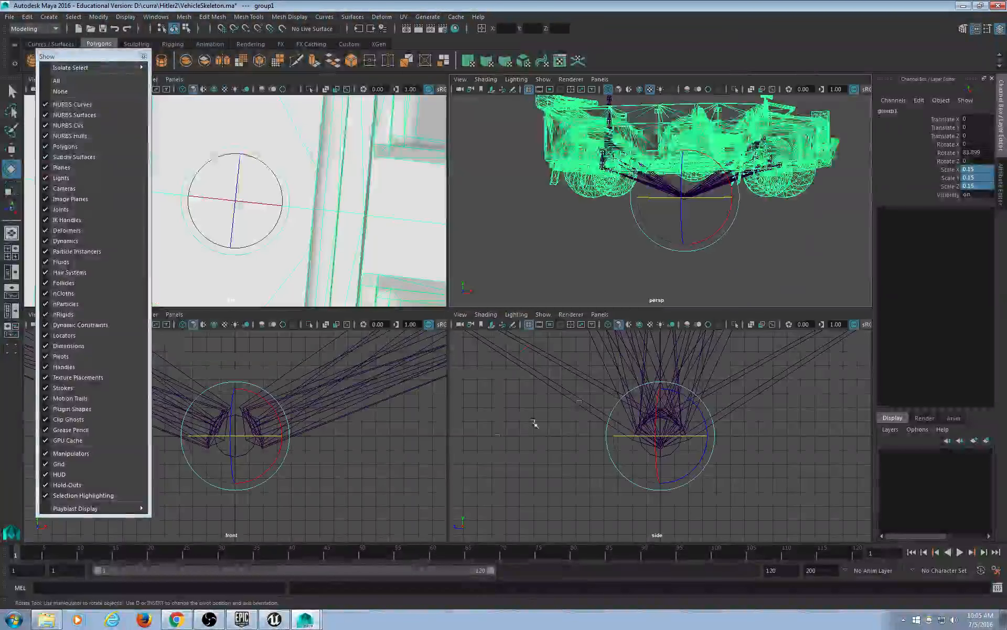
{"action": "key", "text": "f"}
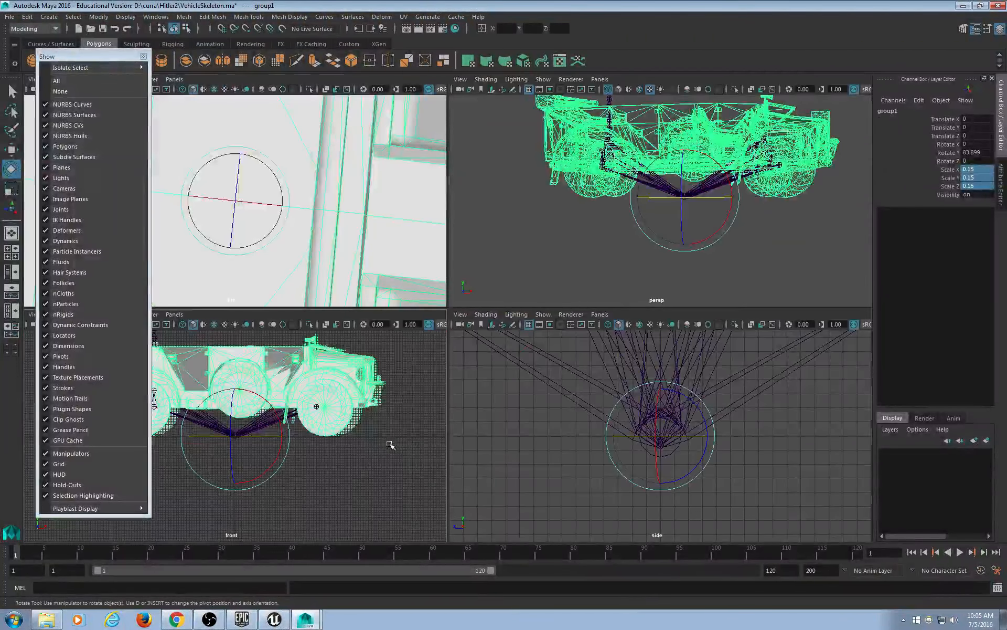
{"action": "key", "text": "space"}
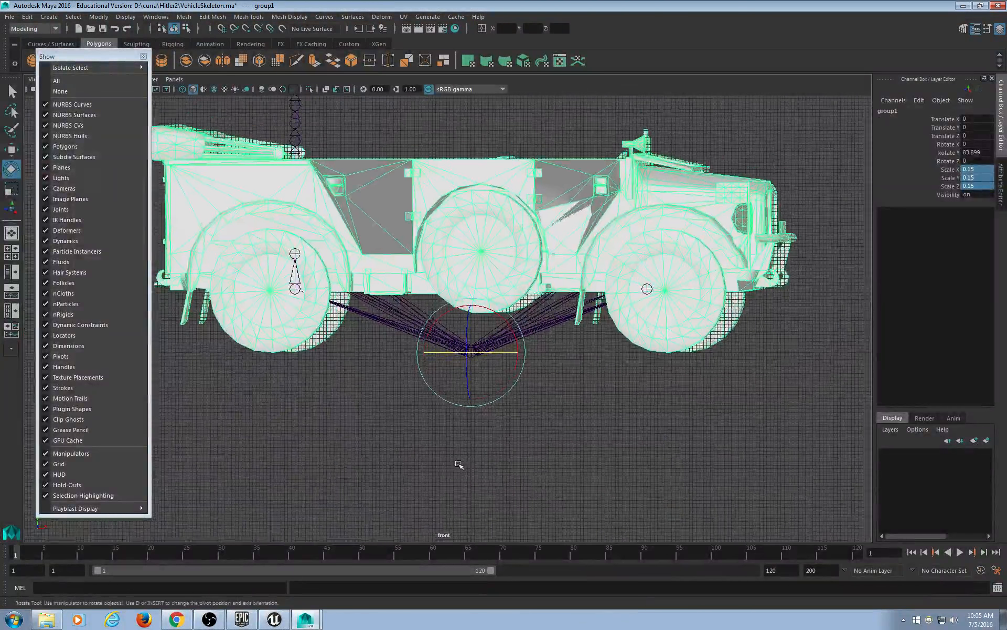
{"action": "key", "text": "space"}
{"action": "key", "text": "space"}
{"action": "left_click_drag", "start_coordinate": [628, 316], "coordinate": [712, 345], "text": "alt"}
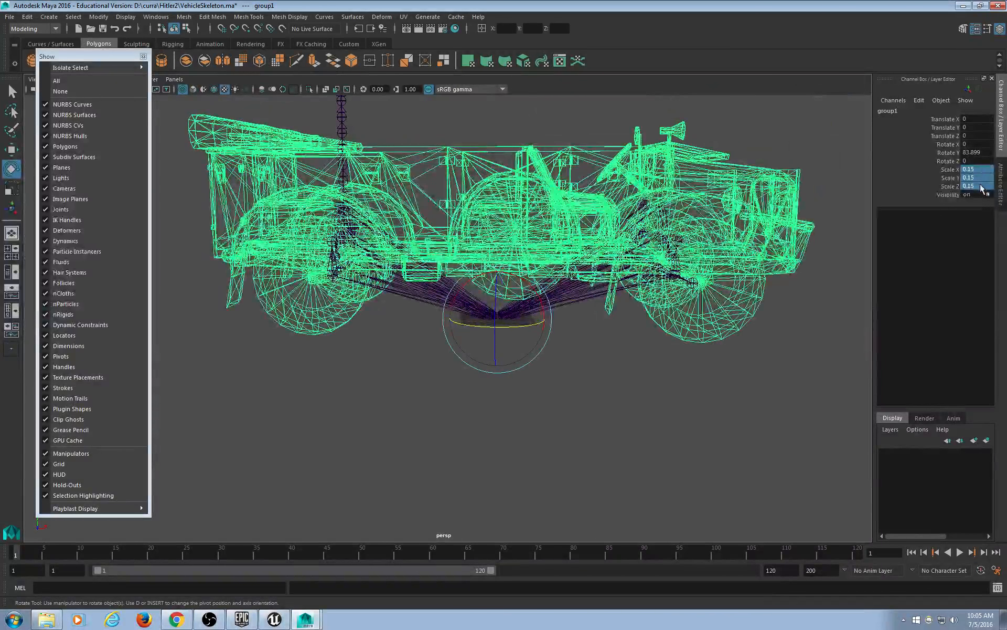
{"action": "double_click", "coordinate": [975, 153]}
{"action": "type", "text": "90"}
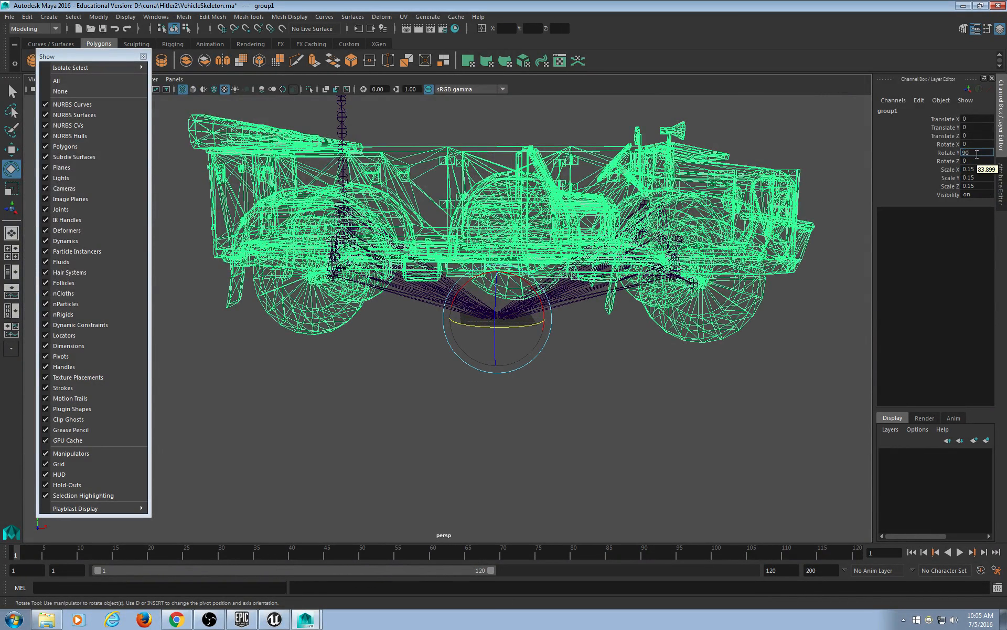
{"action": "key", "text": "Return"}
{"action": "left_click_drag", "start_coordinate": [703, 342], "coordinate": [640, 407], "text": "alt"}
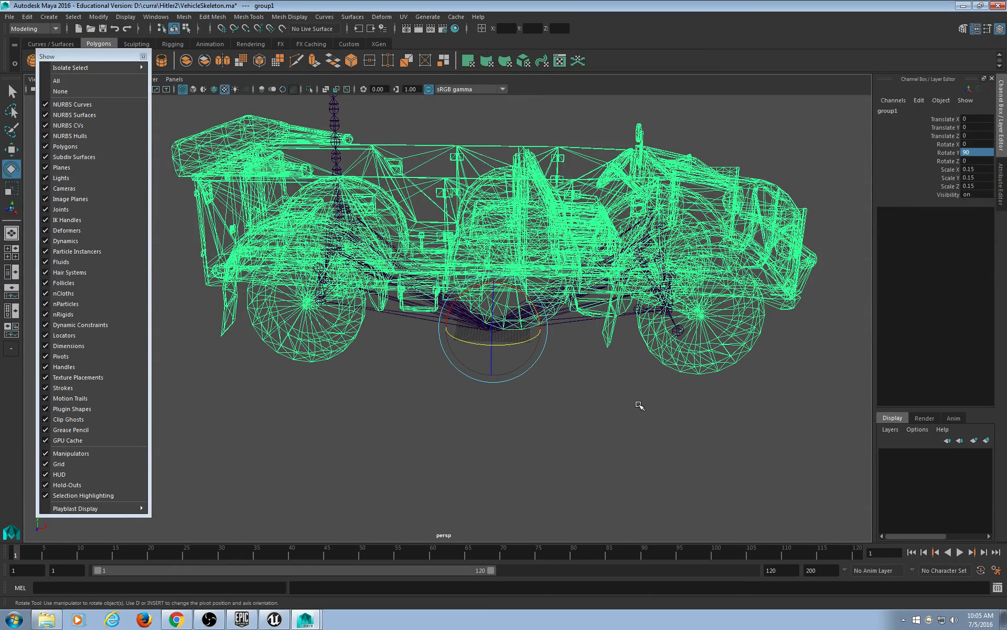
{"action": "left_click_drag", "start_coordinate": [676, 398], "coordinate": [648, 398], "text": "alt"}
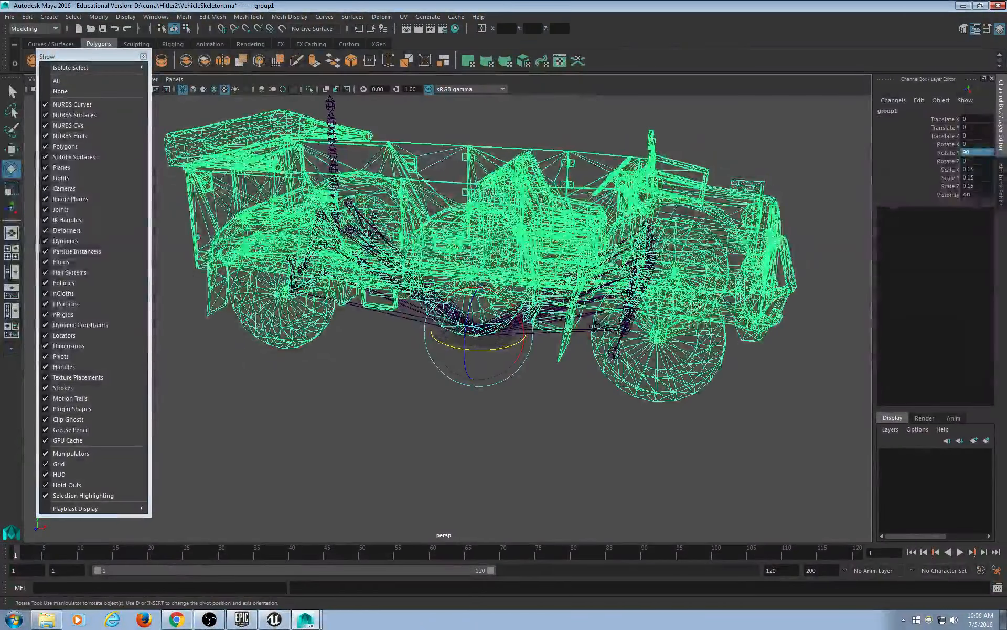
{"action": "left_click_drag", "start_coordinate": [596, 382], "coordinate": [551, 409], "text": "alt"}
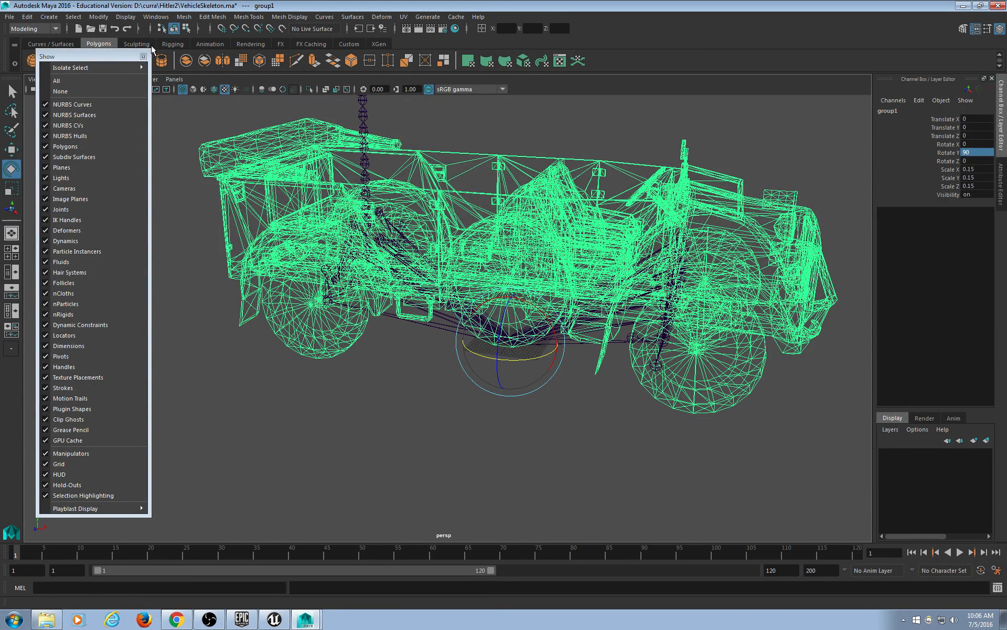
Close the floating Show list and select the left wheel mesh Jeep:polySurface40.
{"action": "left_click", "coordinate": [143, 57]}
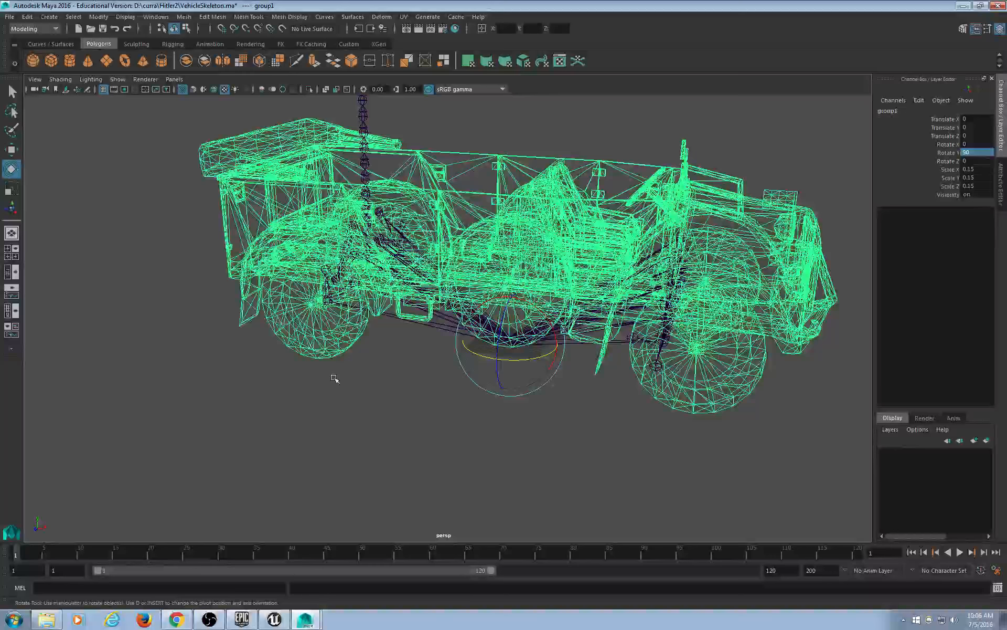
{"action": "left_click", "coordinate": [336, 380]}
{"action": "left_click", "coordinate": [336, 347]}
{"action": "scroll", "coordinate": [415, 395], "scroll_direction": "down", "scroll_amount": 3}
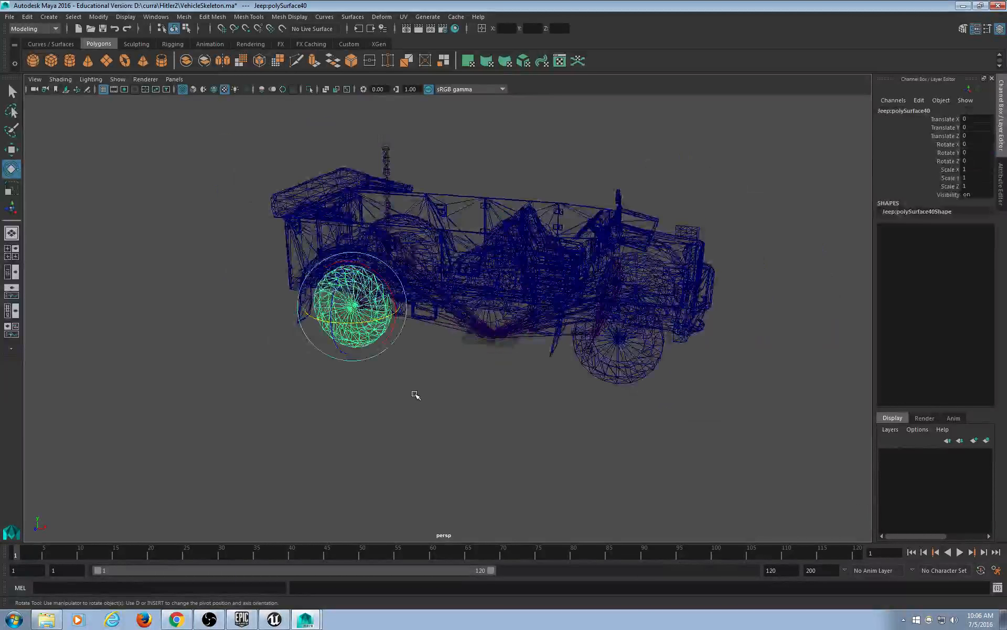
{"action": "scroll", "coordinate": [415, 395], "scroll_direction": "up", "scroll_amount": 1}
{"action": "left_click_drag", "start_coordinate": [423, 395], "coordinate": [411, 380], "text": "alt"}
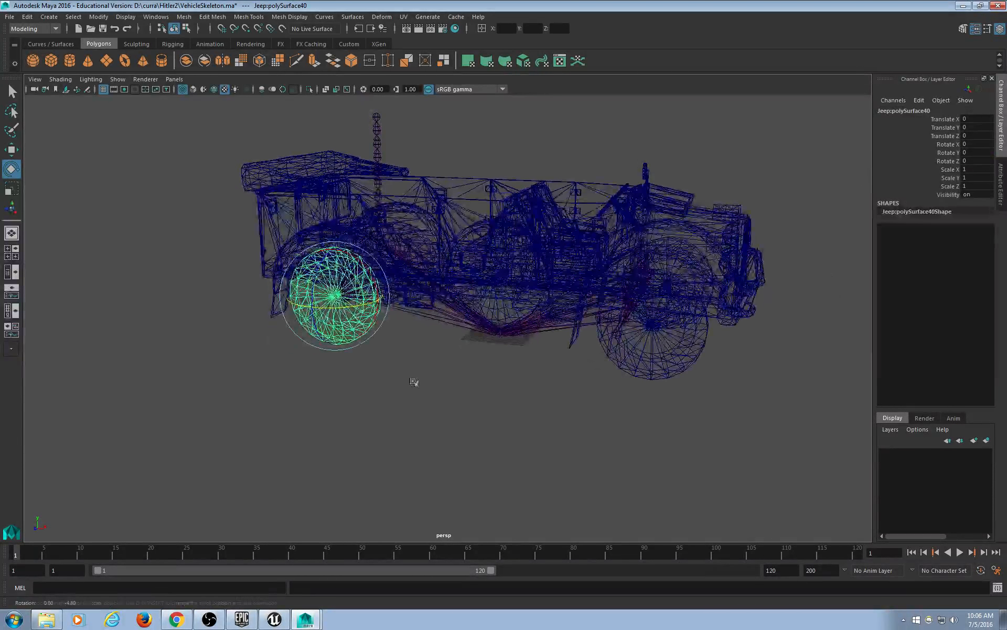
Open the Attribute Editor for the selected Jeep:polySurface40 wheel with Ctrl+A.
{"action": "key", "text": "t"}
{"action": "scroll", "coordinate": [402, 380], "scroll_direction": "up", "scroll_amount": 3}
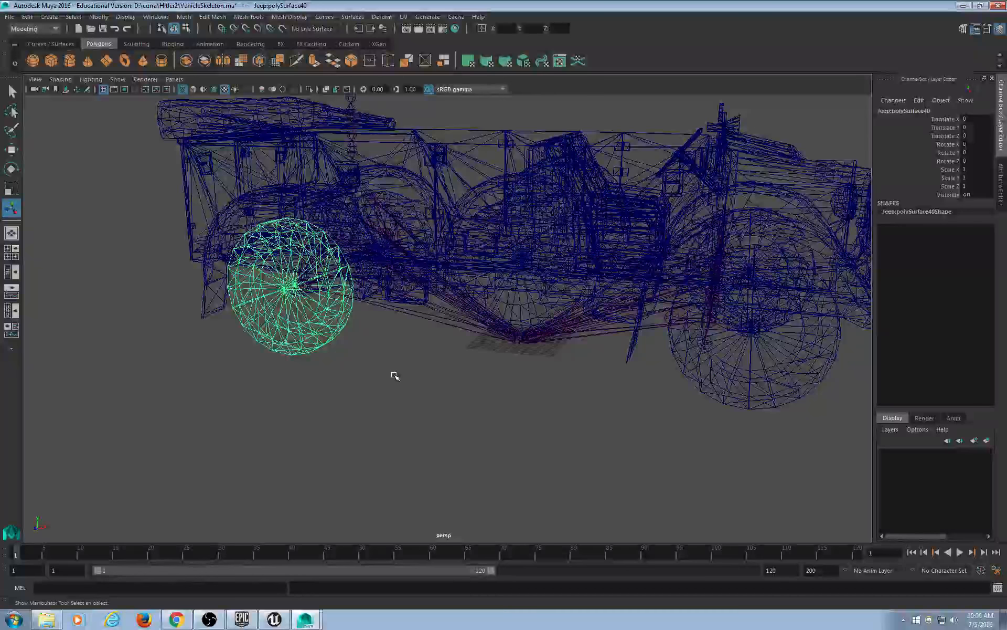
{"action": "scroll", "coordinate": [398, 375], "scroll_direction": "up", "scroll_amount": 3}
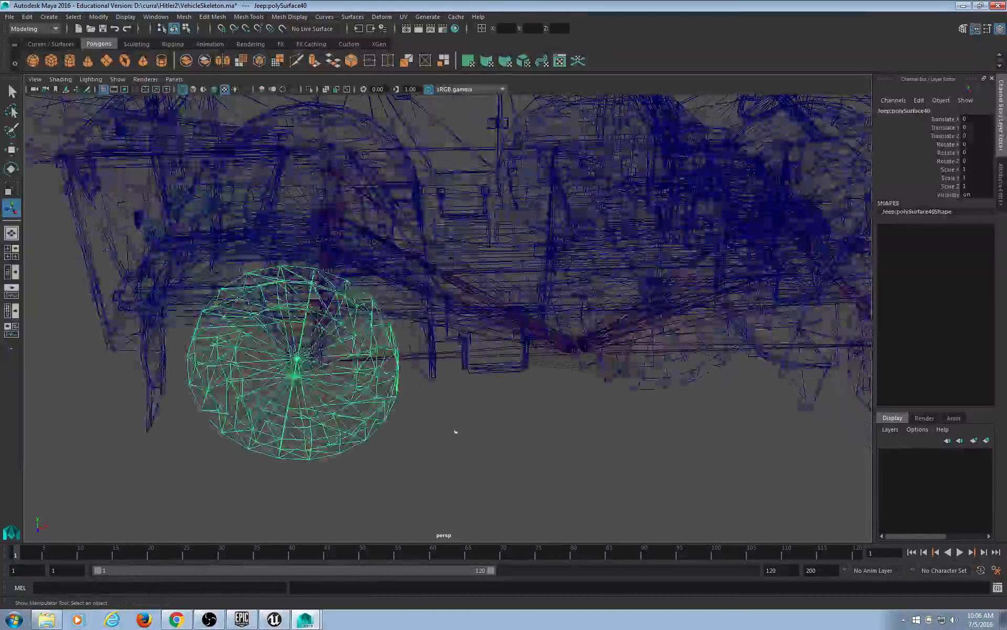
{"action": "mouse_move", "coordinate": [456, 431]}
{"action": "left_mouse_down", "text": "alt"}
{"action": "mouse_move", "coordinate": [443, 420]}
{"action": "mouse_move", "coordinate": [320, 422]}
{"action": "mouse_move", "coordinate": [411, 427]}
{"action": "mouse_move", "coordinate": [386, 414]}
{"action": "mouse_move", "coordinate": [445, 417]}
{"action": "left_mouse_up", "text": "alt"}
{"action": "scroll", "coordinate": [336, 438], "scroll_direction": "down", "scroll_amount": 5}
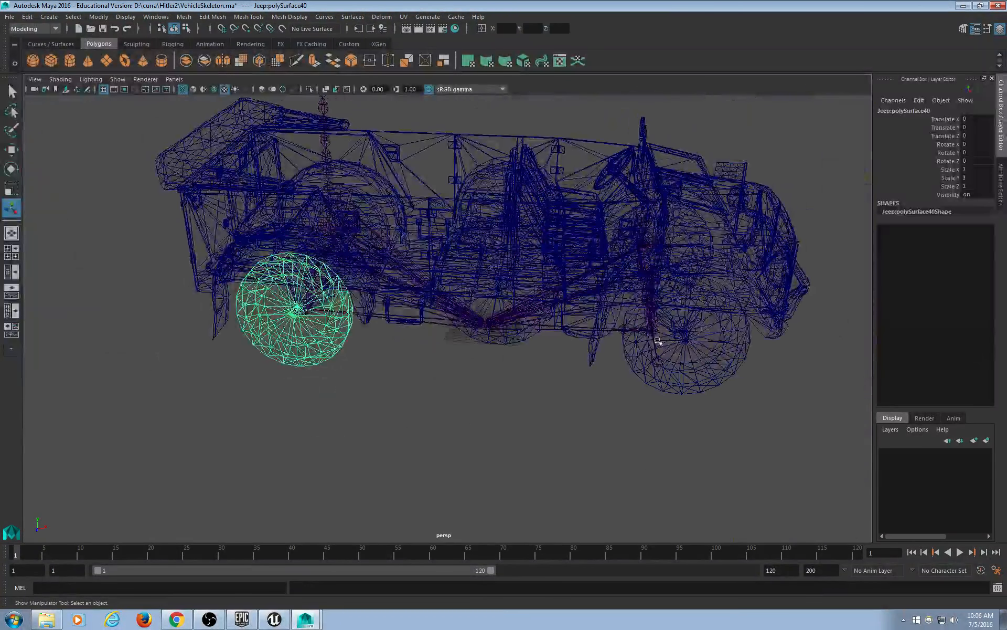
{"action": "left_click_drag", "start_coordinate": [707, 366], "coordinate": [484, 407], "text": "alt"}
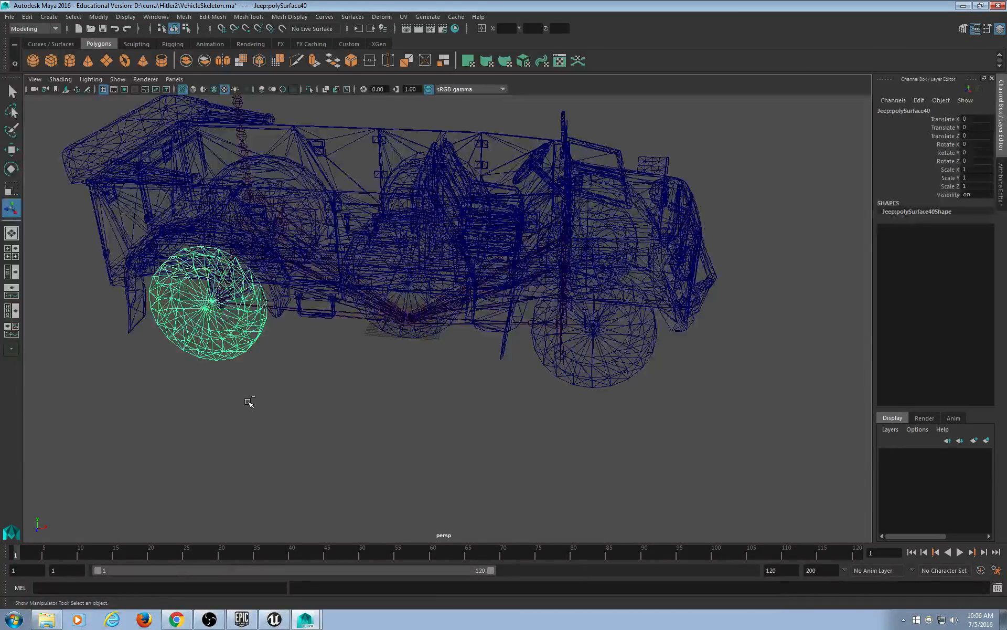
{"action": "key", "text": "ctrl+a"}
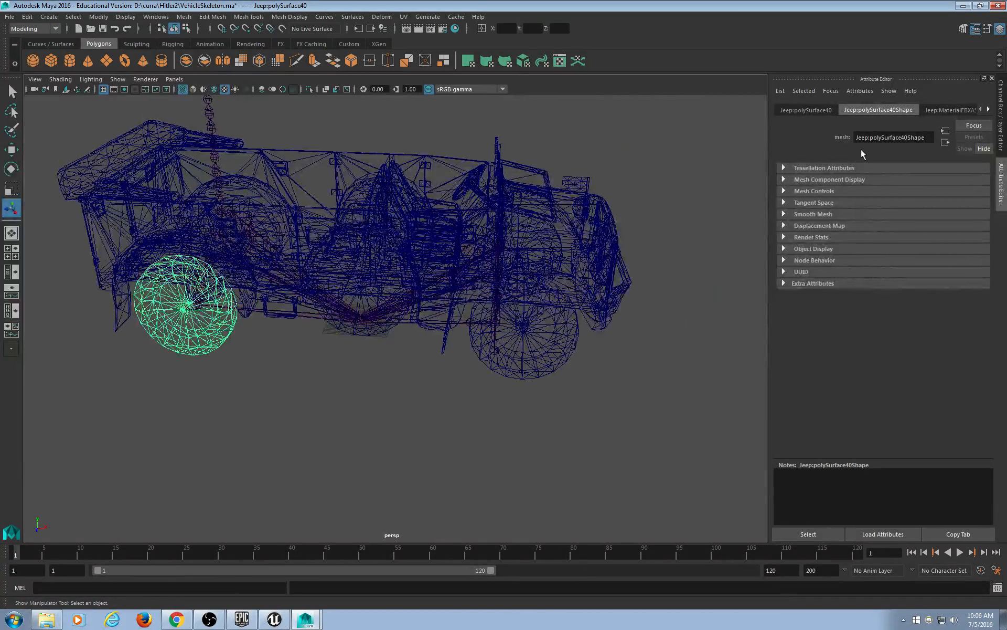
Expand the Pivots section of Jeep:polySurface40's transform, then deselect and zoom in on the wheel.
{"action": "left_click", "coordinate": [822, 110]}
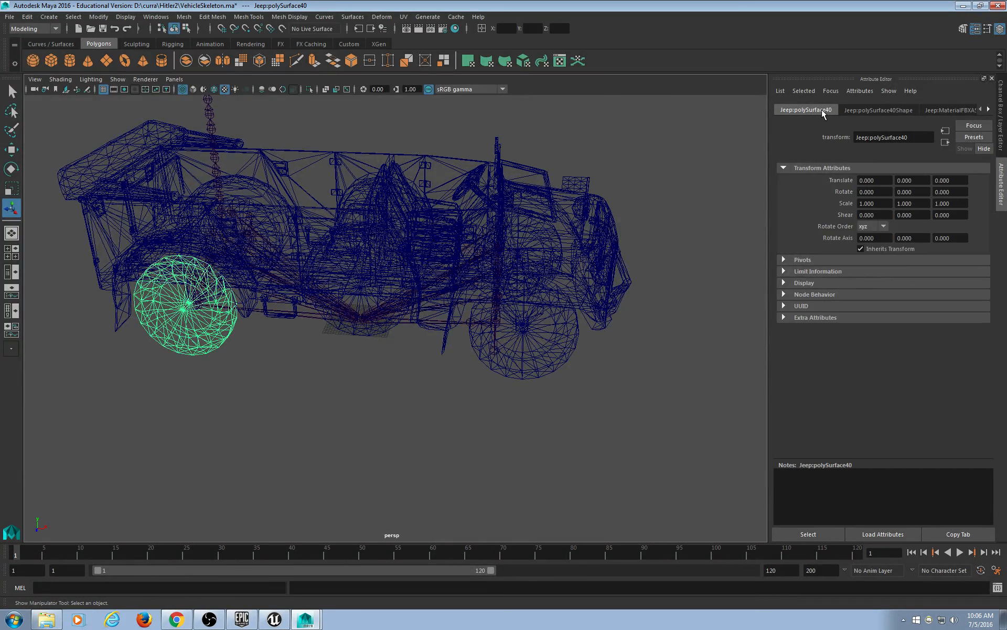
{"action": "left_click", "coordinate": [878, 110]}
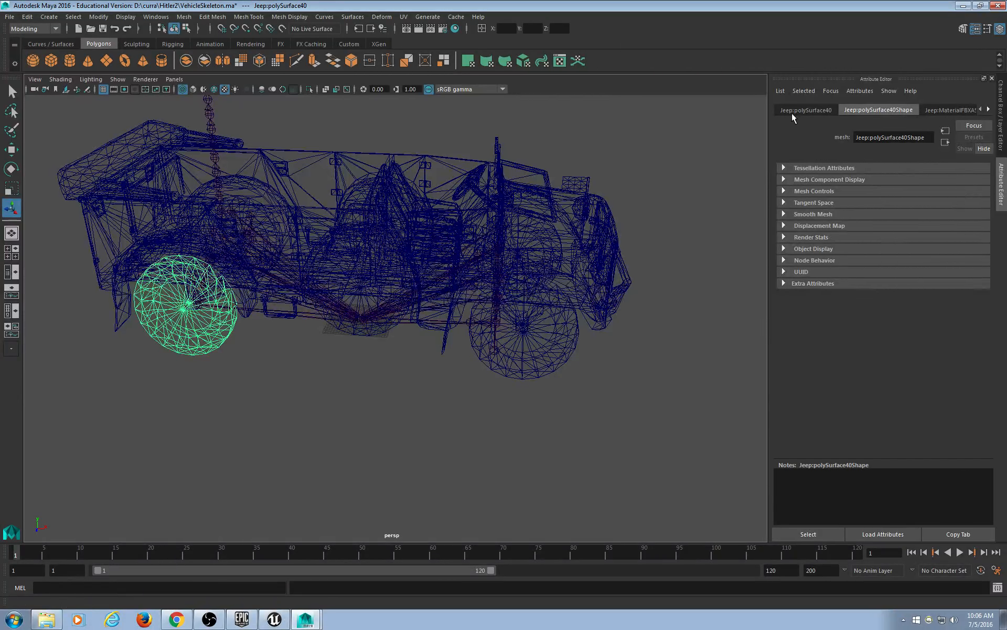
{"action": "left_click", "coordinate": [820, 109]}
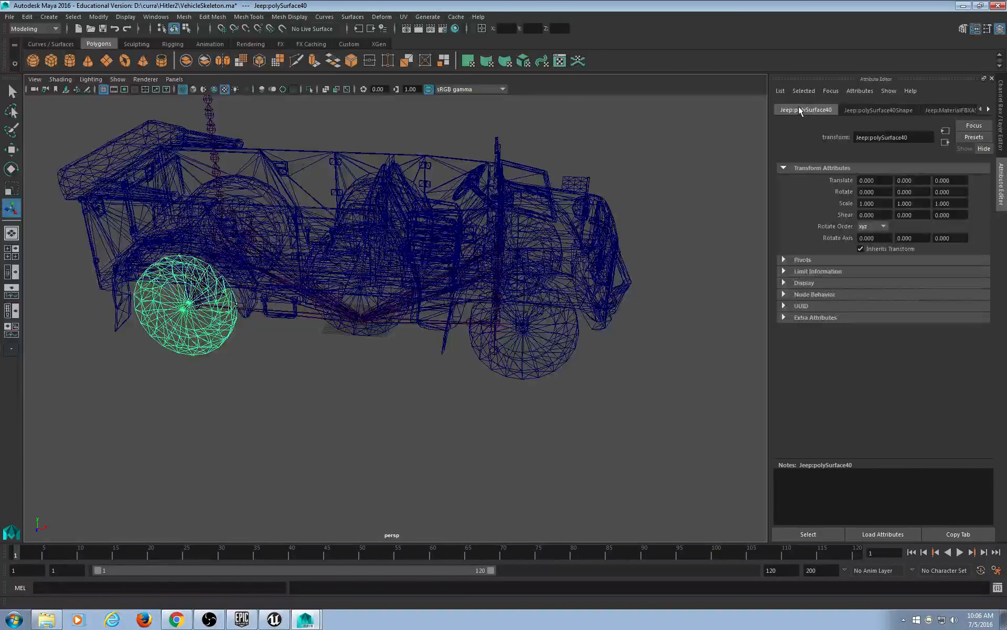
{"action": "left_click", "coordinate": [815, 260]}
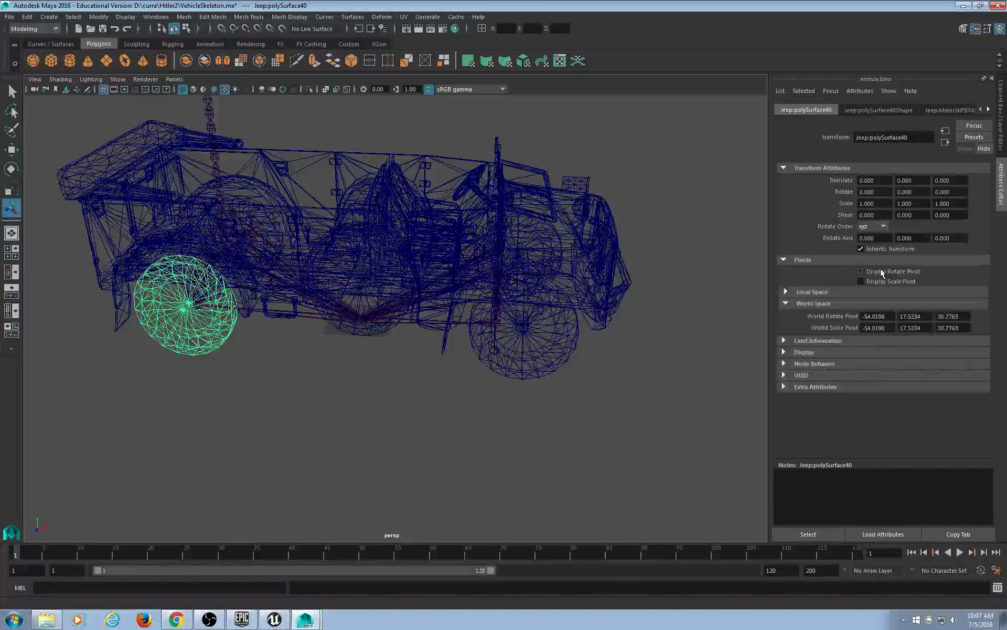
{"action": "left_click", "coordinate": [278, 383]}
{"action": "right_click_drag", "start_coordinate": [220, 371], "coordinate": [353, 347], "text": "alt"}
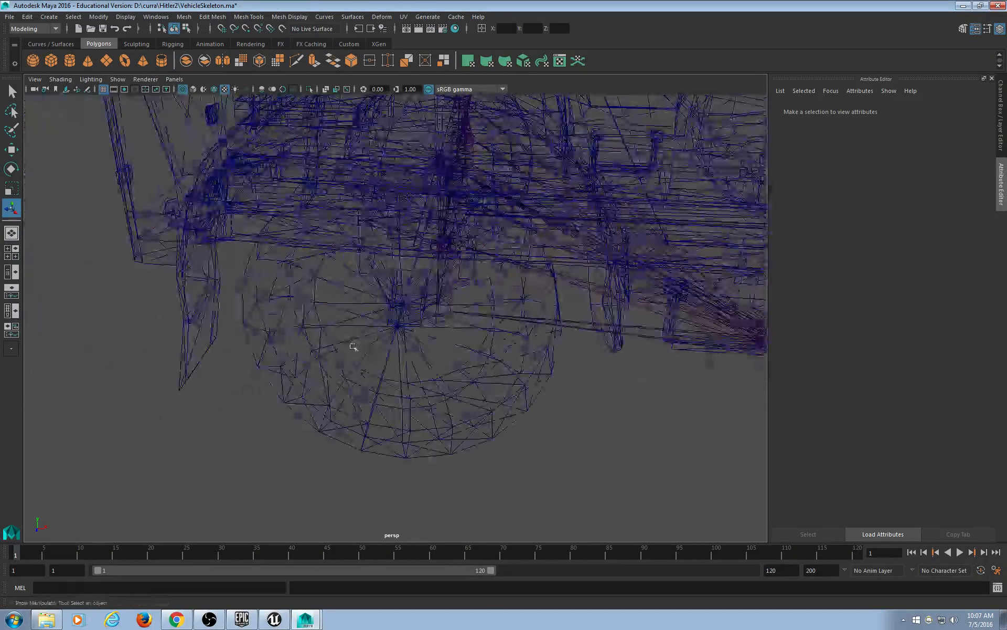
Select the front wheels and polySurface41, and turn on Display Rotate Pivot.
{"action": "scroll", "coordinate": [353, 347], "scroll_direction": "up", "scroll_amount": 5}
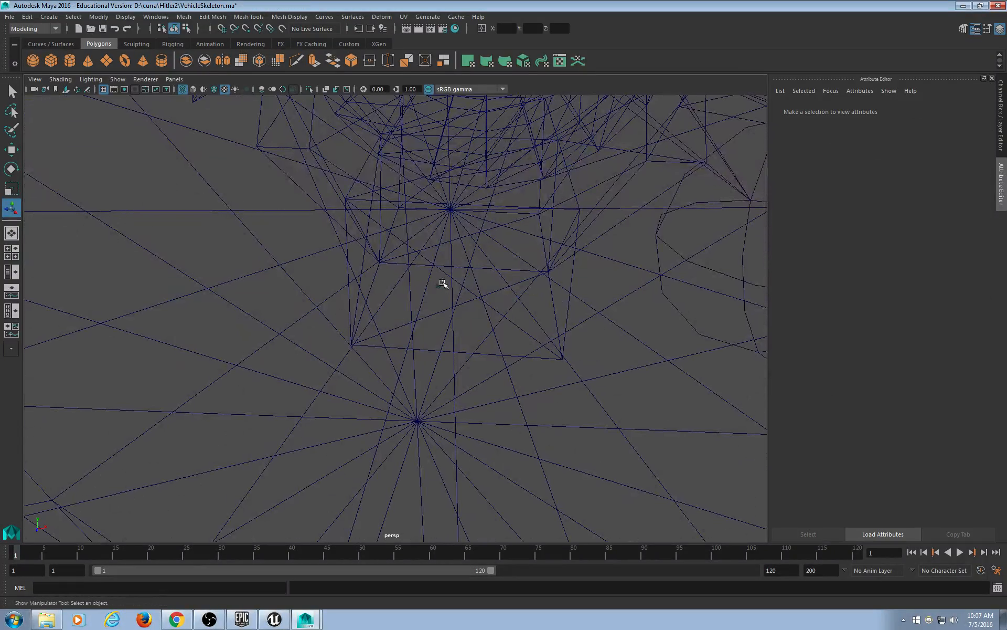
{"action": "left_click_drag", "start_coordinate": [443, 292], "coordinate": [402, 316], "text": "alt"}
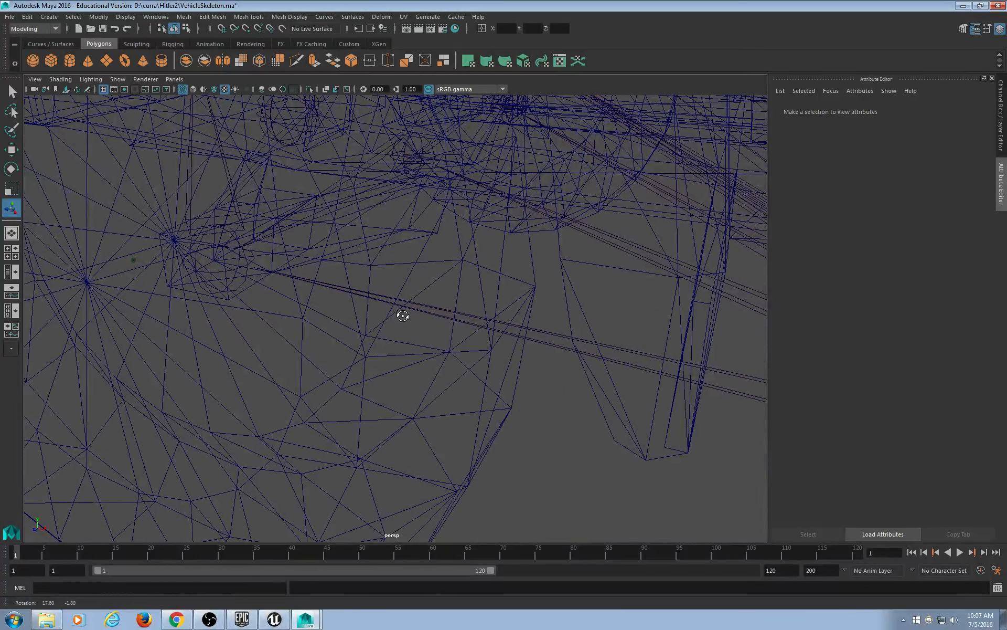
{"action": "scroll", "coordinate": [405, 317], "scroll_direction": "down", "scroll_amount": 7}
{"action": "middle_click_drag", "start_coordinate": [448, 322], "coordinate": [344, 302], "text": "alt"}
{"action": "scroll", "coordinate": [344, 302], "scroll_direction": "down", "scroll_amount": 4}
{"action": "left_click", "coordinate": [516, 405]}
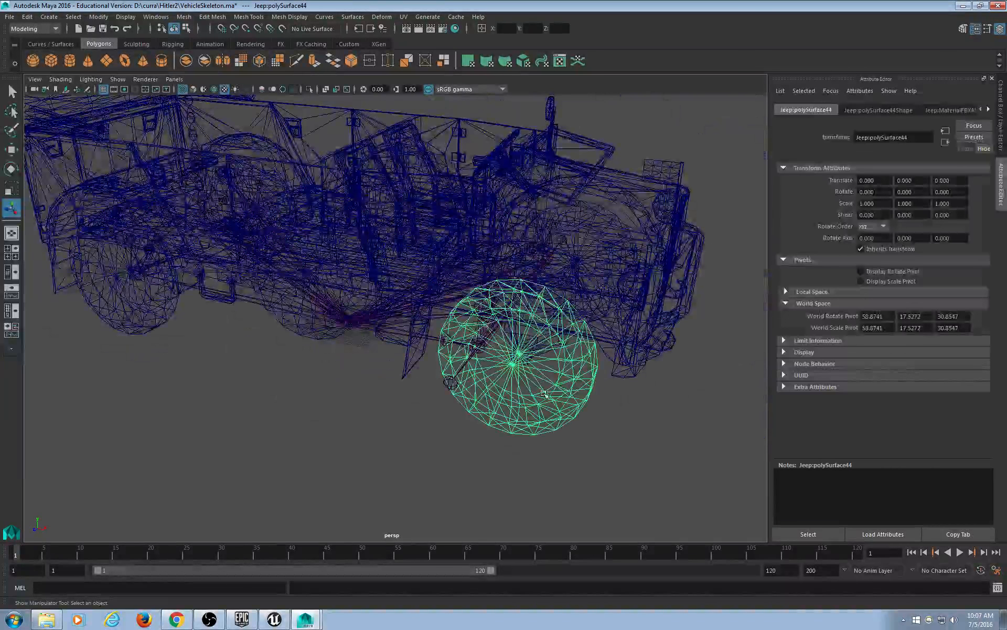
{"action": "left_click_drag", "start_coordinate": [597, 303], "coordinate": [442, 297], "text": "alt"}
{"action": "left_click", "coordinate": [338, 344]}
{"action": "left_click_drag", "start_coordinate": [604, 262], "coordinate": [443, 244], "text": "alt"}
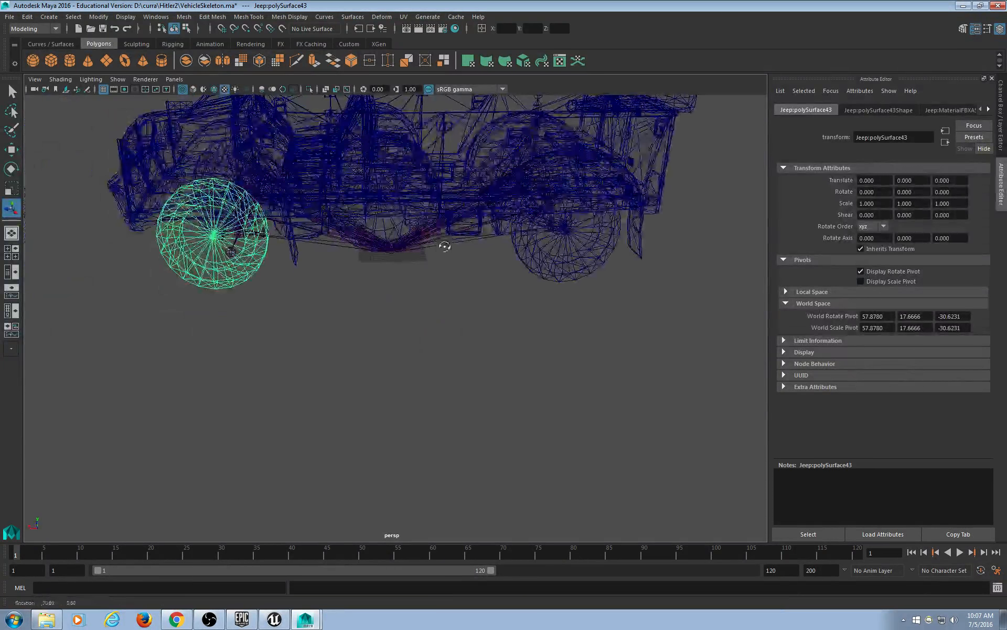
{"action": "left_click", "coordinate": [511, 255]}
{"action": "left_click", "coordinate": [892, 272]}
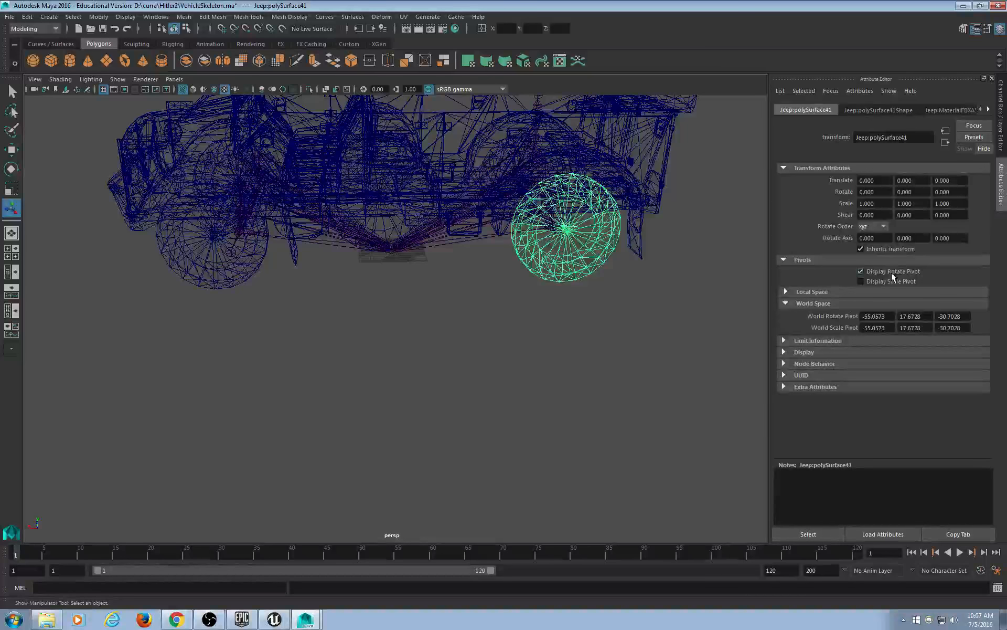
Select the LAT_Hub_FL joint and the steering wheel Body_steer, briefly in smooth shading.
{"action": "left_click_drag", "start_coordinate": [335, 247], "coordinate": [266, 313], "text": "alt"}
{"action": "scroll", "coordinate": [266, 314], "scroll_direction": "up", "scroll_amount": 3}
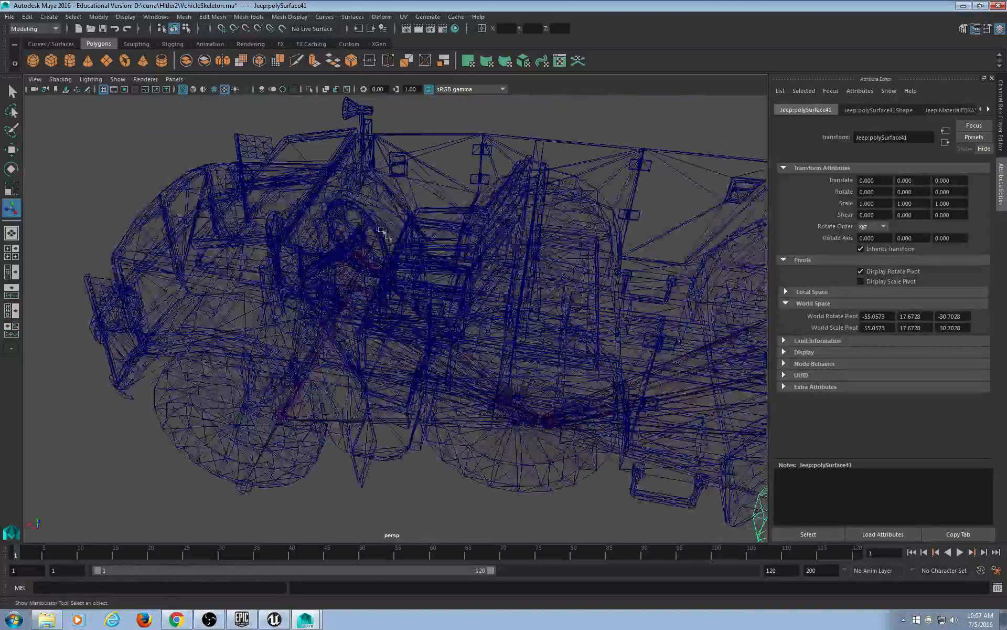
{"action": "left_click", "coordinate": [376, 228]}
{"action": "key", "text": "5"}
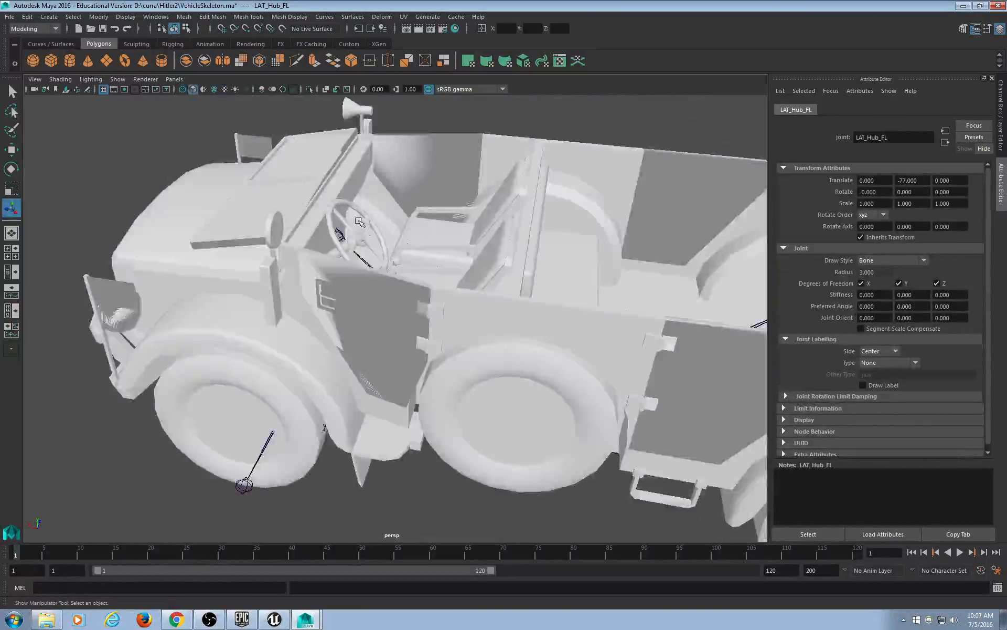
{"action": "left_click", "coordinate": [349, 202]}
{"action": "key", "text": "4"}
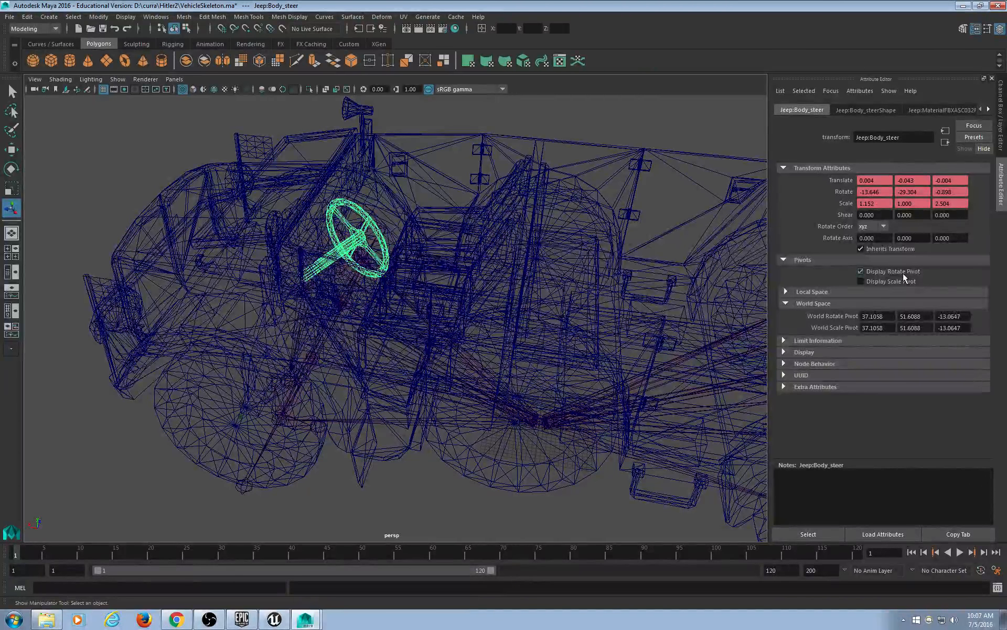
Select the front wheel, body, small front part, Body_door and wheel polySurface42 in turn.
{"action": "left_click_drag", "start_coordinate": [345, 382], "coordinate": [336, 334], "text": "alt"}
{"action": "scroll", "coordinate": [337, 334], "scroll_direction": "down", "scroll_amount": 5}
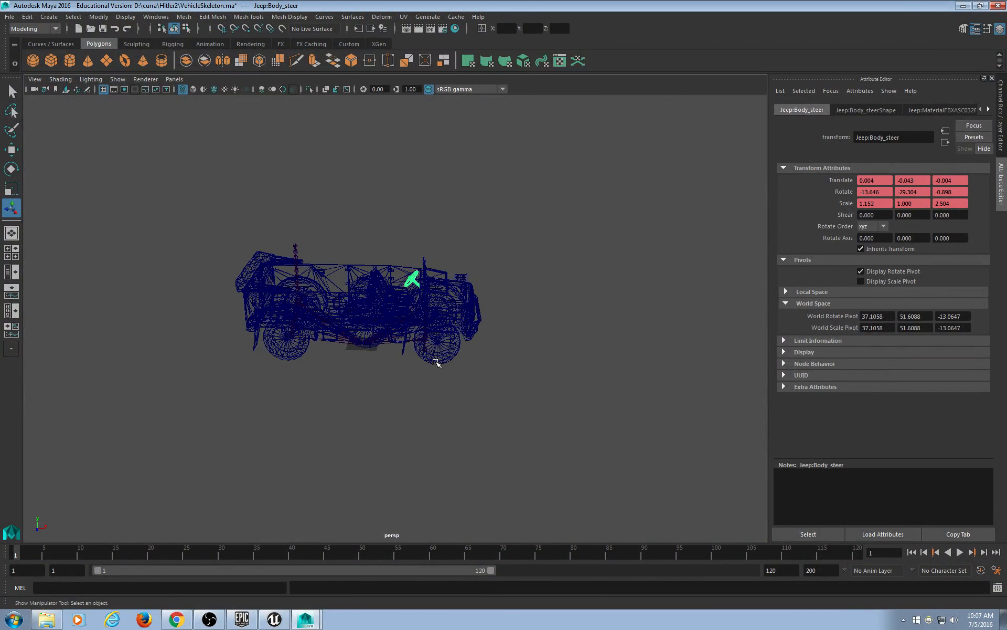
{"action": "scroll", "coordinate": [500, 421], "scroll_direction": "up", "scroll_amount": 3}
{"action": "left_click", "coordinate": [486, 381]}
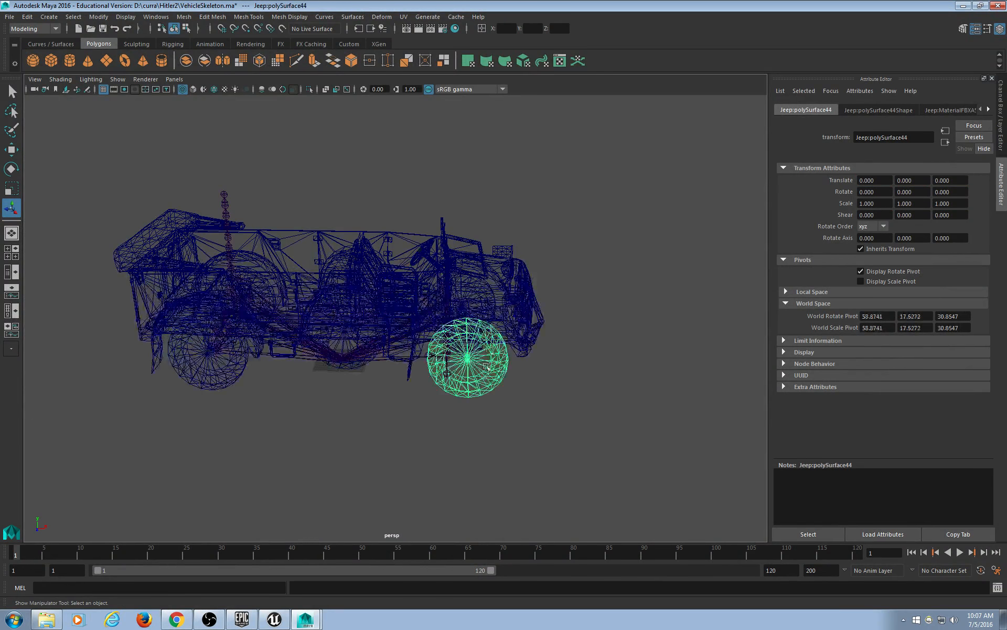
{"action": "left_click", "coordinate": [496, 321]}
{"action": "left_click", "coordinate": [493, 246]}
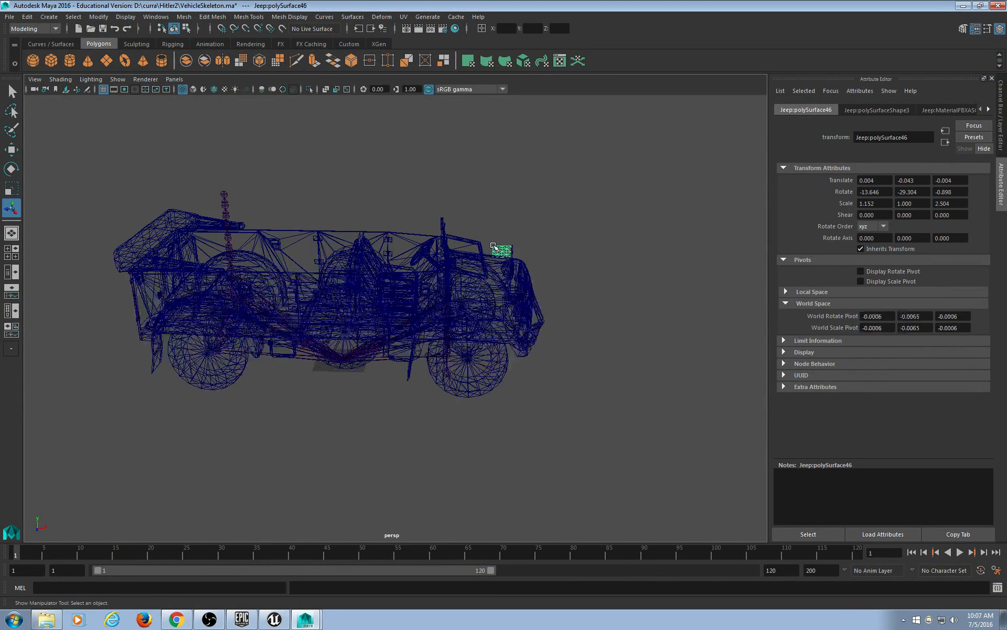
{"action": "left_click", "coordinate": [427, 241]}
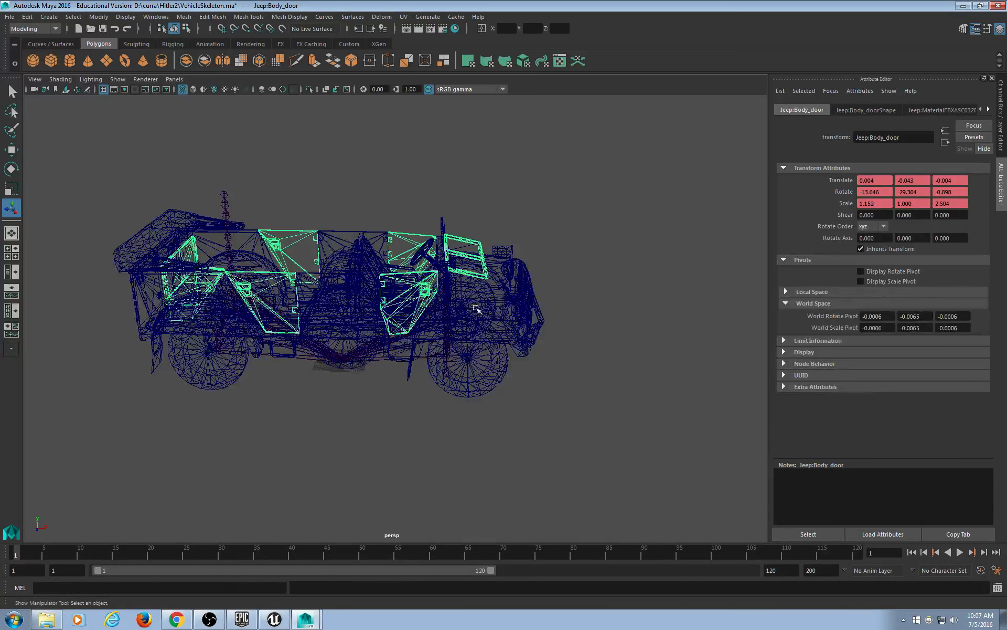
{"action": "left_click", "coordinate": [341, 327]}
{"action": "scroll", "coordinate": [366, 402], "scroll_direction": "up", "scroll_amount": 3}
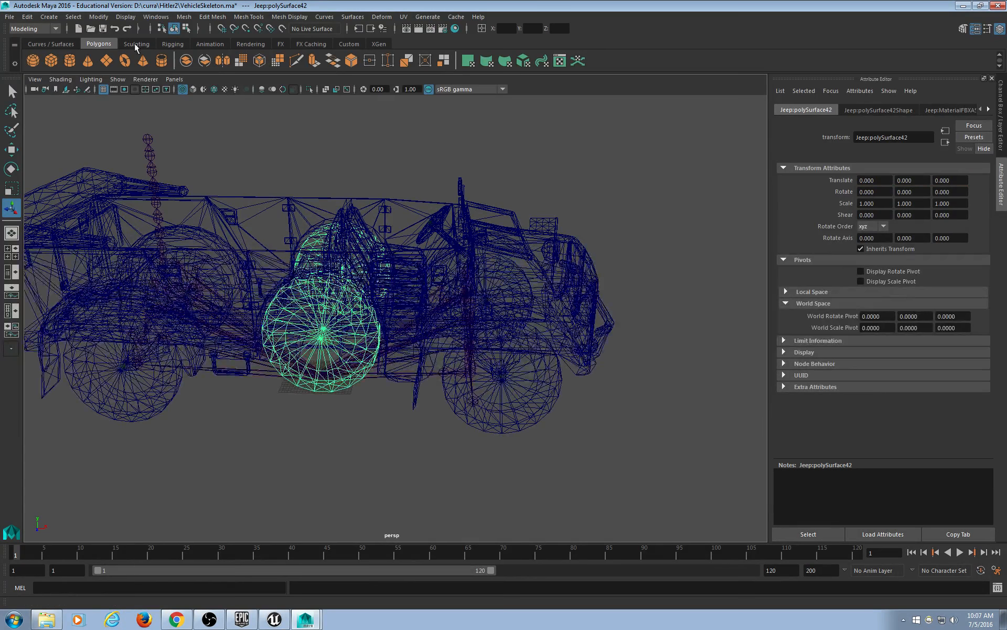
Uncheck Joints under Show and marquee-select all of the jeep's meshes.
{"action": "left_click", "coordinate": [112, 77]}
{"action": "left_click", "coordinate": [139, 240]}
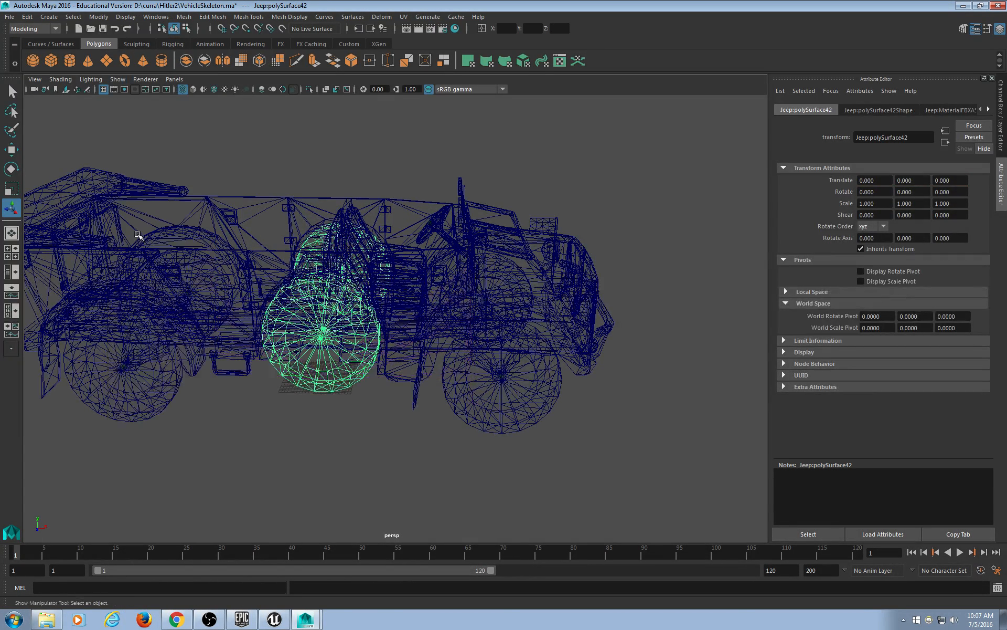
{"action": "left_click", "coordinate": [156, 16]}
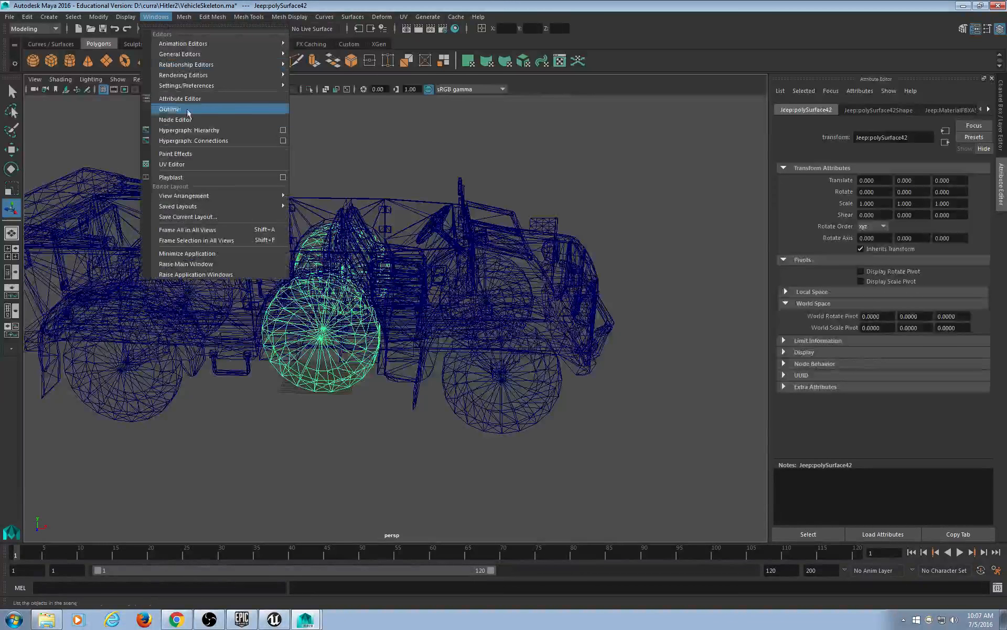
{"action": "left_click", "coordinate": [483, 130]}
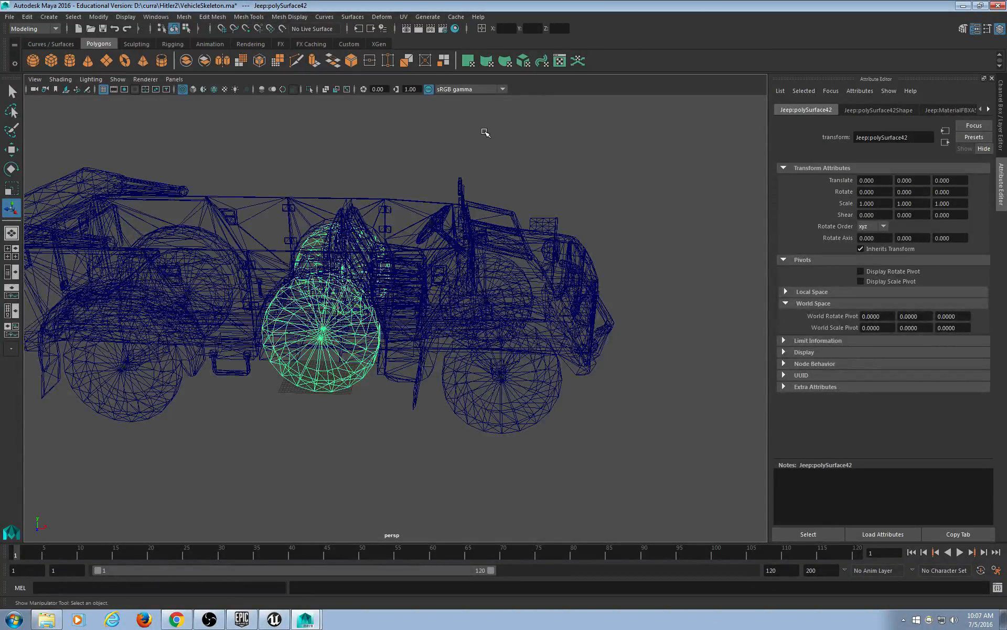
{"action": "scroll", "coordinate": [504, 133], "scroll_direction": "down", "scroll_amount": 5}
{"action": "left_click_drag", "start_coordinate": [588, 125], "coordinate": [7, 451]}
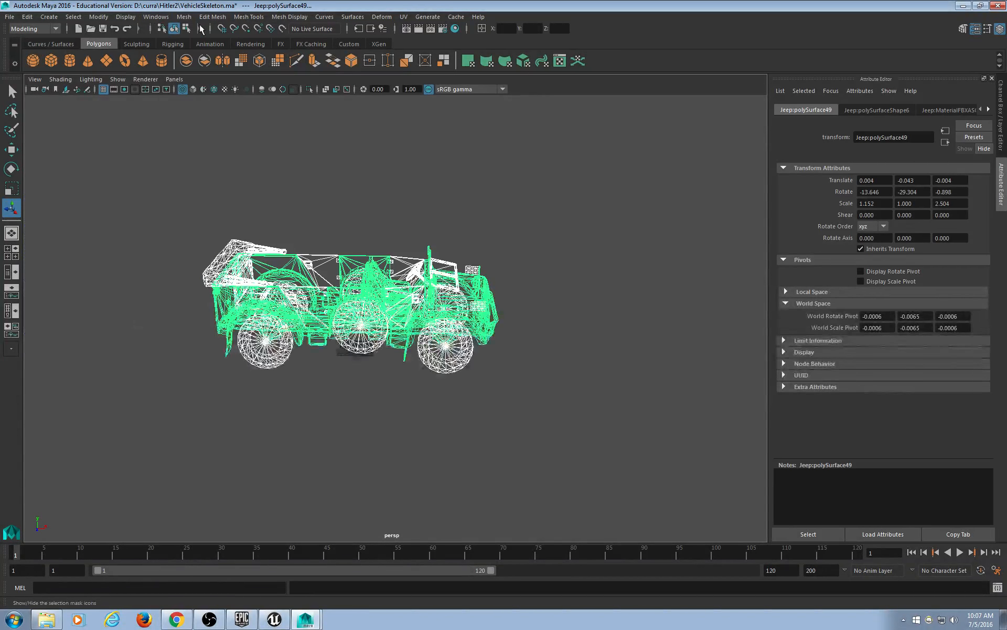
Open the Graph Editor and marquee-select all the jeep's meshes, then clear the selection.
{"action": "left_click", "coordinate": [156, 16]}
{"action": "mouse_move", "coordinate": [172, 53]}
{"action": "mouse_move", "coordinate": [210, 43]}
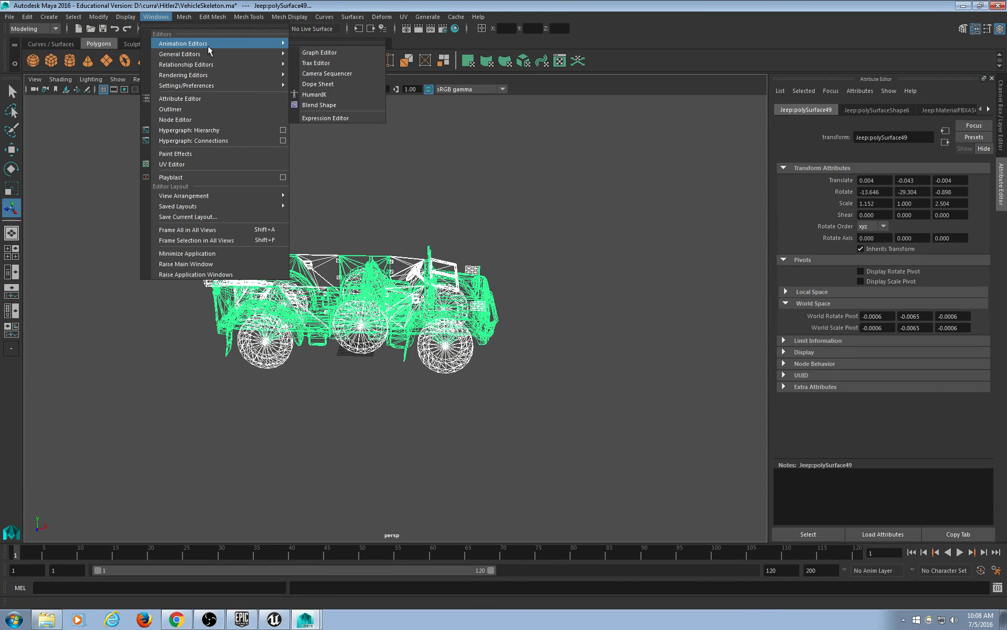
{"action": "left_click", "coordinate": [325, 53]}
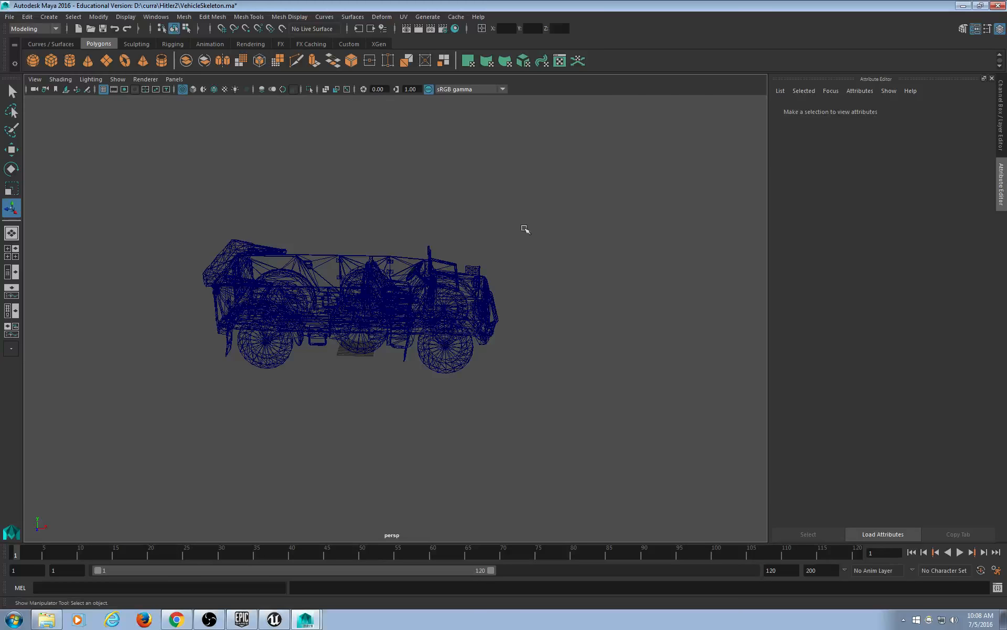
{"action": "scroll", "coordinate": [522, 230], "scroll_direction": "up", "scroll_amount": 3}
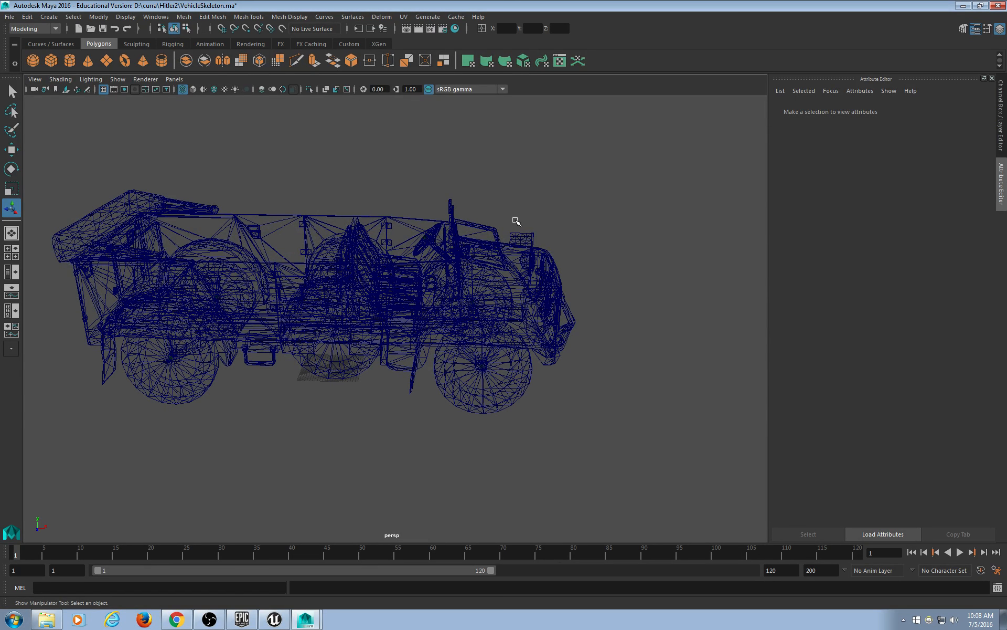
{"action": "left_click_drag", "start_coordinate": [681, 175], "coordinate": [32, 424]}
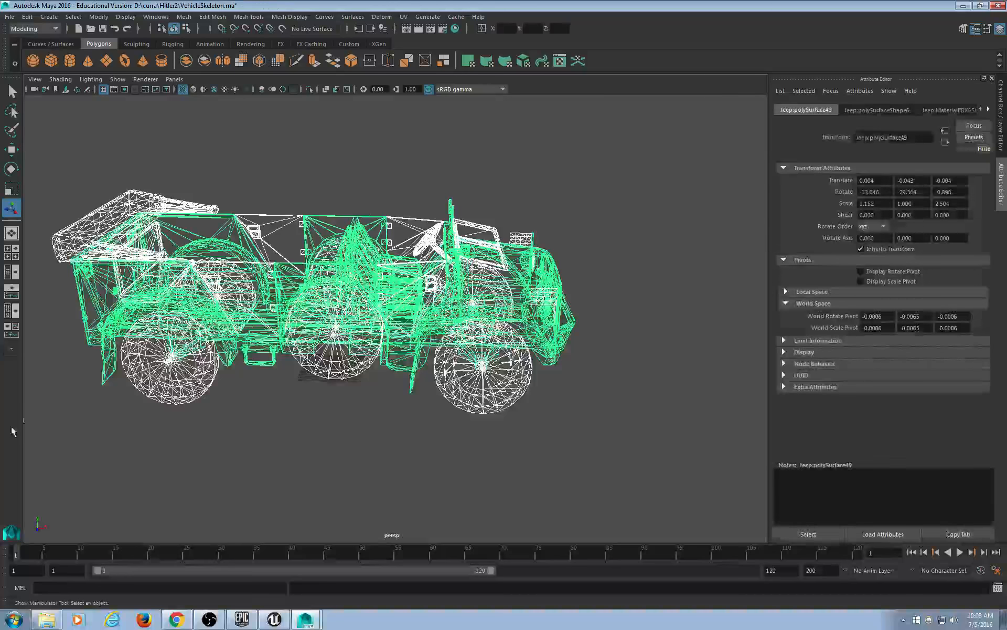
{"action": "left_click_drag", "start_coordinate": [645, 298], "coordinate": [612, 329], "text": "alt"}
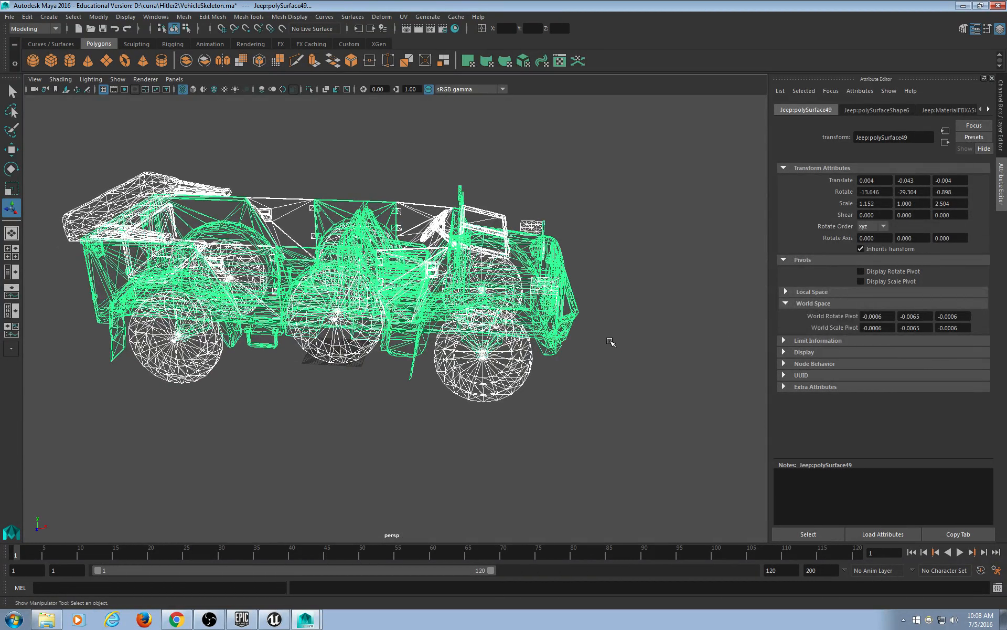
{"action": "left_click", "coordinate": [609, 279]}
{"action": "left_click_drag", "start_coordinate": [600, 283], "coordinate": [581, 274], "text": "alt"}
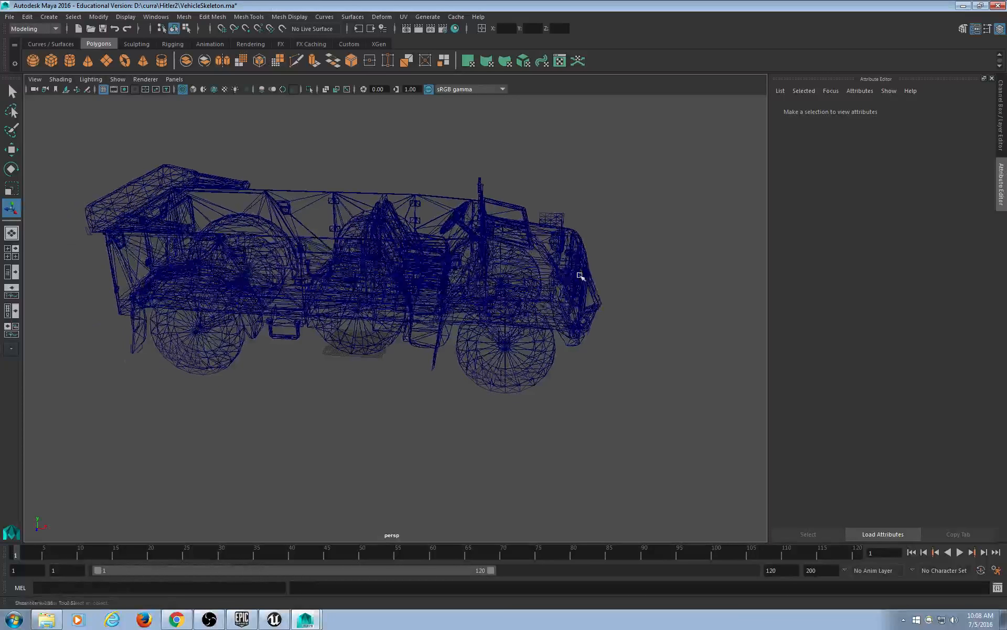
Tear off the viewport Show menu as a floating window placed at the side.
{"action": "left_click", "coordinate": [117, 80]}
{"action": "left_click", "coordinate": [131, 90]}
{"action": "left_click_drag", "start_coordinate": [130, 78], "coordinate": [72, 80]}
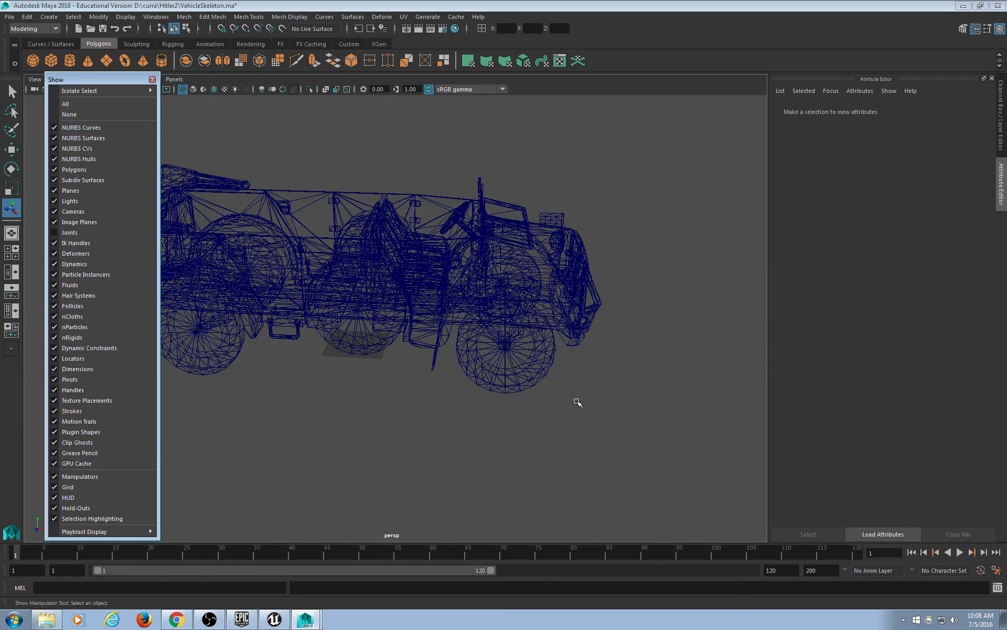
Frame everything, marquee-select the whole jeep, and open the Graph Editor for it.
{"action": "key", "text": "a"}
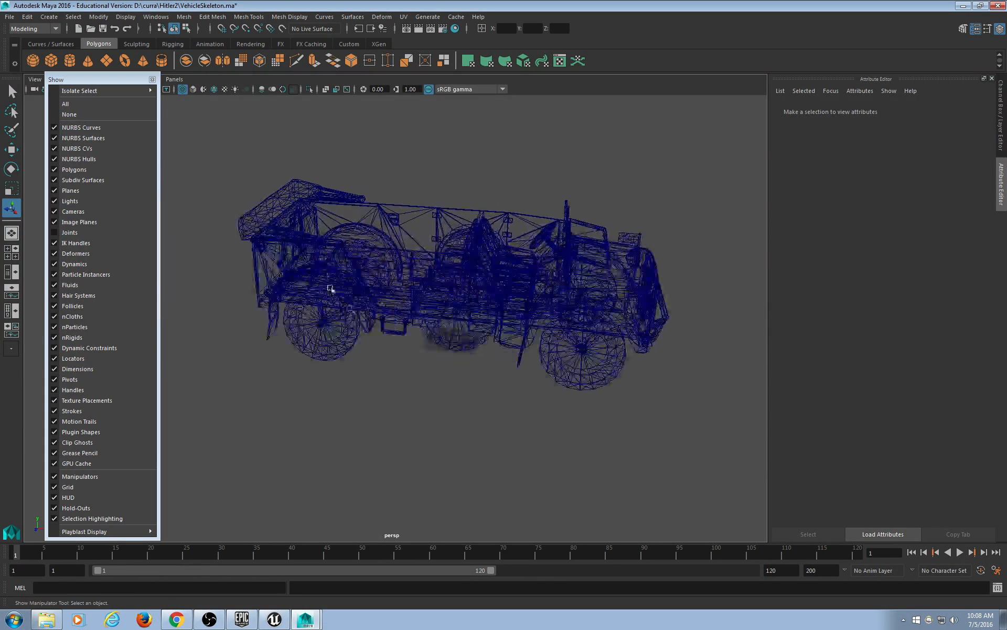
{"action": "left_click_drag", "start_coordinate": [196, 140], "coordinate": [724, 431]}
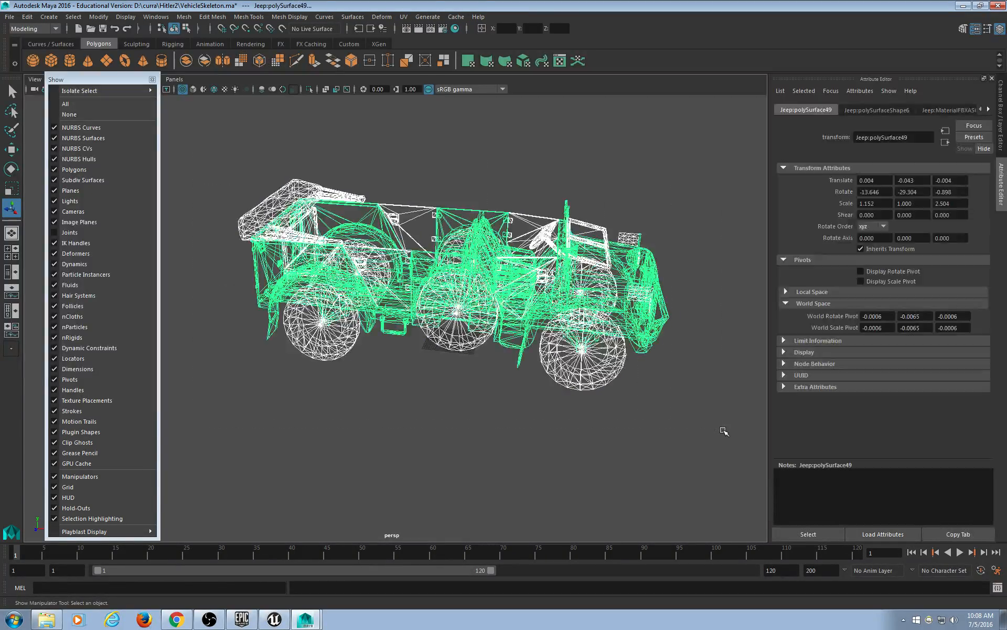
{"action": "left_click", "coordinate": [169, 20]}
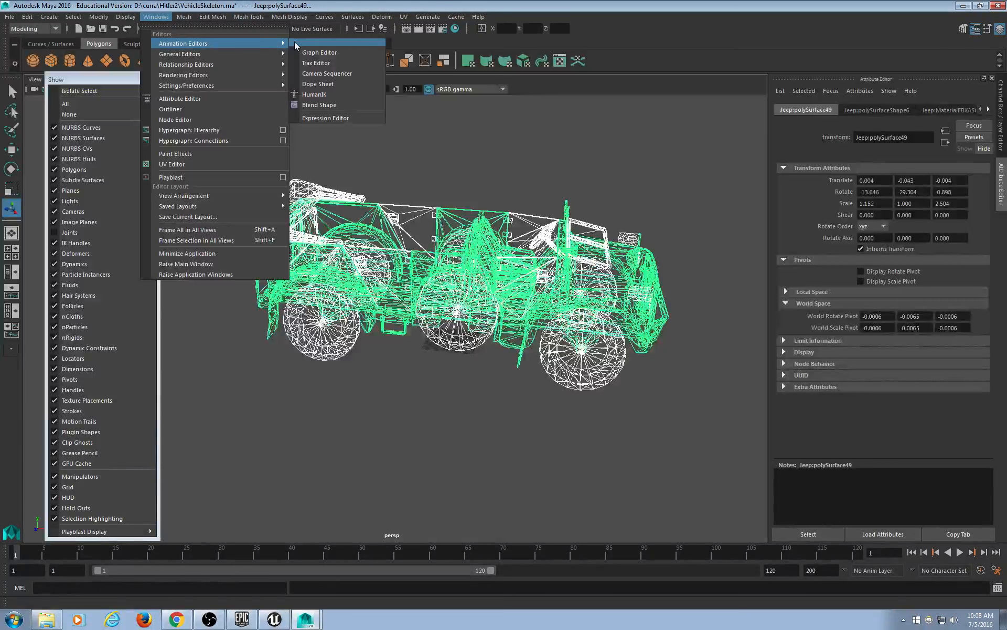
{"action": "left_click", "coordinate": [325, 49]}
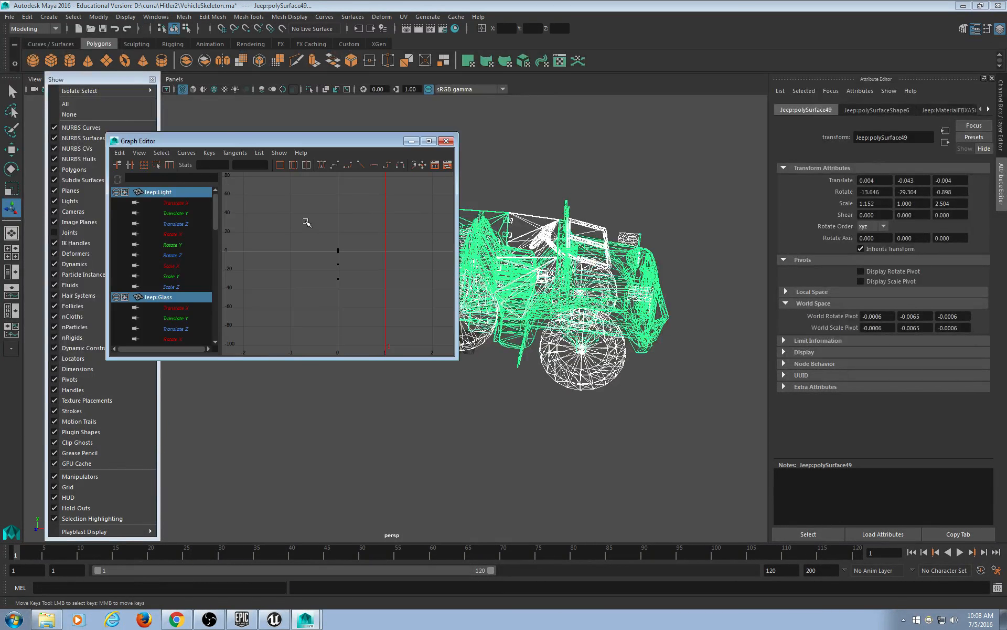
Delete all the frame-0 animation keys in the Graph Editor and close it.
{"action": "key", "text": "a"}
{"action": "left_click_drag", "start_coordinate": [376, 187], "coordinate": [297, 350]}
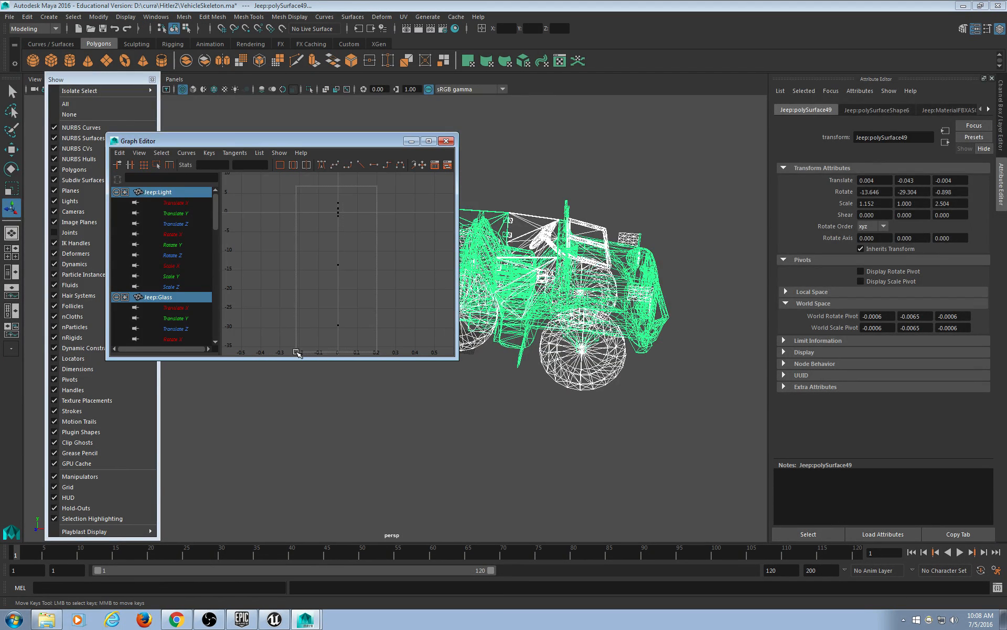
{"action": "scroll", "coordinate": [430, 256], "scroll_direction": "down", "scroll_amount": 4}
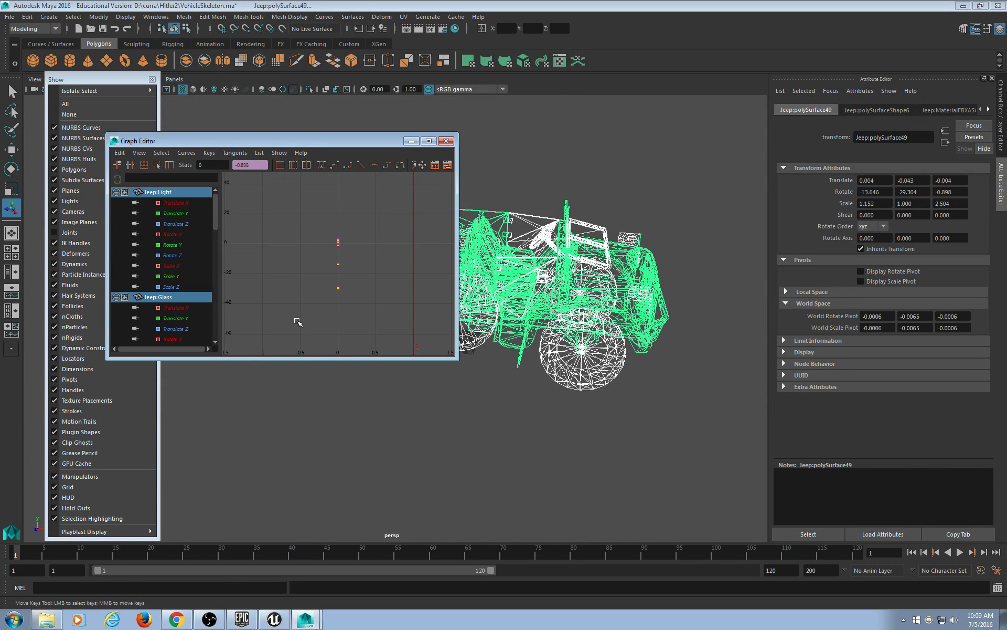
{"action": "left_click_drag", "start_coordinate": [385, 209], "coordinate": [313, 317]}
{"action": "key", "text": "Delete"}
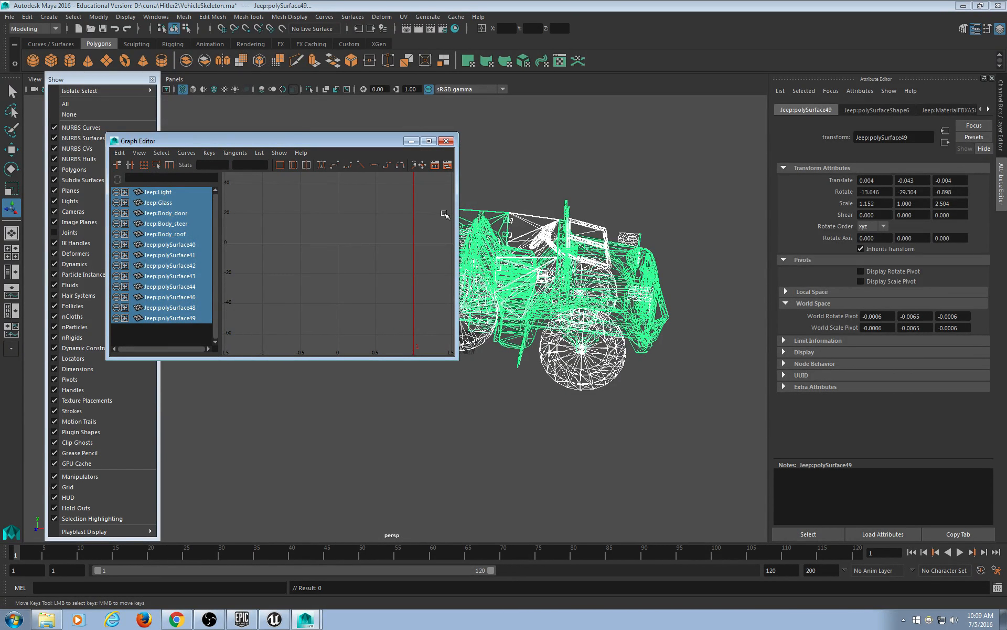
{"action": "left_click", "coordinate": [446, 141]}
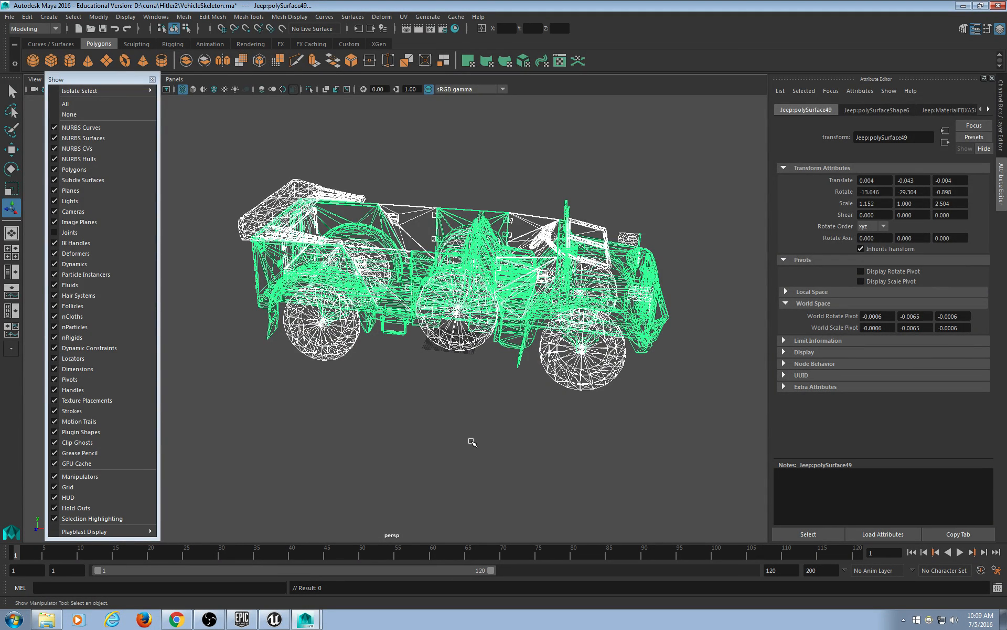
Select the parent group1 and confirm in the Graph Editor it has no keys.
{"action": "key", "text": "Up"}
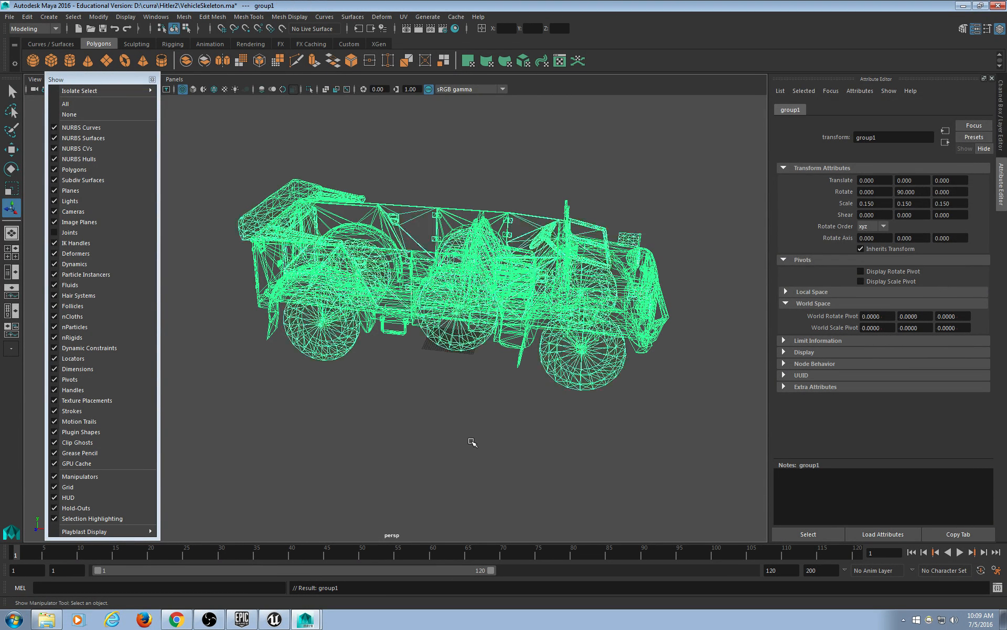
{"action": "left_click", "coordinate": [149, 18]}
{"action": "mouse_move", "coordinate": [168, 46]}
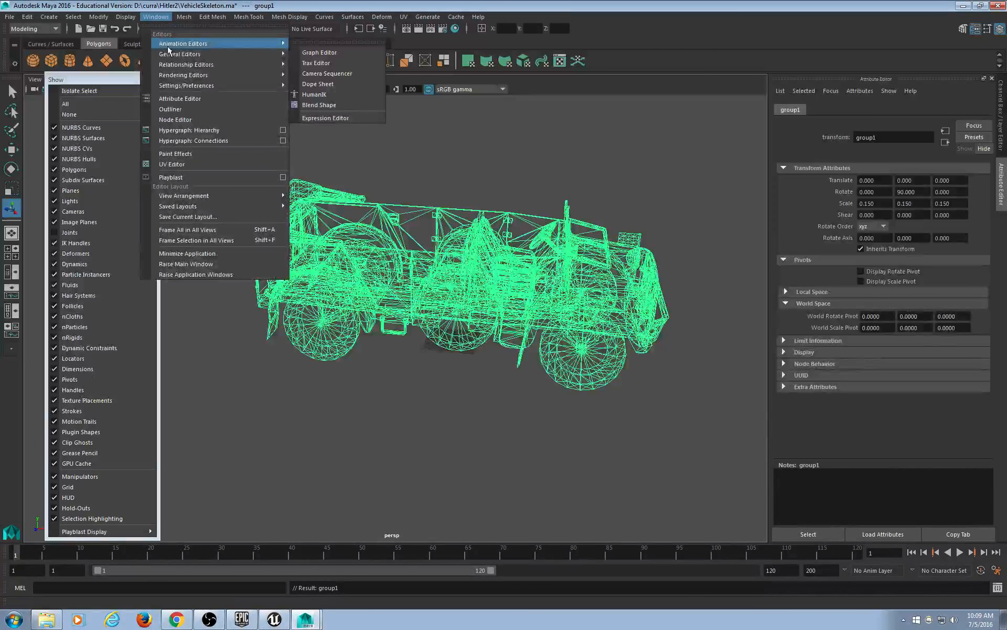
{"action": "left_click", "coordinate": [301, 51]}
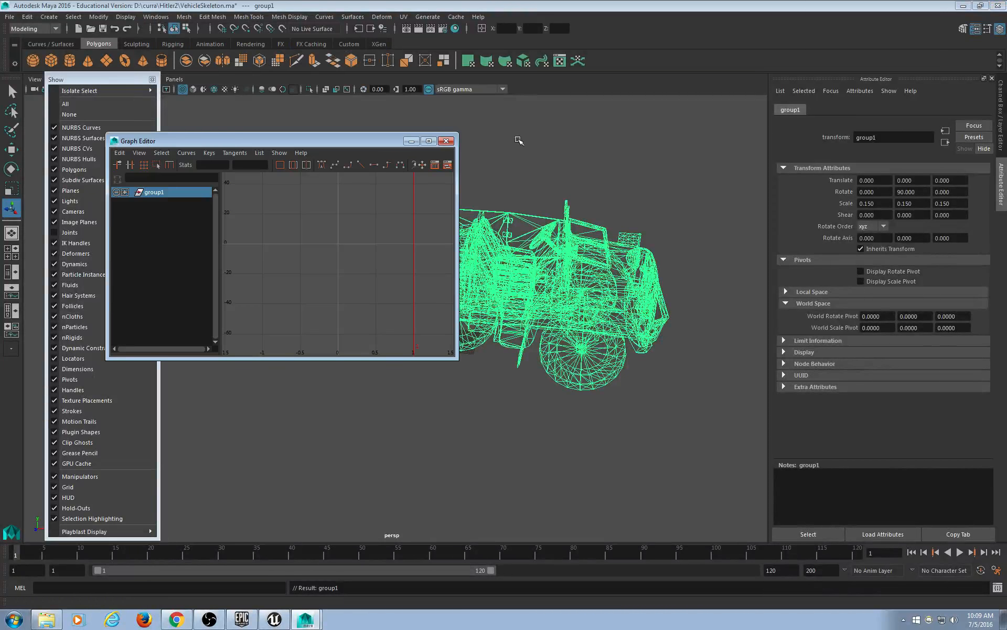
{"action": "left_click", "coordinate": [446, 140]}
Deselect the jeep and turn joint display back on in the viewport.
{"action": "left_click", "coordinate": [461, 425]}
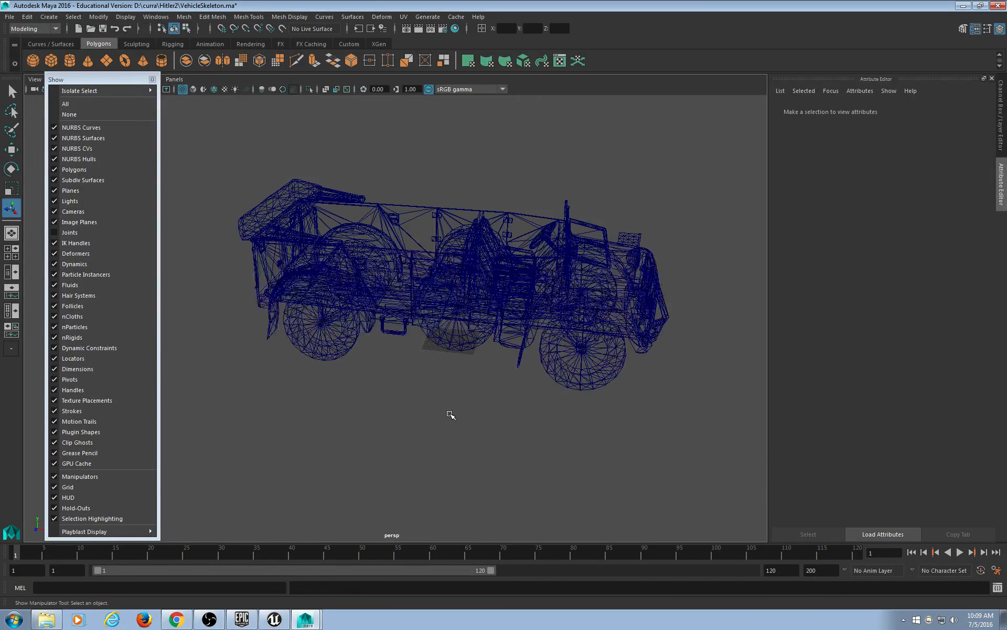
{"action": "left_click", "coordinate": [69, 232]}
{"action": "scroll", "coordinate": [399, 420], "scroll_direction": "up", "scroll_amount": 5}
{"action": "scroll", "coordinate": [341, 404], "scroll_direction": "up", "scroll_amount": 5}
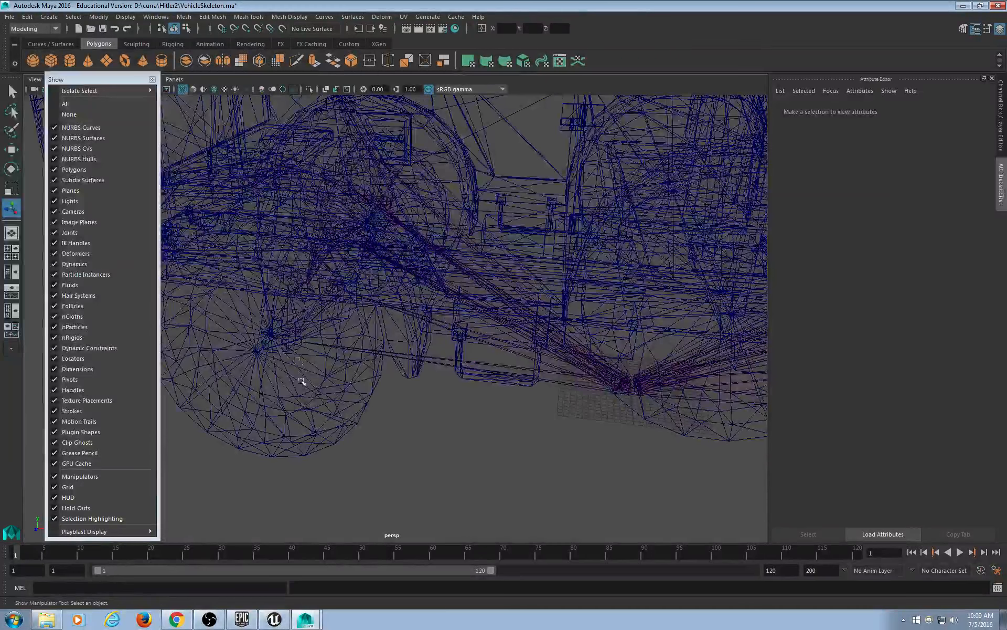
{"action": "scroll", "coordinate": [299, 378], "scroll_direction": "up", "scroll_amount": 6}
{"action": "scroll", "coordinate": [388, 375], "scroll_direction": "up", "scroll_amount": 2}
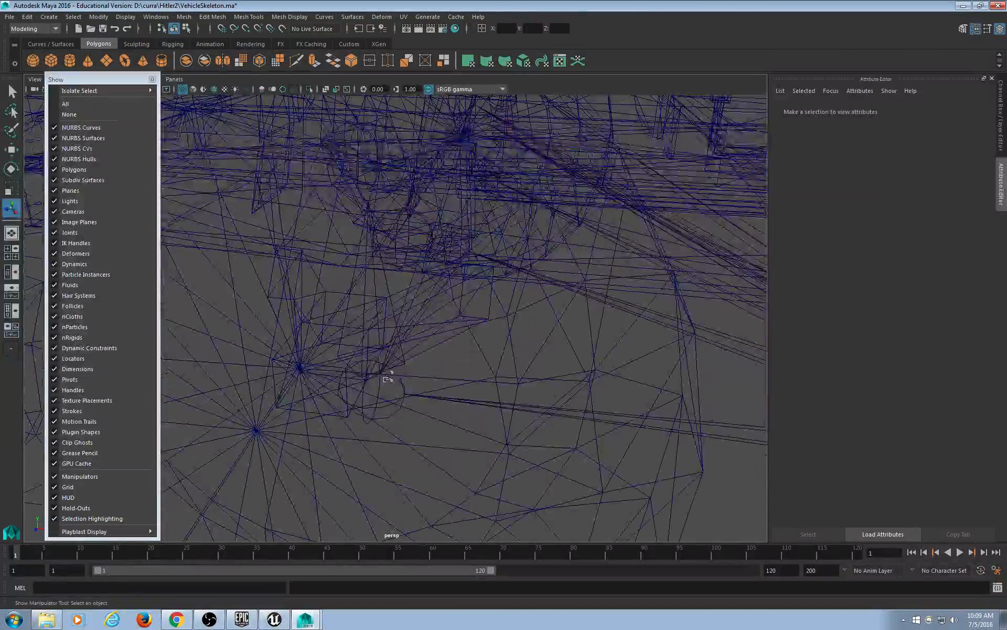
{"action": "left_click", "coordinate": [388, 375]}
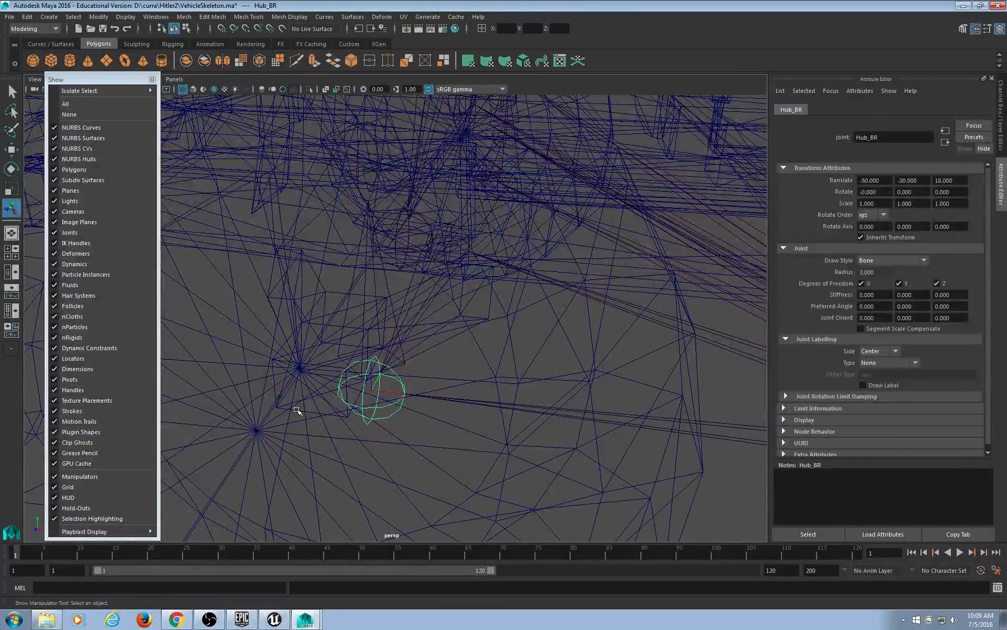
{"action": "scroll", "coordinate": [315, 415], "scroll_direction": "down", "scroll_amount": 10}
{"action": "scroll", "coordinate": [438, 412], "scroll_direction": "up", "scroll_amount": 5}
{"action": "key", "text": "w"}
{"action": "scroll", "coordinate": [410, 420], "scroll_direction": "up", "scroll_amount": 3}
{"action": "left_click_drag", "start_coordinate": [401, 421], "coordinate": [295, 356]}
{"action": "key", "text": "ctrl+z"}
{"action": "scroll", "coordinate": [459, 484], "scroll_direction": "down", "scroll_amount": 8}
{"action": "scroll", "coordinate": [459, 470], "scroll_direction": "down", "scroll_amount": 8}
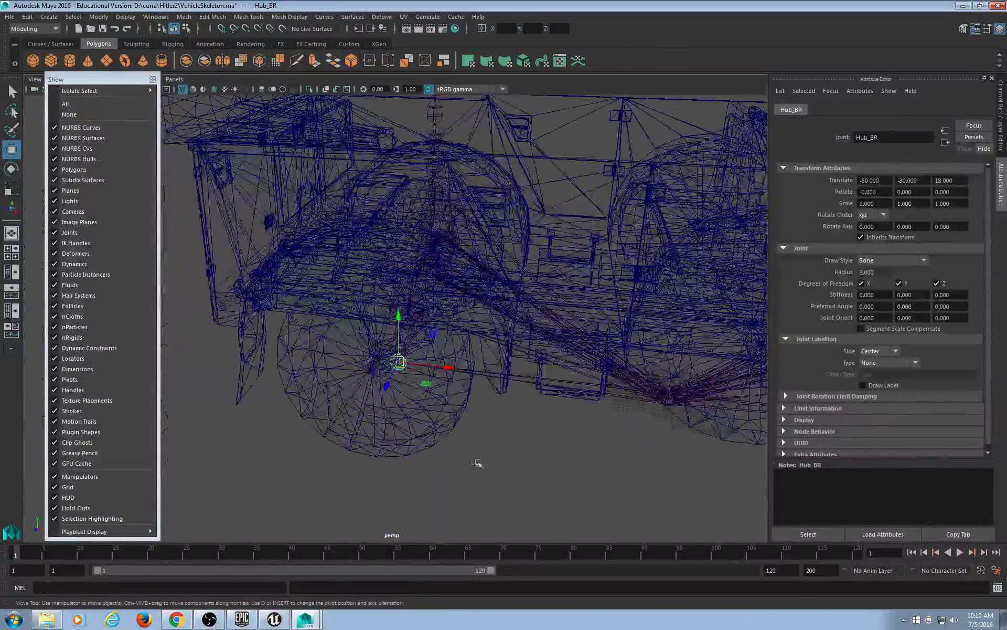
{"action": "mouse_move", "coordinate": [431, 428]}
{"action": "left_mouse_down", "text": "alt"}
{"action": "mouse_move", "coordinate": [420, 425]}
{"action": "mouse_move", "coordinate": [434, 434]}
{"action": "left_mouse_up", "text": "alt"}
{"action": "left_click", "coordinate": [432, 434]}
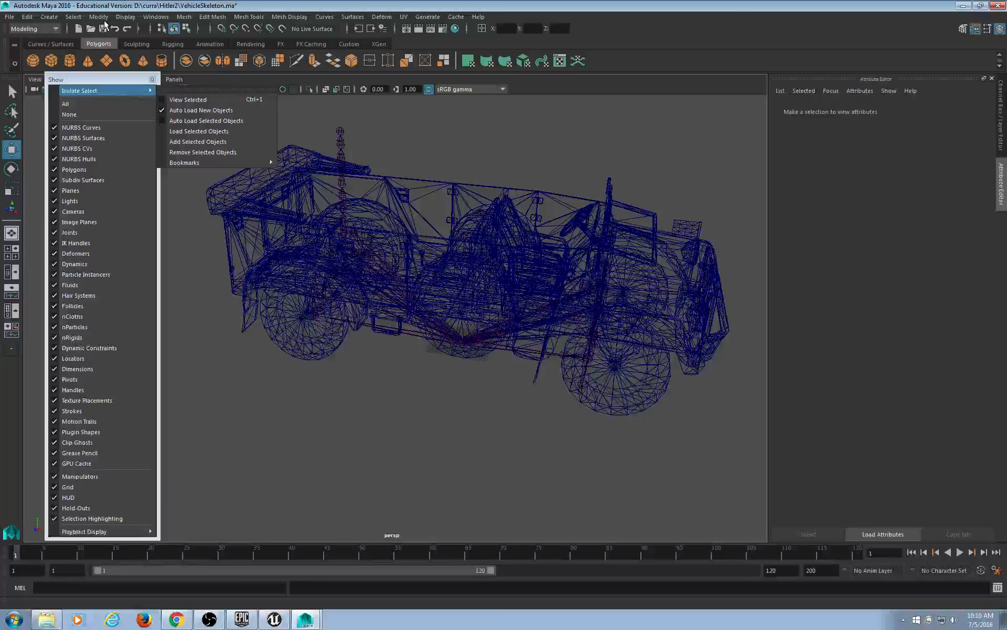
{"action": "left_click", "coordinate": [160, 17]}
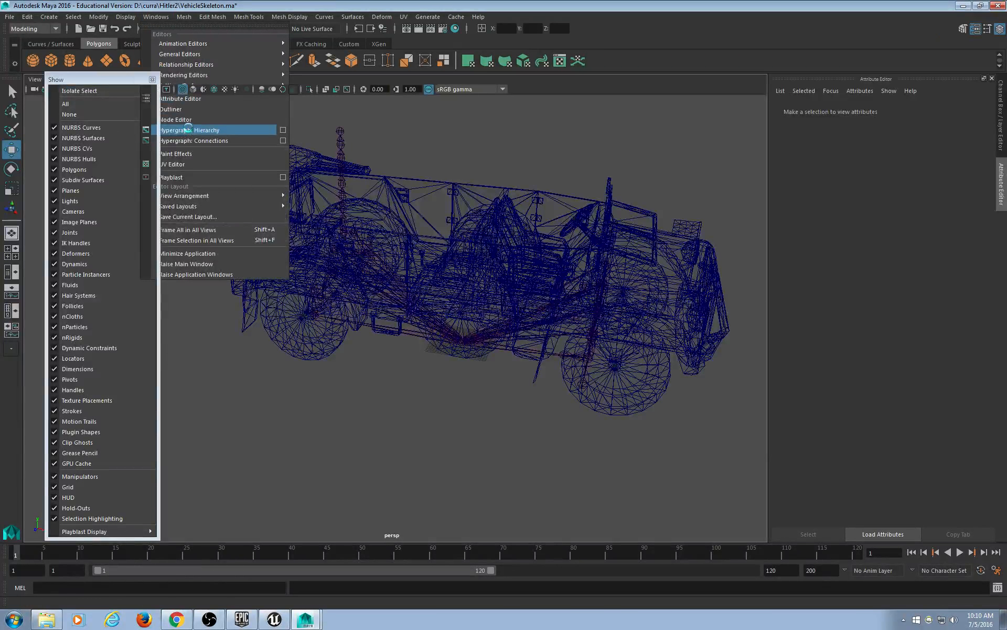
Open Hypergraph: Hierarchy, move it left, make it taller, and zoom in on the PhysWheel nodes.
{"action": "left_click", "coordinate": [189, 130]}
{"action": "left_click_drag", "start_coordinate": [472, 231], "coordinate": [151, 75]}
{"action": "left_click_drag", "start_coordinate": [223, 437], "coordinate": [207, 547]}
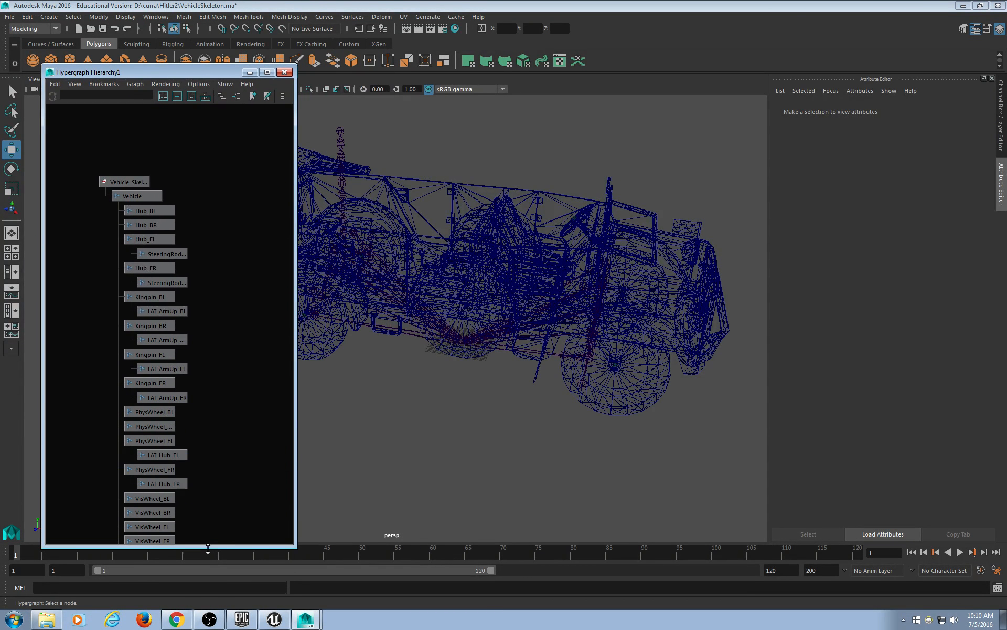
{"action": "scroll", "coordinate": [242, 361], "scroll_direction": "up", "scroll_amount": 2}
{"action": "scroll", "coordinate": [242, 360], "scroll_direction": "up", "scroll_amount": 5}
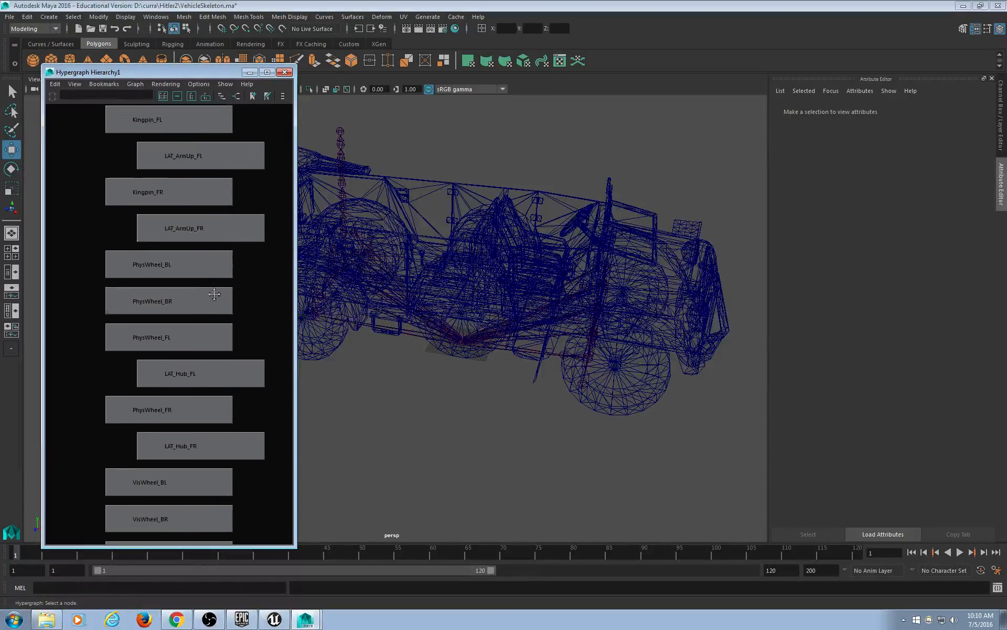
{"action": "scroll", "coordinate": [219, 301], "scroll_direction": "up", "scroll_amount": 1}
{"action": "middle_click_drag", "start_coordinate": [207, 280], "coordinate": [201, 309], "text": "alt"}
{"action": "scroll", "coordinate": [230, 328], "scroll_direction": "up", "scroll_amount": 2}
Select PhysWheel_FR and then PhysWheel_BL in the Hypergraph.
{"action": "left_click", "coordinate": [202, 307]}
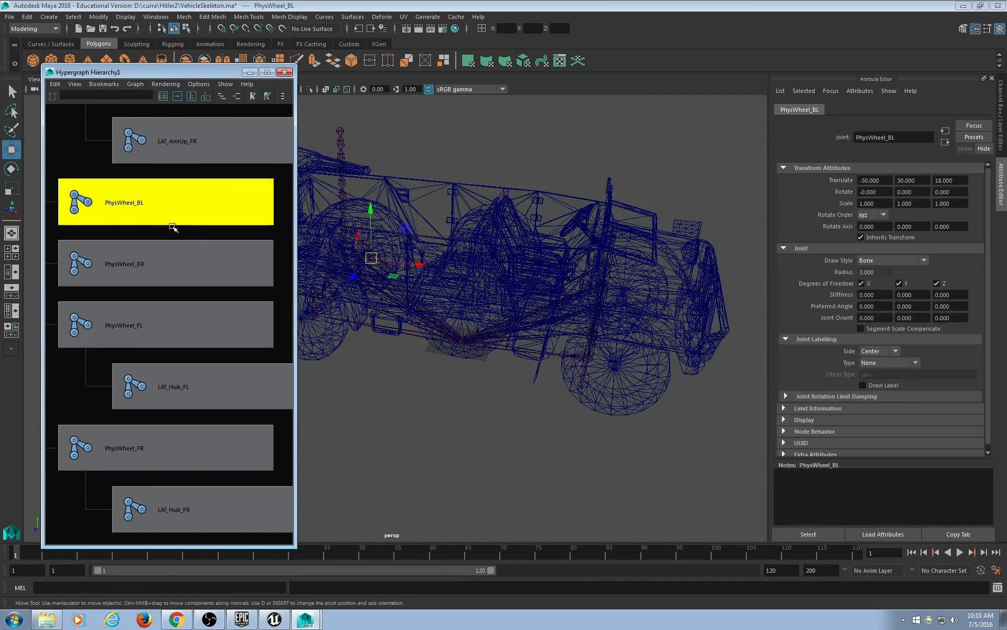
{"action": "left_click", "coordinate": [139, 435]}
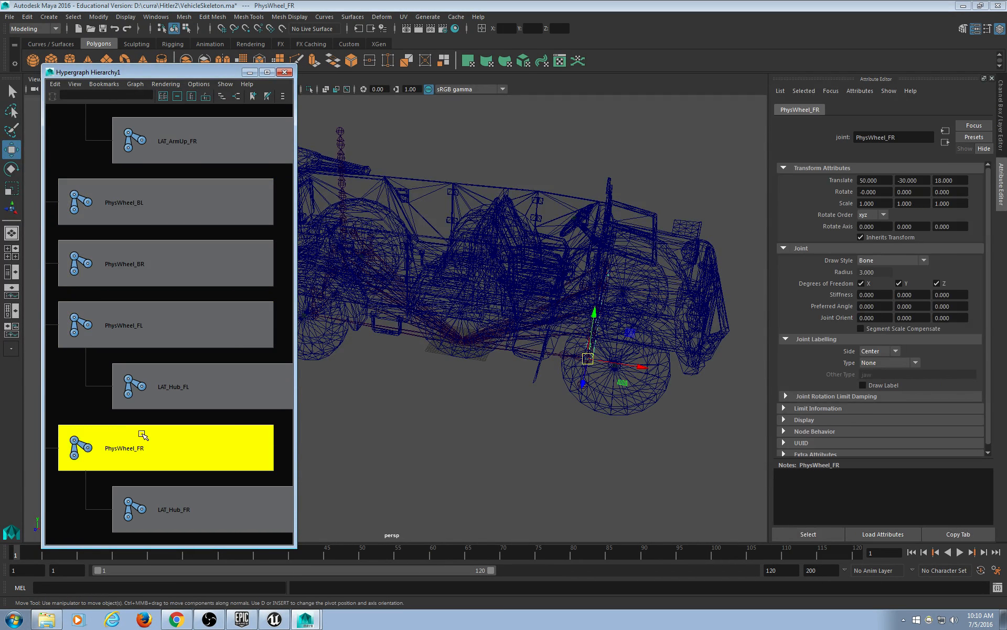
{"action": "left_click", "coordinate": [216, 207]}
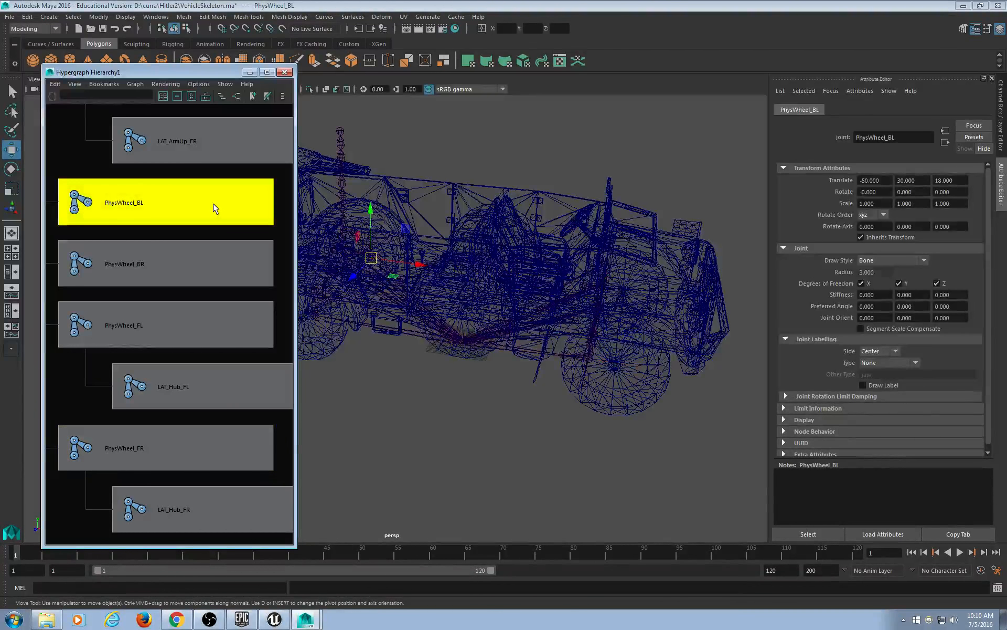
View PhysWheel_BL's input and output connections, then switch back to Scene Hierarchy.
{"action": "left_click", "coordinate": [222, 98]}
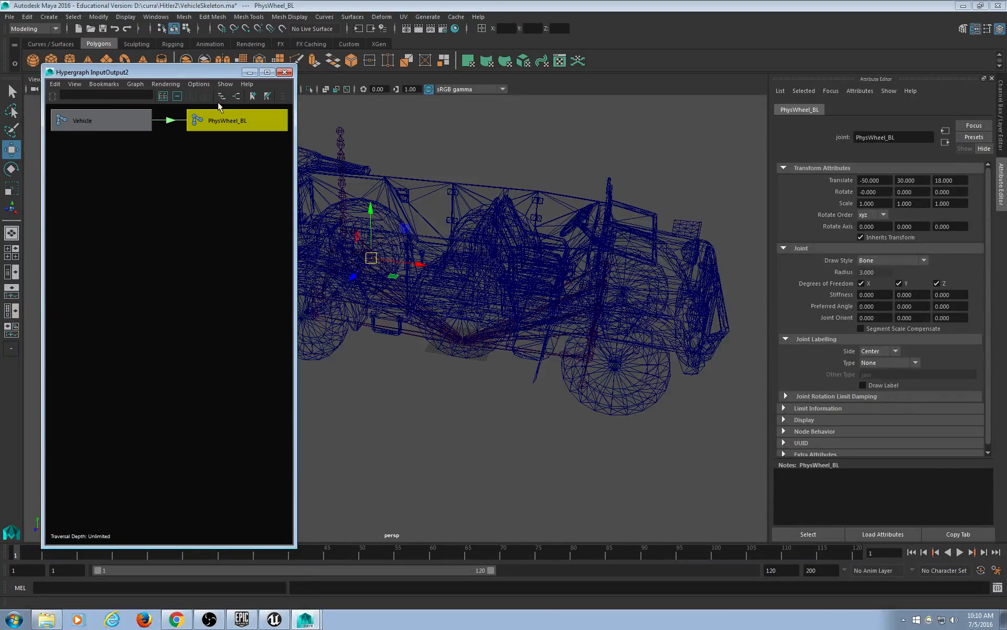
{"action": "left_click", "coordinate": [221, 98]}
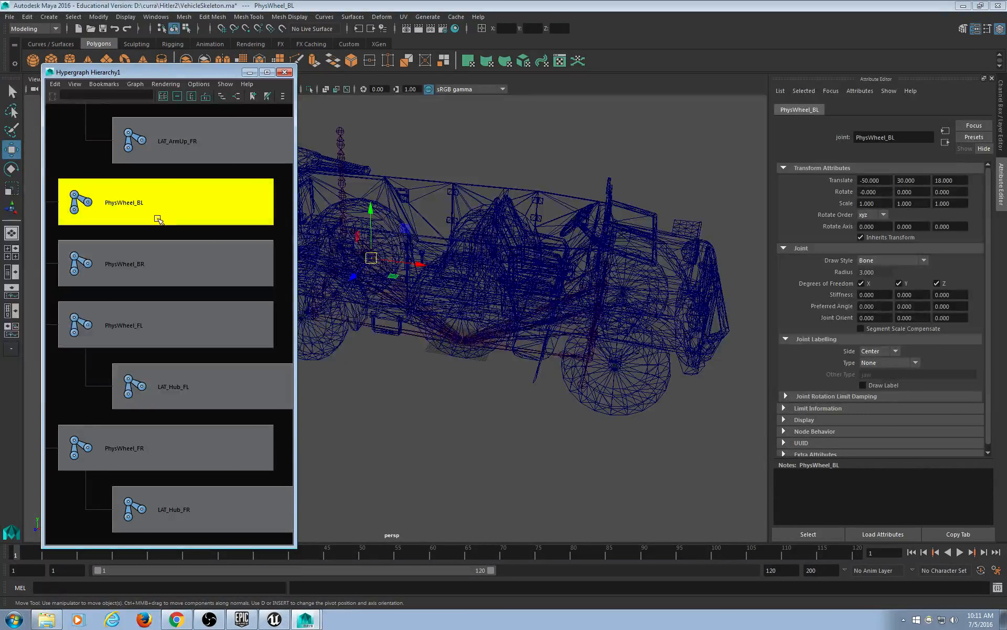
Point-snap the PhysWheel_FR joint onto the front-right wheel centre.
{"action": "left_click", "coordinate": [160, 265]}
{"action": "left_click", "coordinate": [160, 335]}
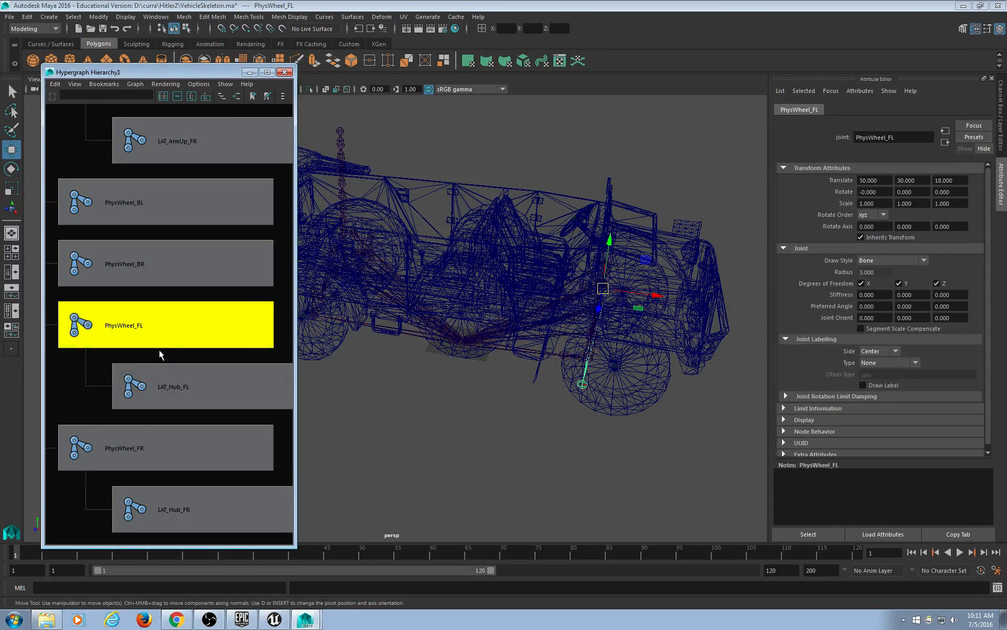
{"action": "left_click", "coordinate": [119, 433]}
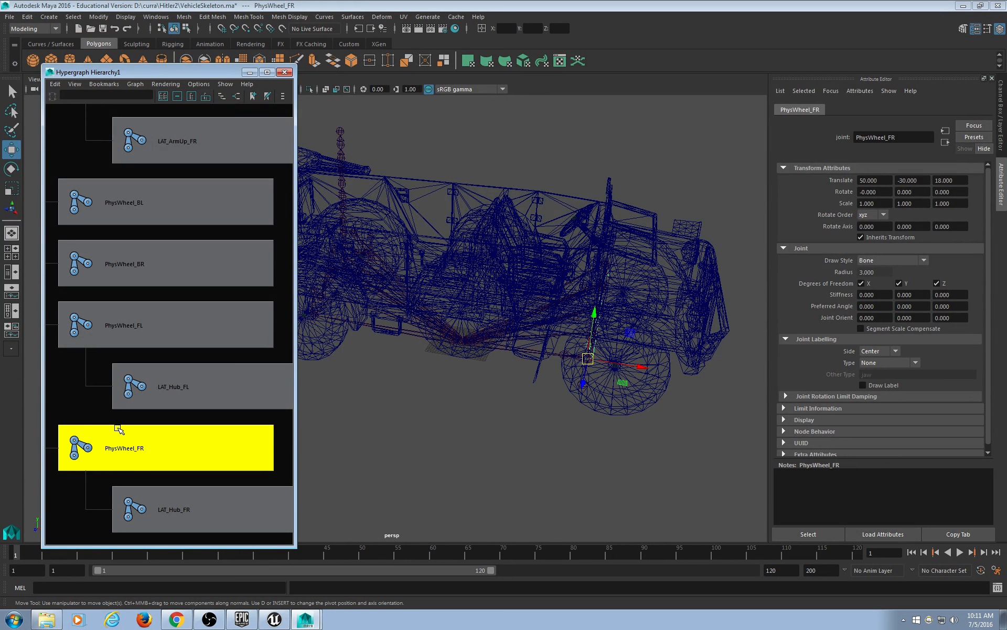
{"action": "right_click_drag", "start_coordinate": [392, 413], "coordinate": [547, 381], "text": "alt"}
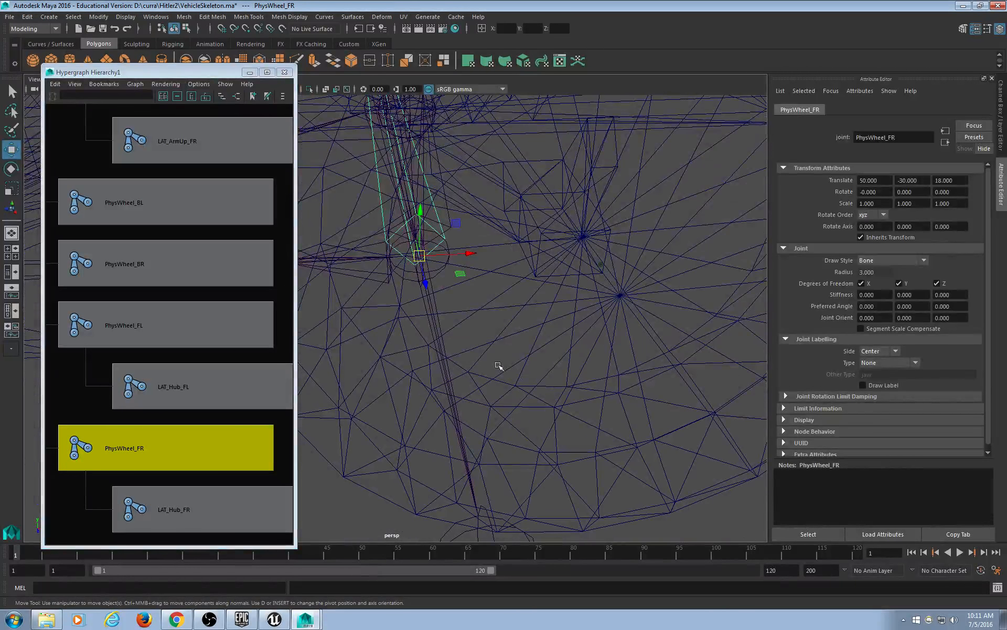
{"action": "key", "text": "v"}
{"action": "left_click_drag", "start_coordinate": [420, 255], "coordinate": [632, 310]}
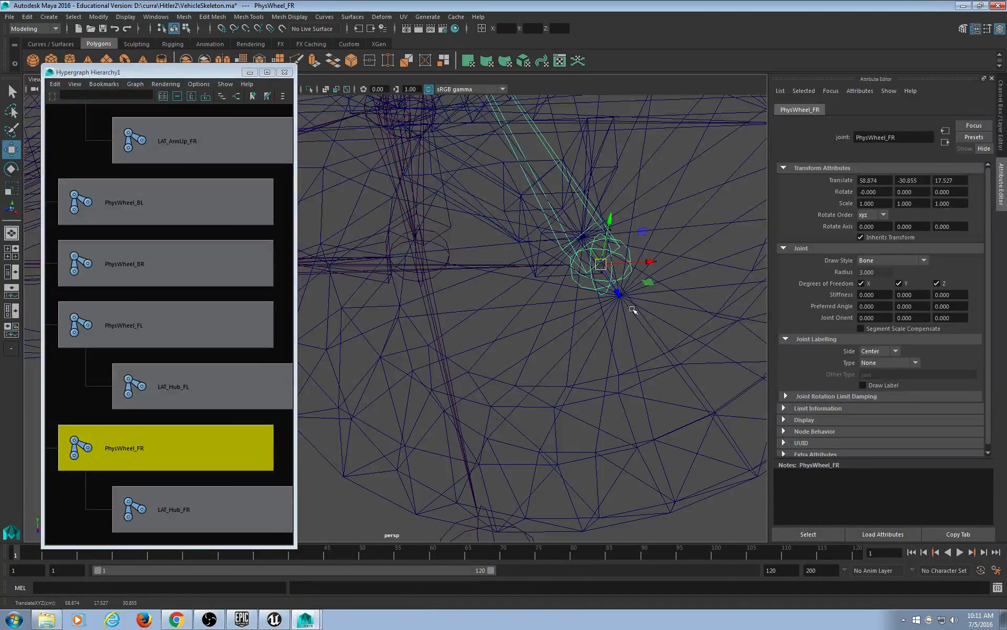
{"action": "scroll", "coordinate": [632, 310], "scroll_direction": "up", "scroll_amount": 5}
{"action": "middle_click_drag", "start_coordinate": [632, 310], "coordinate": [534, 350], "text": "alt"}
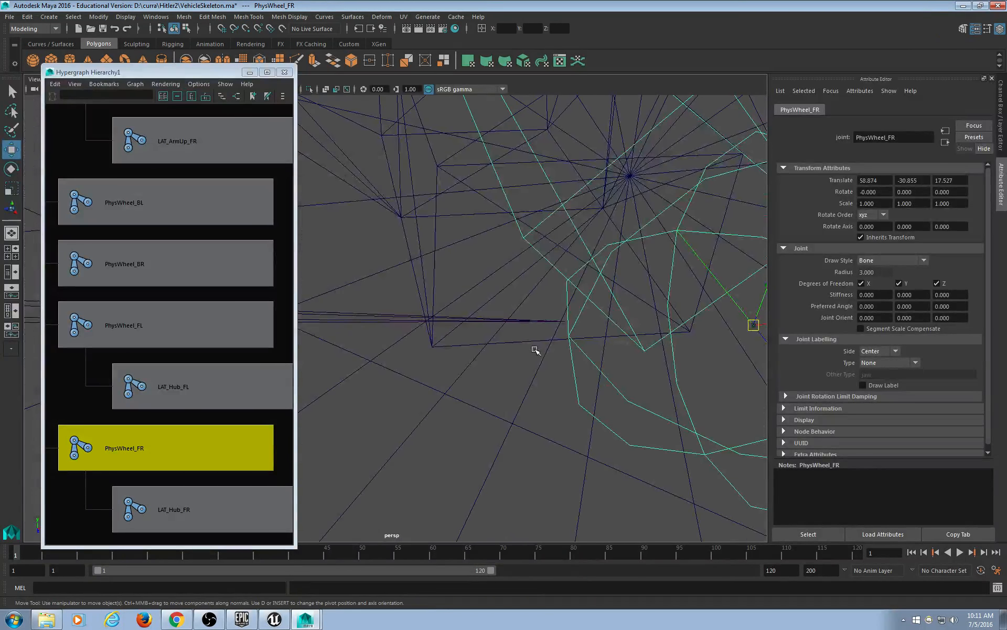
{"action": "scroll", "coordinate": [536, 349], "scroll_direction": "down", "scroll_amount": 8}
{"action": "left_click_drag", "start_coordinate": [537, 338], "coordinate": [355, 317], "text": "alt"}
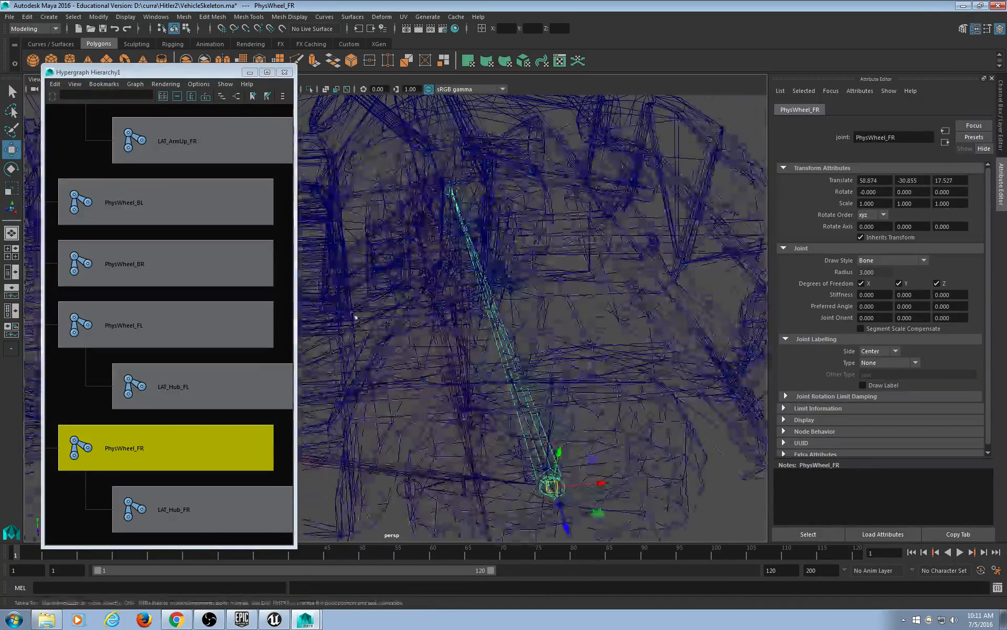
Move PhysWheel_FL onto the front-left wheel hub at 57.878, 30.623, 17.667.
{"action": "left_click", "coordinate": [207, 321]}
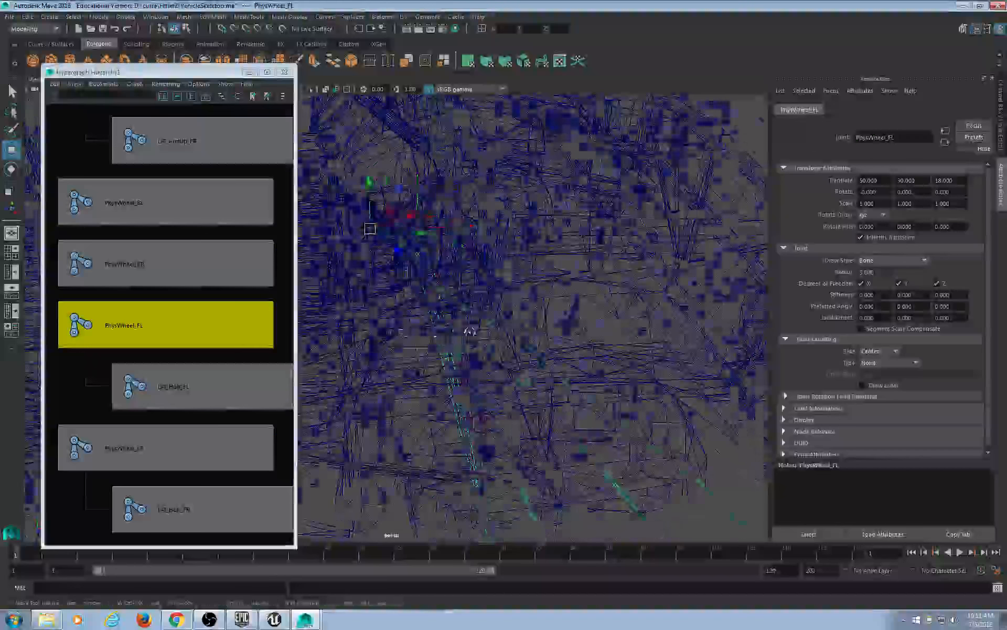
{"action": "left_click_drag", "start_coordinate": [470, 331], "coordinate": [645, 361], "text": "alt"}
{"action": "scroll", "coordinate": [503, 340], "scroll_direction": "up", "scroll_amount": 6}
{"action": "left_click_drag", "start_coordinate": [499, 336], "coordinate": [587, 383], "text": "alt"}
{"action": "scroll", "coordinate": [624, 381], "scroll_direction": "up", "scroll_amount": 5}
{"action": "left_click_drag", "start_coordinate": [663, 379], "coordinate": [665, 369], "text": "alt"}
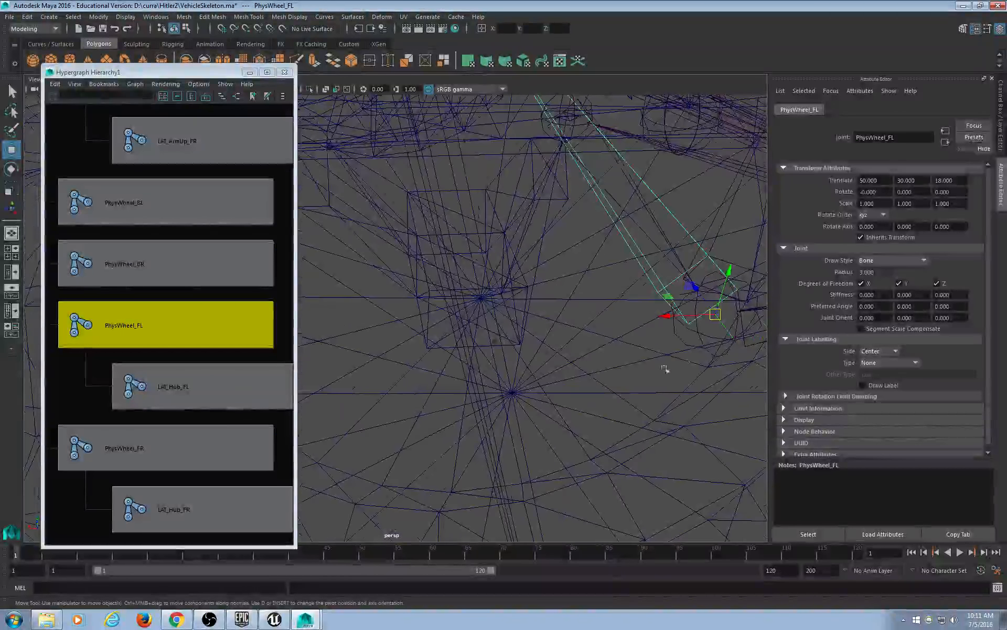
{"action": "left_click_drag", "start_coordinate": [711, 317], "coordinate": [498, 336]}
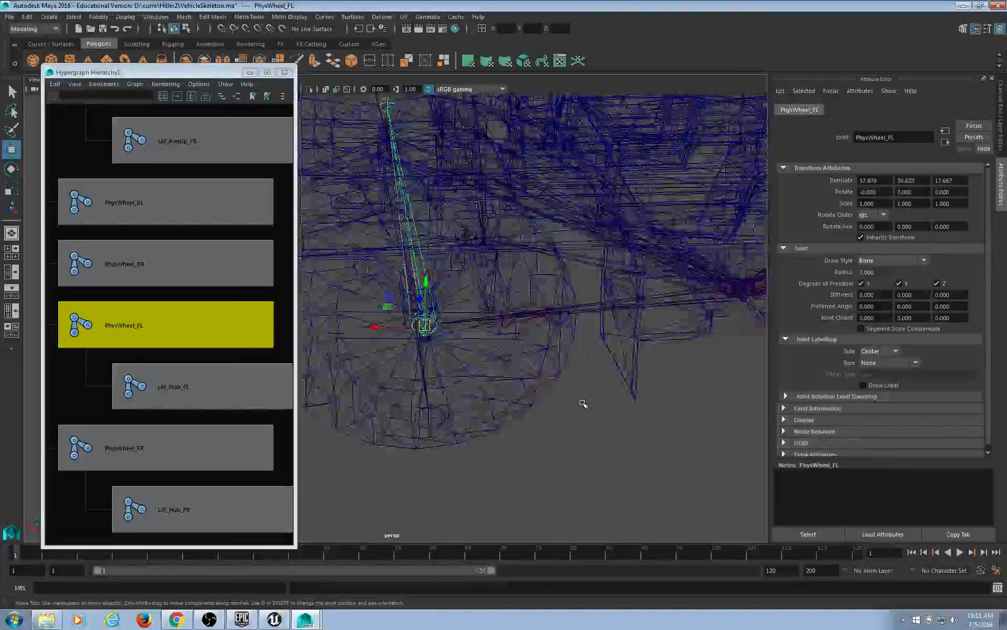
{"action": "left_click_drag", "start_coordinate": [583, 403], "coordinate": [633, 379], "text": "alt"}
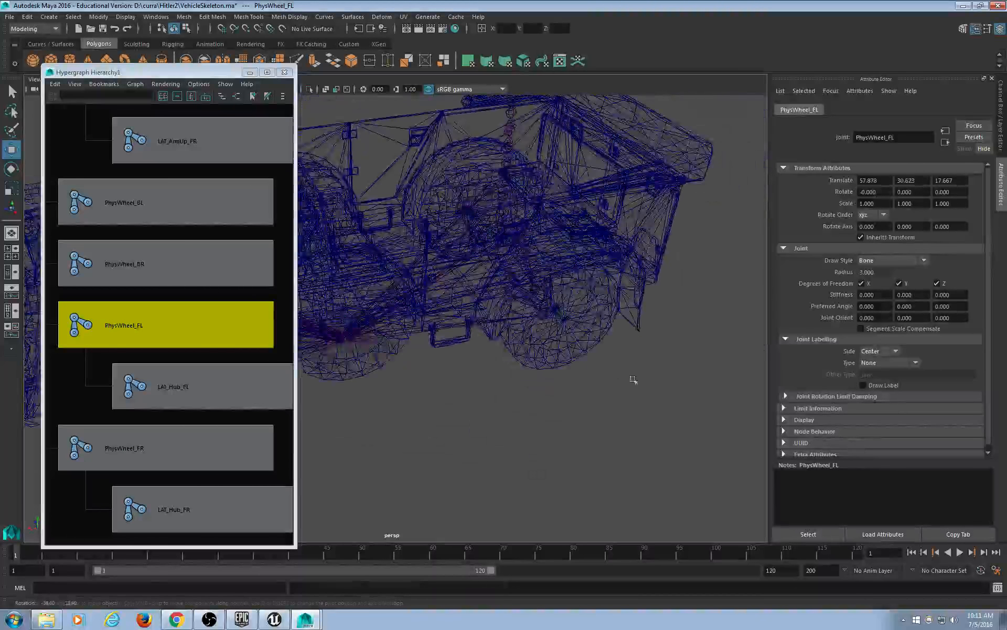
{"action": "right_click_drag", "start_coordinate": [633, 379], "coordinate": [350, 383], "text": "alt"}
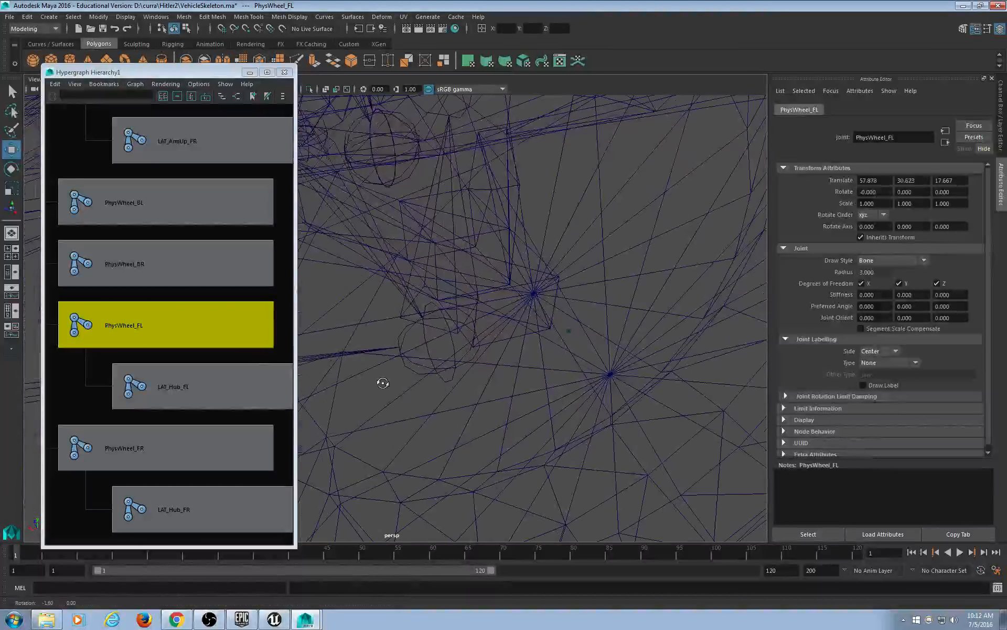
Move PhysWheel_BL onto the back-left wheel hub at -55.057, 30.703, 17.673.
{"action": "left_click", "coordinate": [215, 276]}
{"action": "left_click", "coordinate": [203, 199]}
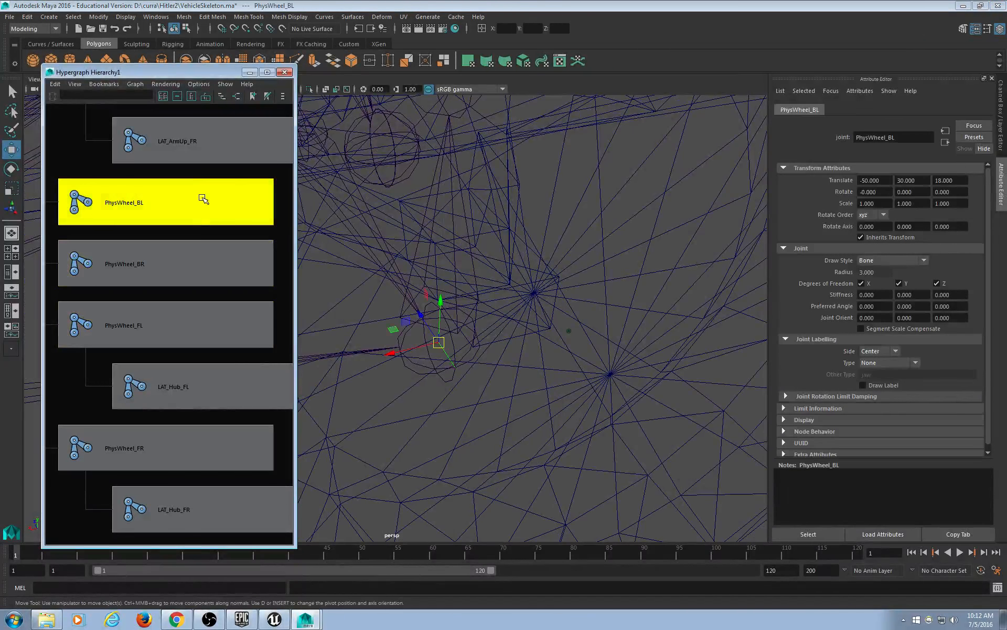
{"action": "left_click_drag", "start_coordinate": [439, 343], "coordinate": [572, 343]}
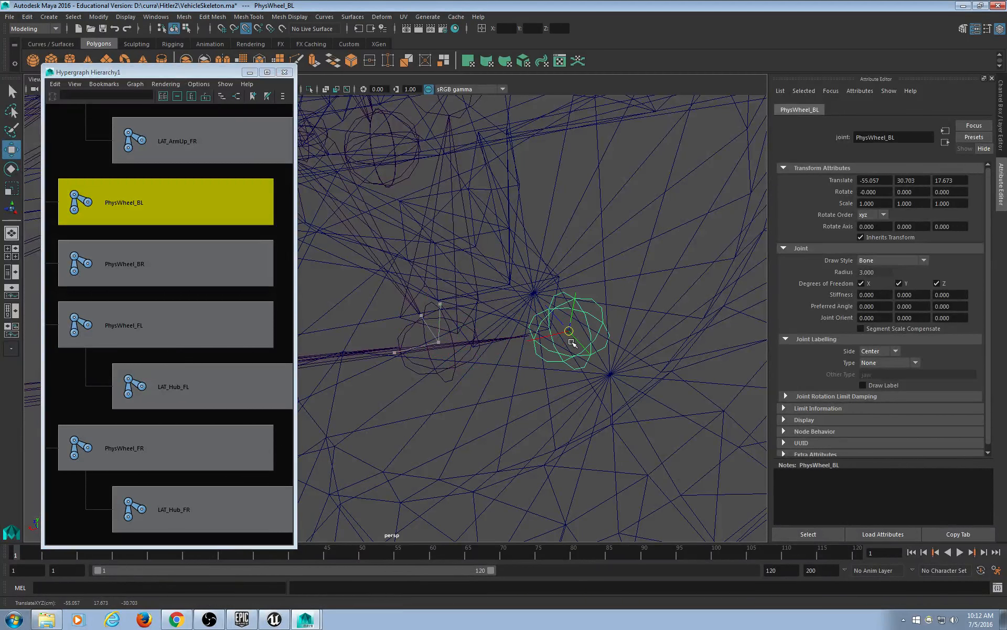
{"action": "scroll", "coordinate": [608, 442], "scroll_direction": "down", "scroll_amount": 5}
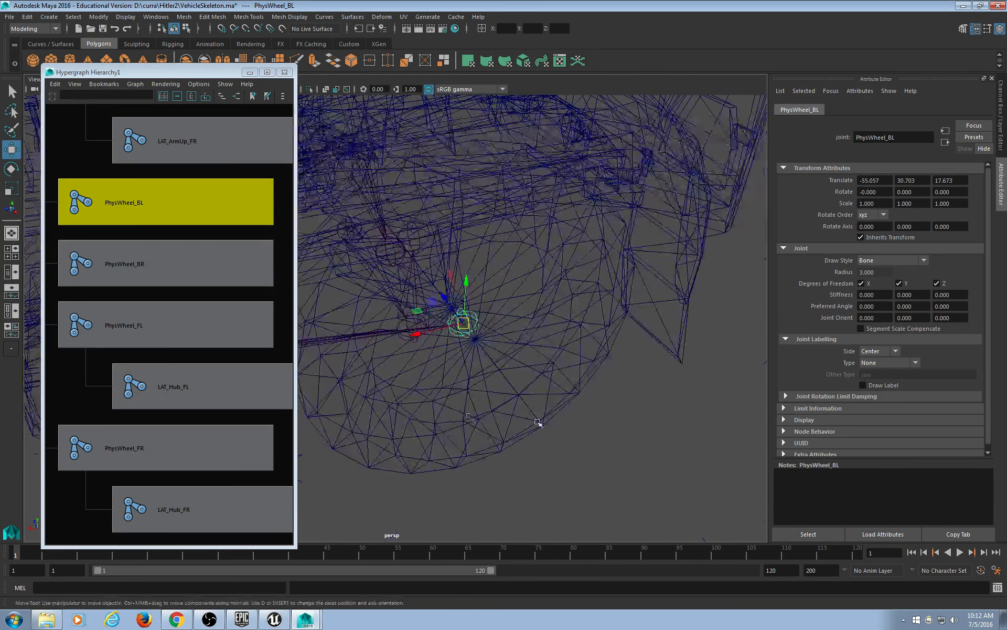
{"action": "left_click_drag", "start_coordinate": [417, 413], "coordinate": [572, 404], "text": "alt"}
{"action": "scroll", "coordinate": [556, 415], "scroll_direction": "down", "scroll_amount": 4}
Move PhysWheel_BR onto the back-right wheel hub at -54.020, -30.776, 17.533.
{"action": "middle_click_drag", "start_coordinate": [551, 416], "coordinate": [671, 370], "text": "alt"}
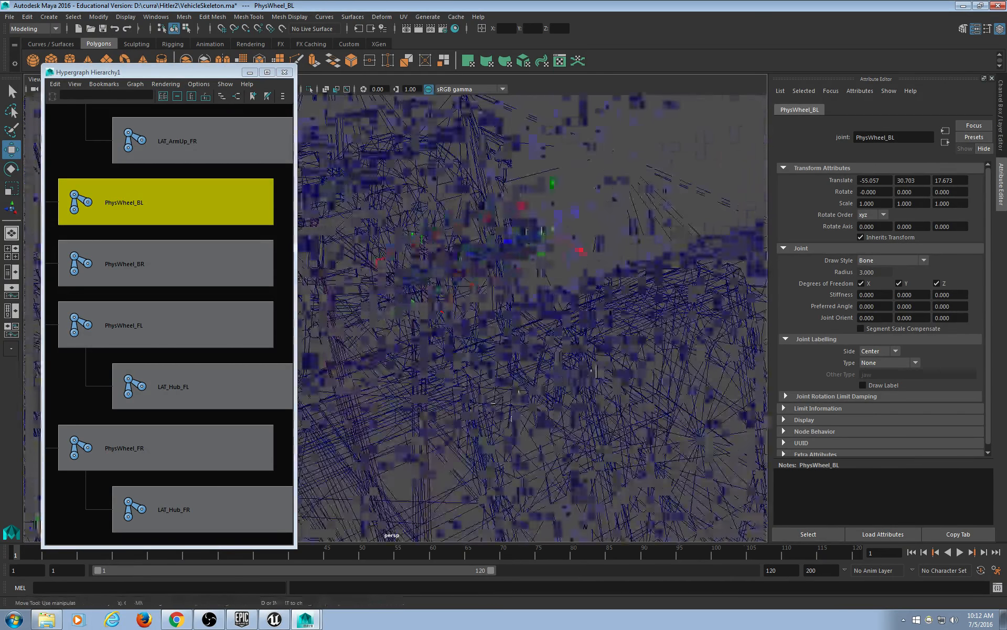
{"action": "left_click_drag", "start_coordinate": [671, 370], "coordinate": [382, 353], "text": "alt"}
{"action": "scroll", "coordinate": [548, 378], "scroll_direction": "up", "scroll_amount": 3}
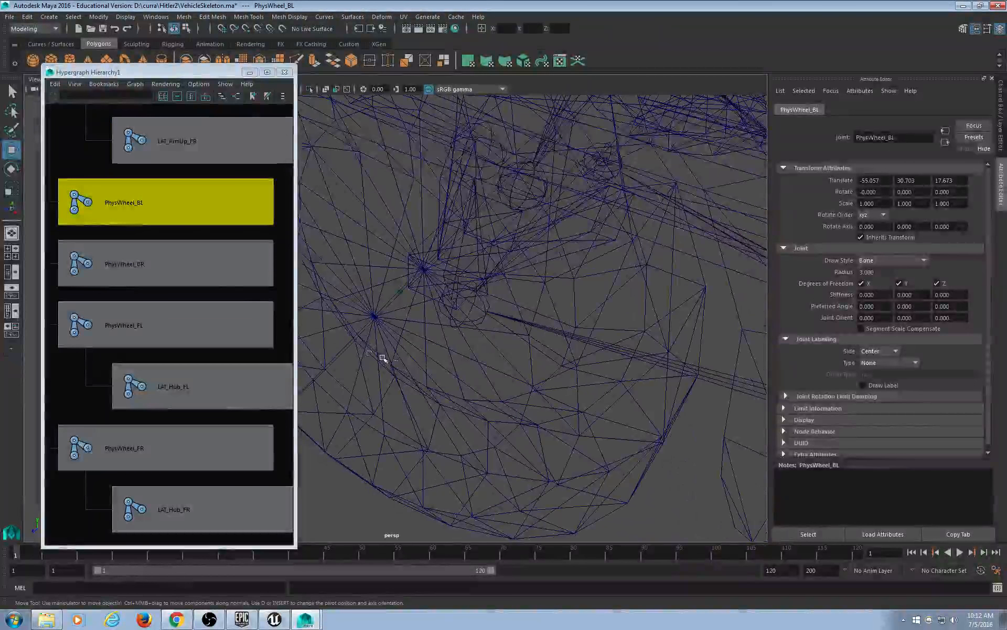
{"action": "left_click", "coordinate": [203, 270]}
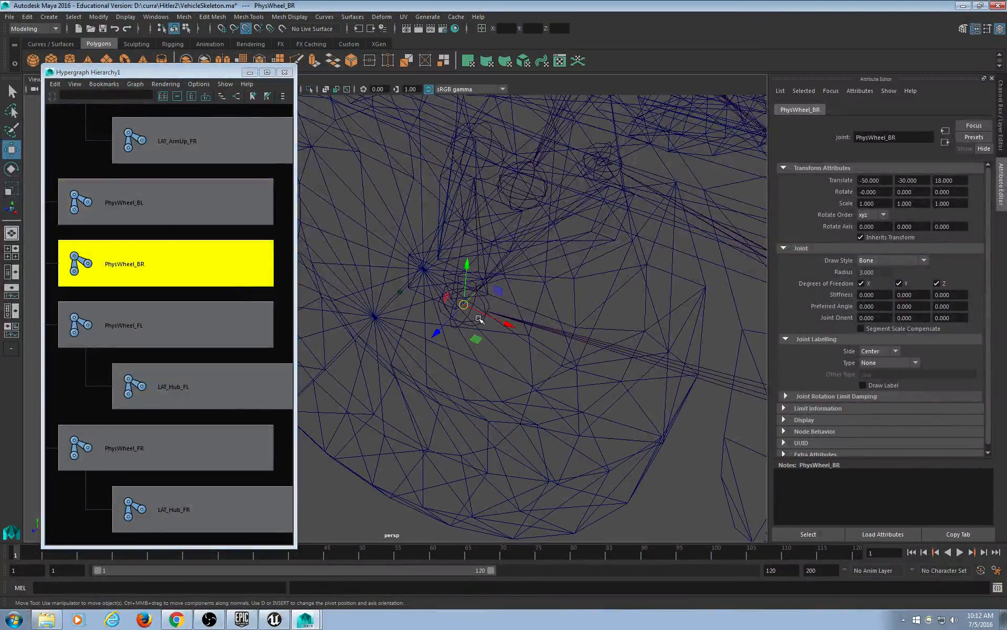
{"action": "left_click_drag", "start_coordinate": [487, 348], "coordinate": [389, 326]}
Select PhysWheel_FL and orbit around the front-left wheel to inspect it.
{"action": "left_click", "coordinate": [199, 324]}
{"action": "scroll", "coordinate": [488, 351], "scroll_direction": "down", "scroll_amount": 10}
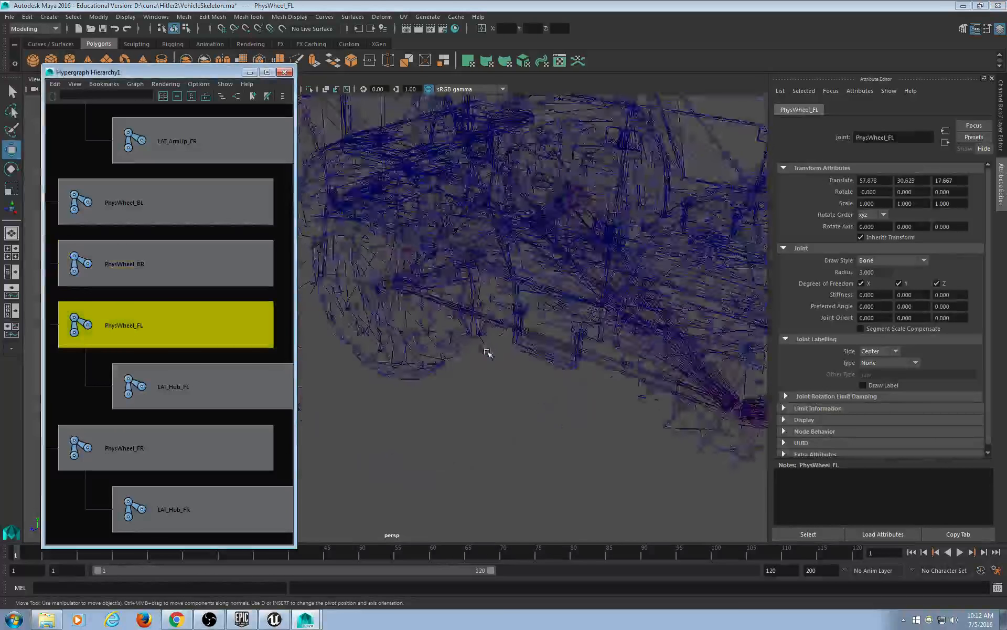
{"action": "middle_click_drag", "start_coordinate": [682, 397], "coordinate": [536, 379], "text": "alt"}
{"action": "scroll", "coordinate": [535, 379], "scroll_direction": "up", "scroll_amount": 5}
{"action": "left_click_drag", "start_coordinate": [536, 379], "coordinate": [427, 371], "text": "alt"}
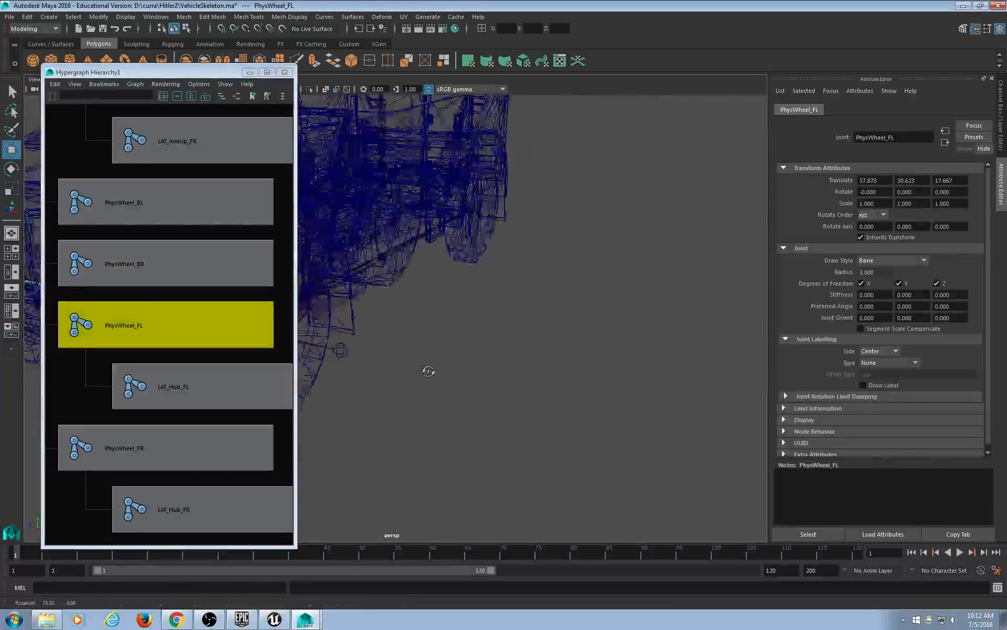
{"action": "middle_click_drag", "start_coordinate": [427, 371], "coordinate": [580, 387], "text": "alt"}
{"action": "scroll", "coordinate": [583, 414], "scroll_direction": "up", "scroll_amount": 7}
{"action": "middle_click_drag", "start_coordinate": [585, 425], "coordinate": [425, 391], "text": "alt"}
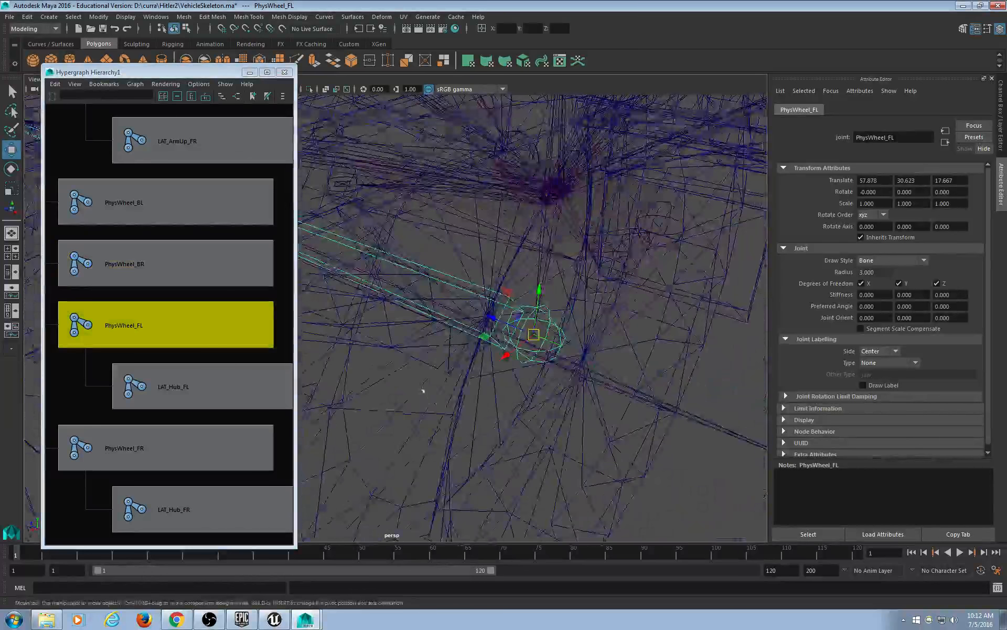
{"action": "scroll", "coordinate": [515, 422], "scroll_direction": "up", "scroll_amount": 3}
{"action": "scroll", "coordinate": [517, 421], "scroll_direction": "down", "scroll_amount": 8}
{"action": "left_click_drag", "start_coordinate": [510, 420], "coordinate": [416, 440], "text": "alt"}
{"action": "middle_click_drag", "start_coordinate": [415, 440], "coordinate": [511, 441], "text": "alt"}
{"action": "scroll", "coordinate": [472, 419], "scroll_direction": "down", "scroll_amount": 5}
Check the PhysWheel_FL joint from side and close-up views of the front wheel.
{"action": "left_click_drag", "start_coordinate": [455, 408], "coordinate": [508, 384], "text": "alt"}
{"action": "scroll", "coordinate": [439, 369], "scroll_direction": "up", "scroll_amount": 8}
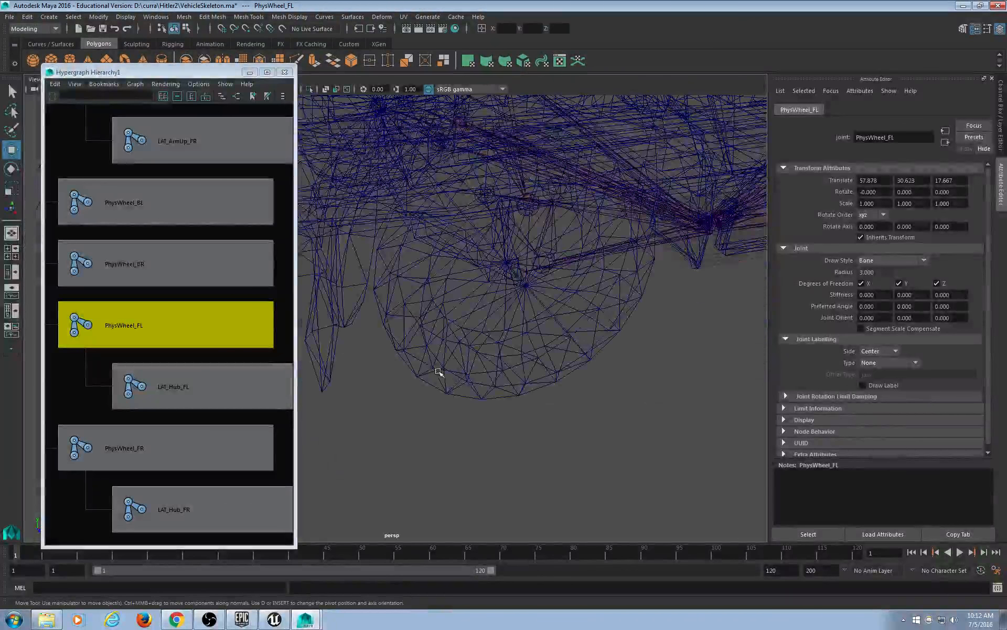
{"action": "left_click_drag", "start_coordinate": [439, 369], "coordinate": [409, 420], "text": "alt"}
{"action": "scroll", "coordinate": [401, 428], "scroll_direction": "up", "scroll_amount": 5}
{"action": "scroll", "coordinate": [427, 410], "scroll_direction": "down", "scroll_amount": 4}
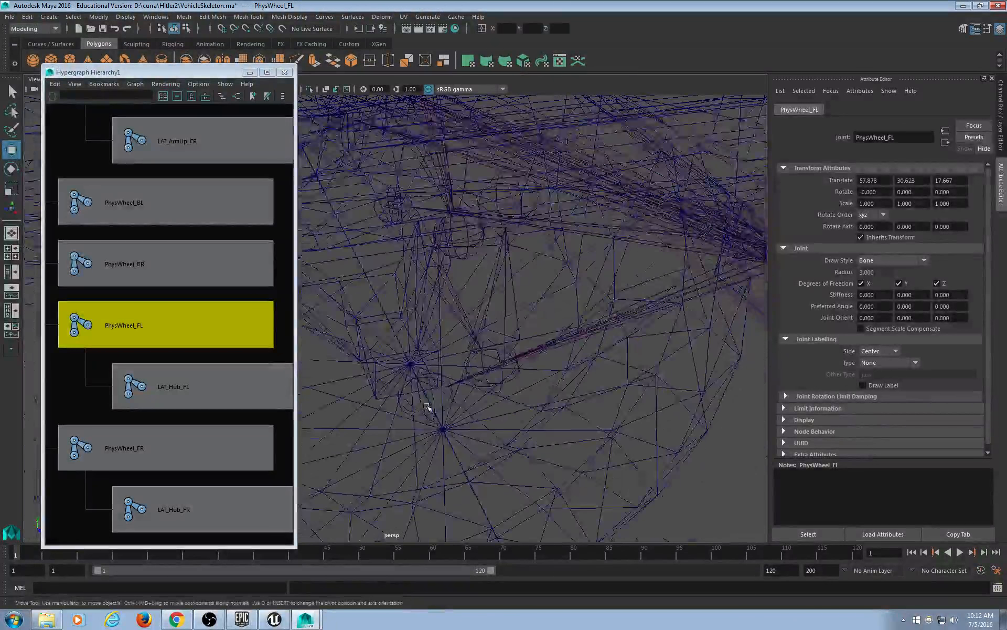
{"action": "scroll", "coordinate": [490, 440], "scroll_direction": "down", "scroll_amount": 2}
{"action": "scroll", "coordinate": [493, 419], "scroll_direction": "down", "scroll_amount": 3}
{"action": "left_click_drag", "start_coordinate": [499, 405], "coordinate": [483, 366], "text": "alt"}
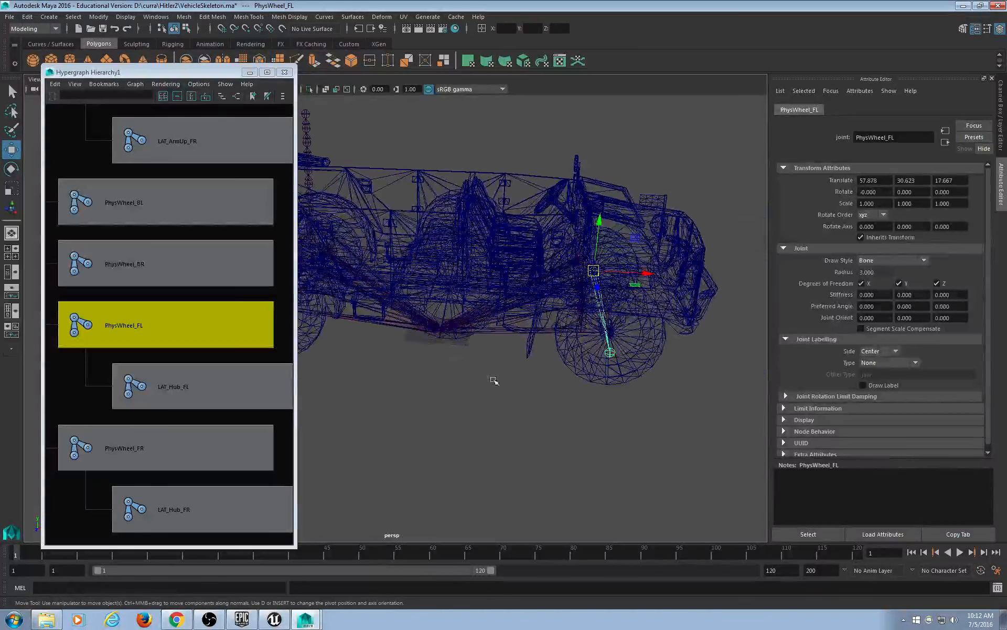
{"action": "scroll", "coordinate": [483, 367], "scroll_direction": "up", "scroll_amount": 3}
{"action": "middle_click_drag", "start_coordinate": [592, 383], "coordinate": [275, 358], "text": "alt"}
{"action": "left_click_drag", "start_coordinate": [378, 360], "coordinate": [556, 374], "text": "alt"}
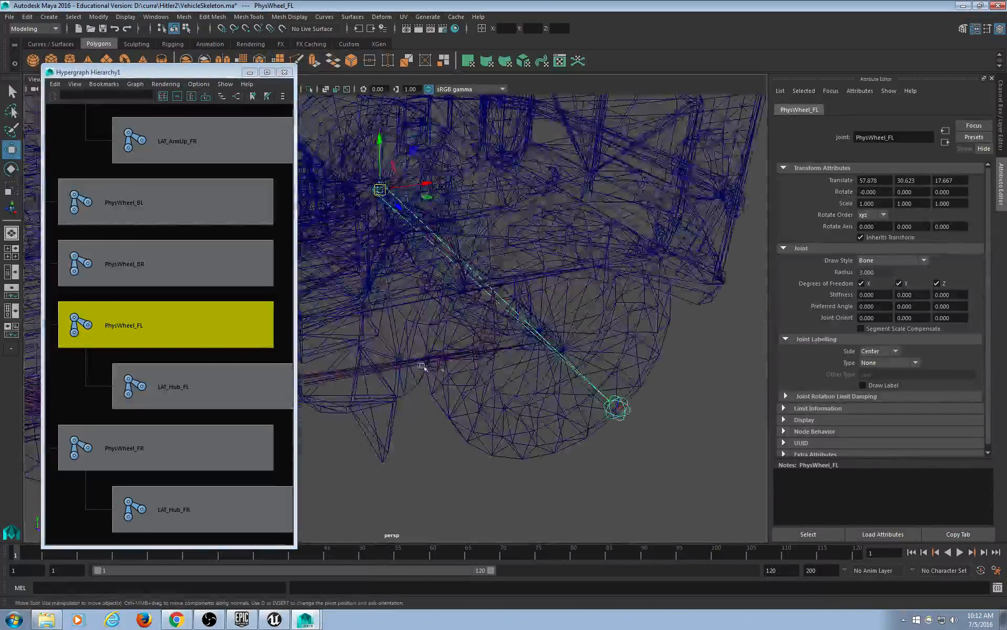
{"action": "scroll", "coordinate": [571, 378], "scroll_direction": "up", "scroll_amount": 5}
{"action": "middle_click_drag", "start_coordinate": [571, 378], "coordinate": [390, 353], "text": "alt"}
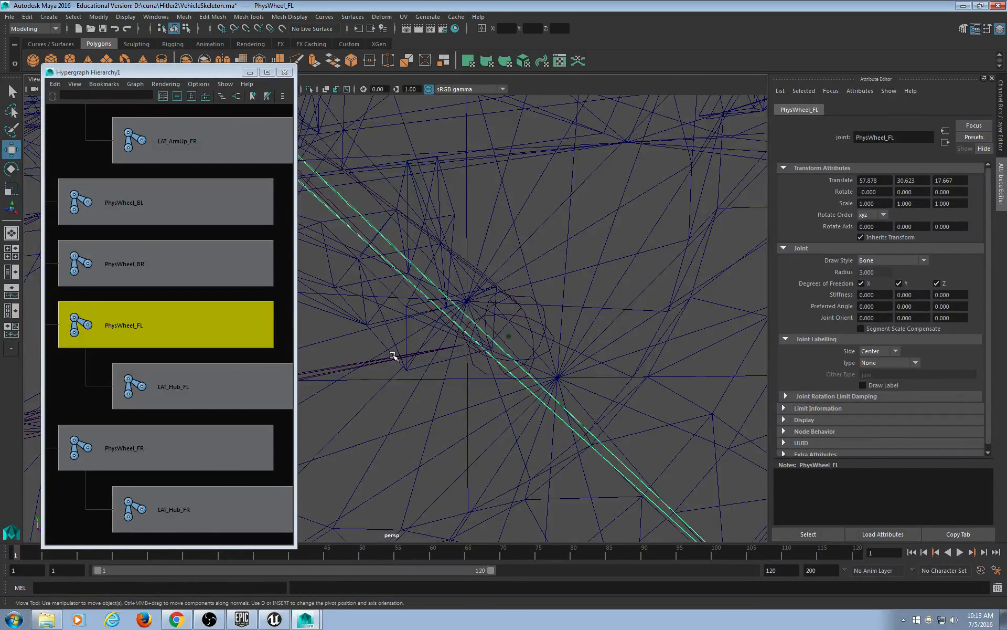
Orbit and pan around the wireframe jeep to view the front-left wheel joint.
{"action": "right_click_drag", "start_coordinate": [632, 261], "coordinate": [553, 293], "text": "alt"}
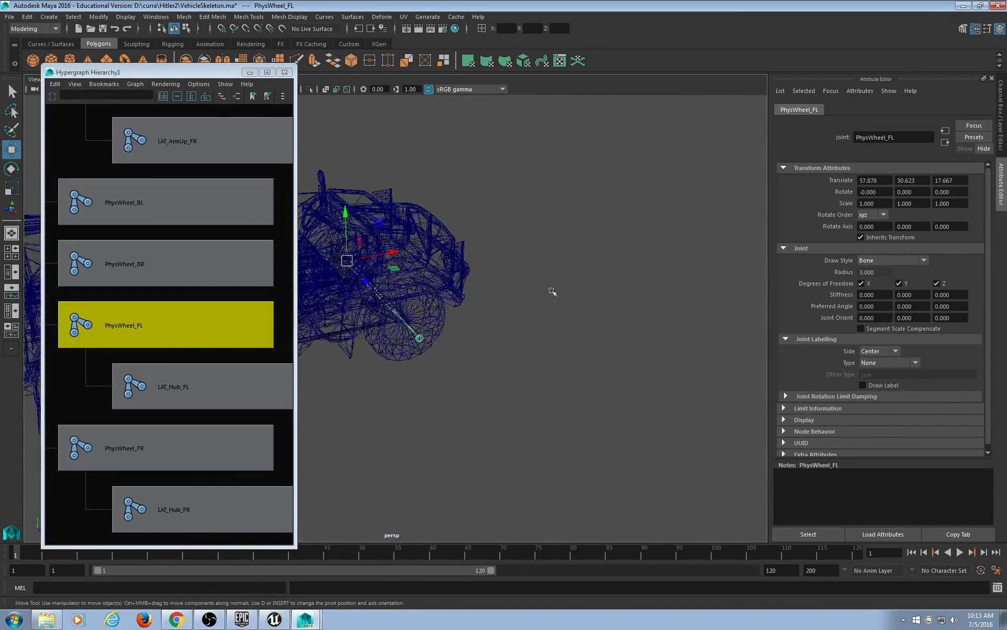
{"action": "middle_click_drag", "start_coordinate": [385, 341], "coordinate": [593, 348], "text": "alt"}
{"action": "left_click_drag", "start_coordinate": [594, 348], "coordinate": [510, 371], "text": "alt"}
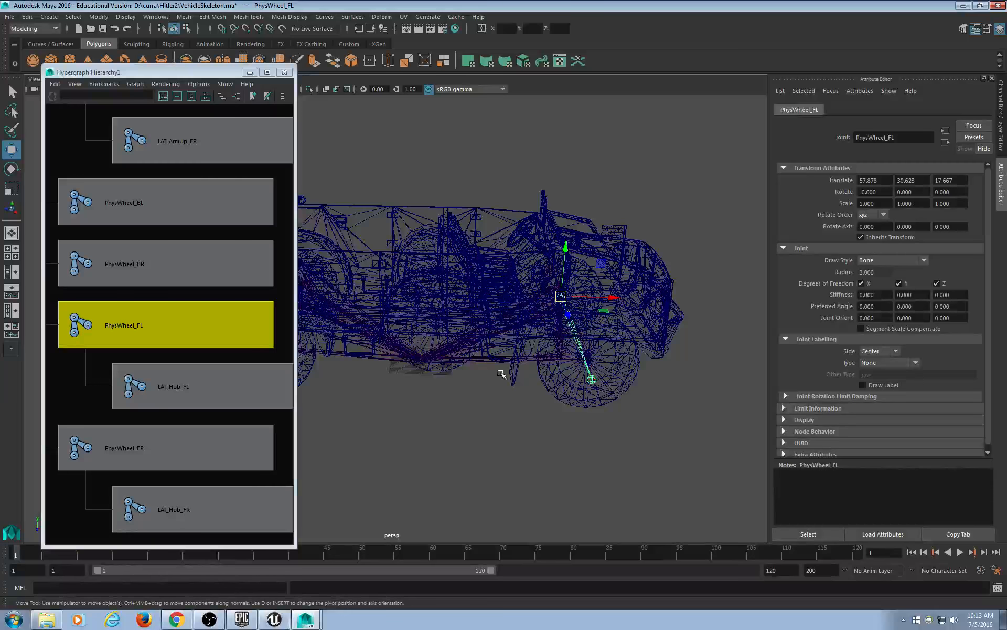
{"action": "middle_click_drag", "start_coordinate": [661, 429], "coordinate": [578, 423], "text": "alt"}
{"action": "left_click_drag", "start_coordinate": [572, 423], "coordinate": [592, 424], "text": "alt"}
{"action": "right_click_drag", "start_coordinate": [592, 424], "coordinate": [647, 423], "text": "alt"}
{"action": "middle_click_drag", "start_coordinate": [647, 423], "coordinate": [496, 411], "text": "alt"}
{"action": "scroll", "coordinate": [509, 433], "scroll_direction": "up", "scroll_amount": 5}
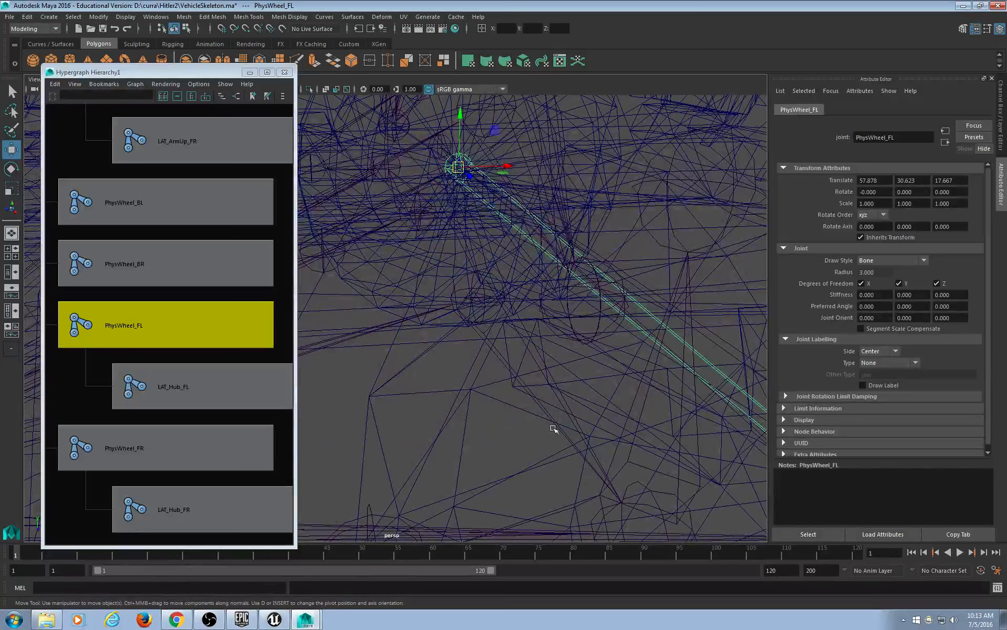
{"action": "left_click_drag", "start_coordinate": [607, 411], "coordinate": [519, 381], "text": "alt"}
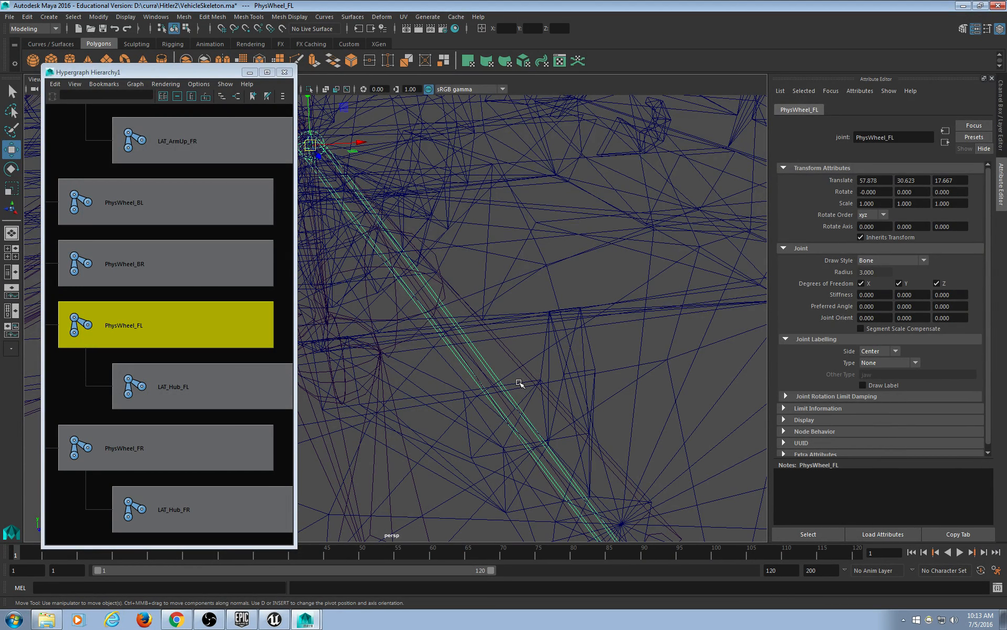
{"action": "scroll", "coordinate": [521, 378], "scroll_direction": "down", "scroll_amount": 3}
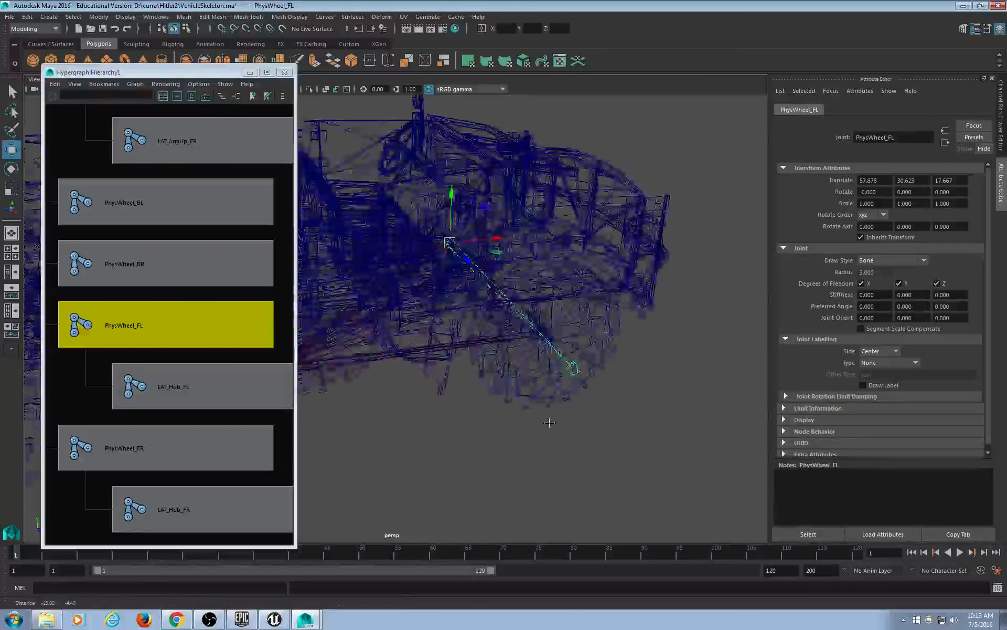
{"action": "middle_click_drag", "start_coordinate": [550, 422], "coordinate": [587, 421], "text": "alt"}
{"action": "left_click_drag", "start_coordinate": [588, 421], "coordinate": [560, 434], "text": "alt"}
{"action": "middle_click_drag", "start_coordinate": [560, 433], "coordinate": [602, 427], "text": "alt"}
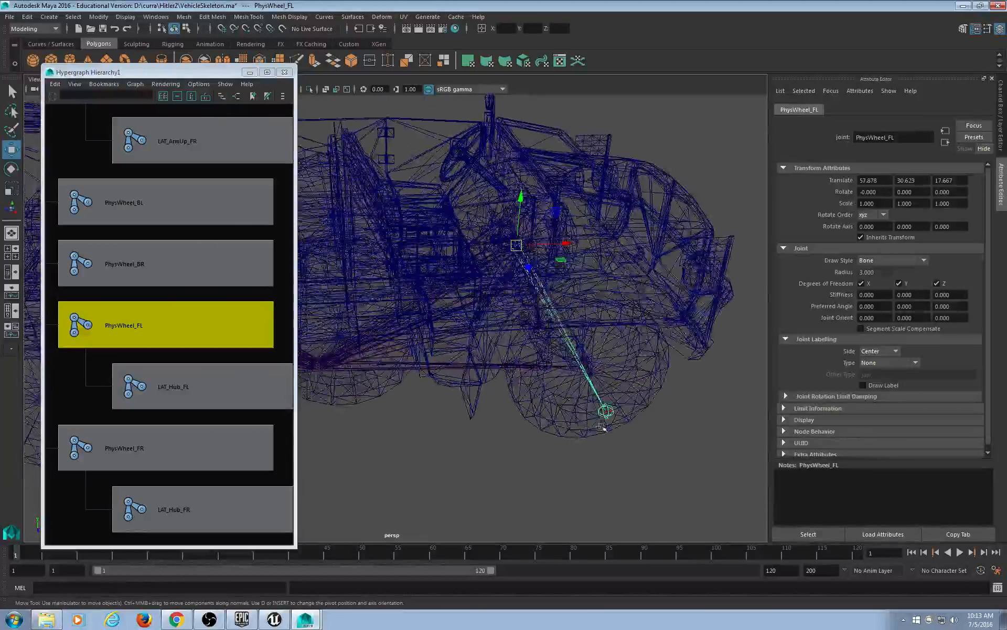
Move the Hypergraph window down to expose the viewport's Show menu.
{"action": "scroll", "coordinate": [603, 428], "scroll_direction": "down", "scroll_amount": 2}
{"action": "left_click_drag", "start_coordinate": [582, 420], "coordinate": [545, 417], "text": "alt"}
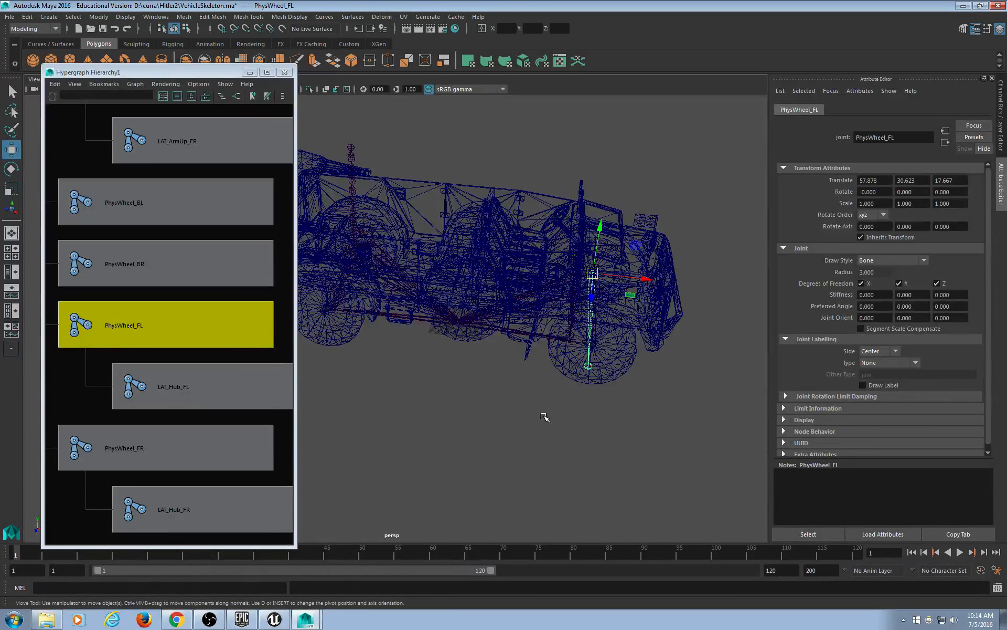
{"action": "left_click_drag", "start_coordinate": [460, 393], "coordinate": [538, 400], "text": "alt"}
{"action": "scroll", "coordinate": [538, 399], "scroll_direction": "up", "scroll_amount": 6}
{"action": "middle_click_drag", "start_coordinate": [665, 384], "coordinate": [559, 399], "text": "alt"}
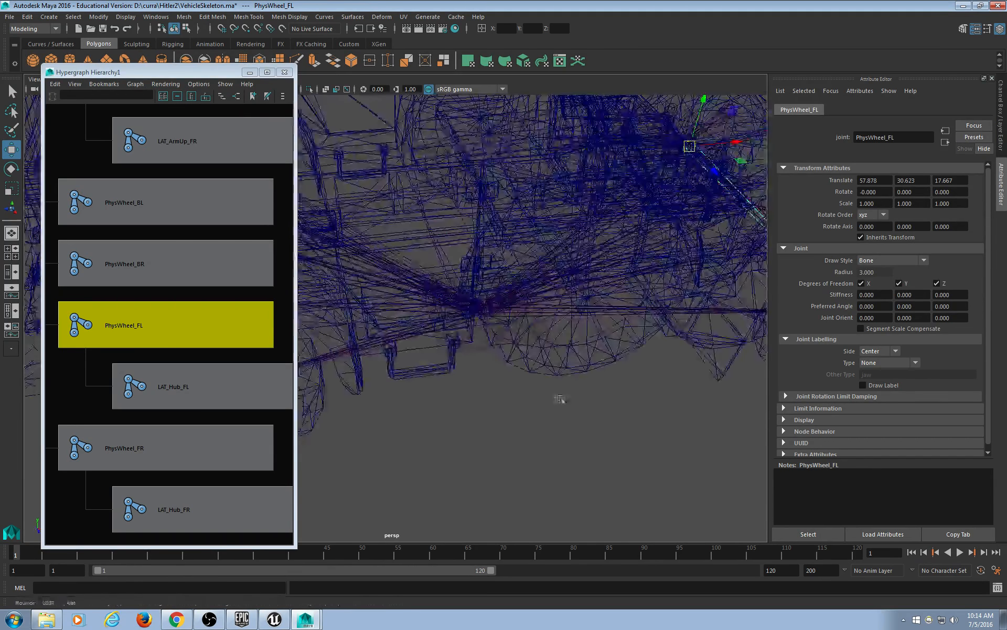
{"action": "scroll", "coordinate": [558, 387], "scroll_direction": "down", "scroll_amount": 5}
{"action": "left_click_drag", "start_coordinate": [473, 382], "coordinate": [450, 382], "text": "alt"}
{"action": "scroll", "coordinate": [479, 417], "scroll_direction": "up", "scroll_amount": 5}
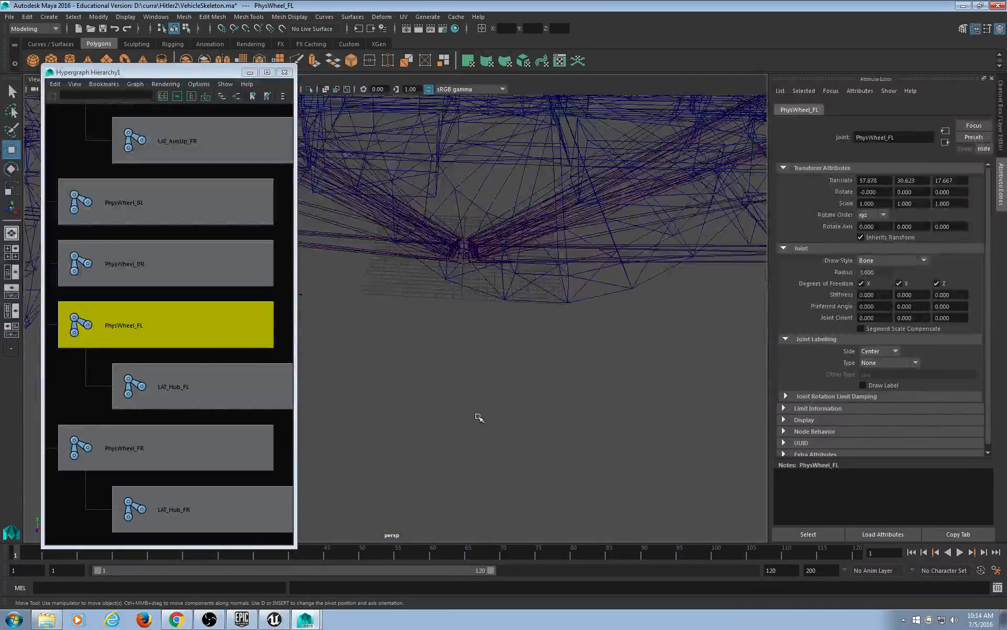
{"action": "scroll", "coordinate": [479, 417], "scroll_direction": "up", "scroll_amount": 4}
{"action": "middle_click_drag", "start_coordinate": [511, 297], "coordinate": [496, 373], "text": "alt"}
{"action": "middle_click_drag", "start_coordinate": [604, 382], "coordinate": [554, 343], "text": "alt"}
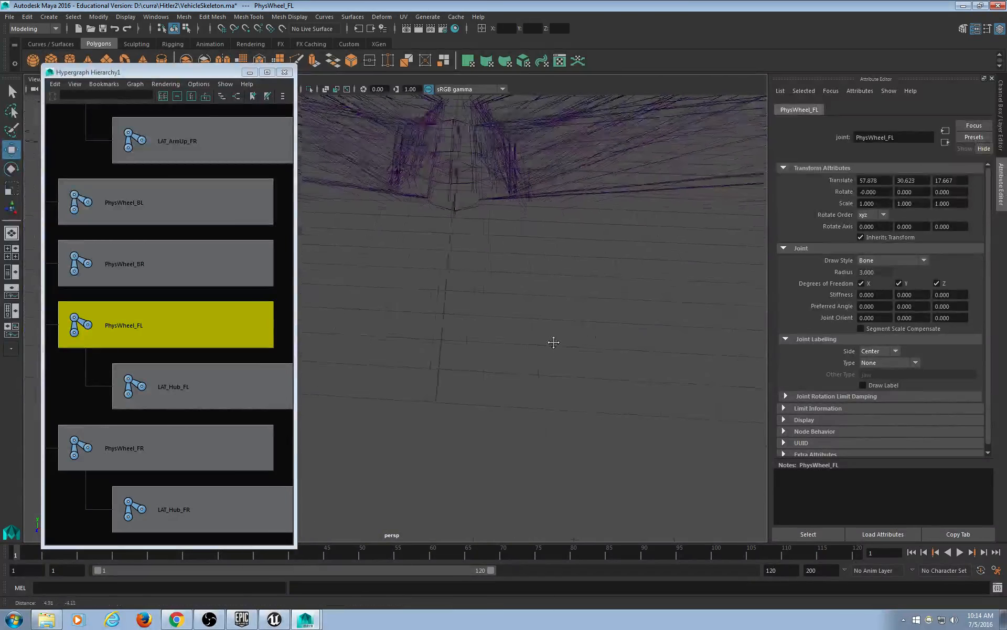
{"action": "scroll", "coordinate": [559, 344], "scroll_direction": "down", "scroll_amount": 2}
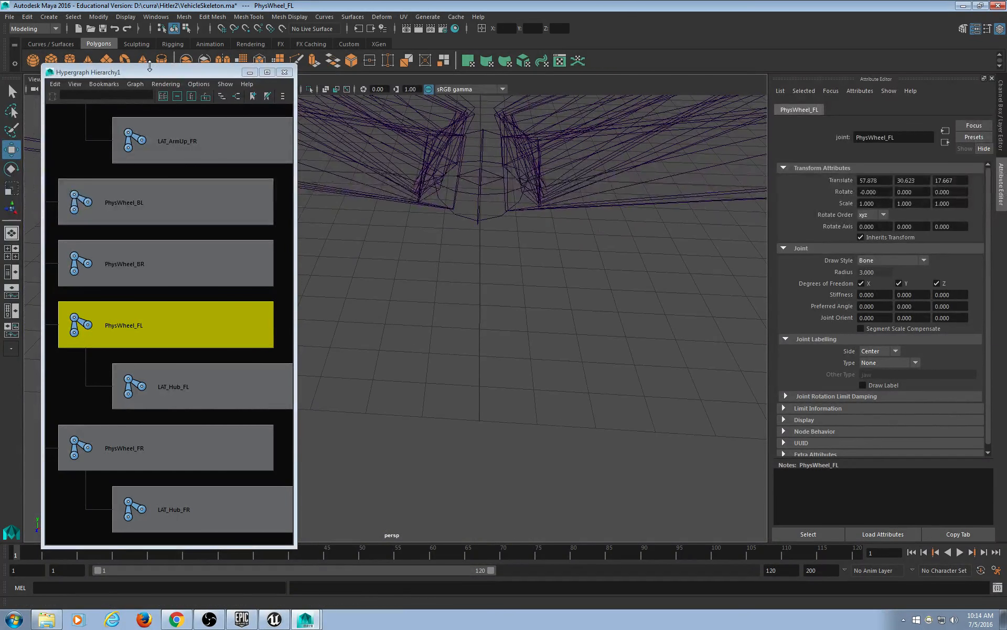
{"action": "left_click_drag", "start_coordinate": [150, 66], "coordinate": [150, 108]}
{"action": "left_click", "coordinate": [56, 79]}
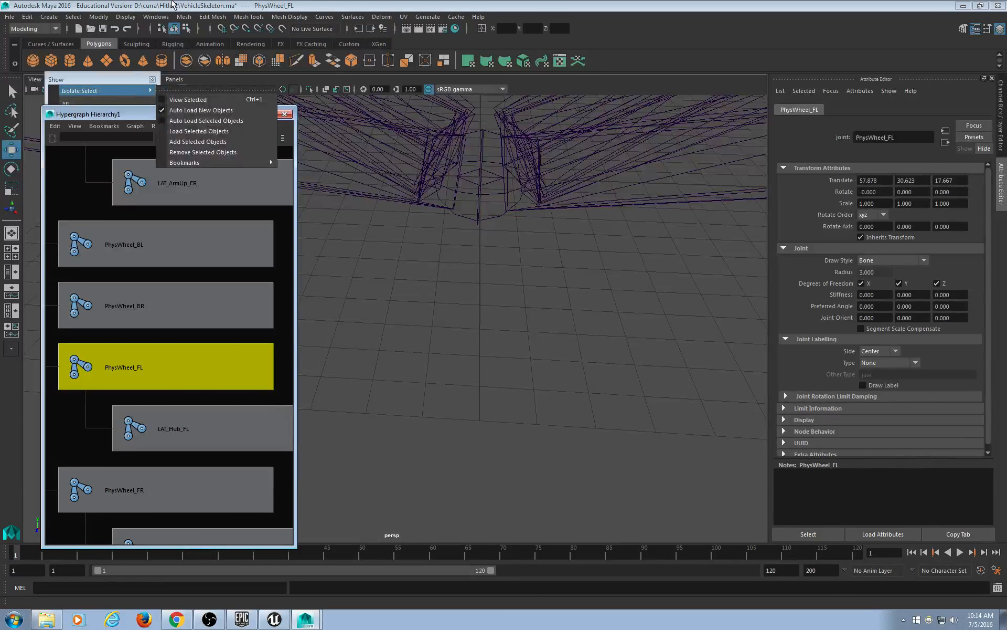
Switch to the Rigging menu set and place a new joint1 in the scene.
{"action": "left_click", "coordinate": [174, 5]}
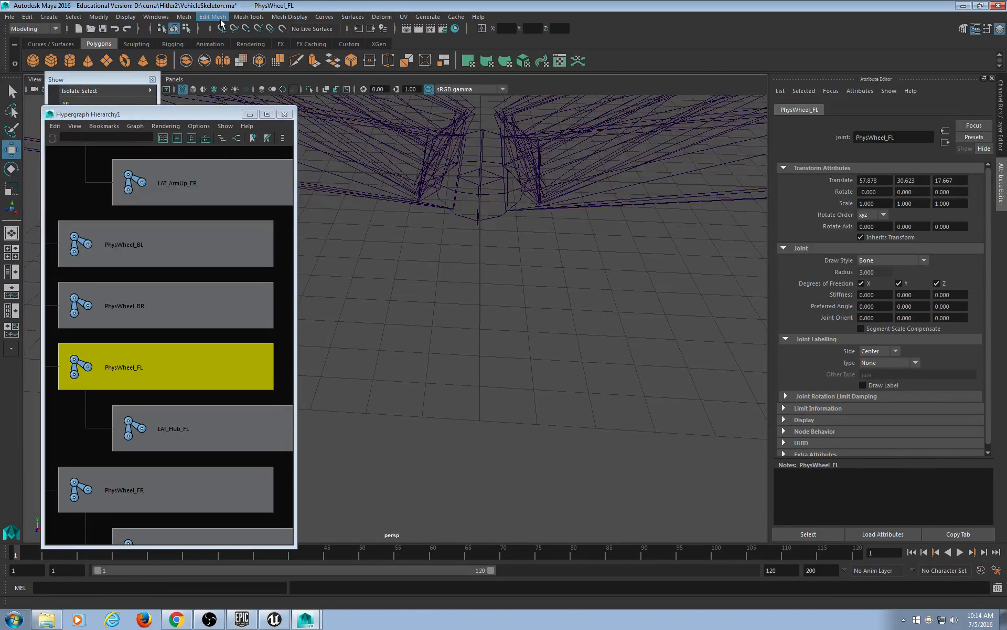
{"action": "left_click", "coordinate": [173, 44]}
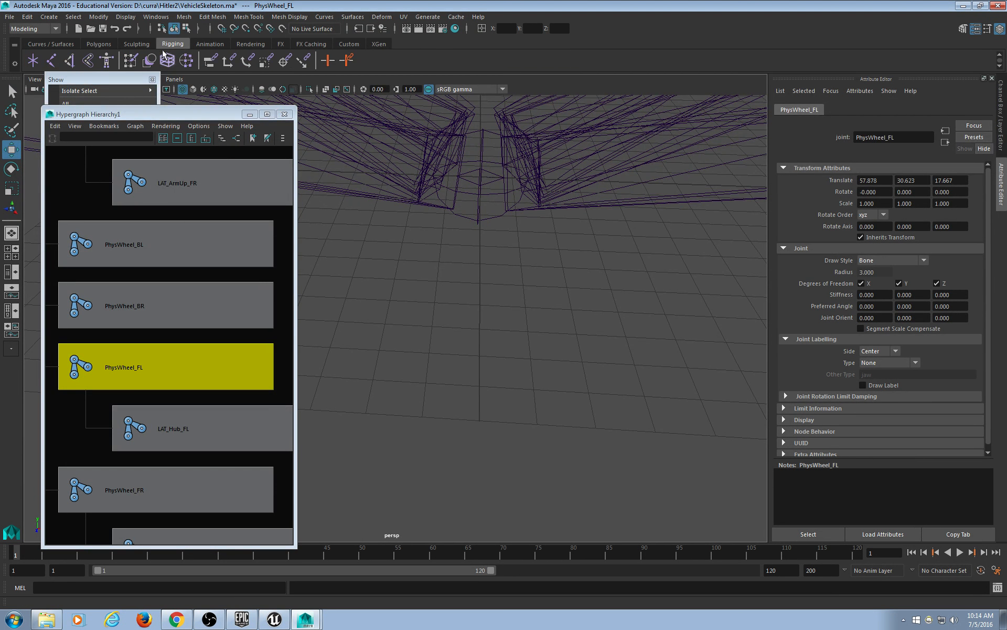
{"action": "left_click", "coordinate": [53, 61]}
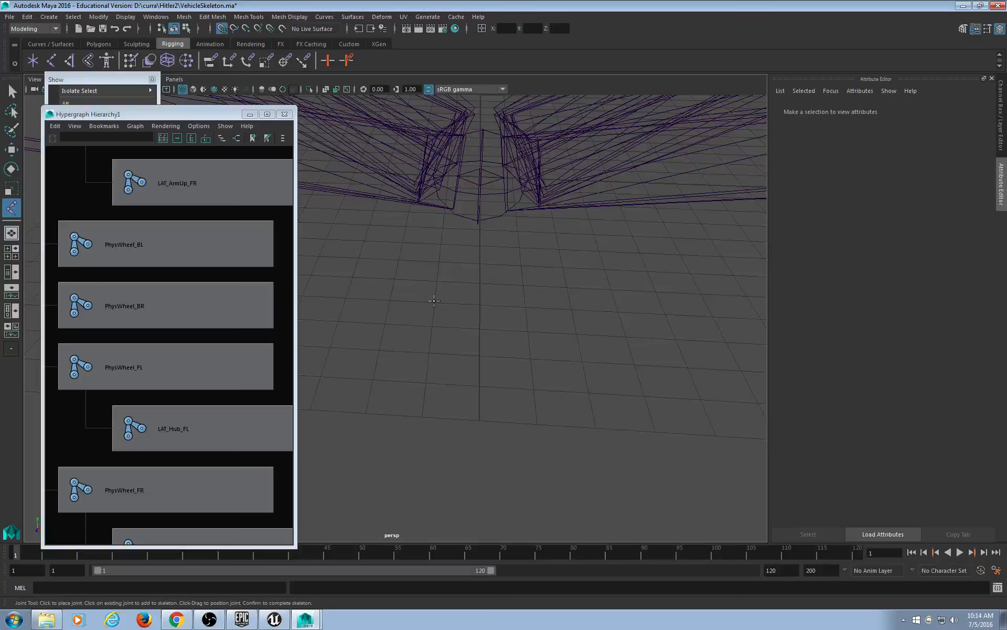
{"action": "left_click", "coordinate": [434, 299]}
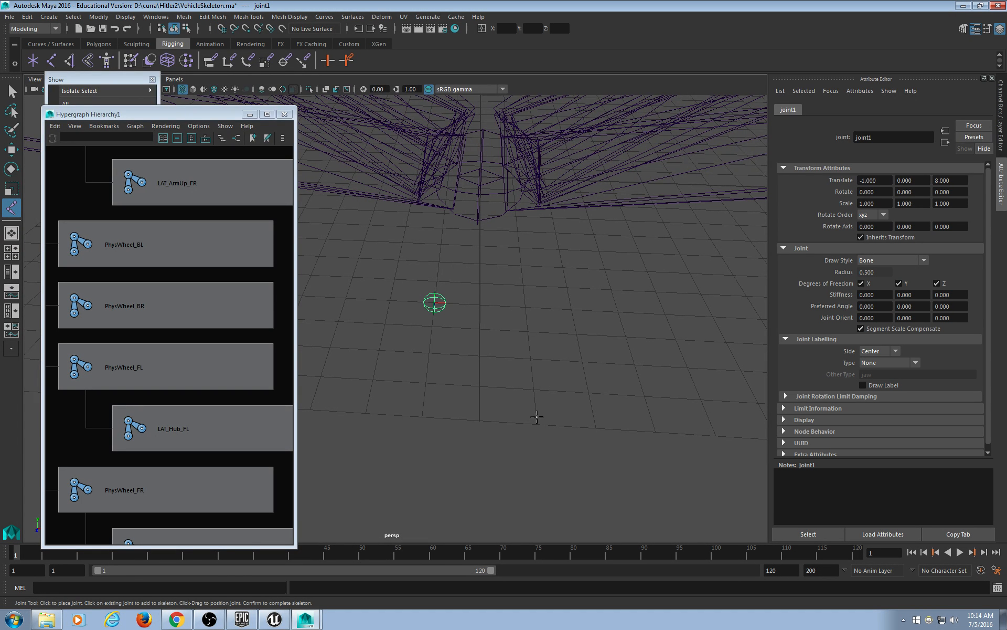
{"action": "key", "text": "w"}
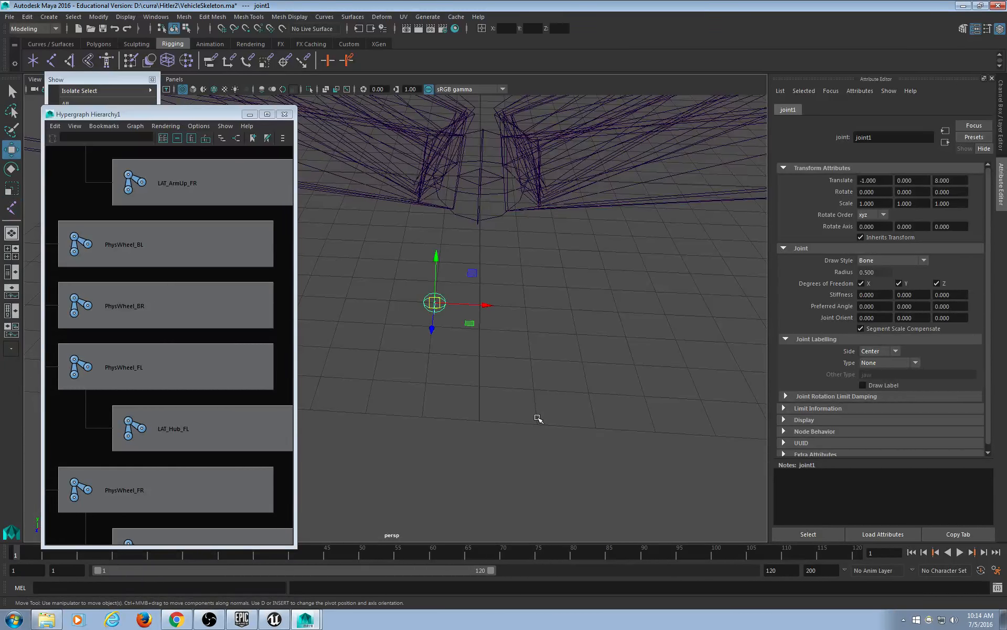
Snap joint1 to the steering wheel at 37.106, 51.609, -13.065 and frame it.
{"action": "left_click_drag", "start_coordinate": [537, 417], "coordinate": [468, 355], "text": "alt"}
{"action": "scroll", "coordinate": [479, 353], "scroll_direction": "up", "scroll_amount": 3}
{"action": "middle_click_drag", "start_coordinate": [479, 353], "coordinate": [474, 249], "text": "alt"}
{"action": "key", "text": "v"}
{"action": "key", "text": "f"}
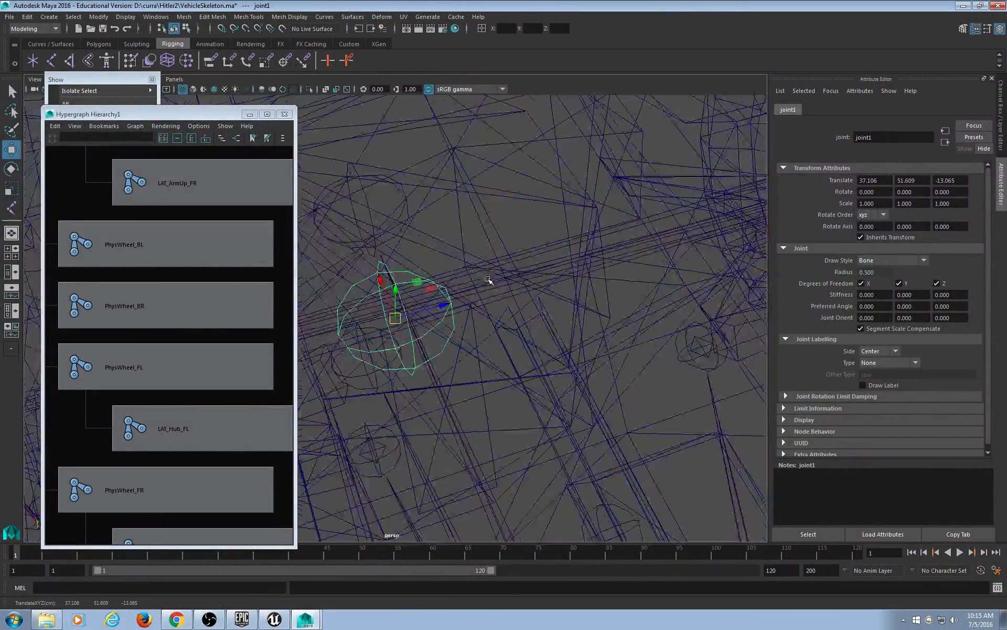
{"action": "left_click_drag", "start_coordinate": [479, 377], "coordinate": [558, 286], "text": "alt"}
Pick-walk the selection up to joint1 while inspecting it around the steering wheel.
{"action": "scroll", "coordinate": [576, 355], "scroll_direction": "down", "scroll_amount": 6}
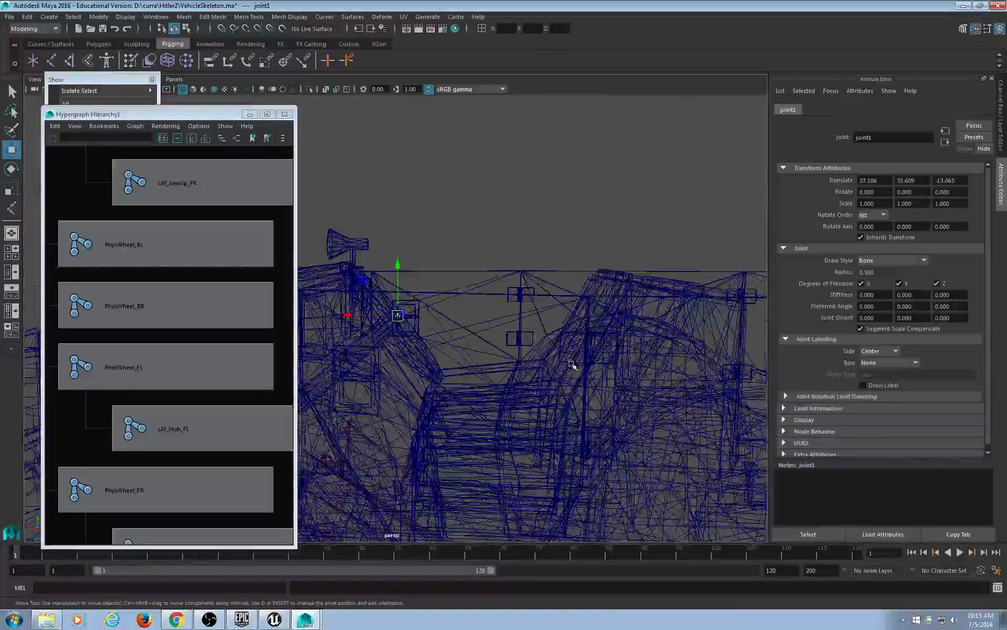
{"action": "middle_click_drag", "start_coordinate": [548, 366], "coordinate": [537, 240], "text": "alt"}
{"action": "left_click_drag", "start_coordinate": [537, 241], "coordinate": [535, 299], "text": "alt"}
{"action": "scroll", "coordinate": [556, 320], "scroll_direction": "down", "scroll_amount": 5}
{"action": "middle_click_drag", "start_coordinate": [564, 325], "coordinate": [557, 308], "text": "alt"}
{"action": "left_click_drag", "start_coordinate": [526, 339], "coordinate": [546, 434]}
{"action": "key", "text": "Up"}
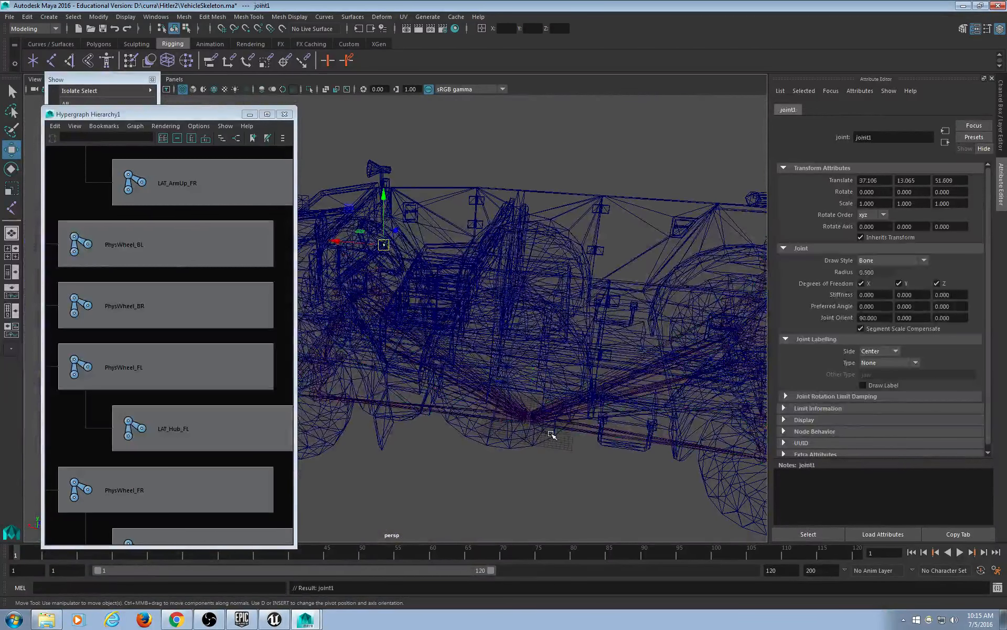
Undo the joint1 parenting and frame the Vehicle skeleton.
{"action": "scroll", "coordinate": [371, 253], "scroll_direction": "up", "scroll_amount": 5}
{"action": "middle_click_drag", "start_coordinate": [385, 244], "coordinate": [459, 353], "text": "alt"}
{"action": "mouse_move", "coordinate": [458, 353]}
{"action": "left_mouse_down", "text": "alt"}
{"action": "mouse_move", "coordinate": [443, 339]}
{"action": "mouse_move", "coordinate": [472, 343]}
{"action": "left_mouse_up", "text": "alt"}
{"action": "key", "text": "ctrl+z"}
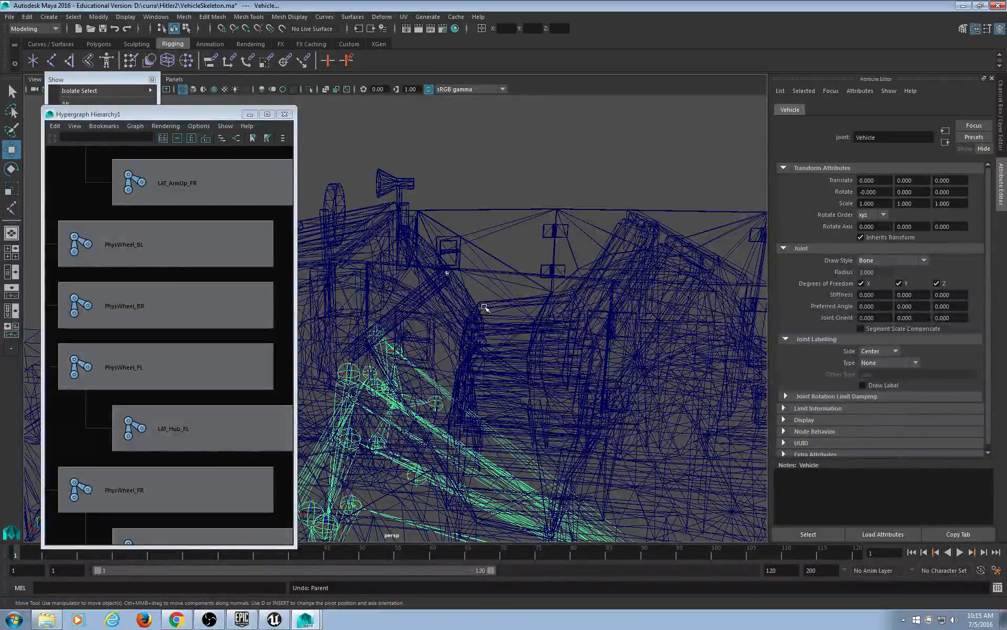
{"action": "key", "text": "f"}
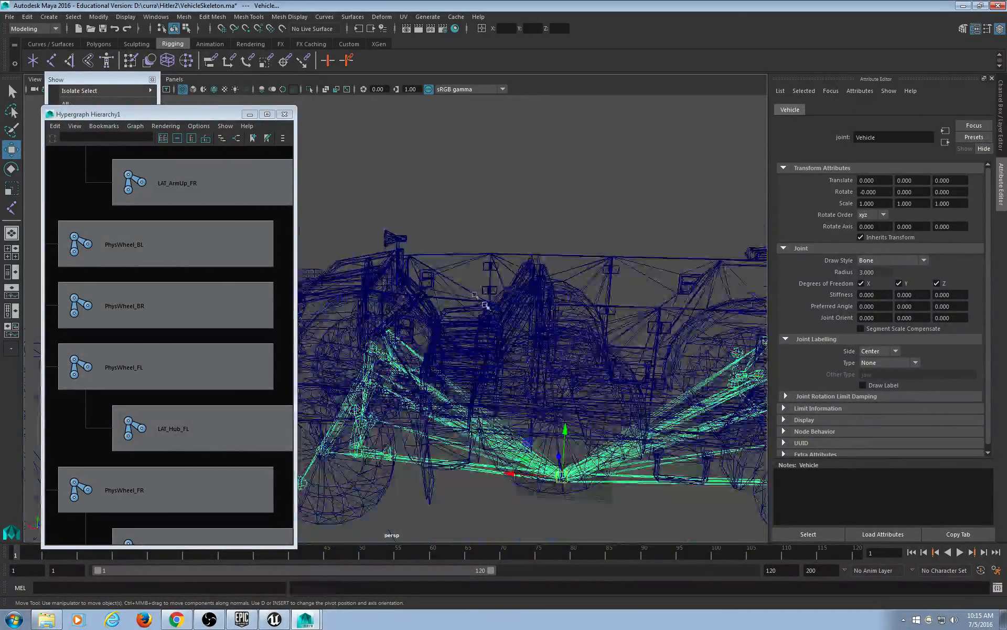
{"action": "left_click", "coordinate": [436, 207]}
Rename the steering-wheel joint1 to steer and reselect it.
{"action": "left_click", "coordinate": [416, 253]}
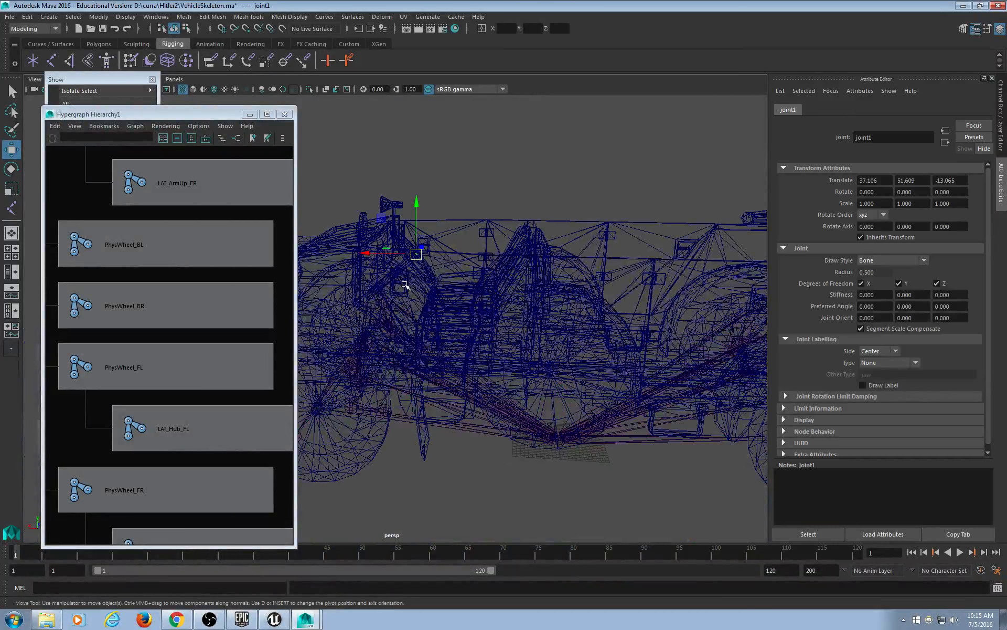
{"action": "mouse_move", "coordinate": [485, 318]}
{"action": "left_mouse_down", "text": "alt"}
{"action": "mouse_move", "coordinate": [420, 337]}
{"action": "mouse_move", "coordinate": [485, 317]}
{"action": "left_mouse_up", "text": "alt"}
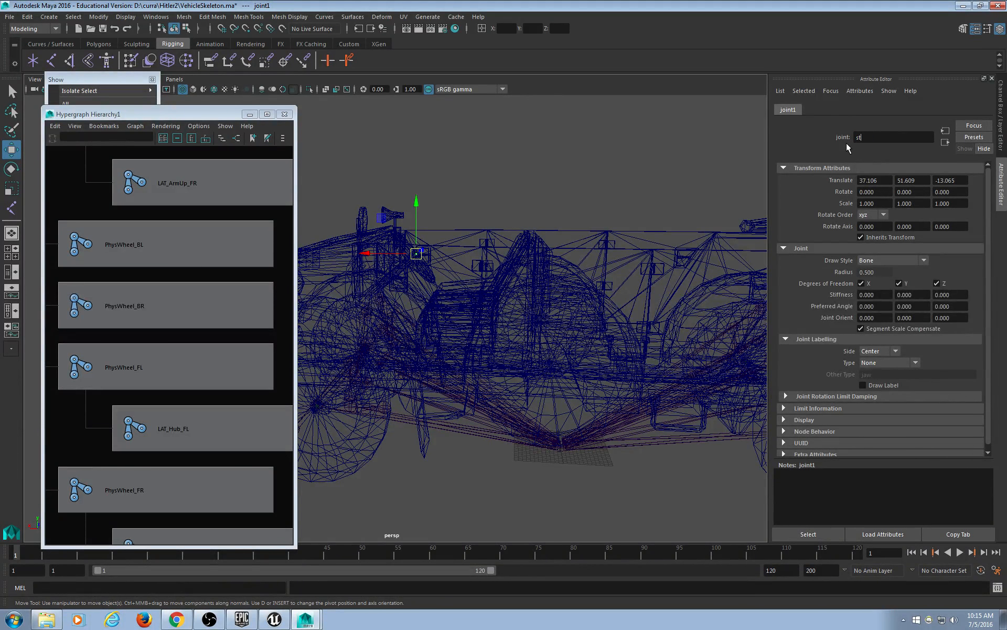
{"action": "key", "text": "Return"}
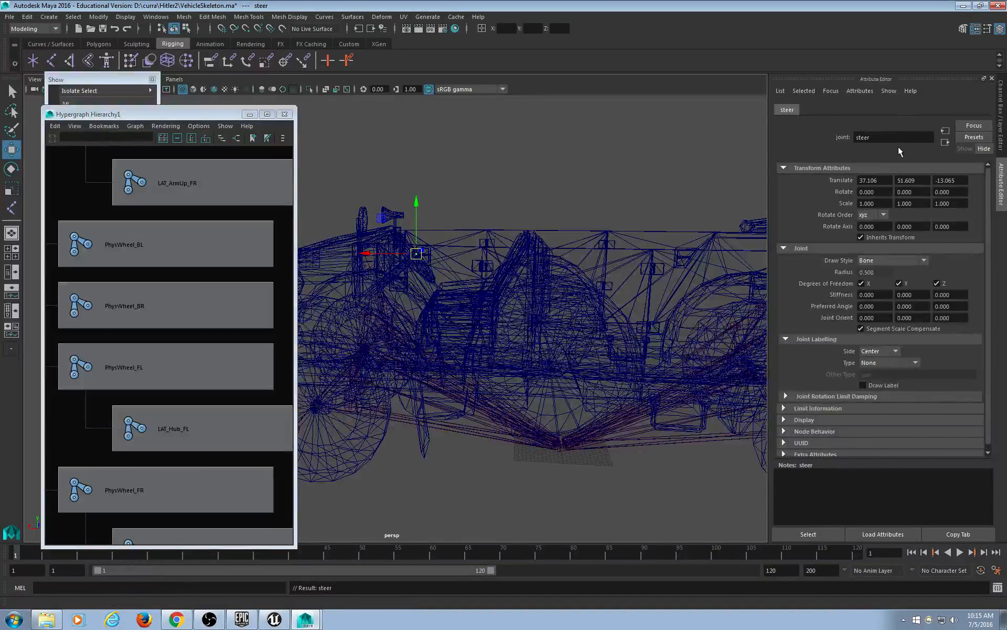
{"action": "left_click", "coordinate": [502, 192]}
{"action": "left_click_drag", "start_coordinate": [442, 224], "coordinate": [400, 278]}
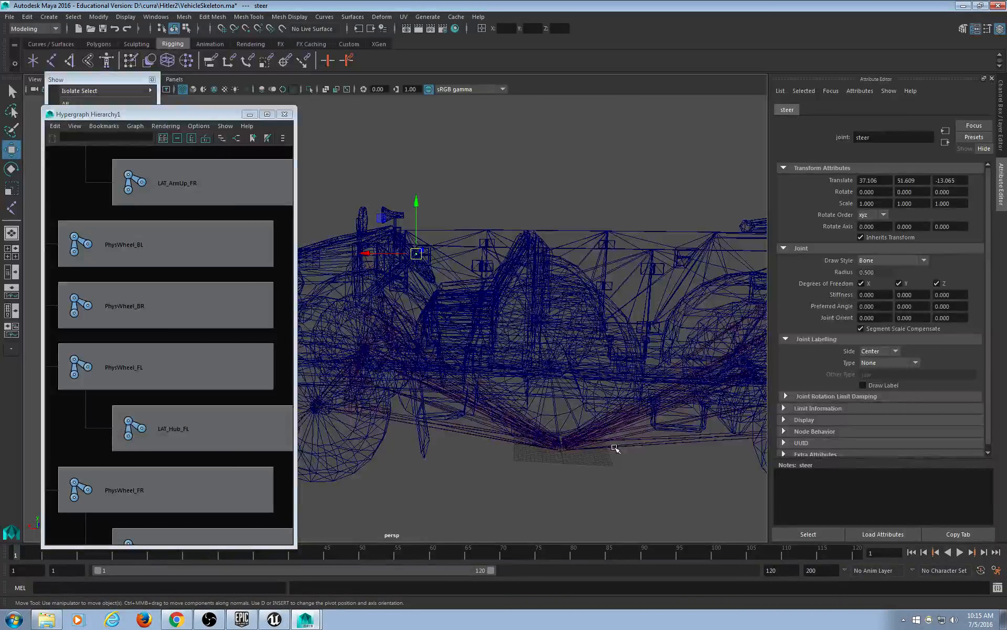
Parent steer under the Vehicle root joint, then select steer and Vehicle again.
{"action": "left_click", "coordinate": [613, 446]}
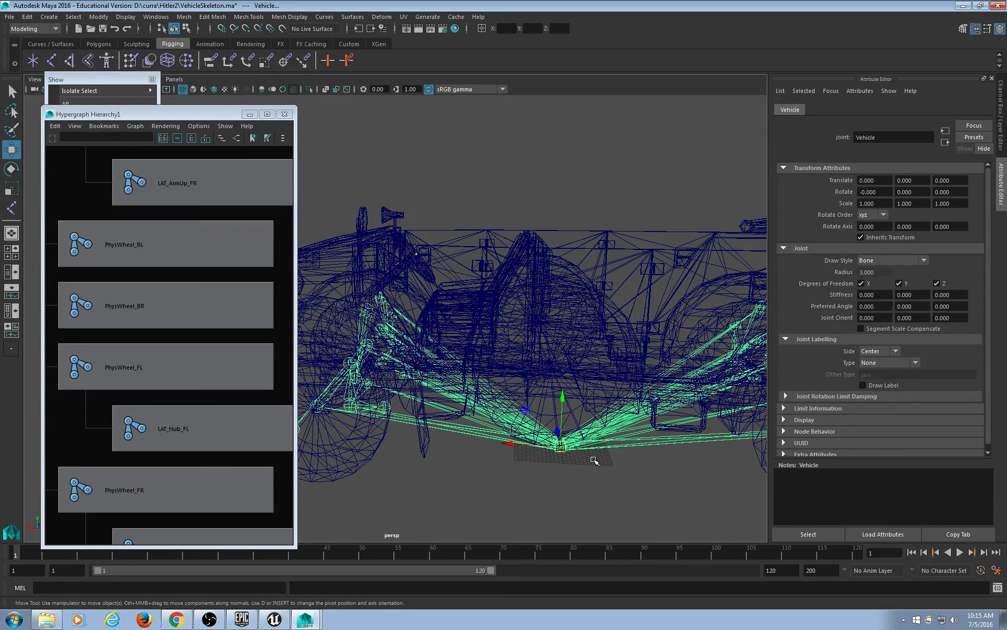
{"action": "left_click_drag", "start_coordinate": [598, 461], "coordinate": [609, 471], "text": "alt"}
{"action": "key", "text": "Down"}
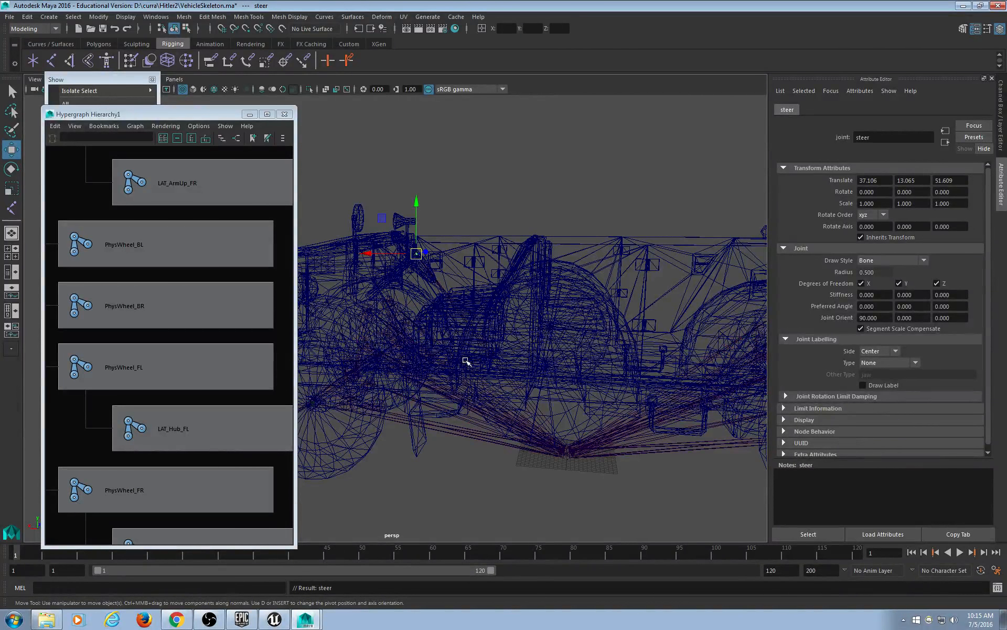
{"action": "left_click", "coordinate": [426, 227]}
{"action": "left_click_drag", "start_coordinate": [438, 202], "coordinate": [401, 250]}
{"action": "left_click", "coordinate": [415, 255]}
{"action": "left_click", "coordinate": [598, 433]}
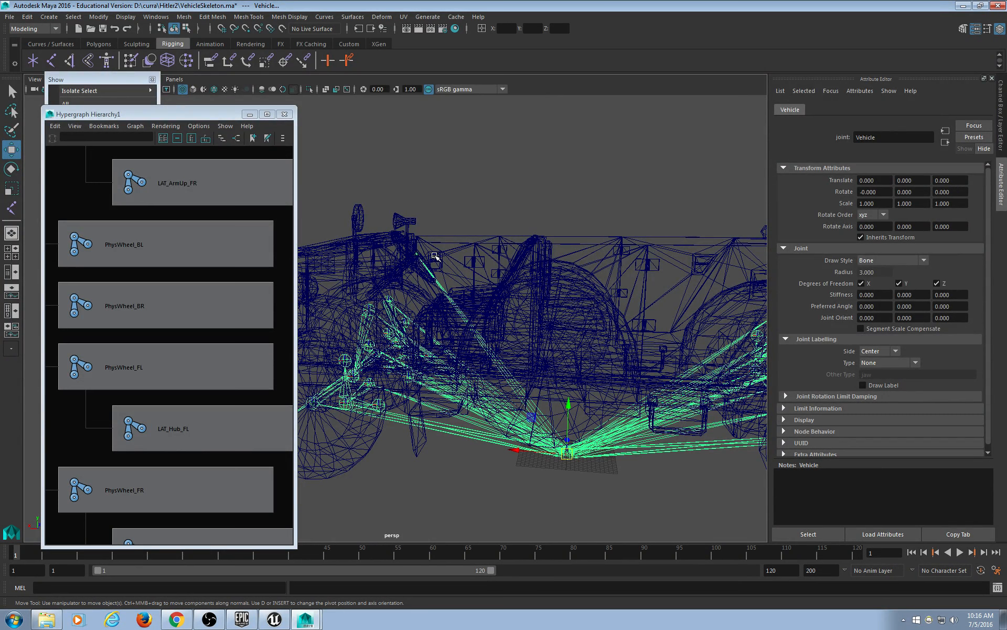
{"action": "left_click", "coordinate": [435, 226]}
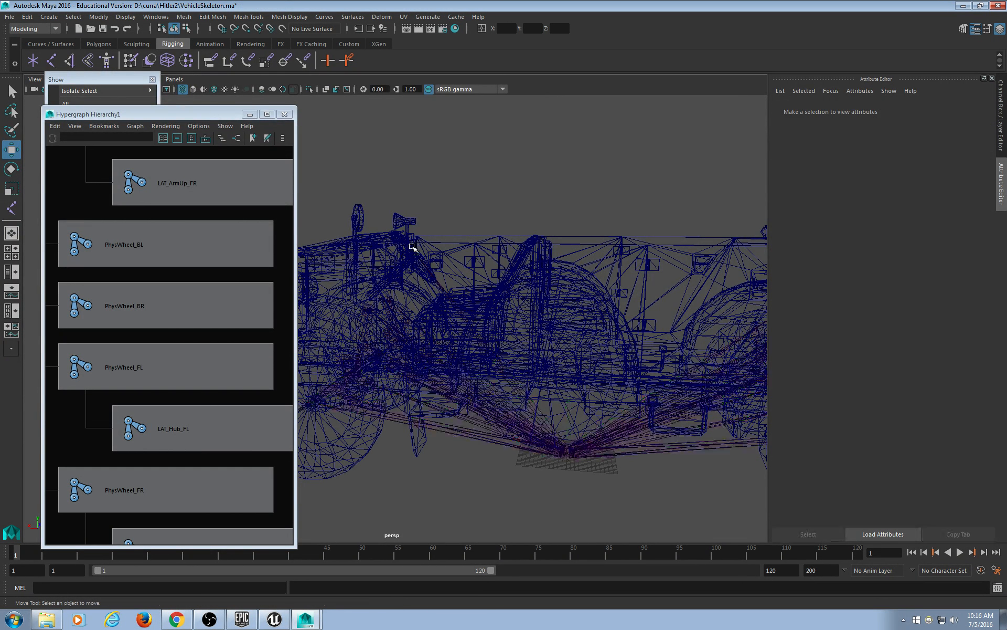
{"action": "scroll", "coordinate": [433, 217], "scroll_direction": "up", "scroll_amount": 4}
{"action": "mouse_move", "coordinate": [398, 191]}
{"action": "left_mouse_down"}
{"action": "mouse_move", "coordinate": [560, 177]}
{"action": "mouse_move", "coordinate": [398, 180]}
{"action": "left_mouse_up"}
{"action": "scroll", "coordinate": [505, 304], "scroll_direction": "down", "scroll_amount": 5}
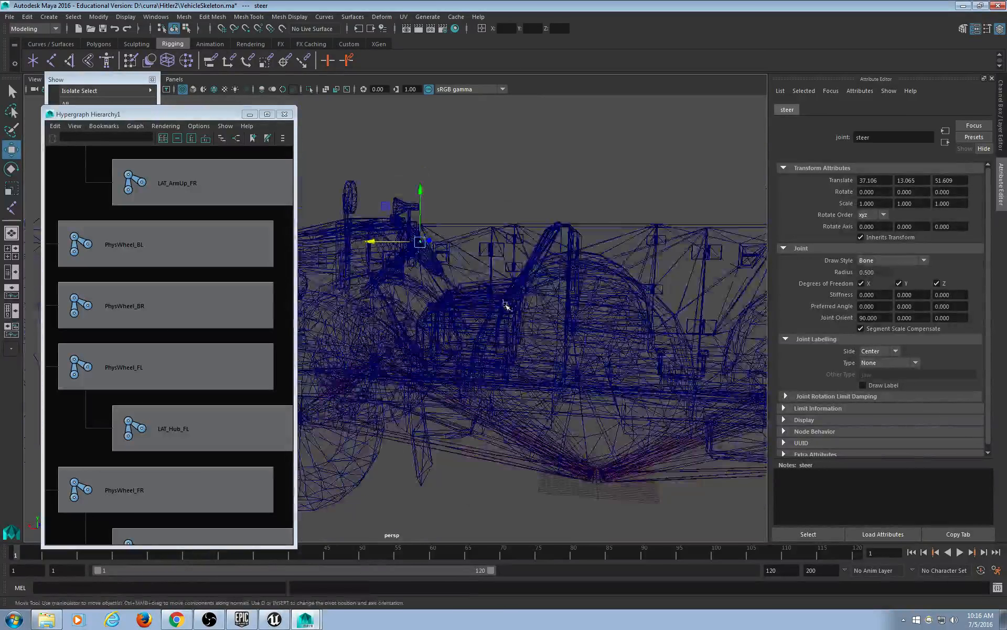
{"action": "left_click_drag", "start_coordinate": [531, 364], "coordinate": [492, 358], "text": "alt"}
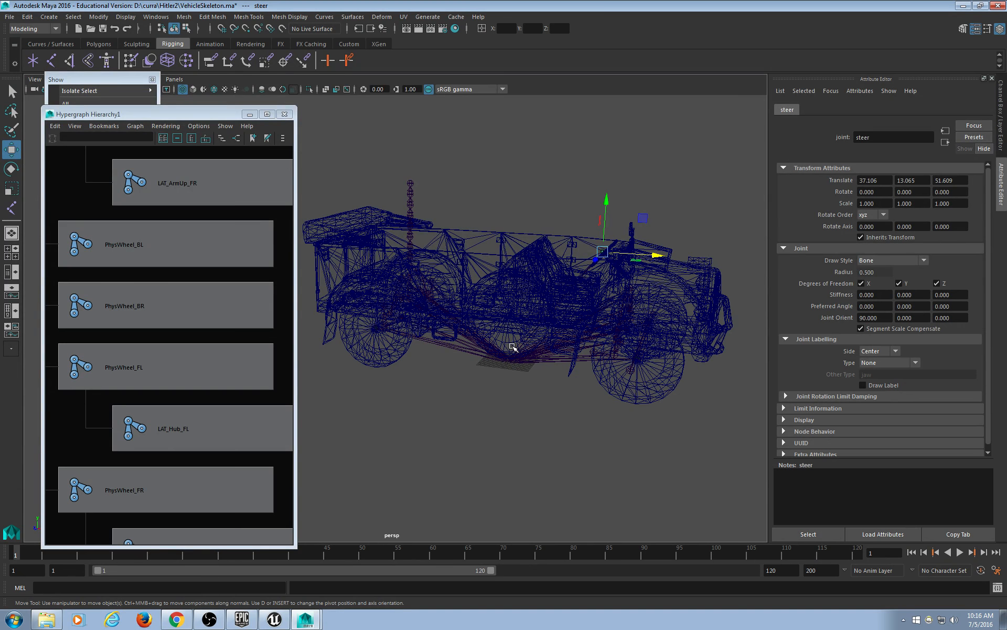
{"action": "scroll", "coordinate": [163, 349], "scroll_direction": "down", "scroll_amount": 2}
{"action": "middle_click_drag", "start_coordinate": [201, 278], "coordinate": [206, 457], "text": "alt"}
{"action": "mouse_move", "coordinate": [176, 178]}
{"action": "middle_mouse_down", "text": "alt"}
{"action": "mouse_move", "coordinate": [184, 236]}
{"action": "mouse_move", "coordinate": [169, 417]}
{"action": "middle_mouse_up", "text": "alt"}
{"action": "mouse_move", "coordinate": [193, 207]}
{"action": "middle_mouse_down", "text": "alt"}
{"action": "mouse_move", "coordinate": [198, 266]}
{"action": "mouse_move", "coordinate": [229, 322]}
{"action": "middle_mouse_up", "text": "alt"}
{"action": "scroll", "coordinate": [228, 322], "scroll_direction": "down", "scroll_amount": 6}
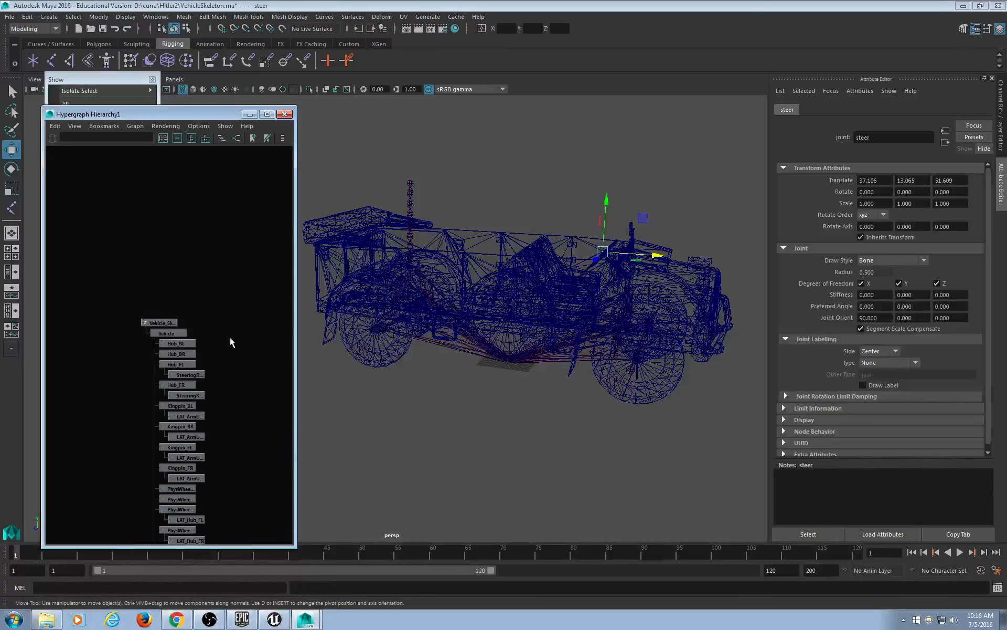
Pan the Hypergraph to group1 and its Jeep nodes, then frame all hierarchies.
{"action": "scroll", "coordinate": [142, 387], "scroll_direction": "up", "scroll_amount": 1}
{"action": "middle_click_drag", "start_coordinate": [204, 401], "coordinate": [144, 393], "text": "alt"}
{"action": "scroll", "coordinate": [147, 387], "scroll_direction": "up", "scroll_amount": 1}
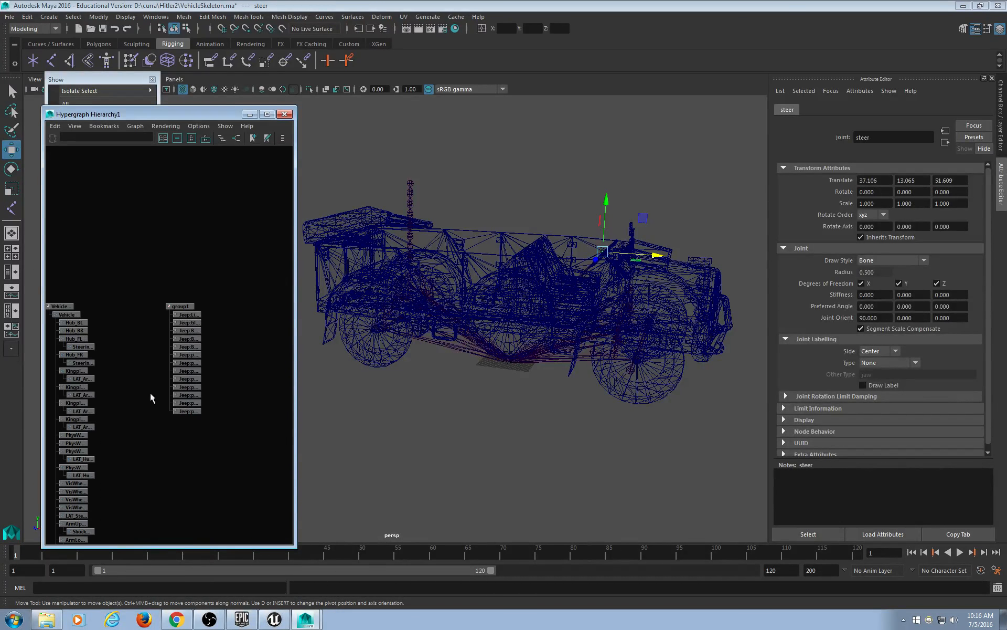
{"action": "scroll", "coordinate": [208, 423], "scroll_direction": "up", "scroll_amount": 4}
{"action": "middle_click_drag", "start_coordinate": [240, 377], "coordinate": [207, 324], "text": "alt"}
{"action": "left_click_drag", "start_coordinate": [208, 155], "coordinate": [131, 142]}
{"action": "left_click", "coordinate": [263, 421]}
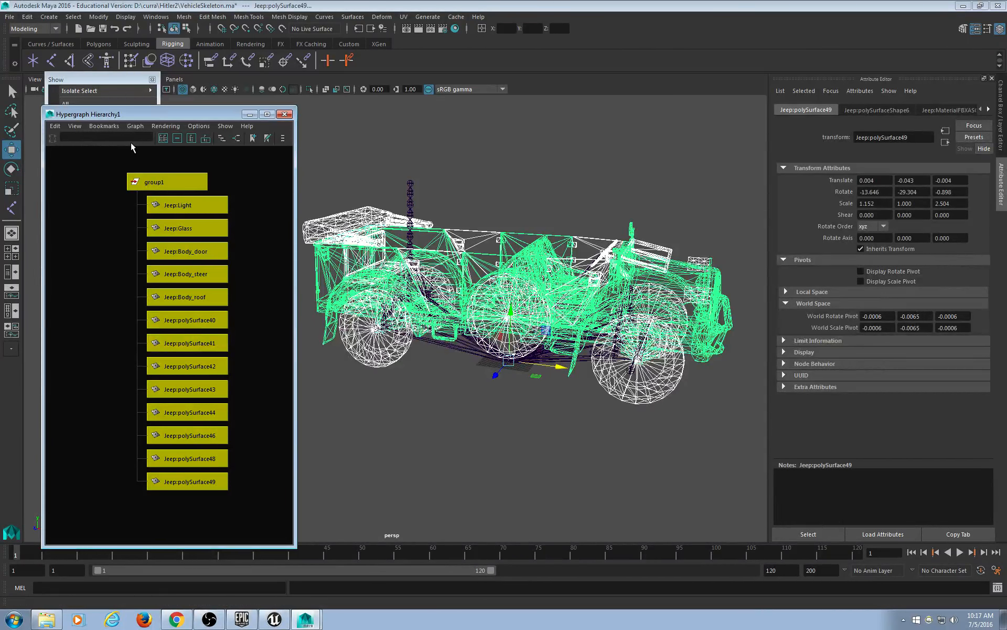
{"action": "left_click_drag", "start_coordinate": [230, 158], "coordinate": [255, 397]}
{"action": "key", "text": "a"}
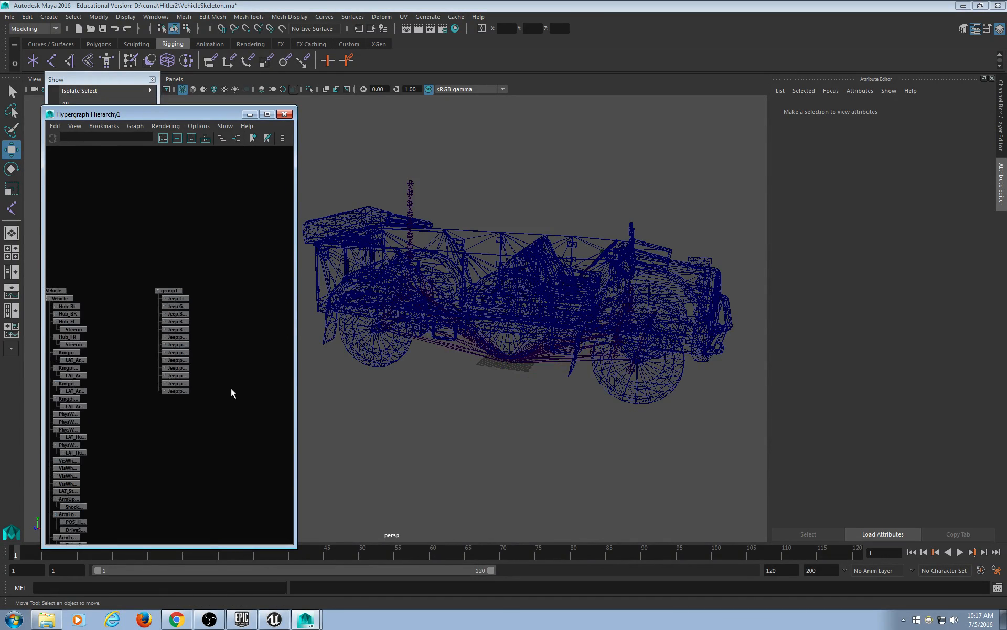
Inspect the Jeep:Body_door and Jeep:Body_steer meshes, then clear the selection.
{"action": "scroll", "coordinate": [231, 389], "scroll_direction": "up", "scroll_amount": 6}
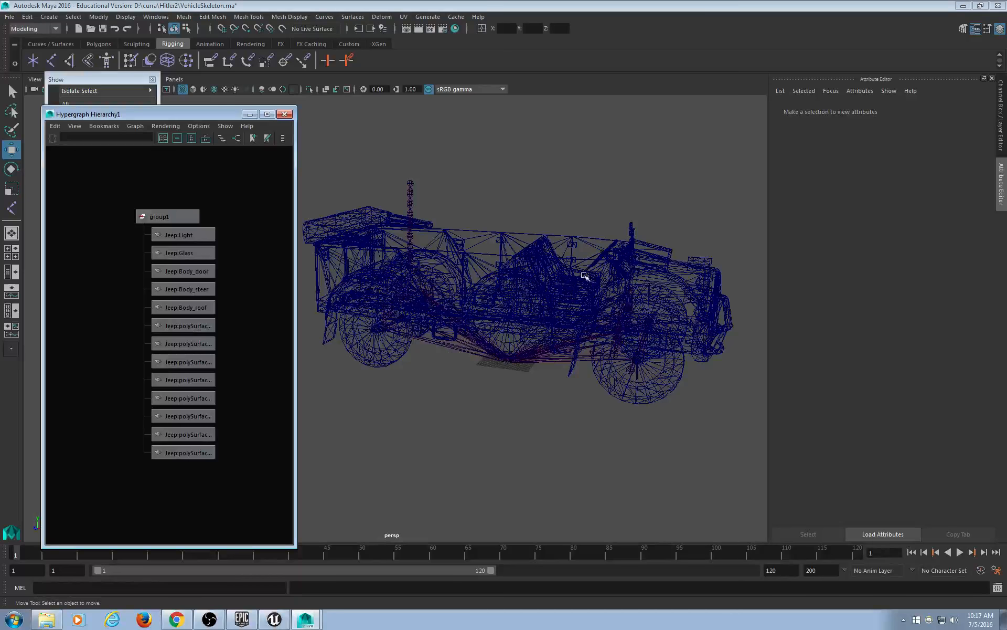
{"action": "scroll", "coordinate": [619, 265], "scroll_direction": "up", "scroll_amount": 4}
{"action": "left_click", "coordinate": [643, 244]}
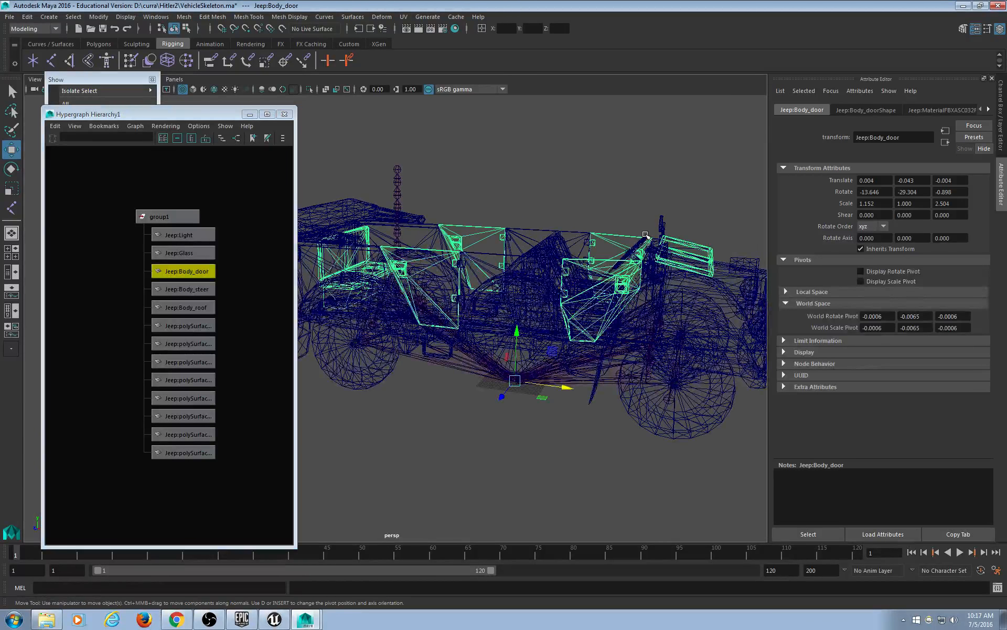
{"action": "left_click", "coordinate": [646, 234]}
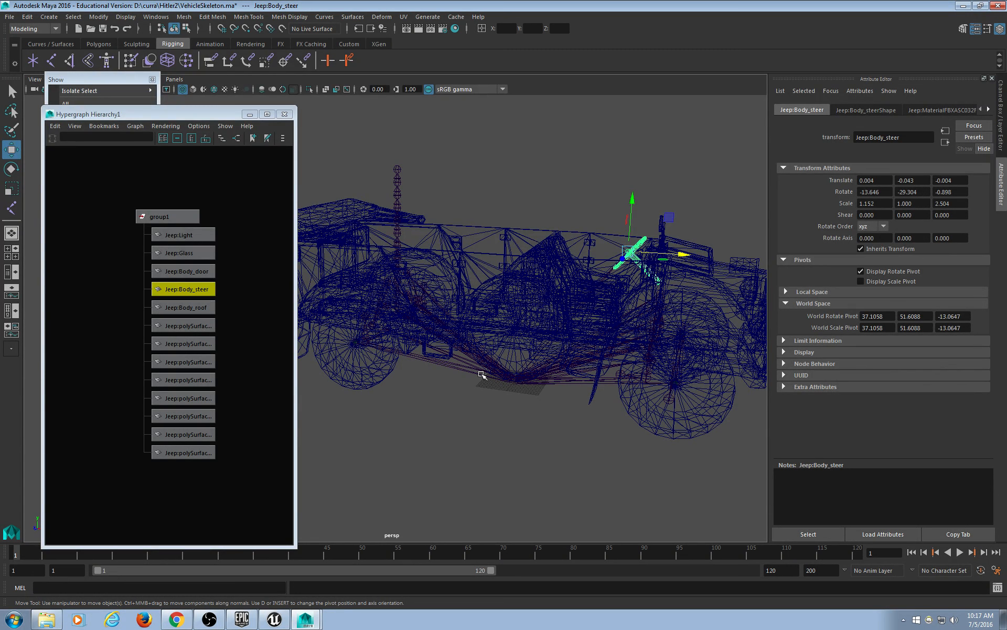
{"action": "left_click", "coordinate": [209, 209]}
Rename the group1 node to Jeep1, then correct the name to JeepGroup.
{"action": "key", "text": "a"}
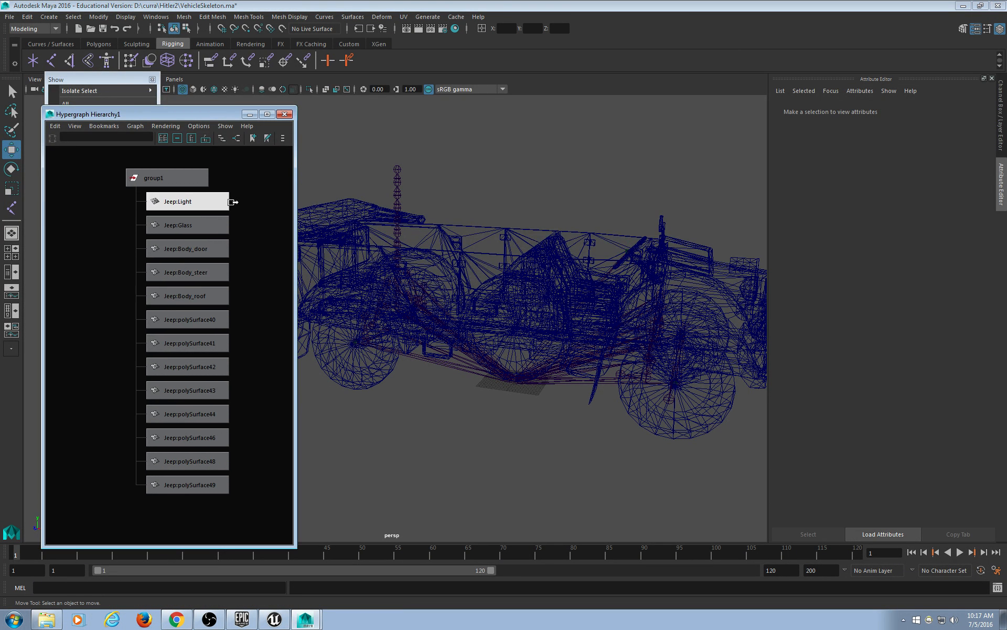
{"action": "left_click", "coordinate": [184, 195]}
{"action": "double_click", "coordinate": [890, 139]}
{"action": "type", "text": "Jeep1"}
{"action": "key", "text": "Return"}
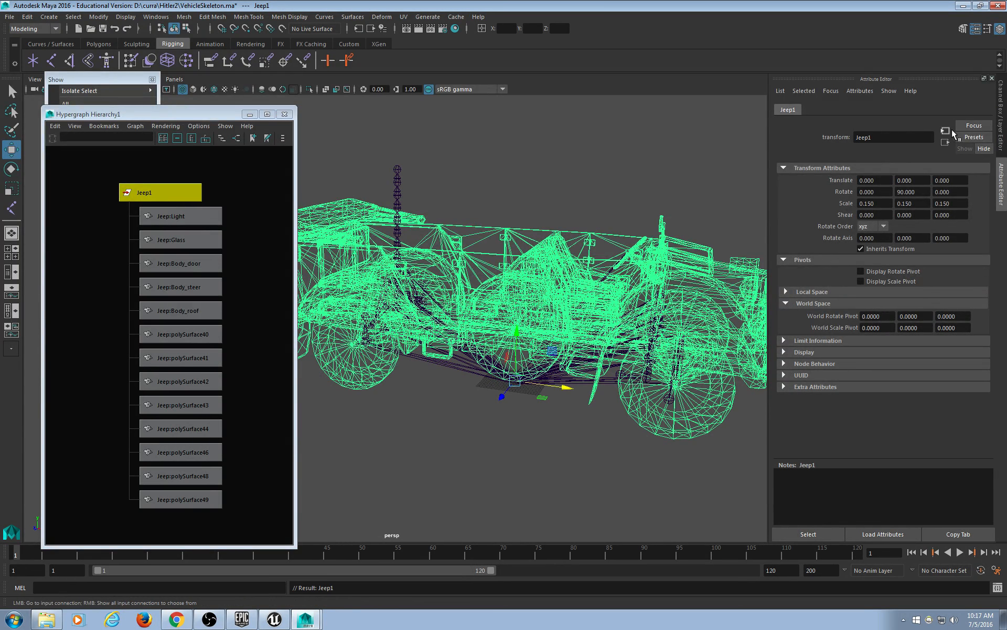
{"action": "left_click_drag", "start_coordinate": [913, 139], "coordinate": [822, 139]}
{"action": "type", "text": "JeepGroup"}
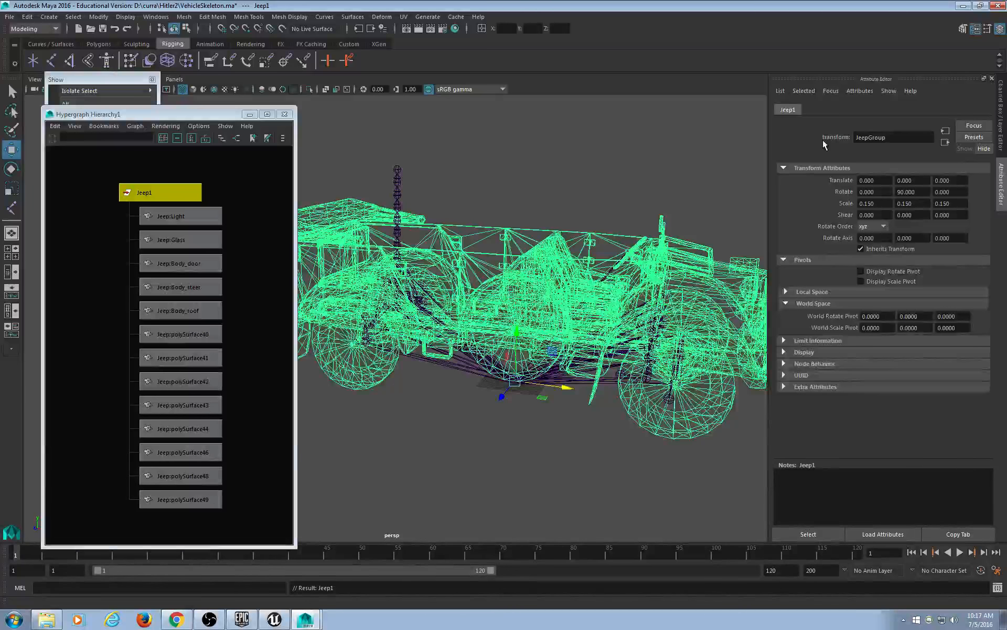
{"action": "key", "text": "Return"}
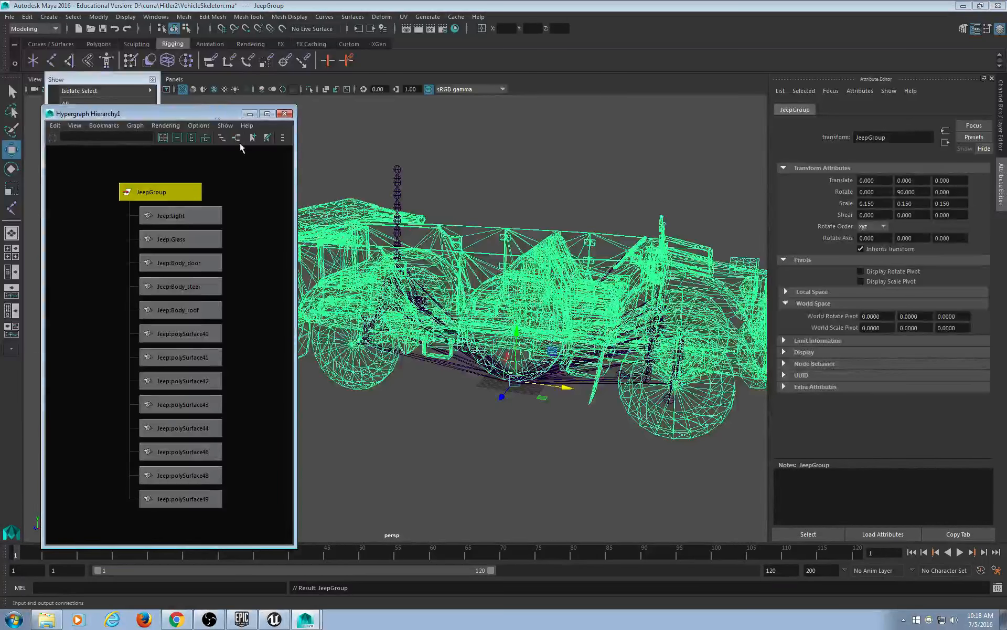
Select the Jeep:Body_door mesh inside the hierarchy, then reselect the JeepGroup node in the Hypergraph.
{"action": "left_click", "coordinate": [455, 416]}
{"action": "left_click", "coordinate": [443, 257]}
{"action": "scroll", "coordinate": [194, 306], "scroll_direction": "down", "scroll_amount": 3}
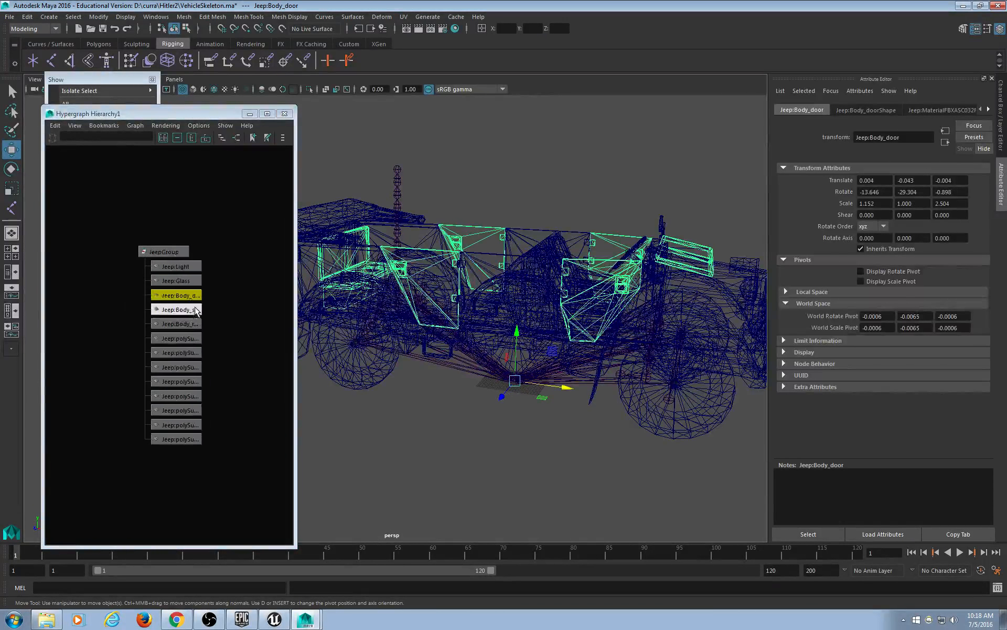
{"action": "scroll", "coordinate": [194, 306], "scroll_direction": "down", "scroll_amount": 4}
{"action": "middle_click_drag", "start_coordinate": [194, 306], "coordinate": [192, 348], "text": "alt"}
{"action": "scroll", "coordinate": [177, 353], "scroll_direction": "up", "scroll_amount": 5}
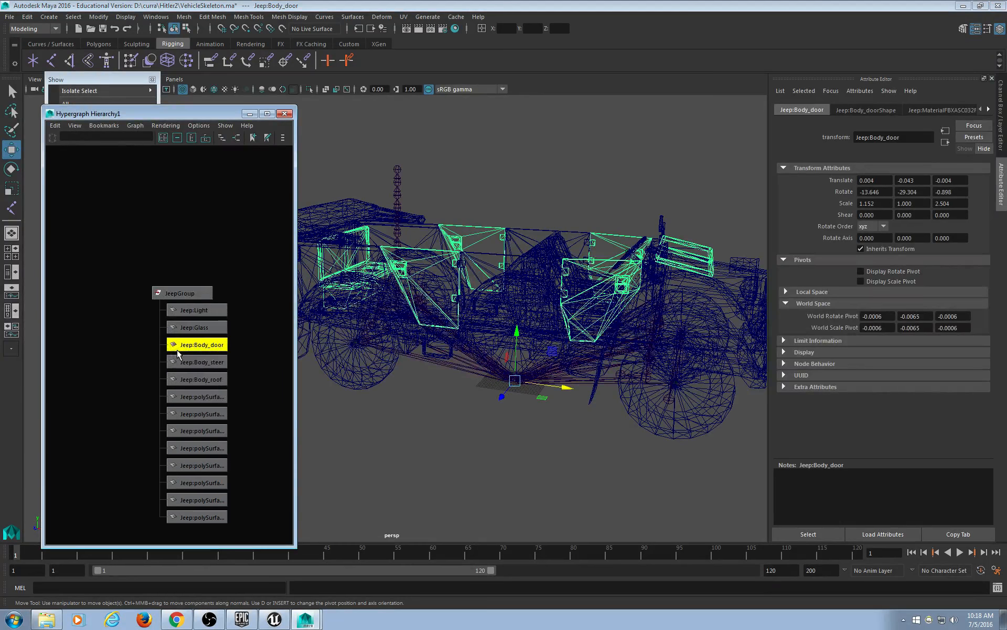
{"action": "key", "text": "a"}
{"action": "left_click", "coordinate": [224, 167]}
{"action": "left_click", "coordinate": [194, 190]}
{"action": "left_click", "coordinate": [214, 179]}
{"action": "left_click", "coordinate": [157, 190]}
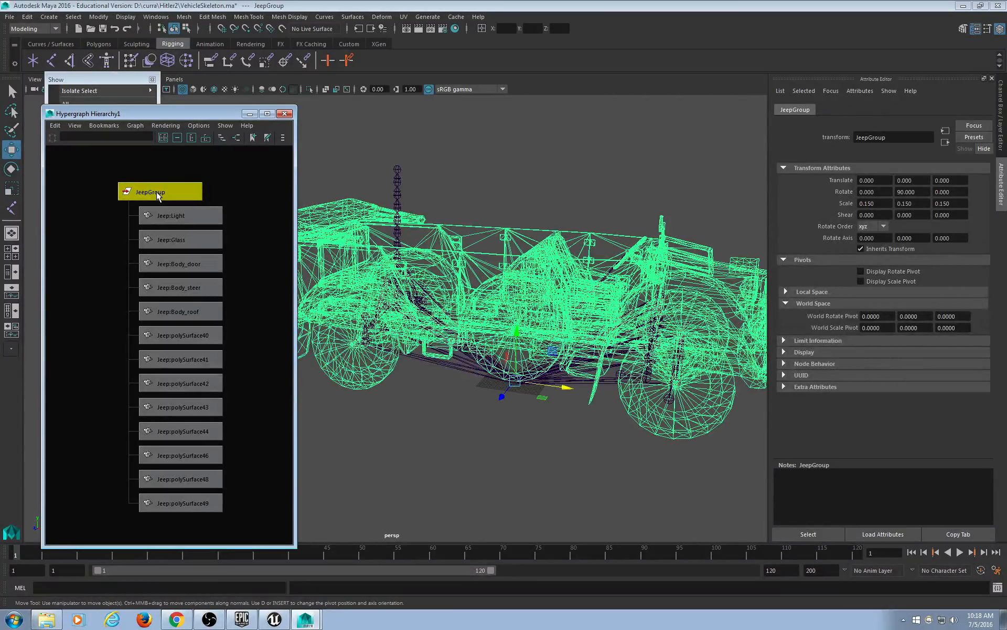
Pan and zoom the Hypergraph to fit all JeepGroup children in view.
{"action": "scroll", "coordinate": [119, 273], "scroll_direction": "up", "scroll_amount": 5}
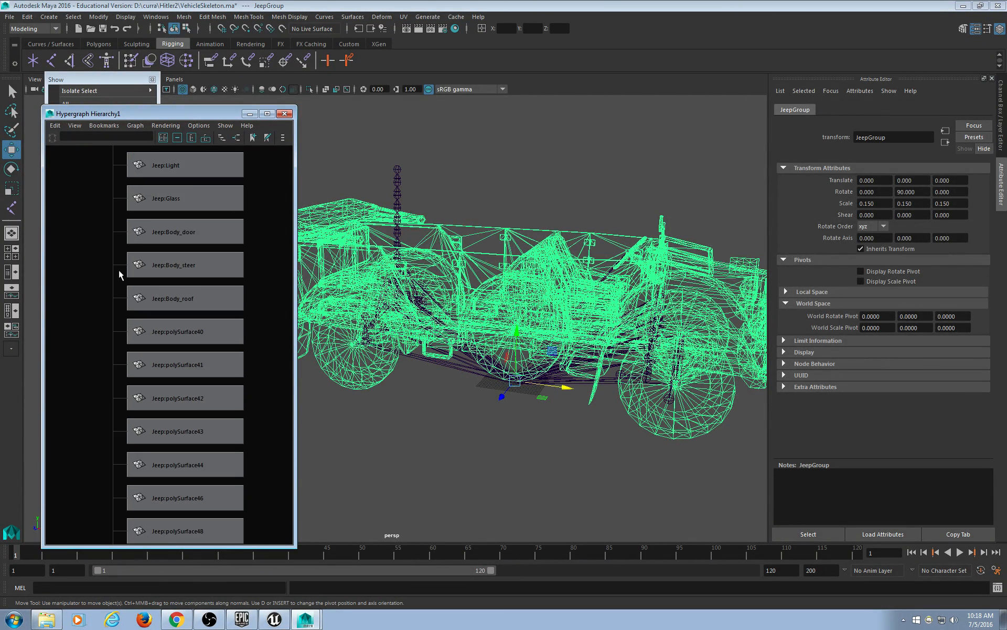
{"action": "middle_click_drag", "start_coordinate": [167, 226], "coordinate": [188, 500], "text": "alt"}
{"action": "scroll", "coordinate": [181, 404], "scroll_direction": "up", "scroll_amount": 4}
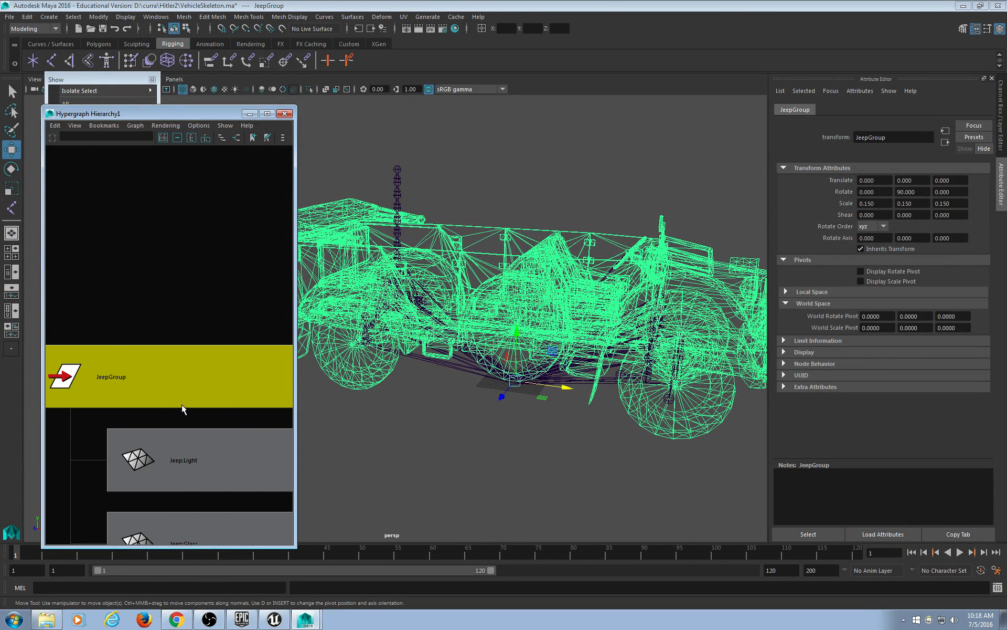
{"action": "middle_click_drag", "start_coordinate": [181, 404], "coordinate": [195, 279], "text": "alt"}
{"action": "scroll", "coordinate": [197, 281], "scroll_direction": "down", "scroll_amount": 9}
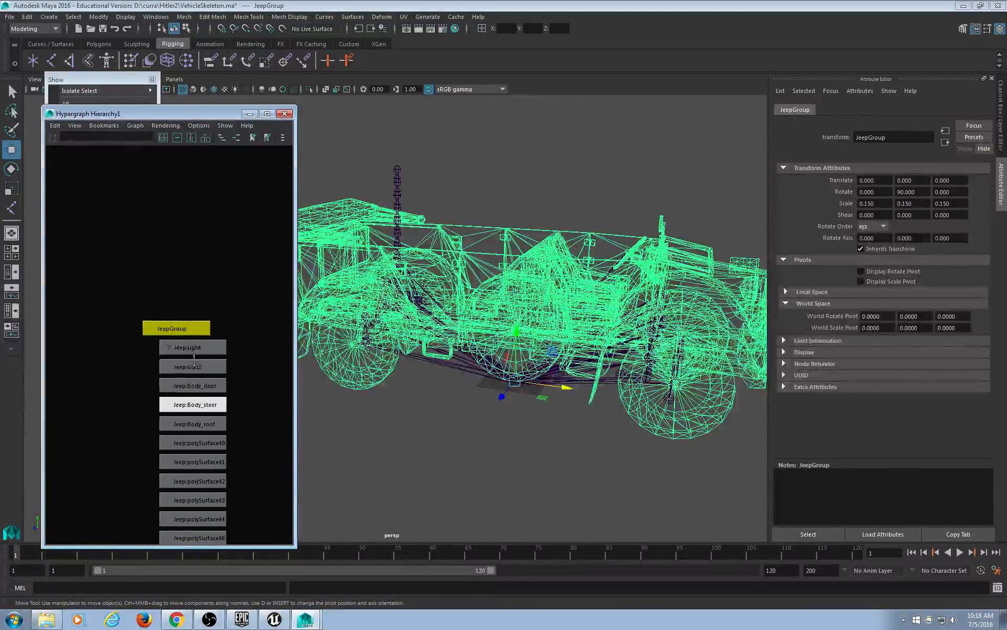
{"action": "middle_click_drag", "start_coordinate": [193, 352], "coordinate": [189, 248], "text": "alt"}
{"action": "scroll", "coordinate": [192, 263], "scroll_direction": "up", "scroll_amount": 1}
{"action": "scroll", "coordinate": [193, 267], "scroll_direction": "up", "scroll_amount": 1}
{"action": "scroll", "coordinate": [184, 279], "scroll_direction": "up", "scroll_amount": 1}
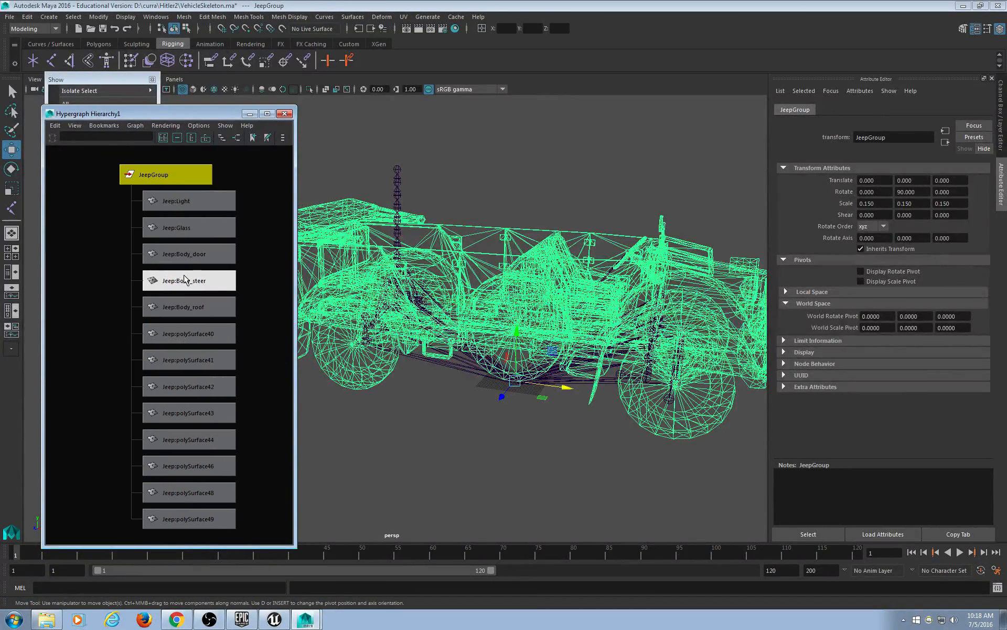
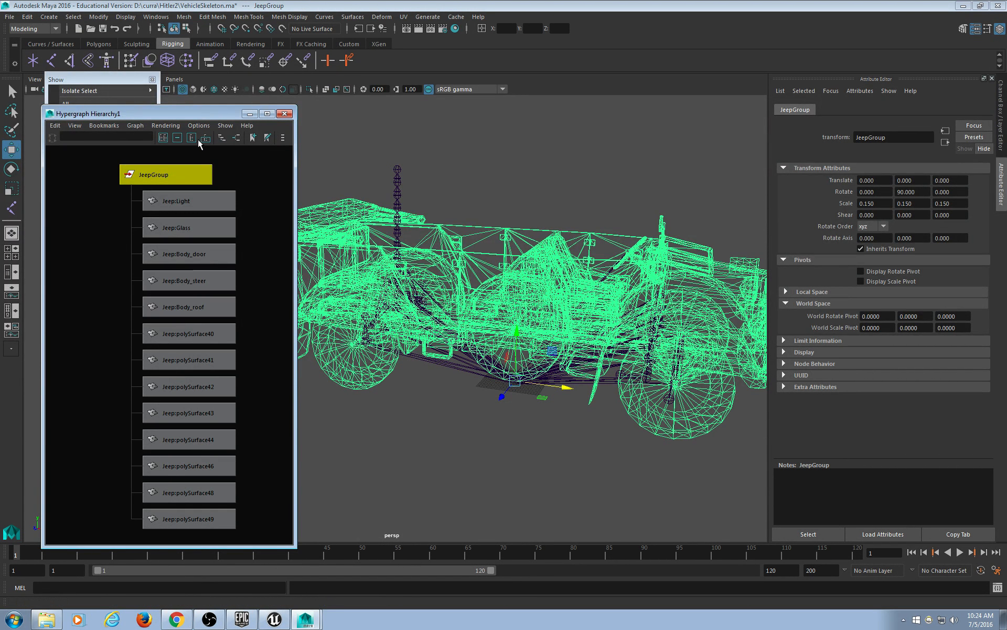
Pan and zoom the Hypergraph to show the Vehicle_SkelMesh root and its hub, arm, shock and steer joints.
{"action": "scroll", "coordinate": [228, 384], "scroll_direction": "down", "scroll_amount": 5}
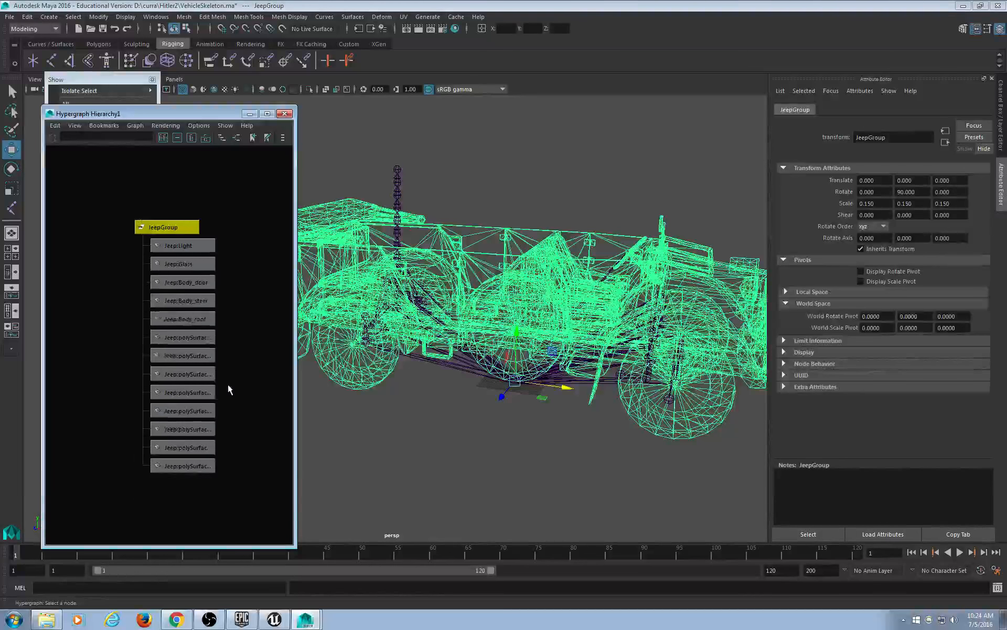
{"action": "middle_click_drag", "start_coordinate": [134, 368], "coordinate": [292, 311], "text": "alt"}
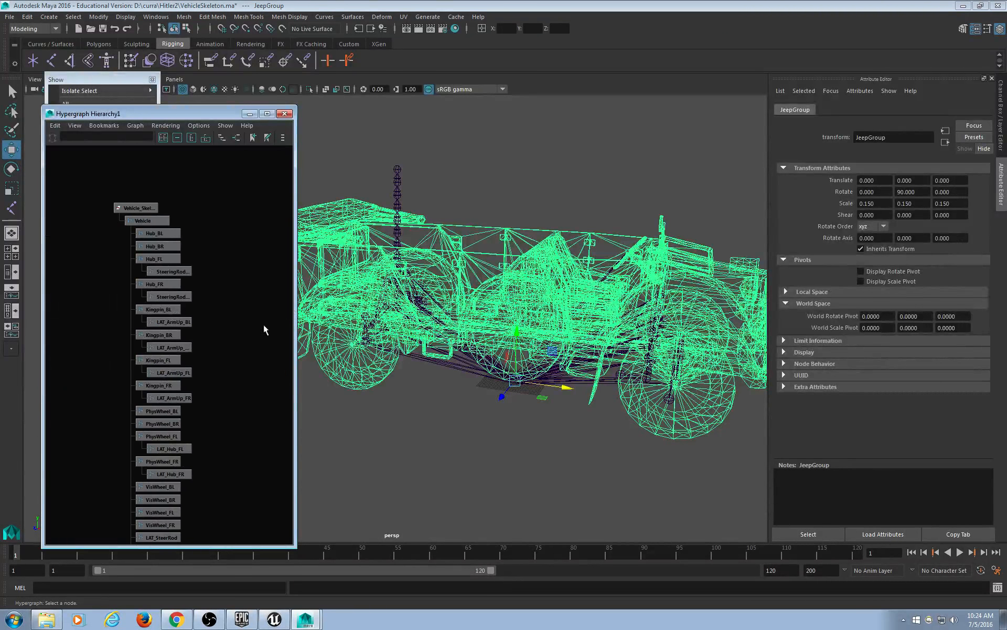
{"action": "middle_click_drag", "start_coordinate": [237, 457], "coordinate": [207, 210], "text": "alt"}
{"action": "mouse_move", "coordinate": [246, 473]}
{"action": "middle_mouse_down", "text": "alt"}
{"action": "mouse_move", "coordinate": [235, 320]}
{"action": "mouse_move", "coordinate": [263, 185]}
{"action": "middle_mouse_up", "text": "alt"}
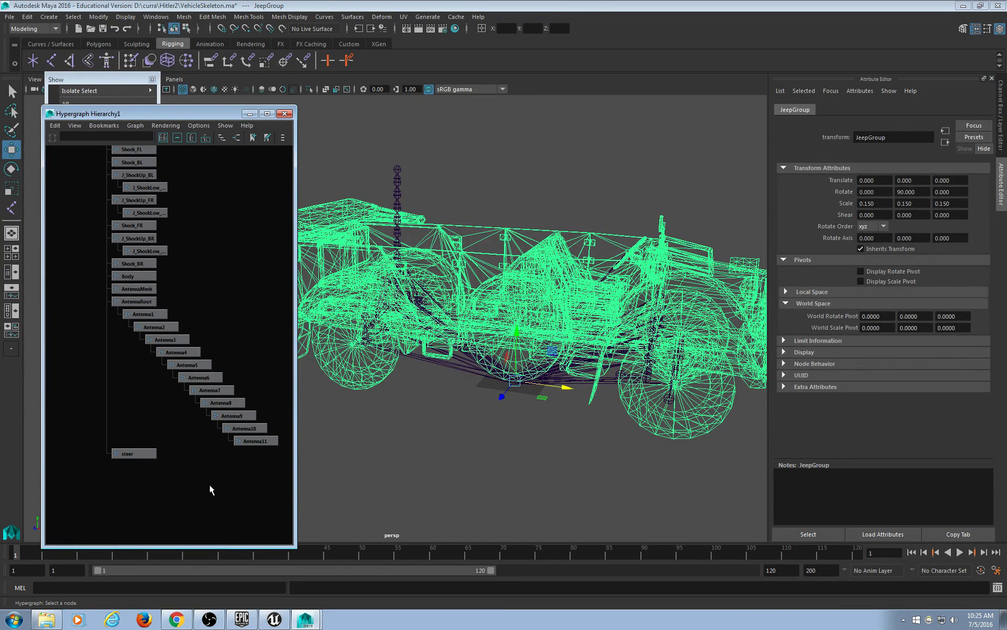
{"action": "scroll", "coordinate": [194, 483], "scroll_direction": "up", "scroll_amount": 4}
{"action": "middle_click_drag", "start_coordinate": [183, 485], "coordinate": [227, 314], "text": "alt"}
{"action": "scroll", "coordinate": [237, 294], "scroll_direction": "down", "scroll_amount": 6}
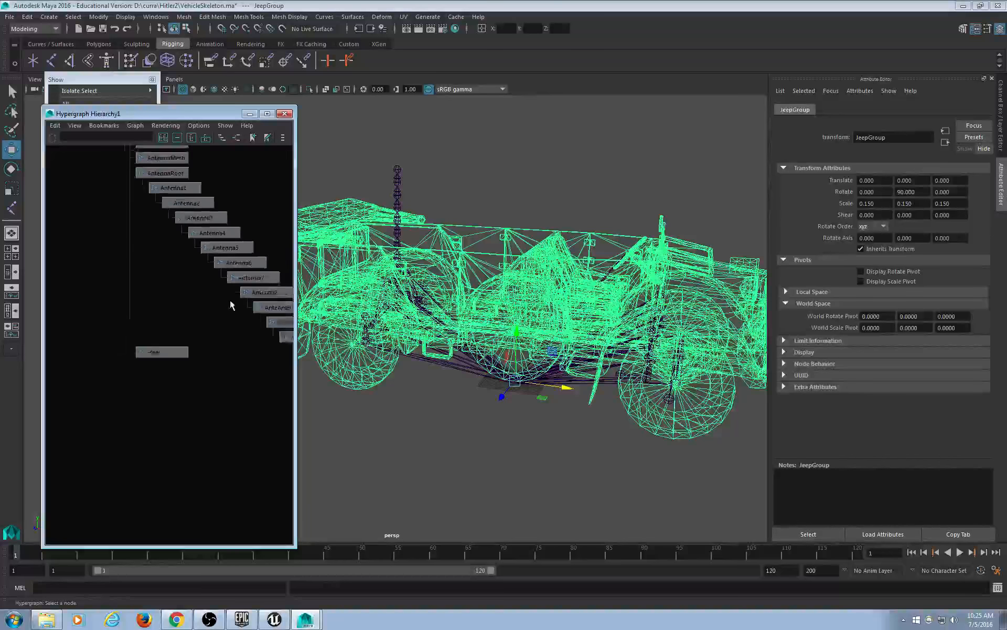
{"action": "mouse_move", "coordinate": [237, 216]}
{"action": "middle_mouse_down", "text": "alt"}
{"action": "mouse_move", "coordinate": [226, 427]}
{"action": "mouse_move", "coordinate": [225, 320]}
{"action": "mouse_move", "coordinate": [227, 334]}
{"action": "middle_mouse_up", "text": "alt"}
{"action": "scroll", "coordinate": [228, 331], "scroll_direction": "up", "scroll_amount": 3}
{"action": "scroll", "coordinate": [230, 336], "scroll_direction": "up", "scroll_amount": 2}
{"action": "middle_click_drag", "start_coordinate": [230, 216], "coordinate": [219, 231], "text": "alt"}
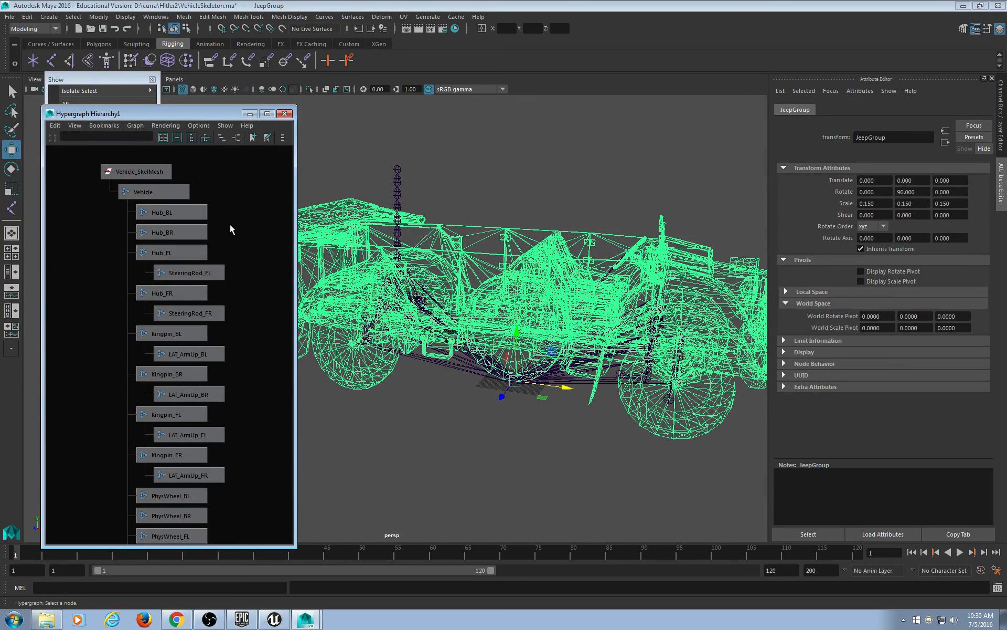
Select the Vehicle_SkelMesh root node and move the visibility-filter panel aside.
{"action": "left_click", "coordinate": [137, 172]}
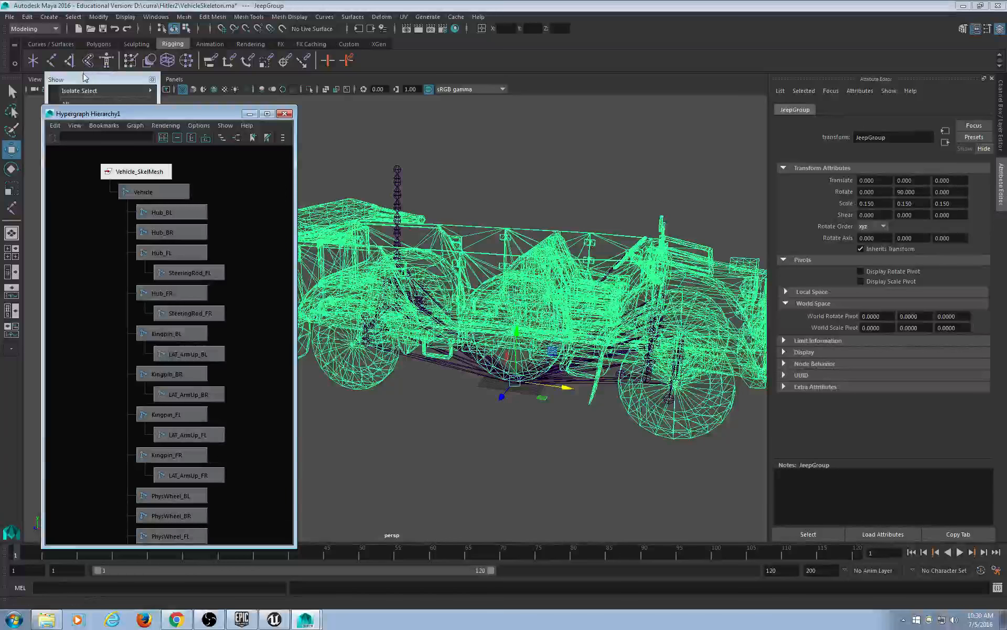
{"action": "left_click_drag", "start_coordinate": [87, 78], "coordinate": [83, 103]}
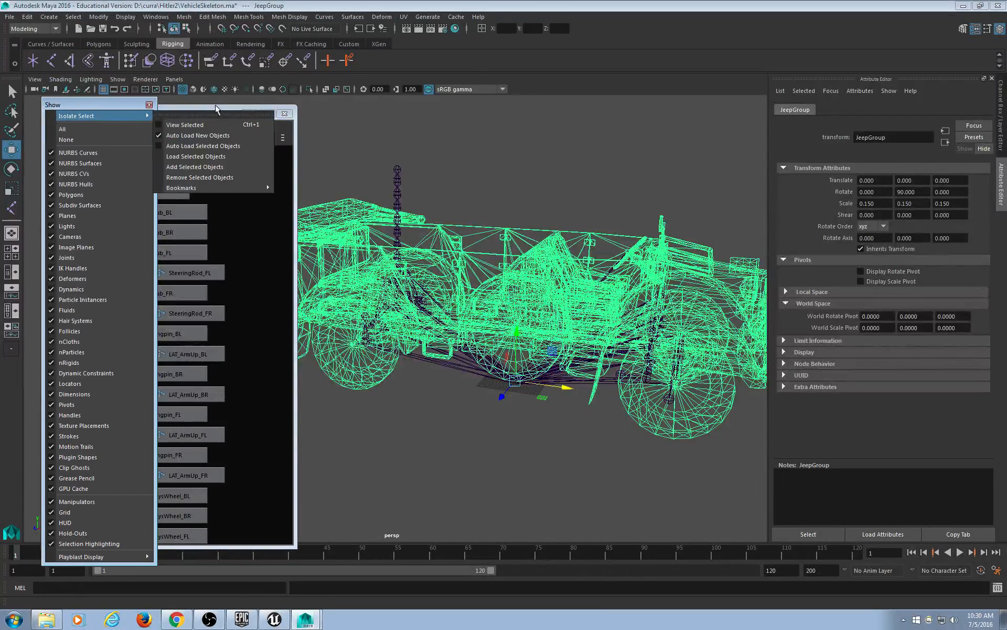
Deselect JeepGroup, select the Vehicle joint, and orbit the viewport to a flat side view.
{"action": "left_click", "coordinate": [363, 116]}
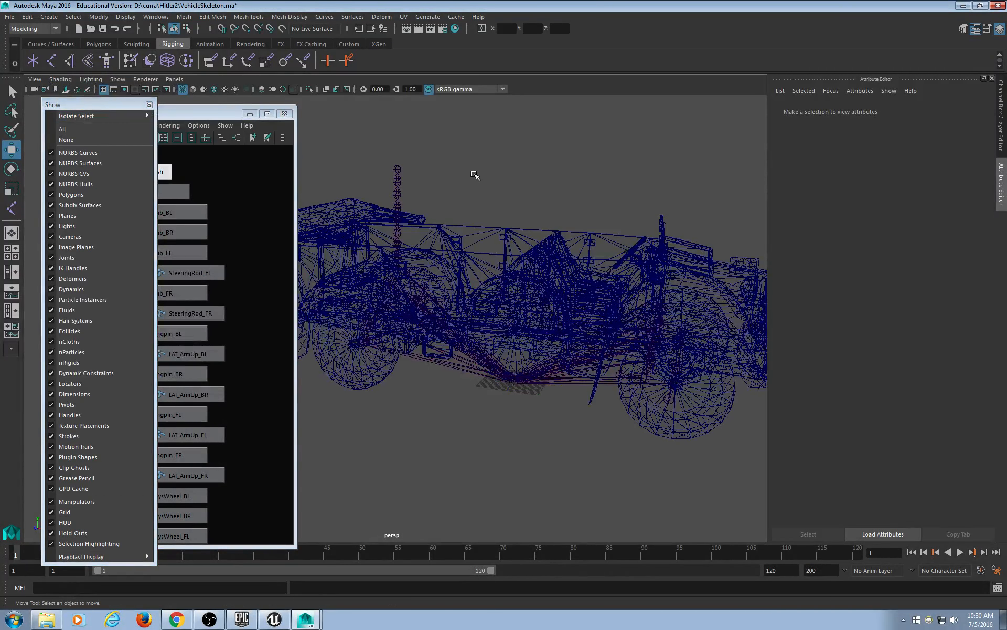
{"action": "left_click", "coordinate": [480, 370]}
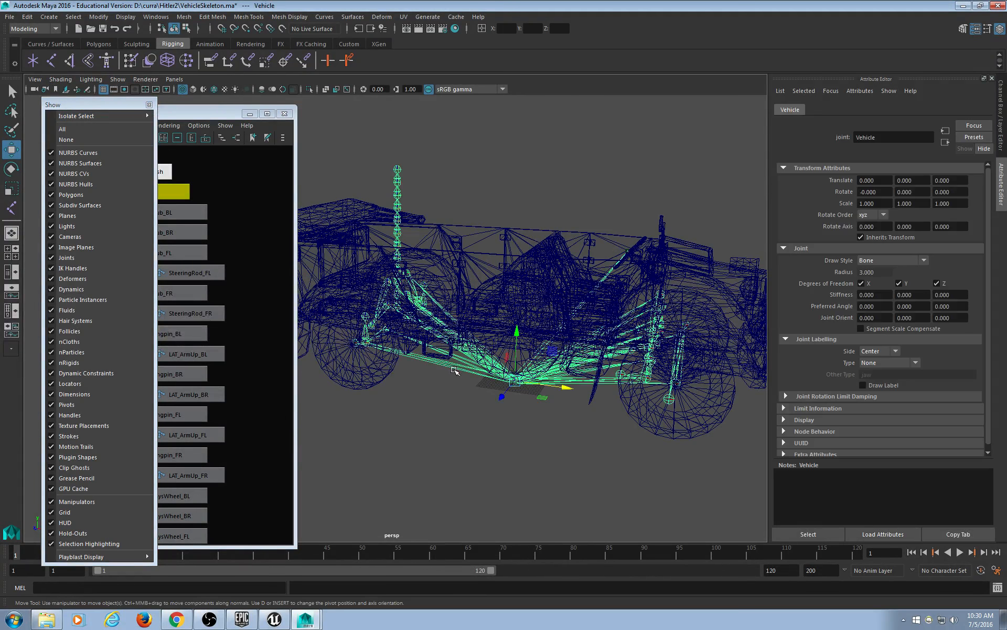
{"action": "left_click", "coordinate": [592, 455]}
{"action": "left_click_drag", "start_coordinate": [581, 423], "coordinate": [662, 283], "text": "alt"}
{"action": "left_click", "coordinate": [682, 404]}
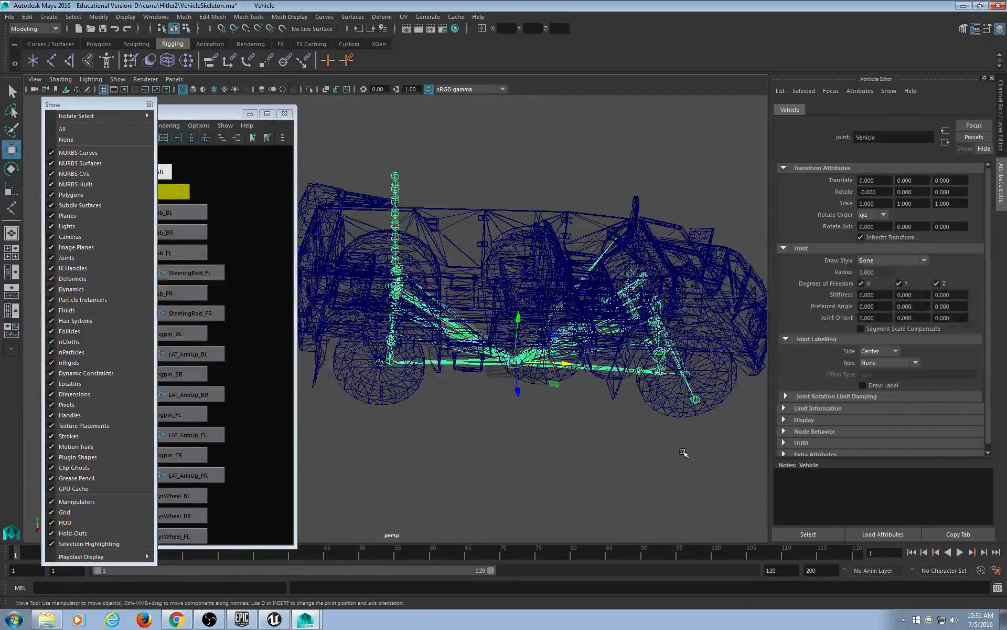
{"action": "mouse_move", "coordinate": [527, 437]}
{"action": "left_mouse_down", "text": "alt"}
{"action": "mouse_move", "coordinate": [535, 450]}
{"action": "mouse_move", "coordinate": [520, 420]}
{"action": "left_mouse_up", "text": "alt"}
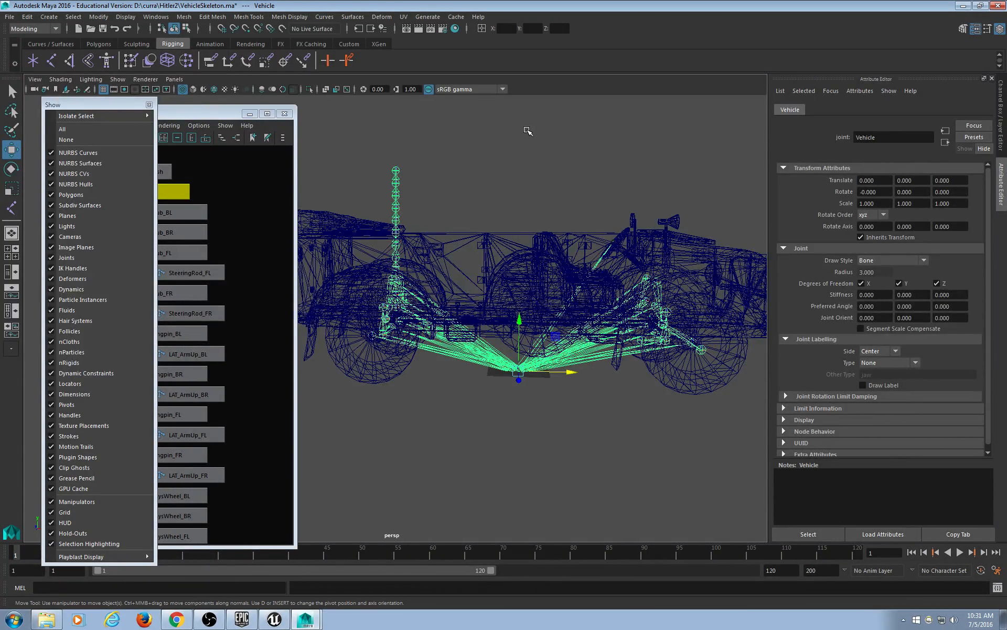
{"action": "left_click", "coordinate": [9, 16]}
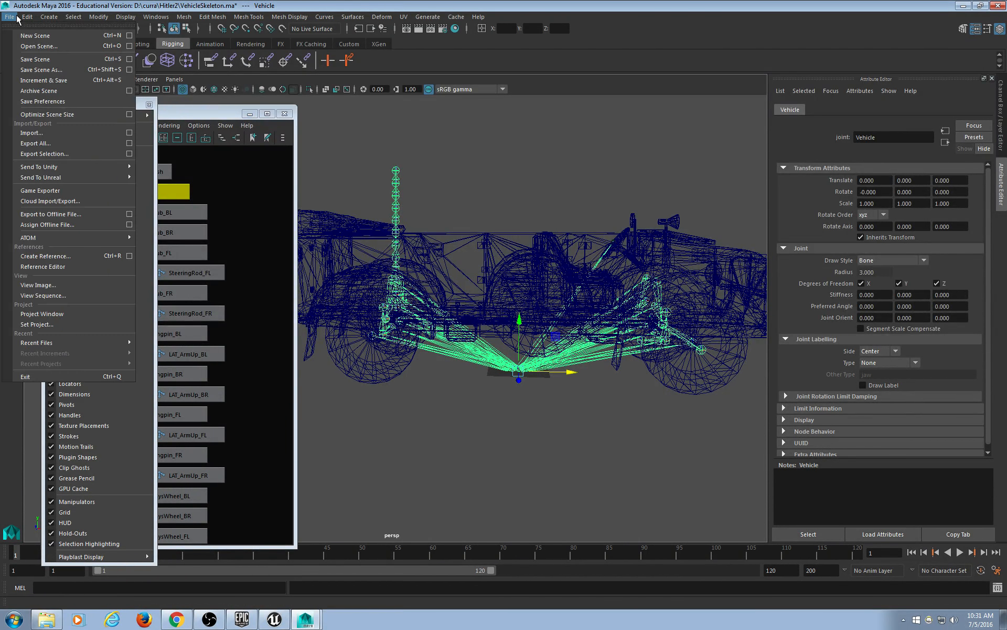
Replace the file name with Jeep2 and save the scene as a Maya ASCII file.
{"action": "left_click", "coordinate": [57, 63]}
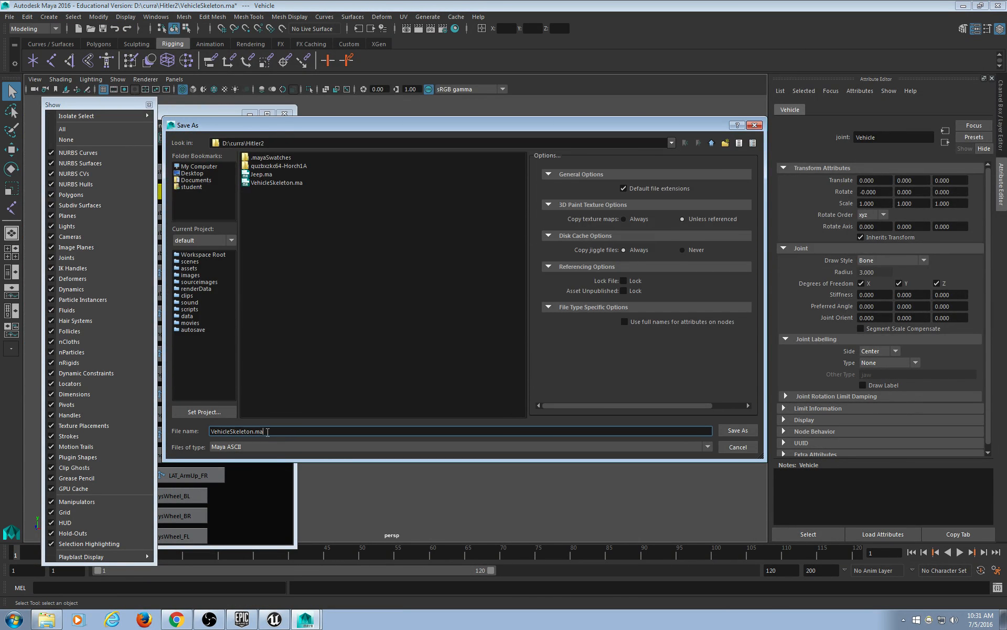
{"action": "left_click_drag", "start_coordinate": [273, 432], "coordinate": [193, 426]}
{"action": "type", "text": "Jeep2"}
{"action": "key", "text": "Return"}
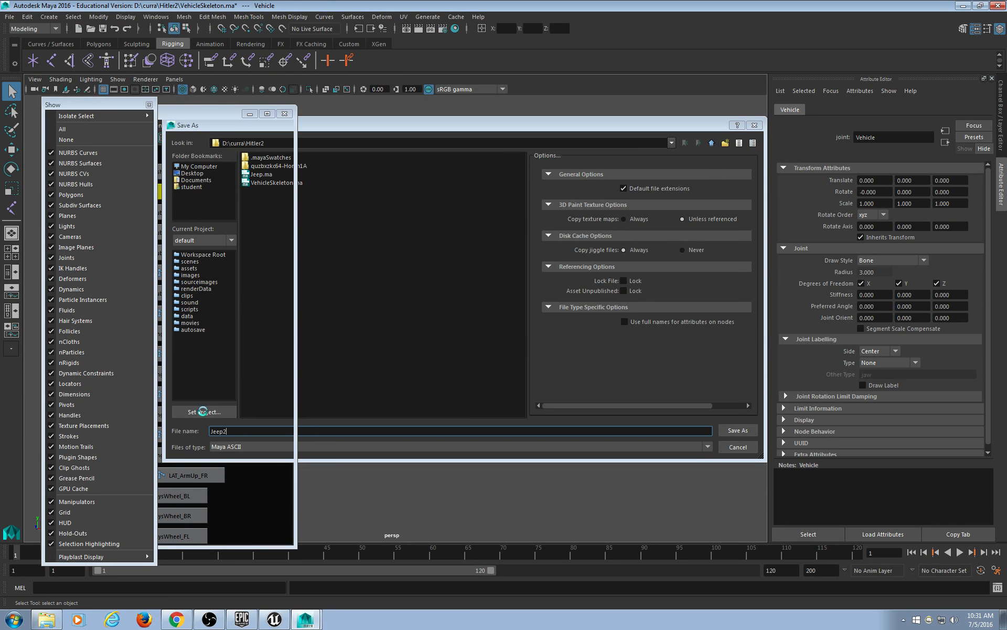
{"action": "key", "text": "w"}
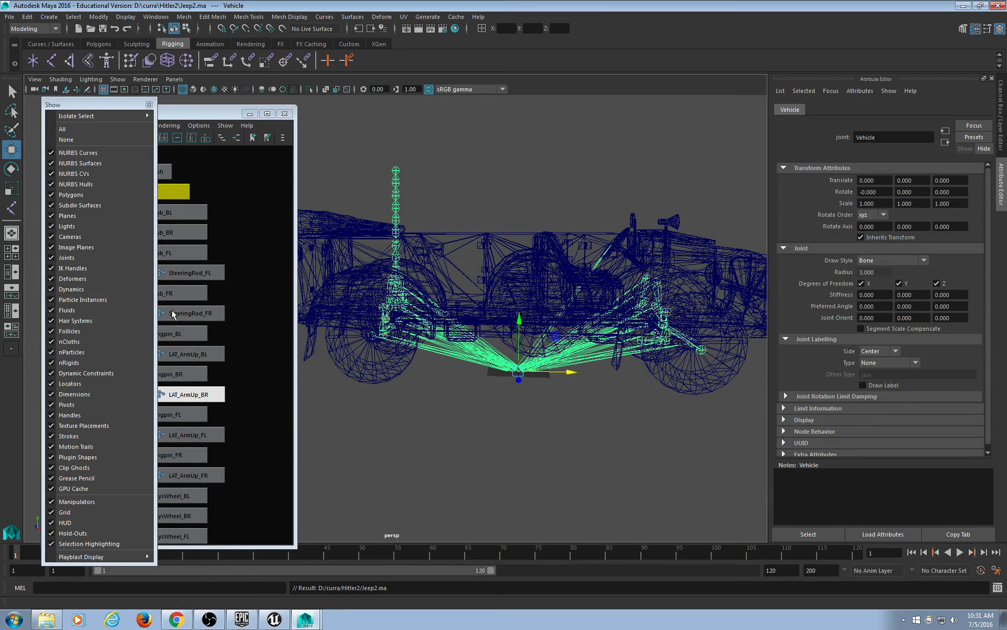
{"action": "left_click", "coordinate": [225, 217]}
Pan to JeepGroup, select it, and show its values in the Channel Box.
{"action": "middle_click_drag", "start_coordinate": [272, 347], "coordinate": [70, 371], "text": "alt"}
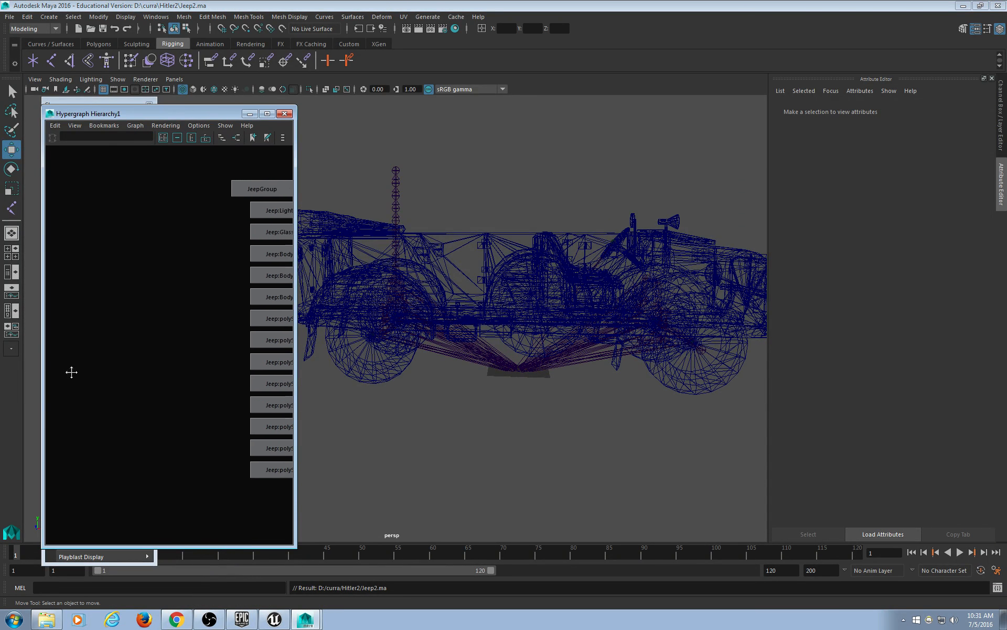
{"action": "middle_click_drag", "start_coordinate": [172, 295], "coordinate": [49, 335], "text": "alt"}
{"action": "scroll", "coordinate": [227, 360], "scroll_direction": "up", "scroll_amount": 2}
{"action": "scroll", "coordinate": [227, 361], "scroll_direction": "down", "scroll_amount": 3}
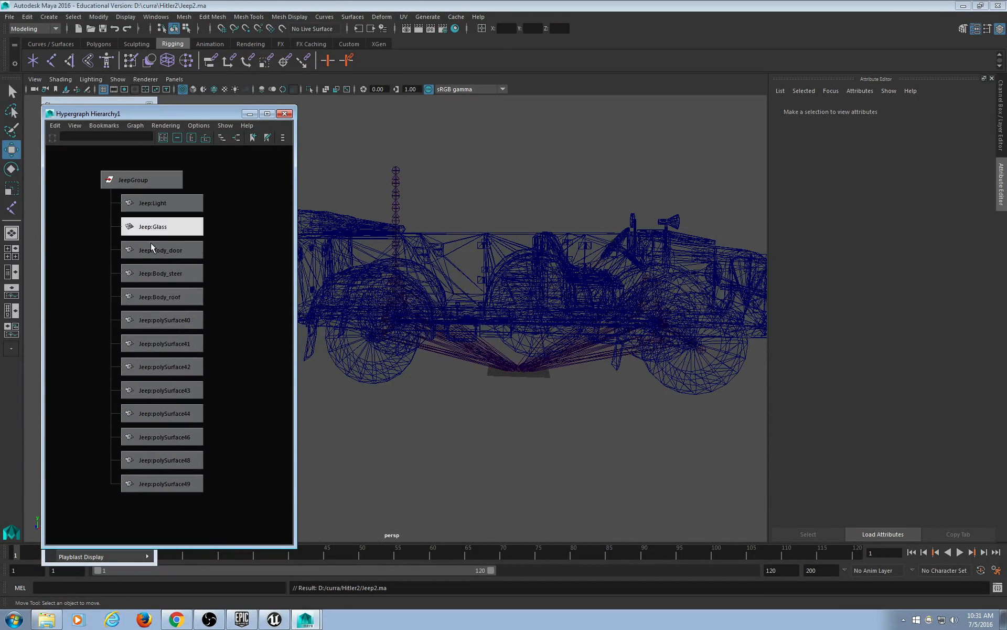
{"action": "left_click", "coordinate": [134, 180]}
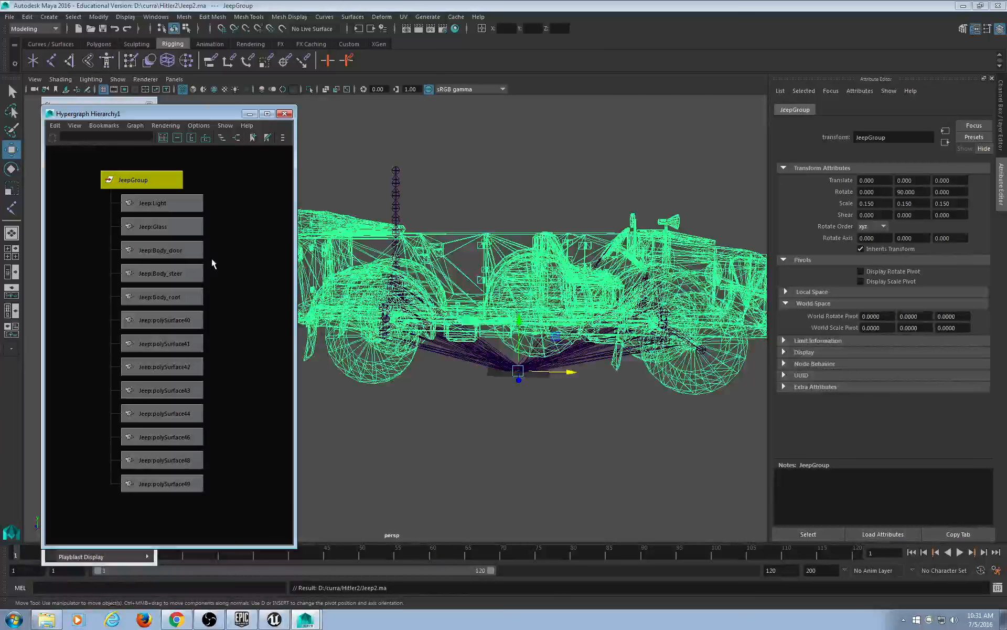
{"action": "key", "text": "ctrl+a"}
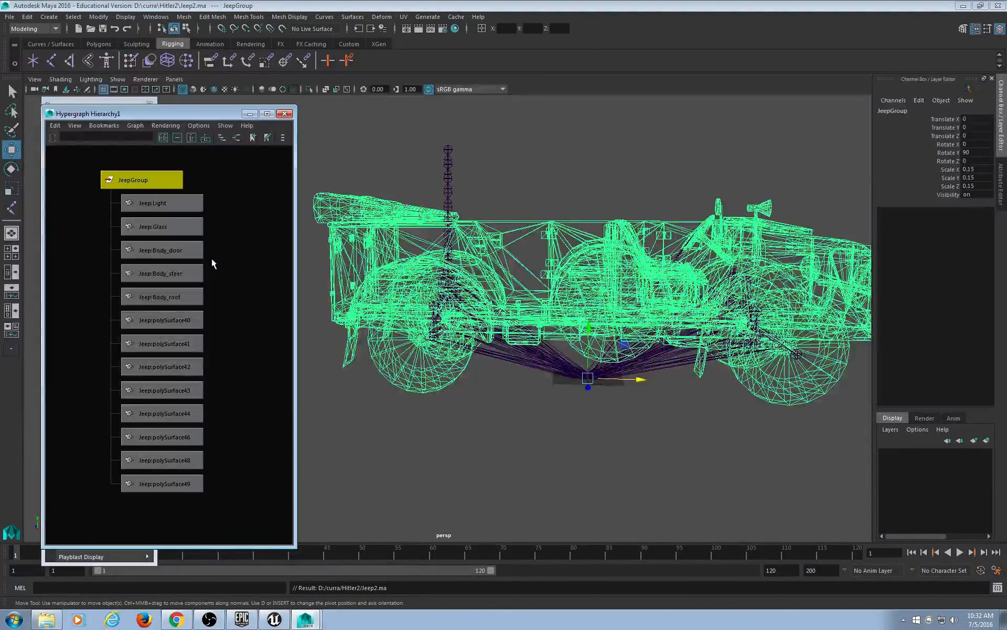
Marquee-select JeepGroup with all its Jeep mesh children and frame them in the graph.
{"action": "left_click", "coordinate": [231, 210]}
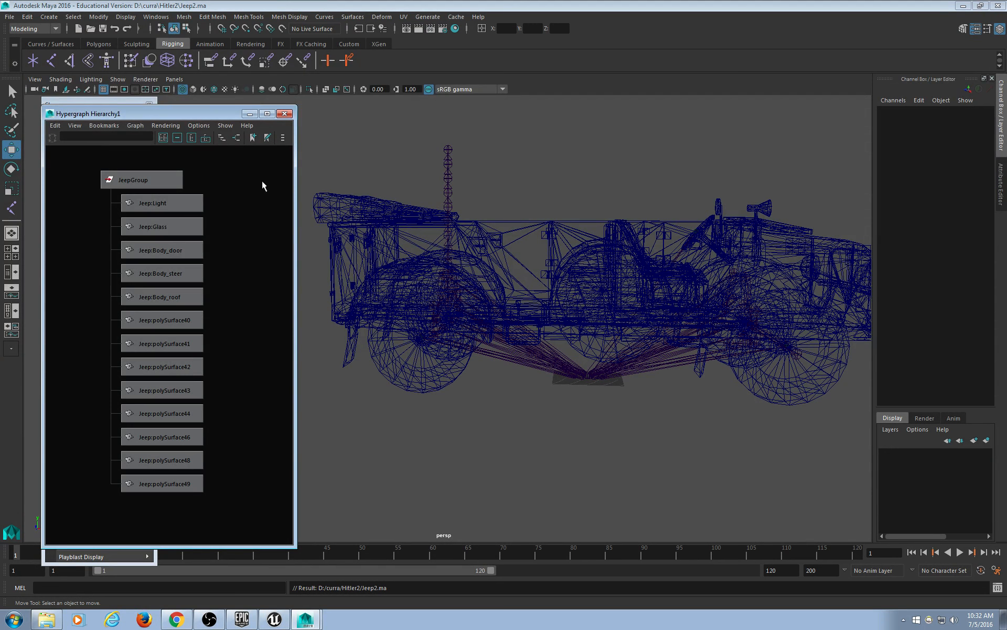
{"action": "left_click_drag", "start_coordinate": [237, 158], "coordinate": [120, 523]}
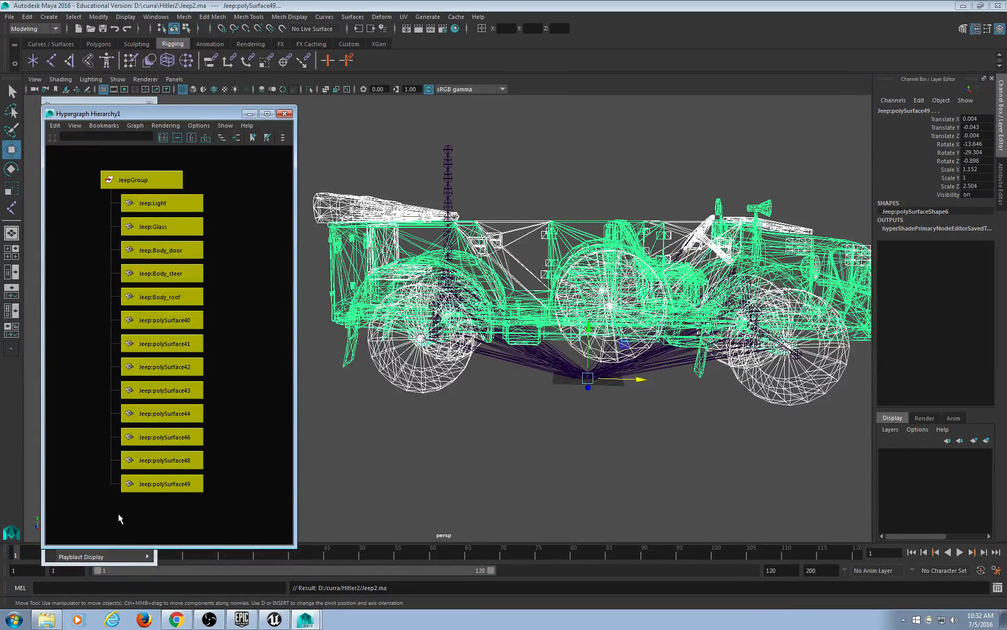
{"action": "scroll", "coordinate": [151, 354], "scroll_direction": "down", "scroll_amount": 6}
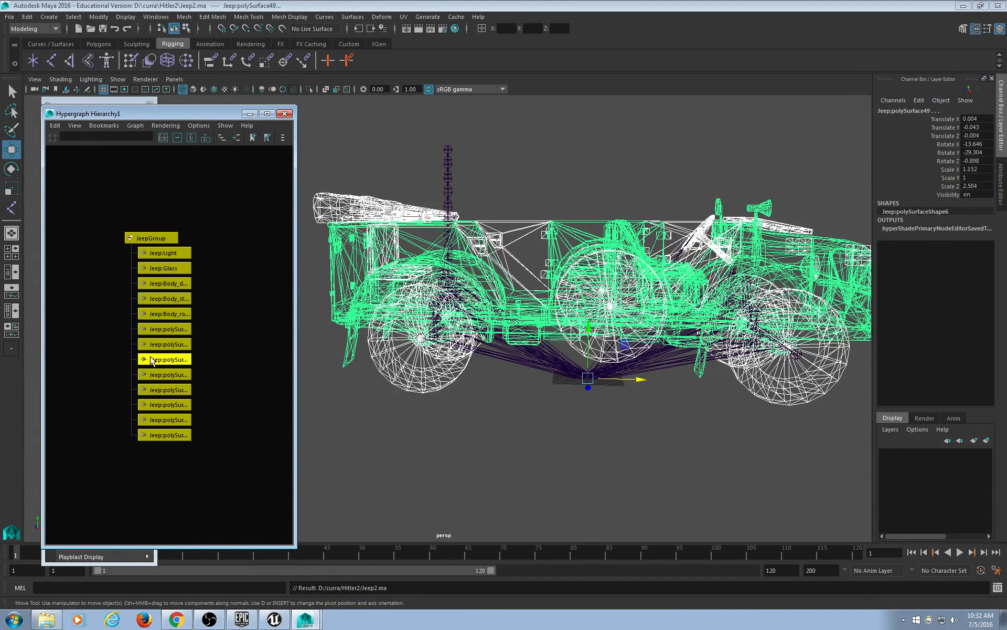
{"action": "key", "text": "f"}
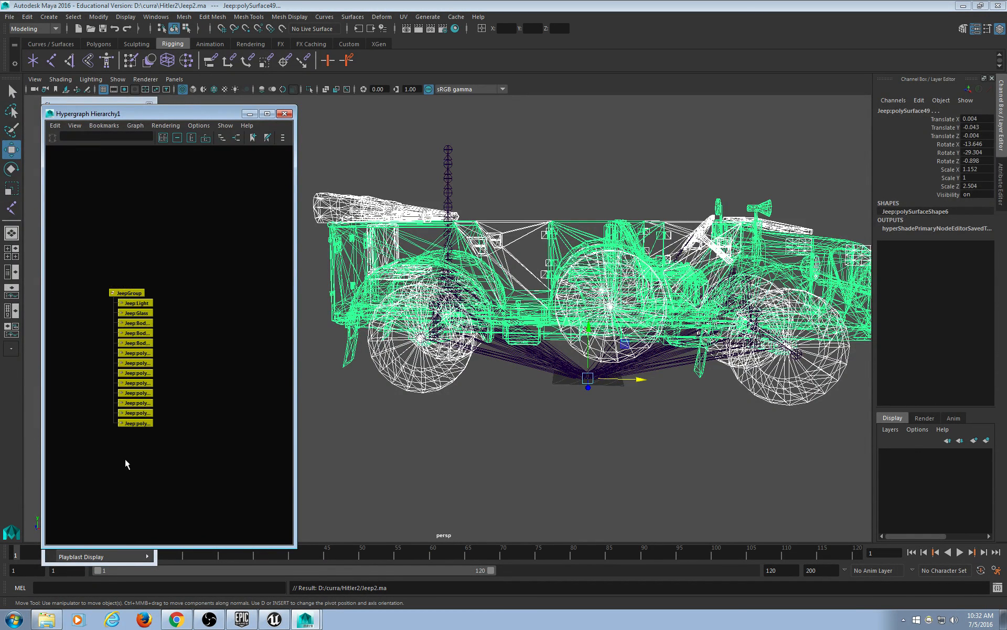
{"action": "scroll", "coordinate": [225, 398], "scroll_direction": "up", "scroll_amount": 4}
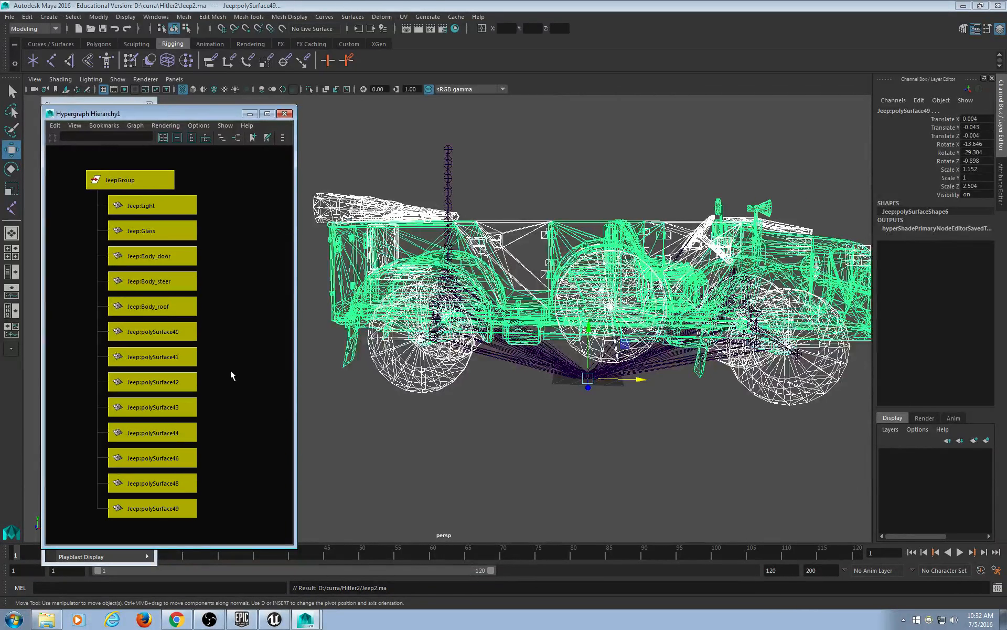
Delete construction history and freeze transformations on the selected Jeep meshes.
{"action": "left_click", "coordinate": [27, 17]}
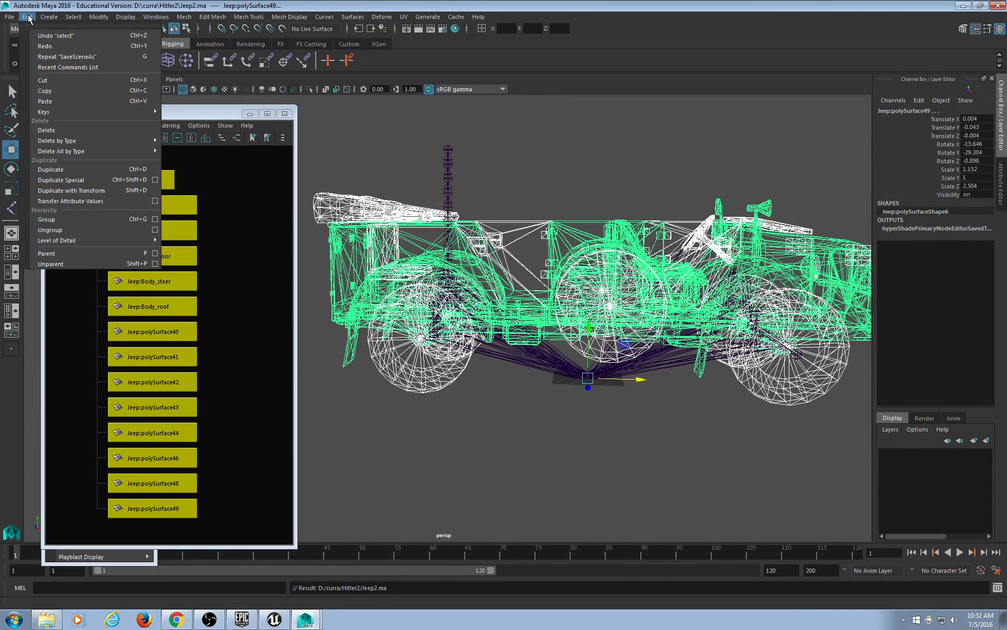
{"action": "mouse_move", "coordinate": [72, 142]}
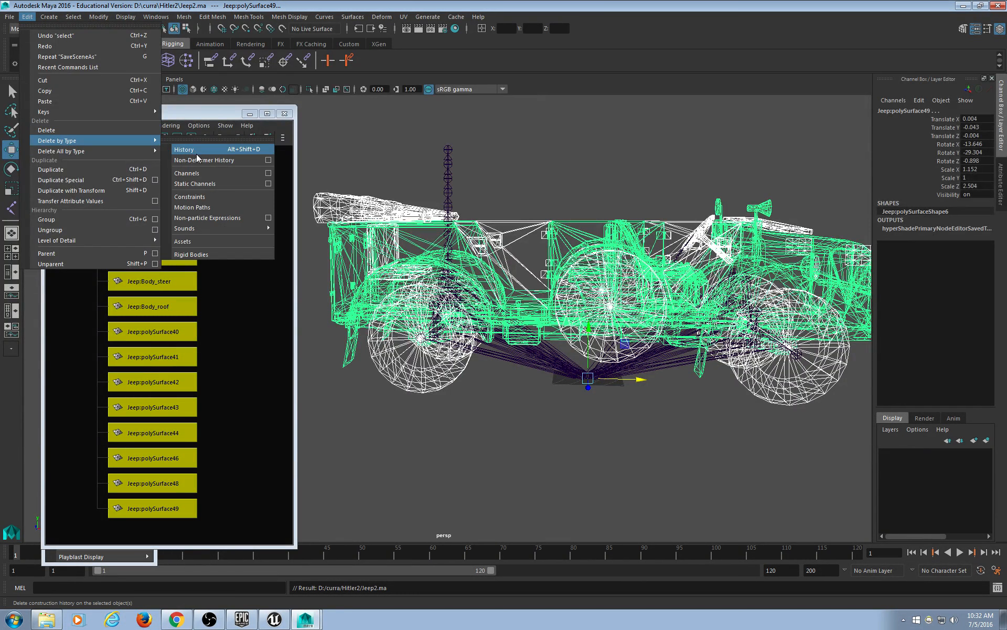
{"action": "left_click", "coordinate": [196, 153]}
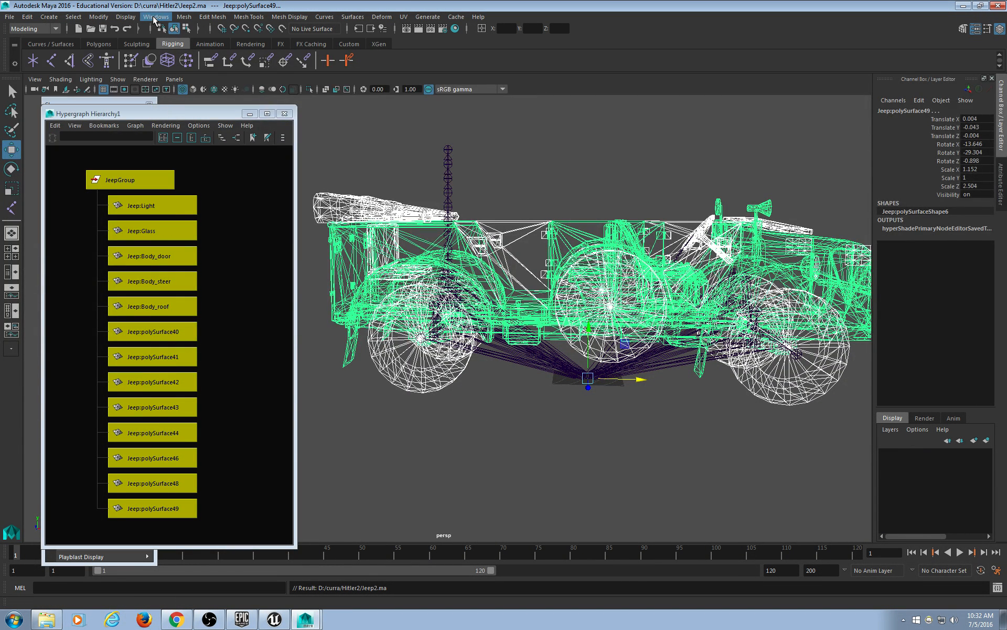
{"action": "left_click", "coordinate": [102, 18]}
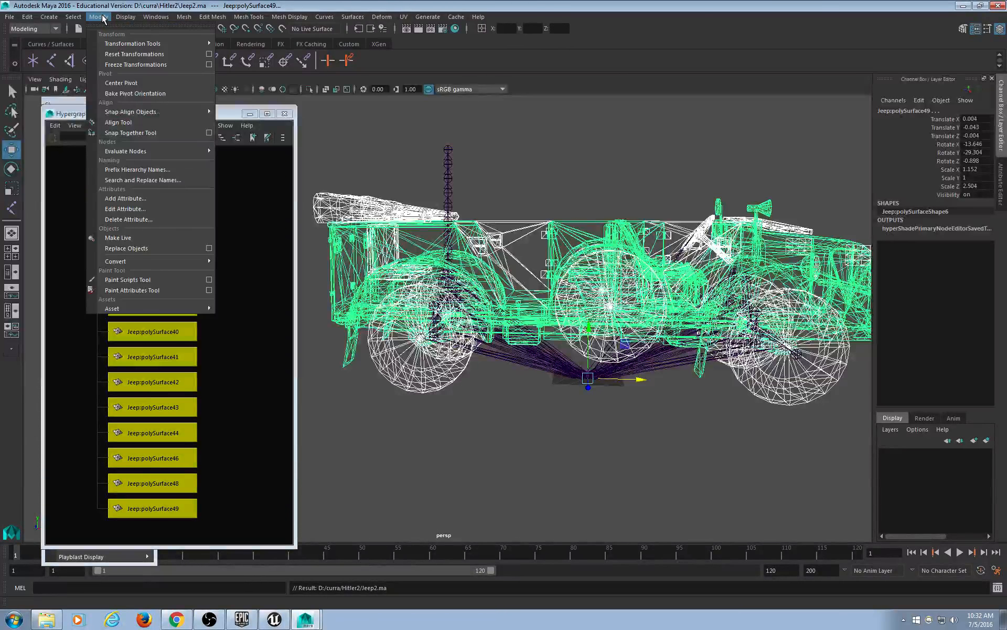
{"action": "left_click", "coordinate": [131, 66]}
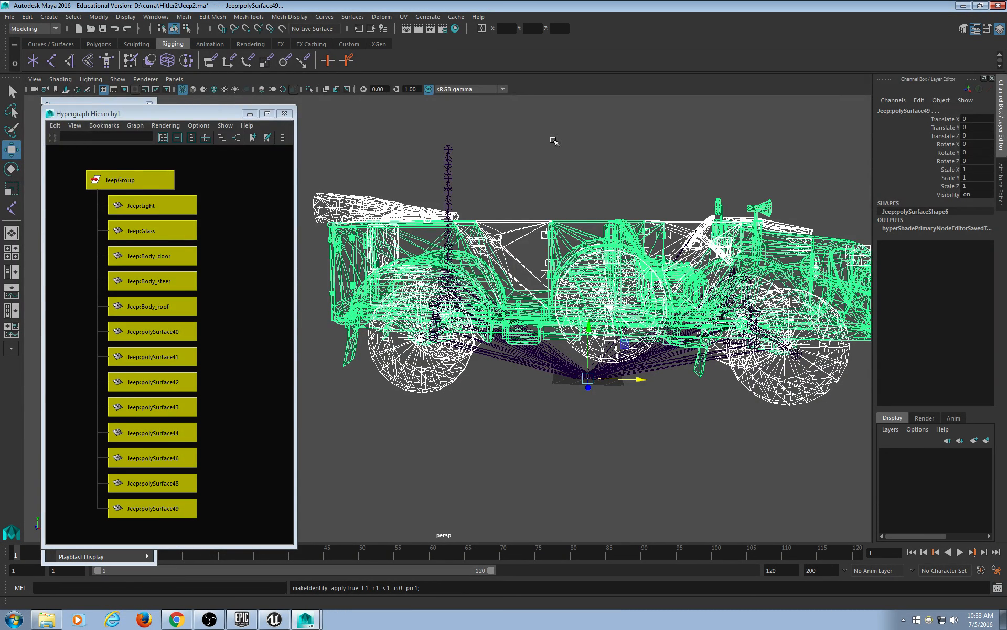
Reselect JeepGroup and its child nodes, then bring up Windows > Animation Editors.
{"action": "left_click_drag", "start_coordinate": [208, 163], "coordinate": [112, 544]}
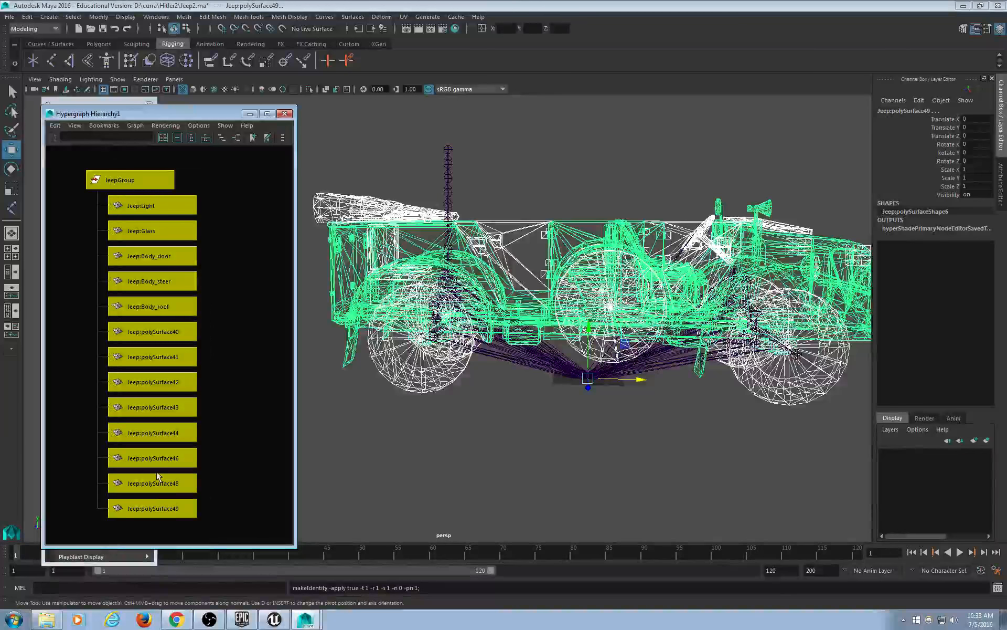
{"action": "left_click", "coordinate": [155, 16]}
{"action": "mouse_move", "coordinate": [166, 47]}
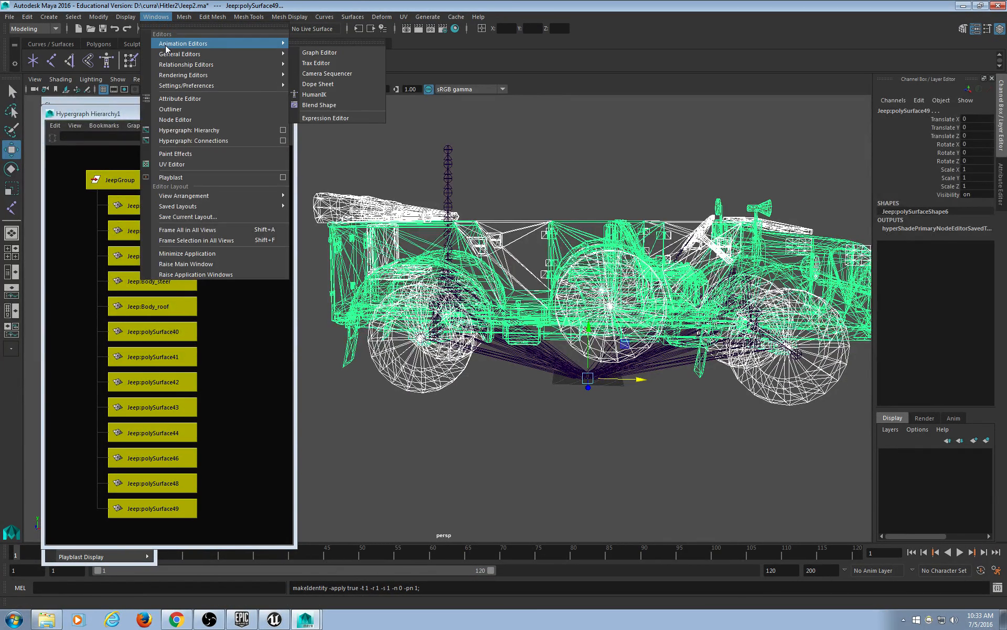
{"action": "left_click", "coordinate": [331, 54]}
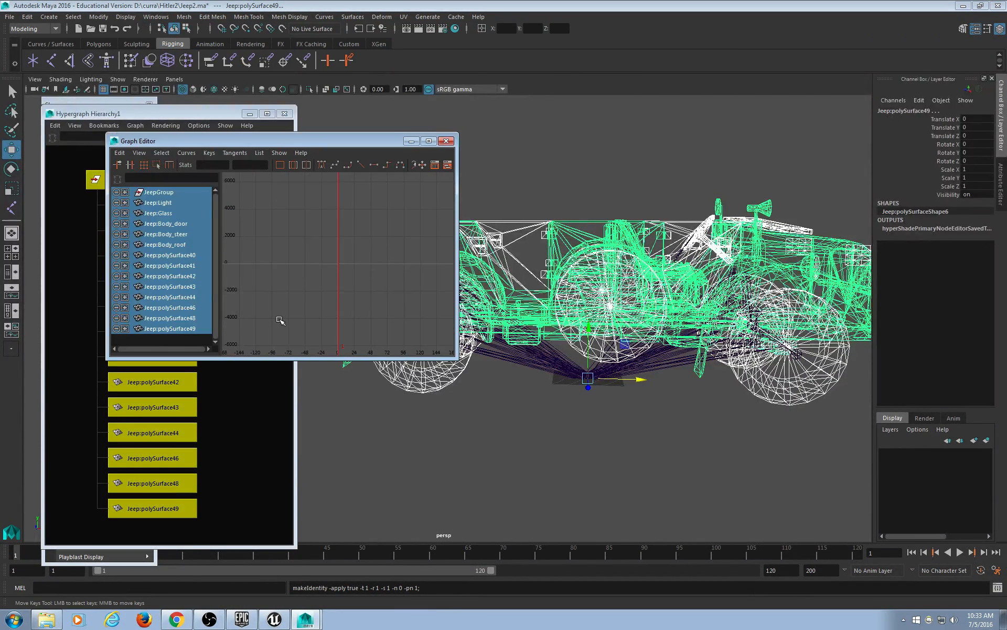
{"action": "left_click", "coordinate": [446, 141]}
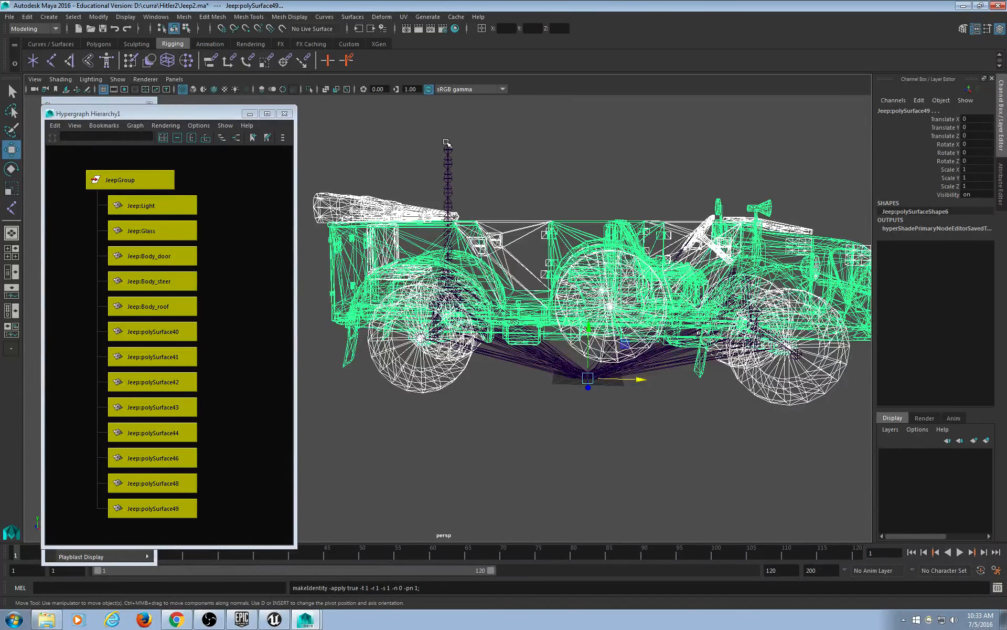
{"action": "left_click", "coordinate": [238, 234]}
{"action": "left_click_drag", "start_coordinate": [217, 531], "coordinate": [140, 169]}
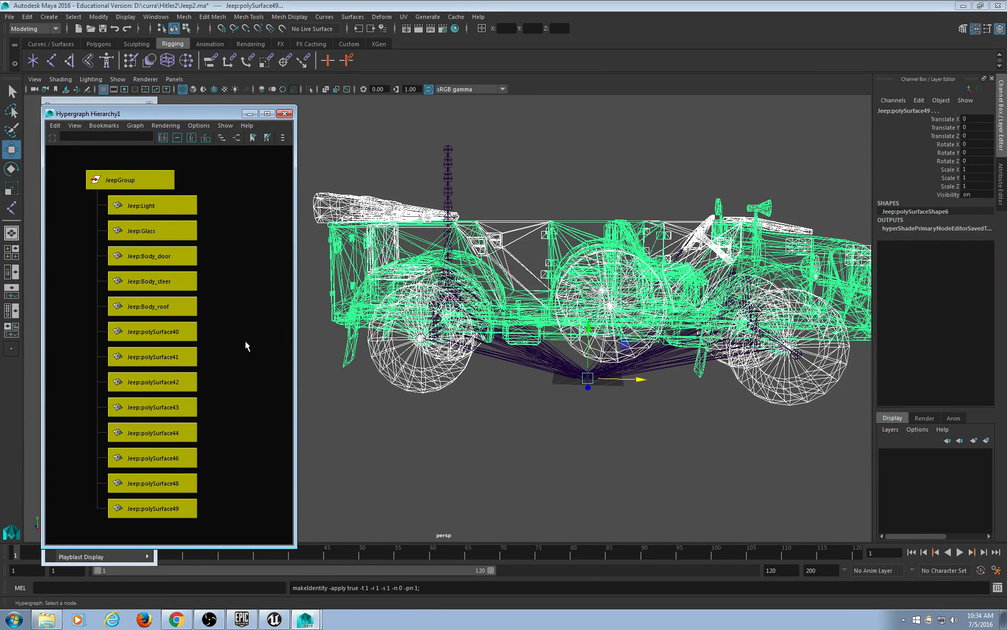
Add the Vehicle root joint to the selection and switch to the Rigging menu set.
{"action": "left_click", "coordinate": [533, 366]}
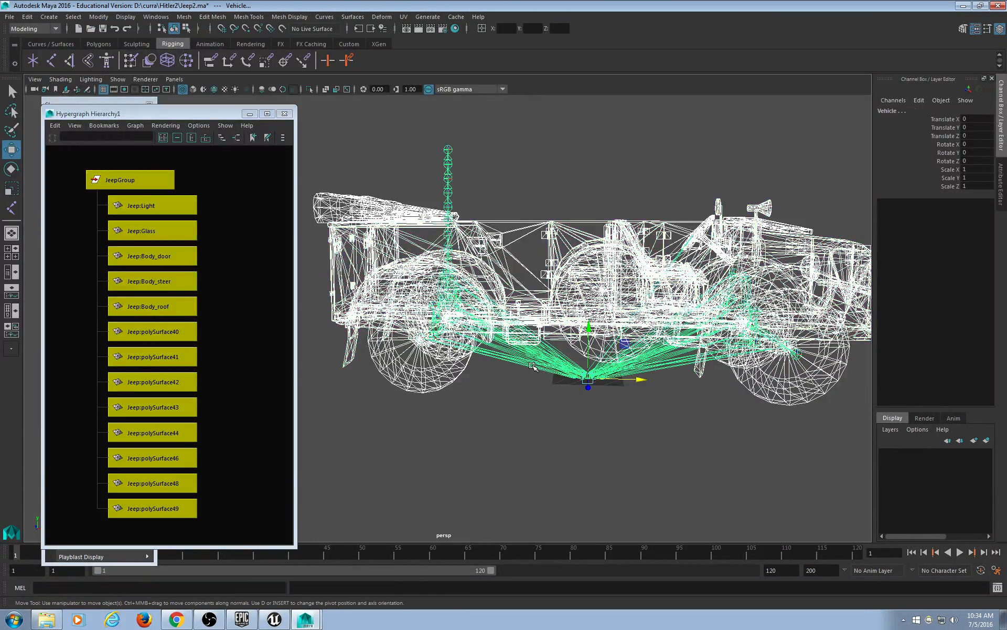
{"action": "left_click", "coordinate": [55, 29]}
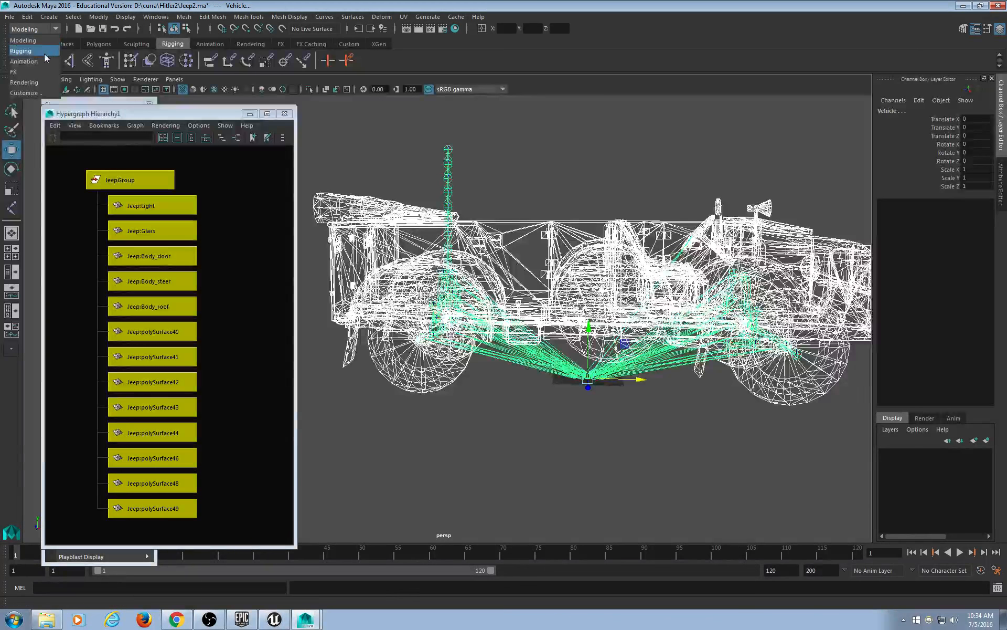
{"action": "left_click", "coordinate": [47, 53]}
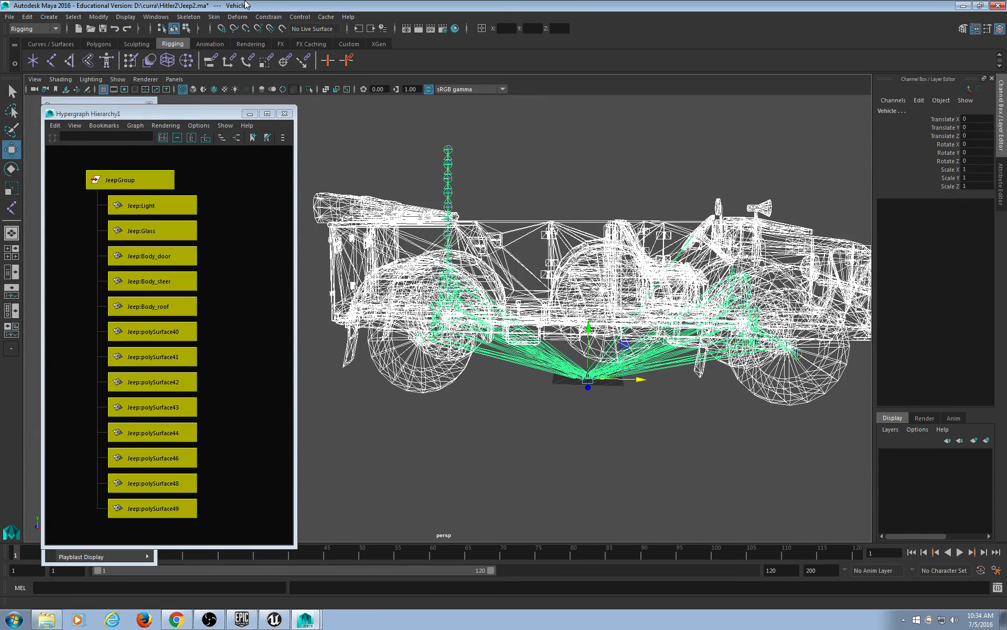
Bind skin with max influences 4, multiple bind poses allowed and skeleton colorizing off.
{"action": "left_click", "coordinate": [216, 19]}
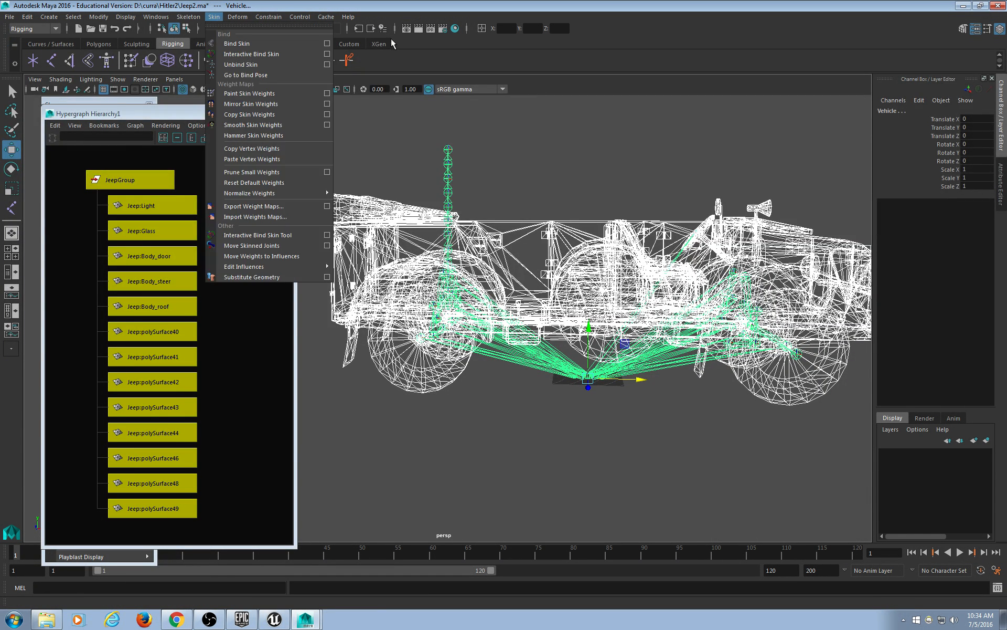
{"action": "left_click", "coordinate": [326, 46]}
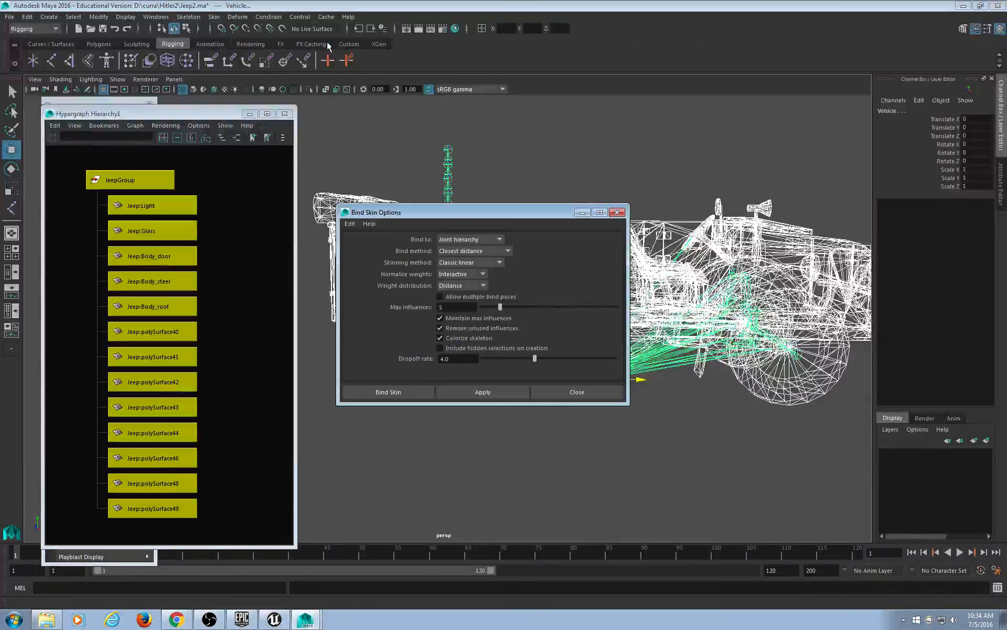
{"action": "left_click_drag", "start_coordinate": [486, 211], "coordinate": [268, 149]}
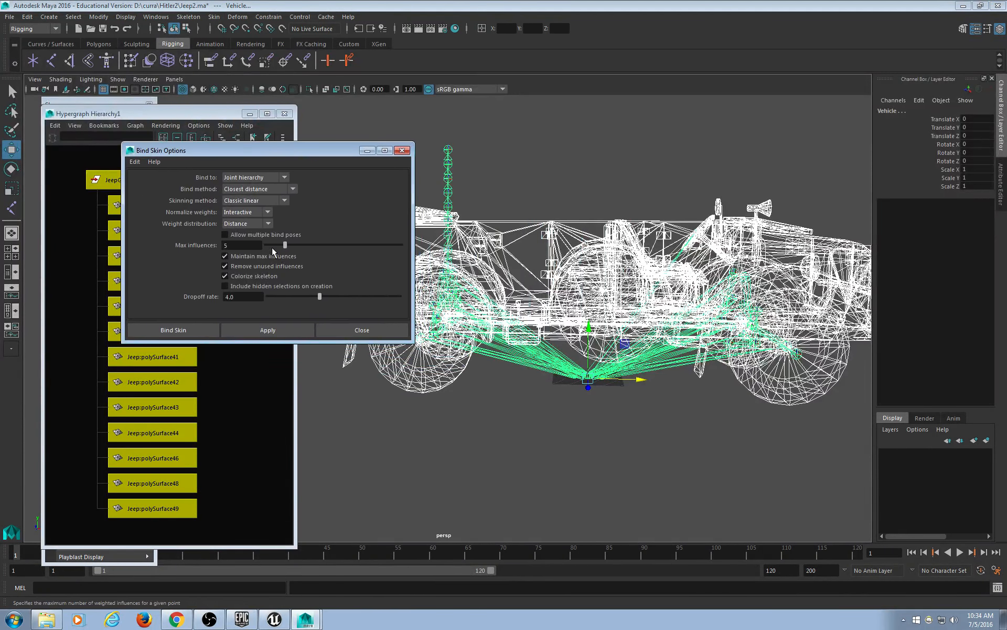
{"action": "left_click", "coordinate": [250, 256]}
{"action": "left_click", "coordinate": [251, 275]}
{"action": "left_click", "coordinate": [247, 266]}
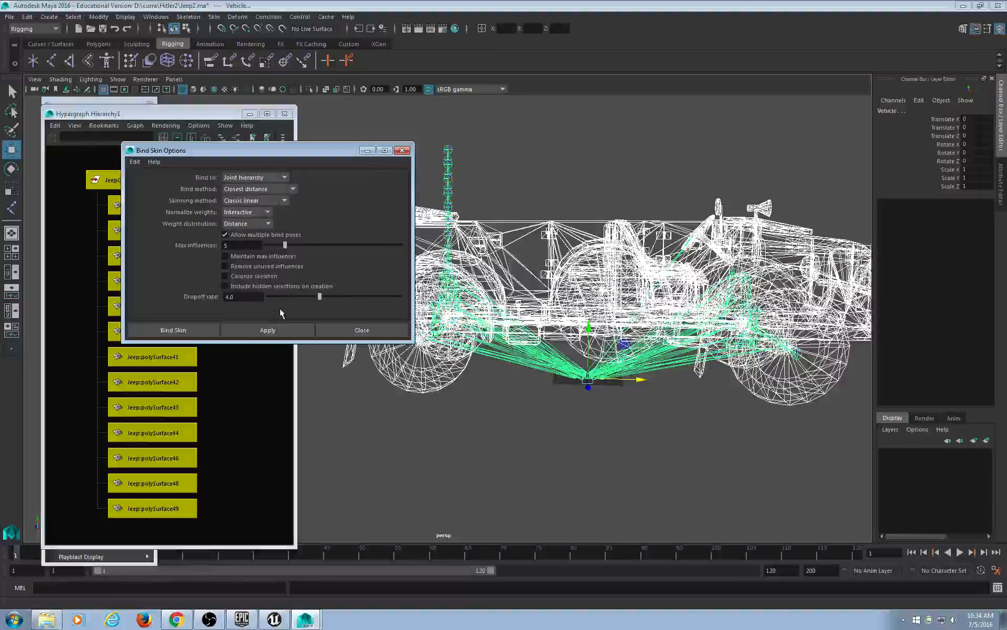
{"action": "left_click", "coordinate": [281, 256]}
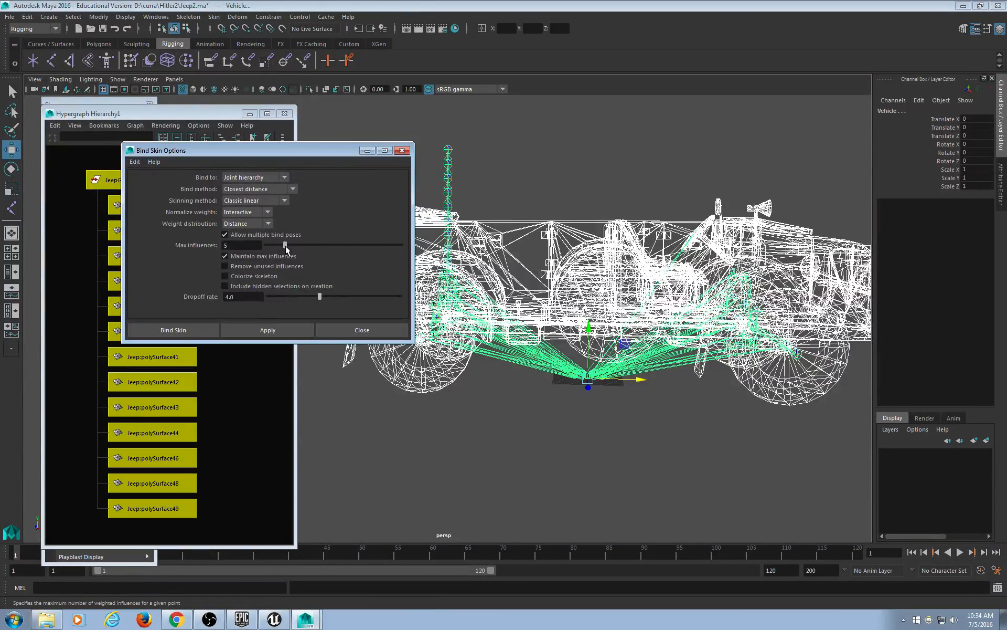
{"action": "left_click_drag", "start_coordinate": [285, 245], "coordinate": [280, 245]}
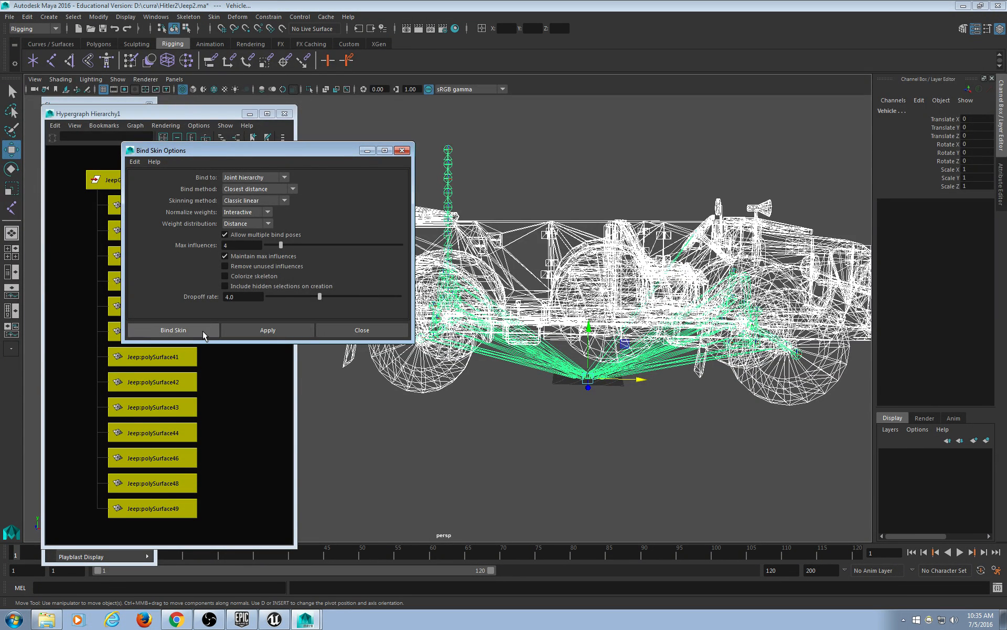
{"action": "left_click", "coordinate": [173, 330]}
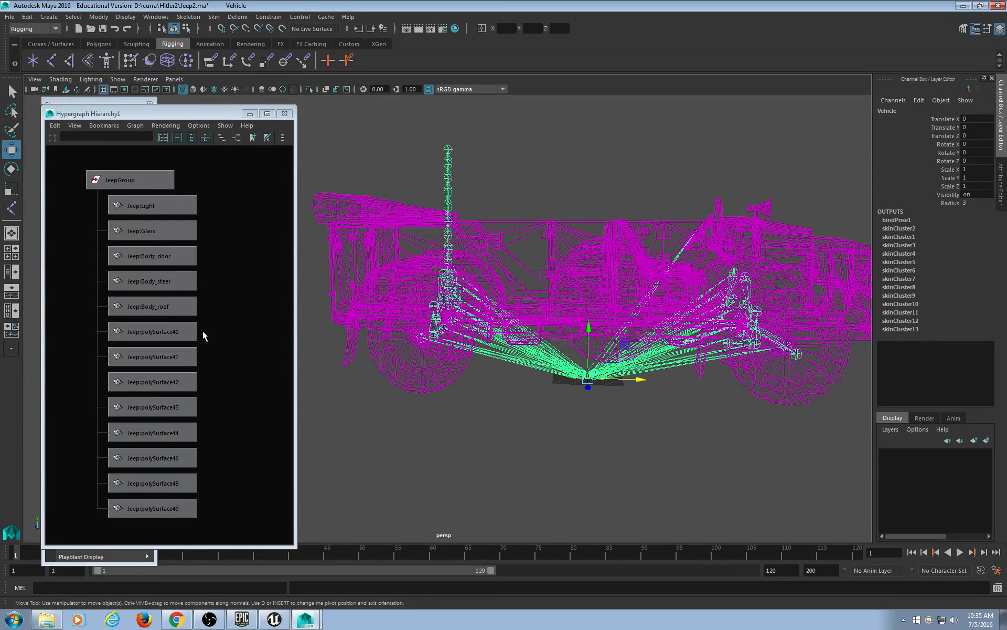
Save the skinned scene under the new name Jeep3.ma.
{"action": "left_click", "coordinate": [10, 17]}
{"action": "left_click", "coordinate": [41, 70]}
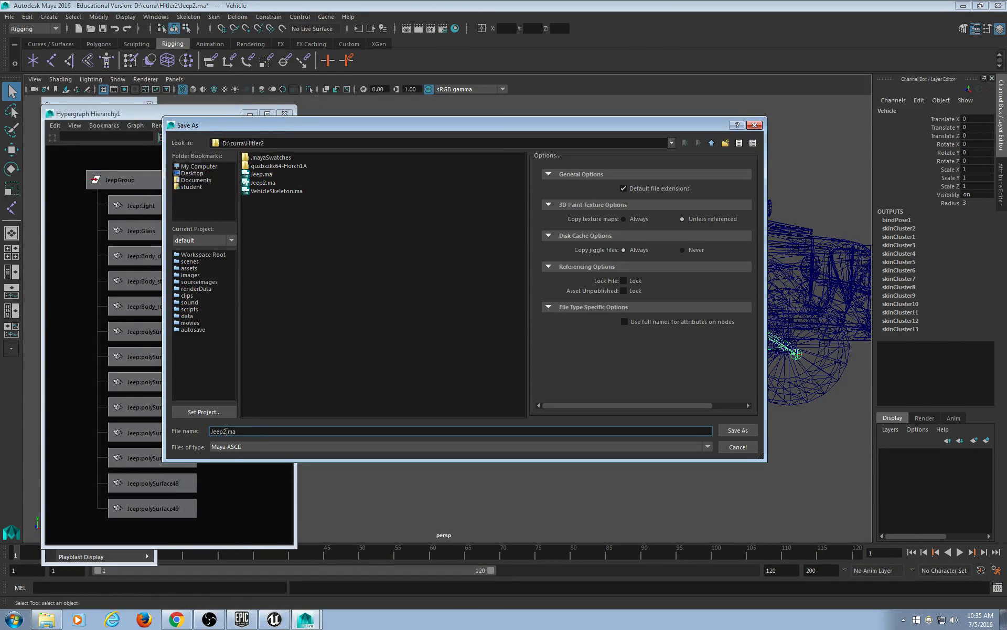
{"action": "key", "text": "BackSpace"}
{"action": "type", "text": "3"}
{"action": "key", "text": "Return"}
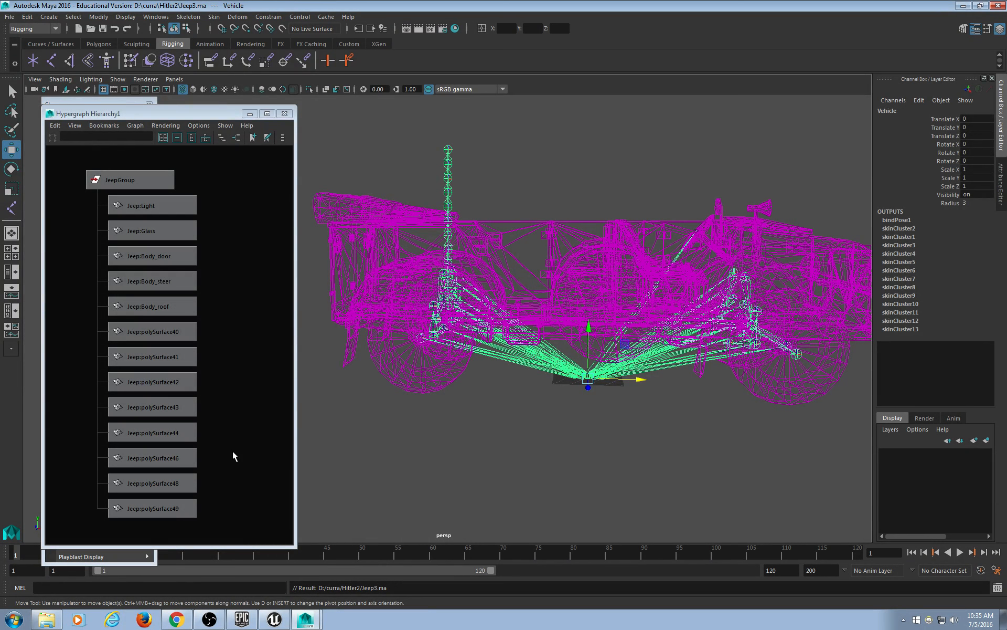
Toggle textured and wireframe shading while orbiting the skinned jeep from several angles.
{"action": "left_click", "coordinate": [560, 151]}
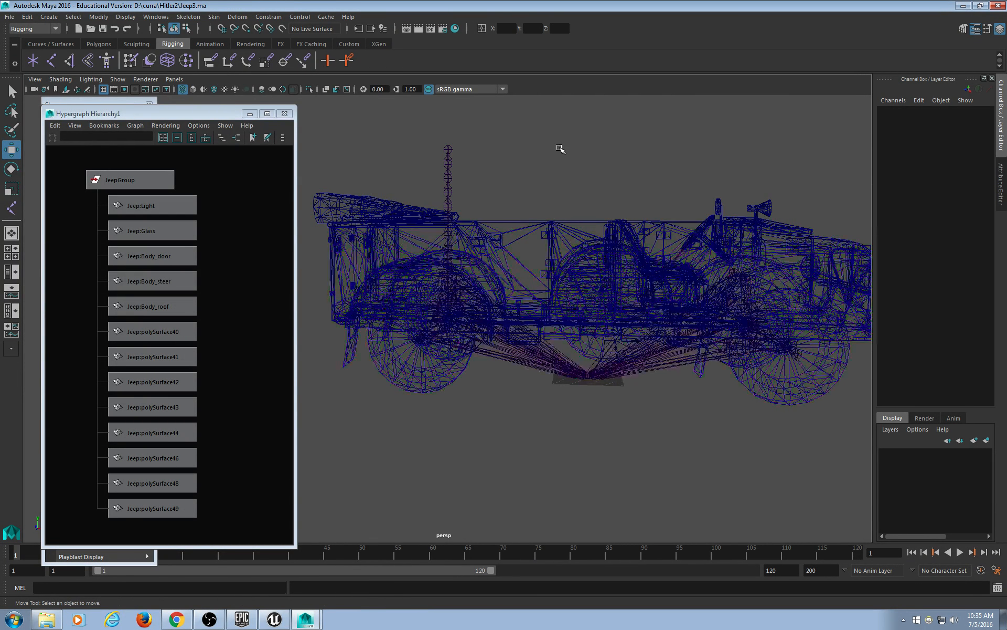
{"action": "key", "text": "6"}
{"action": "mouse_move", "coordinate": [661, 420]}
{"action": "left_mouse_down", "text": "alt"}
{"action": "mouse_move", "coordinate": [623, 423]}
{"action": "mouse_move", "coordinate": [591, 401]}
{"action": "mouse_move", "coordinate": [524, 407]}
{"action": "left_mouse_up", "text": "alt"}
{"action": "key", "text": "4"}
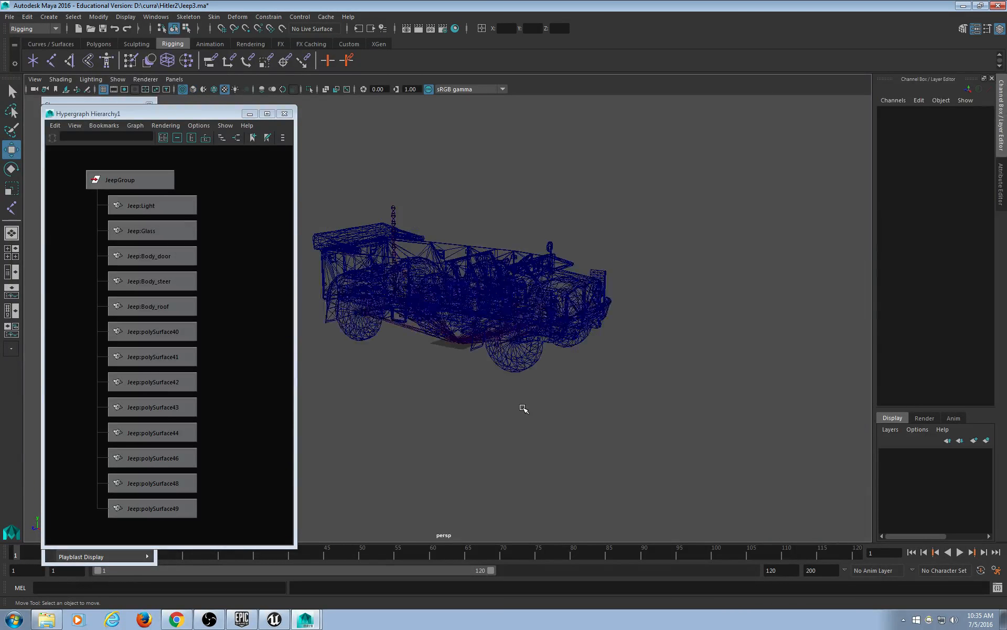
{"action": "mouse_move", "coordinate": [584, 392]}
{"action": "left_mouse_down", "text": "alt"}
{"action": "mouse_move", "coordinate": [647, 383]}
{"action": "mouse_move", "coordinate": [616, 394]}
{"action": "mouse_move", "coordinate": [639, 369]}
{"action": "mouse_move", "coordinate": [703, 360]}
{"action": "mouse_move", "coordinate": [772, 382]}
{"action": "mouse_move", "coordinate": [641, 398]}
{"action": "mouse_move", "coordinate": [625, 361]}
{"action": "mouse_move", "coordinate": [625, 398]}
{"action": "mouse_move", "coordinate": [636, 401]}
{"action": "left_mouse_up", "text": "alt"}
{"action": "scroll", "coordinate": [606, 397], "scroll_direction": "up", "scroll_amount": 3}
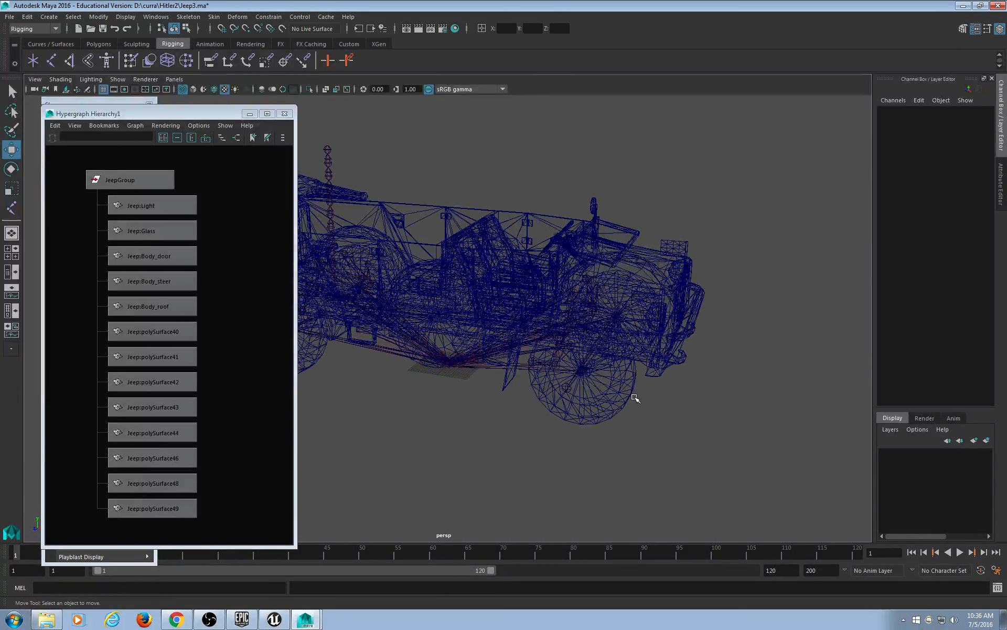
{"action": "left_click_drag", "start_coordinate": [610, 402], "coordinate": [623, 420], "text": "alt"}
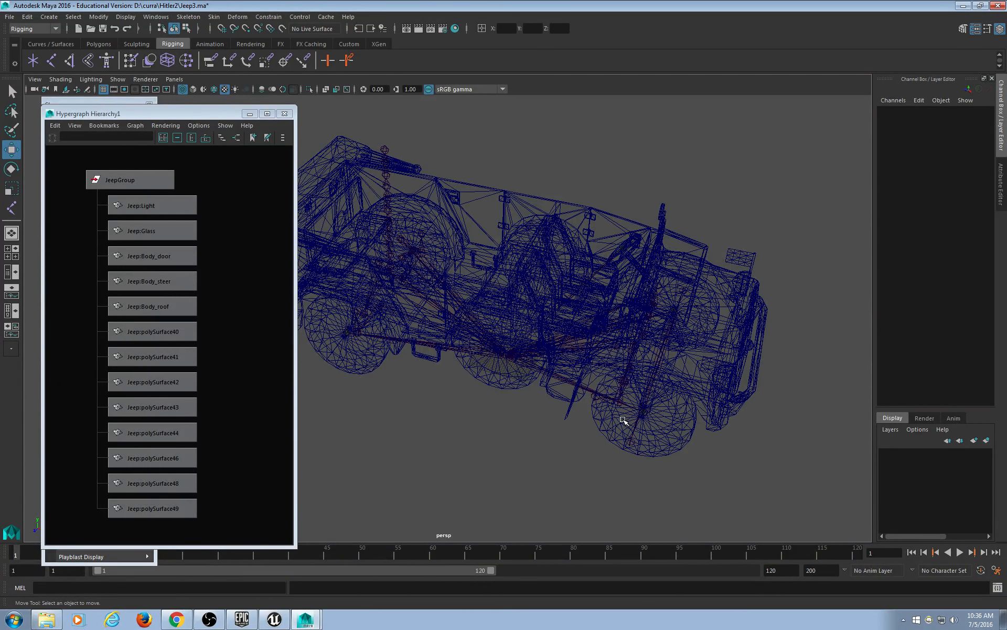
{"action": "left_click_drag", "start_coordinate": [623, 420], "coordinate": [562, 322], "text": "alt"}
Select the polySurface48 mesh and reframe the view so the whole jeep shows.
{"action": "left_click", "coordinate": [601, 233]}
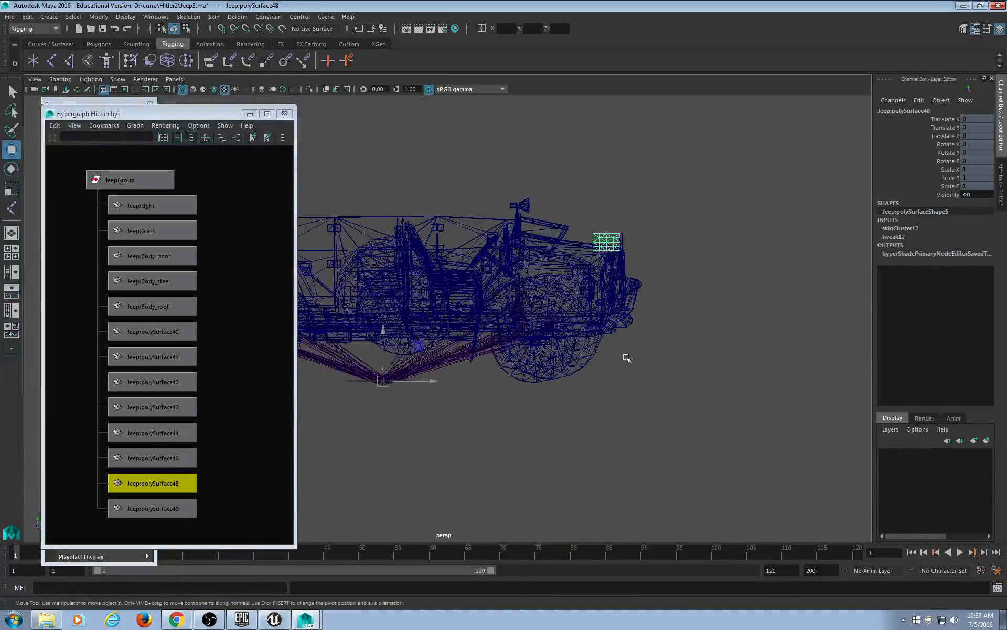
{"action": "left_click_drag", "start_coordinate": [625, 357], "coordinate": [587, 377], "text": "alt"}
{"action": "scroll", "coordinate": [495, 409], "scroll_direction": "down", "scroll_amount": 3}
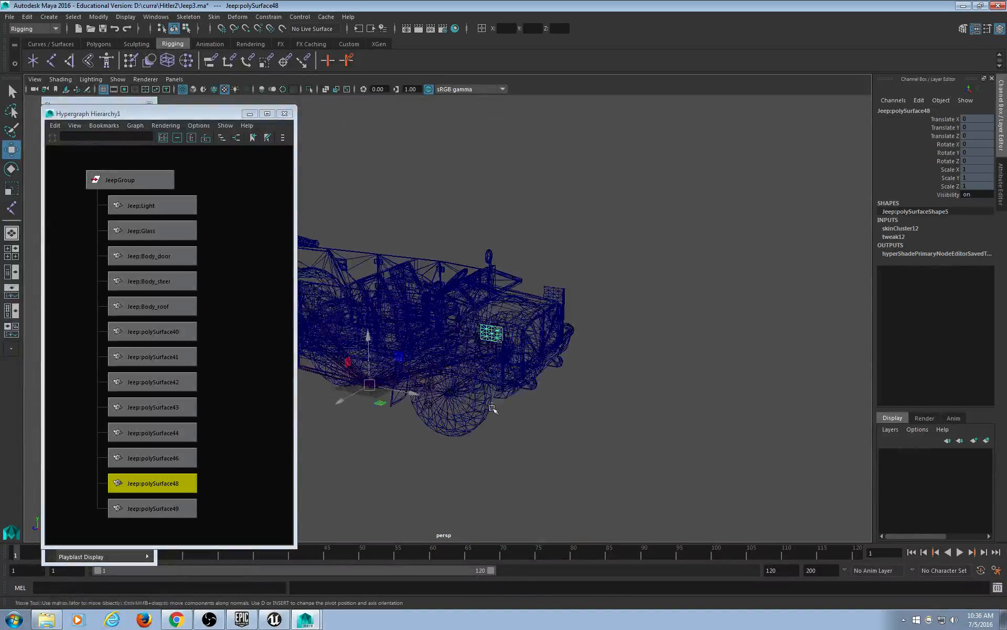
{"action": "middle_click_drag", "start_coordinate": [495, 409], "coordinate": [637, 403], "text": "alt"}
{"action": "left_click", "coordinate": [152, 16]}
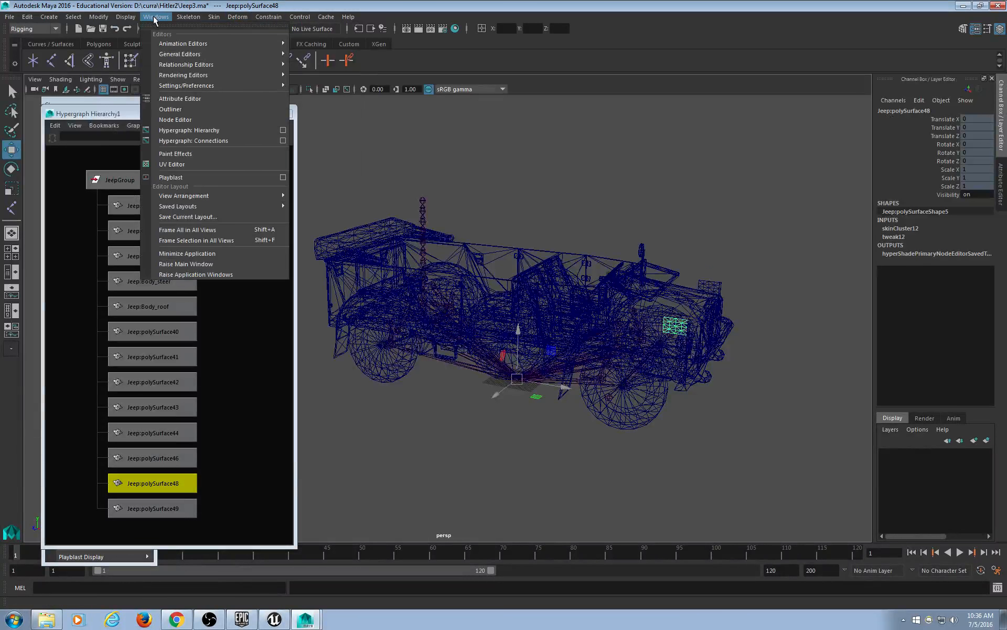
Load the physx.mll plug-in in the Plug-in Manager, then close the manager.
{"action": "mouse_move", "coordinate": [167, 46]}
{"action": "mouse_move", "coordinate": [210, 85]}
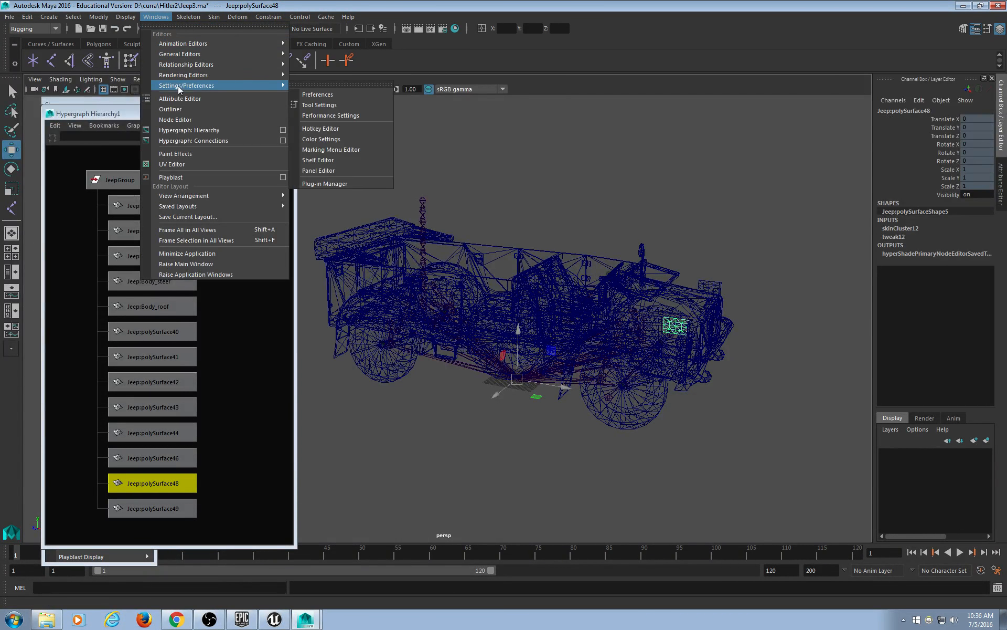
{"action": "left_click", "coordinate": [328, 182]}
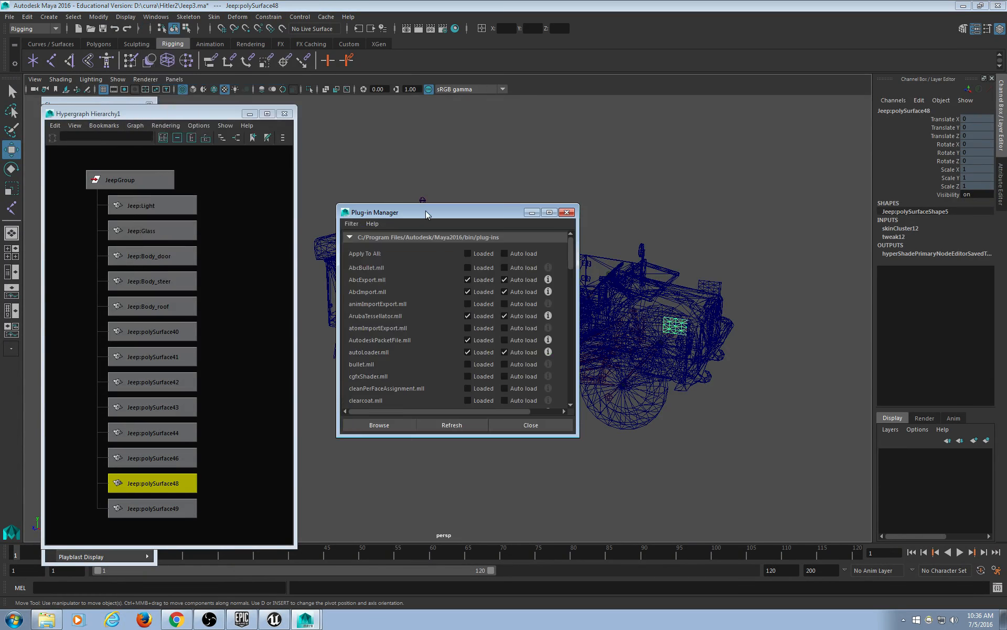
{"action": "left_click_drag", "start_coordinate": [426, 210], "coordinate": [392, 111]}
{"action": "left_click_drag", "start_coordinate": [540, 199], "coordinate": [538, 294]}
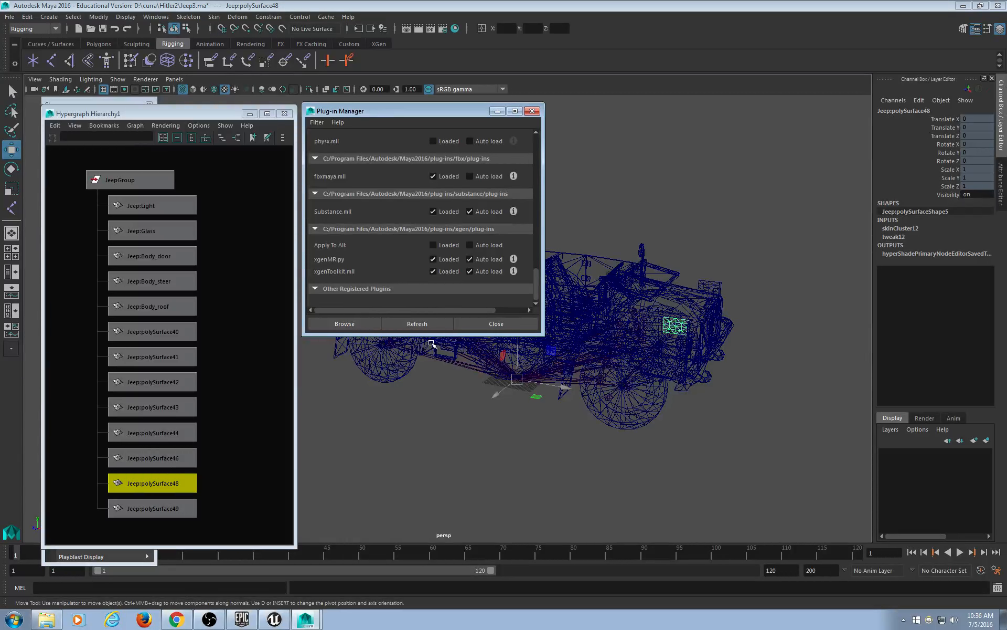
{"action": "left_click_drag", "start_coordinate": [436, 336], "coordinate": [444, 475]}
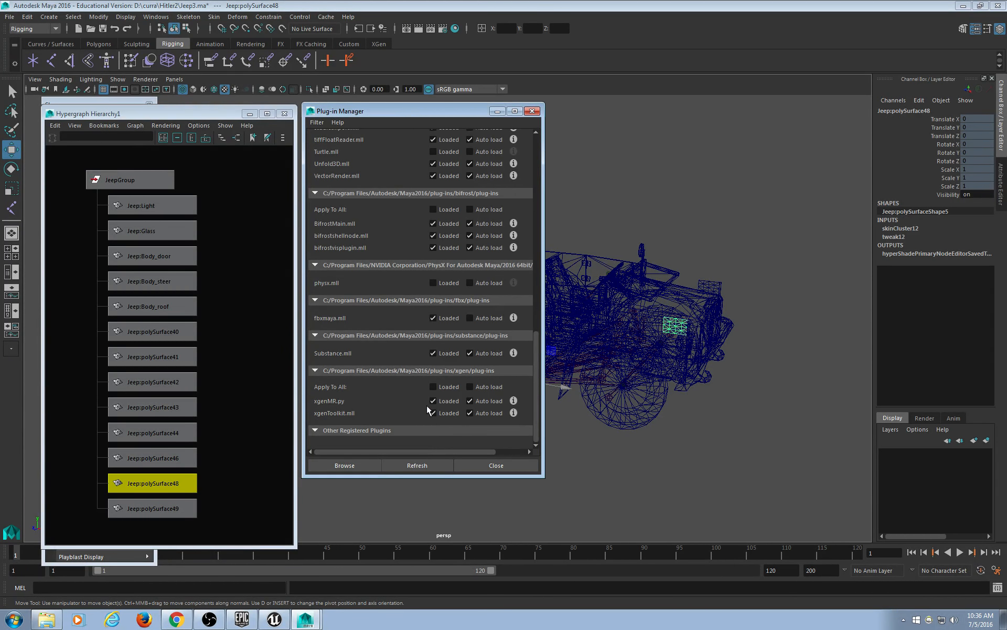
{"action": "left_click", "coordinate": [440, 281]}
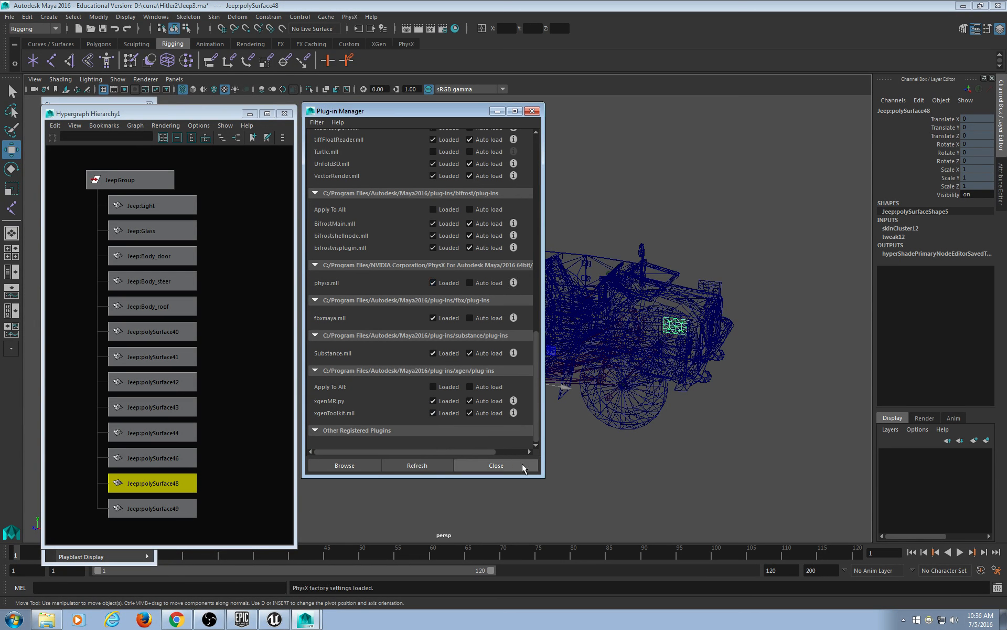
{"action": "left_click", "coordinate": [521, 465]}
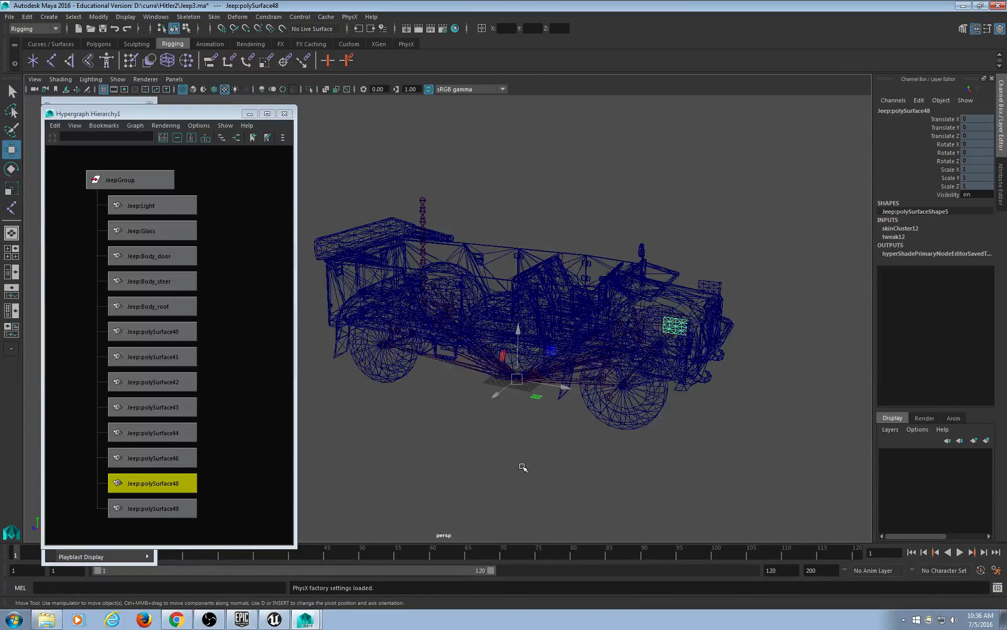
Tumble, pan and zoom the persp view to inspect the jeep's wheels from several angles.
{"action": "middle_click_drag", "start_coordinate": [570, 455], "coordinate": [553, 444], "text": "alt"}
{"action": "left_click_drag", "start_coordinate": [556, 437], "coordinate": [570, 430], "text": "alt"}
{"action": "scroll", "coordinate": [449, 431], "scroll_direction": "up", "scroll_amount": 1}
{"action": "scroll", "coordinate": [614, 420], "scroll_direction": "up", "scroll_amount": 1}
{"action": "middle_click_drag", "start_coordinate": [627, 421], "coordinate": [471, 439], "text": "alt"}
{"action": "scroll", "coordinate": [578, 409], "scroll_direction": "up", "scroll_amount": 3}
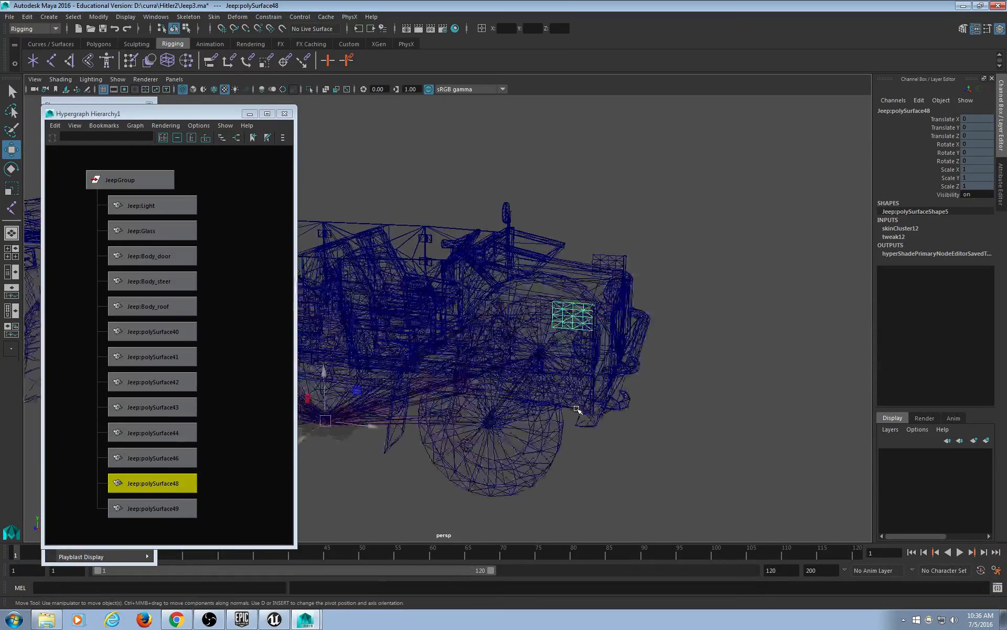
{"action": "mouse_move", "coordinate": [626, 401]}
{"action": "left_mouse_down", "text": "alt"}
{"action": "mouse_move", "coordinate": [656, 386]}
{"action": "mouse_move", "coordinate": [611, 373]}
{"action": "mouse_move", "coordinate": [597, 390]}
{"action": "mouse_move", "coordinate": [625, 405]}
{"action": "mouse_move", "coordinate": [652, 395]}
{"action": "mouse_move", "coordinate": [641, 404]}
{"action": "left_mouse_up", "text": "alt"}
{"action": "scroll", "coordinate": [632, 419], "scroll_direction": "down", "scroll_amount": 5}
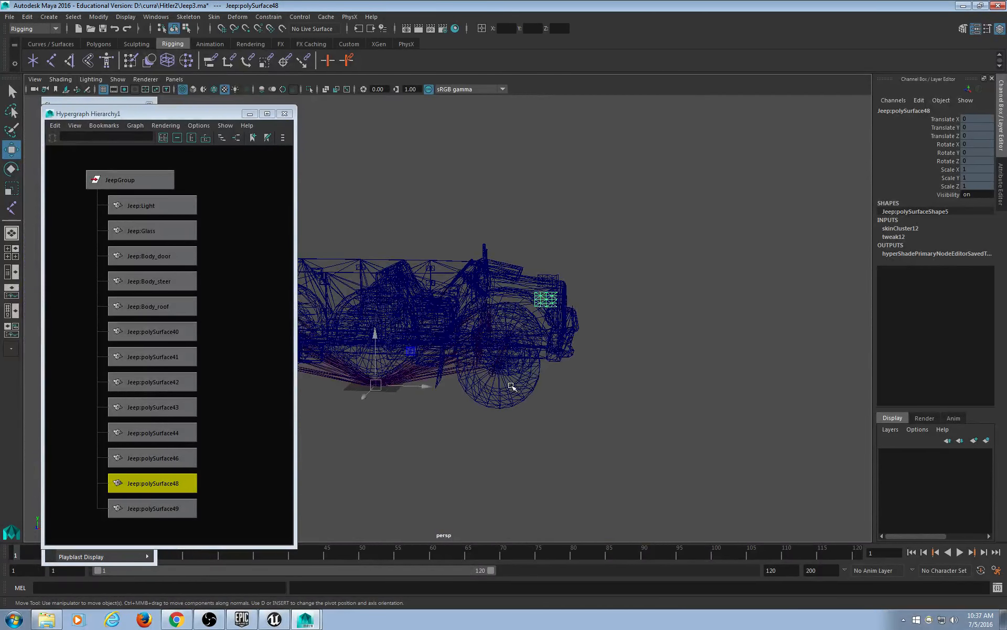
{"action": "middle_click_drag", "start_coordinate": [511, 387], "coordinate": [538, 373], "text": "alt"}
{"action": "scroll", "coordinate": [596, 412], "scroll_direction": "up", "scroll_amount": 4}
{"action": "left_click_drag", "start_coordinate": [597, 411], "coordinate": [677, 434], "text": "alt"}
{"action": "scroll", "coordinate": [679, 401], "scroll_direction": "up", "scroll_amount": 5}
{"action": "scroll", "coordinate": [676, 435], "scroll_direction": "down", "scroll_amount": 3}
{"action": "middle_click_drag", "start_coordinate": [556, 402], "coordinate": [574, 391], "text": "alt"}
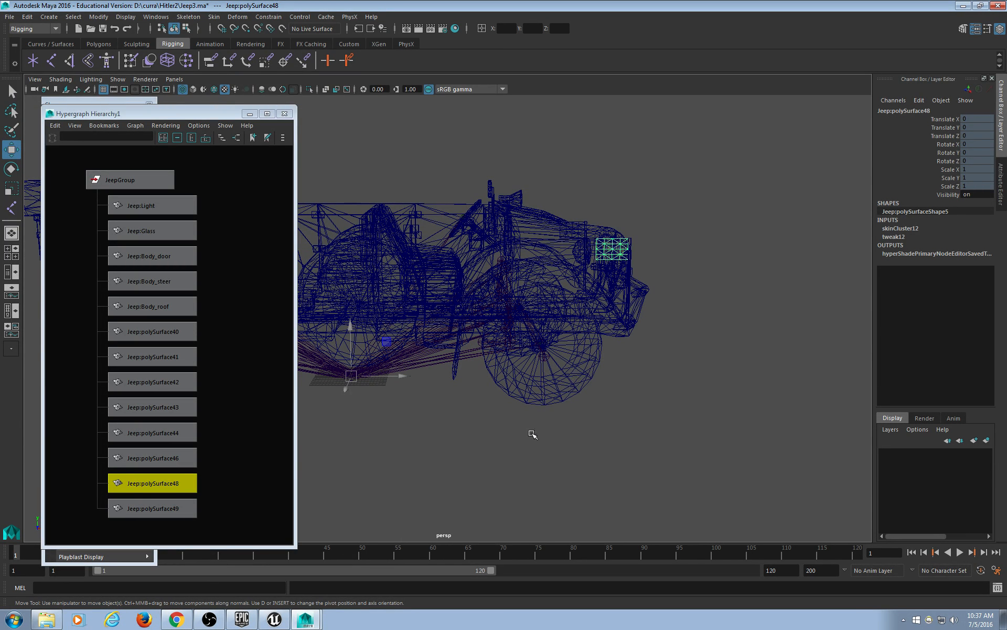
{"action": "middle_click_drag", "start_coordinate": [530, 434], "coordinate": [616, 415], "text": "alt"}
{"action": "mouse_move", "coordinate": [645, 443]}
{"action": "left_mouse_down", "text": "alt"}
{"action": "mouse_move", "coordinate": [562, 461]}
{"action": "mouse_move", "coordinate": [618, 439]}
{"action": "mouse_move", "coordinate": [711, 478]}
{"action": "mouse_move", "coordinate": [603, 472]}
{"action": "mouse_move", "coordinate": [602, 459]}
{"action": "mouse_move", "coordinate": [626, 447]}
{"action": "left_mouse_up", "text": "alt"}
{"action": "scroll", "coordinate": [629, 450], "scroll_direction": "down", "scroll_amount": 3}
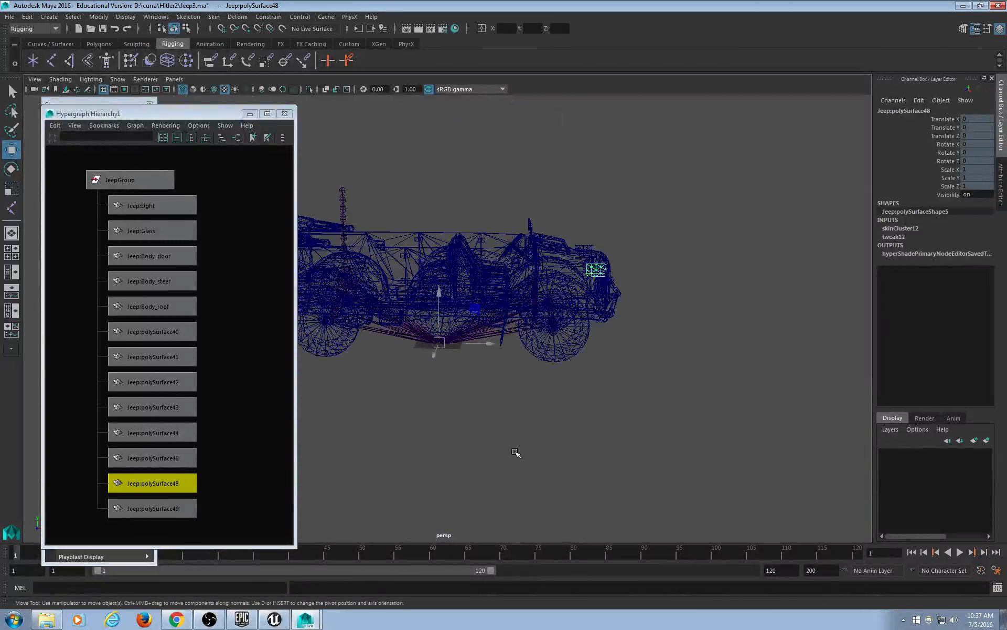
{"action": "scroll", "coordinate": [514, 450], "scroll_direction": "up", "scroll_amount": 1}
{"action": "middle_click_drag", "start_coordinate": [508, 450], "coordinate": [563, 433], "text": "alt"}
Close the Hypergraph Hierarchy window and the torn-off Show display-filter panel.
{"action": "left_click", "coordinate": [284, 114]}
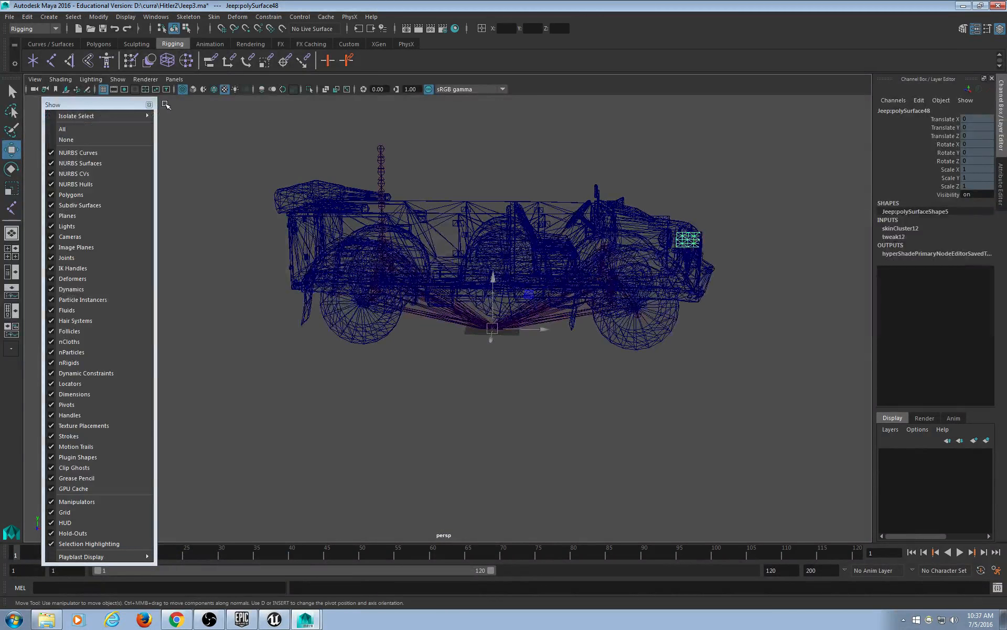
{"action": "left_click", "coordinate": [149, 106]}
{"action": "left_click_drag", "start_coordinate": [555, 294], "coordinate": [541, 291], "text": "alt"}
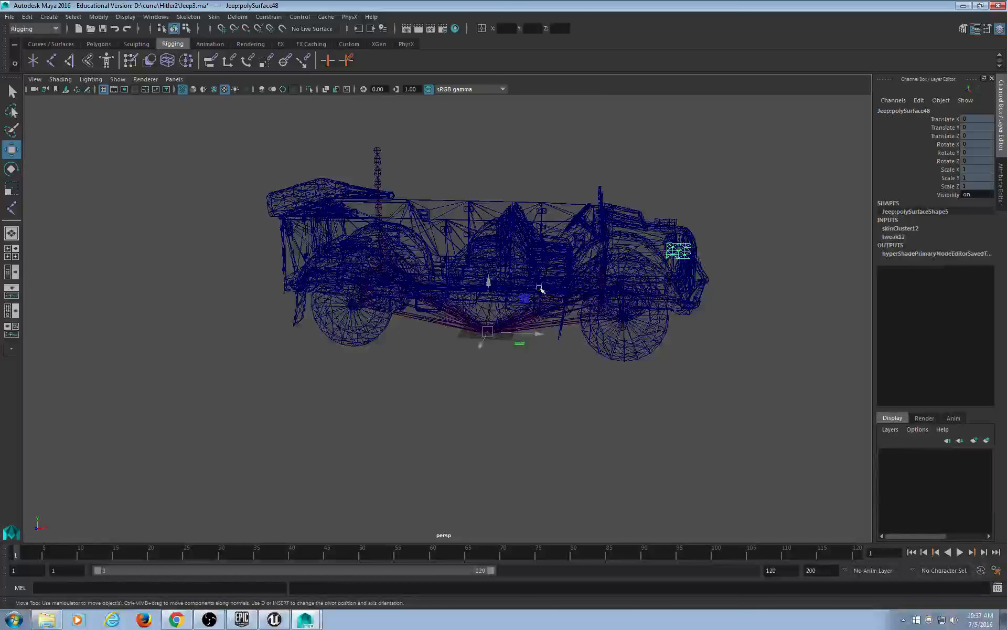
Preview the jeep textured, then return to wireframe and deselect the current part.
{"action": "key", "text": "6"}
{"action": "scroll", "coordinate": [530, 271], "scroll_direction": "up", "scroll_amount": 5}
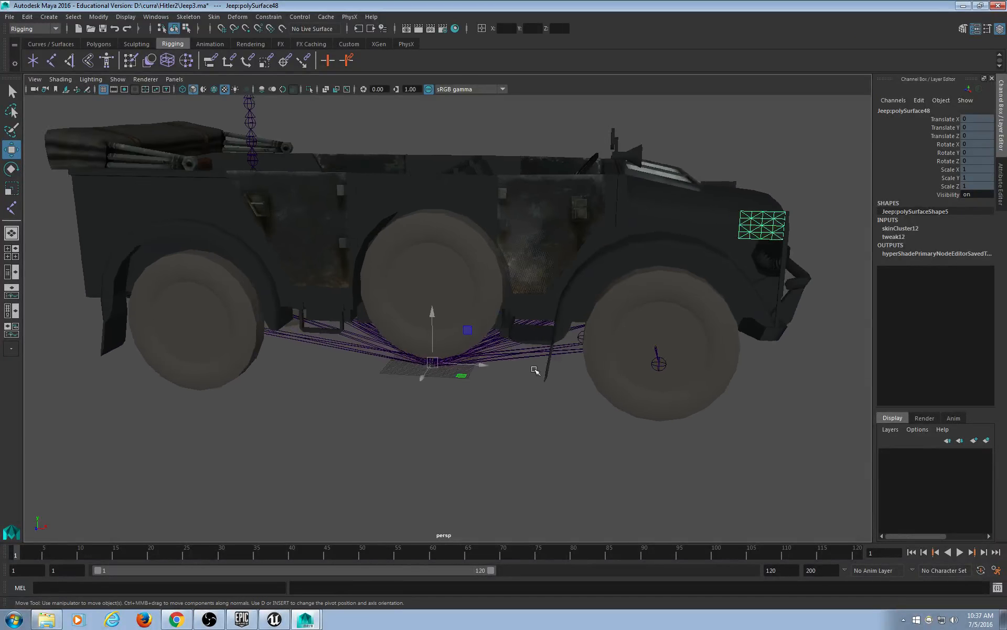
{"action": "left_click_drag", "start_coordinate": [497, 372], "coordinate": [546, 348], "text": "alt"}
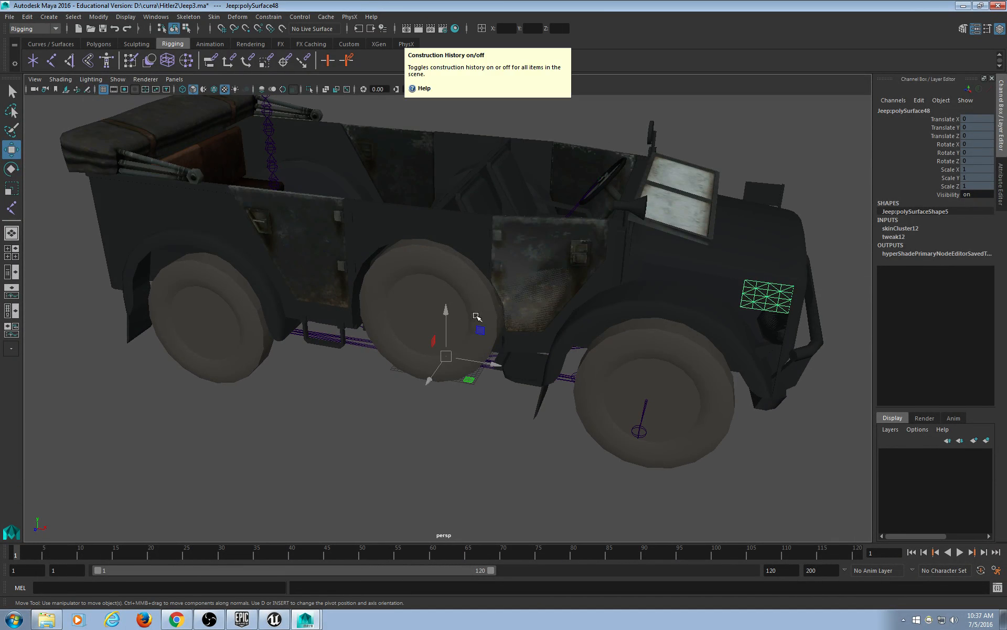
{"action": "key", "text": "4"}
{"action": "left_click", "coordinate": [433, 476]}
{"action": "scroll", "coordinate": [440, 461], "scroll_direction": "down", "scroll_amount": 1}
{"action": "scroll", "coordinate": [438, 456], "scroll_direction": "up", "scroll_amount": 2}
{"action": "scroll", "coordinate": [464, 418], "scroll_direction": "down", "scroll_amount": 2}
Select the front wheel and switch the viewport to shaded, then textured display.
{"action": "left_click", "coordinate": [635, 443]}
{"action": "left_click_drag", "start_coordinate": [636, 443], "coordinate": [663, 434], "text": "alt"}
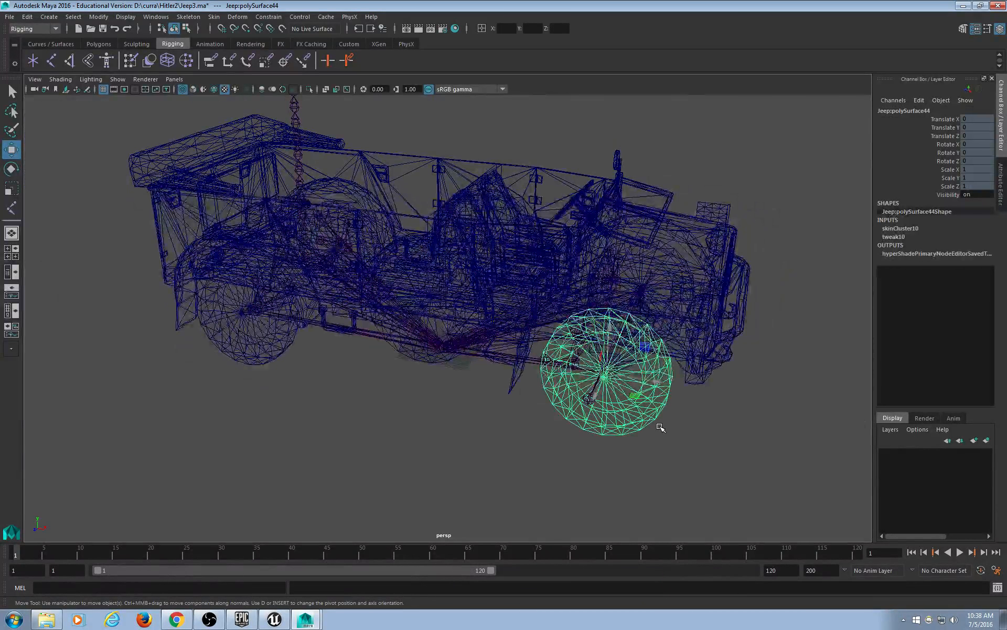
{"action": "key", "text": "5"}
{"action": "left_click_drag", "start_coordinate": [603, 424], "coordinate": [535, 384], "text": "alt"}
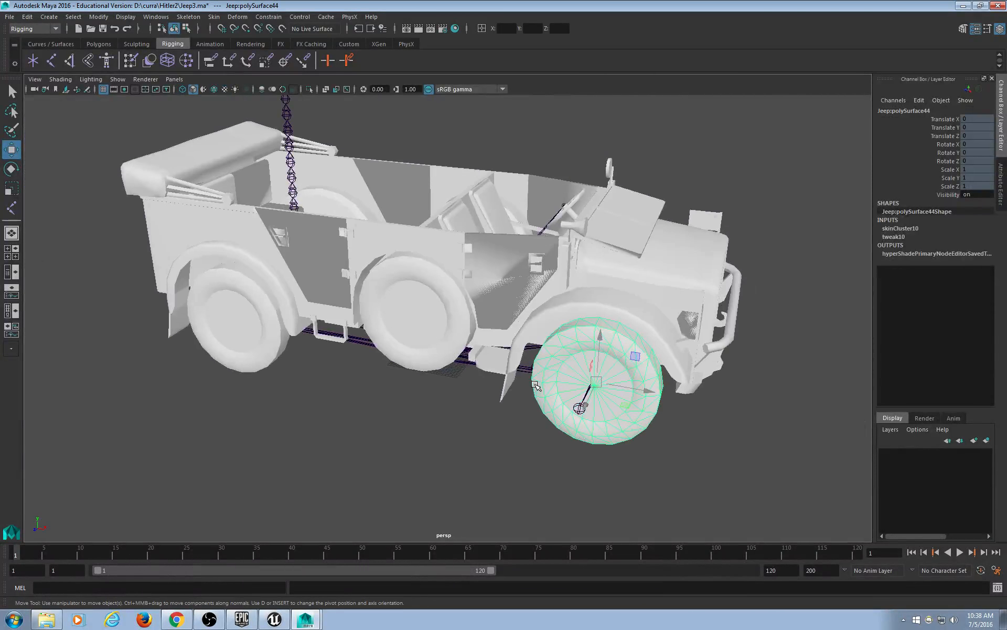
{"action": "key", "text": "6"}
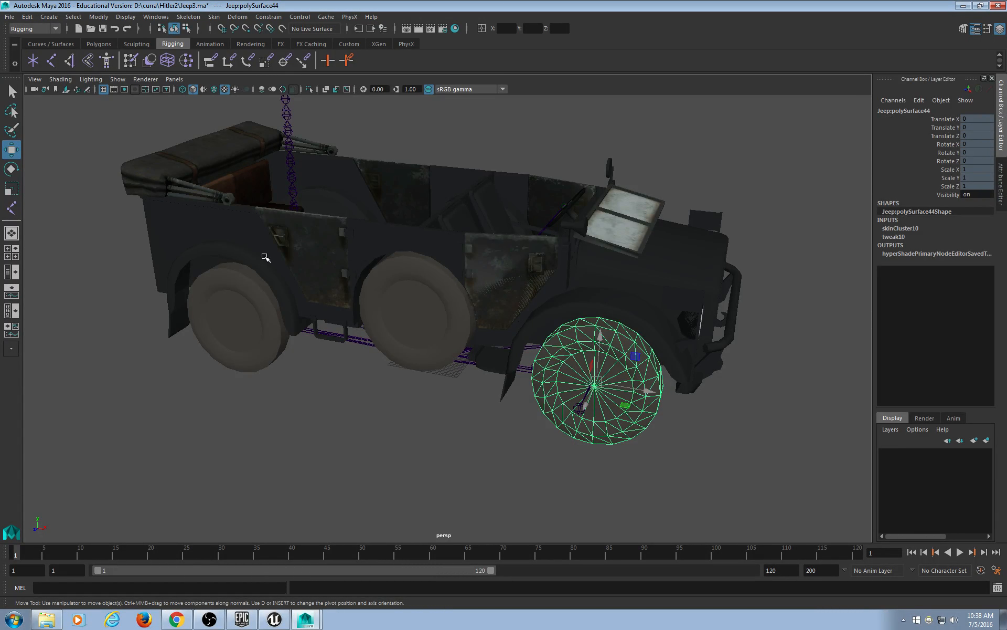
{"action": "mouse_move", "coordinate": [346, 333]}
{"action": "left_mouse_down", "text": "alt"}
{"action": "mouse_move", "coordinate": [394, 360]}
{"action": "mouse_move", "coordinate": [362, 322]}
{"action": "left_mouse_up", "text": "alt"}
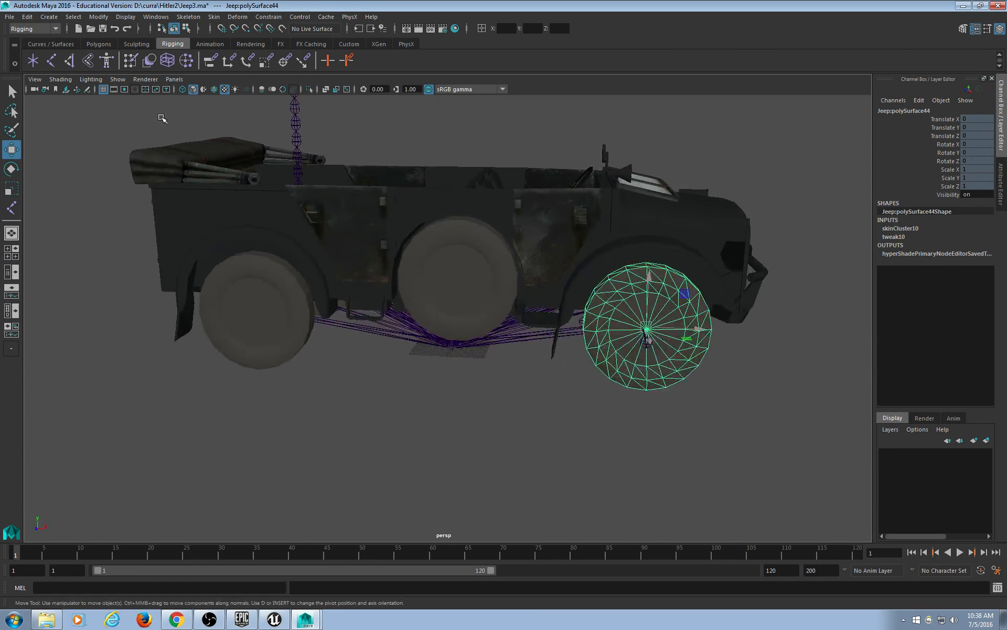
Hide joints in the viewport and marquee-select all the jeep meshes.
{"action": "left_click", "coordinate": [118, 79]}
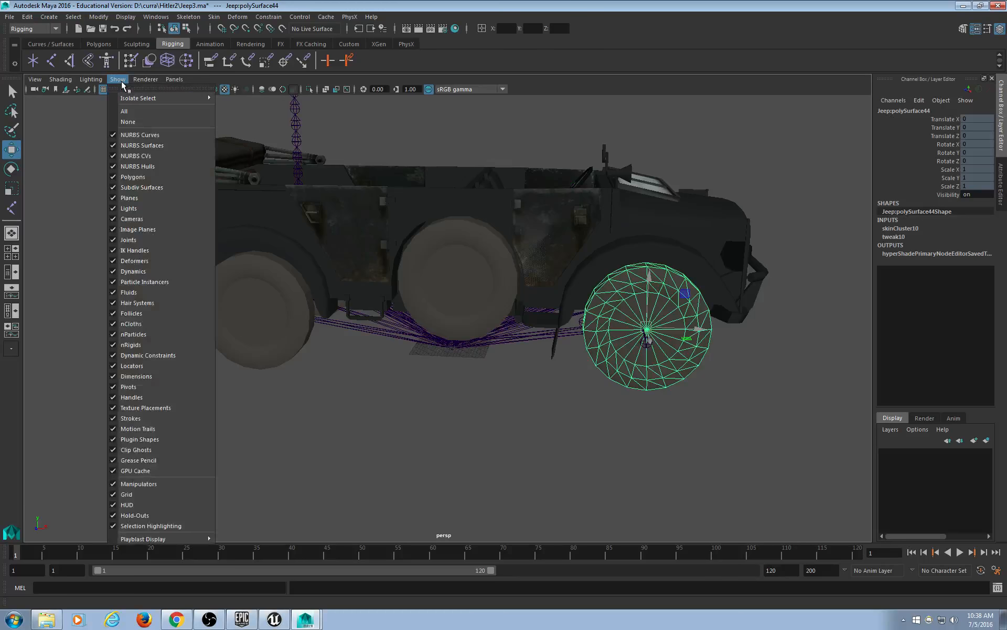
{"action": "left_click", "coordinate": [152, 242]}
{"action": "scroll", "coordinate": [191, 266], "scroll_direction": "down", "scroll_amount": 3}
{"action": "left_click_drag", "start_coordinate": [193, 149], "coordinate": [624, 421]}
{"action": "mouse_move", "coordinate": [724, 455]}
{"action": "left_mouse_down", "text": "alt"}
{"action": "mouse_move", "coordinate": [656, 443]}
{"action": "mouse_move", "coordinate": [742, 461]}
{"action": "mouse_move", "coordinate": [744, 448]}
{"action": "mouse_move", "coordinate": [729, 439]}
{"action": "left_mouse_up", "text": "alt"}
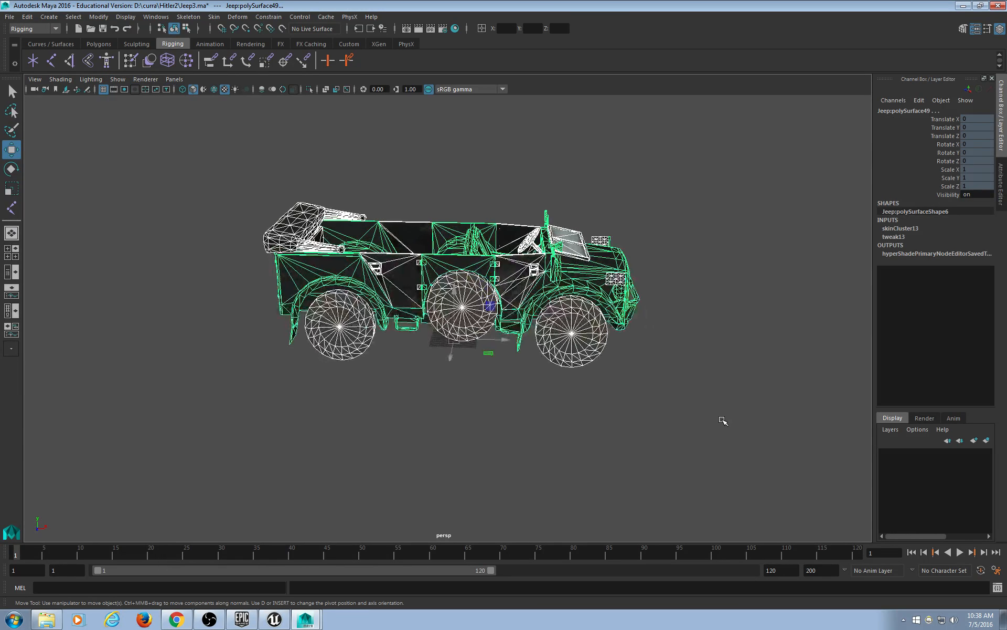
{"action": "scroll", "coordinate": [720, 416], "scroll_direction": "up", "scroll_amount": 5}
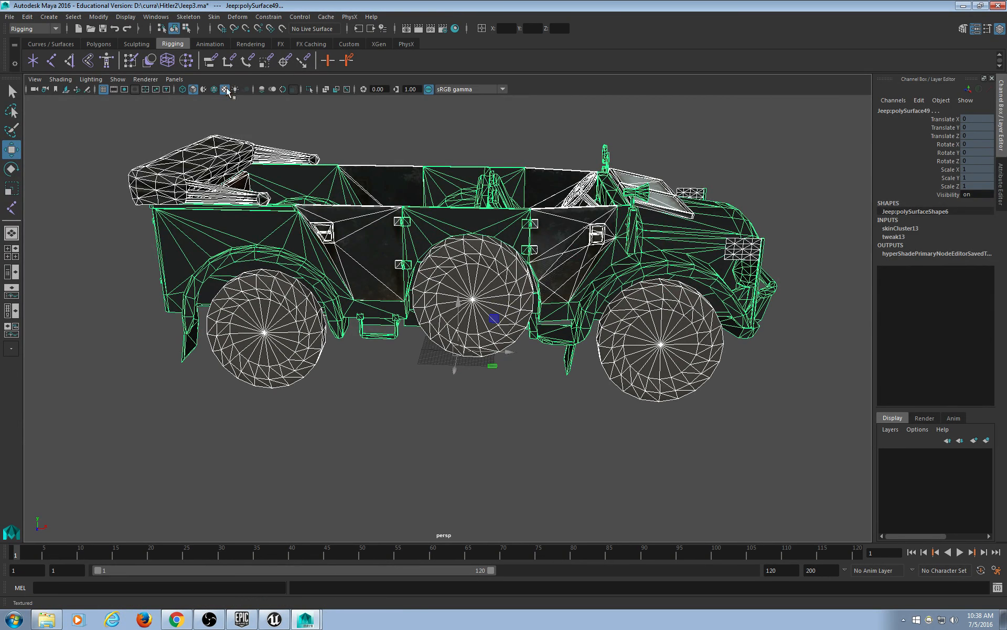
Show joints again, marquee-select the jeep body mesh, and launch Paint Skin Weights.
{"action": "left_click", "coordinate": [117, 79]}
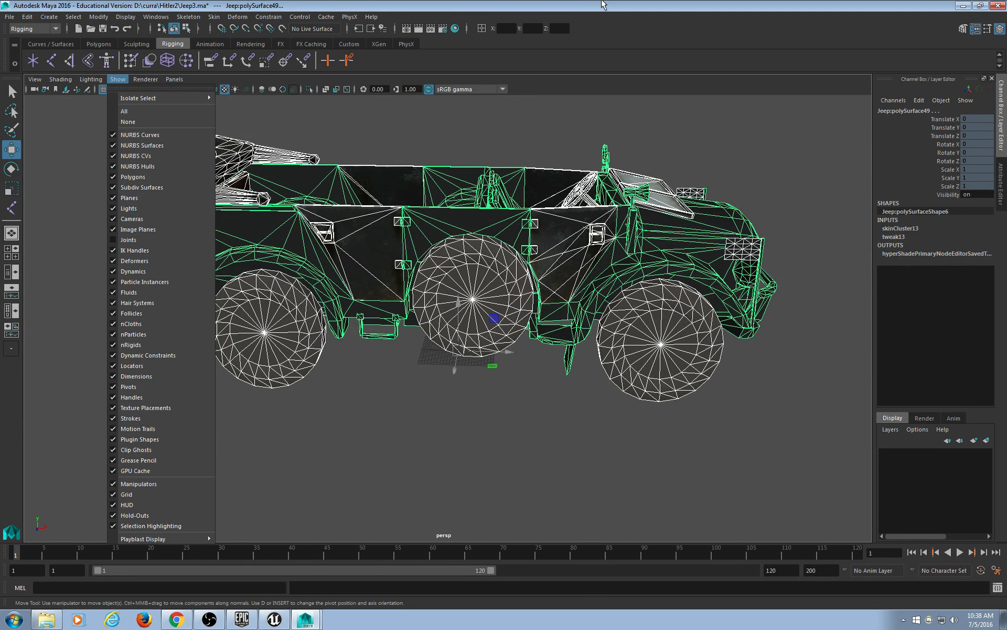
{"action": "left_click", "coordinate": [123, 244]}
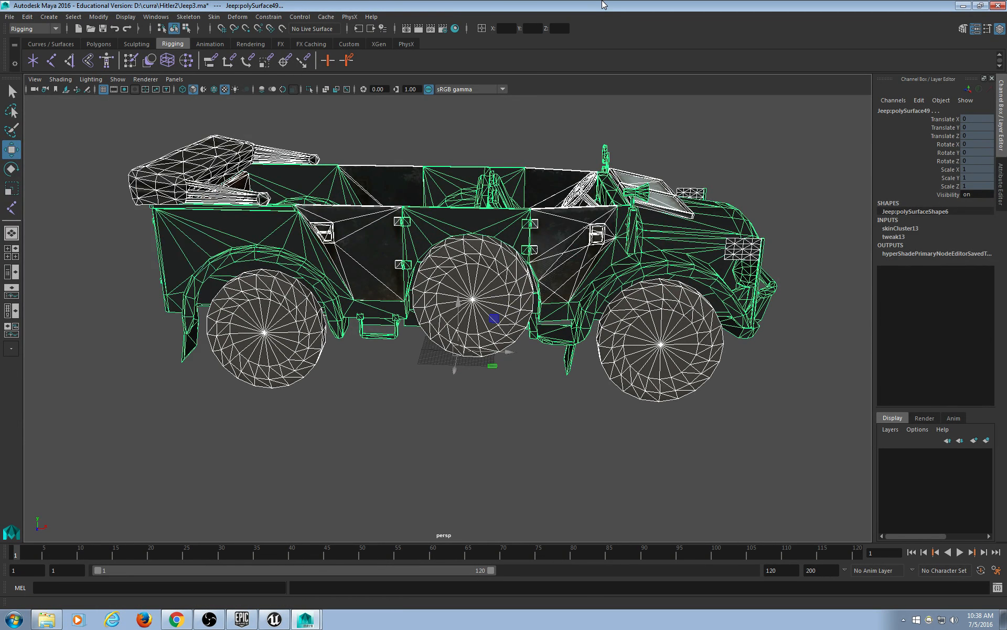
{"action": "left_click", "coordinate": [499, 404]}
{"action": "scroll", "coordinate": [445, 385], "scroll_direction": "down", "scroll_amount": 2}
{"action": "left_click_drag", "start_coordinate": [155, 125], "coordinate": [724, 407]}
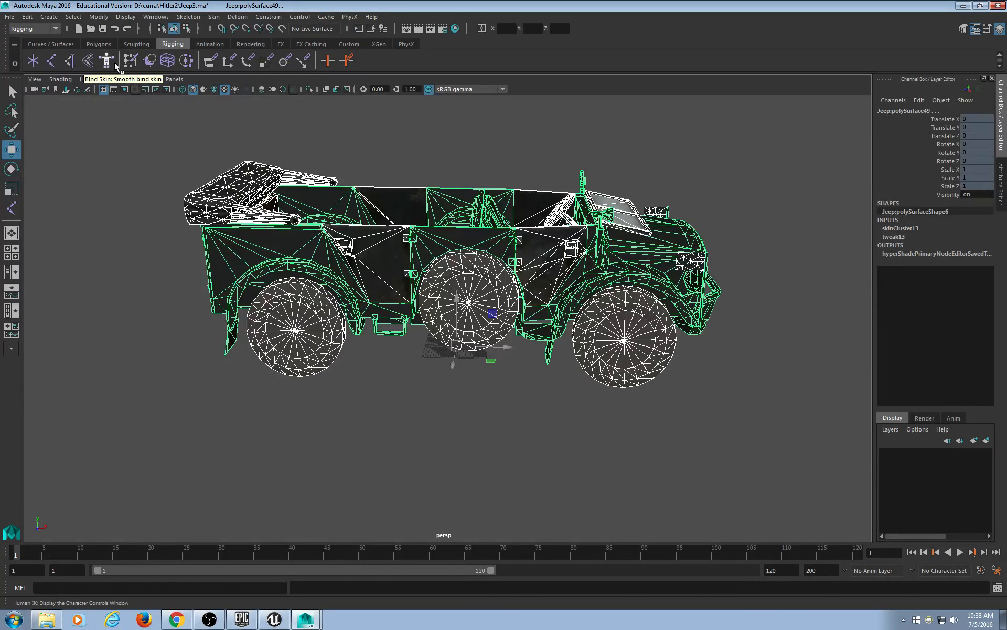
{"action": "left_click", "coordinate": [130, 61]}
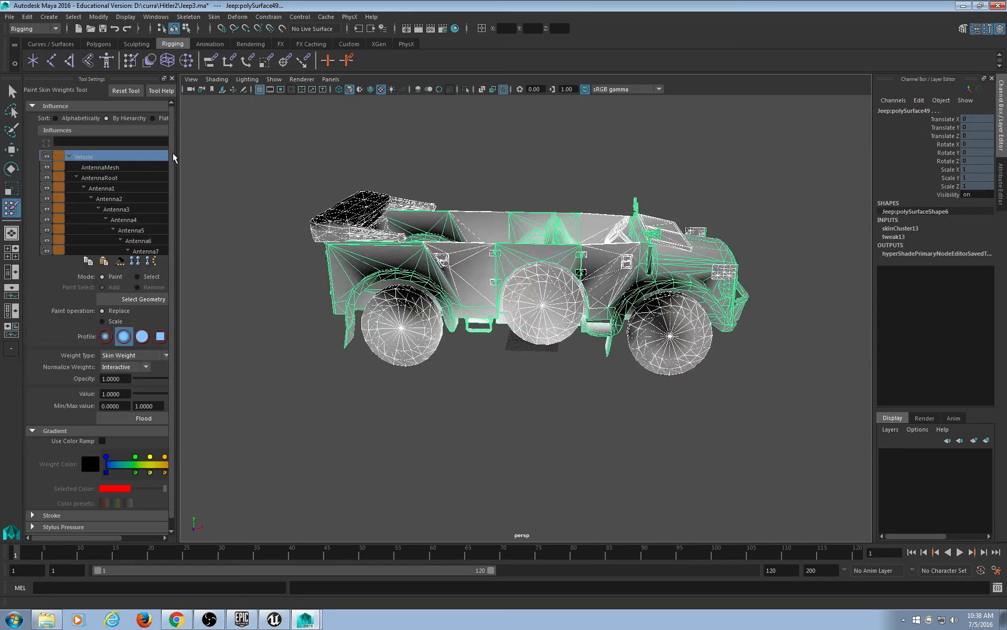
Widen the tool settings and flood the body mesh with 1.0 weight on the Vehicle joint.
{"action": "left_click_drag", "start_coordinate": [178, 161], "coordinate": [320, 161]}
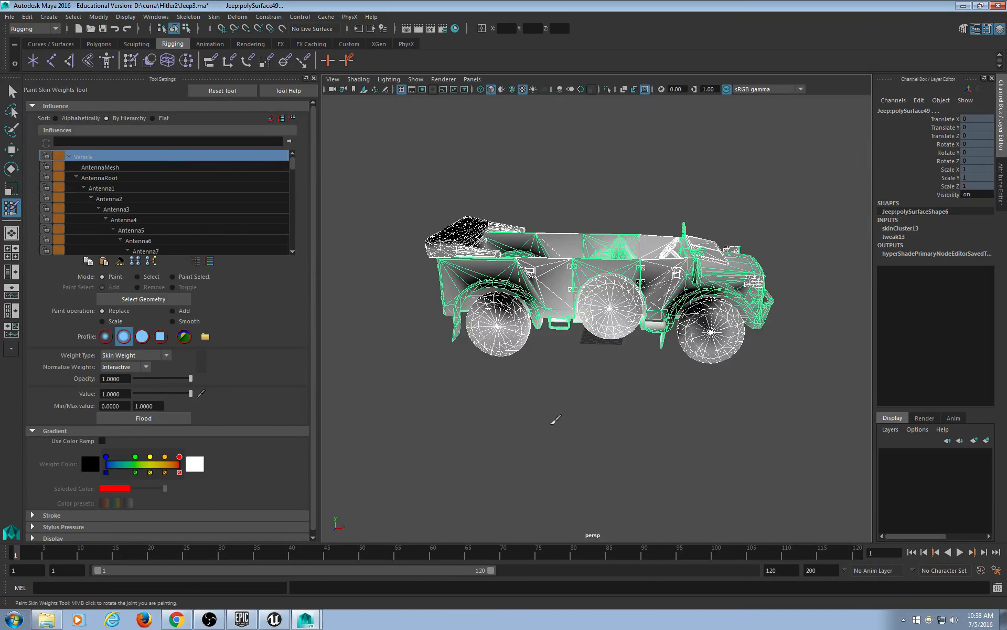
{"action": "left_click", "coordinate": [155, 418]}
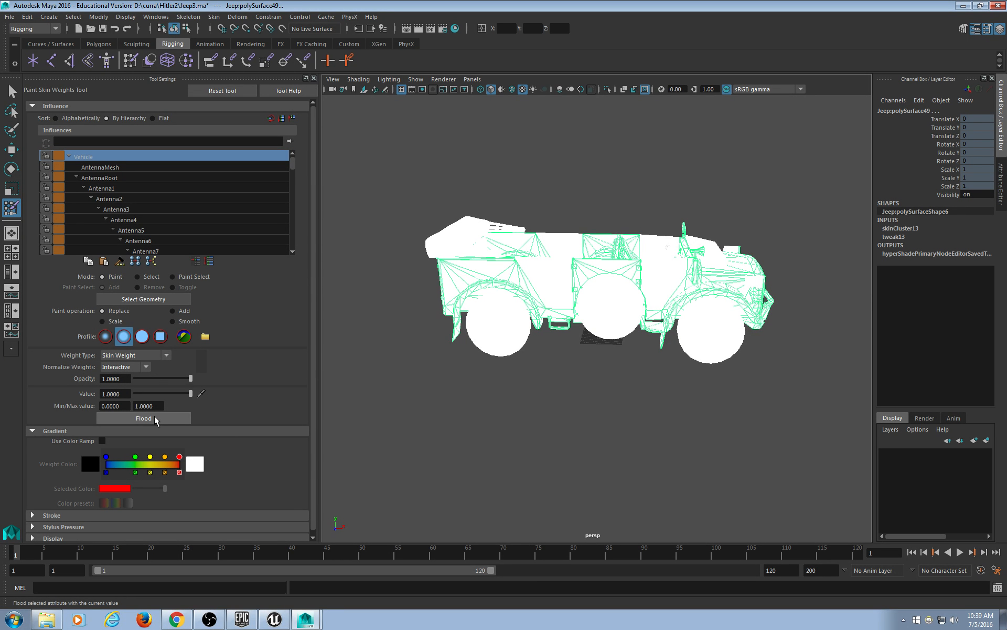
{"action": "left_click", "coordinate": [155, 416]}
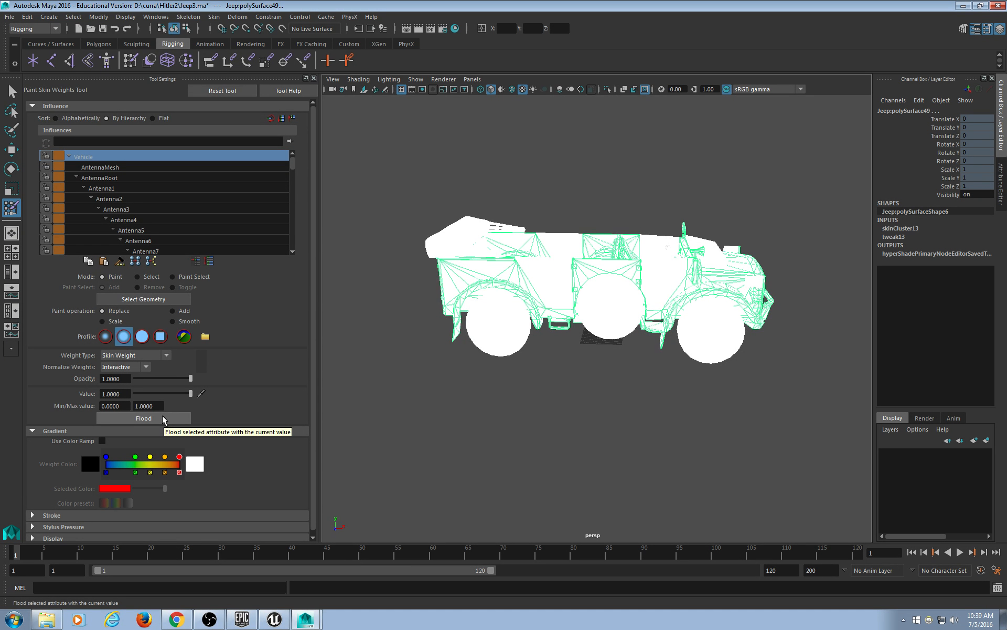
{"action": "left_click", "coordinate": [164, 418]}
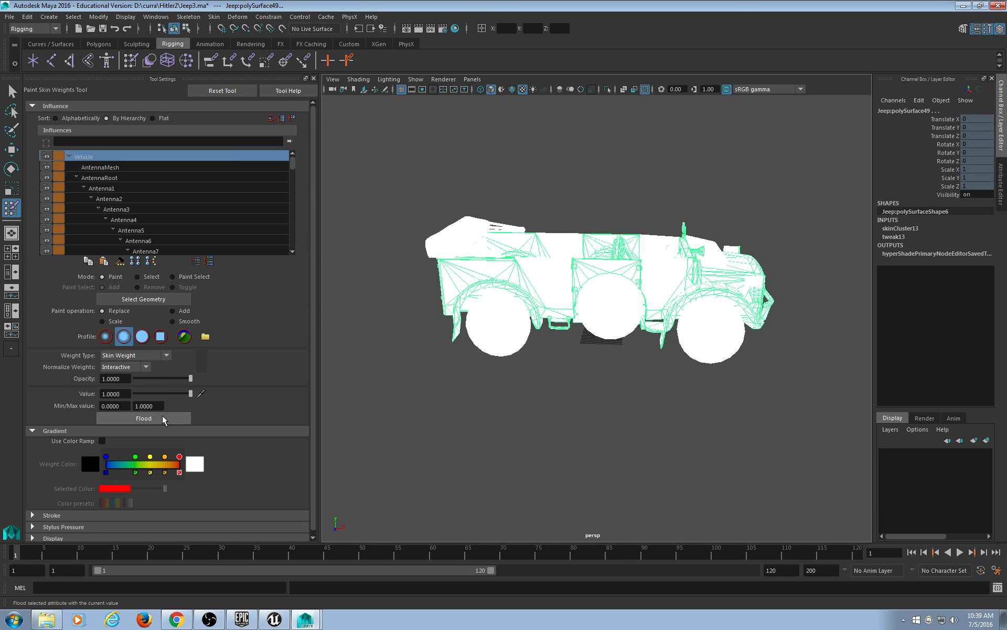
{"action": "right_click_drag", "start_coordinate": [530, 485], "coordinate": [751, 532], "text": "alt"}
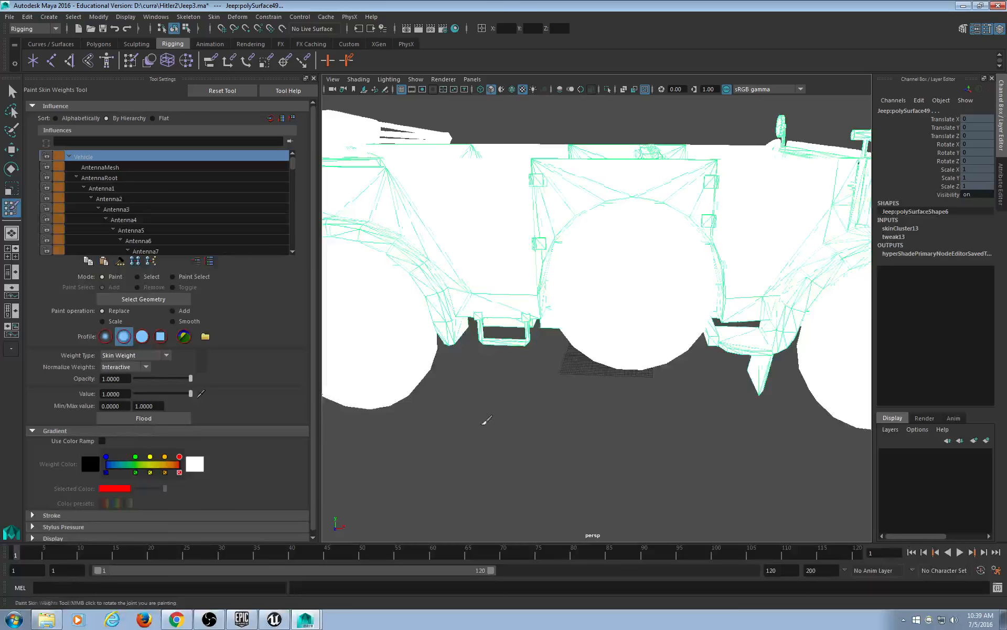
{"action": "middle_click_drag", "start_coordinate": [420, 426], "coordinate": [604, 383], "text": "alt"}
Leave weight painting, select the rear wheel mesh, and start Paint Skin Weights on it.
{"action": "left_click", "coordinate": [11, 91]}
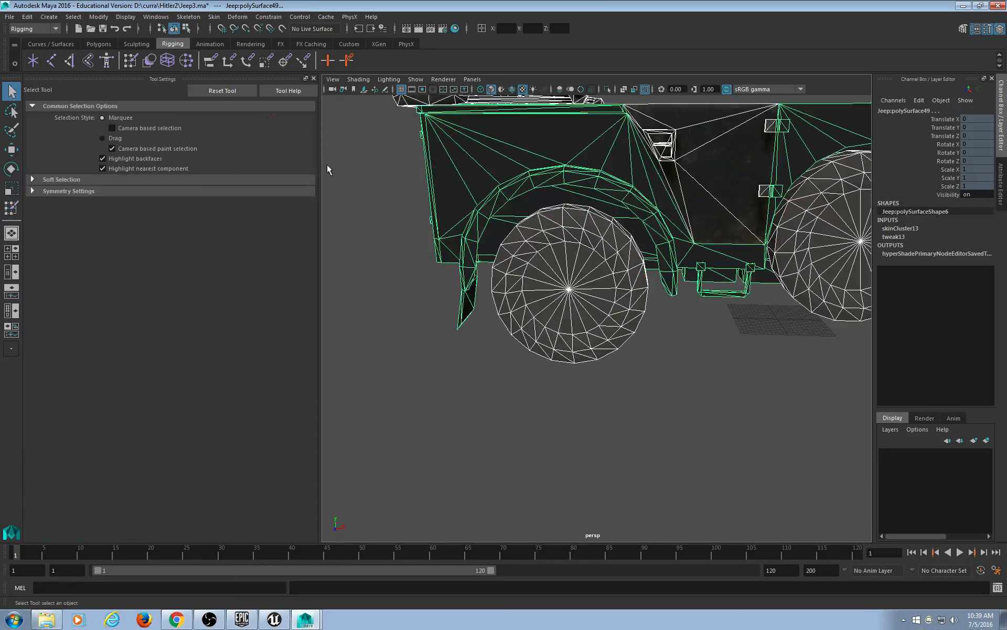
{"action": "left_click_drag", "start_coordinate": [321, 181], "coordinate": [206, 181]}
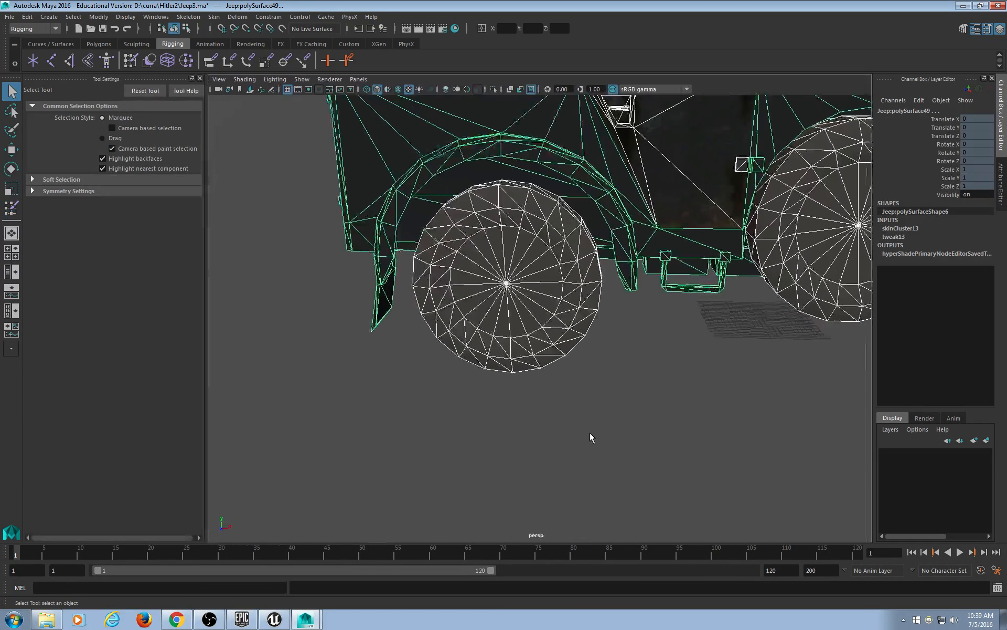
{"action": "left_click", "coordinate": [591, 436]}
{"action": "left_click", "coordinate": [535, 329]}
{"action": "left_click_drag", "start_coordinate": [540, 332], "coordinate": [515, 334], "text": "alt"}
{"action": "scroll", "coordinate": [508, 346], "scroll_direction": "down", "scroll_amount": 5}
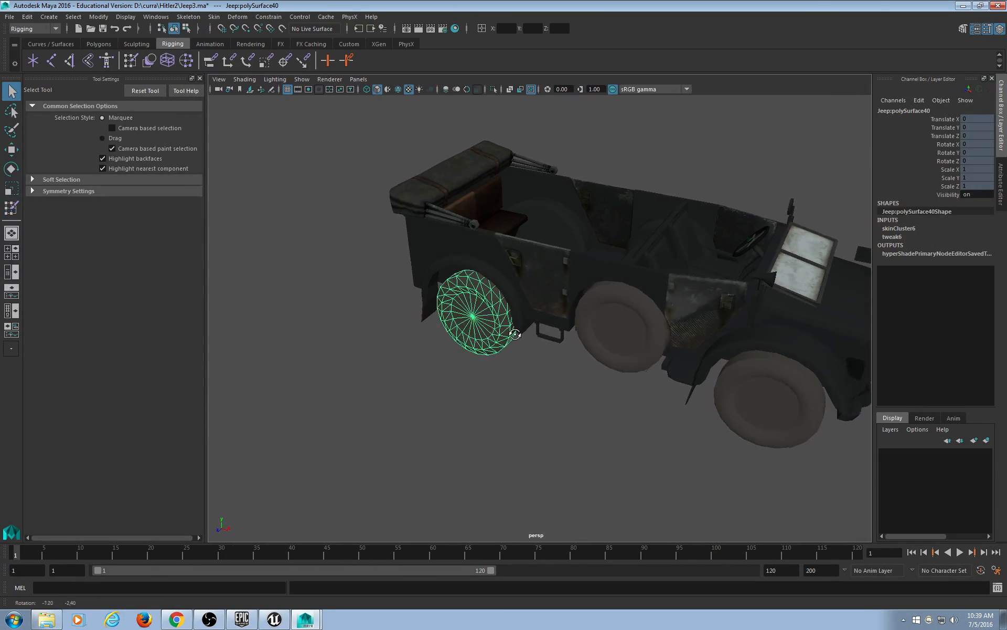
{"action": "left_click", "coordinate": [130, 62]}
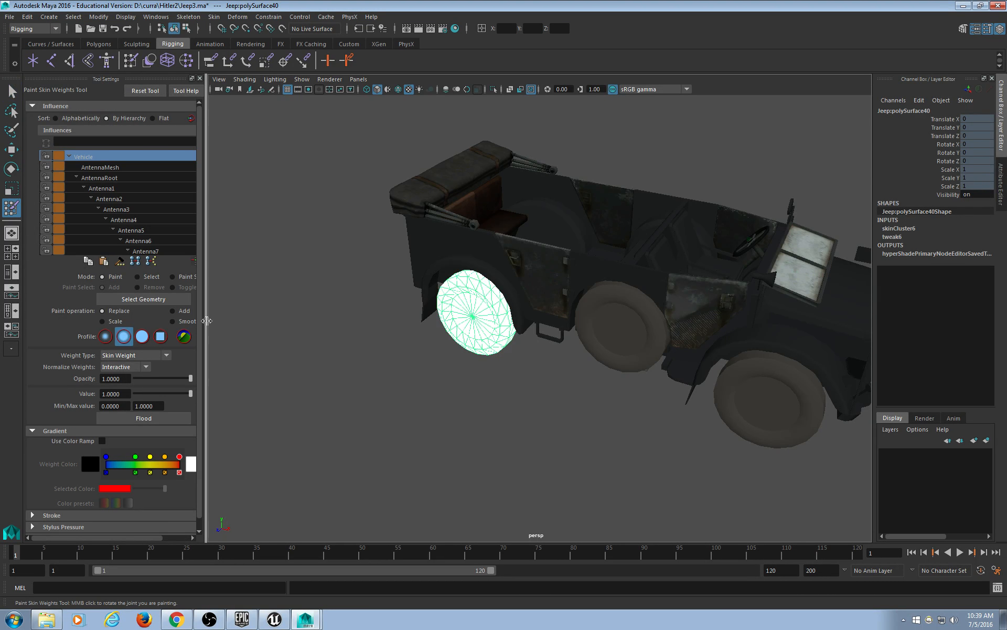
Widen the tool options and inspect the PhysWheel_BL and PhysWheel_BR influences.
{"action": "left_click_drag", "start_coordinate": [206, 322], "coordinate": [253, 318]}
{"action": "left_click_drag", "start_coordinate": [474, 383], "coordinate": [534, 360], "text": "alt"}
{"action": "right_click_drag", "start_coordinate": [534, 360], "coordinate": [565, 359], "text": "alt"}
{"action": "left_click_drag", "start_coordinate": [565, 360], "coordinate": [553, 369], "text": "alt"}
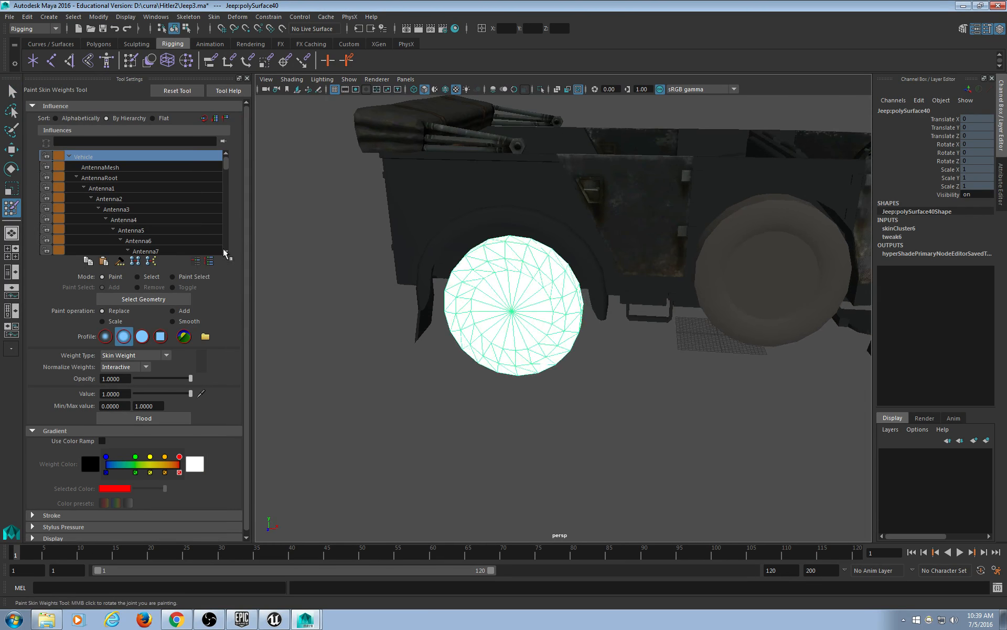
{"action": "left_click_drag", "start_coordinate": [226, 160], "coordinate": [222, 205]}
{"action": "scroll", "coordinate": [221, 204], "scroll_direction": "down", "scroll_amount": 10}
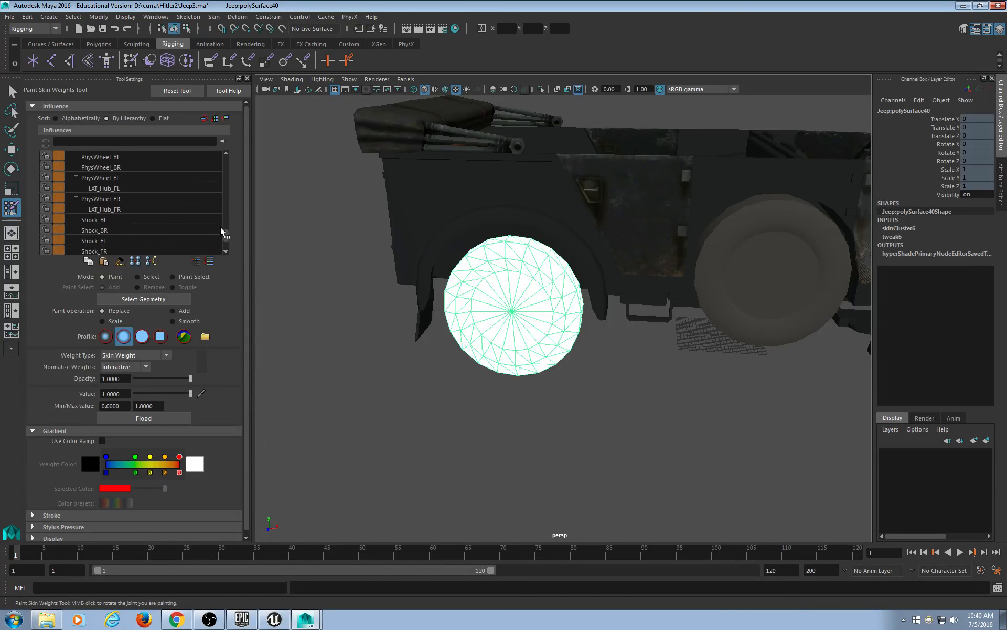
{"action": "left_click", "coordinate": [143, 181]}
{"action": "left_click", "coordinate": [143, 189]}
{"action": "mouse_move", "coordinate": [388, 304]}
{"action": "left_mouse_down", "text": "alt"}
{"action": "mouse_move", "coordinate": [453, 229]}
{"action": "mouse_move", "coordinate": [362, 219]}
{"action": "mouse_move", "coordinate": [357, 254]}
{"action": "mouse_move", "coordinate": [376, 257]}
{"action": "left_mouse_up", "text": "alt"}
Switch to wireframe, check PhysWheel_FL and PhysWheel_FR influences, and make joints visible.
{"action": "key", "text": "4"}
{"action": "left_click_drag", "start_coordinate": [449, 345], "coordinate": [420, 344], "text": "alt"}
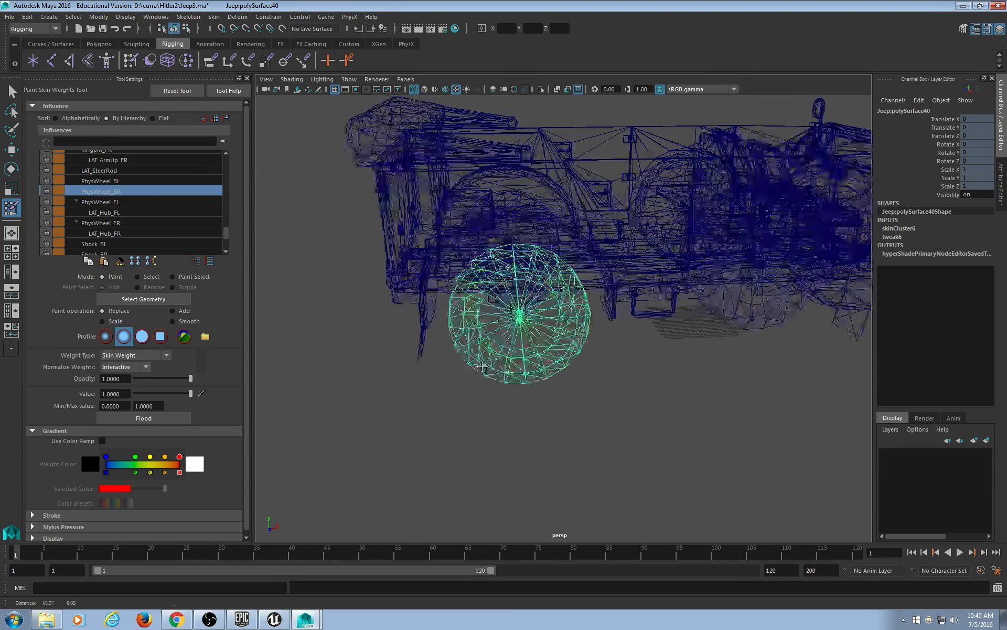
{"action": "right_click_drag", "start_coordinate": [420, 344], "coordinate": [416, 378], "text": "alt"}
{"action": "left_click_drag", "start_coordinate": [416, 378], "coordinate": [475, 370], "text": "alt"}
{"action": "left_click", "coordinate": [136, 202]}
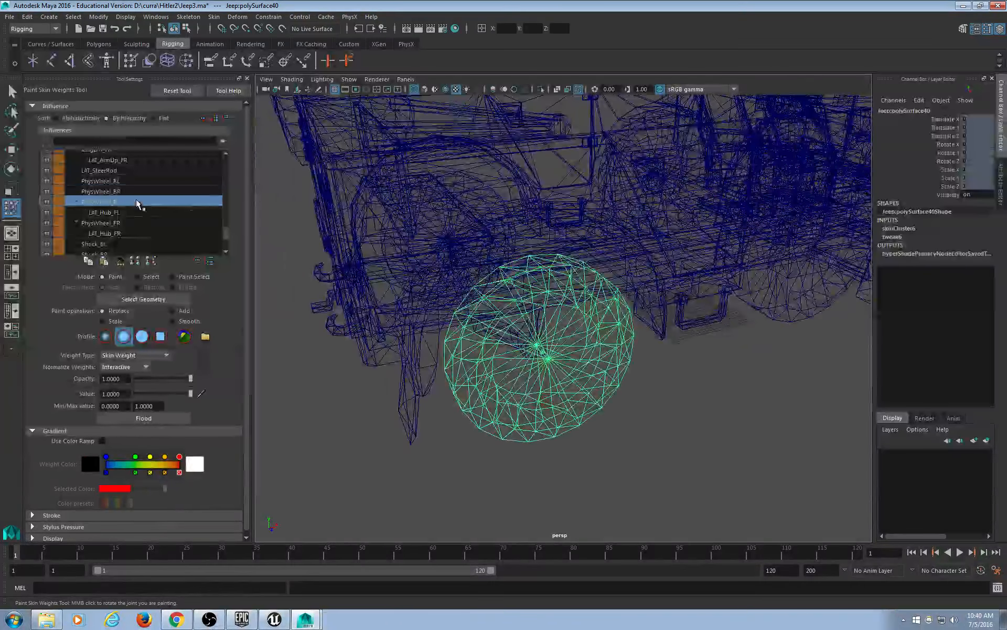
{"action": "left_click", "coordinate": [128, 223]}
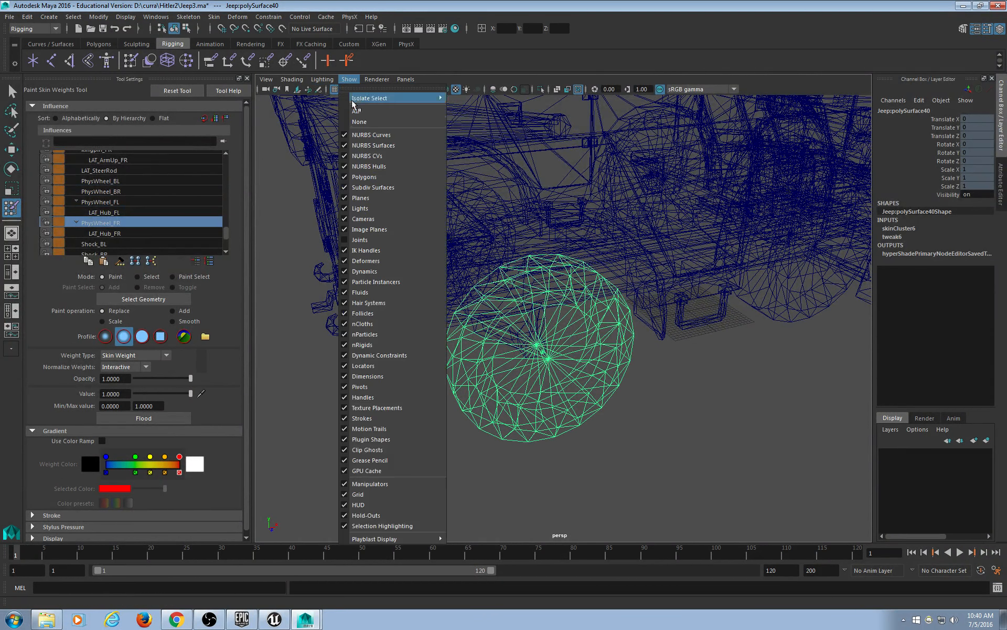
{"action": "left_click", "coordinate": [349, 79]}
{"action": "left_click", "coordinate": [384, 240]}
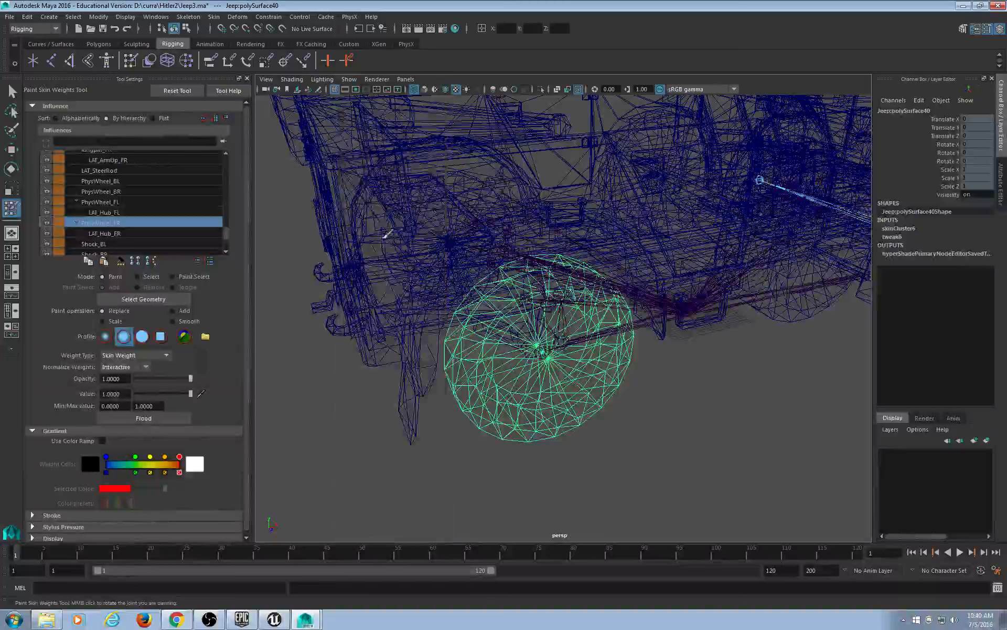
Compare the PhysWheel_BR, BL, FL and LAT_SteerRod influences on the wheel mesh.
{"action": "left_click", "coordinate": [124, 202]}
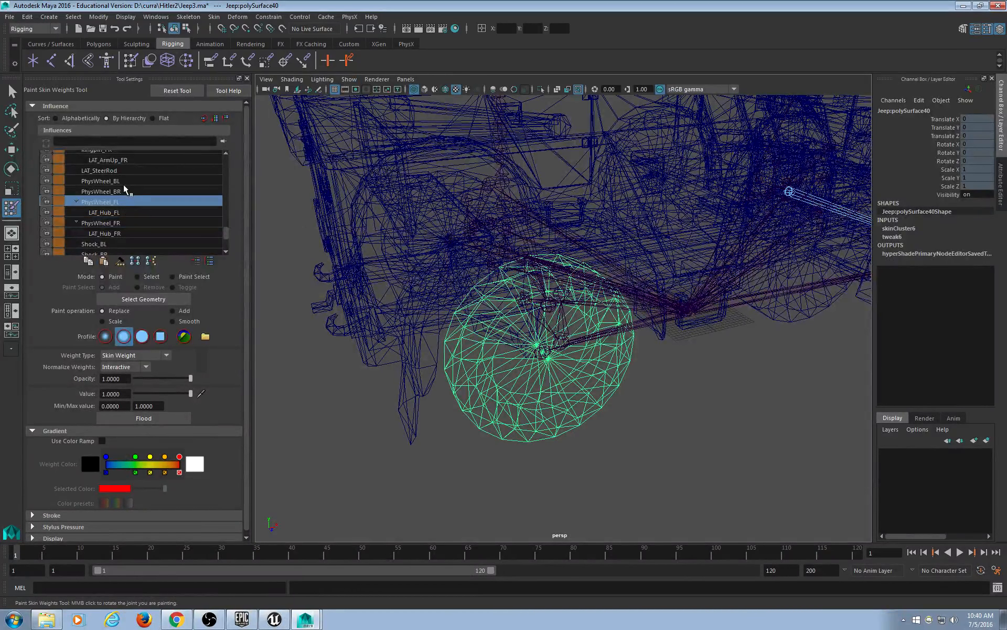
{"action": "left_click", "coordinate": [125, 191]}
{"action": "scroll", "coordinate": [557, 320], "scroll_direction": "up", "scroll_amount": 3}
{"action": "scroll", "coordinate": [557, 320], "scroll_direction": "up", "scroll_amount": 3}
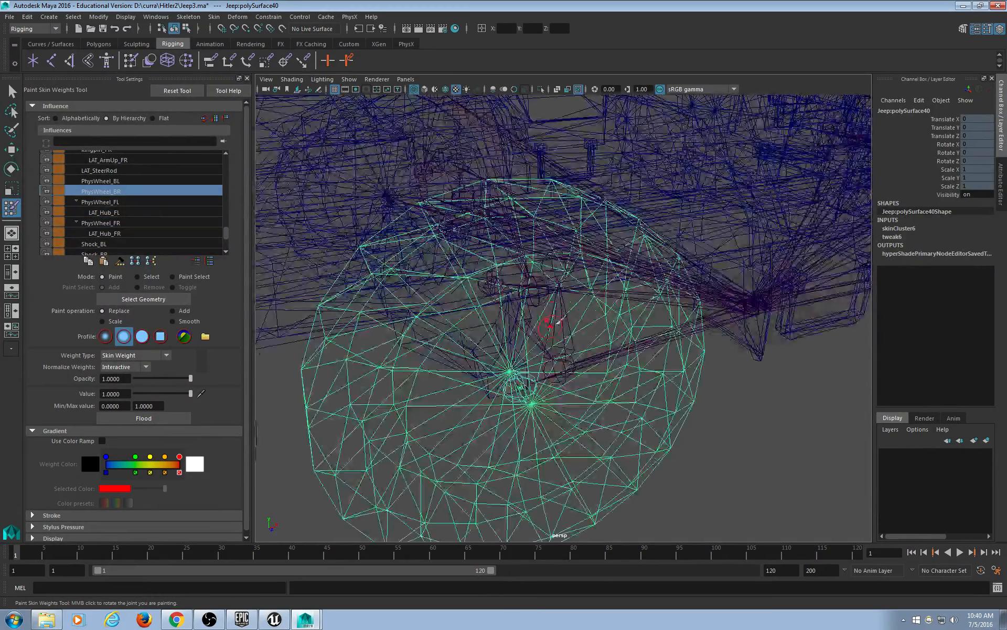
{"action": "middle_click_drag", "start_coordinate": [561, 374], "coordinate": [567, 323], "text": "alt"}
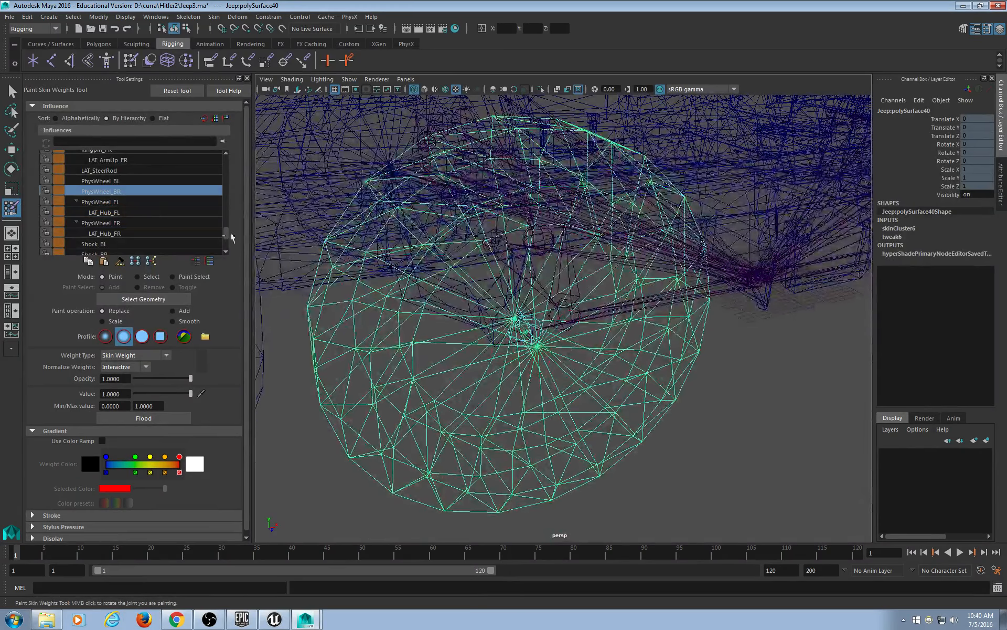
{"action": "left_click", "coordinate": [134, 181]}
{"action": "left_click", "coordinate": [127, 188]}
{"action": "left_click", "coordinate": [125, 171]}
{"action": "left_click", "coordinate": [124, 188]}
{"action": "left_click", "coordinate": [124, 181]}
{"action": "left_click", "coordinate": [125, 197]}
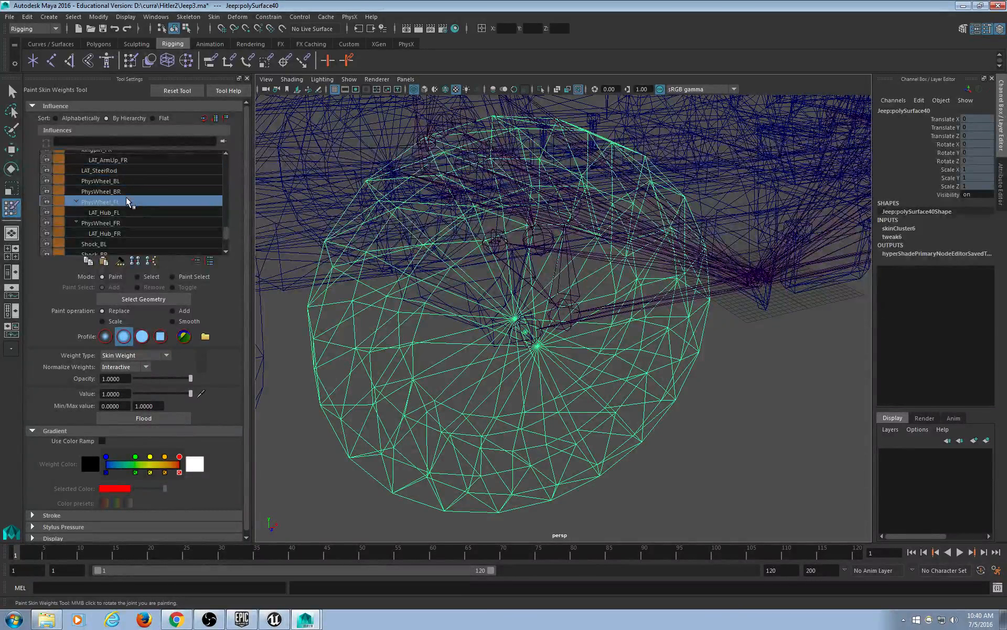
{"action": "left_click", "coordinate": [126, 192]}
{"action": "left_click", "coordinate": [125, 200]}
{"action": "left_click", "coordinate": [121, 187]}
{"action": "left_click", "coordinate": [121, 201]}
{"action": "left_click", "coordinate": [119, 190]}
{"action": "left_click", "coordinate": [121, 202]}
{"action": "left_click", "coordinate": [125, 189]}
{"action": "left_click", "coordinate": [125, 182]}
{"action": "left_click", "coordinate": [125, 200]}
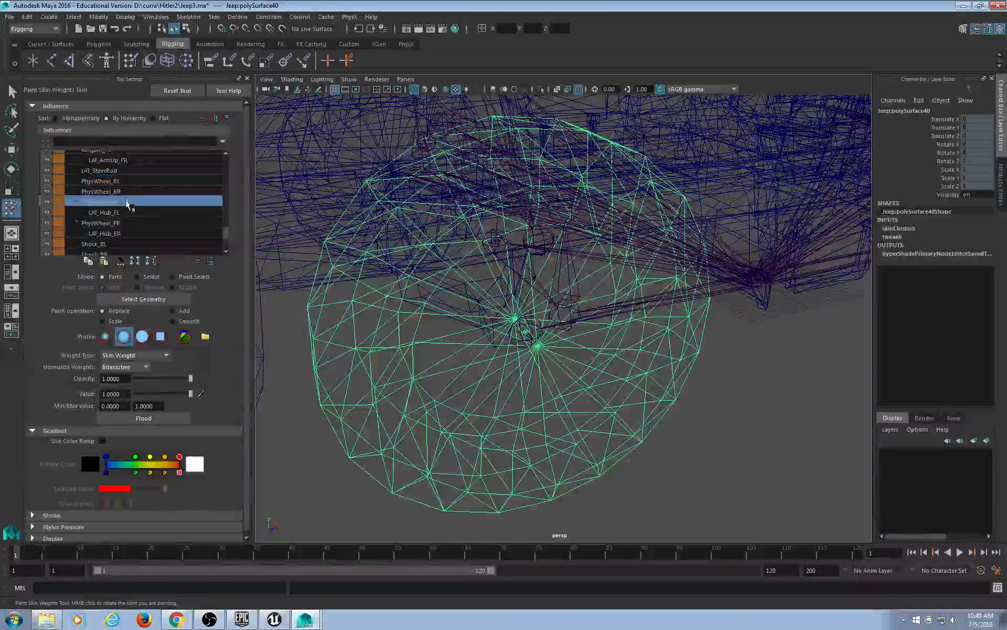
{"action": "left_click", "coordinate": [122, 188]}
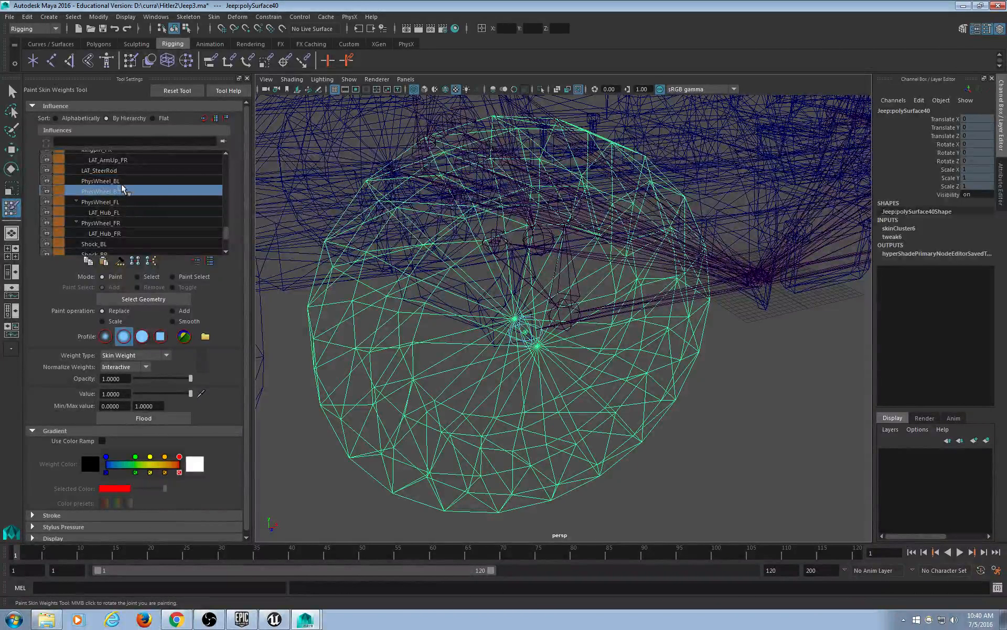
{"action": "left_click", "coordinate": [122, 181]}
Pick PhysWheel_BR as the paint influence and return to smooth shaded display.
{"action": "left_click", "coordinate": [127, 192]}
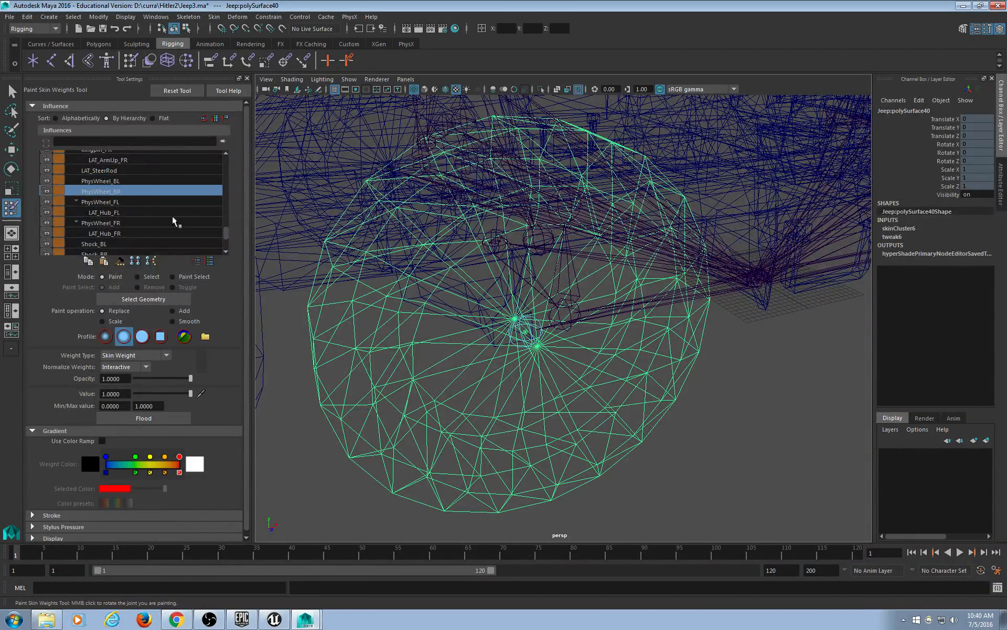
{"action": "scroll", "coordinate": [382, 316], "scroll_direction": "down", "scroll_amount": 5}
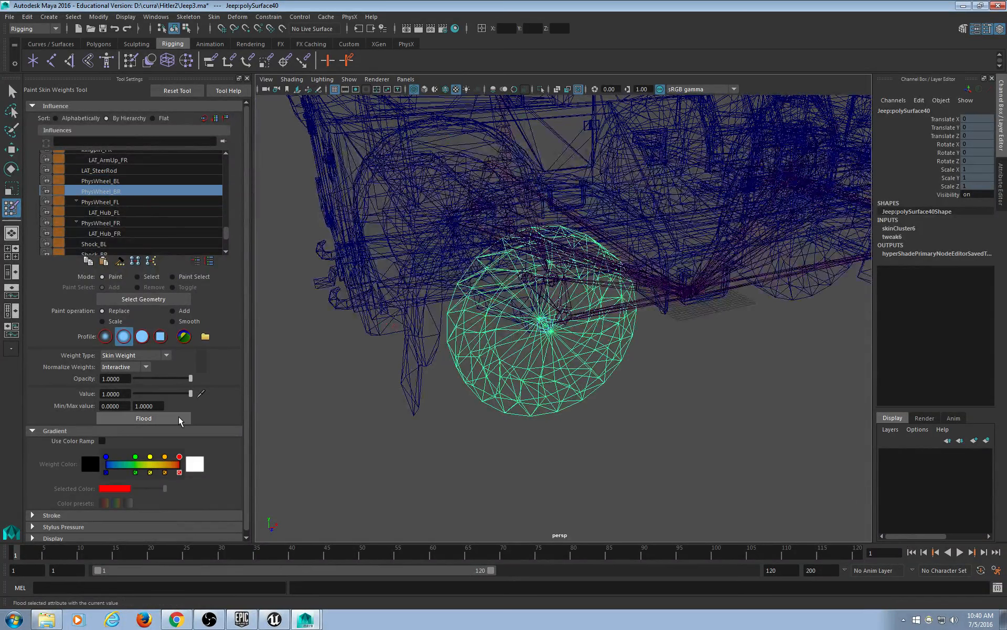
{"action": "left_click_drag", "start_coordinate": [582, 395], "coordinate": [600, 394], "text": "alt"}
{"action": "key", "text": "5"}
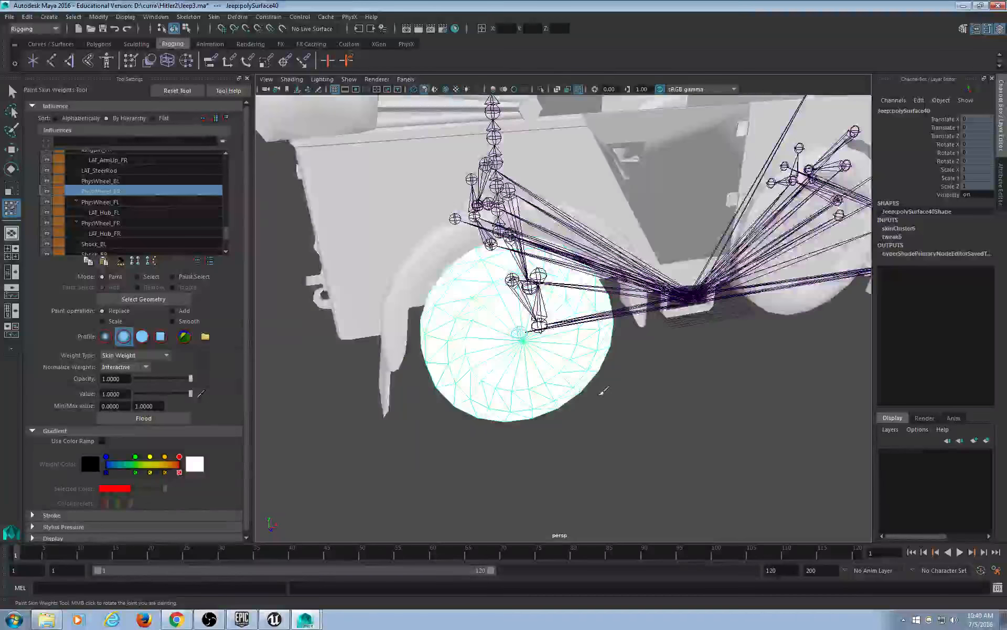
Exit weight painting and select the front wheel mesh polySurface44.
{"action": "left_click", "coordinate": [12, 91]}
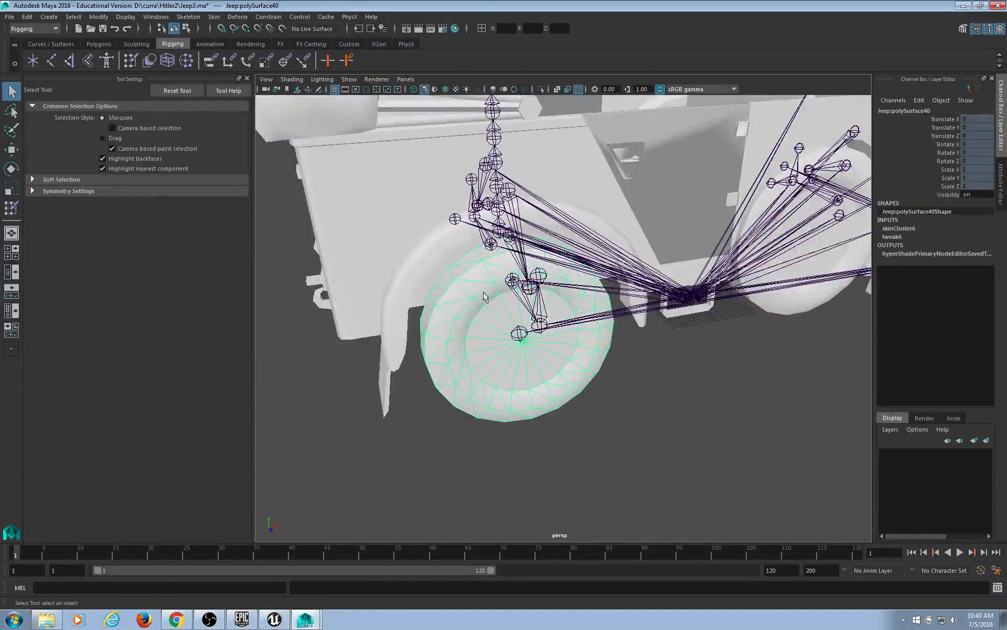
{"action": "scroll", "coordinate": [485, 295], "scroll_direction": "down", "scroll_amount": 4}
{"action": "middle_click_drag", "start_coordinate": [670, 350], "coordinate": [481, 349], "text": "alt"}
{"action": "left_click", "coordinate": [614, 318]}
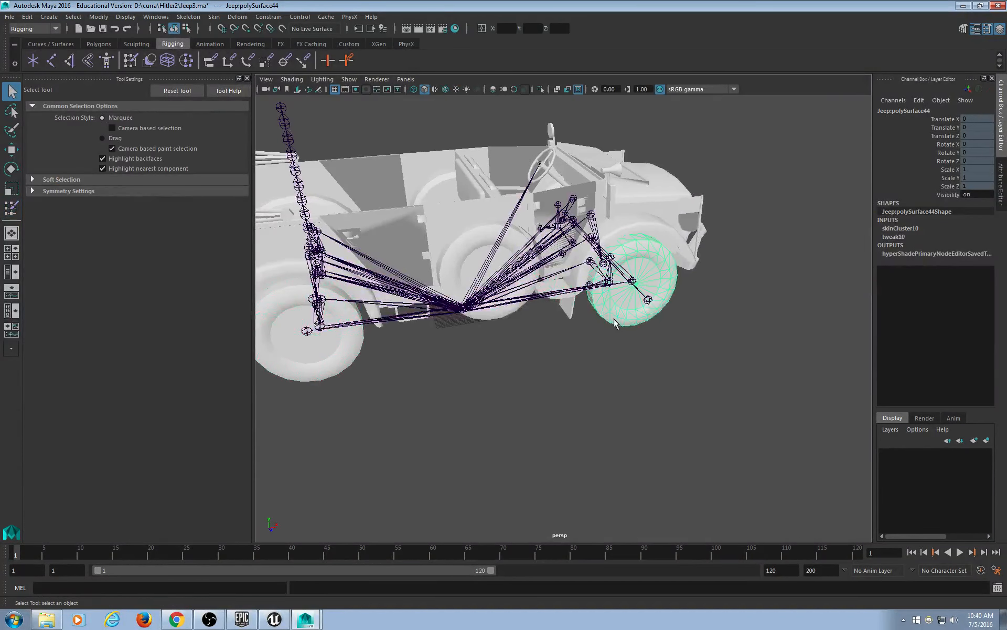
Flood the first front wheel with full 1.0 skin weight on PhysWheel_FR.
{"action": "left_click", "coordinate": [130, 61]}
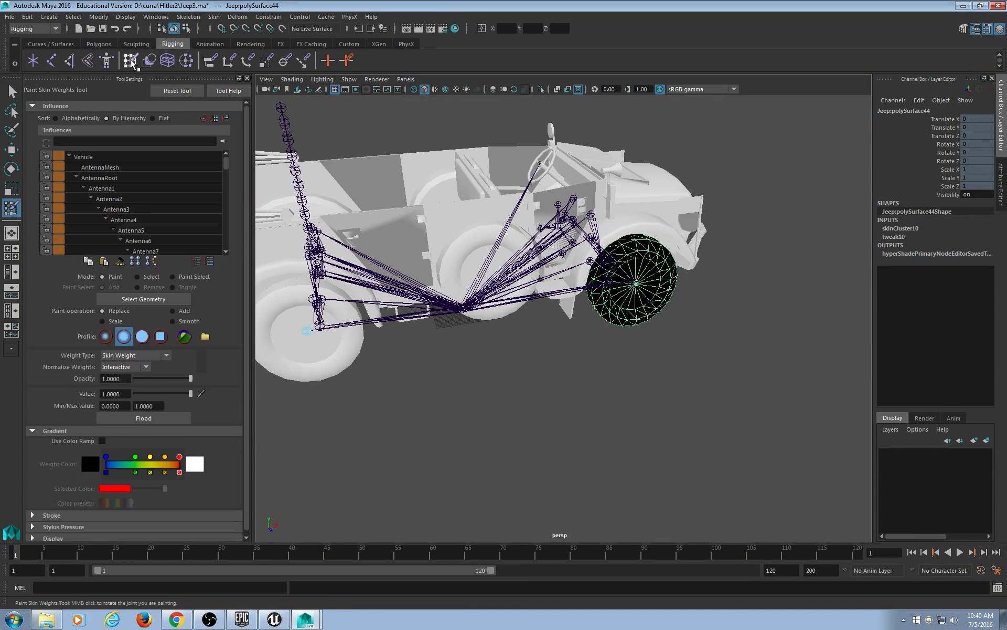
{"action": "left_click_drag", "start_coordinate": [226, 165], "coordinate": [231, 227]}
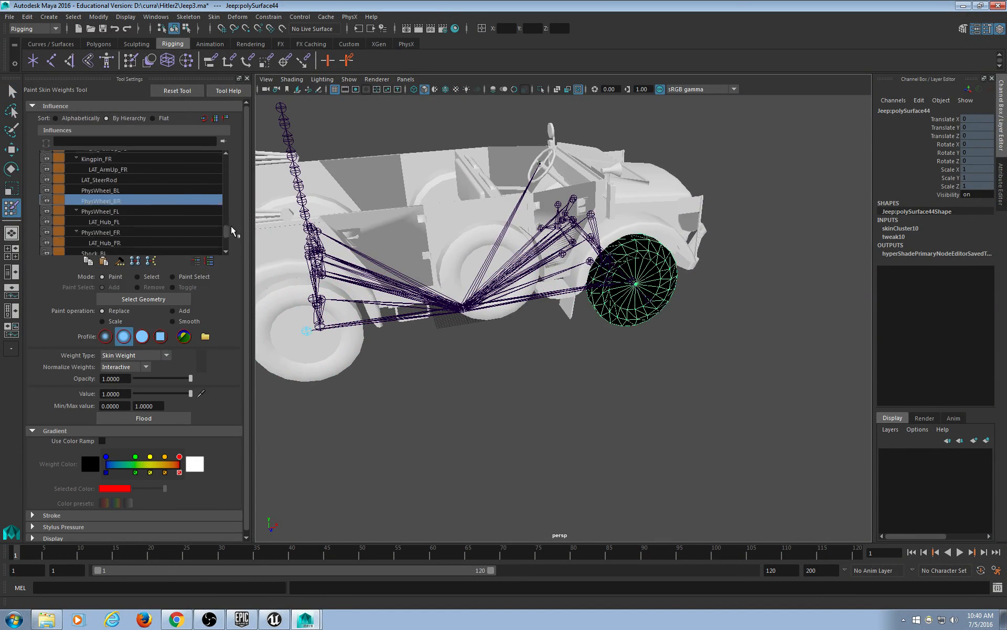
{"action": "left_click", "coordinate": [115, 181]}
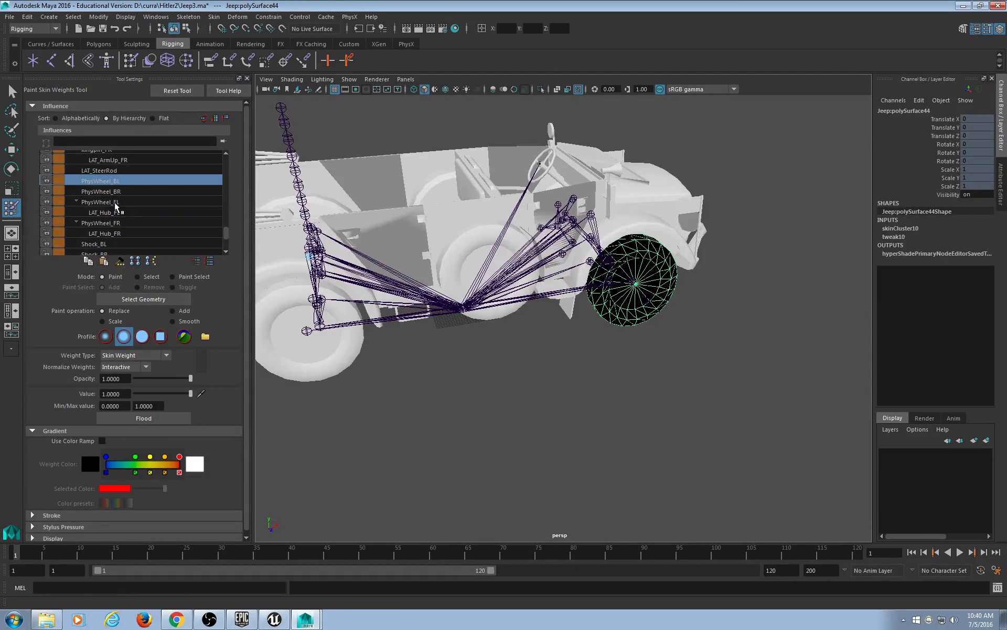
{"action": "left_click", "coordinate": [115, 202]}
{"action": "left_click_drag", "start_coordinate": [326, 246], "coordinate": [382, 244], "text": "alt"}
{"action": "scroll", "coordinate": [416, 259], "scroll_direction": "up", "scroll_amount": 5}
{"action": "left_click", "coordinate": [115, 223]}
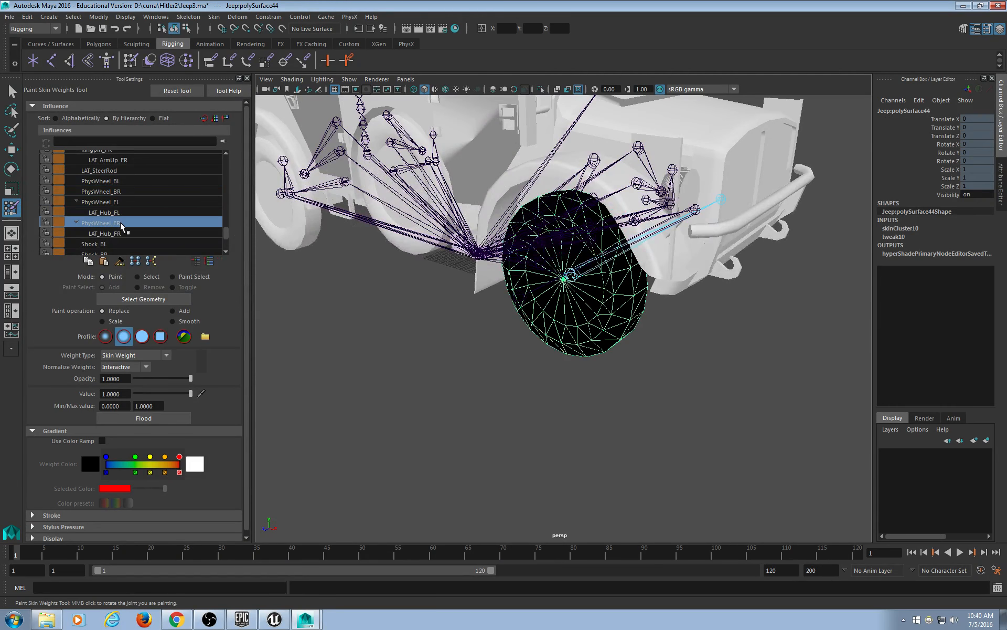
{"action": "left_click_drag", "start_coordinate": [456, 243], "coordinate": [420, 265], "text": "alt"}
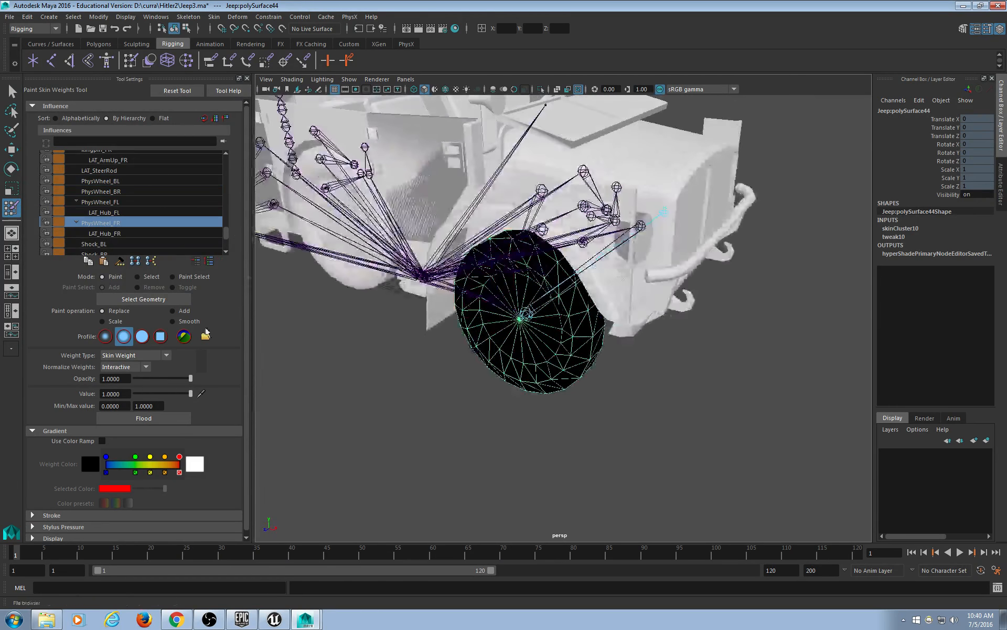
{"action": "left_click", "coordinate": [174, 418]}
Select the other front wheel polySurface43 and flood it with full PhysWheel_FL weight.
{"action": "mouse_move", "coordinate": [462, 382]}
{"action": "left_mouse_down", "text": "alt"}
{"action": "mouse_move", "coordinate": [521, 345]}
{"action": "mouse_move", "coordinate": [512, 346]}
{"action": "left_mouse_up", "text": "alt"}
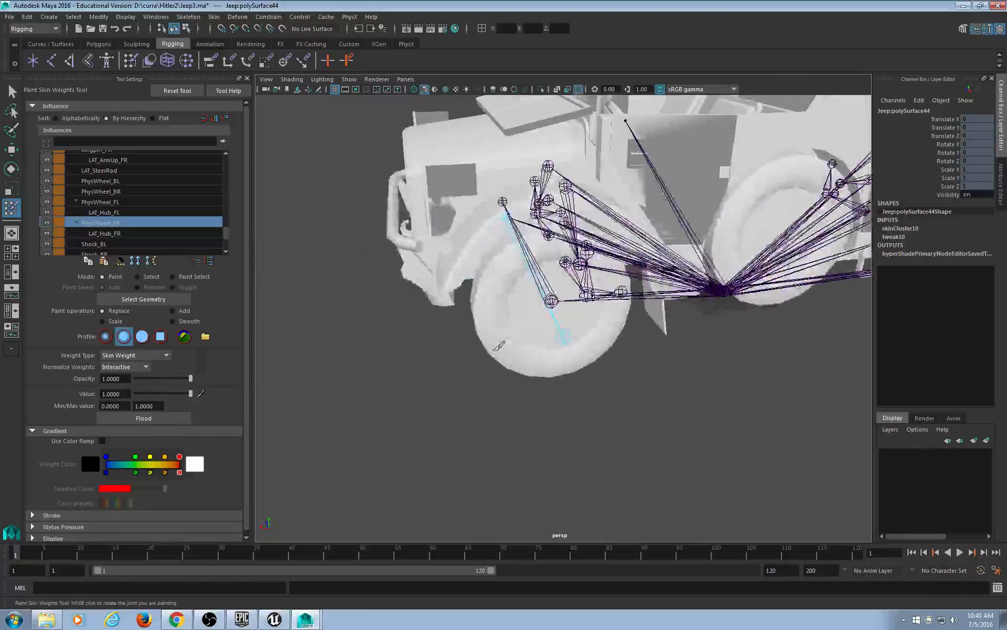
{"action": "key", "text": "q"}
{"action": "left_click", "coordinate": [516, 364]}
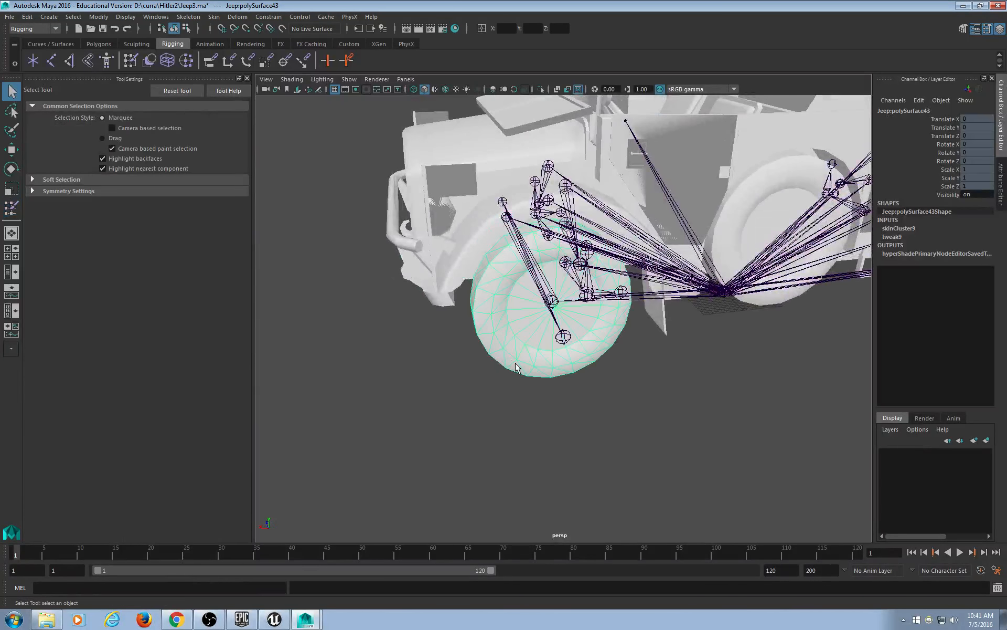
{"action": "left_click", "coordinate": [130, 62]}
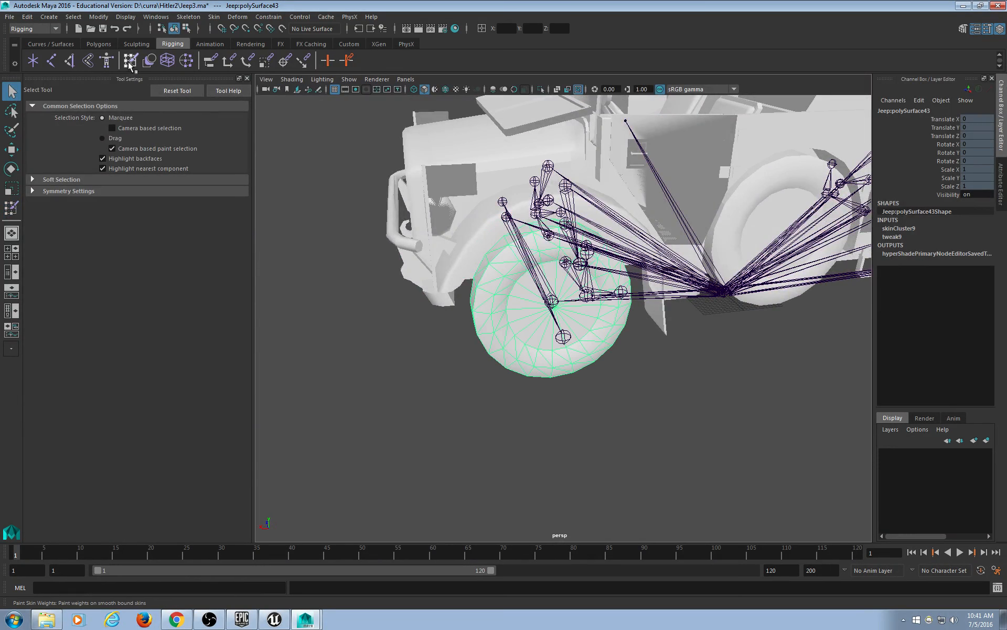
{"action": "left_click_drag", "start_coordinate": [224, 166], "coordinate": [228, 231]}
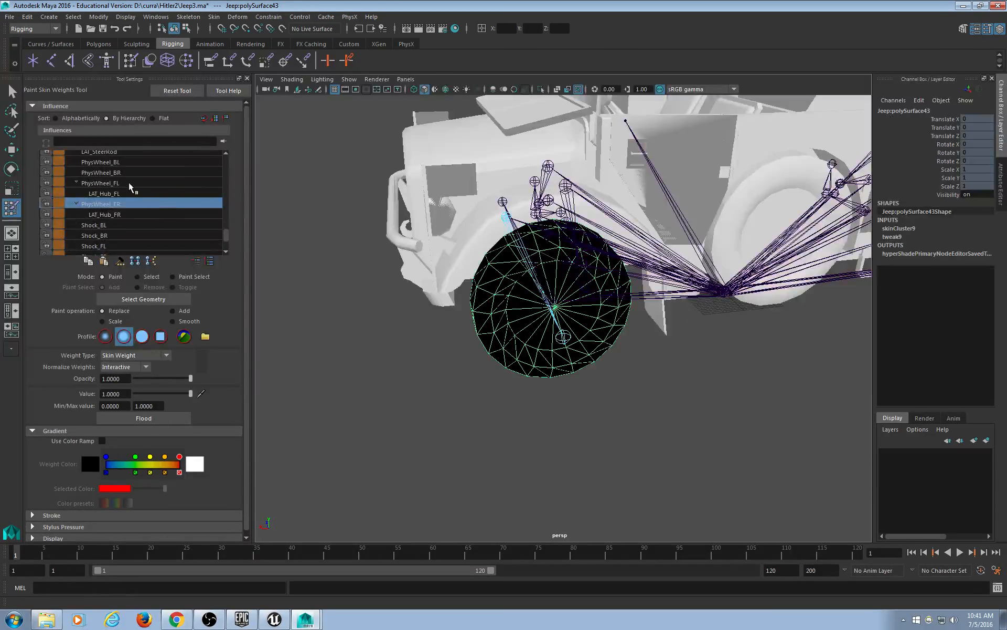
{"action": "left_click", "coordinate": [100, 183]}
{"action": "left_click", "coordinate": [177, 421]}
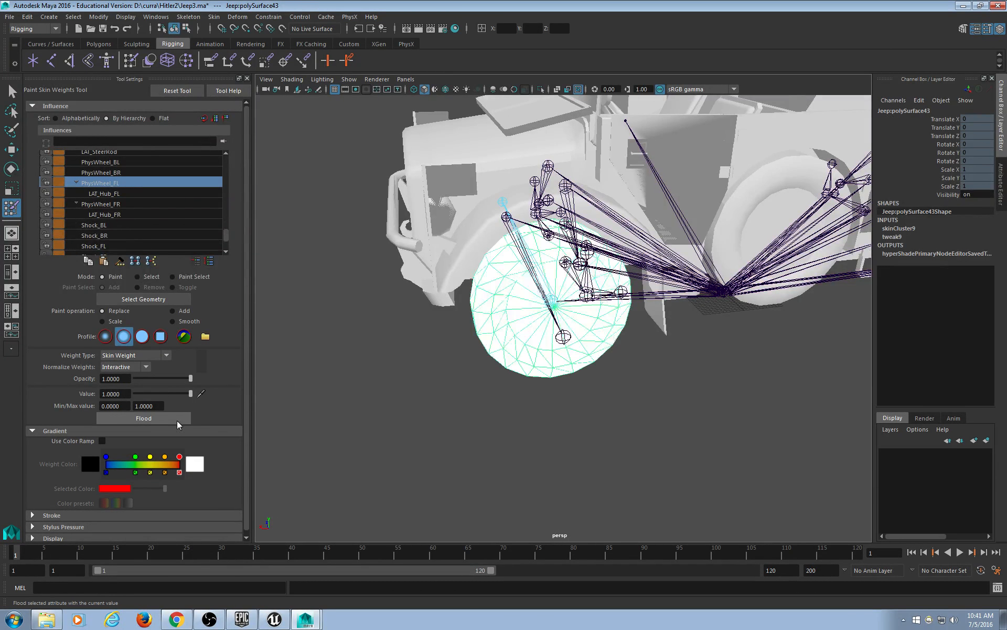
Select wheel polySurface41 and flood it with full 1.0 weight on PhysWheel_BL.
{"action": "middle_click_drag", "start_coordinate": [839, 275], "coordinate": [521, 314], "text": "alt"}
{"action": "left_click_drag", "start_coordinate": [523, 312], "coordinate": [468, 337], "text": "alt"}
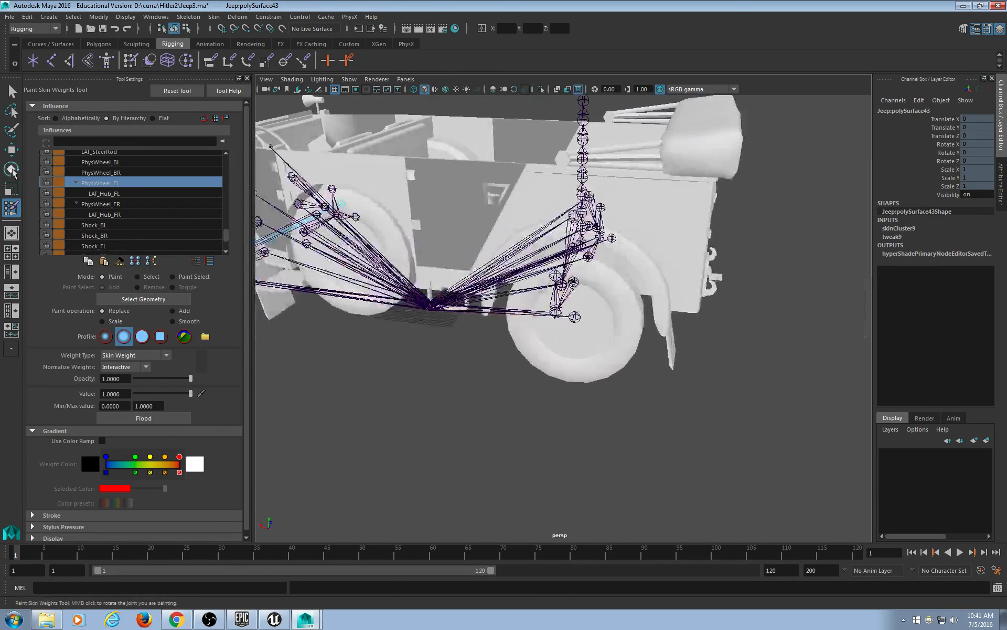
{"action": "left_click", "coordinate": [11, 92]}
{"action": "left_click", "coordinate": [544, 341]}
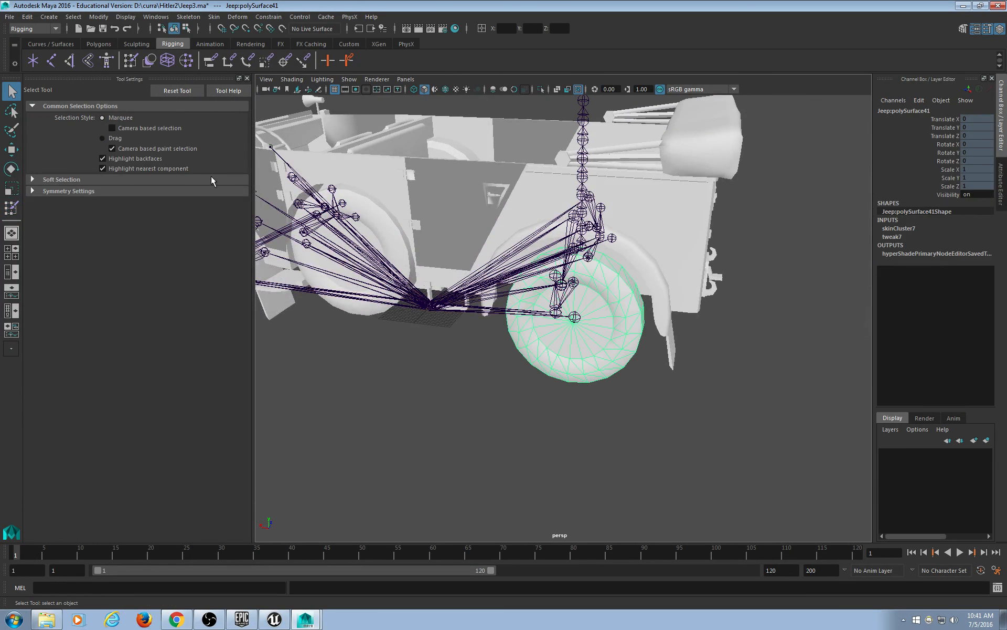
{"action": "left_click", "coordinate": [149, 61]}
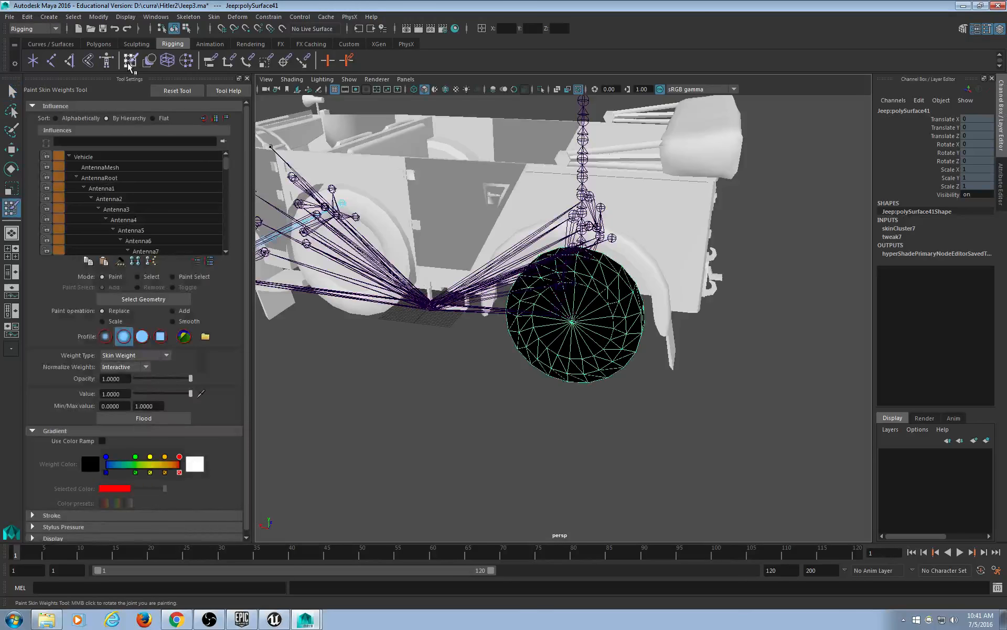
{"action": "left_click_drag", "start_coordinate": [224, 167], "coordinate": [224, 231]}
{"action": "left_click", "coordinate": [121, 189]}
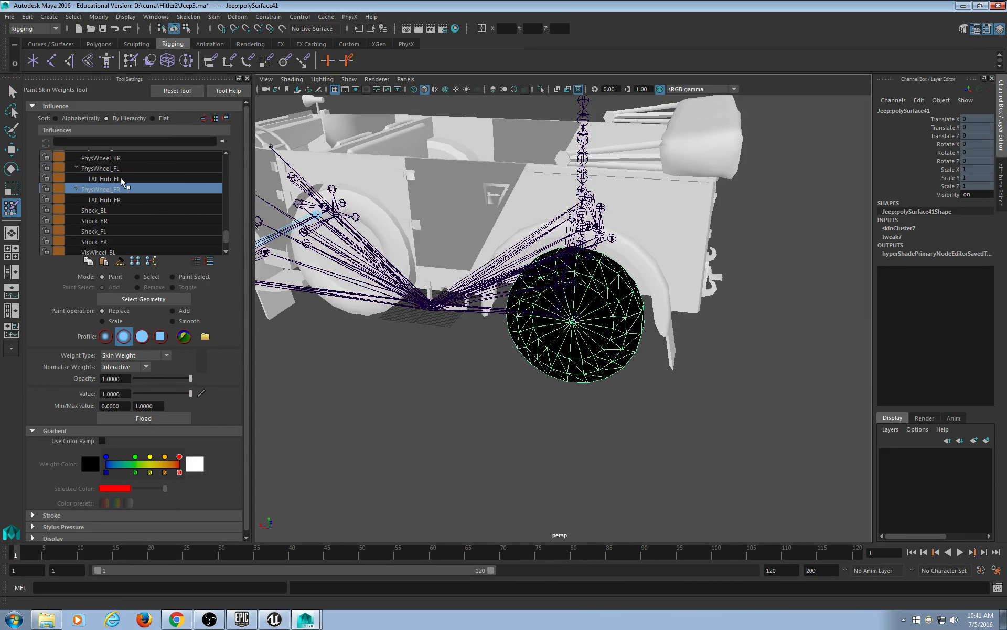
{"action": "left_click", "coordinate": [118, 169]}
{"action": "left_click", "coordinate": [121, 156]}
{"action": "scroll", "coordinate": [126, 168], "scroll_direction": "up", "scroll_amount": 1}
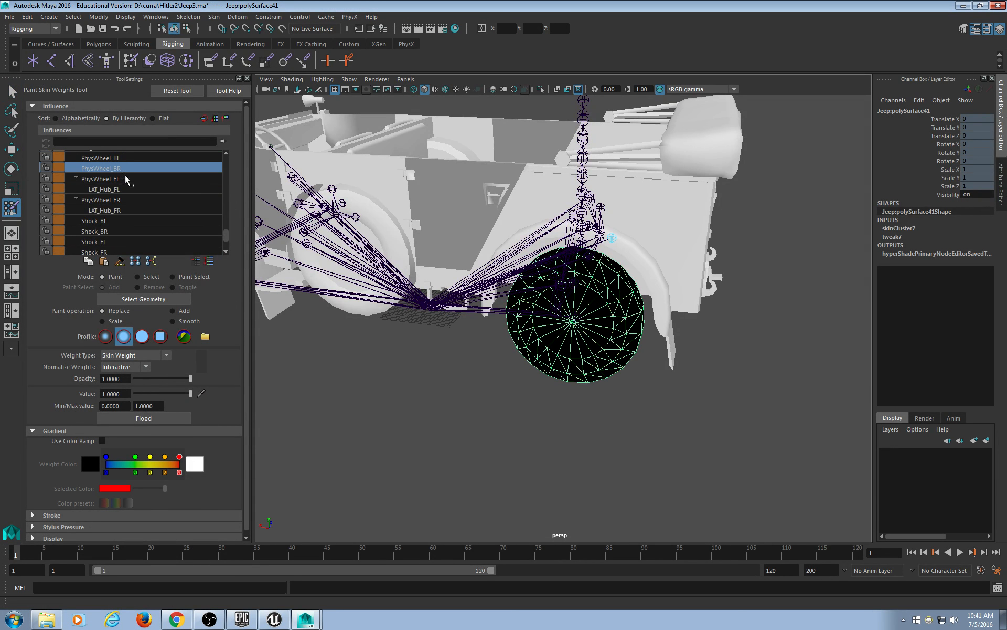
{"action": "left_click", "coordinate": [118, 156]}
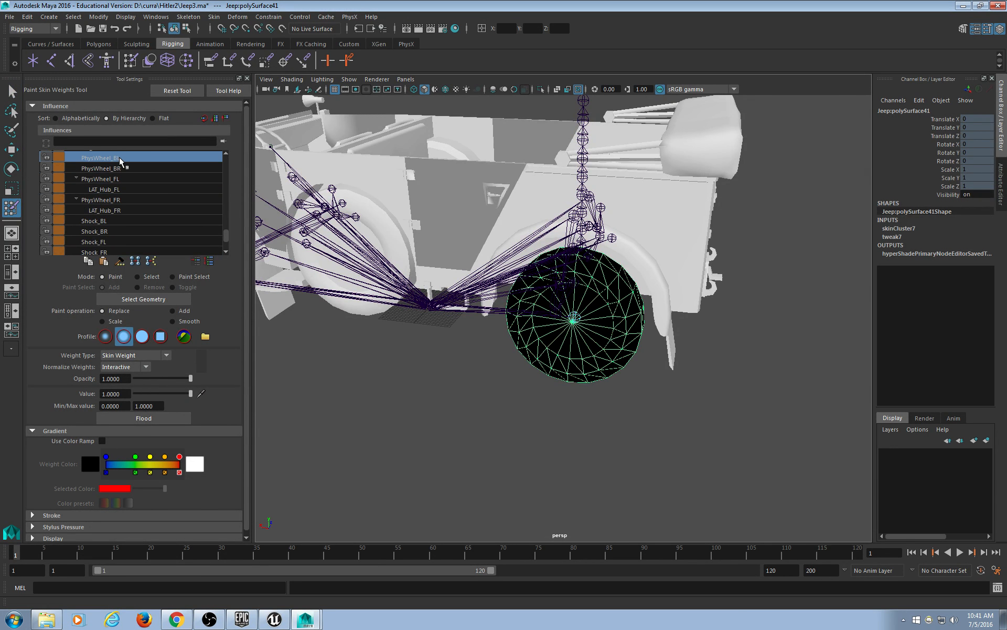
{"action": "left_click", "coordinate": [162, 418]}
Frame the view on the steering wheel and return to object selection.
{"action": "mouse_move", "coordinate": [534, 223]}
{"action": "middle_mouse_down", "text": "alt"}
{"action": "mouse_move", "coordinate": [620, 303]}
{"action": "mouse_move", "coordinate": [687, 344]}
{"action": "middle_mouse_up", "text": "alt"}
{"action": "left_click_drag", "start_coordinate": [687, 344], "coordinate": [672, 414], "text": "alt"}
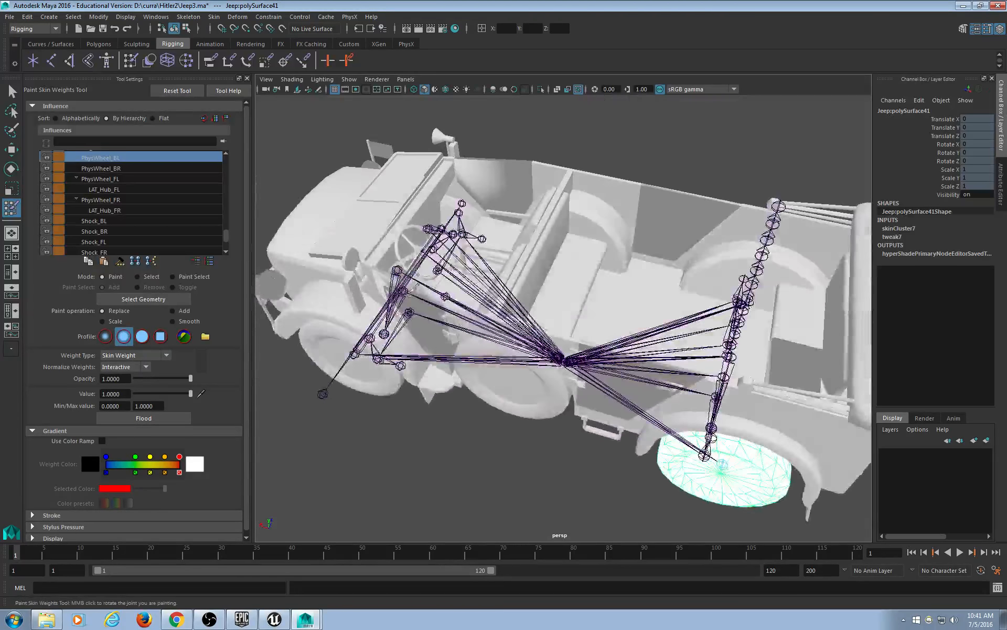
{"action": "right_click_drag", "start_coordinate": [367, 230], "coordinate": [446, 244], "text": "alt"}
{"action": "middle_click_drag", "start_coordinate": [446, 244], "coordinate": [512, 330], "text": "alt"}
{"action": "left_click_drag", "start_coordinate": [511, 331], "coordinate": [496, 281], "text": "alt"}
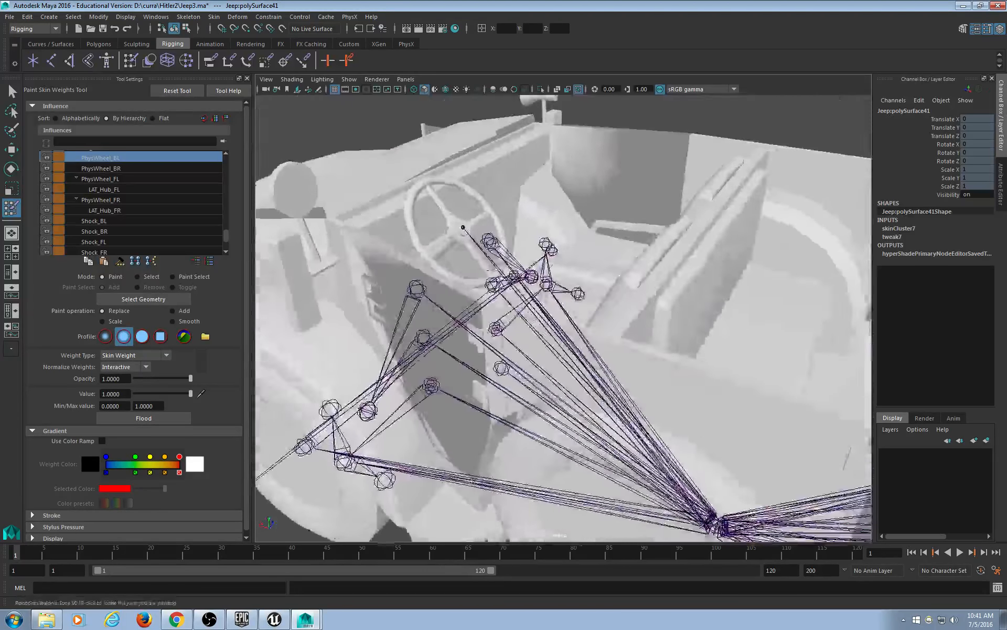
{"action": "left_click", "coordinate": [11, 90]}
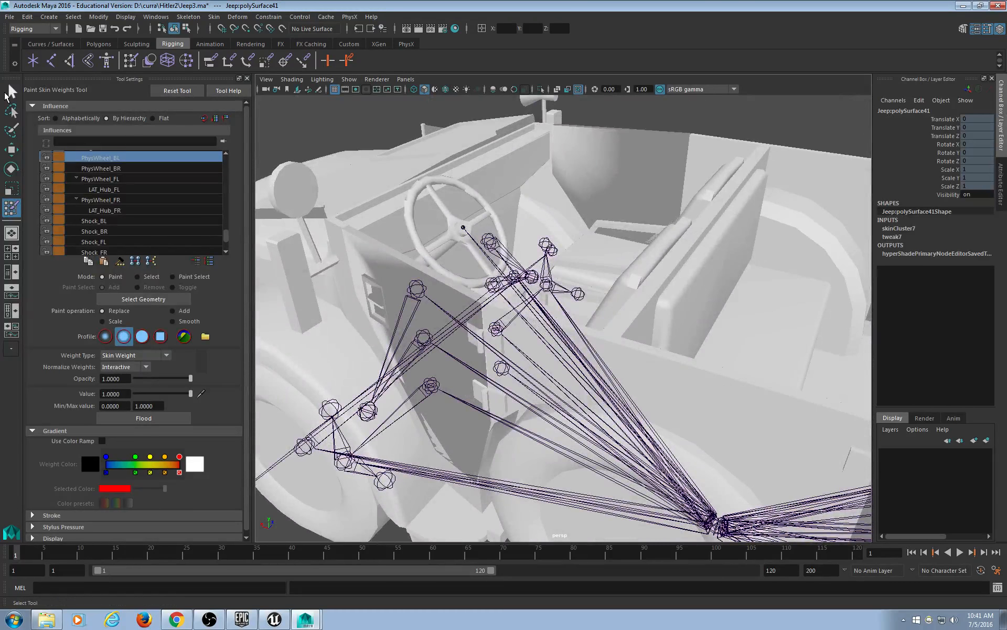
Select Body_steer and flood it with full 1.0 skin weight on the steer joint.
{"action": "left_click", "coordinate": [426, 188]}
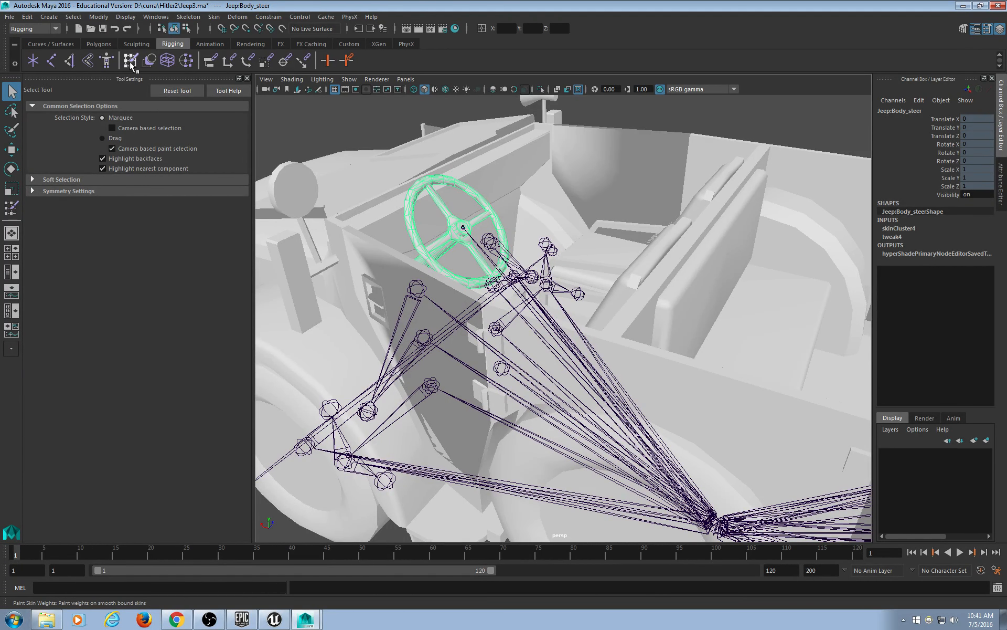
{"action": "key", "text": "y"}
{"action": "left_click_drag", "start_coordinate": [226, 165], "coordinate": [232, 253]}
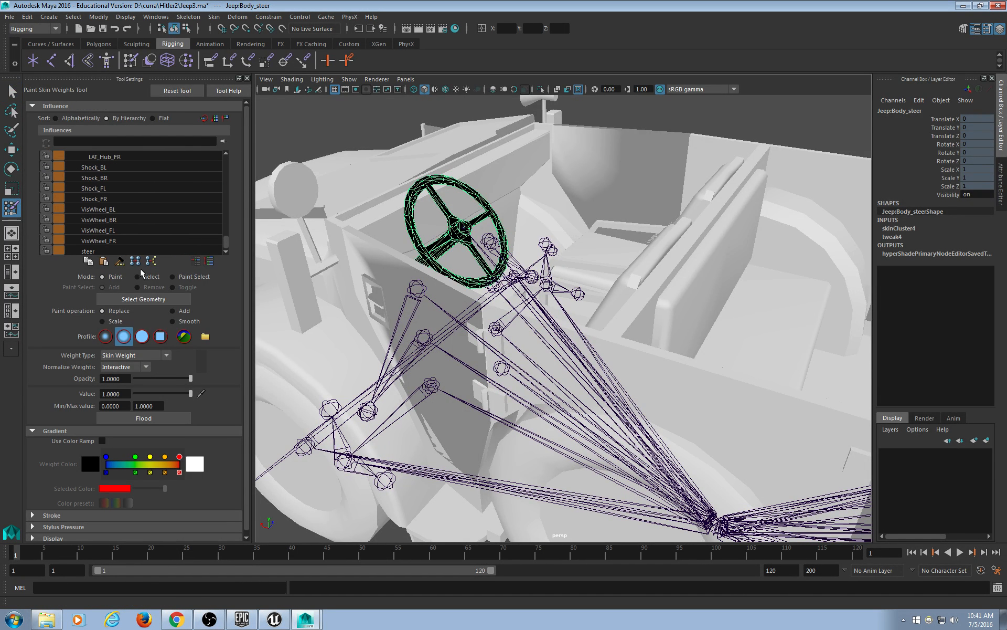
{"action": "left_click", "coordinate": [131, 251]}
{"action": "left_click", "coordinate": [150, 418]}
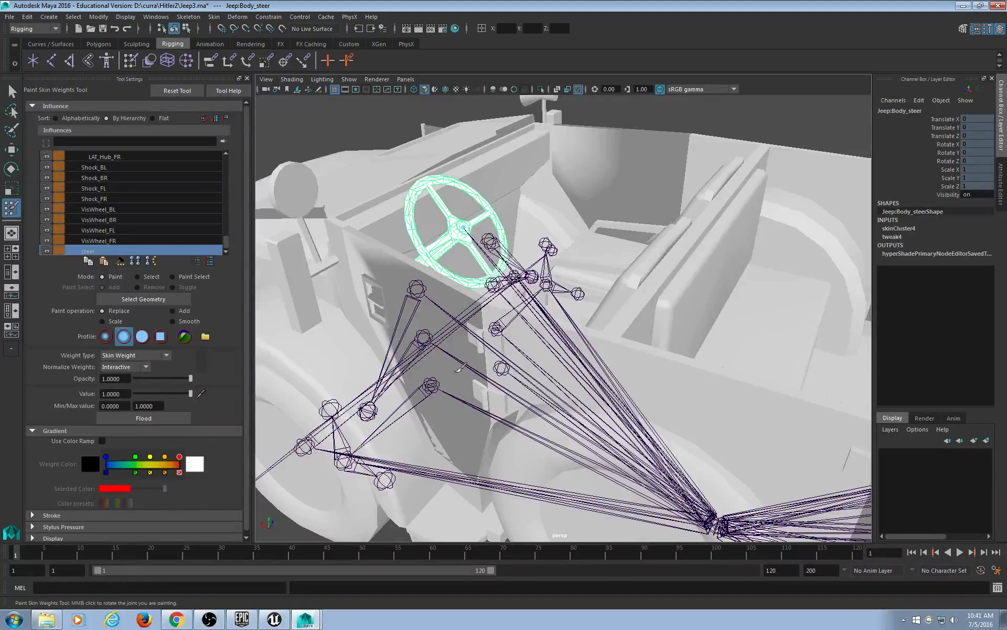
{"action": "scroll", "coordinate": [461, 369], "scroll_direction": "down", "scroll_amount": 4}
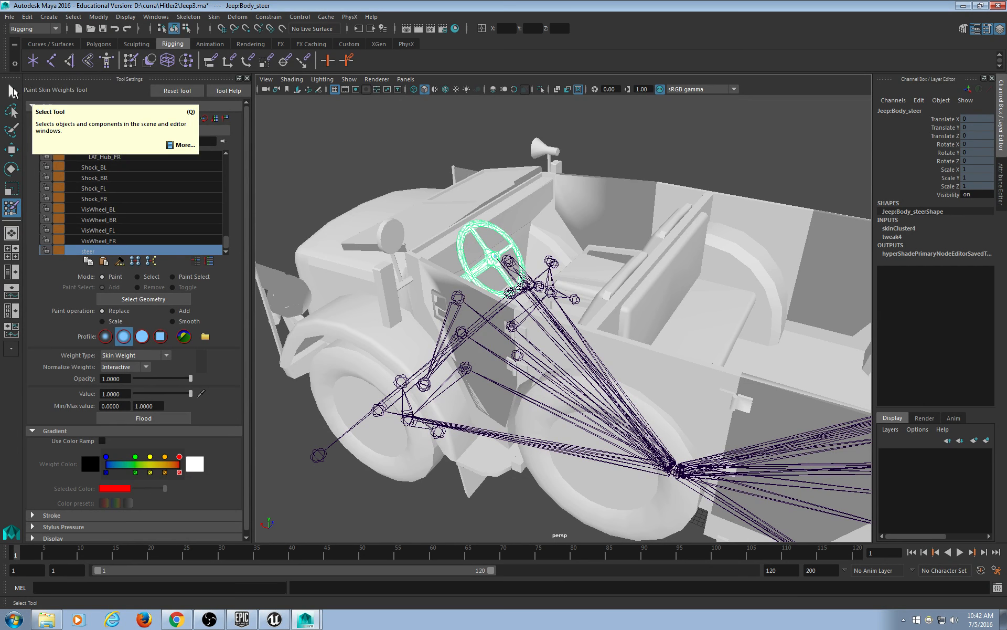
Orbit to the jeep's front and select the polySurface46 flag panel beside the headlight.
{"action": "left_click_drag", "start_coordinate": [295, 330], "coordinate": [321, 297], "text": "alt"}
{"action": "middle_click_drag", "start_coordinate": [322, 297], "coordinate": [504, 274], "text": "alt"}
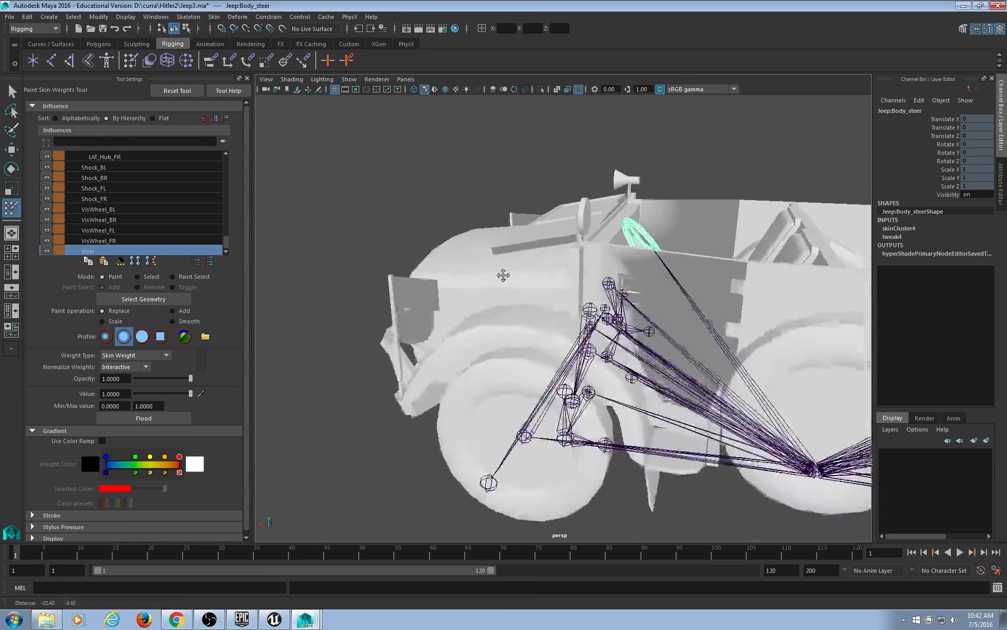
{"action": "left_click_drag", "start_coordinate": [472, 293], "coordinate": [462, 211], "text": "alt"}
{"action": "scroll", "coordinate": [468, 309], "scroll_direction": "up", "scroll_amount": 4}
{"action": "middle_click_drag", "start_coordinate": [463, 210], "coordinate": [467, 241], "text": "alt"}
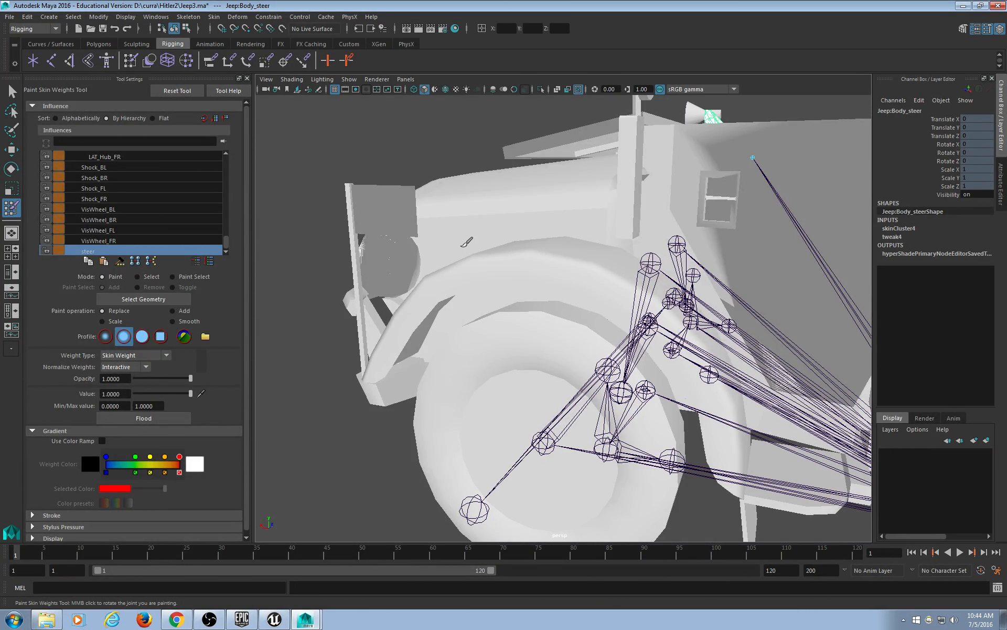
{"action": "left_click", "coordinate": [12, 93]}
{"action": "mouse_move", "coordinate": [420, 286]}
{"action": "left_mouse_down", "text": "alt"}
{"action": "mouse_move", "coordinate": [435, 292]}
{"action": "mouse_move", "coordinate": [451, 270]}
{"action": "left_mouse_up", "text": "alt"}
{"action": "left_click", "coordinate": [391, 216]}
{"action": "middle_click_drag", "start_coordinate": [388, 215], "coordinate": [599, 285], "text": "alt"}
{"action": "scroll", "coordinate": [498, 267], "scroll_direction": "up", "scroll_amount": 7}
{"action": "left_click_drag", "start_coordinate": [555, 241], "coordinate": [565, 279], "text": "alt"}
{"action": "scroll", "coordinate": [537, 267], "scroll_direction": "down", "scroll_amount": 7}
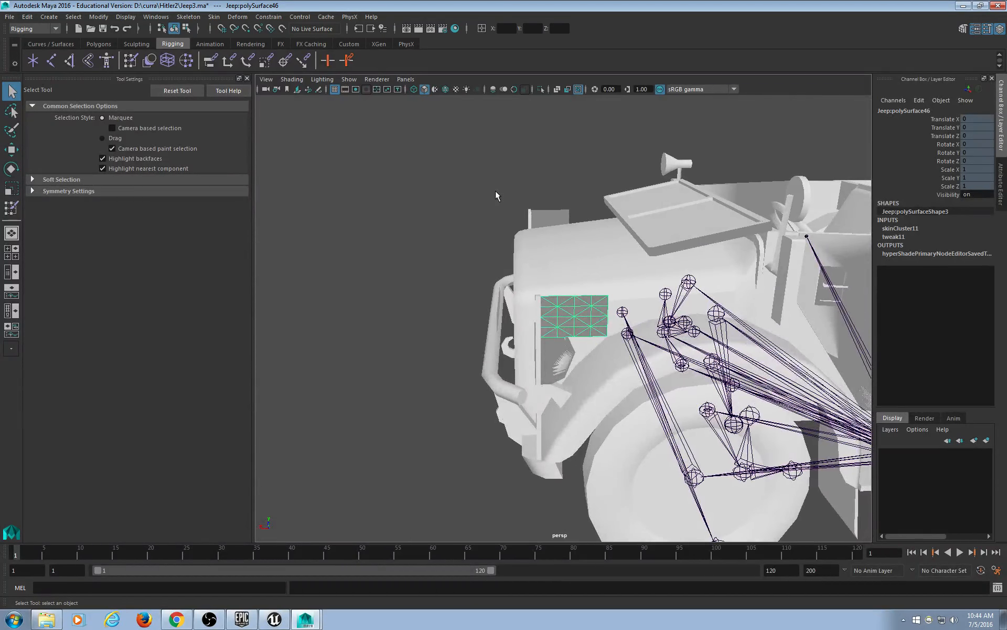
Select the small upper flag plate and the headlight-side plate together.
{"action": "left_click", "coordinate": [576, 215]}
{"action": "left_click", "coordinate": [566, 219]}
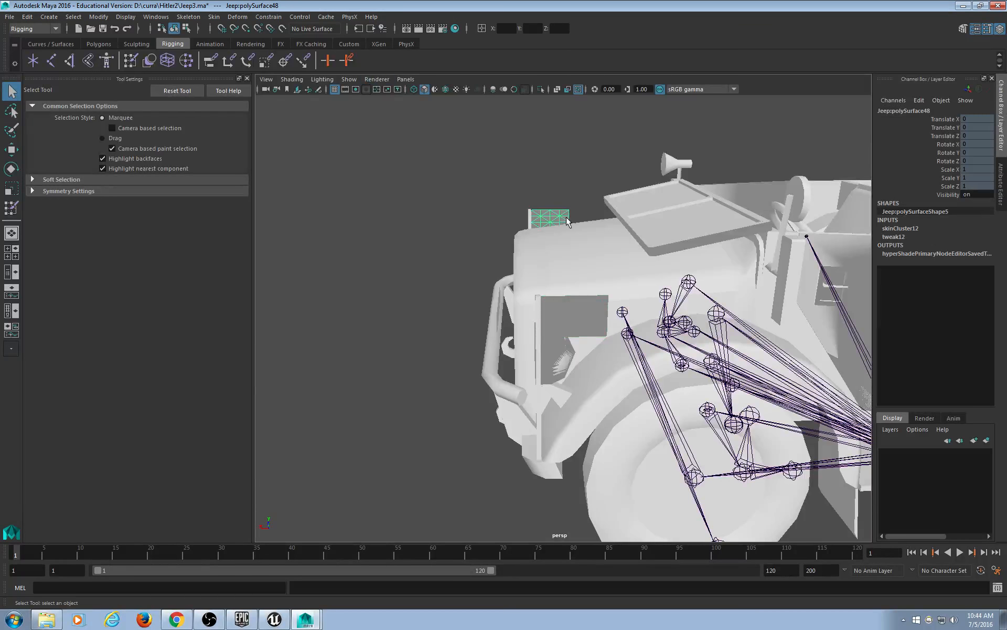
{"action": "left_click_drag", "start_coordinate": [564, 220], "coordinate": [583, 342], "text": "alt"}
{"action": "scroll", "coordinate": [584, 342], "scroll_direction": "up", "scroll_amount": 5}
{"action": "middle_click_drag", "start_coordinate": [459, 290], "coordinate": [715, 278], "text": "alt"}
{"action": "left_click_drag", "start_coordinate": [715, 278], "coordinate": [692, 341], "text": "alt"}
{"action": "left_click_drag", "start_coordinate": [623, 269], "coordinate": [547, 251], "text": "alt"}
{"action": "left_click", "coordinate": [517, 209], "text": "shift"}
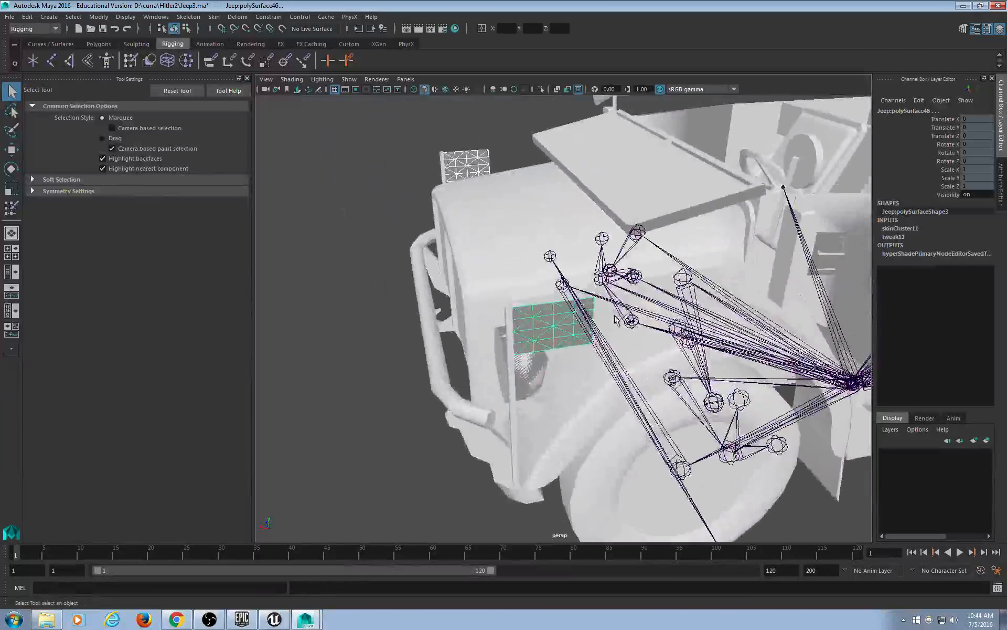
Turn both selected flag plates into PhysX cloth from the PhysX shelf.
{"action": "left_click", "coordinate": [406, 43]}
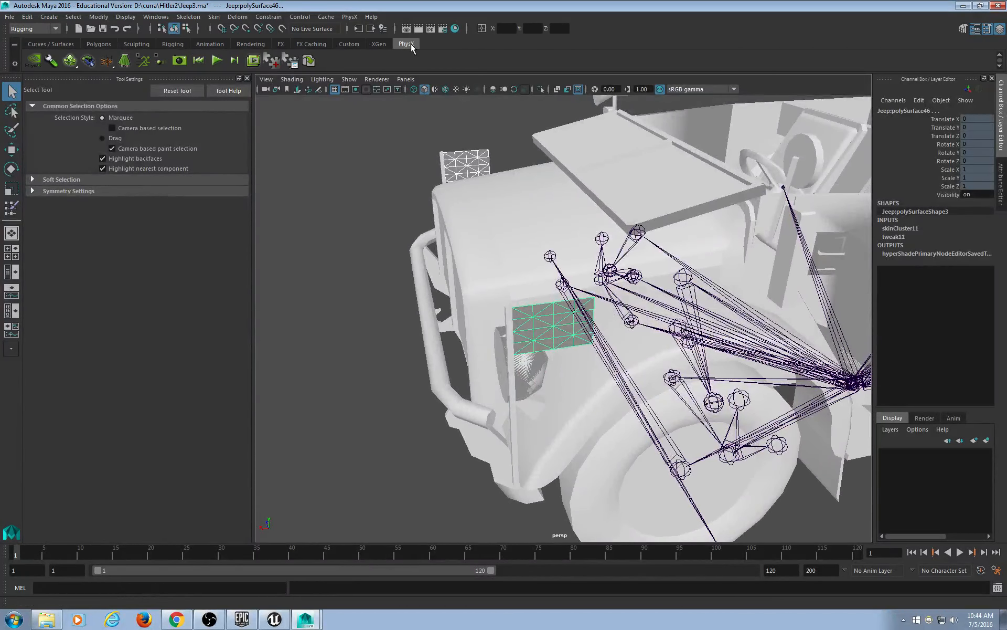
{"action": "left_click", "coordinate": [384, 164]}
{"action": "left_click", "coordinate": [480, 160]}
{"action": "left_click", "coordinate": [570, 336], "text": "shift"}
{"action": "left_click", "coordinate": [127, 64]}
Browse the selected mesh's related node tabs in the Attribute Editor.
{"action": "key", "text": "ctrl+a"}
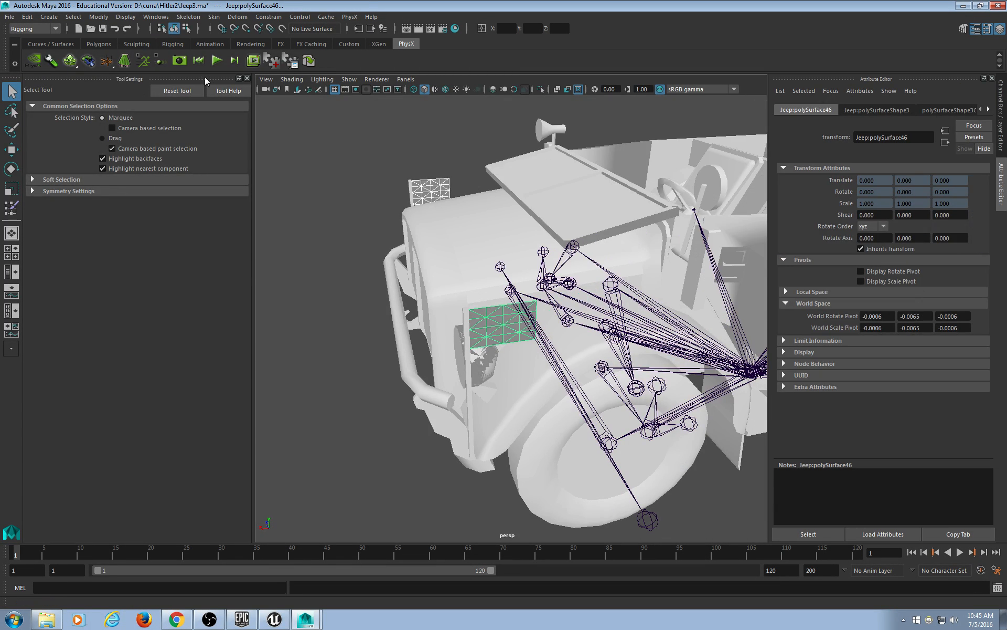
{"action": "left_click", "coordinate": [989, 110]}
{"action": "left_click", "coordinate": [989, 110]}
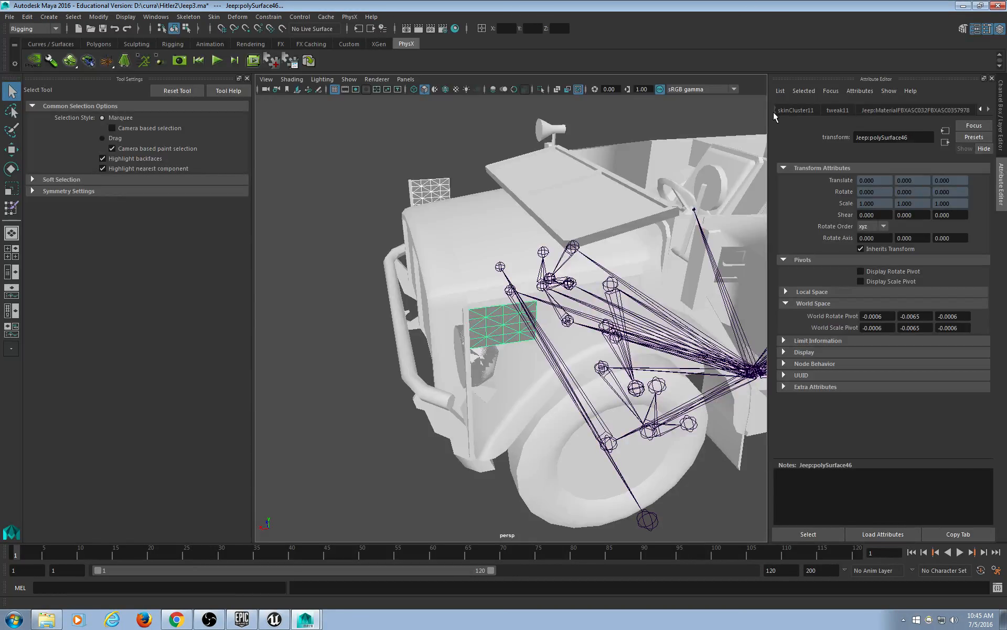
{"action": "left_click", "coordinate": [979, 111]}
{"action": "left_click", "coordinate": [980, 111]}
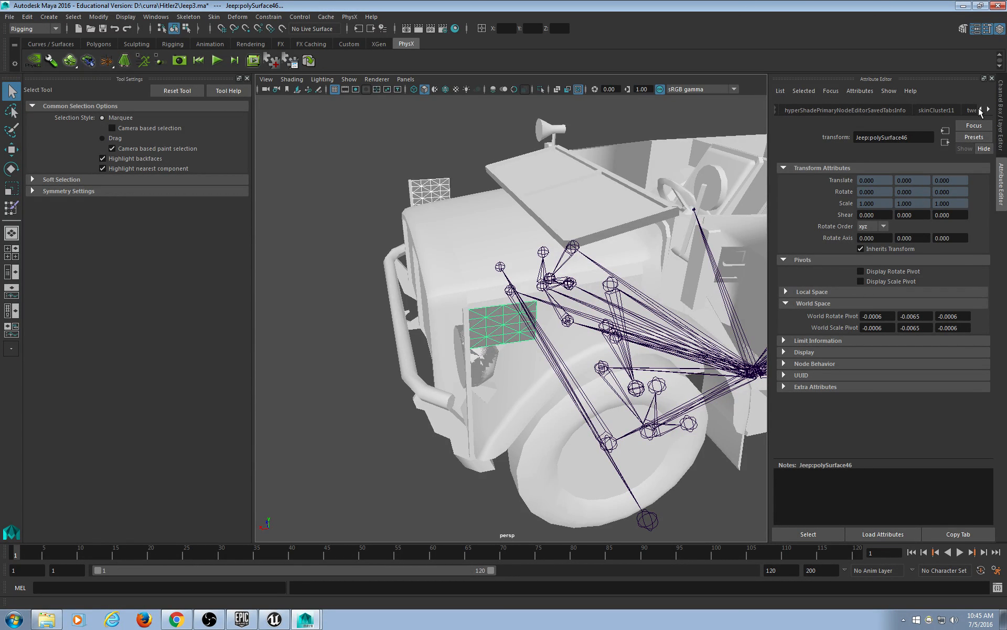
{"action": "left_click", "coordinate": [979, 111]}
Make the upper flag and the headlight-side flag PhysX cloth individually.
{"action": "left_click", "coordinate": [382, 150]}
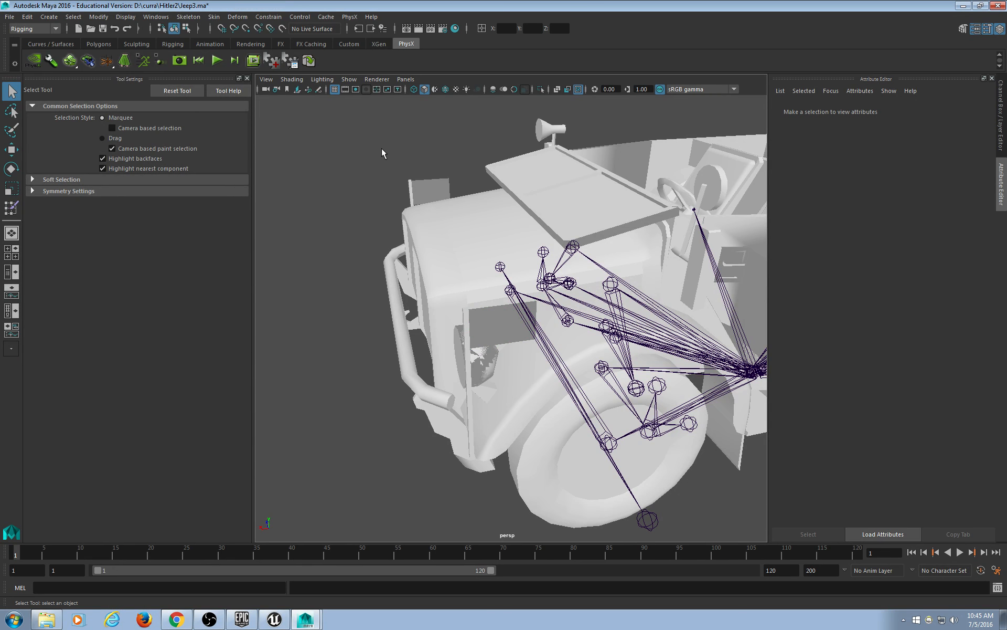
{"action": "left_click", "coordinate": [447, 189]}
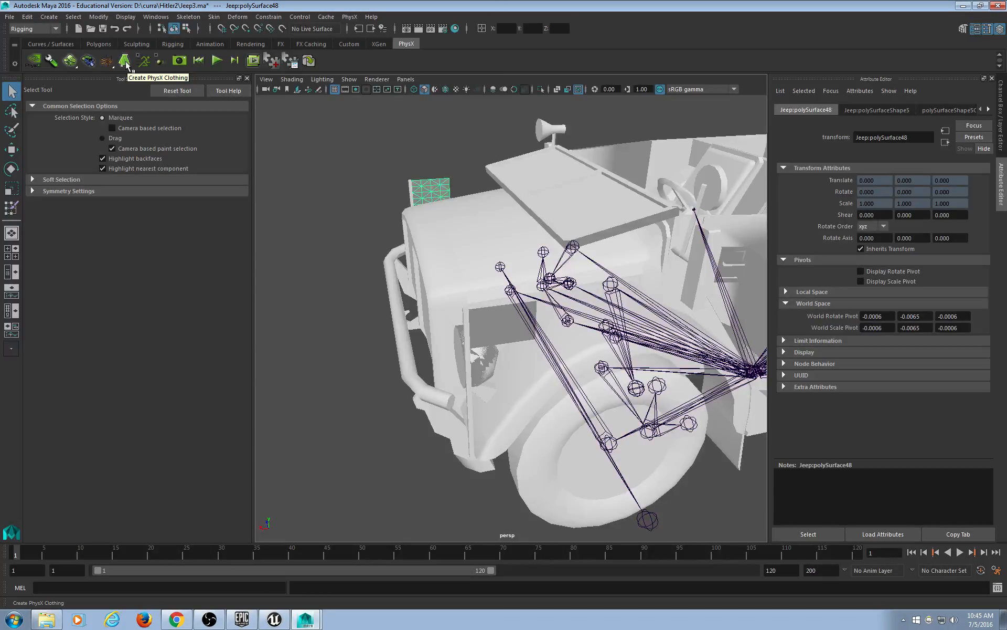
{"action": "left_click", "coordinate": [126, 63]}
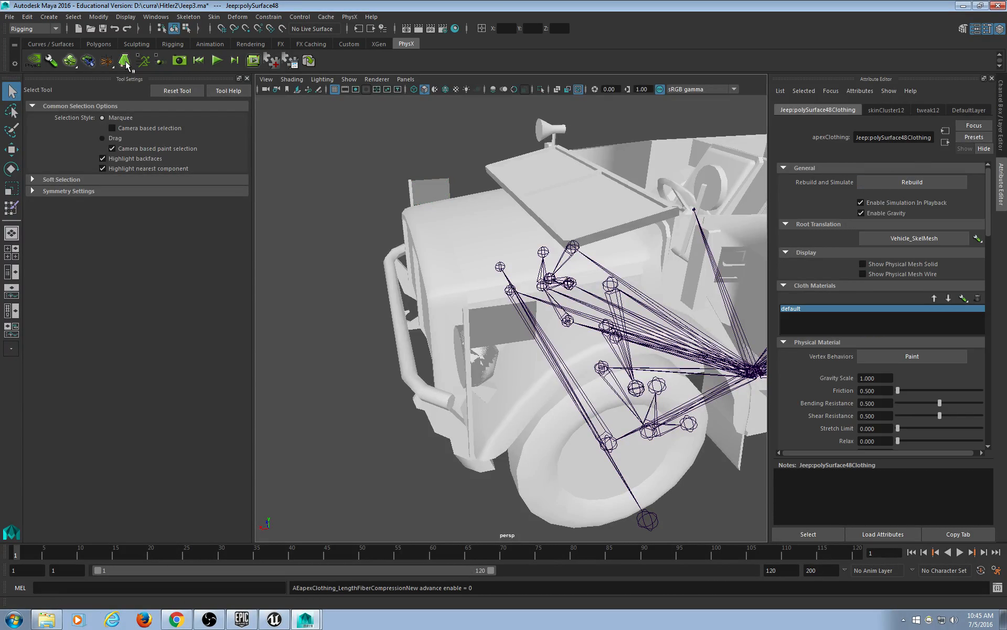
{"action": "left_click", "coordinate": [511, 332]}
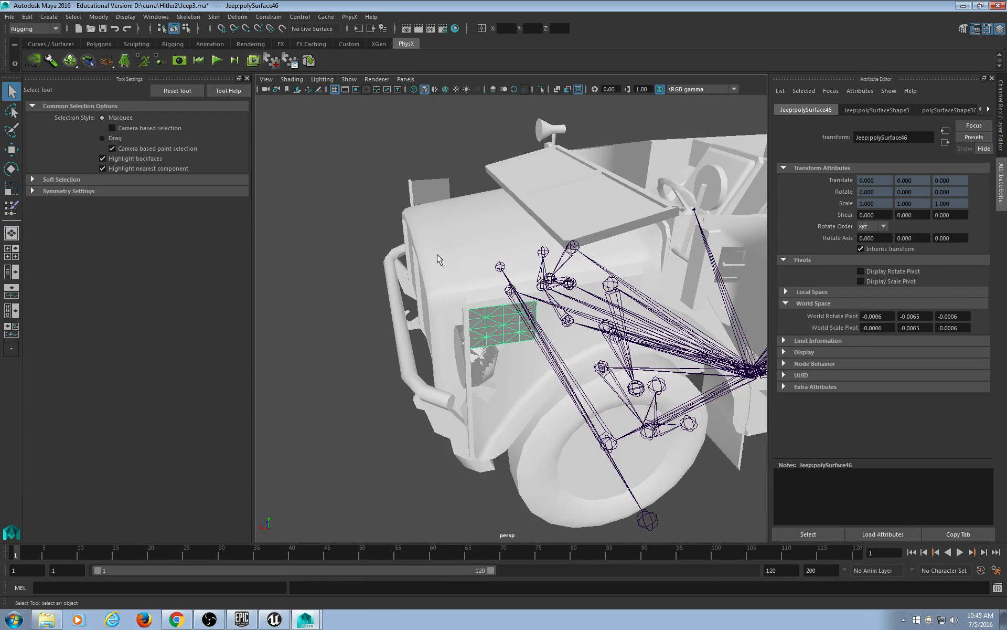
{"action": "left_click", "coordinate": [125, 62]}
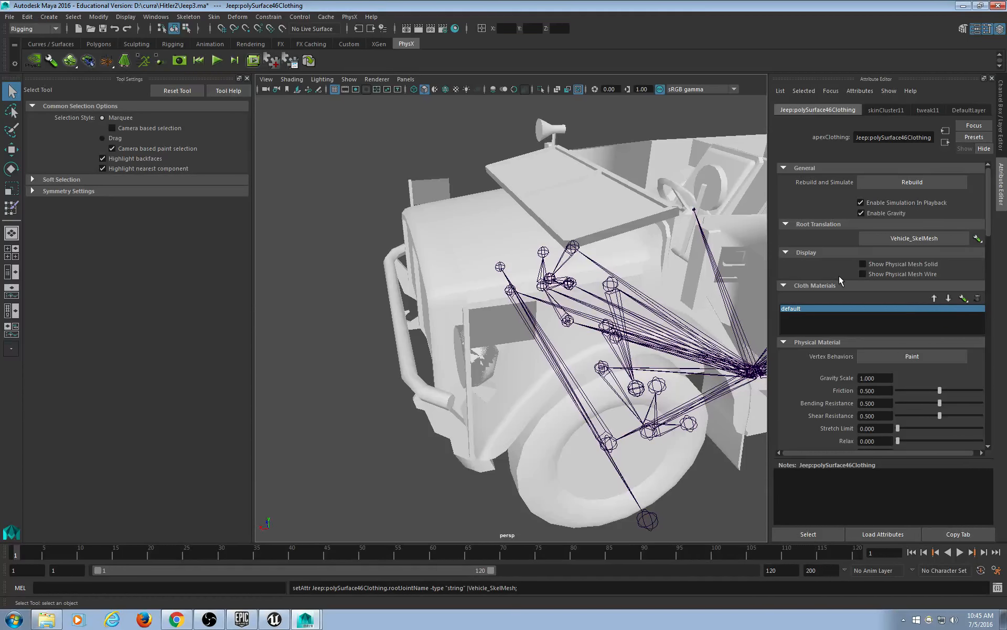
Reselect the upper flag and show its Jeep:polySurface48Clothing attributes.
{"action": "left_click", "coordinate": [443, 183]}
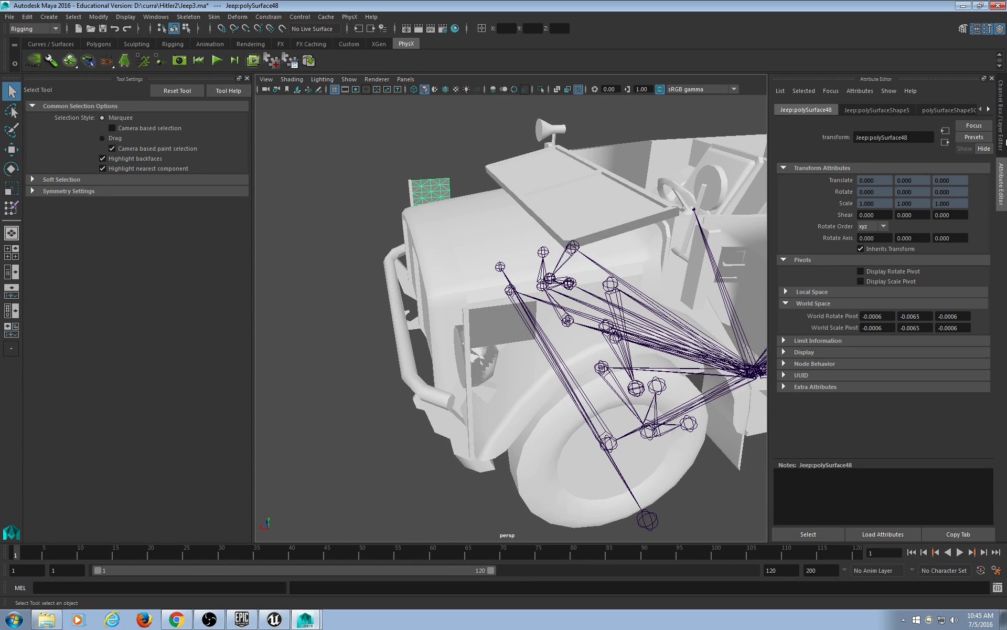
{"action": "left_click", "coordinate": [989, 109]}
{"action": "left_click", "coordinate": [989, 110]}
{"action": "left_click", "coordinate": [989, 109]}
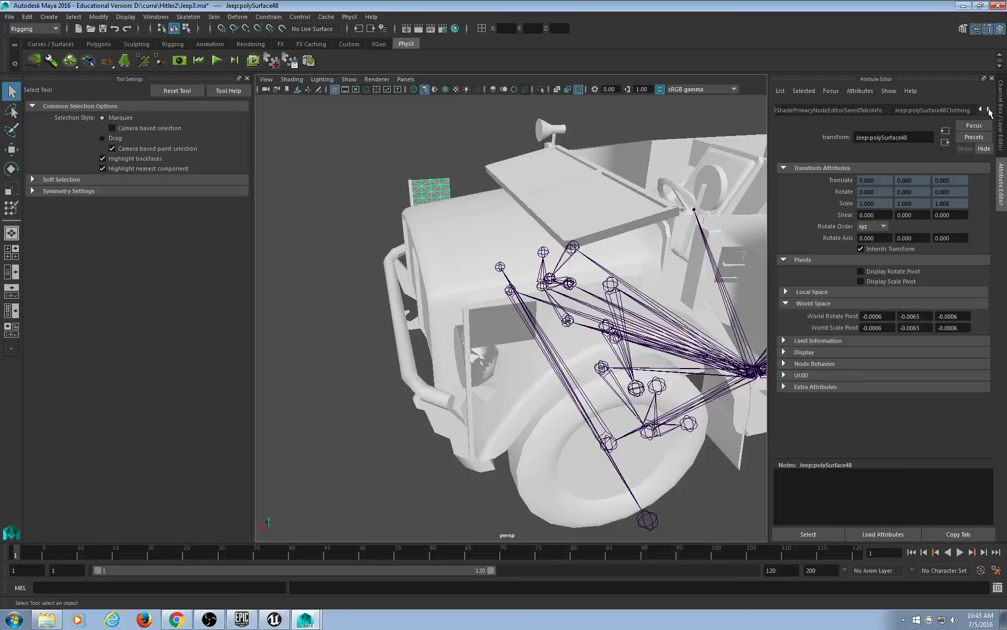
{"action": "left_click", "coordinate": [989, 110]}
{"action": "left_click", "coordinate": [897, 108]}
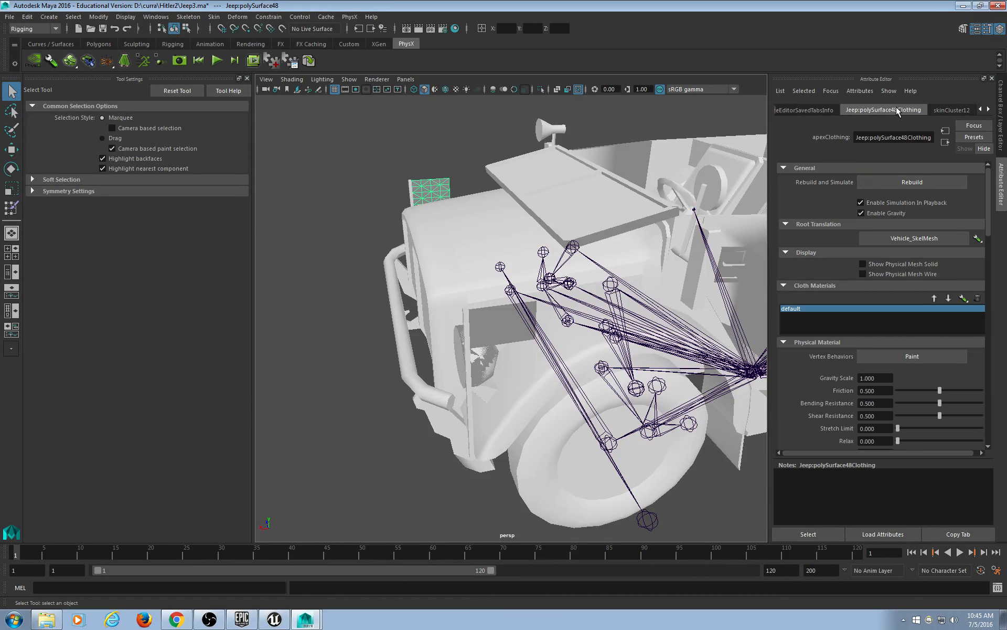
Paint the flag's cloth vertex behaviours, flooding the whole flag with value 0.
{"action": "left_click", "coordinate": [918, 355]}
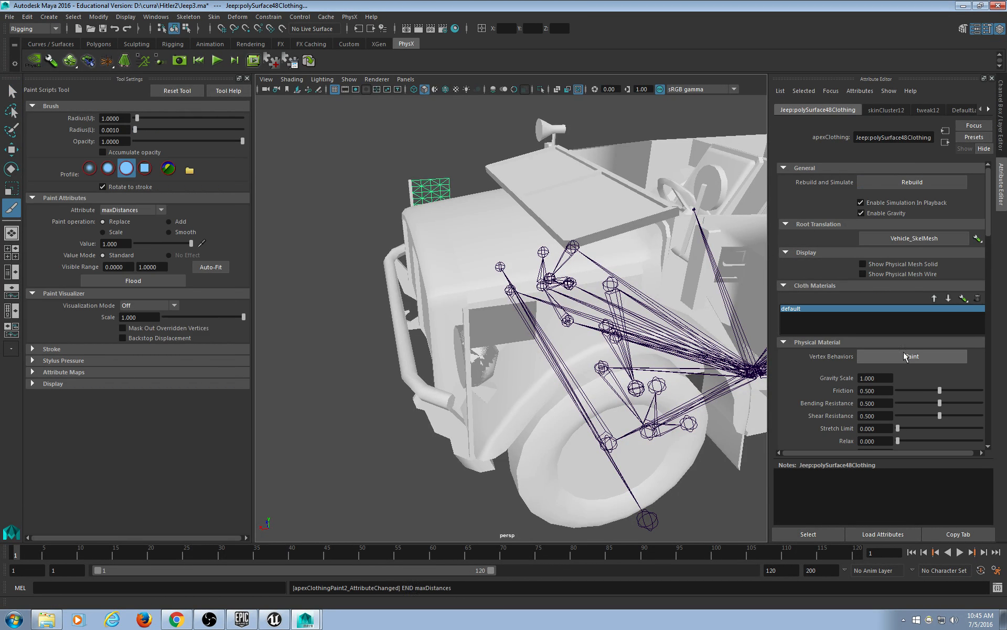
{"action": "left_click_drag", "start_coordinate": [350, 224], "coordinate": [593, 351], "text": "alt"}
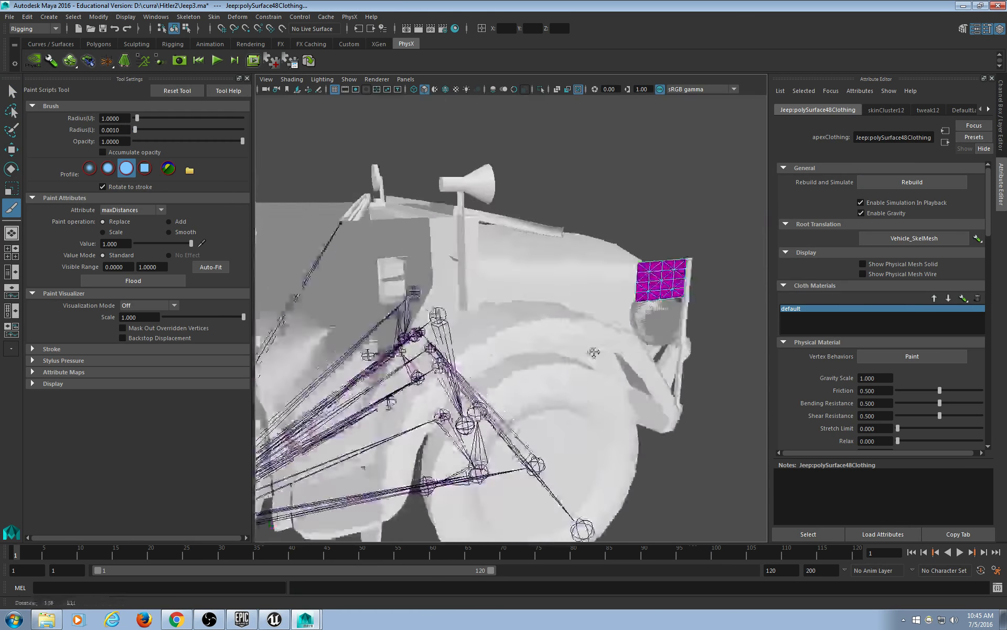
{"action": "scroll", "coordinate": [517, 371], "scroll_direction": "up", "scroll_amount": 5}
{"action": "middle_click_drag", "start_coordinate": [593, 351], "coordinate": [475, 353], "text": "alt"}
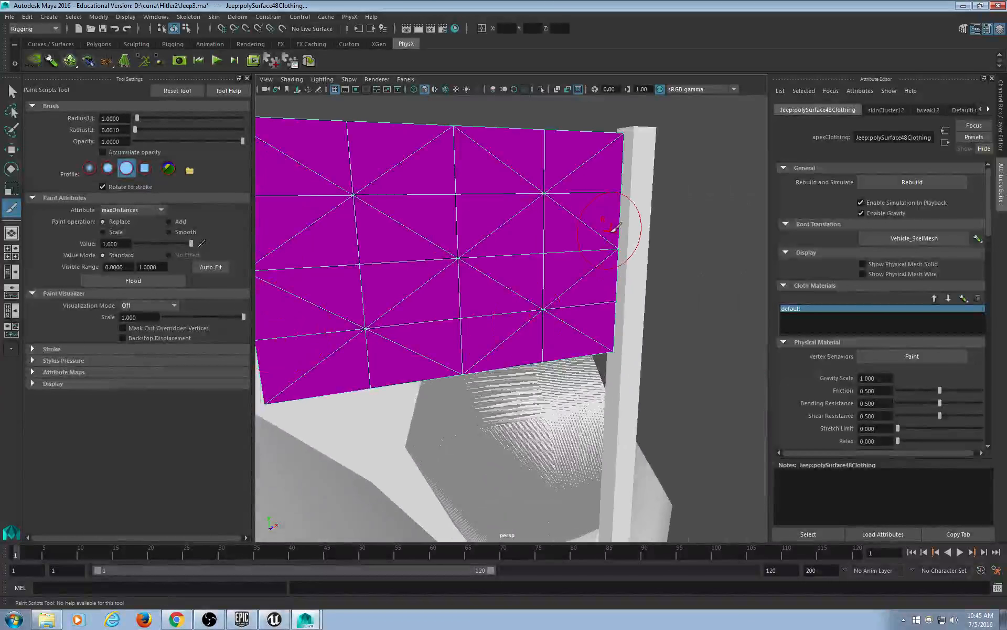
{"action": "key", "text": "4"}
{"action": "key", "text": "5"}
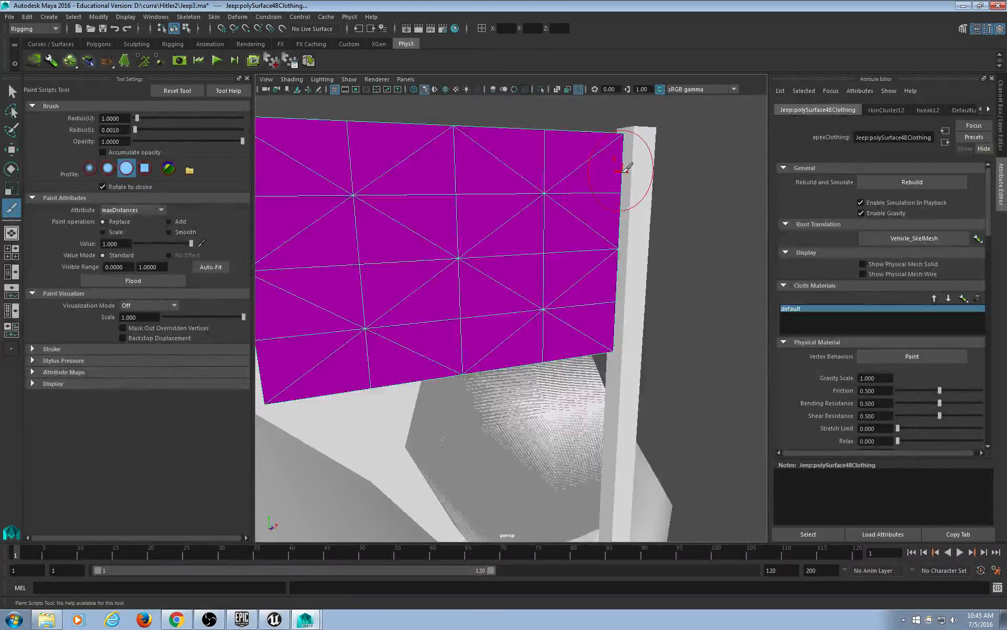
{"action": "scroll", "coordinate": [580, 288], "scroll_direction": "down", "scroll_amount": 3}
{"action": "scroll", "coordinate": [532, 304], "scroll_direction": "up", "scroll_amount": 3}
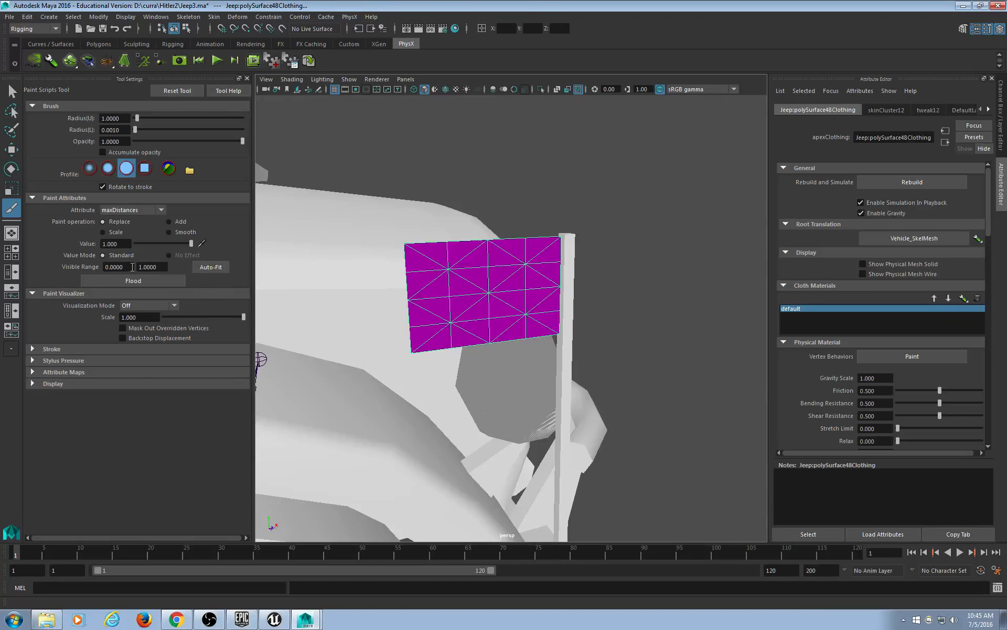
{"action": "left_click_drag", "start_coordinate": [162, 267], "coordinate": [115, 269]}
{"action": "left_click_drag", "start_coordinate": [191, 243], "coordinate": [135, 243]}
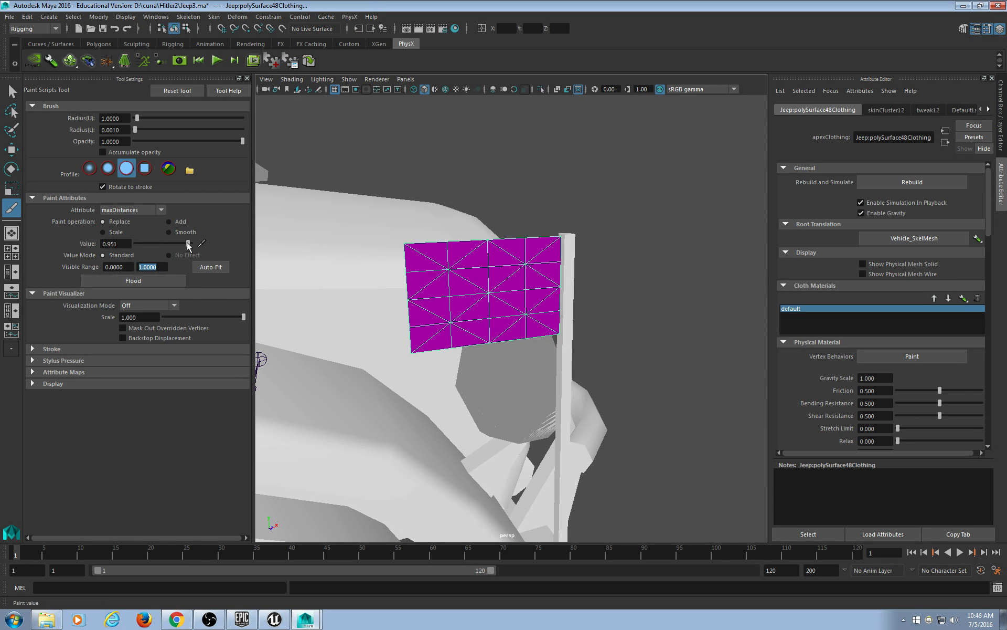
{"action": "left_click", "coordinate": [160, 279]}
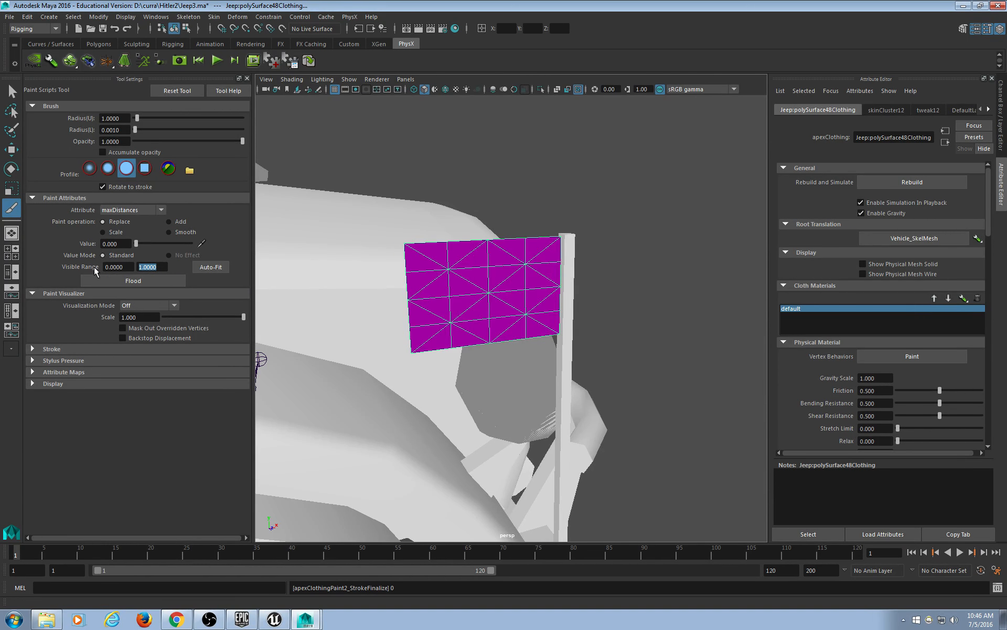
Set the visible range maximum to 90 and paint value 90 away from the pole.
{"action": "type", "text": "90"}
{"action": "key", "text": "Return"}
{"action": "mouse_move", "coordinate": [414, 250]}
{"action": "left_mouse_down"}
{"action": "mouse_move", "coordinate": [414, 295]}
{"action": "mouse_move", "coordinate": [457, 301]}
{"action": "mouse_move", "coordinate": [440, 304]}
{"action": "left_mouse_up"}
{"action": "left_click_drag", "start_coordinate": [147, 244], "coordinate": [209, 247]}
{"action": "mouse_move", "coordinate": [401, 265]}
{"action": "left_mouse_down"}
{"action": "mouse_move", "coordinate": [427, 346]}
{"action": "mouse_move", "coordinate": [469, 319]}
{"action": "mouse_move", "coordinate": [499, 326]}
{"action": "mouse_move", "coordinate": [517, 273]}
{"action": "mouse_move", "coordinate": [501, 335]}
{"action": "mouse_move", "coordinate": [517, 249]}
{"action": "mouse_move", "coordinate": [521, 319]}
{"action": "left_mouse_up"}
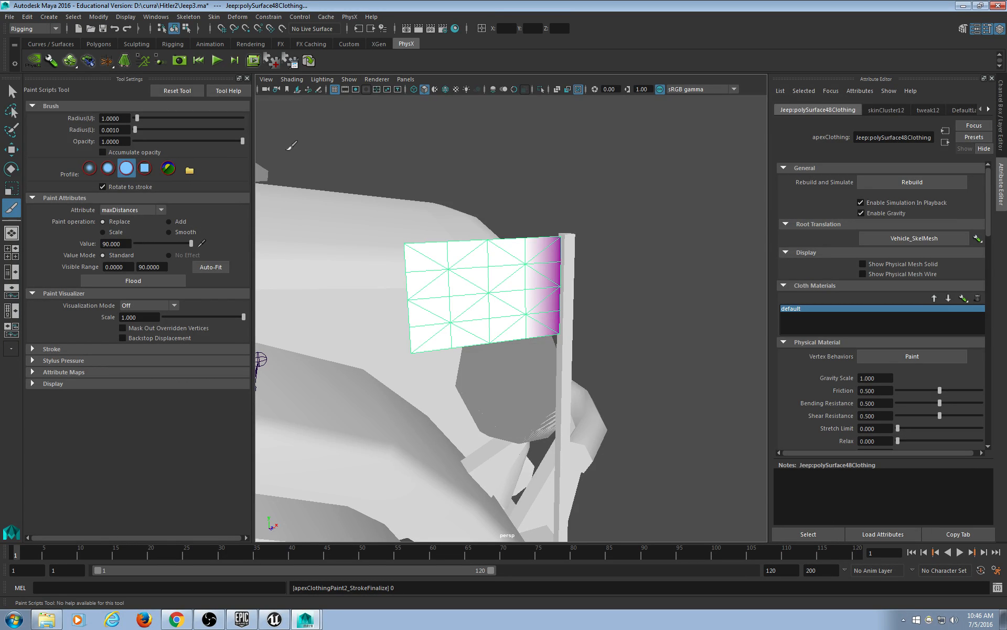
Launch the PhysX Viewer, play the cloth simulation and orbit close around the flag.
{"action": "left_click", "coordinate": [253, 61]}
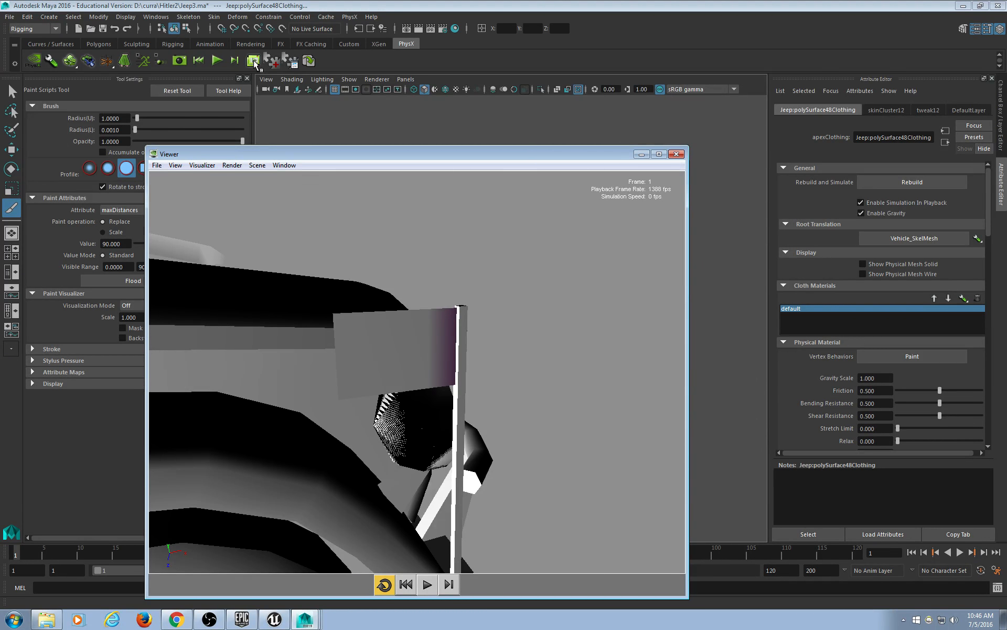
{"action": "left_click", "coordinate": [429, 592]}
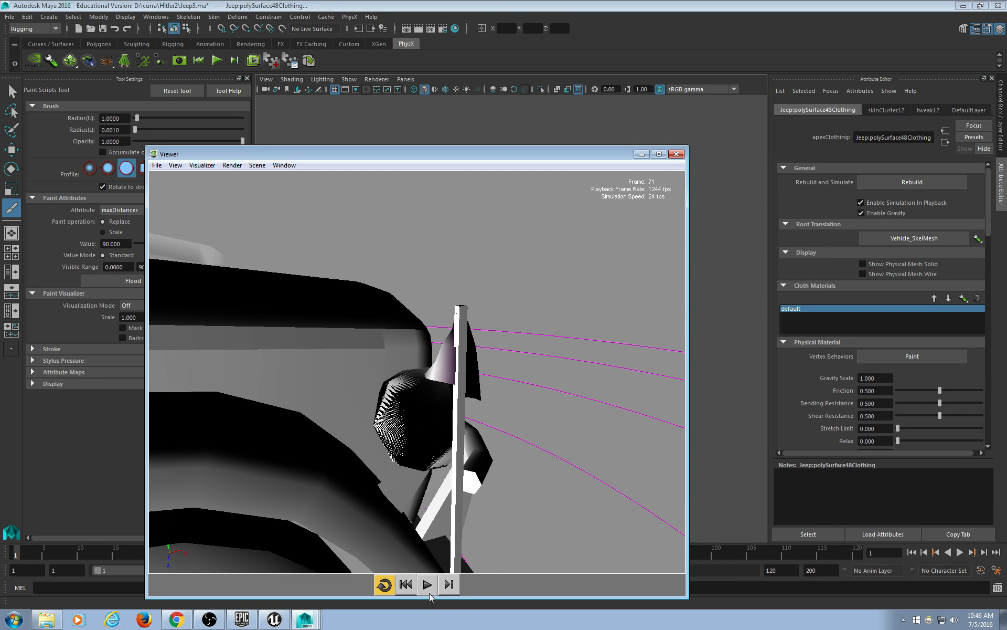
{"action": "left_click_drag", "start_coordinate": [507, 435], "coordinate": [829, 458], "text": "alt"}
{"action": "middle_click_drag", "start_coordinate": [603, 398], "coordinate": [498, 391], "text": "alt"}
{"action": "right_click_drag", "start_coordinate": [498, 390], "coordinate": [516, 468], "text": "alt"}
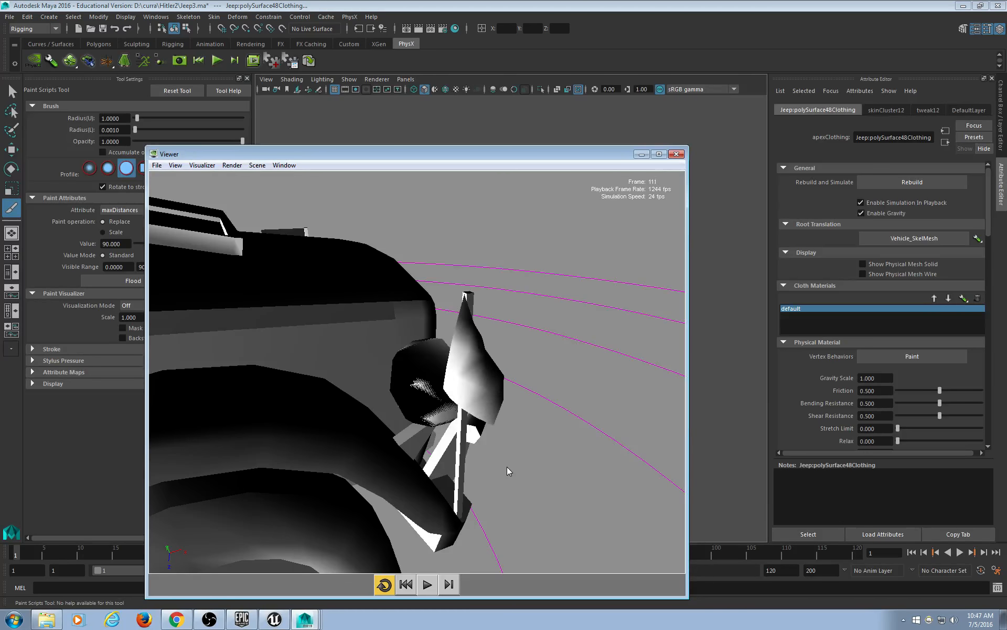
Close the PhysX Viewer and select the second flag, polySurface46.
{"action": "left_click", "coordinate": [676, 154]}
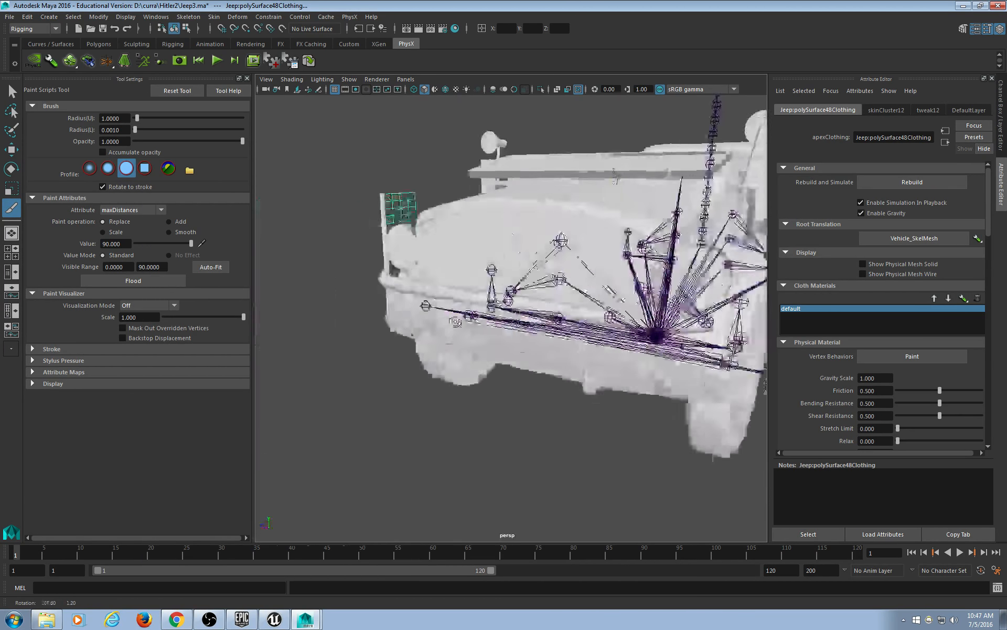
{"action": "left_click_drag", "start_coordinate": [481, 325], "coordinate": [395, 304], "text": "alt"}
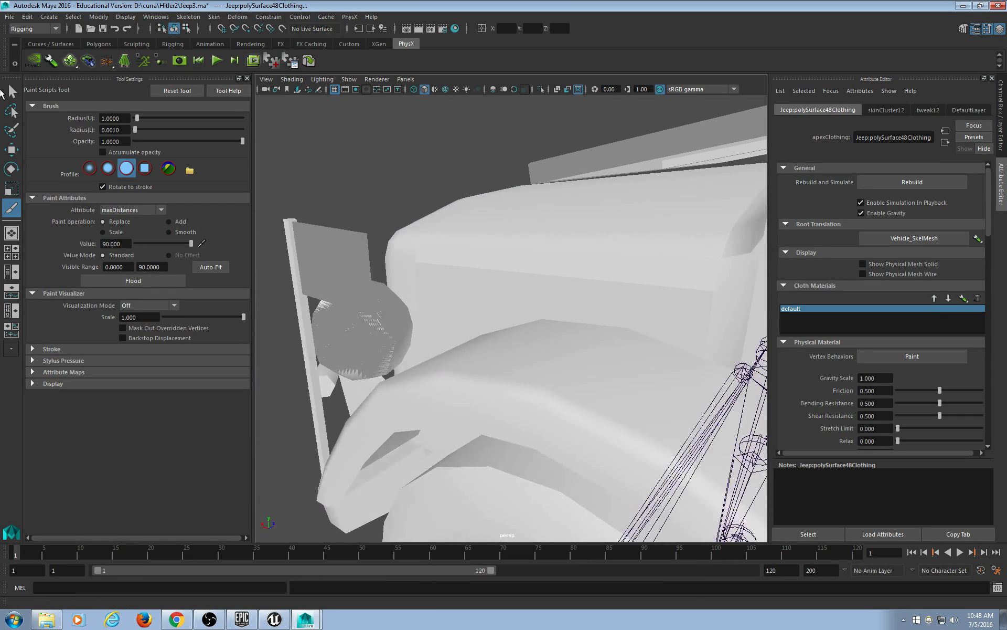
{"action": "left_click", "coordinate": [11, 92]}
{"action": "left_click", "coordinate": [368, 248]}
{"action": "left_click", "coordinate": [351, 247]}
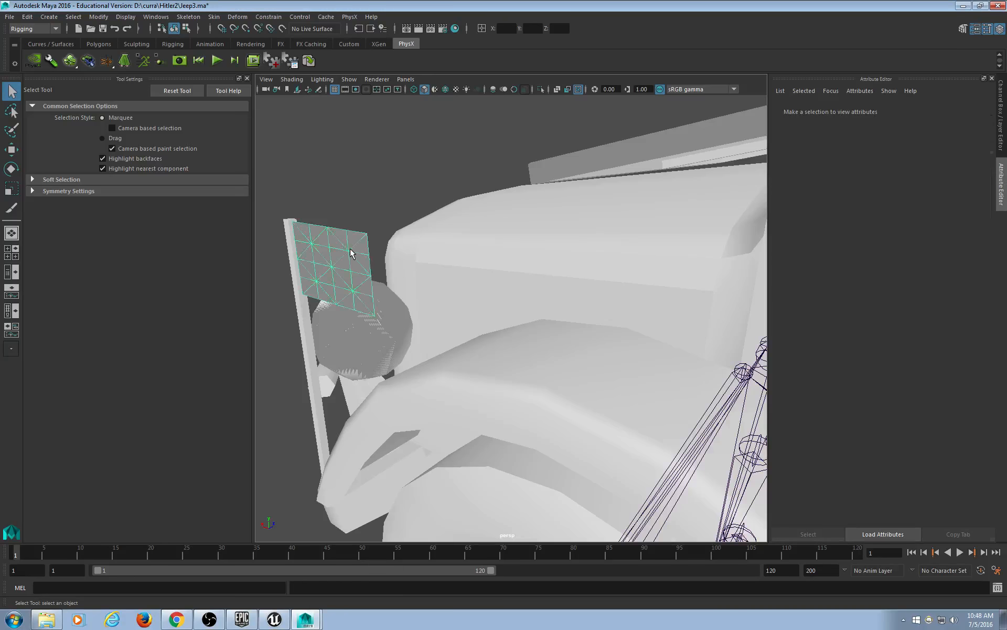
{"action": "left_click_drag", "start_coordinate": [350, 247], "coordinate": [474, 258], "text": "alt"}
Paint its vertex behaviours with value 90 over the flag's free half.
{"action": "left_click", "coordinate": [926, 359]}
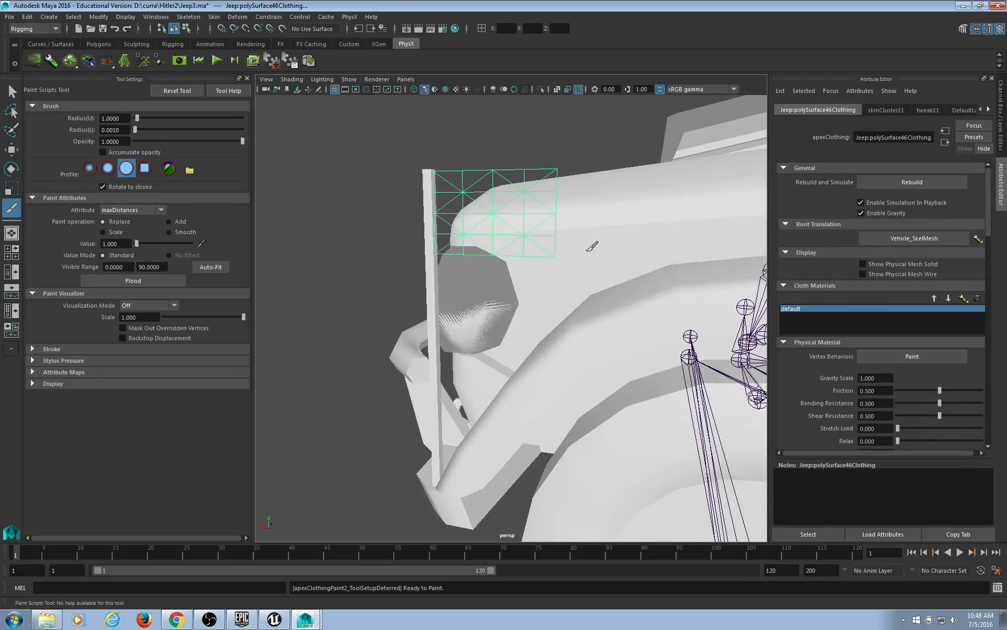
{"action": "mouse_move", "coordinate": [592, 247]}
{"action": "left_mouse_down", "text": "alt"}
{"action": "mouse_move", "coordinate": [472, 286]}
{"action": "mouse_move", "coordinate": [456, 346]}
{"action": "mouse_move", "coordinate": [562, 445]}
{"action": "mouse_move", "coordinate": [499, 429]}
{"action": "mouse_move", "coordinate": [524, 420]}
{"action": "mouse_move", "coordinate": [488, 341]}
{"action": "mouse_move", "coordinate": [414, 300]}
{"action": "left_mouse_up", "text": "alt"}
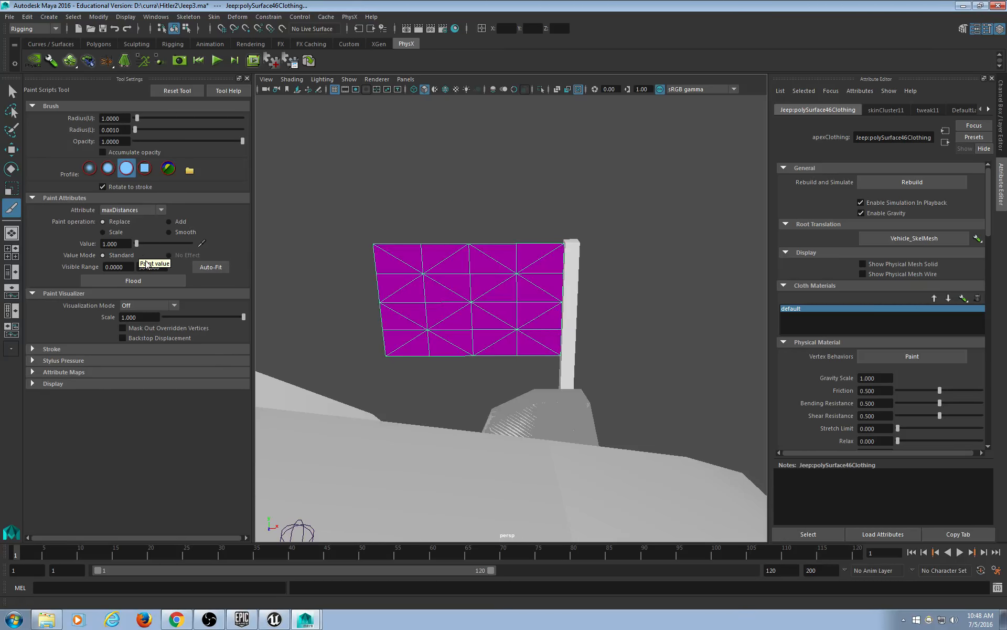
{"action": "mouse_move", "coordinate": [136, 243]}
{"action": "left_mouse_down"}
{"action": "mouse_move", "coordinate": [400, 243]}
{"action": "mouse_move", "coordinate": [401, 359]}
{"action": "left_mouse_up"}
{"action": "mouse_move", "coordinate": [401, 220]}
{"action": "left_mouse_down"}
{"action": "mouse_move", "coordinate": [424, 262]}
{"action": "mouse_move", "coordinate": [394, 331]}
{"action": "mouse_move", "coordinate": [463, 225]}
{"action": "mouse_move", "coordinate": [512, 216]}
{"action": "mouse_move", "coordinate": [520, 382]}
{"action": "mouse_move", "coordinate": [505, 400]}
{"action": "mouse_move", "coordinate": [402, 446]}
{"action": "mouse_move", "coordinate": [430, 436]}
{"action": "mouse_move", "coordinate": [397, 439]}
{"action": "mouse_move", "coordinate": [386, 423]}
{"action": "mouse_move", "coordinate": [427, 404]}
{"action": "mouse_move", "coordinate": [433, 411]}
{"action": "mouse_move", "coordinate": [413, 423]}
{"action": "mouse_move", "coordinate": [410, 416]}
{"action": "left_mouse_up"}
{"action": "scroll", "coordinate": [411, 416], "scroll_direction": "up", "scroll_amount": 4}
{"action": "middle_click_drag", "start_coordinate": [410, 416], "coordinate": [488, 375], "text": "alt"}
{"action": "scroll", "coordinate": [488, 374], "scroll_direction": "down", "scroll_amount": 4}
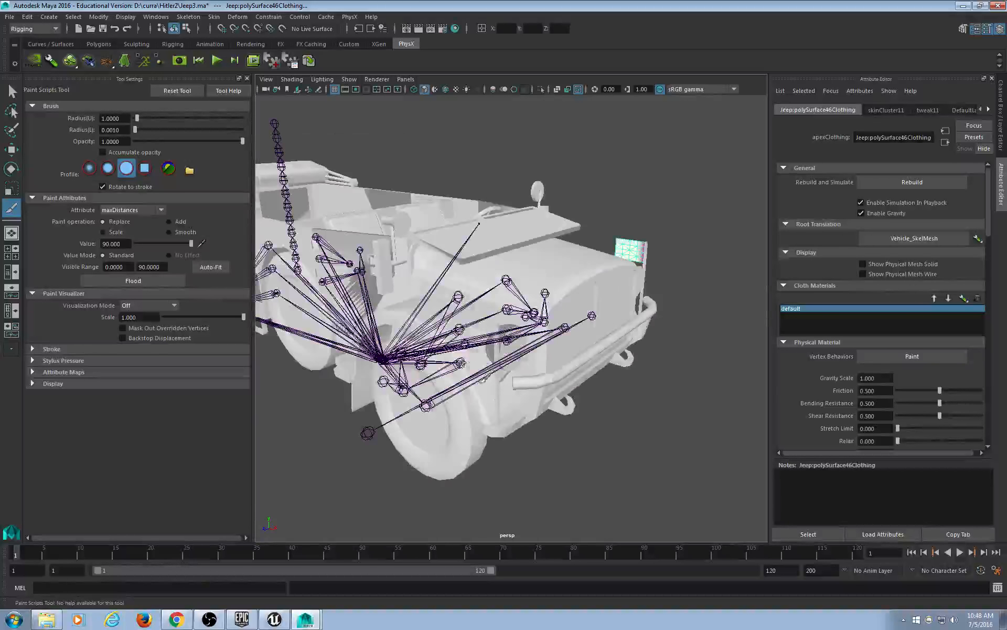
{"action": "mouse_move", "coordinate": [488, 374]}
{"action": "left_mouse_down", "text": "alt"}
{"action": "mouse_move", "coordinate": [484, 364]}
{"action": "mouse_move", "coordinate": [488, 374]}
{"action": "left_mouse_up", "text": "alt"}
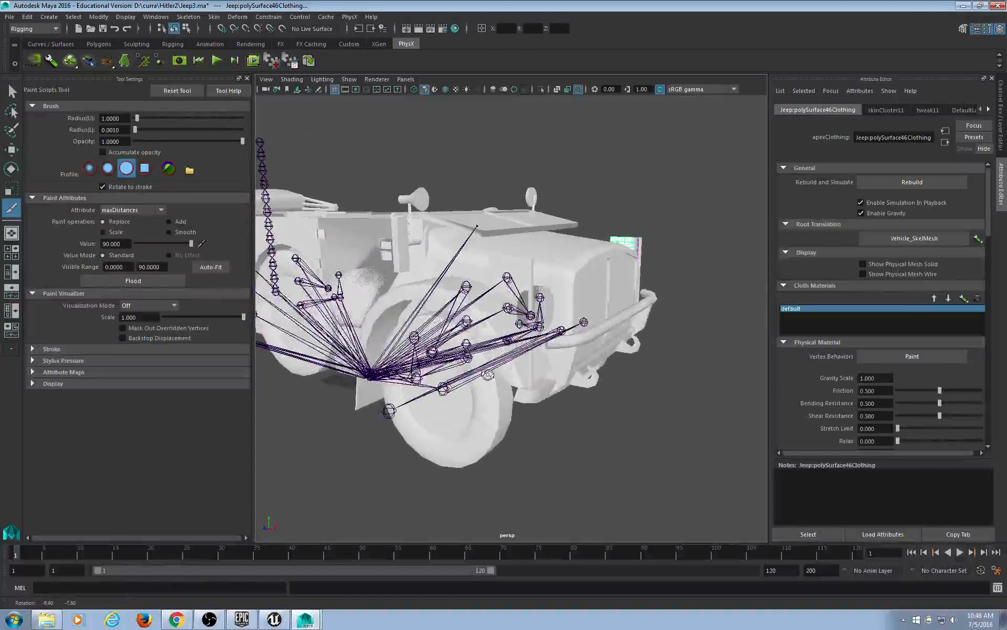
{"action": "left_click", "coordinate": [253, 61]}
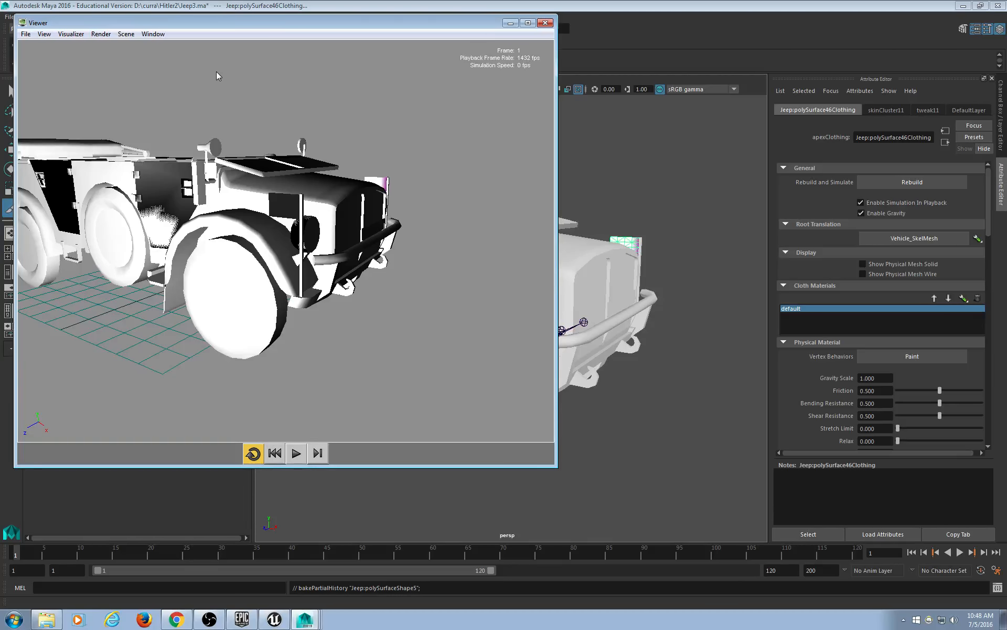
{"action": "left_click", "coordinate": [296, 453]}
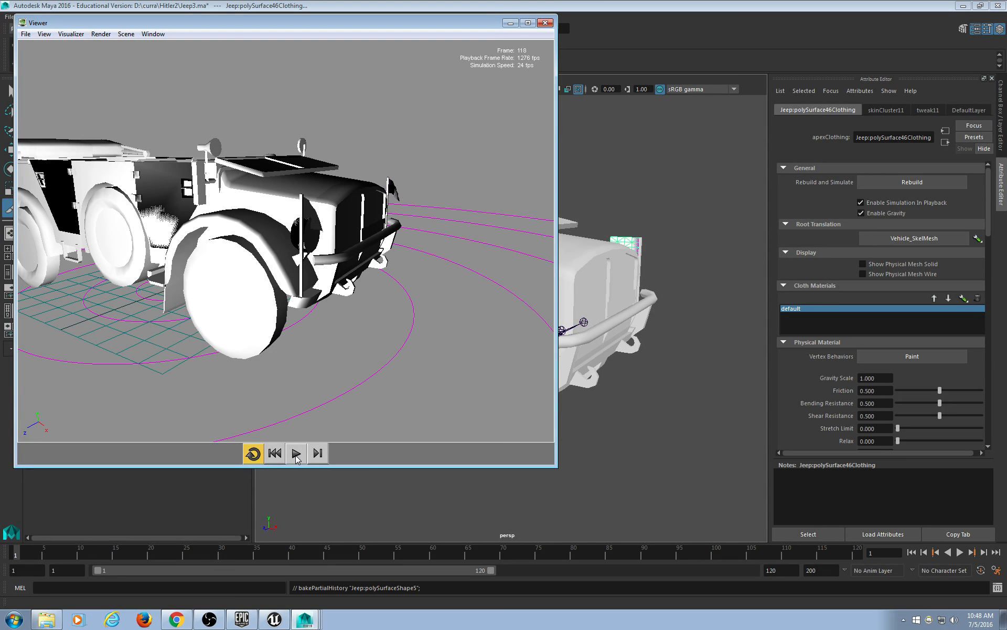
{"action": "scroll", "coordinate": [392, 158], "scroll_direction": "up", "scroll_amount": 2}
{"action": "left_click_drag", "start_coordinate": [391, 223], "coordinate": [215, 252], "text": "alt"}
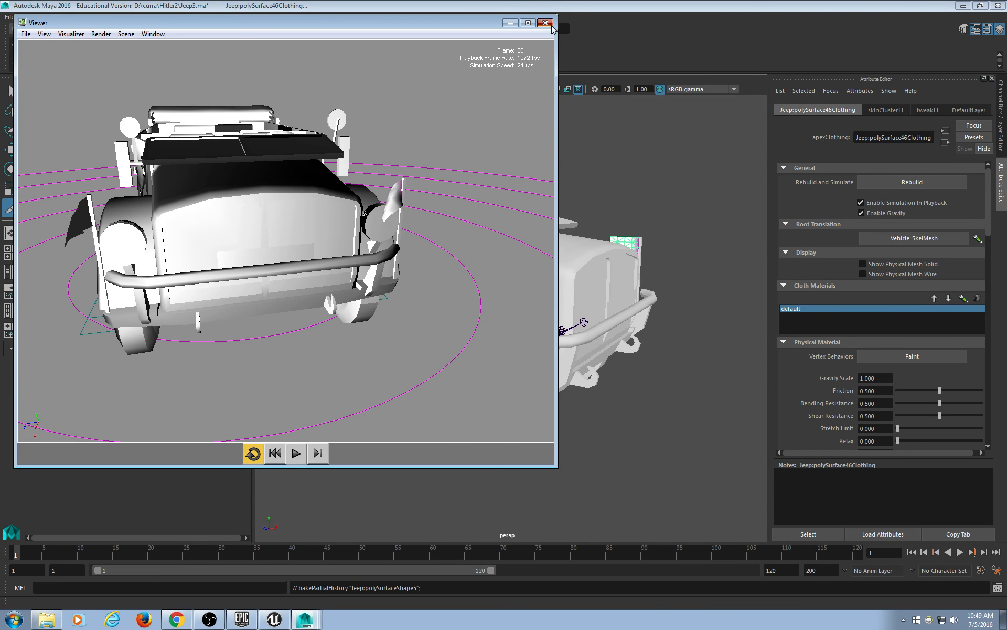
{"action": "left_click", "coordinate": [545, 23]}
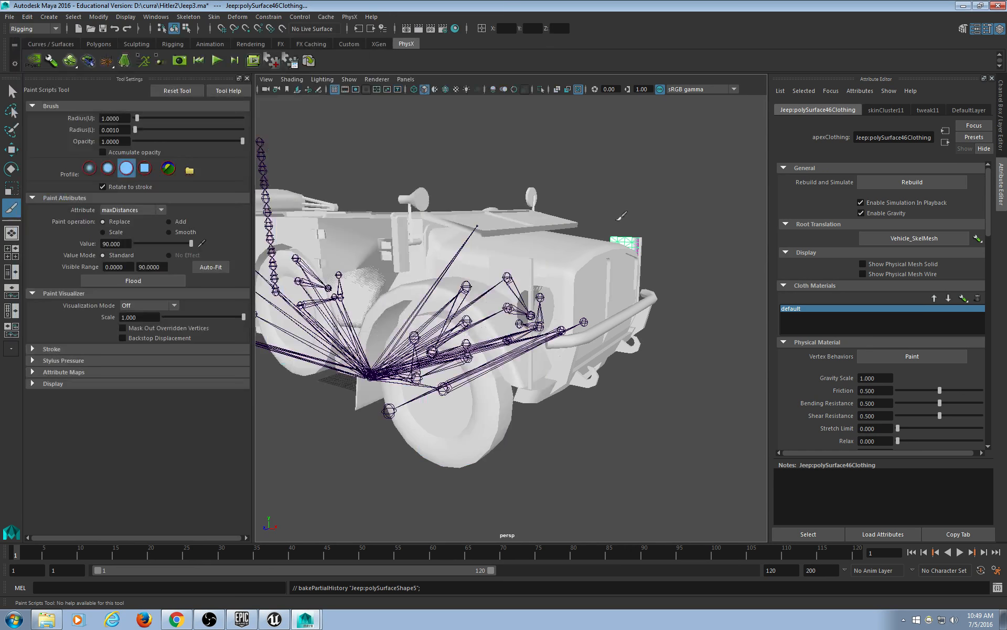
Close the tool settings and save the scene as Jeep4.ma.
{"action": "left_click", "coordinate": [247, 78]}
{"action": "left_click", "coordinate": [10, 16]}
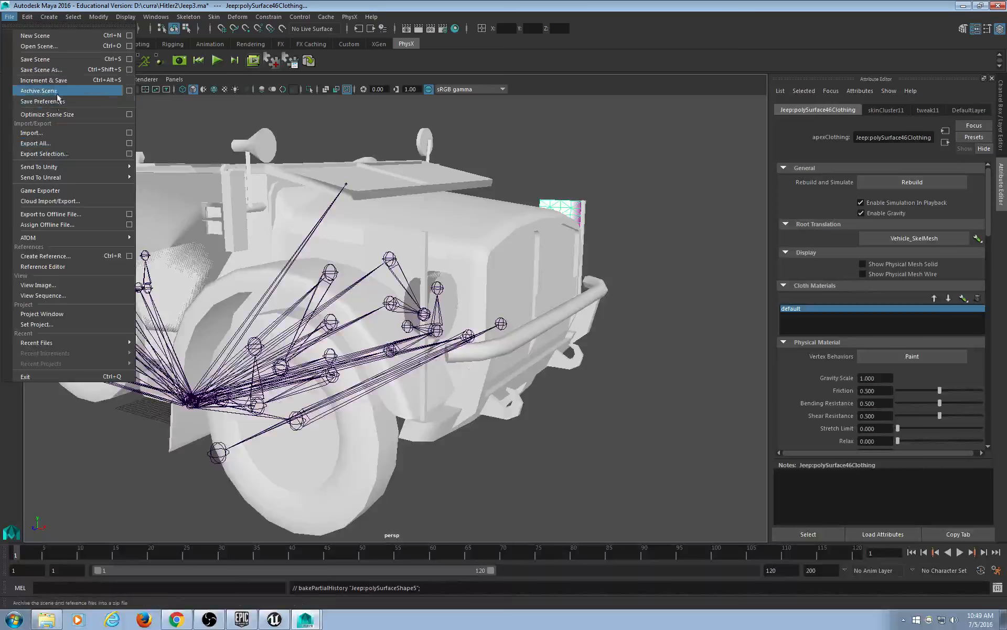
{"action": "left_click", "coordinate": [55, 72]}
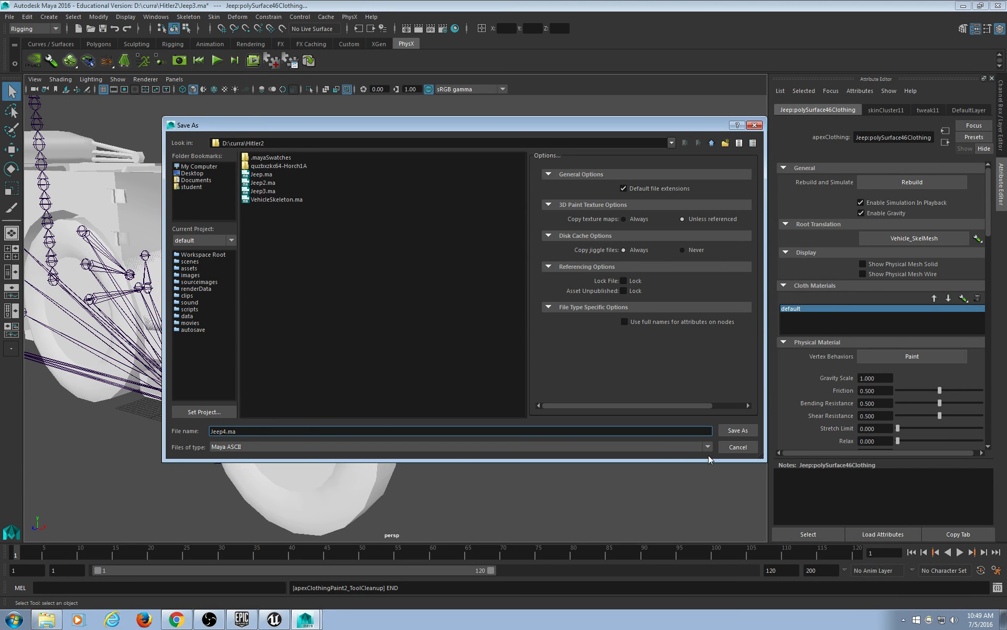
{"action": "left_click", "coordinate": [737, 430]}
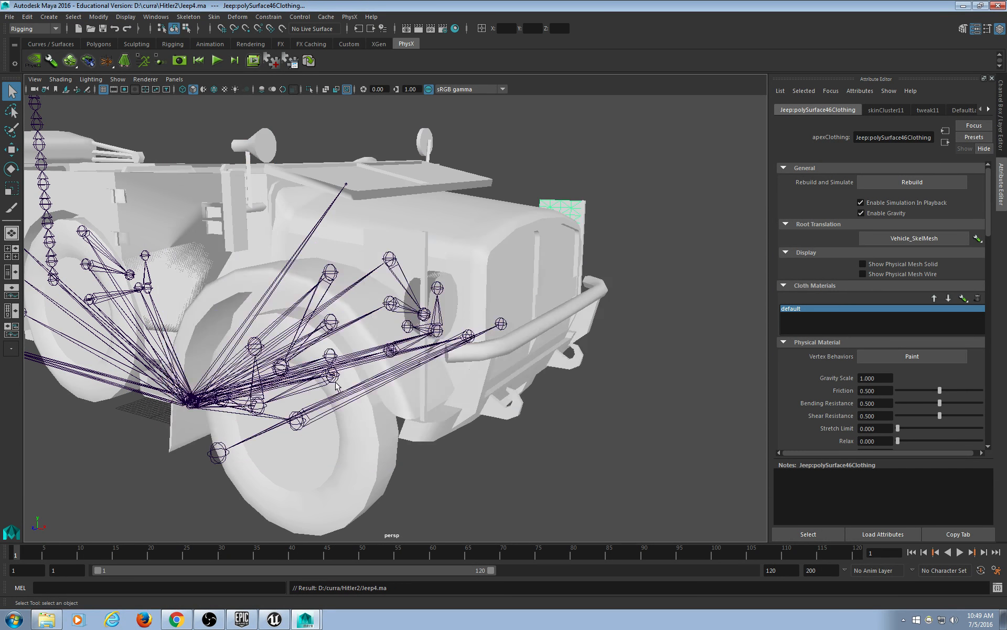
Frame a side view of the jeep and switch to textured shading.
{"action": "scroll", "coordinate": [336, 387], "scroll_direction": "down", "scroll_amount": 5}
{"action": "middle_click_drag", "start_coordinate": [234, 400], "coordinate": [294, 401], "text": "alt"}
{"action": "mouse_move", "coordinate": [295, 401]}
{"action": "left_mouse_down", "text": "alt"}
{"action": "mouse_move", "coordinate": [436, 405]}
{"action": "mouse_move", "coordinate": [398, 387]}
{"action": "mouse_move", "coordinate": [424, 399]}
{"action": "mouse_move", "coordinate": [412, 438]}
{"action": "mouse_move", "coordinate": [420, 418]}
{"action": "left_mouse_up", "text": "alt"}
{"action": "key", "text": "6"}
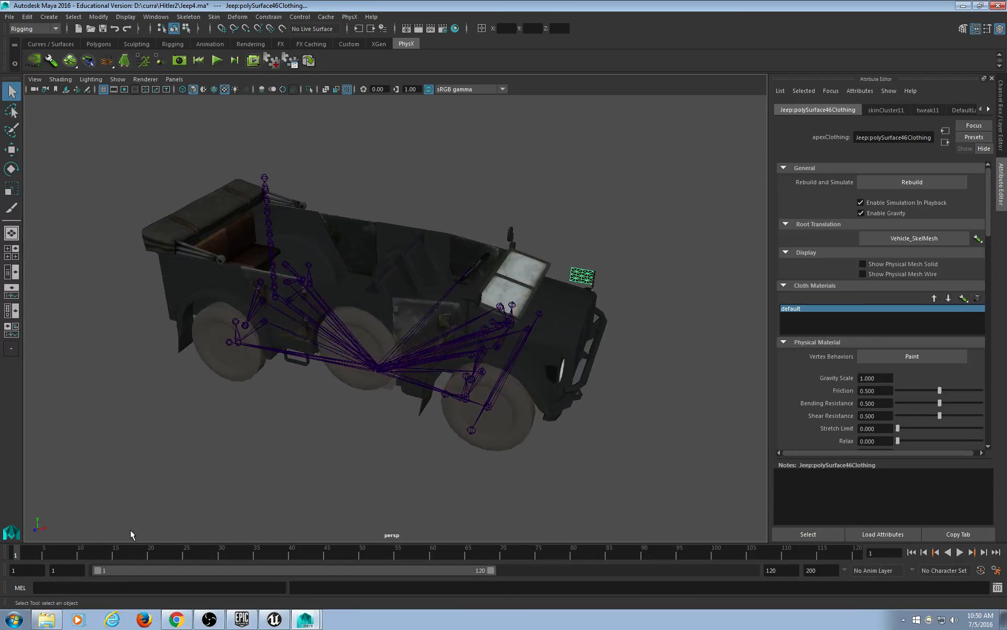
Orbit to a low side view and switch to the Hypershade/Persp layout.
{"action": "left_click_drag", "start_coordinate": [269, 388], "coordinate": [373, 355], "text": "alt"}
{"action": "scroll", "coordinate": [381, 381], "scroll_direction": "up", "scroll_amount": 4}
{"action": "middle_click_drag", "start_coordinate": [462, 368], "coordinate": [353, 399], "text": "alt"}
{"action": "left_click_drag", "start_coordinate": [353, 398], "coordinate": [357, 374], "text": "alt"}
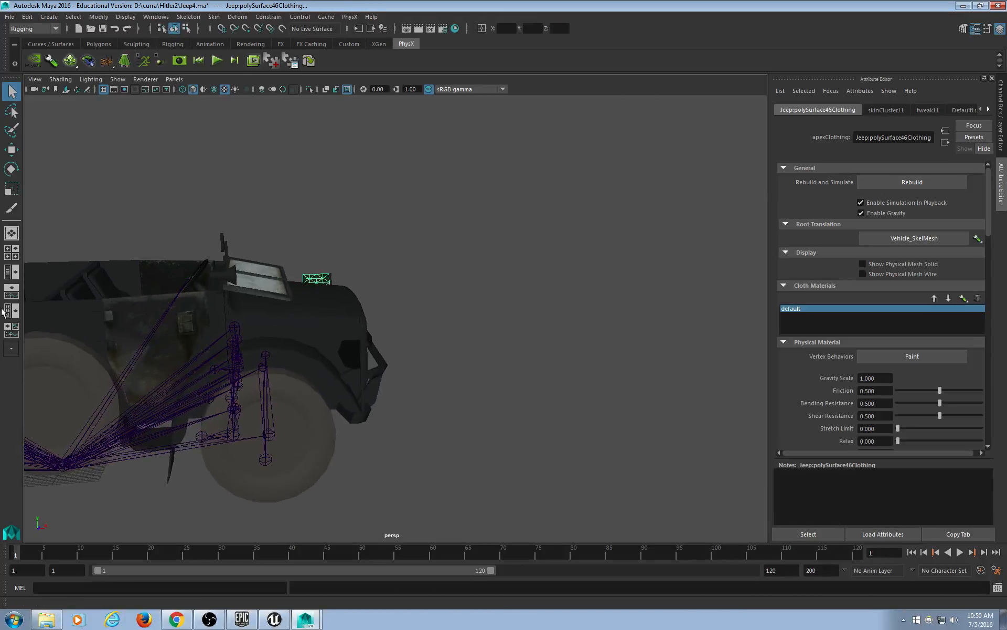
{"action": "left_click", "coordinate": [14, 314]}
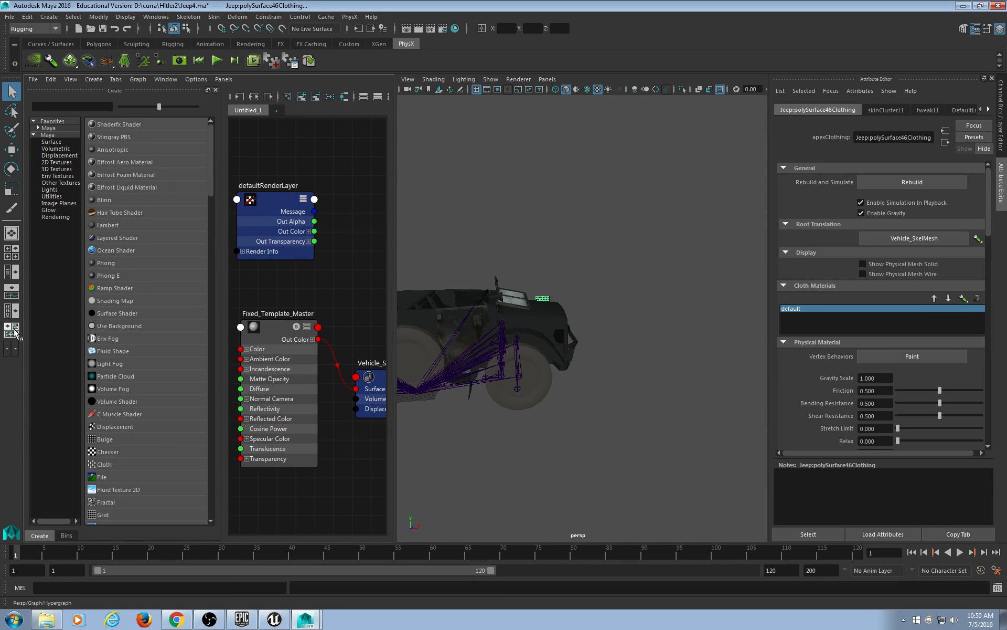
Try several toolbox quick layouts, then return to the Hypershade and perspective layout.
{"action": "left_click", "coordinate": [15, 312]}
{"action": "left_click", "coordinate": [14, 312]}
{"action": "left_click", "coordinate": [11, 252]}
{"action": "left_click", "coordinate": [11, 271]}
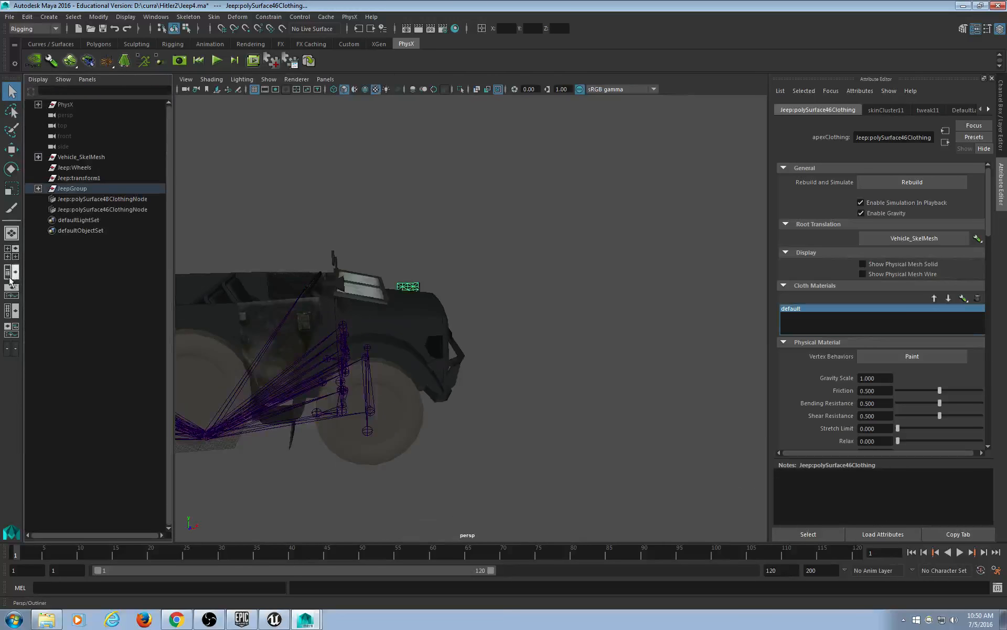
{"action": "left_click", "coordinate": [12, 295]}
{"action": "left_click", "coordinate": [9, 314]}
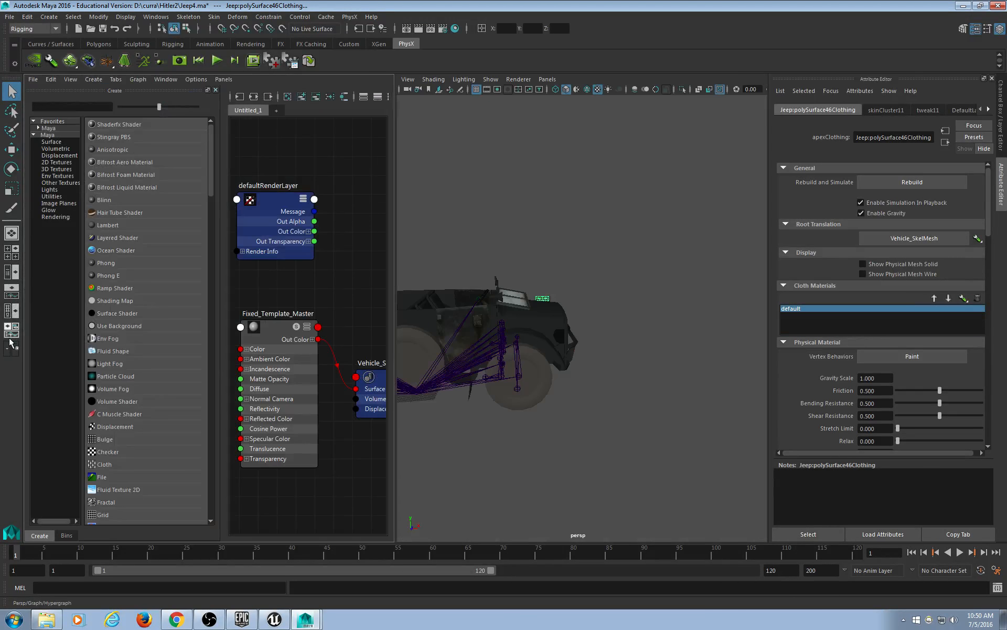
{"action": "left_click", "coordinate": [12, 335]}
{"action": "left_click", "coordinate": [10, 314]}
Widen the Hypershade area, enlarge its shader list, and keep the Hypershade in this panel.
{"action": "left_click_drag", "start_coordinate": [391, 319], "coordinate": [470, 303]}
{"action": "mouse_move", "coordinate": [224, 288]}
{"action": "left_mouse_down"}
{"action": "mouse_move", "coordinate": [354, 288]}
{"action": "mouse_move", "coordinate": [219, 289]}
{"action": "left_mouse_up"}
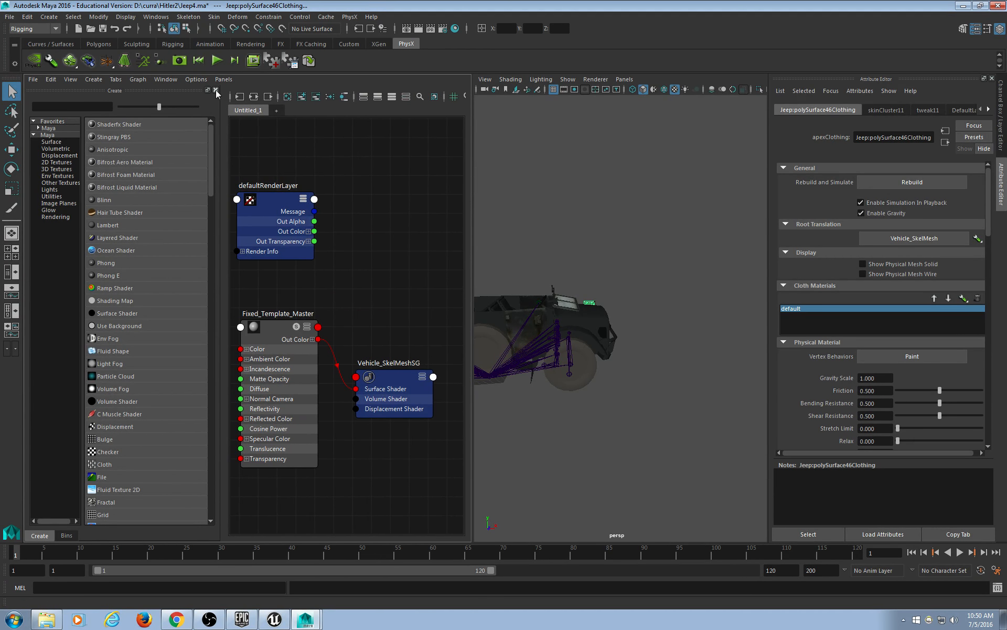
{"action": "left_click_drag", "start_coordinate": [156, 107], "coordinate": [164, 107]}
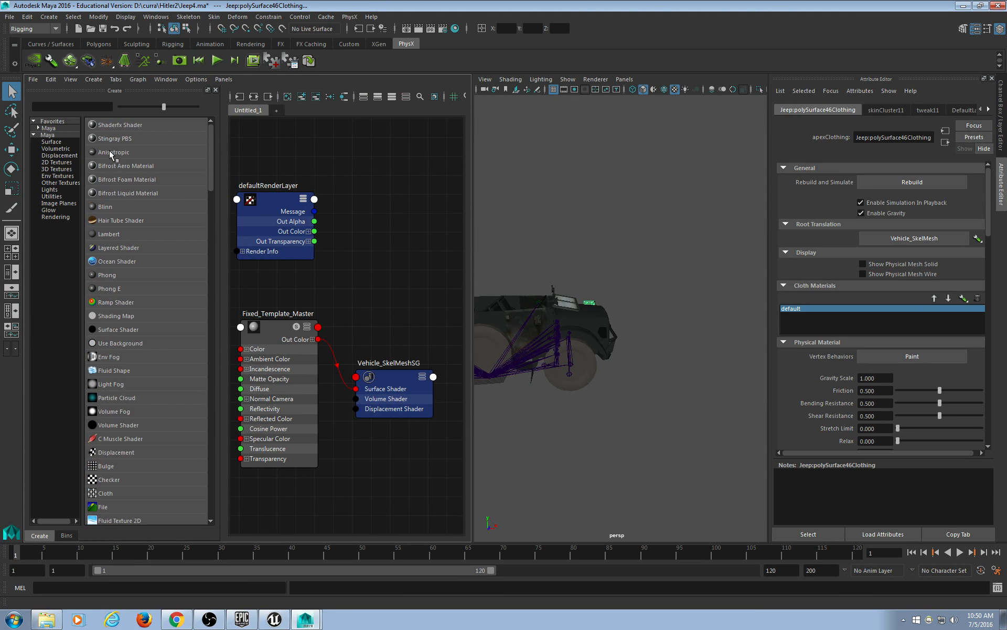
{"action": "scroll", "coordinate": [609, 370], "scroll_direction": "up", "scroll_amount": 6}
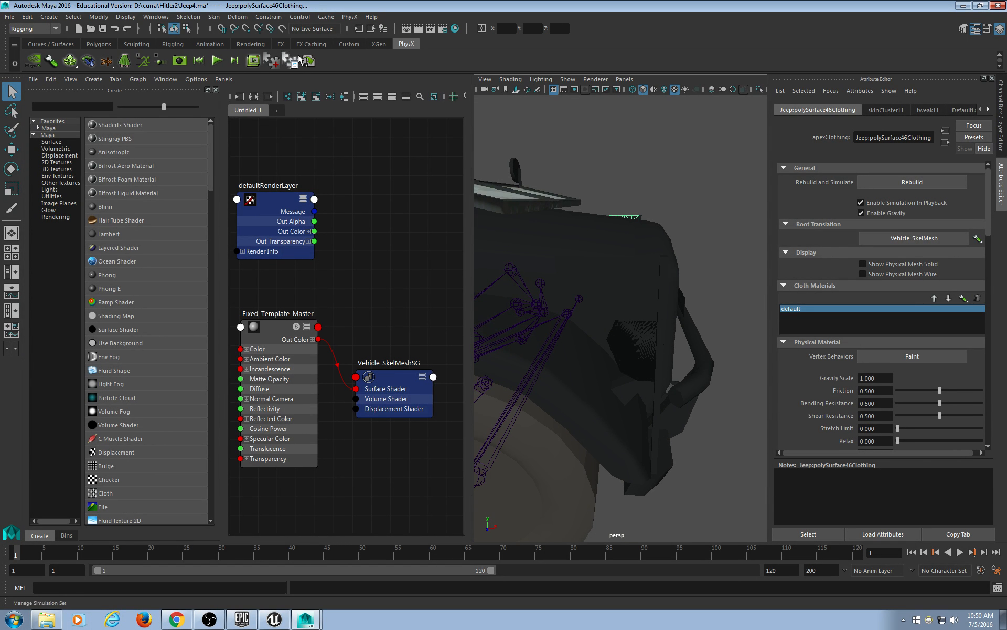
{"action": "left_click", "coordinate": [224, 79]}
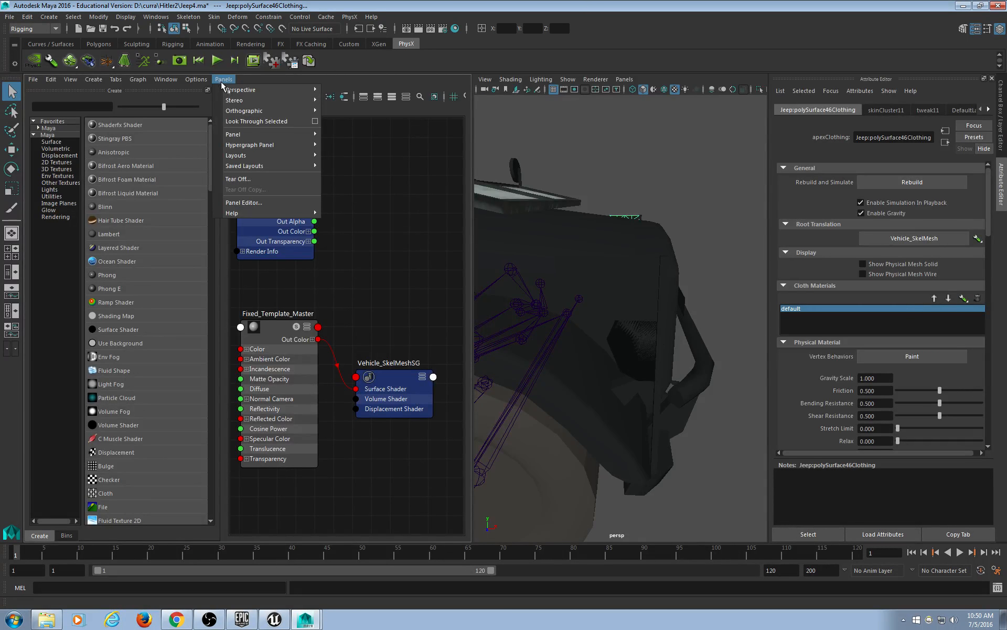
{"action": "mouse_move", "coordinate": [262, 134]}
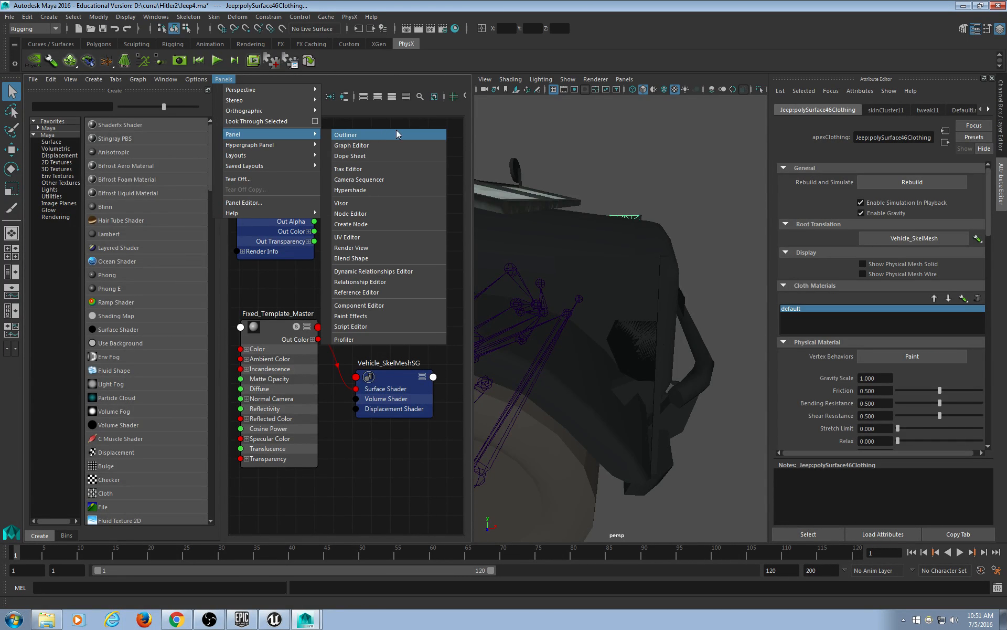
{"action": "left_click", "coordinate": [388, 191]}
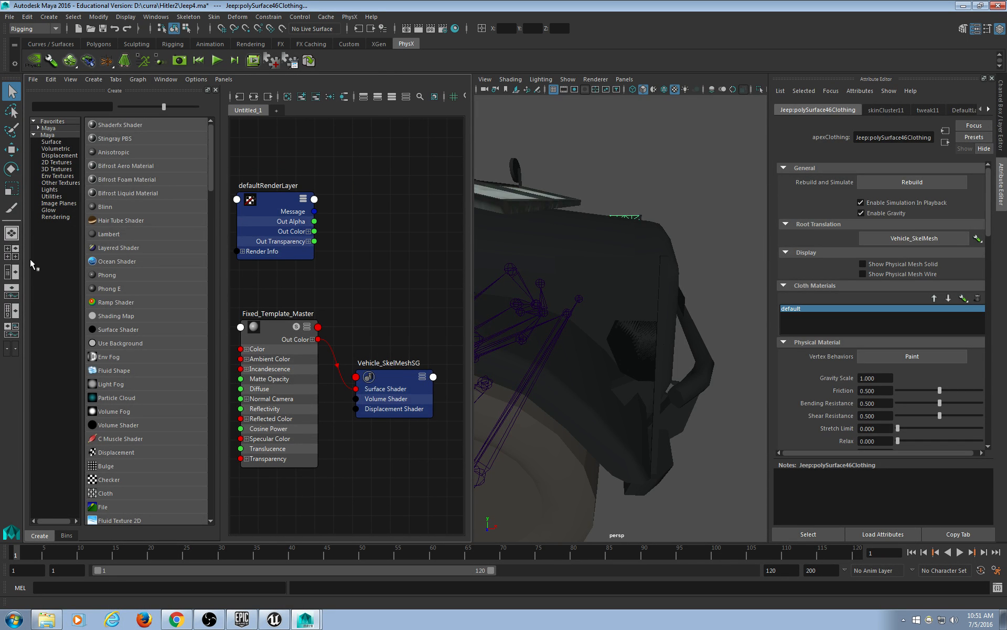
Switch to the four-view layout, then use Space to reach the Hypershade/Render View/Persp layout.
{"action": "left_click", "coordinate": [11, 251]}
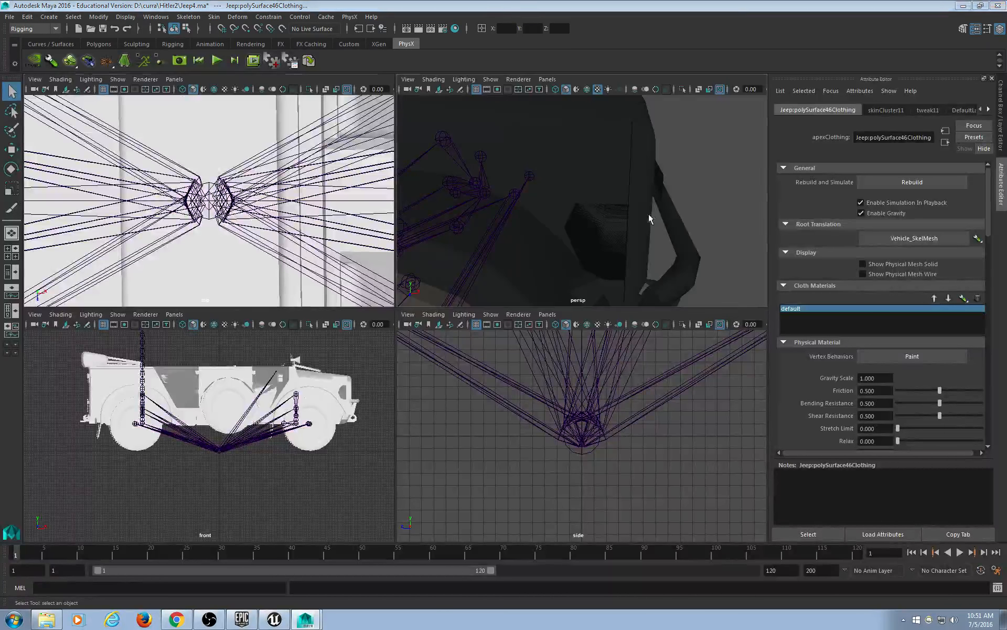
{"action": "key", "text": "space"}
{"action": "scroll", "coordinate": [508, 265], "scroll_direction": "down", "scroll_amount": 5}
{"action": "middle_click_drag", "start_coordinate": [577, 211], "coordinate": [481, 281], "text": "alt"}
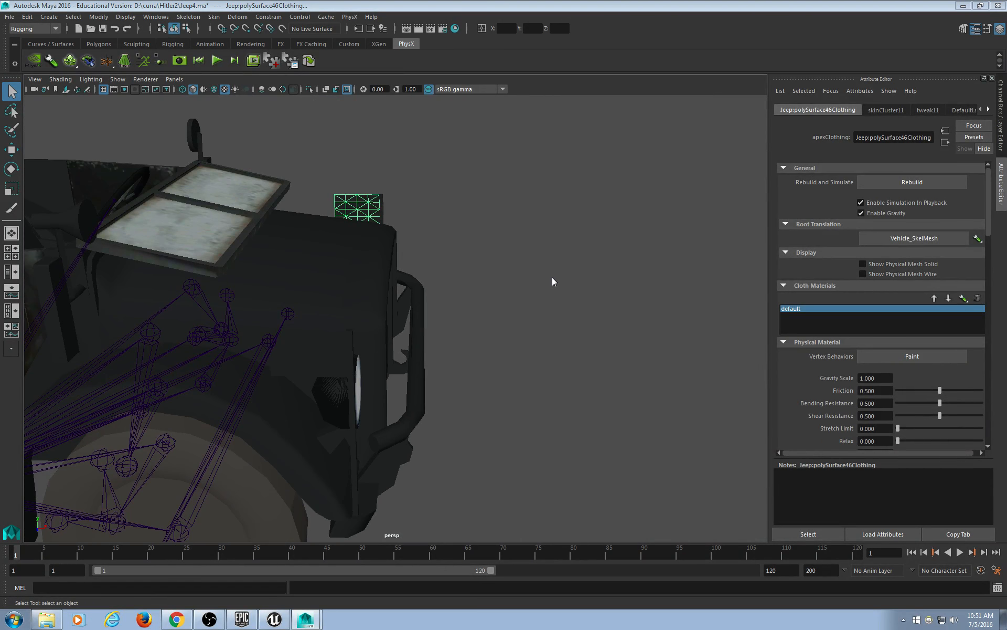
{"action": "key", "text": "space"}
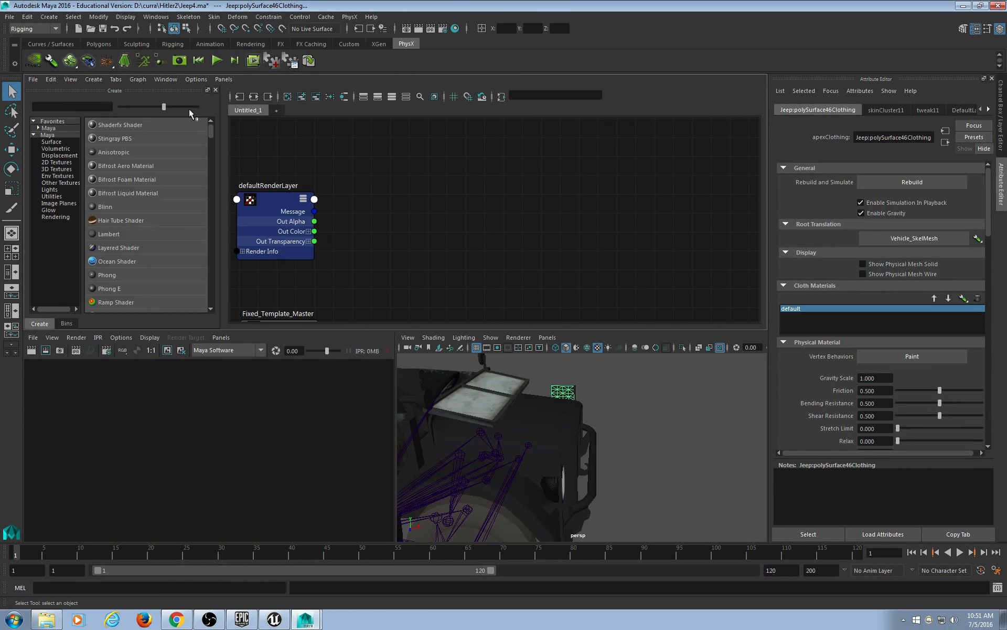
Open the material browser and dock it into the Hypershade.
{"action": "left_click", "coordinate": [165, 79]}
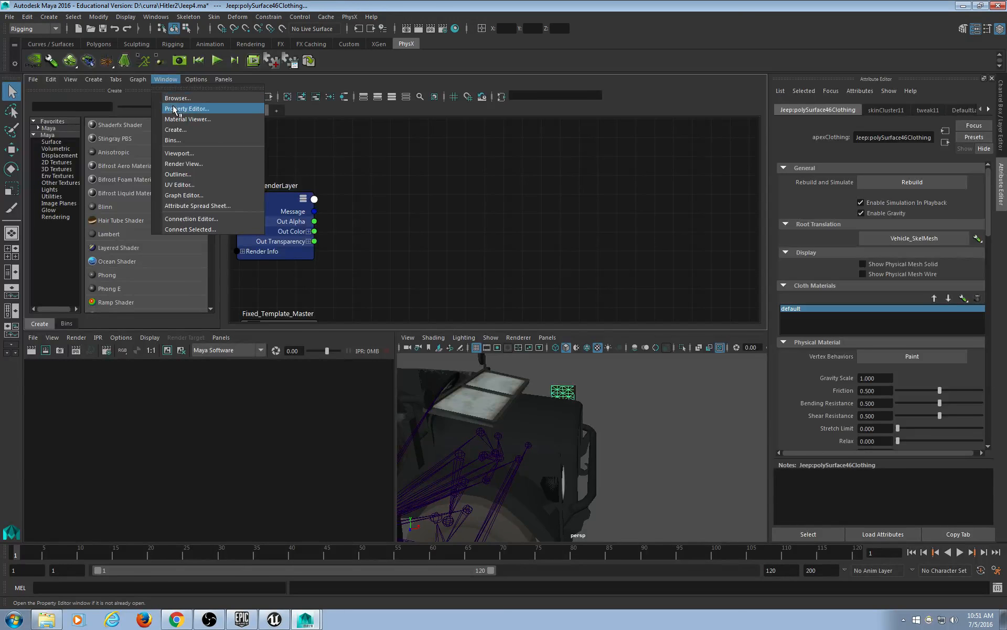
{"action": "left_click", "coordinate": [175, 100]}
{"action": "left_click_drag", "start_coordinate": [202, 7], "coordinate": [315, 157]}
{"action": "left_click_drag", "start_coordinate": [586, 461], "coordinate": [633, 464], "text": "alt"}
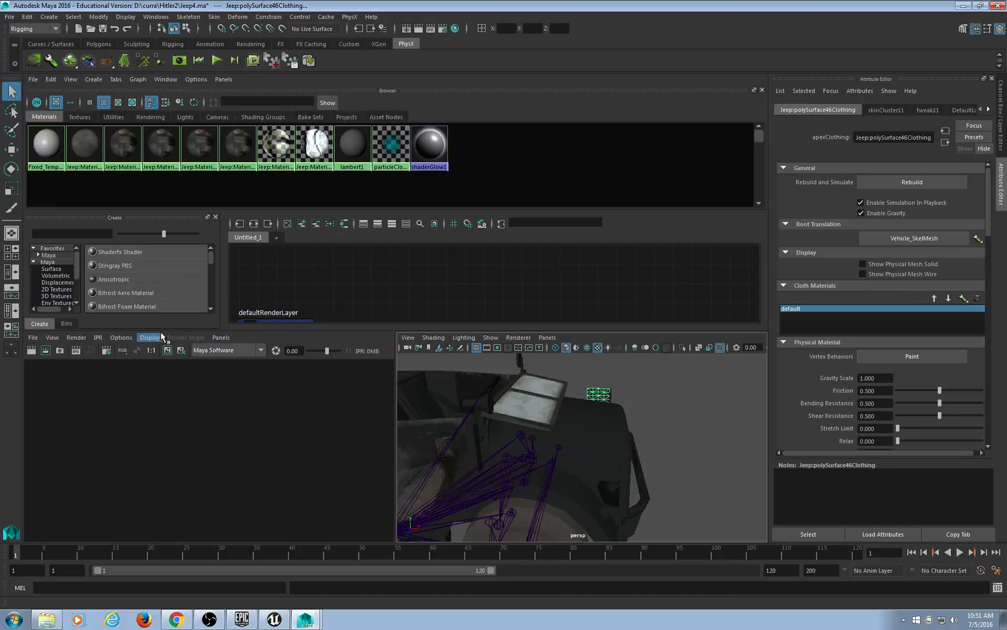
{"action": "scroll", "coordinate": [211, 263], "scroll_direction": "down", "scroll_amount": 4}
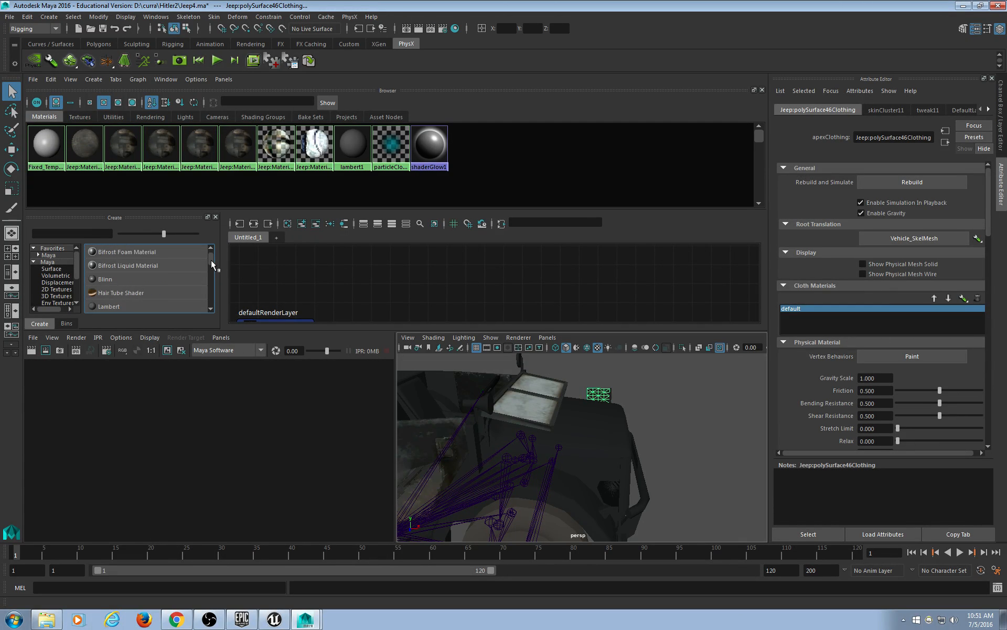
{"action": "scroll", "coordinate": [212, 254], "scroll_direction": "up", "scroll_amount": 3}
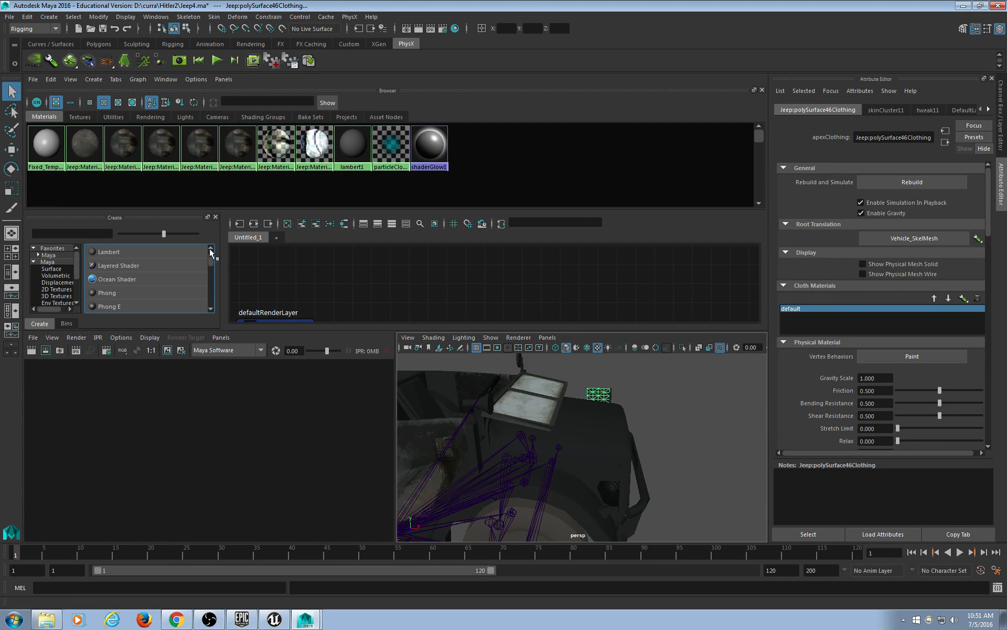
Create a new Lambert material and rename it Flags.
{"action": "left_click", "coordinate": [109, 266]}
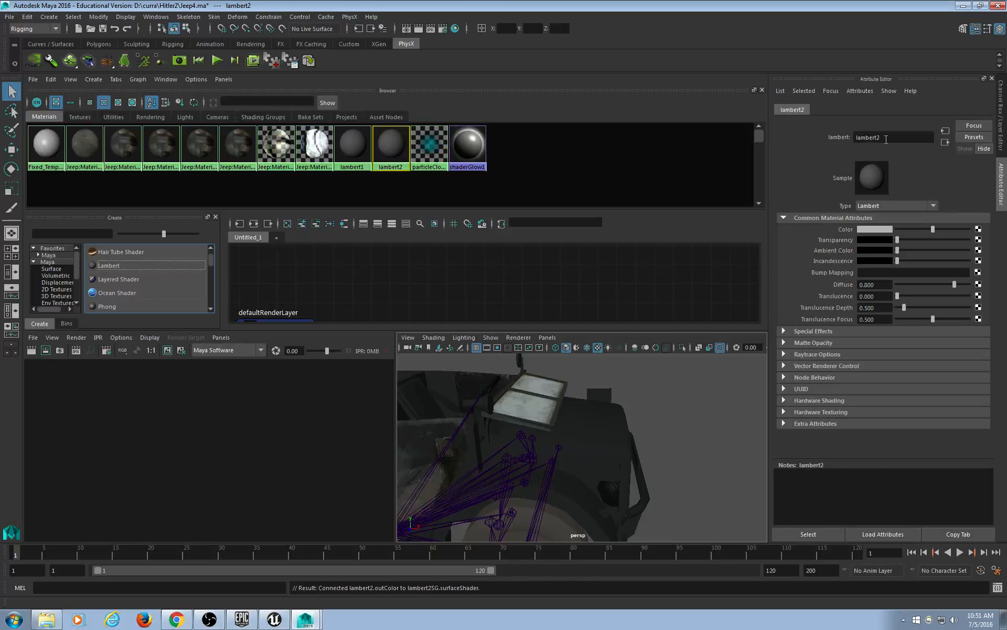
{"action": "left_click_drag", "start_coordinate": [888, 139], "coordinate": [819, 139]}
{"action": "type", "text": "Flags"}
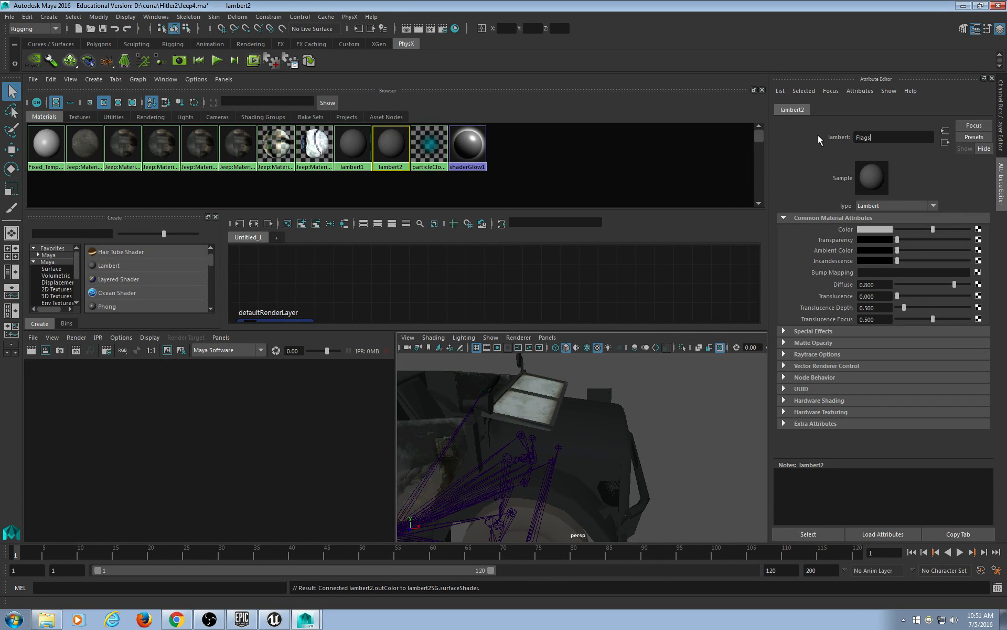
{"action": "key", "text": "Return"}
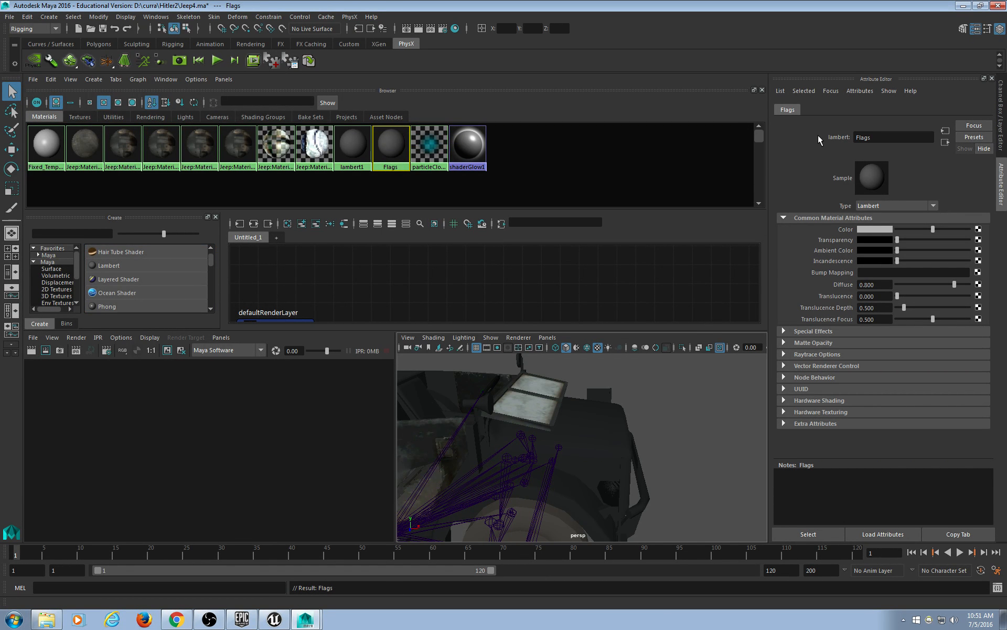
Map a File texture loading Body D.png into the Flags material's Color.
{"action": "left_click", "coordinate": [978, 230]}
{"action": "left_click", "coordinate": [461, 302]}
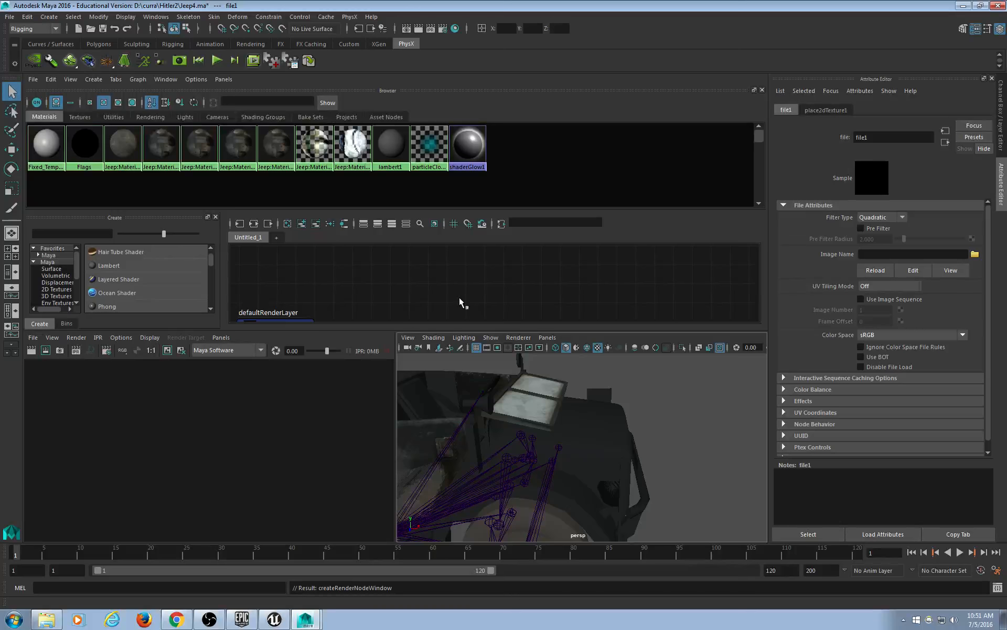
{"action": "left_click", "coordinate": [976, 254]}
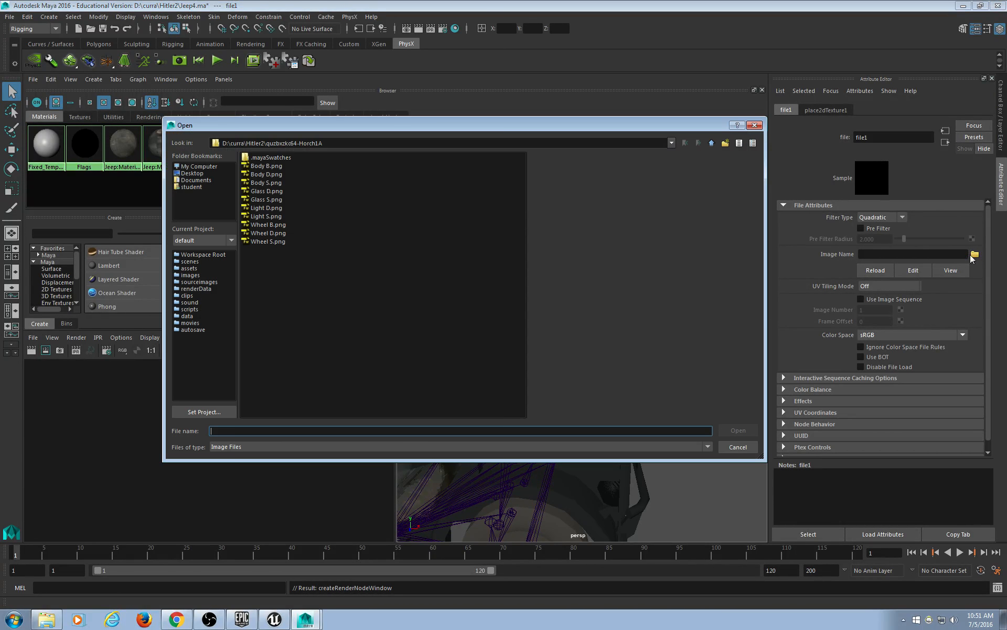
{"action": "double_click", "coordinate": [272, 175]}
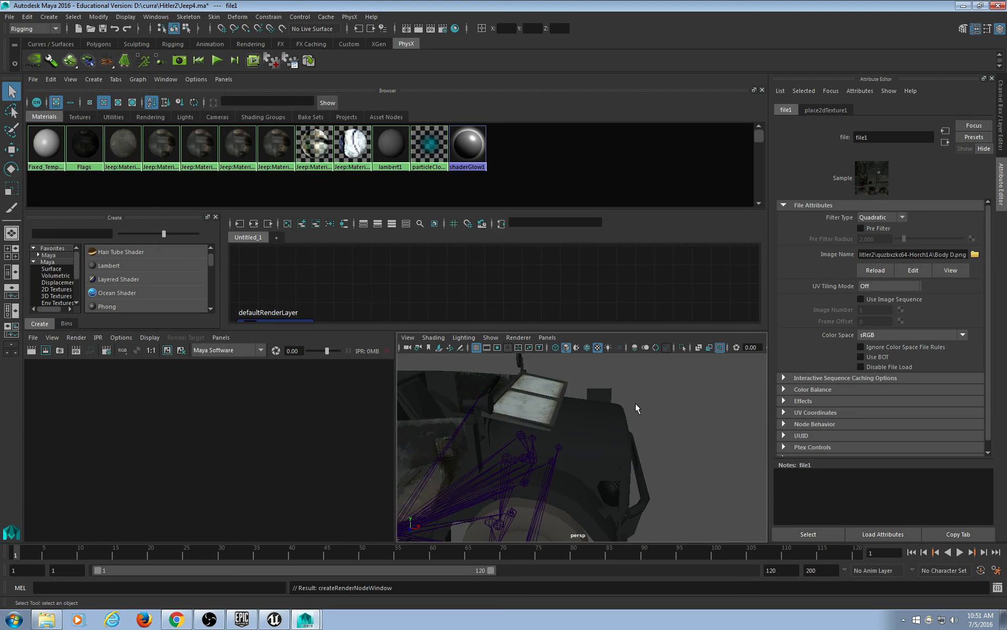
Inspect the two flag meshes, then maximize the perspective view zoomed onto a flag.
{"action": "left_click", "coordinate": [596, 395]}
{"action": "left_click_drag", "start_coordinate": [626, 483], "coordinate": [662, 474], "text": "alt"}
{"action": "left_click", "coordinate": [653, 440]}
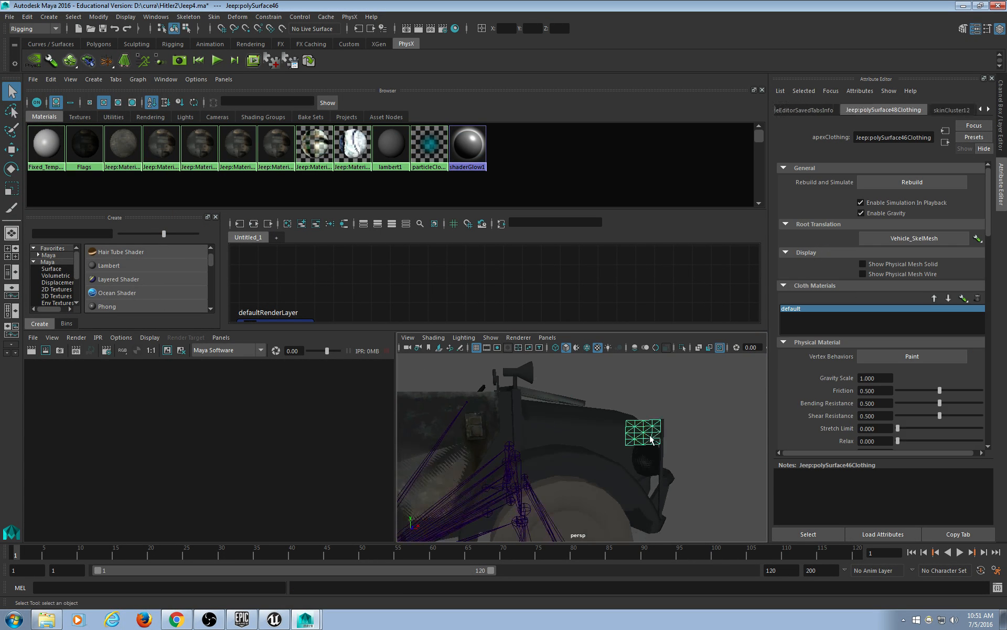
{"action": "left_click_drag", "start_coordinate": [676, 397], "coordinate": [644, 410], "text": "alt"}
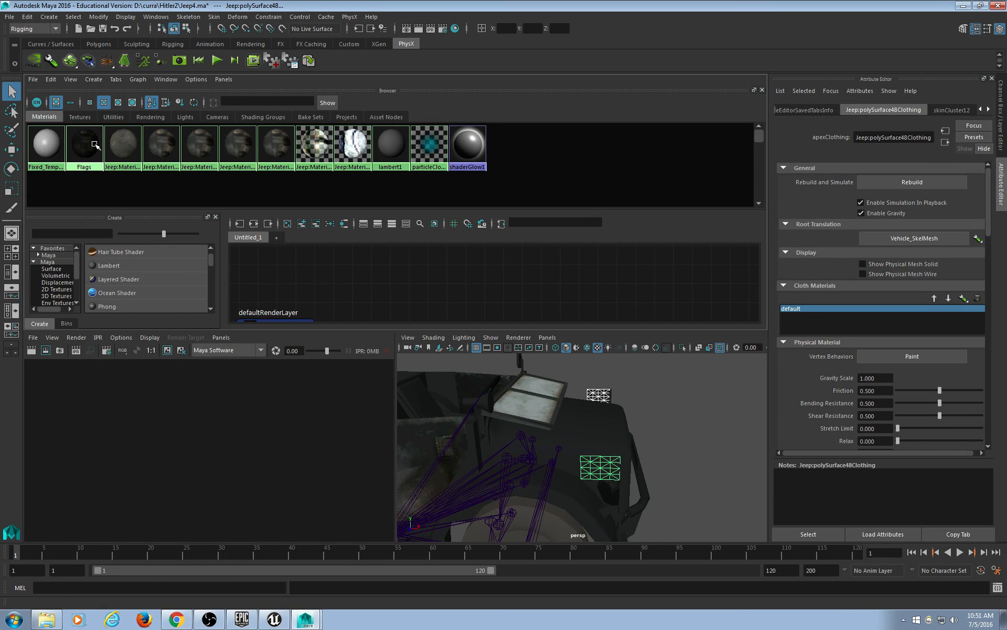
{"action": "left_click", "coordinate": [661, 449]}
{"action": "left_click_drag", "start_coordinate": [661, 450], "coordinate": [530, 422], "text": "alt"}
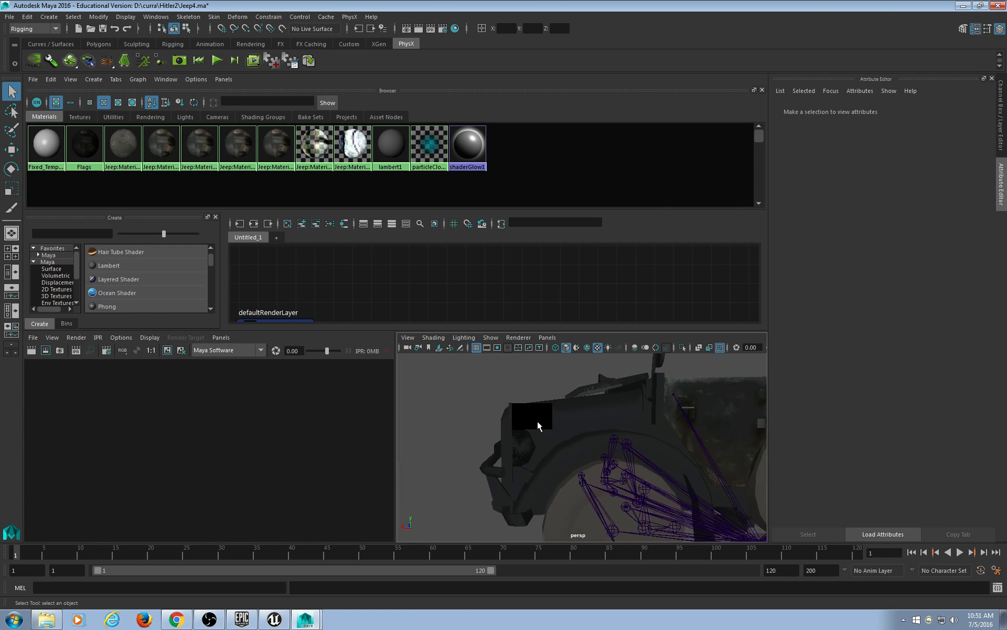
{"action": "key", "text": "space"}
{"action": "mouse_move", "coordinate": [315, 331]}
{"action": "left_mouse_down", "text": "alt"}
{"action": "mouse_move", "coordinate": [337, 353]}
{"action": "mouse_move", "coordinate": [270, 366]}
{"action": "mouse_move", "coordinate": [304, 360]}
{"action": "mouse_move", "coordinate": [299, 343]}
{"action": "left_mouse_up", "text": "alt"}
{"action": "middle_click_drag", "start_coordinate": [299, 343], "coordinate": [388, 348], "text": "alt"}
{"action": "scroll", "coordinate": [360, 335], "scroll_direction": "up", "scroll_amount": 5}
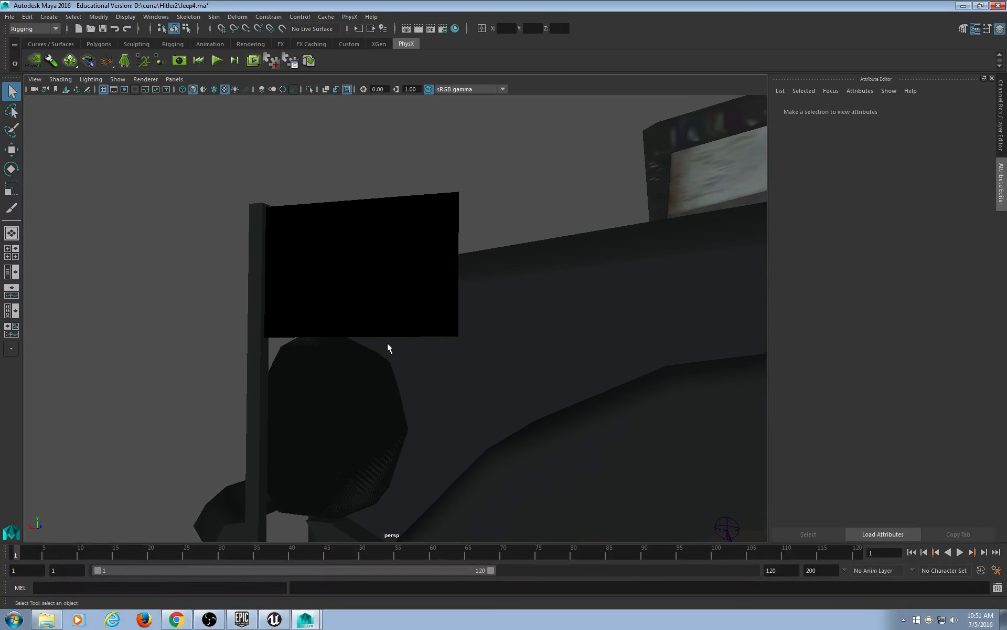
Render the current frame to check the flag, then close the render preview.
{"action": "left_click", "coordinate": [418, 29]}
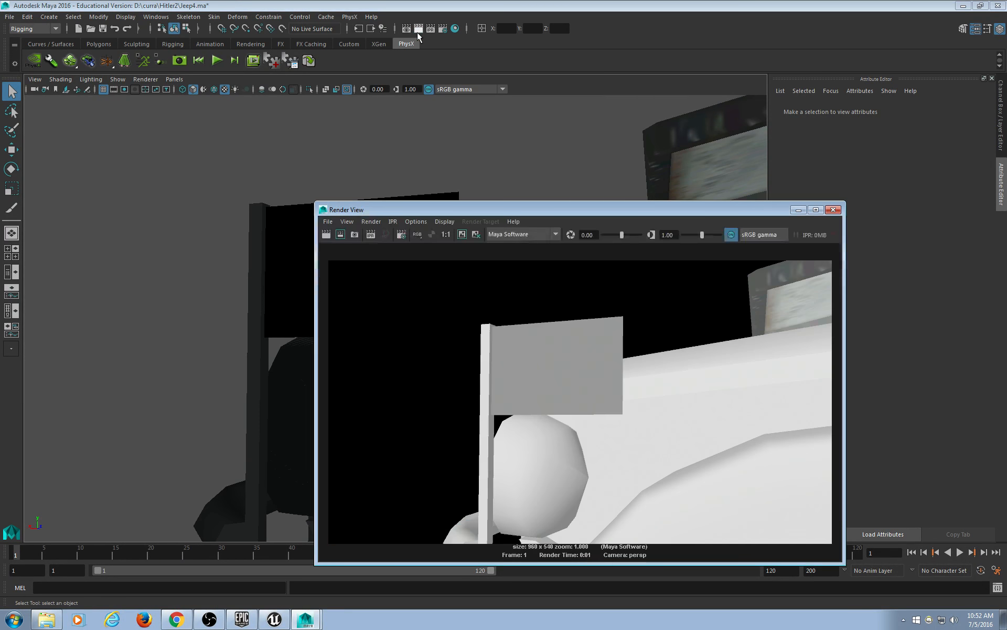
{"action": "left_click", "coordinate": [834, 209]}
{"action": "left_click_drag", "start_coordinate": [408, 185], "coordinate": [535, 284], "text": "alt"}
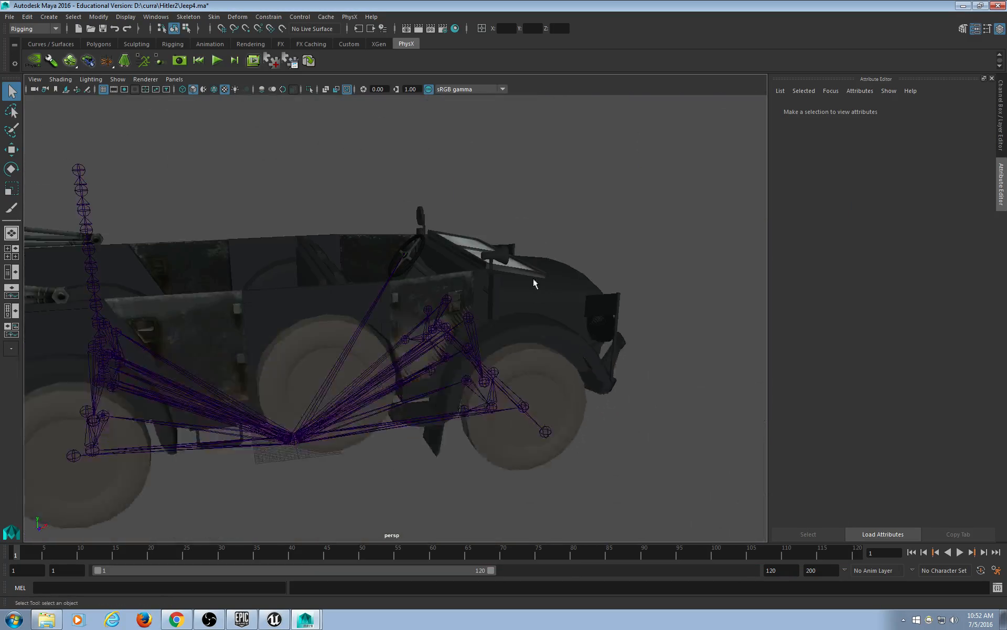
Try Legacy Default and Legacy High Quality renderers, settle on Viewport 2.0, and restore the multi-pane layout.
{"action": "left_click", "coordinate": [145, 79]}
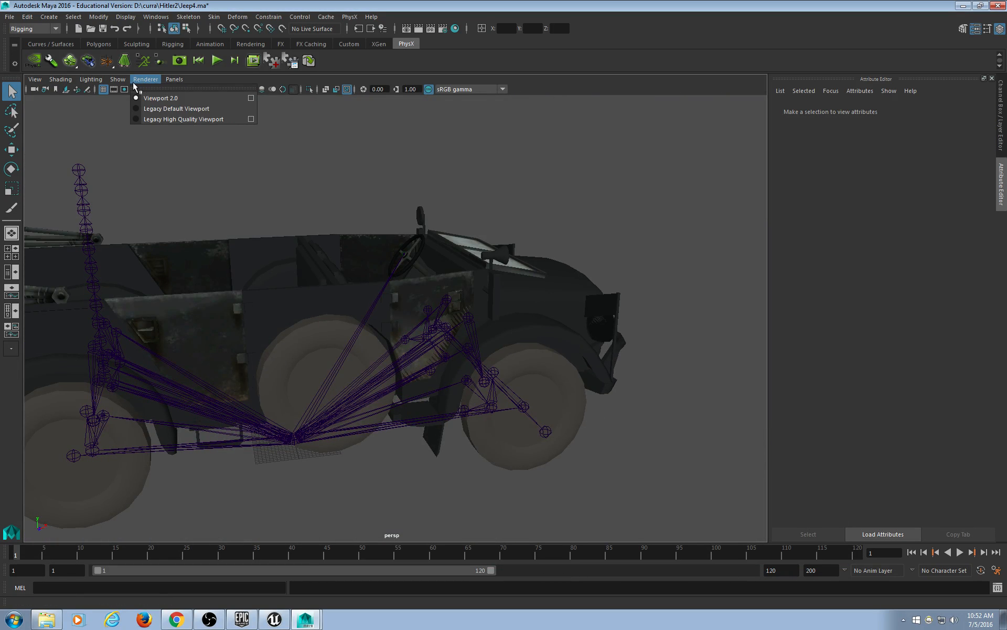
{"action": "left_click", "coordinate": [149, 107]}
{"action": "left_click", "coordinate": [145, 79]}
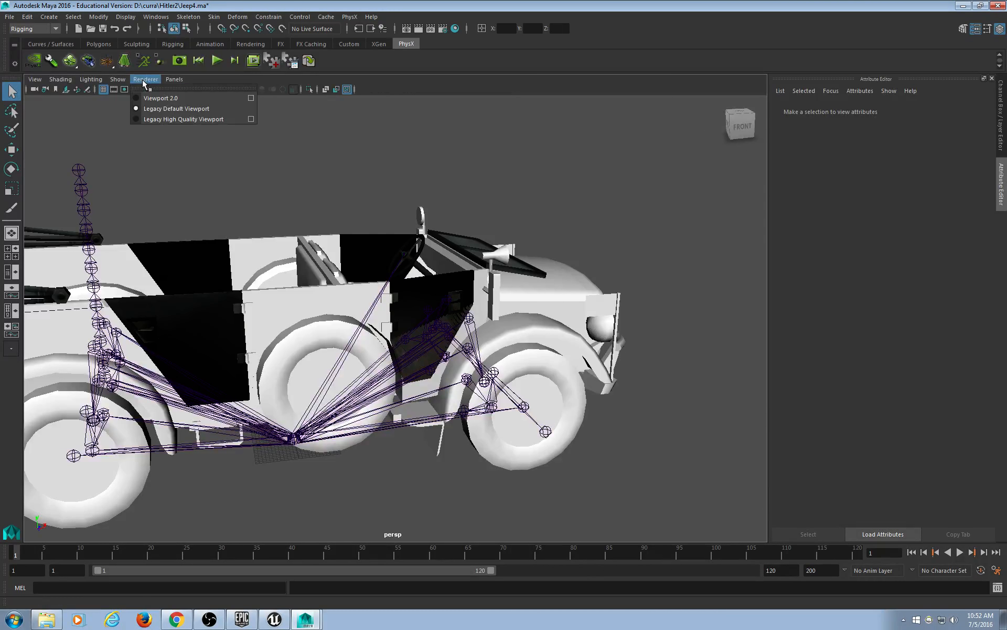
{"action": "left_click", "coordinate": [158, 116]}
{"action": "left_click", "coordinate": [142, 82]}
{"action": "left_click", "coordinate": [153, 97]}
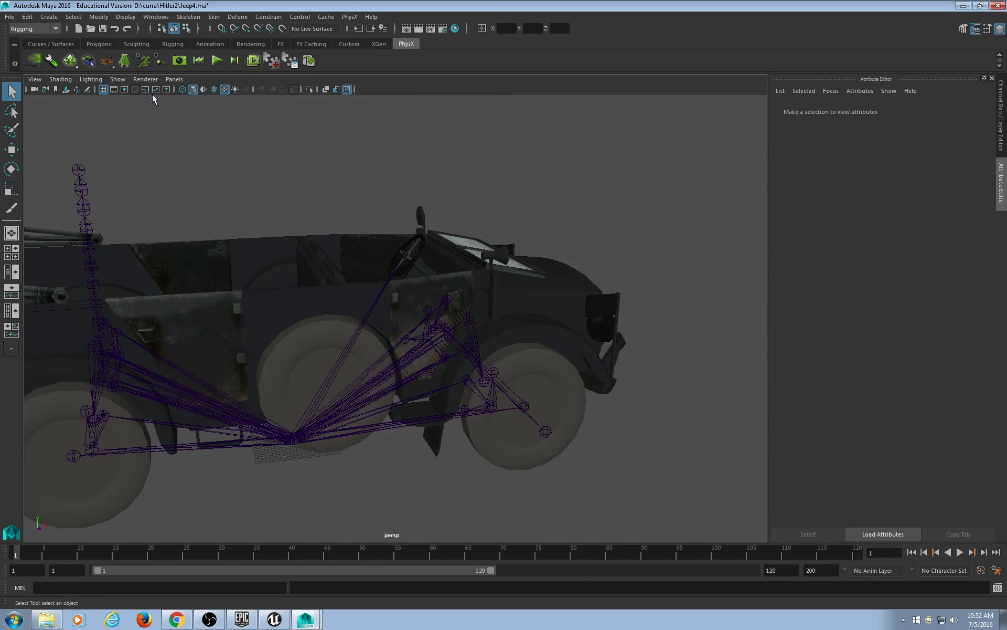
{"action": "key", "text": "space"}
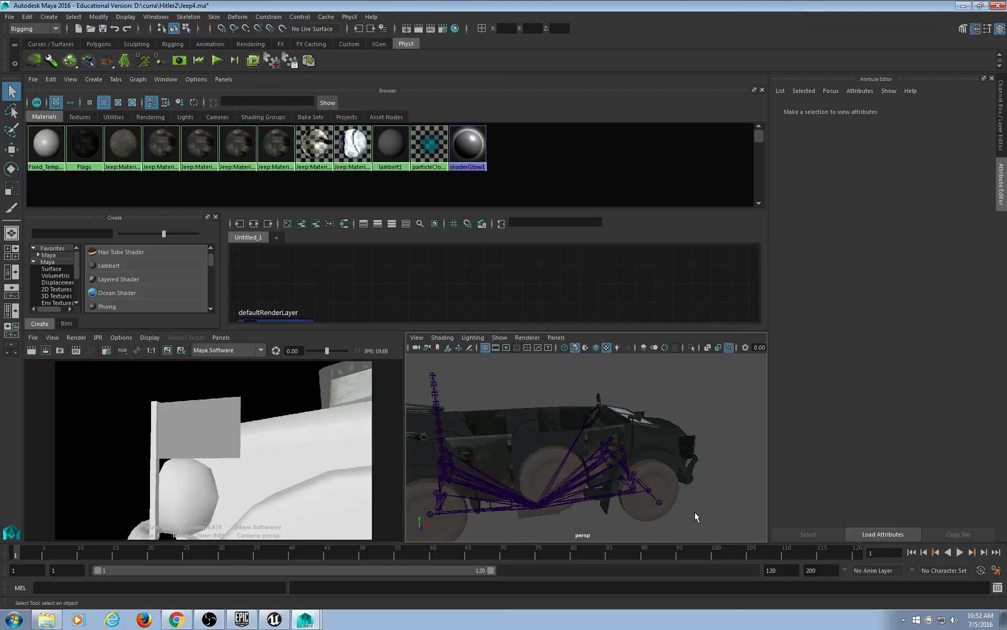
From the four-view layout, maximize the perspective view and zoom in close on the steering wheel.
{"action": "scroll", "coordinate": [696, 517], "scroll_direction": "up", "scroll_amount": 10}
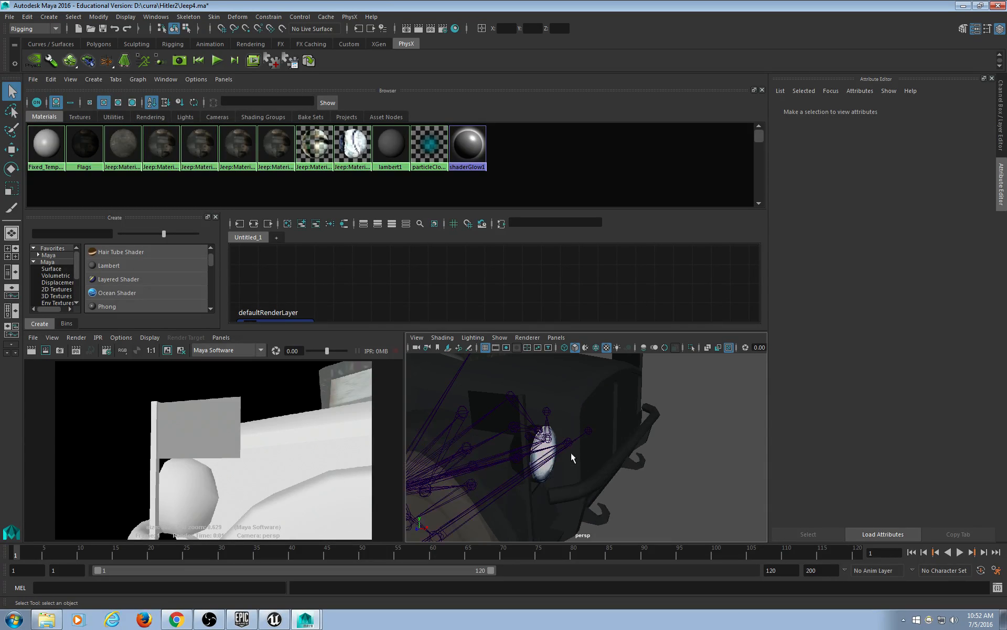
{"action": "left_click_drag", "start_coordinate": [565, 430], "coordinate": [584, 446], "text": "alt"}
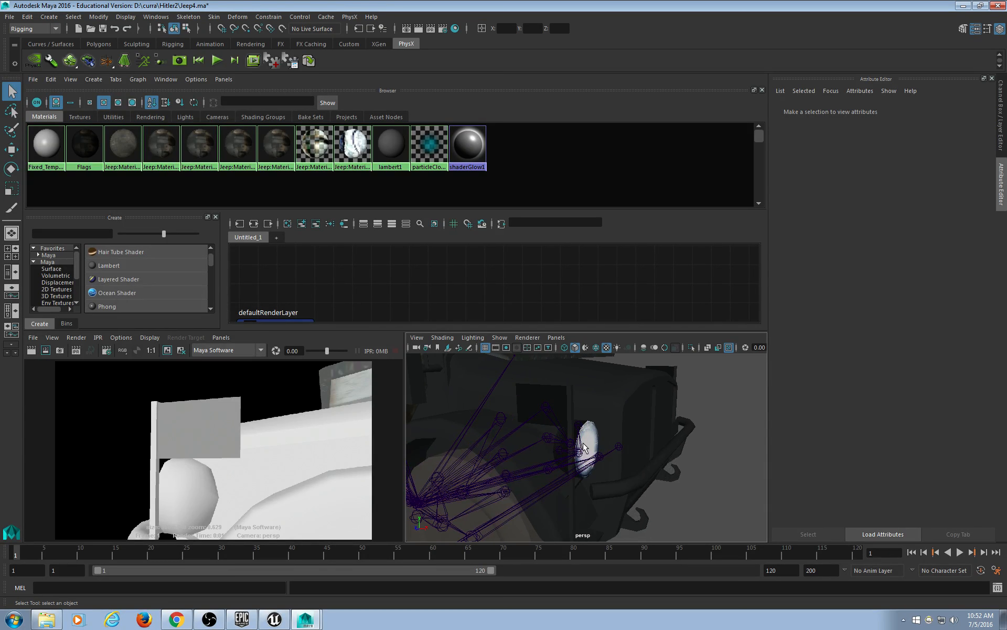
{"action": "left_click", "coordinate": [7, 256]}
{"action": "key", "text": "space"}
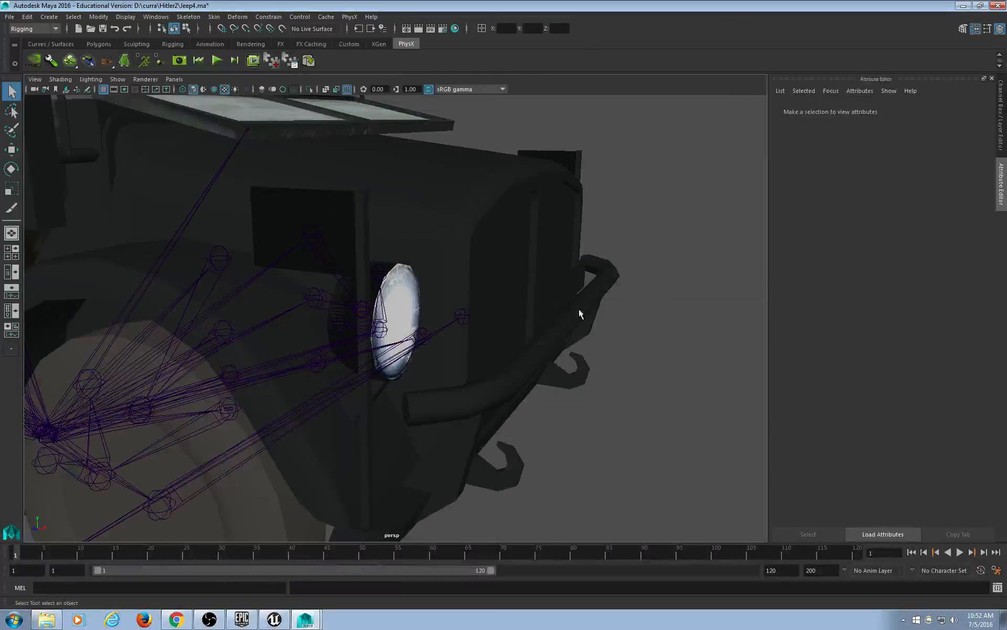
{"action": "scroll", "coordinate": [551, 319], "scroll_direction": "down", "scroll_amount": 9}
{"action": "middle_click_drag", "start_coordinate": [417, 304], "coordinate": [489, 317], "text": "alt"}
{"action": "scroll", "coordinate": [487, 347], "scroll_direction": "up", "scroll_amount": 4}
{"action": "middle_click_drag", "start_coordinate": [469, 359], "coordinate": [546, 356], "text": "alt"}
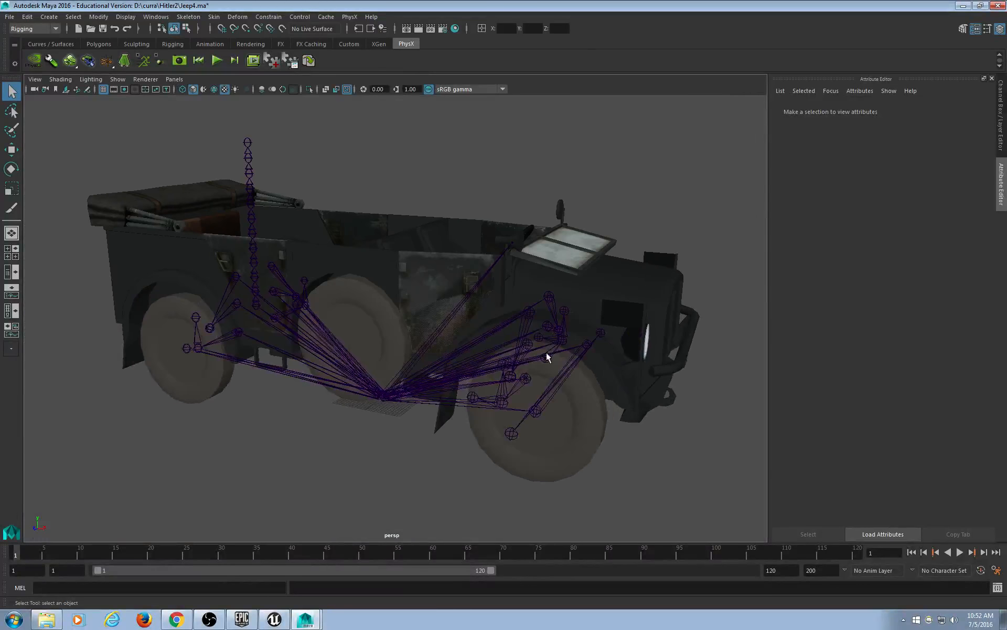
{"action": "left_click_drag", "start_coordinate": [482, 356], "coordinate": [635, 375], "text": "alt"}
{"action": "scroll", "coordinate": [483, 426], "scroll_direction": "up", "scroll_amount": 7}
{"action": "middle_click_drag", "start_coordinate": [498, 307], "coordinate": [556, 441], "text": "alt"}
{"action": "left_click_drag", "start_coordinate": [556, 441], "coordinate": [417, 409], "text": "alt"}
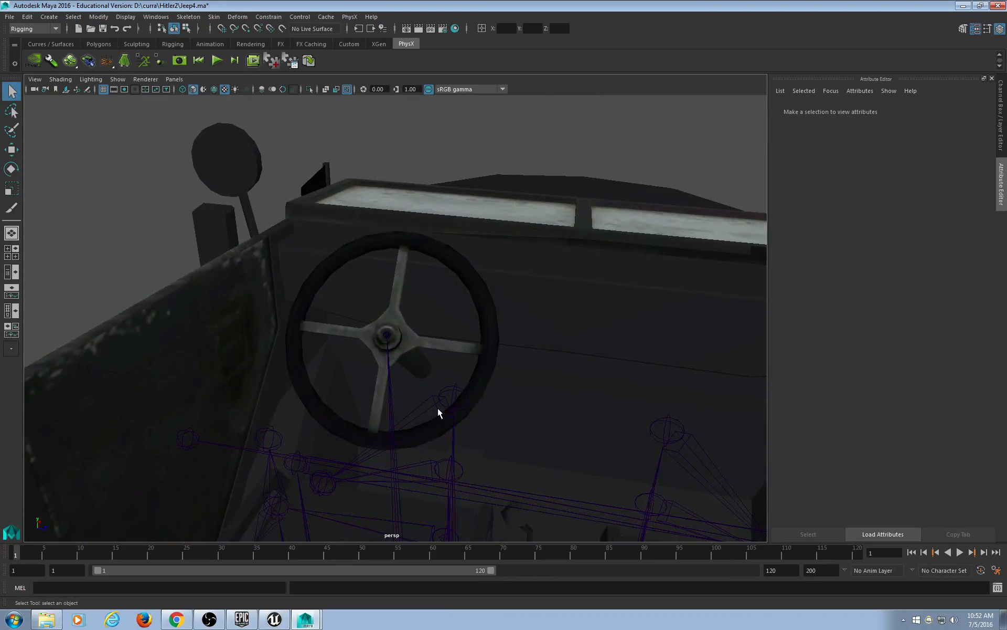
Select the steer joint and test-rotate it with the Rotate tool.
{"action": "left_click", "coordinate": [388, 336]}
{"action": "left_click_drag", "start_coordinate": [424, 381], "coordinate": [440, 380], "text": "alt"}
{"action": "key", "text": "e"}
{"action": "left_click_drag", "start_coordinate": [418, 322], "coordinate": [542, 362], "text": "alt"}
{"action": "middle_click_drag", "start_coordinate": [542, 362], "coordinate": [541, 304], "text": "alt"}
{"action": "scroll", "coordinate": [502, 421], "scroll_direction": "up", "scroll_amount": 1}
{"action": "middle_click_drag", "start_coordinate": [443, 414], "coordinate": [473, 385], "text": "alt"}
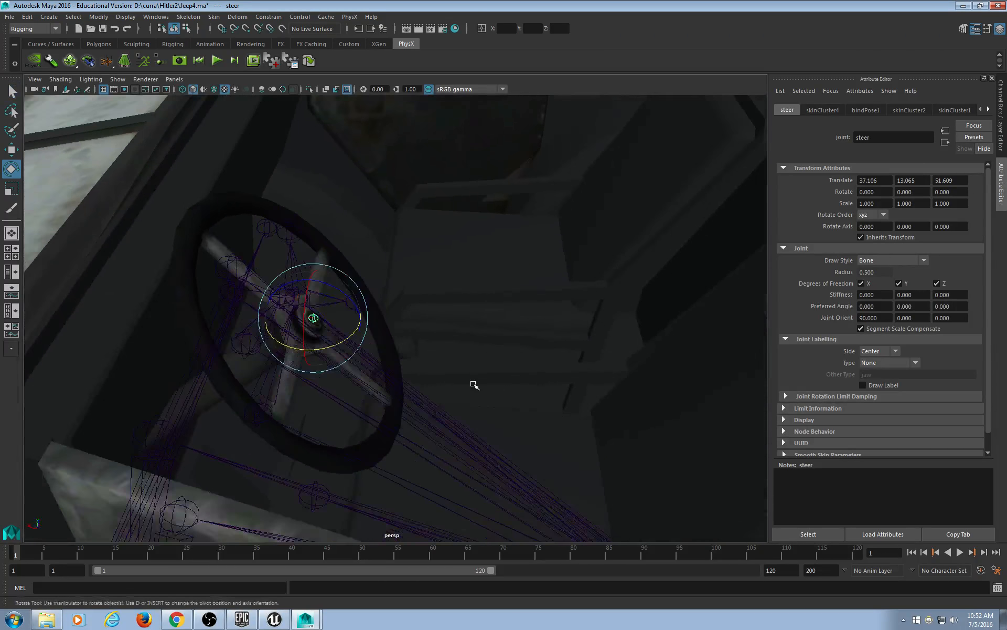
{"action": "left_click_drag", "start_coordinate": [470, 379], "coordinate": [438, 341], "text": "alt"}
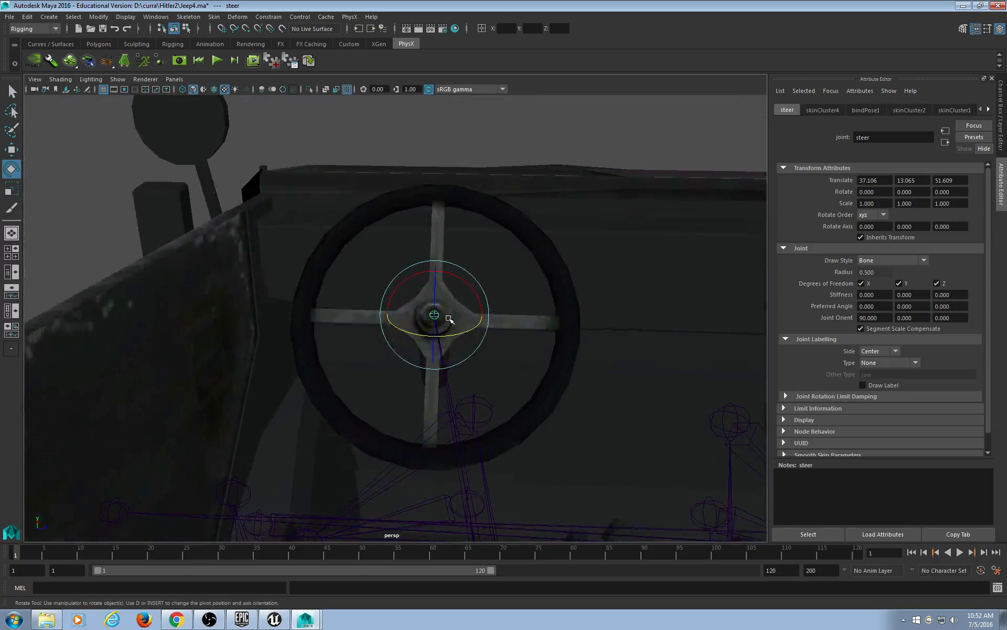
{"action": "left_click_drag", "start_coordinate": [473, 278], "coordinate": [348, 225]}
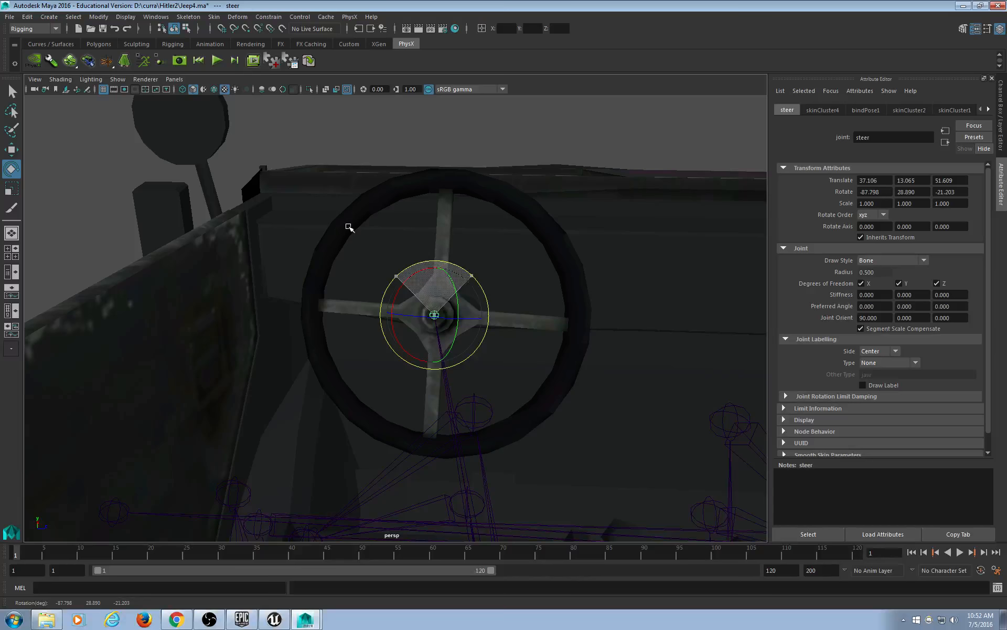
Show the Channel Box, undo the steer joint rotation and an accidental wheel selection.
{"action": "key", "text": "ctrl+a"}
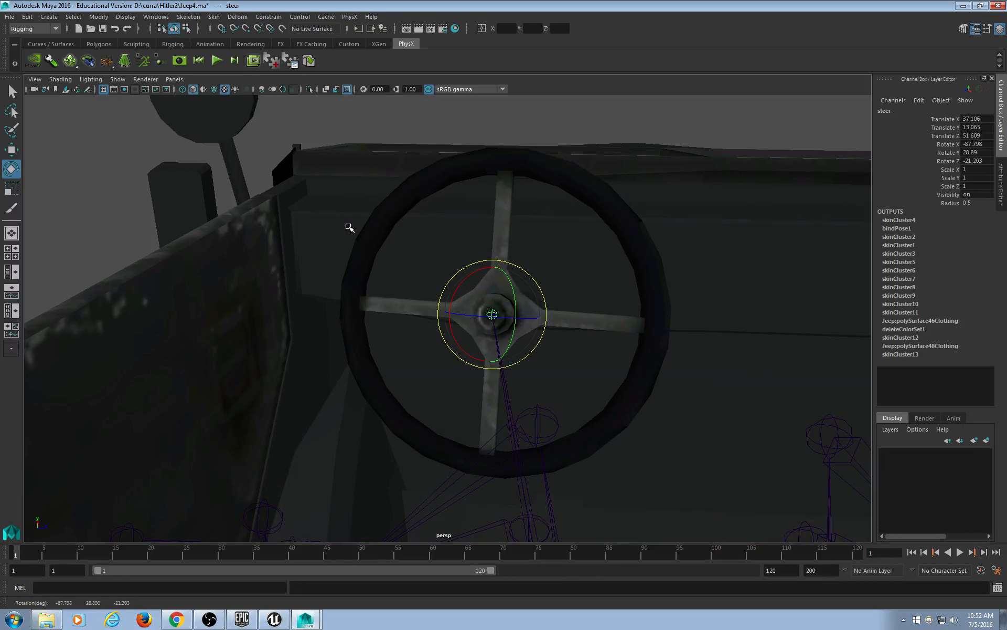
{"action": "key", "text": "ctrl+z"}
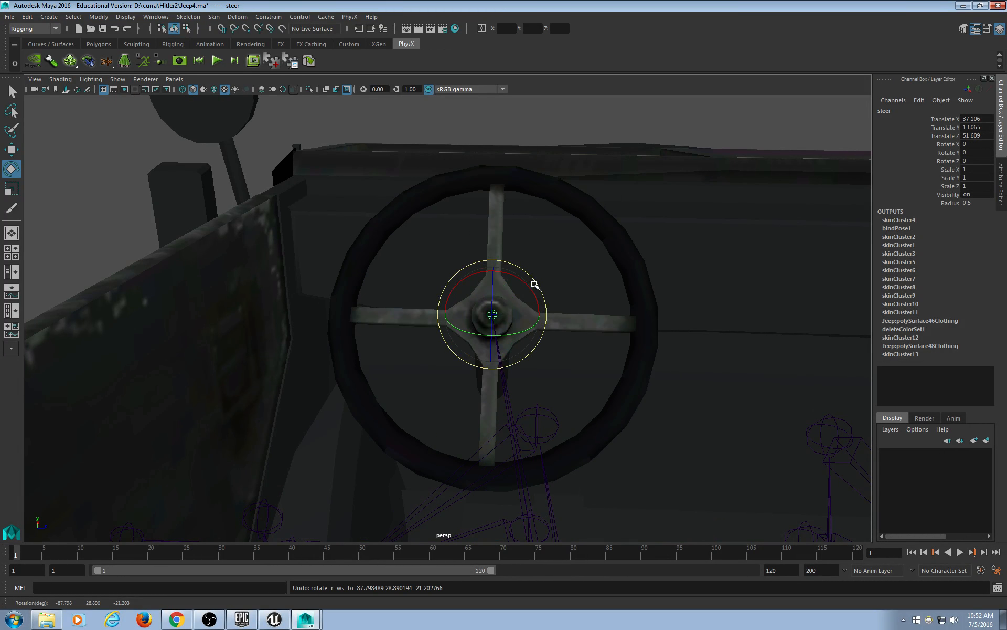
{"action": "left_click_drag", "start_coordinate": [556, 338], "coordinate": [551, 362], "text": "alt"}
{"action": "scroll", "coordinate": [600, 344], "scroll_direction": "up", "scroll_amount": 3}
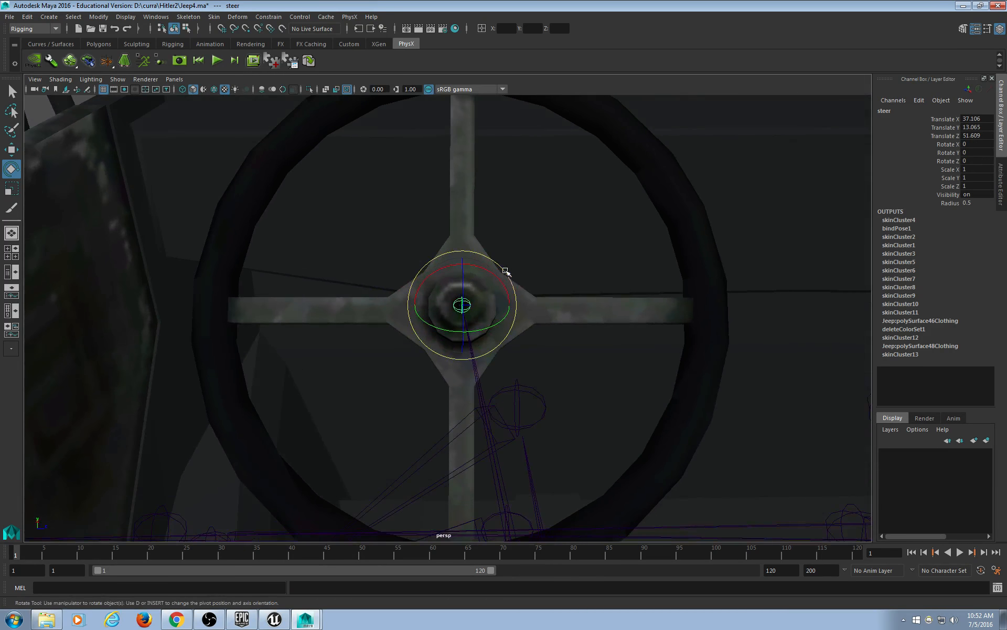
{"action": "left_click_drag", "start_coordinate": [505, 267], "coordinate": [335, 210]}
{"action": "key", "text": "ctrl+z"}
{"action": "key", "text": "ctrl+z"}
Orbit around the steering wheel hub to examine the steer joint.
{"action": "scroll", "coordinate": [609, 452], "scroll_direction": "down", "scroll_amount": 5}
{"action": "left_click_drag", "start_coordinate": [320, 451], "coordinate": [368, 455], "text": "alt"}
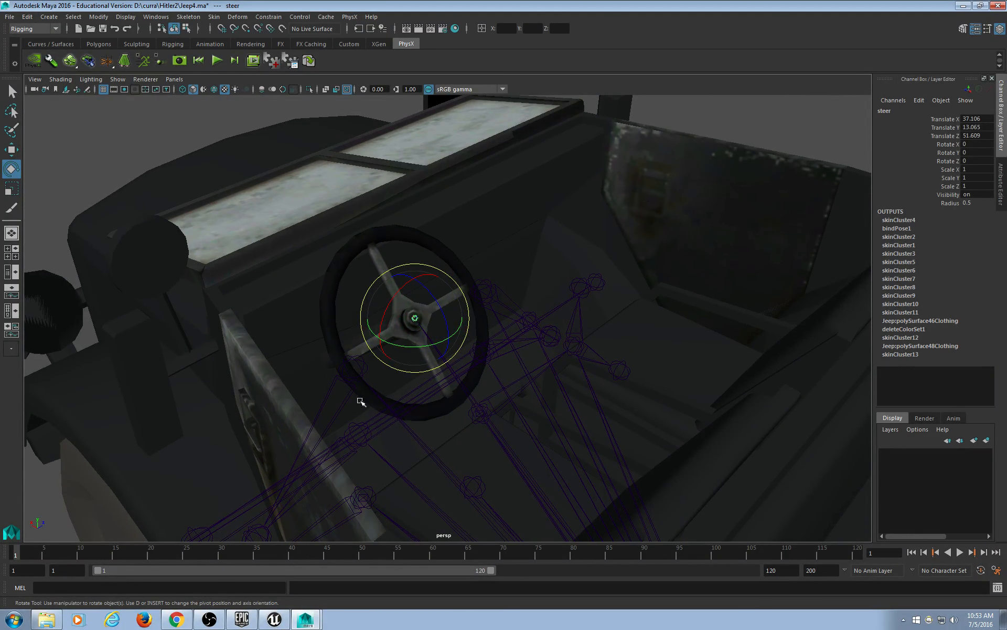
{"action": "left_click_drag", "start_coordinate": [358, 400], "coordinate": [405, 404], "text": "alt"}
{"action": "scroll", "coordinate": [403, 407], "scroll_direction": "up", "scroll_amount": 6}
{"action": "middle_click_drag", "start_coordinate": [396, 411], "coordinate": [410, 399], "text": "alt"}
{"action": "left_click_drag", "start_coordinate": [410, 400], "coordinate": [409, 407], "text": "alt"}
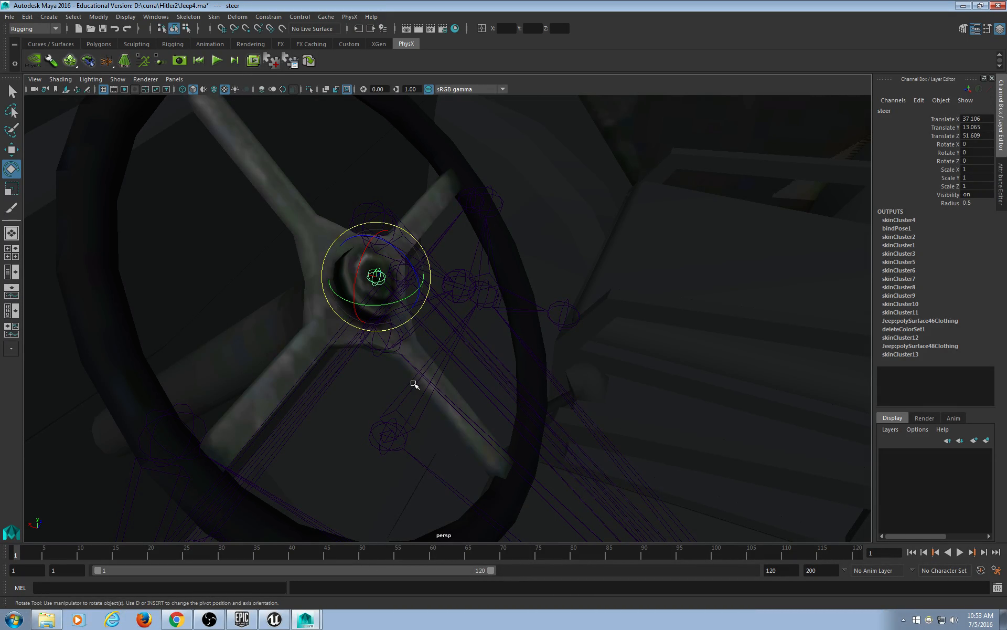
{"action": "left_click_drag", "start_coordinate": [456, 408], "coordinate": [571, 382], "text": "alt"}
{"action": "left_click_drag", "start_coordinate": [580, 479], "coordinate": [503, 431], "text": "alt"}
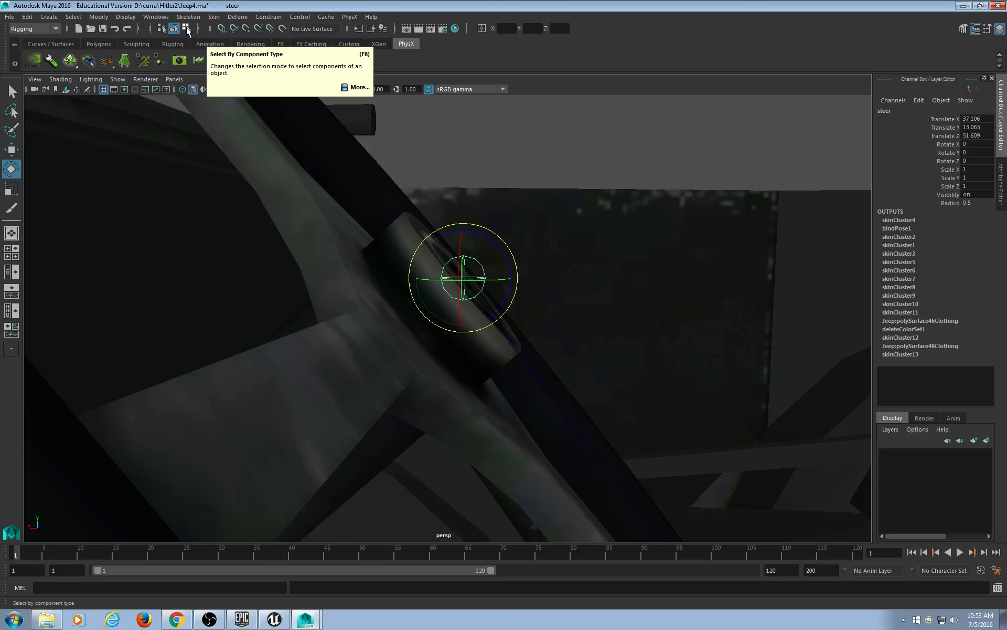
Enter component mode, enable the miscellaneous selection mask, and select the steer joint's rotate axis.
{"action": "left_click", "coordinate": [187, 30]}
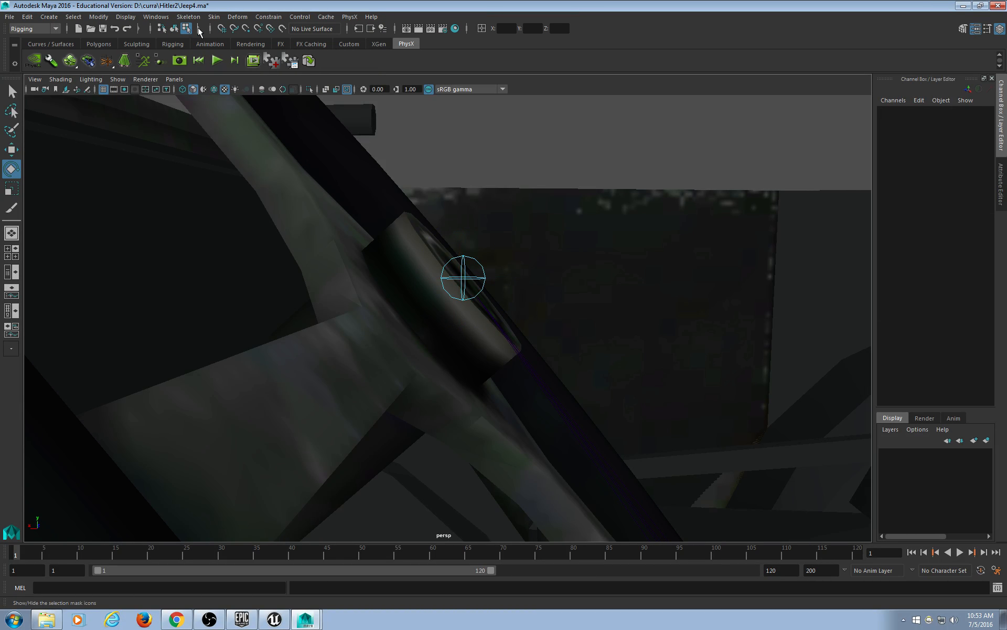
{"action": "left_click", "coordinate": [198, 30]}
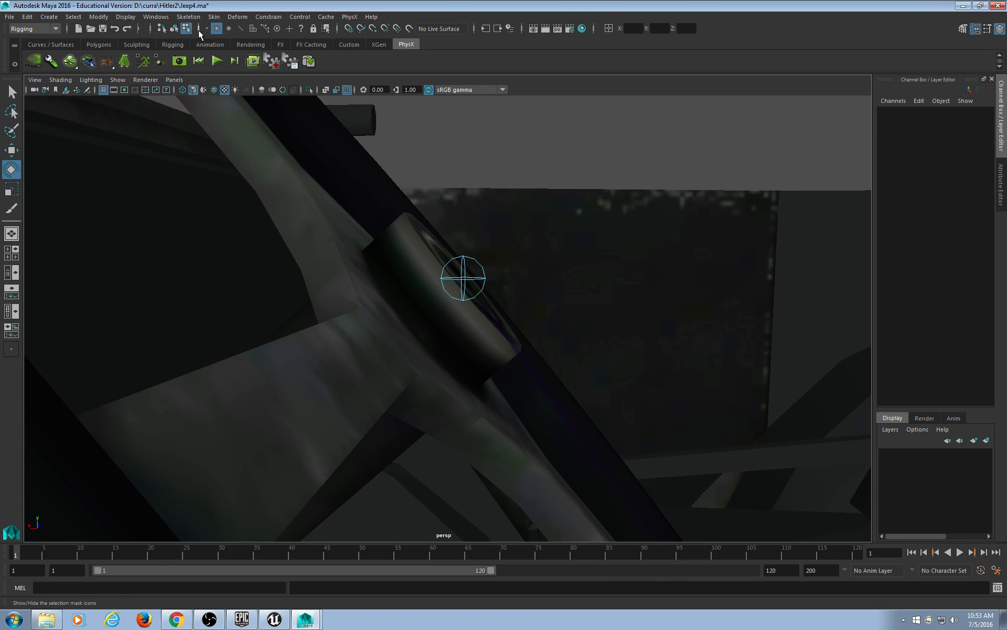
{"action": "left_click", "coordinate": [302, 29]}
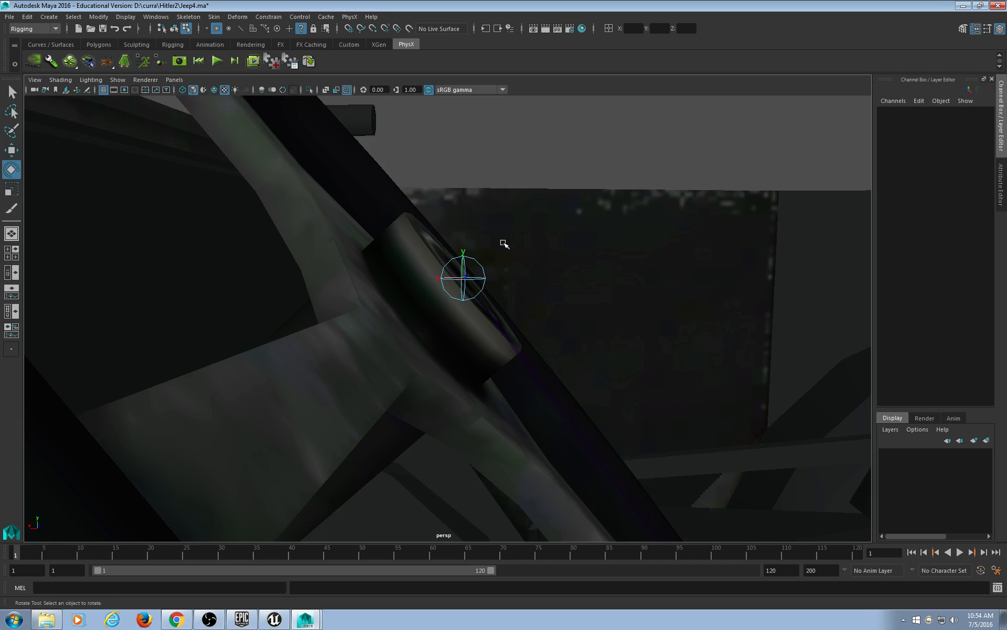
{"action": "scroll", "coordinate": [503, 243], "scroll_direction": "up", "scroll_amount": 2}
{"action": "scroll", "coordinate": [506, 257], "scroll_direction": "up", "scroll_amount": 4}
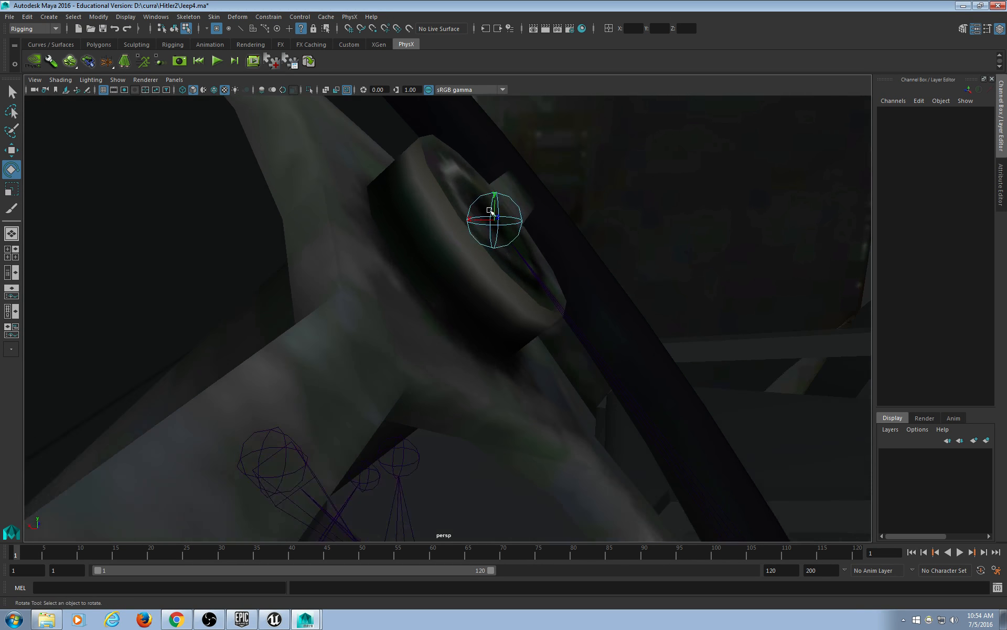
{"action": "left_click", "coordinate": [495, 206]}
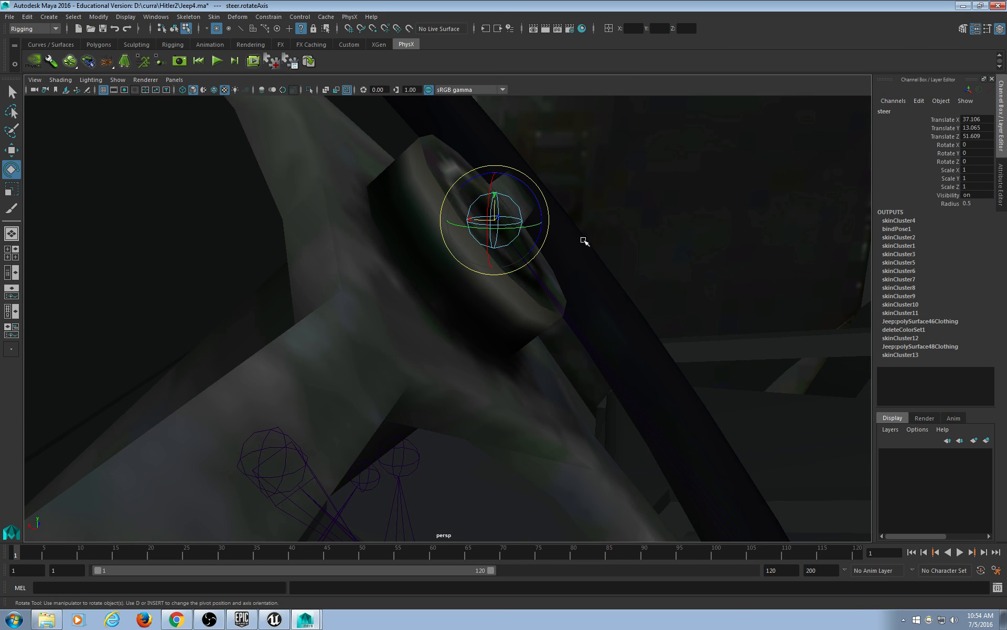
Rotate the steer joint's local axis until it aligns with the steering column.
{"action": "left_click_drag", "start_coordinate": [578, 265], "coordinate": [588, 258], "text": "alt"}
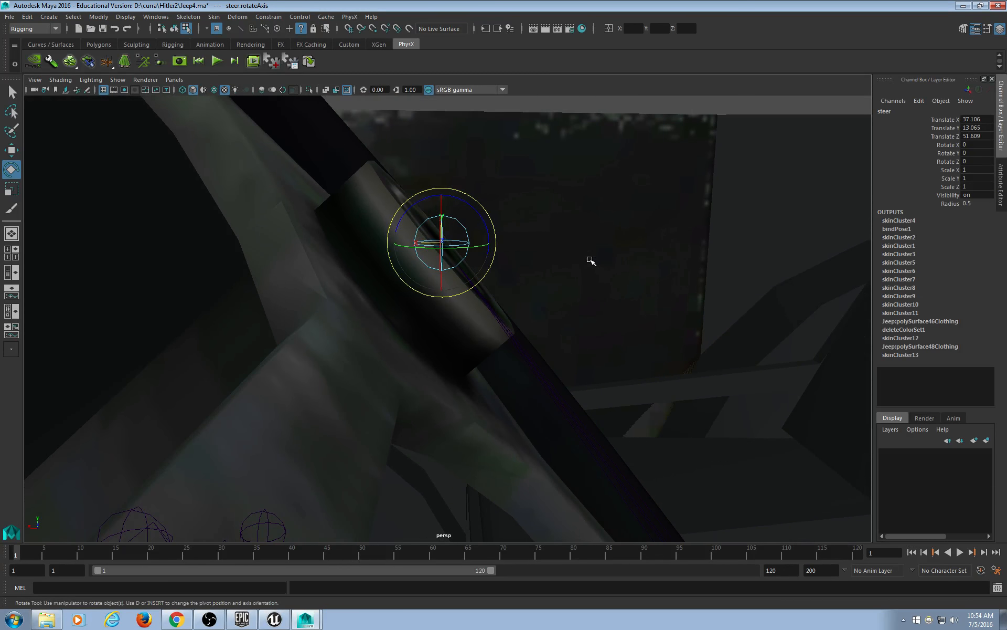
{"action": "left_click_drag", "start_coordinate": [477, 212], "coordinate": [458, 180]}
{"action": "key", "text": "ctrl+z"}
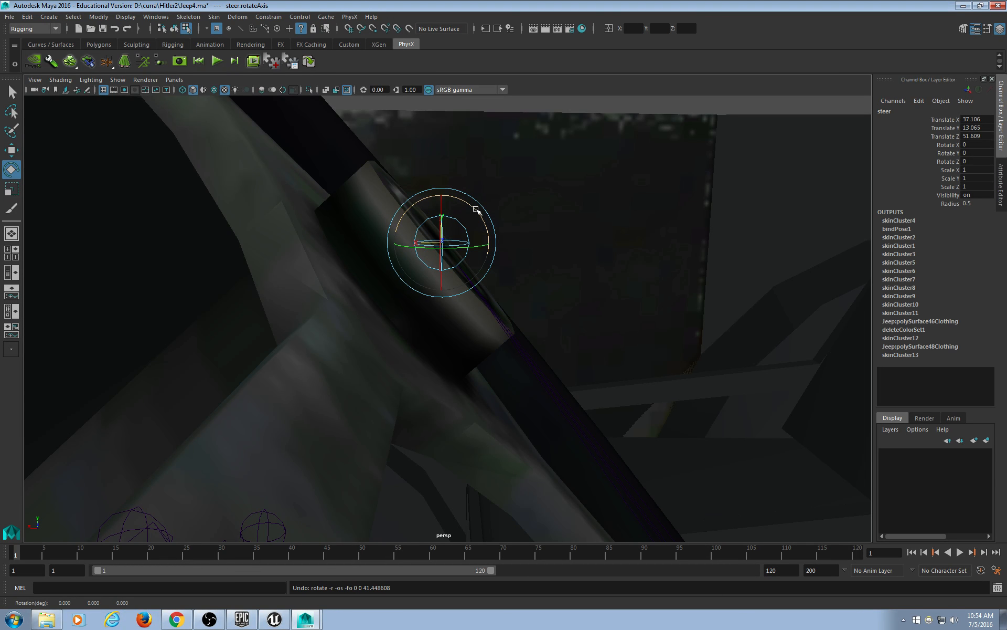
{"action": "left_click_drag", "start_coordinate": [476, 210], "coordinate": [446, 178]}
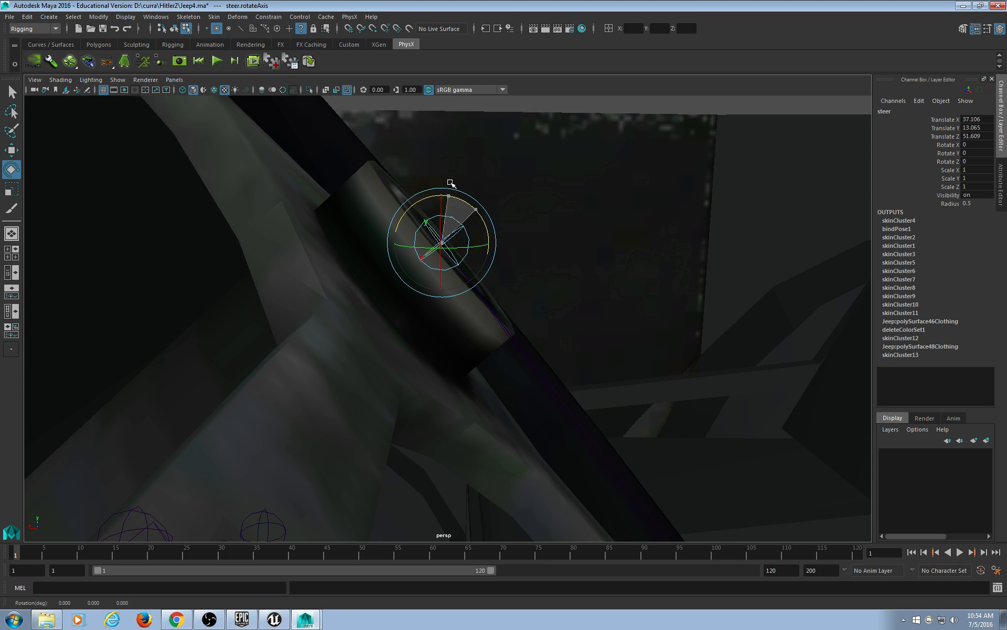
{"action": "left_click_drag", "start_coordinate": [529, 350], "coordinate": [534, 346], "text": "alt"}
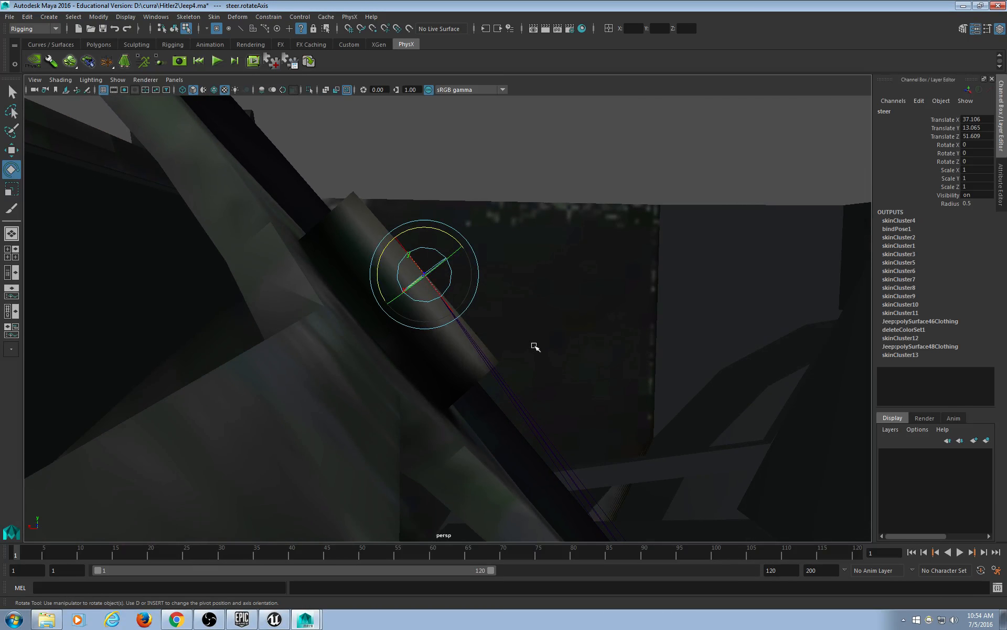
{"action": "left_click_drag", "start_coordinate": [425, 226], "coordinate": [434, 231]}
{"action": "mouse_move", "coordinate": [637, 367]}
{"action": "left_mouse_down", "text": "alt"}
{"action": "mouse_move", "coordinate": [551, 385]}
{"action": "mouse_move", "coordinate": [485, 380]}
{"action": "mouse_move", "coordinate": [612, 360]}
{"action": "mouse_move", "coordinate": [623, 373]}
{"action": "left_mouse_up", "text": "alt"}
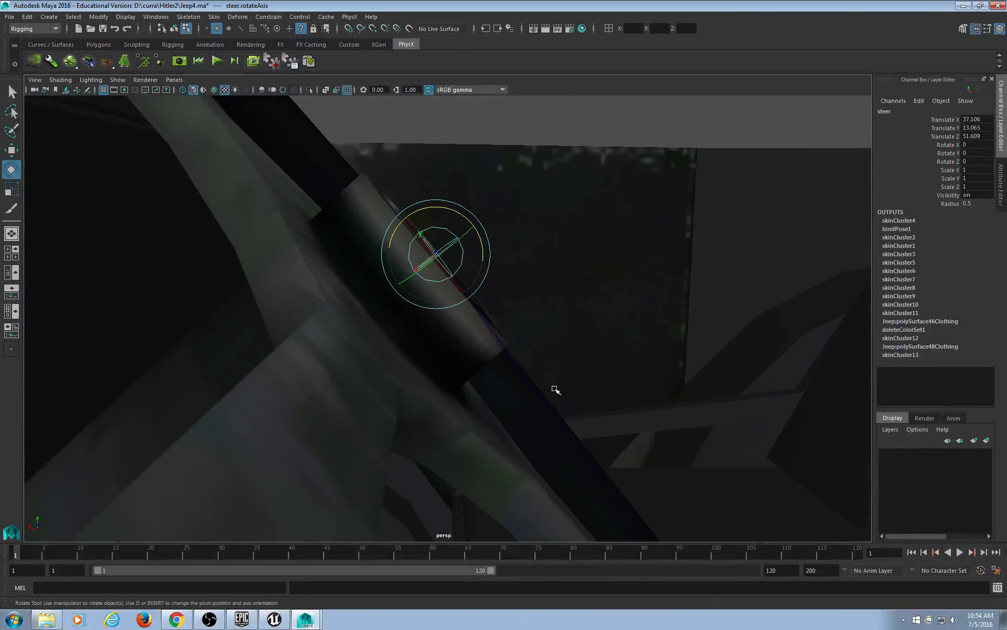
{"action": "scroll", "coordinate": [483, 387], "scroll_direction": "down", "scroll_amount": 5}
{"action": "scroll", "coordinate": [506, 406], "scroll_direction": "up", "scroll_amount": 5}
{"action": "scroll", "coordinate": [508, 405], "scroll_direction": "up", "scroll_amount": 1}
{"action": "left_click", "coordinate": [438, 199]}
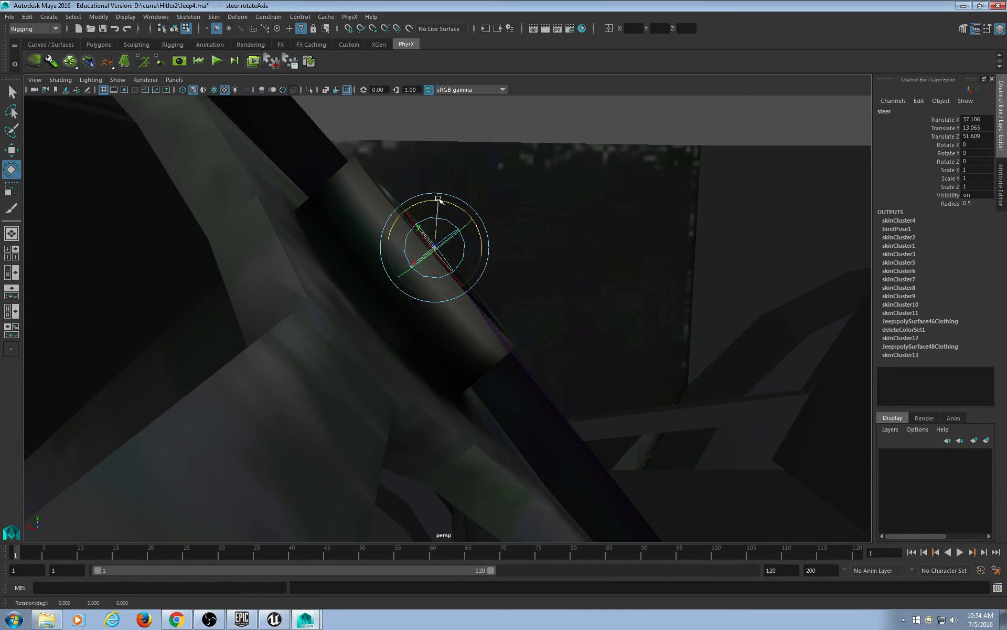
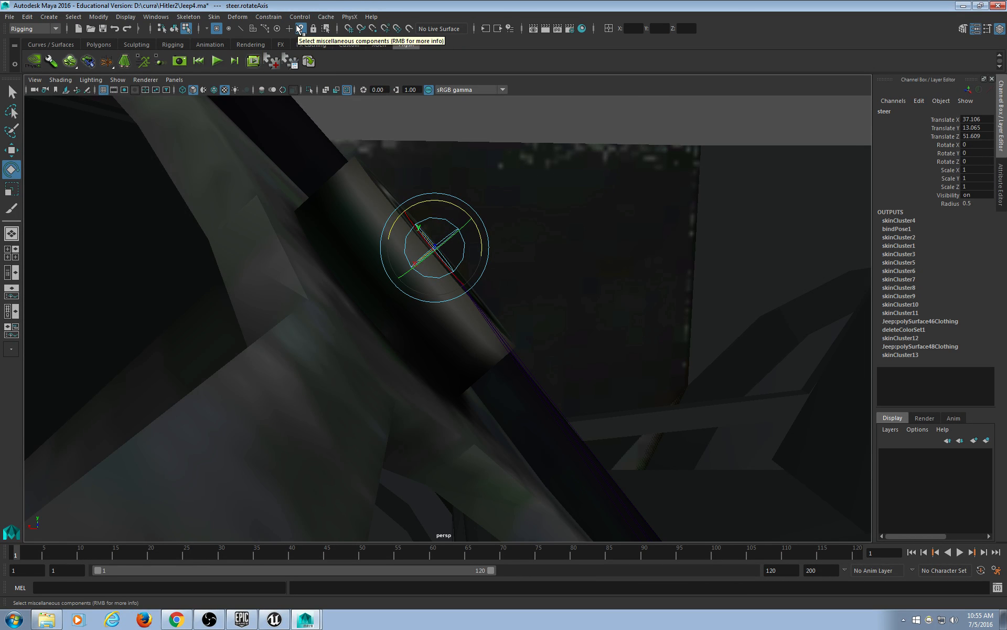
{"action": "left_click", "coordinate": [150, 80]}
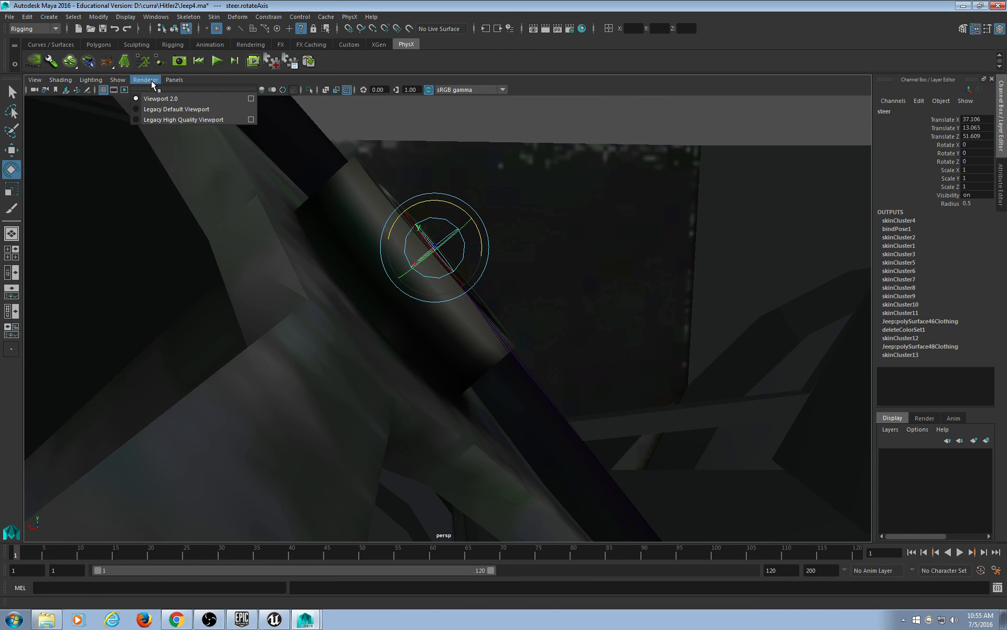
{"action": "left_click", "coordinate": [214, 3]}
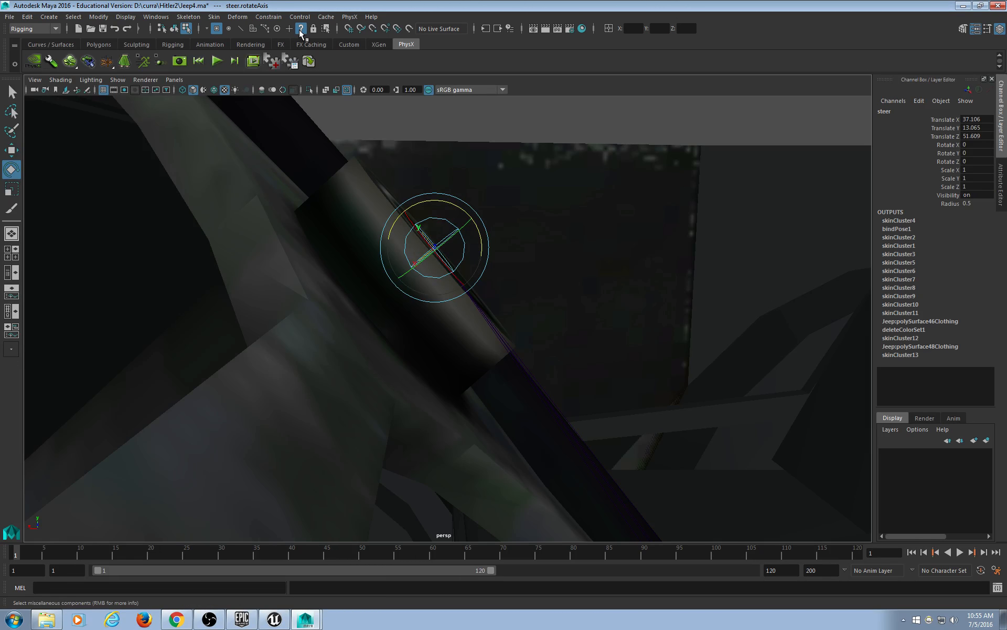
{"action": "scroll", "coordinate": [543, 220], "scroll_direction": "up", "scroll_amount": 2}
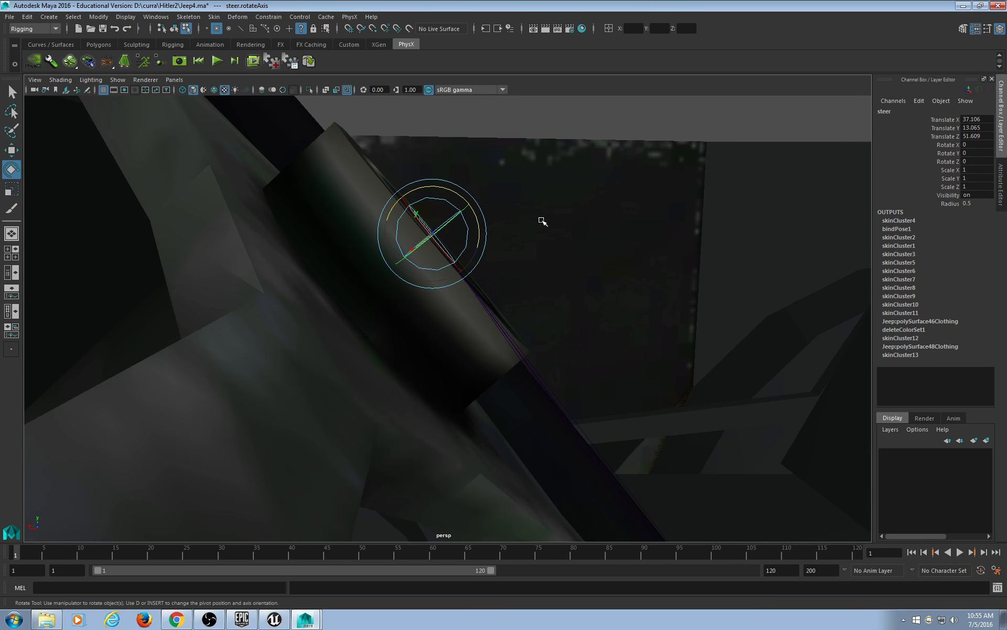
{"action": "left_click_drag", "start_coordinate": [533, 235], "coordinate": [355, 353], "text": "alt"}
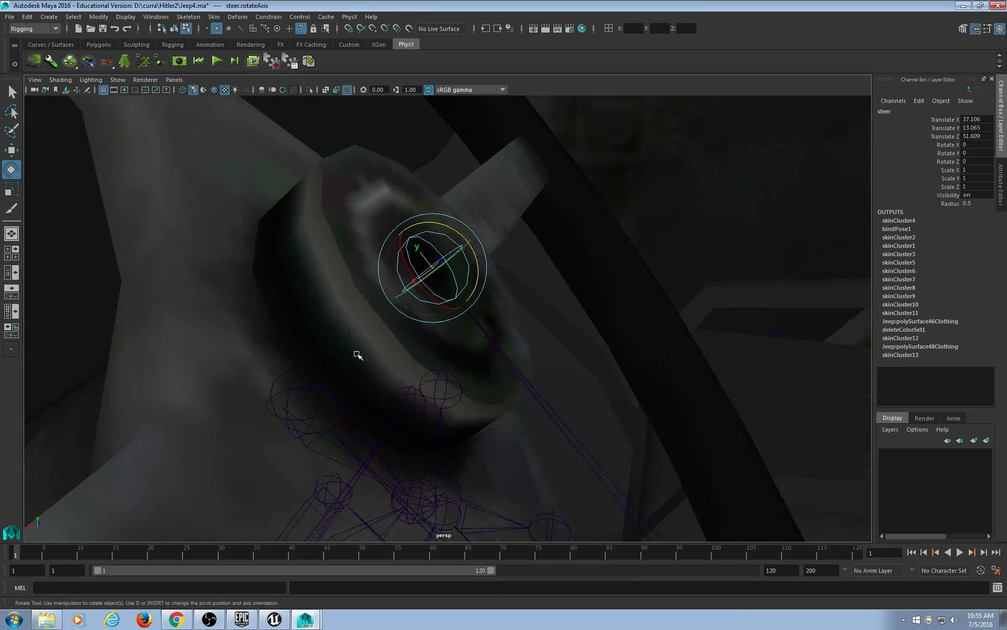
{"action": "left_click_drag", "start_coordinate": [428, 256], "coordinate": [506, 297], "text": "alt"}
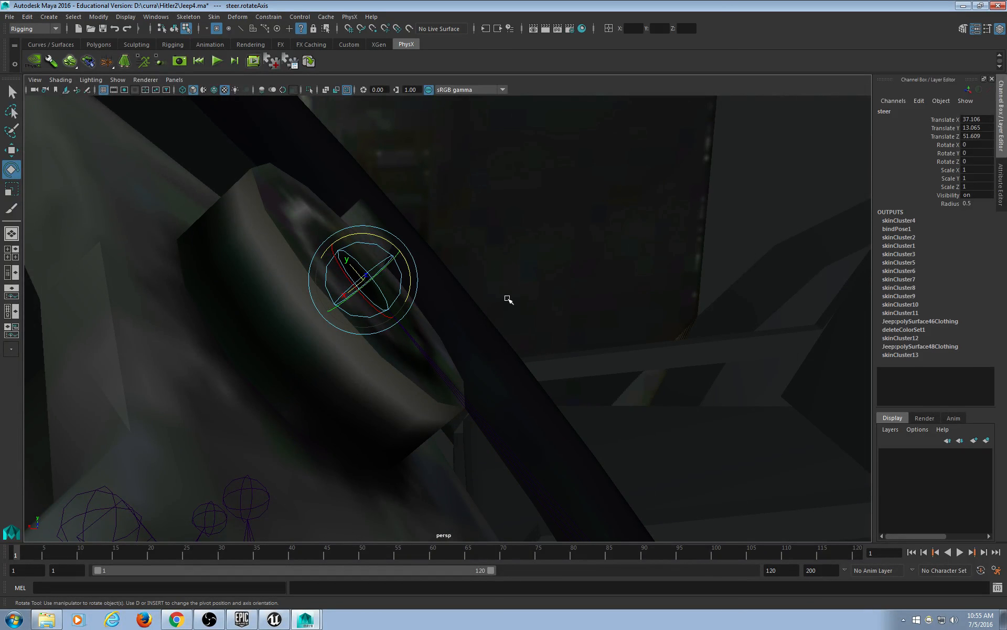
{"action": "left_click_drag", "start_coordinate": [508, 299], "coordinate": [398, 306], "text": "alt"}
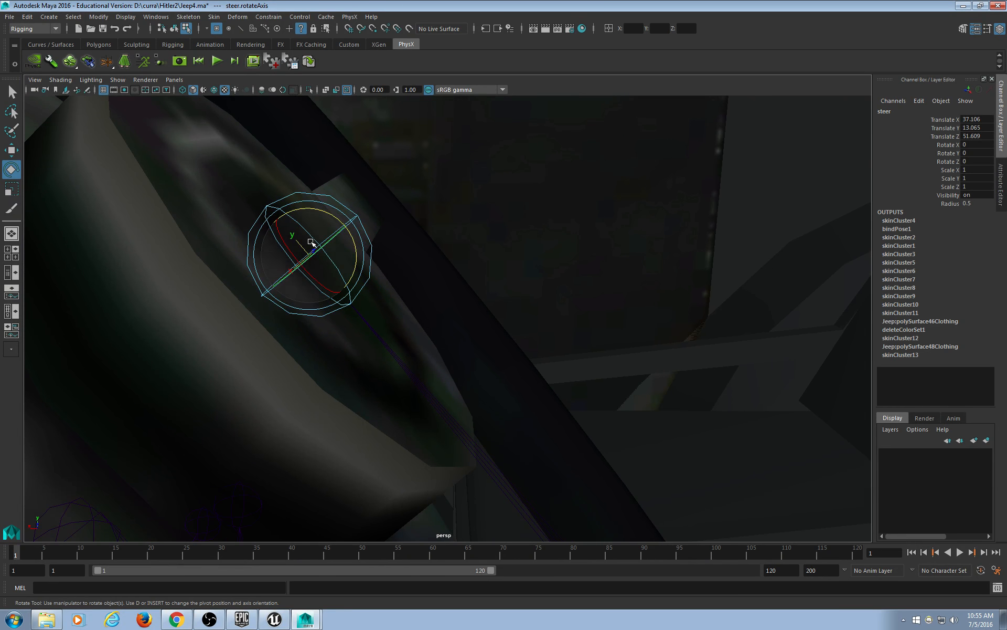
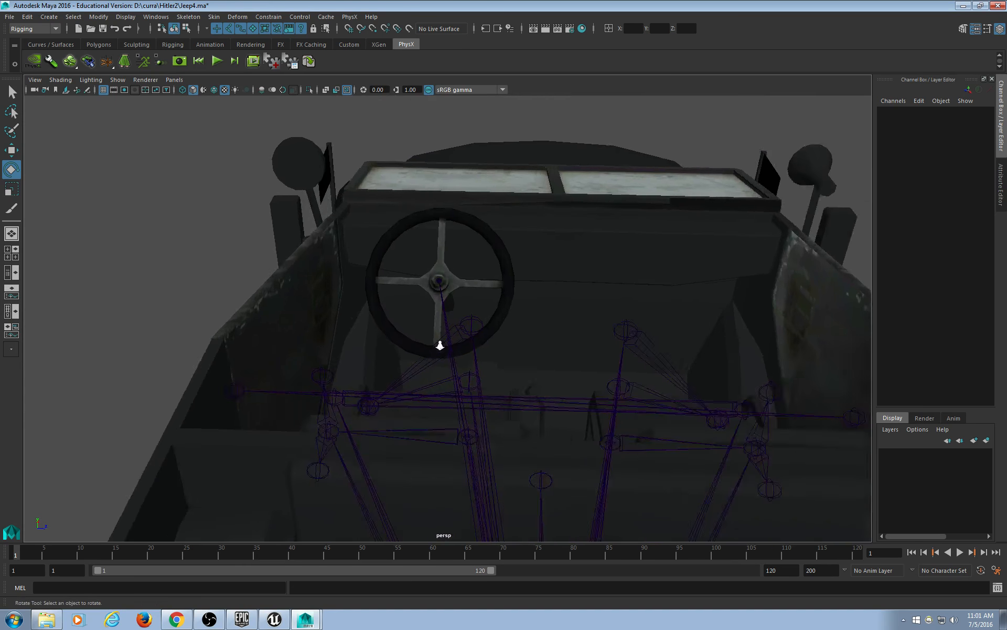
Select the steer control at the steering wheel hub and switch to the Show Manipulator Tool.
{"action": "left_click", "coordinate": [439, 270]}
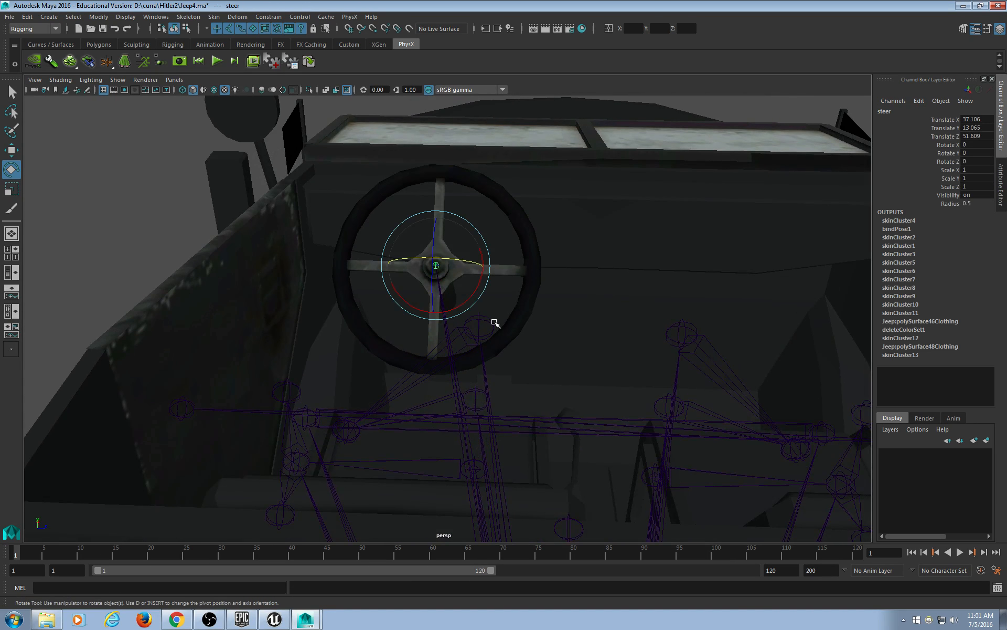
{"action": "key", "text": "t"}
{"action": "middle_click_drag", "start_coordinate": [488, 313], "coordinate": [483, 308], "text": "alt"}
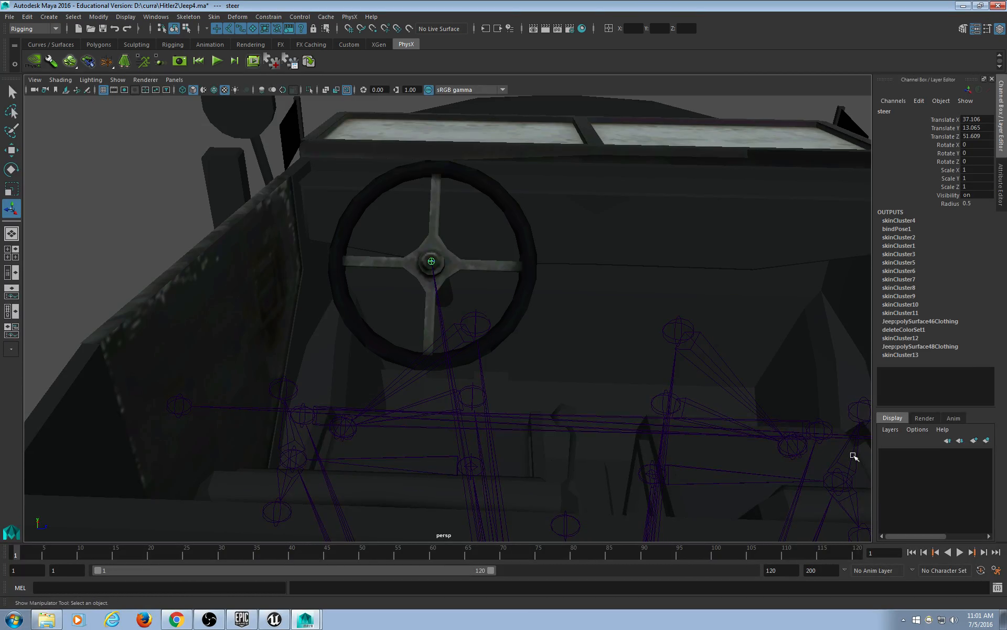
Set the time slider's end fields so the animation ends at frame 10.
{"action": "double_click", "coordinate": [830, 570]}
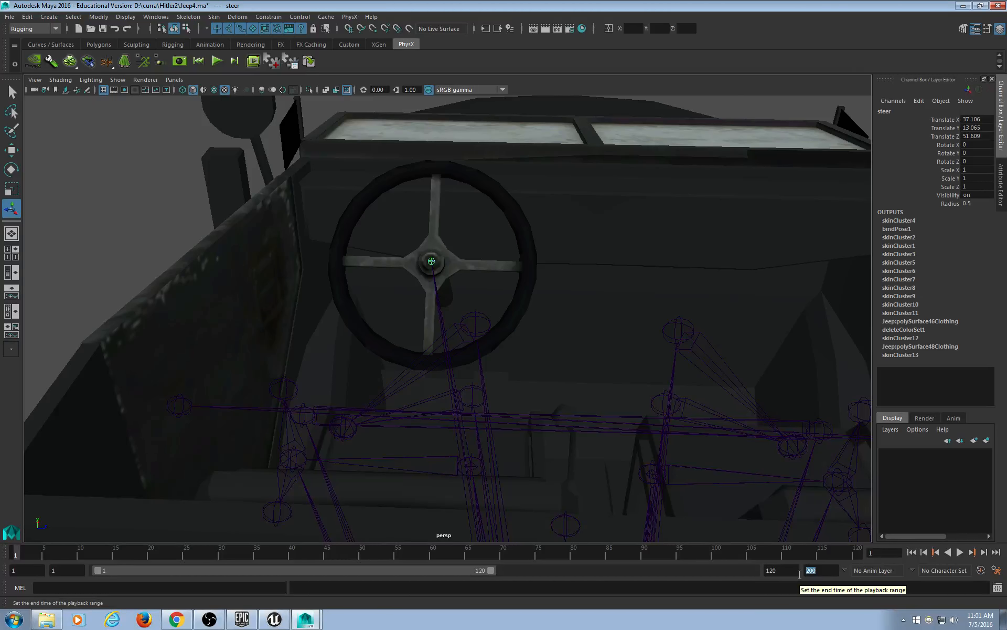
{"action": "type", "text": "0"}
{"action": "key", "text": "Return"}
{"action": "key", "text": "Tab"}
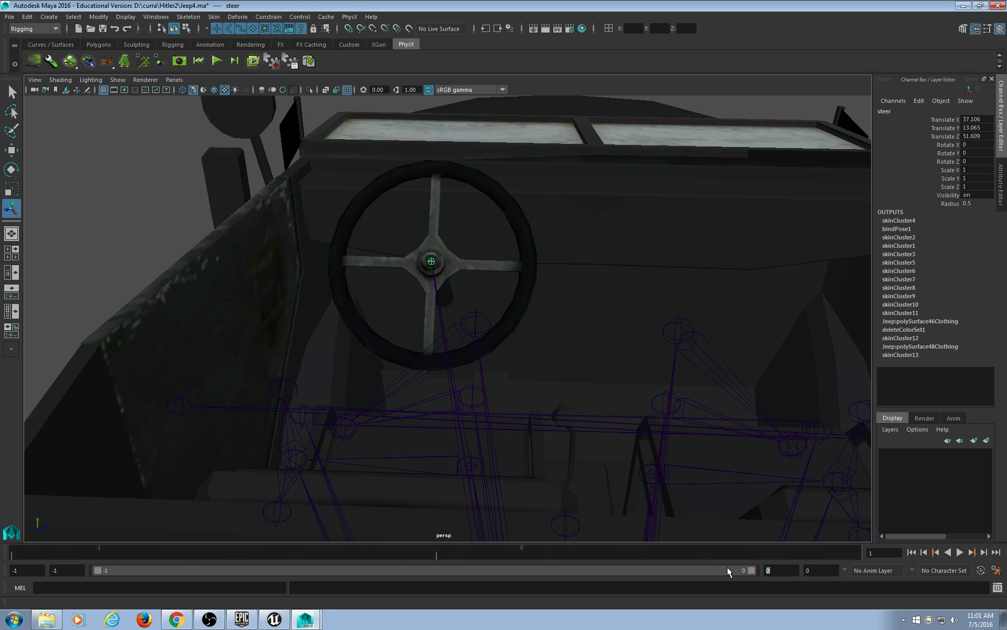
{"action": "type", "text": "10"}
{"action": "key", "text": "Return"}
{"action": "left_click_drag", "start_coordinate": [162, 572], "coordinate": [838, 573]}
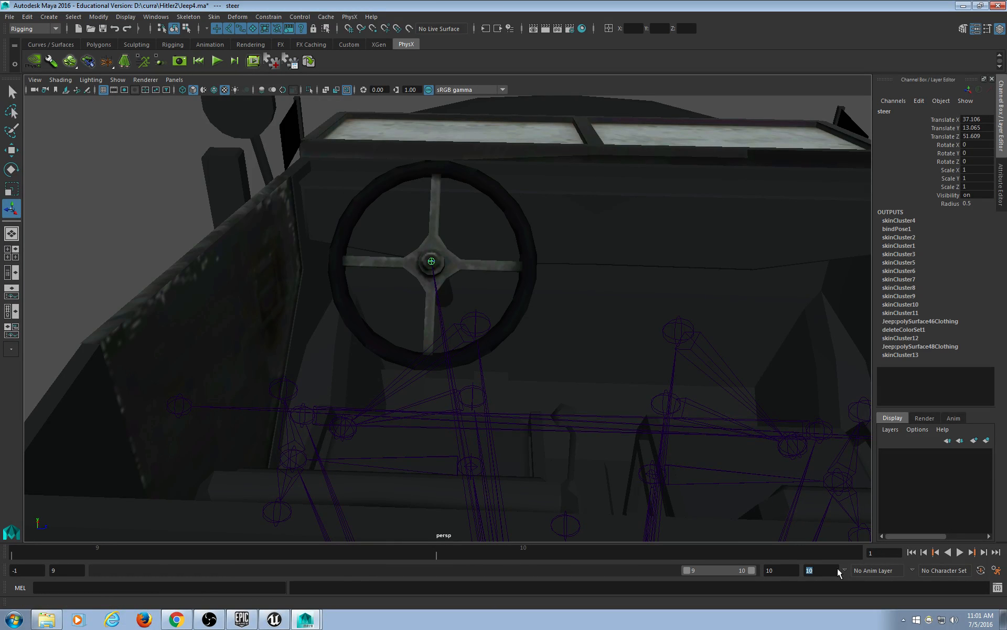
{"action": "left_click_drag", "start_coordinate": [689, 572], "coordinate": [97, 571]}
Preview playback and set the animation start frame to 0.
{"action": "key", "text": "alt+v"}
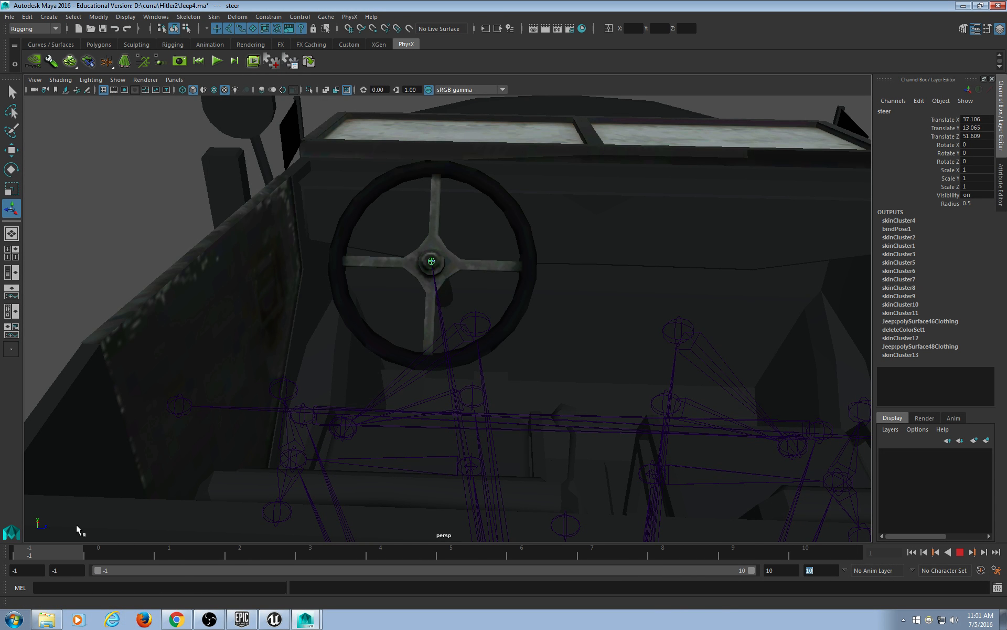
{"action": "key", "text": "alt+v"}
{"action": "left_click_drag", "start_coordinate": [23, 570], "coordinate": [1, 568]}
{"action": "type", "text": "0"}
{"action": "key", "text": "Return"}
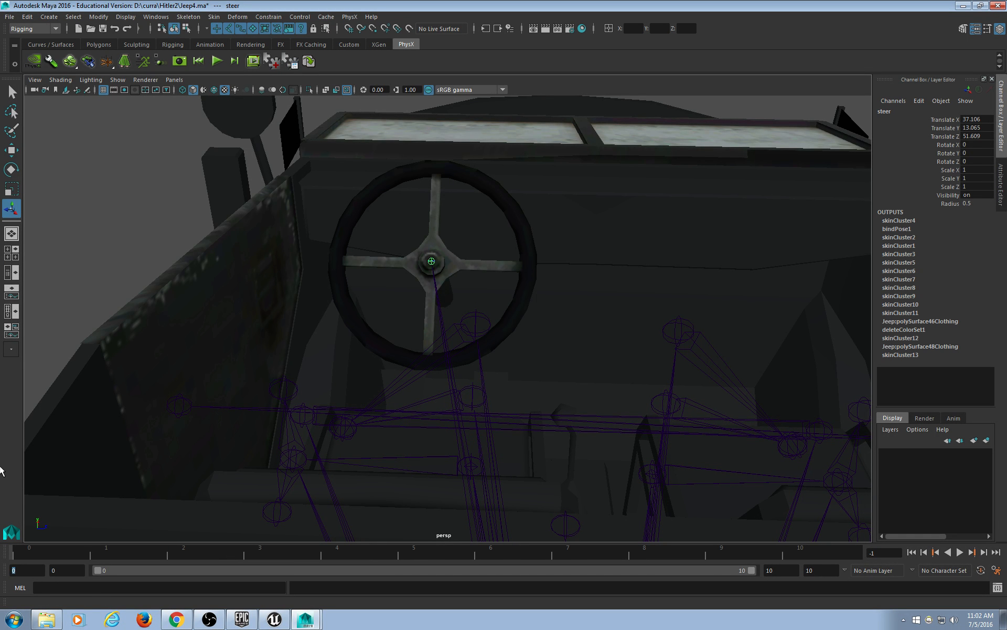
{"action": "left_click_drag", "start_coordinate": [181, 548], "coordinate": [161, 561]}
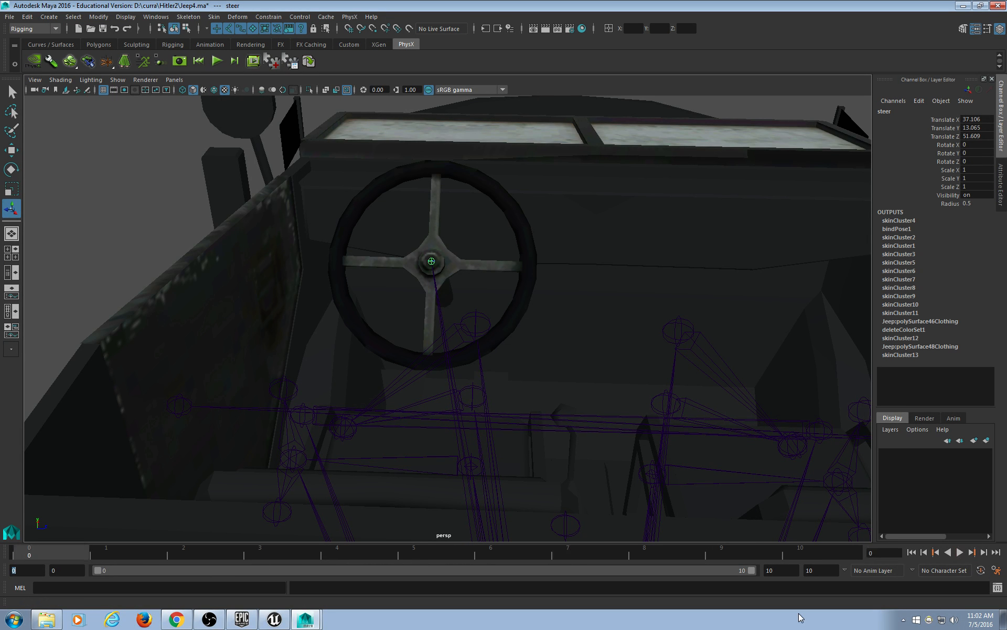
{"action": "left_click", "coordinate": [960, 551]}
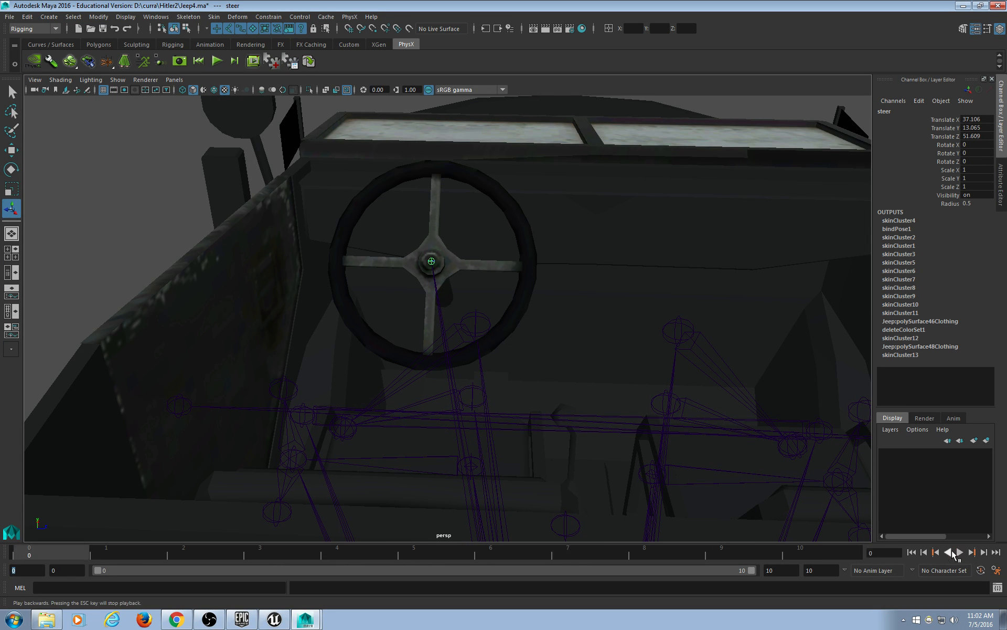
Turn on Auto Keyframe and key the steer control's pose at frame 0.
{"action": "left_click", "coordinate": [980, 571]}
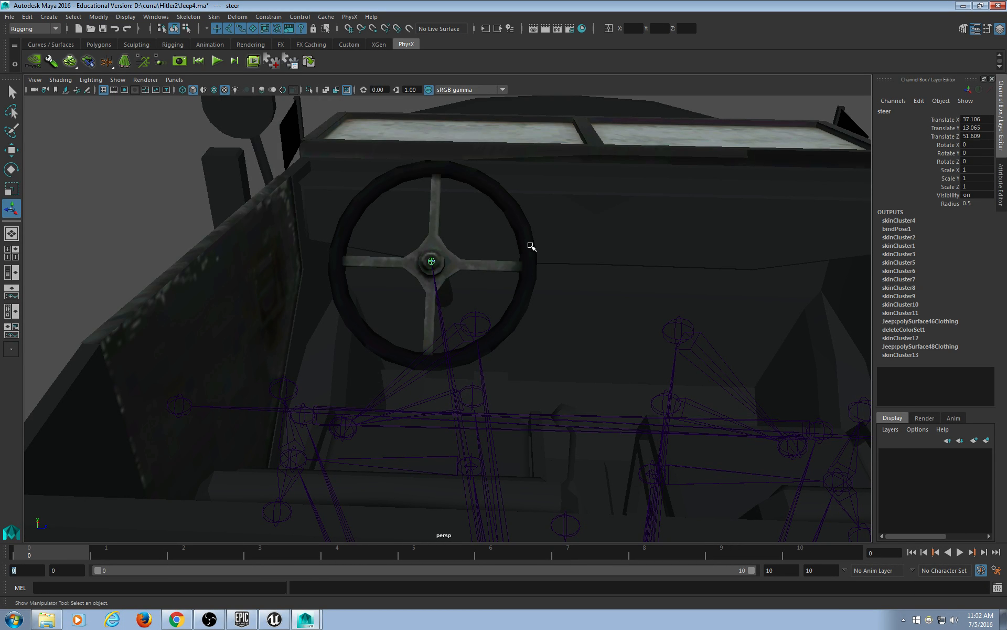
{"action": "middle_click_drag", "start_coordinate": [522, 254], "coordinate": [513, 310], "text": "alt"}
{"action": "scroll", "coordinate": [495, 344], "scroll_direction": "up", "scroll_amount": 3}
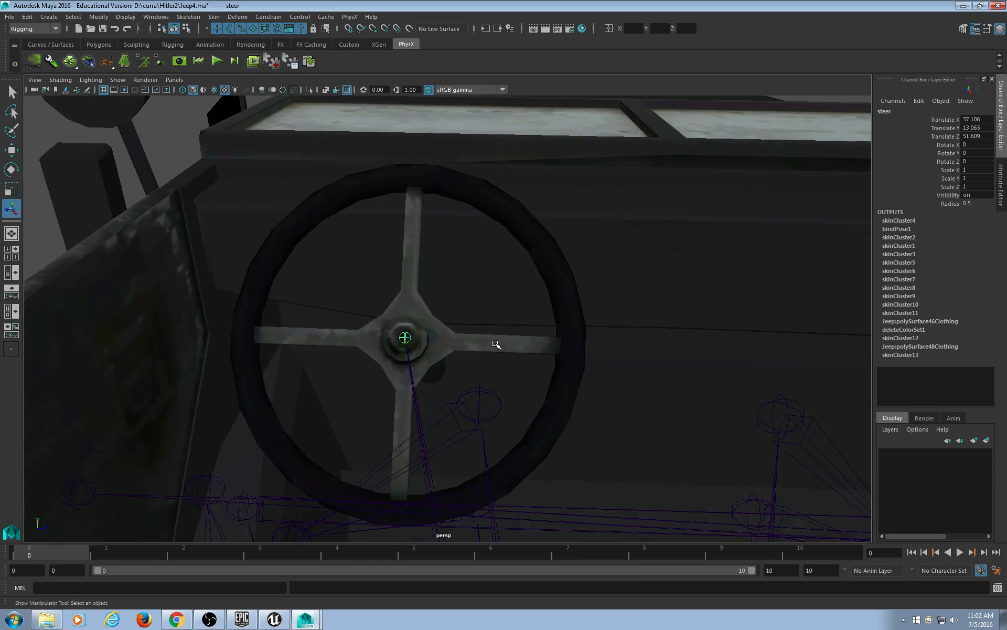
{"action": "left_click_drag", "start_coordinate": [470, 402], "coordinate": [434, 355], "text": "alt"}
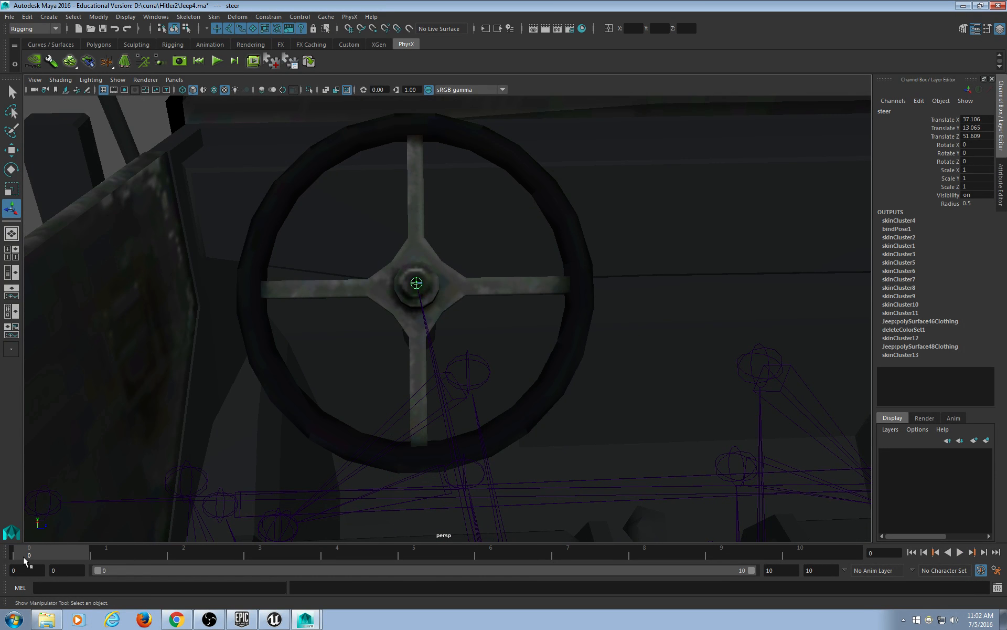
{"action": "key", "text": "s"}
{"action": "left_click_drag", "start_coordinate": [496, 355], "coordinate": [492, 355], "text": "alt"}
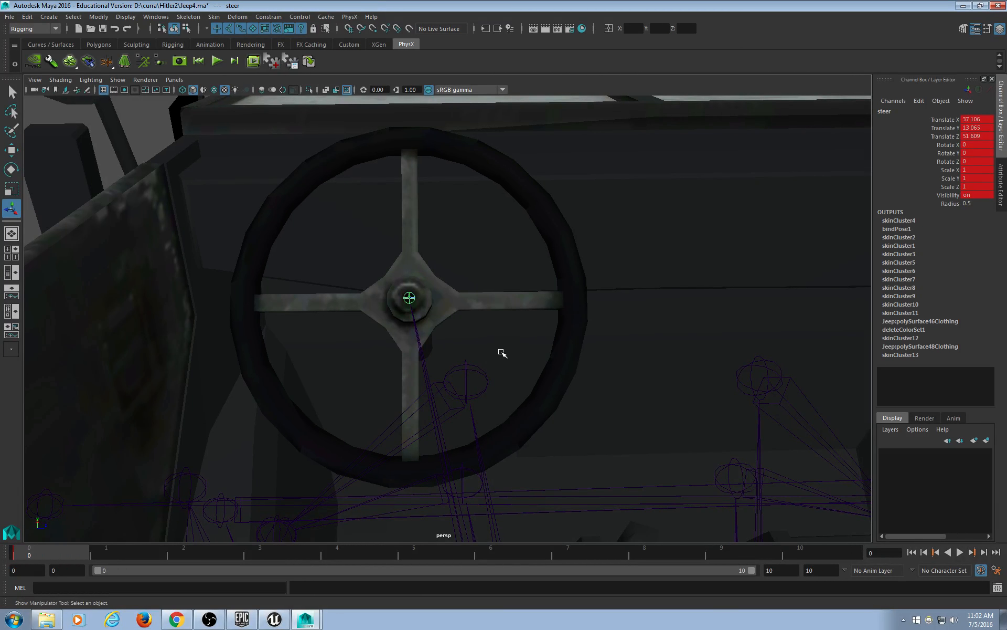
{"action": "left_click", "coordinate": [813, 551]}
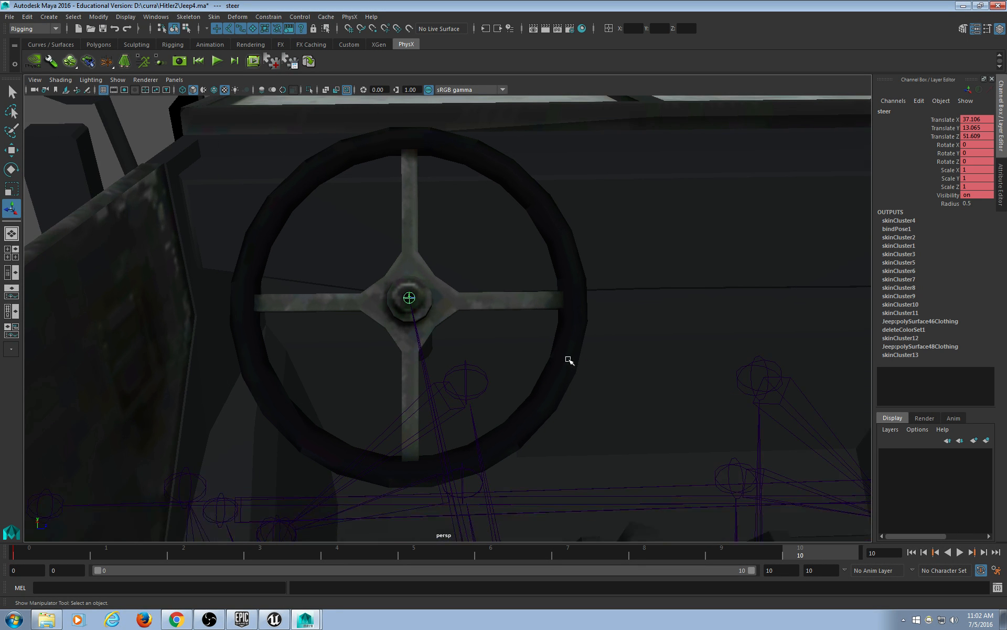
{"action": "key", "text": "e"}
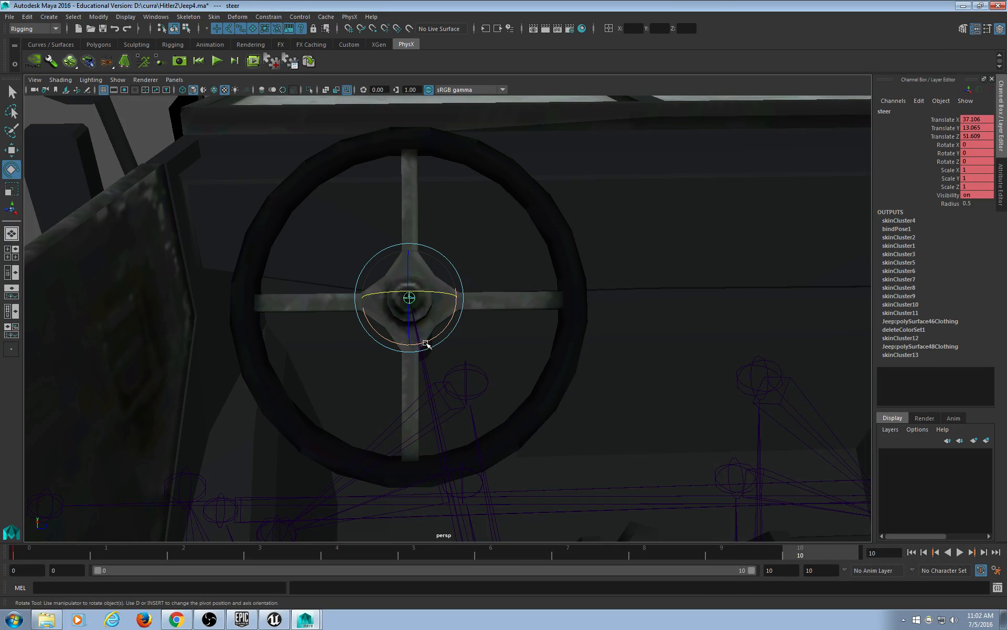
{"action": "left_click_drag", "start_coordinate": [422, 342], "coordinate": [541, 301]}
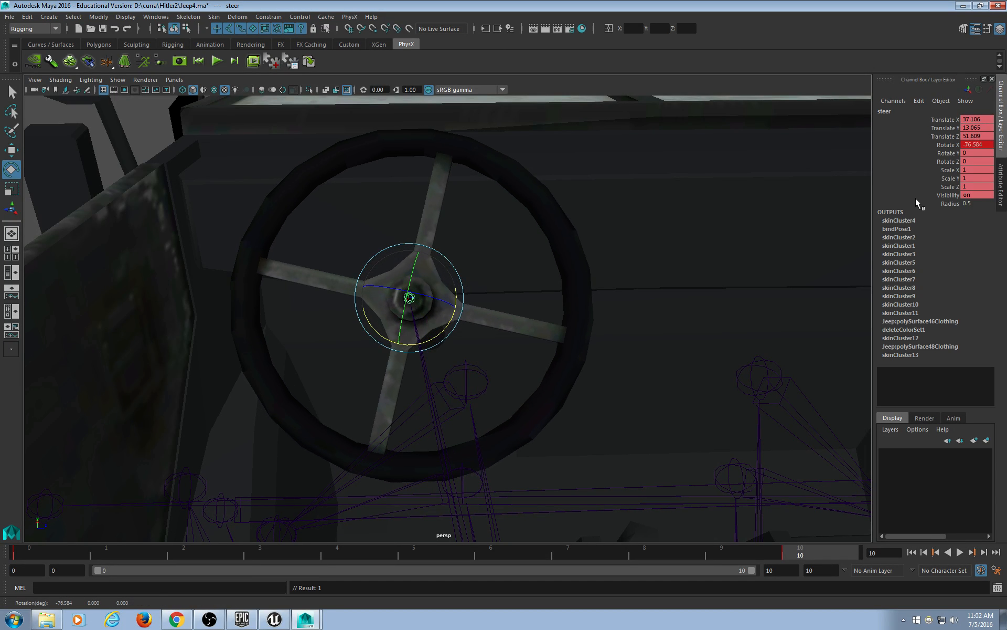
{"action": "double_click", "coordinate": [976, 145]}
{"action": "type", "text": "-60"}
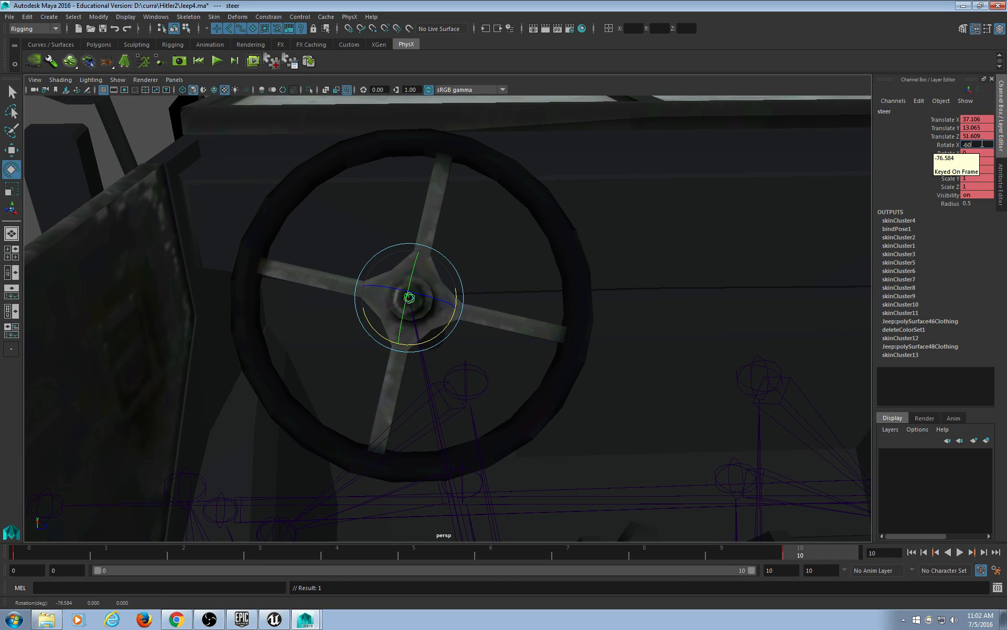
{"action": "key", "text": "Return"}
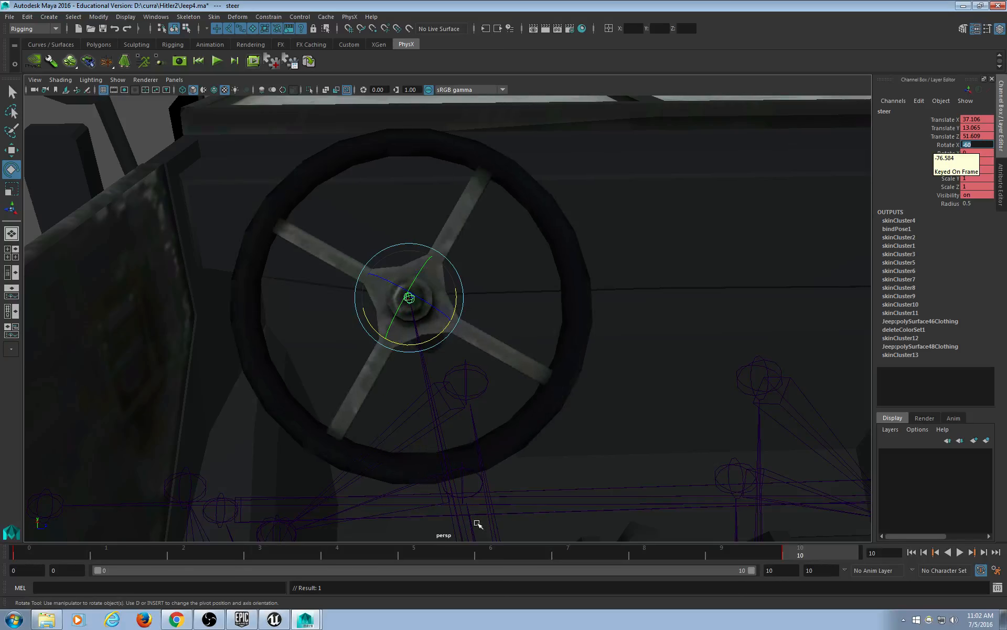
{"action": "key", "text": "alt+v"}
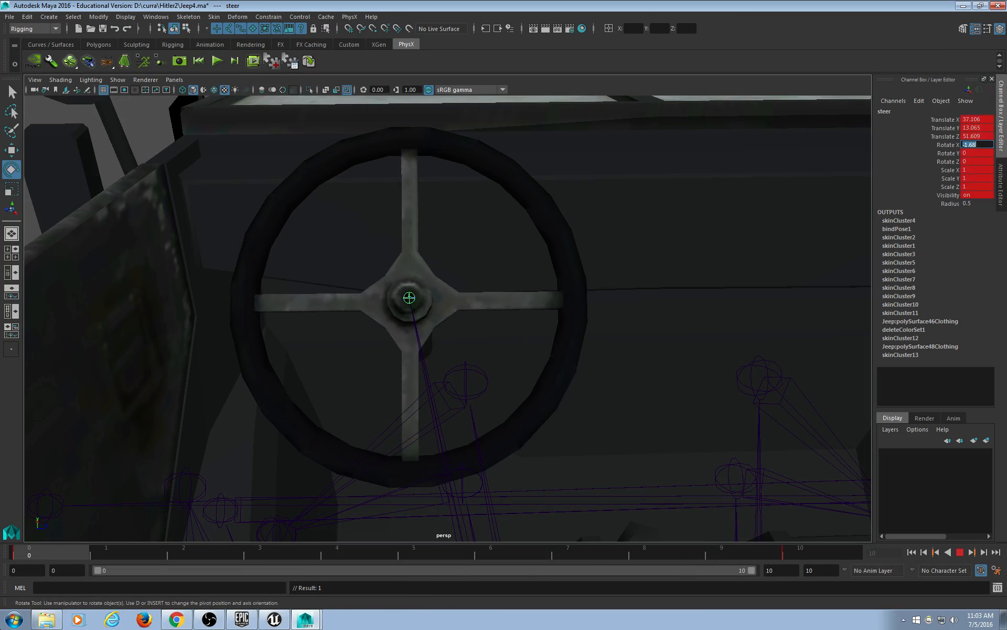
{"action": "key", "text": "Escape"}
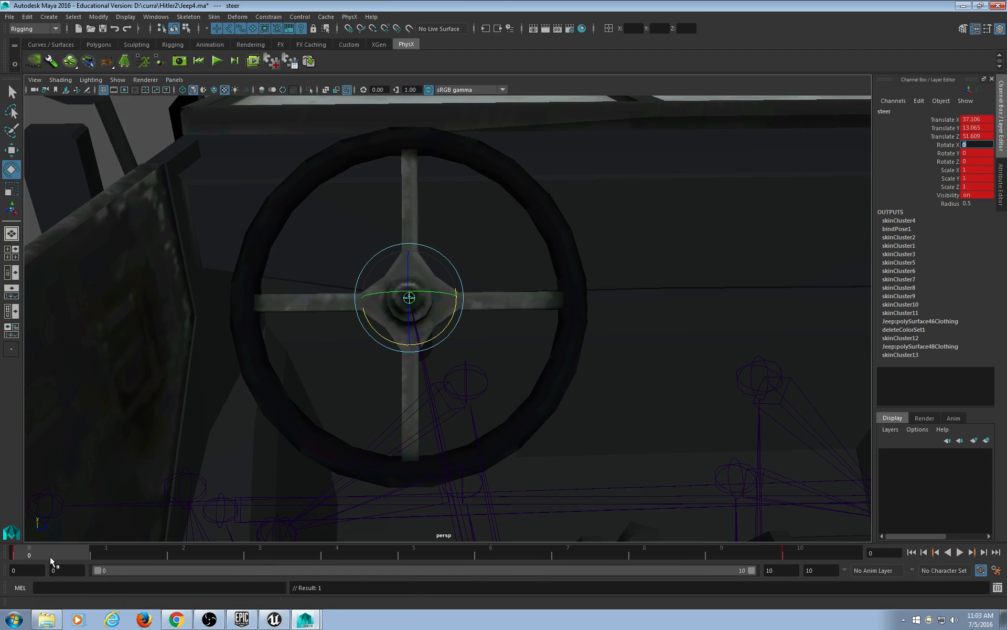
{"action": "key", "text": "alt+v"}
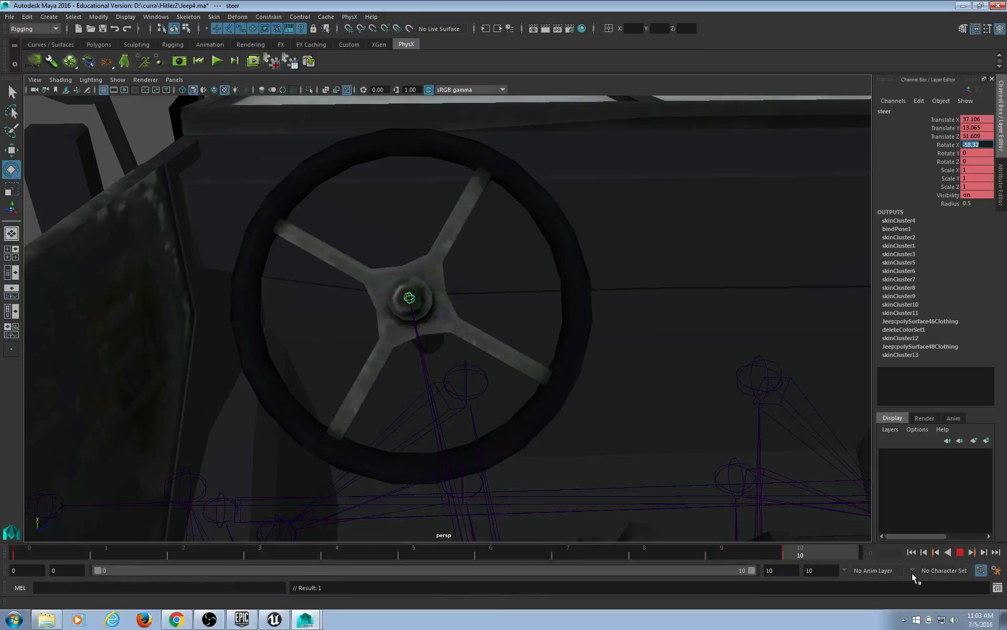
{"action": "left_click", "coordinate": [960, 553]}
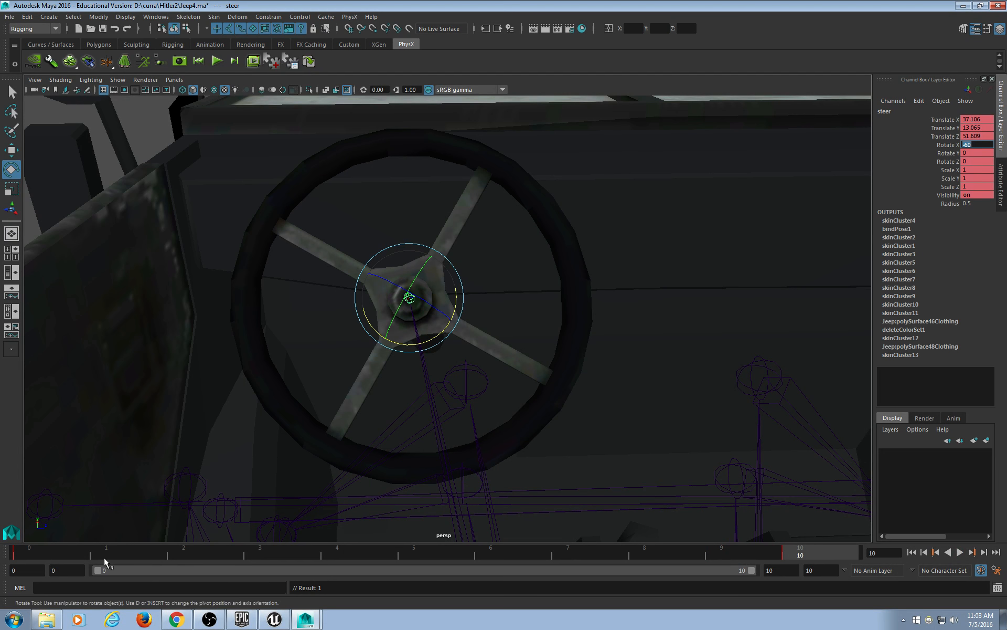
{"action": "key", "text": "alt+v"}
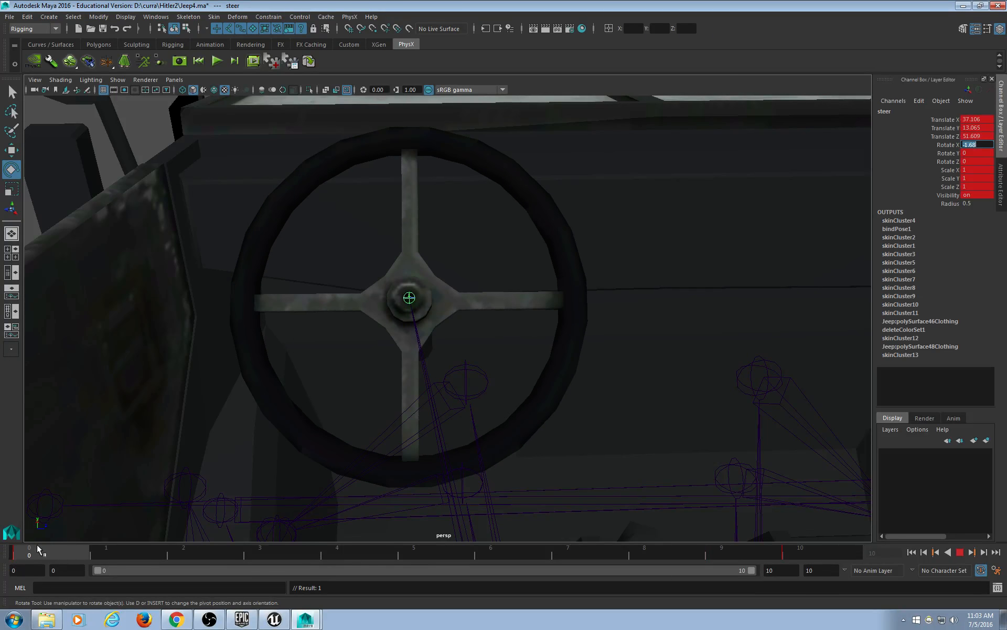
{"action": "left_click_drag", "start_coordinate": [860, 507], "coordinate": [2, 544]}
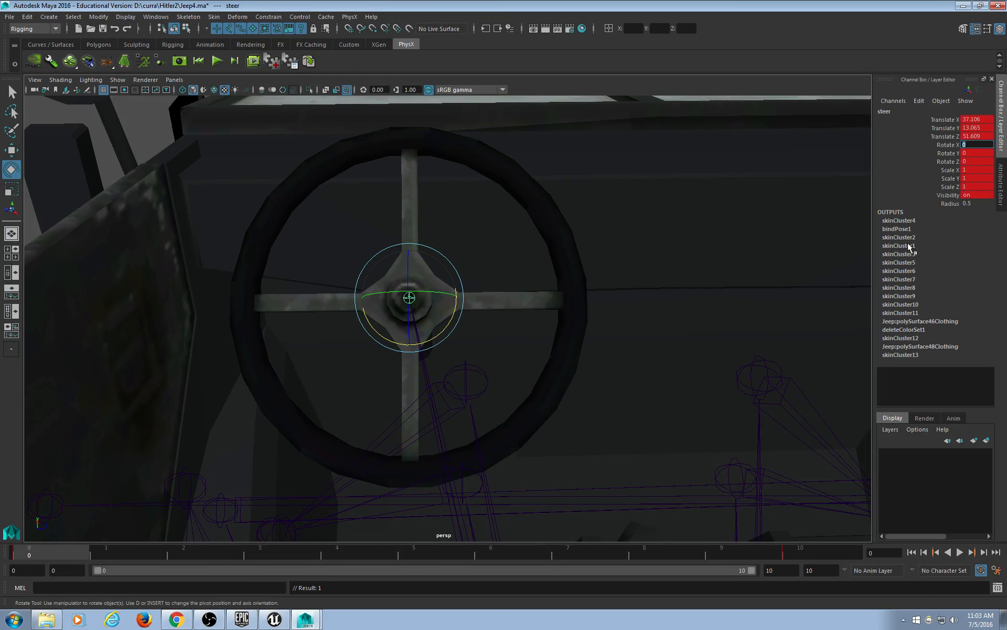
{"action": "left_click", "coordinate": [818, 556]}
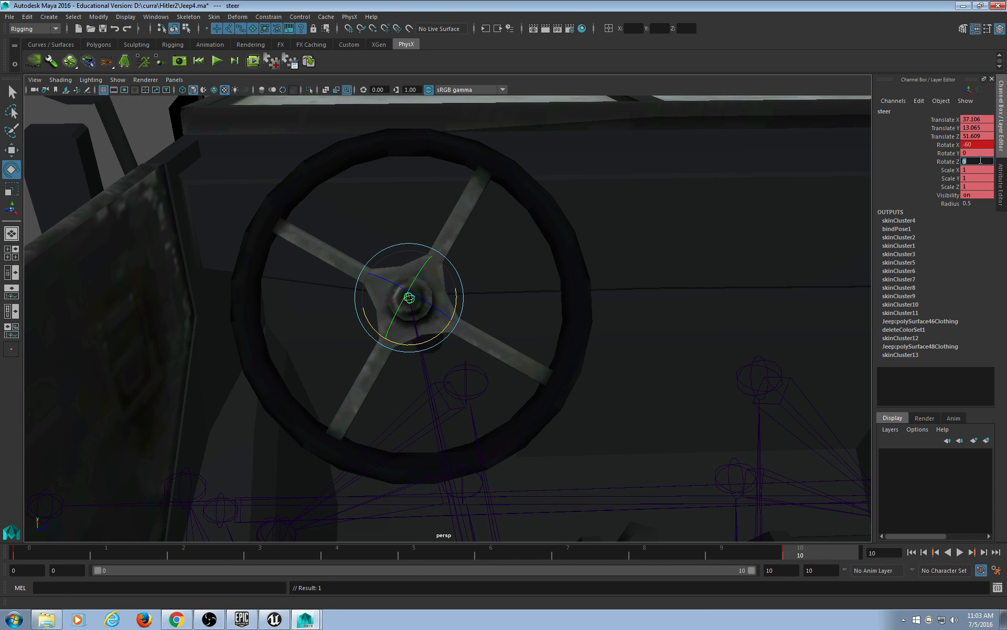
{"action": "left_click", "coordinate": [976, 153]}
{"action": "left_click", "coordinate": [50, 554]}
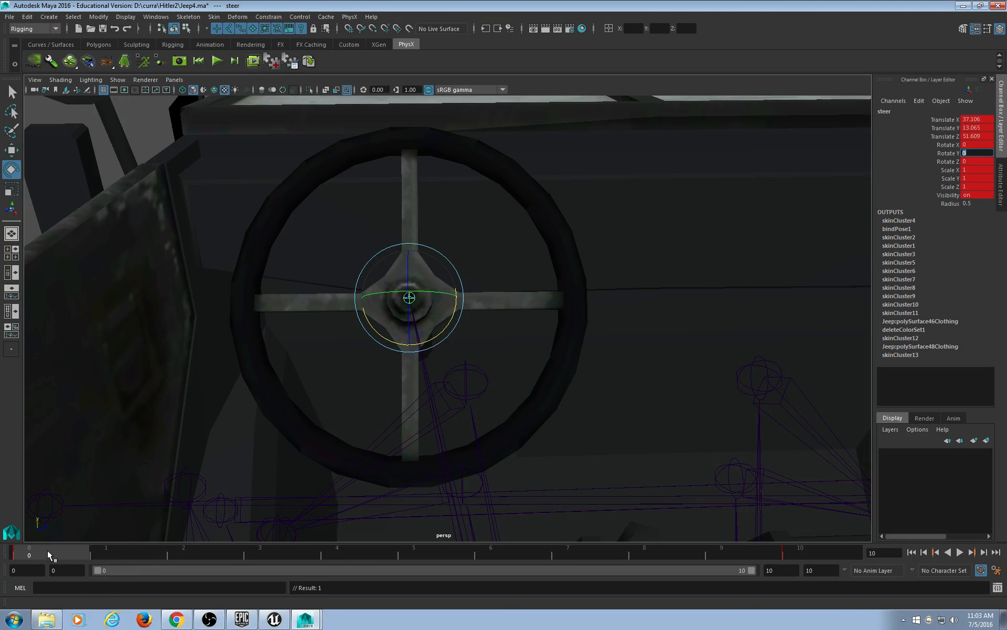
{"action": "left_click_drag", "start_coordinate": [340, 371], "coordinate": [429, 379], "text": "alt"}
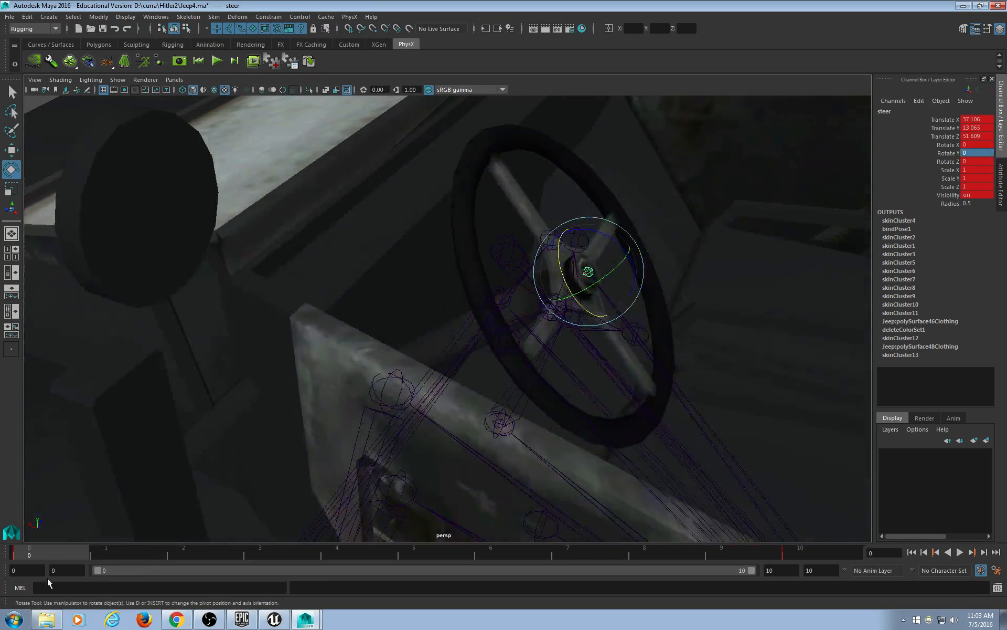
{"action": "left_click_drag", "start_coordinate": [56, 552], "coordinate": [4, 541]}
{"action": "scroll", "coordinate": [563, 335], "scroll_direction": "up", "scroll_amount": 5}
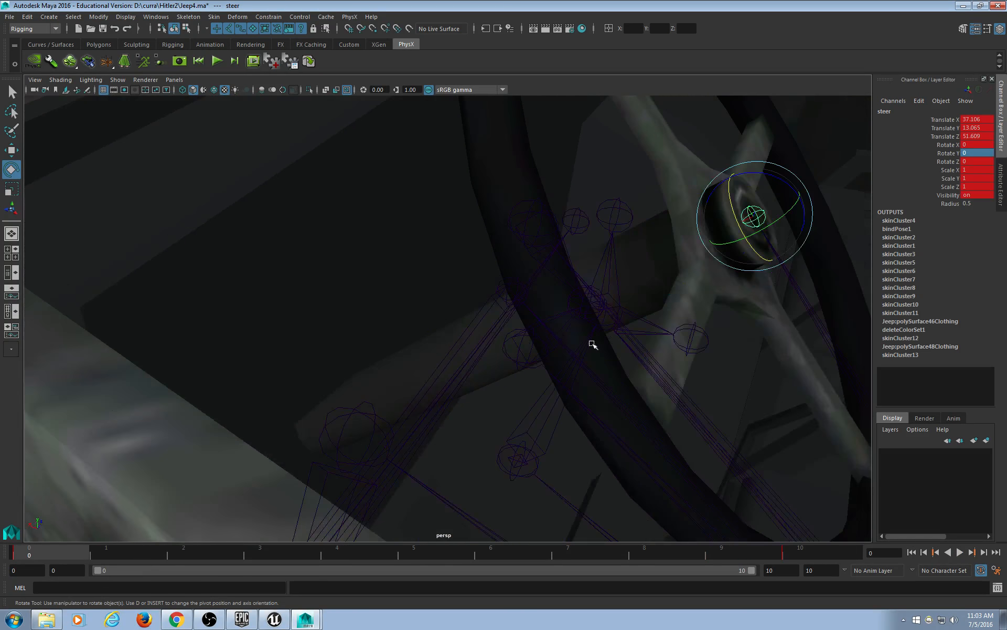
{"action": "middle_click_drag", "start_coordinate": [656, 367], "coordinate": [557, 399], "text": "alt"}
{"action": "left_click_drag", "start_coordinate": [558, 399], "coordinate": [525, 402], "text": "alt"}
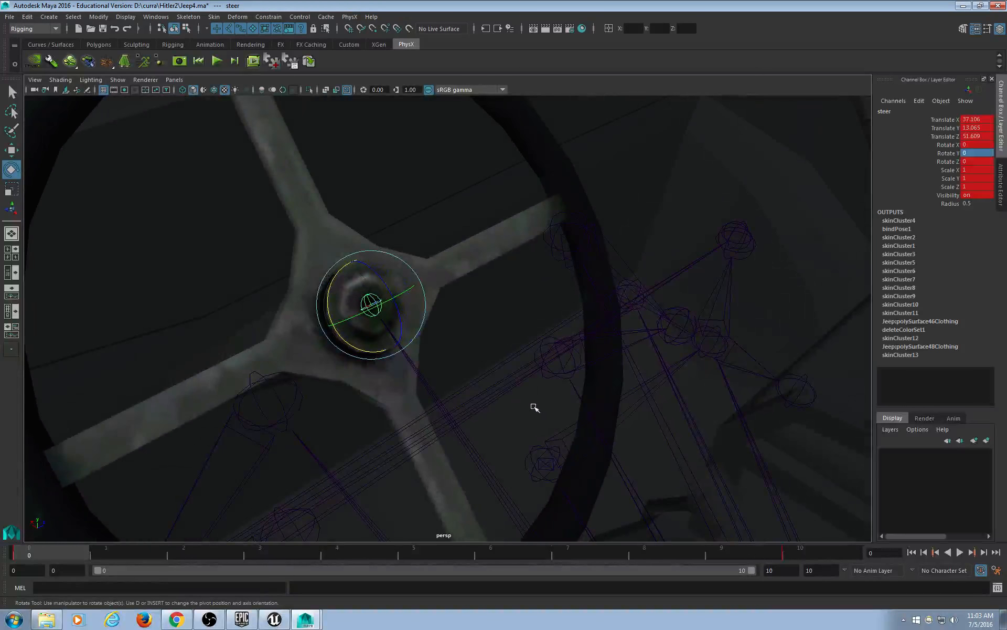
{"action": "key", "text": "alt+v"}
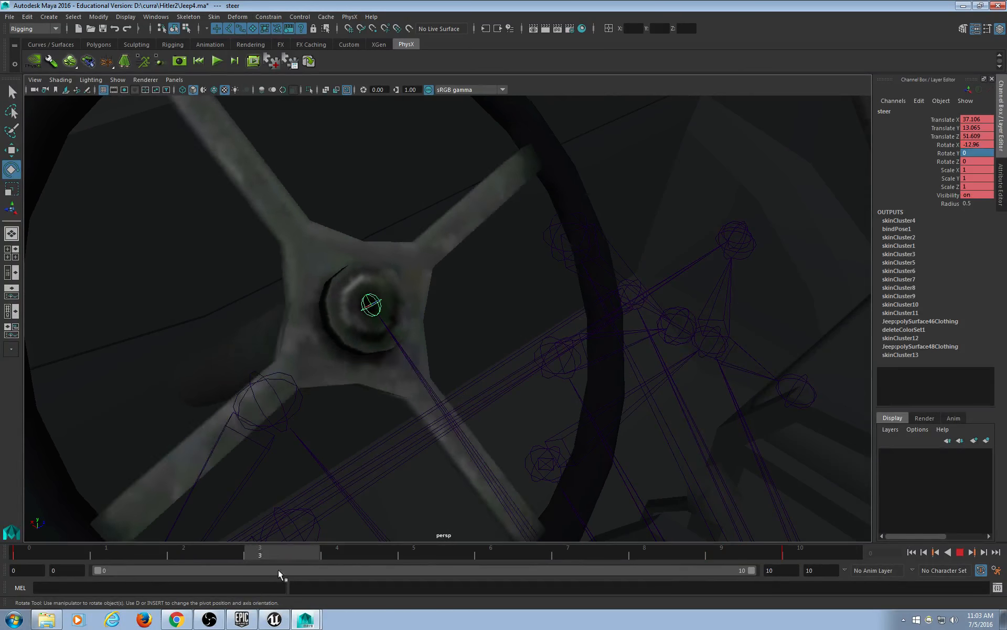
{"action": "key", "text": "Escape"}
{"action": "right_click_drag", "start_coordinate": [336, 462], "coordinate": [242, 467], "text": "alt"}
{"action": "left_click_drag", "start_coordinate": [242, 466], "coordinate": [274, 511], "text": "alt"}
{"action": "right_click_drag", "start_coordinate": [274, 511], "coordinate": [360, 487], "text": "alt"}
{"action": "mouse_move", "coordinate": [75, 550]}
{"action": "left_mouse_down"}
{"action": "mouse_move", "coordinate": [838, 538]}
{"action": "mouse_move", "coordinate": [58, 540]}
{"action": "left_mouse_up"}
{"action": "left_click_drag", "start_coordinate": [153, 459], "coordinate": [284, 444], "text": "alt"}
{"action": "key", "text": "alt+v"}
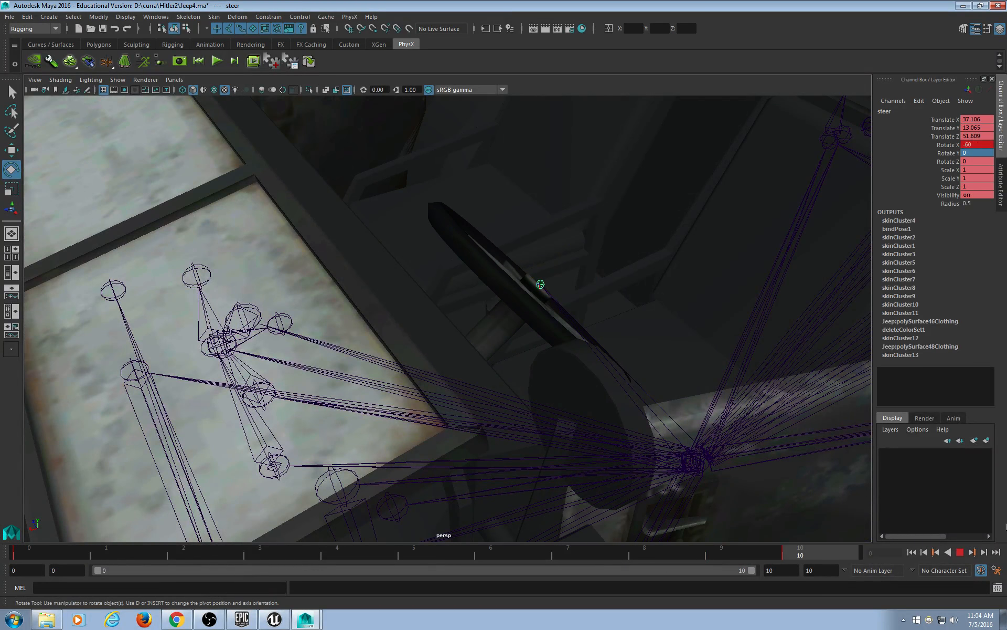
{"action": "key", "text": "alt+v"}
{"action": "left_click_drag", "start_coordinate": [294, 419], "coordinate": [432, 360], "text": "alt"}
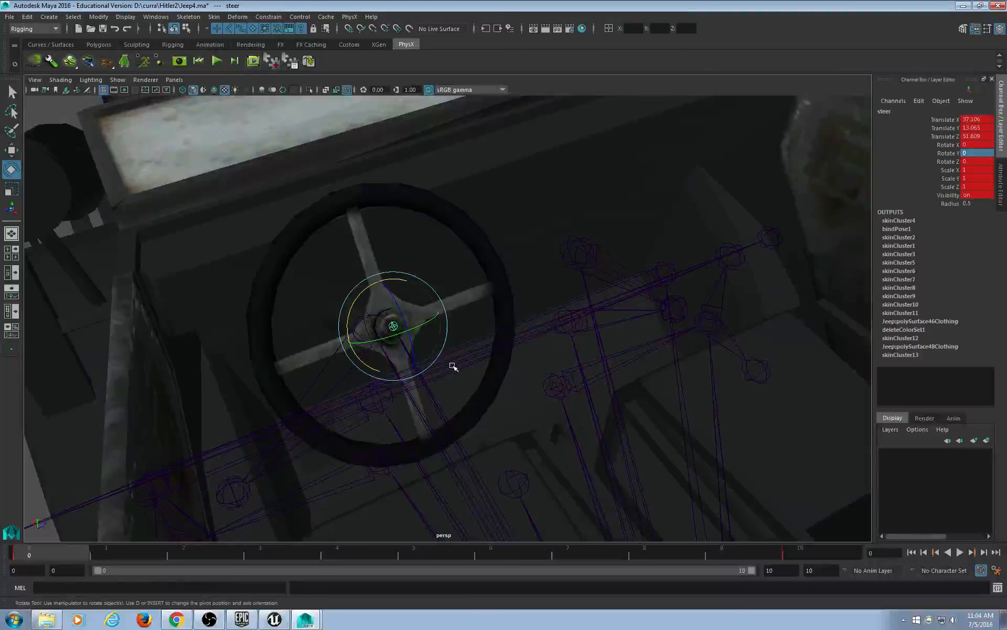
{"action": "middle_click_drag", "start_coordinate": [587, 378], "coordinate": [586, 349], "text": "alt"}
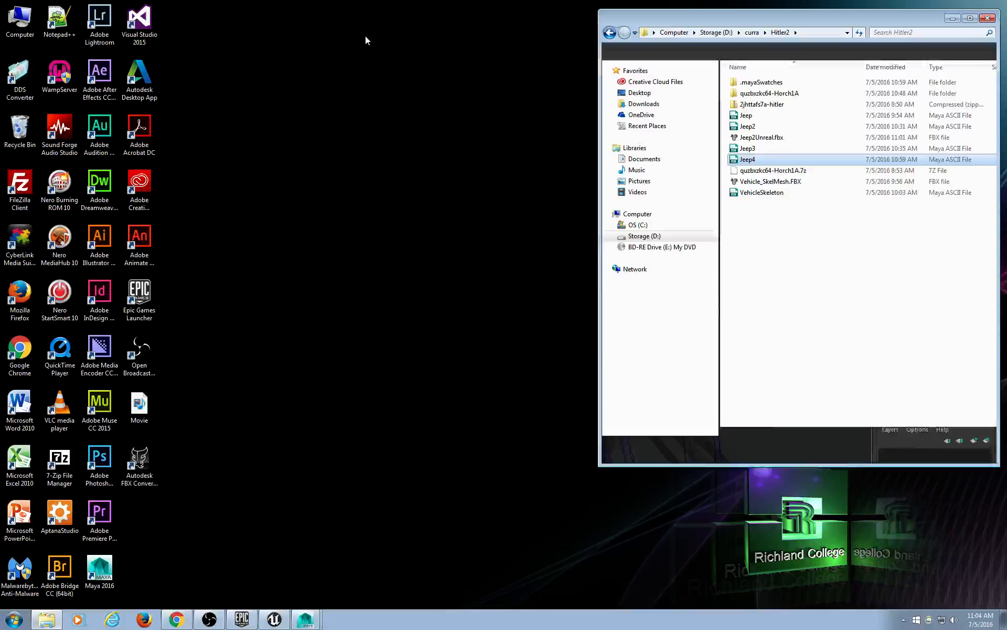
Browse to the Hitler folder in Storage (D:) > curra and select its six items.
{"action": "left_click", "coordinate": [964, 6]}
{"action": "double_click", "coordinate": [25, 24]}
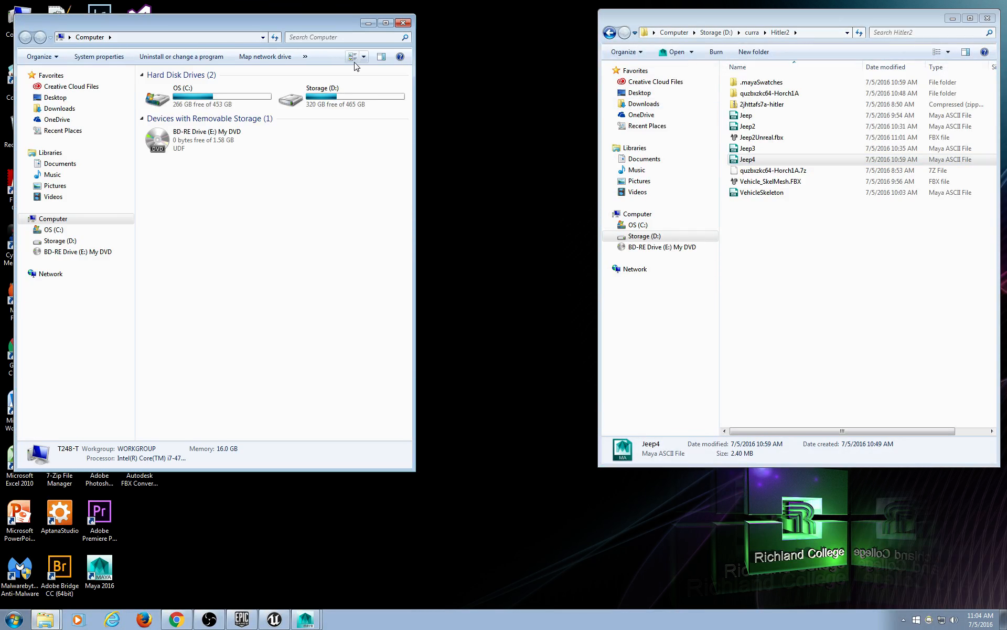
{"action": "double_click", "coordinate": [310, 101]}
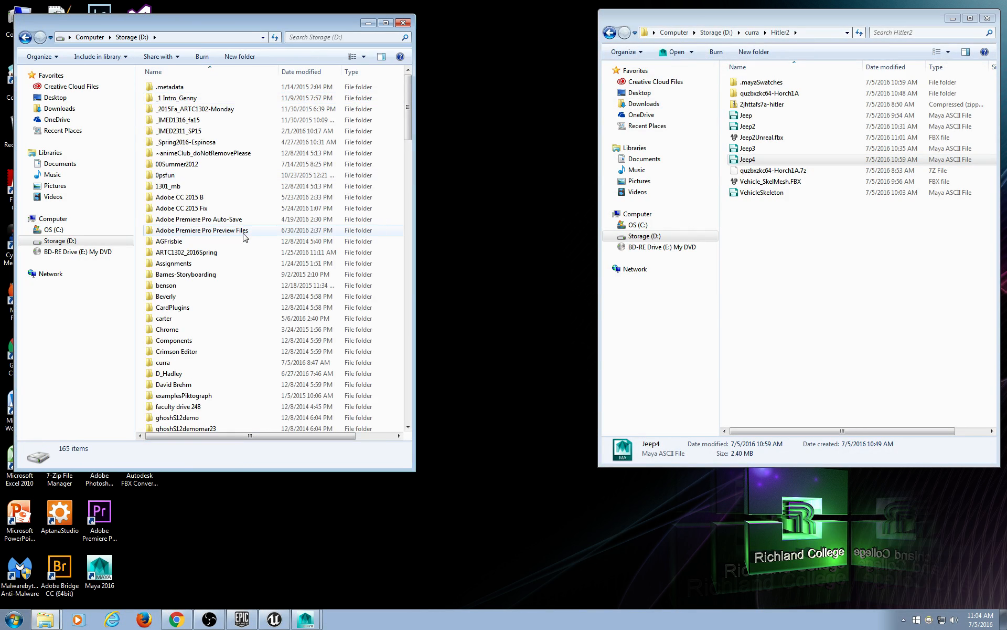
{"action": "scroll", "coordinate": [215, 275], "scroll_direction": "down", "scroll_amount": 2}
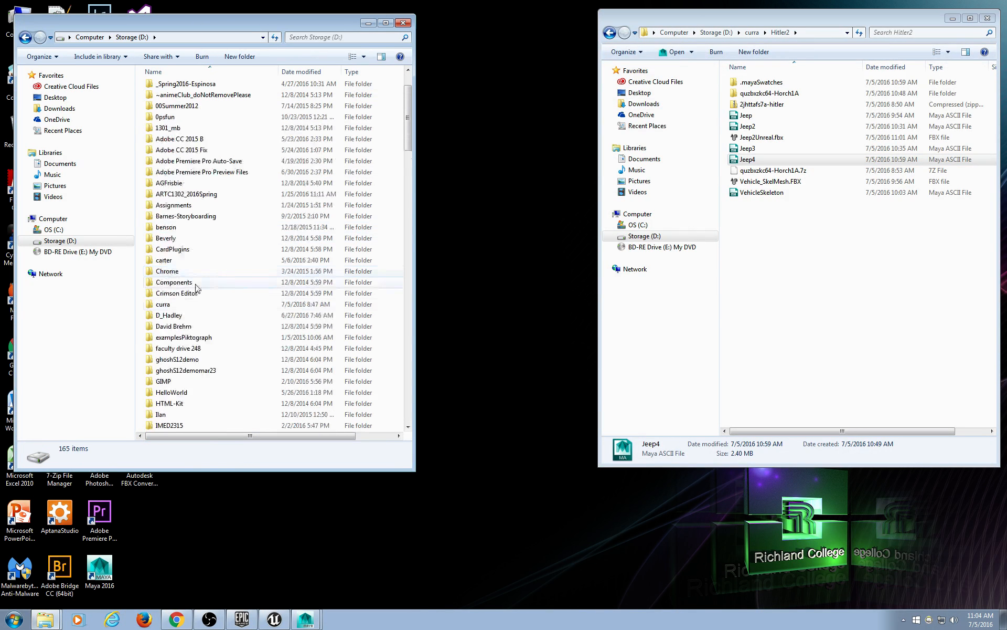
{"action": "double_click", "coordinate": [173, 308]}
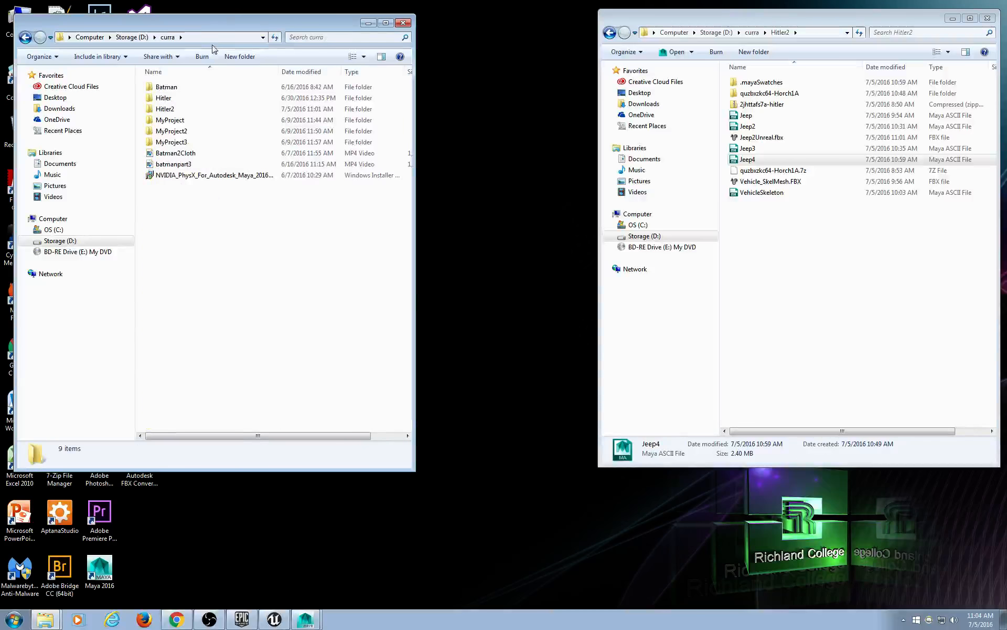
{"action": "double_click", "coordinate": [179, 99]}
{"action": "left_click_drag", "start_coordinate": [199, 198], "coordinate": [140, 79]}
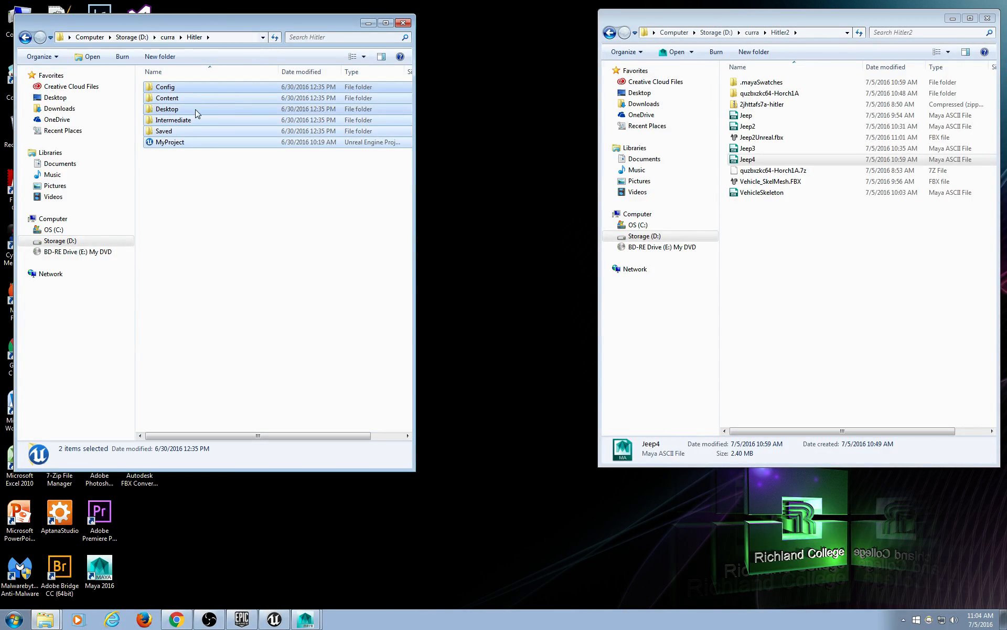
Paste the Hitler folder onto the TRAVELDRIVE (F:) drive.
{"action": "left_click", "coordinate": [180, 35]}
{"action": "left_click_drag", "start_coordinate": [263, 24], "coordinate": [415, 43]}
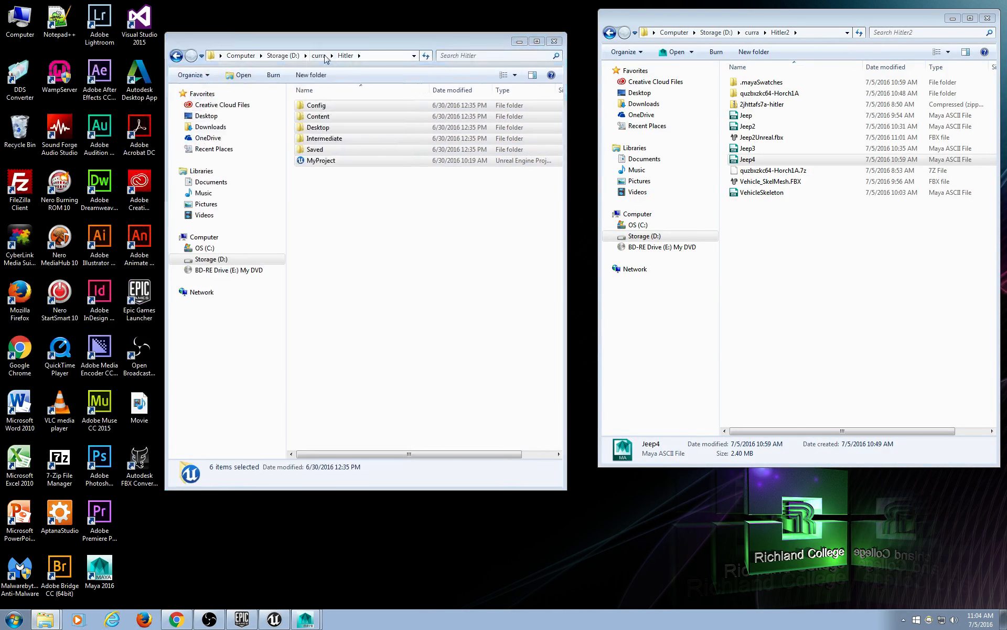
{"action": "left_click", "coordinate": [318, 55]}
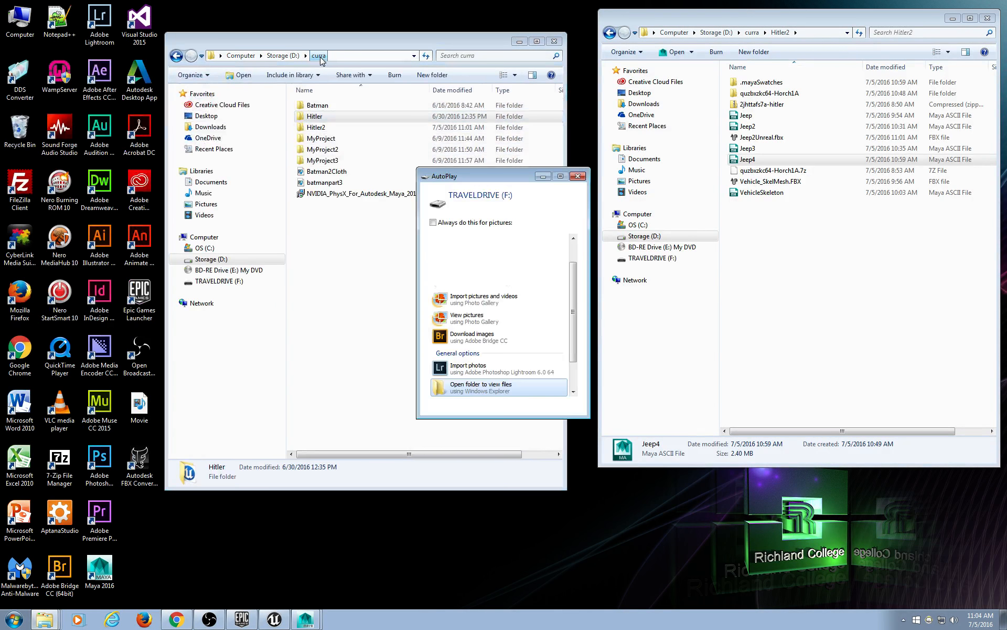
{"action": "left_click", "coordinate": [479, 388]}
{"action": "left_click_drag", "start_coordinate": [367, 54], "coordinate": [614, 129]}
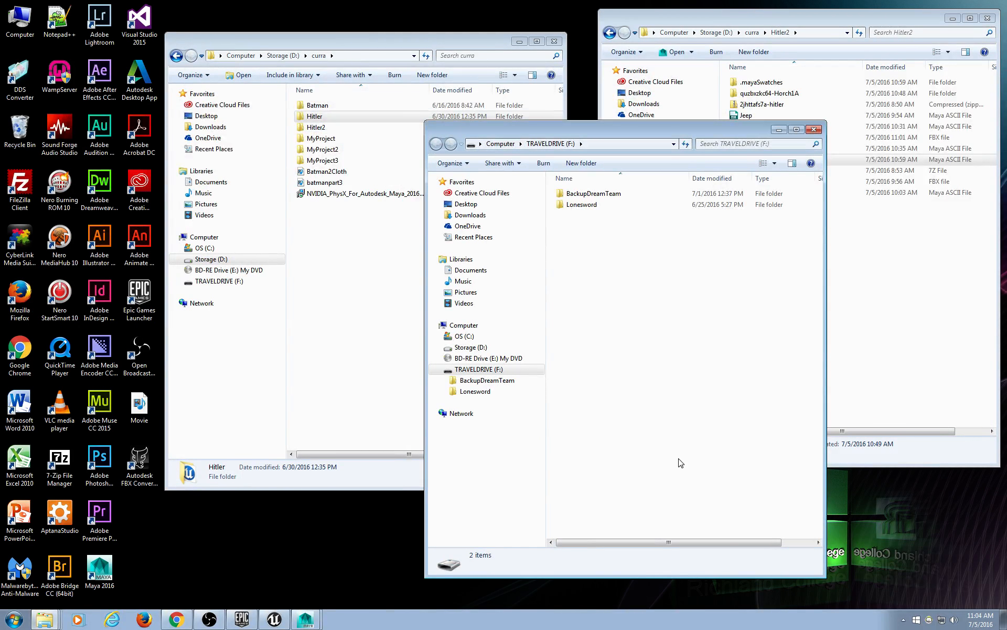
{"action": "key", "text": "ctrl+v"}
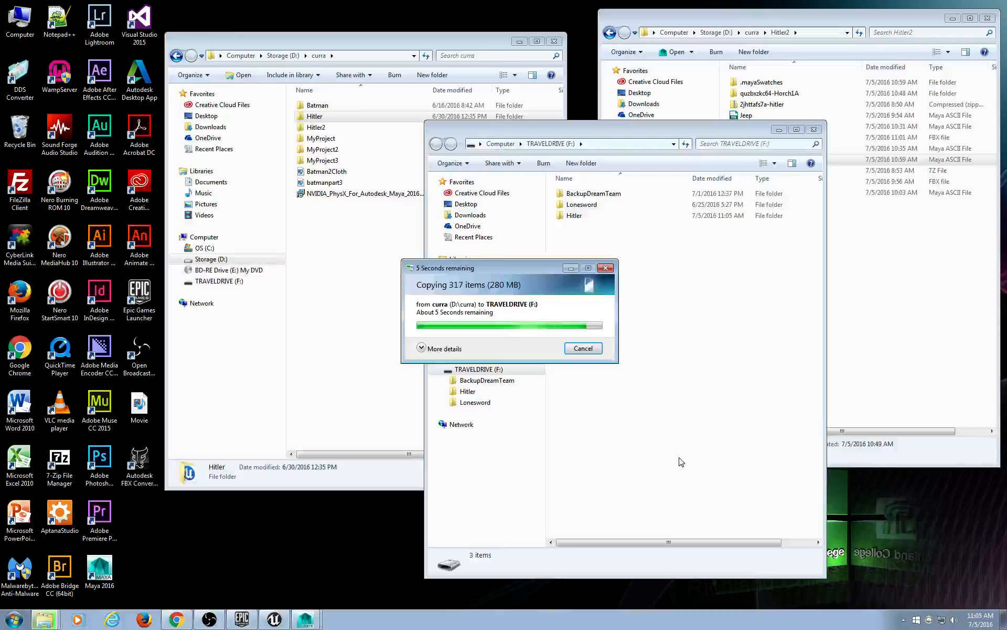
Eject the TRAVELDRIVE (F:) drive and close the curra window.
{"action": "left_click", "coordinate": [566, 216]}
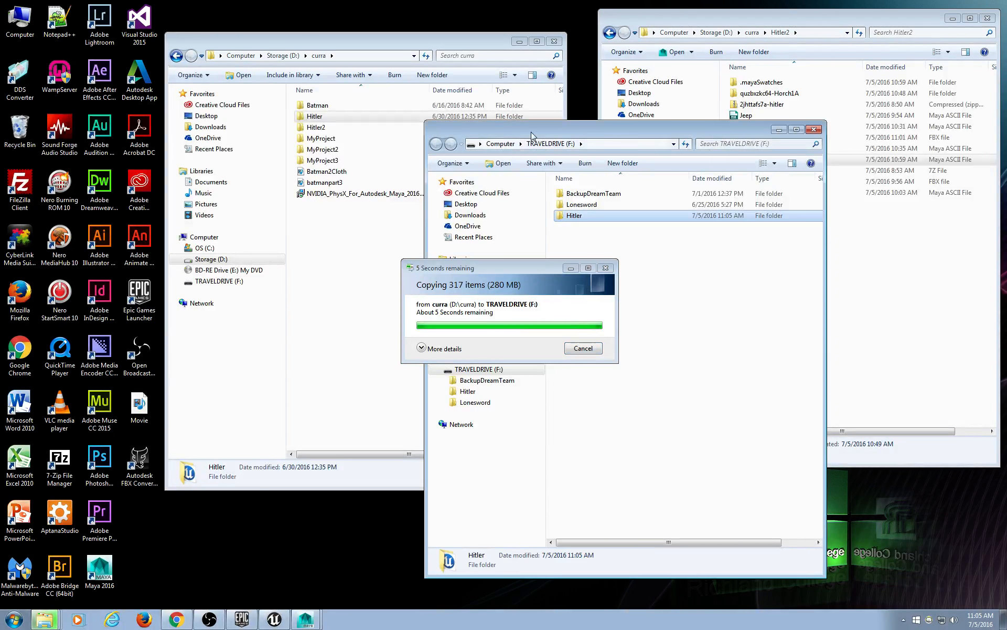
{"action": "left_click", "coordinate": [493, 369]}
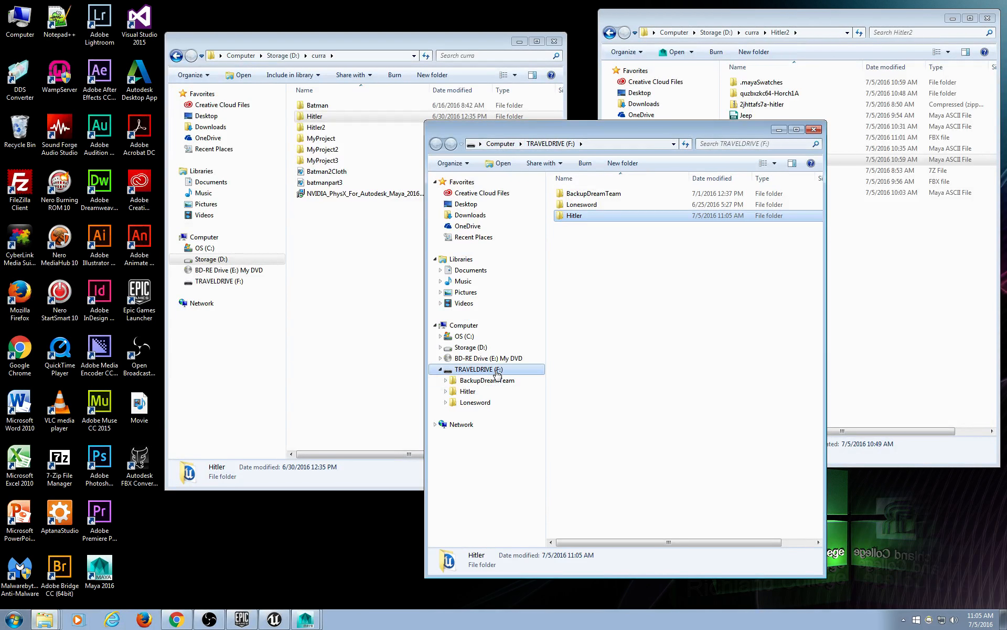
{"action": "right_click", "coordinate": [493, 369]}
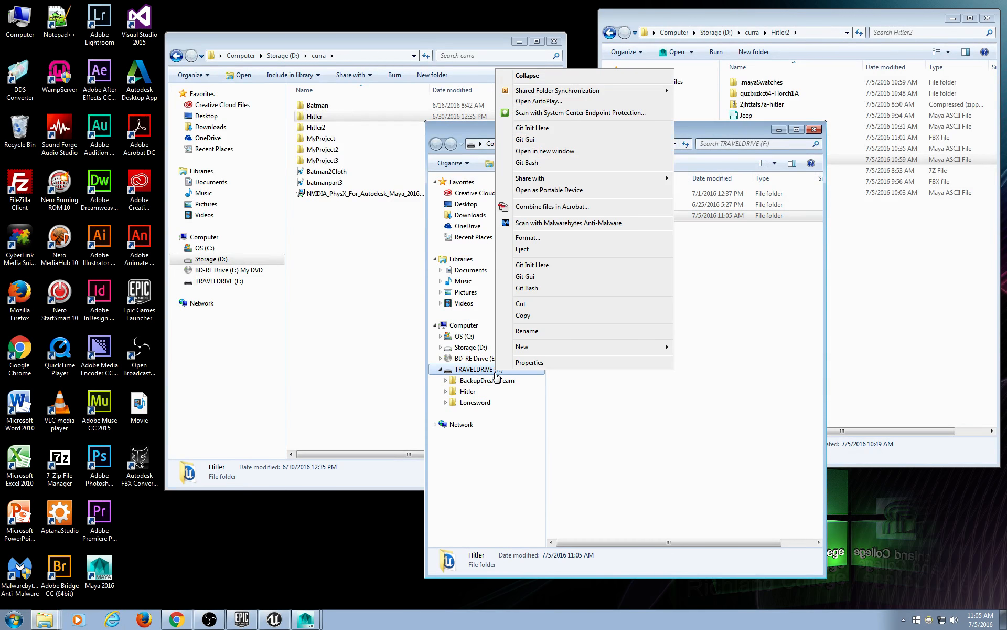
{"action": "left_click", "coordinate": [549, 252]}
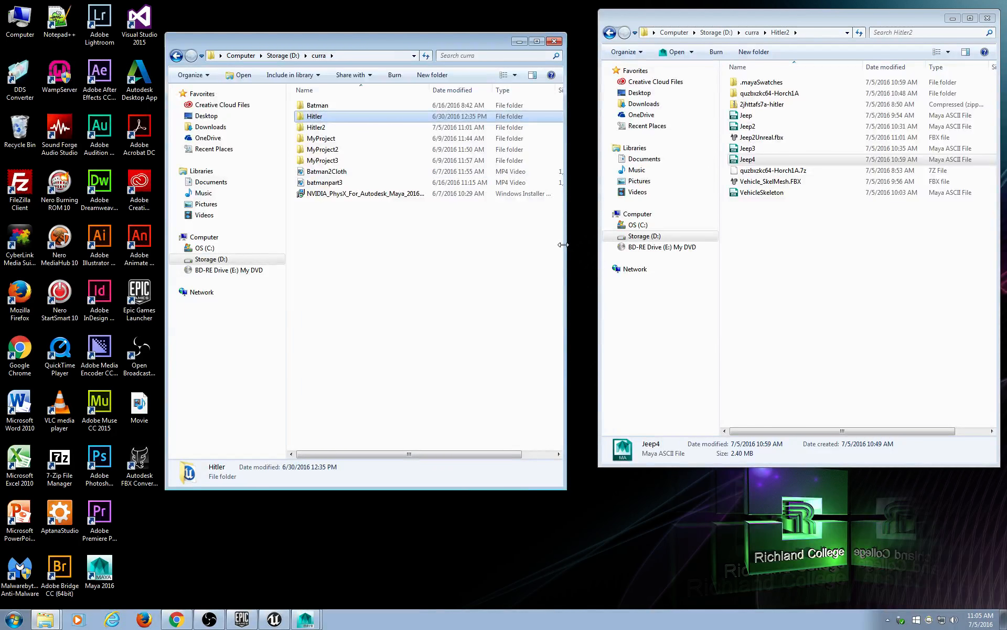
{"action": "left_click", "coordinate": [554, 42]}
{"action": "left_click_drag", "start_coordinate": [859, 16], "coordinate": [843, 28]}
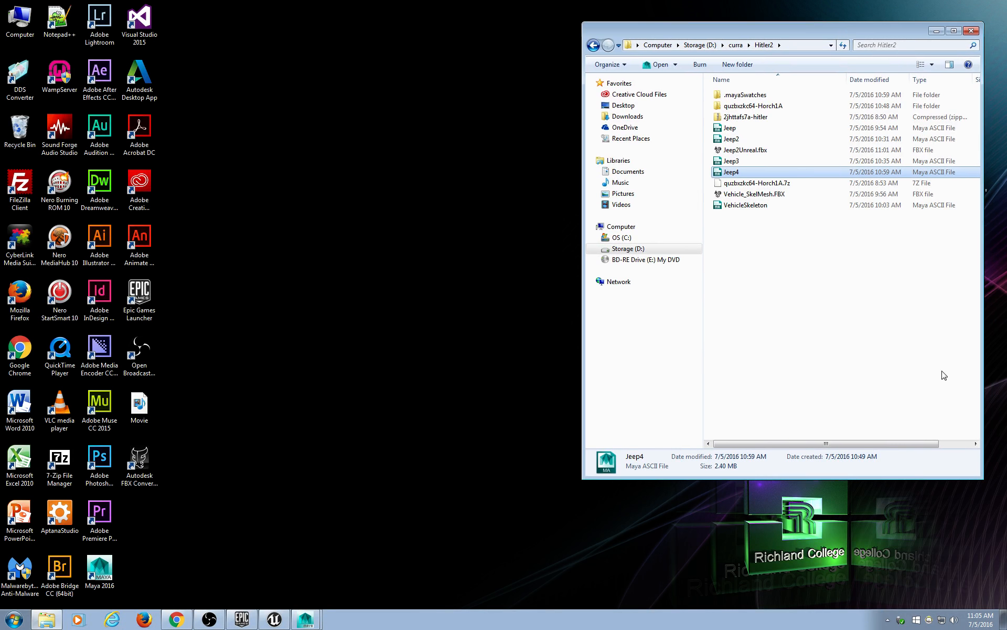
{"action": "left_click", "coordinate": [315, 621]}
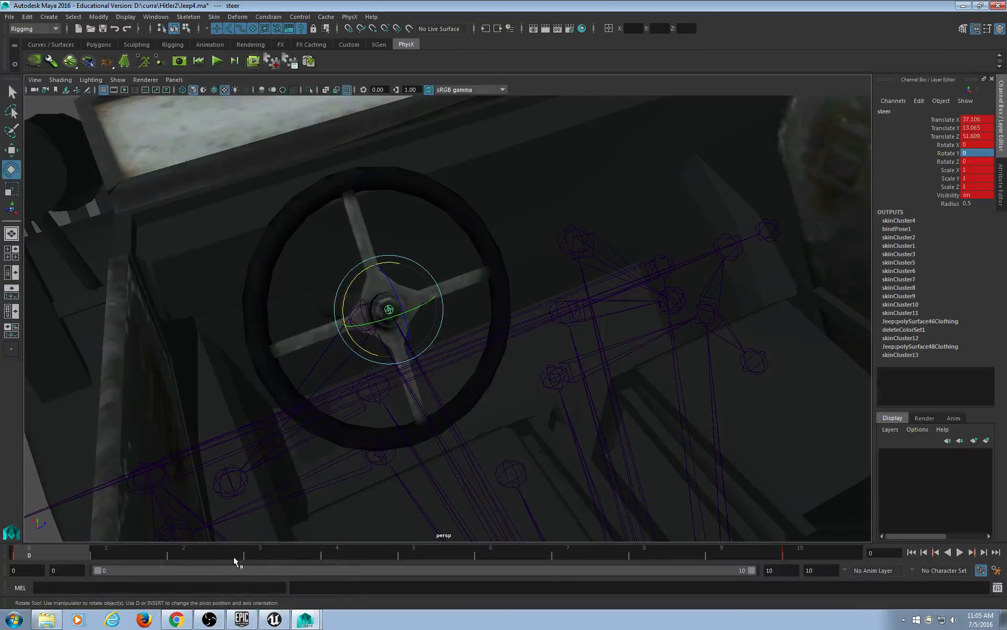
Scrub from frame 0 to frame 10 and view the wheel turned to Rotate X -60 from a wider cabin angle.
{"action": "left_click_drag", "start_coordinate": [18, 555], "coordinate": [1, 588]}
{"action": "left_click_drag", "start_coordinate": [581, 318], "coordinate": [593, 317], "text": "alt"}
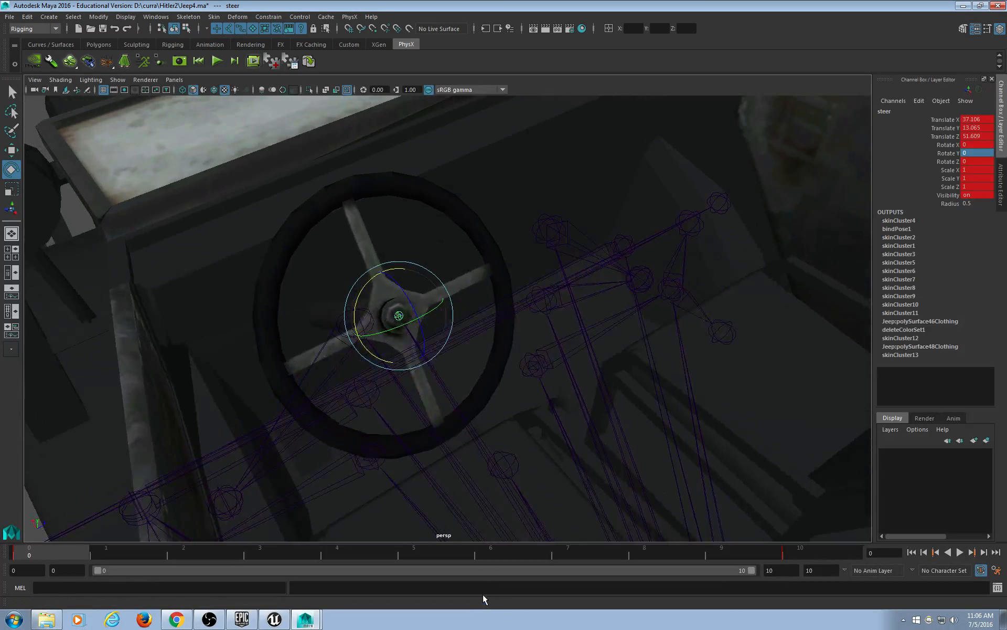
{"action": "left_click_drag", "start_coordinate": [336, 553], "coordinate": [8, 453]}
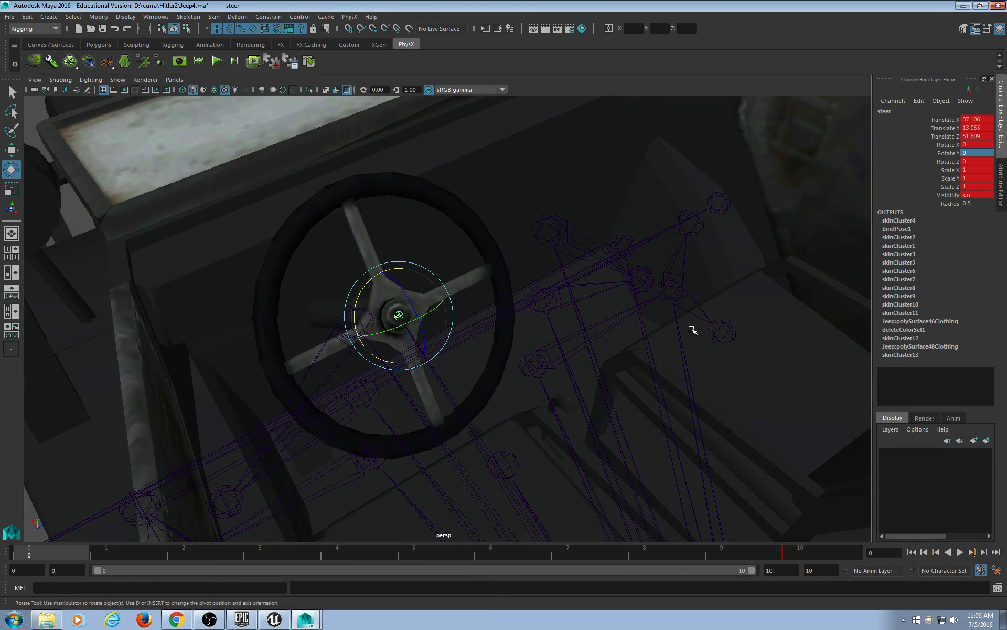
{"action": "left_click", "coordinate": [810, 551]}
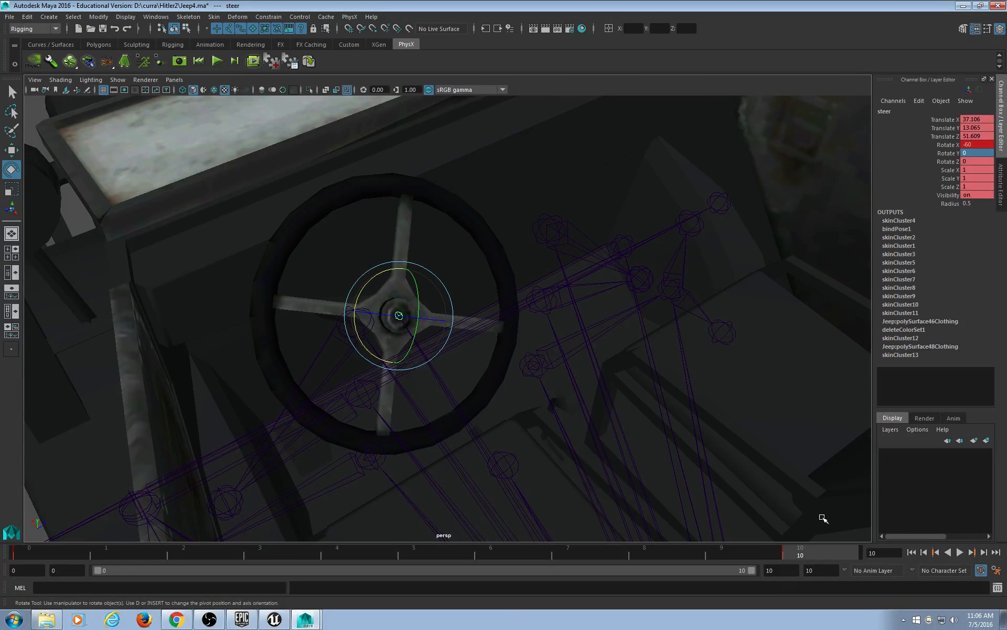
{"action": "scroll", "coordinate": [692, 317], "scroll_direction": "down", "scroll_amount": 5}
{"action": "left_click_drag", "start_coordinate": [681, 312], "coordinate": [555, 313], "text": "alt"}
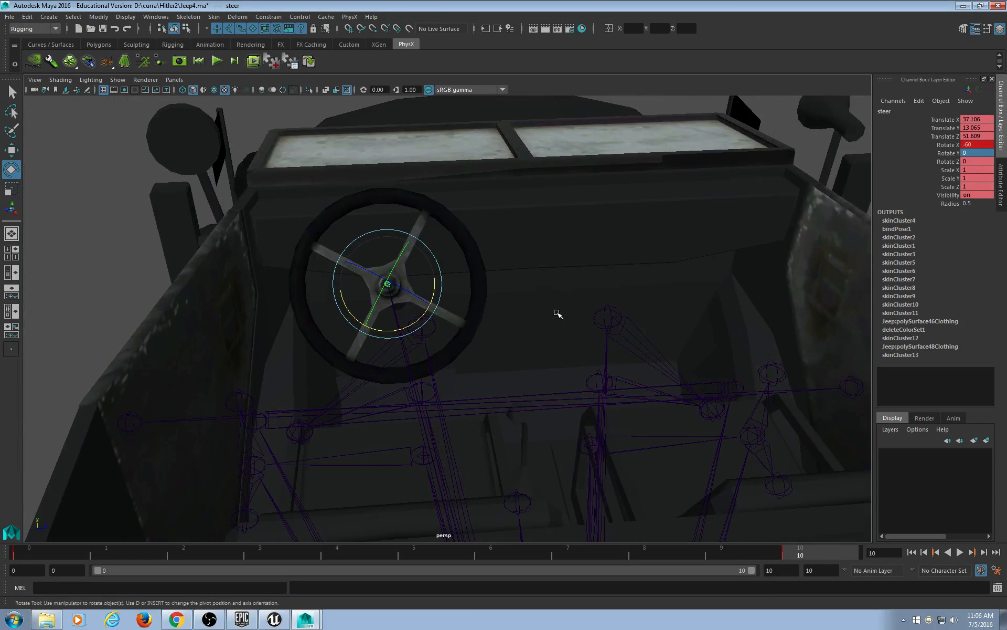
Export All with Animation and Bake Animation checked, frames 0–10, as VTurnLeft.fbx.
{"action": "left_click", "coordinate": [11, 19]}
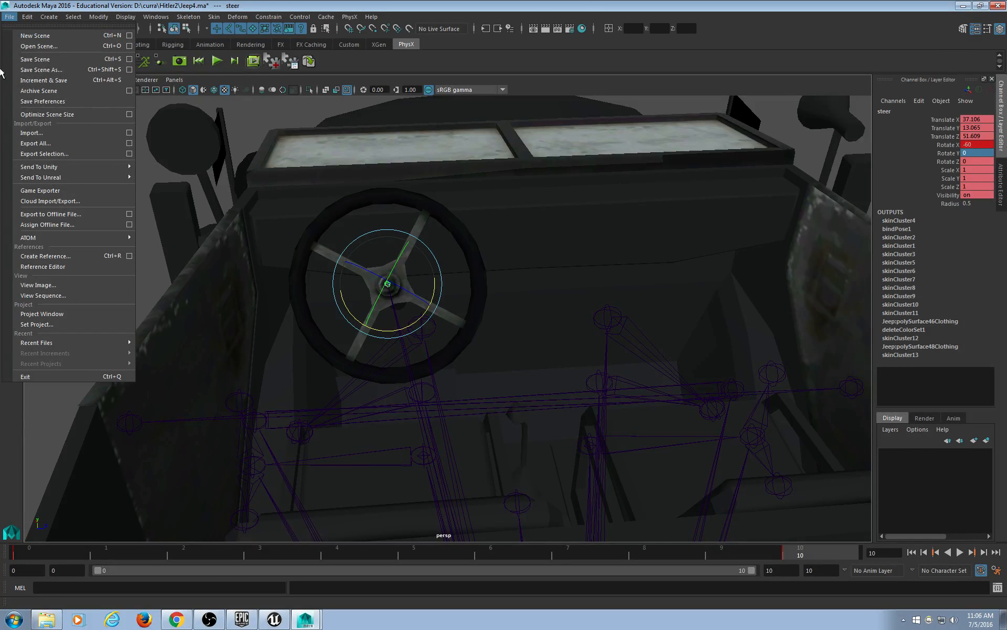
{"action": "left_click", "coordinate": [129, 143]}
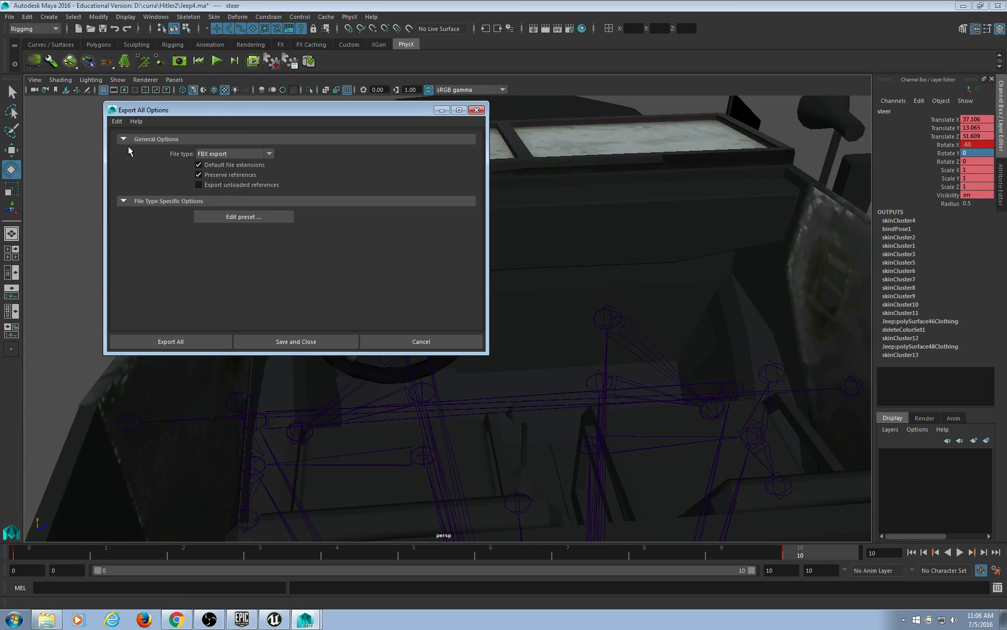
{"action": "left_click", "coordinate": [185, 345]}
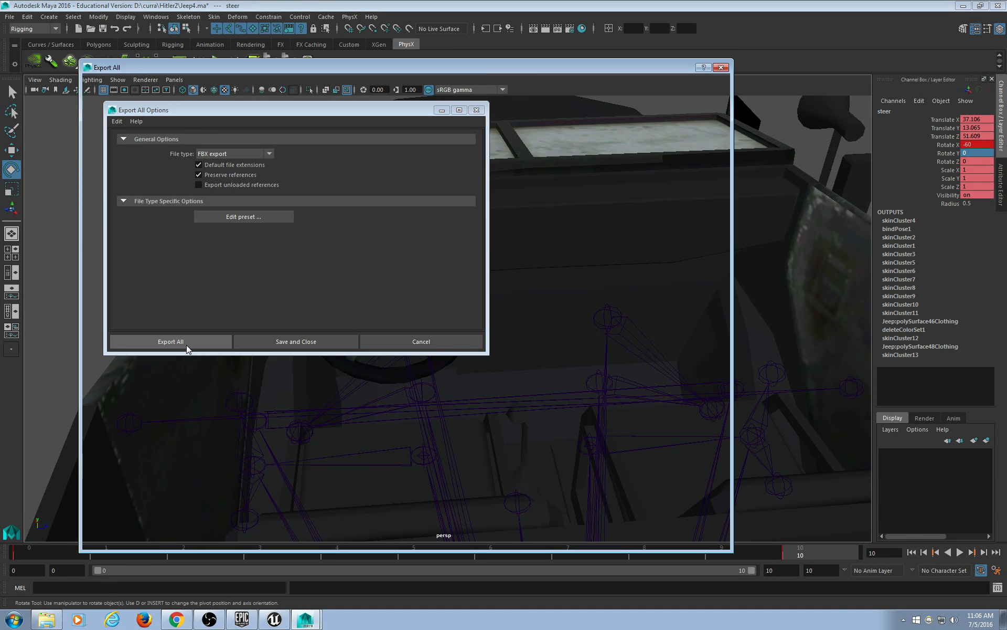
{"action": "scroll", "coordinate": [659, 288], "scroll_direction": "down", "scroll_amount": 4}
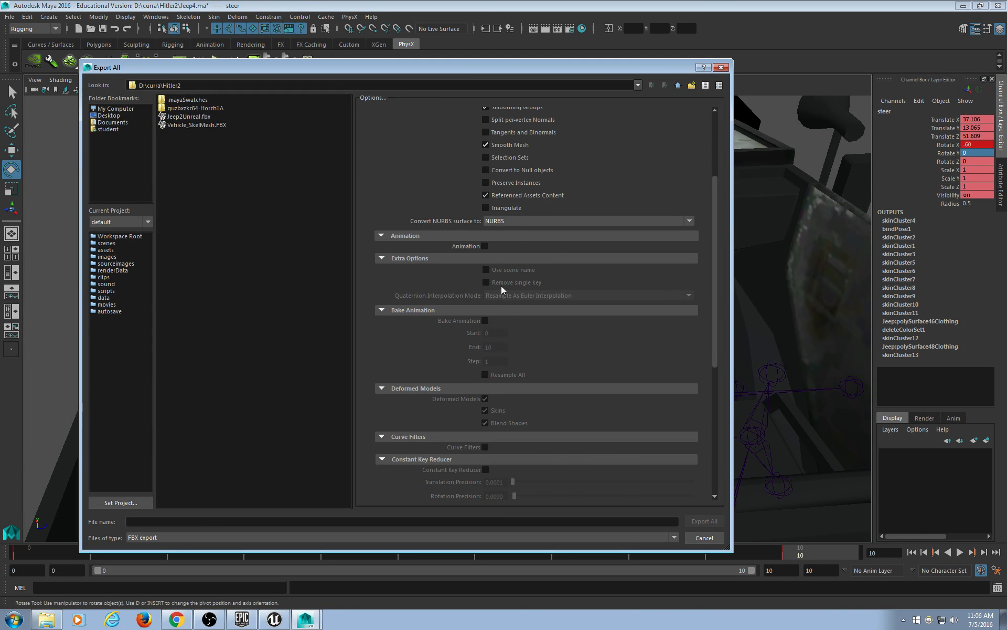
{"action": "left_click", "coordinate": [485, 246]}
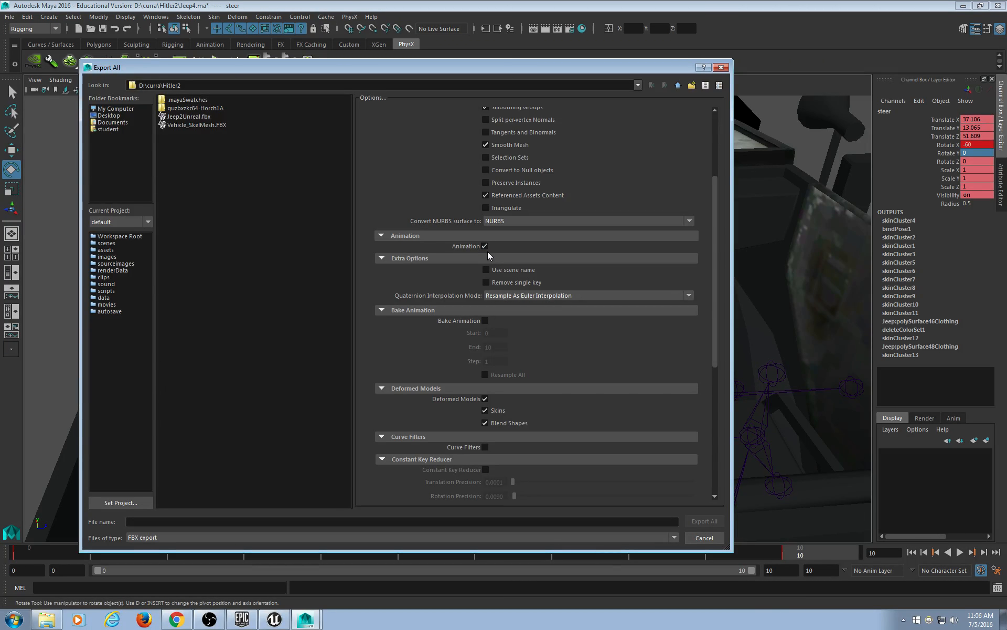
{"action": "left_click", "coordinate": [485, 321]}
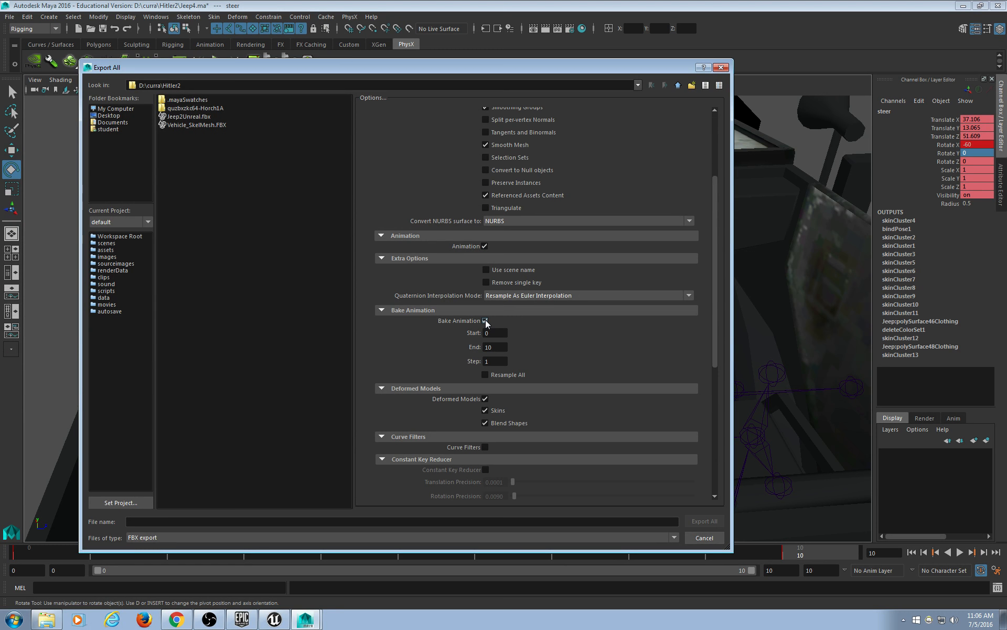
{"action": "left_click", "coordinate": [155, 524]}
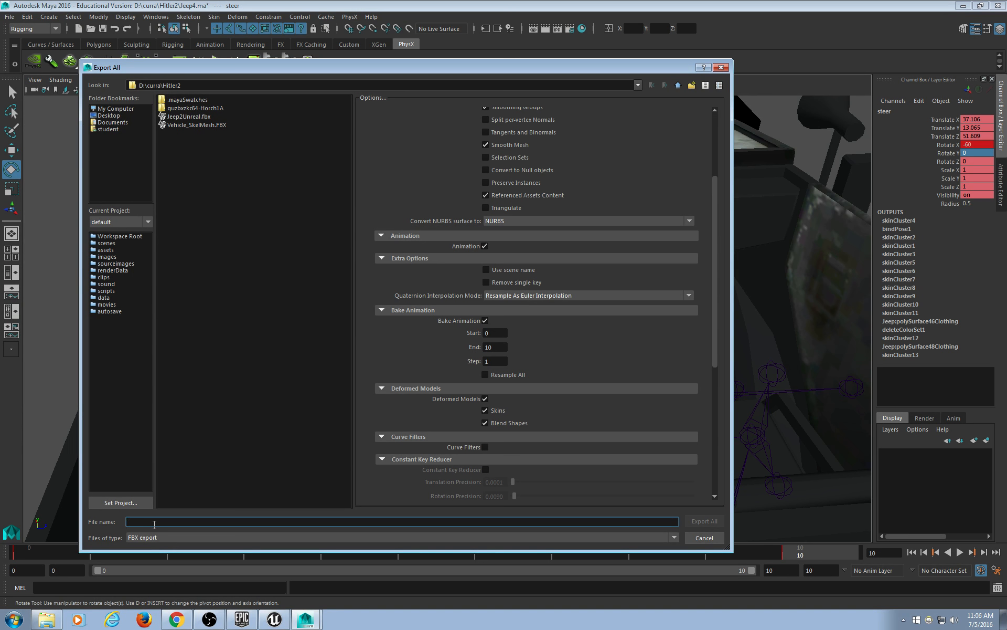
{"action": "type", "text": "V"}
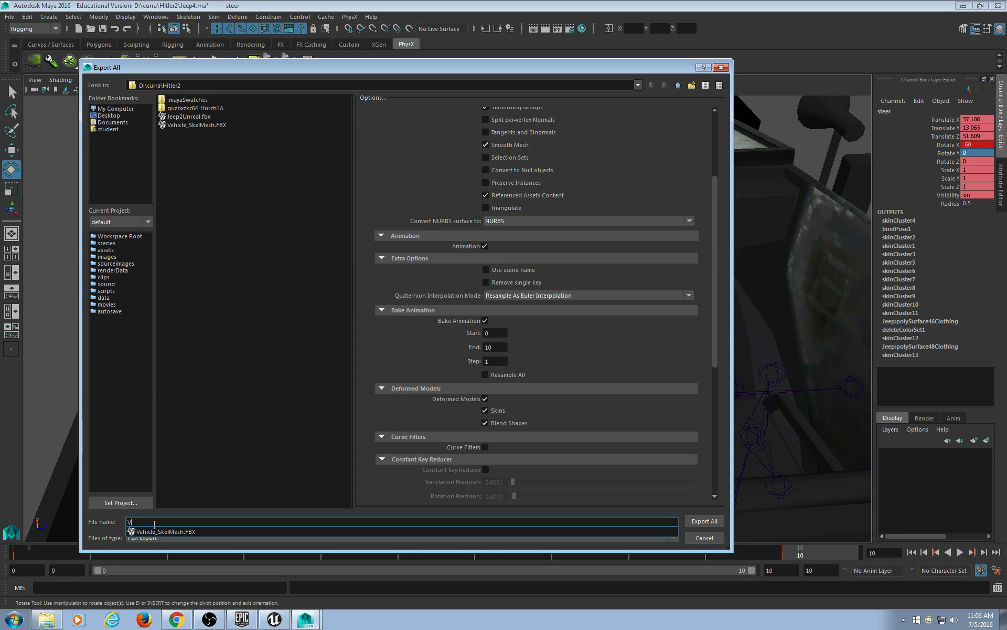
{"action": "type", "text": "TurnLeft"}
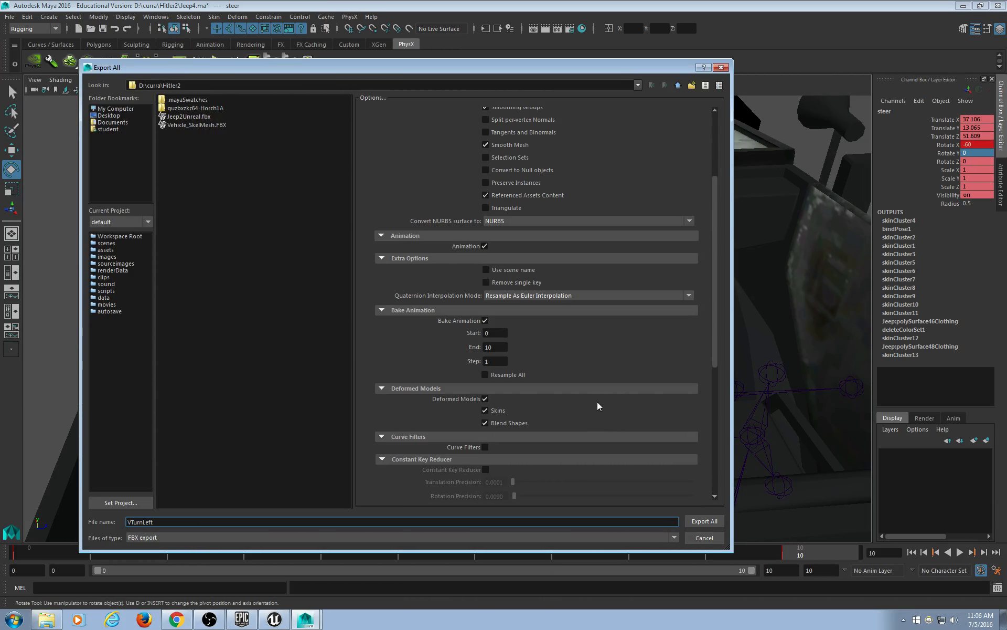
{"action": "double_click", "coordinate": [494, 347]}
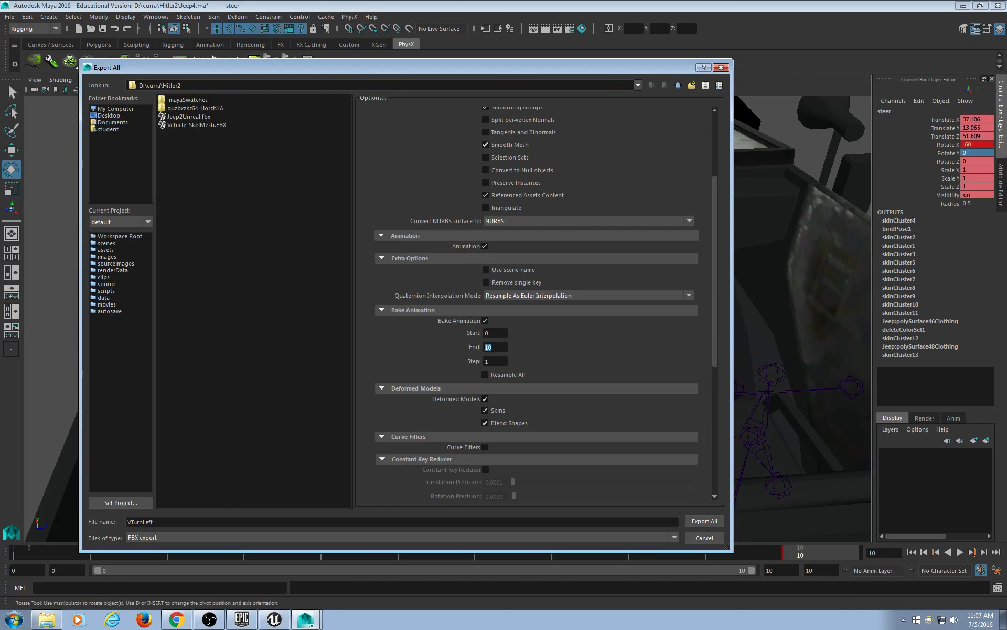
{"action": "left_click", "coordinate": [705, 521]}
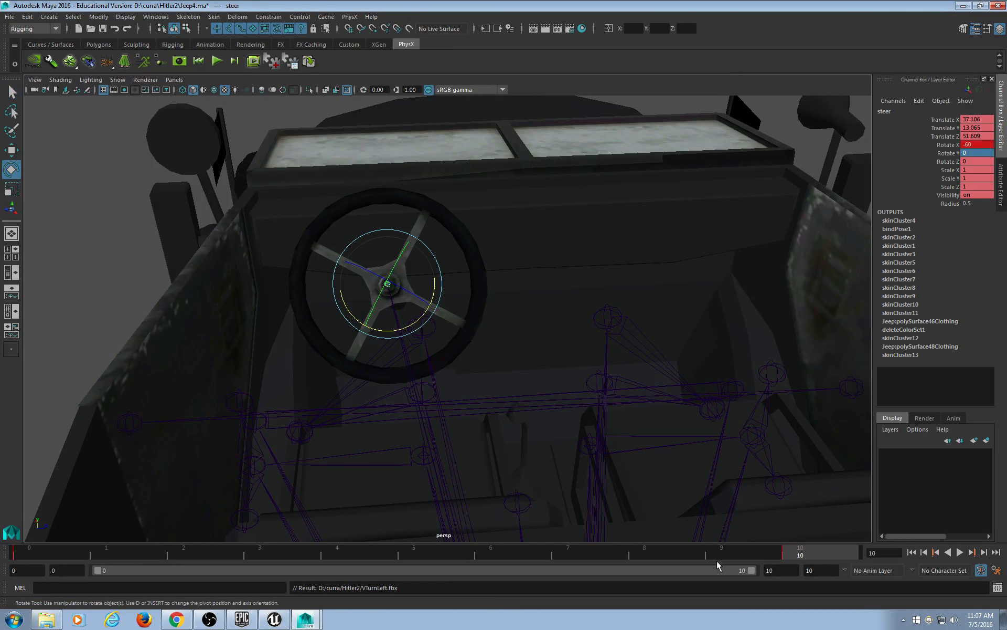
Turn the steer control the opposite way to Rotate X 60 and play the turn back.
{"action": "key", "text": "alt+v"}
{"action": "key", "text": "alt+v"}
{"action": "left_click_drag", "start_coordinate": [414, 320], "coordinate": [309, 234]}
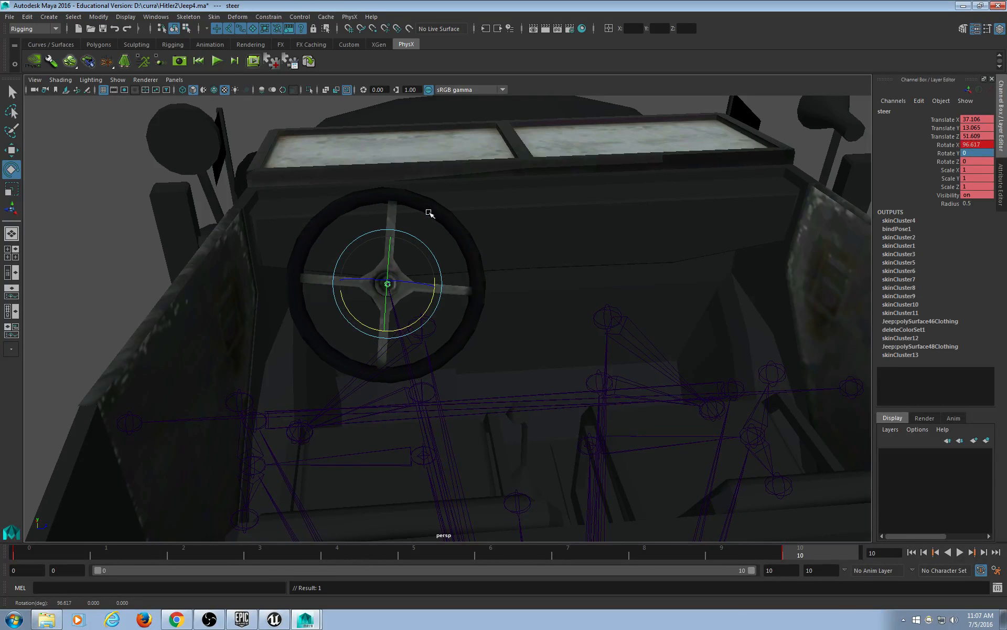
{"action": "double_click", "coordinate": [984, 144]}
{"action": "type", "text": "21.12"}
{"action": "key", "text": "Return"}
{"action": "key", "text": "alt+v"}
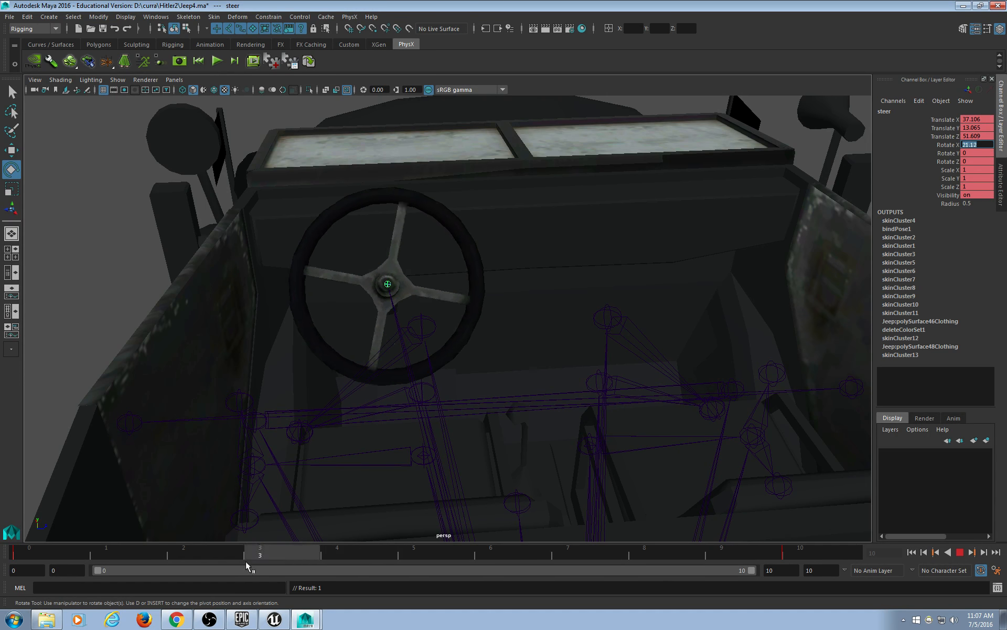
Export the whole scene as VTurnRight.fbx.
{"action": "left_click", "coordinate": [10, 16]}
{"action": "left_click", "coordinate": [53, 144]}
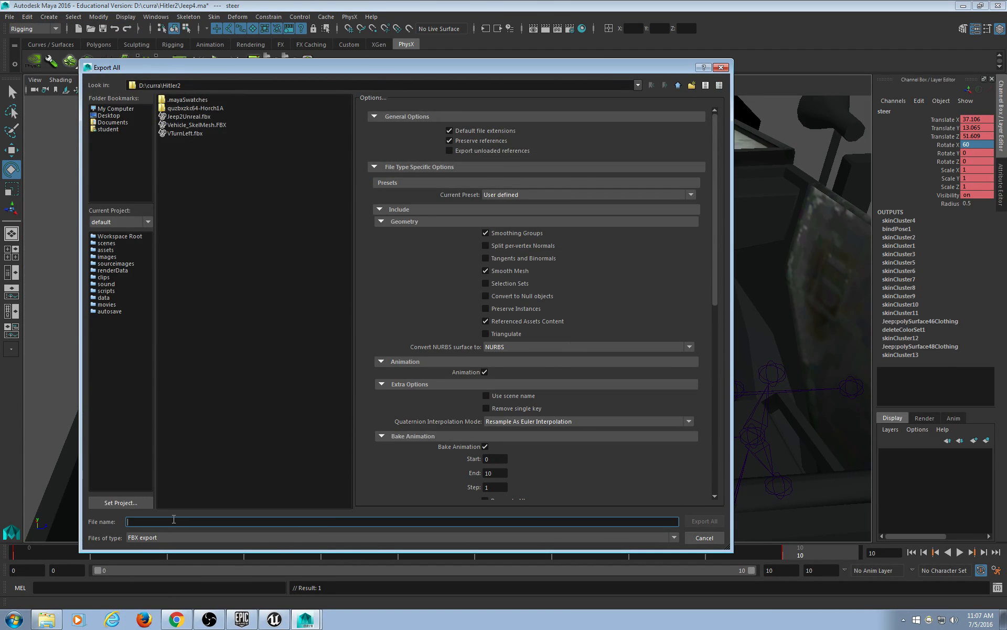
{"action": "type", "text": "VTur"}
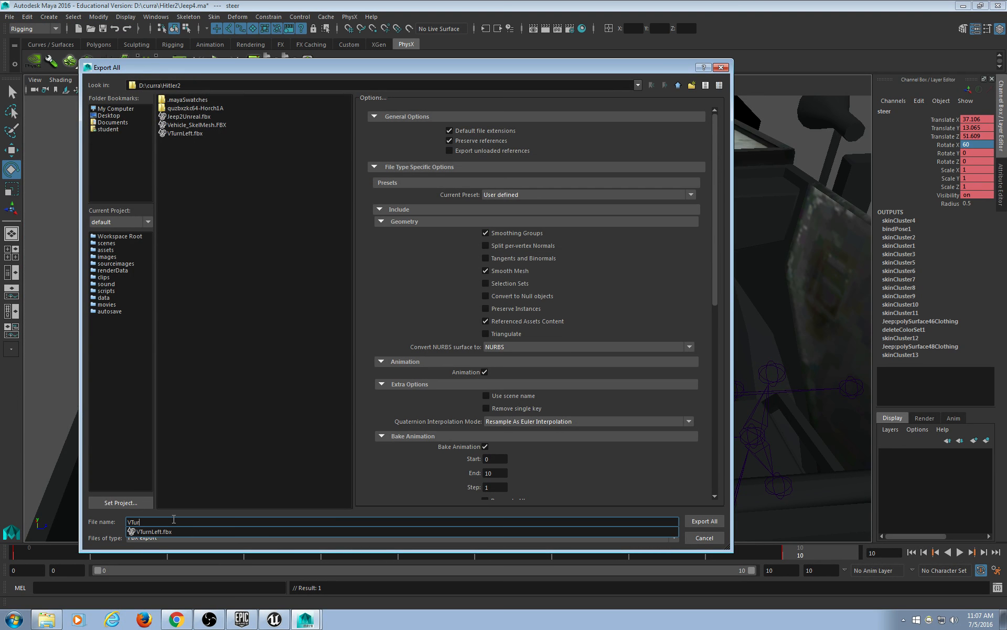
{"action": "type", "text": "nRight"}
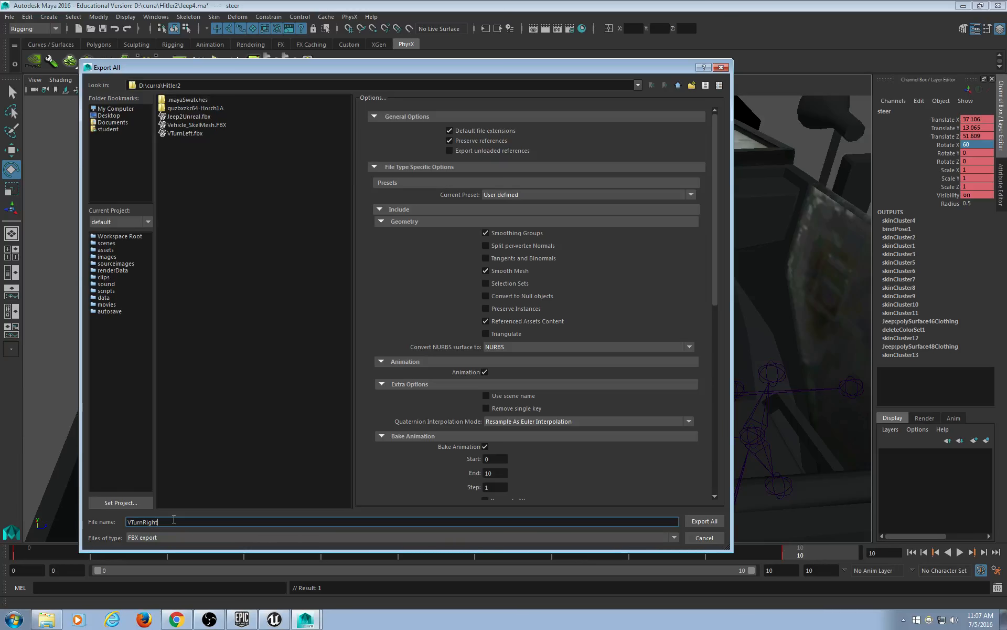
{"action": "key", "text": "Return"}
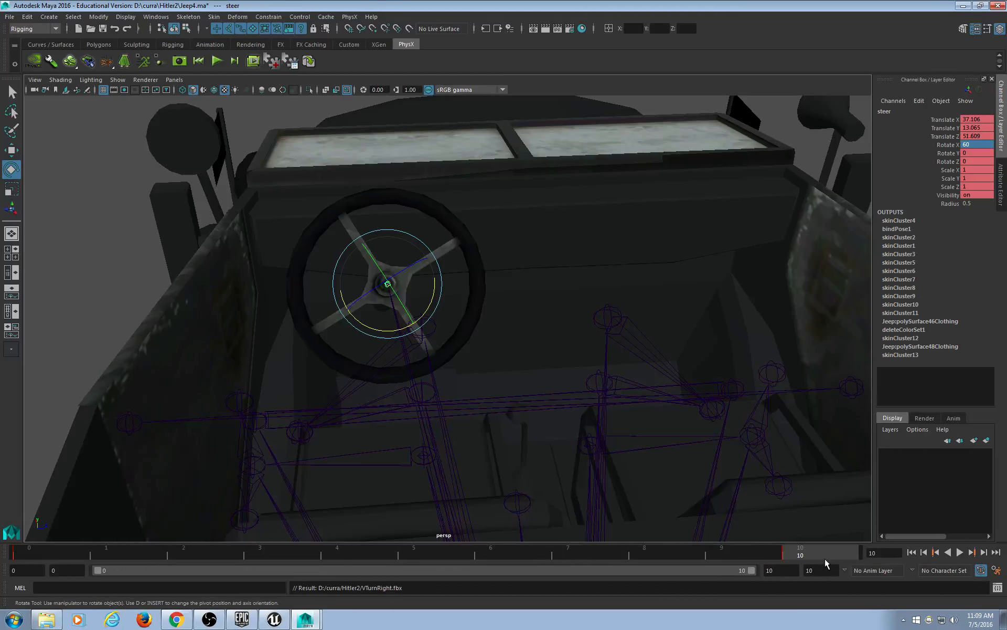
Delete the steer control's turn keys and confirm the wheel stays at Rotate X 0 on frames 0 and 10.
{"action": "right_click", "coordinate": [809, 555]}
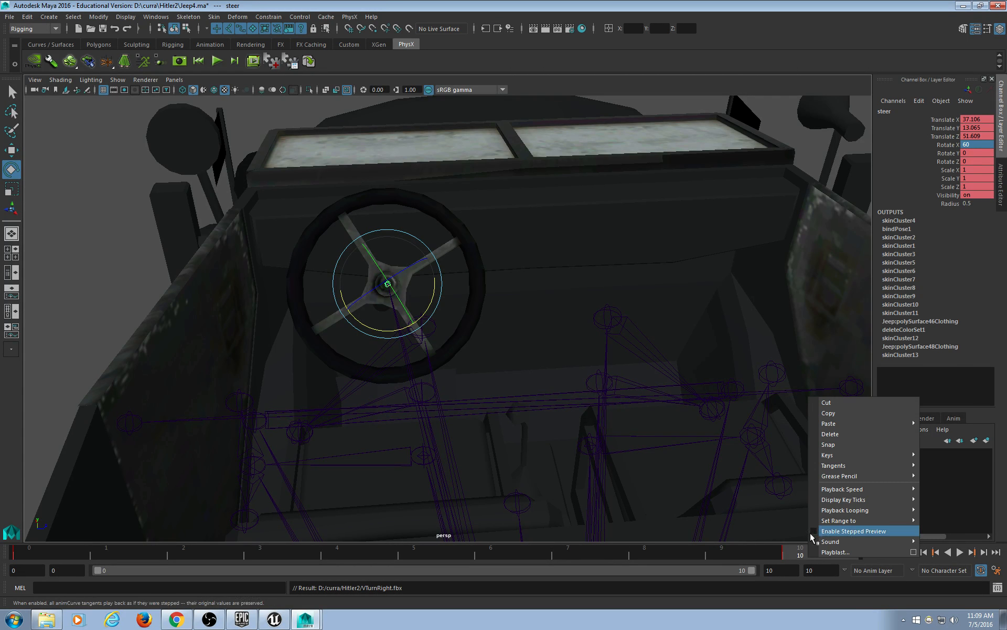
{"action": "left_click", "coordinate": [830, 434]}
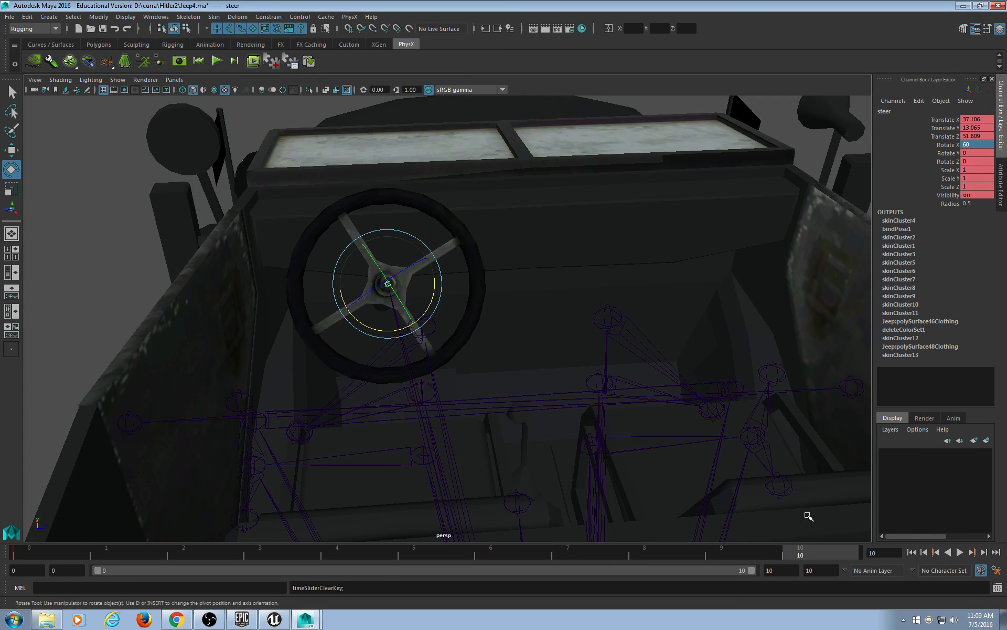
{"action": "left_click_drag", "start_coordinate": [804, 557], "coordinate": [3, 553]}
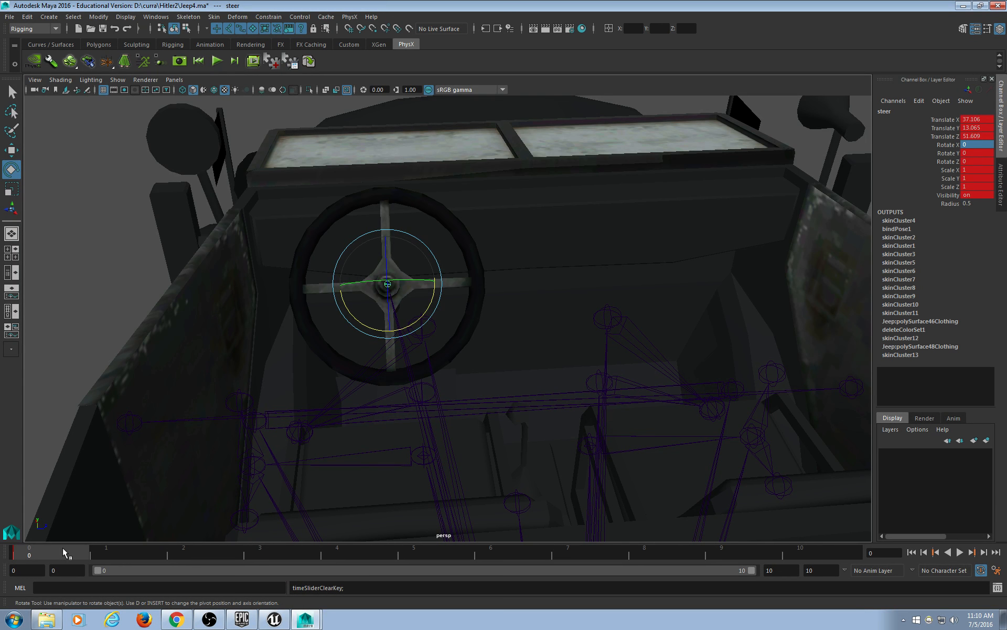
{"action": "left_click", "coordinate": [816, 551]}
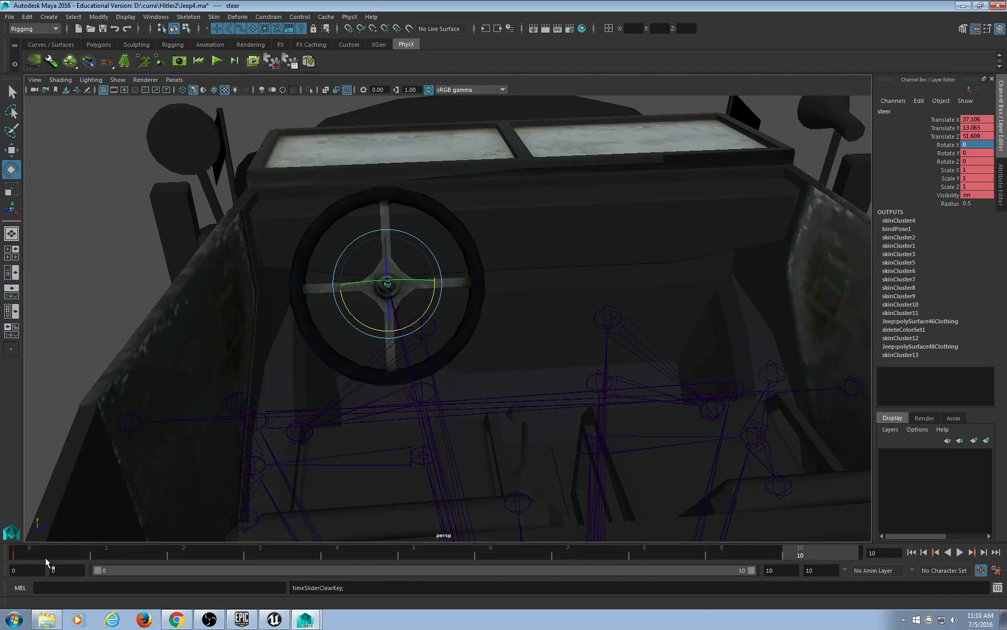
{"action": "left_click", "coordinate": [47, 552]}
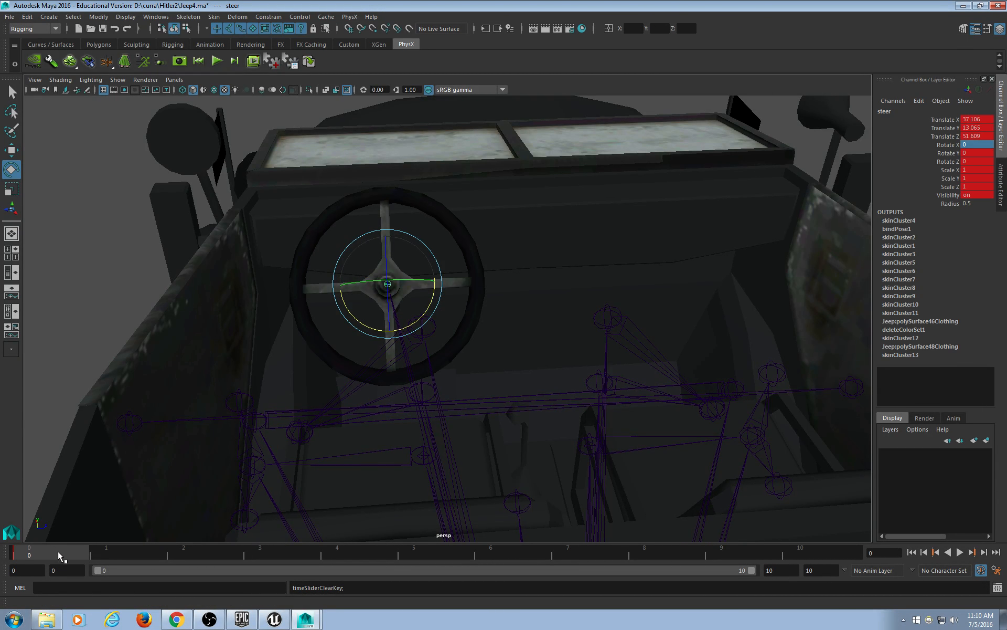
Export All with the file name VIdle to create VIdle.fbx.
{"action": "left_click", "coordinate": [9, 16]}
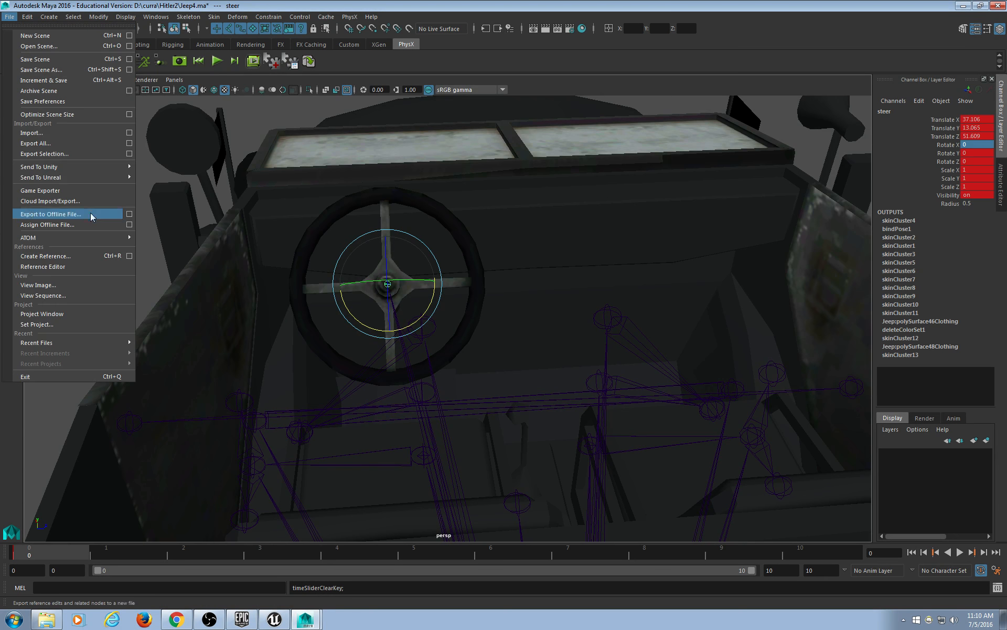
{"action": "left_click", "coordinate": [96, 143]}
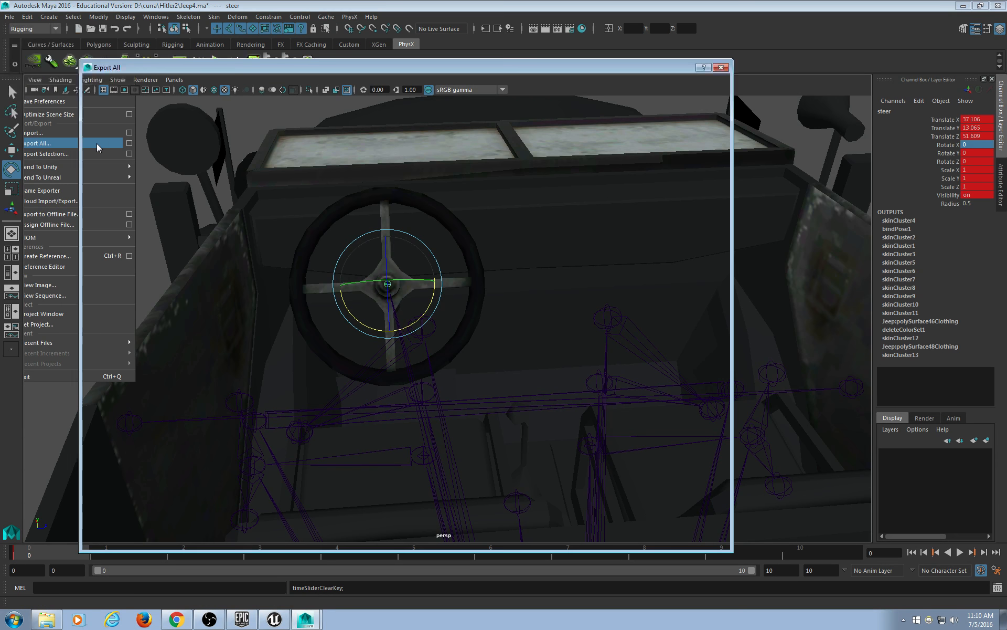
{"action": "type", "text": "VIdle"}
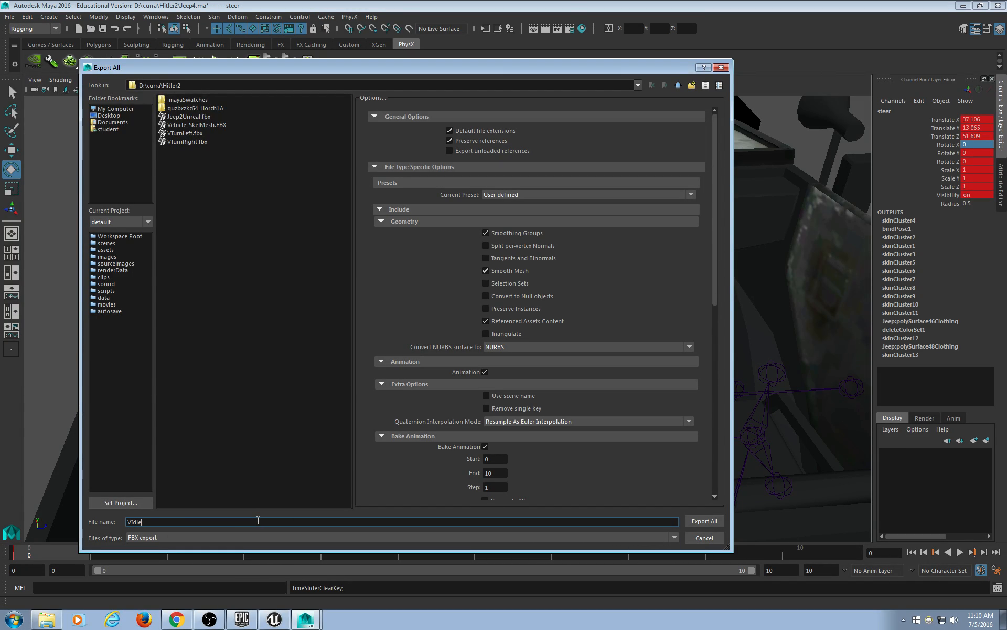
{"action": "key", "text": "Return"}
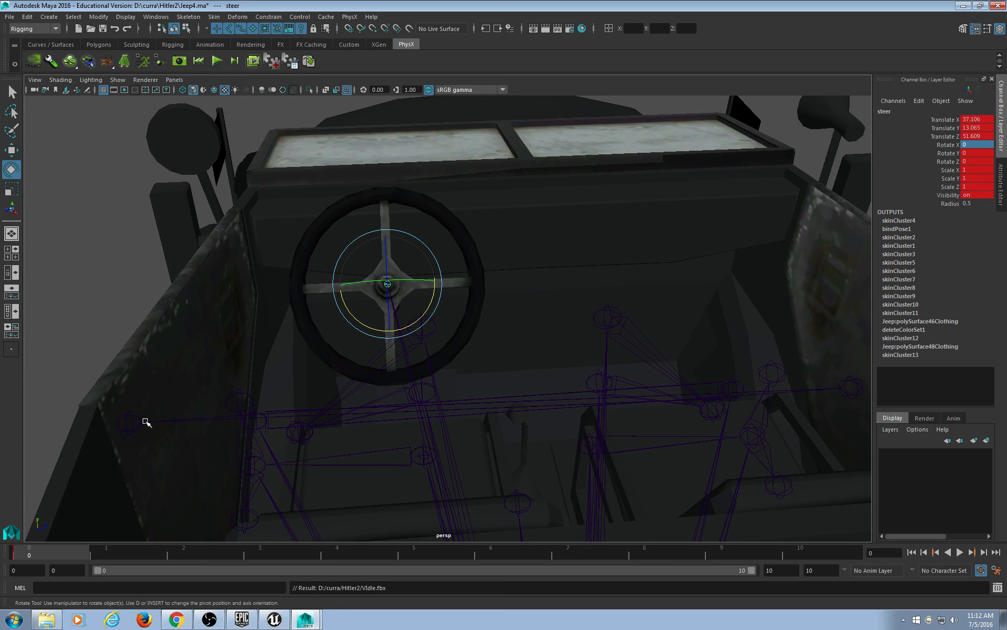
Delete the remaining keys on the steering wheel and deselect it.
{"action": "right_click", "coordinate": [62, 549]}
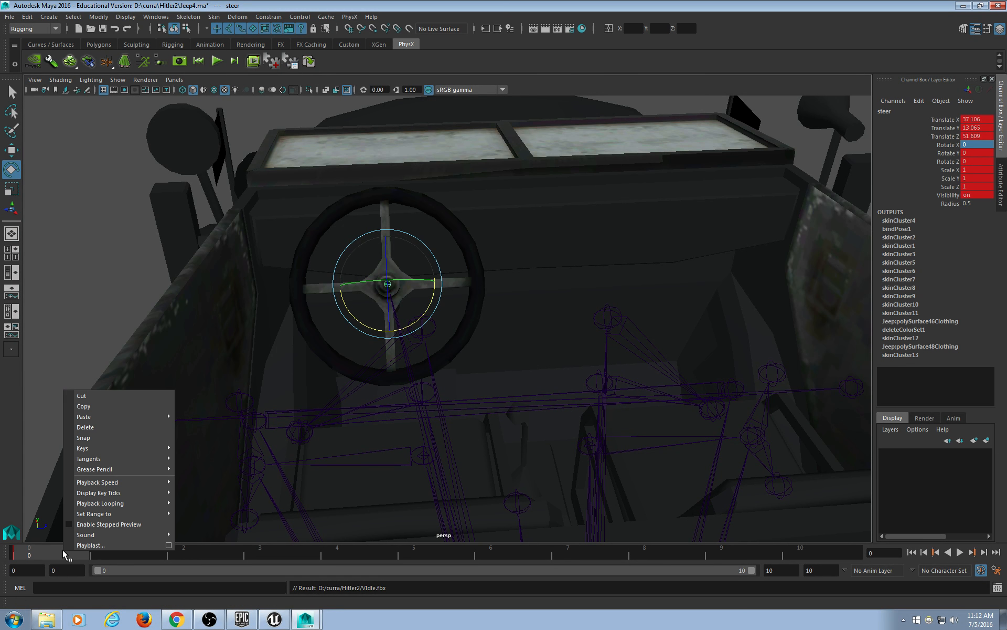
{"action": "left_click", "coordinate": [82, 429]}
{"action": "left_click", "coordinate": [96, 379]}
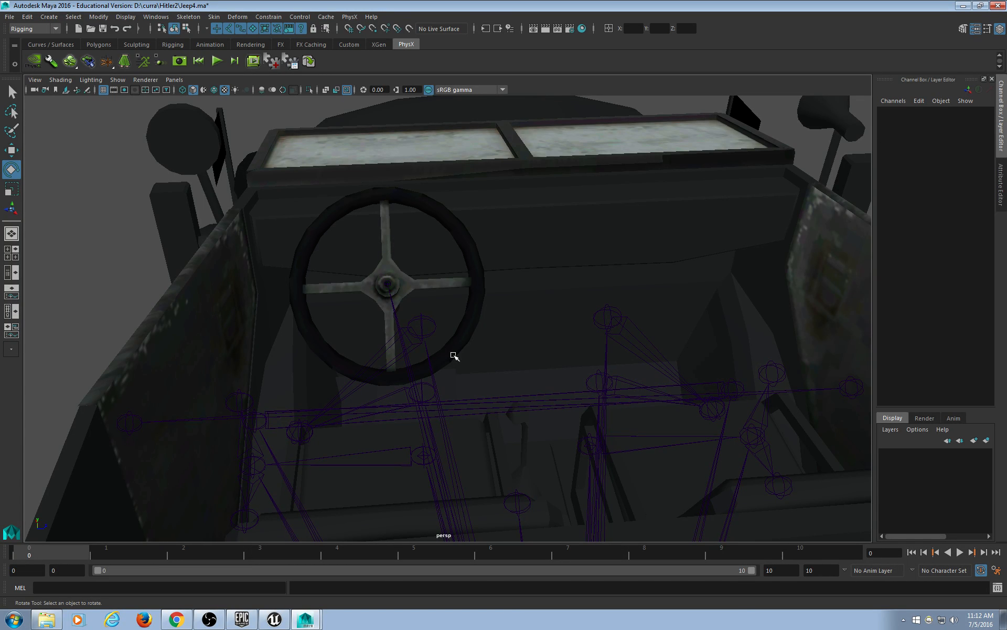
Inspect pieces on the jeep's front and select the black panel Jeep:polySurface46.
{"action": "left_click_drag", "start_coordinate": [293, 257], "coordinate": [378, 250], "text": "alt"}
{"action": "left_click", "coordinate": [363, 261]}
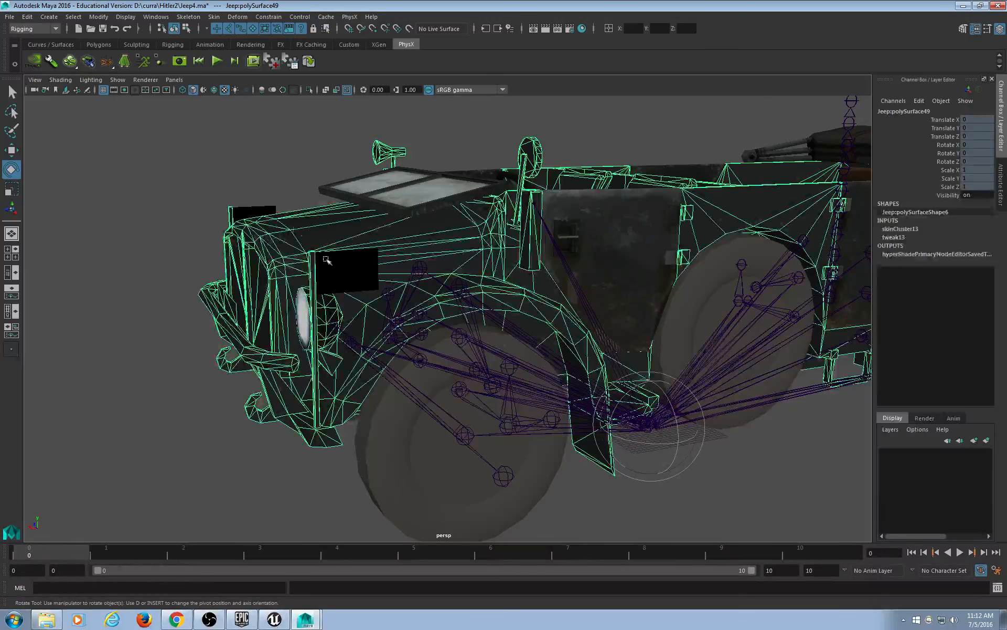
{"action": "left_click", "coordinate": [252, 209]}
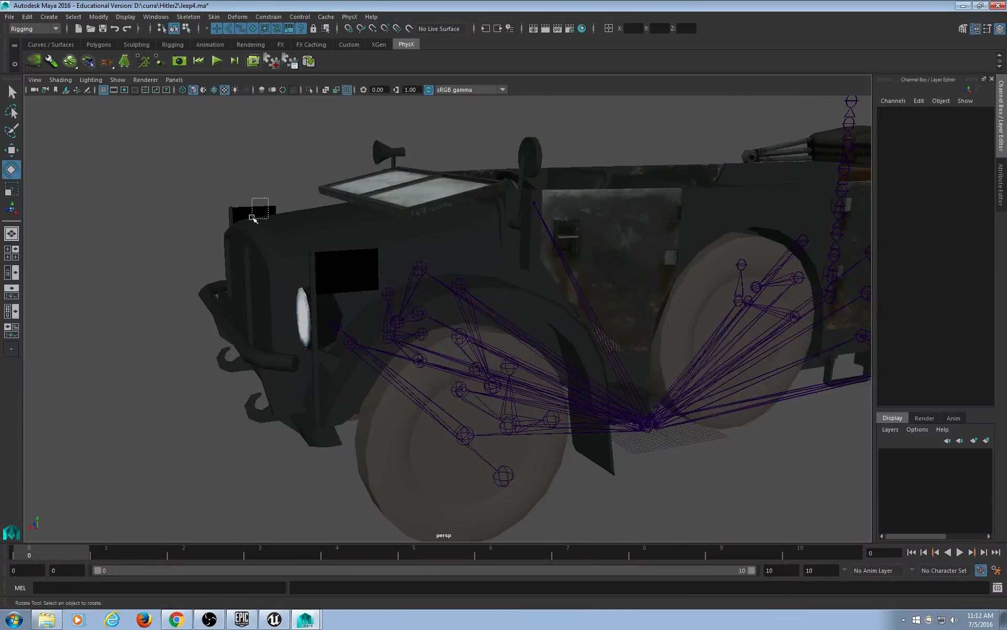
{"action": "left_click", "coordinate": [247, 212]}
{"action": "left_click_drag", "start_coordinate": [246, 212], "coordinate": [447, 233], "text": "alt"}
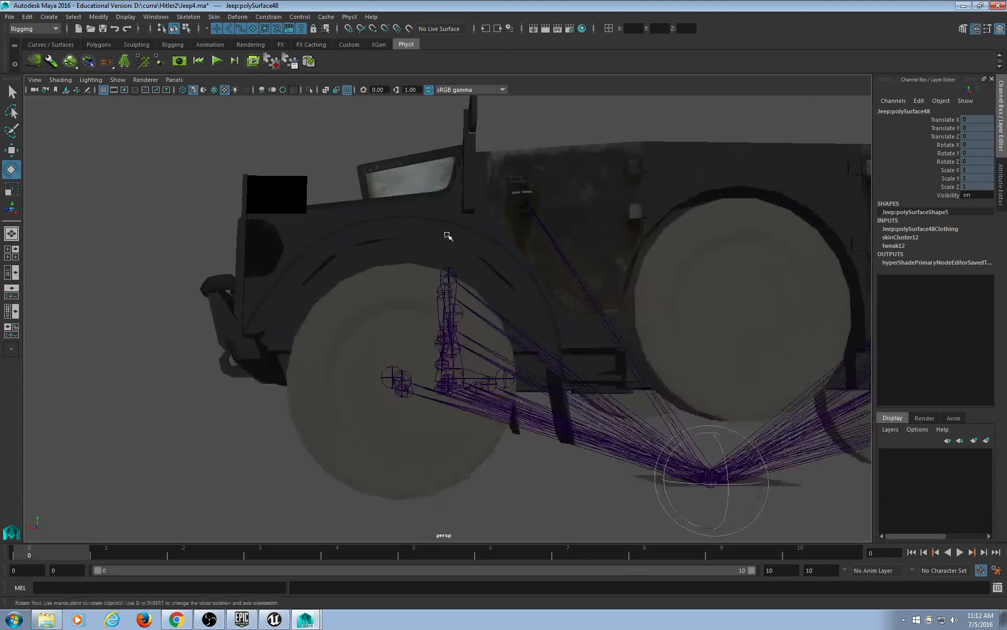
{"action": "left_click", "coordinate": [298, 184]}
{"action": "left_click_drag", "start_coordinate": [300, 188], "coordinate": [376, 213], "text": "alt"}
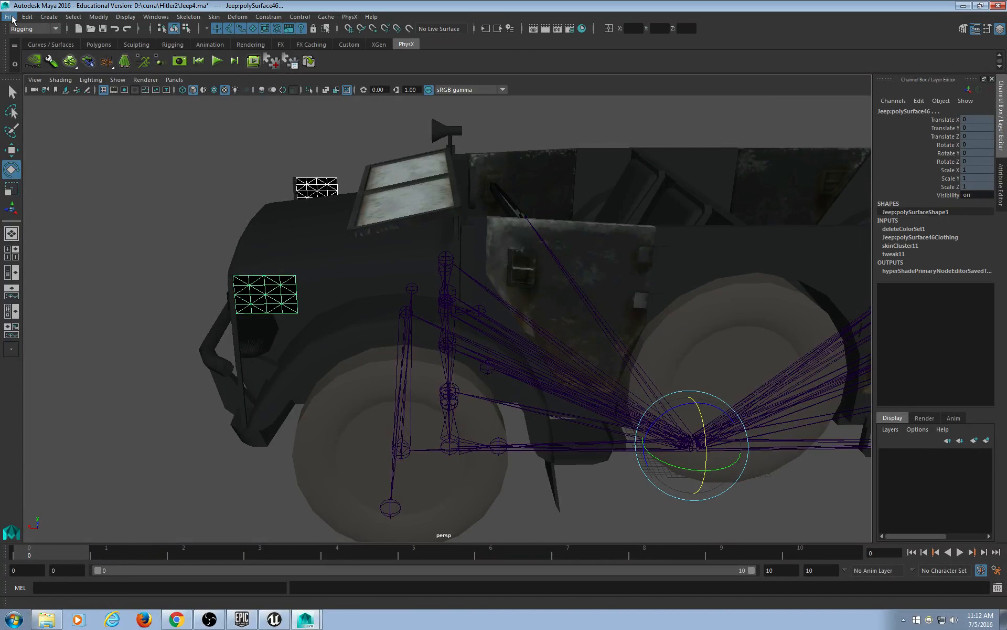
Export the selection as a PhysX file named Flags with Export PhysX Assets checked.
{"action": "left_click", "coordinate": [10, 17]}
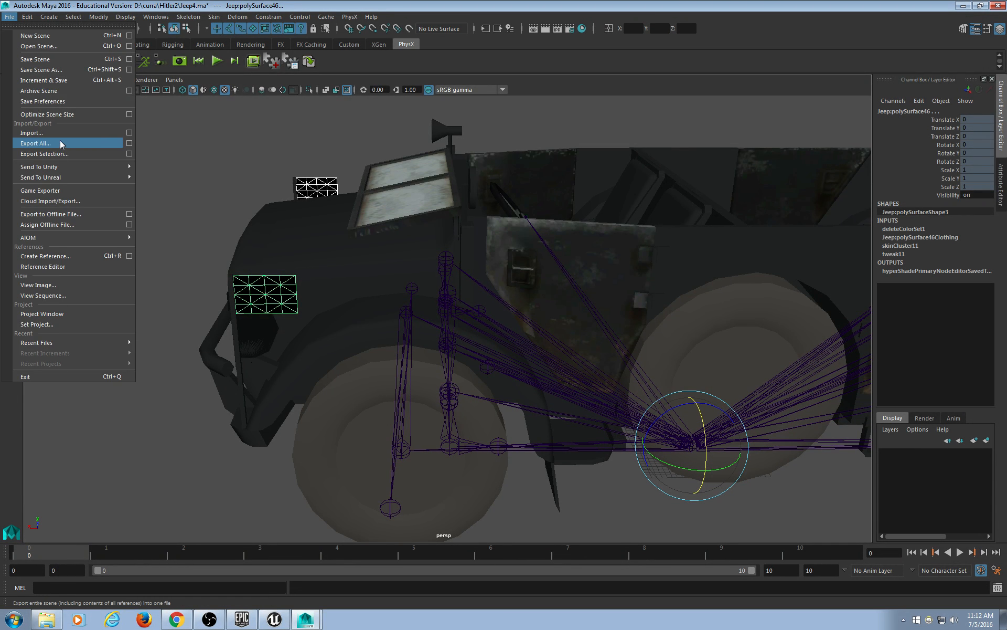
{"action": "left_click", "coordinate": [42, 154]}
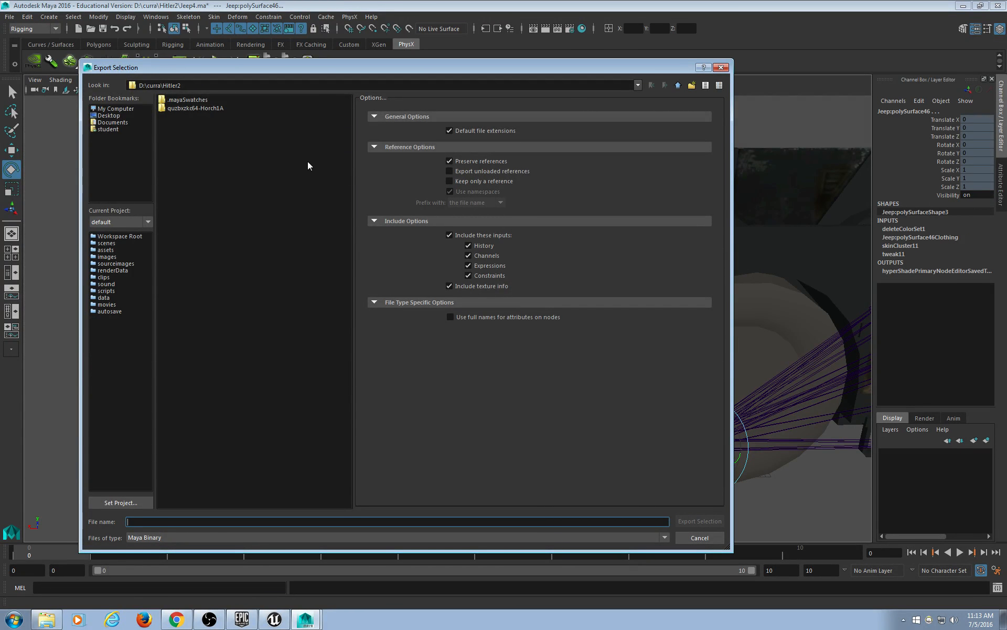
{"action": "left_click", "coordinate": [204, 546]}
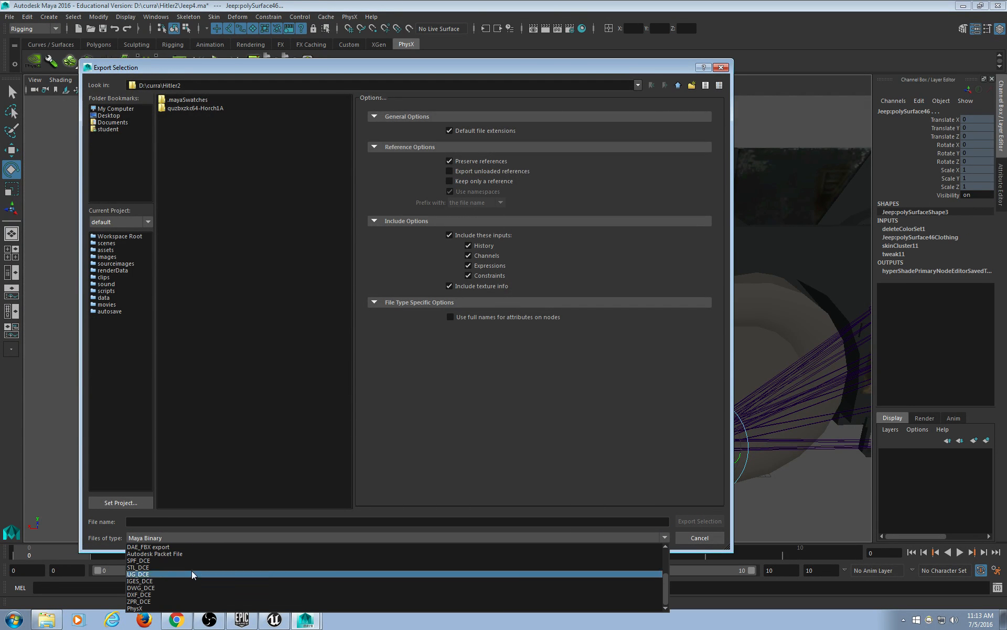
{"action": "left_click", "coordinate": [177, 609]}
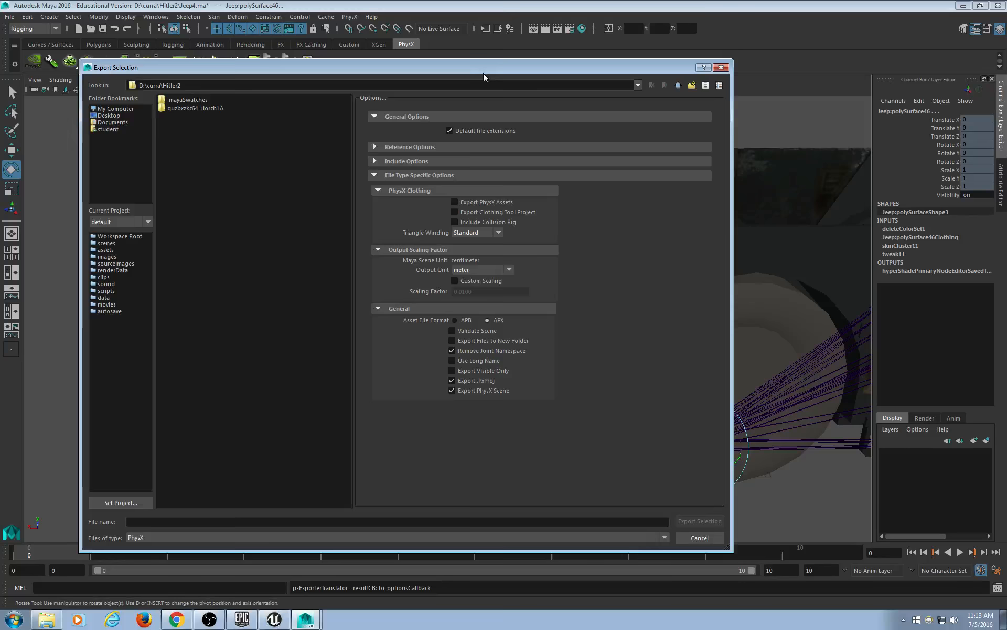
{"action": "left_click_drag", "start_coordinate": [483, 73], "coordinate": [508, 42]}
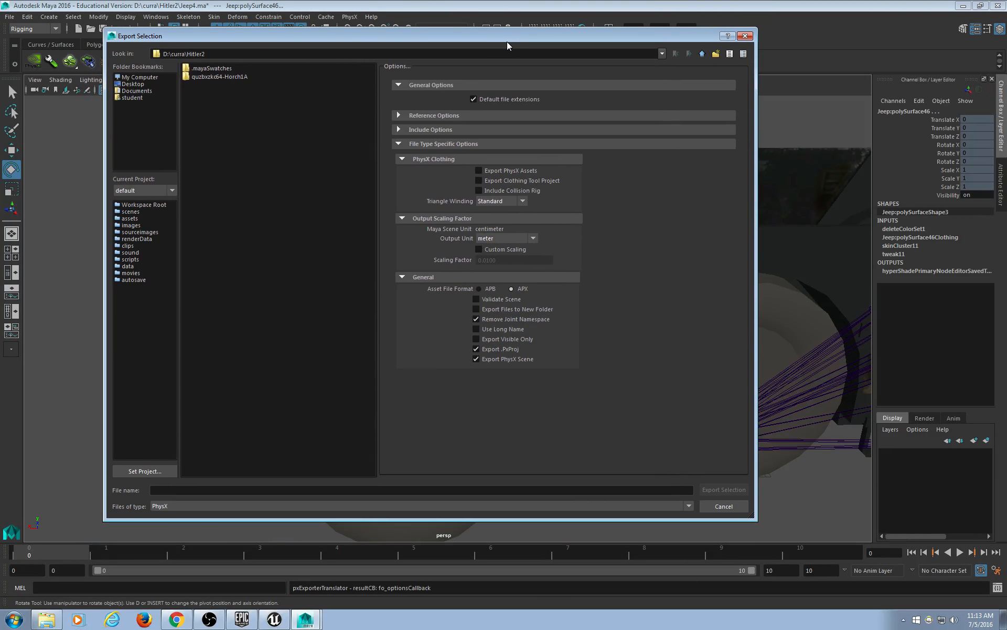
{"action": "left_click", "coordinate": [517, 170]}
{"action": "left_click", "coordinate": [254, 487]}
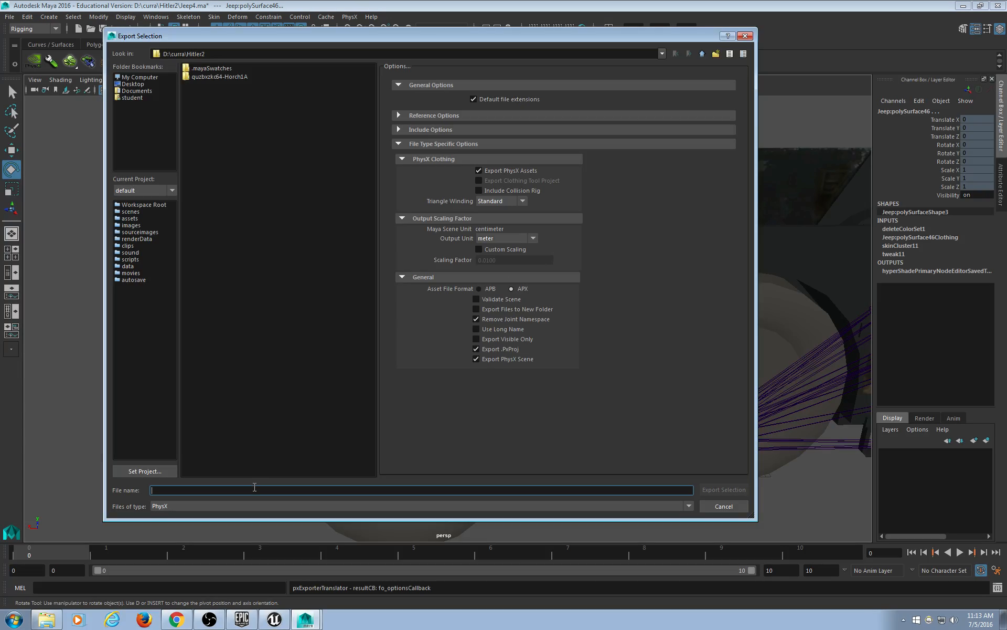
{"action": "type", "text": "Flags"}
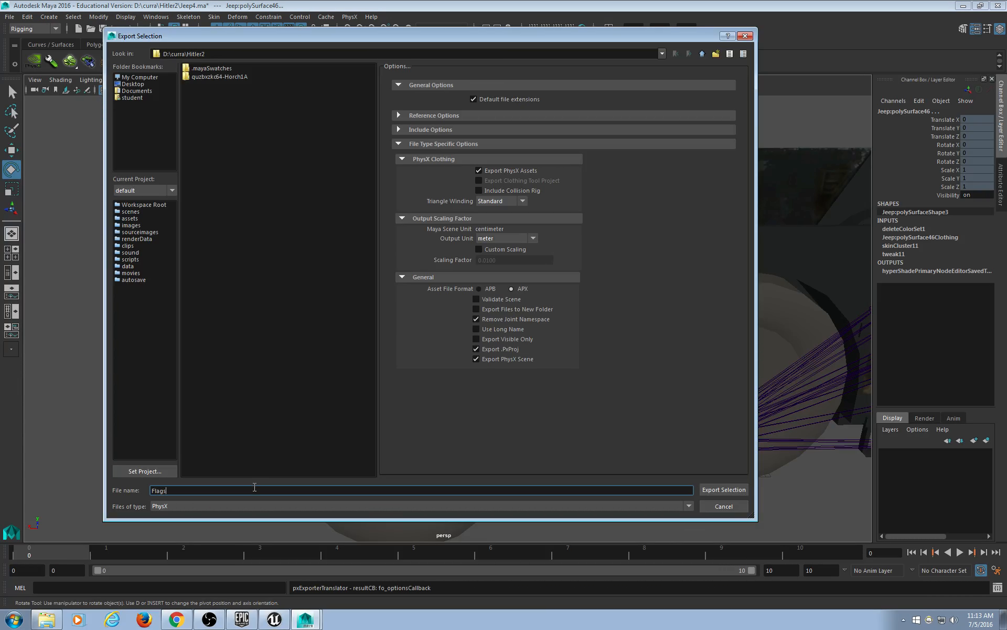
{"action": "left_click", "coordinate": [710, 489]}
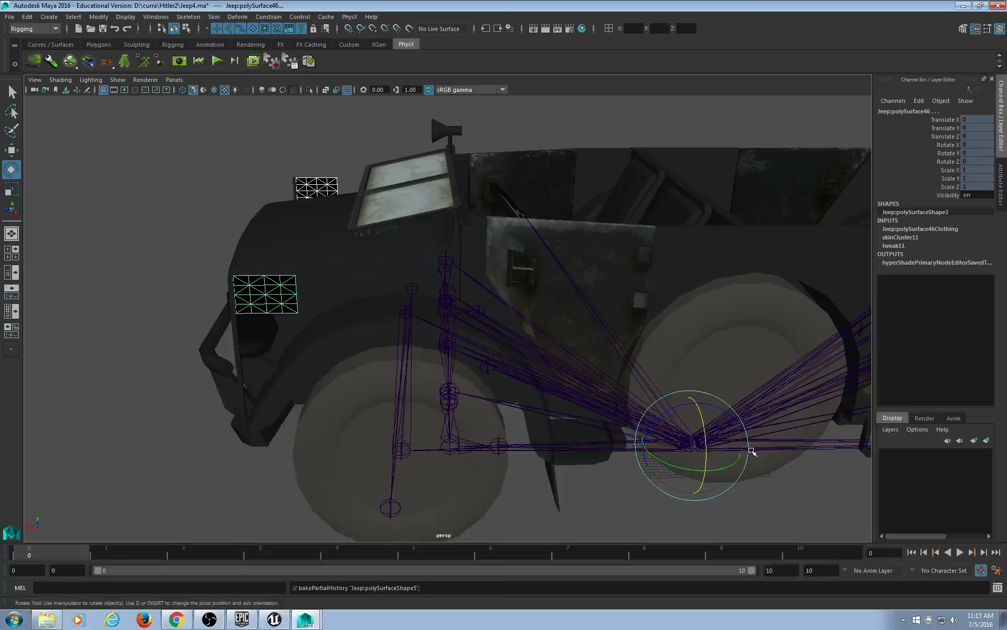
{"action": "left_click", "coordinate": [384, 224]}
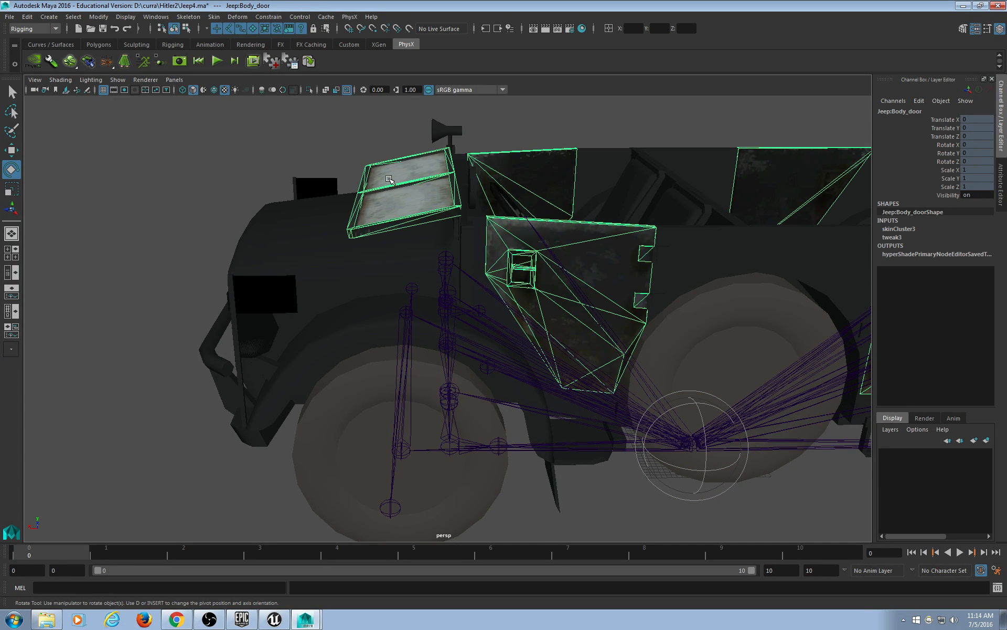
{"action": "left_click", "coordinate": [314, 185]}
{"action": "left_click", "coordinate": [324, 177]}
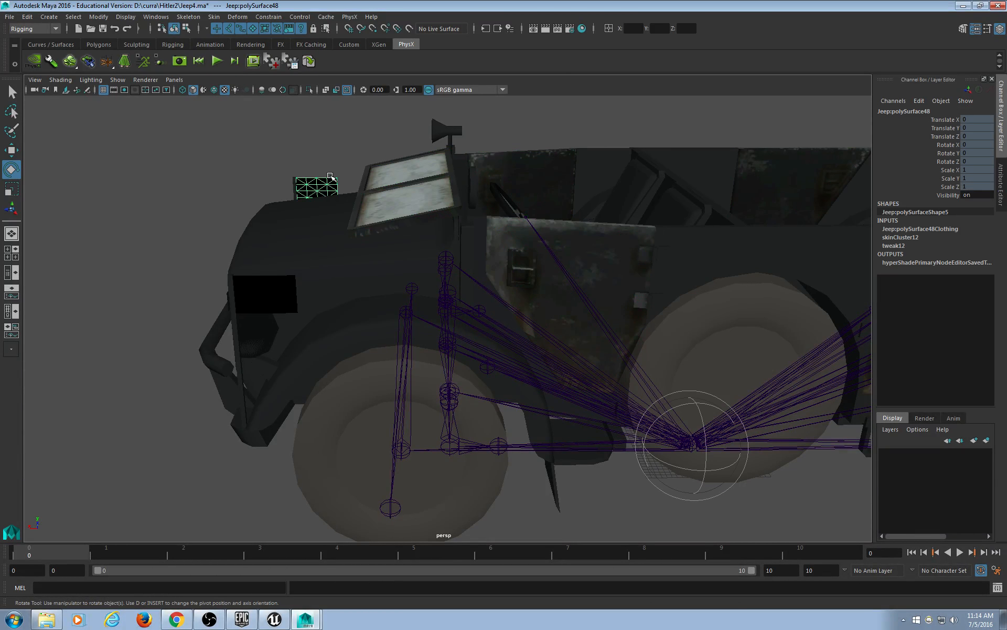
{"action": "left_click", "coordinate": [292, 295]}
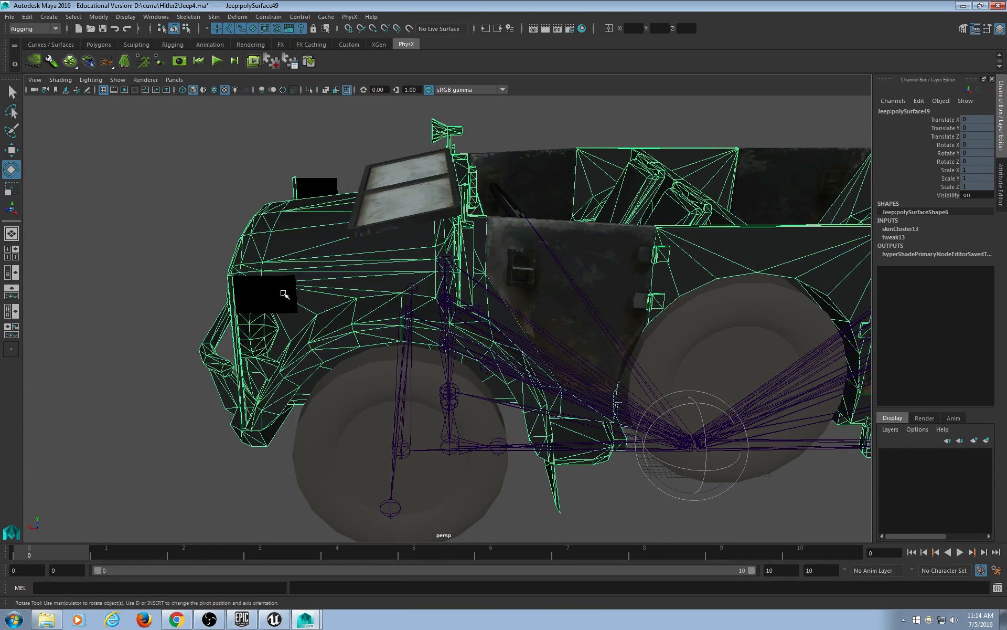
{"action": "left_click", "coordinate": [233, 158]}
{"action": "left_click_drag", "start_coordinate": [345, 321], "coordinate": [321, 293], "text": "alt"}
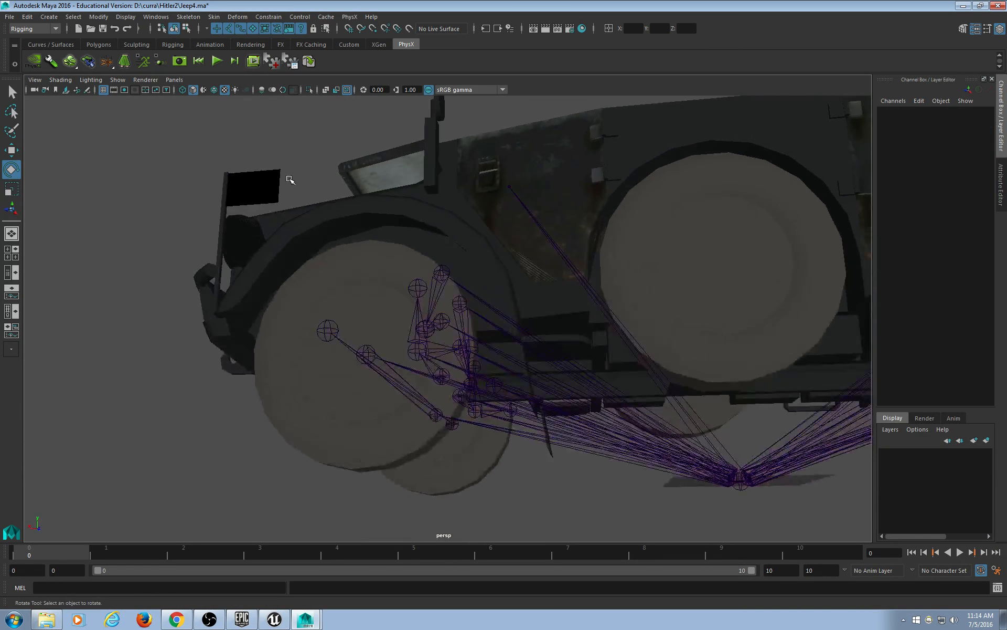
{"action": "left_click", "coordinate": [275, 197]}
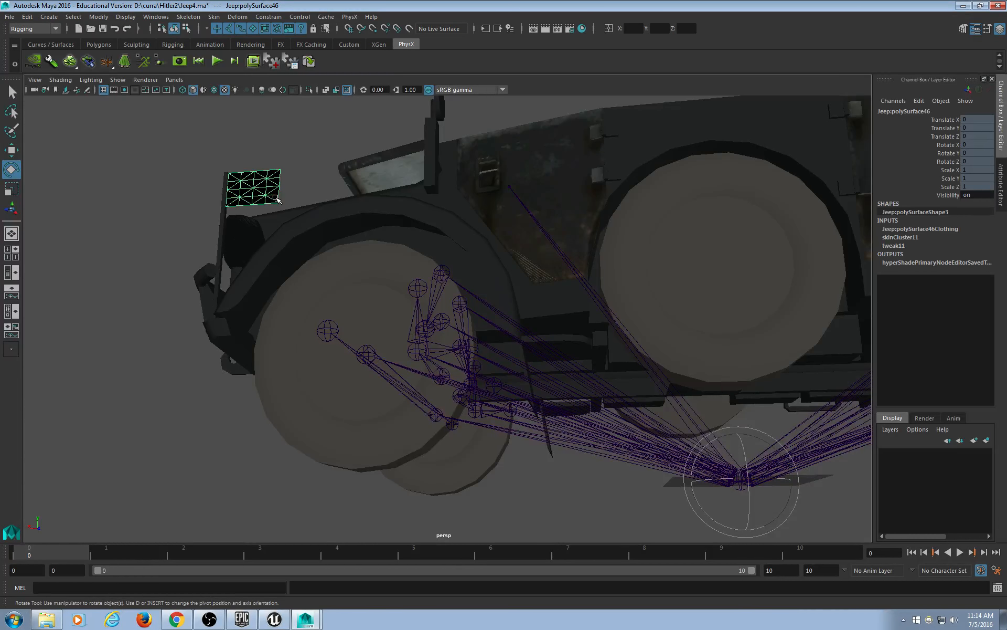
{"action": "left_click", "coordinate": [283, 173]}
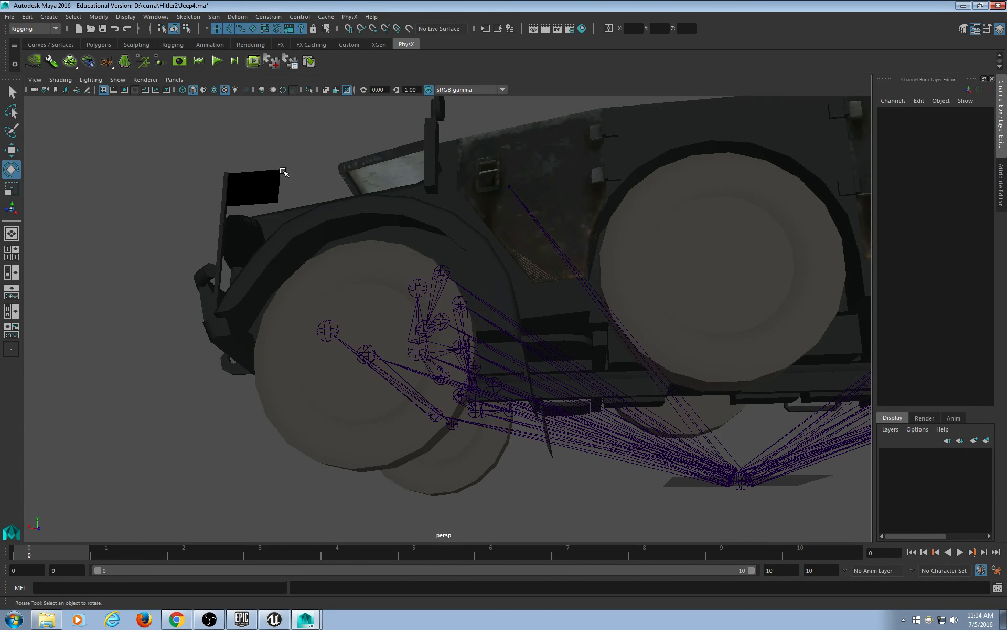
{"action": "left_click_drag", "start_coordinate": [283, 173], "coordinate": [469, 251], "text": "alt"}
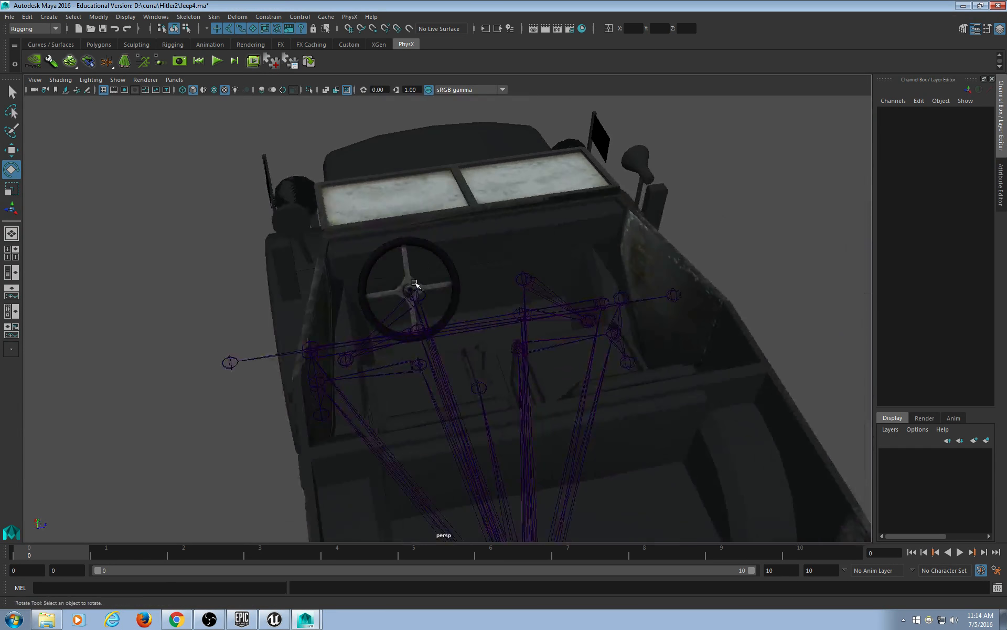
{"action": "left_click_drag", "start_coordinate": [416, 283], "coordinate": [387, 278], "text": "alt"}
{"action": "left_click", "coordinate": [394, 262]}
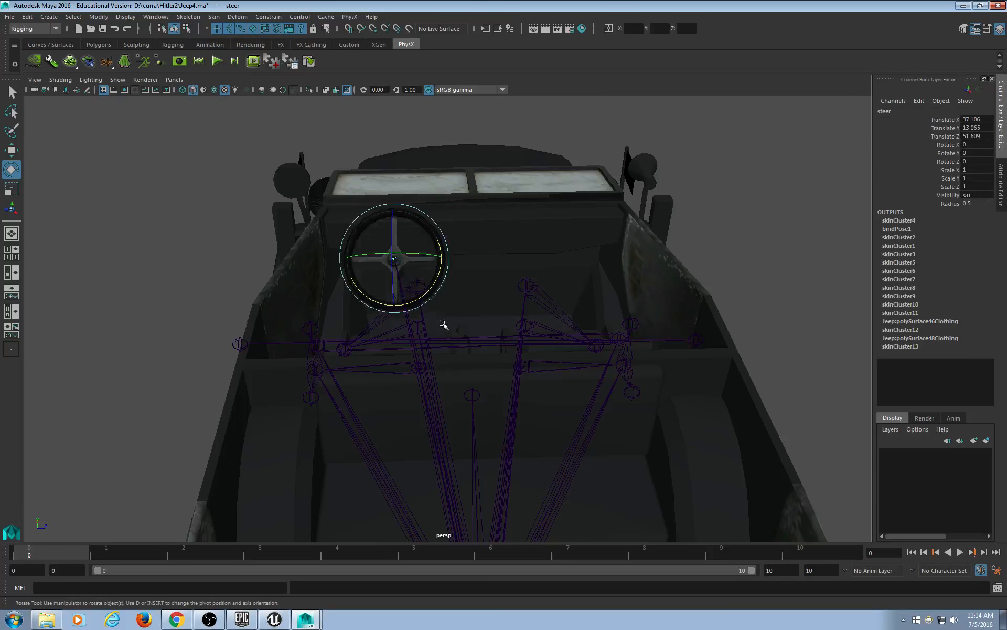
{"action": "scroll", "coordinate": [443, 323], "scroll_direction": "up", "scroll_amount": 3}
{"action": "middle_click_drag", "start_coordinate": [447, 257], "coordinate": [517, 277], "text": "alt"}
{"action": "left_click_drag", "start_coordinate": [512, 277], "coordinate": [566, 300], "text": "alt"}
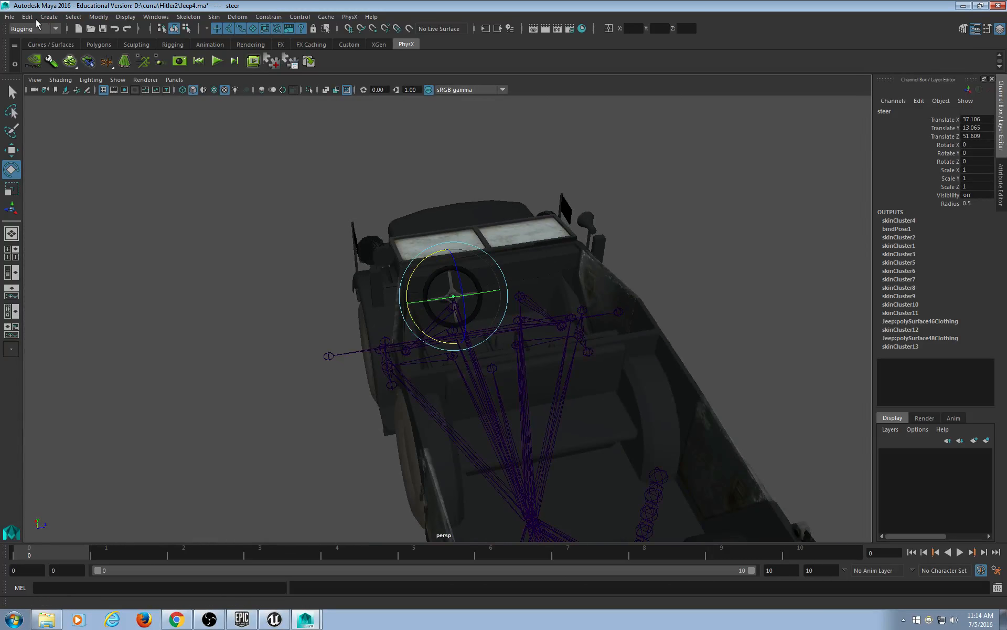
Save the jeep scene under the new name Jeep5.ma.
{"action": "left_click", "coordinate": [26, 17]}
{"action": "mouse_move", "coordinate": [9, 17]}
{"action": "left_click", "coordinate": [29, 70]}
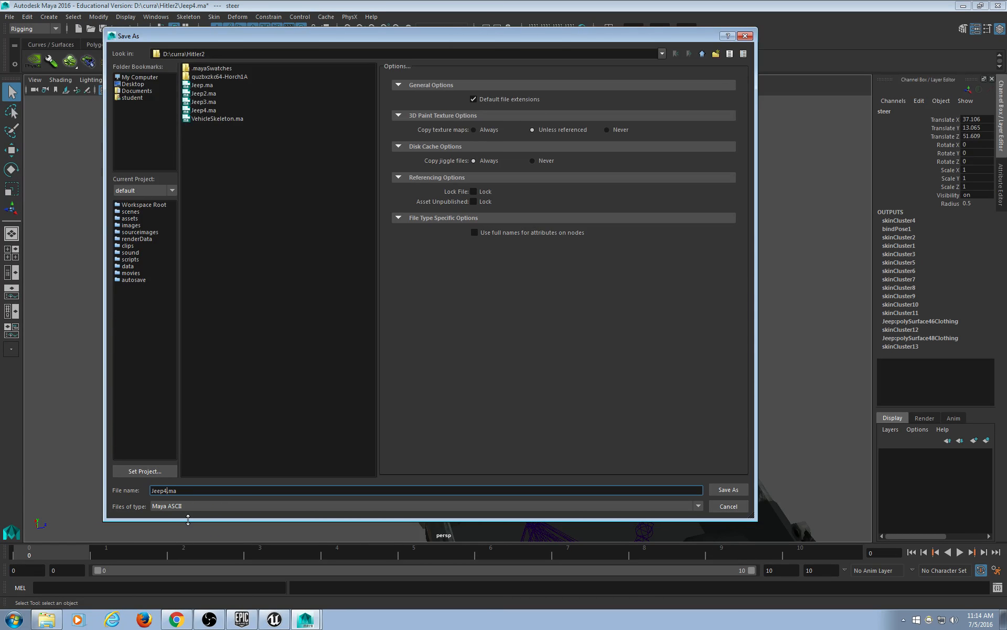
{"action": "left_click", "coordinate": [735, 490]}
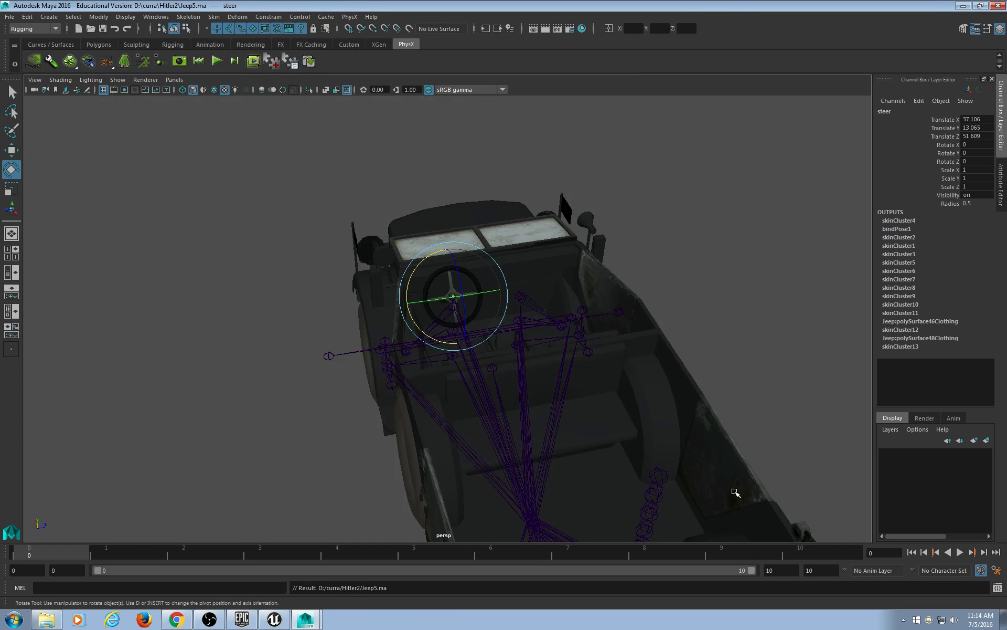
Start a new empty scene and minimize Maya.
{"action": "left_click", "coordinate": [8, 17]}
{"action": "left_click", "coordinate": [37, 33]}
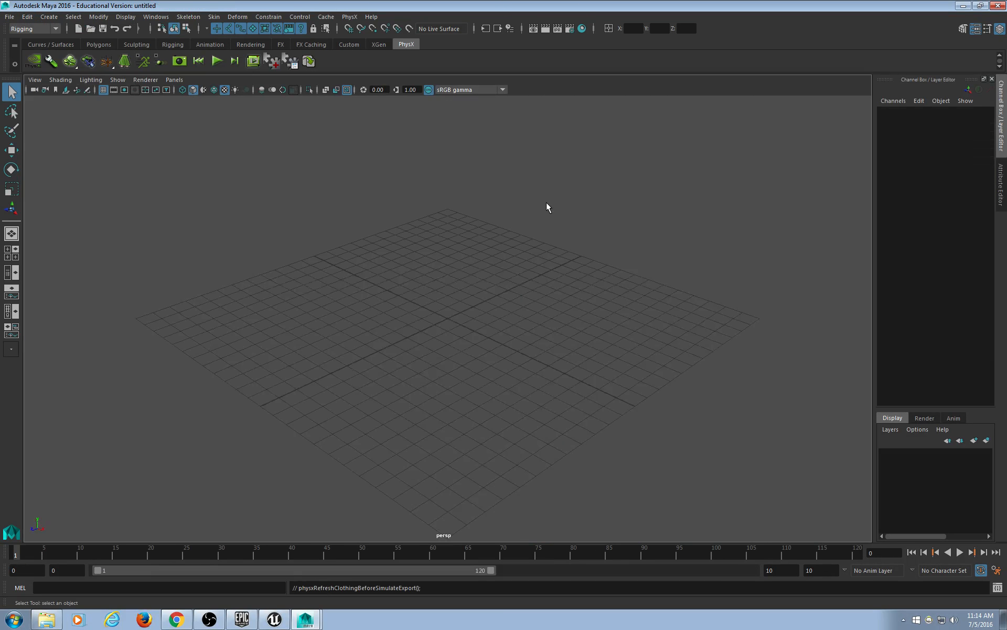
{"action": "left_click", "coordinate": [963, 6]}
Extract the downloaded 2jhttafs7a-hitler zip into its own folder with 7-Zip.
{"action": "left_click_drag", "start_coordinate": [690, 26], "coordinate": [663, 35]}
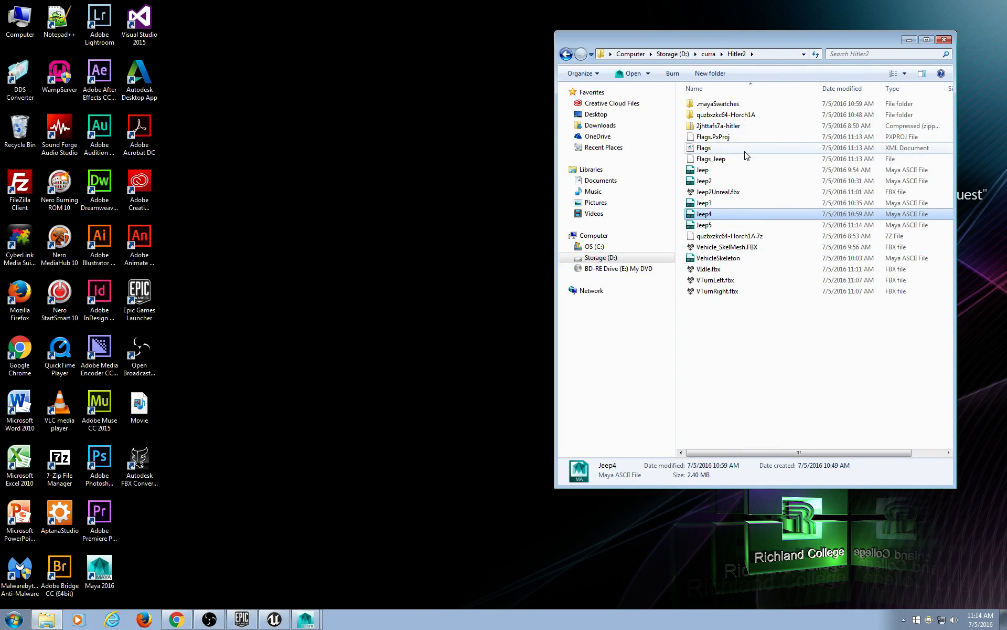
{"action": "right_click", "coordinate": [740, 127]}
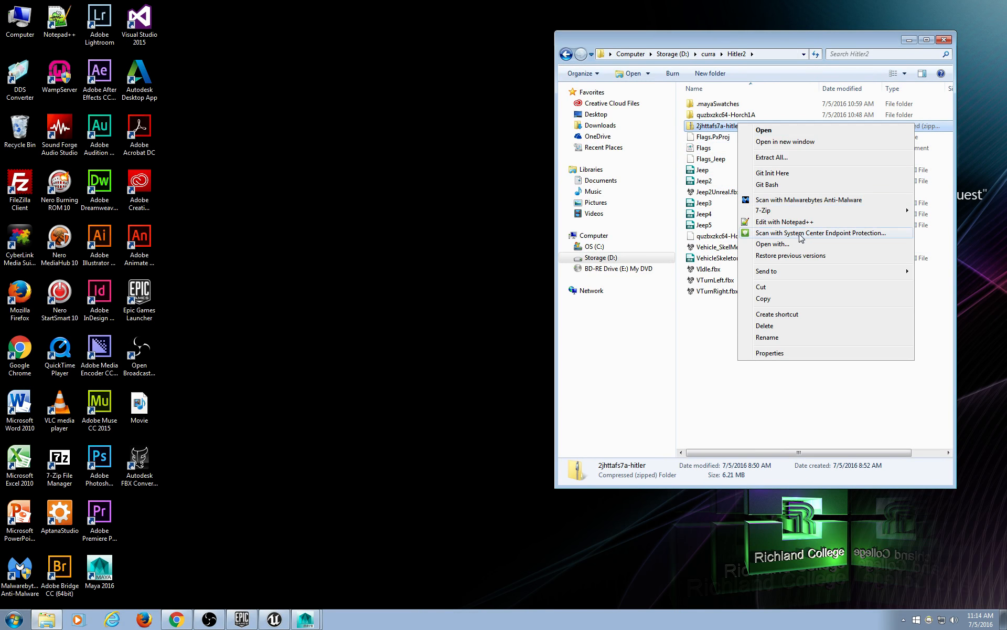
{"action": "mouse_move", "coordinate": [871, 209]}
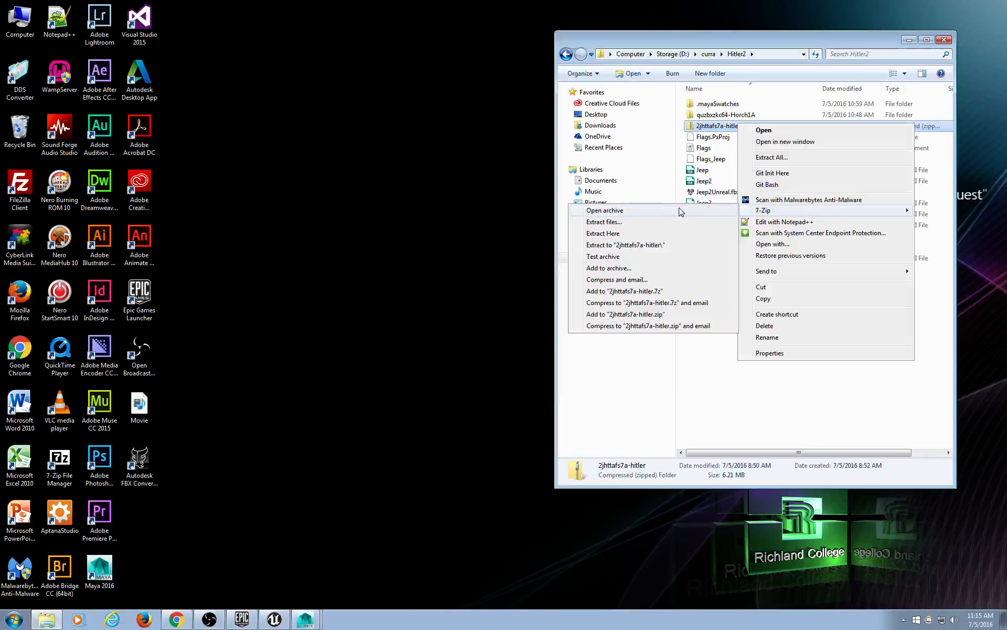
{"action": "left_click", "coordinate": [666, 249]}
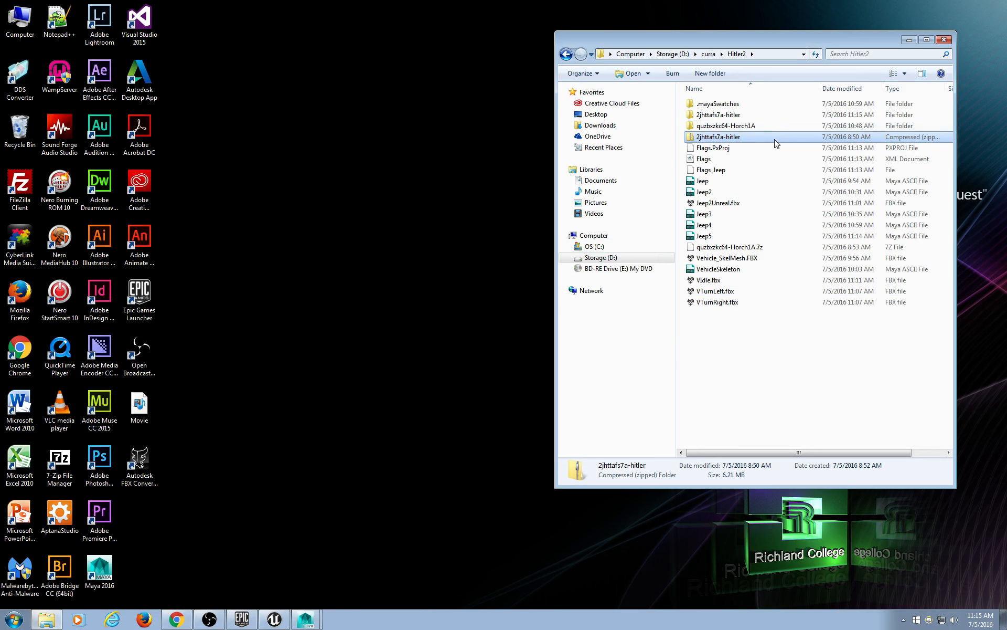
Open the extracted hitler folder and widen Explorer to show all its files.
{"action": "double_click", "coordinate": [750, 115]}
{"action": "left_click", "coordinate": [753, 115]}
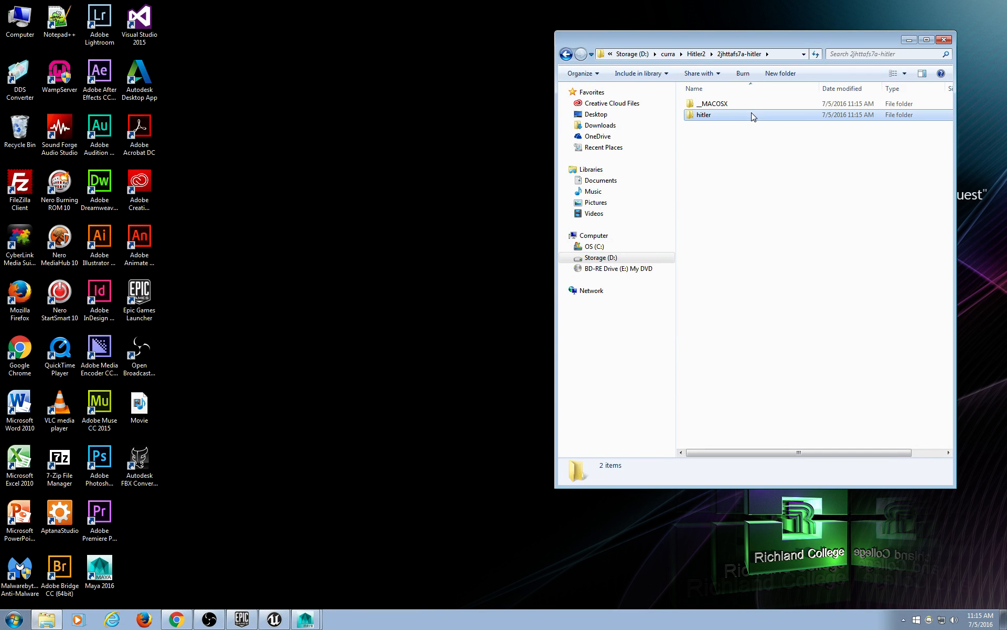
{"action": "double_click", "coordinate": [753, 116]}
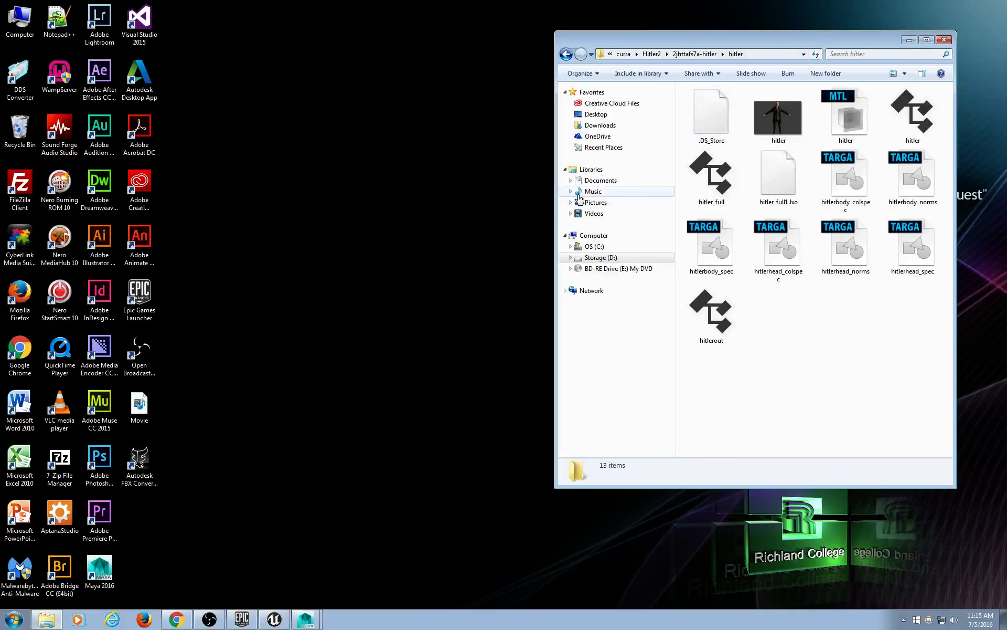
{"action": "right_click", "coordinate": [493, 189]}
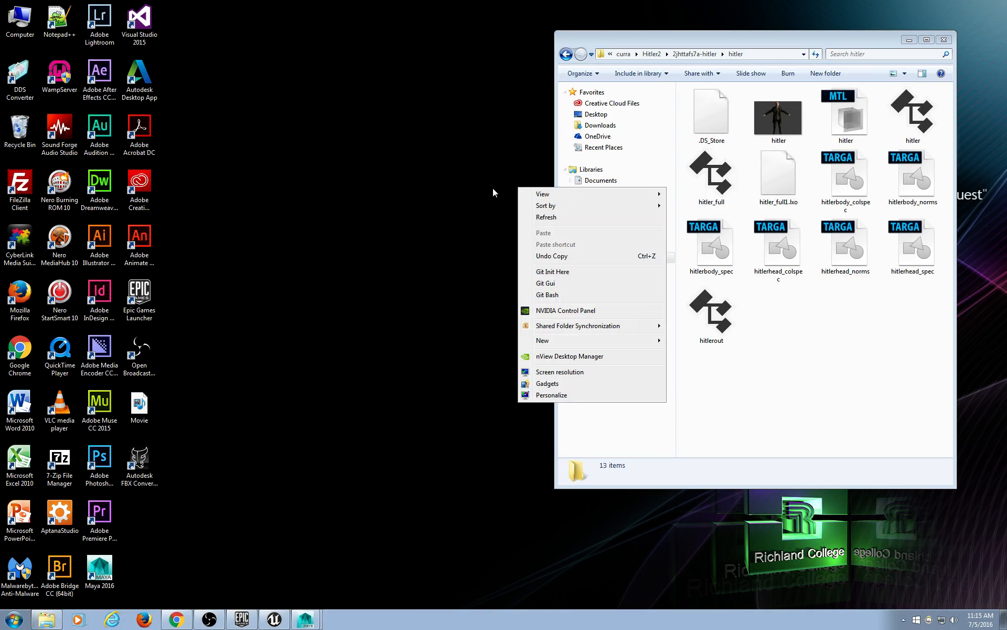
{"action": "left_click", "coordinate": [546, 148]}
{"action": "left_click_drag", "start_coordinate": [555, 150], "coordinate": [370, 154]}
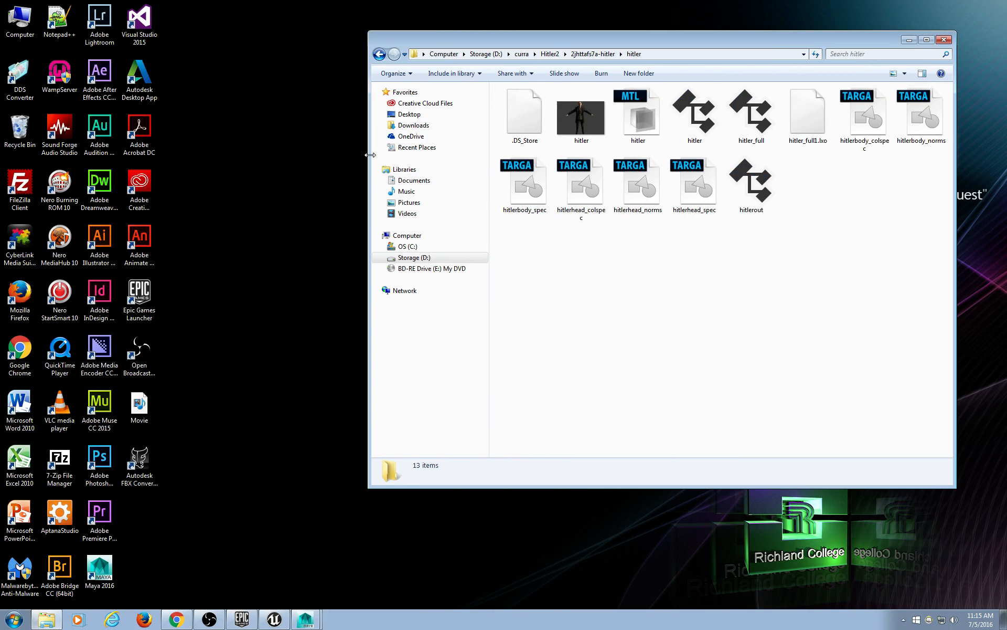
Bring the main Maya window back to the front.
{"action": "left_click", "coordinate": [311, 618]}
{"action": "left_click", "coordinate": [323, 582]}
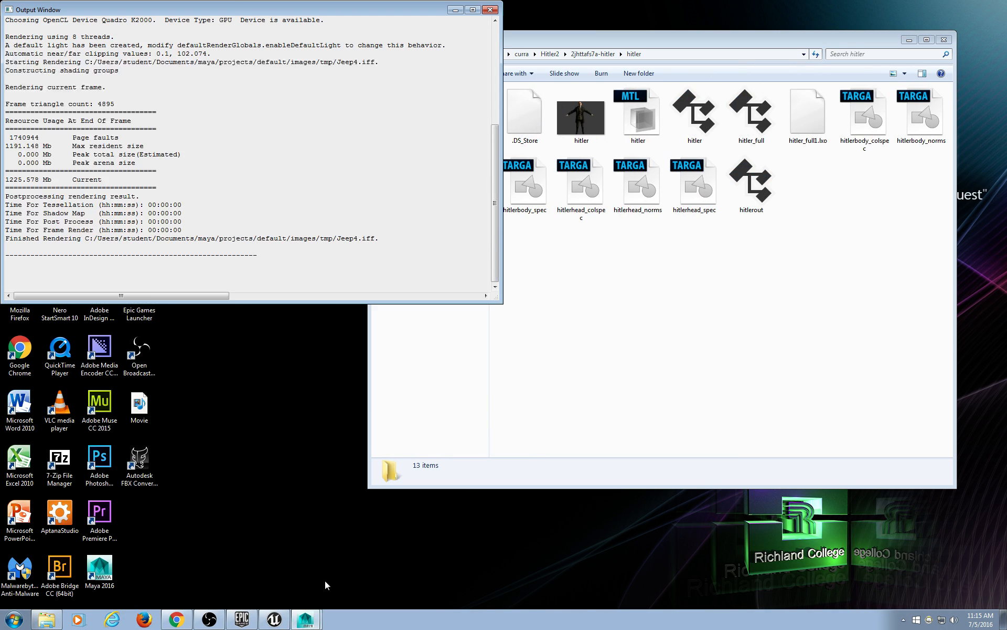
{"action": "left_click", "coordinate": [307, 622]}
{"action": "left_click", "coordinate": [303, 600]}
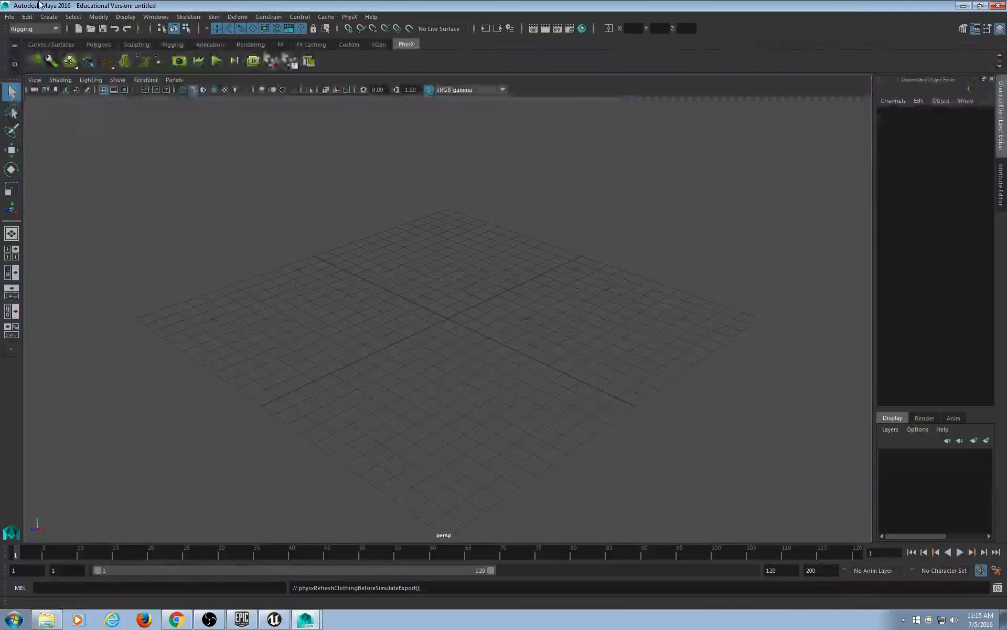
{"action": "left_click", "coordinate": [10, 17]}
Import hitler.obj from the 2jhttafs7a-hitler\hitler folder into the empty scene.
{"action": "left_click", "coordinate": [56, 135]}
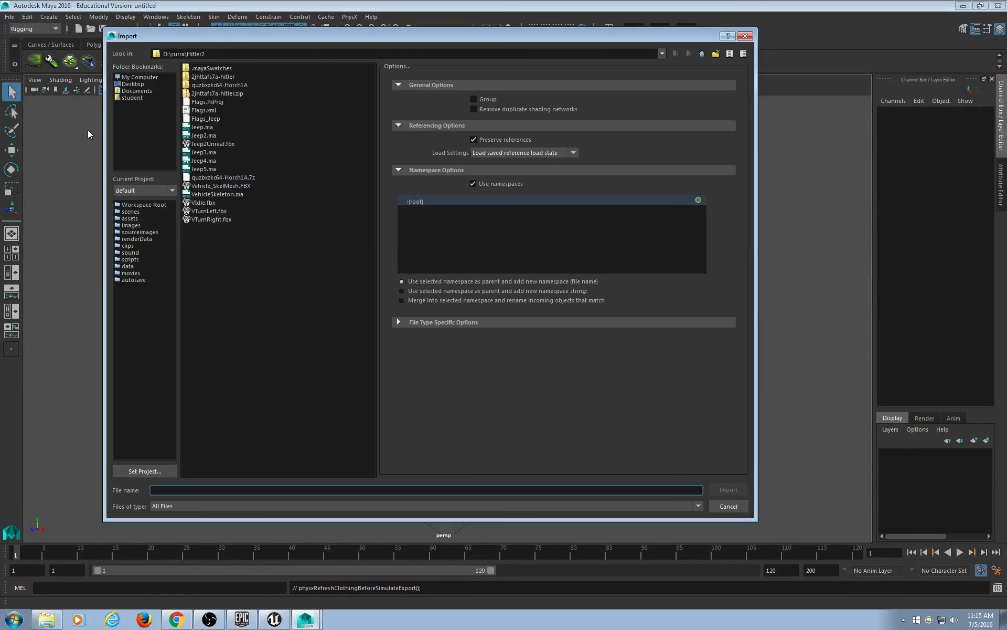
{"action": "double_click", "coordinate": [226, 77]}
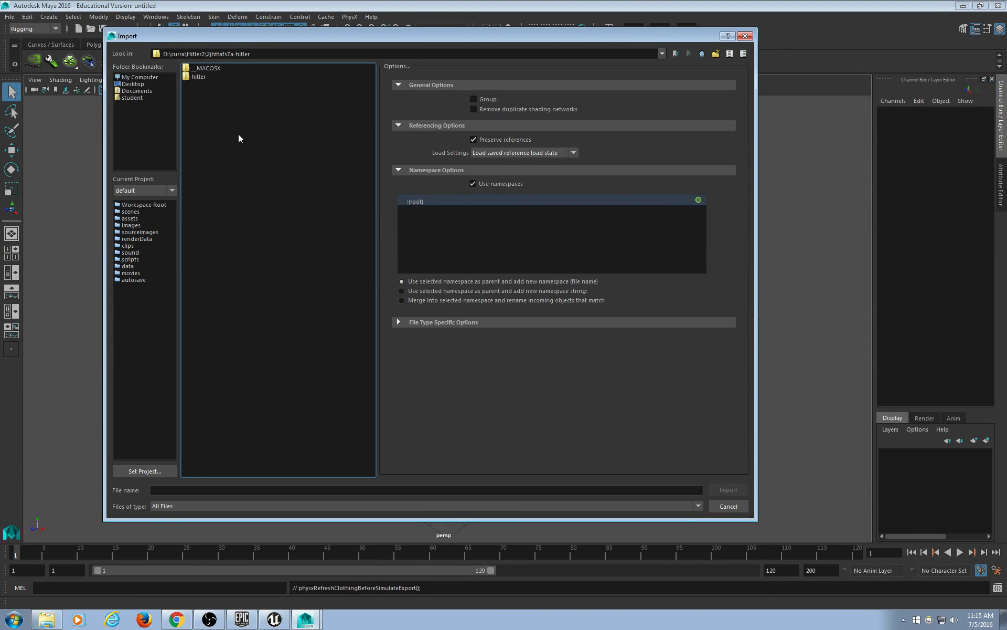
{"action": "double_click", "coordinate": [200, 78]}
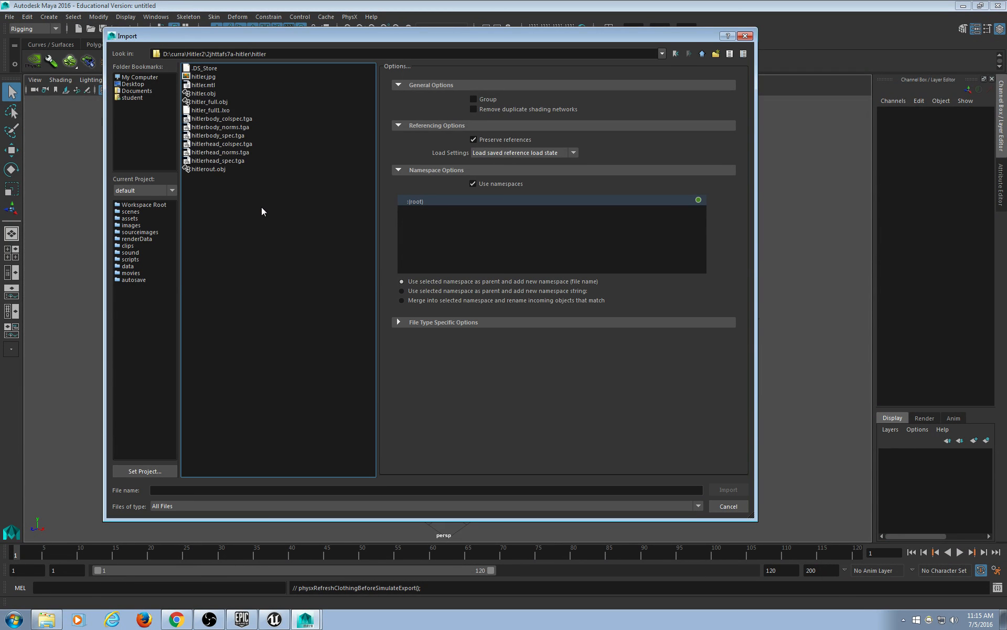
{"action": "left_click", "coordinate": [218, 170]}
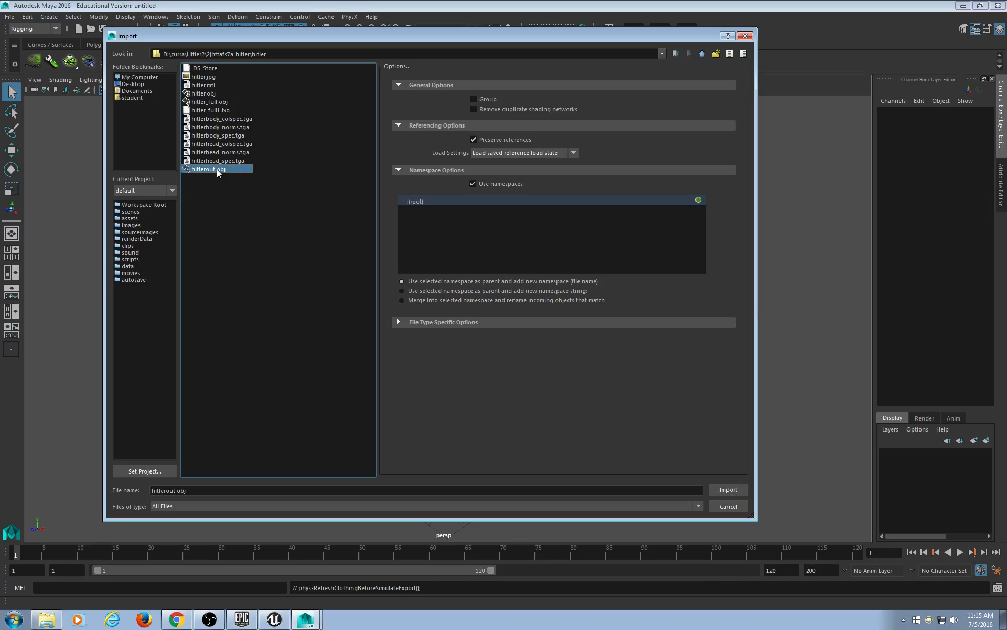
{"action": "left_click", "coordinate": [220, 104]}
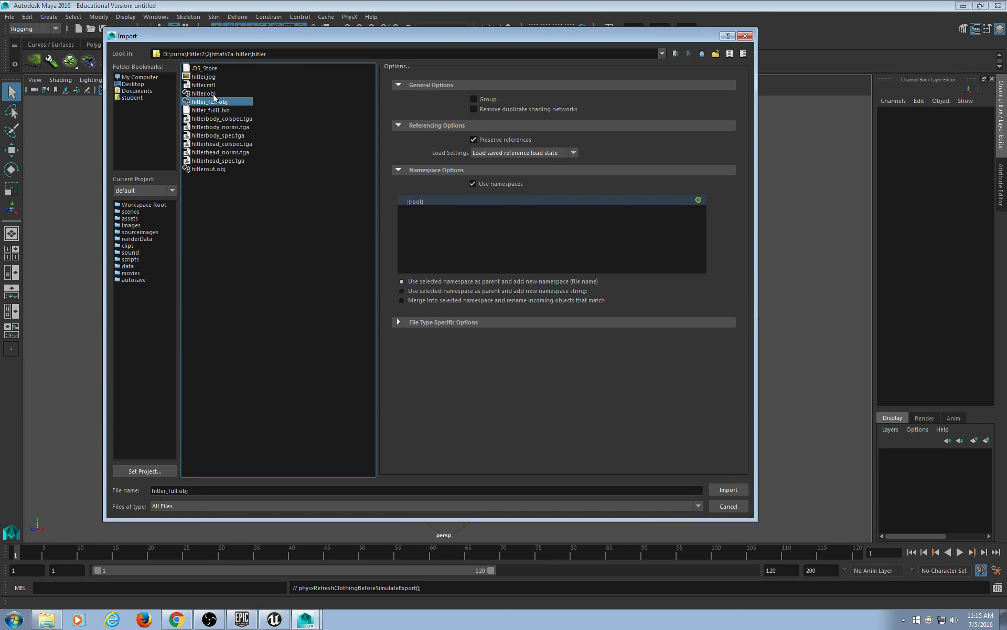
{"action": "double_click", "coordinate": [208, 96]}
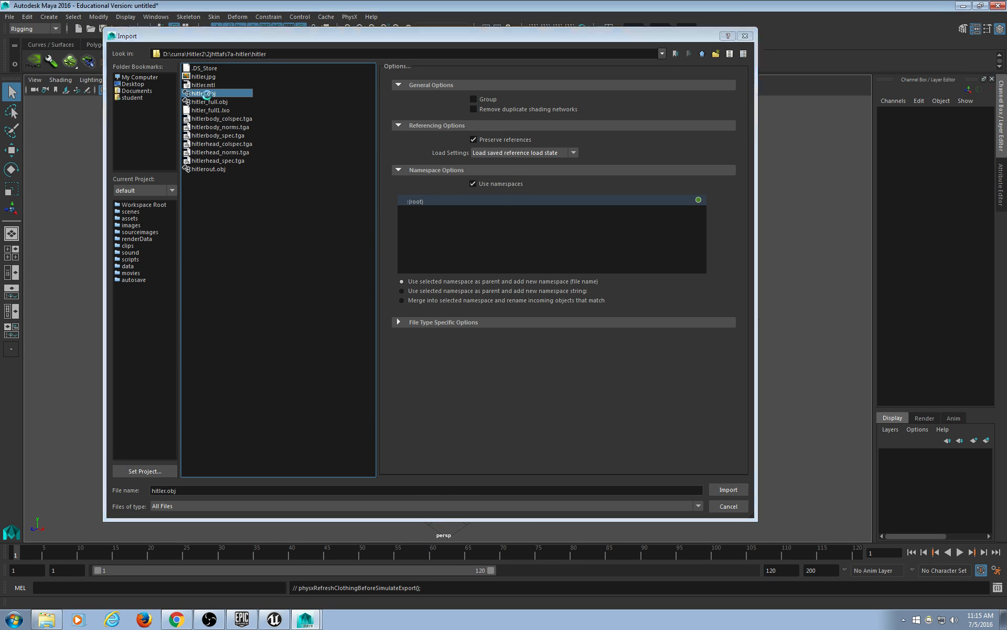
{"action": "scroll", "coordinate": [504, 308], "scroll_direction": "down", "scroll_amount": 5}
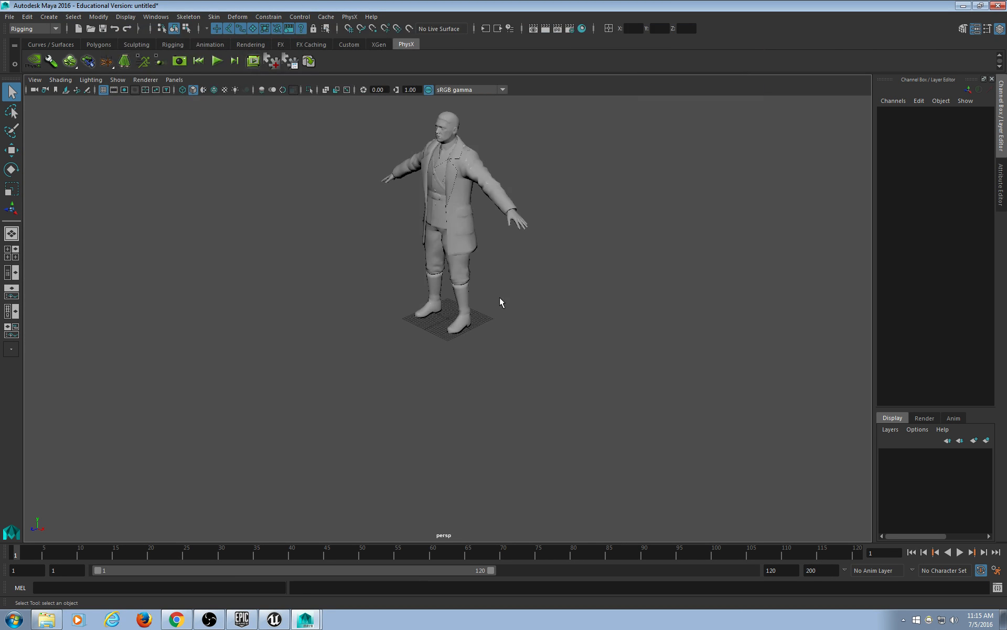
Switch the viewport to textured display (6) and frame the character model.
{"action": "key", "text": "6"}
{"action": "middle_click_drag", "start_coordinate": [492, 220], "coordinate": [448, 359], "text": "alt"}
{"action": "left_click_drag", "start_coordinate": [448, 359], "coordinate": [542, 342], "text": "alt"}
{"action": "scroll", "coordinate": [558, 338], "scroll_direction": "up", "scroll_amount": 5}
{"action": "left_click", "coordinate": [542, 341]}
{"action": "scroll", "coordinate": [609, 304], "scroll_direction": "up", "scroll_amount": 3}
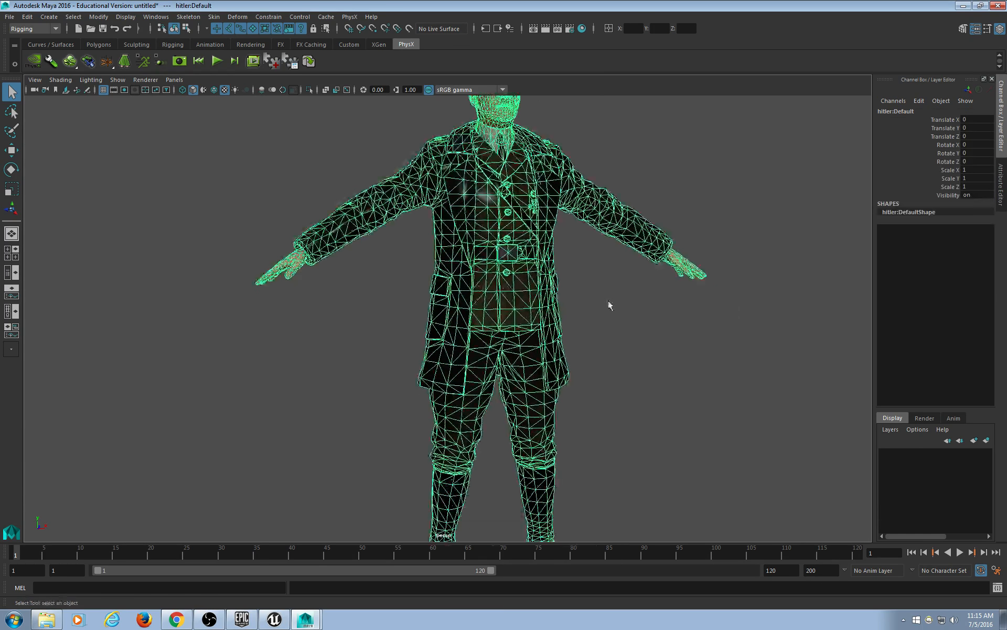
{"action": "left_click", "coordinate": [608, 304]}
Frame the character's head, orbit behind it, and select the model.
{"action": "left_click", "coordinate": [27, 17]}
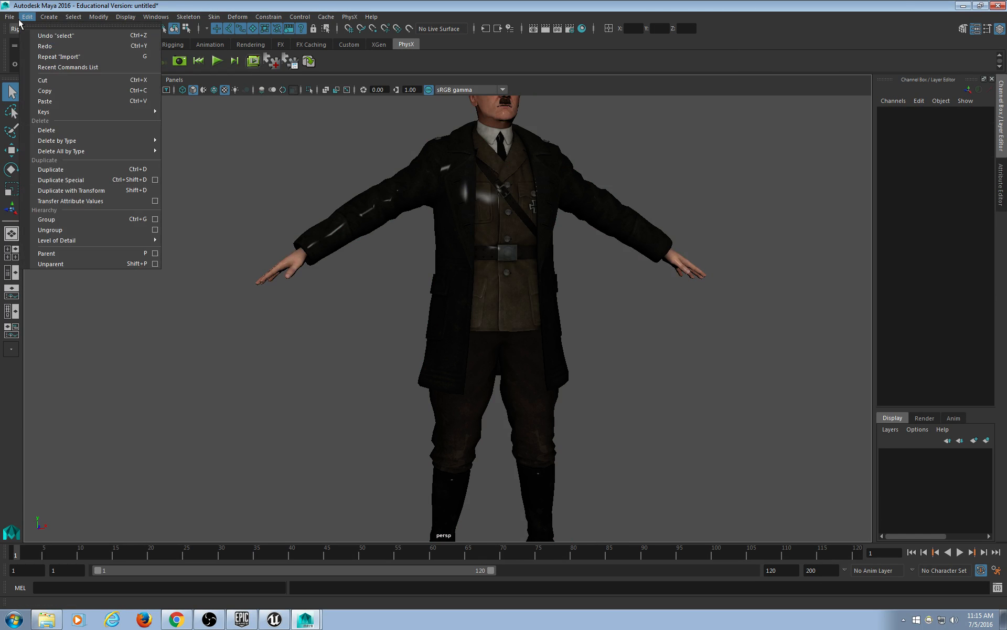
{"action": "left_click", "coordinate": [603, 230]}
{"action": "middle_click_drag", "start_coordinate": [611, 251], "coordinate": [581, 360], "text": "alt"}
{"action": "left_click", "coordinate": [504, 274]}
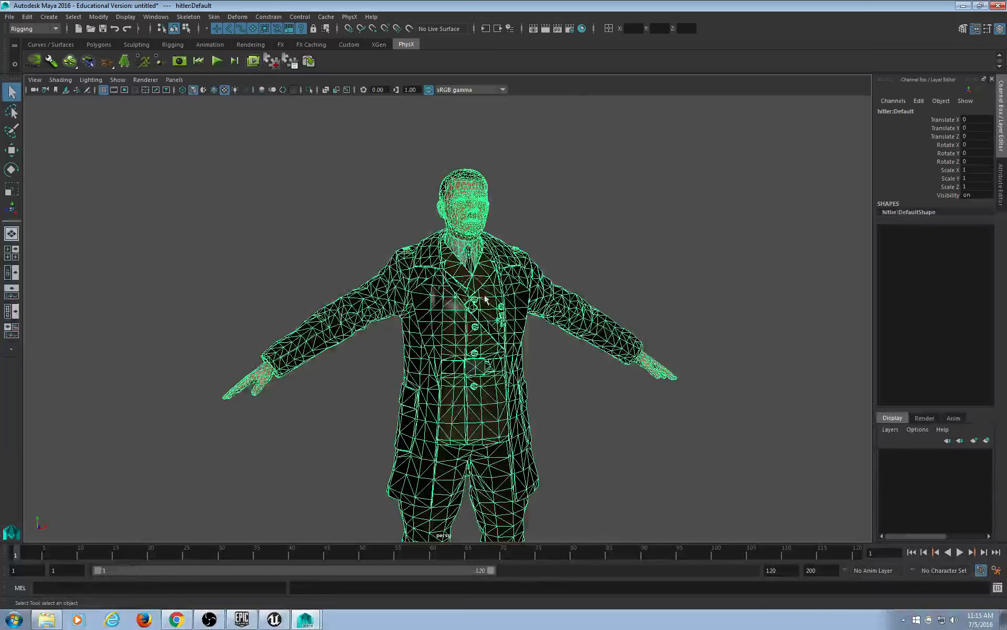
{"action": "scroll", "coordinate": [485, 299], "scroll_direction": "up", "scroll_amount": 5}
{"action": "left_click", "coordinate": [558, 254]}
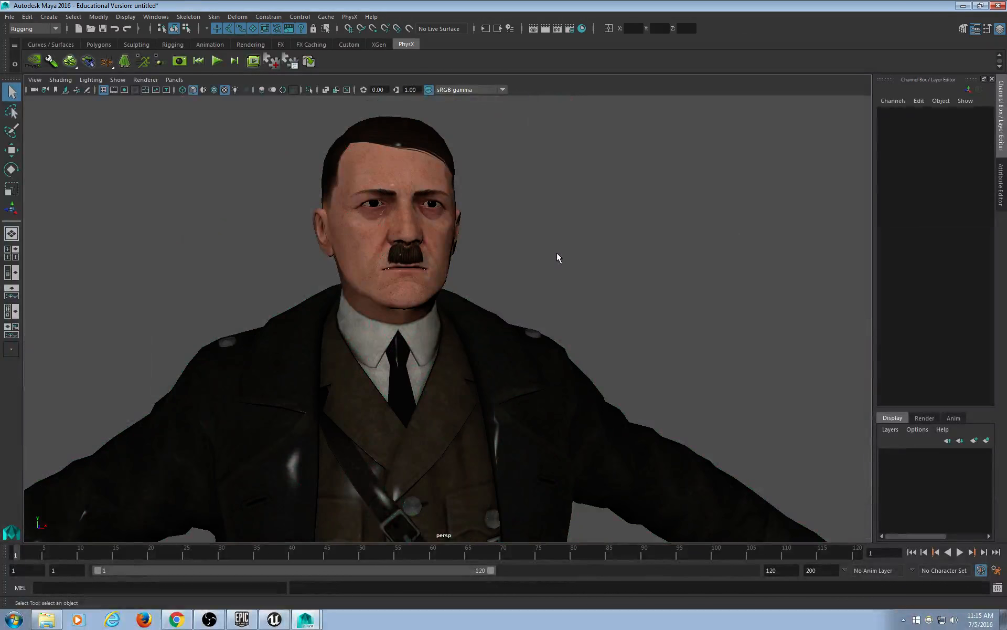
{"action": "scroll", "coordinate": [421, 229], "scroll_direction": "up", "scroll_amount": 4}
{"action": "middle_click_drag", "start_coordinate": [421, 223], "coordinate": [446, 296], "text": "alt"}
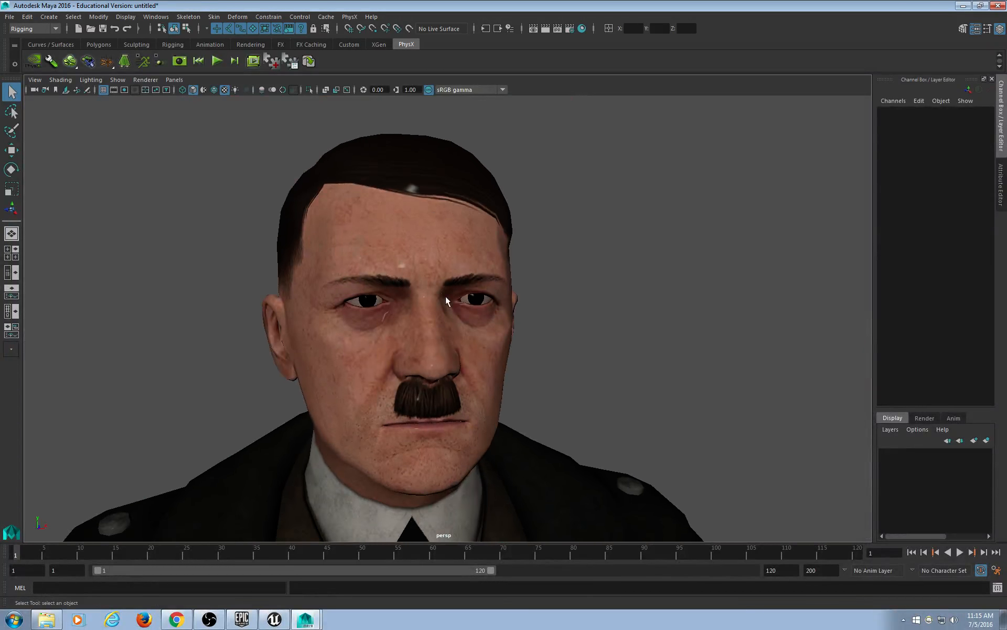
{"action": "scroll", "coordinate": [446, 296], "scroll_direction": "up", "scroll_amount": 2}
{"action": "scroll", "coordinate": [446, 295], "scroll_direction": "down", "scroll_amount": 8}
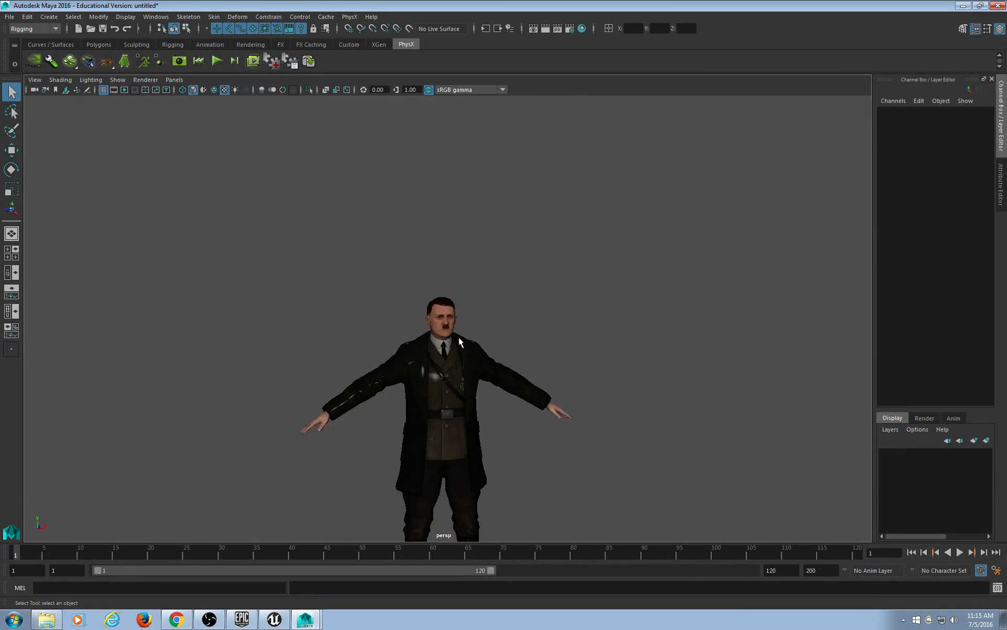
{"action": "scroll", "coordinate": [458, 445], "scroll_direction": "down", "scroll_amount": 3}
{"action": "mouse_move", "coordinate": [411, 310]}
{"action": "left_mouse_down", "text": "alt"}
{"action": "mouse_move", "coordinate": [578, 322]}
{"action": "mouse_move", "coordinate": [406, 318]}
{"action": "left_mouse_up", "text": "alt"}
{"action": "left_click", "coordinate": [546, 326]}
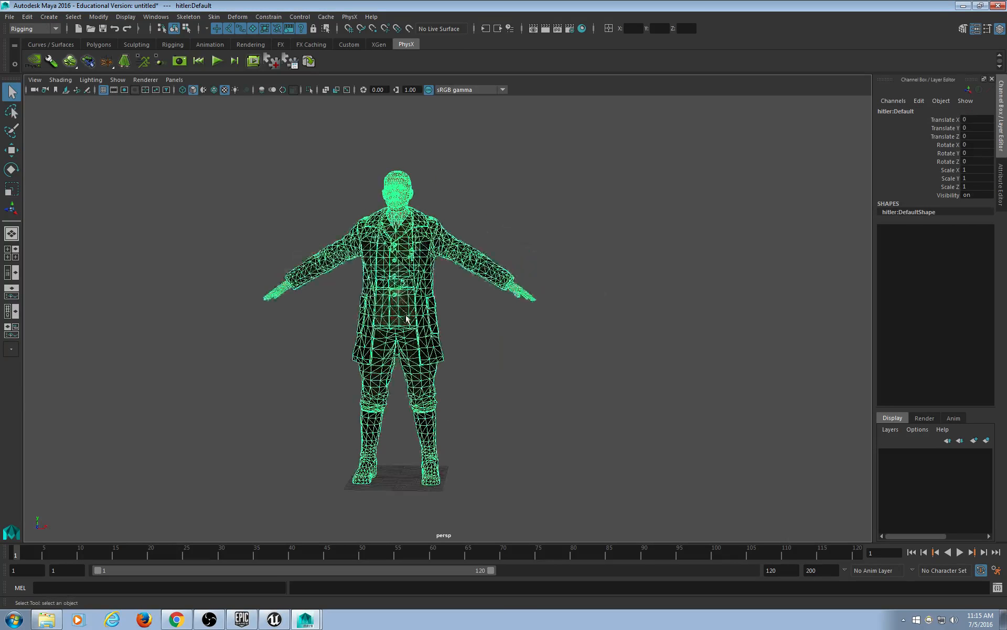
Inspect the model in the Hypergraph hierarchy view.
{"action": "left_click", "coordinate": [155, 17]}
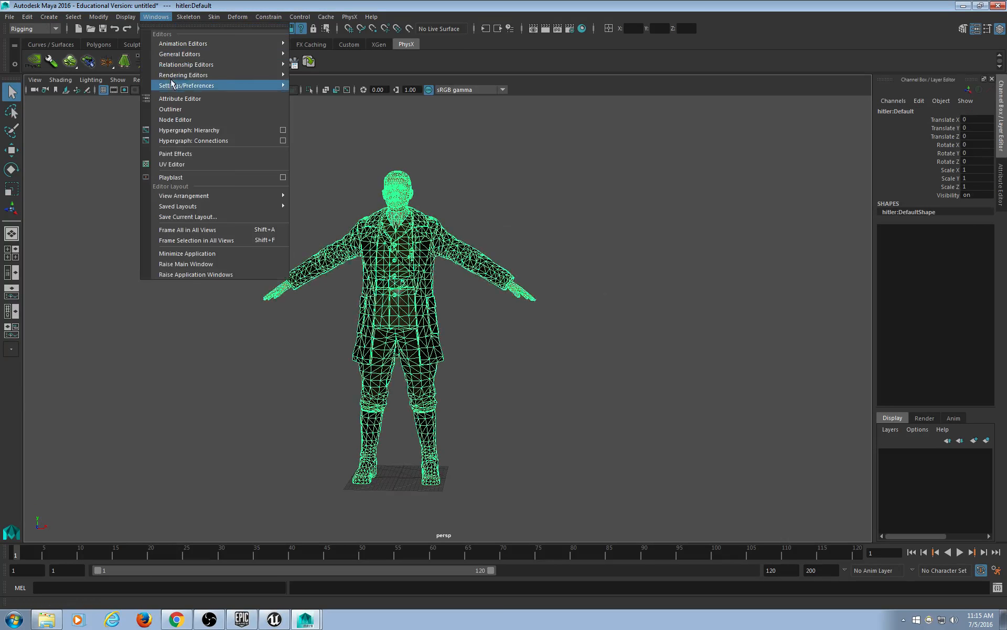
{"action": "left_click", "coordinate": [184, 130]}
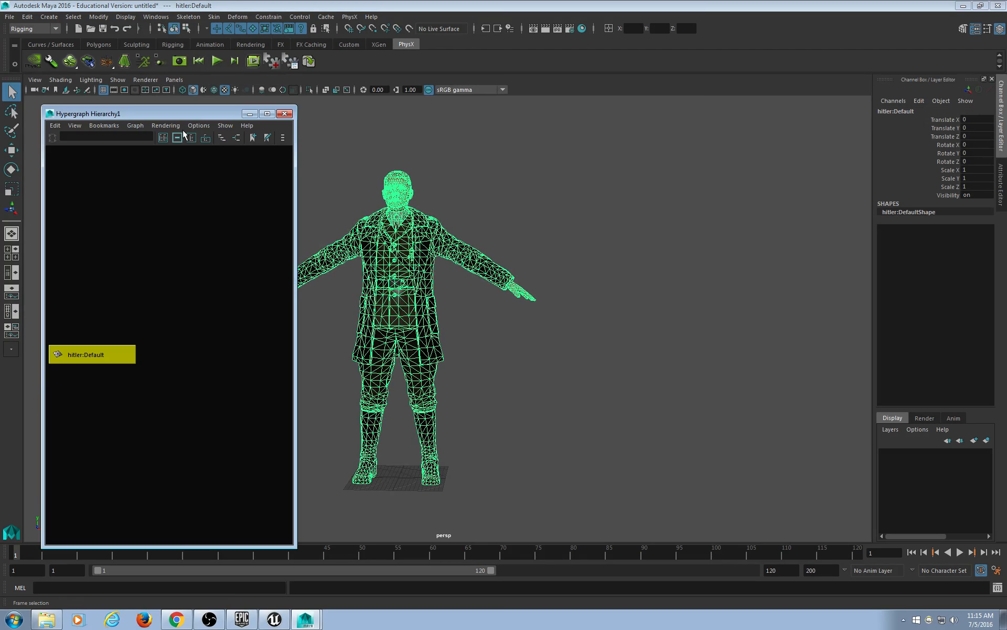
{"action": "left_click", "coordinate": [284, 116]}
Rename hitler:Default to Hitler in the Channel Box.
{"action": "left_click", "coordinate": [934, 111]}
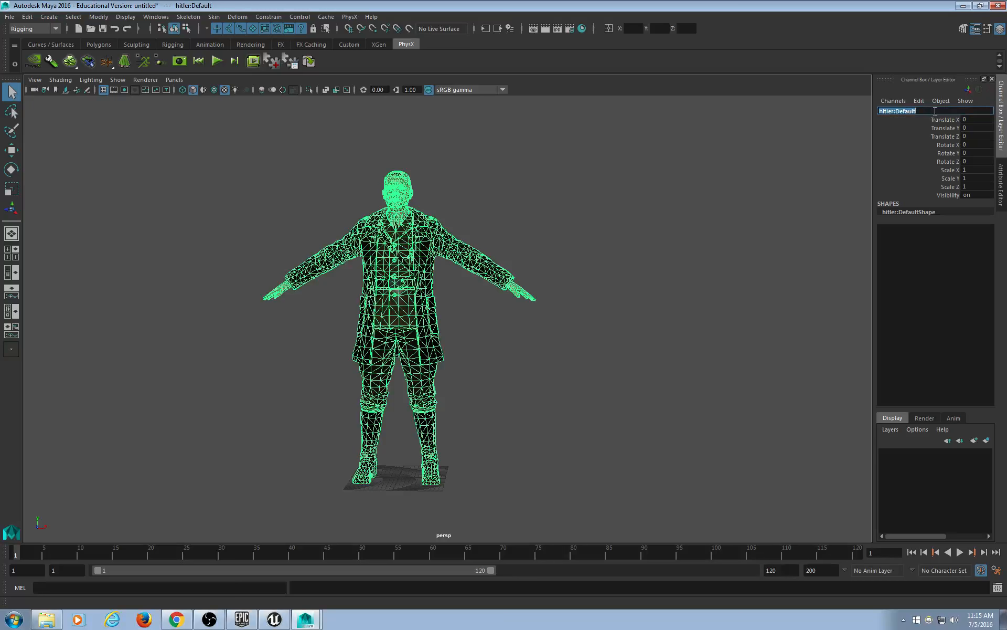
{"action": "type", "text": "Hitler"}
{"action": "key", "text": "Return"}
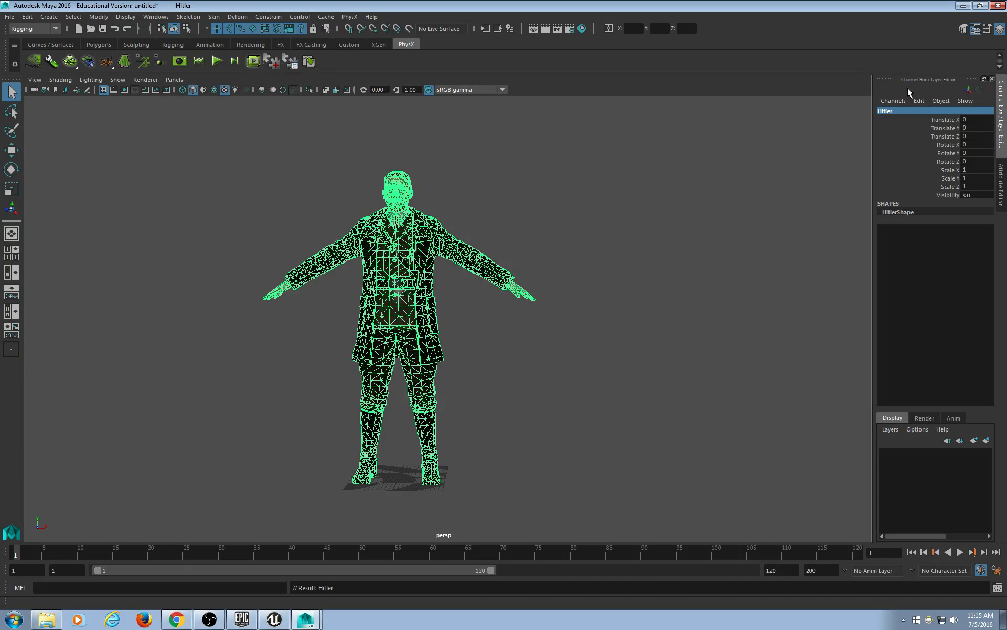
{"action": "left_click", "coordinate": [717, 214]}
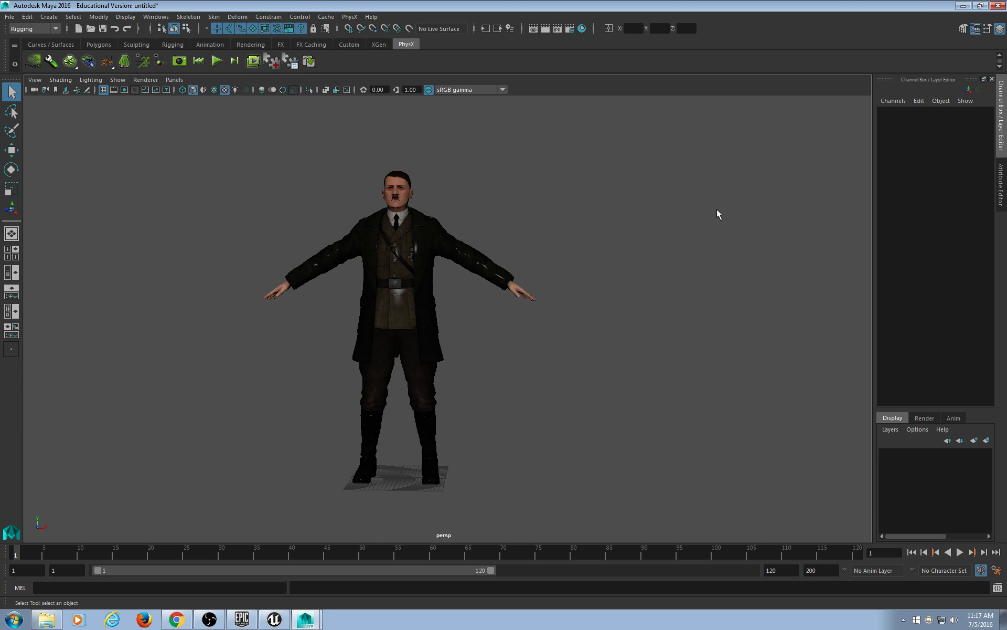
{"action": "scroll", "coordinate": [562, 253], "scroll_direction": "up", "scroll_amount": 3}
{"action": "middle_click_drag", "start_coordinate": [394, 116], "coordinate": [482, 287], "text": "alt"}
{"action": "scroll", "coordinate": [482, 288], "scroll_direction": "up", "scroll_amount": 5}
{"action": "scroll", "coordinate": [482, 287], "scroll_direction": "up", "scroll_amount": 5}
{"action": "scroll", "coordinate": [562, 279], "scroll_direction": "down", "scroll_amount": 5}
{"action": "scroll", "coordinate": [562, 279], "scroll_direction": "up", "scroll_amount": 5}
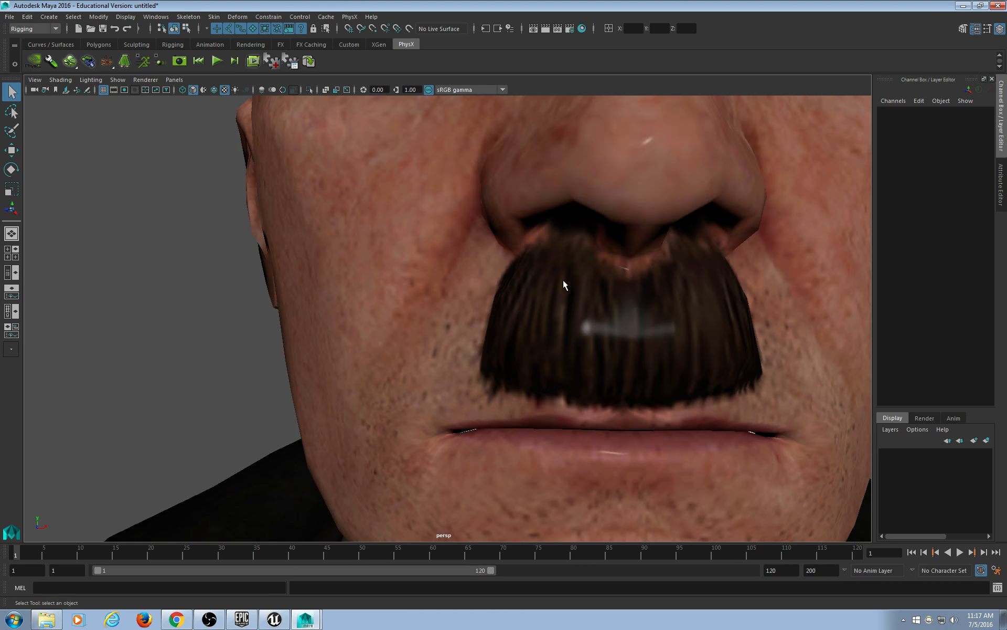
{"action": "scroll", "coordinate": [590, 318], "scroll_direction": "down", "scroll_amount": 2}
{"action": "scroll", "coordinate": [590, 318], "scroll_direction": "down", "scroll_amount": 5}
{"action": "left_click_drag", "start_coordinate": [567, 332], "coordinate": [592, 350], "text": "alt"}
{"action": "scroll", "coordinate": [593, 337], "scroll_direction": "down", "scroll_amount": 4}
{"action": "scroll", "coordinate": [662, 304], "scroll_direction": "up", "scroll_amount": 5}
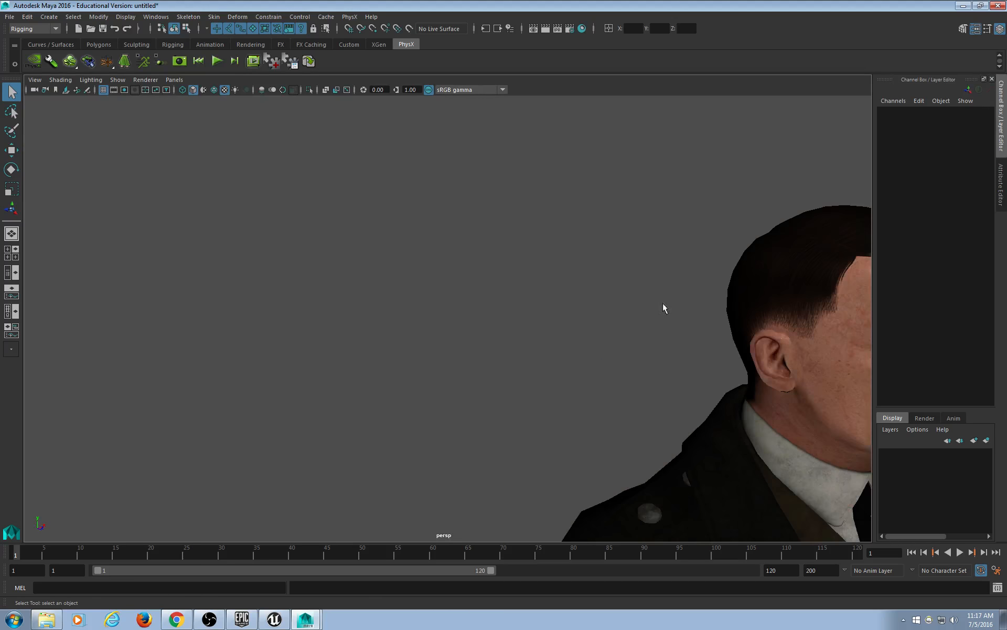
{"action": "middle_click_drag", "start_coordinate": [662, 303], "coordinate": [547, 304], "text": "alt"}
{"action": "left_click_drag", "start_coordinate": [548, 304], "coordinate": [285, 389], "text": "alt"}
{"action": "right_click_drag", "start_coordinate": [286, 389], "coordinate": [405, 317], "text": "alt"}
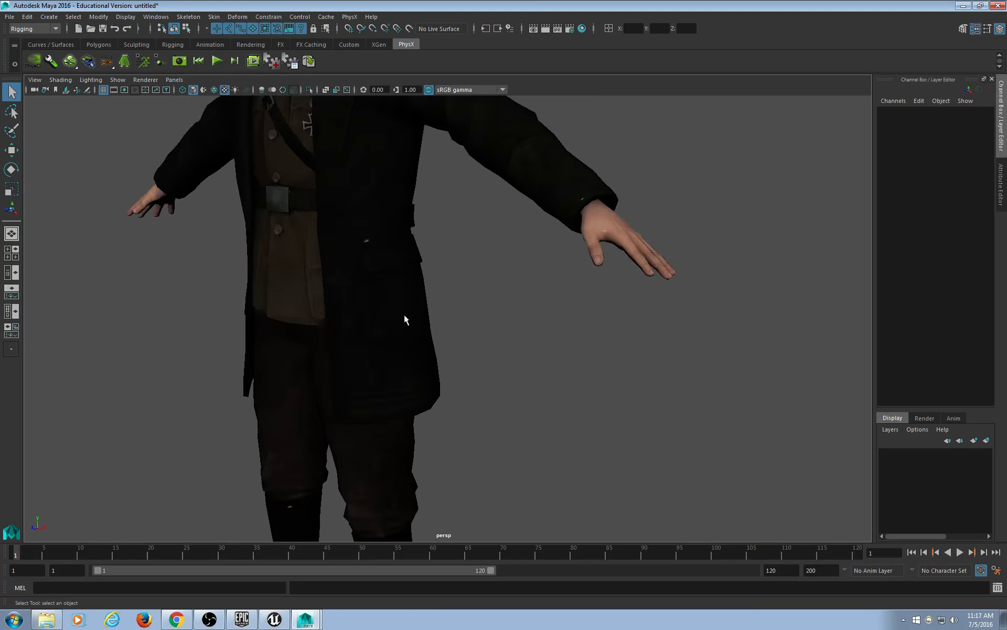
{"action": "left_click_drag", "start_coordinate": [405, 316], "coordinate": [455, 368], "text": "alt"}
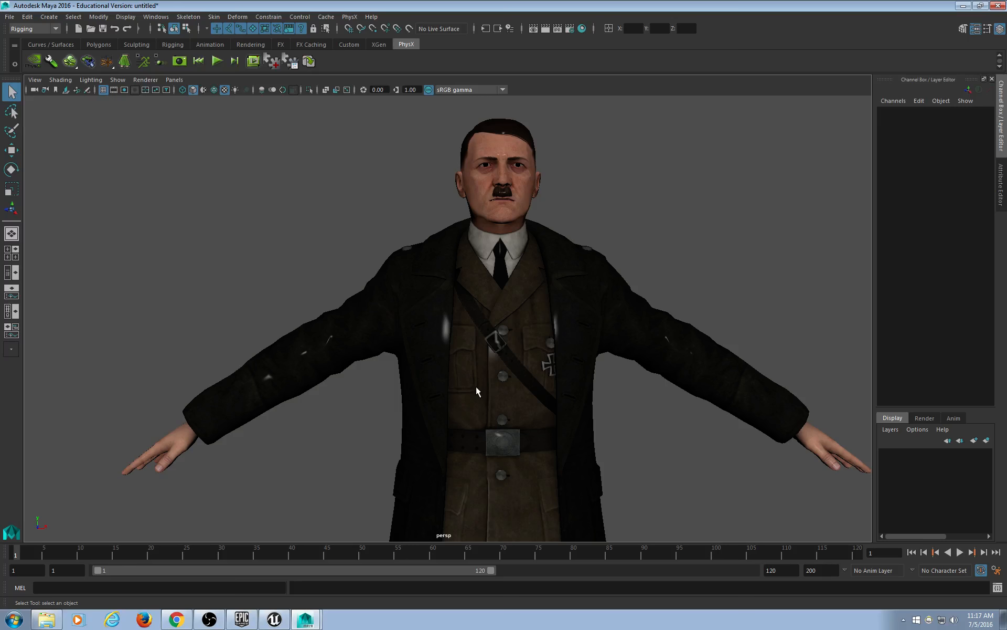
{"action": "scroll", "coordinate": [477, 387], "scroll_direction": "down", "scroll_amount": 5}
{"action": "middle_click_drag", "start_coordinate": [477, 386], "coordinate": [492, 311], "text": "alt"}
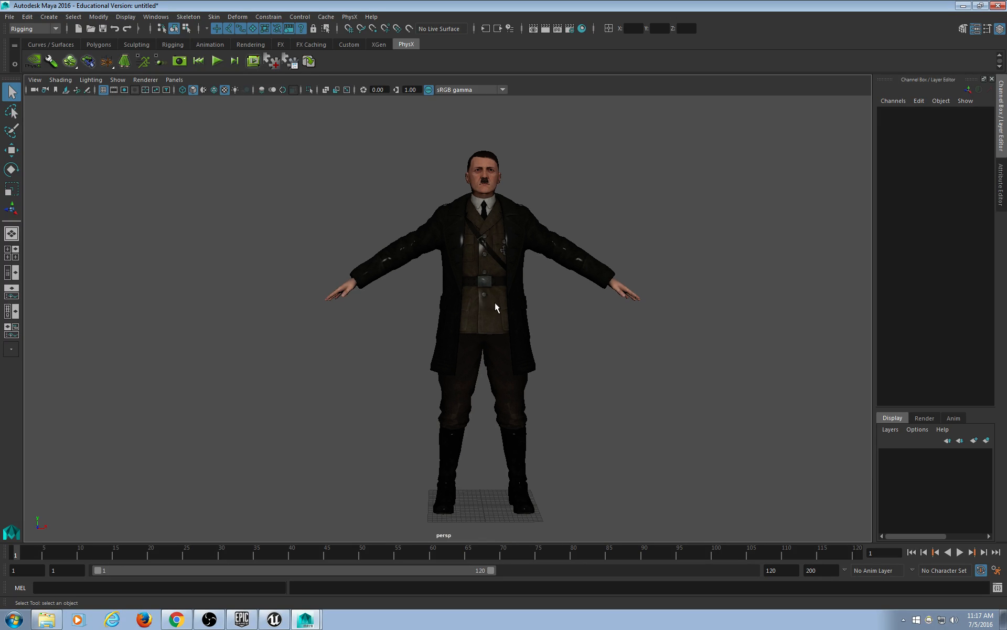
{"action": "left_click_drag", "start_coordinate": [496, 303], "coordinate": [474, 323], "text": "alt"}
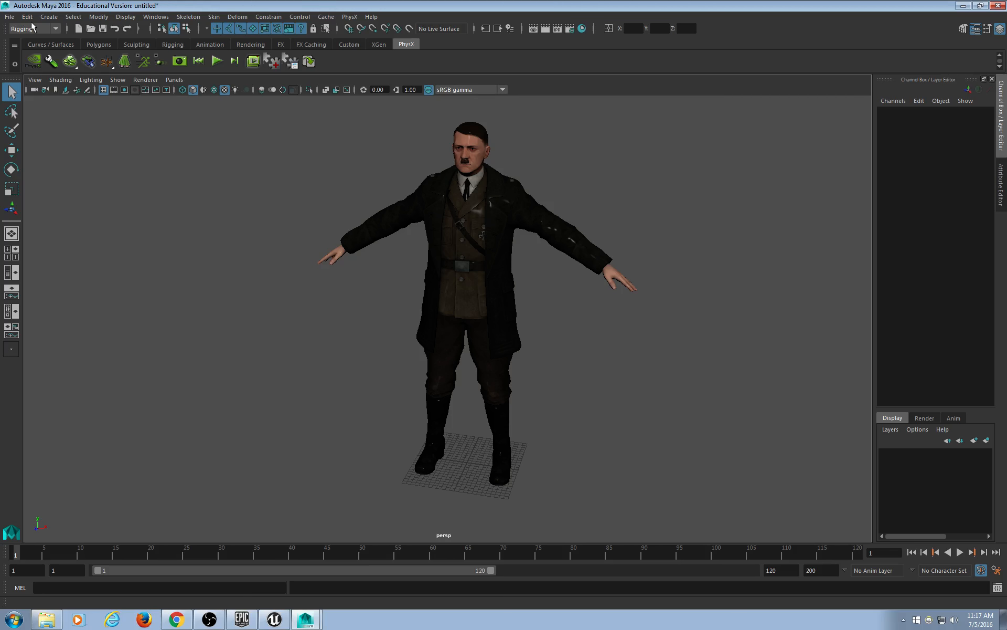
Reference Jeep5.ma from the D:\curra\Hitler2 folder into the current scene.
{"action": "left_click", "coordinate": [9, 17]}
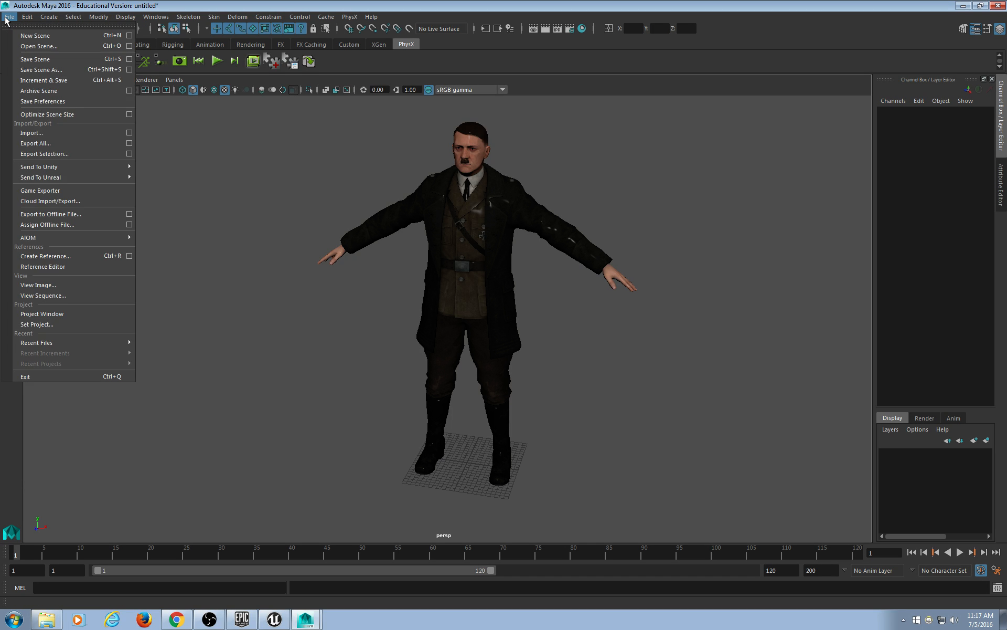
{"action": "left_click", "coordinate": [57, 256]}
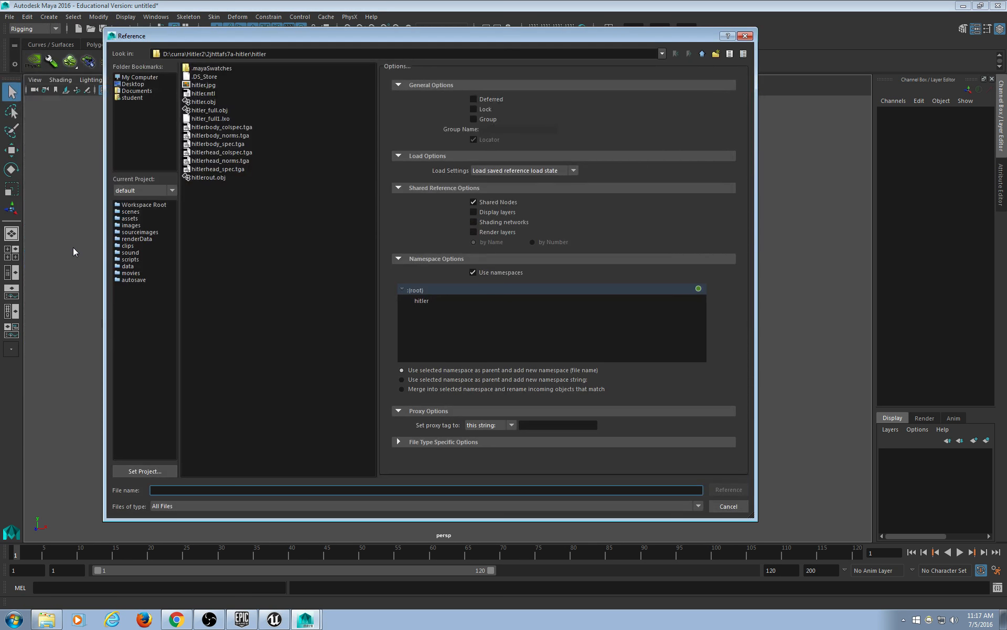
{"action": "left_click", "coordinate": [702, 54]}
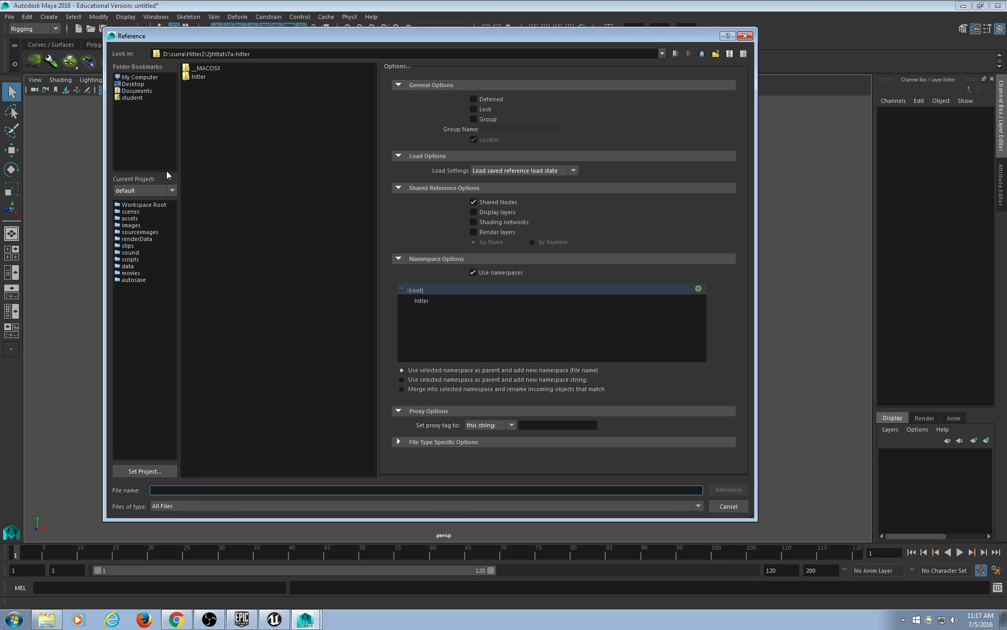
{"action": "left_click", "coordinate": [701, 54]}
{"action": "left_click", "coordinate": [210, 169]}
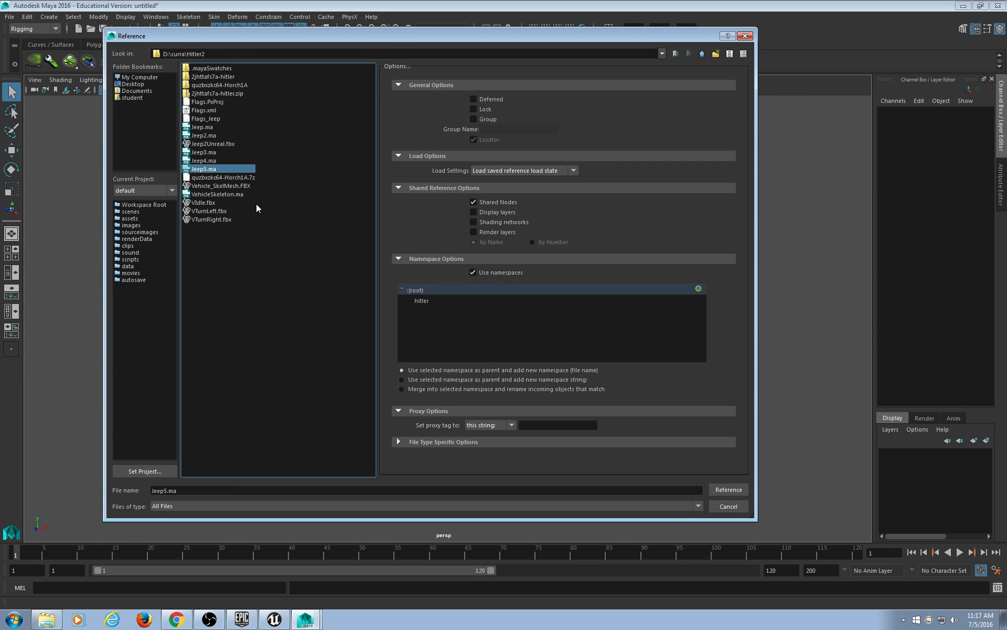
{"action": "left_click", "coordinate": [719, 493]}
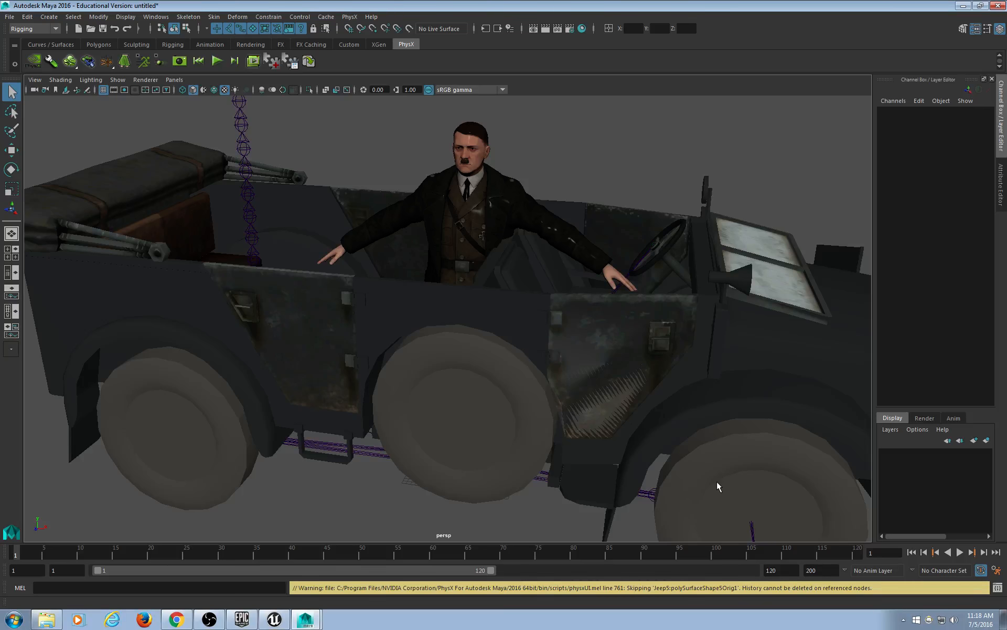
Rotate the character so its Rotate Y is exactly 90.
{"action": "left_click", "coordinate": [504, 227]}
{"action": "left_click_drag", "start_coordinate": [505, 227], "coordinate": [507, 340], "text": "alt"}
{"action": "scroll", "coordinate": [447, 339], "scroll_direction": "up", "scroll_amount": 5}
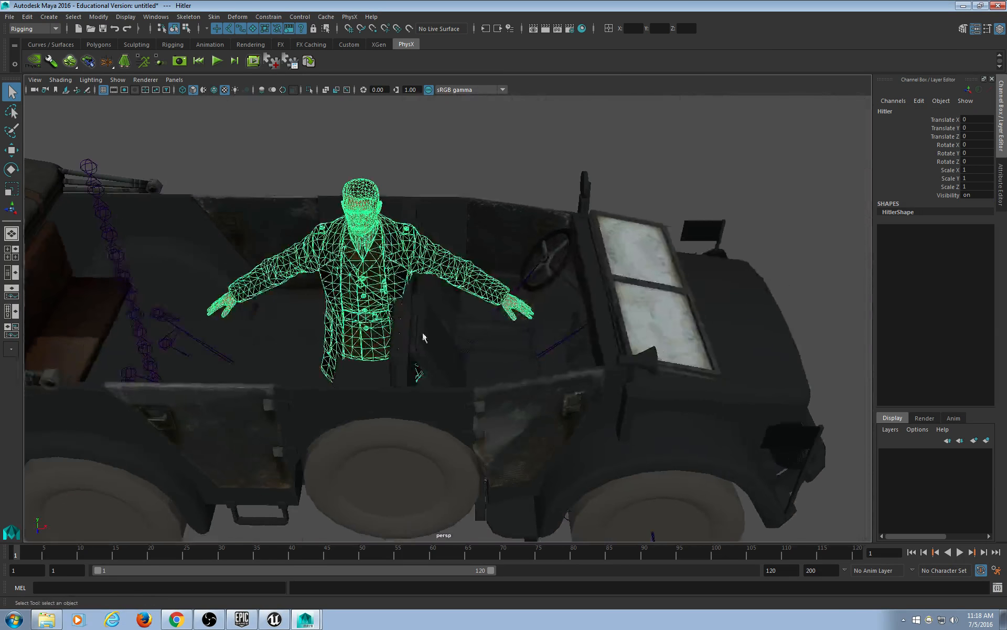
{"action": "key", "text": "e"}
{"action": "left_click_drag", "start_coordinate": [342, 488], "coordinate": [414, 488]}
{"action": "double_click", "coordinate": [979, 153]}
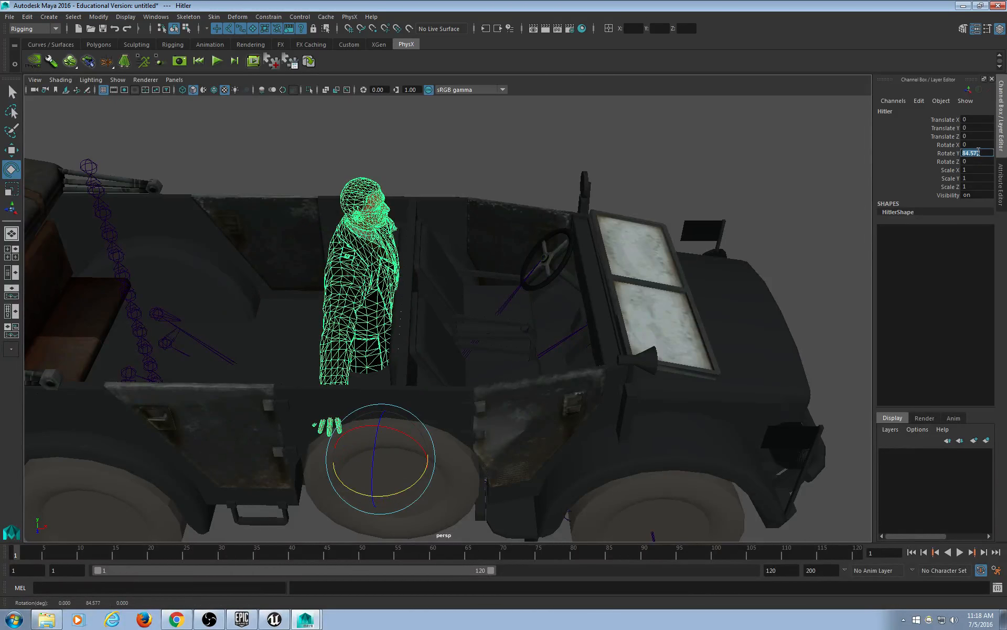
{"action": "type", "text": "90"}
{"action": "key", "text": "Return"}
Move the character along X and Z into the car.
{"action": "middle_click_drag", "start_coordinate": [413, 378], "coordinate": [516, 348], "text": "alt"}
{"action": "key", "text": "w"}
{"action": "left_click_drag", "start_coordinate": [515, 348], "coordinate": [620, 339], "text": "alt"}
{"action": "middle_click_drag", "start_coordinate": [620, 339], "coordinate": [590, 365], "text": "alt"}
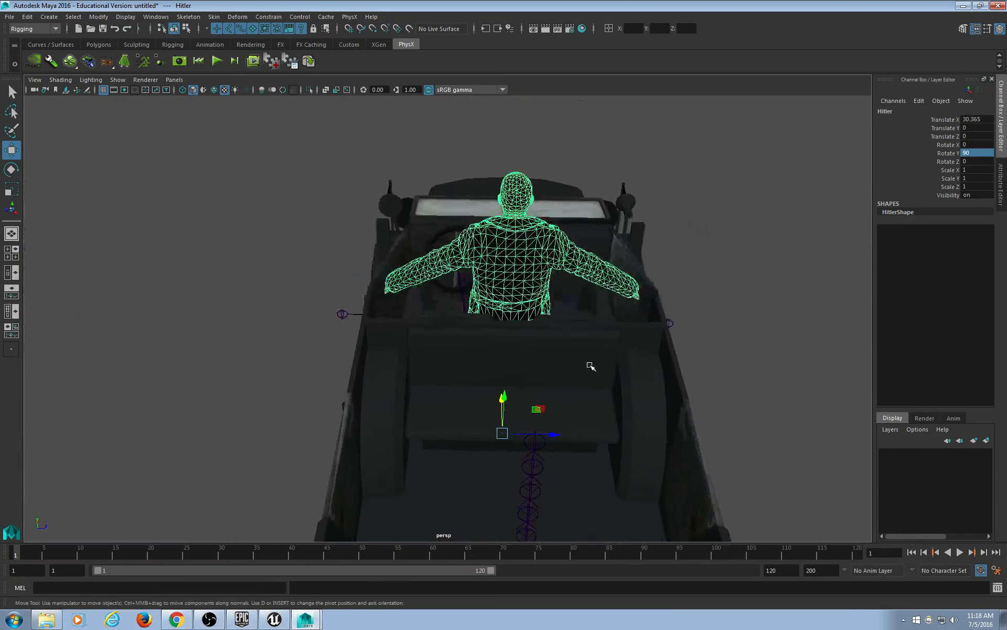
{"action": "middle_click_drag", "start_coordinate": [673, 384], "coordinate": [562, 392]}
{"action": "left_click_drag", "start_coordinate": [562, 391], "coordinate": [514, 409], "text": "alt"}
{"action": "scroll", "coordinate": [388, 391], "scroll_direction": "up", "scroll_amount": 5}
{"action": "middle_click_drag", "start_coordinate": [615, 439], "coordinate": [584, 435], "text": "shift"}
{"action": "left_click_drag", "start_coordinate": [472, 421], "coordinate": [803, 452], "text": "alt"}
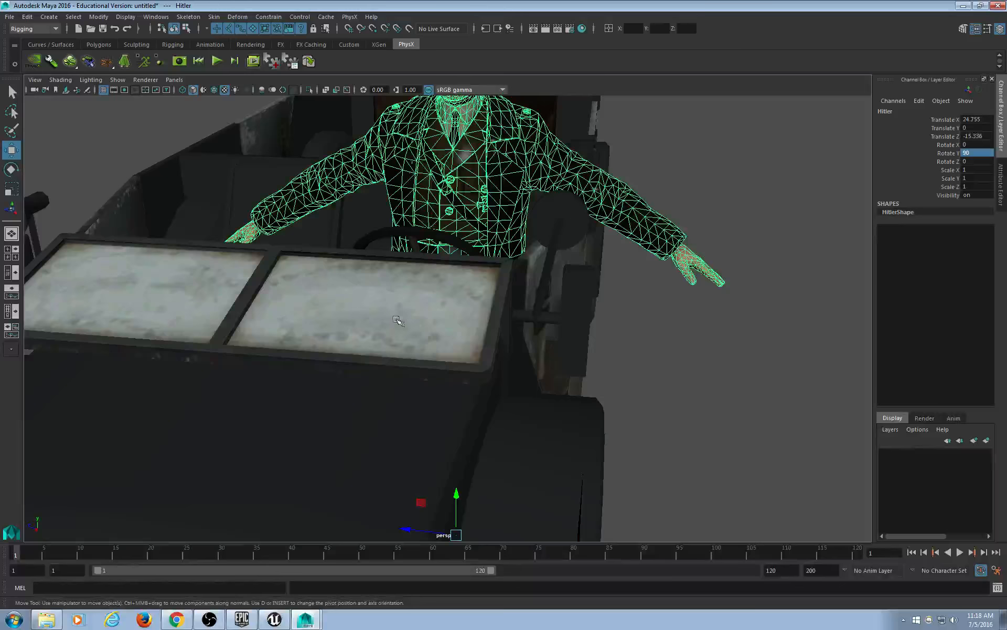
Scale the character uniformly to 0.9, then try 0.75.
{"action": "left_click_drag", "start_coordinate": [397, 320], "coordinate": [525, 294], "text": "alt"}
{"action": "left_click_drag", "start_coordinate": [976, 170], "coordinate": [979, 188]}
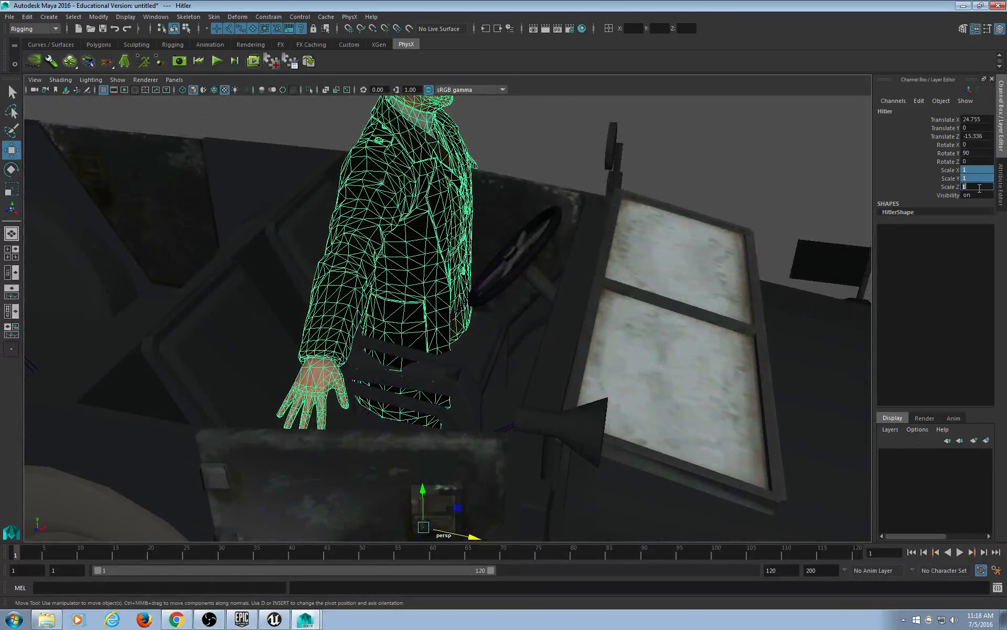
{"action": "type", "text": "0.9"}
{"action": "key", "text": "Return"}
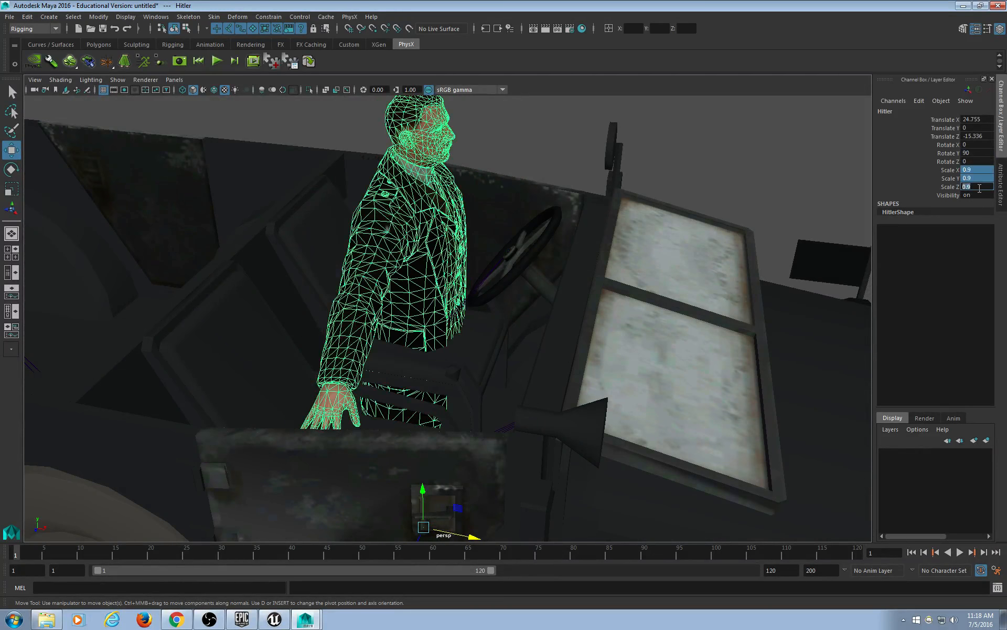
{"action": "left_click_drag", "start_coordinate": [573, 273], "coordinate": [479, 351], "text": "alt"}
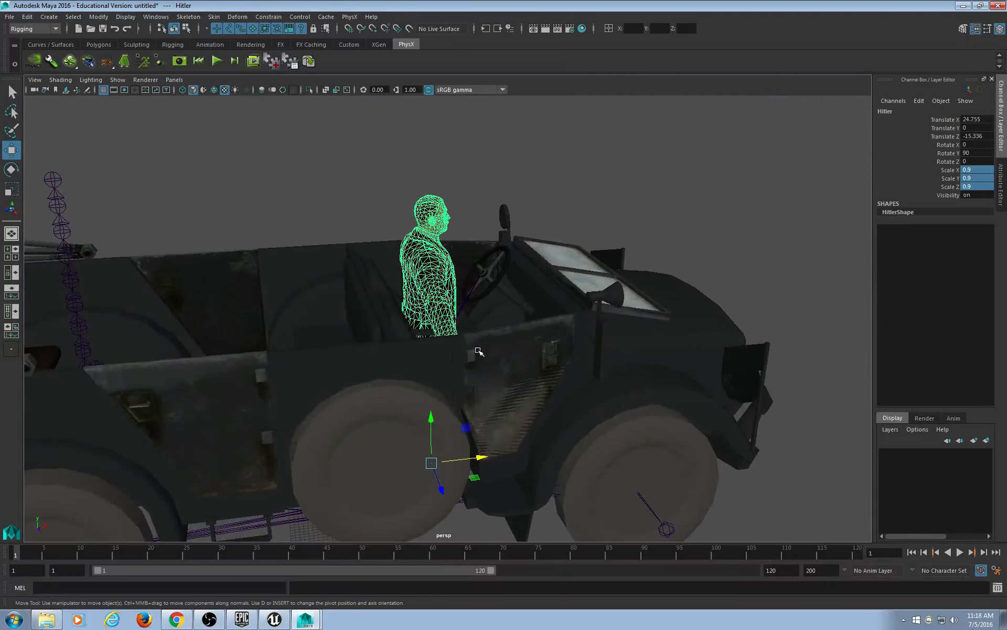
{"action": "left_click", "coordinate": [974, 170]}
{"action": "left_click", "coordinate": [979, 186], "text": "shift"}
{"action": "type", "text": ".75"}
{"action": "key", "text": "Return"}
Raise the character along Y and set its uniform scale back to 0.9.
{"action": "left_click_drag", "start_coordinate": [828, 142], "coordinate": [488, 236], "text": "alt"}
{"action": "middle_click_drag", "start_coordinate": [478, 348], "coordinate": [468, 288], "text": "shift"}
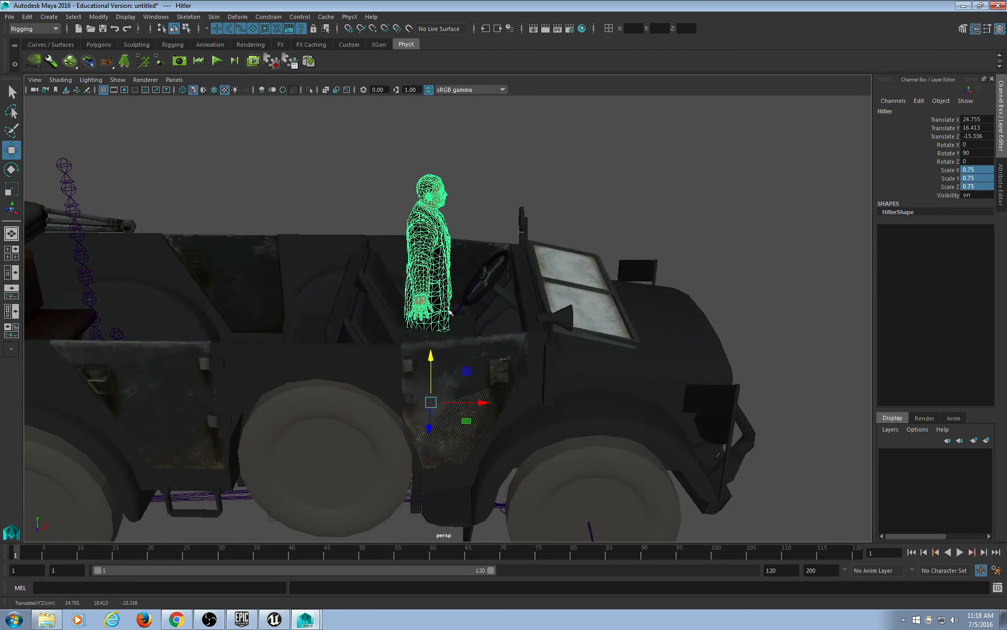
{"action": "mouse_move", "coordinate": [449, 311]}
{"action": "left_mouse_down", "text": "alt"}
{"action": "mouse_move", "coordinate": [451, 301]}
{"action": "mouse_move", "coordinate": [580, 320]}
{"action": "mouse_move", "coordinate": [714, 302]}
{"action": "mouse_move", "coordinate": [459, 310]}
{"action": "left_mouse_up", "text": "alt"}
{"action": "left_click_drag", "start_coordinate": [982, 171], "coordinate": [978, 187]}
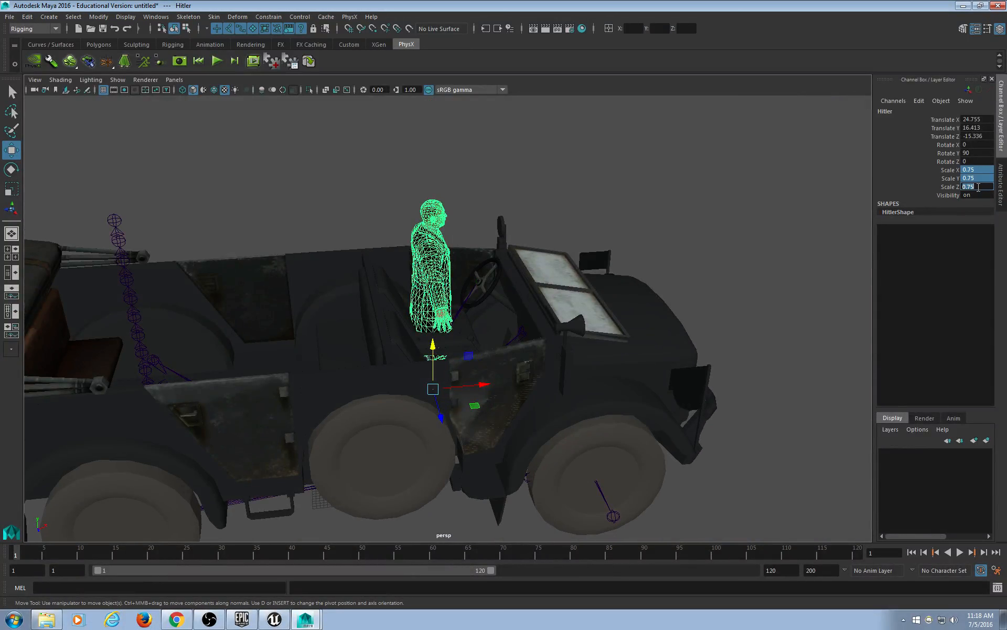
{"action": "type", "text": ".9"}
{"action": "key", "text": "Return"}
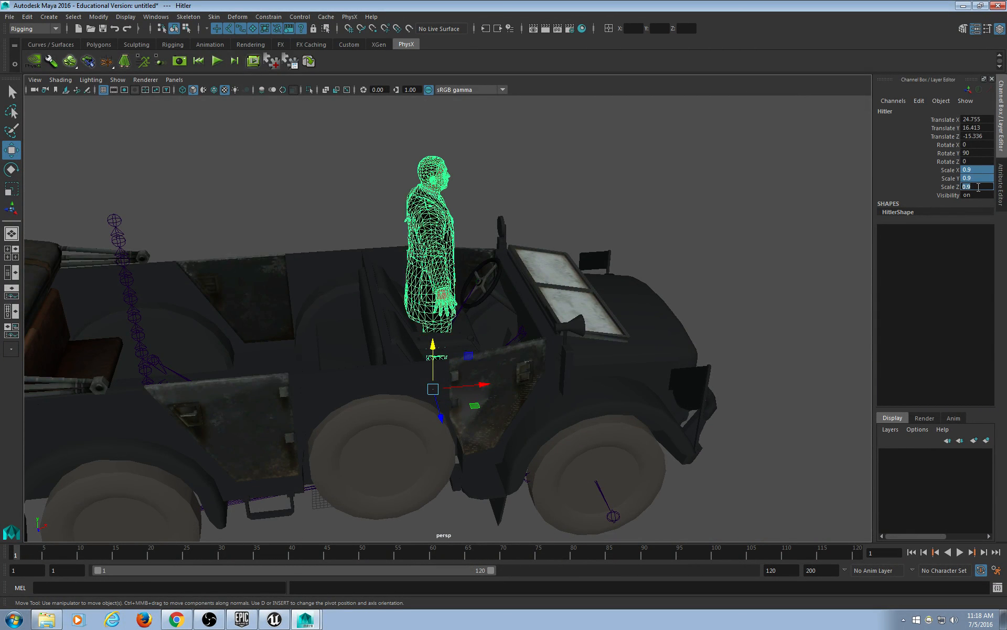
Nudge the character along Z and select its translate and X/Y rotate channels.
{"action": "left_click_drag", "start_coordinate": [532, 317], "coordinate": [461, 345], "text": "alt"}
{"action": "middle_click_drag", "start_coordinate": [624, 338], "coordinate": [593, 340], "text": "shift"}
{"action": "left_click_drag", "start_coordinate": [415, 335], "coordinate": [620, 351], "text": "alt"}
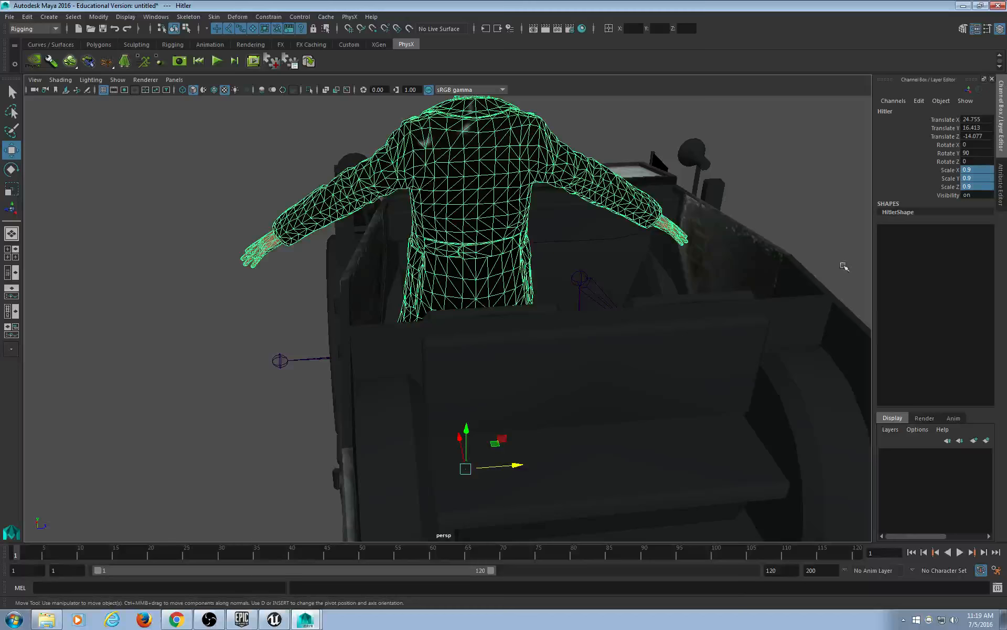
{"action": "scroll", "coordinate": [766, 306], "scroll_direction": "down", "scroll_amount": 5}
{"action": "left_click_drag", "start_coordinate": [754, 311], "coordinate": [656, 357], "text": "alt"}
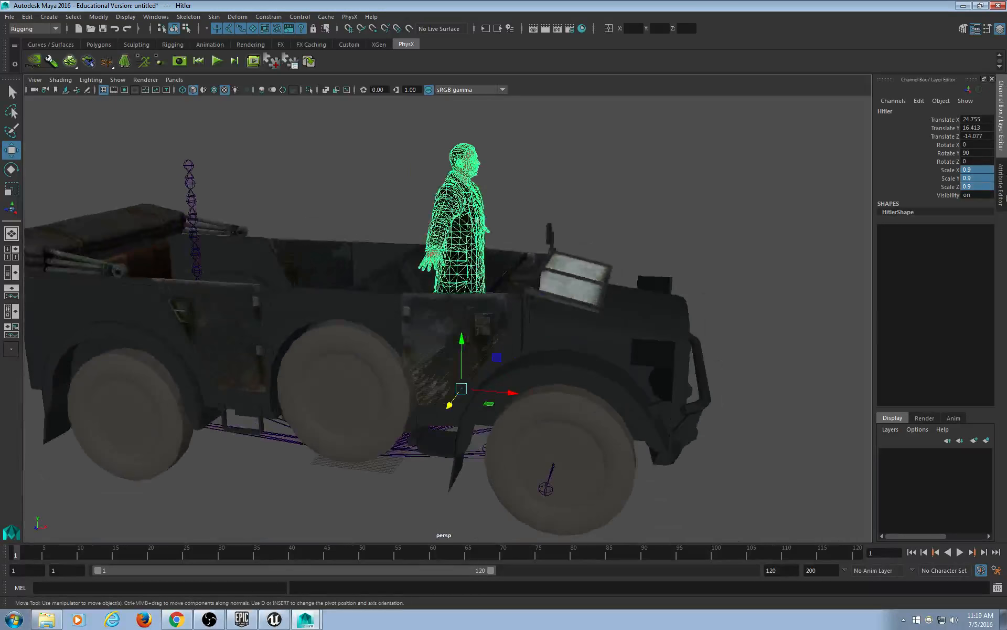
{"action": "left_click", "coordinate": [976, 120]}
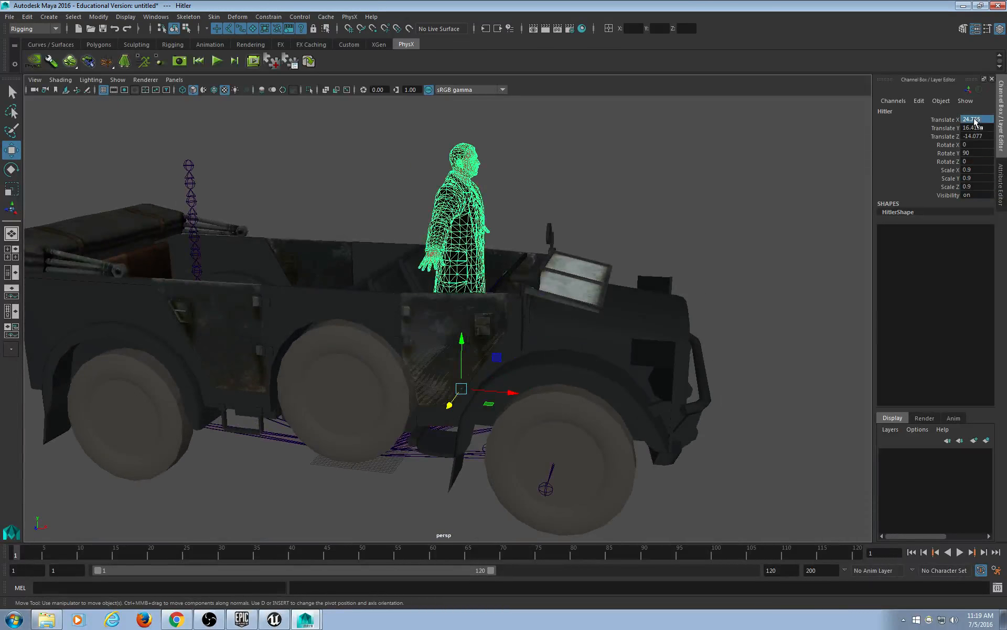
{"action": "left_click", "coordinate": [976, 153], "text": "shift"}
Set the character's translate X/Y/Z and rotate X/Y values to 0.
{"action": "type", "text": "0"}
{"action": "key", "text": "Return"}
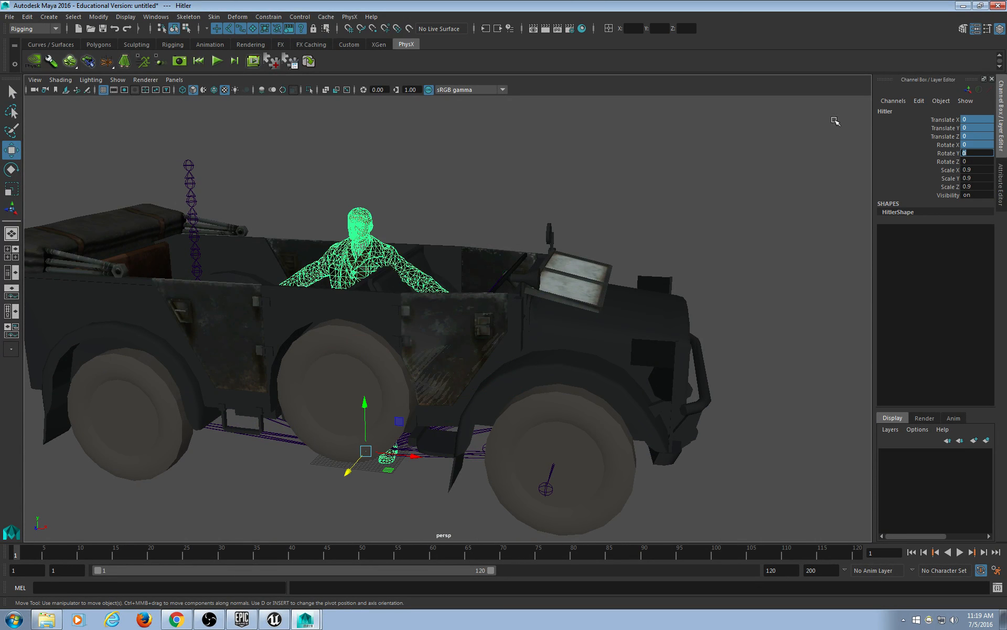
{"action": "left_click_drag", "start_coordinate": [447, 355], "coordinate": [533, 332], "text": "alt"}
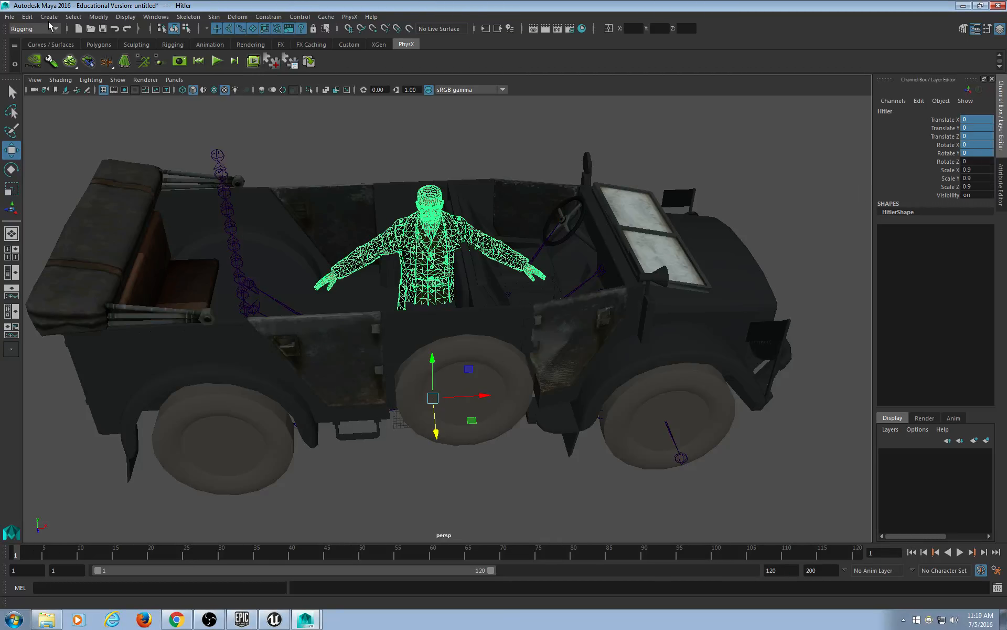
{"action": "left_click", "coordinate": [27, 16]}
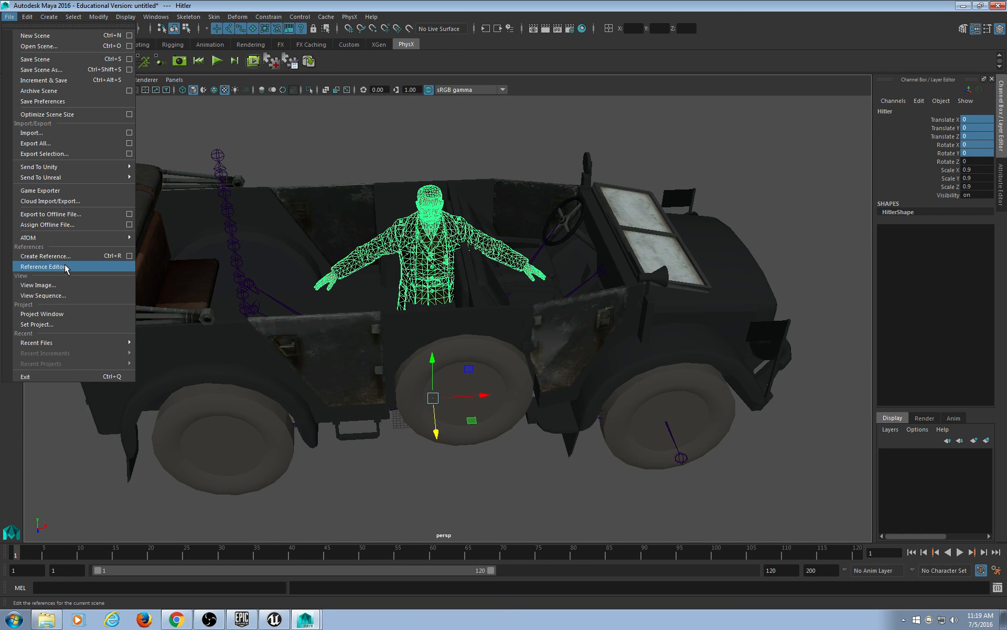
Uncheck Jeep5RN in the Reference Editor to unload the car, then select the character.
{"action": "left_click", "coordinate": [42, 267]}
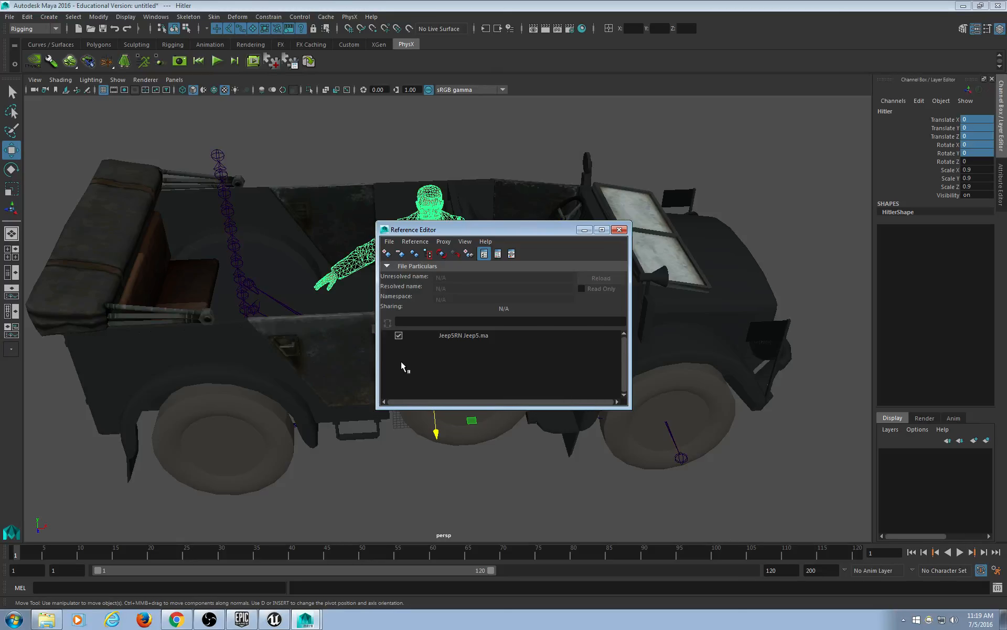
{"action": "left_click", "coordinate": [443, 335]}
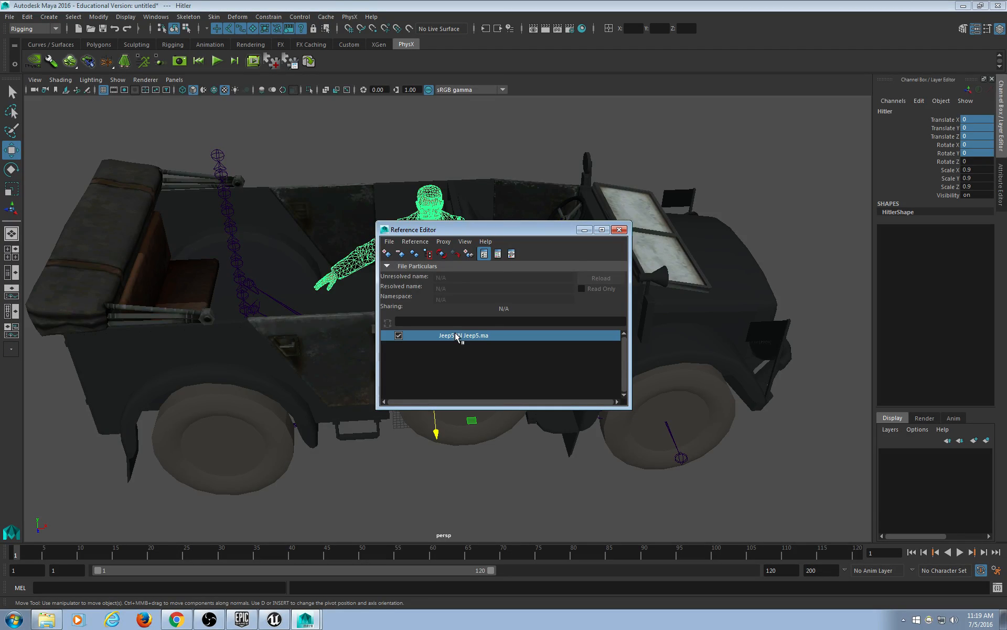
{"action": "left_click", "coordinate": [399, 336]}
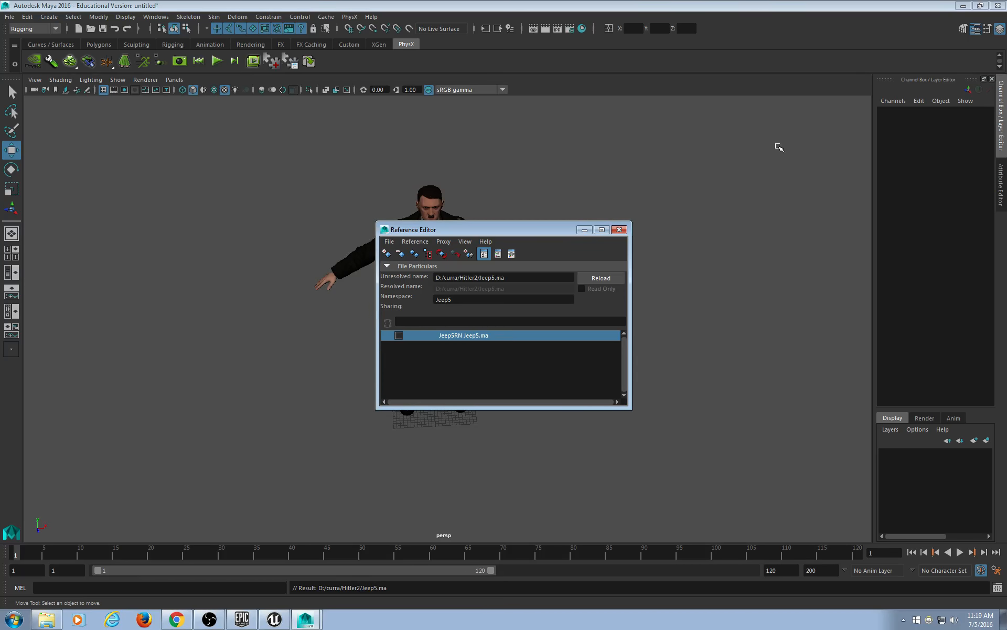
{"action": "left_click", "coordinate": [619, 230]}
{"action": "scroll", "coordinate": [529, 355], "scroll_direction": "up", "scroll_amount": 4}
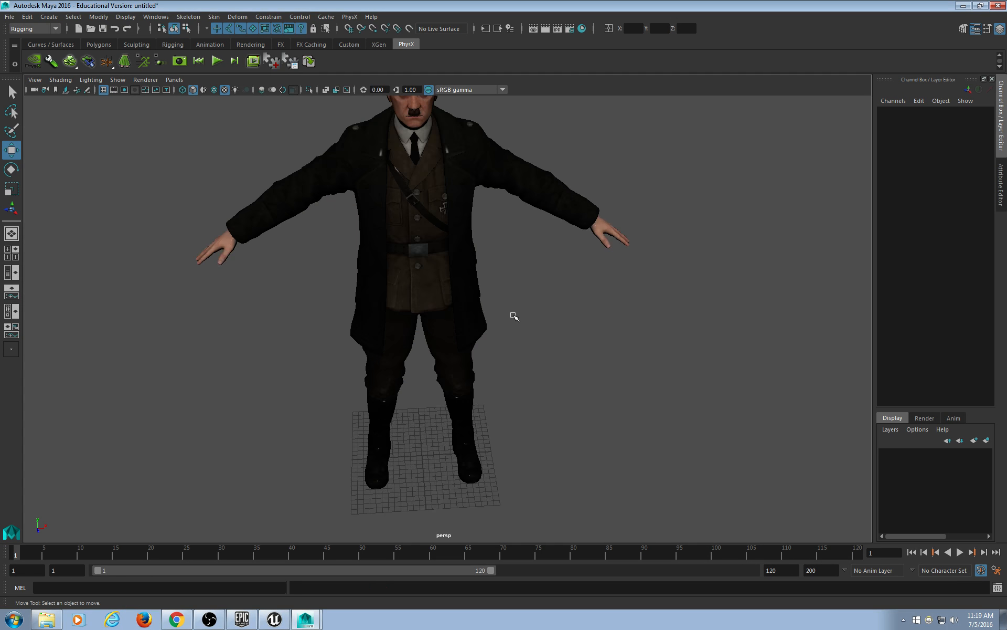
{"action": "scroll", "coordinate": [488, 331], "scroll_direction": "down", "scroll_amount": 2}
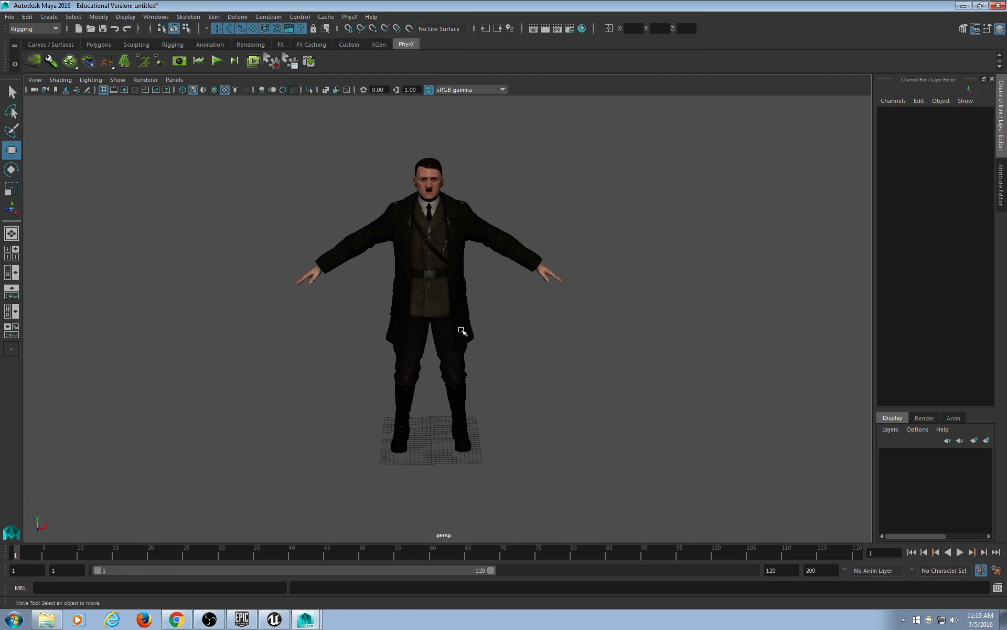
{"action": "left_click", "coordinate": [462, 330]}
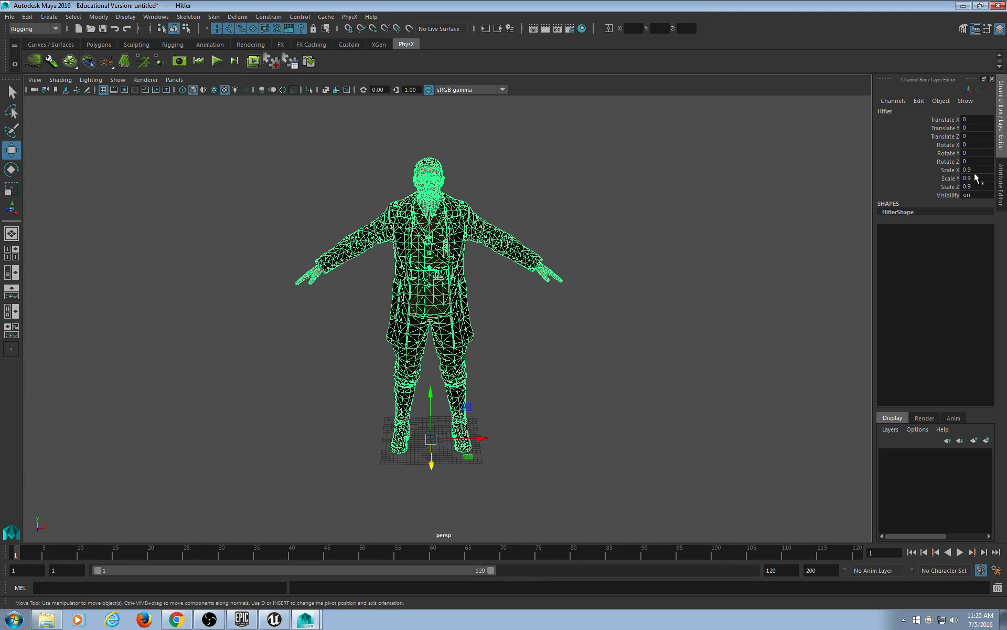
Apply Modify > Freeze Transformations to the character so its scale reads 1.
{"action": "left_click", "coordinate": [98, 17]}
{"action": "left_click", "coordinate": [115, 65]}
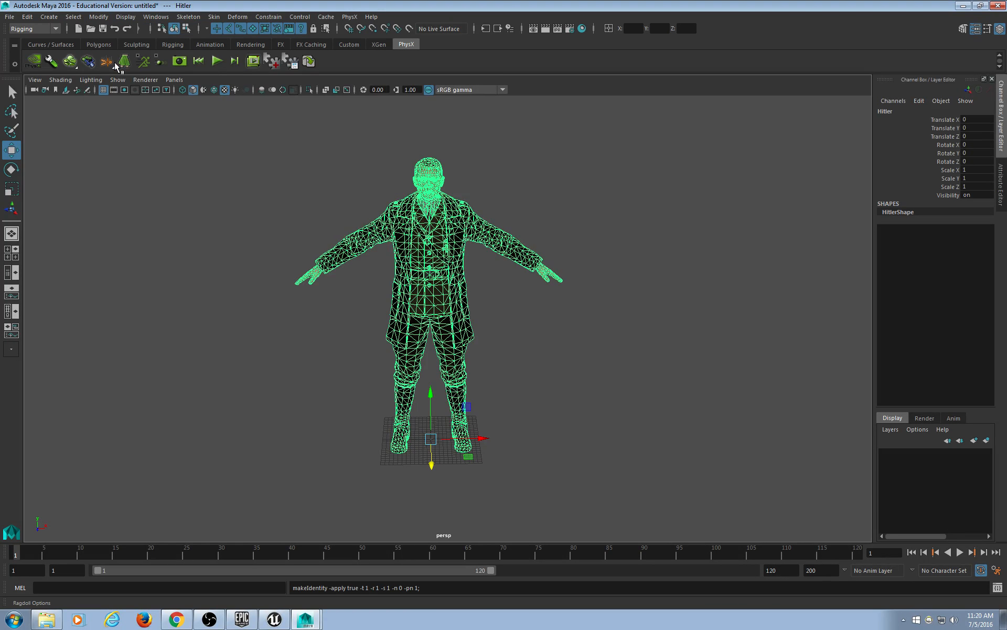
{"action": "left_click", "coordinate": [599, 222]}
{"action": "left_click", "coordinate": [393, 332]}
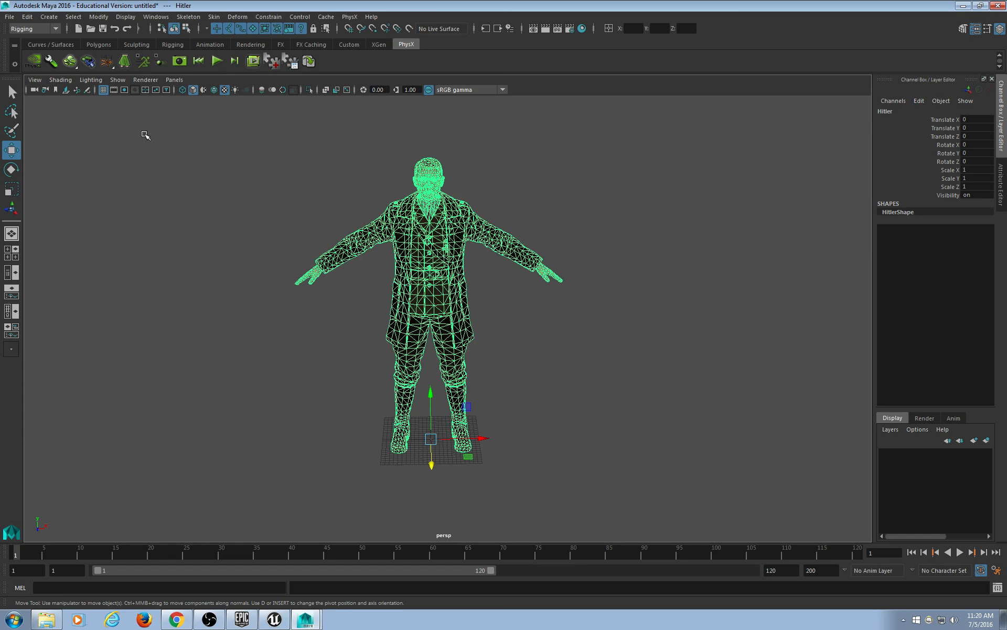
{"action": "left_click", "coordinate": [11, 17]}
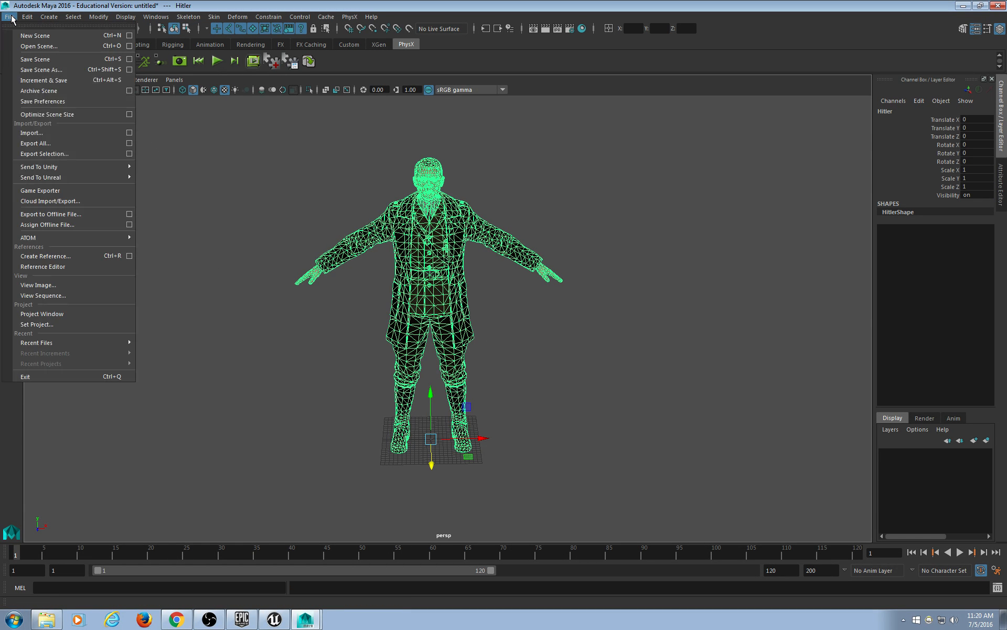
{"action": "left_click", "coordinate": [618, 313]}
{"action": "left_click", "coordinate": [459, 286]}
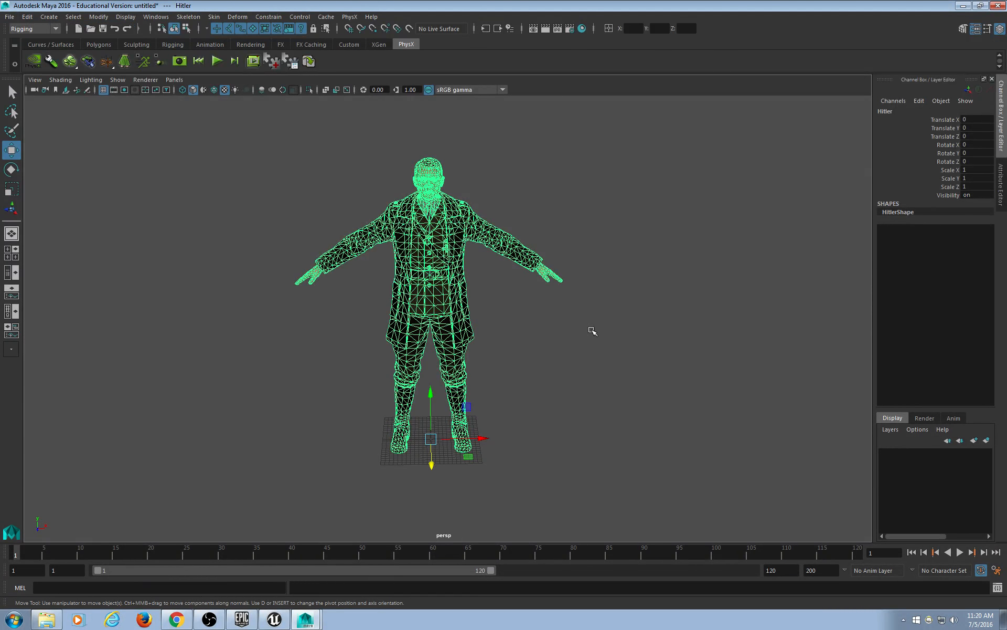
{"action": "left_click", "coordinate": [608, 289]}
{"action": "left_click", "coordinate": [482, 213]}
{"action": "left_click", "coordinate": [556, 192]}
{"action": "left_click", "coordinate": [473, 222]}
{"action": "left_click", "coordinate": [10, 16]}
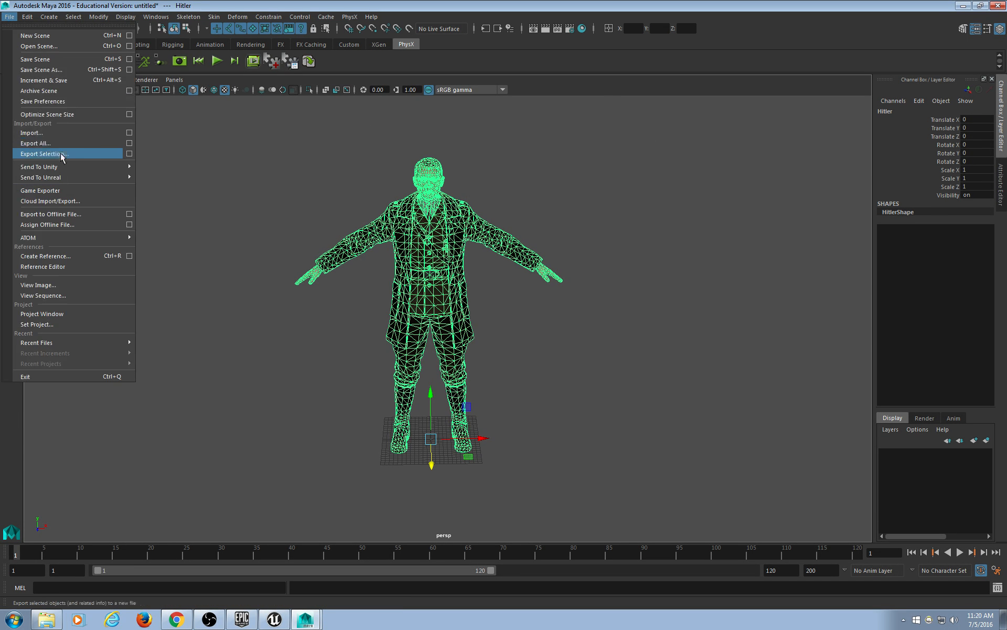
Export All as Hitler2Mixamo.fbx into Hitler2 with FBX animation turned off.
{"action": "left_click", "coordinate": [37, 143]}
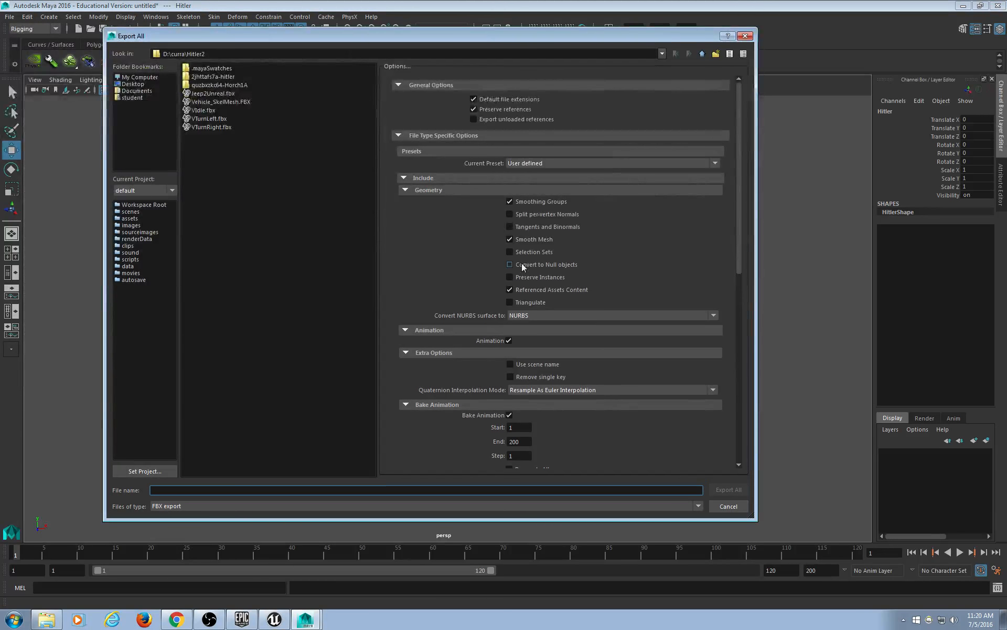
{"action": "left_click", "coordinate": [508, 343]}
{"action": "scroll", "coordinate": [573, 374], "scroll_direction": "down", "scroll_amount": 10}
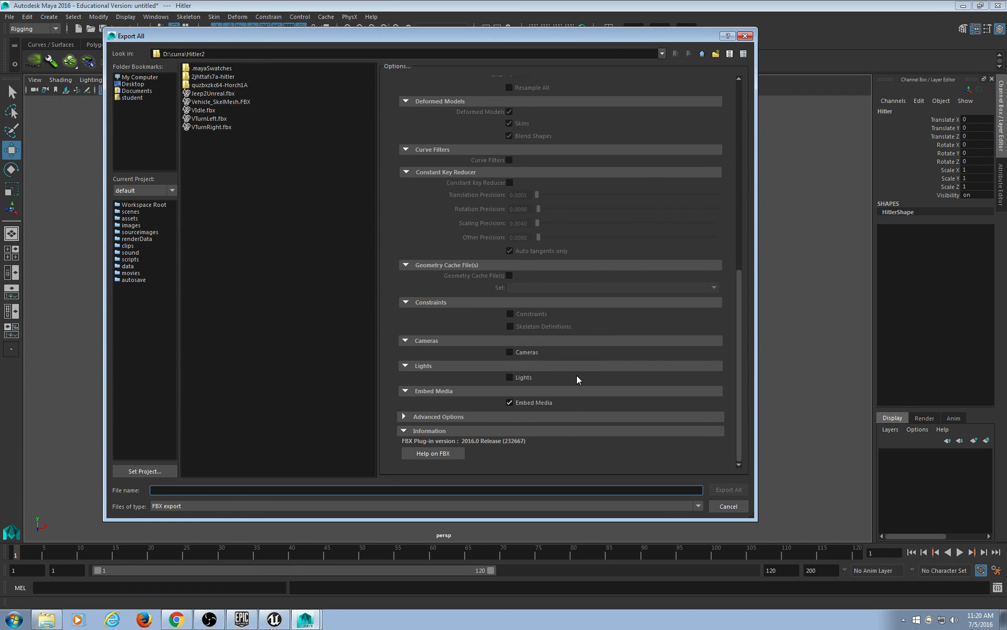
{"action": "scroll", "coordinate": [590, 420], "scroll_direction": "up", "scroll_amount": 10}
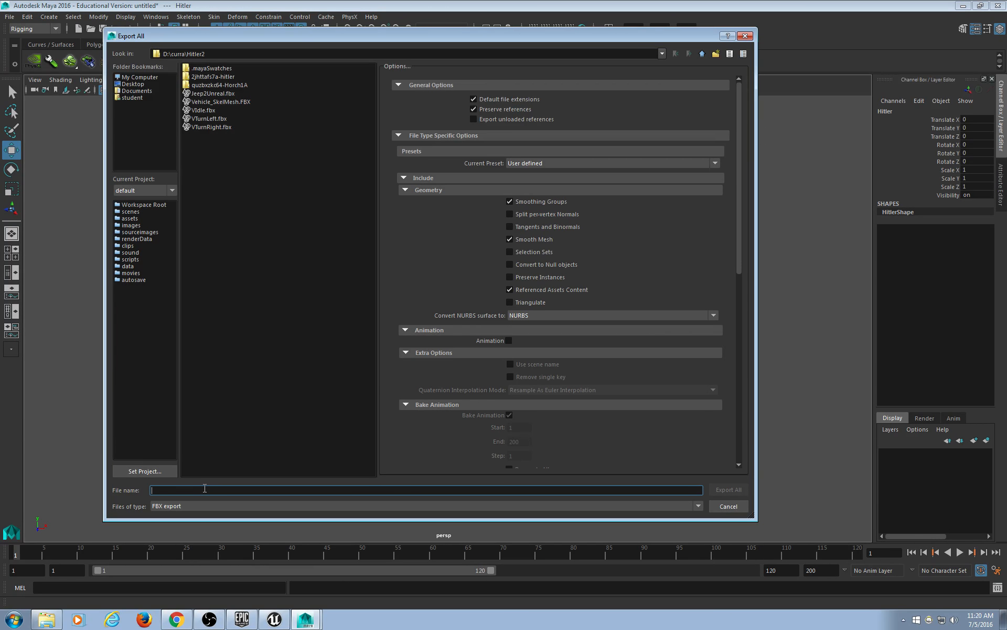
{"action": "type", "text": "Hitler2Mixamo"}
{"action": "left_click", "coordinate": [728, 489]}
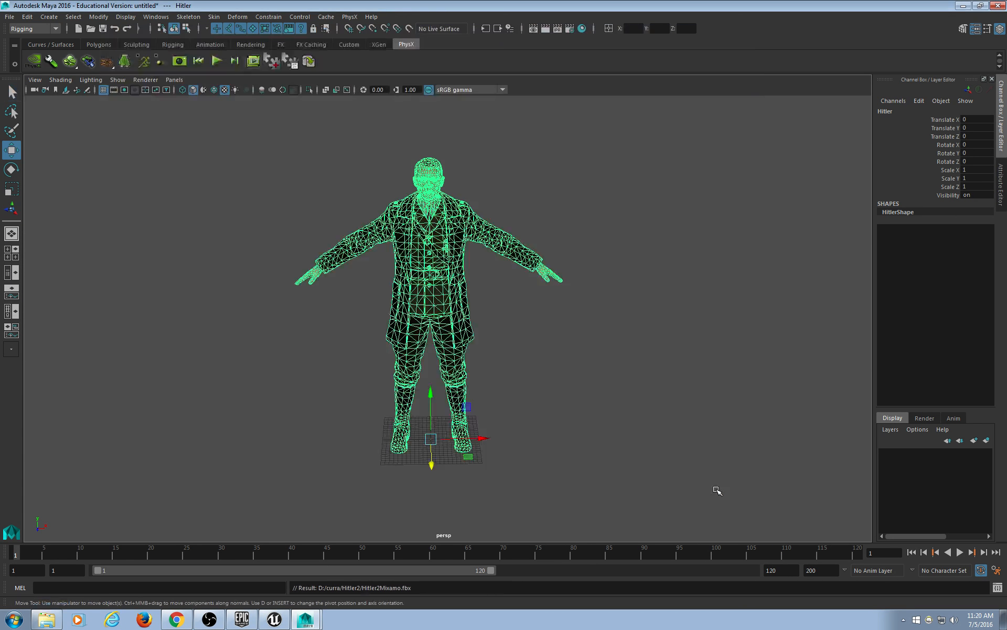
In Chrome, go to mixamo.com and bring up the Mixamo log-in page.
{"action": "left_click", "coordinate": [176, 619]}
{"action": "left_click", "coordinate": [267, 26]}
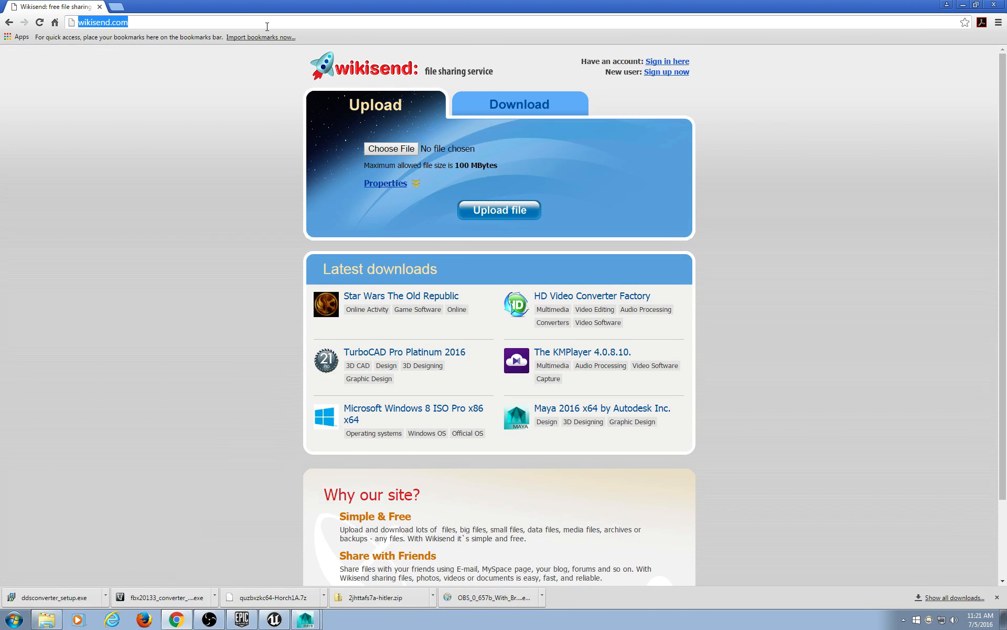
{"action": "type", "text": "mixamo.com"}
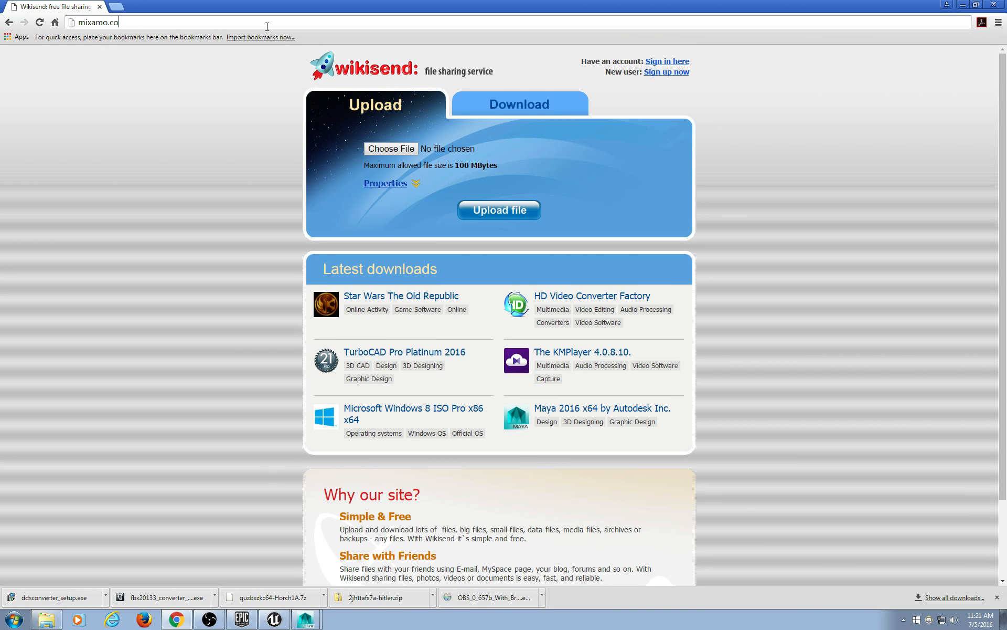
{"action": "key", "text": "Return"}
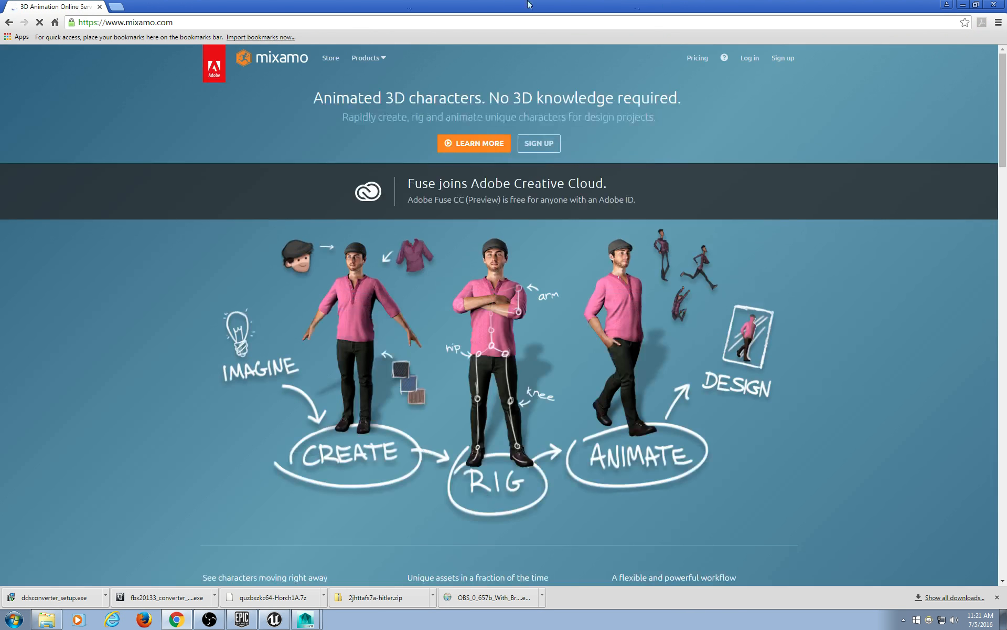
{"action": "left_click", "coordinate": [754, 60]}
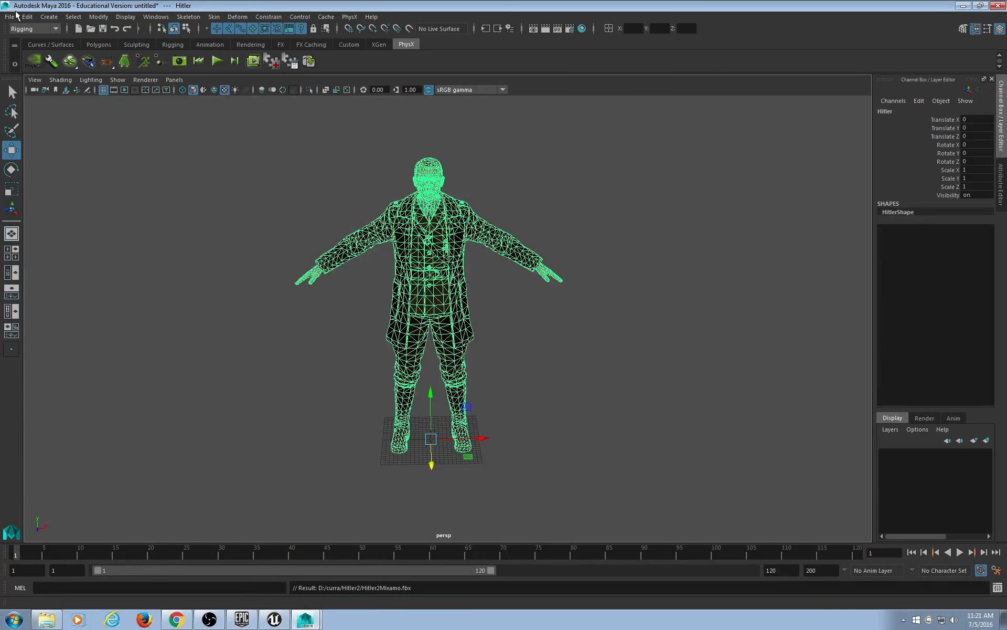
Check the referenced files list in Maya, then return to the Adobe sign-in page.
{"action": "left_click", "coordinate": [9, 17]}
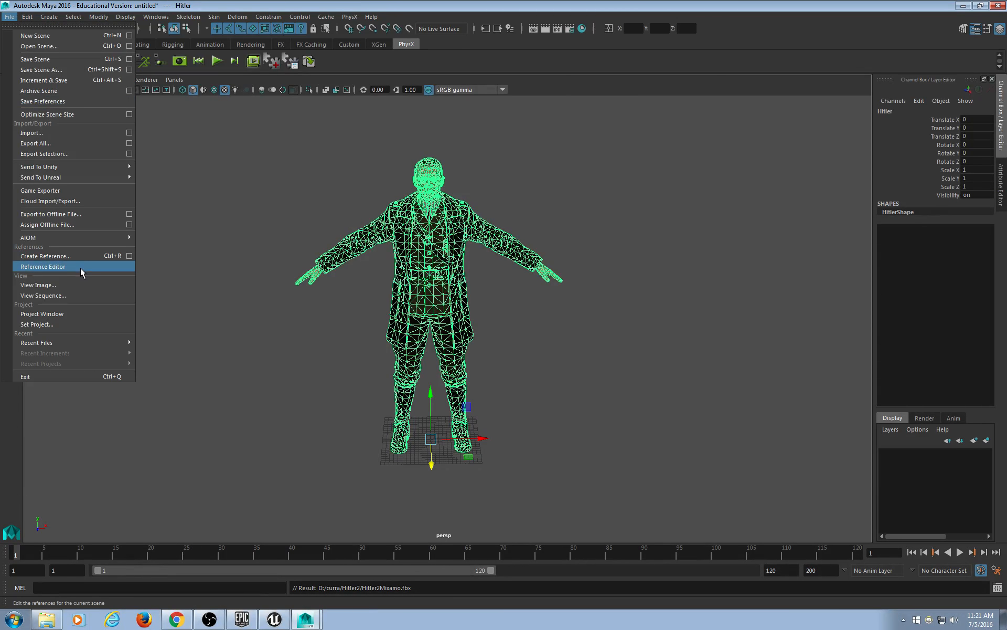
{"action": "left_click", "coordinate": [43, 266]}
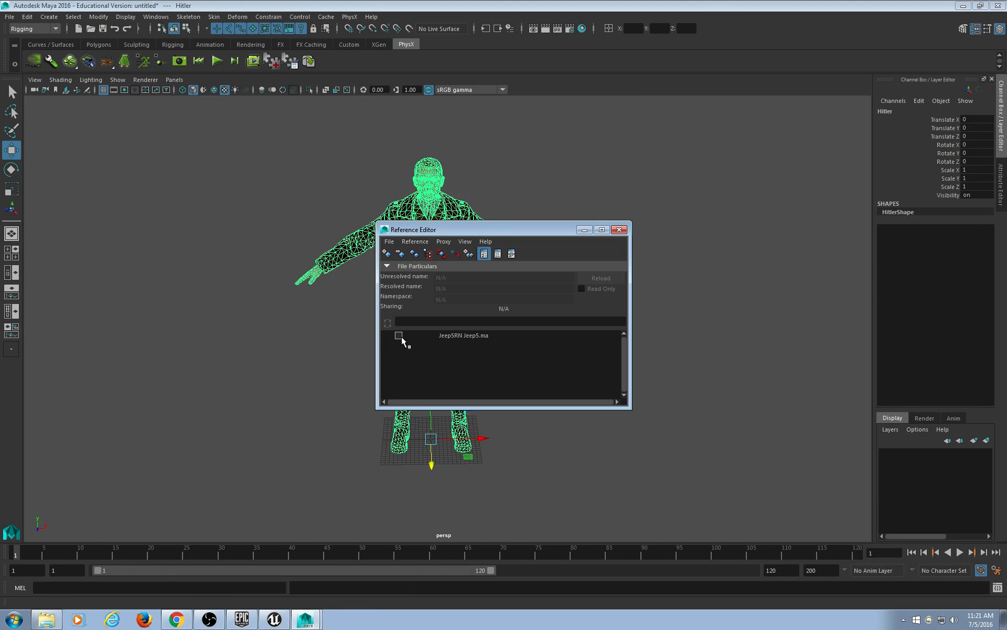
{"action": "left_click_drag", "start_coordinate": [567, 232], "coordinate": [717, 142]}
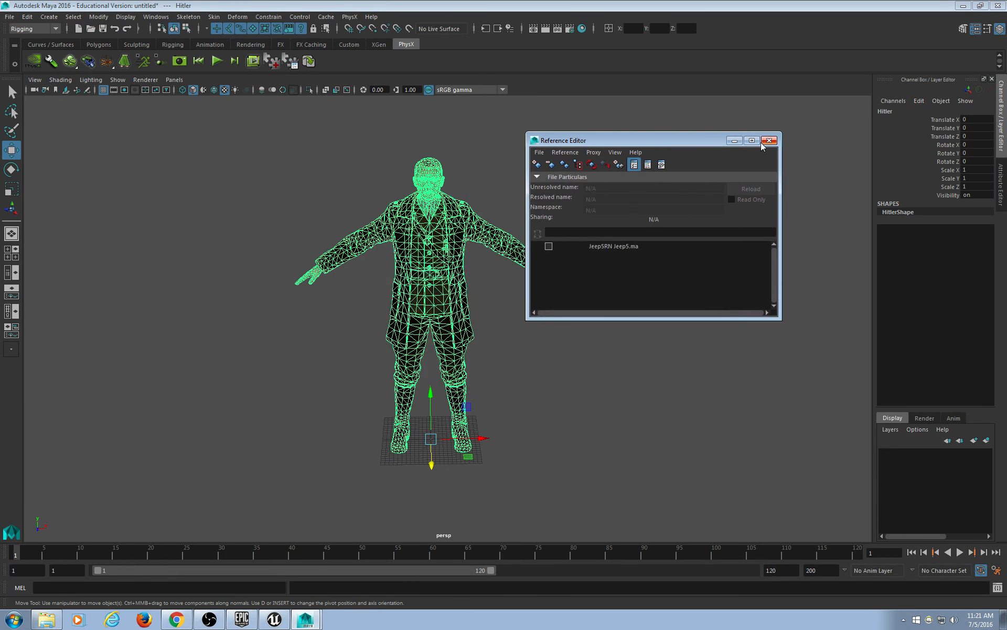
{"action": "left_click", "coordinate": [769, 140]}
{"action": "left_click", "coordinate": [176, 619]}
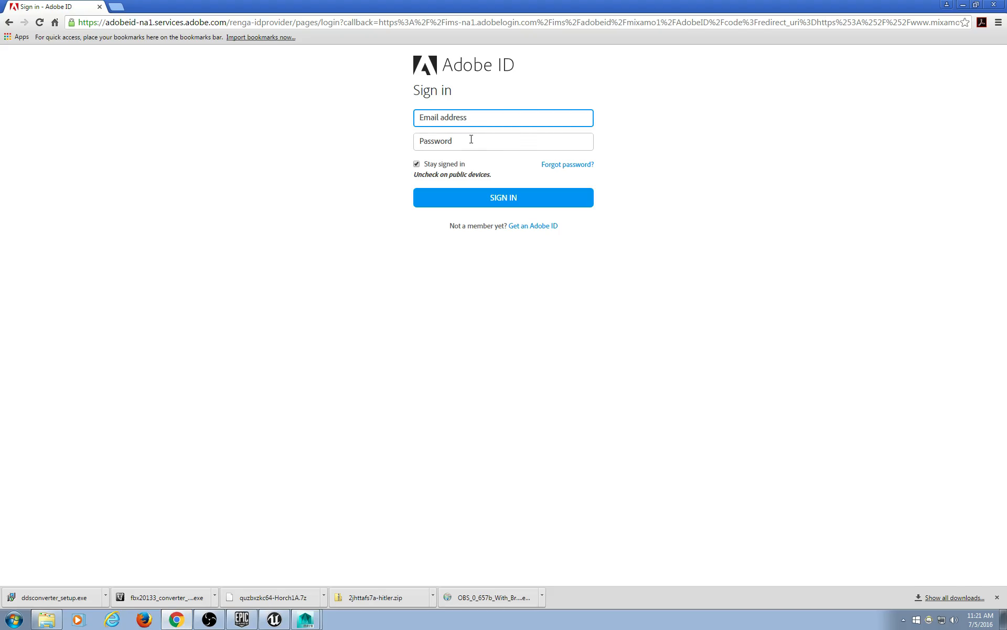
Sign in to Mixamo with the account e-mail and password.
{"action": "key", "text": "Tab"}
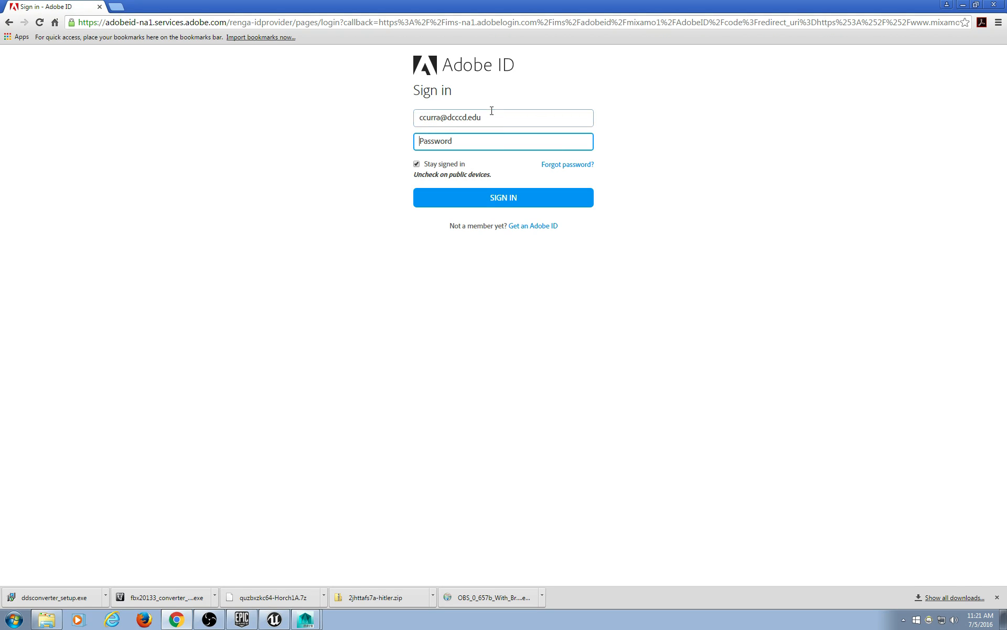
{"action": "type", "text": "••••••"}
{"action": "key", "text": "Return"}
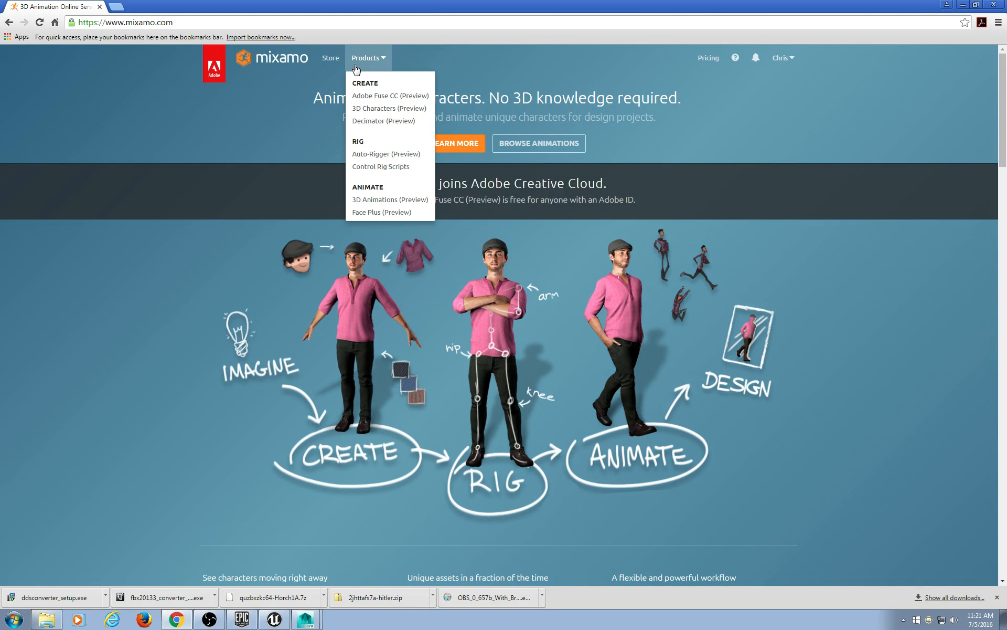
Upload Hitler2Mixamo.fbx from D:\curra\Hitler2 as a new Mixamo character.
{"action": "left_click", "coordinate": [328, 58]}
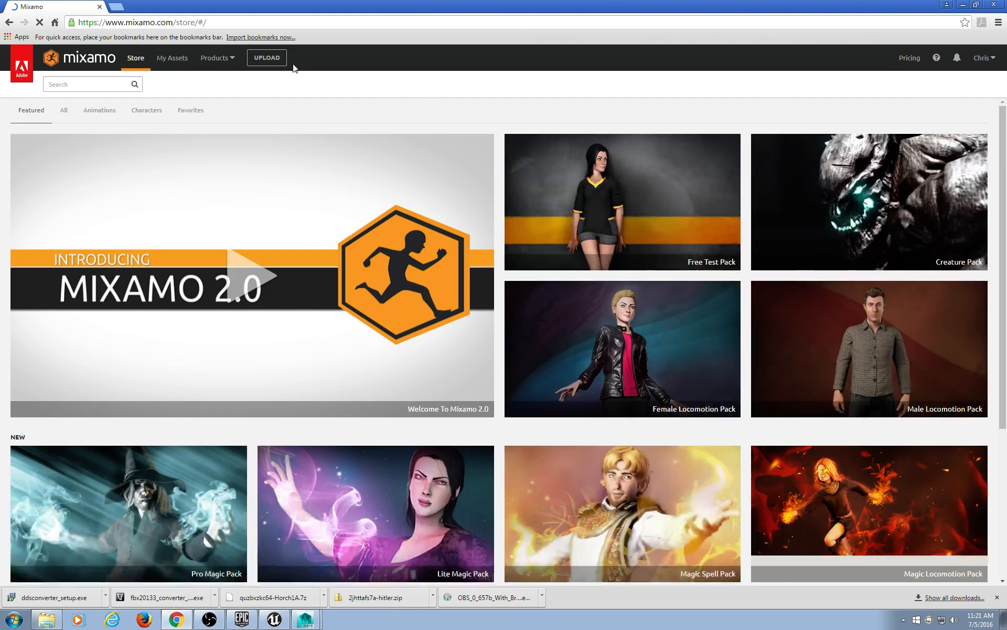
{"action": "left_click", "coordinate": [279, 57]}
{"action": "left_click", "coordinate": [465, 203]}
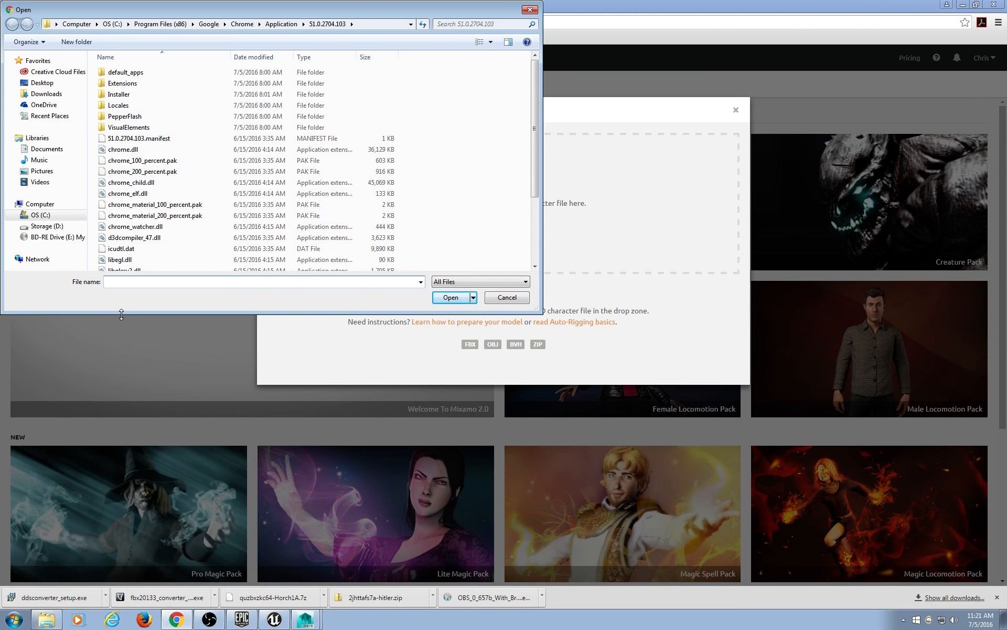
{"action": "left_click_drag", "start_coordinate": [122, 314], "coordinate": [121, 493]}
{"action": "left_click", "coordinate": [46, 226]}
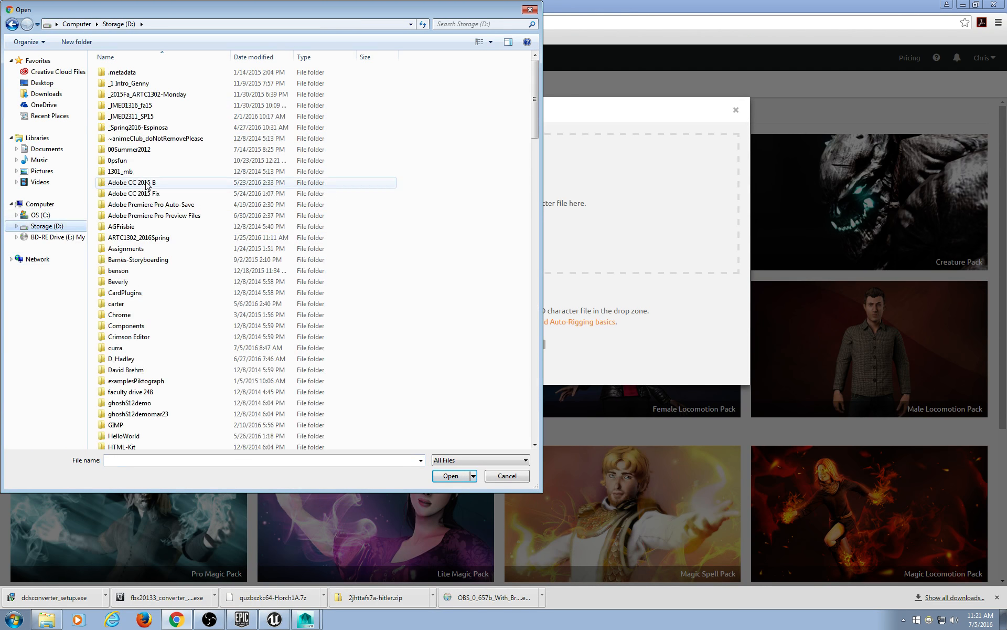
{"action": "double_click", "coordinate": [143, 348]}
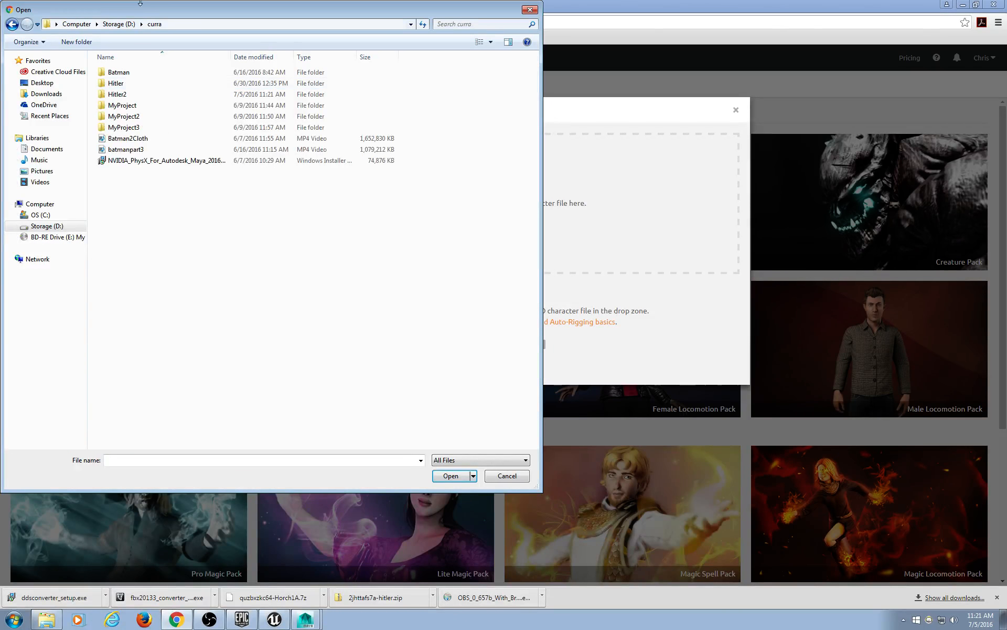
{"action": "double_click", "coordinate": [121, 93]}
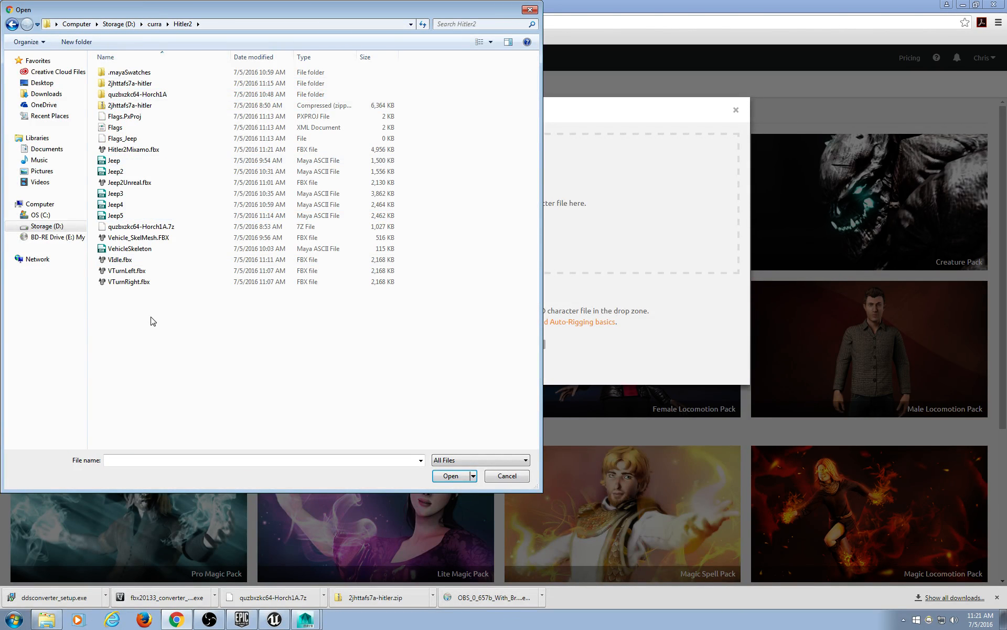
{"action": "double_click", "coordinate": [154, 150]}
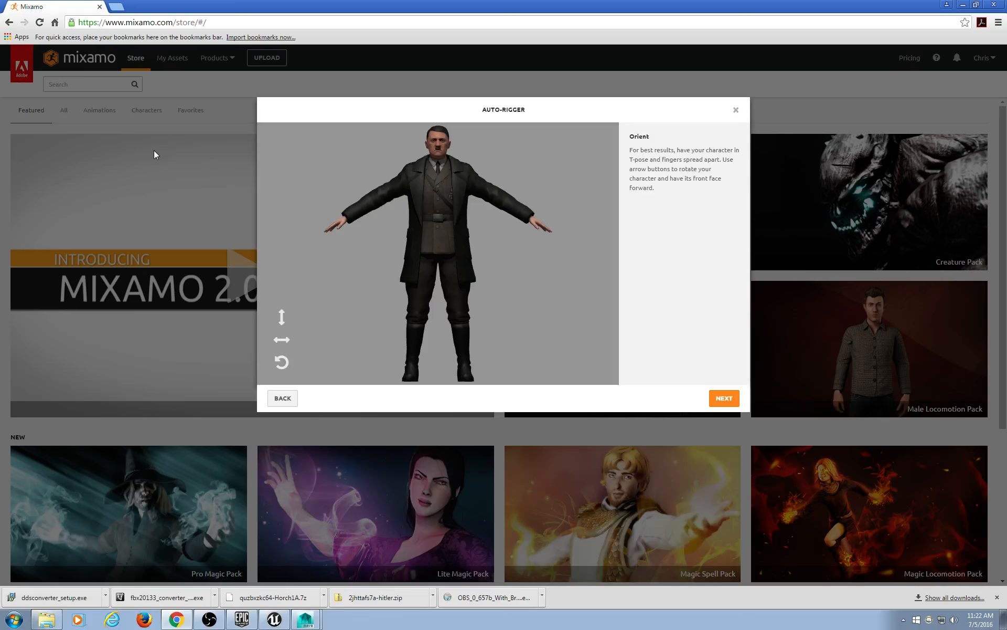
Accept the orientation and place the chin, wrist and elbow markers on the character.
{"action": "left_click", "coordinate": [726, 398]}
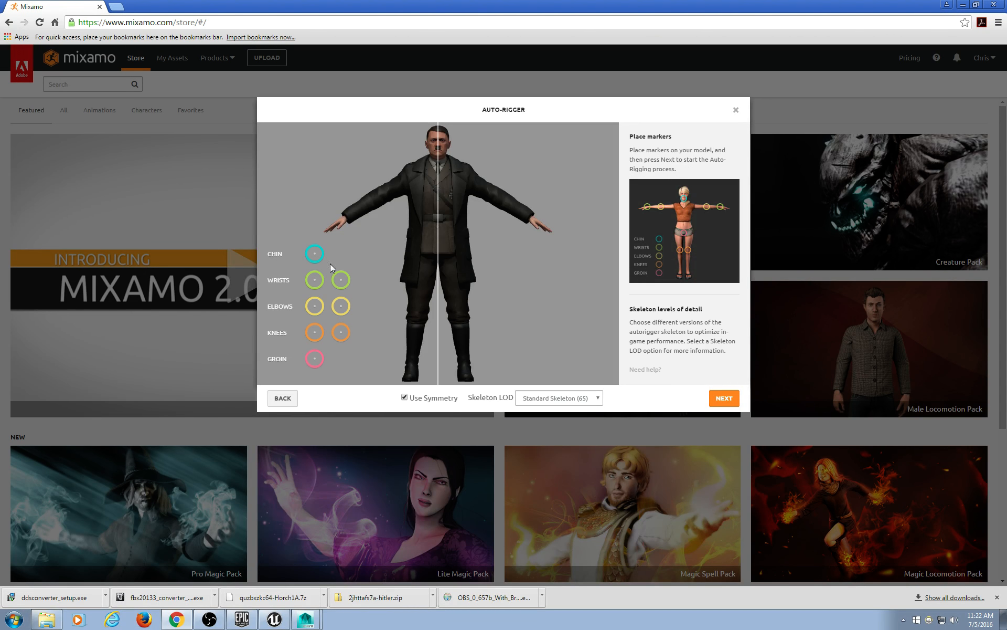
{"action": "mouse_move", "coordinate": [315, 254]}
{"action": "left_mouse_down"}
{"action": "mouse_move", "coordinate": [368, 234]}
{"action": "mouse_move", "coordinate": [438, 154]}
{"action": "left_mouse_up"}
{"action": "mouse_move", "coordinate": [314, 283]}
{"action": "left_mouse_down"}
{"action": "mouse_move", "coordinate": [400, 242]}
{"action": "mouse_move", "coordinate": [531, 221]}
{"action": "left_mouse_up"}
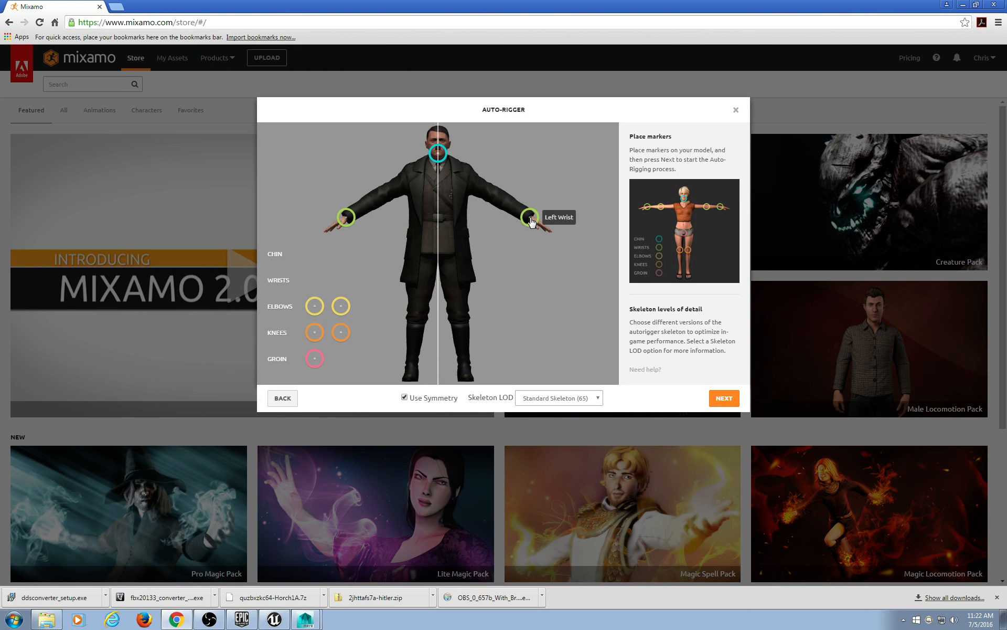
{"action": "mouse_move", "coordinate": [317, 311]}
{"action": "left_mouse_down"}
{"action": "mouse_move", "coordinate": [351, 288]}
{"action": "mouse_move", "coordinate": [458, 305]}
{"action": "mouse_move", "coordinate": [461, 316]}
{"action": "left_mouse_up"}
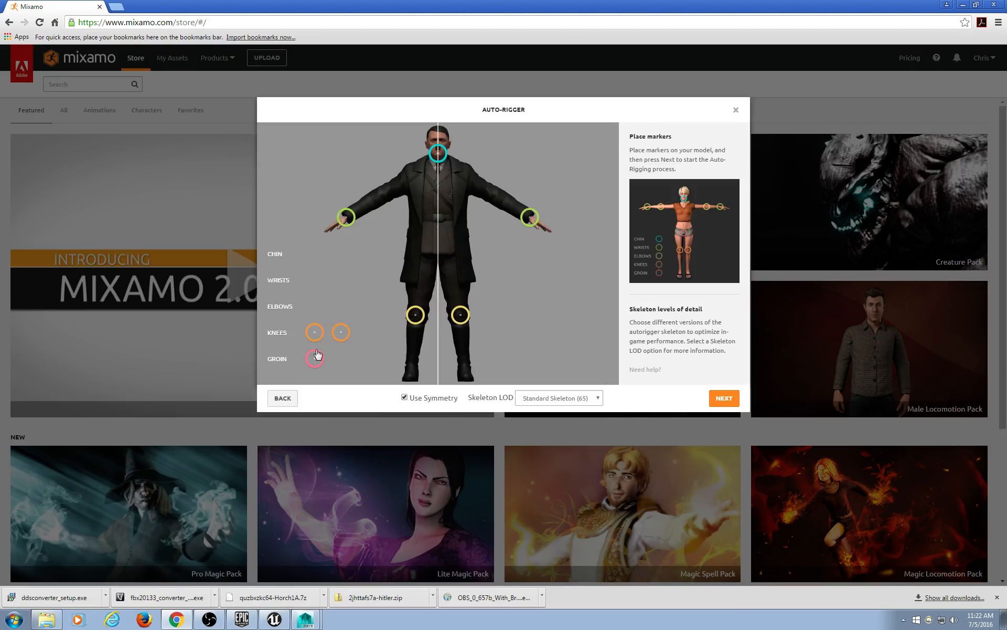
Adjust the elbow markers, place the knee and groin markers, and start auto-rigging.
{"action": "left_click_drag", "start_coordinate": [316, 338], "coordinate": [314, 333]}
{"action": "mouse_move", "coordinate": [460, 318]}
{"action": "left_mouse_down"}
{"action": "mouse_move", "coordinate": [483, 225]}
{"action": "mouse_move", "coordinate": [502, 203]}
{"action": "left_mouse_up"}
{"action": "left_click_drag", "start_coordinate": [316, 334], "coordinate": [460, 317]}
{"action": "right_click", "coordinate": [460, 318]}
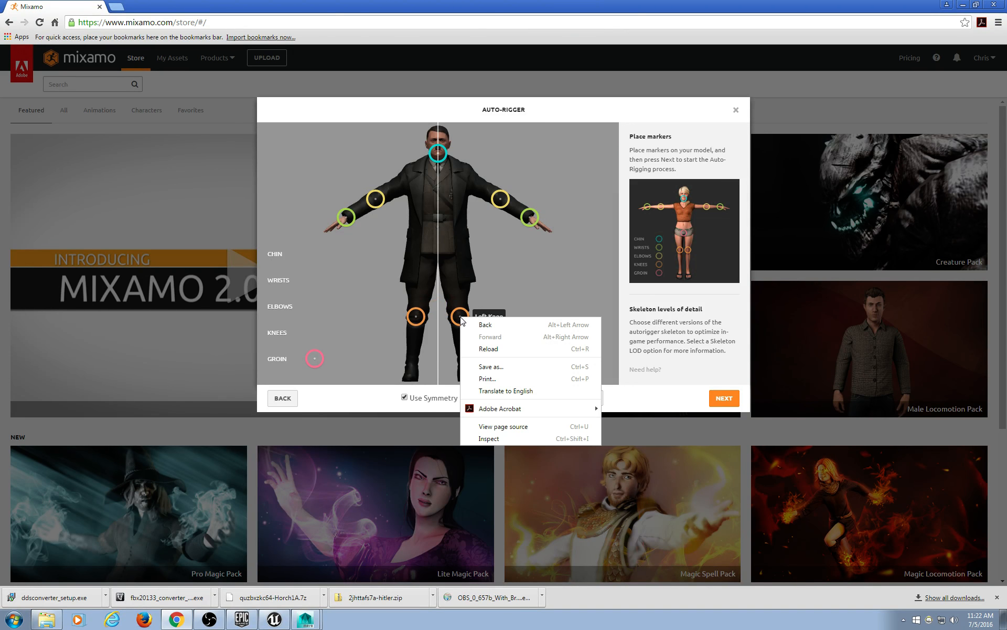
{"action": "mouse_move", "coordinate": [314, 359]}
{"action": "left_mouse_down"}
{"action": "mouse_move", "coordinate": [440, 258]}
{"action": "mouse_move", "coordinate": [438, 271]}
{"action": "mouse_move", "coordinate": [439, 244]}
{"action": "mouse_move", "coordinate": [441, 259]}
{"action": "left_mouse_up"}
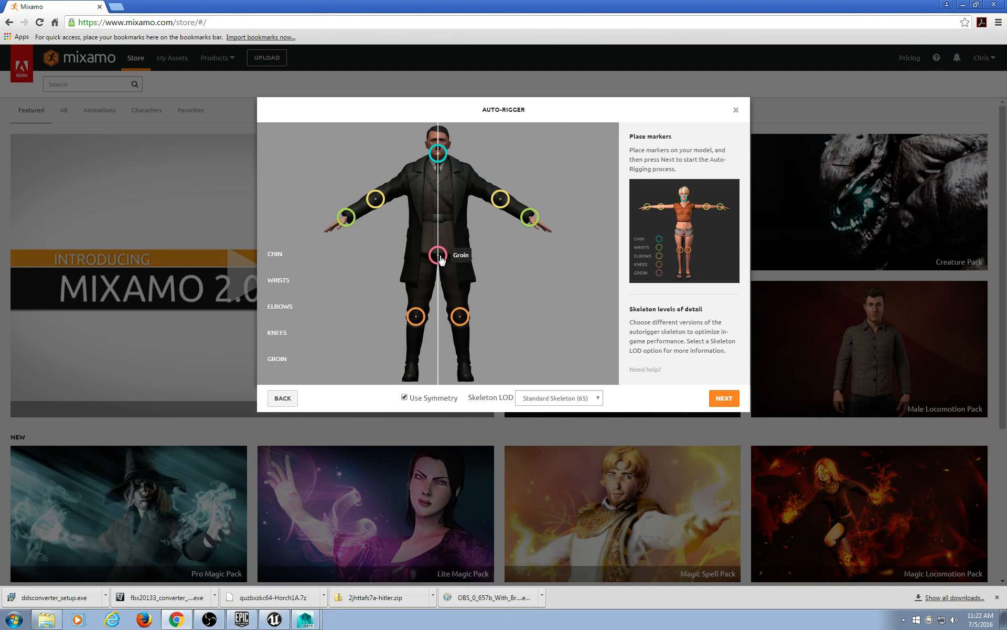
{"action": "left_click", "coordinate": [720, 399]}
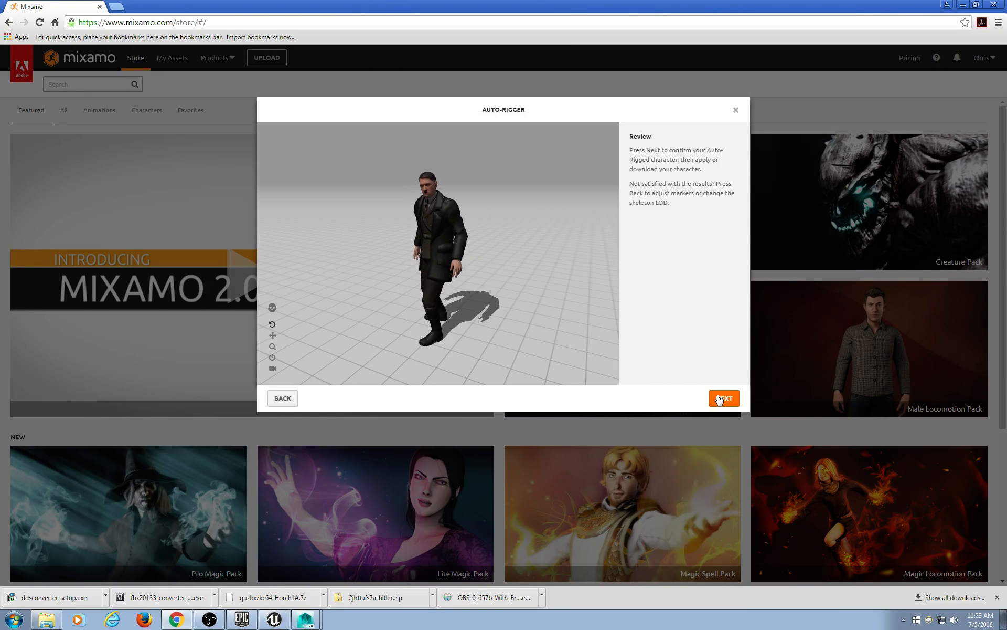
Accept the rigged Hitler character and view it in My Assets.
{"action": "left_click", "coordinate": [722, 399]}
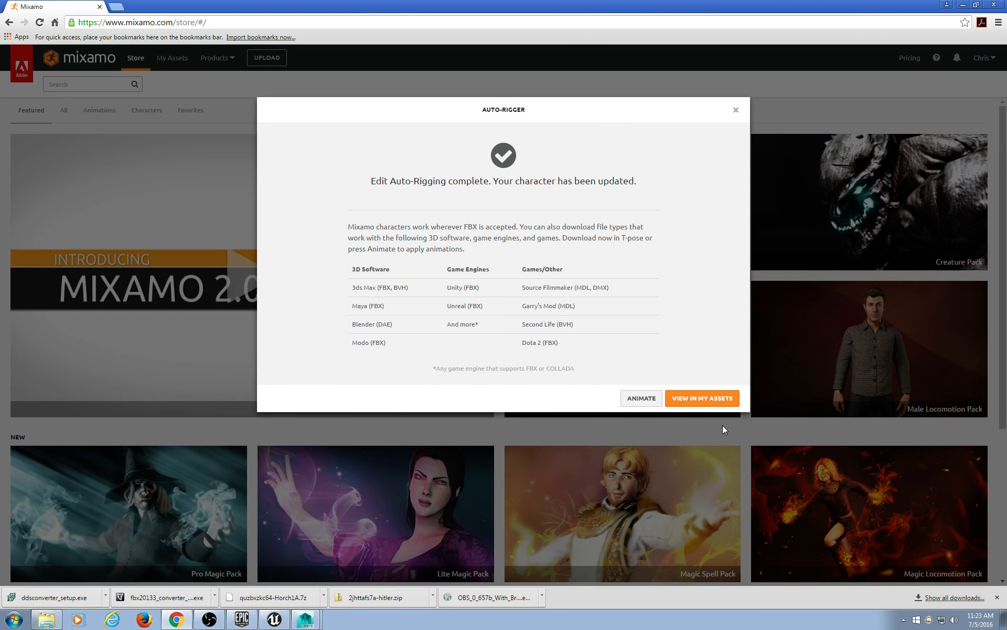
{"action": "left_click", "coordinate": [711, 401]}
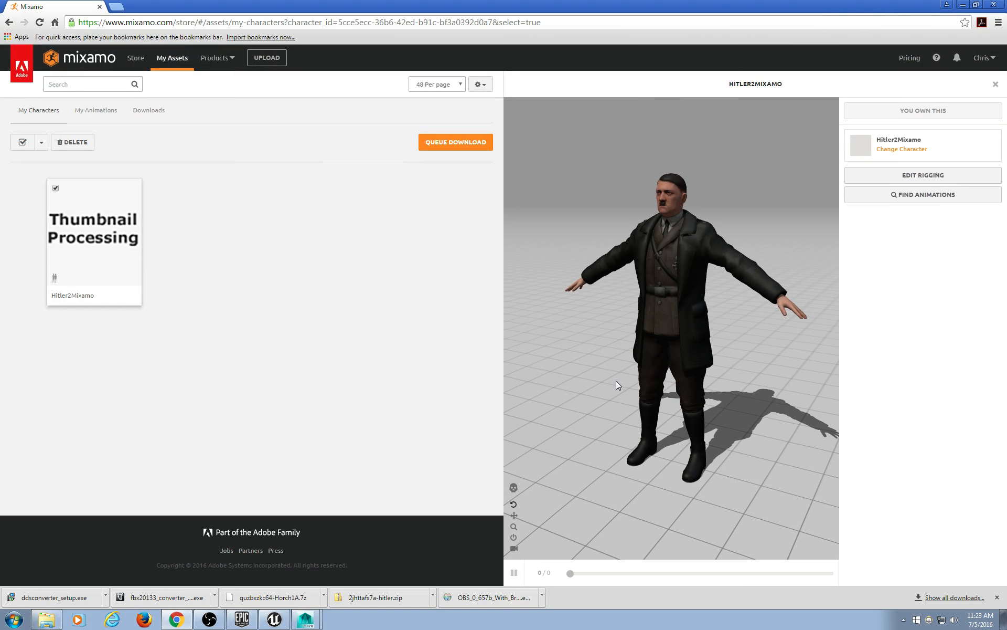
Queue an FBX download of the Hitler2Mixamo character in T-Pose.
{"action": "left_click", "coordinate": [470, 151]}
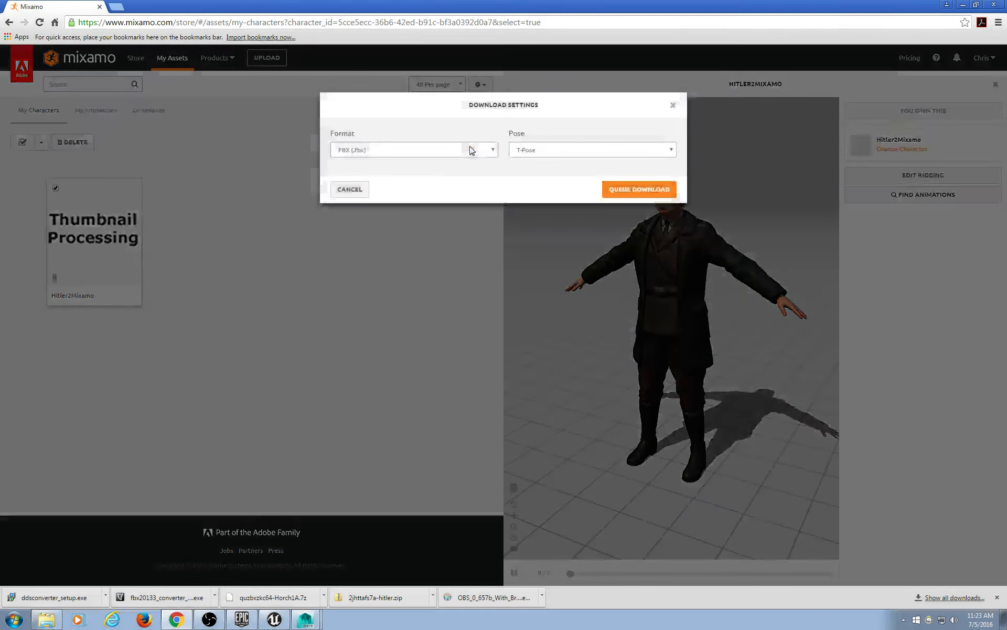
{"action": "left_click", "coordinate": [568, 157]}
{"action": "left_click", "coordinate": [572, 108]}
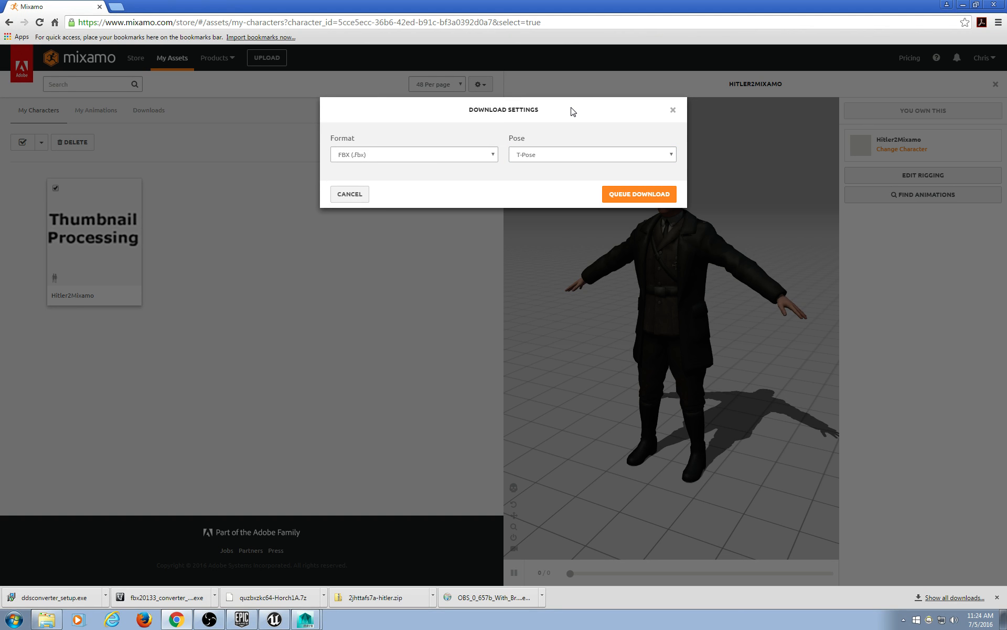
{"action": "left_click", "coordinate": [659, 195]}
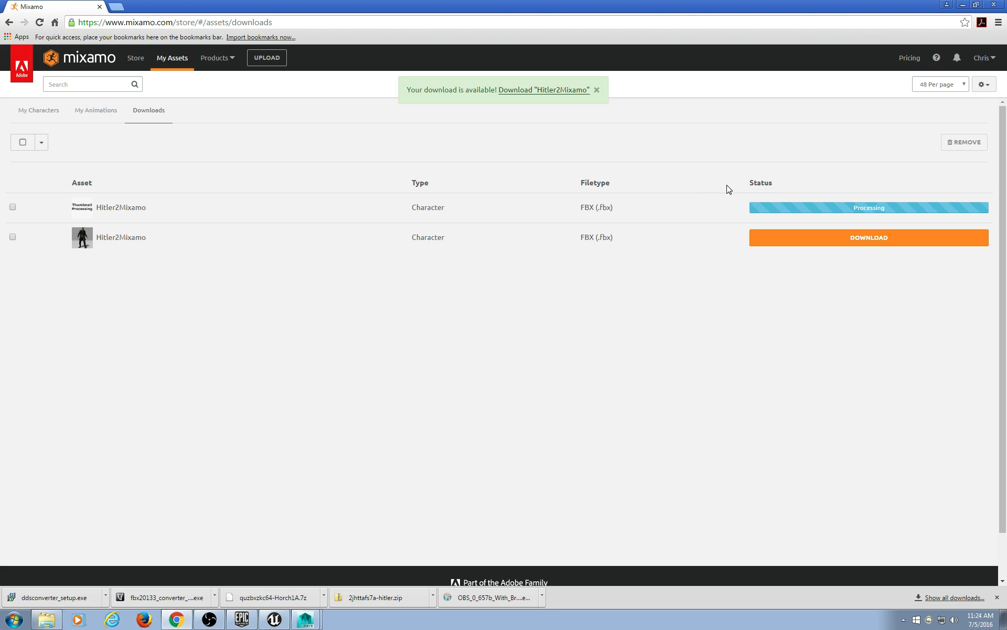
Remove the older Hitler2Mixamo entry from the Downloads list.
{"action": "left_click", "coordinate": [12, 237]}
{"action": "left_click", "coordinate": [42, 143]}
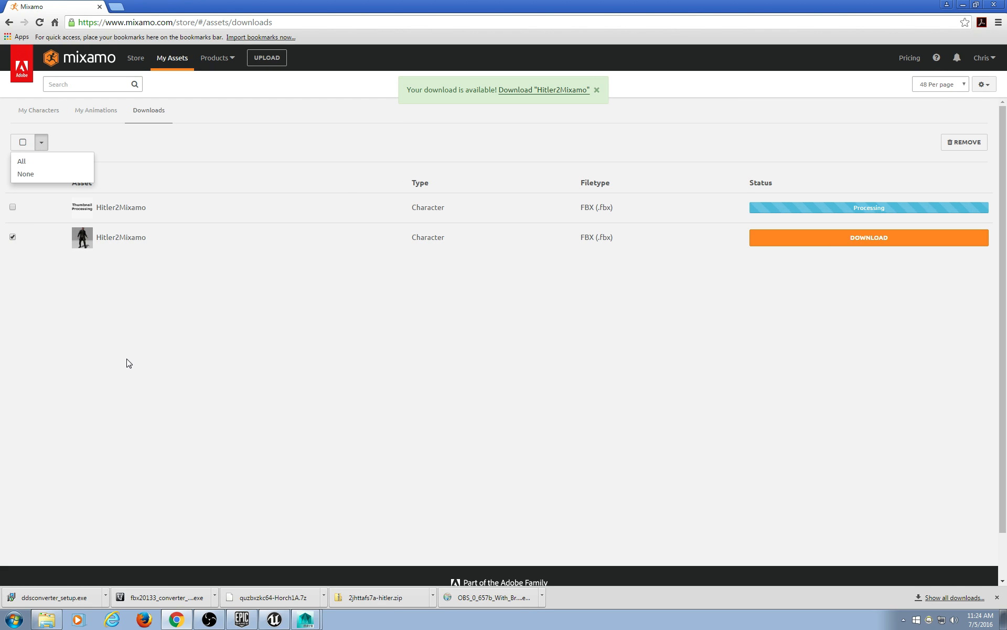
{"action": "left_click", "coordinate": [969, 143]}
{"action": "left_click", "coordinate": [551, 87]}
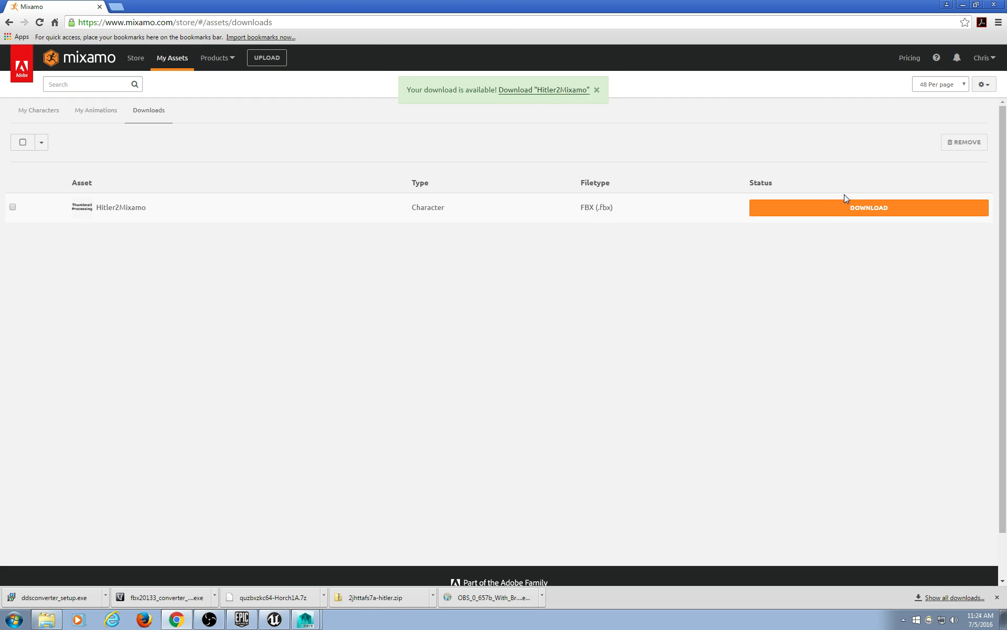
Download Hitler2Mixamo.fbx and show it in the Windows Downloads folder.
{"action": "left_click", "coordinate": [838, 213]}
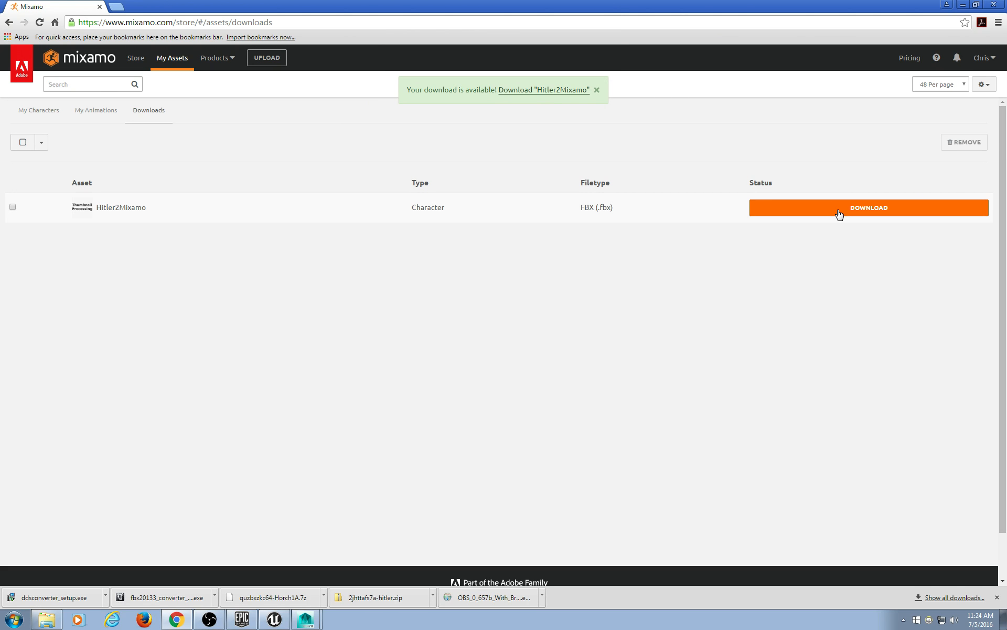
{"action": "left_click", "coordinate": [105, 595]}
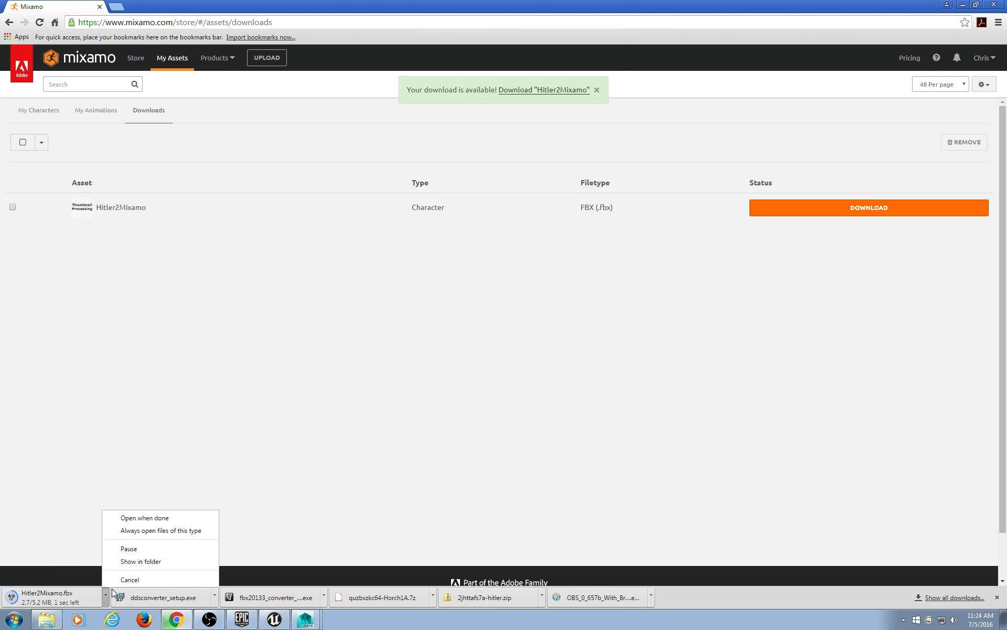
{"action": "left_click", "coordinate": [131, 560]}
{"action": "left_click", "coordinate": [963, 5]}
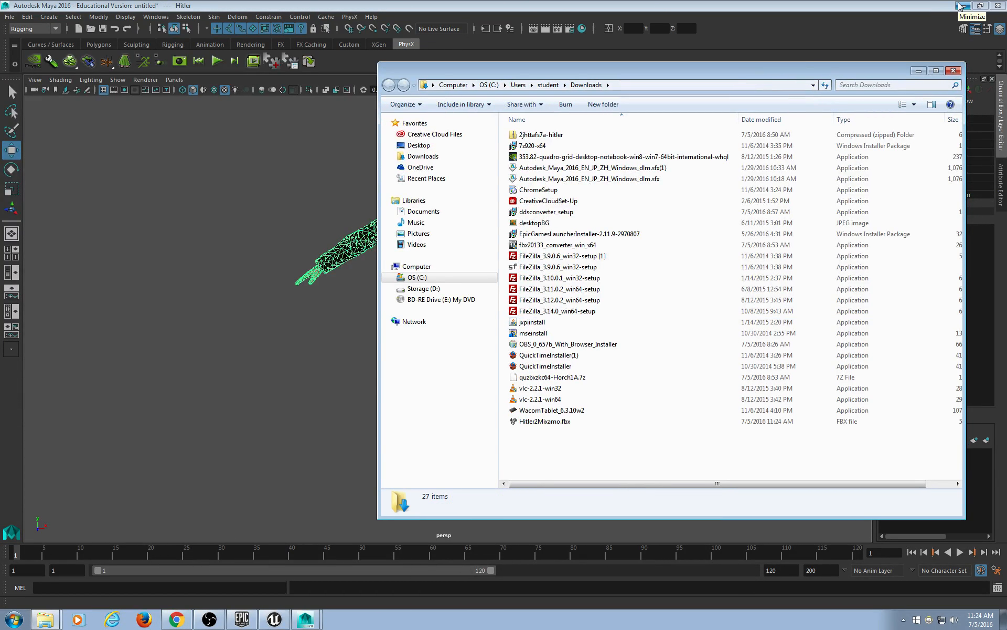
Start a new Maya scene without saving, then minimize Maya and the Output Window.
{"action": "left_click", "coordinate": [963, 8]}
{"action": "left_click_drag", "start_coordinate": [379, 242], "coordinate": [450, 246]}
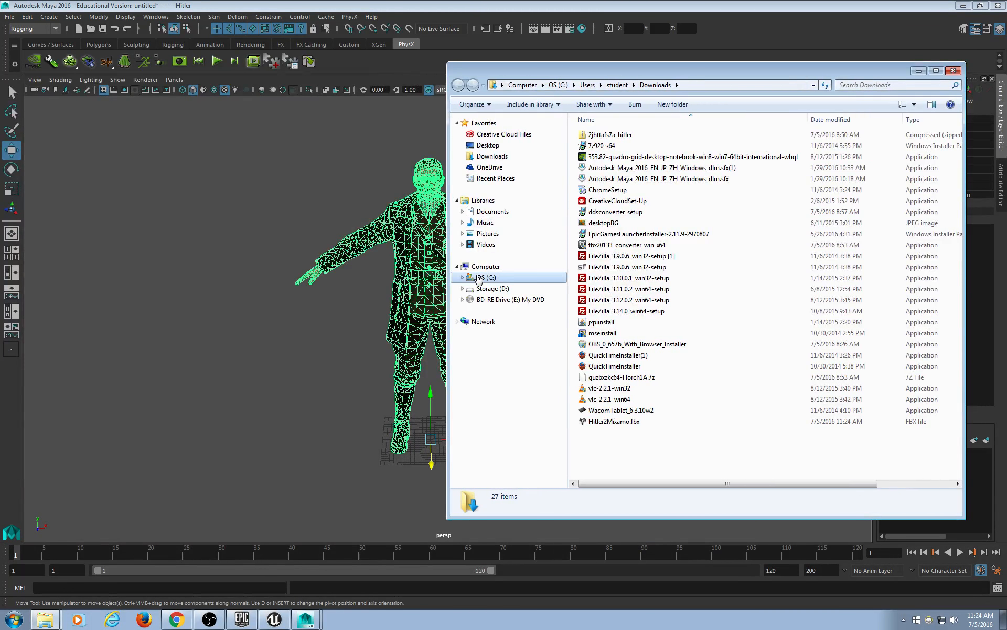
{"action": "left_click", "coordinate": [16, 17]}
{"action": "left_click", "coordinate": [16, 37]}
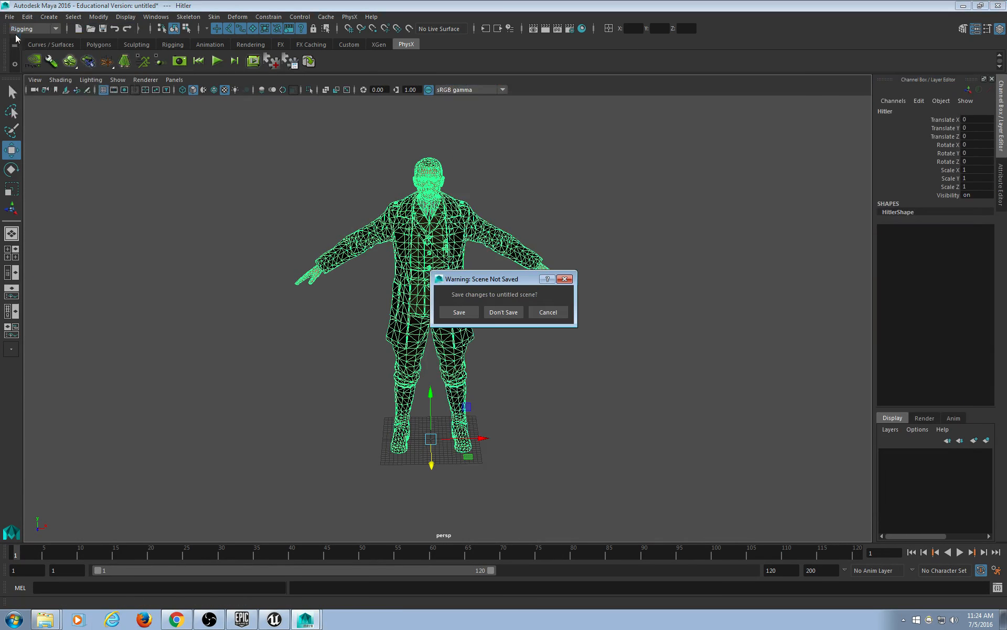
{"action": "left_click", "coordinate": [514, 311]}
{"action": "left_click", "coordinate": [964, 6]}
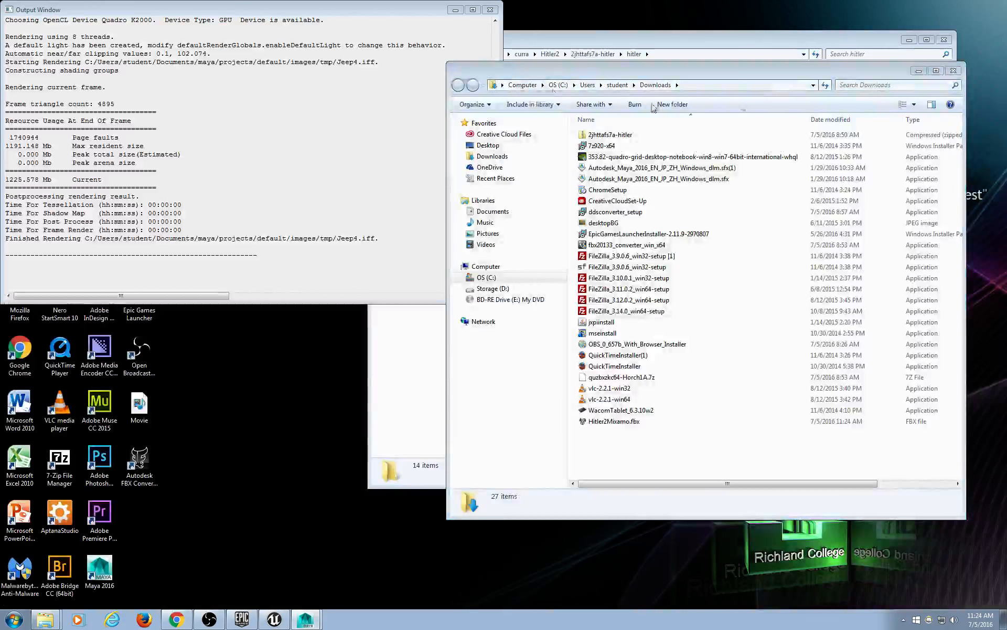
{"action": "left_click", "coordinate": [456, 10]}
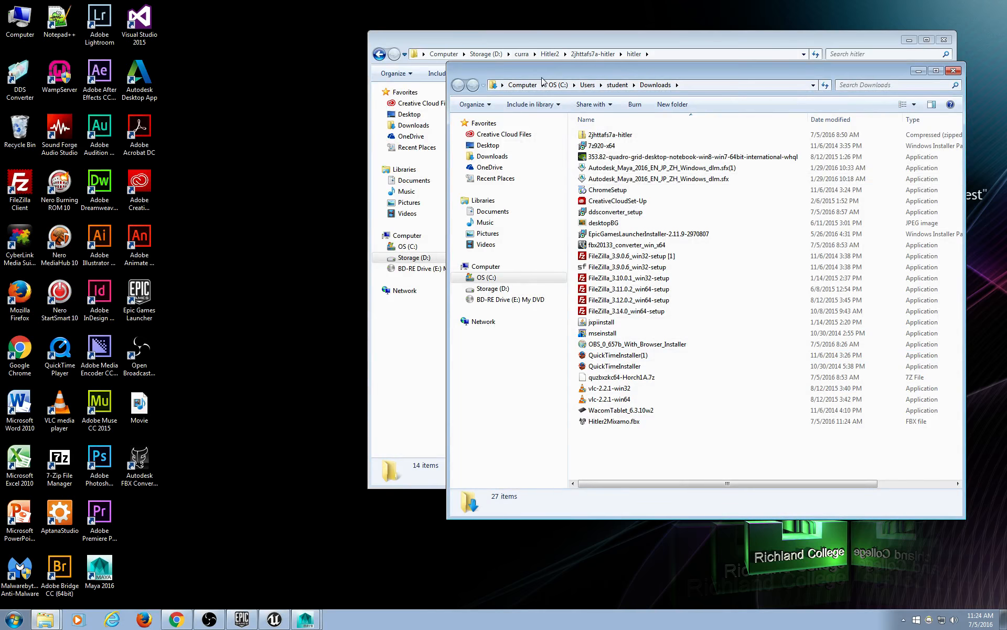
Arrange the Explorer windows and navigate to the curra > Hitler2 folder.
{"action": "left_click_drag", "start_coordinate": [545, 74], "coordinate": [715, 194]}
{"action": "left_click_drag", "start_coordinate": [611, 41], "coordinate": [368, 44]}
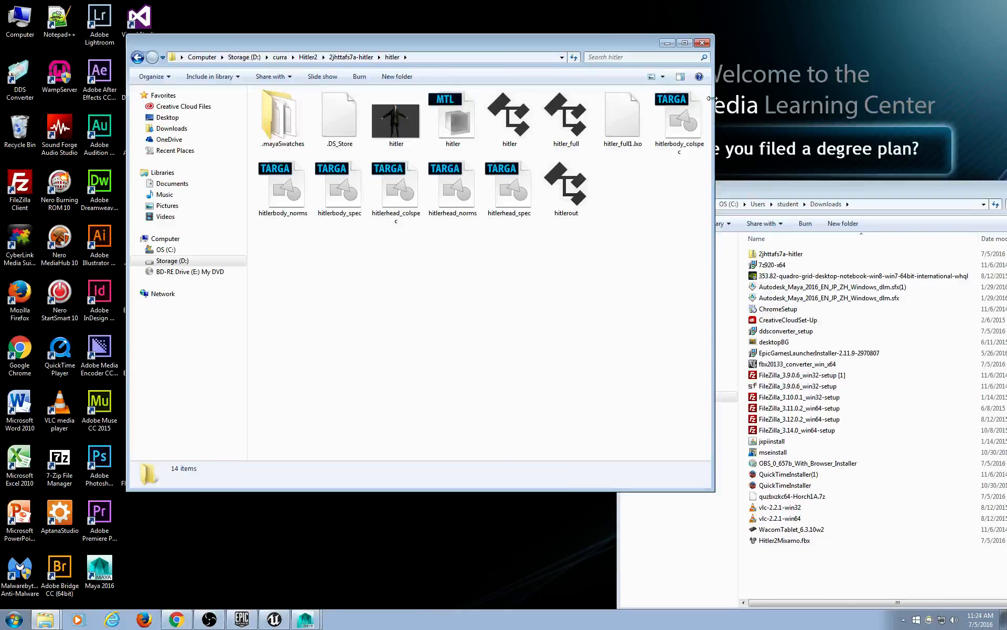
{"action": "left_click_drag", "start_coordinate": [711, 98], "coordinate": [551, 98]}
{"action": "left_click", "coordinate": [268, 56]}
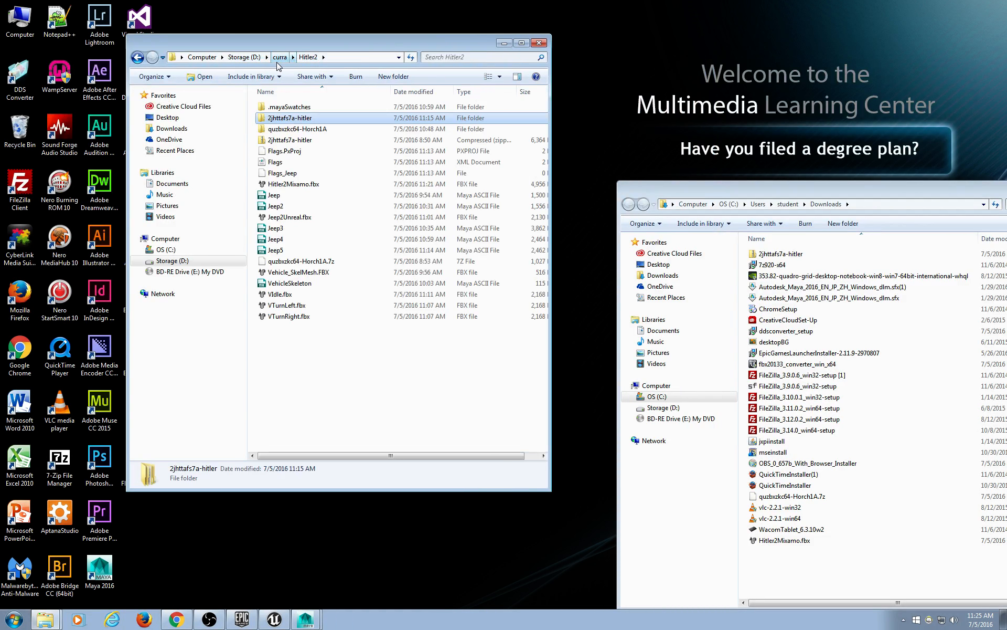
{"action": "left_click", "coordinate": [278, 57]}
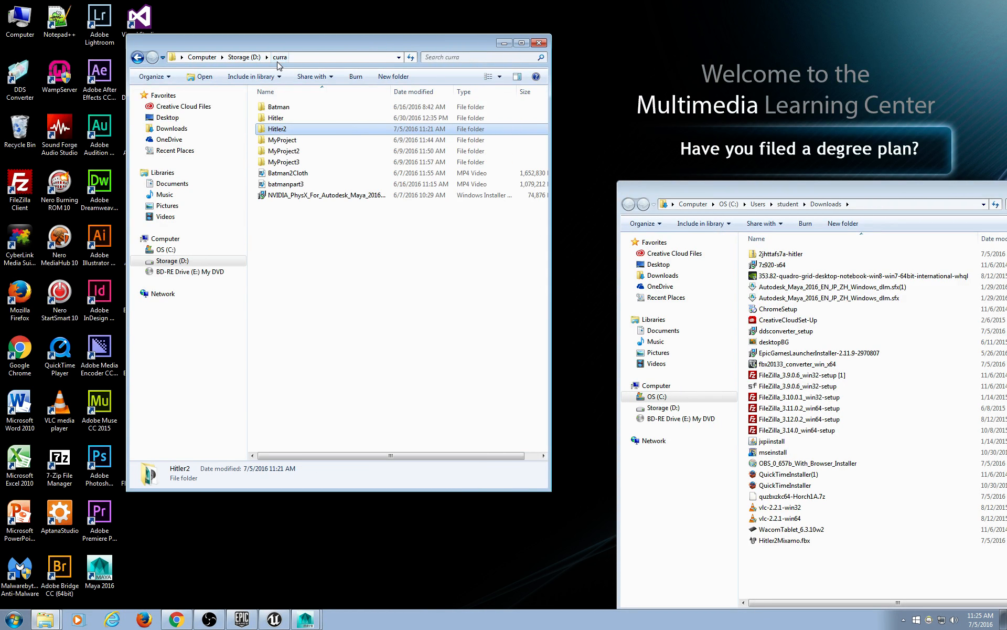
{"action": "double_click", "coordinate": [288, 131]}
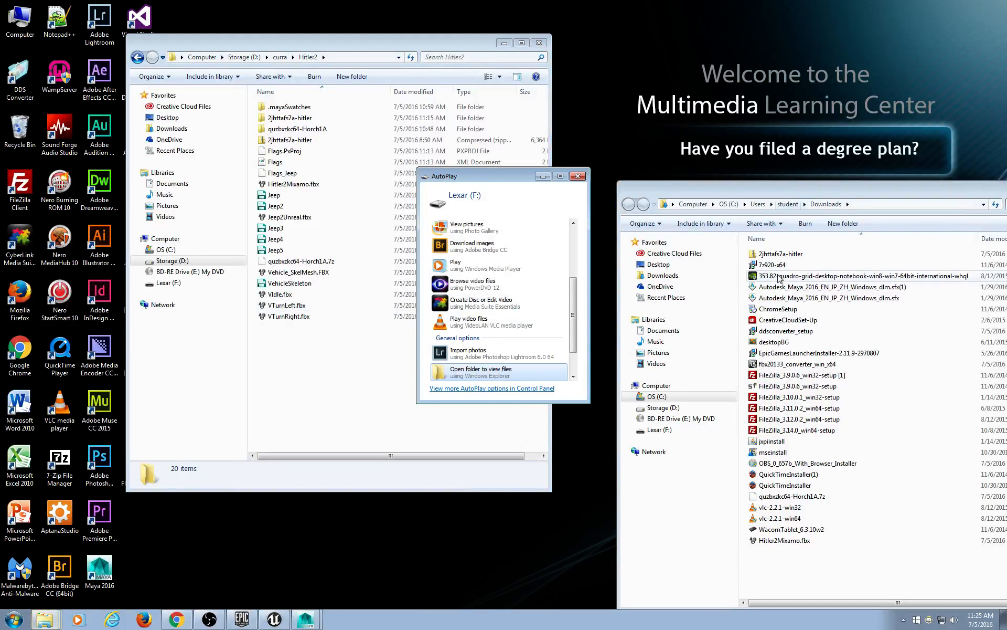
Paste Hitler2Mixamo.fbx onto the Lexar (F:) drive, then eject the drive.
{"action": "left_click", "coordinate": [472, 372]}
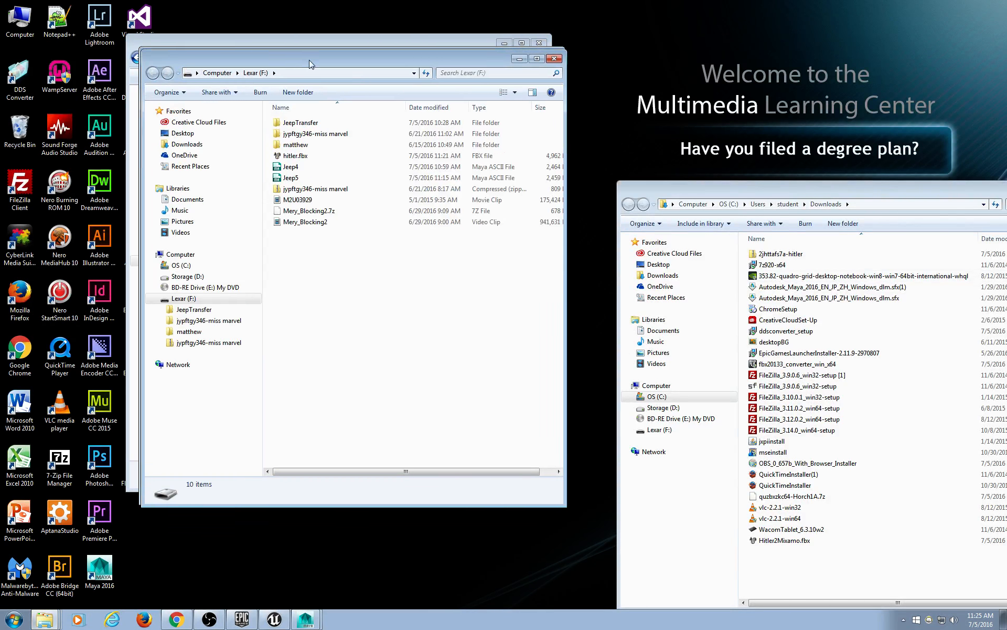
{"action": "left_click_drag", "start_coordinate": [320, 52], "coordinate": [711, 64]}
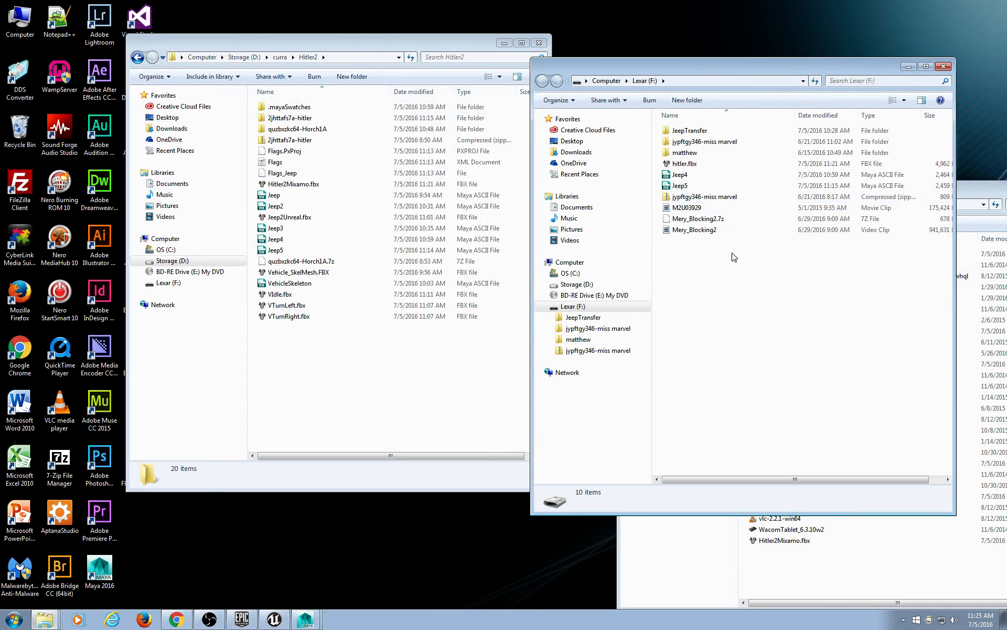
{"action": "left_click_drag", "start_coordinate": [691, 69], "coordinate": [431, 67]}
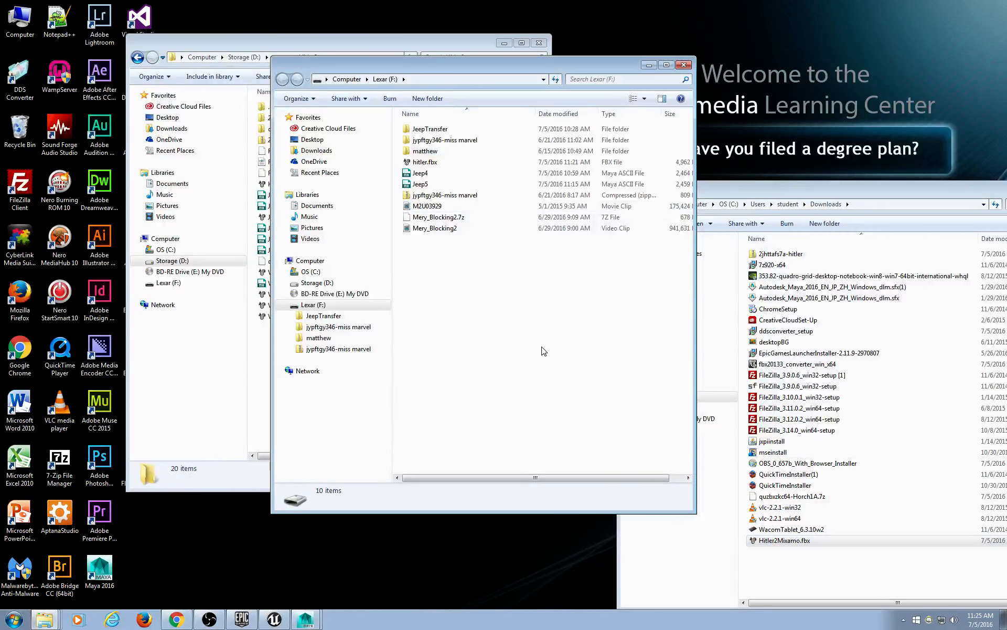
{"action": "key", "text": "ctrl+v"}
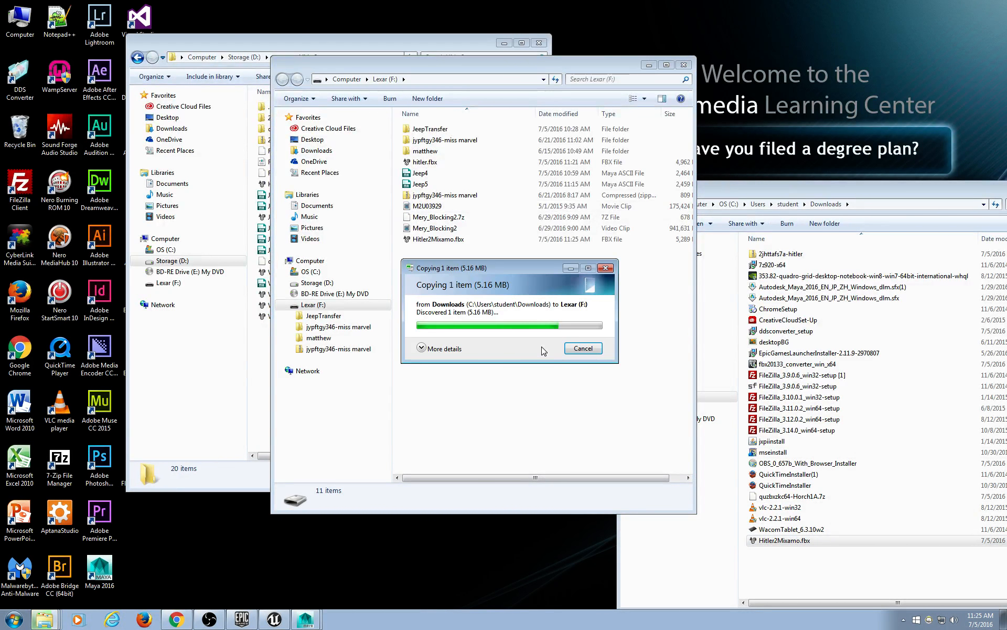
{"action": "right_click", "coordinate": [314, 305]}
{"action": "left_click", "coordinate": [383, 483]}
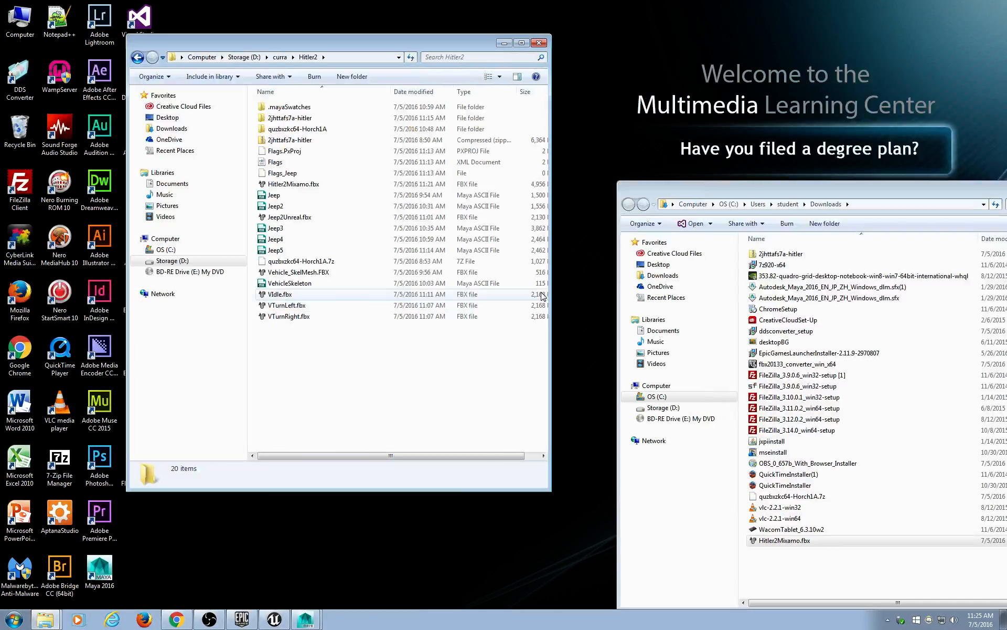
Copy the downloaded Hitler2Mixamo.fbx into Hitler2, replacing the older file.
{"action": "left_click_drag", "start_coordinate": [845, 195], "coordinate": [801, 78]}
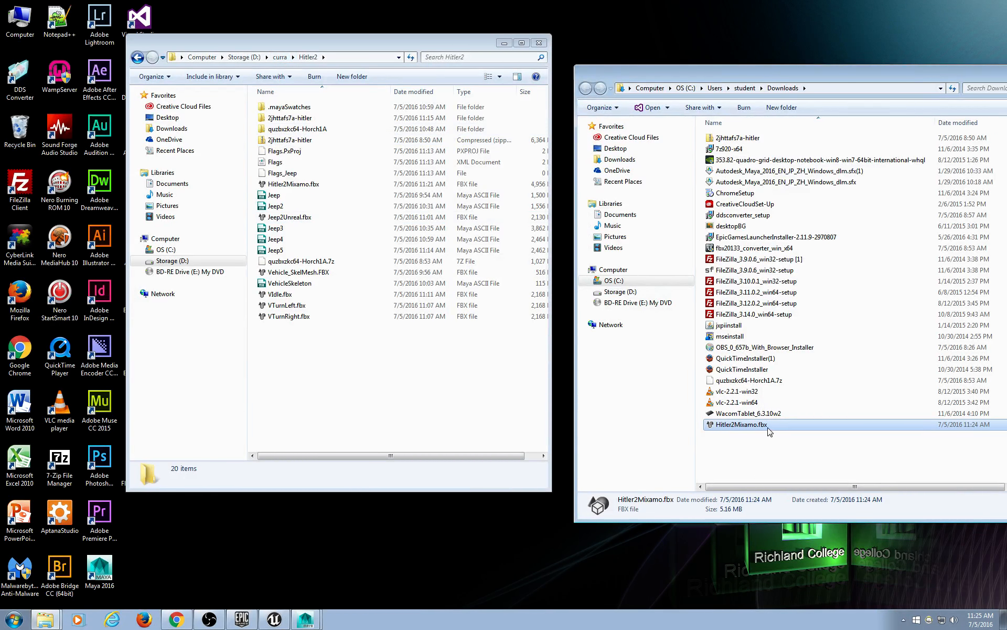
{"action": "left_click_drag", "start_coordinate": [765, 425], "coordinate": [385, 388]}
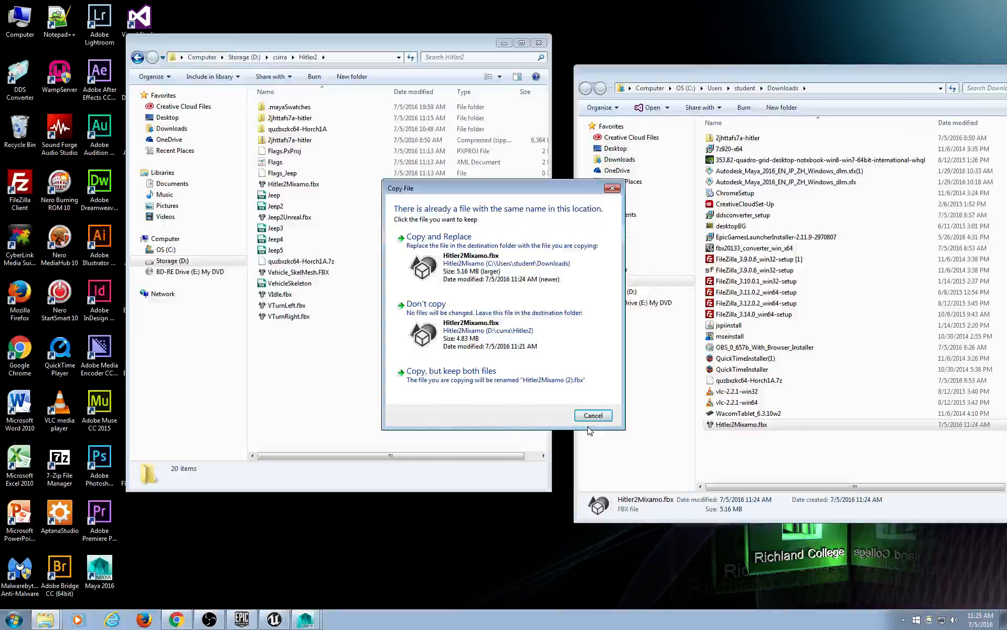
{"action": "left_click", "coordinate": [487, 271]}
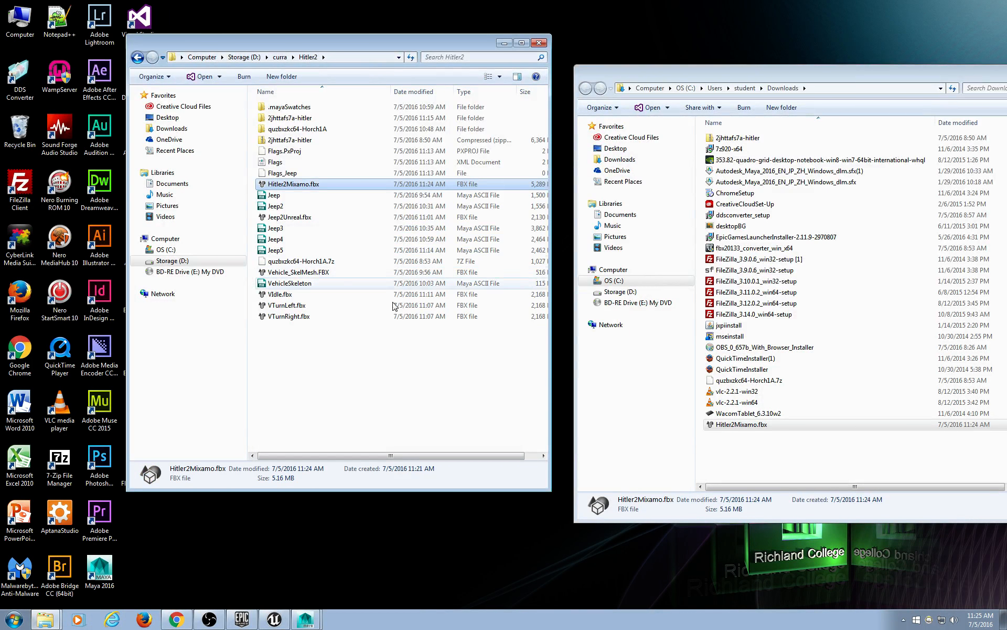
Import Hitler2Mixamo.fbx into the Maya scene via File > Import.
{"action": "left_click", "coordinate": [299, 615]}
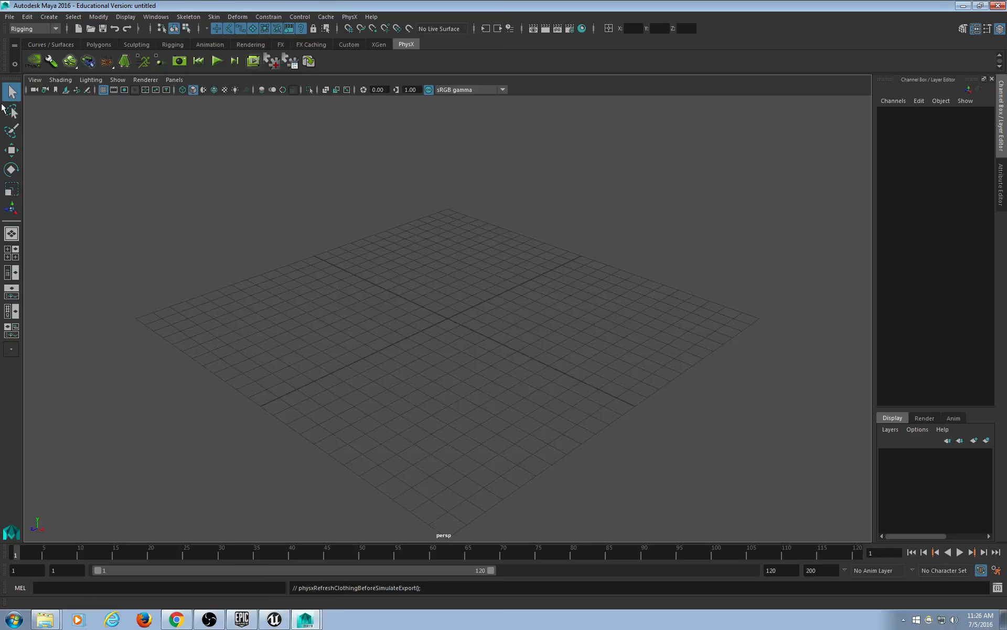
{"action": "left_click", "coordinate": [10, 16]}
{"action": "left_click", "coordinate": [32, 132]}
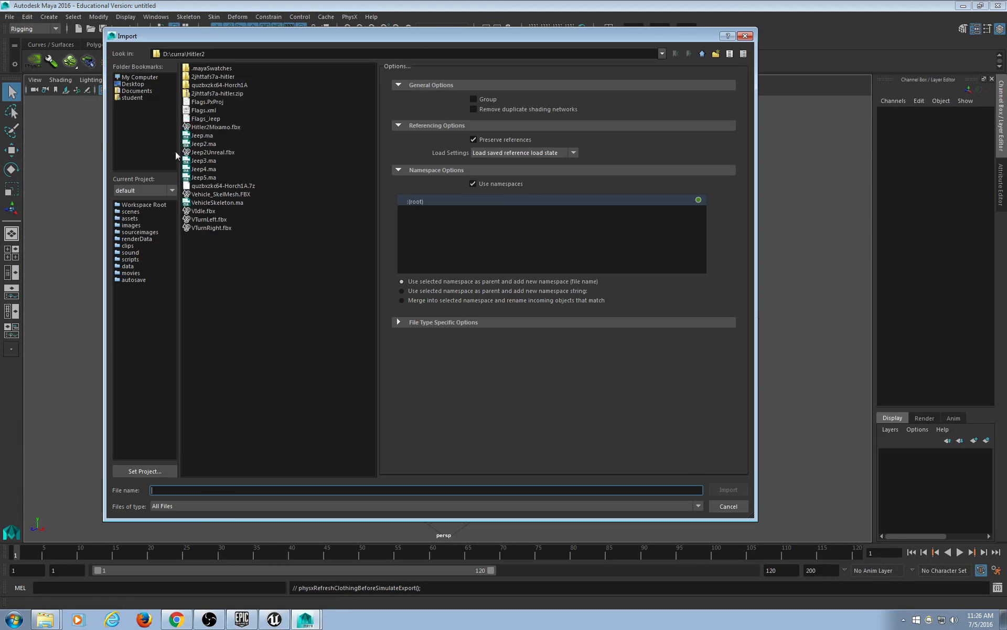
{"action": "double_click", "coordinate": [220, 128]}
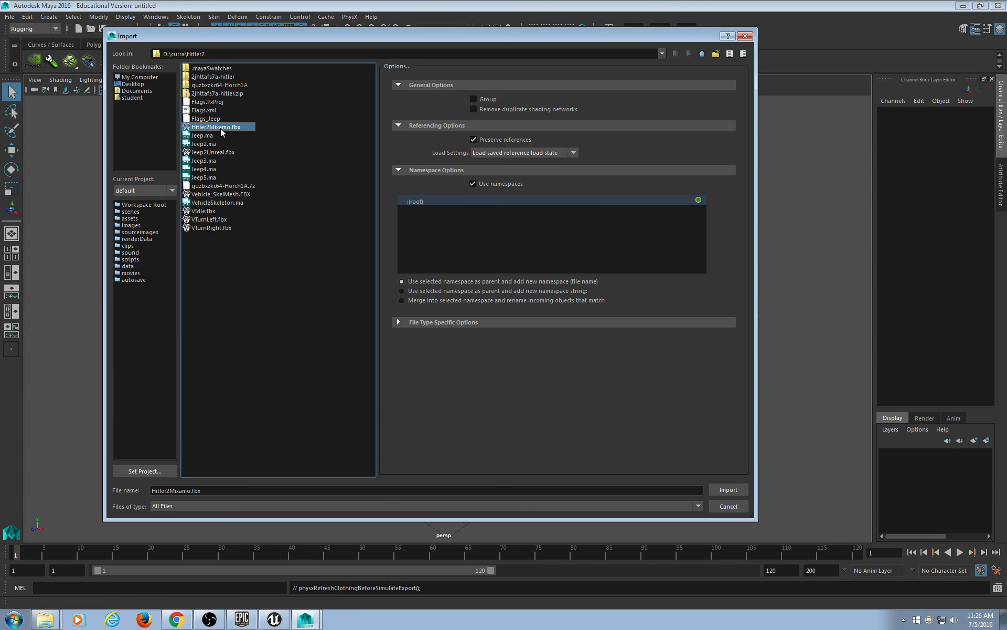
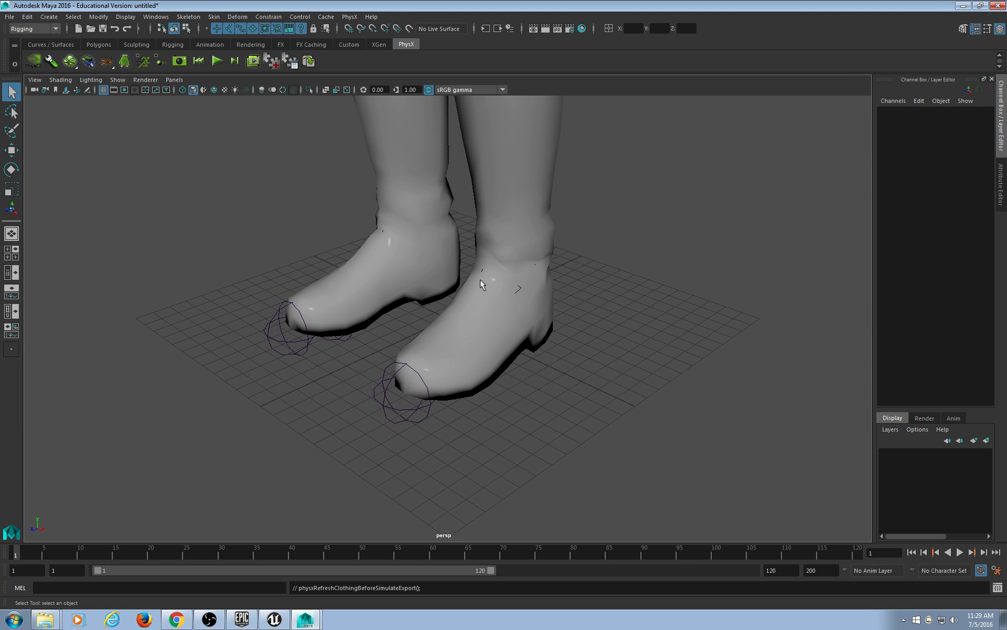
Frame the whole T-posed character in the perspective view and switch to textured display (6).
{"action": "scroll", "coordinate": [495, 282], "scroll_direction": "down", "scroll_amount": 5}
{"action": "middle_click_drag", "start_coordinate": [495, 281], "coordinate": [529, 443], "text": "alt"}
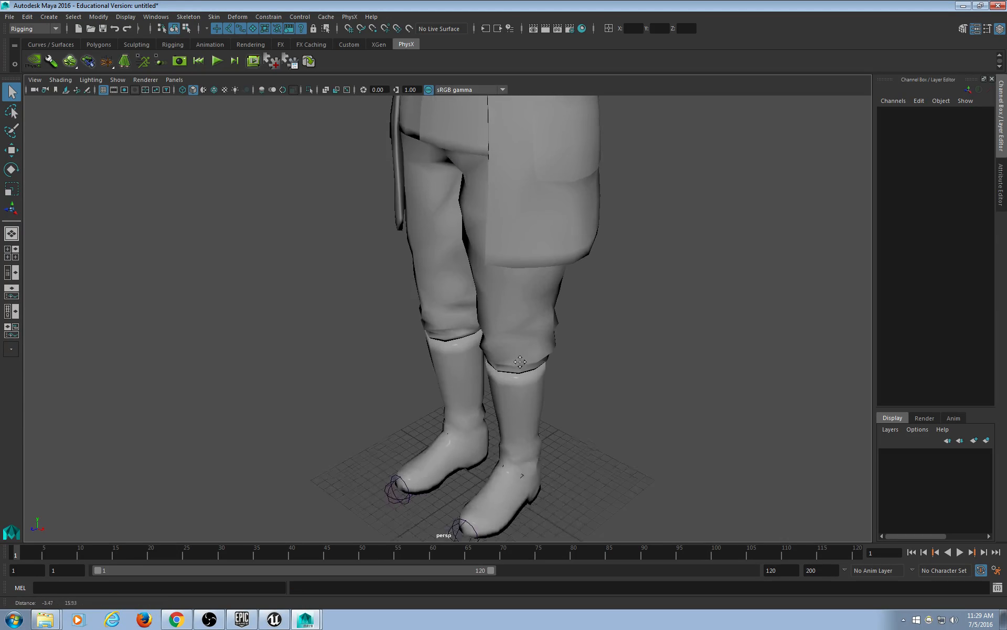
{"action": "key", "text": "6"}
{"action": "scroll", "coordinate": [521, 348], "scroll_direction": "down", "scroll_amount": 5}
{"action": "middle_click_drag", "start_coordinate": [496, 255], "coordinate": [458, 352], "text": "alt"}
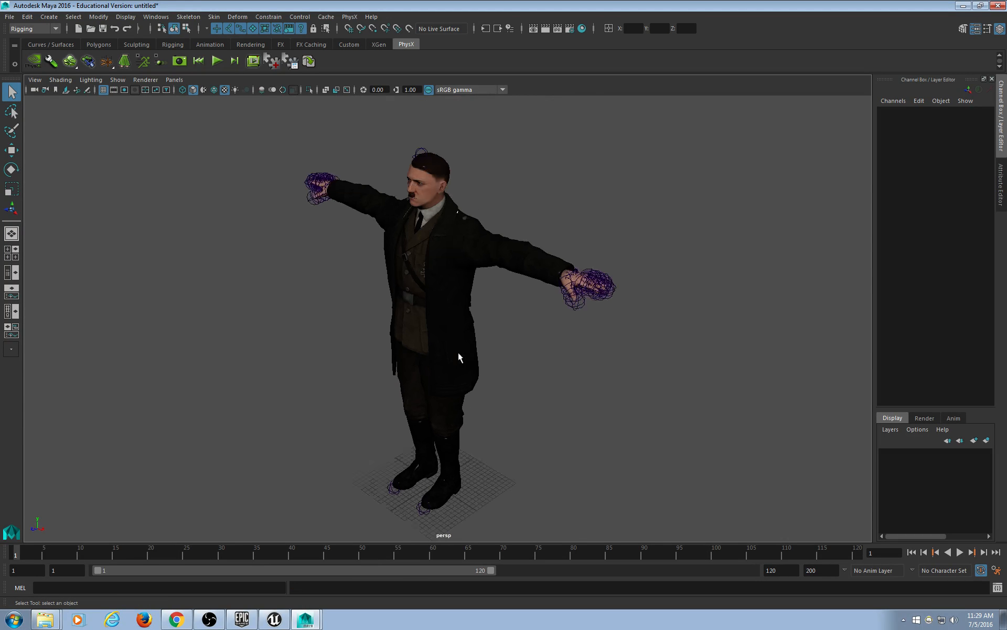
{"action": "left_click_drag", "start_coordinate": [459, 351], "coordinate": [511, 321], "text": "alt"}
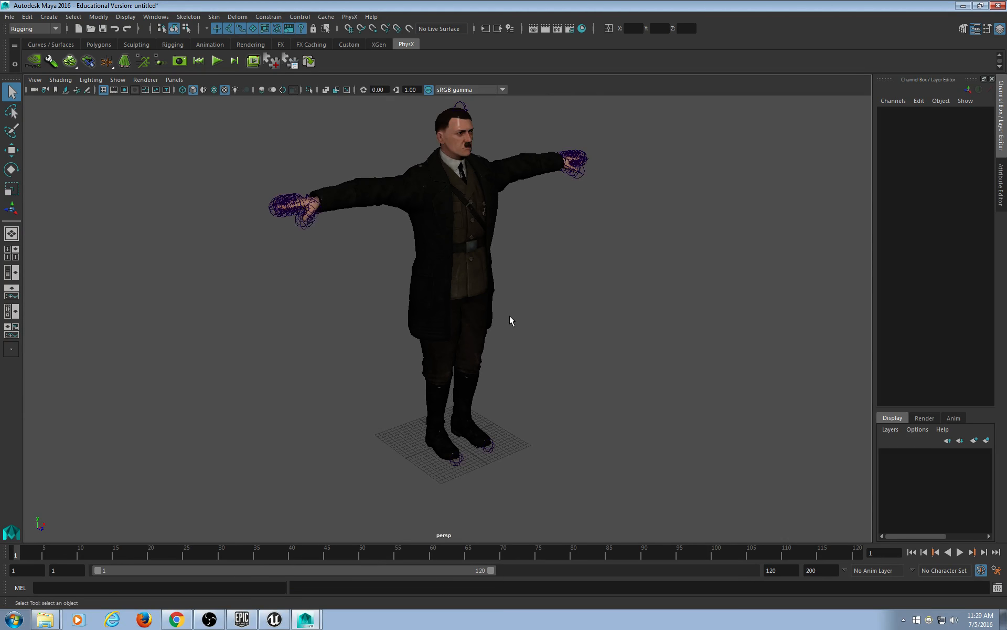
Save the Maya preferences and start loading a script from the Script Editor.
{"action": "left_click", "coordinate": [997, 571]}
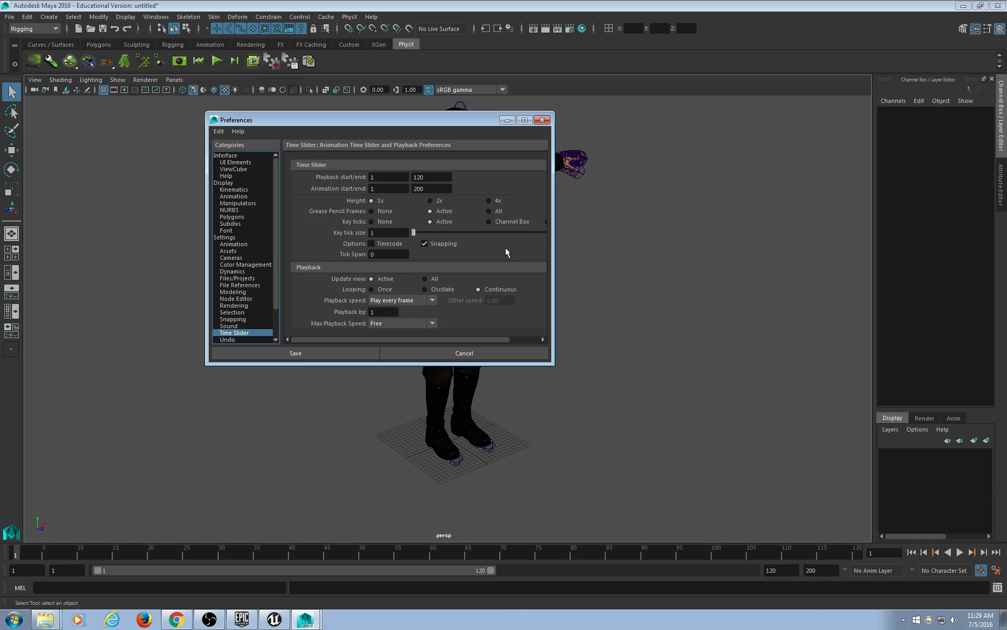
{"action": "left_click", "coordinate": [542, 120]}
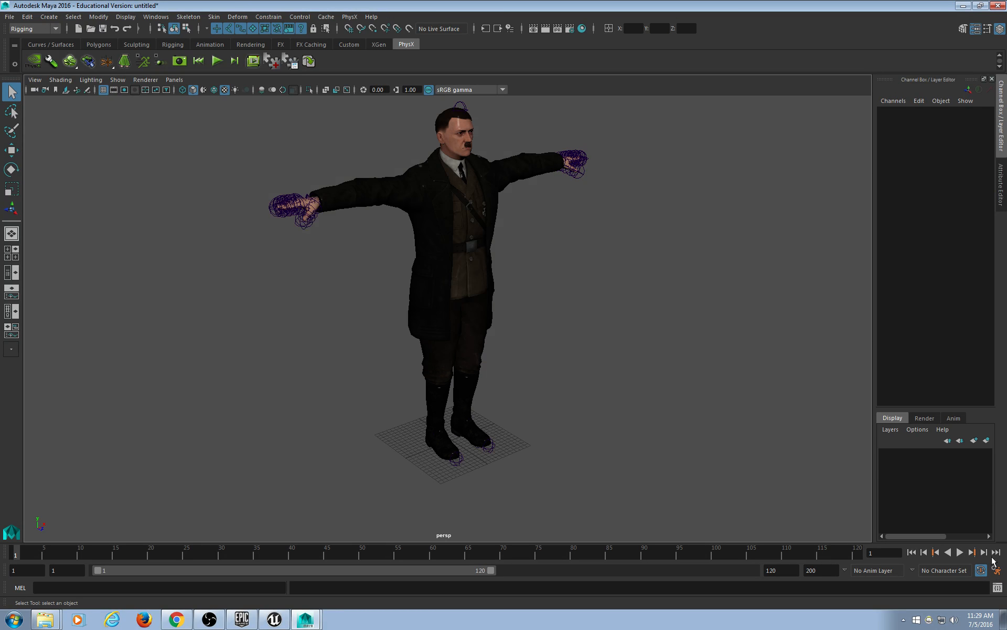
{"action": "left_click", "coordinate": [997, 587]}
{"action": "left_click", "coordinate": [401, 254]}
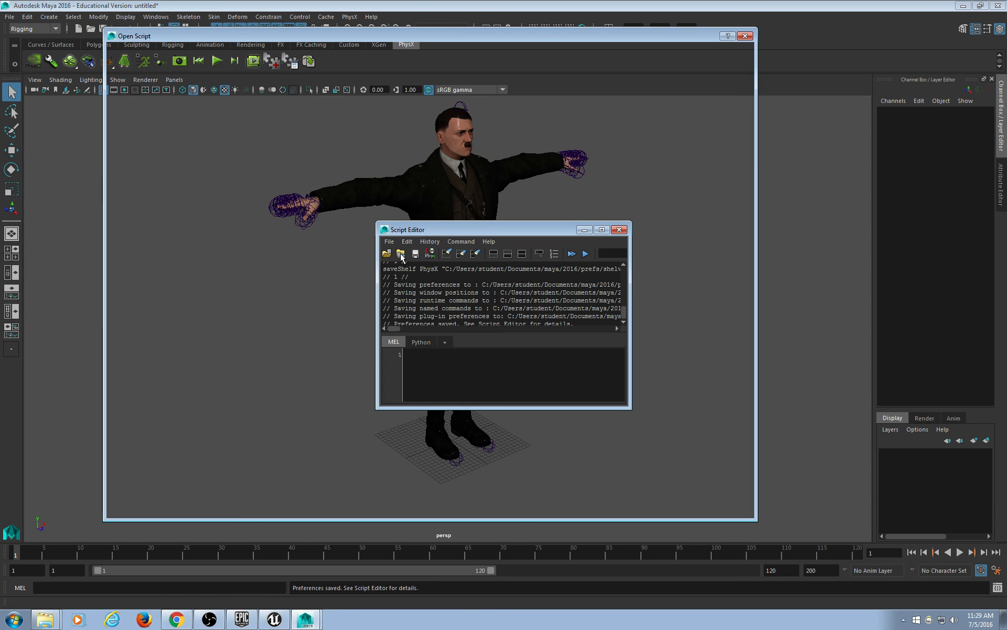
Load the Python script Mixamo_Auto_Control_Rig_v_1_6_0.py and rig the character with it.
{"action": "double_click", "coordinate": [224, 68]}
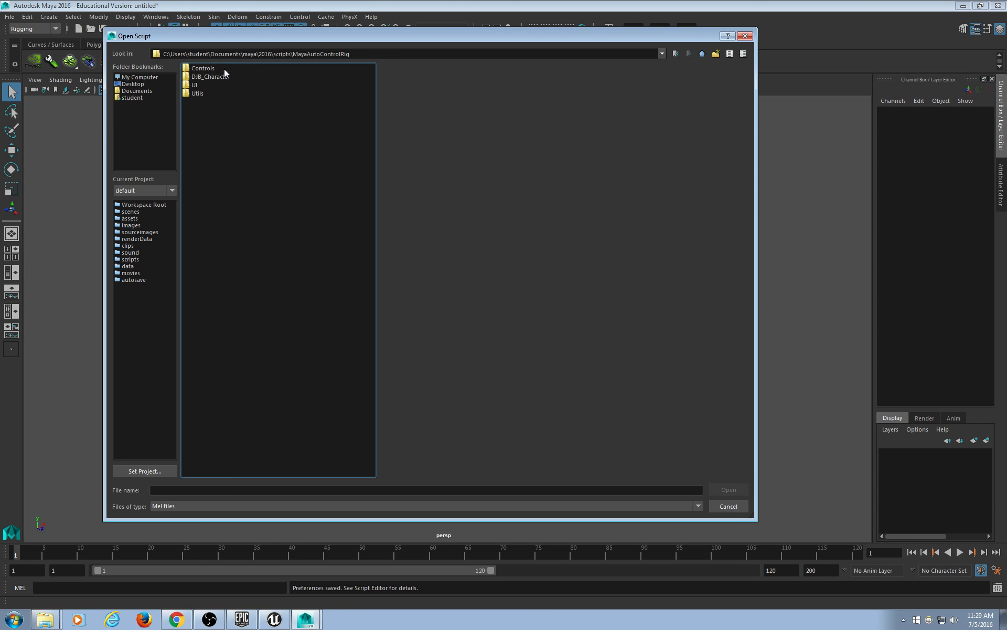
{"action": "left_click", "coordinate": [218, 506]}
{"action": "left_click", "coordinate": [207, 518]}
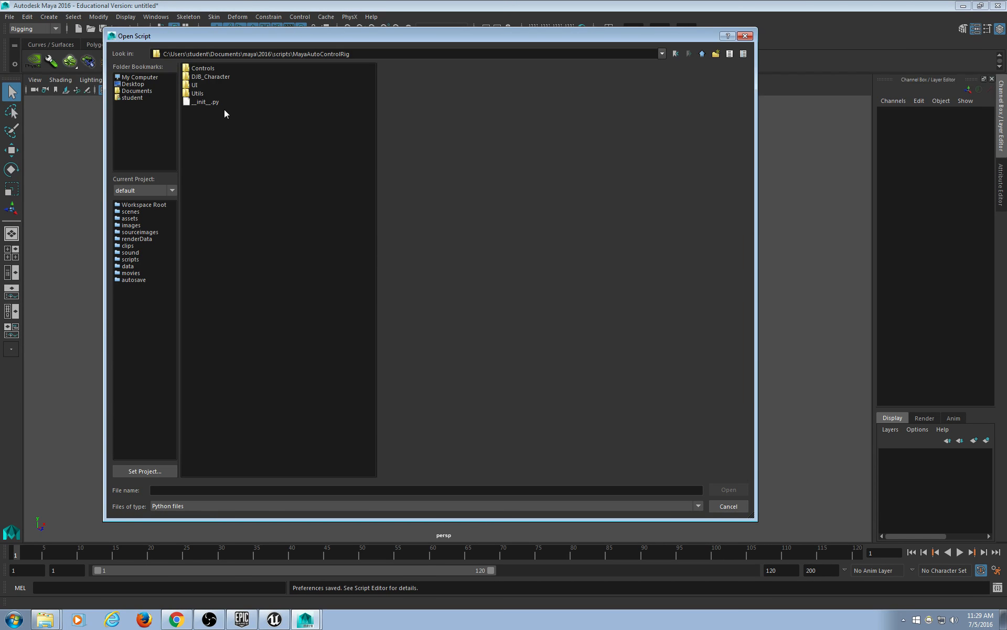
{"action": "left_click", "coordinate": [702, 54]}
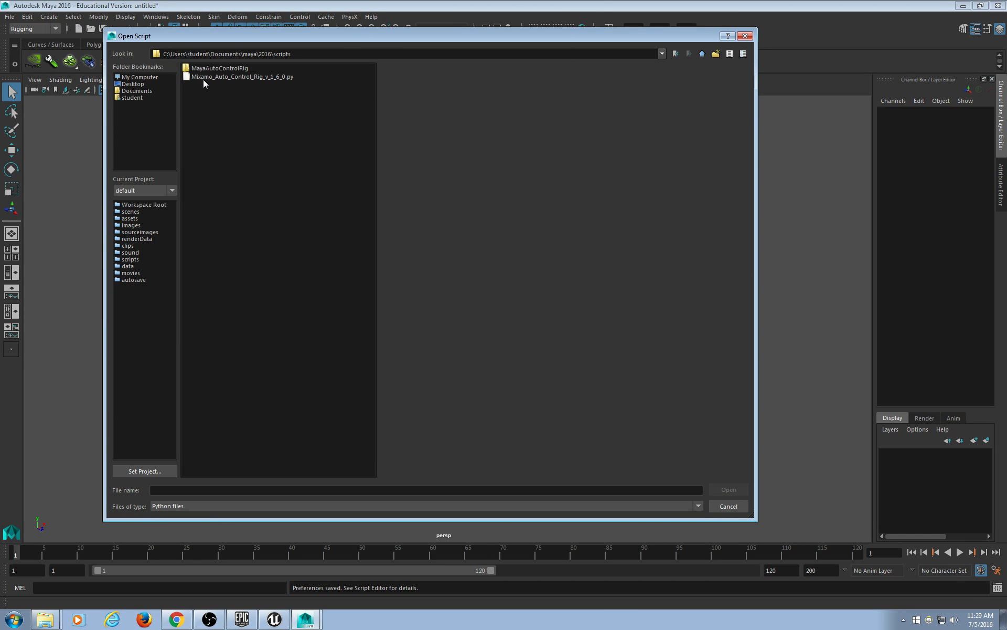
{"action": "left_click", "coordinate": [204, 77]}
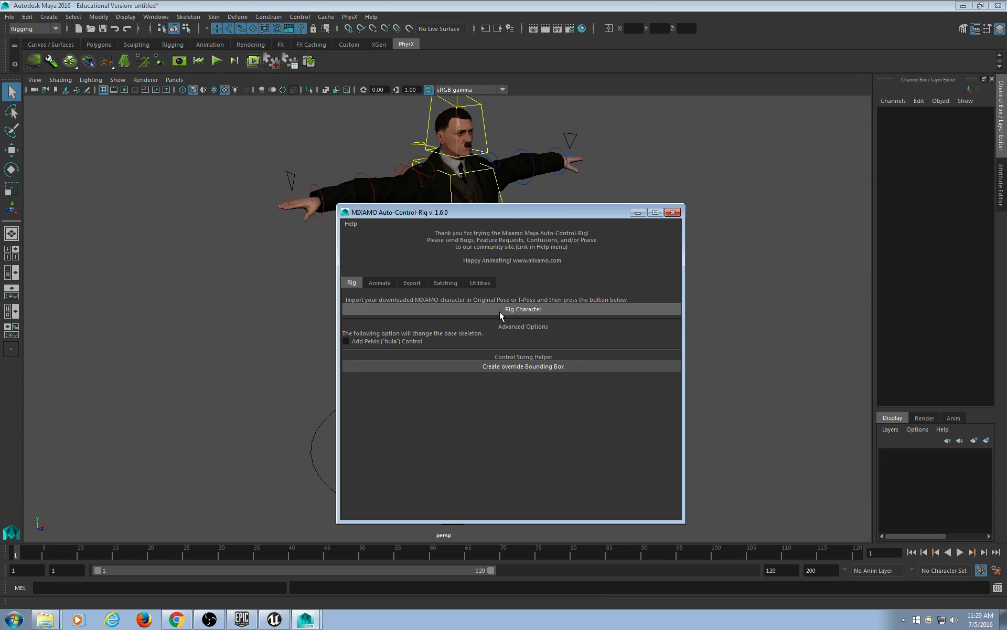
{"action": "left_click", "coordinate": [638, 212]}
Close the Script Editor and save the rigged scene as HitlerRig.ma.
{"action": "left_click", "coordinate": [612, 230]}
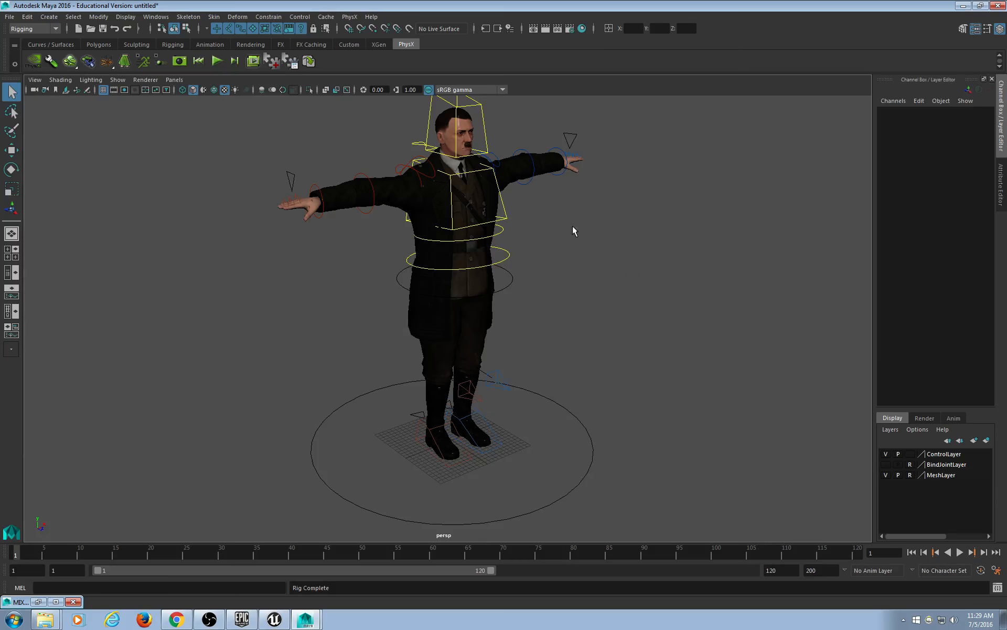
{"action": "left_click_drag", "start_coordinate": [572, 229], "coordinate": [294, 115], "text": "alt"}
{"action": "left_click", "coordinate": [10, 16]}
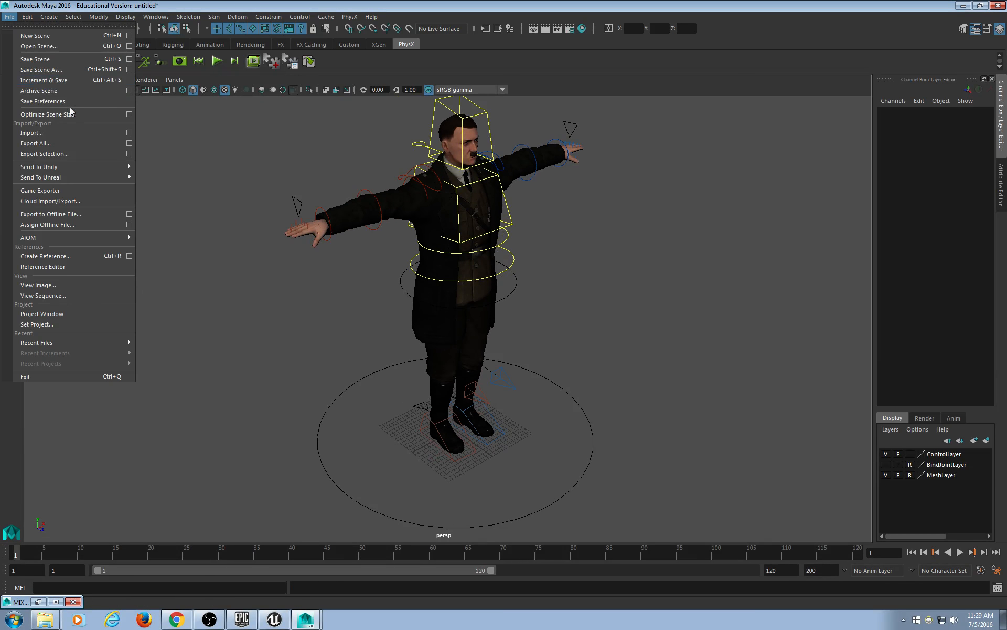
{"action": "left_click", "coordinate": [52, 69]}
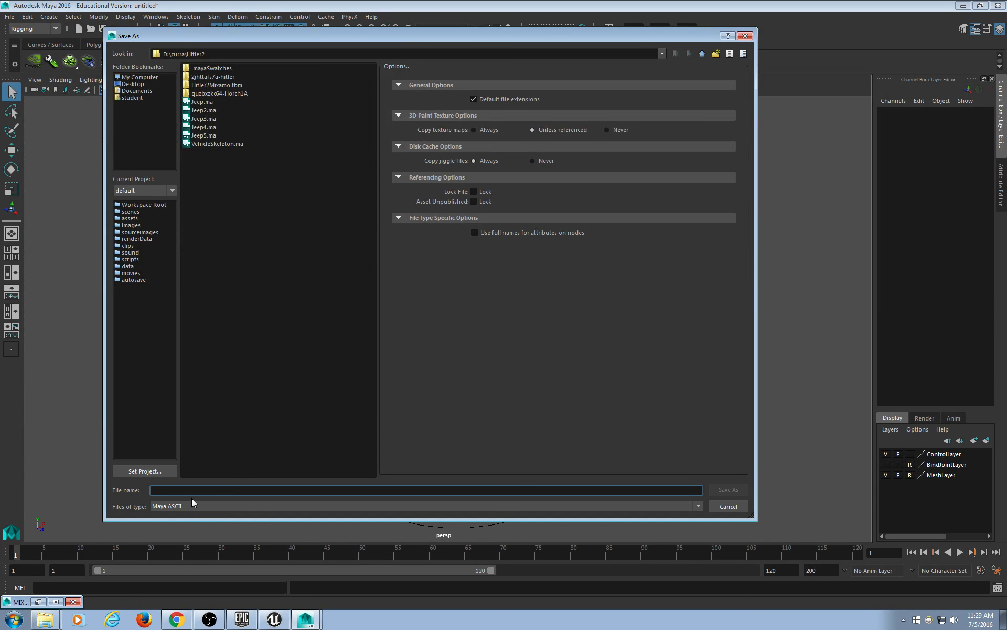
{"action": "type", "text": "HitlerRig"}
{"action": "key", "text": "Return"}
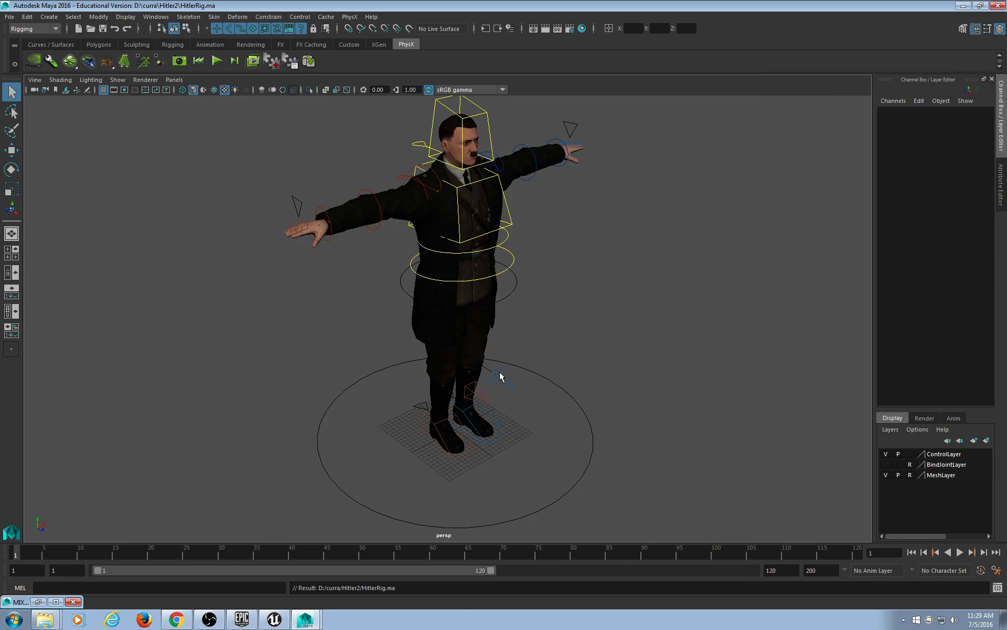
Orbit around the character to inspect the new control rig.
{"action": "left_click_drag", "start_coordinate": [499, 373], "coordinate": [443, 323], "text": "alt"}
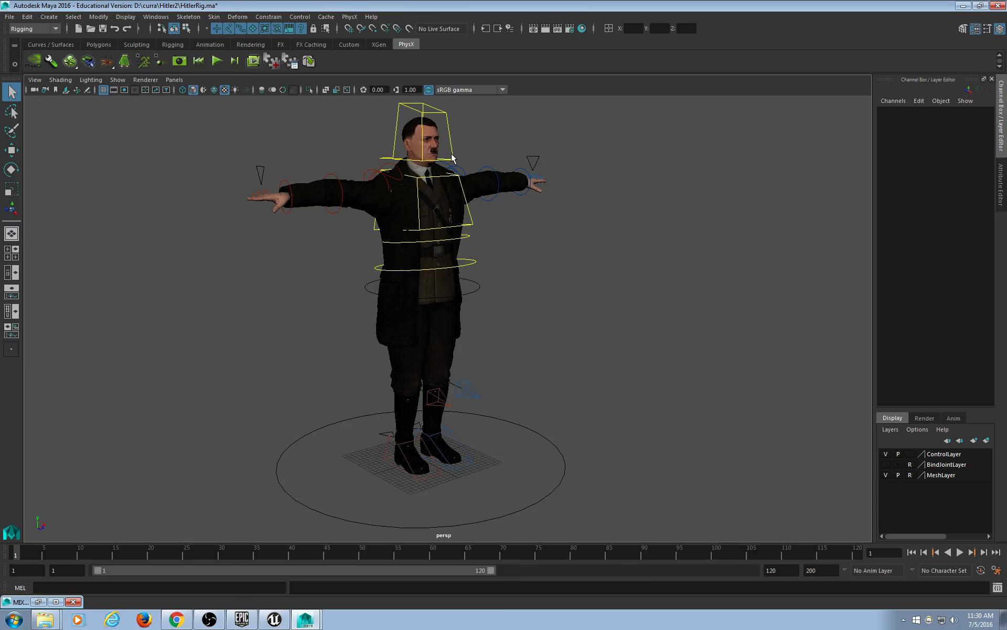
{"action": "left_click_drag", "start_coordinate": [585, 265], "coordinate": [565, 272], "text": "alt"}
{"action": "left_click", "coordinate": [9, 17]}
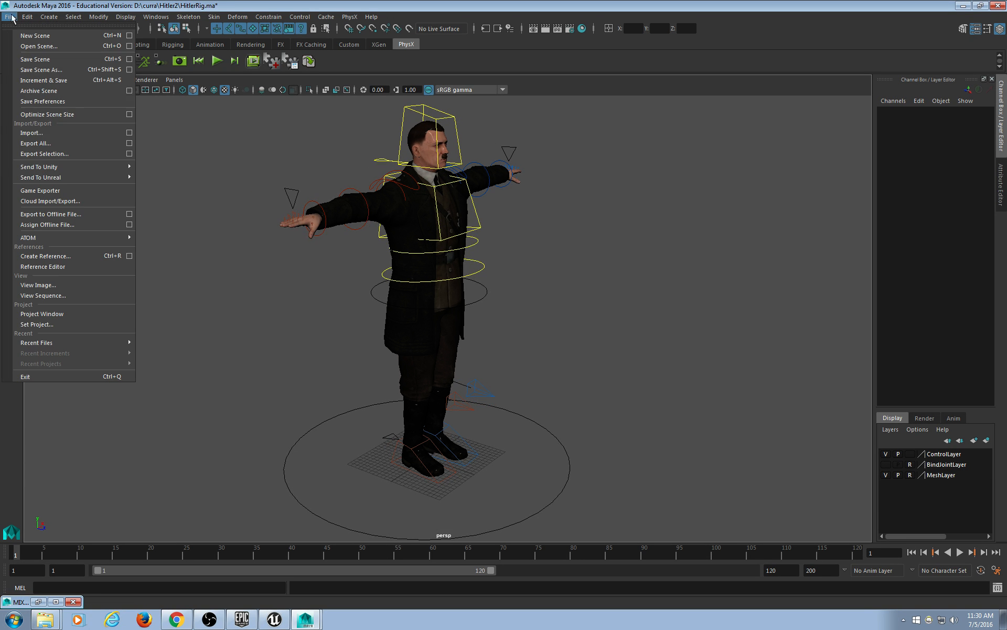
Export the whole scene as FBX named Hitler2Unreal into D:/curra/Hitler2.
{"action": "left_click", "coordinate": [84, 142]}
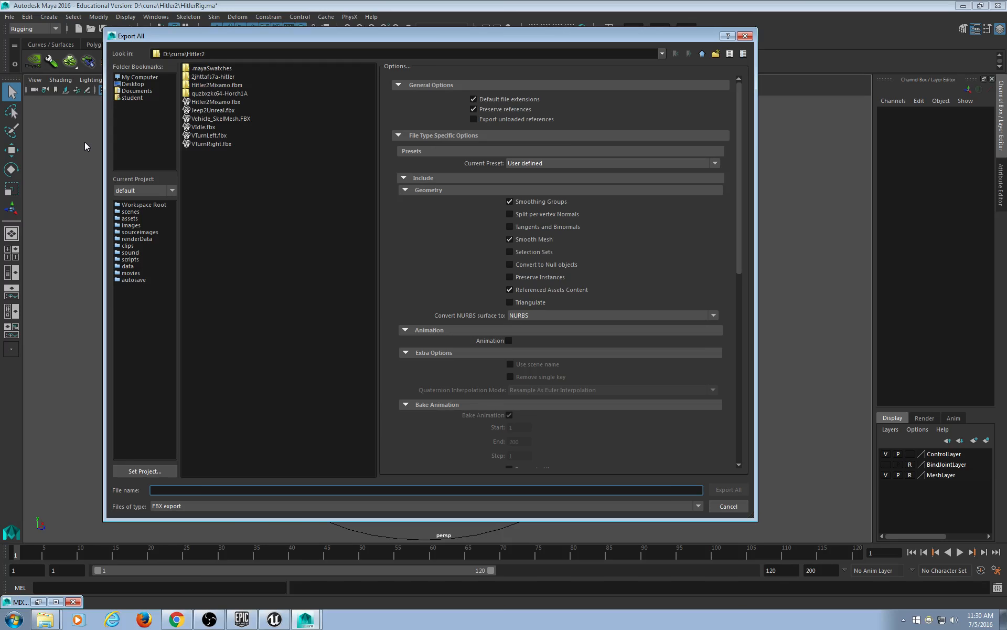
{"action": "scroll", "coordinate": [693, 343], "scroll_direction": "down", "scroll_amount": 6}
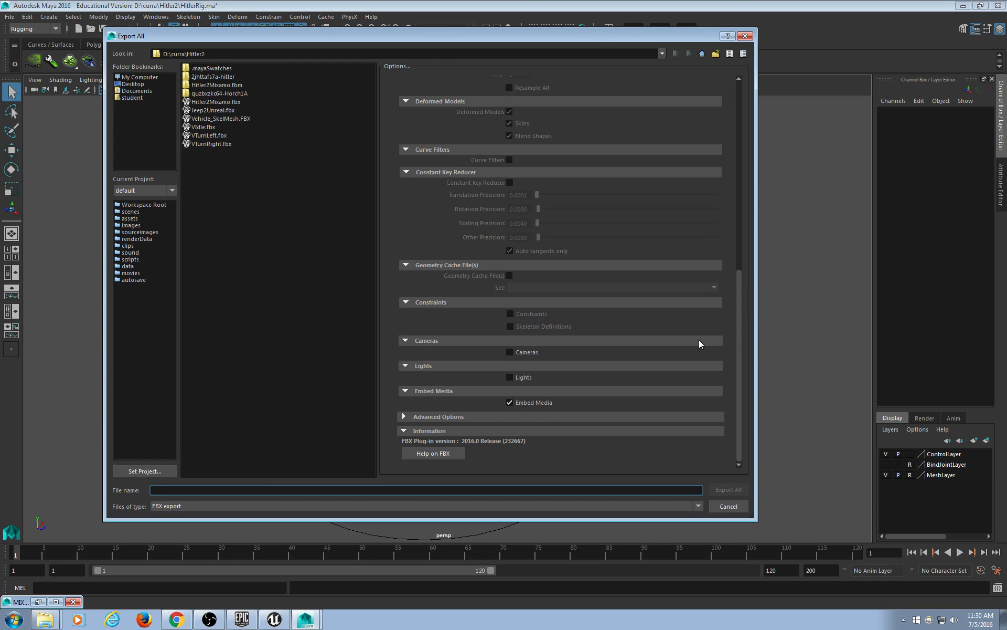
{"action": "scroll", "coordinate": [634, 456], "scroll_direction": "up", "scroll_amount": 8}
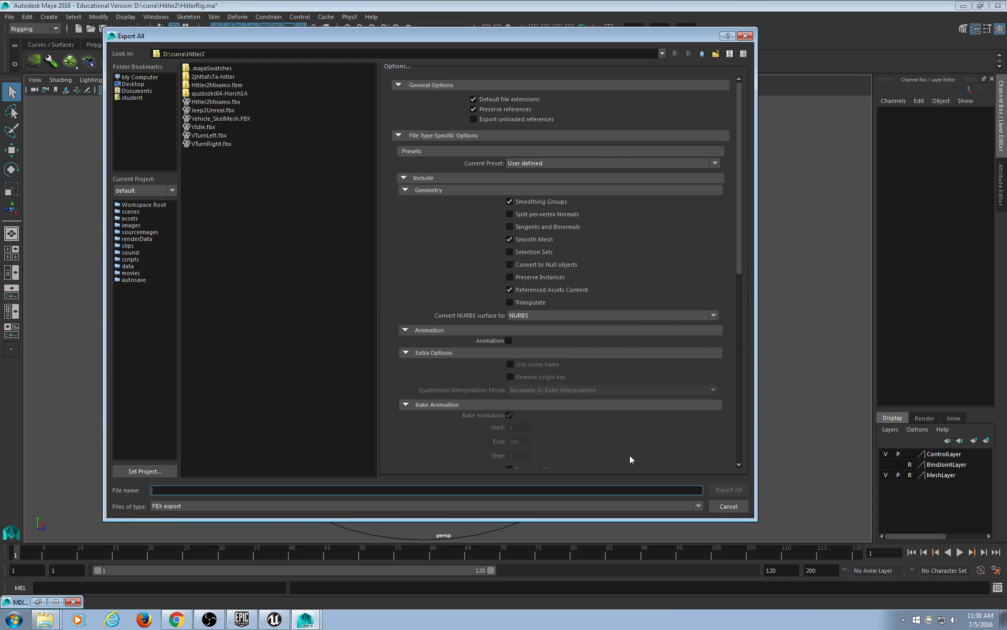
{"action": "scroll", "coordinate": [599, 395], "scroll_direction": "down", "scroll_amount": 5}
{"action": "scroll", "coordinate": [597, 387], "scroll_direction": "up", "scroll_amount": 5}
{"action": "type", "text": "Hi"}
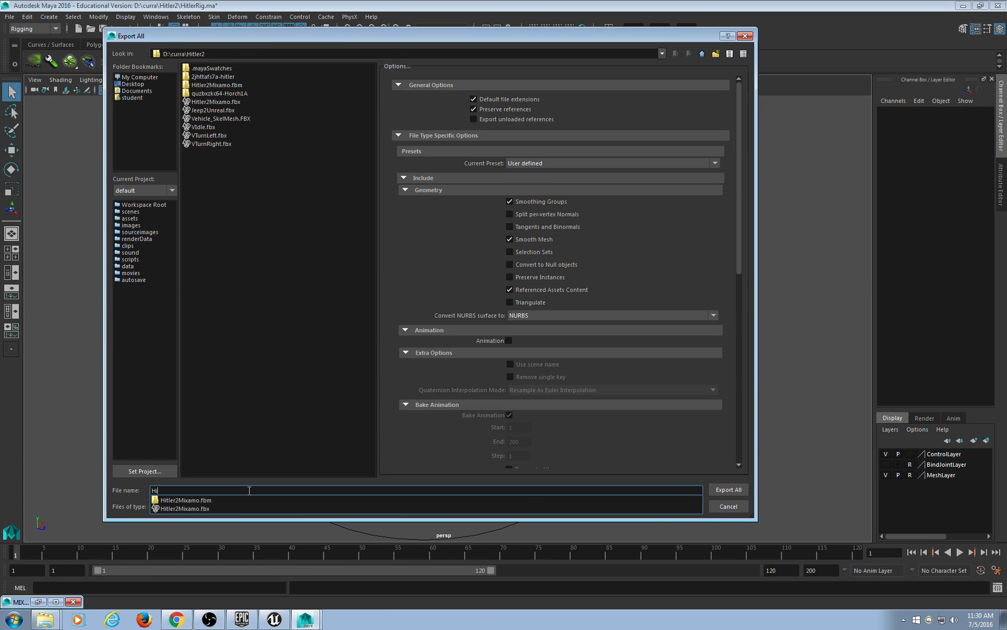
{"action": "type", "text": "tler2Unreal"}
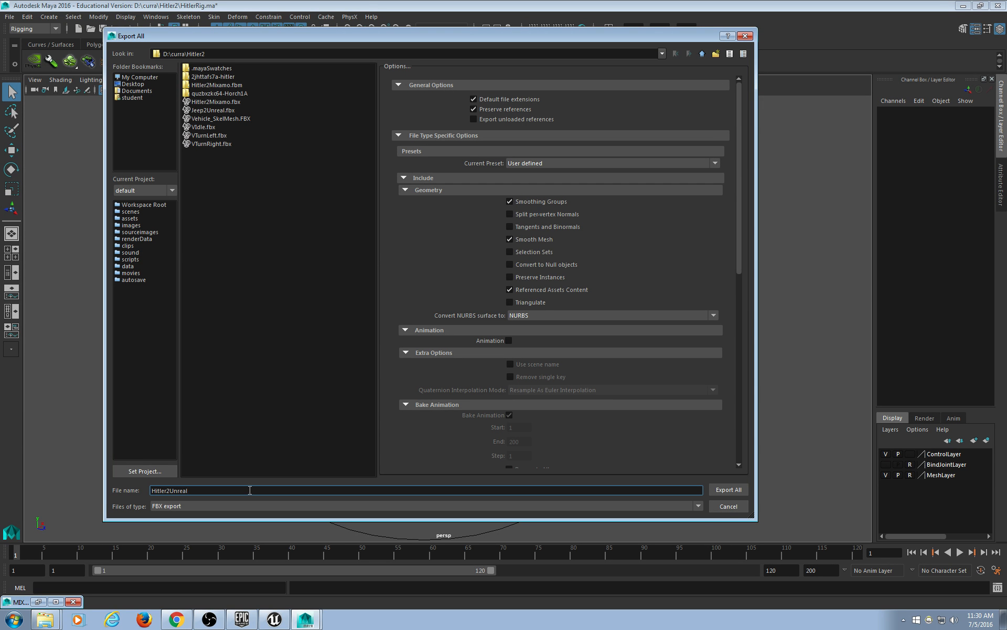
{"action": "scroll", "coordinate": [660, 327], "scroll_direction": "down", "scroll_amount": 10}
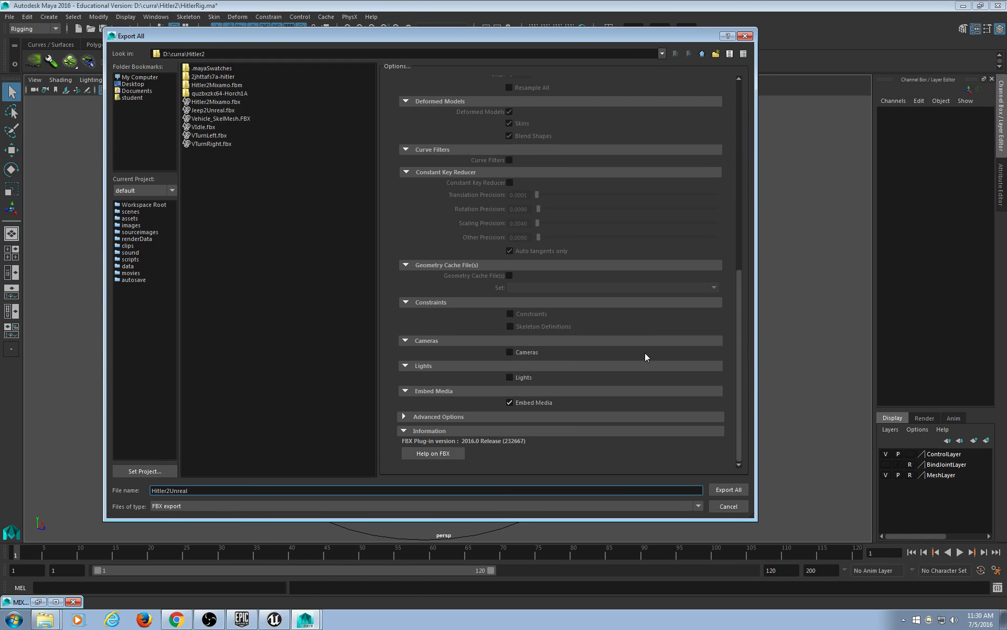
{"action": "scroll", "coordinate": [660, 375], "scroll_direction": "up", "scroll_amount": 10}
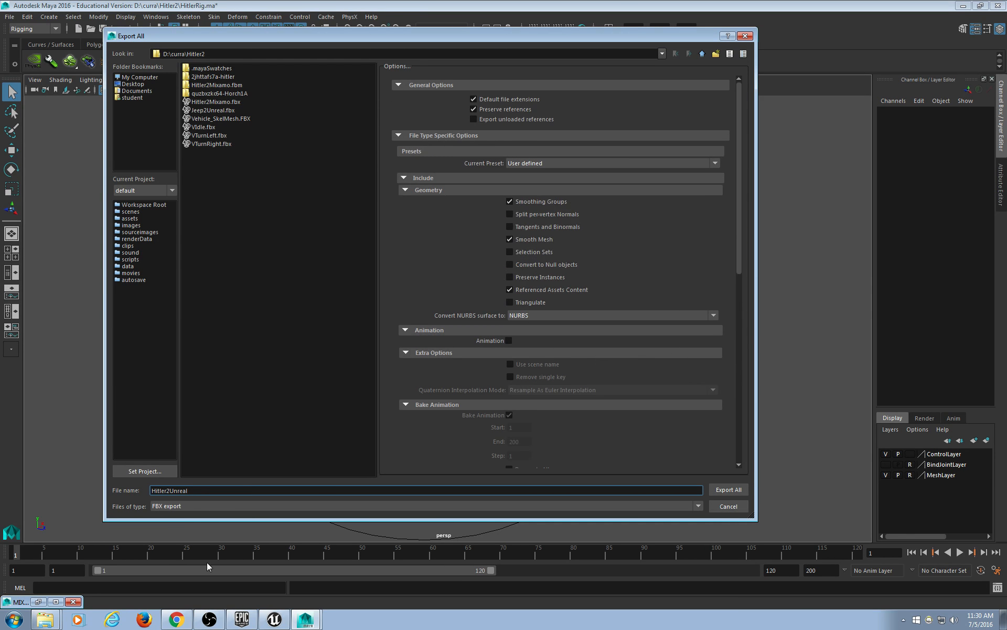
{"action": "left_click", "coordinate": [719, 495]}
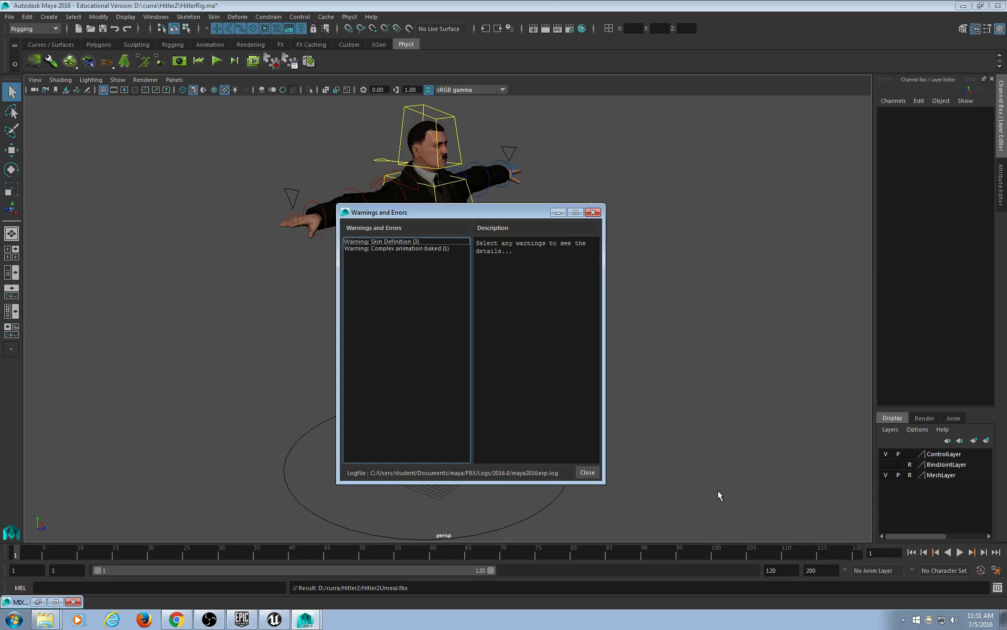
Review the Skin Definition warning, move the report aside, and open Hypergraph: Hierarchy.
{"action": "left_click", "coordinate": [383, 242]}
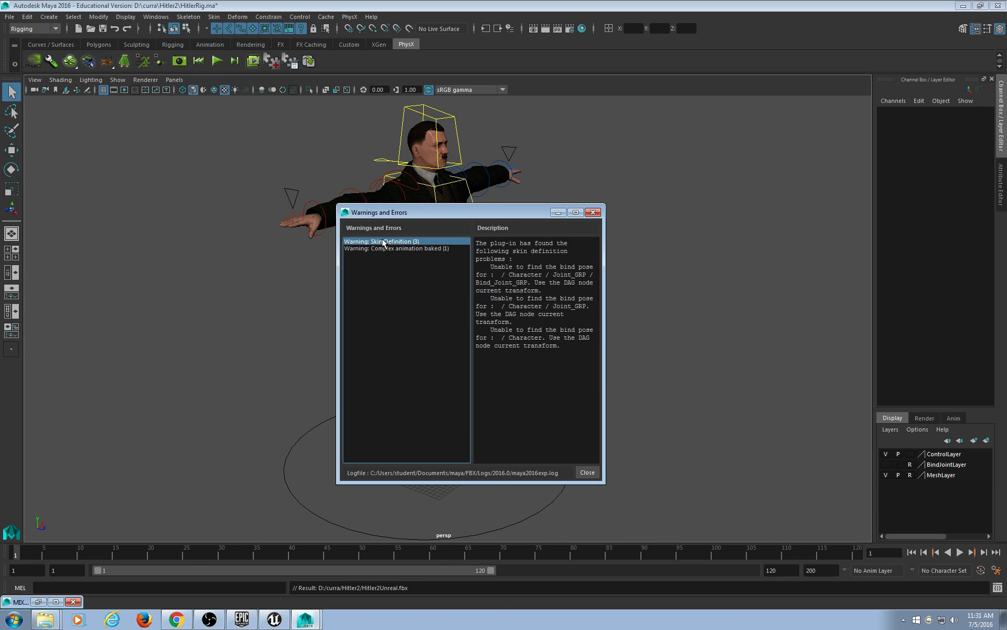
{"action": "left_click_drag", "start_coordinate": [475, 212], "coordinate": [691, 160]}
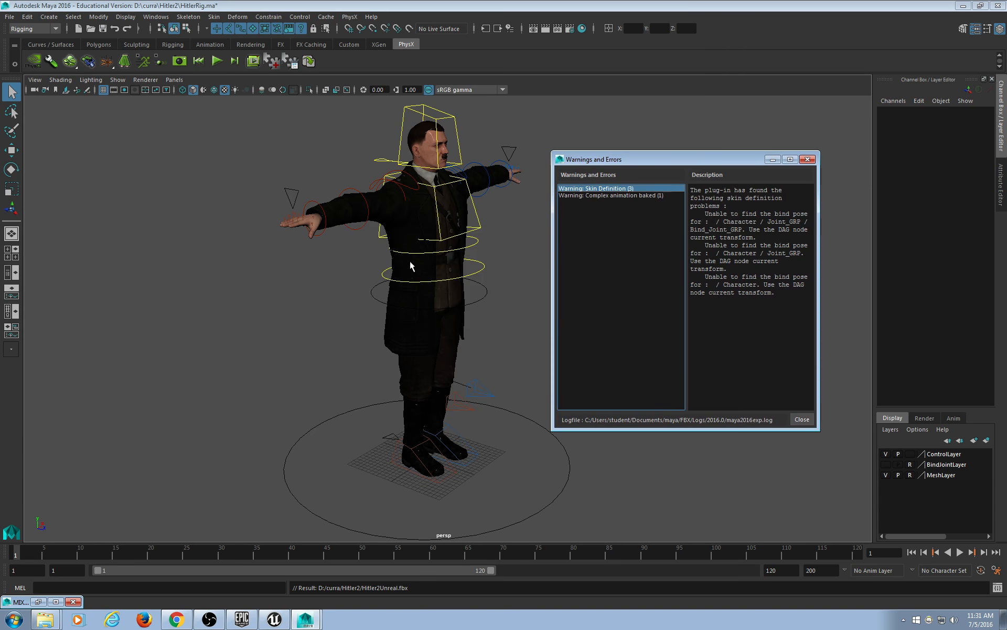
{"action": "left_click_drag", "start_coordinate": [411, 262], "coordinate": [298, 297], "text": "alt"}
{"action": "left_click_drag", "start_coordinate": [639, 162], "coordinate": [613, 148]}
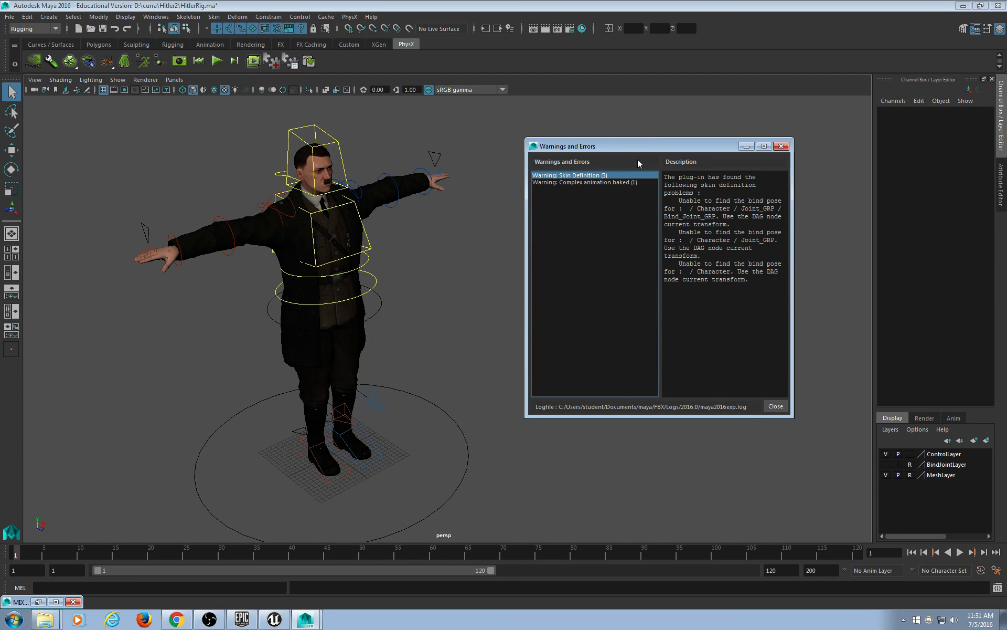
{"action": "left_click_drag", "start_coordinate": [635, 151], "coordinate": [683, 135]}
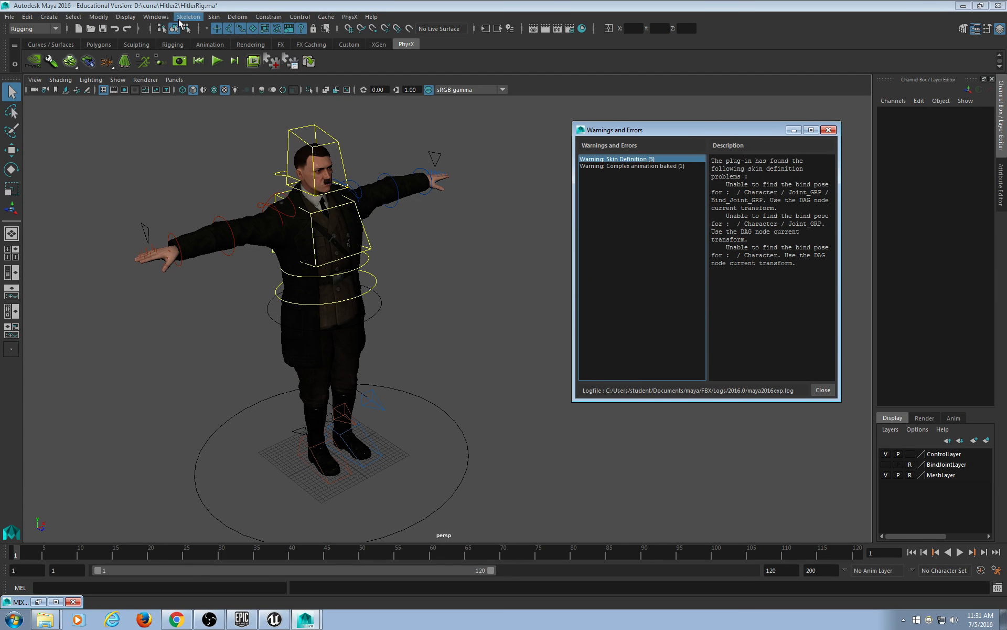
{"action": "left_click", "coordinate": [157, 17]}
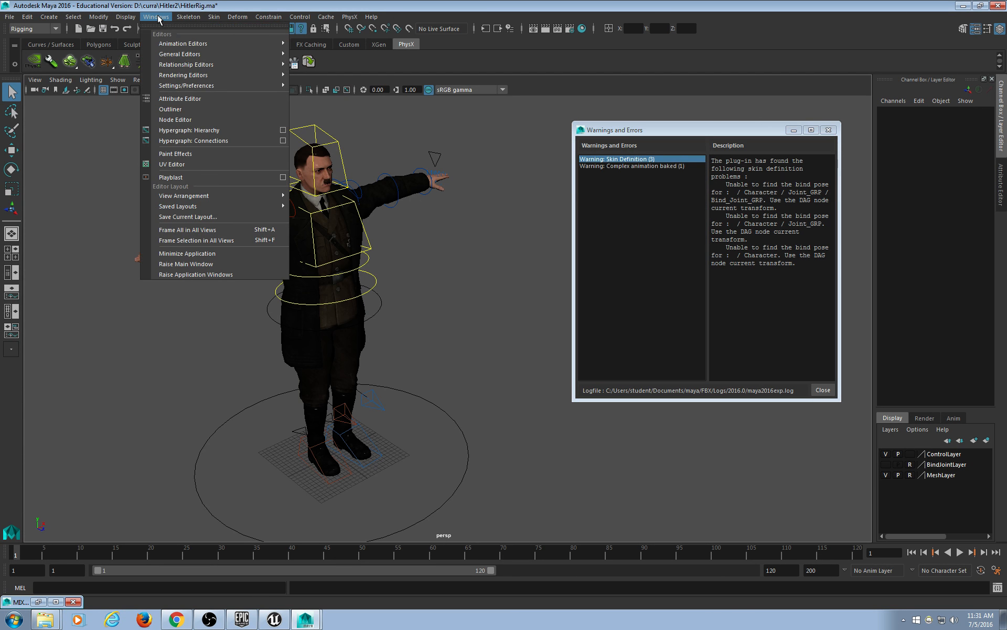
{"action": "left_click", "coordinate": [189, 131]}
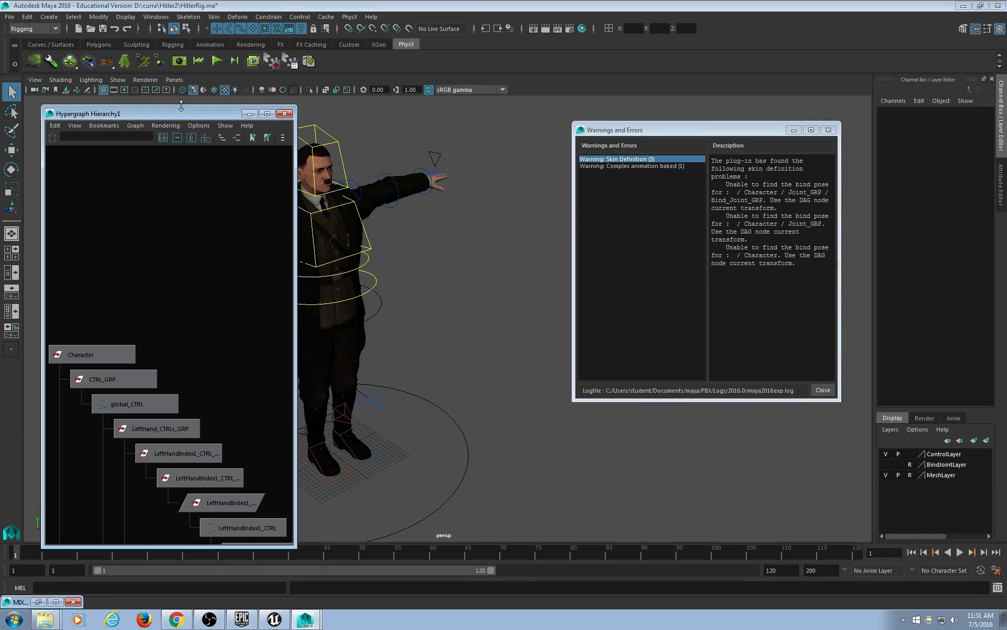
Move and enlarge the Hypergraph window, then pan through the hand and leg nodes.
{"action": "left_click_drag", "start_coordinate": [189, 113], "coordinate": [185, 43]}
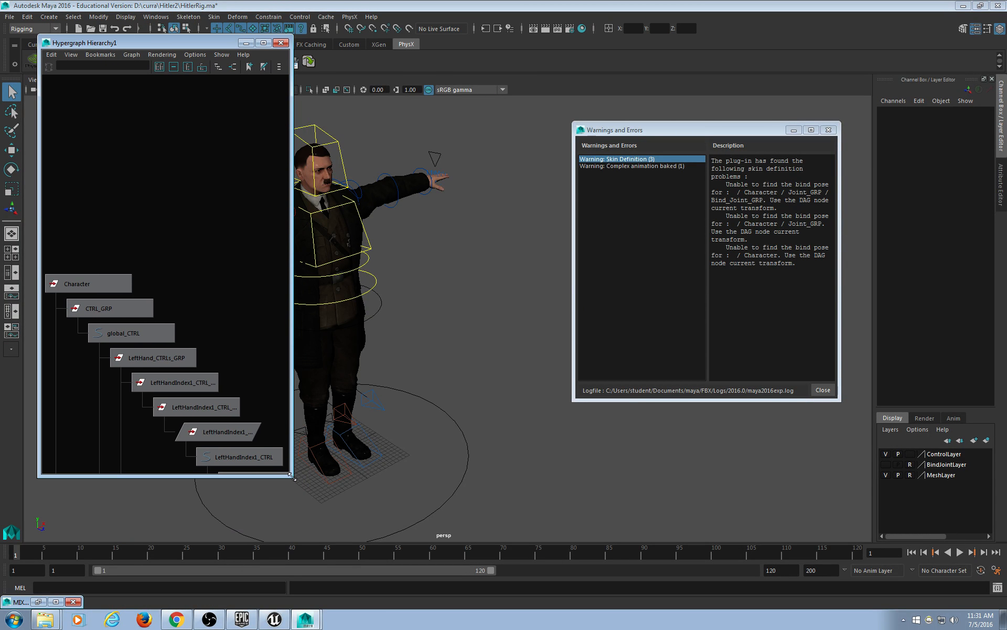
{"action": "left_click_drag", "start_coordinate": [292, 476], "coordinate": [392, 528]}
{"action": "middle_click_drag", "start_coordinate": [272, 485], "coordinate": [256, 209], "text": "alt"}
{"action": "scroll", "coordinate": [241, 299], "scroll_direction": "down", "scroll_amount": 2}
{"action": "scroll", "coordinate": [241, 299], "scroll_direction": "down", "scroll_amount": 2}
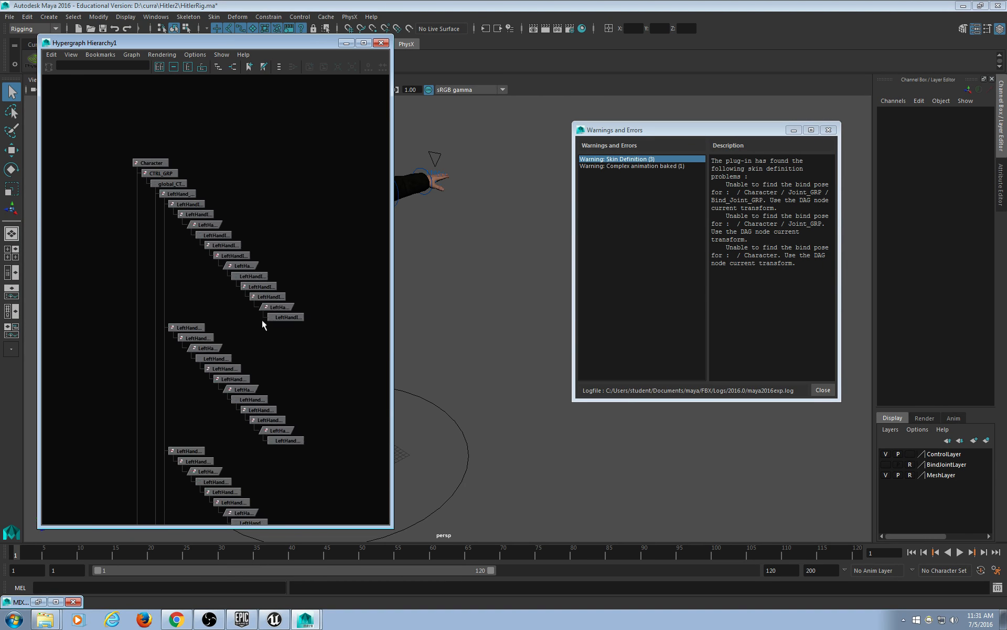
{"action": "middle_click_drag", "start_coordinate": [252, 483], "coordinate": [264, 61], "text": "alt"}
{"action": "middle_click_drag", "start_coordinate": [233, 446], "coordinate": [244, 178], "text": "alt"}
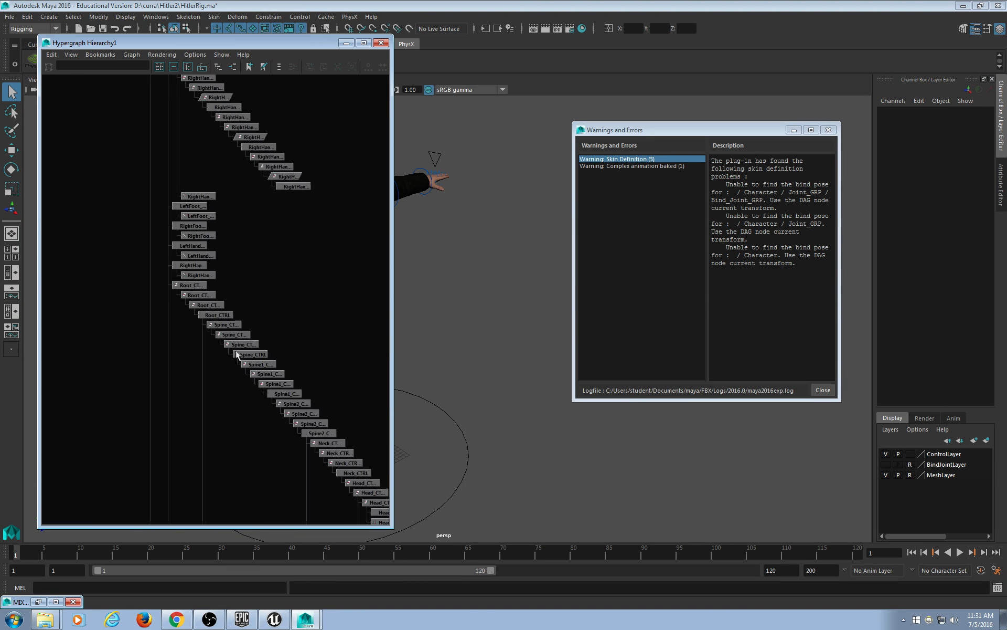
{"action": "middle_click_drag", "start_coordinate": [228, 493], "coordinate": [229, 31], "text": "alt"}
{"action": "middle_click_drag", "start_coordinate": [176, 223], "coordinate": [237, 59], "text": "alt"}
{"action": "middle_click_drag", "start_coordinate": [202, 341], "coordinate": [249, 84], "text": "alt"}
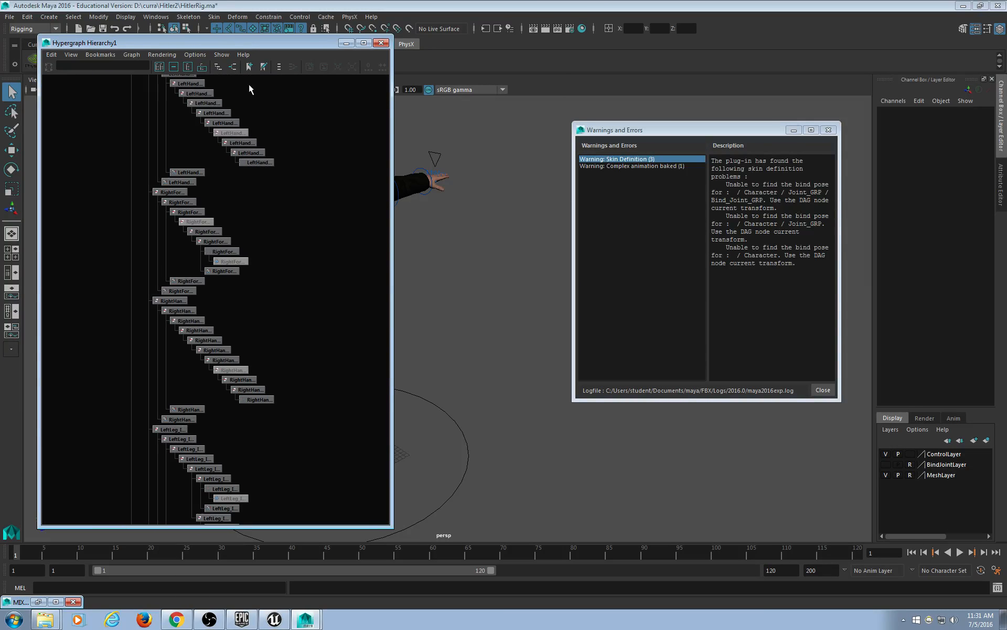
{"action": "middle_click_drag", "start_coordinate": [271, 367], "coordinate": [250, 111], "text": "alt"}
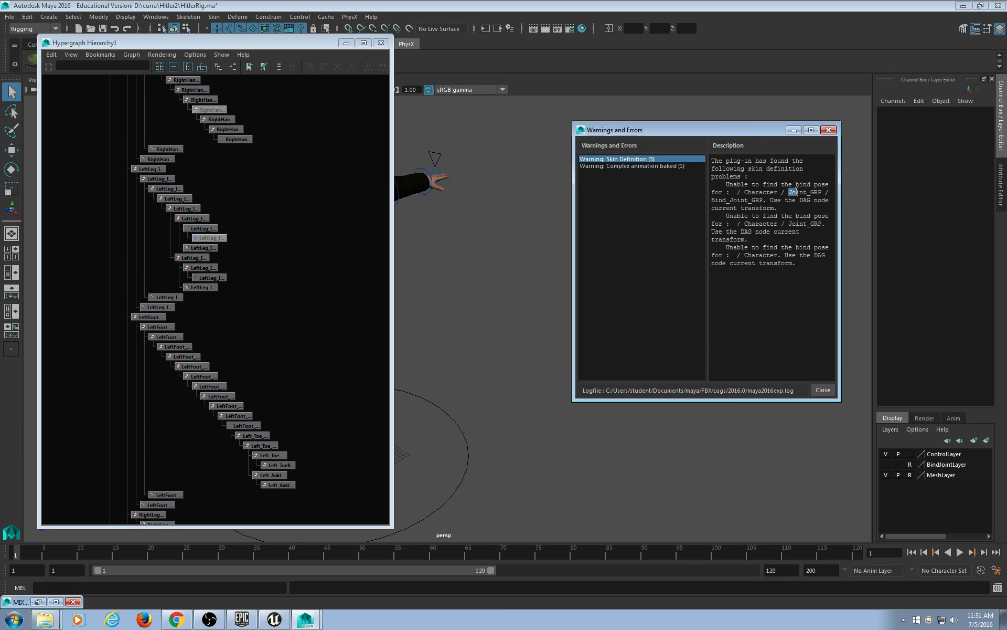
Note Joint_GRP from the warning and pan the graph toward the Bind_ and AnimData joint chains.
{"action": "double_click", "coordinate": [791, 191]}
{"action": "scroll", "coordinate": [266, 383], "scroll_direction": "down", "scroll_amount": 10}
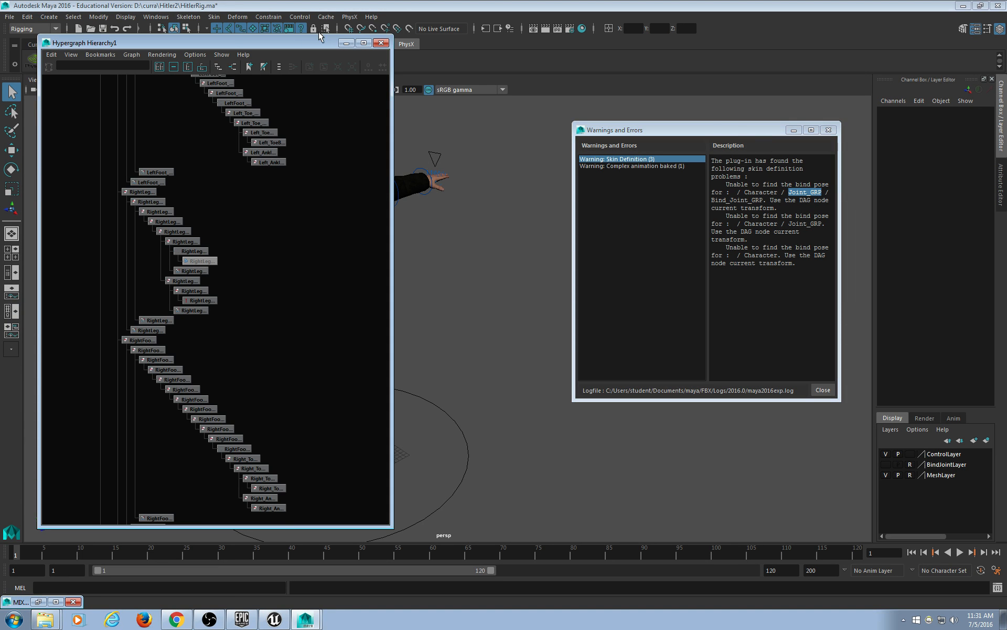
{"action": "scroll", "coordinate": [297, 134], "scroll_direction": "down", "scroll_amount": 10}
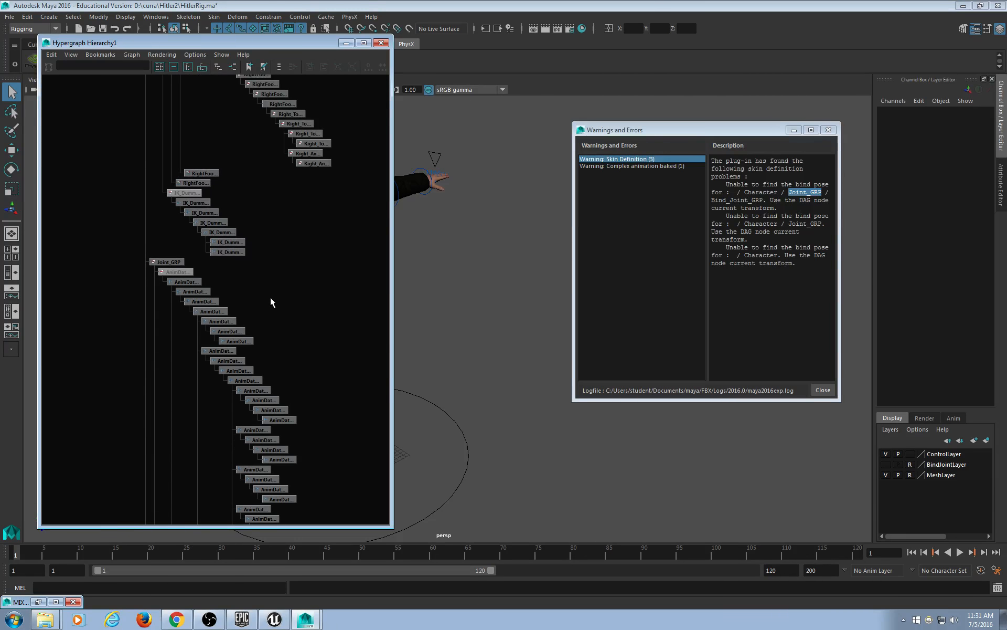
{"action": "scroll", "coordinate": [257, 286], "scroll_direction": "up", "scroll_amount": 7}
{"action": "middle_click_drag", "start_coordinate": [248, 264], "coordinate": [275, 216], "text": "alt"}
{"action": "scroll", "coordinate": [270, 219], "scroll_direction": "up", "scroll_amount": 1}
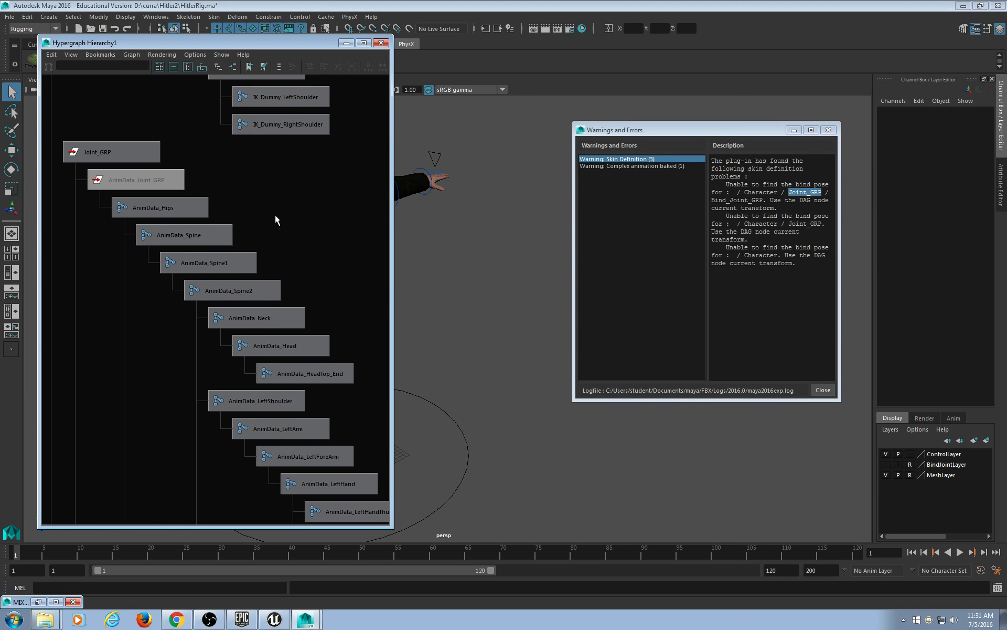
{"action": "scroll", "coordinate": [237, 238], "scroll_direction": "down", "scroll_amount": 3}
{"action": "middle_click_drag", "start_coordinate": [250, 352], "coordinate": [201, 3], "text": "alt"}
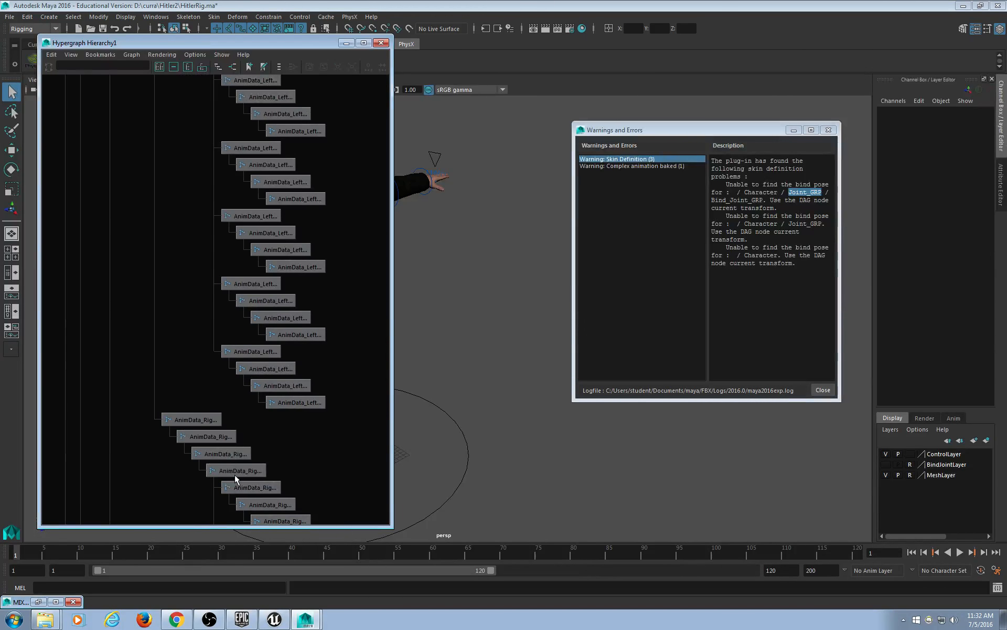
{"action": "middle_click_drag", "start_coordinate": [234, 474], "coordinate": [164, 63], "text": "alt"}
{"action": "middle_click_drag", "start_coordinate": [189, 416], "coordinate": [272, 130], "text": "alt"}
{"action": "middle_click_drag", "start_coordinate": [214, 386], "coordinate": [197, 79], "text": "alt"}
{"action": "middle_click_drag", "start_coordinate": [216, 397], "coordinate": [185, 79], "text": "alt"}
{"action": "middle_click_drag", "start_coordinate": [231, 367], "coordinate": [193, 67], "text": "alt"}
{"action": "middle_click_drag", "start_coordinate": [241, 411], "coordinate": [285, 511], "text": "alt"}
{"action": "middle_click_drag", "start_coordinate": [256, 177], "coordinate": [210, 537], "text": "alt"}
{"action": "middle_click_drag", "start_coordinate": [204, 201], "coordinate": [236, 512], "text": "alt"}
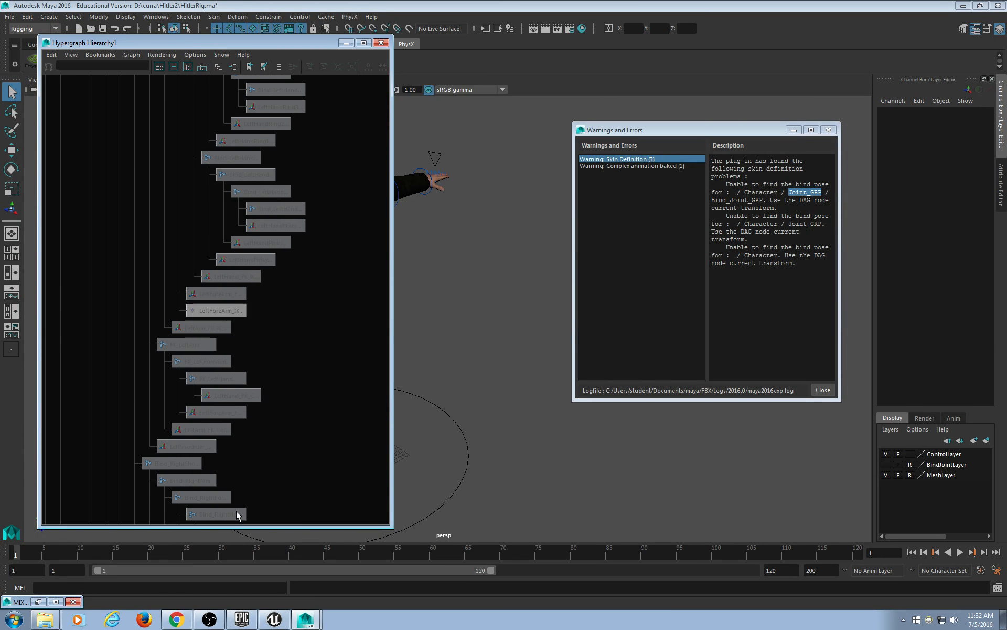
{"action": "middle_click_drag", "start_coordinate": [251, 192], "coordinate": [226, 510], "text": "alt"}
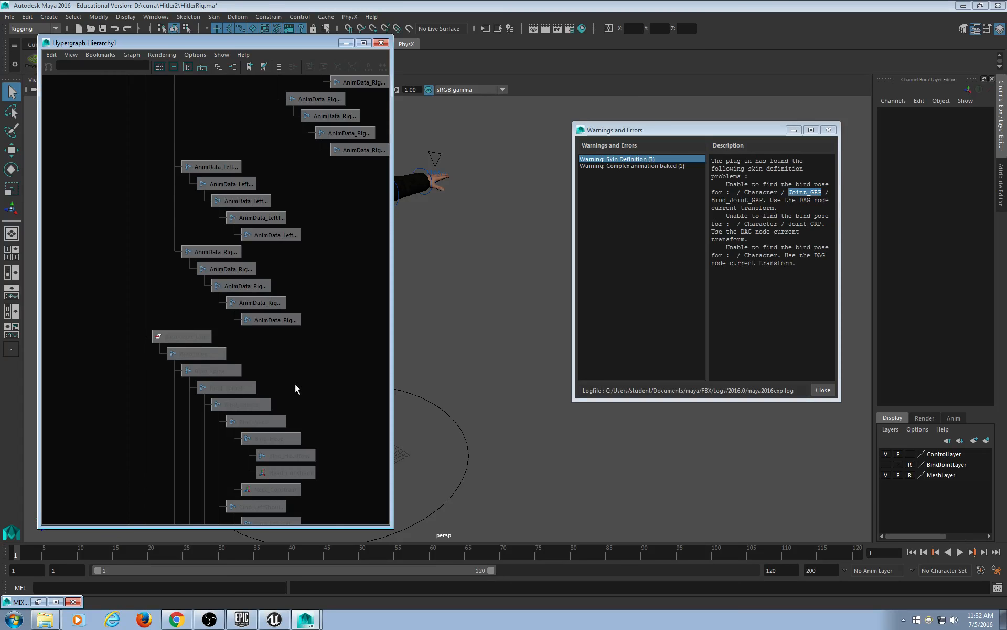
{"action": "scroll", "coordinate": [220, 414], "scroll_direction": "up", "scroll_amount": 5}
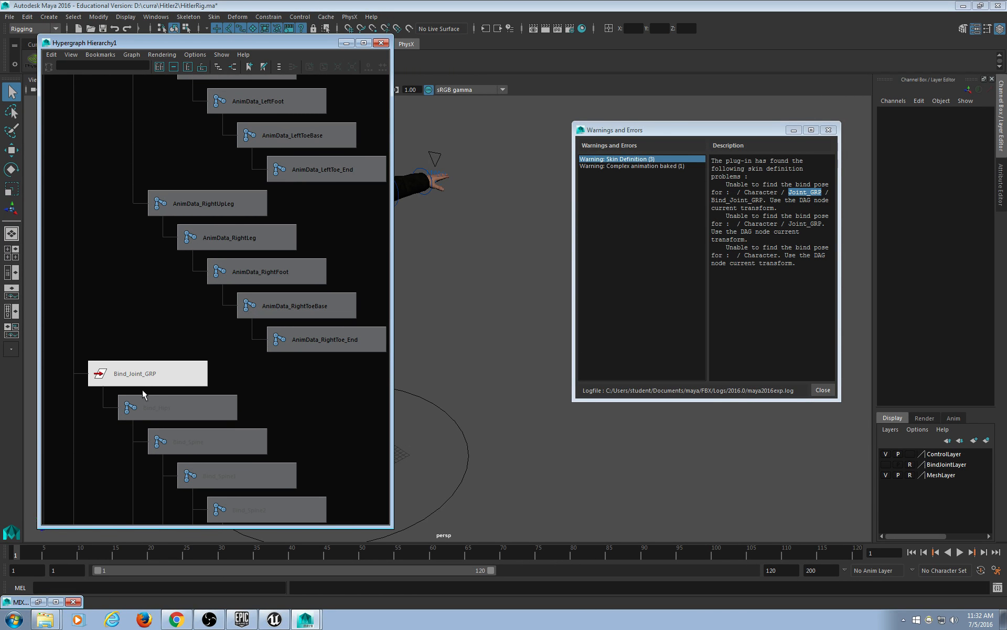
Select the Bind_Hips joint and view its spine, neck and head chain.
{"action": "left_click", "coordinate": [146, 407]}
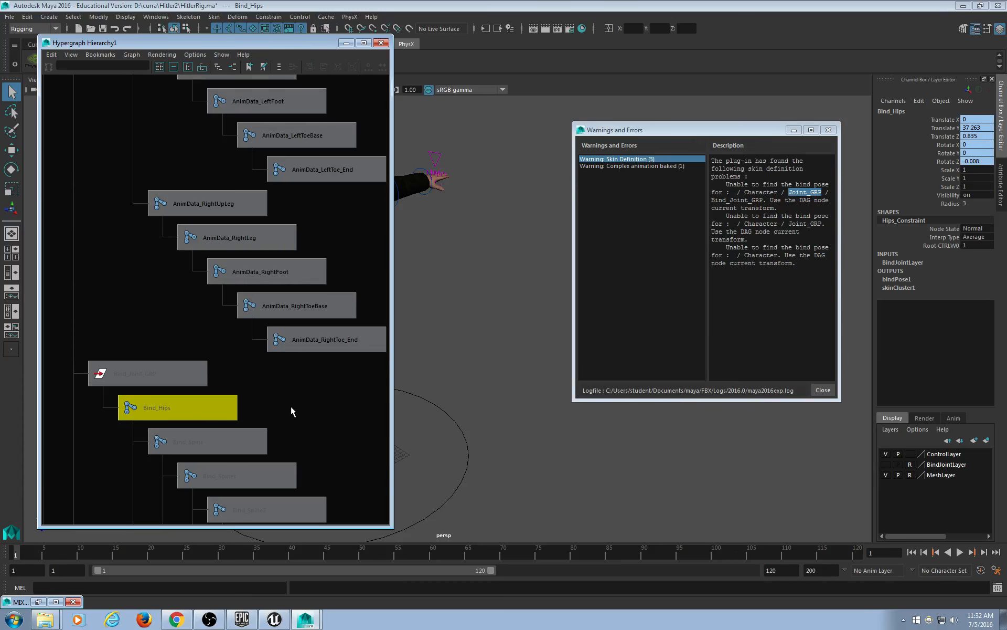
{"action": "middle_click_drag", "start_coordinate": [291, 406], "coordinate": [277, 209], "text": "alt"}
{"action": "scroll", "coordinate": [298, 326], "scroll_direction": "up", "scroll_amount": 2}
{"action": "left_click", "coordinate": [226, 200]}
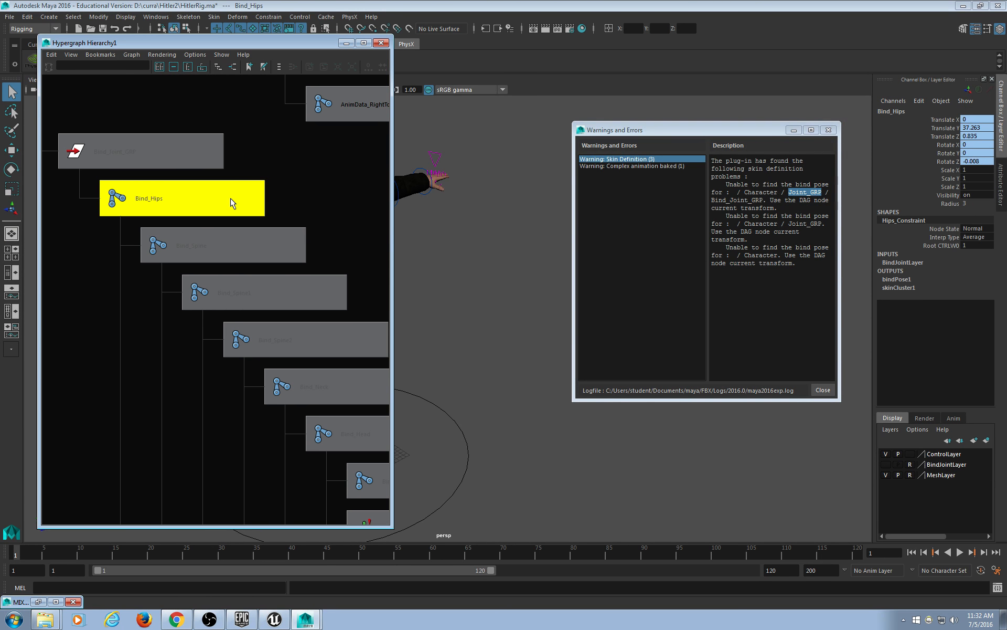
{"action": "scroll", "coordinate": [273, 197], "scroll_direction": "down", "scroll_amount": 3}
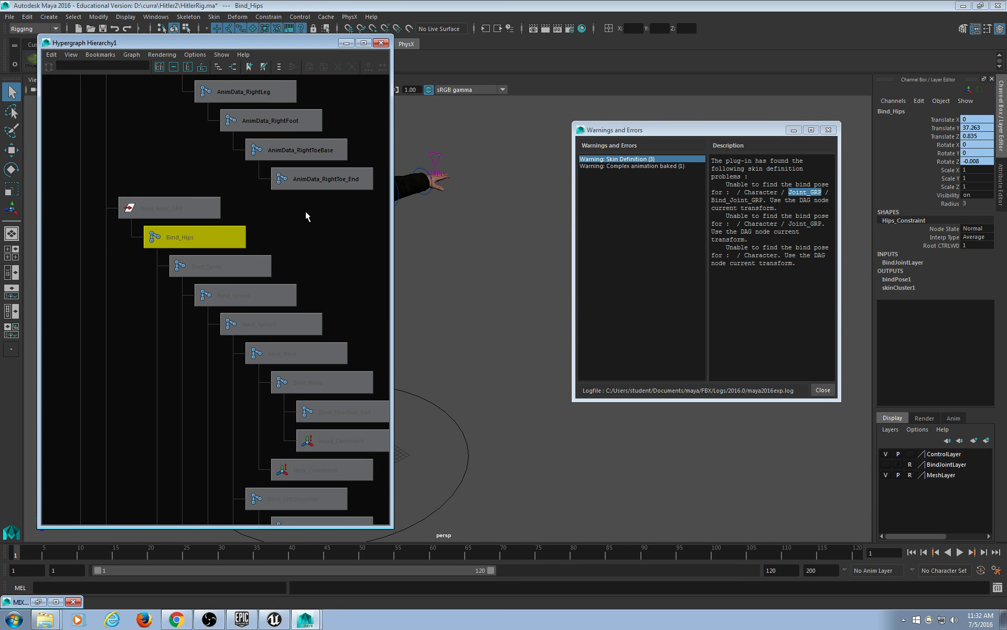
{"action": "middle_click_drag", "start_coordinate": [292, 227], "coordinate": [259, 174], "text": "alt"}
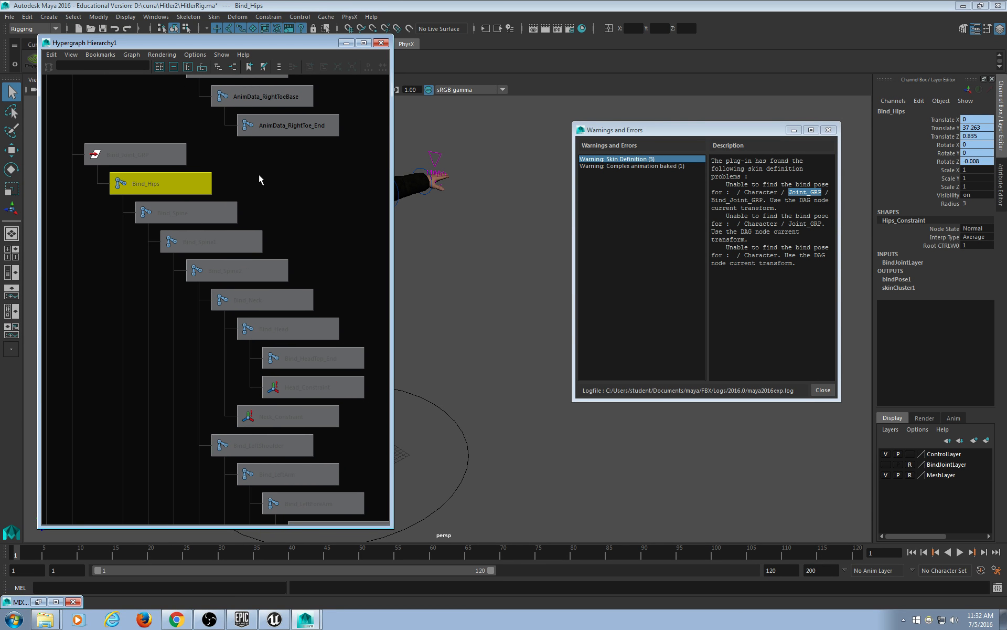
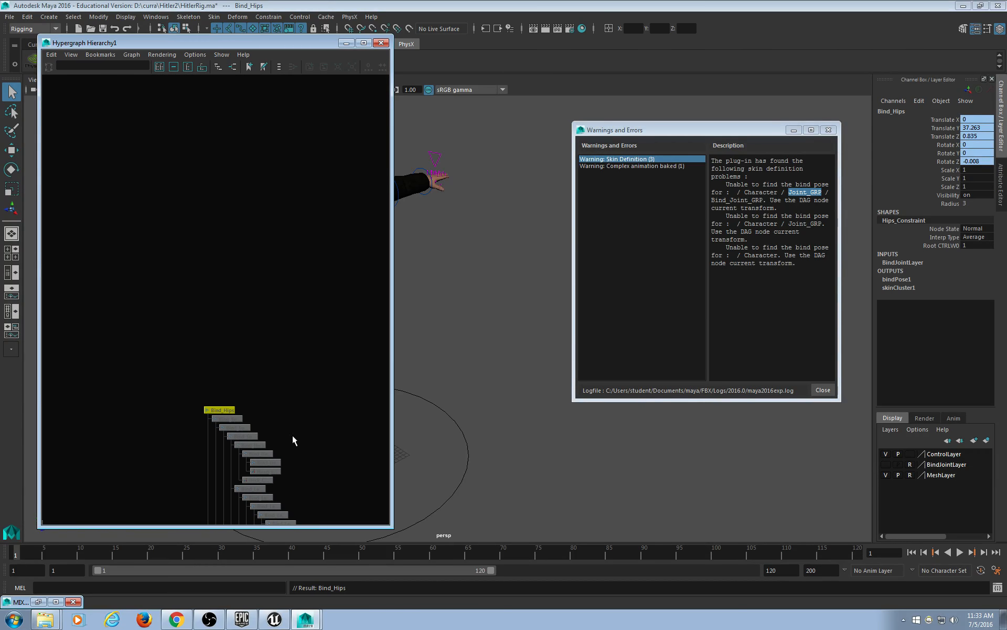
Deselect Bind_Hips and minimize the Hypergraph so the T-posed rigged character shows in the viewport.
{"action": "scroll", "coordinate": [266, 294], "scroll_direction": "up", "scroll_amount": 4}
{"action": "middle_click_drag", "start_coordinate": [257, 276], "coordinate": [191, 300], "text": "alt"}
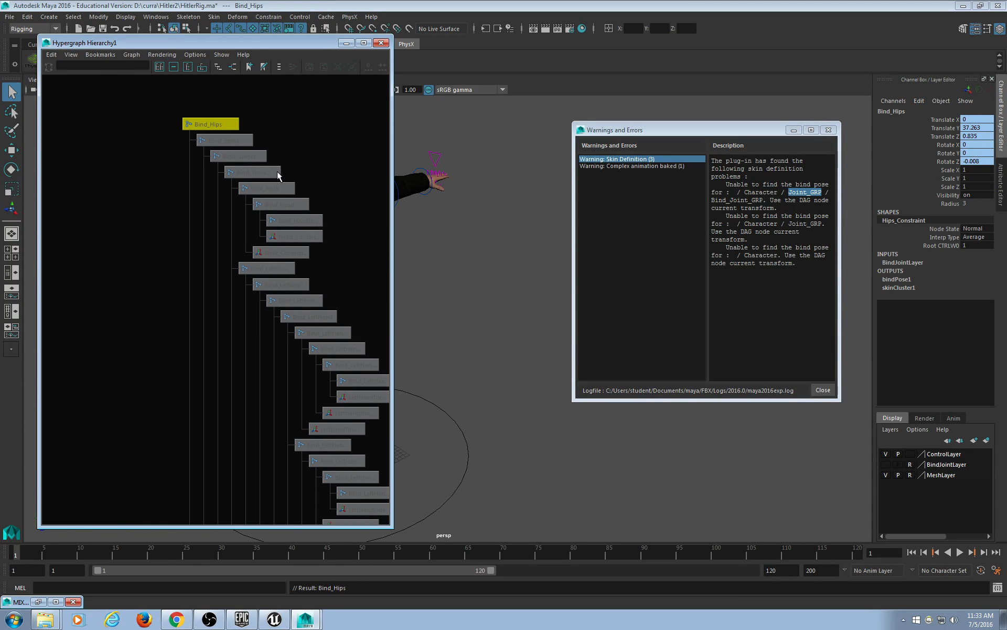
{"action": "left_click", "coordinate": [301, 131]}
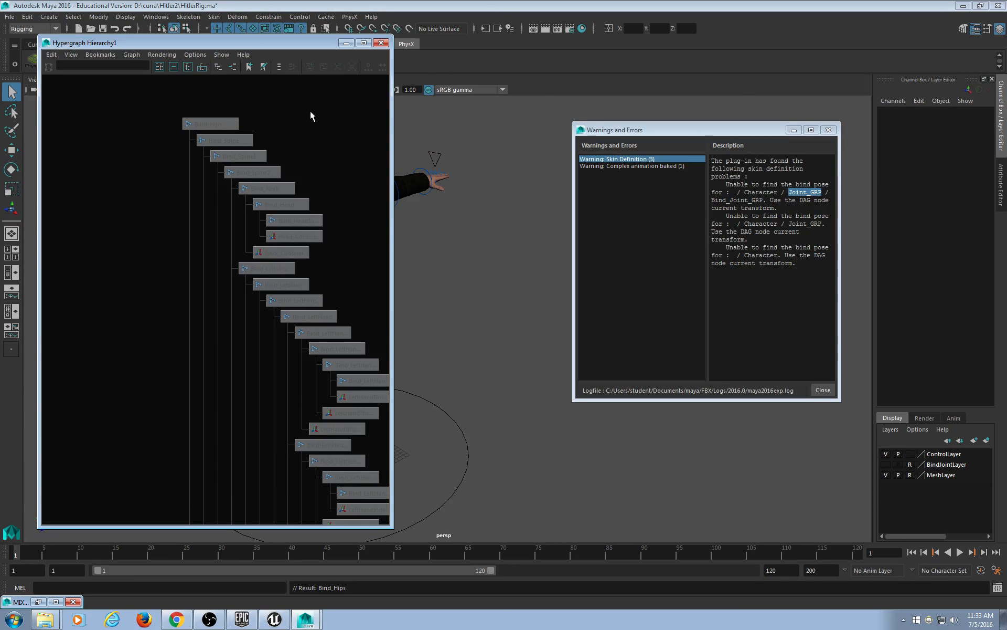
{"action": "left_click", "coordinate": [347, 43]}
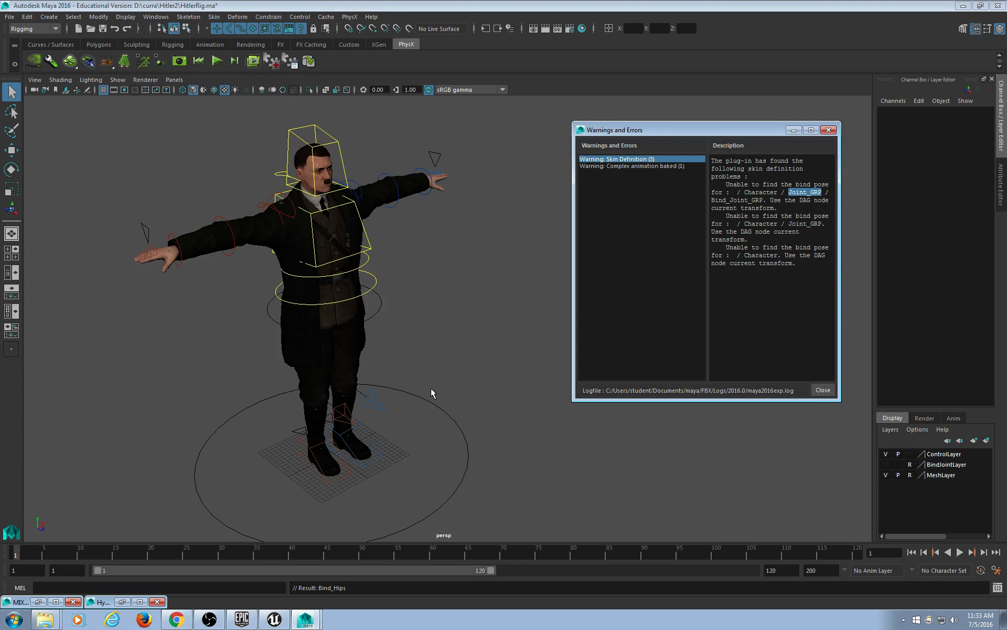
Nudge the rig's global_CTRL slightly along the ground, then clear the selection.
{"action": "left_click", "coordinate": [412, 398]}
{"action": "key", "text": "w"}
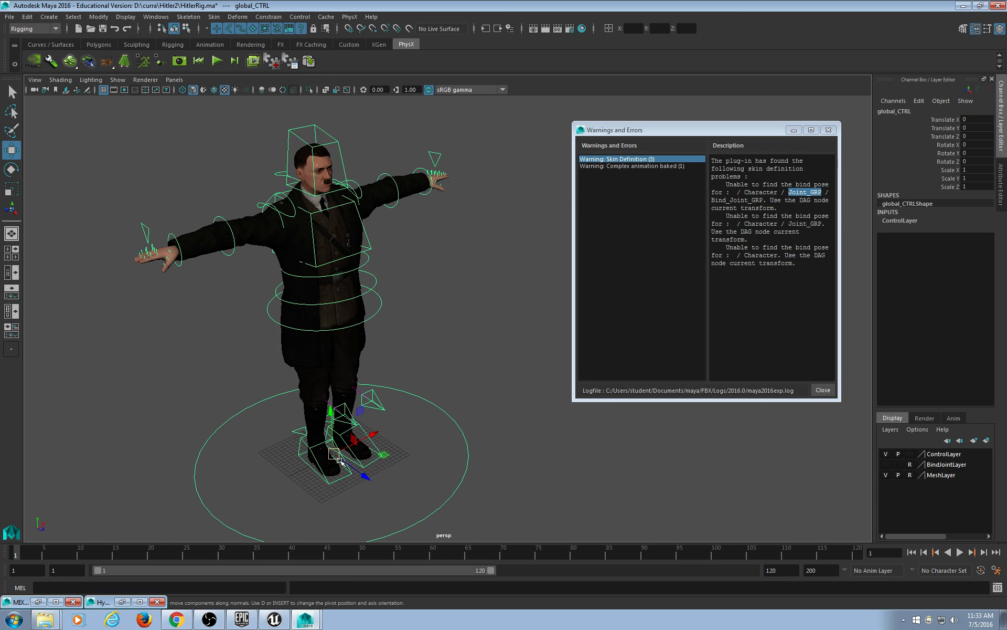
{"action": "left_click_drag", "start_coordinate": [335, 452], "coordinate": [329, 450]}
{"action": "left_click", "coordinate": [11, 92]}
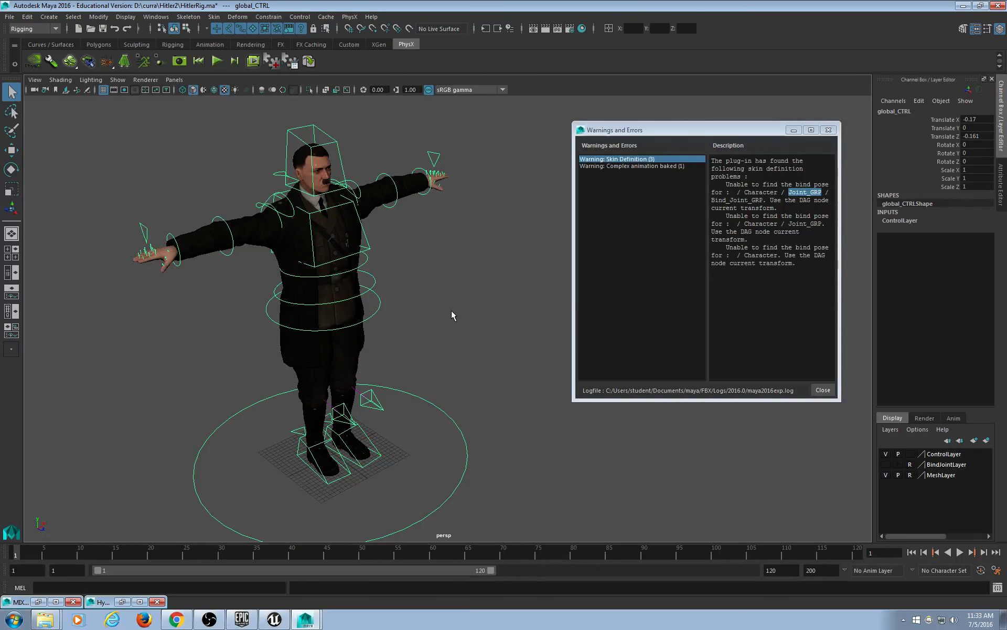
{"action": "left_click", "coordinate": [395, 469]}
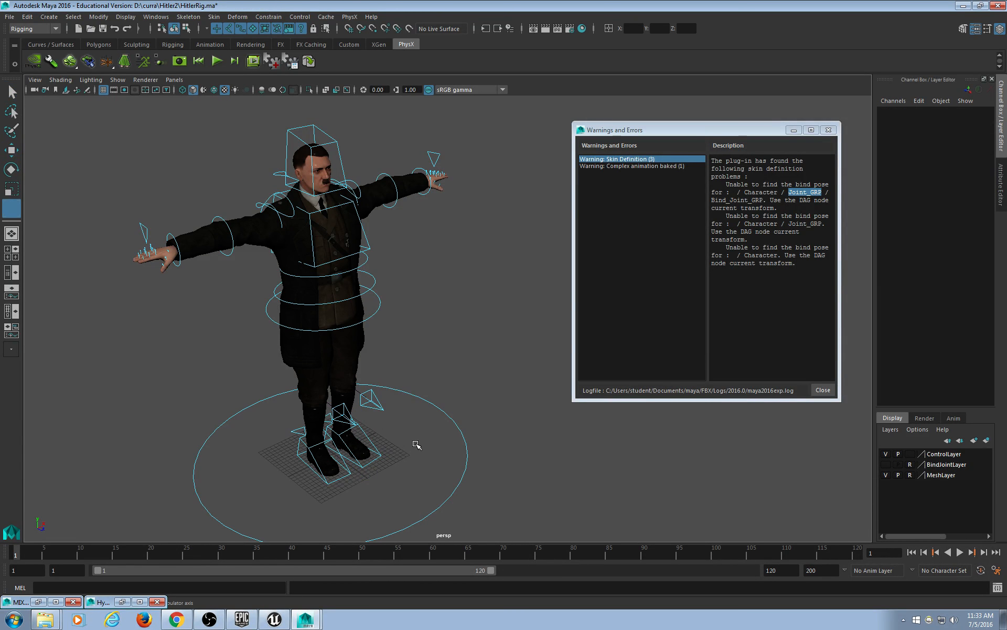
{"action": "left_click", "coordinate": [187, 30]}
{"action": "left_click", "coordinate": [175, 31]}
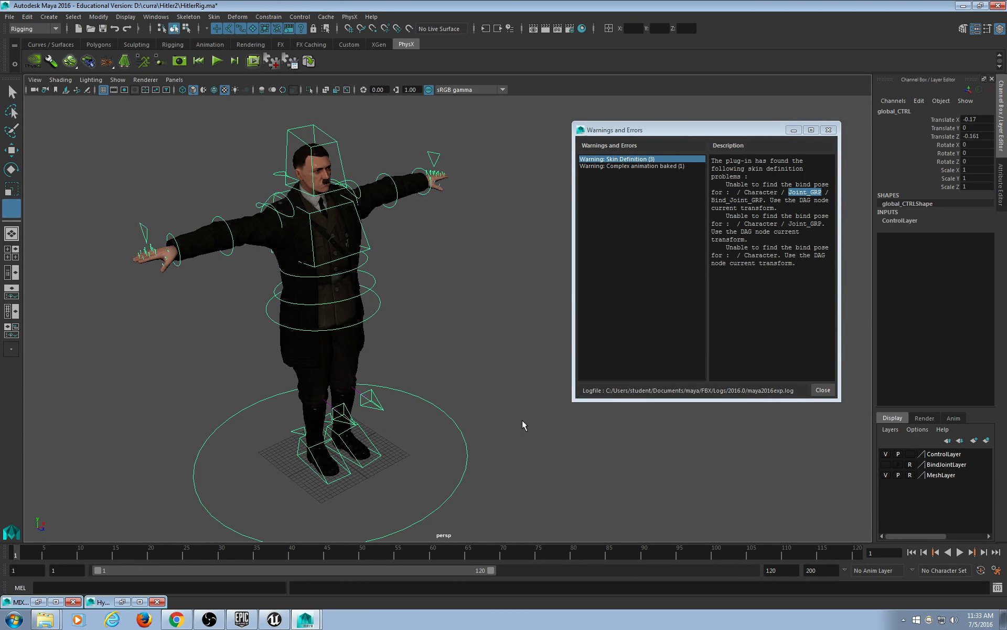
{"action": "left_click", "coordinate": [523, 425]}
Slide the whole rig left via its global control, then undo the move.
{"action": "left_click_drag", "start_coordinate": [412, 441], "coordinate": [421, 434], "text": "alt"}
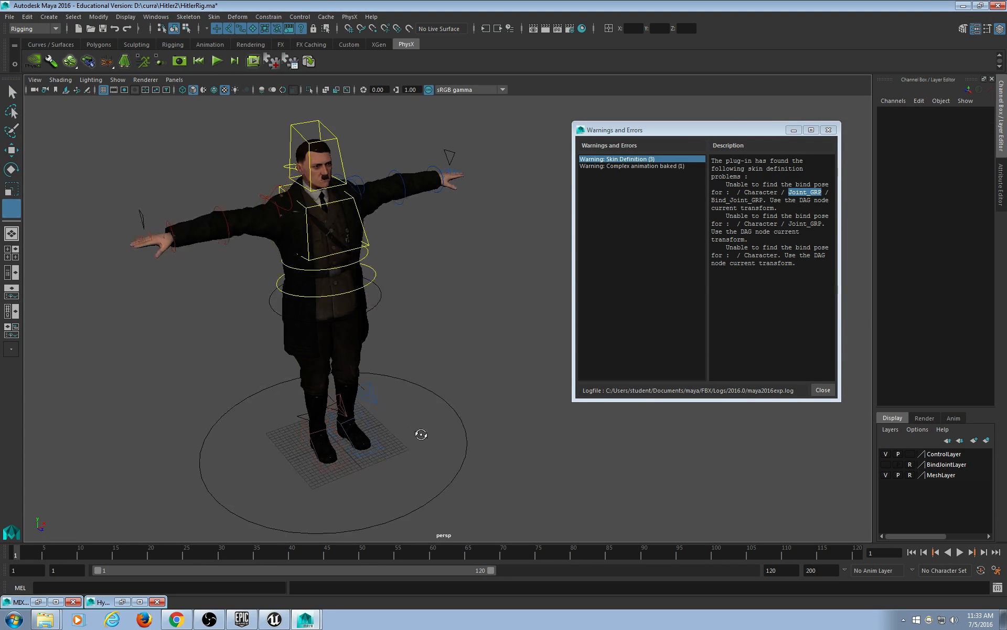
{"action": "middle_click_drag", "start_coordinate": [421, 435], "coordinate": [428, 417], "text": "alt"}
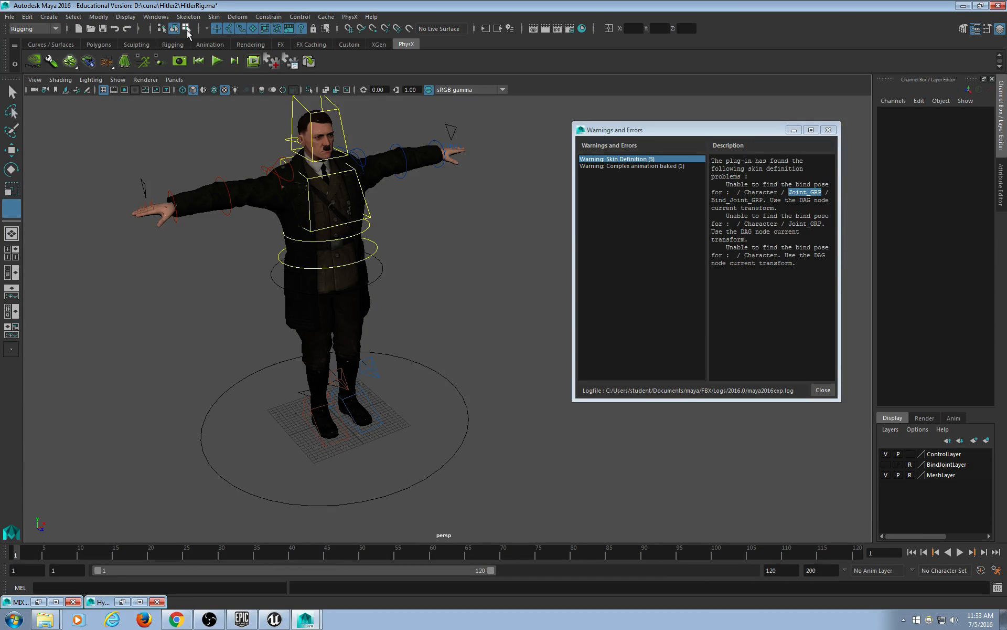
{"action": "left_click", "coordinate": [13, 93]}
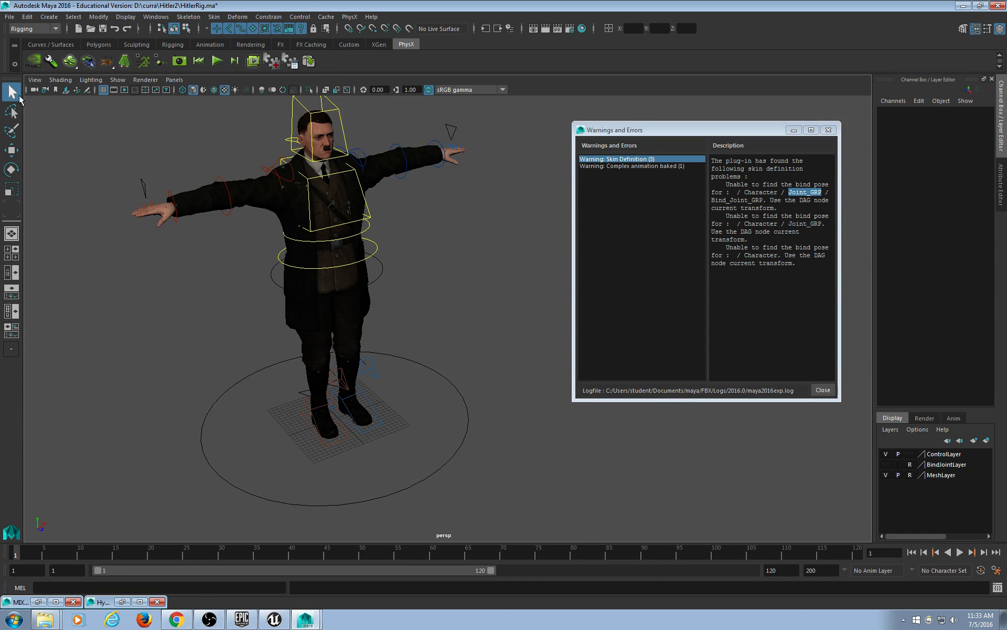
{"action": "left_click_drag", "start_coordinate": [423, 381], "coordinate": [410, 399]}
{"action": "key", "text": "w"}
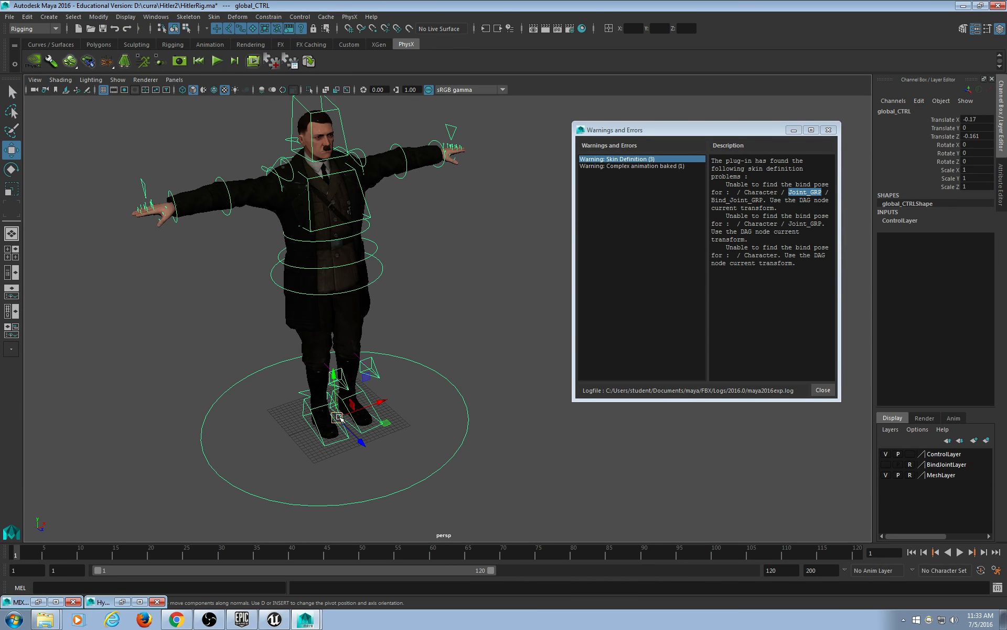
{"action": "left_click_drag", "start_coordinate": [340, 430], "coordinate": [326, 353]}
{"action": "key", "text": "ctrl+z"}
Tilt the body from the waist with Root_CTRL, then undo back to T-pose.
{"action": "left_click", "coordinate": [382, 275]}
{"action": "key", "text": "e"}
{"action": "left_click_drag", "start_coordinate": [369, 279], "coordinate": [382, 321]}
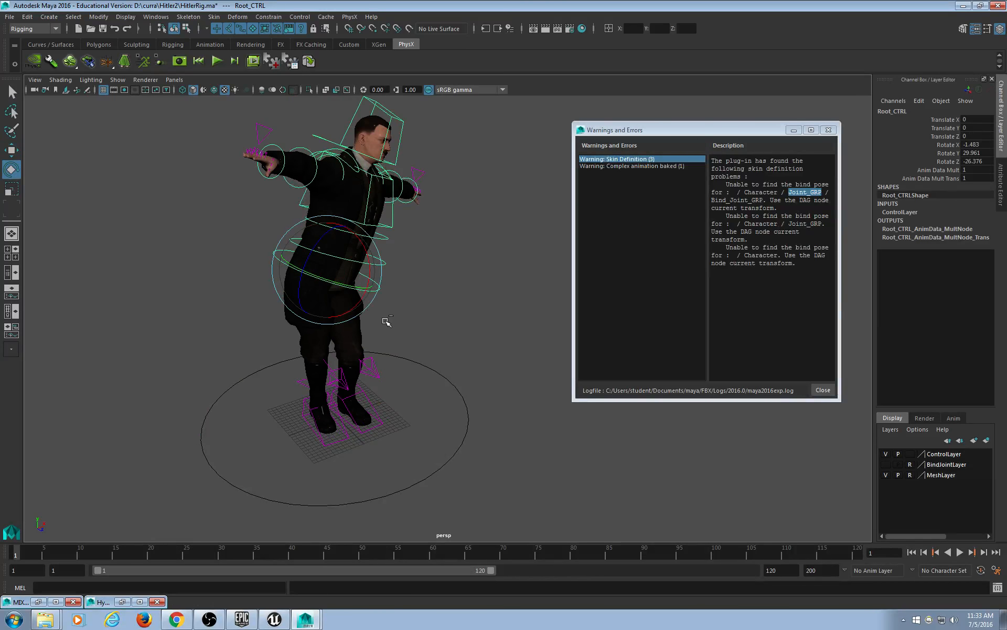
{"action": "key", "text": "ctrl+z"}
{"action": "key", "text": "ctrl+z"}
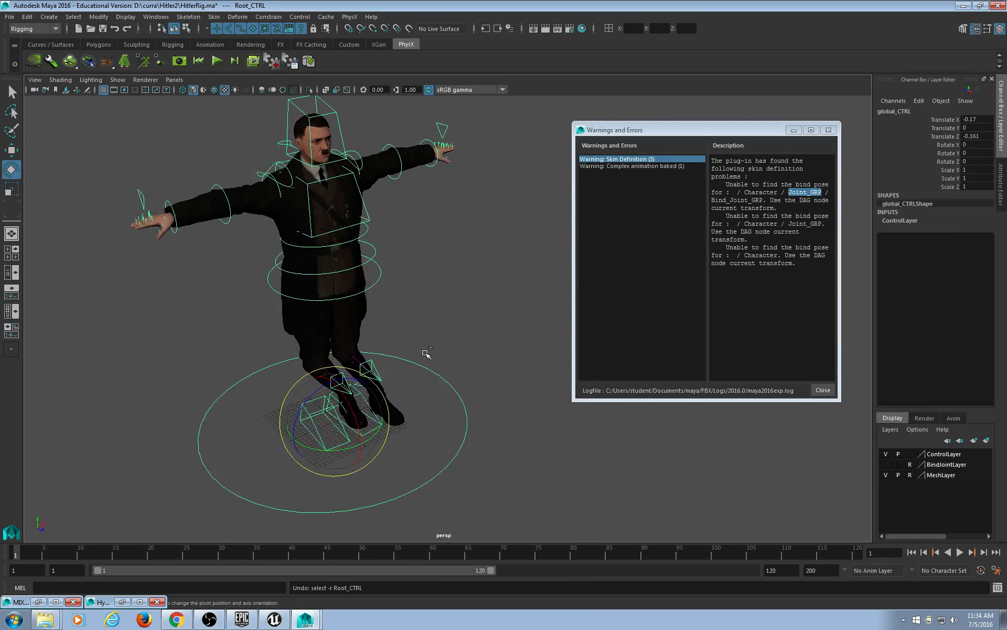
{"action": "key", "text": "ctrl+z"}
{"action": "key", "text": "ctrl+z"}
{"action": "key", "text": "ctrl+z"}
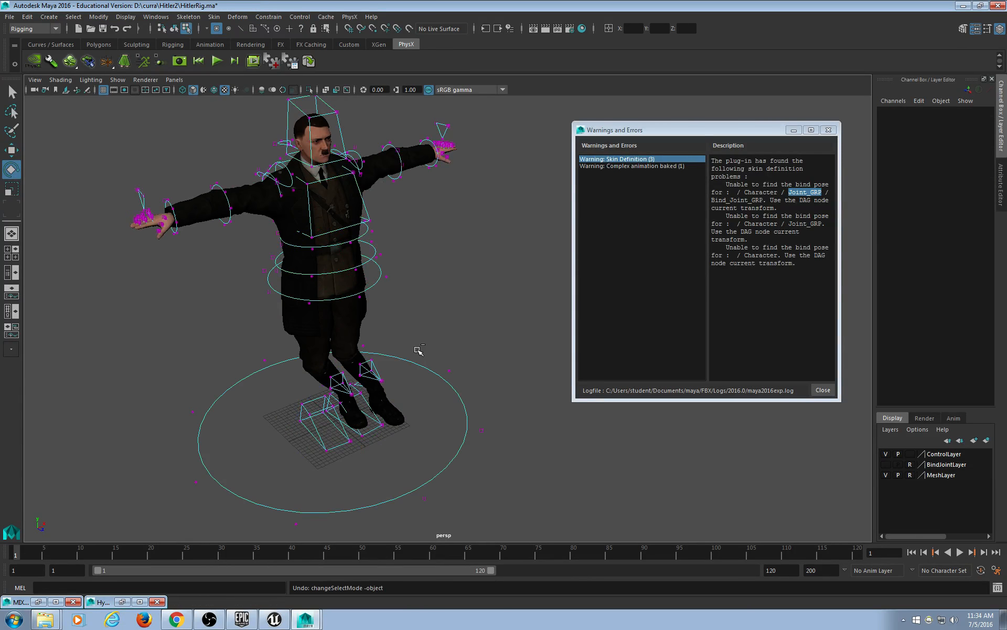
{"action": "key", "text": "ctrl+z"}
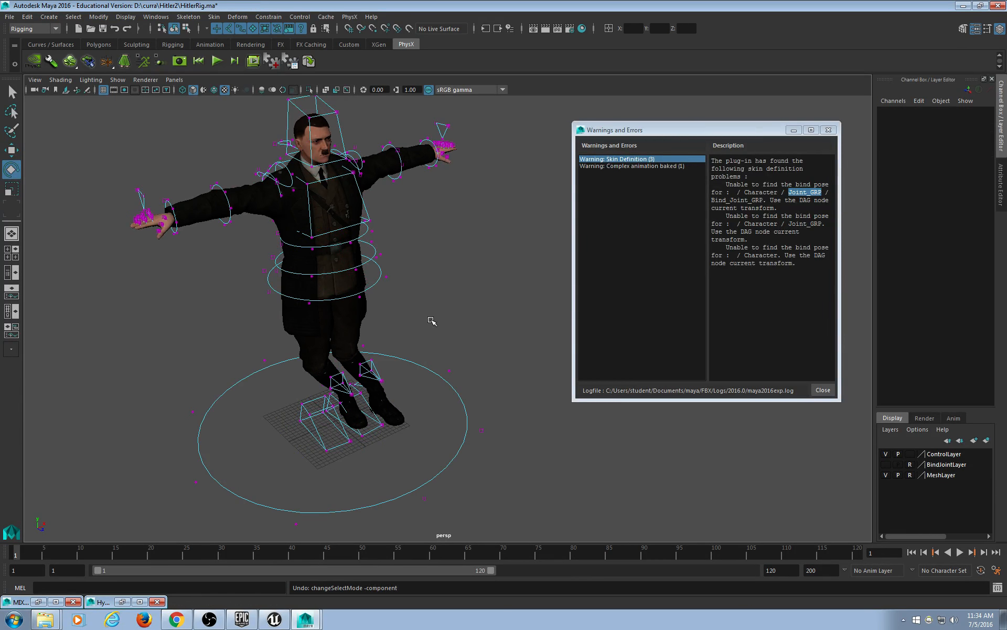
Lift the right foot IK control as a test, then undo and deselect it.
{"action": "middle_click_drag", "start_coordinate": [439, 330], "coordinate": [441, 304], "text": "alt"}
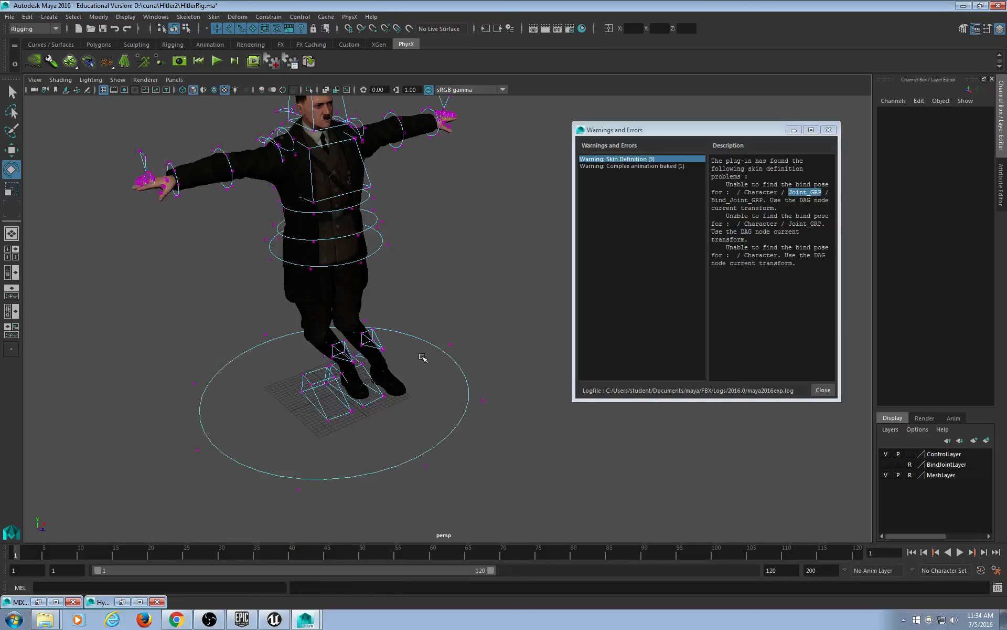
{"action": "left_click", "coordinate": [186, 29]}
{"action": "left_click", "coordinate": [174, 28]}
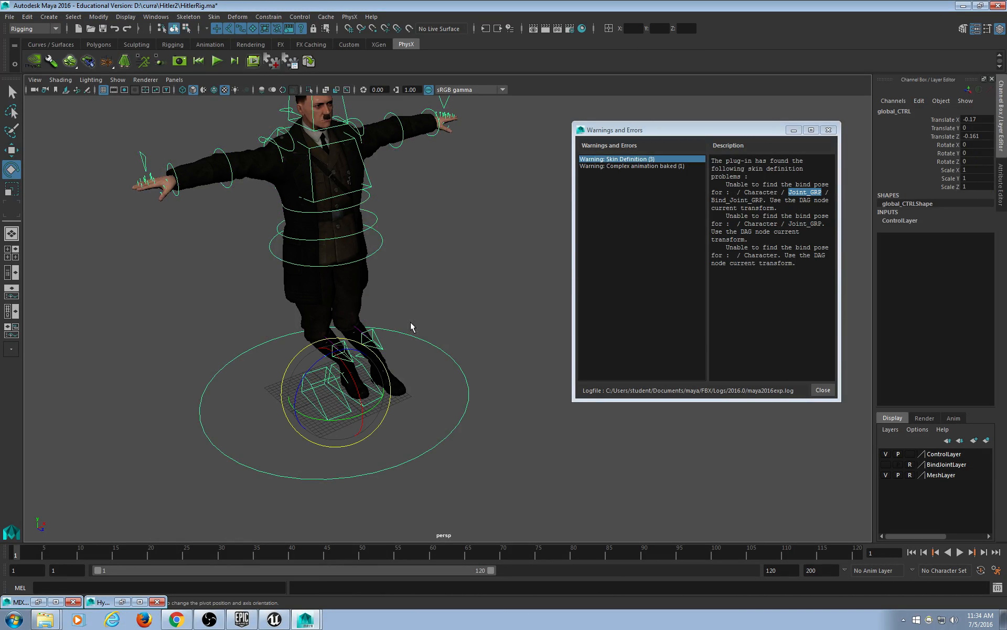
{"action": "left_click", "coordinate": [449, 326]}
{"action": "left_click", "coordinate": [316, 392]}
{"action": "key", "text": "w"}
{"action": "left_click_drag", "start_coordinate": [319, 379], "coordinate": [296, 336]}
{"action": "key", "text": "ctrl+z"}
{"action": "left_click", "coordinate": [366, 403]}
Try raising and repositioning the left foot IK control, undoing each move.
{"action": "left_click", "coordinate": [363, 406]}
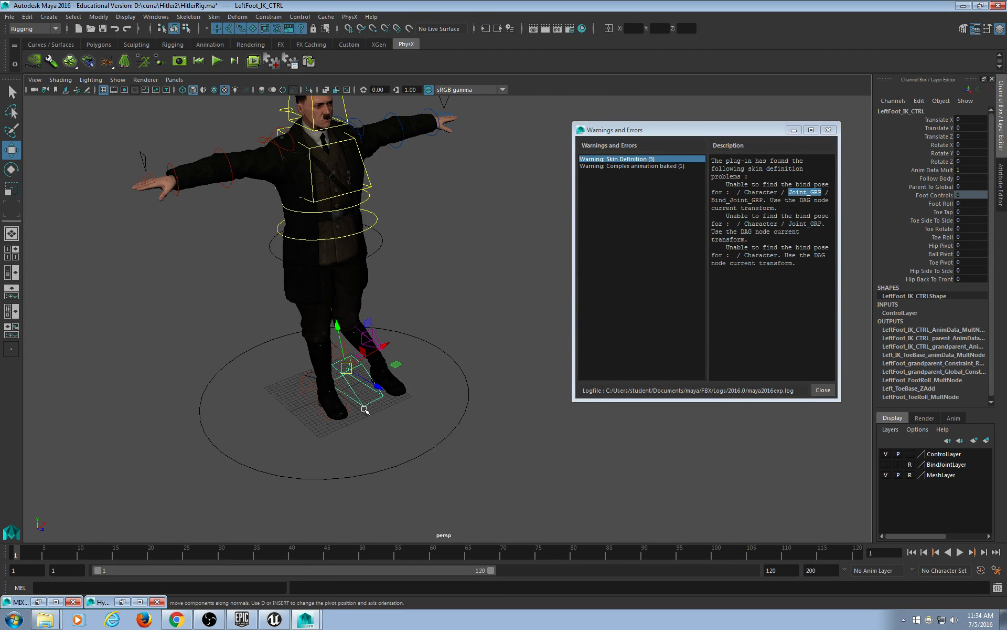
{"action": "left_click_drag", "start_coordinate": [346, 367], "coordinate": [373, 350]}
{"action": "key", "text": "ctrl+z"}
{"action": "left_click_drag", "start_coordinate": [435, 306], "coordinate": [437, 411], "text": "alt"}
{"action": "left_click_drag", "start_coordinate": [333, 413], "coordinate": [361, 362]}
{"action": "key", "text": "ctrl+z"}
{"action": "left_click_drag", "start_coordinate": [312, 451], "coordinate": [406, 353], "text": "alt"}
Bend the right forearm FK control, then undo the bend and deselect it.
{"action": "left_click", "coordinate": [473, 430]}
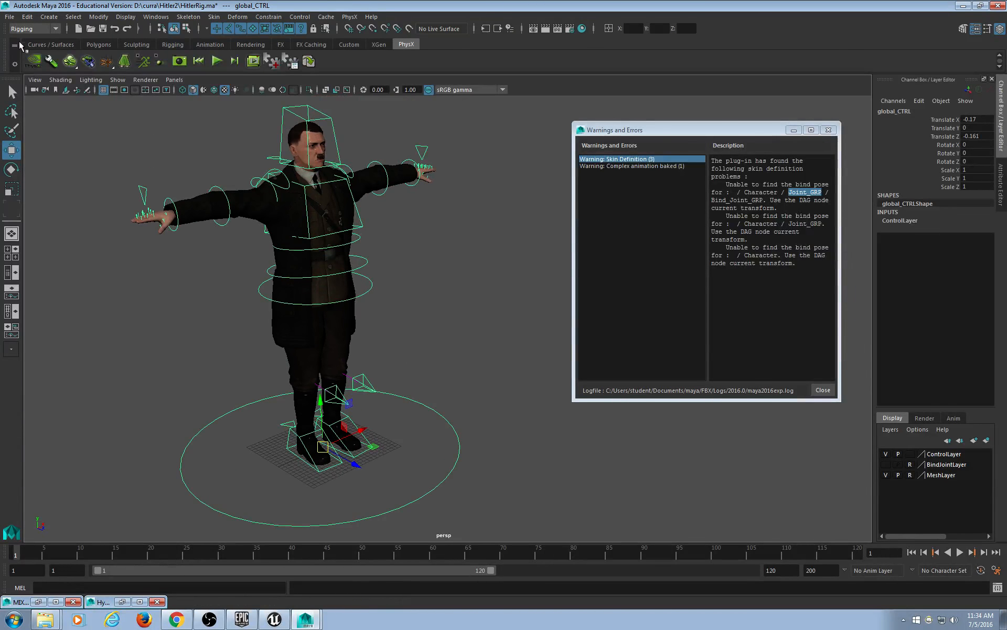
{"action": "left_click", "coordinate": [215, 188]}
{"action": "key", "text": "e"}
{"action": "left_click_drag", "start_coordinate": [219, 189], "coordinate": [201, 211]}
{"action": "key", "text": "ctrl+z"}
{"action": "left_click", "coordinate": [372, 245]}
{"action": "left_click", "coordinate": [10, 16]}
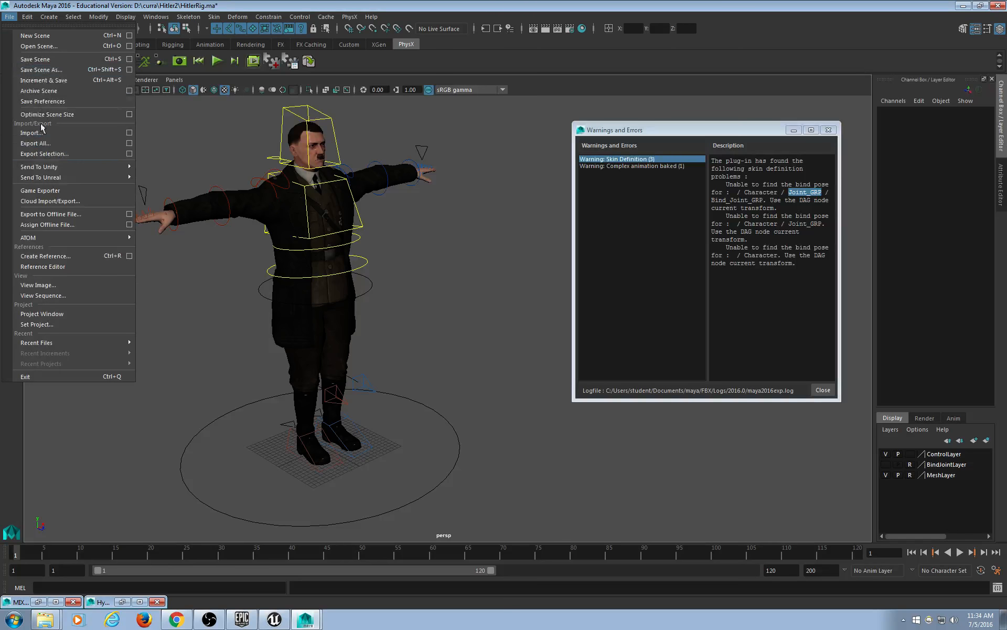
Export All over Hitler2Unreal.fbx, confirm the replace, and dismiss the baked-animation warning.
{"action": "left_click", "coordinate": [49, 143]}
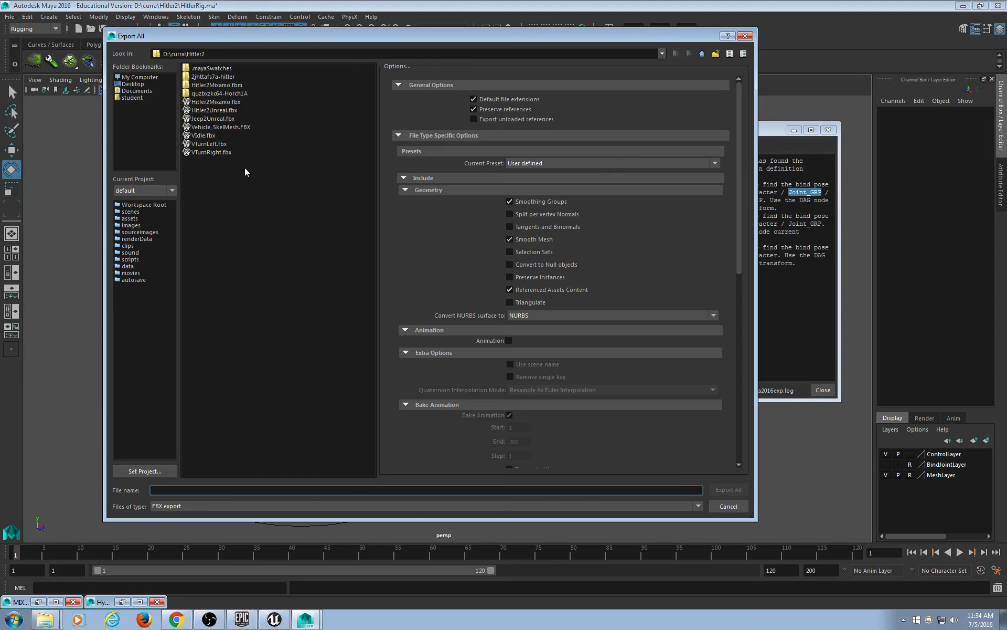
{"action": "double_click", "coordinate": [232, 111]}
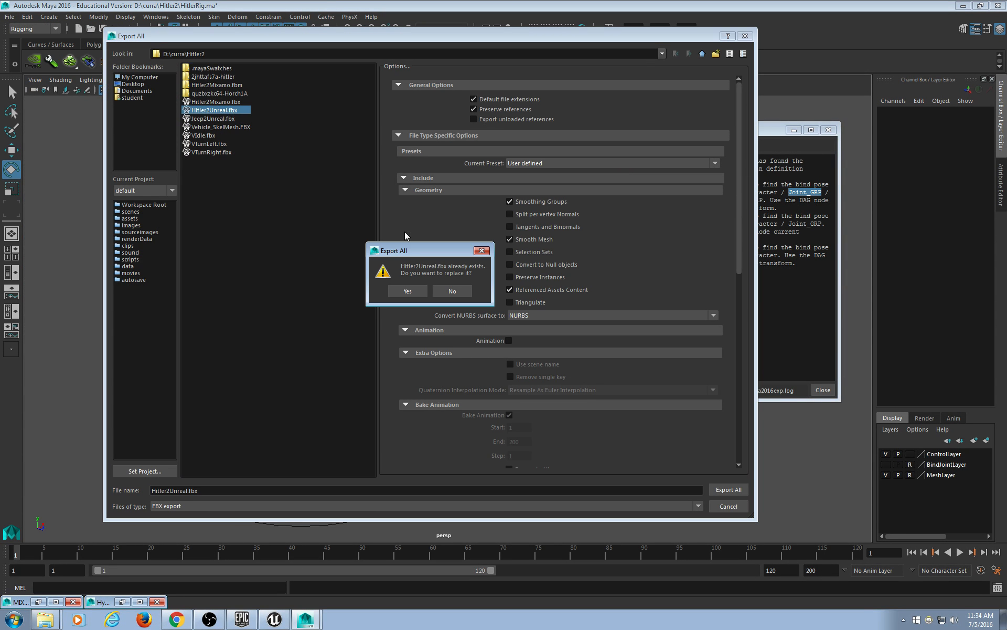
{"action": "left_click", "coordinate": [405, 290]}
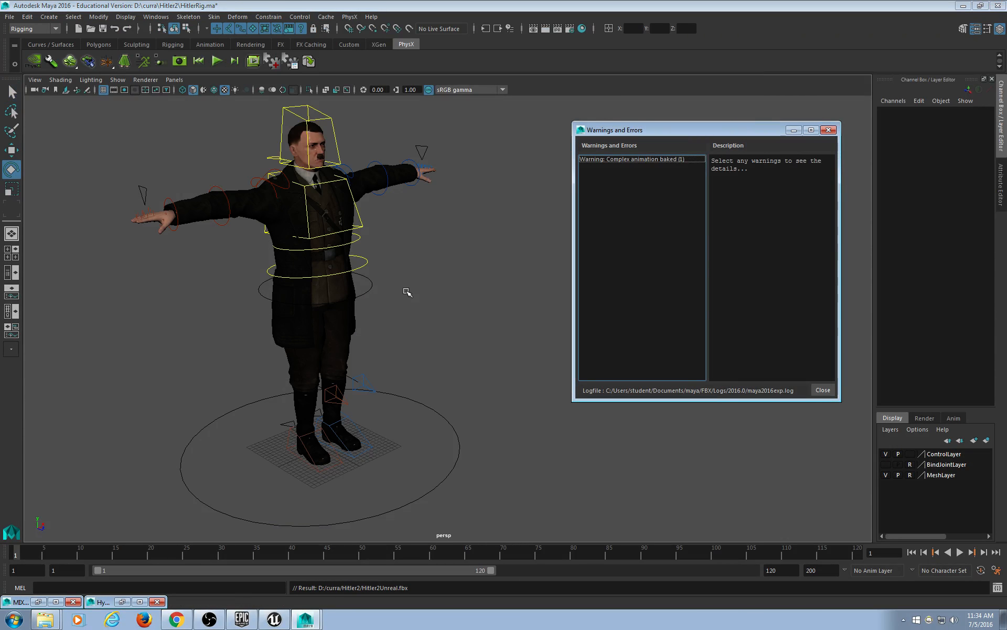
{"action": "left_click", "coordinate": [656, 160]}
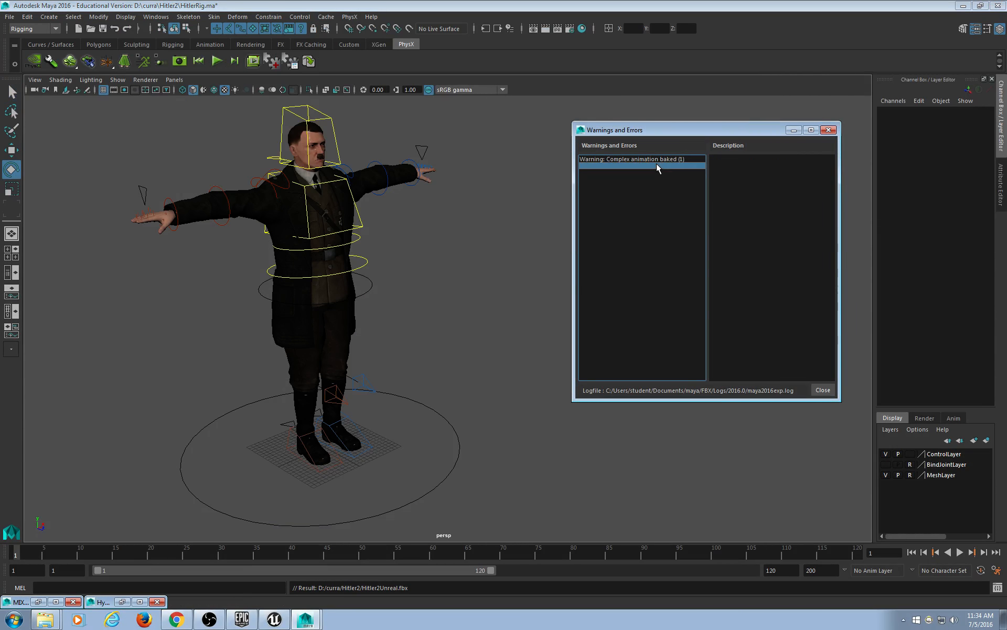
{"action": "left_click", "coordinate": [829, 130]}
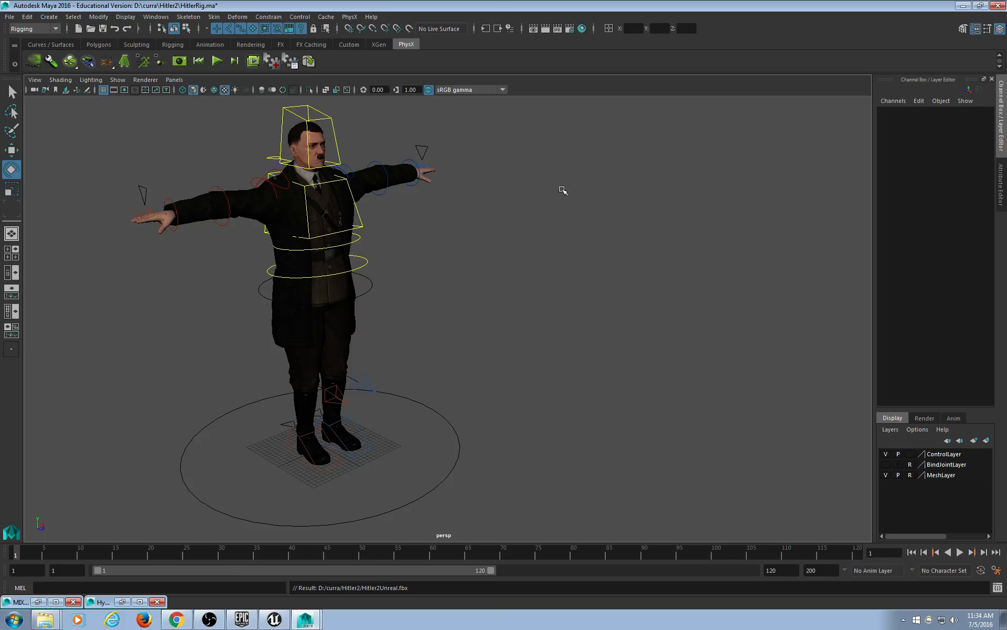
Save the scene as HitlerRig2.ma in D:/curra/Hitler2.
{"action": "left_click", "coordinate": [10, 18]}
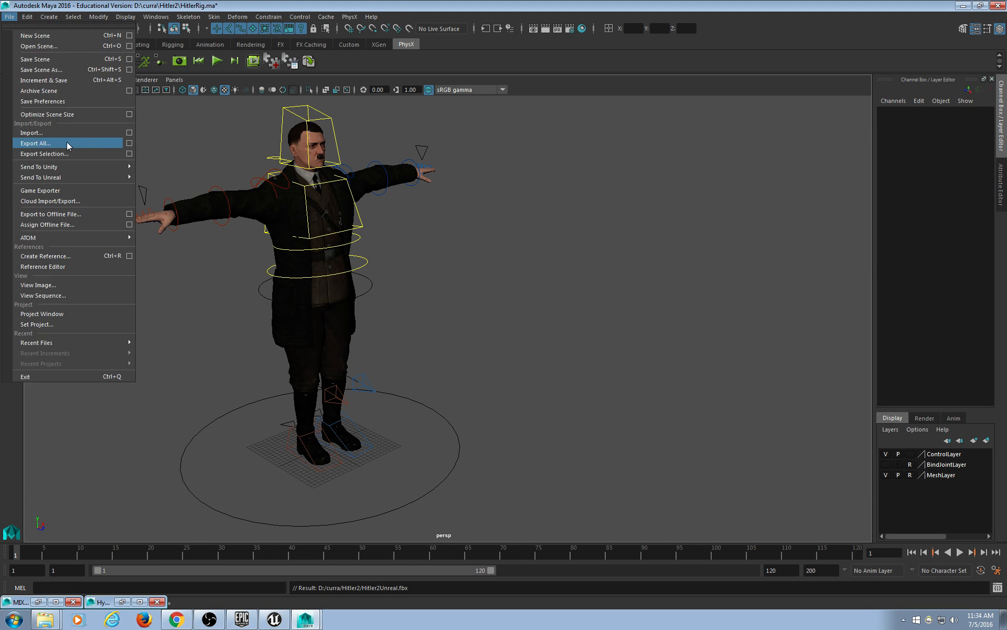
{"action": "left_click", "coordinate": [53, 70]}
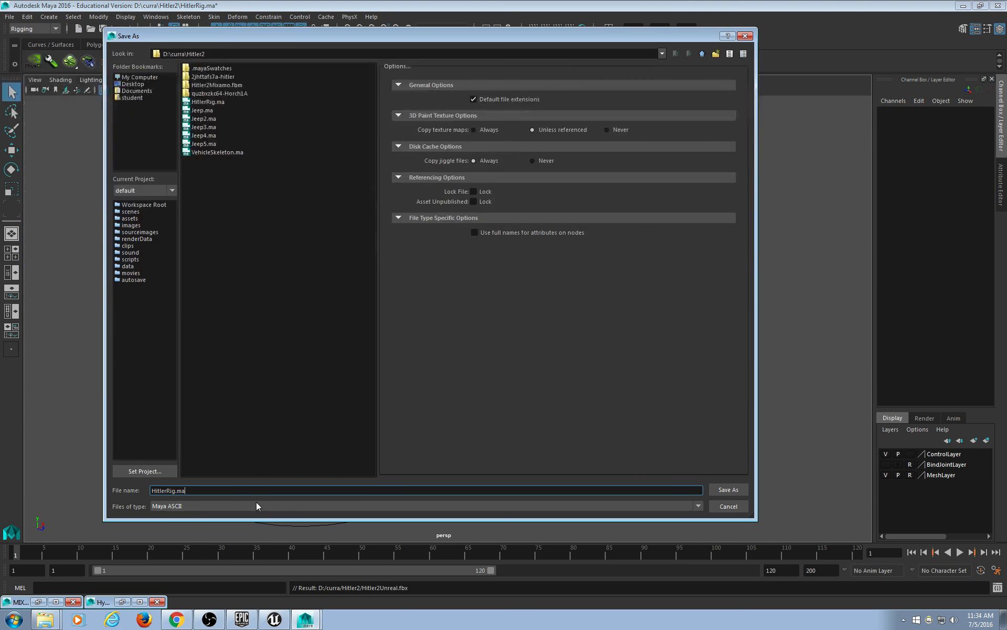
{"action": "type", "text": "2"}
{"action": "left_click", "coordinate": [737, 493]}
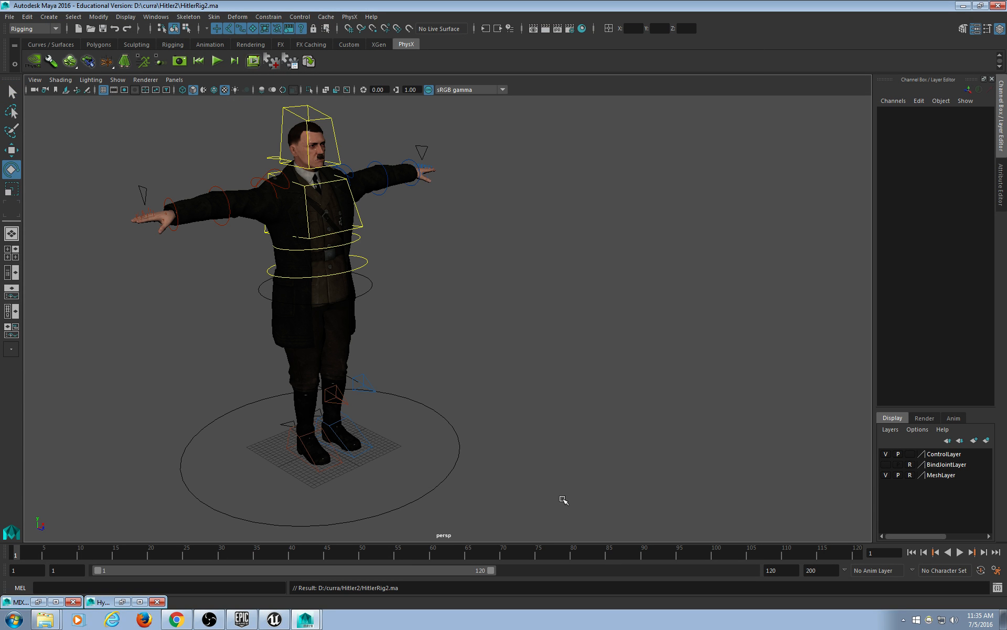
{"action": "left_click_drag", "start_coordinate": [573, 432], "coordinate": [514, 401], "text": "alt"}
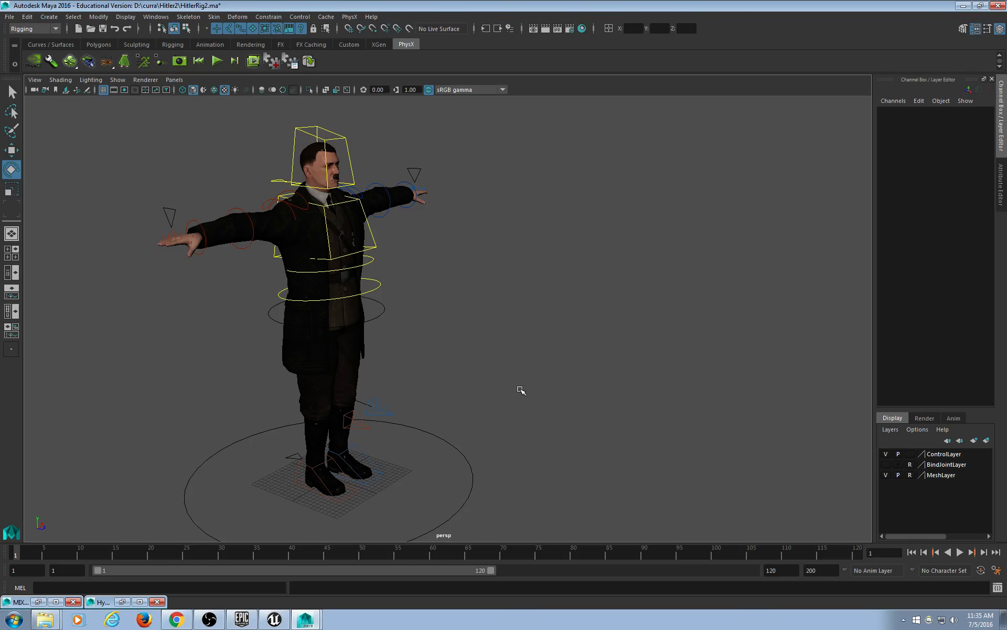
{"action": "left_click", "coordinate": [10, 17]}
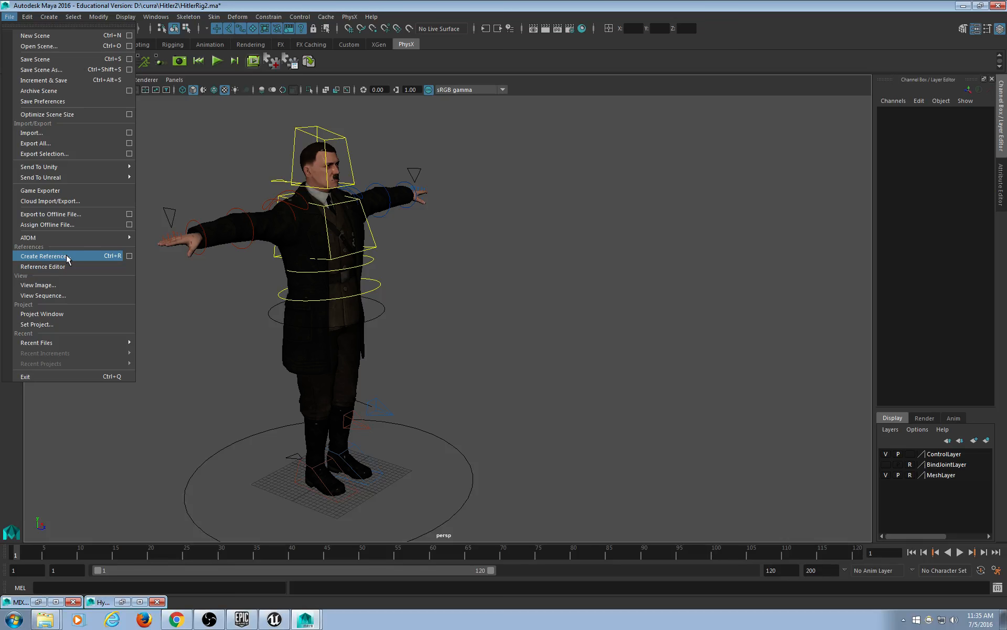
Reference Jeep5.ma into the scene and frame the jeep around the character.
{"action": "left_click", "coordinate": [44, 256]}
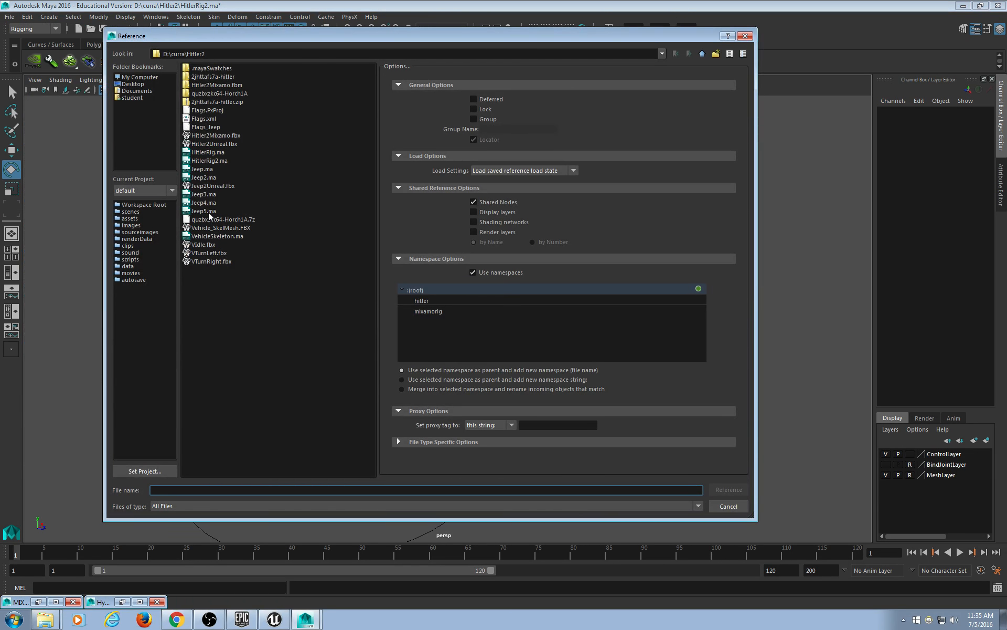
{"action": "double_click", "coordinate": [209, 212]}
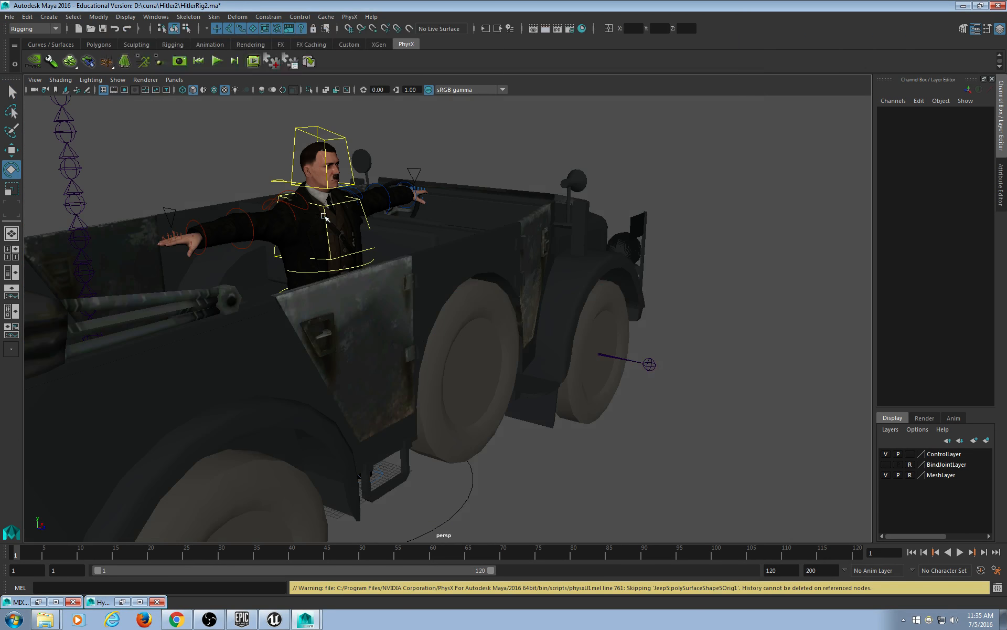
{"action": "key", "text": "a"}
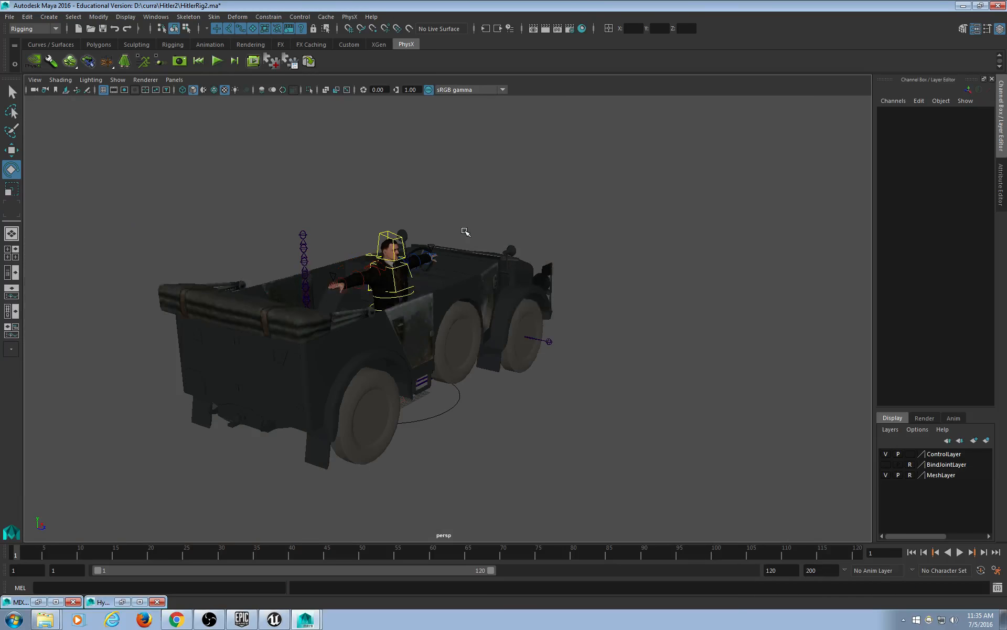
{"action": "left_click_drag", "start_coordinate": [630, 466], "coordinate": [518, 401], "text": "alt"}
{"action": "left_click", "coordinate": [433, 401]}
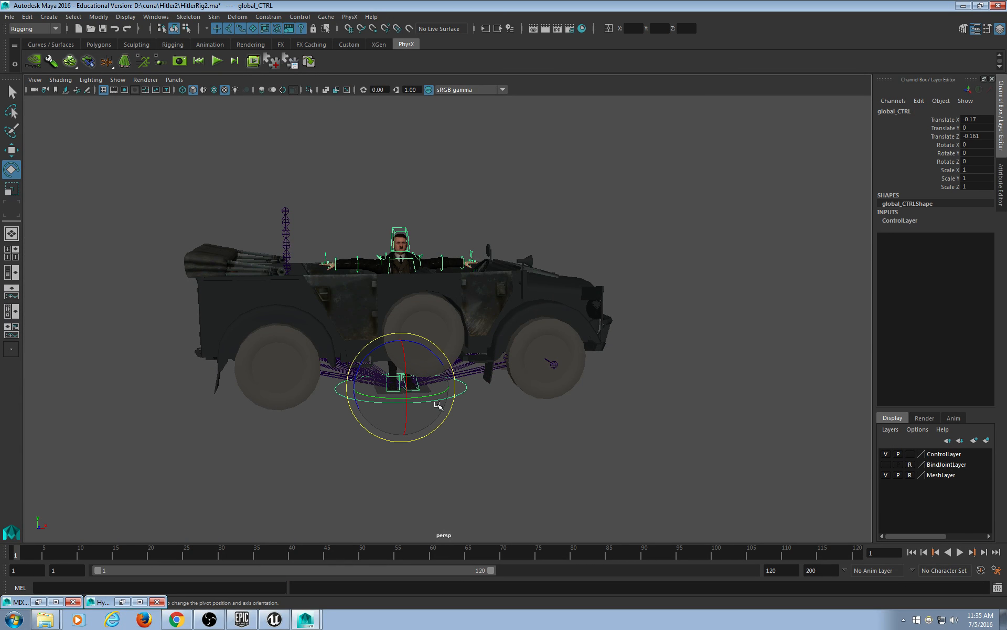
{"action": "left_click", "coordinate": [564, 449]}
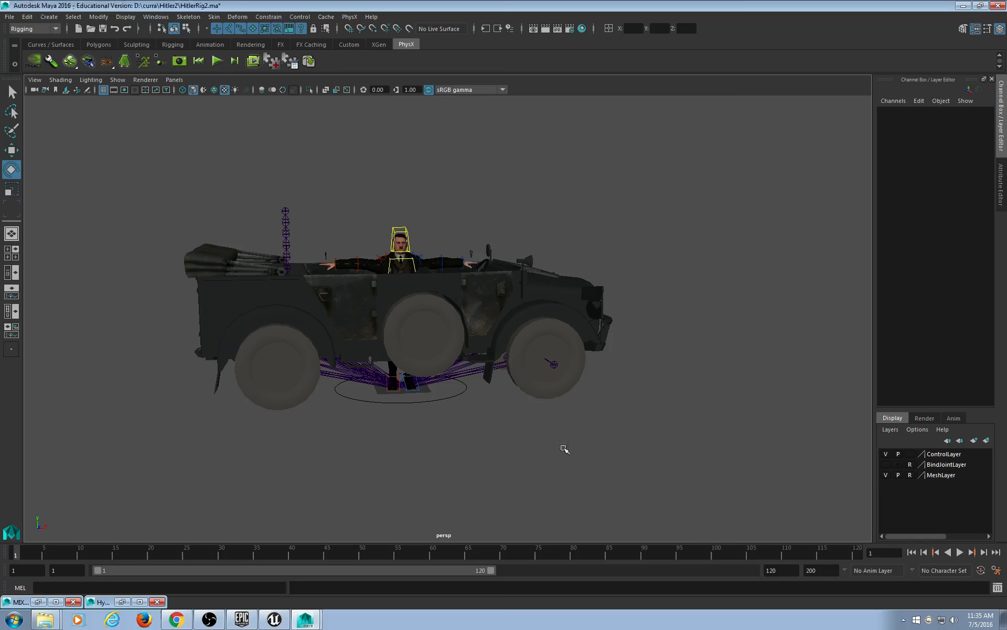
{"action": "left_click_drag", "start_coordinate": [505, 415], "coordinate": [497, 377], "text": "alt"}
{"action": "left_click", "coordinate": [457, 400]}
{"action": "left_click", "coordinate": [542, 441]}
Select the Jeep5:Vehicle joint and rotate the jeep roughly 90 degrees about Z.
{"action": "left_click", "coordinate": [497, 378]}
{"action": "mouse_move", "coordinate": [573, 461]}
{"action": "left_mouse_down", "text": "alt"}
{"action": "mouse_move", "coordinate": [589, 474]}
{"action": "mouse_move", "coordinate": [587, 401]}
{"action": "mouse_move", "coordinate": [603, 344]}
{"action": "mouse_move", "coordinate": [675, 367]}
{"action": "mouse_move", "coordinate": [629, 350]}
{"action": "mouse_move", "coordinate": [524, 353]}
{"action": "mouse_move", "coordinate": [521, 429]}
{"action": "mouse_move", "coordinate": [589, 499]}
{"action": "mouse_move", "coordinate": [585, 478]}
{"action": "left_mouse_up", "text": "alt"}
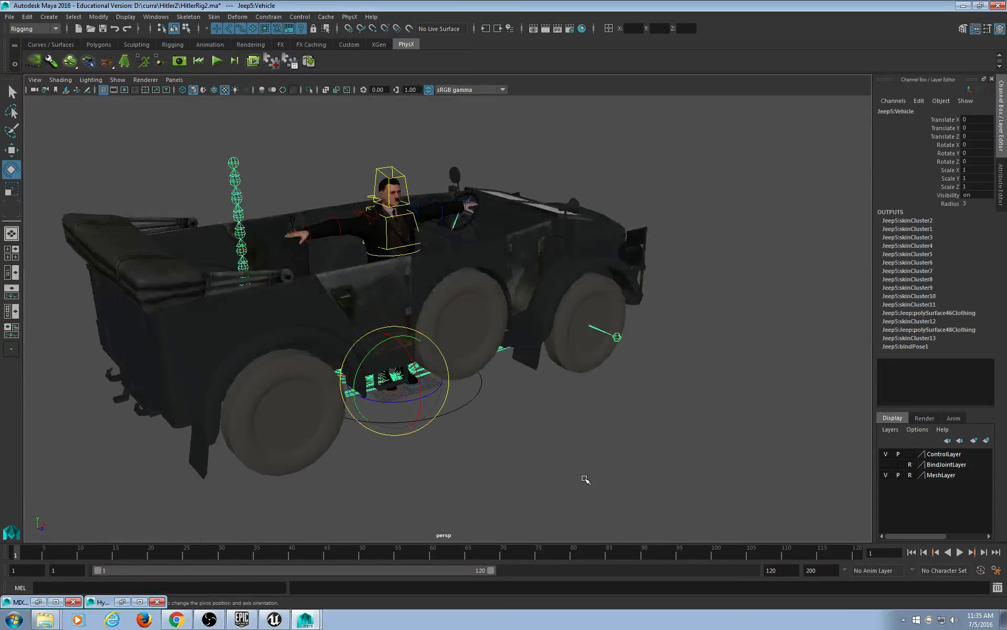
{"action": "key", "text": "Up"}
{"action": "left_click", "coordinate": [538, 391]}
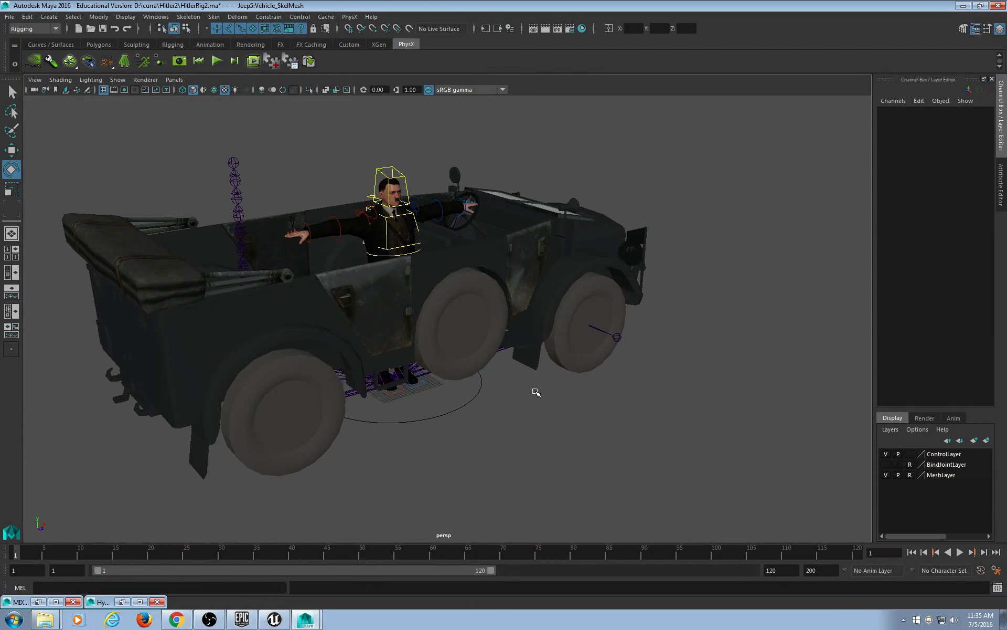
{"action": "left_click_drag", "start_coordinate": [535, 391], "coordinate": [494, 379], "text": "alt"}
{"action": "left_click", "coordinate": [469, 380]}
{"action": "left_click_drag", "start_coordinate": [541, 403], "coordinate": [595, 451], "text": "alt"}
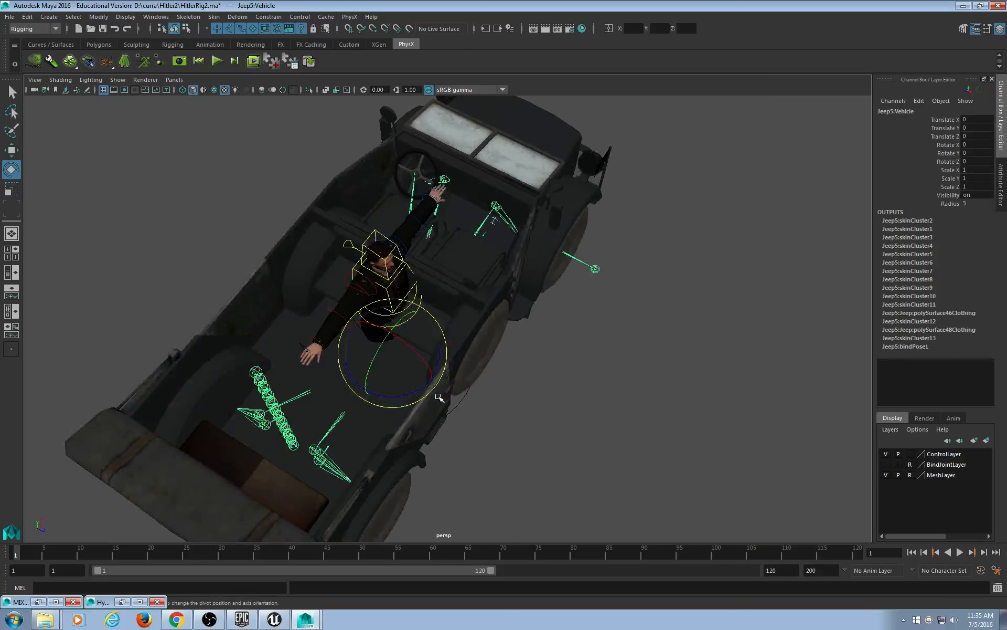
{"action": "left_click_drag", "start_coordinate": [420, 389], "coordinate": [341, 390]}
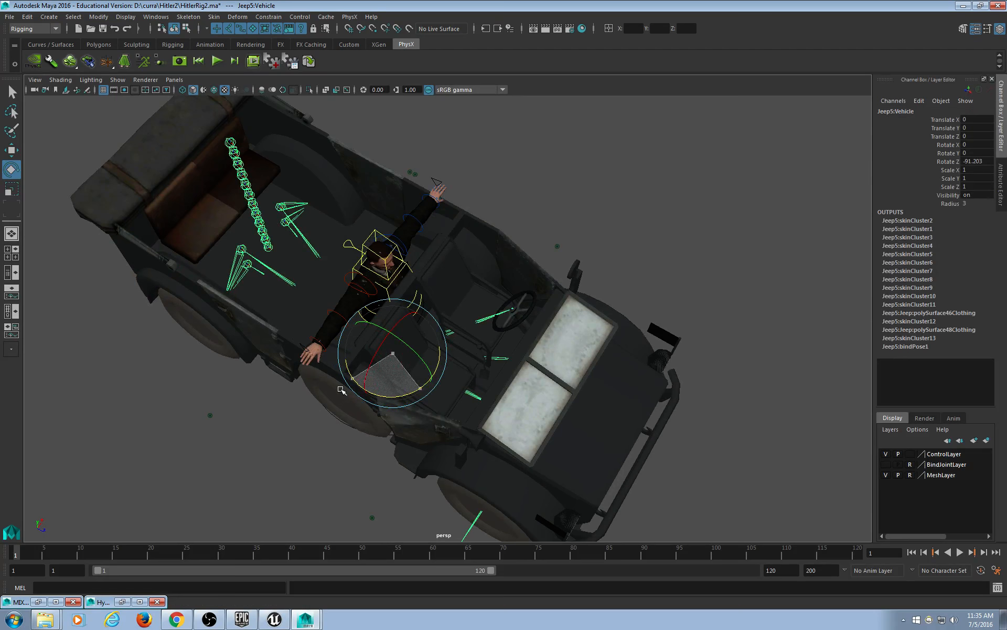
Set Jeep5:Vehicle Rotate Z to exactly -90, then view the jeep from below.
{"action": "left_click_drag", "start_coordinate": [452, 408], "coordinate": [490, 372], "text": "alt"}
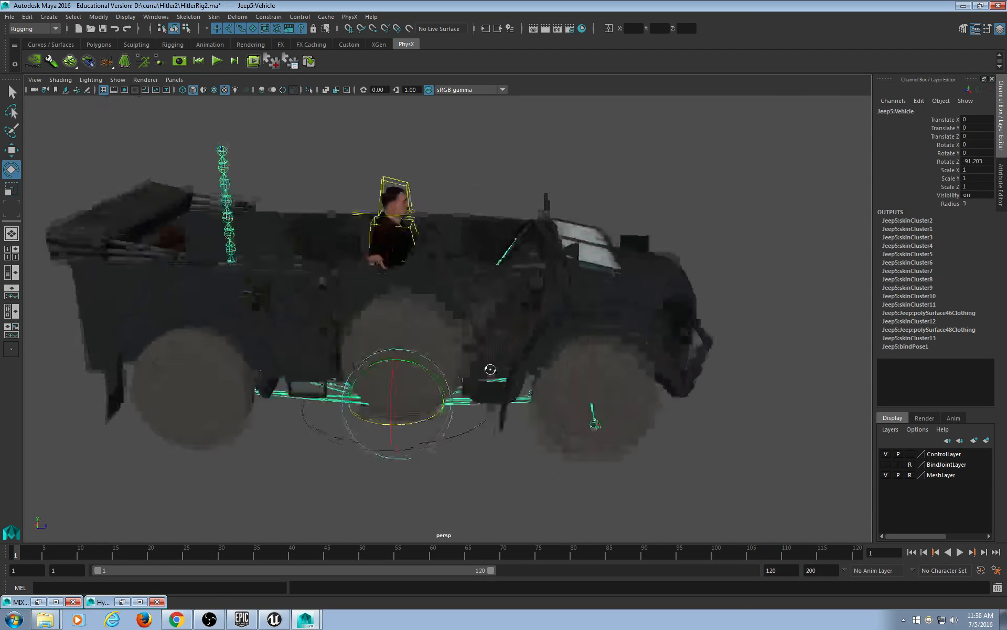
{"action": "left_click", "coordinate": [983, 161]}
{"action": "type", "text": "-"}
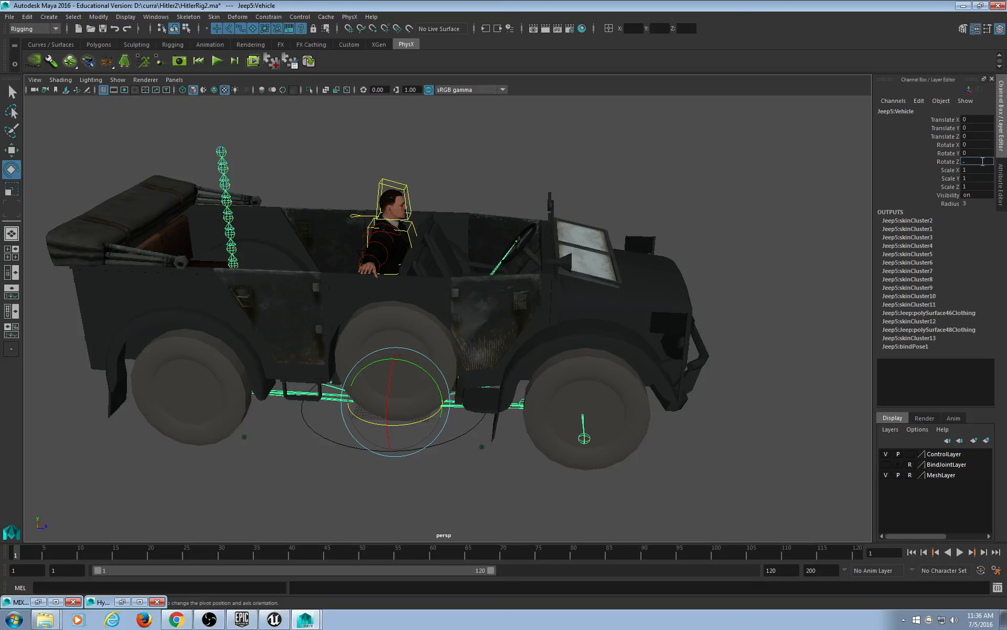
{"action": "type", "text": "90"}
{"action": "key", "text": "Return"}
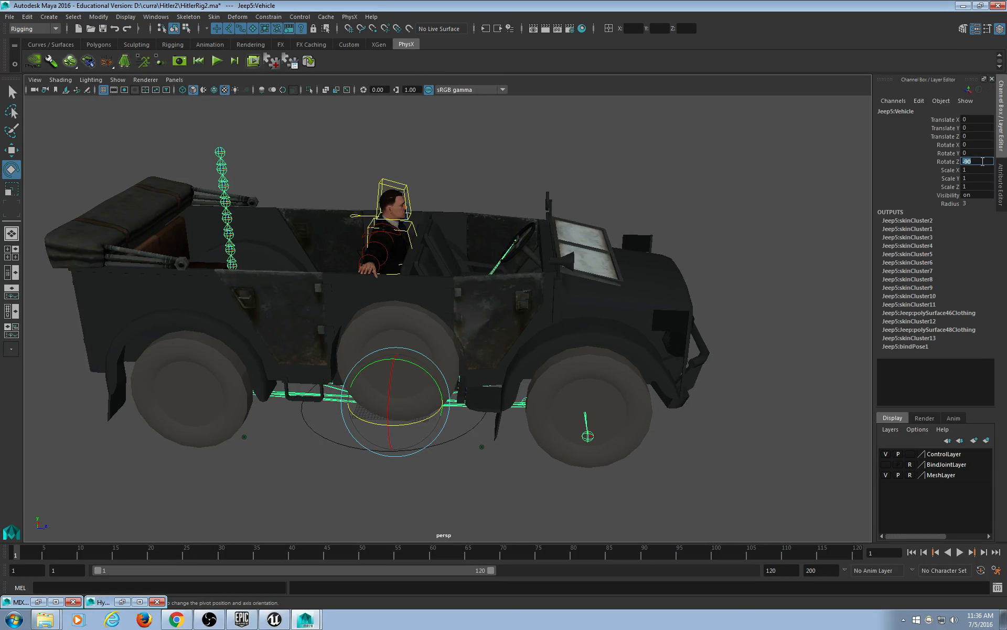
{"action": "left_click", "coordinate": [754, 197]}
{"action": "left_click_drag", "start_coordinate": [542, 440], "coordinate": [447, 407], "text": "alt"}
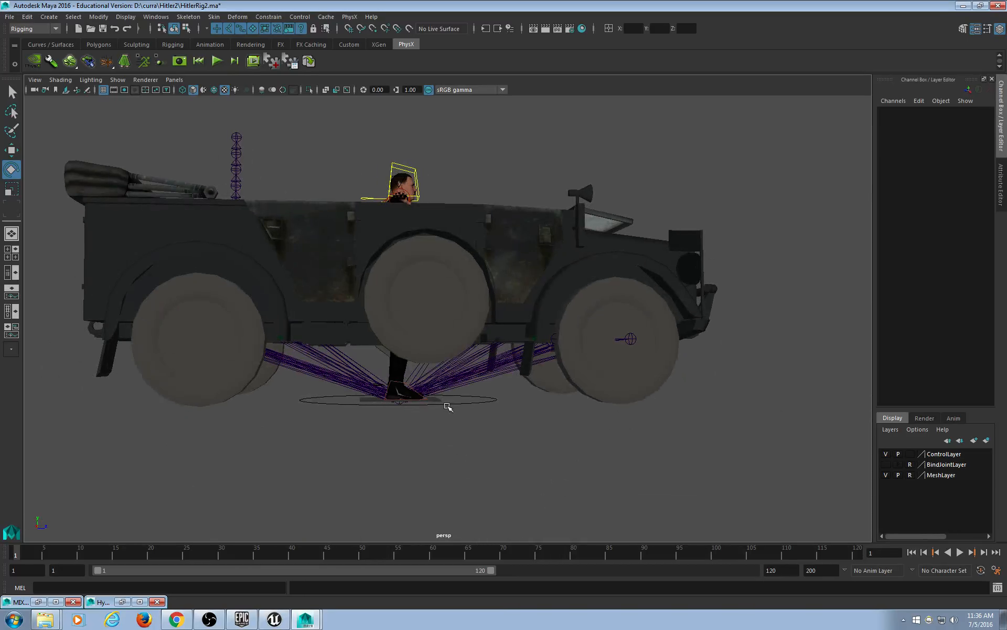
{"action": "scroll", "coordinate": [444, 415], "scroll_direction": "up", "scroll_amount": 4}
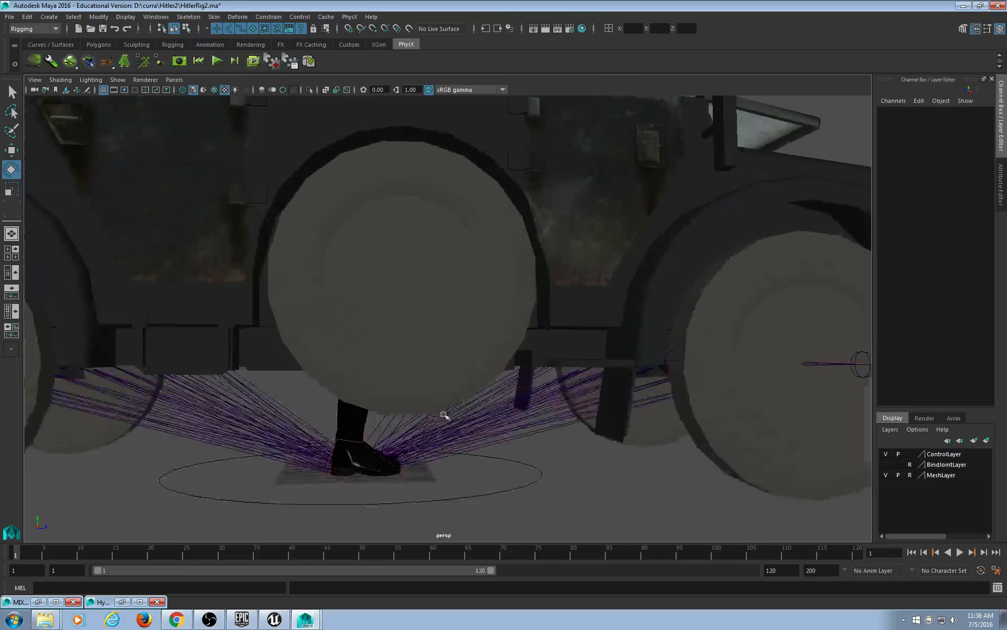
{"action": "left_click_drag", "start_coordinate": [443, 412], "coordinate": [493, 432], "text": "alt"}
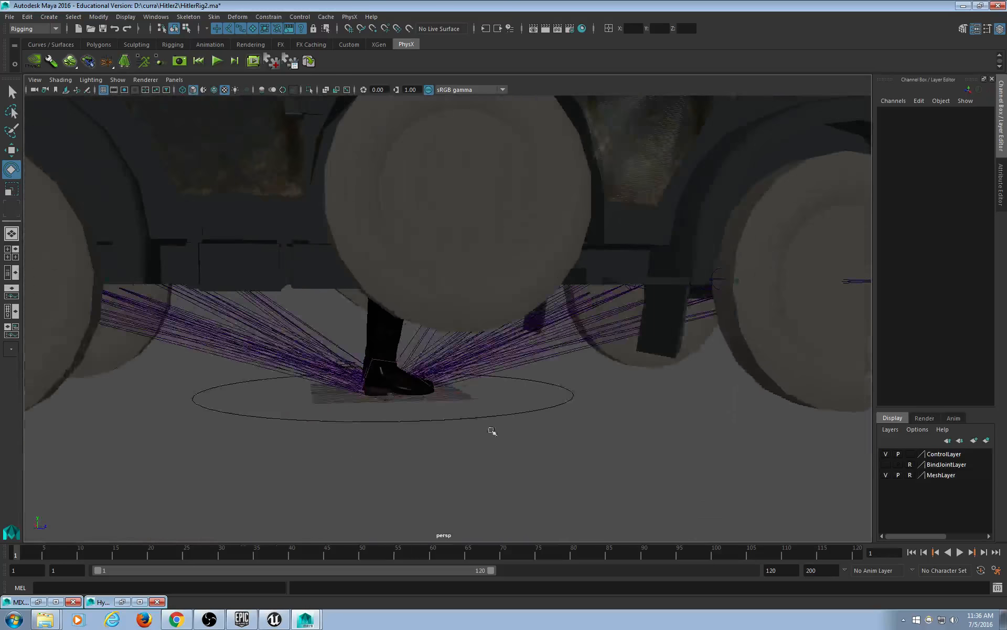
Orbit in from a top-down view to a close look at the driver's seat.
{"action": "left_click", "coordinate": [493, 431]}
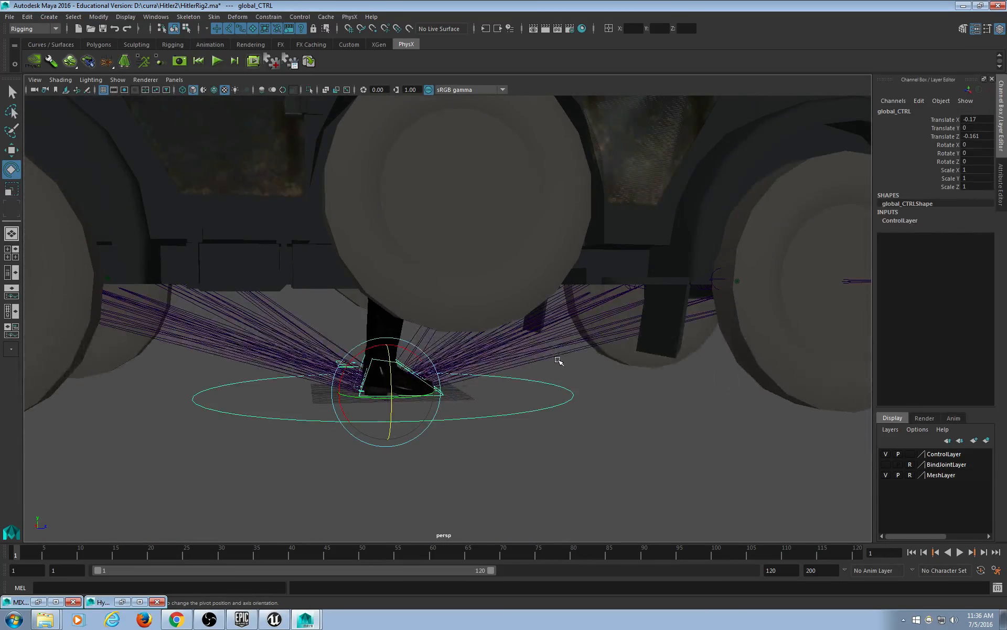
{"action": "left_click_drag", "start_coordinate": [562, 356], "coordinate": [556, 371], "text": "alt"}
{"action": "scroll", "coordinate": [556, 371], "scroll_direction": "down", "scroll_amount": 5}
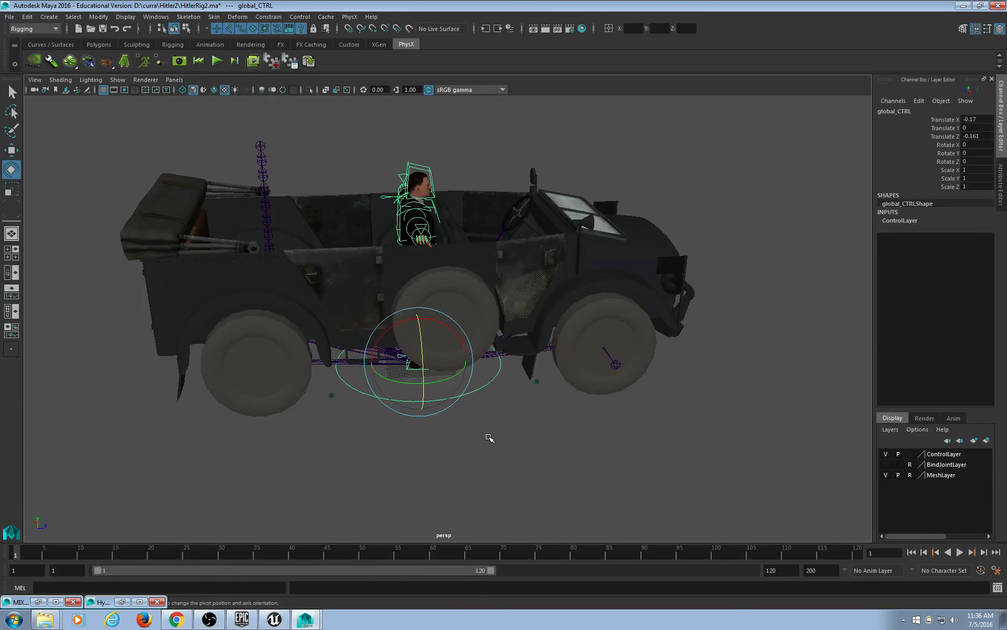
{"action": "left_click", "coordinate": [440, 265]}
{"action": "left_click_drag", "start_coordinate": [441, 265], "coordinate": [383, 305], "text": "alt"}
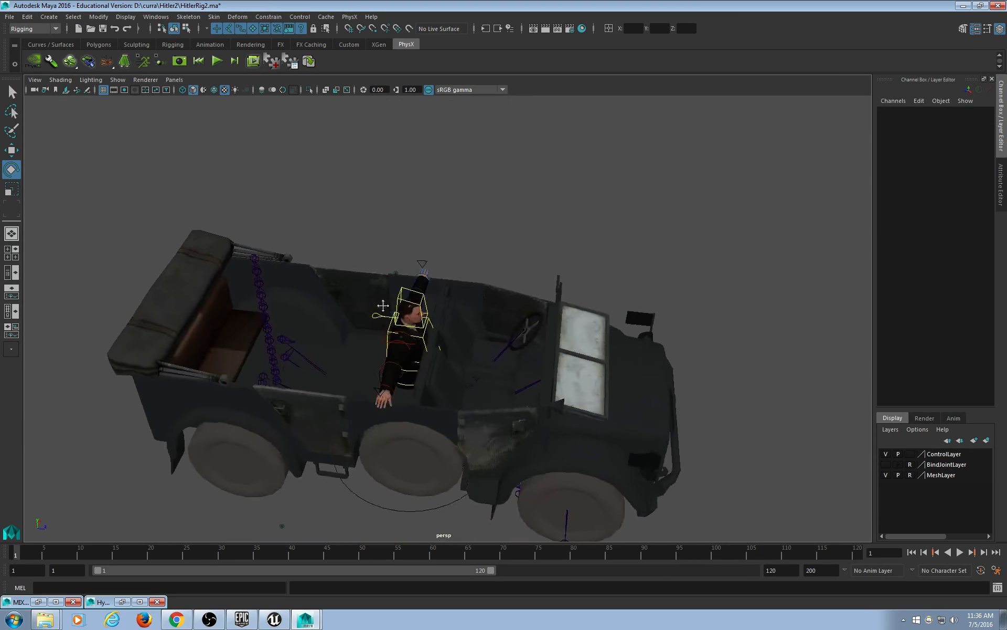
{"action": "scroll", "coordinate": [383, 305], "scroll_direction": "up", "scroll_amount": 5}
{"action": "middle_click_drag", "start_coordinate": [363, 329], "coordinate": [389, 290], "text": "alt"}
{"action": "left_click_drag", "start_coordinate": [392, 274], "coordinate": [378, 267], "text": "alt"}
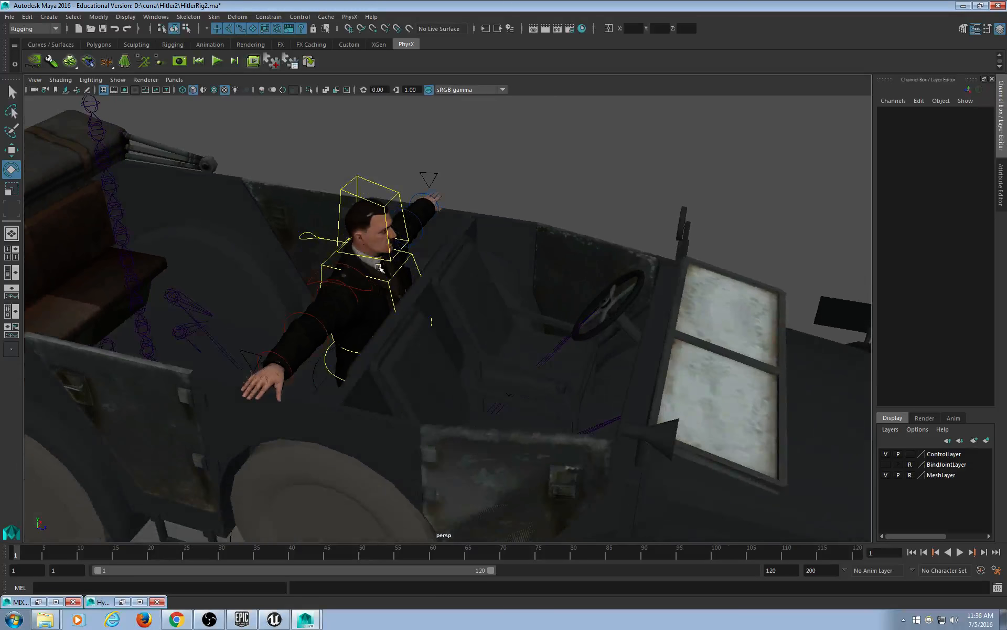
{"action": "left_click", "coordinate": [438, 181]}
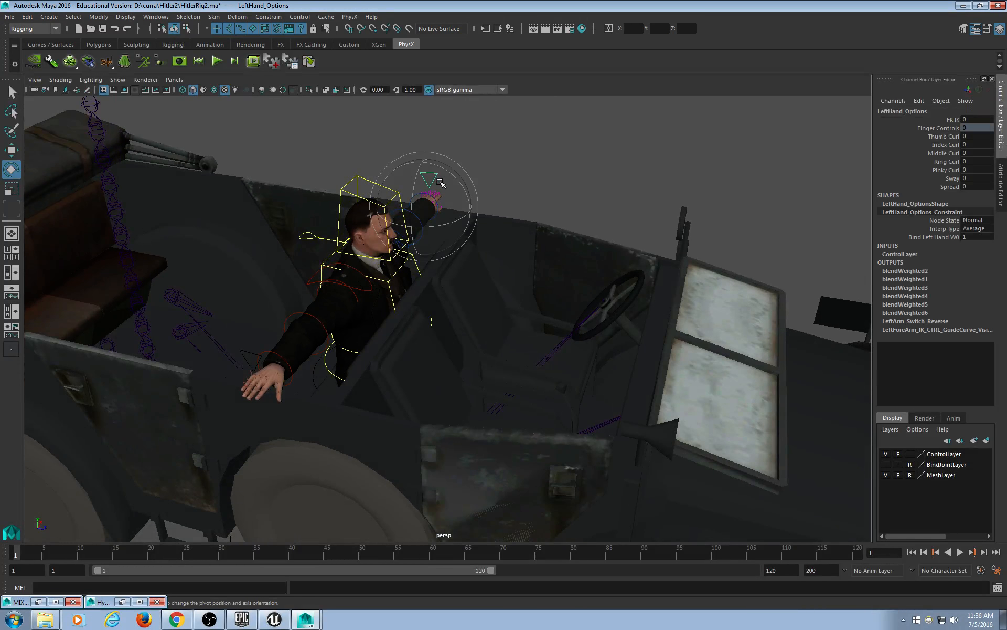
{"action": "left_click", "coordinate": [482, 191]}
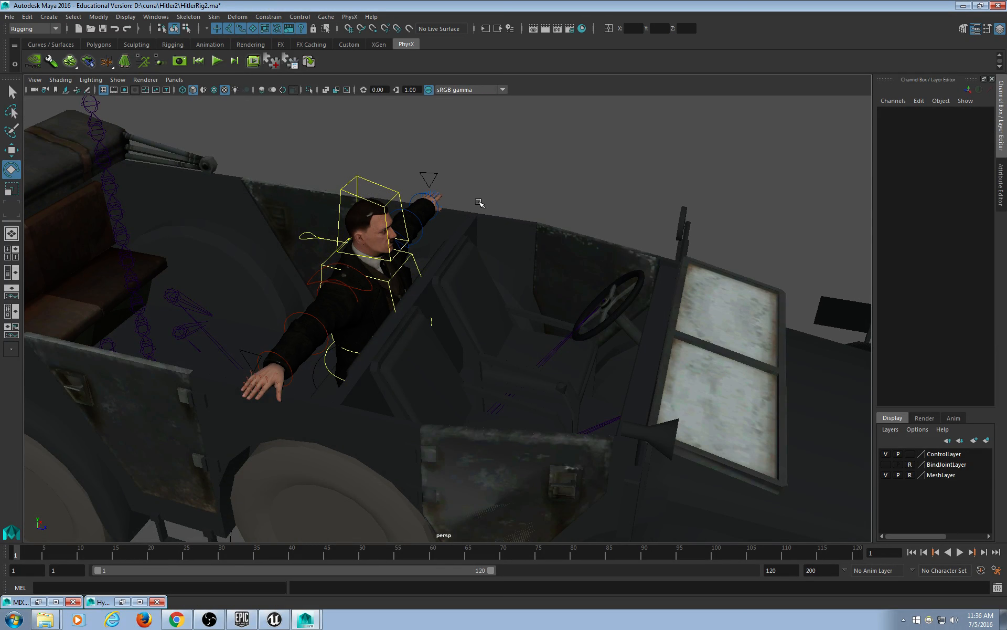
Zoom in on the boots and select both the right and left foot controls.
{"action": "right_click_drag", "start_coordinate": [479, 203], "coordinate": [455, 315], "text": "alt"}
{"action": "middle_click_drag", "start_coordinate": [445, 344], "coordinate": [443, 259], "text": "alt"}
{"action": "left_click_drag", "start_coordinate": [440, 304], "coordinate": [459, 258], "text": "alt"}
{"action": "right_click_drag", "start_coordinate": [459, 258], "coordinate": [474, 338], "text": "alt"}
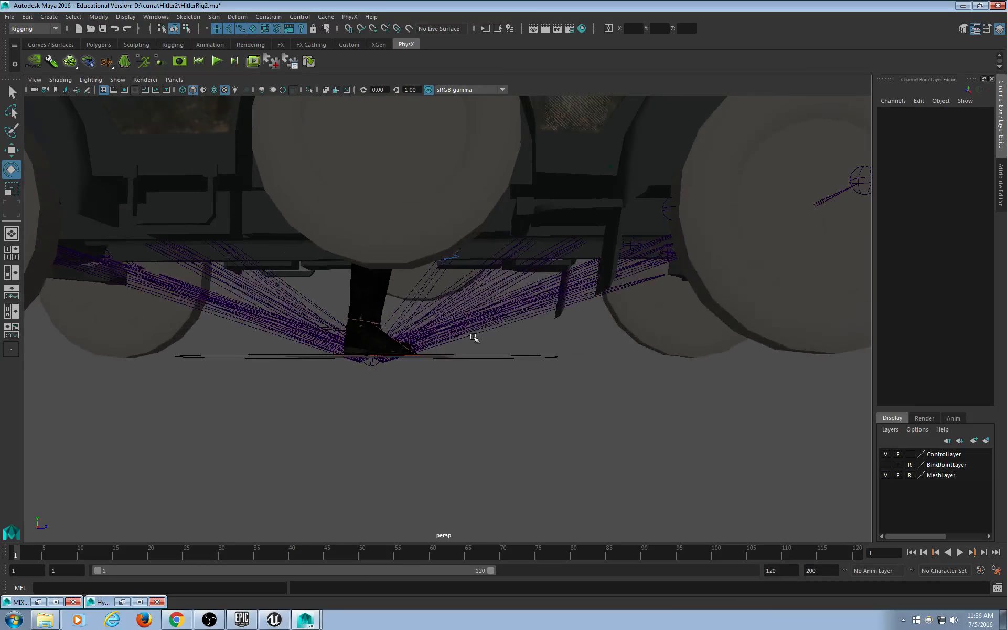
{"action": "middle_click_drag", "start_coordinate": [409, 347], "coordinate": [528, 335], "text": "alt"}
{"action": "right_click_drag", "start_coordinate": [472, 334], "coordinate": [507, 341], "text": "alt"}
{"action": "middle_click_drag", "start_coordinate": [542, 360], "coordinate": [489, 336], "text": "alt"}
{"action": "left_click_drag", "start_coordinate": [489, 337], "coordinate": [492, 341], "text": "alt"}
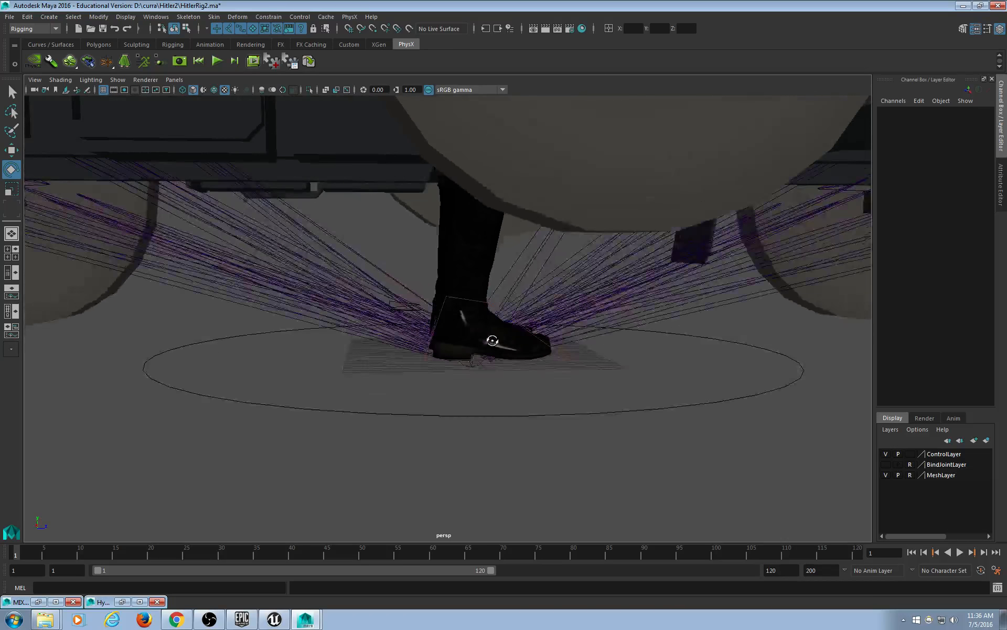
{"action": "right_click_drag", "start_coordinate": [456, 336], "coordinate": [486, 338], "text": "alt"}
{"action": "left_click", "coordinate": [489, 283]}
{"action": "left_click_drag", "start_coordinate": [650, 367], "coordinate": [517, 383], "text": "alt"}
{"action": "left_click", "coordinate": [350, 362], "text": "shift"}
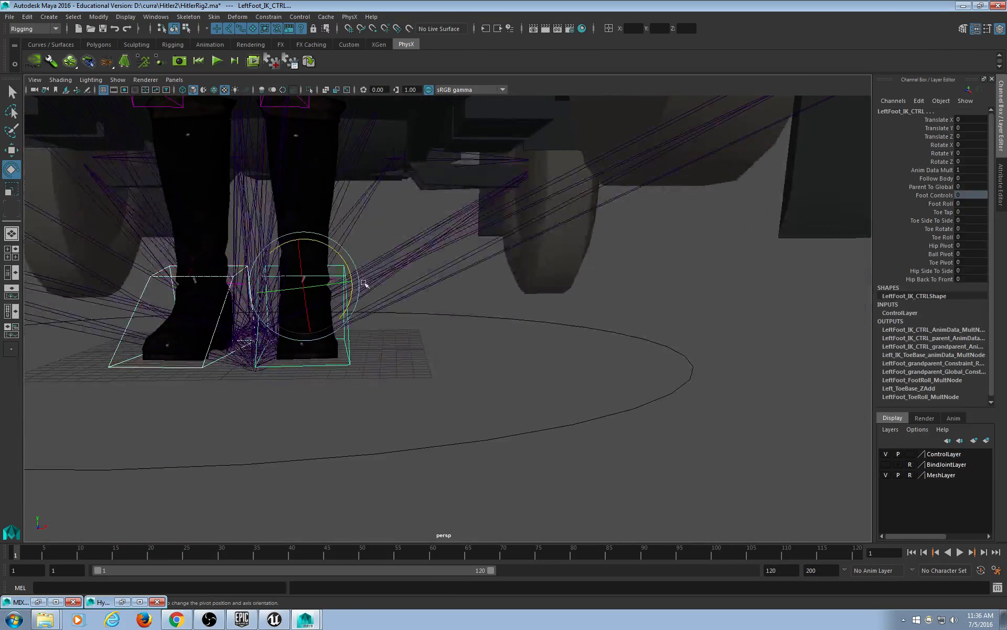
{"action": "middle_click_drag", "start_coordinate": [371, 212], "coordinate": [393, 308], "text": "alt"}
{"action": "left_click_drag", "start_coordinate": [393, 308], "coordinate": [553, 192], "text": "alt"}
Add both leg controls and Root_CTRL to the selection, undoing a stray jeep pick.
{"action": "left_click", "coordinate": [566, 181], "text": "shift"}
{"action": "left_click", "coordinate": [542, 148], "text": "shift"}
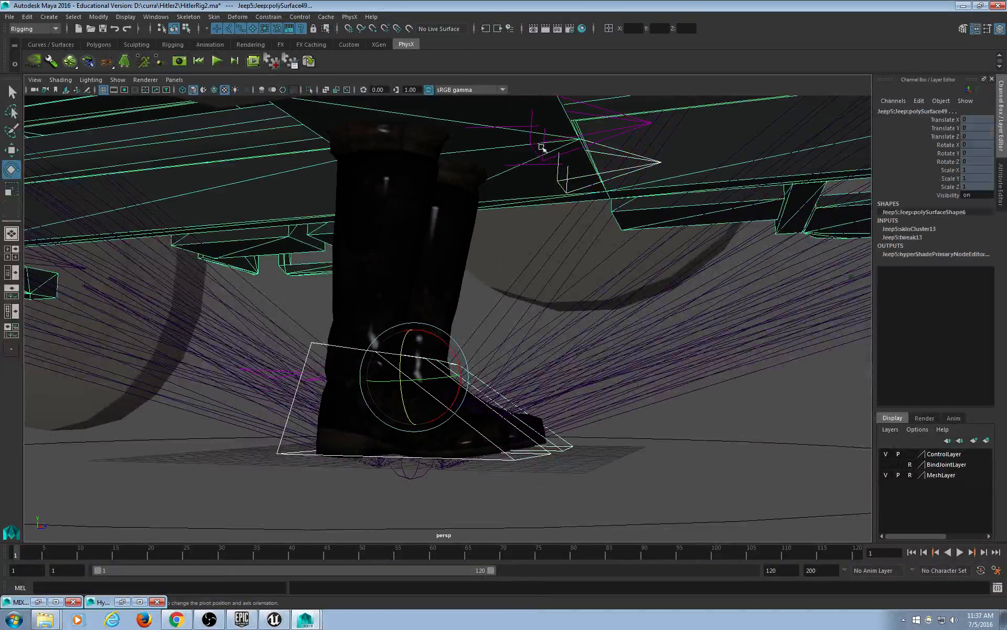
{"action": "key", "text": "ctrl+z"}
{"action": "left_click", "coordinate": [594, 112], "text": "shift"}
{"action": "scroll", "coordinate": [571, 156], "scroll_direction": "down", "scroll_amount": 5}
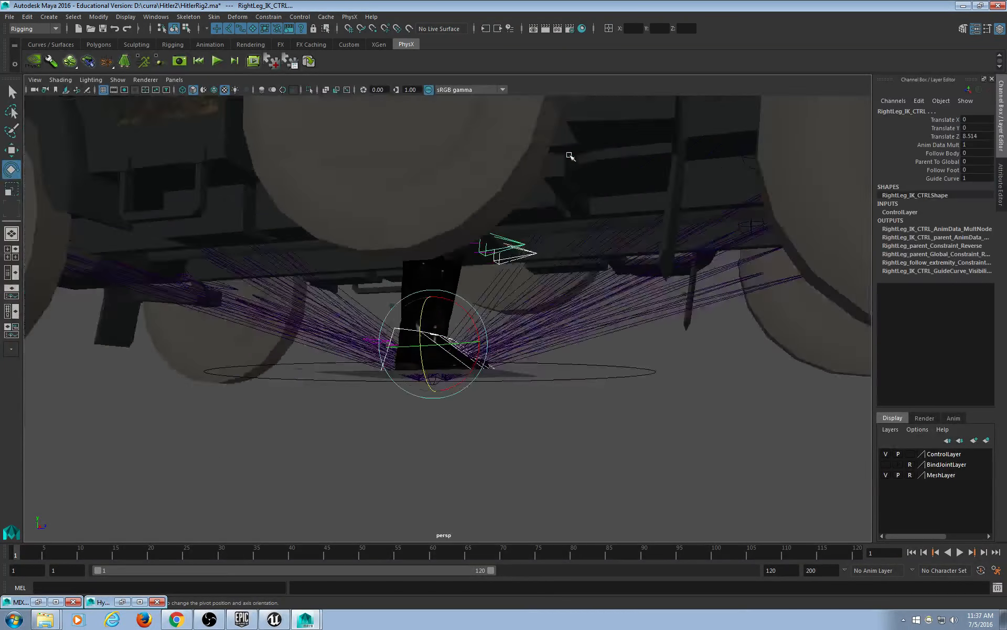
{"action": "left_click_drag", "start_coordinate": [571, 155], "coordinate": [526, 226], "text": "alt"}
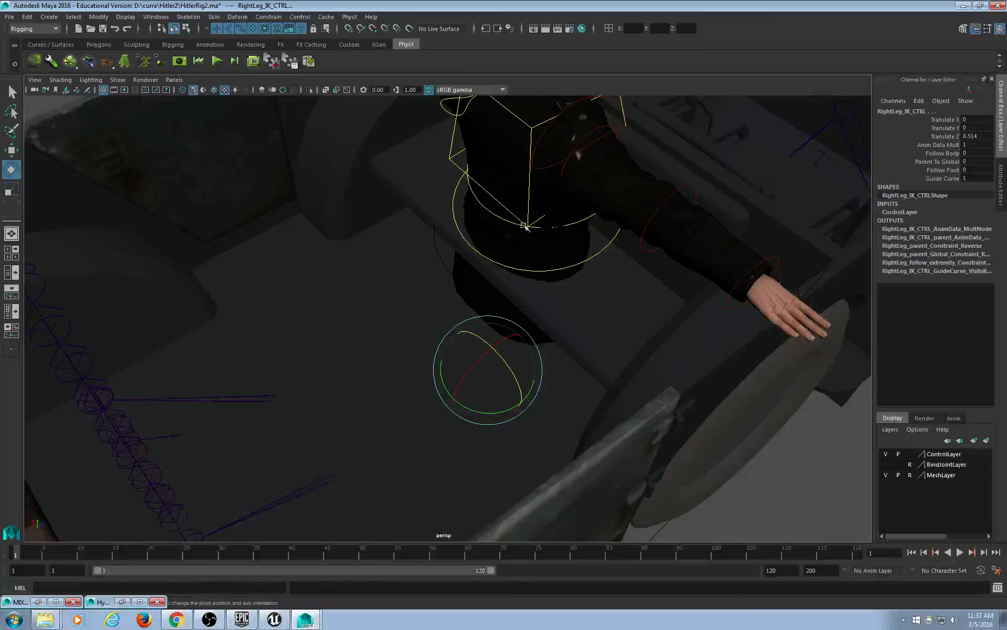
{"action": "left_click", "coordinate": [435, 249], "text": "shift"}
Orbit around the car to check the driver's feet against the wheels.
{"action": "left_click_drag", "start_coordinate": [685, 382], "coordinate": [622, 375], "text": "alt"}
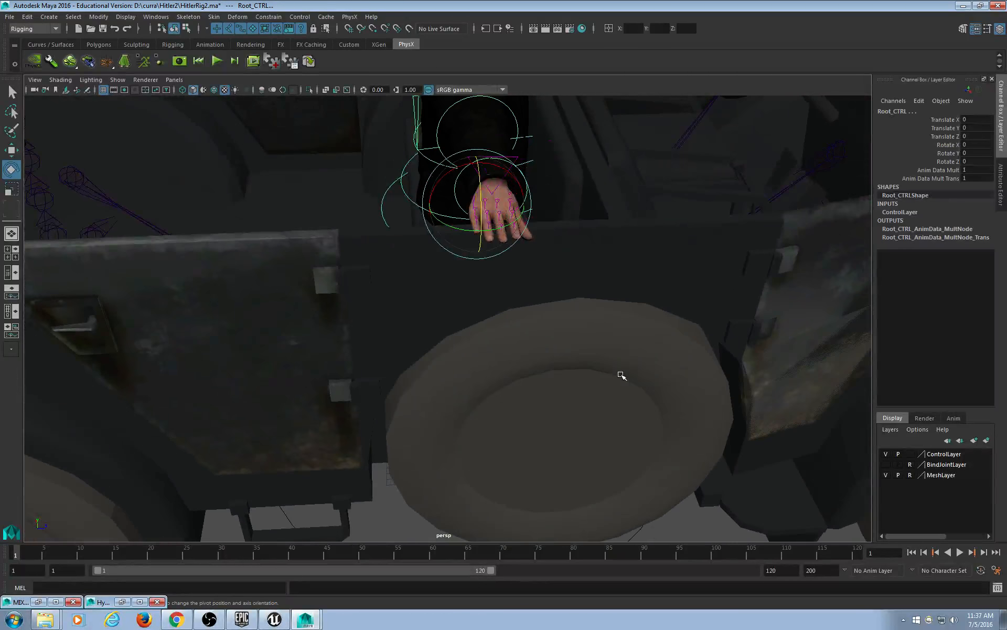
{"action": "scroll", "coordinate": [621, 375], "scroll_direction": "down", "scroll_amount": 5}
{"action": "middle_click_drag", "start_coordinate": [602, 373], "coordinate": [488, 336], "text": "alt"}
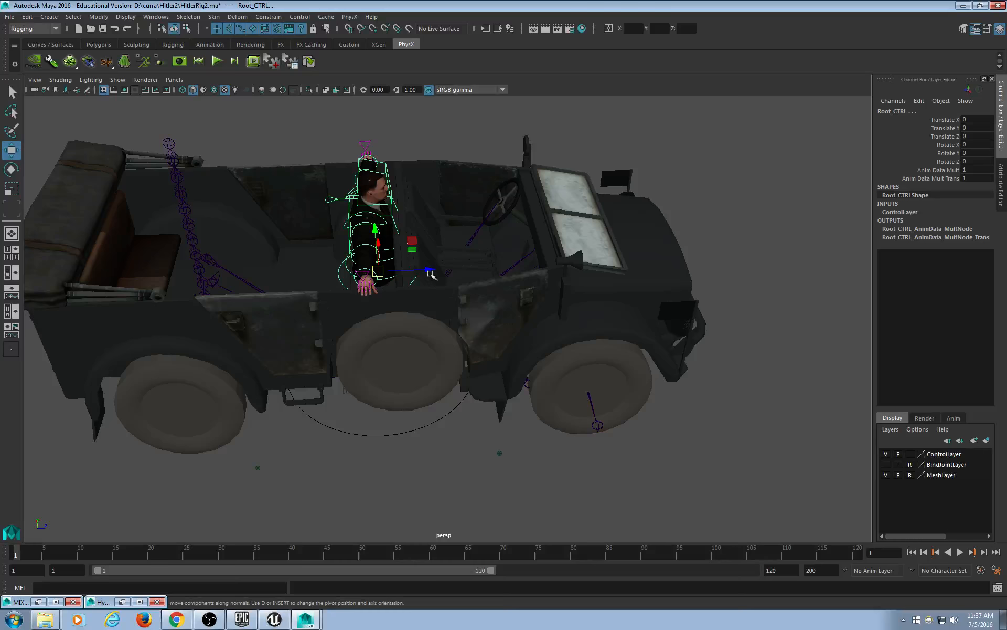
{"action": "left_click_drag", "start_coordinate": [524, 324], "coordinate": [522, 298], "text": "alt"}
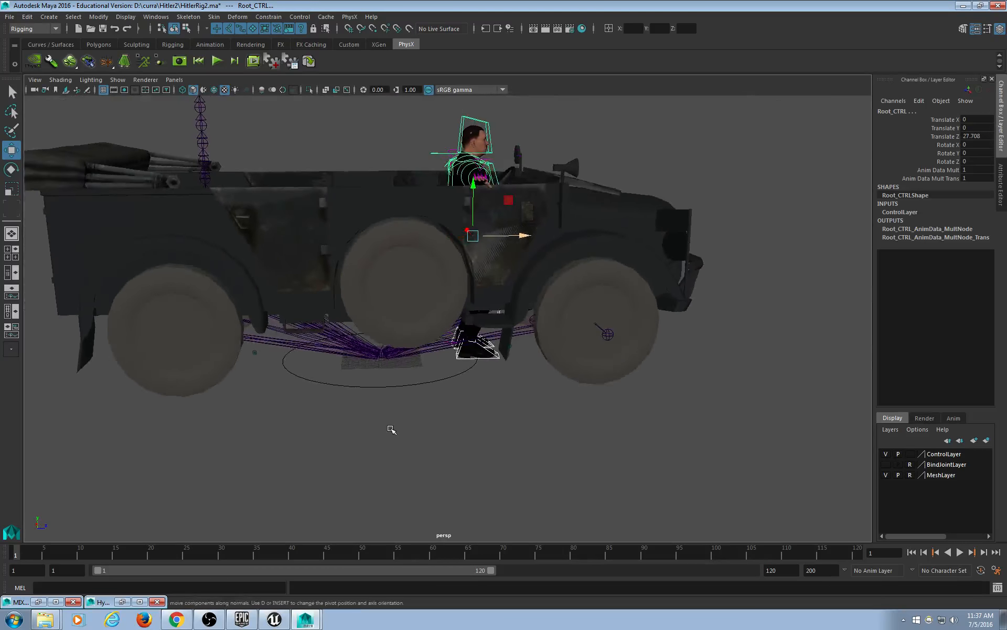
{"action": "scroll", "coordinate": [397, 414], "scroll_direction": "up", "scroll_amount": 5}
{"action": "left_click_drag", "start_coordinate": [346, 437], "coordinate": [356, 356], "text": "alt"}
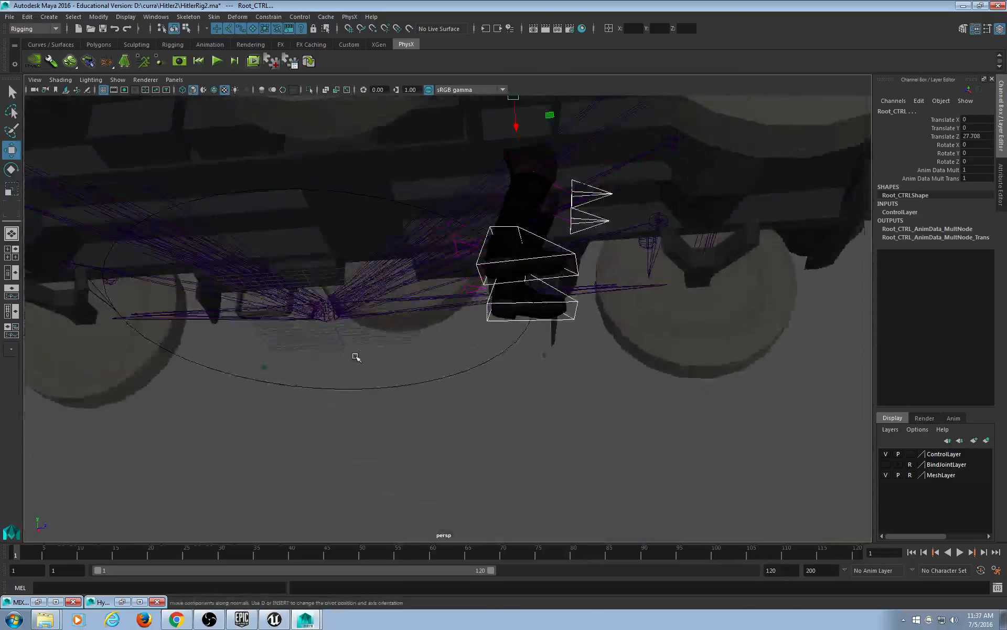
Try sliding the character's global control forward along Z, then undo that move.
{"action": "left_click", "coordinate": [451, 391]}
{"action": "left_click_drag", "start_coordinate": [438, 412], "coordinate": [429, 461], "text": "alt"}
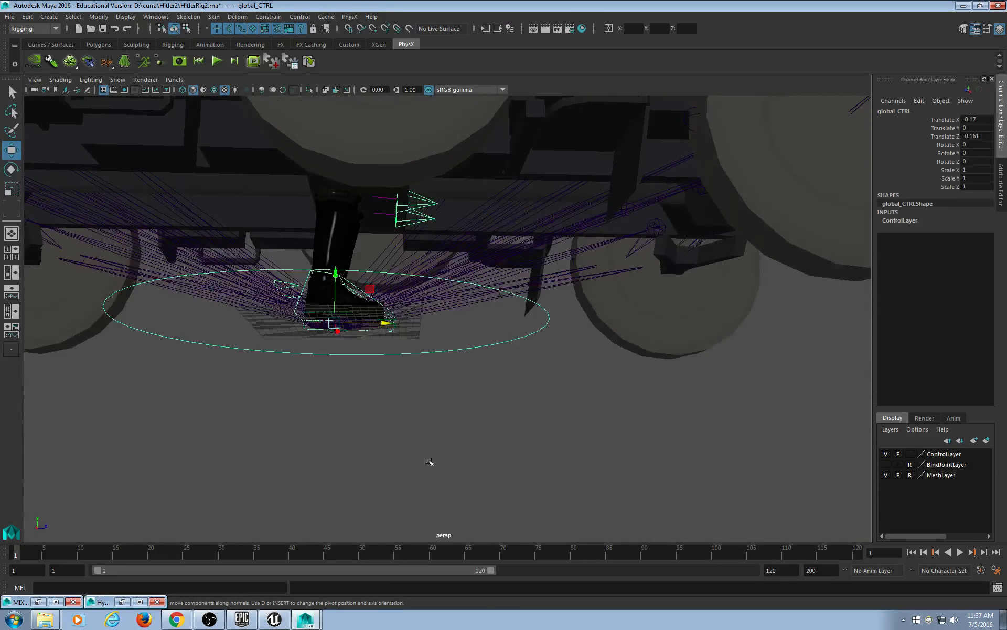
{"action": "left_click_drag", "start_coordinate": [489, 409], "coordinate": [462, 410], "text": "alt"}
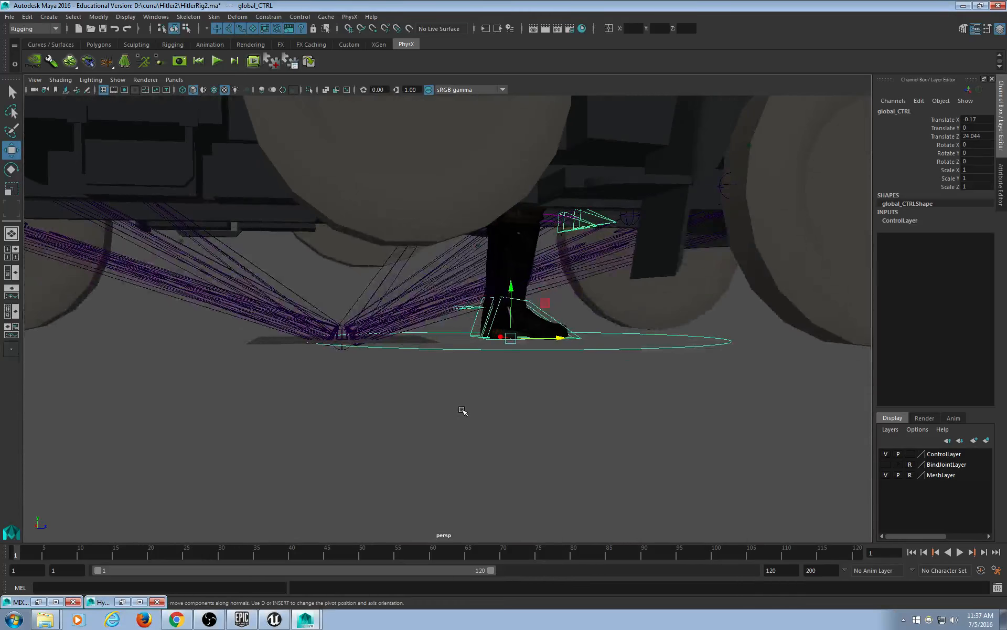
{"action": "middle_click_drag", "start_coordinate": [463, 411], "coordinate": [405, 406], "text": "alt"}
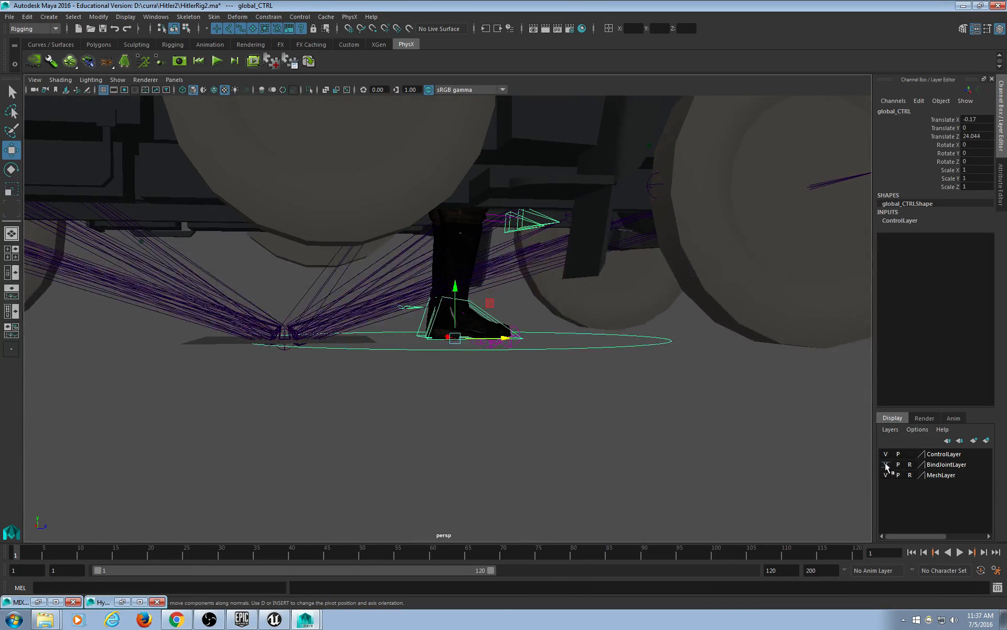
{"action": "mouse_move", "coordinate": [519, 359]}
{"action": "left_mouse_down", "text": "alt"}
{"action": "mouse_move", "coordinate": [515, 383]}
{"action": "mouse_move", "coordinate": [523, 368]}
{"action": "left_mouse_up", "text": "alt"}
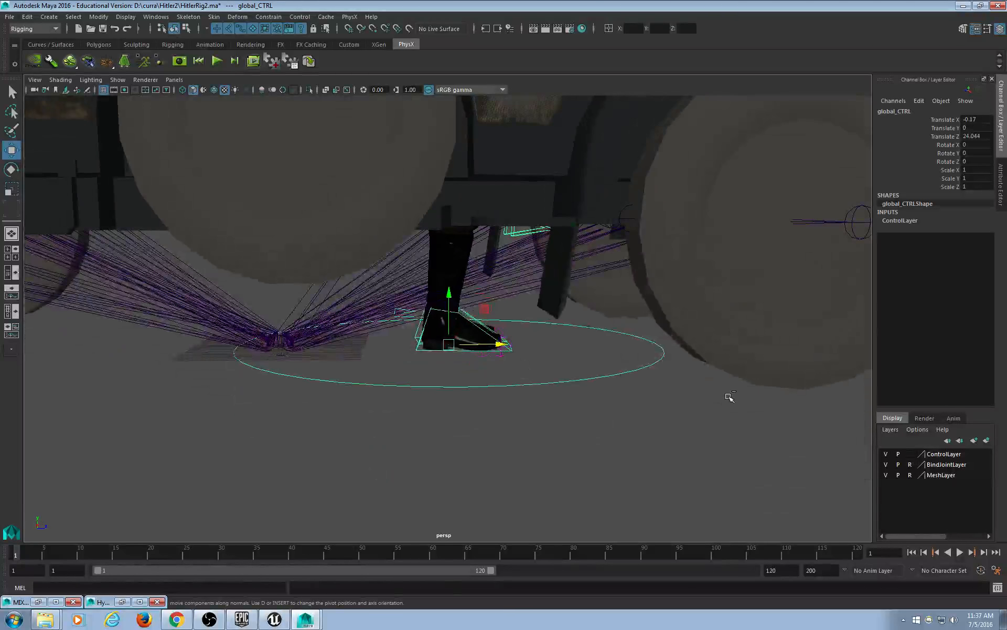
{"action": "key", "text": "ctrl+z"}
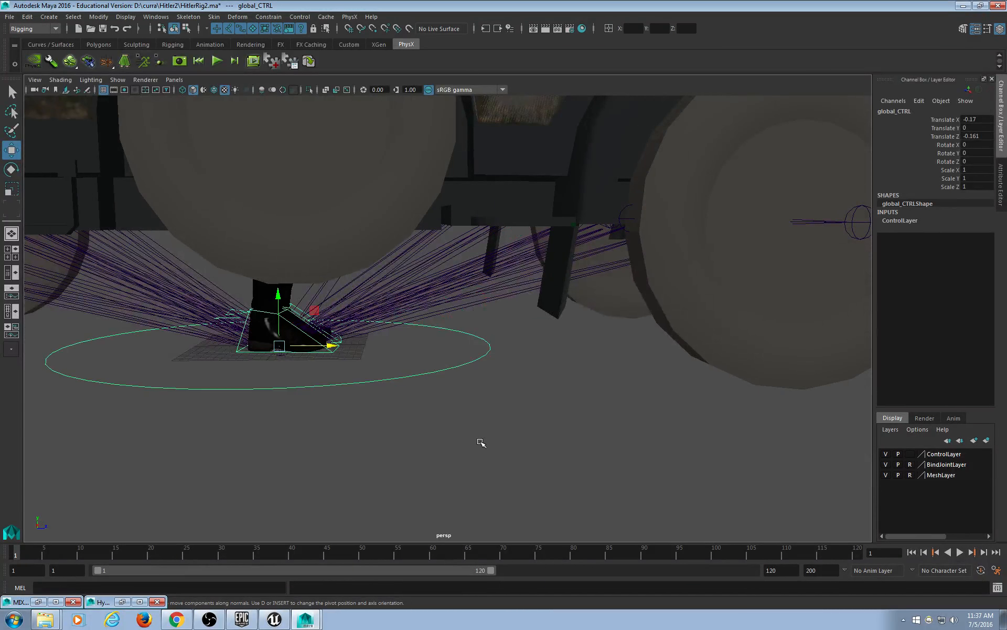
{"action": "right_click_drag", "start_coordinate": [481, 442], "coordinate": [427, 452], "text": "alt"}
{"action": "left_click", "coordinate": [433, 405]}
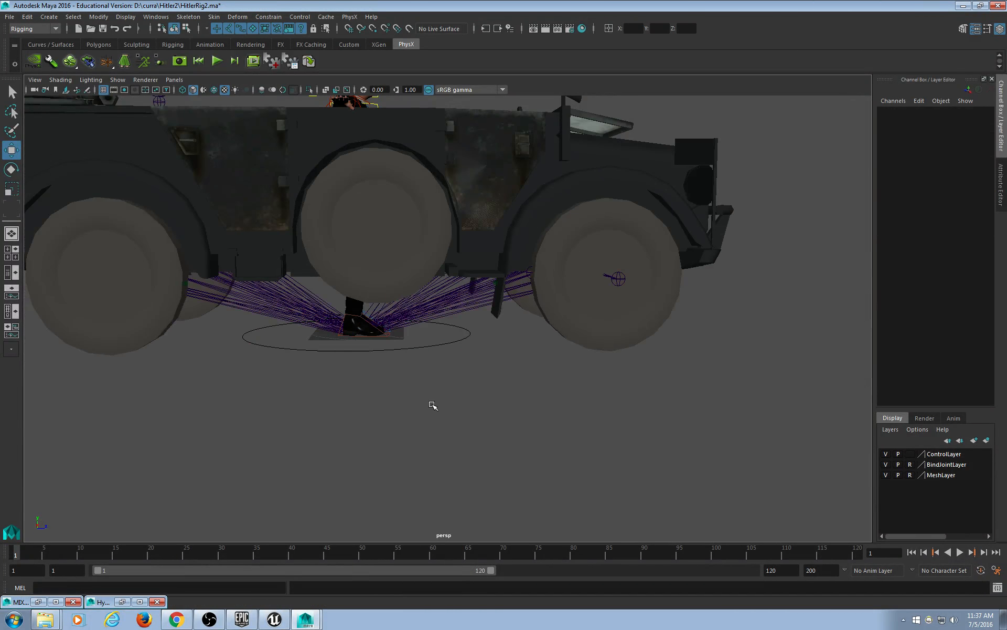
Slide global_CTRL forward into the jeep, then undo a trial sideways shift.
{"action": "left_click", "coordinate": [426, 348]}
{"action": "left_click_drag", "start_coordinate": [407, 407], "coordinate": [401, 414], "text": "alt"}
{"action": "middle_click_drag", "start_coordinate": [356, 429], "coordinate": [459, 418]}
{"action": "left_click_drag", "start_coordinate": [460, 418], "coordinate": [386, 407], "text": "alt"}
{"action": "middle_click_drag", "start_coordinate": [387, 407], "coordinate": [515, 380]}
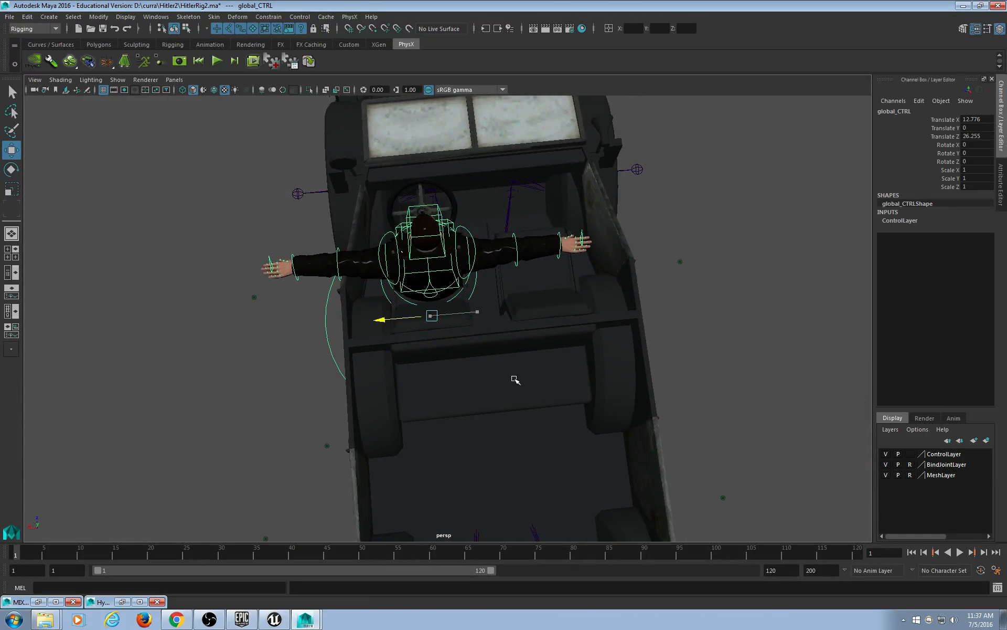
{"action": "left_click_drag", "start_coordinate": [515, 380], "coordinate": [528, 328], "text": "alt"}
{"action": "key", "text": "ctrl+z"}
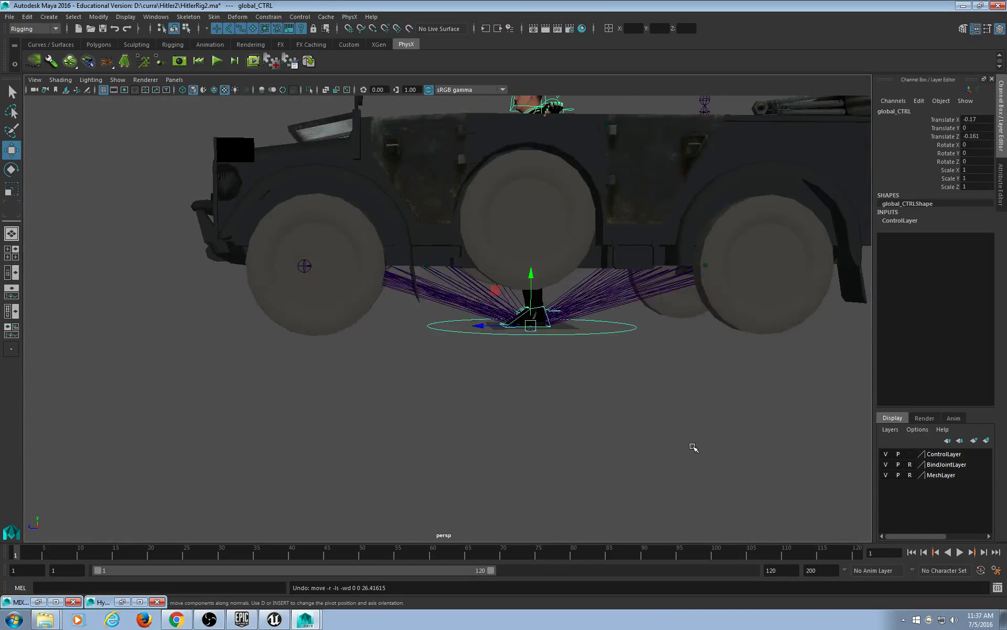
{"action": "left_click_drag", "start_coordinate": [692, 446], "coordinate": [443, 445], "text": "alt"}
{"action": "left_click", "coordinate": [443, 446]}
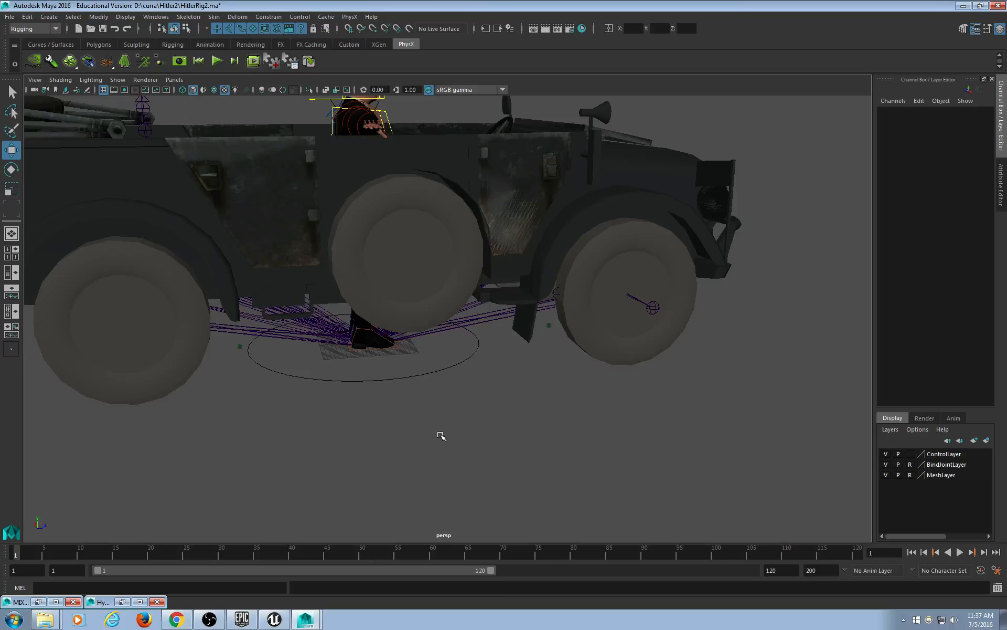
Place global_CTRL at the driver's seat, Translate X 12.049 and Z 21.477.
{"action": "left_click", "coordinate": [408, 371]}
{"action": "left_click_drag", "start_coordinate": [345, 427], "coordinate": [467, 439], "text": "alt"}
{"action": "middle_click_drag", "start_coordinate": [467, 439], "coordinate": [530, 443], "text": "shift"}
{"action": "left_click_drag", "start_coordinate": [451, 456], "coordinate": [570, 458], "text": "alt"}
{"action": "middle_click_drag", "start_coordinate": [607, 432], "coordinate": [439, 425], "text": "shift"}
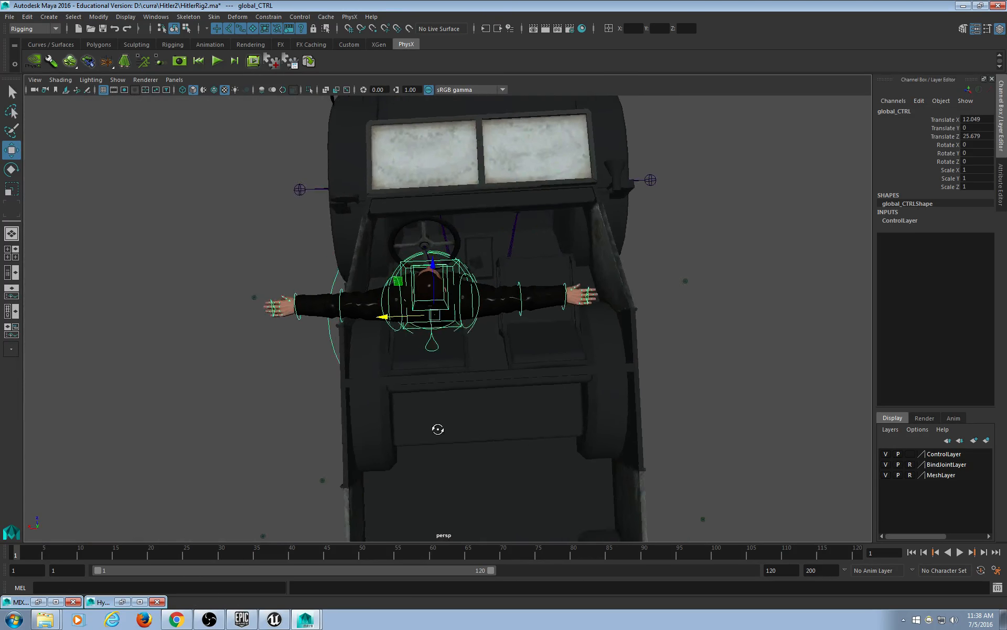
{"action": "left_click_drag", "start_coordinate": [439, 425], "coordinate": [557, 405], "text": "alt"}
{"action": "middle_click_drag", "start_coordinate": [479, 378], "coordinate": [490, 384], "text": "shift"}
{"action": "left_click_drag", "start_coordinate": [479, 385], "coordinate": [562, 353], "text": "alt"}
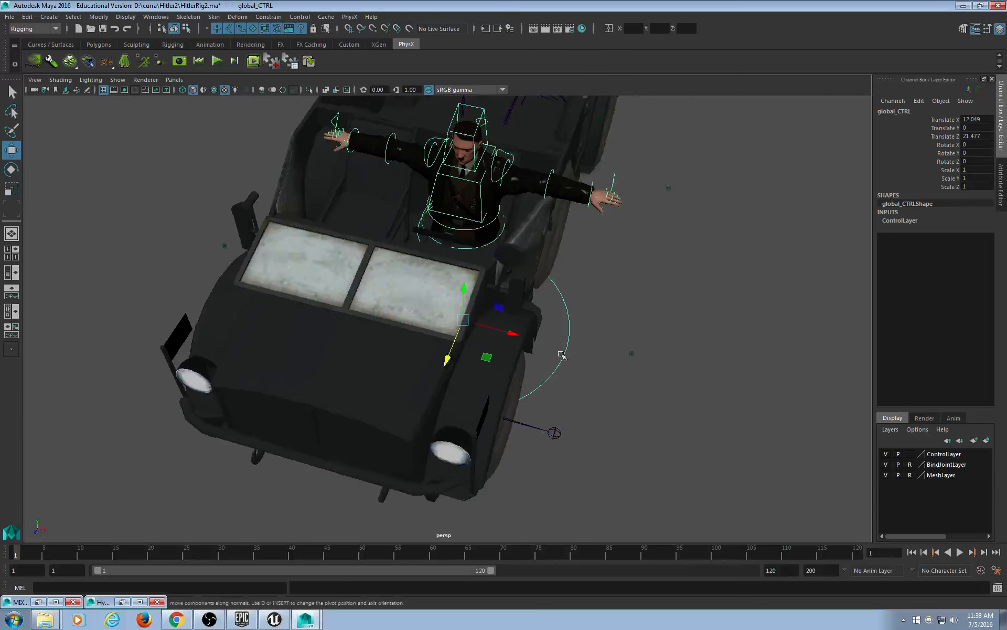
{"action": "middle_click_drag", "start_coordinate": [475, 325], "coordinate": [428, 418], "text": "alt"}
{"action": "left_click_drag", "start_coordinate": [433, 418], "coordinate": [385, 415], "text": "alt"}
{"action": "scroll", "coordinate": [468, 431], "scroll_direction": "up", "scroll_amount": 3}
Undo a trial rotation of the rig and a trial move of the right foot control.
{"action": "key", "text": "e"}
{"action": "key", "text": "ctrl+z"}
{"action": "key", "text": "ctrl+z"}
{"action": "key", "text": "ctrl+z"}
{"action": "key", "text": "ctrl+z"}
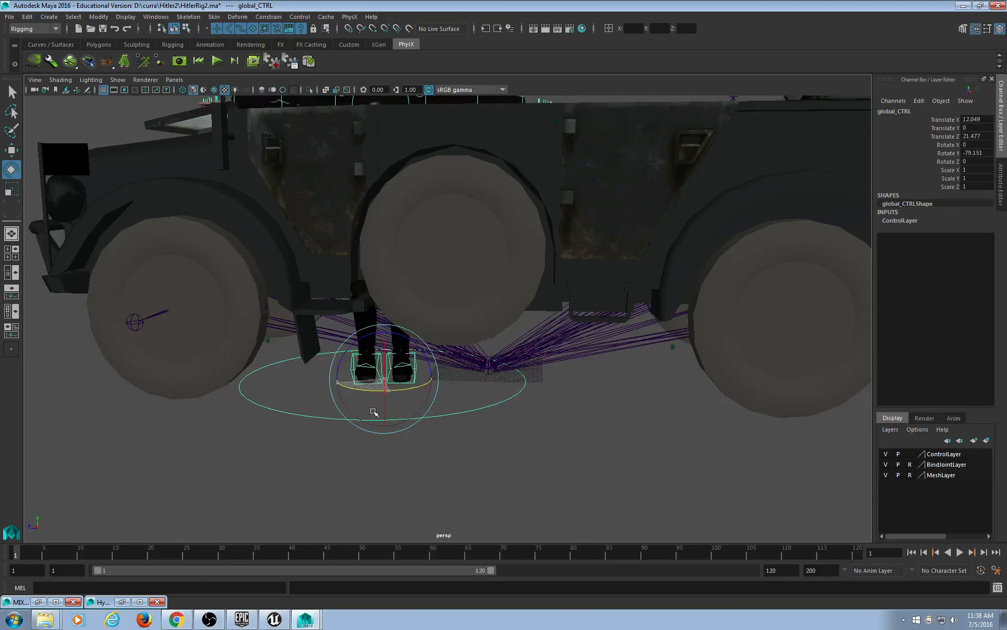
{"action": "left_click", "coordinate": [434, 465]}
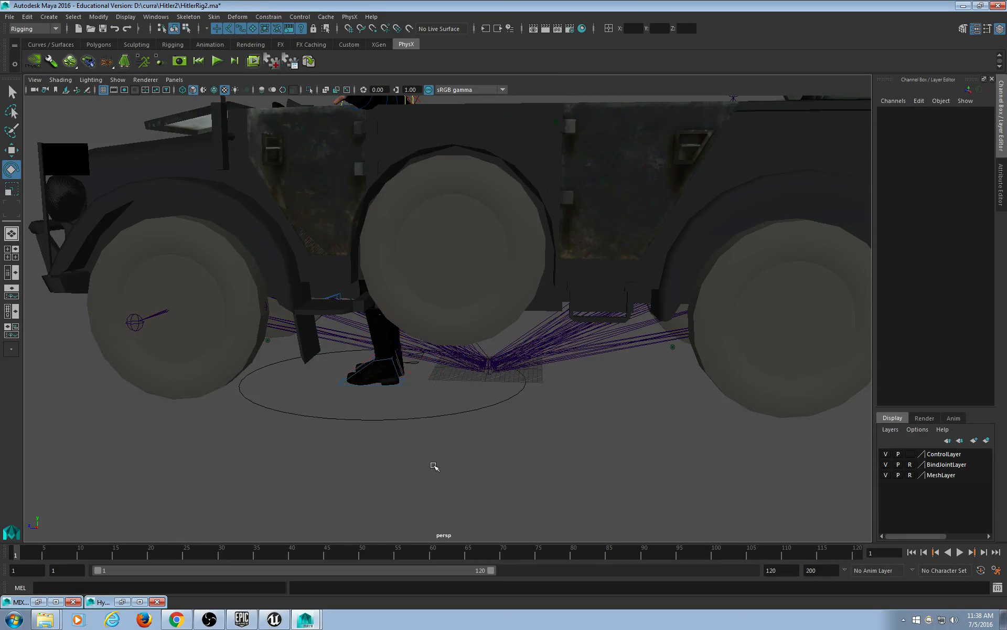
{"action": "scroll", "coordinate": [414, 452], "scroll_direction": "up", "scroll_amount": 4}
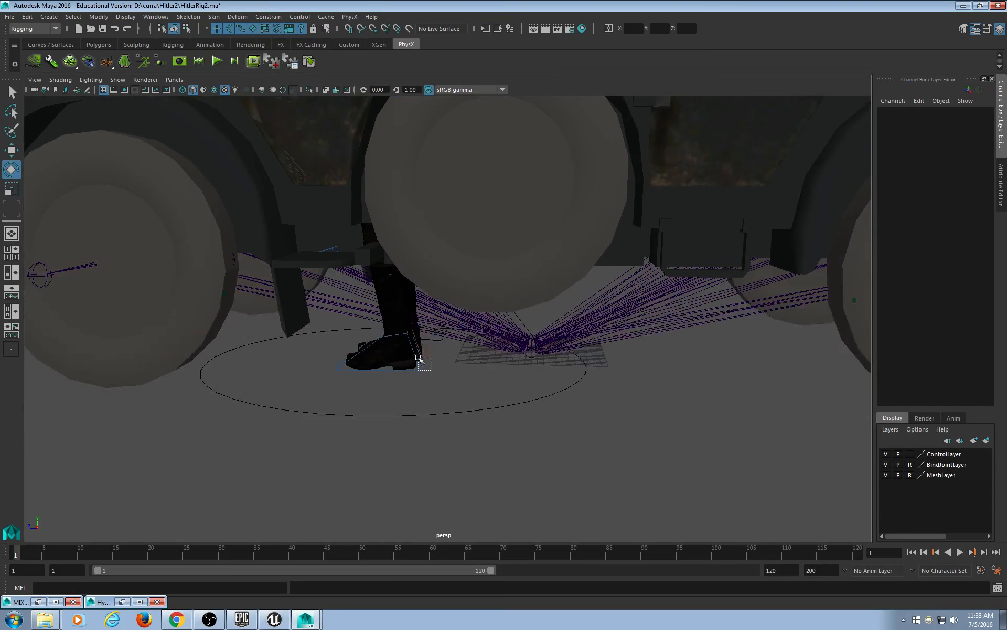
{"action": "left_click_drag", "start_coordinate": [418, 358], "coordinate": [431, 262]}
{"action": "key", "text": "w"}
{"action": "key", "text": "ctrl+z"}
{"action": "left_click", "coordinate": [480, 443]}
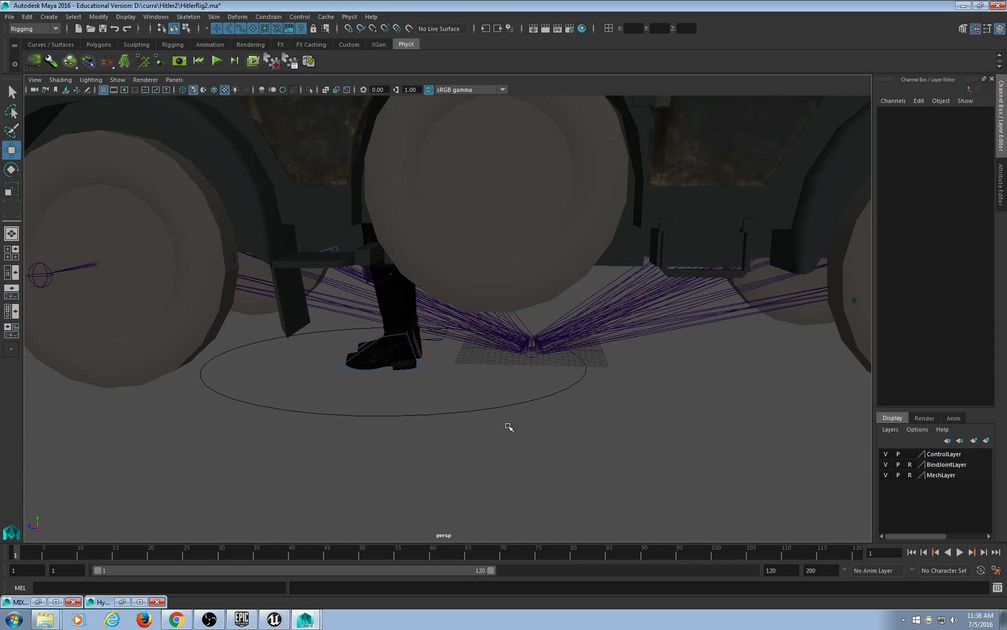
{"action": "scroll", "coordinate": [511, 414], "scroll_direction": "down", "scroll_amount": 10}
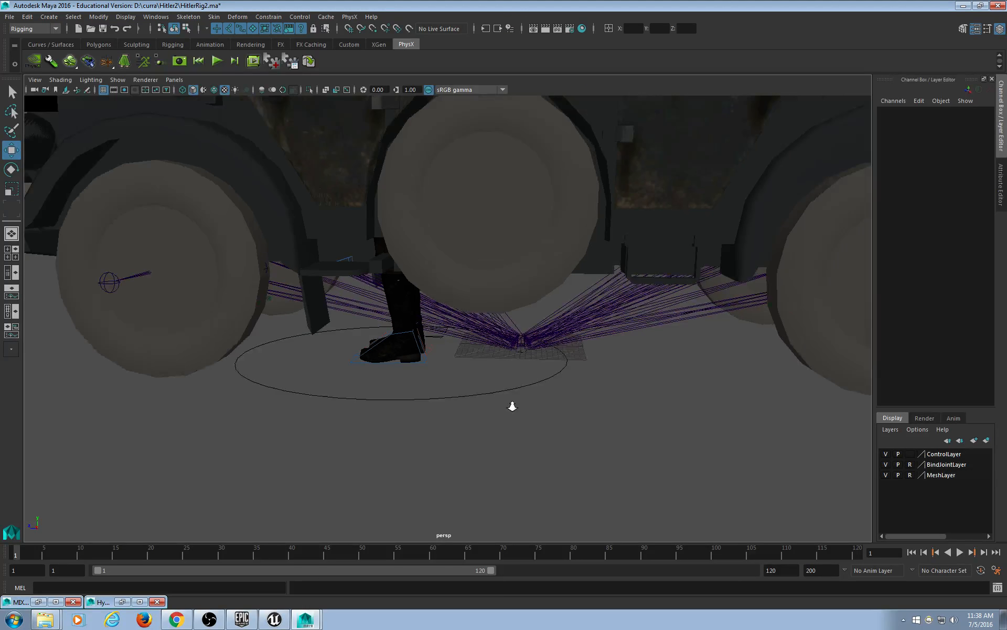
Select the character's global control and nudge it sideways toward the steering wheel.
{"action": "left_click", "coordinate": [526, 324]}
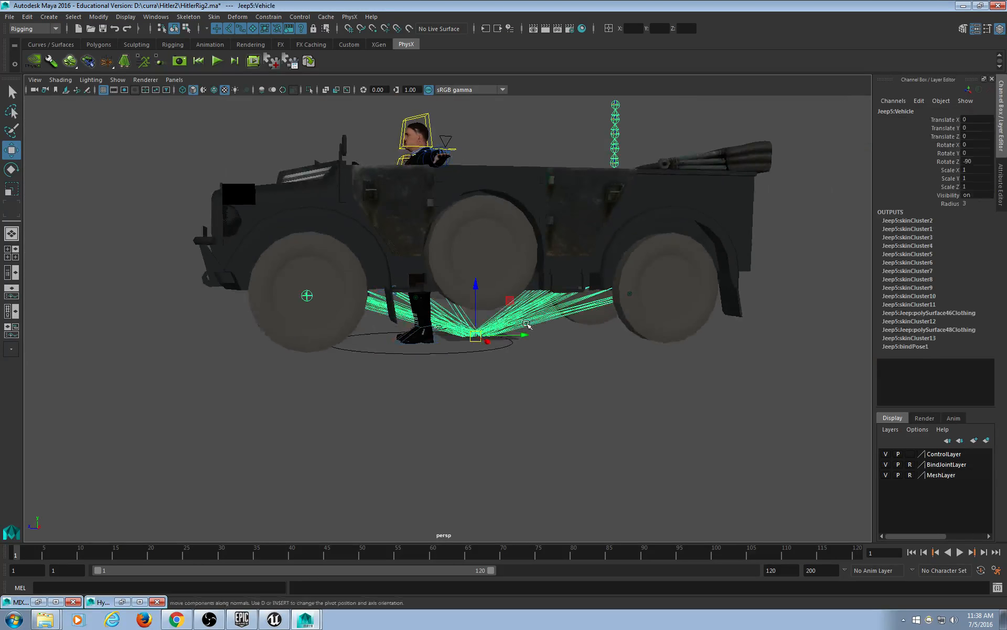
{"action": "left_click_drag", "start_coordinate": [527, 324], "coordinate": [716, 385], "text": "alt"}
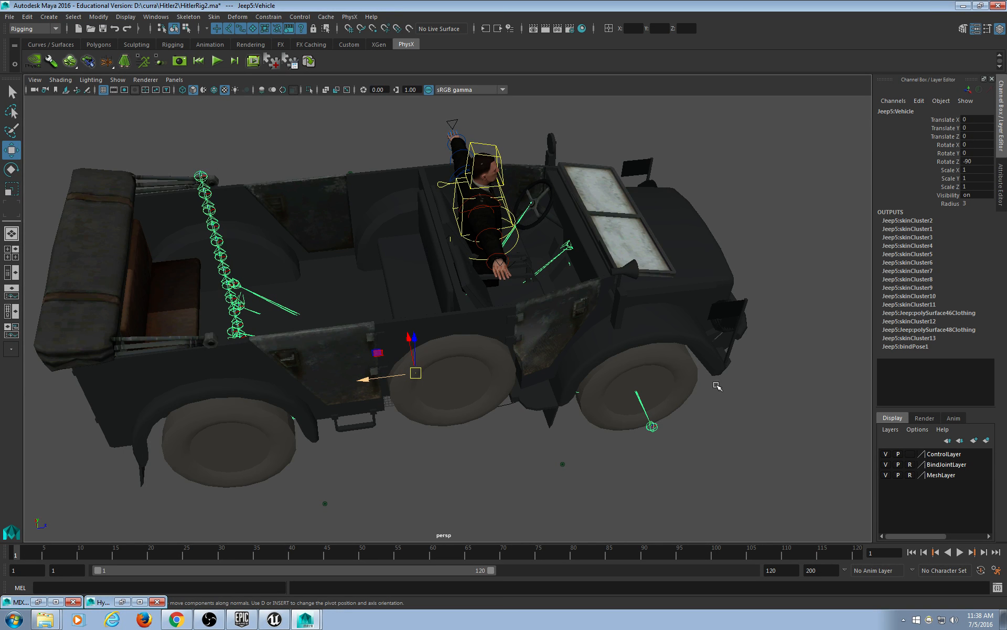
{"action": "left_click_drag", "start_coordinate": [577, 426], "coordinate": [503, 416], "text": "alt"}
{"action": "left_click", "coordinate": [512, 374]}
{"action": "left_click", "coordinate": [515, 362]}
{"action": "scroll", "coordinate": [521, 389], "scroll_direction": "up", "scroll_amount": 6}
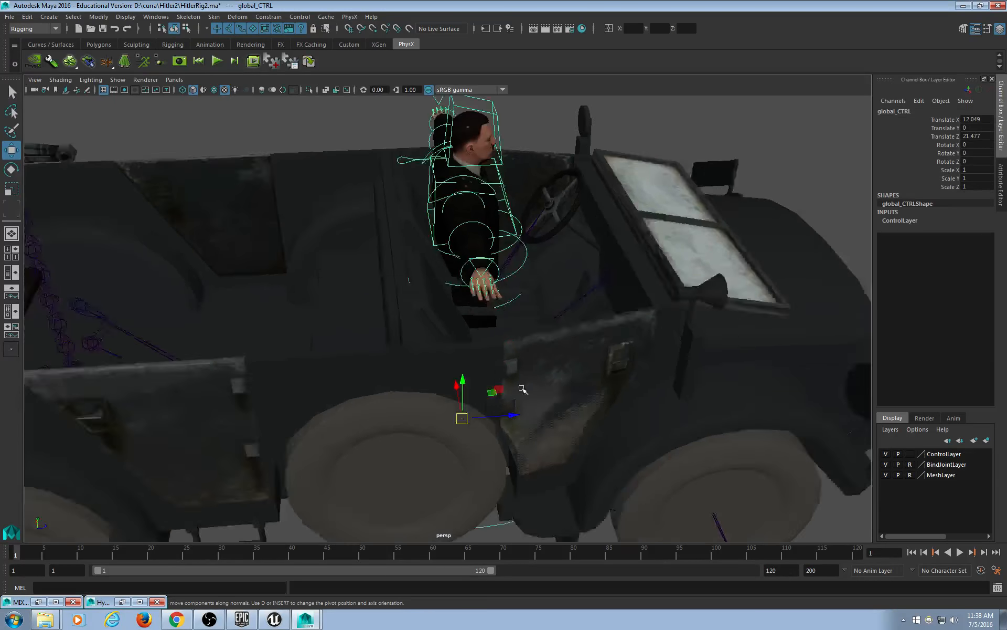
{"action": "middle_click_drag", "start_coordinate": [522, 341], "coordinate": [474, 369], "text": "alt"}
{"action": "left_click_drag", "start_coordinate": [475, 369], "coordinate": [625, 432], "text": "alt"}
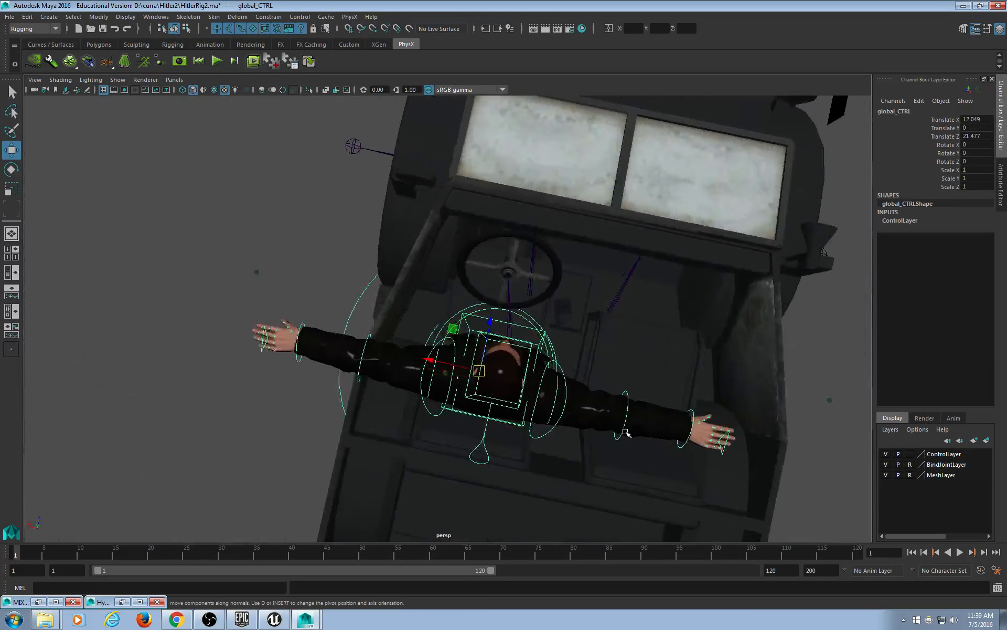
{"action": "middle_click_drag", "start_coordinate": [619, 439], "coordinate": [601, 434]}
In the enlarged top view, position global_CTRL at Translate X 13.208 and Z 20.237.
{"action": "key", "text": "space"}
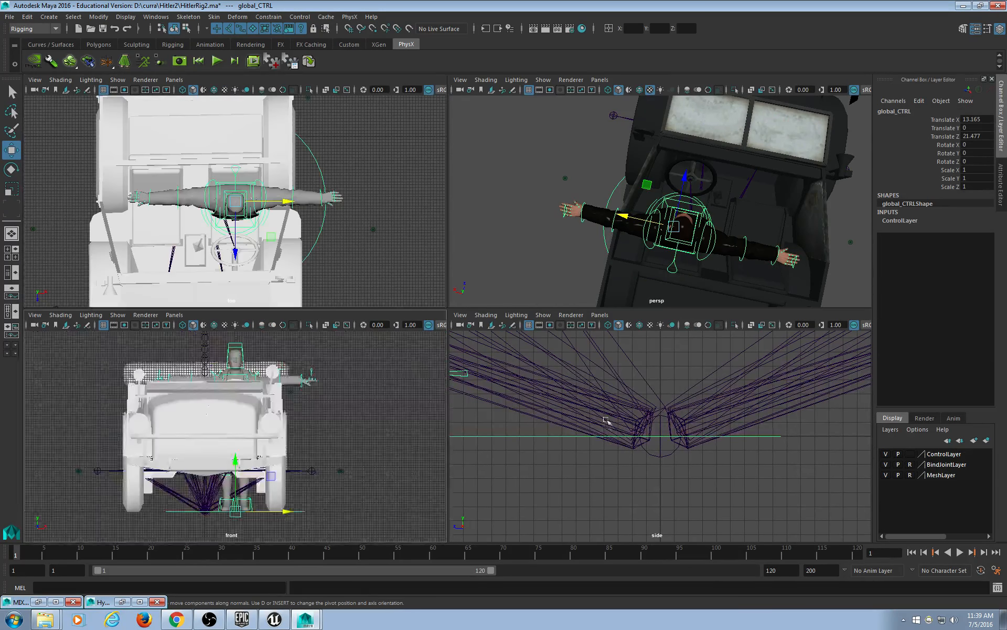
{"action": "key", "text": "space"}
{"action": "scroll", "coordinate": [464, 386], "scroll_direction": "up", "scroll_amount": 4}
{"action": "middle_click_drag", "start_coordinate": [452, 404], "coordinate": [400, 220], "text": "alt"}
{"action": "mouse_move", "coordinate": [448, 295]}
{"action": "middle_mouse_down"}
{"action": "mouse_move", "coordinate": [464, 296]}
{"action": "mouse_move", "coordinate": [450, 296]}
{"action": "middle_mouse_up"}
{"action": "middle_click_drag", "start_coordinate": [453, 239], "coordinate": [447, 316], "text": "alt"}
{"action": "left_click_drag", "start_coordinate": [393, 261], "coordinate": [393, 246]}
Raise global_CTRL to seat height, Y 3.564, and slide it forward to Z 22.717.
{"action": "key", "text": "space"}
{"action": "key", "text": "space"}
{"action": "left_click_drag", "start_coordinate": [530, 310], "coordinate": [631, 260], "text": "alt"}
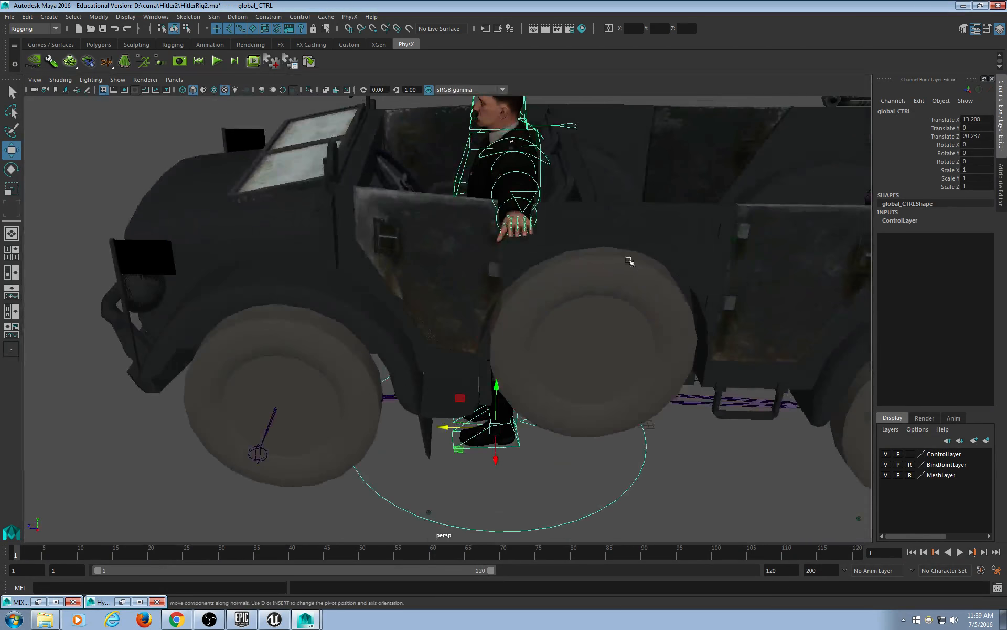
{"action": "left_click_drag", "start_coordinate": [446, 314], "coordinate": [384, 298], "text": "alt"}
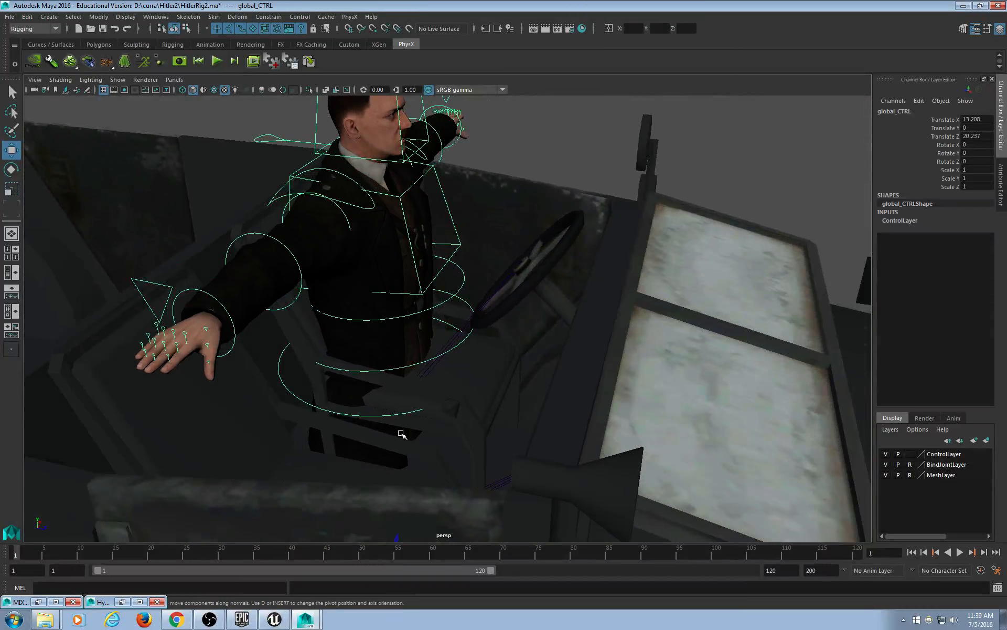
{"action": "left_click_drag", "start_coordinate": [396, 418], "coordinate": [393, 366], "text": "alt"}
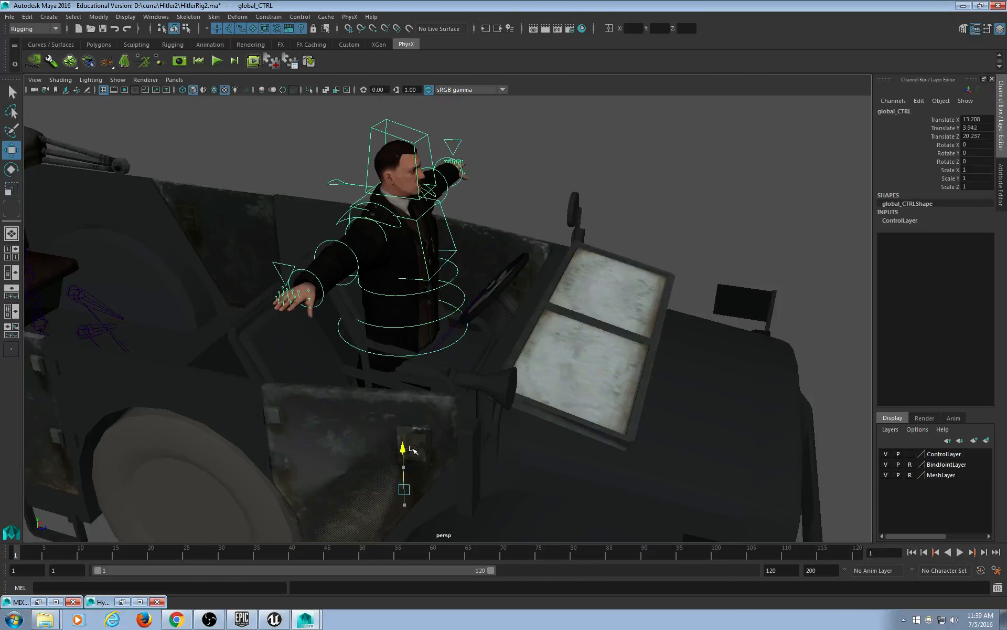
{"action": "left_click_drag", "start_coordinate": [414, 450], "coordinate": [339, 487], "text": "alt"}
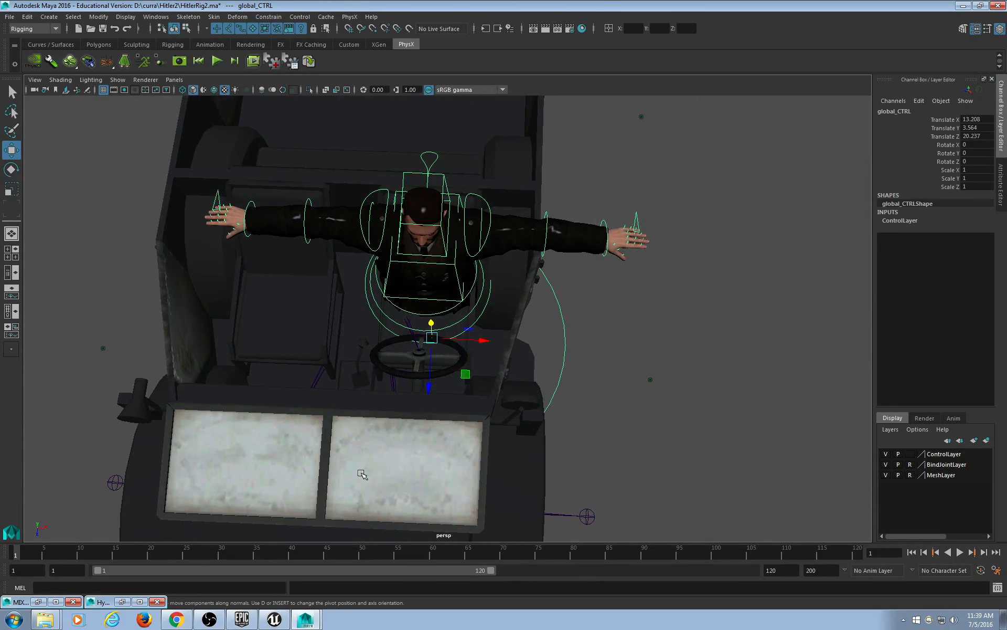
{"action": "left_click_drag", "start_coordinate": [401, 471], "coordinate": [523, 425], "text": "alt"}
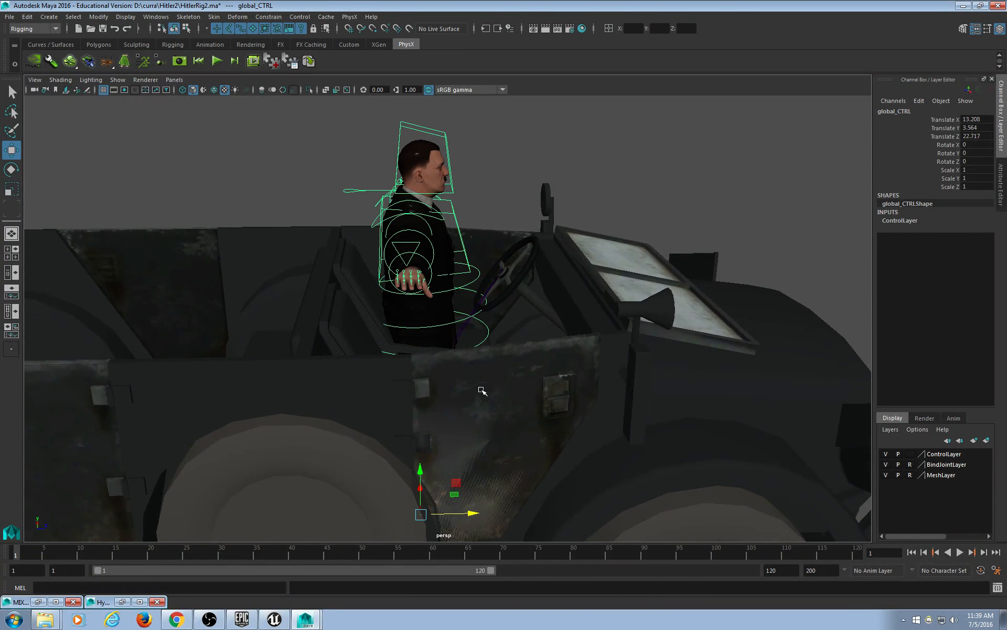
{"action": "left_click_drag", "start_coordinate": [481, 390], "coordinate": [407, 349], "text": "alt"}
{"action": "left_click_drag", "start_coordinate": [396, 414], "coordinate": [434, 383], "text": "alt"}
Lift the right foot control up into the footwell and push it forward toward the pedals.
{"action": "left_click", "coordinate": [412, 372]}
{"action": "left_click", "coordinate": [417, 336]}
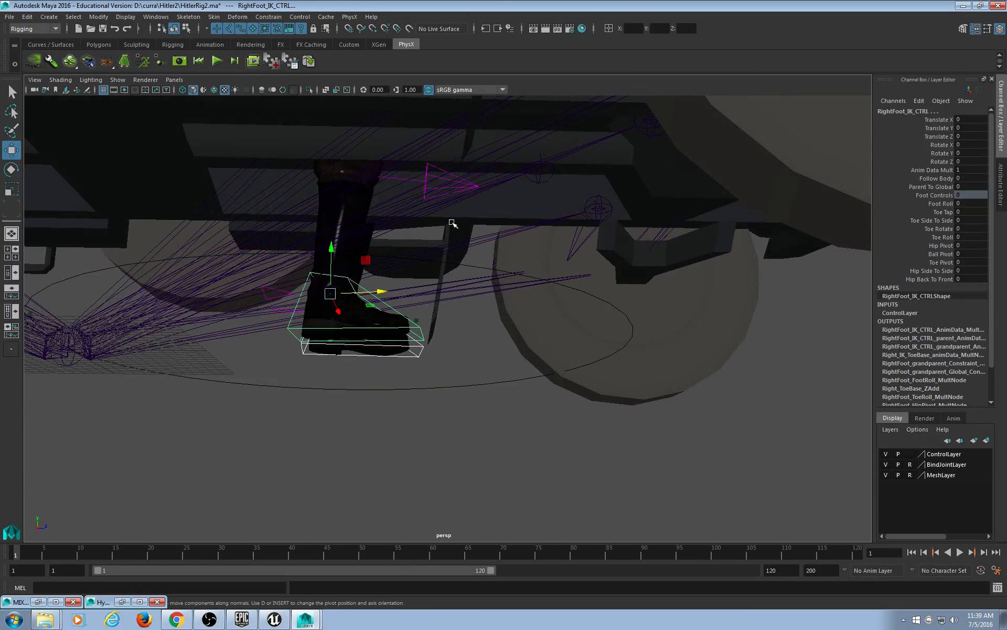
{"action": "left_click_drag", "start_coordinate": [441, 265], "coordinate": [438, 242], "text": "alt"}
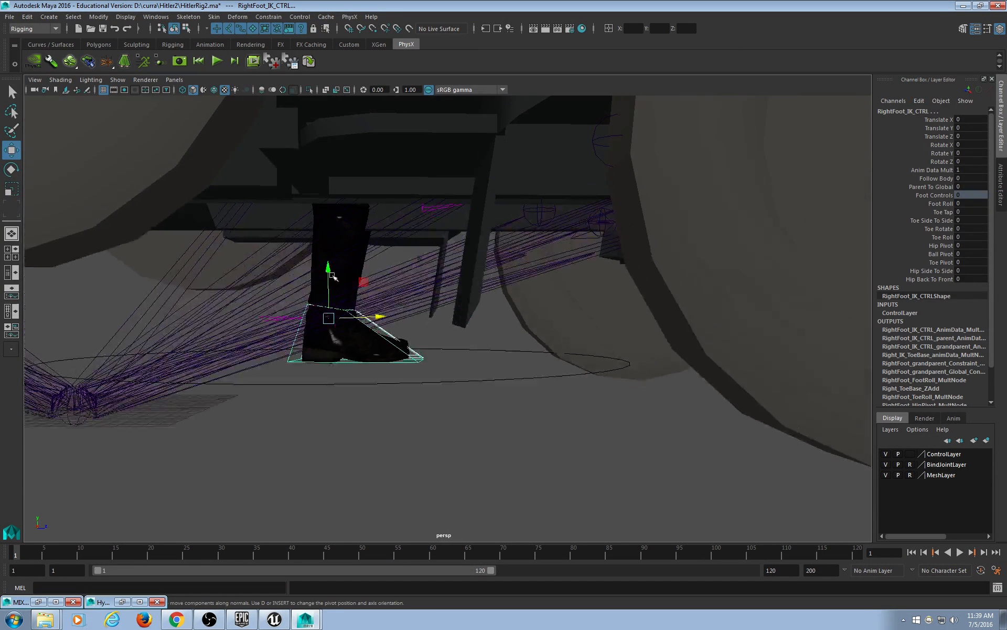
{"action": "left_click_drag", "start_coordinate": [326, 266], "coordinate": [327, 137]}
{"action": "left_click_drag", "start_coordinate": [375, 260], "coordinate": [359, 286], "text": "alt"}
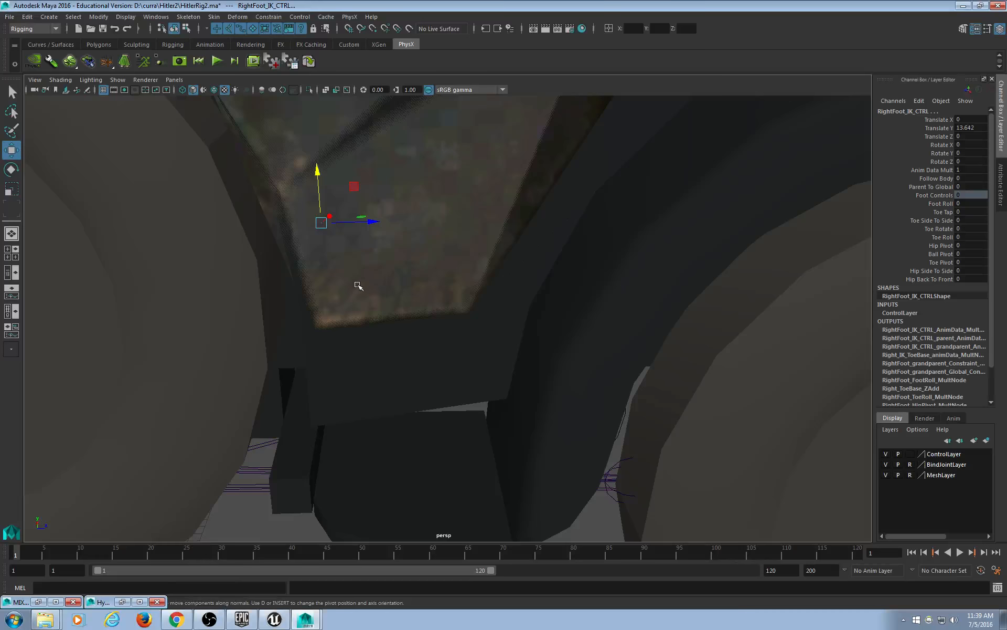
{"action": "left_click_drag", "start_coordinate": [496, 244], "coordinate": [460, 287], "text": "alt"}
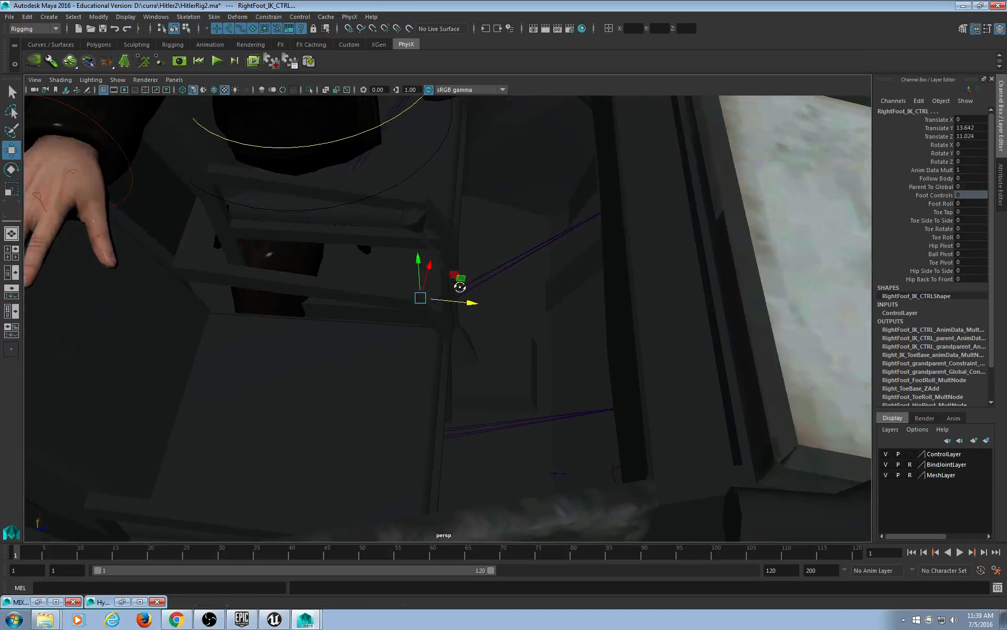
{"action": "left_click_drag", "start_coordinate": [417, 258], "coordinate": [414, 184]}
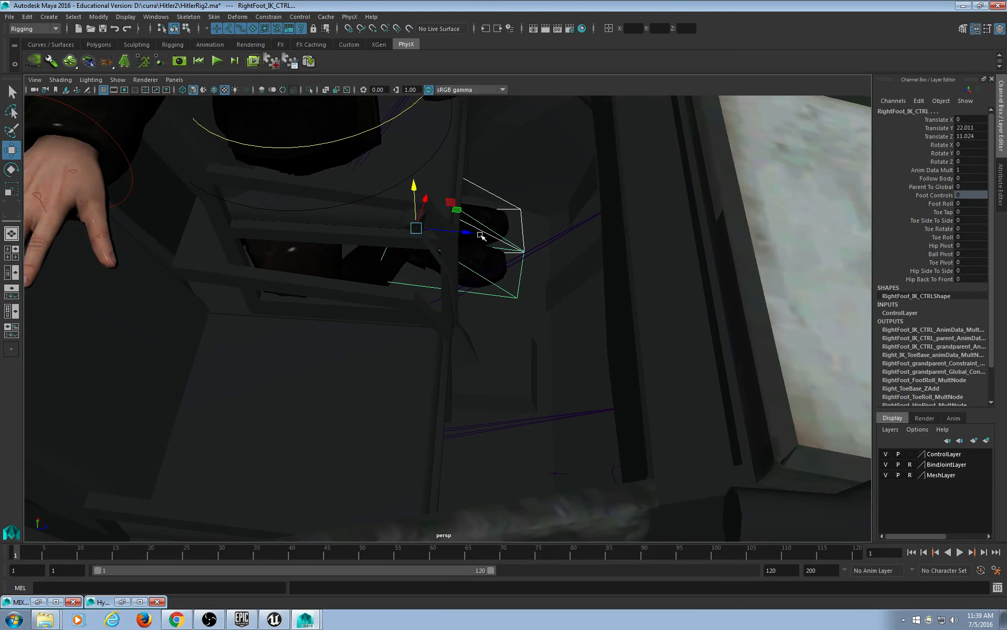
{"action": "left_click_drag", "start_coordinate": [480, 234], "coordinate": [665, 260]}
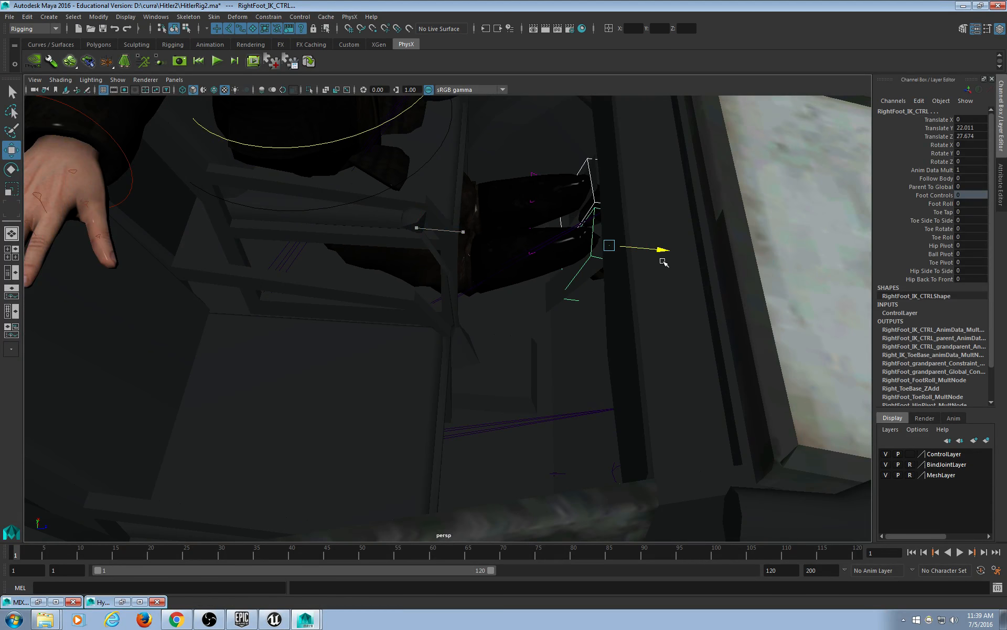
Select the left and right foot options controls, checking them in wireframe.
{"action": "left_click", "coordinate": [534, 169]}
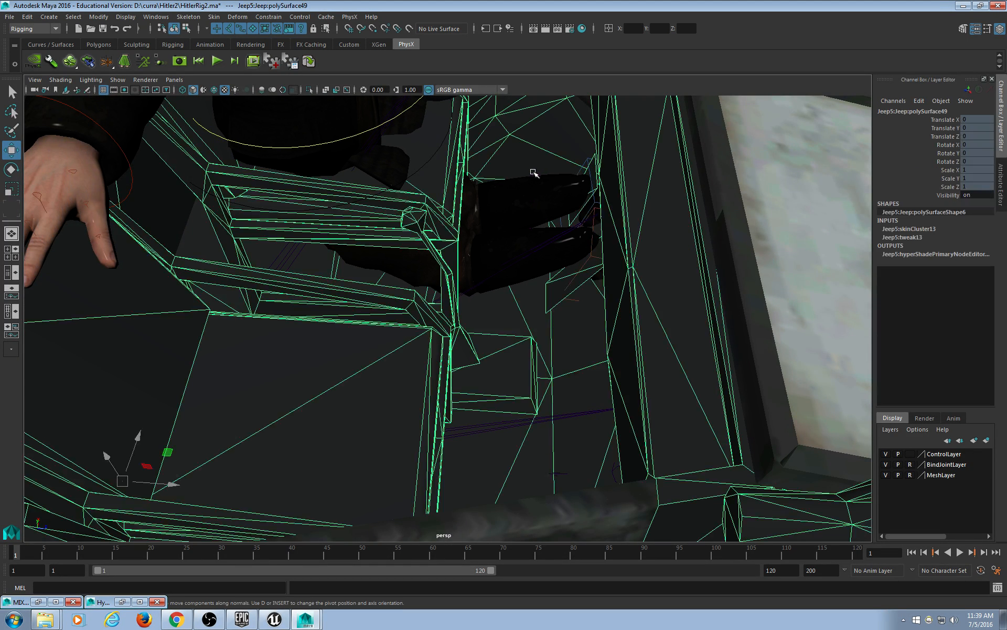
{"action": "left_click", "coordinate": [534, 172]}
{"action": "mouse_move", "coordinate": [543, 279]}
{"action": "left_mouse_down", "text": "alt"}
{"action": "mouse_move", "coordinate": [555, 274]}
{"action": "mouse_move", "coordinate": [513, 307]}
{"action": "mouse_move", "coordinate": [508, 278]}
{"action": "mouse_move", "coordinate": [517, 367]}
{"action": "mouse_move", "coordinate": [512, 328]}
{"action": "mouse_move", "coordinate": [463, 269]}
{"action": "mouse_move", "coordinate": [505, 270]}
{"action": "mouse_move", "coordinate": [477, 366]}
{"action": "mouse_move", "coordinate": [468, 336]}
{"action": "mouse_move", "coordinate": [480, 259]}
{"action": "left_mouse_up", "text": "alt"}
{"action": "key", "text": "4"}
{"action": "left_click", "coordinate": [506, 308], "text": "shift"}
{"action": "key", "text": "6"}
{"action": "key", "text": "q"}
{"action": "scroll", "coordinate": [511, 332], "scroll_direction": "down", "scroll_amount": 6}
Select RightLeg_IK_CTRL and LeftLeg_IK_CTRL and raise both legs up into the jeep.
{"action": "left_click", "coordinate": [439, 233]}
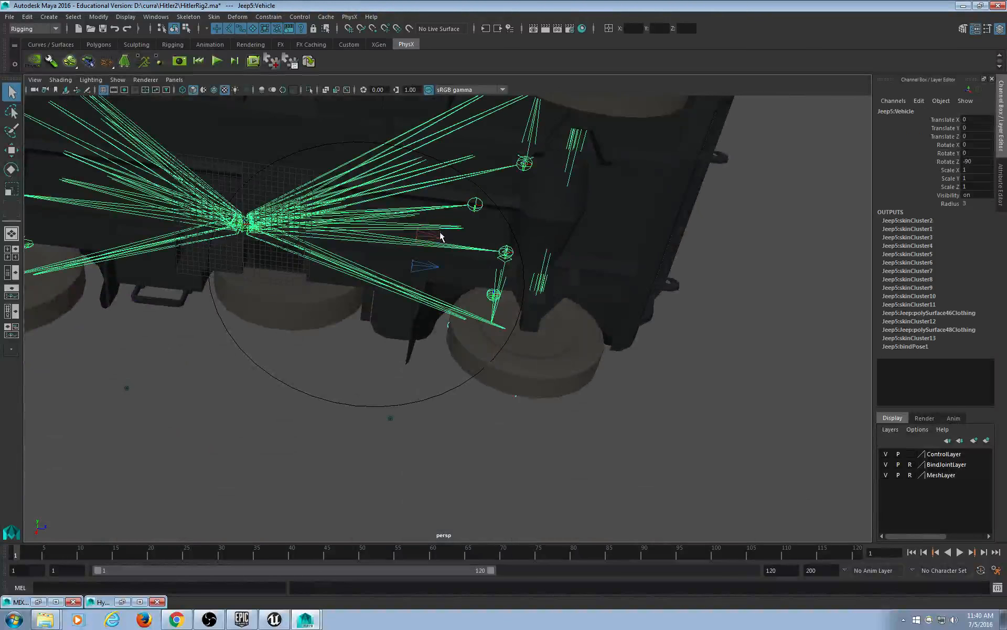
{"action": "left_click", "coordinate": [440, 238]}
{"action": "left_click", "coordinate": [420, 269], "text": "shift"}
{"action": "left_click_drag", "start_coordinate": [503, 198], "coordinate": [495, 290], "text": "alt"}
{"action": "key", "text": "w"}
{"action": "left_click_drag", "start_coordinate": [404, 341], "coordinate": [428, 245], "text": "alt"}
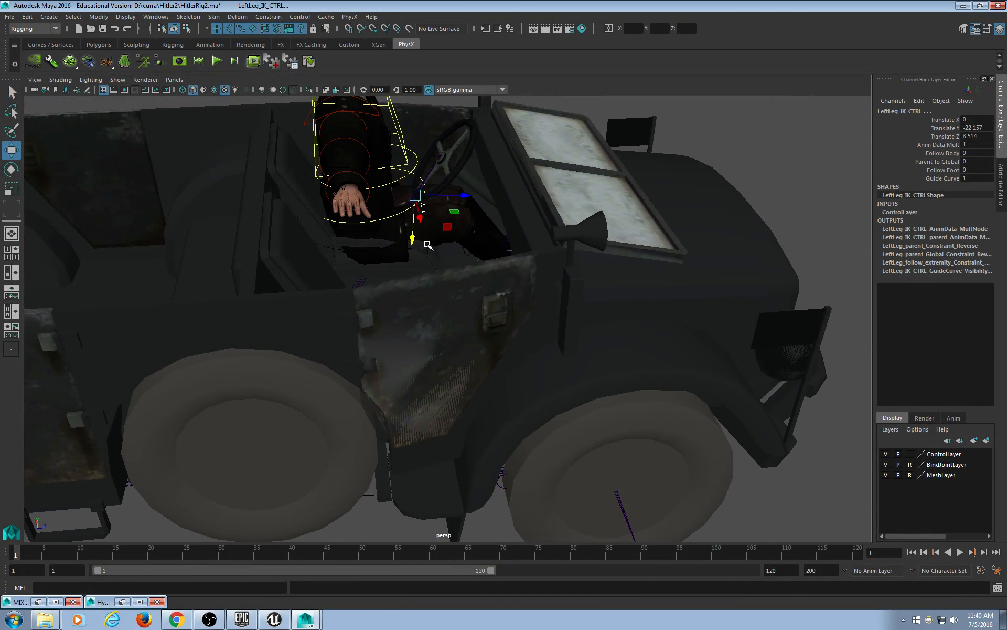
Undo an accidental car selection and push the leg controls forward toward the pedals.
{"action": "left_click_drag", "start_coordinate": [457, 201], "coordinate": [834, 182]}
{"action": "key", "text": "ctrl+z"}
{"action": "middle_click_drag", "start_coordinate": [456, 359], "coordinate": [409, 381], "text": "alt"}
{"action": "left_click_drag", "start_coordinate": [358, 283], "coordinate": [431, 326], "text": "alt"}
{"action": "scroll", "coordinate": [451, 354], "scroll_direction": "up", "scroll_amount": 5}
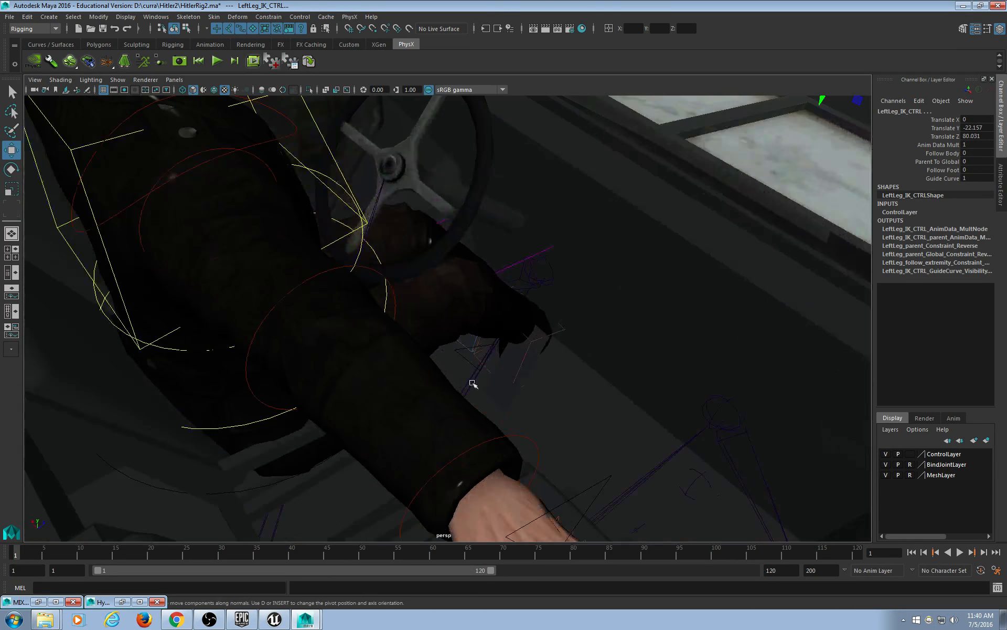
{"action": "left_click_drag", "start_coordinate": [472, 384], "coordinate": [443, 371], "text": "alt"}
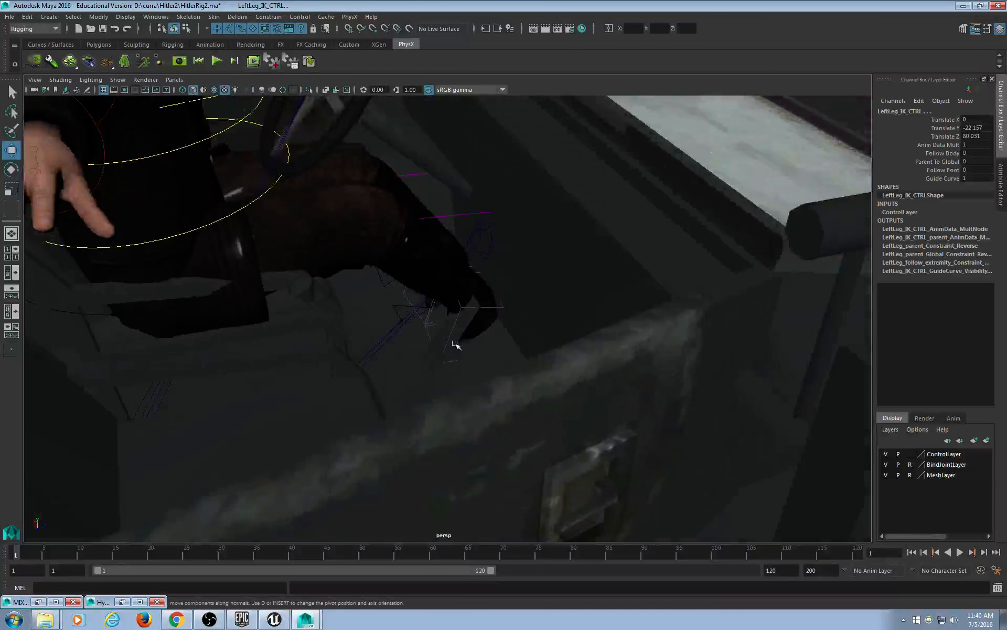
Pull RightFoot_IK_CTRL back toward the seat, tilt it to Rotate X -51.4, and lower it slightly.
{"action": "left_click", "coordinate": [426, 318]}
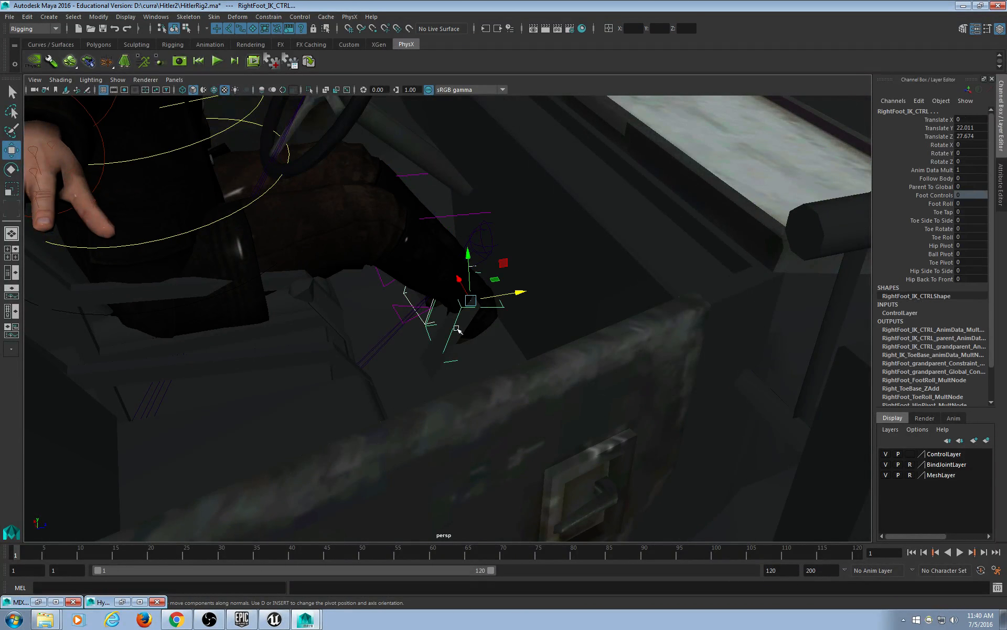
{"action": "mouse_move", "coordinate": [494, 346]}
{"action": "left_mouse_down", "text": "alt"}
{"action": "mouse_move", "coordinate": [506, 337]}
{"action": "mouse_move", "coordinate": [495, 342]}
{"action": "left_mouse_up", "text": "alt"}
{"action": "left_click_drag", "start_coordinate": [520, 297], "coordinate": [337, 274]}
{"action": "key", "text": "e"}
{"action": "left_click_drag", "start_coordinate": [461, 325], "coordinate": [487, 320], "text": "alt"}
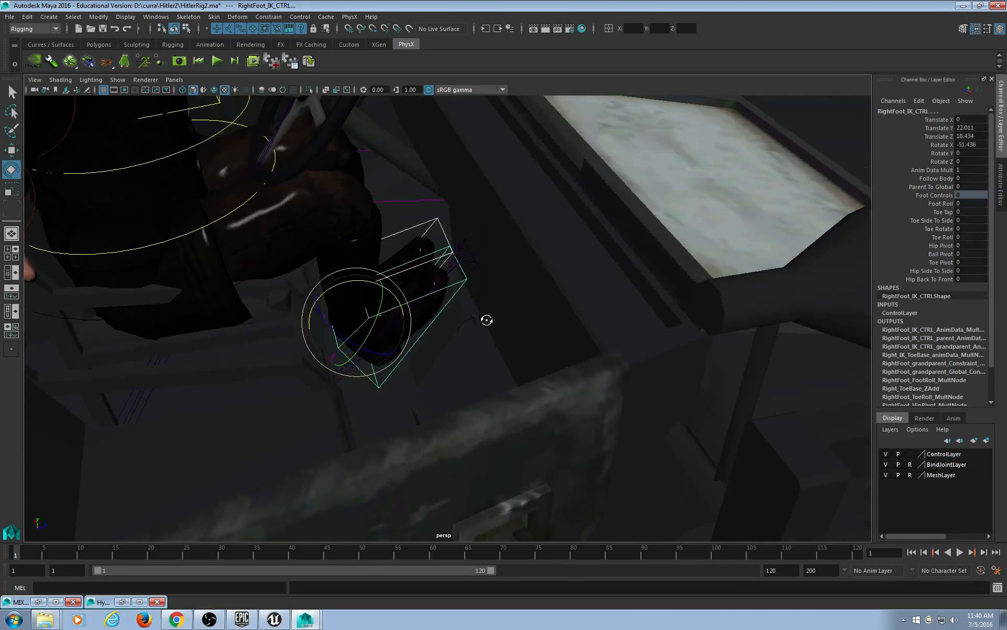
{"action": "key", "text": "w"}
{"action": "mouse_move", "coordinate": [311, 301]}
{"action": "left_mouse_down"}
{"action": "mouse_move", "coordinate": [340, 308]}
{"action": "mouse_move", "coordinate": [320, 305]}
{"action": "left_mouse_up"}
{"action": "left_click_drag", "start_coordinate": [484, 348], "coordinate": [514, 355], "text": "alt"}
{"action": "scroll", "coordinate": [514, 354], "scroll_direction": "down", "scroll_amount": 10}
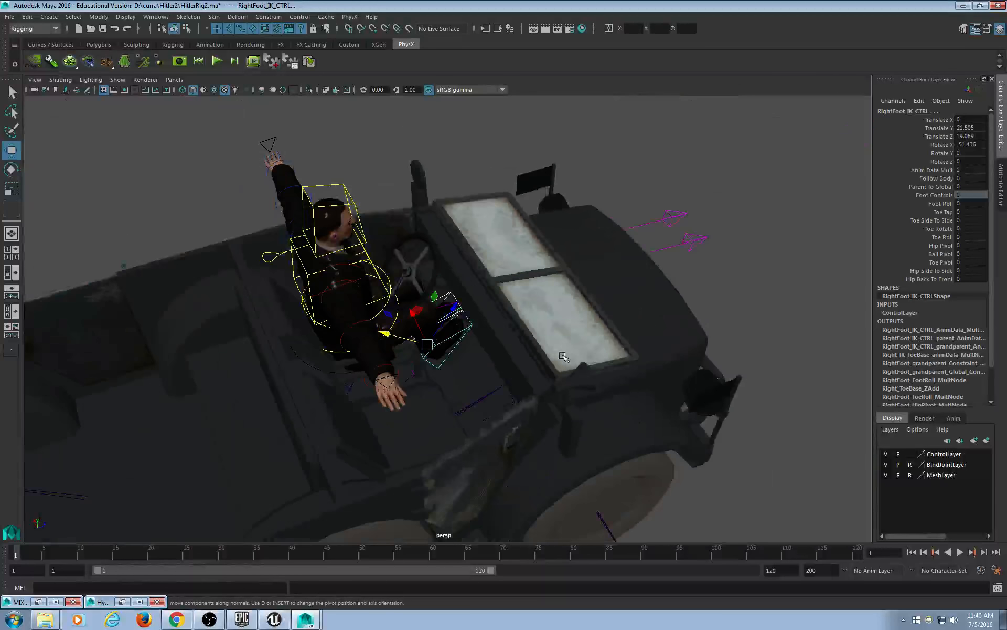
Push the left and right knee controls outward along X, the right to X 15.965.
{"action": "left_click", "coordinate": [683, 220]}
{"action": "left_click_drag", "start_coordinate": [684, 221], "coordinate": [686, 245], "text": "alt"}
{"action": "left_click_drag", "start_coordinate": [670, 198], "coordinate": [767, 268]}
{"action": "left_click", "coordinate": [660, 195]}
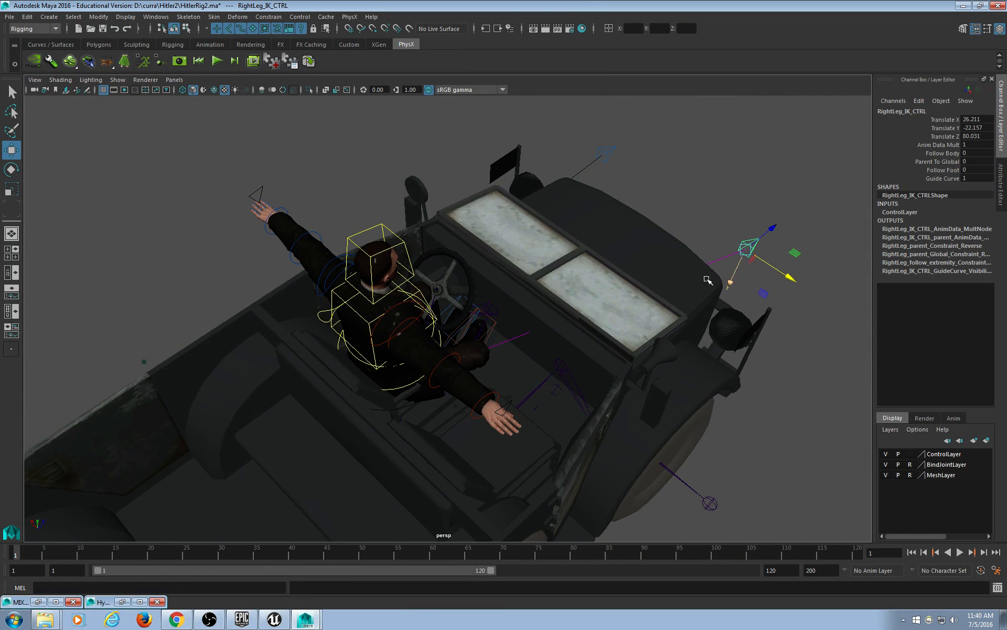
{"action": "left_click_drag", "start_coordinate": [525, 368], "coordinate": [324, 461], "text": "alt"}
{"action": "left_click", "coordinate": [478, 429]}
{"action": "middle_click_drag", "start_coordinate": [431, 484], "coordinate": [452, 488]}
{"action": "left_click", "coordinate": [598, 315]}
{"action": "left_click_drag", "start_coordinate": [596, 314], "coordinate": [457, 361], "text": "alt"}
{"action": "scroll", "coordinate": [427, 365], "scroll_direction": "up", "scroll_amount": 5}
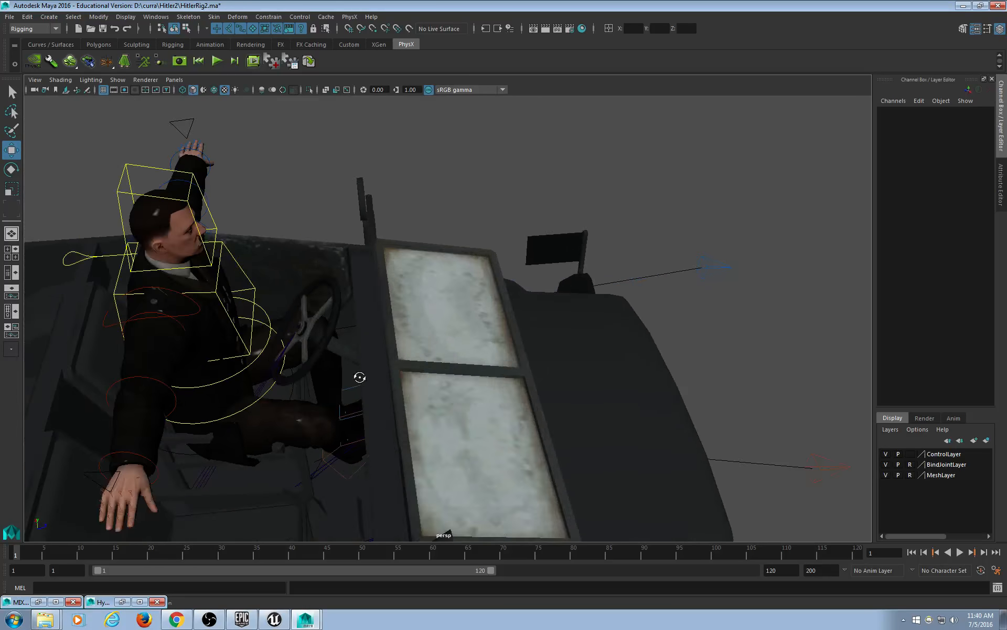
Select LeftFoot_IK_CTRL and shift it slightly sideways.
{"action": "left_click_drag", "start_coordinate": [360, 376], "coordinate": [555, 421], "text": "alt"}
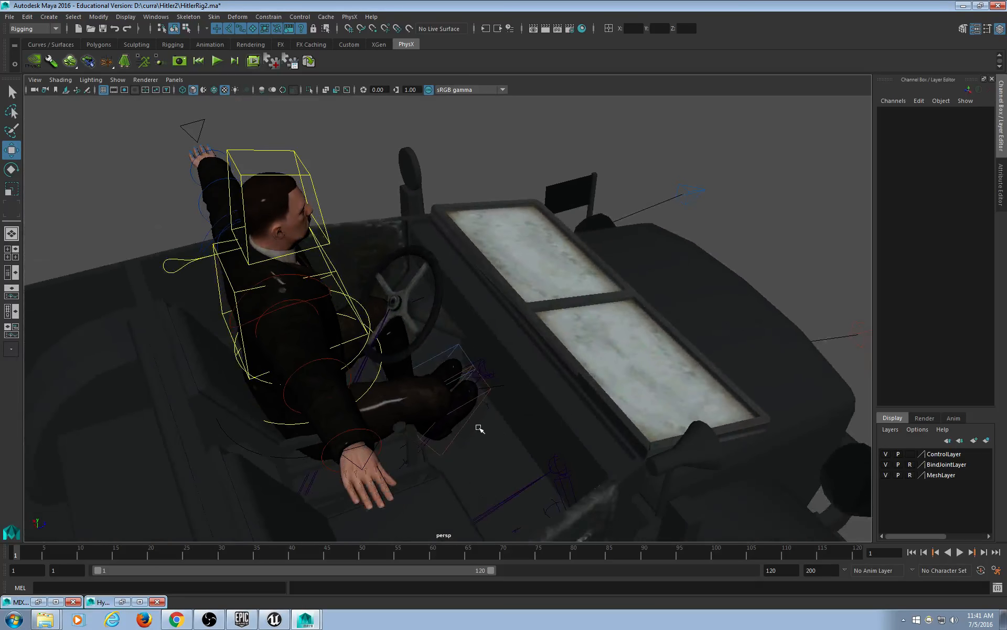
{"action": "left_click", "coordinate": [497, 452]}
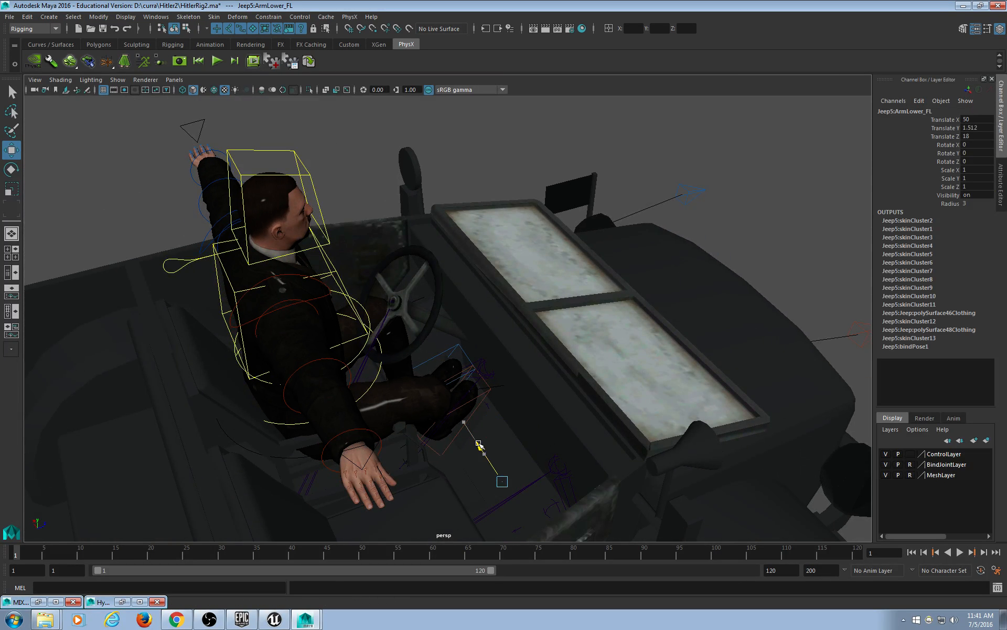
{"action": "left_click", "coordinate": [439, 450]}
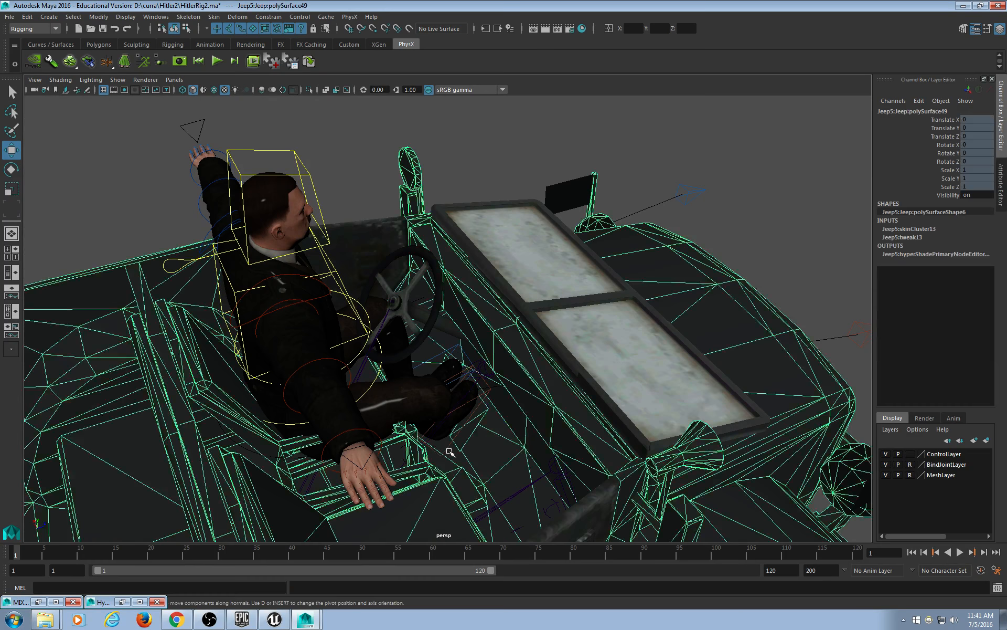
{"action": "left_click", "coordinate": [448, 447]}
{"action": "left_click", "coordinate": [502, 275]}
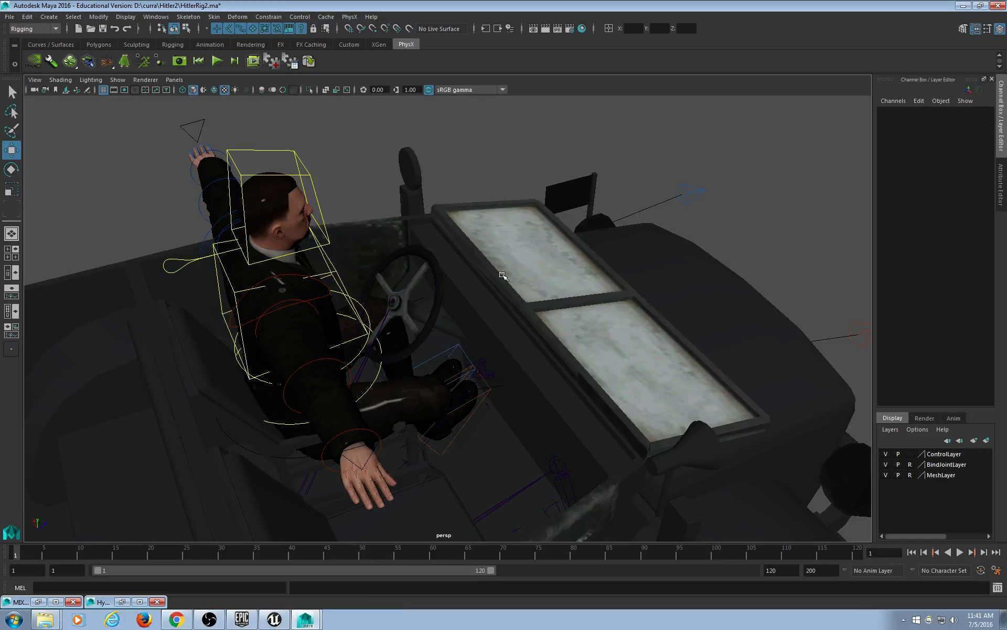
{"action": "left_click", "coordinate": [449, 350]}
{"action": "left_click_drag", "start_coordinate": [402, 368], "coordinate": [399, 360]}
Move RightFoot_IK_CTRL sideways toward the pedals.
{"action": "left_click", "coordinate": [487, 386]}
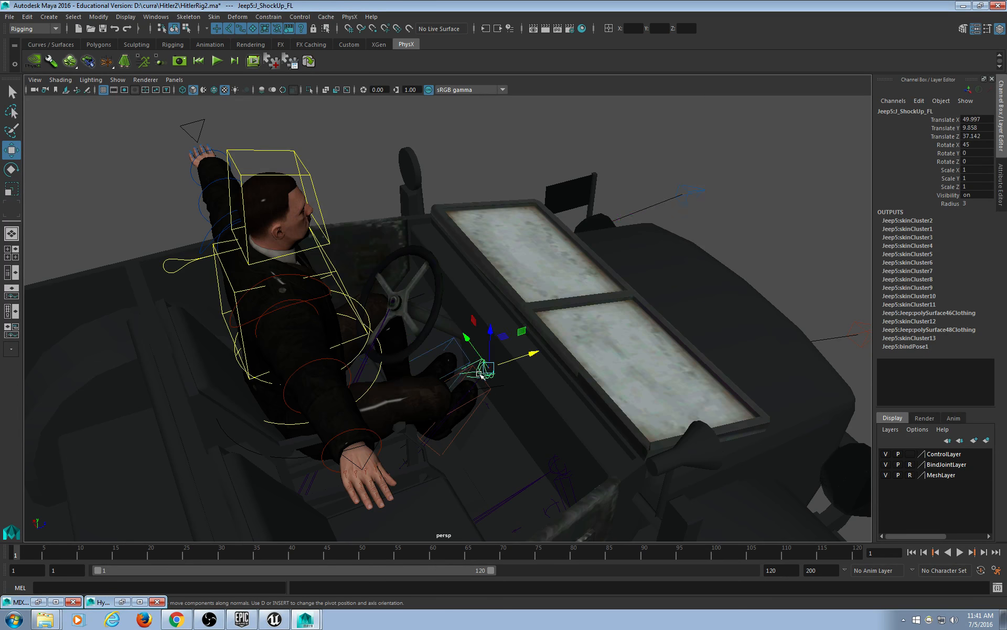
{"action": "scroll", "coordinate": [480, 375], "scroll_direction": "up", "scroll_amount": 5}
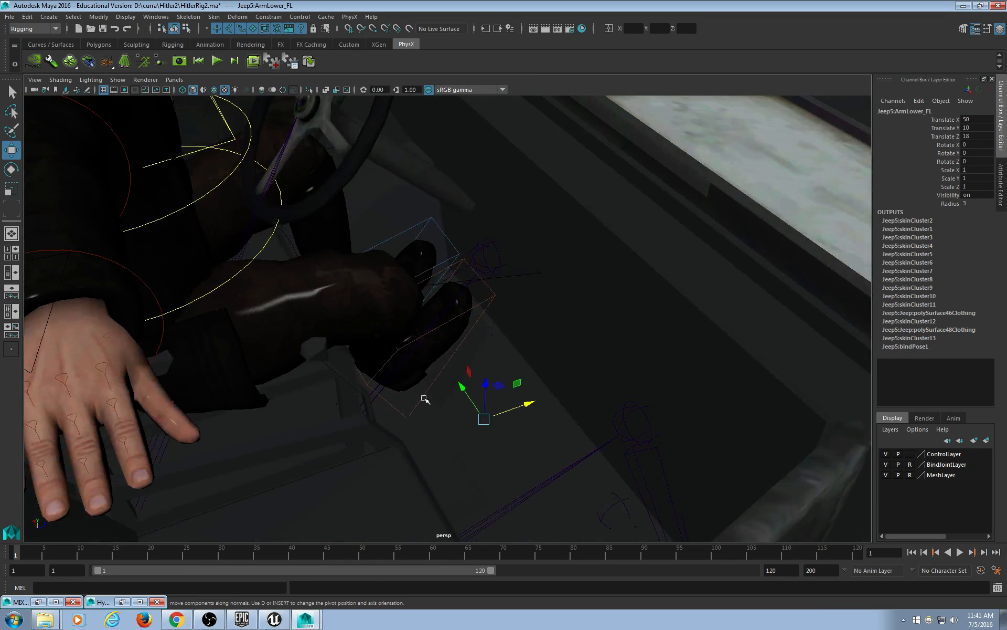
{"action": "left_click", "coordinate": [389, 409]}
{"action": "left_click_drag", "start_coordinate": [367, 326], "coordinate": [380, 357]}
{"action": "left_click_drag", "start_coordinate": [474, 400], "coordinate": [447, 418], "text": "alt"}
Lower the left foot and push it forward to Translate Y 20.425, Z 20.424, then deselect.
{"action": "left_click_drag", "start_coordinate": [400, 249], "coordinate": [426, 297]}
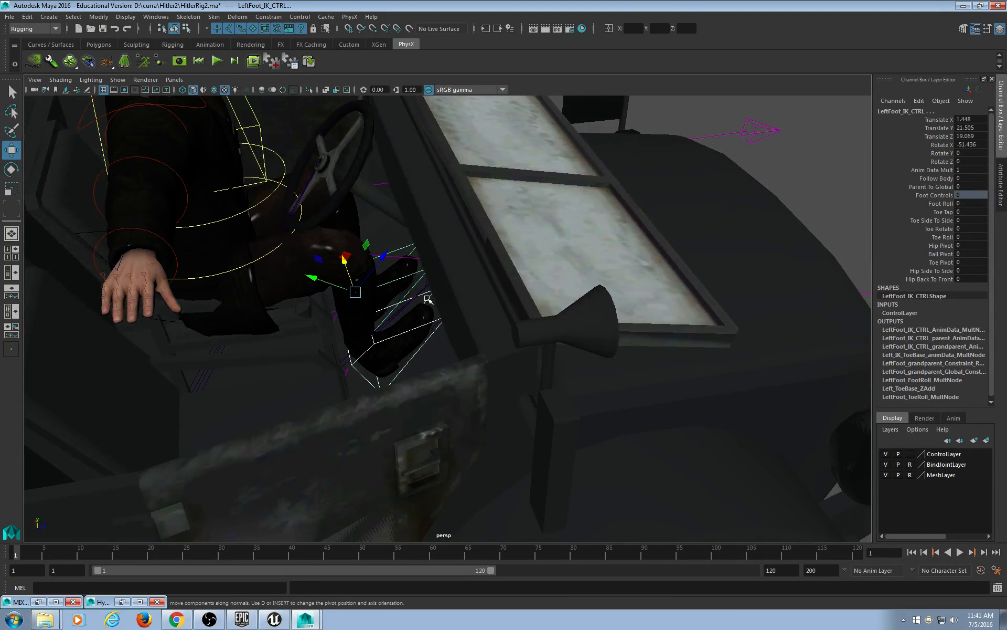
{"action": "mouse_move", "coordinate": [445, 344]}
{"action": "middle_mouse_down"}
{"action": "mouse_move", "coordinate": [474, 344]}
{"action": "mouse_move", "coordinate": [447, 332]}
{"action": "mouse_move", "coordinate": [461, 341]}
{"action": "middle_mouse_up"}
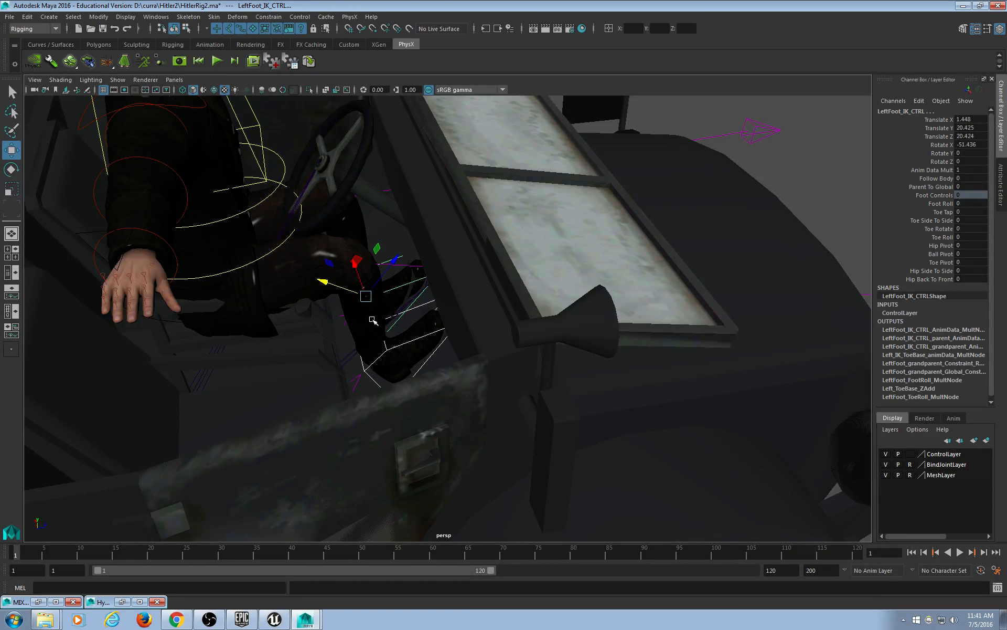
{"action": "scroll", "coordinate": [373, 320], "scroll_direction": "down", "scroll_amount": 5}
{"action": "left_click", "coordinate": [649, 151]}
{"action": "middle_click_drag", "start_coordinate": [362, 225], "coordinate": [454, 320], "text": "alt"}
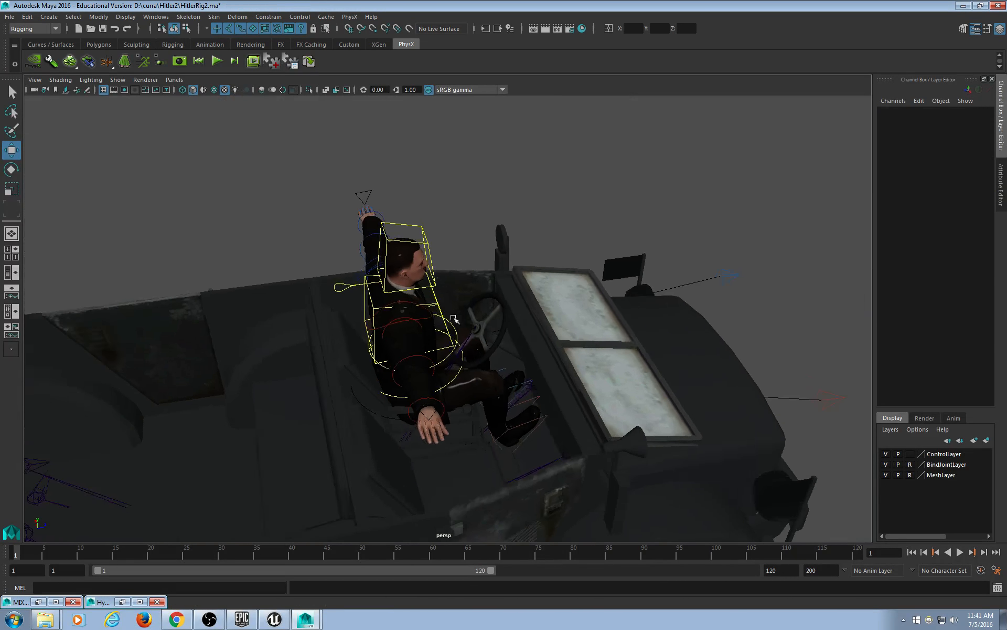
{"action": "left_click_drag", "start_coordinate": [454, 319], "coordinate": [449, 294], "text": "alt"}
{"action": "scroll", "coordinate": [432, 297], "scroll_direction": "up", "scroll_amount": 5}
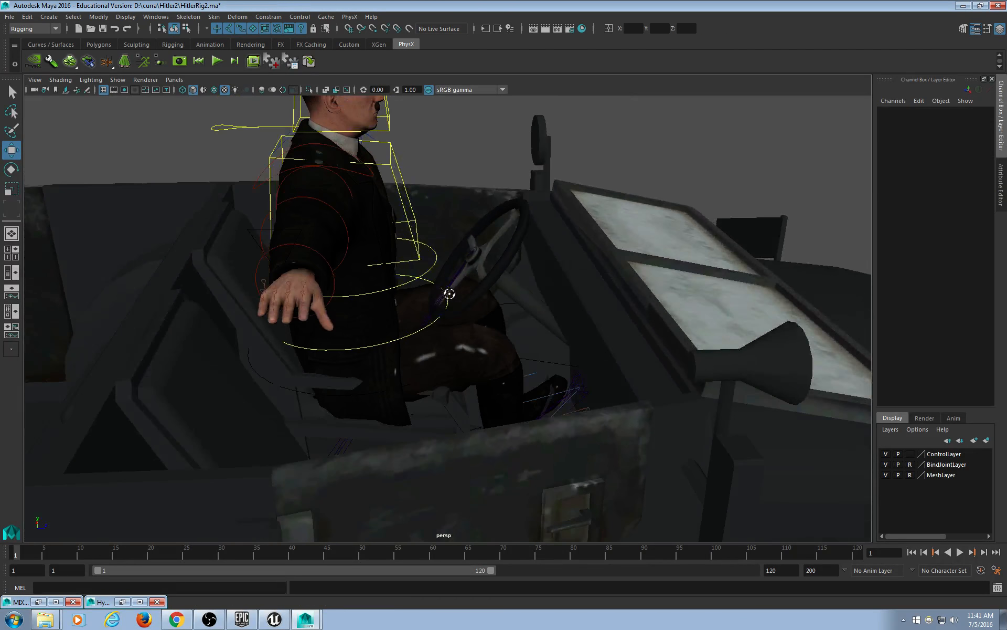
Rotate Root_CTRL back to X -25.842, tilting the hips into the seat.
{"action": "left_click", "coordinate": [352, 400]}
{"action": "key", "text": "e"}
{"action": "left_click_drag", "start_coordinate": [387, 315], "coordinate": [367, 307]}
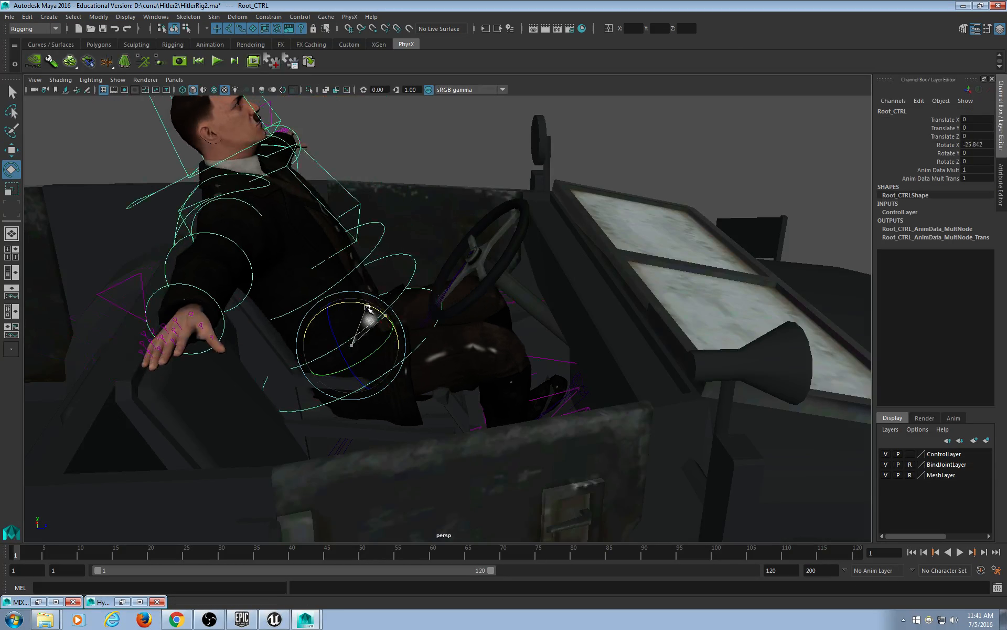
Rotate Spine2_CTRL to X 11.369 so the upper body sits upright.
{"action": "left_click", "coordinate": [414, 258]}
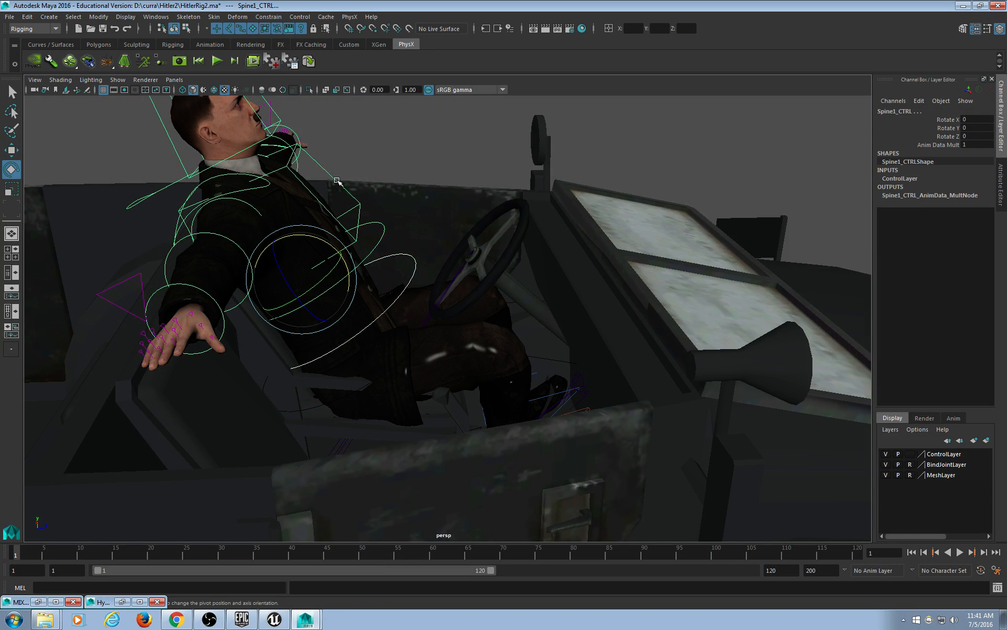
{"action": "left_click", "coordinate": [335, 178], "text": "shift"}
{"action": "left_click_drag", "start_coordinate": [289, 190], "coordinate": [299, 204]}
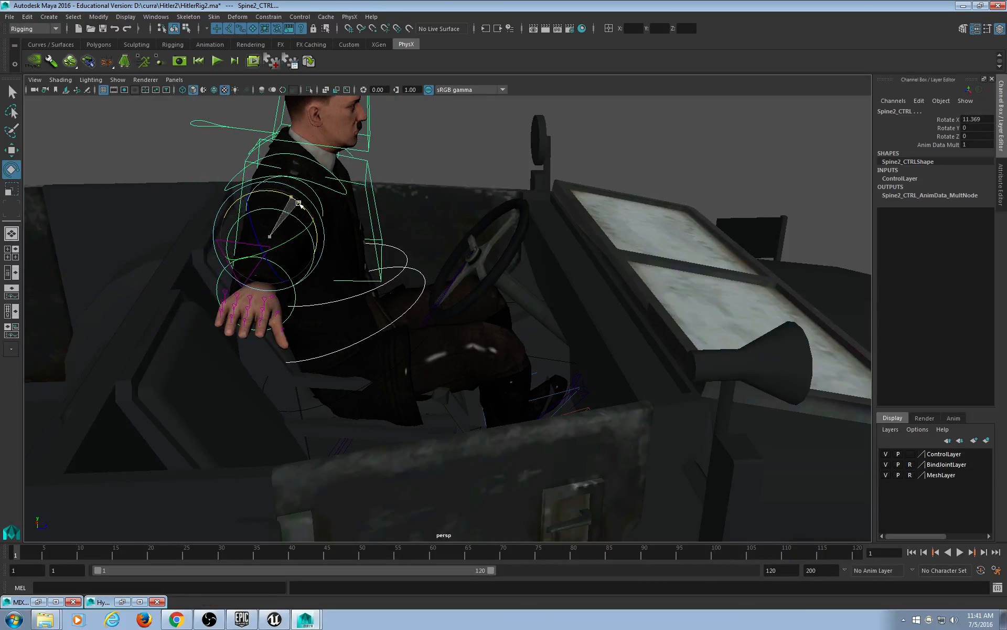
{"action": "left_click", "coordinate": [585, 153]}
{"action": "left_click_drag", "start_coordinate": [575, 171], "coordinate": [497, 314], "text": "alt"}
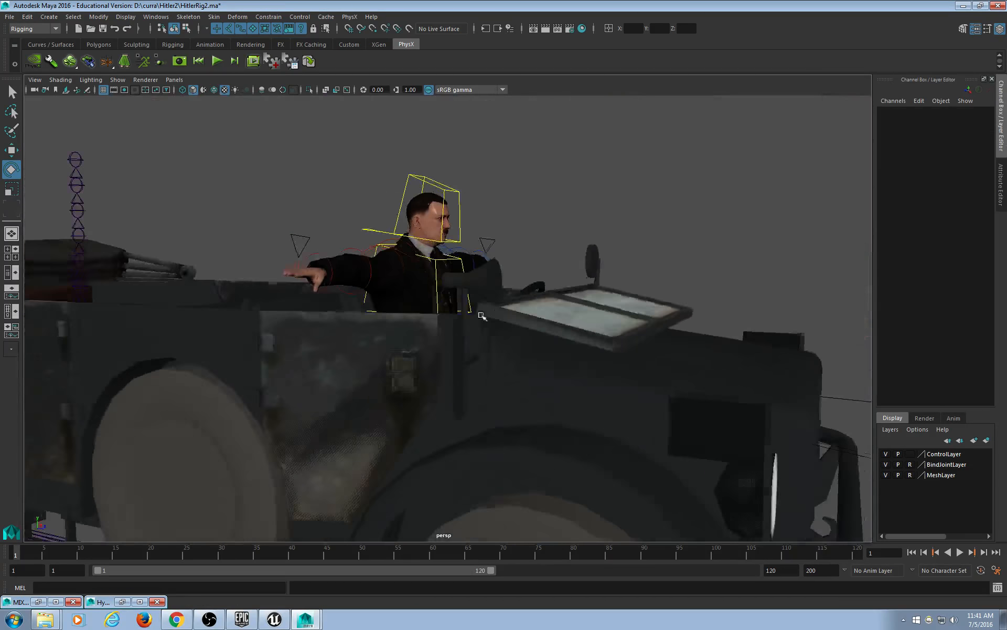
{"action": "left_click_drag", "start_coordinate": [446, 257], "coordinate": [427, 264], "text": "alt"}
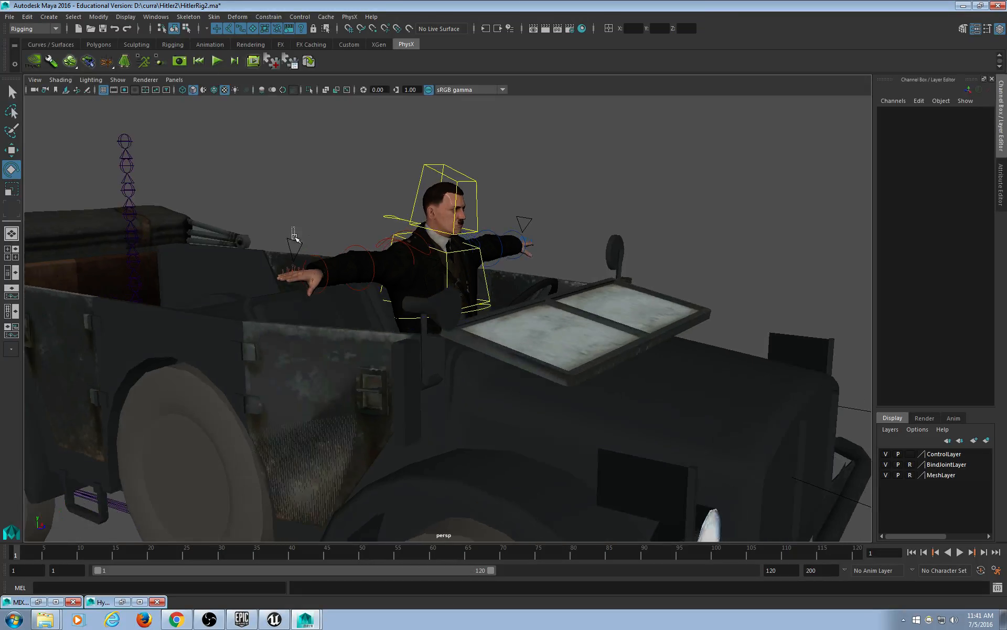
Set FK IK to 1 on LeftHand_Options so the driver's left arm switches to IK.
{"action": "left_click", "coordinate": [294, 237]}
{"action": "left_click_drag", "start_coordinate": [294, 238], "coordinate": [508, 266], "text": "alt"}
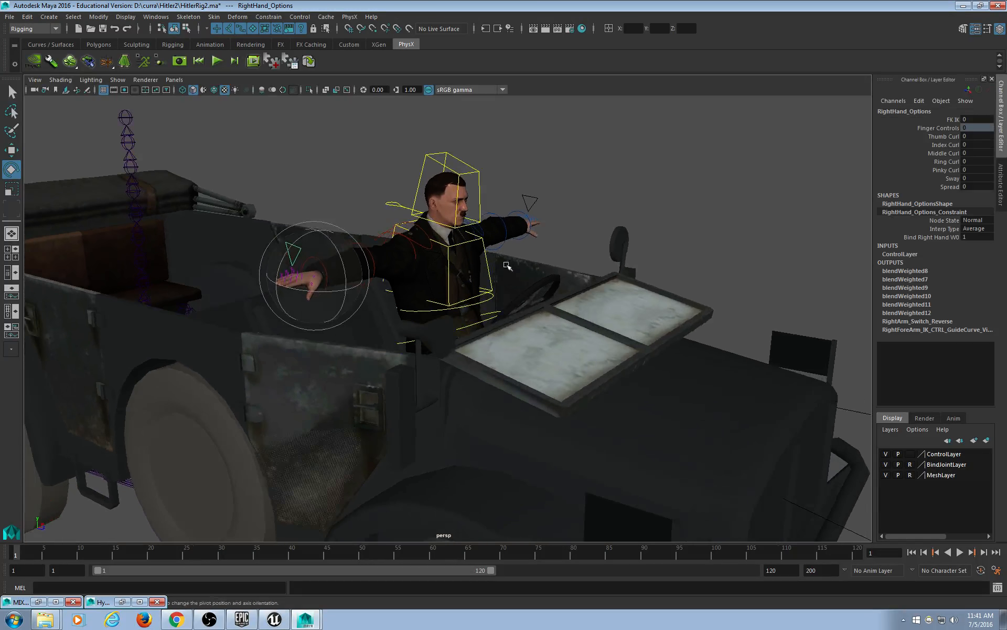
{"action": "left_click", "coordinate": [535, 200]}
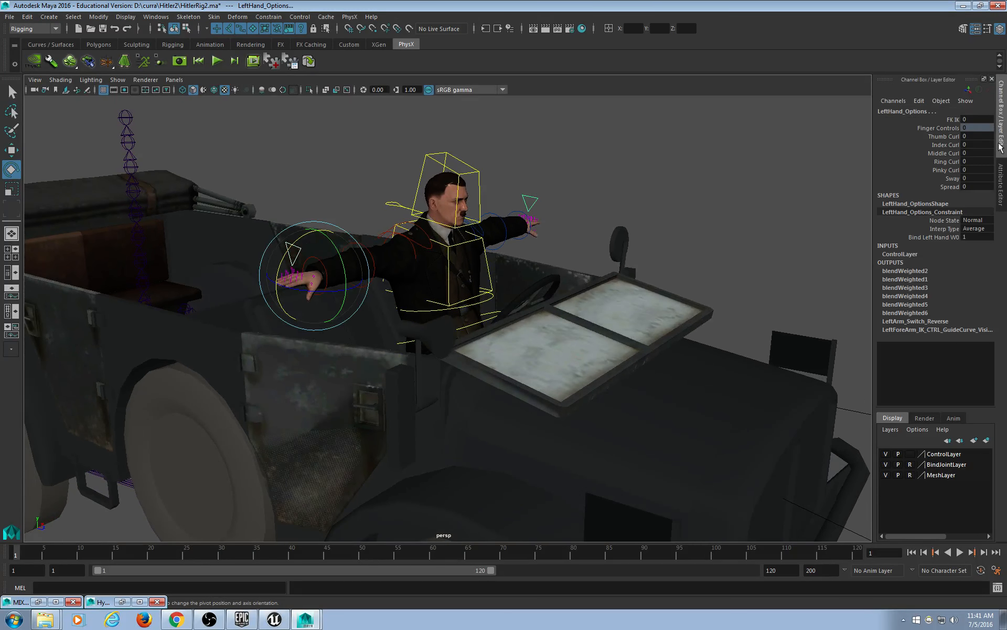
{"action": "left_click", "coordinate": [969, 120]}
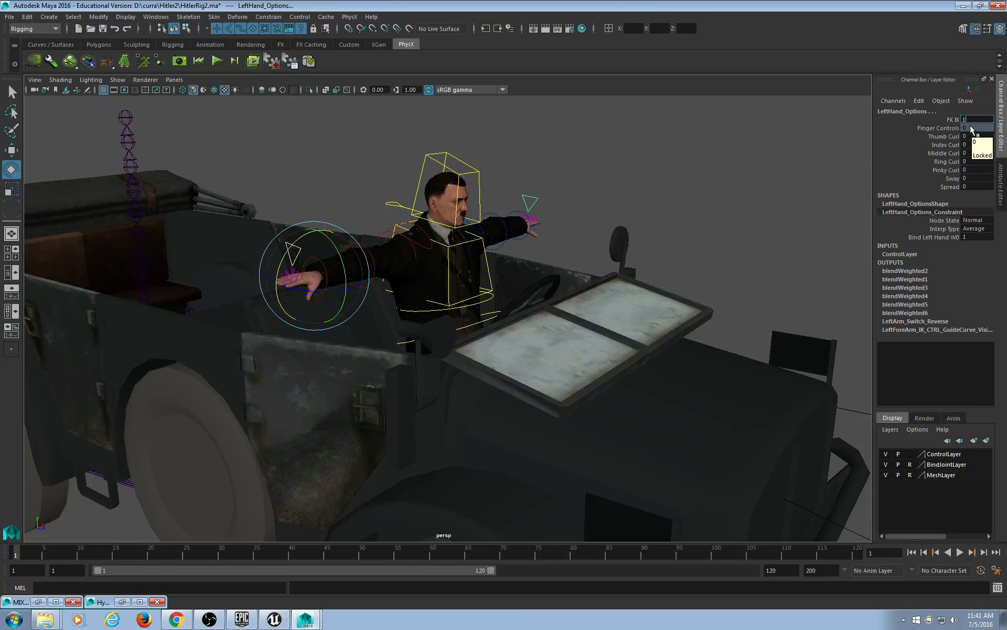
{"action": "key", "text": "Return"}
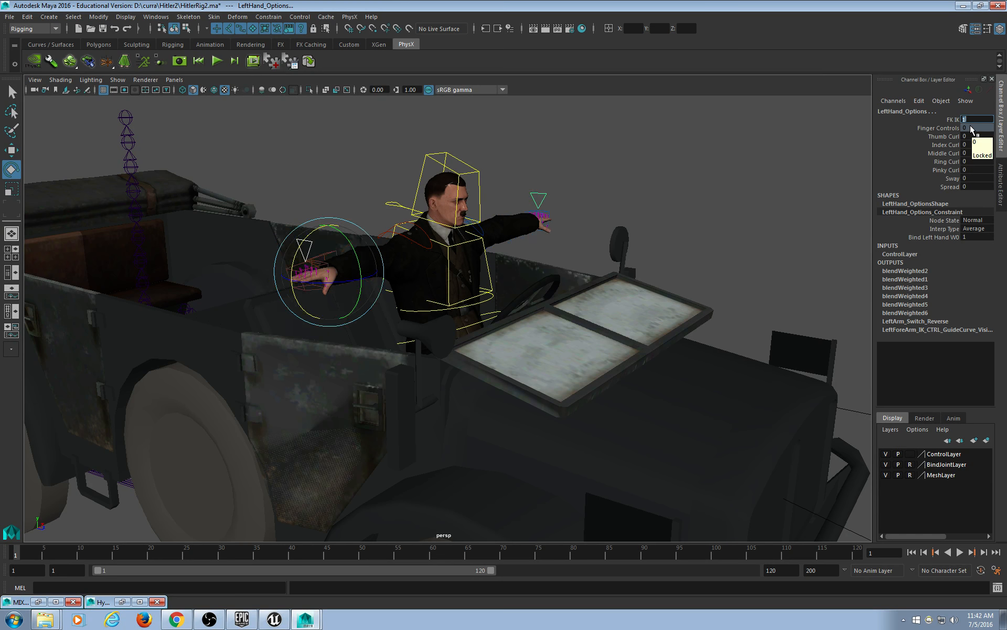
{"action": "left_click", "coordinate": [632, 207]}
{"action": "left_click_drag", "start_coordinate": [629, 209], "coordinate": [728, 266], "text": "alt"}
Move LeftHand_IK_CTRL so the left hand comes in toward the body and down toward the wheel.
{"action": "left_click", "coordinate": [711, 255]}
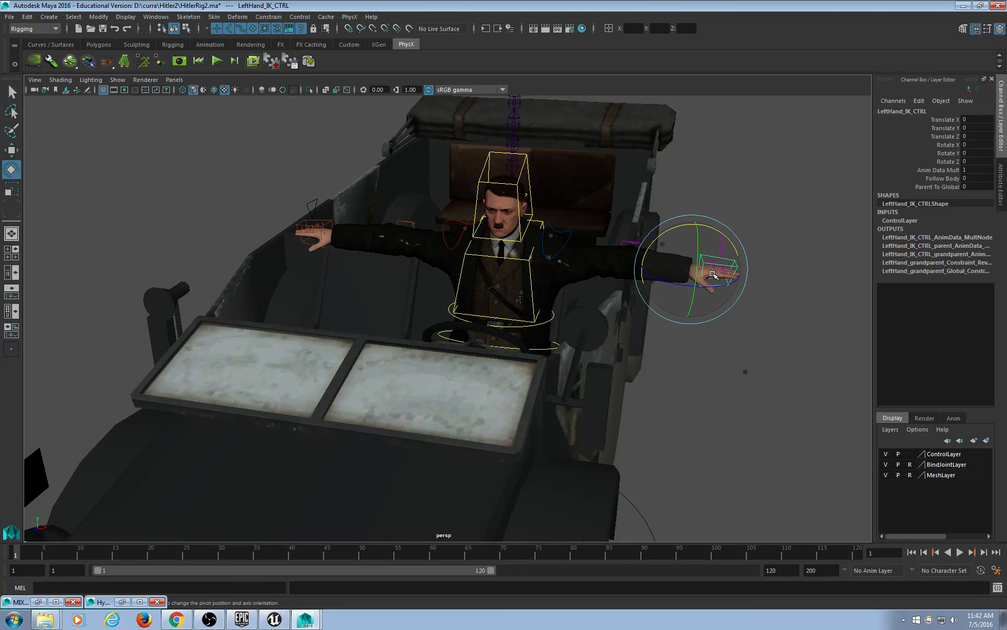
{"action": "key", "text": "w"}
{"action": "left_click_drag", "start_coordinate": [689, 270], "coordinate": [623, 285]}
{"action": "key", "text": "ctrl+z"}
{"action": "left_click_drag", "start_coordinate": [641, 363], "coordinate": [650, 221], "text": "alt"}
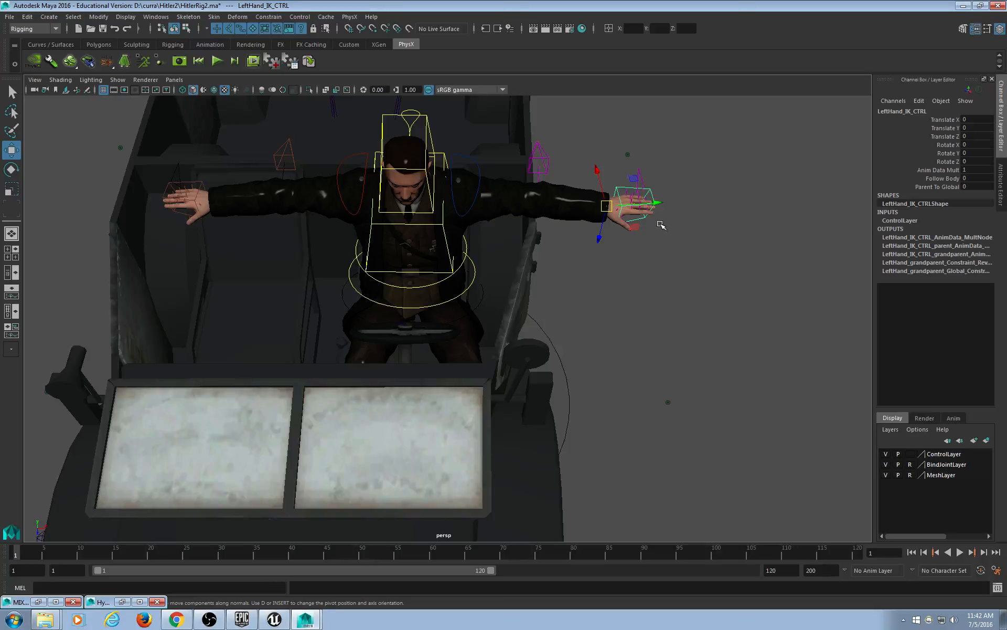
{"action": "left_click_drag", "start_coordinate": [663, 203], "coordinate": [469, 294]}
{"action": "left_click_drag", "start_coordinate": [480, 341], "coordinate": [571, 350], "text": "alt"}
Turn the left hand downward and slide it in and down onto the steering wheel.
{"action": "key", "text": "e"}
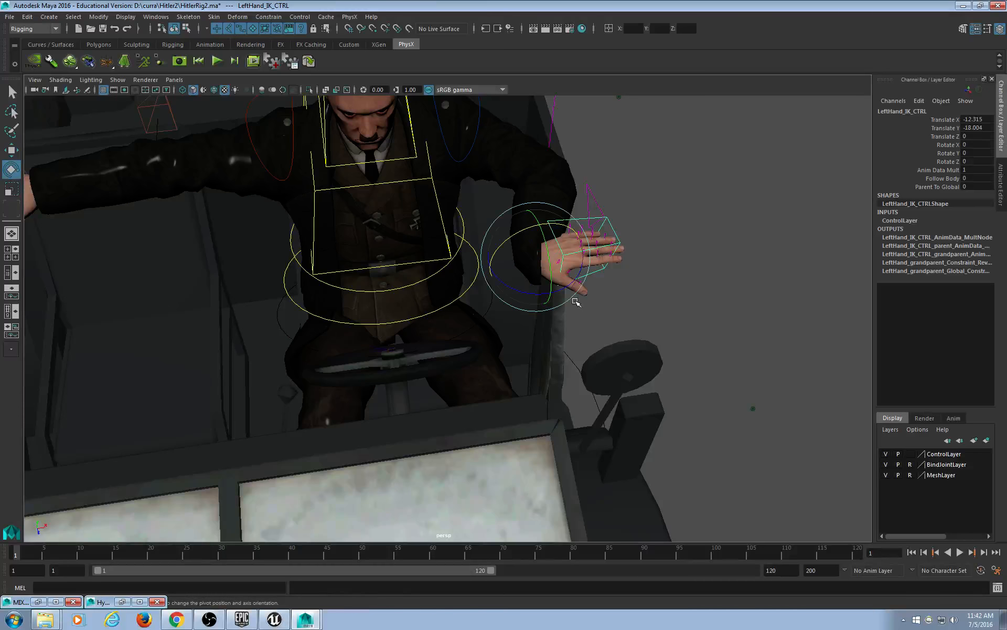
{"action": "left_click_drag", "start_coordinate": [572, 280], "coordinate": [487, 301]}
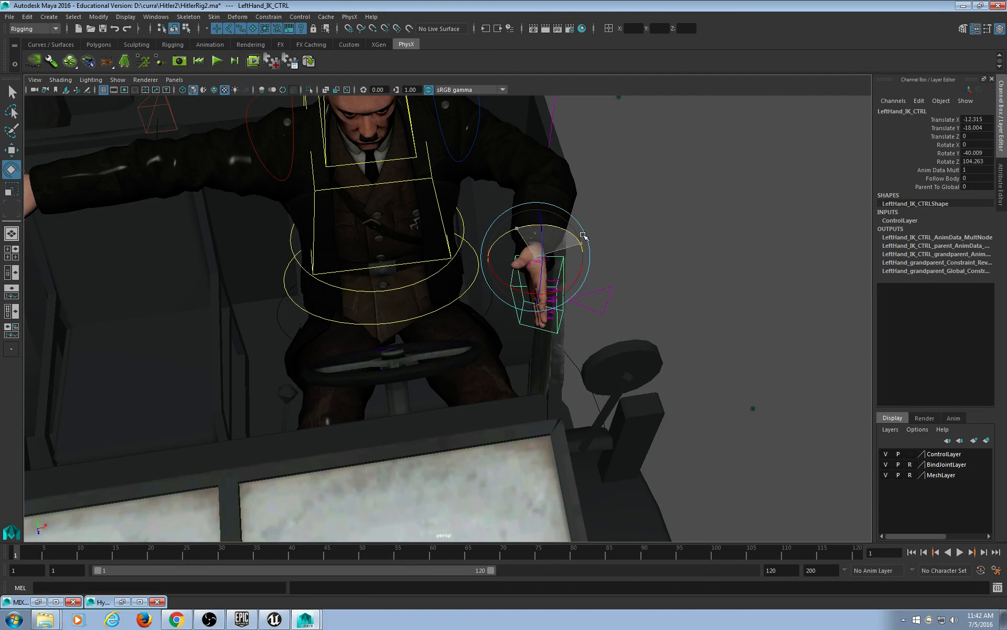
{"action": "key", "text": "w"}
{"action": "left_click_drag", "start_coordinate": [581, 233], "coordinate": [580, 292]}
{"action": "key", "text": "ctrl+z"}
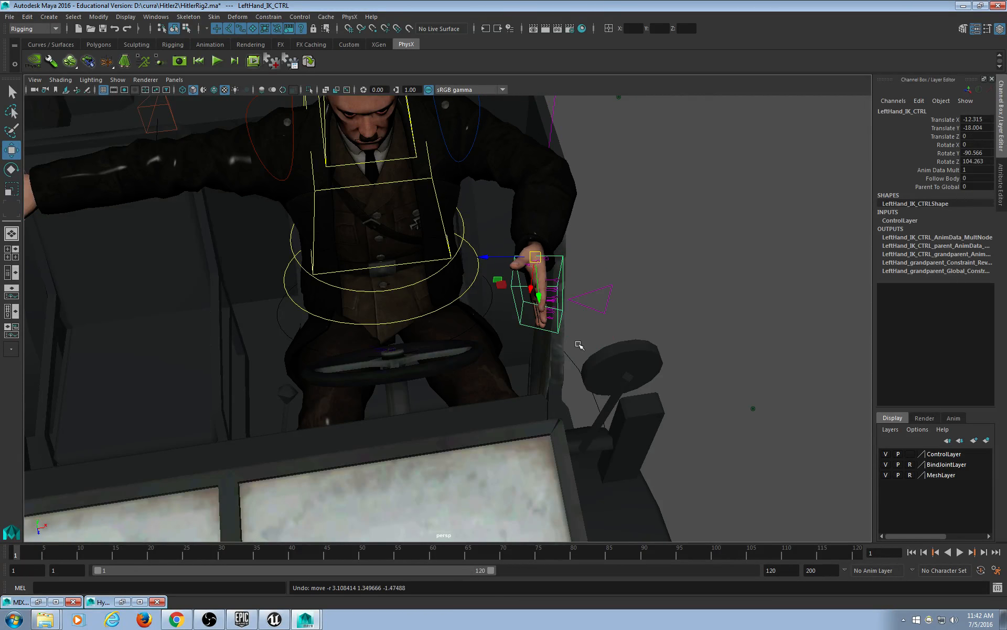
{"action": "middle_click_drag", "start_coordinate": [609, 351], "coordinate": [513, 364], "text": "shift"}
{"action": "left_click_drag", "start_coordinate": [512, 364], "coordinate": [506, 288], "text": "alt"}
{"action": "scroll", "coordinate": [516, 315], "scroll_direction": "up", "scroll_amount": 3}
{"action": "middle_click_drag", "start_coordinate": [495, 281], "coordinate": [481, 367]}
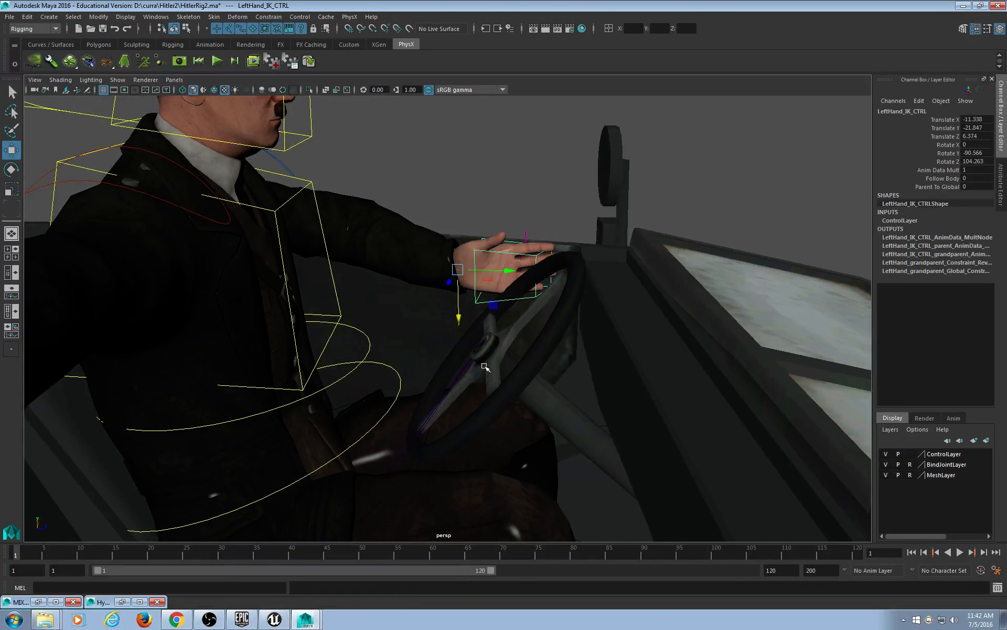
{"action": "left_click_drag", "start_coordinate": [481, 367], "coordinate": [439, 317], "text": "alt"}
Rotate the left hand to grip the wheel rim, ending at Translate -13.085, -22.285, 5.33.
{"action": "key", "text": "e"}
{"action": "mouse_move", "coordinate": [427, 238]}
{"action": "left_mouse_down"}
{"action": "mouse_move", "coordinate": [408, 194]}
{"action": "mouse_move", "coordinate": [426, 227]}
{"action": "left_mouse_up"}
{"action": "left_click_drag", "start_coordinate": [426, 226], "coordinate": [492, 306], "text": "alt"}
{"action": "key", "text": "w"}
{"action": "middle_click_drag", "start_coordinate": [518, 310], "coordinate": [517, 313]}
{"action": "key", "text": "e"}
{"action": "left_click_drag", "start_coordinate": [446, 265], "coordinate": [459, 279]}
{"action": "key", "text": "w"}
{"action": "middle_click_drag", "start_coordinate": [527, 318], "coordinate": [519, 316]}
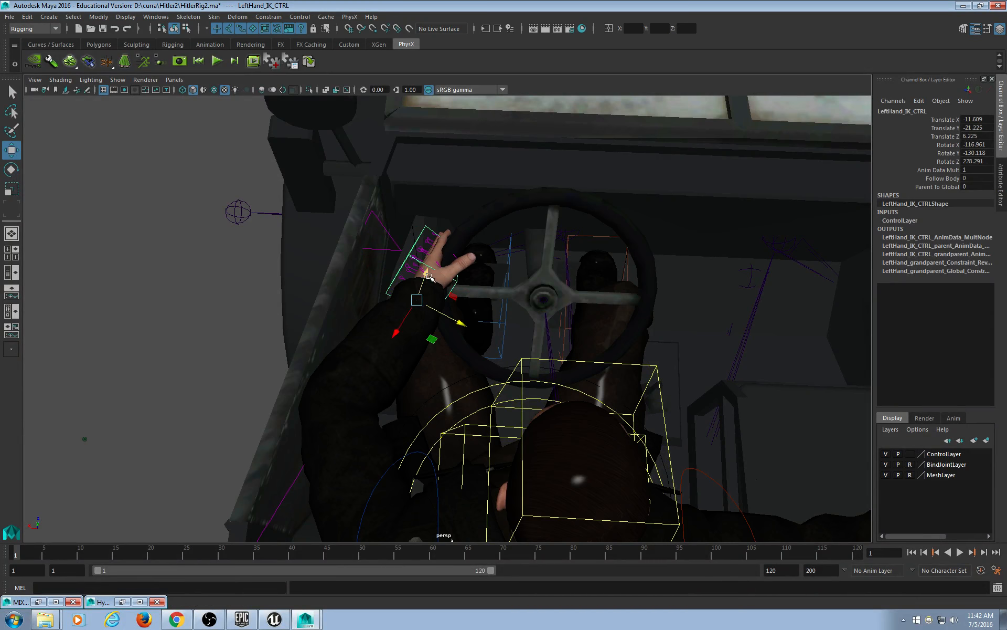
{"action": "mouse_move", "coordinate": [430, 277]}
{"action": "left_mouse_down"}
{"action": "mouse_move", "coordinate": [435, 258]}
{"action": "mouse_move", "coordinate": [430, 269]}
{"action": "left_mouse_up"}
Orbit around the car's left side to view the steering wheel and left hand from above.
{"action": "left_click_drag", "start_coordinate": [410, 324], "coordinate": [489, 307], "text": "alt"}
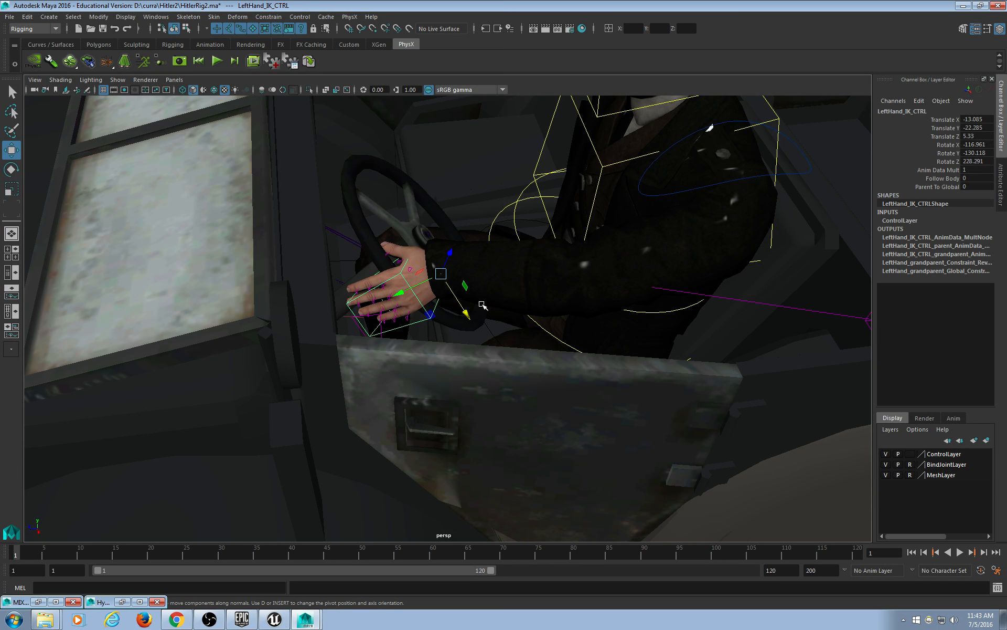
{"action": "left_click_drag", "start_coordinate": [530, 283], "coordinate": [335, 348], "text": "alt"}
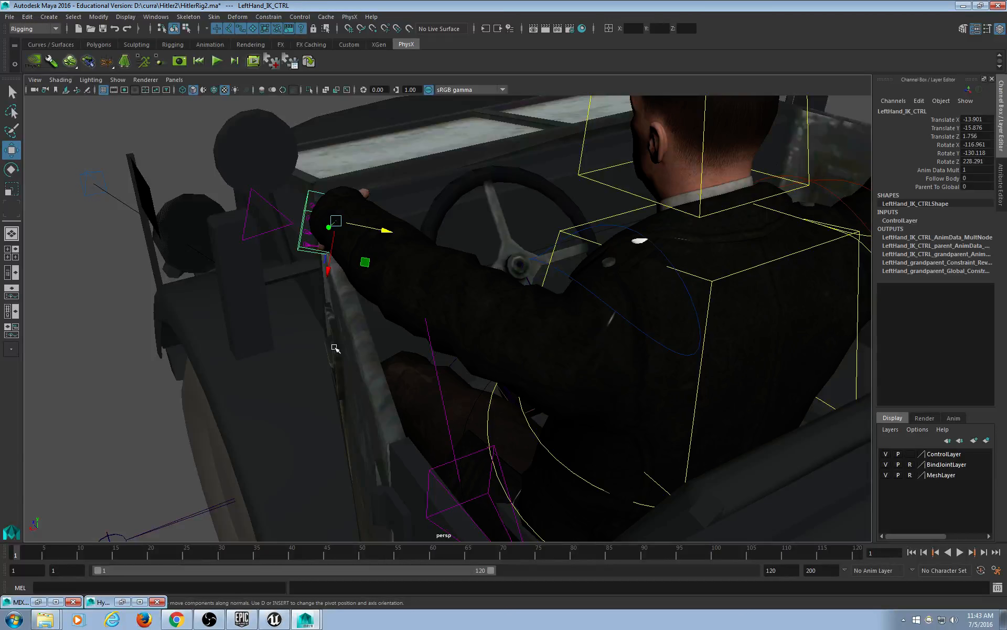
{"action": "mouse_move", "coordinate": [417, 309]}
{"action": "left_mouse_down", "text": "alt"}
{"action": "mouse_move", "coordinate": [440, 327]}
{"action": "mouse_move", "coordinate": [405, 326]}
{"action": "mouse_move", "coordinate": [427, 317]}
{"action": "mouse_move", "coordinate": [429, 300]}
{"action": "left_mouse_up", "text": "alt"}
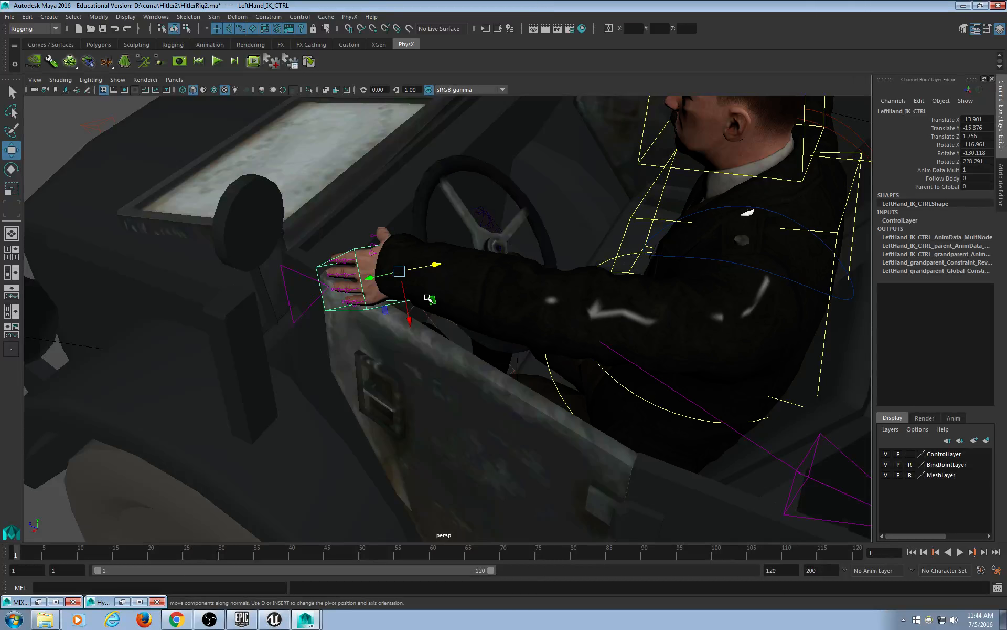
Slide the left hand along the door top, raise it, and tilt it to Rotate X -122.962.
{"action": "left_click_drag", "start_coordinate": [486, 436], "coordinate": [541, 409], "text": "alt"}
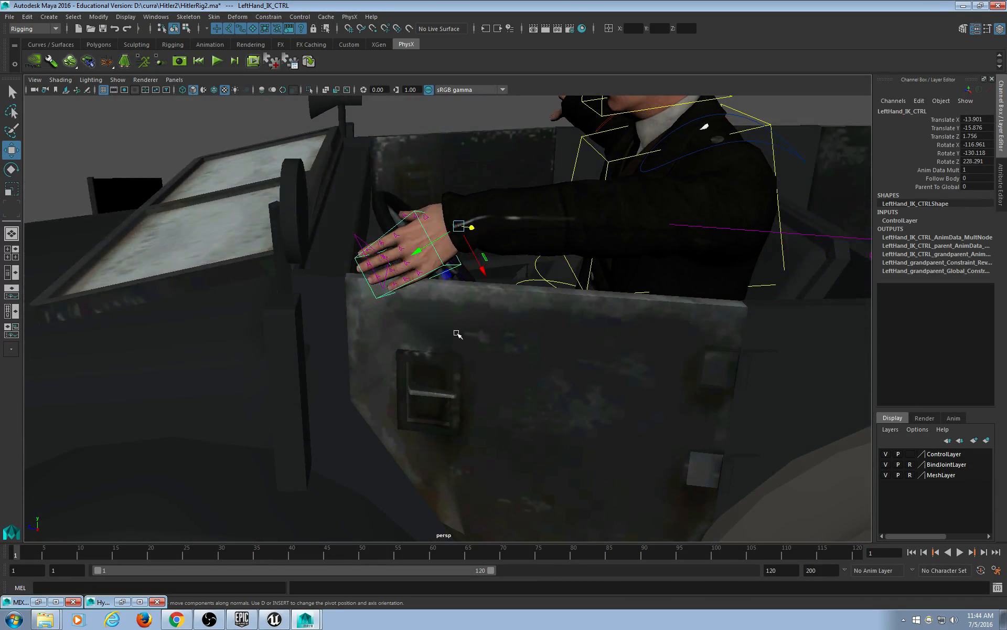
{"action": "left_click_drag", "start_coordinate": [459, 226], "coordinate": [592, 231]}
{"action": "left_click_drag", "start_coordinate": [622, 268], "coordinate": [603, 259], "text": "alt"}
{"action": "key", "text": "e"}
{"action": "left_click_drag", "start_coordinate": [621, 210], "coordinate": [472, 359]}
{"action": "key", "text": "w"}
{"action": "middle_click_drag", "start_coordinate": [472, 360], "coordinate": [426, 371], "text": "alt"}
{"action": "left_click_drag", "start_coordinate": [426, 370], "coordinate": [440, 368], "text": "alt"}
{"action": "key", "text": "e"}
{"action": "left_click_drag", "start_coordinate": [571, 294], "coordinate": [537, 234]}
{"action": "key", "text": "w"}
{"action": "key", "text": "e"}
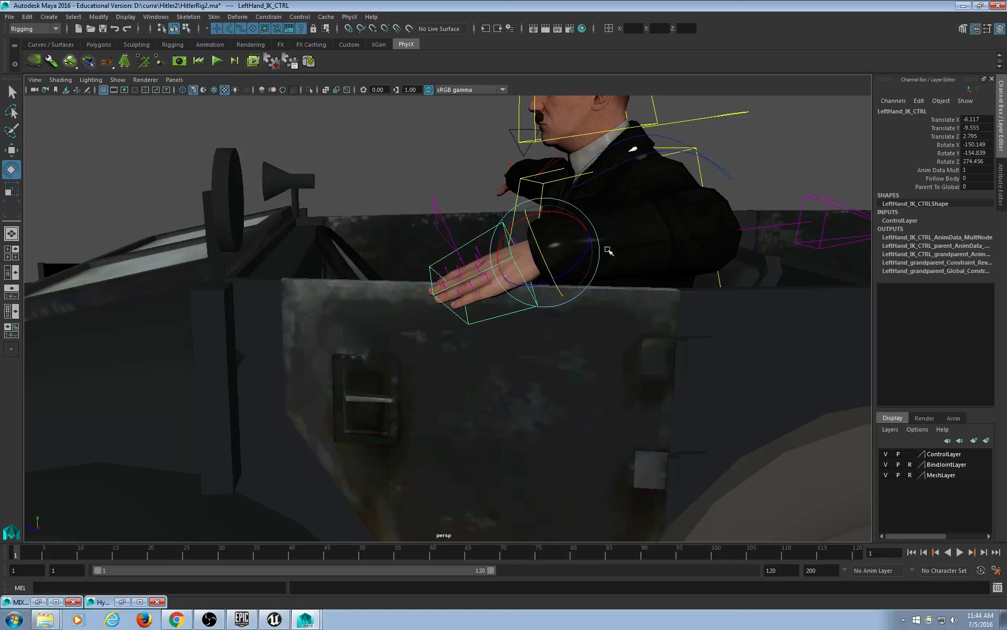
Lower the left hand onto the door and rotate it to drape palm-down over the edge.
{"action": "left_click_drag", "start_coordinate": [664, 359], "coordinate": [651, 337], "text": "alt"}
{"action": "left_click_drag", "start_coordinate": [540, 181], "coordinate": [529, 218]}
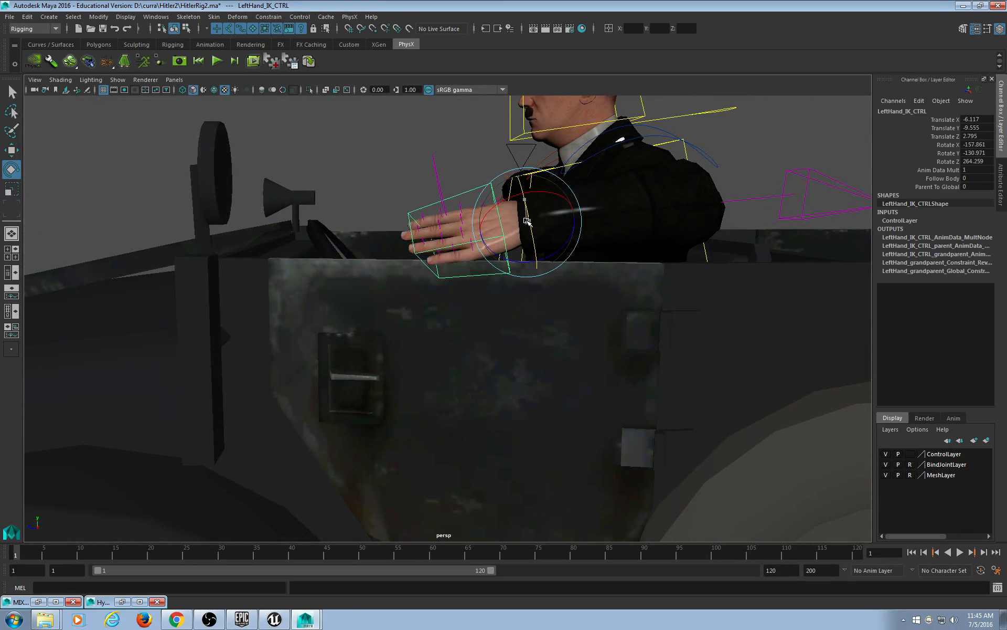
{"action": "key", "text": "w"}
{"action": "middle_click_drag", "start_coordinate": [597, 283], "coordinate": [562, 287], "text": "shift"}
{"action": "middle_click_drag", "start_coordinate": [495, 289], "coordinate": [499, 321], "text": "shift"}
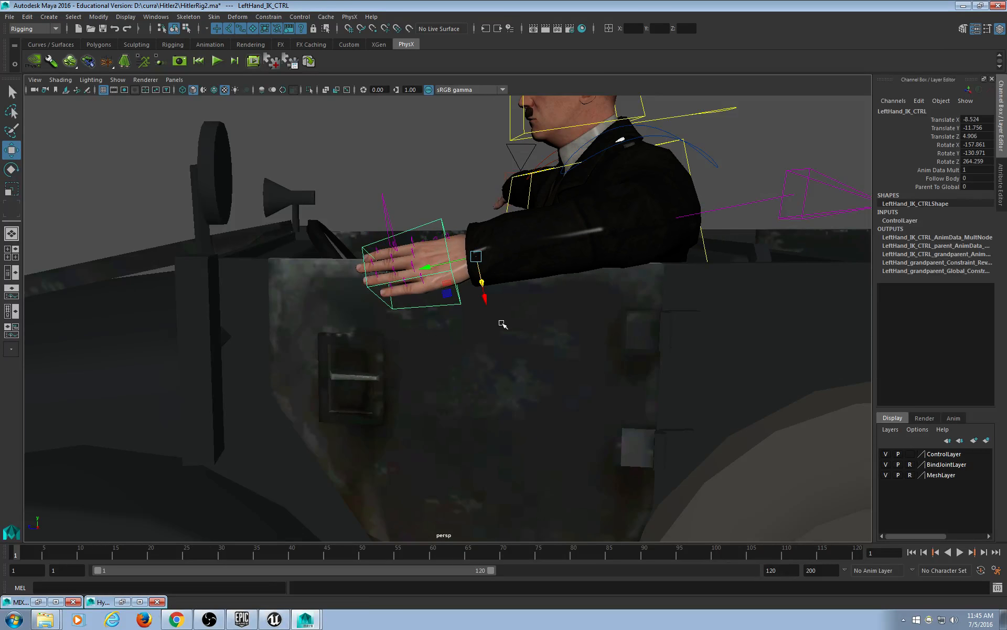
{"action": "key", "text": "ctrl+z"}
{"action": "left_click_drag", "start_coordinate": [480, 274], "coordinate": [666, 297]}
{"action": "key", "text": "e"}
{"action": "left_click_drag", "start_coordinate": [666, 297], "coordinate": [482, 283], "text": "alt"}
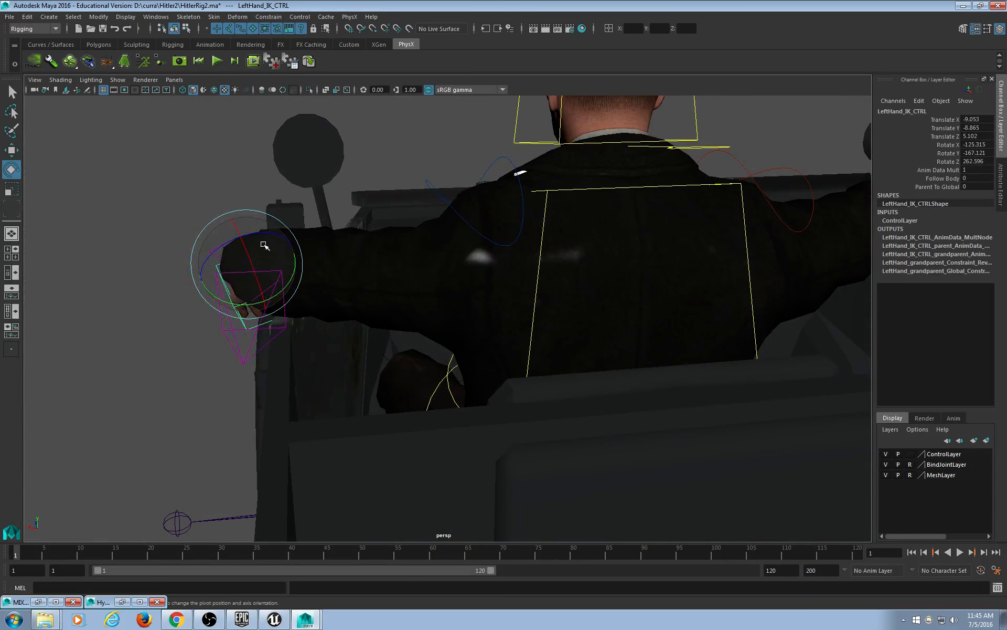
{"action": "left_click_drag", "start_coordinate": [265, 243], "coordinate": [465, 349]}
{"action": "left_click_drag", "start_coordinate": [652, 341], "coordinate": [645, 343]}
{"action": "left_click_drag", "start_coordinate": [446, 343], "coordinate": [428, 346], "text": "alt"}
{"action": "scroll", "coordinate": [427, 345], "scroll_direction": "down", "scroll_amount": 5}
{"action": "left_click_drag", "start_coordinate": [264, 346], "coordinate": [315, 342], "text": "alt"}
Move RightHand_IK_CTRL forward and up so the right hand reaches the steering wheel.
{"action": "left_click", "coordinate": [126, 264]}
{"action": "key", "text": "w"}
{"action": "left_click_drag", "start_coordinate": [146, 283], "coordinate": [292, 315]}
{"action": "left_click_drag", "start_coordinate": [292, 315], "coordinate": [534, 299], "text": "alt"}
{"action": "key", "text": "e"}
{"action": "key", "text": "w"}
{"action": "left_click_drag", "start_coordinate": [494, 428], "coordinate": [491, 399], "text": "alt"}
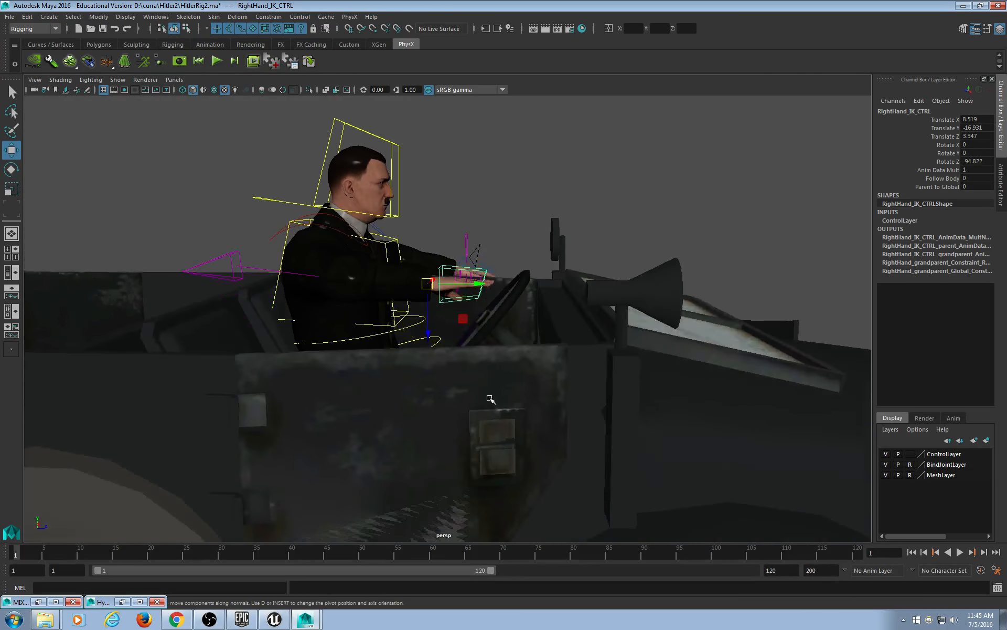
{"action": "left_click_drag", "start_coordinate": [430, 334], "coordinate": [475, 304]}
{"action": "left_click_drag", "start_coordinate": [493, 297], "coordinate": [472, 349], "text": "alt"}
{"action": "left_click_drag", "start_coordinate": [403, 335], "coordinate": [509, 355], "text": "alt"}
Lower the right shoulder by rotating RightShoulder_CTRL Z to -47.653.
{"action": "left_click", "coordinate": [345, 328]}
{"action": "key", "text": "e"}
{"action": "left_click_drag", "start_coordinate": [345, 328], "coordinate": [367, 314]}
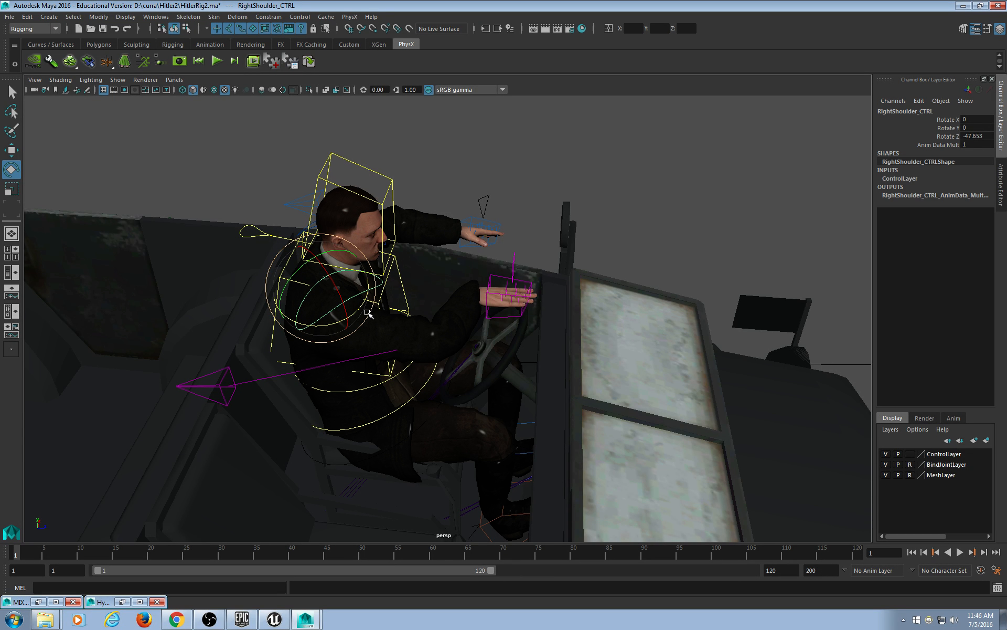
Push RightHand_IK_CTRL along the wheel and lower the right hand flat onto the rim.
{"action": "left_click_drag", "start_coordinate": [409, 368], "coordinate": [258, 412], "text": "alt"}
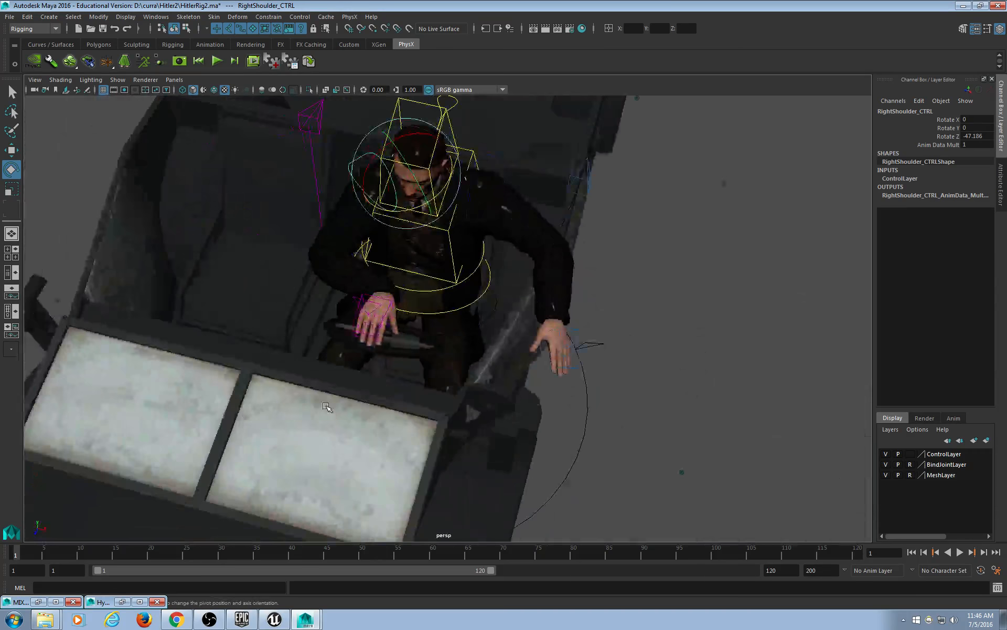
{"action": "scroll", "coordinate": [326, 405], "scroll_direction": "up", "scroll_amount": 3}
{"action": "left_click", "coordinate": [320, 318]}
{"action": "left_click_drag", "start_coordinate": [300, 336], "coordinate": [616, 341], "text": "alt"}
{"action": "left_click", "coordinate": [416, 282]}
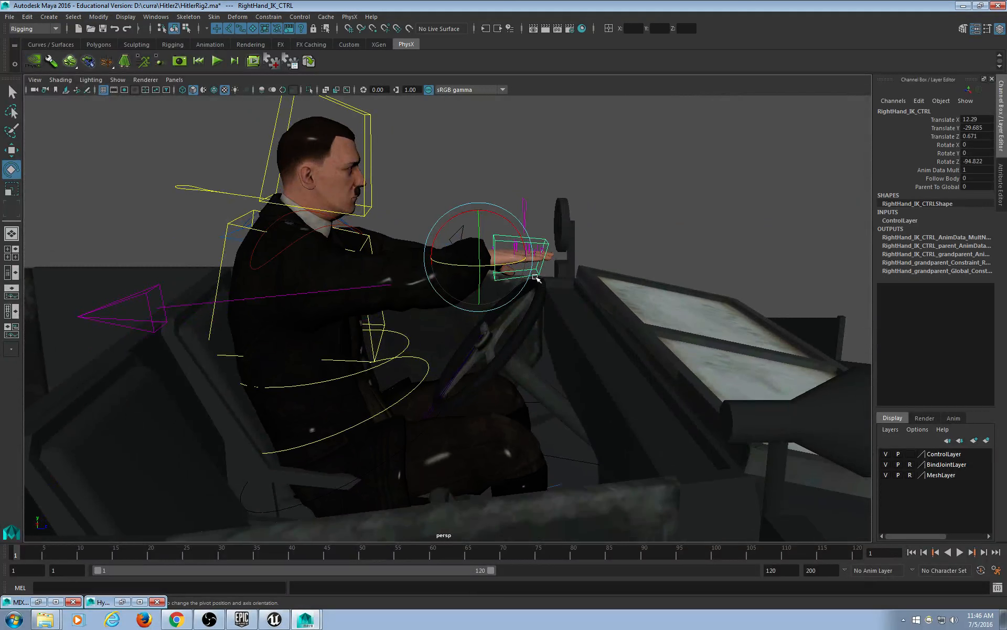
{"action": "key", "text": "w"}
{"action": "left_click_drag", "start_coordinate": [533, 305], "coordinate": [540, 379], "text": "alt"}
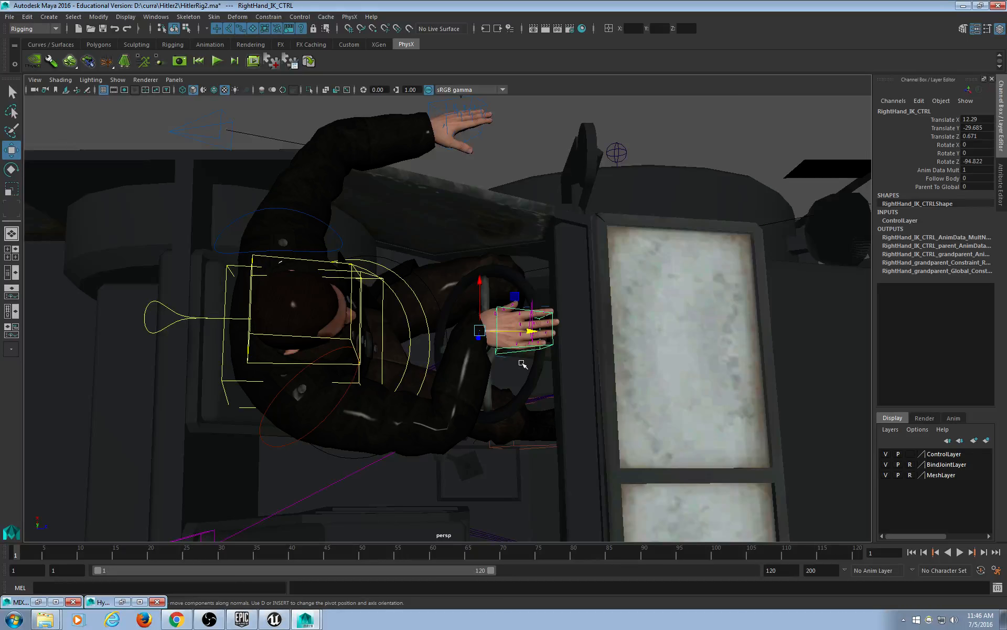
{"action": "left_click_drag", "start_coordinate": [564, 389], "coordinate": [569, 421], "text": "alt"}
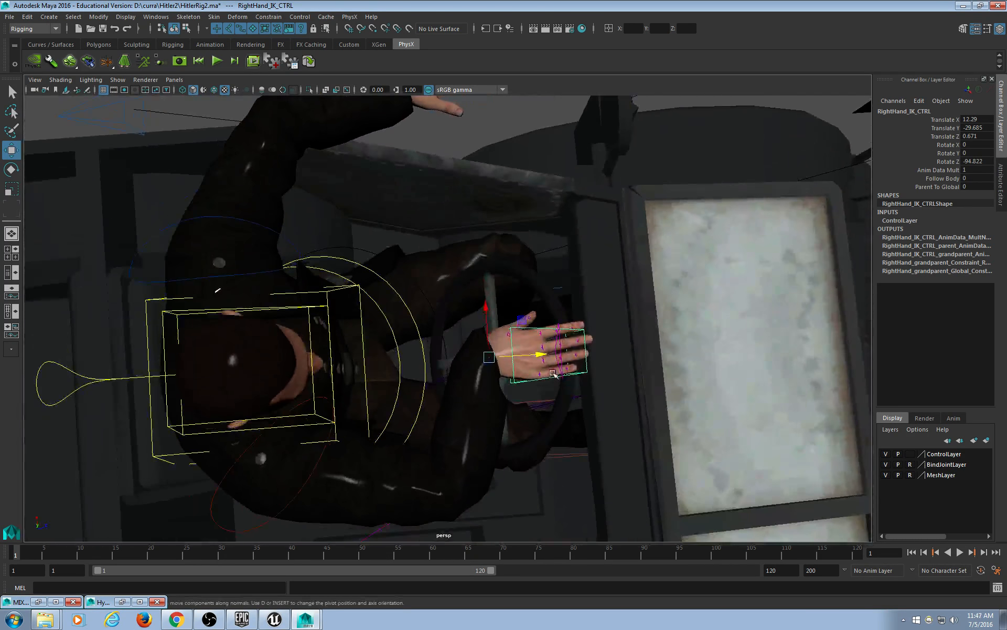
{"action": "left_click_drag", "start_coordinate": [540, 356], "coordinate": [436, 285]}
{"action": "middle_click_drag", "start_coordinate": [435, 285], "coordinate": [438, 299]}
Raise the right shoulder, settling RightShoulder_CTRL Rotate Z at -25.947.
{"action": "left_click_drag", "start_coordinate": [439, 299], "coordinate": [268, 292], "text": "alt"}
{"action": "left_click", "coordinate": [267, 287]}
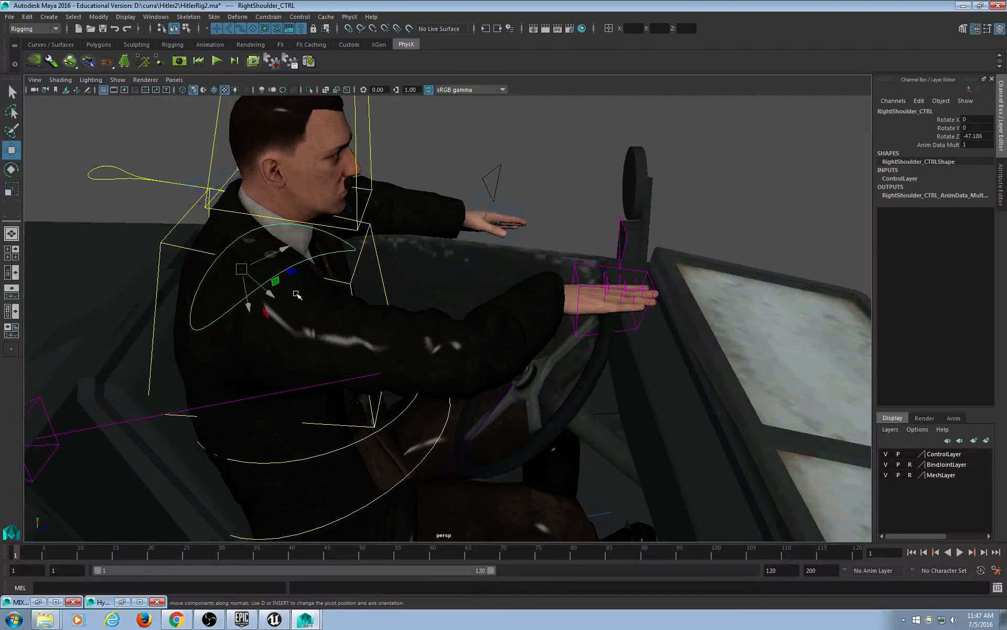
{"action": "key", "text": "e"}
{"action": "left_click_drag", "start_coordinate": [251, 302], "coordinate": [367, 378]}
{"action": "left_click_drag", "start_coordinate": [433, 380], "coordinate": [579, 417], "text": "alt"}
{"action": "left_click_drag", "start_coordinate": [239, 380], "coordinate": [229, 379]}
{"action": "left_click_drag", "start_coordinate": [357, 368], "coordinate": [278, 332], "text": "alt"}
{"action": "left_click_drag", "start_coordinate": [63, 571], "coordinate": [18, 574]}
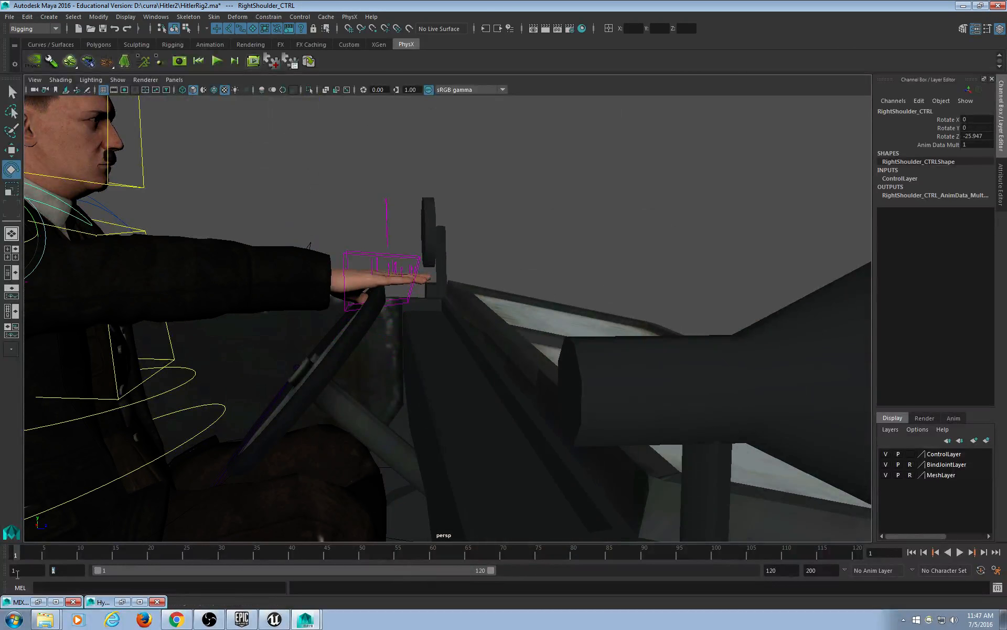
Set the playback range to start 0 and end 10, and go to frame 0.
{"action": "type", "text": "0"}
{"action": "key", "text": "Return"}
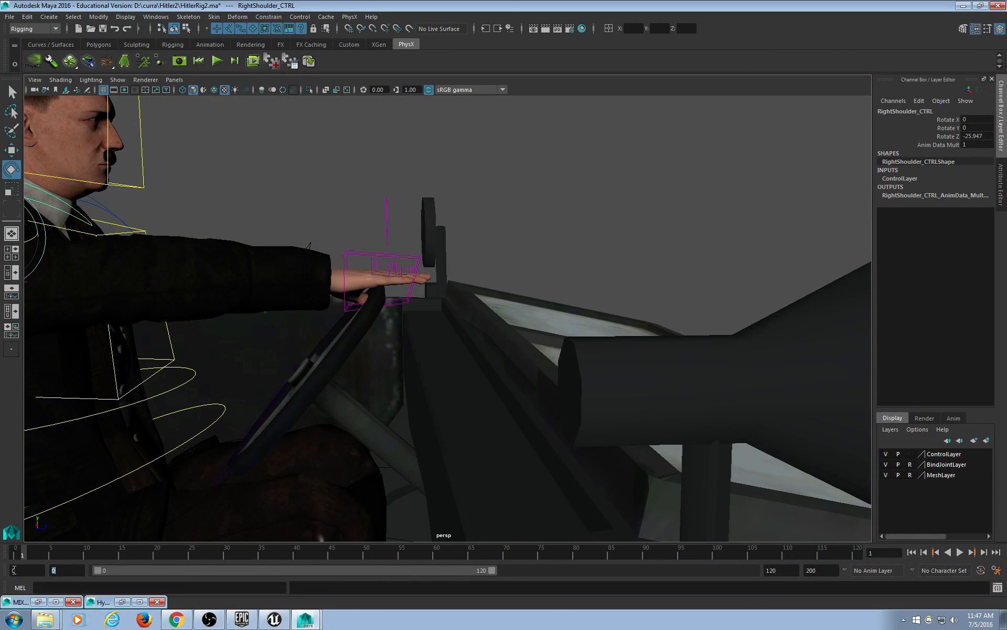
{"action": "left_click_drag", "start_coordinate": [822, 571], "coordinate": [747, 562]}
{"action": "type", "text": "10"}
{"action": "key", "text": "Return"}
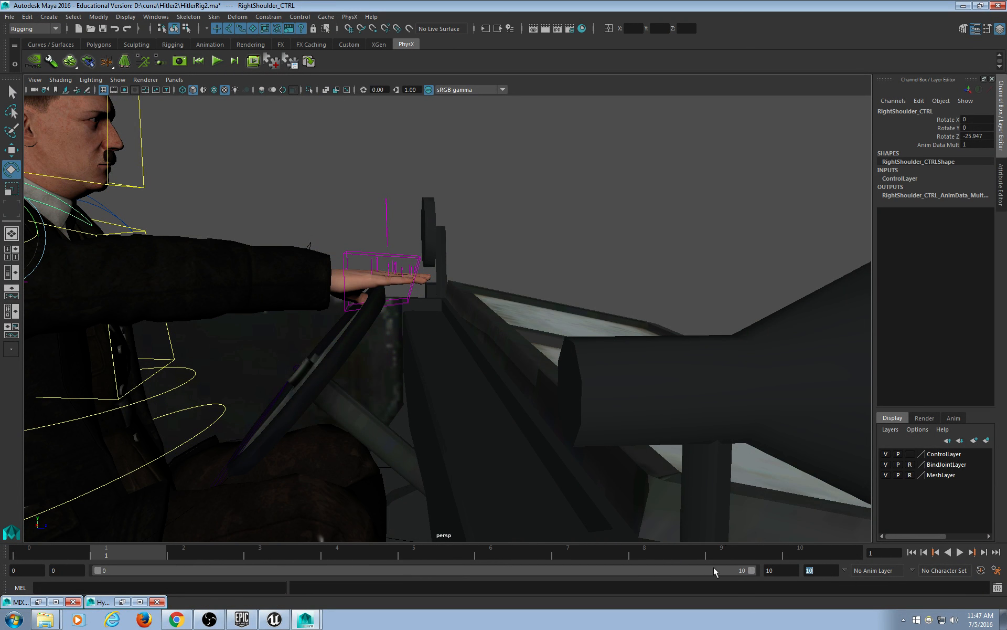
{"action": "left_click", "coordinate": [67, 551]}
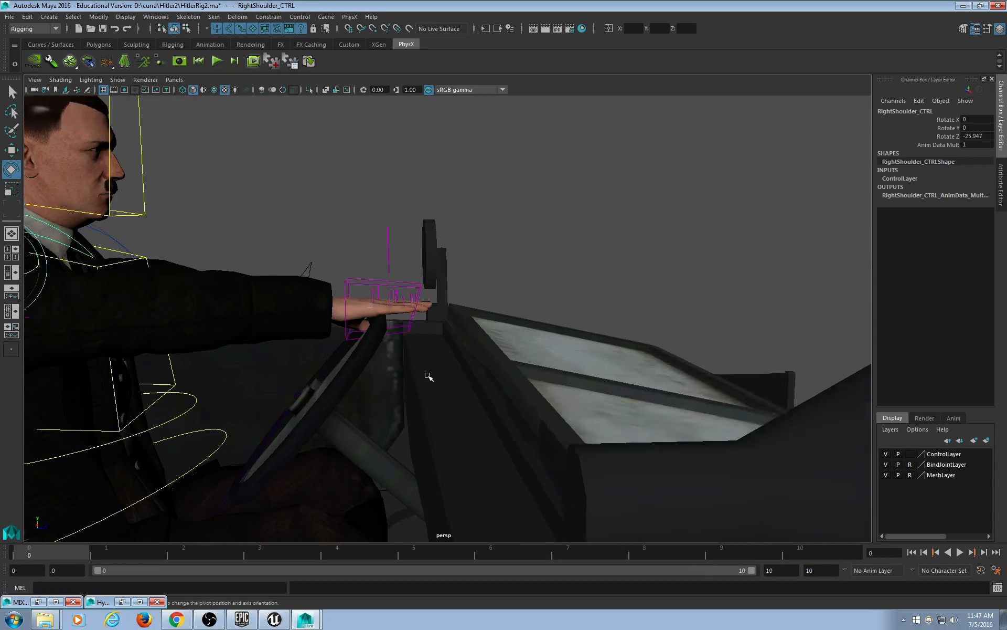
Select the right hand's finger controls and curl the fingers down around the wheel.
{"action": "scroll", "coordinate": [429, 376], "scroll_direction": "up", "scroll_amount": 10}
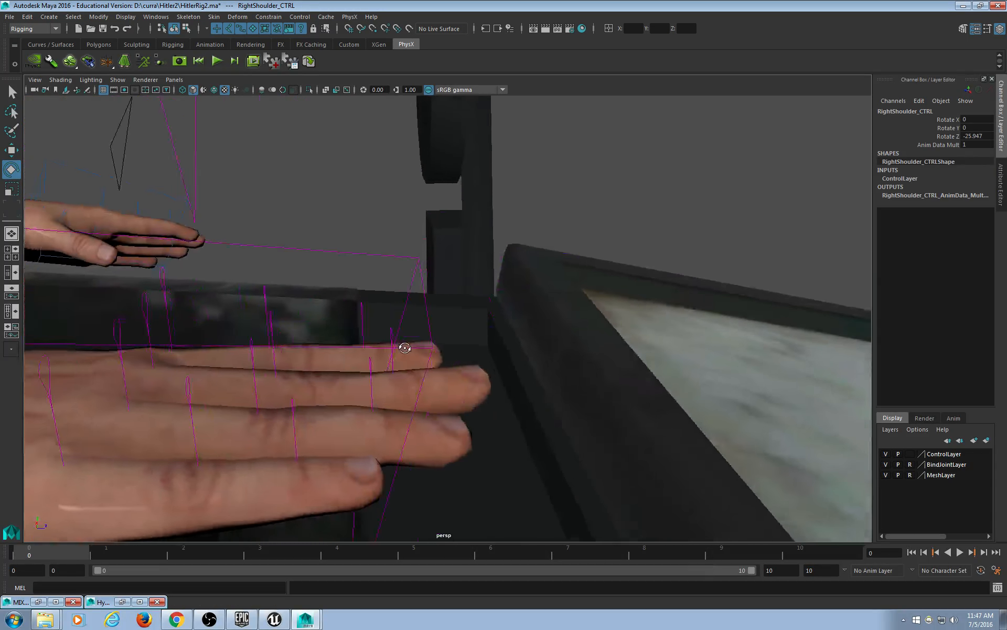
{"action": "scroll", "coordinate": [404, 348], "scroll_direction": "down", "scroll_amount": 10}
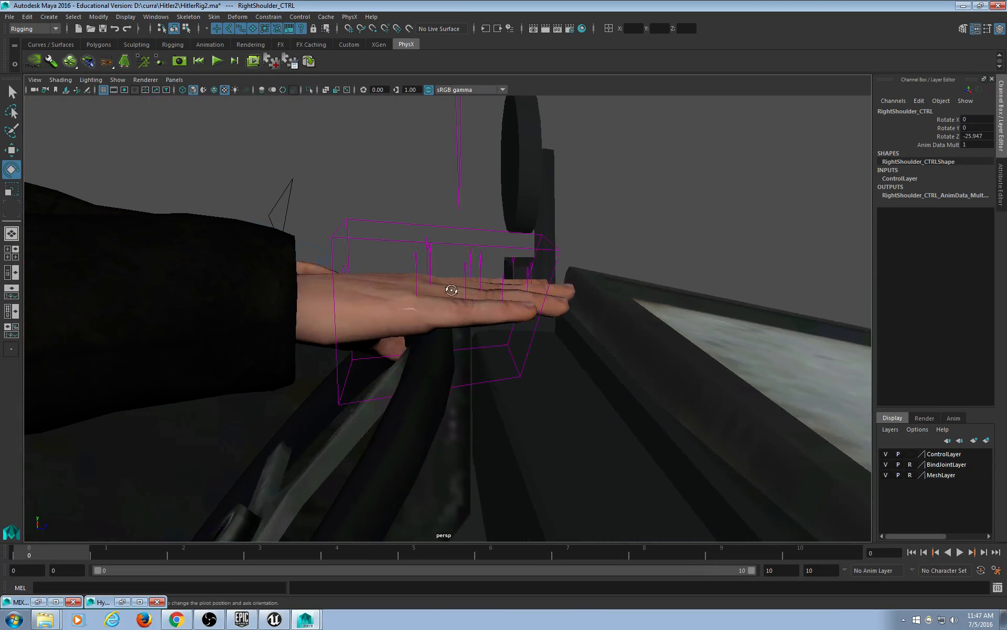
{"action": "left_click_drag", "start_coordinate": [451, 290], "coordinate": [449, 287], "text": "alt"}
{"action": "left_click_drag", "start_coordinate": [437, 224], "coordinate": [554, 252]}
{"action": "left_click", "coordinate": [400, 223]}
{"action": "left_click_drag", "start_coordinate": [499, 185], "coordinate": [488, 229], "text": "ctrl"}
{"action": "left_click_drag", "start_coordinate": [655, 133], "coordinate": [468, 179], "text": "ctrl"}
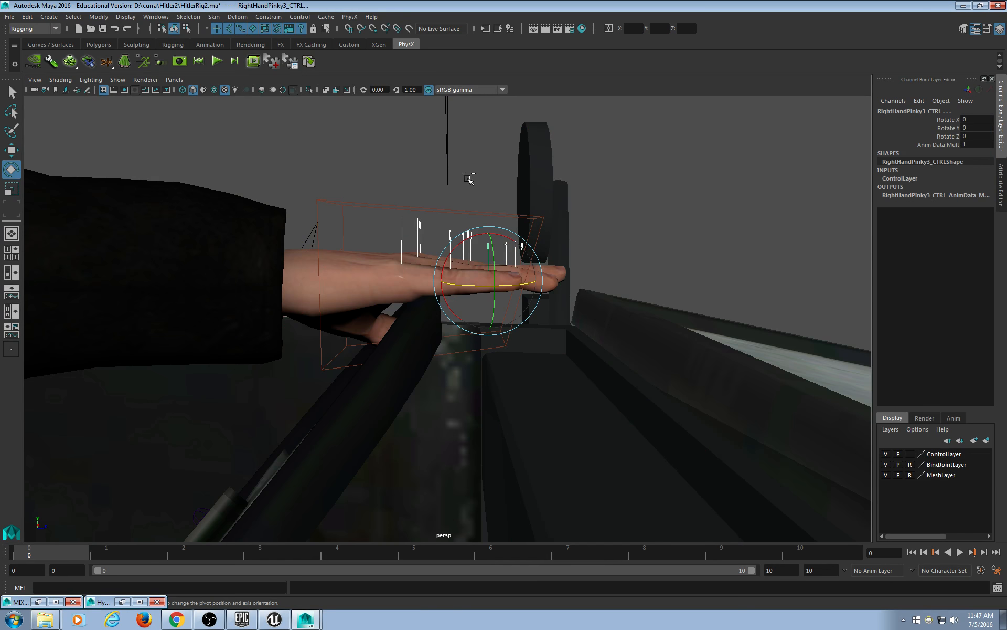
{"action": "left_click_drag", "start_coordinate": [503, 241], "coordinate": [516, 271]}
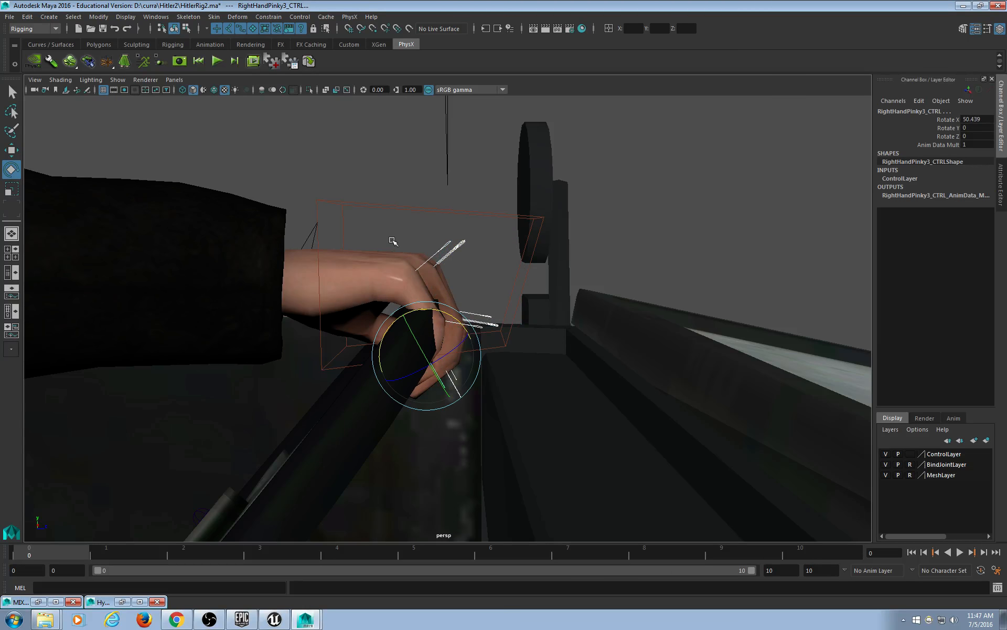
Curl the right-hand fingers tighter around the rim, RightHandPinky1_CTRL reaching Rotate X 30.762.
{"action": "left_click_drag", "start_coordinate": [550, 303], "coordinate": [301, 467], "text": "ctrl"}
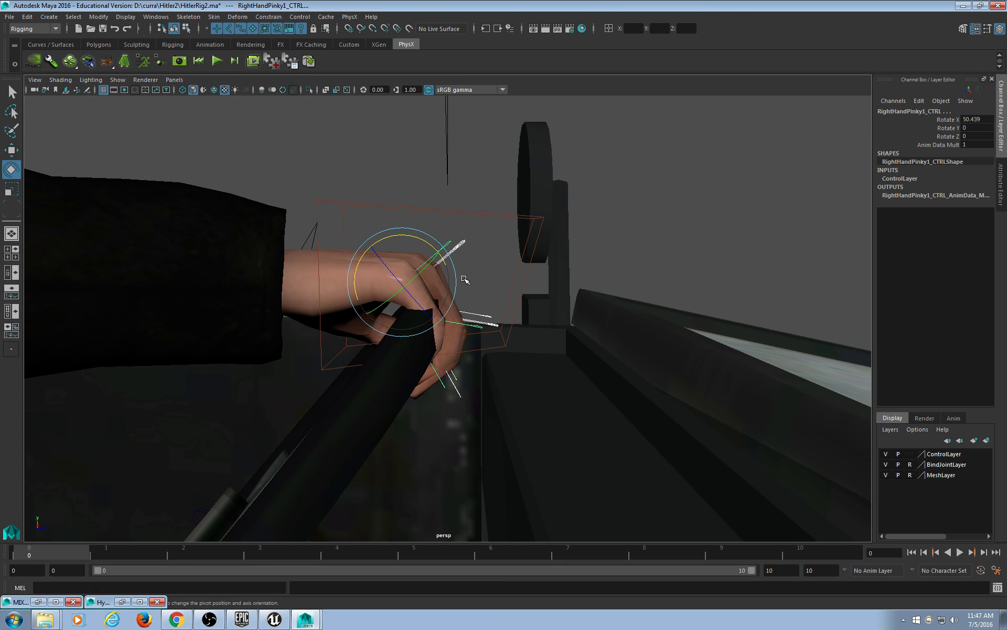
{"action": "left_click", "coordinate": [499, 260]}
{"action": "scroll", "coordinate": [492, 271], "scroll_direction": "up", "scroll_amount": 2}
{"action": "middle_click_drag", "start_coordinate": [492, 273], "coordinate": [488, 284], "text": "alt"}
{"action": "left_click_drag", "start_coordinate": [473, 244], "coordinate": [385, 407]}
Deselect everything and frame the whole jeep side-on, looking down at the seated driver.
{"action": "scroll", "coordinate": [385, 406], "scroll_direction": "down", "scroll_amount": 8}
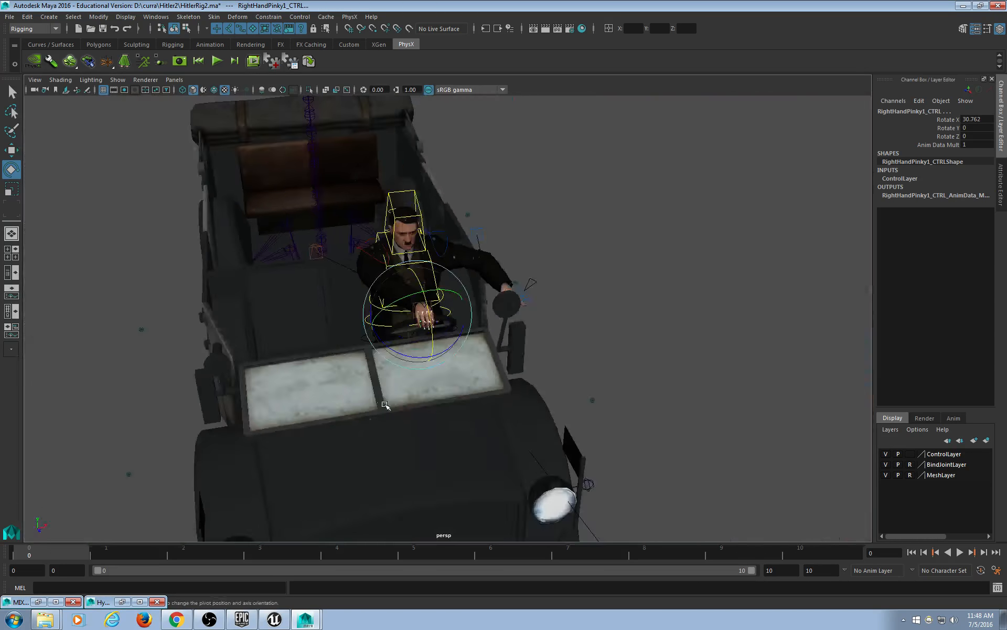
{"action": "left_click_drag", "start_coordinate": [289, 453], "coordinate": [361, 432], "text": "alt"}
{"action": "left_click", "coordinate": [462, 368]}
{"action": "left_click", "coordinate": [585, 252]}
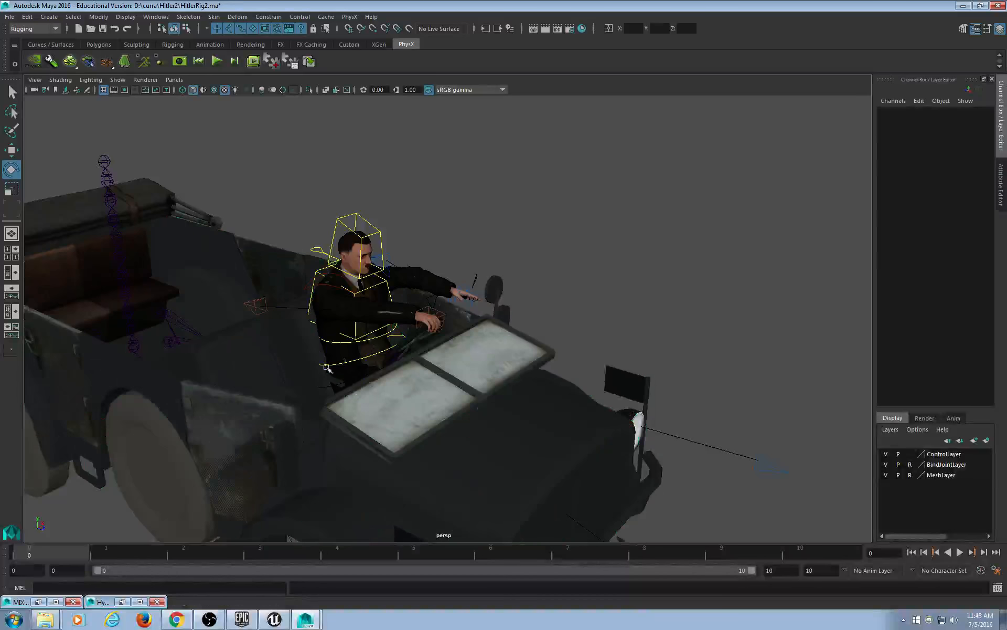
{"action": "scroll", "coordinate": [239, 417], "scroll_direction": "up", "scroll_amount": 8}
{"action": "left_click_drag", "start_coordinate": [204, 434], "coordinate": [312, 407], "text": "alt"}
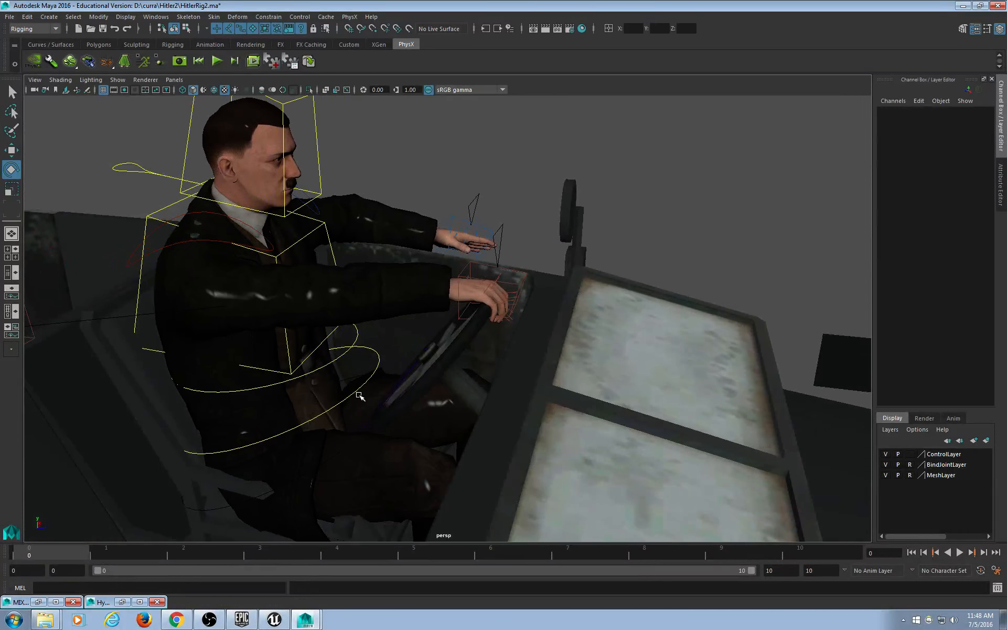
{"action": "scroll", "coordinate": [361, 391], "scroll_direction": "down", "scroll_amount": 10}
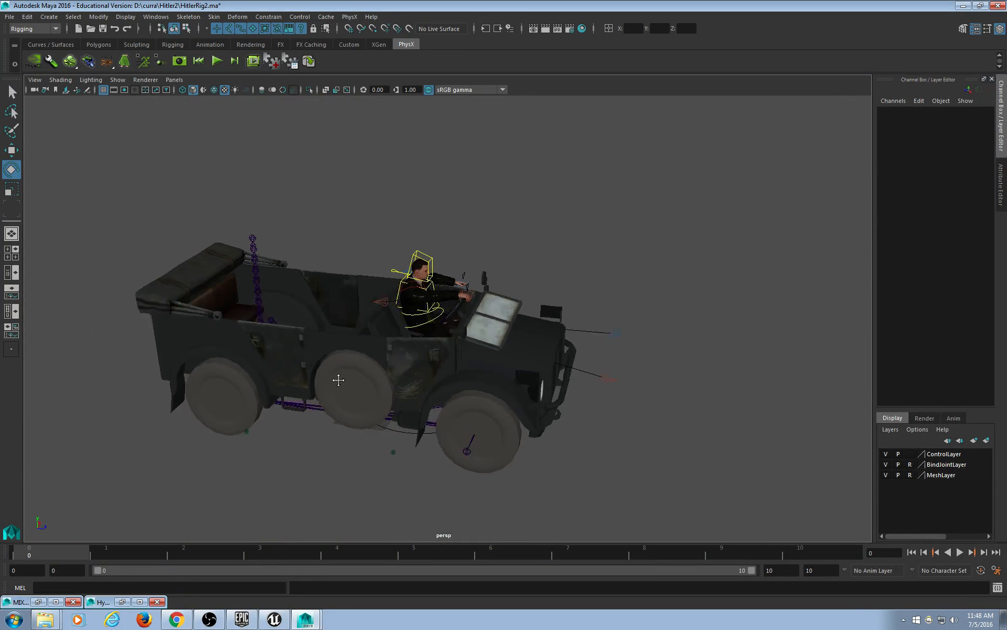
{"action": "scroll", "coordinate": [352, 367], "scroll_direction": "up", "scroll_amount": 6}
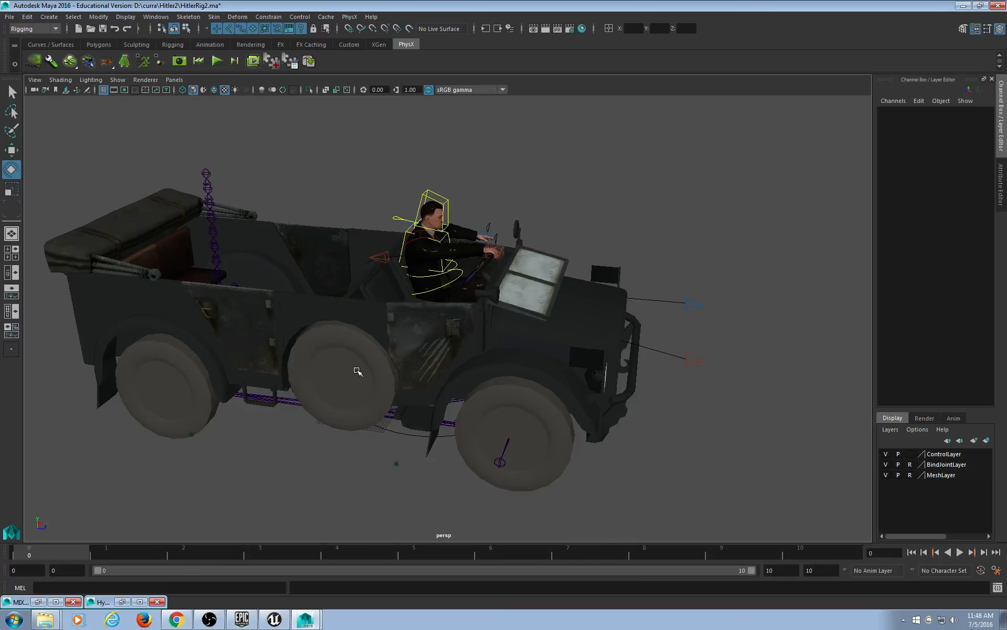
{"action": "left_click_drag", "start_coordinate": [390, 356], "coordinate": [339, 350], "text": "alt"}
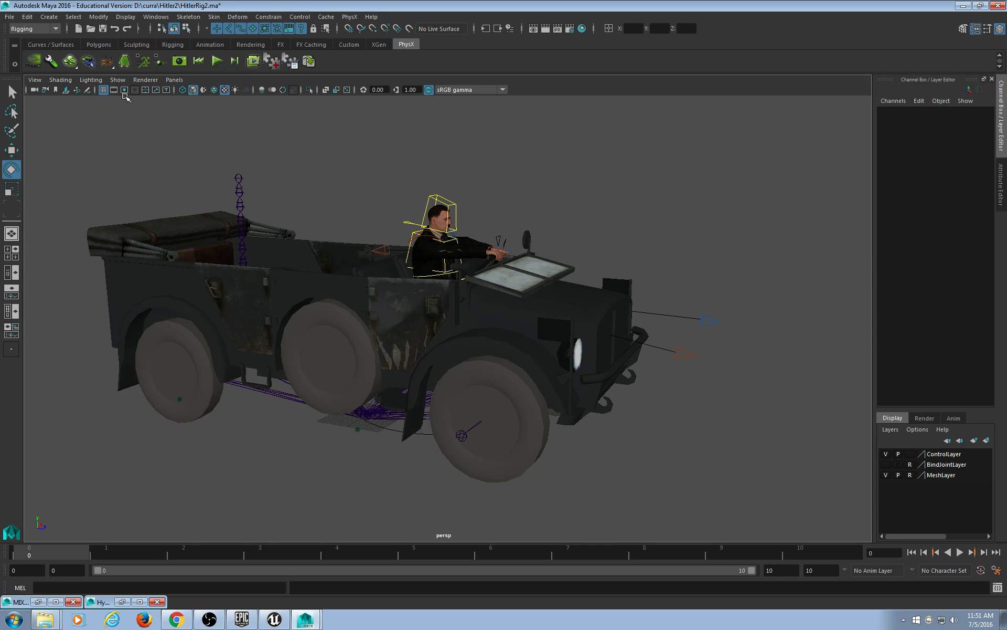
Unload the Jeep5RN reference in the Reference Editor.
{"action": "left_click", "coordinate": [11, 20]}
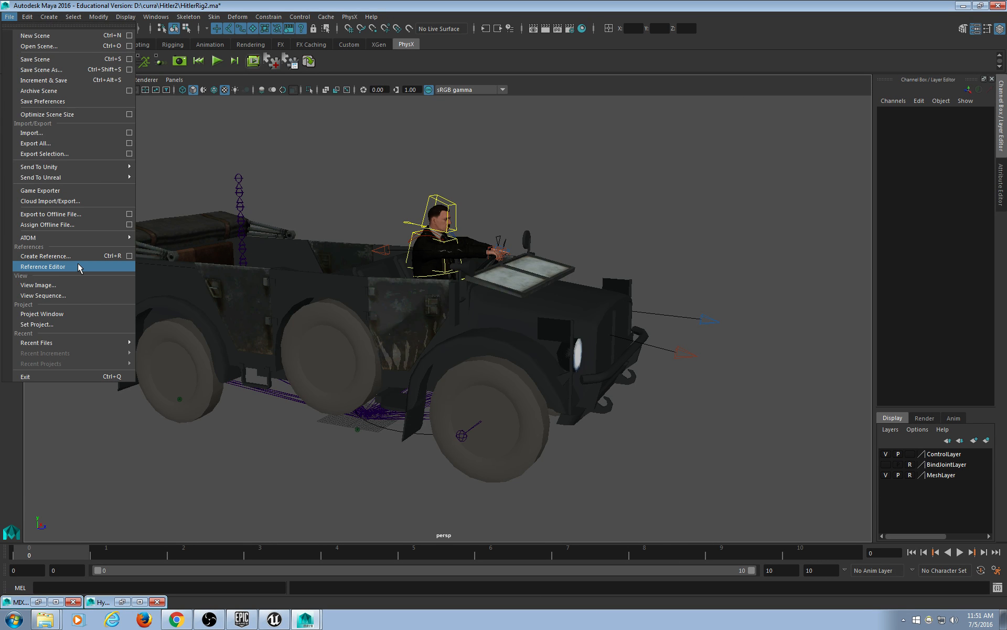
{"action": "left_click", "coordinate": [78, 267]}
{"action": "left_click_drag", "start_coordinate": [629, 140], "coordinate": [761, 67]}
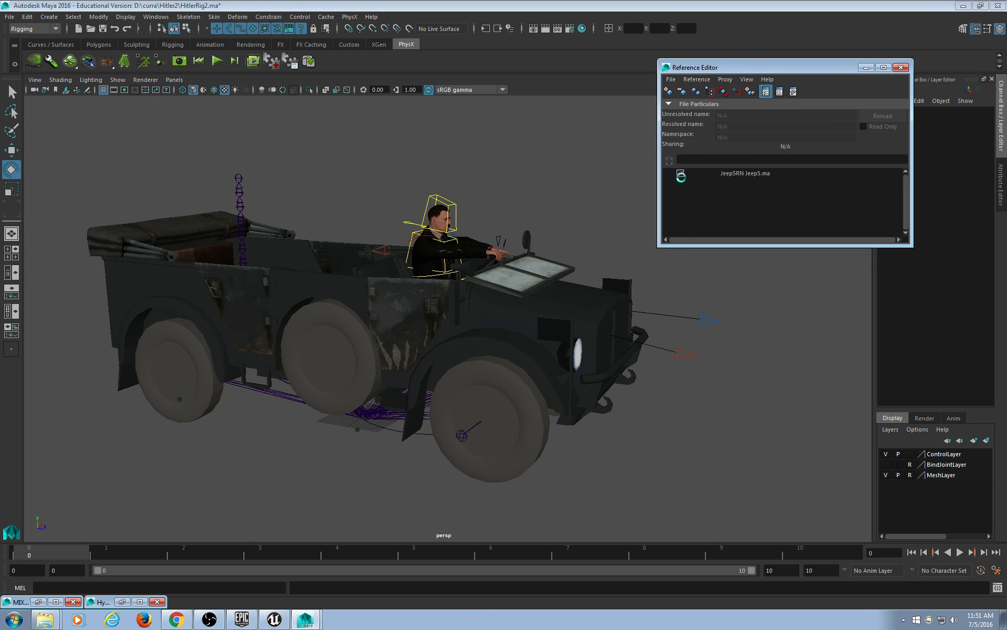
{"action": "left_click", "coordinate": [680, 174]}
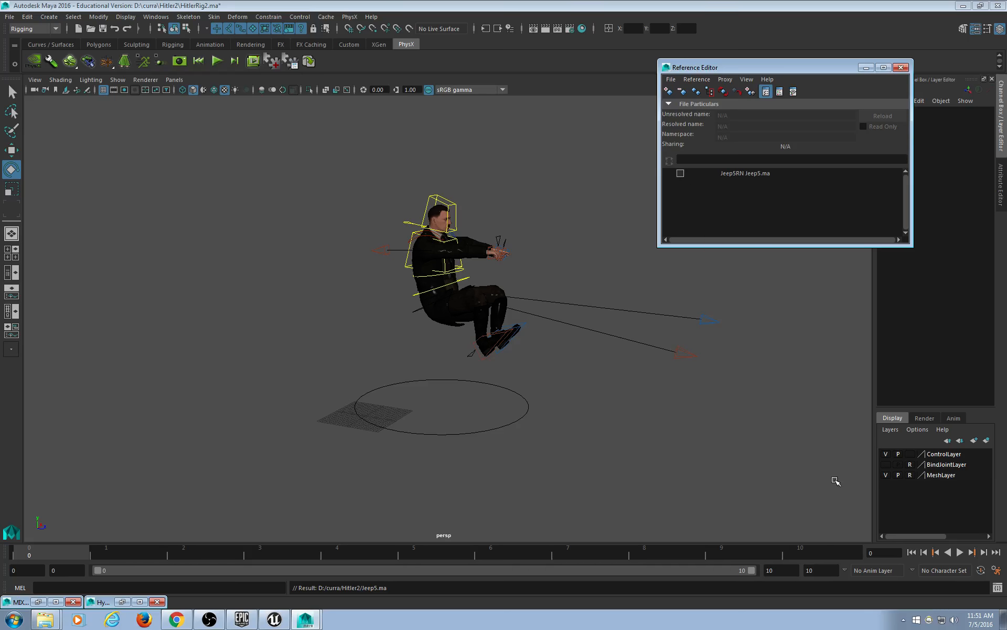
Marquee-select all of the seated character's rig controls.
{"action": "left_click_drag", "start_coordinate": [824, 527], "coordinate": [180, 21]}
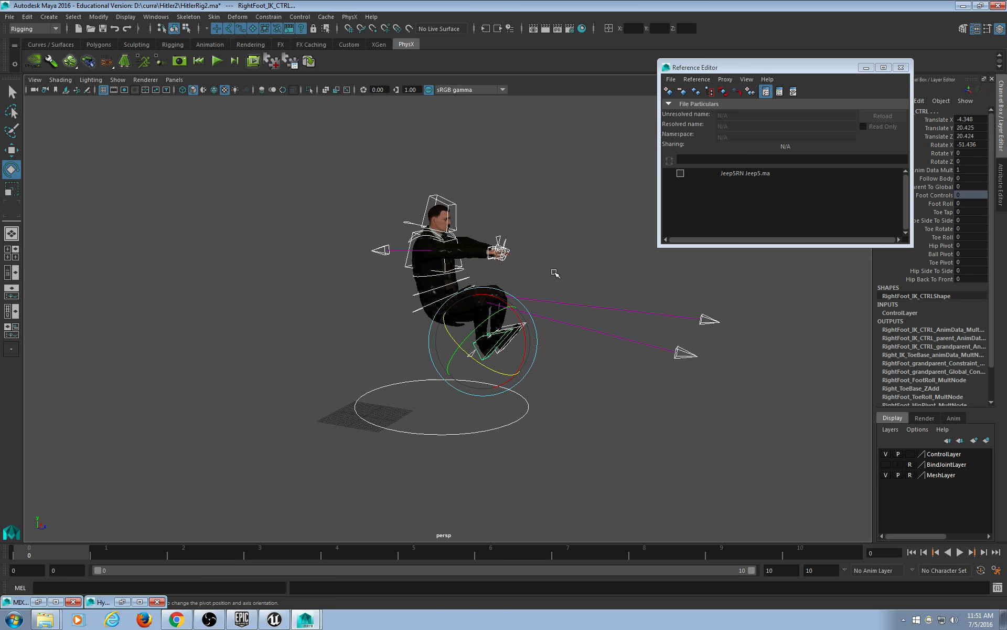
{"action": "scroll", "coordinate": [551, 269], "scroll_direction": "up", "scroll_amount": 6}
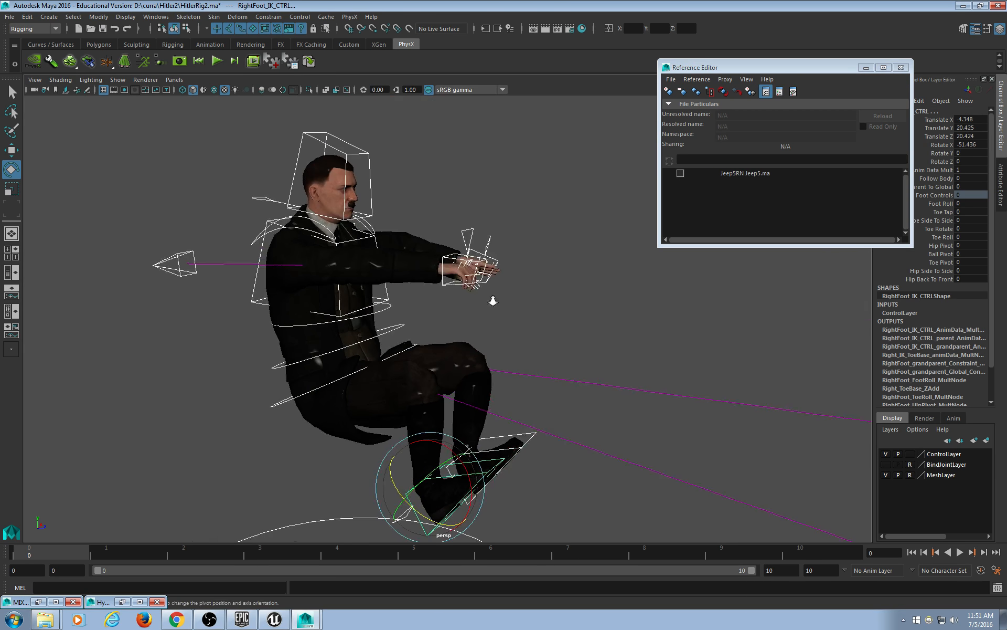
{"action": "scroll", "coordinate": [493, 299], "scroll_direction": "up", "scroll_amount": 5}
{"action": "left_click_drag", "start_coordinate": [475, 268], "coordinate": [537, 255], "text": "alt"}
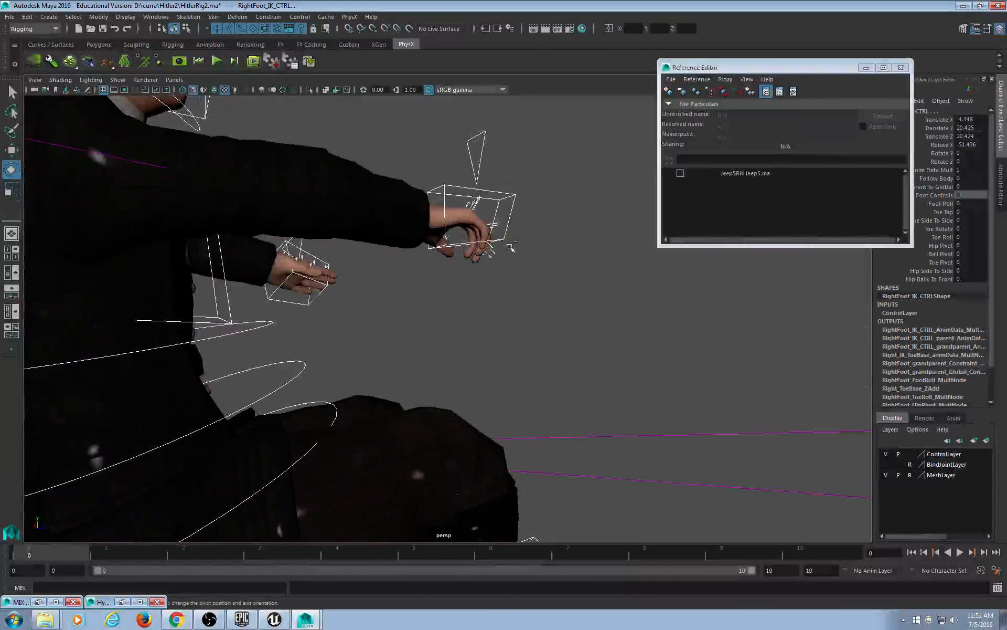
{"action": "left_click", "coordinate": [445, 186]}
{"action": "left_click", "coordinate": [565, 240]}
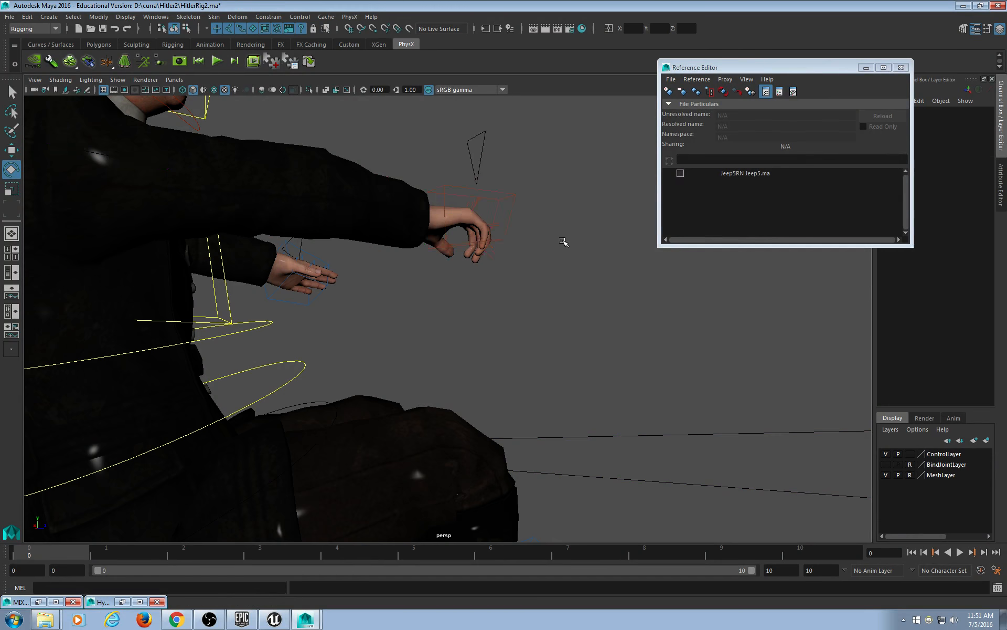
{"action": "scroll", "coordinate": [562, 252], "scroll_direction": "down", "scroll_amount": 8}
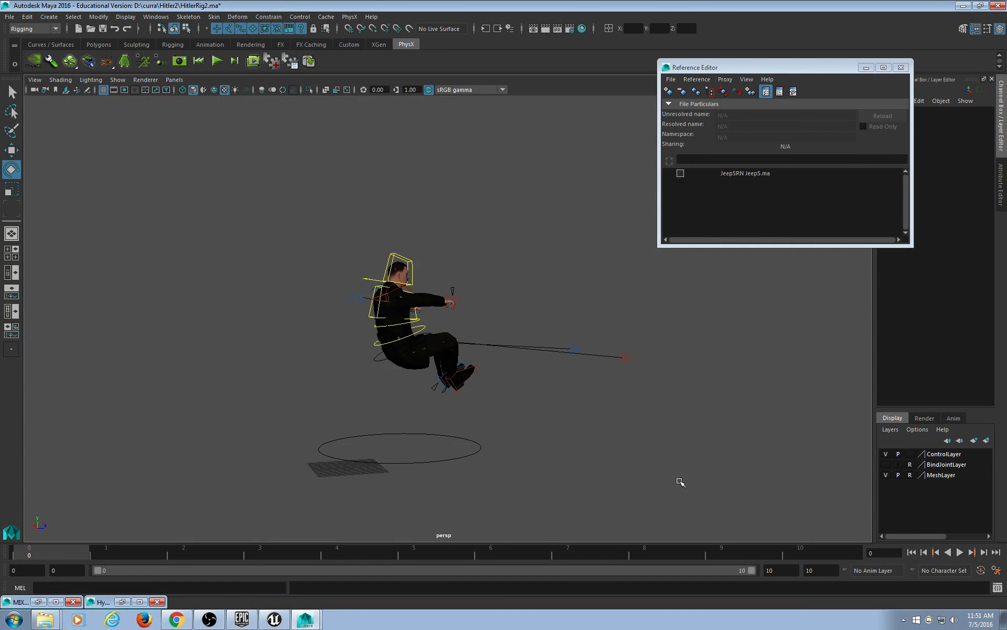
{"action": "left_click_drag", "start_coordinate": [795, 535], "coordinate": [133, 151]}
{"action": "mouse_move", "coordinate": [628, 436]}
{"action": "left_mouse_down", "text": "alt"}
{"action": "mouse_move", "coordinate": [604, 441]}
{"action": "mouse_move", "coordinate": [627, 443]}
{"action": "left_mouse_up", "text": "alt"}
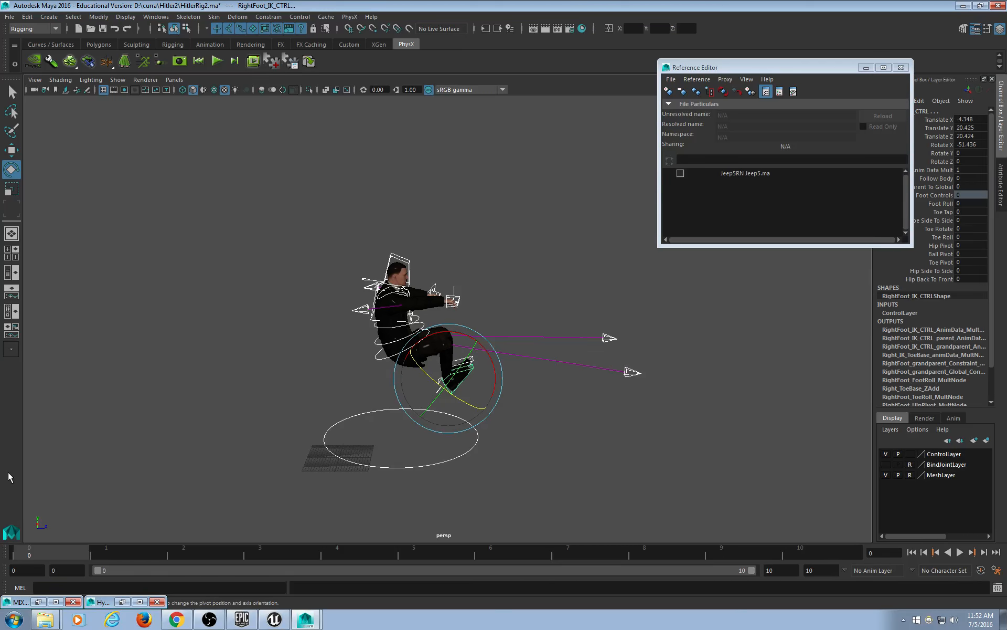
Key all selected rig controls at frame 0, then delete the right hand control's key.
{"action": "key", "text": "s"}
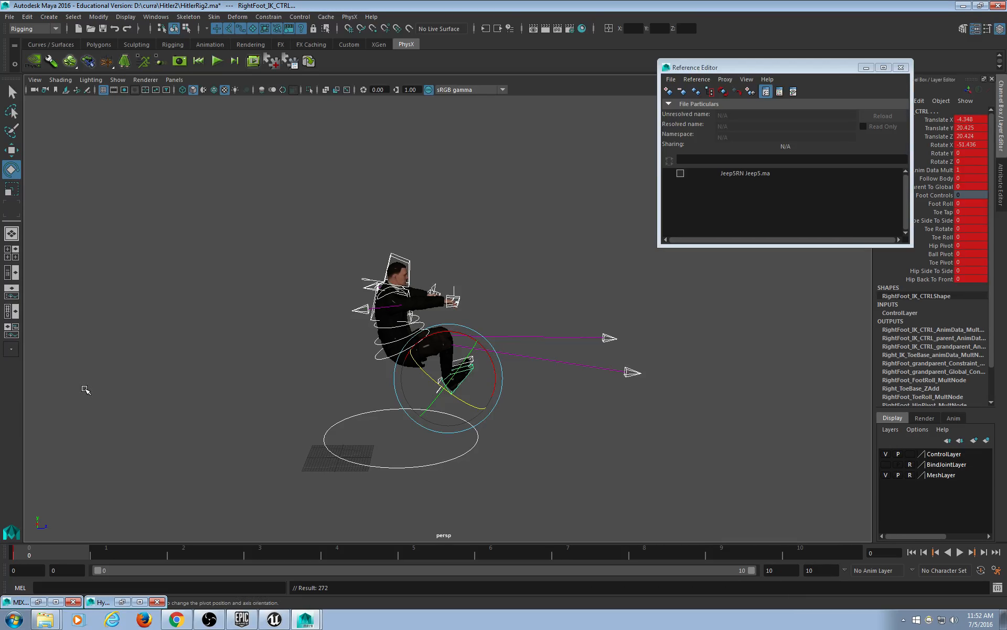
{"action": "scroll", "coordinate": [494, 356], "scroll_direction": "up", "scroll_amount": 7}
{"action": "left_click", "coordinate": [491, 301]}
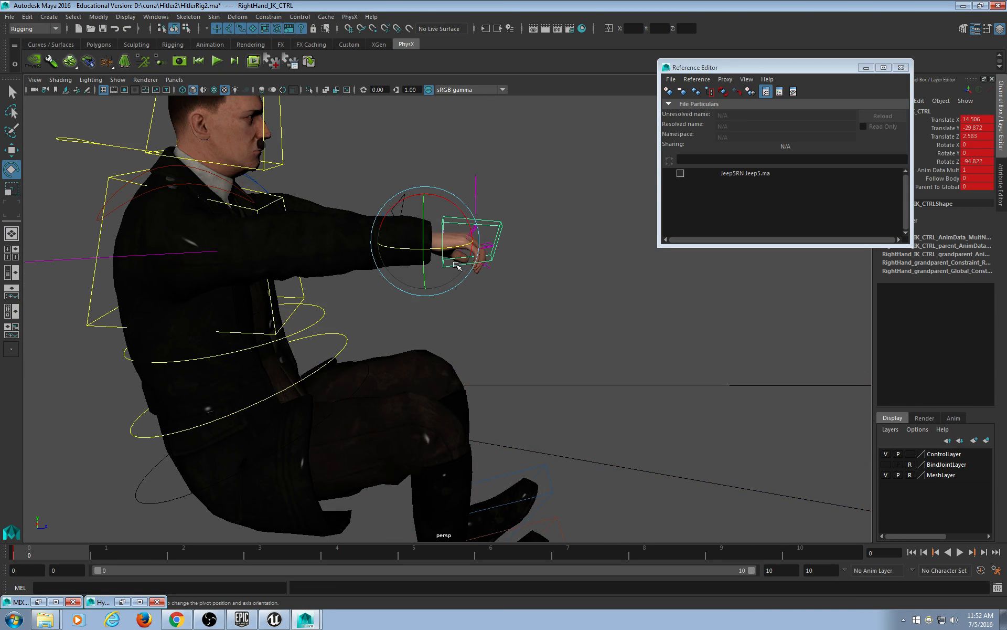
{"action": "left_click", "coordinate": [472, 236]}
{"action": "right_click", "coordinate": [68, 549]}
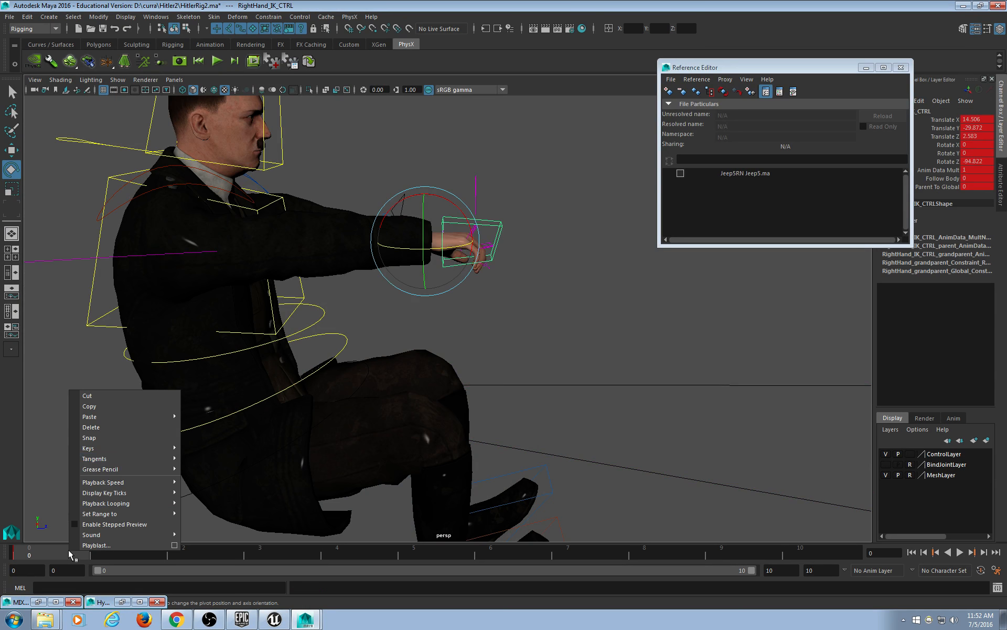
{"action": "left_click", "coordinate": [115, 428]}
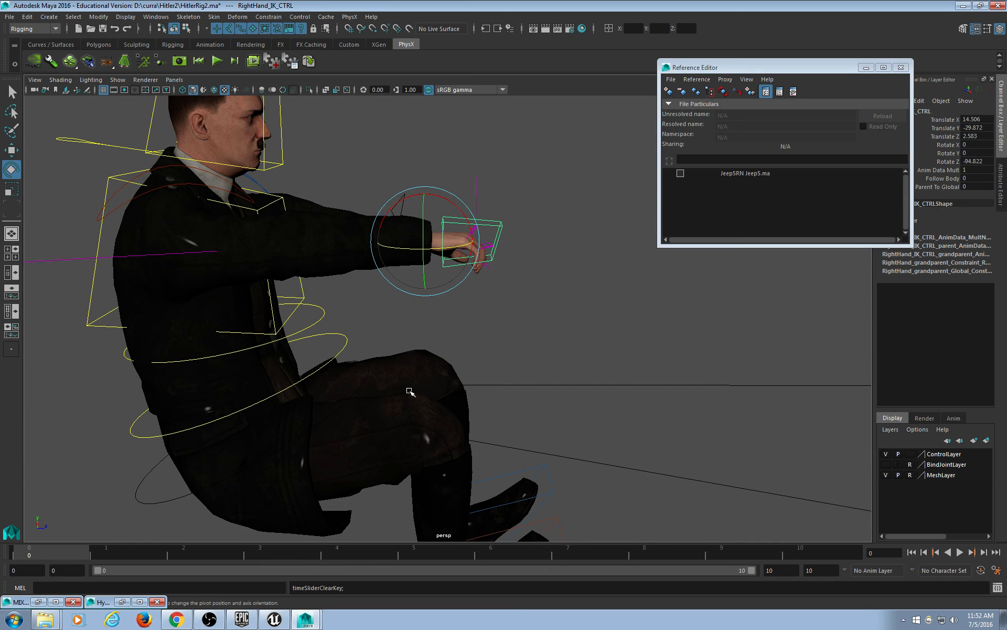
Reselect all rig controls and again remove the key from RightHand_IK_CTRL.
{"action": "scroll", "coordinate": [506, 347], "scroll_direction": "down", "scroll_amount": 5}
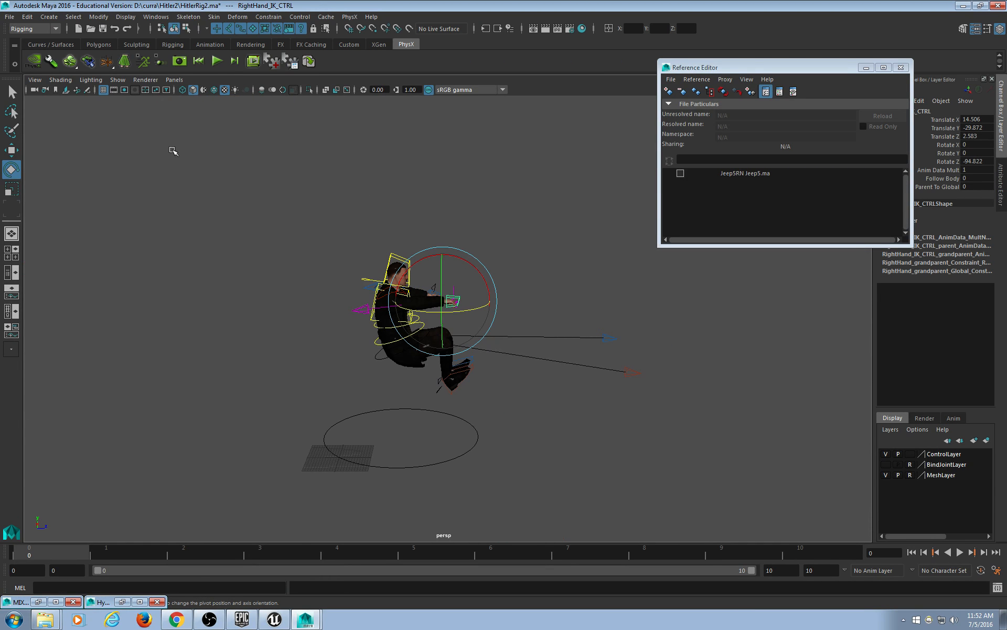
{"action": "left_click_drag", "start_coordinate": [174, 151], "coordinate": [771, 498]}
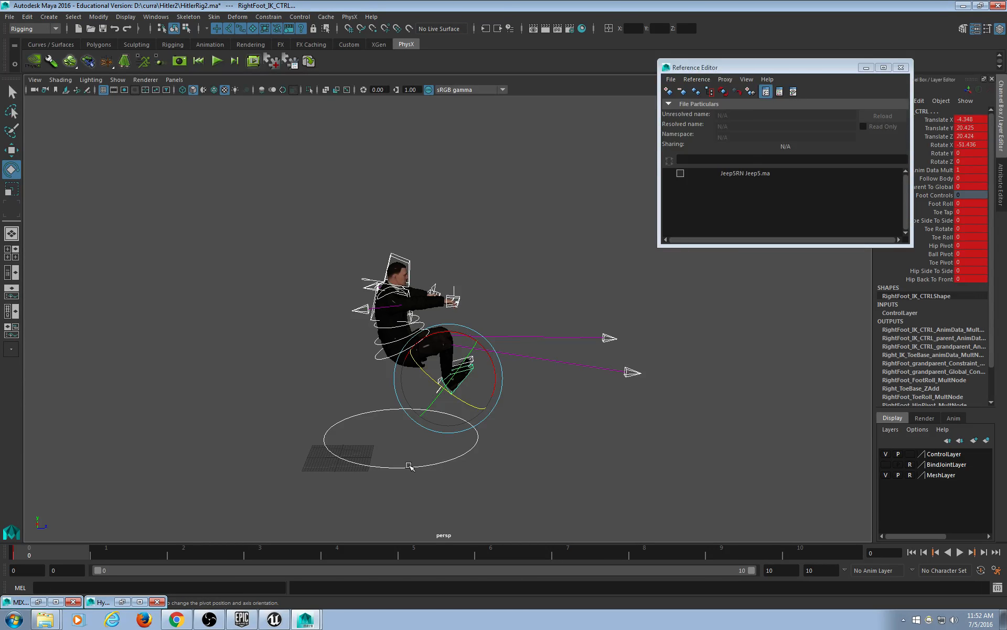
{"action": "scroll", "coordinate": [494, 361], "scroll_direction": "up", "scroll_amount": 3}
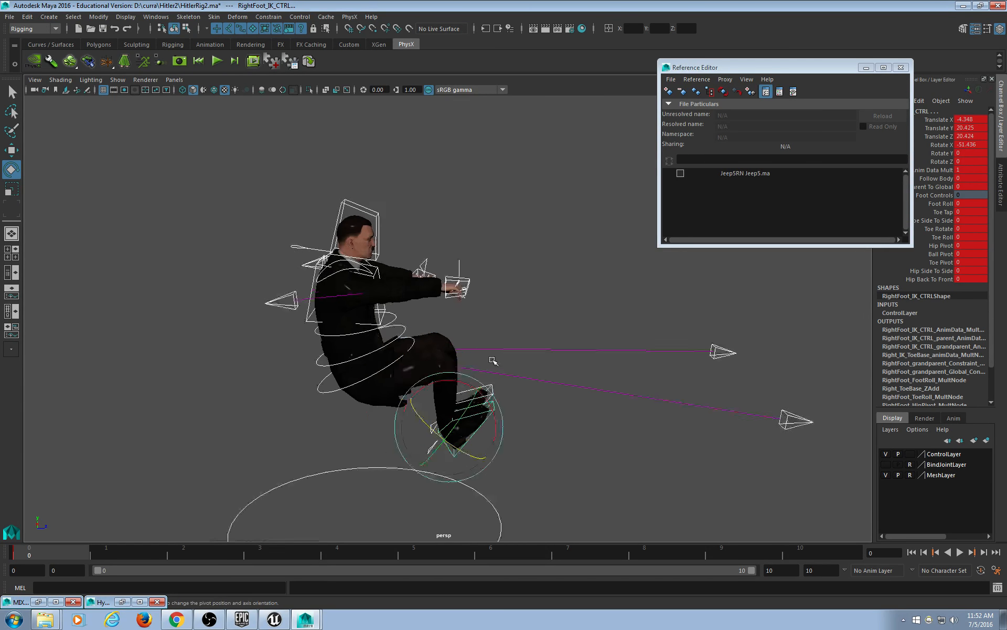
{"action": "scroll", "coordinate": [493, 361], "scroll_direction": "up", "scroll_amount": 5}
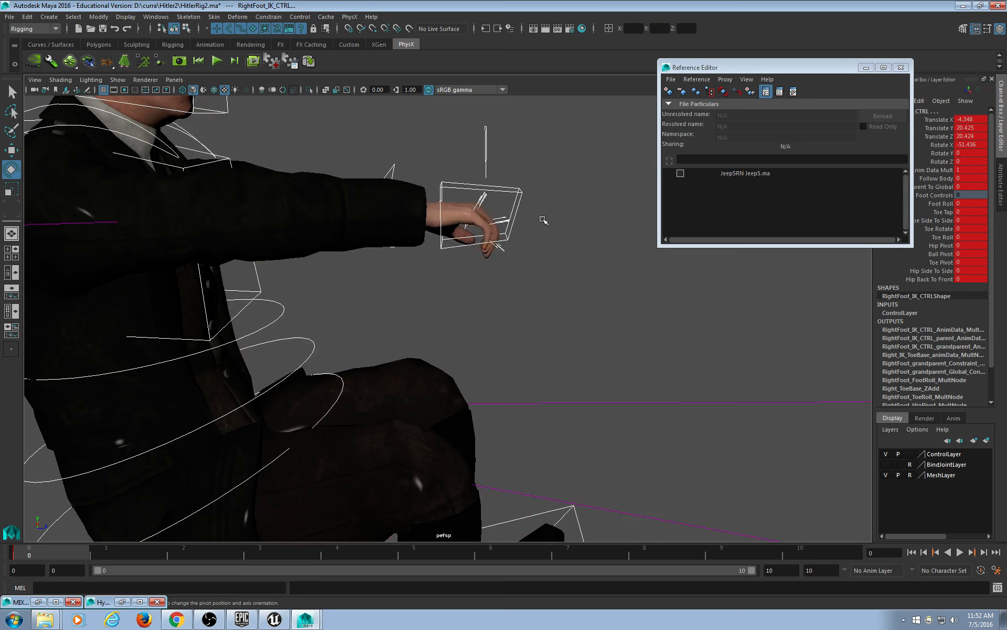
{"action": "left_click", "coordinate": [519, 195]}
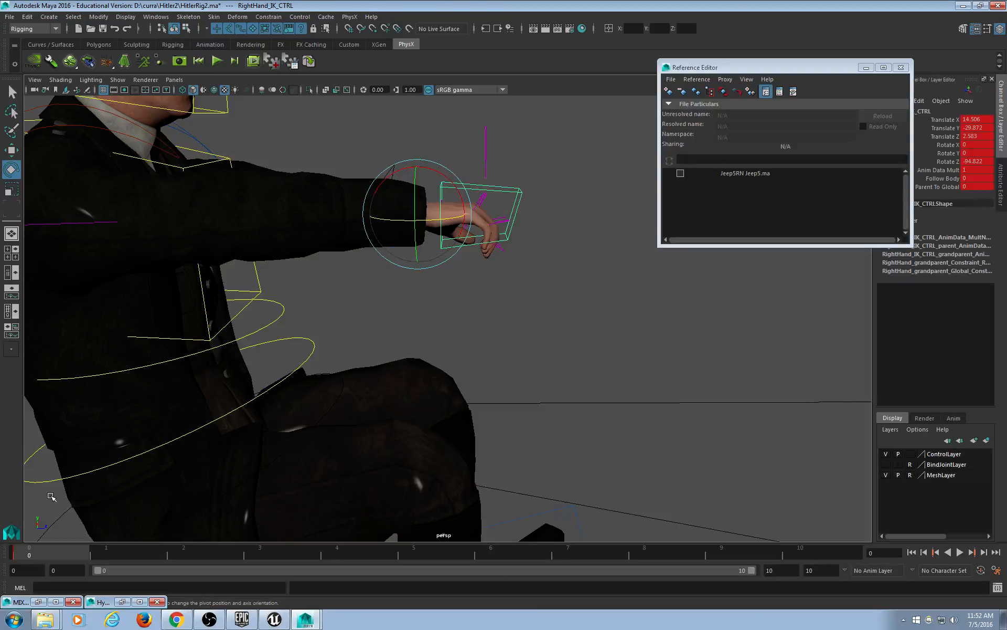
{"action": "right_click", "coordinate": [55, 550]}
{"action": "left_click", "coordinate": [99, 427]}
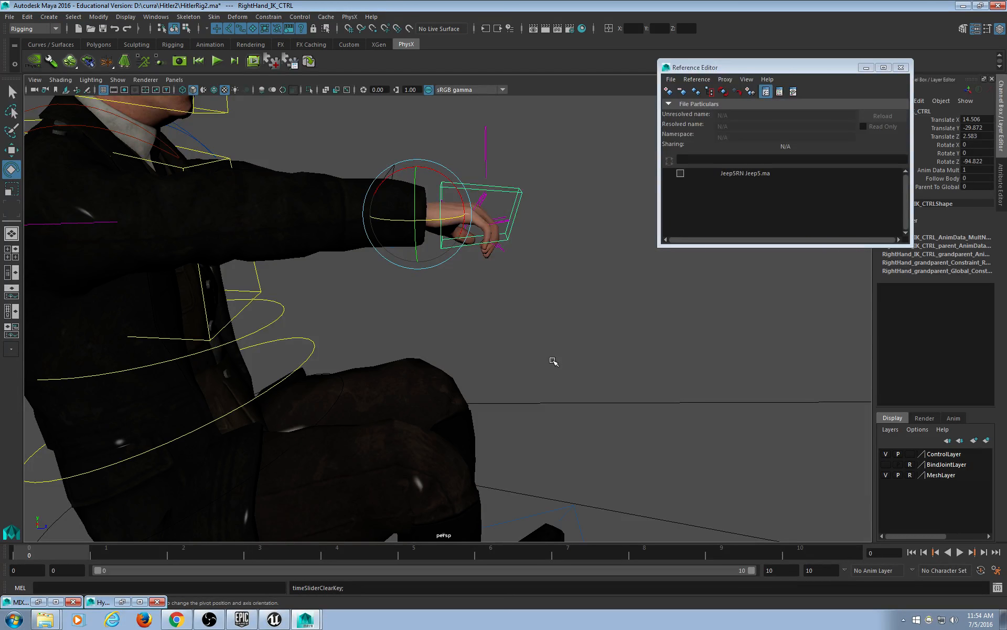
Check the Jeep5RN load box so the jeep returns around the driver.
{"action": "left_click", "coordinate": [679, 175]}
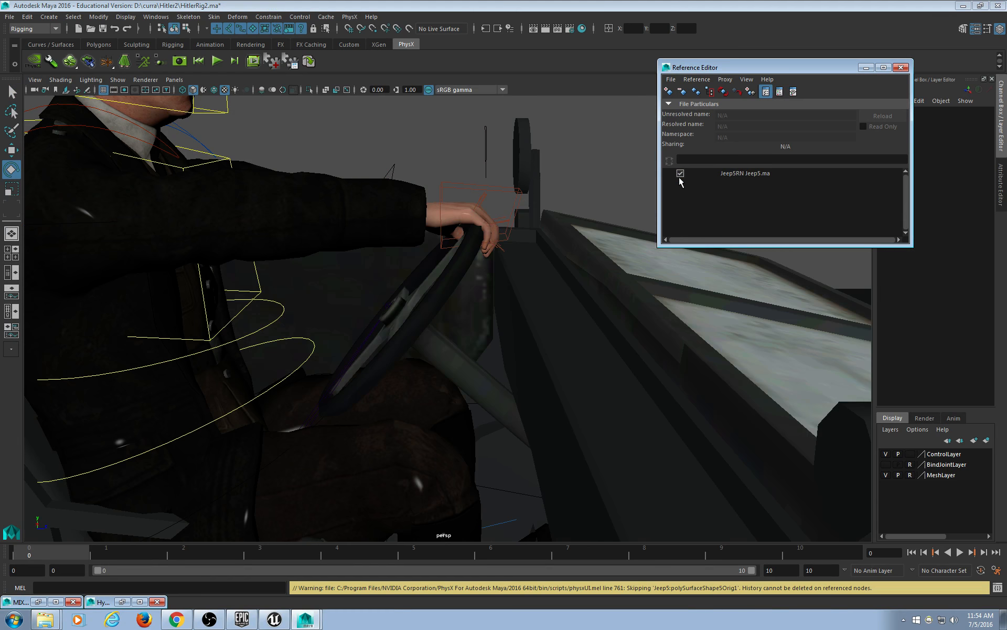
Minimize the Reference Editor and select the steering wheel control.
{"action": "left_click", "coordinate": [870, 68]}
{"action": "left_click_drag", "start_coordinate": [504, 303], "coordinate": [403, 353], "text": "alt"}
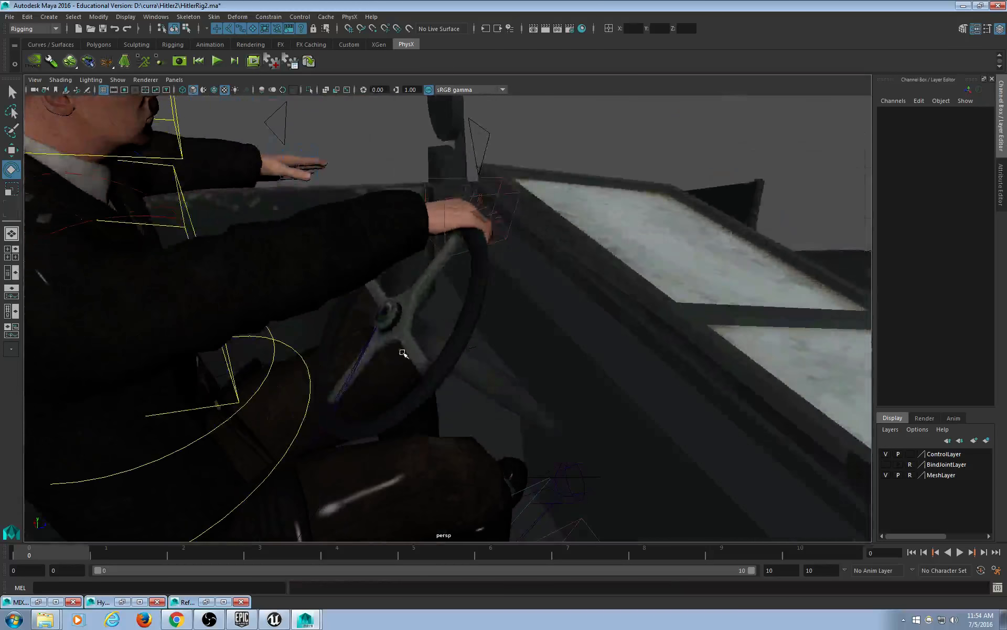
{"action": "scroll", "coordinate": [403, 353], "scroll_direction": "up", "scroll_amount": 3}
{"action": "left_click", "coordinate": [350, 306]}
{"action": "middle_click_drag", "start_coordinate": [530, 264], "coordinate": [546, 296], "text": "alt"}
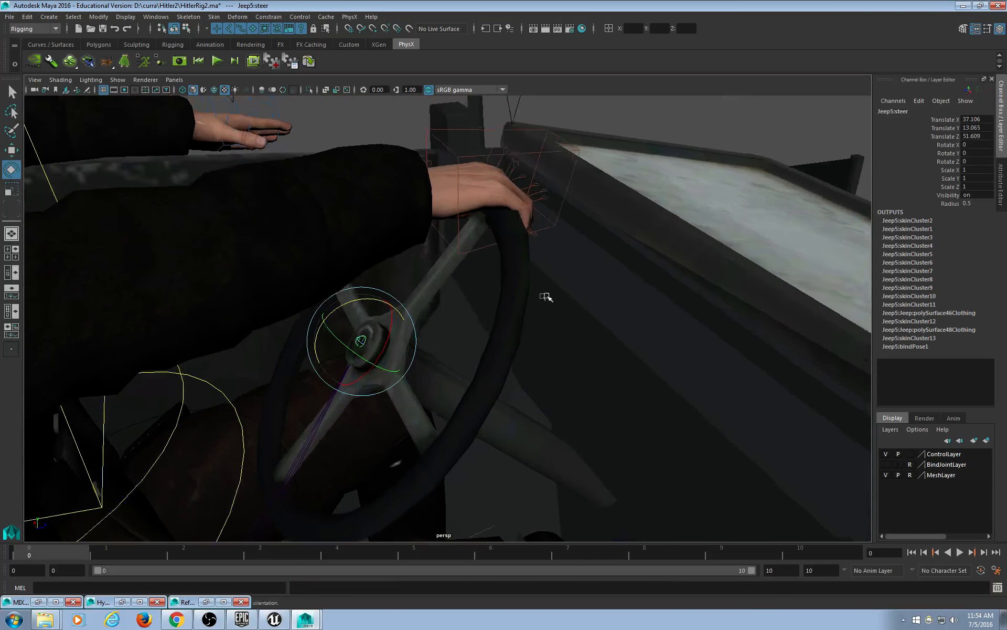
{"action": "left_click_drag", "start_coordinate": [546, 297], "coordinate": [529, 259], "text": "alt"}
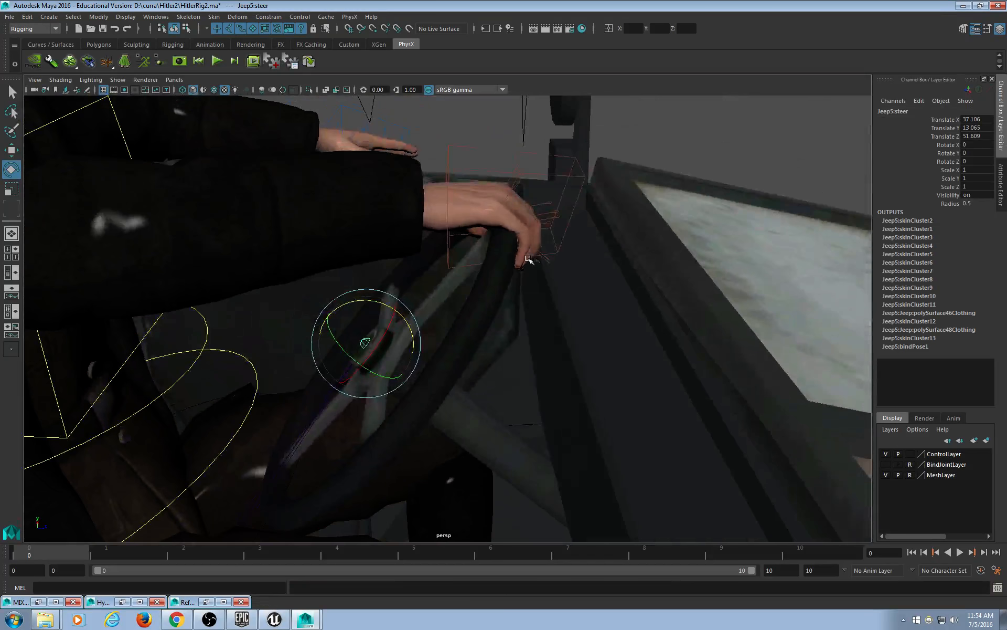
Switch to Show Manipulator (T), select the steering wheel control, and add RightHand_IK_CTRL.
{"action": "left_click", "coordinate": [466, 151]}
{"action": "left_click", "coordinate": [467, 148]}
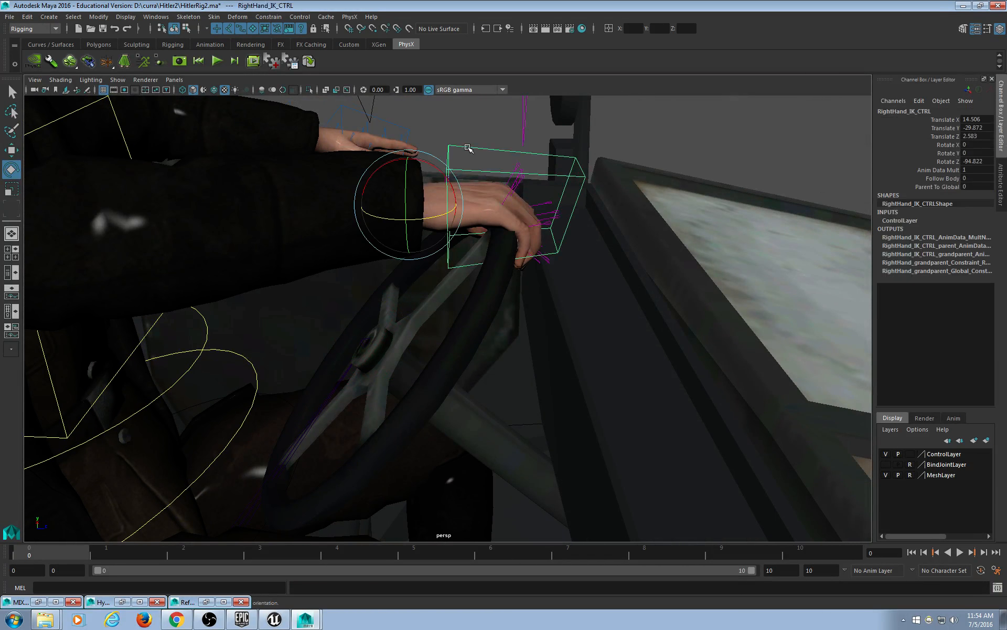
{"action": "key", "text": "t"}
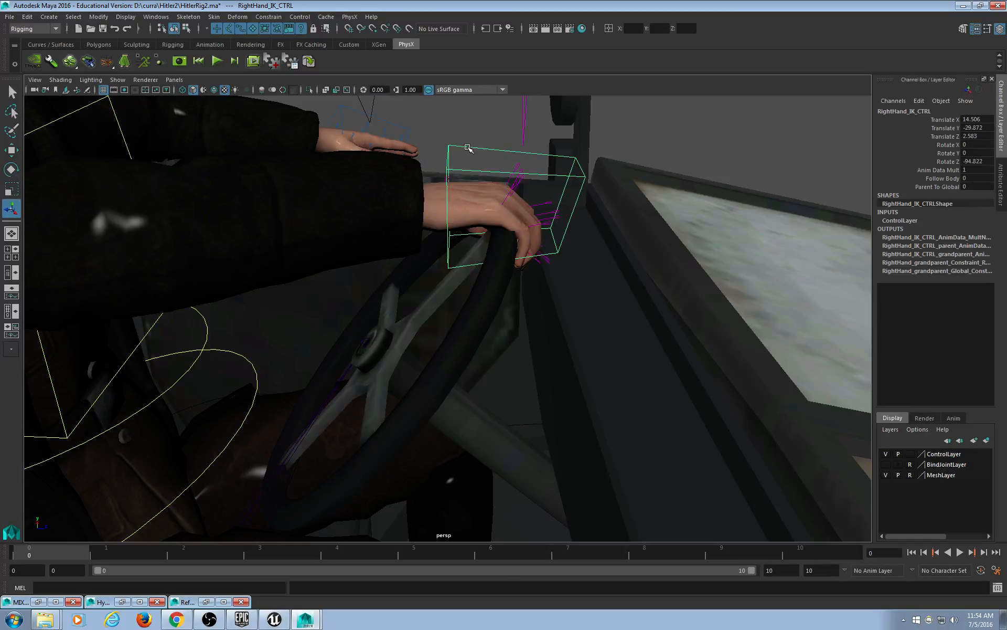
{"action": "left_click_drag", "start_coordinate": [514, 331], "coordinate": [447, 409], "text": "alt"}
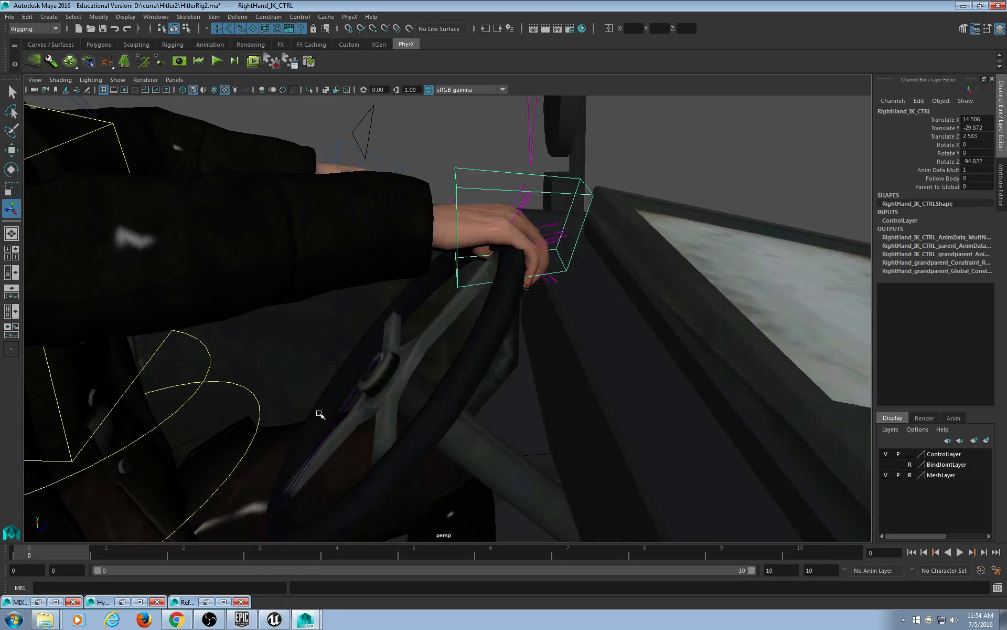
{"action": "left_click", "coordinate": [373, 374]}
{"action": "left_click_drag", "start_coordinate": [374, 374], "coordinate": [446, 416], "text": "alt"}
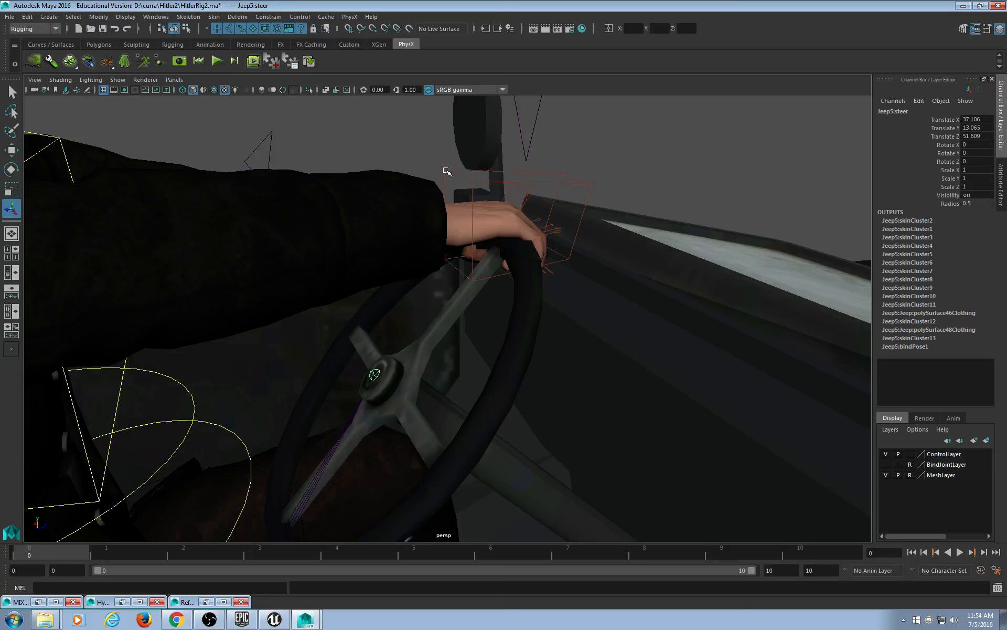
{"action": "left_click", "coordinate": [446, 169]}
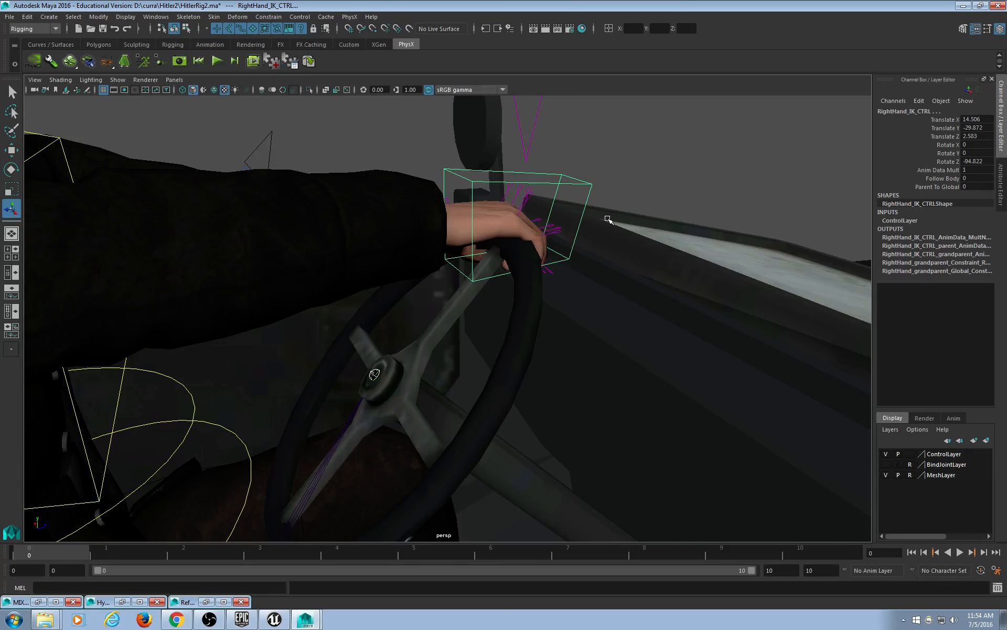
{"action": "left_click", "coordinate": [279, 18]}
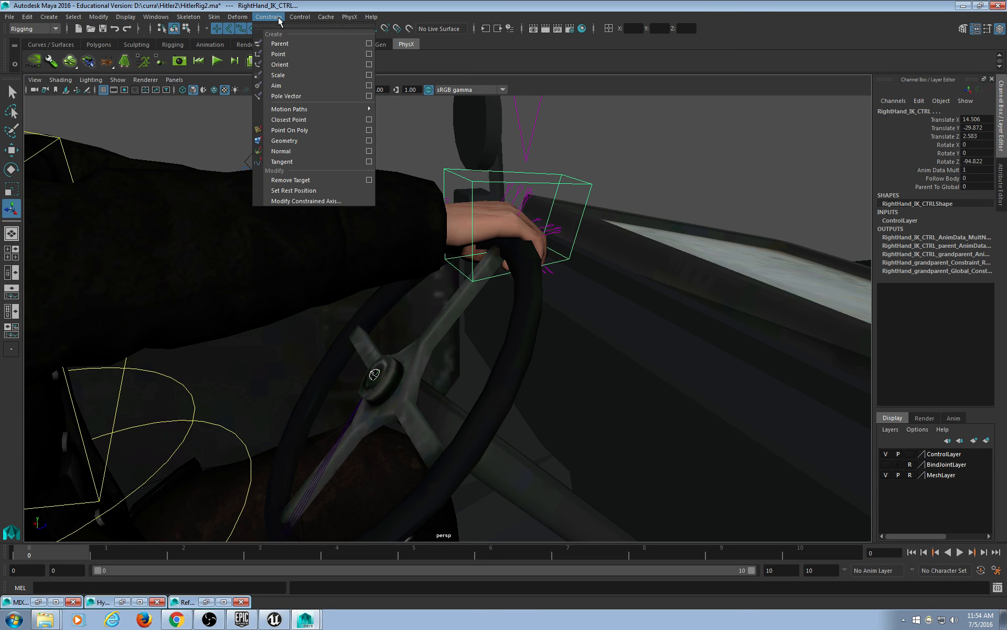
{"action": "left_click", "coordinate": [290, 45]}
{"action": "left_click", "coordinate": [374, 369]}
{"action": "left_click", "coordinate": [375, 374]}
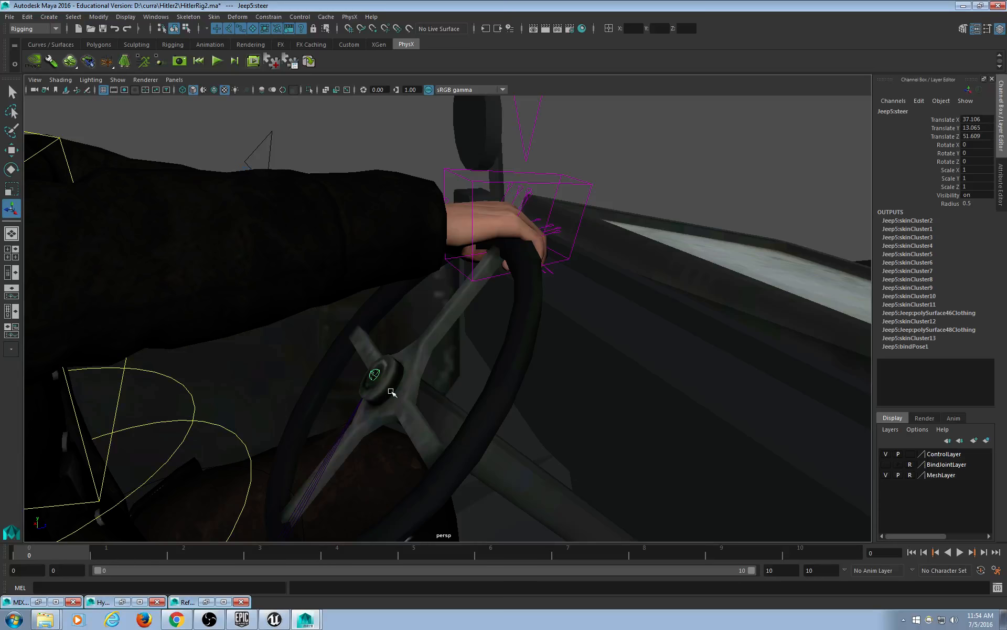
{"action": "key", "text": "e"}
{"action": "left_click_drag", "start_coordinate": [408, 354], "coordinate": [435, 352]}
{"action": "key", "text": "ctrl+z"}
{"action": "scroll", "coordinate": [483, 382], "scroll_direction": "down", "scroll_amount": 5}
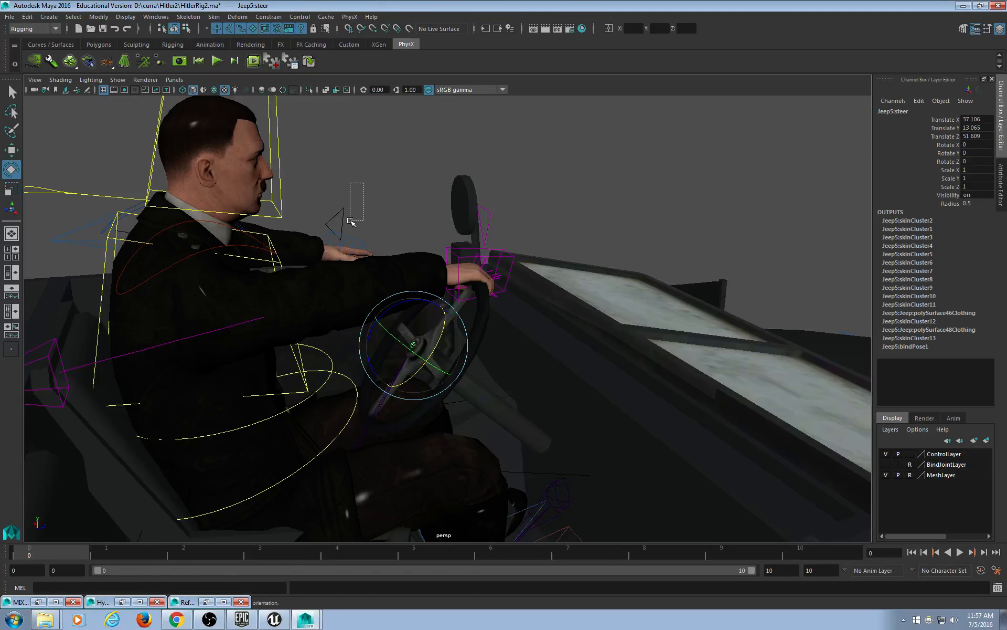
{"action": "left_click", "coordinate": [350, 216]}
{"action": "left_click_drag", "start_coordinate": [357, 200], "coordinate": [335, 230]}
{"action": "left_click", "coordinate": [382, 182]}
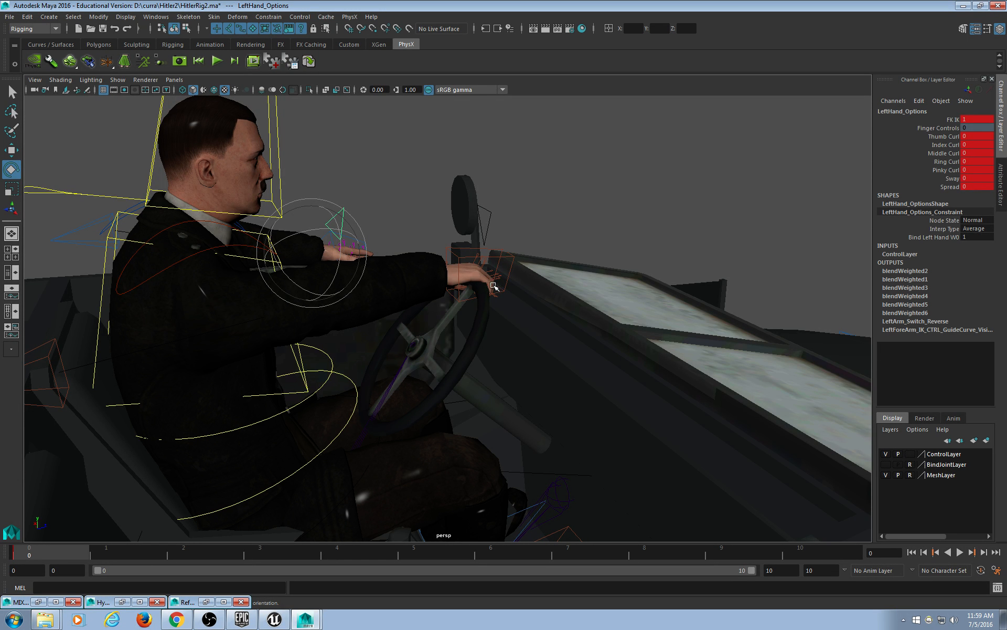
{"action": "scroll", "coordinate": [461, 420], "scroll_direction": "up", "scroll_amount": 6}
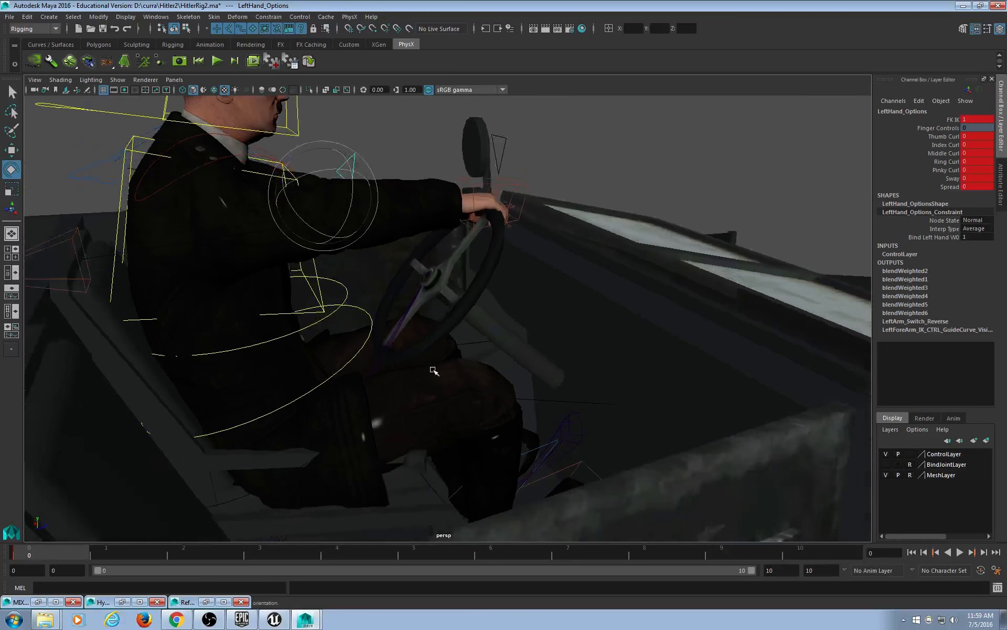
Key the Jeep5:steer joint at frame 0.
{"action": "left_click", "coordinate": [409, 239]}
{"action": "mouse_move", "coordinate": [517, 386]}
{"action": "left_mouse_down", "text": "alt"}
{"action": "mouse_move", "coordinate": [533, 400]}
{"action": "mouse_move", "coordinate": [516, 394]}
{"action": "left_mouse_up", "text": "alt"}
{"action": "scroll", "coordinate": [533, 400], "scroll_direction": "down", "scroll_amount": 4}
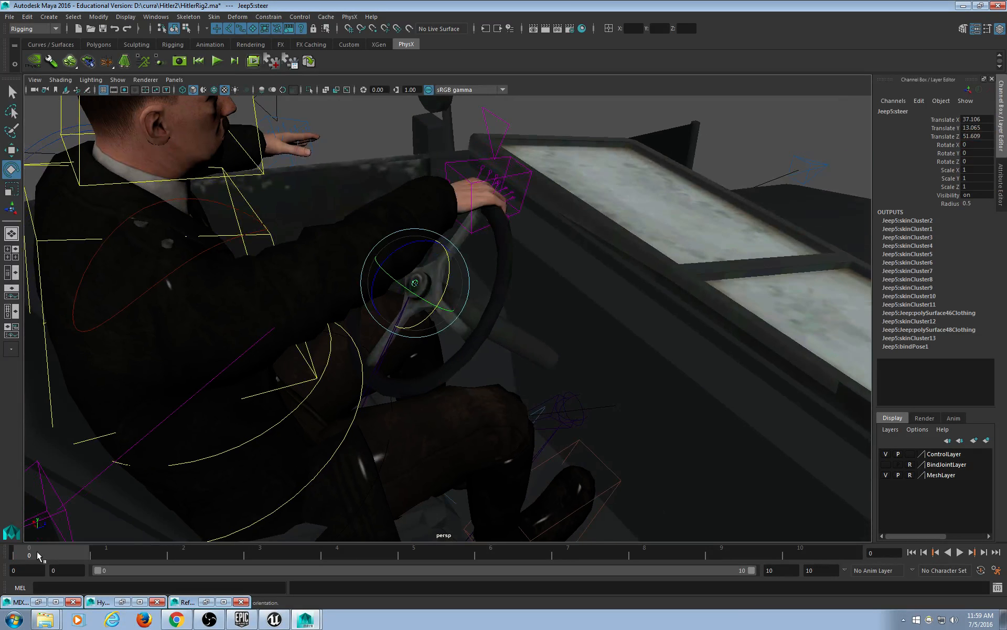
{"action": "mouse_move", "coordinate": [37, 559]}
{"action": "left_mouse_down"}
{"action": "mouse_move", "coordinate": [123, 550]}
{"action": "mouse_move", "coordinate": [52, 555]}
{"action": "left_mouse_up"}
{"action": "key", "text": "s"}
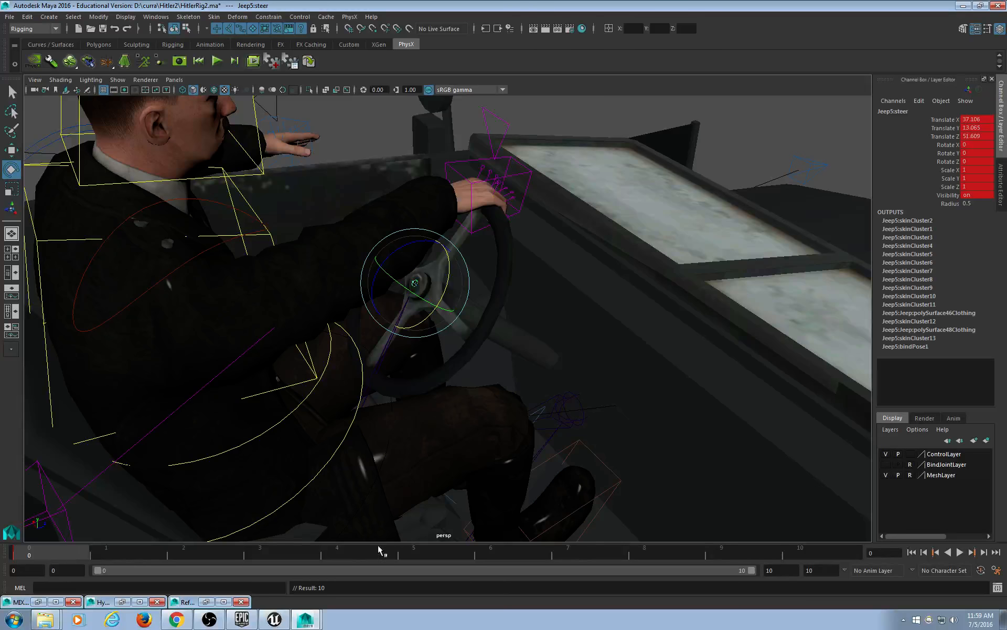
At frame 10, set the steering wheel's Rotate X to -60, key it, and enable auto key.
{"action": "left_click_drag", "start_coordinate": [378, 545], "coordinate": [835, 530]}
{"action": "left_click_drag", "start_coordinate": [443, 383], "coordinate": [485, 365], "text": "alt"}
{"action": "left_click_drag", "start_coordinate": [455, 284], "coordinate": [442, 324]}
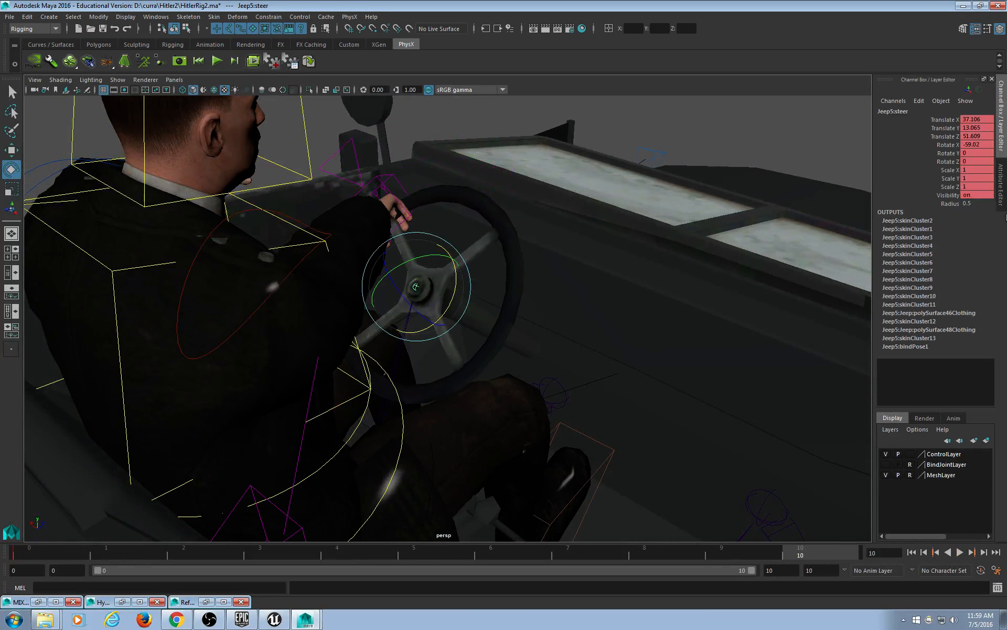
{"action": "double_click", "coordinate": [980, 144]}
{"action": "type", "text": "-60"}
{"action": "key", "text": "Return"}
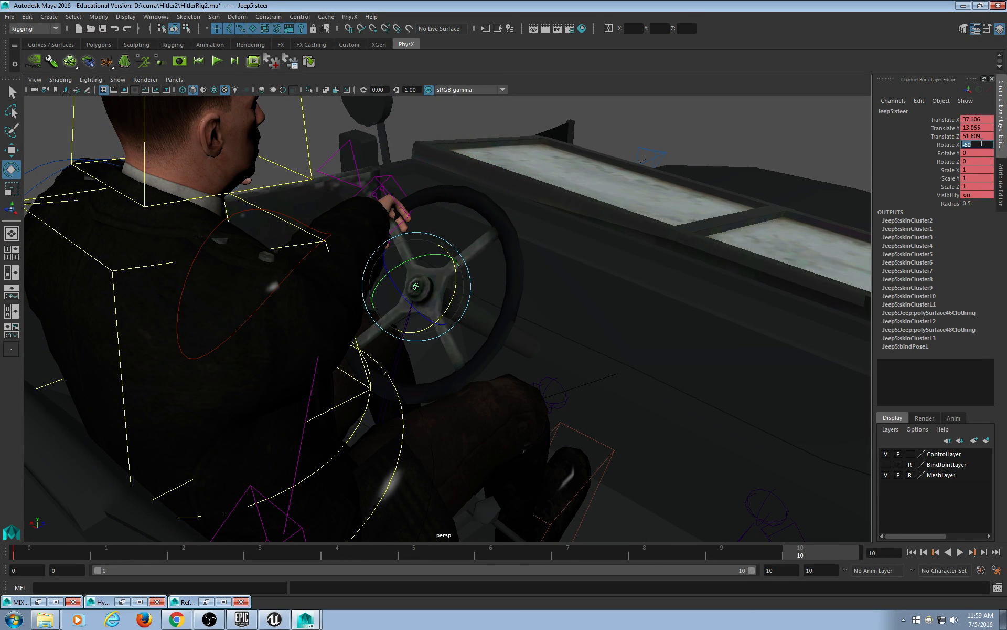
{"action": "left_click_drag", "start_coordinate": [739, 439], "coordinate": [751, 448], "text": "alt"}
{"action": "key", "text": "s"}
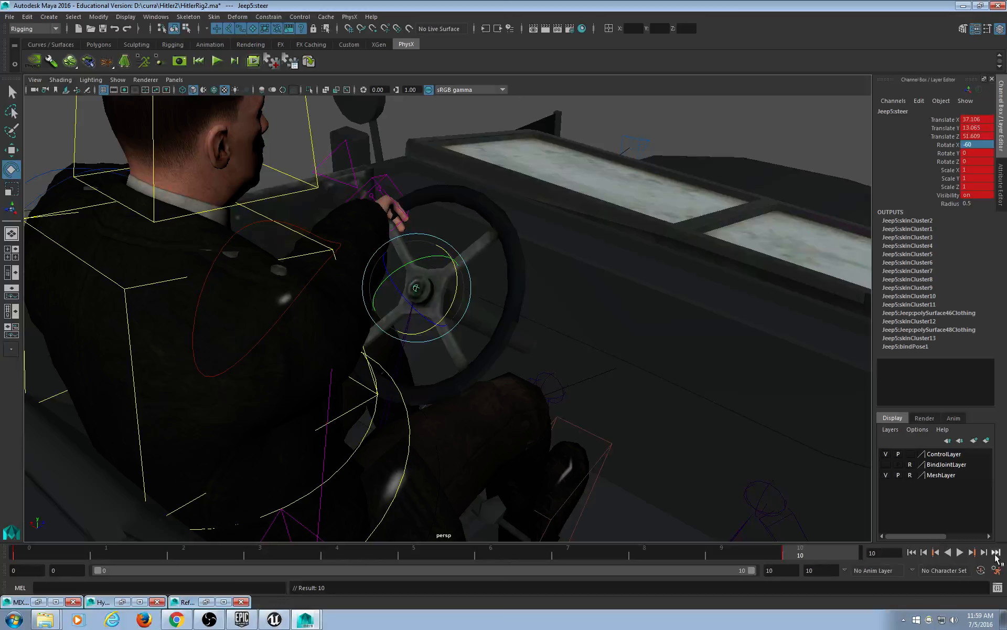
{"action": "left_click", "coordinate": [981, 571]}
Scrub and play back the wheel turning between frames 0 and 10.
{"action": "left_click_drag", "start_coordinate": [68, 553], "coordinate": [844, 525]}
{"action": "left_click_drag", "start_coordinate": [472, 378], "coordinate": [368, 385], "text": "alt"}
{"action": "key", "text": "alt+v"}
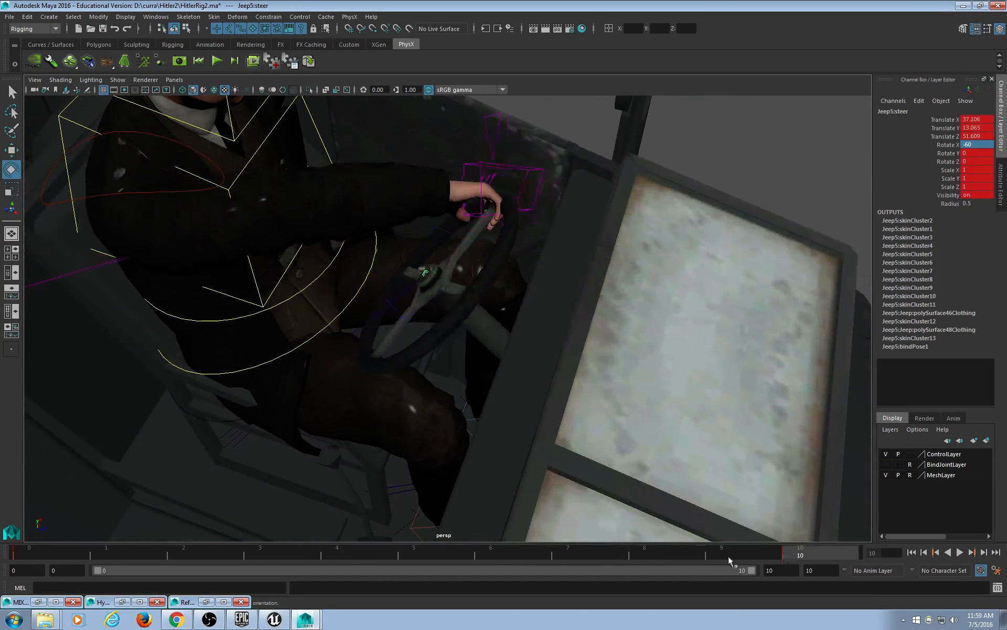
{"action": "key", "text": "alt+v"}
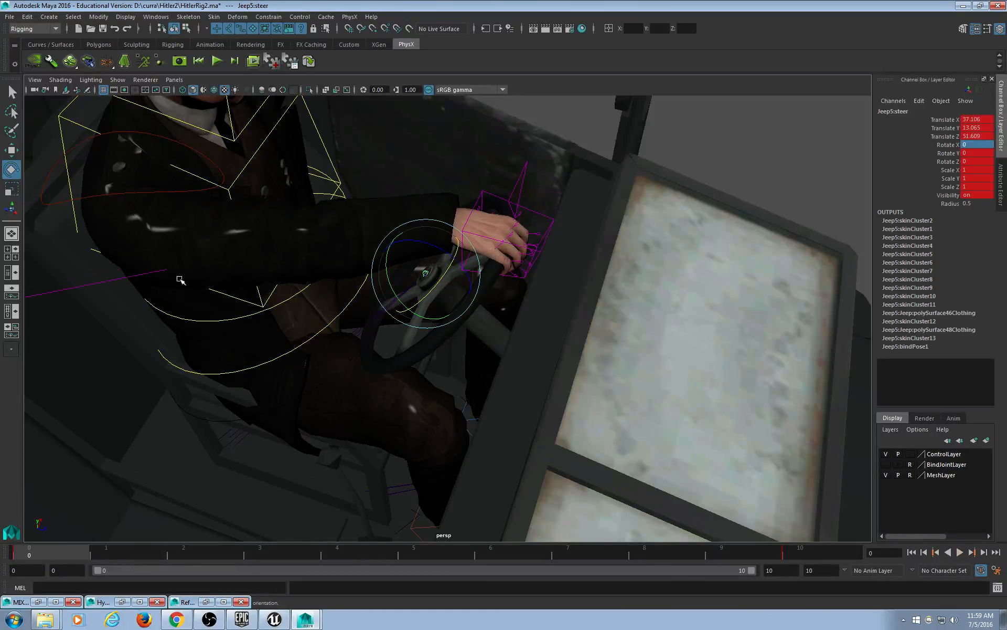
Rotate RightShoulder_CTRL to Rotate Z -44.706 at frame 10, key it, and play back.
{"action": "left_click", "coordinate": [159, 192]}
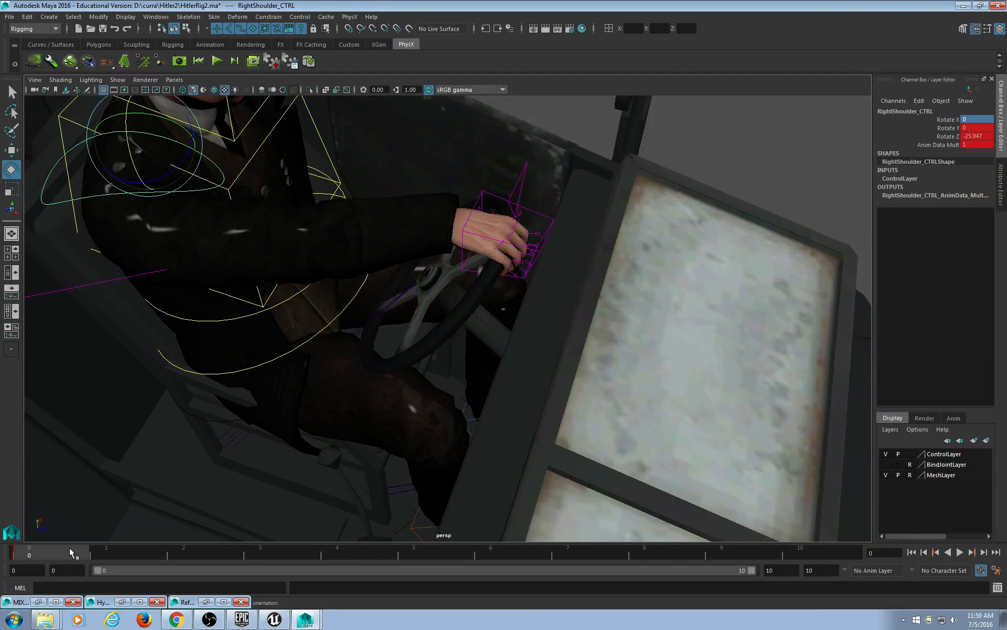
{"action": "left_click", "coordinate": [832, 554]}
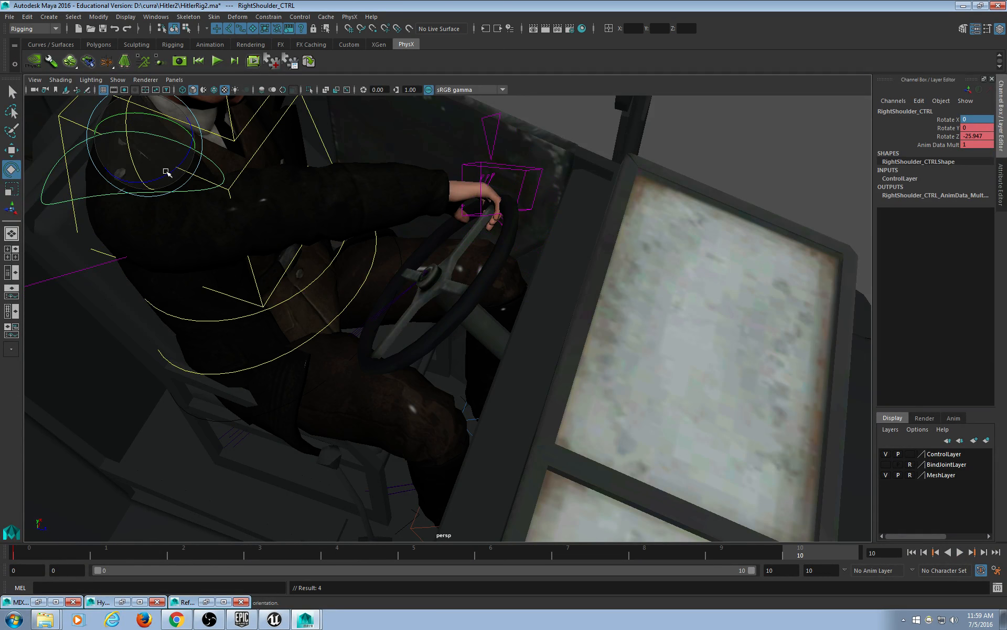
{"action": "left_click_drag", "start_coordinate": [167, 172], "coordinate": [189, 182]}
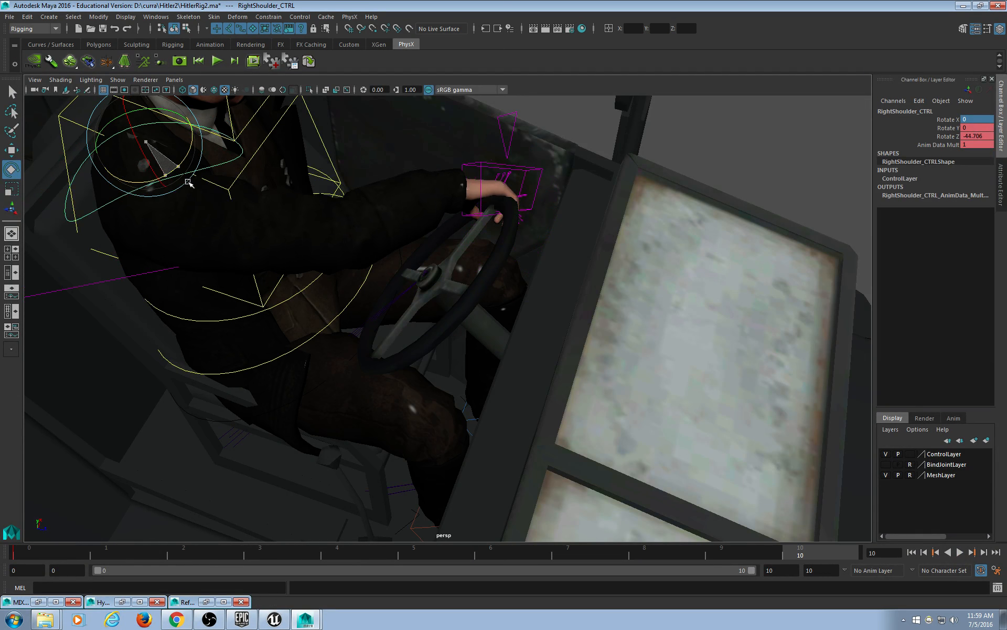
{"action": "key", "text": "s"}
{"action": "key", "text": "alt+v"}
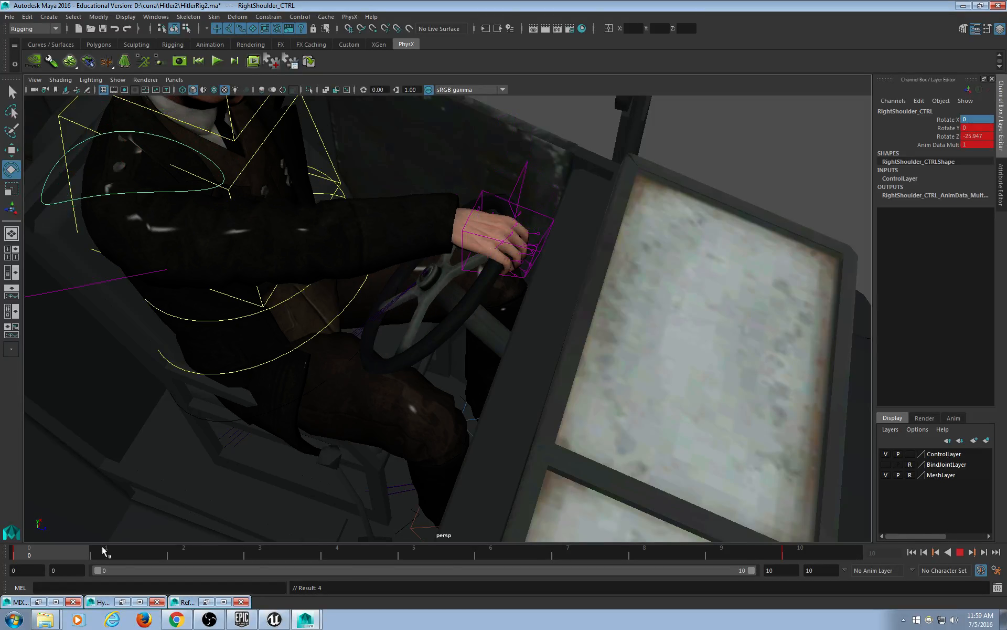
{"action": "left_click", "coordinate": [960, 552]}
{"action": "left_click_drag", "start_coordinate": [367, 378], "coordinate": [557, 394], "text": "alt"}
{"action": "scroll", "coordinate": [558, 389], "scroll_direction": "down", "scroll_amount": 5}
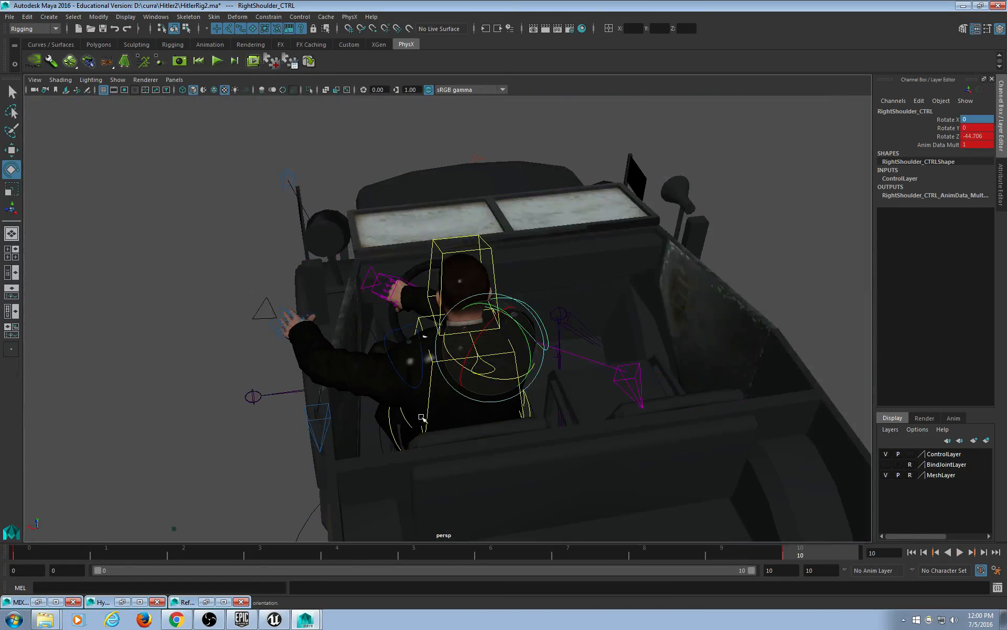
{"action": "left_click_drag", "start_coordinate": [455, 414], "coordinate": [385, 378], "text": "alt"}
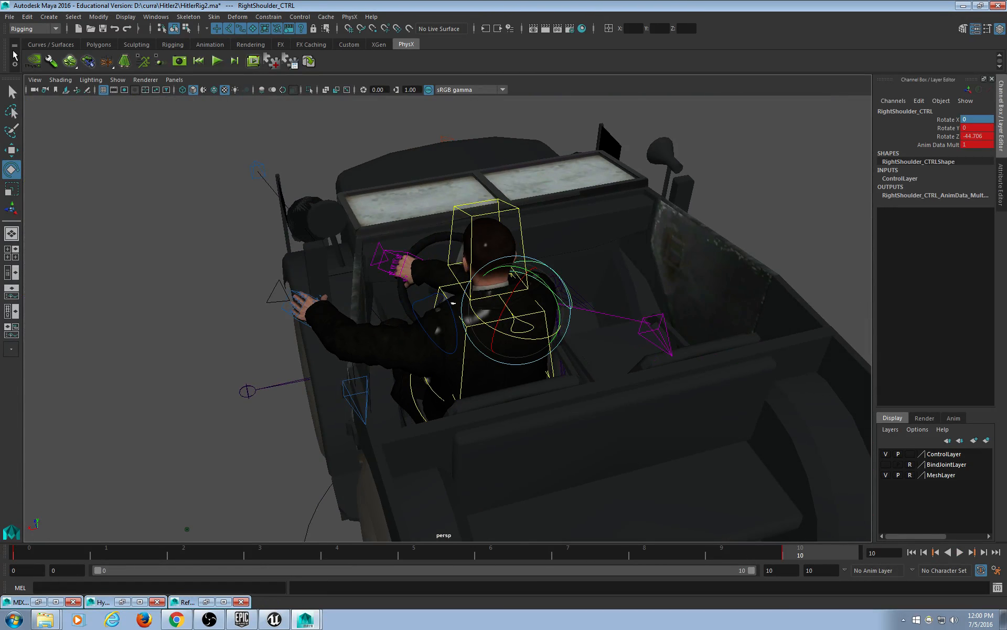
{"action": "left_click", "coordinate": [10, 16]}
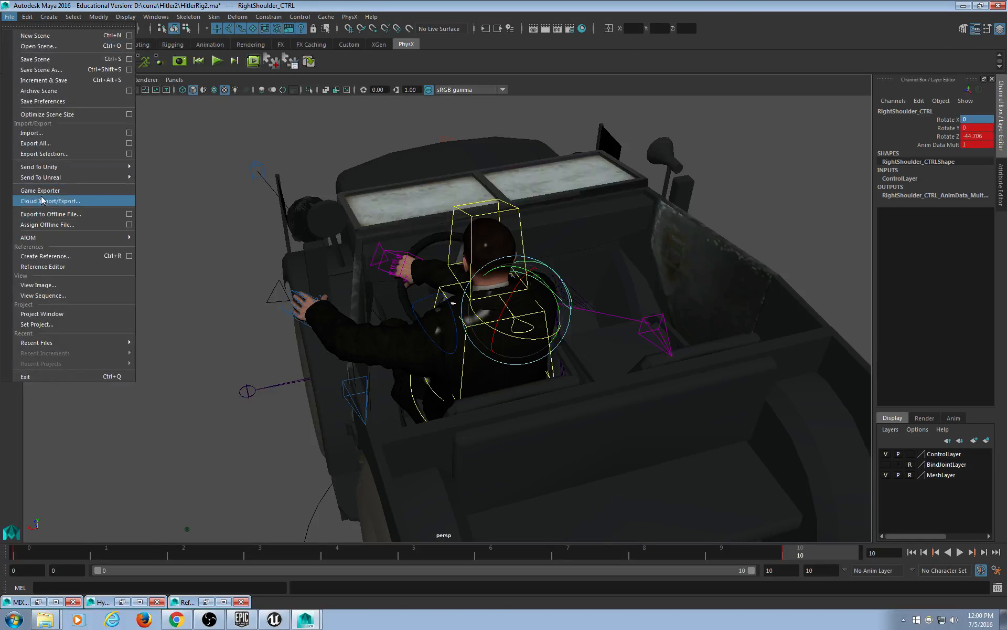
Export All as HTurnLeft.fbx with Animation checked, then close the warnings window.
{"action": "left_click", "coordinate": [35, 143]}
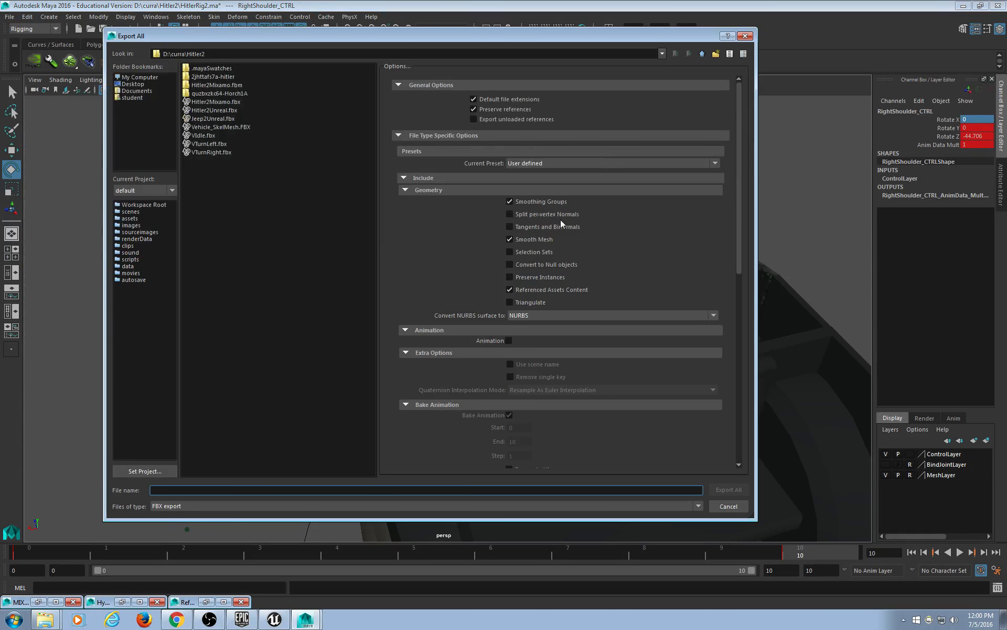
{"action": "left_click", "coordinate": [509, 340]}
{"action": "scroll", "coordinate": [577, 432], "scroll_direction": "down", "scroll_amount": 5}
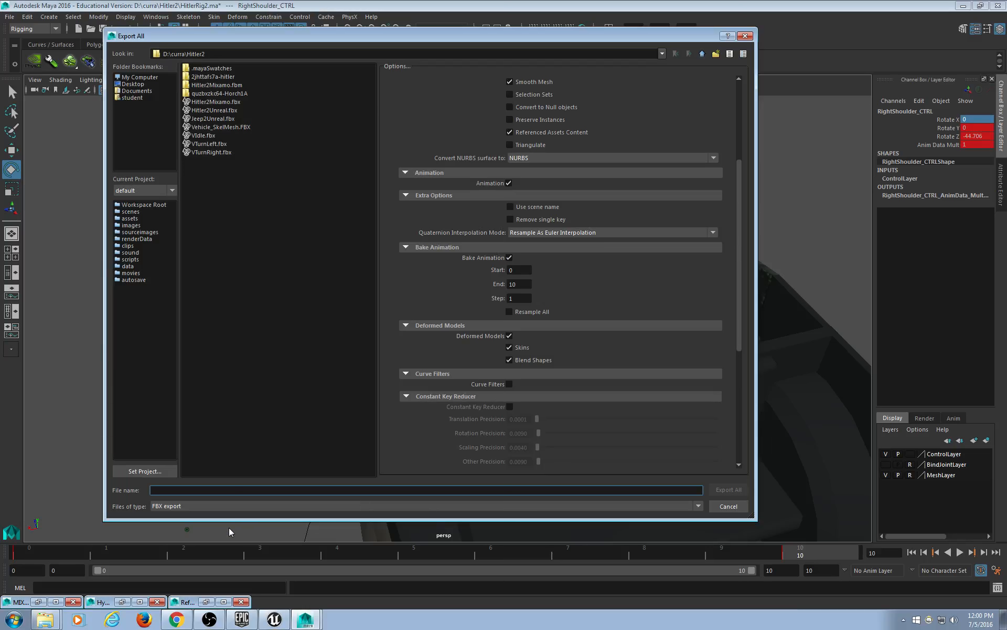
{"action": "type", "text": "H"}
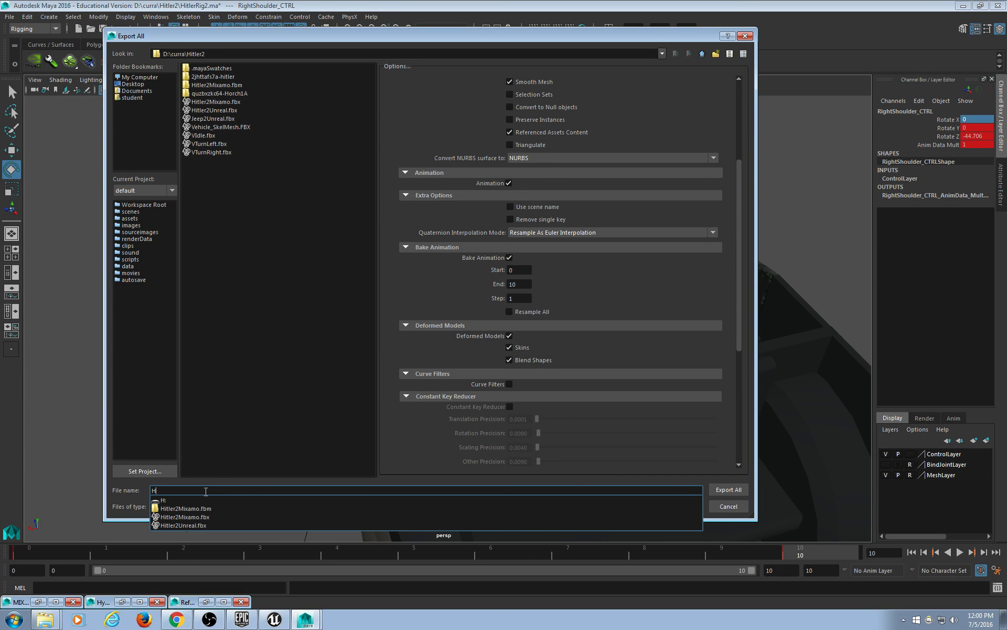
{"action": "type", "text": "Turn"}
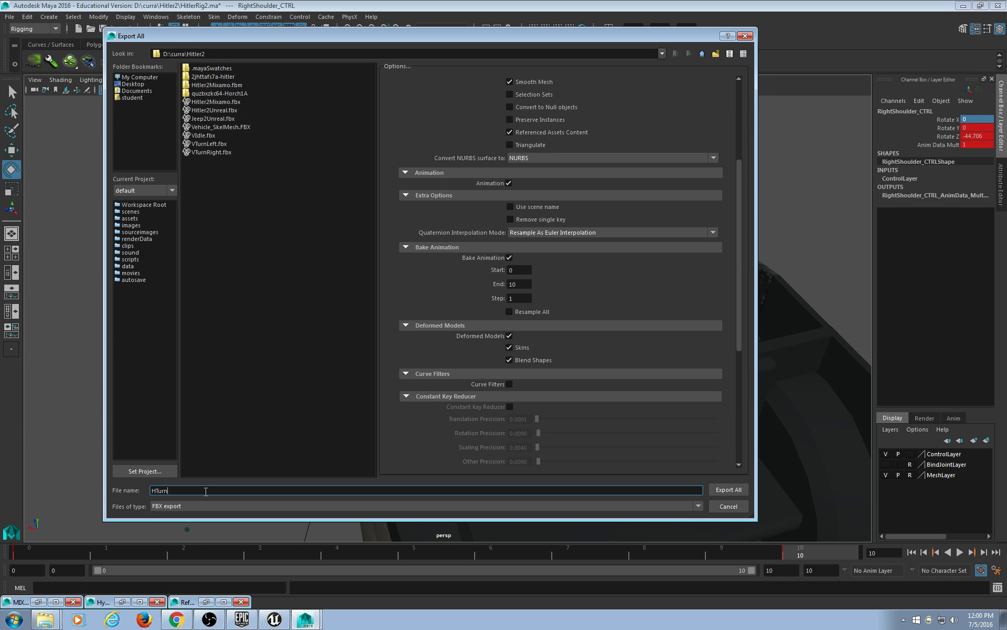
{"action": "type", "text": "Left"}
{"action": "key", "text": "Return"}
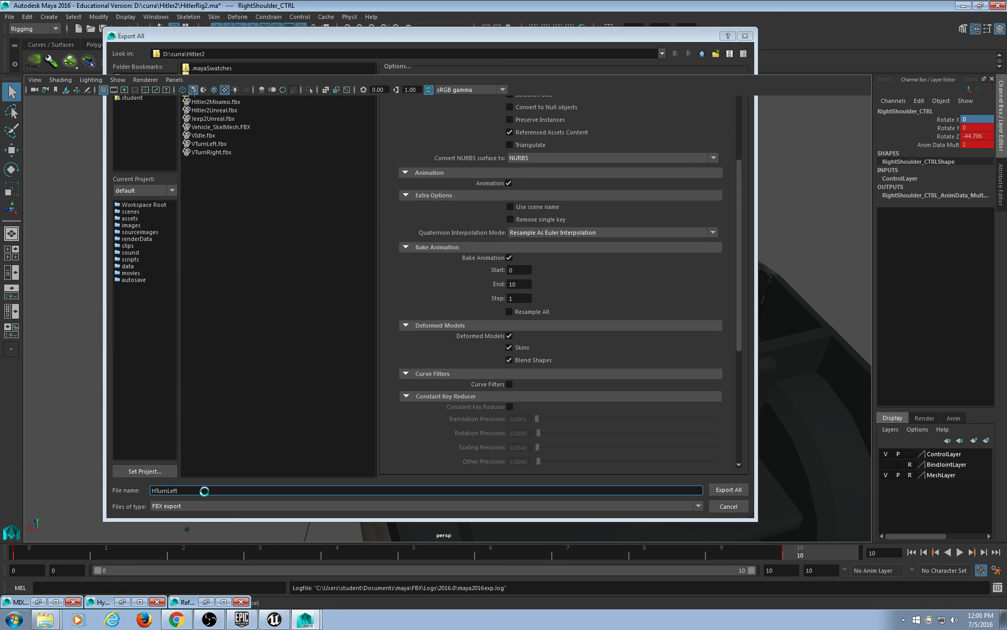
{"action": "key", "text": "super"}
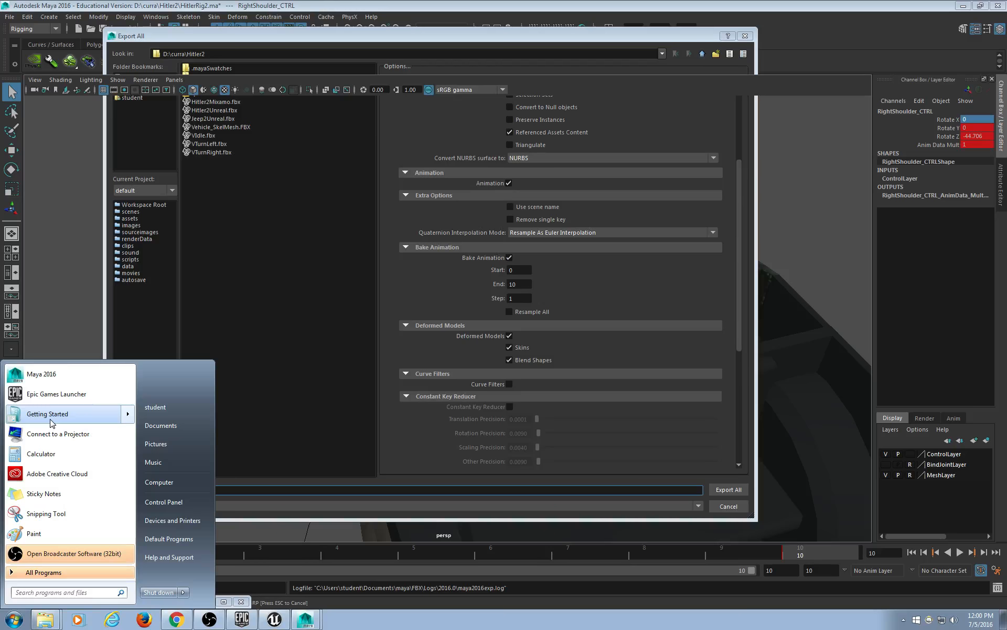
{"action": "mouse_move", "coordinate": [53, 423]}
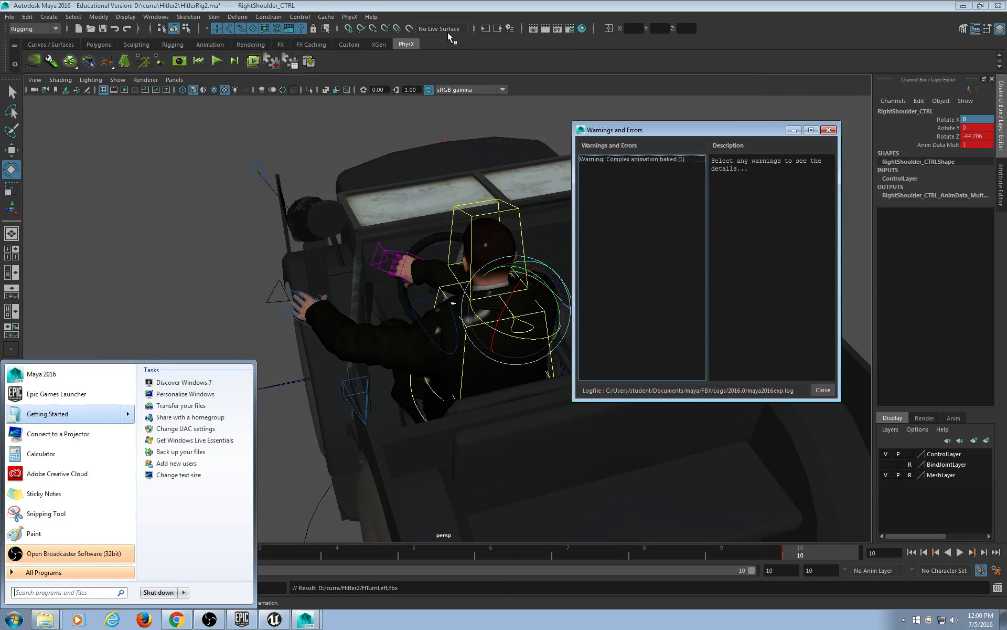
{"action": "left_click", "coordinate": [830, 130]}
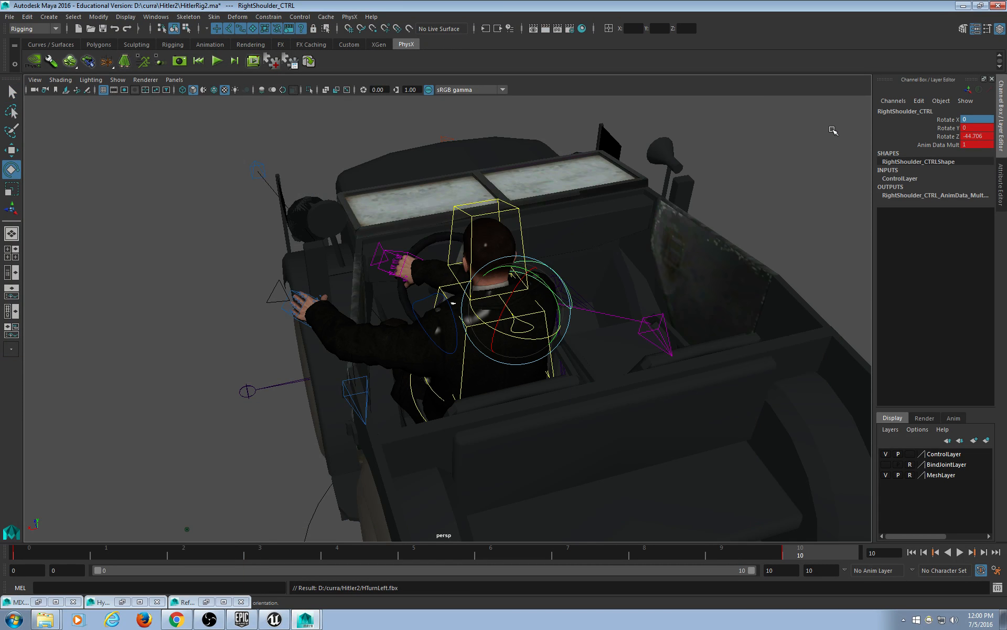
Delete the shoulder control's frame-0 key and check the pose at frame 10.
{"action": "key", "text": "alt+v"}
{"action": "right_click", "coordinate": [52, 548]}
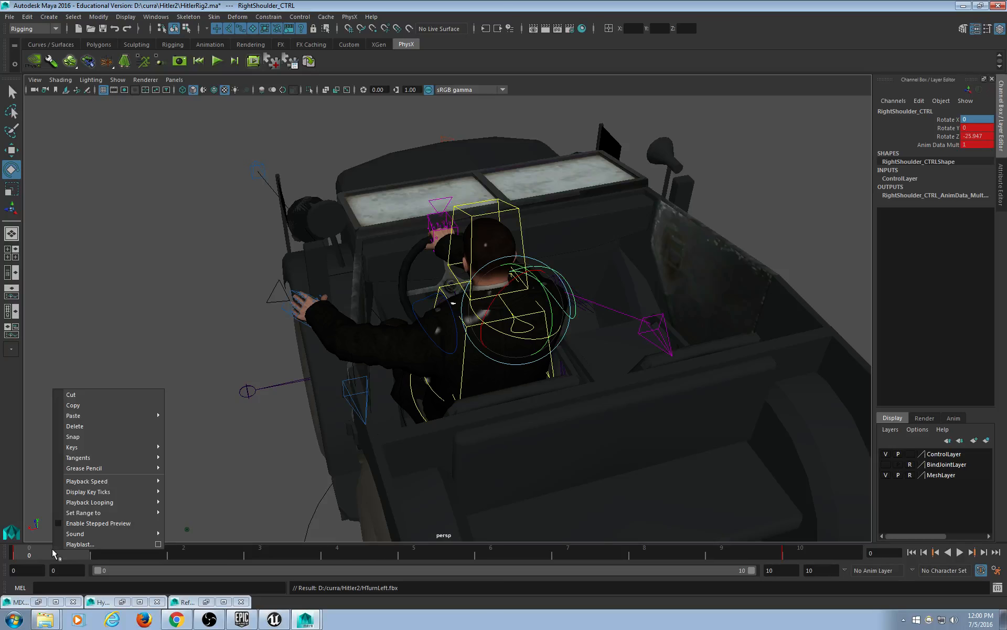
{"action": "left_click", "coordinate": [78, 425]}
{"action": "left_click", "coordinate": [783, 549]}
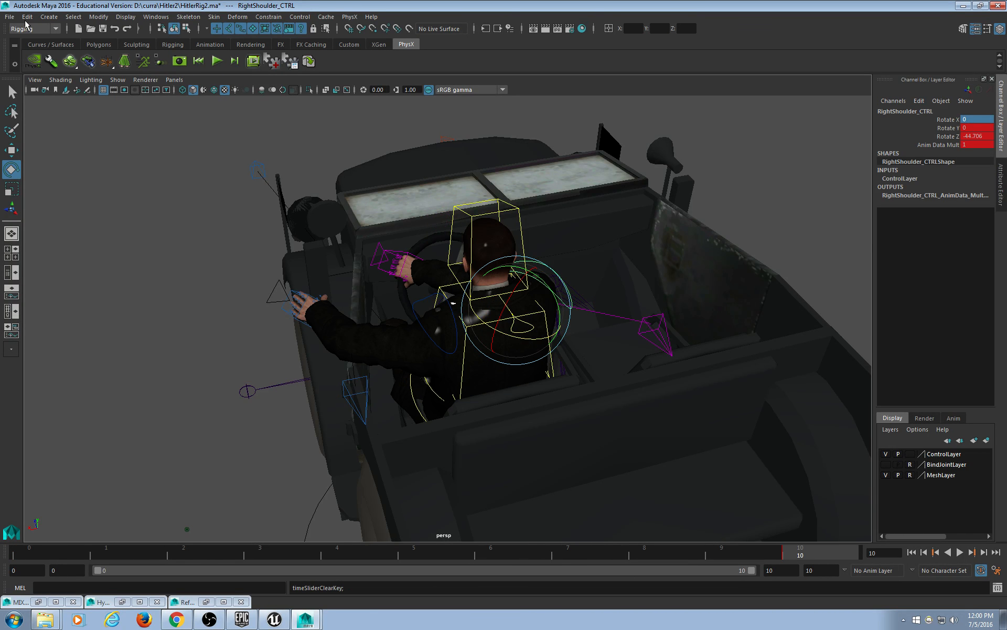
Export All as HTurnLeftIdle.fbx and close the warnings report.
{"action": "left_click", "coordinate": [9, 16]}
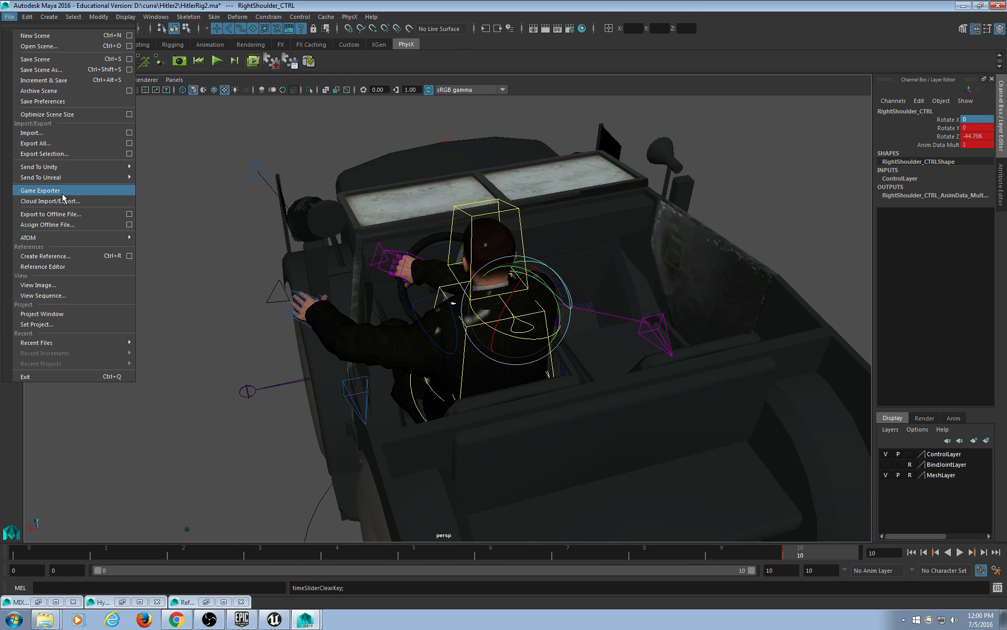
{"action": "left_click", "coordinate": [61, 142]}
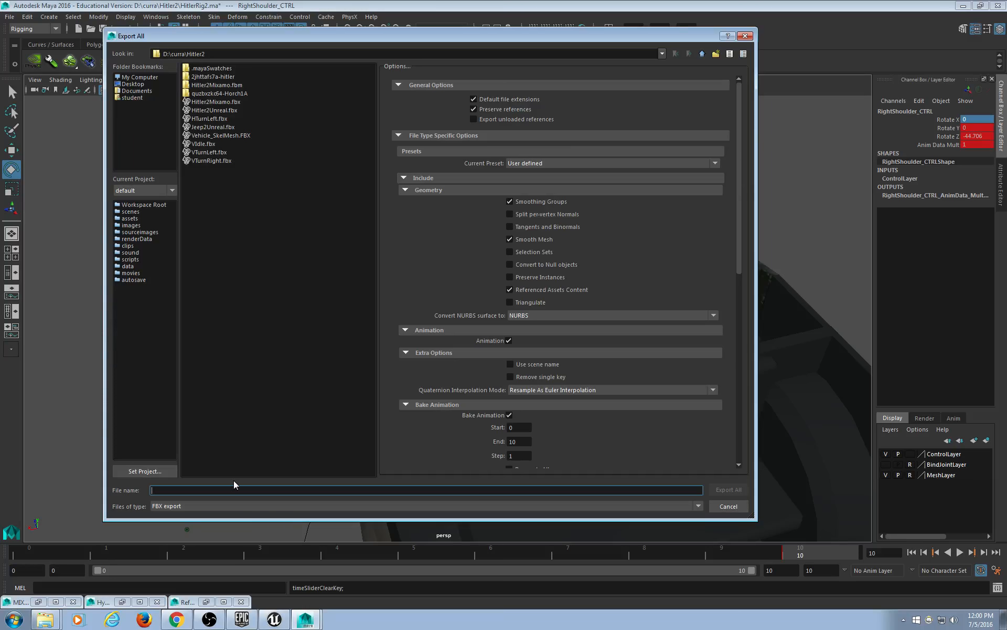
{"action": "type", "text": "H"}
{"action": "key", "text": "BackSpace"}
{"action": "type", "text": "H"}
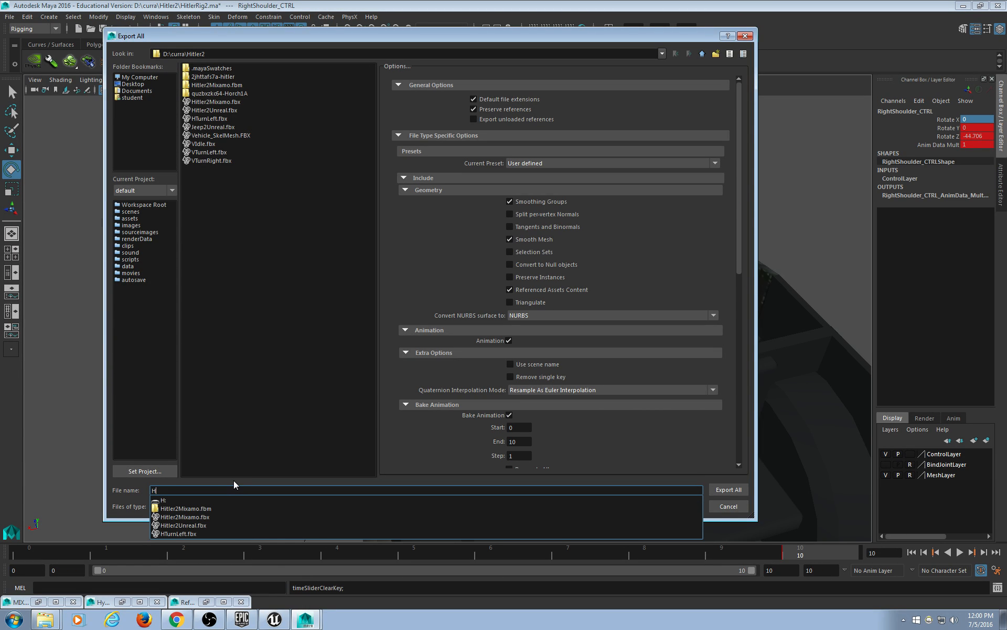
{"action": "type", "text": "T"}
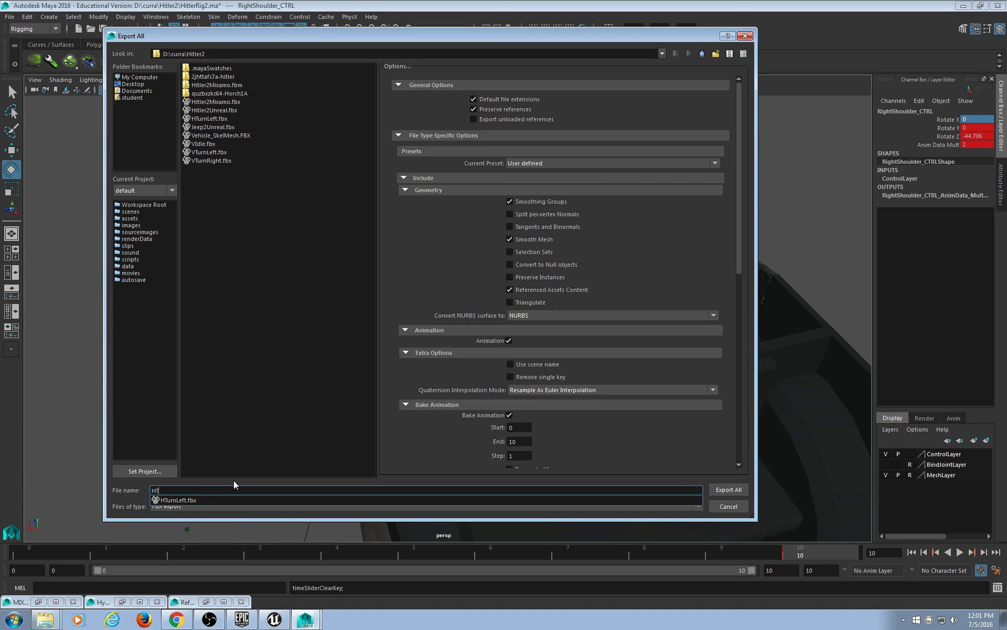
{"action": "type", "text": "urnLeft"}
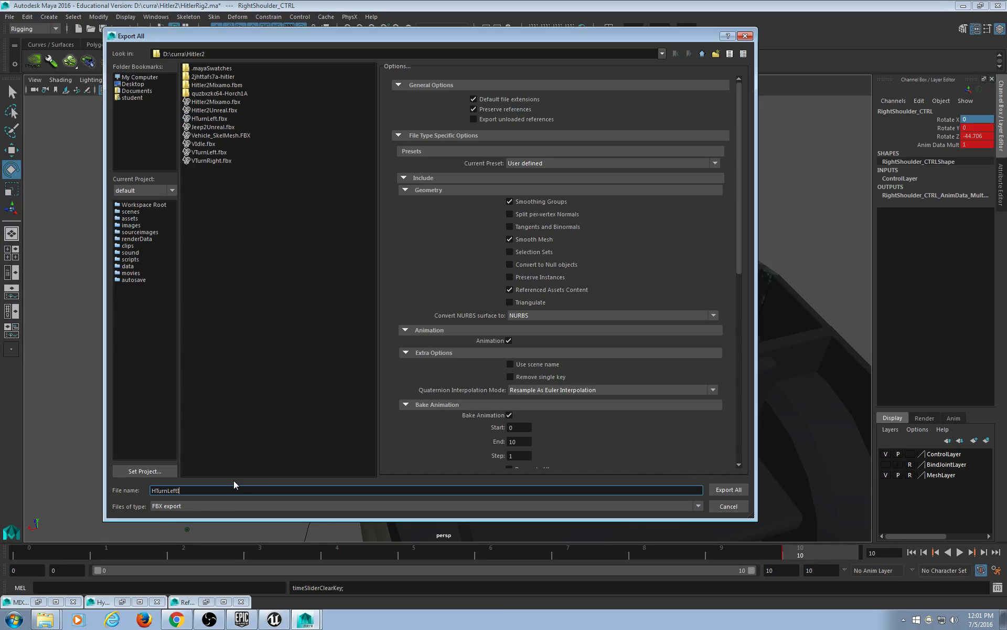
{"action": "type", "text": "Idle"}
{"action": "left_click", "coordinate": [733, 491]}
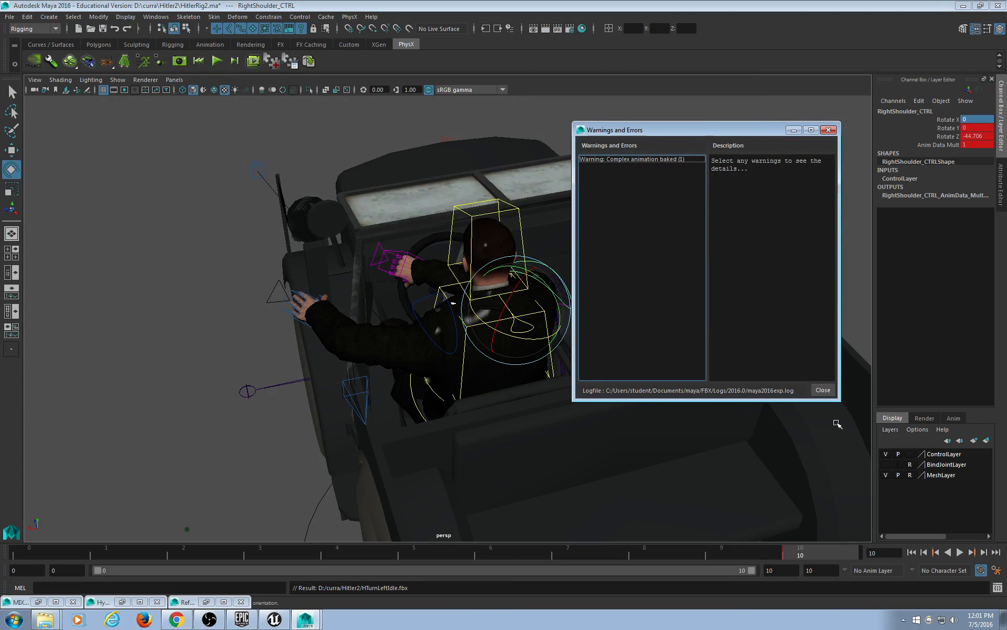
{"action": "left_click", "coordinate": [822, 391]}
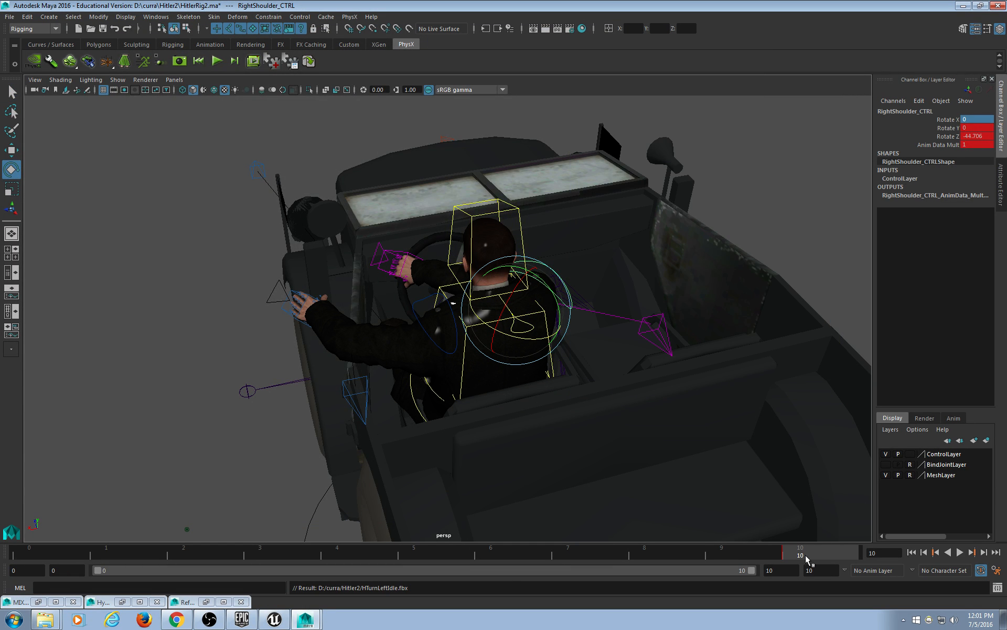
Play back the animation and view the driver and steering wheel from above.
{"action": "middle_click_drag", "start_coordinate": [563, 482], "coordinate": [557, 476], "text": "alt"}
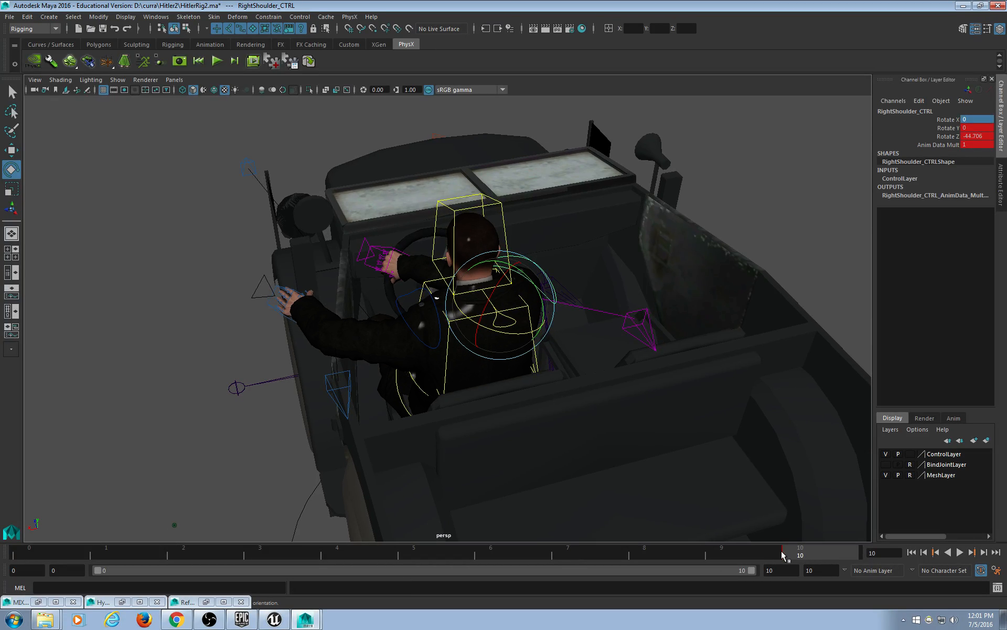
{"action": "left_click", "coordinate": [960, 552]}
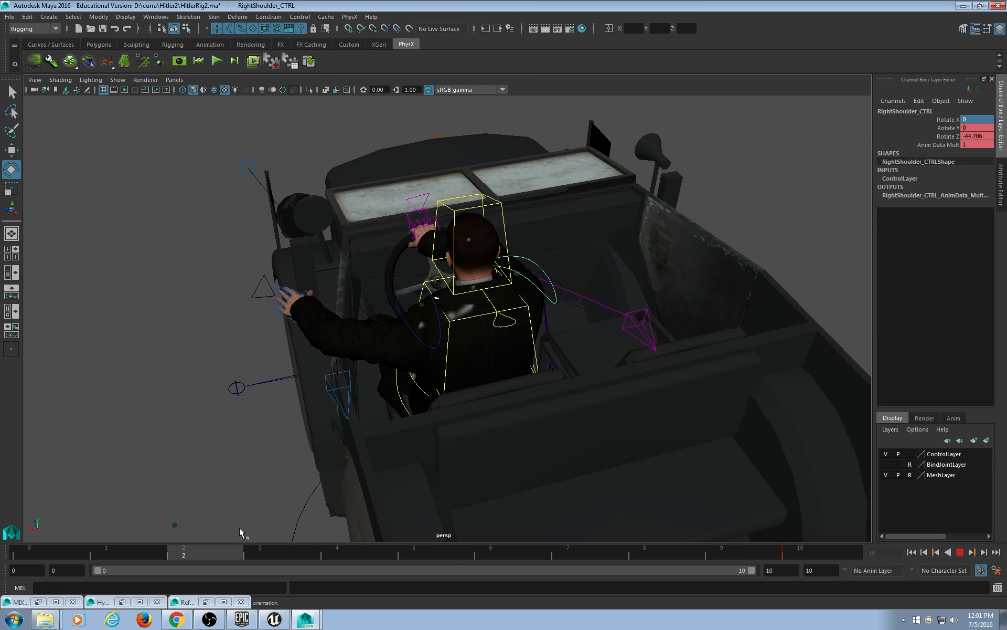
{"action": "key", "text": "Escape"}
{"action": "left_click_drag", "start_coordinate": [399, 367], "coordinate": [290, 376], "text": "alt"}
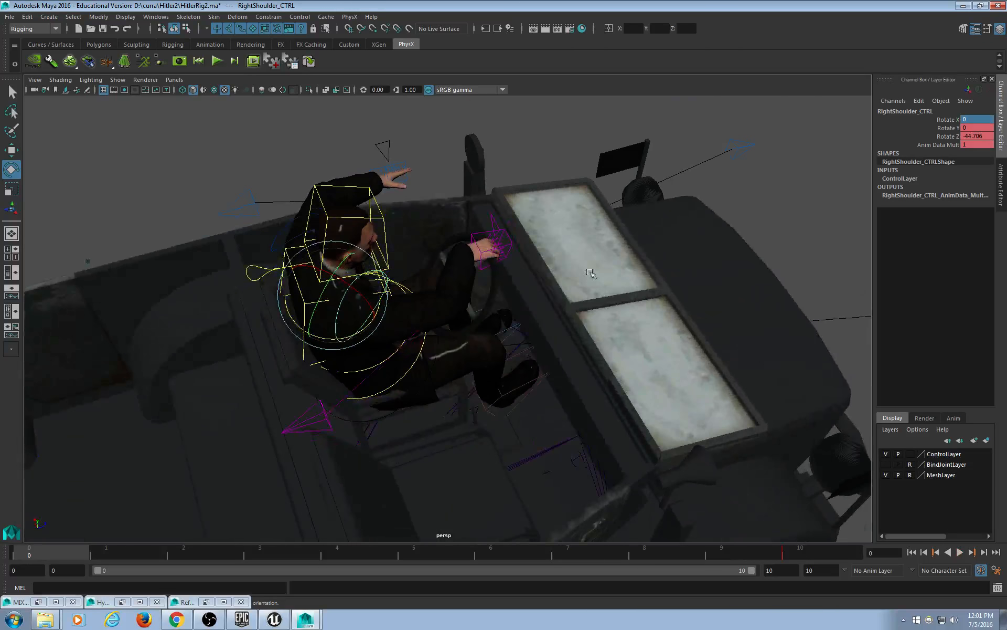
{"action": "scroll", "coordinate": [480, 276], "scroll_direction": "up", "scroll_amount": 5}
{"action": "left_click_drag", "start_coordinate": [479, 276], "coordinate": [608, 315], "text": "alt"}
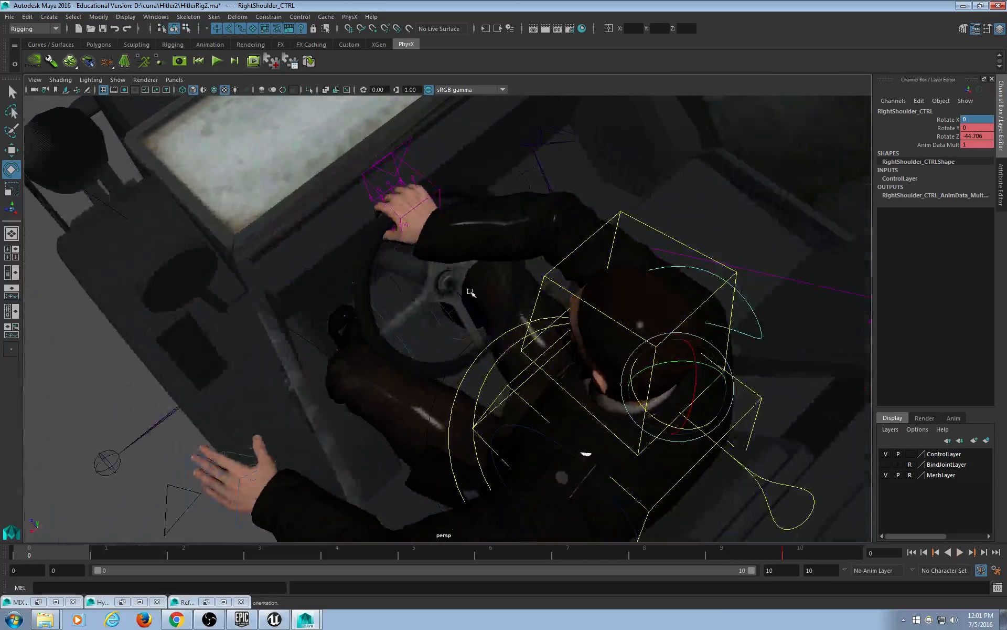
Key the steering control and delete its frame-0 key, holding the wheel at -60.
{"action": "left_click", "coordinate": [458, 290]}
{"action": "left_click", "coordinate": [450, 284]}
{"action": "key", "text": "s"}
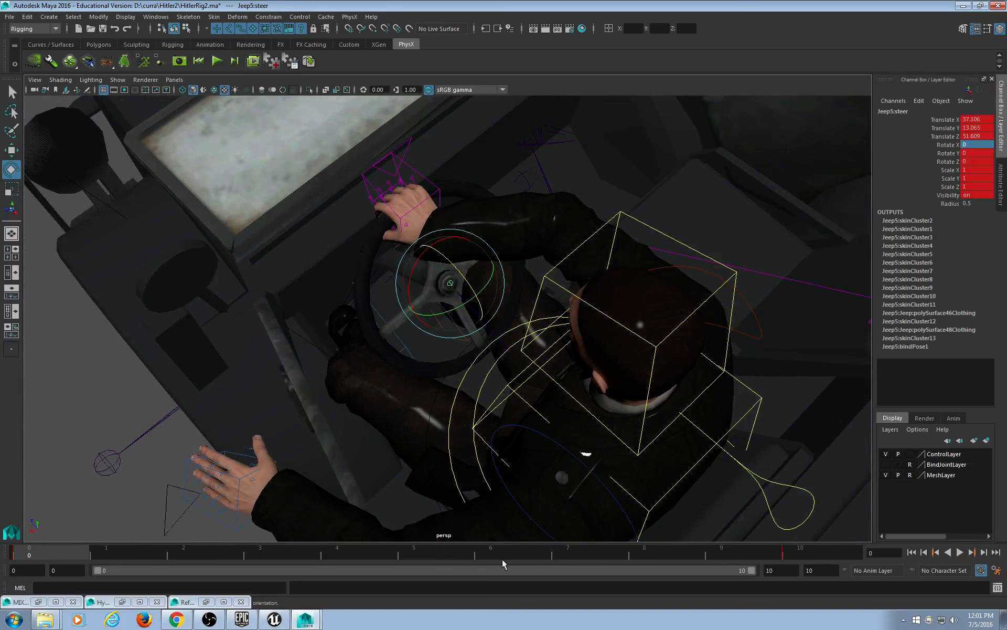
{"action": "key", "text": "alt+v"}
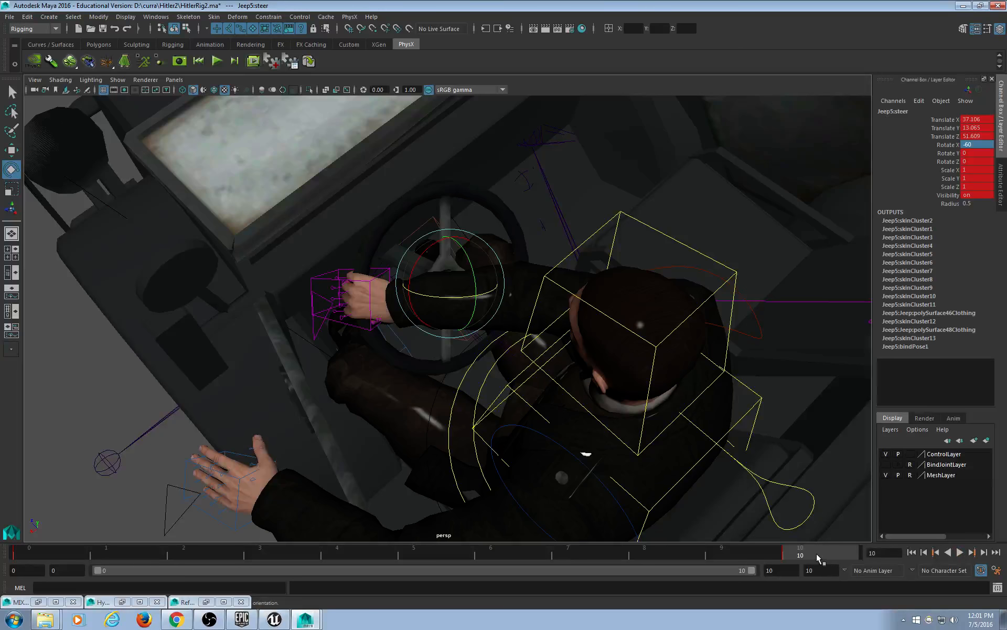
{"action": "right_click", "coordinate": [818, 556]}
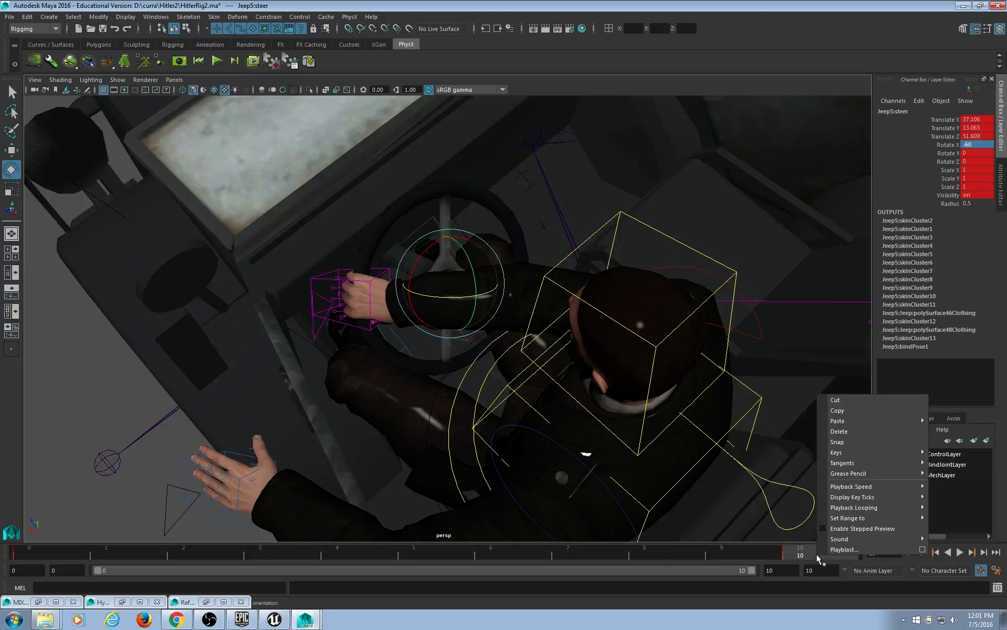
{"action": "left_click", "coordinate": [32, 553]}
{"action": "right_click", "coordinate": [32, 552]}
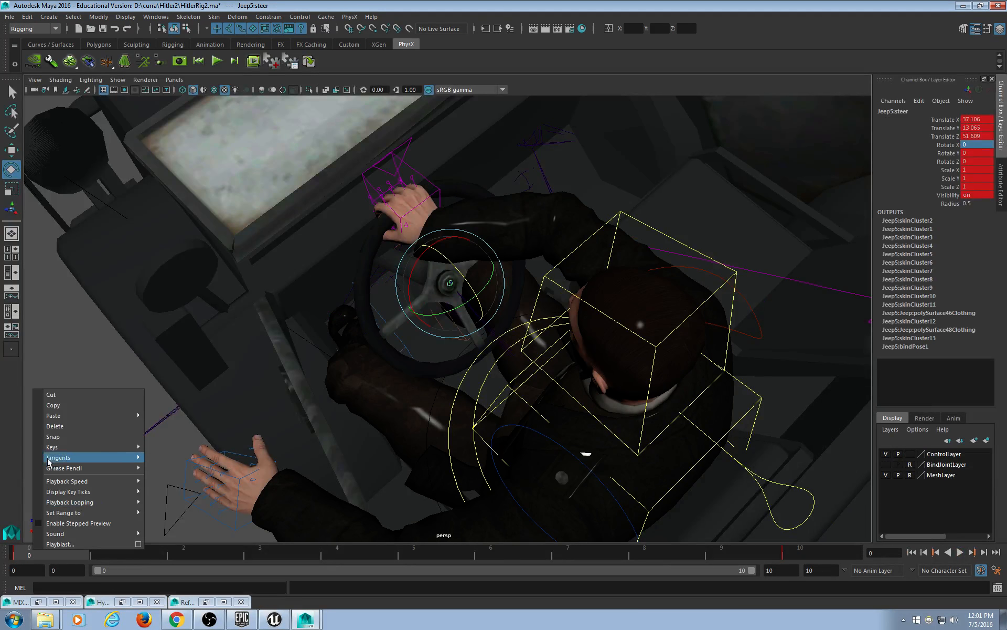
{"action": "left_click", "coordinate": [49, 428]}
{"action": "left_click_drag", "start_coordinate": [36, 551], "coordinate": [1006, 510]}
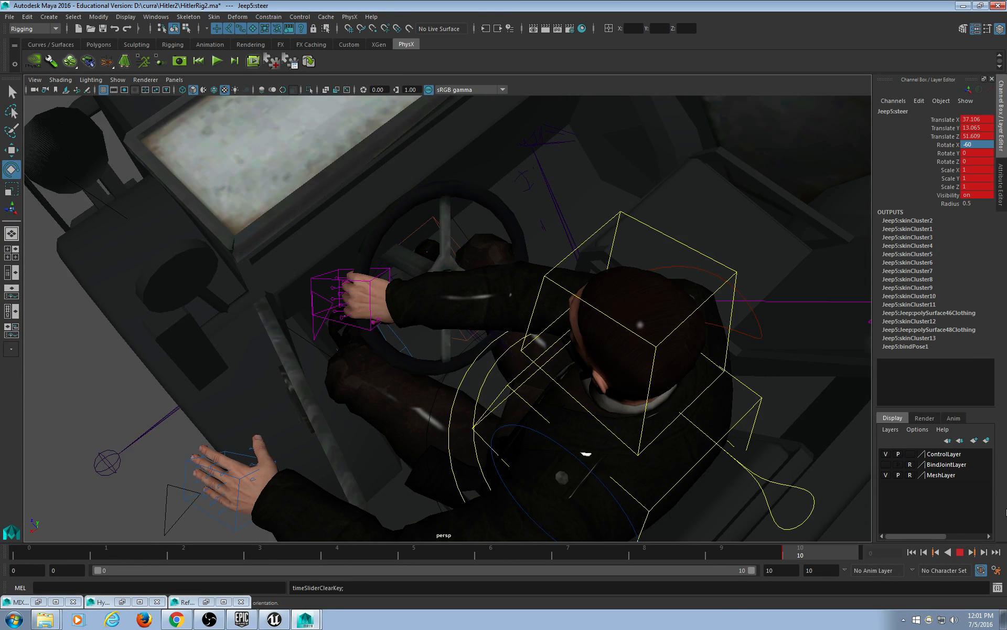
Open File > Export All for the whole scene.
{"action": "left_click", "coordinate": [10, 17]}
{"action": "mouse_move", "coordinate": [46, 177]}
{"action": "left_click", "coordinate": [43, 144]}
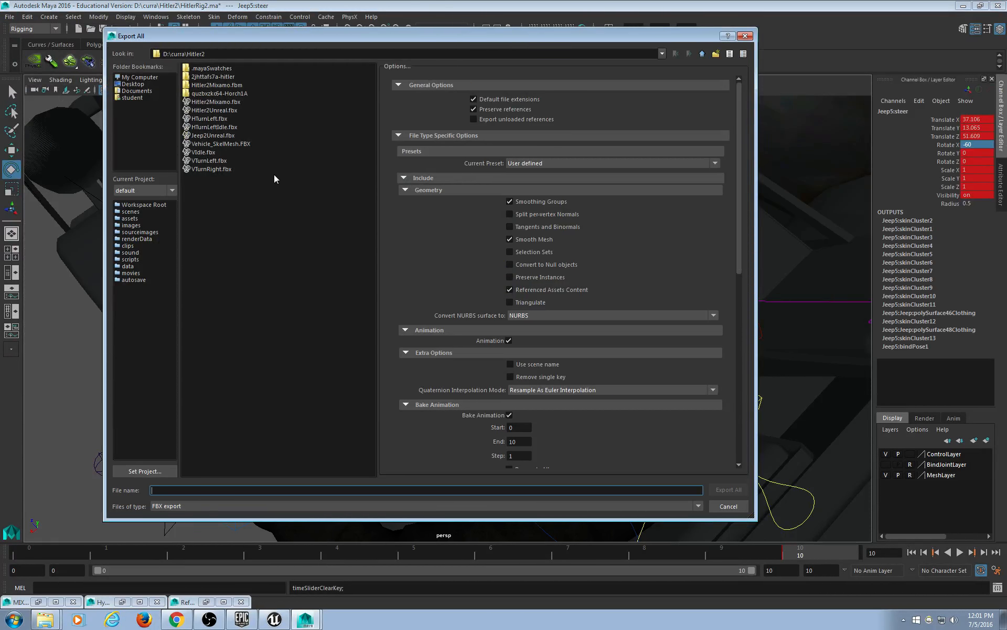
Pick HTurnLeftIdle.fbx, decline replacing it, close the export window, and replay the timeline.
{"action": "left_click", "coordinate": [210, 128]}
{"action": "left_click", "coordinate": [732, 491]}
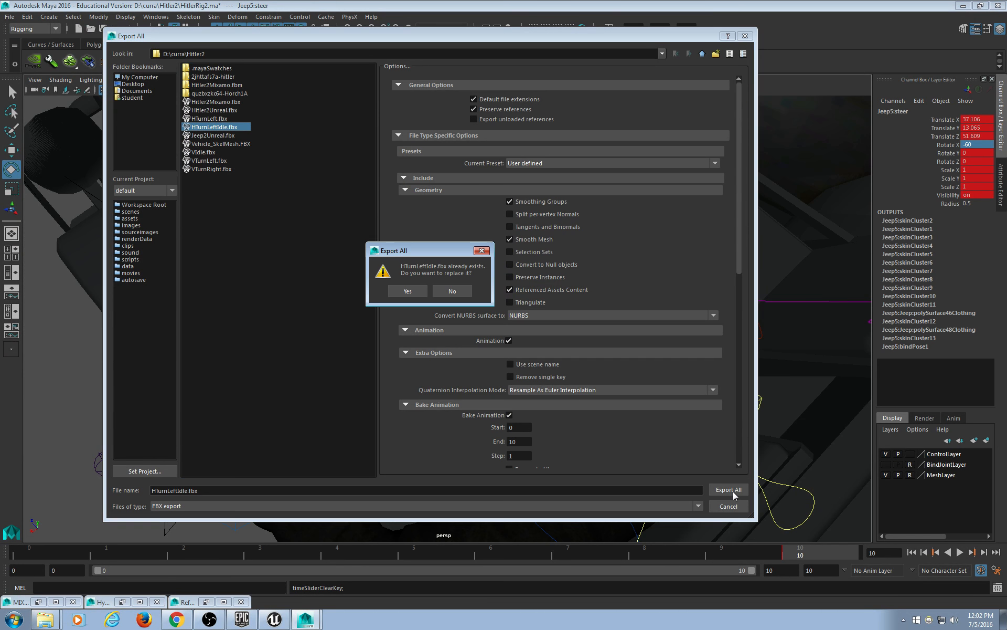
{"action": "left_click", "coordinate": [455, 293]}
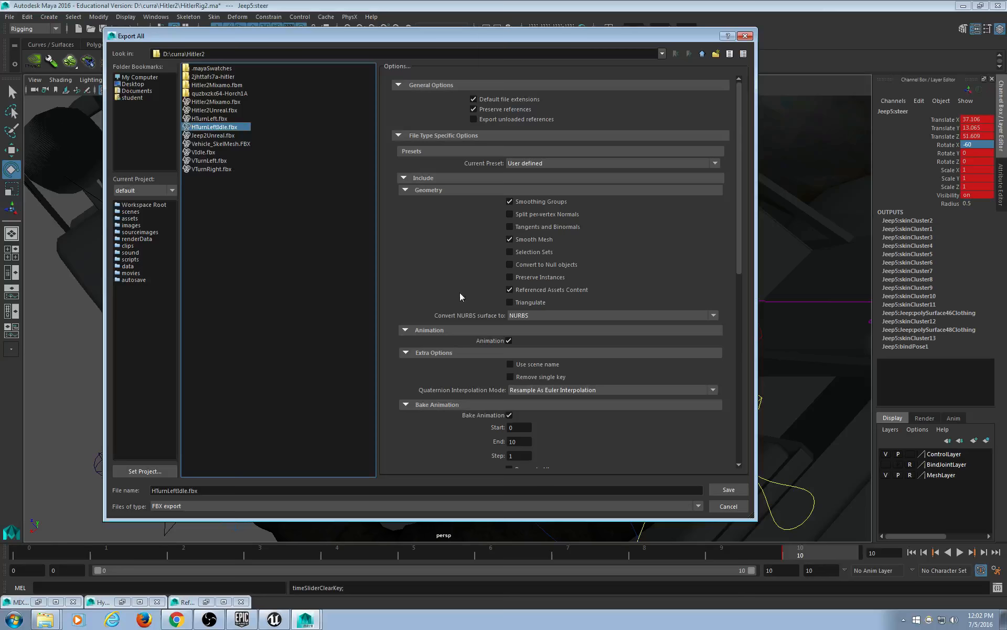
{"action": "left_click", "coordinate": [745, 35]}
{"action": "key", "text": "alt+v"}
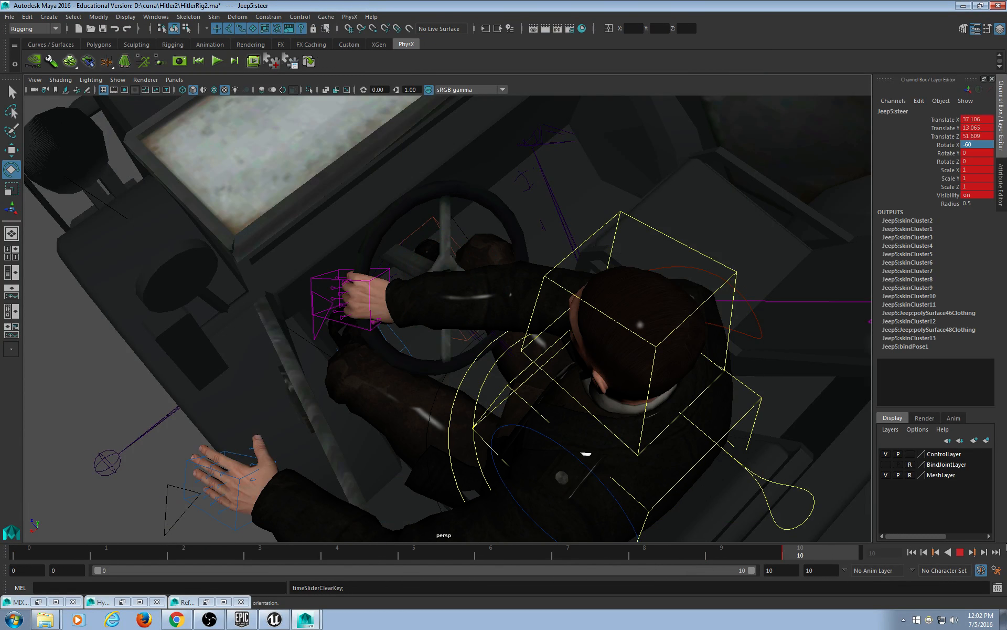
{"action": "key", "text": "alt+v"}
{"action": "left_click_drag", "start_coordinate": [657, 373], "coordinate": [452, 353], "text": "alt"}
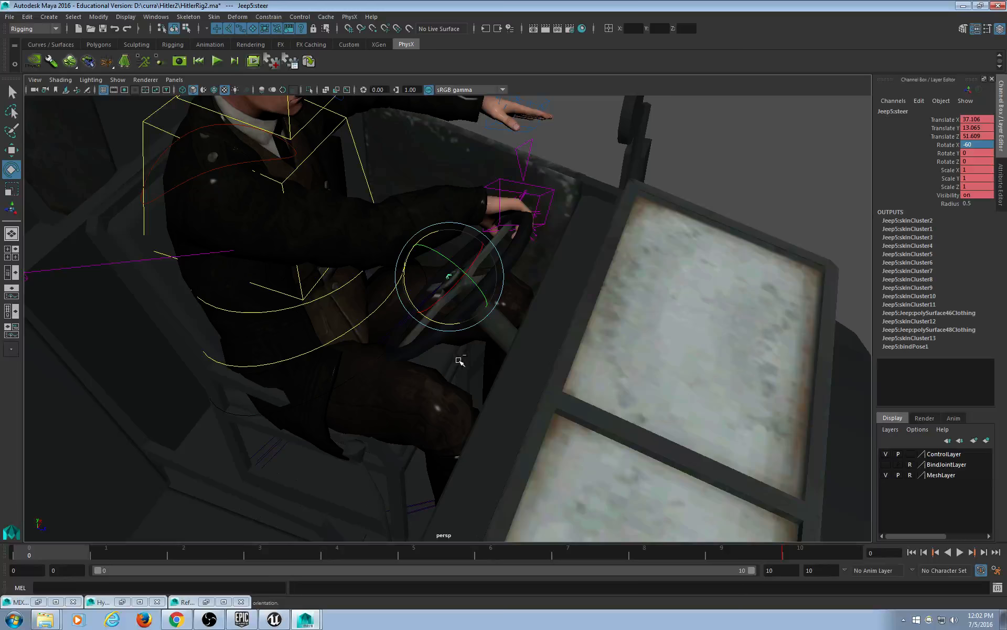
Undo the cleared steering key and play back to check the wheel.
{"action": "key", "text": "ctrl+z"}
{"action": "key", "text": "ctrl+z"}
{"action": "key", "text": "ctrl+z"}
{"action": "key", "text": "ctrl+z"}
{"action": "key", "text": "ctrl+z"}
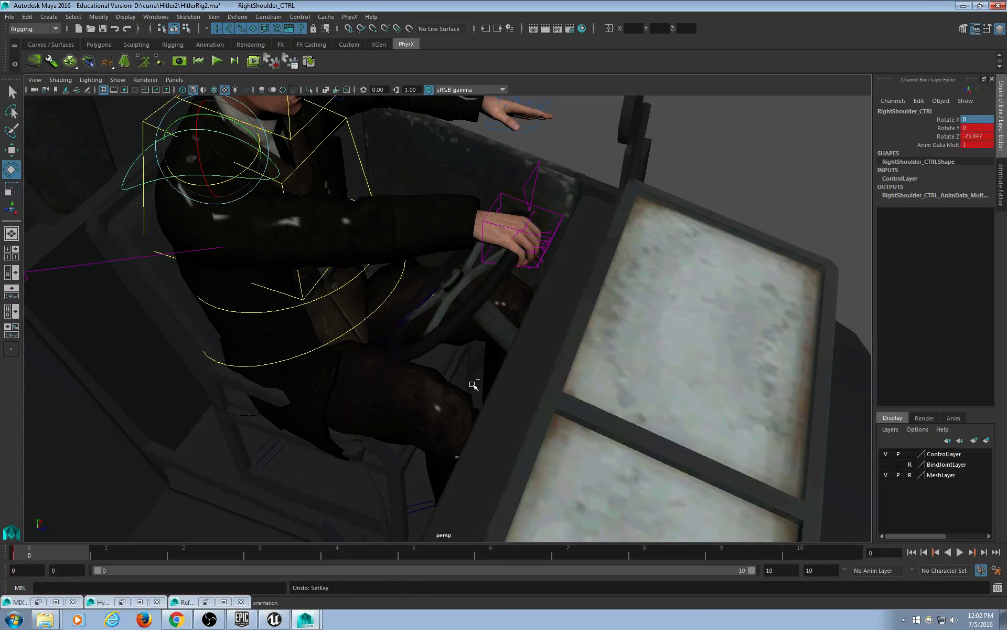
{"action": "key", "text": "alt+v"}
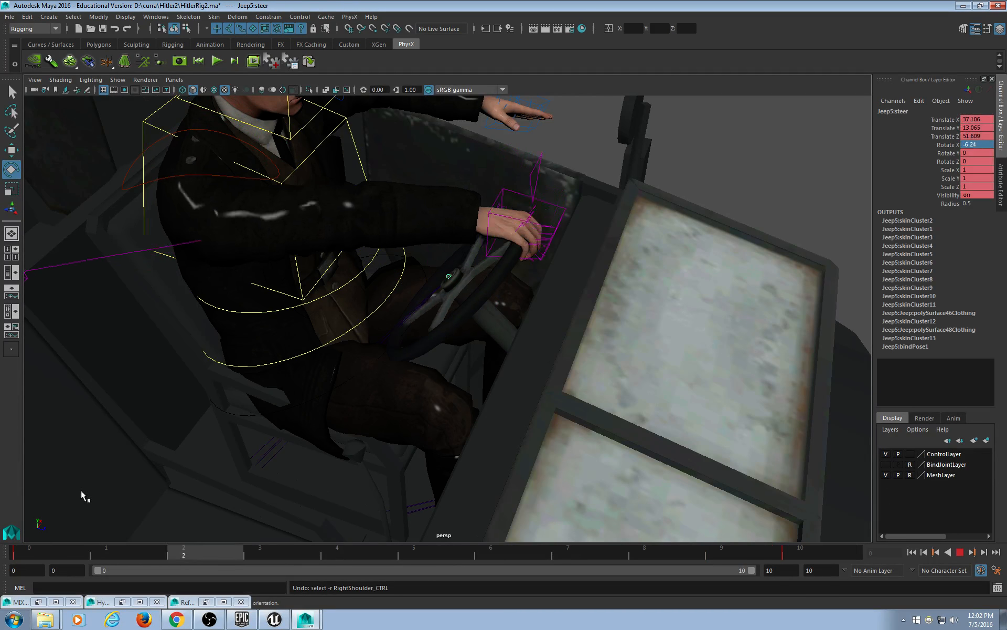
{"action": "key", "text": "alt+v"}
Key RightShoulder_CTRL, then rotate it to Z -49.767 at frame 10 and key again.
{"action": "left_click", "coordinate": [187, 176]}
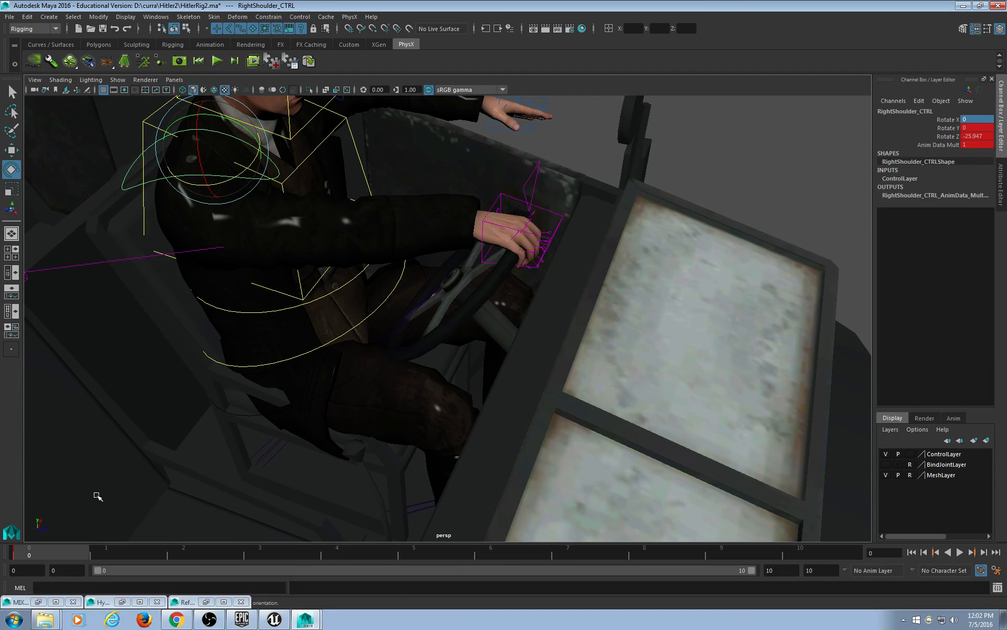
{"action": "key", "text": "s"}
{"action": "left_click_drag", "start_coordinate": [58, 556], "coordinate": [808, 441]}
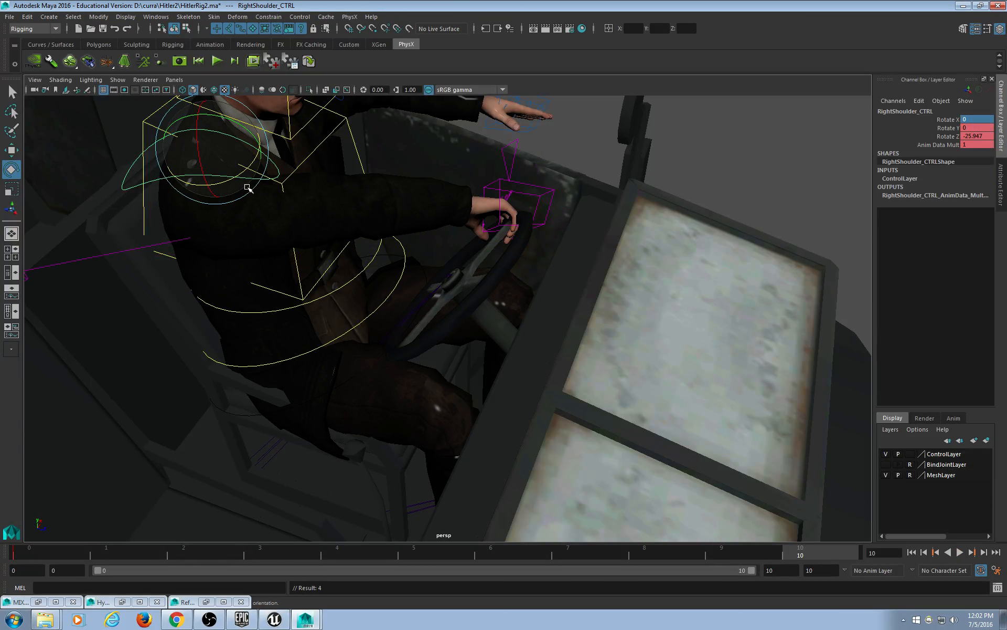
{"action": "mouse_move", "coordinate": [247, 187]}
{"action": "left_mouse_down"}
{"action": "mouse_move", "coordinate": [227, 178]}
{"action": "mouse_move", "coordinate": [257, 189]}
{"action": "mouse_move", "coordinate": [247, 181]}
{"action": "left_mouse_up"}
{"action": "key", "text": "s"}
{"action": "key", "text": "alt+v"}
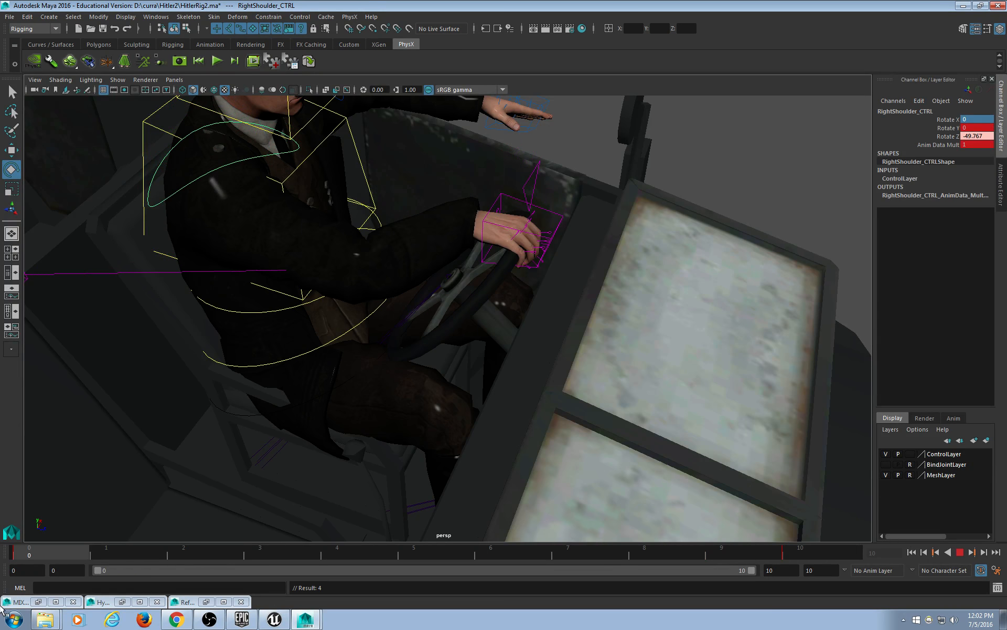
{"action": "key", "text": "alt+v"}
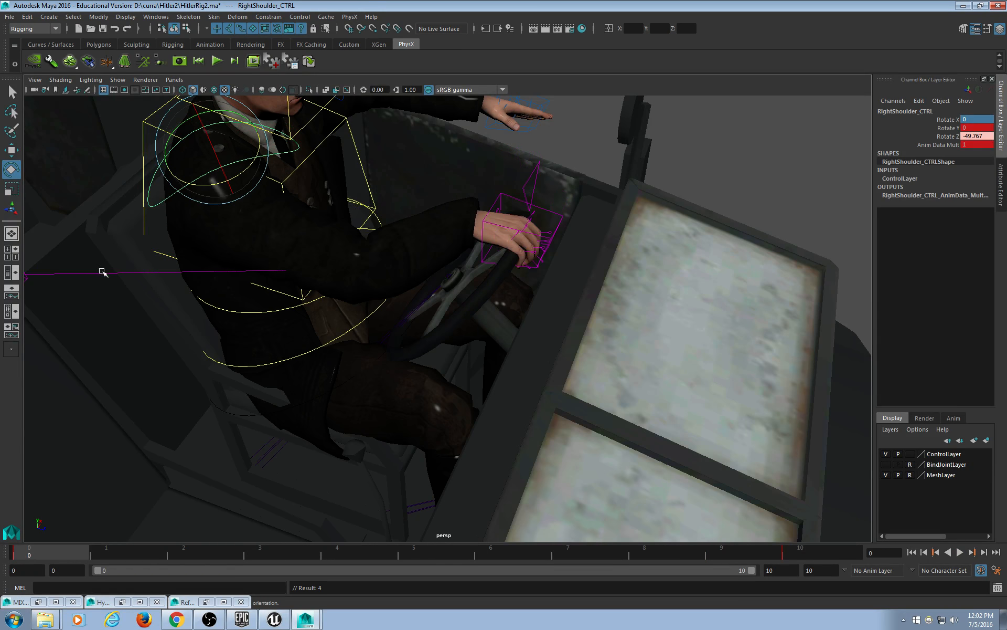
{"action": "left_click", "coordinate": [10, 17]}
Export All over HTurnLeft.fbx, confirm the replacement, and close the Warnings and Errors window.
{"action": "mouse_move", "coordinate": [48, 167]}
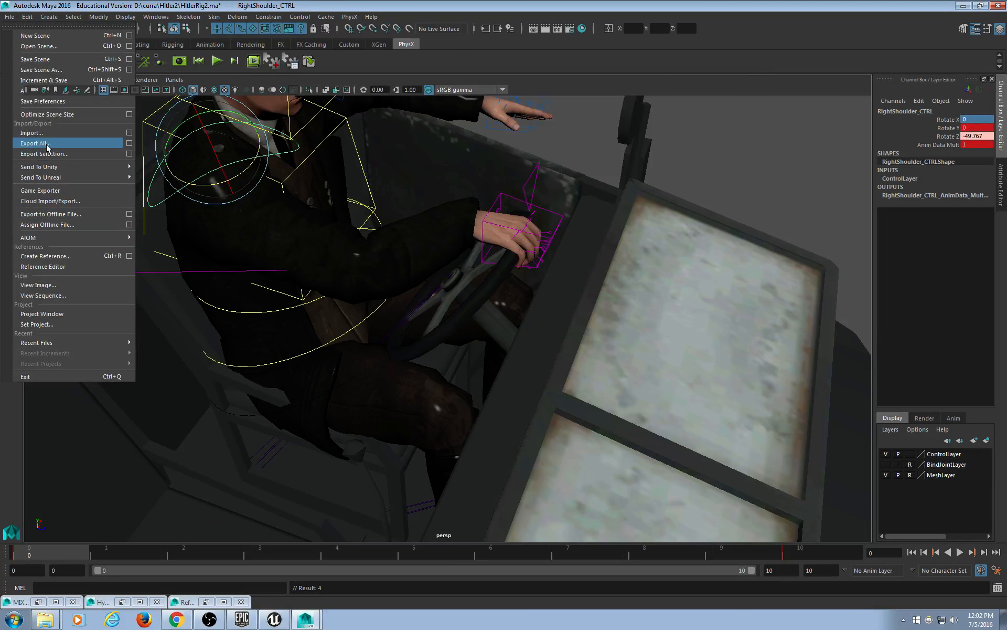
{"action": "left_click", "coordinate": [50, 144]}
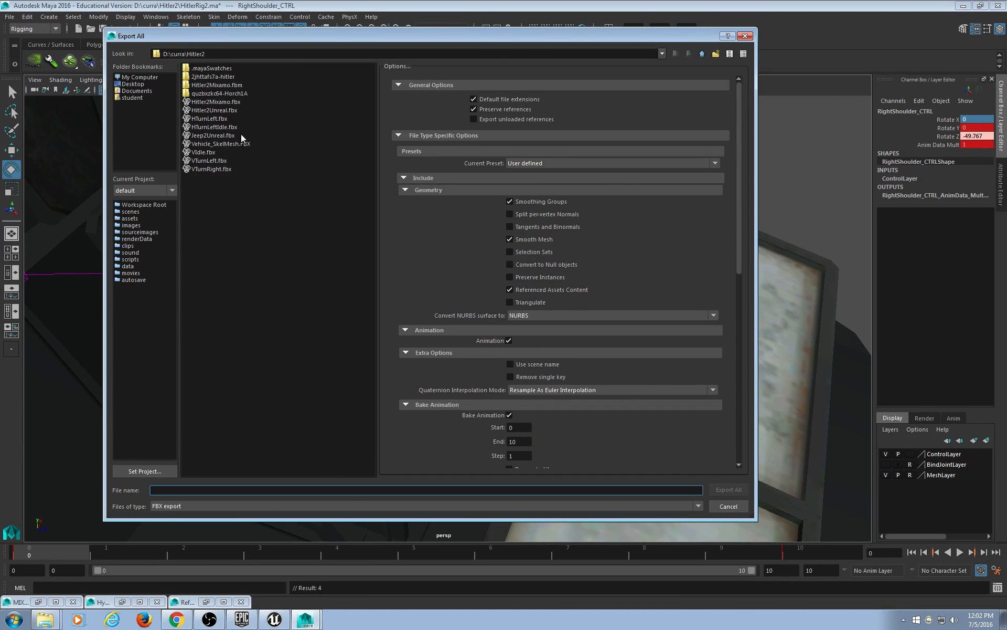
{"action": "double_click", "coordinate": [225, 119]}
{"action": "left_click", "coordinate": [408, 291]}
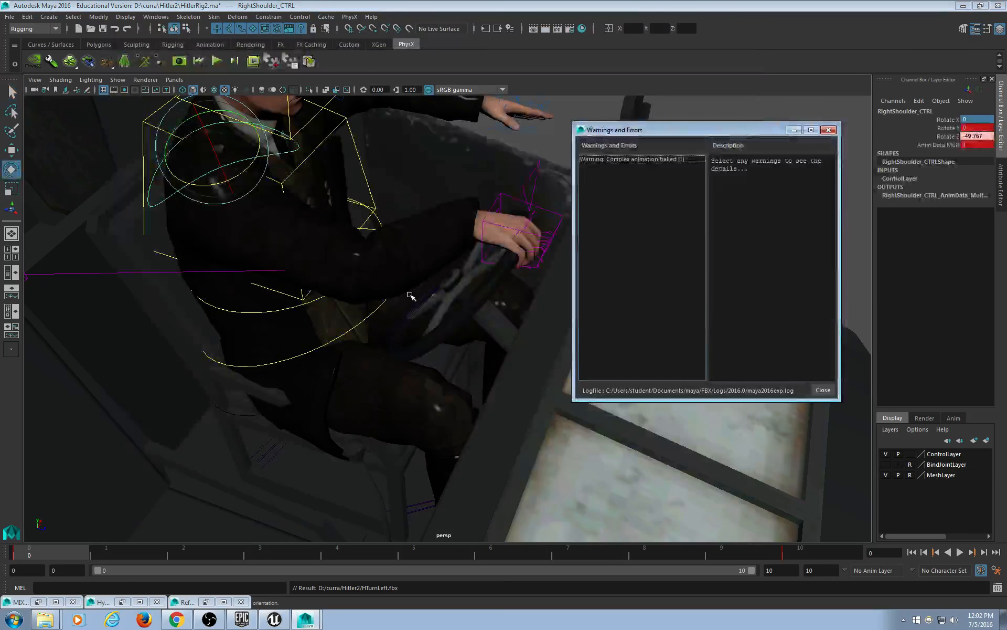
{"action": "left_click", "coordinate": [834, 134]}
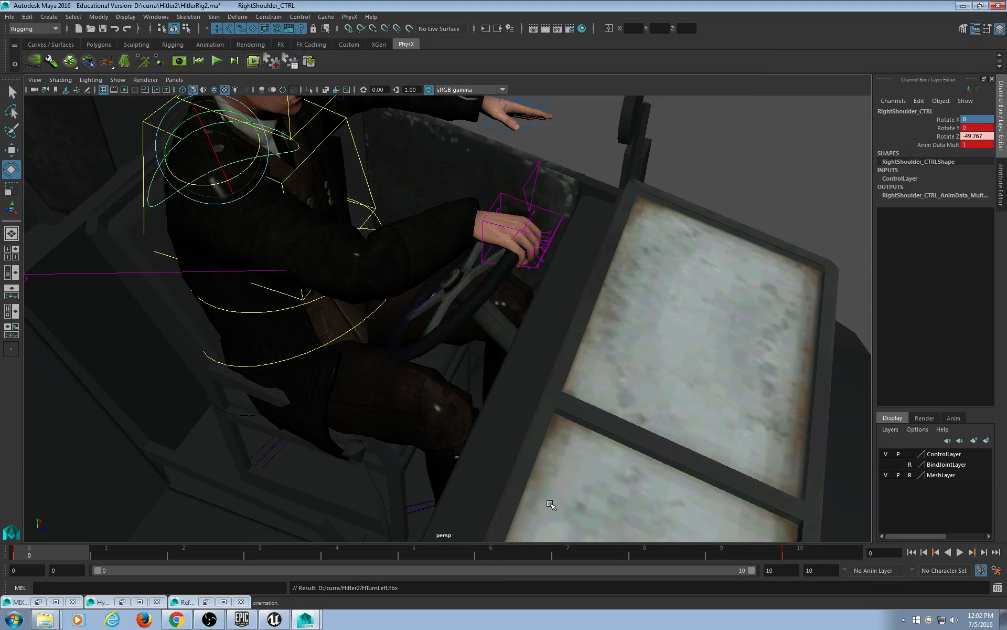
Play the clip and delete a key at frame 10, then undo that deletion.
{"action": "key", "text": "alt+v"}
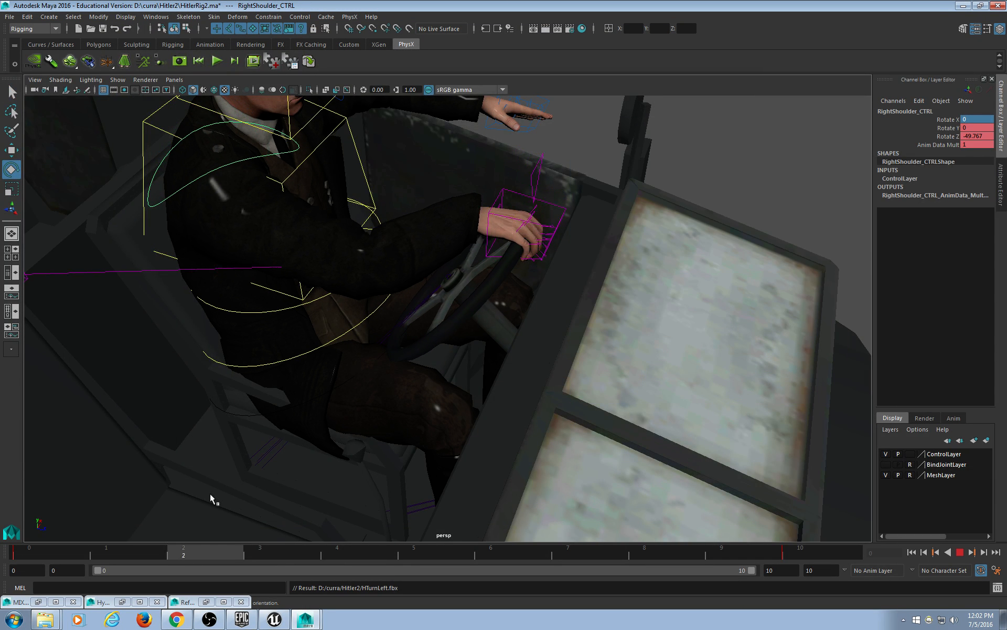
{"action": "left_click_drag", "start_coordinate": [0, 508], "coordinate": [849, 495]}
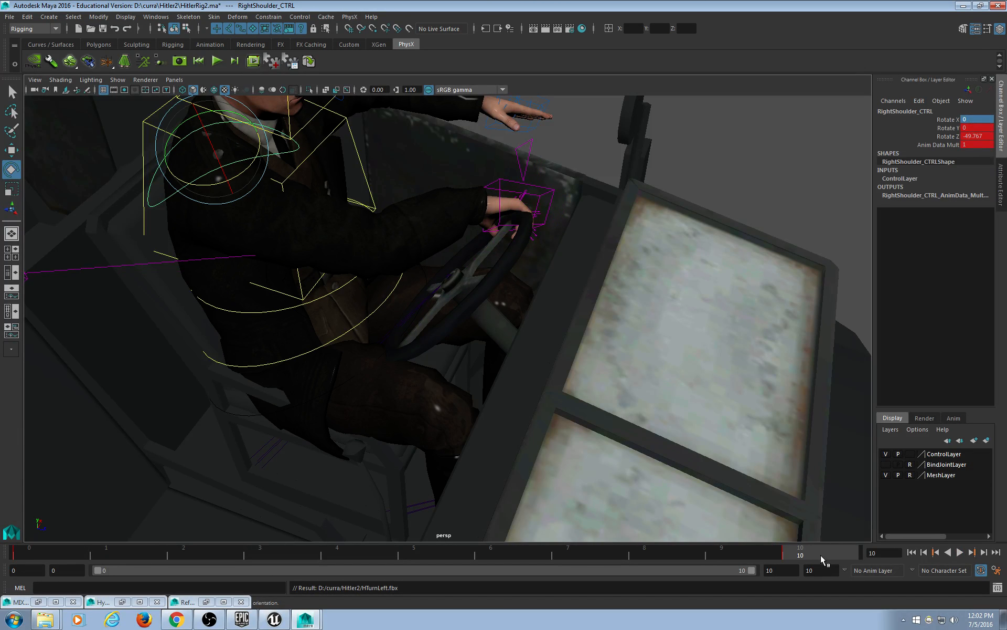
{"action": "right_click", "coordinate": [821, 555]}
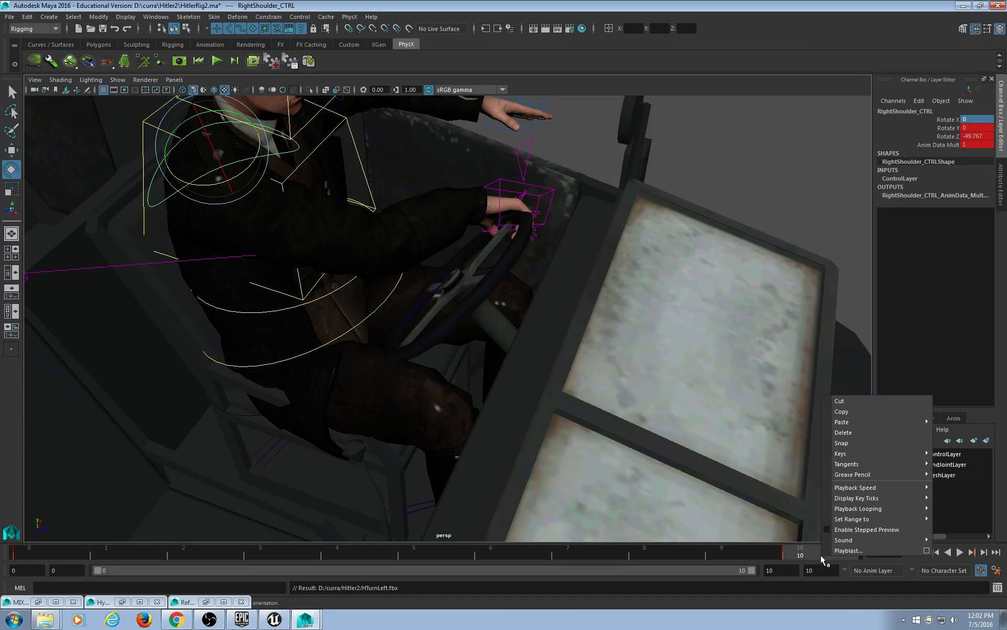
{"action": "left_click", "coordinate": [877, 434]}
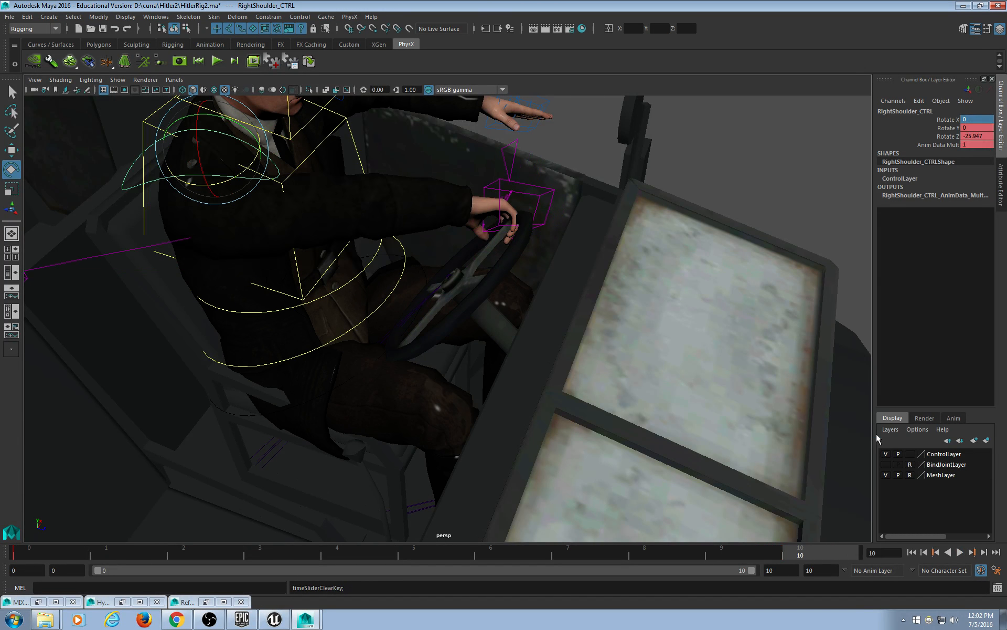
{"action": "left_click", "coordinate": [447, 276]}
{"action": "key", "text": "ctrl+z"}
{"action": "key", "text": "ctrl+z"}
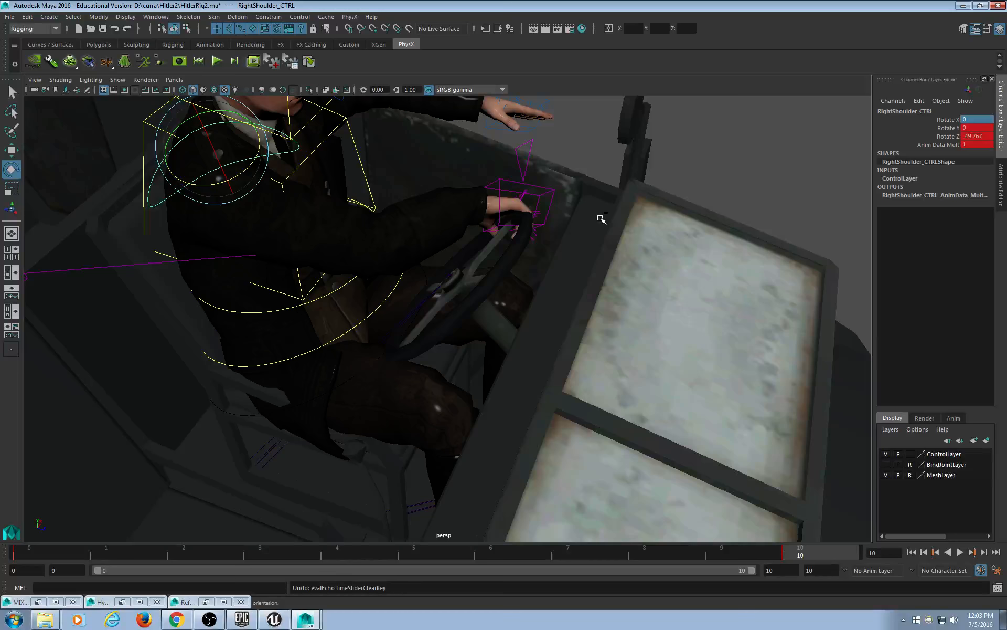
Select Jeep5:steer and delete its key so the wheel holds Rotate X -60.
{"action": "left_click_drag", "start_coordinate": [626, 552], "coordinate": [914, 543]}
{"action": "left_click", "coordinate": [455, 275]}
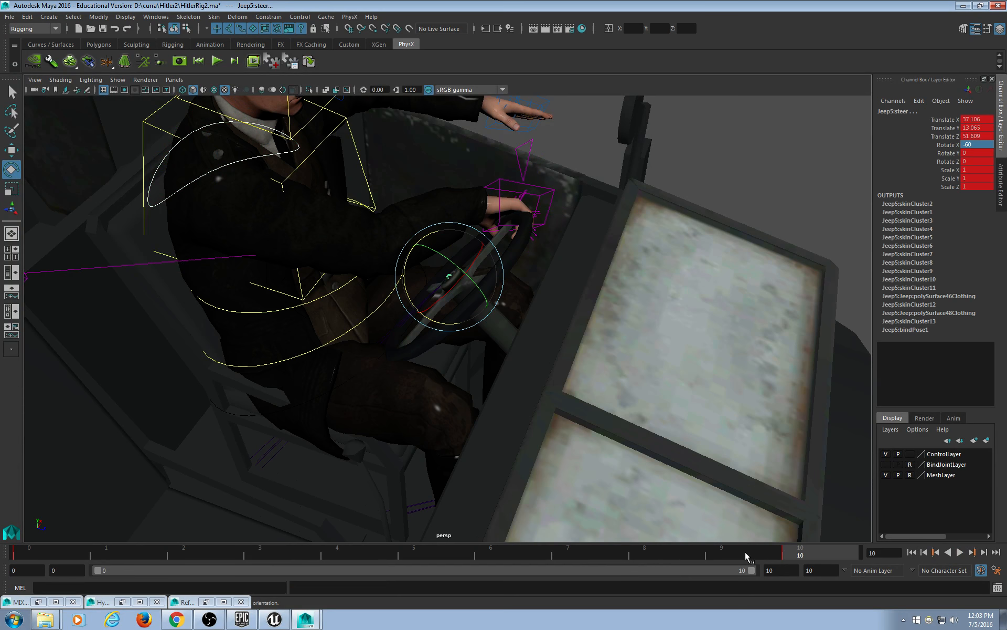
{"action": "left_click_drag", "start_coordinate": [745, 552], "coordinate": [2, 562]}
{"action": "left_click_drag", "start_coordinate": [91, 560], "coordinate": [45, 559]}
{"action": "right_click", "coordinate": [53, 557]}
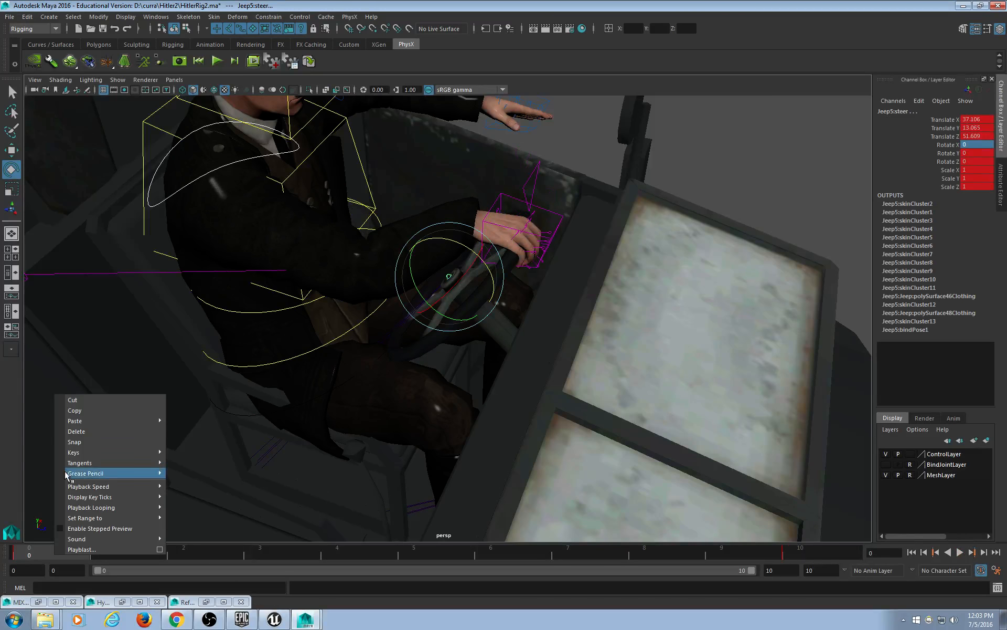
{"action": "left_click", "coordinate": [73, 430]}
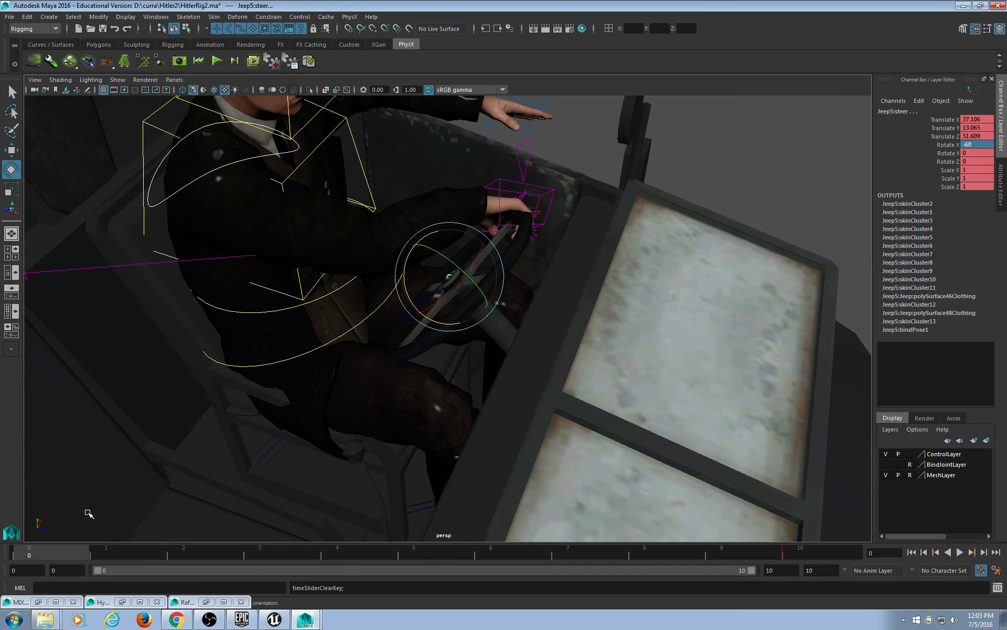
{"action": "left_click", "coordinate": [9, 16]}
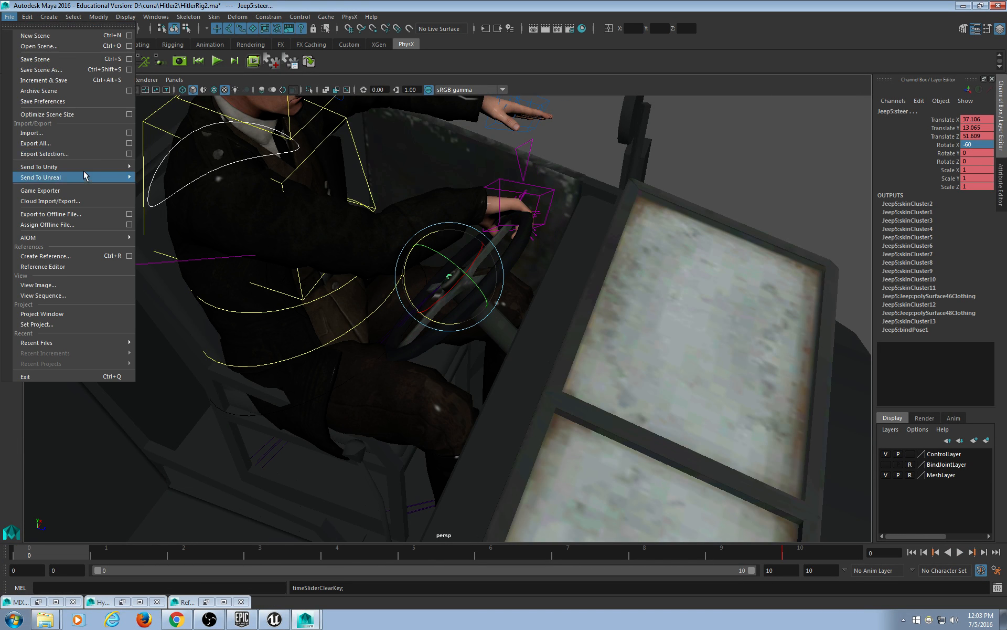
Overwrite HTurnLeftIdle.fbx with Export All, then undo the steering wheel edits.
{"action": "left_click", "coordinate": [74, 142]}
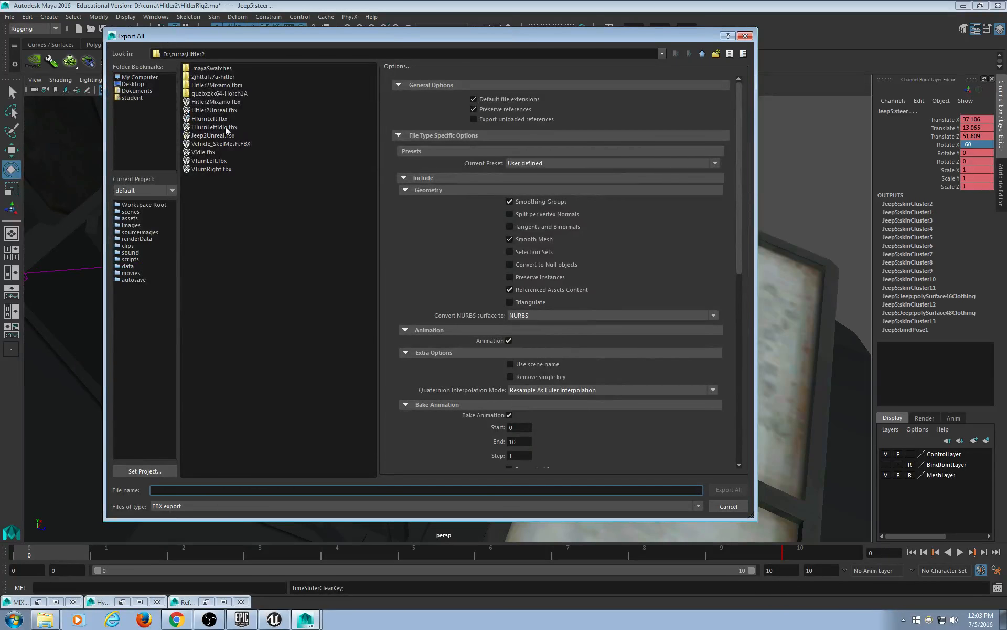
{"action": "double_click", "coordinate": [226, 127]}
{"action": "left_click", "coordinate": [408, 290]}
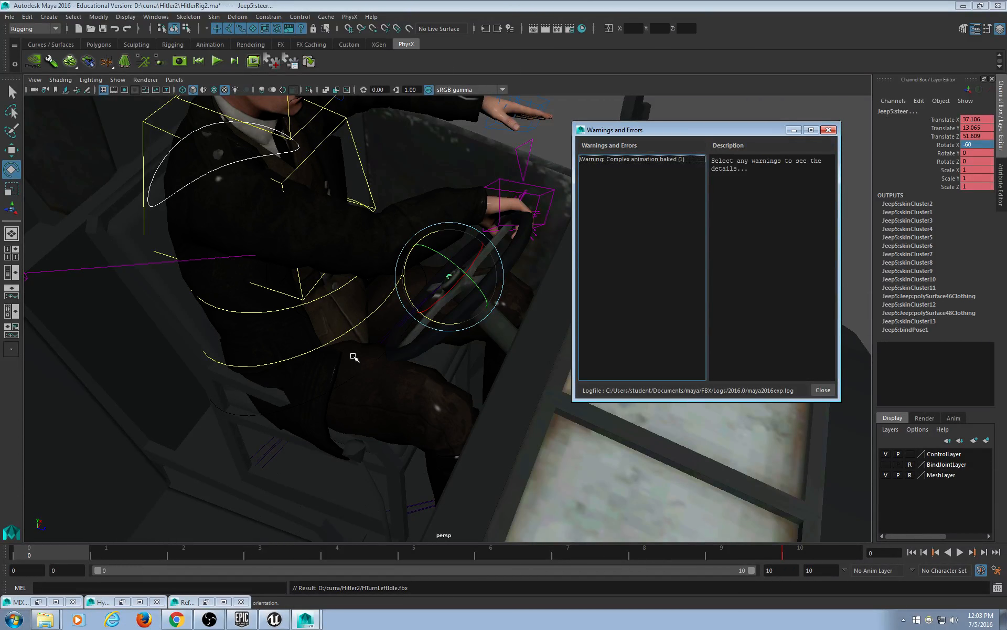
{"action": "key", "text": "ctrl+z"}
{"action": "key", "text": "ctrl+z"}
{"action": "key", "text": "ctrl+z"}
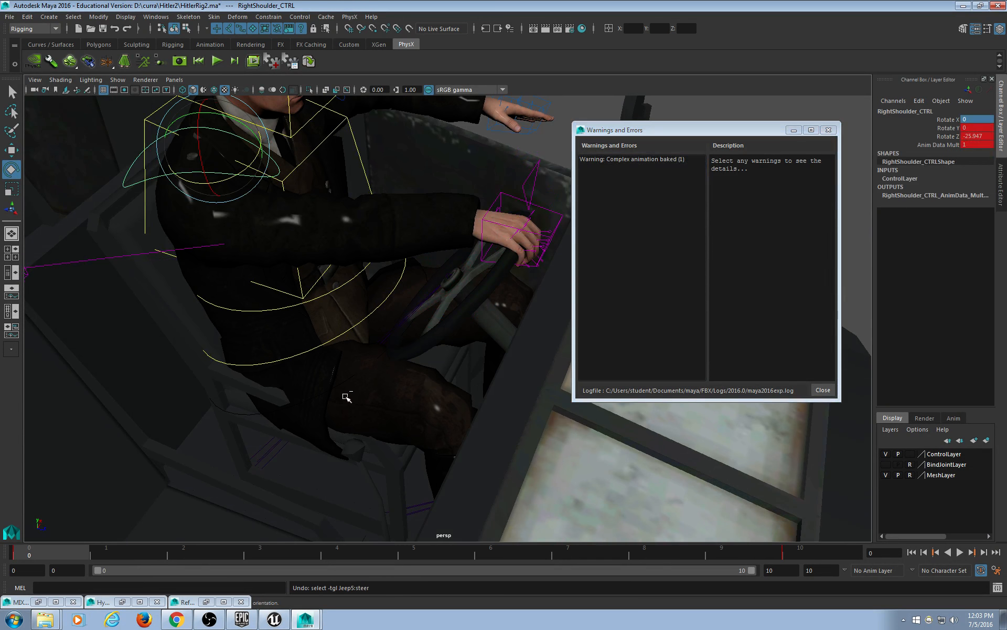
Delete the steering wheel's key at frame 10 and play the animation.
{"action": "left_click_drag", "start_coordinate": [403, 257], "coordinate": [456, 274], "text": "alt"}
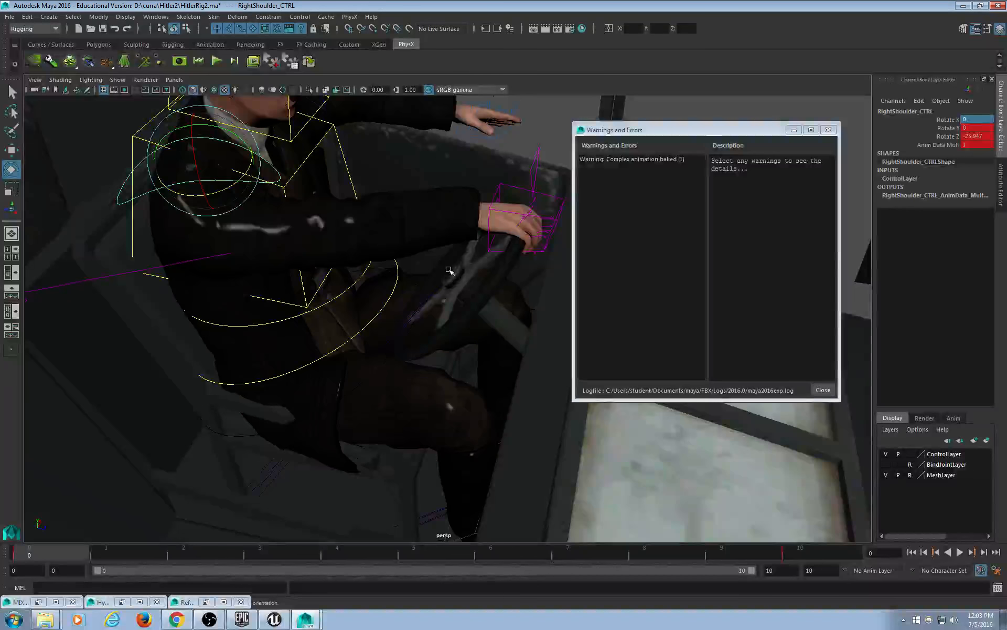
{"action": "left_click", "coordinate": [450, 273]}
{"action": "left_click", "coordinate": [786, 554]}
{"action": "right_click", "coordinate": [800, 550]}
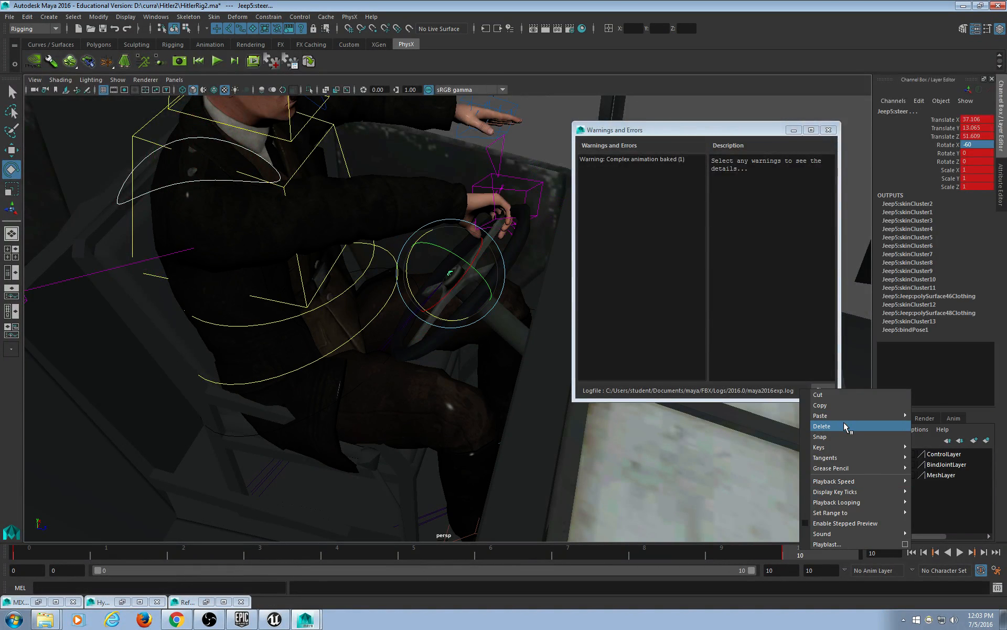
{"action": "left_click", "coordinate": [843, 425]}
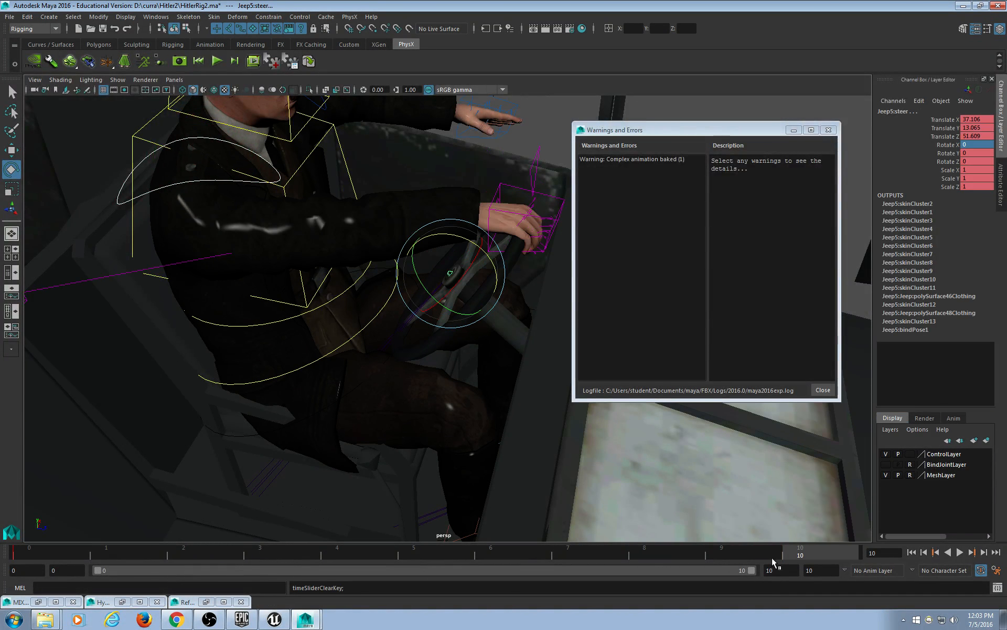
{"action": "key", "text": "alt+v"}
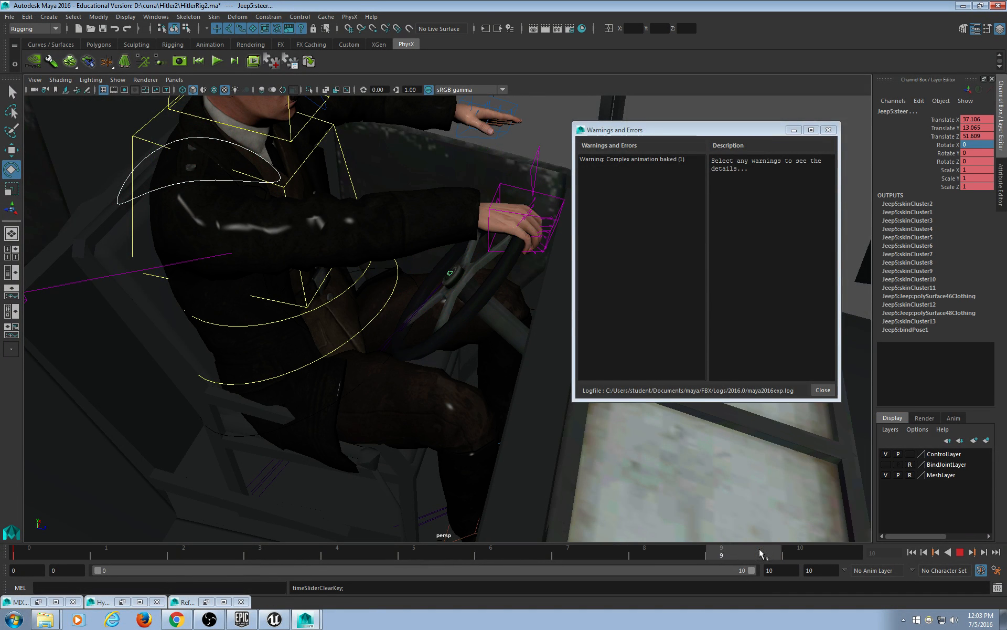
Rotate the steering wheel control and set its Rotate X to 60.
{"action": "middle_click_drag", "start_coordinate": [432, 326], "coordinate": [423, 328], "text": "alt"}
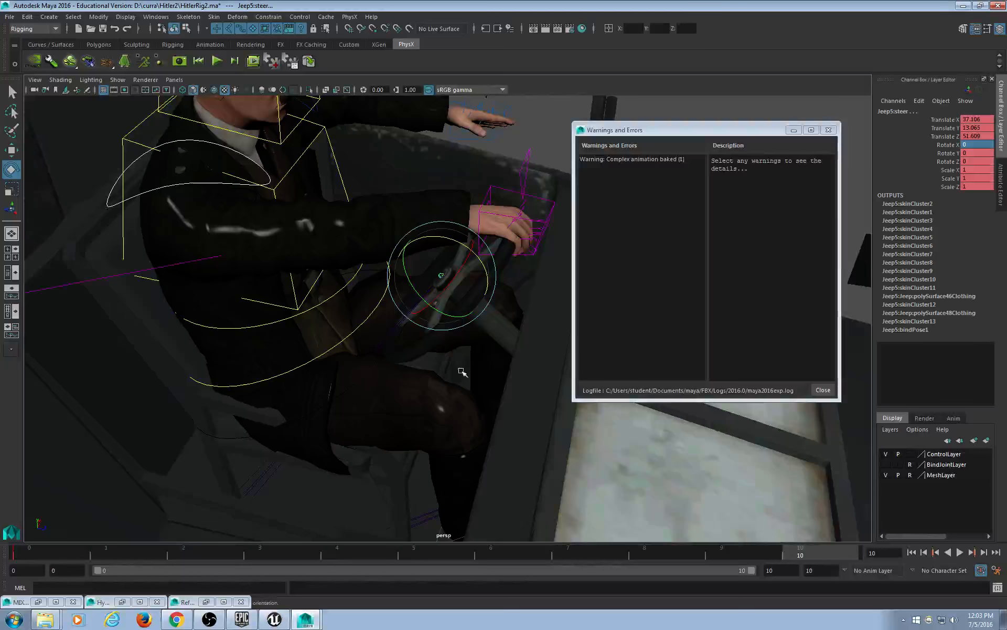
{"action": "left_click_drag", "start_coordinate": [463, 372], "coordinate": [483, 356], "text": "alt"}
{"action": "left_click", "coordinate": [443, 273]}
{"action": "left_click", "coordinate": [444, 273]}
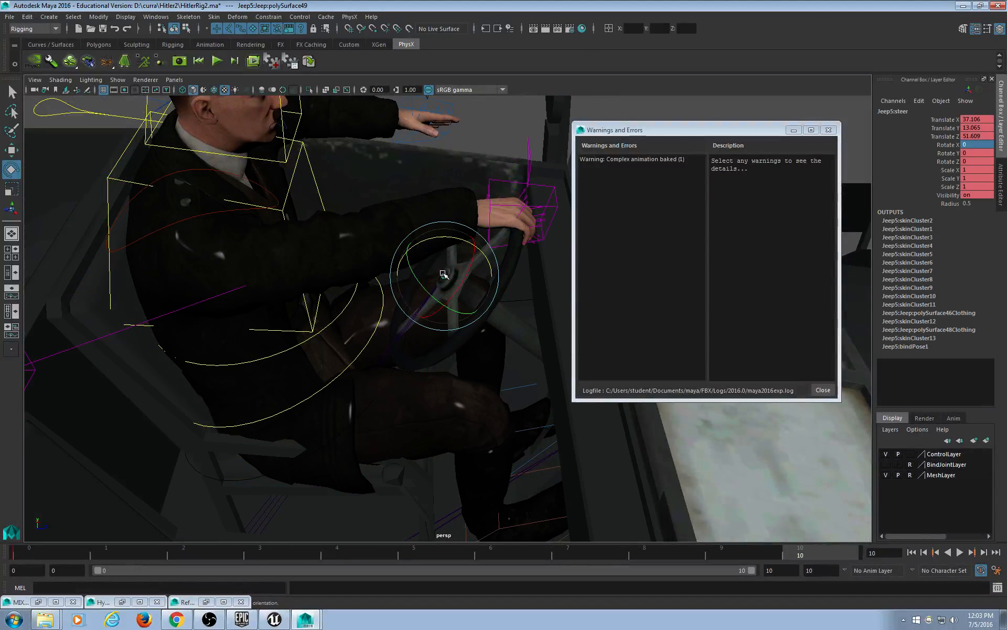
{"action": "left_click_drag", "start_coordinate": [450, 272], "coordinate": [470, 298]}
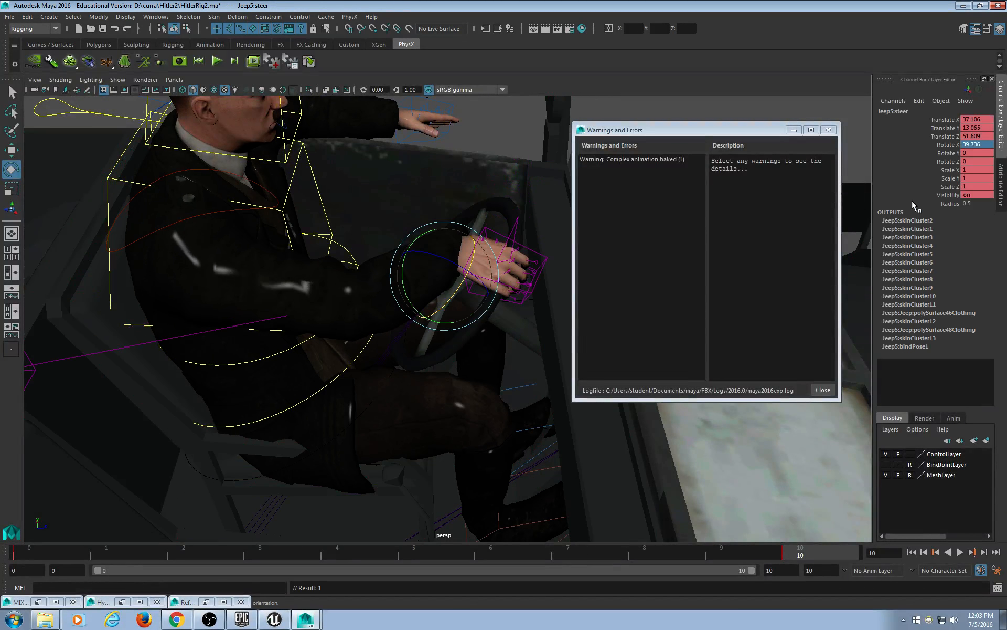
{"action": "double_click", "coordinate": [976, 144]}
{"action": "type", "text": "60"}
{"action": "key", "text": "Return"}
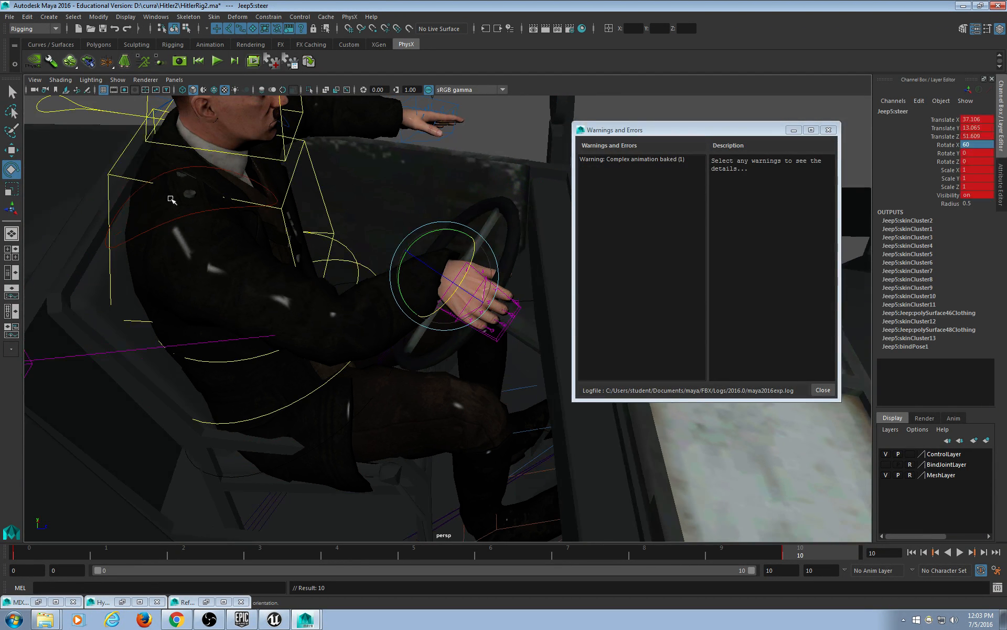
Select the right shoulder control and rotate it to lift the arm.
{"action": "left_click", "coordinate": [173, 171]}
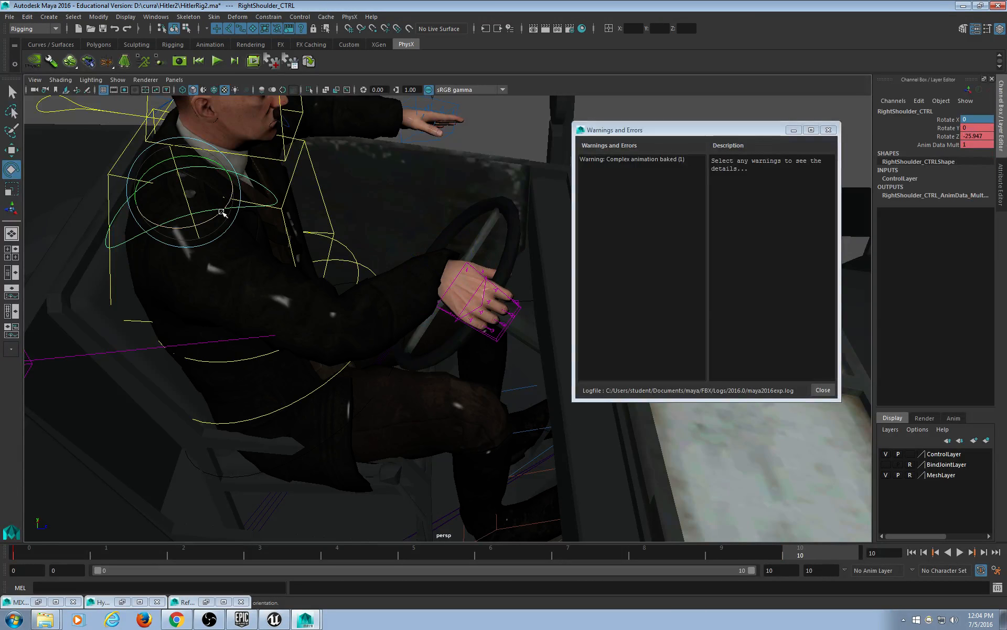
{"action": "mouse_move", "coordinate": [221, 212]}
{"action": "left_mouse_down"}
{"action": "mouse_move", "coordinate": [202, 221]}
{"action": "mouse_move", "coordinate": [213, 199]}
{"action": "mouse_move", "coordinate": [205, 223]}
{"action": "left_mouse_up"}
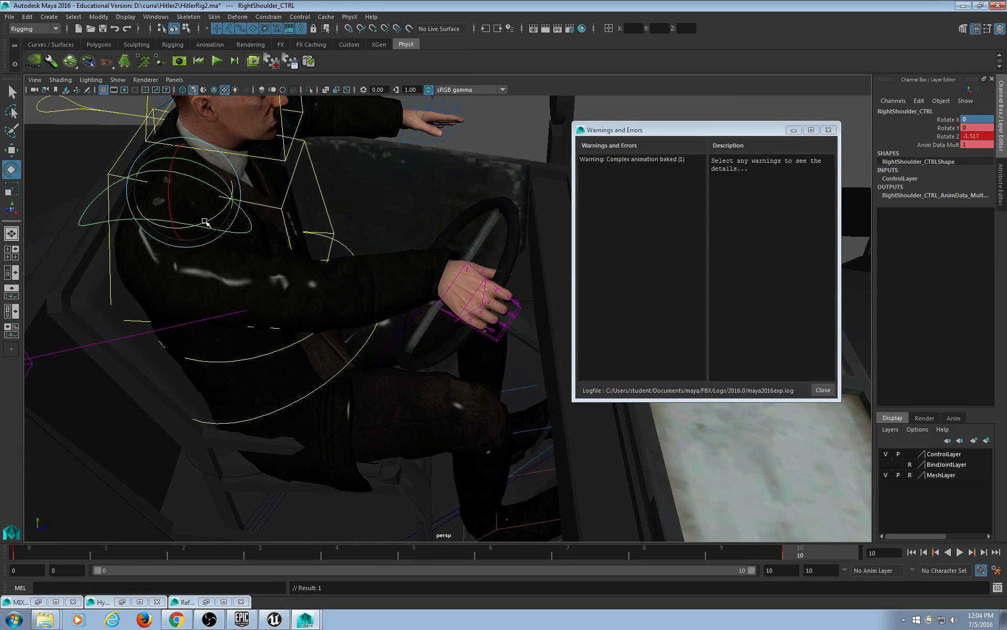
{"action": "key", "text": "ctrl+z"}
{"action": "left_click_drag", "start_coordinate": [325, 328], "coordinate": [486, 331], "text": "alt"}
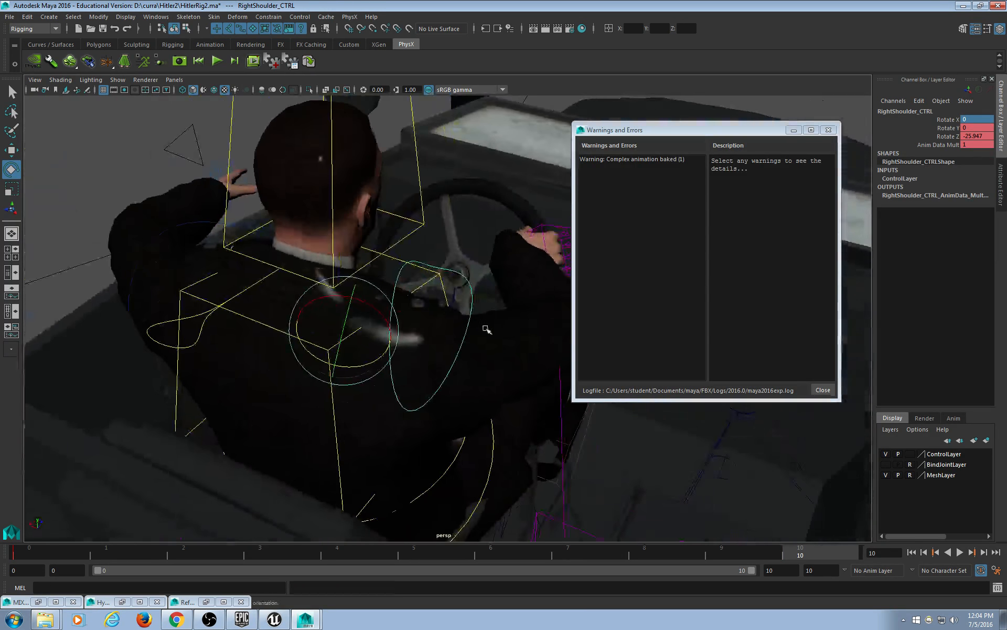
{"action": "middle_click_drag", "start_coordinate": [486, 331], "coordinate": [326, 314], "text": "alt"}
{"action": "left_click_drag", "start_coordinate": [247, 329], "coordinate": [230, 334]}
At frame 0, rotate RightShoulder_CTRL around Z to lower the arm to -25.947.
{"action": "left_click_drag", "start_coordinate": [497, 435], "coordinate": [490, 431], "text": "alt"}
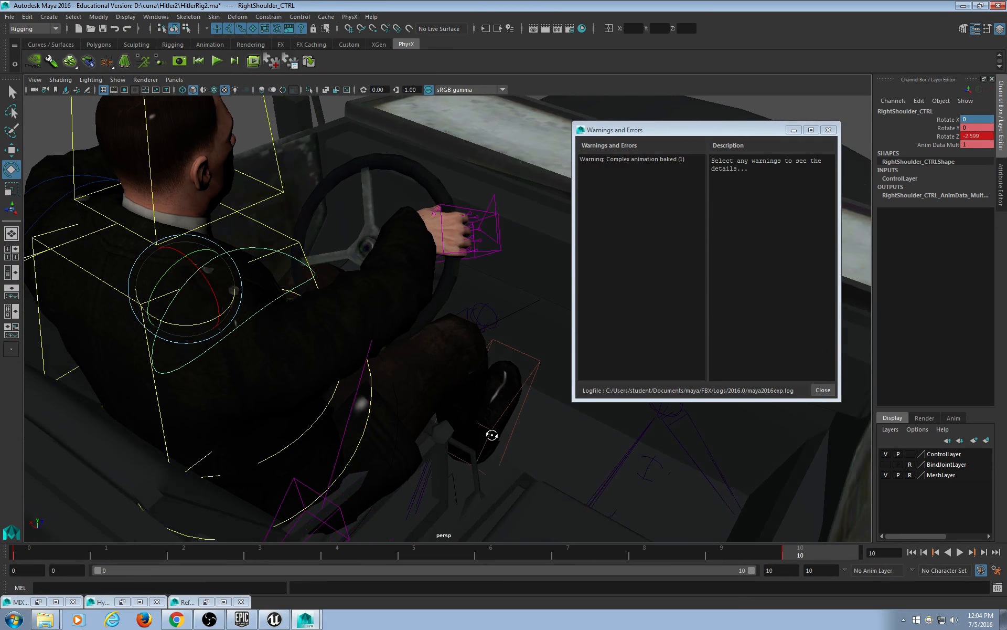
{"action": "left_click_drag", "start_coordinate": [788, 552], "coordinate": [1, 565]}
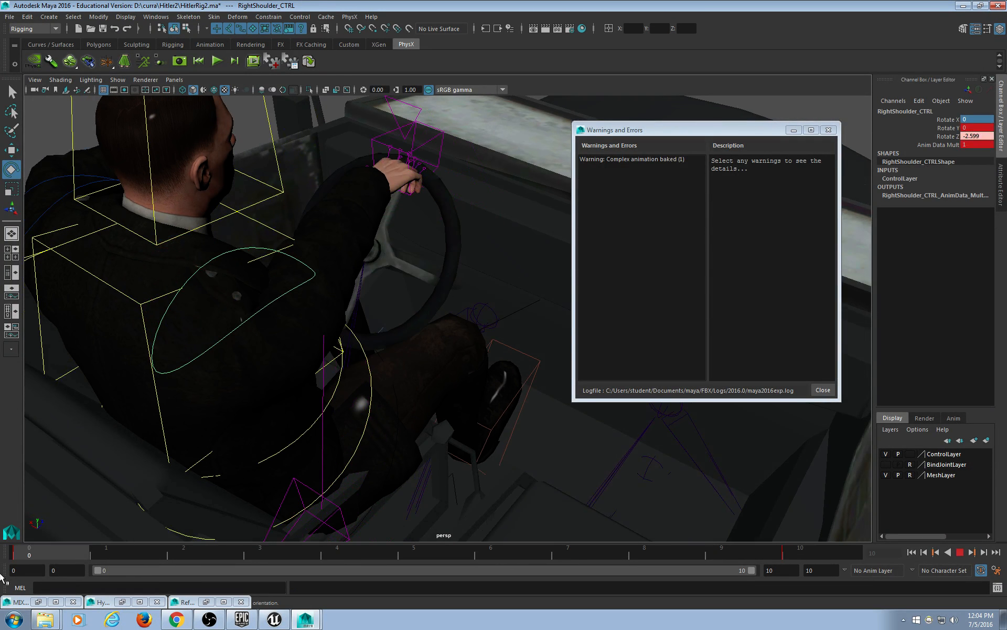
{"action": "left_click_drag", "start_coordinate": [1, 575], "coordinate": [1, 575]}
{"action": "left_click_drag", "start_coordinate": [385, 336], "coordinate": [313, 364], "text": "alt"}
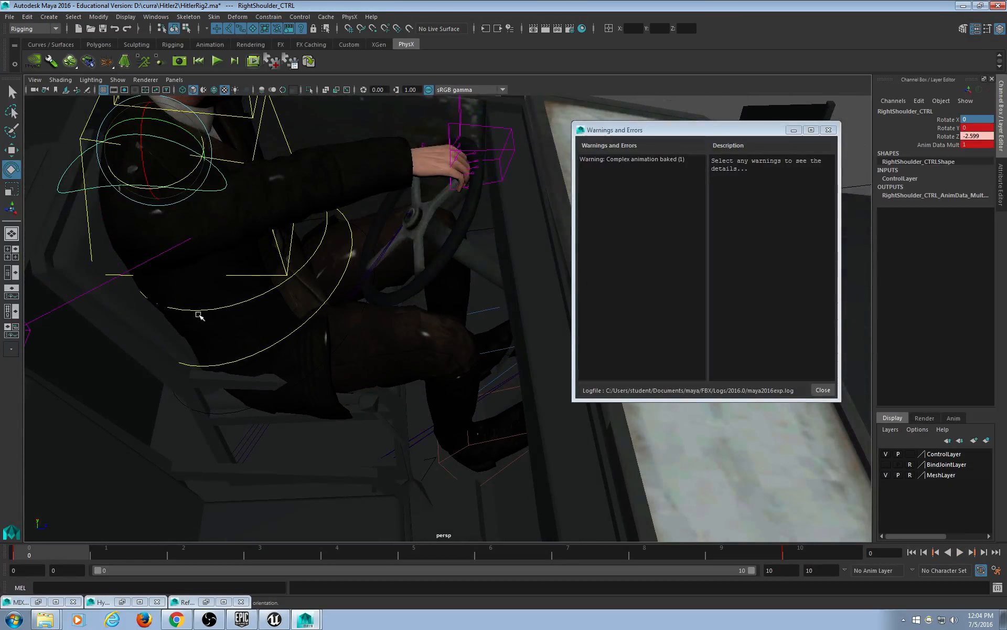
{"action": "middle_click_drag", "start_coordinate": [193, 297], "coordinate": [215, 323], "text": "alt"}
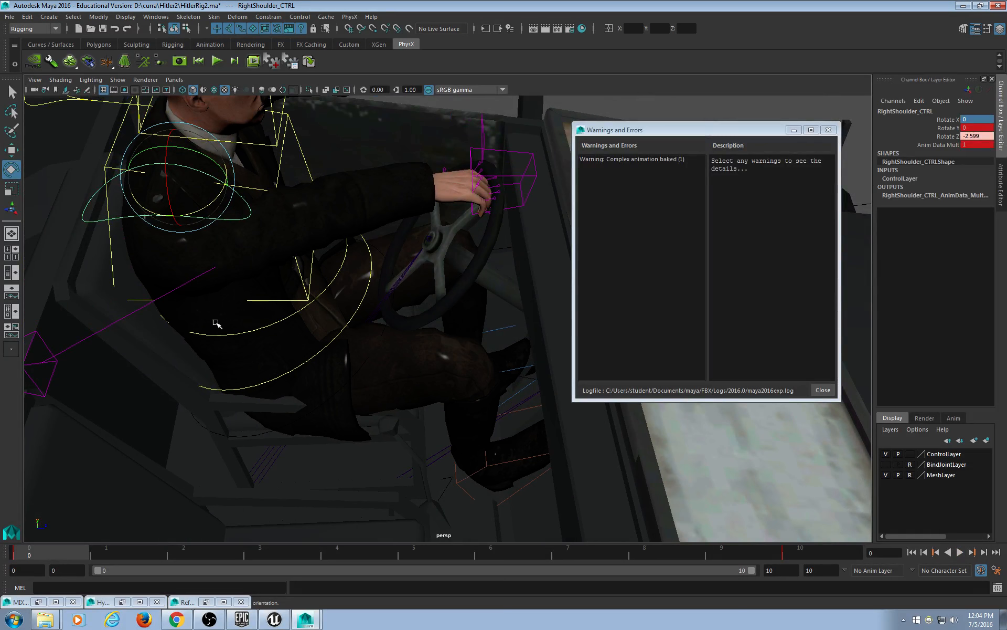
{"action": "left_click_drag", "start_coordinate": [193, 214], "coordinate": [216, 217]}
Undo the shoulder rotation and play the steering wheel animation to frame 10.
{"action": "key", "text": "s"}
{"action": "key", "text": "ctrl+z"}
{"action": "key", "text": "ctrl+z"}
{"action": "key", "text": "ctrl+z"}
{"action": "key", "text": "ctrl+z"}
{"action": "key", "text": "ctrl+z"}
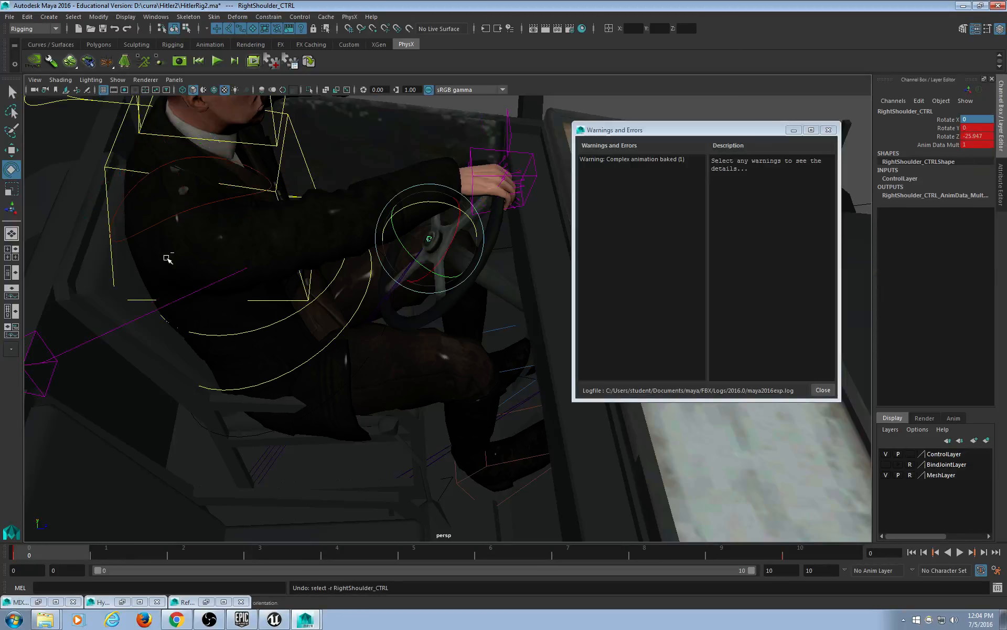
{"action": "key", "text": "alt+v"}
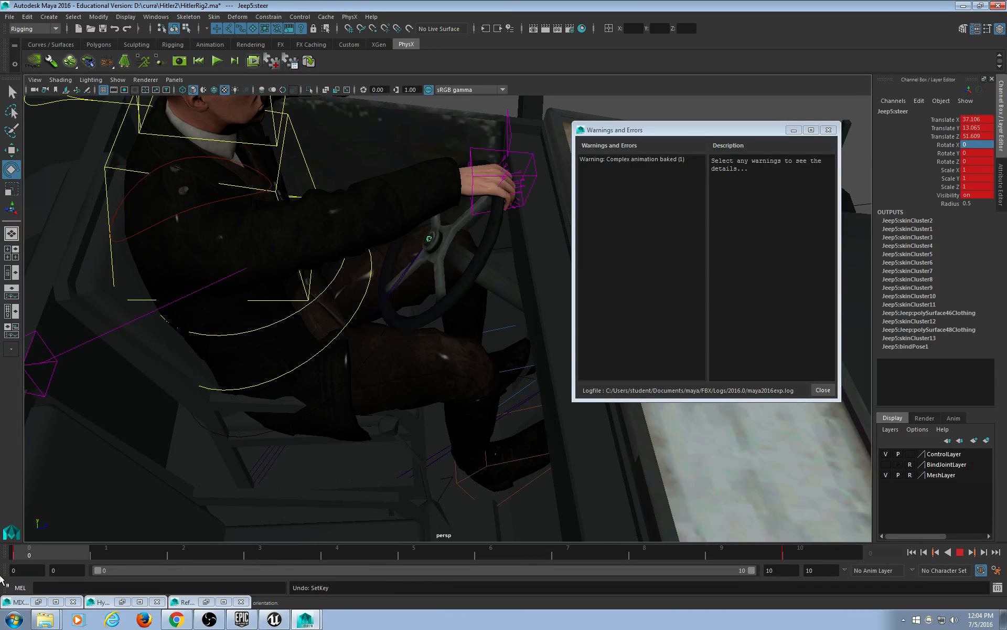
{"action": "key", "text": "alt+v"}
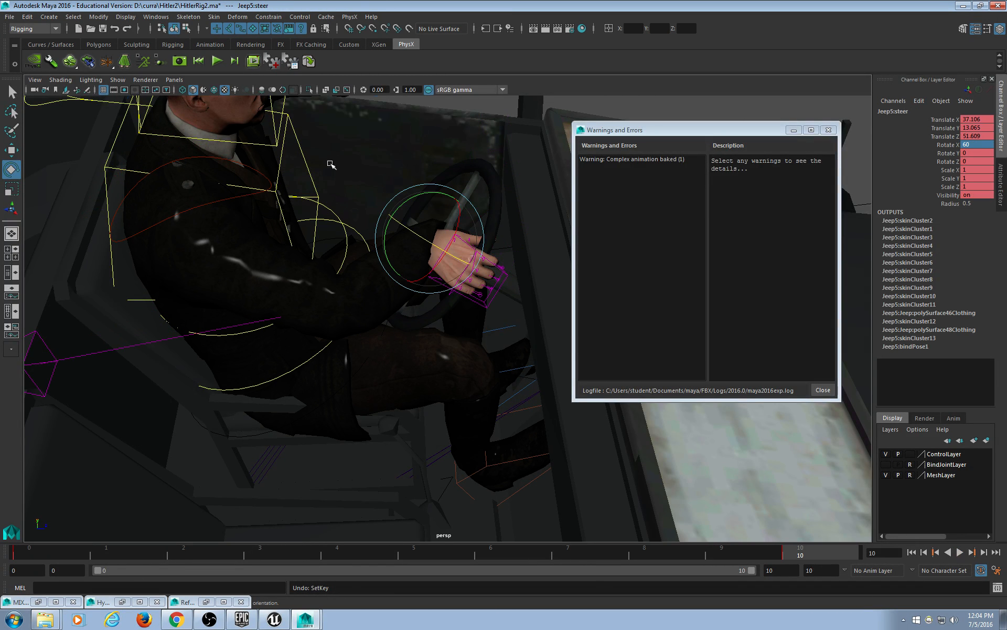
Export the whole scene as HTurnRight.fbx.
{"action": "left_click", "coordinate": [9, 16]}
{"action": "left_click", "coordinate": [56, 140]}
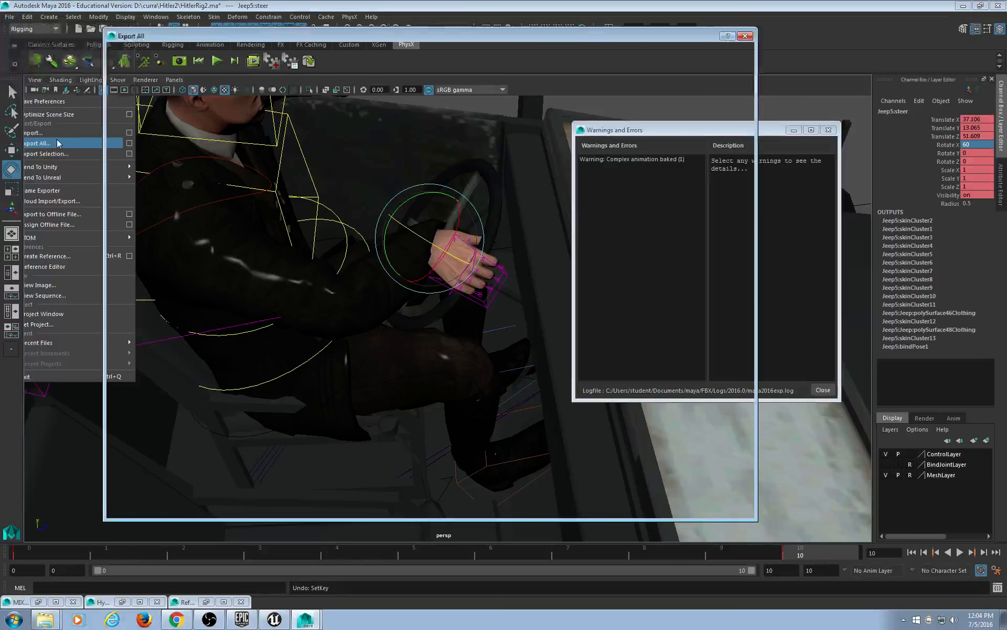
{"action": "type", "text": "H"}
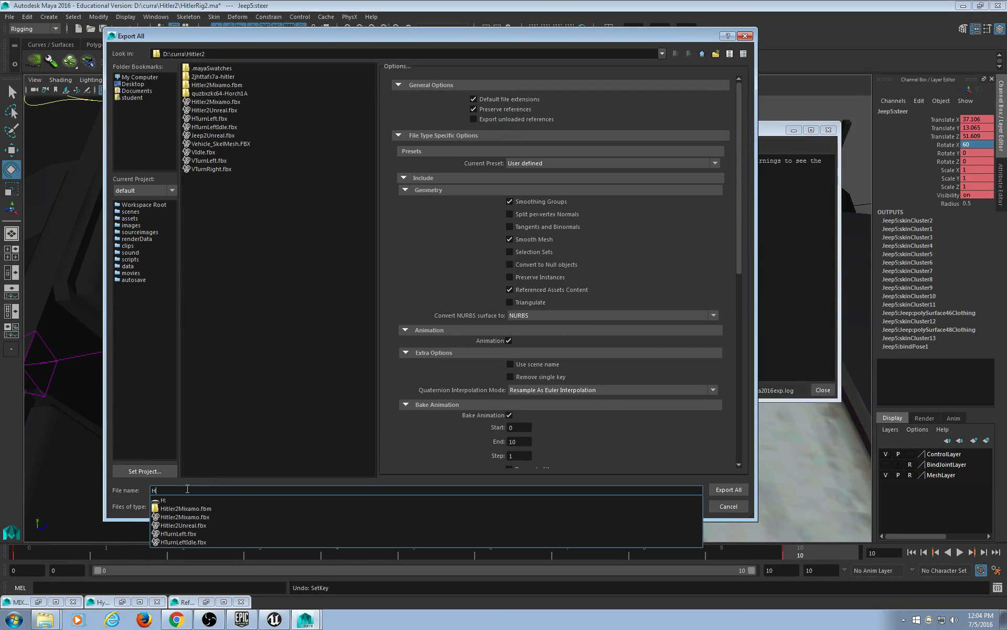
{"action": "type", "text": "TurnRigh"}
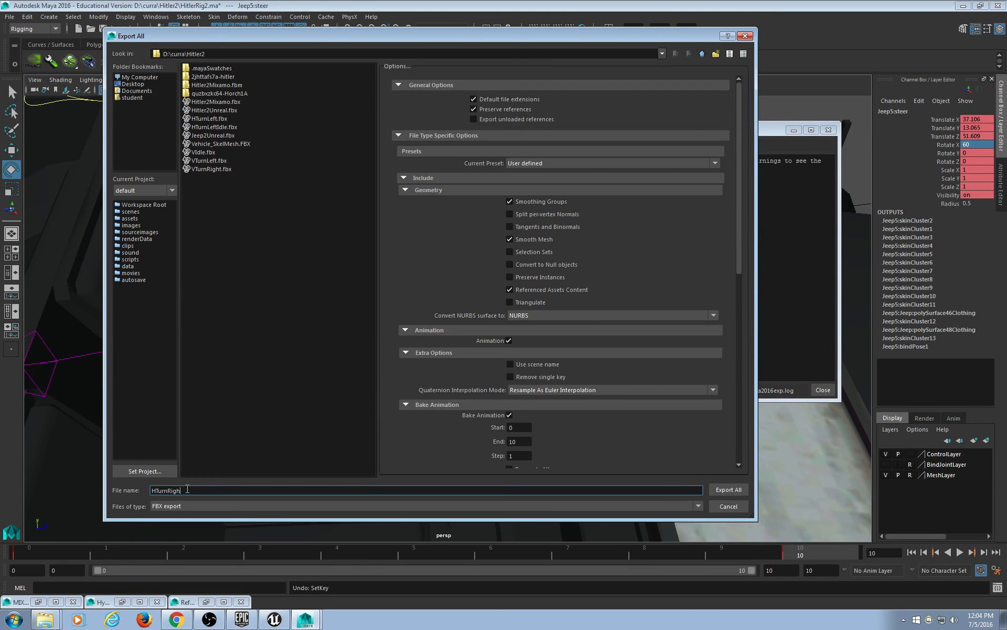
{"action": "type", "text": "t"}
{"action": "key", "text": "Return"}
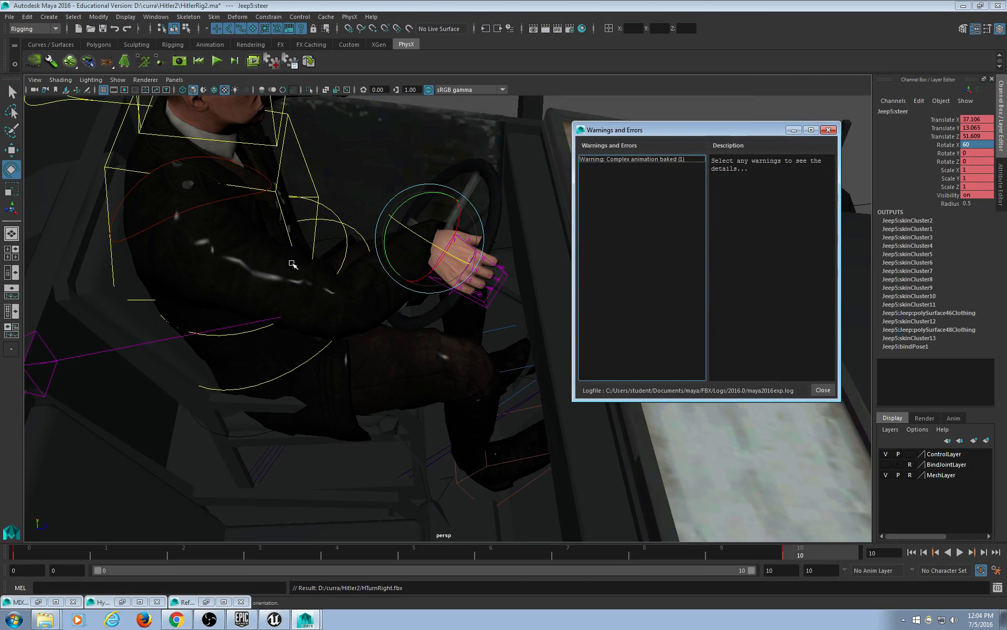
Select the right shoulder control and delete its keyframes from the timeline.
{"action": "left_click", "coordinate": [205, 206]}
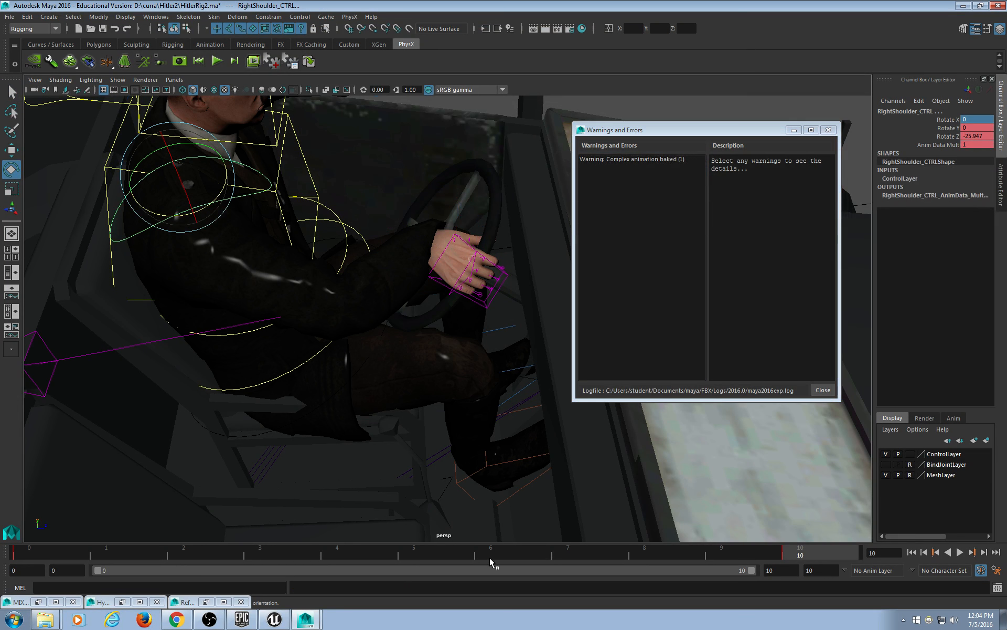
{"action": "key", "text": "alt+v"}
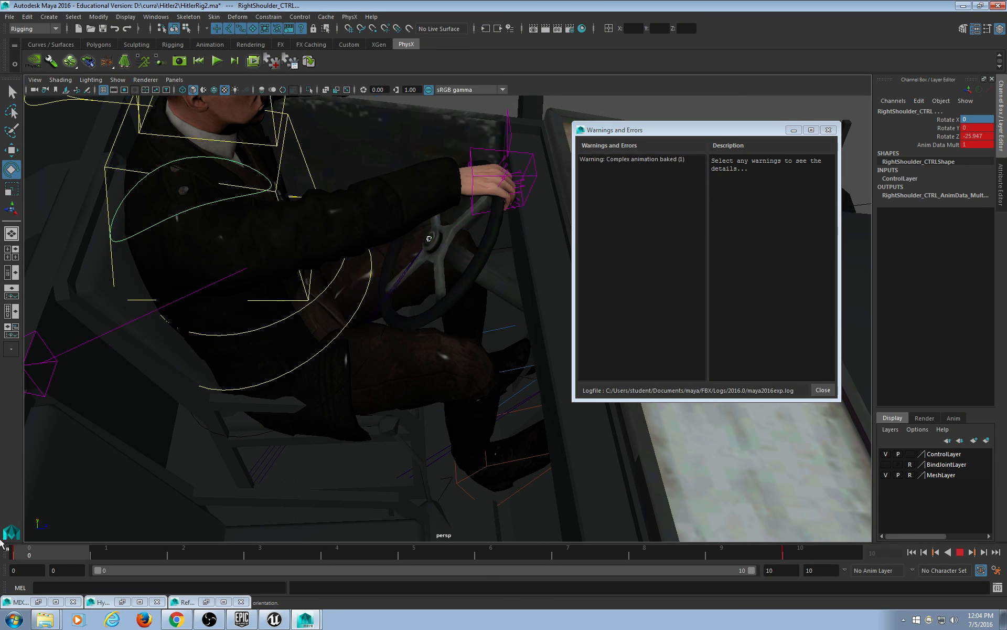
{"action": "right_click", "coordinate": [28, 551]}
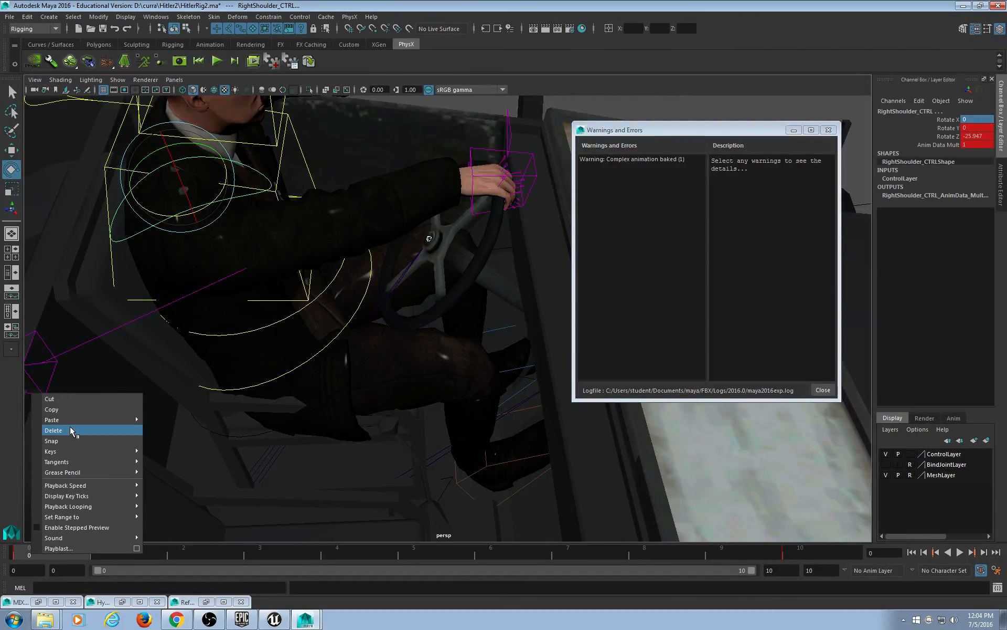
{"action": "left_click", "coordinate": [70, 430]}
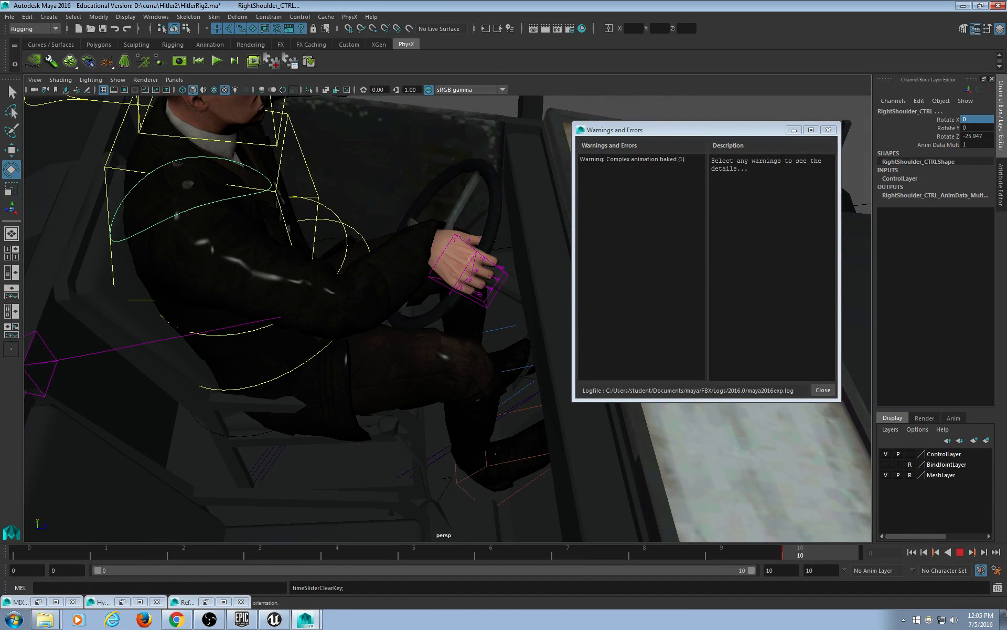
Export the whole scene as HTurnRightIdle.fbx.
{"action": "left_click", "coordinate": [6, 16]}
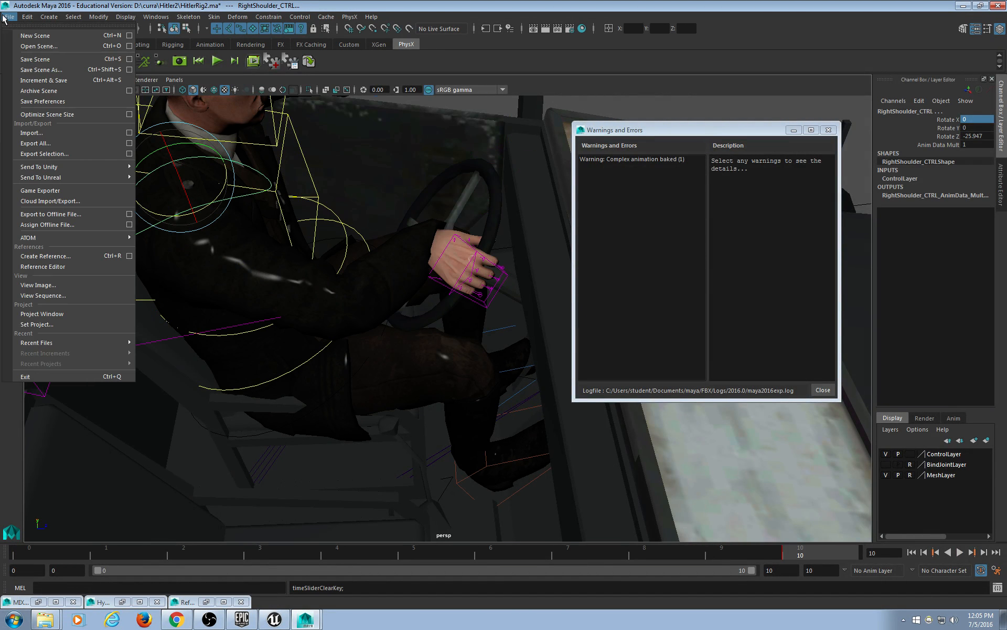
{"action": "left_click", "coordinate": [35, 144]}
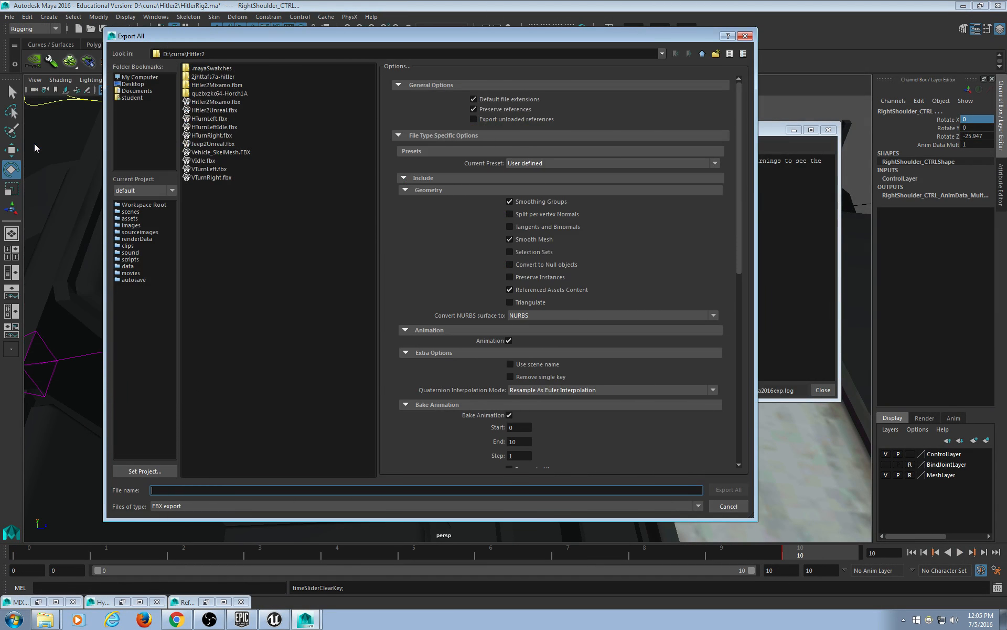
{"action": "type", "text": "H"}
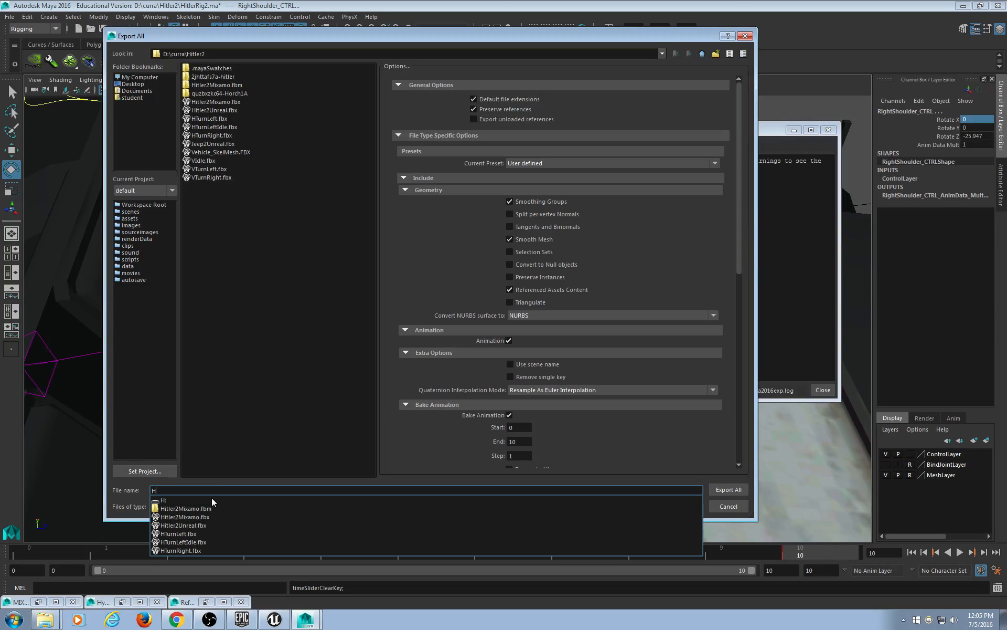
{"action": "type", "text": "Turn"}
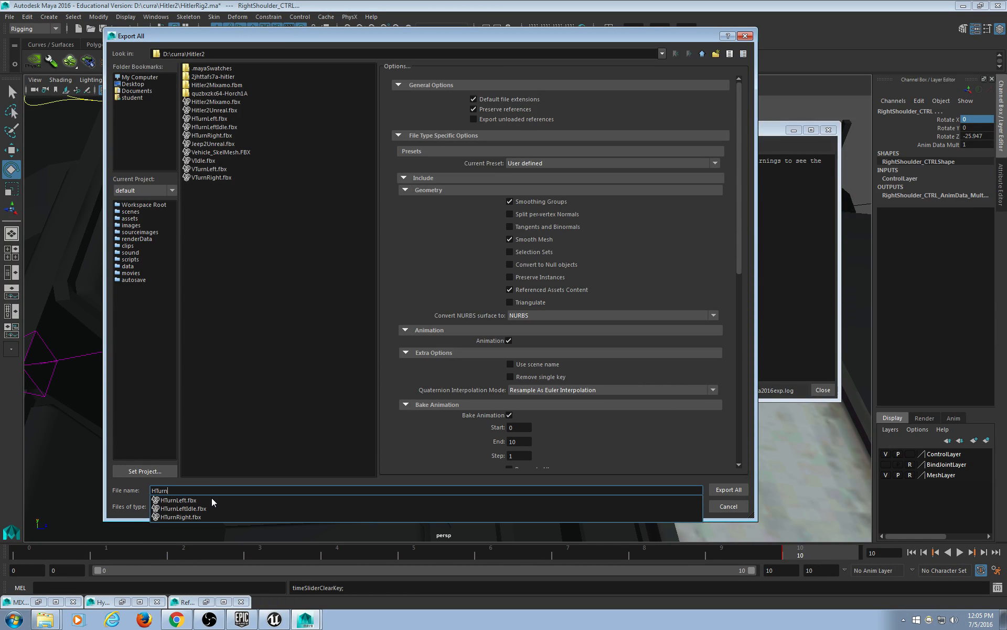
{"action": "type", "text": "RightIdle"}
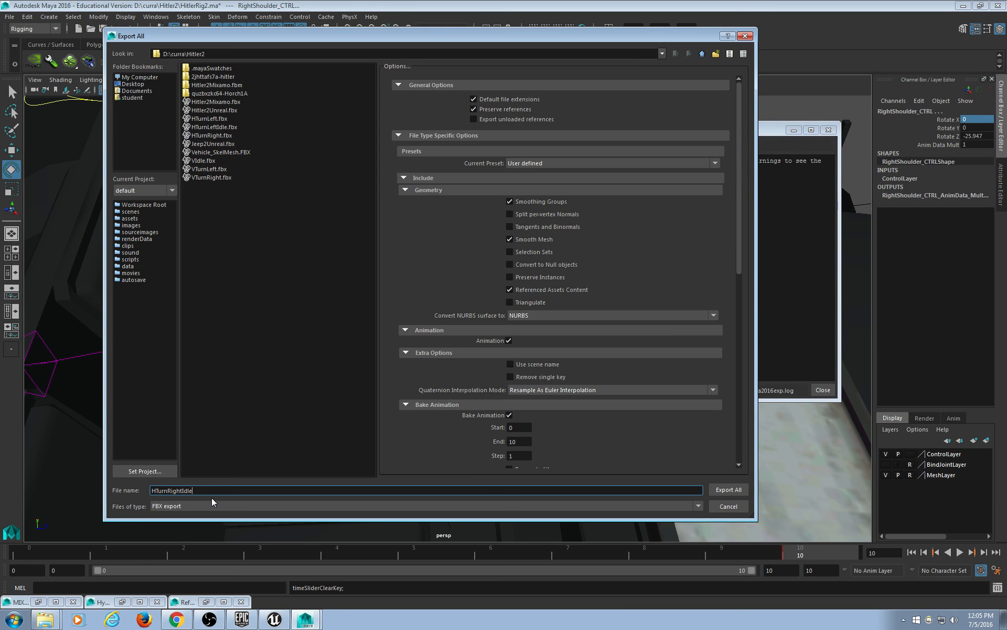
{"action": "key", "text": "Return"}
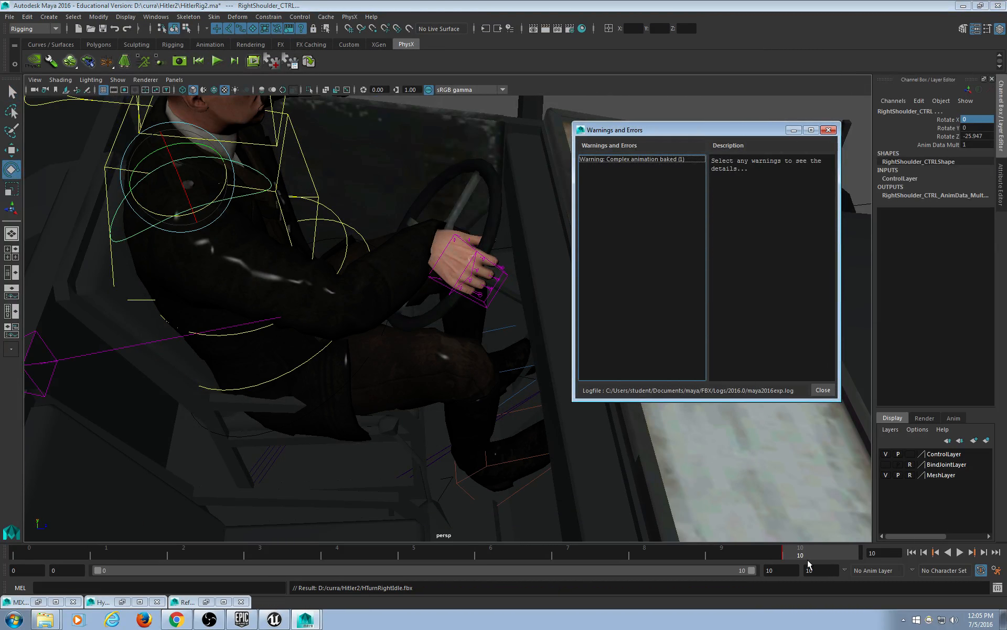
Play the animation, reselect Jeep5:steer, and scrub back to frame 0.
{"action": "left_click", "coordinate": [960, 552]}
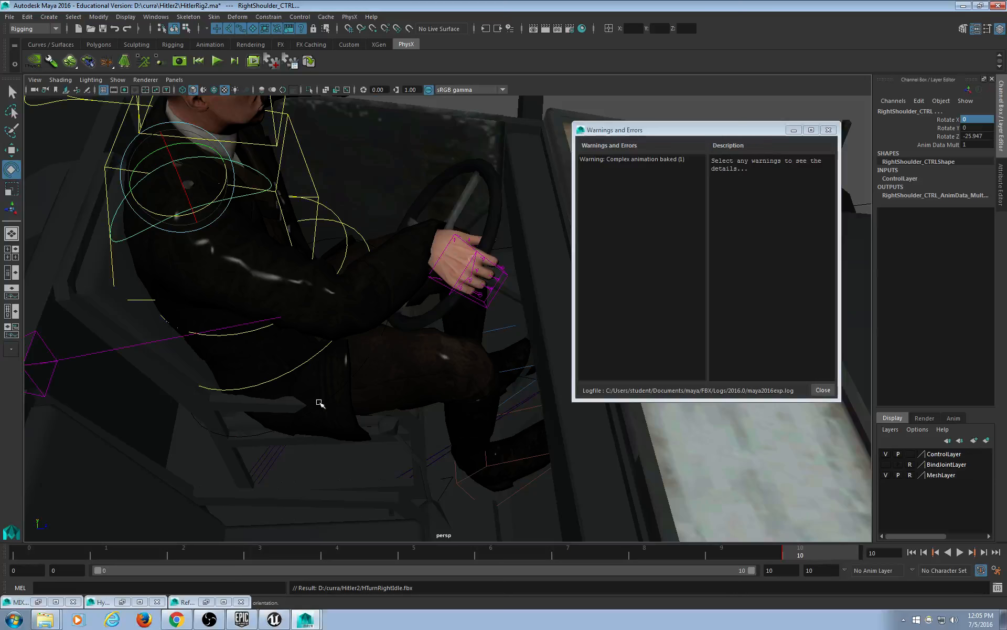
{"action": "left_click_drag", "start_coordinate": [452, 284], "coordinate": [433, 273], "text": "alt"}
{"action": "left_click_drag", "start_coordinate": [431, 350], "coordinate": [452, 385], "text": "alt"}
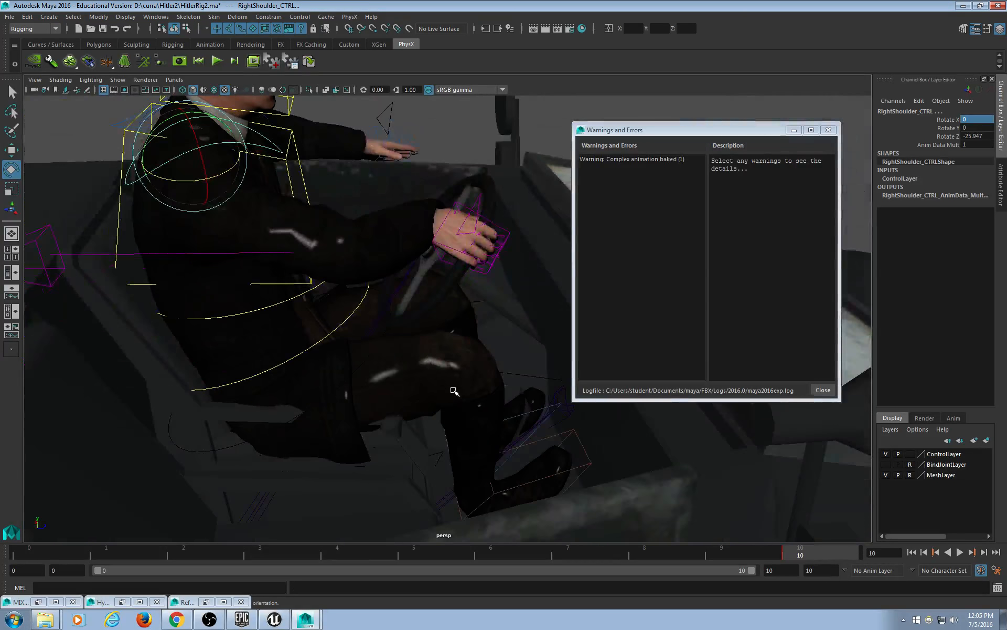
{"action": "key", "text": "ctrl+z"}
{"action": "key", "text": "ctrl+z"}
{"action": "key", "text": "ctrl+z"}
{"action": "key", "text": "ctrl+z"}
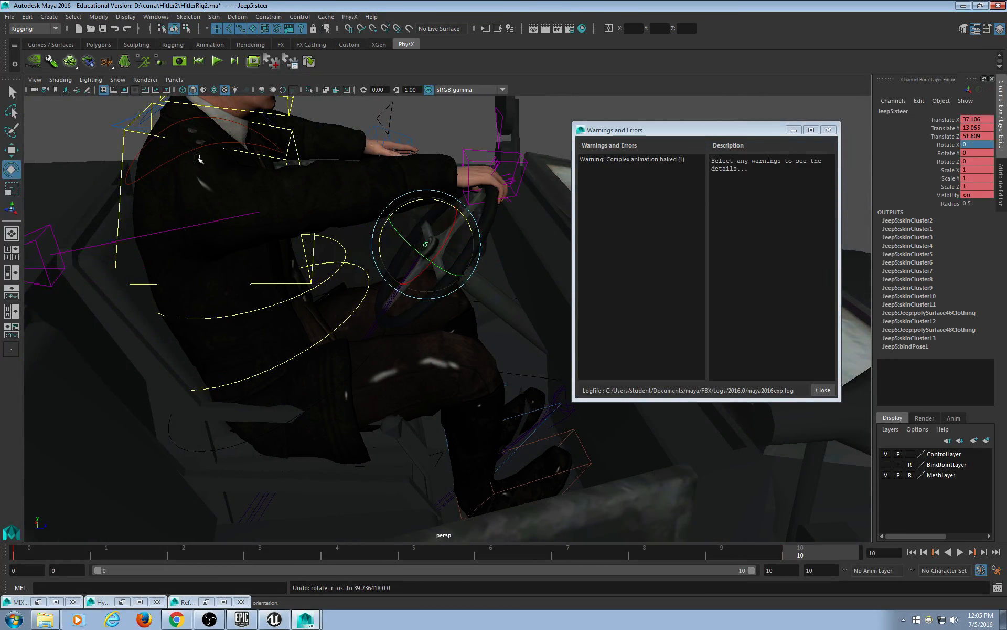
{"action": "left_click", "coordinate": [195, 149]}
{"action": "scroll", "coordinate": [434, 342], "scroll_direction": "up", "scroll_amount": 3}
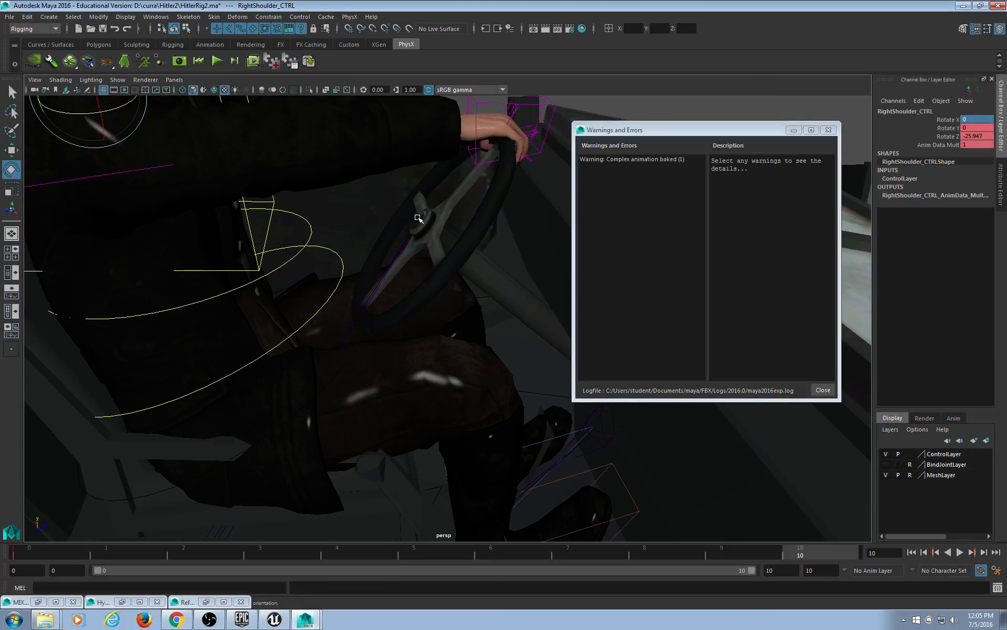
{"action": "left_click", "coordinate": [418, 219]}
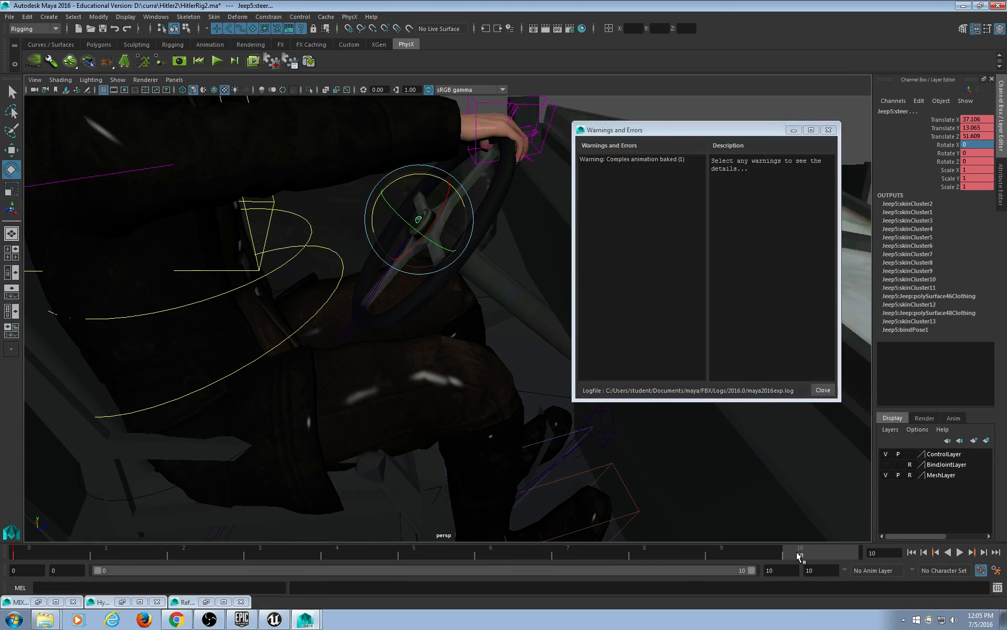
{"action": "scroll", "coordinate": [513, 465], "scroll_direction": "down", "scroll_amount": 3}
{"action": "left_click_drag", "start_coordinate": [566, 546], "coordinate": [16, 559]}
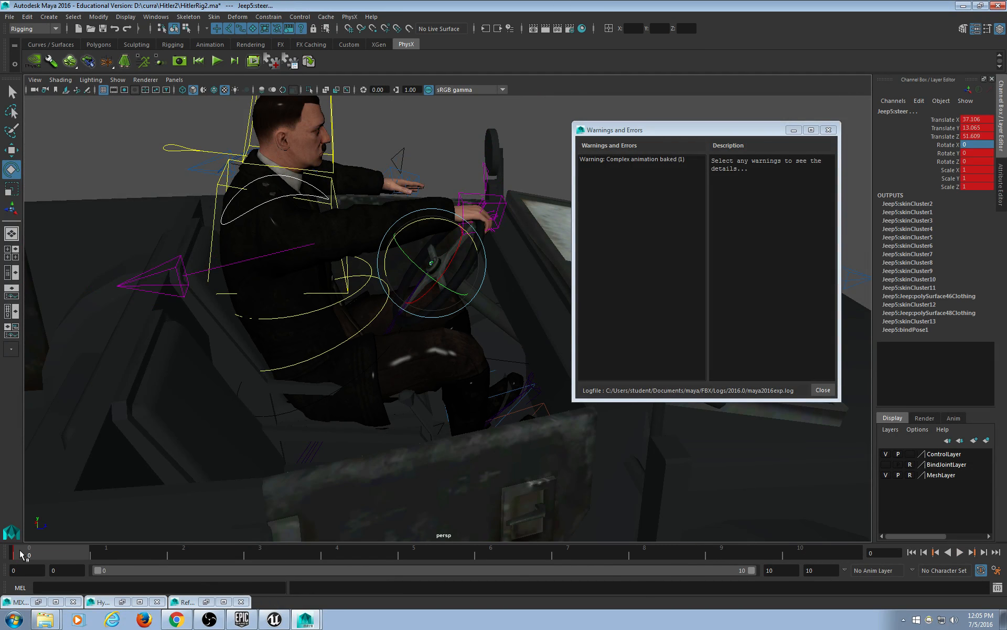
Export the whole scene as HIdle.fbx.
{"action": "left_click", "coordinate": [9, 17]}
{"action": "left_click", "coordinate": [36, 143]}
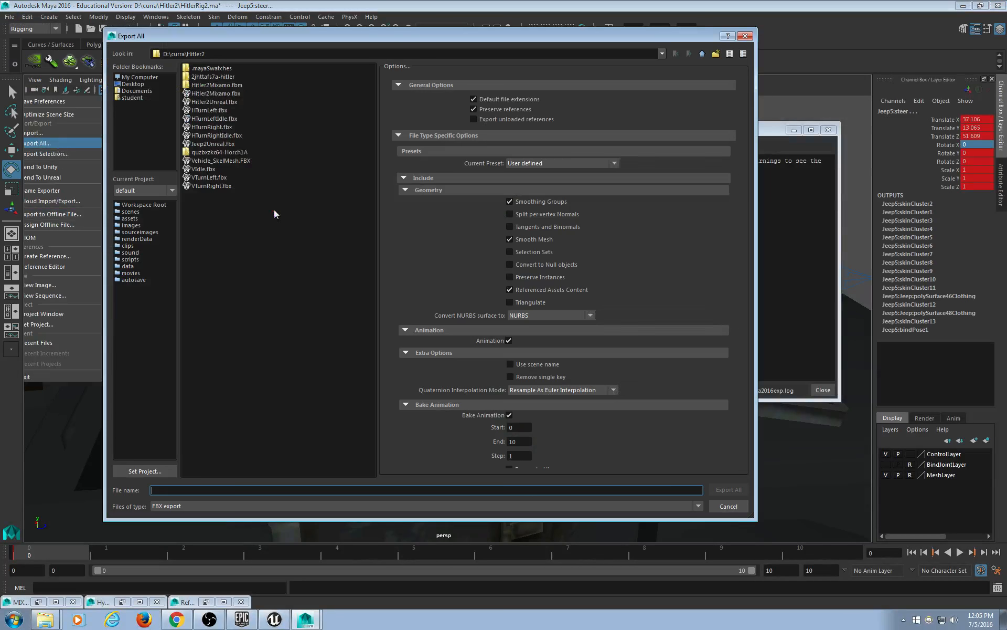
{"action": "type", "text": "HIdle"}
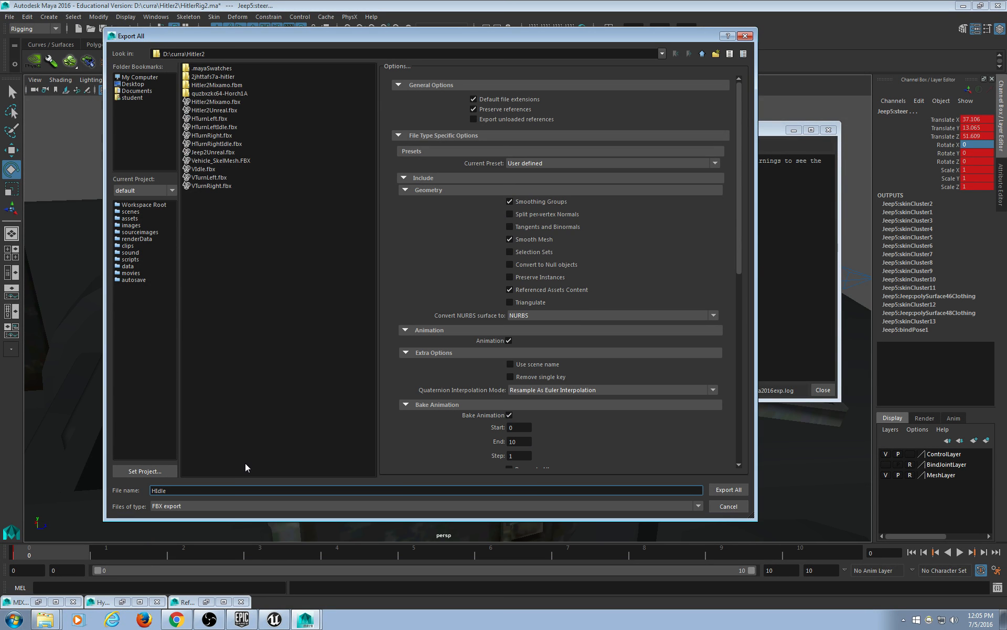
{"action": "key", "text": "Return"}
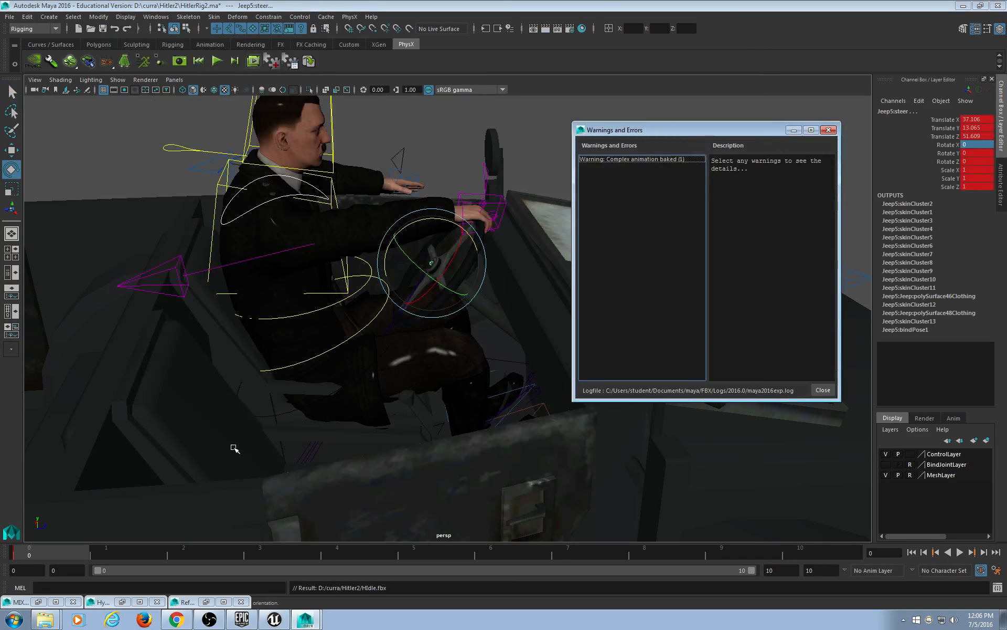
Close the export warnings window and dismiss the Modify menu without changes.
{"action": "left_click", "coordinate": [828, 129]}
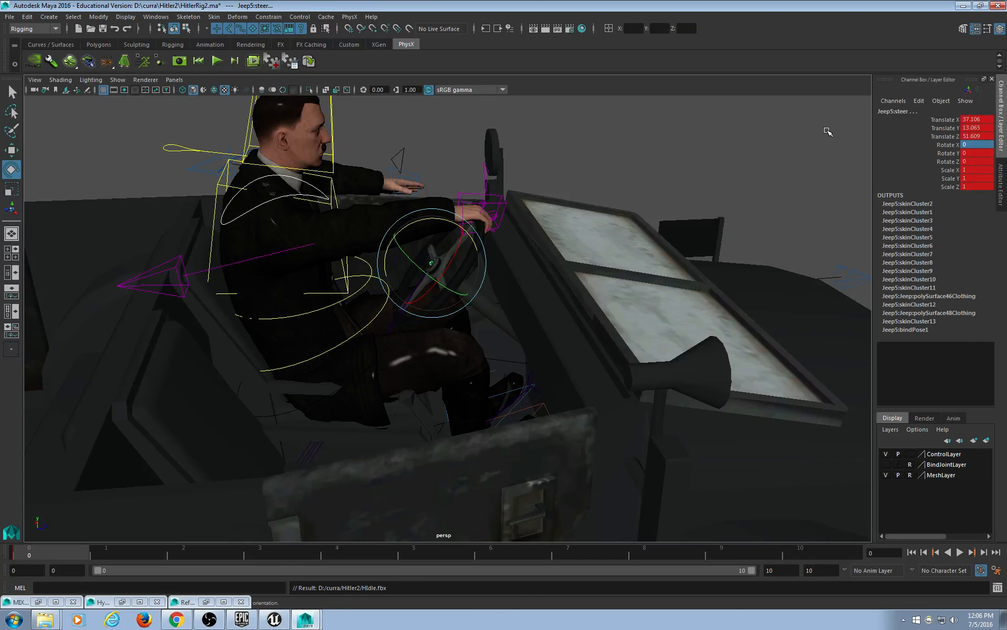
{"action": "left_click", "coordinate": [106, 20]}
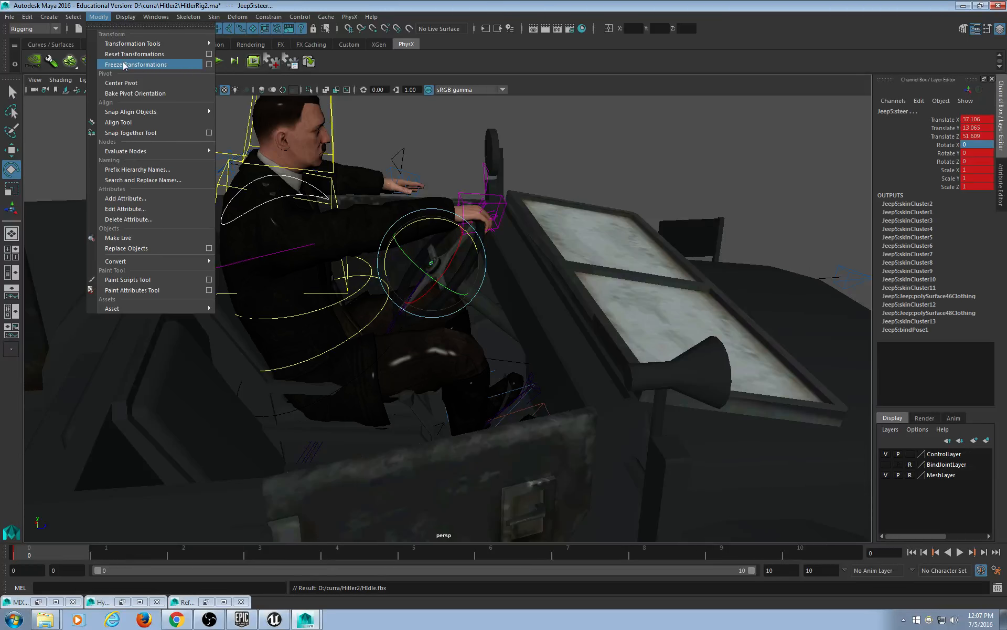
{"action": "left_click", "coordinate": [540, 4]}
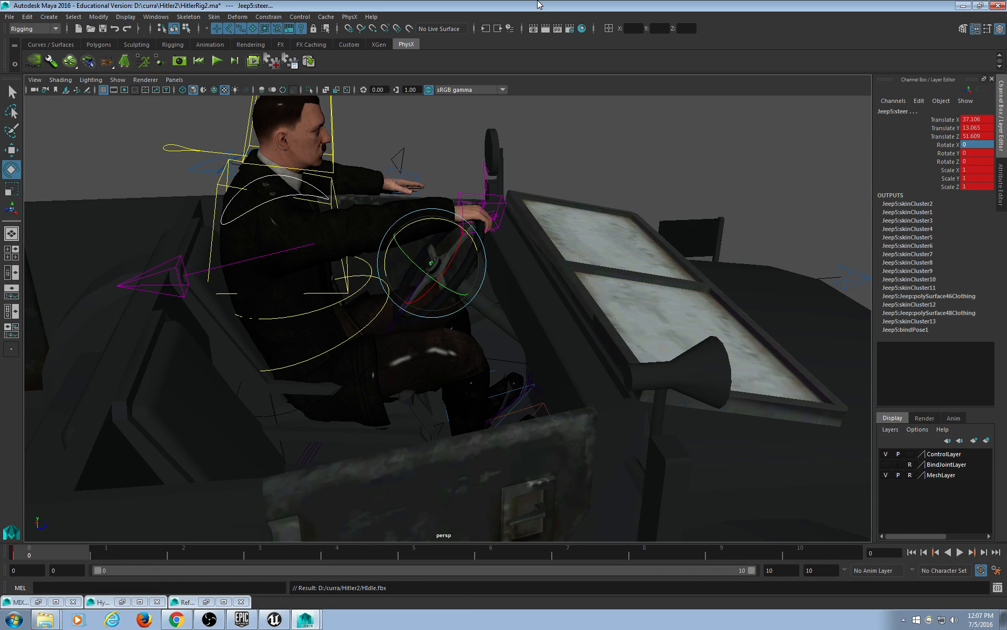
Delete the steering control's timeline keys and minimize Maya.
{"action": "left_click_drag", "start_coordinate": [149, 555], "coordinate": [6, 552]}
{"action": "right_click", "coordinate": [32, 557]}
{"action": "left_click", "coordinate": [94, 432]}
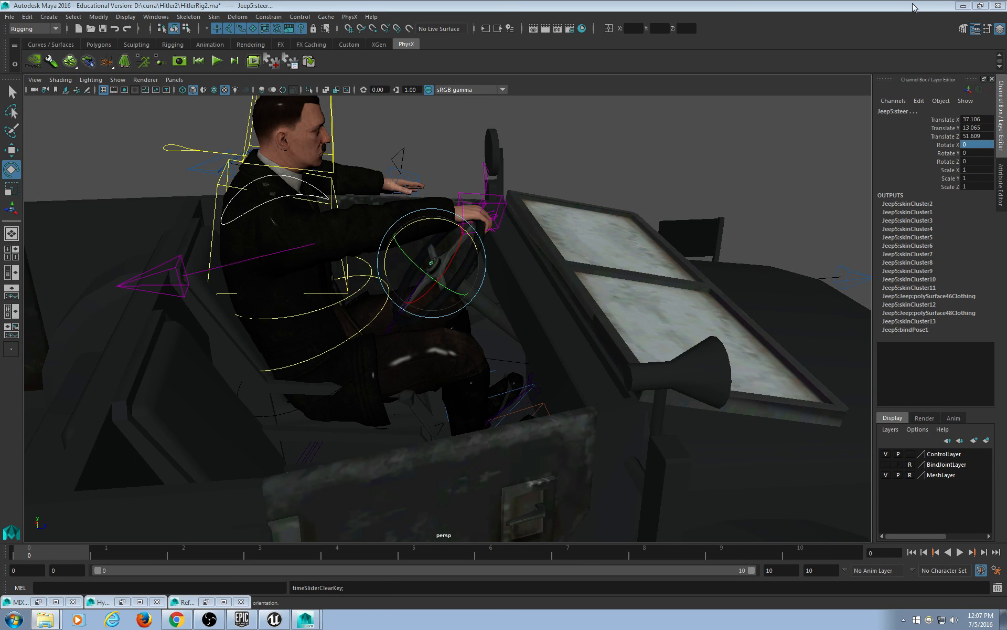
{"action": "left_click", "coordinate": [963, 6]}
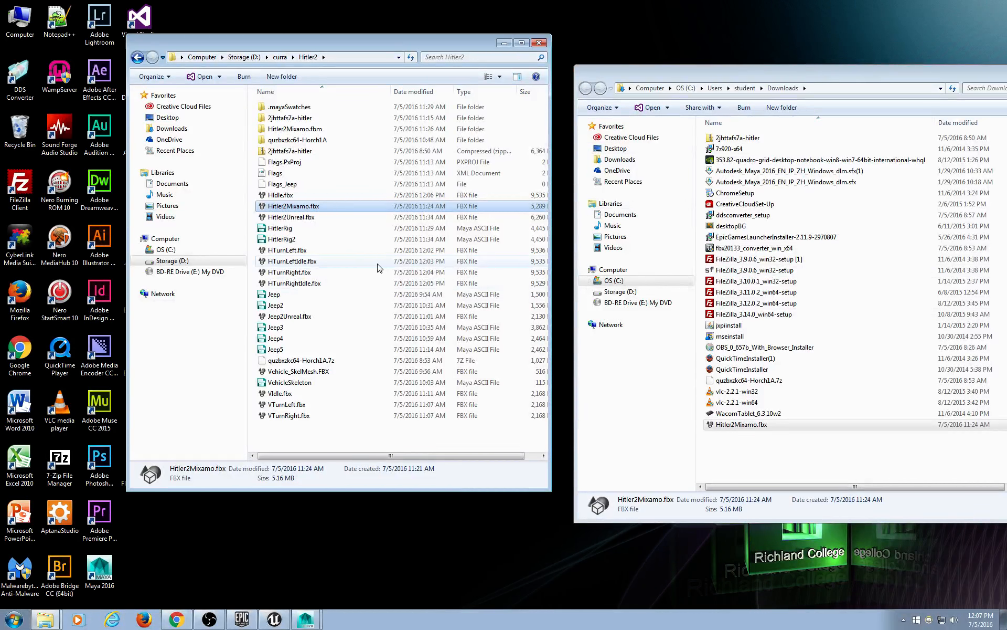
Check the details of the HTurnLeftIdle, HTurnRightIdle and HIdle FBX files.
{"action": "left_click", "coordinate": [320, 261]}
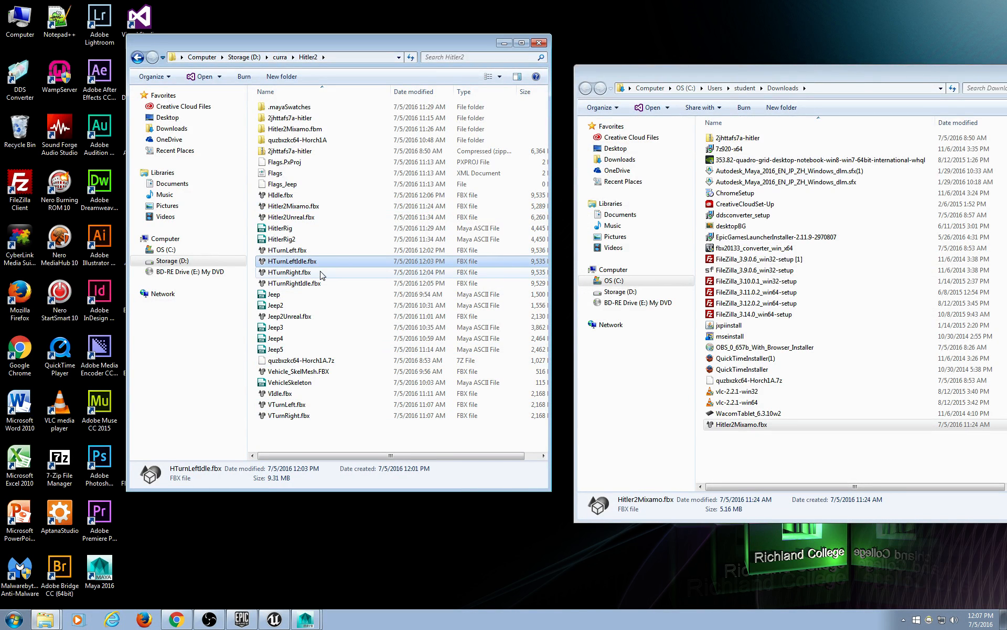
{"action": "left_click", "coordinate": [323, 283]}
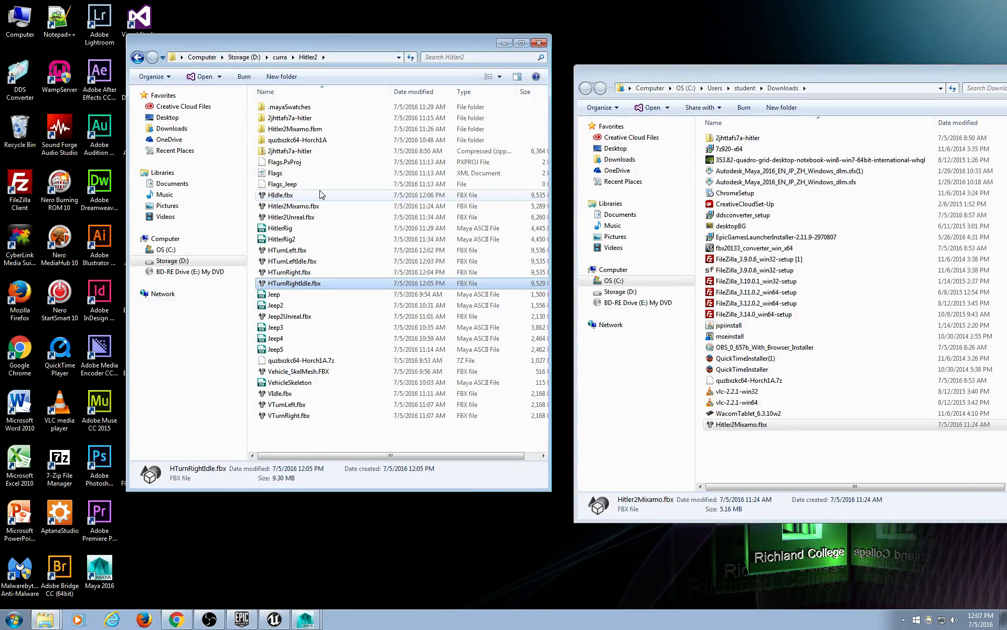
{"action": "left_click", "coordinate": [321, 195]}
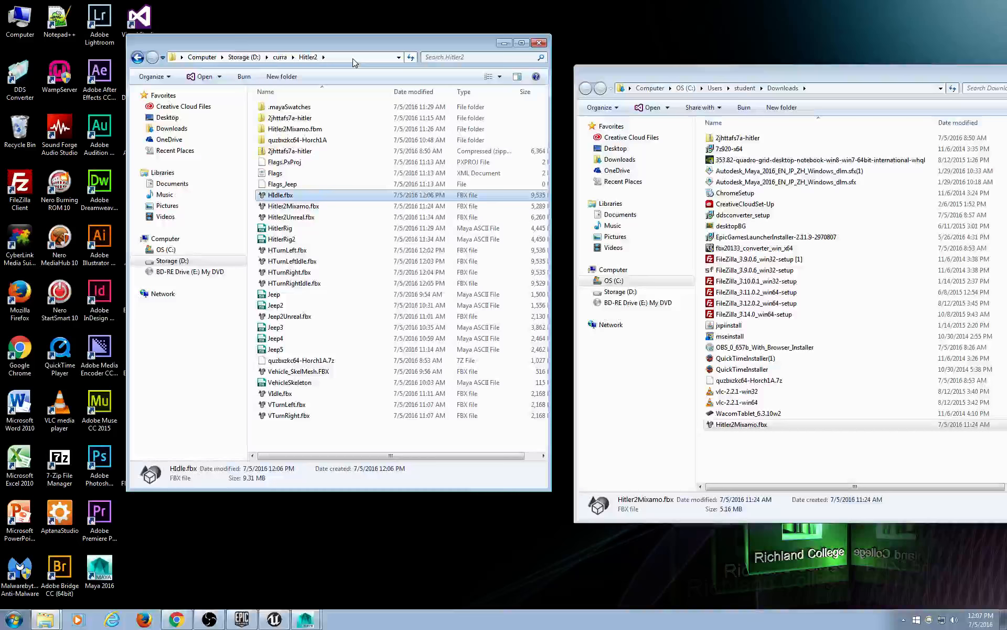
Close the Downloads window, reposition the Hitler2 window, and return to Maya.
{"action": "left_click_drag", "start_coordinate": [746, 64], "coordinate": [454, 70]}
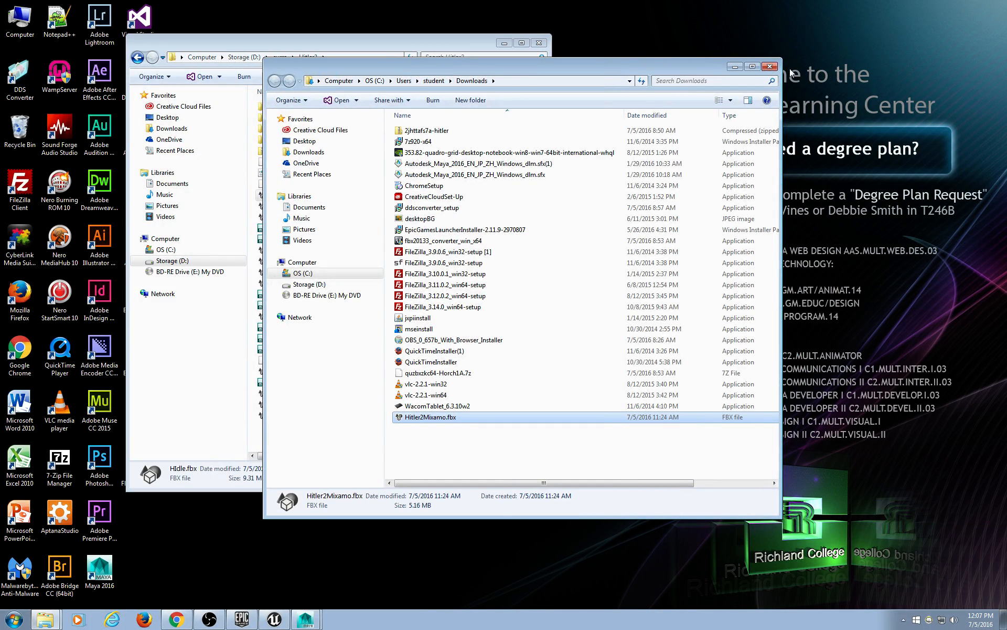
{"action": "left_click", "coordinate": [770, 69]}
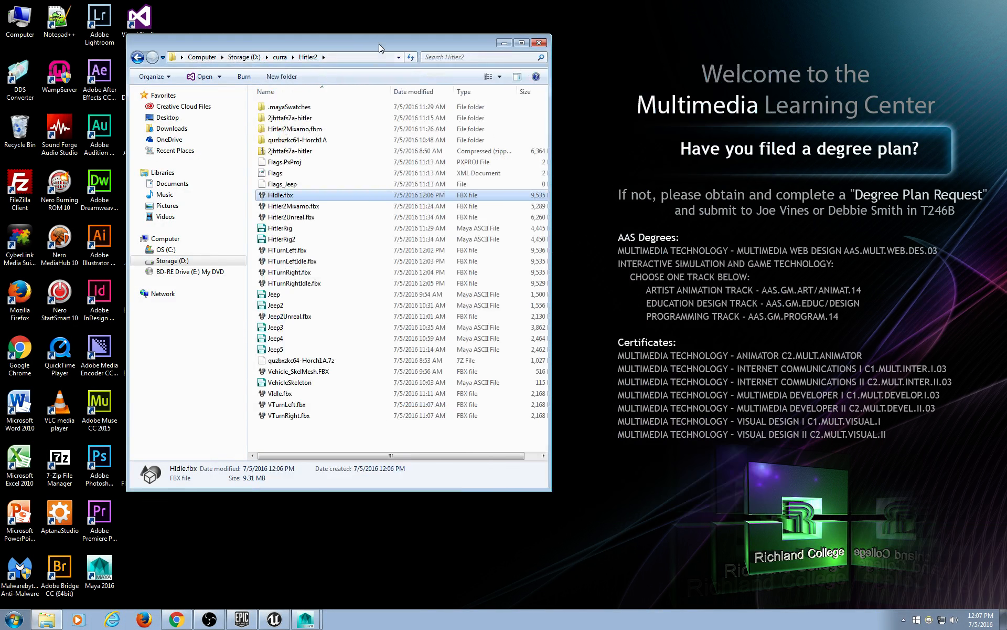
{"action": "left_click_drag", "start_coordinate": [380, 47], "coordinate": [551, 48]}
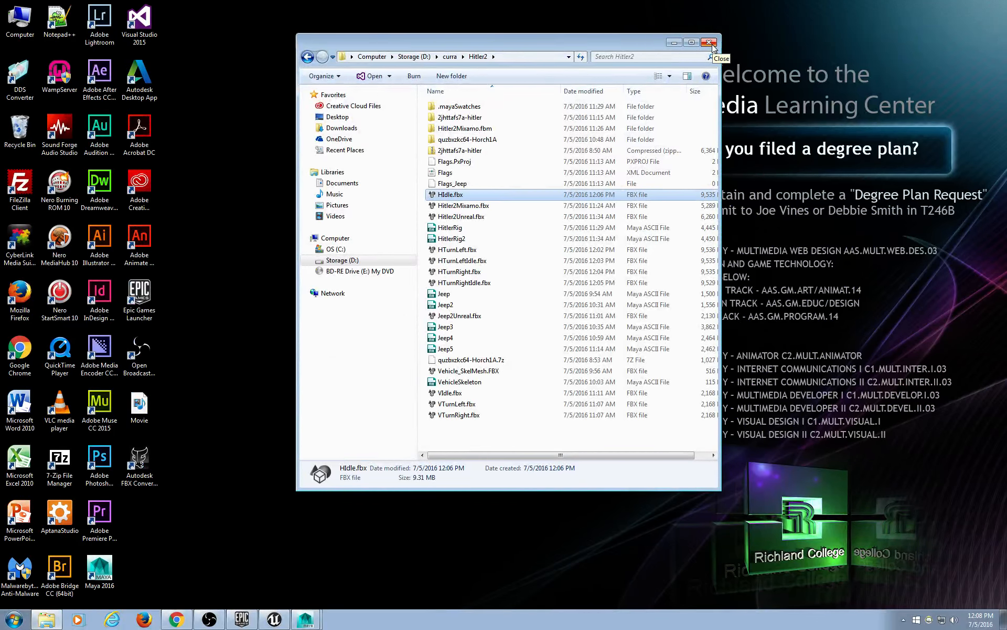
{"action": "left_click_drag", "start_coordinate": [626, 44], "coordinate": [605, 45]}
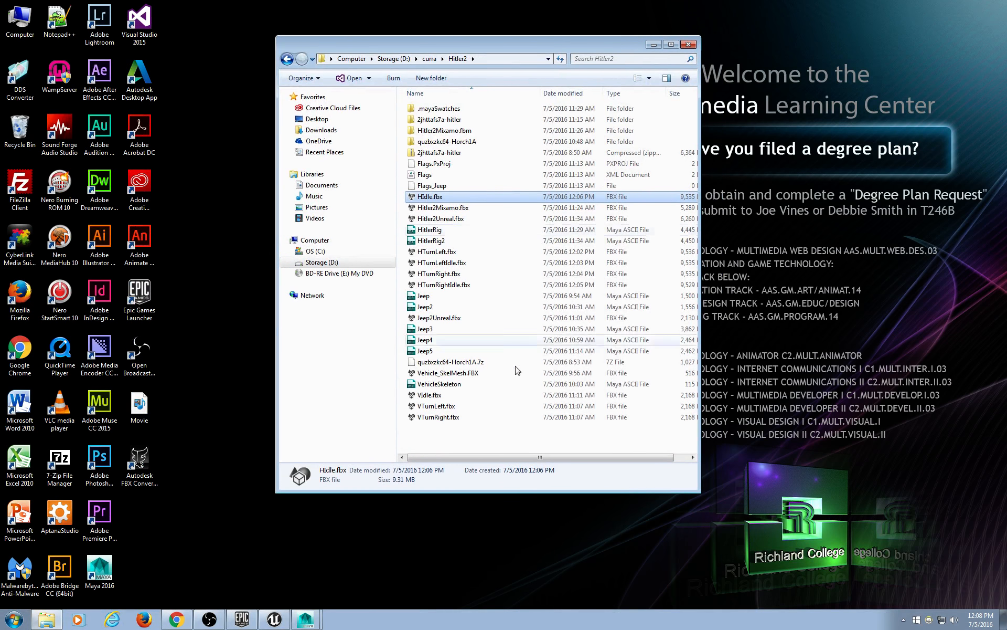
{"action": "left_click", "coordinate": [310, 624]}
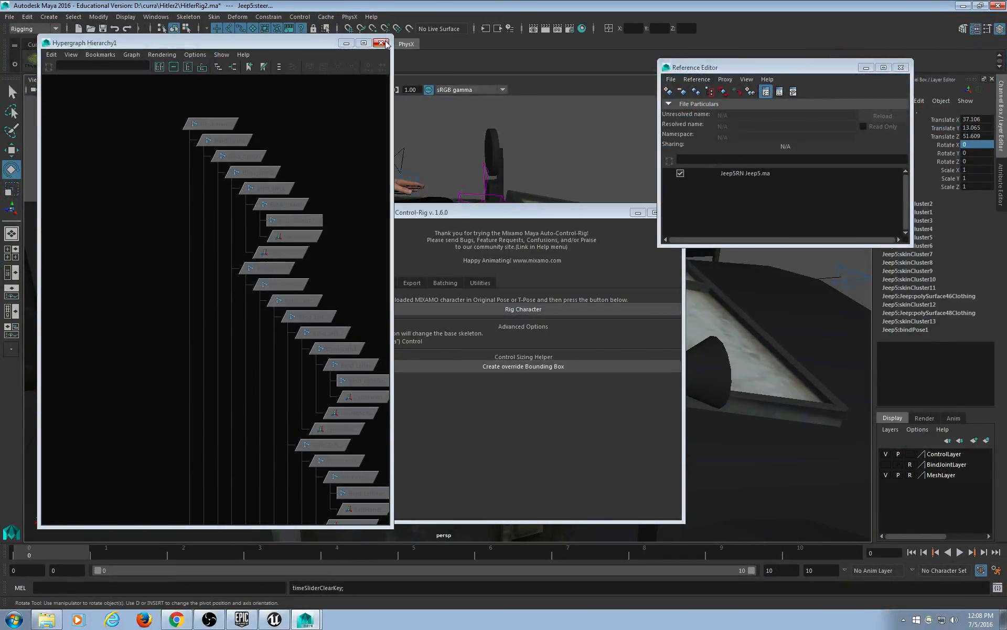
Close the Hypergraph Hierarchy, Mixamo control-rig and Reference Editor windows.
{"action": "left_click", "coordinate": [383, 44]}
{"action": "left_click_drag", "start_coordinate": [570, 213], "coordinate": [472, 206]}
{"action": "left_click", "coordinate": [581, 205]}
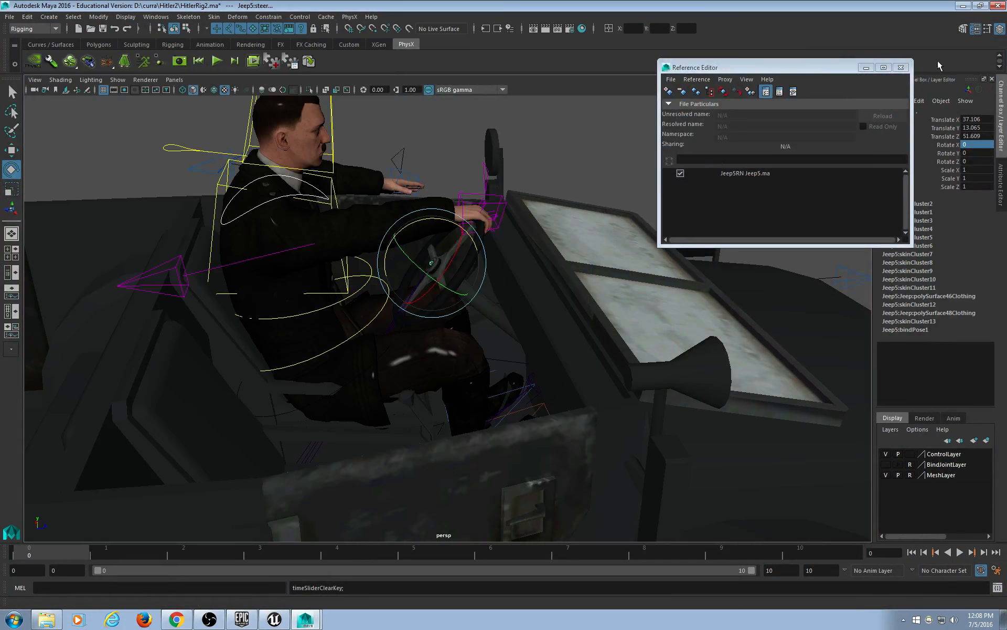
{"action": "left_click", "coordinate": [900, 68]}
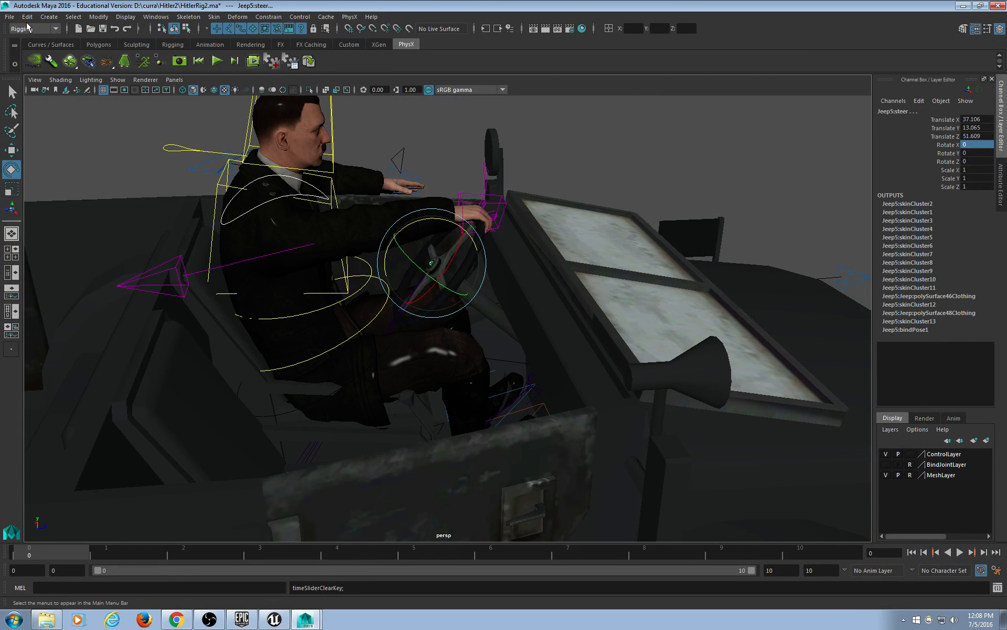
Save the scene as HVIdle.ma and switch to the Unreal Engine editor.
{"action": "left_click", "coordinate": [9, 16]}
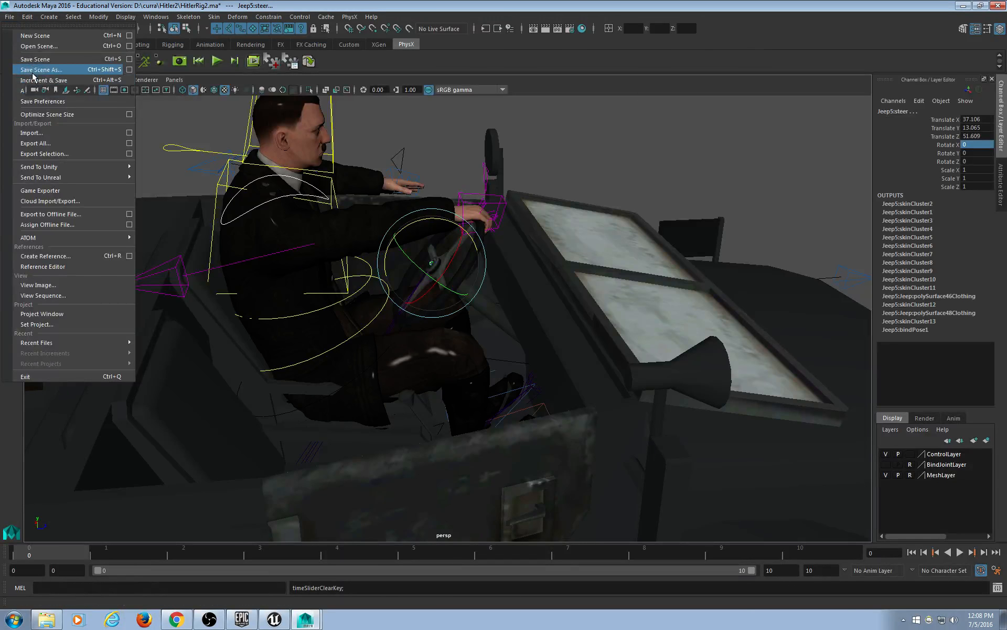
{"action": "left_click", "coordinate": [32, 70]}
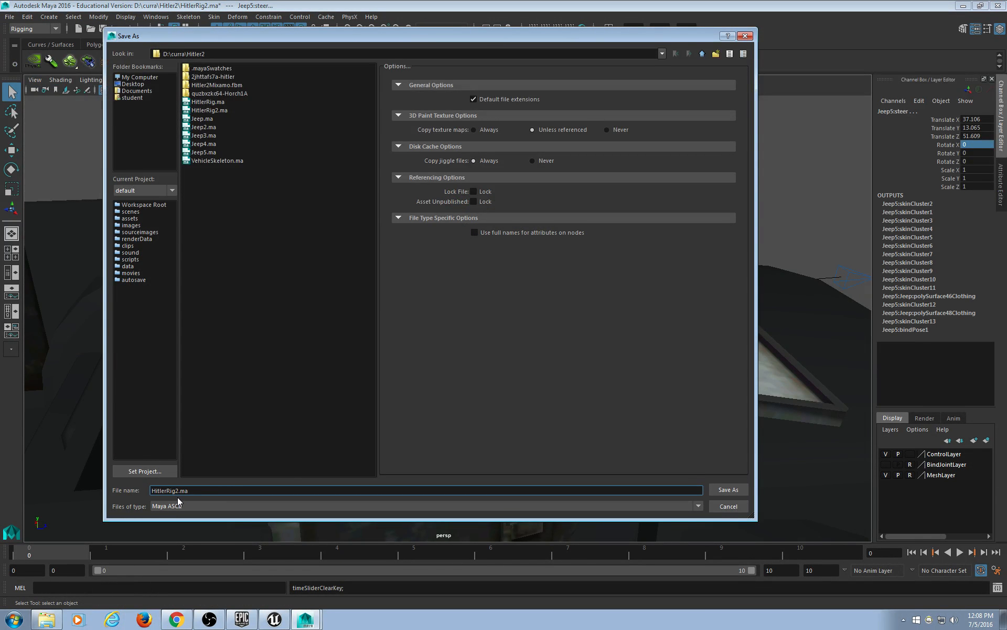
{"action": "key", "text": "ctrl+a"}
{"action": "type", "text": "Hitler"}
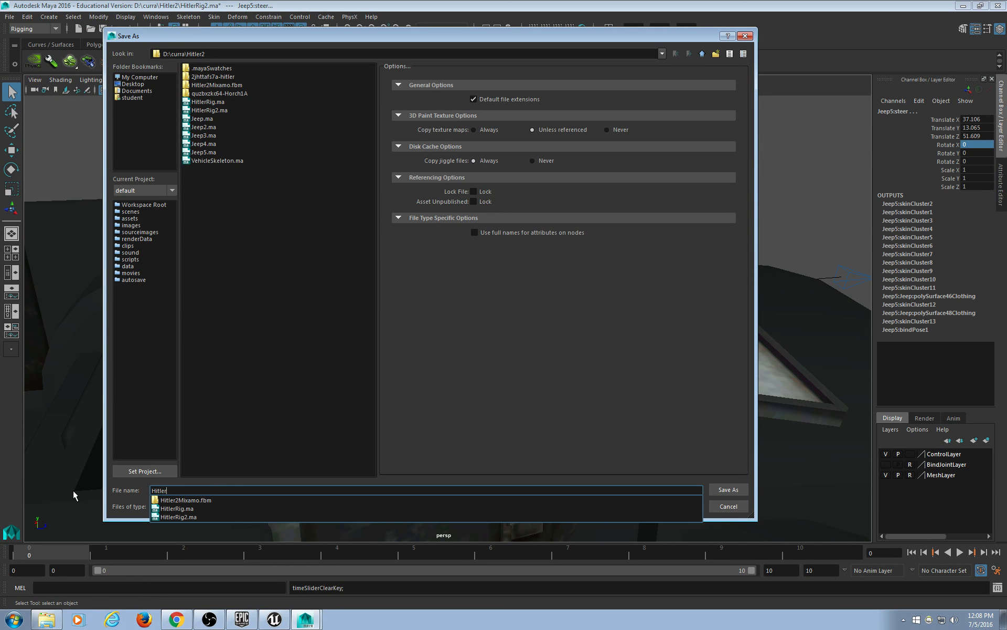
{"action": "type", "text": "InVehicle"}
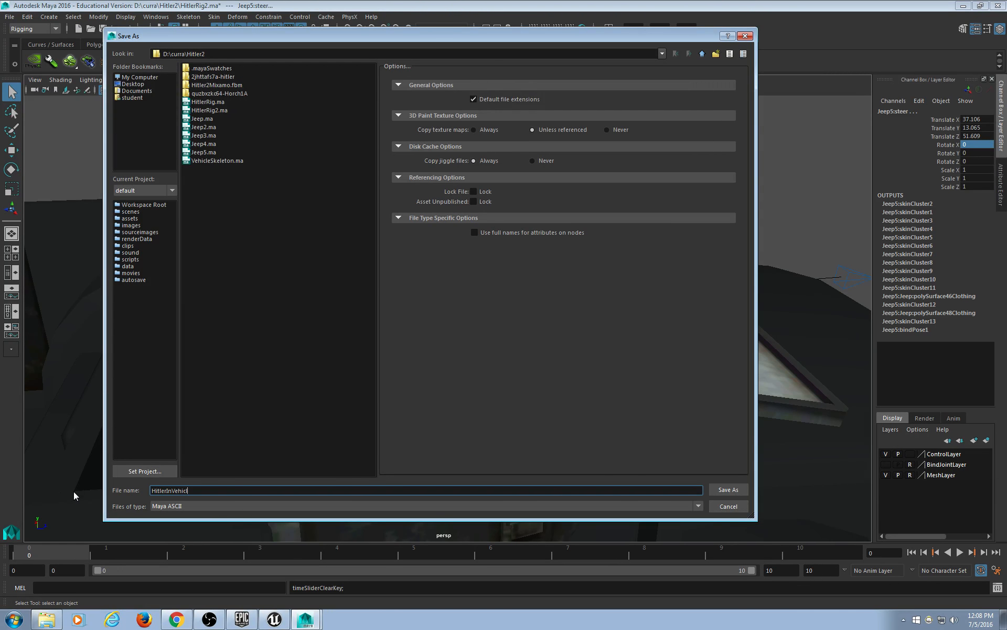
{"action": "key", "text": "BackSpace"}
{"action": "key", "text": "BackSpace"}
{"action": "key", "text": "BackSpace"}
{"action": "key", "text": "BackSpace"}
{"action": "key", "text": "BackSpace"}
{"action": "key", "text": "BackSpace"}
{"action": "key", "text": "BackSpace"}
{"action": "key", "text": "BackSpace"}
{"action": "key", "text": "BackSpace"}
{"action": "key", "text": "BackSpace"}
{"action": "key", "text": "BackSpace"}
{"action": "key", "text": "BackSpace"}
{"action": "key", "text": "BackSpace"}
{"action": "key", "text": "BackSpace"}
{"action": "type", "text": "H"}
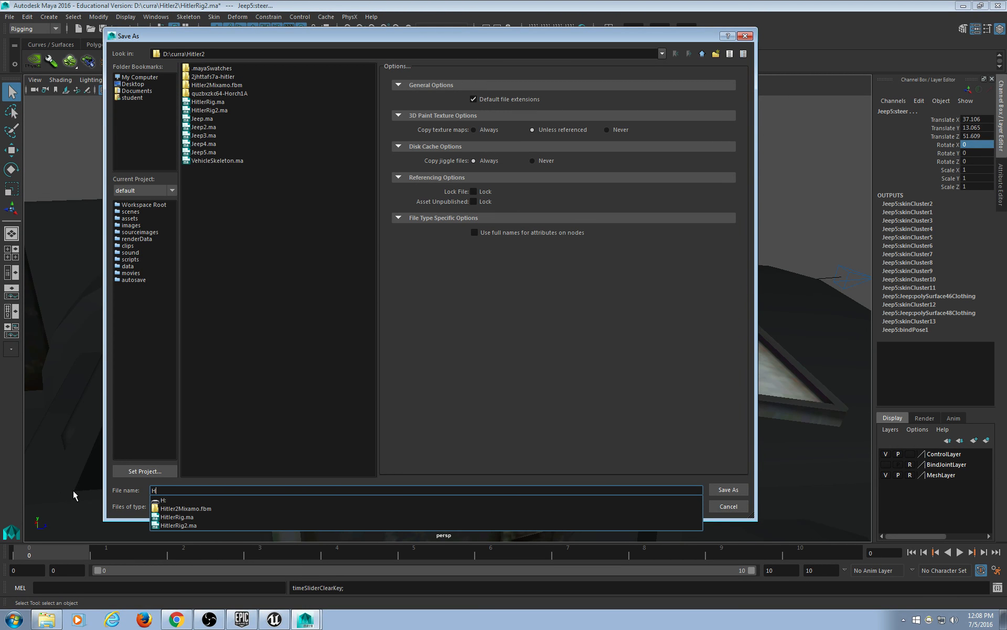
{"action": "type", "text": "VIdle"}
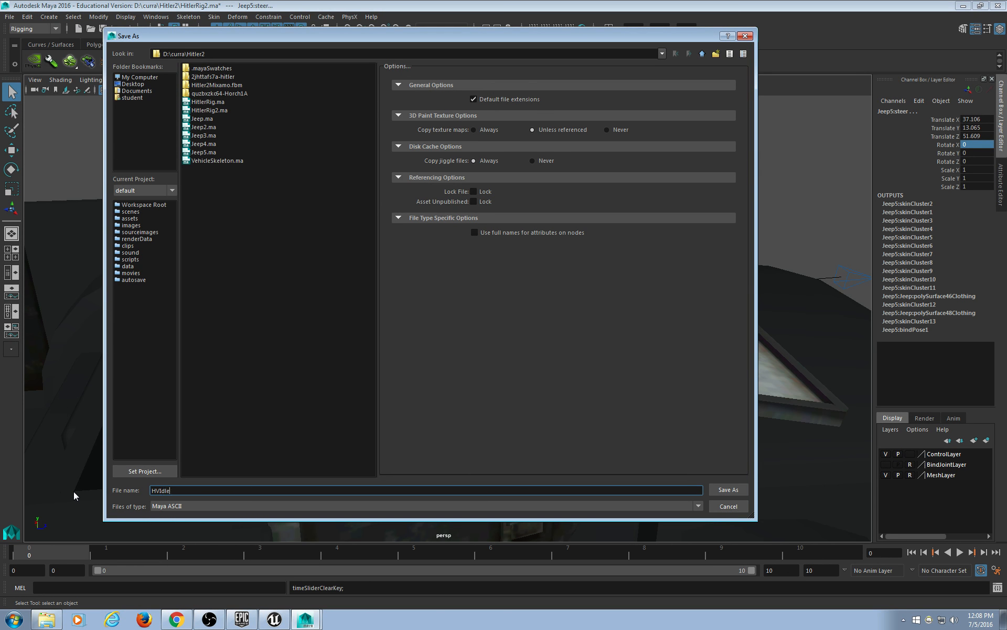
{"action": "key", "text": "Return"}
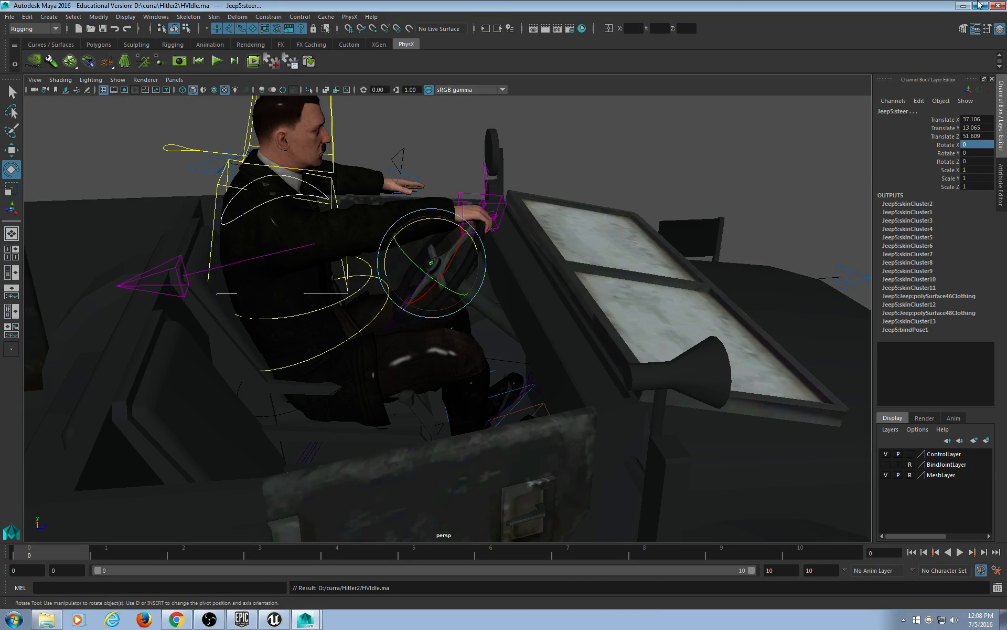
{"action": "left_click", "coordinate": [963, 6]}
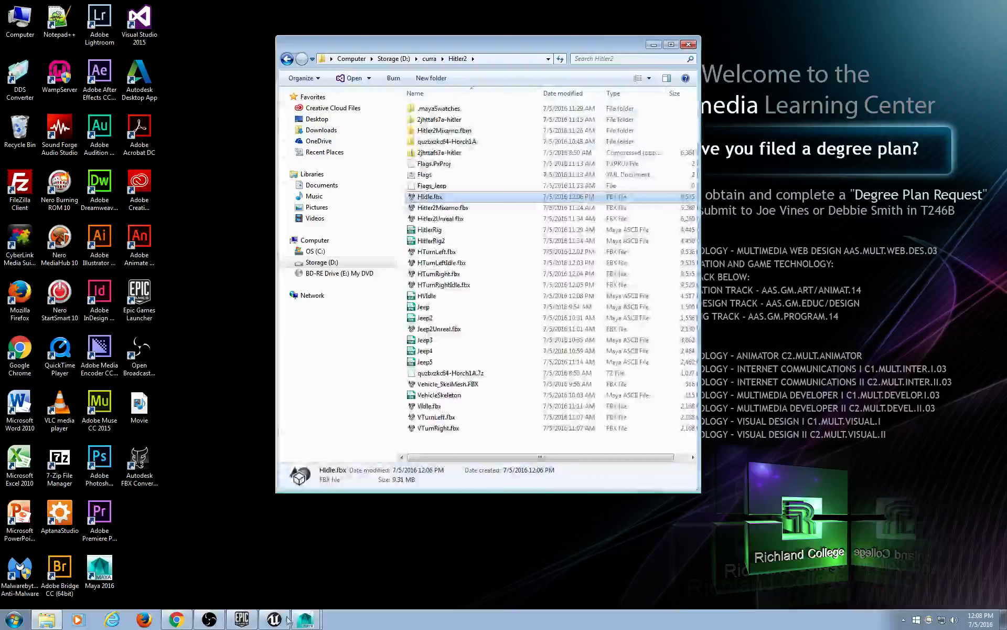
{"action": "left_click", "coordinate": [273, 619]}
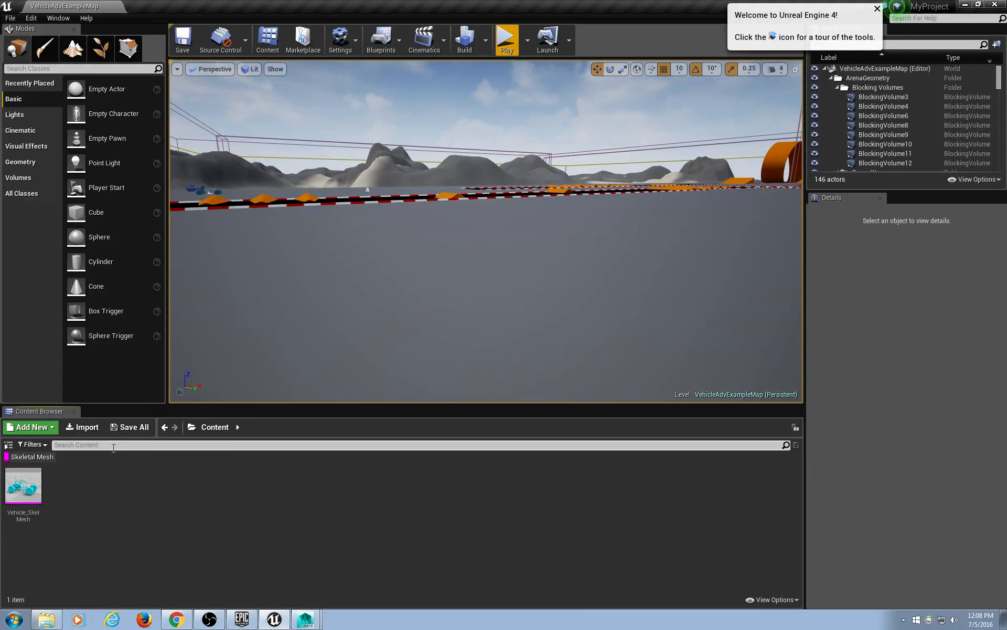
Remove the Skeletal Mesh content filter so all assets show in the Content Browser.
{"action": "left_click", "coordinate": [37, 445]}
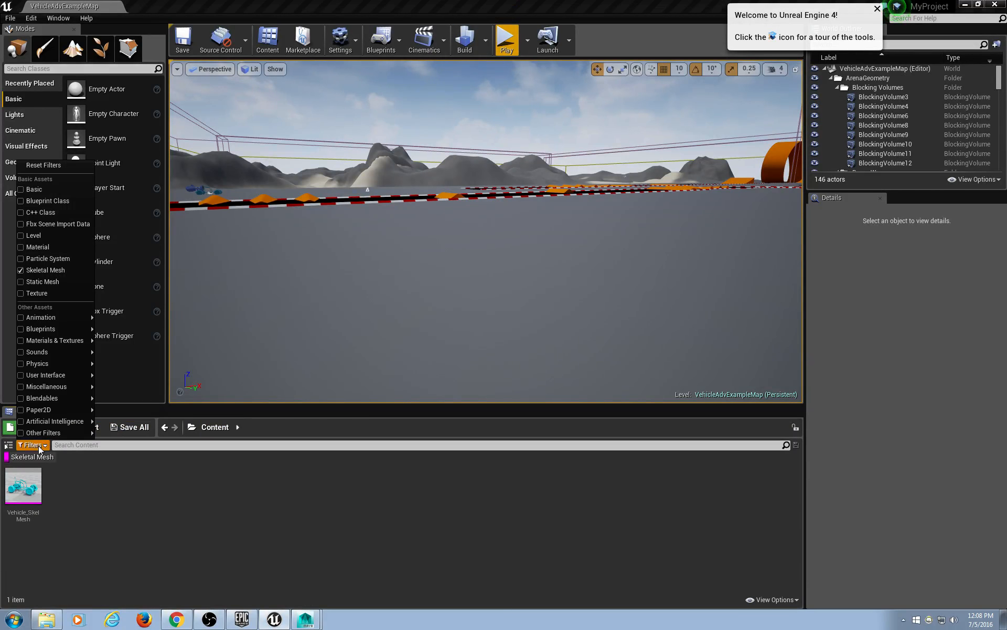
{"action": "left_click", "coordinate": [43, 268]}
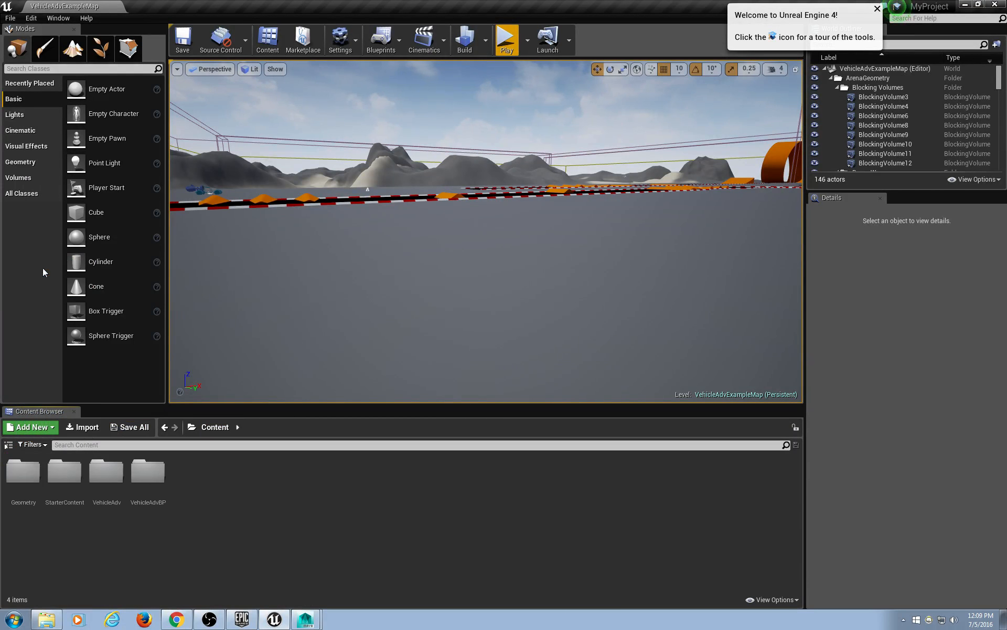
{"action": "right_click", "coordinate": [221, 484]}
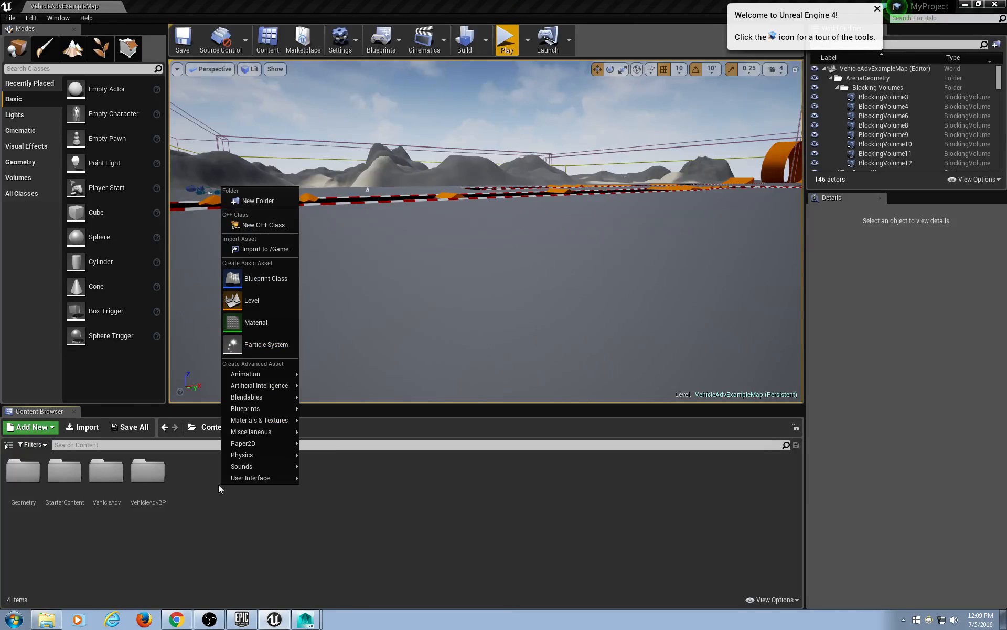
{"action": "key", "text": "Escape"}
Import Hitler2Unreal.fbx with default options and dismiss the Message Log.
{"action": "left_click", "coordinate": [83, 428]}
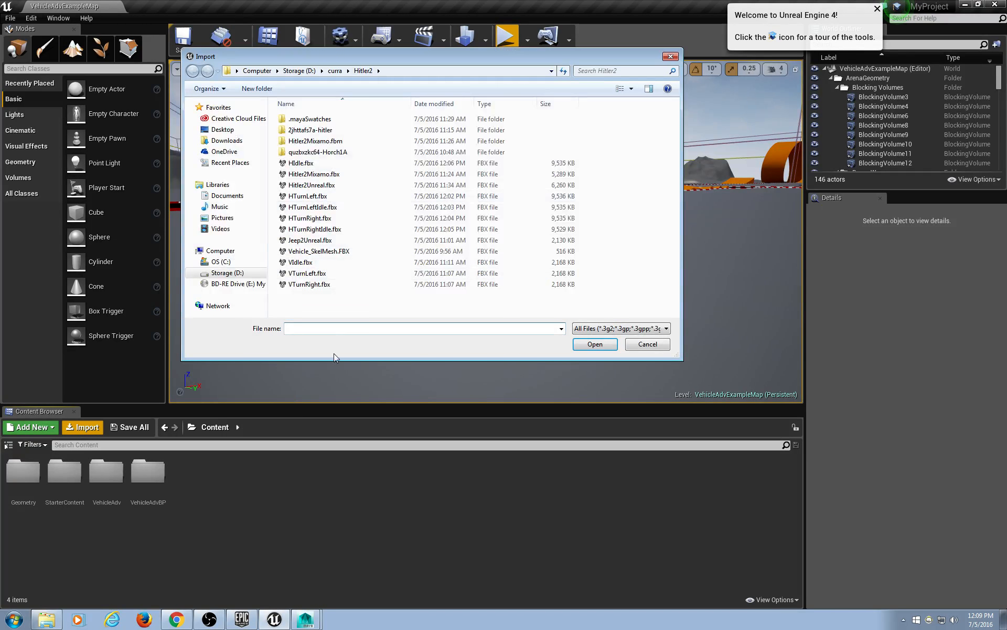
{"action": "left_click_drag", "start_coordinate": [302, 359], "coordinate": [317, 475]}
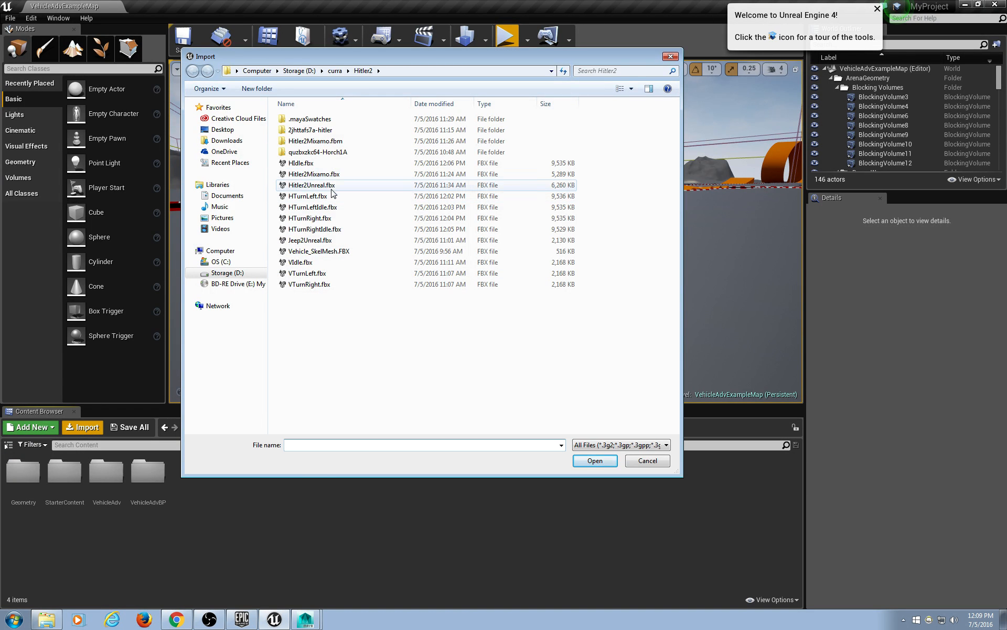
{"action": "left_click", "coordinate": [332, 187]}
{"action": "left_click", "coordinate": [594, 460]}
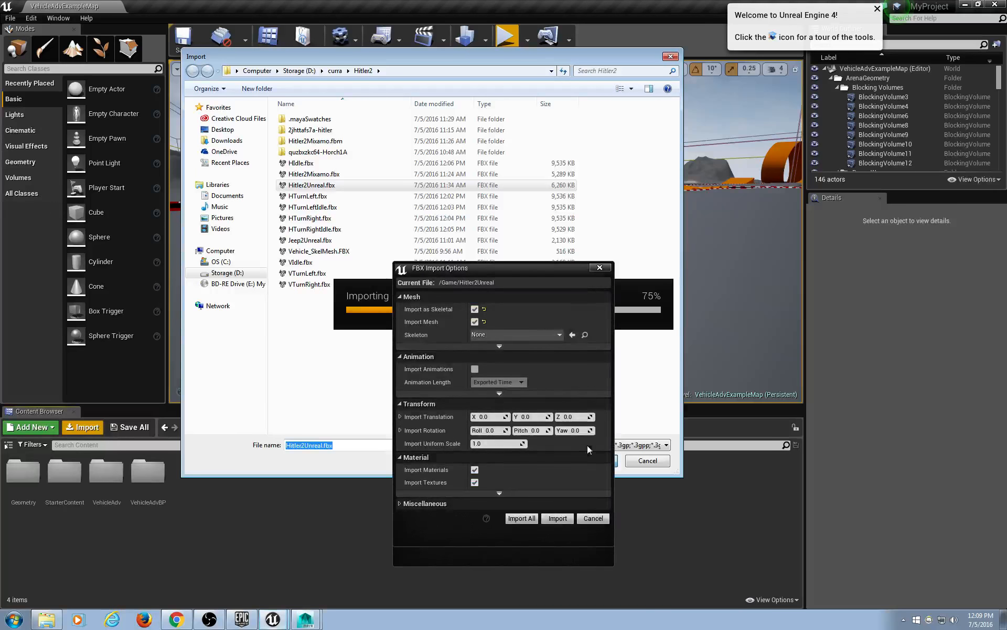
{"action": "left_click", "coordinate": [521, 518]}
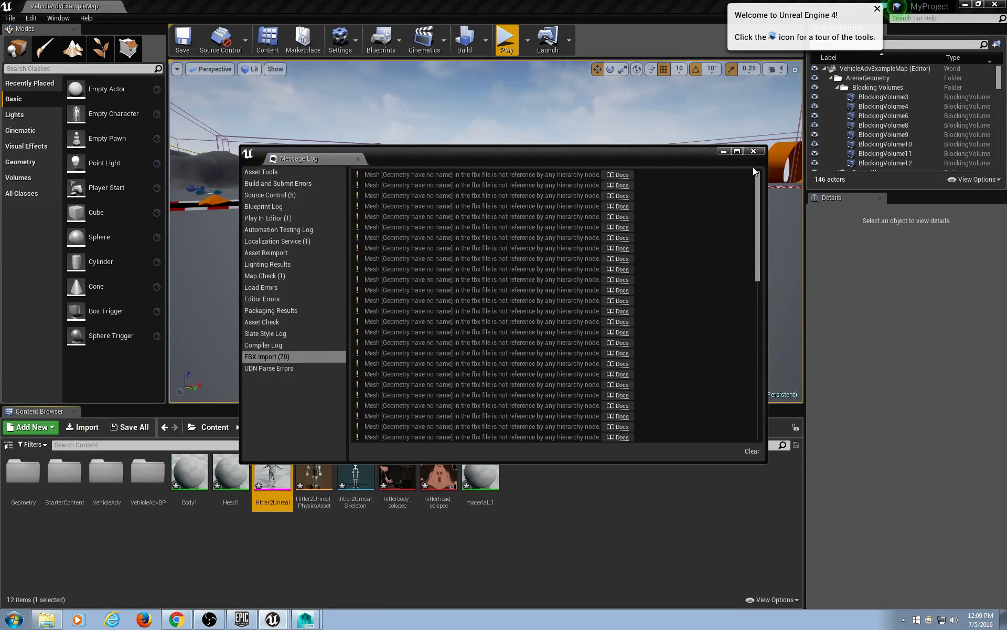
{"action": "left_click", "coordinate": [753, 152]}
Create a new folder named Vehicle, open it, and start an import into it.
{"action": "right_click", "coordinate": [176, 547]}
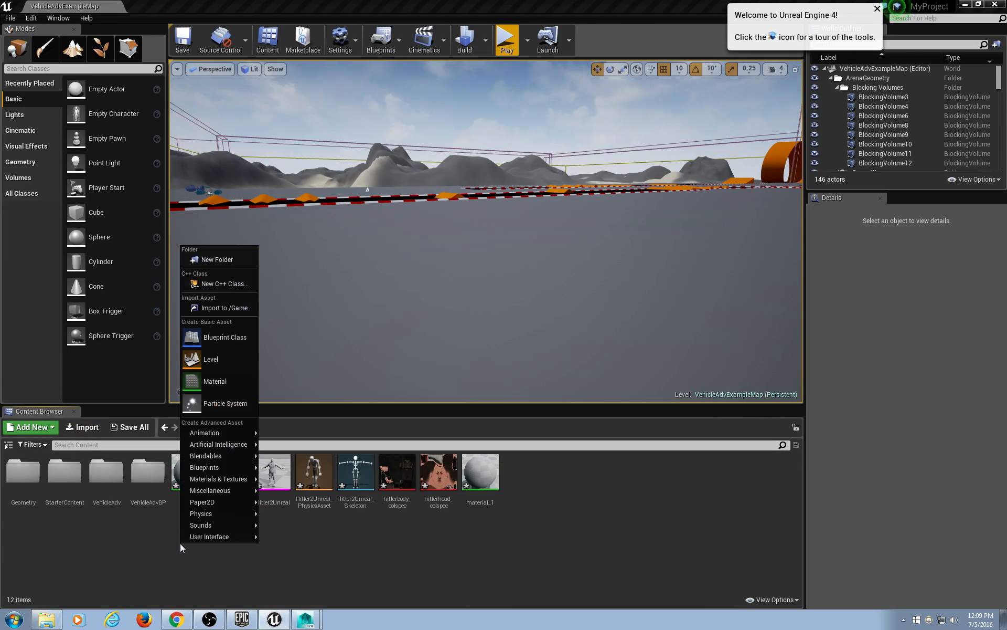
{"action": "left_click", "coordinate": [233, 258]}
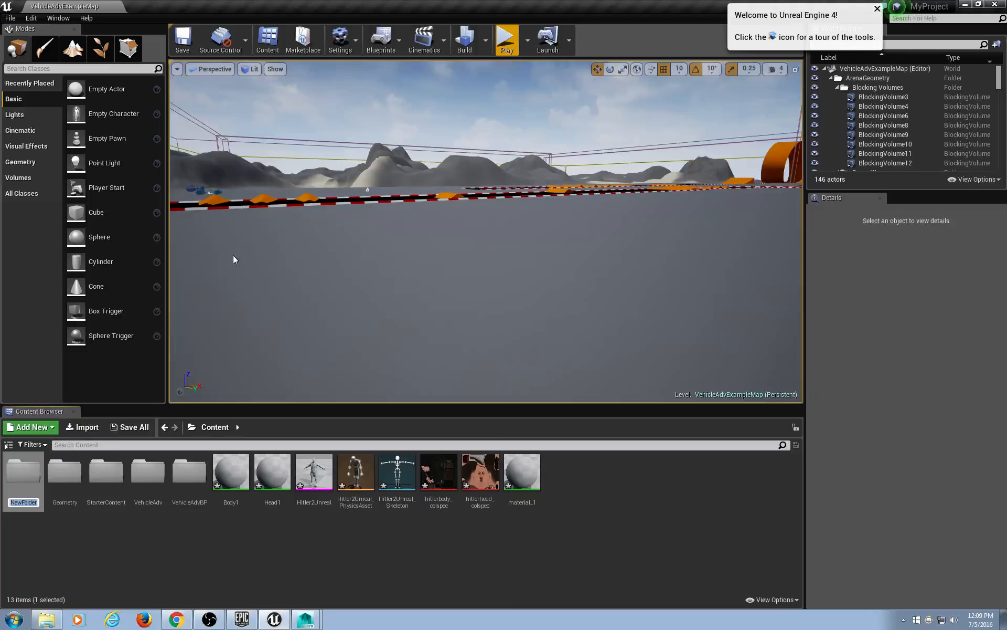
{"action": "type", "text": "Vehicle"}
{"action": "key", "text": "Return"}
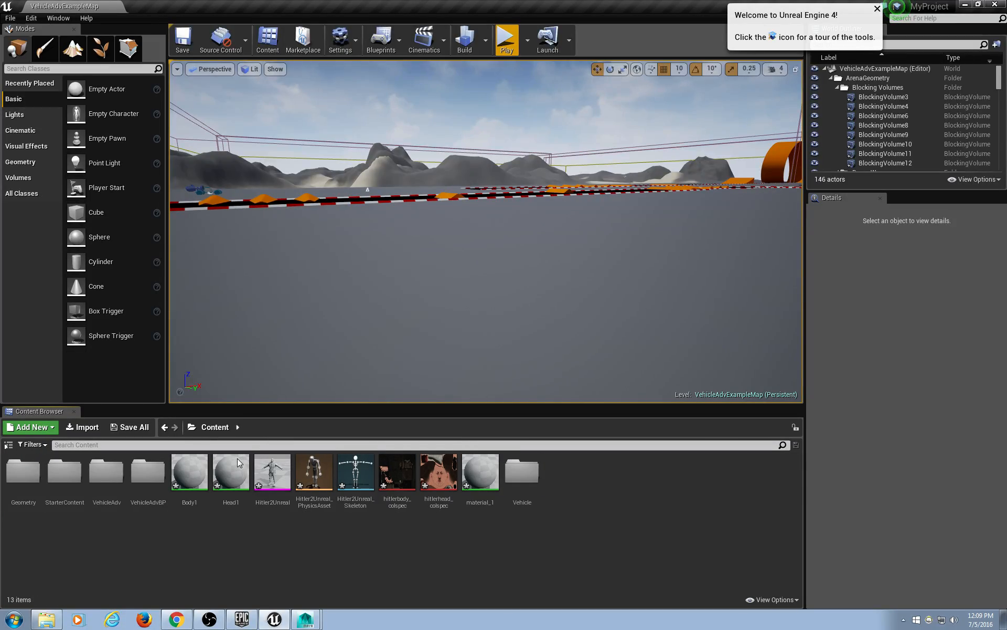
{"action": "double_click", "coordinate": [522, 472]}
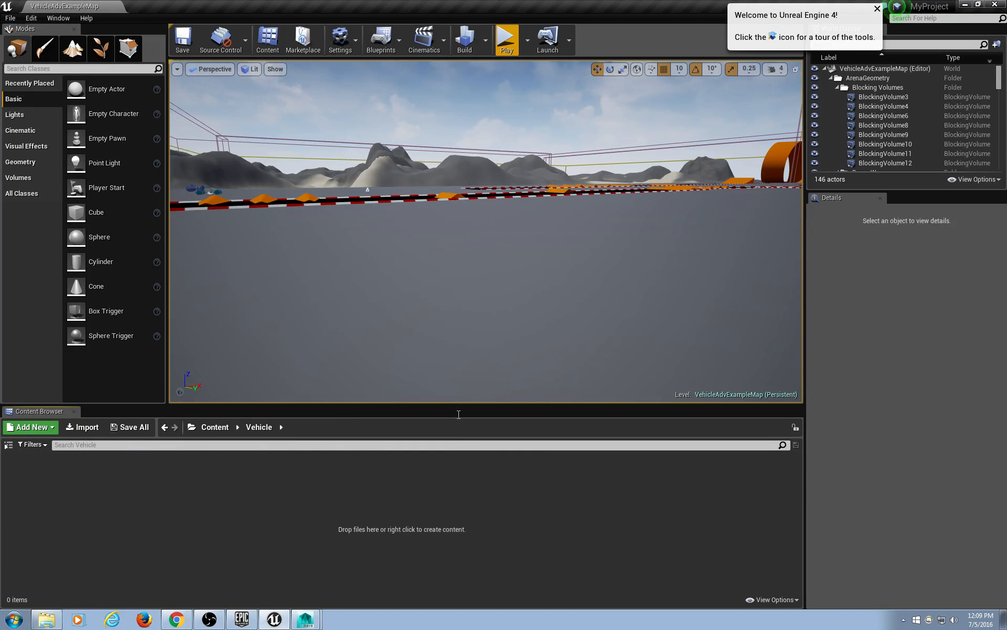
{"action": "left_click", "coordinate": [84, 427]}
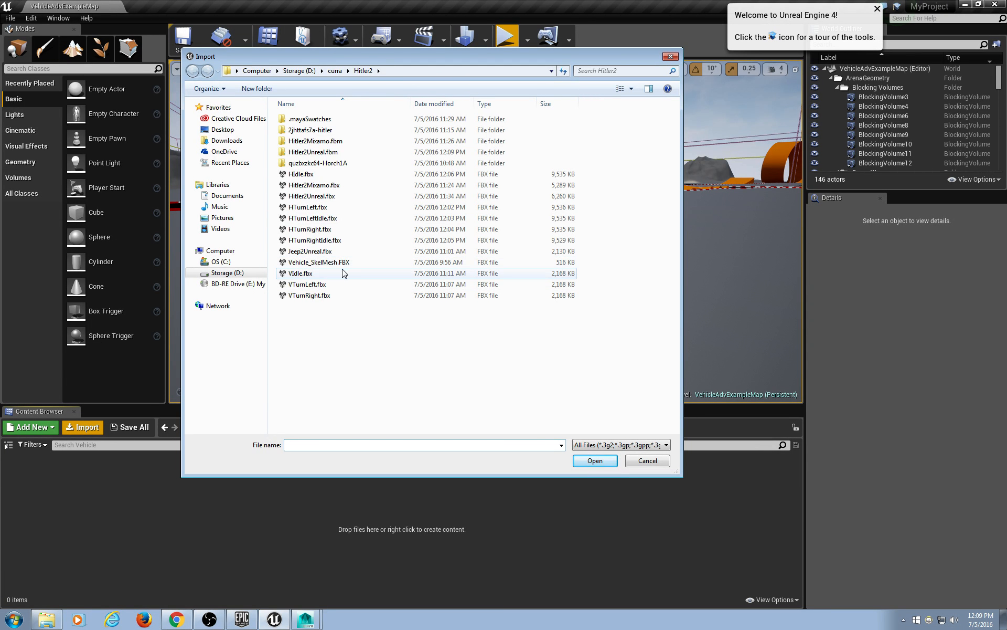
Import Jeep2Unreal.fbx into Vehicle with default FBX options using Import All.
{"action": "double_click", "coordinate": [336, 252]}
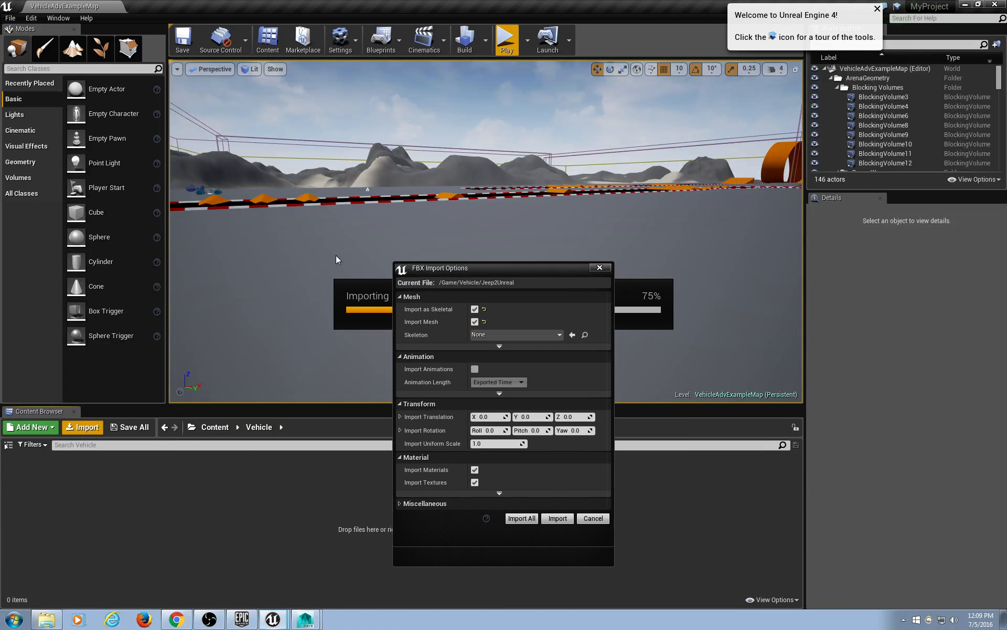
{"action": "left_click_drag", "start_coordinate": [490, 270], "coordinate": [339, 226]}
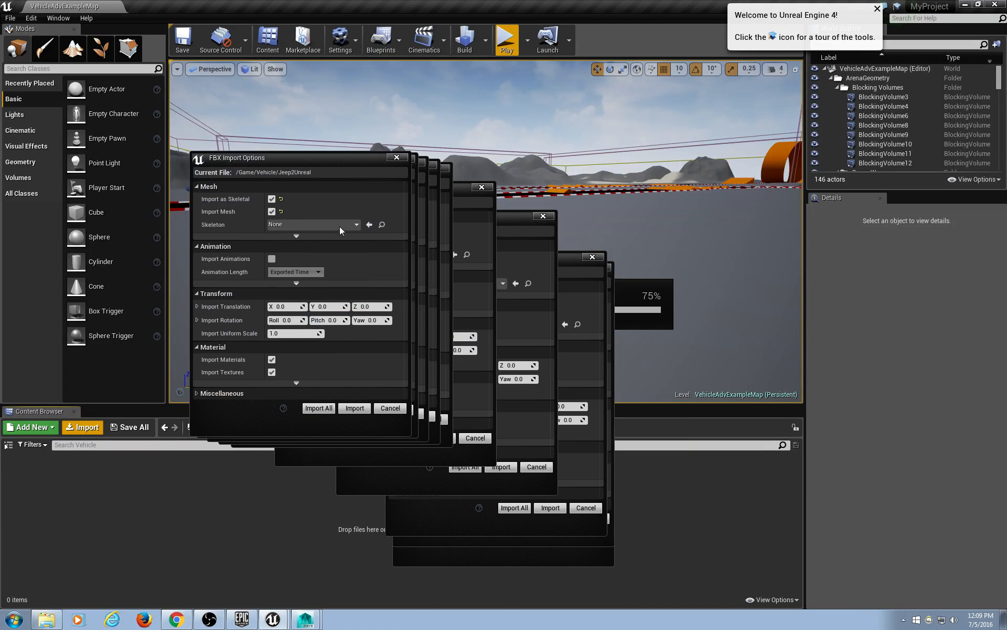
{"action": "left_click", "coordinate": [329, 410]}
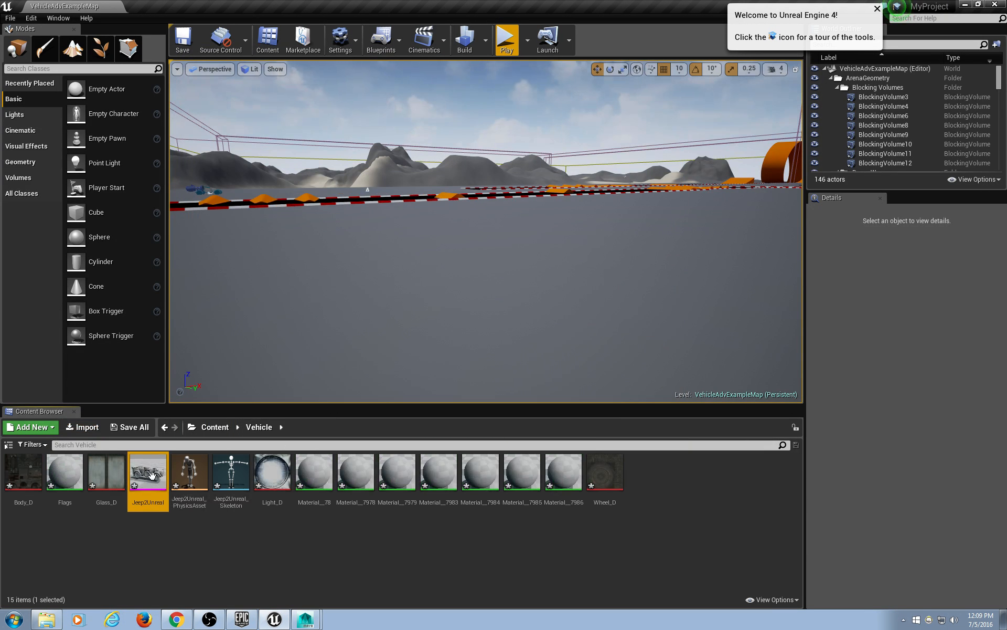
{"action": "left_click", "coordinate": [545, 545]}
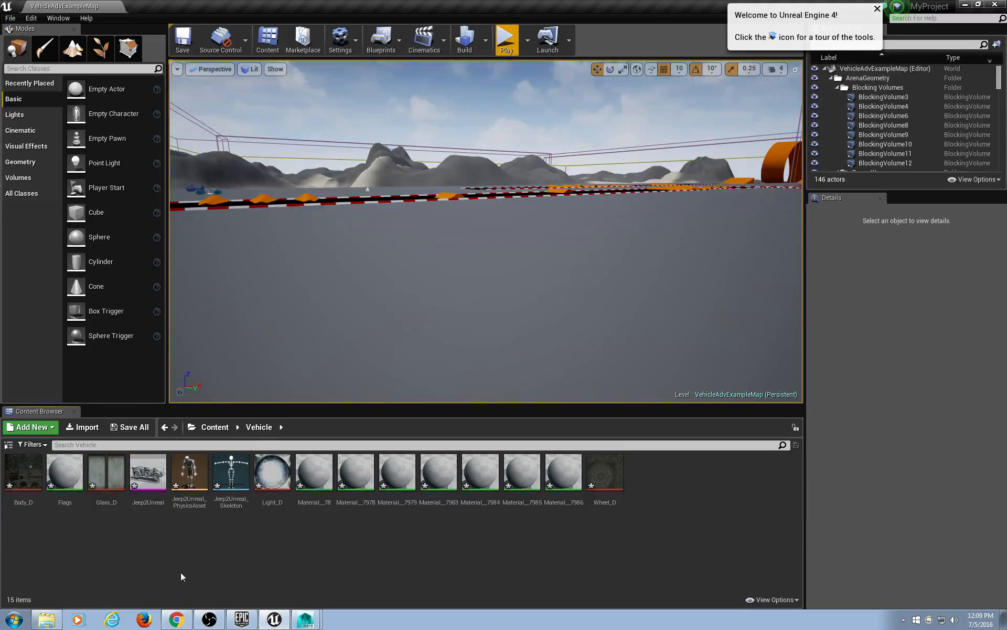
Open Jeep2Unreal_PhysicsAsset and delete the Vehicle_SkelMesh, Vehicle and steer bodies.
{"action": "double_click", "coordinate": [236, 470]}
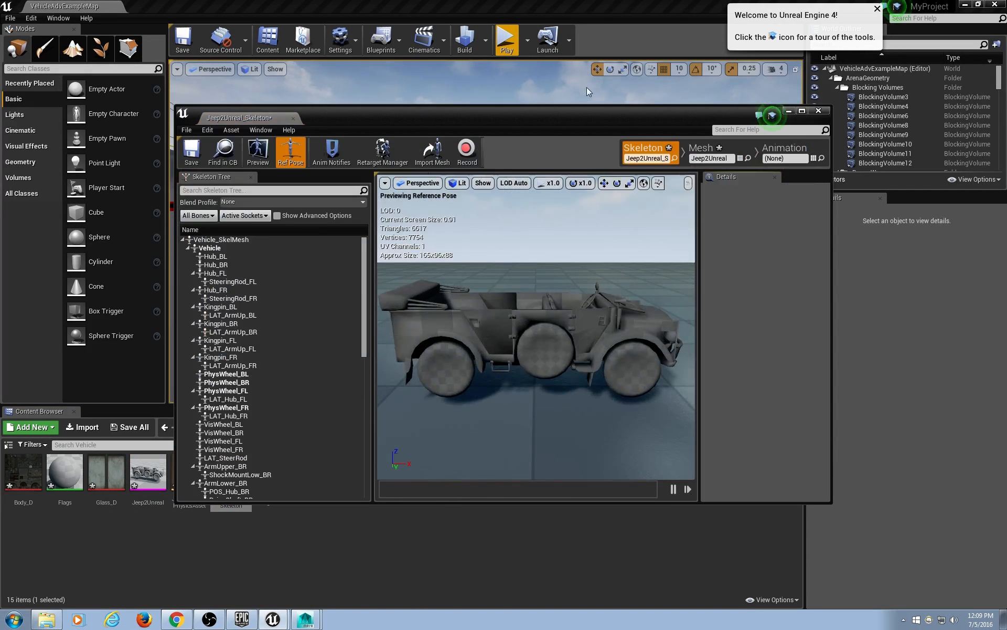
{"action": "left_click", "coordinate": [818, 110]}
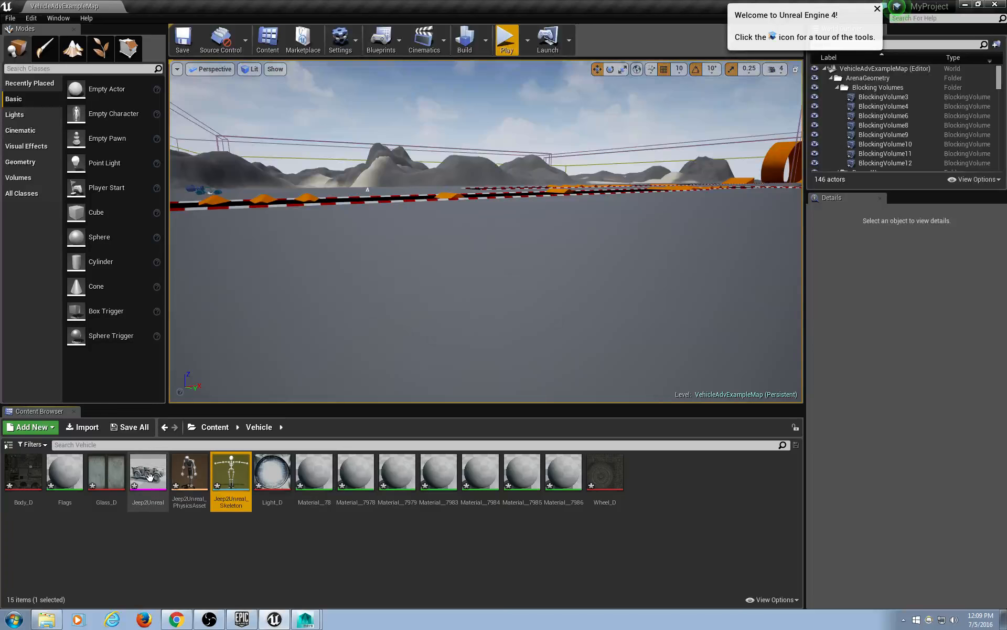
{"action": "double_click", "coordinate": [190, 472]}
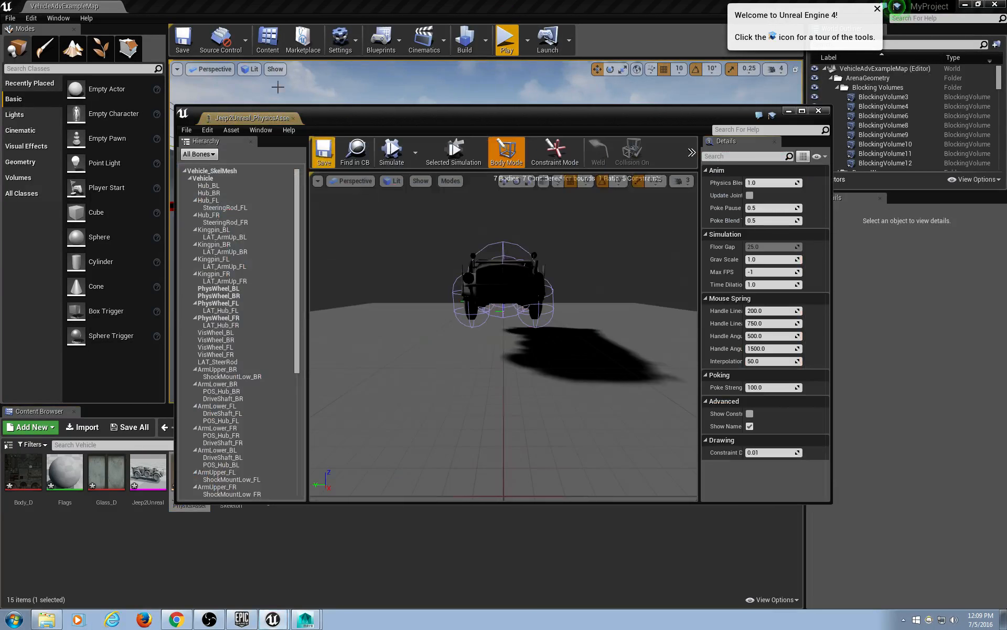
{"action": "left_click_drag", "start_coordinate": [237, 116], "coordinate": [185, 4]}
{"action": "left_click_drag", "start_coordinate": [270, 180], "coordinate": [404, 183]}
{"action": "left_click", "coordinate": [30, 59]}
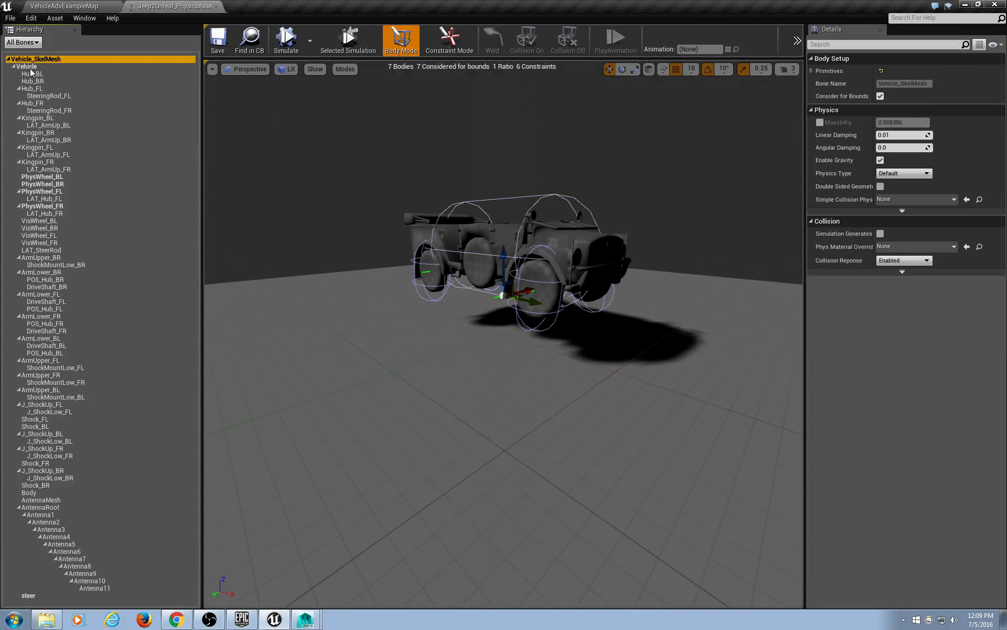
{"action": "left_click", "coordinate": [30, 67], "text": "ctrl"}
{"action": "key", "text": "Delete"}
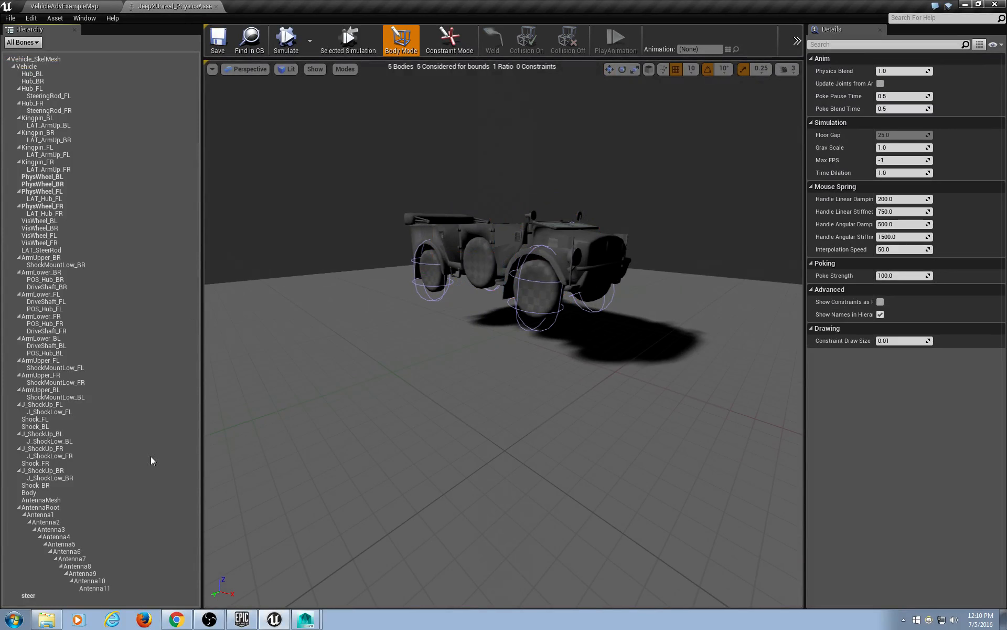
{"action": "left_click", "coordinate": [41, 597]}
{"action": "key", "text": "Delete"}
Delete the four existing PhysWheel bodies from the jeep physics asset.
{"action": "left_click_drag", "start_coordinate": [569, 275], "coordinate": [589, 284], "text": "alt"}
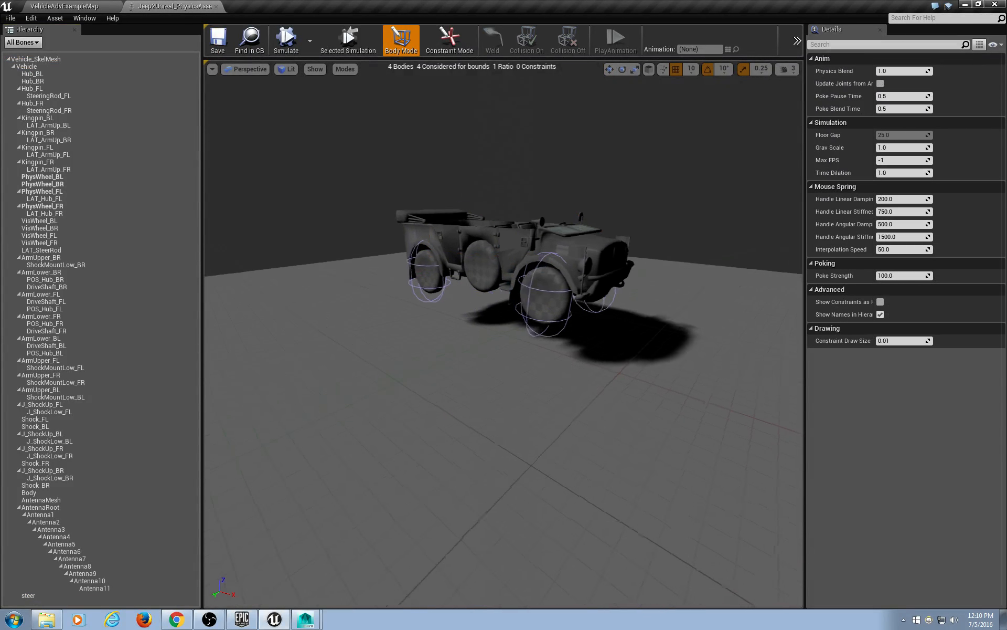
{"action": "left_click", "coordinate": [63, 177]}
{"action": "left_click", "coordinate": [67, 207], "text": "shift"}
{"action": "key", "text": "Delete"}
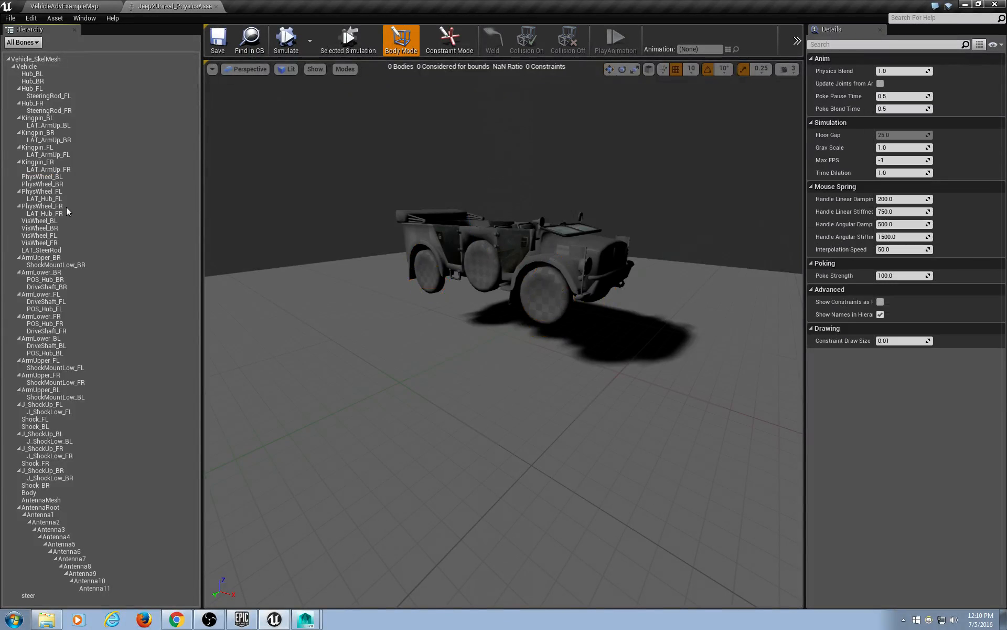
{"action": "mouse_move", "coordinate": [599, 198]}
{"action": "left_mouse_down", "text": "alt"}
{"action": "mouse_move", "coordinate": [452, 194]}
{"action": "mouse_move", "coordinate": [582, 197]}
{"action": "mouse_move", "coordinate": [653, 142]}
{"action": "mouse_move", "coordinate": [587, 184]}
{"action": "left_mouse_up", "text": "alt"}
{"action": "scroll", "coordinate": [602, 196], "scroll_direction": "up", "scroll_amount": 8}
{"action": "scroll", "coordinate": [590, 199], "scroll_direction": "down", "scroll_amount": 8}
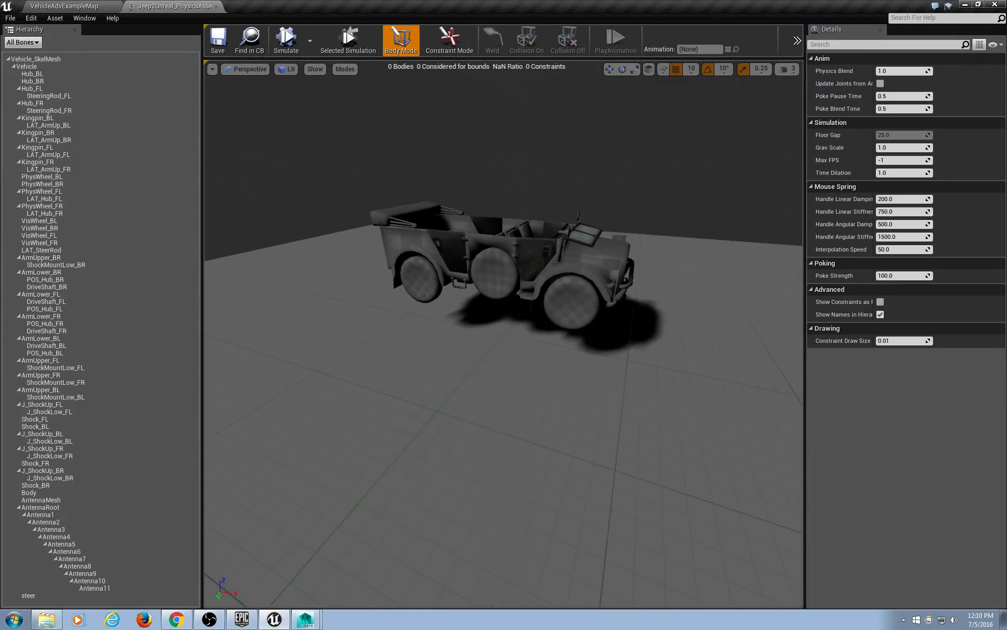
Add Single Convex Hull bodies to PhysWheel_BL, PhysWheel_BR, PhysWheel_FL and PhysWheel_FR.
{"action": "left_click", "coordinate": [64, 173]}
{"action": "left_click", "coordinate": [62, 183], "text": "ctrl"}
{"action": "left_click", "coordinate": [58, 176]}
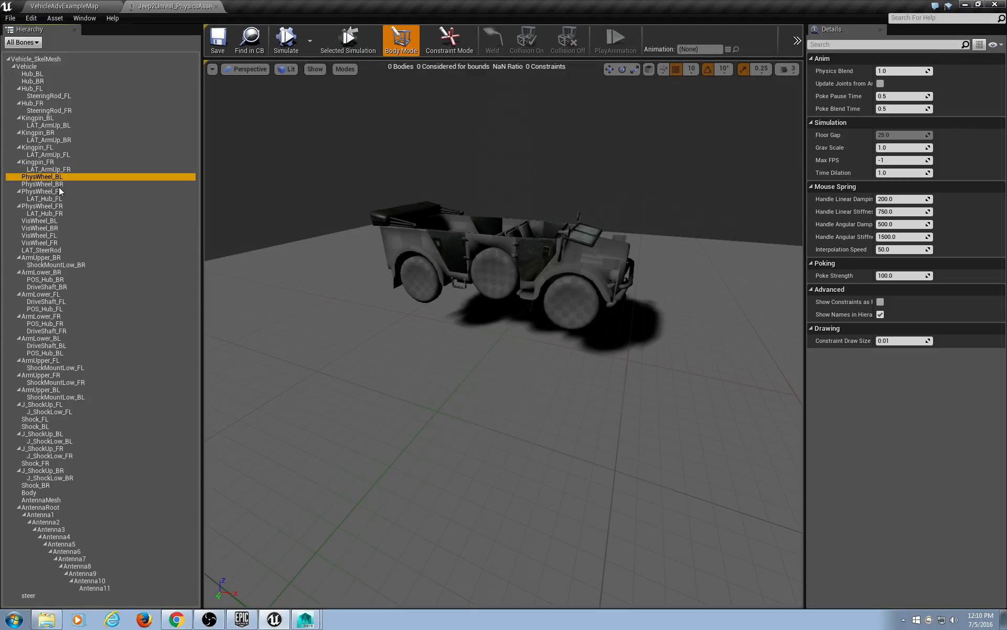
{"action": "left_click", "coordinate": [58, 187], "text": "ctrl"}
{"action": "left_click", "coordinate": [58, 192], "text": "ctrl"}
{"action": "left_click", "coordinate": [60, 207], "text": "ctrl"}
{"action": "right_click", "coordinate": [58, 207]}
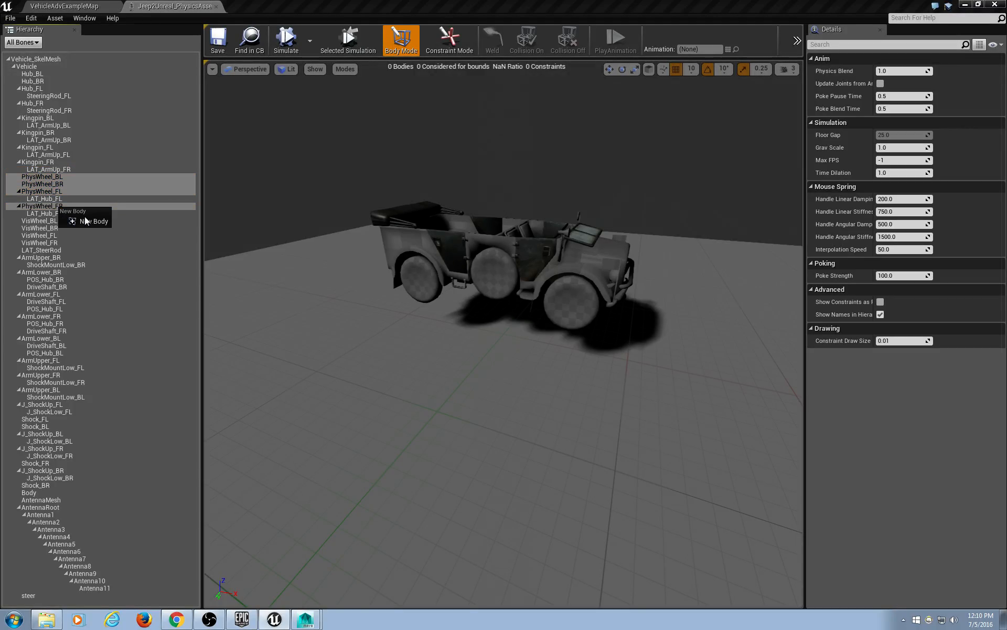
{"action": "left_click", "coordinate": [90, 222]}
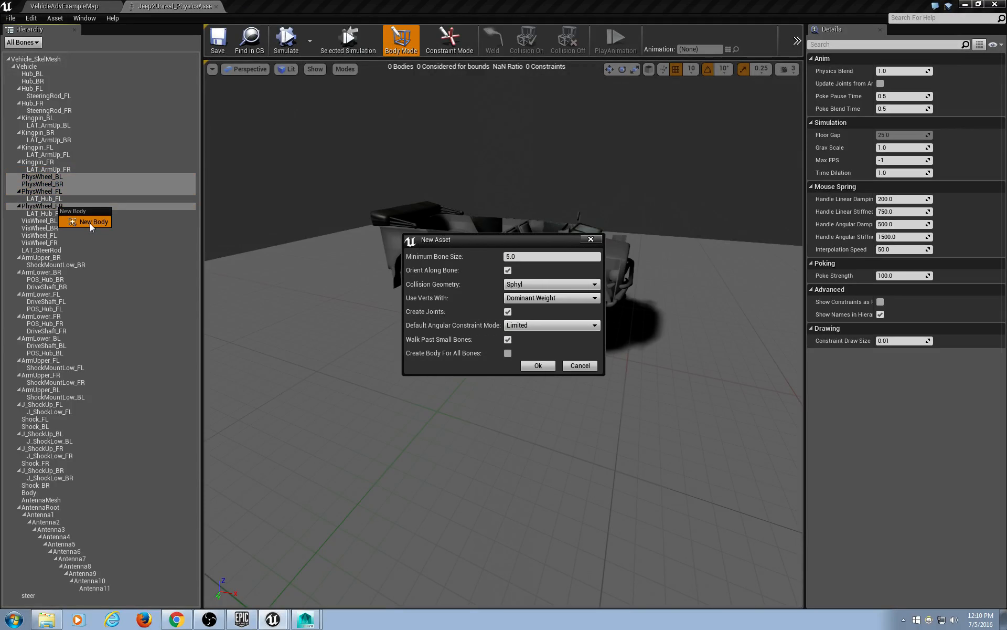
{"action": "left_click", "coordinate": [547, 284]}
{"action": "left_click", "coordinate": [543, 316]}
{"action": "left_click", "coordinate": [544, 366]}
Inspect the new wheel bodies, then save and close the physics asset.
{"action": "left_click_drag", "start_coordinate": [544, 366], "coordinate": [594, 371], "text": "alt"}
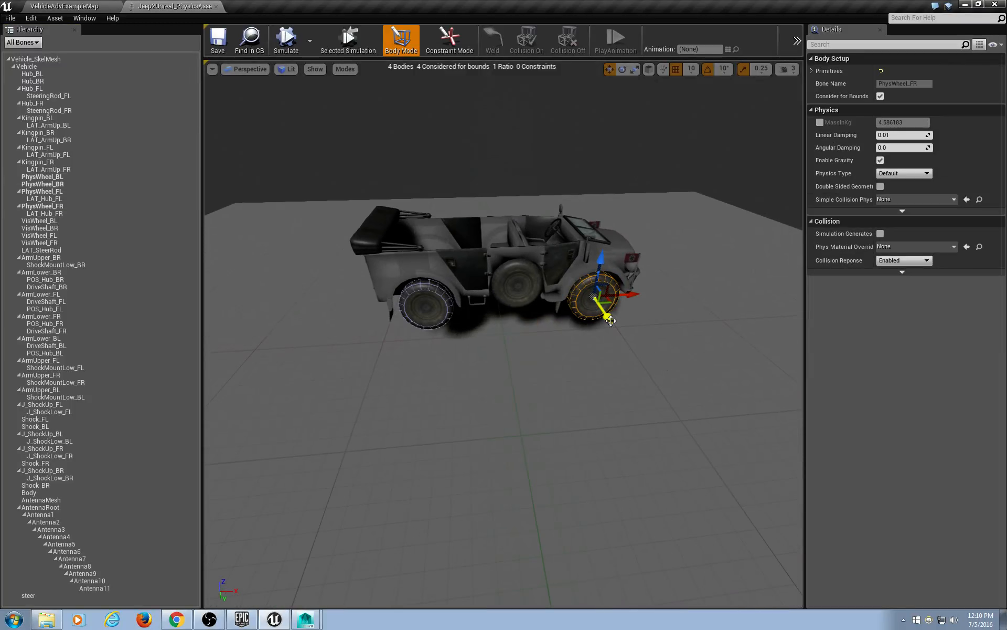
{"action": "scroll", "coordinate": [512, 363], "scroll_direction": "up", "scroll_amount": 4}
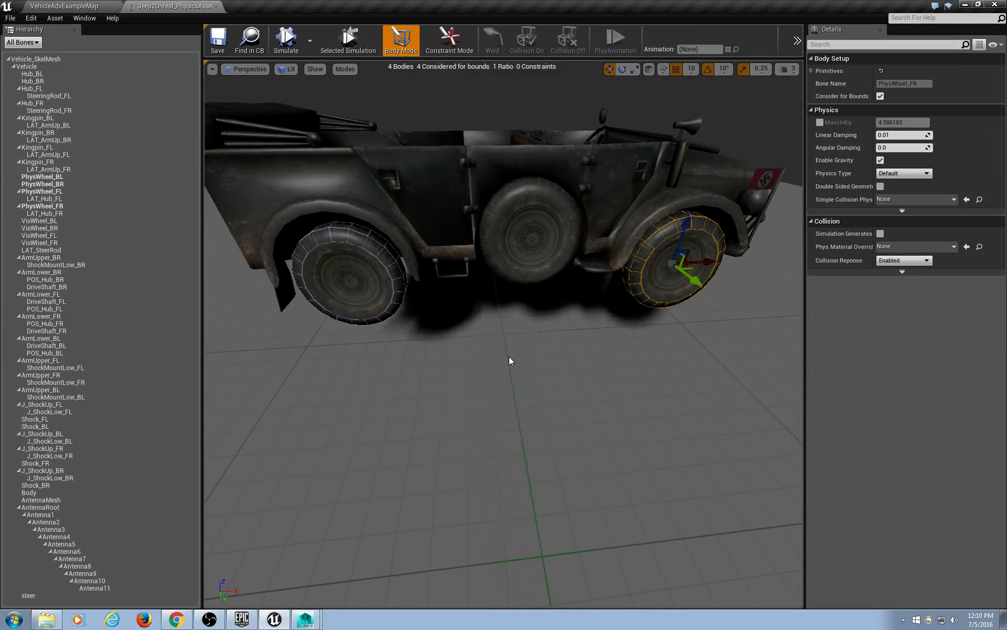
{"action": "left_click_drag", "start_coordinate": [613, 335], "coordinate": [582, 331], "text": "alt"}
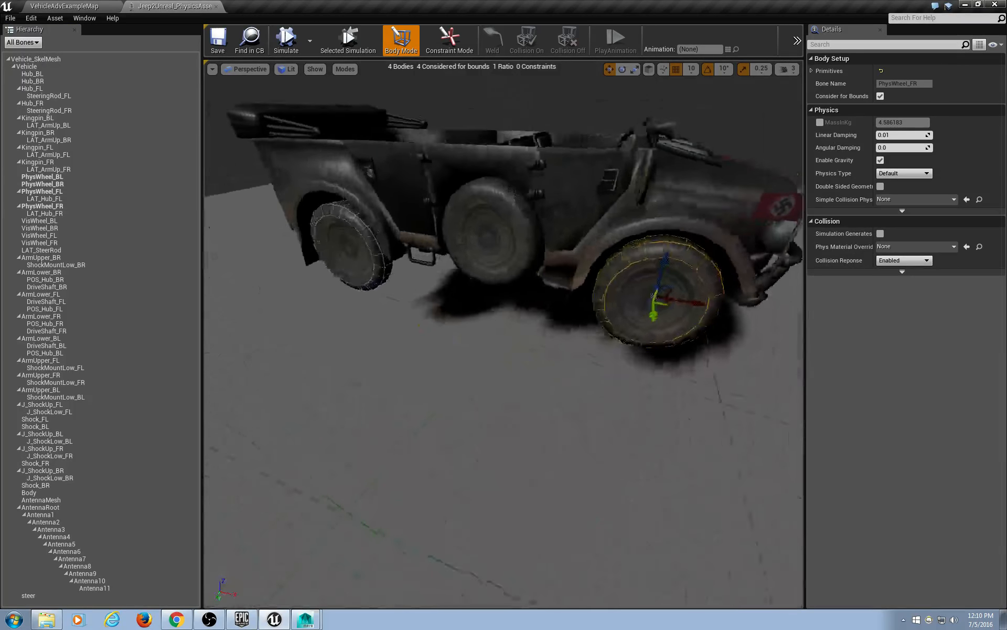
{"action": "scroll", "coordinate": [527, 328], "scroll_direction": "down", "scroll_amount": 6}
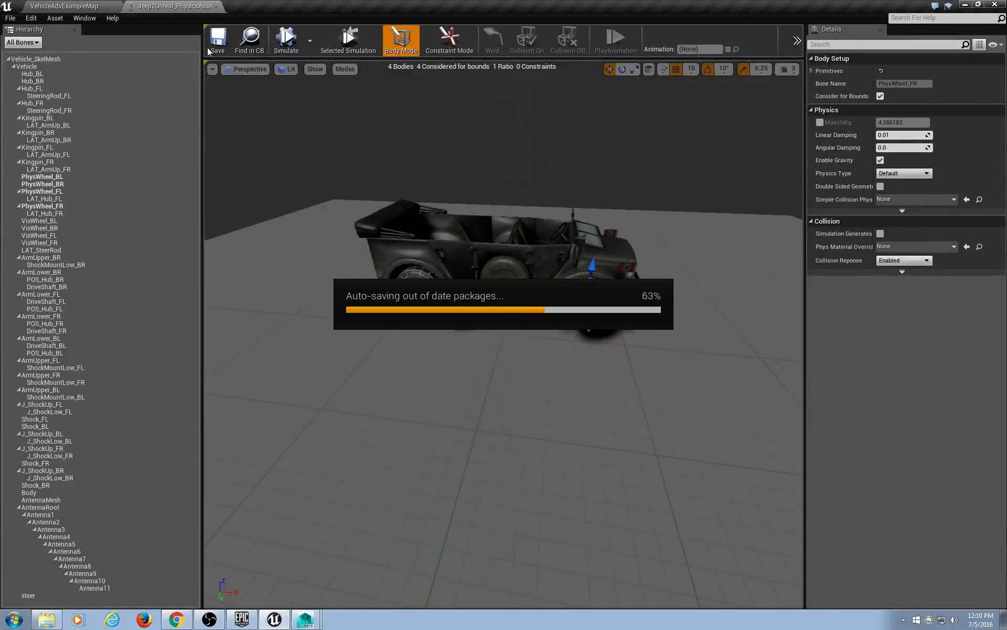
{"action": "left_click", "coordinate": [211, 40]}
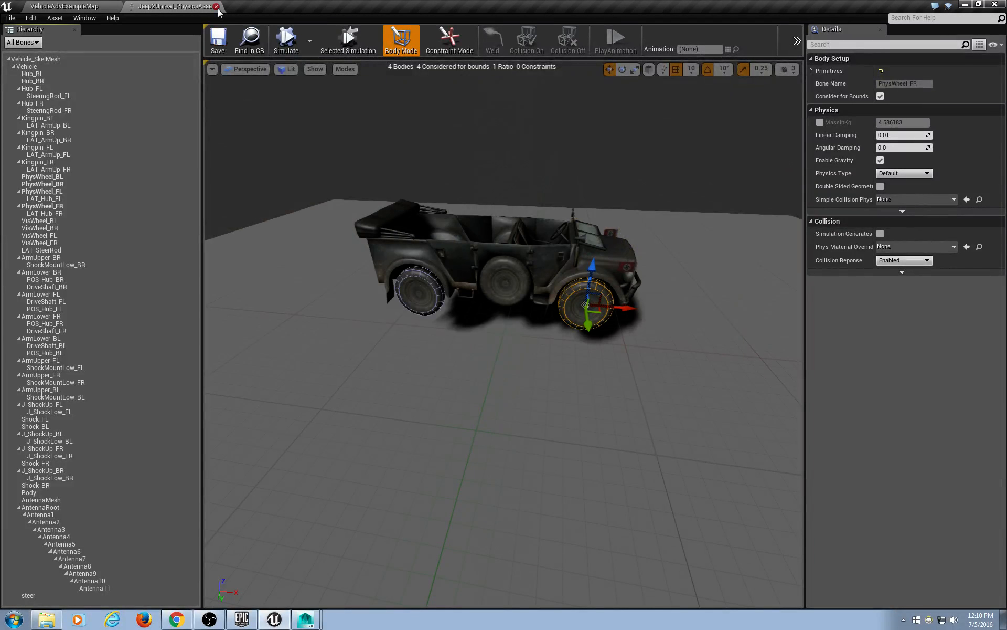
{"action": "left_click", "coordinate": [216, 6]}
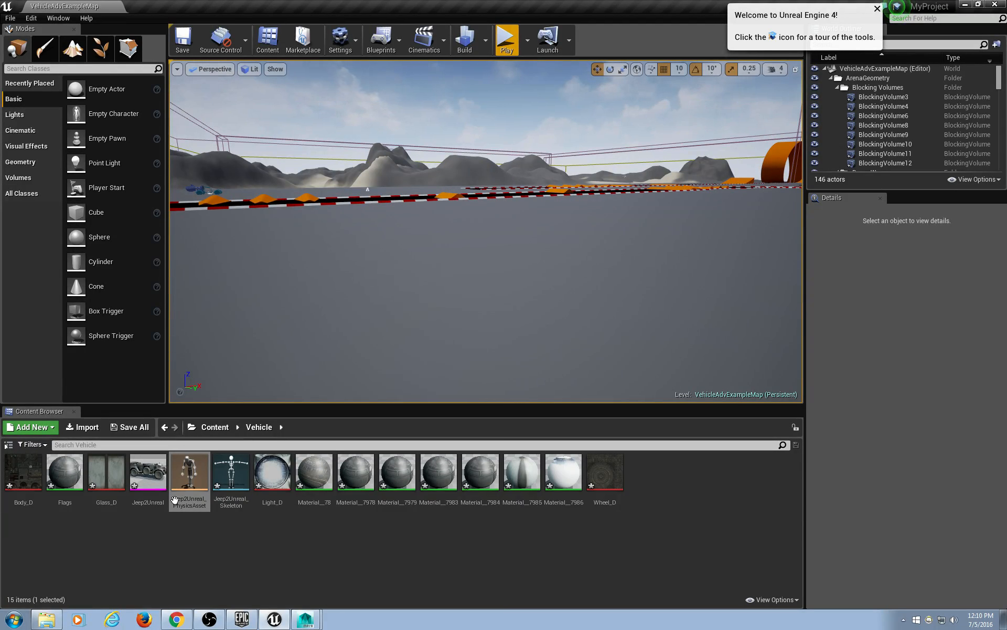
Open the Jeep2Unreal skeletal mesh and browse the Storage (D:) drive for an APEX clothing file.
{"action": "double_click", "coordinate": [146, 470]}
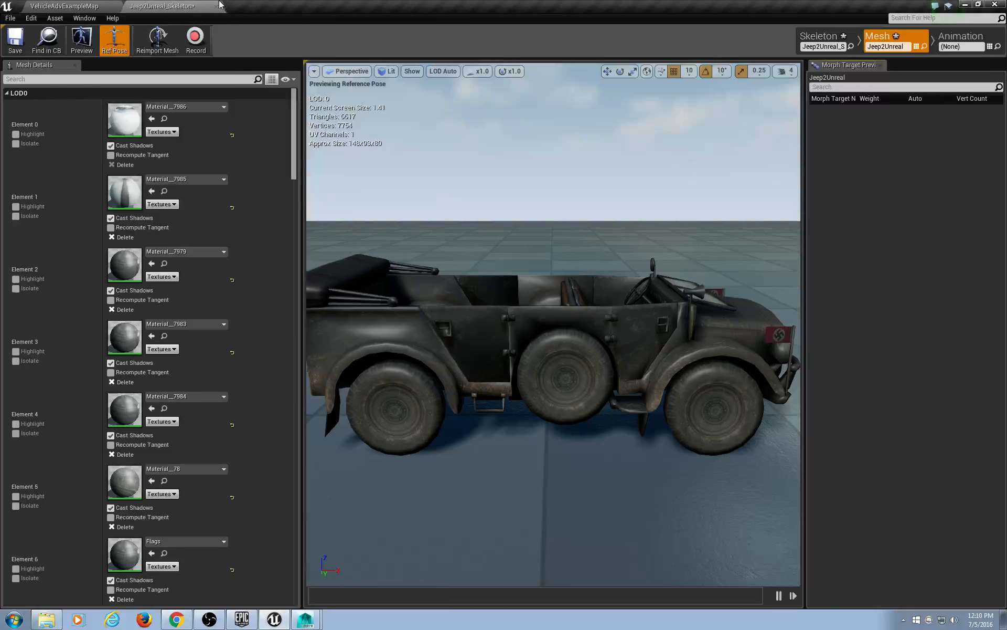
{"action": "left_click_drag", "start_coordinate": [294, 156], "coordinate": [317, 406]}
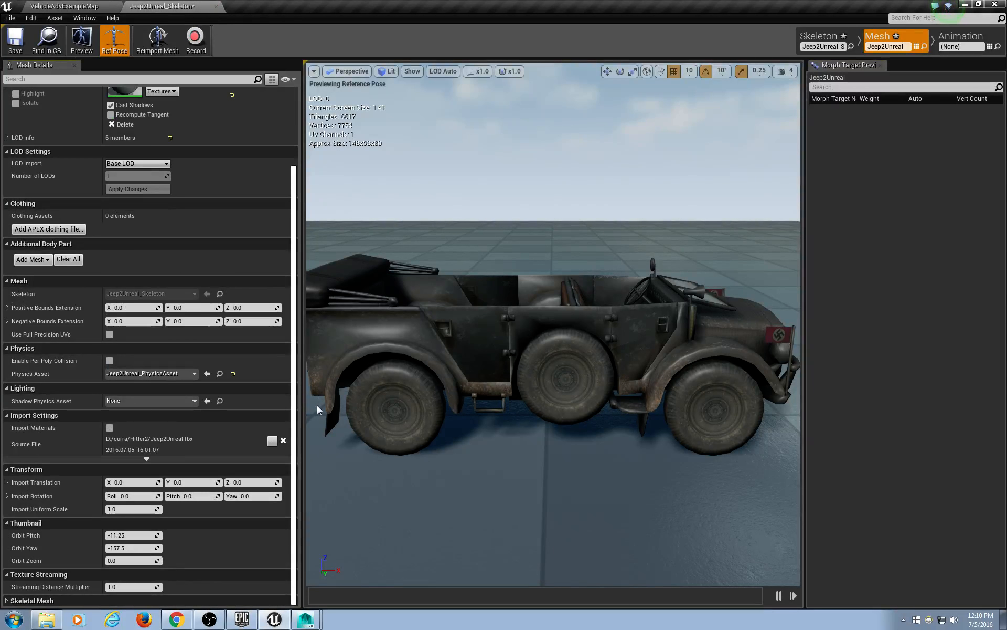
{"action": "left_click", "coordinate": [46, 230]}
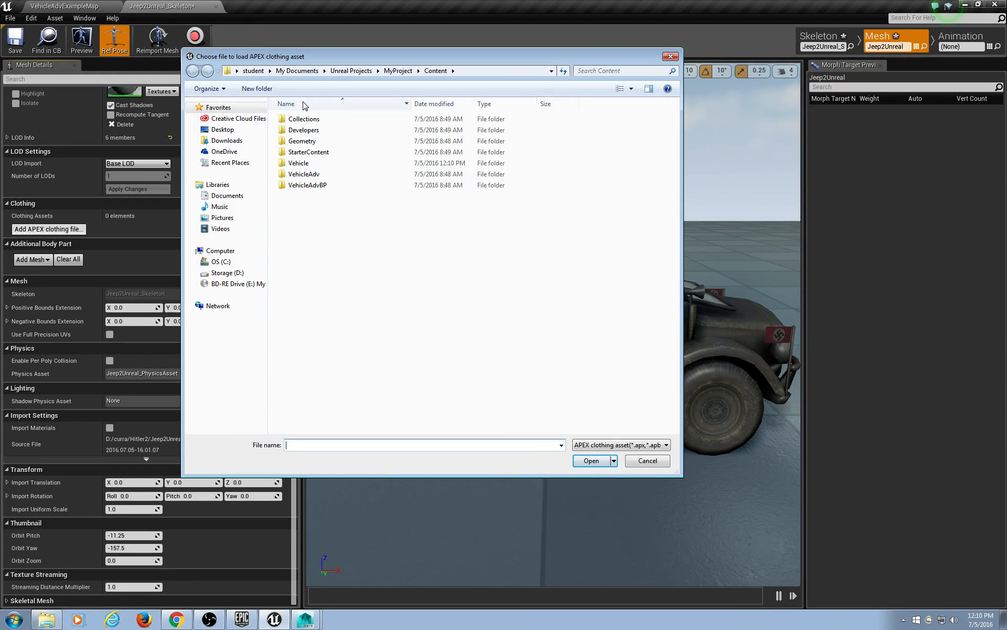
{"action": "left_click", "coordinate": [226, 273]}
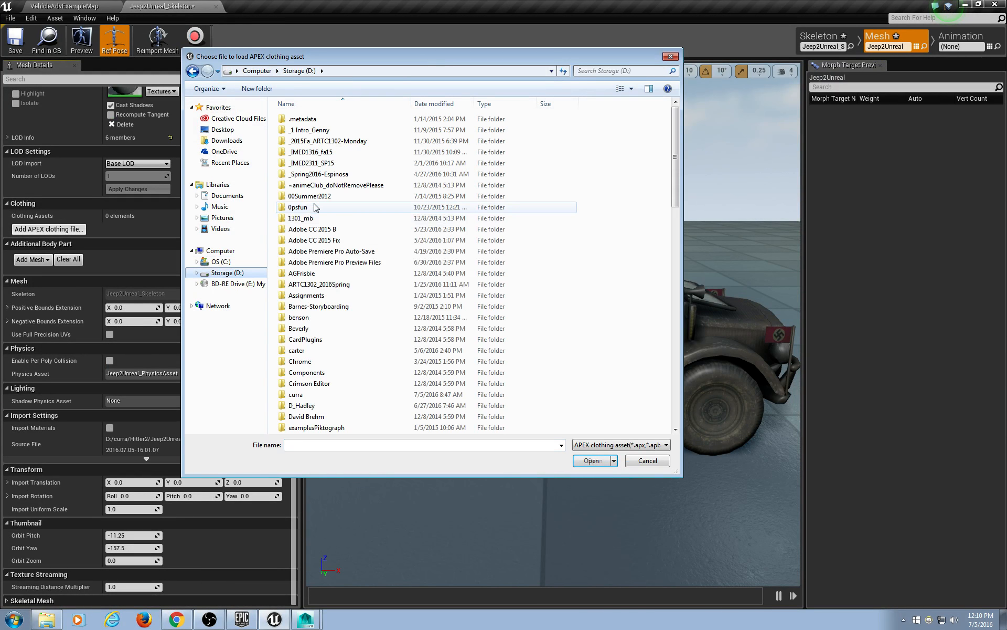
Look through the curra, Hitler, Hitler2 and nested hitler folders for a clothing file.
{"action": "double_click", "coordinate": [295, 394]}
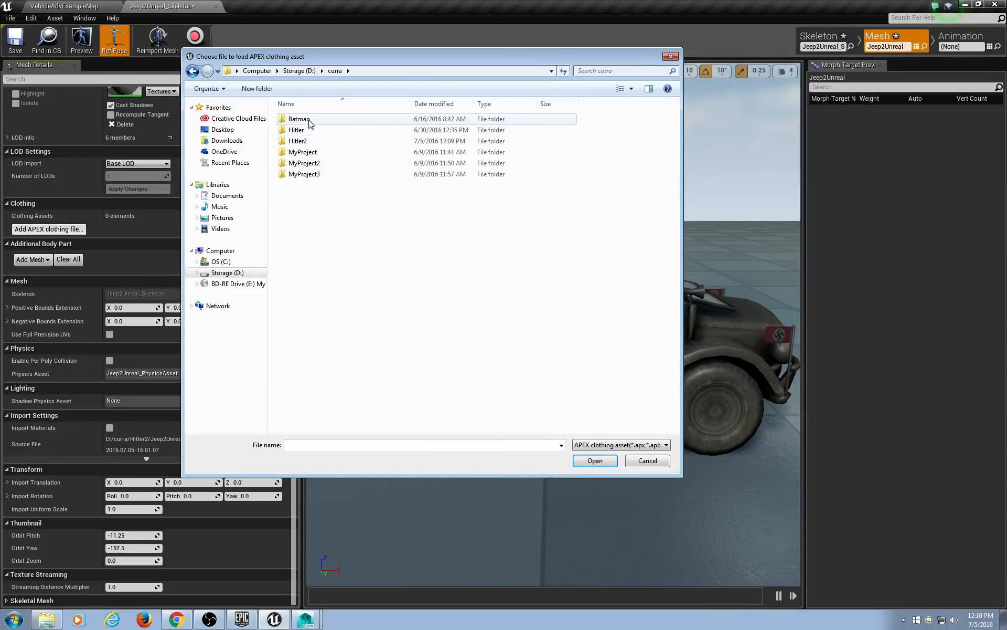
{"action": "double_click", "coordinate": [311, 145]}
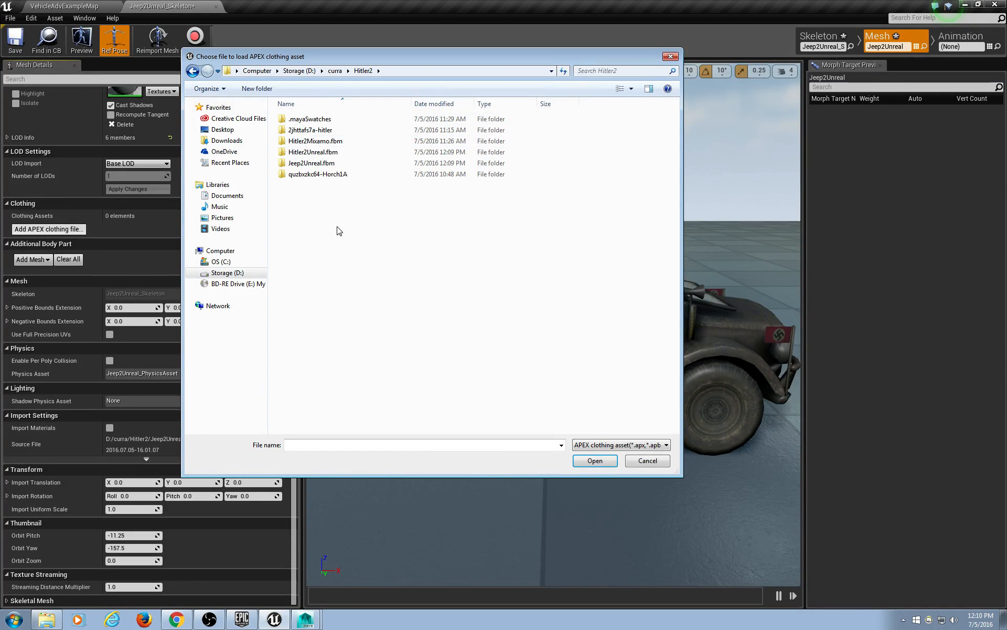
{"action": "left_click", "coordinate": [335, 71]}
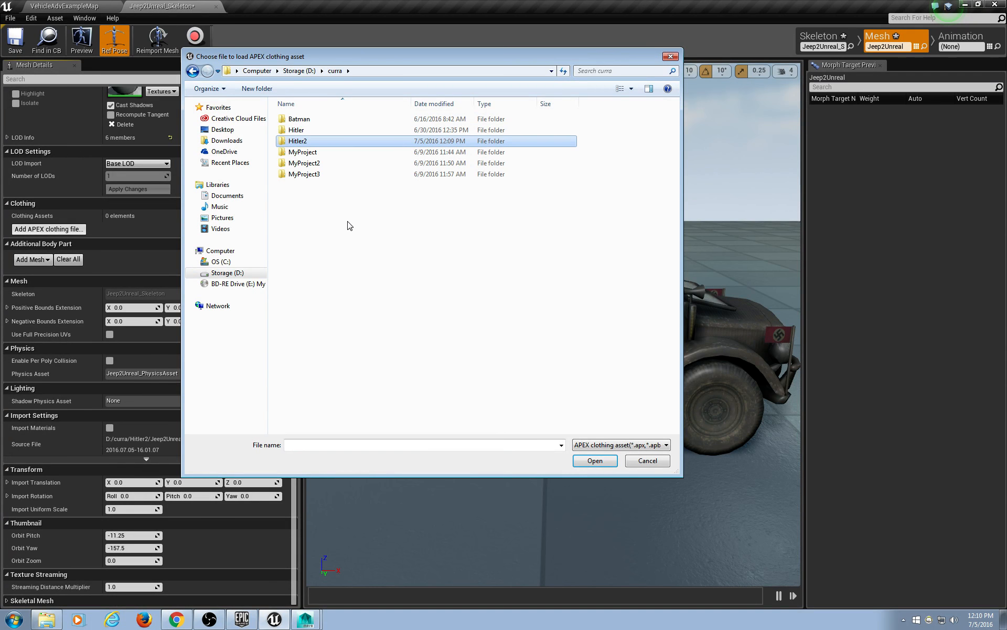
{"action": "double_click", "coordinate": [310, 132]}
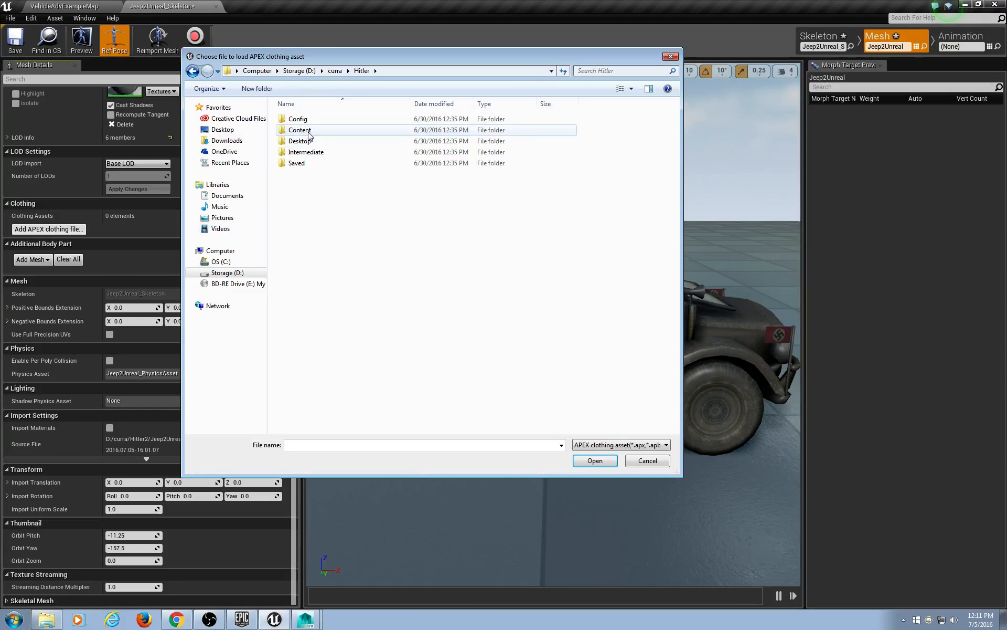
{"action": "left_click", "coordinate": [335, 71]}
{"action": "double_click", "coordinate": [311, 141]}
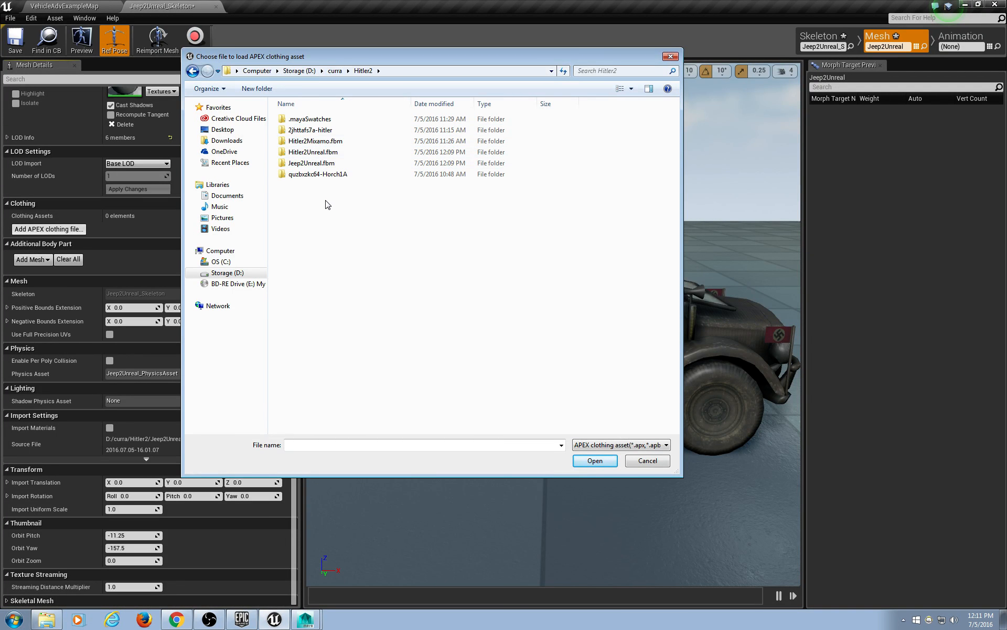
{"action": "double_click", "coordinate": [318, 131]}
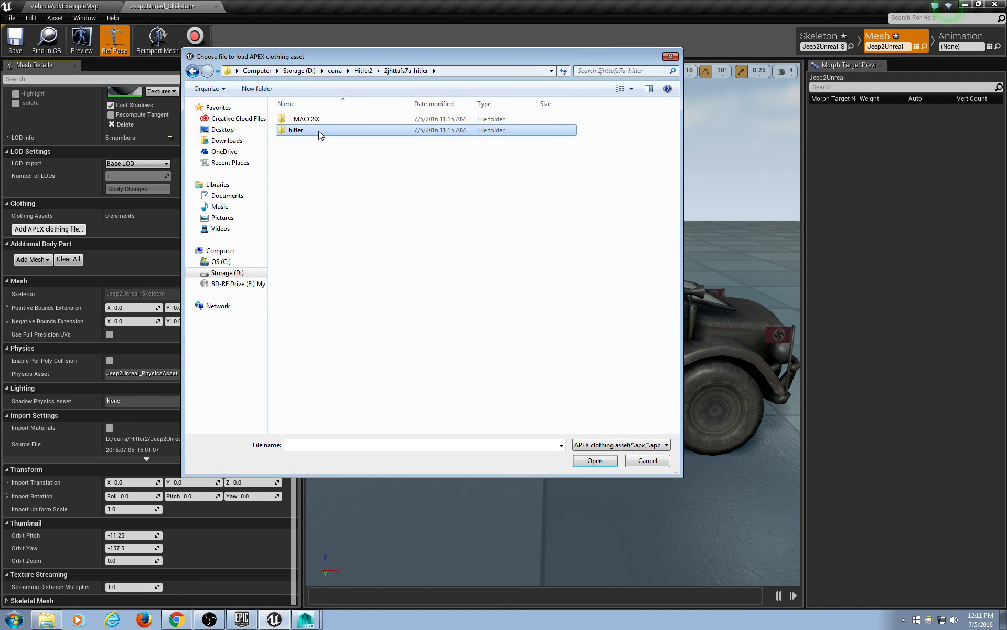
{"action": "double_click", "coordinate": [318, 131]}
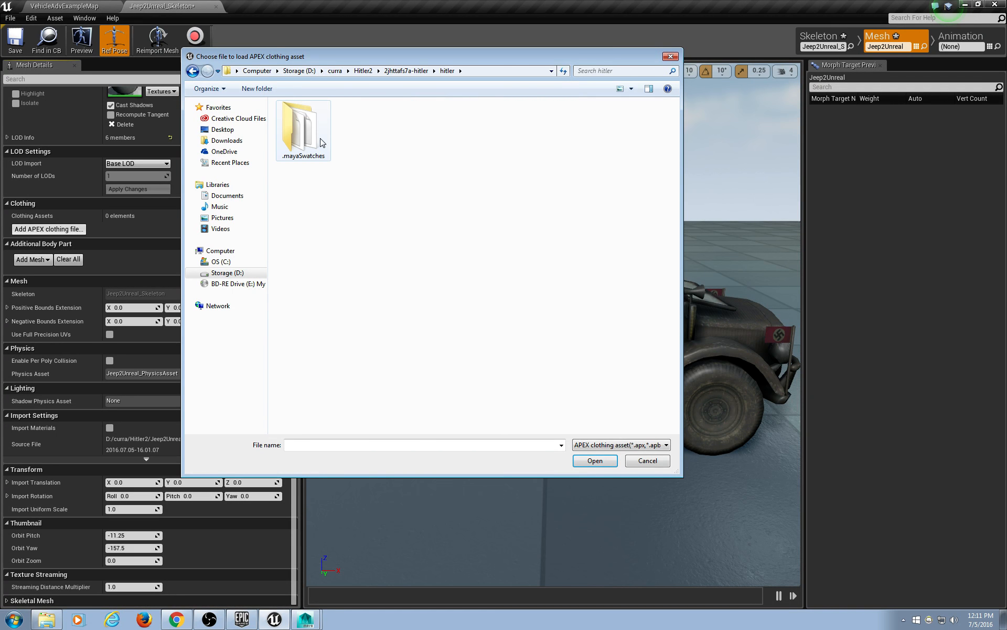
Return to the D: drive, search it for the flags file, then cancel without adding clothing.
{"action": "left_click", "coordinate": [369, 74]}
{"action": "left_click", "coordinate": [335, 74]}
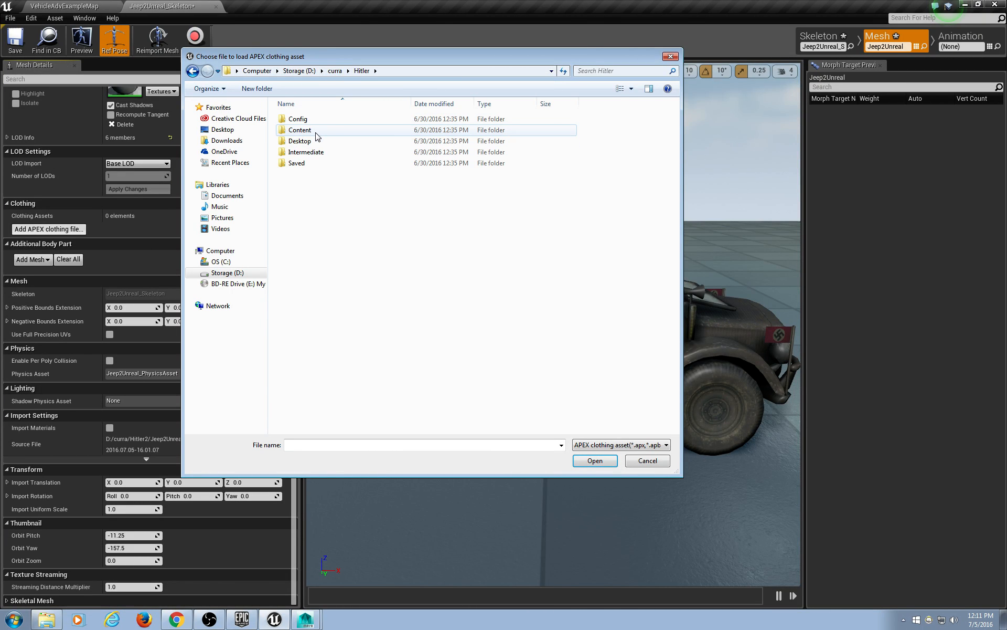
{"action": "left_click", "coordinate": [331, 71]}
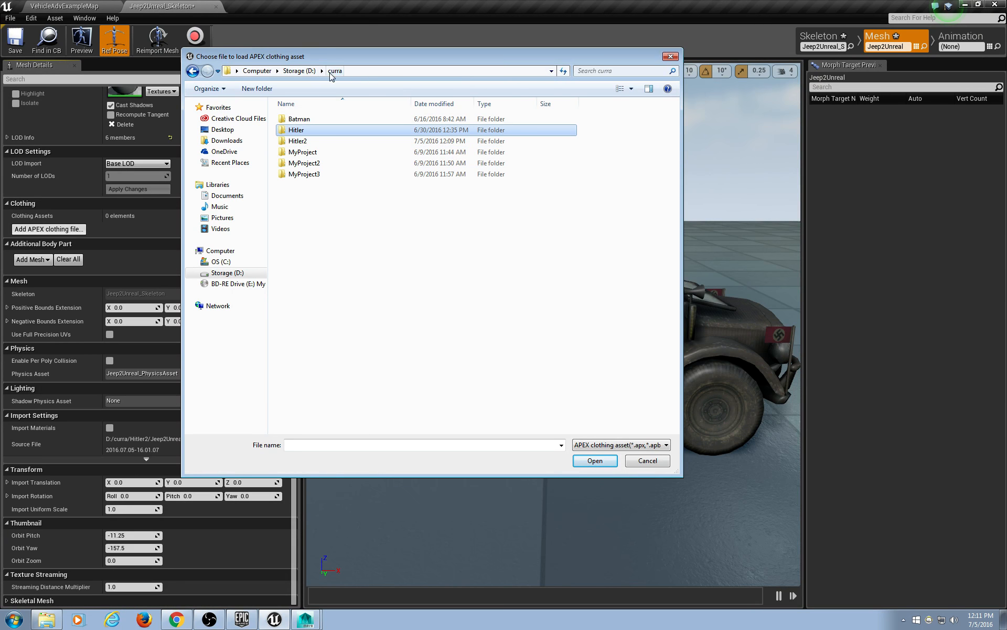
{"action": "left_click", "coordinate": [299, 71]}
{"action": "scroll", "coordinate": [385, 348], "scroll_direction": "down", "scroll_amount": 10}
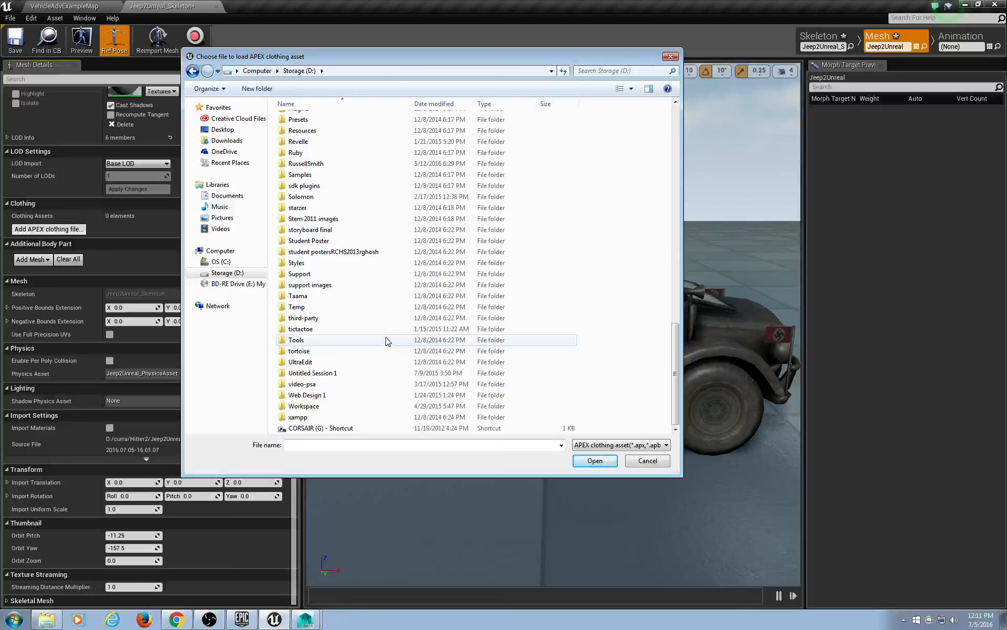
{"action": "scroll", "coordinate": [386, 347], "scroll_direction": "up", "scroll_amount": 20}
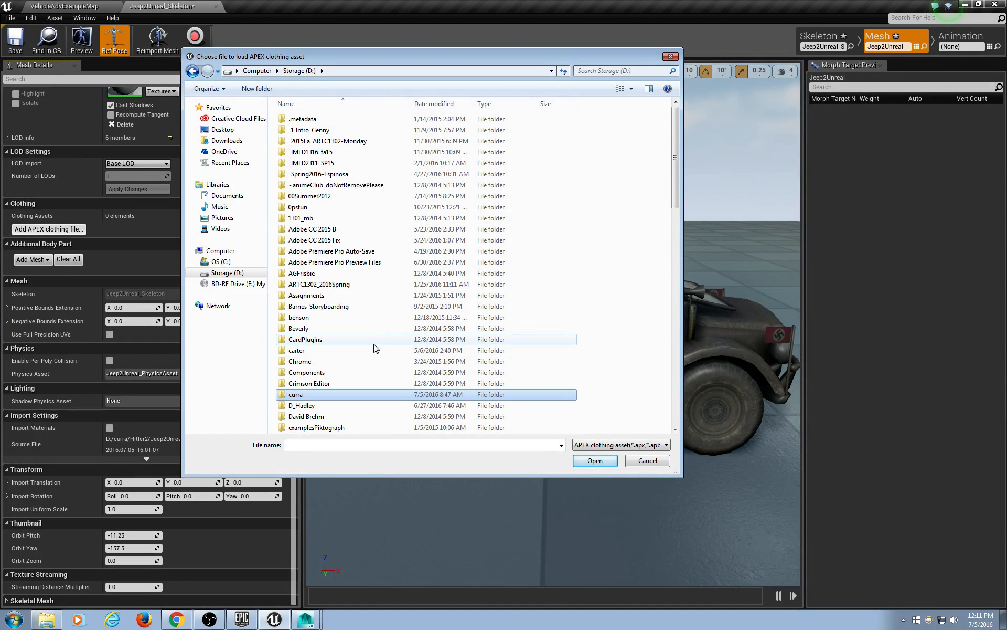
{"action": "left_click", "coordinate": [620, 68]}
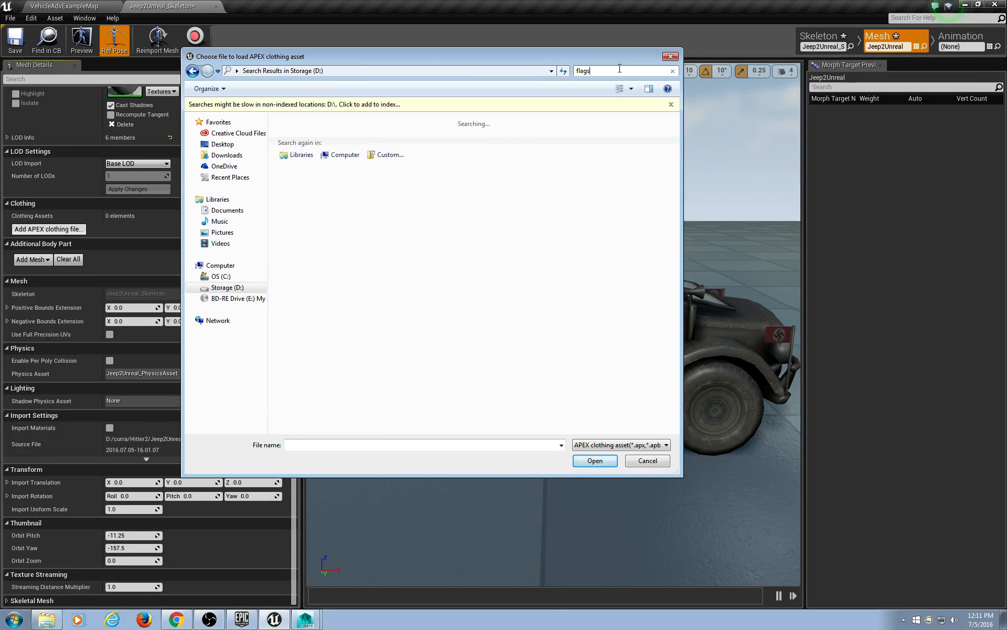
{"action": "left_click", "coordinate": [649, 460]}
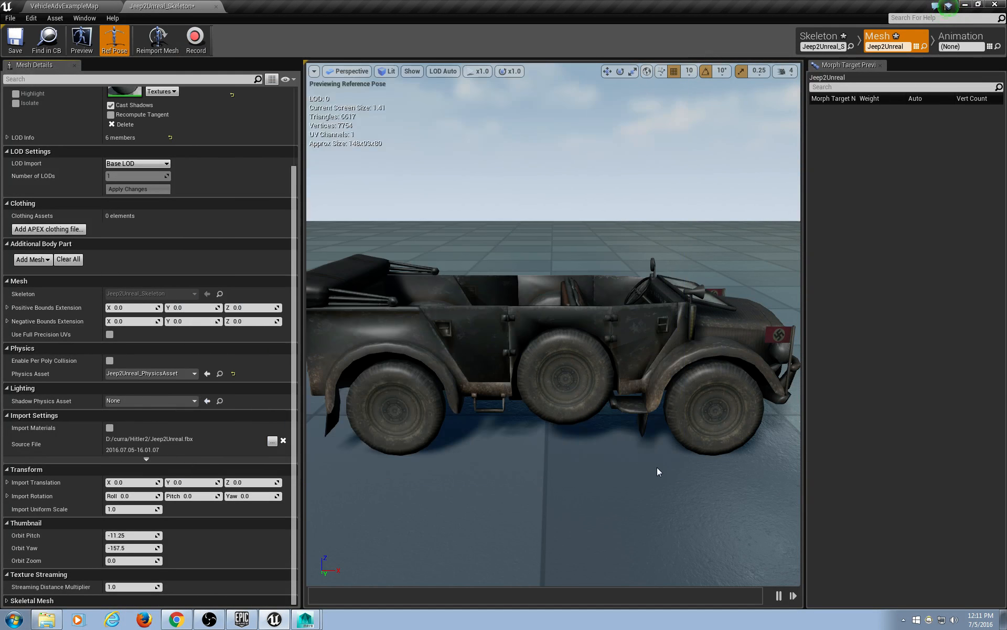
In Animation mode, create an animation named turnl from the jeep's current pose.
{"action": "scroll", "coordinate": [322, 373], "scroll_direction": "down", "scroll_amount": 3}
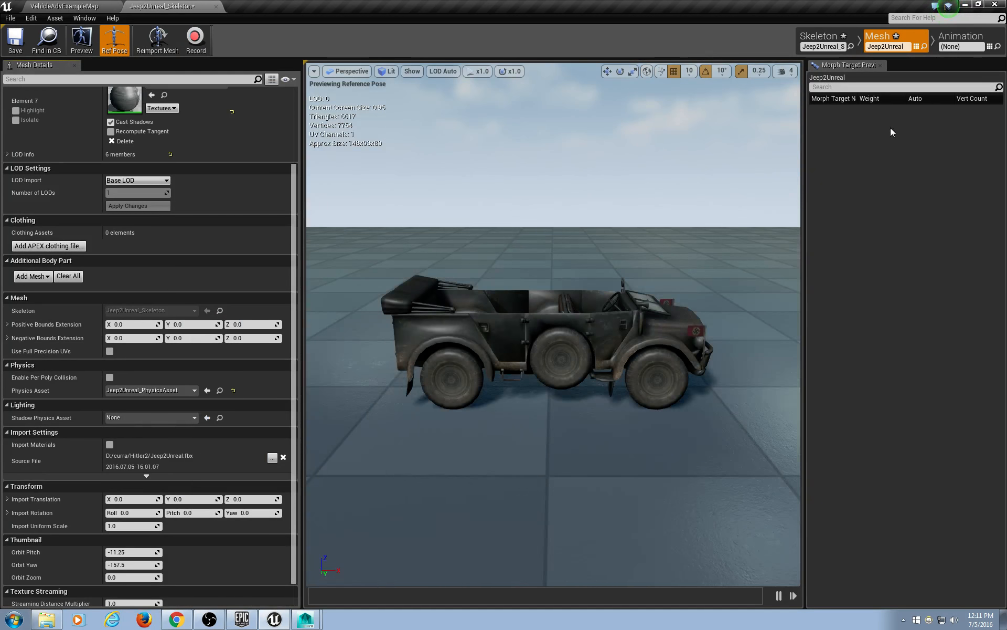
{"action": "left_click", "coordinate": [962, 36]}
{"action": "scroll", "coordinate": [556, 345], "scroll_direction": "down", "scroll_amount": 3}
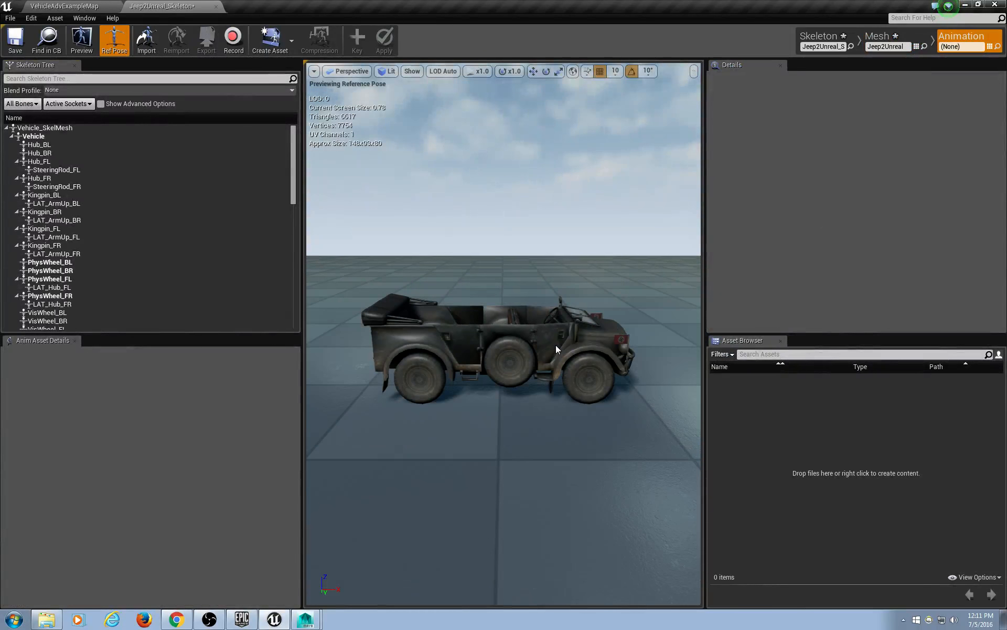
{"action": "left_click_drag", "start_coordinate": [550, 379], "coordinate": [514, 389], "text": "alt"}
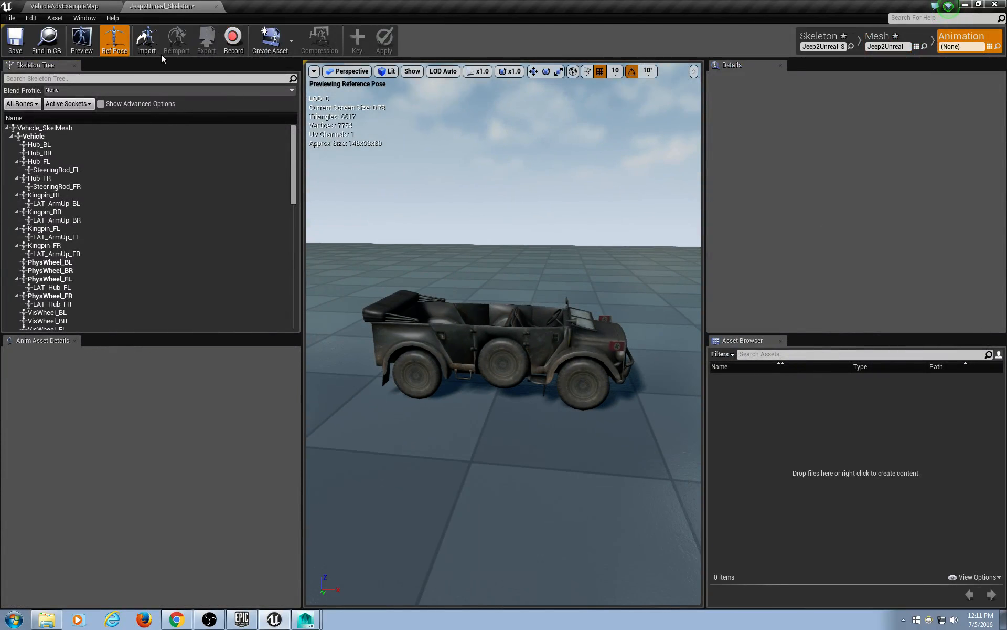
{"action": "left_click", "coordinate": [290, 37]}
{"action": "mouse_move", "coordinate": [287, 69]}
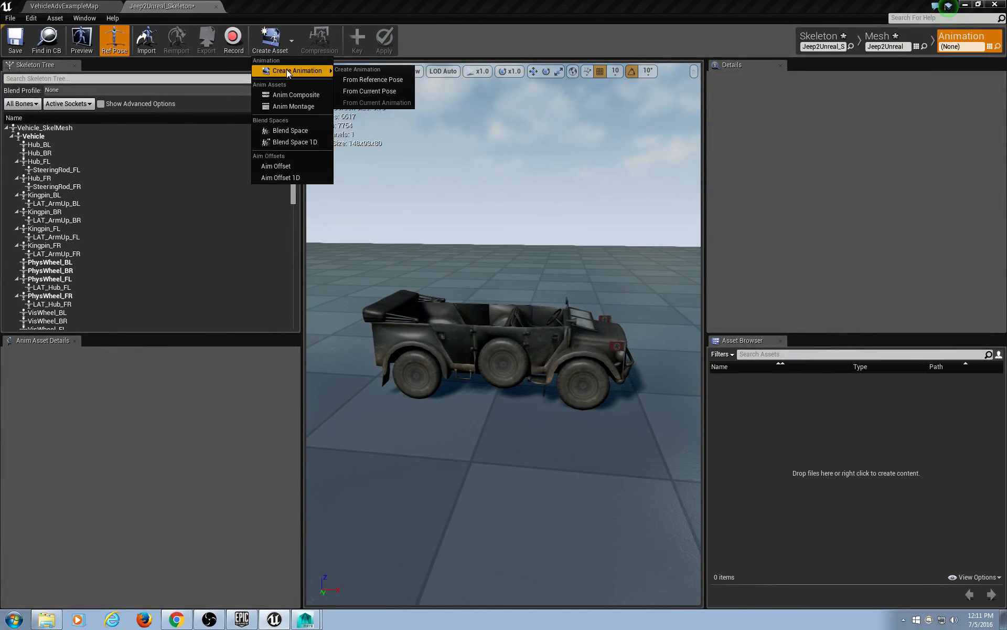
{"action": "left_click", "coordinate": [385, 90]}
{"action": "left_click_drag", "start_coordinate": [556, 404], "coordinate": [399, 403]}
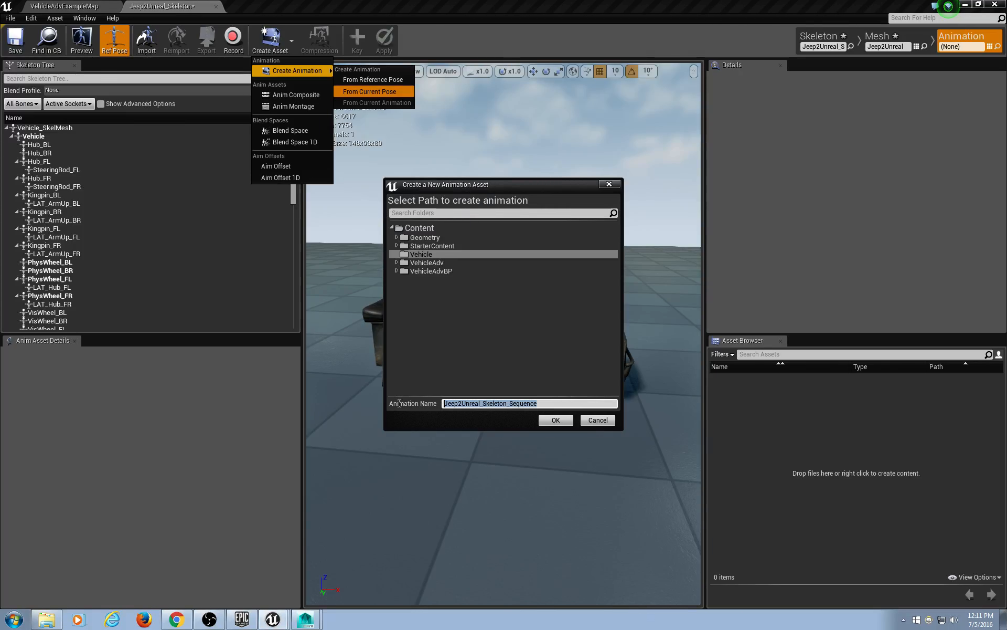
{"action": "type", "text": "turnl"}
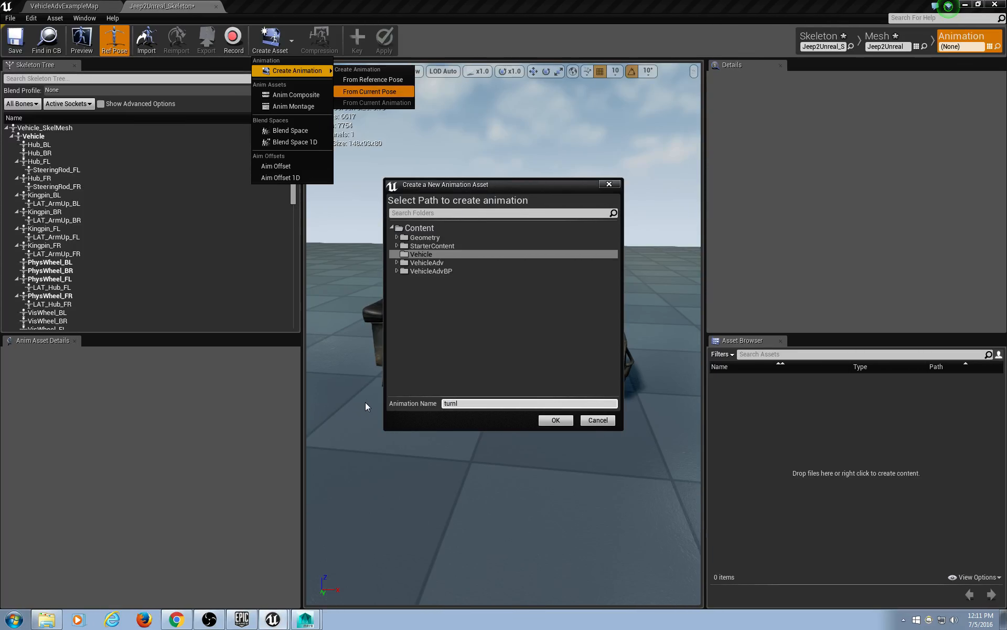
{"action": "left_click", "coordinate": [556, 423]}
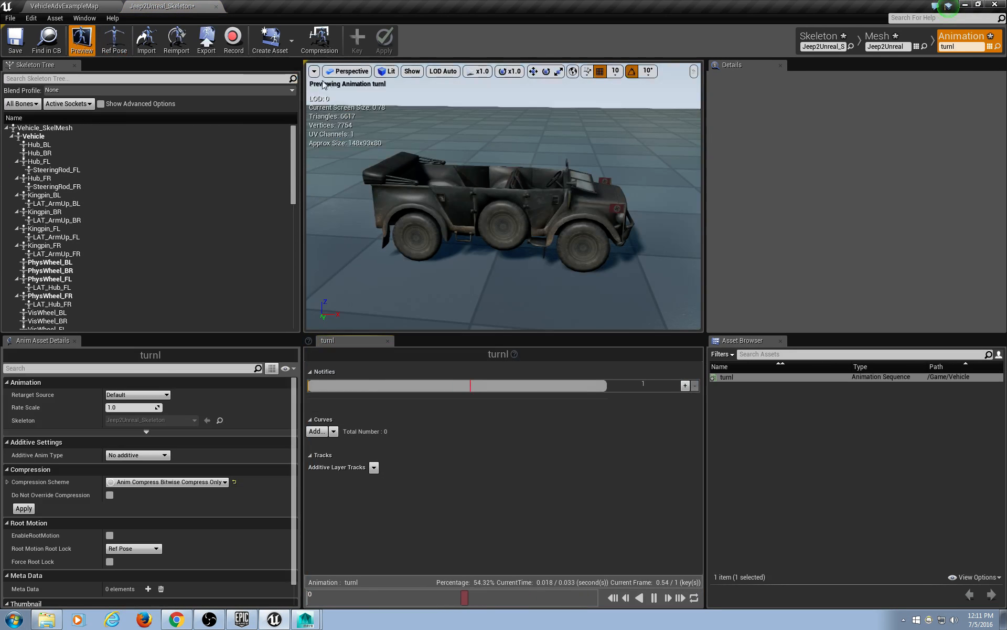
Create a second animation from the current pose and begin naming it turnr.
{"action": "left_click", "coordinate": [295, 40]}
{"action": "mouse_move", "coordinate": [299, 70]}
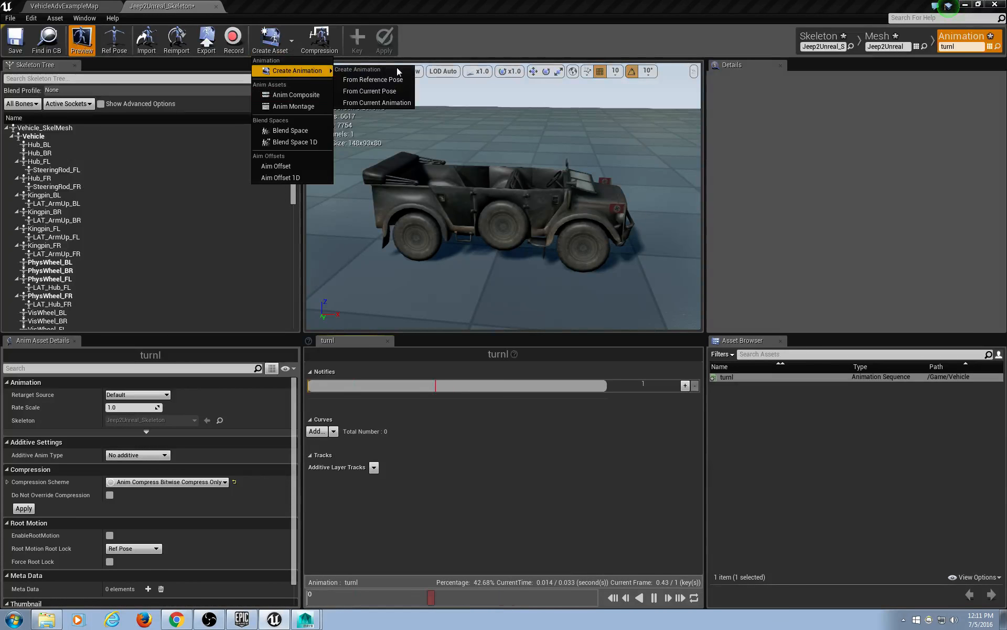
{"action": "left_click", "coordinate": [392, 89]}
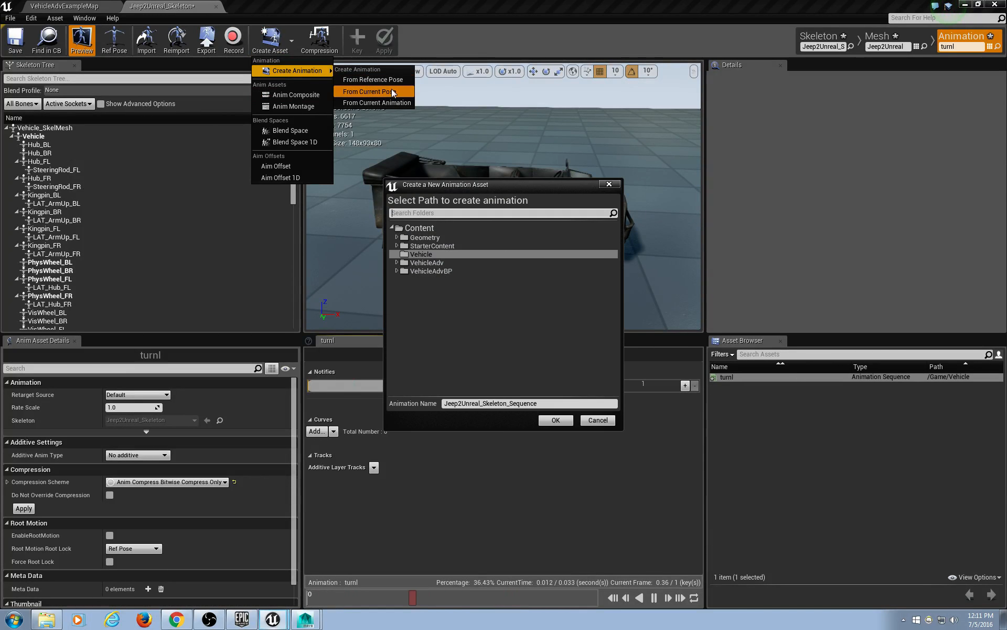
{"action": "left_click_drag", "start_coordinate": [557, 404], "coordinate": [276, 408]}
{"action": "type", "text": "turnr"}
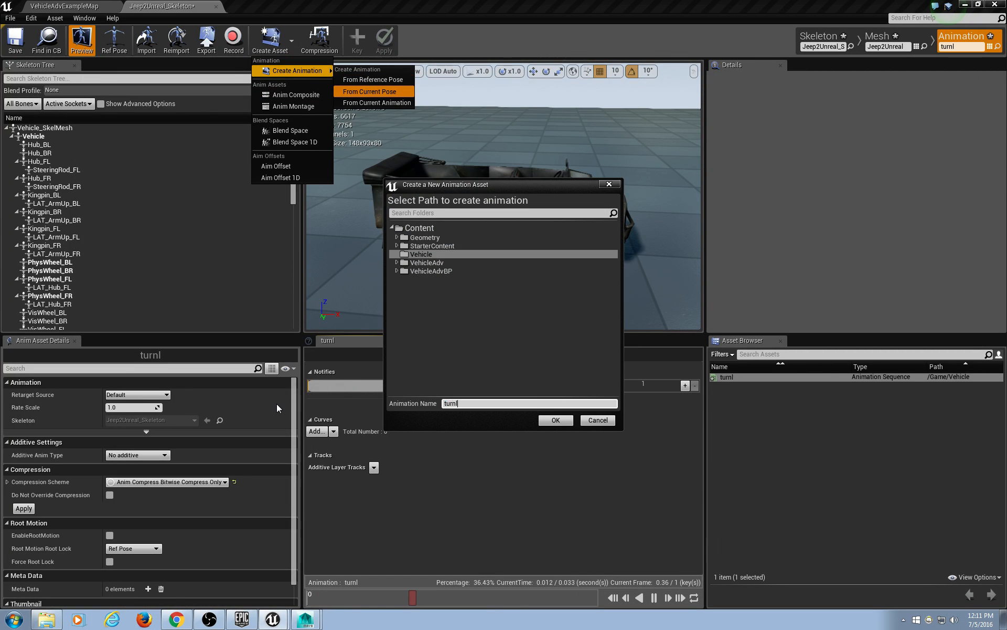
Create the turnr animation in /Game/Vehicle beside turnl.
{"action": "left_click", "coordinate": [555, 420]}
{"action": "right_click", "coordinate": [749, 378]}
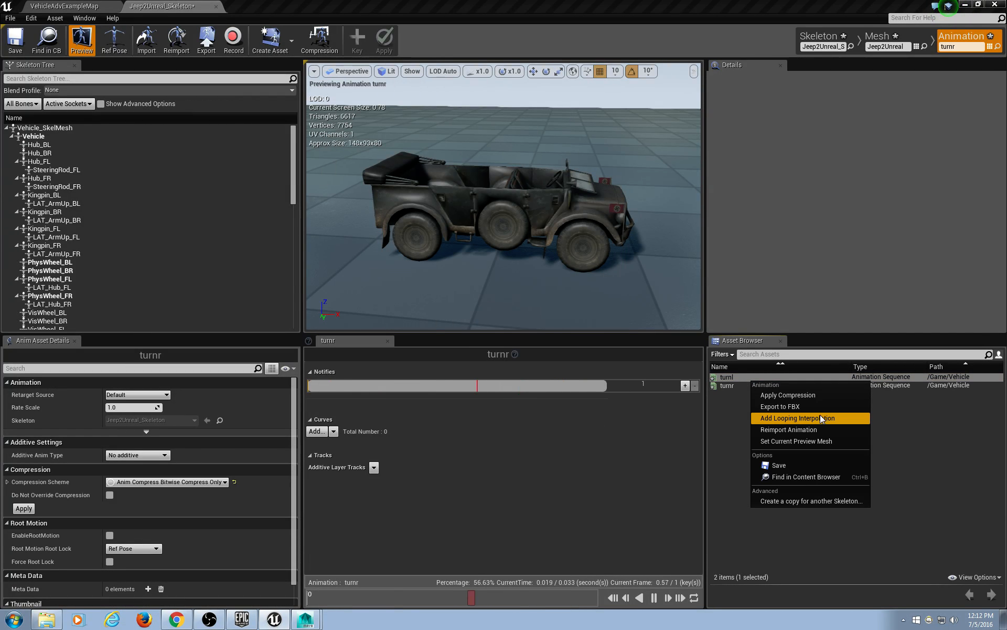
Reimport turnl from D:\curra\Hitler2\VTurnLeft.fbx.
{"action": "left_click", "coordinate": [819, 430]}
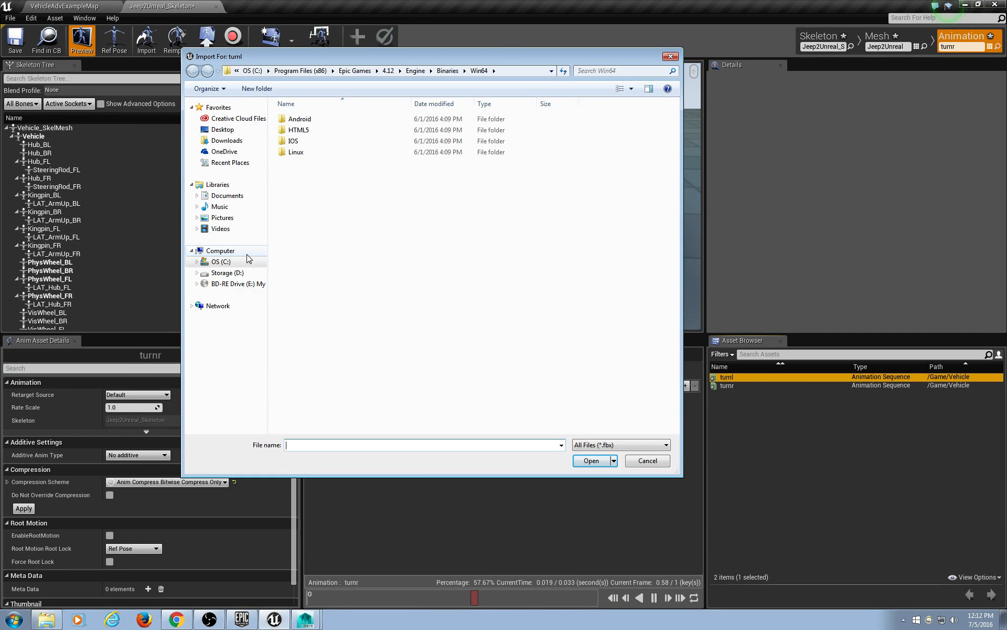
{"action": "left_click", "coordinate": [227, 272]}
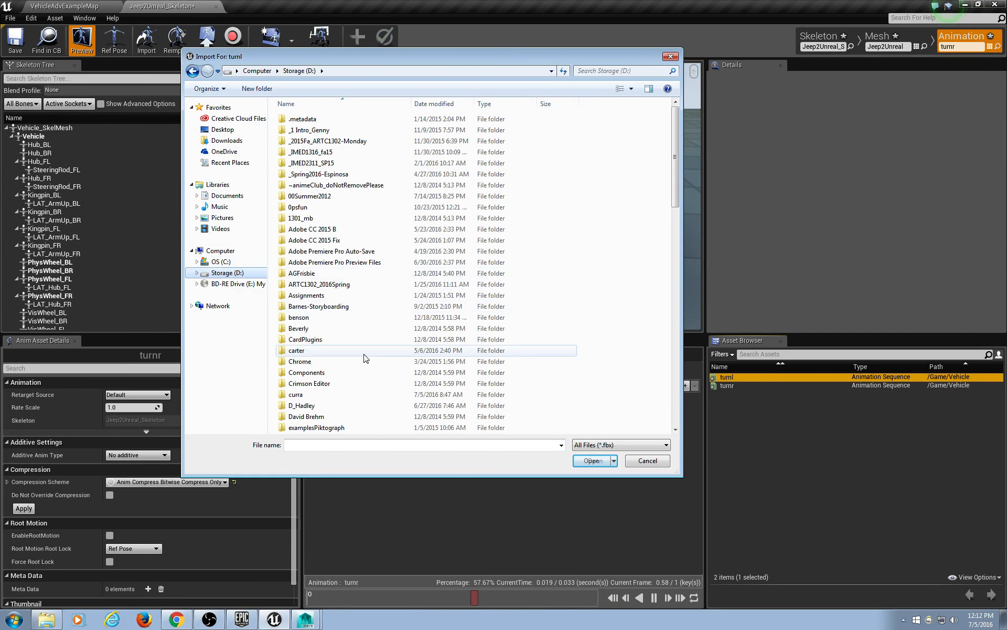
{"action": "double_click", "coordinate": [330, 396]}
{"action": "double_click", "coordinate": [323, 140]}
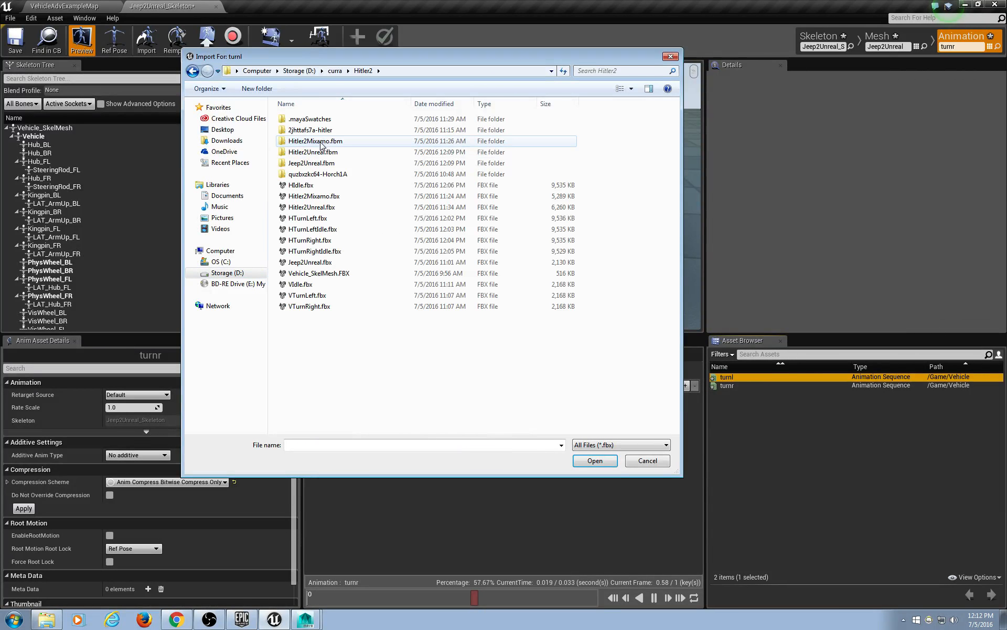
{"action": "left_click", "coordinate": [325, 296]}
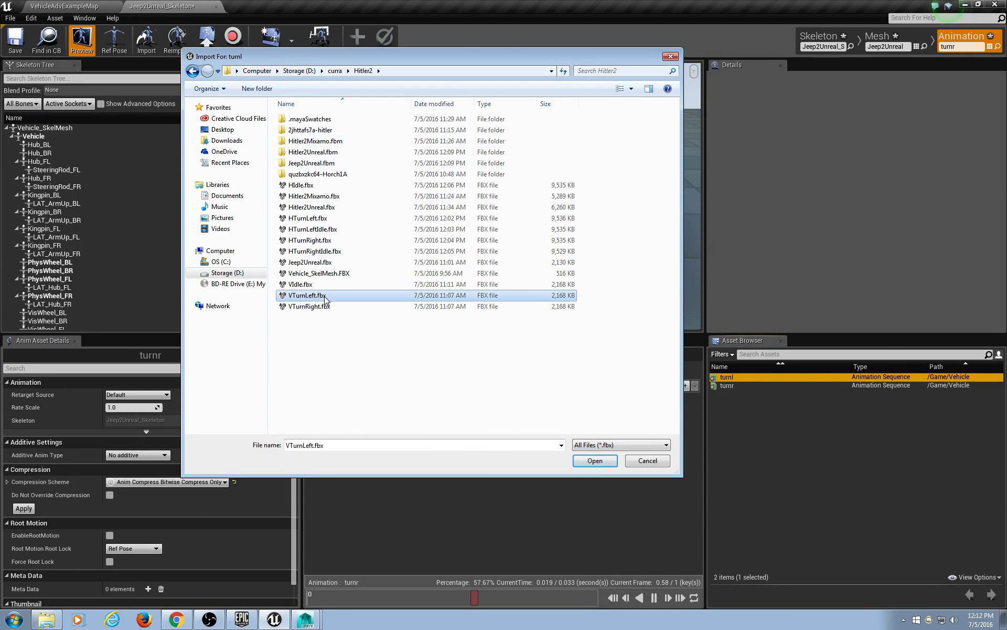
{"action": "left_click", "coordinate": [595, 464]}
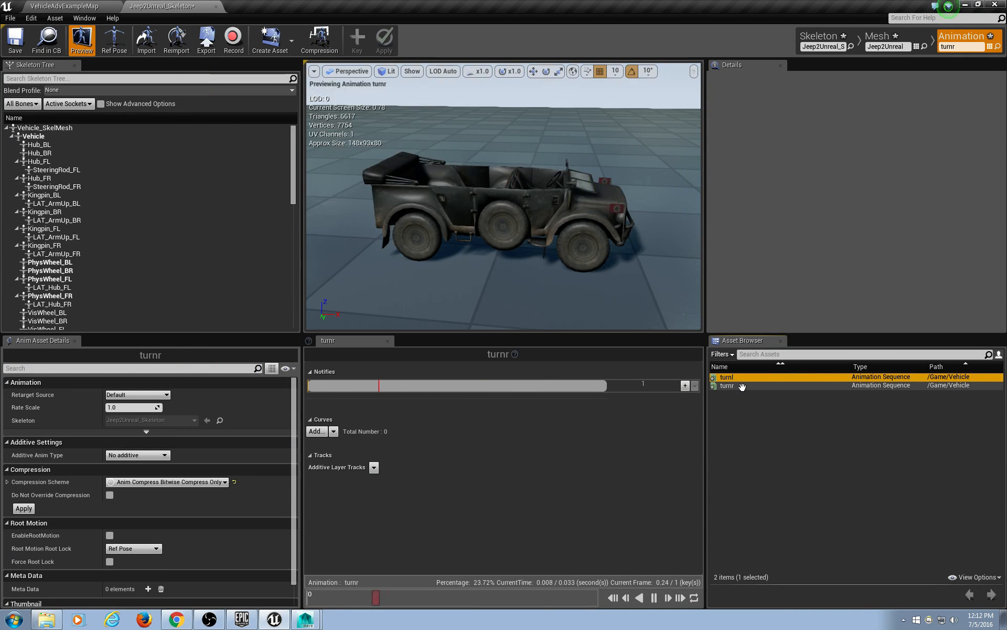
Reimport turnr from D:\curra\Hitler2\VTurnRight.fbx.
{"action": "right_click", "coordinate": [741, 386]}
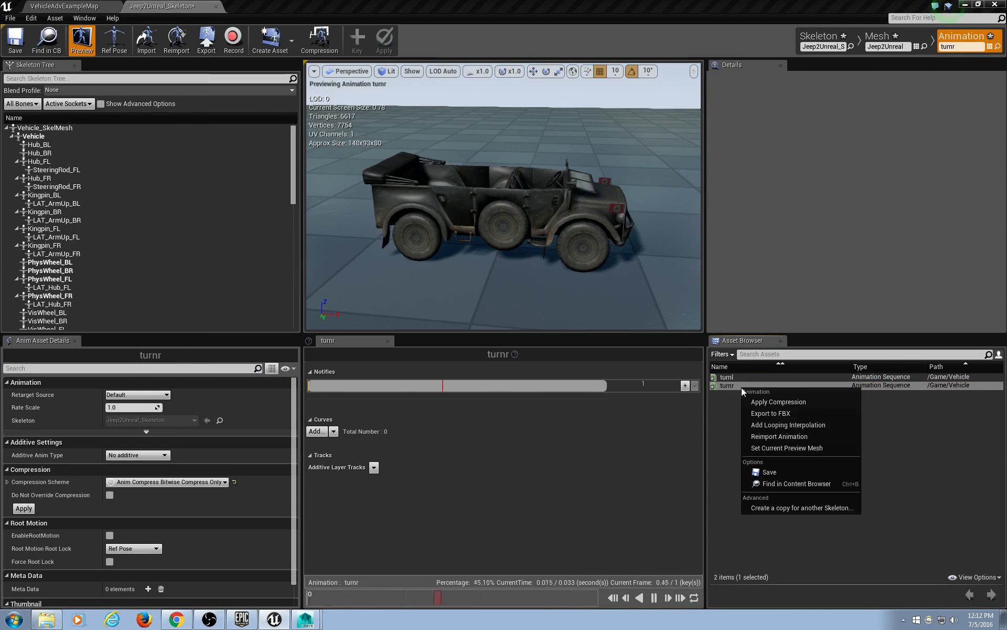
{"action": "left_click", "coordinate": [774, 436]}
{"action": "left_click", "coordinate": [227, 272]}
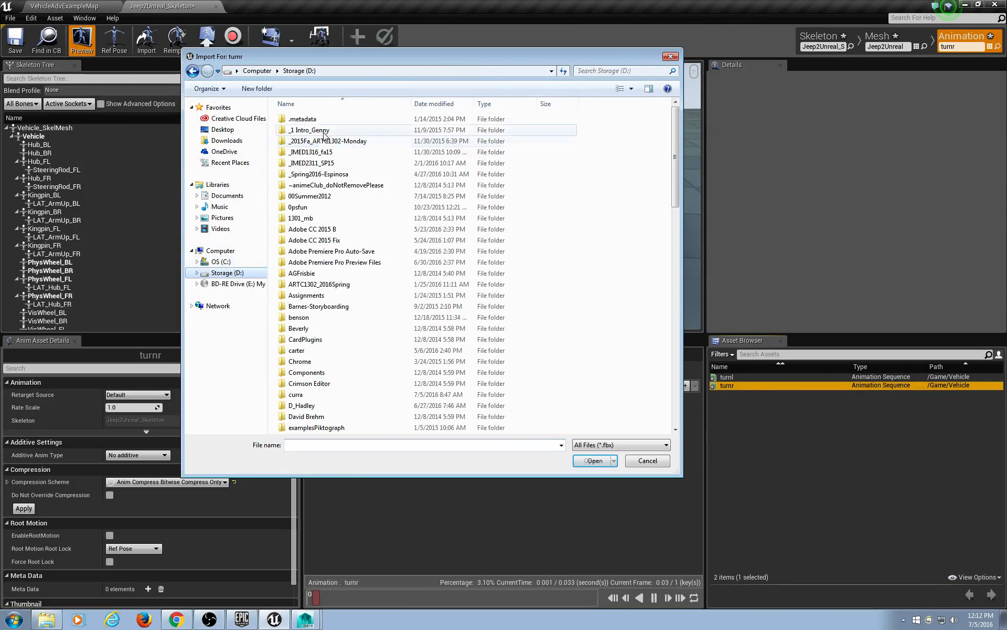
{"action": "double_click", "coordinate": [296, 394]}
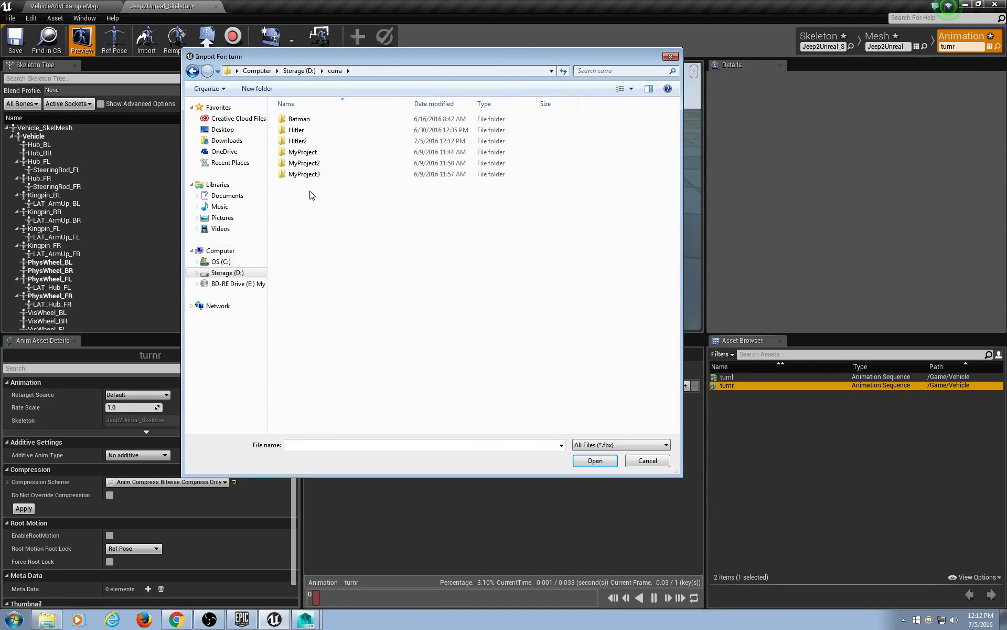
{"action": "left_click", "coordinate": [308, 141]}
{"action": "double_click", "coordinate": [308, 141]}
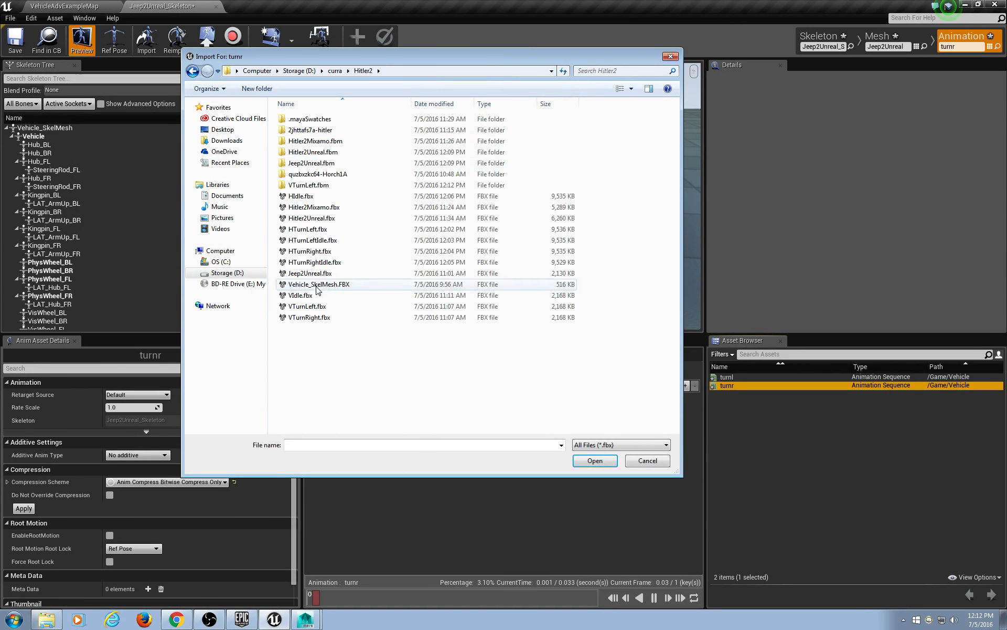
{"action": "double_click", "coordinate": [321, 322]}
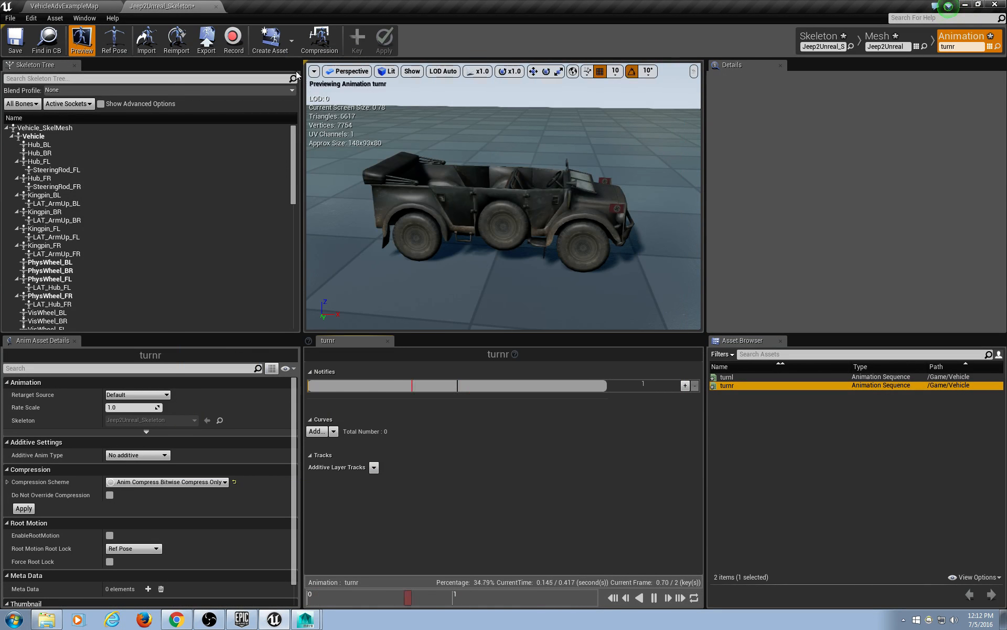
{"action": "left_click", "coordinate": [289, 45]}
Create a new animation named idle from the current pose.
{"action": "mouse_move", "coordinate": [282, 72]}
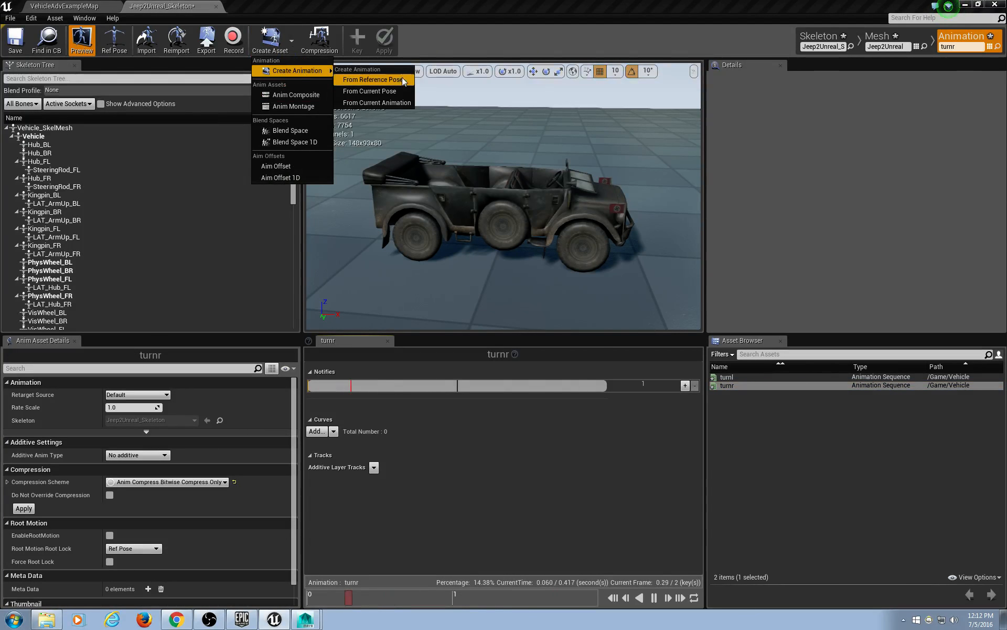
{"action": "left_click", "coordinate": [392, 90]}
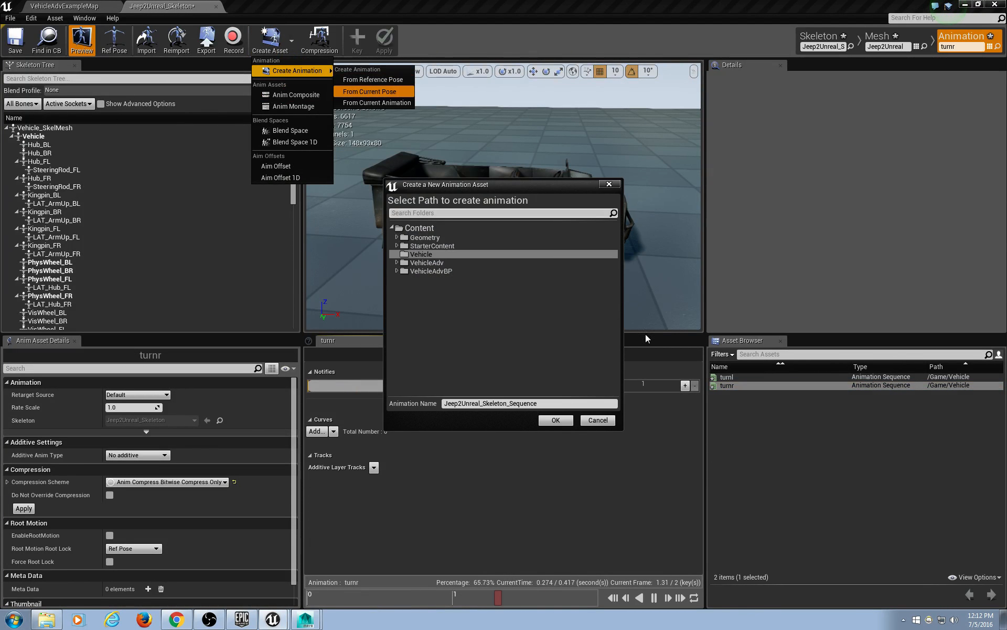
{"action": "left_click", "coordinate": [560, 403]}
{"action": "type", "text": "idle"}
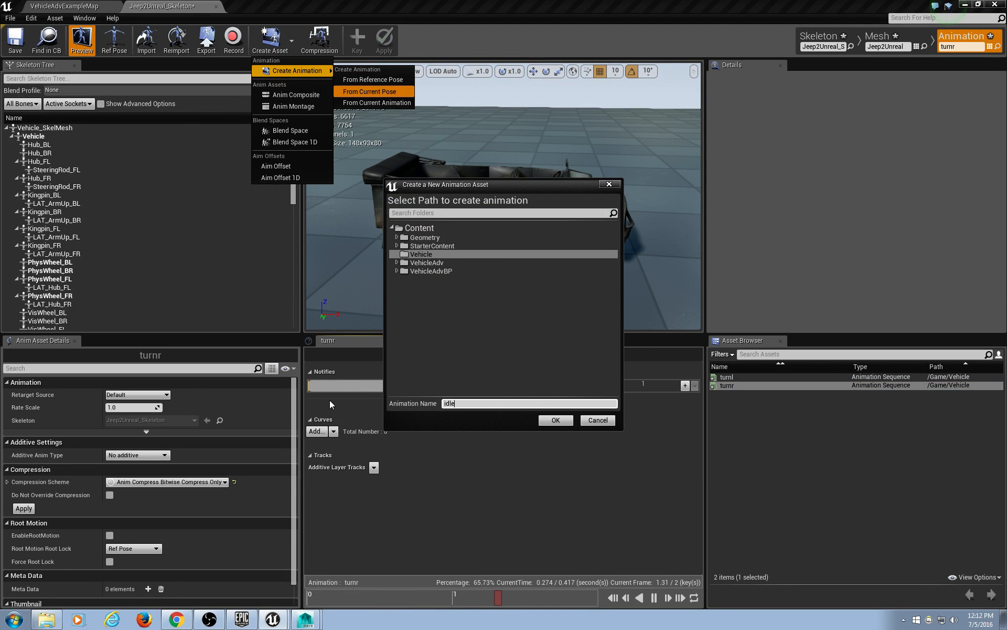
{"action": "left_click", "coordinate": [555, 419]}
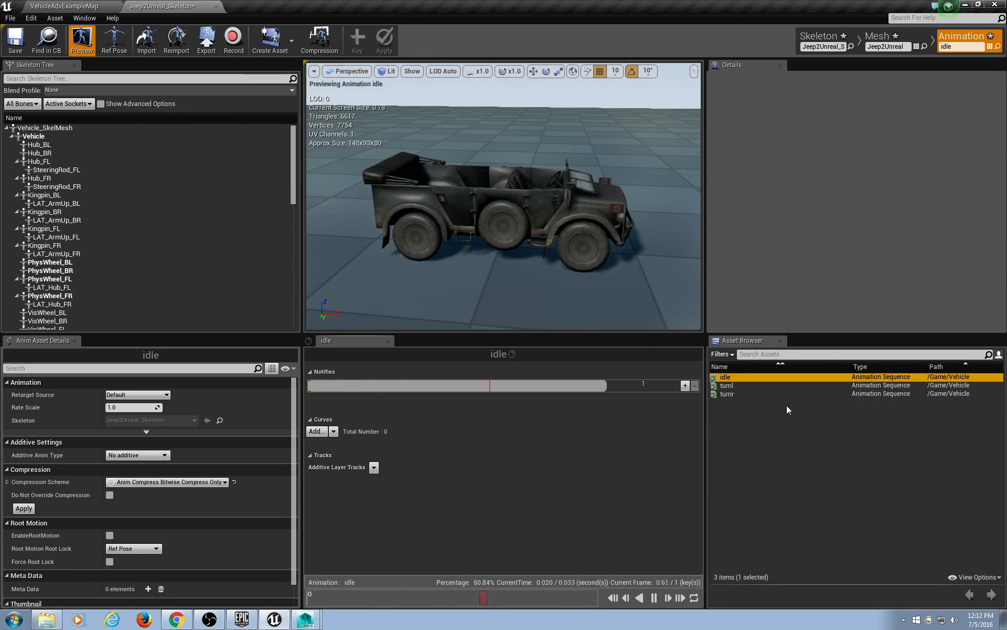
Reimport the idle animation from D:\curra\Hitler2\VIdle.fbx.
{"action": "right_click", "coordinate": [731, 380]}
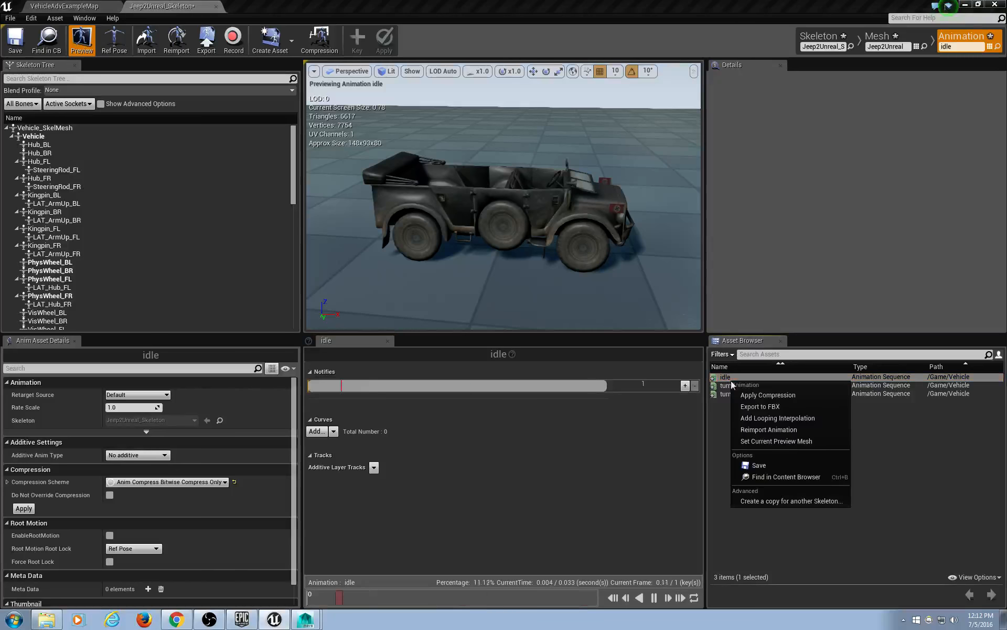
{"action": "left_click", "coordinate": [791, 430]}
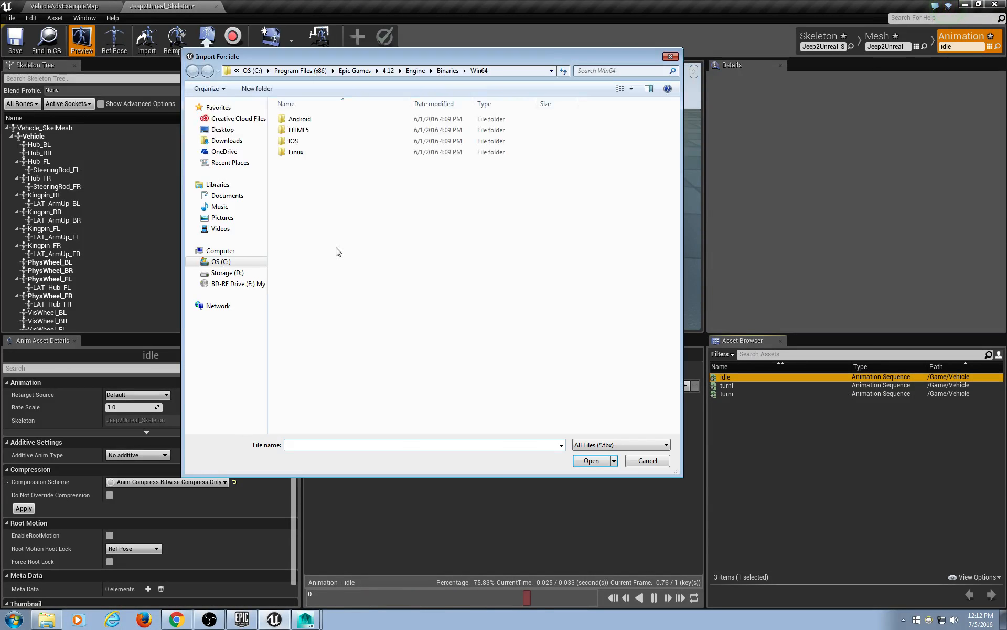
{"action": "left_click", "coordinate": [237, 274]}
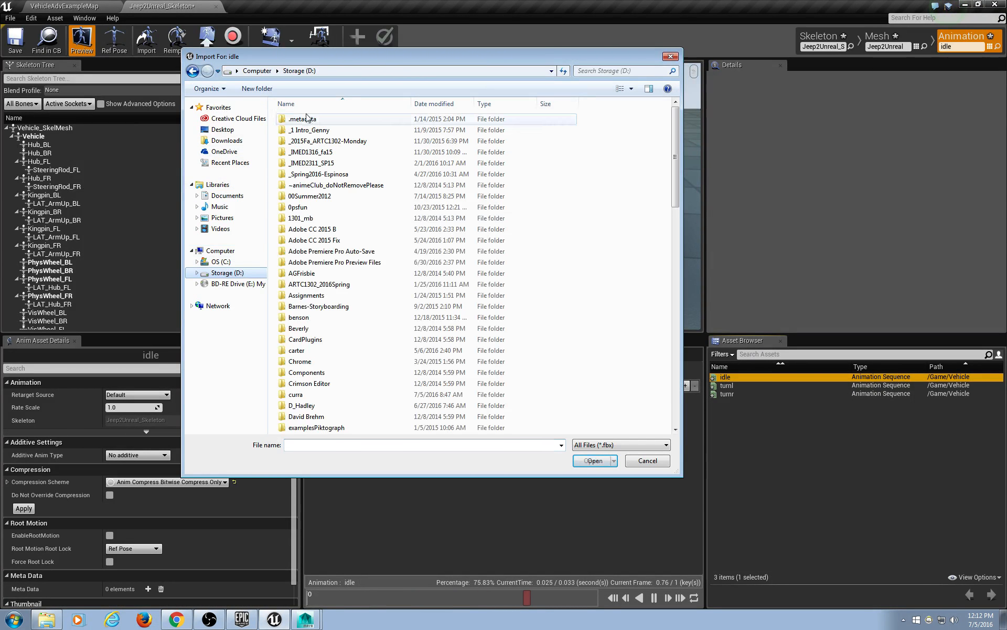
{"action": "left_click", "coordinate": [309, 361]}
{"action": "scroll", "coordinate": [294, 268], "scroll_direction": "down", "scroll_amount": 5}
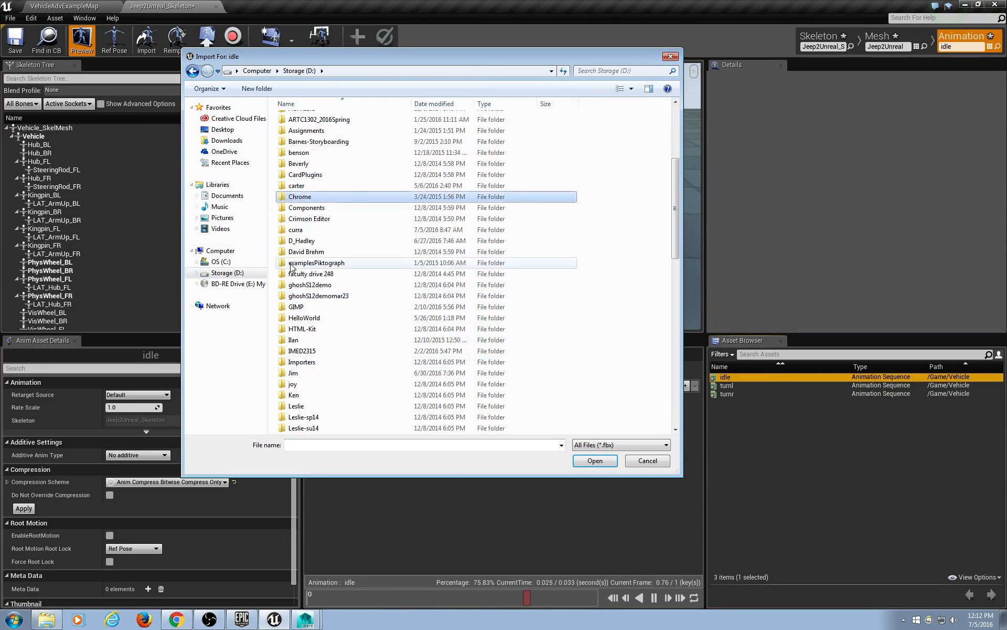
{"action": "double_click", "coordinate": [296, 230]}
{"action": "double_click", "coordinate": [321, 142]}
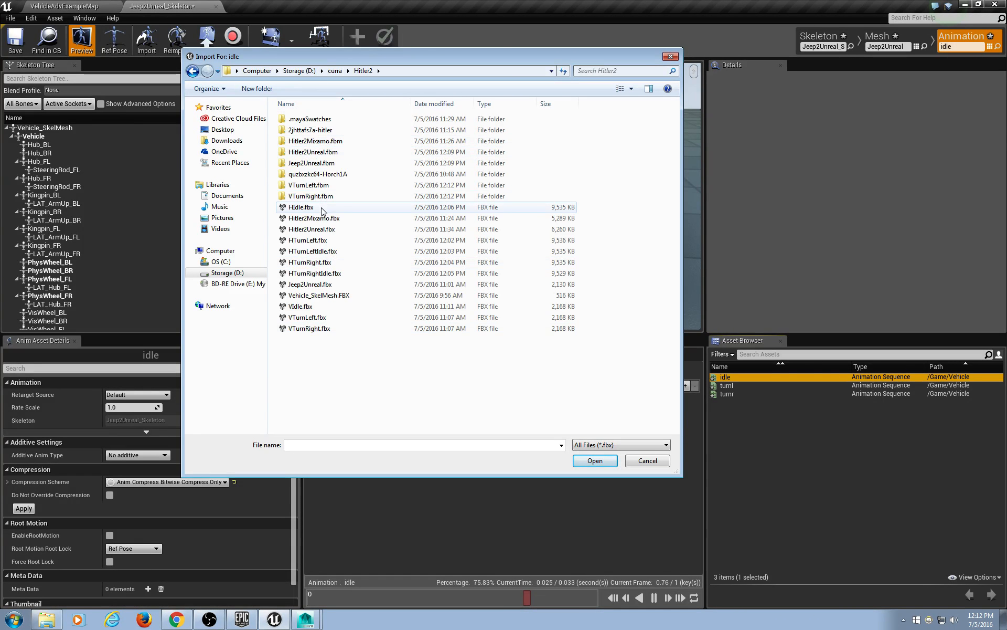
{"action": "double_click", "coordinate": [309, 307]}
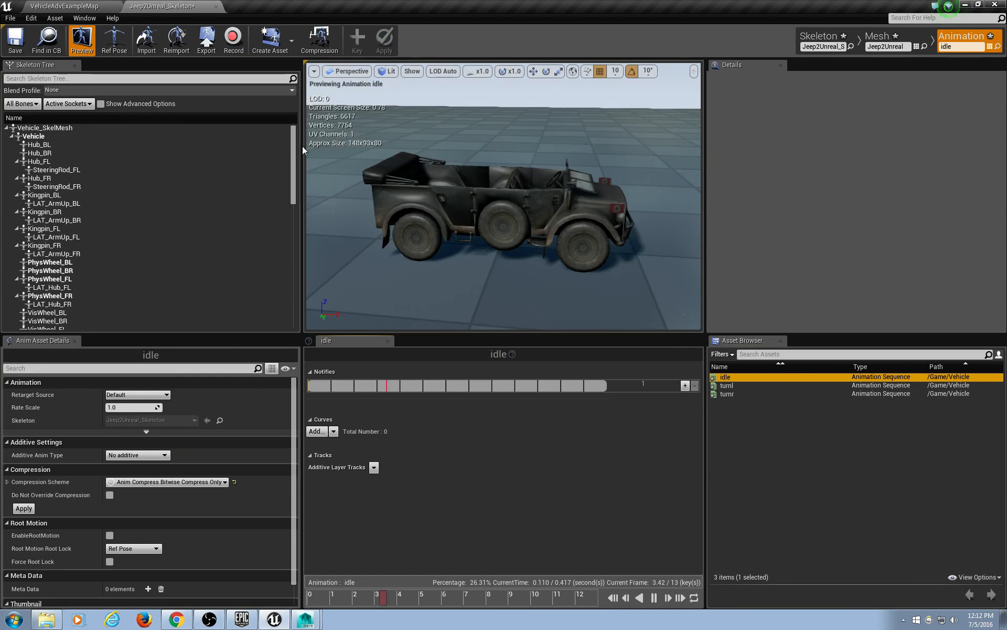
{"action": "left_click", "coordinate": [79, 5]}
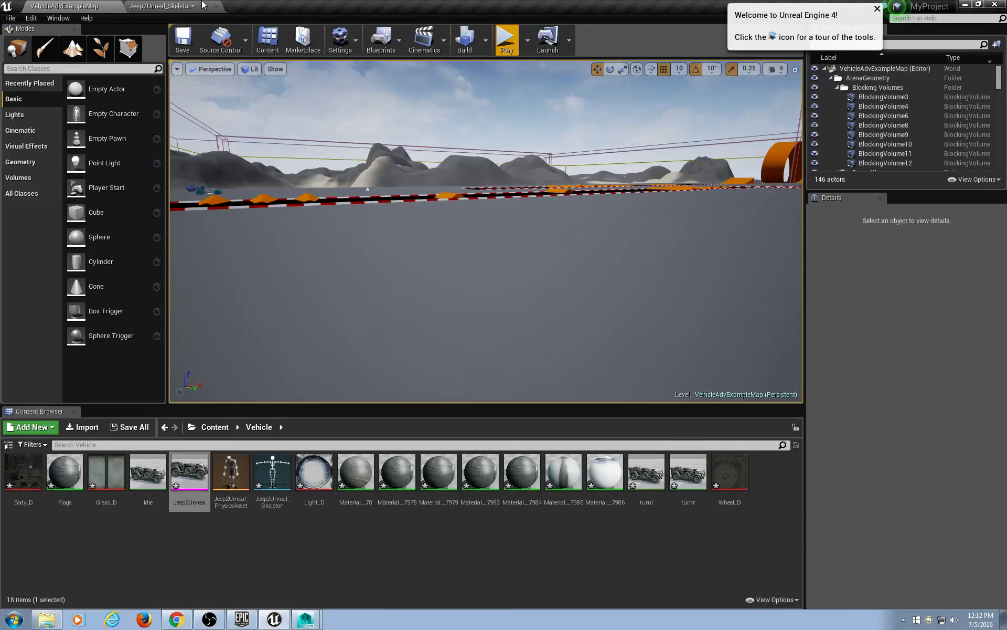
Back in the skeleton editor, orbit the view over the jeep's seats and steering wheel.
{"action": "left_click", "coordinate": [168, 6]}
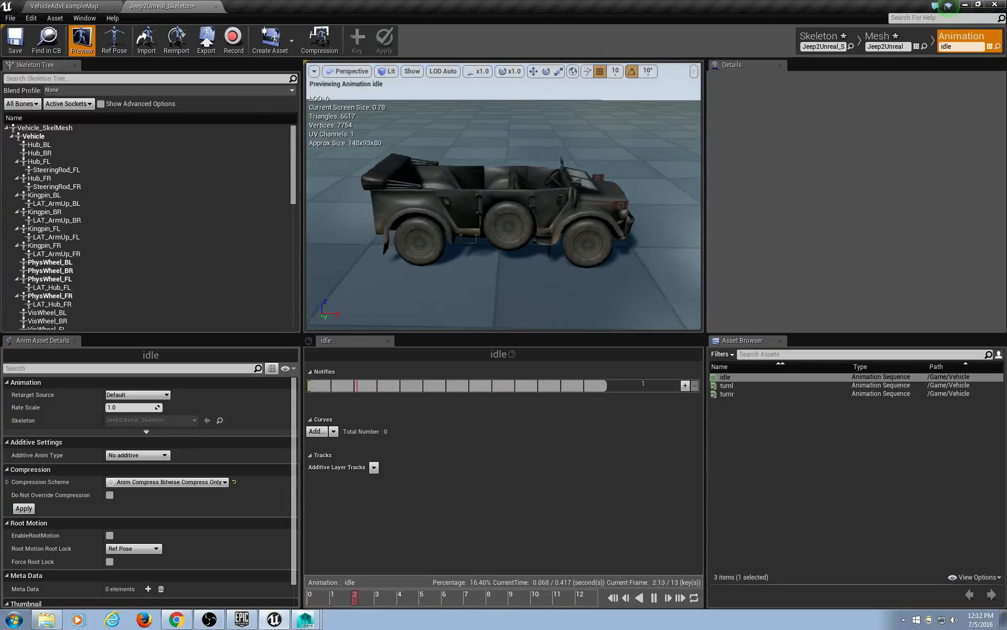
{"action": "scroll", "coordinate": [552, 196], "scroll_direction": "up", "scroll_amount": 5}
{"action": "scroll", "coordinate": [556, 189], "scroll_direction": "down", "scroll_amount": 3}
{"action": "right_click_drag", "start_coordinate": [556, 183], "coordinate": [535, 207]}
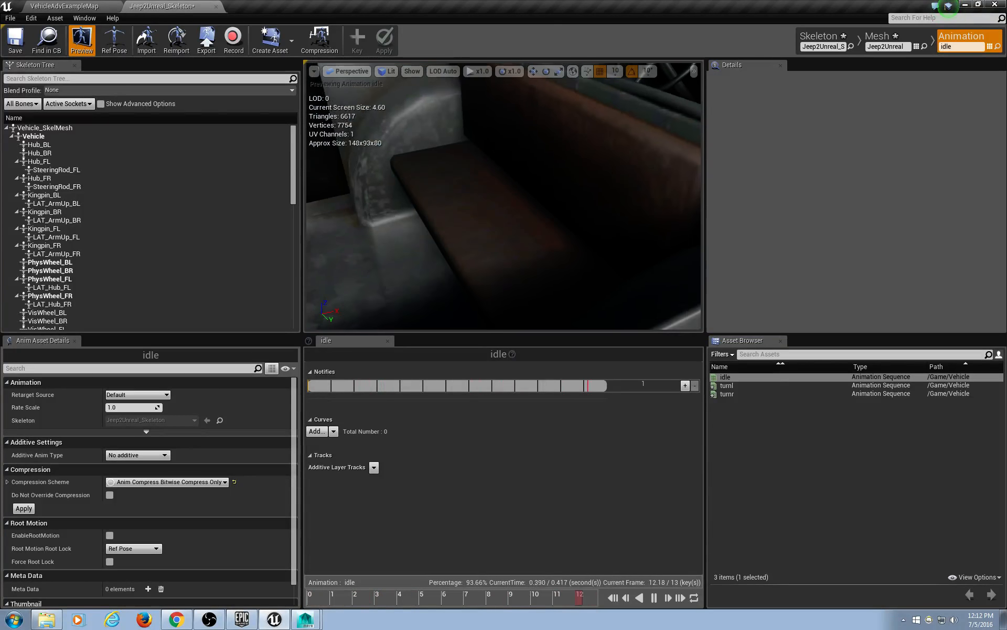
{"action": "middle_click_drag", "start_coordinate": [535, 207], "coordinate": [550, 162]}
{"action": "right_click_drag", "start_coordinate": [550, 161], "coordinate": [569, 162]}
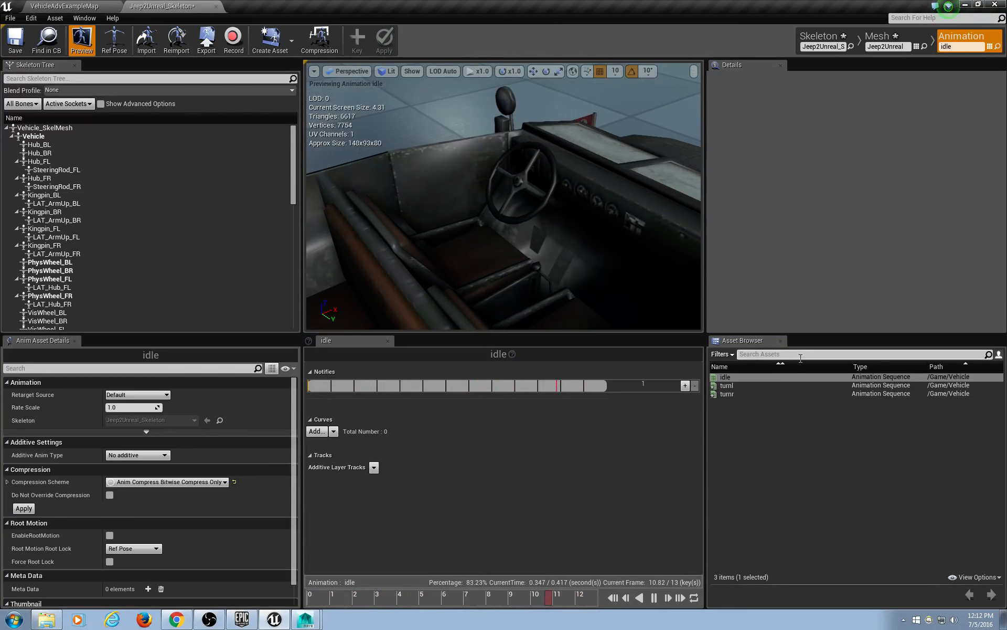
Preview turnl, turnr, then turnl again, and return to the vehicle map editor.
{"action": "double_click", "coordinate": [739, 383]}
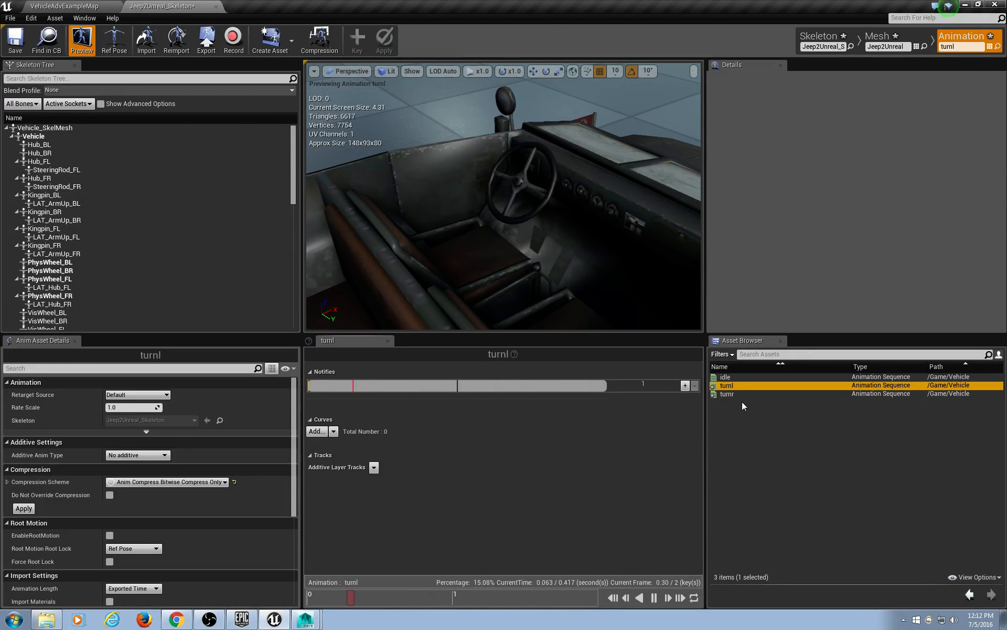
{"action": "double_click", "coordinate": [740, 394]}
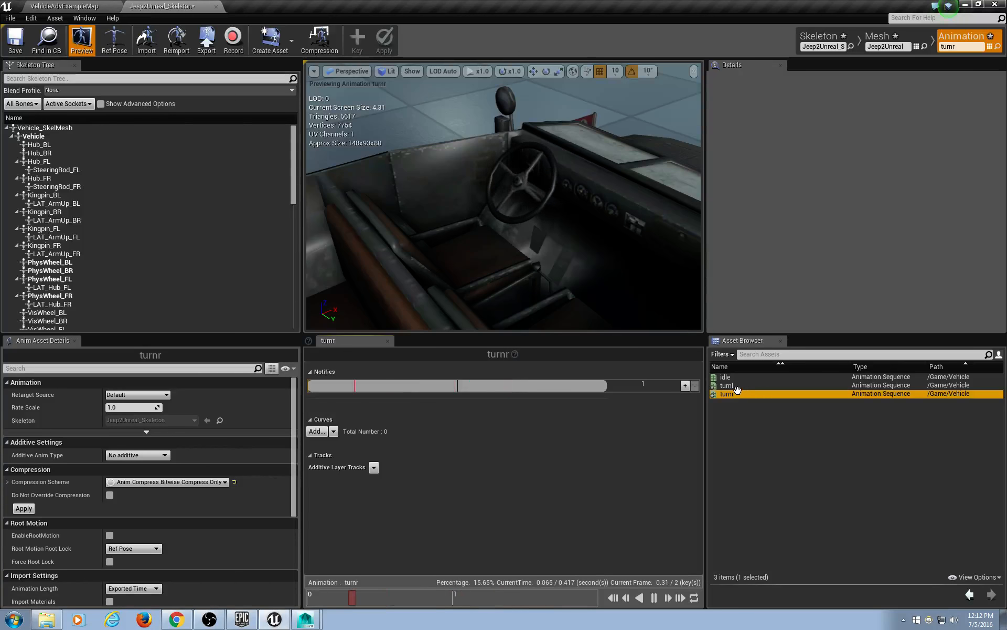
{"action": "double_click", "coordinate": [735, 385]}
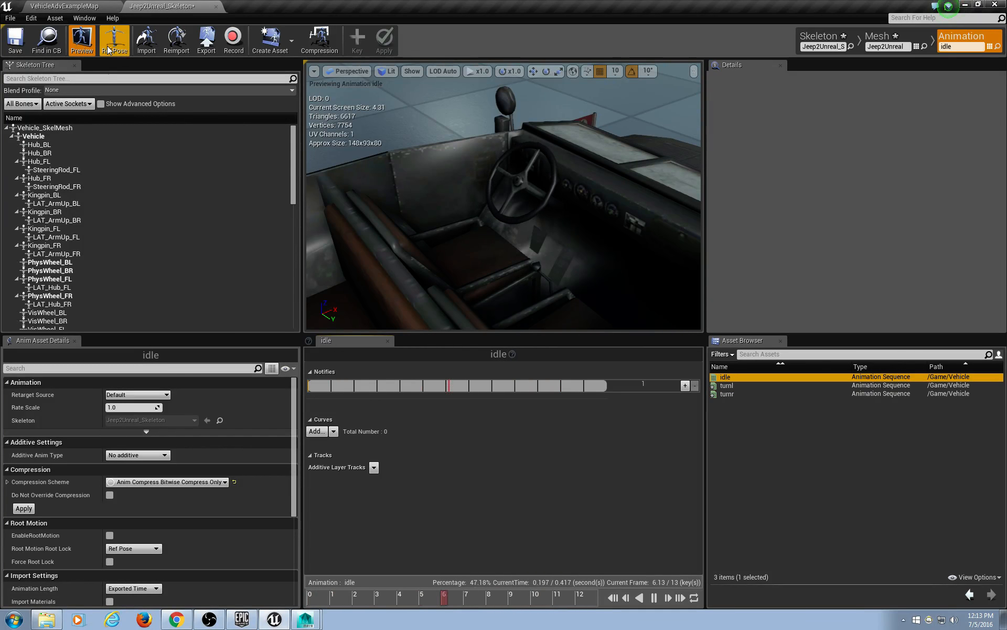
{"action": "left_click", "coordinate": [30, 4]}
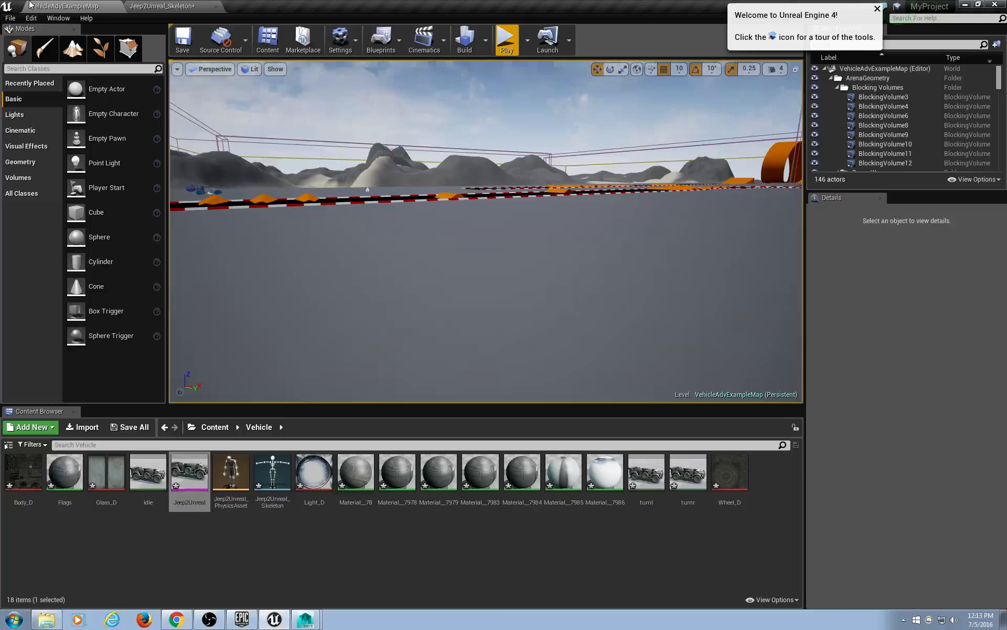
Open the Hitler2Unreal character mesh in Animation mode from the top Content folder.
{"action": "left_click", "coordinate": [215, 426]}
{"action": "double_click", "coordinate": [315, 472]}
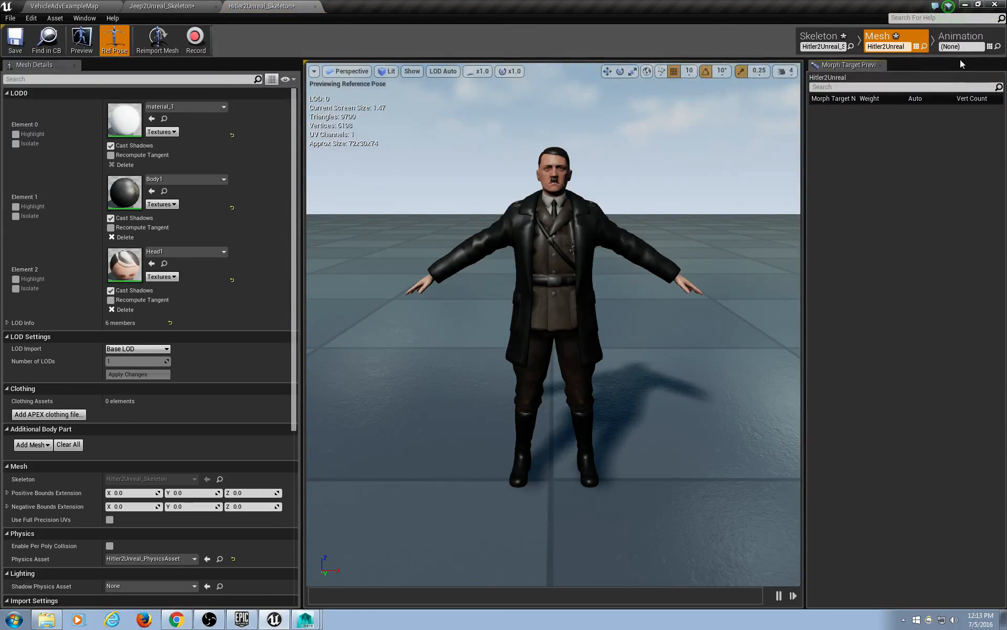
{"action": "left_click", "coordinate": [959, 47]}
{"action": "right_click", "coordinate": [737, 386]}
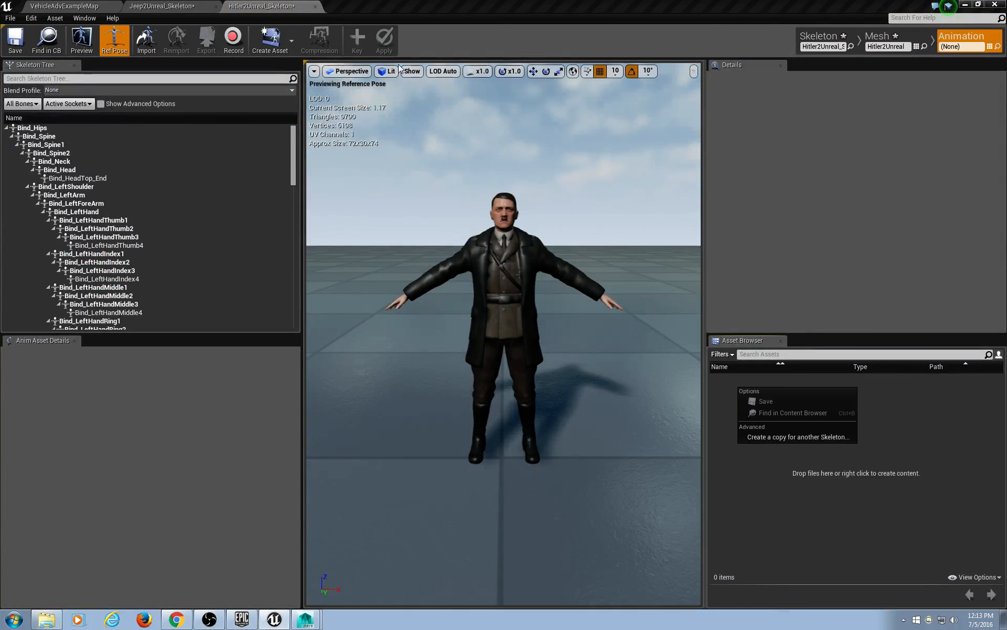
Create turnl and turnr animations from the current pose.
{"action": "left_click", "coordinate": [292, 41]}
{"action": "mouse_move", "coordinate": [307, 75]}
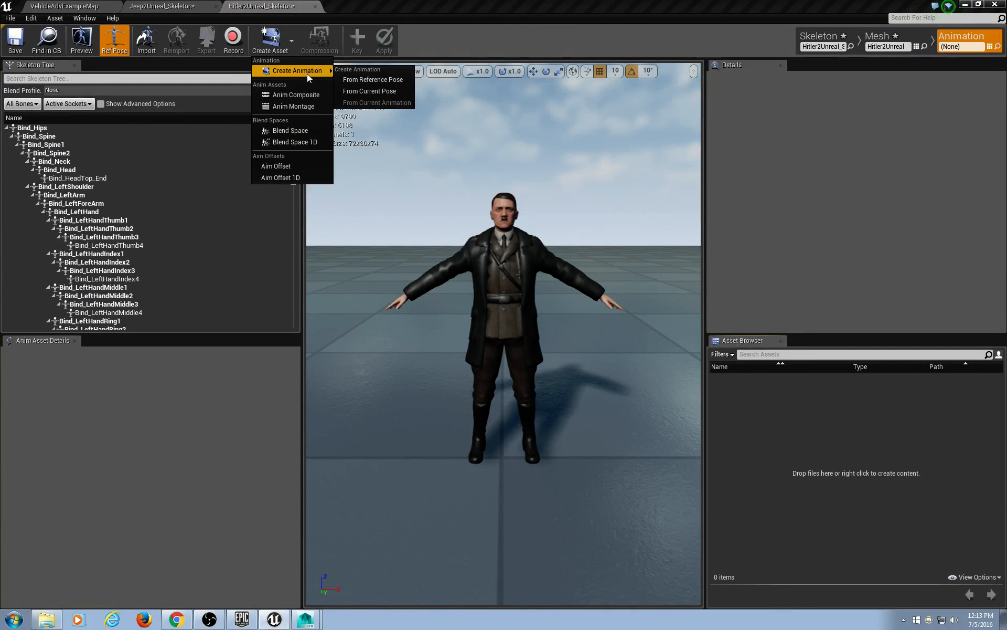
{"action": "left_click", "coordinate": [357, 91]}
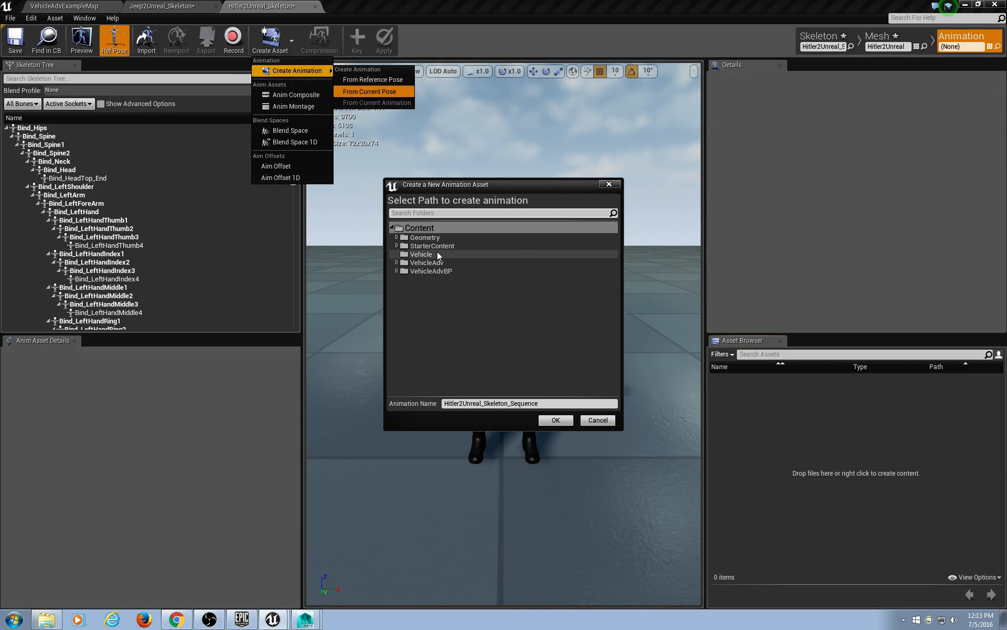
{"action": "left_click", "coordinate": [557, 403]}
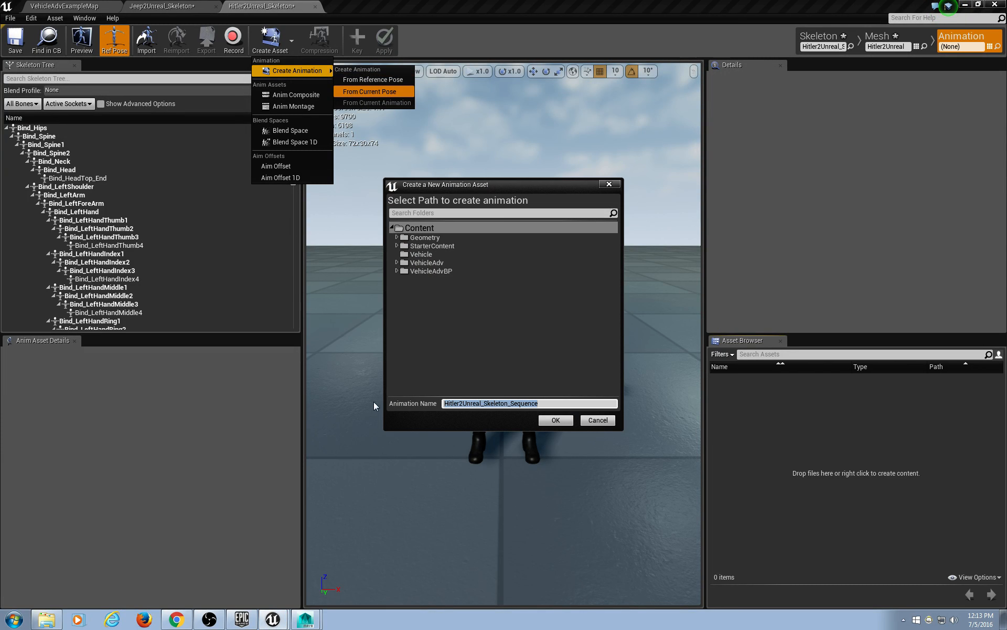
{"action": "type", "text": "turnl"}
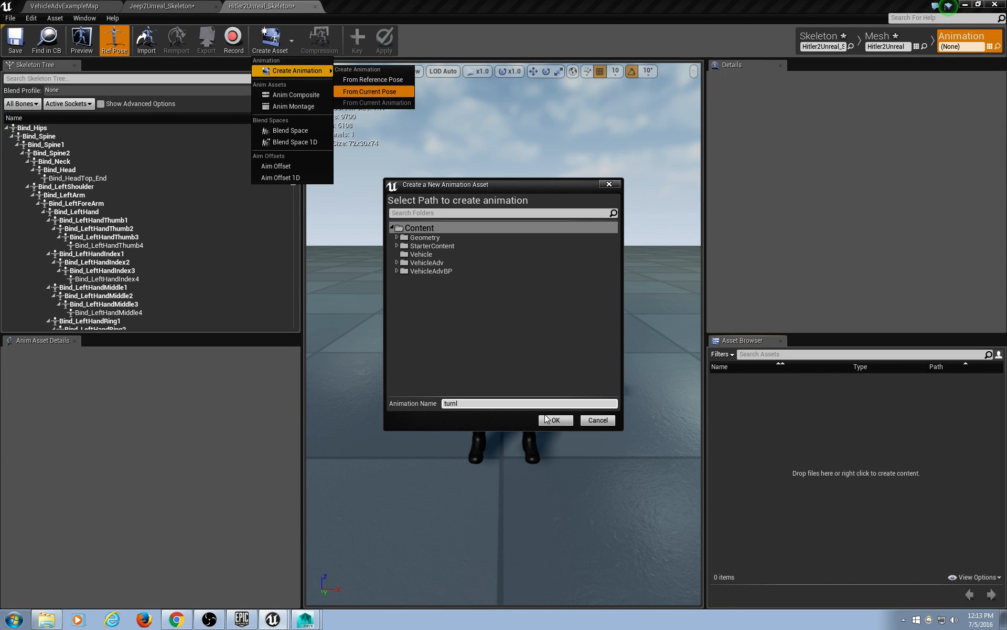
{"action": "left_click", "coordinate": [546, 418]}
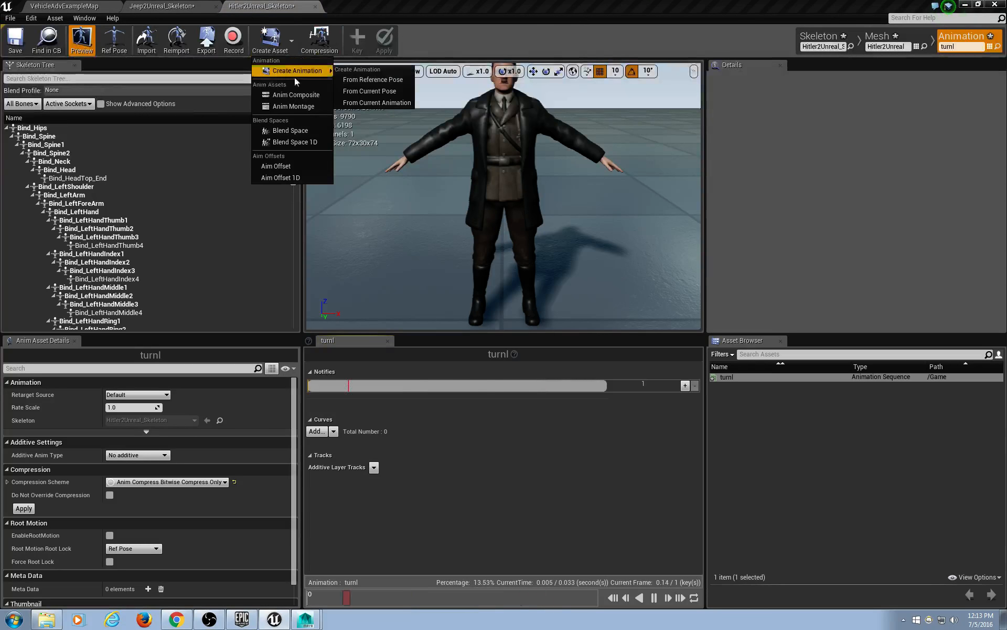
{"action": "left_click", "coordinate": [382, 92]}
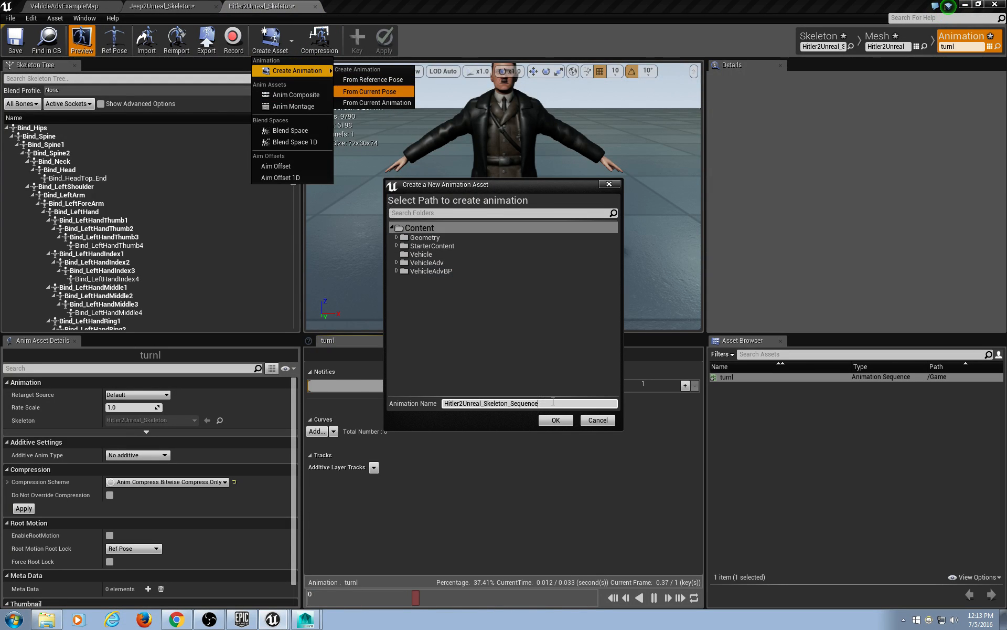
{"action": "double_click", "coordinate": [480, 402]}
{"action": "type", "text": "tturnr"}
{"action": "left_click", "coordinate": [555, 419]}
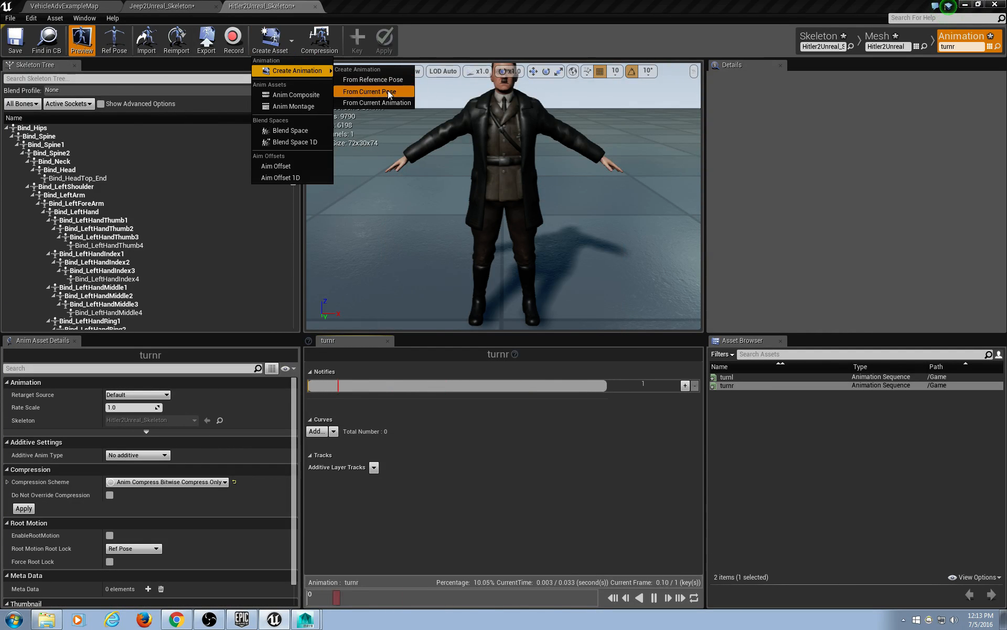
Create turnridle and turnlidle animations from the current pose.
{"action": "left_click", "coordinate": [388, 91]}
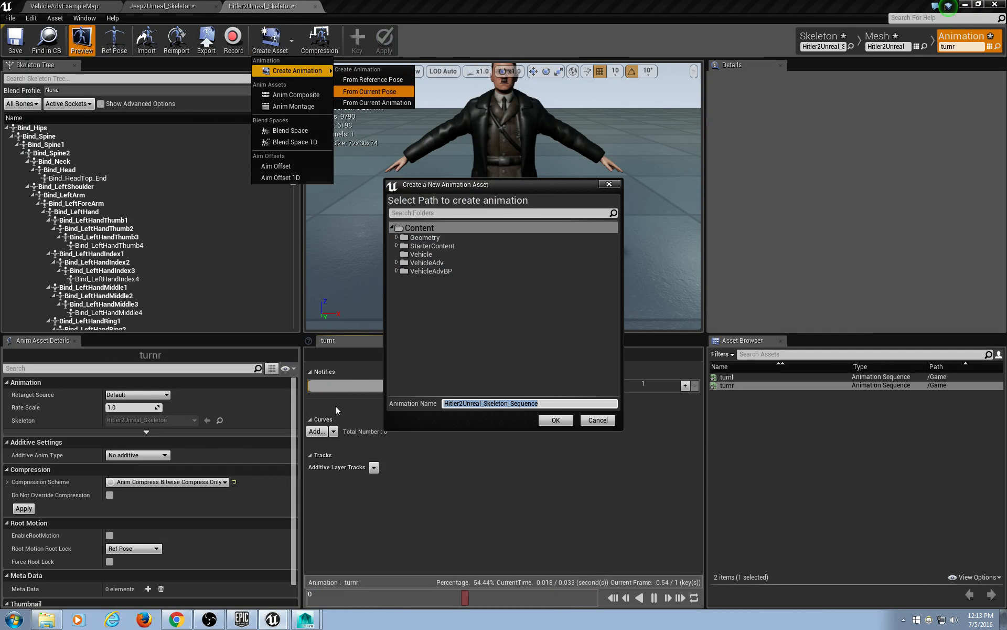
{"action": "type", "text": "turnridle"}
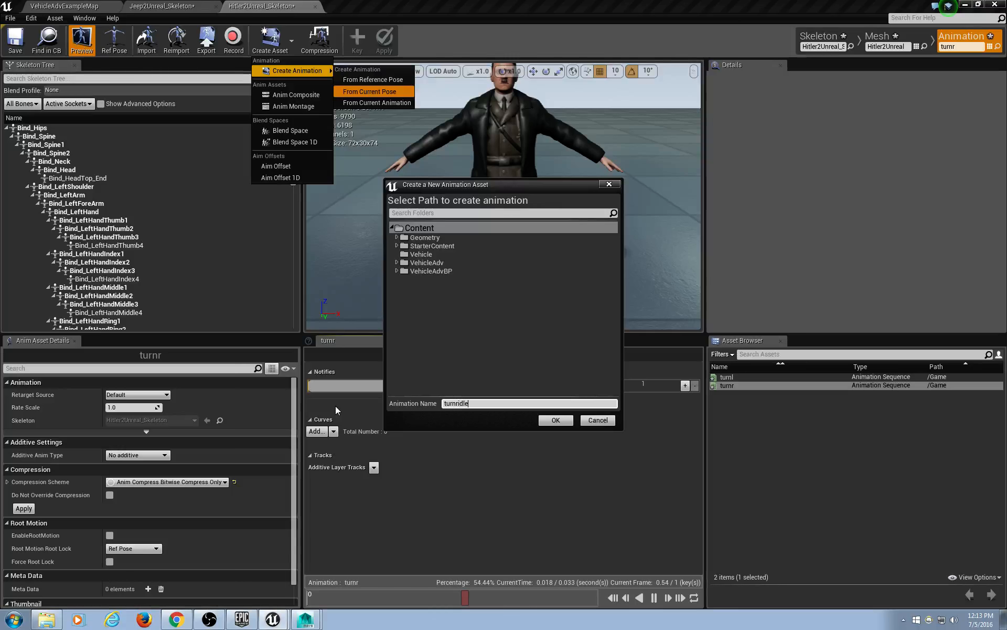
{"action": "key", "text": "Return"}
{"action": "left_click", "coordinate": [565, 422]}
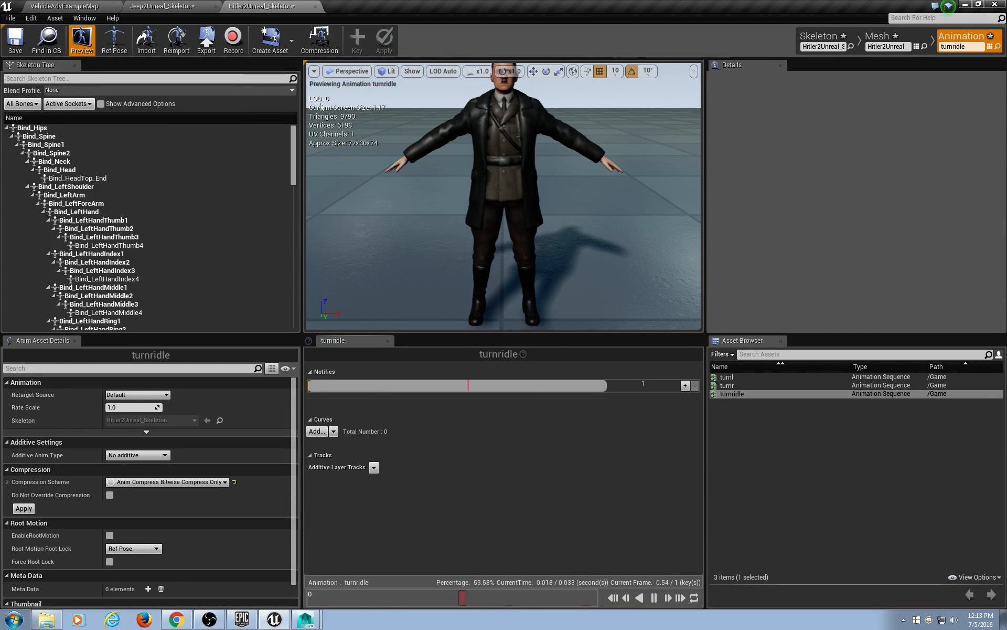
{"action": "left_click", "coordinate": [270, 41]}
{"action": "mouse_move", "coordinate": [297, 70]}
{"action": "left_click", "coordinate": [361, 91]}
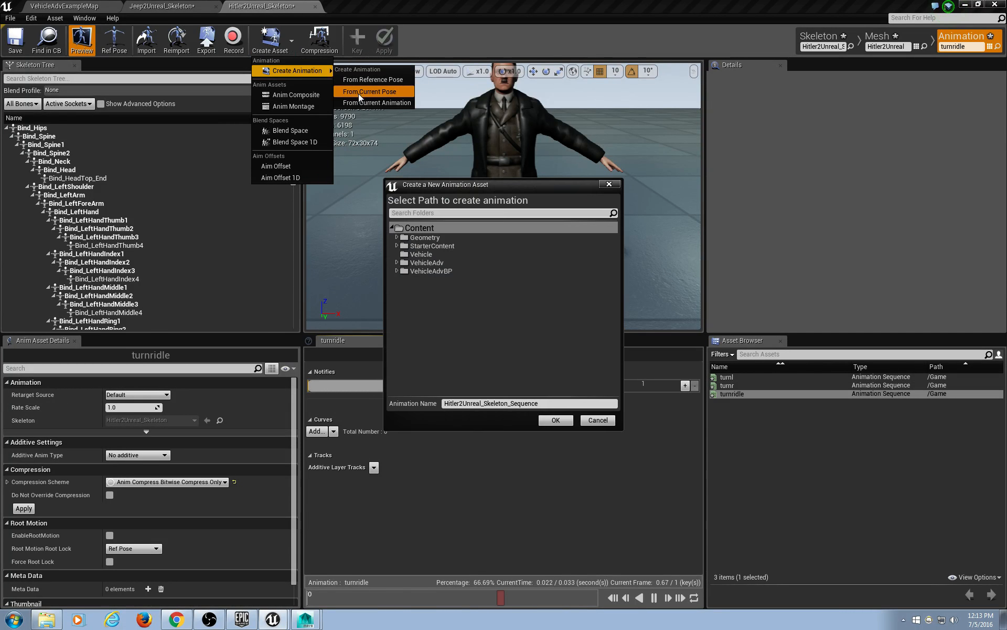
{"action": "left_click_drag", "start_coordinate": [546, 404], "coordinate": [351, 407]}
{"action": "type", "text": "turn"}
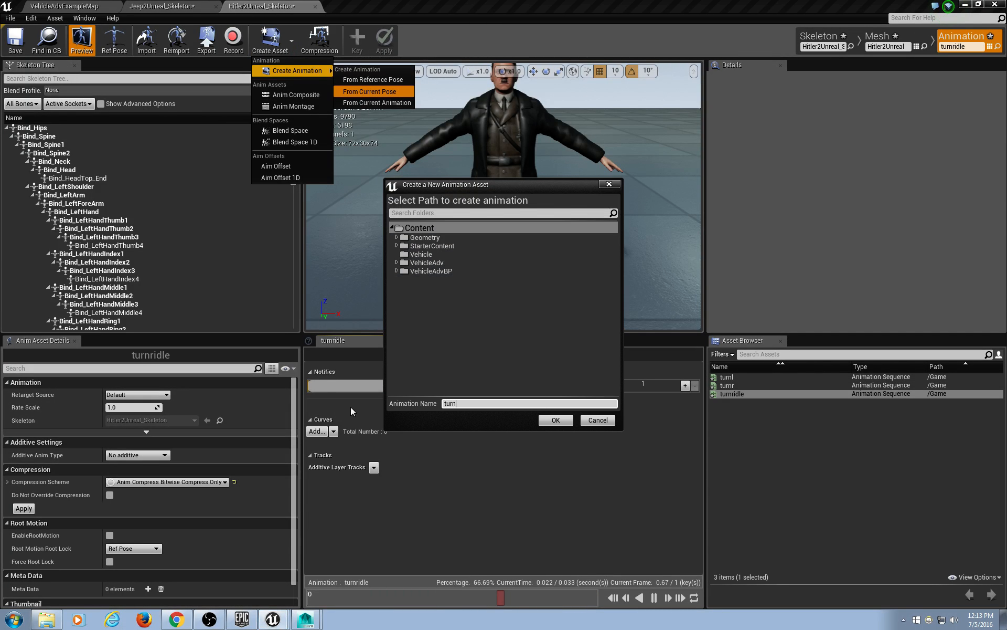
{"action": "type", "text": "lidle"}
{"action": "left_click", "coordinate": [555, 420]}
Create an idle animation from the current pose.
{"action": "left_click", "coordinate": [292, 41]}
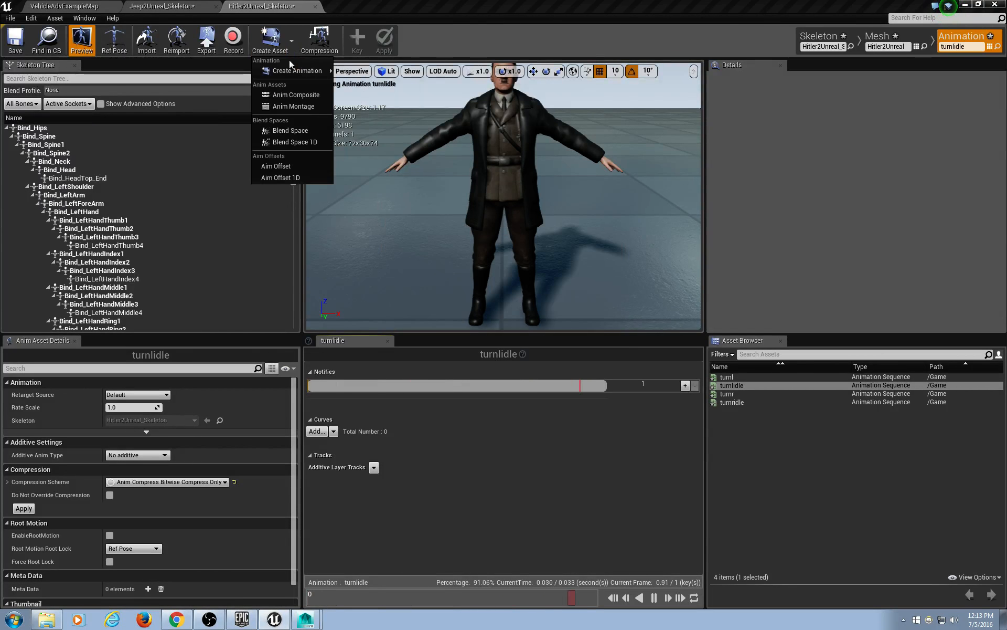
{"action": "mouse_move", "coordinate": [297, 70]}
{"action": "left_click", "coordinate": [401, 91]}
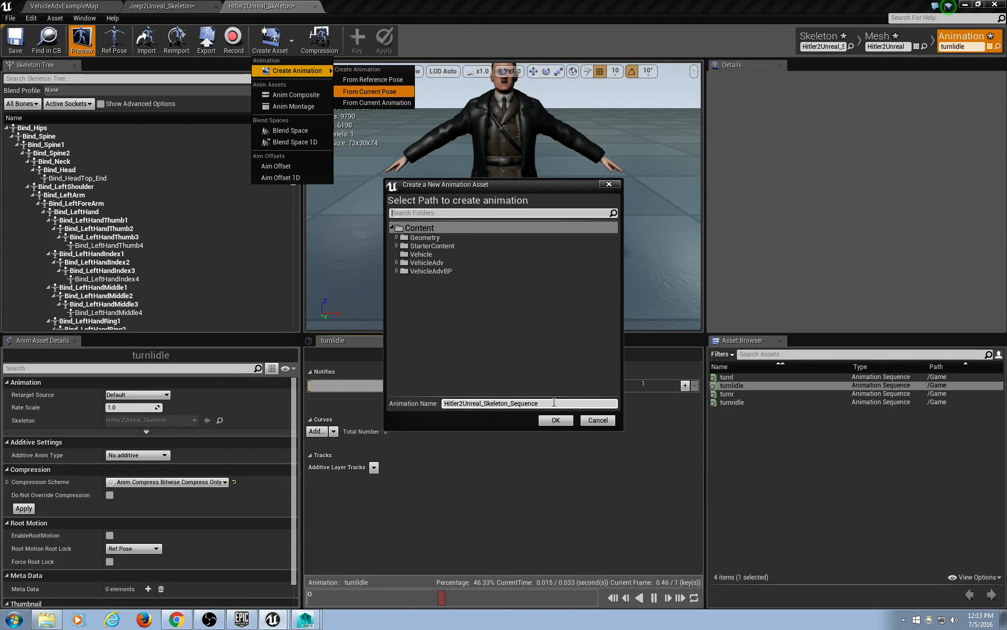
{"action": "type", "text": "idle"}
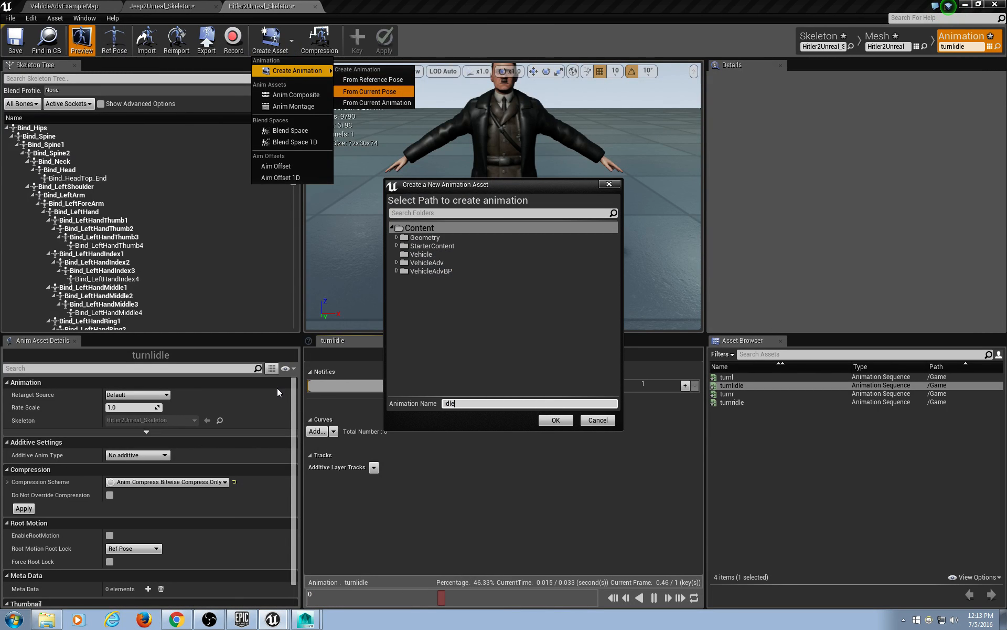
{"action": "left_click", "coordinate": [555, 420]}
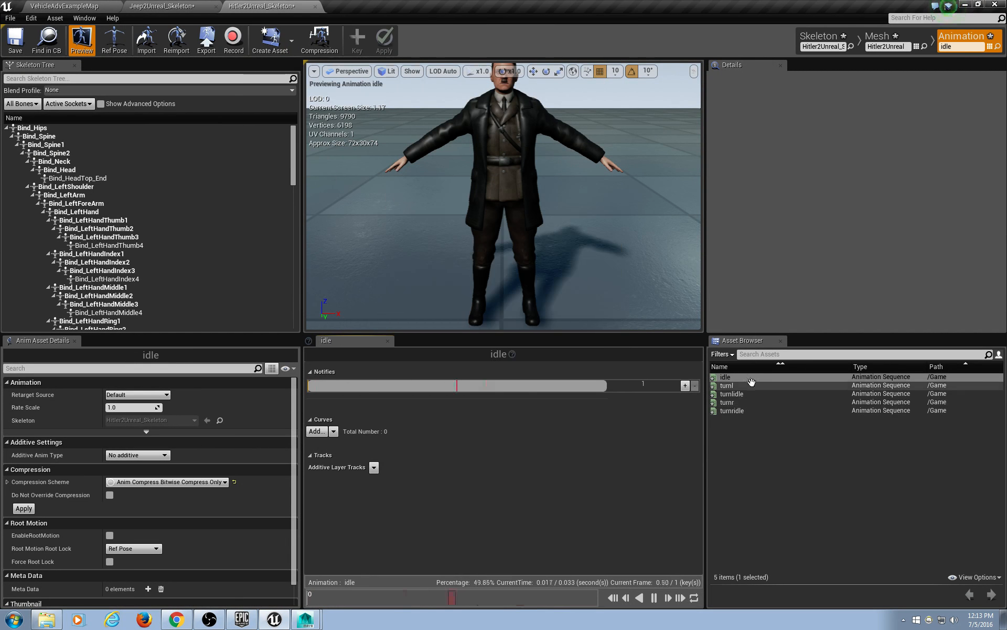
Reimport the idle animation from D:\curra\Hitler2\HIdle.fbx.
{"action": "right_click", "coordinate": [744, 378]}
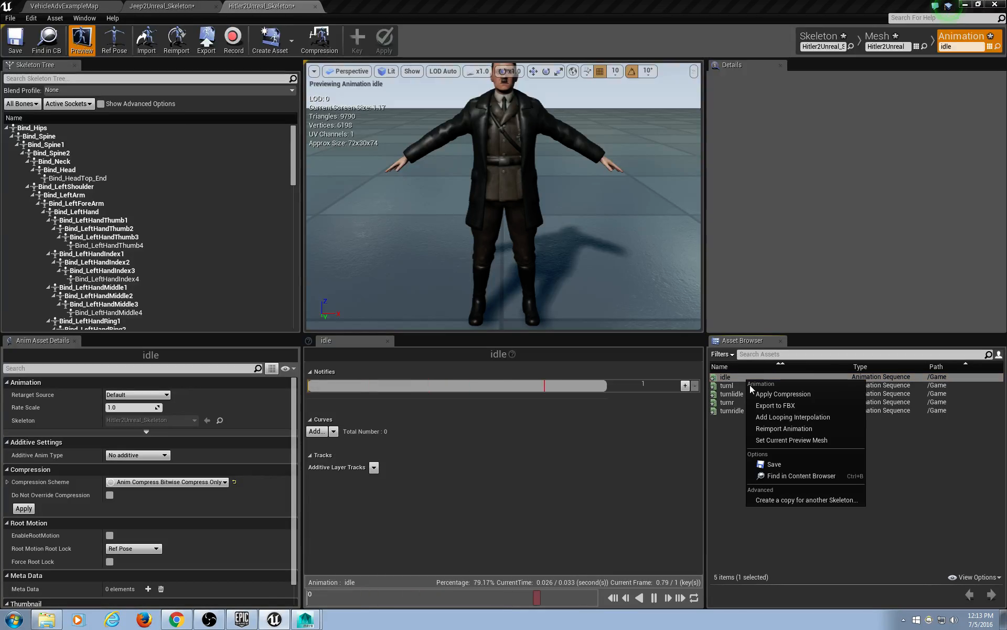
{"action": "left_click", "coordinate": [776, 429]}
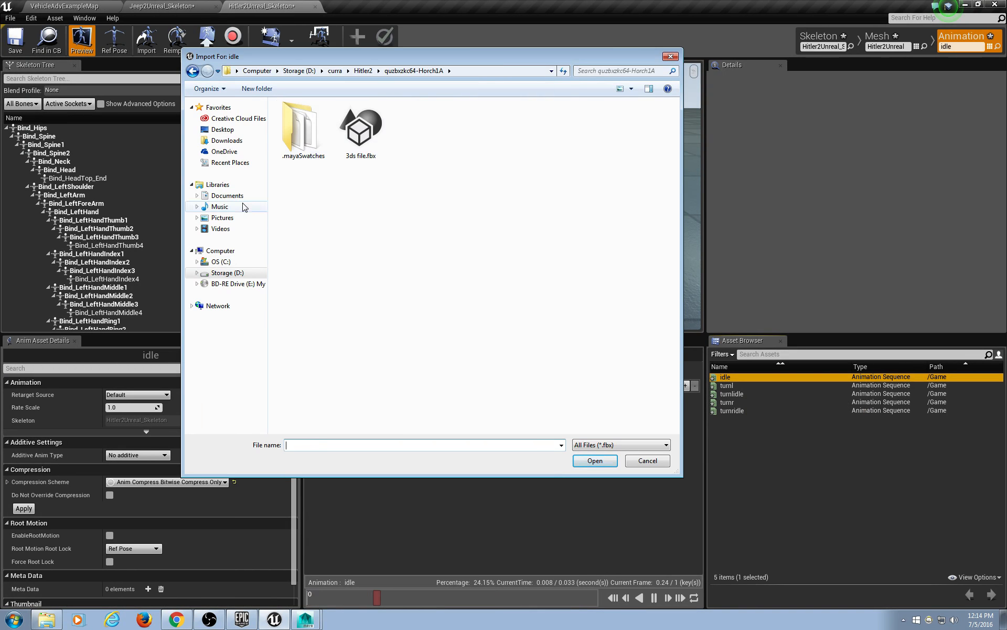
{"action": "left_click", "coordinate": [239, 274]}
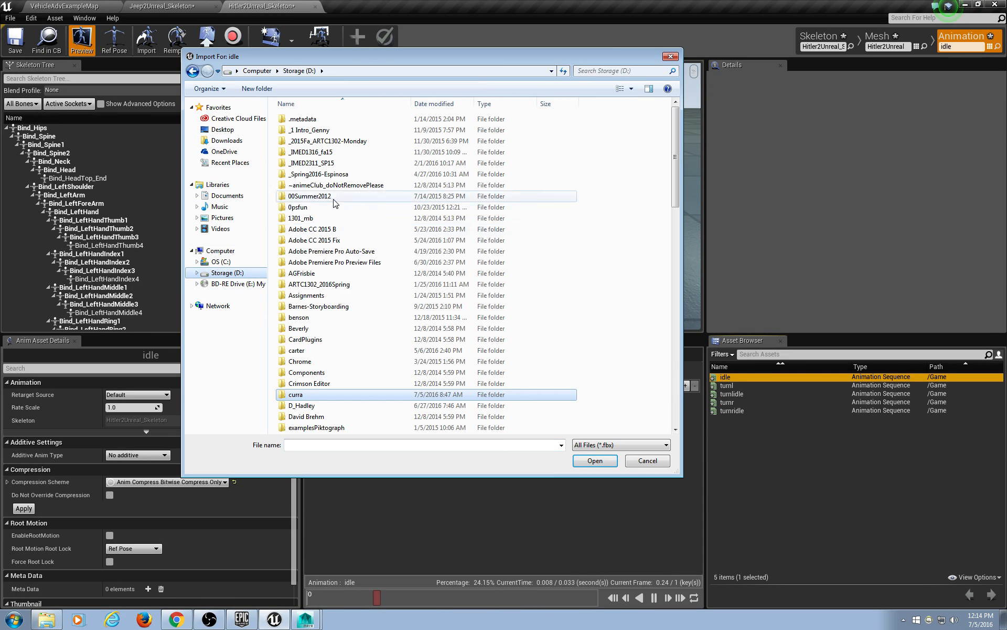
{"action": "double_click", "coordinate": [305, 402]}
{"action": "double_click", "coordinate": [304, 141]}
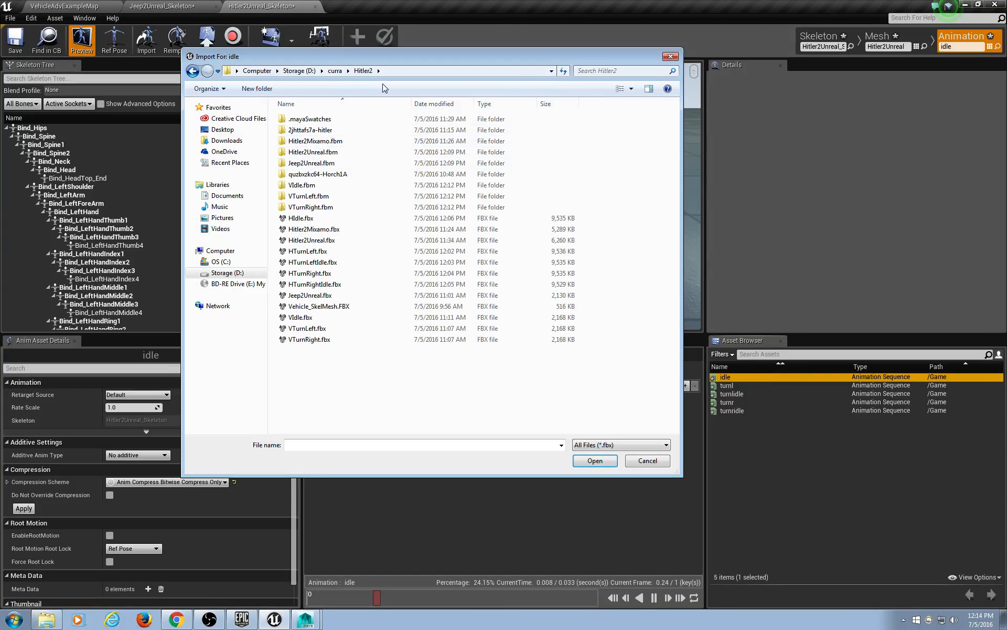
{"action": "left_click", "coordinate": [389, 71]}
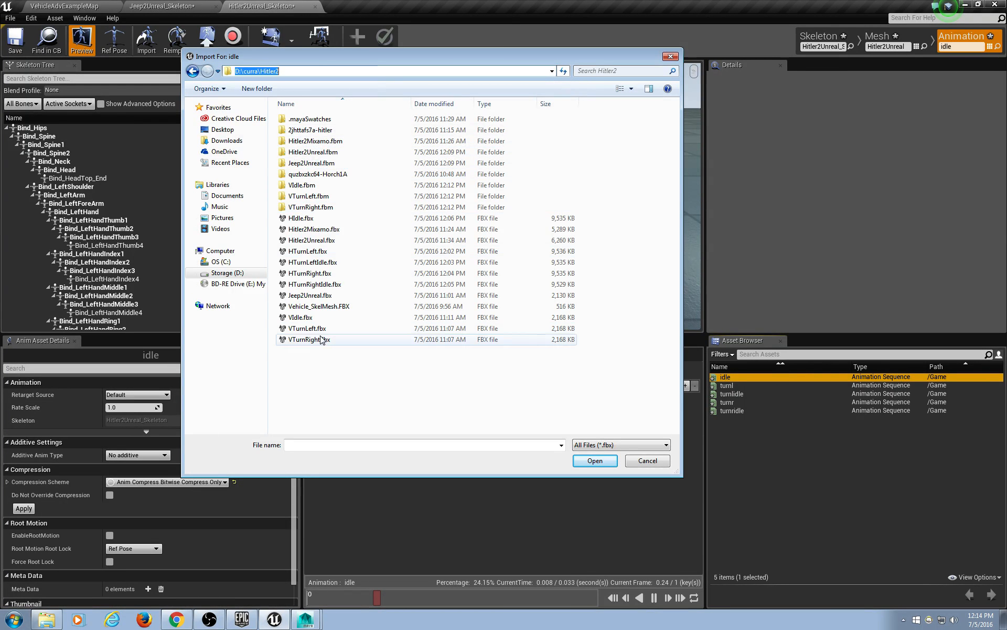
{"action": "double_click", "coordinate": [325, 220]}
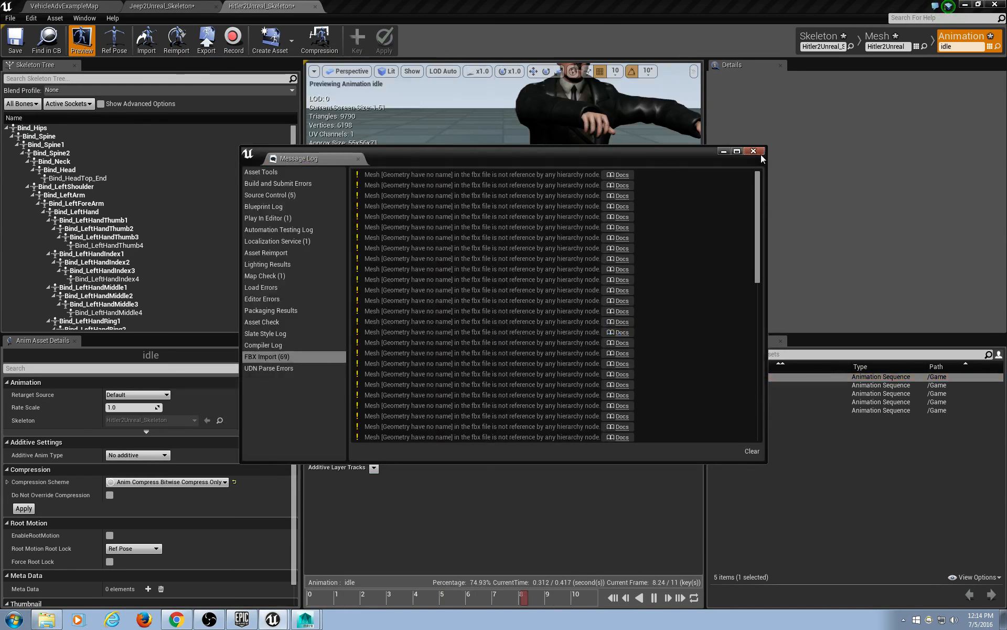
{"action": "left_click", "coordinate": [761, 154]}
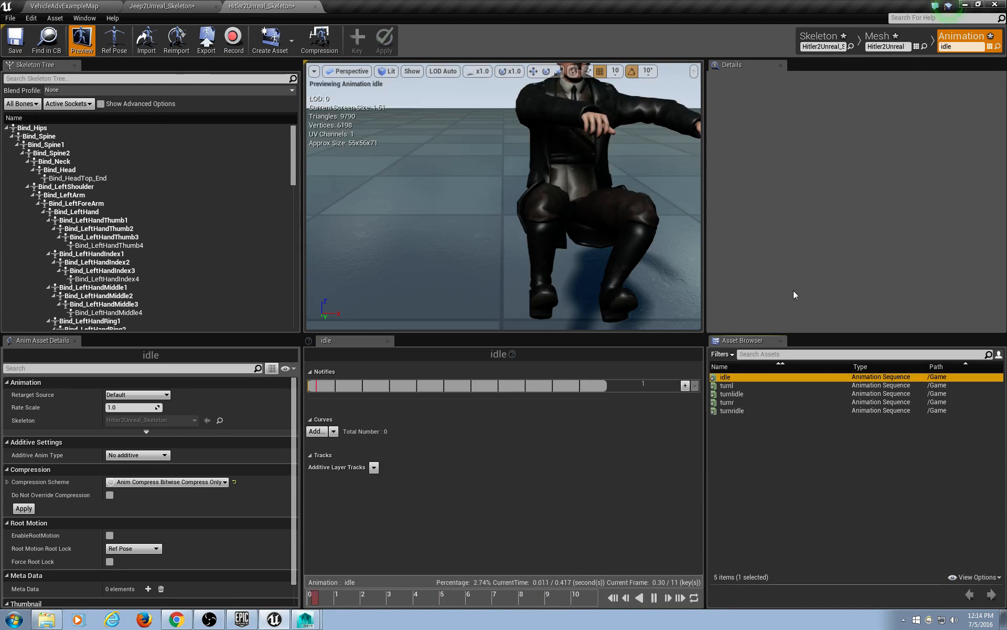
Reimport turnl from HTurnLeft.fbx in D:\curra\Hitler2.
{"action": "left_click", "coordinate": [744, 386]}
{"action": "right_click", "coordinate": [744, 386]}
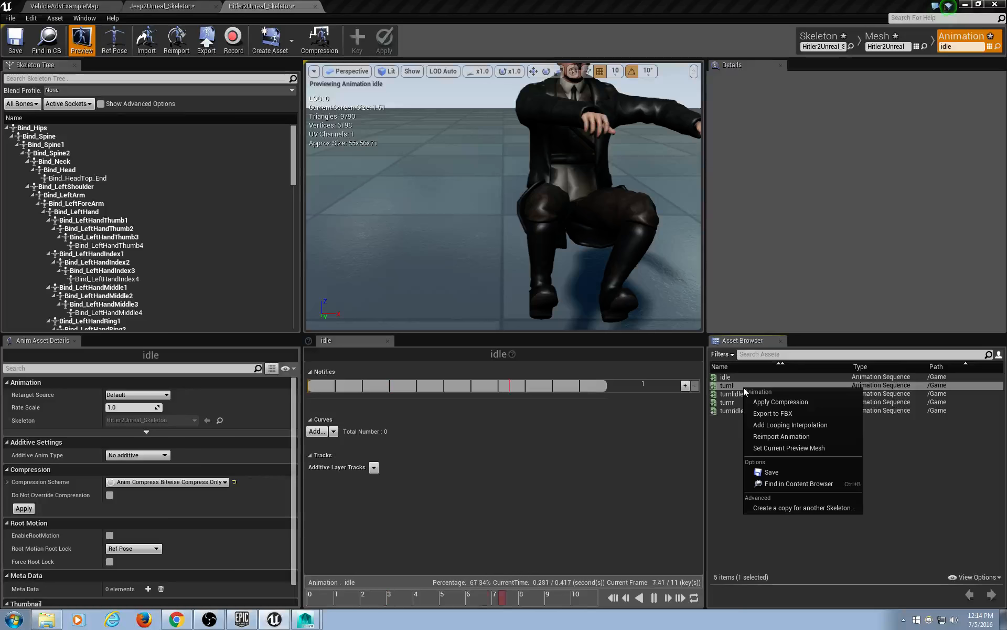
{"action": "left_click", "coordinate": [814, 437]}
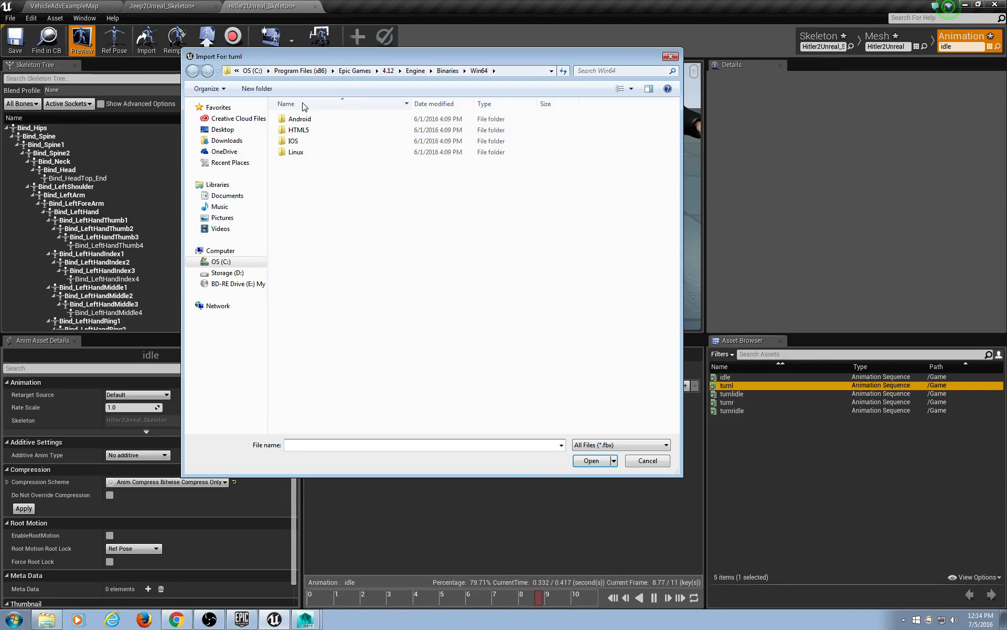
{"action": "type", "text": "D:\\curra\\Hitler2"}
{"action": "key", "text": "Return"}
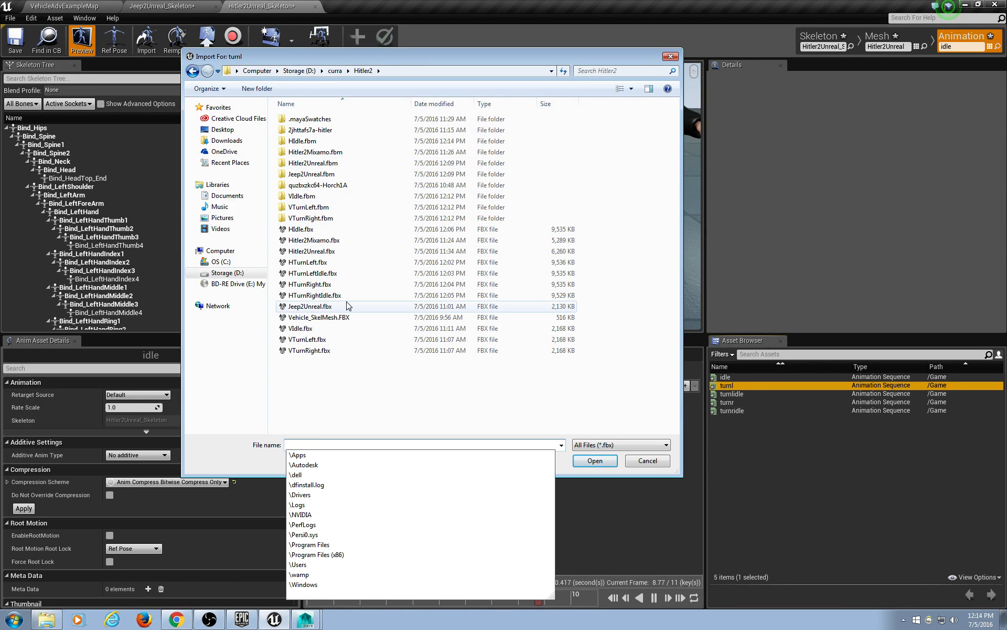
{"action": "double_click", "coordinate": [335, 262]}
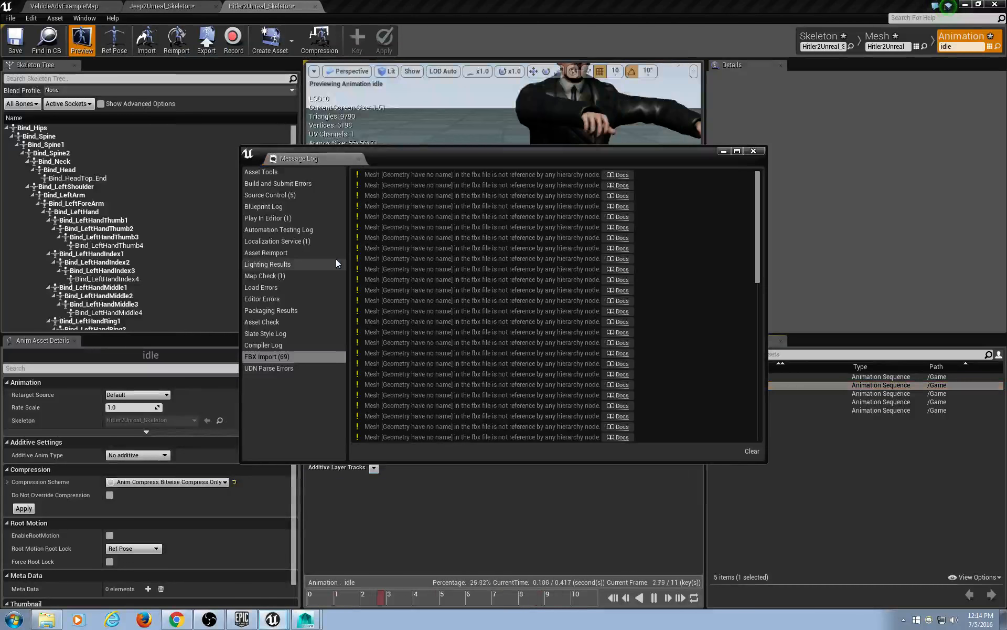
{"action": "left_click", "coordinate": [754, 151]}
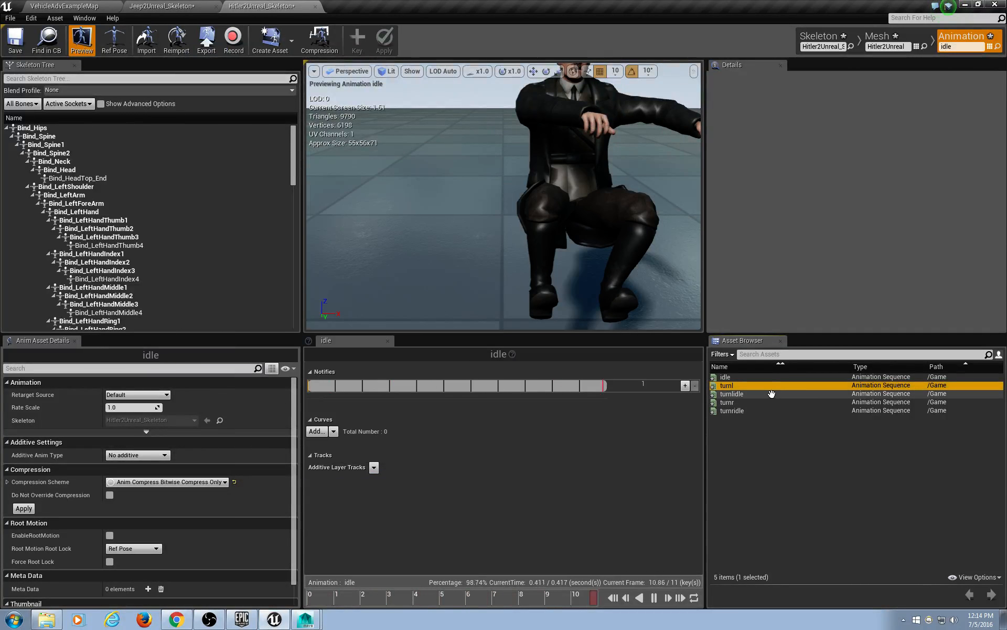
Reimport turnr from HTurnRight.fbx.
{"action": "right_click", "coordinate": [771, 393]}
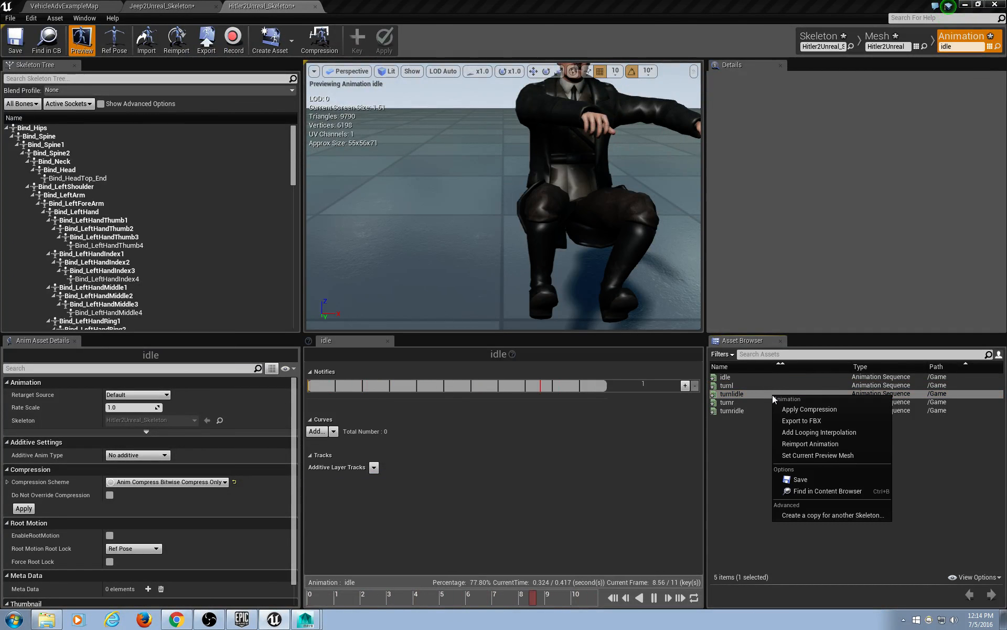
{"action": "left_click", "coordinate": [749, 403]}
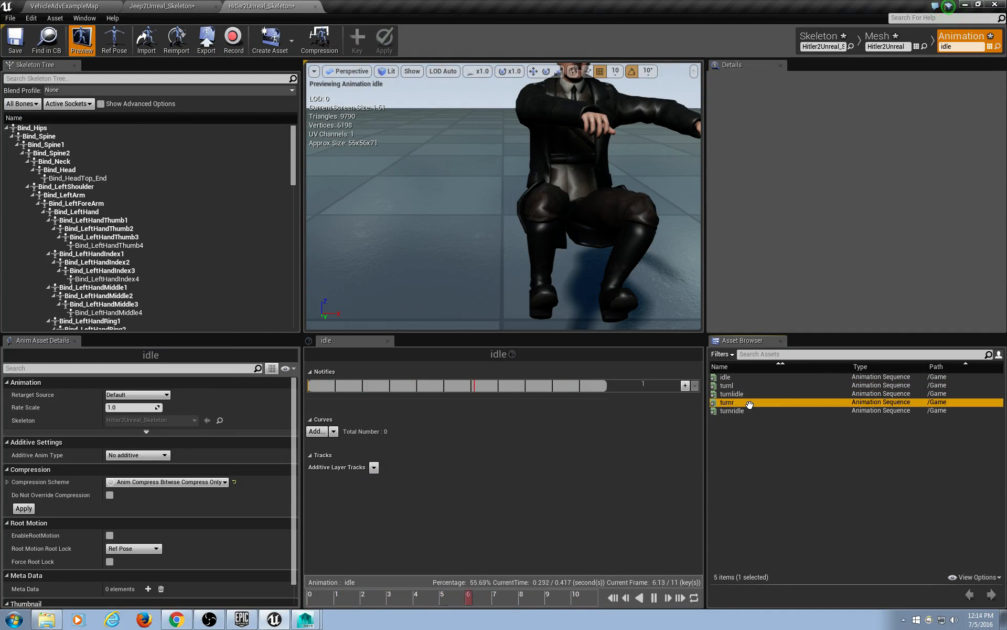
{"action": "right_click", "coordinate": [749, 402]}
{"action": "left_click", "coordinate": [801, 452]}
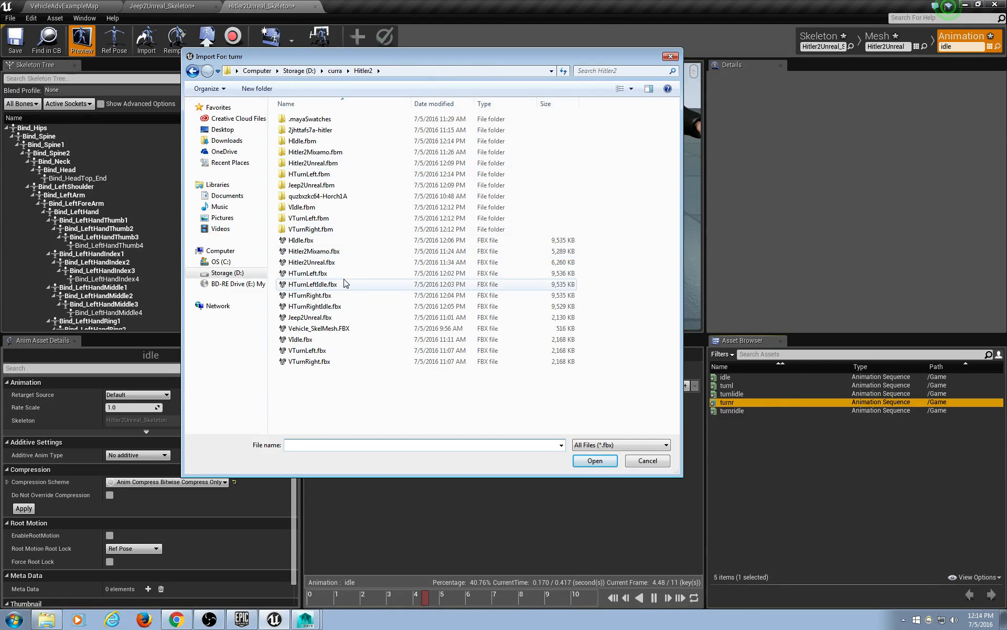
{"action": "double_click", "coordinate": [367, 294]}
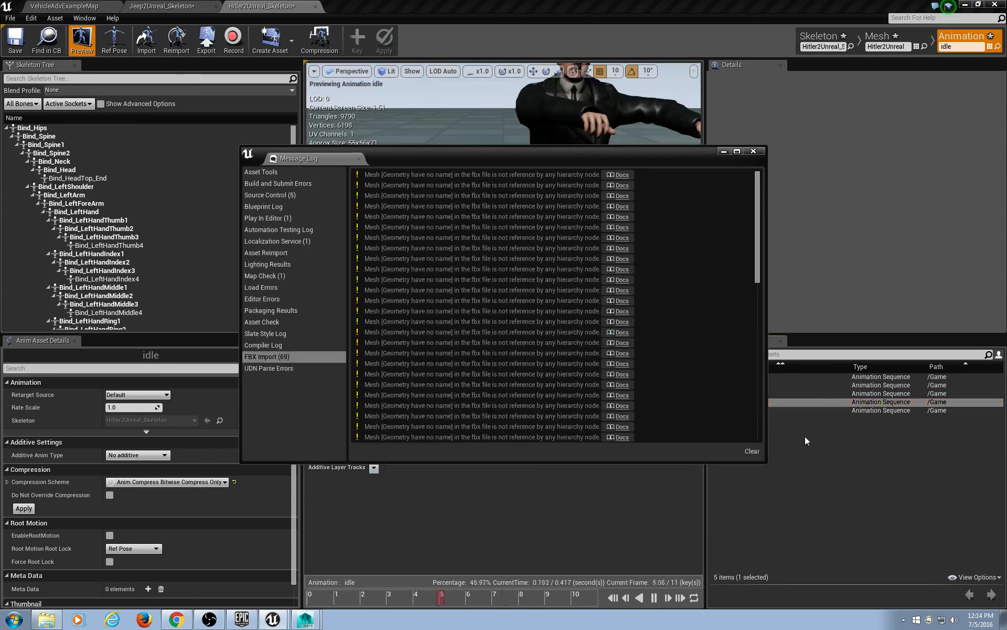
{"action": "left_click", "coordinate": [759, 156]}
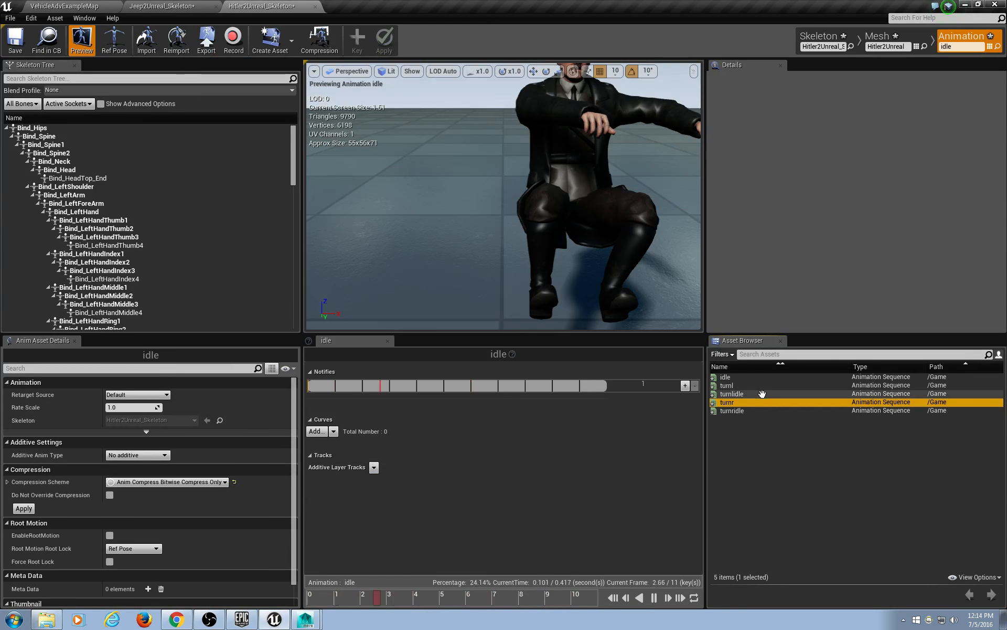
Reimport turnlidle from HTurnLeftIdle.fbx in D:\curra\Hitler2.
{"action": "right_click", "coordinate": [764, 394]}
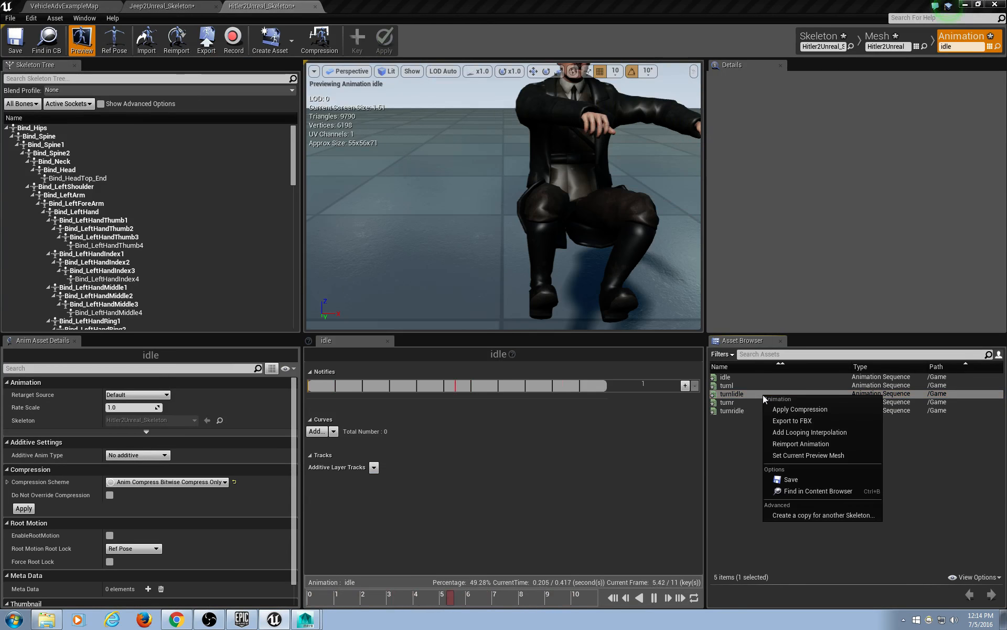
{"action": "left_click", "coordinate": [806, 445]}
{"action": "type", "text": "D:\\curra\\Hitler2"}
{"action": "key", "text": "Return"}
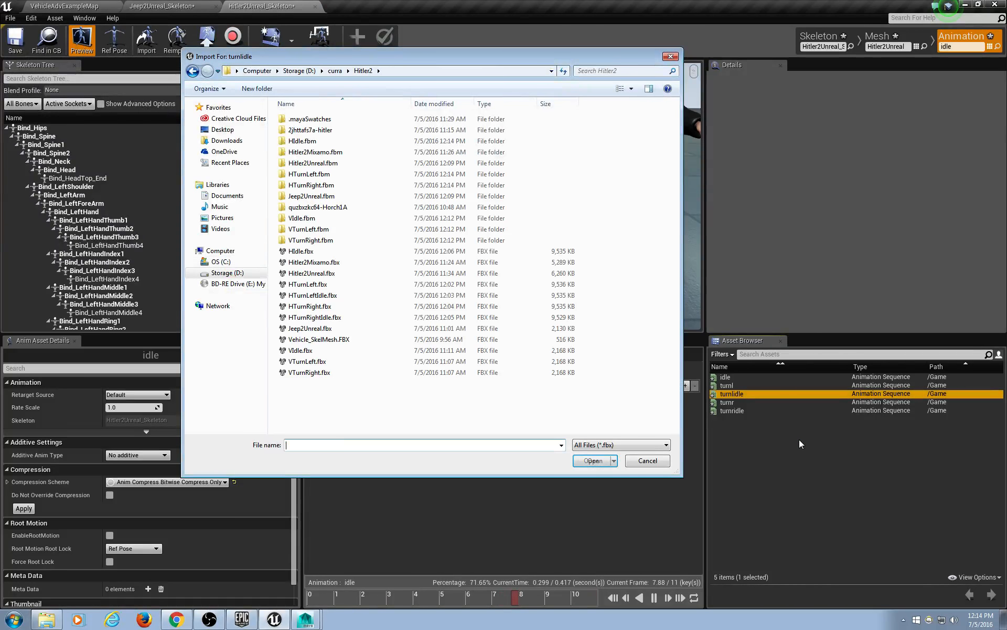
{"action": "double_click", "coordinate": [357, 295]}
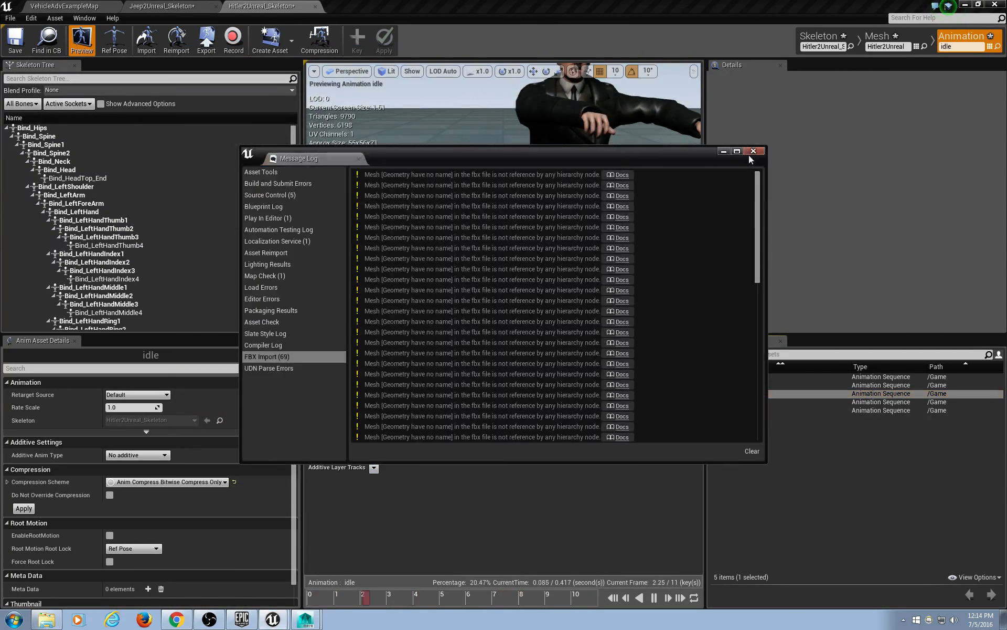
{"action": "left_click", "coordinate": [751, 450]}
Reimport turnridle from HTurnRightIdle.fbx.
{"action": "left_click", "coordinate": [732, 410]}
{"action": "right_click", "coordinate": [730, 411]}
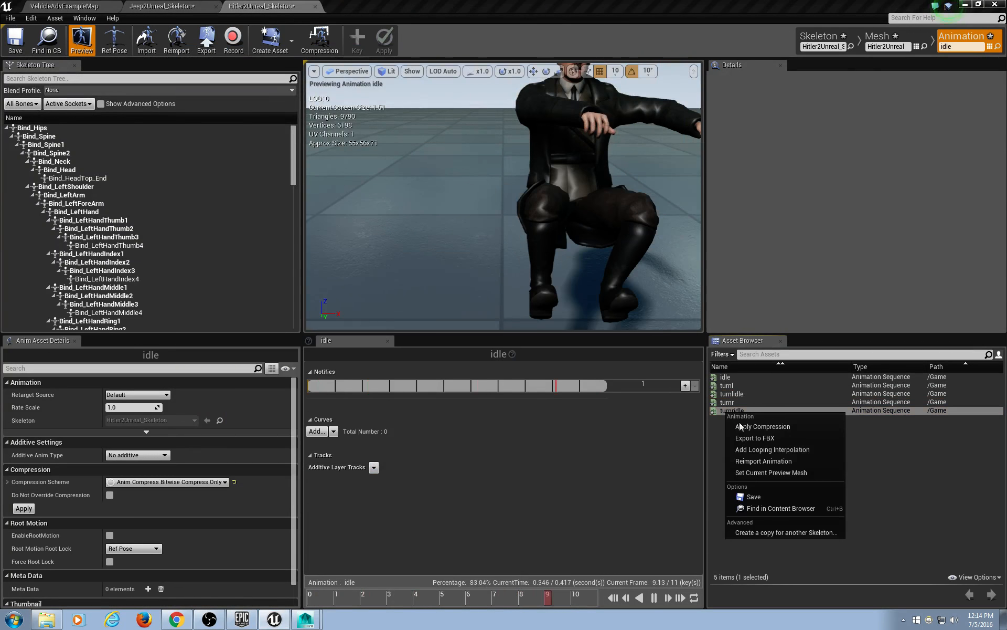
{"action": "left_click", "coordinate": [761, 459]}
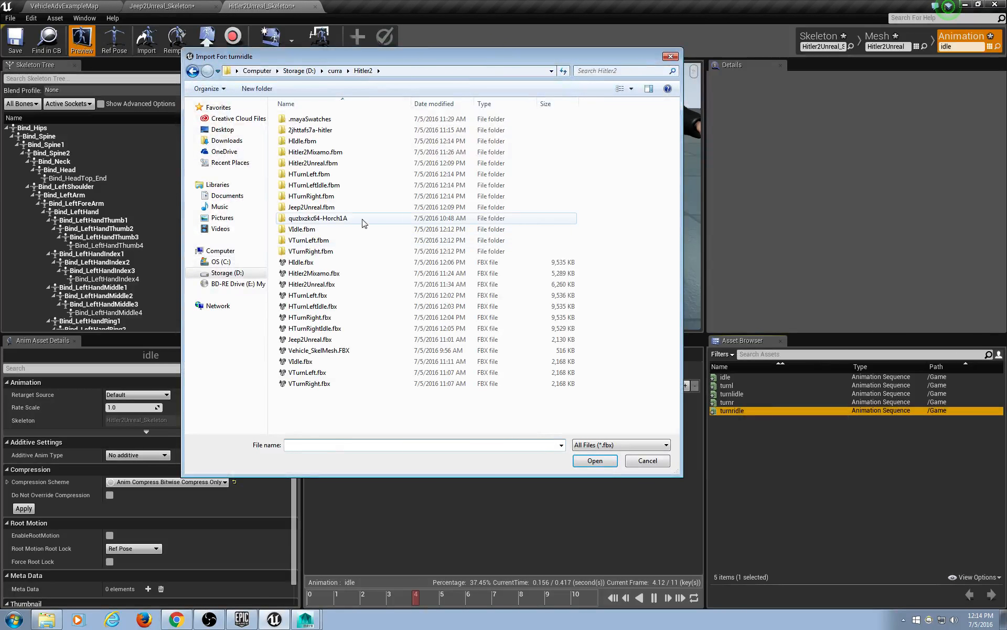
{"action": "double_click", "coordinate": [329, 329]}
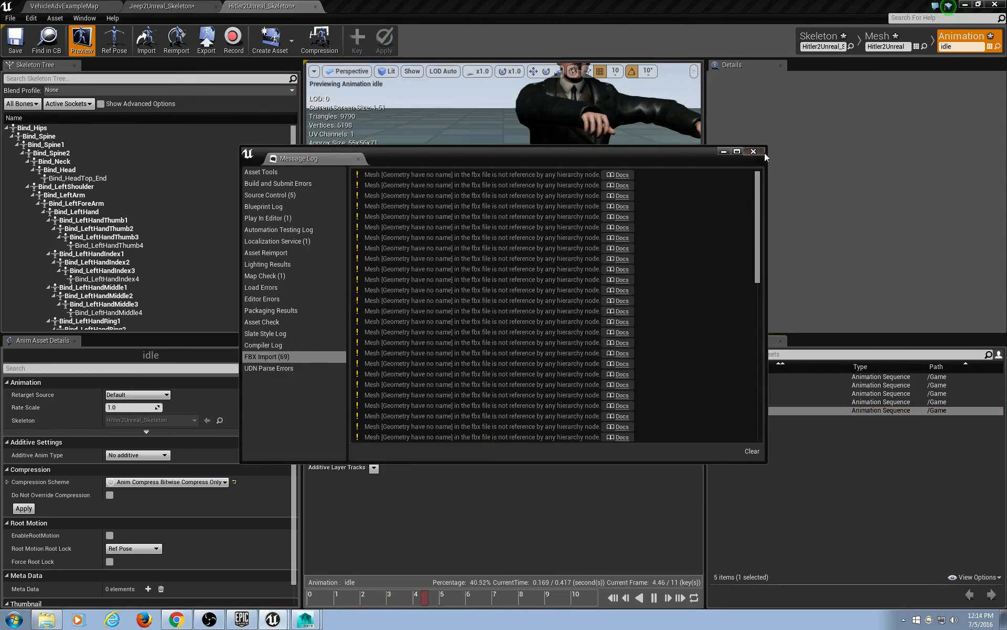
{"action": "left_click", "coordinate": [754, 152]}
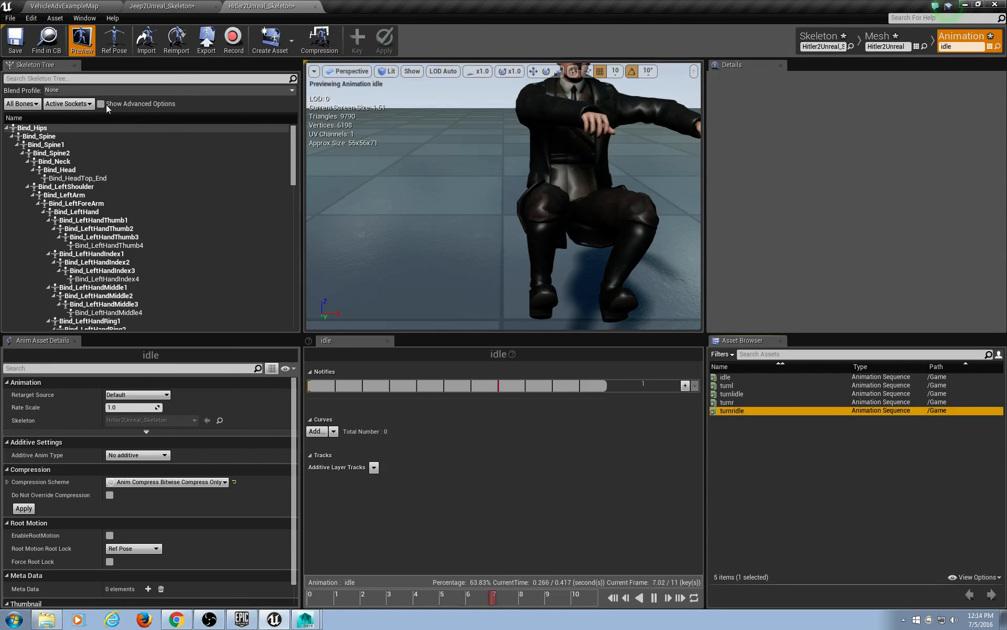
{"action": "left_click", "coordinate": [172, 7]}
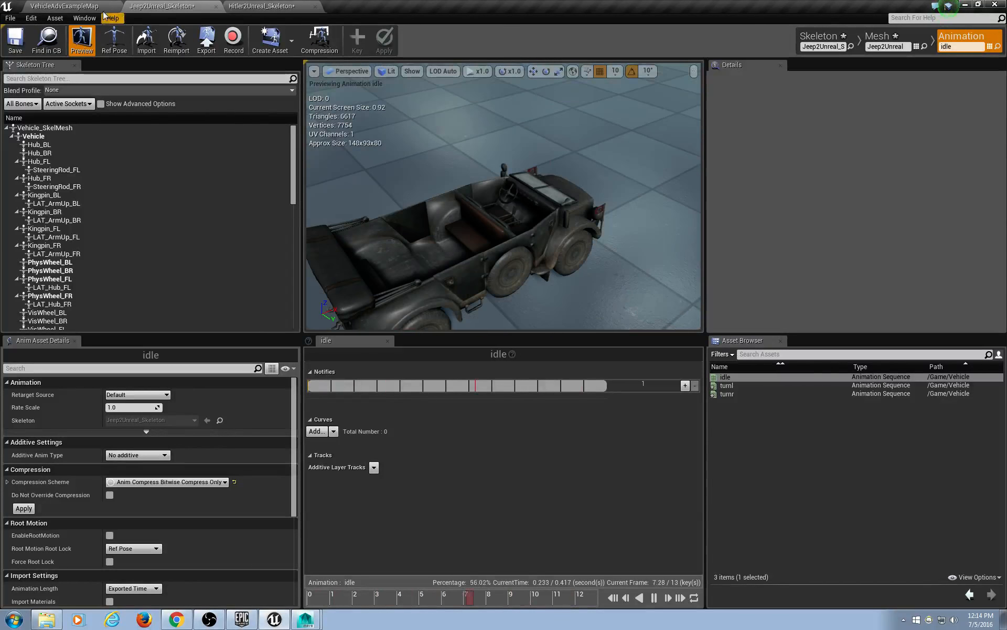
In the VehicleAdvExampleMap viewport, fly over the track and frame the VehicleBlueprint.
{"action": "left_click", "coordinate": [59, 6]}
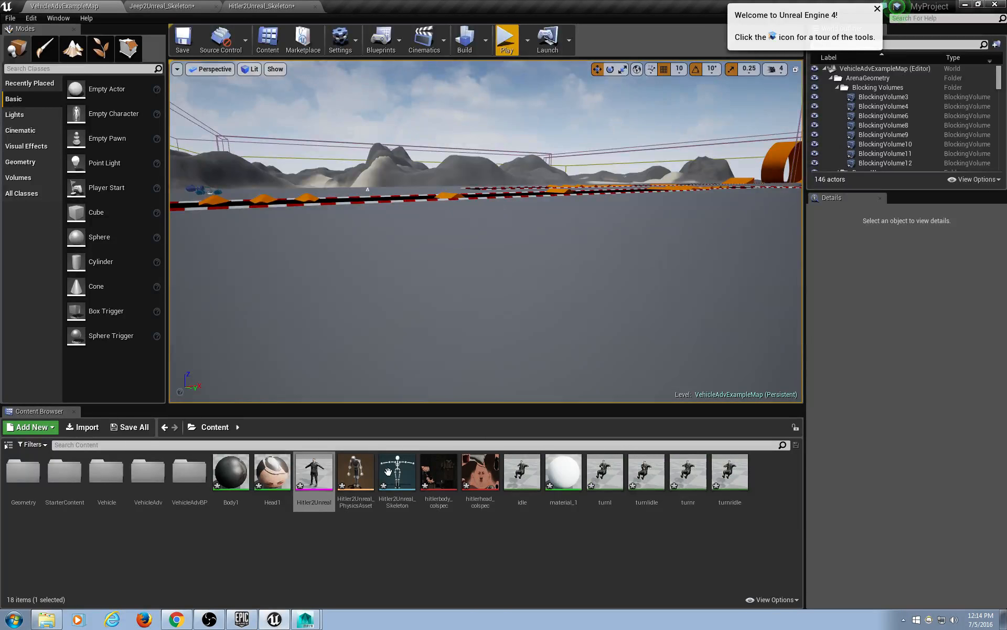
{"action": "key", "text": "s"}
{"action": "right_click_drag", "start_coordinate": [538, 294], "coordinate": [538, 294]}
{"action": "scroll", "coordinate": [519, 243], "scroll_direction": "down", "scroll_amount": 10}
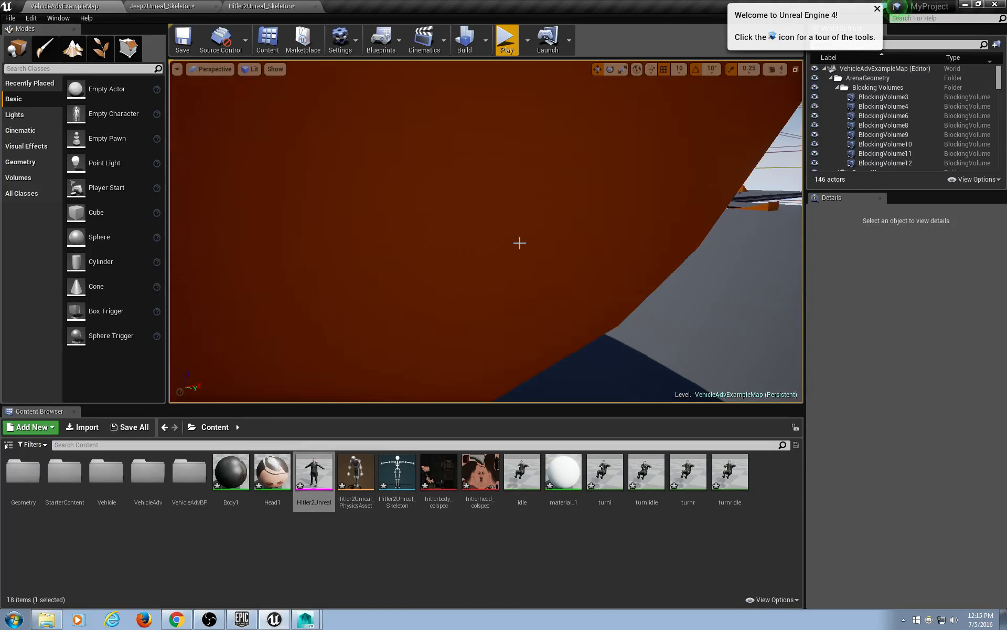
{"action": "left_click_drag", "start_coordinate": [639, 304], "coordinate": [510, 299], "text": "alt"}
{"action": "scroll", "coordinate": [510, 292], "scroll_direction": "down", "scroll_amount": 3}
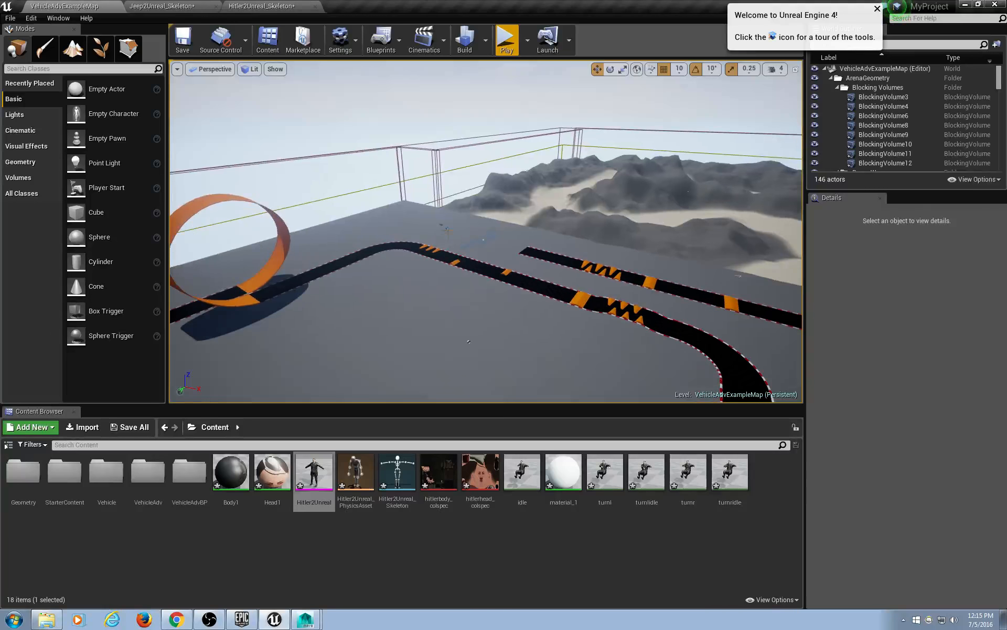
{"action": "left_click", "coordinate": [447, 229]}
{"action": "key", "text": "f"}
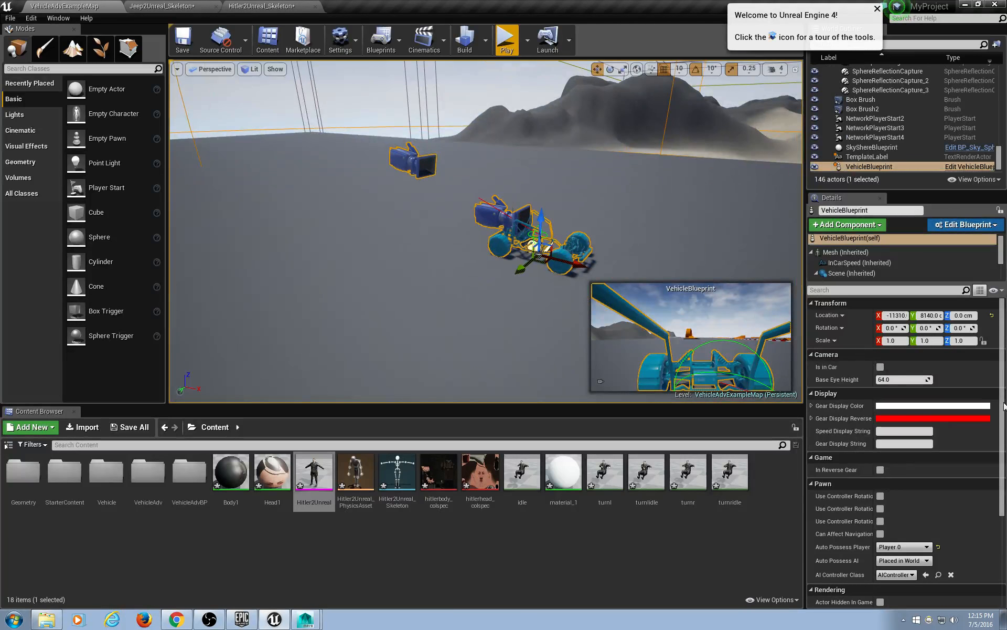
{"action": "left_click_drag", "start_coordinate": [1002, 342], "coordinate": [1001, 314]}
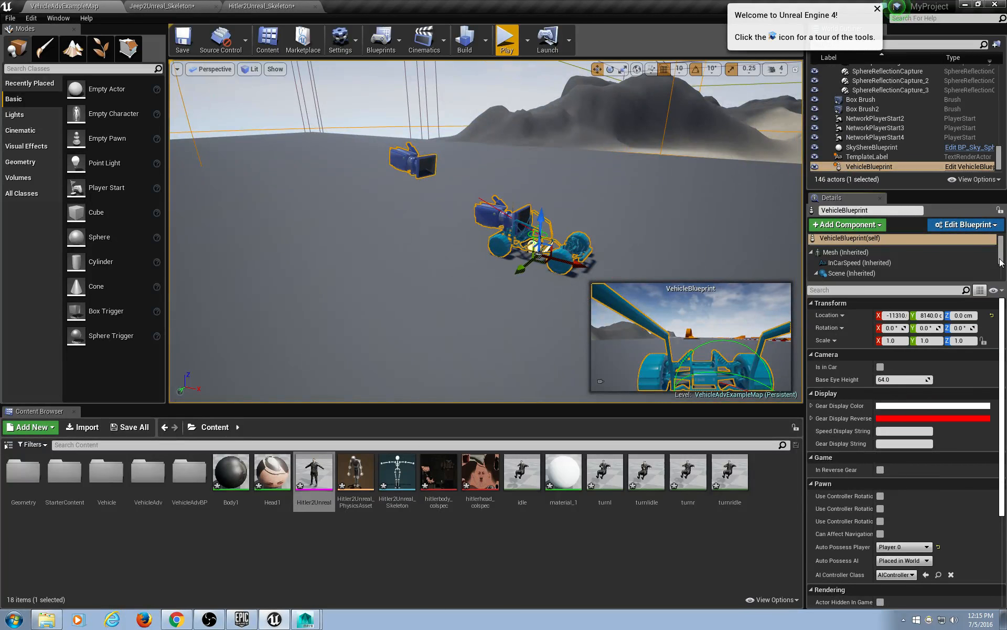
Use File > Save All to save every modified level and asset.
{"action": "left_click", "coordinate": [11, 18]}
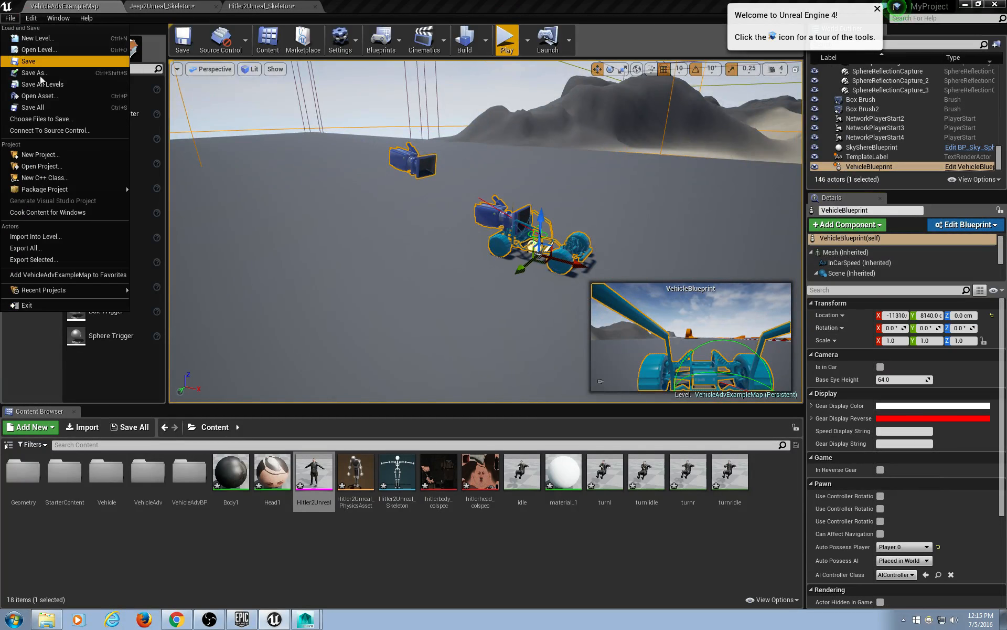
{"action": "left_click", "coordinate": [53, 107]}
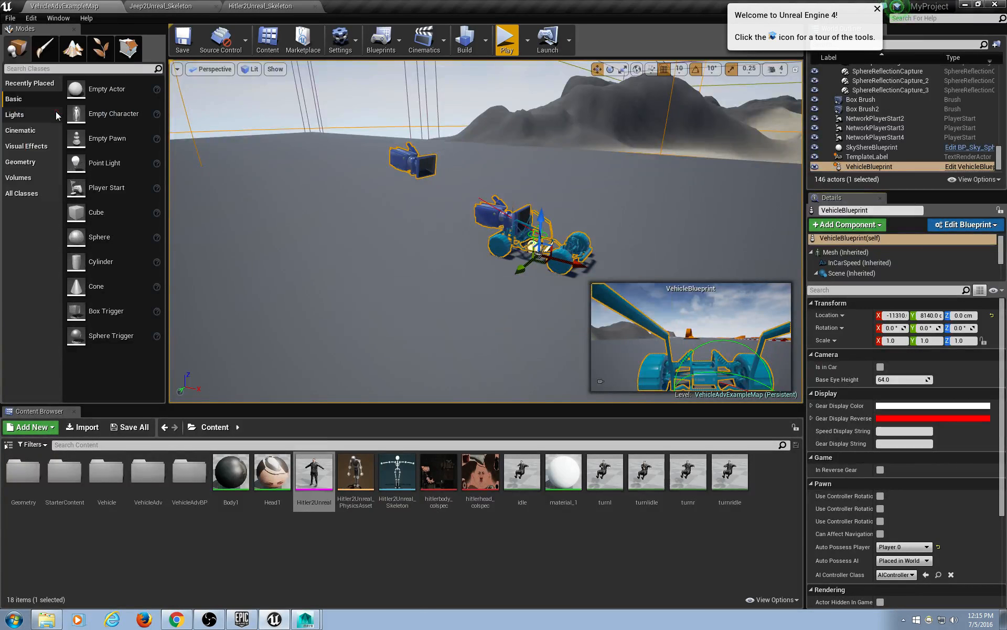
{"action": "left_click", "coordinate": [11, 19]}
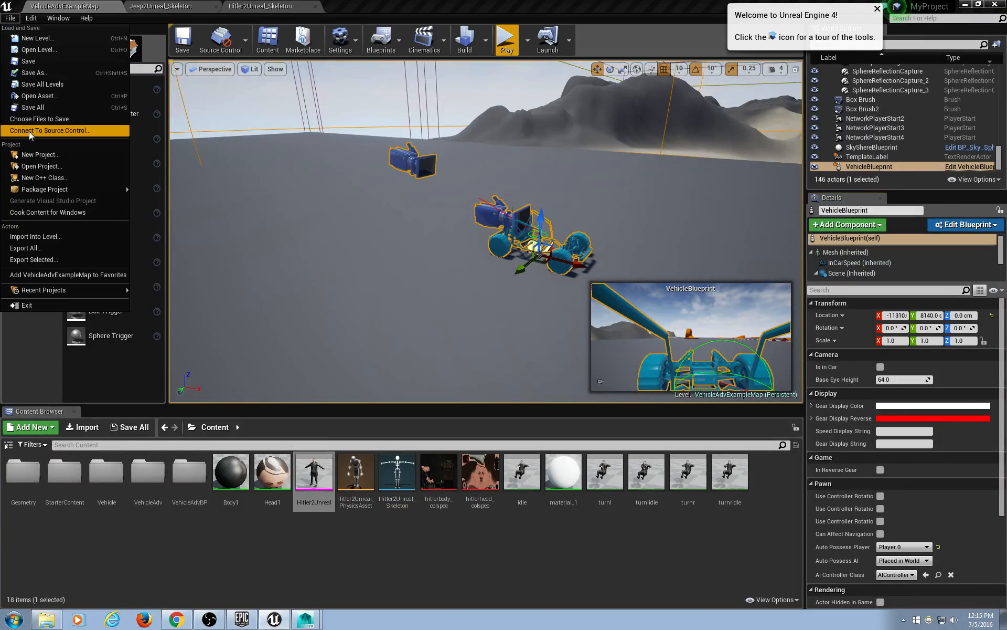
Quit the Unreal editor, postpone the launcher update, and go to the Library.
{"action": "left_click", "coordinate": [27, 305]}
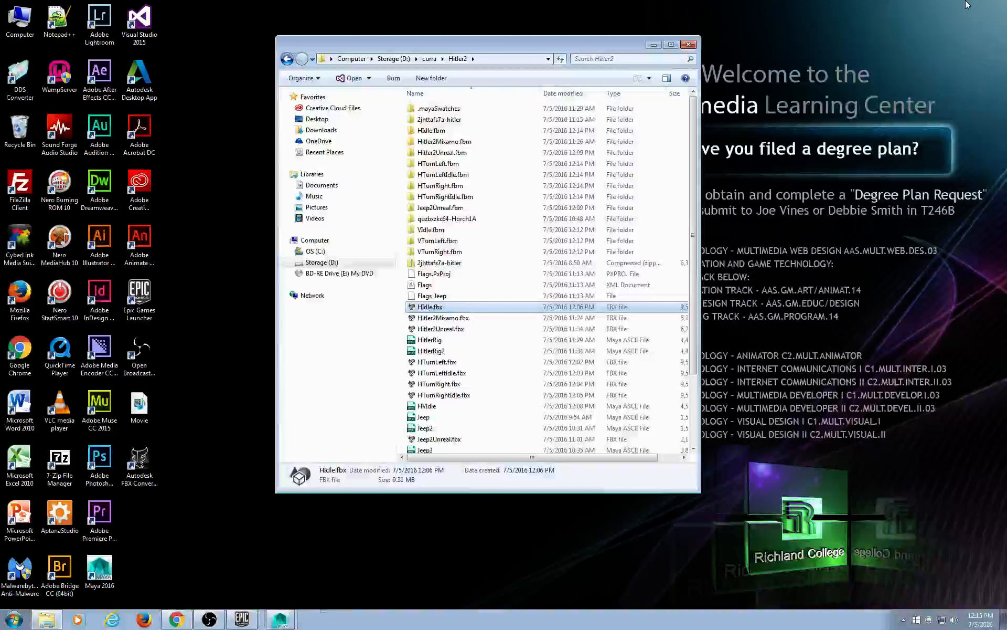
{"action": "left_click", "coordinate": [250, 624]}
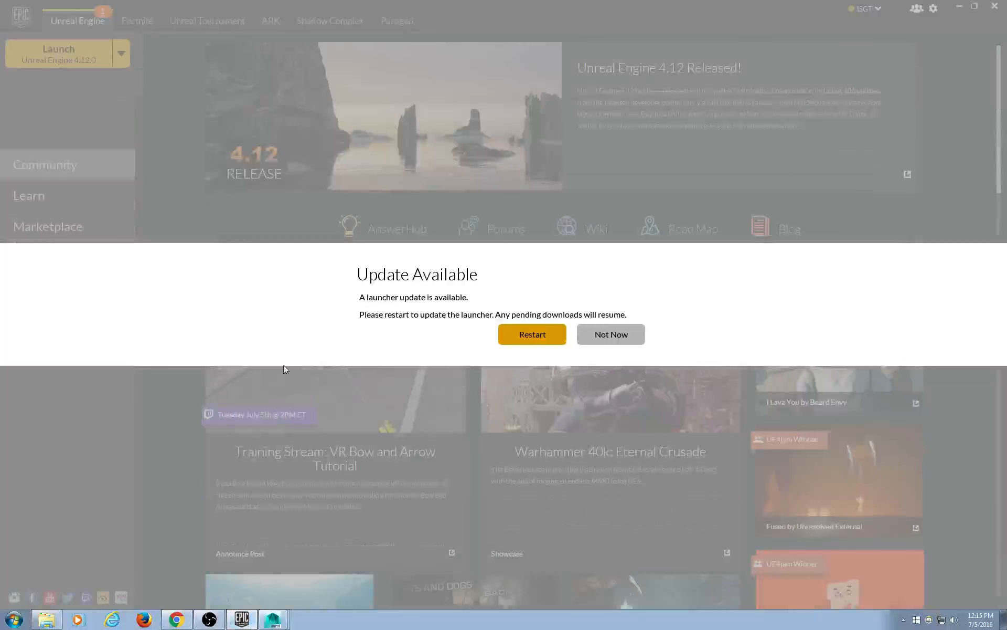
{"action": "left_click", "coordinate": [630, 342]}
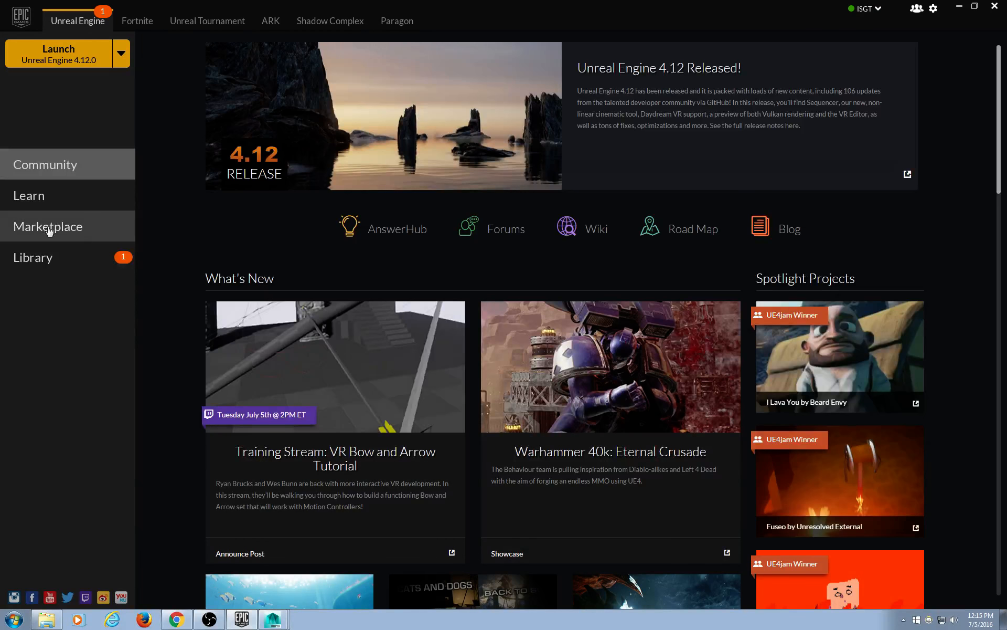
{"action": "left_click", "coordinate": [42, 259]}
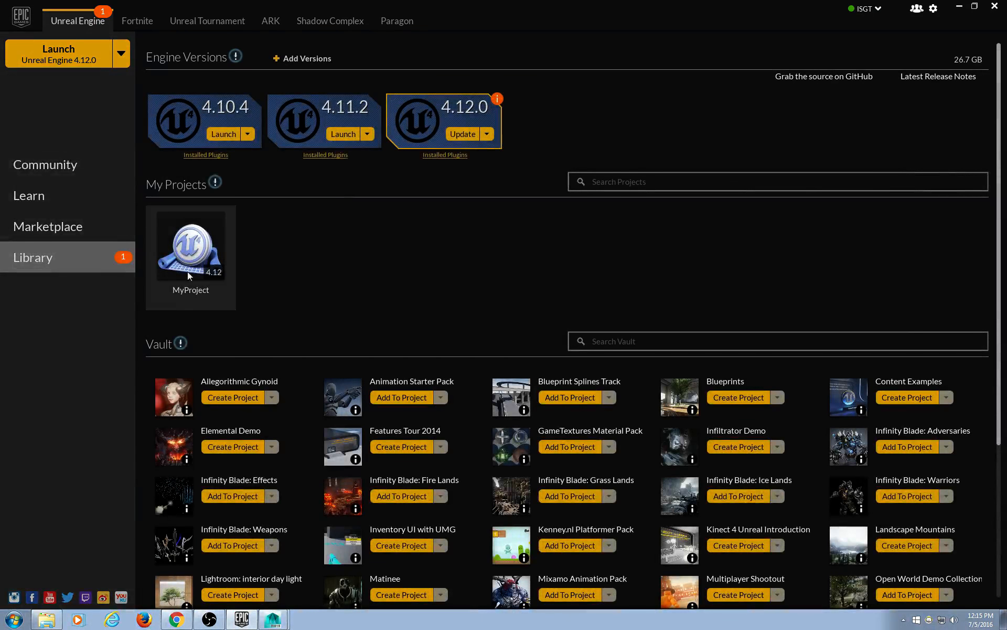
Open MyProject's folder on disk, select all five items, then close it.
{"action": "right_click", "coordinate": [190, 258]}
{"action": "left_click", "coordinate": [223, 278]}
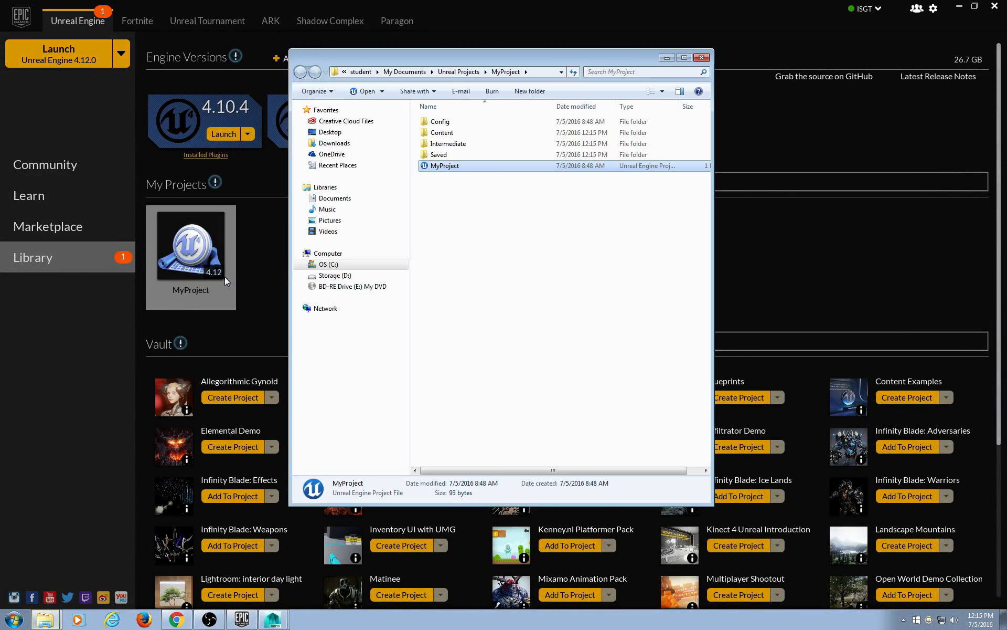
{"action": "left_click_drag", "start_coordinate": [598, 247], "coordinate": [396, 103]}
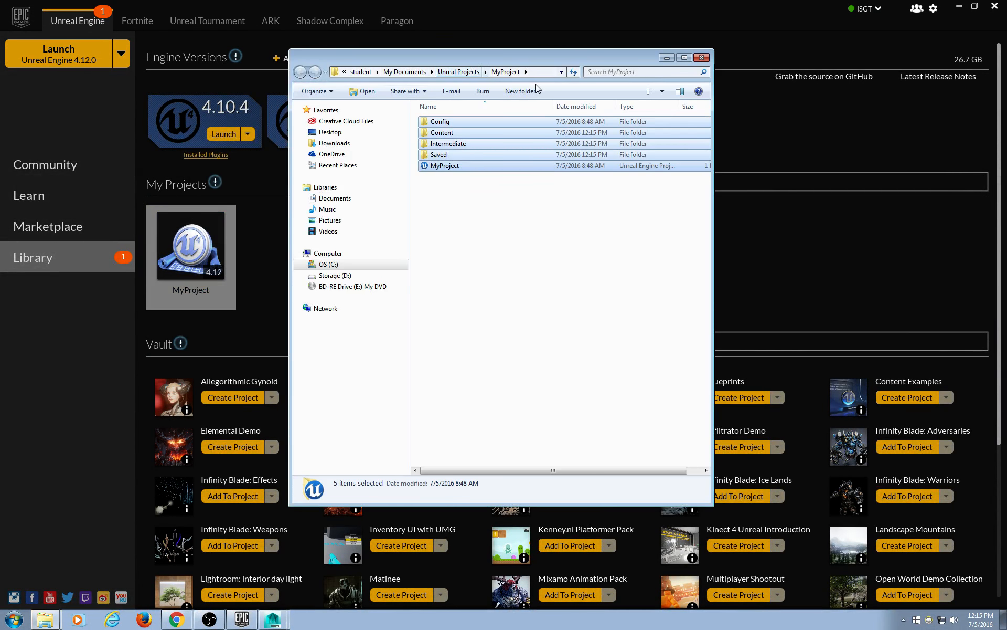
{"action": "left_click", "coordinate": [701, 58]}
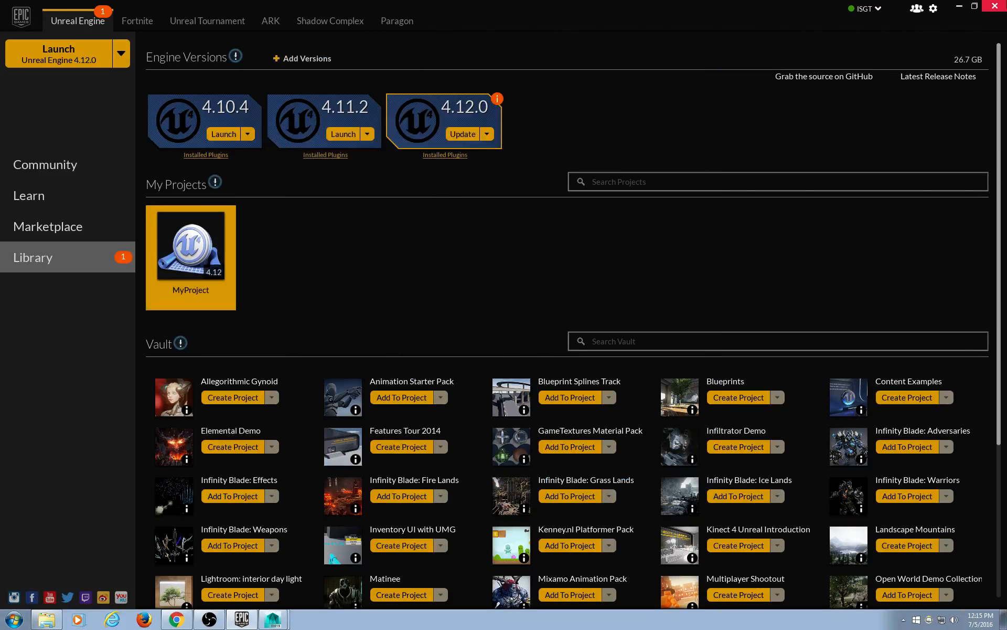
{"action": "left_click", "coordinate": [960, 7]}
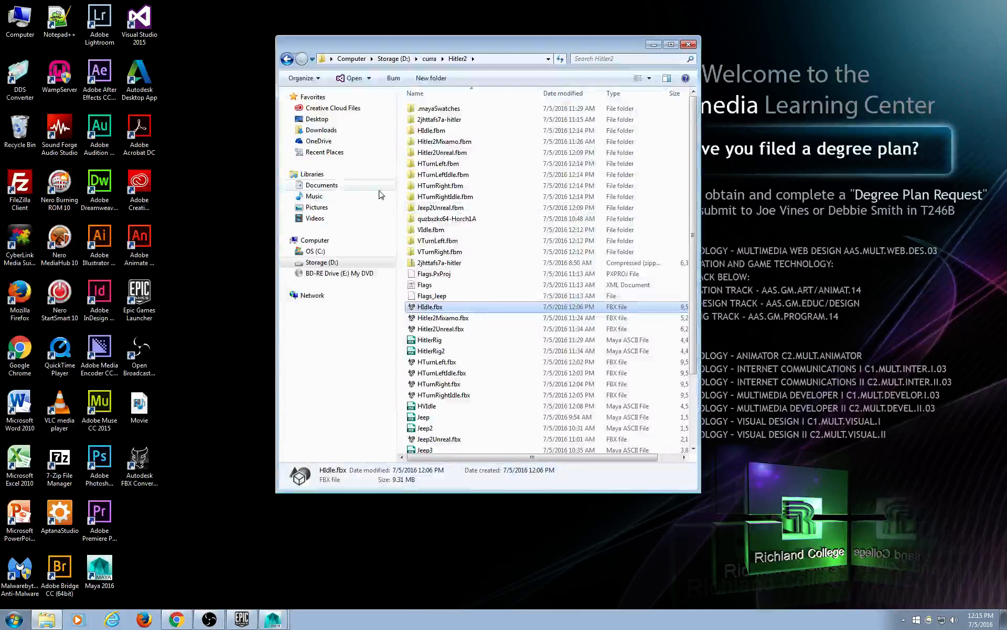
Browse to the Hitler2 folder at D:\curra\Hitler2.
{"action": "double_click", "coordinate": [16, 32]}
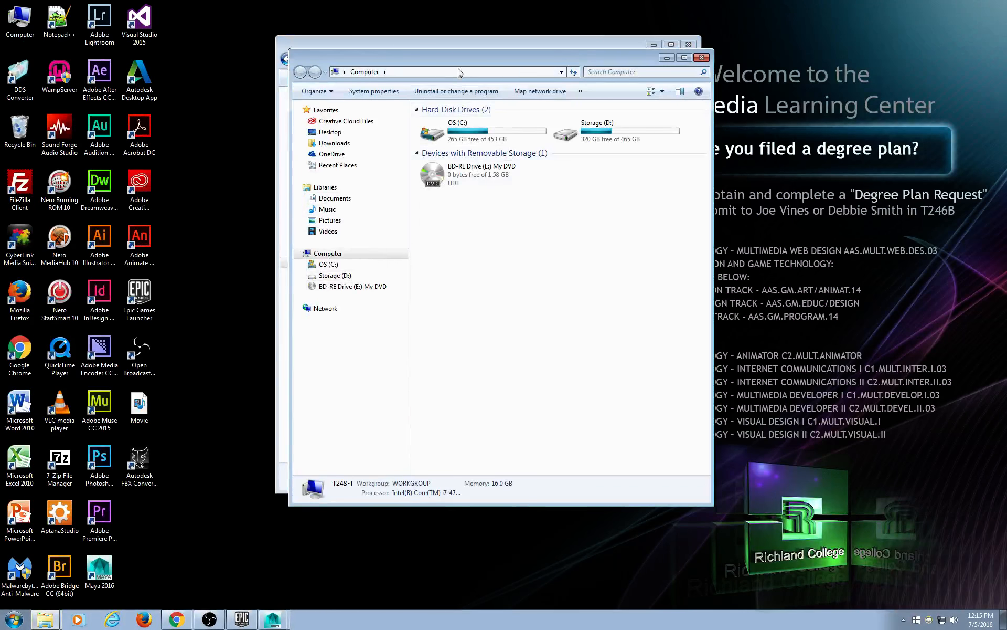
{"action": "left_click_drag", "start_coordinate": [446, 54], "coordinate": [300, 103]}
{"action": "double_click", "coordinate": [415, 168]}
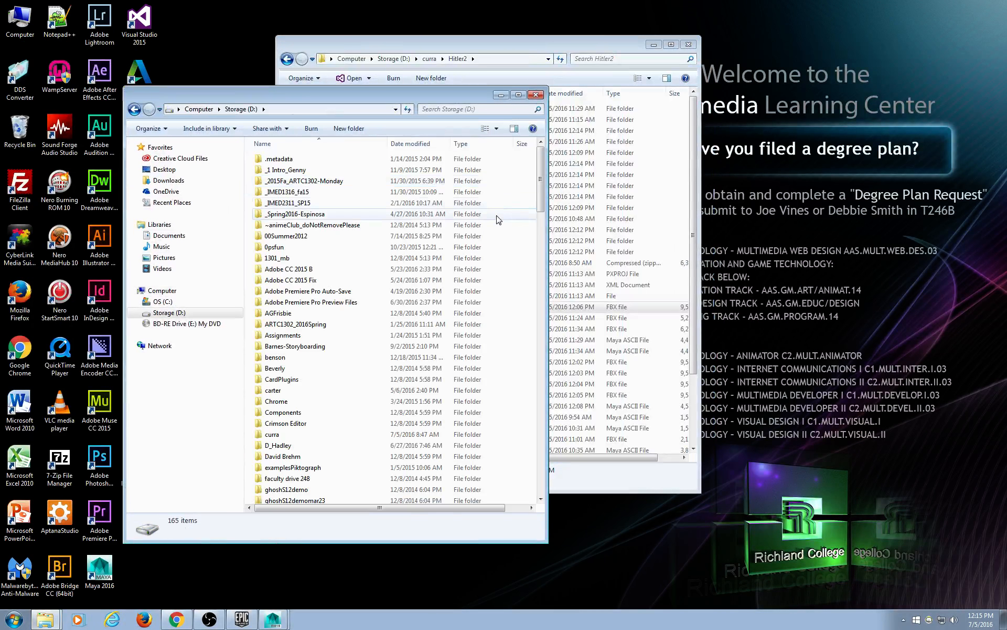
{"action": "double_click", "coordinate": [288, 434]}
{"action": "double_click", "coordinate": [303, 183]}
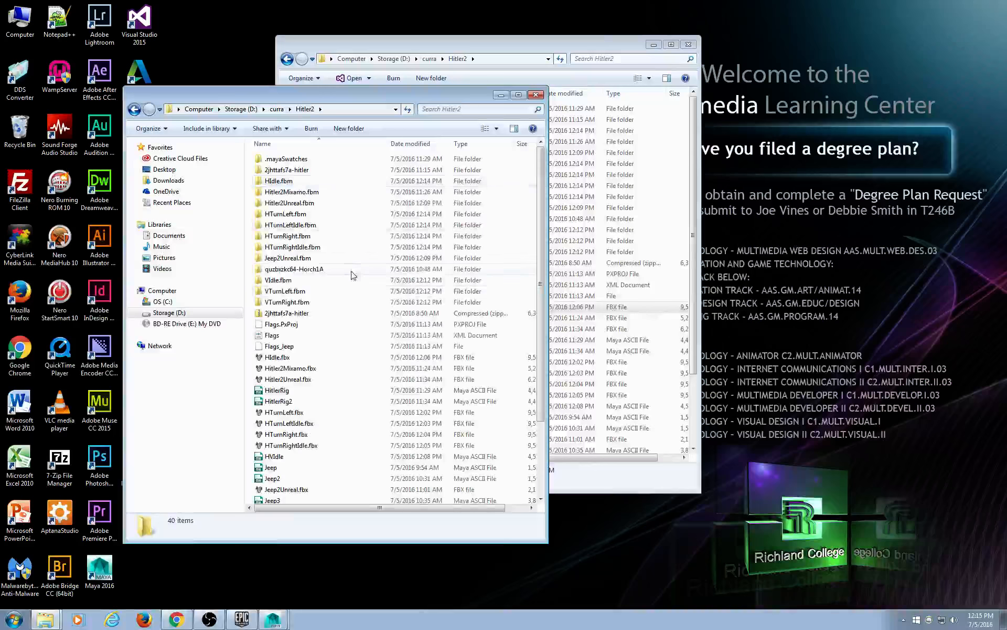
Create a Project folder in Hitler2 and paste MyProject's files into it.
{"action": "right_click", "coordinate": [357, 257]}
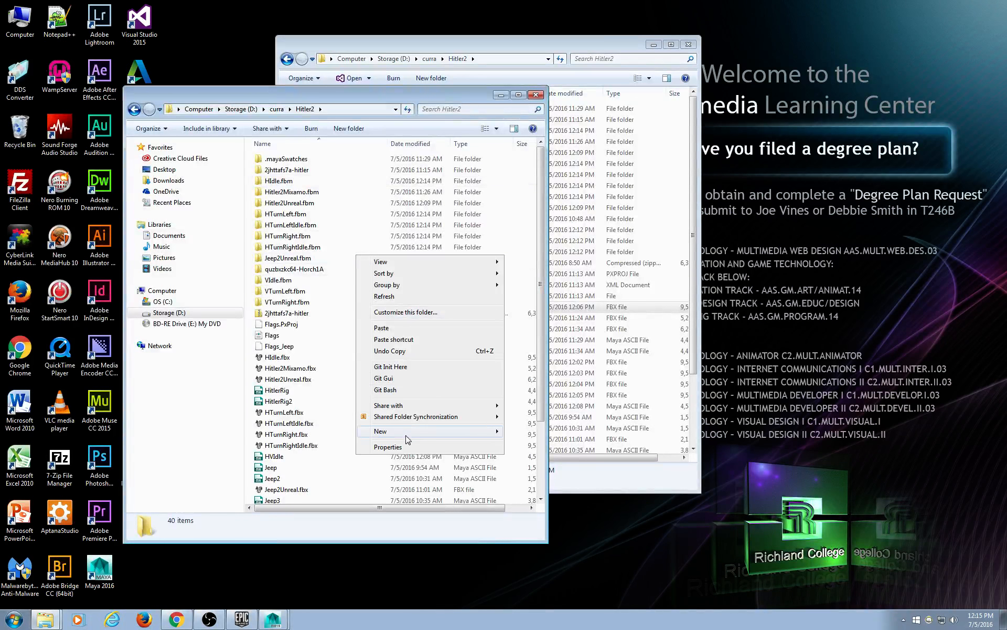
{"action": "mouse_move", "coordinate": [405, 440]}
{"action": "left_click", "coordinate": [559, 431]}
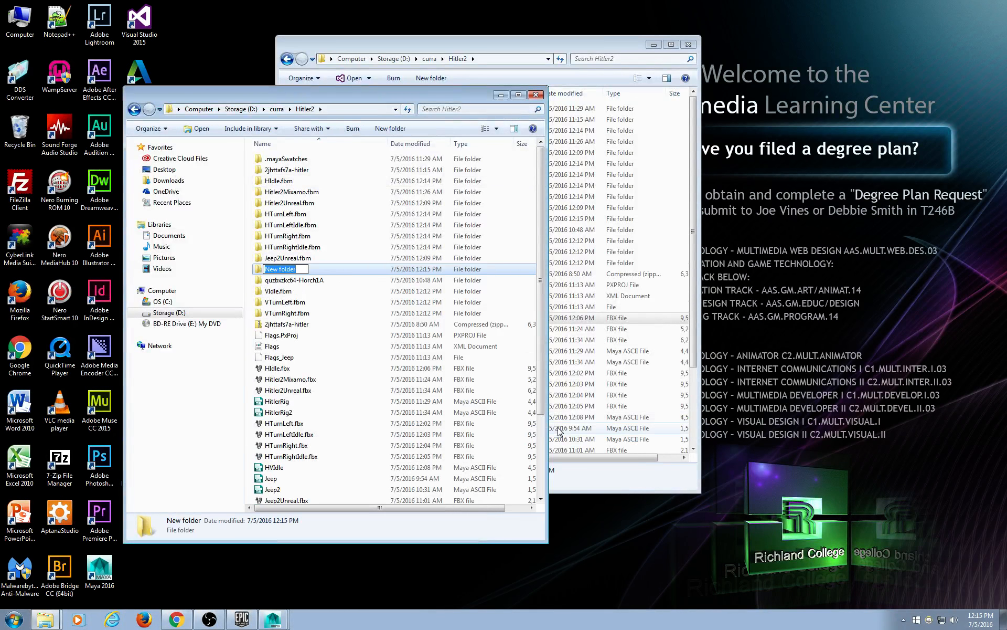
{"action": "key", "text": "Return"}
{"action": "key", "text": "Return"}
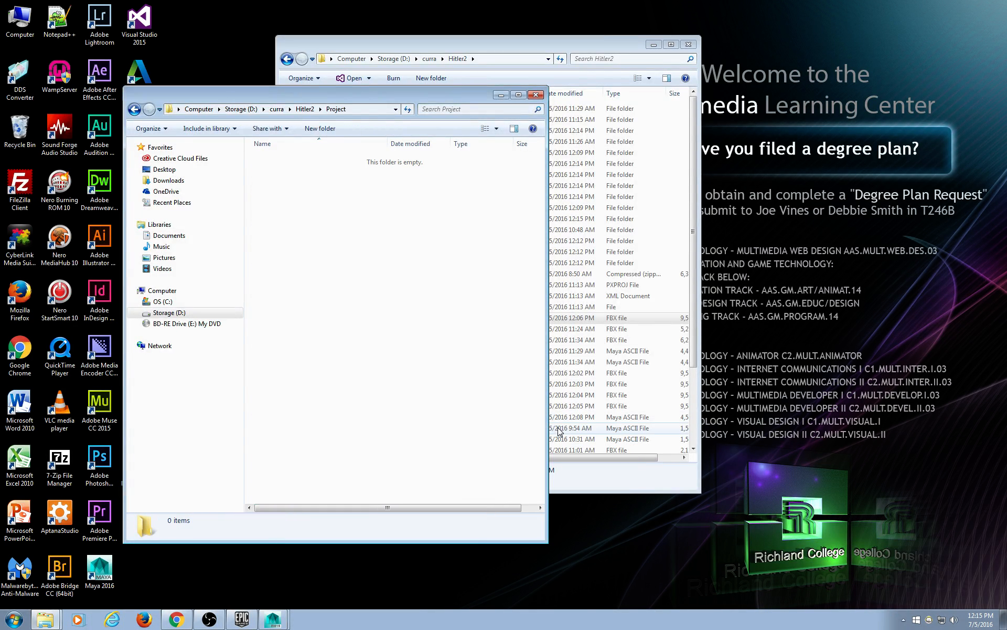
{"action": "key", "text": "ctrl+v"}
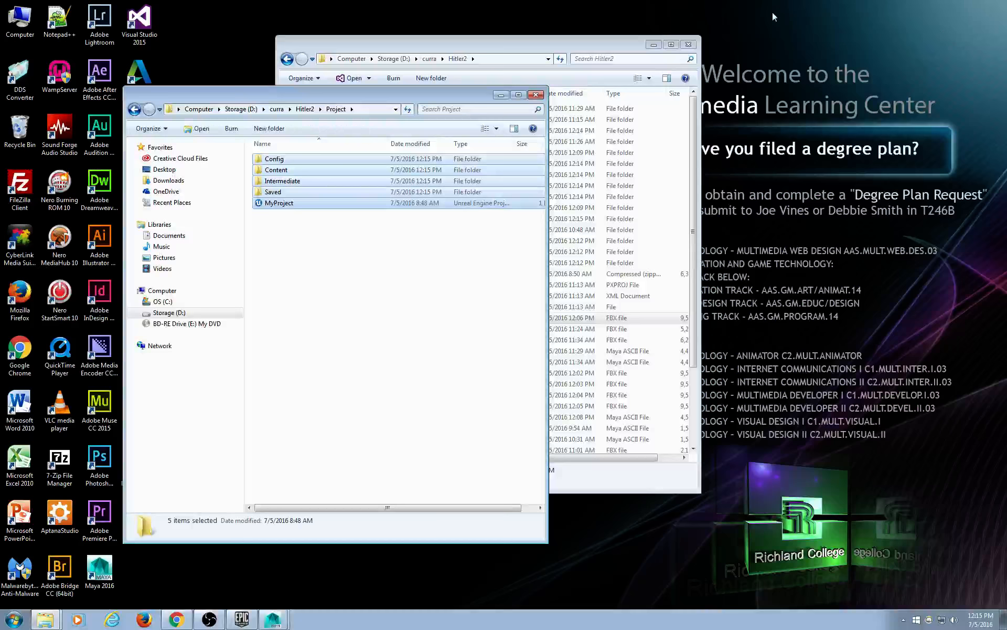
{"action": "left_click", "coordinate": [690, 45]}
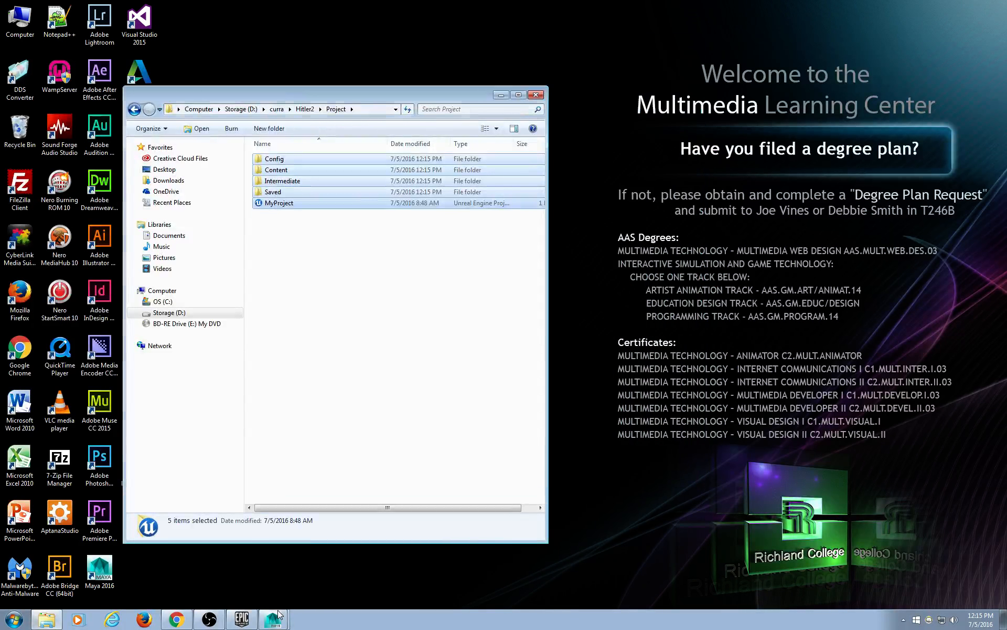
{"action": "left_click", "coordinate": [279, 616]}
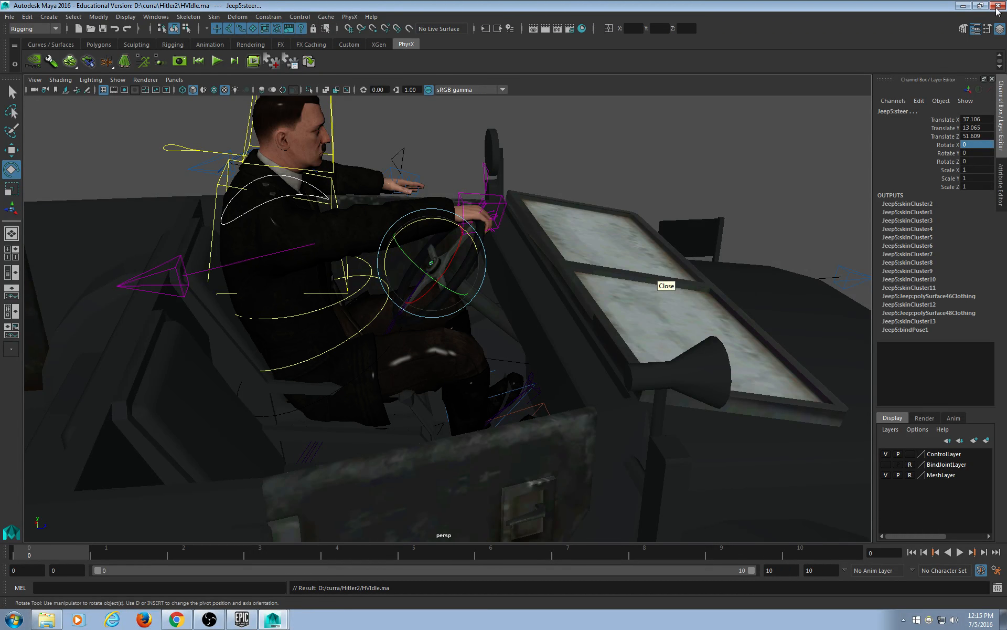
{"action": "left_click", "coordinate": [225, 624]}
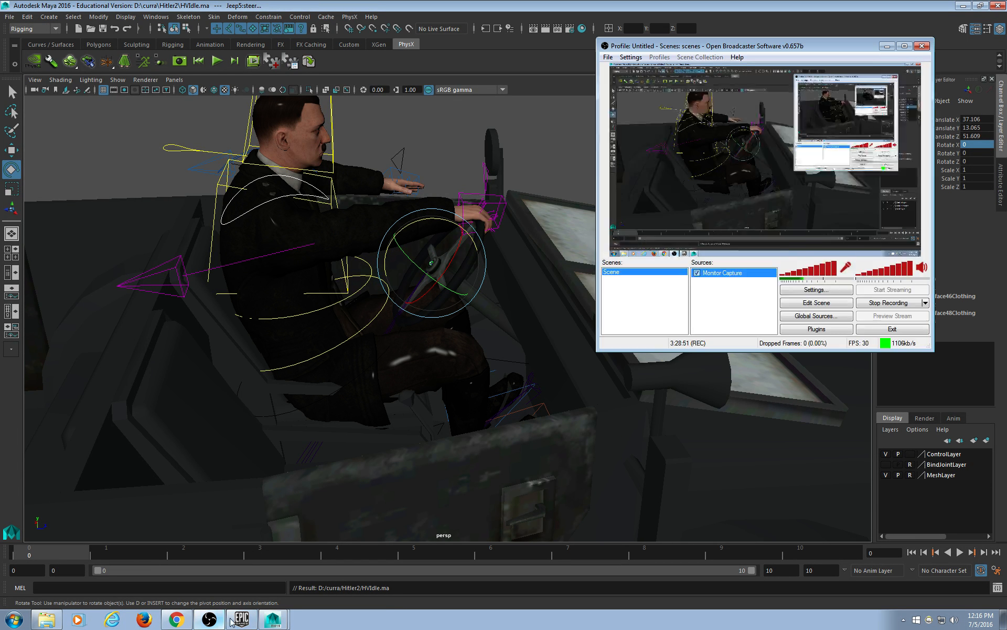
{"action": "left_click_drag", "start_coordinate": [762, 48], "coordinate": [606, 59]}
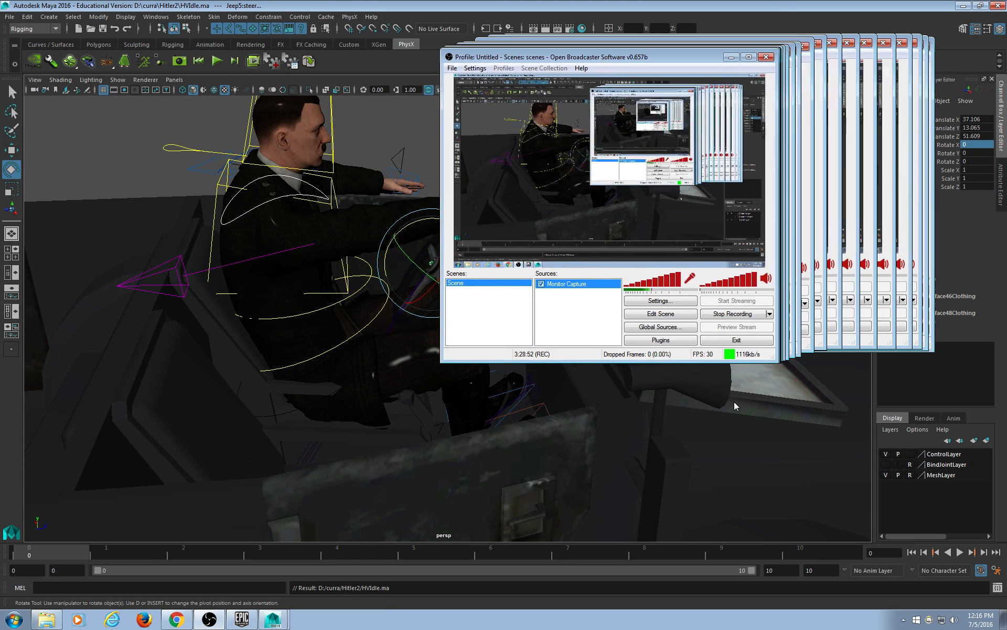